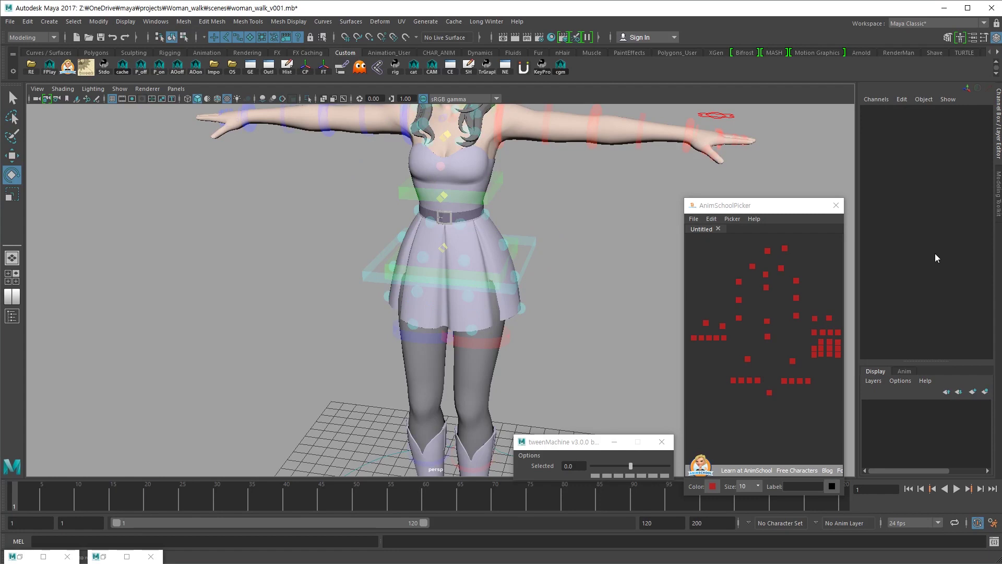
In the animation preferences, set the default in tangent to Flat and the default out tangent to Stepped, and save
left_click(991, 523)
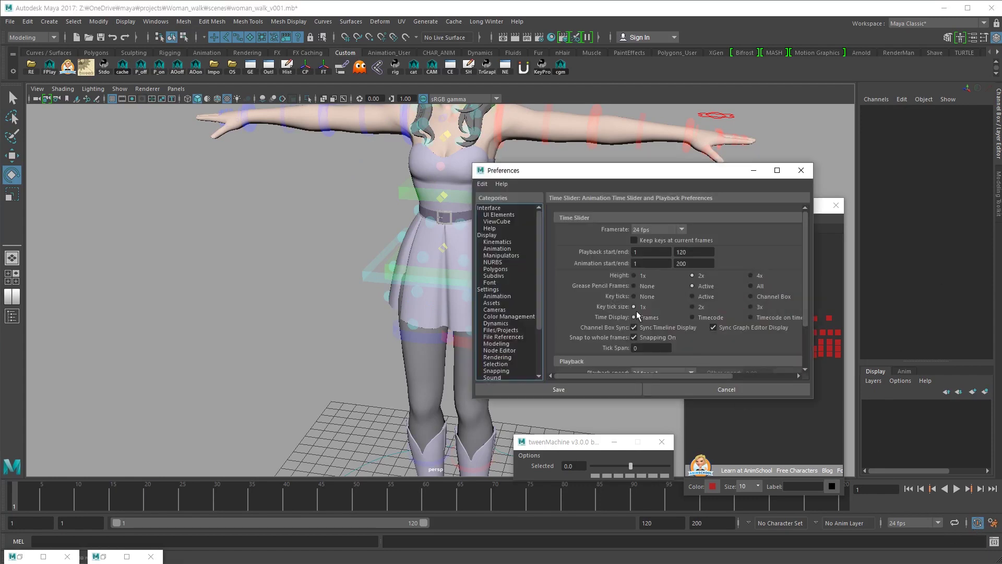
left_click(506, 296)
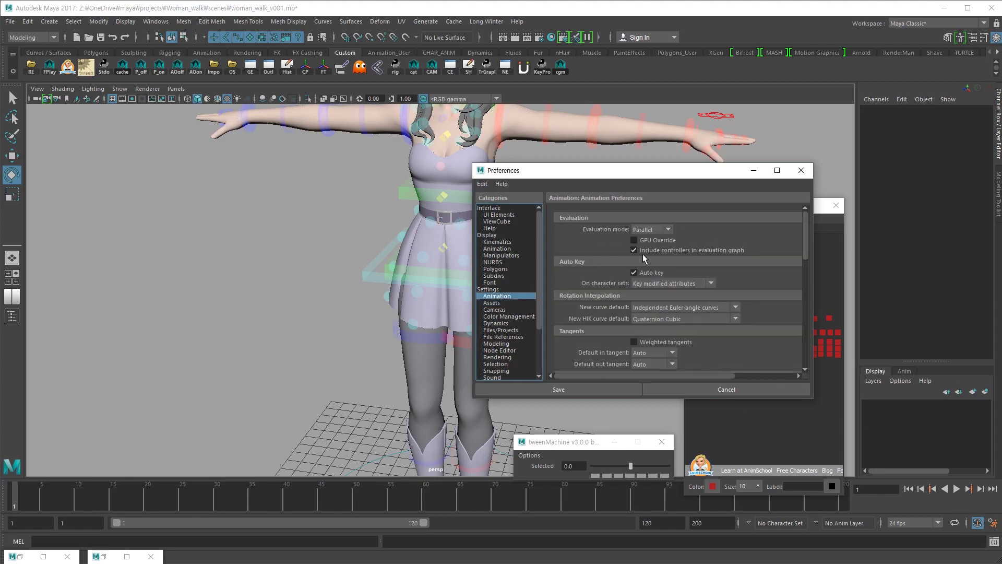
left_click(646, 352)
left_click(649, 397)
left_click(653, 364)
left_click(650, 405)
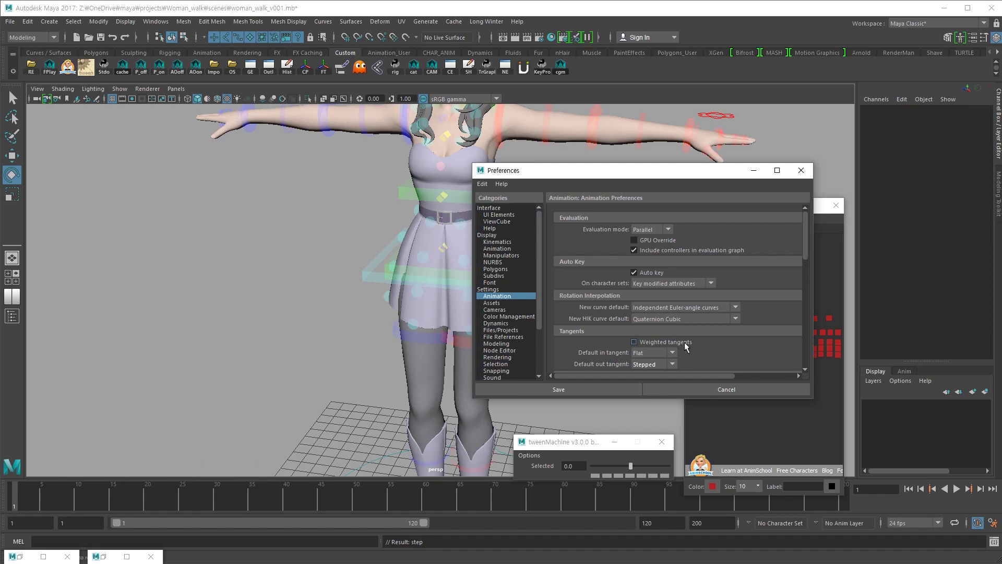
left_click(664, 231)
left_click(616, 385)
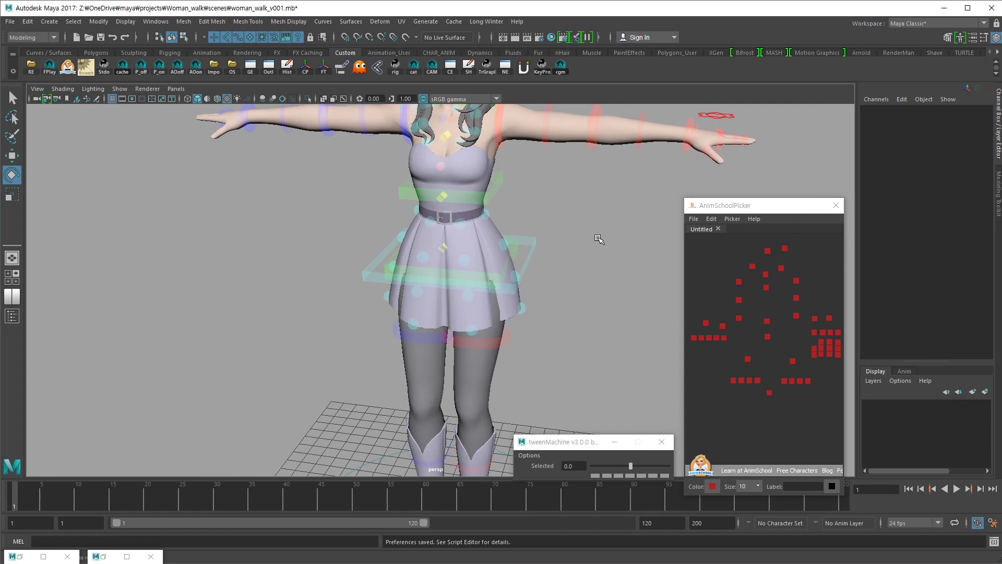
Play back the timeline while viewing the character from a three-quarter angle in the perspective view
scroll(595, 282, "down", 6)
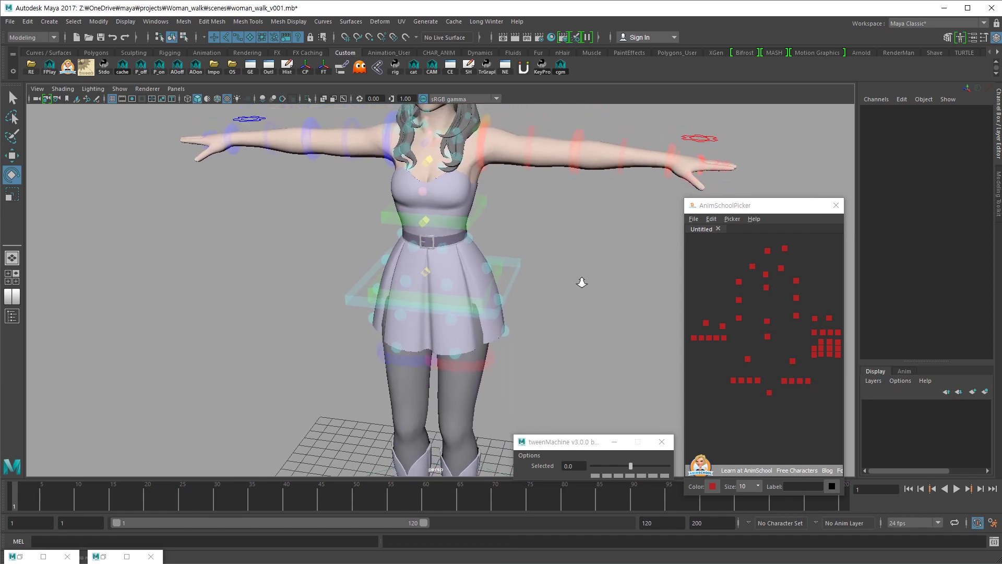
left_click_drag(486, 282, 479, 291, "alt")
right_click_drag(479, 291, 574, 307, "alt")
left_click_drag(575, 307, 541, 305, "alt")
key("alt+v")
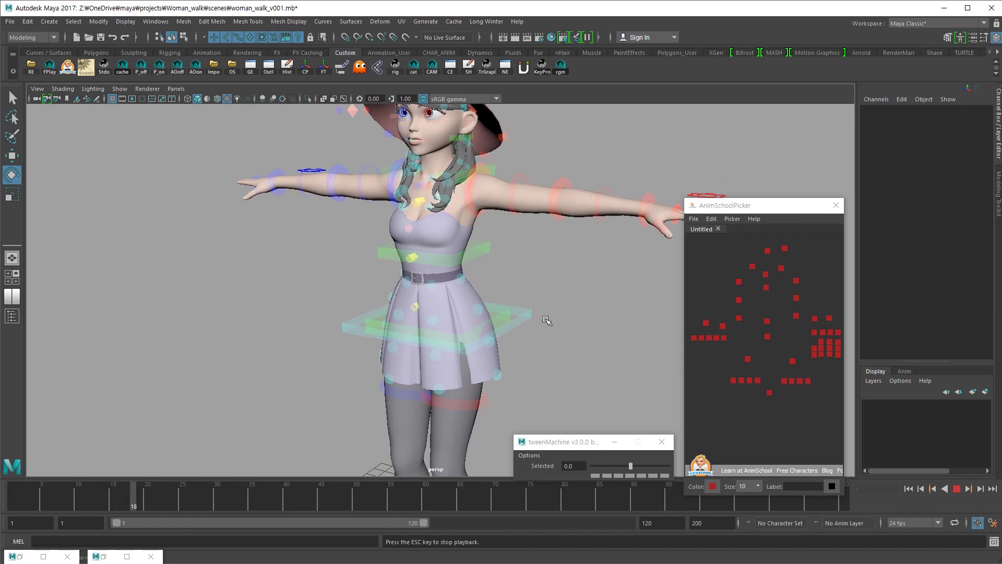
Add a button to the AnimSchoolPicker layout, just below and beside the lowest existing button
middle_click_drag(789, 366, 755, 367, "alt")
right_click_drag(755, 366, 724, 355, "alt")
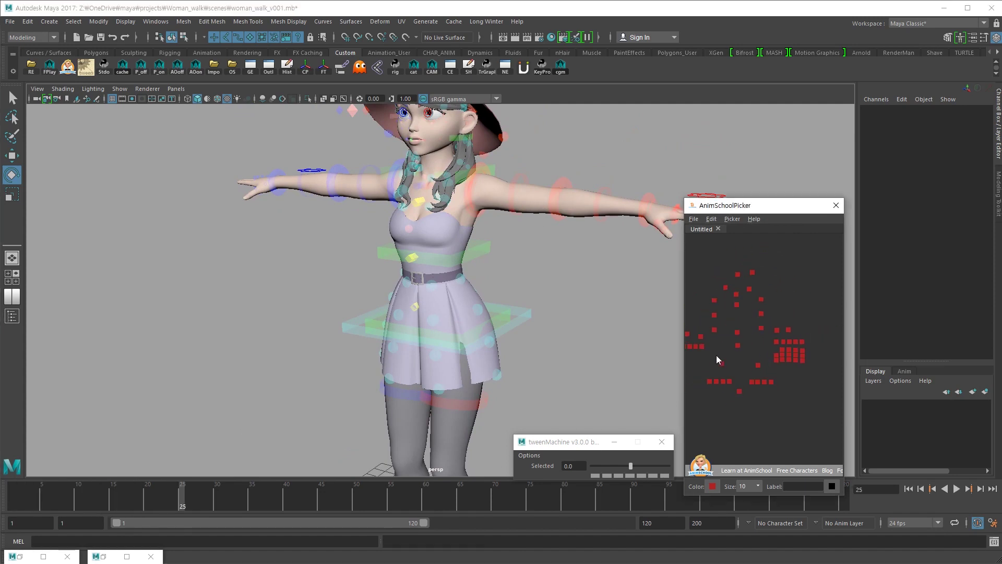
middle_click_drag(724, 355, 753, 351, "alt")
left_click_drag(829, 252, 700, 392)
right_click(791, 398)
left_click(804, 405)
left_click(797, 405)
middle_click_drag(605, 372, 549, 314, "alt")
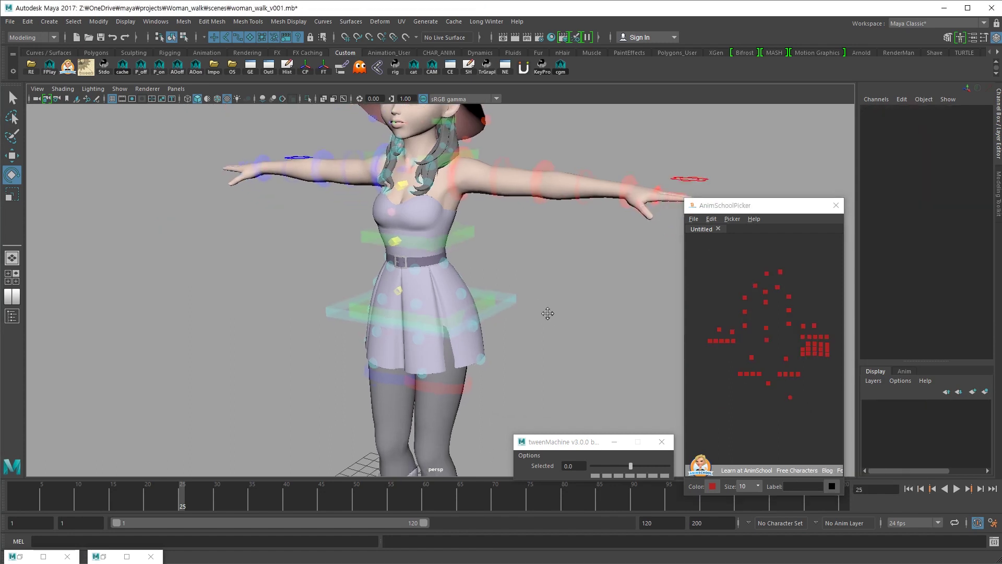
right_click_drag(549, 314, 642, 340, "alt")
middle_click_drag(607, 333, 572, 356, "alt")
right_click_drag(572, 356, 296, 221, "alt")
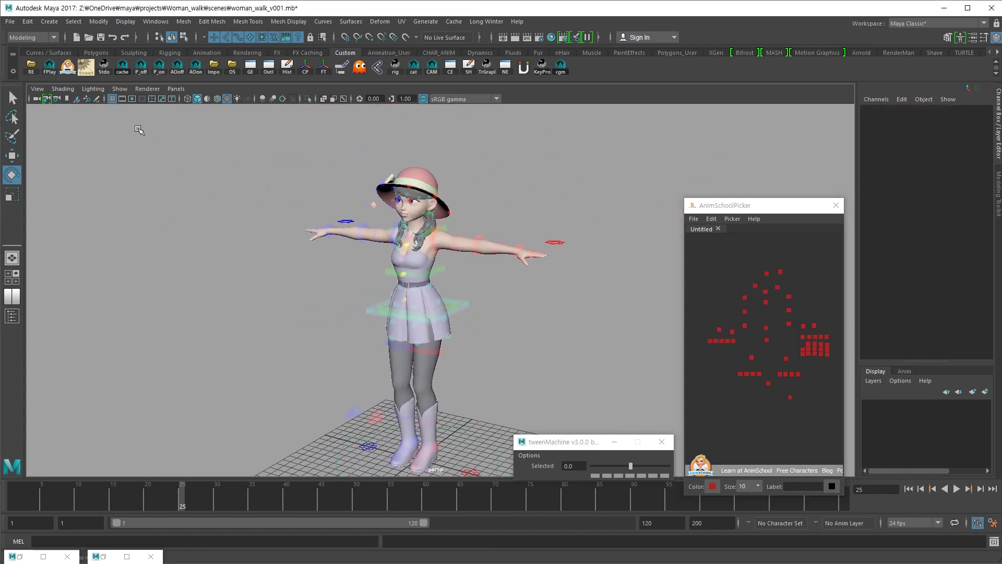
left_click(147, 89)
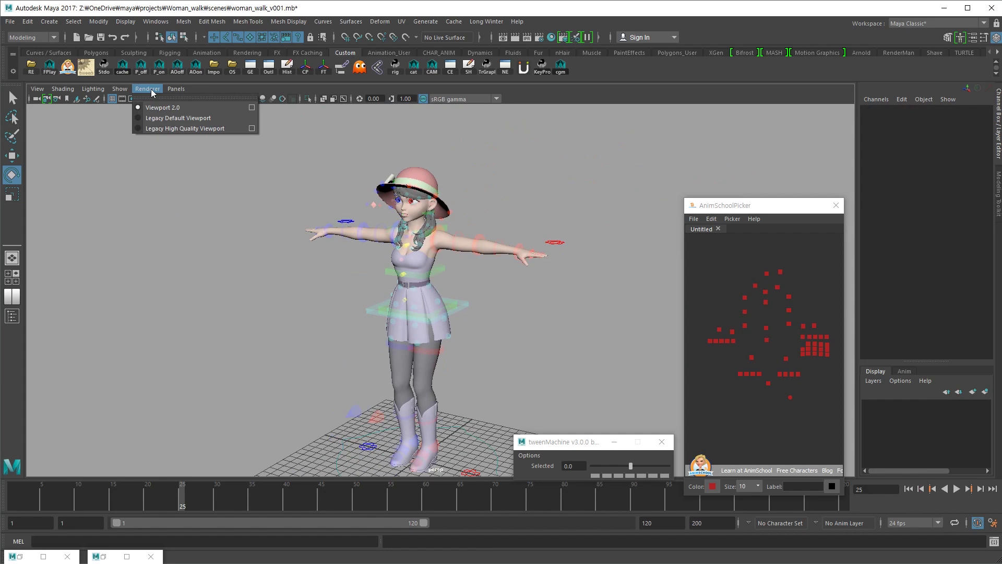
left_click(150, 89)
left_click(175, 89)
left_click(36, 91)
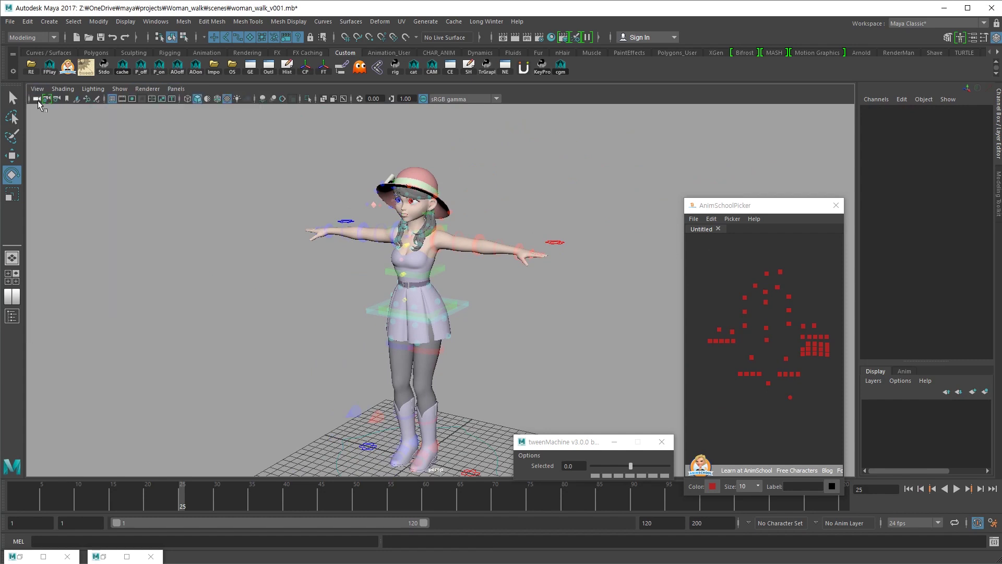
Create a new perspective camera for the viewport and rename it render_cam
left_click(36, 100)
left_click(74, 153)
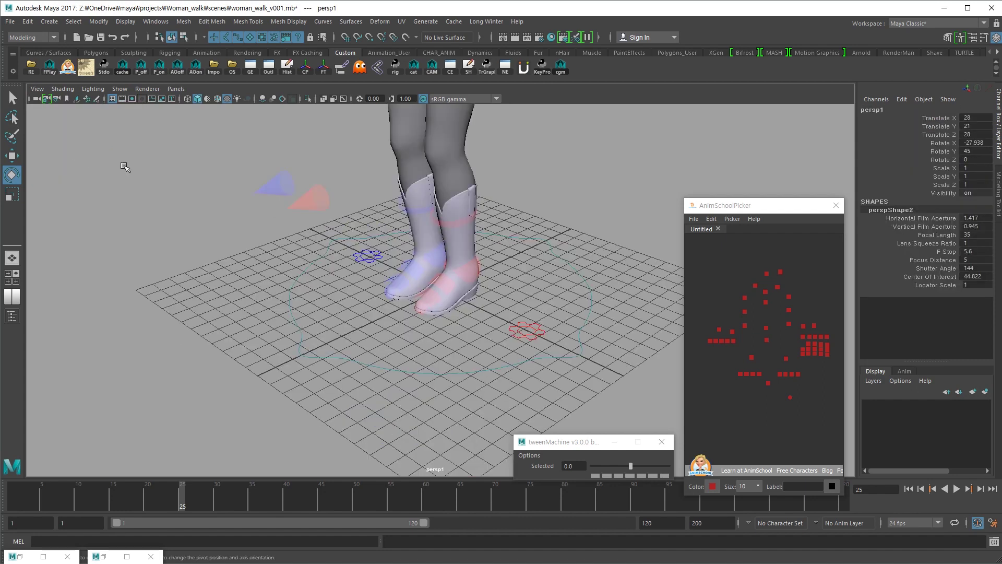
right_click_drag(427, 226, 381, 235, "alt")
middle_click_drag(416, 263, 403, 341, "alt")
double_click(888, 109)
type("render")
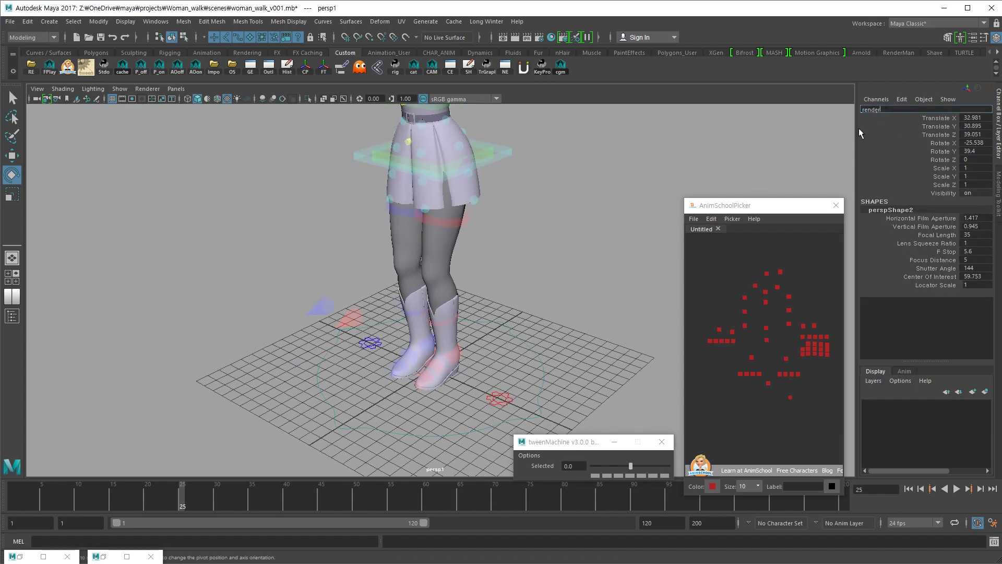
type("_cam")
key("Return")
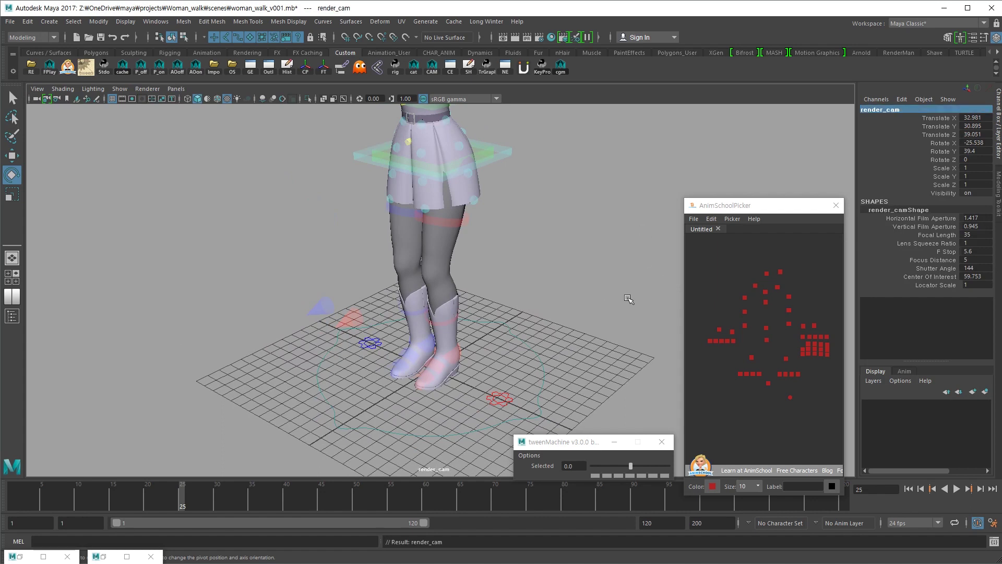
Tear off a copy of the render_cam view, shrink the floating window, and move it out of the main workspace
left_click(176, 89)
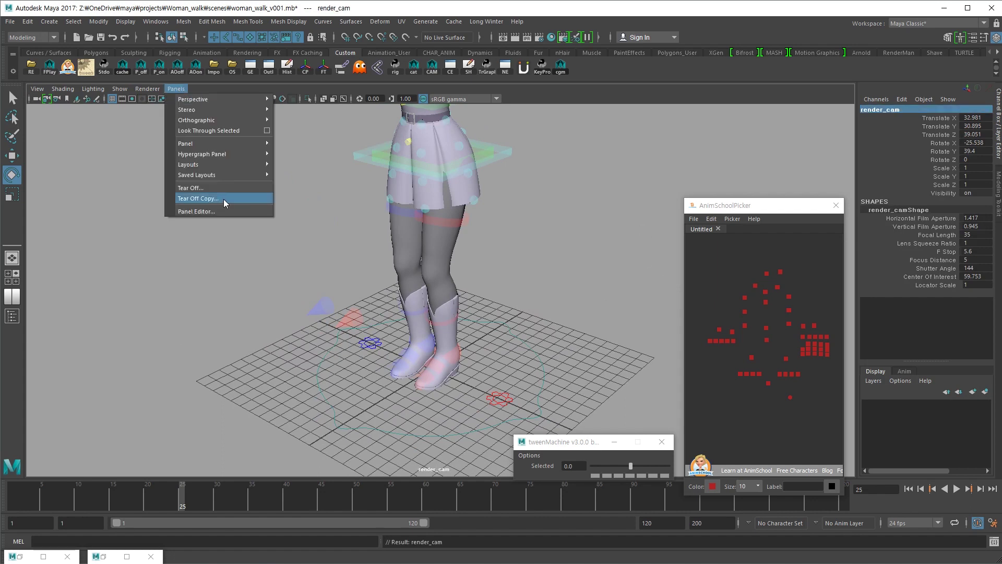
left_click(224, 199)
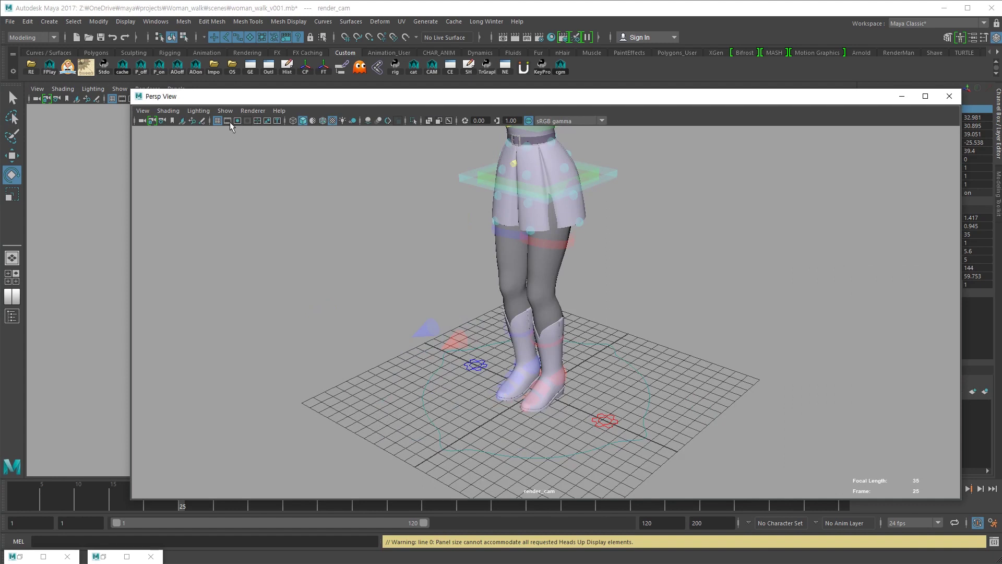
left_click_drag(130, 91, 352, 126)
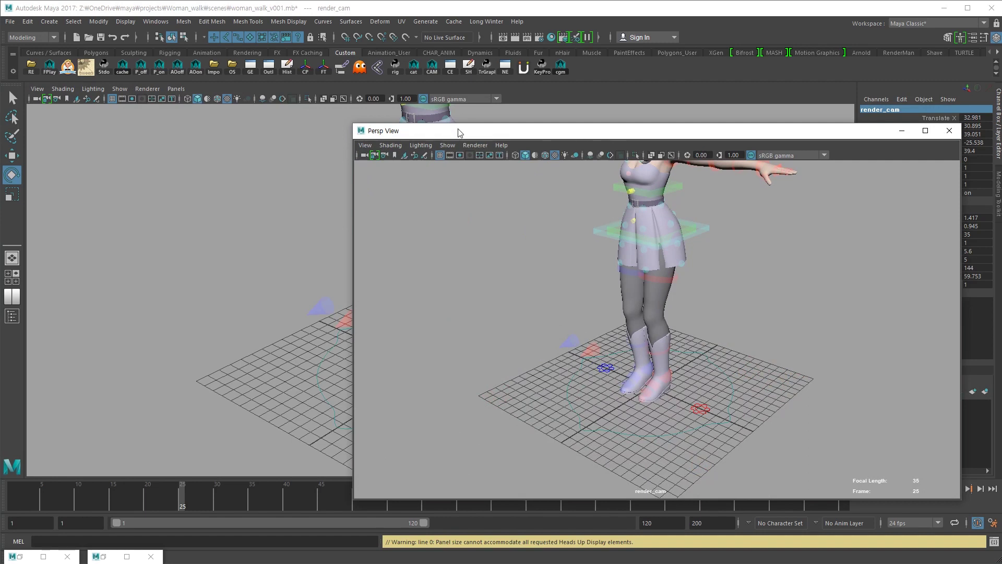
left_click_drag(354, 125, 645, 251)
left_click_drag(714, 262, 999, 297)
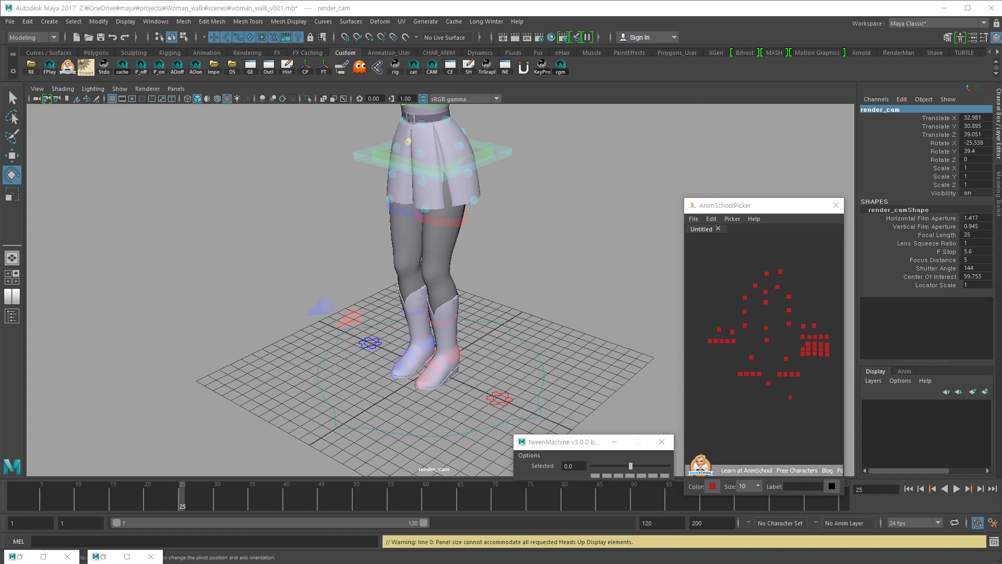
Turn on the resolution gate for render_cam and frame the whole character inside it
left_click(132, 99)
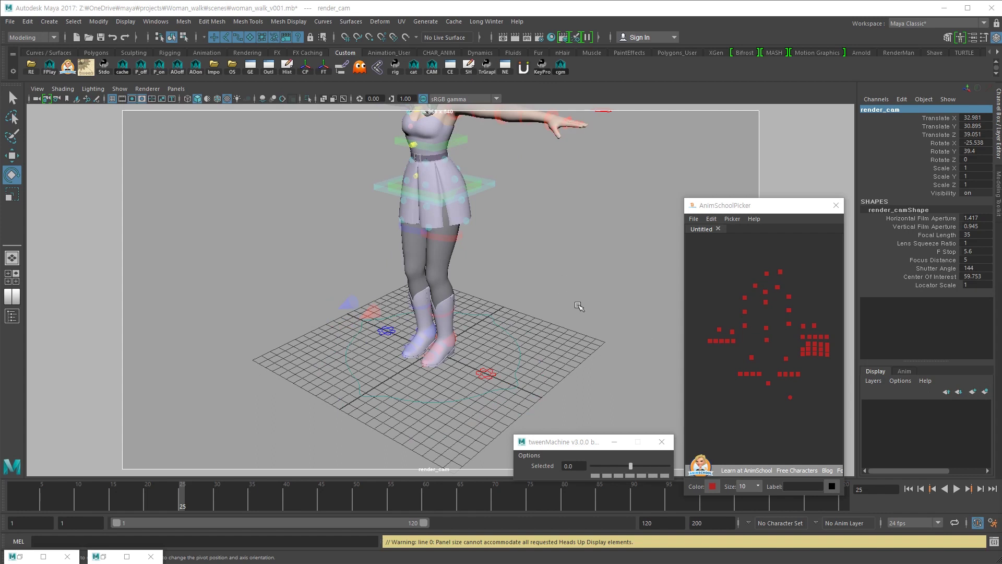
scroll(532, 298, "down", 4)
left_click_drag(516, 321, 553, 328, "alt")
middle_click_drag(553, 329, 519, 320, "alt")
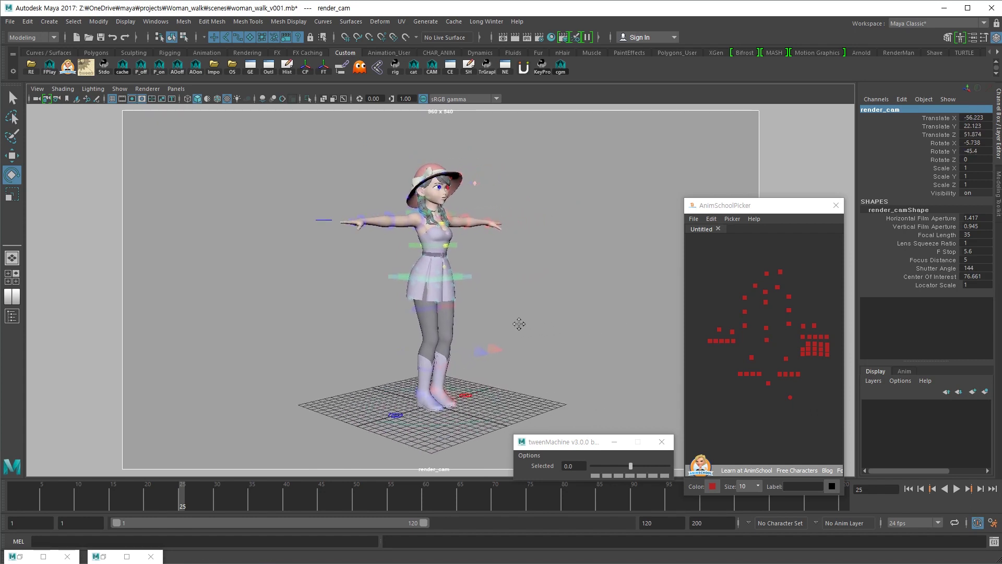
left_click(593, 333)
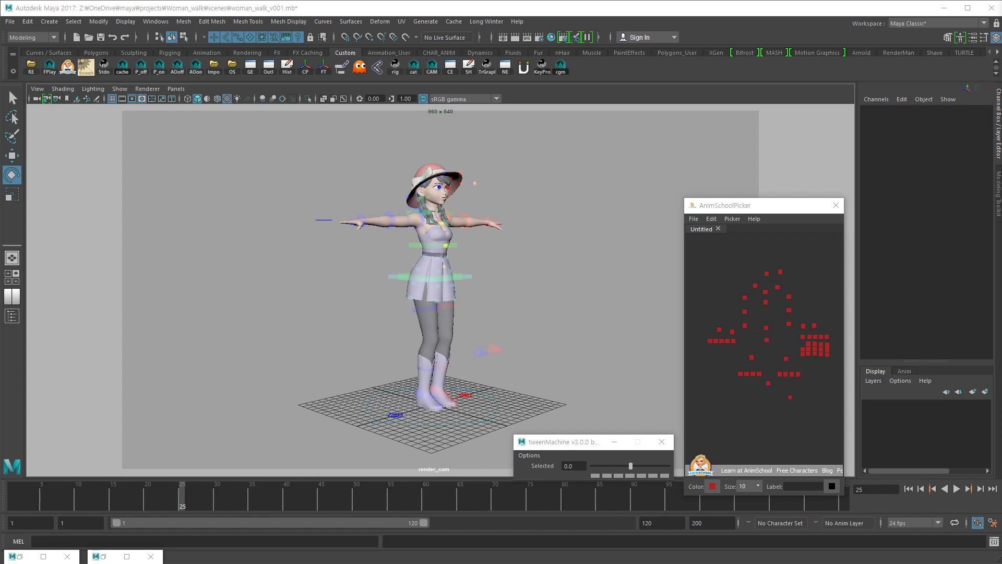
Switch the main viewport back to the persp camera and open the attributes of render_cam
right_click(36, 99)
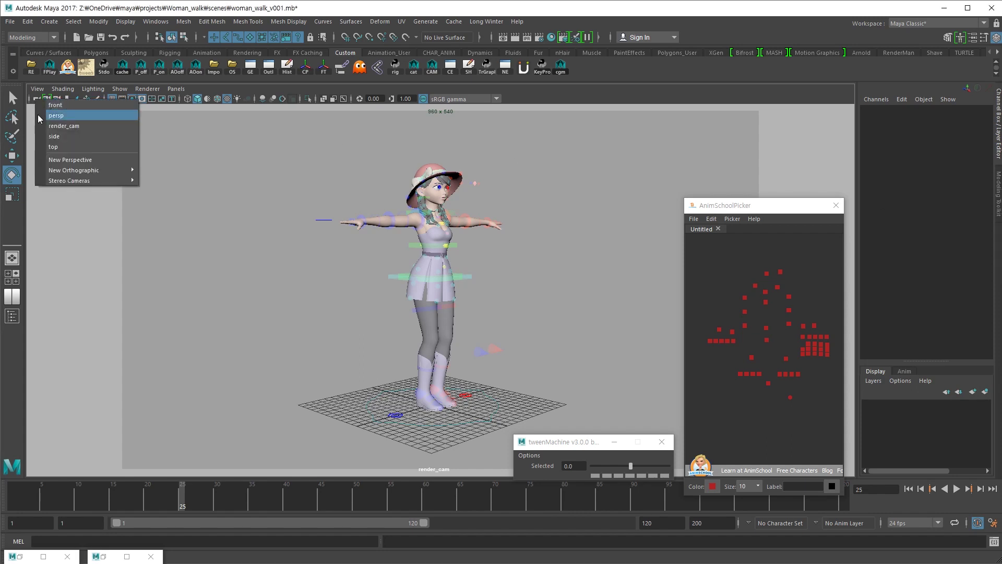
left_click(65, 116)
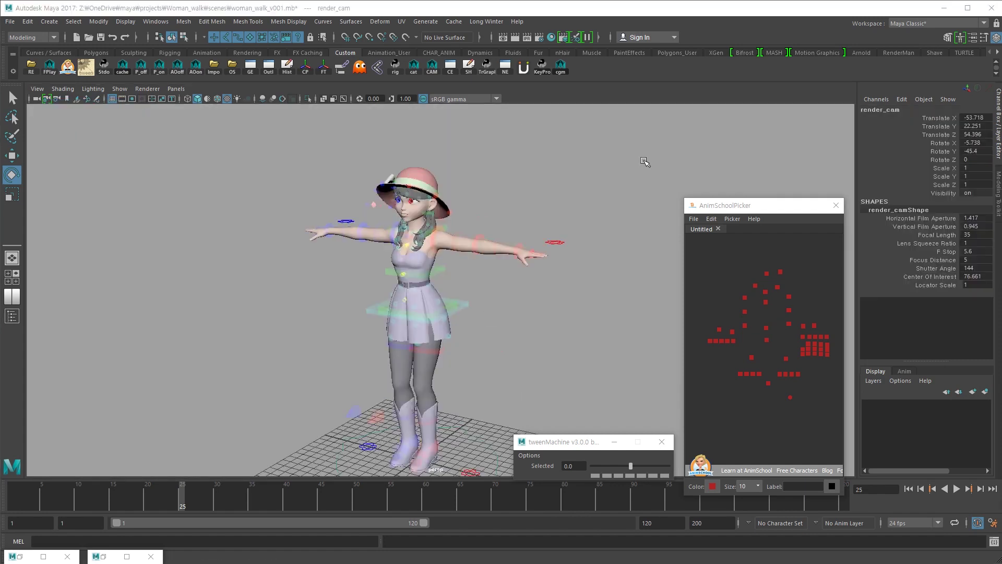
key("ctrl+a")
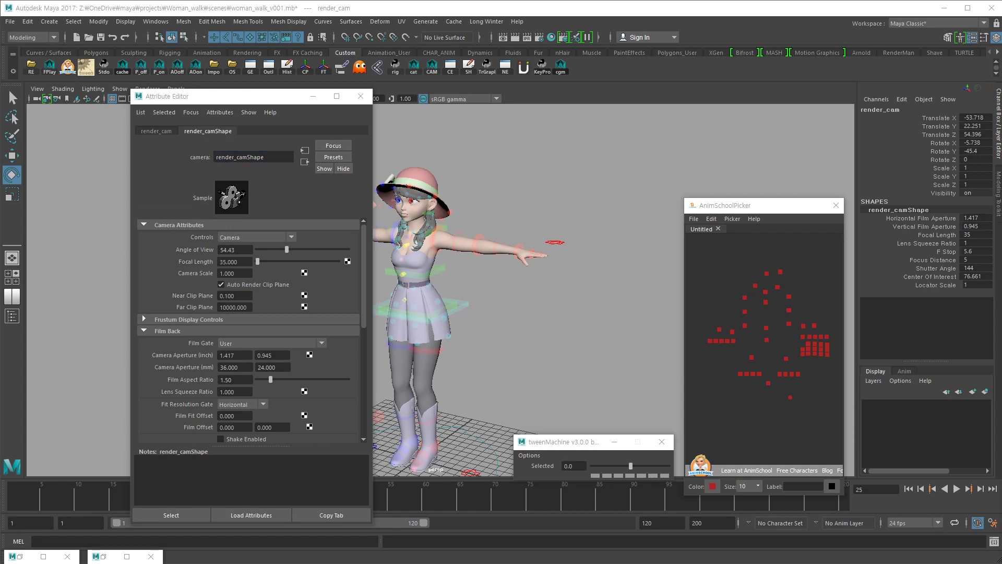
In render_cam's display options, set the gate mask opacity to 1.000 and the gate mask color to black
scroll(208, 329, "down", 3)
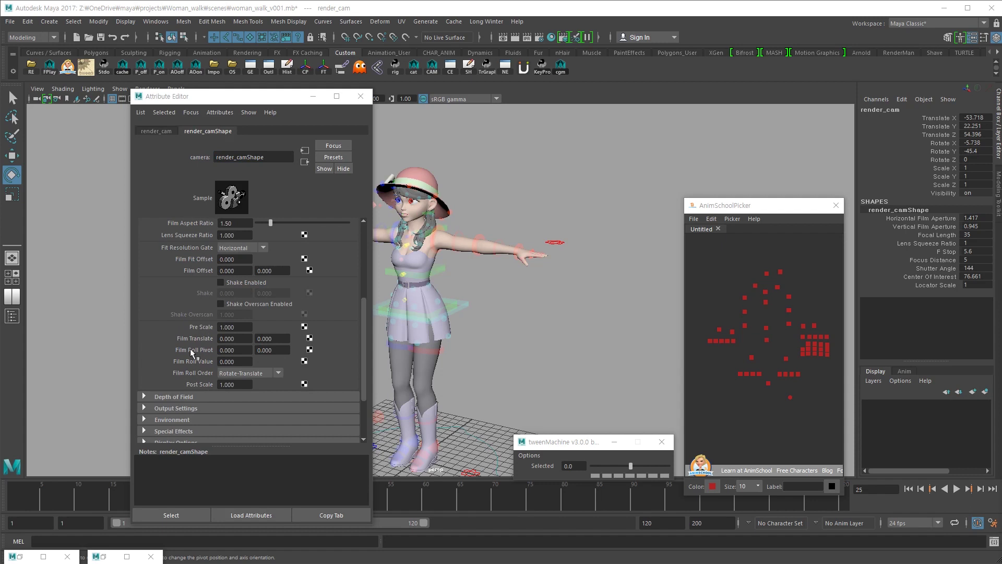
left_click(180, 398)
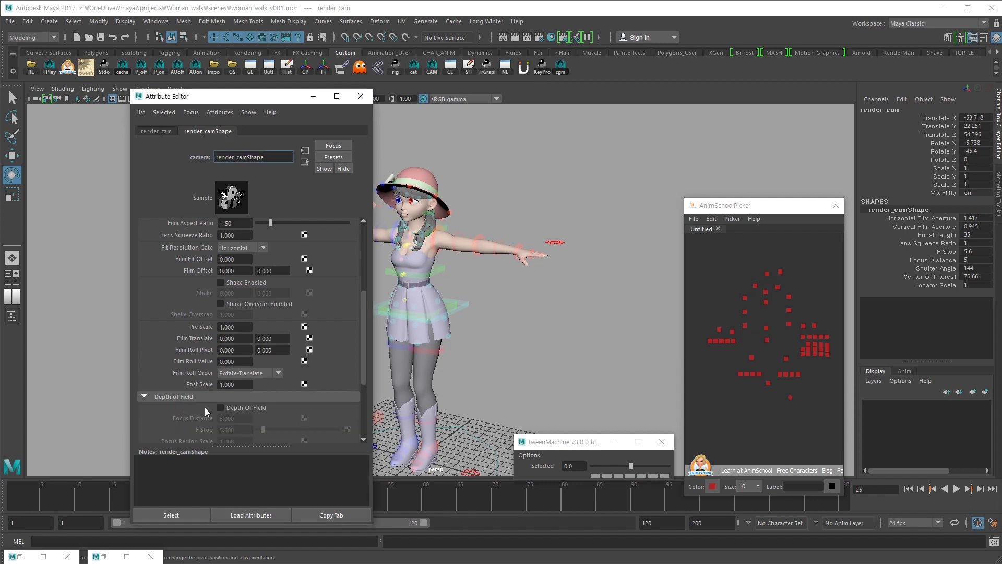
scroll(204, 407, "down", 2)
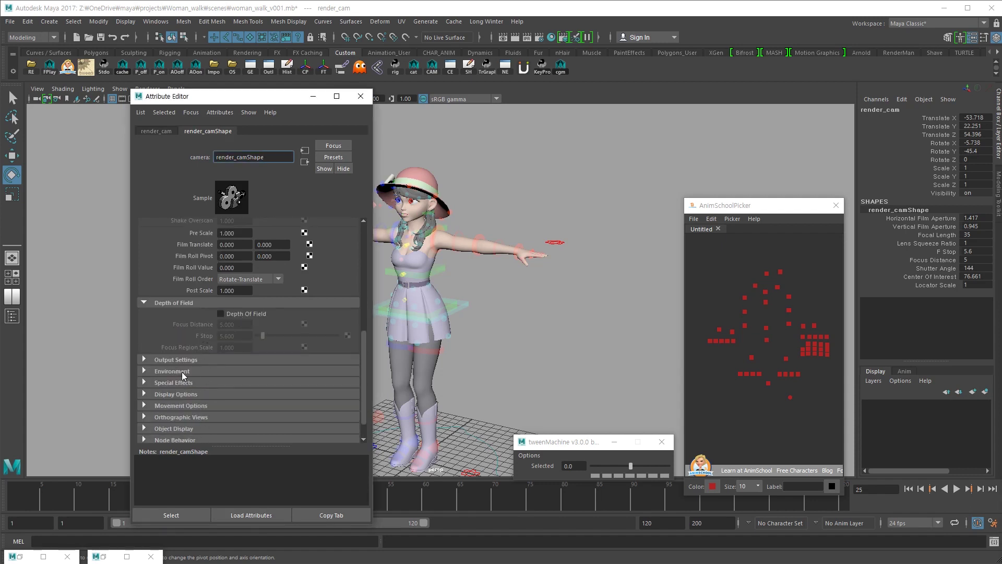
left_click(182, 372)
scroll(189, 385, "down", 1)
left_click(196, 368)
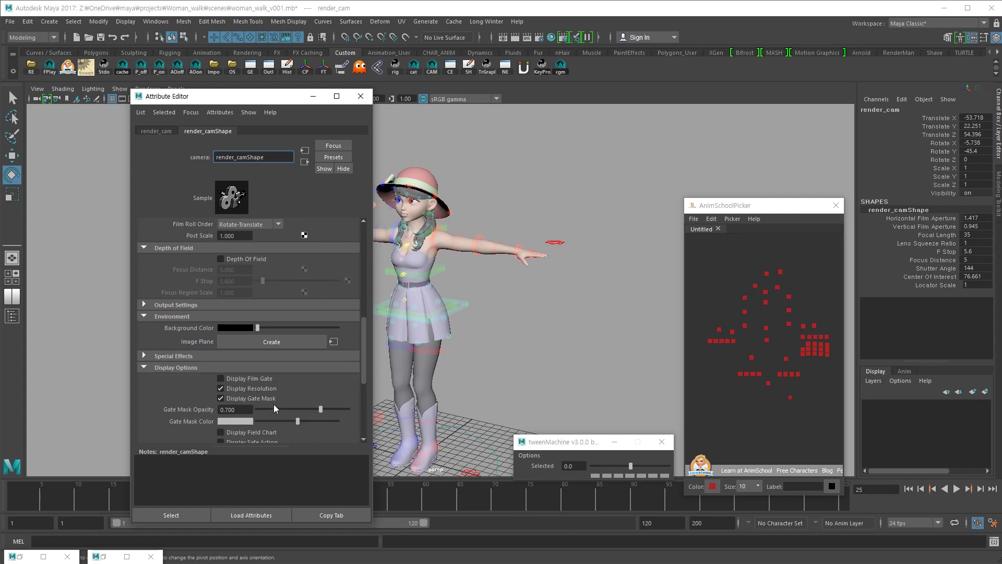
left_click_drag(321, 409, 202, 423)
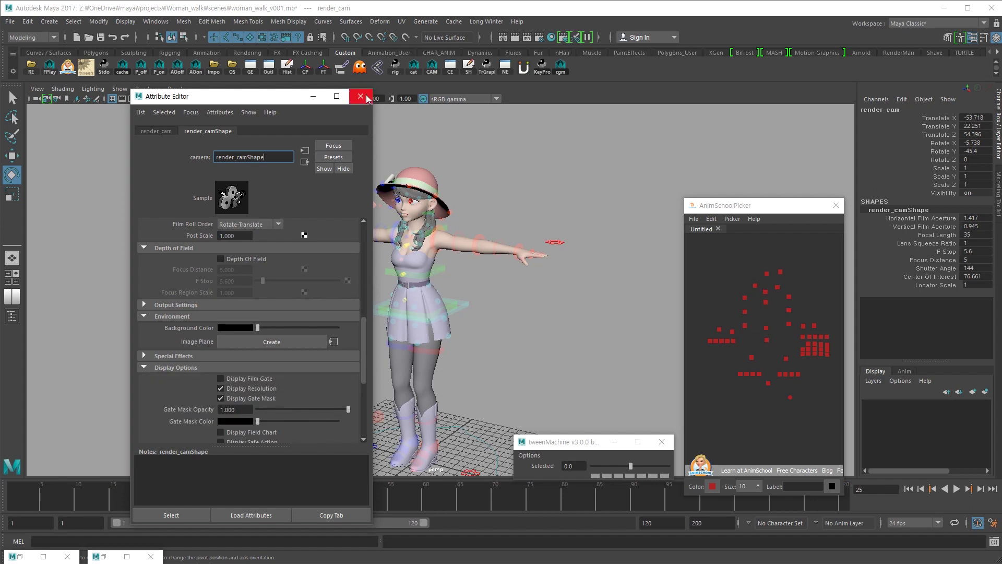
Set render_cam's overscan to 1.100
scroll(198, 401, "down", 3)
left_click(233, 389)
key("Return")
Bring the floating render_cam view back into the workspace and reframe the character larger from a more frontal angle
left_click_drag(1001, 296, 609, 231)
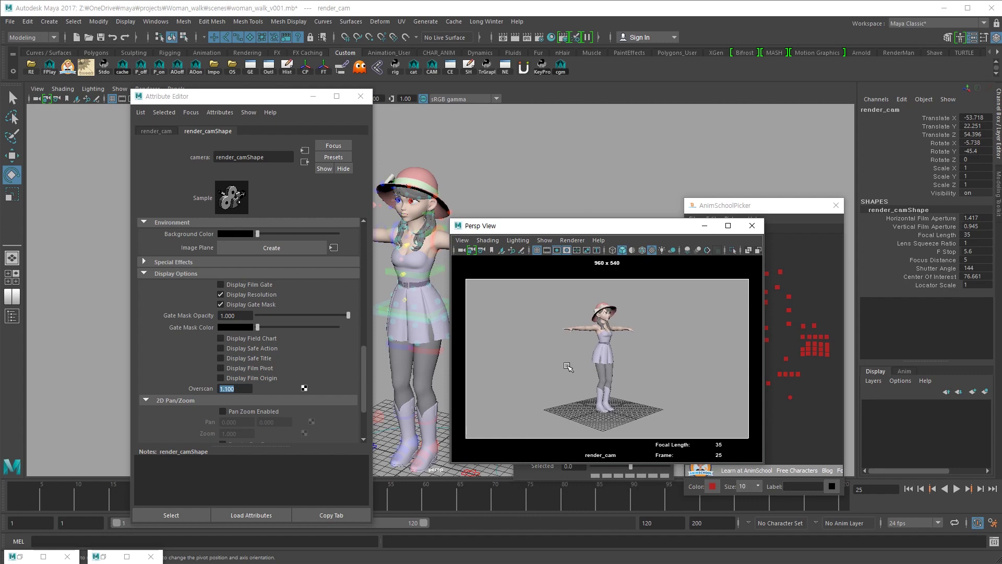
mouse_move(587, 375)
left_mouse_down("alt")
mouse_move(553, 379)
mouse_move(574, 381)
left_mouse_up("alt")
mouse_move(574, 381)
right_mouse_down("alt")
mouse_move(586, 387)
mouse_move(539, 387)
mouse_move(562, 393)
right_mouse_up("alt")
left_click_drag(561, 394, 567, 398, "alt")
Limit the object types shown in the floating render_cam view to polygons only
left_click(545, 240)
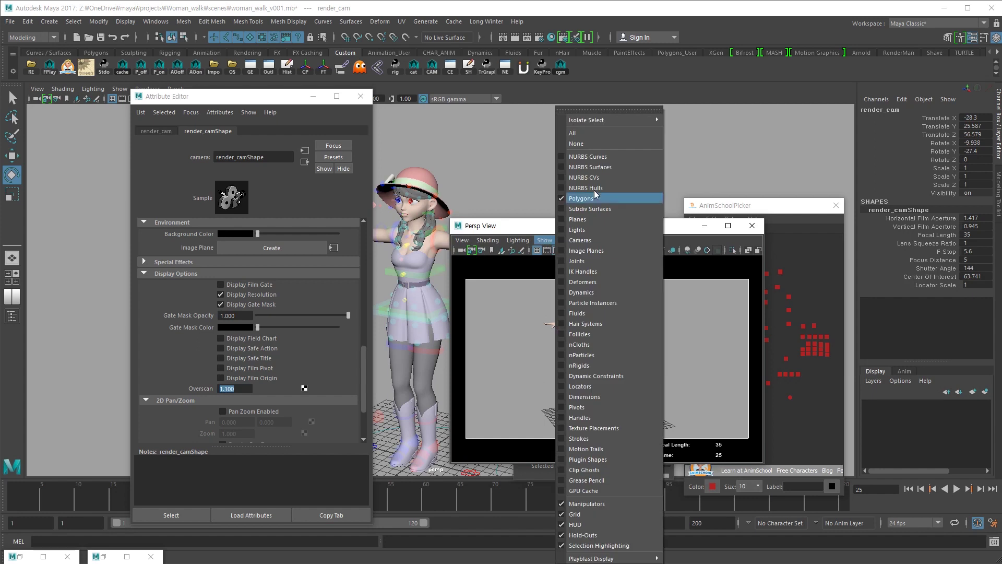
left_click(598, 143)
left_click(544, 240)
left_click(595, 198)
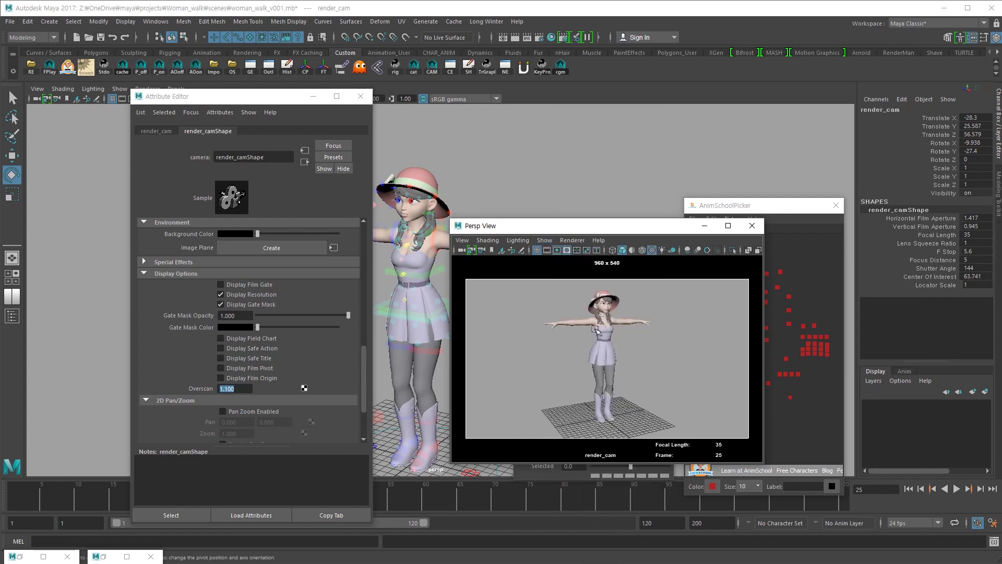
Deselect the camera and toggle multisample anti-aliasing in the floating render_cam view to compare its effect
left_click(640, 371)
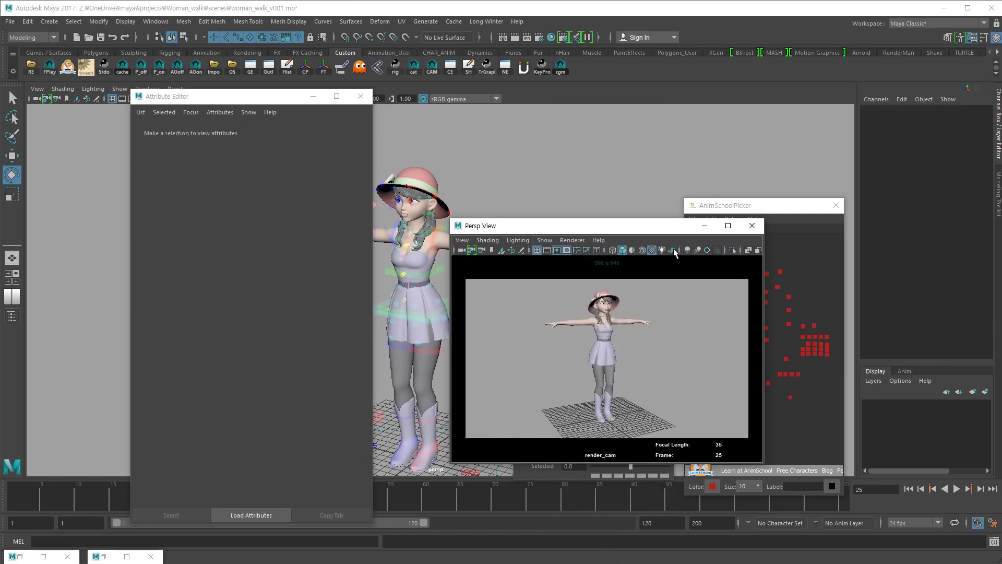
left_click(708, 250)
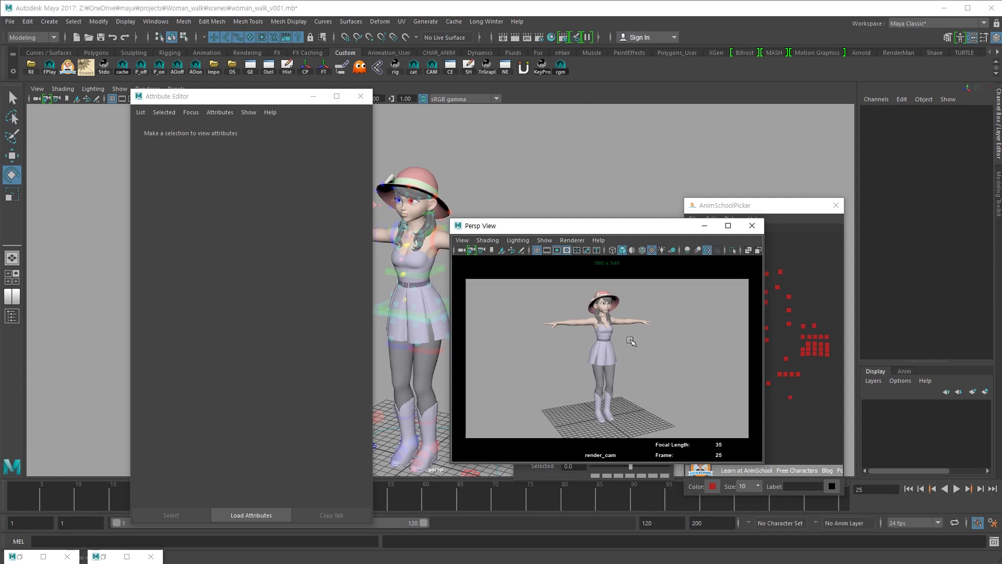
left_click(708, 252)
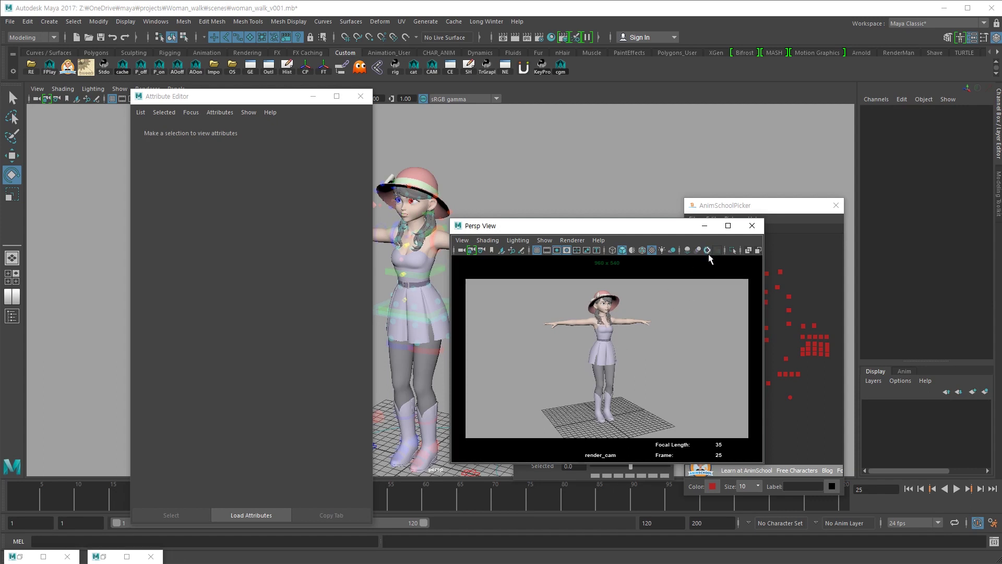
Enable multisample anti-aliasing in the floating render_cam view and toggle screen space ambient occlusion on and off to compare its effect
left_click(706, 250)
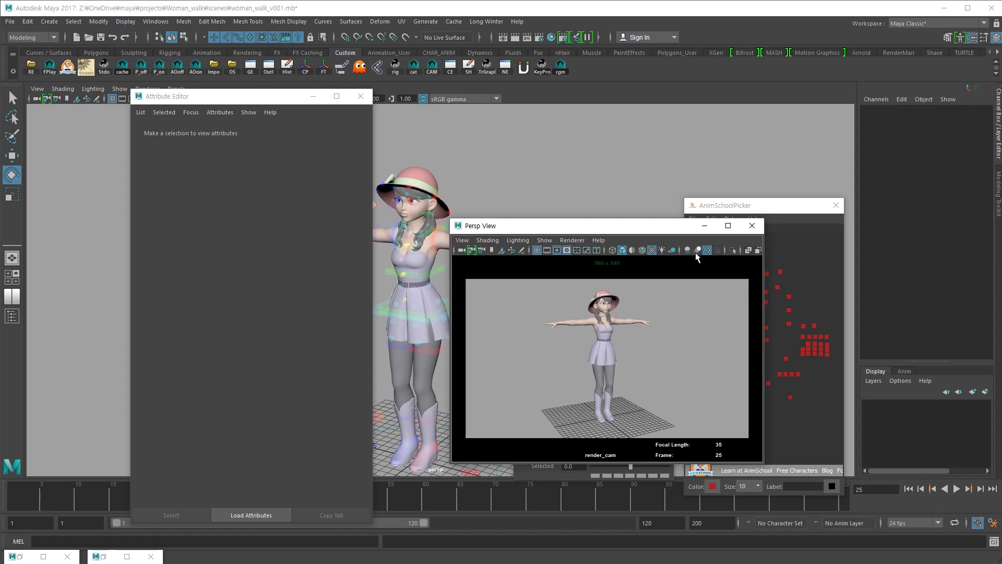
left_click(688, 250)
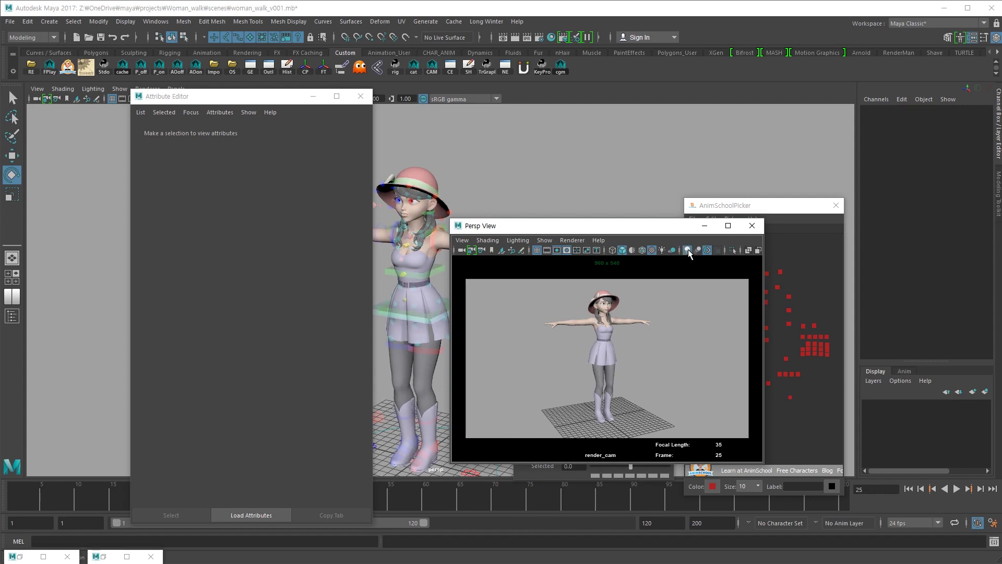
left_click(688, 250)
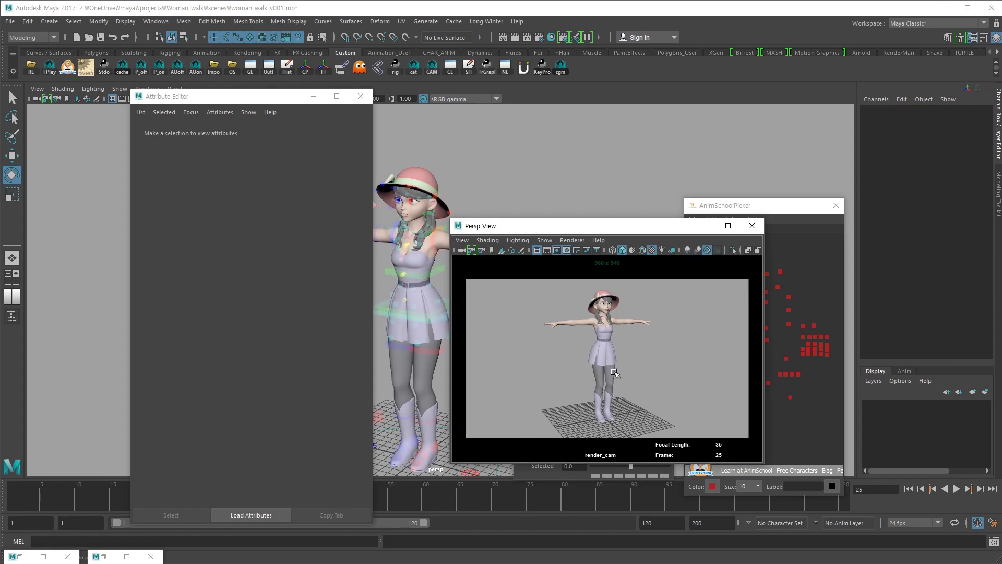
left_click(688, 250)
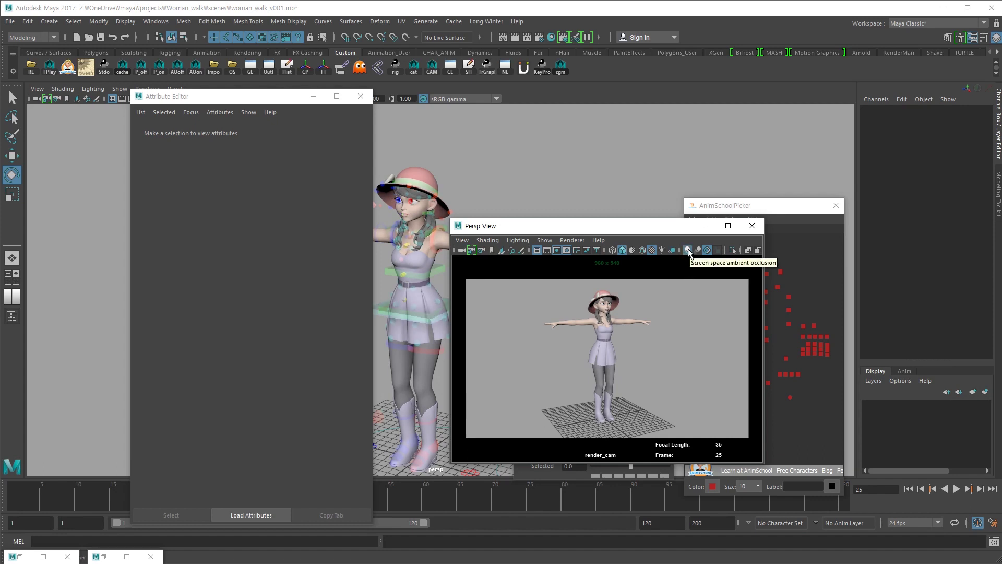
left_click(688, 250)
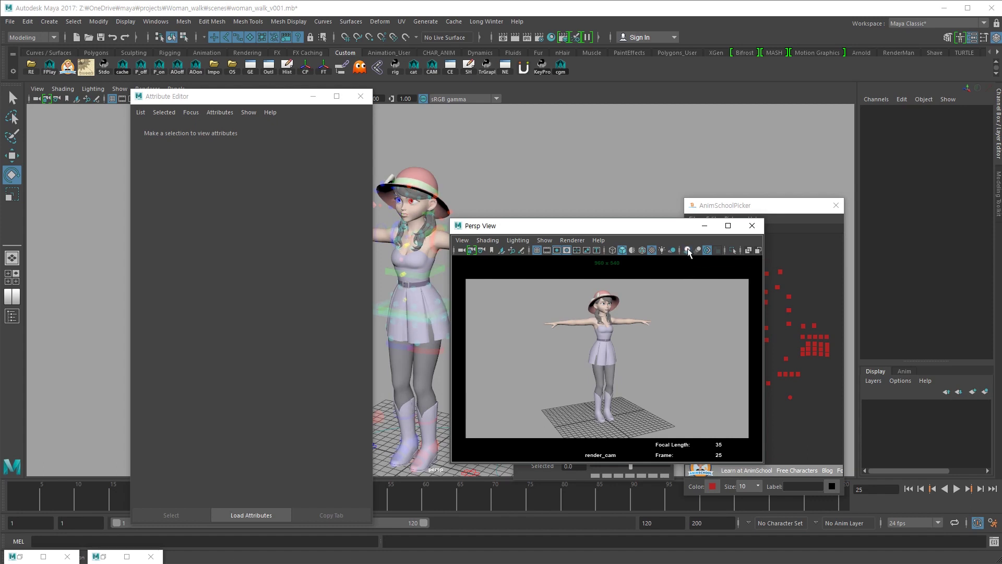
left_click(688, 250)
left_click(687, 250)
Move the floating render_cam view out of the main workspace and close the Attribute Editor
left_click_drag(504, 230, 1001, 290)
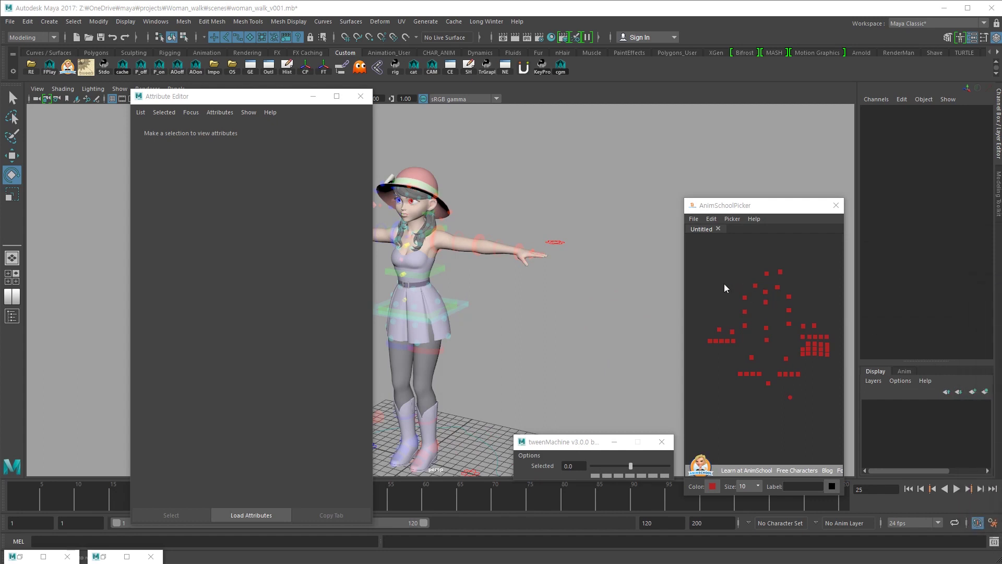
left_click(361, 96)
left_click_drag(418, 230, 491, 261, "alt")
Select the hip control Body_01_Spine_IK_01 and nudge its pivot slightly downward near the belt
left_click(790, 398)
left_click_drag(405, 302, 465, 292, "alt")
right_click_drag(464, 292, 673, 292, "alt")
left_click(557, 287)
left_click(516, 290)
left_click_drag(517, 290, 530, 277, "alt")
key("w")
right_click_drag(529, 303, 558, 300, "alt")
scroll(559, 300, "up", 2)
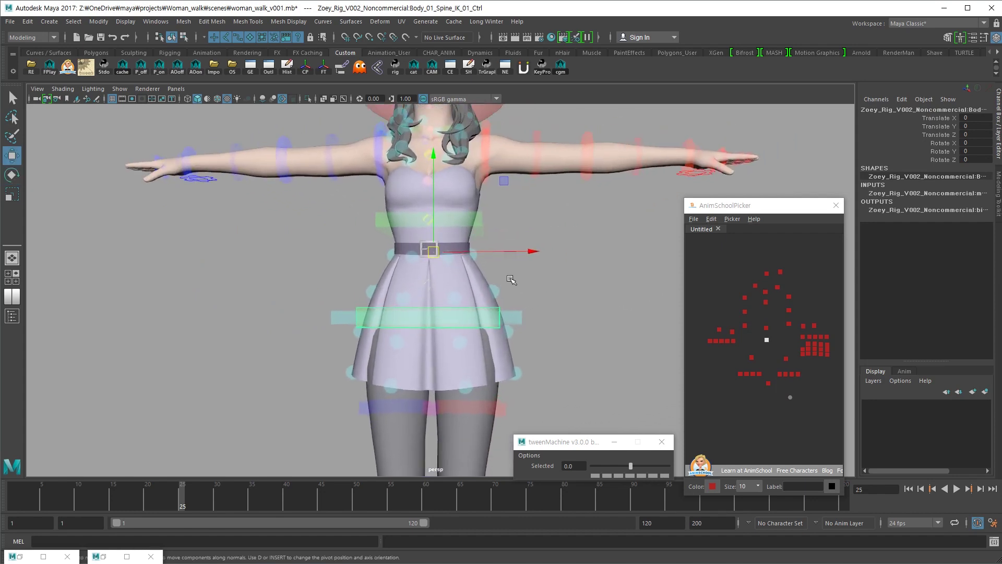
left_click_drag(428, 310, 427, 322, "alt")
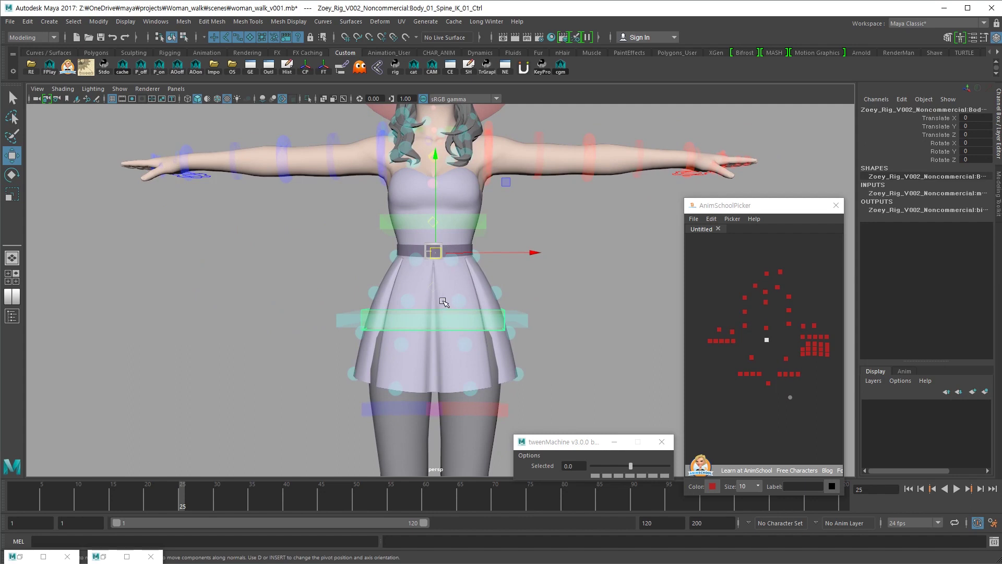
key("d")
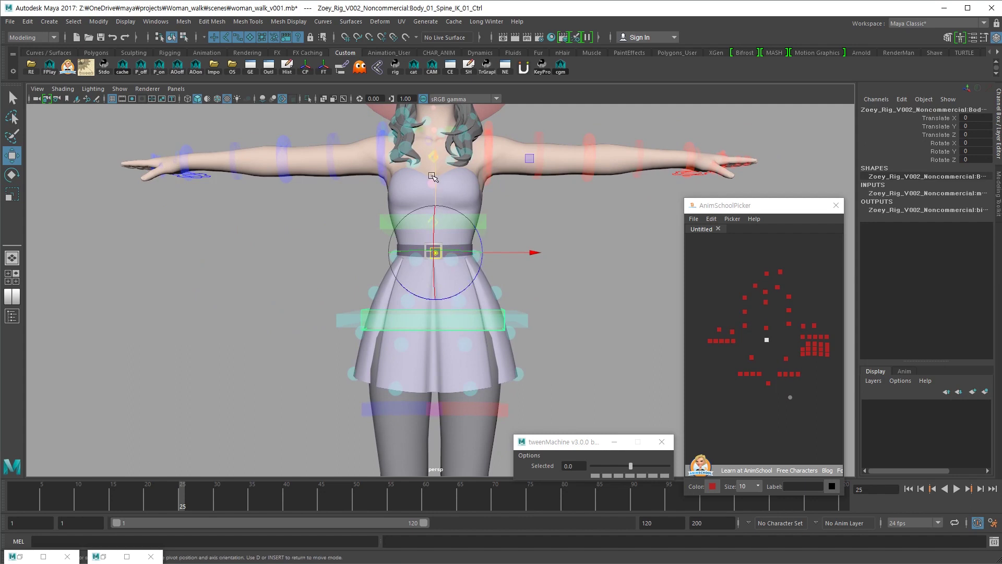
left_click_drag(436, 208, 436, 208)
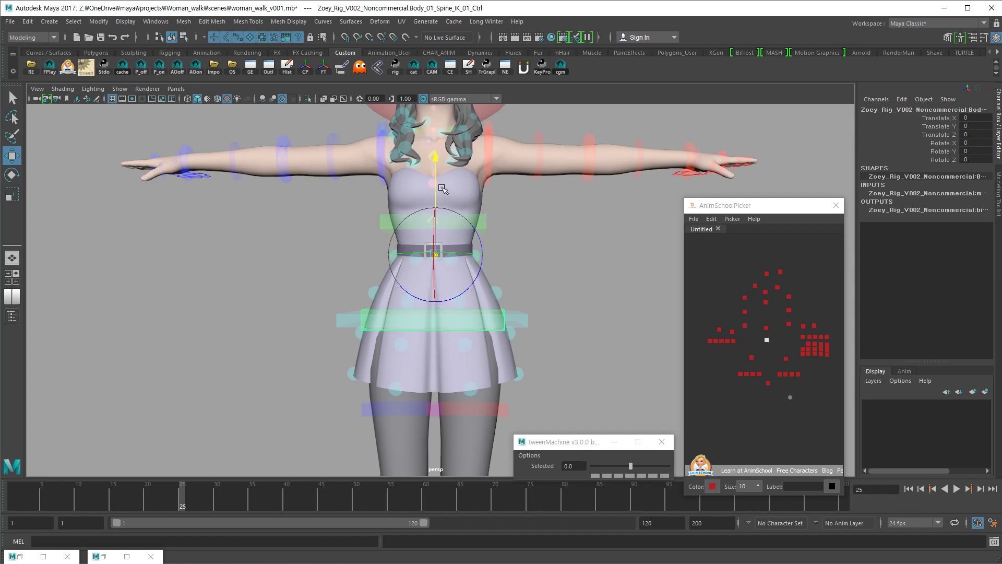
key("d")
key("e")
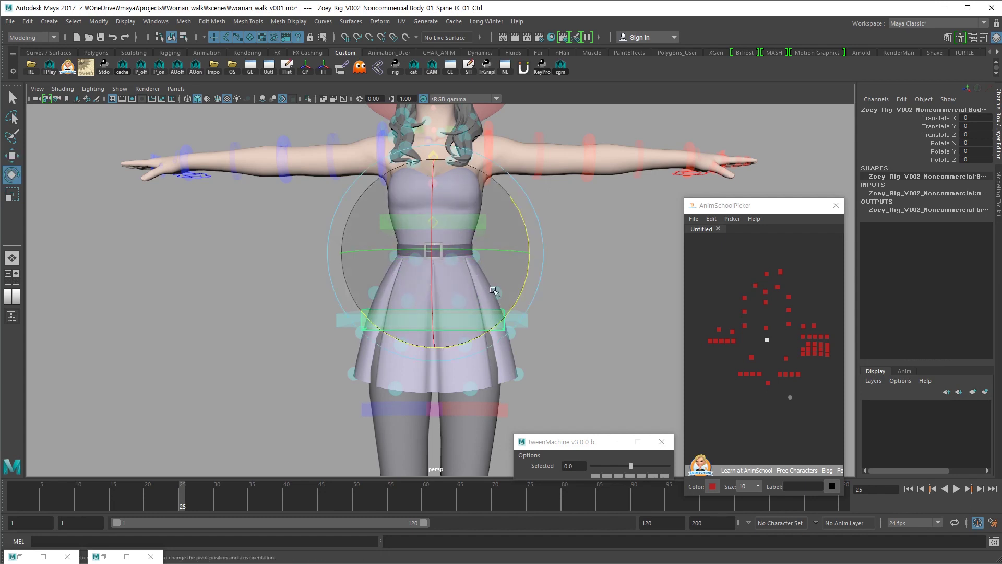
Try rotating the hip control, check the motion from the side and front, and undo the rotation
left_click_drag(529, 253, 457, 323)
key("ctrl+z")
key("ctrl+z")
key("ctrl+z")
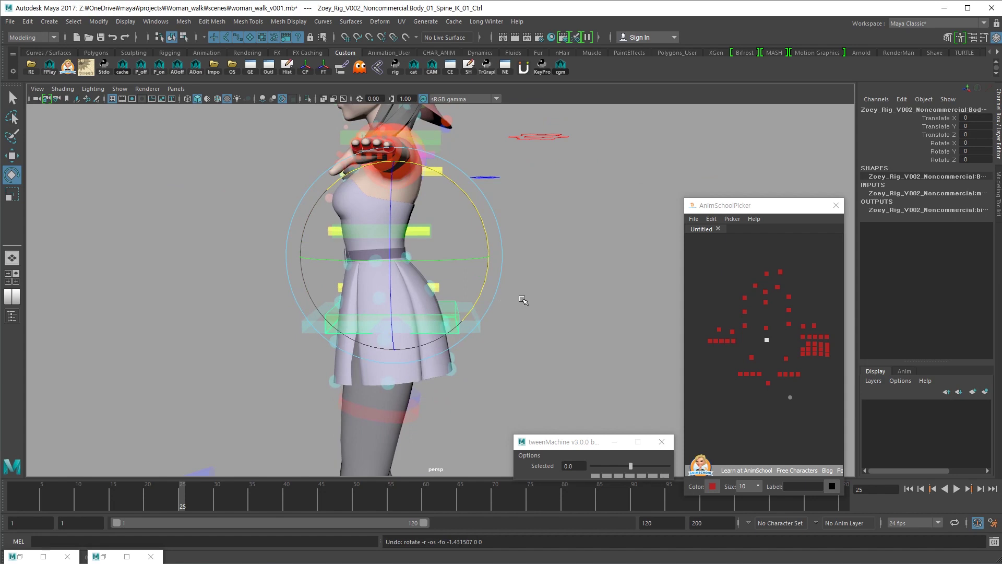
key("shift+z")
left_click_drag(518, 317, 634, 313, "alt")
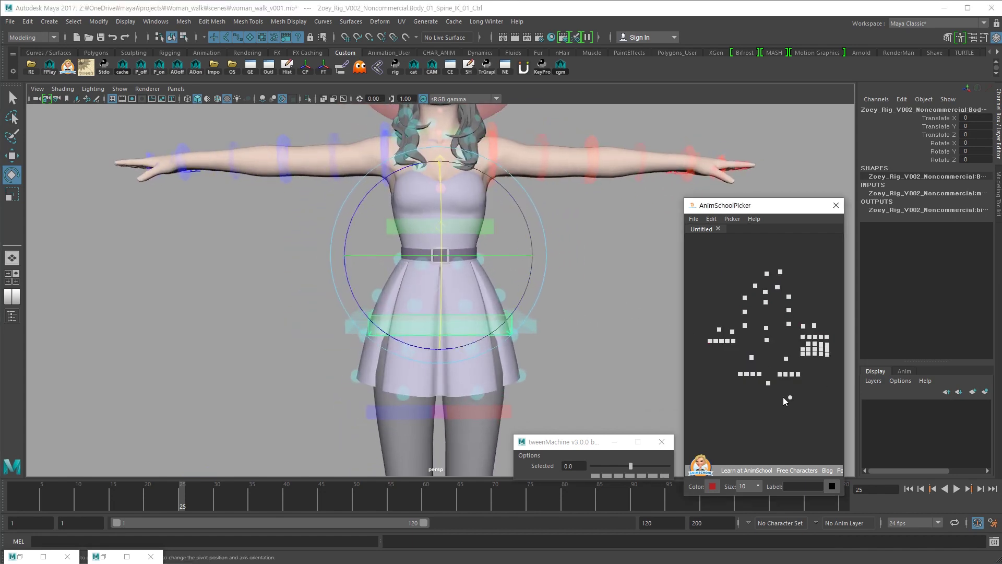
key("ctrl+z")
Key all of the character's rig controls at frame 1 and set the animation range to end at frame 25
left_click(13, 496)
key("s")
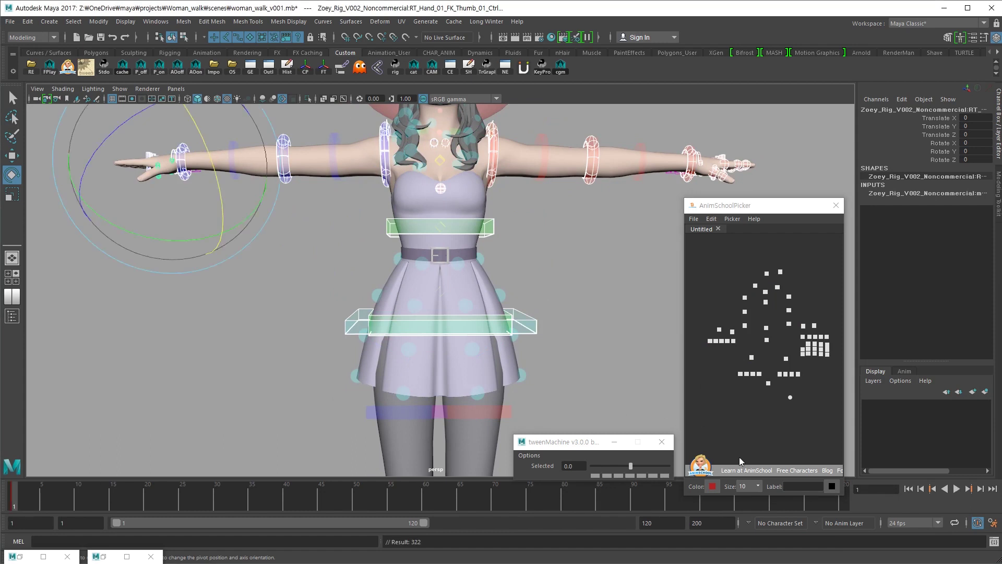
double_click(661, 523)
key("Tab")
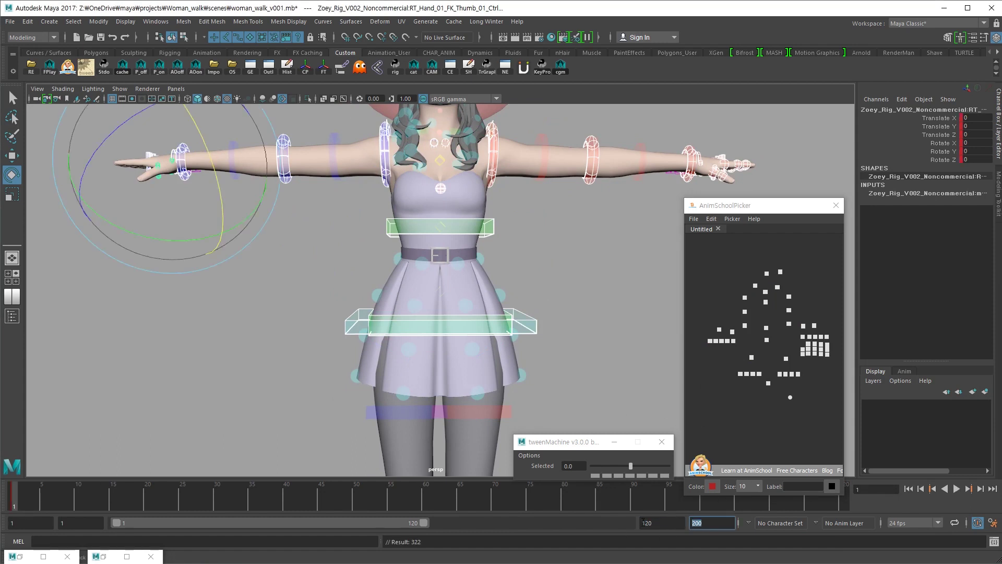
type("25")
key("Return")
Play the timeline with the full character in view, stop it at frame 22 and deselect the rig controls
right_click_drag(601, 333, 559, 349, "alt")
left_click_drag(560, 349, 550, 365, "alt")
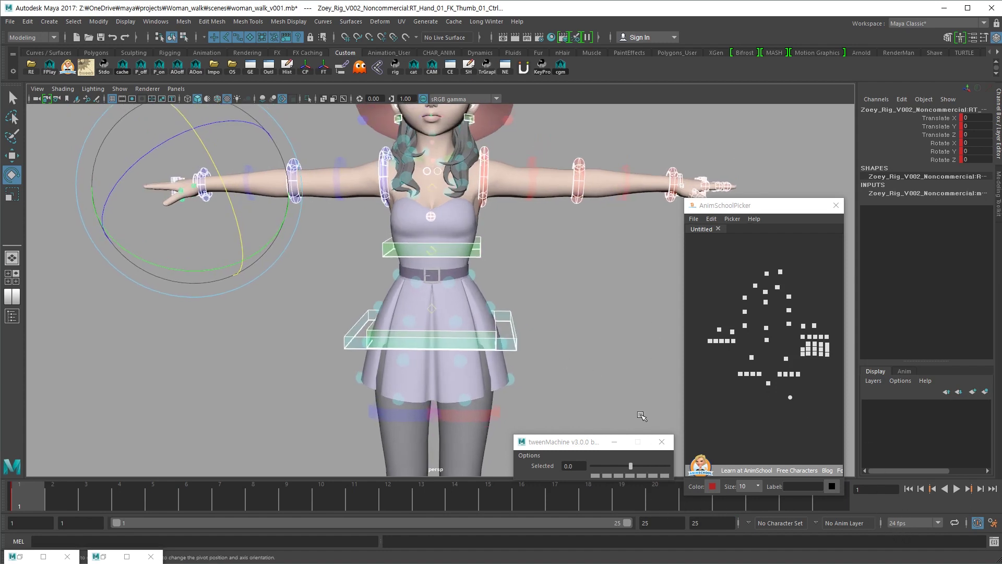
right_click_drag(599, 374, 512, 301, "alt")
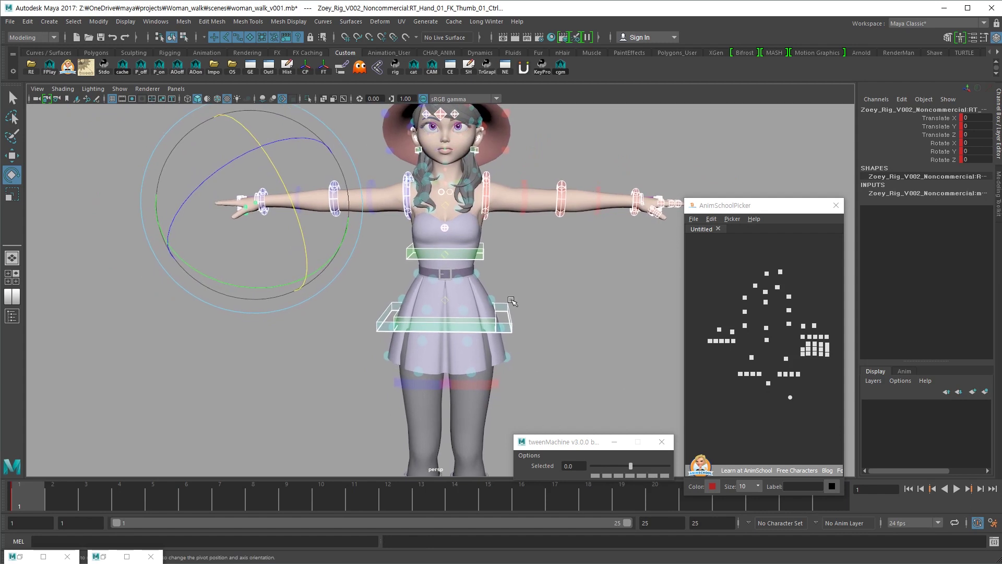
key("alt+v")
right_click_drag(577, 341, 513, 346, "alt")
middle_click_drag(513, 346, 520, 220, "alt")
key("alt+v")
left_click_drag(480, 410, 585, 384, "alt")
right_click_drag(585, 384, 547, 362, "alt")
left_click(547, 362)
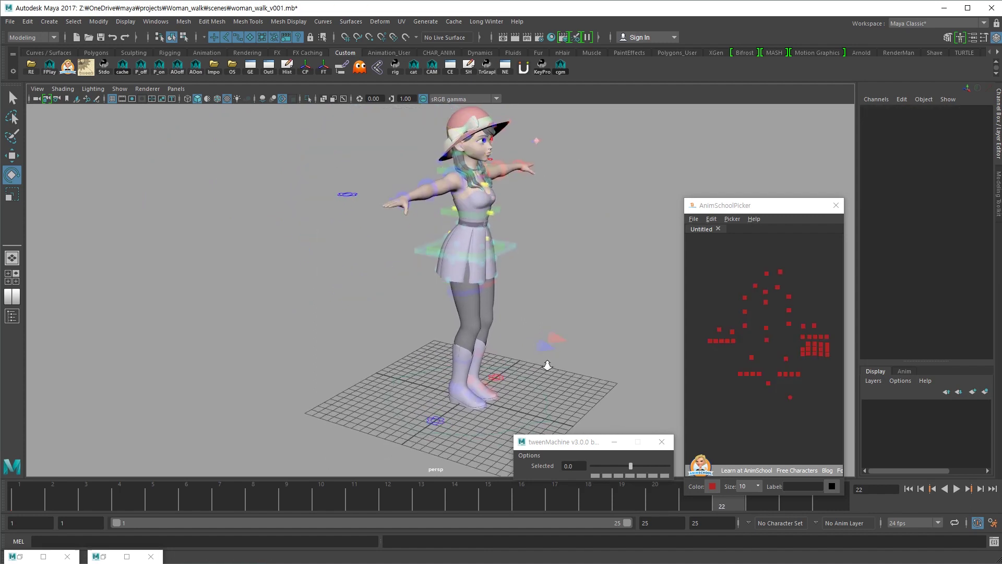
Move the right-foot and left-foot button groups farther apart in the AnimSchoolPicker layout
middle_click_drag(546, 362, 546, 384, "alt")
right_click_drag(547, 384, 526, 366, "alt")
left_click_drag(526, 367, 549, 360, "alt")
mouse_move(548, 360)
right_mouse_down("alt")
mouse_move(571, 284)
mouse_move(528, 334)
mouse_move(547, 342)
right_mouse_up("alt")
left_click_drag(546, 342, 588, 358, "alt")
key("w")
left_click(752, 357)
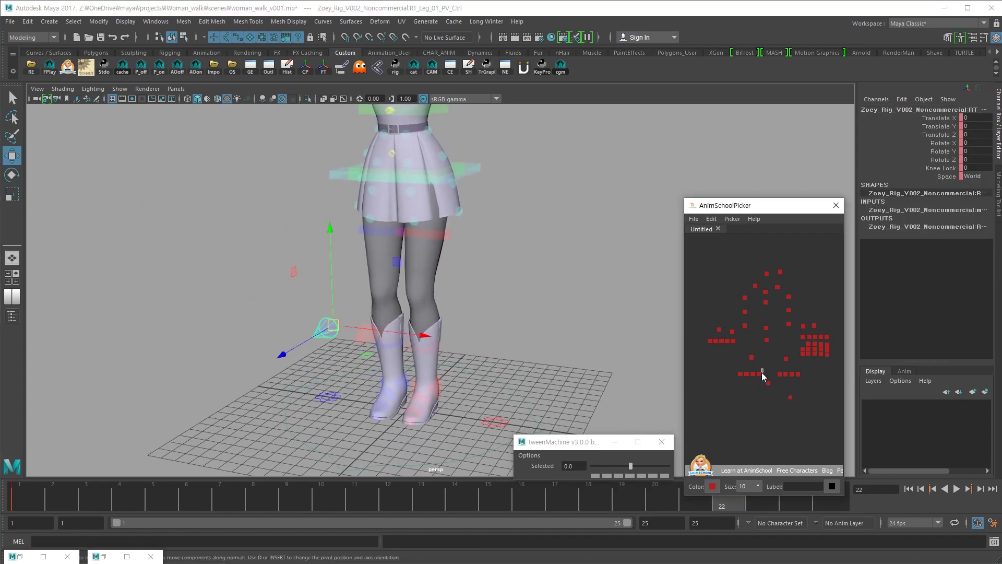
left_click_drag(764, 370, 742, 380)
middle_click_drag(764, 375, 759, 374)
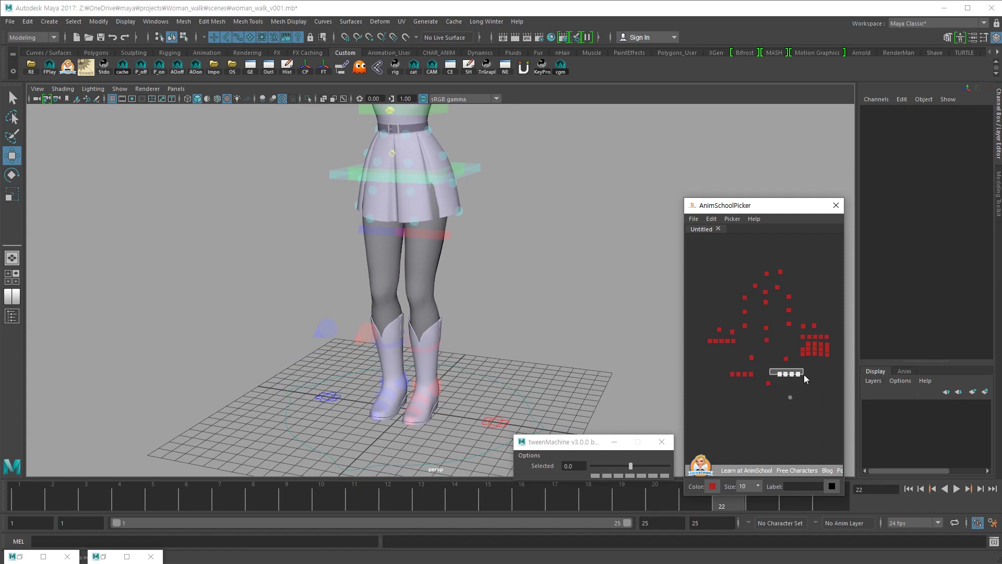
left_click(793, 374)
Pose the right leg IK control forward with the toes lifted, at Translate Y 0.138, Translate Z 5.173 and Rotate X -31.043
left_click(751, 374)
left_click_drag(600, 365, 497, 377, "alt")
key("e")
key("w")
middle_click_drag(340, 312, 268, 313)
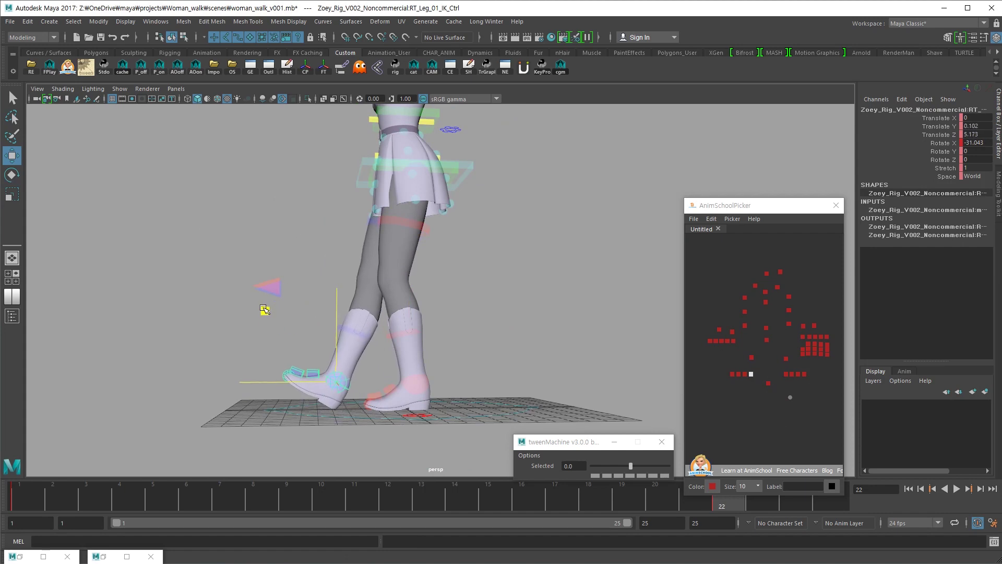
left_click_drag(268, 313, 458, 297, "alt")
middle_click_drag(458, 297, 448, 326)
key("ctrl+z")
key("ctrl+z")
key("ctrl+z")
key("ctrl+z")
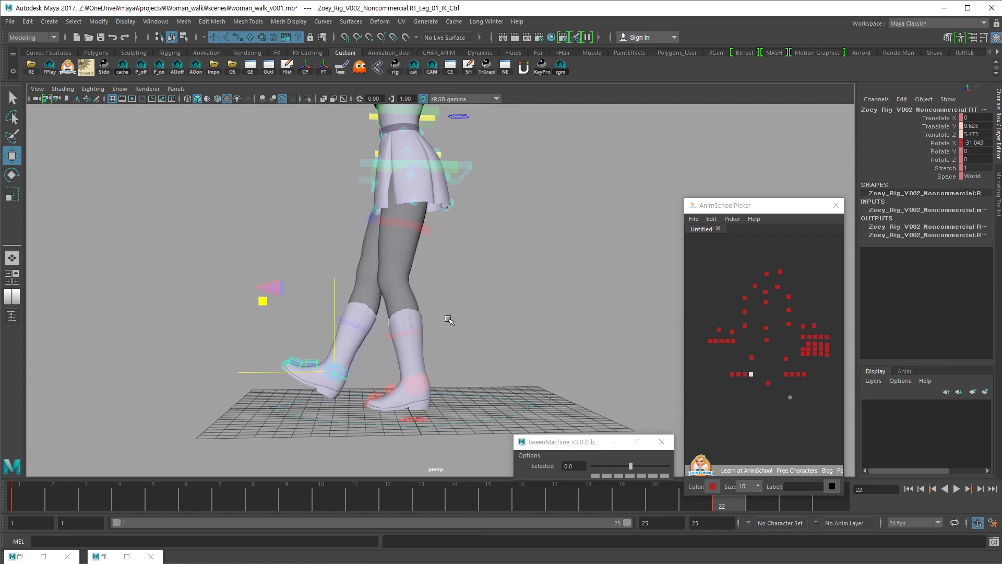
left_click_drag(455, 326, 448, 320, "alt")
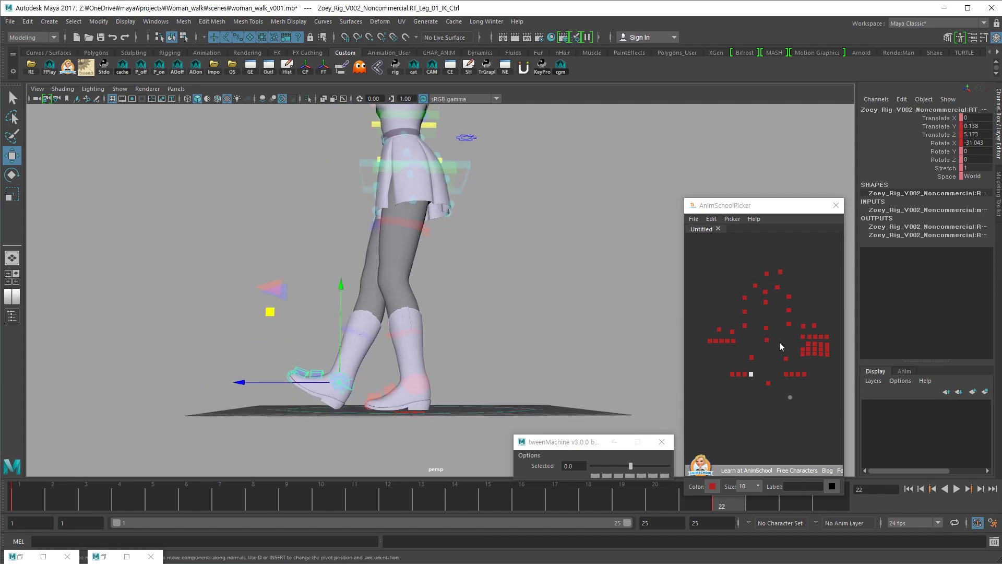
Move the left foot behind the body, lift its heel with the left leg roll control at Rotate X 33.019, and key it
left_click(788, 373)
middle_click_drag(501, 380, 462, 392)
left_click(460, 407)
key("e")
left_click_drag(388, 375, 403, 430)
key("s")
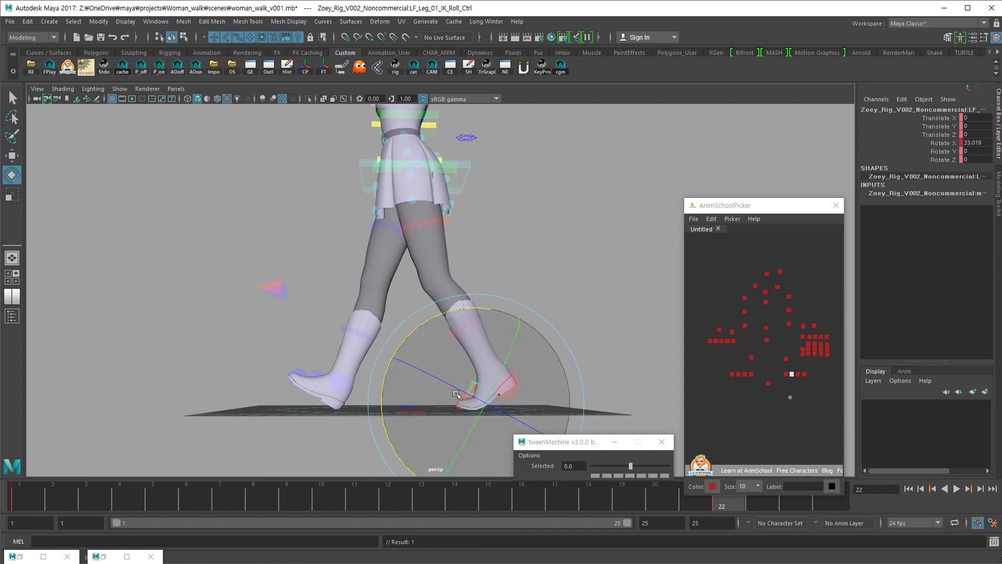
left_click_drag(460, 389, 286, 374, "alt")
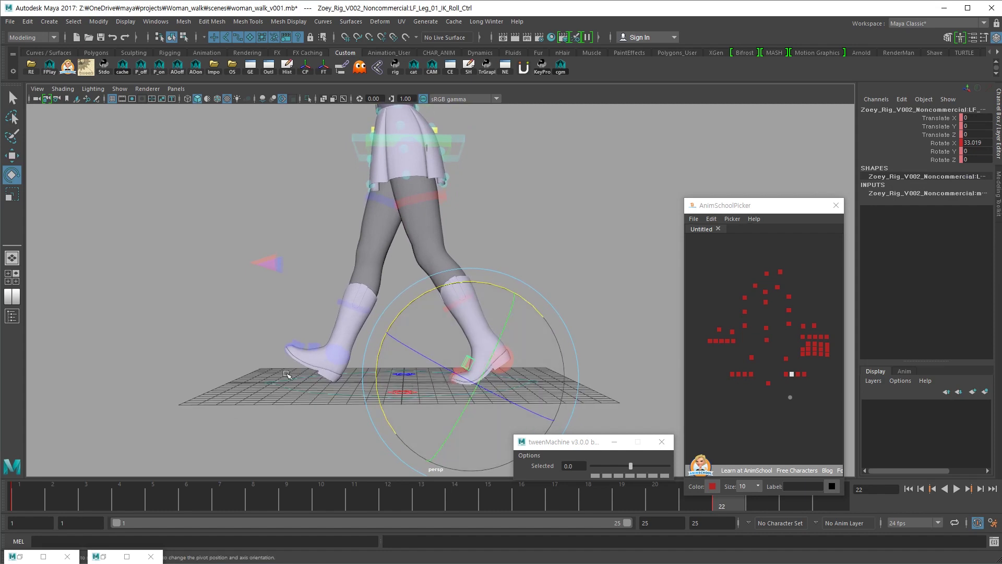
left_click_drag(379, 391, 381, 385, "alt")
key("w")
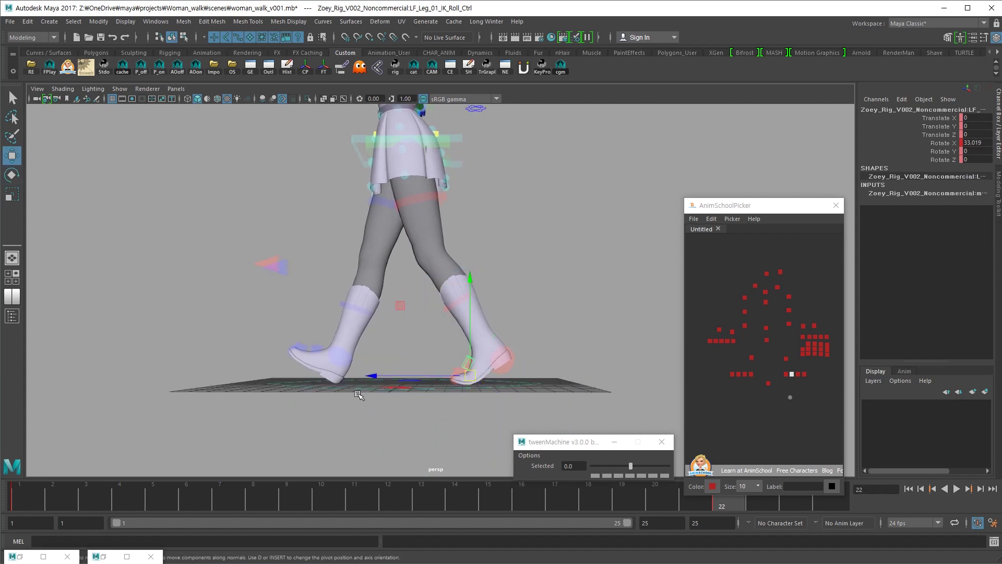
left_click_drag(340, 324, 449, 211, "alt")
left_click(450, 210)
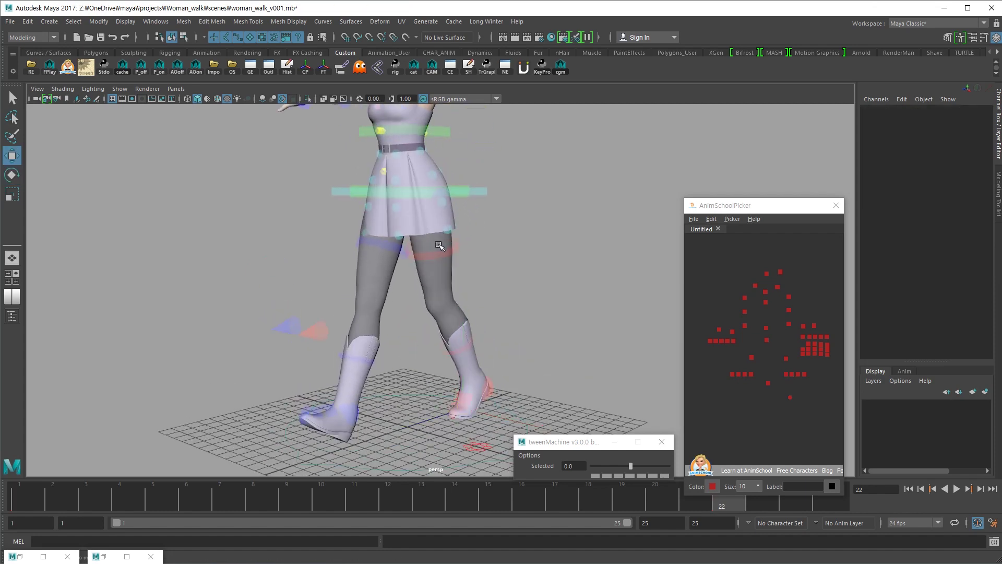
Turn the hip control Body_01_Spine_IK_01 to Rotate Y 11.16 for the stride pose
left_click(766, 339)
key("e")
left_click_drag(466, 262, 505, 163, "alt")
left_click_drag(493, 175, 503, 183, "alt")
key("ctrl+z")
middle_click_drag(503, 183, 510, 228, "alt")
middle_click_drag(563, 188, 560, 187)
left_click_drag(561, 186, 541, 194)
key("w")
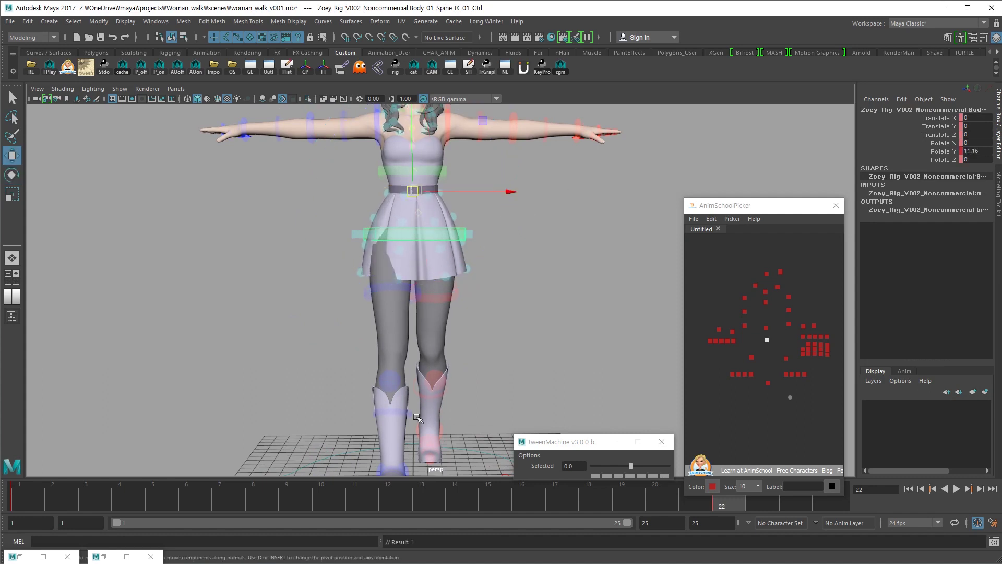
Adjust the left leg IK control's stride position to Translate Z -5.502 while viewing the character from the side
middle_click_drag(418, 418, 409, 309, "alt")
left_click_drag(409, 309, 324, 340, "alt")
left_click(786, 374)
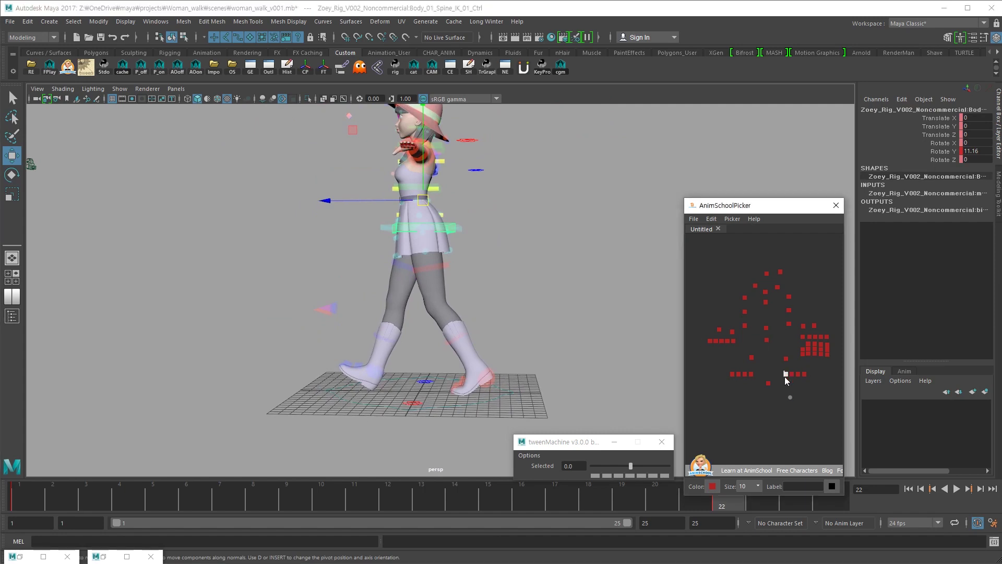
left_click_drag(452, 376, 439, 345)
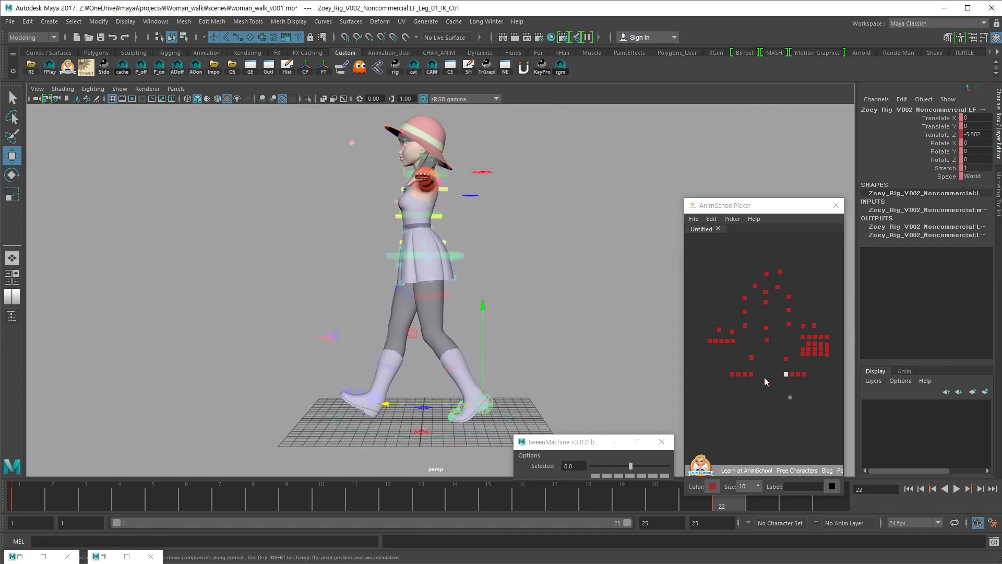
Switch to the Woman_stylized_walk_reference.mp4 video and compare its frame 10 stride with the character's pose
key("alt+Tab")
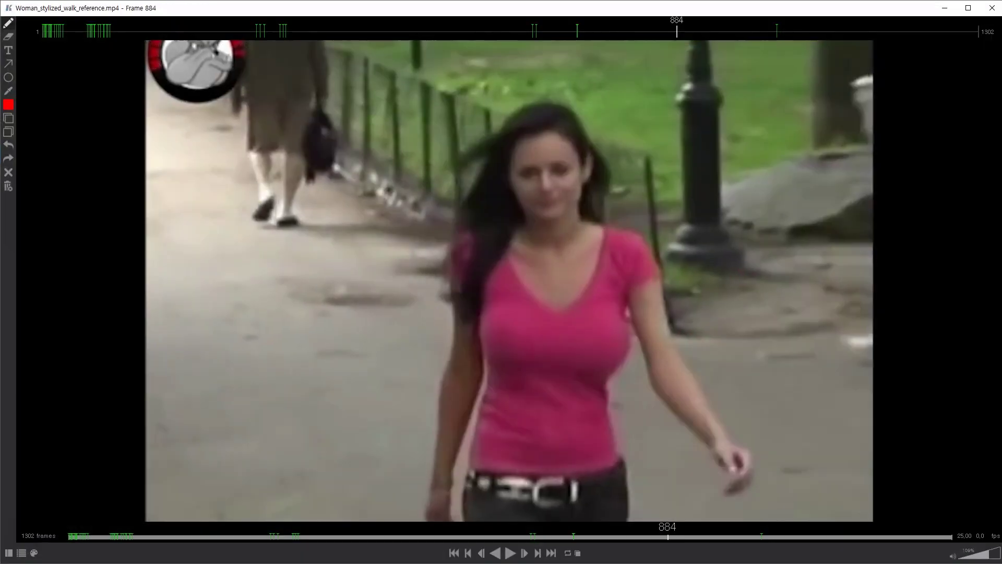
left_click(46, 32)
left_click_drag(48, 30, 50, 34)
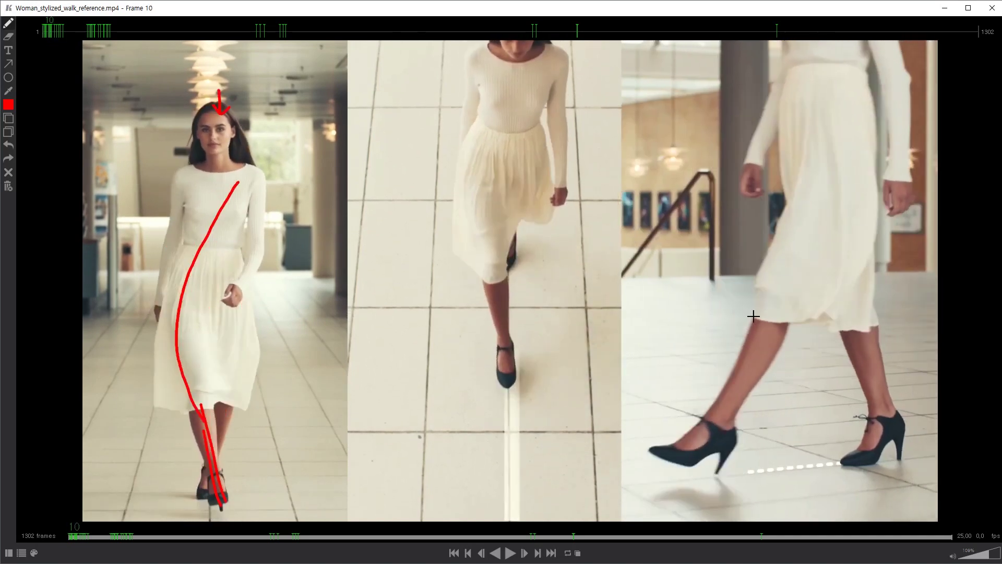
left_click(944, 10)
middle_click_drag(459, 356, 474, 331, "alt")
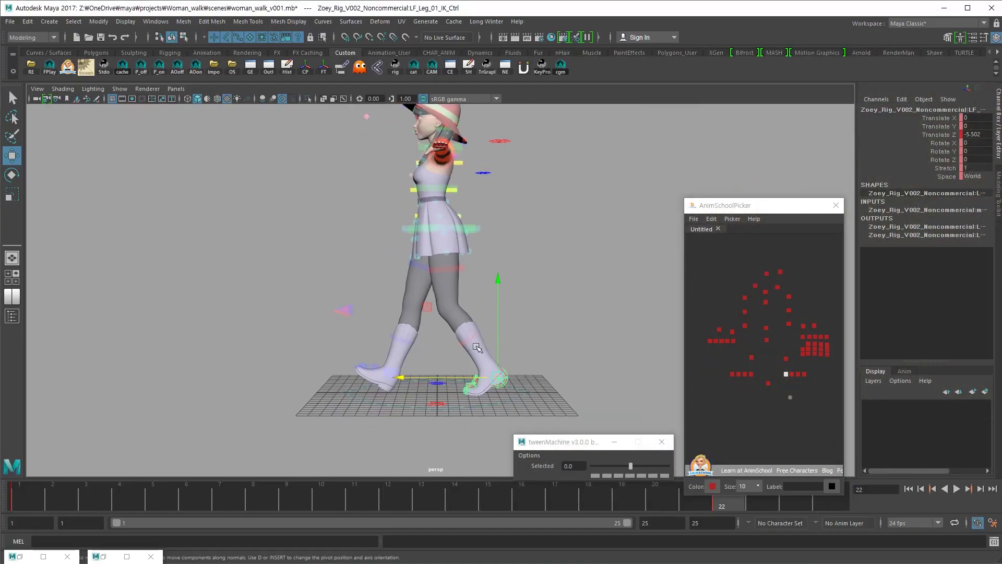
key("alt+Tab")
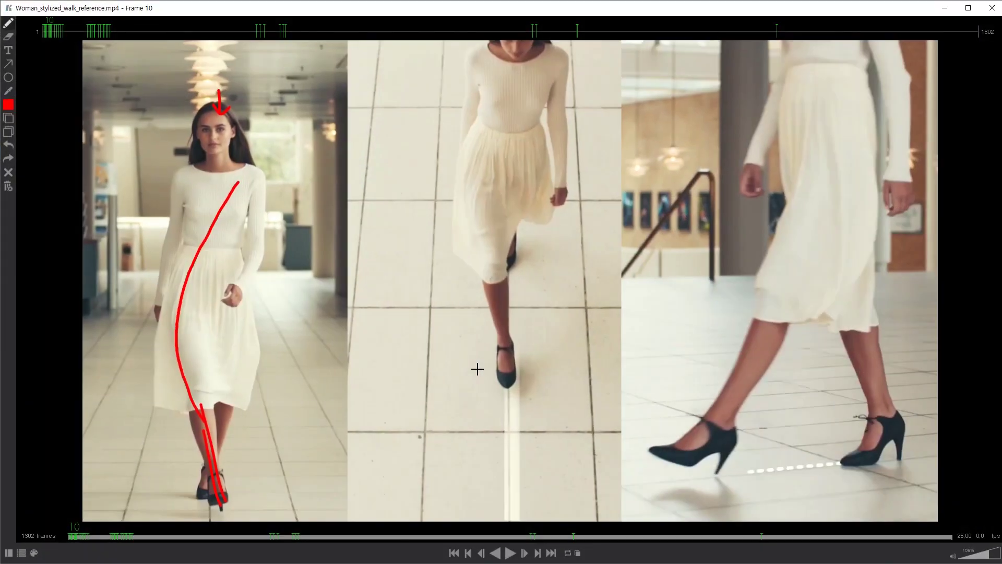
key("alt+Tab")
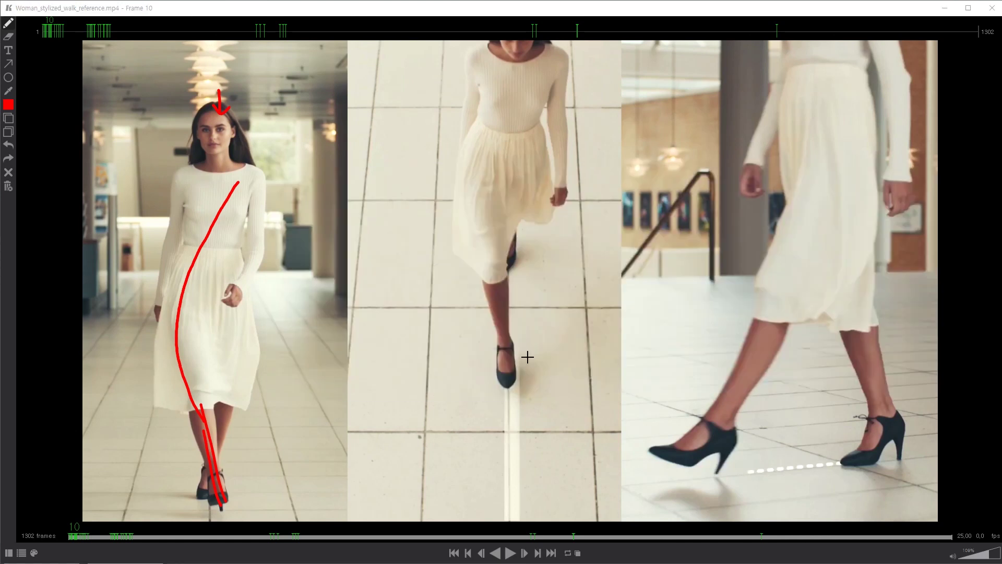
Return to Maya and rotate the left leg roll control LF_Leg_01_IK_Roll_Ctrl to Rotate X 16.668 to lower the heel
left_click(944, 8)
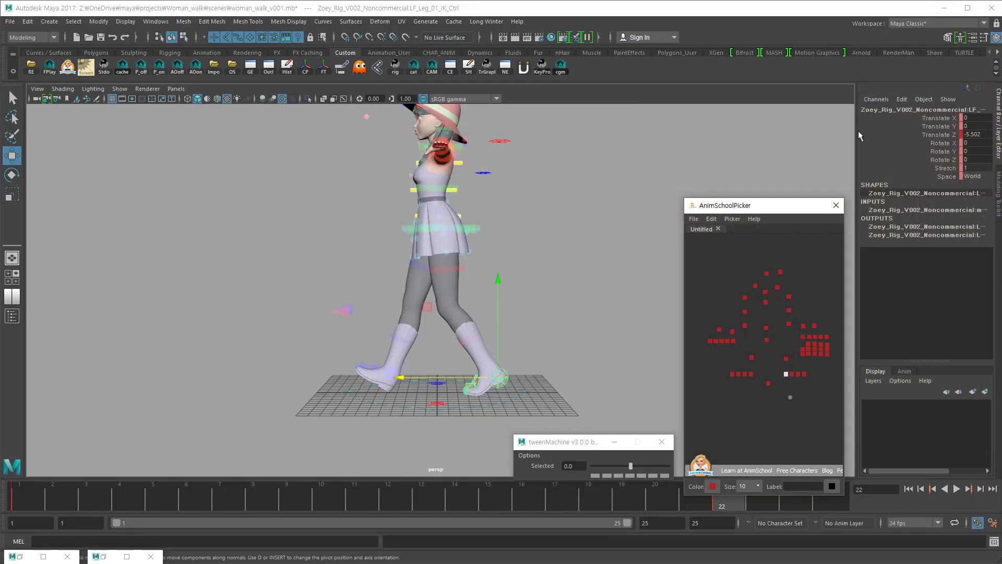
left_click(792, 374)
key("e")
left_click_drag(545, 323, 566, 347)
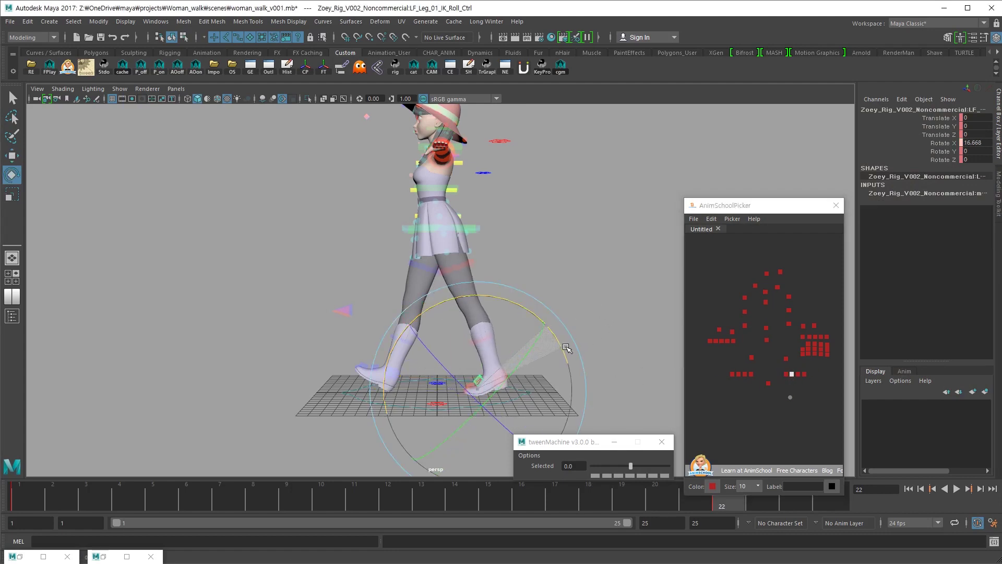
Shorten the stride by bringing the left leg IK control forward to Translate Z -3.63
key("w")
left_click(786, 374)
left_click_drag(574, 368, 575, 372, "alt")
left_click_drag(481, 378, 461, 378)
left_click_drag(502, 359, 507, 365, "alt")
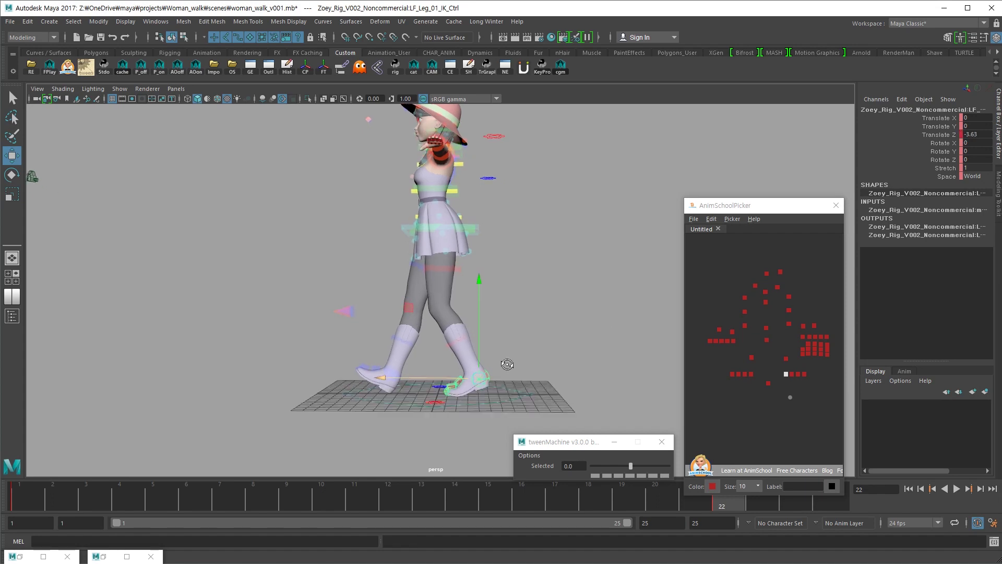
Readjust the left foot's heel lift with the leg roll control to suit the shorter stride and key it
left_click(792, 374)
key("e")
mouse_move(505, 313)
left_mouse_down()
mouse_move(524, 338)
mouse_move(517, 329)
left_mouse_up()
key("s")
mouse_move(485, 400)
left_mouse_down("alt")
mouse_move(460, 388)
mouse_move(490, 396)
left_mouse_up("alt")
middle_click_drag(575, 316, 591, 301)
Lower the body with the COG control to Translate Y -0.196 and clear the selection with the character seen from the front
key("w")
left_click_drag(406, 371, 517, 256, "alt")
left_click(765, 328)
left_click_drag(439, 210, 416, 319)
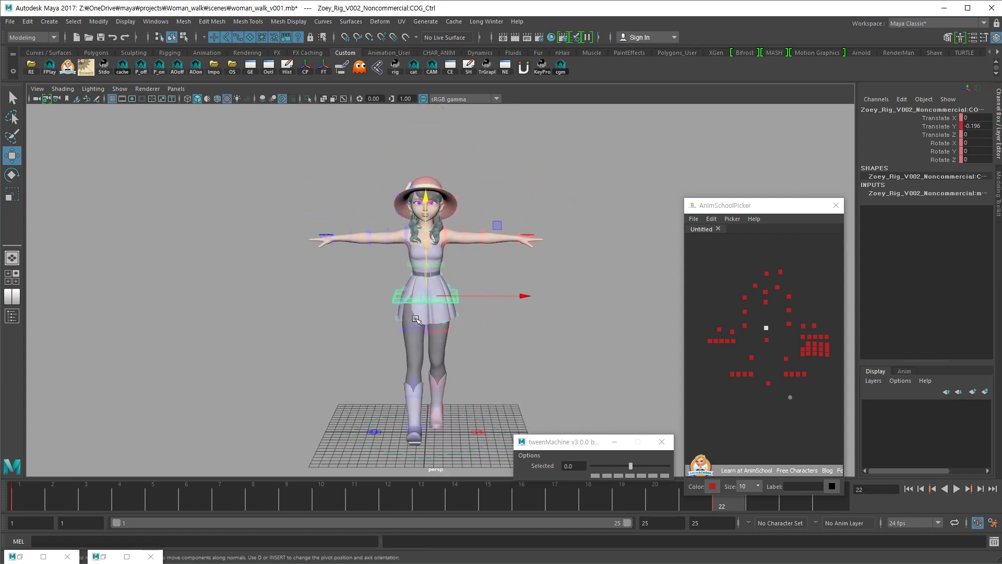
middle_click_drag(425, 390, 426, 365, "alt")
key("w")
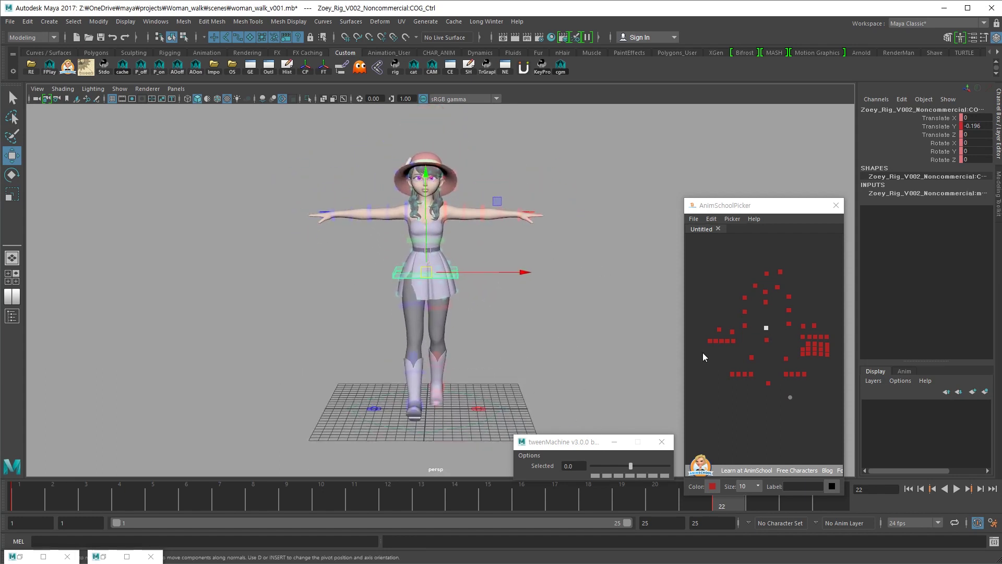
left_click(787, 361)
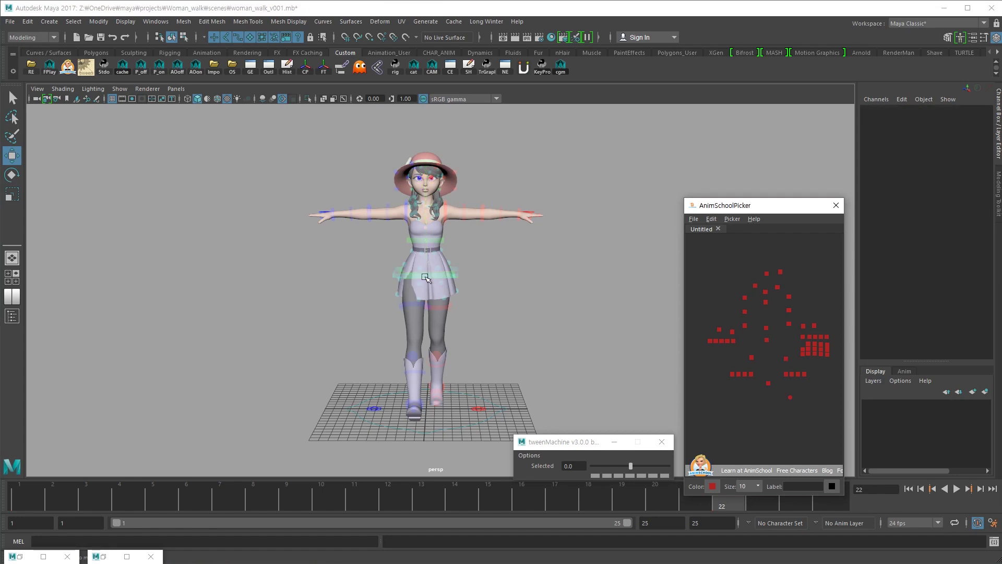
middle_click_drag(420, 274, 431, 295, "alt")
right_click_drag(459, 327, 461, 252, "alt")
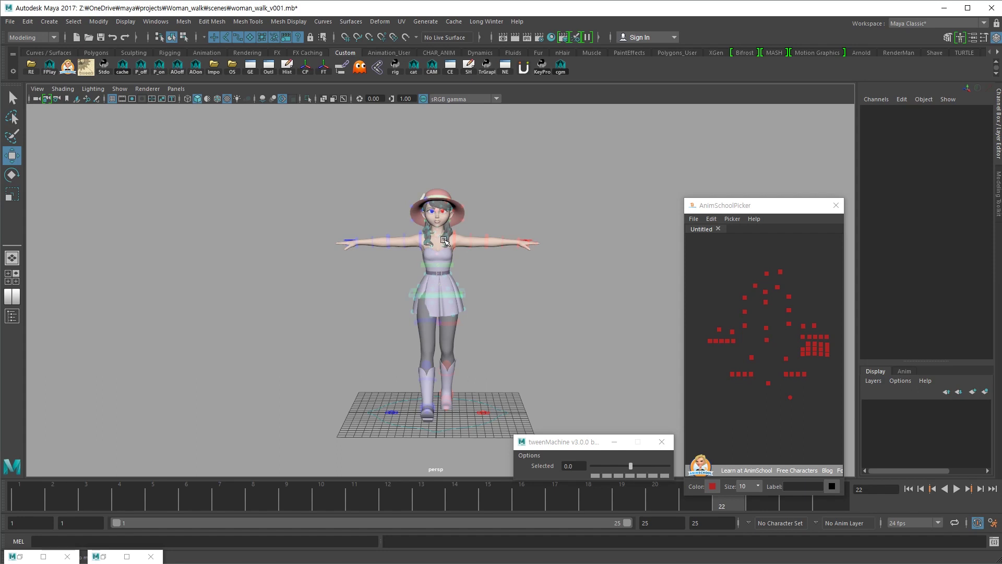
Switch to the reference video and draw an arrow for the sideways hip shift on frame 10
key("alt+Tab")
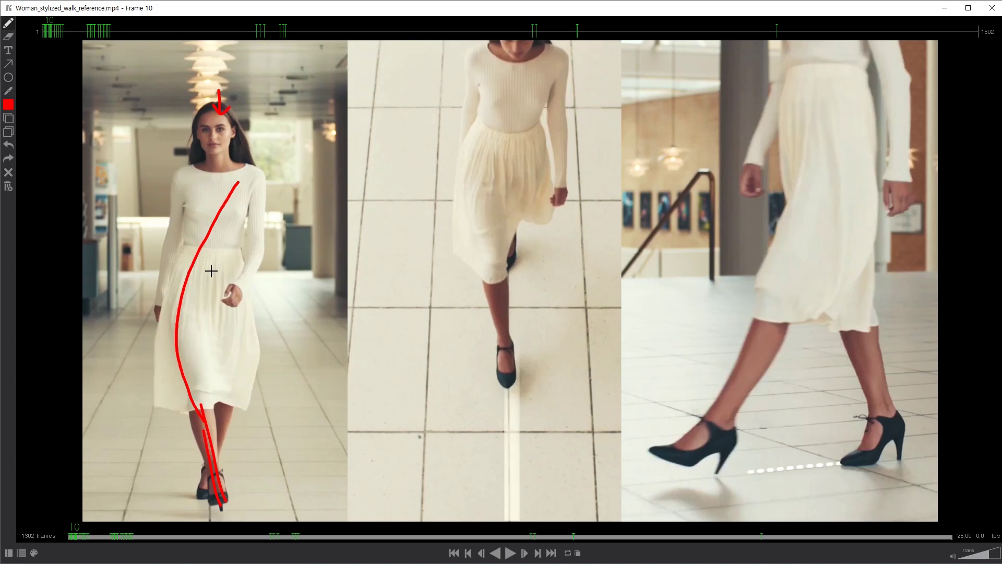
left_click_drag(215, 278, 161, 280)
left_click(945, 8)
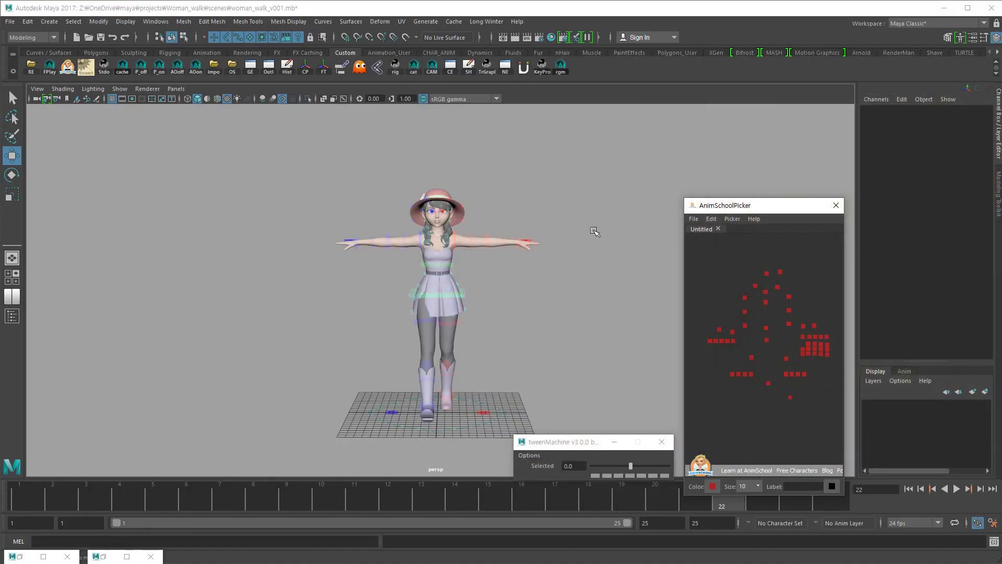
middle_click_drag(514, 300, 525, 304, "alt")
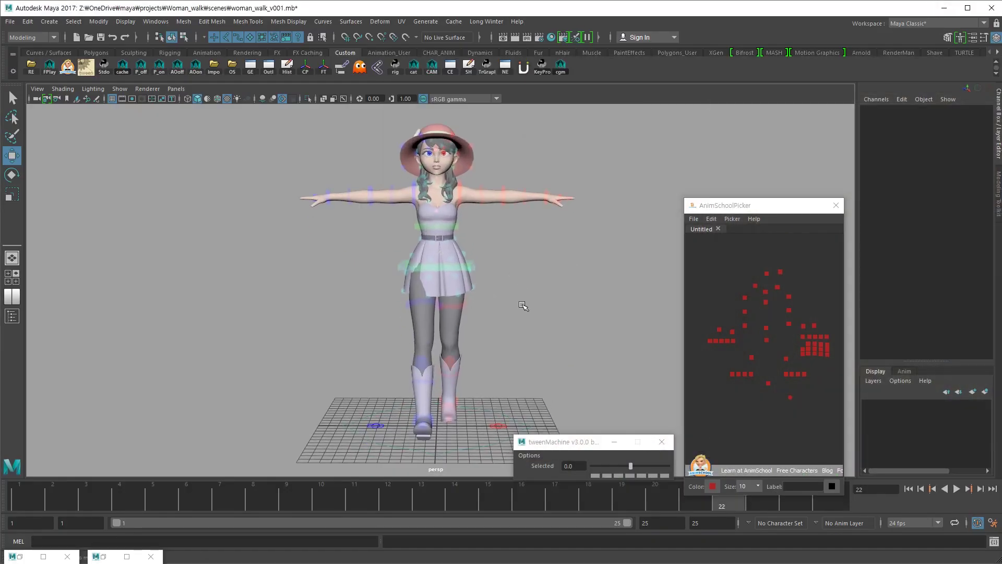
Mark the front foot's line on the reference video's frame 10 and step through the preceding frames to study the foot placement
key("alt+Tab")
left_click_drag(209, 493, 209, 521)
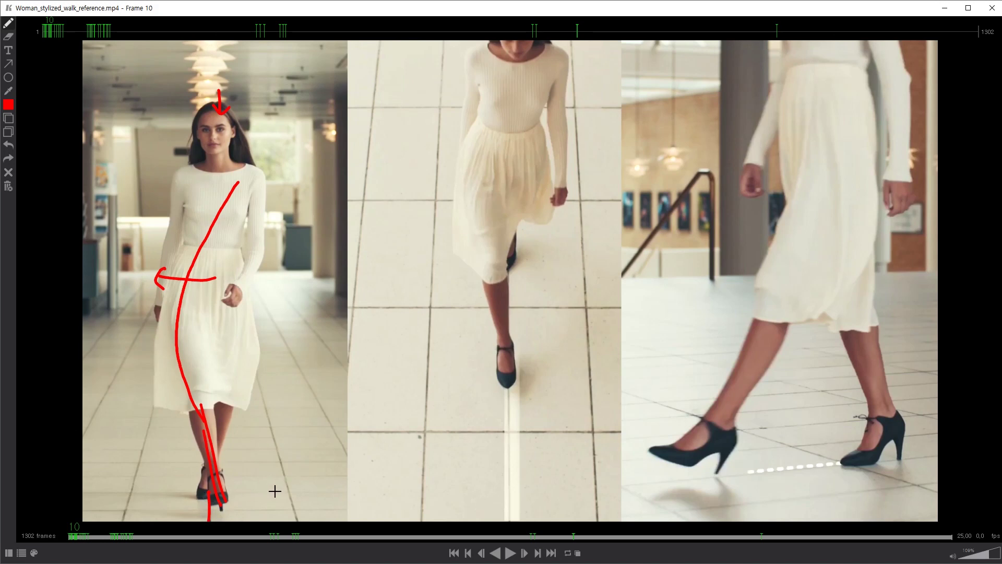
key("Left")
key("Left")
key("Left")
key("Left")
key("Left")
key("Left")
key("Right")
key("Right")
key("Right")
key("Right")
key("Right")
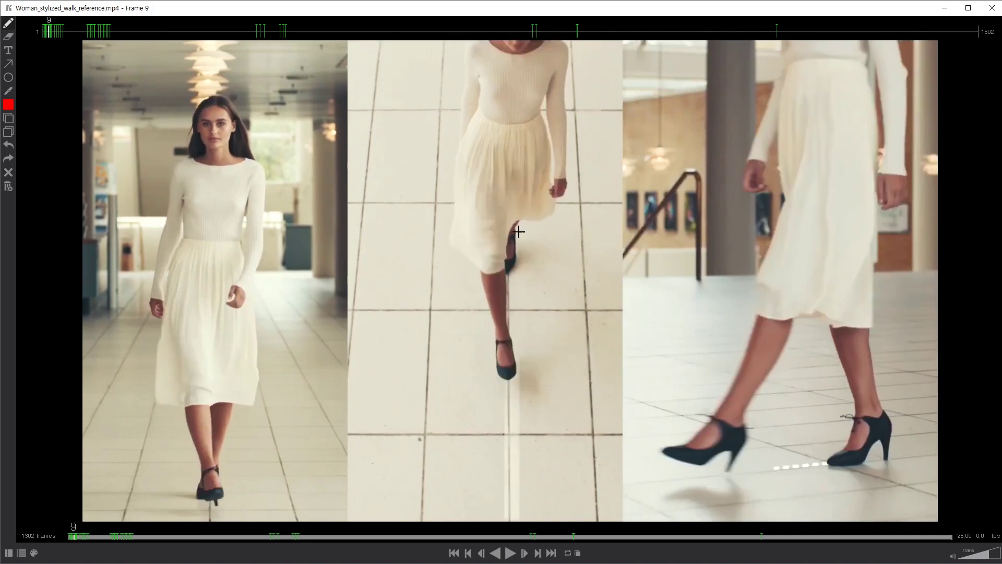
Mark the feet in the overhead view at frame 9 and step through the neighbouring frames to examine how the feet line up
mouse_move(501, 257)
left_mouse_down()
mouse_move(516, 255)
mouse_move(507, 271)
left_mouse_up()
left_click_drag(506, 384, 514, 348)
key("Left")
key("Left")
key("Left")
key("Left")
key("Right")
key("Right")
key("Right")
key("Right")
key("Right")
key("Right")
key("Right")
key("Right")
key("Left")
key("Right")
key("Left")
key("Left")
key("Left")
key("Left")
key("Left")
key("Left")
key("Left")
key("Left")
key("Left")
key("Left")
key("Left")
key("Left")
key("Right")
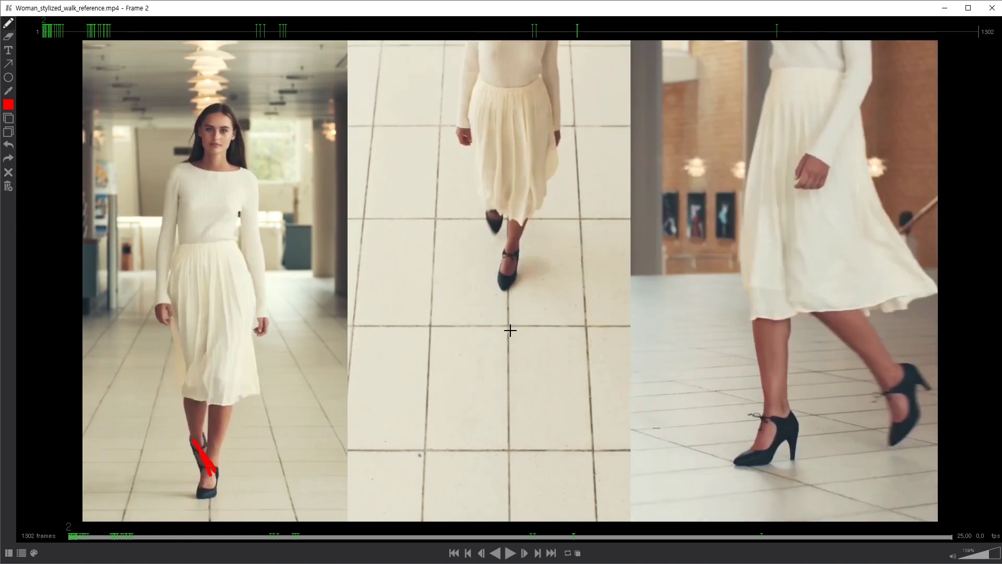
Return to Maya and move the left leg IK control inward to Translate X -1.216, toward the walk's centre line
left_click(944, 8)
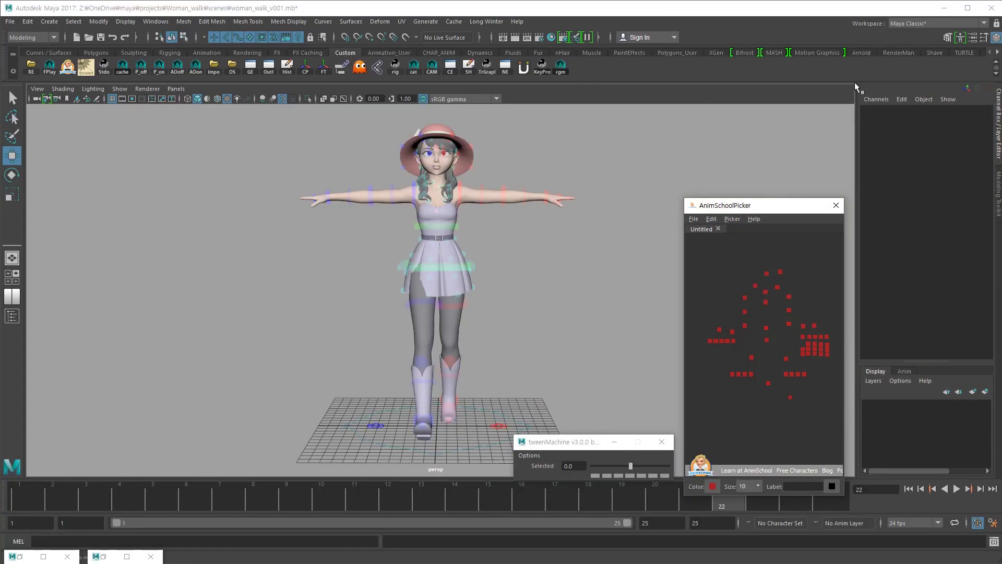
middle_click_drag(457, 418, 458, 415, "alt")
left_click_drag(474, 400, 470, 407, "alt")
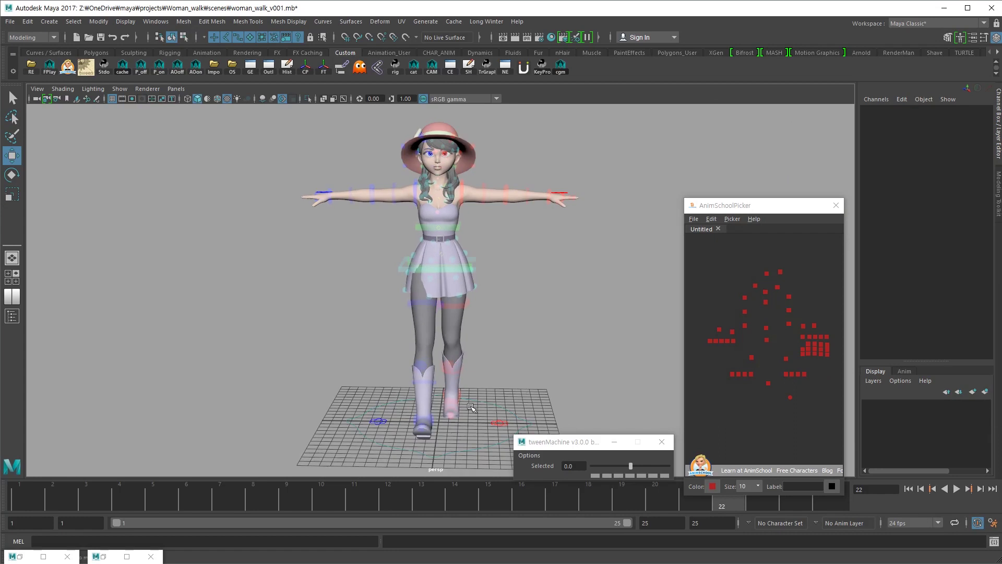
left_click(787, 375)
left_click_drag(557, 399, 546, 401)
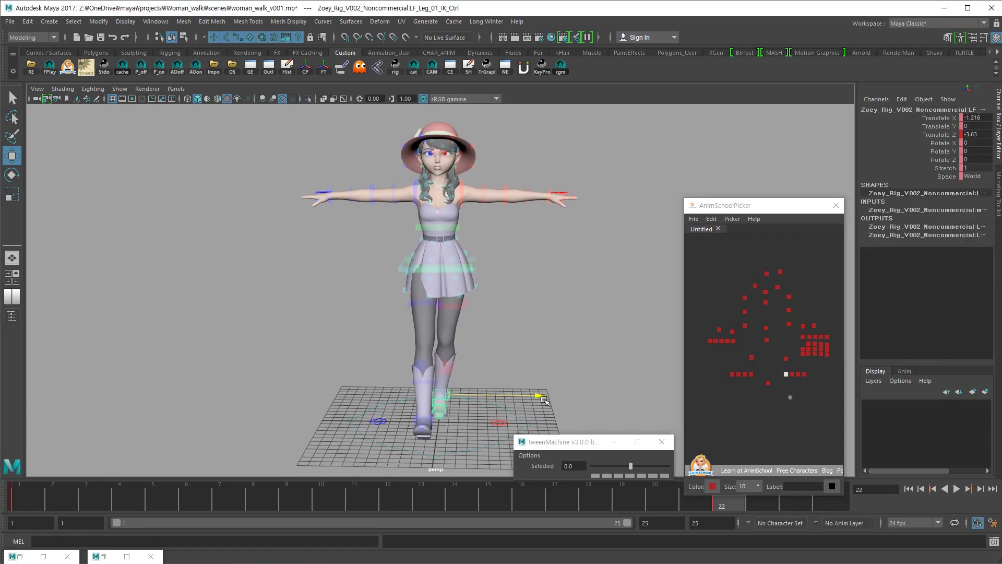
Move the right leg IK control inward to Translate X 1.151 so the front foot sits on the centre line
left_click(751, 374)
left_click_drag(589, 381, 596, 341, "alt")
middle_click_drag(596, 347, 600, 347)
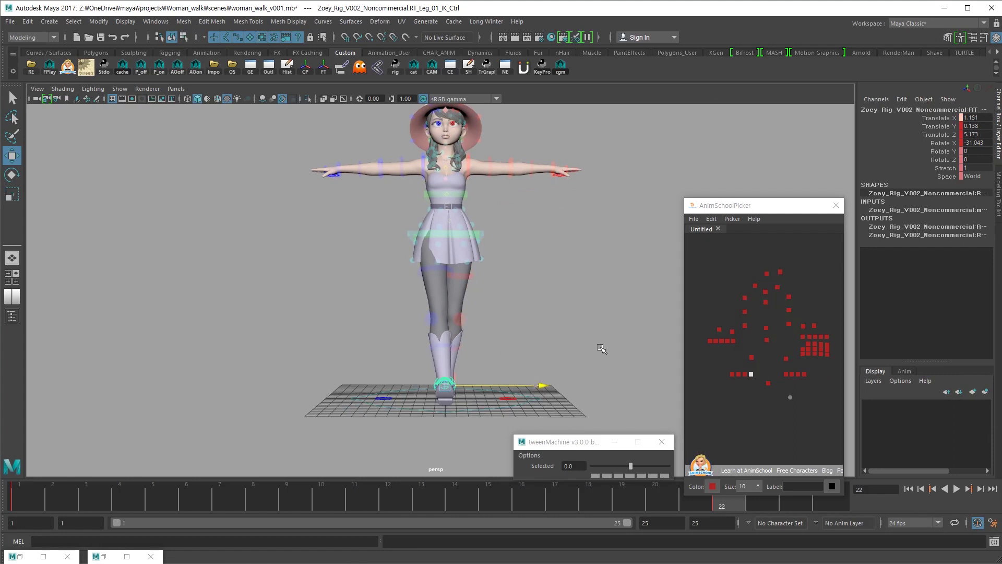
left_click_drag(534, 343, 489, 313, "alt")
left_click(814, 325)
key("f")
key("e")
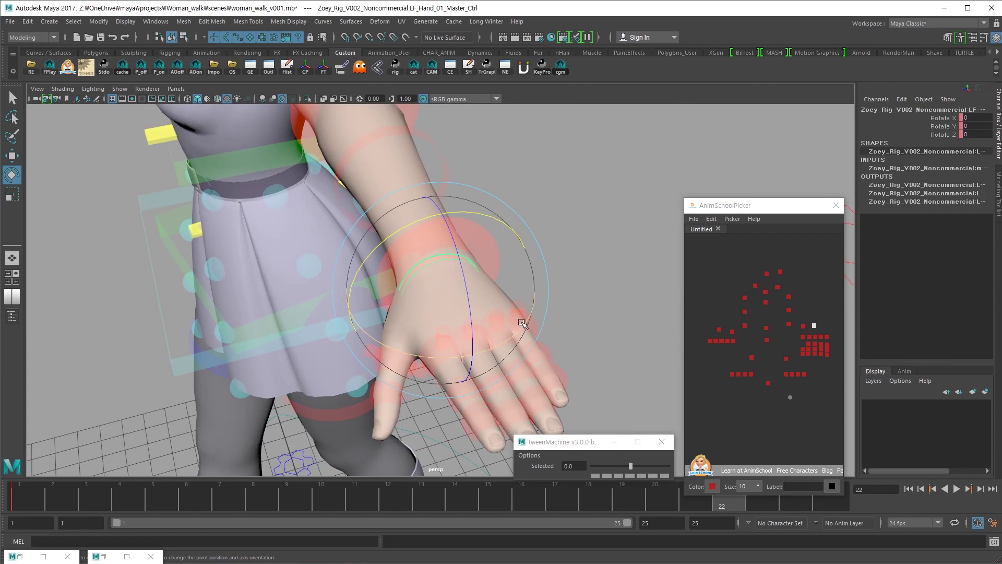
Select all rig controls, key the whole pose, and go to frame 1
left_click(790, 397)
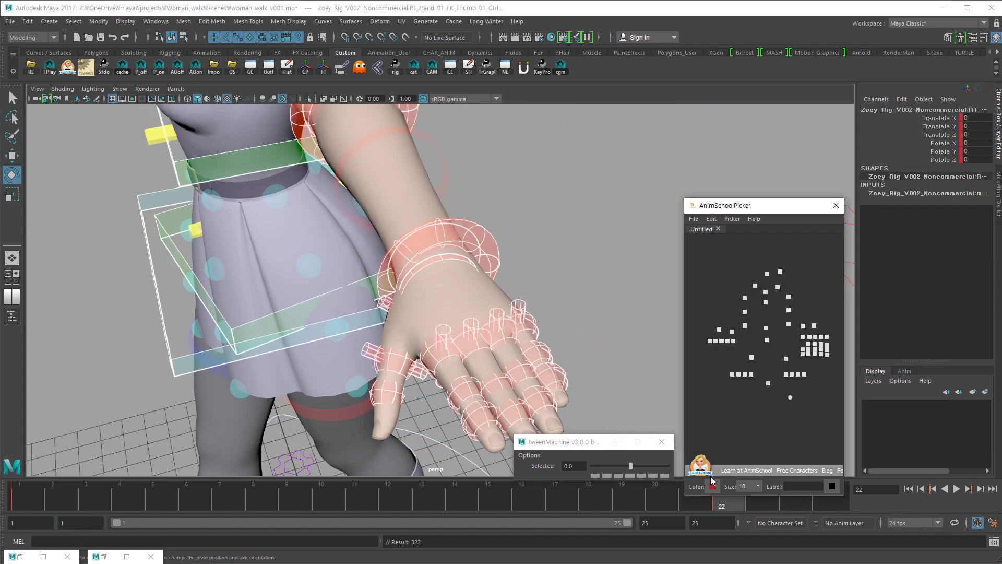
key("comma")
right_click_drag(447, 364, 156, 355, "alt")
left_click_drag(266, 352, 410, 320, "alt")
key("period")
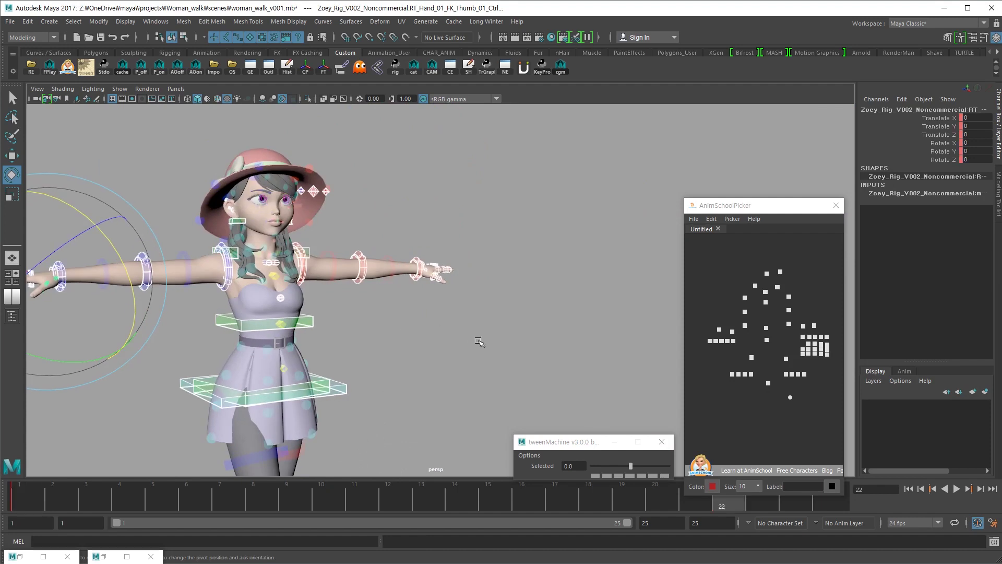
right_click_drag(472, 340, 339, 366, "alt")
key("comma")
left_click_drag(418, 355, 429, 331, "alt")
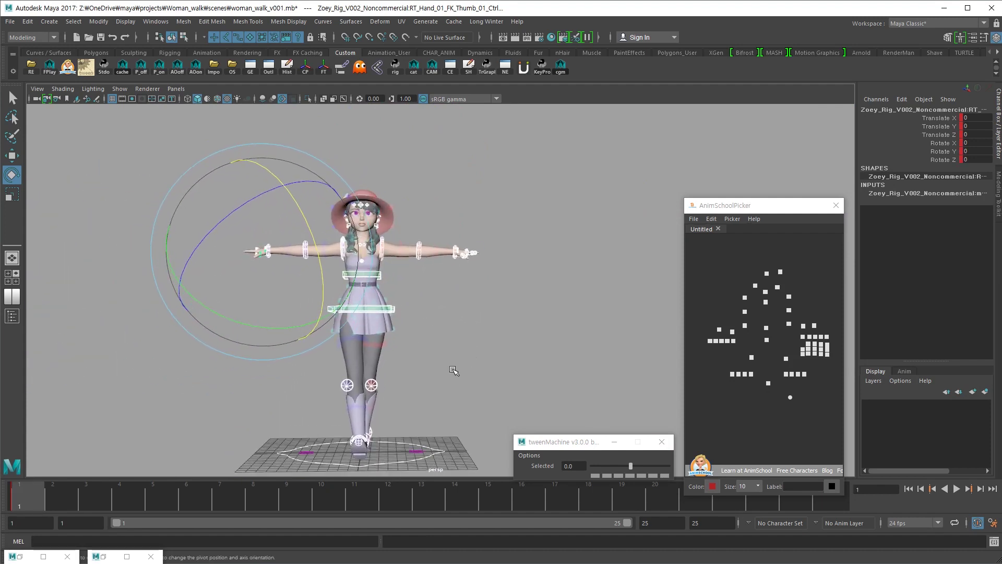
Move the AnimSchoolPicker window aside and deselect all the rig controls
left_click_drag(771, 207, 780, 189)
right_click_drag(411, 298, 389, 317, "alt")
middle_click_drag(389, 317, 405, 301, "alt")
left_click_drag(460, 339, 480, 331, "alt")
left_click(479, 338)
right_click_drag(481, 331, 567, 300, "alt")
left_click_drag(506, 313, 618, 317, "alt")
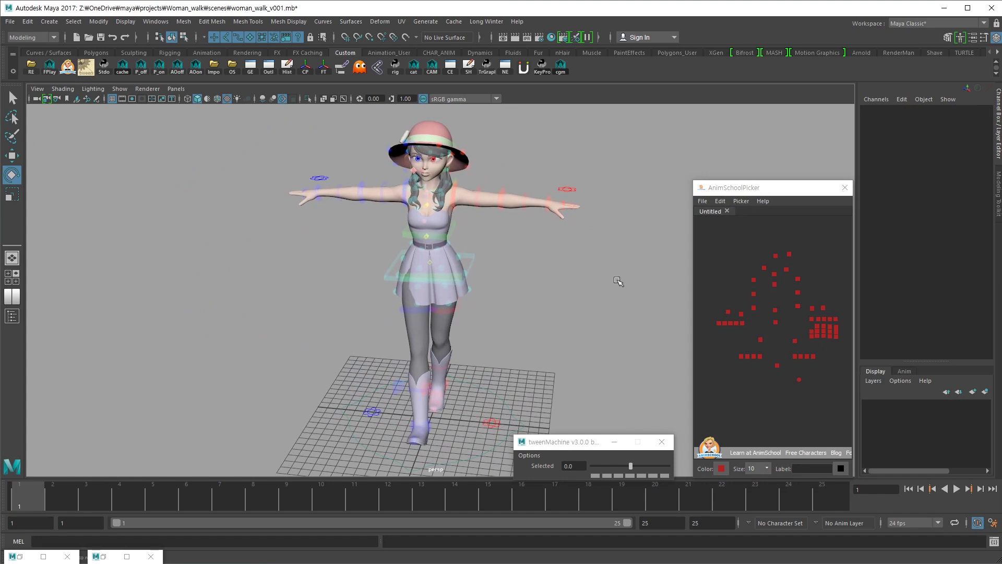
Tilt the hip control Body_01_Spine_IK_01 to Rotate Z -5.37 and shift it sideways to Translate X -0.198
left_click(774, 310)
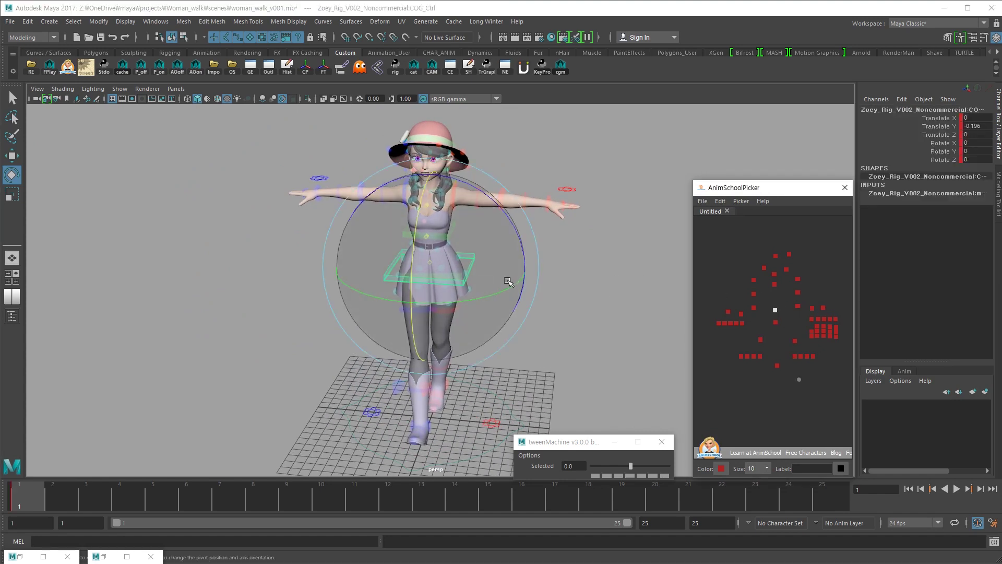
left_click_drag(482, 311, 541, 297, "alt")
key("w")
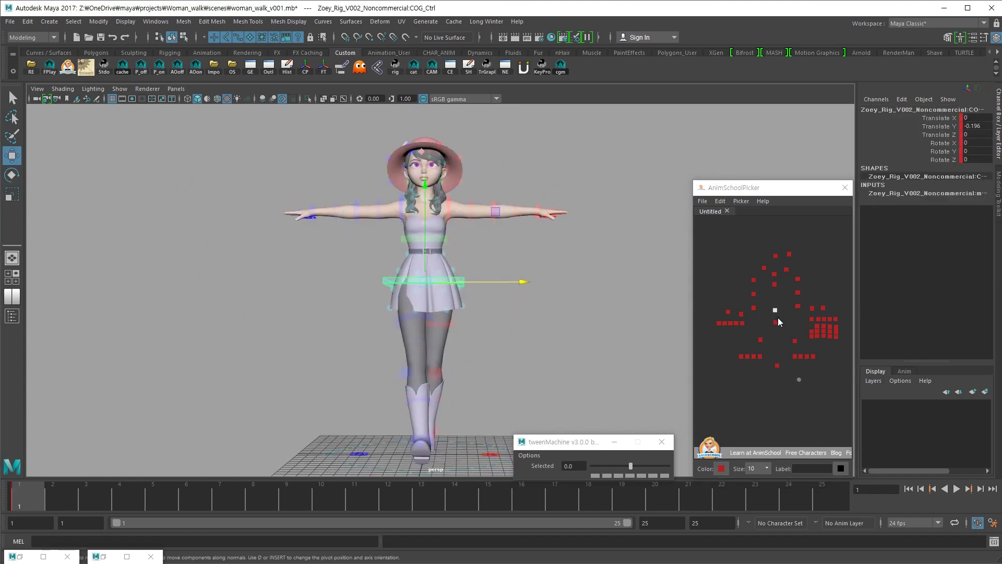
left_click(776, 321)
key("e")
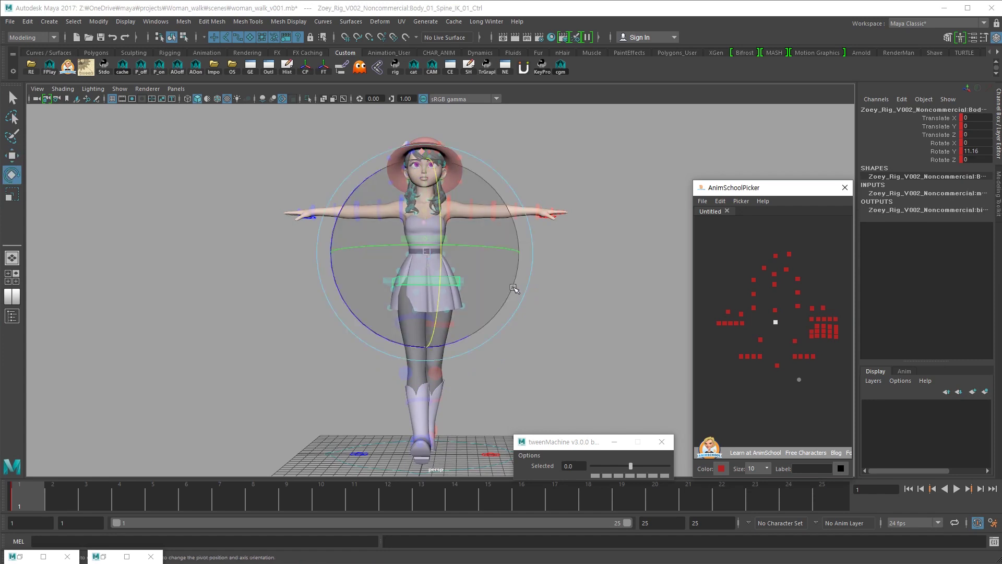
left_click(443, 347)
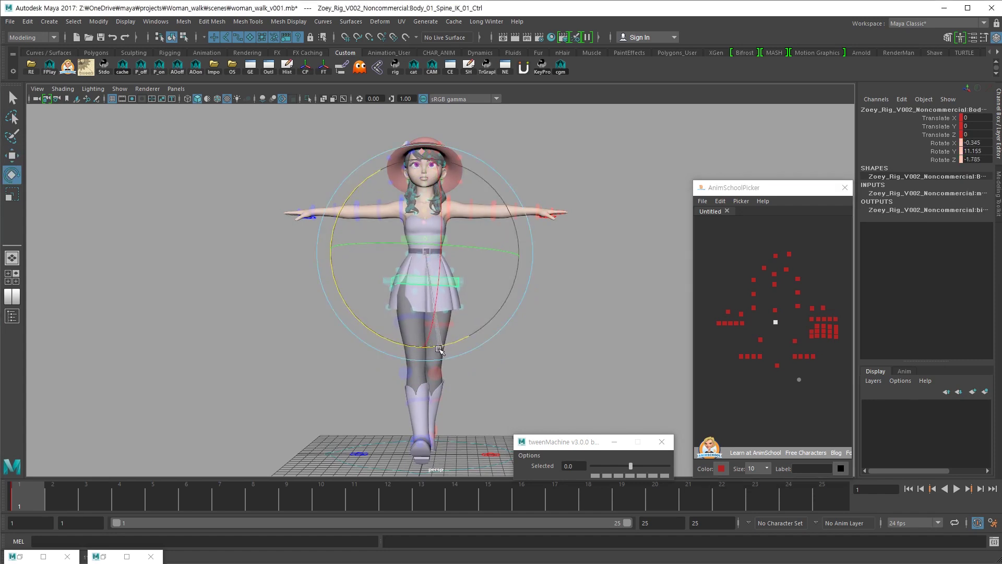
key("w")
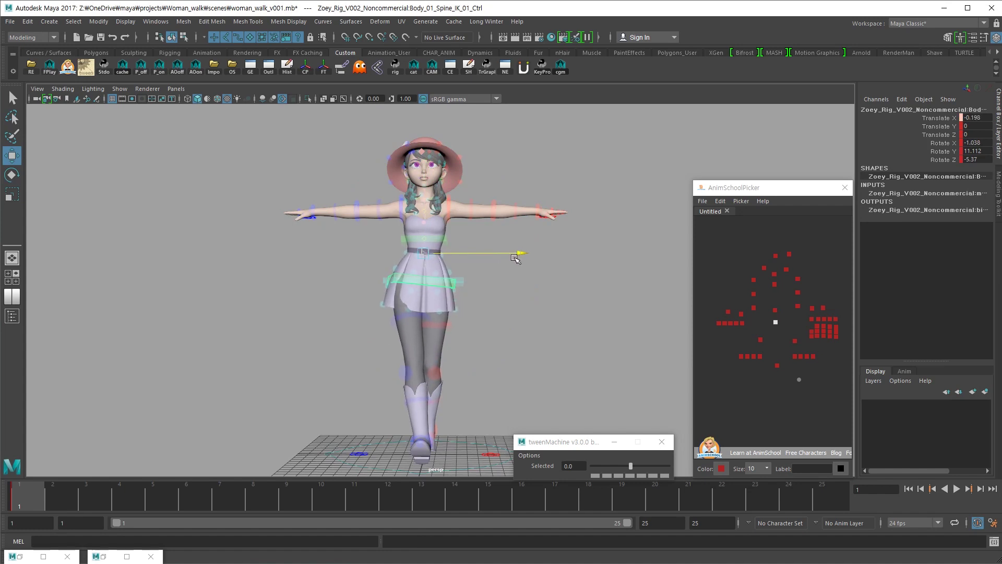
Lower the character's body with the COG control to Translate Y -0.998 and check the leg bend from the side
left_click(775, 310)
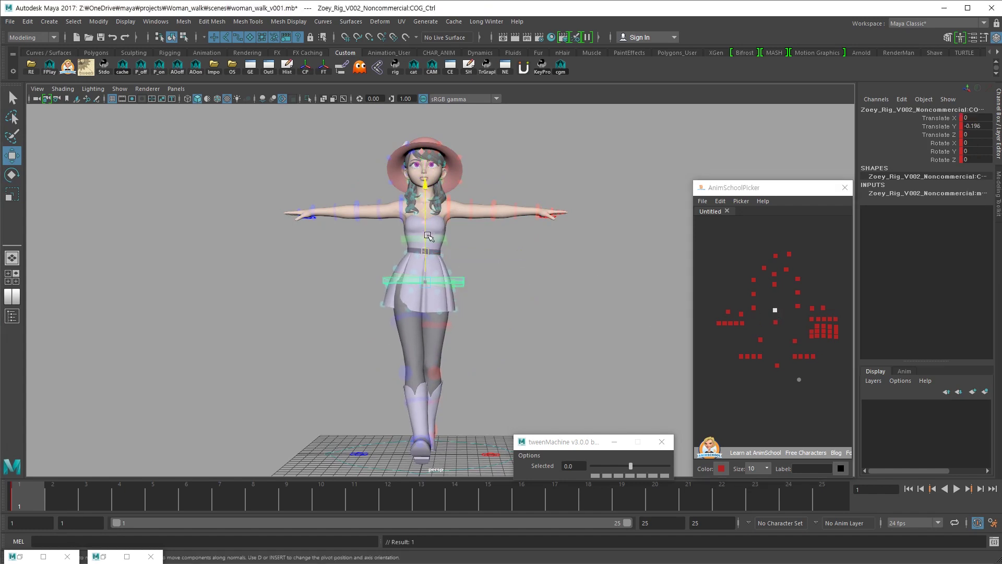
middle_click_drag(428, 239, 427, 245)
left_click_drag(491, 372, 367, 387, "alt")
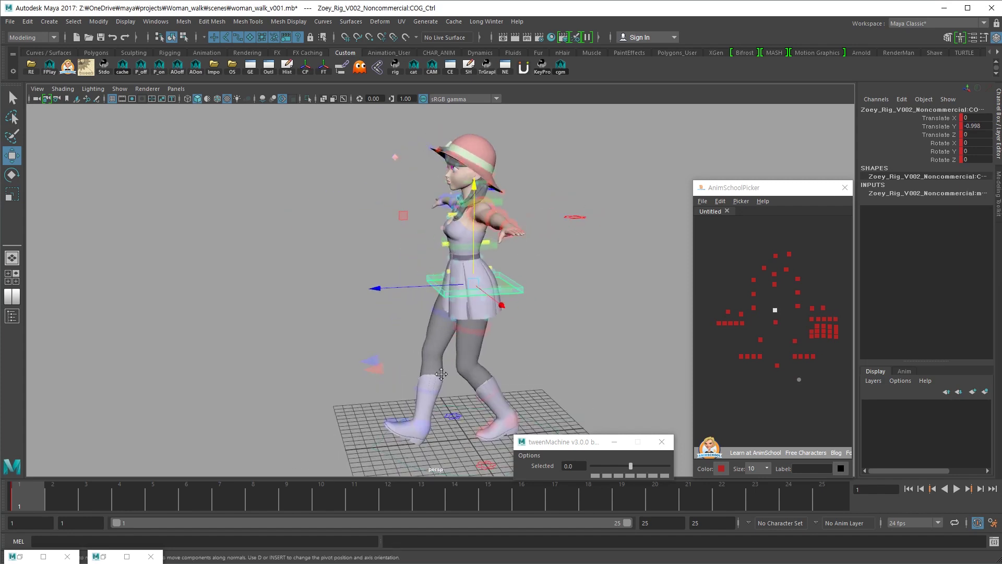
left_click_drag(441, 374, 460, 346, "alt")
middle_click_drag(502, 339, 504, 328)
left_click_drag(504, 329, 495, 318, "alt")
Twist the hip control Body_01_Spine_IK_01 further into the stride, to Rotate X -16.715, Rotate Y 35.658 and Rotate Z -5.901
left_click(776, 322)
key("e")
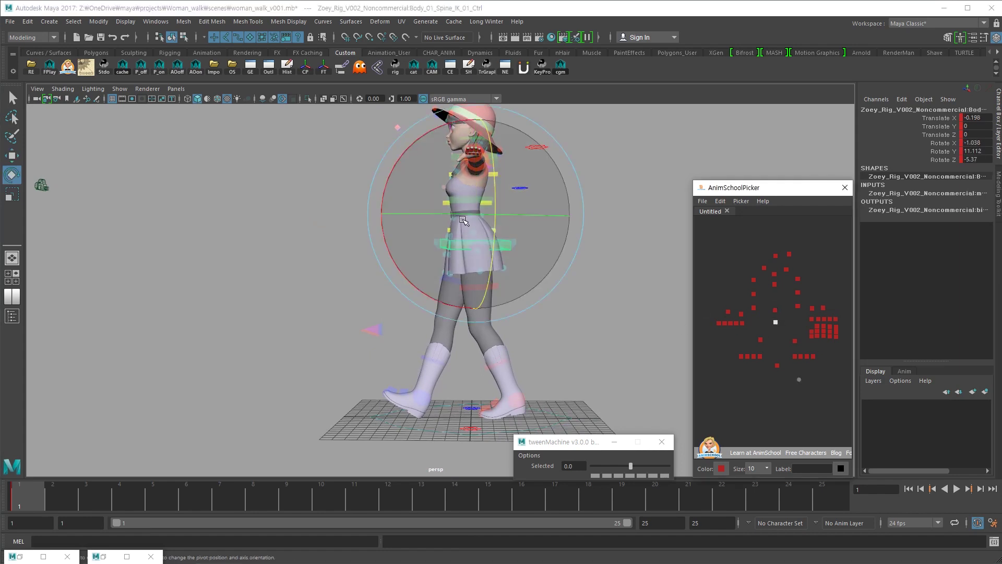
left_click(485, 215)
left_click_drag(505, 215, 514, 216)
mouse_move(510, 252)
left_mouse_down("alt")
mouse_move(502, 269)
mouse_move(490, 254)
left_mouse_up("alt")
left_click(452, 302)
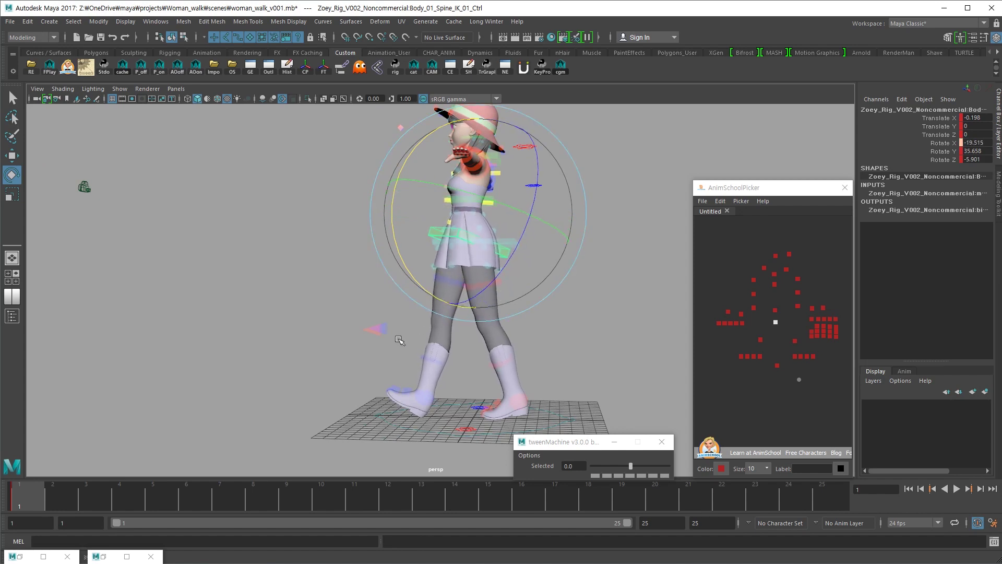
left_click_drag(421, 343, 272, 287, "alt")
key("ctrl+z")
Shift the hip control to Translate X -0.339 and Translate Z 0.258, and tilt it to Rotate Z -7.424
key("w")
left_click_drag(482, 258, 450, 240, "alt")
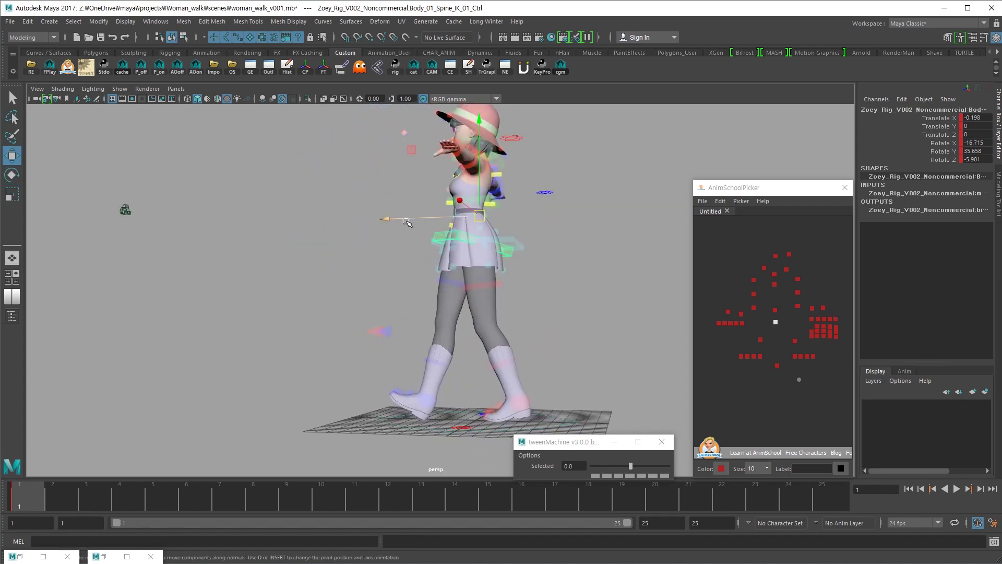
left_click_drag(403, 228, 495, 230, "alt")
key("e")
left_click_drag(470, 284, 452, 295, "alt")
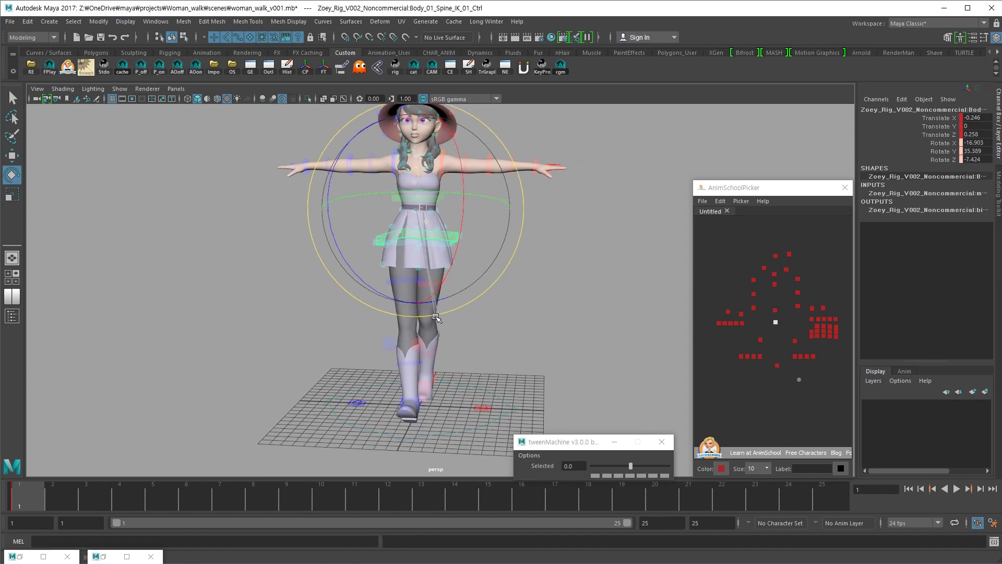
left_click_drag(448, 296, 501, 279, "alt")
key("w")
scroll(479, 282, "up", 3)
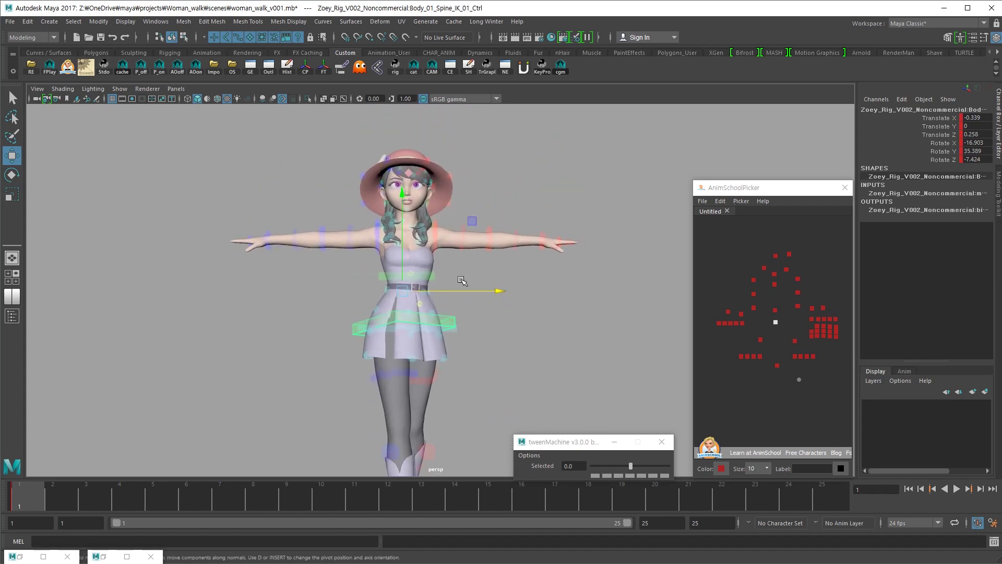
Try swinging the left arm down by rotating the FK shoulder control LF_Arm_01_FK_Shoulder
left_click(434, 250)
key("e")
left_click_drag(511, 285, 491, 325, "alt")
left_click_drag(504, 212, 488, 283)
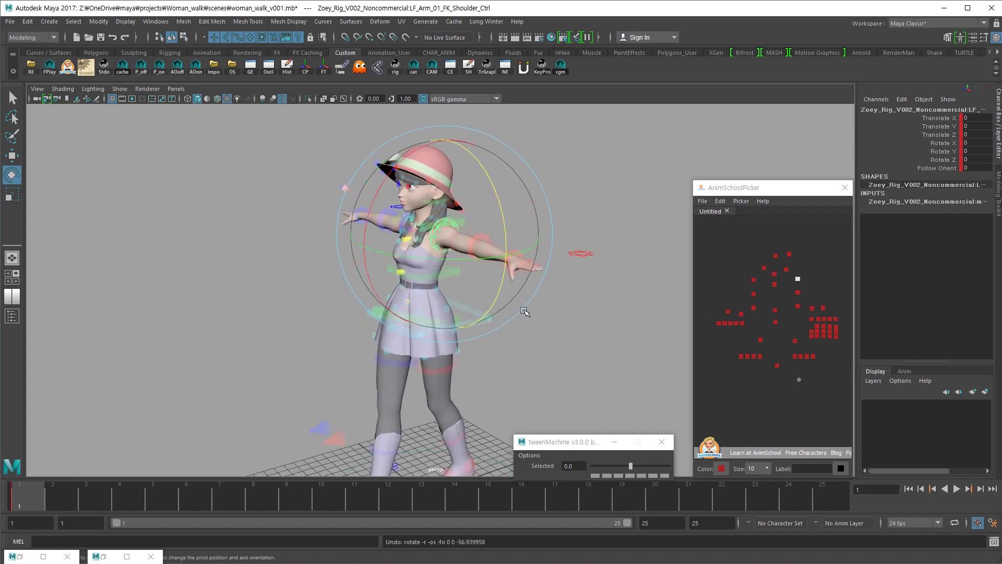
Try rotating the left hand's master control LF_Hand_01_Master_Ctrl in a close view of the wrist
left_click_drag(523, 310, 550, 324, "alt")
key("w")
right_click_drag(551, 324, 678, 358, "alt")
middle_click_drag(677, 358, 497, 264, "alt")
right_click_drag(496, 264, 694, 255, "alt")
key("f")
left_click(563, 270, "ctrl")
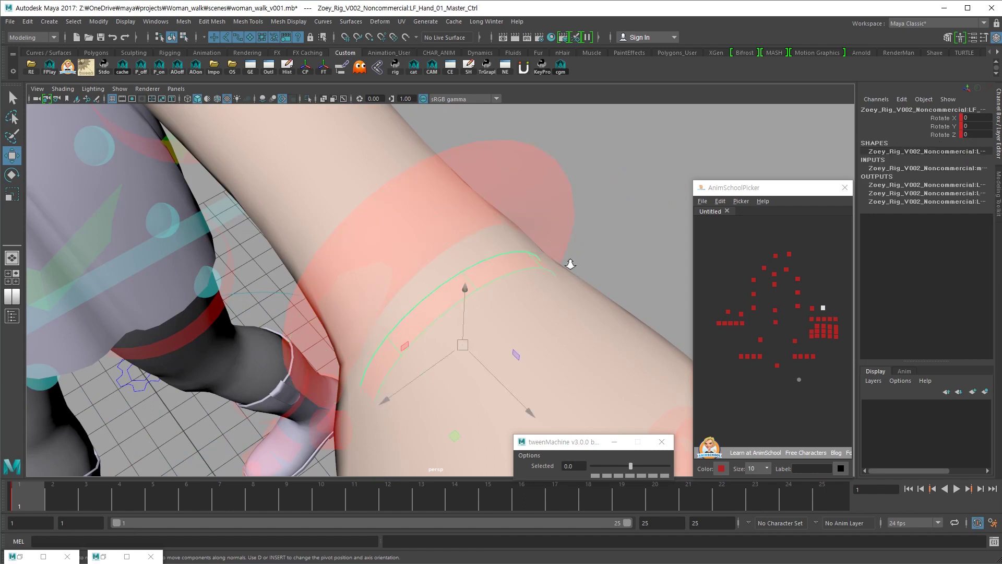
right_click_drag(584, 269, 514, 312, "alt")
left_click_drag(513, 312, 488, 266, "alt")
key("e")
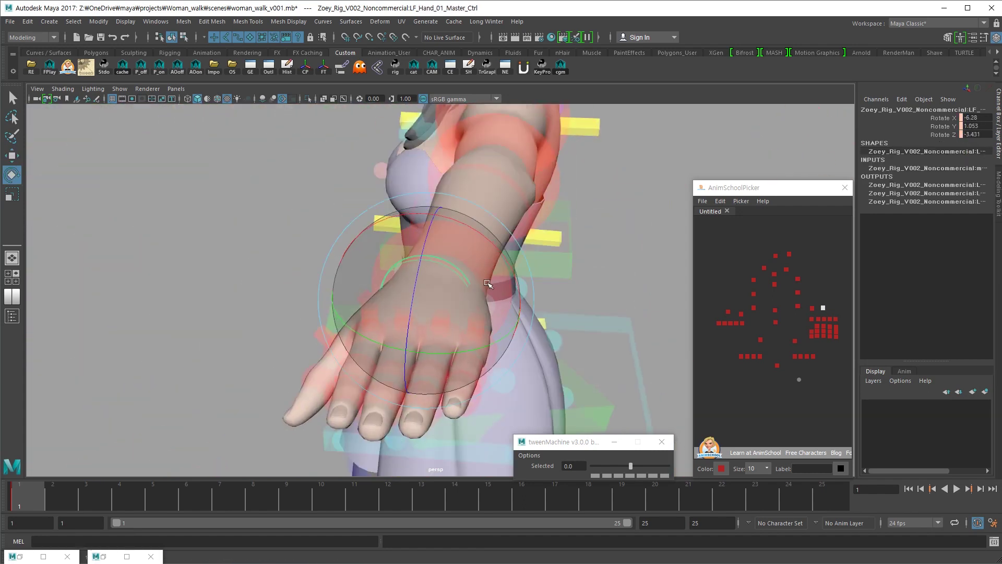
key("ctrl+z")
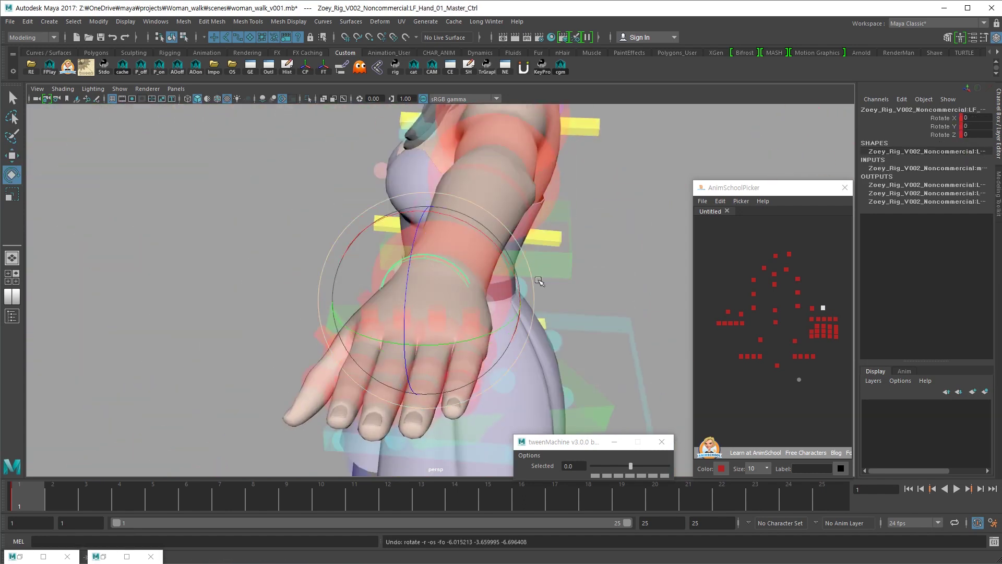
Hide the left hand's individual finger controls by setting Ctrl Vis to 0 on the thumb and four finger master controls
left_click(813, 319)
left_click_drag(816, 314, 842, 318)
left_click(812, 320, "shift")
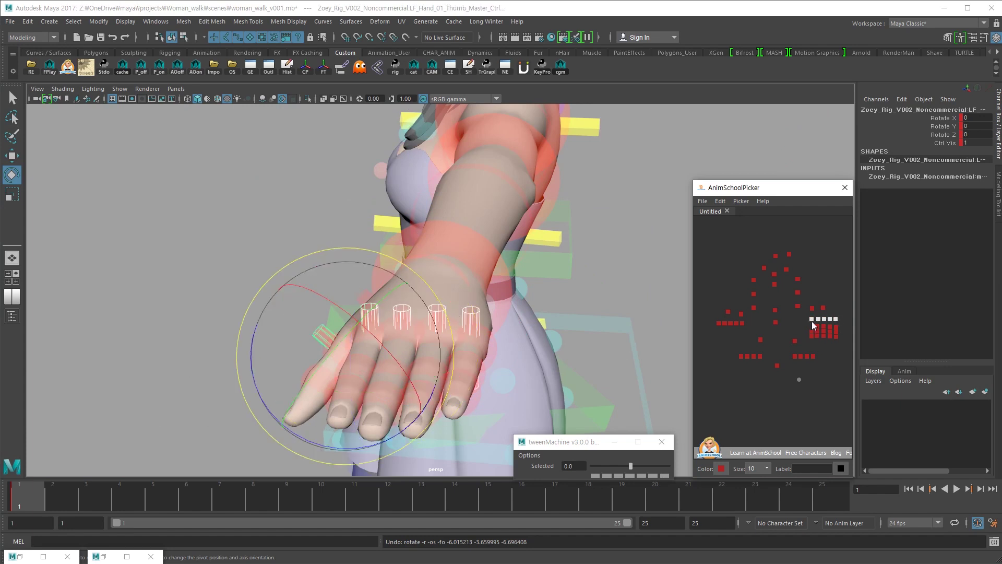
left_click(908, 143)
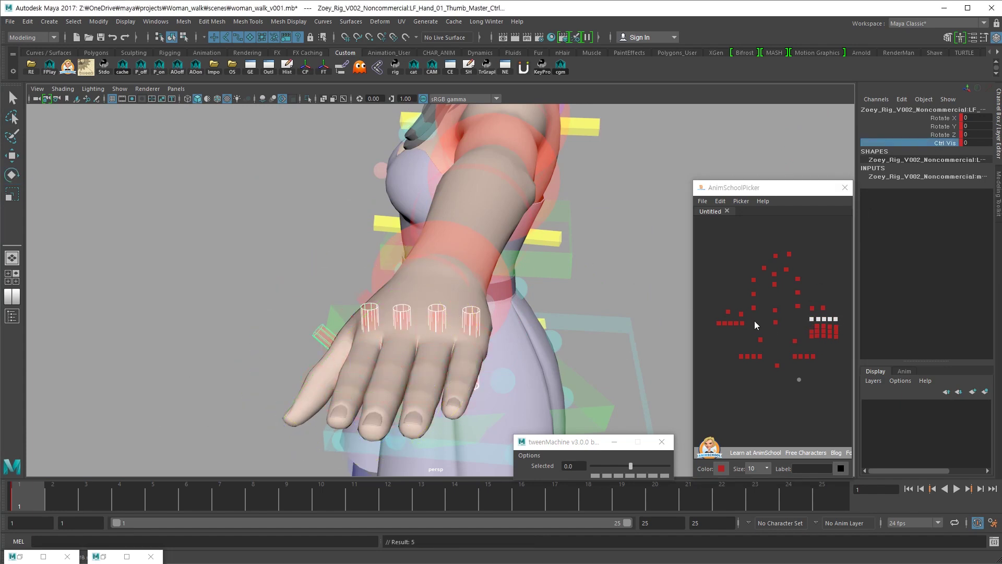
Curl the left hand's four fingers together to Rotate Z -5.962 with their master controls, leaving out the thumb
left_click(812, 319, "ctrl")
key("e")
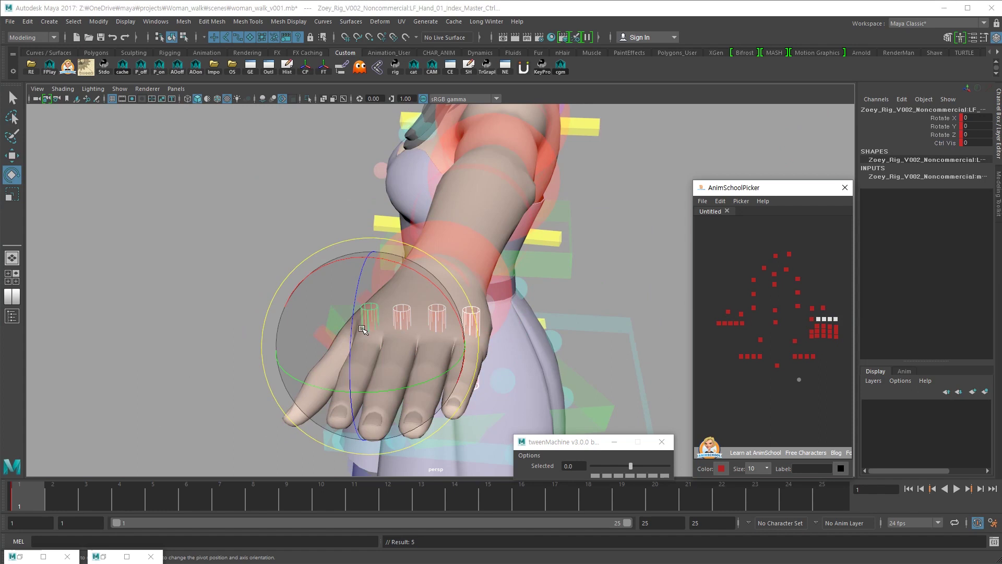
left_click_drag(352, 329, 369, 351)
left_click_drag(418, 318, 653, 317, "alt")
mouse_move(653, 318)
middle_mouse_down()
mouse_move(660, 298)
mouse_move(656, 324)
mouse_move(657, 313)
middle_mouse_up()
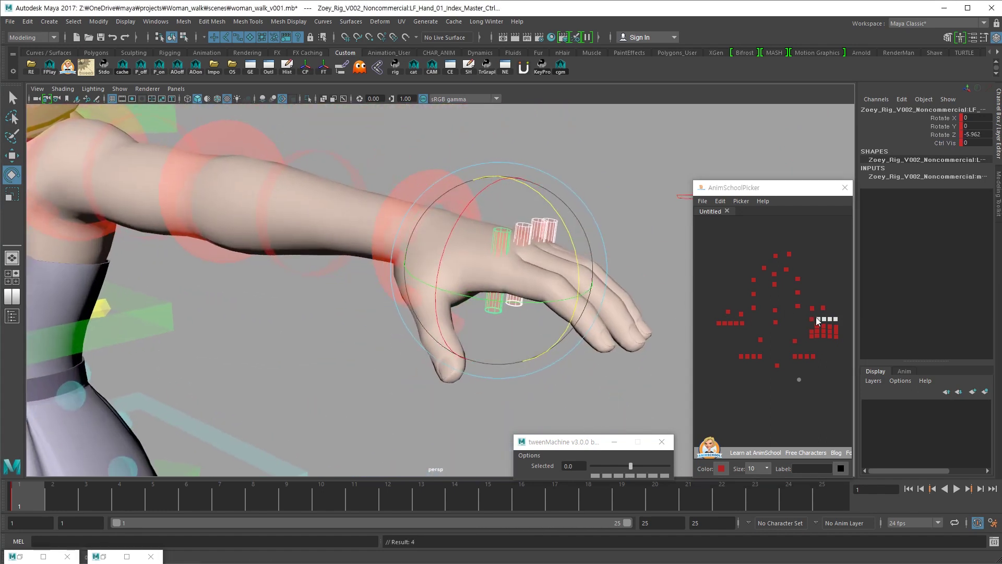
Drop the index finger from the selection and curl the other left fingers further with their master controls
key("w")
left_click(500, 251, "ctrl")
key("e")
middle_click_drag(624, 199, 658, 175)
key("w")
key("e")
left_click_drag(658, 174, 561, 213, "alt")
middle_click_drag(561, 213, 562, 207)
left_click_drag(525, 244, 642, 271, "alt")
Adjust the curl of individual left fingers one at a time with their master controls
key("w")
left_click(524, 215)
key("e")
middle_click_drag(663, 186, 669, 170)
left_click_drag(669, 171, 488, 207, "alt")
key("w")
left_click(348, 255)
key("e")
left_click_drag(443, 264, 461, 253, "alt")
Refine the left ring finger's curl by rotating its master control
key("w")
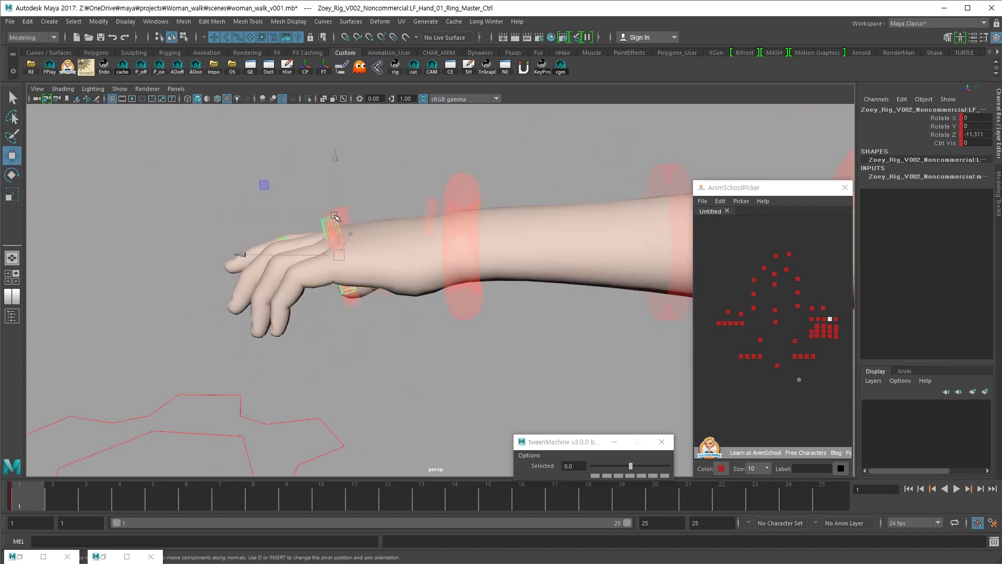
key("e")
mouse_move(496, 177)
middle_mouse_down()
mouse_move(510, 174)
mouse_move(501, 186)
middle_mouse_up()
left_click_drag(501, 186, 478, 264, "alt")
Rotate the left thumb master control to Rotate Z -1.61
left_click(451, 277)
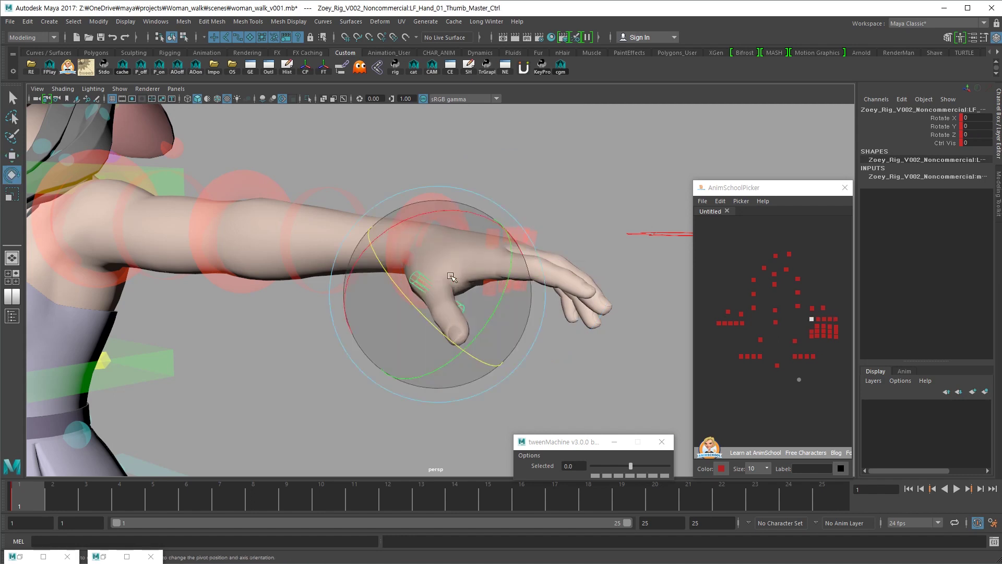
middle_click_drag(569, 172, 555, 167)
left_click_drag(555, 166, 541, 187, "alt")
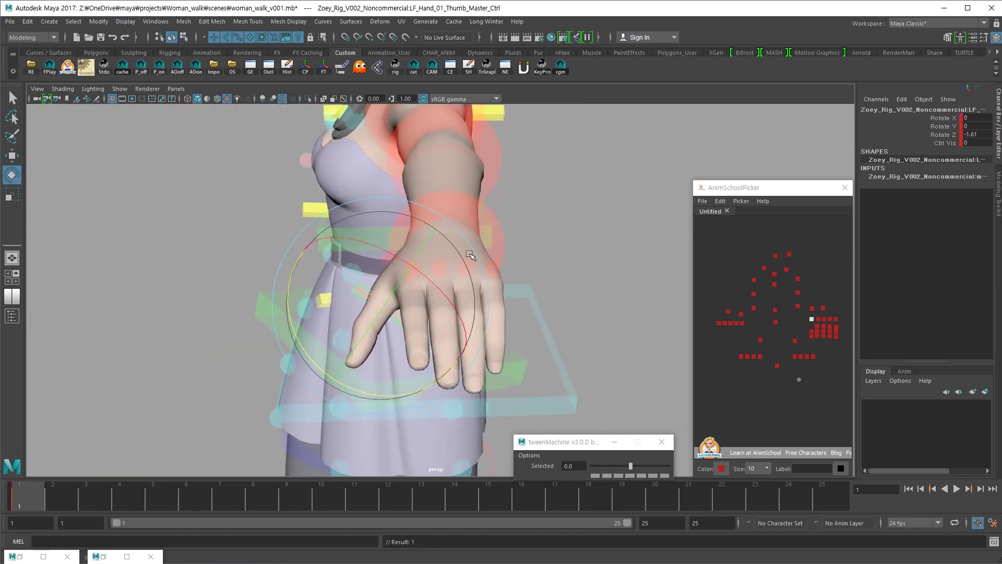
left_click_drag(471, 255, 421, 320)
left_click_drag(401, 286, 479, 277)
key("ctrl+z")
Rotate the left thumb's FK base control LF_Hand_01_FK_Thumb_01 to Rotate X 0.379, Rotate Y 14.001 and Rotate Z -14.183
key("w")
left_click(421, 290)
key("e")
left_click_drag(483, 282, 500, 264)
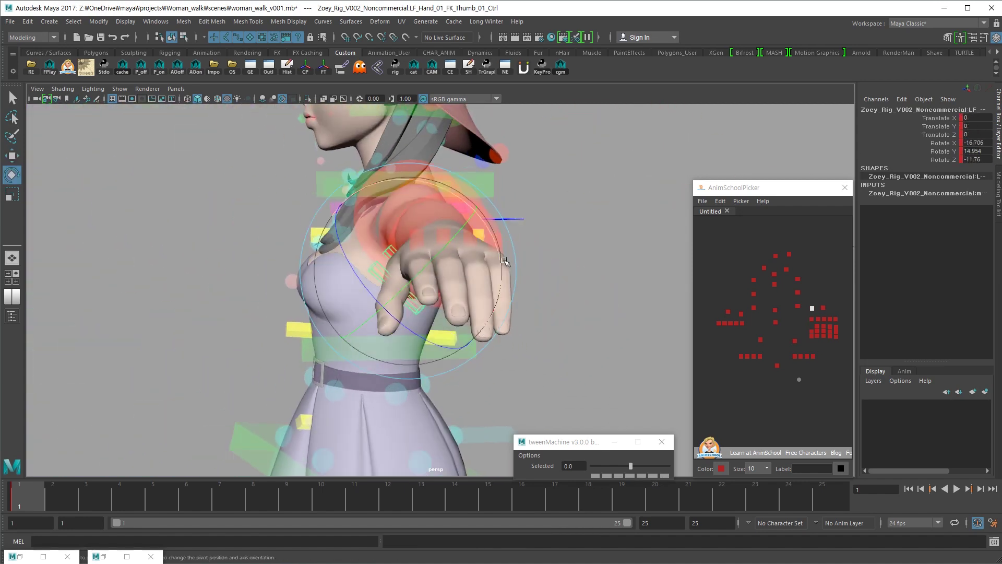
left_click_drag(455, 287, 461, 285)
Bend the left wrist into a relaxed pose with the hand master control, reaching about Rotate Z -9.88
left_click_drag(462, 285, 473, 248, "alt")
key("w")
left_click(472, 240)
key("e")
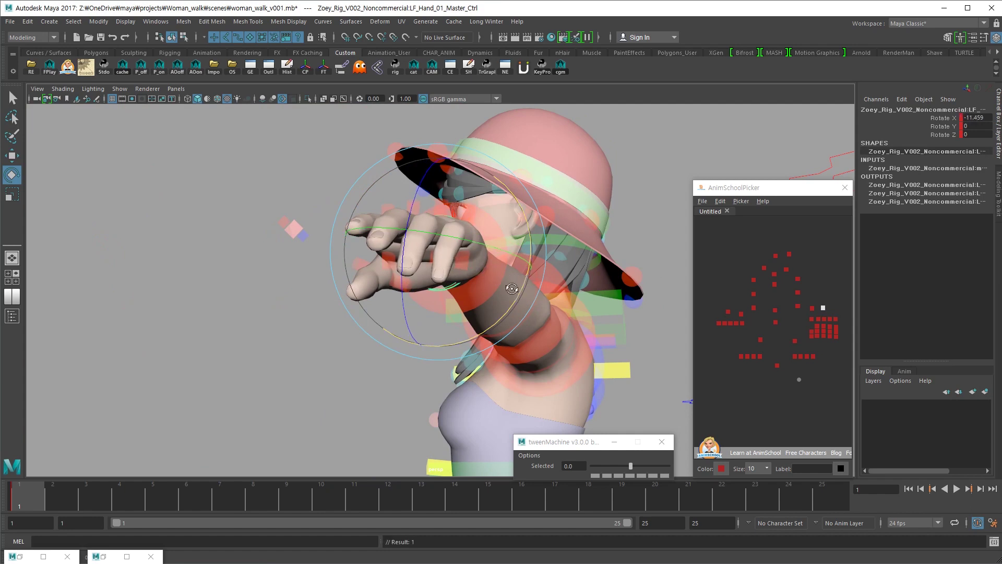
left_click_drag(515, 293, 497, 276, "alt")
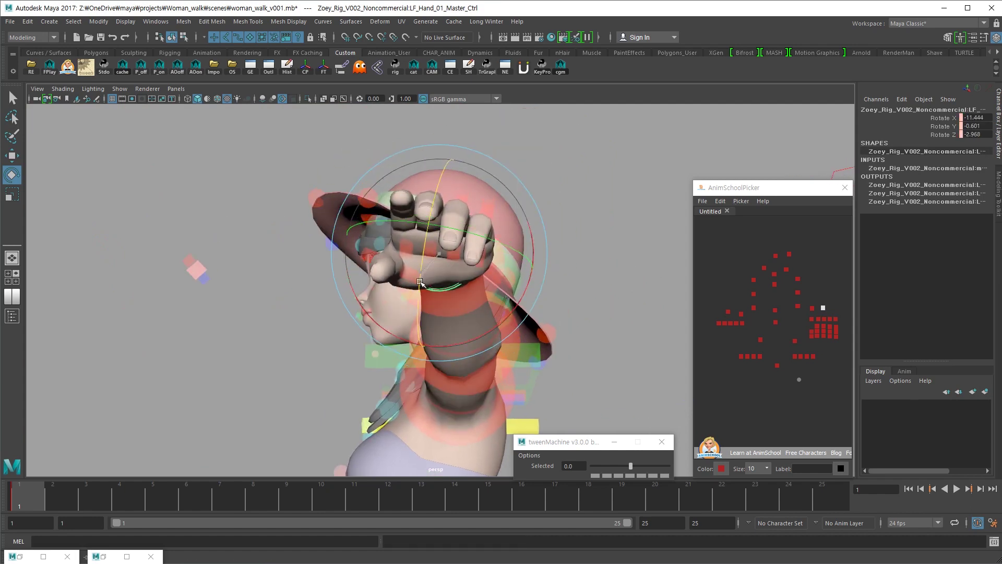
left_click_drag(421, 280, 490, 270, "alt")
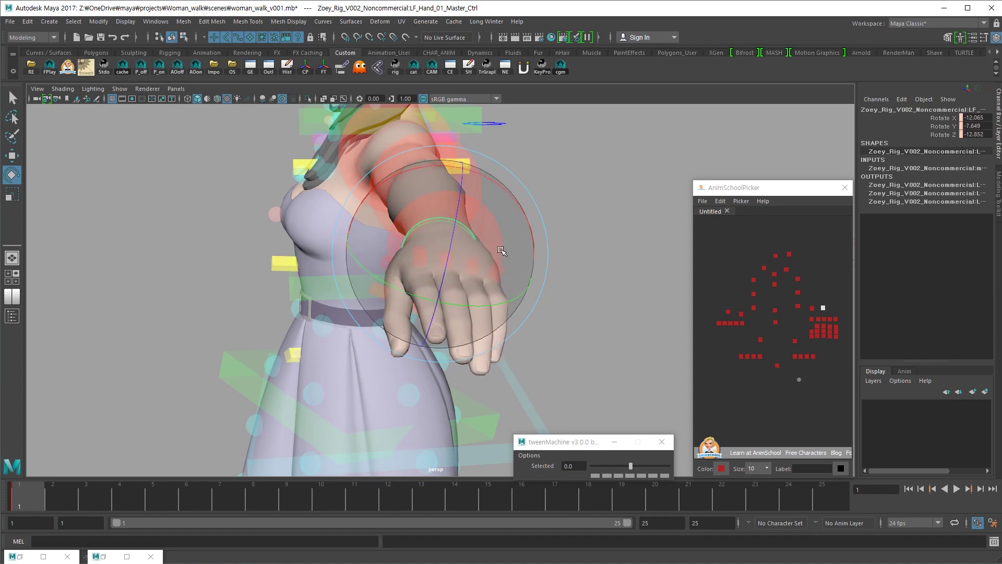
left_click_drag(503, 242, 504, 241)
left_click_drag(505, 241, 376, 323, "alt")
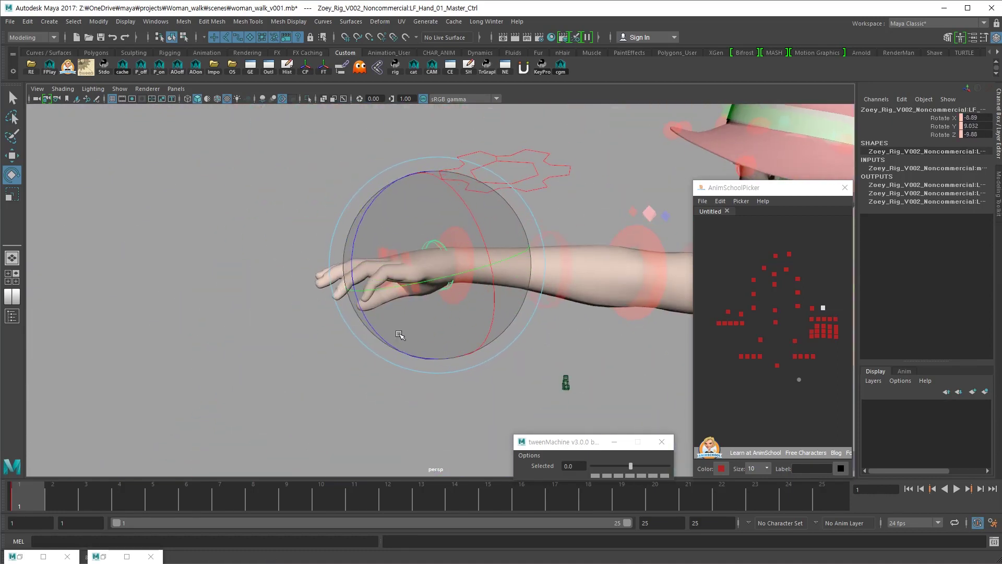
Set the left index finger's curl to Rotate Z -3.082 with its master control
left_click_drag(412, 361, 605, 274, "alt")
key("w")
left_click(500, 262)
key("e")
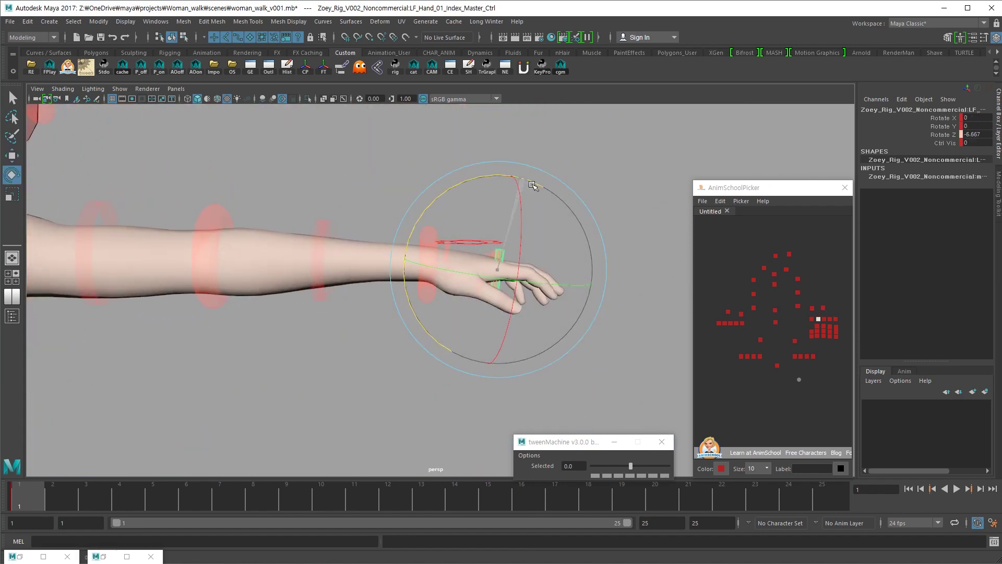
key("ctrl+z")
key("w")
mouse_move(564, 272)
left_mouse_down("alt")
mouse_move(546, 293)
mouse_move(461, 304)
mouse_move(567, 269)
left_mouse_up("alt")
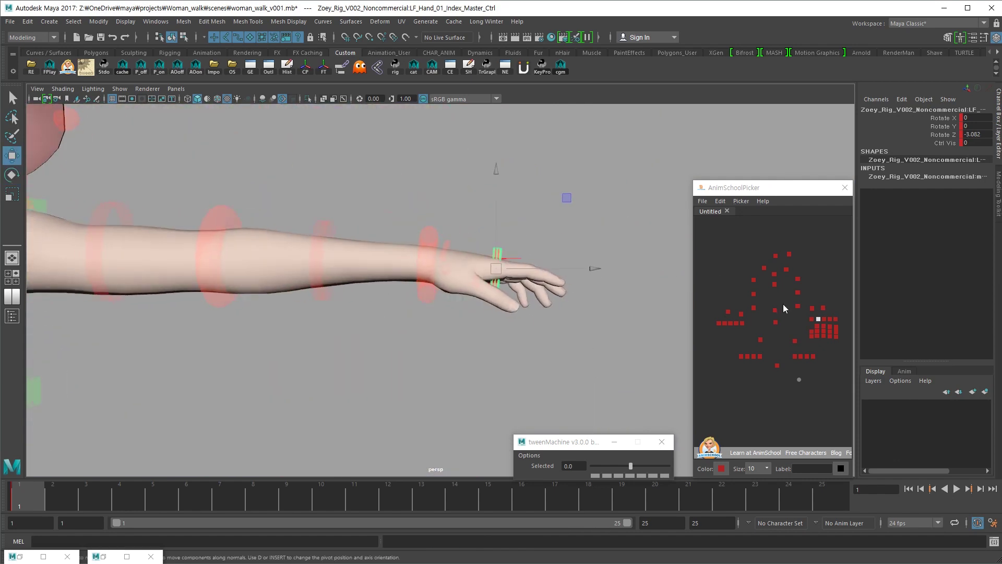
Try curling the left index to little fingers further by rotating their second FK joint controls together
left_click_drag(812, 322, 840, 327)
key("e")
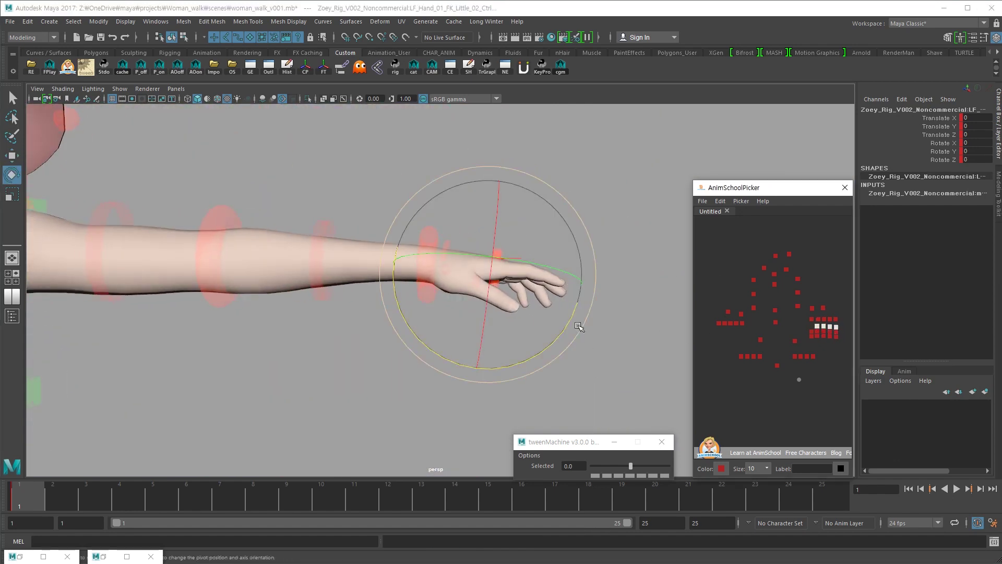
left_click_drag(524, 359, 334, 411)
key("ctrl+z")
middle_click_drag(334, 411, 346, 425)
left_click_drag(347, 425, 381, 421, "alt")
key("ctrl+z")
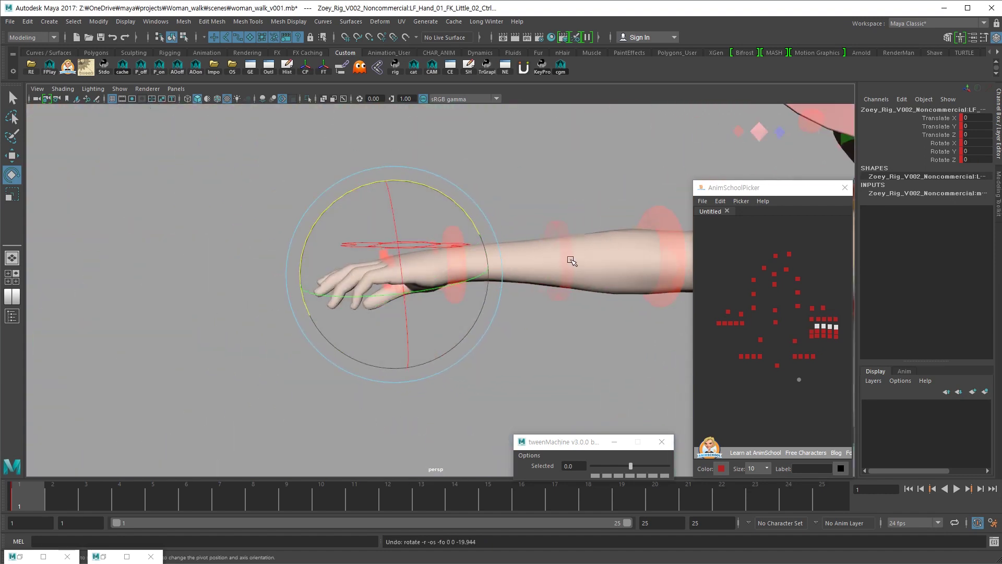
Show the individual finger controls on both hands by setting Ctrl Vis to 1 on the finger and thumb master controls
left_click_drag(543, 292, 539, 291, "alt")
middle_click_drag(539, 291, 584, 250)
left_click_drag(583, 249, 671, 297, "alt")
scroll(671, 298, "down", 3)
left_click_drag(839, 315, 810, 342)
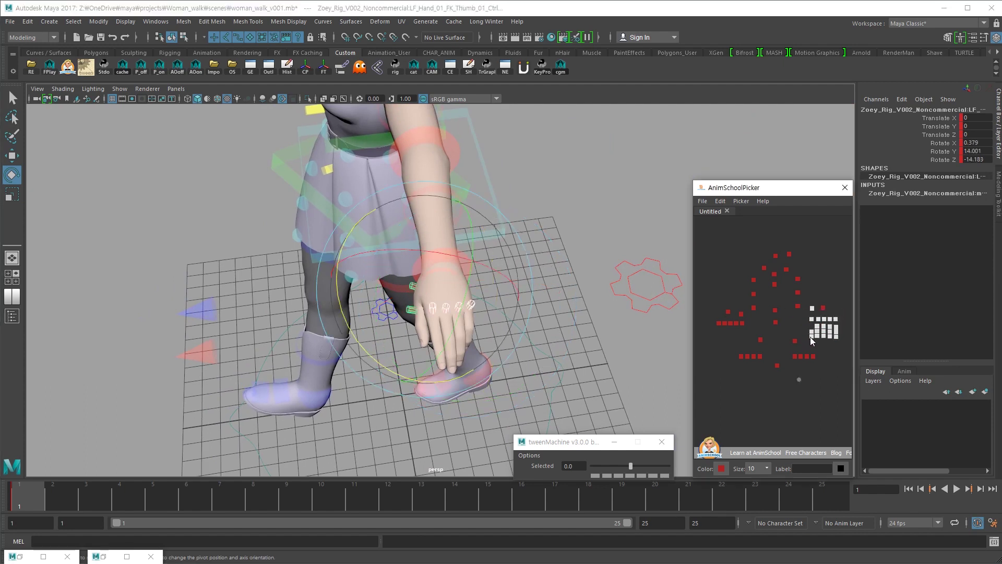
left_click(834, 320)
left_click(948, 143)
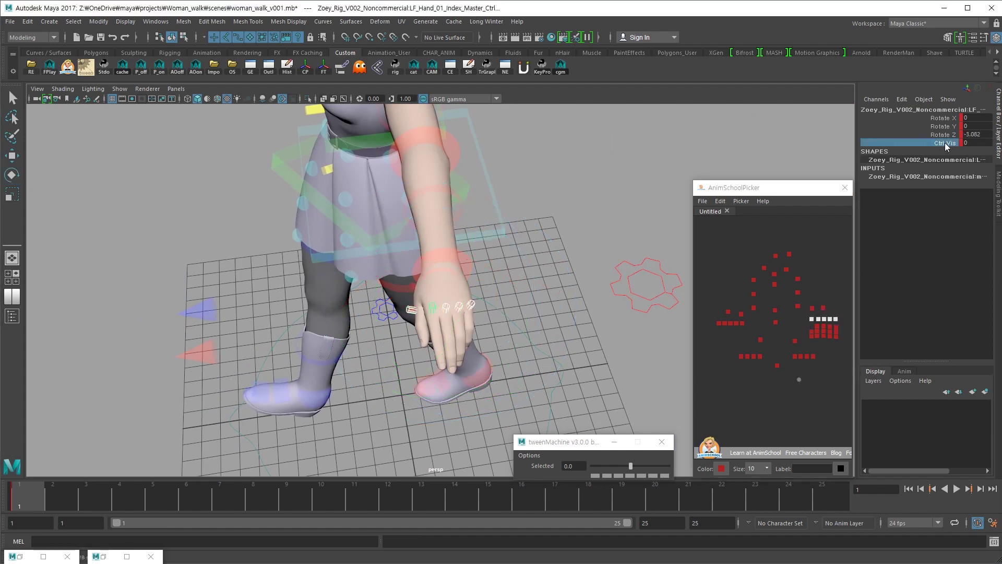
left_click(723, 323)
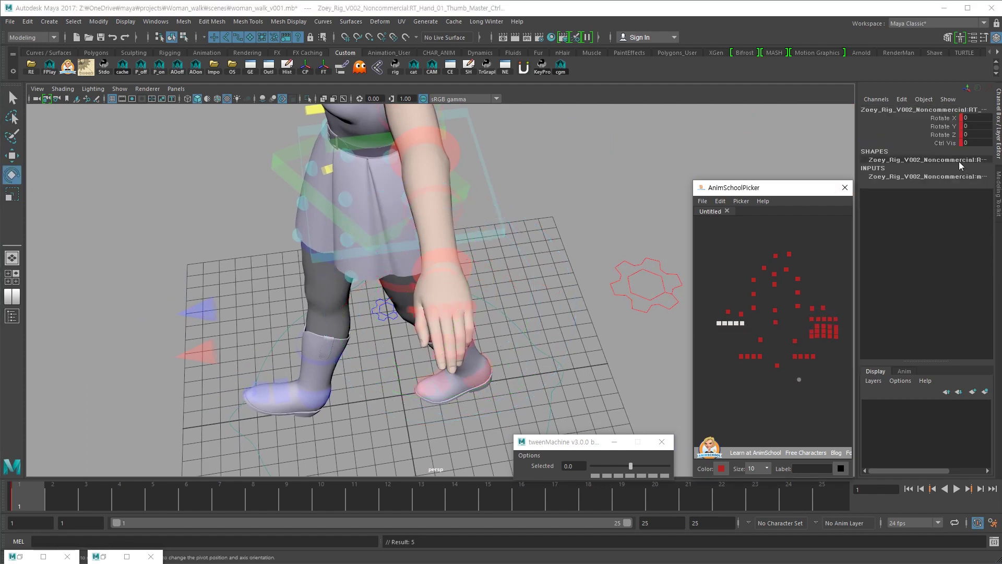
left_click(943, 134)
Select all left-hand controls and the complete rig in the picker, and clear the selection
left_click_drag(841, 311, 804, 343)
key("e")
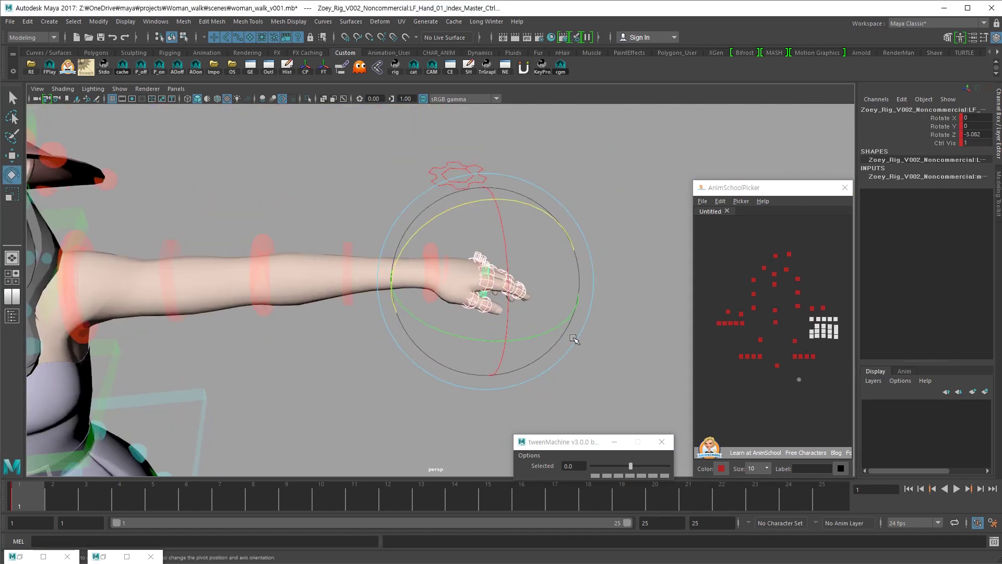
left_click_drag(573, 336, 609, 298, "alt")
key("ctrl+shift+a")
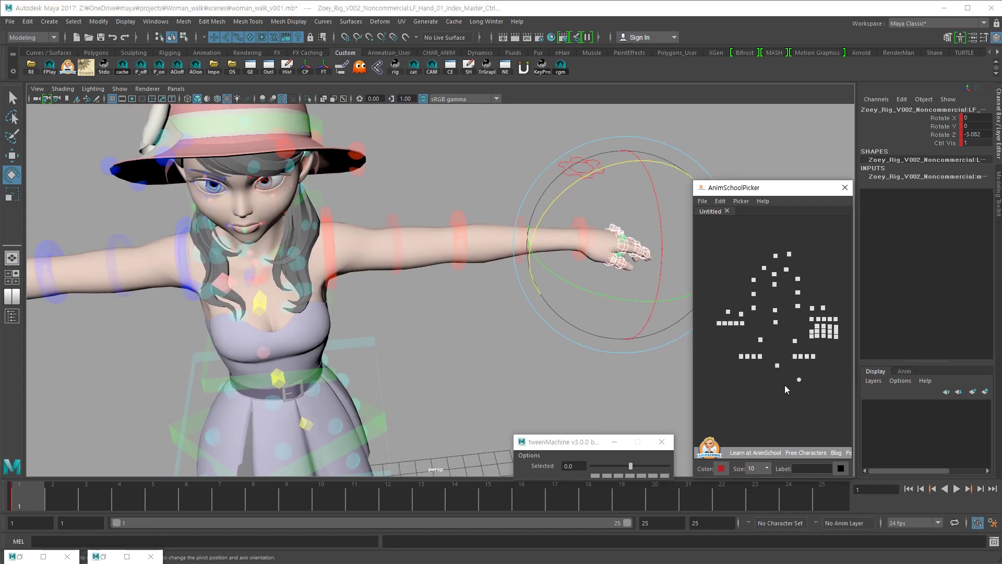
middle_click_drag(391, 369, 754, 314, "alt")
left_click_drag(494, 345, 689, 340, "alt")
scroll(505, 281, "up", 4)
middle_click_drag(501, 316, 443, 320, "alt")
left_click(781, 322)
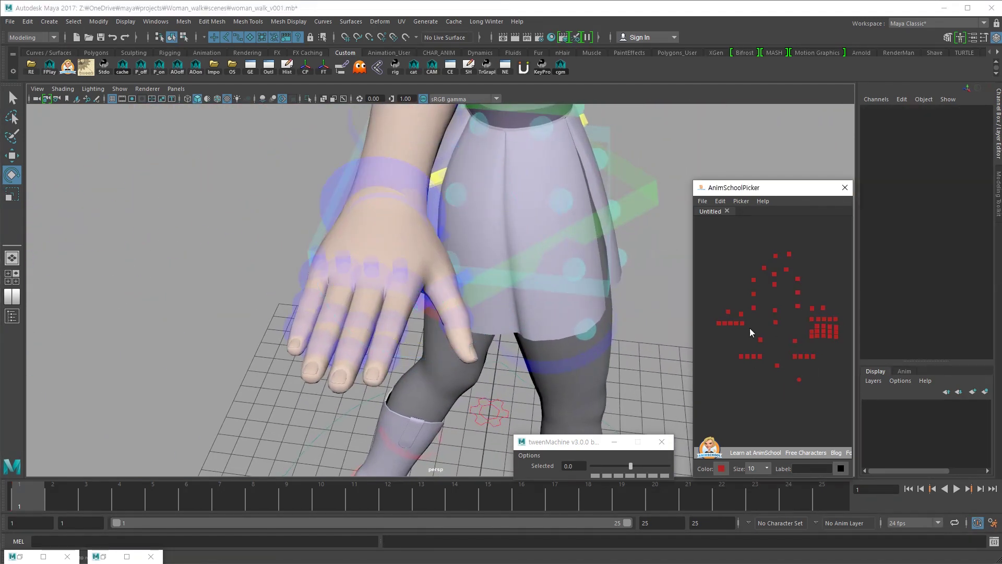
Select all FK joint controls of the right hand's index and middle fingers in the viewport
left_click_drag(395, 308, 360, 334, "alt")
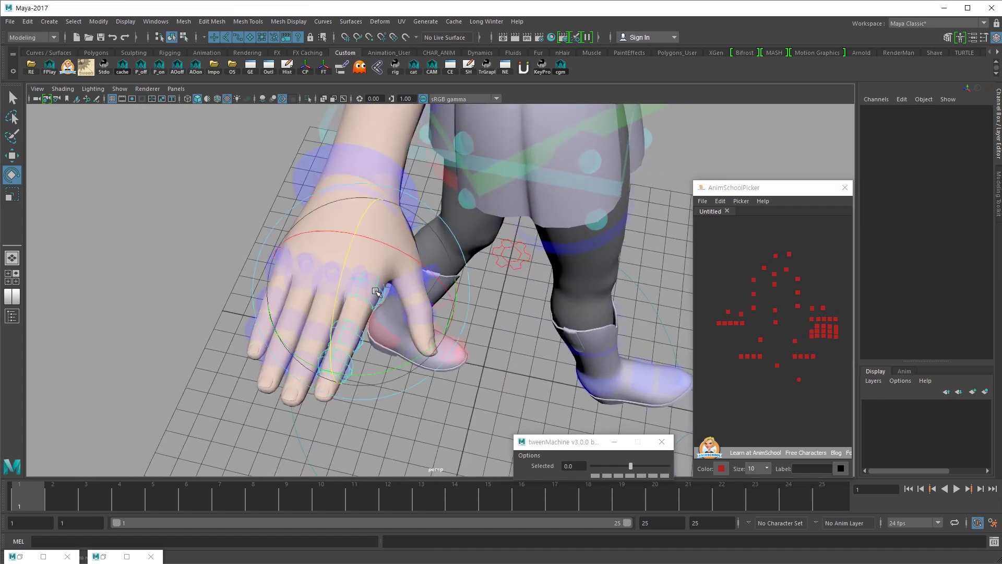
left_click(355, 336)
key("w")
left_click(353, 339, "shift")
left_click(343, 370, "shift")
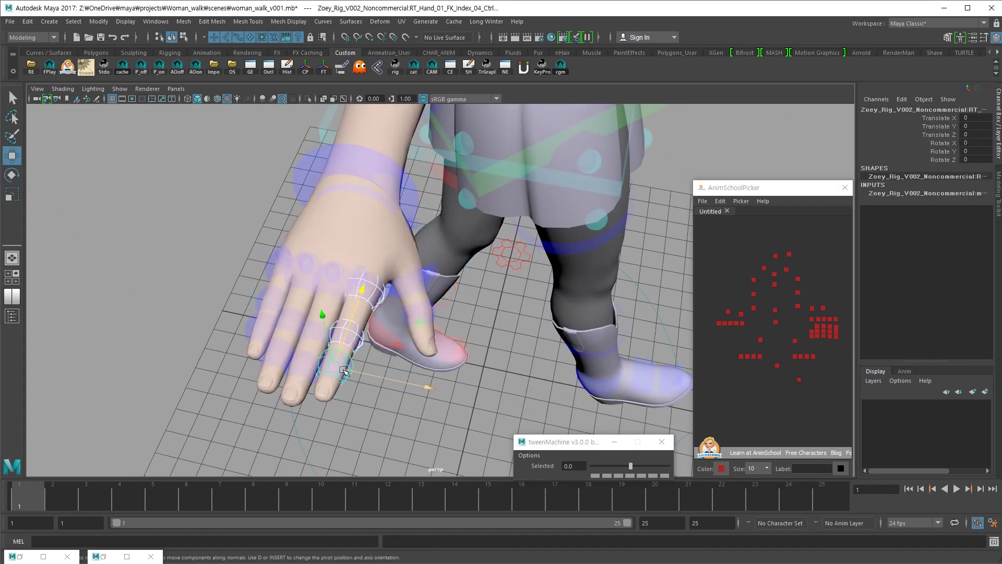
left_click(331, 292, "shift")
left_click(311, 328, "shift")
left_click(301, 362, "shift")
Add the FK joint controls of the right hand's ring finger, little finger and thumb to the selection
left_click(297, 283, "shift")
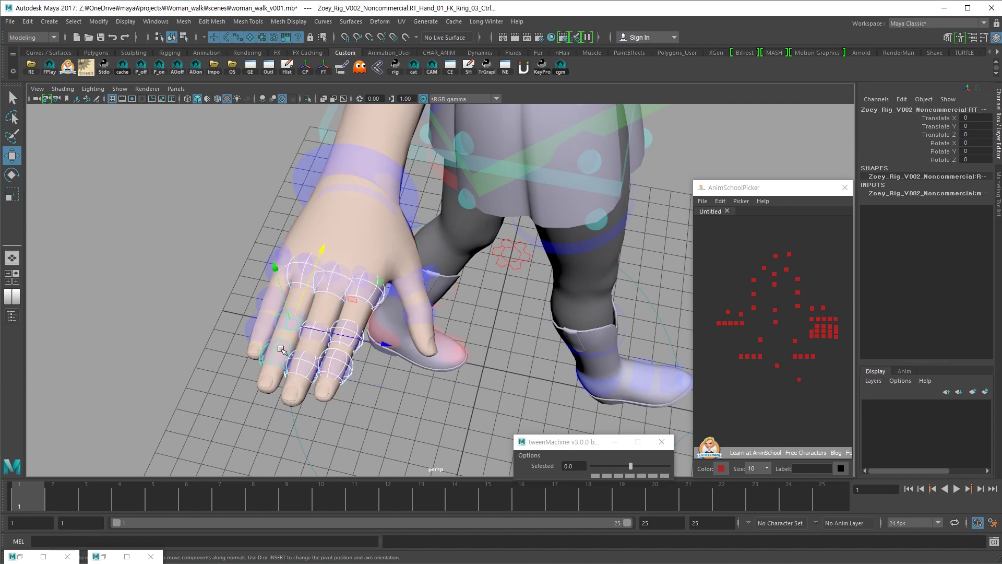
left_click(276, 273, "shift")
left_click(267, 298, "shift")
left_click(261, 326, "shift")
left_click(429, 281, "shift")
left_click(430, 314, "shift")
Create picker buttons for the selected right-hand finger FK controls and arrange them below the right-hand finger master buttons
right_click(724, 329)
left_click(727, 348)
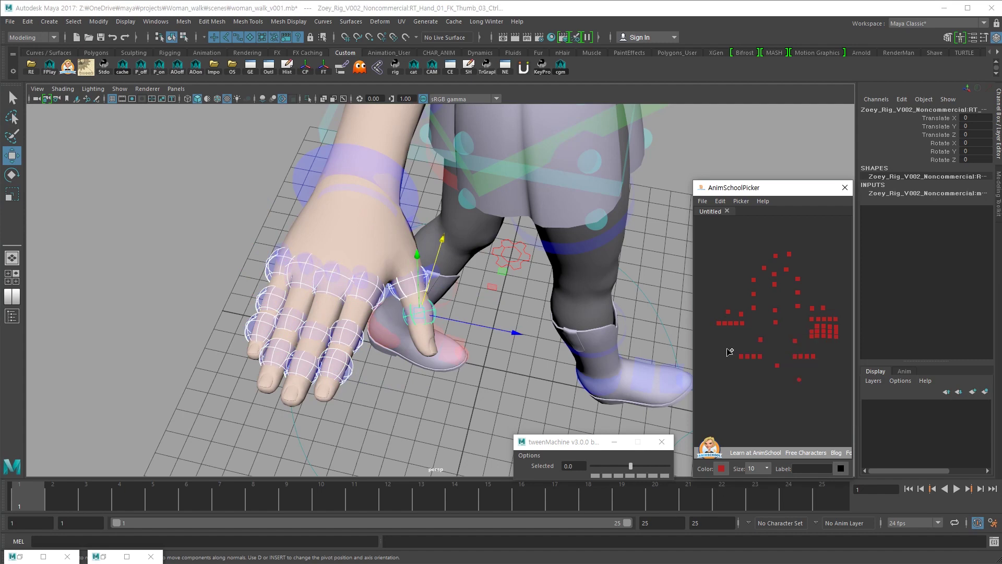
left_click(718, 363)
left_click(714, 341)
left_click_drag(723, 336, 713, 350)
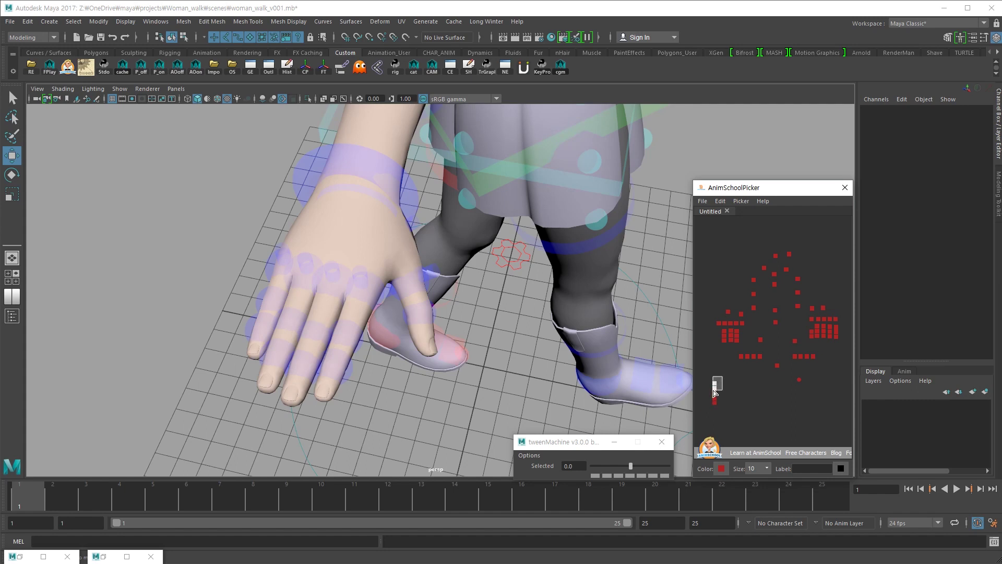
scroll(722, 386, "up", 3)
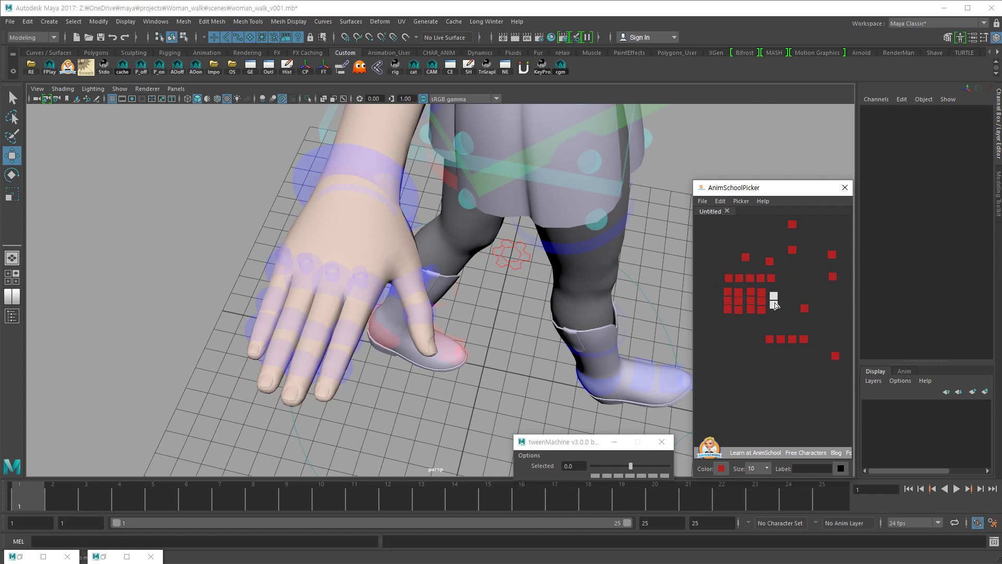
Test the new picker buttons for the right thumb's second and third FK joints, and select all right-hand controls
left_click(775, 309)
key("f")
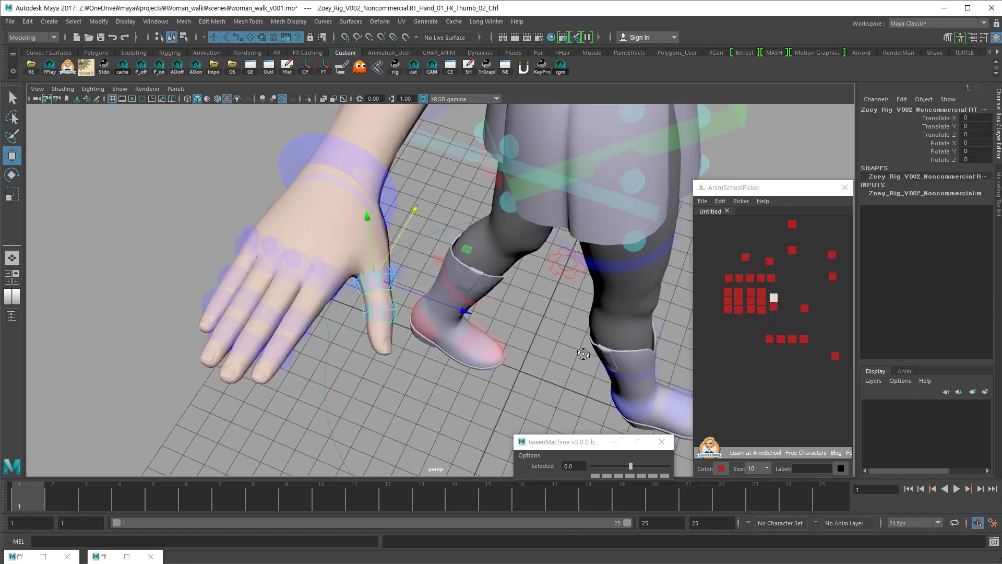
left_click(771, 306)
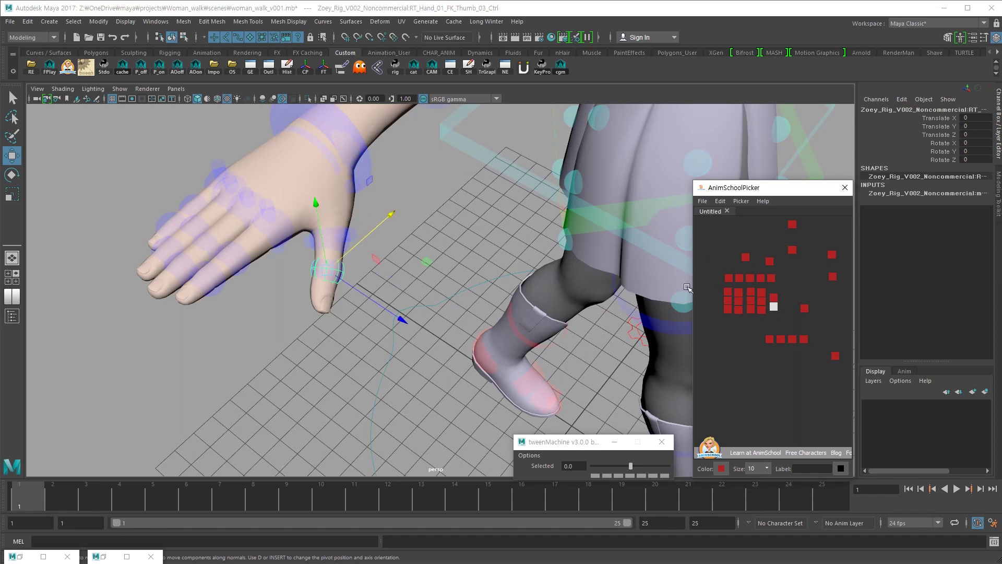
left_click_drag(441, 322, 490, 324, "alt")
left_click_drag(784, 253, 697, 315)
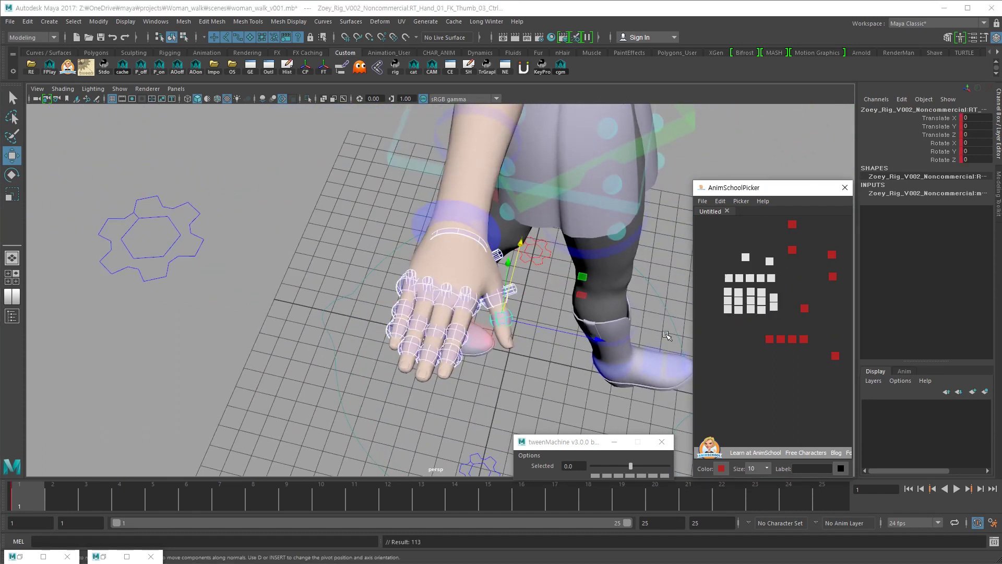
Select the body and hand buttons in the picker, excluding the lowest square one, and update the round select-all button with them
scroll(769, 305, "down", 3)
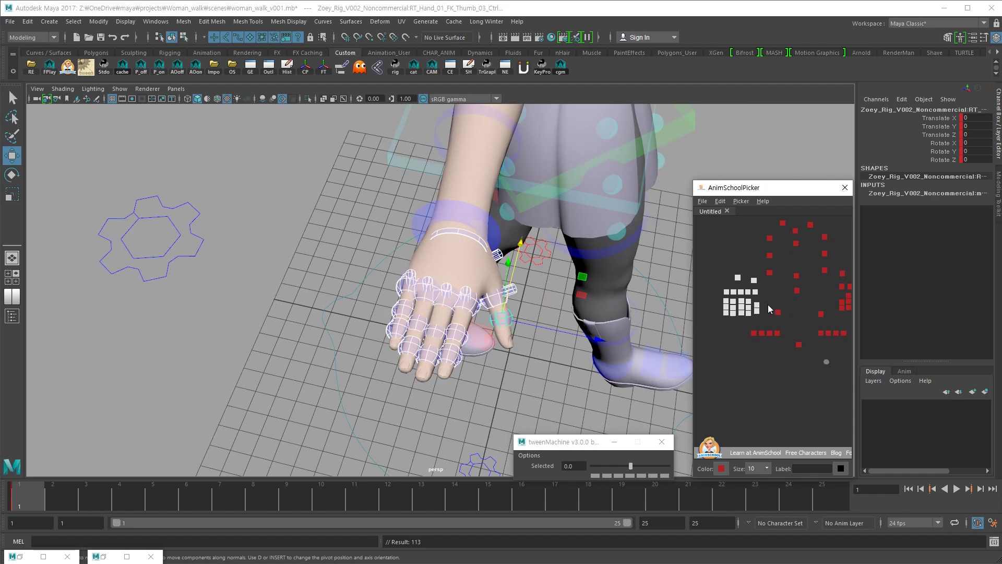
left_click_drag(816, 255, 724, 346)
left_click(767, 343, "shift")
right_click(788, 355)
left_click(799, 382)
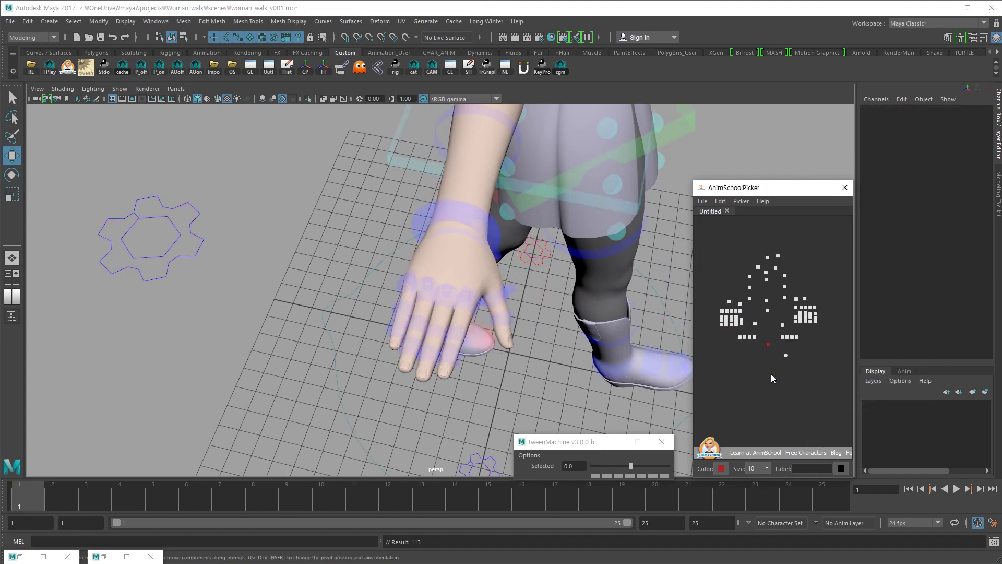
Select the left eye's aim control in front of the face and move it to about 0.6 in Translate X
right_click_drag(497, 377, 351, 335, "alt")
left_click_drag(496, 365, 640, 167, "alt")
left_click_drag(569, 280, 496, 272, "alt")
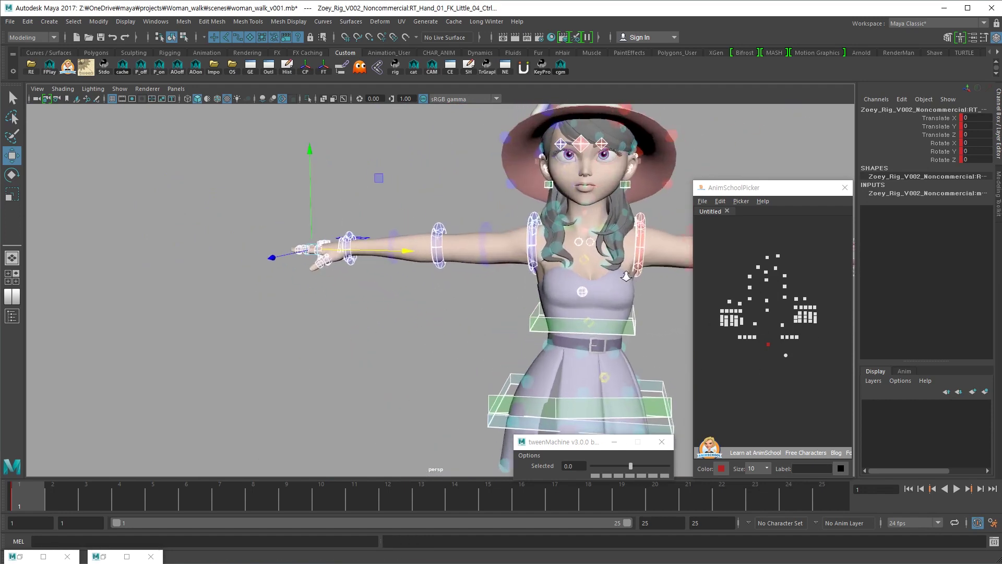
right_click_drag(554, 245, 608, 222, "alt")
middle_click_drag(608, 222, 538, 322, "alt")
left_click(621, 193)
right_click_drag(620, 192, 656, 244, "alt")
left_click(603, 209)
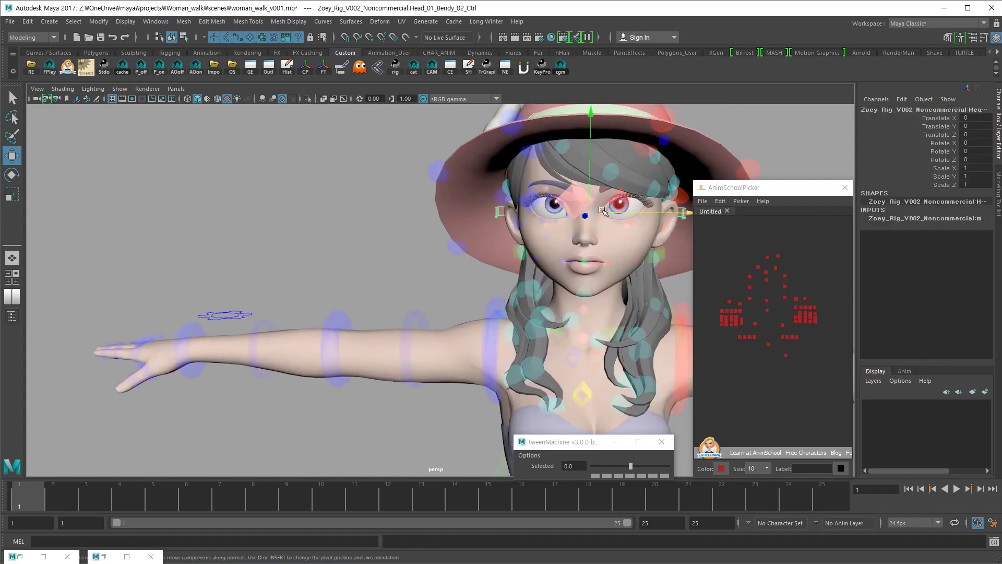
left_click(627, 194)
middle_click_drag(627, 194, 584, 255, "alt")
left_click_drag(583, 255, 579, 275, "alt")
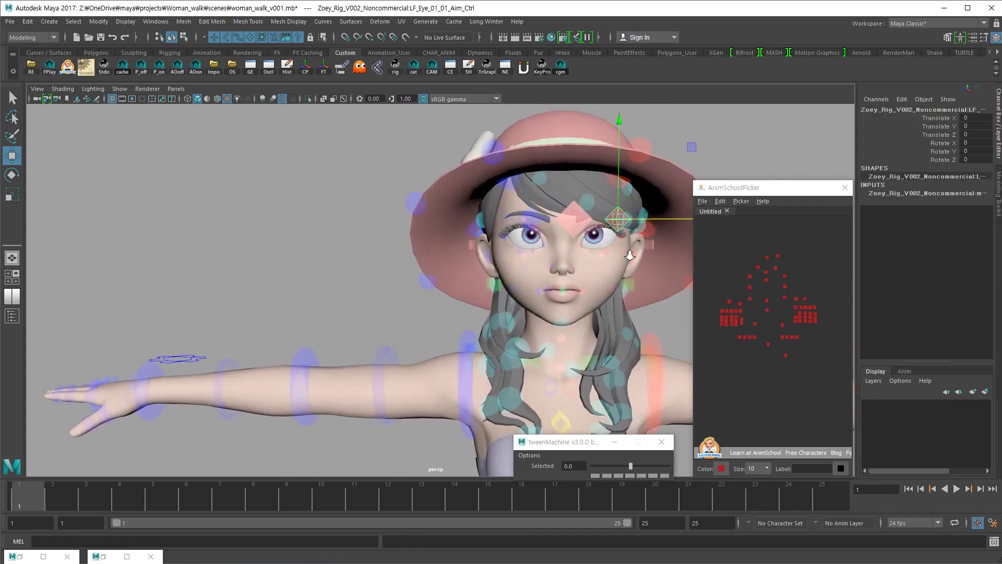
right_click_drag(655, 238, 636, 229, "alt")
left_click_drag(637, 230, 657, 231)
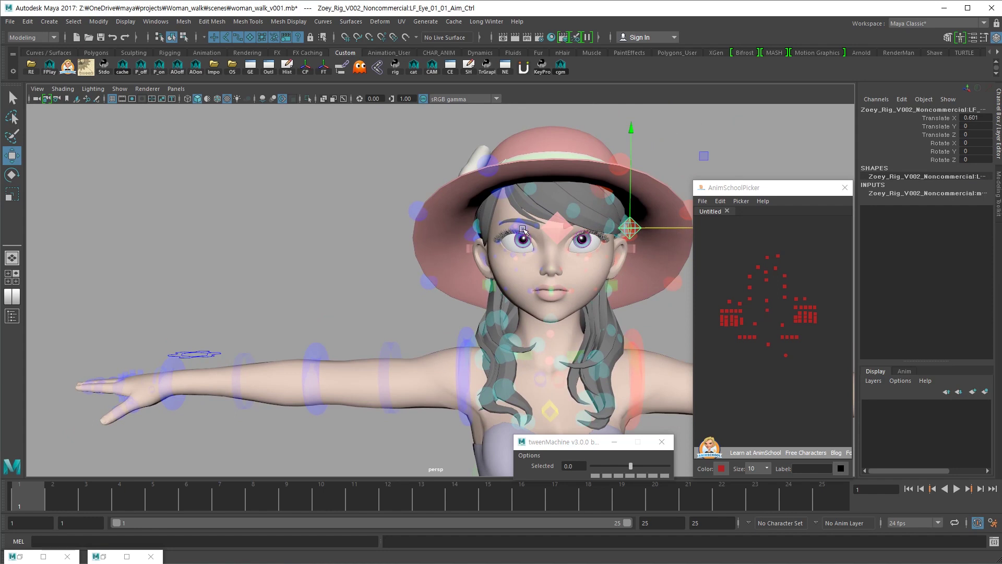
Select the right eye's base control, and lower the middle eye aim control to about -0.35 in Translate Y
left_click(528, 237)
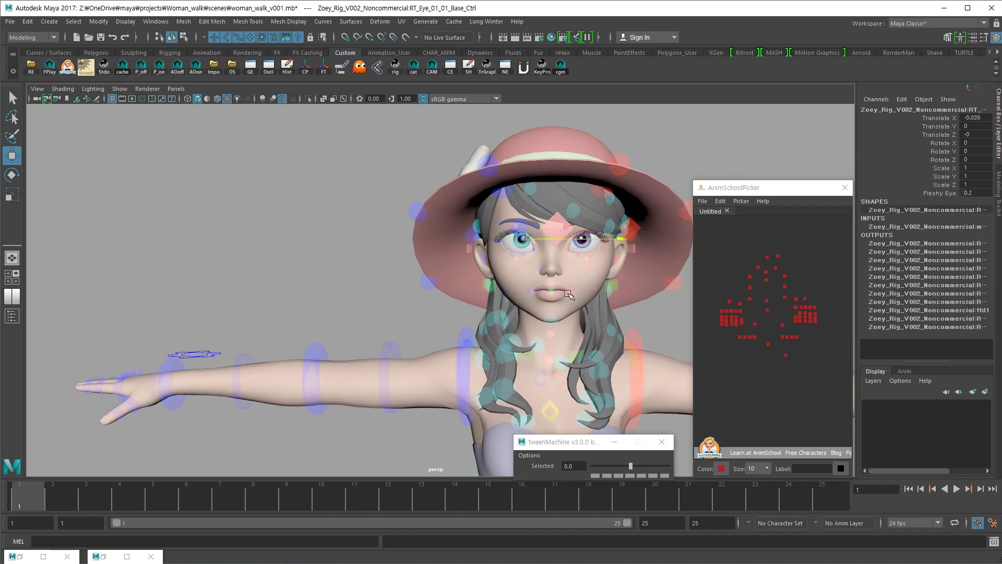
left_click(668, 153)
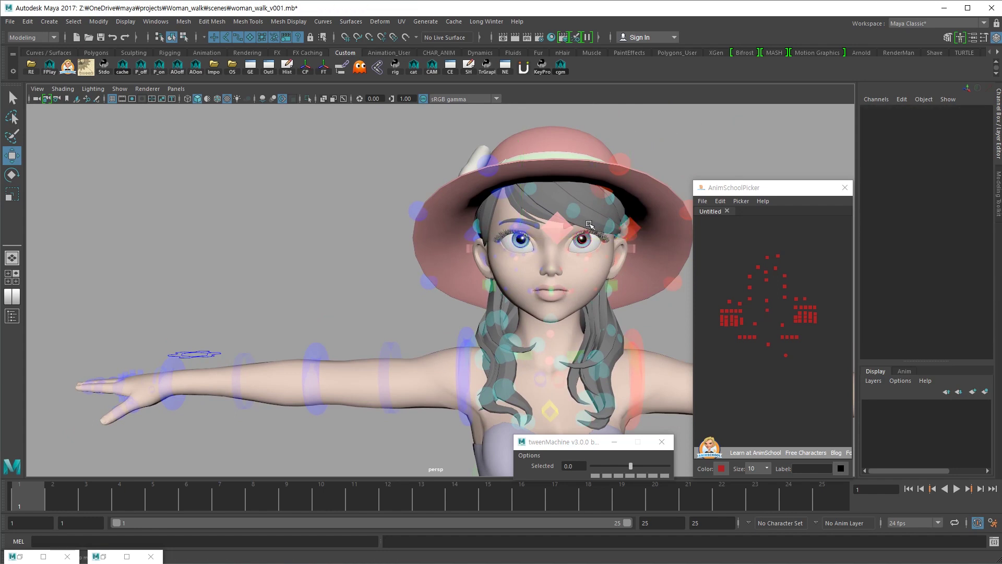
left_click(554, 234)
left_click_drag(560, 208, 559, 225)
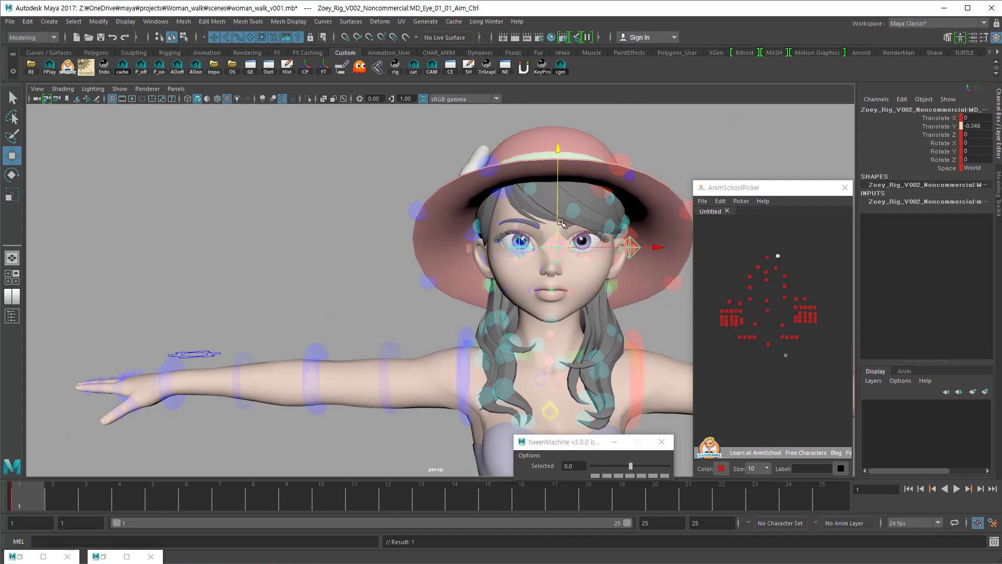
left_click(659, 246)
scroll(514, 272, "down", 4)
left_click_drag(514, 272, 529, 289, "alt")
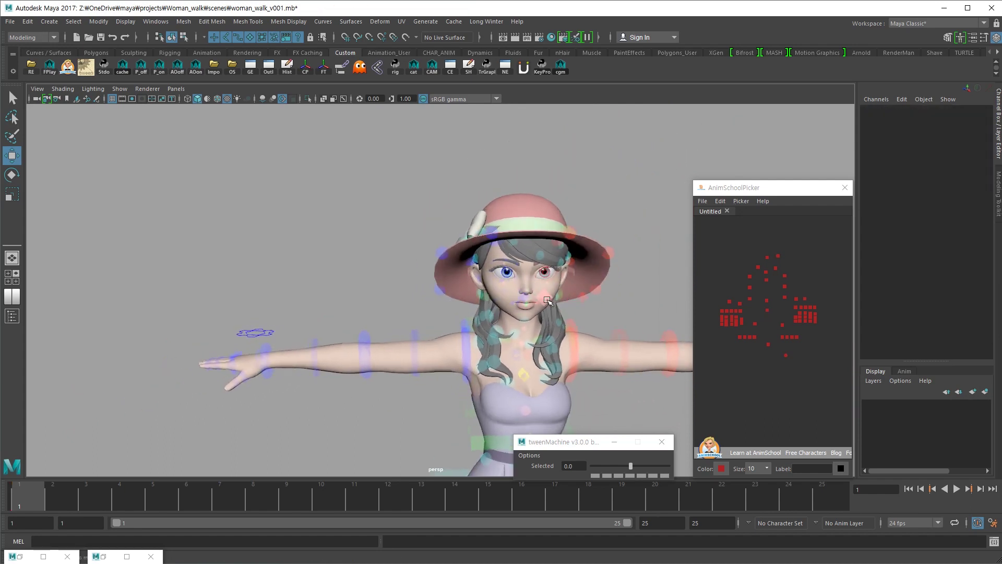
Curl the right hand's index, middle, ring and little fingers by rotating their master controls about 6.6 degrees in Z
left_click(546, 303)
middle_click_drag(459, 403, 490, 332, "alt")
left_click(421, 380)
right_click_drag(421, 380, 289, 382, "alt")
middle_click_drag(443, 376, 407, 314, "alt")
left_click_drag(407, 313, 553, 358, "alt")
right_click_drag(553, 358, 671, 312, "alt")
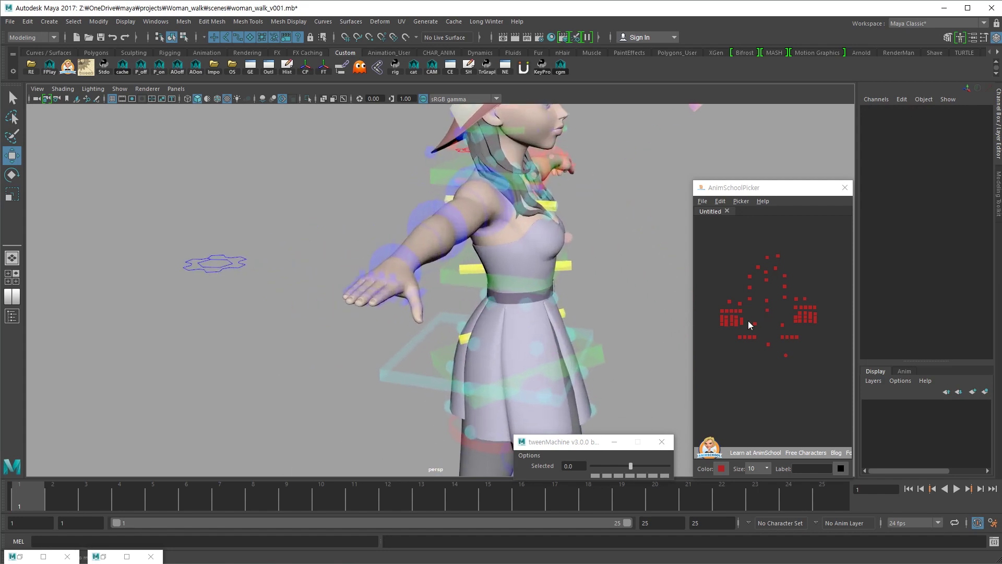
left_click(731, 311)
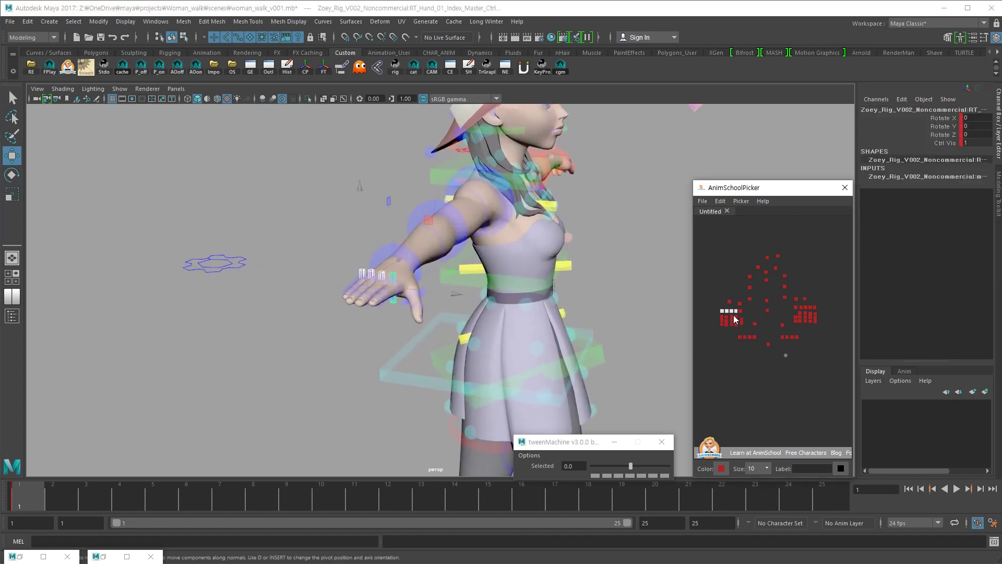
key("e")
left_click_drag(349, 300, 351, 317)
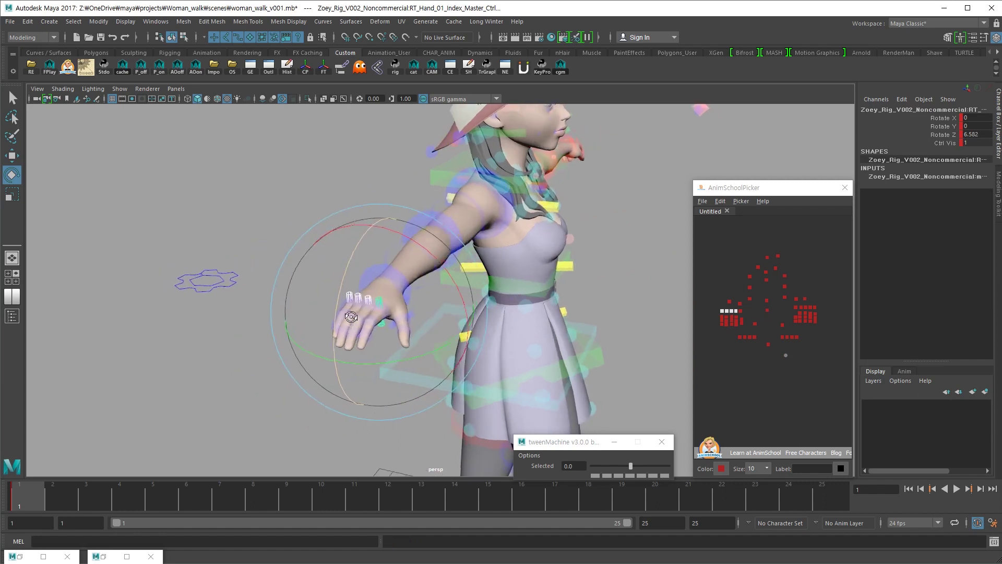
Curl the right hand's ring and little fingers further by rotating their master controls in Z
key("w")
scroll(433, 302, "up", 3)
key("e")
left_click_drag(293, 419, 306, 415)
key("w")
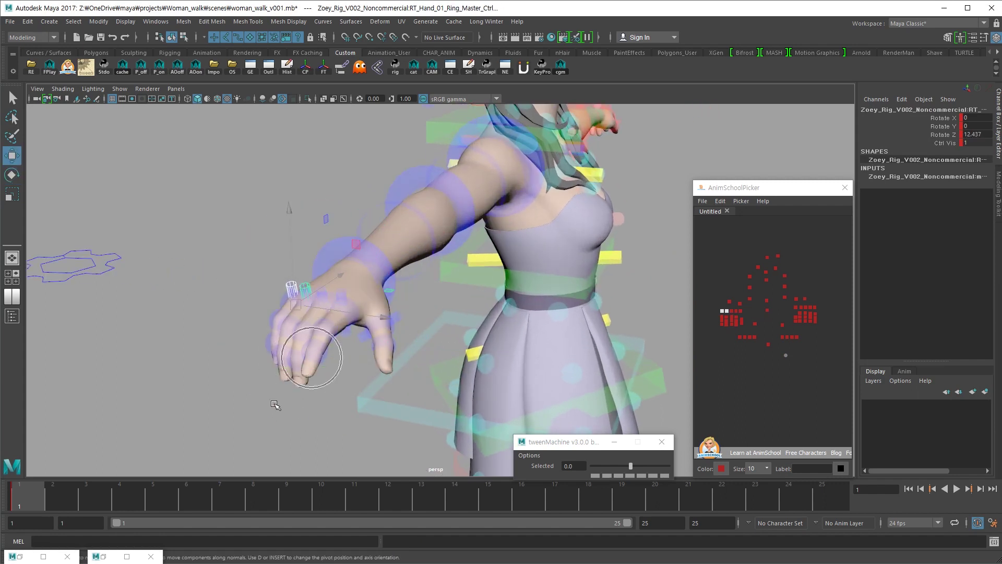
key("e")
middle_click_drag(262, 439, 265, 443)
Rotate the right index finger's master control to about 3.3 degrees in Z so it curls less than the other fingers
left_click_drag(264, 443, 486, 381, "alt")
key("f")
right_click_drag(486, 381, 229, 344, "alt")
left_click_drag(492, 293, 546, 286, "alt")
left_click(742, 310)
left_click(726, 314)
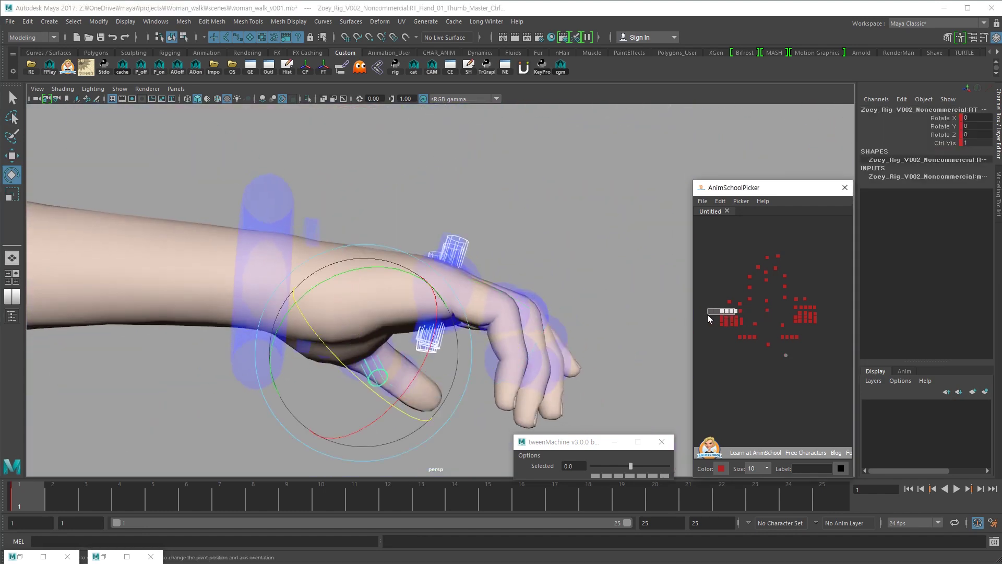
left_click_drag(491, 384, 458, 292)
key("w")
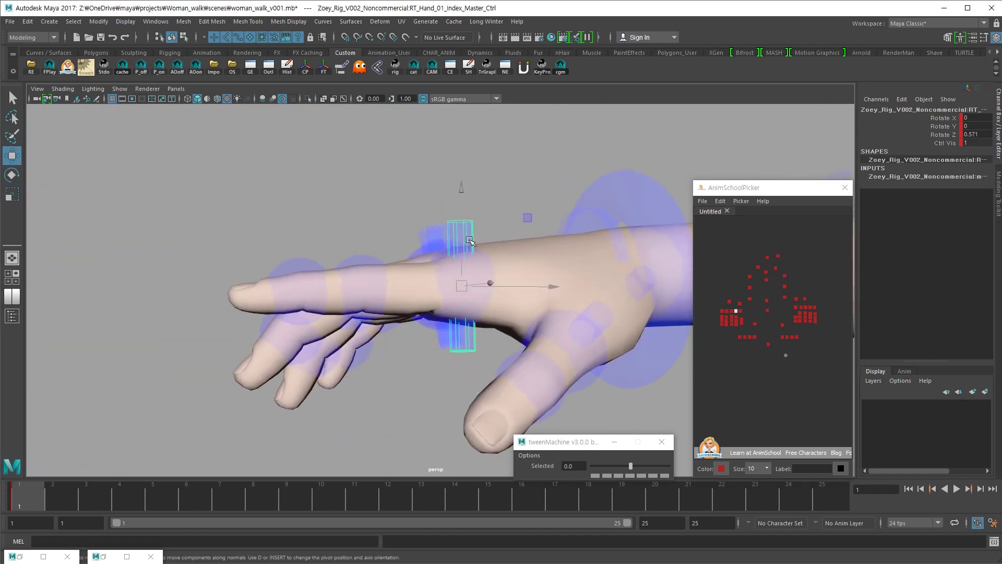
key("e")
middle_click_drag(617, 233, 618, 263)
left_click_drag(618, 263, 644, 271, "alt")
Rotate the right palm's master control to about X -13.8, Y 4.9 and Z 5.1 degrees to cup the hand
key("w")
left_click(532, 250)
key("e")
left_click_drag(424, 334, 417, 336)
left_click_drag(418, 337, 339, 324, "alt")
left_click_drag(393, 340, 491, 315)
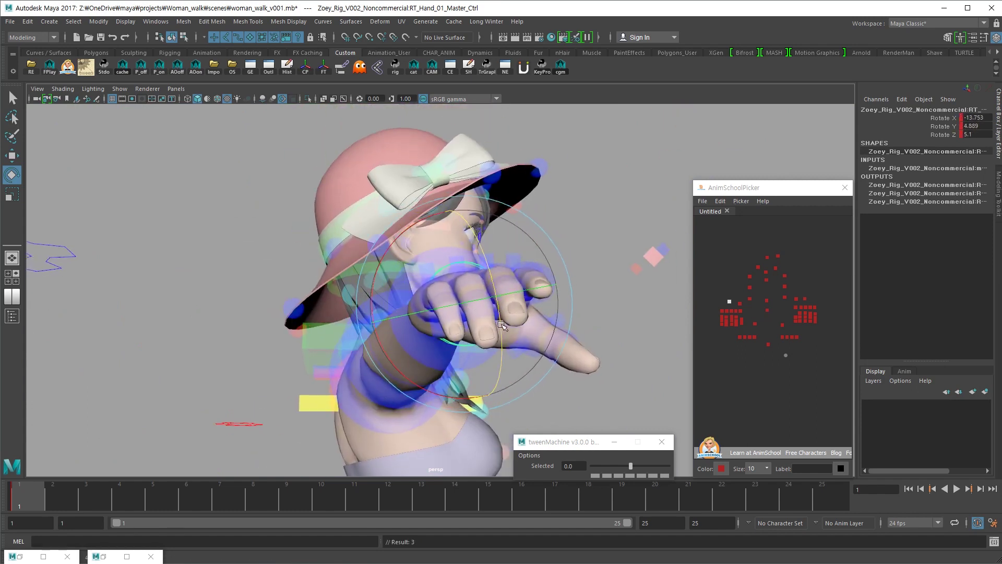
Rotate the second FK joint controls of the four right-hand fingers to about 5.1 degrees in Z
key("w")
left_click(731, 317)
left_click_drag(638, 320, 552, 338, "alt")
key("e")
left_click_drag(505, 362, 504, 364)
left_click_drag(504, 364, 374, 401, "alt")
middle_click_drag(376, 440, 380, 443)
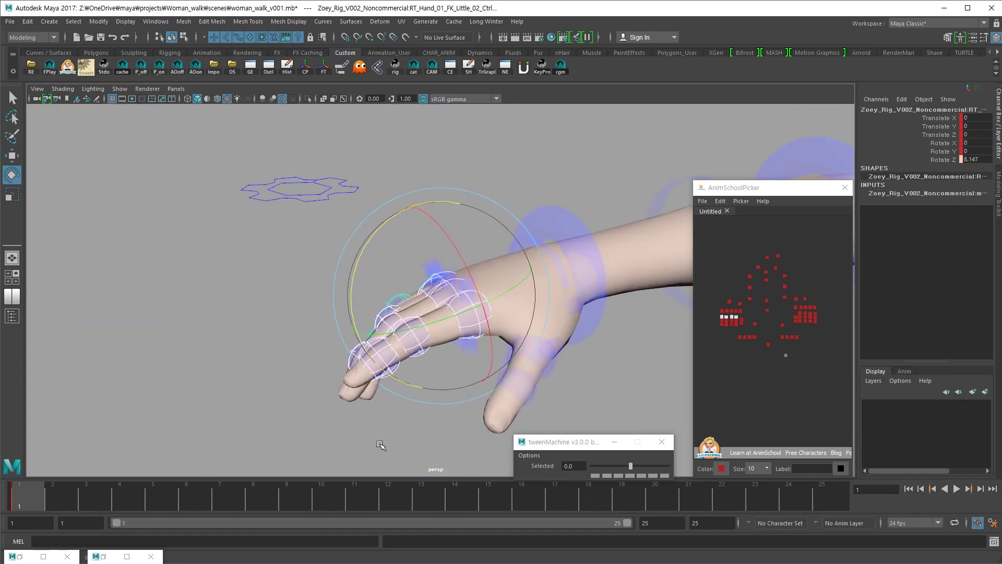
Rotate the right thumb's first FK joint control to about X -2.4, Y -9.1 and Z 3.2 degrees
key("w")
key("e")
left_click_drag(553, 329, 483, 347)
left_click(552, 338)
key("w")
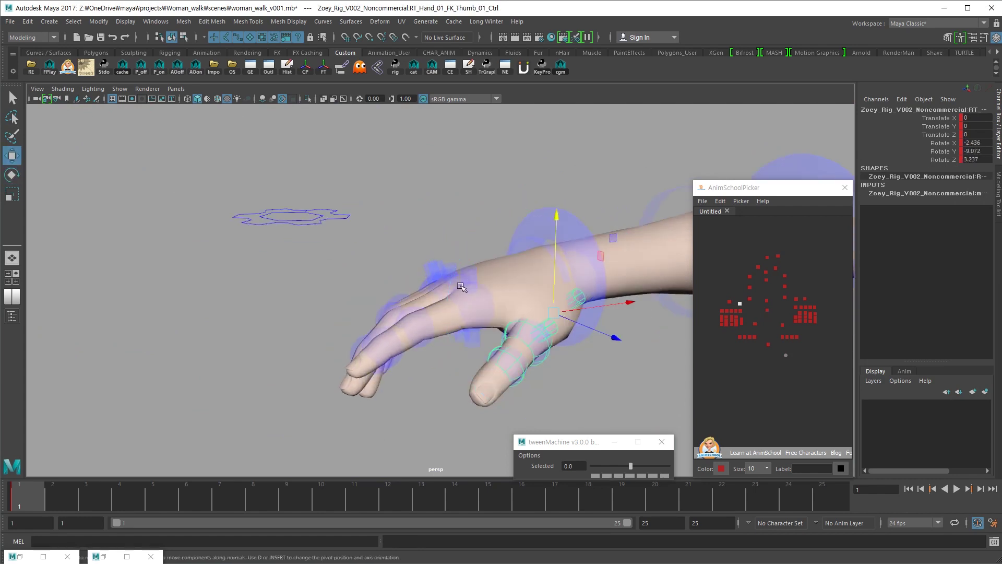
Try additional Z rotation on the right index finger's master control and its second FK joint control
left_click(467, 339)
key("e")
mouse_move(389, 292)
left_mouse_down()
mouse_move(400, 272)
mouse_move(389, 301)
left_mouse_up()
key("w")
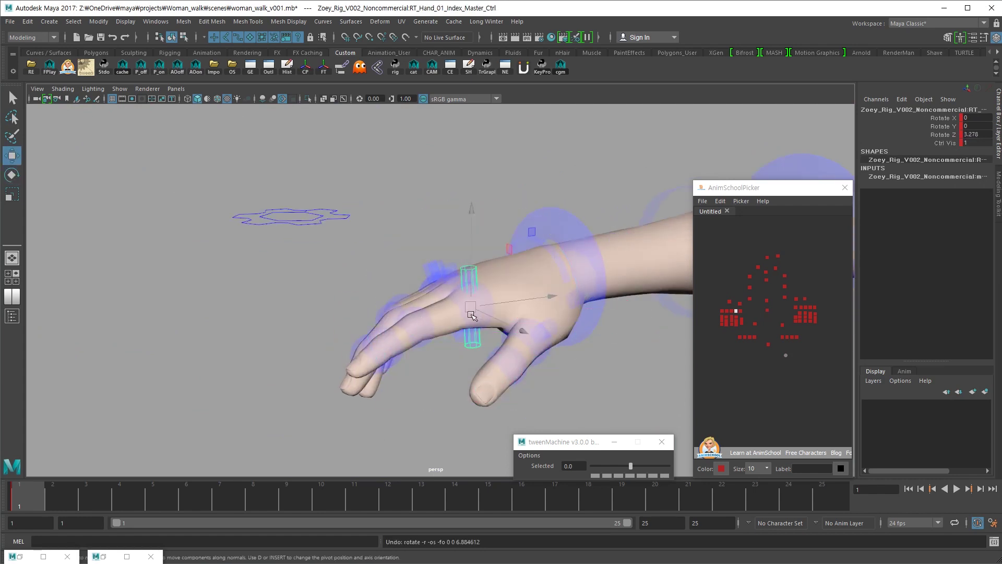
left_click(485, 308)
key("e")
key("ctrl+z")
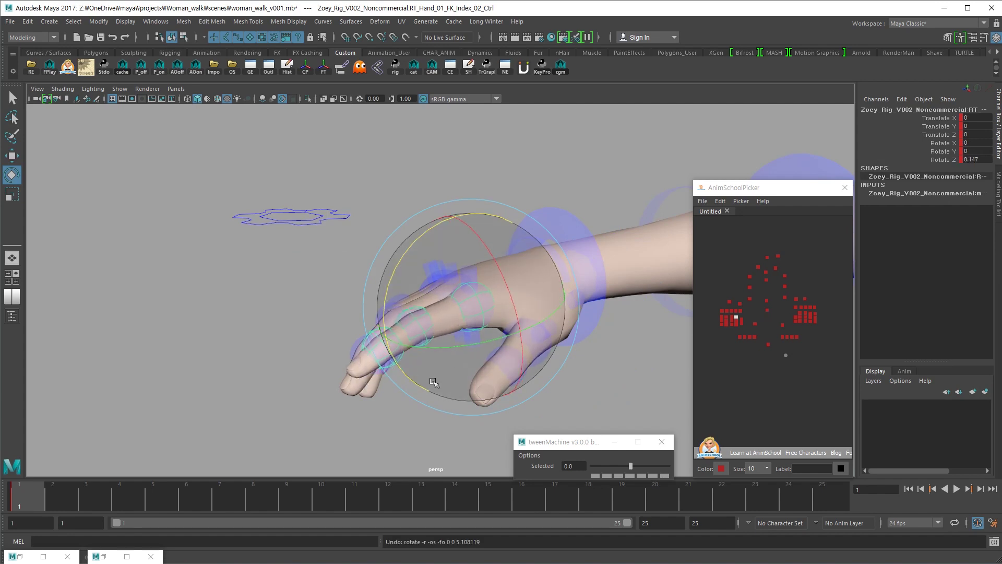
left_click(425, 414)
left_click_drag(497, 351, 472, 365, "alt")
key("w")
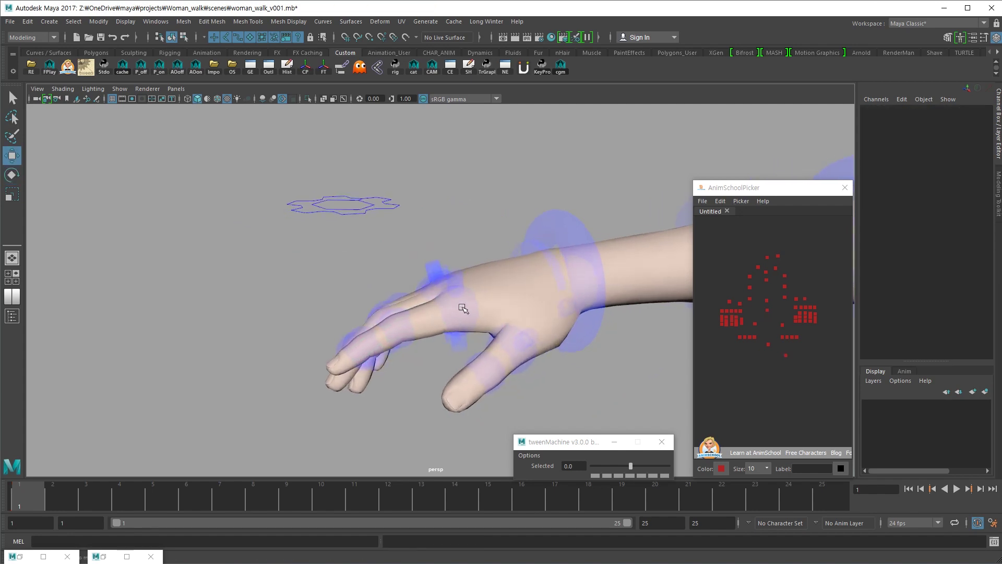
Rotate the right thumb's master control to about X -2.6, Y -4.3 and Z 5.8 degrees
left_click_drag(532, 378, 549, 400, "alt")
key("ctrl+z")
left_click(560, 380)
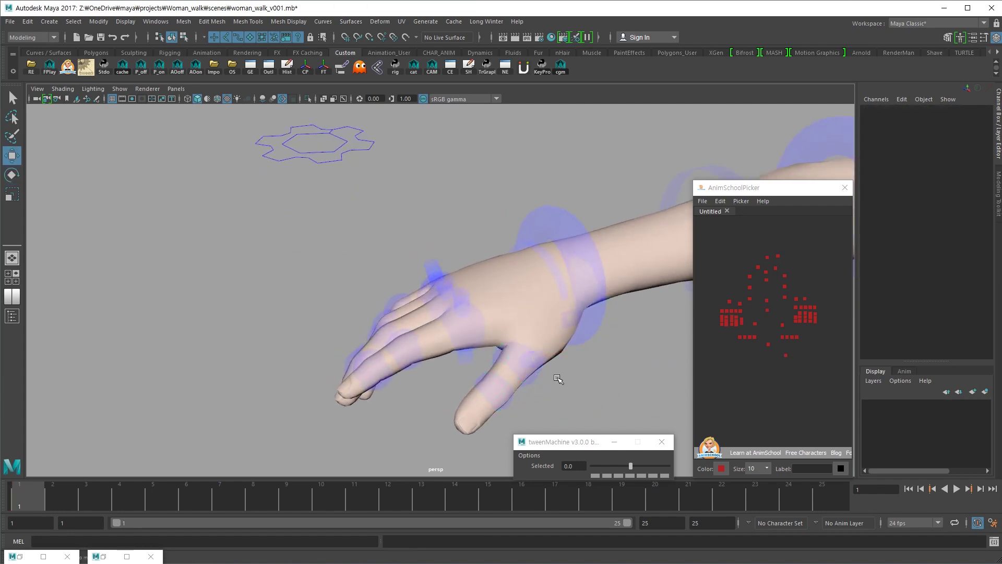
left_click(541, 355)
left_click_drag(543, 365, 574, 338, "alt")
key("e")
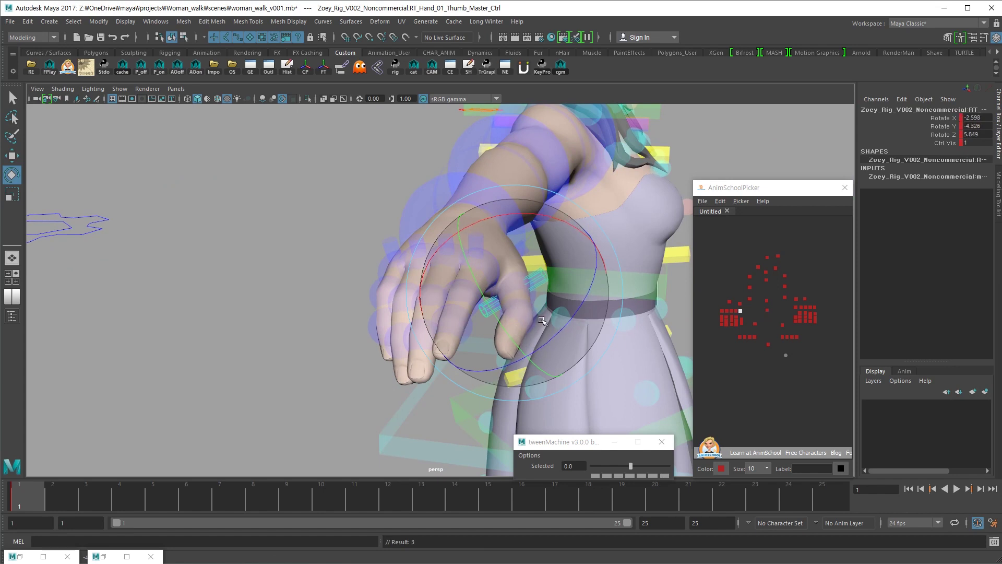
key("bracketleft")
Bring the right thumb closer to the hand by rotating its first FK joint to about X 0.7, Y -16.8 and Z 8.4 degrees
key("w")
left_click(527, 306)
key("e")
left_click_drag(516, 327, 584, 306)
left_click_drag(486, 388, 417, 346)
left_click_drag(506, 313, 616, 321, "alt")
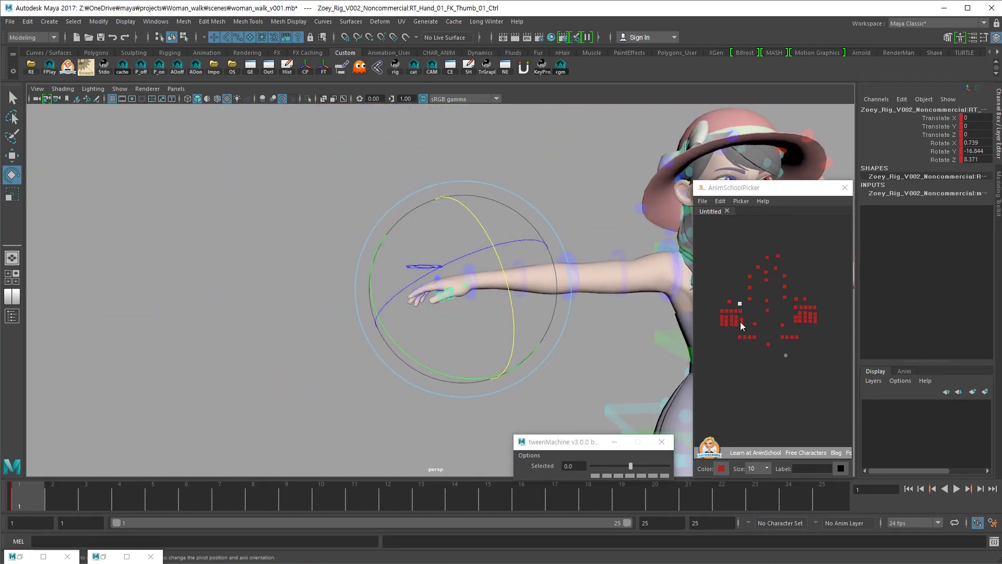
Select the right-hand controls in the picker, key their pose at frame 1 and clear the selection
left_click(748, 313)
left_click_drag(715, 328, 715, 328)
left_click_drag(743, 297, 730, 313)
key("s")
right_click_drag(666, 350, 447, 363, "alt")
middle_click_drag(447, 362, 358, 342, "alt")
key("w")
left_click(410, 301)
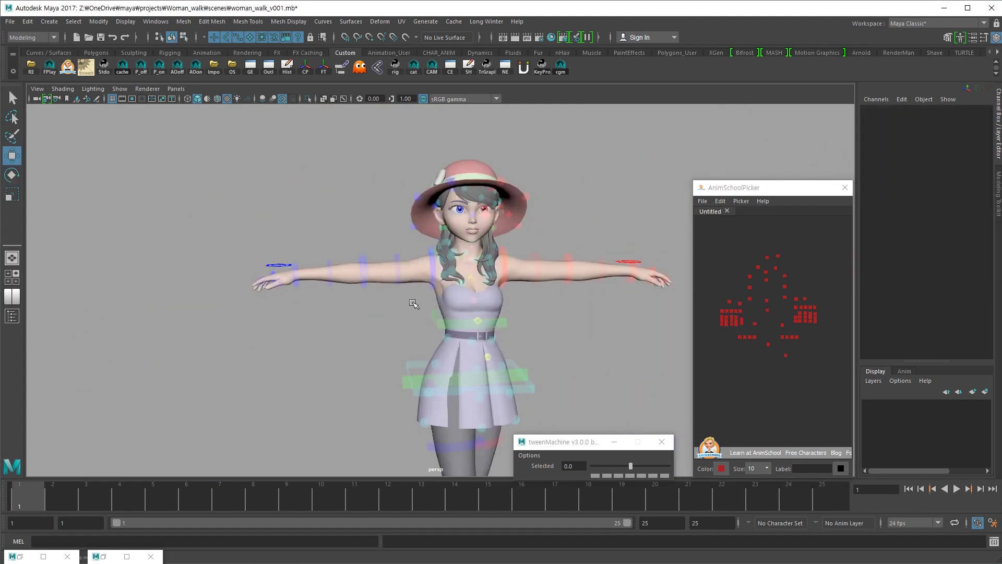
Lower the right arm beside the body by rotating its FK shoulder control to about -66 degrees in Z
left_click(431, 258)
key("e")
left_click_drag(347, 295, 426, 370)
right_click_drag(559, 335, 374, 342, "alt")
left_click_drag(374, 342, 276, 318, "alt")
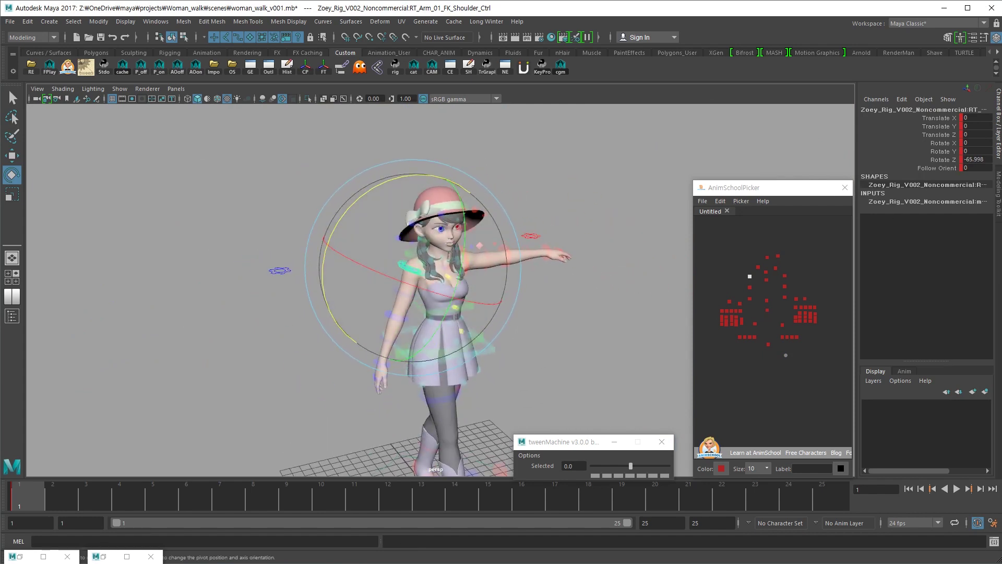
Switch to the walk reference video and examine the arm and hand poses over its opening frames
key("alt+Tab")
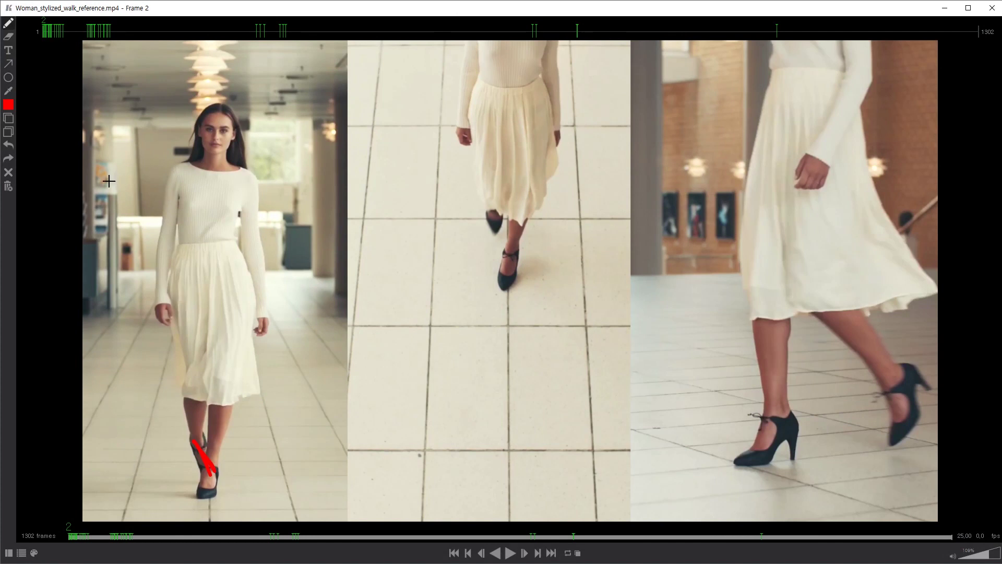
key("Right")
key("Right")
key("Right")
key("Left")
key("Left")
key("Left")
key("Left")
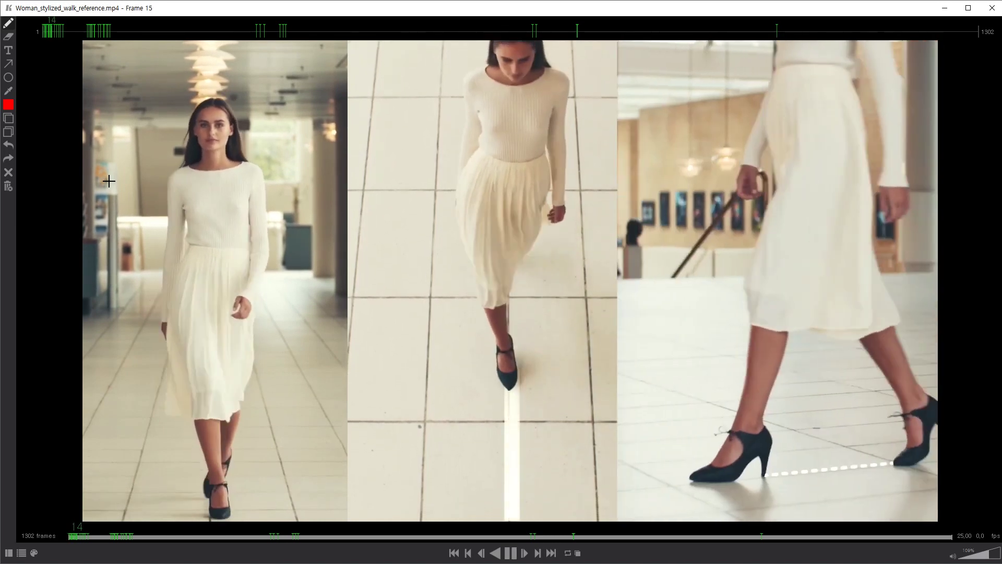
key("space")
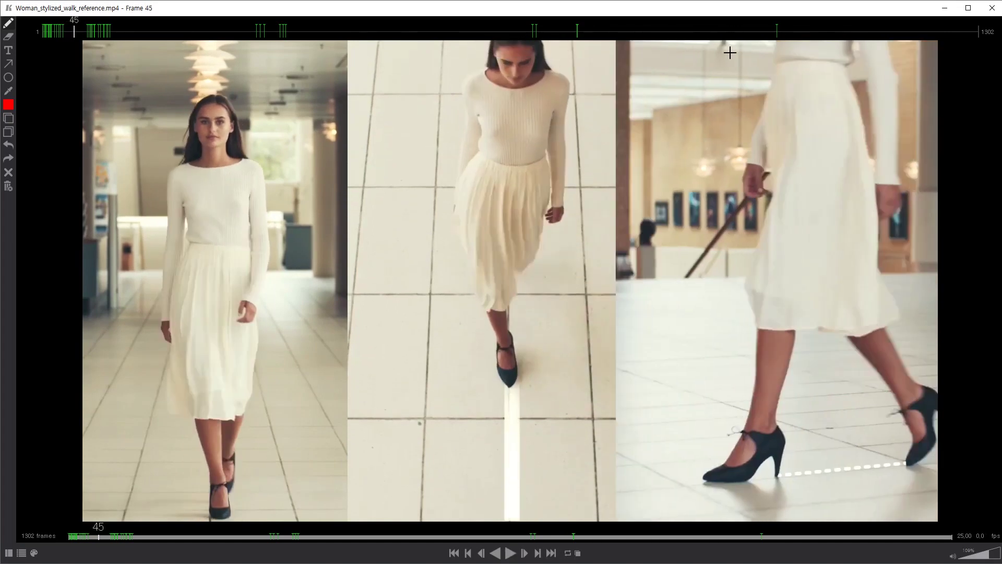
Go to the pink-shirt walk clip in the reference video and examine the arm swing around frames 737 to 745
mouse_move(766, 38)
left_mouse_down()
mouse_move(774, 33)
mouse_move(512, 36)
left_mouse_up()
key("space")
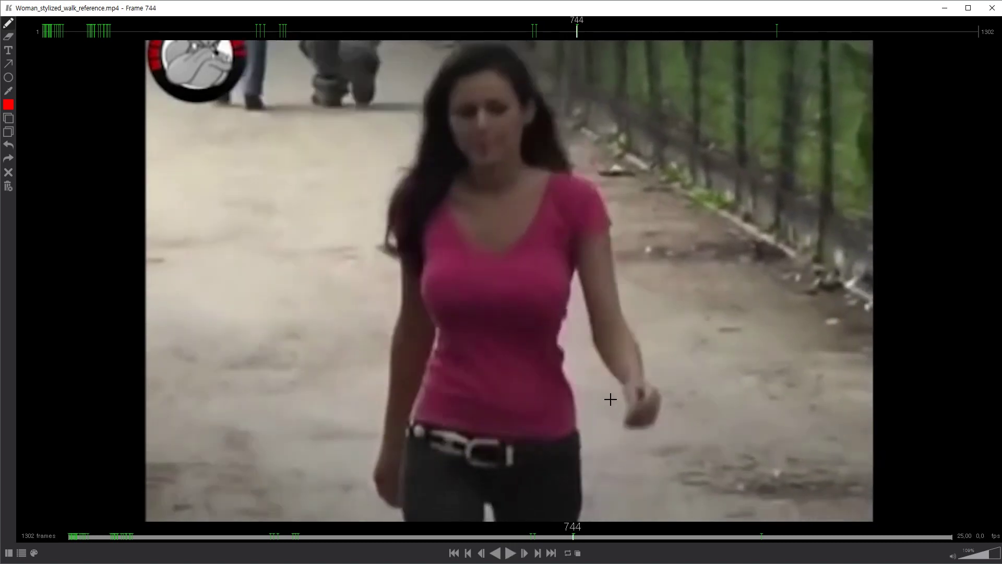
key("Left")
key("Left")
key("Left")
key("Left")
key("Left")
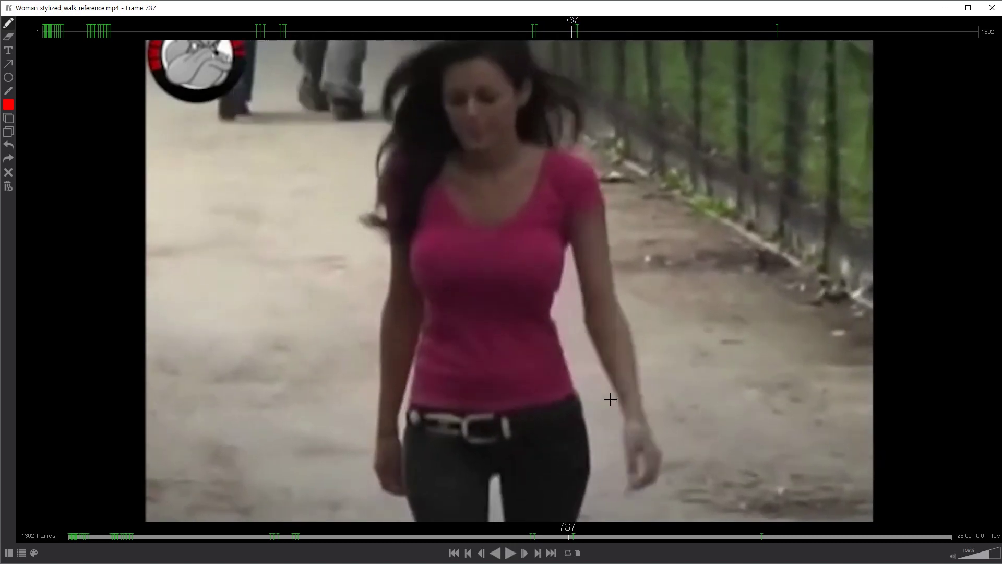
key("Right")
key("Right")
key("Right")
key("Right")
key("Right")
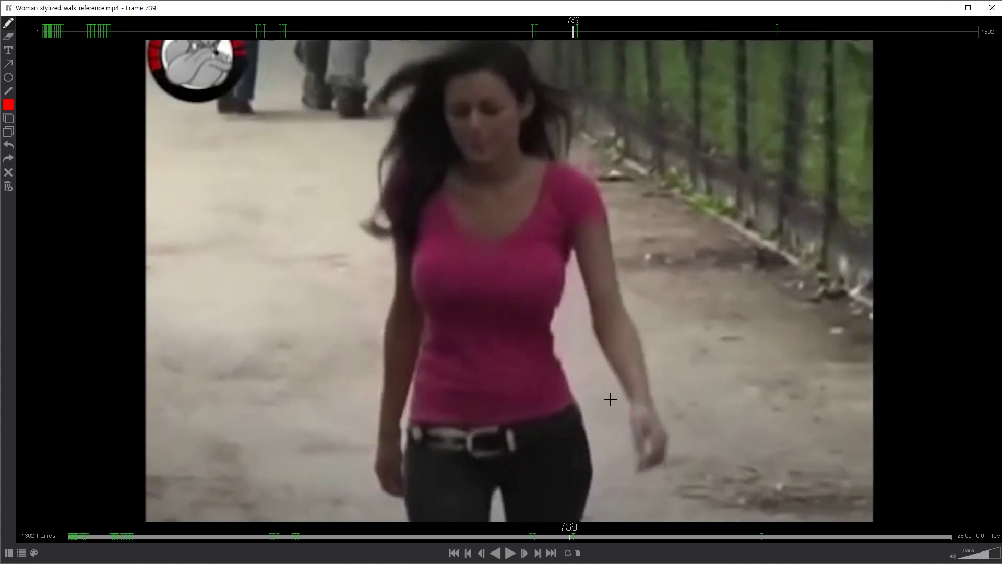
key("Right")
key("Right")
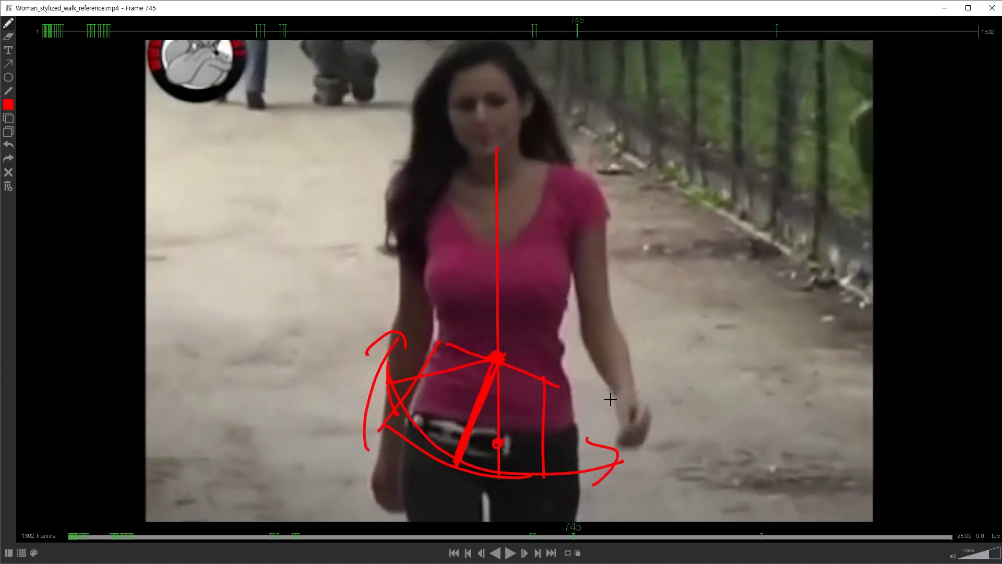
key("space")
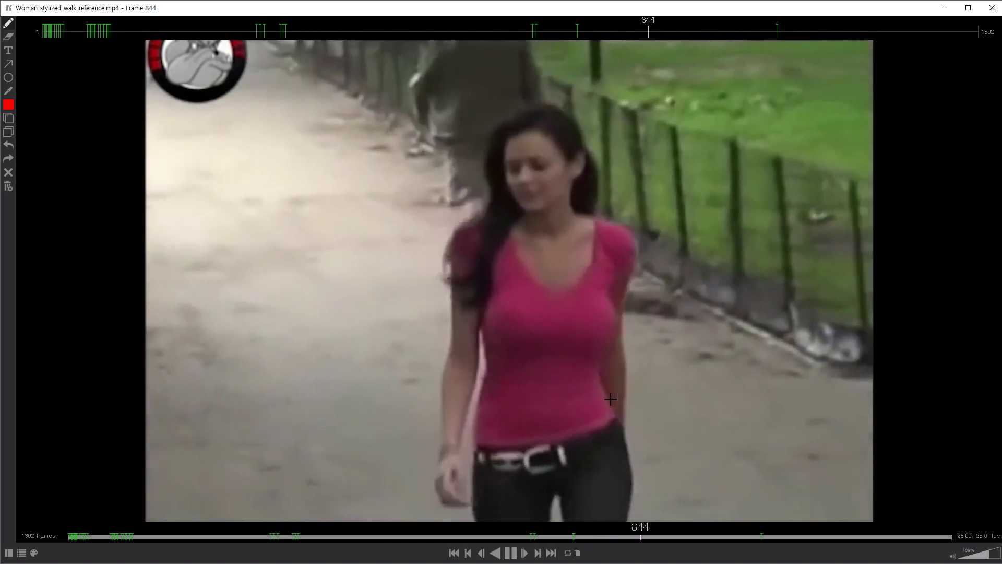
Step back through the pink-shirt walk clip from frame 844 to around frame 800, replay it and examine the arm swing
key("space")
key("Left")
key("Left")
key("Left")
key("Left")
key("Left")
key("Left")
key("Left")
key("Left")
key("Left")
key("Left")
key("Left")
key("Left")
key("Left")
key("Left")
key("Left")
key("Left")
key("Left")
key("Left")
key("Left")
key("Left")
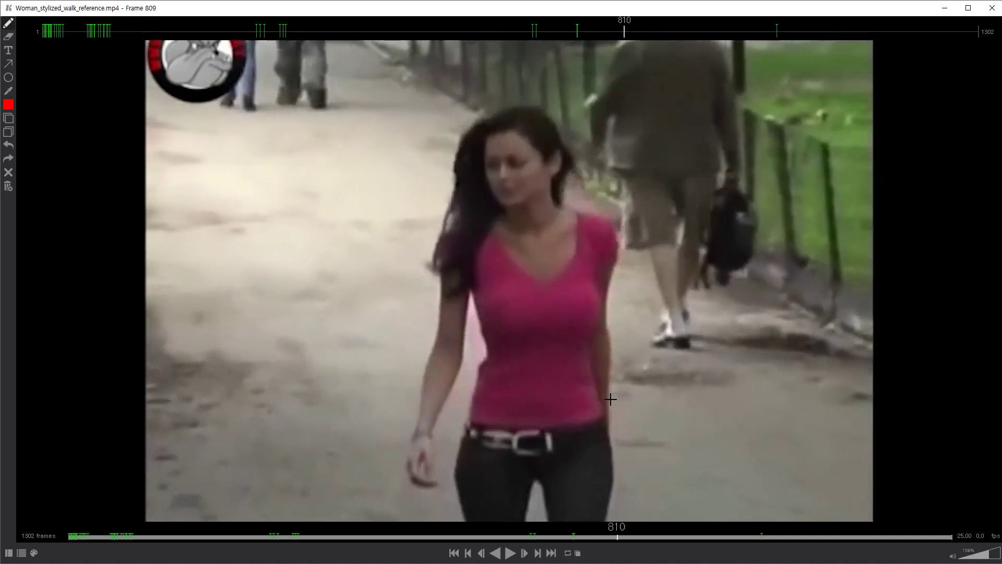
key("Left")
key("Left")
key("Left")
key("Left")
key("Left")
key("Left")
key("Left")
key("Left")
key("Left")
key("Left")
key("Left")
key("Left")
key("space")
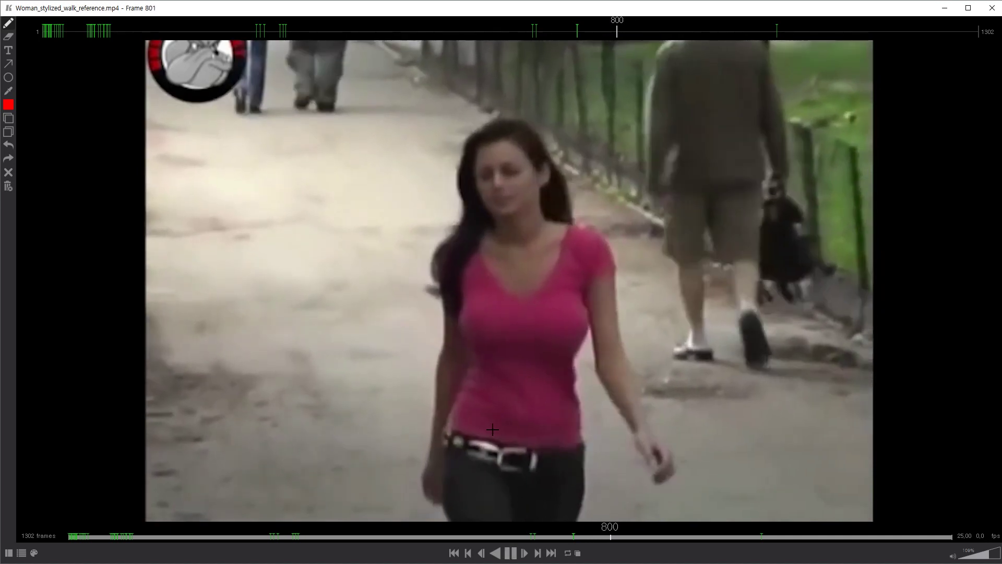
key("space")
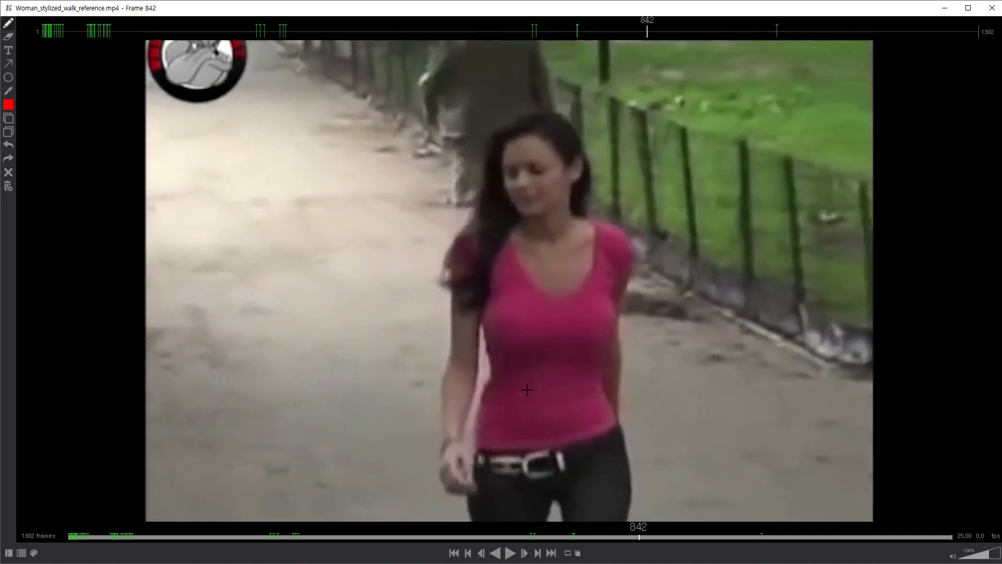
Replay the pink-shirt clip from earlier frames, around 787 and 748, and examine the shoulder and hand positions
left_click_drag(643, 34, 593, 36)
key("space")
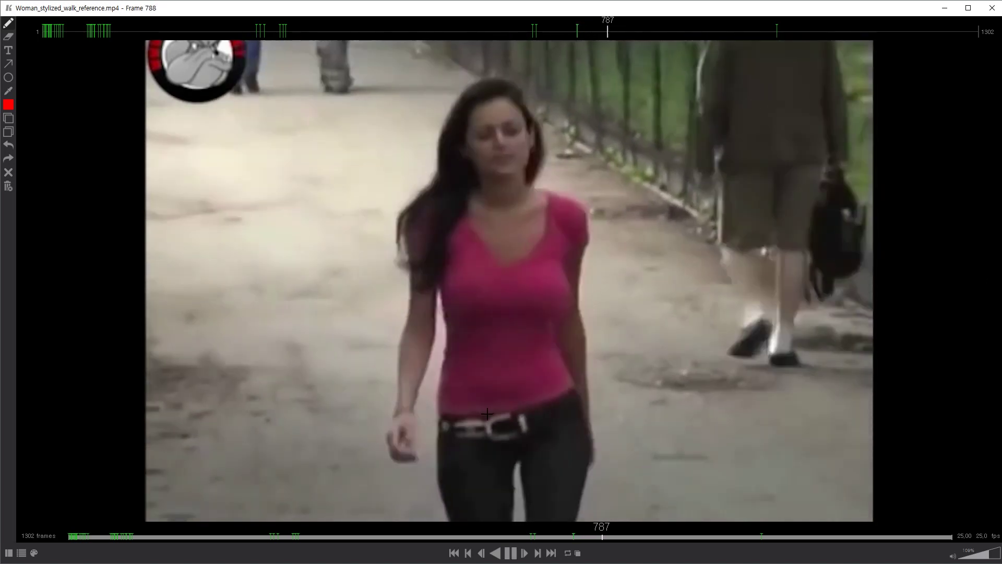
key("space")
mouse_move(540, 30)
left_mouse_down()
mouse_move(580, 39)
mouse_move(565, 43)
left_mouse_up()
key("space")
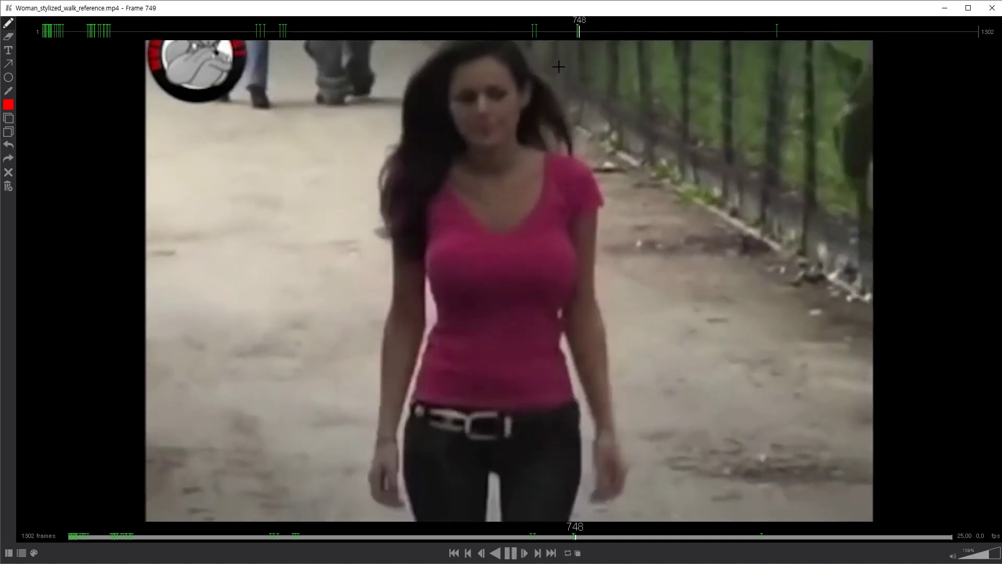
key("space")
Switch back to Maya and lower the left arm, rotating its FK shoulder control to about -11.5, -15 and -76.5 degrees
left_click(944, 8)
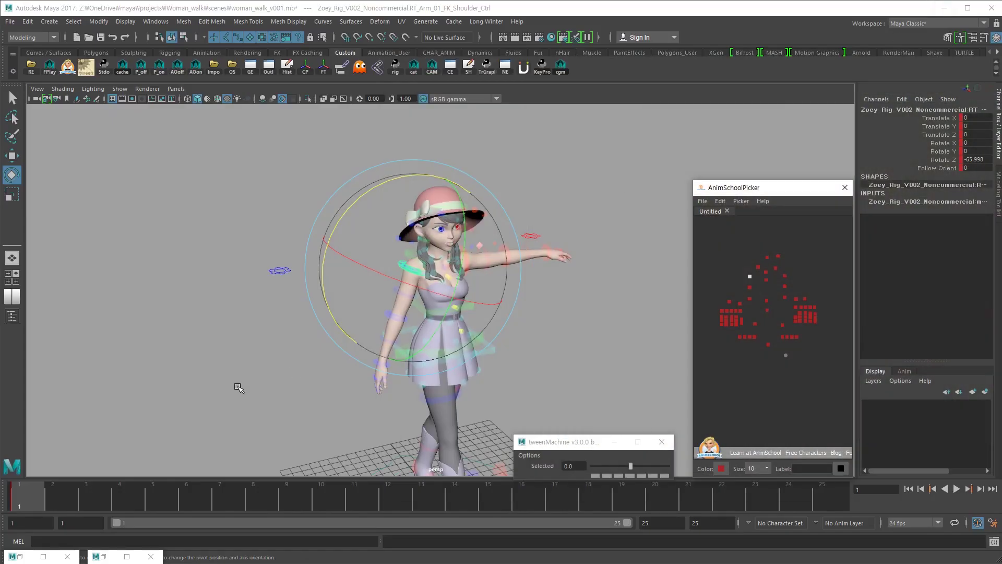
left_click_drag(412, 343, 364, 286, "alt")
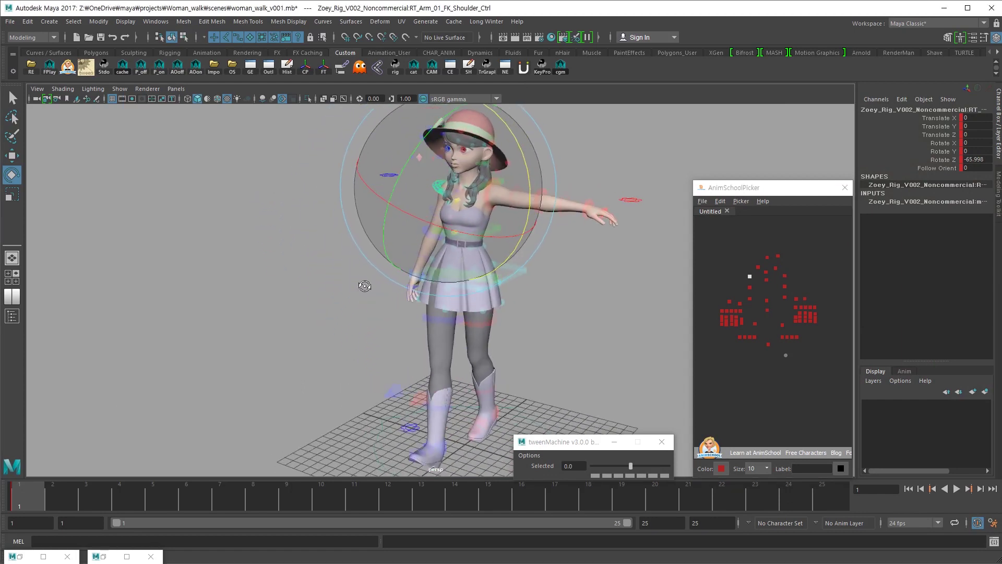
left_click_drag(445, 411, 403, 310, "alt")
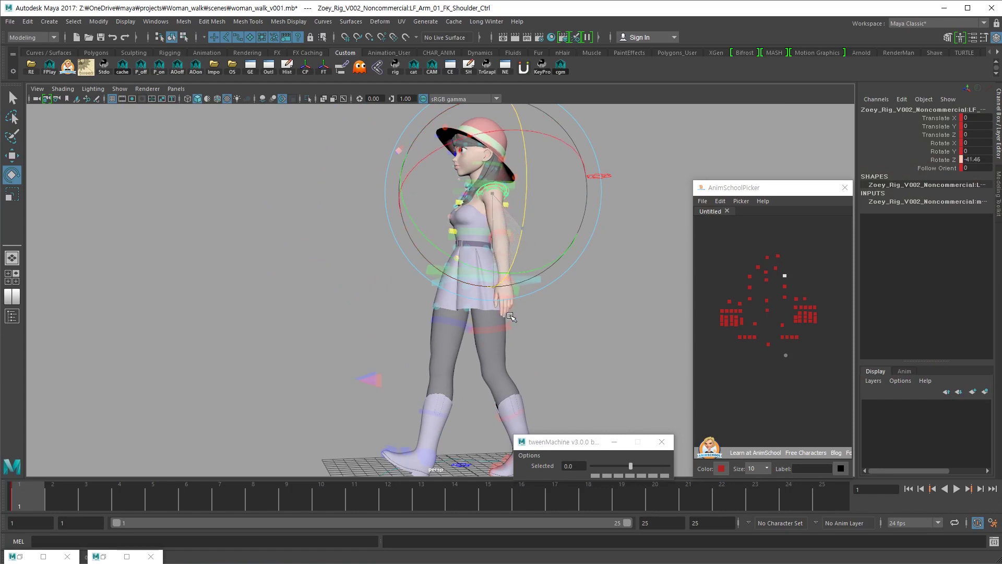
left_click_drag(508, 326, 587, 340, "alt")
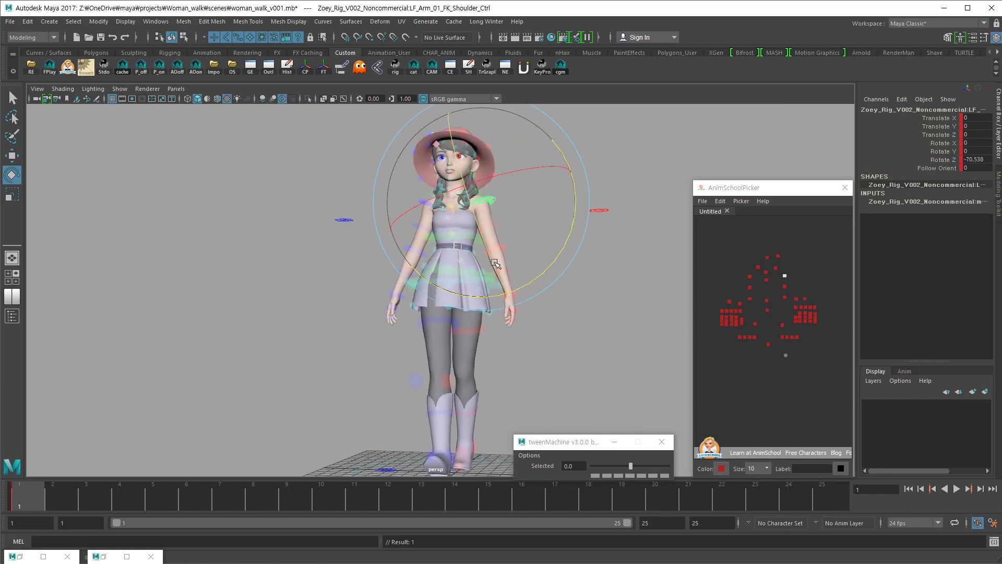
left_click_drag(469, 236, 514, 199, "alt")
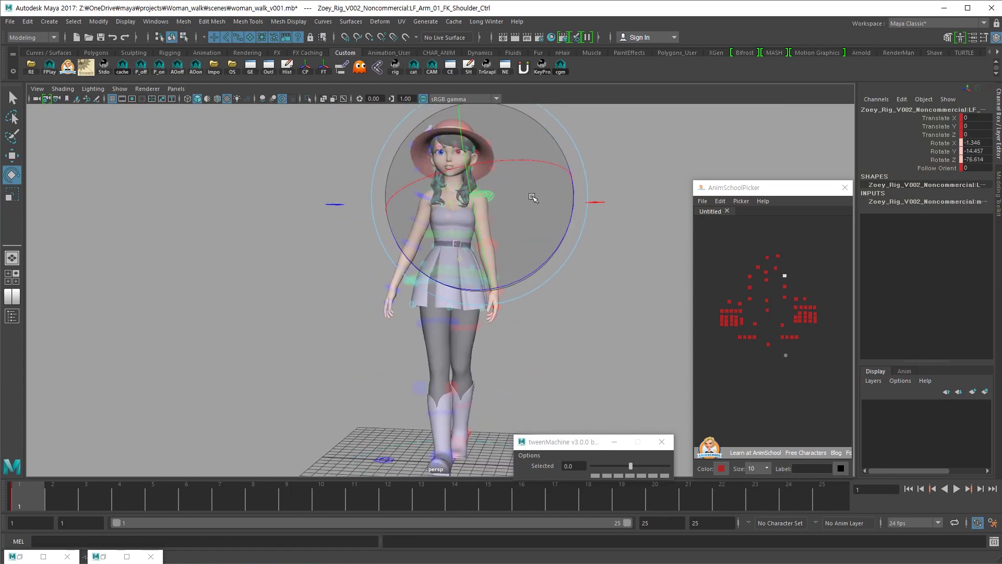
left_click_drag(529, 160, 515, 162)
left_click_drag(516, 162, 506, 236, "alt")
Rotate the left FK elbow to about -9 degrees in Y and the left FK wrist to about -12.6, 3.8 and 13.4 degrees
key("w")
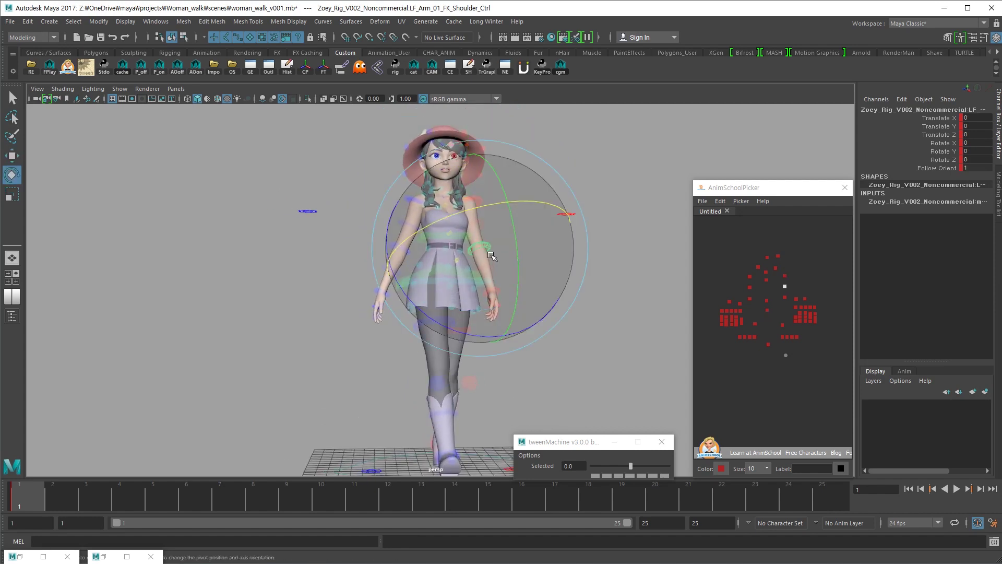
left_click_drag(521, 247, 463, 249, "alt")
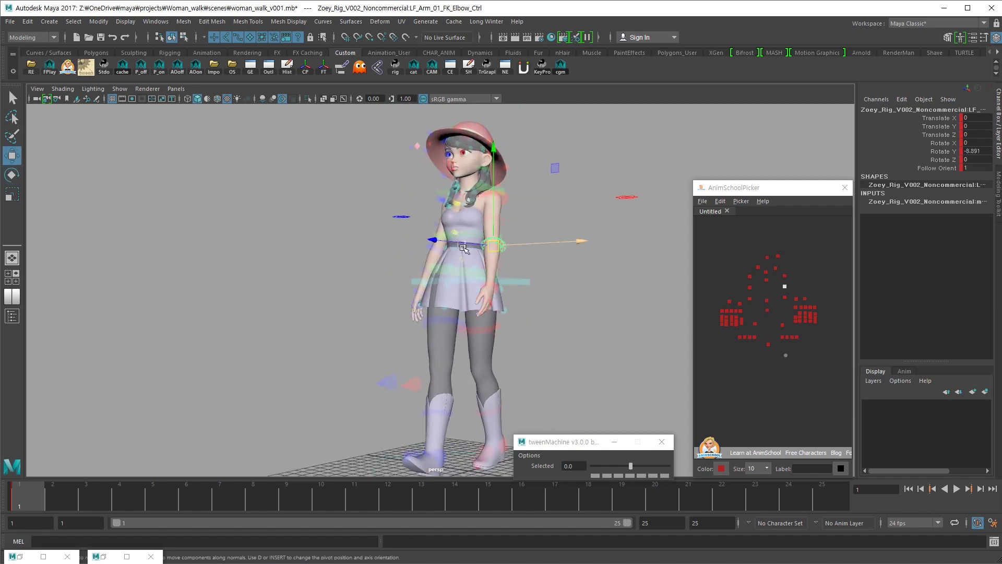
key("e")
left_click(500, 293)
left_click_drag(504, 326, 517, 320)
left_click_drag(516, 319, 560, 327, "alt")
key("w")
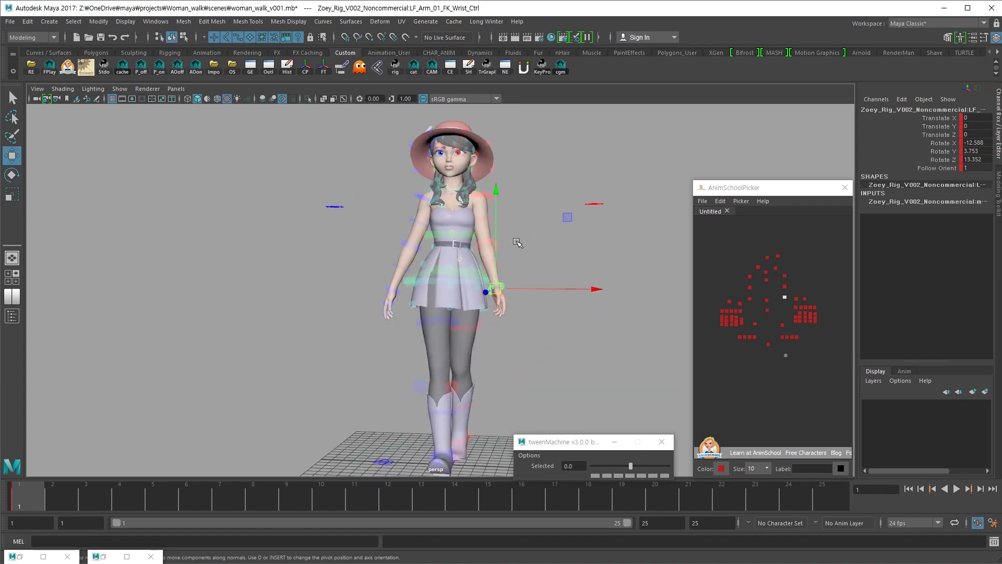
Switch to the reference video, examine the arms from frame 1 and in the arm-sway clip around frames 112 to 153, and return to Maya
key("alt+Tab")
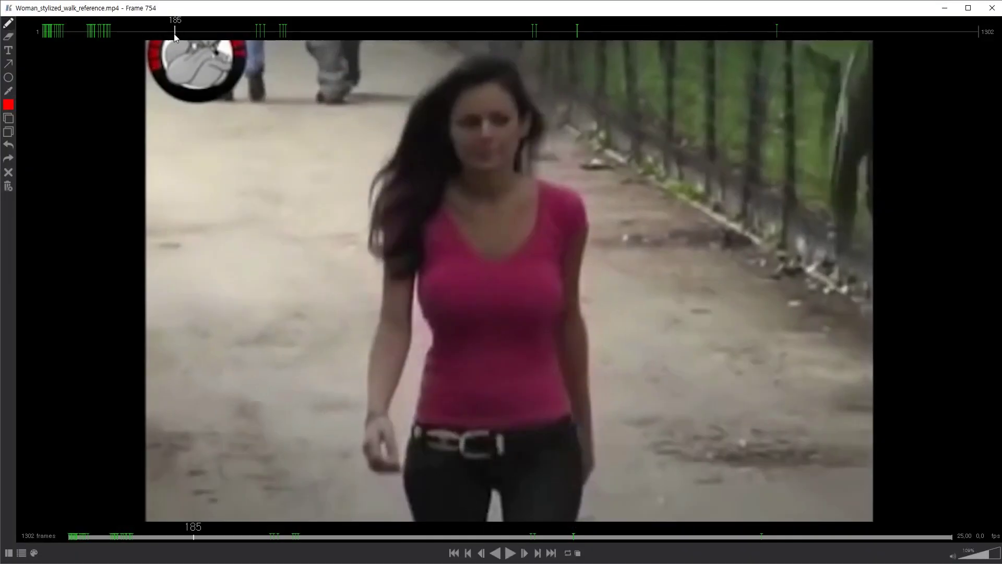
key("Home")
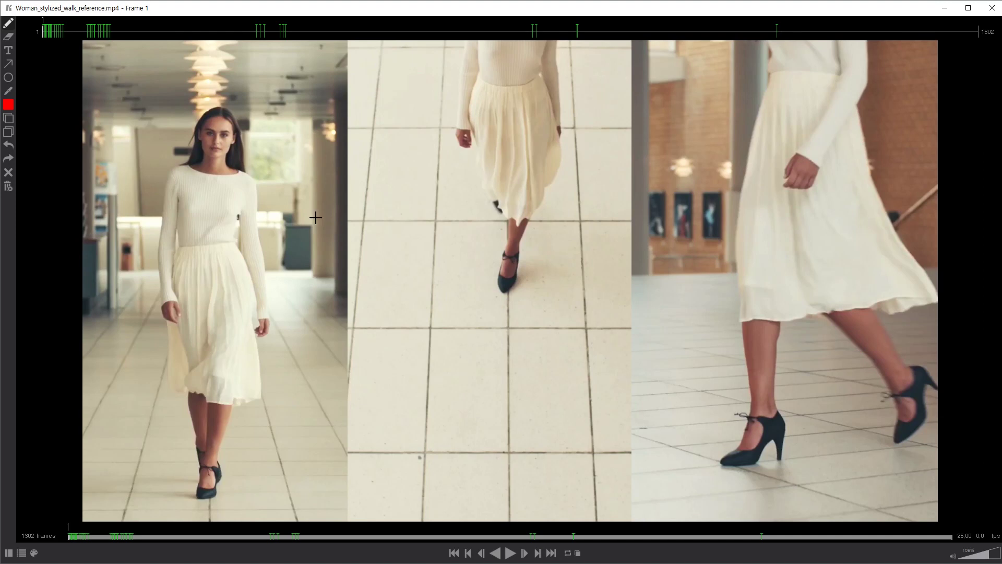
key("space")
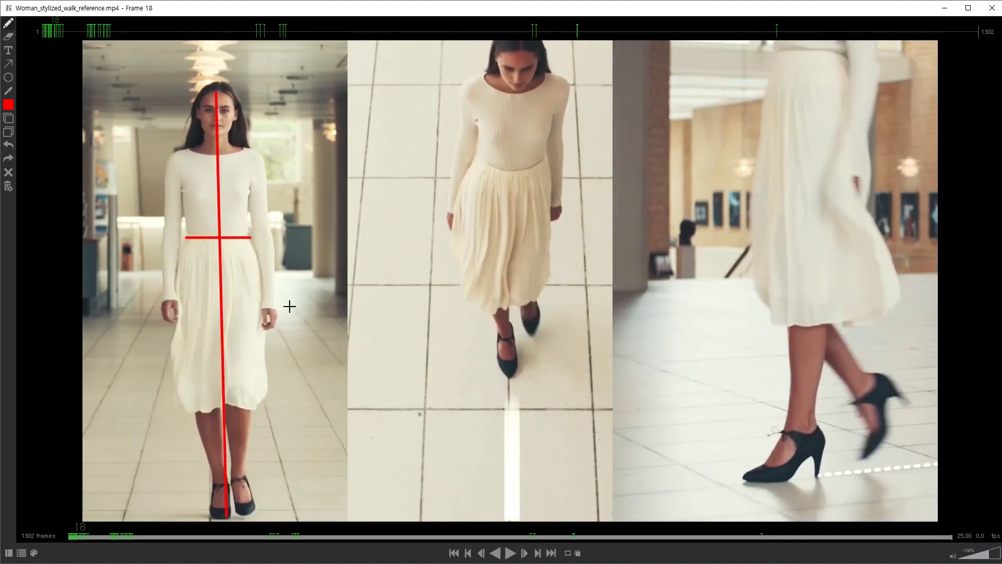
left_click_drag(58, 33, 165, 46)
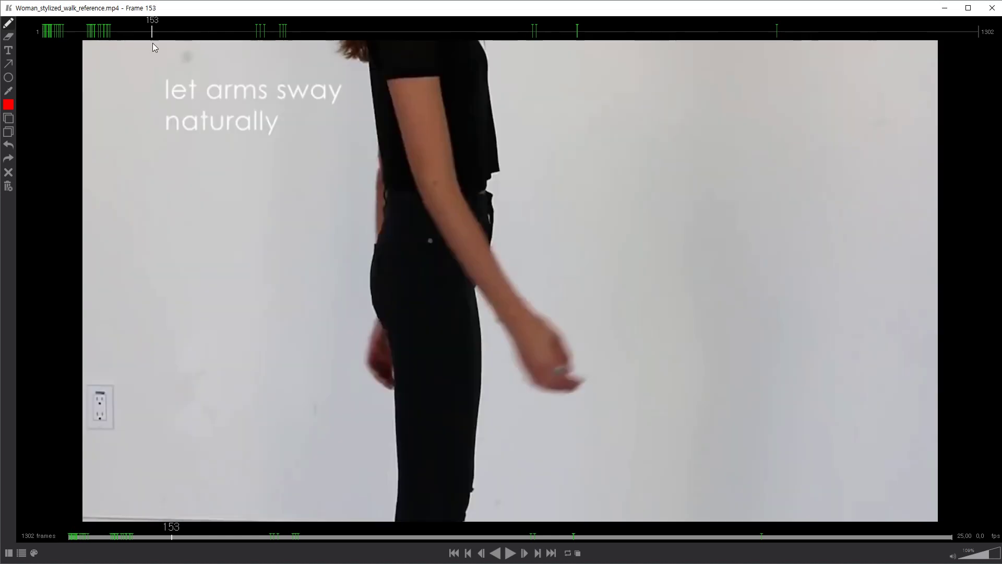
left_click_drag(115, 45, 121, 44)
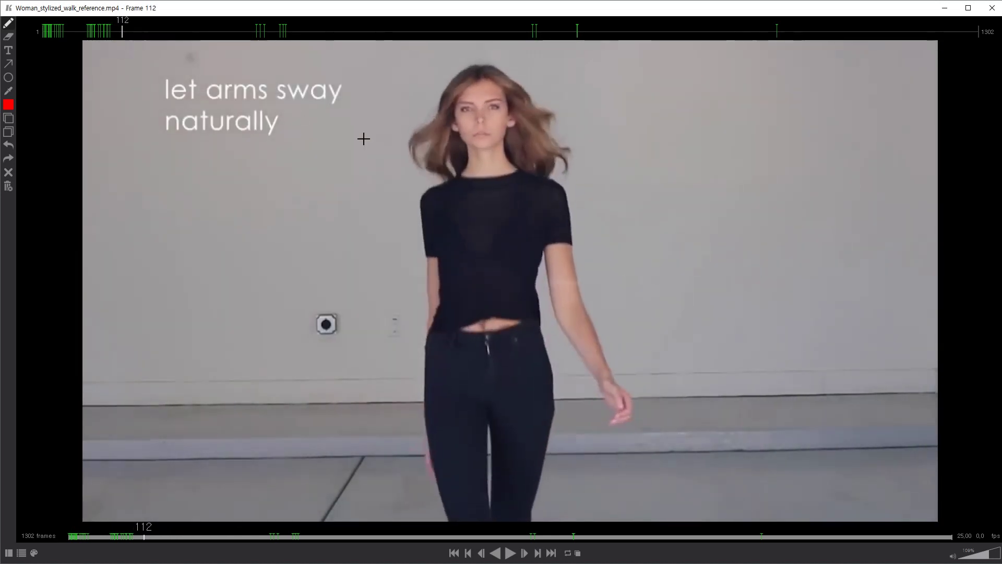
key("alt+Tab")
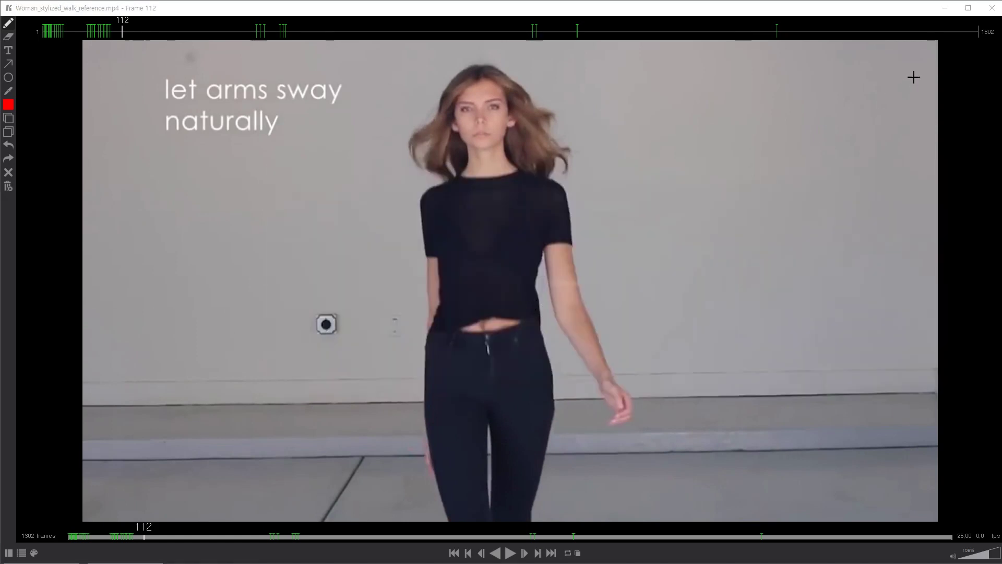
left_click(946, 8)
mouse_move(510, 305)
left_mouse_down("alt")
mouse_move(521, 316)
mouse_move(511, 320)
left_mouse_up("alt")
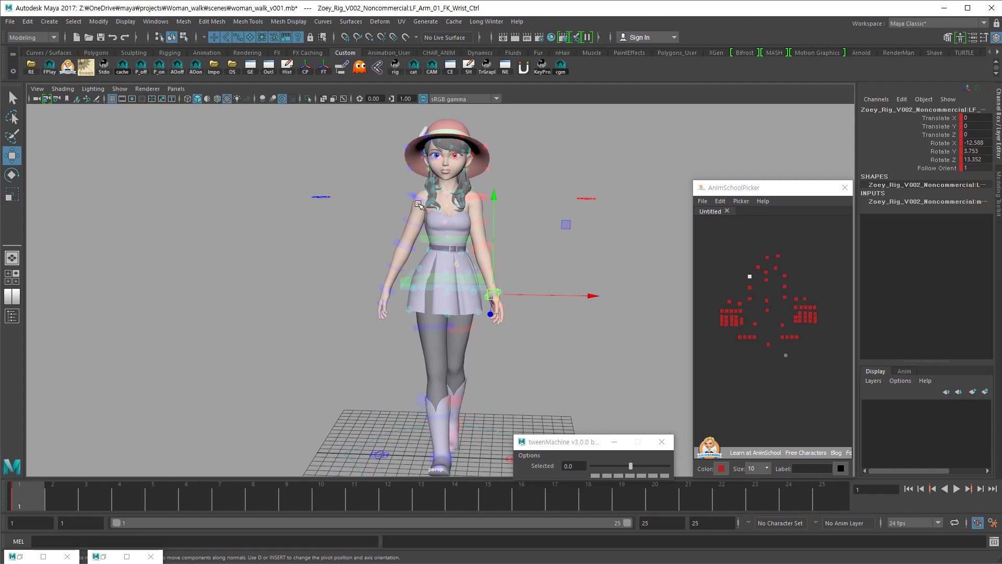
key("e")
left_click(420, 204)
left_click_drag(507, 235, 652, 241)
key("ctrl+z")
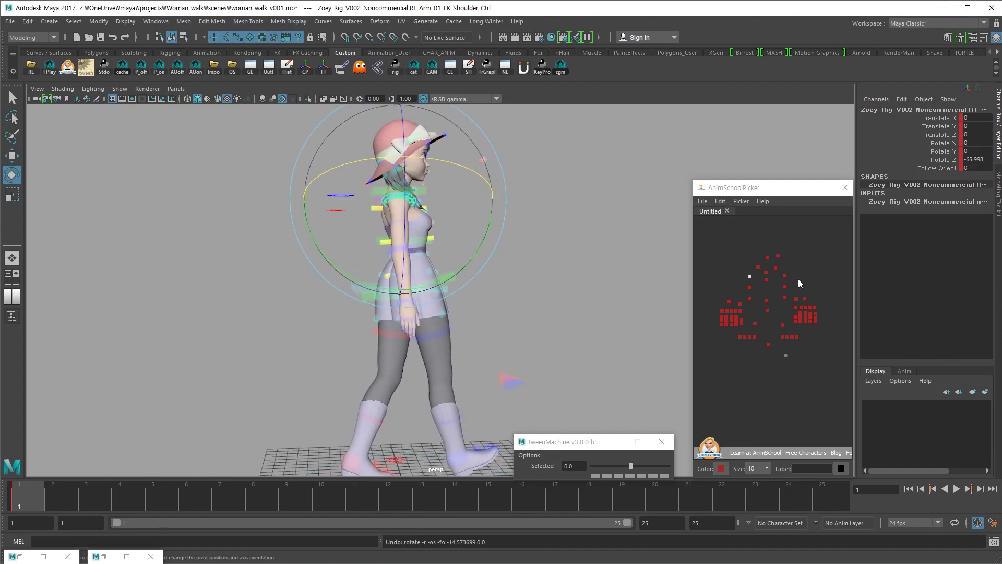
Select both FK clavicle controls, rotate them together to about -0.5, 7.4 and -3.5 degrees, and clear the selection
key("w")
left_click(758, 265)
left_click(775, 269, "shift")
key("e")
left_click(439, 198)
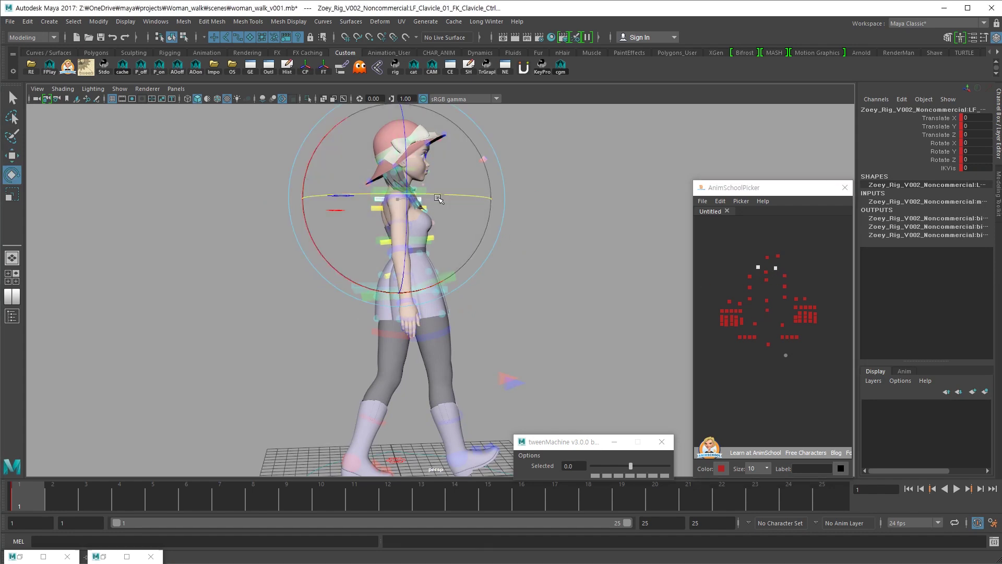
key("ctrl+z")
left_click_drag(459, 197, 540, 277, "alt")
key("ctrl+z")
left_click_drag(445, 335, 487, 292, "alt")
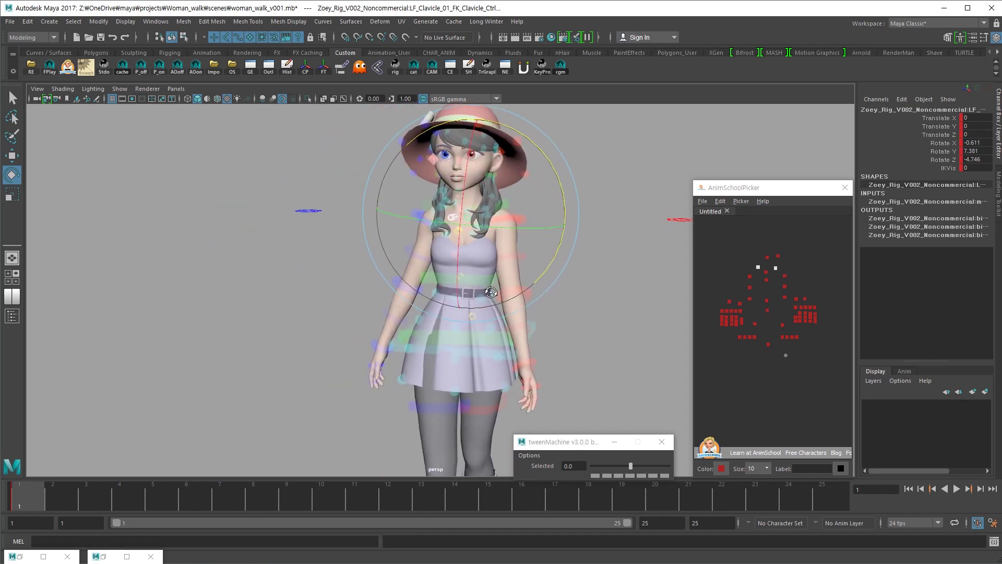
right_click_drag(487, 292, 586, 277, "alt")
left_click_drag(586, 277, 575, 283, "alt")
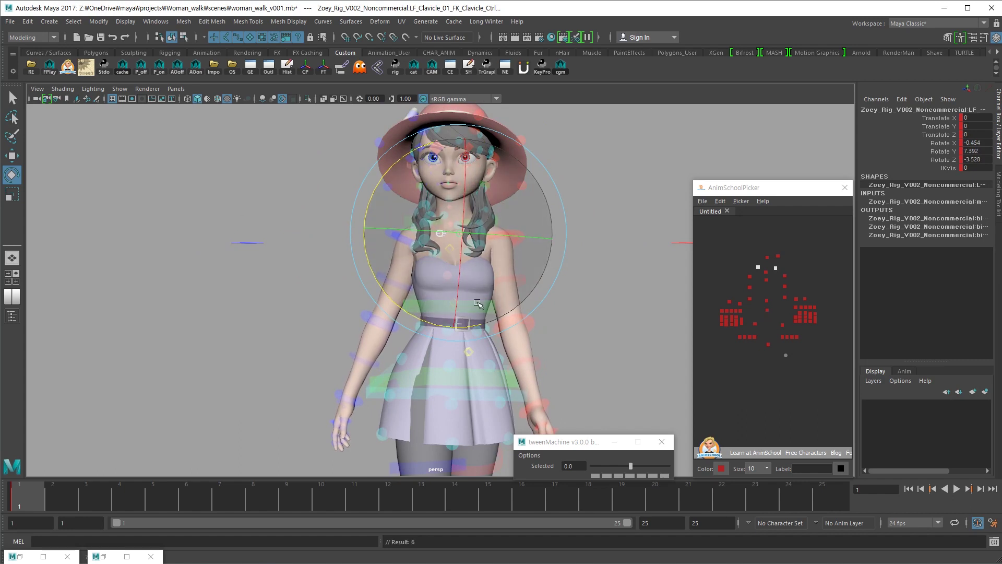
right_click_drag(468, 309, 444, 309, "alt")
left_click_drag(444, 309, 447, 277, "alt")
left_click(539, 280)
key("w")
Rotate the right arm's FK shoulder control to about -8.6, 3.3 and -76 degrees, checking the arm from the front and behind
left_click_drag(539, 280, 460, 264, "alt")
right_click_drag(459, 264, 439, 266, "alt")
left_click(517, 240)
left_click_drag(553, 261, 543, 292, "alt")
key("e")
left_click(750, 277)
left_click_drag(436, 267, 469, 322, "alt")
left_click_drag(470, 316, 658, 277, "alt")
left_click_drag(486, 292, 640, 288, "alt")
scroll(442, 296, "down", 1)
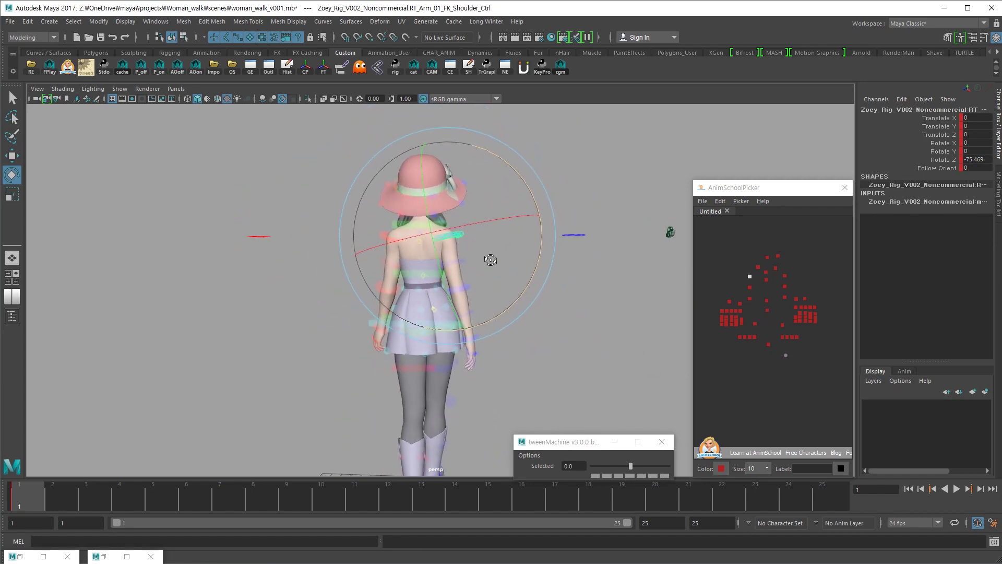
left_click_drag(481, 284, 523, 319, "alt")
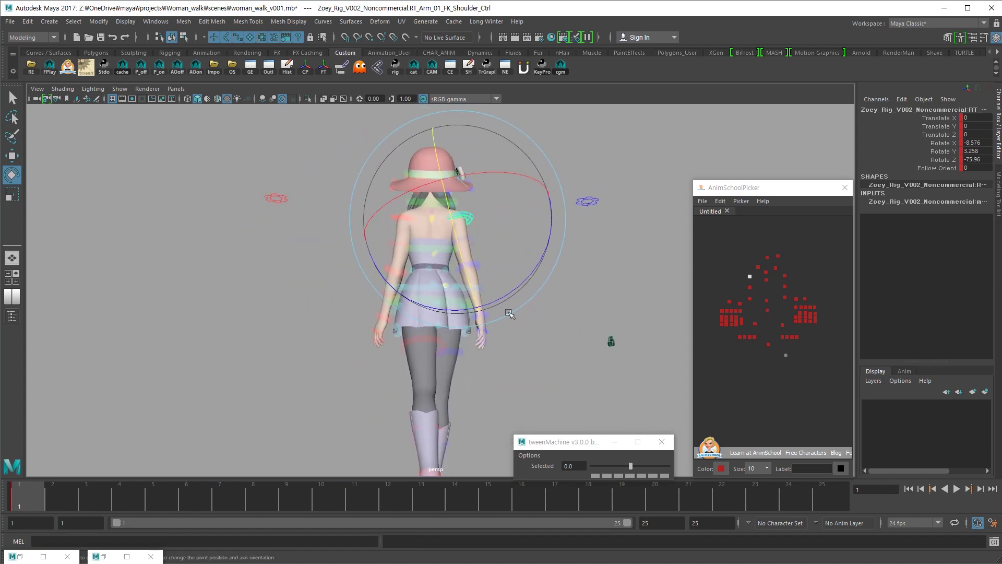
Bend the right arm slightly by rotating its FK elbow control to about 3 degrees in Y
left_click(476, 269)
key("e")
left_click_drag(678, 311, 432, 351, "alt")
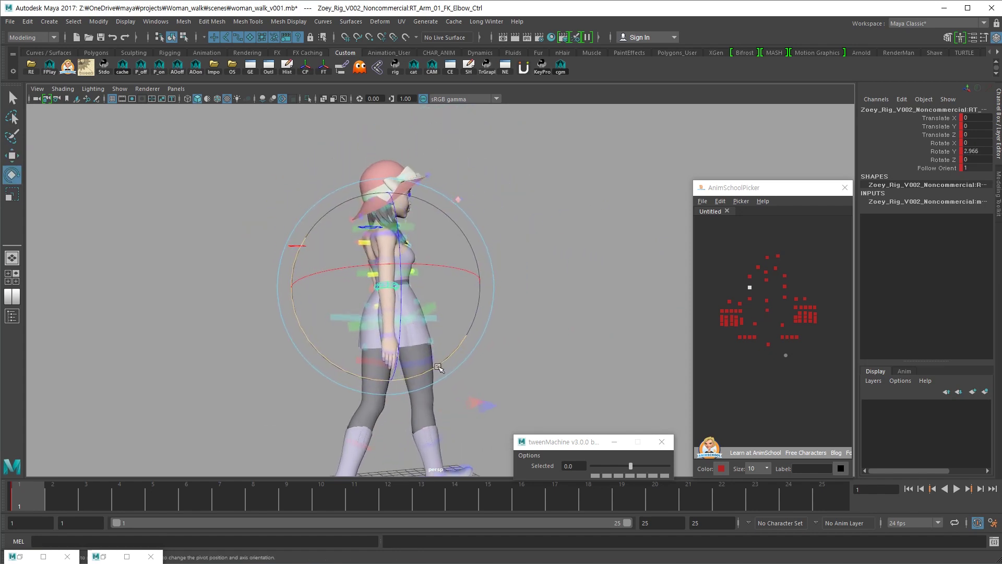
Rotate the right hand's FK wrist control to about -17.2, 17.1 and 1.3 degrees
left_click(395, 352)
key("w")
left_click(398, 335)
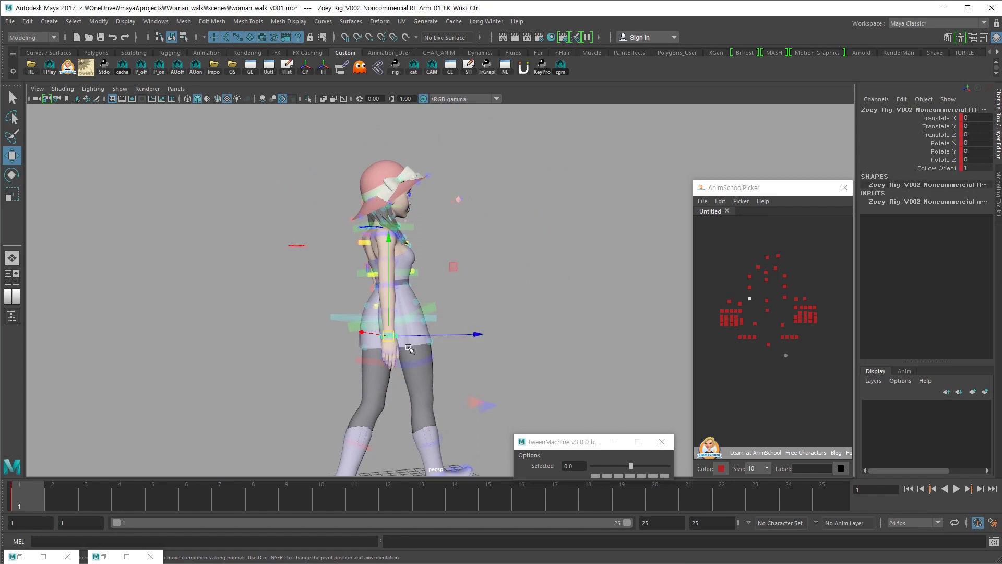
key("e")
left_click_drag(448, 375, 524, 374, "alt")
left_click_drag(496, 305, 355, 343)
key("w")
middle_click_drag(356, 344, 363, 368, "alt")
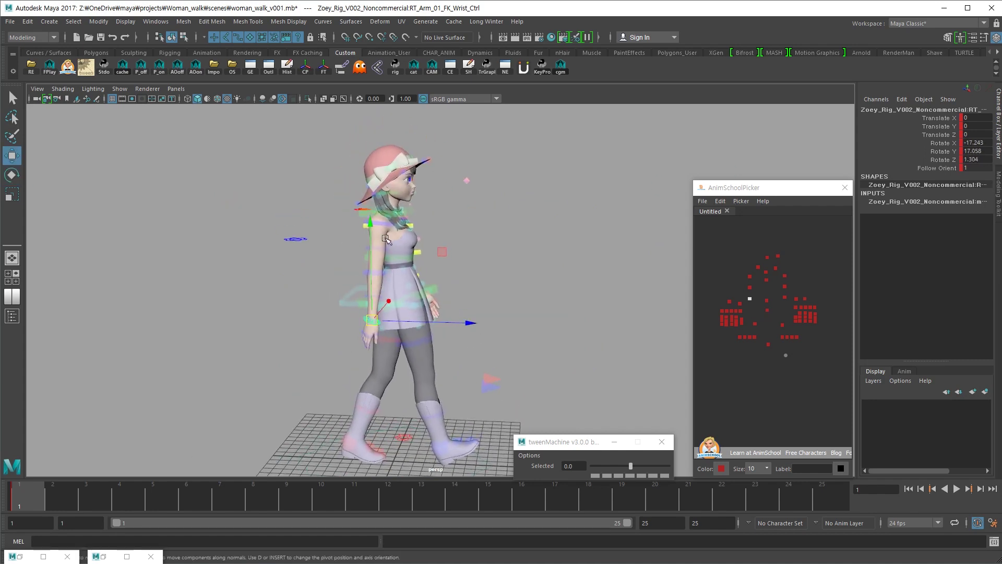
Swing the right arm further back and closer to the body, rotating its FK shoulder to about -13, 15 and -82 degrees
left_click(382, 224)
key("e")
left_click_drag(447, 284, 568, 281, "alt")
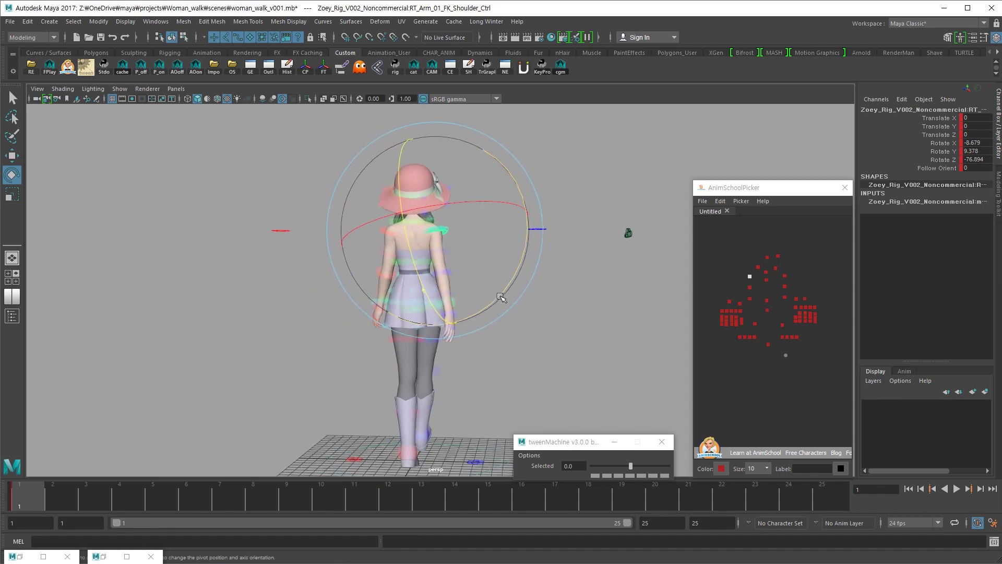
left_click_drag(488, 304, 498, 283, "alt")
left_click_drag(498, 282, 264, 282)
left_click_drag(509, 301, 488, 266, "alt")
key("ctrl+z")
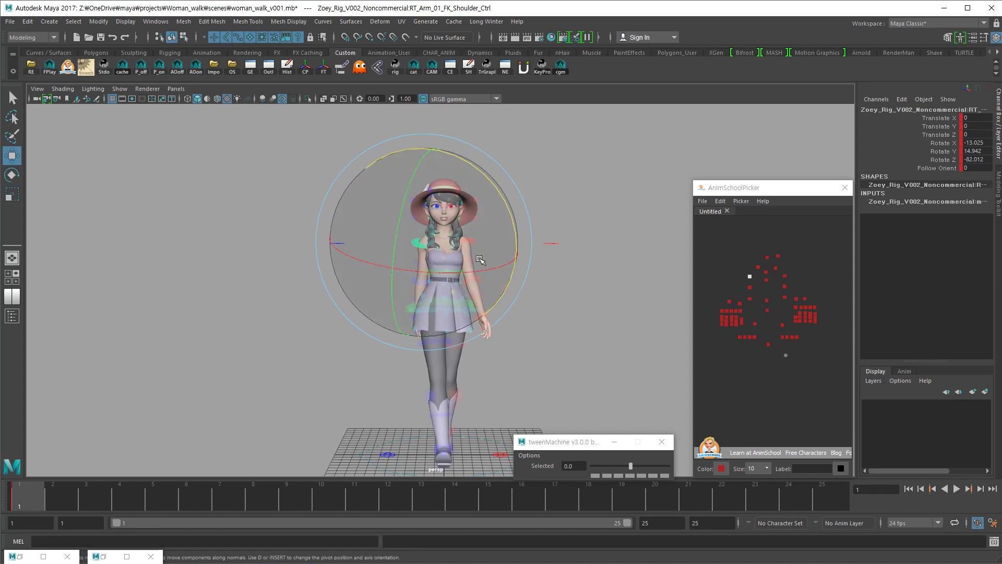
Bend the left arm more by rotating its FK elbow control to about -11.5 degrees in Y, and clear the selection
left_click(480, 256)
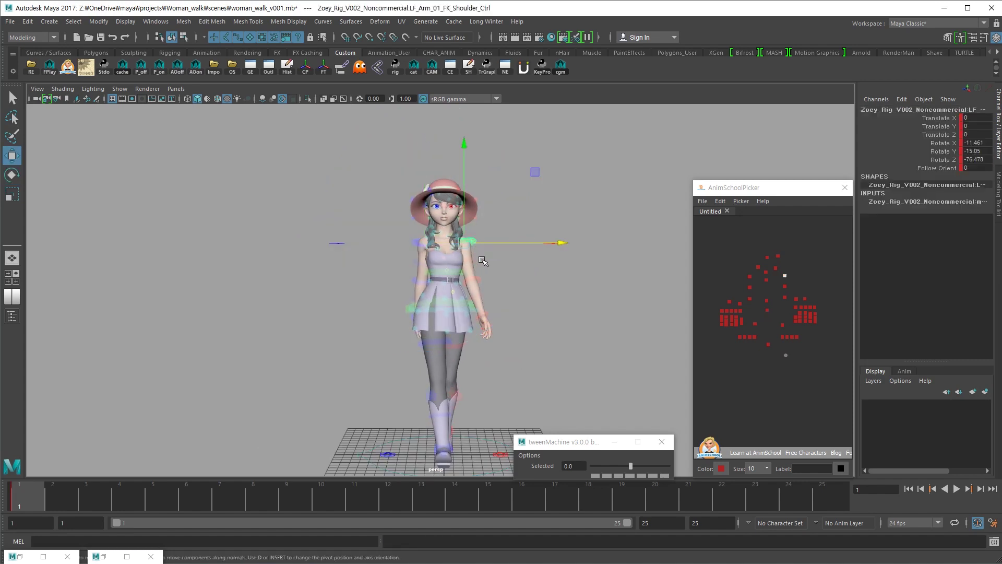
left_click_drag(503, 277, 498, 281, "alt")
left_click_drag(508, 287, 514, 288)
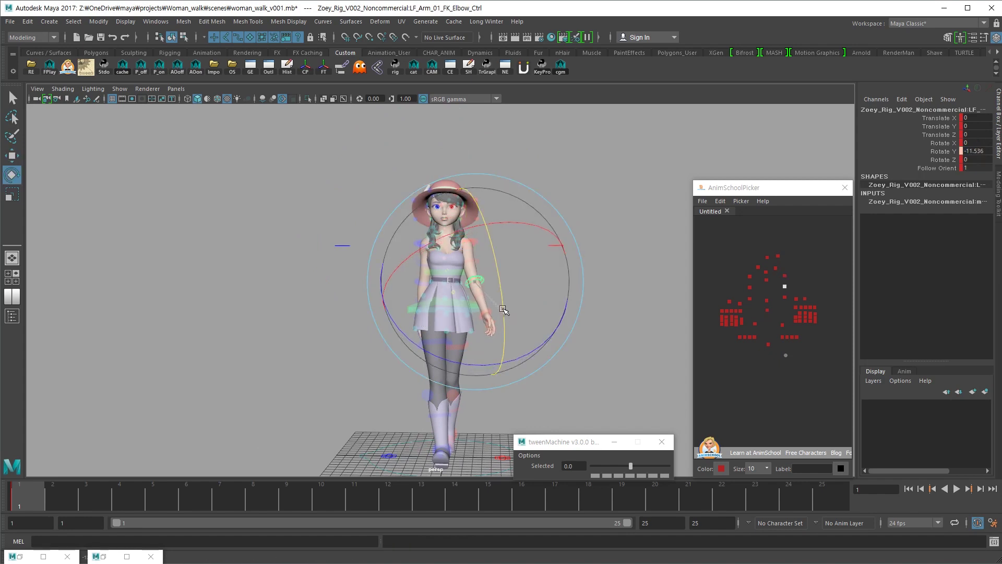
left_click(490, 314)
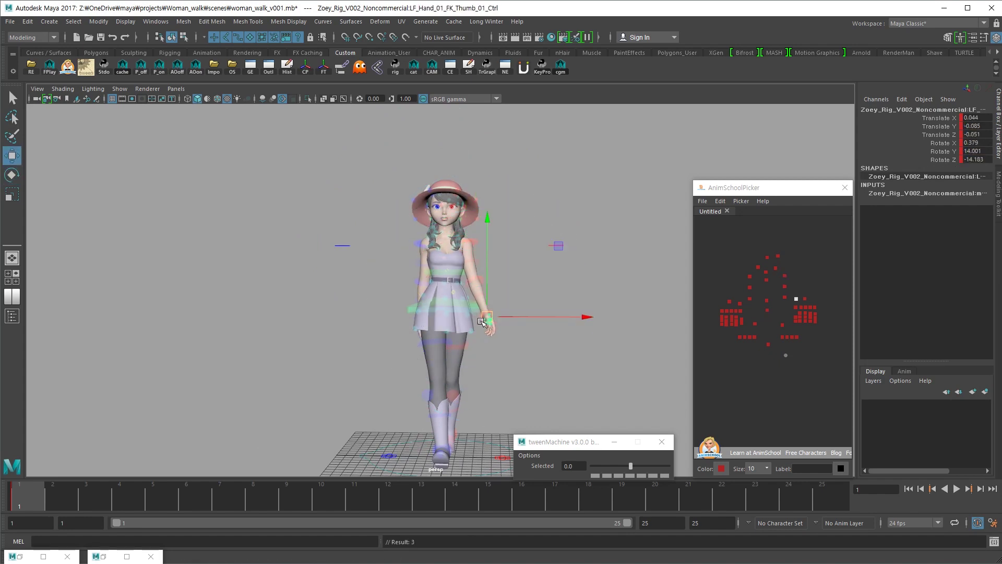
left_click(481, 326)
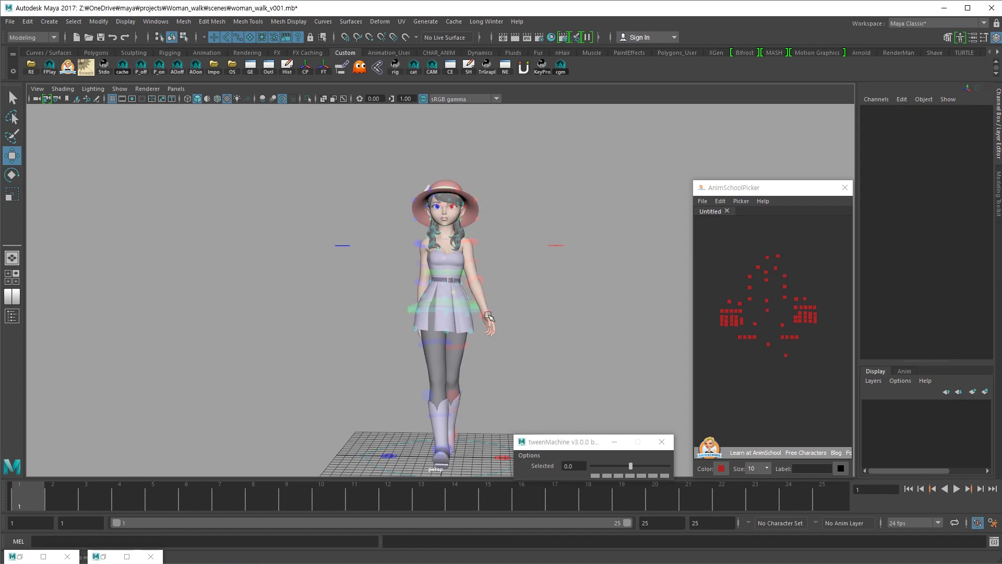
Examine the left hand and wrist pose up close and from around the character
left_click(490, 313)
key("w")
key("f")
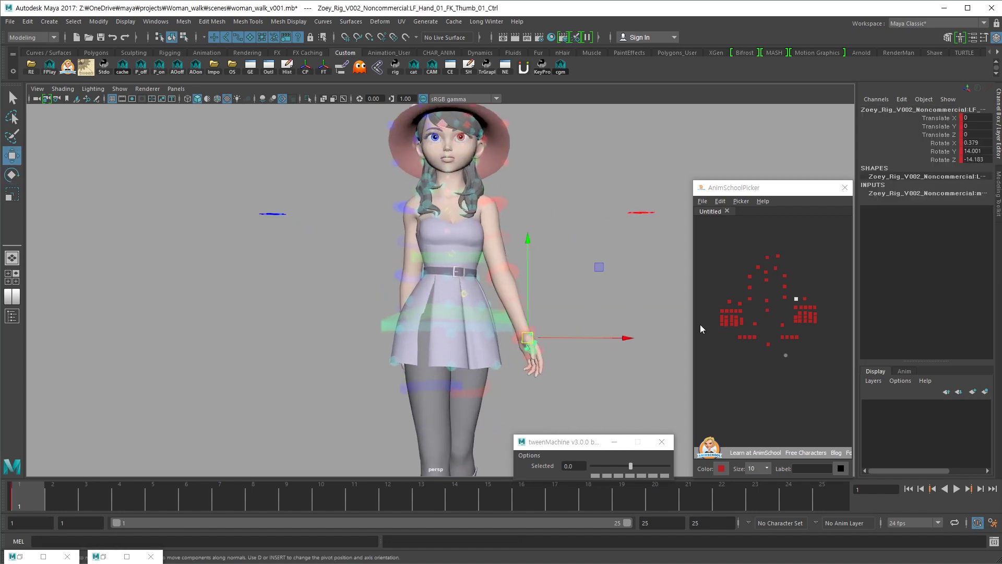
left_click(452, 285)
key("e")
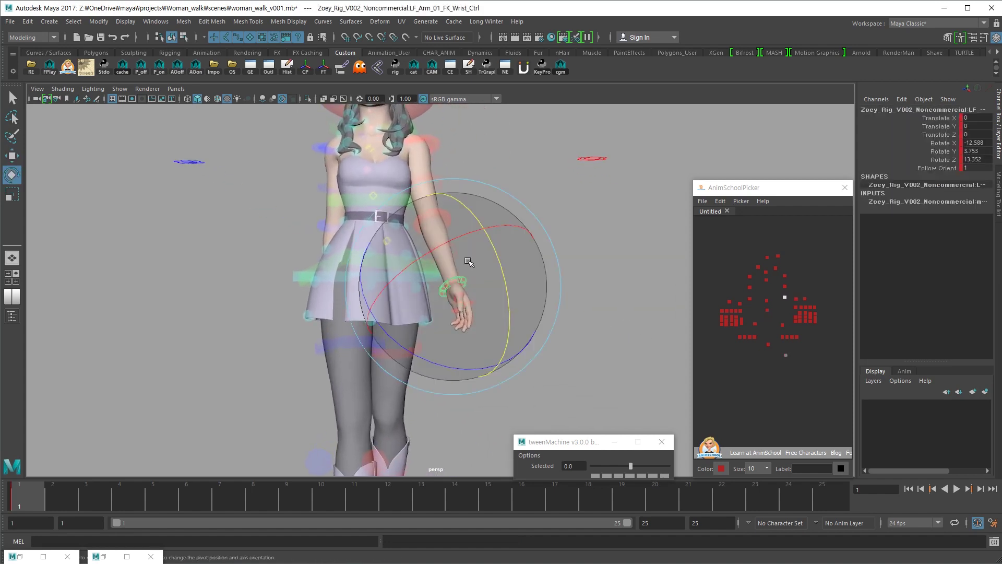
right_click_drag(503, 302, 418, 251, "alt")
left_click_drag(417, 251, 667, 253, "alt")
key("w")
left_click_drag(506, 229, 496, 313, "alt")
key("e")
left_click(524, 325)
right_click_drag(522, 324, 407, 334, "alt")
left_click_drag(407, 333, 423, 312, "alt")
right_click_drag(423, 312, 501, 334, "alt")
middle_click_drag(444, 298, 449, 305, "alt")
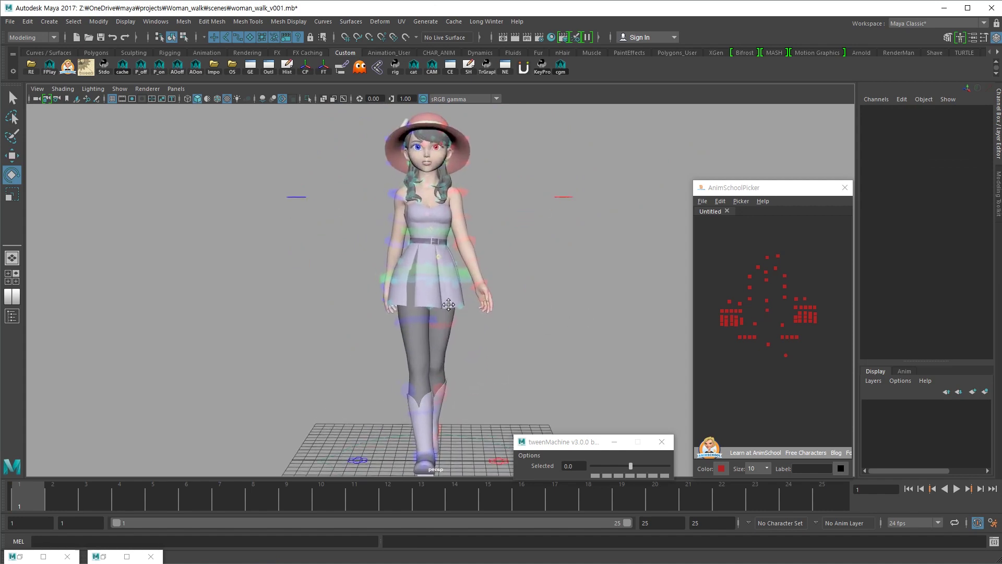
left_click_drag(449, 304, 458, 322, "alt")
Tilt the upper torso by rotating the Spine IK 02 control to about 1.6 degrees in Z, and clear the selection
left_click(459, 263)
key("e")
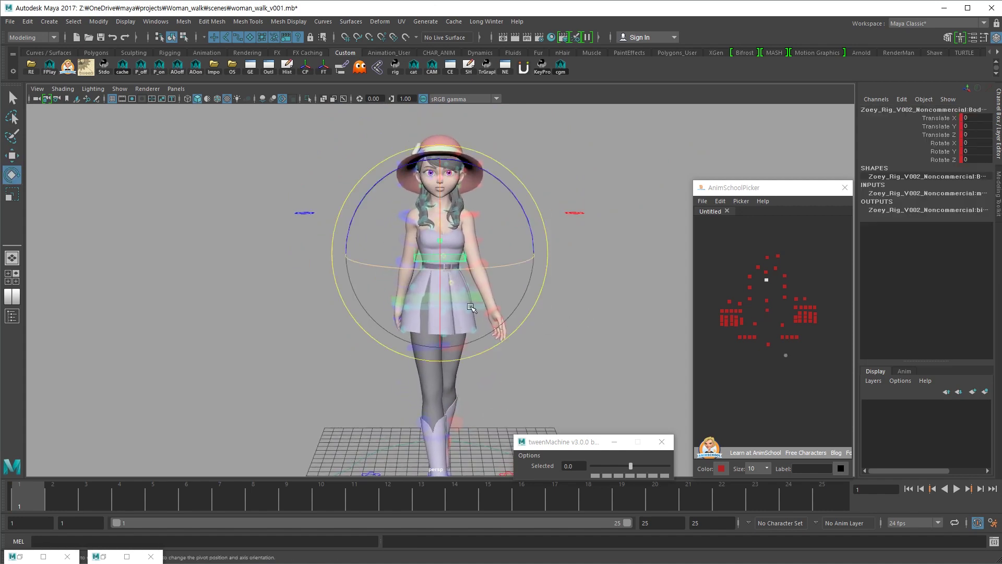
middle_click_drag(534, 224, 537, 207, "alt")
left_click_drag(537, 207, 538, 201, "alt")
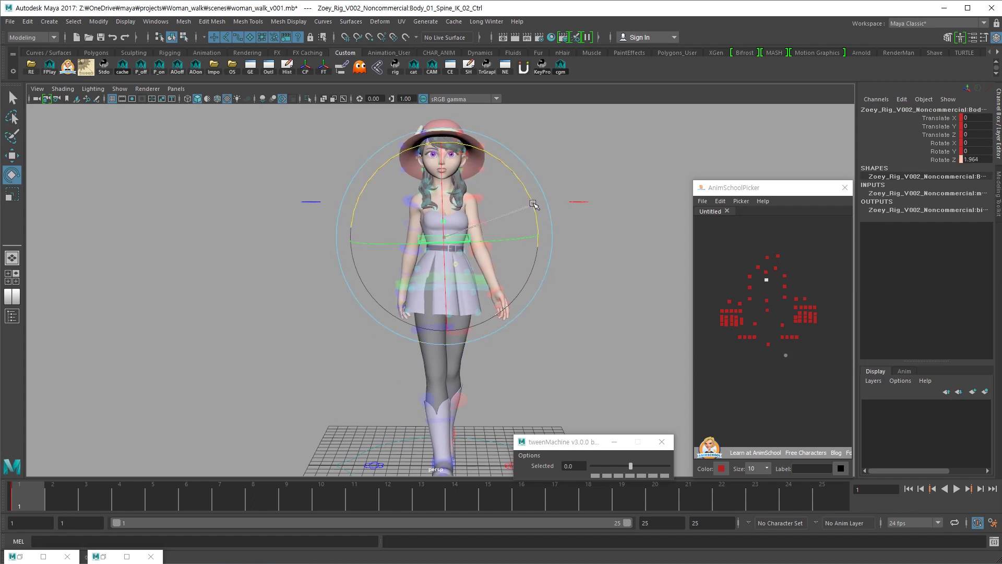
right_click_drag(574, 291, 528, 272, "alt")
middle_click_drag(527, 272, 526, 267, "alt")
key("z")
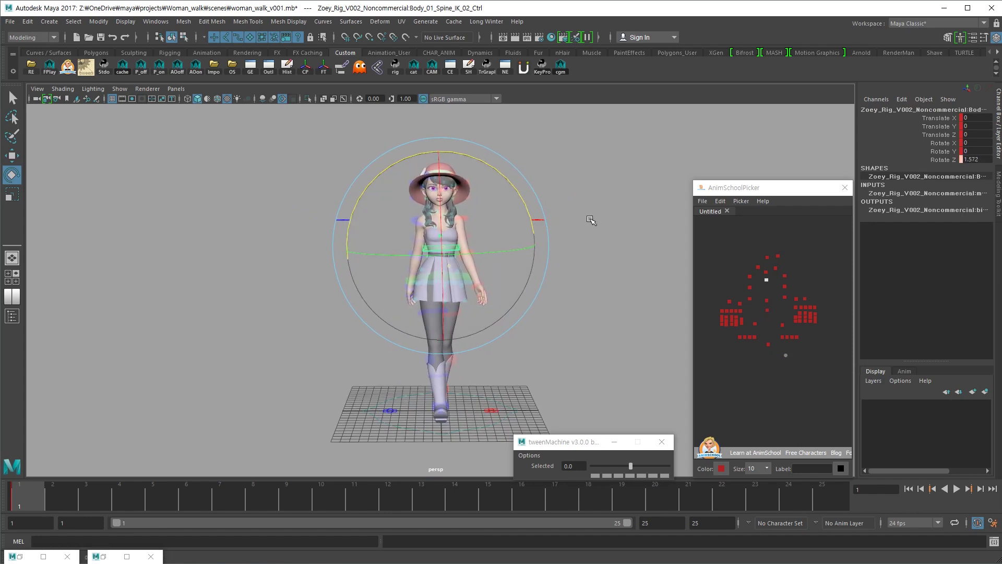
left_click(601, 263)
Lower the front toe by rotating the right foot's IK control to about -20.2 degrees in X
left_click_drag(501, 302, 385, 288, "alt")
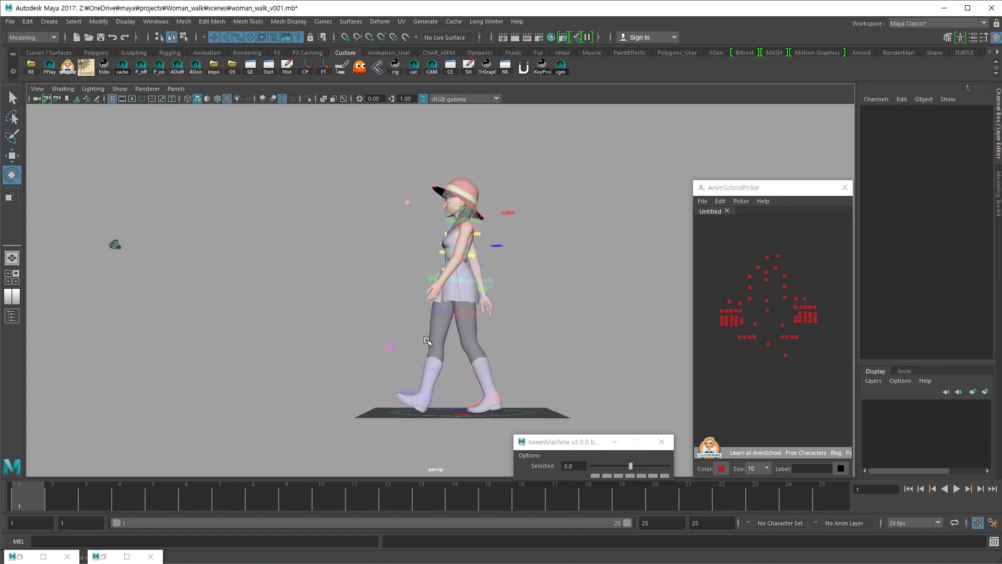
left_click(428, 400)
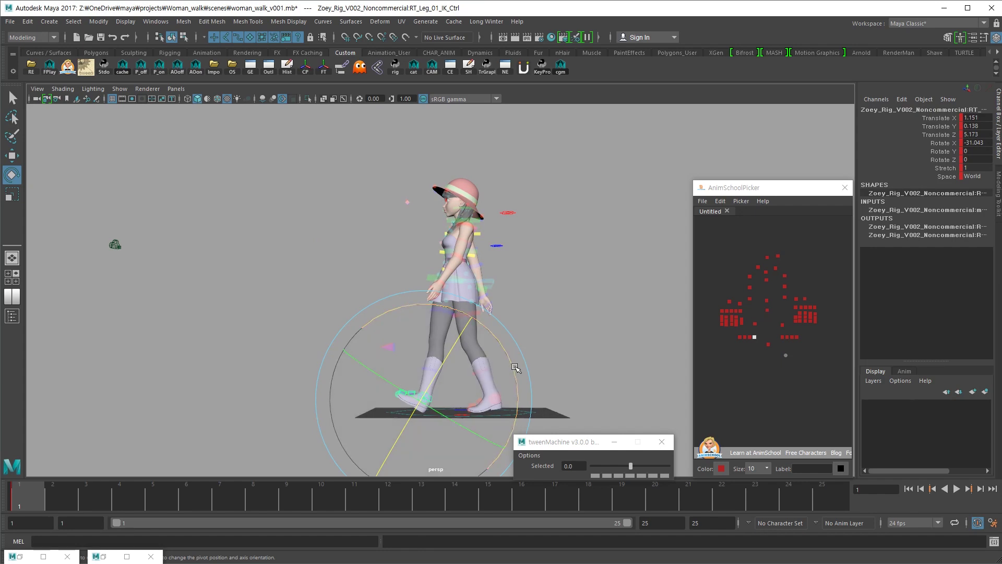
left_click_drag(522, 317, 695, 304, "alt")
Reduce the hip twist by setting the Spine IK 01 control's Rotate Y to about 27.1 degrees, and compare before and after
left_click(767, 310)
key("w")
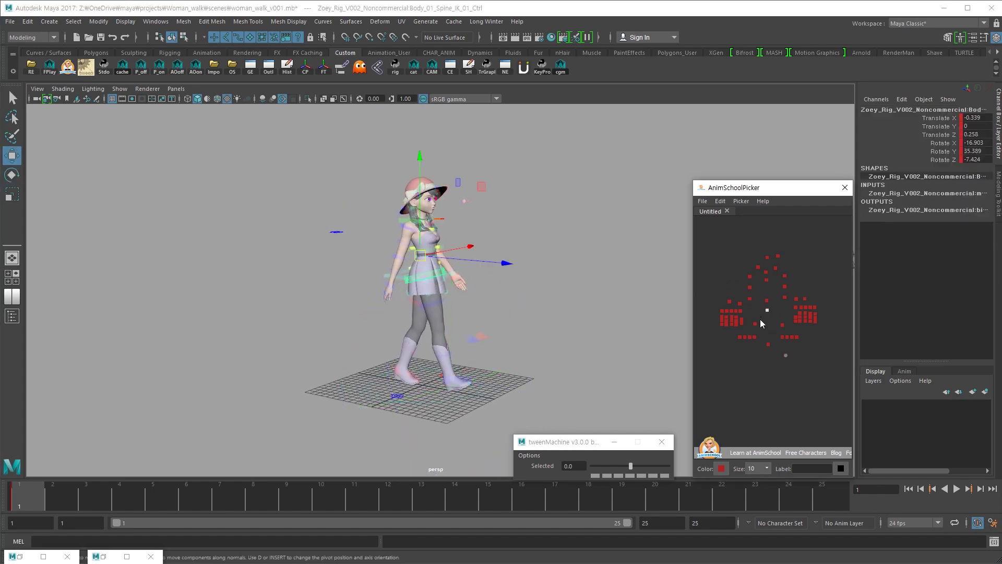
left_click(937, 152)
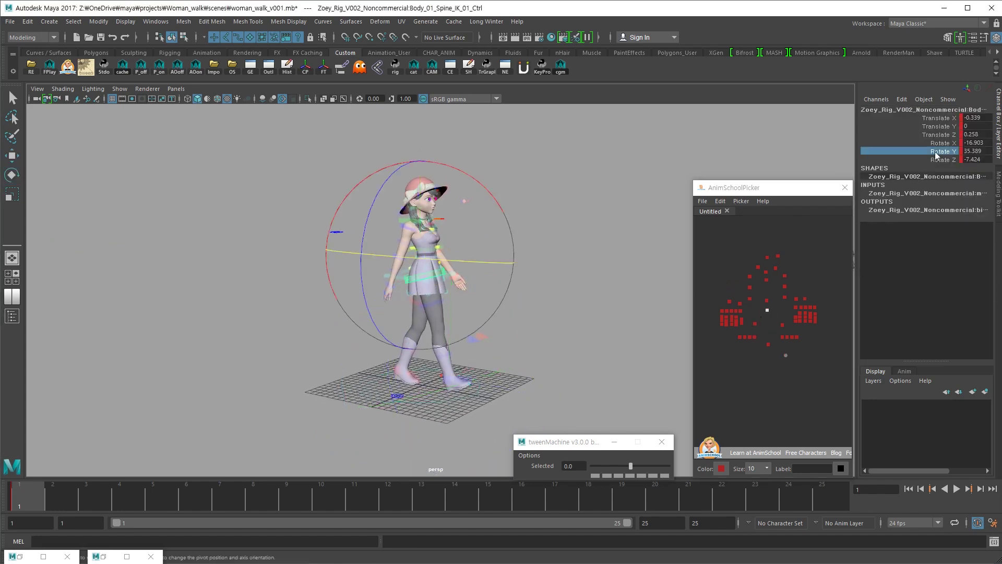
middle_click_drag(592, 286, 590, 287)
left_click_drag(592, 289, 413, 322, "alt")
key("ctrl+z")
key("shift+z")
left_click_drag(465, 373, 567, 358, "alt")
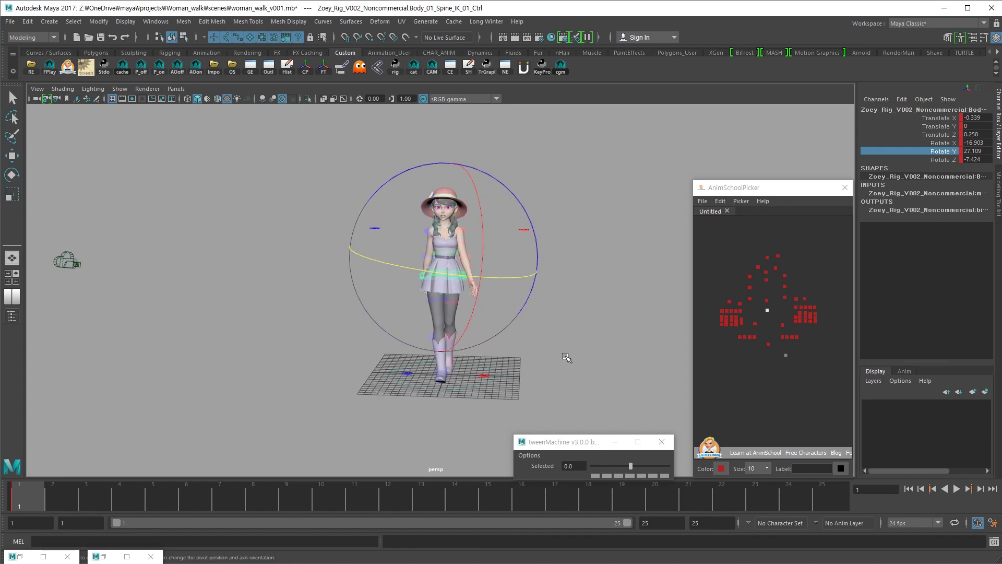
Select all the body controls and key the contact pose on frames 13 and 25
left_click(566, 358)
key("w")
left_click(785, 345)
left_click(785, 355)
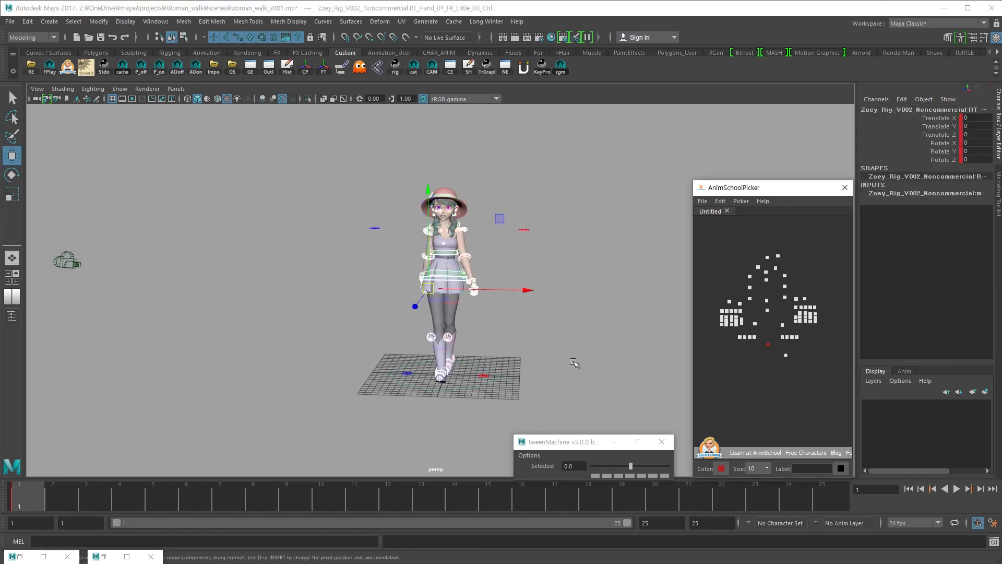
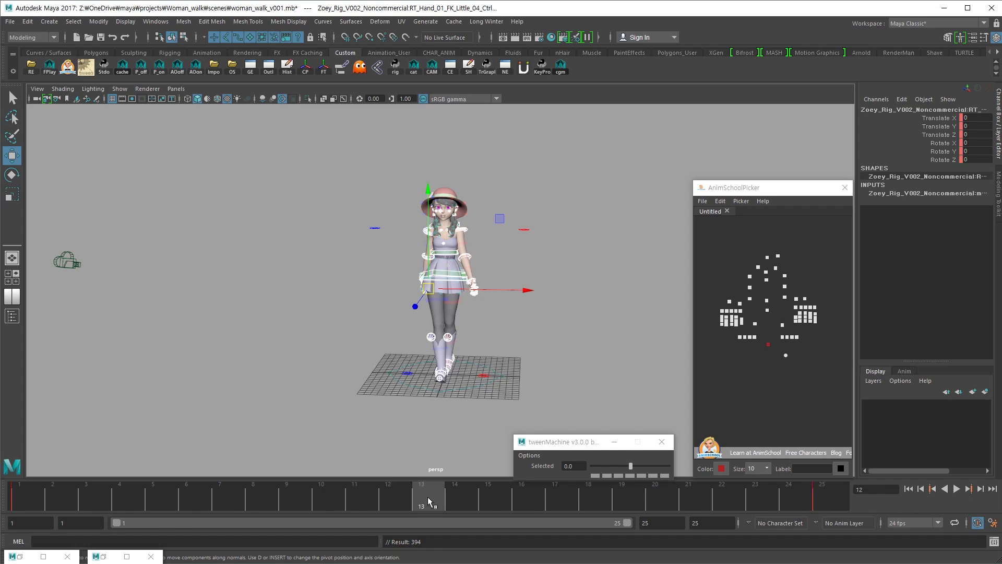
left_click_drag(506, 345, 541, 365, "alt")
left_click_drag(556, 353, 487, 337, "alt")
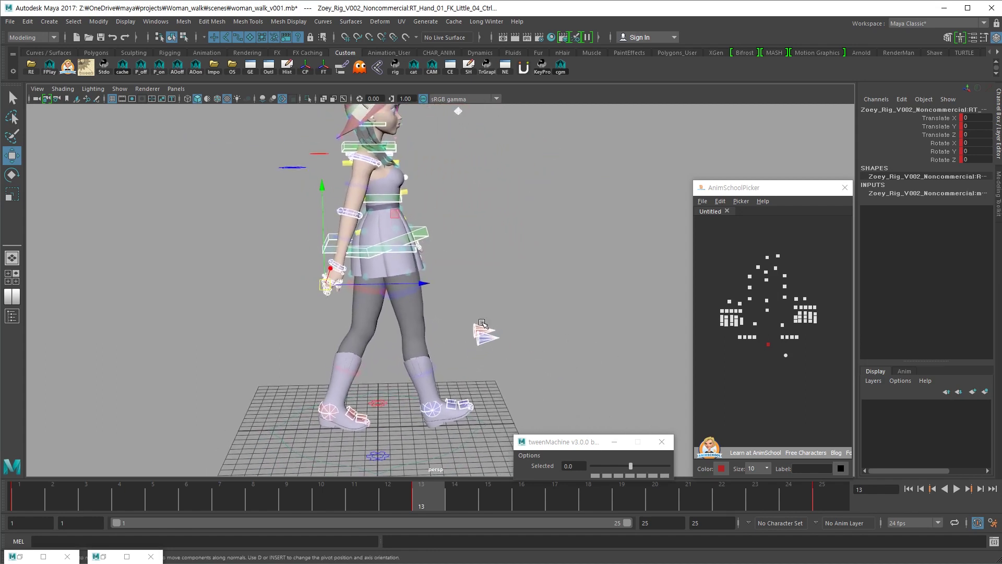
left_click_drag(485, 383, 553, 371, "alt")
left_click(402, 385)
left_click_drag(402, 385, 446, 370, "alt")
left_click(434, 395)
middle_click_drag(516, 292, 394, 293)
left_click_drag(395, 294, 665, 302, "alt")
middle_click_drag(606, 292, 593, 272)
key("ctrl+z")
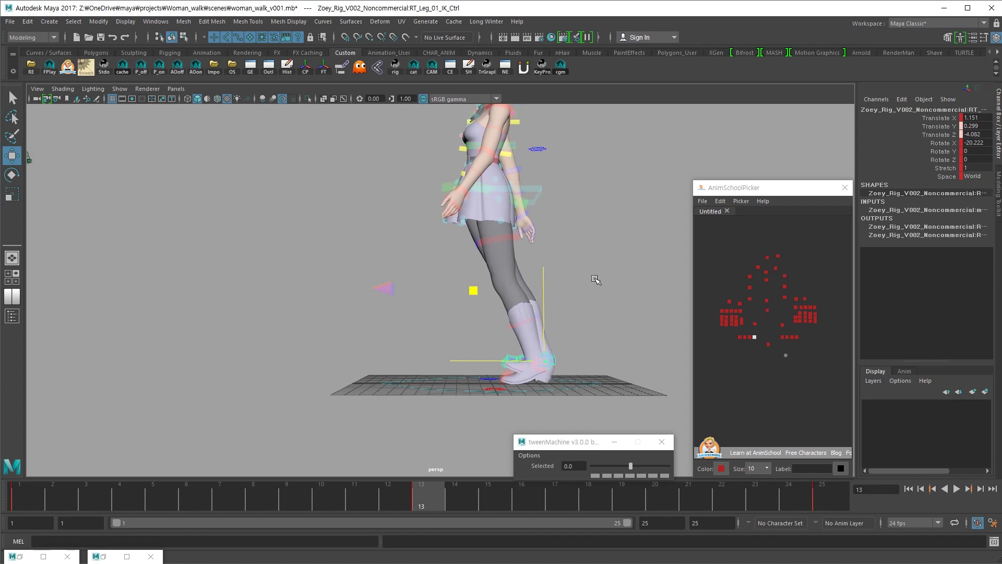
key("ctrl+z")
key("ctrl+z")
key("ctrl+z")
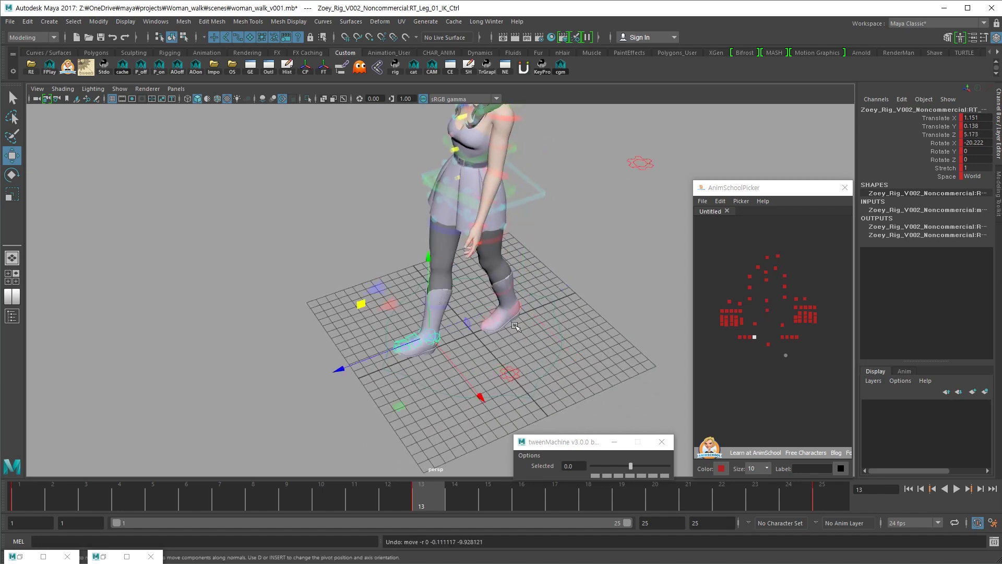
Copy the left foot IK control's contact pose and paste it onto the right foot IK control at frame 13
left_click(782, 338)
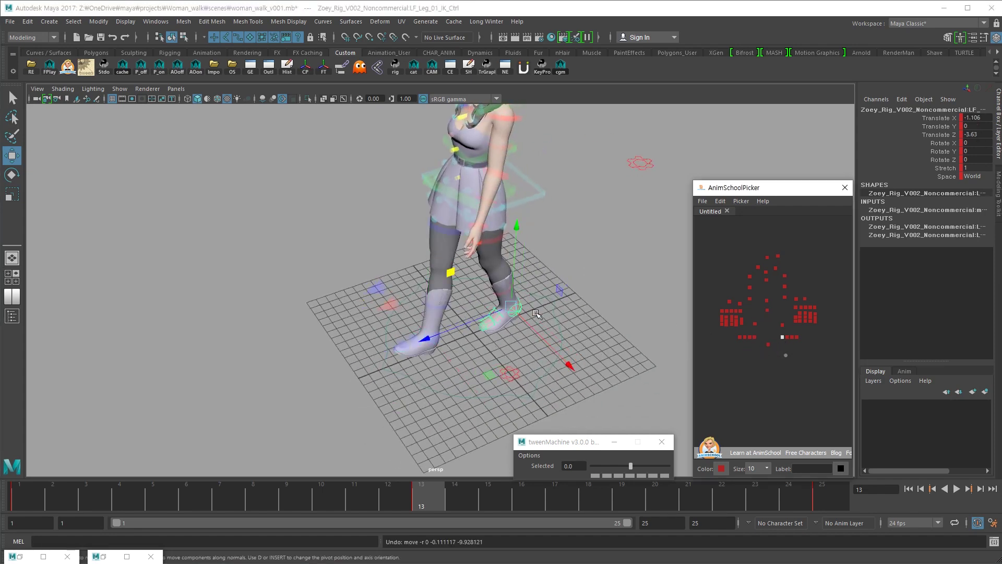
key("comma")
left_click_drag(491, 397, 507, 372, "alt")
key("period")
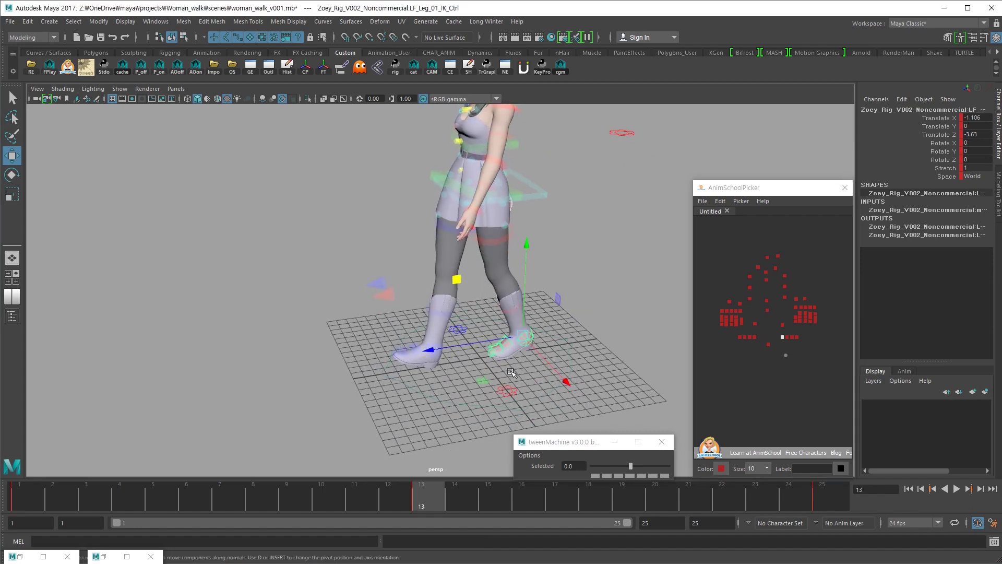
key("ctrl+c")
left_click(755, 337)
key("ctrl+v")
Flip the right foot IK control to its own side by setting Translate X to 1.106
left_click_drag(566, 380, 631, 357, "alt")
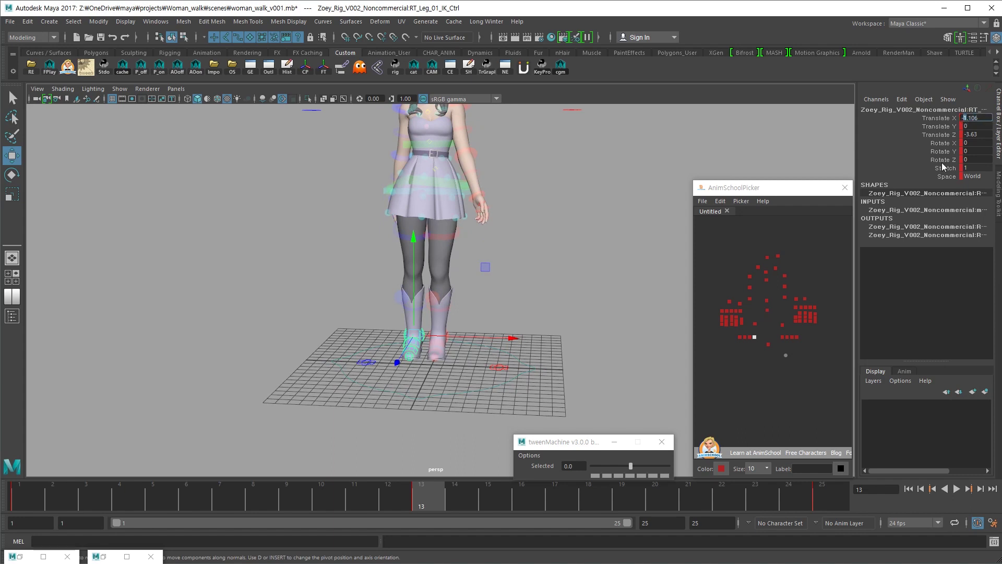
key("Delete")
key("Return")
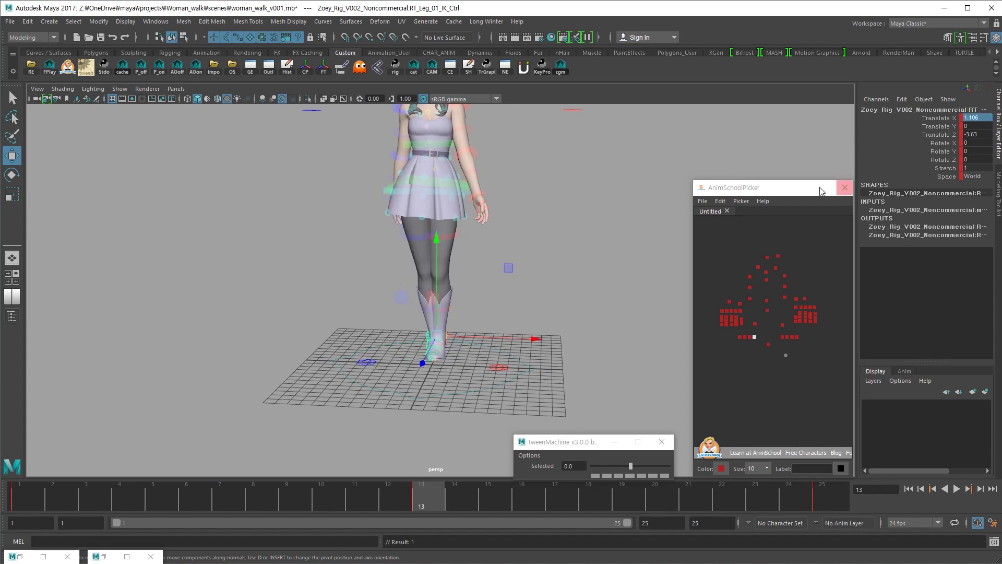
Copy the left foot roll control's key at frame 13 for use on the right foot roll control
key("f")
left_click_drag(438, 341, 532, 334, "alt")
right_click_drag(532, 332, 293, 320, "alt")
left_click_drag(334, 355, 345, 324, "alt")
right_click_drag(391, 323, 509, 322, "alt")
left_click(786, 337)
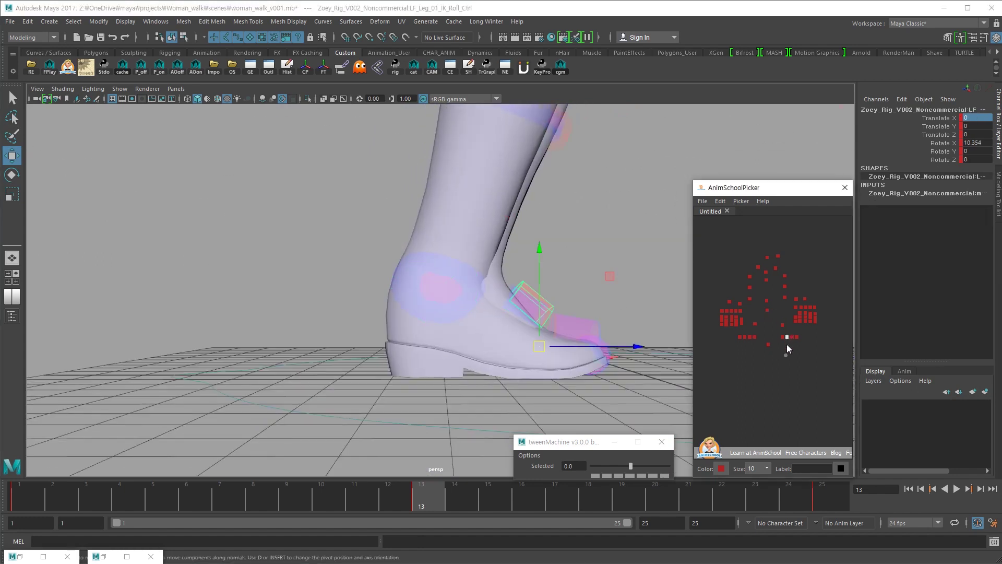
left_click_drag(595, 346, 586, 340, "alt")
left_click(768, 348)
left_click(787, 336)
key("ctrl+c")
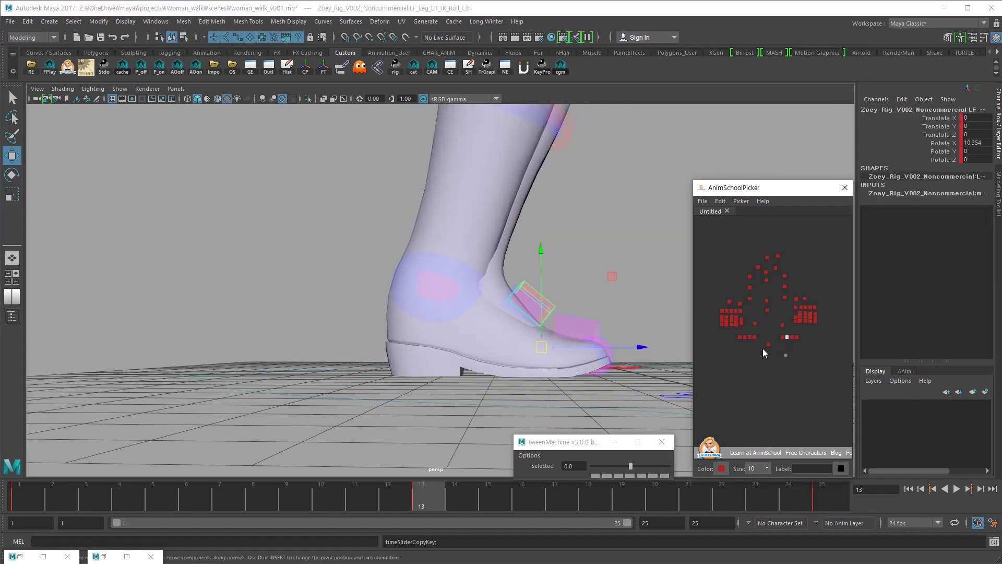
left_click(750, 337)
Mirror the hip twist at frame 13 by setting the Spine IK 01 control's Rotate Y to -27.109
left_click_drag(646, 375, 439, 344, "alt")
left_click(767, 310)
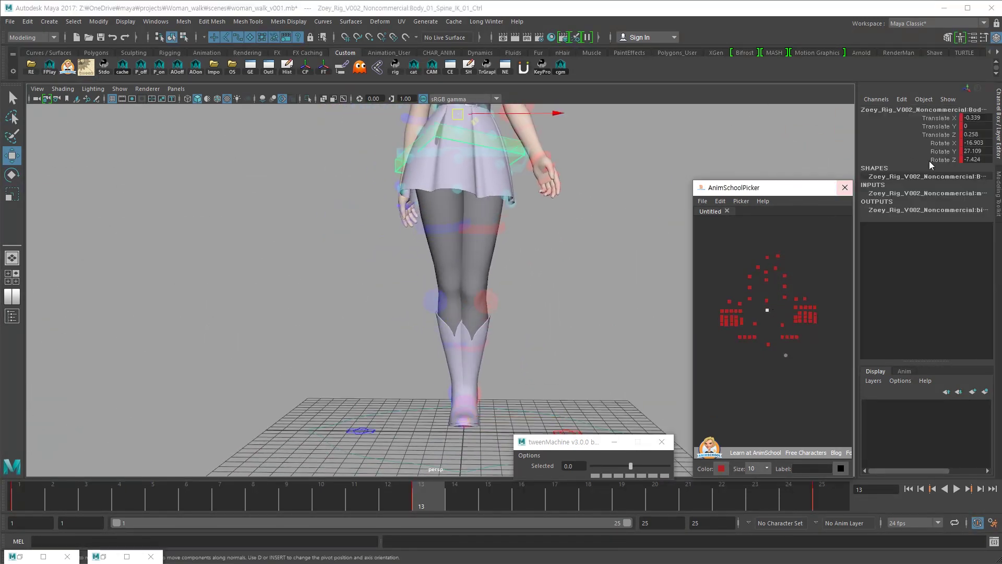
middle_click_drag(515, 250, 560, 336, "alt")
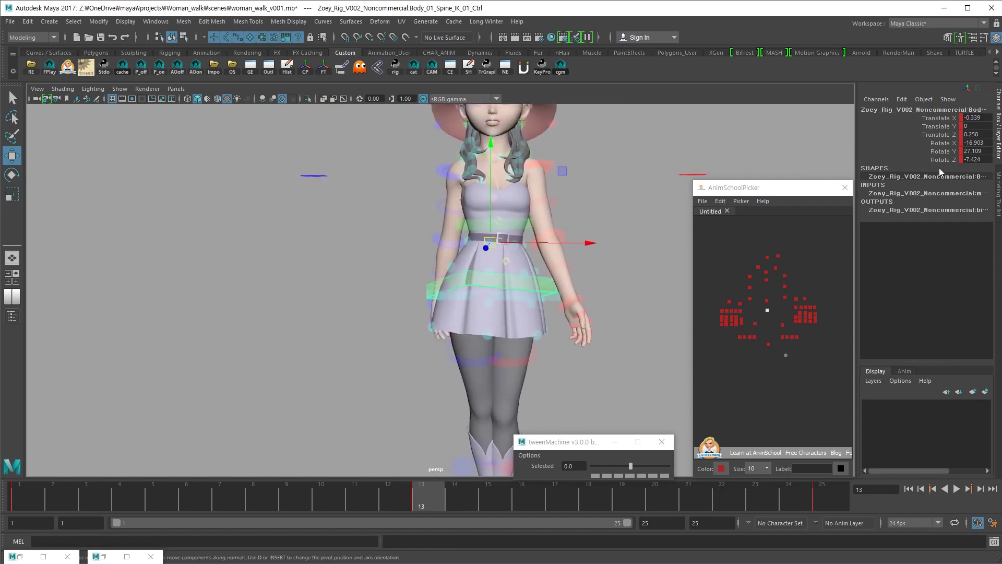
key("e")
left_click_drag(557, 233, 496, 245)
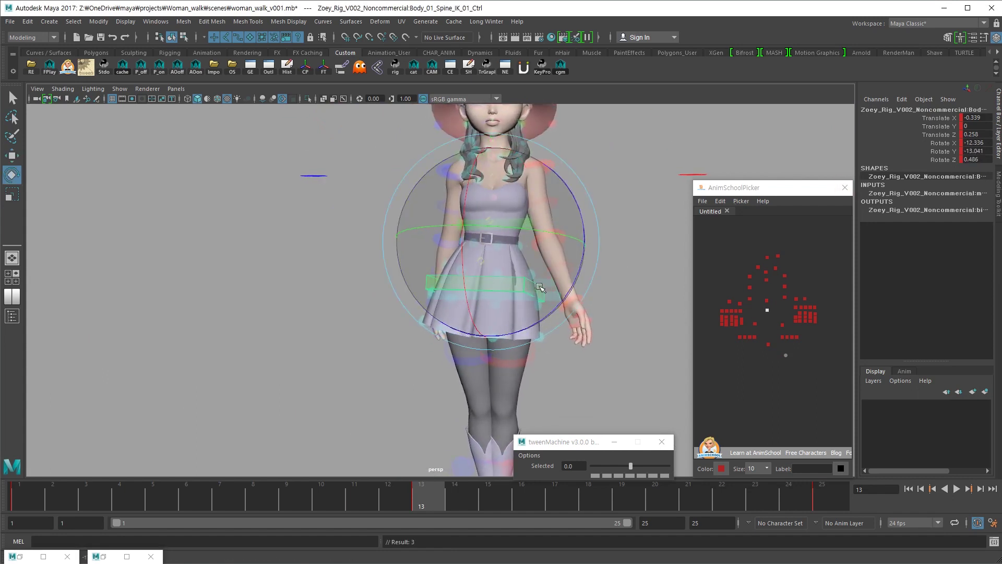
key("ctrl+z")
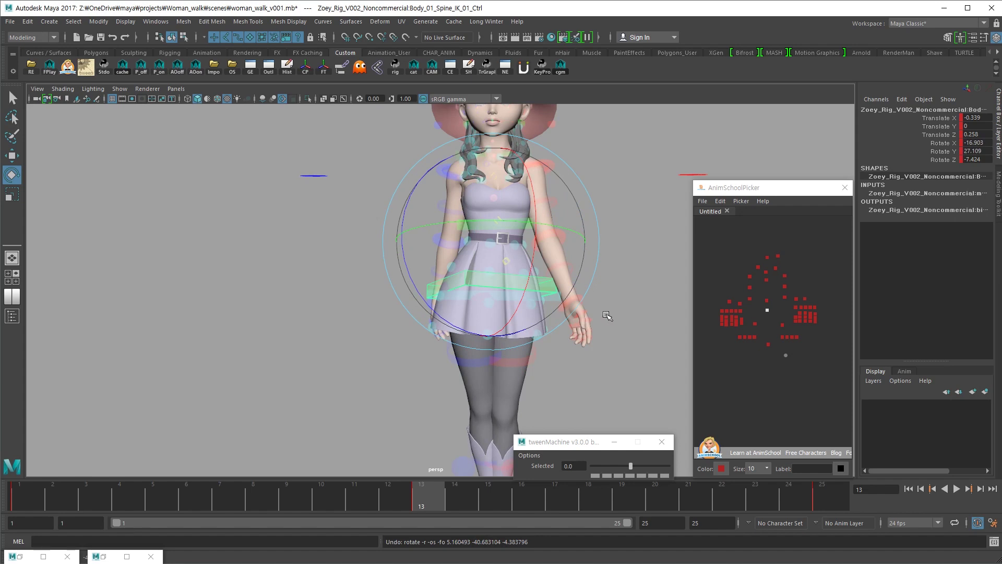
left_click_drag(583, 334, 506, 347, "alt")
double_click(971, 141)
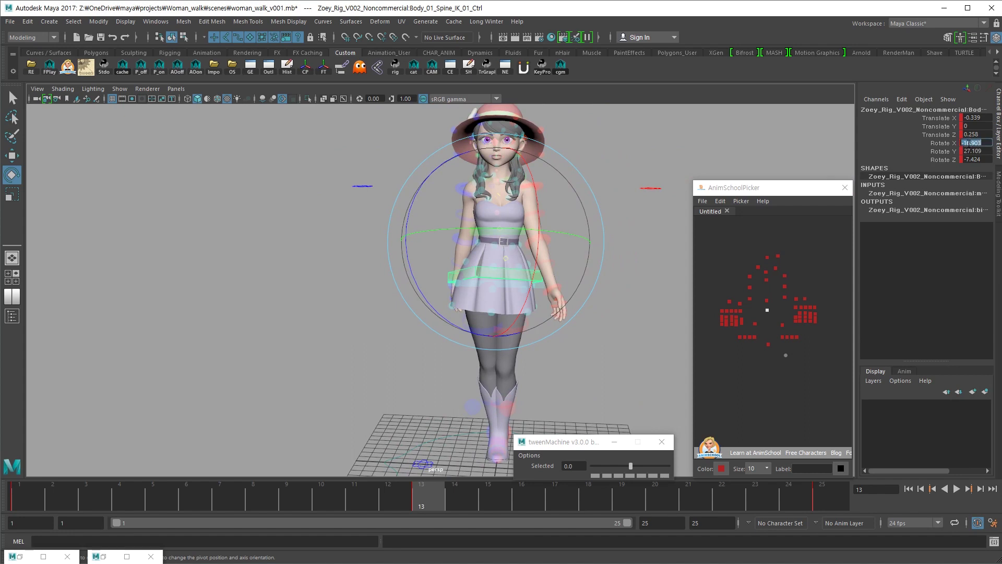
left_click(966, 151)
type("-")
key("Return")
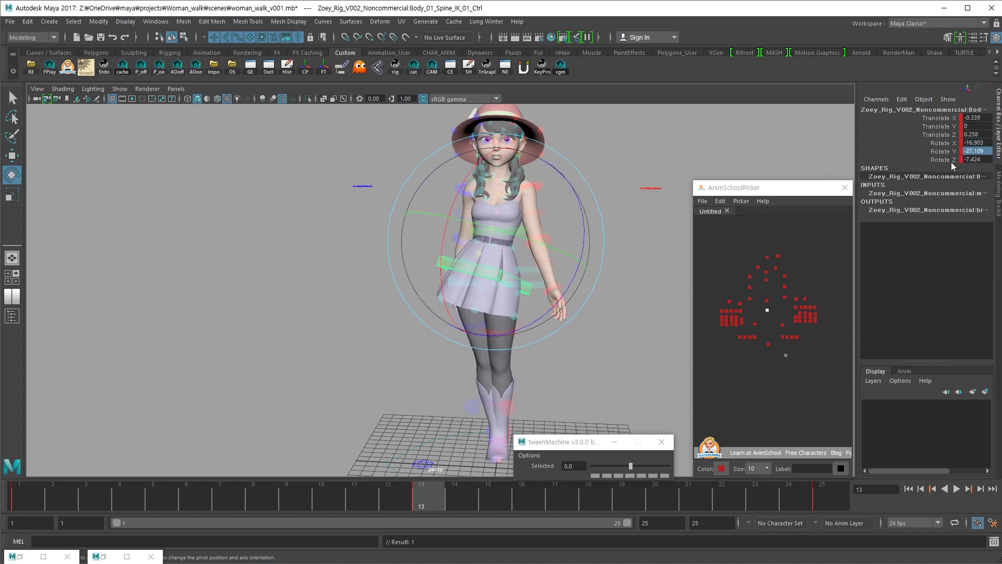
Mirror the hips' side shift and tilt by setting Translate X to 0.339 and Rotate Z to 7.424
left_click(966, 118)
key("Return")
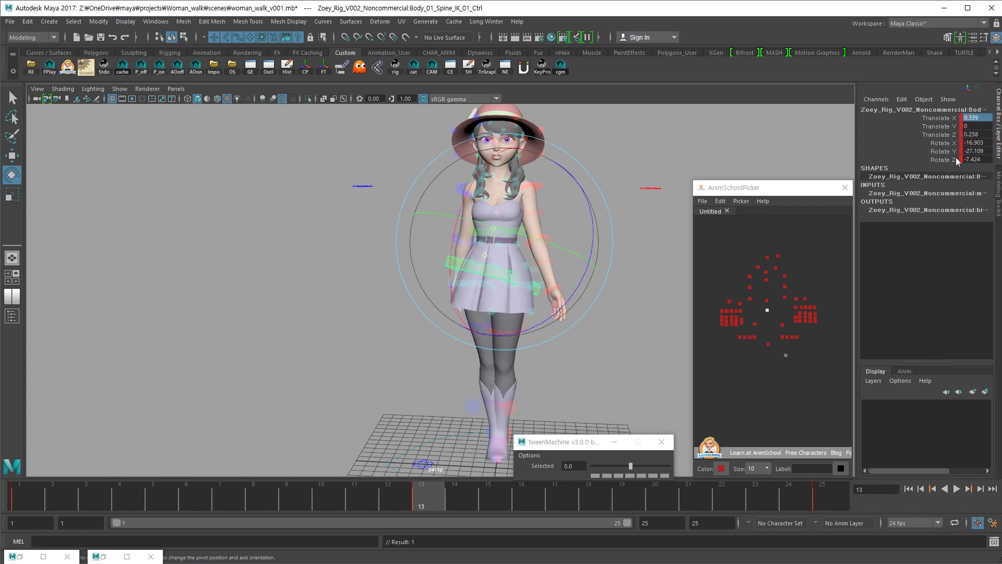
double_click(966, 159)
key("Return")
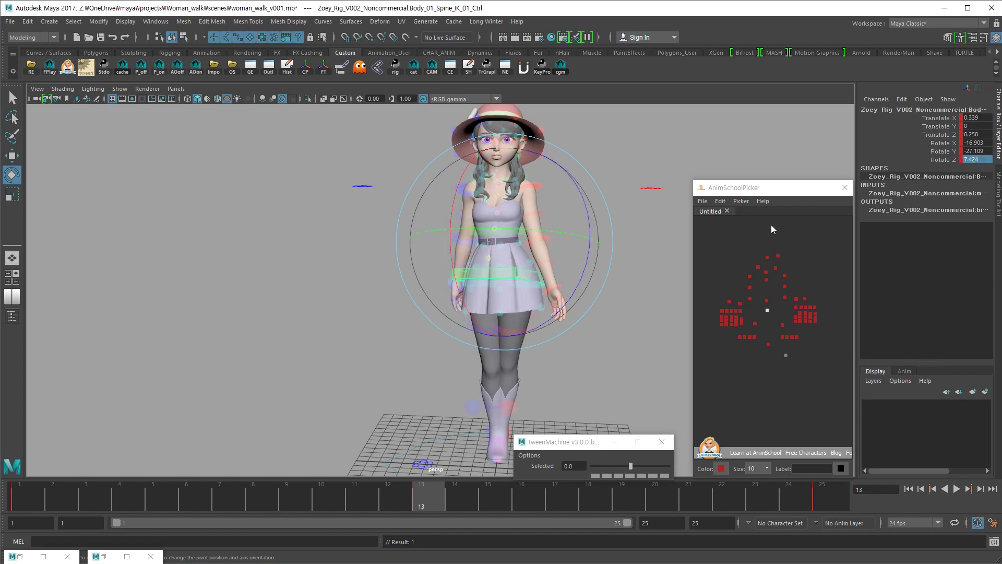
right_click_drag(605, 357, 576, 356, "alt")
middle_click_drag(576, 357, 574, 349, "alt")
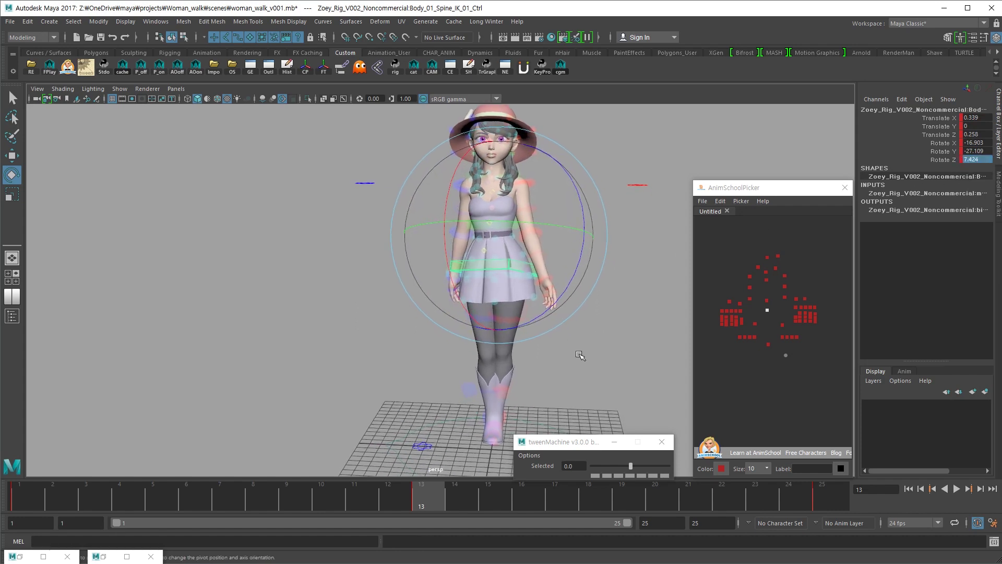
left_click_drag(580, 355, 607, 337, "alt")
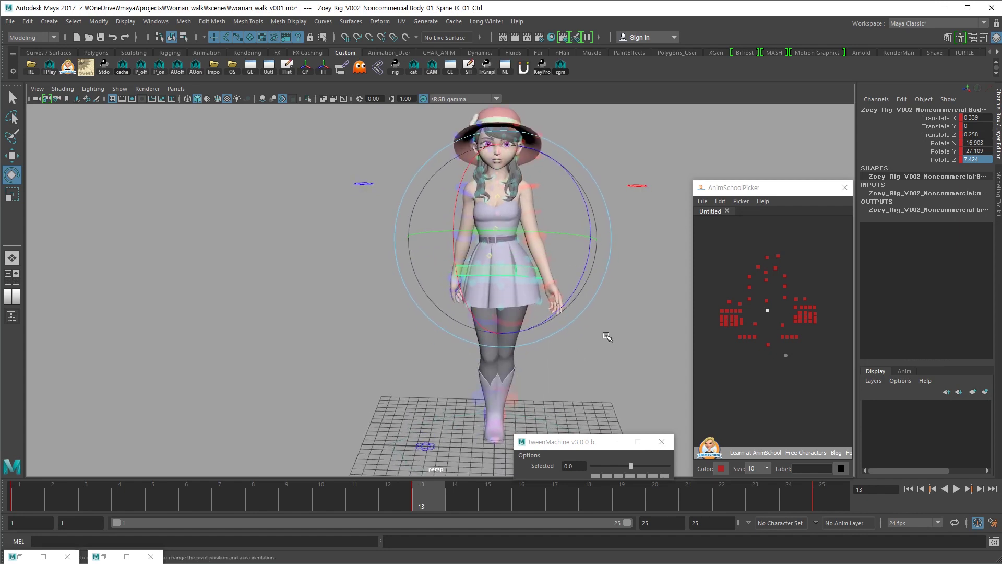
left_click_drag(650, 298, 508, 353, "alt")
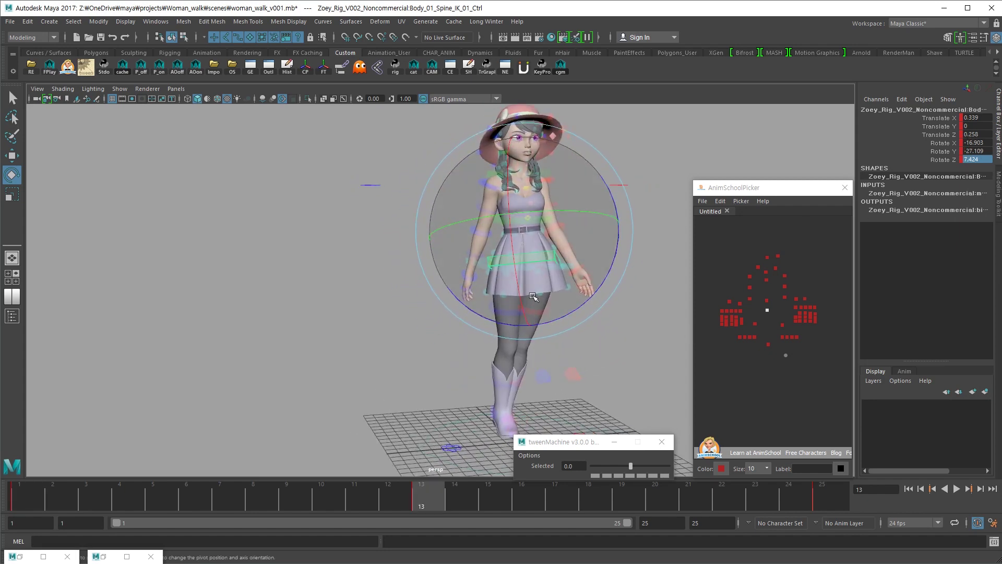
left_click_drag(592, 336, 537, 340, "alt")
key(".")
key("w")
left_click(966, 144)
key("Return")
left_click_drag(554, 291, 643, 320, "alt")
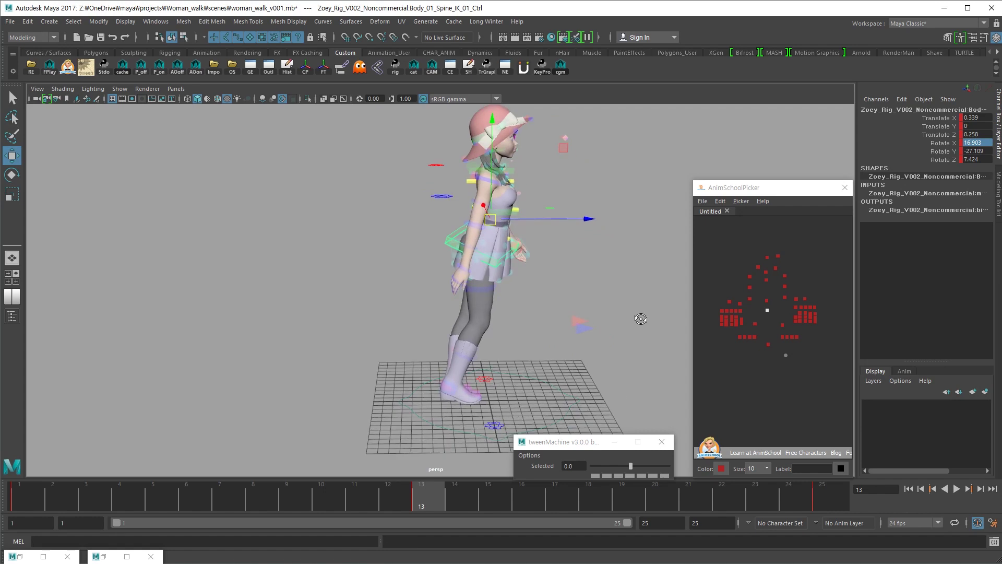
key("alt+shift+v")
Copy the right foot IK control's contact key at frame 1 for use on the left foot IK control
left_click_drag(582, 329, 402, 329, "alt")
key(".")
left_click(754, 336)
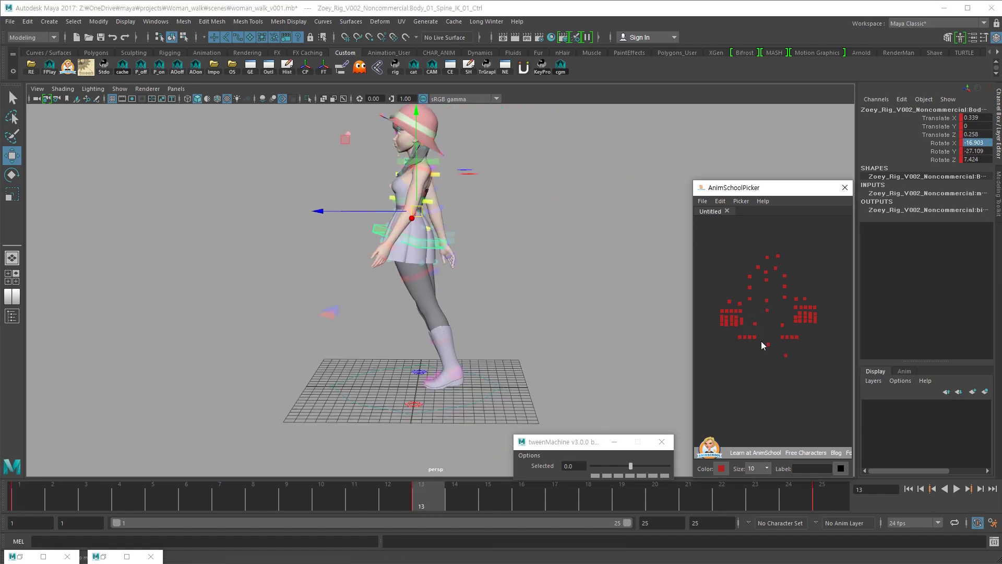
left_click_drag(632, 360, 521, 387, "alt")
key("alt+v")
key("alt+v")
key("alt+shift+v")
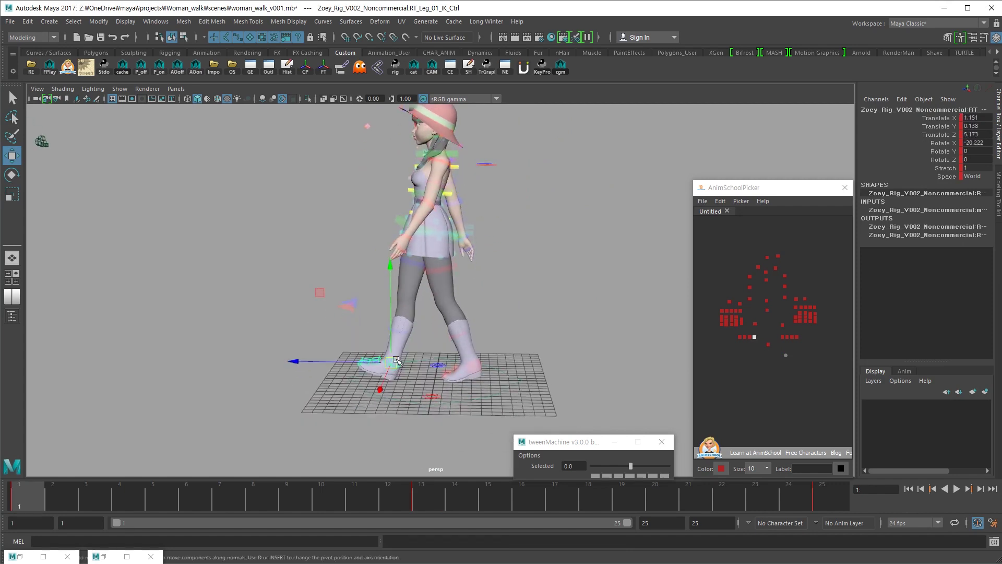
left_click(477, 364)
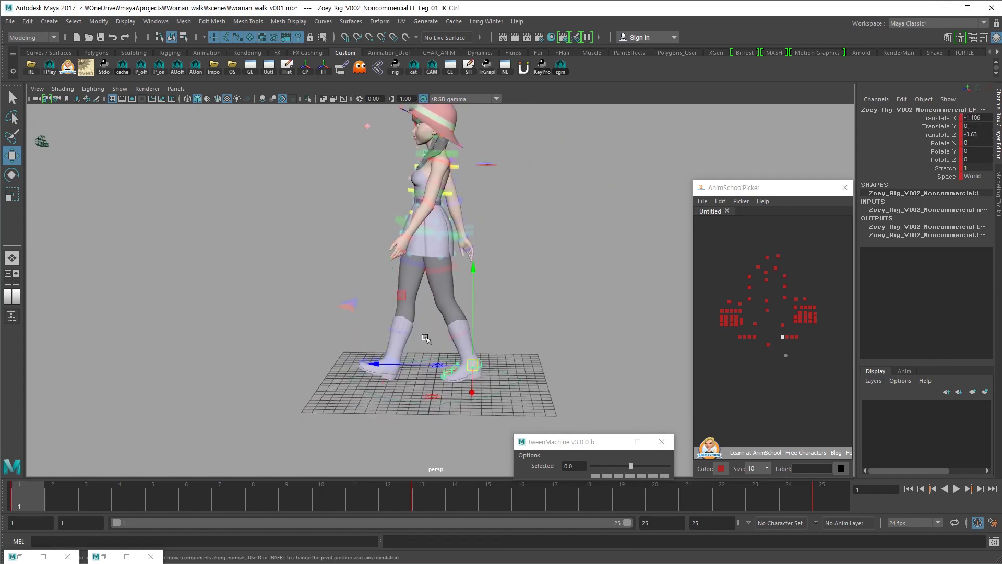
left_click(403, 339)
left_click(393, 360)
Paste the copied foot key onto the left foot IK control at frame 13
left_click(482, 364)
key("period")
key("ctrl+v")
key("comma")
key("period")
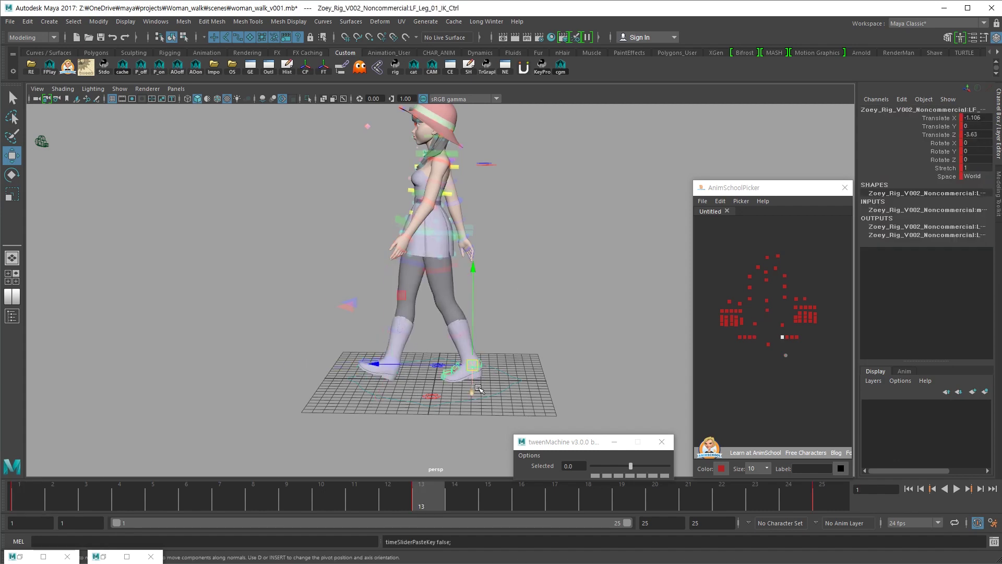
Flip the left foot IK control to its own side at frame 13 by setting Translate X to -1.151
left_click_drag(415, 409, 530, 362, "alt")
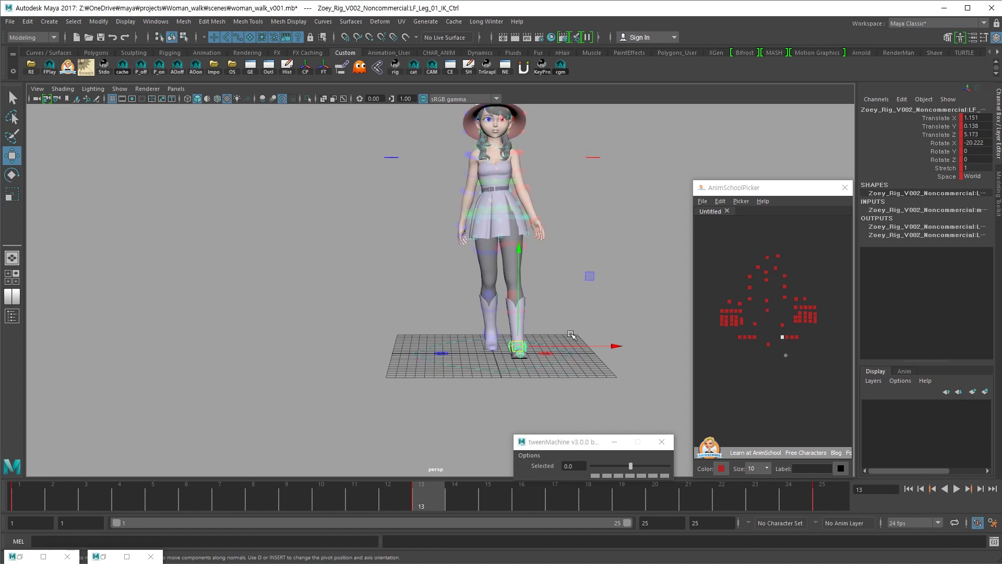
left_click(964, 119)
type("-")
key("Return")
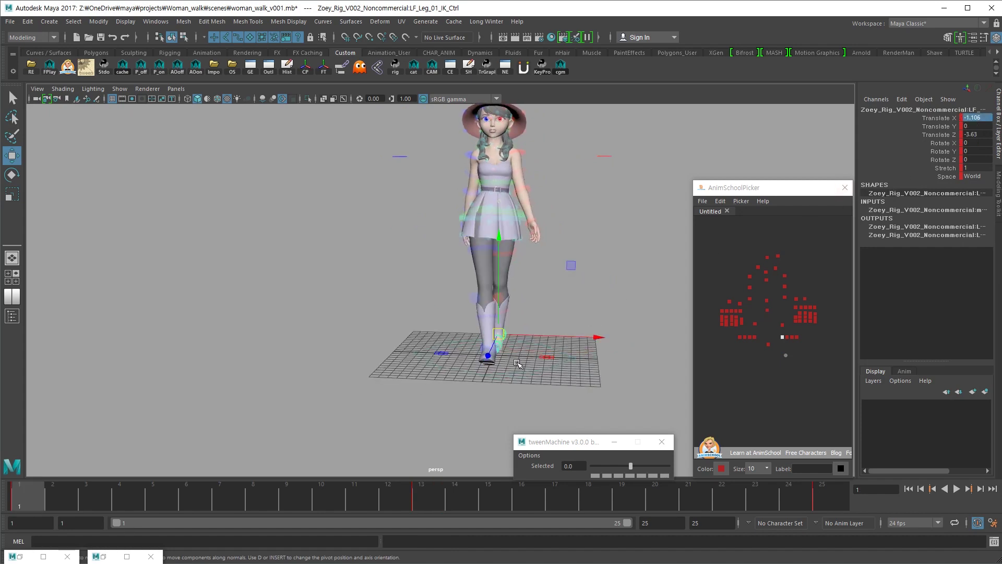
Compare the leg poses at frames 1 and 13 from the side to check that the contact poses mirror each other
left_click_drag(551, 381, 481, 385, "alt")
key("comma")
key("period")
key("comma")
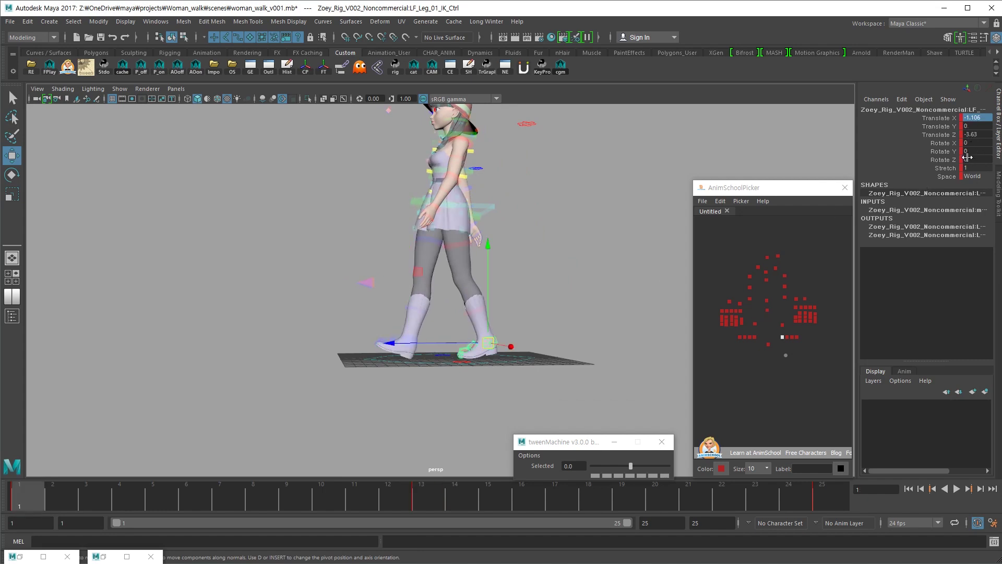
key("period")
left_click(971, 143)
mouse_move(496, 357)
left_mouse_down("alt")
mouse_move(479, 360)
mouse_move(488, 370)
left_mouse_up("alt")
key("comma")
key("period")
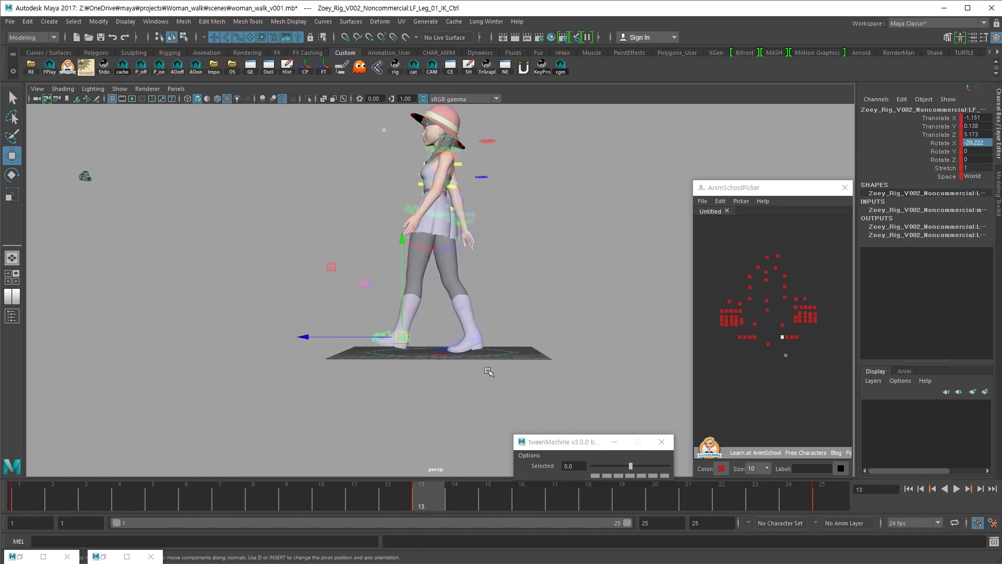
left_click(528, 320)
left_click_drag(517, 339, 500, 364, "alt")
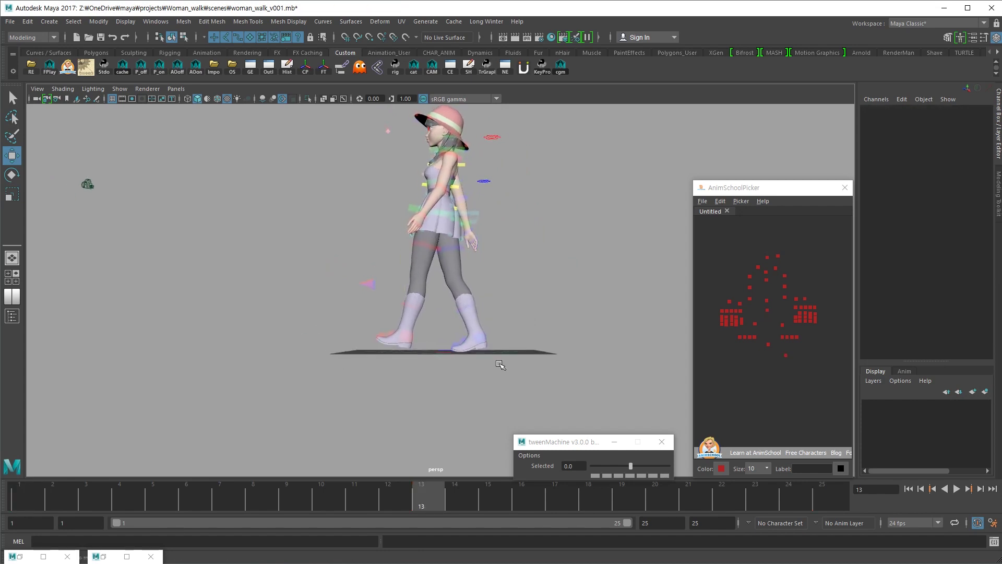
Inspect the Spine IK 01 control and the foot controls' channel values at frames 1 and 13
left_click(766, 312)
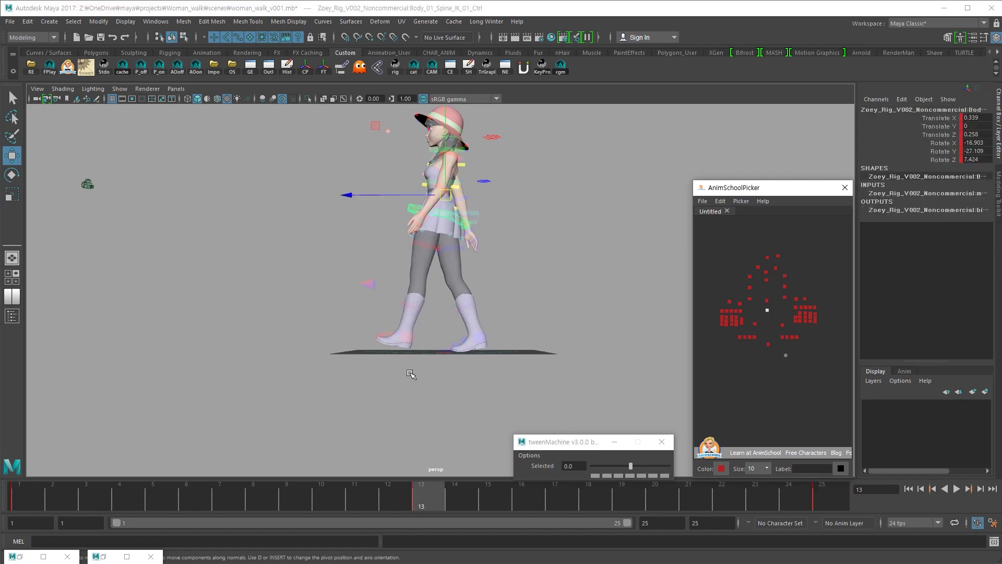
left_click(408, 352)
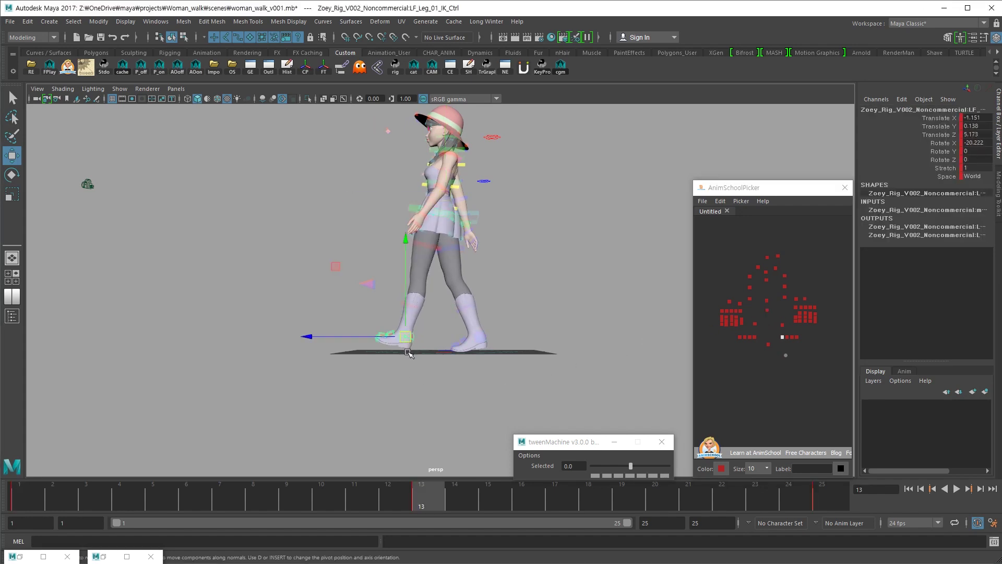
key("alt+shift+v")
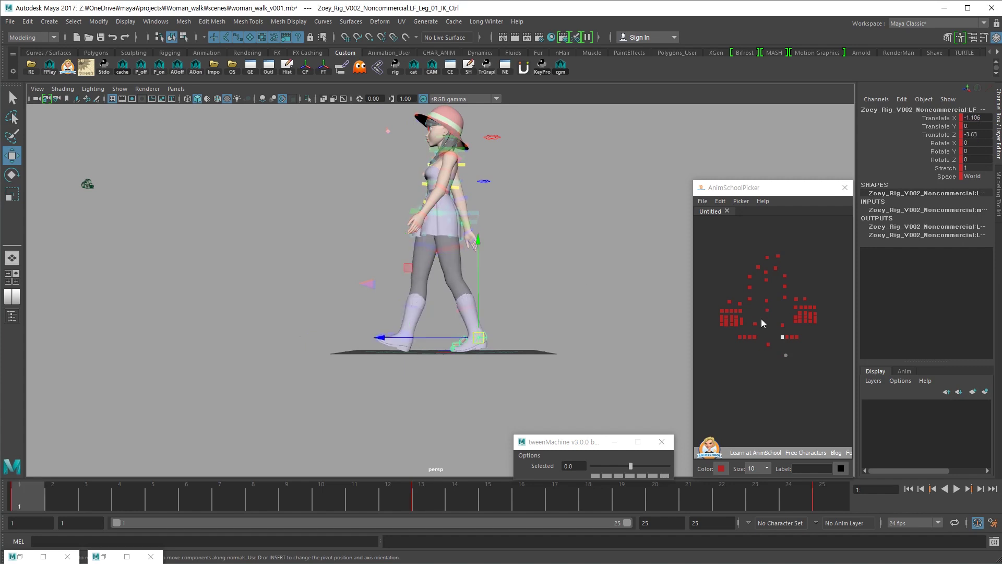
left_click(721, 352)
left_click(753, 337)
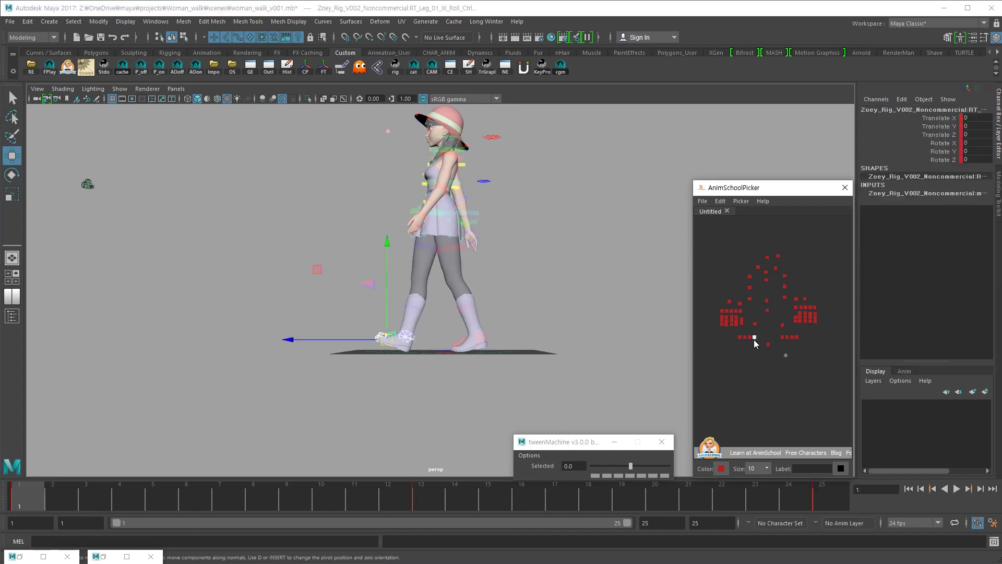
key(".")
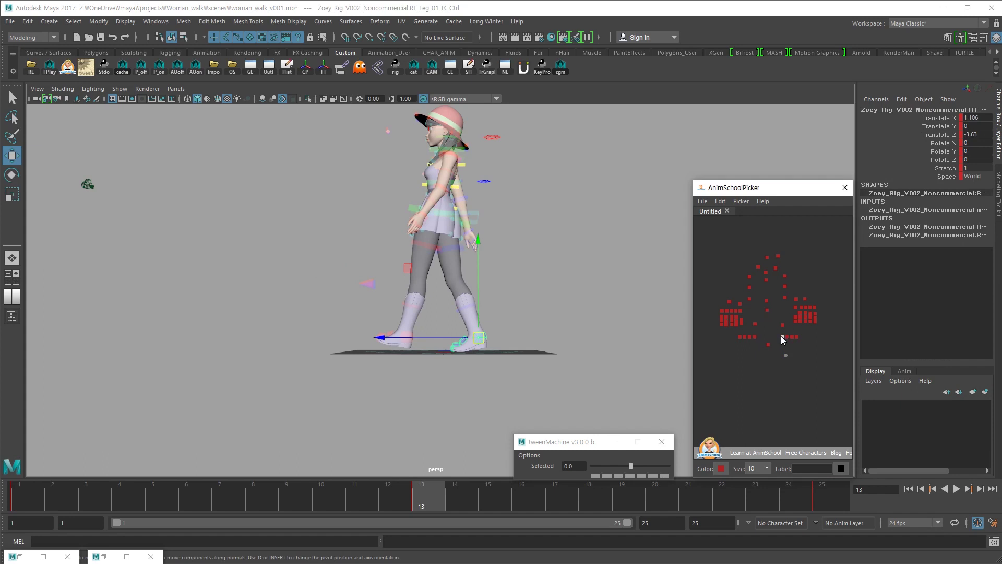
left_click(782, 337)
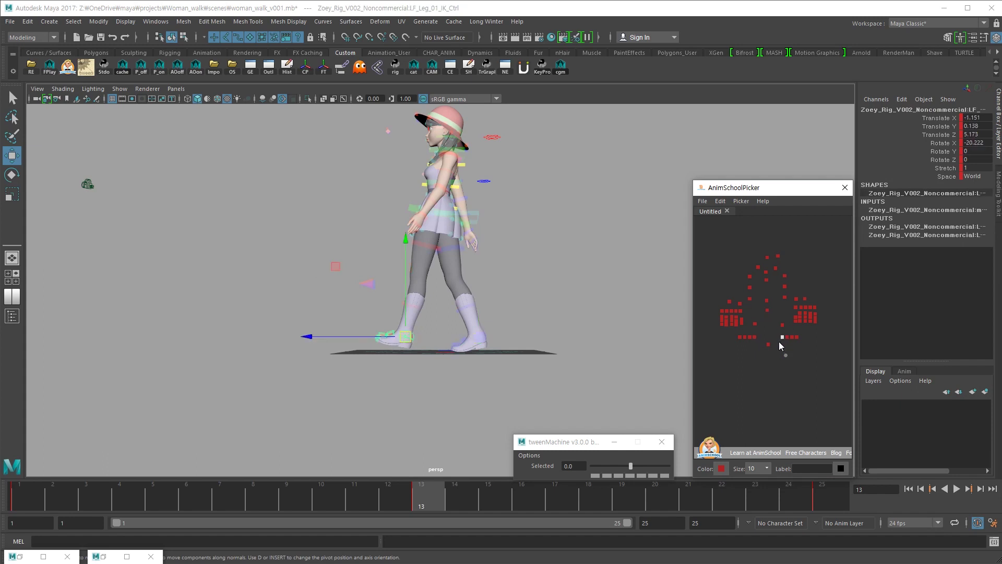
Try reversing the sign of the left foot IK control's Translate Z at frame 13
double_click(962, 134)
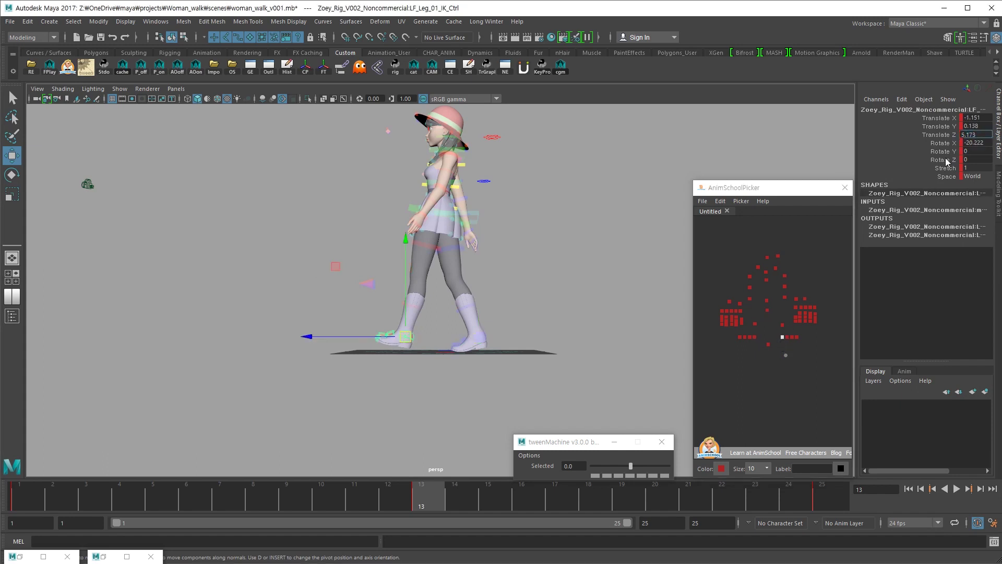
type("-")
key("Return")
left_click_drag(577, 353, 671, 344, "alt")
key("ctrl+z")
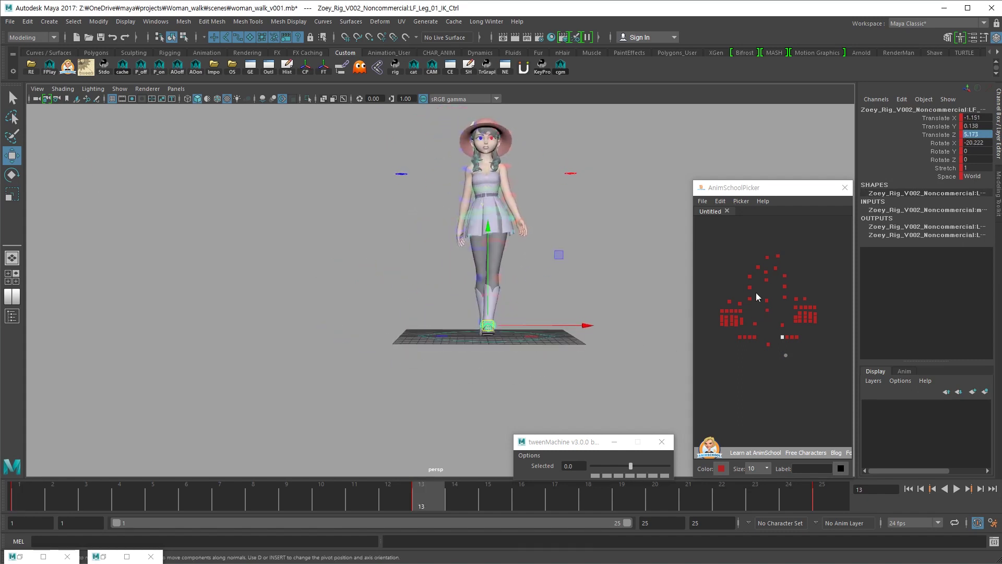
Try lowering the torso control slightly at frame 13 while viewing the character from the side
left_click_drag(553, 365, 677, 358, "alt")
left_click(766, 301)
left_click_drag(587, 333, 593, 334, "alt")
middle_click_drag(593, 334, 601, 339)
key("ctrl+z")
Compare the left and right foot IK controls' channel values between frames 1 and 13, examining the forward foot up close
left_click(782, 337)
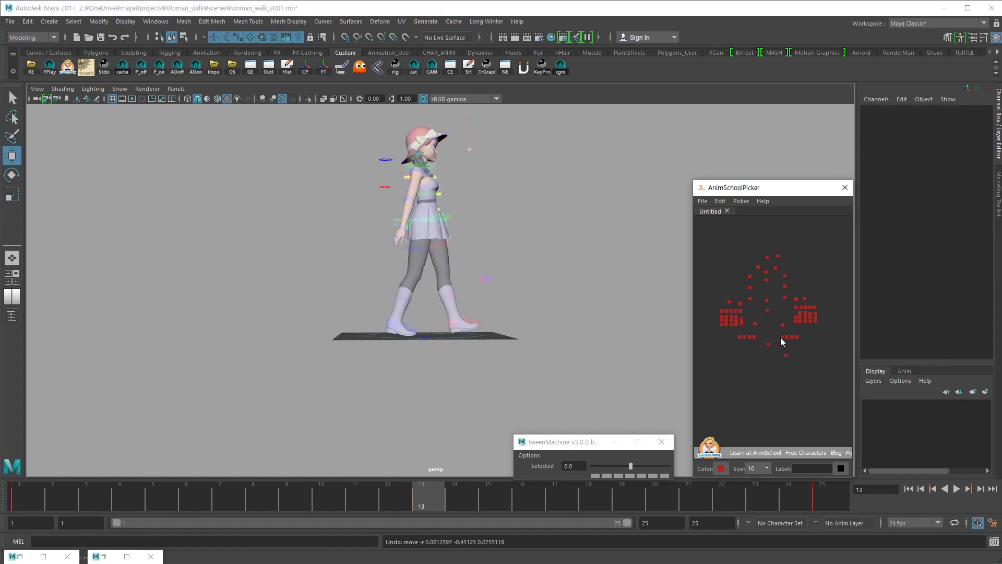
key("alt+shift+v")
left_click(754, 337)
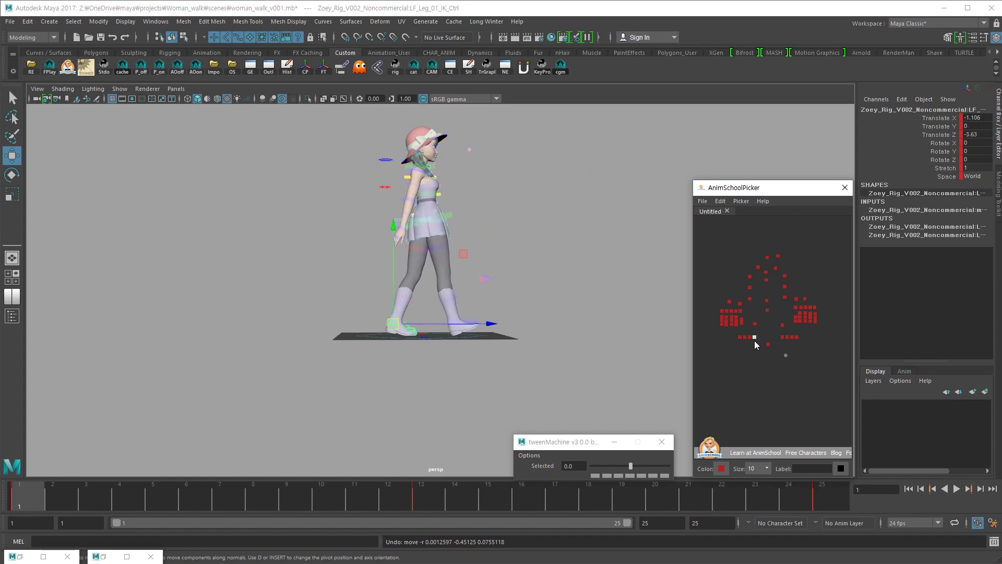
left_click(783, 337)
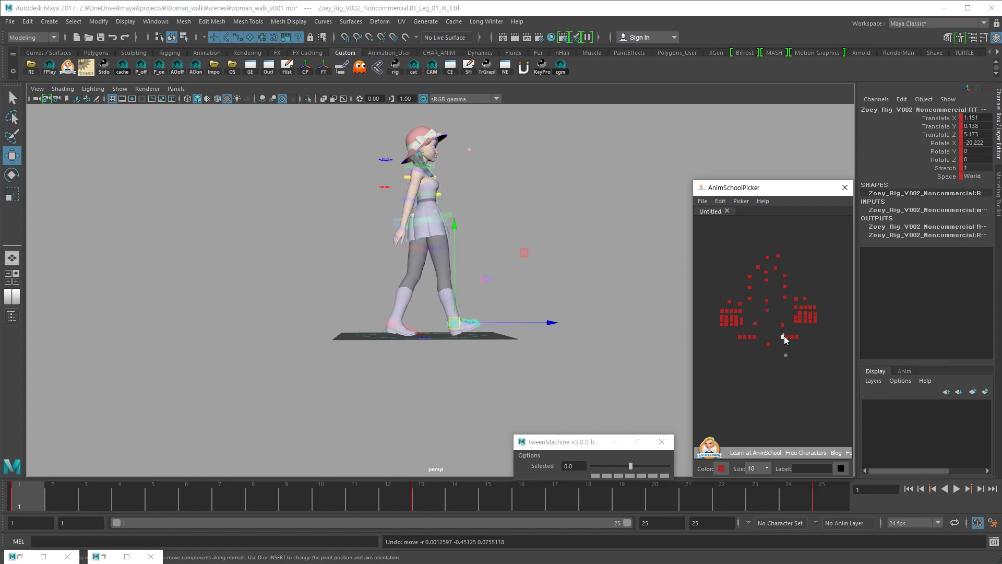
key(".")
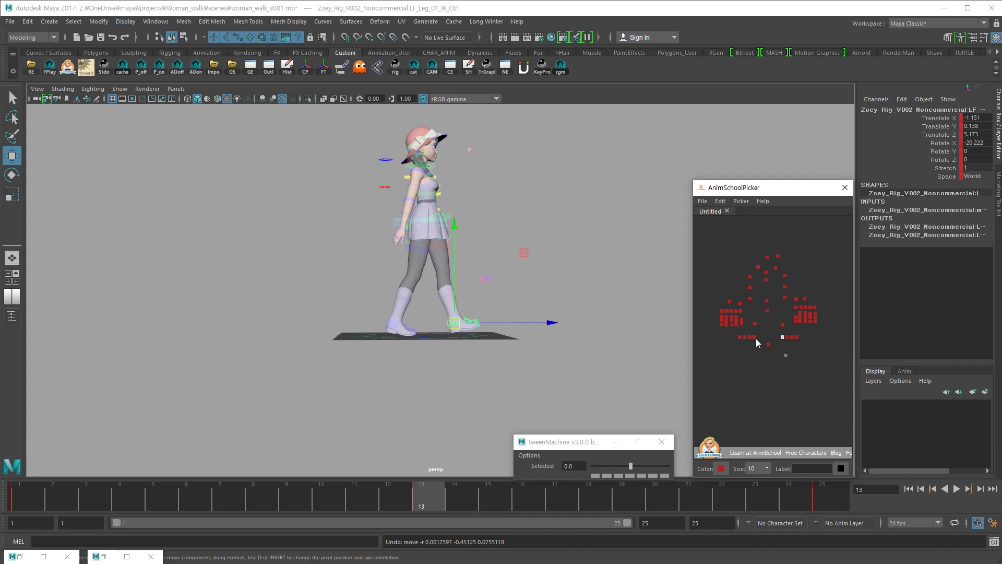
key("alt+shift+v")
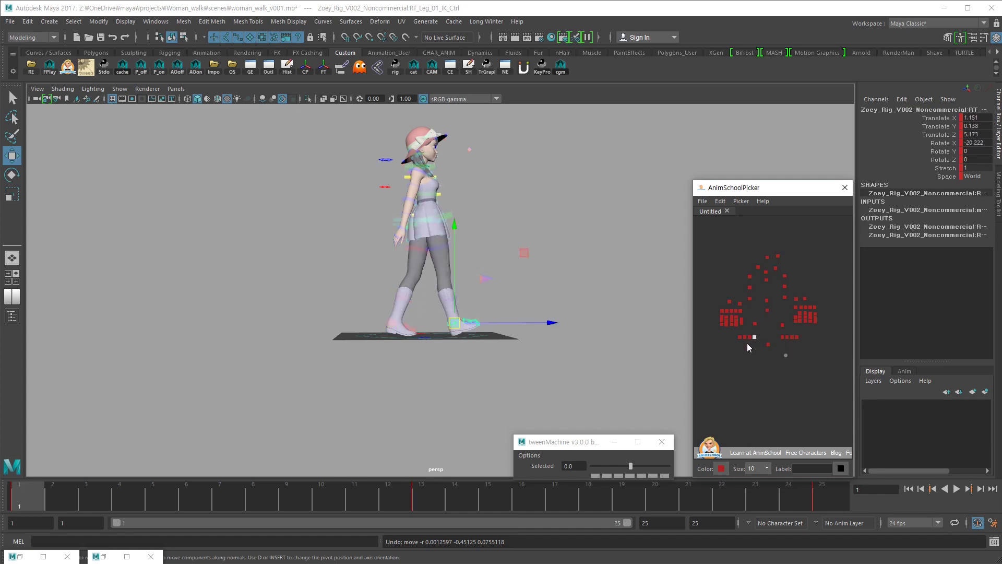
left_click(754, 338)
left_click_drag(565, 345, 567, 348, "alt")
left_click(568, 347)
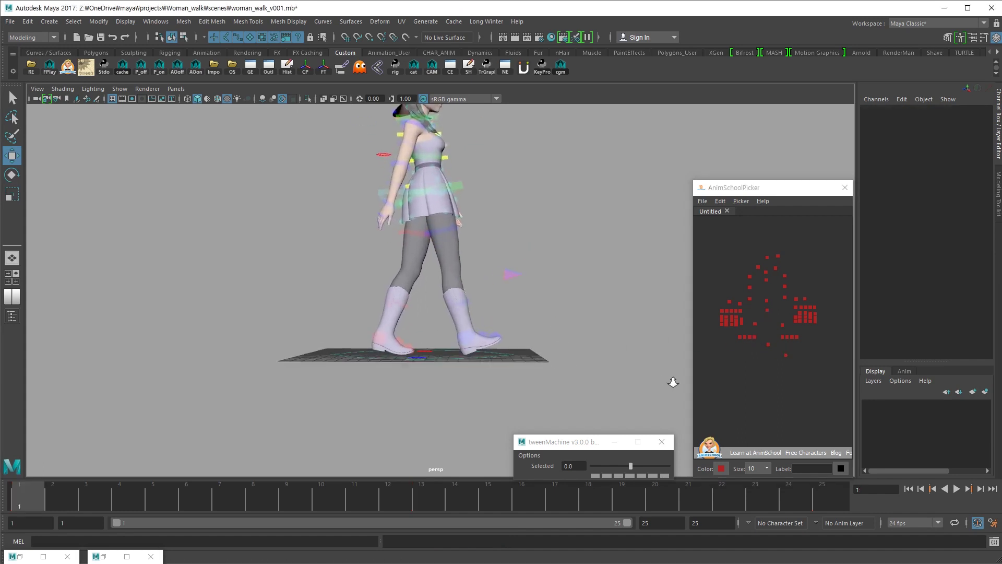
scroll(524, 340, "up", 6)
left_click(462, 328)
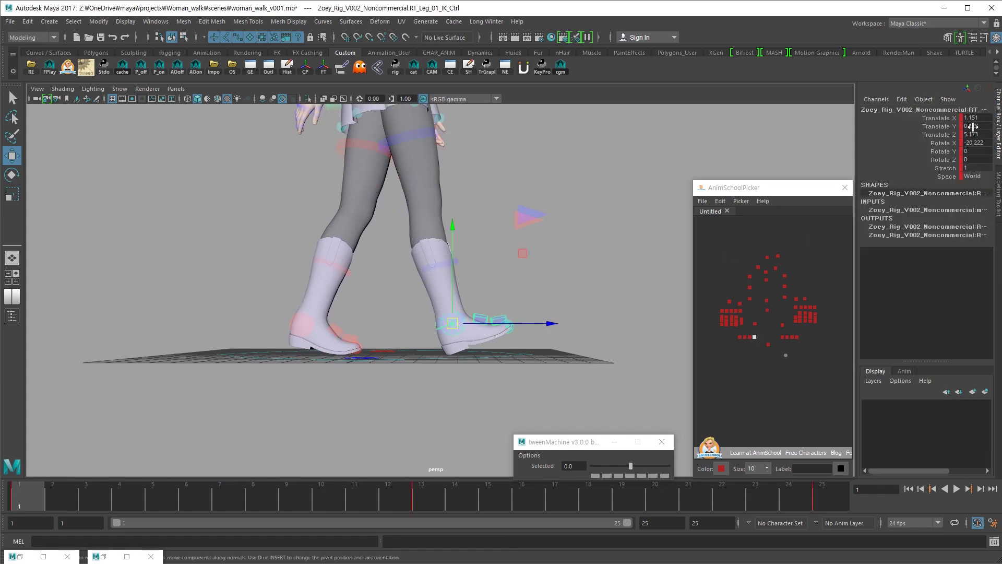
Try lowering the left foot IK control at frame 13, with Translate Y at 0 and at about -0.302
left_click(773, 343)
left_click(781, 337)
key("period")
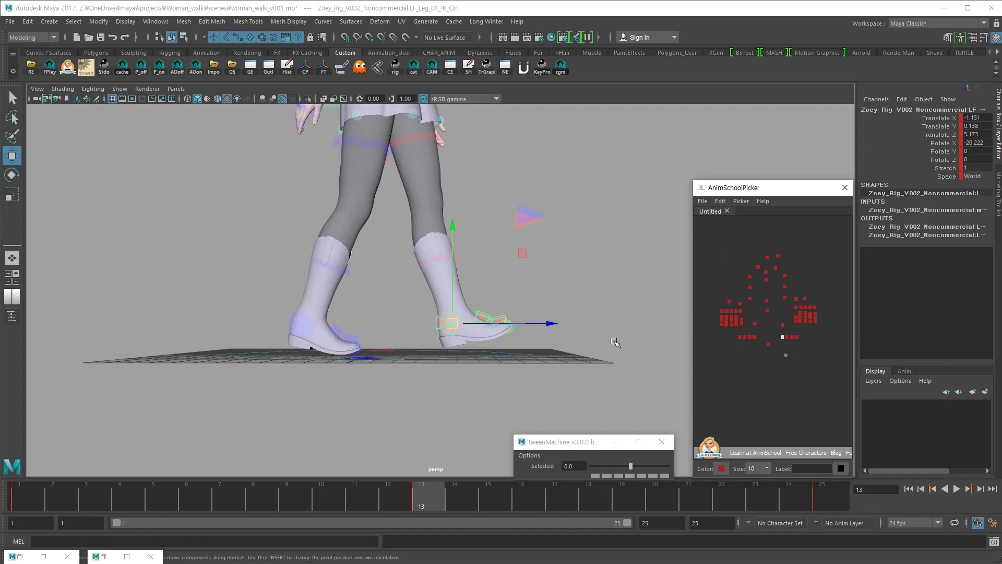
left_click(976, 126)
type("0")
key("Return")
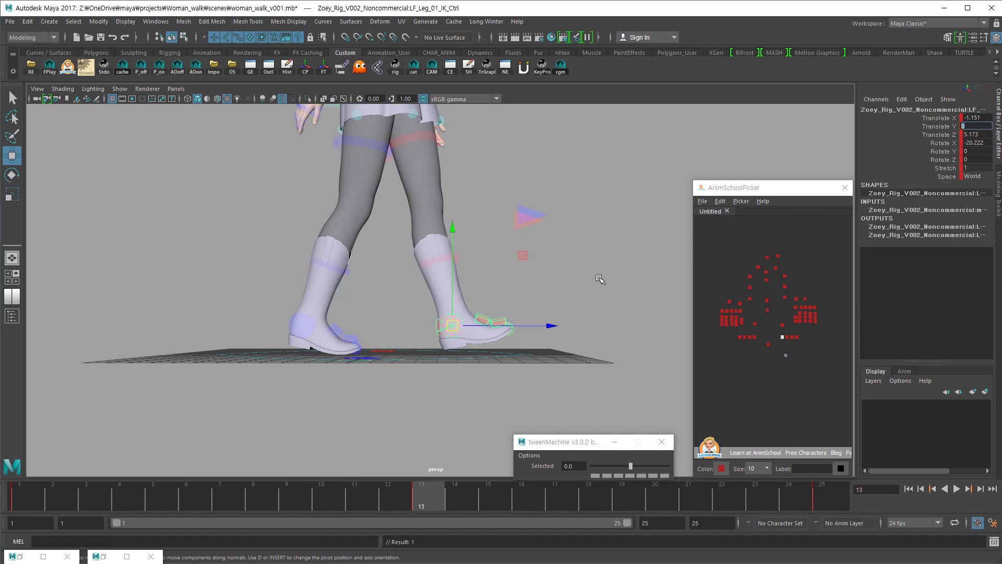
left_click_drag(490, 350, 502, 390, "alt")
key("ctrl+z")
left_click_drag(454, 305, 456, 314)
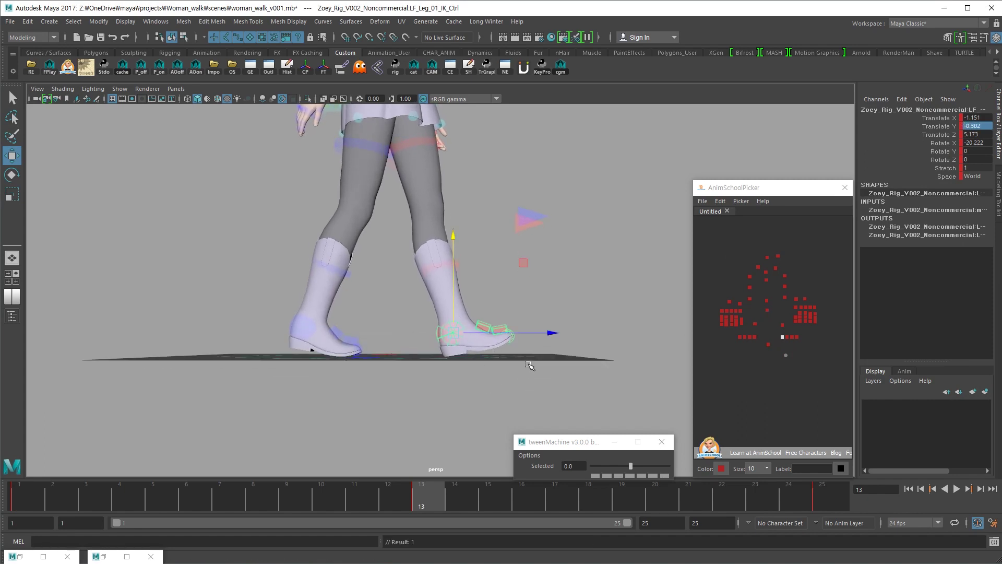
key("ctrl+z")
Inspect the right foot's IK control and the smaller toe controls at frame 1
key("alt+shift+v")
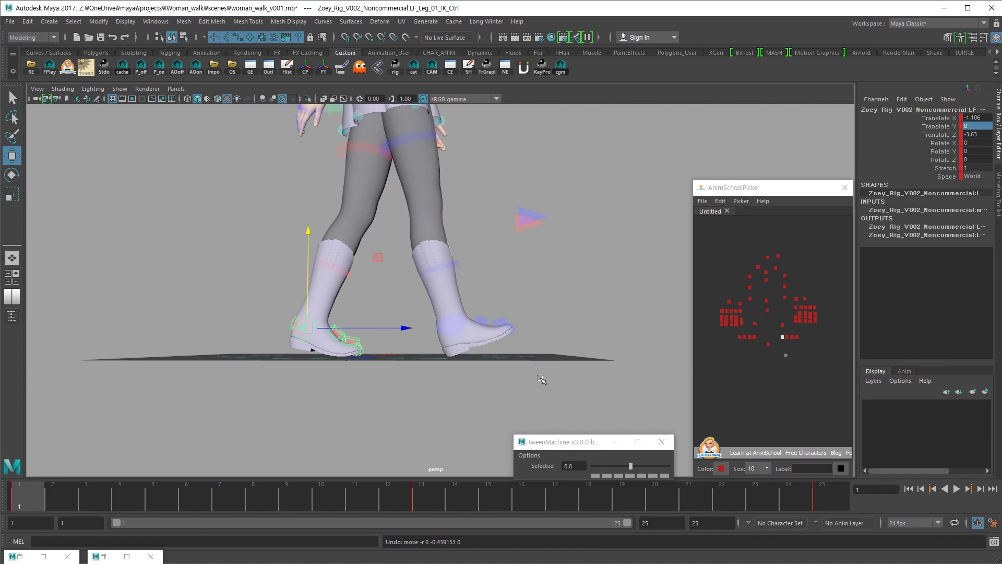
left_click(464, 334)
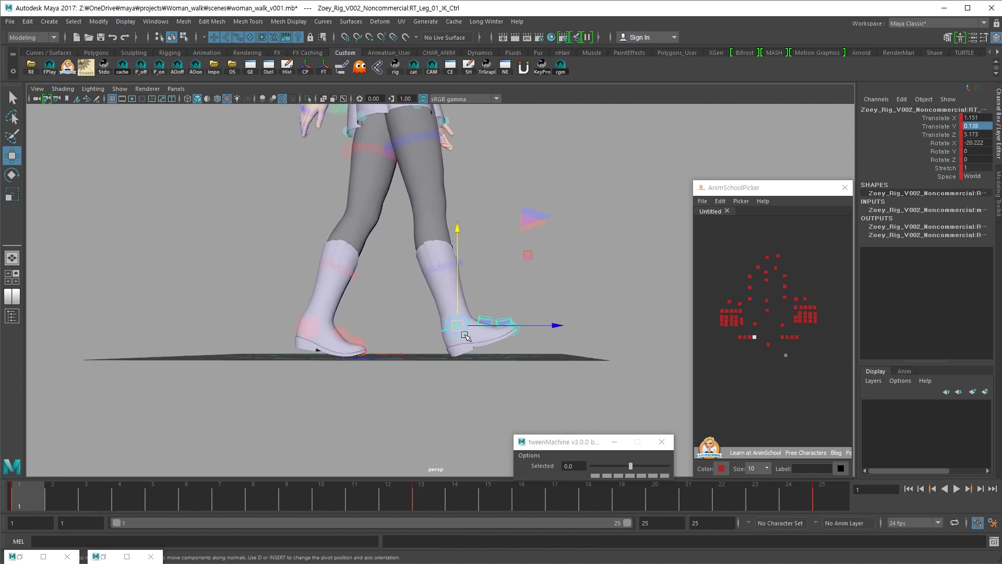
left_click_drag(498, 364, 493, 334, "alt")
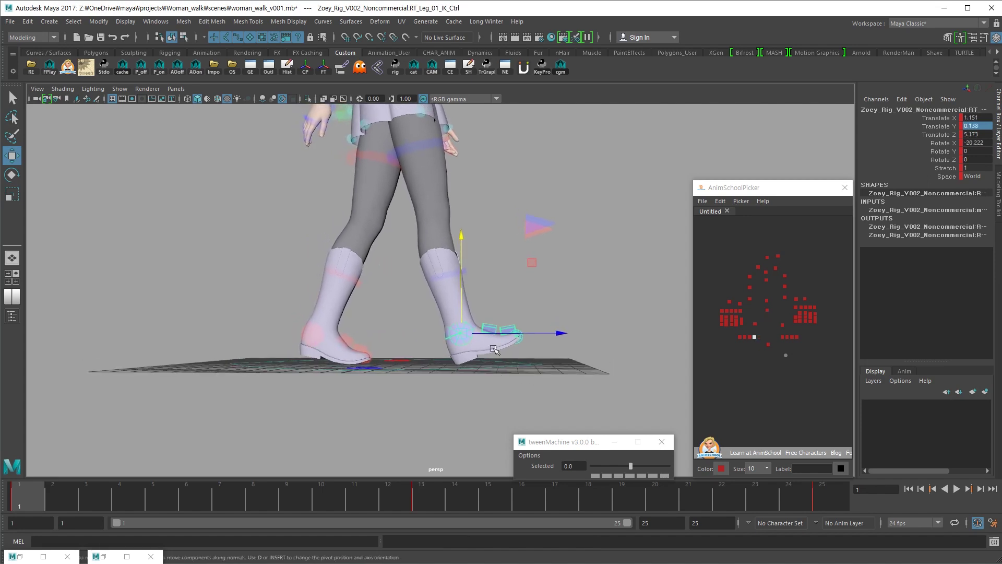
left_click(492, 329)
left_click(509, 327)
left_click(558, 305)
left_click(519, 335)
left_click(564, 298)
left_click(464, 333)
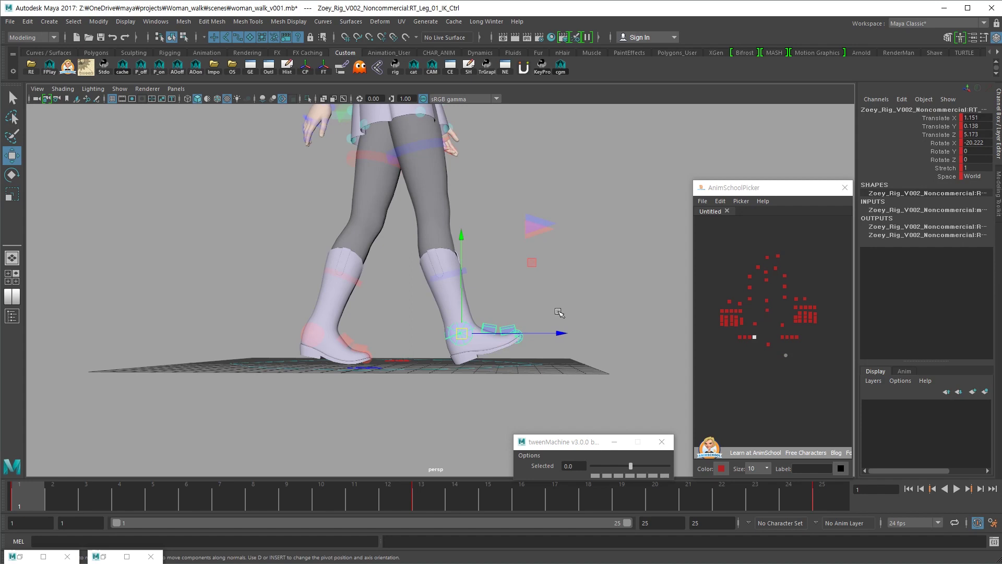
Compare the forward foot at frames 1 and 13 and check the left and right foot tilt controls' values
key("period")
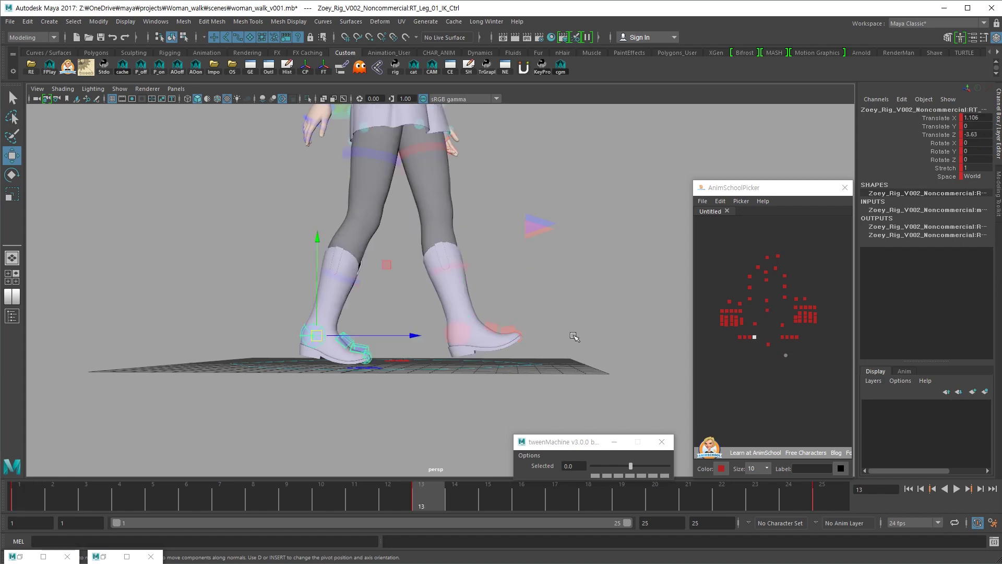
key("comma")
key("period")
left_click(523, 343)
key("comma")
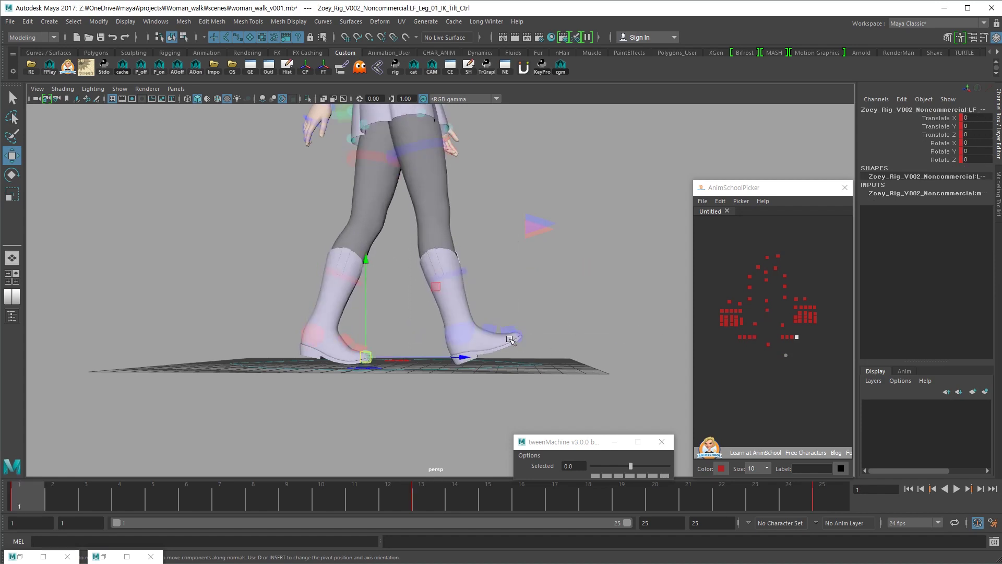
left_click(440, 348)
left_click(524, 338)
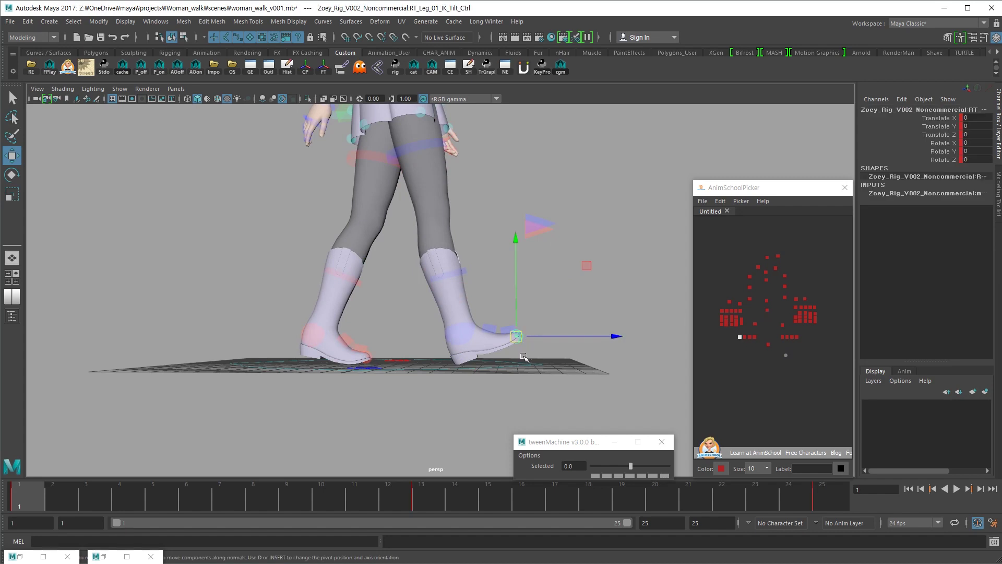
Try rotating the left foot tilt control at frame 13
key("period")
left_click(499, 344)
key("e")
mouse_move(502, 413)
left_mouse_down()
mouse_move(492, 425)
mouse_move(502, 423)
left_mouse_up()
key("ctrl+z")
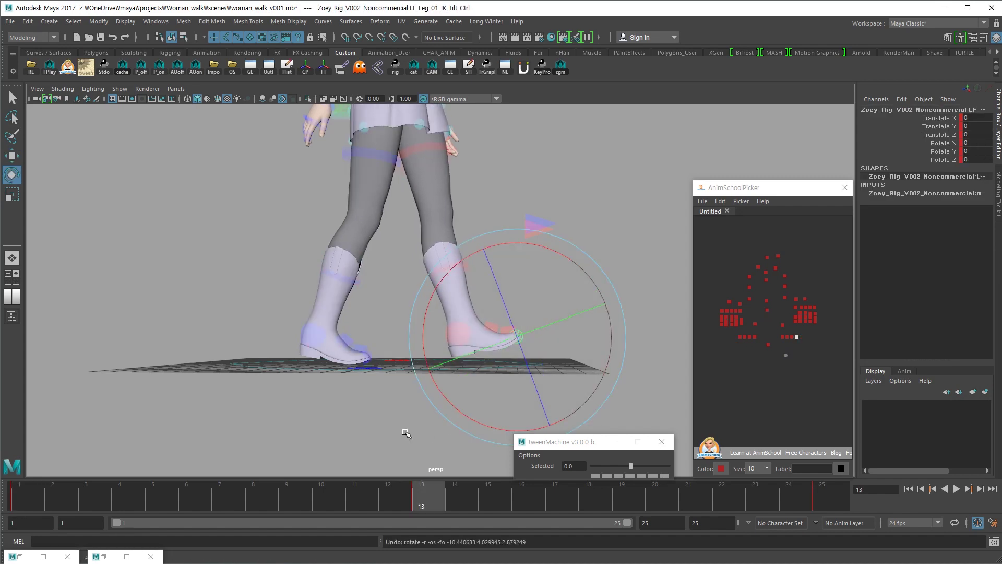
Compare the left foot IK control's placement at frames 1 and 13 from a level side view
left_click(405, 411)
key("w")
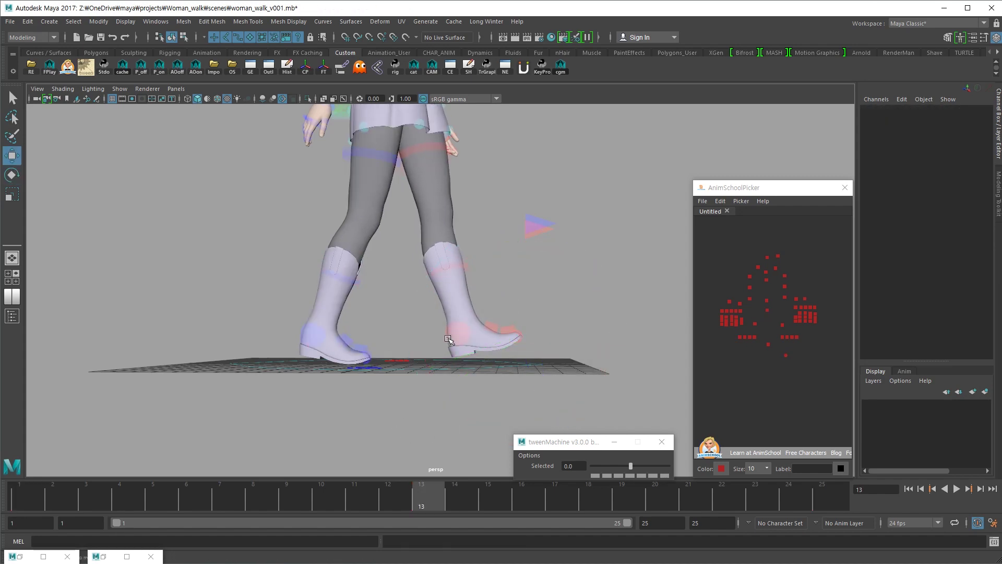
left_click(445, 337)
key("comma")
left_click_drag(456, 388, 465, 385, "alt")
key("period")
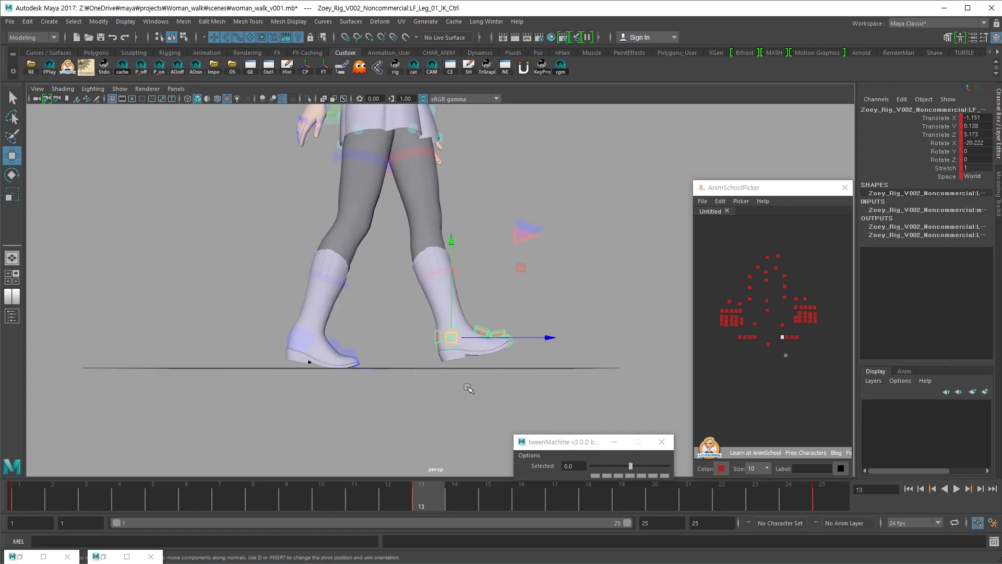
key("comma")
key("period")
key("comma")
left_click(467, 408)
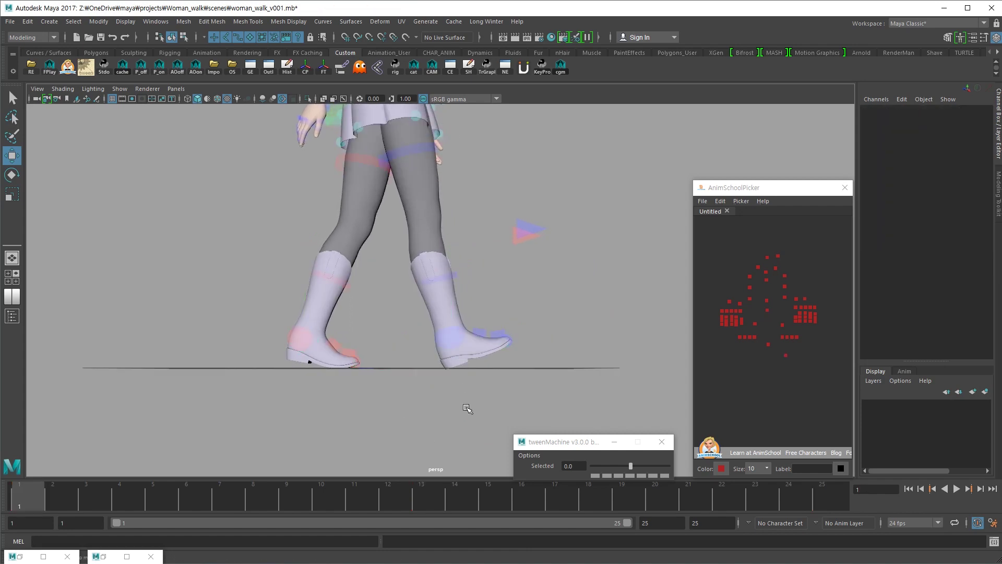
Examine the pose around frame 13 from several angles and compare the lowest spine IK control's pose at frames 1 and 13
mouse_move(452, 486)
left_mouse_down()
mouse_move(431, 500)
mouse_move(159, 488)
mouse_move(405, 483)
mouse_move(433, 499)
mouse_move(409, 499)
left_mouse_up()
left_click_drag(444, 396, 401, 361, "alt")
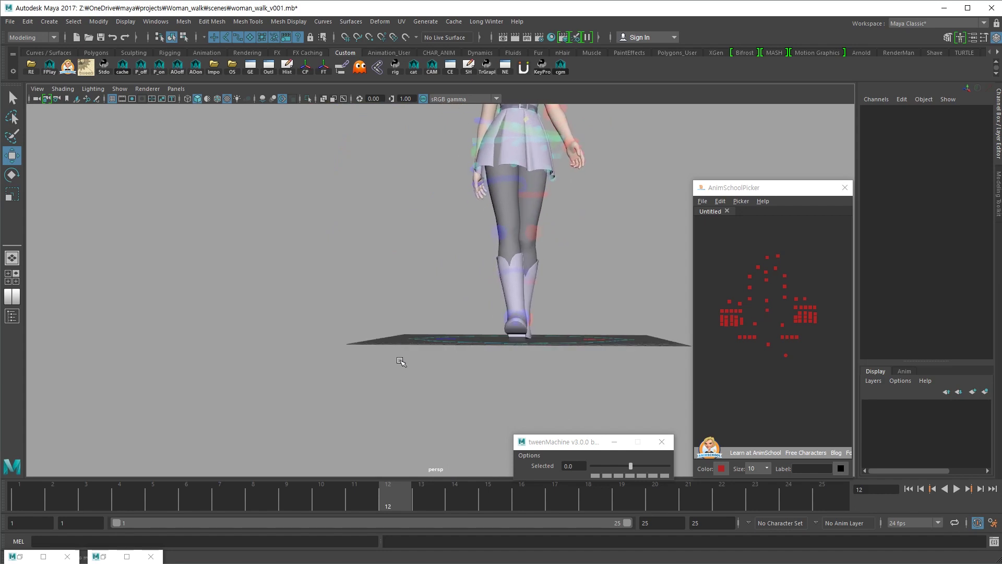
left_click_drag(398, 487, 418, 497)
left_click_drag(527, 374, 435, 334, "alt")
left_click_drag(412, 354, 439, 330, "alt")
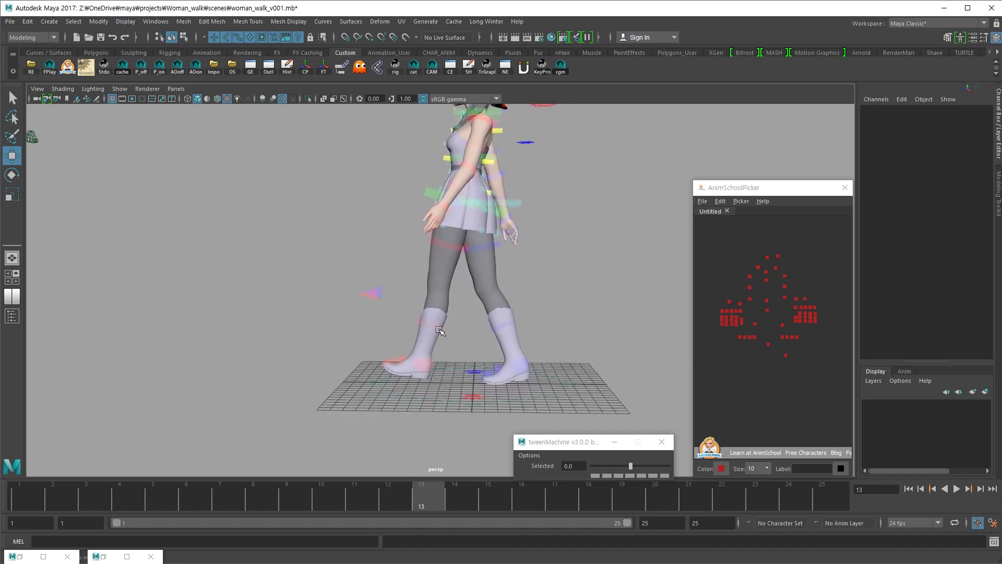
left_click(504, 217)
key("comma")
key("period")
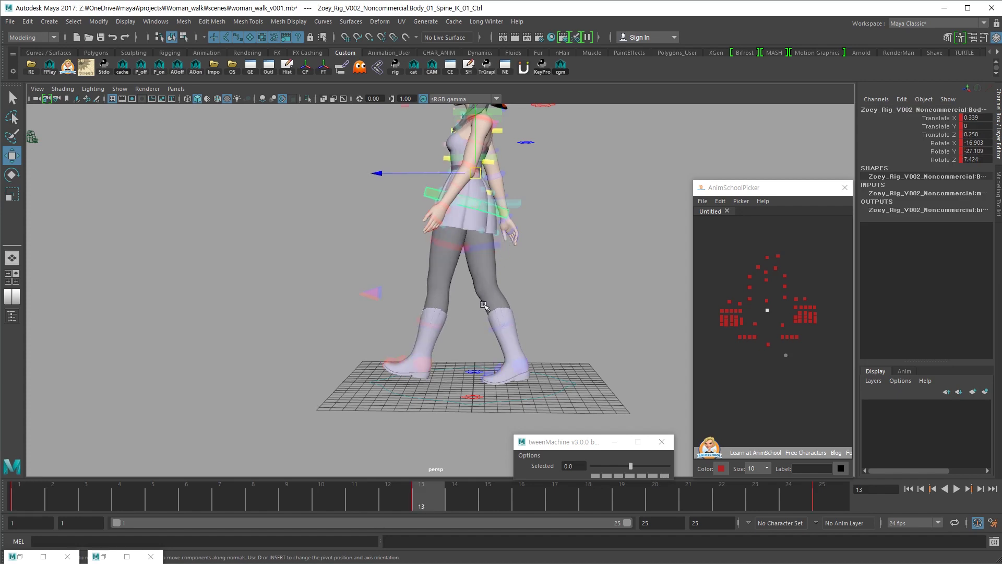
left_click_drag(488, 308, 482, 308, "alt")
key("comma")
key("period")
key("comma")
key("period")
key("comma")
key("period")
Check the COG control and compare the body height and foot placement at frames 1 and 13
left_click(767, 301)
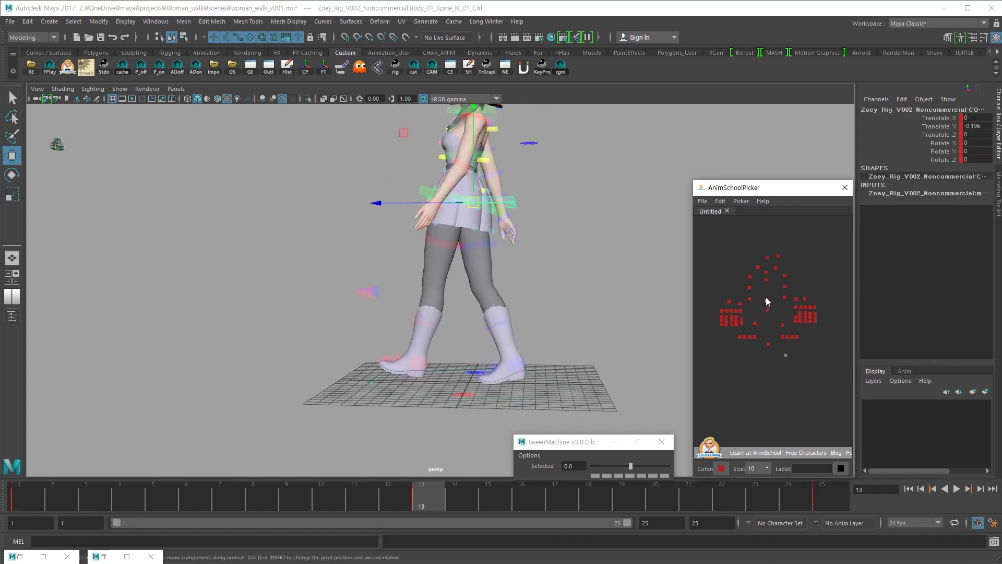
key("comma")
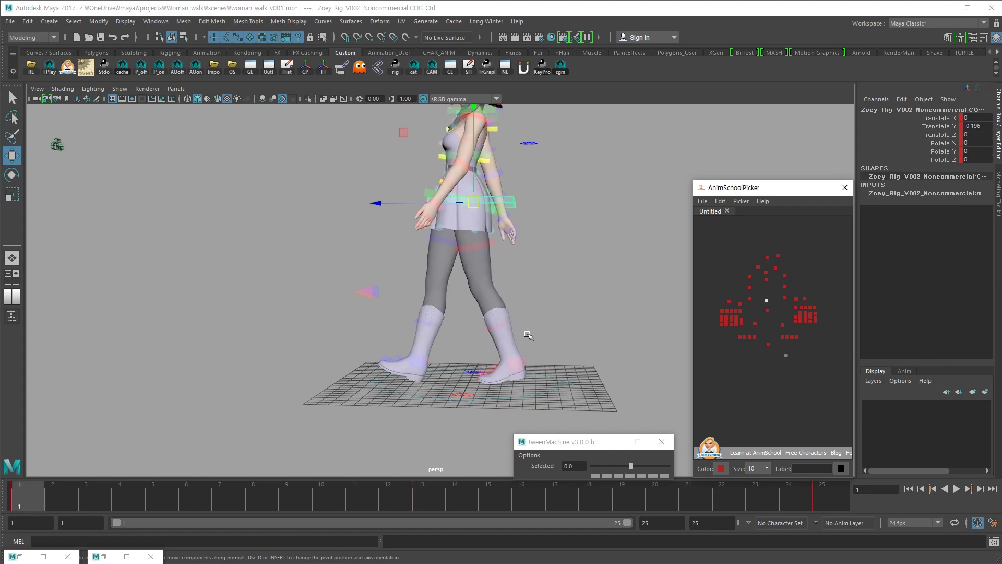
key("period")
key("comma")
key("period")
left_click_drag(528, 336, 532, 342, "alt")
key("comma")
key("period")
key("comma")
key("period")
key("comma")
key("period")
At frame 13, lower the left foot IK control to Translate Y about -0.238 and tilt it to Rotate X about -29.346
left_click(431, 368)
key("comma")
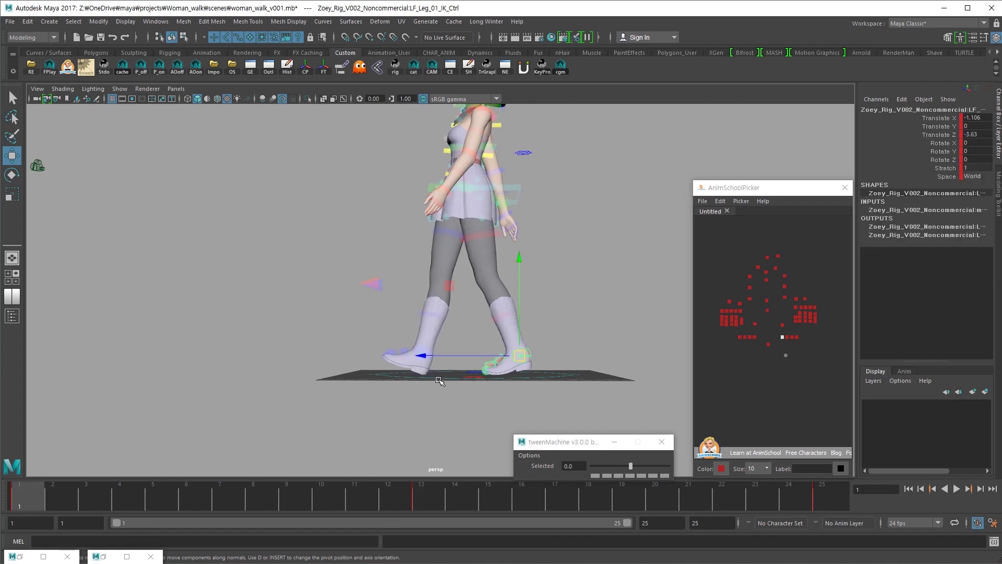
key("period")
key("comma")
left_click_drag(438, 380, 440, 382, "alt")
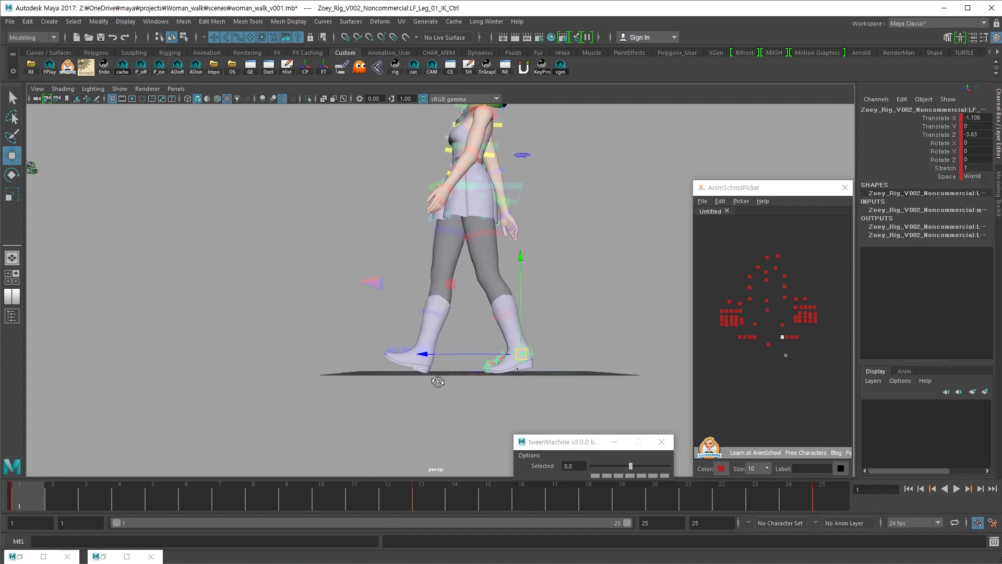
key("comma")
key("period")
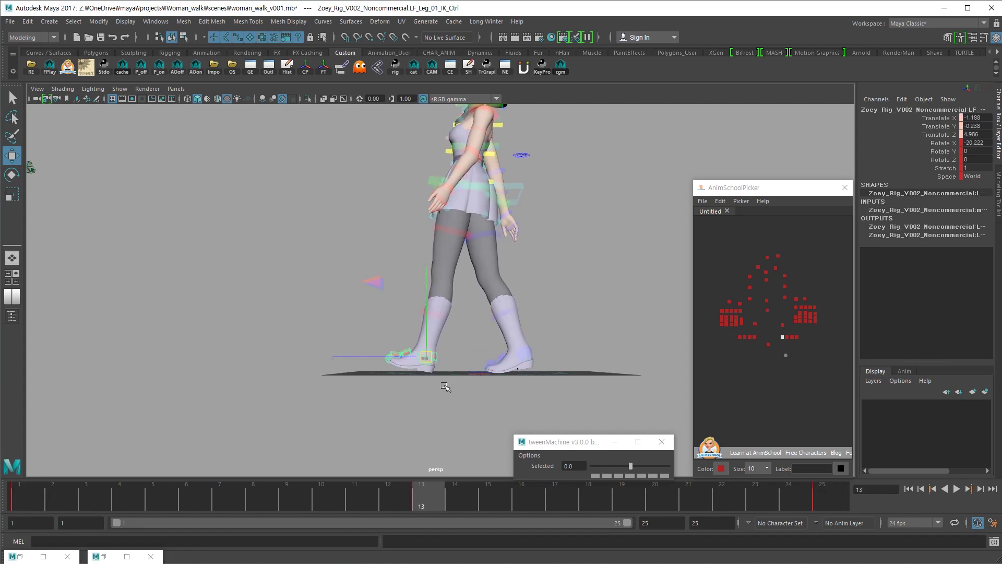
key("e")
key("comma")
key("period")
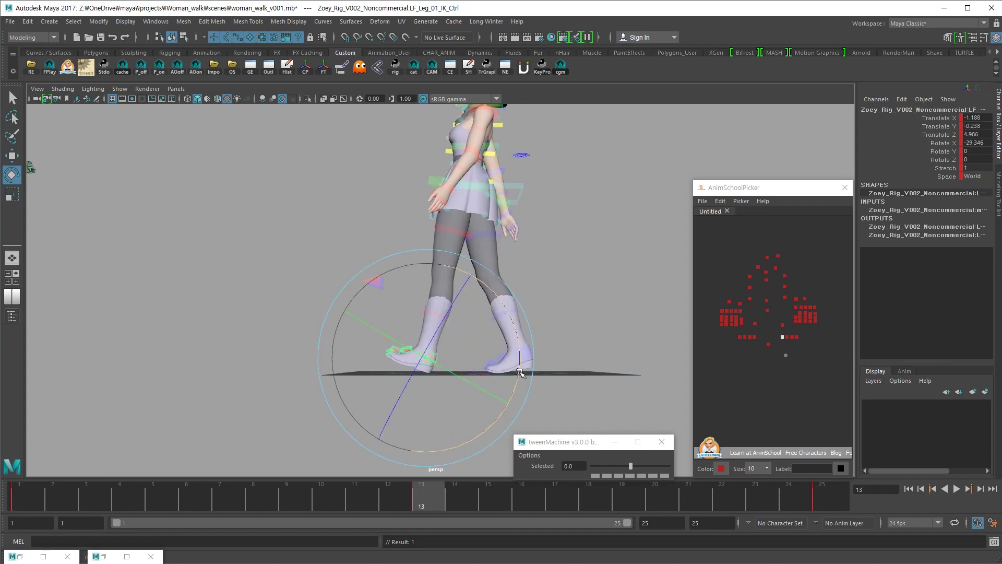
Reposition the left foot IK control at frame 13 to Translate X about -1.086, Y about -0.285 and Z about 5.127
key("w")
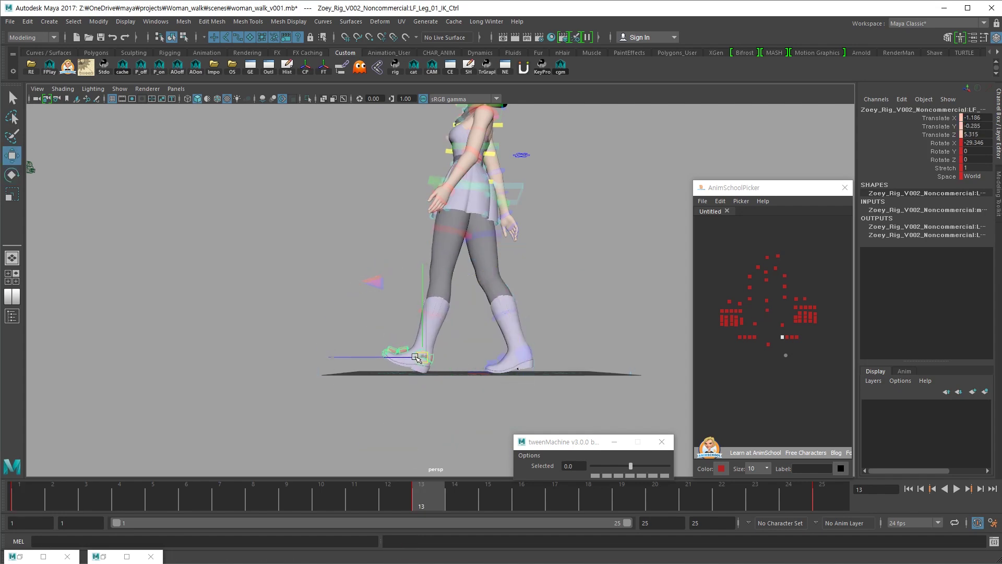
left_click_drag(416, 358, 525, 423, "alt")
key("comma")
key("period")
key("comma")
key("period")
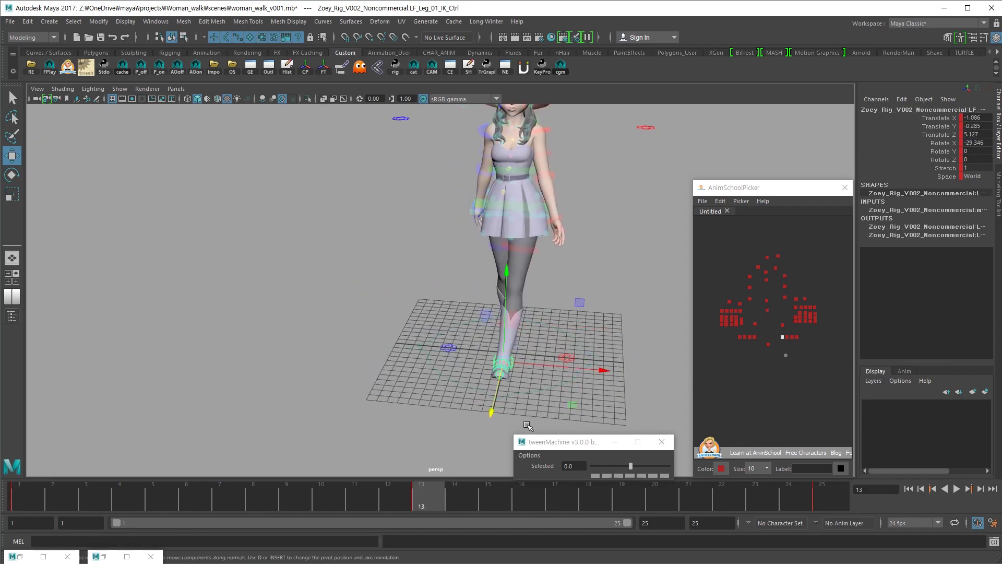
key("comma")
key("period")
key("comma")
key("period")
Copy the right shoulder FK control's frame 1 key onto the left shoulder FK control at frame 13
left_click_drag(562, 313, 550, 281, "alt")
scroll(469, 283, "up", 2)
left_click(405, 253)
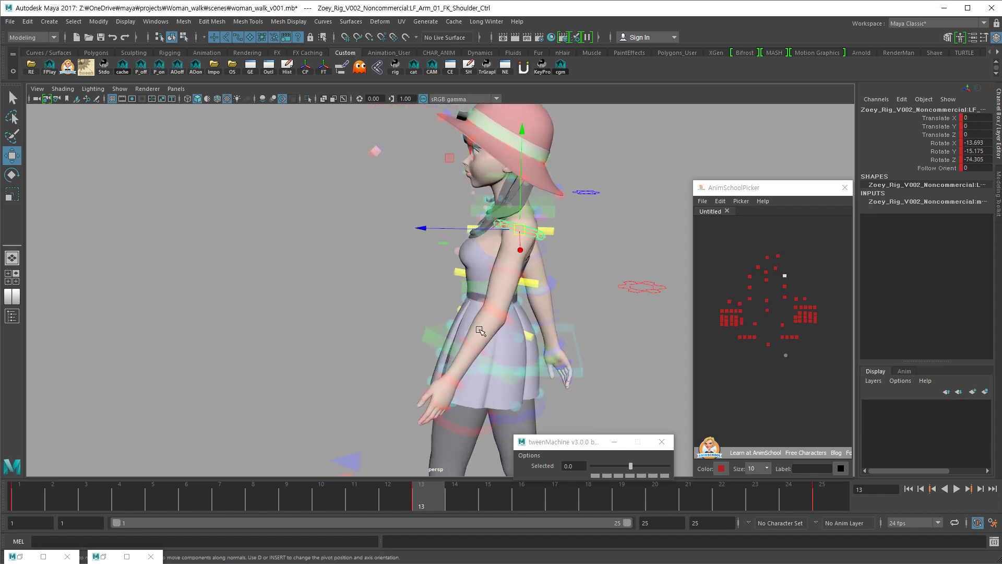
key("comma")
key("period")
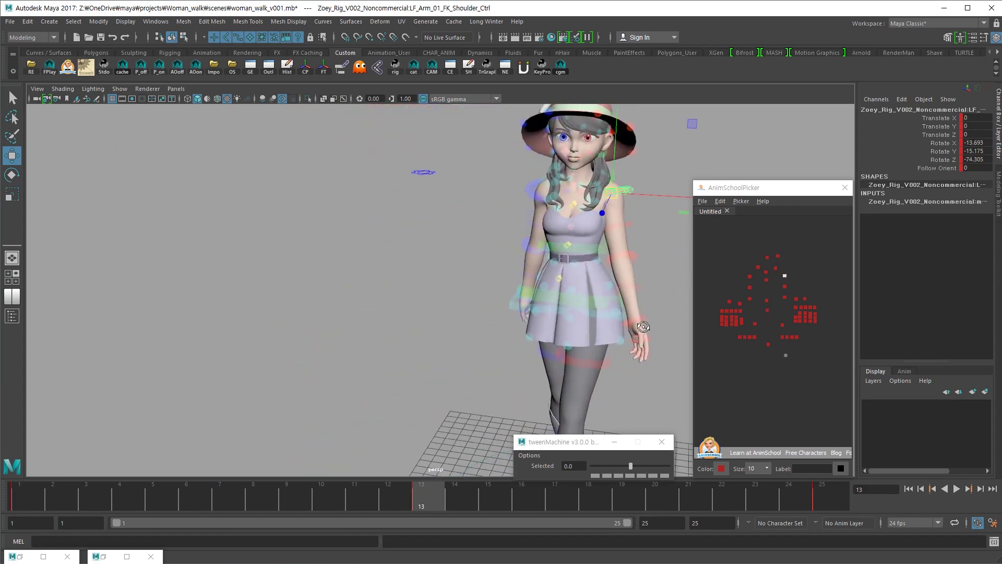
key("ctrl+c")
left_click(749, 277)
key("ctrl+c")
key("comma")
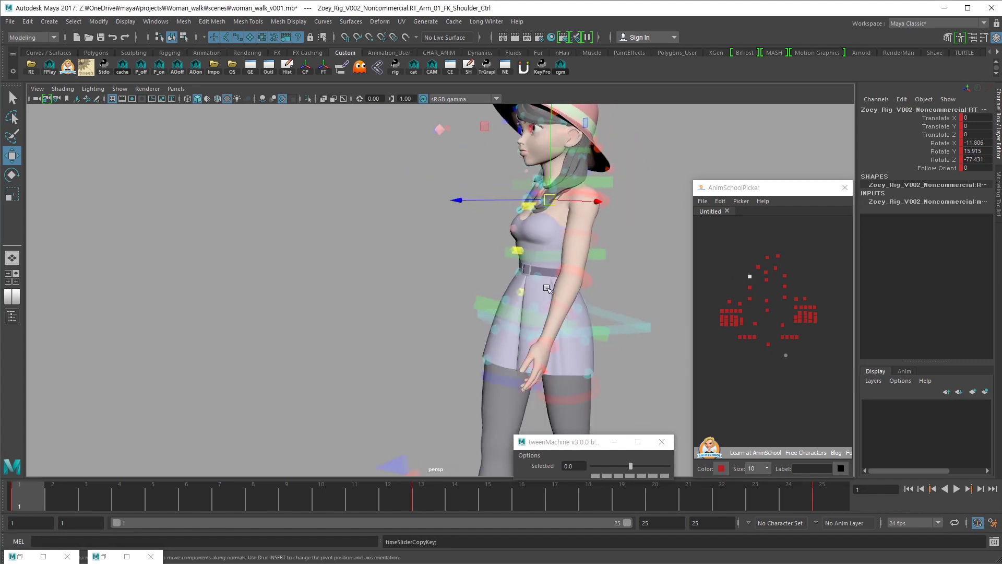
left_click(784, 275)
key("period")
key("ctrl+v")
Compare the arm poses at frames 1 and 13 from behind and from the front
left_click_drag(622, 261, 416, 359, "alt")
key("comma")
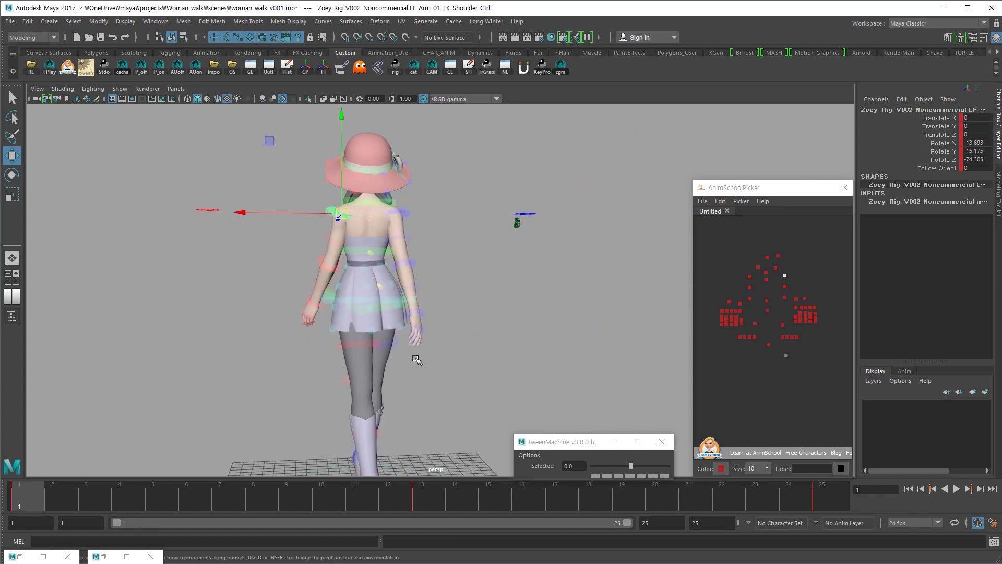
key("period")
key("comma")
key("period")
left_click_drag(412, 354, 595, 343, "alt")
key("comma")
key("period")
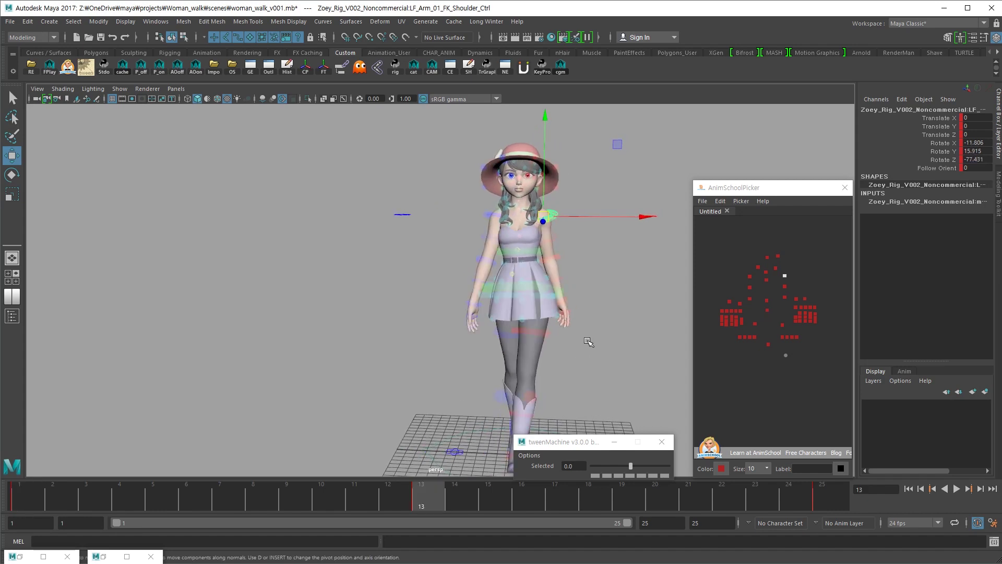
Swap the wrist FK poses by pasting each wrist's frame 1 key onto the opposite wrist at frame 13
left_click(569, 299)
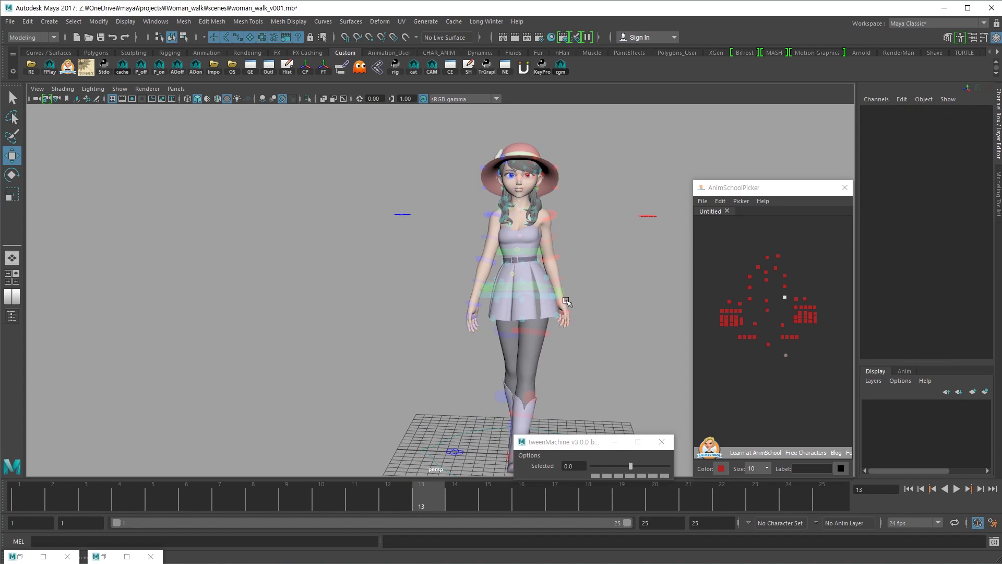
left_click(566, 301)
key("ctrl+c")
key("comma")
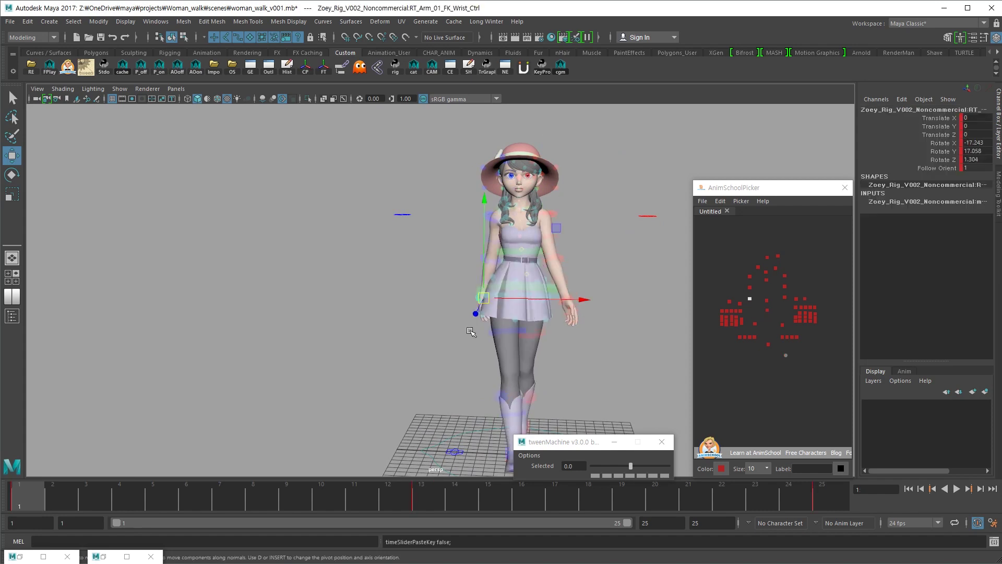
left_click(578, 294)
key("period")
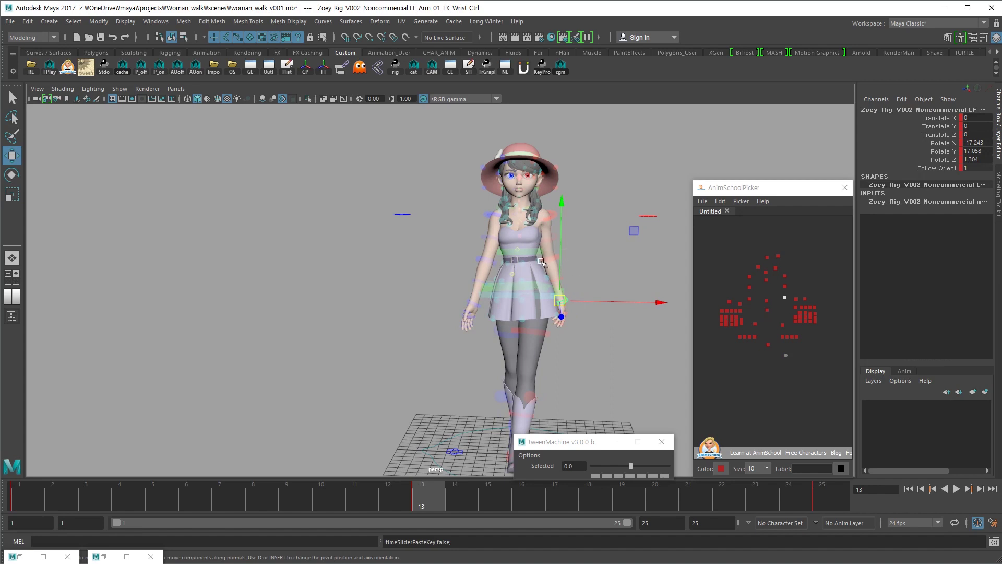
Mirror the elbow bend by pasting the right elbow FK control's frame 1 key onto the left elbow at frame 13
key("comma")
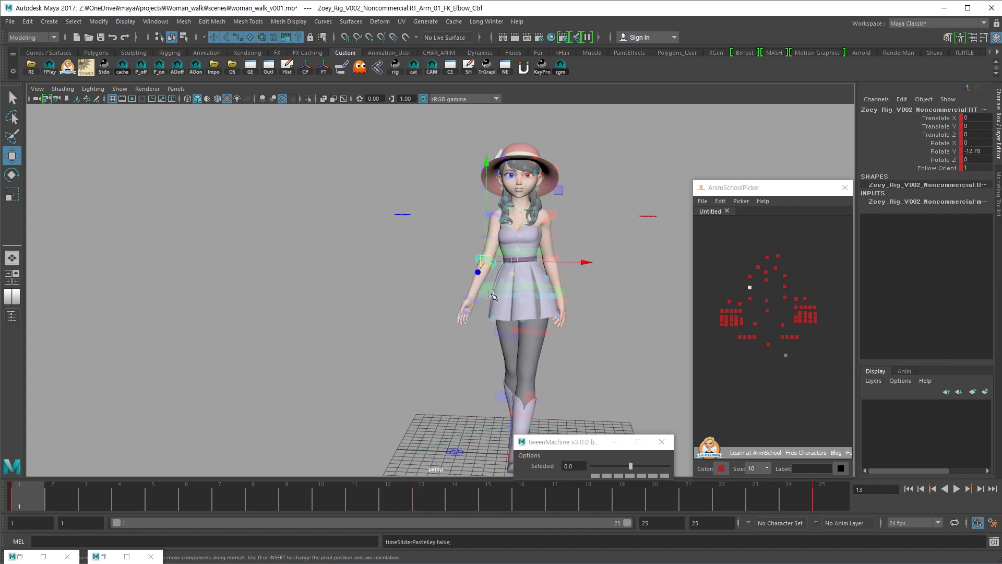
left_click(563, 257)
key("period")
key("ctrl+v")
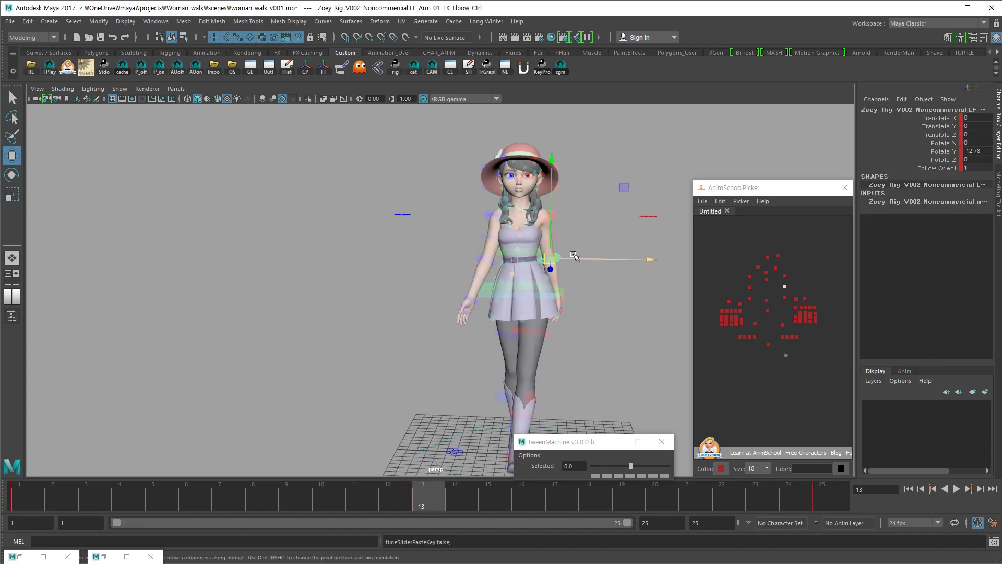
Check the mirrored arms at frames 1 and 13 from behind and play back the walk
key("comma")
left_click_drag(574, 279, 302, 348, "alt")
key("period")
key("comma")
key("period")
left_click_drag(422, 348, 427, 368, "alt")
key("comma")
key("alt+v")
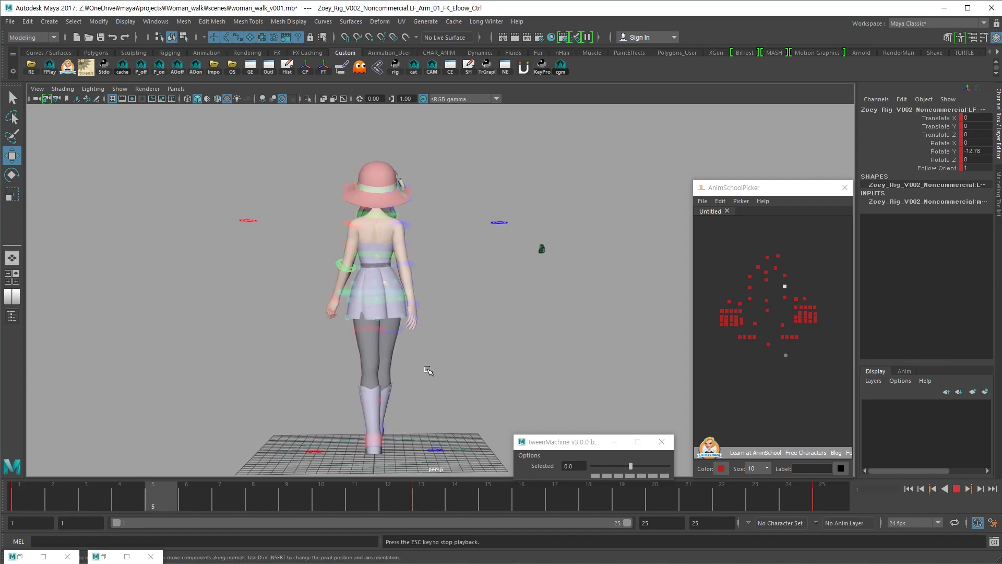
key("alt+v")
Set the middle spine IK control's Rotate Z to -1.572 at frame 13
left_click_drag(344, 370, 626, 360, "alt")
left_click(766, 273)
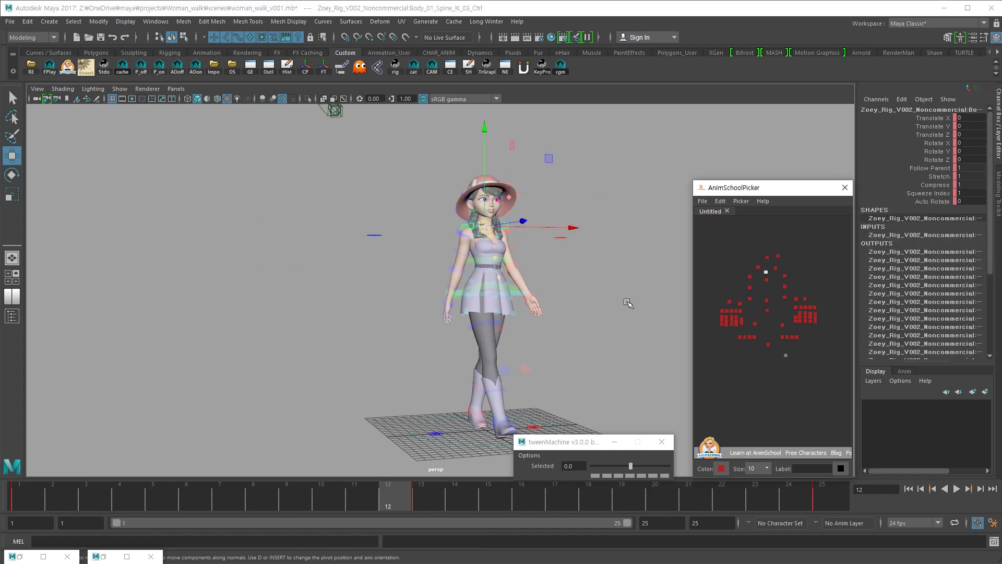
key("f")
left_click(767, 280)
key("f")
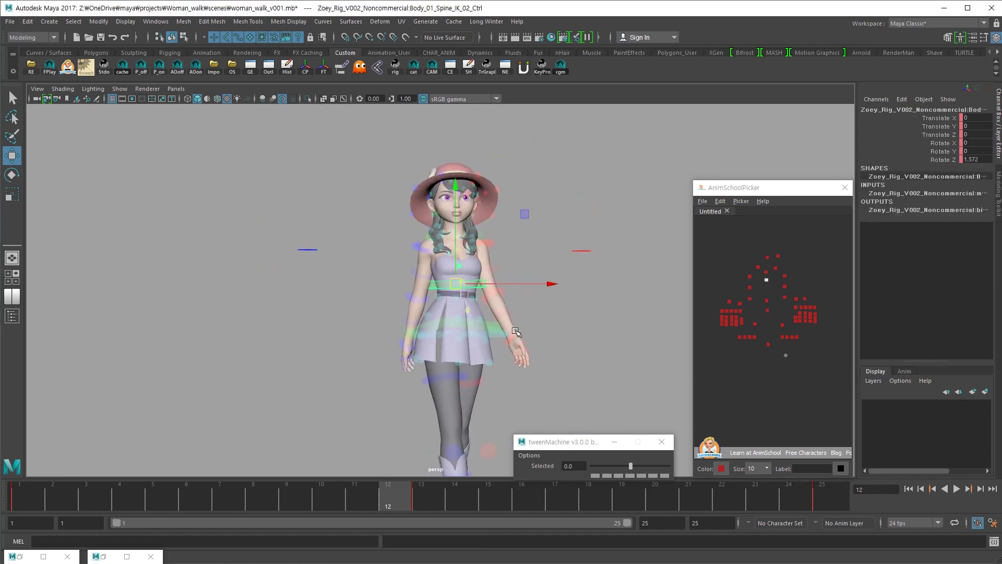
key("alt+period")
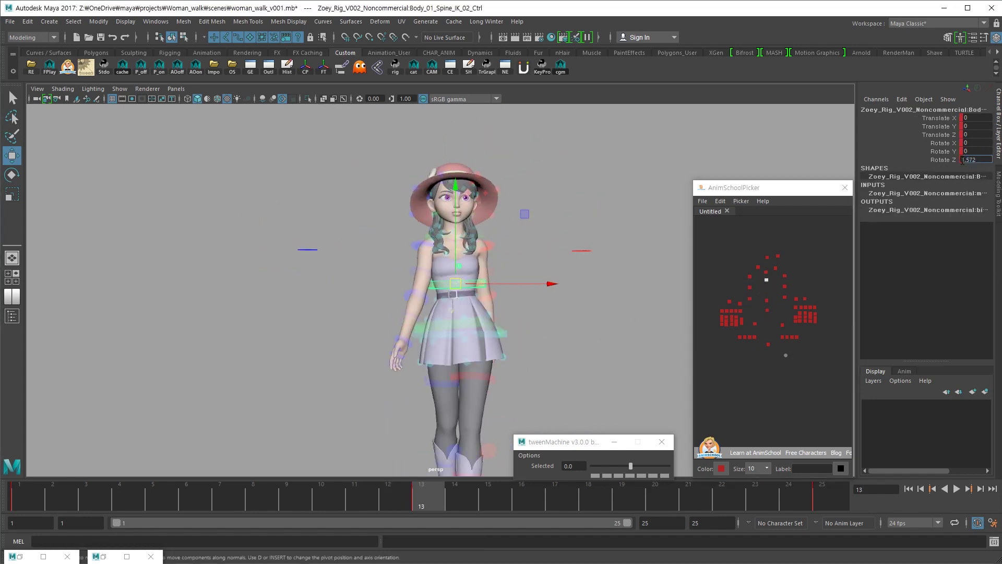
type("-")
key("Return")
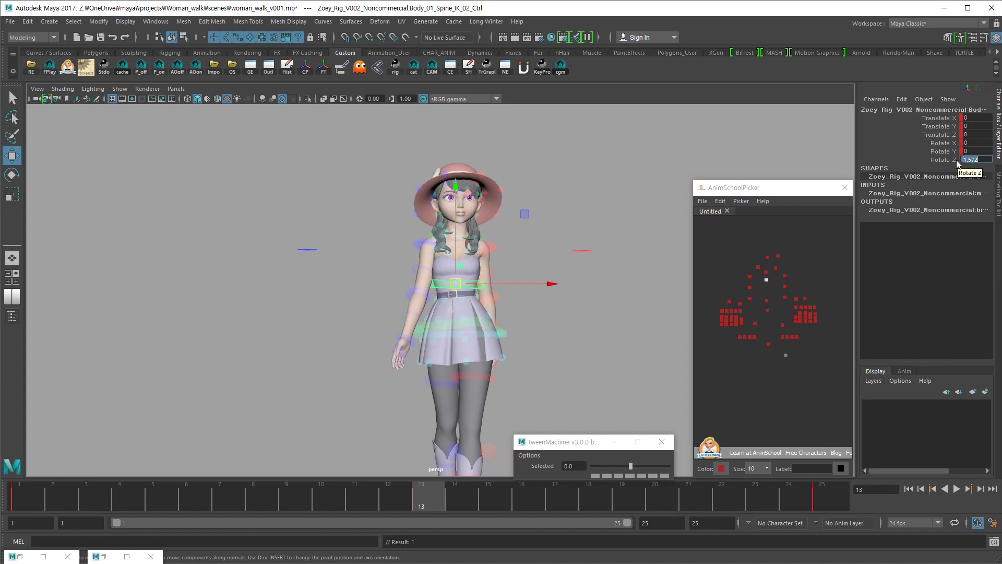
Compare the upper-body tilt at frames 1 and 13 from the front
middle_click_drag(514, 368, 520, 357, "alt")
right_click_drag(520, 356, 503, 365, "alt")
key("comma")
key("period")
left_click_drag(503, 364, 465, 356, "alt")
right_click_drag(465, 356, 451, 358, "alt")
left_click_drag(451, 358, 470, 360, "alt")
key("comma")
right_click_drag(470, 361, 514, 358, "alt")
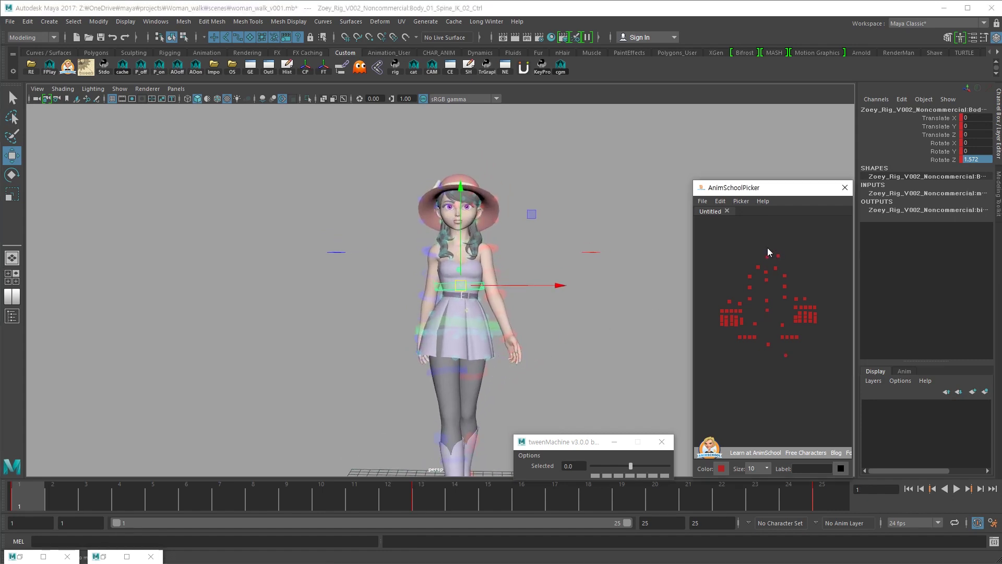
Shift the head with the second neck IK control, setting Translate X to 0.047 at frame 1 and -0.187 at frame 13
left_click(767, 257)
left_click_drag(536, 220, 539, 222)
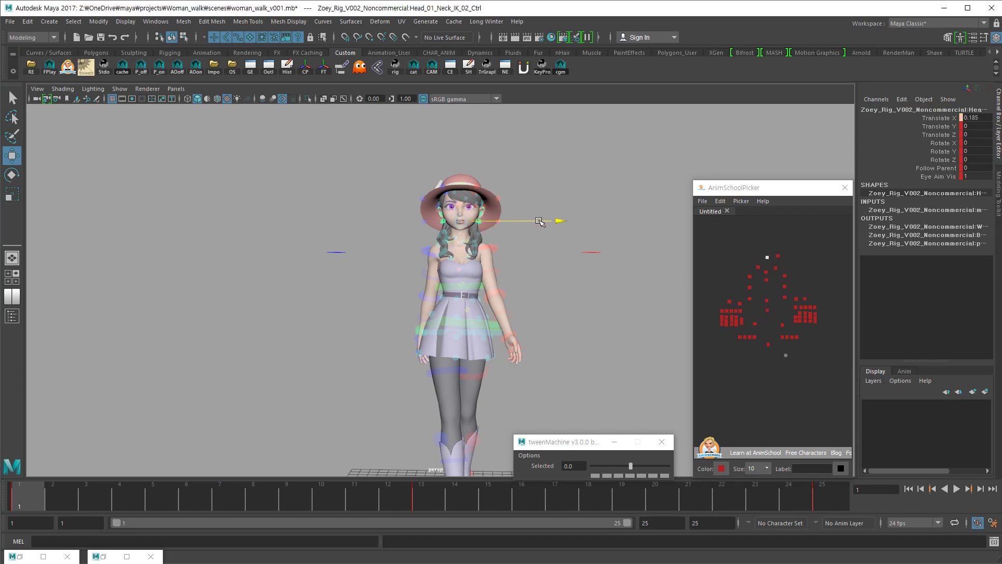
key("period")
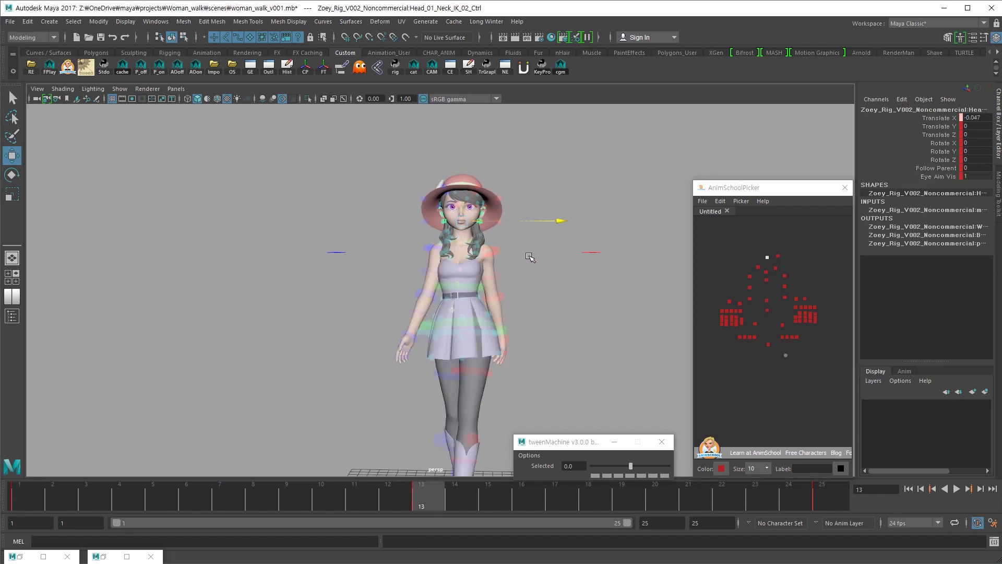
key("comma")
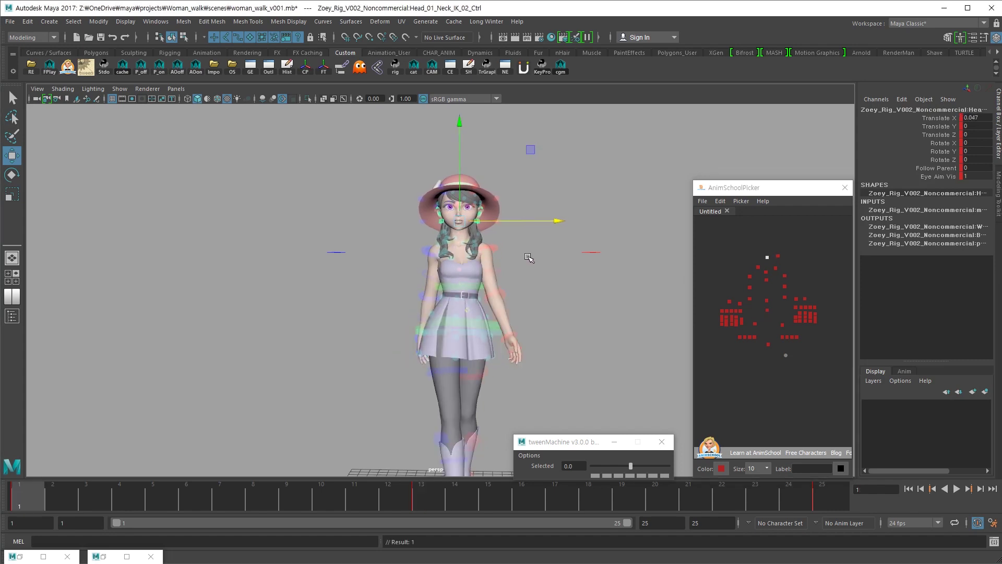
key("period")
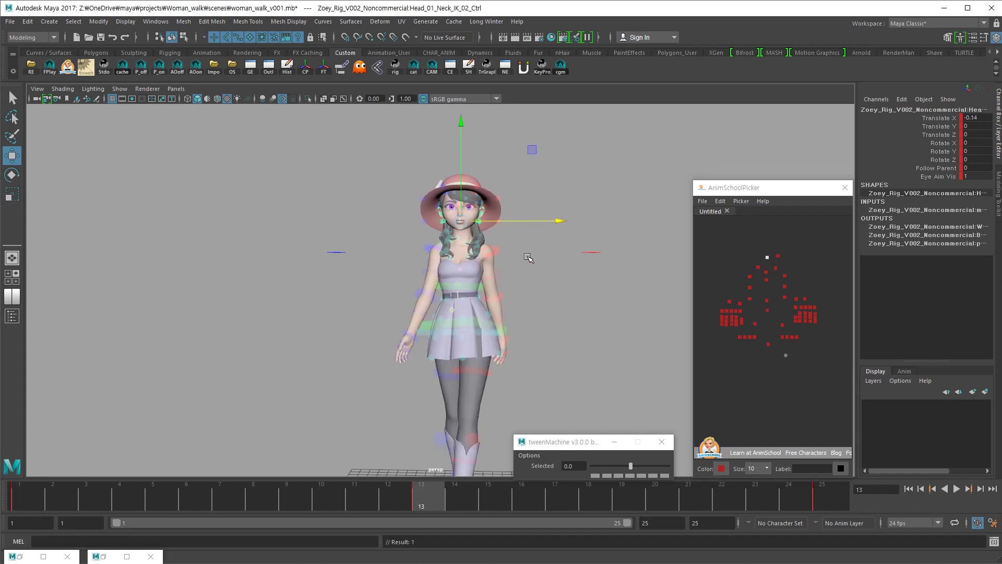
left_click_drag(528, 257, 526, 261, "alt")
middle_click_drag(526, 261, 524, 260)
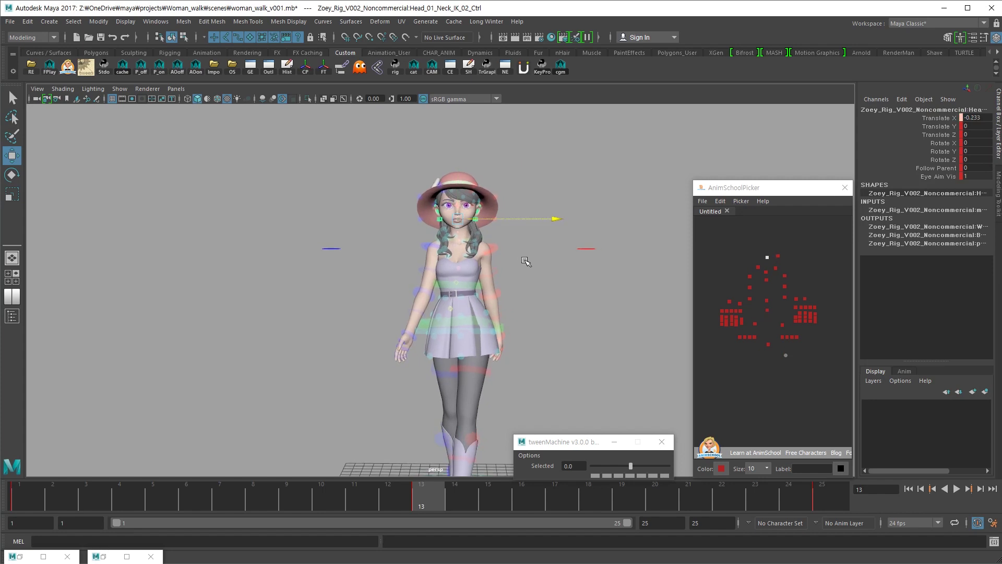
key("comma")
key("period")
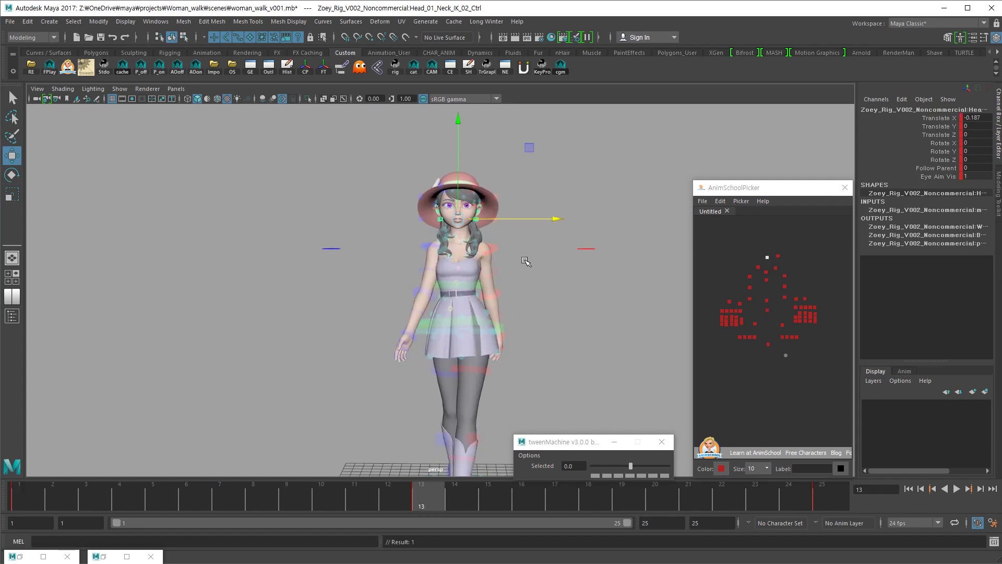
Compare the sideways head shift at frames 1 and 13 from the front and play back the walk
key("comma")
key("period")
key("comma")
key("period")
key("comma")
key("ctrl+c")
key("period")
key("comma")
key("period")
key("comma")
key("alt+v")
key("alt+v")
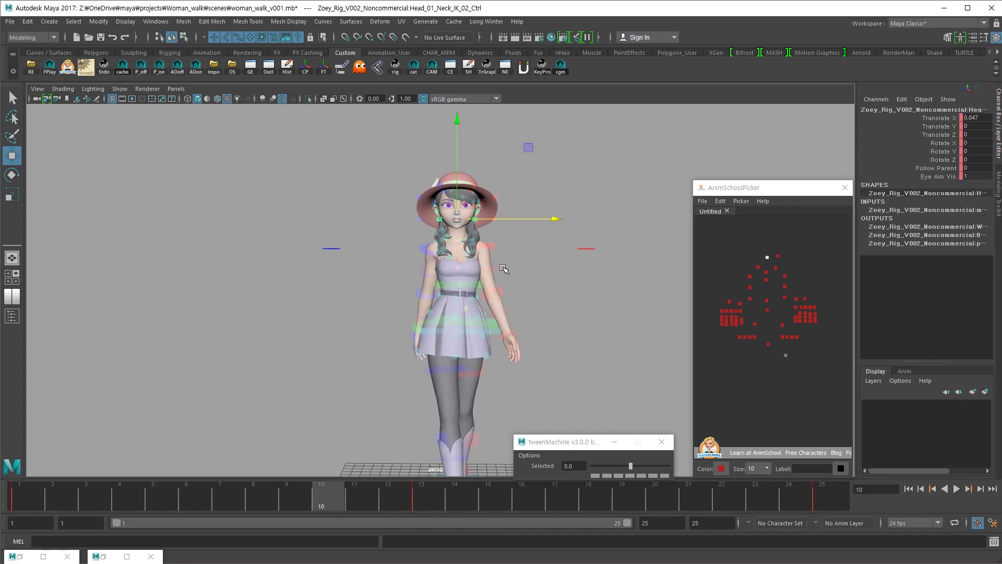
Clear the selection and play back the walk with the full body in view
key("period")
key("e")
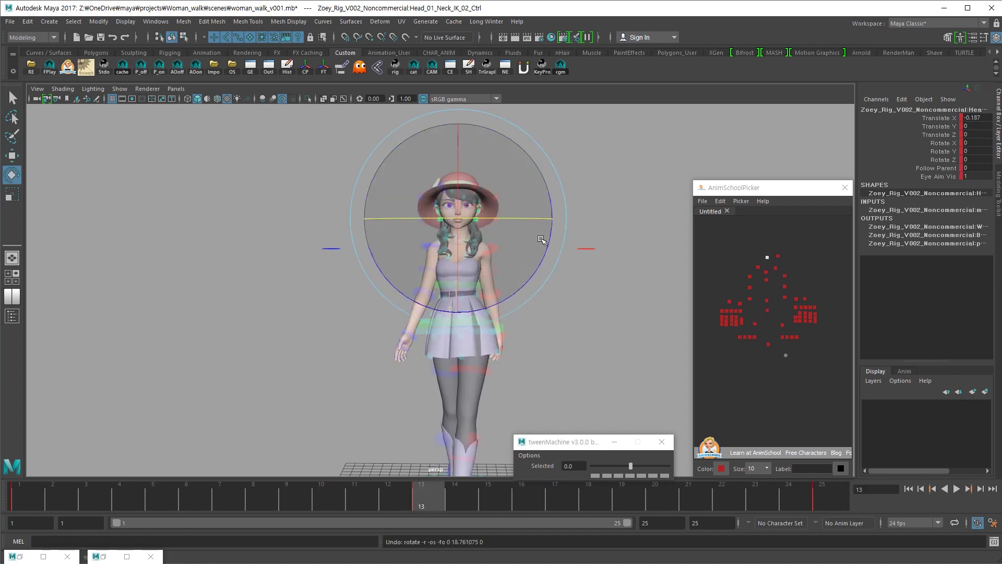
left_click(594, 289)
left_click_drag(523, 300, 568, 394, "alt")
key("alt+v")
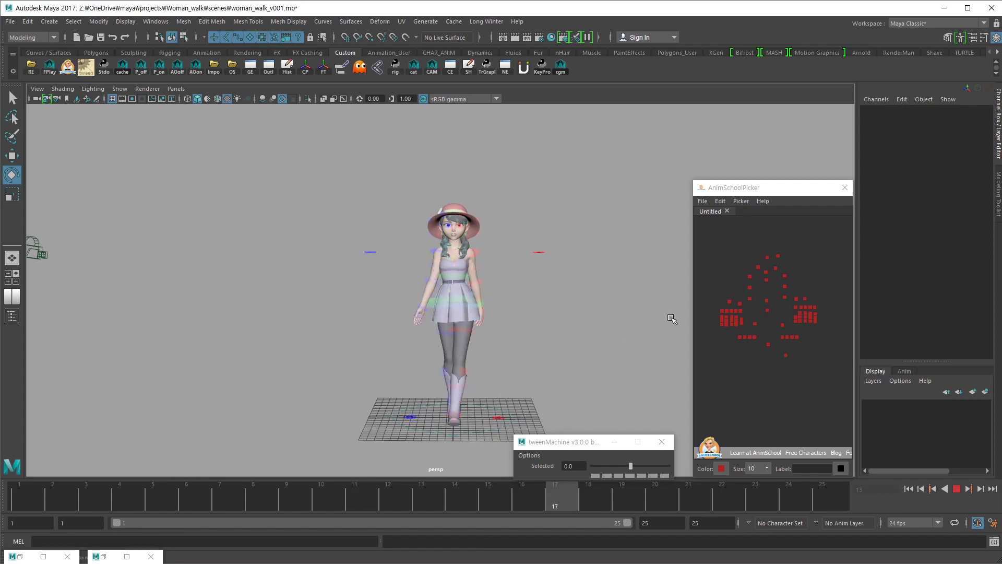
key("alt+v")
Switch to the Woman_stylized_walk_reference.mp4 video and study the arm and hand swing from frame 87 to 122
left_click(785, 275)
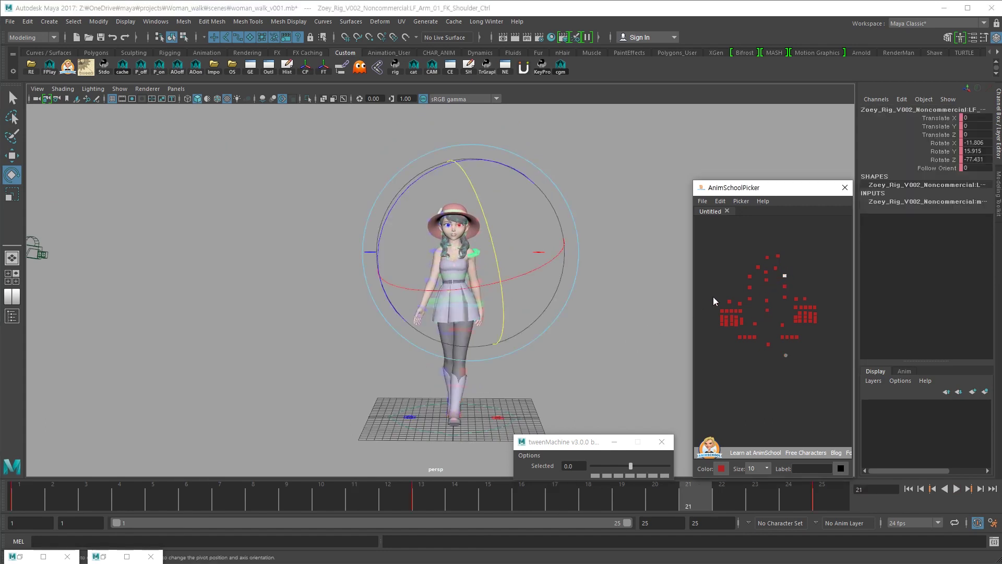
key("alt+Tab")
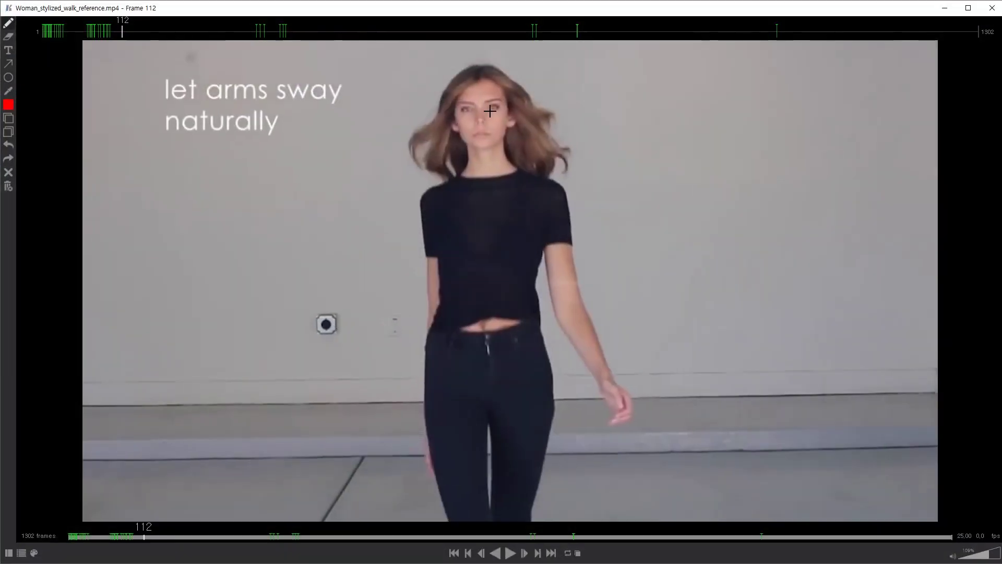
key("space")
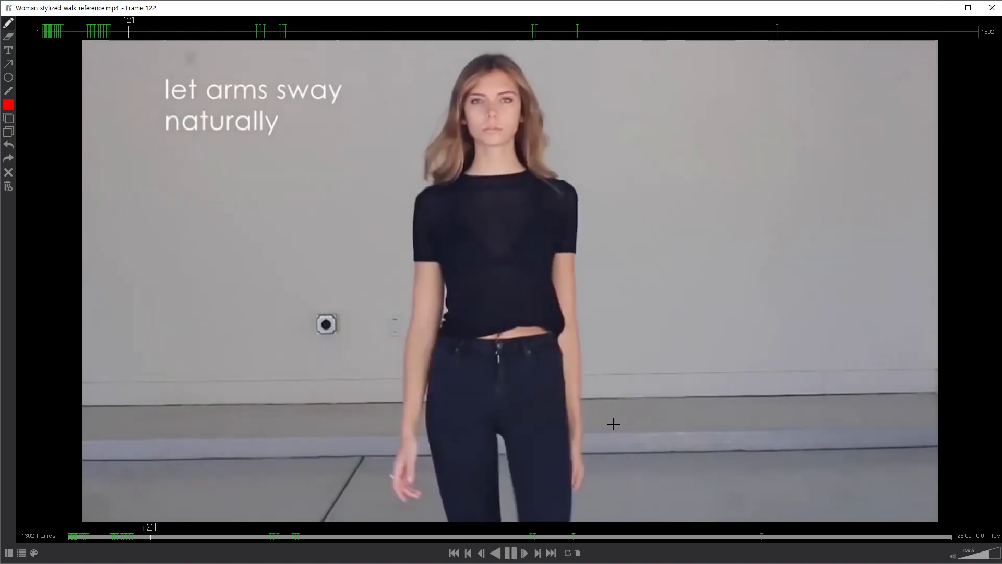
left_click_drag(96, 35, 104, 43)
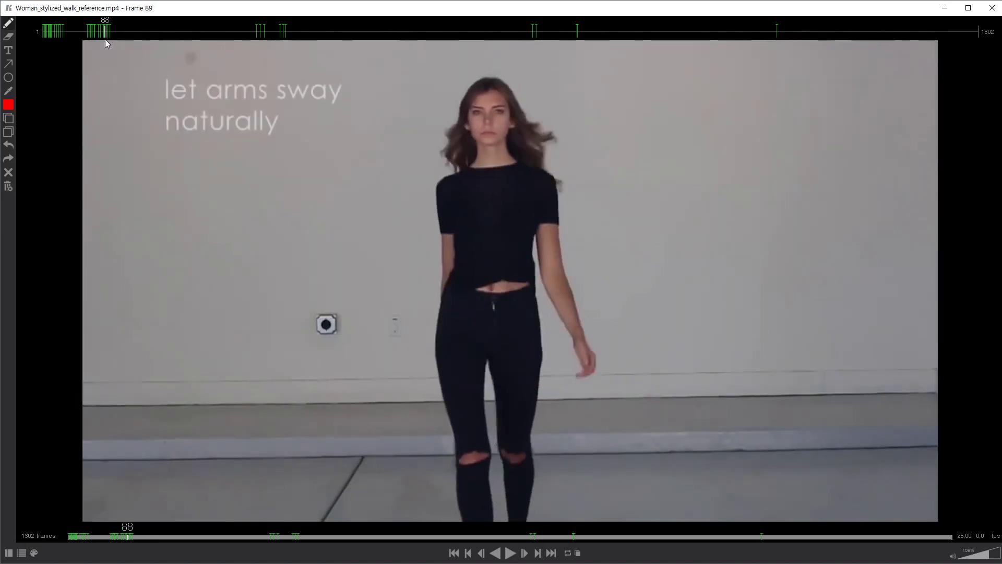
key("alt+Tab")
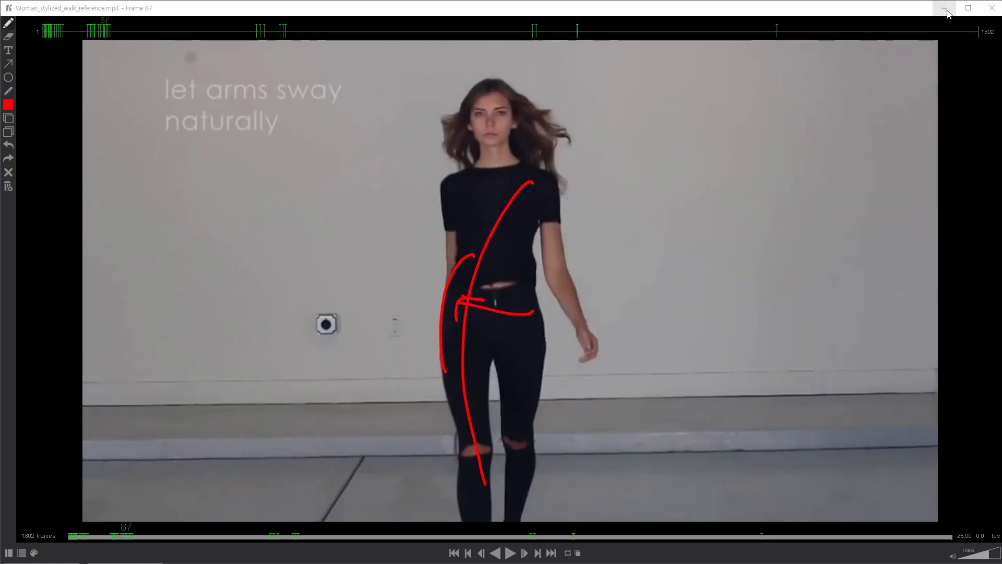
left_click(947, 10)
Rotate the right wrist FK control to X 4.098, Y 6.8, Z -1.666 at frame 13 and paste it onto the left wrist at frame 25
key("w")
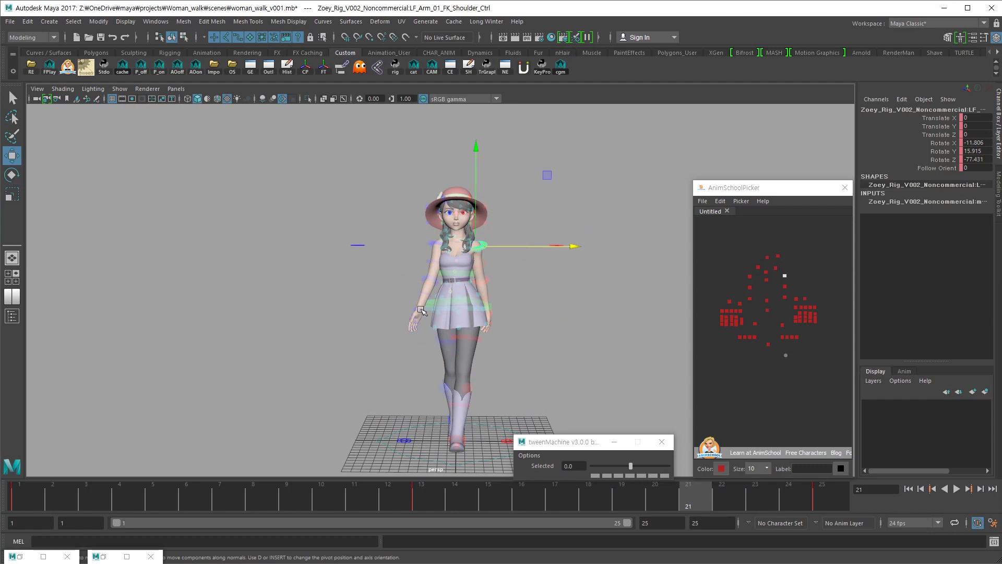
key(".")
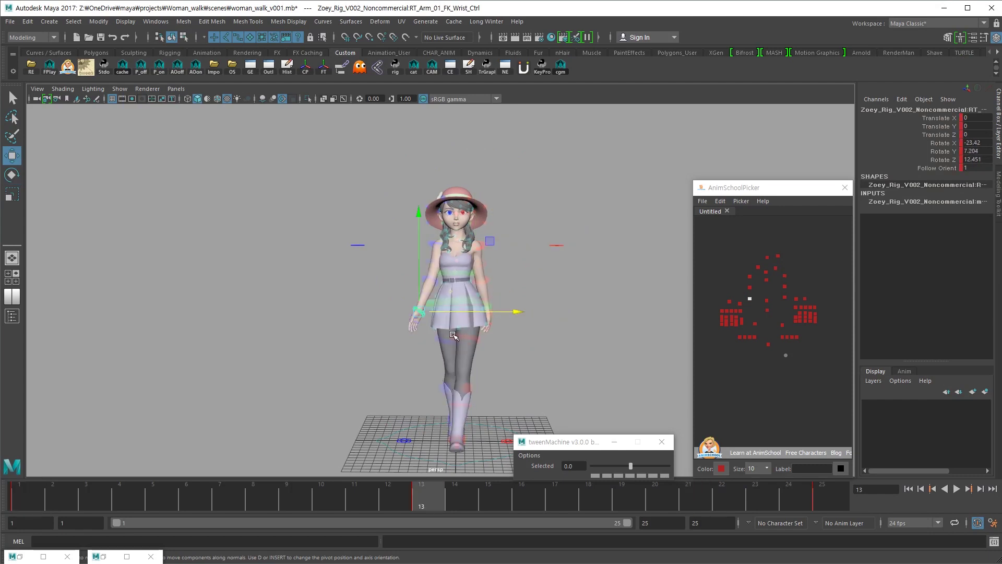
key("e")
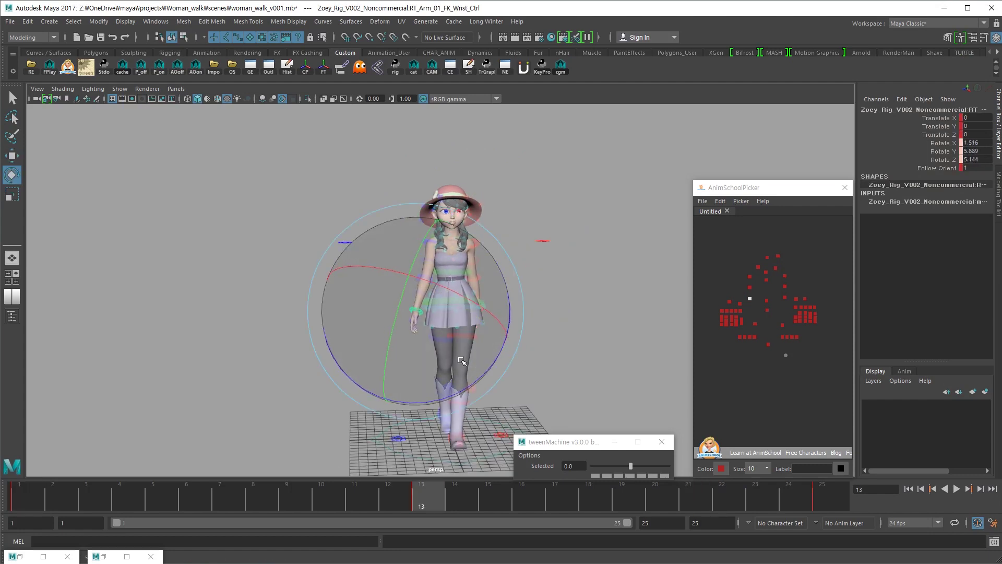
left_click_drag(452, 380, 450, 377)
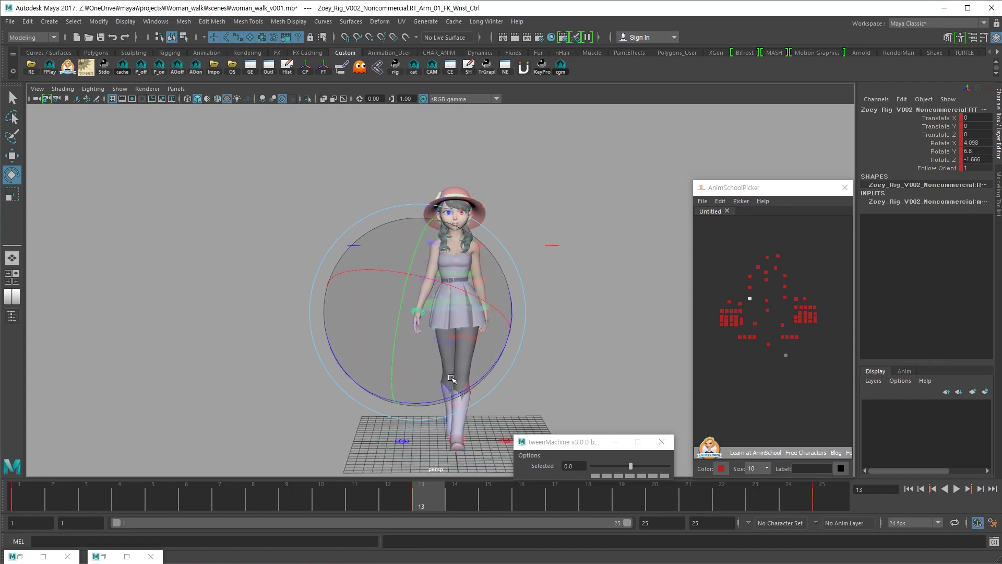
left_click(784, 297)
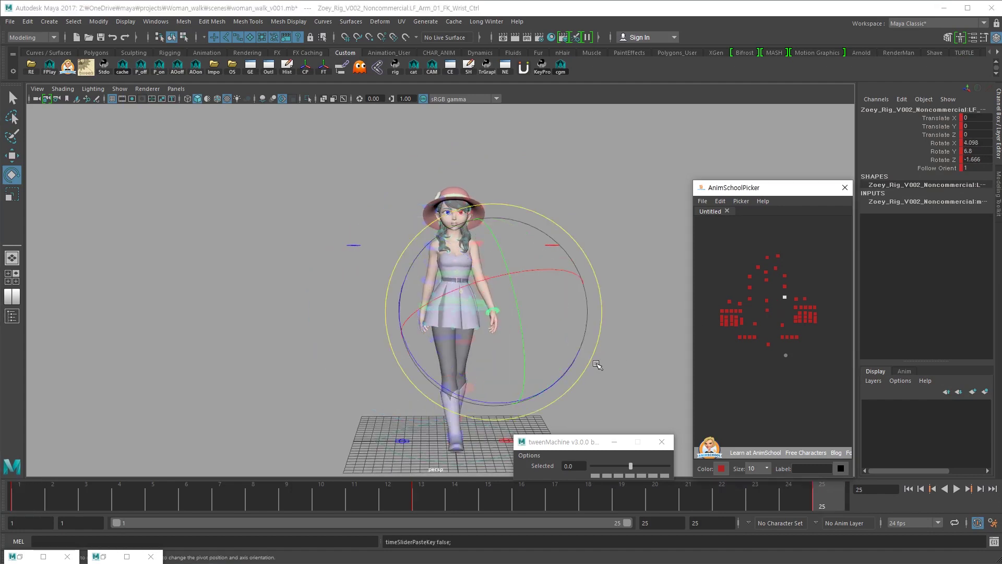
key("alt+v")
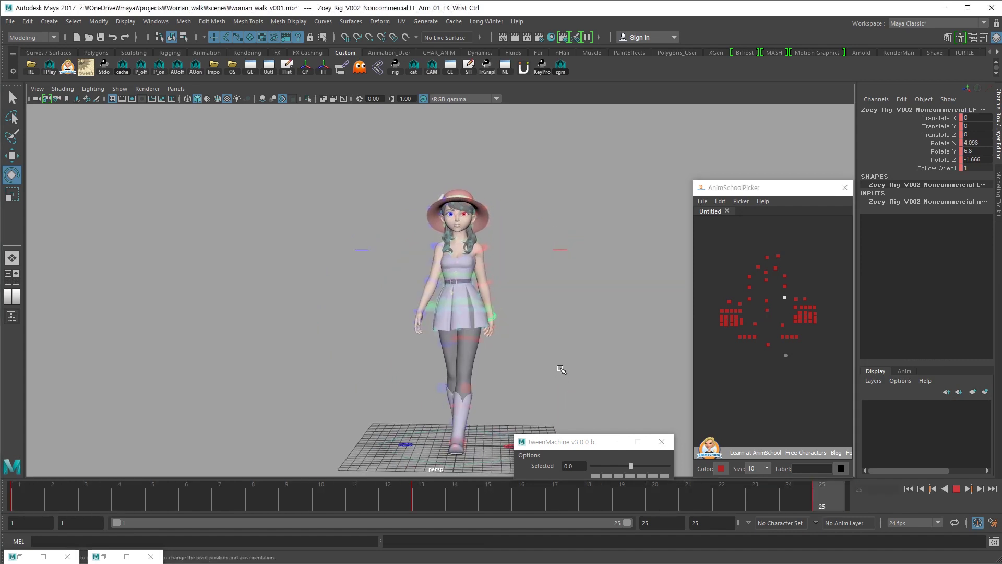
Select the second neck IK control, play back the walk and scrub through the reference video to study the head
left_click(767, 257)
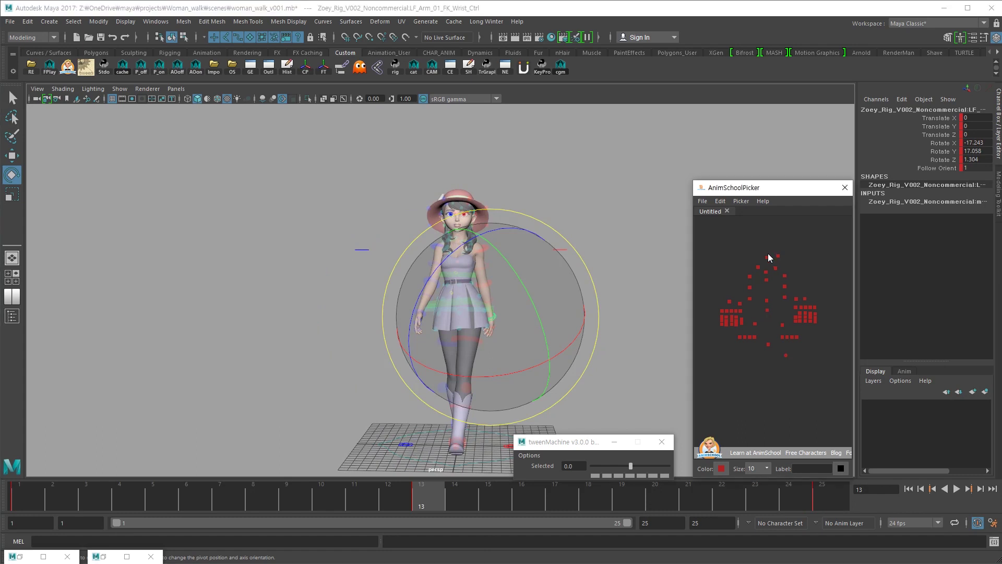
key("alt+v")
left_click_drag(519, 321, 496, 314, "alt")
right_click_drag(496, 313, 519, 305, "alt")
middle_click_drag(519, 304, 506, 314, "alt")
key("alt+Tab")
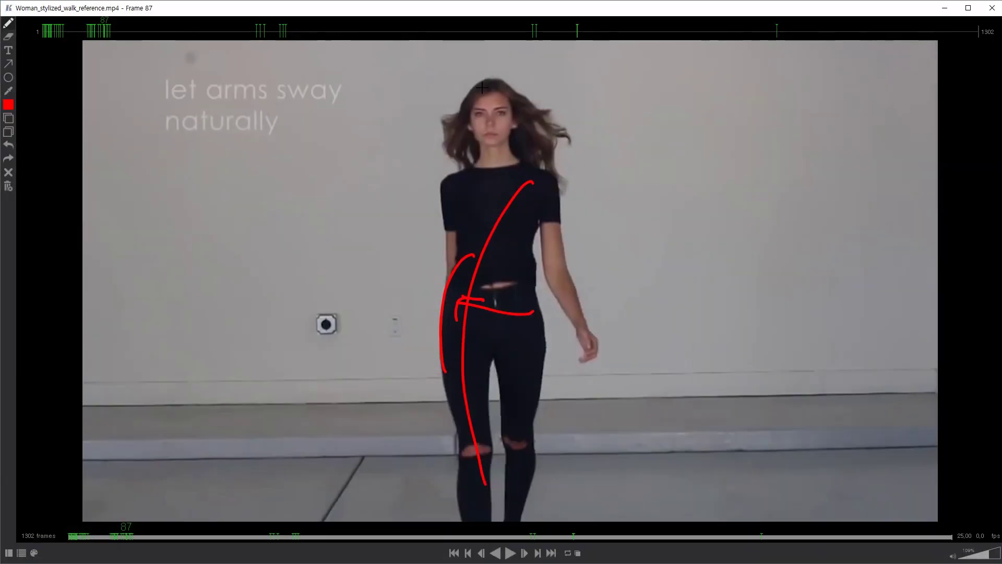
mouse_move(94, 29)
left_mouse_down()
mouse_move(117, 36)
mouse_move(89, 46)
mouse_move(590, 16)
mouse_move(625, 32)
mouse_move(559, 34)
mouse_move(618, 39)
mouse_move(610, 39)
left_mouse_up()
left_click(945, 8)
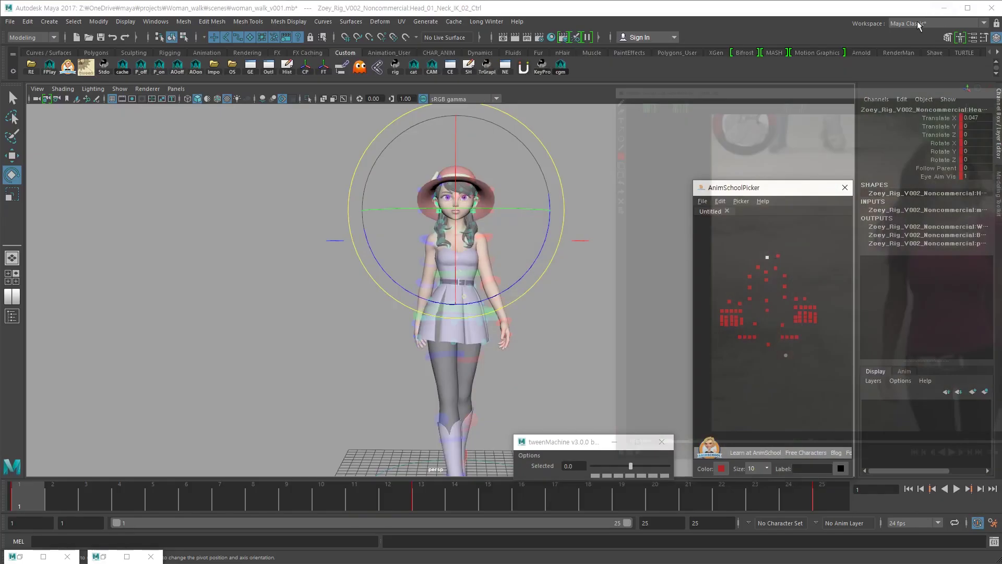
Examine the head and upper body at frame 1 up close from several front angles
right_click_drag(517, 235, 579, 239, "alt")
middle_click_drag(578, 239, 581, 257, "alt")
right_click_drag(570, 249, 562, 267, "alt")
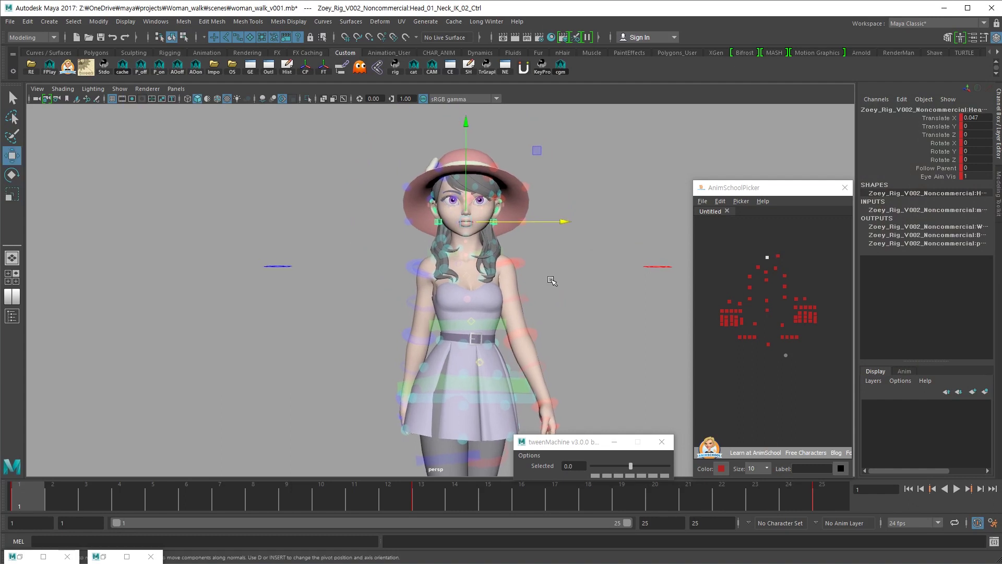
left_click_drag(530, 316, 510, 293, "alt")
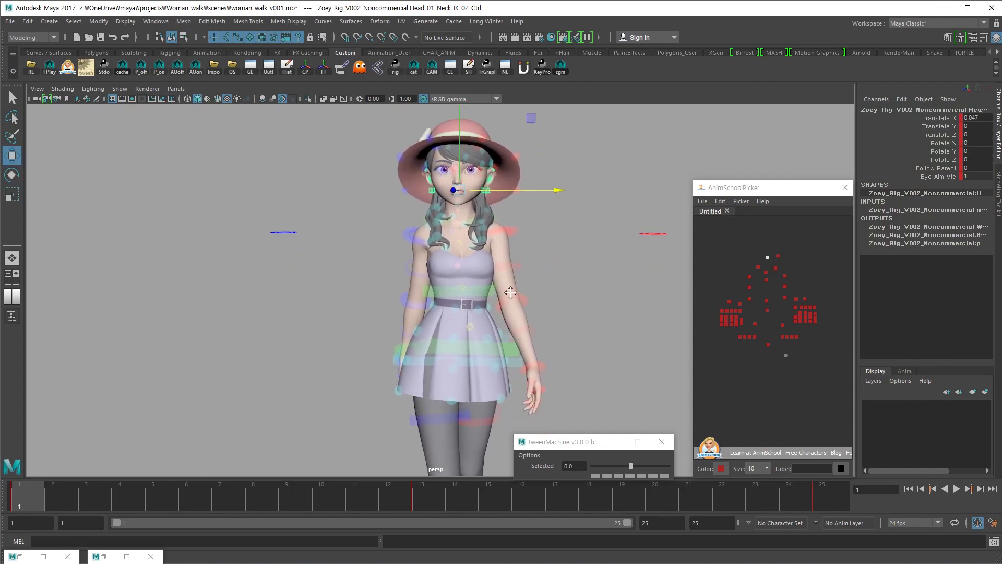
middle_click_drag(510, 293, 600, 224, "alt")
right_click_drag(599, 224, 514, 282, "alt")
left_click_drag(515, 281, 481, 308, "alt")
right_click_drag(512, 295, 519, 293, "alt")
middle_click_drag(520, 293, 516, 278, "alt")
right_click_drag(517, 287, 551, 293, "alt")
middle_click_drag(534, 285, 523, 284, "alt")
right_click_drag(523, 284, 567, 267, "alt")
scroll(619, 295, "up", 5)
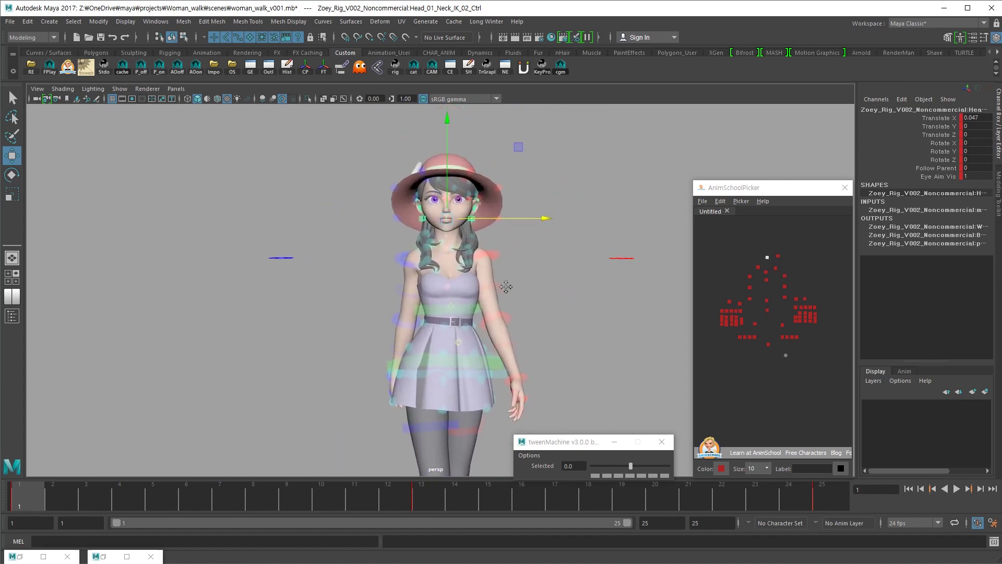
left_click_drag(619, 295, 517, 309, "alt")
right_click_drag(515, 308, 551, 309, "alt")
left_click_drag(550, 309, 513, 307, "alt")
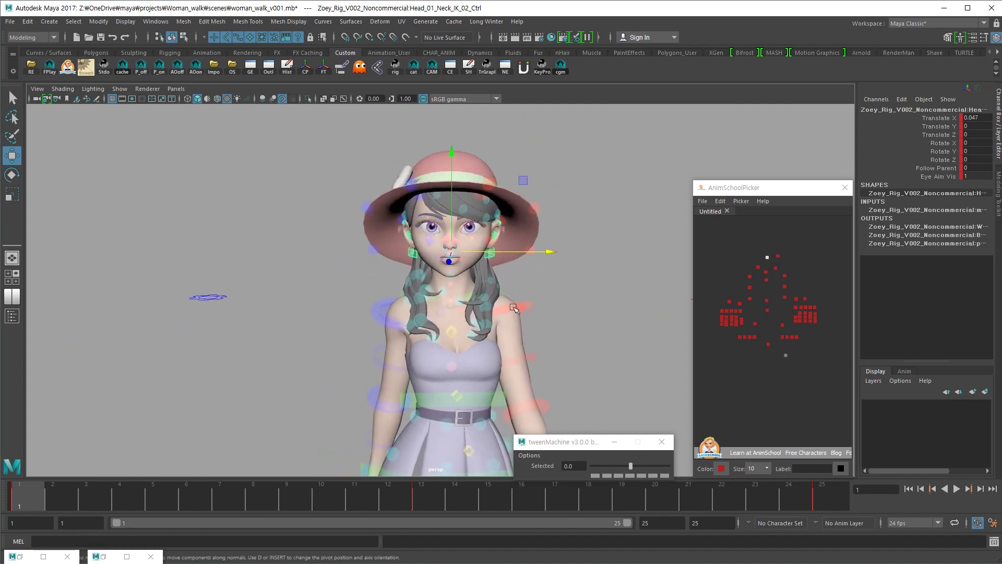
Examine the middle, left and right eye aim controls in front of the face together with the neck IK control
left_click_drag(552, 232, 496, 276, "alt")
left_click(493, 252)
left_click(432, 253)
left_click(494, 275)
left_click(445, 282)
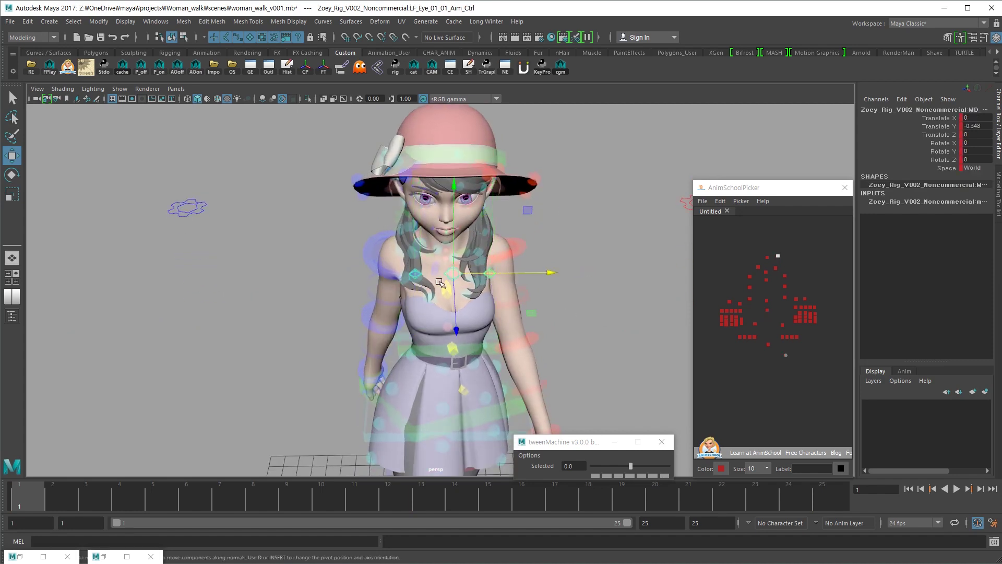
left_click(419, 276)
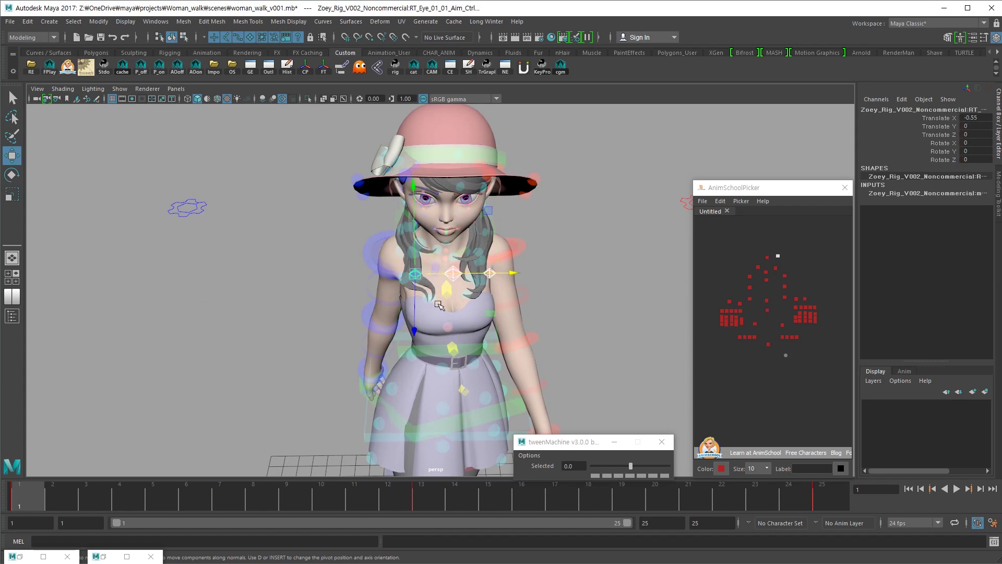
left_click(574, 257)
left_click_drag(481, 355, 420, 317, "alt")
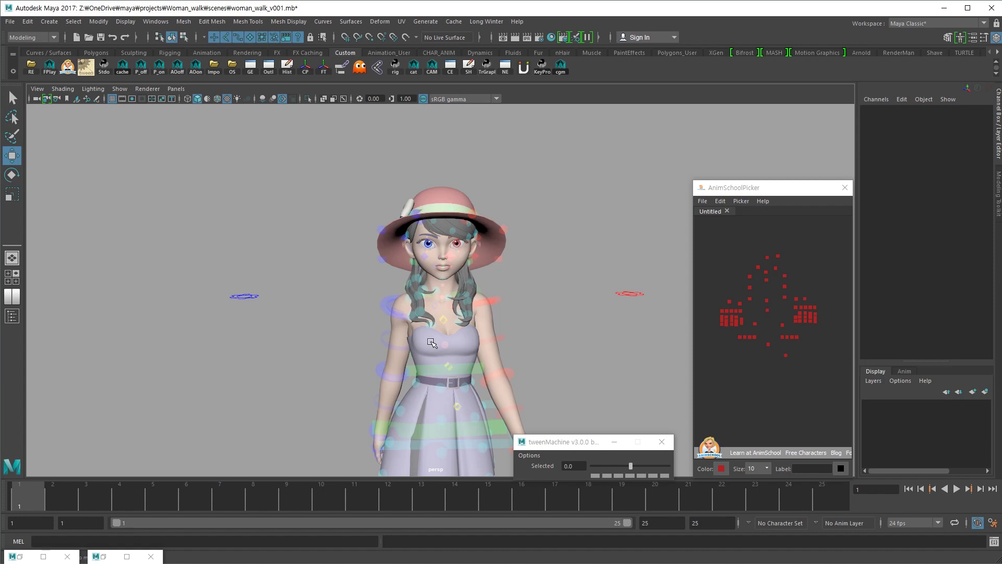
left_click(451, 259)
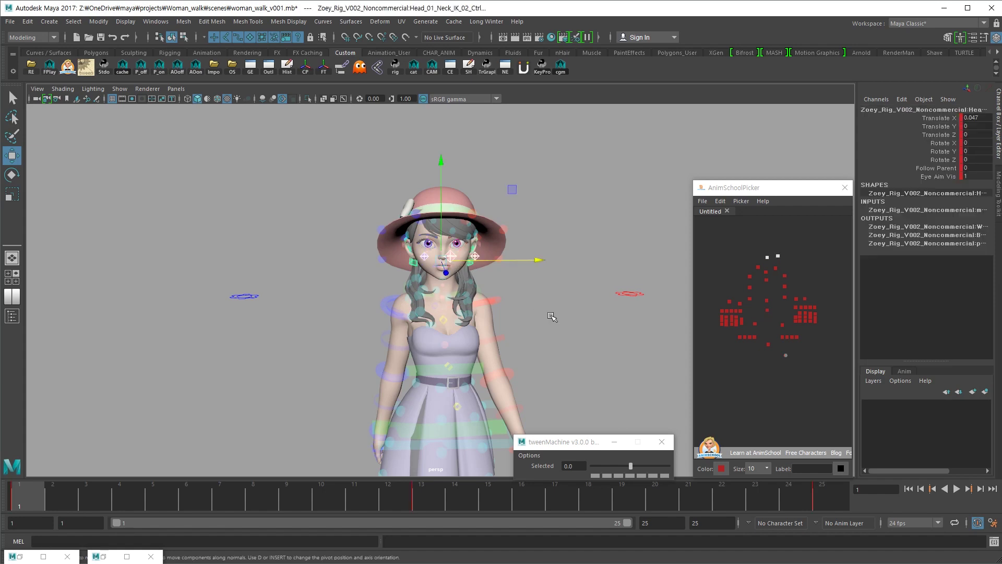
left_click_drag(534, 304, 543, 334, "alt")
right_click_drag(543, 333, 577, 329, "alt")
left_click(578, 329)
middle_click_drag(534, 312, 534, 289, "alt")
left_click_drag(533, 290, 504, 312, "alt")
Rotate the second neck IK control to Y 1.706 and Z -1.713 at frame 1
left_click(768, 257)
key("e")
key("s")
left_click_drag(503, 235, 510, 265, "alt")
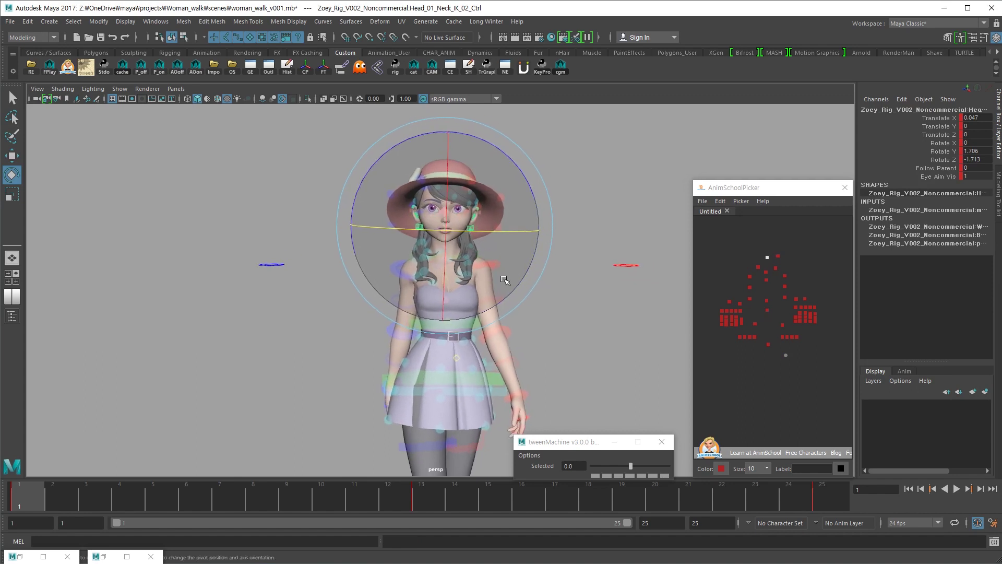
Counter-rotate the second neck IK control to Y -0.947 and Z 1.276 at frame 13, comparing it with frame 1
key("period")
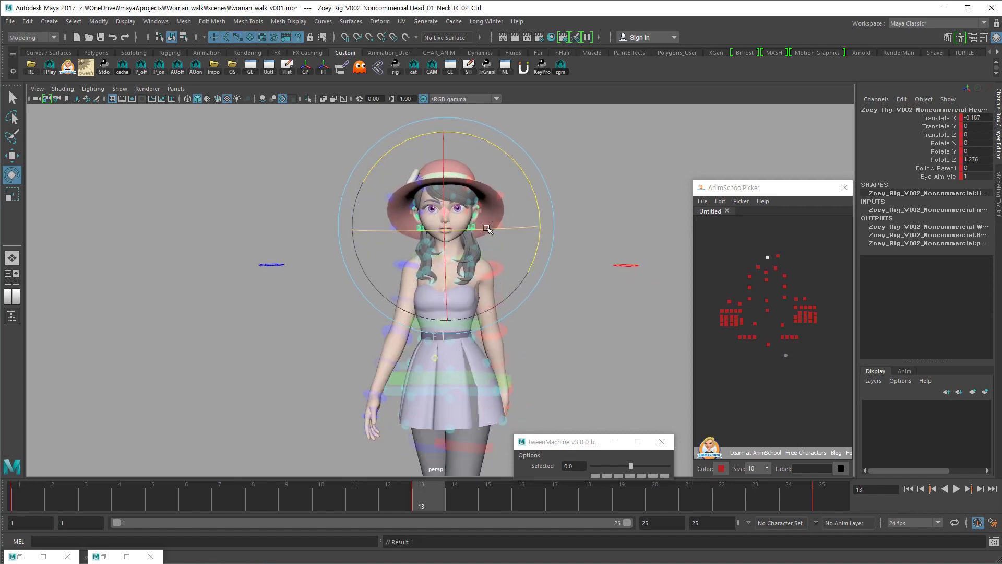
key("comma")
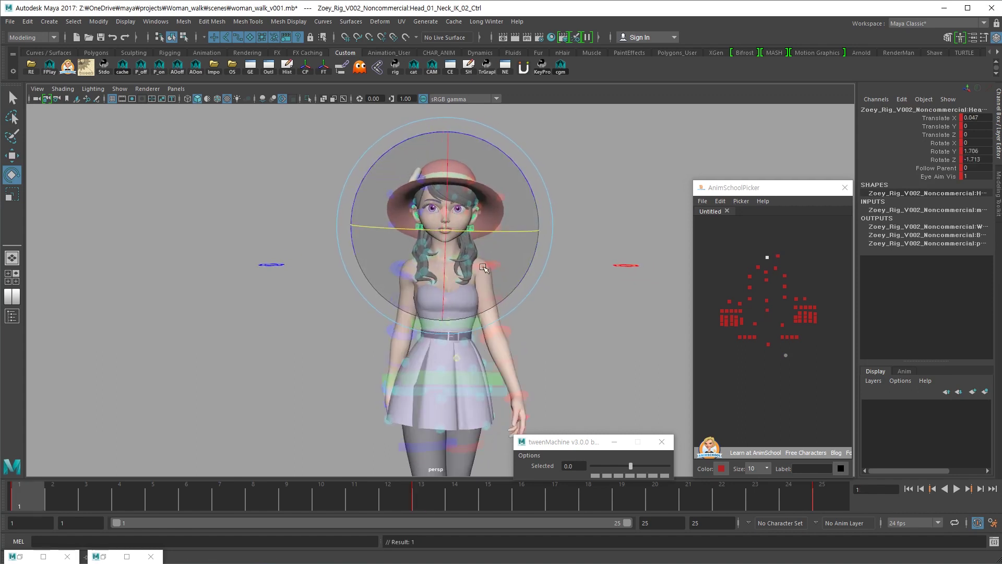
key("period")
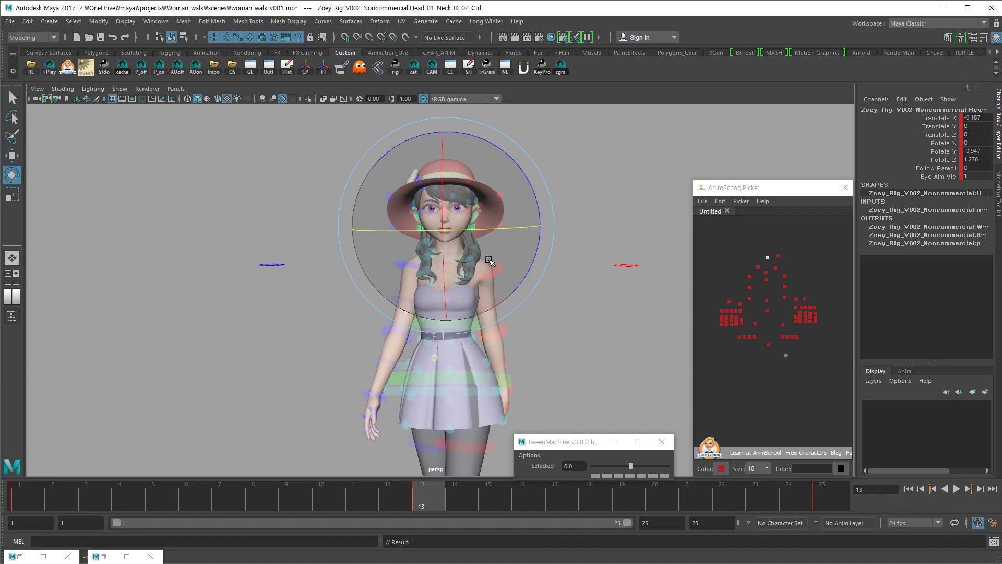
Copy the second neck IK control's frame 1 pose and paste it at frame 25
key("comma")
key("ctrl+c")
key("period")
key("period")
key("ctrl+v")
Play back the walk to review the full figure, then check frames 7 and 5 from the side
key("comma")
key("alt+v")
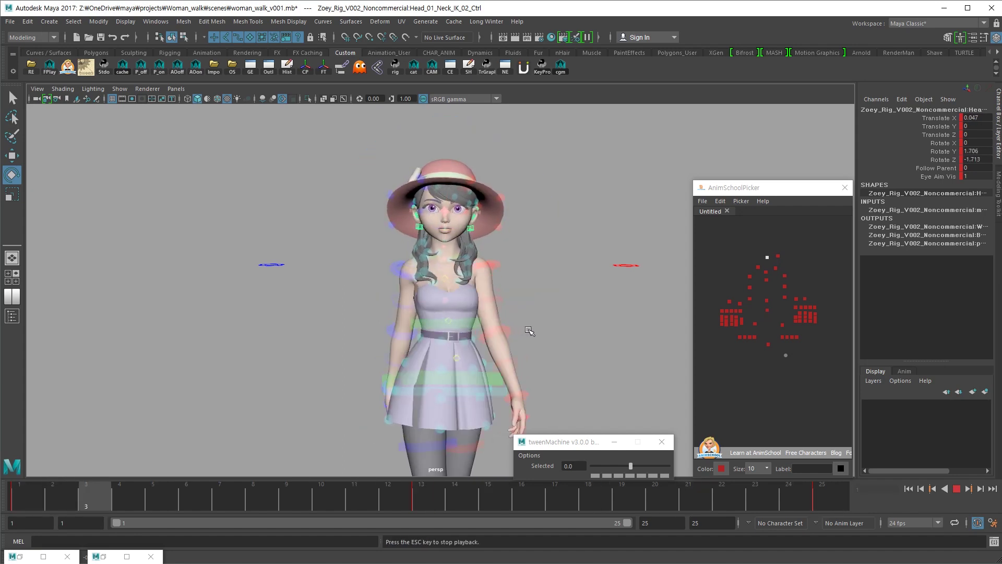
right_click_drag(391, 345, 361, 345, "alt")
middle_click_drag(512, 373, 512, 322, "alt")
key("alt+v")
right_click_drag(512, 322, 389, 340, "alt")
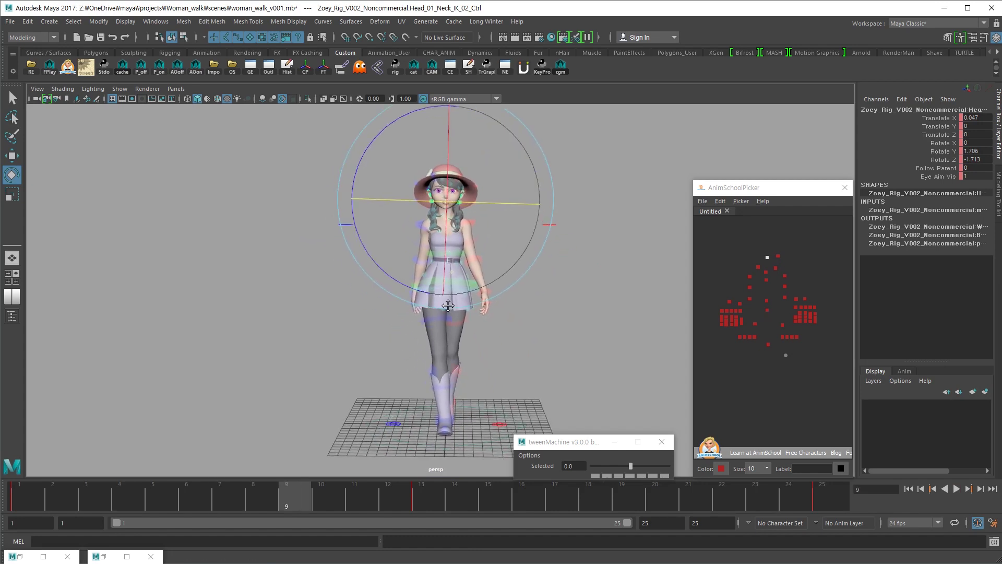
middle_click_drag(524, 327, 524, 323, "alt")
left_click(524, 324)
left_click_drag(524, 324, 393, 328, "alt")
left_click(223, 499)
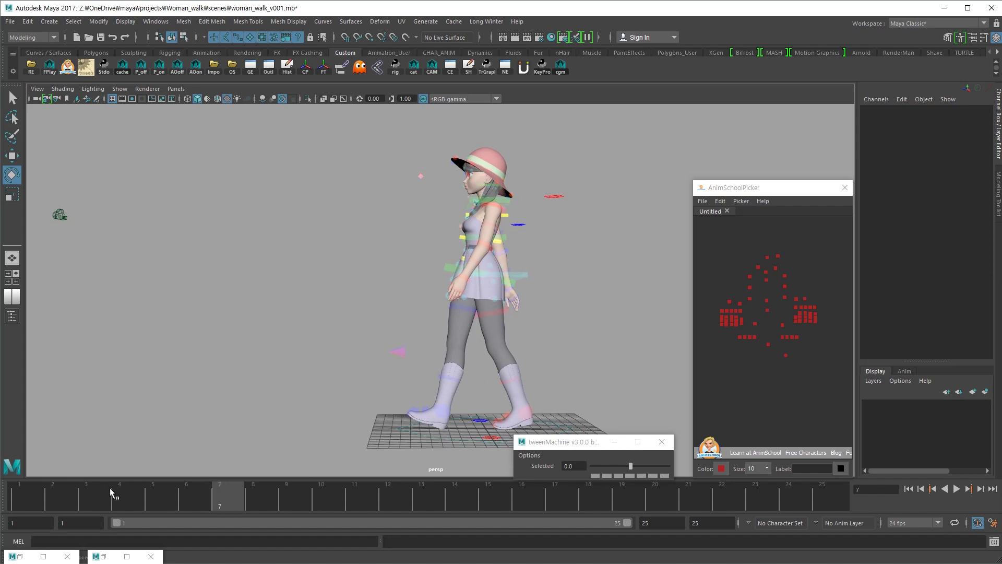
left_click(160, 496)
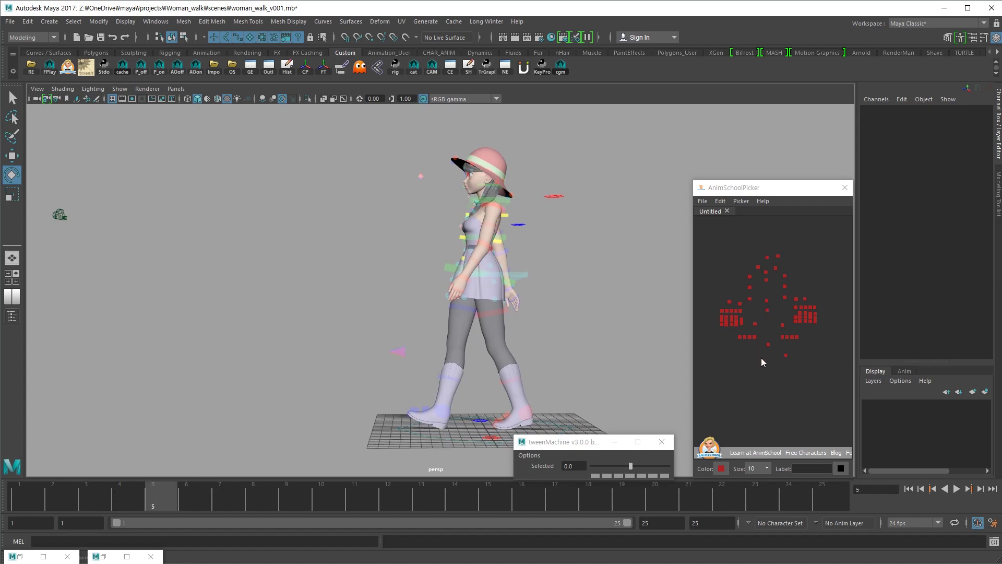
Select all the rig controls and key them at frame 1, checking the following keyframes
left_click(785, 355)
key("comma")
key("s")
key("period")
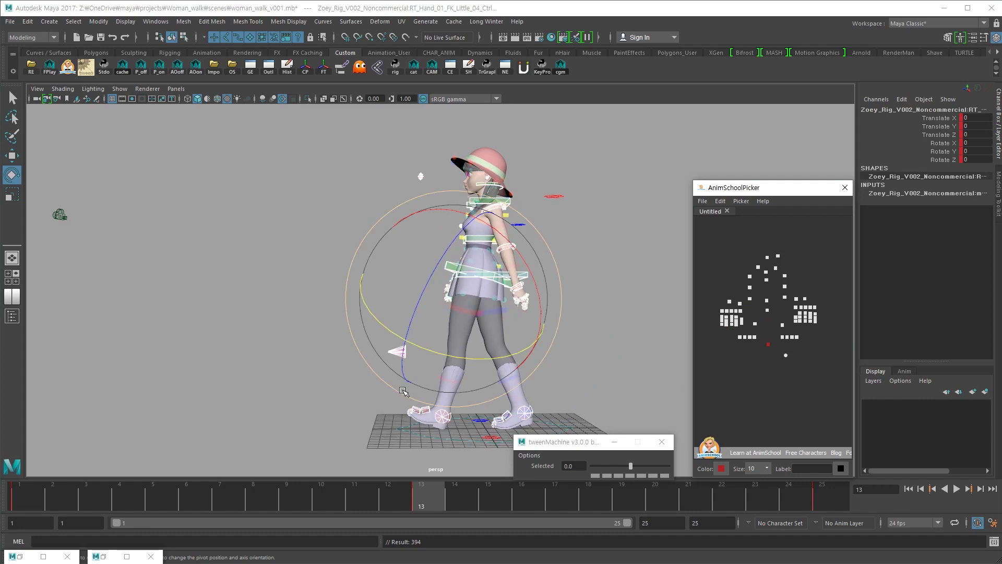
key("period")
At frame 7, bring the right leg IK control back under the body to Translate Z 0.819 and set its Rotate X to 0
left_click_drag(186, 493, 236, 502)
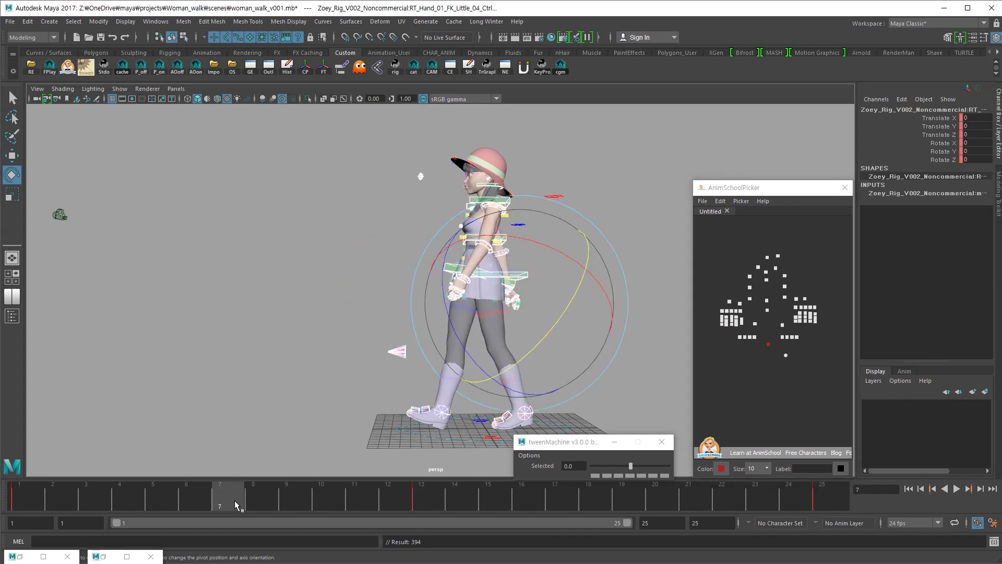
left_click_drag(396, 431, 571, 340, "alt")
key("w")
left_click(768, 309)
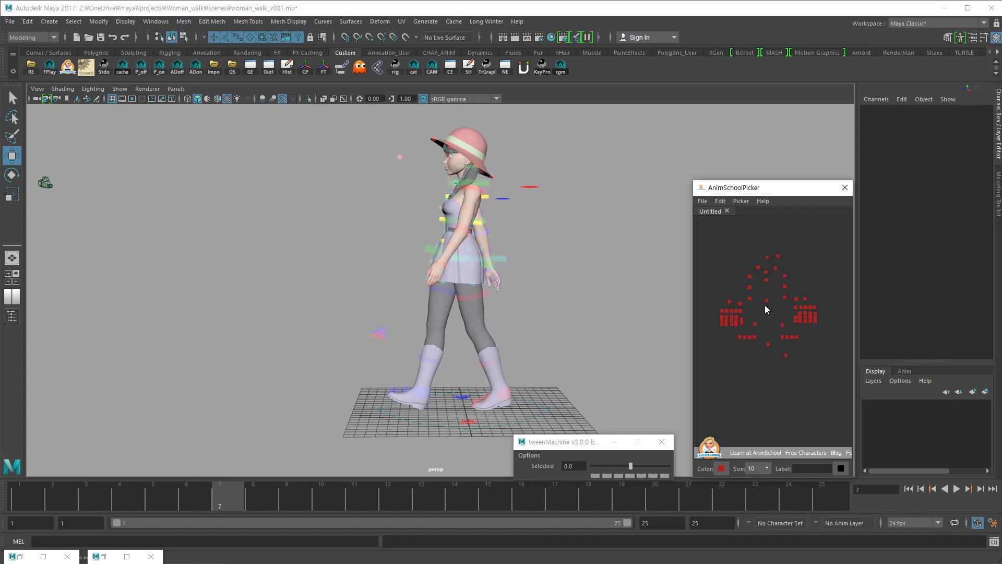
right_click_drag(454, 338, 506, 320, "alt")
left_click_drag(506, 320, 498, 355, "alt")
middle_click_drag(491, 423, 485, 386, "alt")
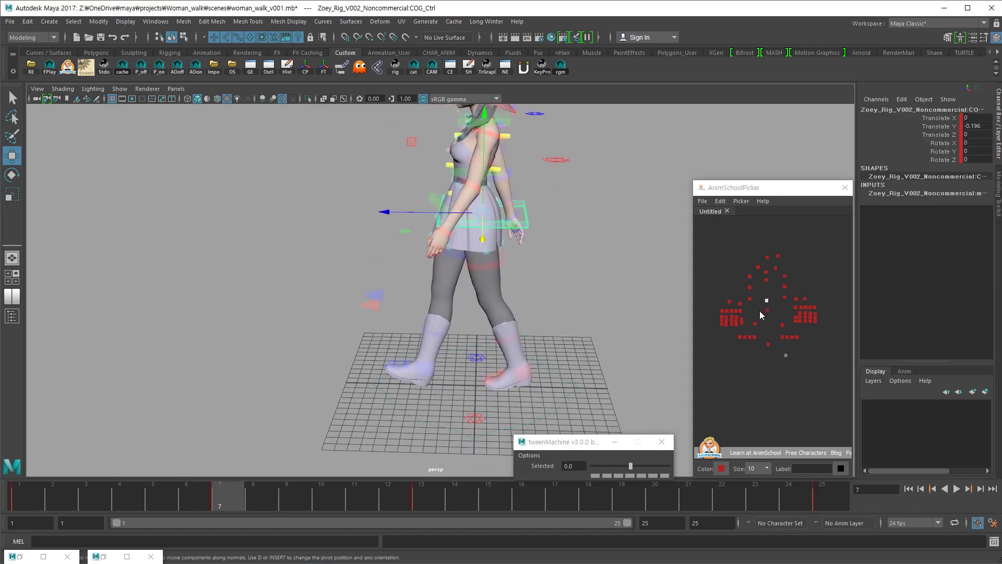
left_click(754, 337)
left_click_drag(491, 345, 496, 314, "alt")
left_click_drag(323, 343, 367, 354)
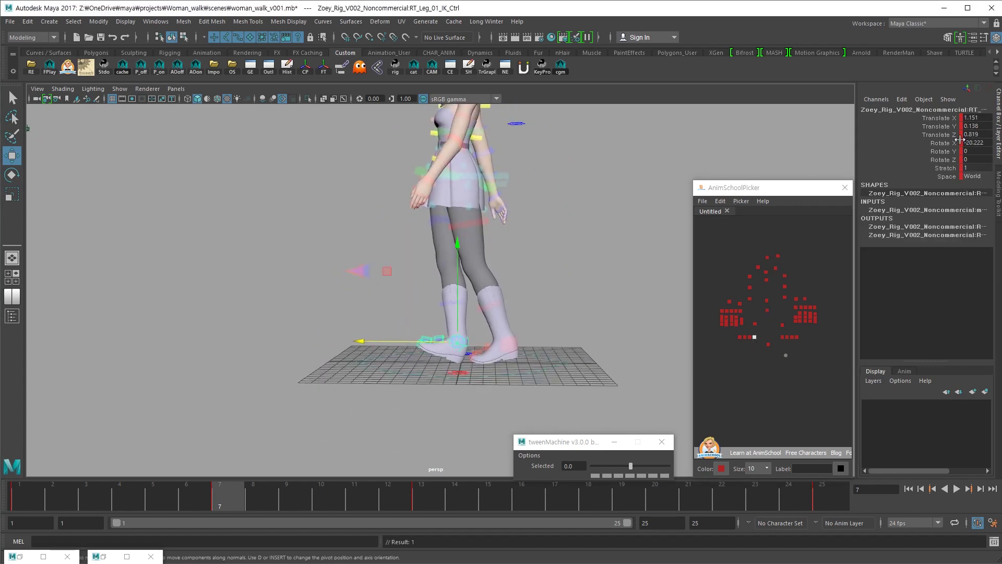
left_click_drag(619, 363, 536, 349, "alt")
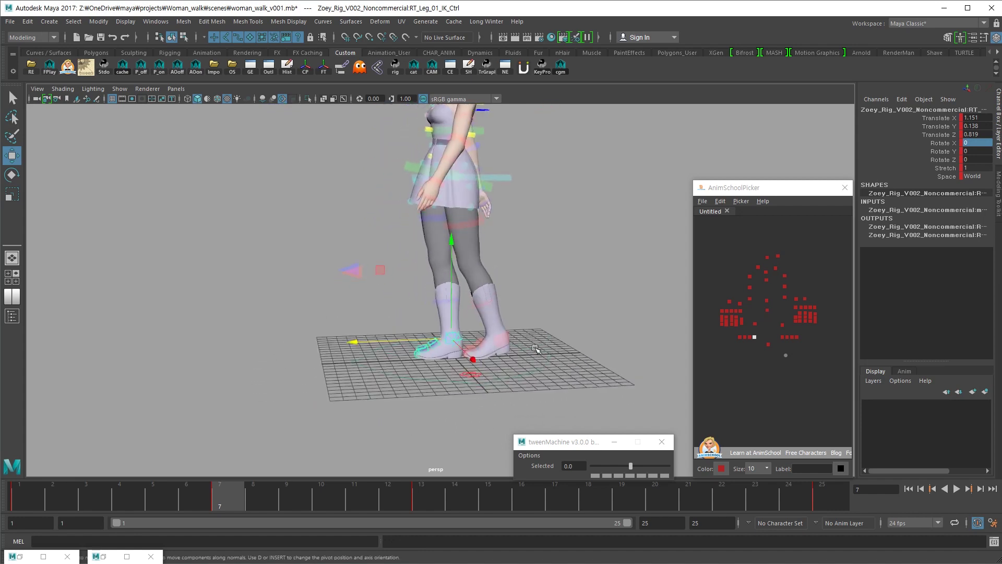
left_click(761, 353)
left_click(782, 337)
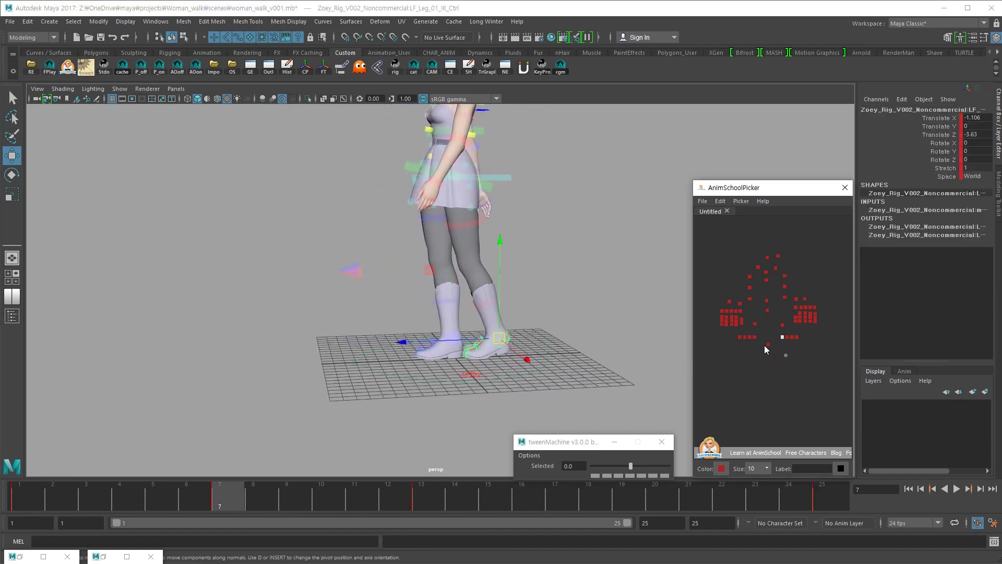
left_click_drag(462, 292, 461, 317, "alt")
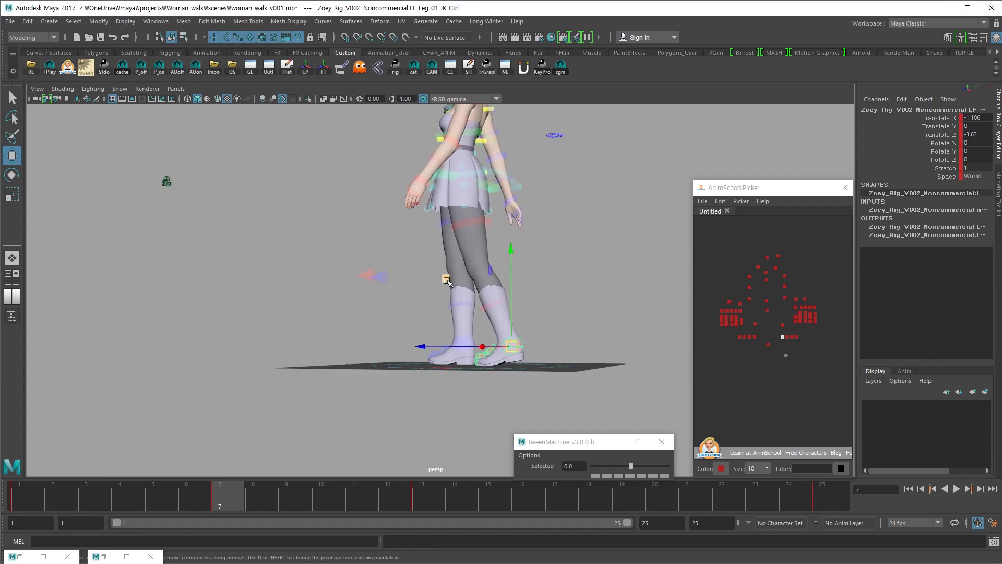
middle_click_drag(446, 281, 407, 261)
left_click_drag(407, 261, 499, 341, "alt")
key("ctrl+z")
left_click_drag(812, 332, 731, 342)
left_click(766, 334)
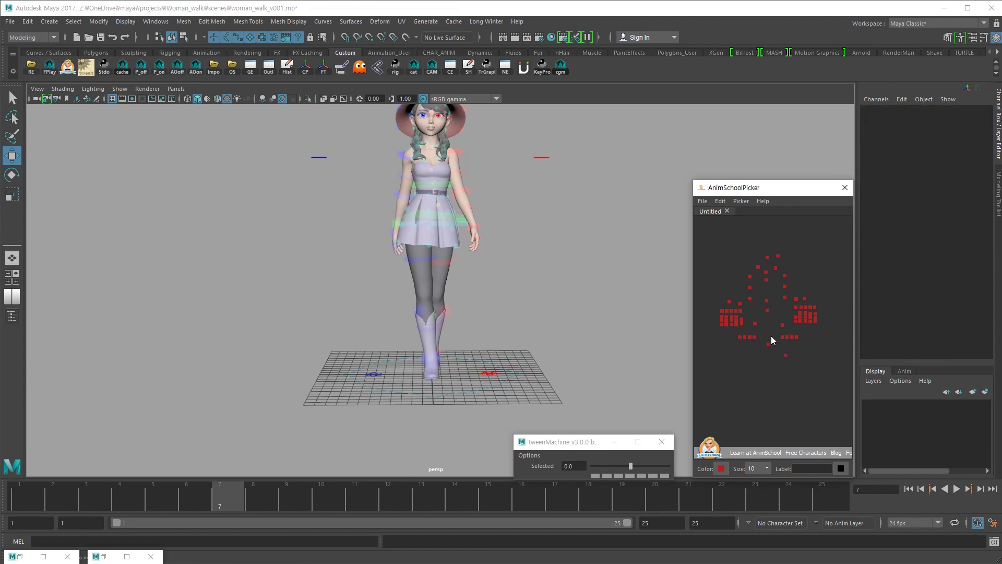
left_click(782, 336)
left_click(574, 465)
key("Return")
left_click_drag(599, 327, 364, 322, "alt")
key("ctrl+z")
left_click_drag(415, 368, 439, 378, "alt")
Apply a 0.0 in-between to the right leg IK control at frame 7
left_click(772, 352)
left_click(754, 337)
left_click_drag(577, 381, 573, 397, "alt")
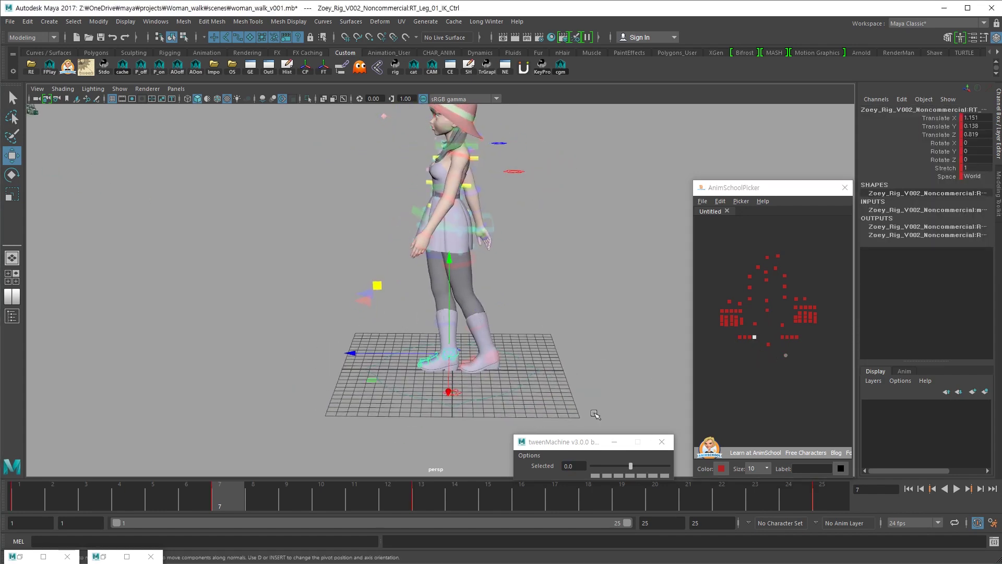
left_click(584, 465)
left_click_drag(516, 355, 558, 352, "alt")
Bring the left leg IK control forward beside the standing leg at frame 7, lifting and rotating the passing foot
left_click(776, 359)
left_click(782, 337)
key("e")
left_click_drag(589, 376, 695, 370, "alt")
left_click_drag(544, 405, 533, 414, "alt")
left_click_drag(354, 402, 420, 417)
key("w")
middle_click_drag(420, 417, 432, 414)
mouse_move(432, 414)
left_mouse_down("alt")
mouse_move(425, 409)
mouse_move(432, 415)
left_mouse_up("alt")
middle_click_drag(432, 415, 427, 413)
key("e")
left_click_drag(478, 418, 527, 417, "alt")
key("w")
Set the left foot roll control's Rotate X to 0 at frame 7
left_click(787, 337)
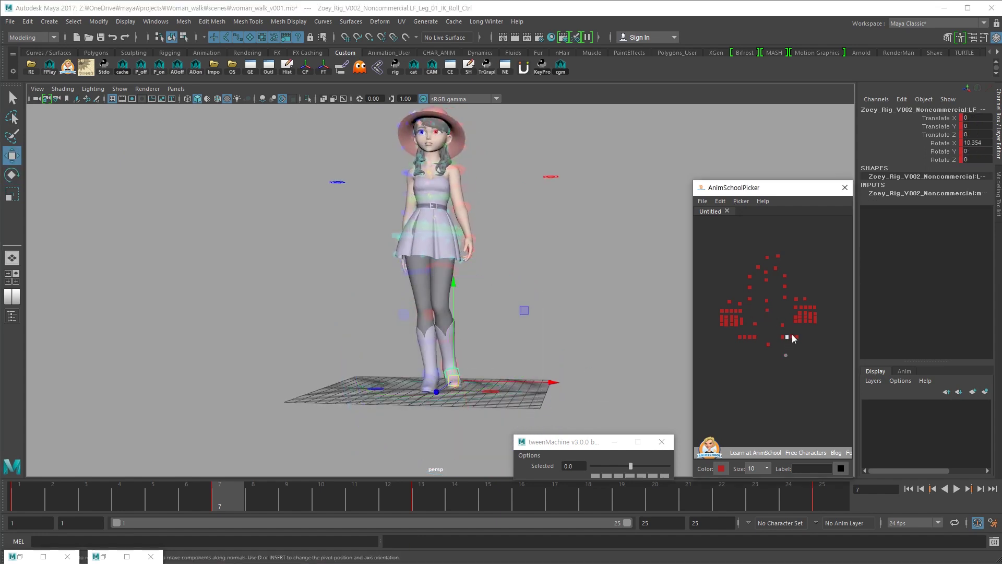
left_click(973, 142)
type("0")
key("Return")
left_click_drag(565, 389, 574, 383, "alt")
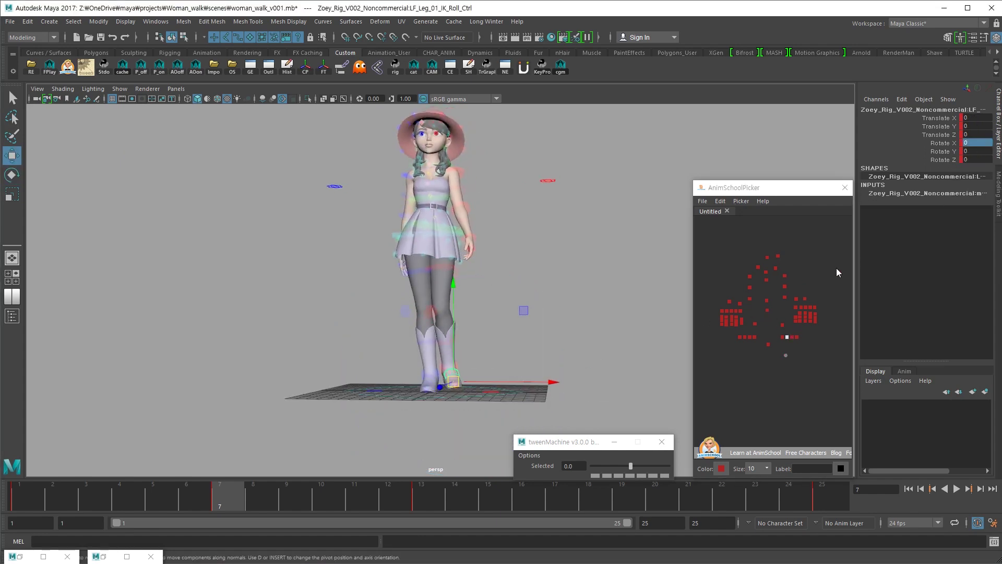
Refine the left leg IK control to Translate 0.44, 0.735, 0.896 and Rotate 18.988, 16.496, 8.519 at frame 7
left_click(791, 337)
left_click(797, 334)
left_click(783, 336)
key("e")
left_click_drag(653, 358, 360, 407, "alt")
key("w")
left_click_drag(508, 403, 499, 405, "alt")
right_click_drag(498, 404, 520, 396, "alt")
left_click_drag(520, 397, 543, 311, "alt")
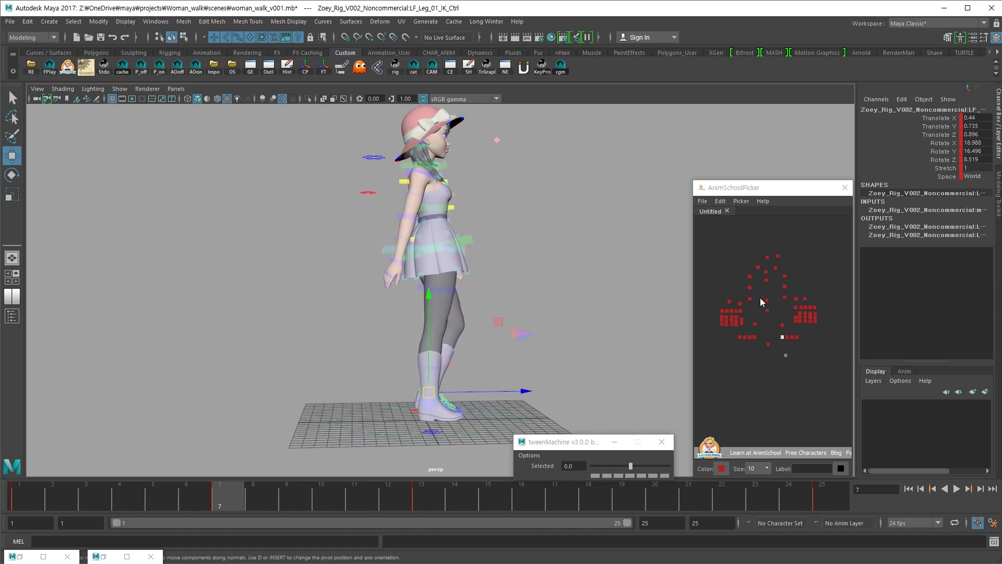
Apply a 0.0 in-between to the first spine IK control at frame 7 and set its translate and rotate channels to 0
left_click(767, 311)
left_click(587, 467)
key("Return")
left_click_drag(552, 285, 397, 332, "alt")
left_click_drag(610, 298, 661, 292, "alt")
type("0")
key("Return")
left_click_drag(585, 324, 522, 323, "alt")
left_click_drag(595, 290, 538, 286, "alt")
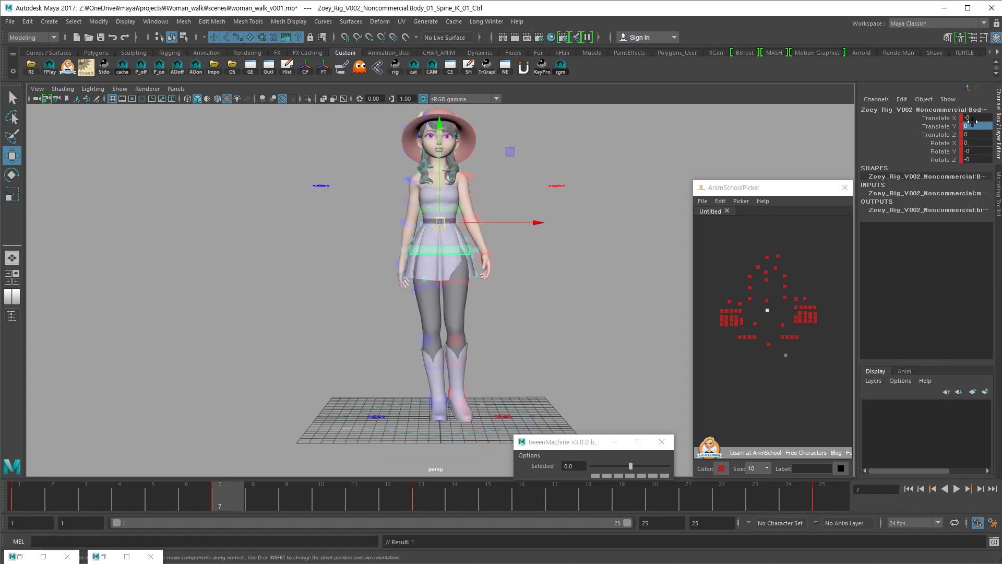
left_click_drag(641, 290, 573, 305, "alt")
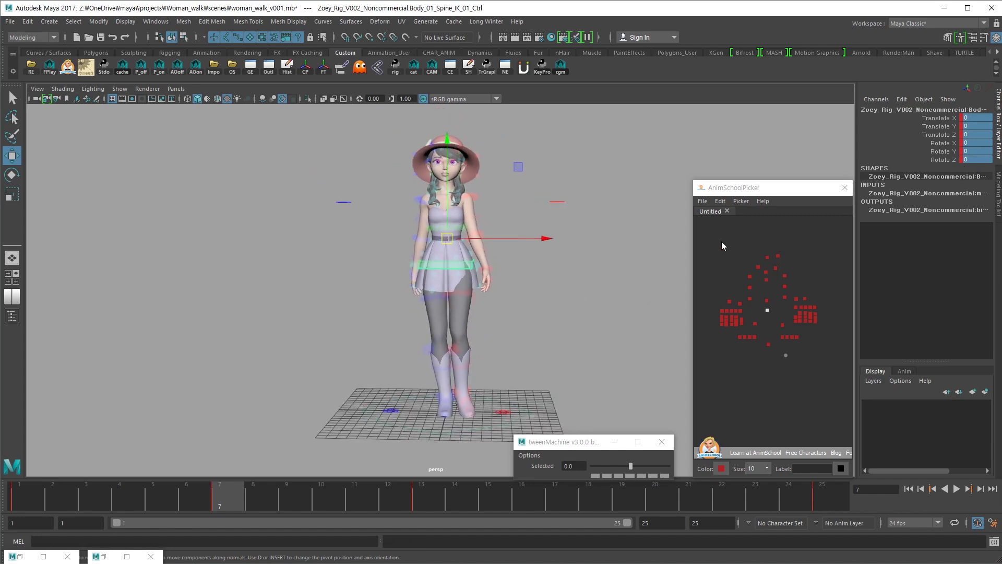
Set the second spine IK control's Rotate Z to 0 at frame 7
left_click(770, 278)
left_click(766, 280)
left_click(973, 160)
type("0")
key("Return")
left_click_drag(514, 337, 526, 349, "alt")
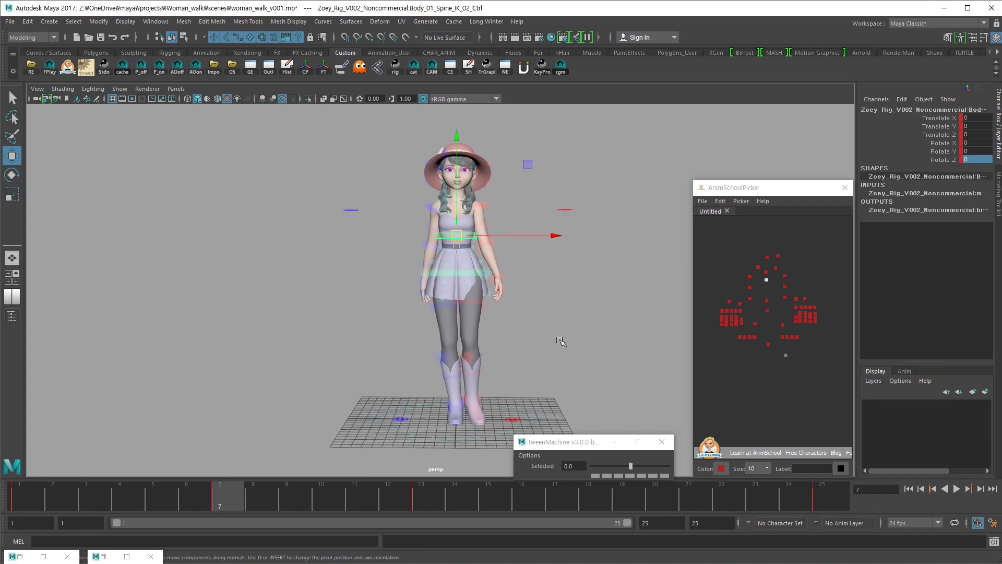
Select the left and right shoulder and arm controls together and apply a 0.0 in-between at frame 7
left_click(755, 282)
left_click(749, 276)
left_click(784, 276, "shift")
left_click_drag(788, 283, 745, 301, "shift")
left_click(585, 466)
key("Return")
left_click_drag(519, 300, 614, 340, "alt")
left_click(529, 372)
left_click(767, 310)
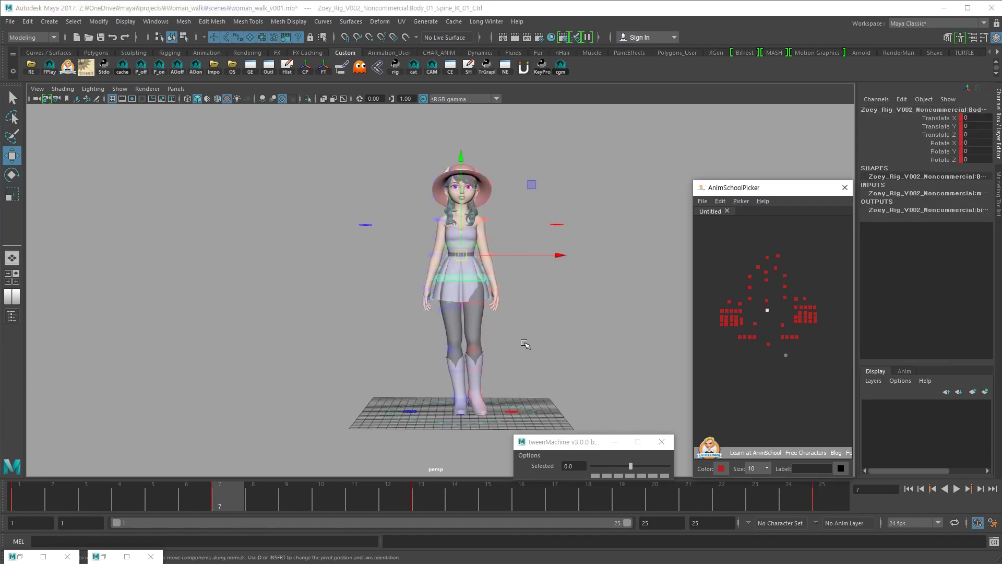
left_click_drag(460, 241, 462, 238)
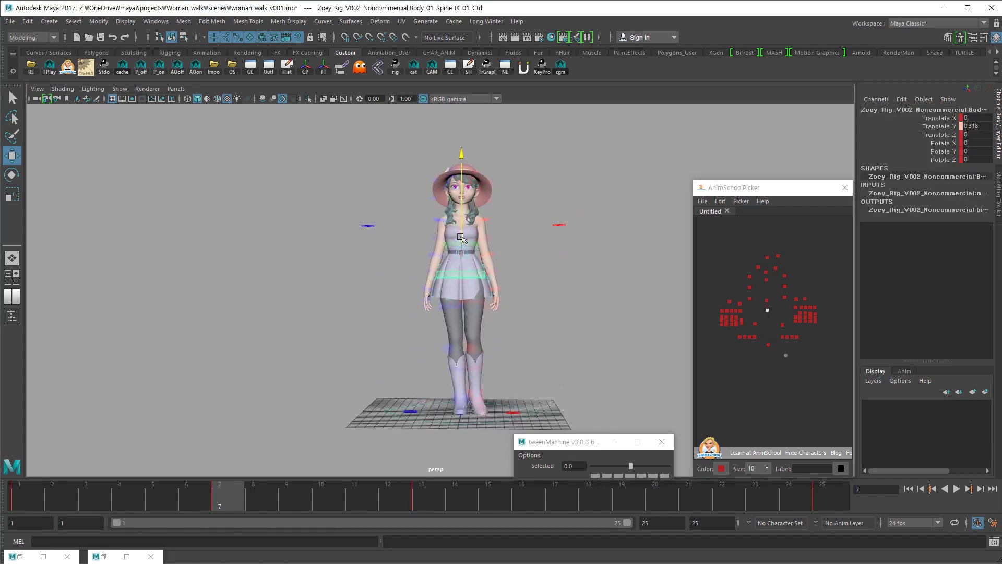
key("ctrl+z")
Raise the COG control at frame 7 to Translate Y -0.133, comparing its height with the neighbouring keyframes
left_click(767, 301)
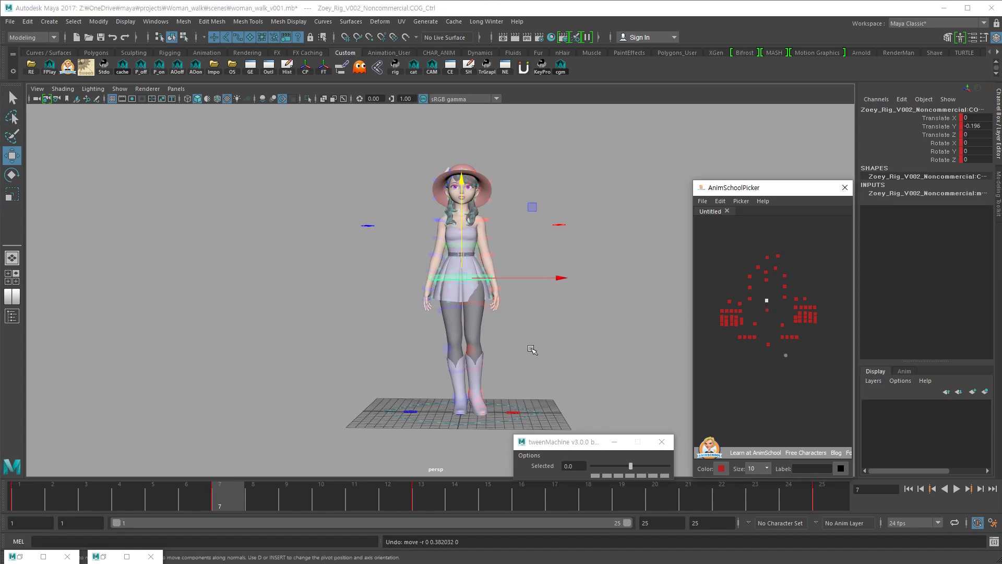
middle_click_drag(532, 342, 531, 341)
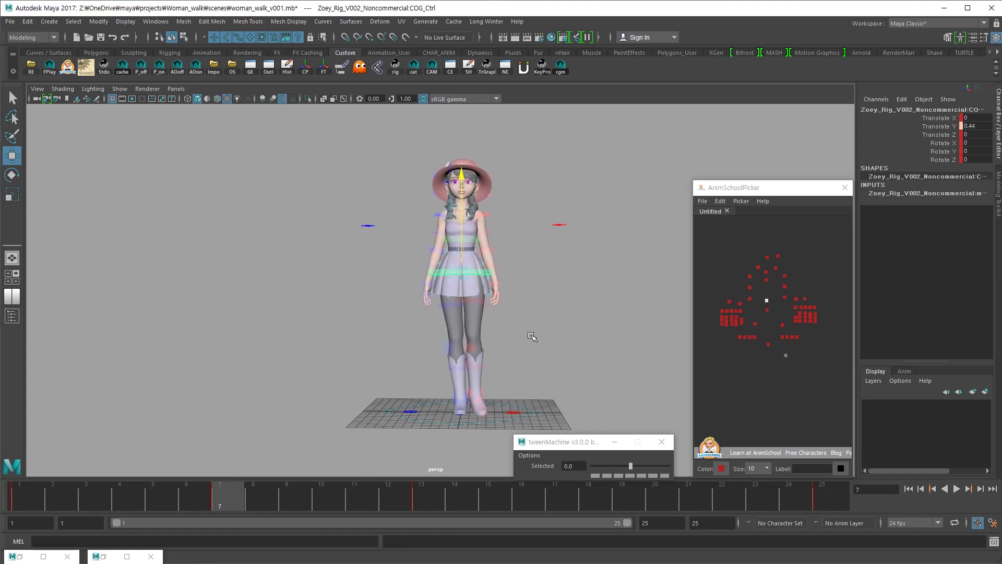
mouse_move(531, 342)
left_mouse_down("alt")
mouse_move(443, 342)
mouse_move(571, 349)
mouse_move(516, 341)
left_mouse_up("alt")
key("comma")
key("period")
key("period")
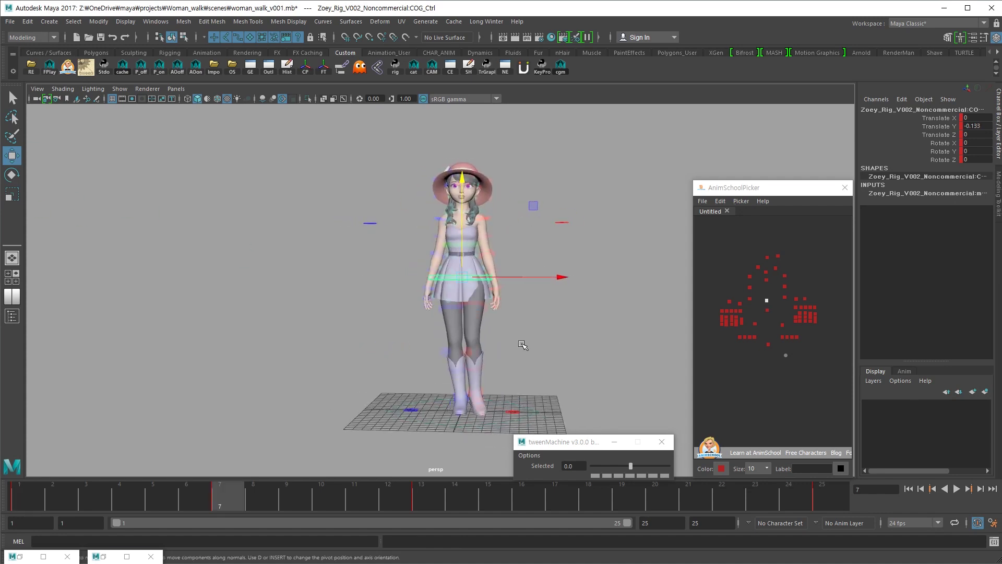
Tween the head control at frame 7 to 0.0 between its neighbouring keys and play back the walk to check it
key("comma")
key("comma")
key("period")
left_click(768, 257)
left_click(581, 465)
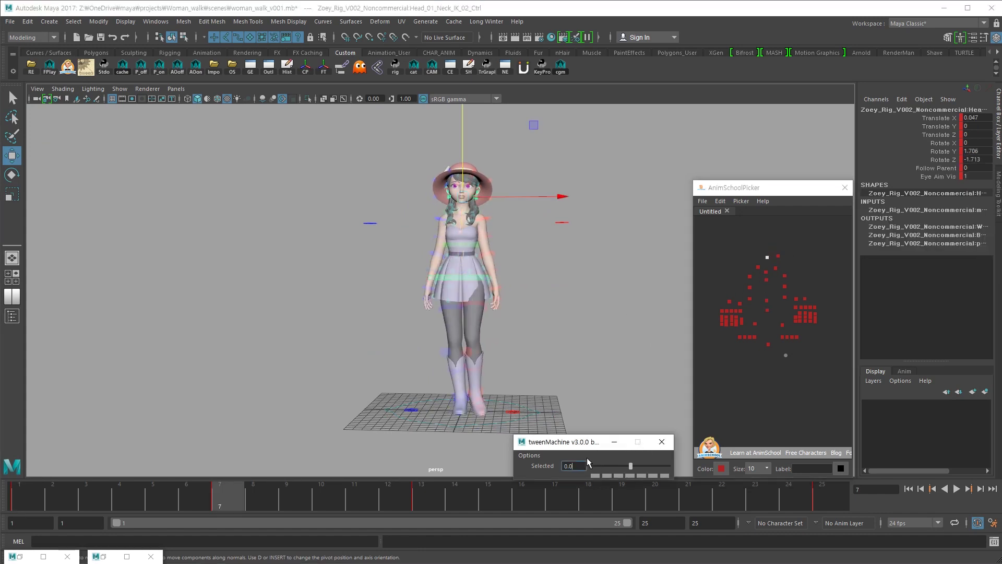
key("Return")
middle_click_drag(490, 331, 489, 331, "alt")
key("alt+v")
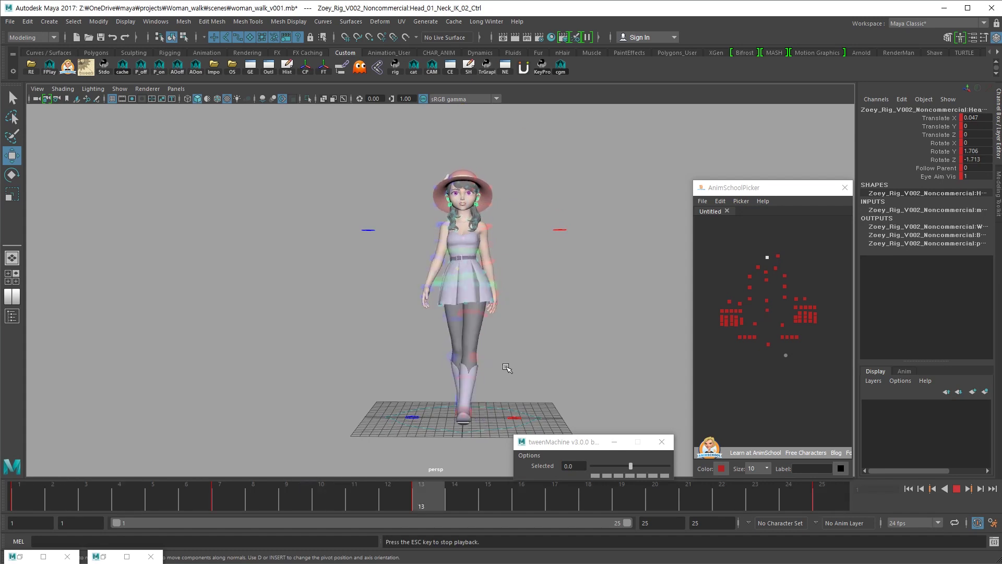
key("Escape")
key("comma")
key("comma")
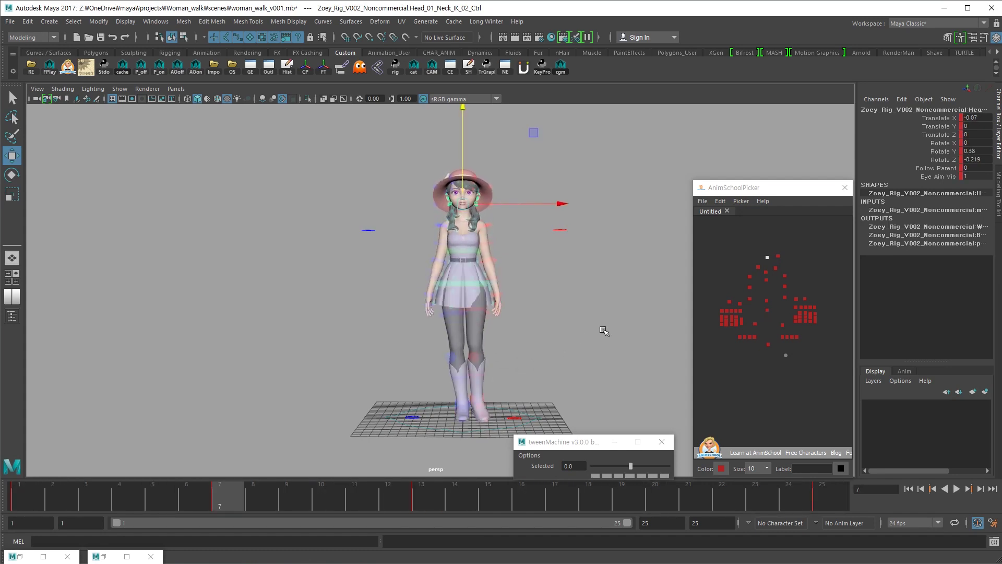
Rotate the left foot IK control at frame 7 to about X 18.5, Y 10.3, Z 6.4, and compare it with frame 1
left_click(784, 362)
left_click(782, 336)
key("e")
left_click_drag(499, 437, 467, 449)
left_click_drag(530, 446, 518, 447)
left_click_drag(553, 368, 479, 364, "alt")
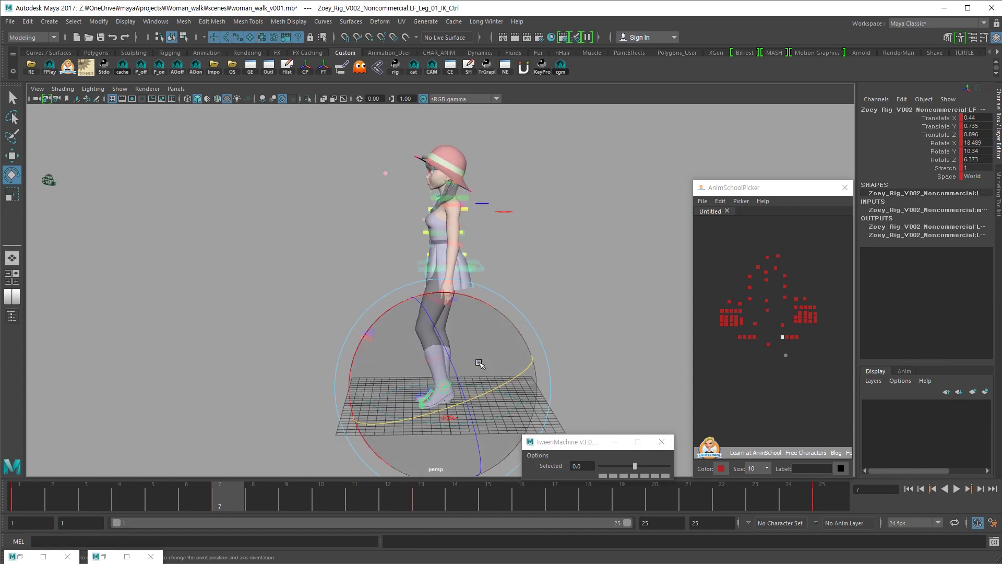
left_click_drag(522, 307, 517, 334, "alt")
key("comma")
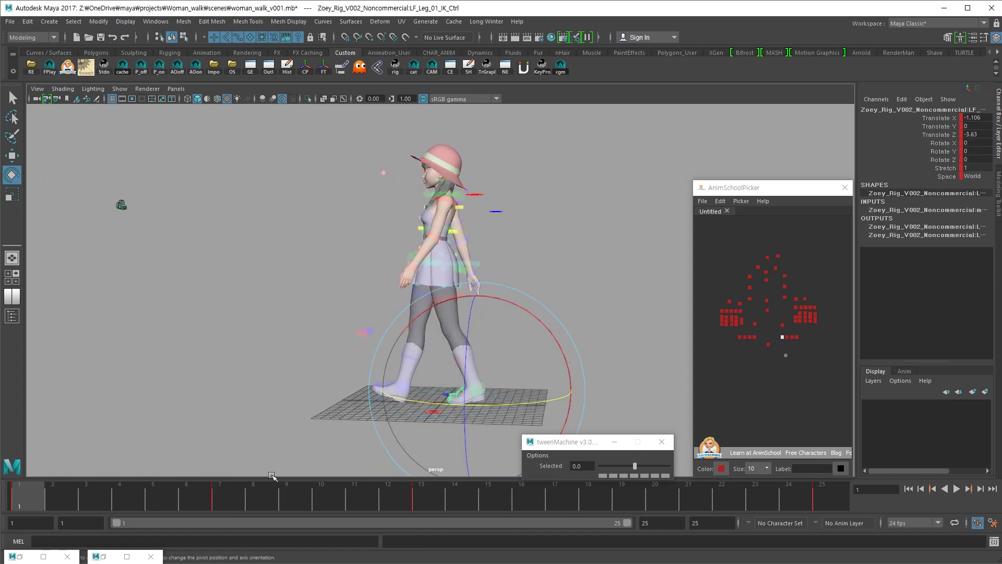
left_click(233, 497)
left_click(784, 275)
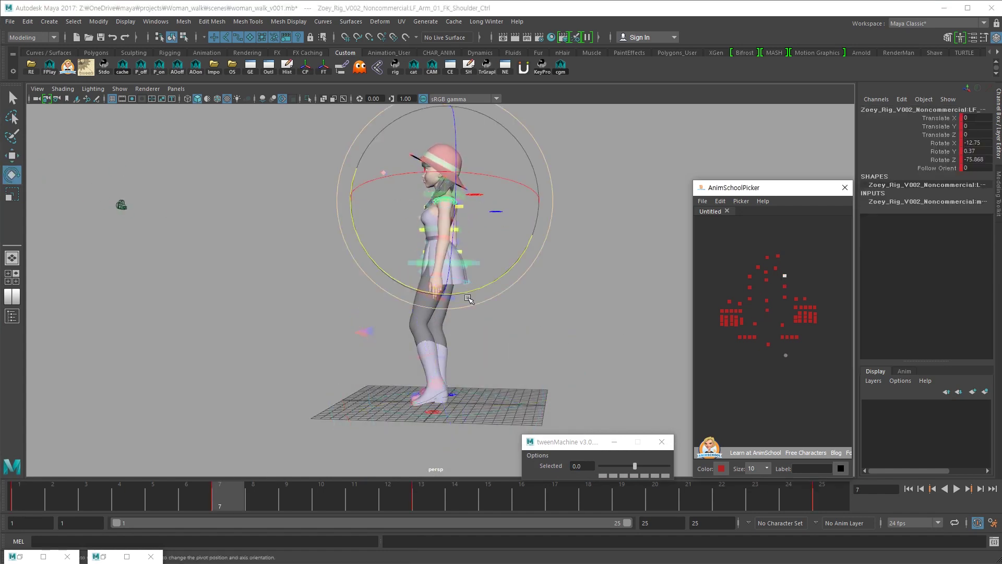
left_click_drag(485, 286, 483, 287)
key("ctrl+z")
key("w")
left_click(781, 283)
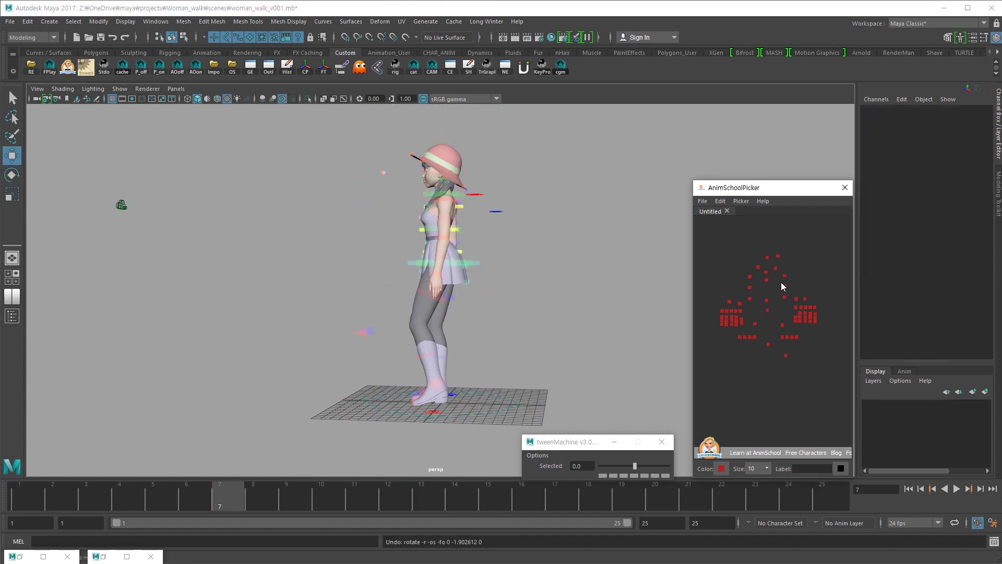
At frame 7, rotate the left elbow FK control to about Y -12.3 and the left wrist to about -6.4, -2.0, 1.4, and preview the motion
left_click(785, 286)
key("e")
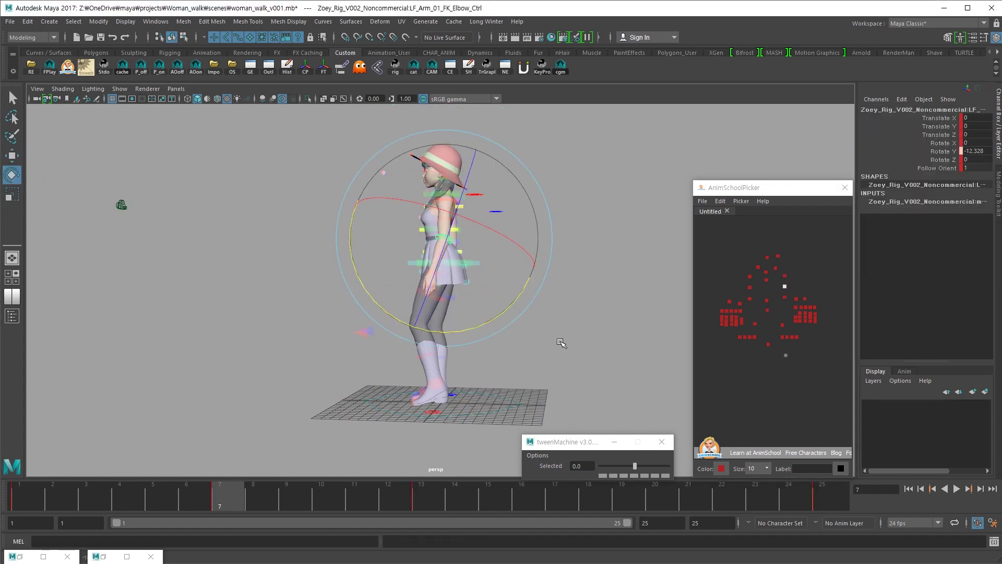
left_click(784, 297)
key("e")
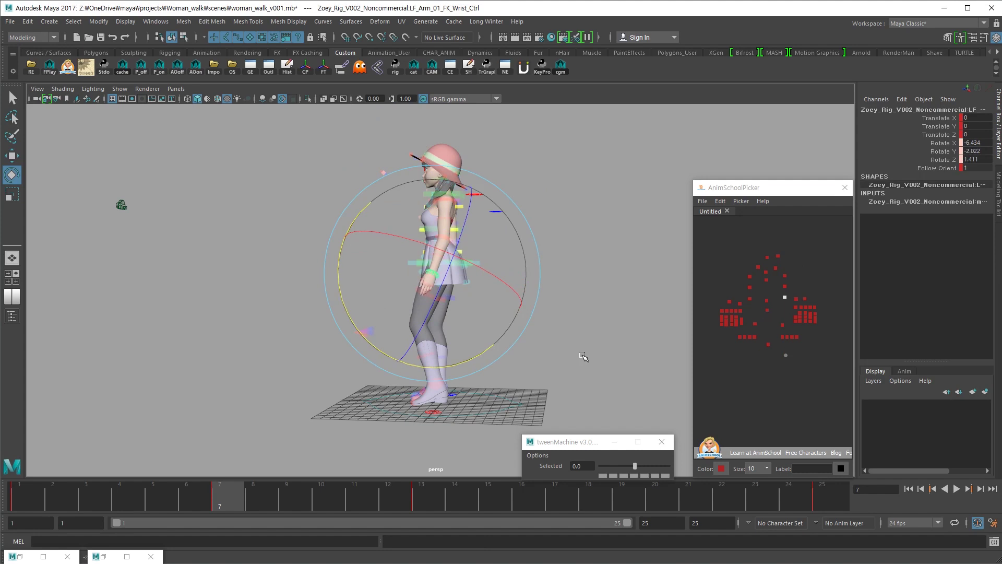
key("alt+shift+v")
key("alt+v")
key("alt+v")
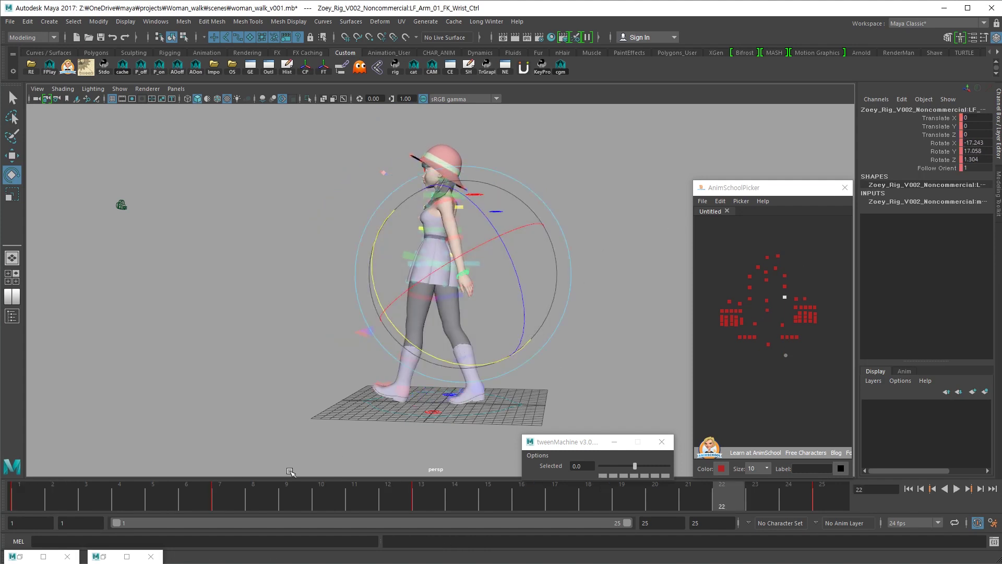
key("alt+v")
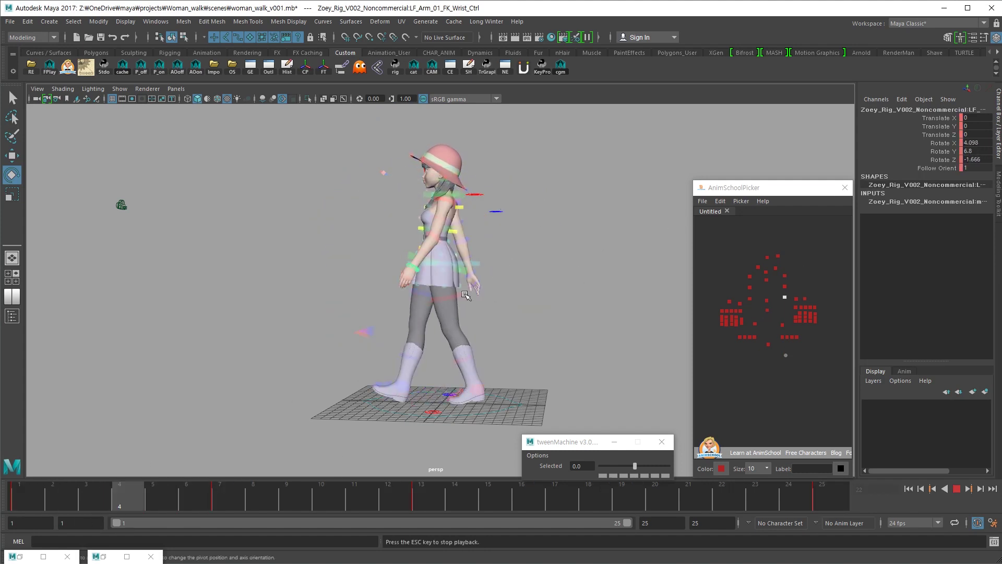
key("Escape")
Pose the right forearm at frame 7, rotating the wrist FK control to about X -6.7, Y 15.5, Z -0.6, and preview the motion
left_click_drag(458, 296, 570, 358, "alt")
left_click(750, 287)
left_click(750, 298)
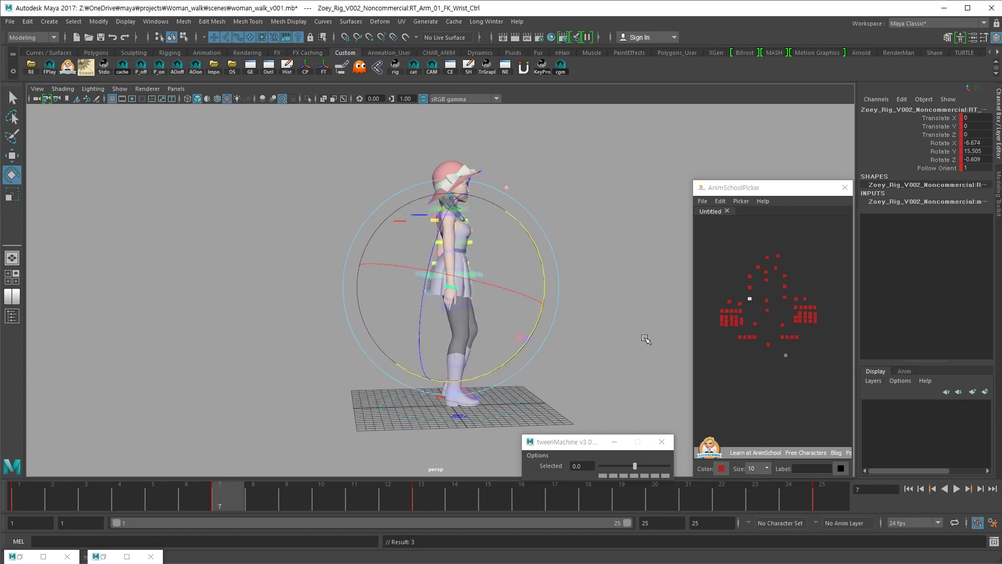
key("alt+v")
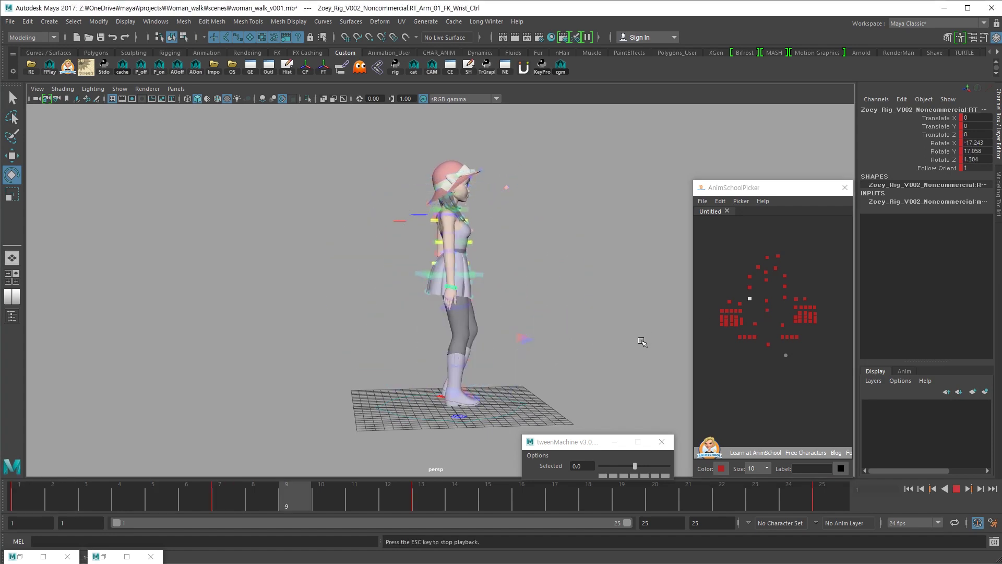
key("Escape")
Compare the frame 7 pose with the frame 1 pose from the side to judge the foot and body placement
left_click_drag(633, 338, 340, 338, "alt")
key("comma")
left_click_drag(571, 361, 628, 349, "alt")
key("comma")
key("period")
key("w")
left_click_drag(542, 386, 538, 385, "alt")
key("comma")
key("period")
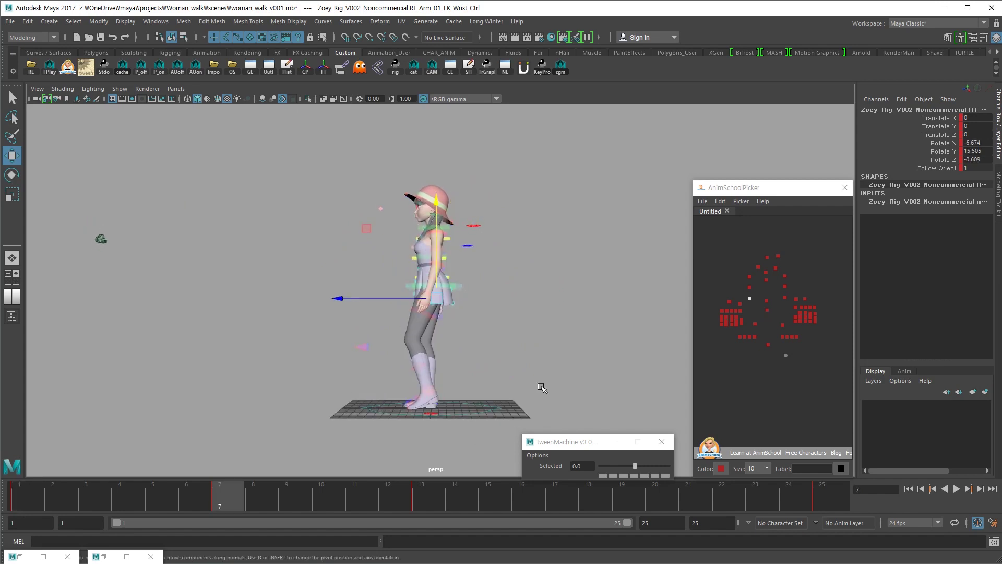
Shift the right foot IK control slightly backward along Z at frame 7
left_click(754, 336)
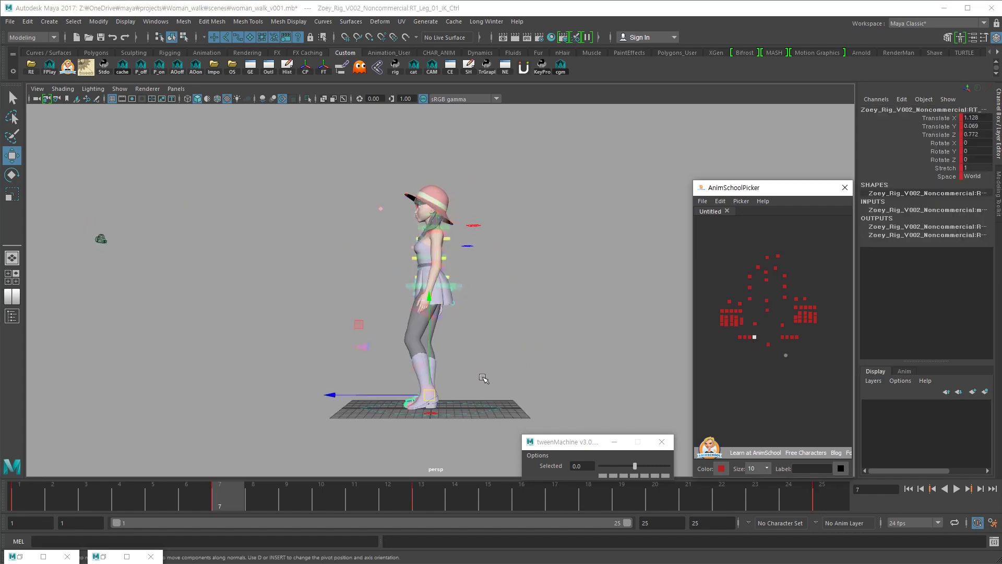
left_click_drag(352, 395, 372, 391)
left_click_drag(556, 374, 550, 335, "alt")
left_click_drag(426, 378, 490, 396, "alt")
Raise the COG control at frame 7 to a Translate Y of about 0.009 and preview the walk
left_click(767, 301)
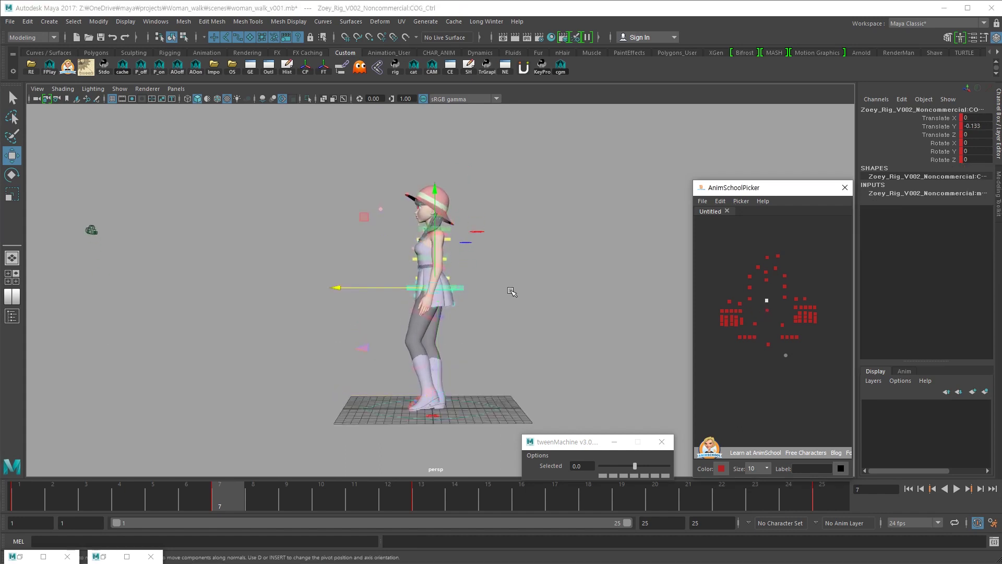
left_click(434, 250)
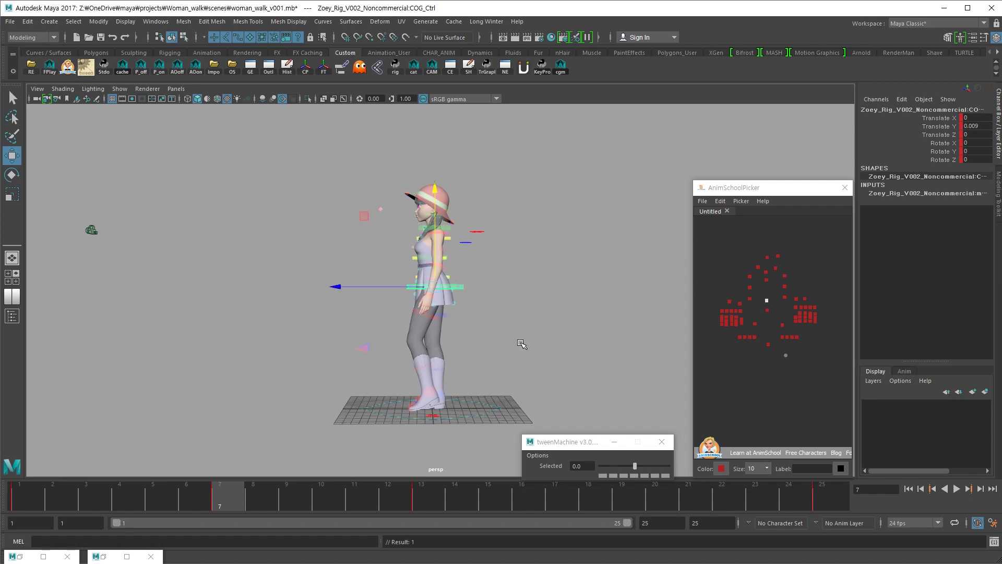
key("alt+v")
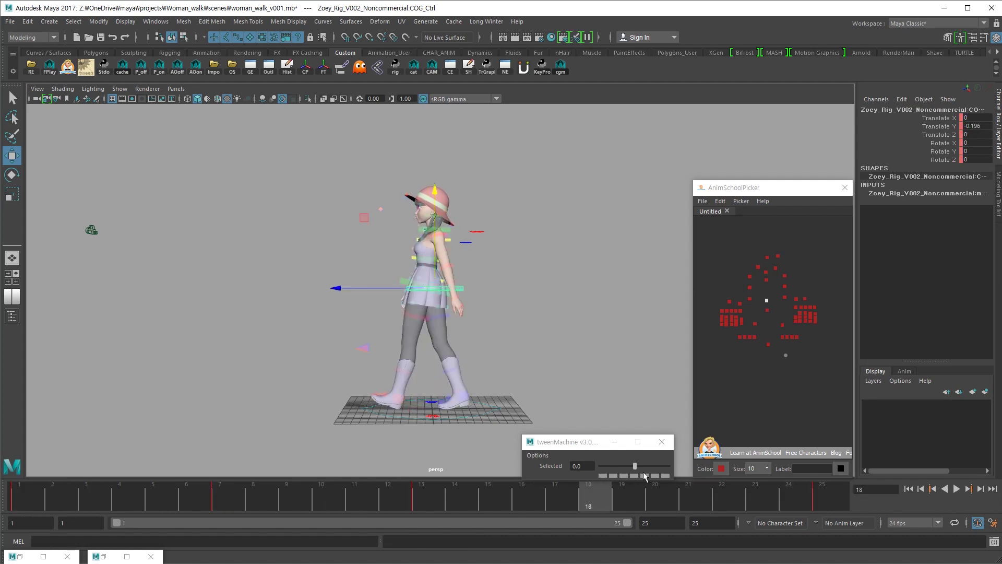
Key all body controls at frame 19 and replace that key with a copy of the frame 7 pose
left_click(807, 343)
left_click(785, 355)
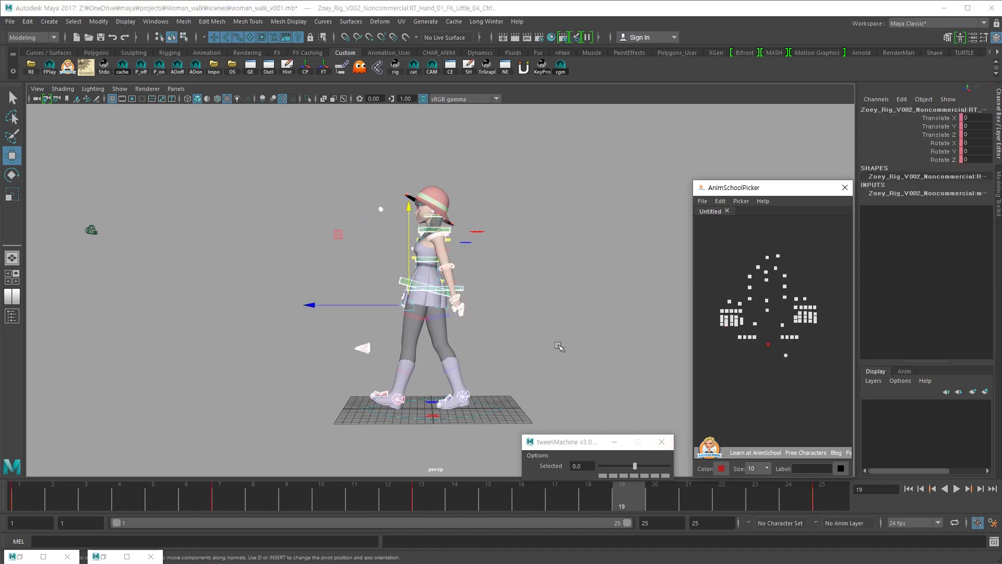
key("comma")
left_click_drag(543, 371, 616, 368, "alt")
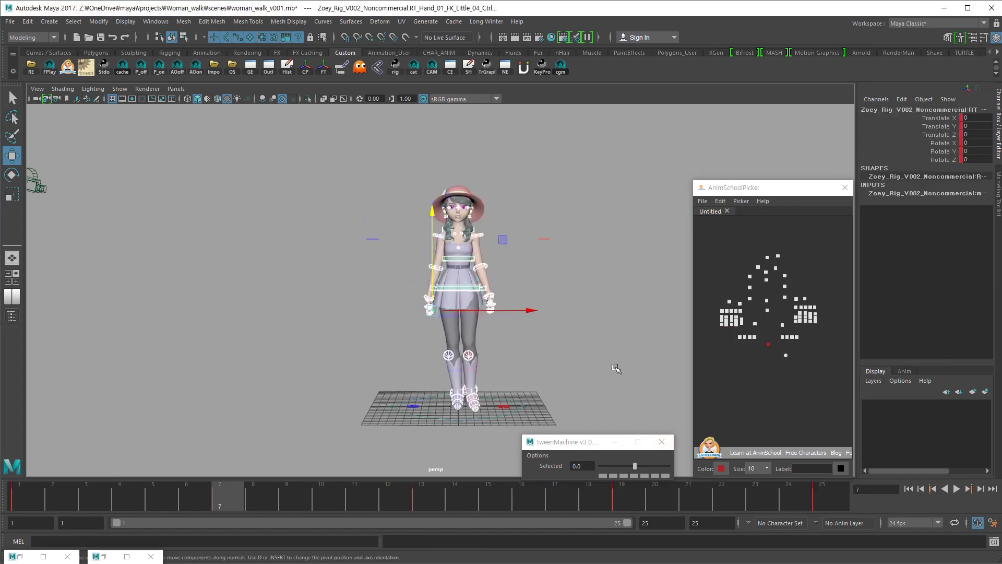
key("ctrl+c")
key("period")
key("period")
key("period")
key("comma")
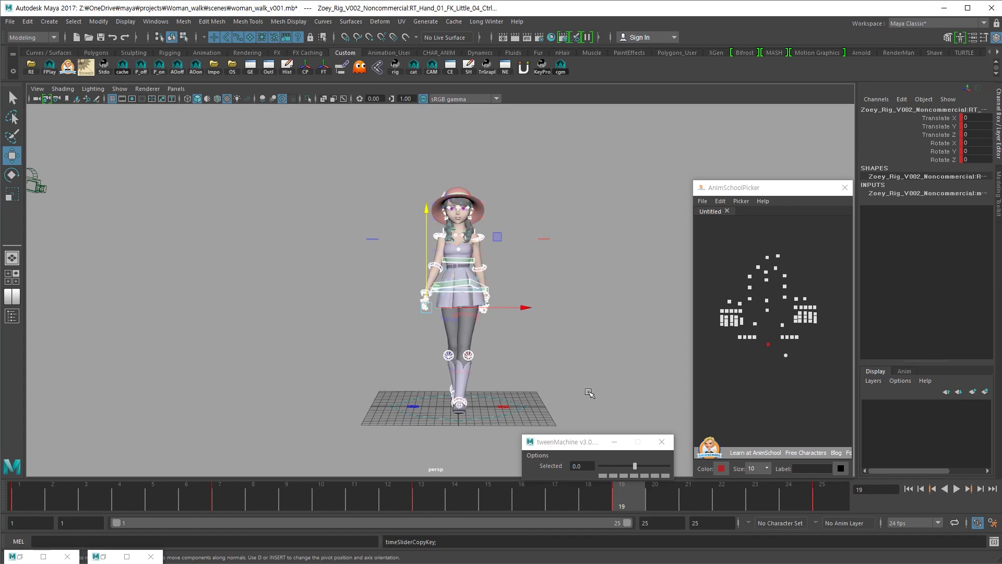
key("ctrl+v")
Tween the left foot IK control at frame 19 to 0.0 between its neighbouring keys
left_click_drag(528, 390, 648, 367, "alt")
left_click(794, 333)
left_click(783, 337)
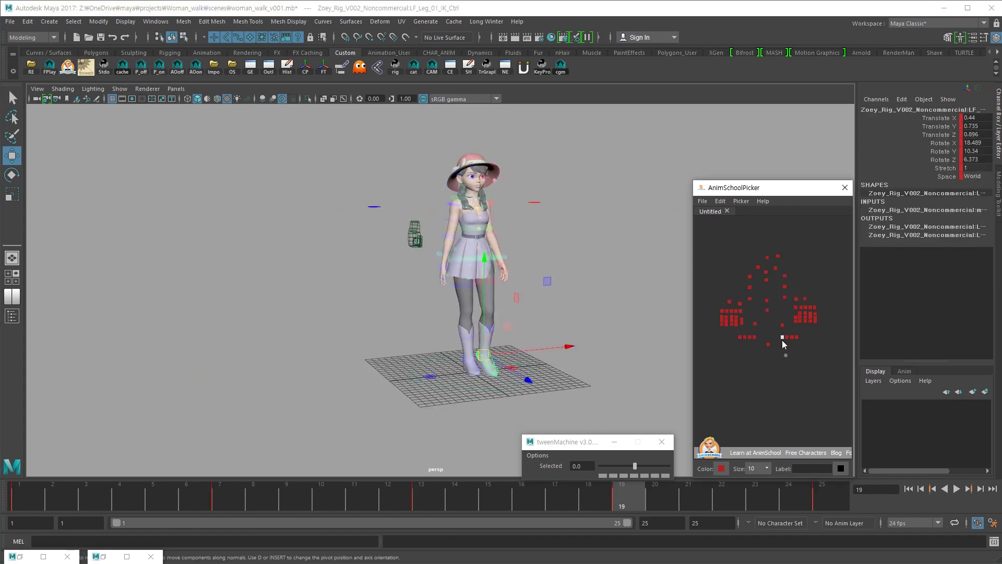
key("Return")
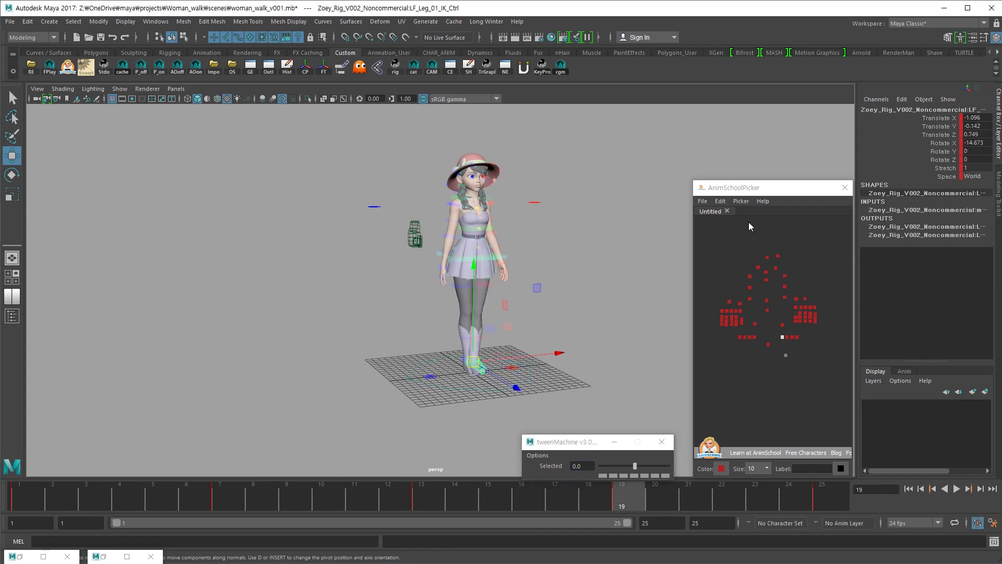
Plant the left foot IK control flat at frame 19 with Translate Y 0, Translate Z about -0.27 and Rotate X 0
left_click_drag(632, 328, 462, 340, "alt")
right_click_drag(454, 355, 483, 371, "alt")
middle_click_drag(484, 371, 509, 336, "alt")
left_click_drag(509, 337, 499, 318, "alt")
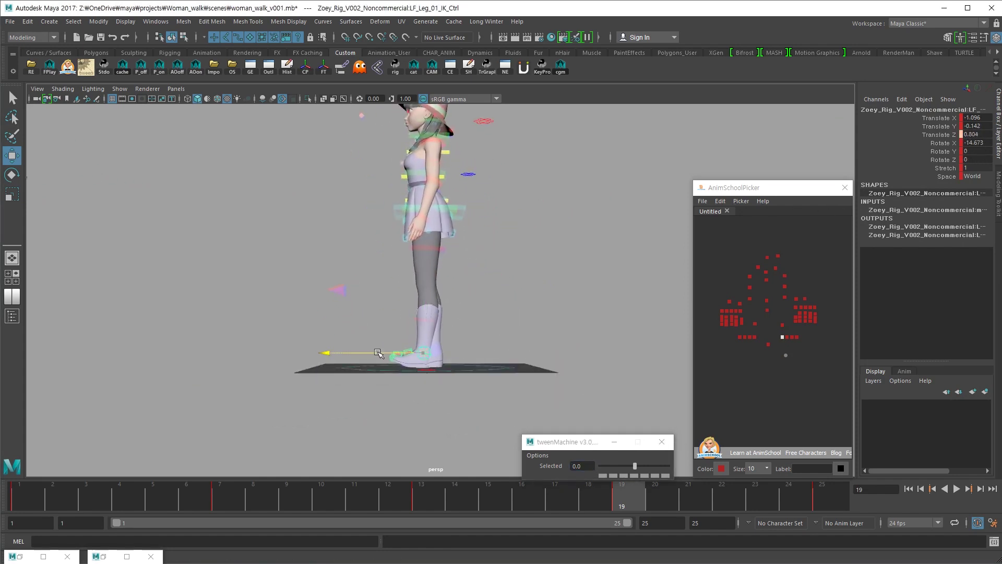
left_click_drag(416, 354, 377, 367, "alt")
left_click_drag(502, 348, 588, 318, "alt")
key("f")
left_click_drag(537, 358, 370, 293, "alt")
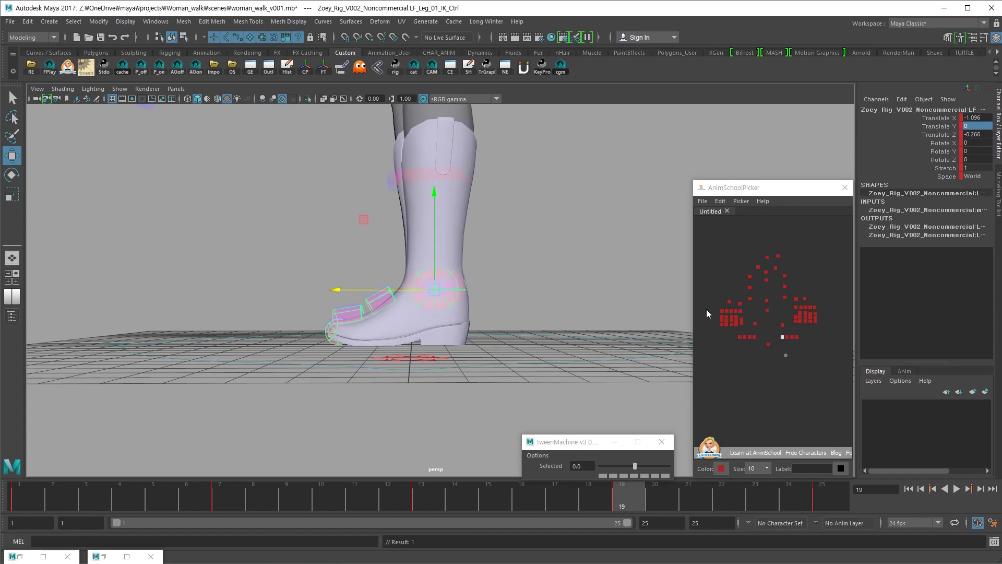
left_click(779, 357)
left_click(782, 337)
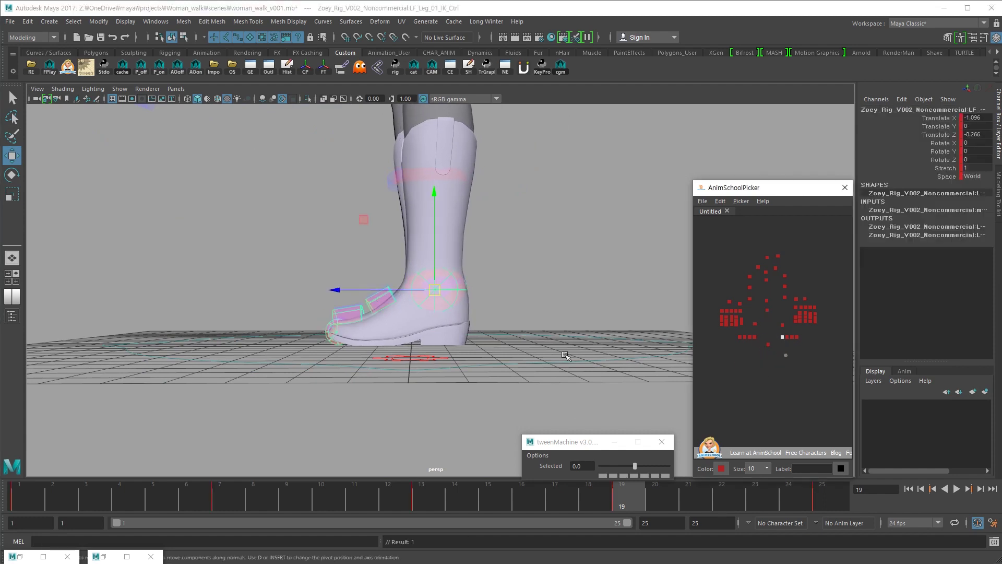
Move the right foot IK control at frame 19 to about X -0.35, Y 0.004, Z 1.03
scroll(682, 326, "down", 6)
left_click(755, 337)
left_click_drag(364, 277, 501, 317, "alt")
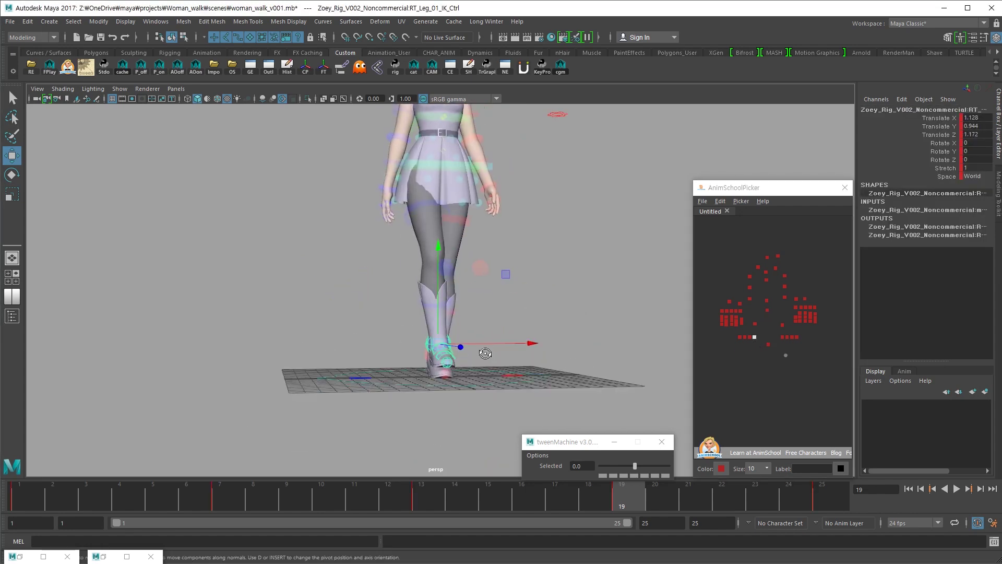
left_click_drag(485, 354, 481, 356, "alt")
middle_click_drag(468, 362, 451, 378)
key("e")
key("w")
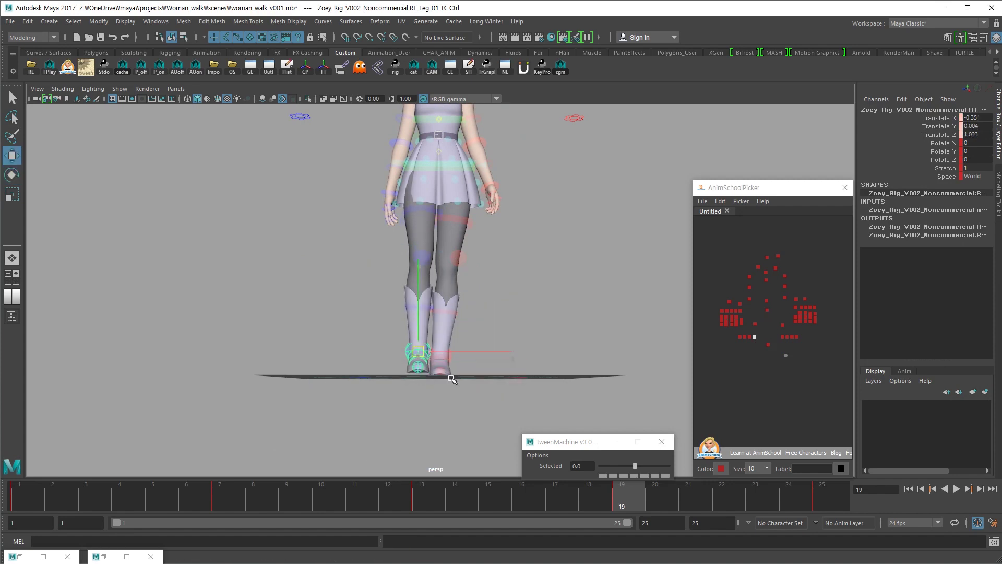
Rotate the right foot IK control at frame 19 to about 5.4, -13.8, -7.5 and reposition it at about -0.46, 0.33, 1.2
left_click(751, 338)
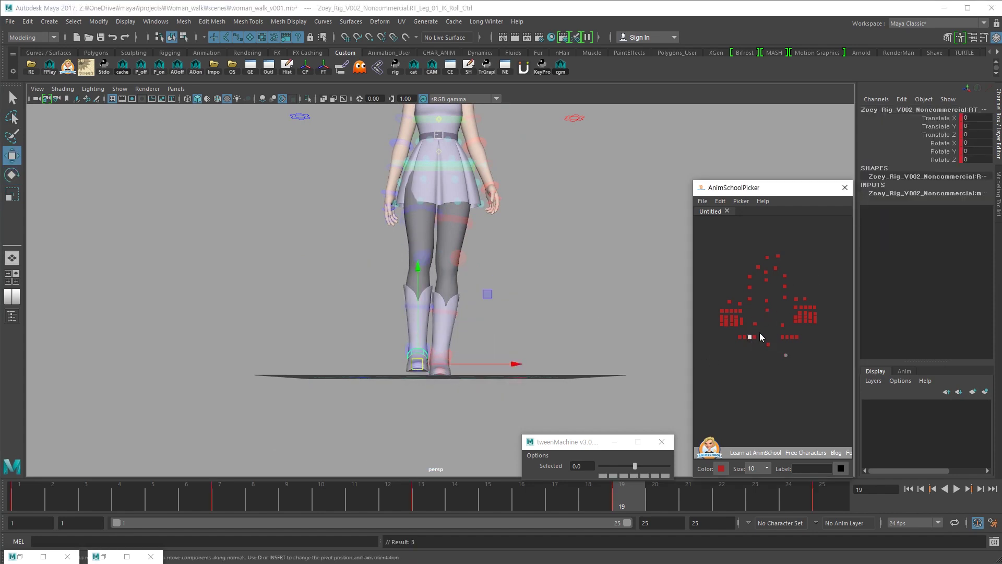
left_click(754, 337)
key("e")
left_click_drag(481, 376, 629, 399, "alt")
key("comma")
key("comma")
key("period")
key("period")
key("w")
left_click_drag(546, 385, 526, 334, "alt")
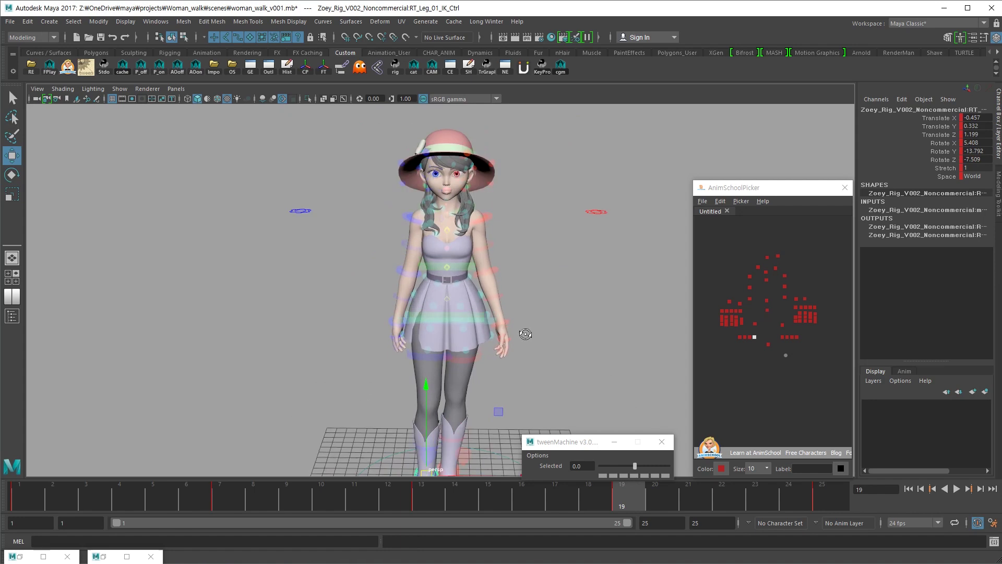
Tween the shoulder, elbow and wrist FK controls of both arms at frame 19 to 0.0 between their neighbouring keys
left_click(739, 278)
left_click_drag(747, 277, 753, 298)
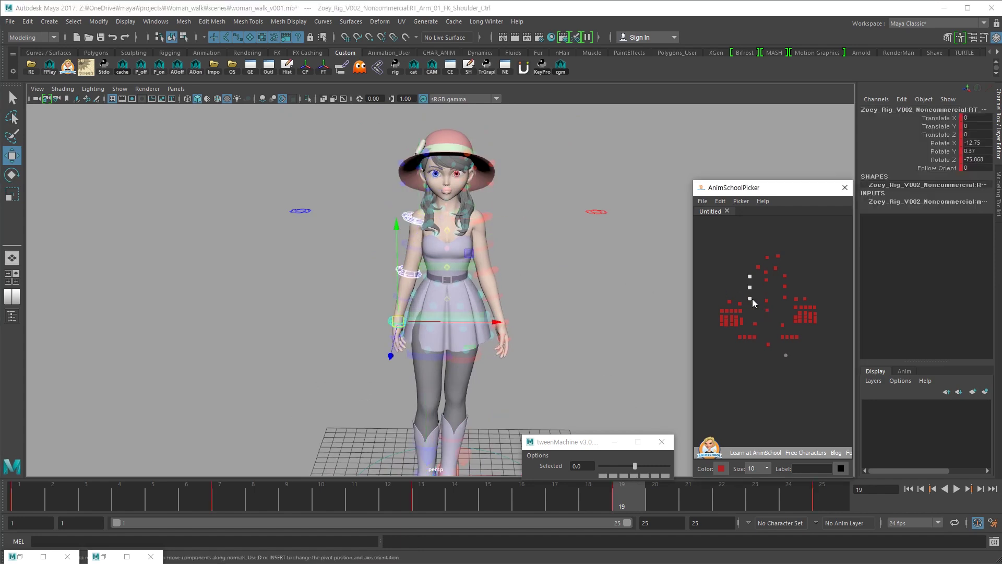
left_click_drag(528, 329, 653, 324, "alt")
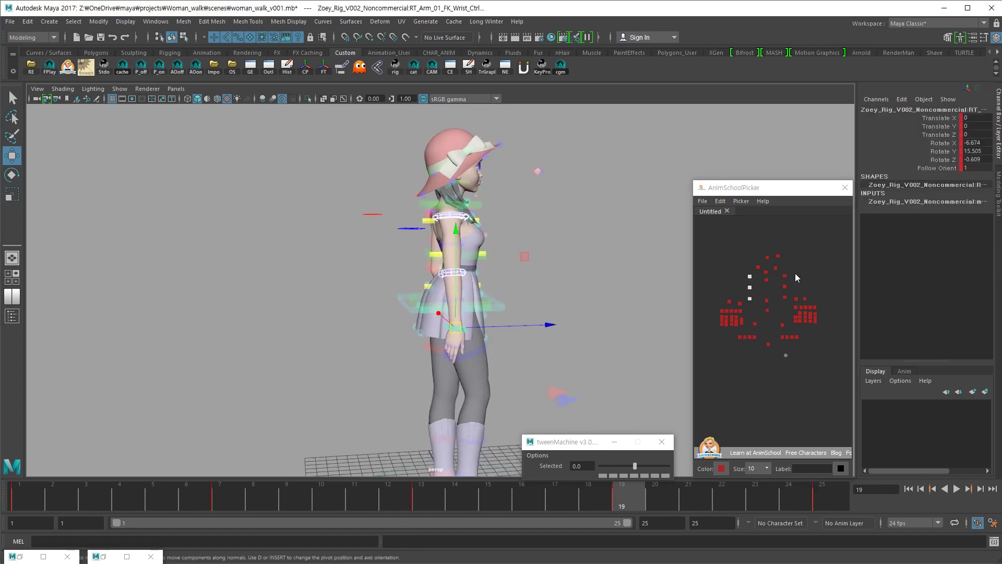
left_click_drag(801, 270, 779, 306, "shift")
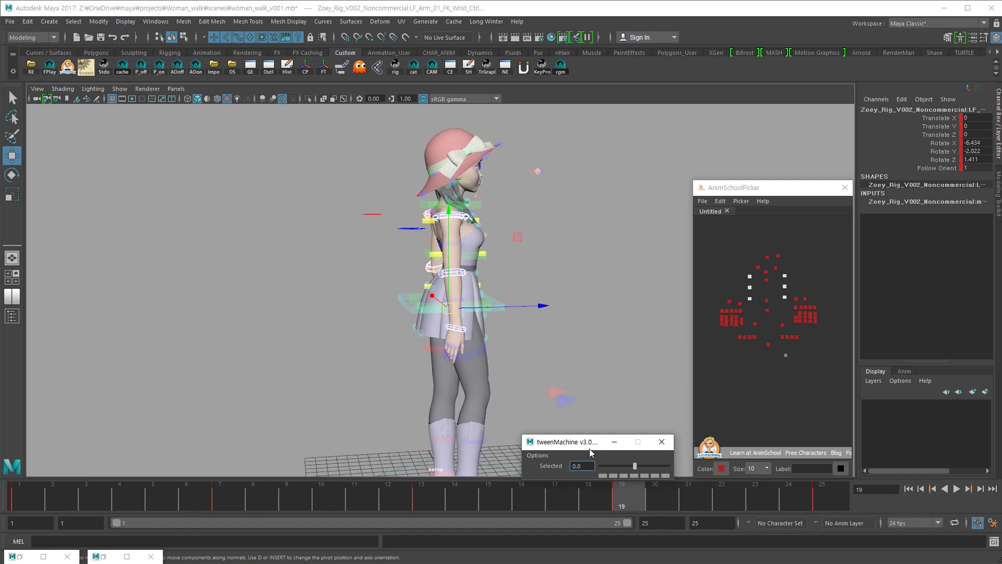
key("Return")
middle_click_drag(541, 337, 523, 325, "alt")
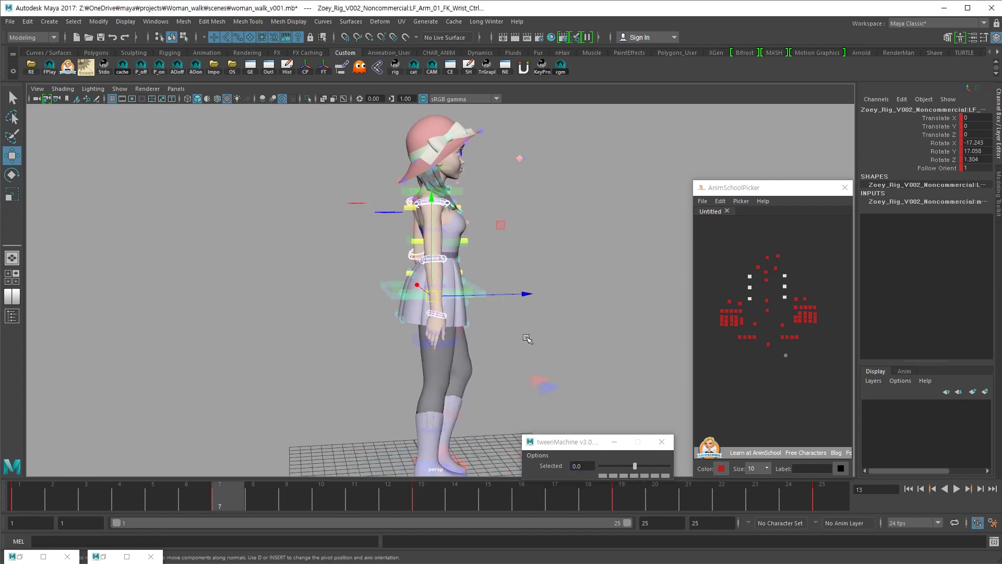
Rotate the right wrist FK control at frame 19 to about X -6.5, Y -6.3, Z 1.9
left_click(439, 264)
key("e")
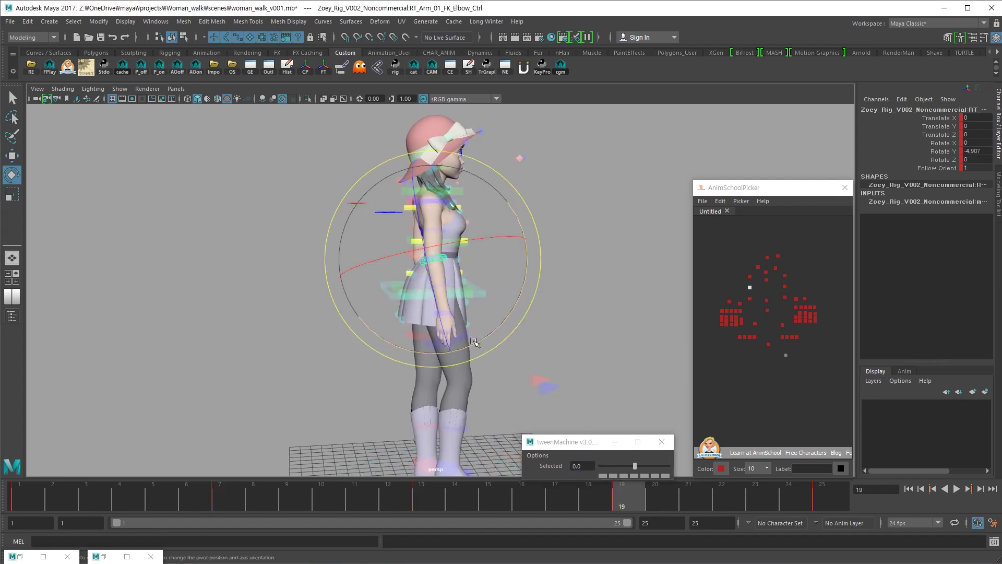
left_click(459, 317)
key("e")
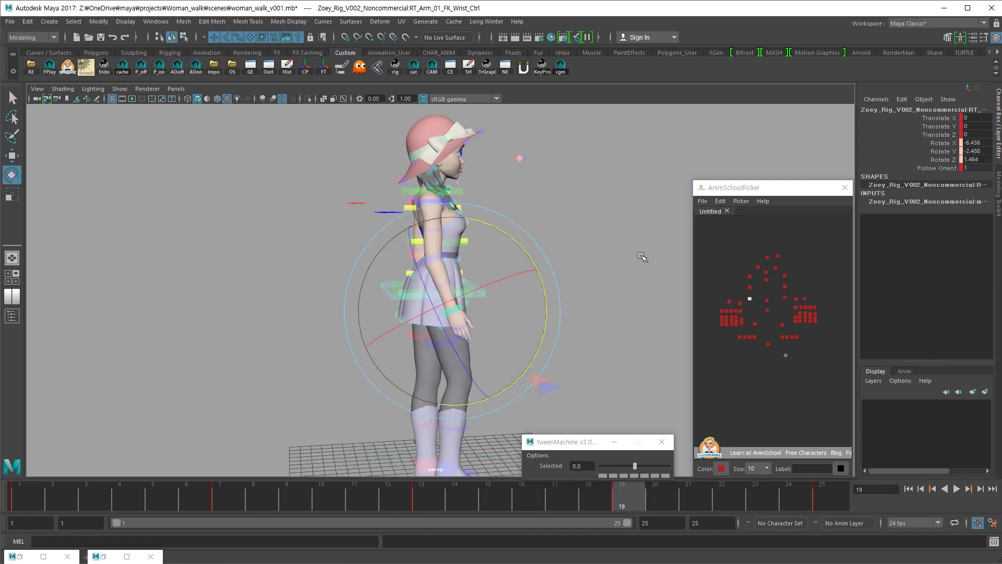
left_click_drag(640, 267, 428, 279, "alt")
key("w")
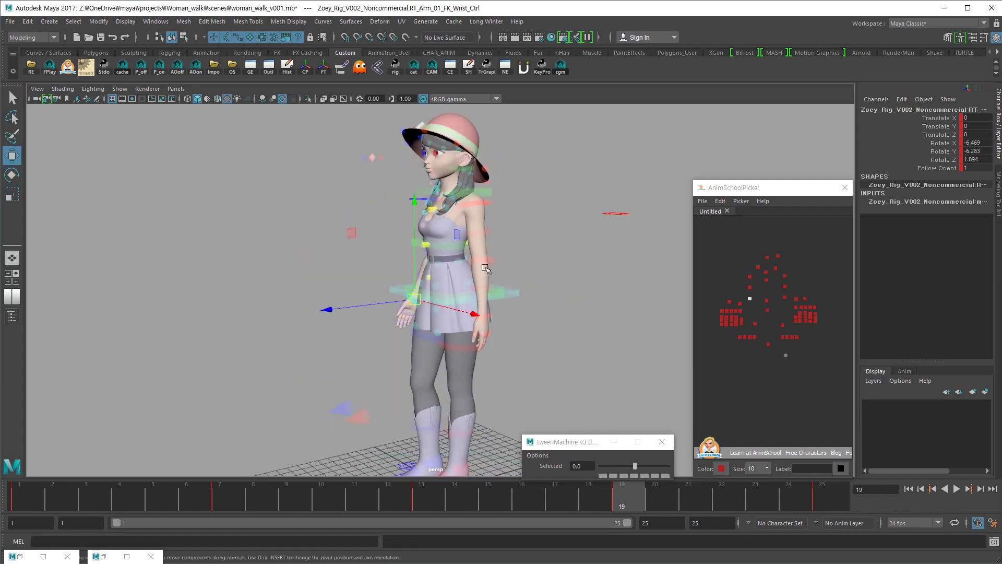
Compare the left elbow across neighbouring keys and rotate the left wrist FK control at frame 19 to about -6.9, 21.4, -1.3
left_click(465, 263)
left_click_drag(548, 288, 486, 284, "alt")
key("comma")
key("comma")
key("period")
key("period")
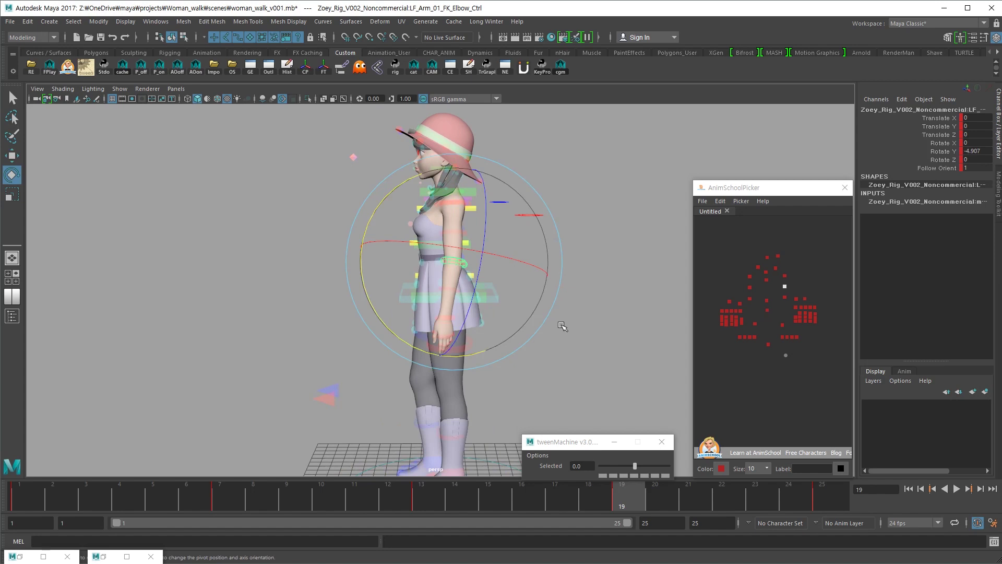
key("w")
left_click(785, 297)
key("e")
Play the walk cycle in side view to review the arm swing, then examine frame 19 from the front
key("alt+v")
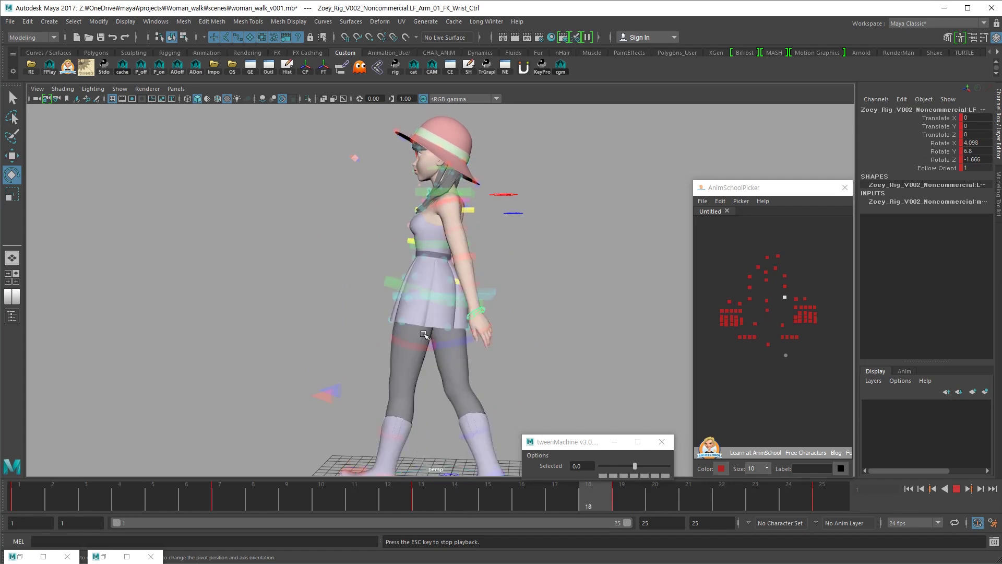
left_click_drag(432, 414, 652, 389, "alt")
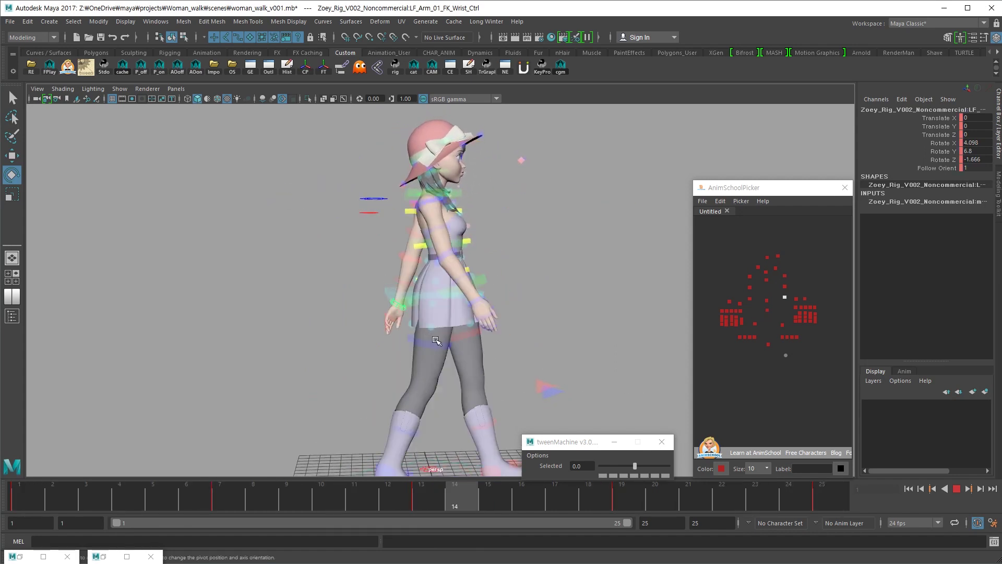
key("Escape")
left_click_drag(564, 362, 437, 365, "alt")
right_click_drag(437, 365, 407, 365, "alt")
middle_click_drag(407, 365, 403, 349, "alt")
left_click(630, 486)
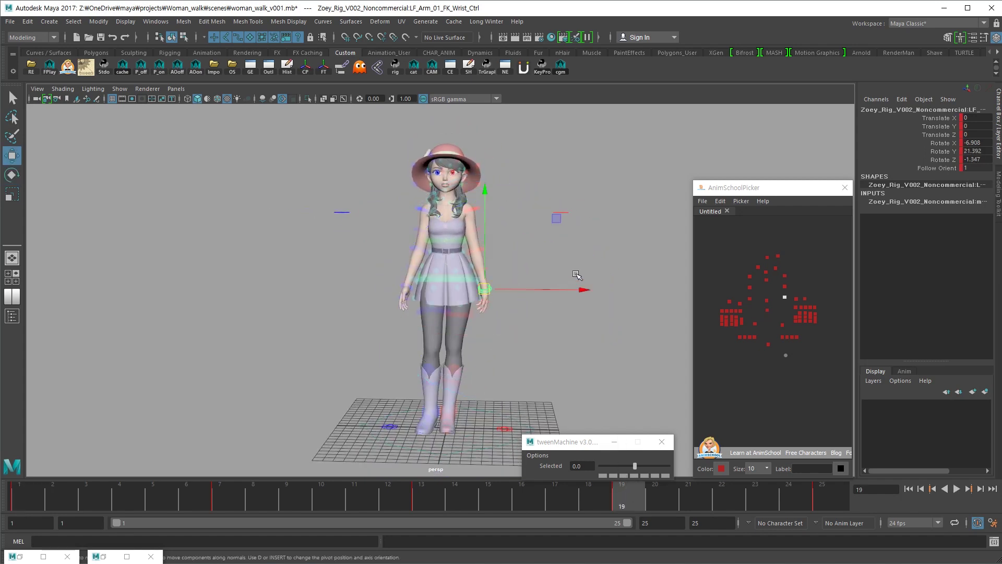
Inspect the neck and spine IK controls and replay the walk cycle from the front and three-quarter views to examine the body motion
left_click(768, 257)
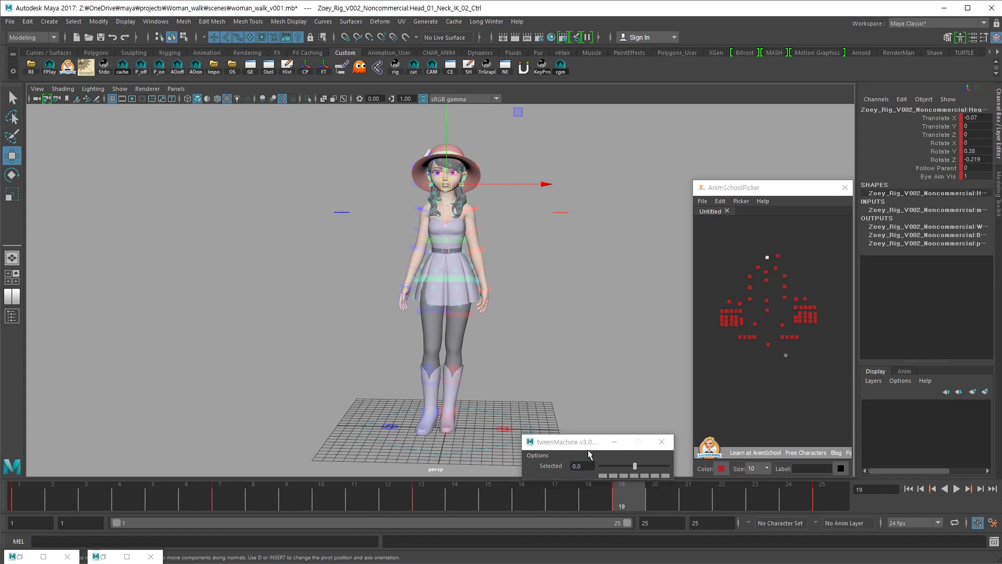
left_click(766, 281)
middle_click_drag(560, 355, 602, 342, "alt")
key("alt+v")
key("Escape")
left_click(767, 303)
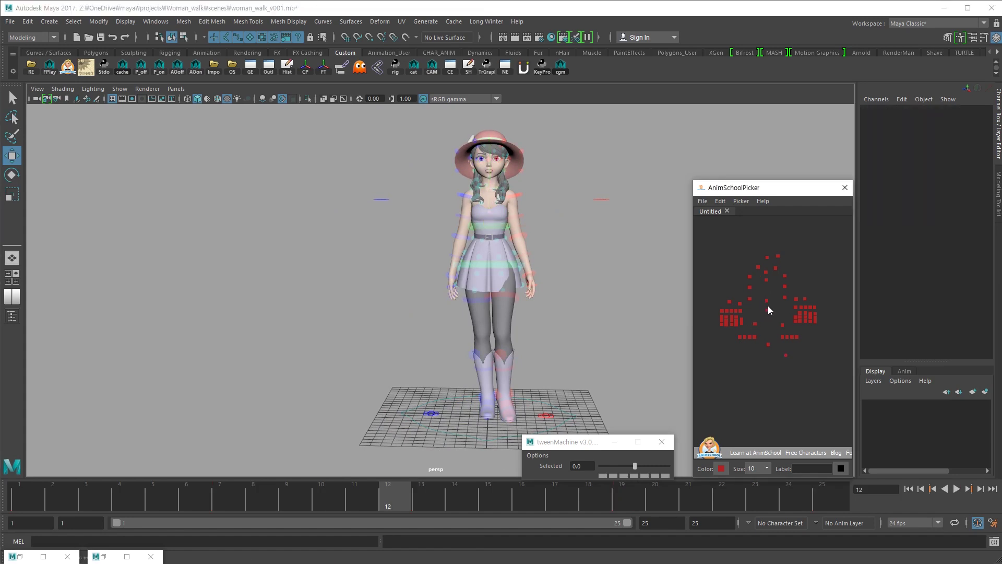
left_click(768, 309)
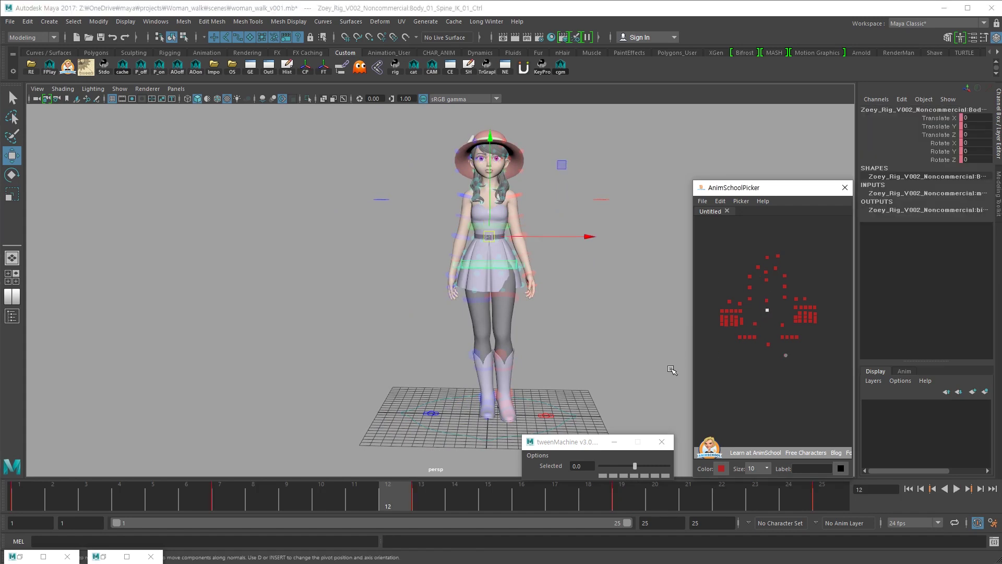
key("alt+v")
left_click(589, 344)
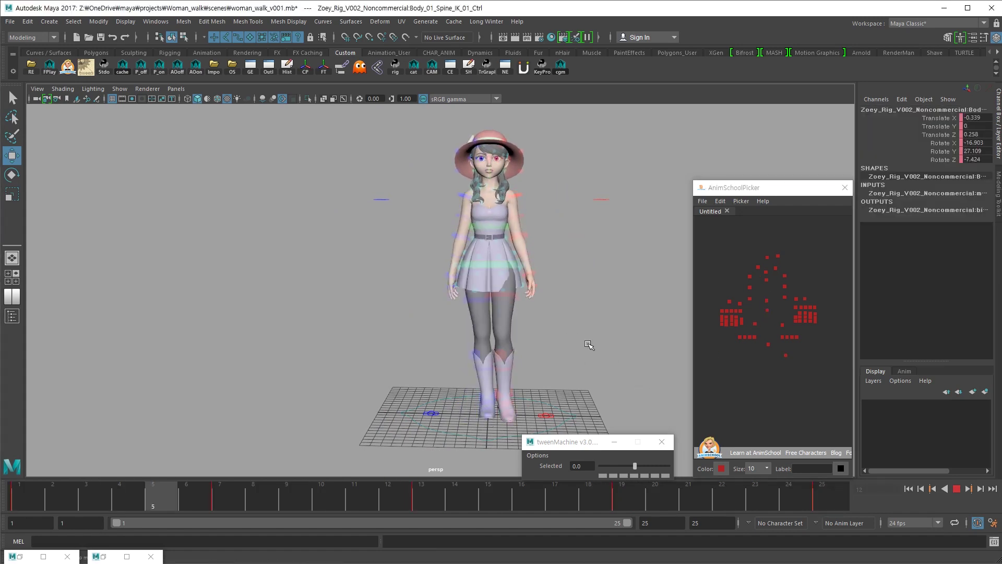
scroll(488, 351, "down", 2)
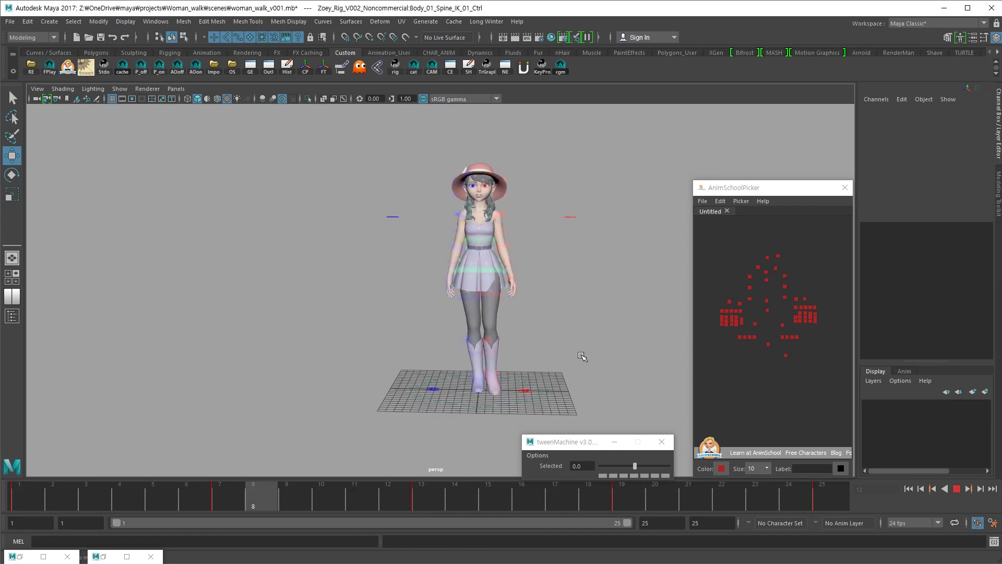
key("alt+v")
key("alt+v")
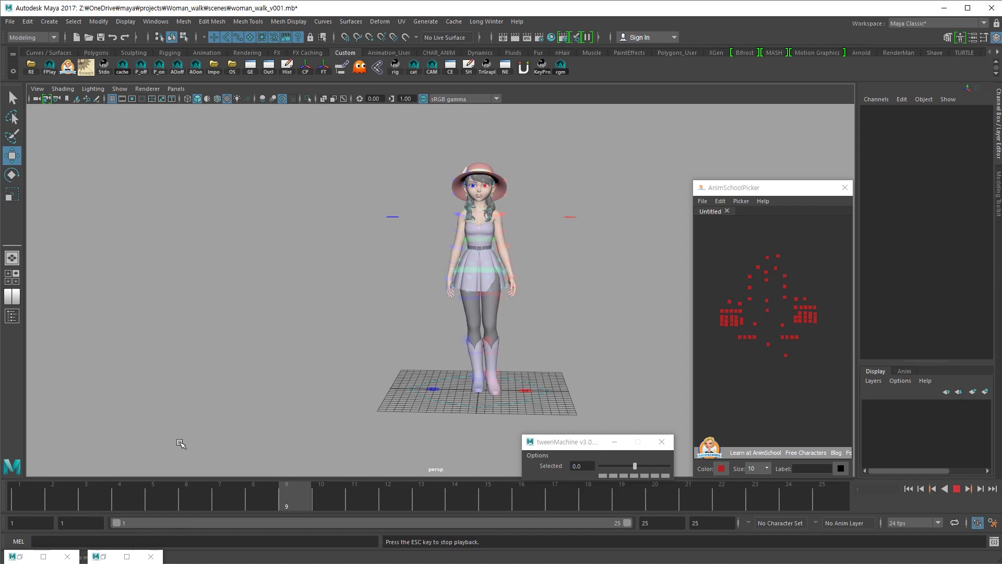
left_click_drag(515, 347, 549, 355, "alt")
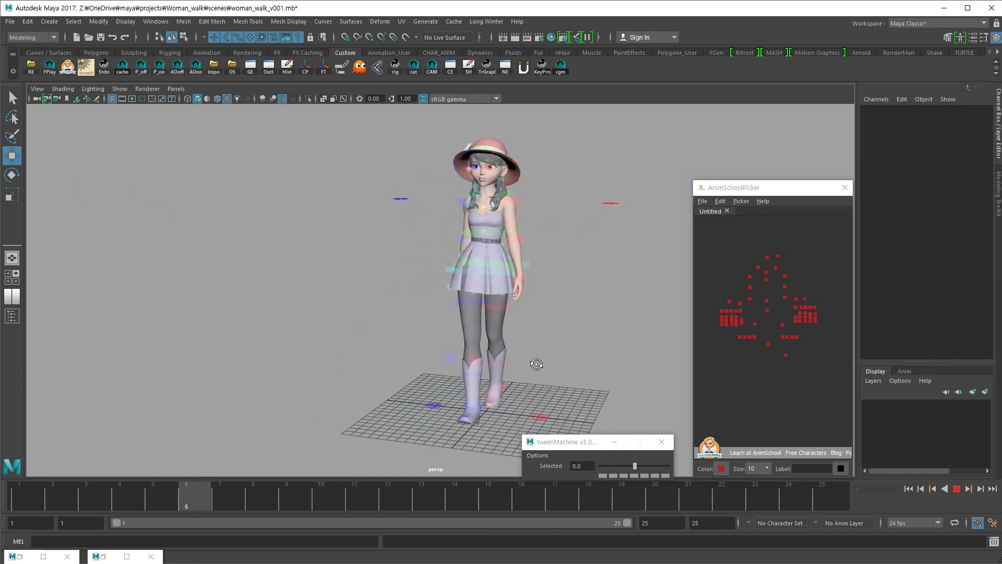
key("alt+v")
Rotate the Spine_IK_01 hip control at frame 1 to about X -13.5, Y 27.4, Z -6.2
left_click(766, 310)
scroll(546, 344, "up", 4)
left_click_drag(546, 344, 533, 343, "alt")
key("comma")
key("comma")
key("comma")
key("comma")
key("period")
left_click_drag(524, 345, 638, 336, "alt")
key("comma")
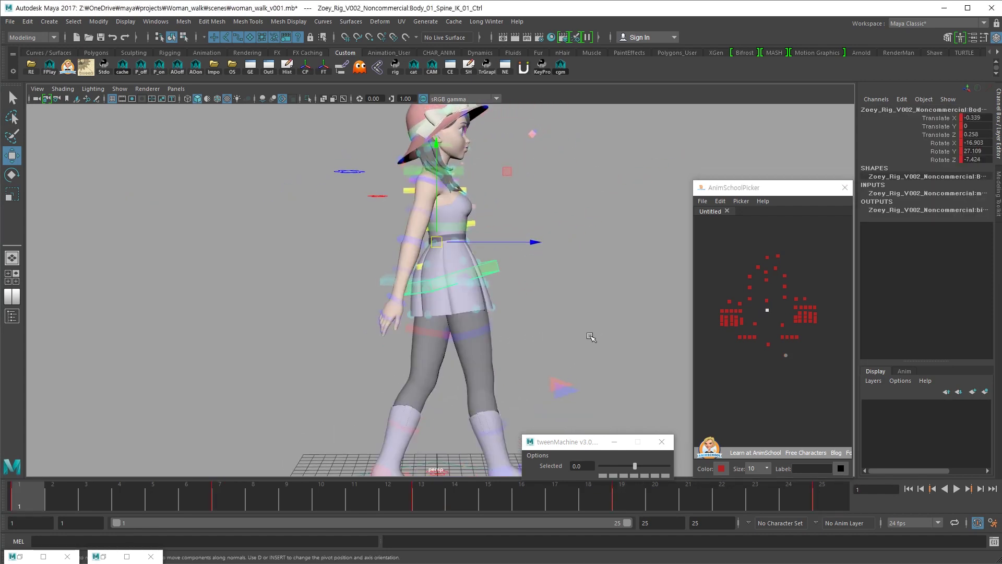
key("e")
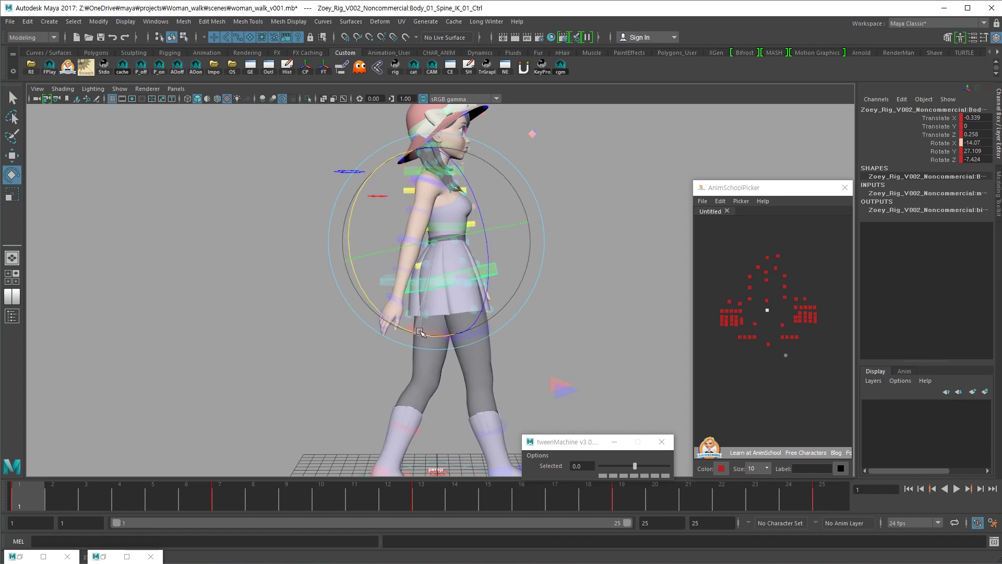
left_click_drag(421, 332, 419, 332)
left_click_drag(421, 334, 293, 331, "alt")
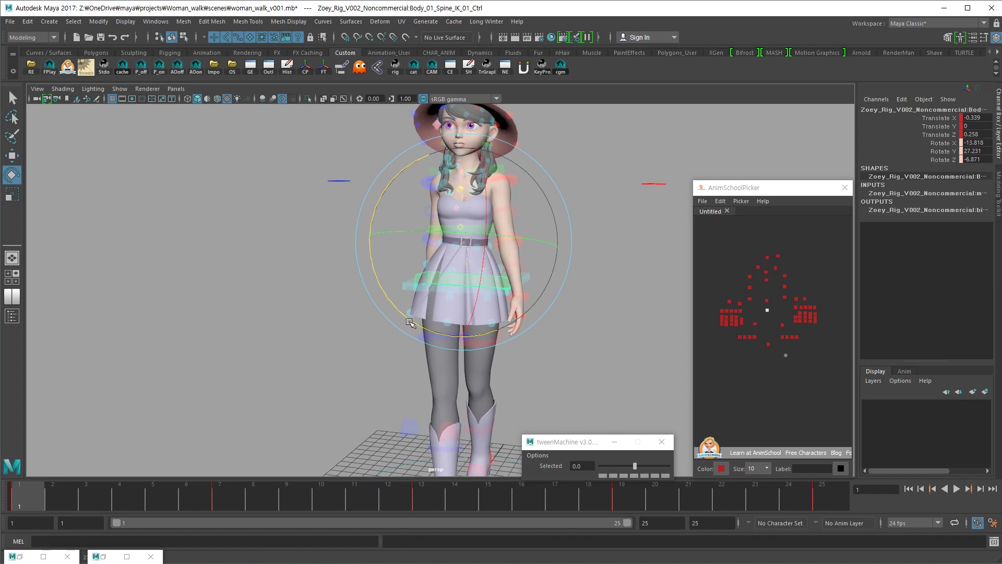
left_click_drag(409, 322, 409, 322)
Copy the hip control's frame 1 key and paste it at frame 25
right_click_drag(409, 322, 455, 371, "alt")
key("ctrl+c")
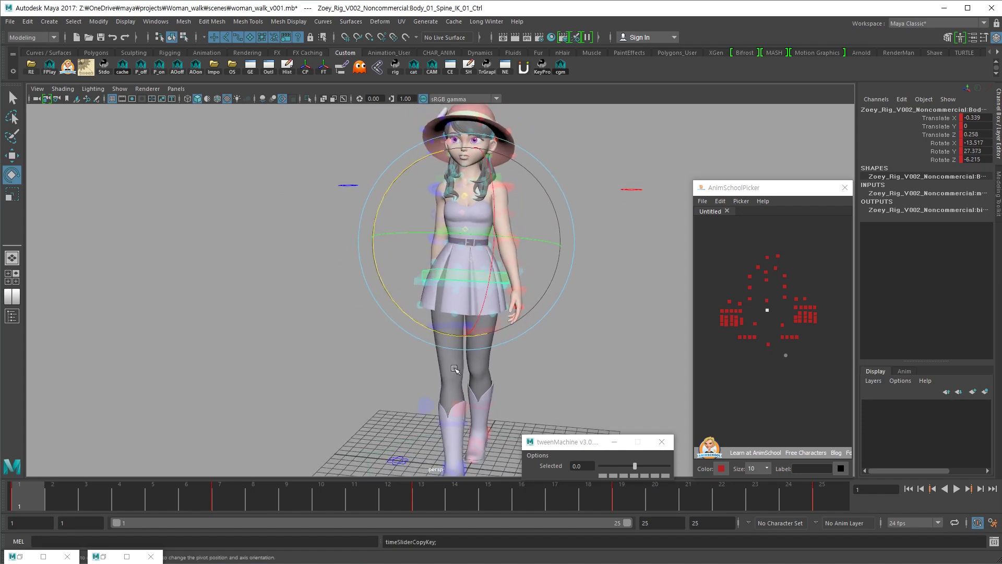
key("period")
key("period")
key("period")
key("period")
key("ctrl+v")
Rotate the hip control at frame 13 to about -14.7, -27.6, 5.7, compare it with frame 1 and play back the cycle
key("comma")
key("comma")
left_click_drag(510, 346, 464, 322, "alt")
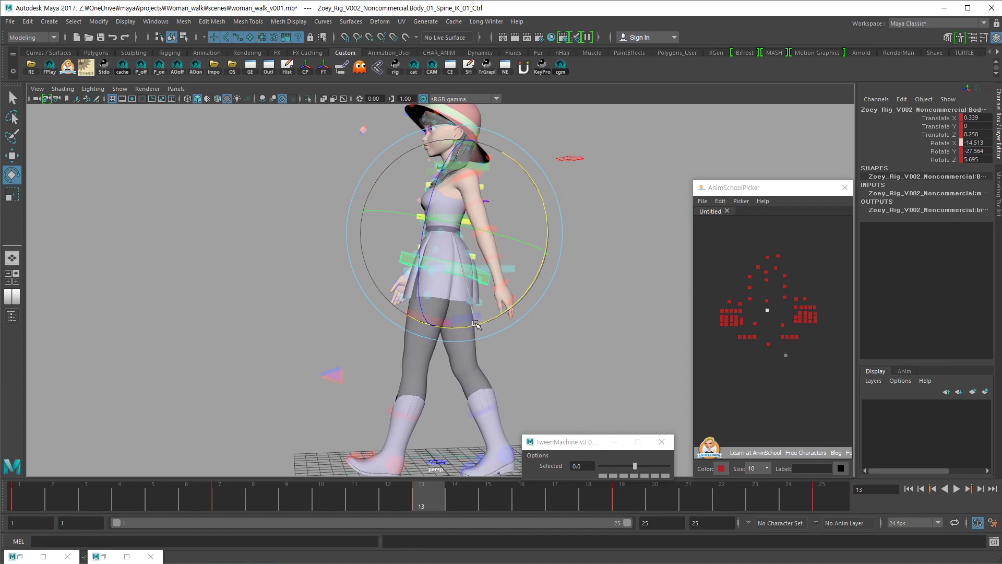
left_click_drag(486, 376, 410, 412, "alt")
left_click(41, 487)
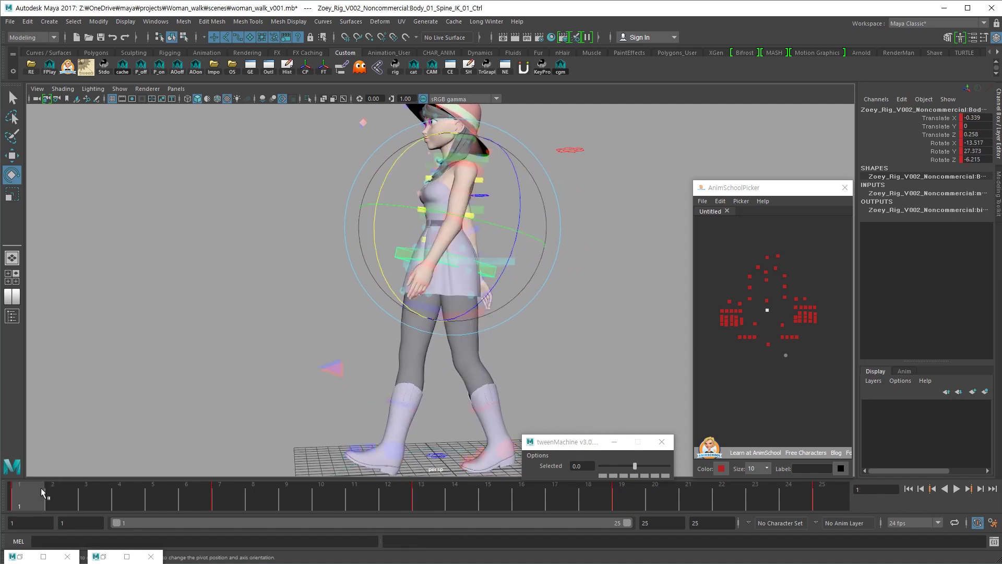
left_click(426, 495)
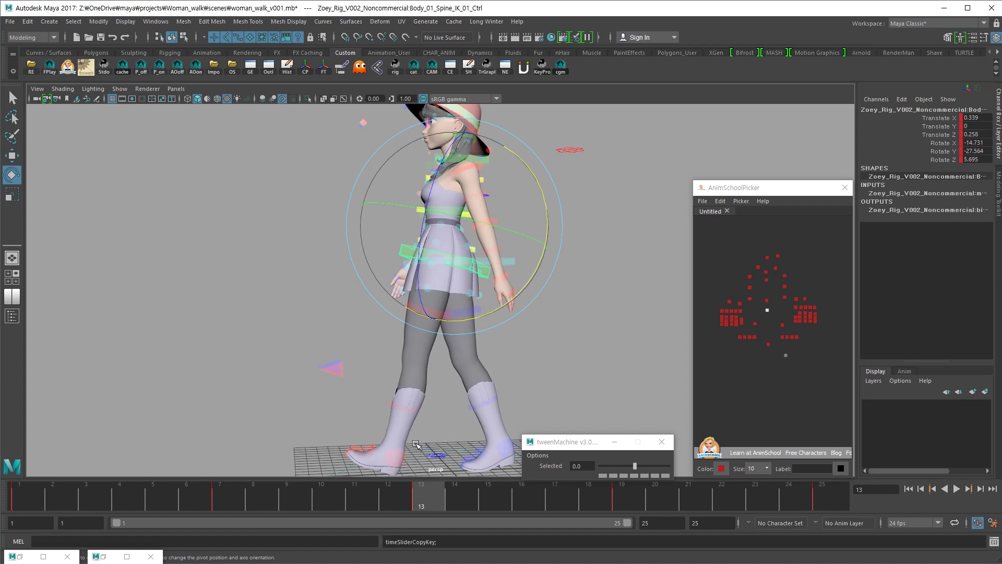
left_click_drag(520, 327, 469, 406, "alt")
key("alt+shift+v")
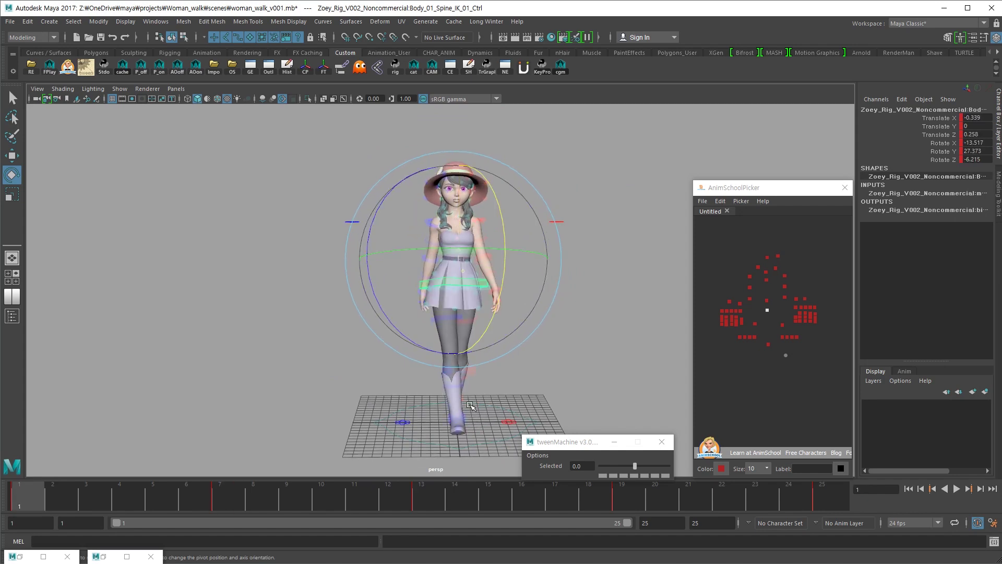
key("alt+v")
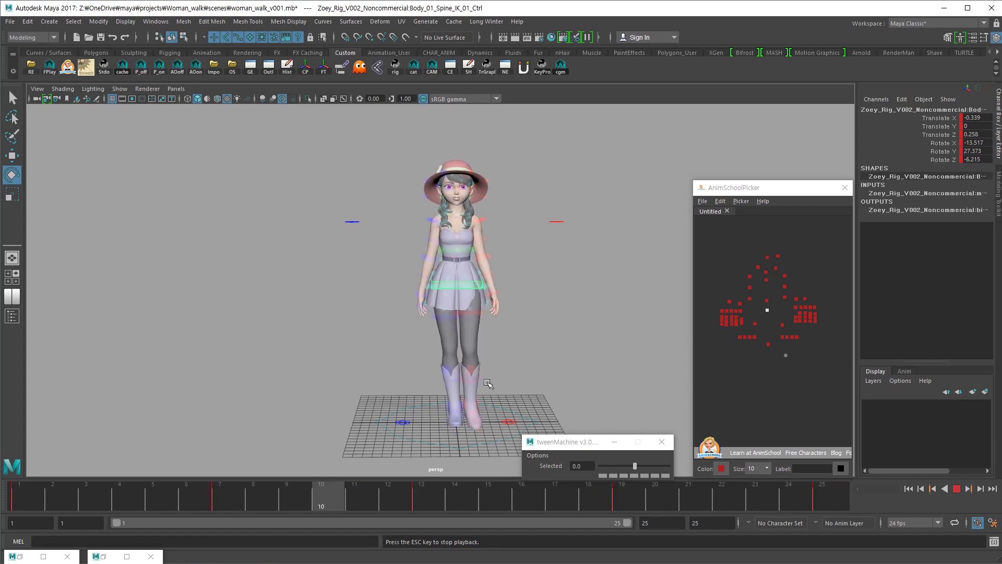
key("Escape")
Step through the keyed frames with the Spine_IK_02 control selected to examine the waist's rotation from the front
scroll(501, 374, "up", 3)
key("w")
left_click(766, 280)
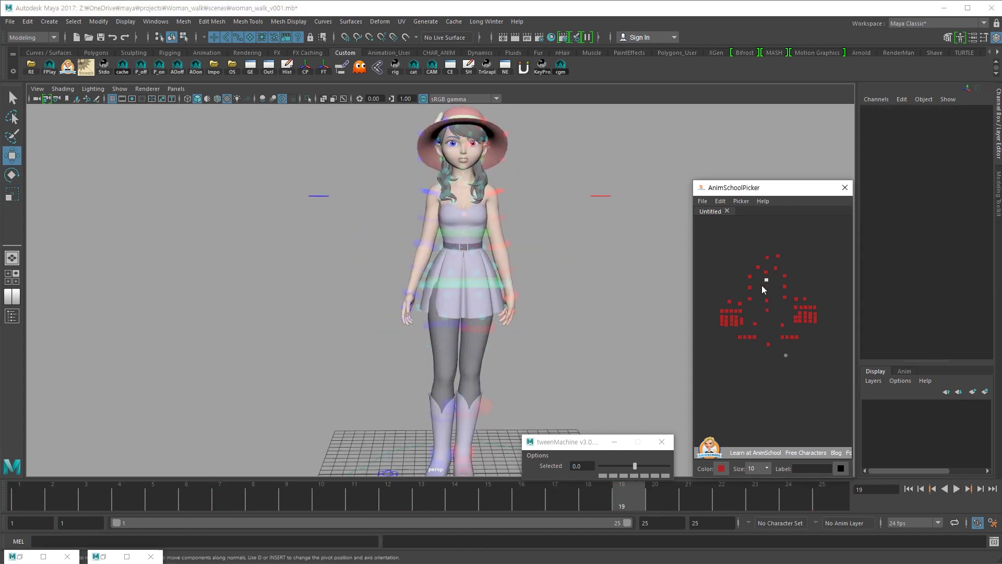
key("f")
left_click(28, 494)
key("period")
key("comma")
key("period")
key("period")
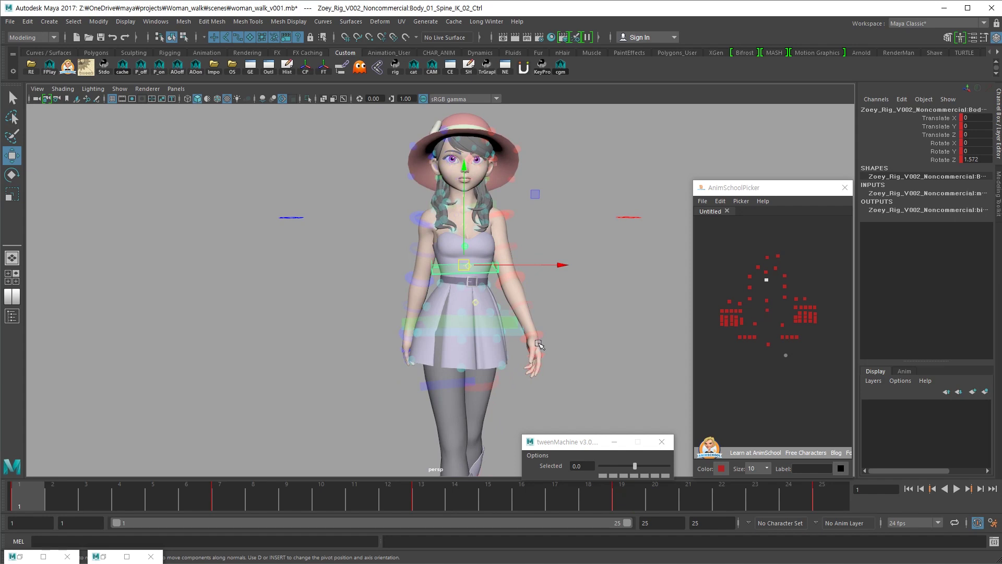
middle_click_drag(472, 339, 463, 351, "alt")
right_click_drag(464, 351, 530, 358, "alt")
middle_click_drag(463, 358, 469, 347, "alt")
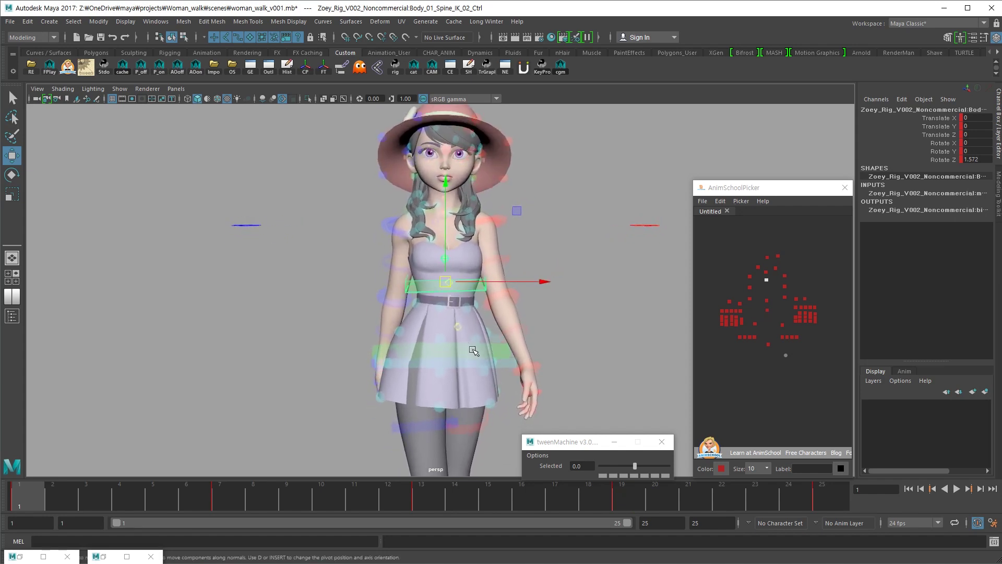
Rotate the Spine_IK_02 control at frame 13 to about 2.9 in Y, undoing a trial Z rotation first
left_click_drag(480, 351, 445, 287, "alt")
key("e")
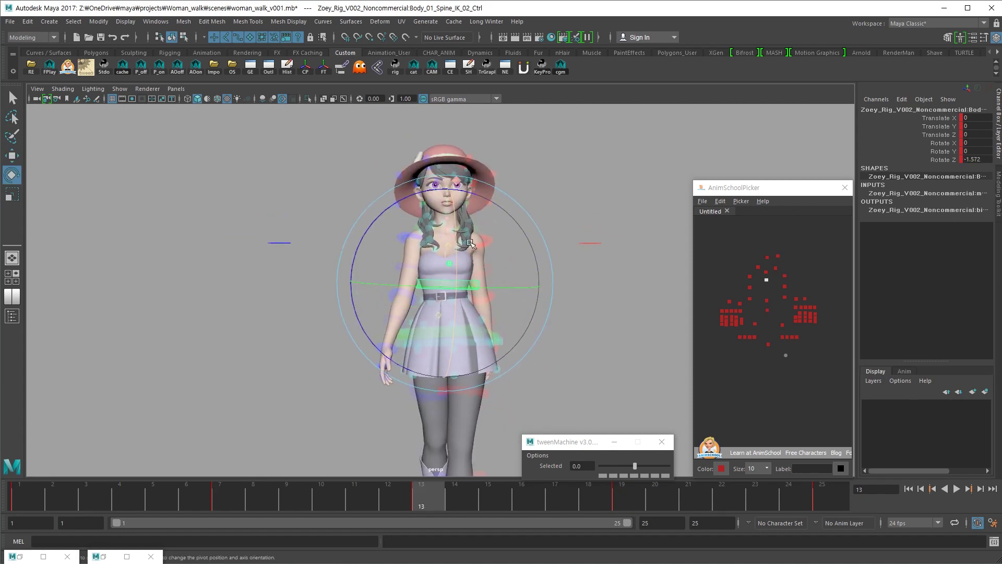
left_click_drag(490, 209, 460, 251)
key("ctrl+z")
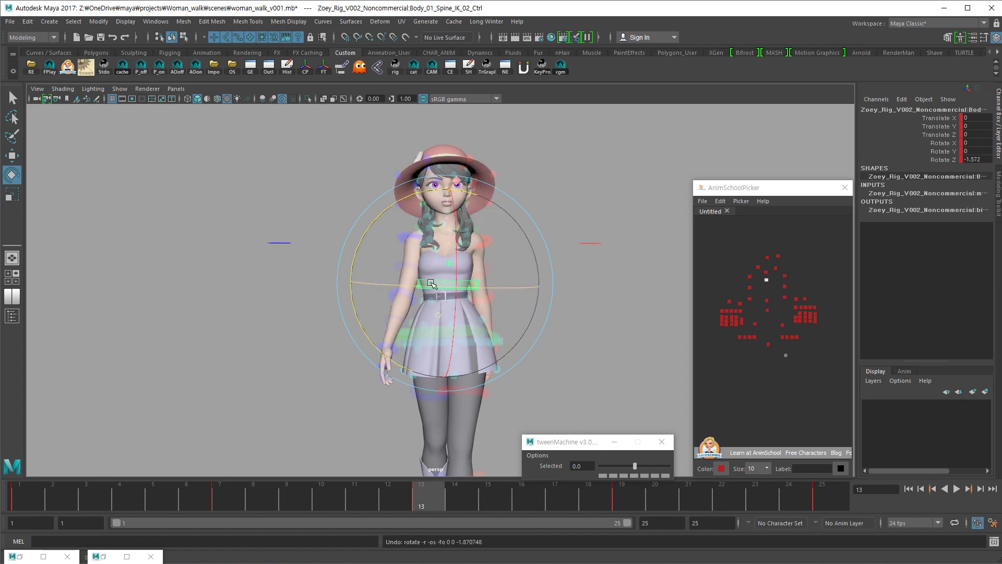
left_click_drag(429, 287, 437, 297)
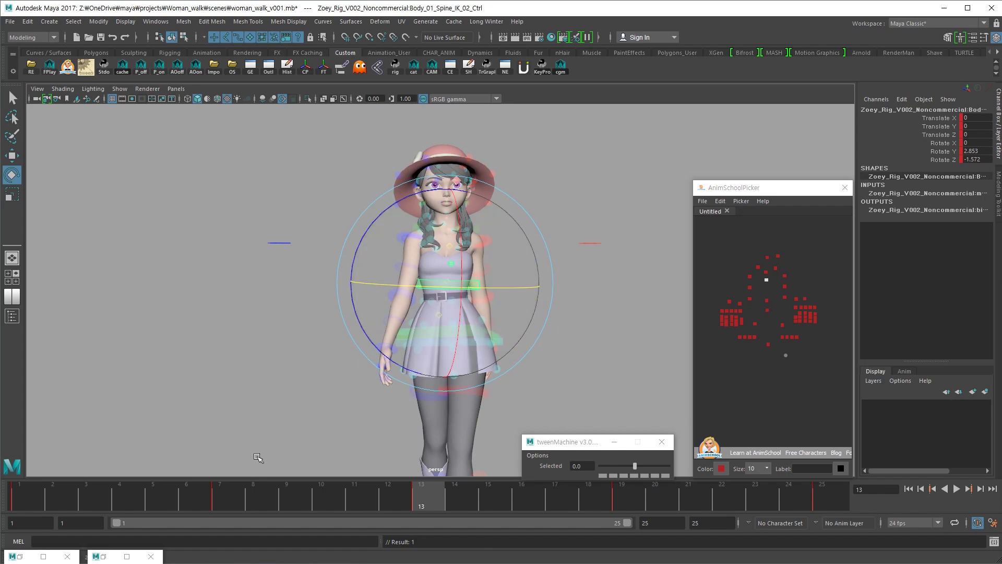
Rotate the Spine_IK_02 control at frame 1 to about -2.8 in Y and copy that key to frame 25
left_click(36, 501)
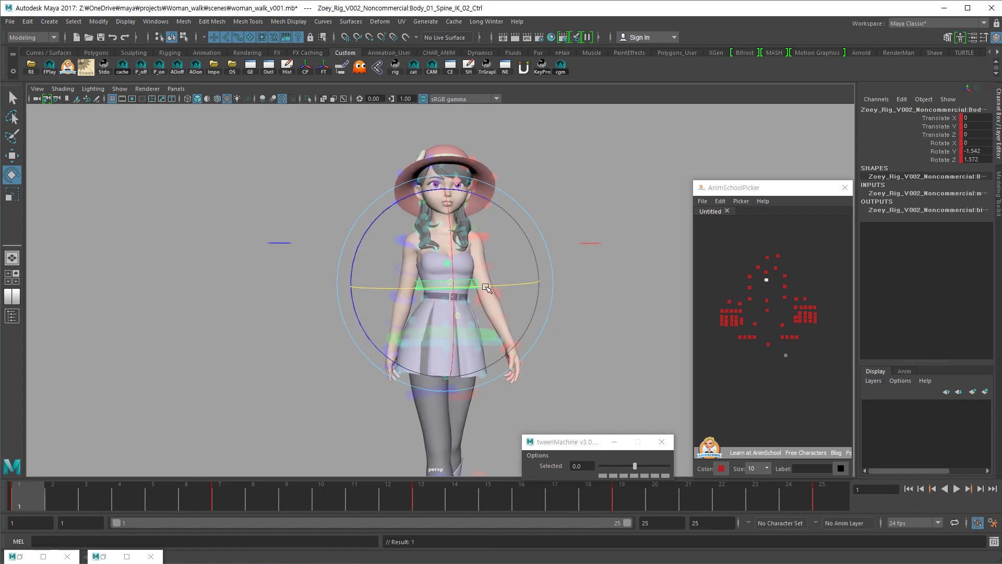
left_click_drag(485, 288, 465, 296)
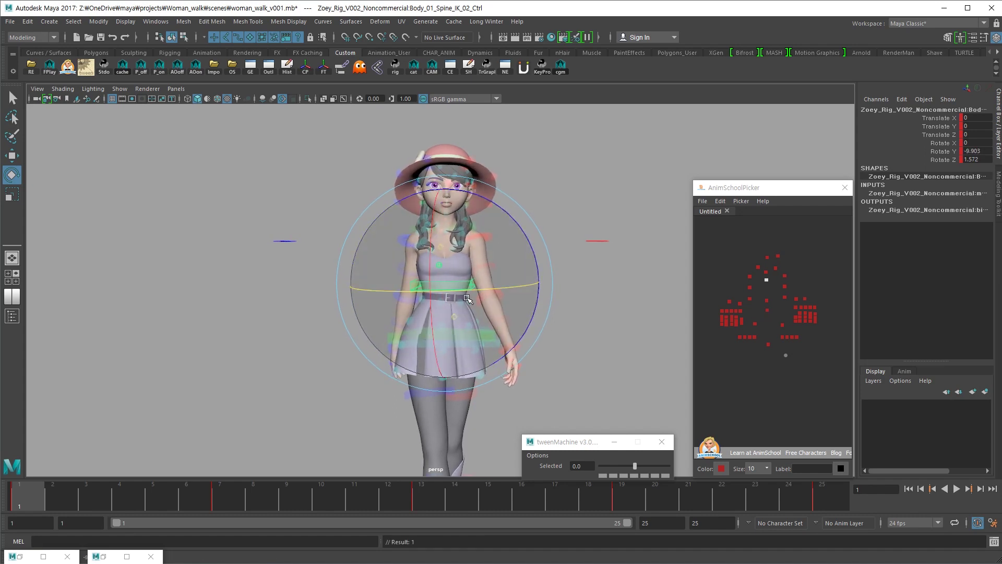
key("ctrl+z")
key("ctrl+c")
key("ctrl+v")
key("Home")
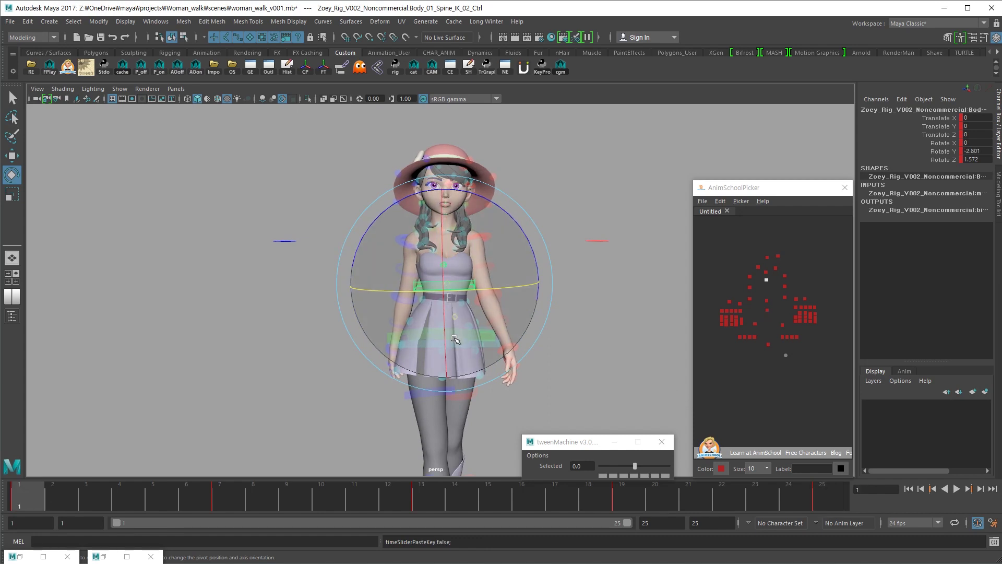
Play the walk cycle and examine the waist and hip motion from the front and the side
key("alt+v")
right_click_drag(454, 337, 400, 333, "alt")
scroll(418, 350, "down", 3)
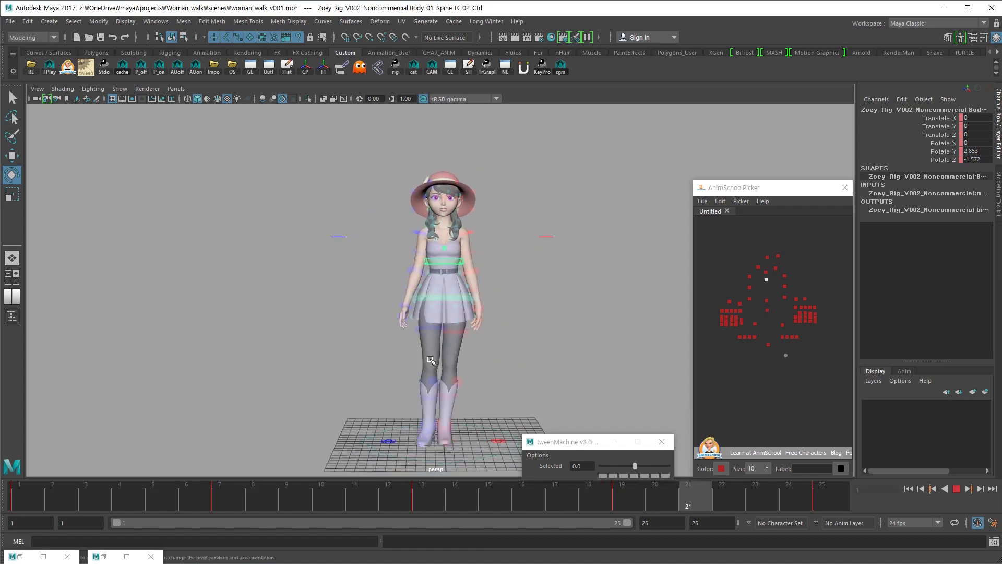
scroll(420, 365, "down", 1)
middle_click_drag(405, 370, 405, 365, "alt")
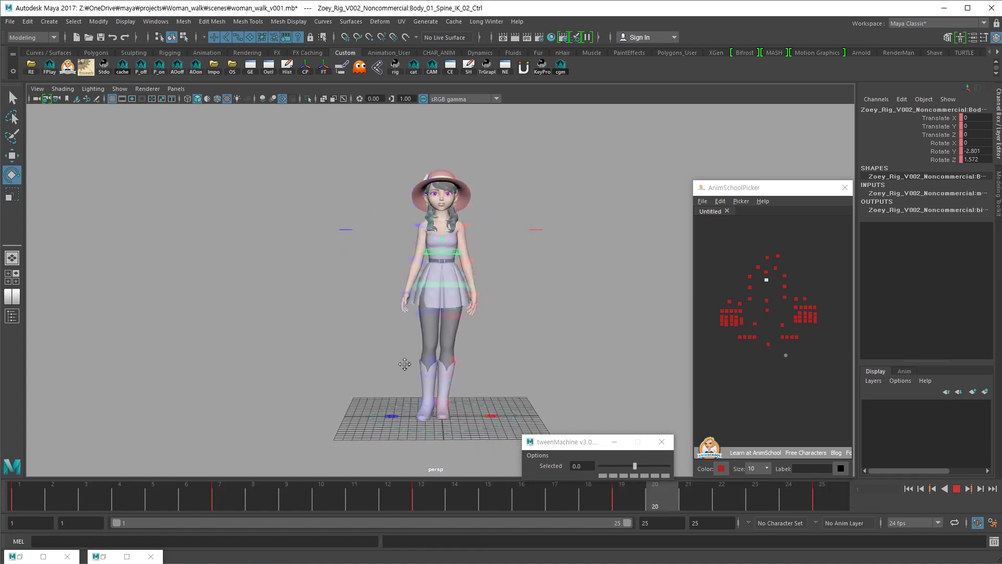
left_click_drag(459, 375, 484, 366, "alt")
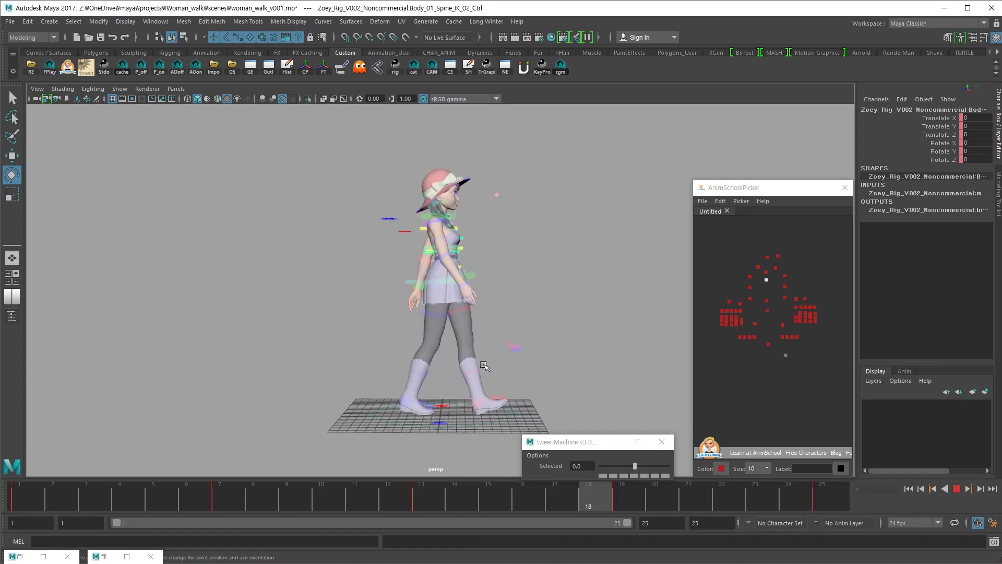
Stop the playback, select all of the character's controls and key the whole pose at frame 3
left_click_drag(484, 365, 360, 368, "alt")
key("alt+v")
left_click(786, 355)
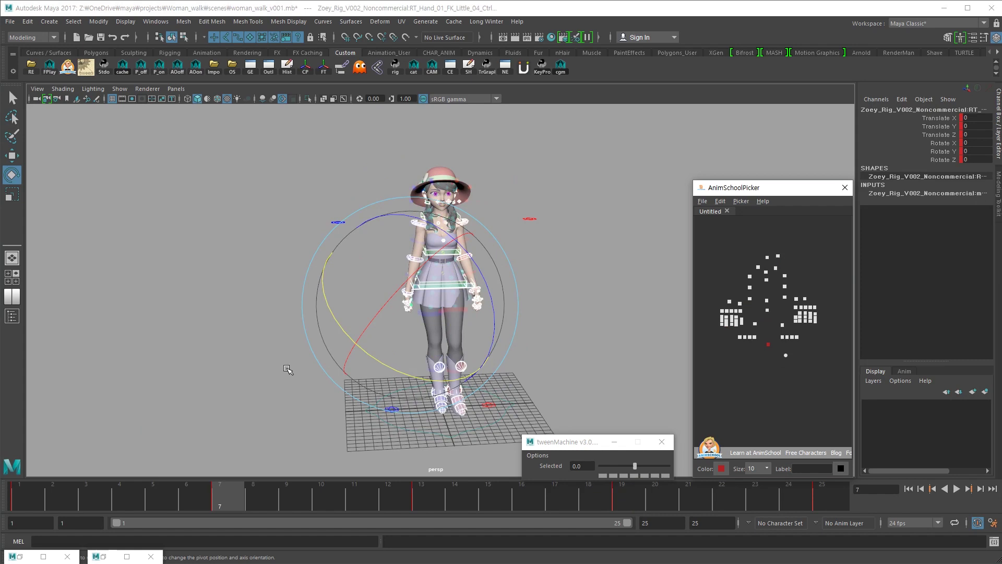
left_click_drag(286, 377, 271, 364, "alt")
left_click(105, 494)
left_click_drag(368, 389, 321, 400, "alt")
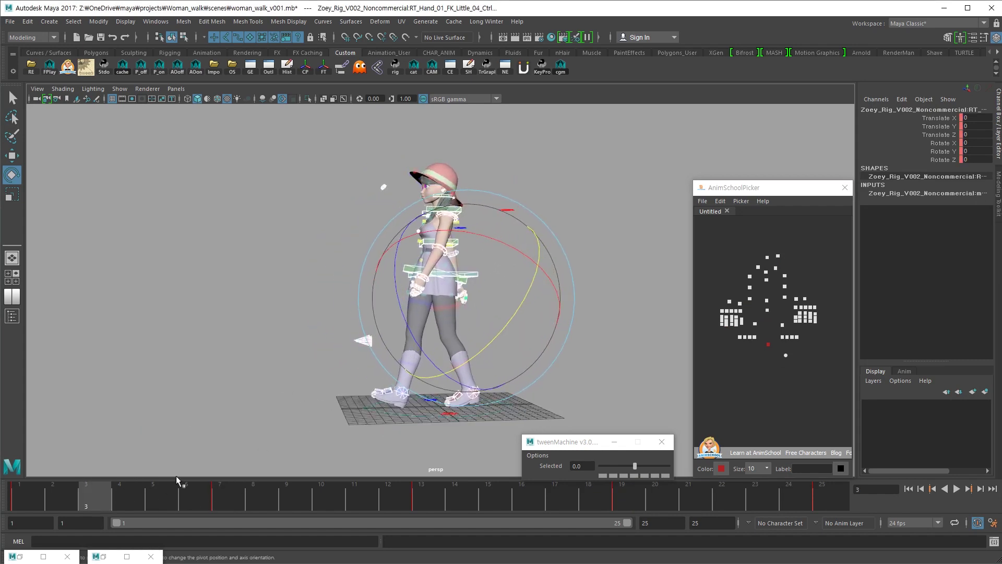
key("alt+period")
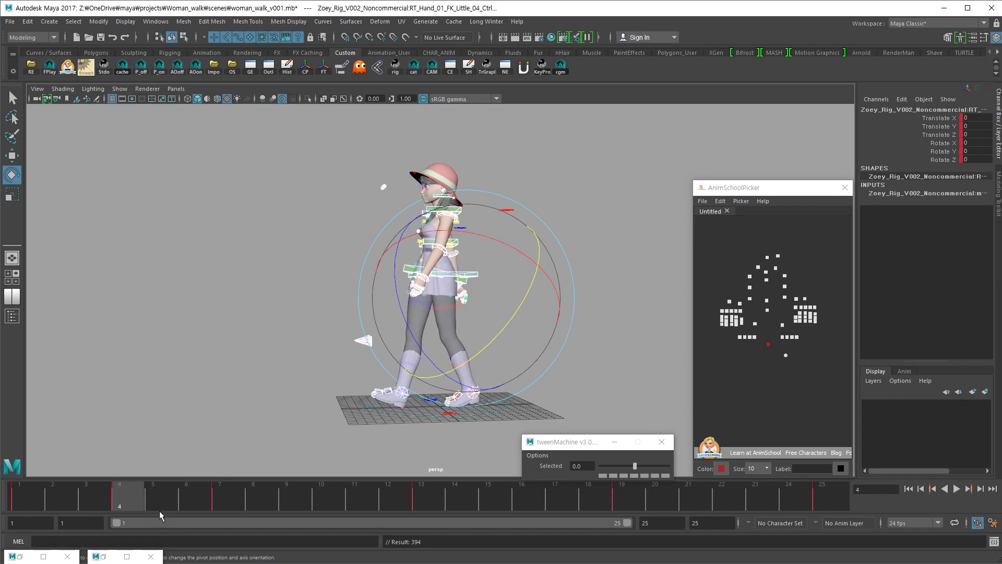
left_click(100, 508)
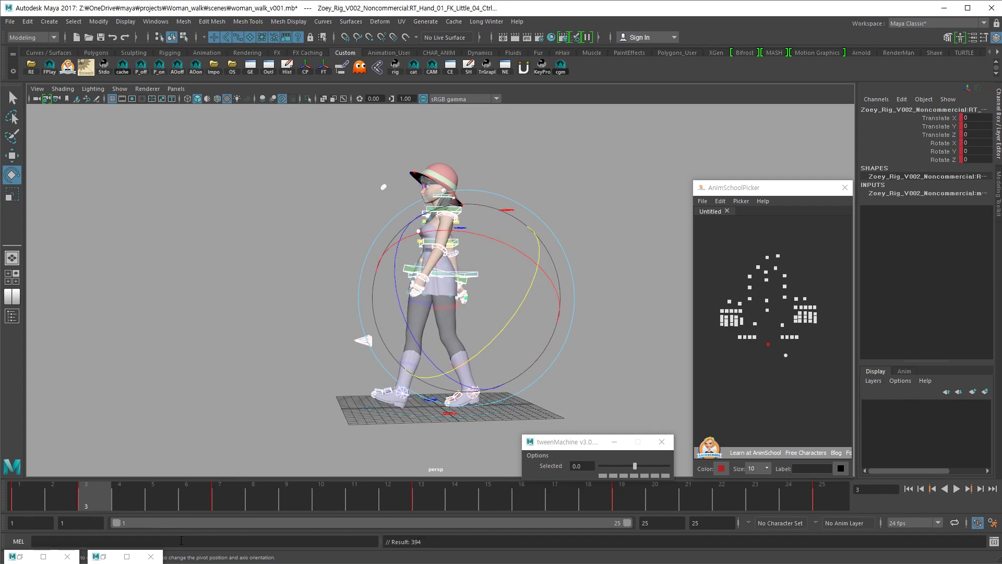
left_click_drag(581, 330, 564, 340, "alt")
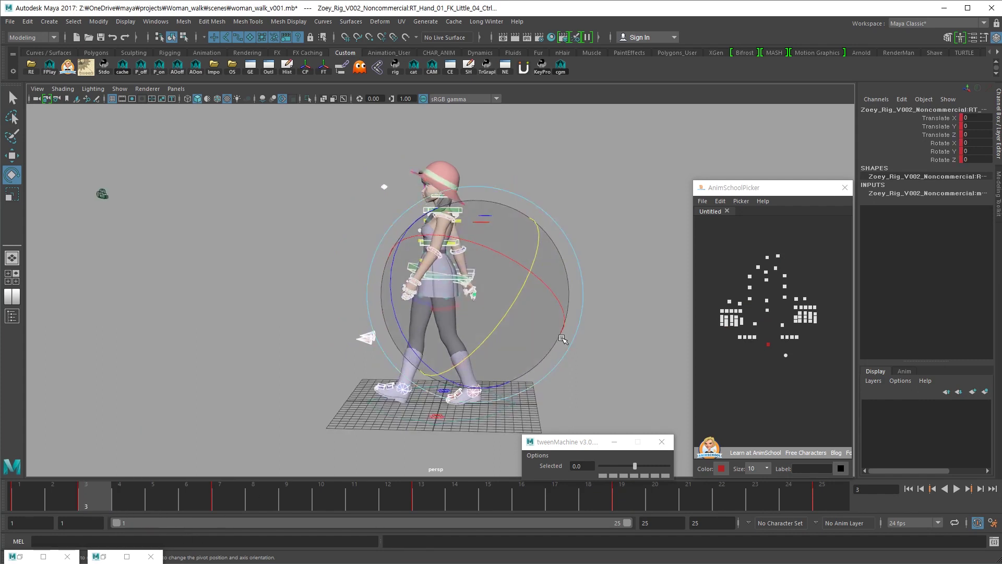
Lower COG_Ctrl at frame 3 to about -0.52 in Translate Y
key("w")
left_click(757, 334)
left_click(766, 300)
left_click_drag(403, 329, 391, 334, "alt")
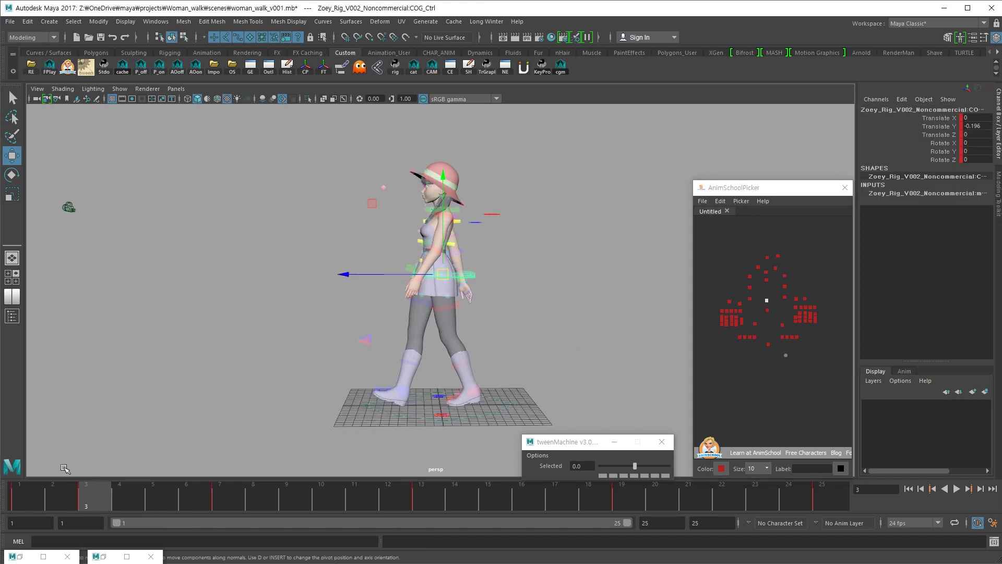
left_click_drag(443, 260, 443, 262)
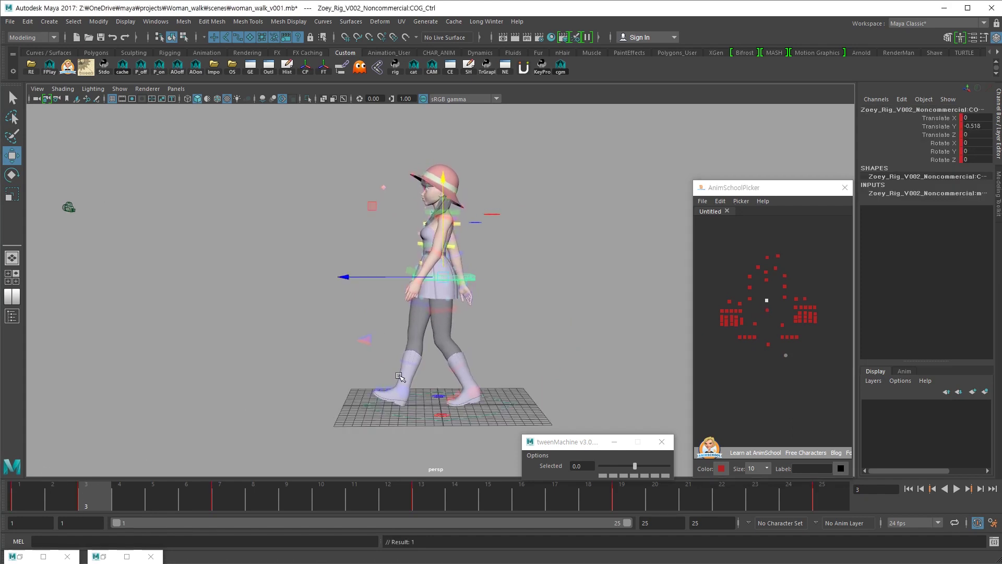
Blend the RT_Leg_01_IK_Ctrl pose at frame 3 with tweenMachine to about -51.6
left_click(755, 324)
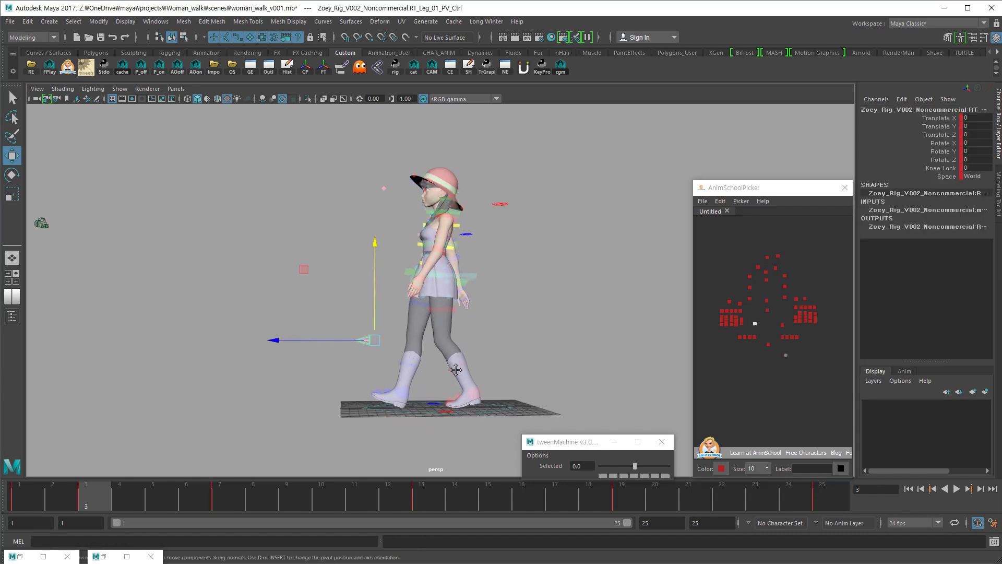
left_click_drag(761, 353, 753, 335)
left_click_drag(441, 361, 478, 367, "alt")
right_click_drag(479, 367, 497, 380, "alt")
middle_click_drag(496, 380, 499, 366, "alt")
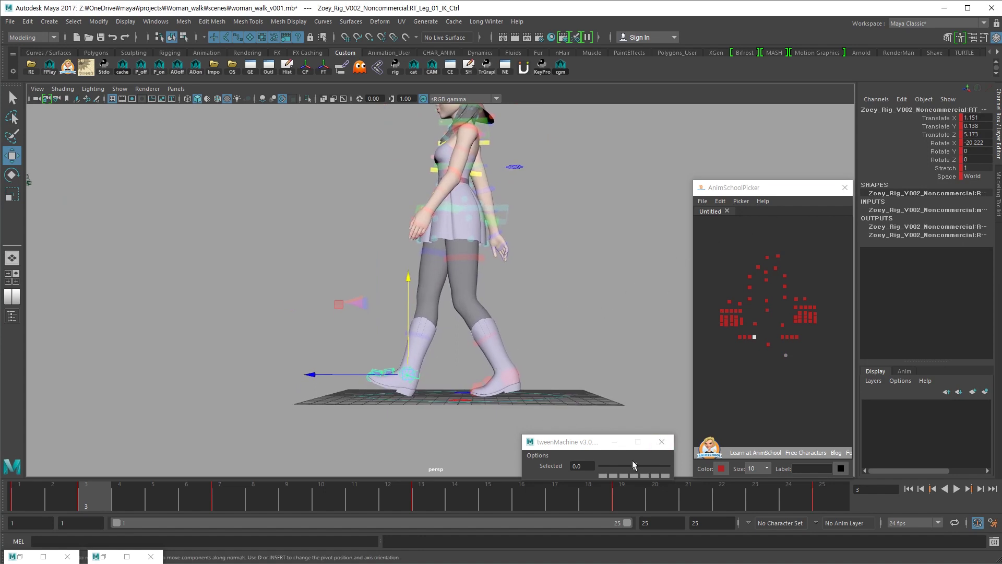
left_click_drag(633, 464, 617, 465)
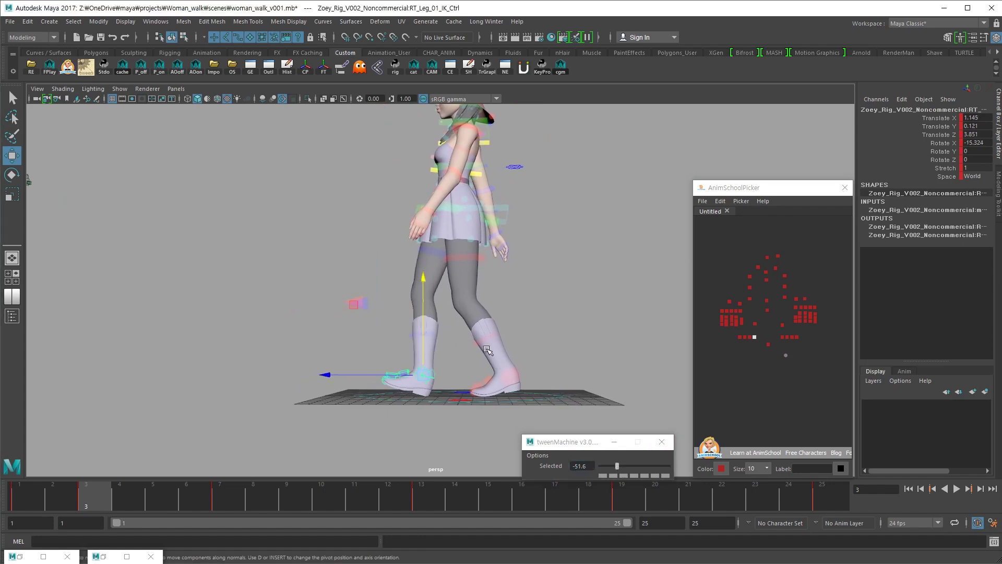
Set RT_Leg_01_IK_Ctrl's Rotate X and Translate Y to 0 at frame 3, and compare the pose with the adjacent keys
middle_click_drag(486, 344, 514, 326, "alt")
left_click(968, 143)
type("0")
key("Return")
left_click(966, 118)
left_click(969, 126)
type("0")
key("Return")
scroll(522, 362, "down", 1)
key("comma")
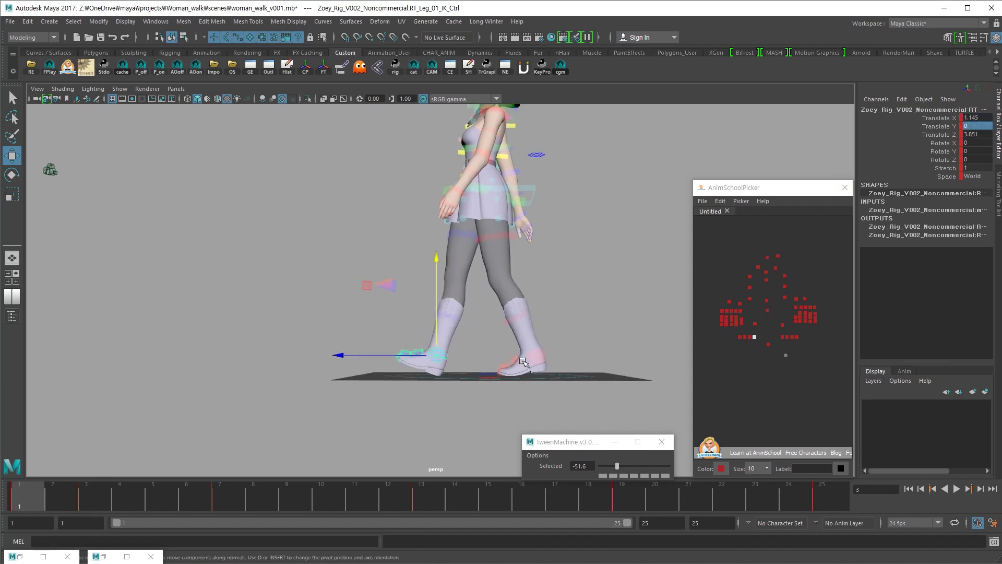
key("period")
key("period")
key("comma")
key("comma")
Set Rotate X of LF_Leg_01_IK_Roll_Ctrl to 0 at frame 3
left_click_drag(523, 365, 614, 347, "alt")
left_click(785, 339)
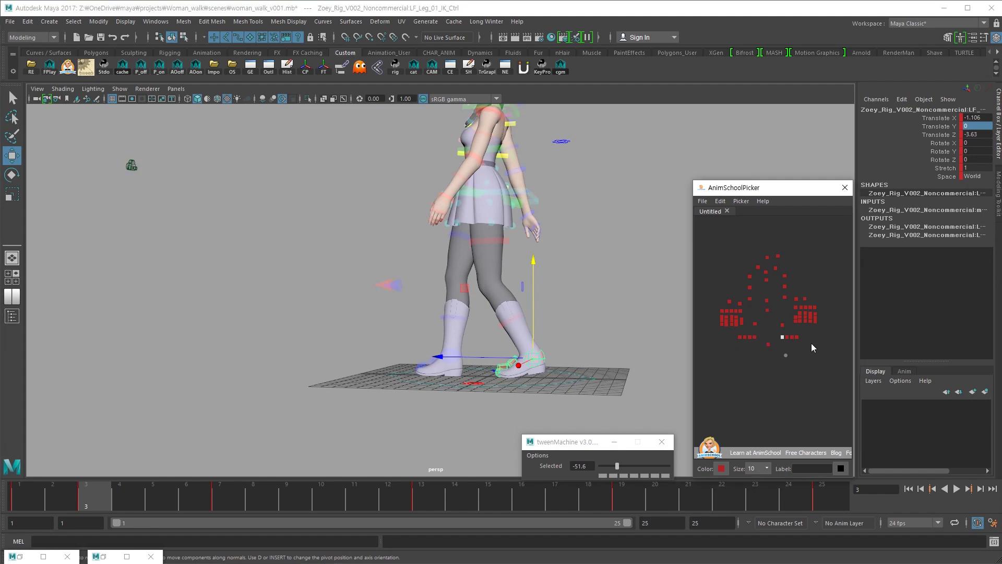
left_click(787, 338)
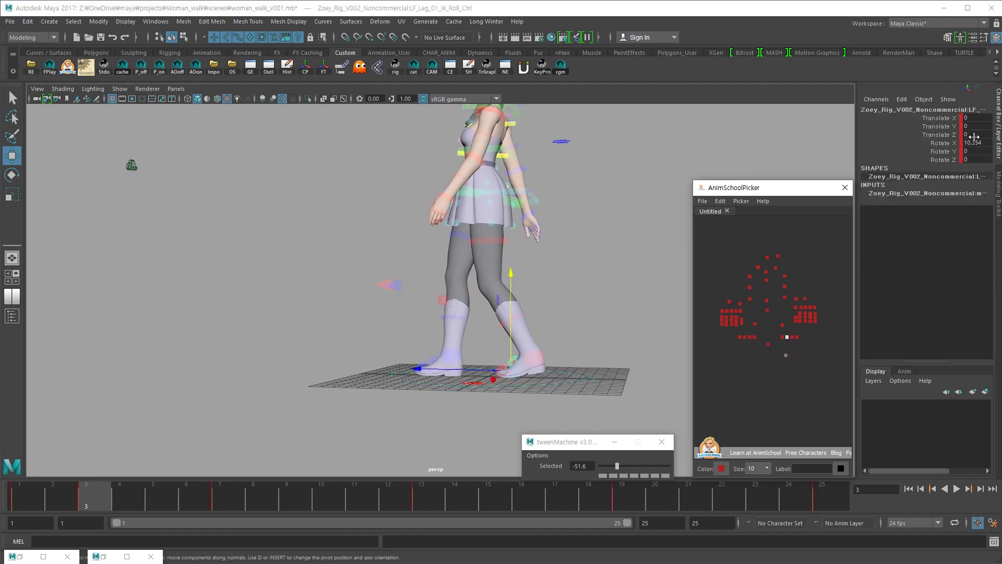
left_click(974, 142)
type("0")
key("Return")
Rotate LF_Leg_01_IK_Ctrl at frame 3 to about 16.9 in X
left_click(782, 337)
key("e")
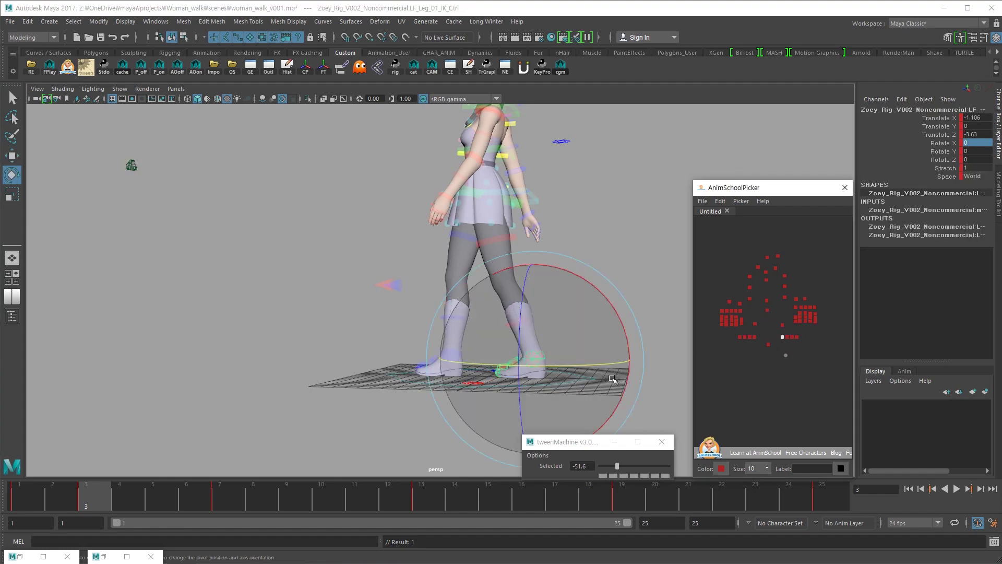
left_click_drag(621, 365, 621, 364)
left_click_drag(679, 386, 566, 395, "alt")
Switch to the walk reference video and mark the foot, hip, torso, shoulder and head angles on the front view at frame 1
key("alt+Tab")
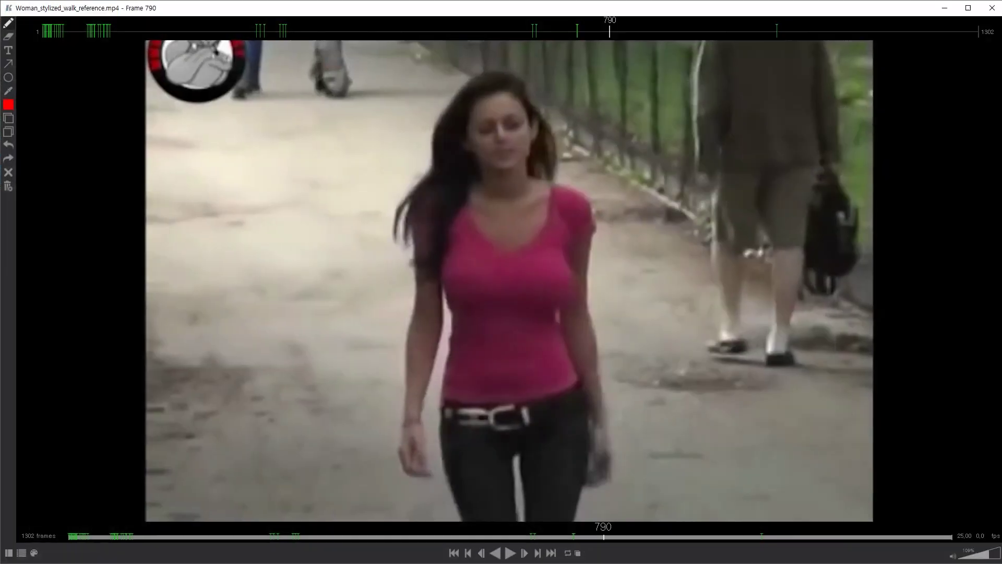
left_click(36, 33)
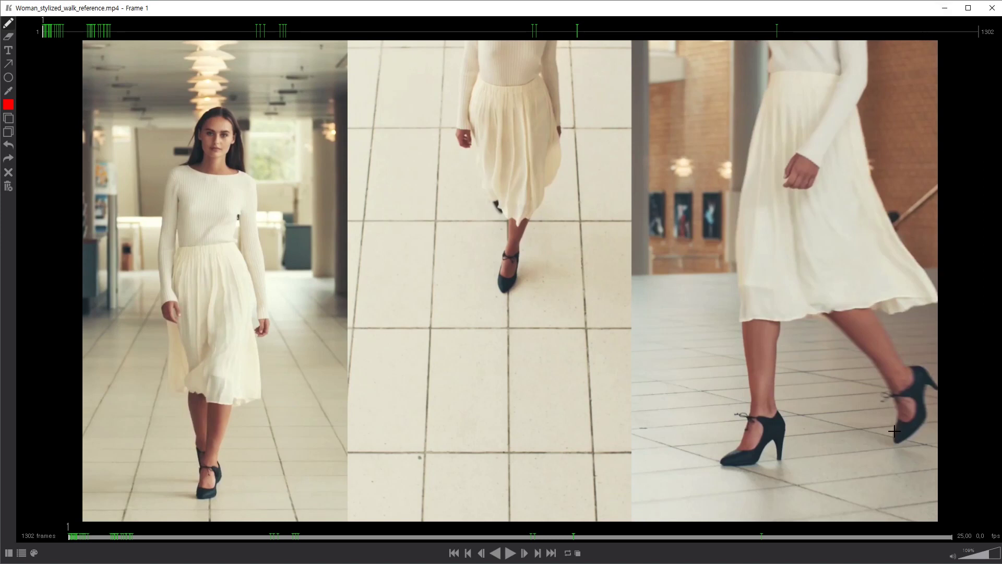
left_click_drag(192, 436, 225, 479)
mouse_move(206, 300)
left_mouse_down()
mouse_move(264, 275)
mouse_move(257, 311)
left_mouse_up()
left_click_drag(219, 245, 244, 191)
left_click_drag(173, 183, 261, 192)
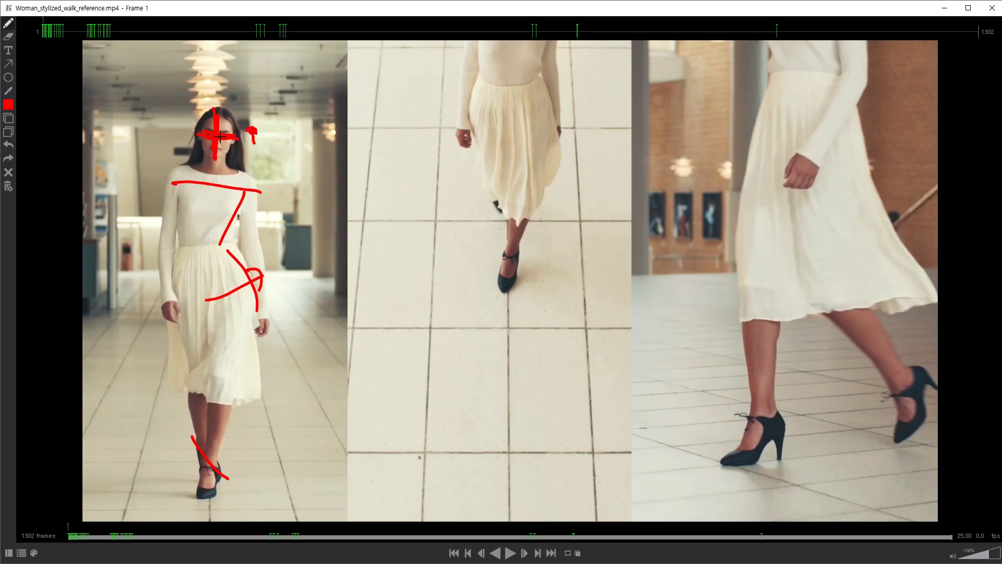
left_click_drag(190, 183, 266, 185)
left_click(944, 8)
Pose LF_Leg_01_IK_Ctrl at frame 3 to about -0.57, 0.47, -3.34 in translation and 12.9, -5.6, -5.8 in rotation
left_click_drag(469, 362, 514, 354, "alt")
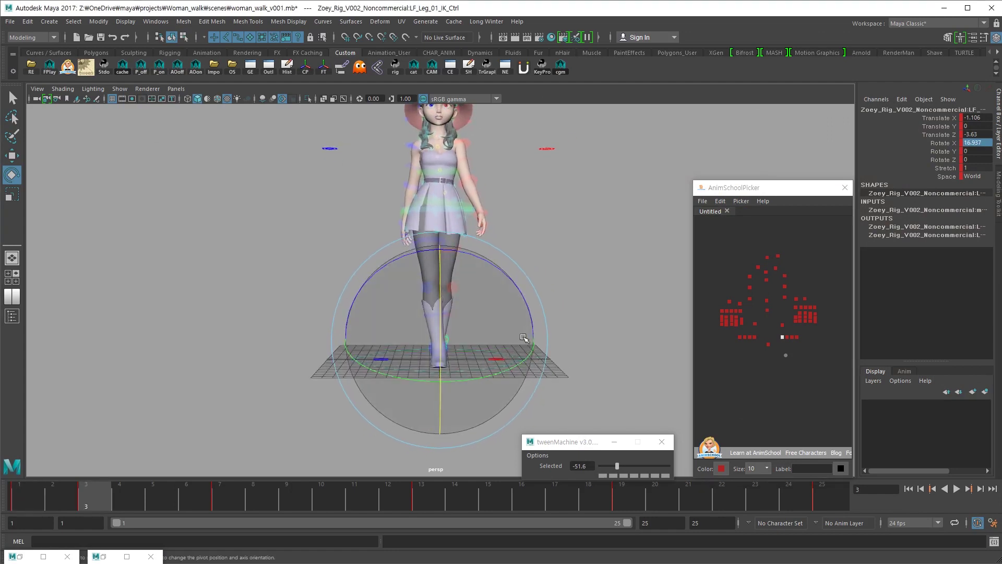
key("w")
left_click_drag(448, 338, 499, 360)
key("e")
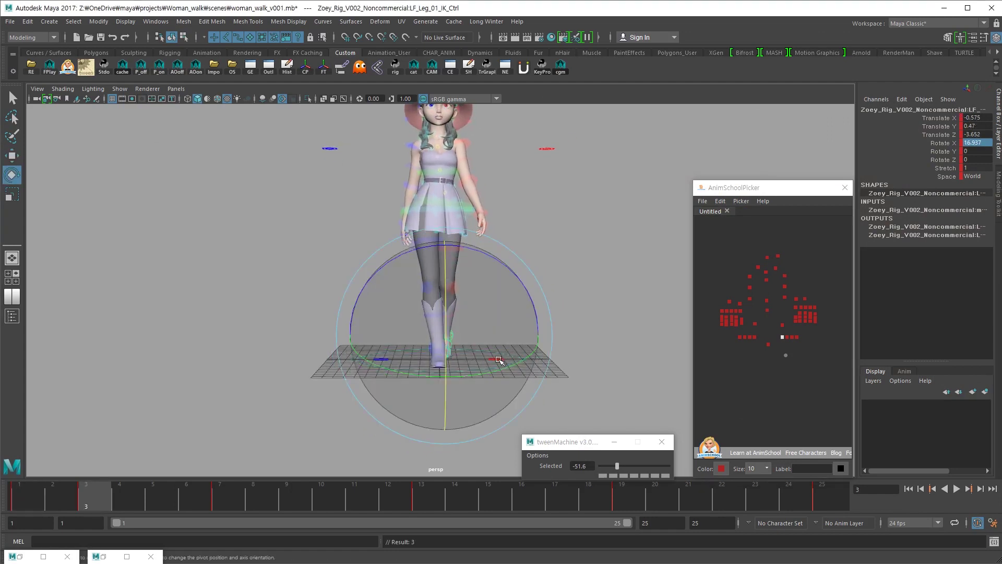
left_click_drag(531, 316, 429, 339)
left_click_drag(618, 341, 616, 359)
key("w")
middle_click_drag(540, 365, 535, 366, "shift")
left_click_drag(536, 365, 568, 360, "alt")
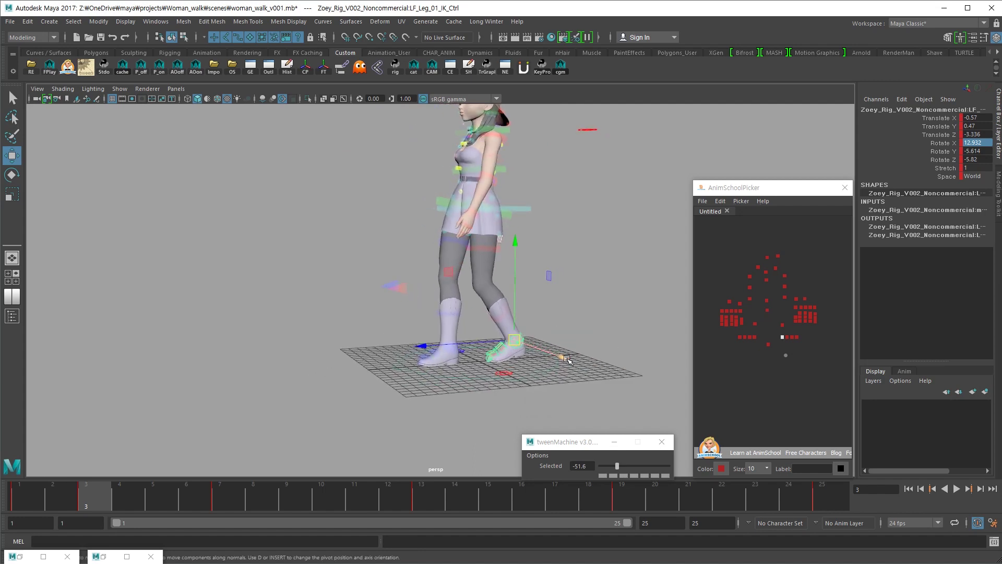
Check the back foot in the reference video and rotate LF_Leg_01_IK_Ctrl to about 33.1, -2.1, 3.5 at frame 3
key("alt+Tab")
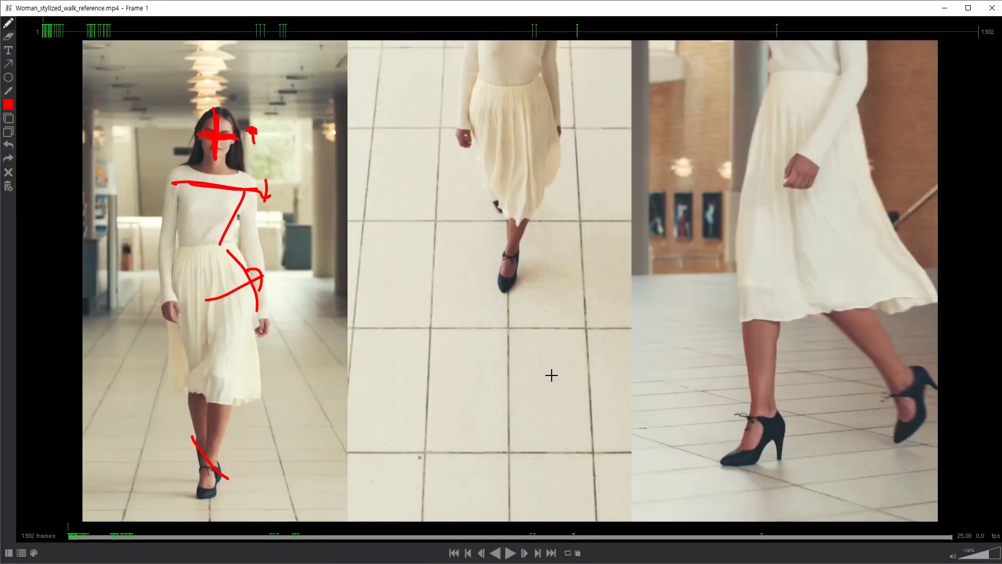
key("alt+Tab")
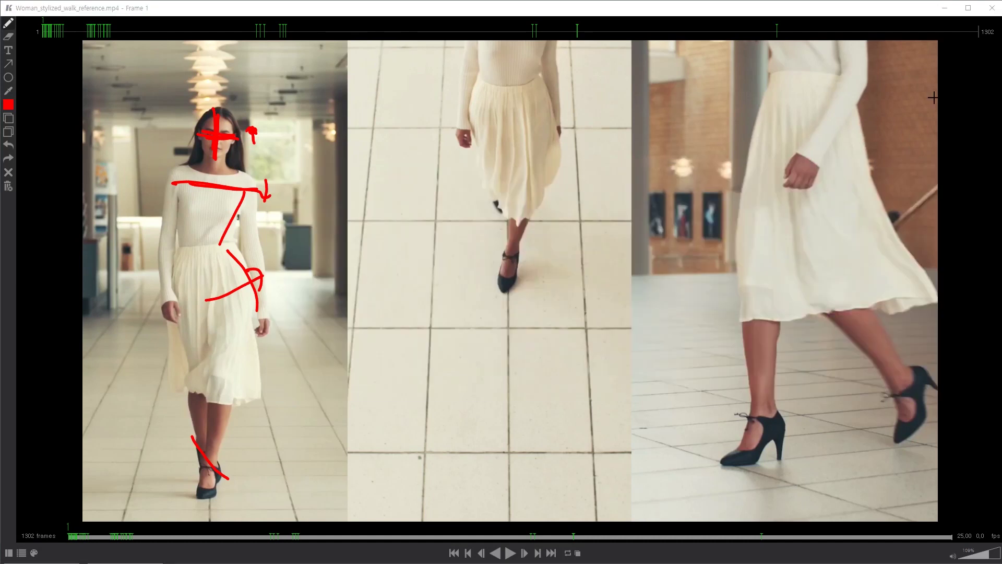
left_click(944, 8)
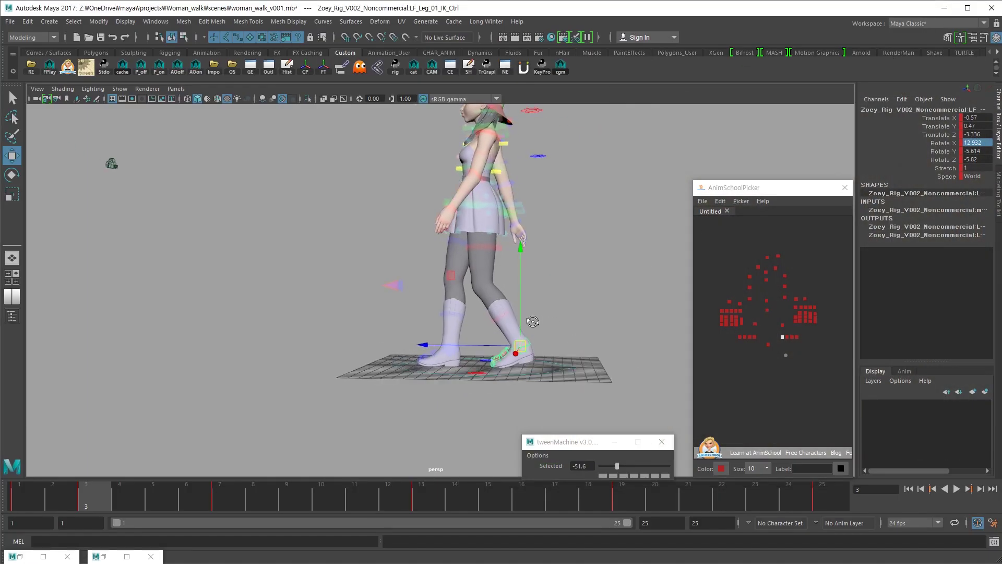
left_click_drag(532, 322, 539, 321, "alt")
key("e")
left_click_drag(585, 287, 548, 264)
left_click_drag(562, 316, 565, 328)
key("w")
Recheck the reference, shift the left foot slightly up and back at frame 3, and compare it with the frame 1 pose
key("alt+Tab")
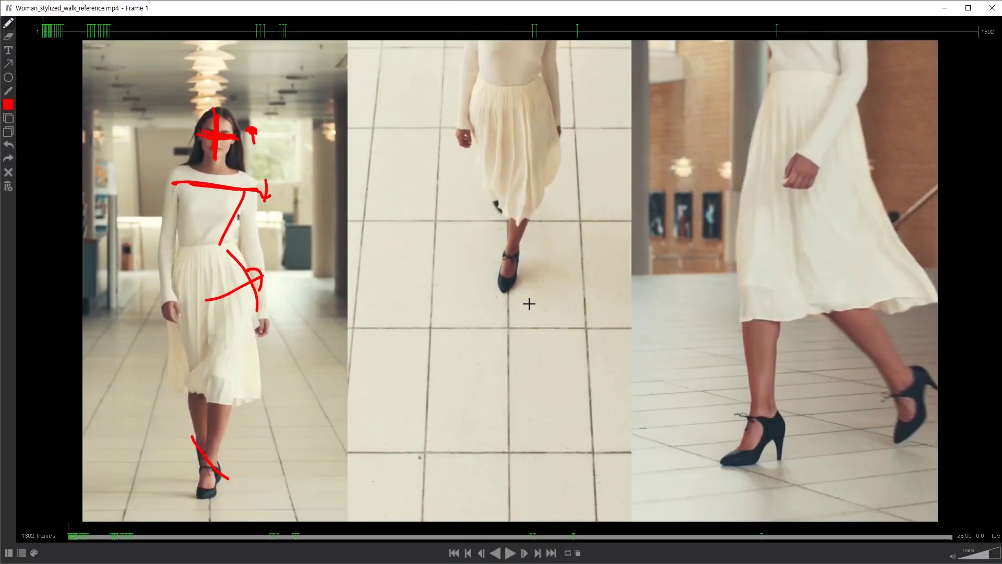
key("alt+Tab")
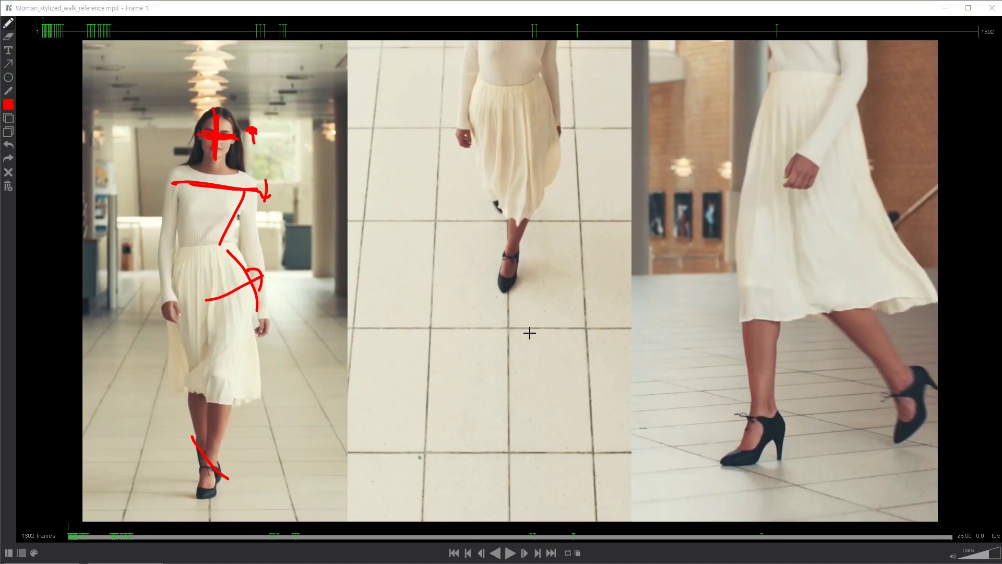
left_click(945, 8)
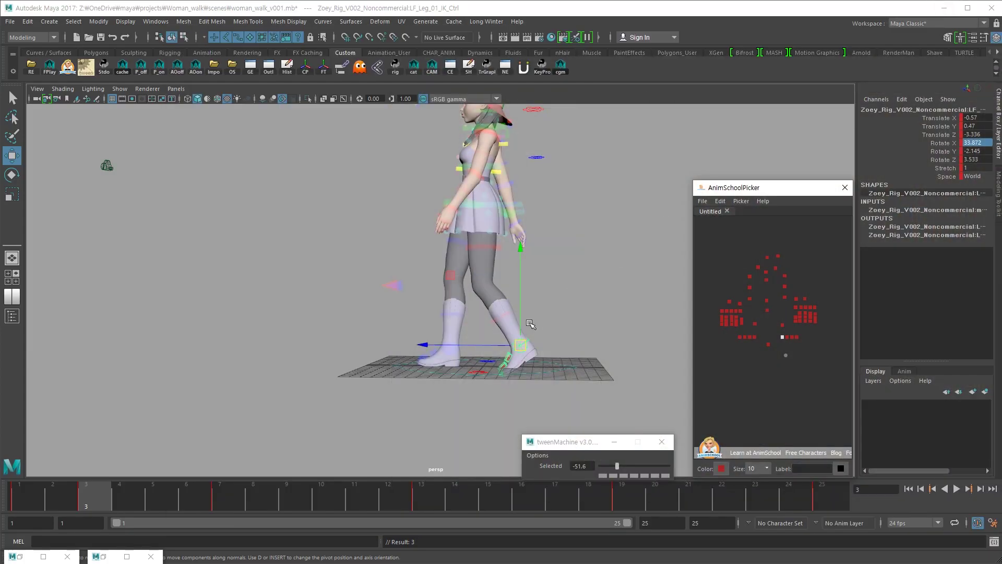
left_click_drag(518, 343, 524, 337)
left_click_drag(525, 339, 532, 365, "alt")
key("comma")
left_click_drag(50, 493, 99, 494)
left_click_drag(487, 364, 449, 399, "alt")
key("comma")
key("period")
Move Master_Ctrl forward at frame 13 to about 11.19 in Translate Z, matching the foot position from frame 1, and key it
left_click(451, 395)
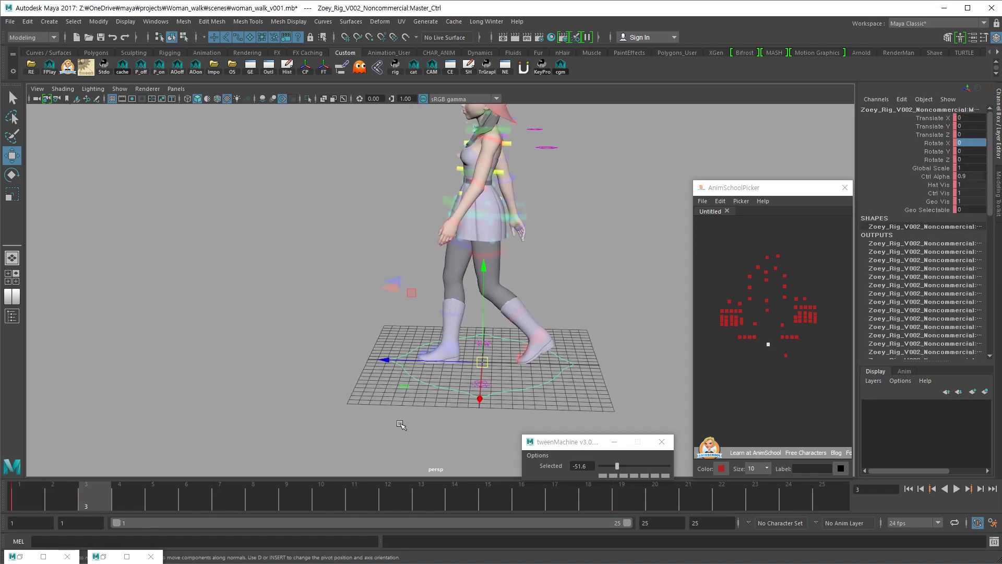
key("comma")
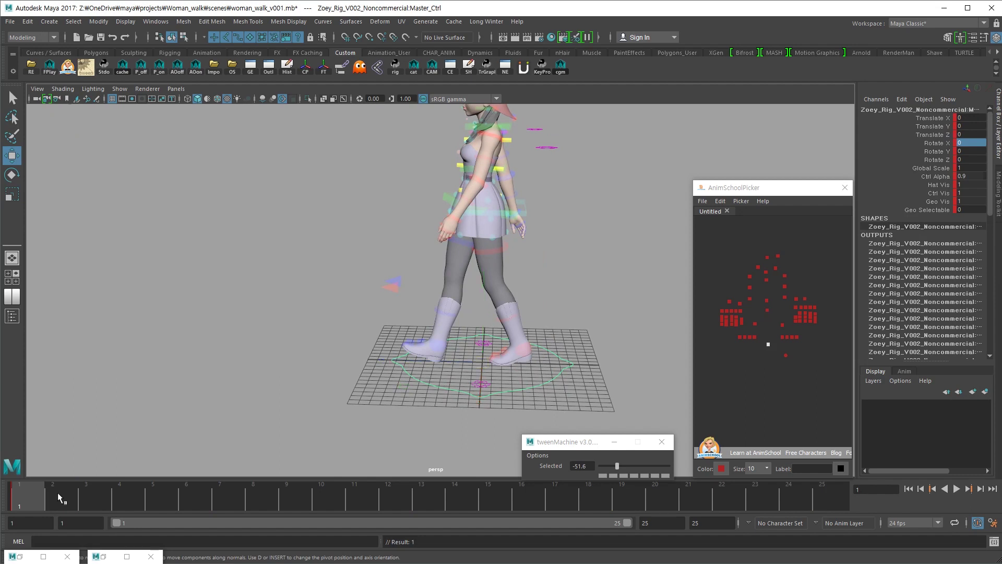
key("alt+v")
left_click(433, 493)
right_click_drag(514, 441, 420, 397, "alt")
left_click(756, 365)
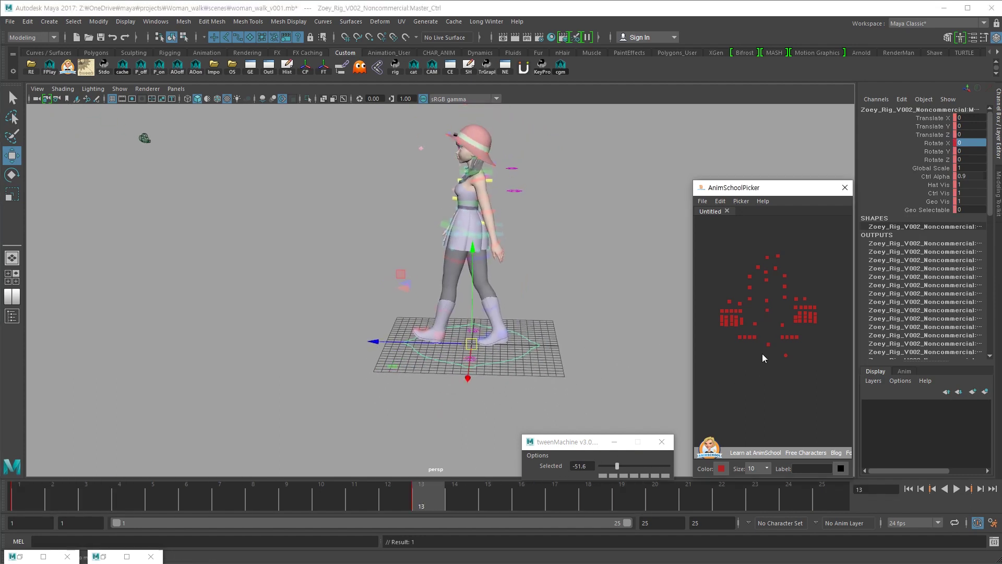
left_click(769, 344)
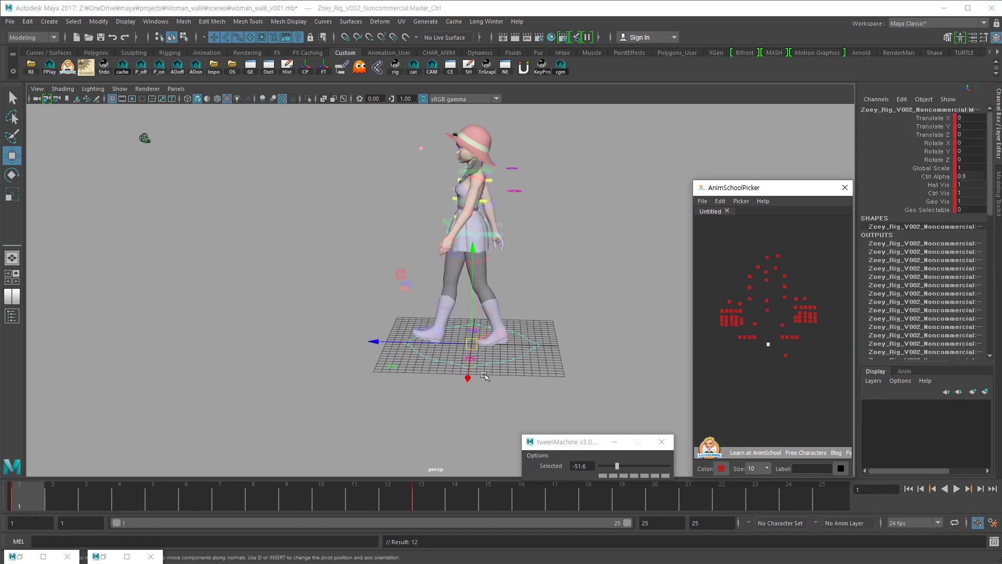
left_click_drag(370, 341, 270, 359)
key("s")
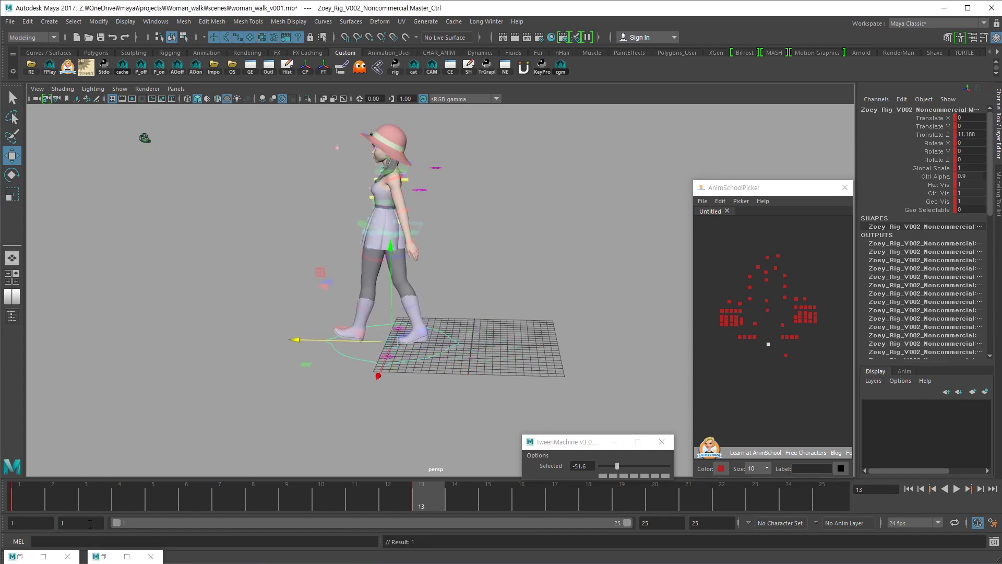
Open the Graph Editor and give Master_Ctrl's Translate Z keys linear tangents
left_click(20, 557)
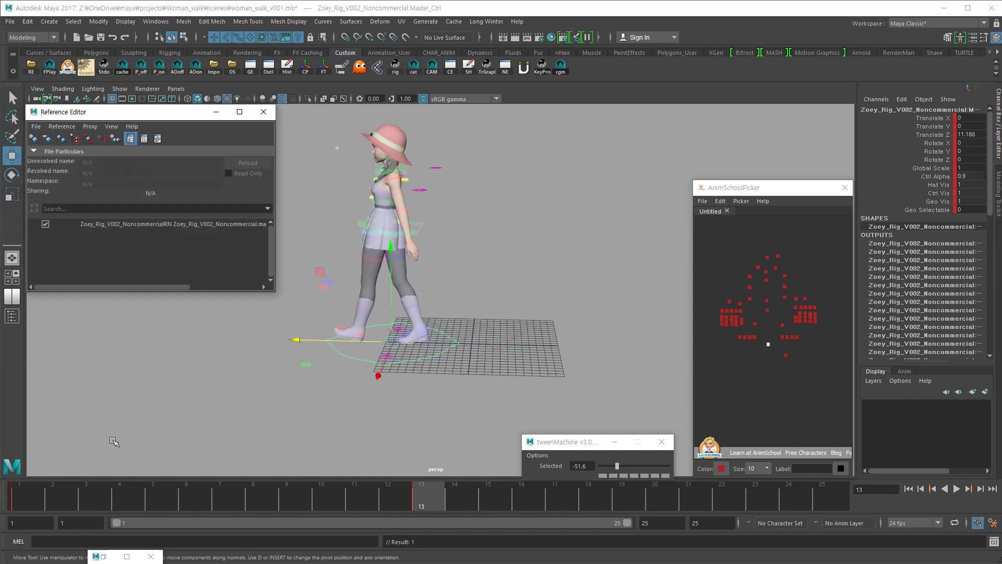
left_click(103, 556)
left_click(225, 218)
left_click(217, 115)
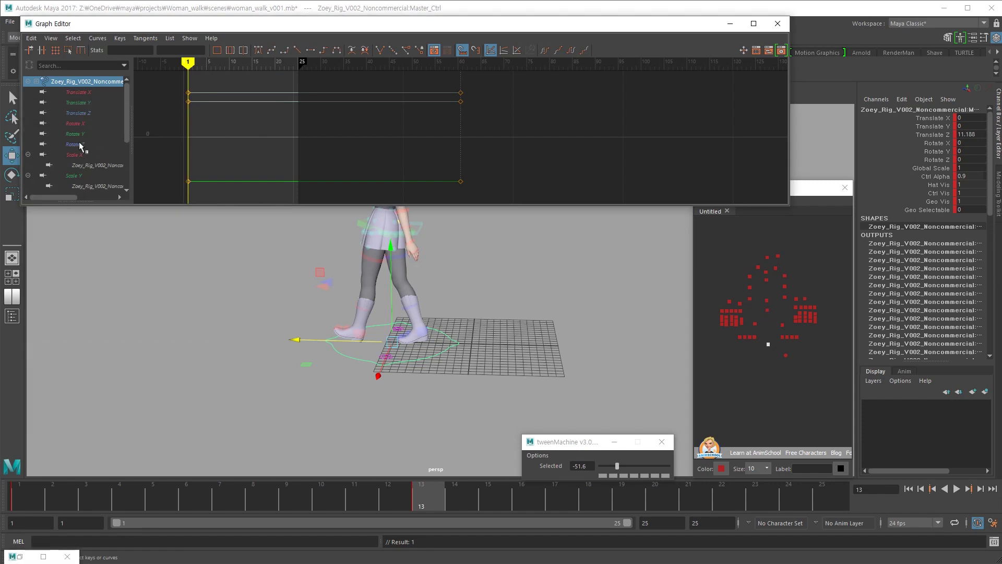
left_click(94, 113)
scroll(465, 162, "down", 3)
left_click_drag(482, 110, 251, 198)
left_click(297, 50)
left_click(415, 158)
Play the forward-moving walk from the side to examine the foot contact, and go to frame 13
left_click_drag(543, 273, 403, 385, "alt")
key("alt+v")
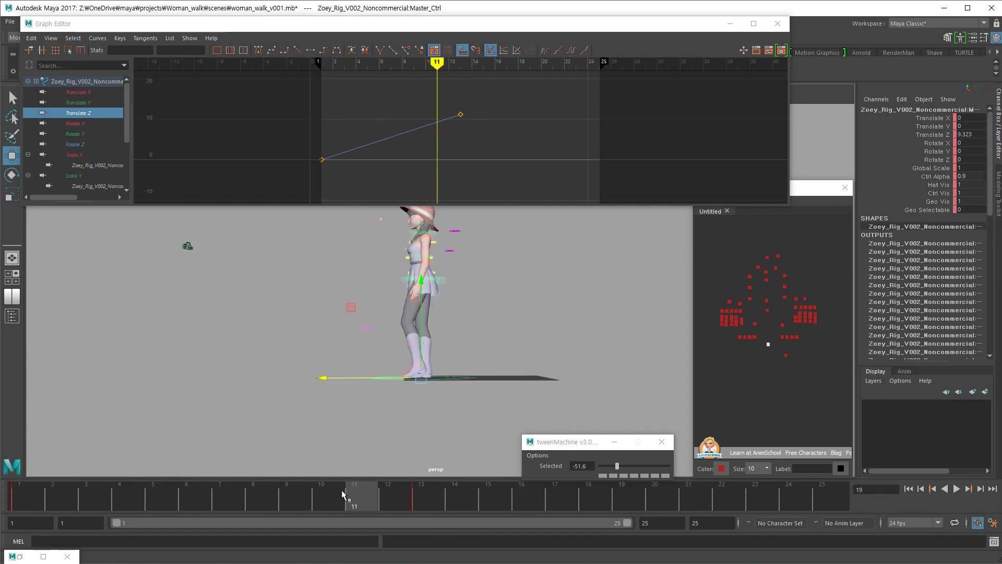
key("alt+v")
left_click(430, 501)
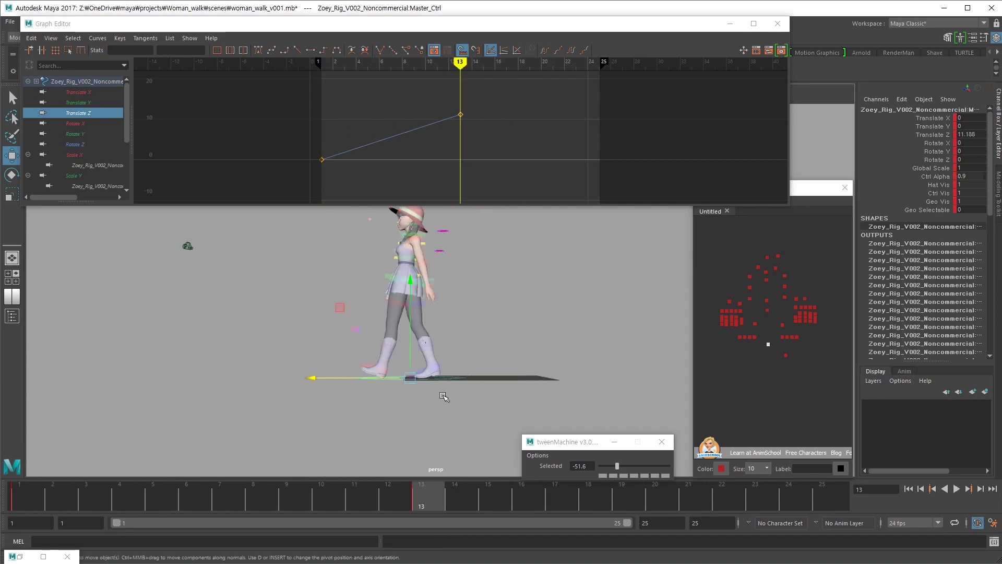
Select all the character's body controls, give their keys linear tangents, and play the walk
key("alt+shift+v")
left_click(801, 352)
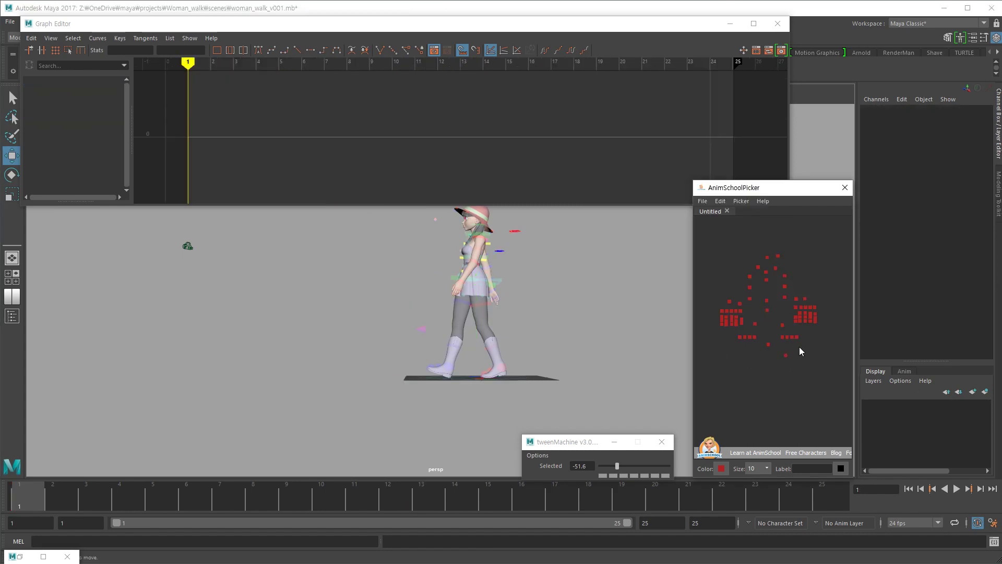
left_click(785, 355)
right_click_drag(459, 197, 420, 187, "alt")
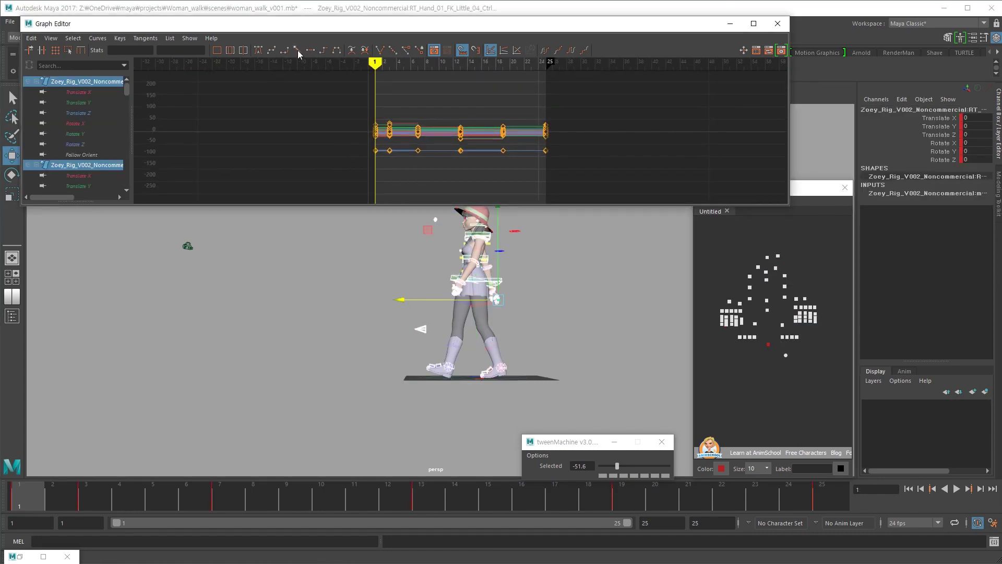
left_click(38, 489)
key("alt+v")
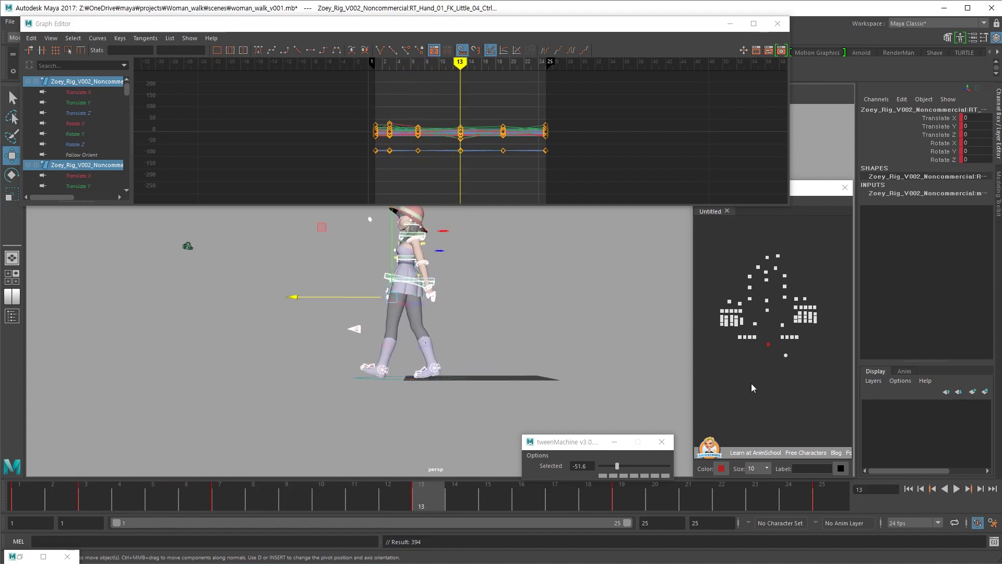
Pull Master_Ctrl back at frame 13 to about 9.77 in Translate Z, comparing the foot position with frame 1
left_click(768, 344)
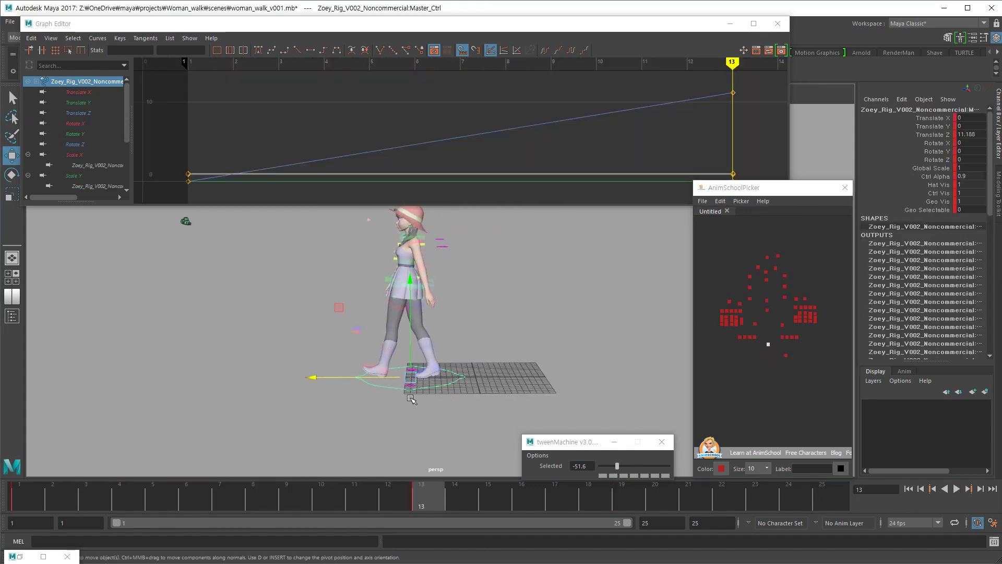
mouse_move(389, 429)
left_mouse_down("alt")
mouse_move(379, 468)
mouse_move(340, 497)
mouse_move(193, 503)
mouse_move(21, 484)
mouse_move(413, 490)
left_mouse_up("alt")
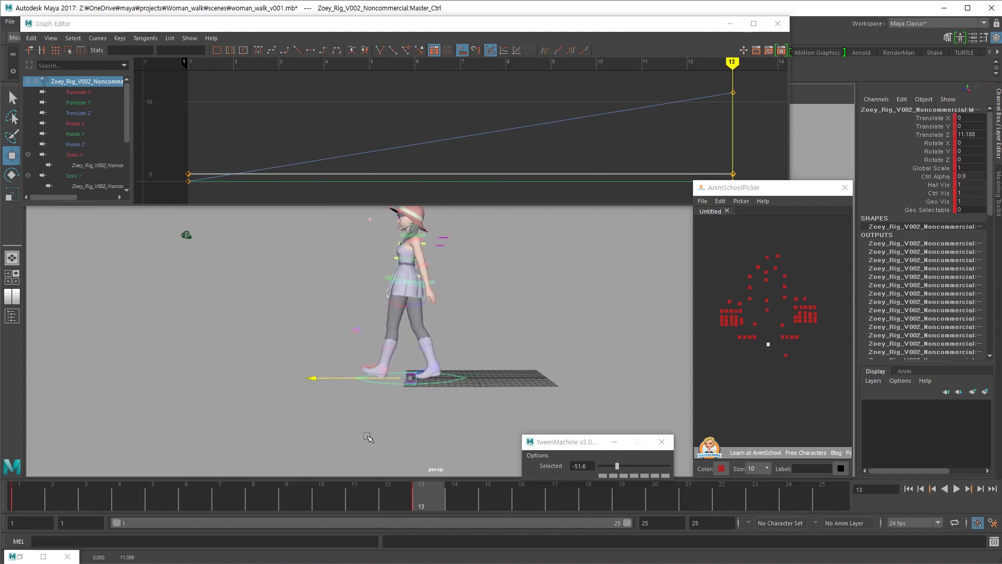
middle_click_drag(368, 437, 374, 438)
mouse_move(401, 497)
left_mouse_down()
mouse_move(18, 494)
mouse_move(121, 496)
mouse_move(335, 462)
mouse_move(424, 459)
left_mouse_up()
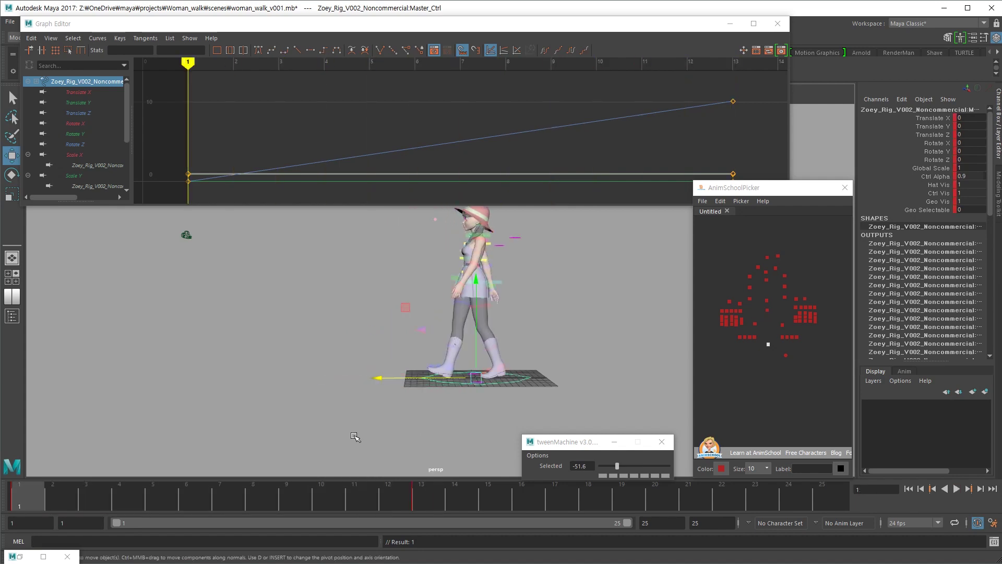
key(".")
mouse_move(376, 496)
left_mouse_down()
mouse_move(196, 507)
mouse_move(24, 489)
left_mouse_up()
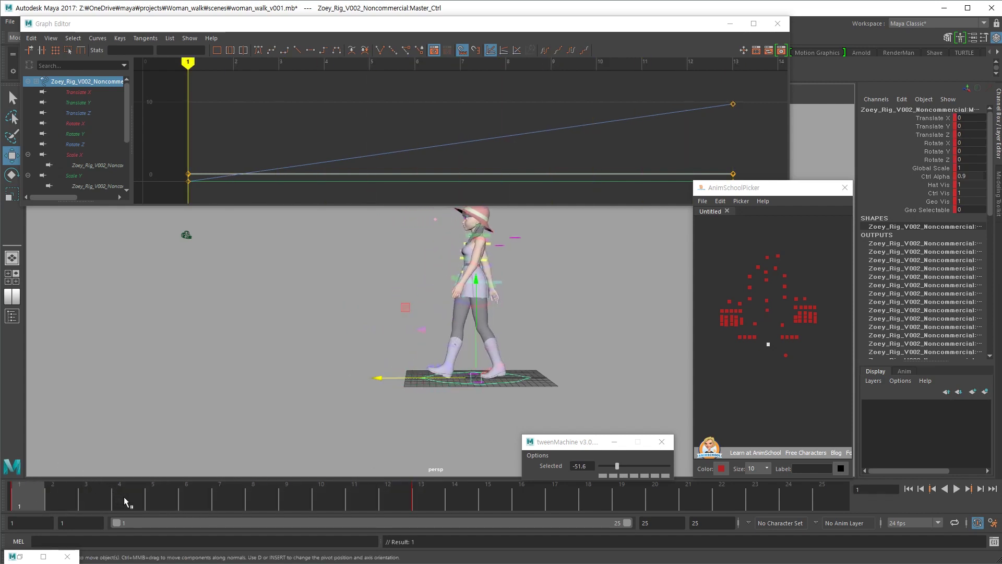
mouse_move(86, 490)
left_mouse_down()
mouse_move(68, 496)
mouse_move(222, 490)
mouse_move(423, 455)
left_mouse_up()
Give Master_Ctrl's Translate Z keys spline tangents in the Graph Editor
left_click(769, 344)
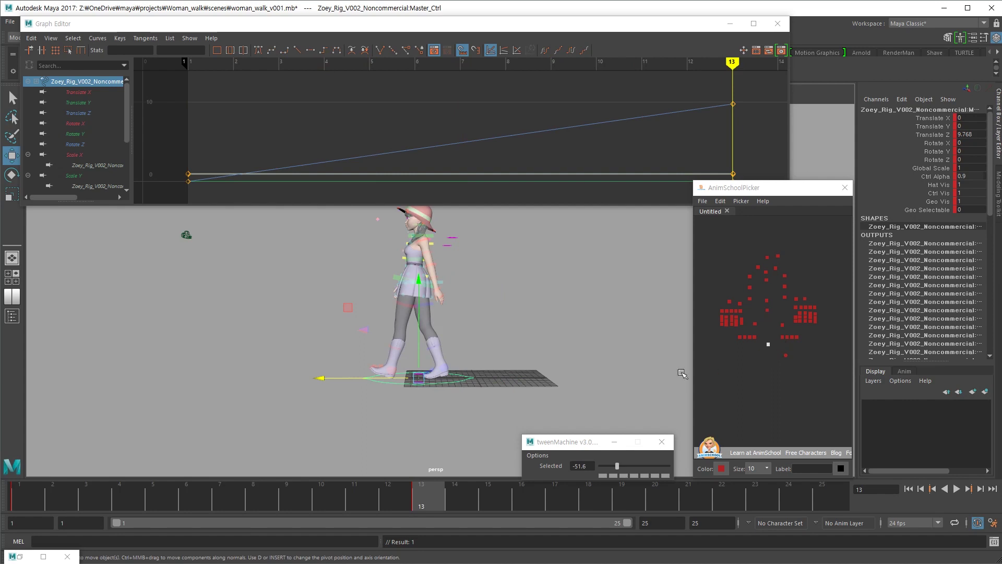
scroll(577, 142, "down", 6)
left_click_drag(548, 116, 503, 142)
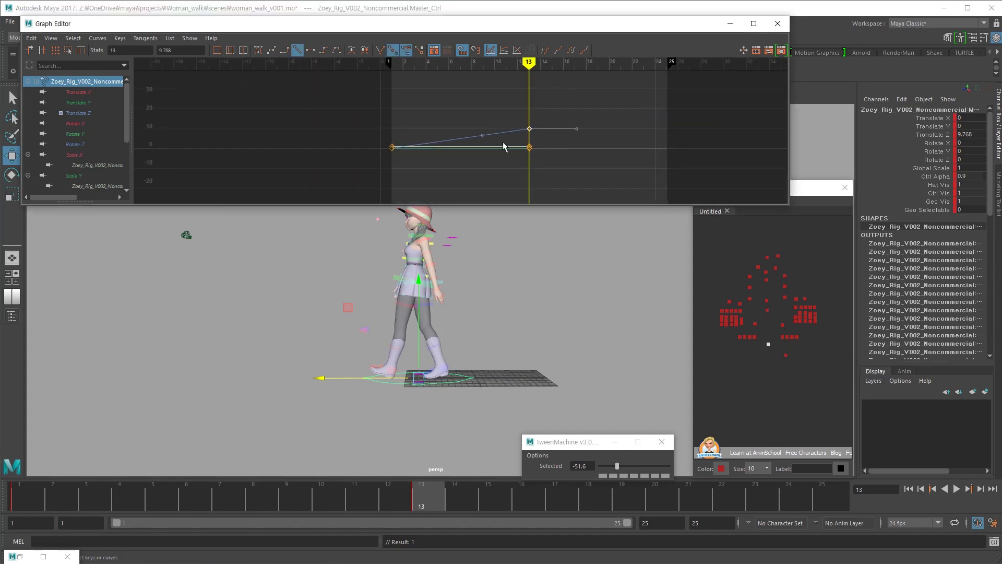
left_click(104, 112)
left_click_drag(433, 124, 372, 194)
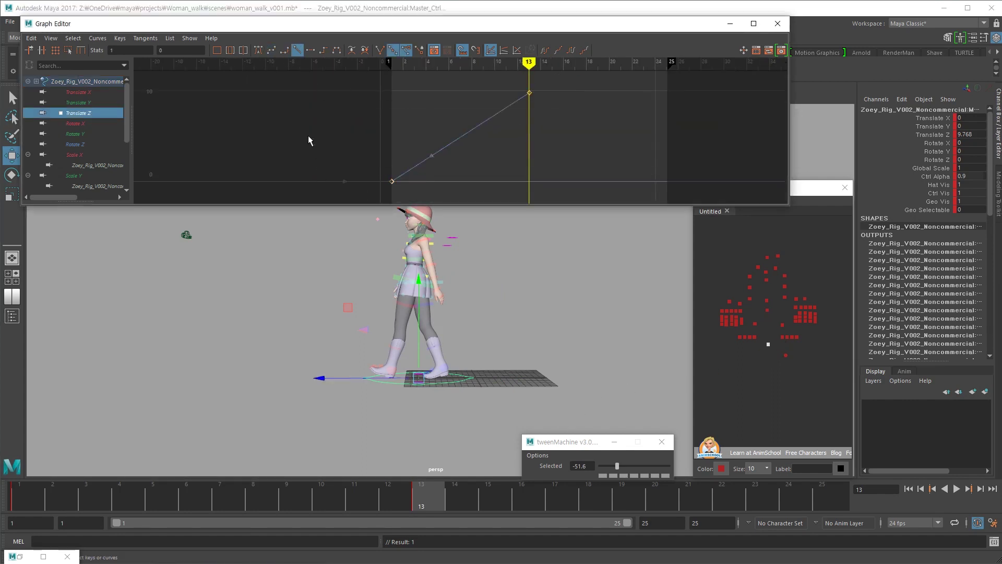
Display infinity curves and, after trying Cycle, set the post infinity of Master_Ctrl's Translate Z curve to Linear
left_click(97, 38)
mouse_move(161, 72)
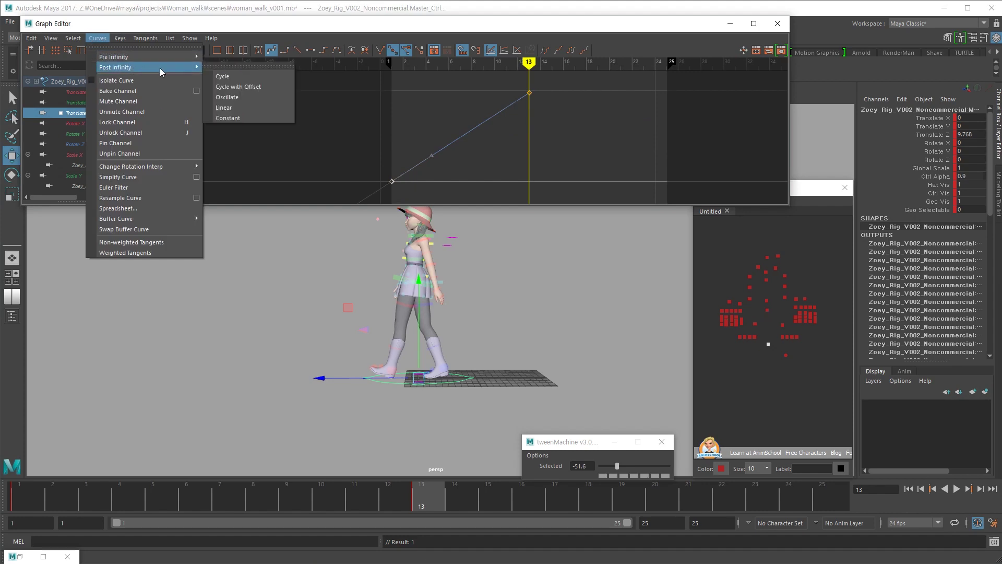
left_click(253, 77)
scroll(402, 145, "down", 5)
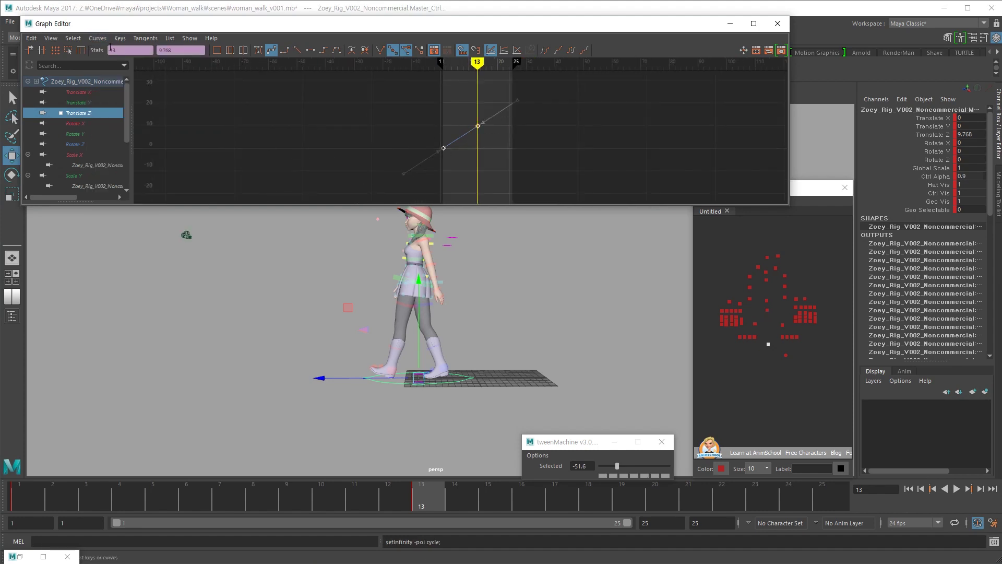
left_click(51, 38)
left_click(82, 159)
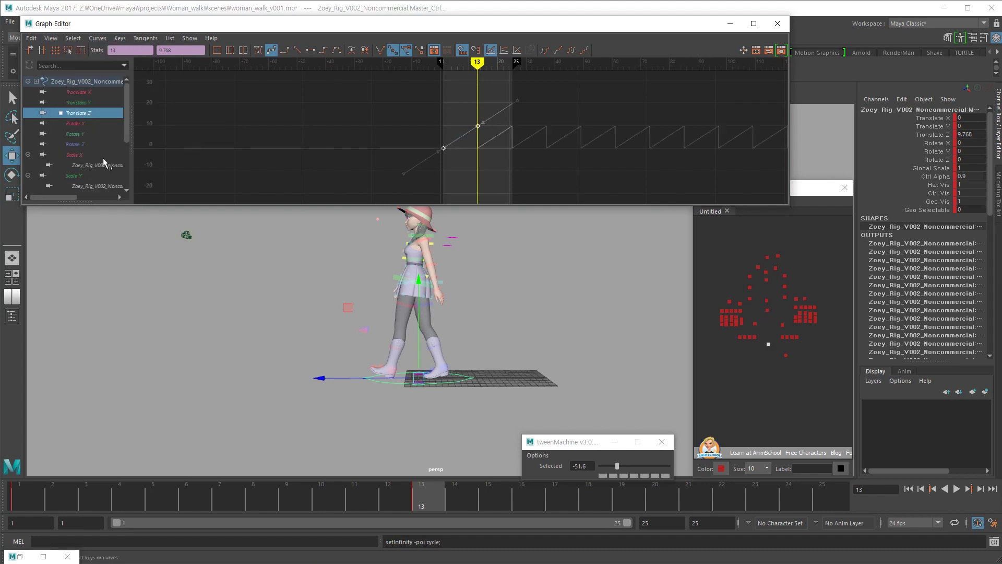
left_click(98, 38)
mouse_move(165, 73)
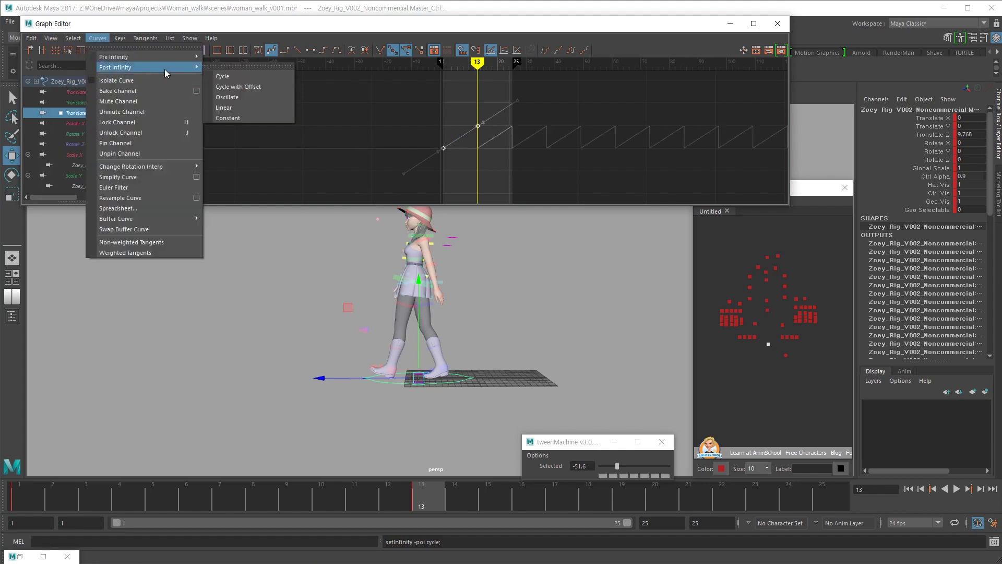
left_click(230, 108)
left_click(560, 181)
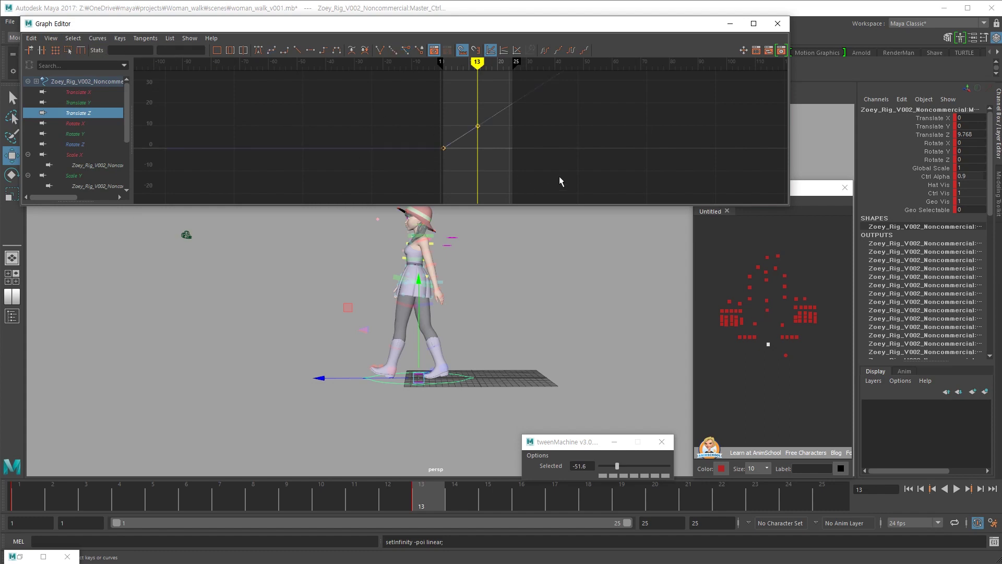
Play the full 25-frame forward walk from the side to examine the foot contact, and return to frame 1
key("alt+v")
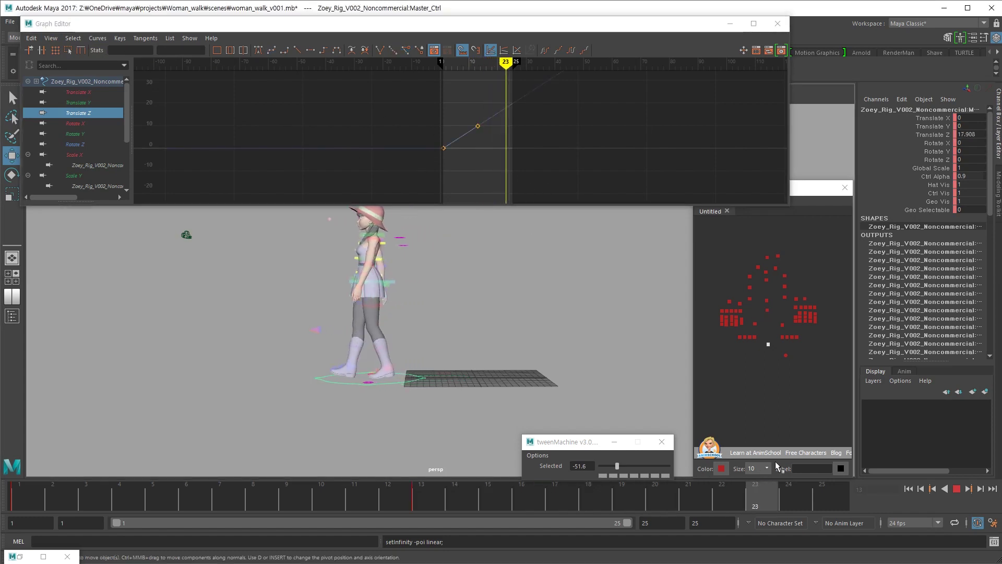
key("alt+shift+v")
key("alt+v")
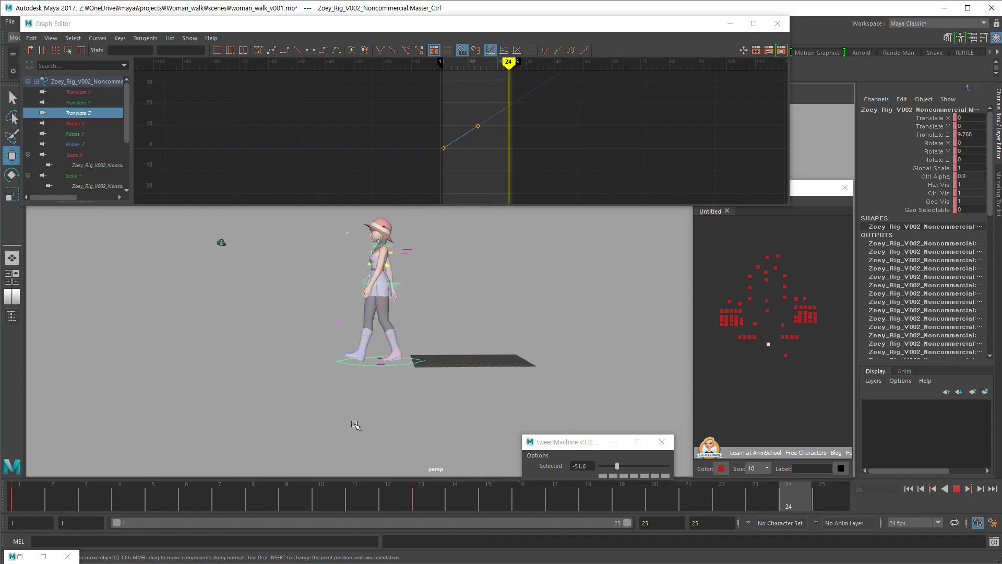
key("alt+v")
key("alt+shift+v")
right_click_drag(409, 408, 443, 408, "alt")
left_click_drag(444, 409, 444, 421, "alt")
middle_click_drag(444, 421, 433, 408, "alt")
Select the right foot IK control and step through the frames around 1 to 7 to examine foot sliding
left_click(754, 337)
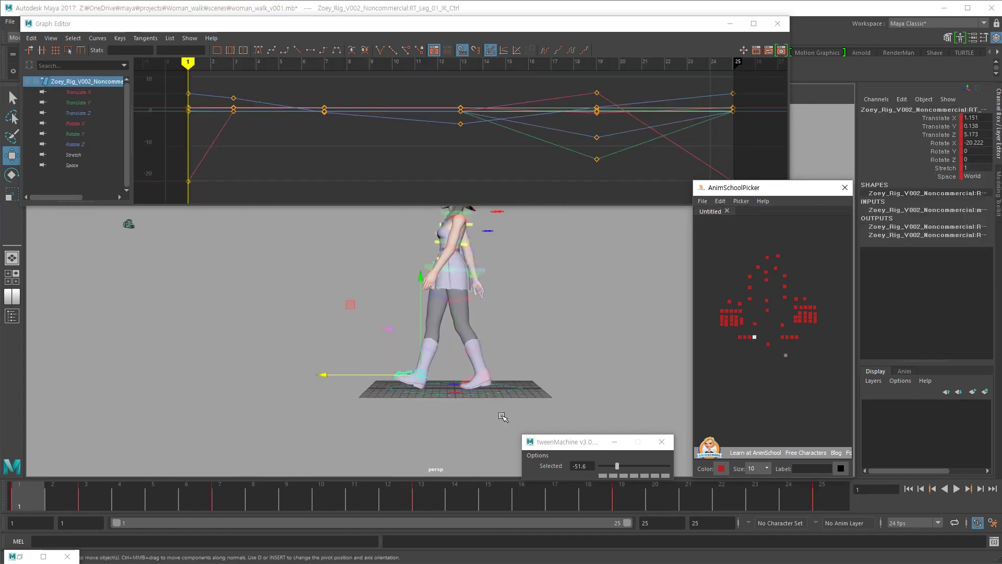
key("period")
key("alt+comma")
key("alt+comma")
key("period")
key("alt+shift+v")
key("alt+v")
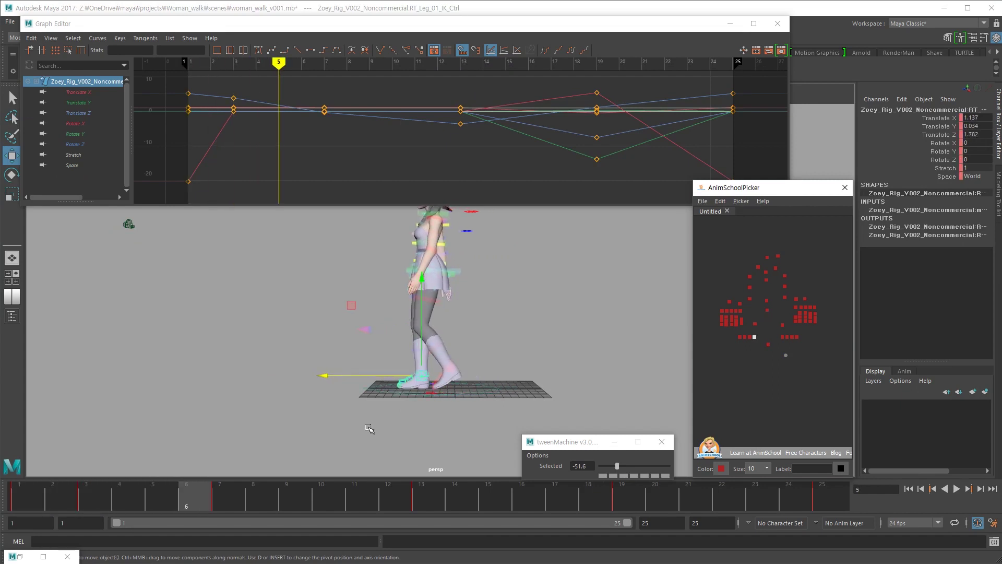
key("alt+period")
key("alt+period")
key("alt+period")
key("alt+period")
key("alt+comma")
key("alt+comma")
key("alt+comma")
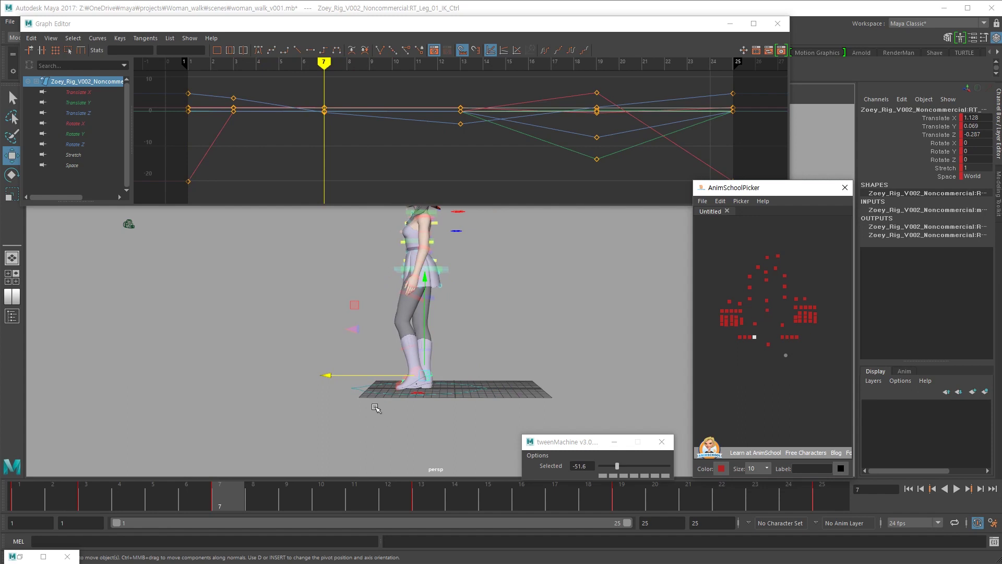
Move the right foot IK control forward at frame 7 to about 0.22 in Translate Z
key("comma")
key("alt+period")
key("alt+period")
key("alt+period")
key("alt+period")
left_click_drag(360, 374, 358, 377)
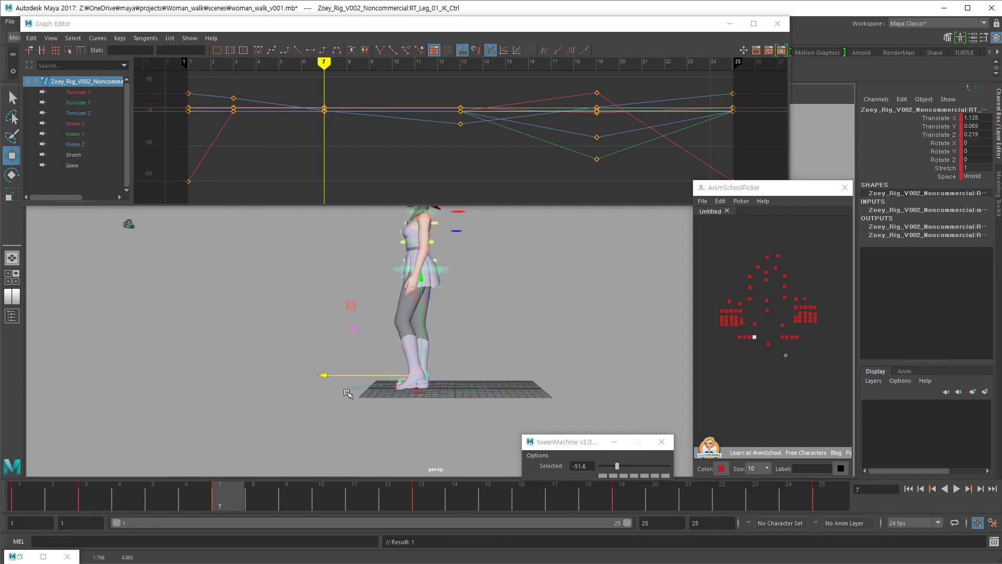
Step through frames 3 to 13 and back to frame 7 to examine the right foot's contact with the ground
key("comma")
key("alt+period")
key("alt+period")
key("alt+period")
key("alt+period")
key("alt+period")
key("alt+period")
key("alt+period")
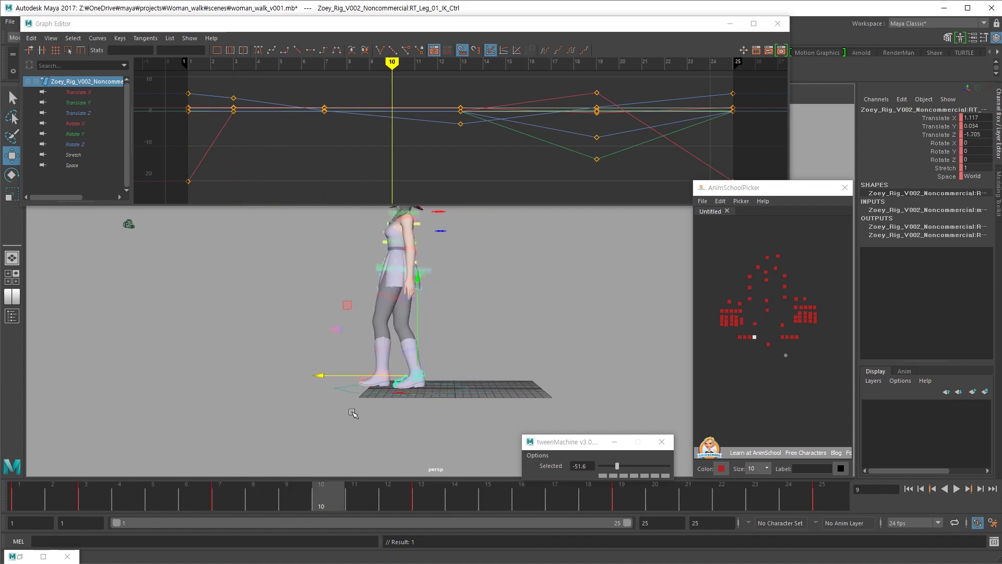
key("alt+period")
key("alt+period")
key("alt+period")
key("alt+period")
key("alt+comma")
key("alt+comma")
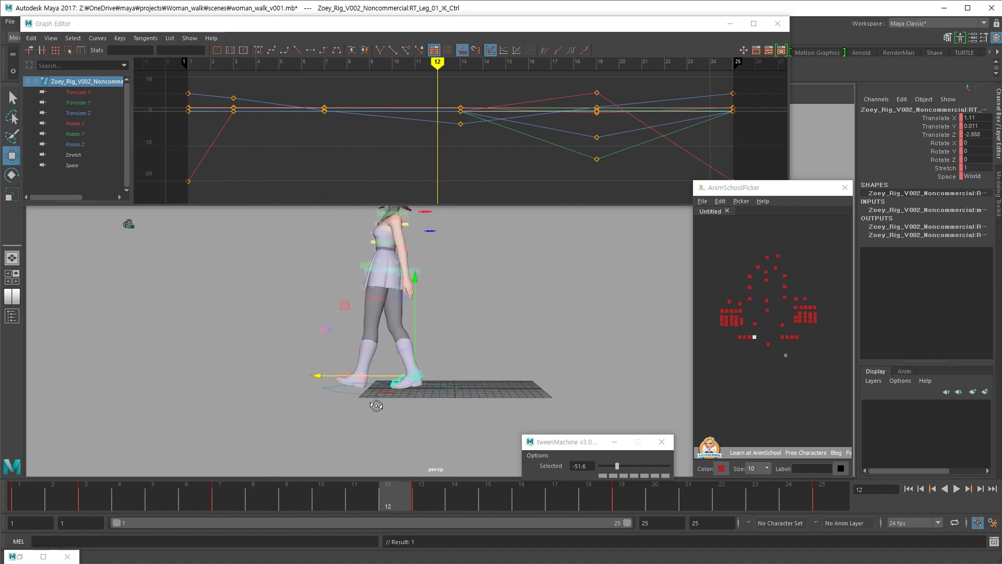
key("comma")
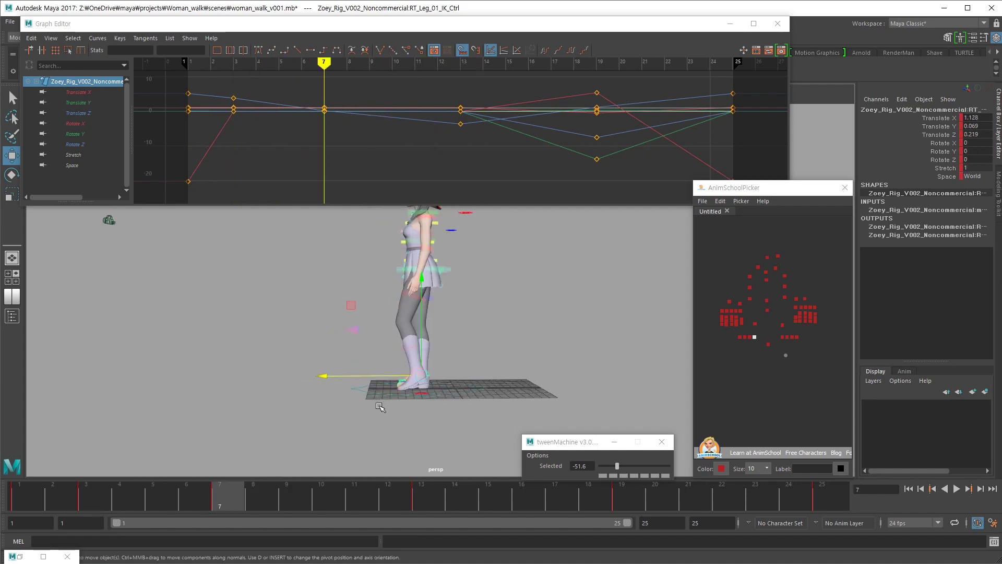
key("comma")
key("period")
Push the right foot IK control further forward at frame 7, to about 1.04 in Translate Z, comparing neighbouring keys
left_click_drag(382, 399, 360, 404, "alt")
left_click_drag(175, 492, 220, 493)
left_click_drag(306, 429, 344, 420, "alt")
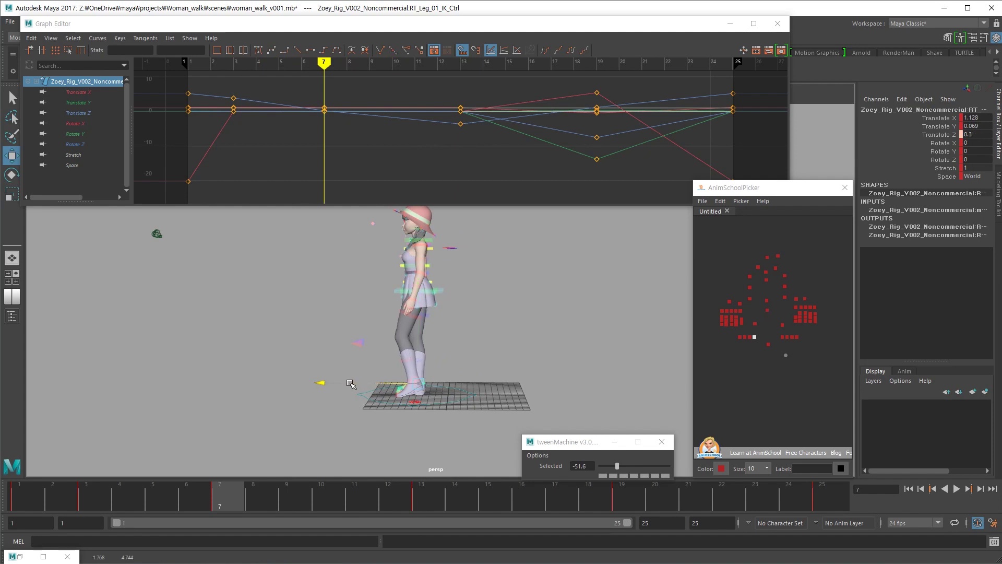
key("comma")
key("period")
key("period")
key("comma")
key("period")
key("comma")
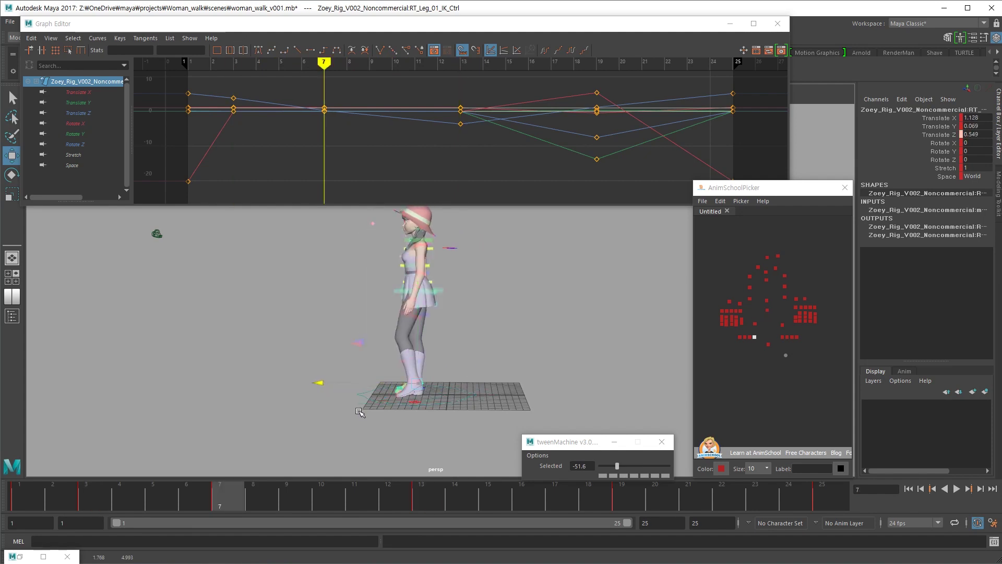
key("period")
key("comma")
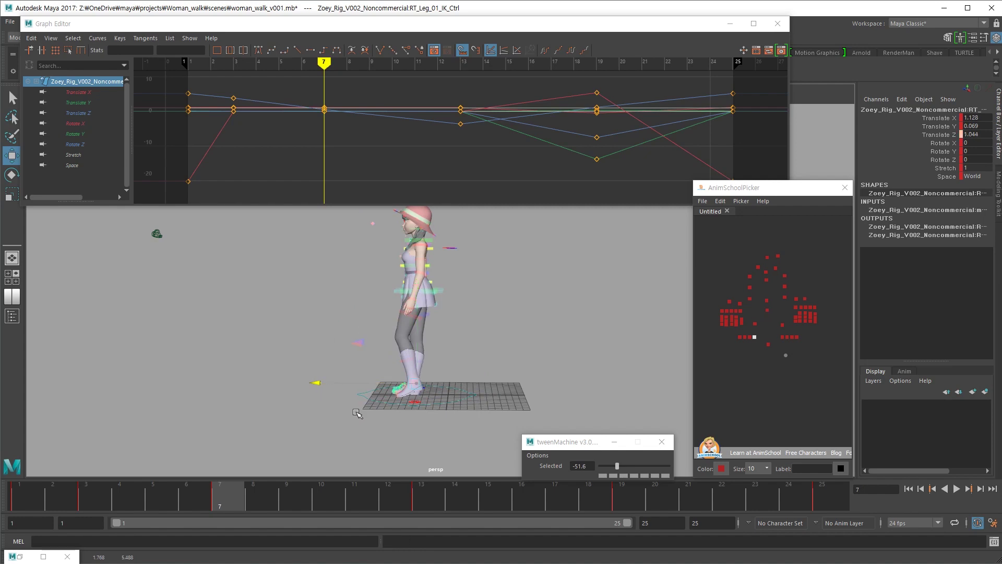
Move the right foot IK control to about 4.02 in Translate Z at frame 3, comparing the keys up to frame 13
key("period")
key("comma")
key("comma")
key("period")
key("comma")
key("comma")
key("period")
key("comma")
key("period")
key("period")
key("period")
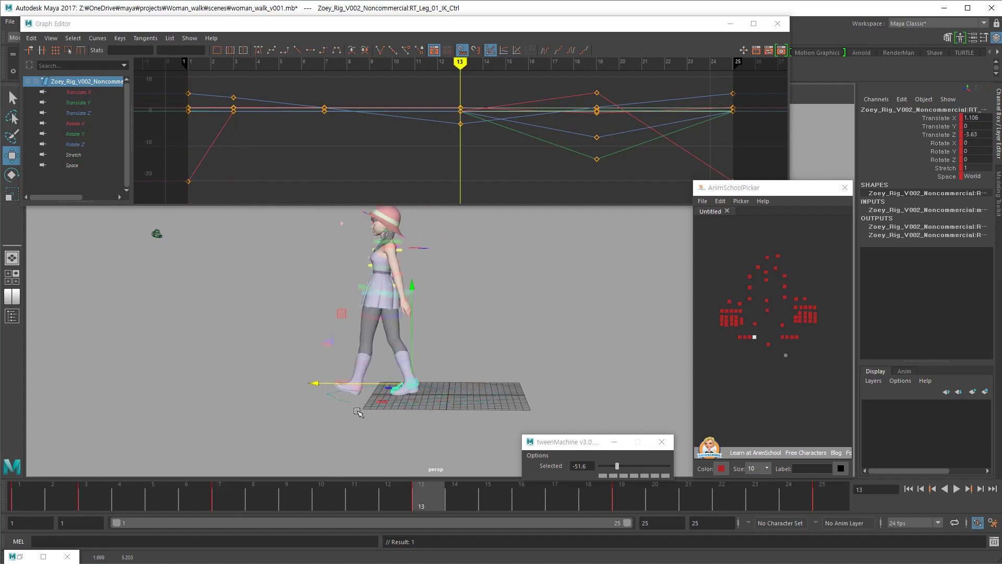
Pull Master_Ctrl back at frame 13 to about 9.60 in Translate Z and compare it with frame 1
left_click(408, 406)
left_click(401, 404)
left_click_drag(361, 397, 363, 398)
key("comma")
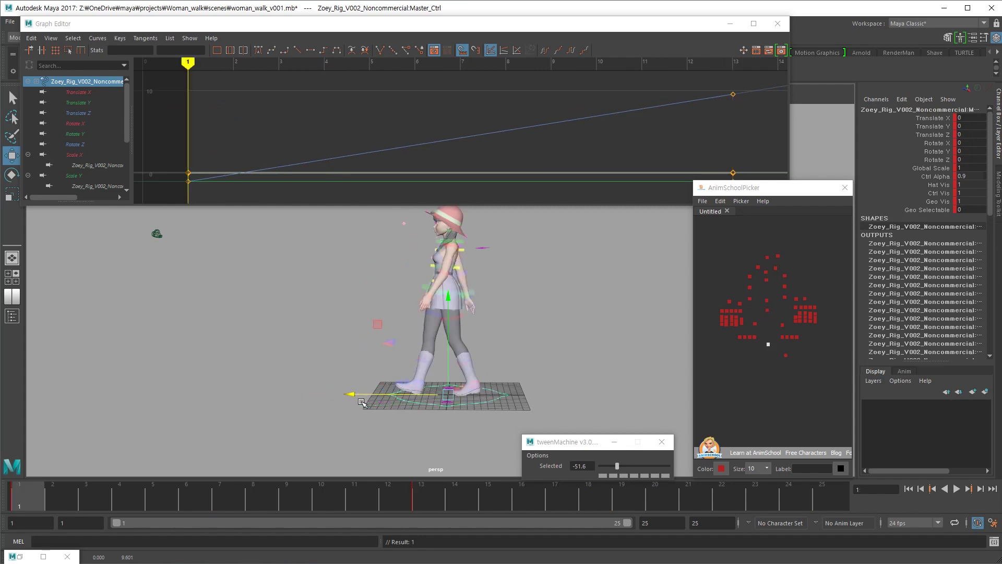
key("period")
key("comma")
Select the right foot IK control and step between its keys from frame 1 to 13 to check for sliding
left_click(755, 337)
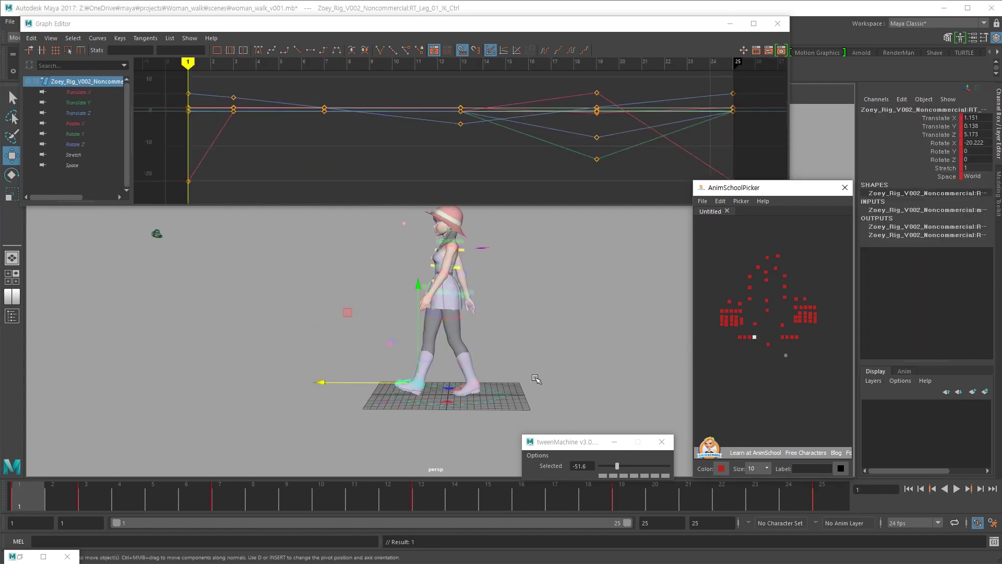
key("period")
key("period")
key("period")
key("comma")
key("period")
key("comma")
key("comma")
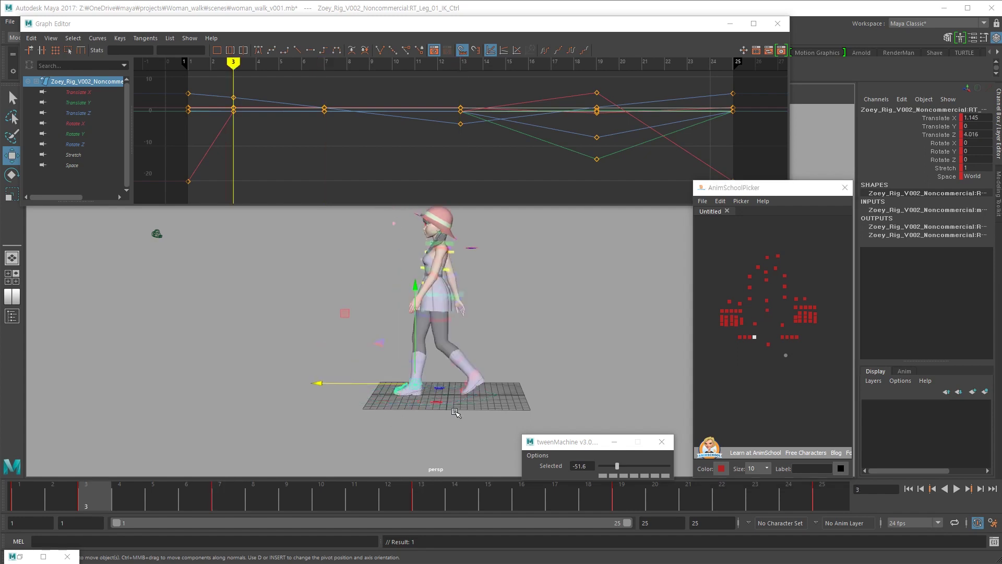
Lower Master_Ctrl's frame 13 Translate Z key to 9.34 in the Graph Editor
left_click(456, 413)
left_click(450, 395)
left_click_drag(745, 123, 723, 98)
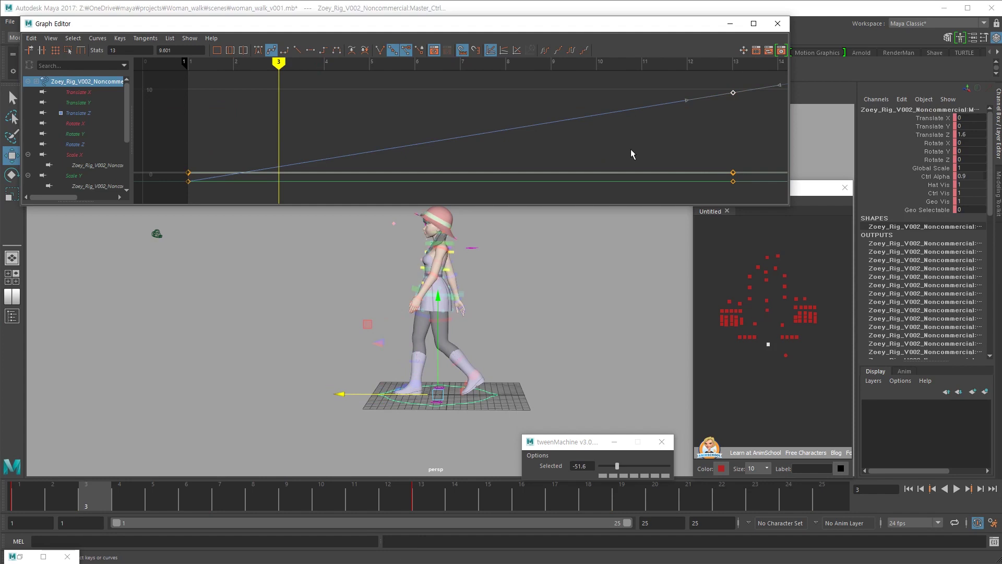
right_click_drag(691, 134, 631, 100, "alt")
middle_click_drag(598, 87, 532, 152, "alt")
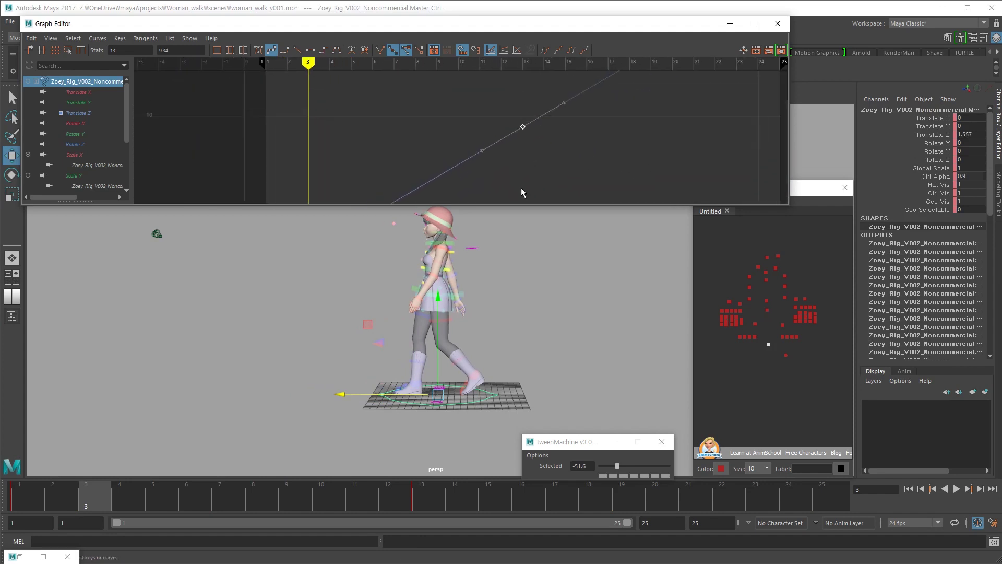
Scrub and play the walk close up on the feet from the side and front to examine the foot contact
mouse_move(91, 483)
left_mouse_down()
mouse_move(36, 485)
mouse_move(129, 497)
mouse_move(350, 465)
left_mouse_up()
key("alt+v")
right_click_drag(399, 406, 648, 339, "alt")
middle_click_drag(476, 397, 484, 273, "alt")
left_click_drag(406, 489, 20, 509)
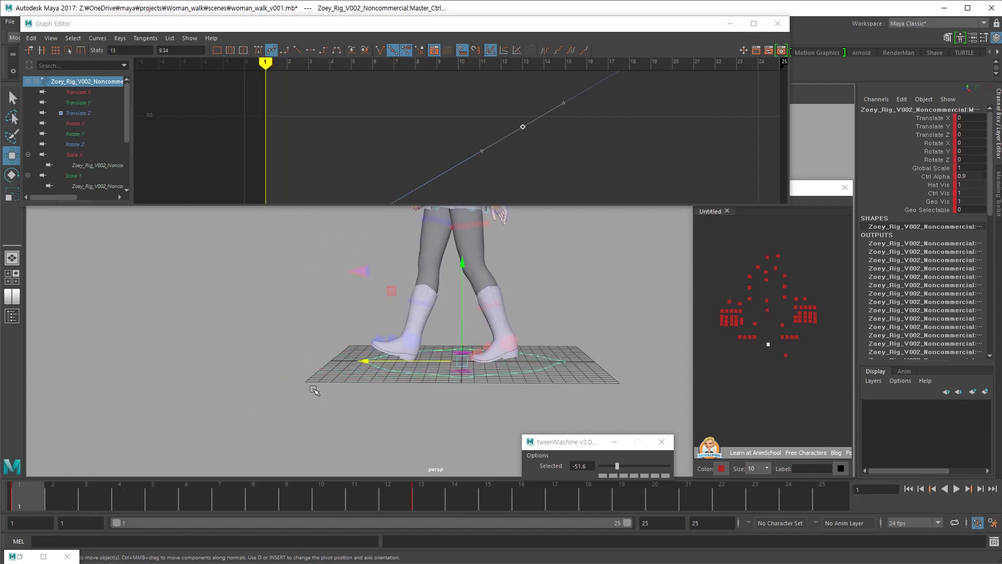
left_click_drag(313, 389, 535, 385, "alt")
key("alt+v")
key("alt+v")
key("period")
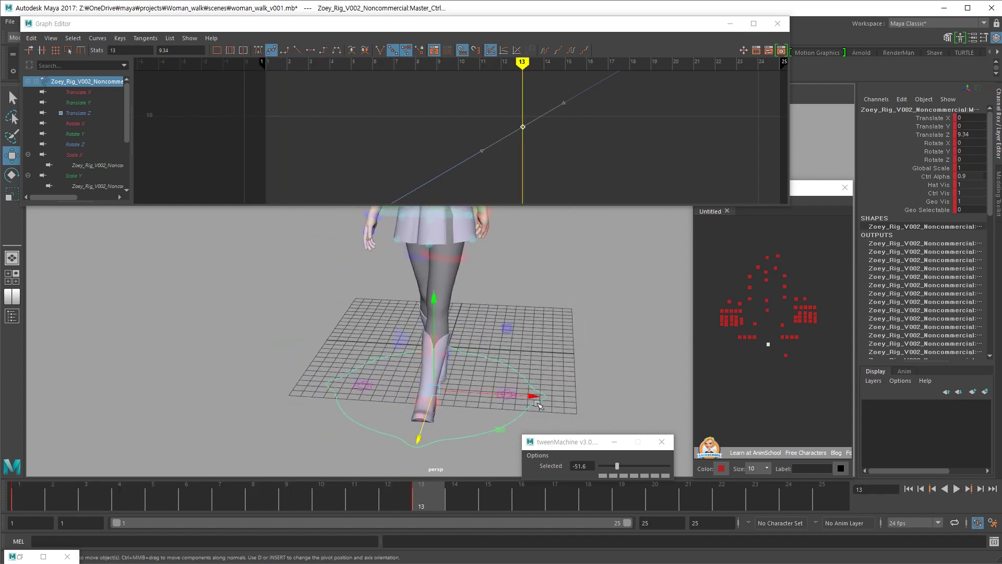
Examine the right foot IK at frame 1, then compare the lower spine control's keyed poses from the side
key("comma")
left_click(755, 337)
right_click_drag(484, 361, 489, 361, "alt")
left_click_drag(488, 360, 467, 287, "alt")
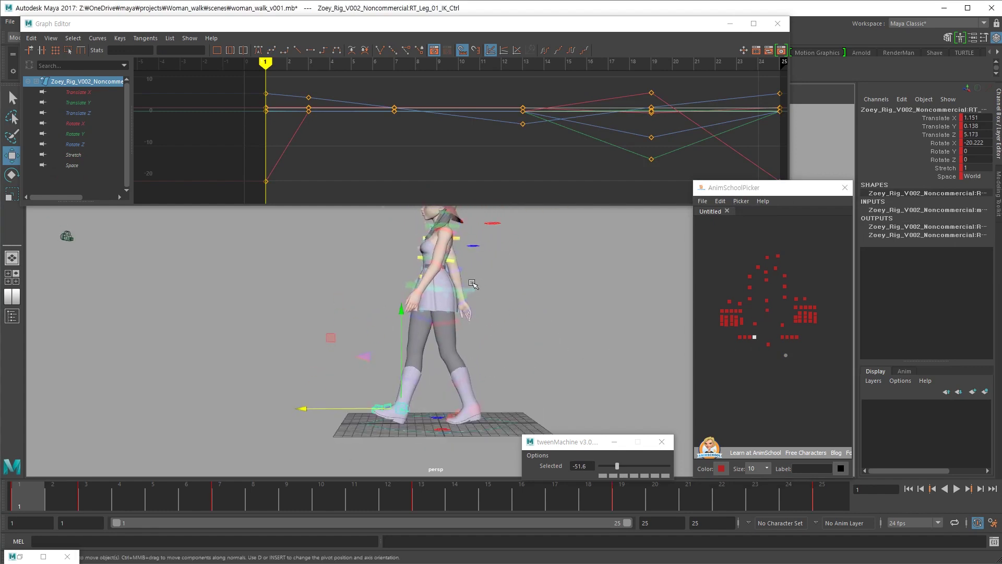
left_click(767, 310)
left_click_drag(566, 354, 424, 395, "alt")
key("period")
key("period")
key("comma")
key("comma")
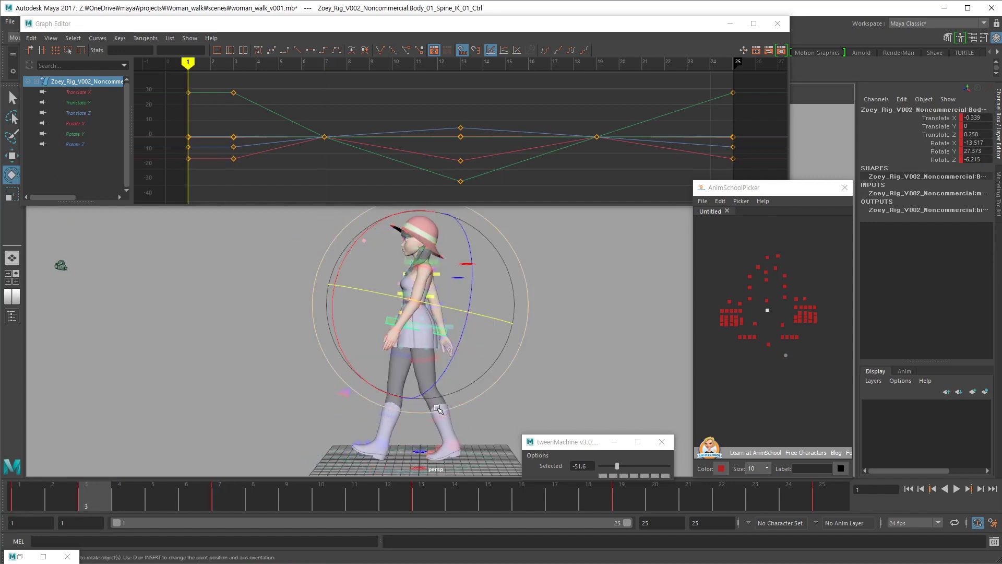
At frame 7, set the lower spine control's Rotate X to -9.415 and Translate Z to 0.44, and play the walk
key("period")
key("period")
right_click_drag(500, 399, 382, 409, "alt")
left_click_drag(401, 385, 432, 369, "alt")
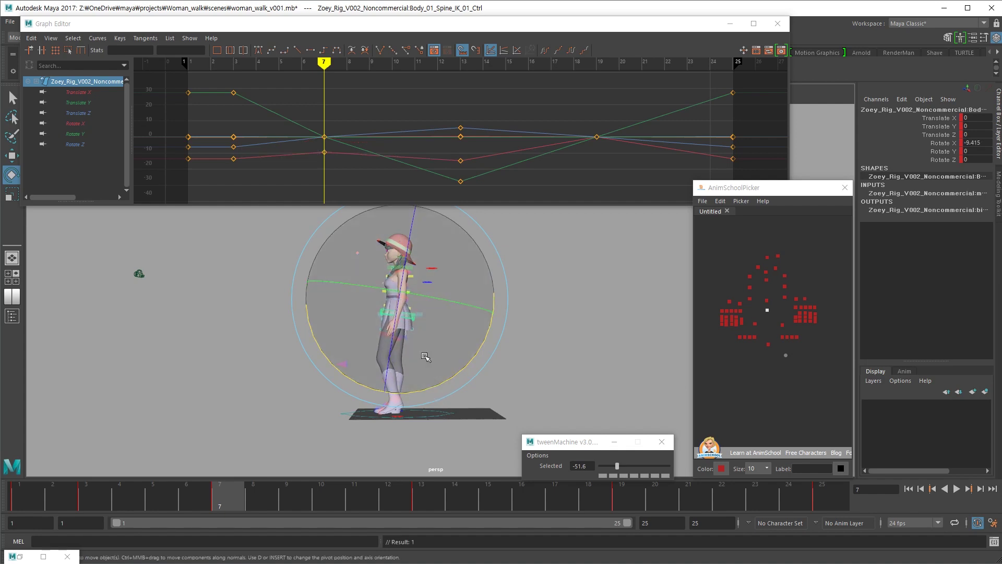
key("w")
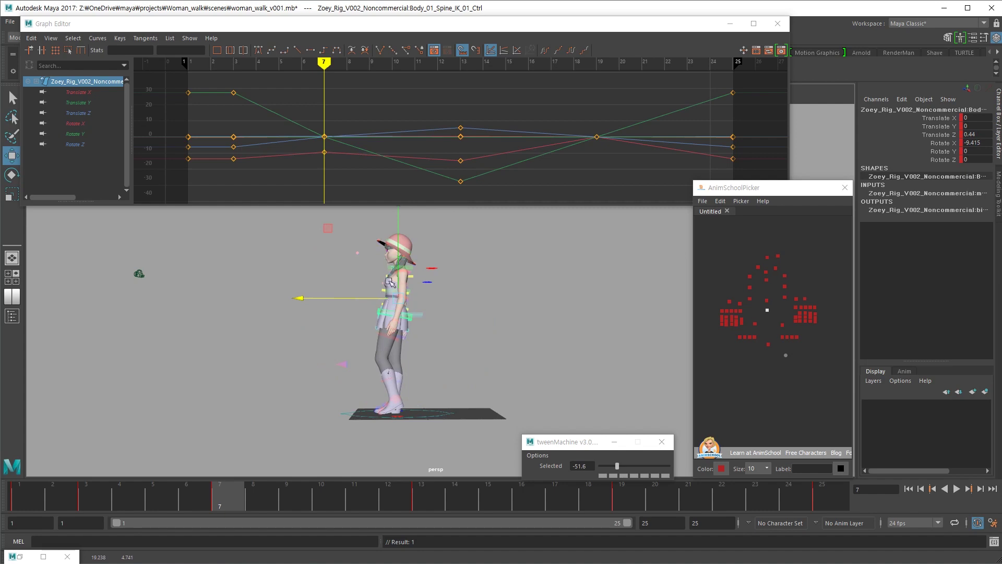
key("alt+v")
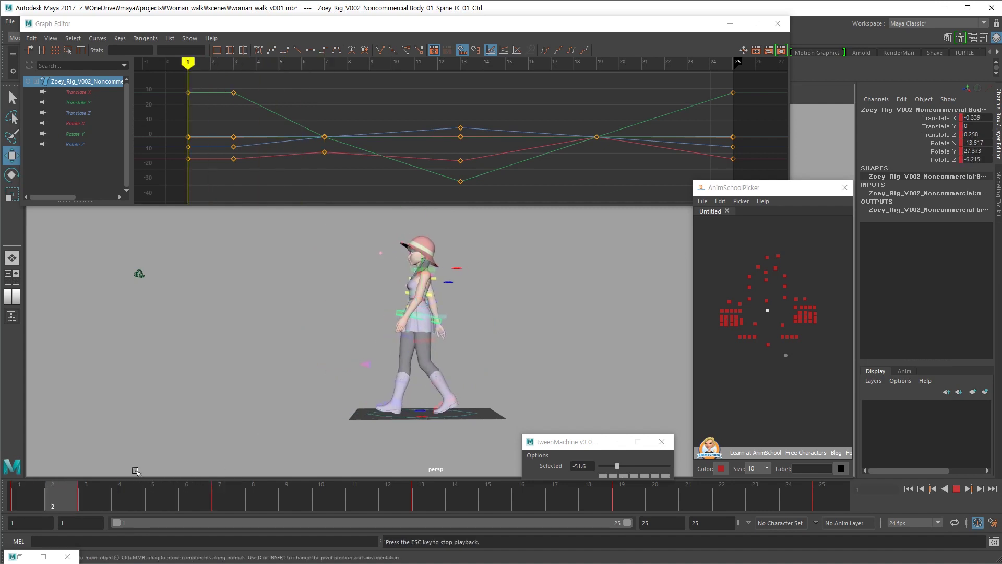
key("Escape")
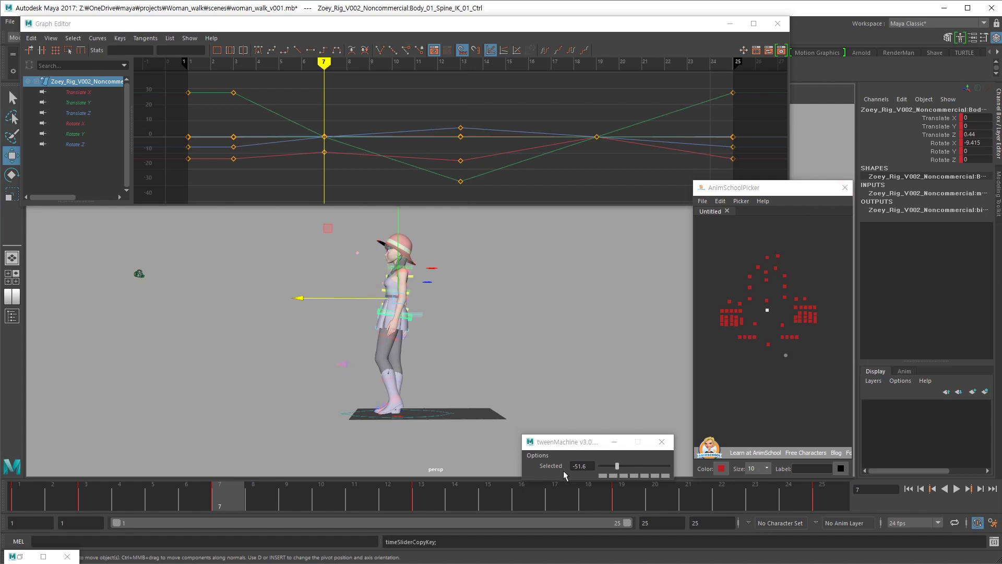
Copy the lower spine control's frame 7 pose to frame 19 and make the pasted keys' tangents linear
left_click(623, 495)
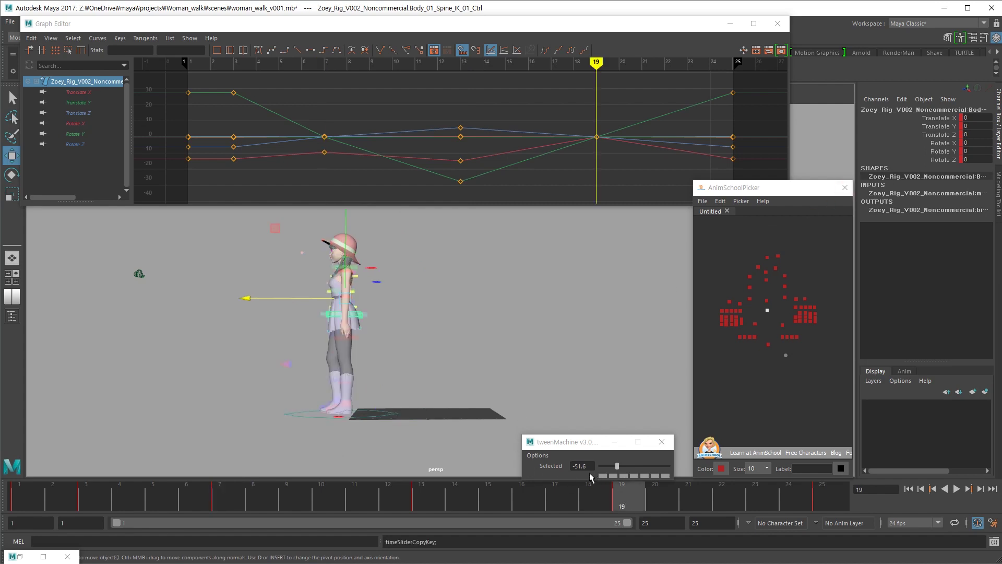
key("ctrl+v")
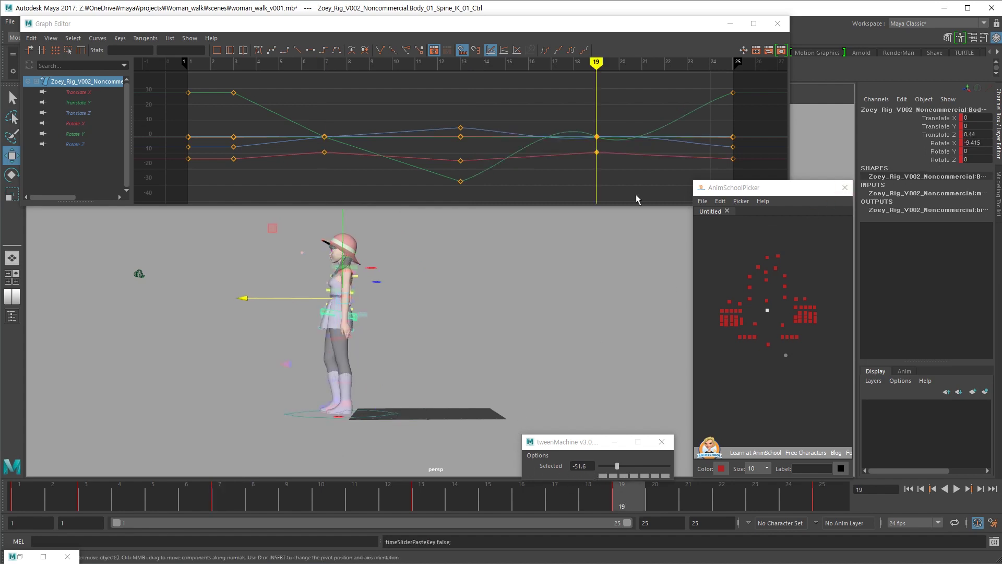
left_click_drag(622, 128, 558, 185)
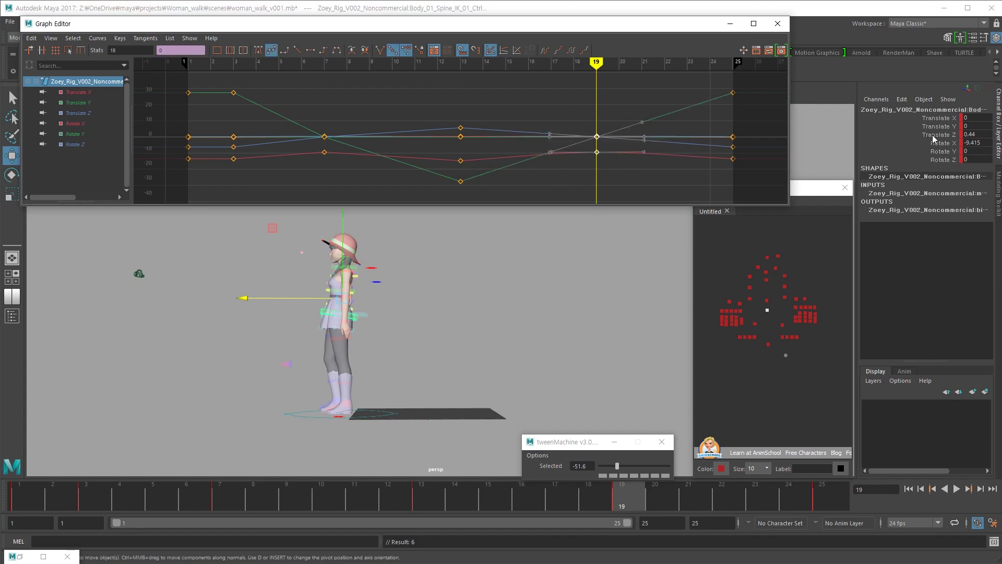
Try the lower spine control's Translate Z at 0 on frame 19, undo it, and check the pose from the front
double_click(976, 134)
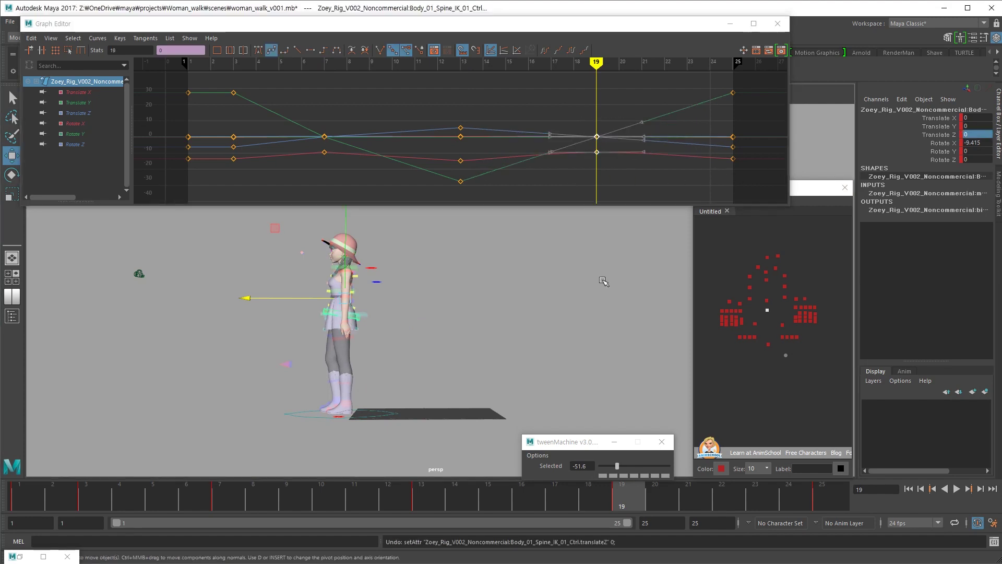
left_click_drag(476, 348, 605, 351, "alt")
key("e")
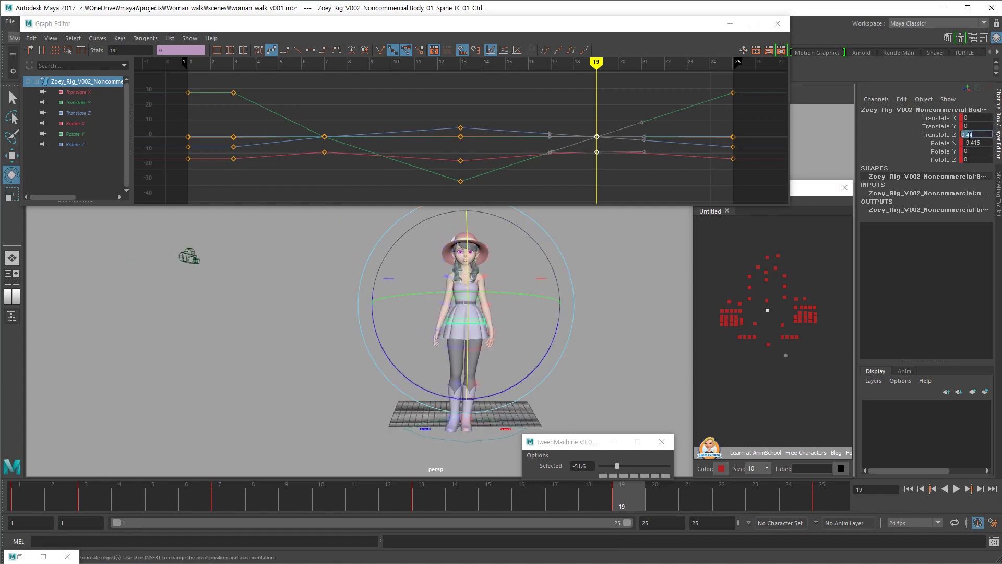
right_click_drag(617, 333, 537, 351, "alt")
left_click_drag(549, 353, 541, 359, "alt")
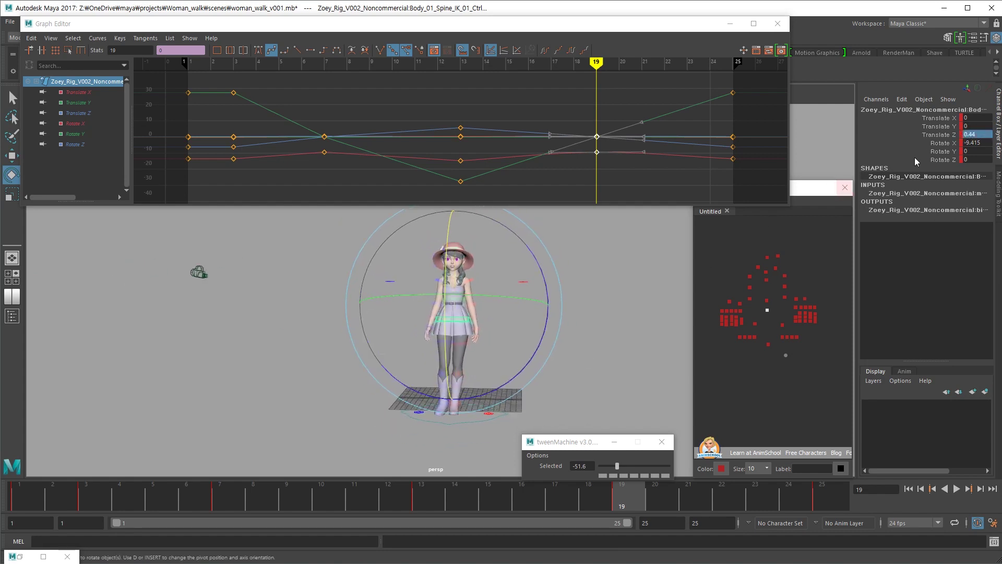
left_click_drag(605, 320, 531, 360, "alt")
Play the walk from the side and compare the passing poses at frames 7 and 19
key("alt+v")
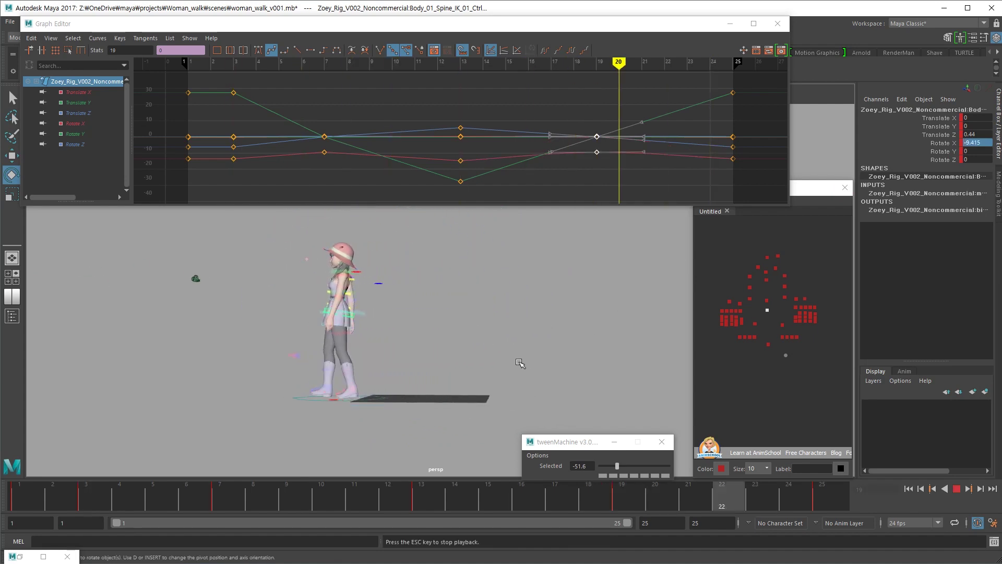
key("Escape")
left_click(226, 493)
left_click_drag(604, 423, 592, 405, "alt")
left_click(633, 496)
left_click_drag(634, 495, 496, 410, "alt")
key("alt+v")
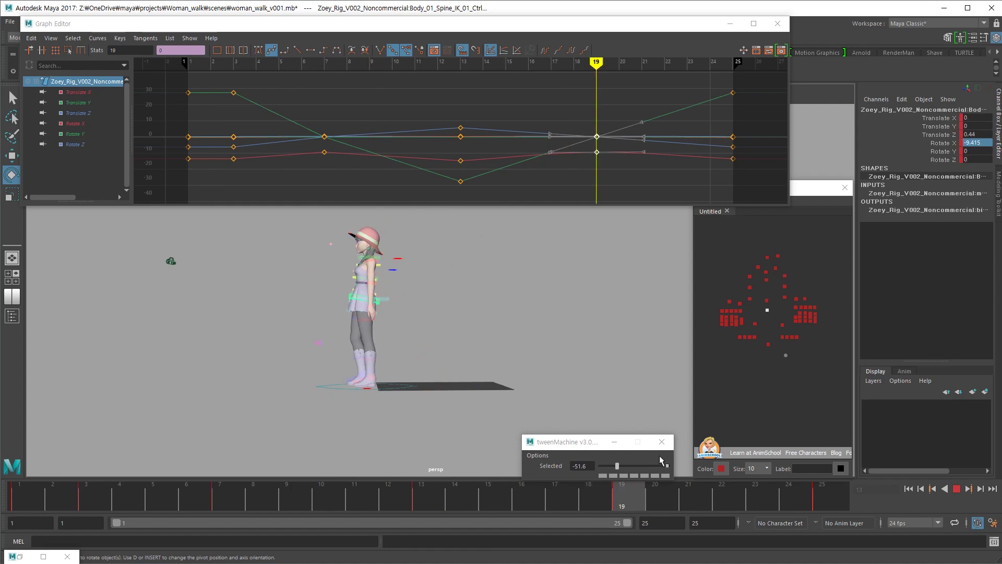
key("alt+v")
Select the left foot IK control and shift it slightly forward along Z at frame 19
left_click(782, 402)
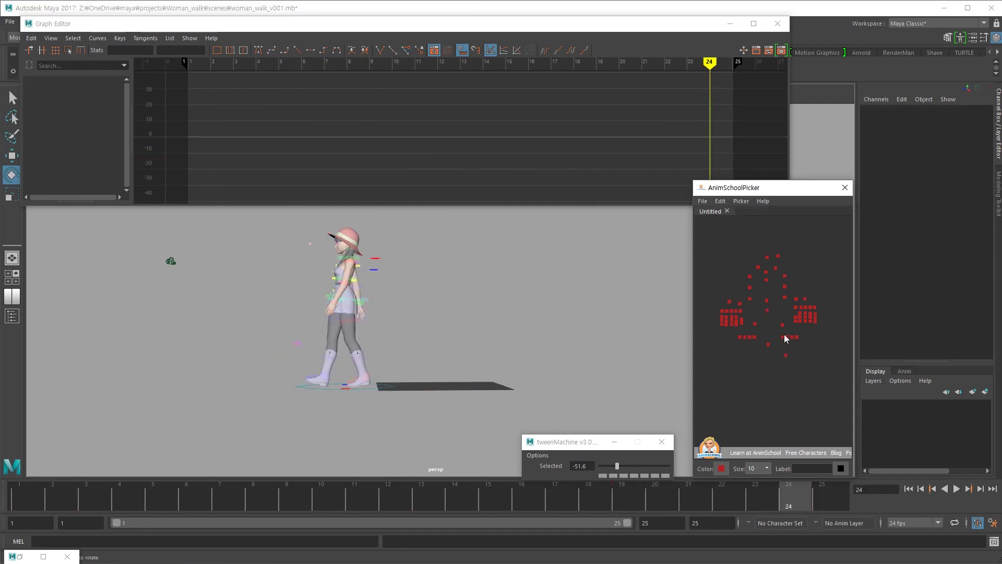
left_click(783, 336)
mouse_move(398, 372)
left_mouse_down("alt")
mouse_move(409, 342)
mouse_move(407, 356)
left_mouse_up("alt")
key("comma")
right_click_drag(519, 381, 586, 380, "alt")
left_click_drag(587, 381, 541, 362, "alt")
key("comma")
key("period")
key("w")
left_click_drag(384, 350, 377, 349)
Nudge the left foot IK control slightly at frame 19, comparing it with the keys at 13 and 25, and play the walk
middle_click_drag(412, 366, 446, 381, "alt")
key("period")
key("comma")
middle_click_drag(509, 386, 511, 386)
key("comma")
key("period")
key("period")
key("comma")
key("comma")
key("alt+v")
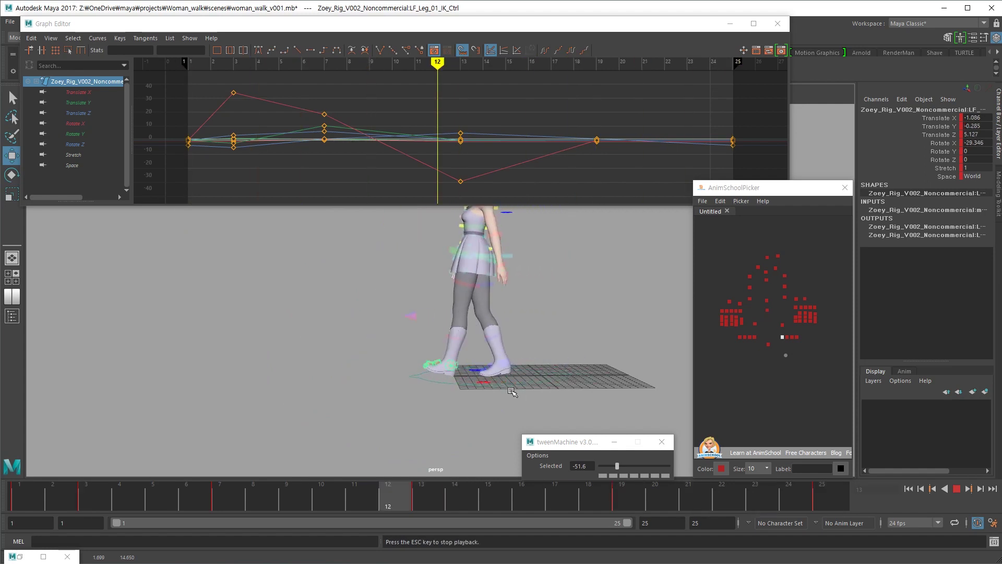
In the Graph Editor, move Master_Ctrl's Translate Z key from frame 13 to a few frames before frame 1
key("alt+v")
left_click(537, 386)
right_click_drag(626, 150, 561, 130, "alt")
left_click_drag(605, 113, 559, 124)
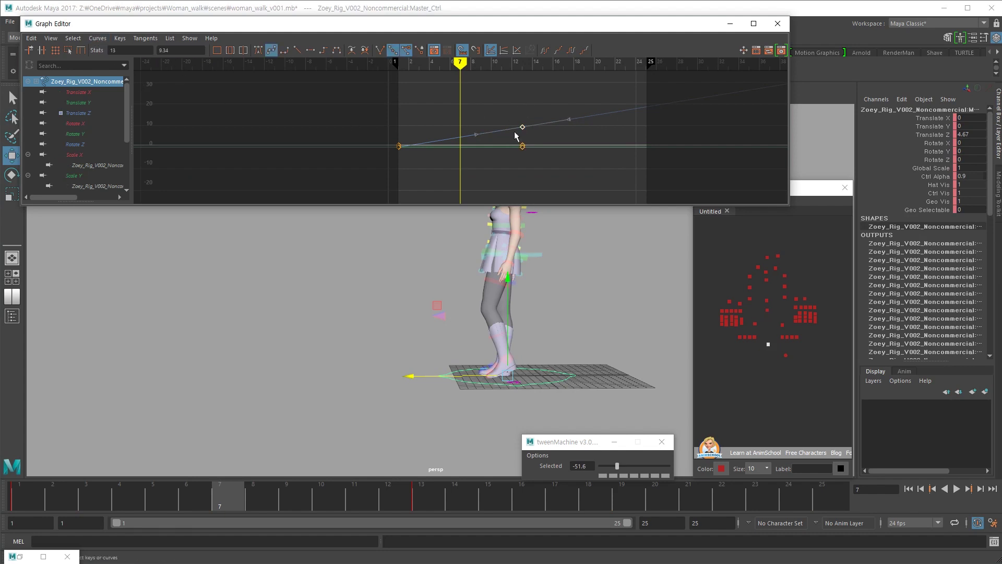
middle_click_drag(497, 168, 372, 180, "shift")
Set the post infinity of Master_Ctrl's curves to Constant and play the walk in place
left_click(98, 38)
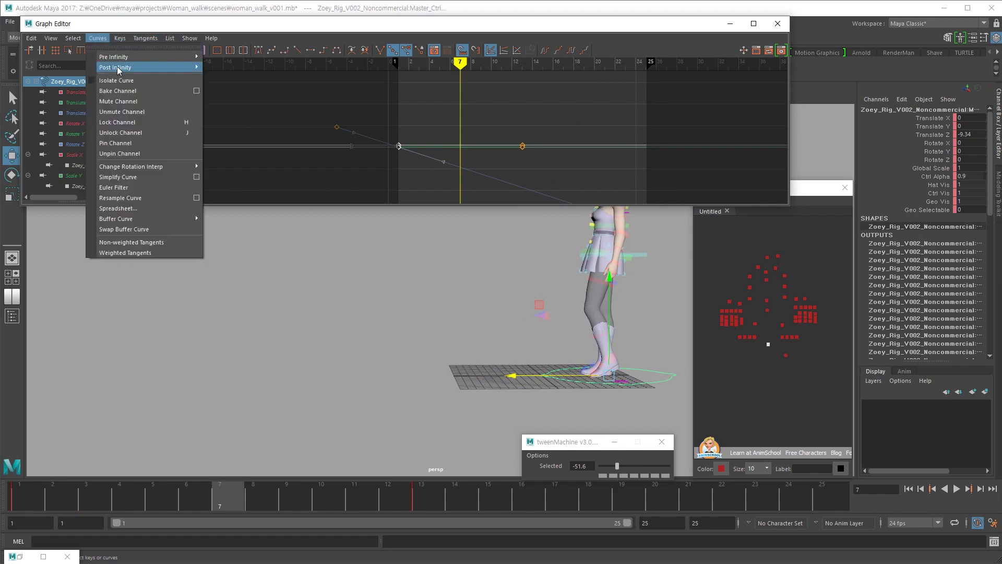
mouse_move(177, 67)
left_click(235, 118)
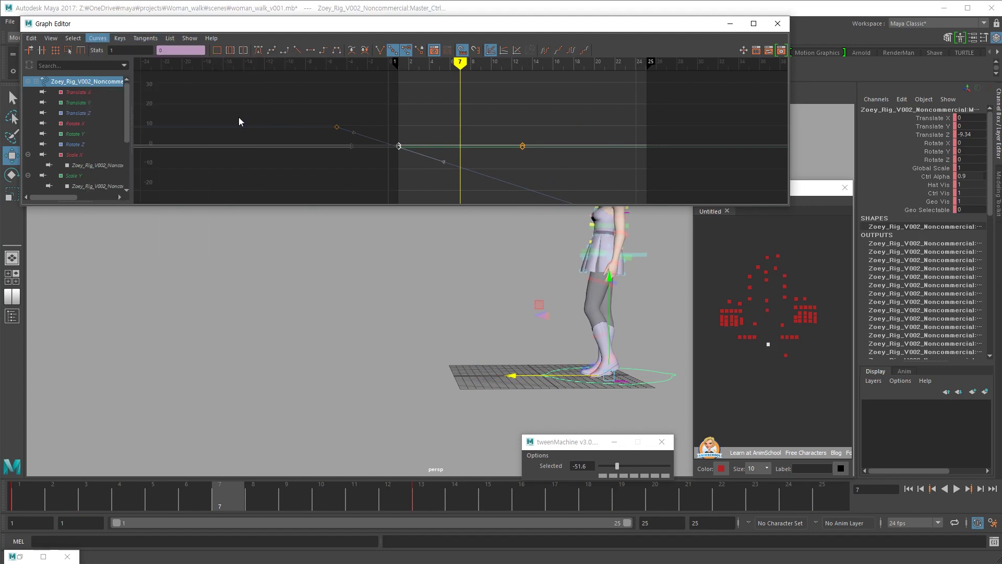
left_click(515, 145)
key("alt+v")
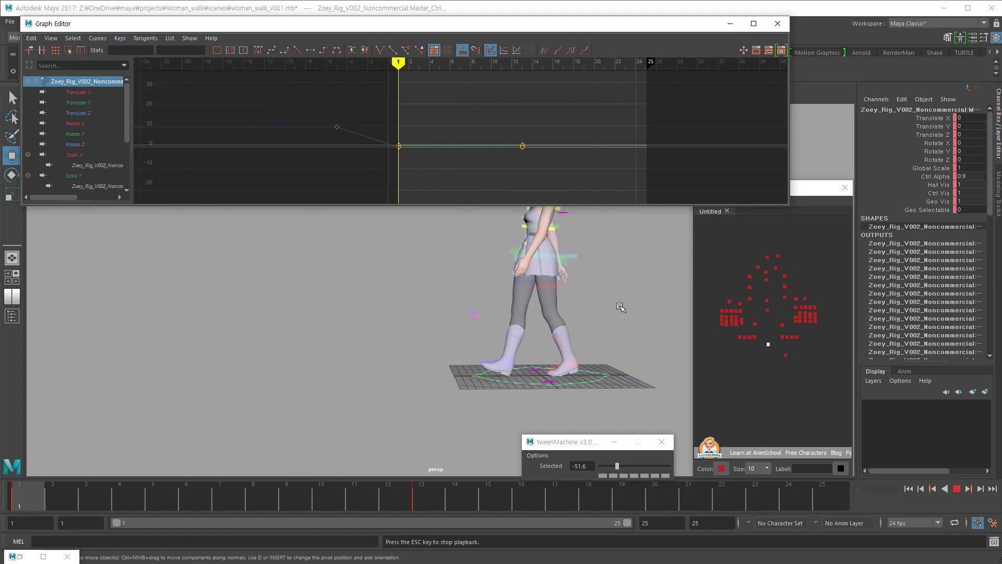
key("alt+v")
Select all rig controls except Master_Ctrl, switch their key tangents to stepped, and play the blocked poses before clearing the selection
left_click_drag(792, 341, 782, 358)
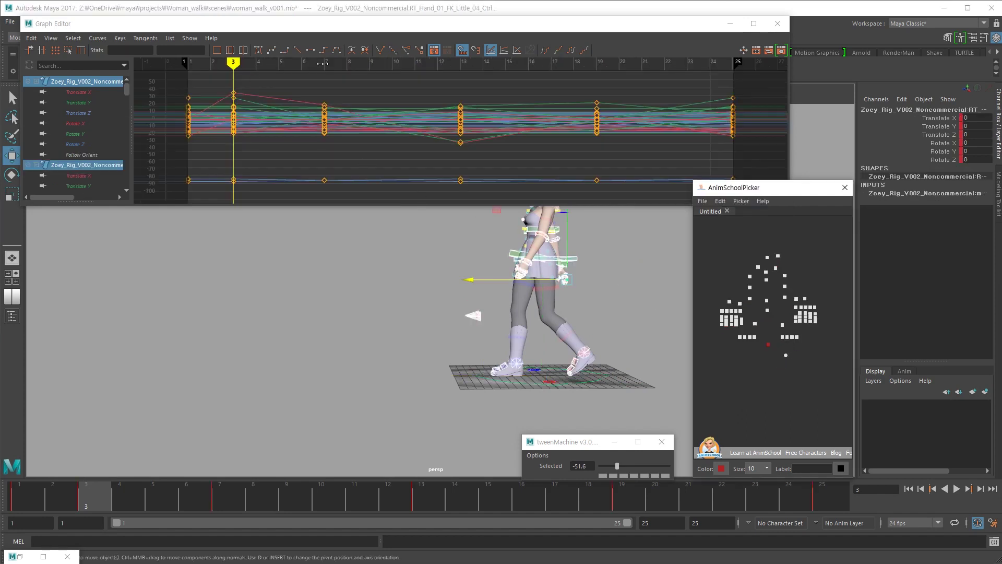
left_click(324, 50)
key("alt+v")
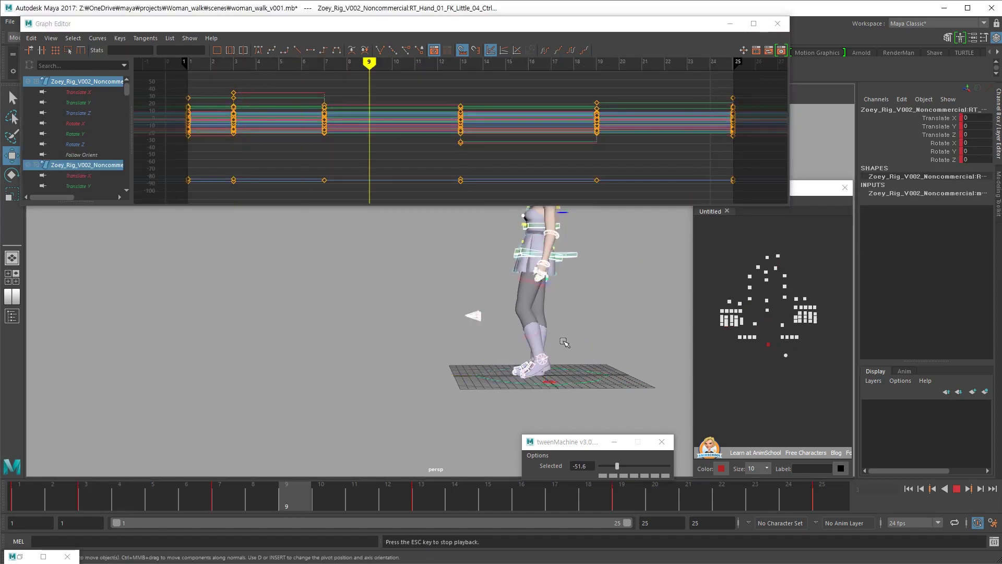
left_click_drag(563, 340, 537, 326, "alt")
middle_click_drag(510, 290, 490, 339, "alt")
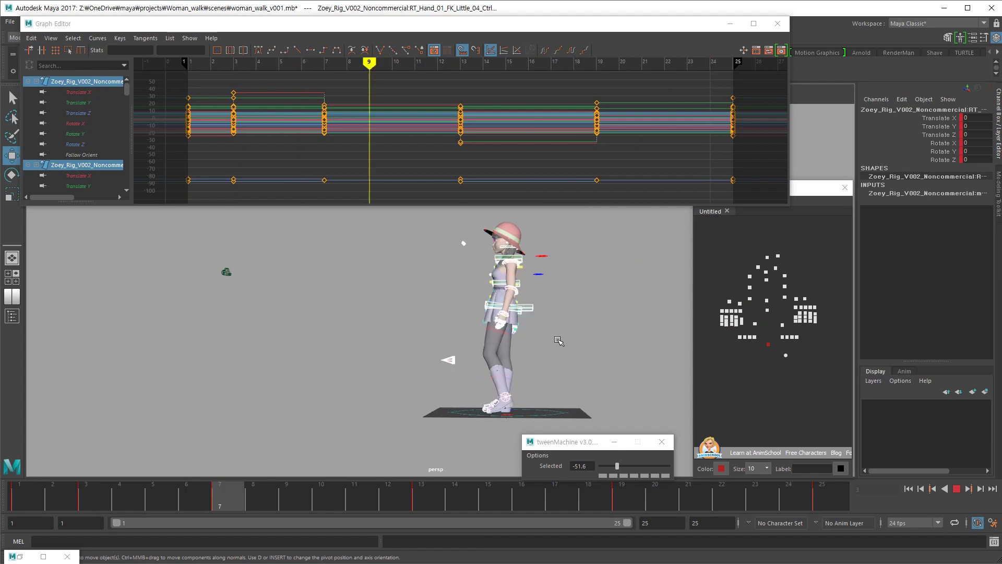
key("alt+v")
mouse_move(539, 351)
left_mouse_down("alt")
mouse_move(713, 358)
mouse_move(523, 360)
left_mouse_up("alt")
left_click(523, 360)
Minimise the Graph Editor and play the stepped walk from the front and side to examine the poses
key("alt+v")
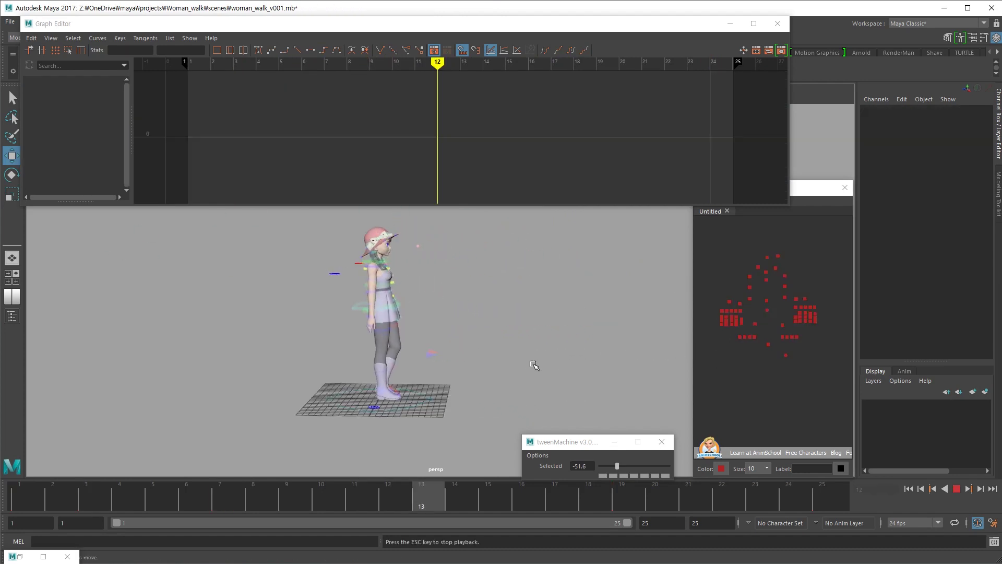
key("alt+v")
left_click_drag(531, 374, 107, 322, "alt")
right_click_drag(486, 313, 600, 298, "alt")
middle_click_drag(612, 296, 472, 295, "alt")
left_click(726, 24)
left_click_drag(472, 295, 496, 284, "alt")
right_click_drag(488, 295, 383, 349, "alt")
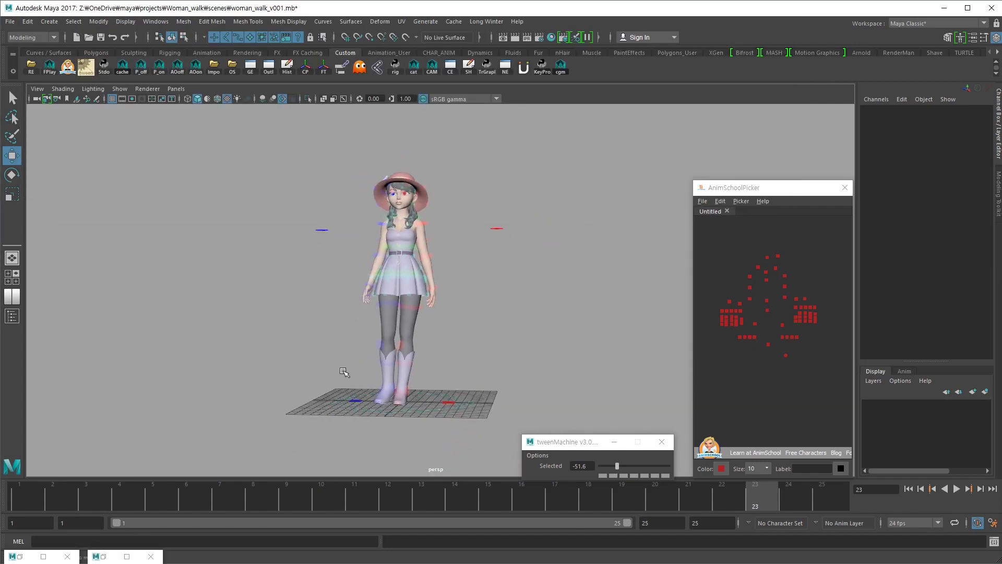
key("alt+v")
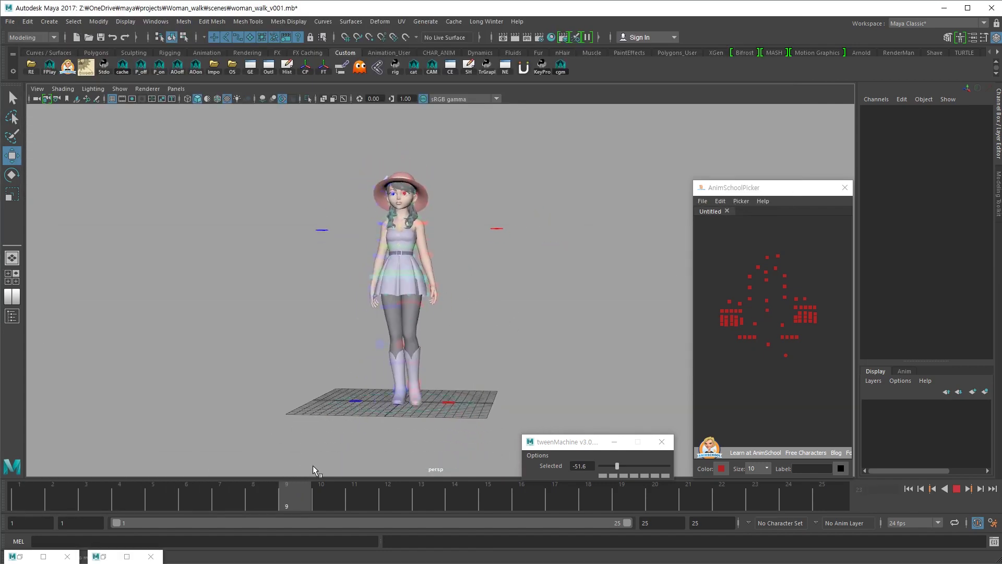
left_click_drag(373, 409, 302, 405, "alt")
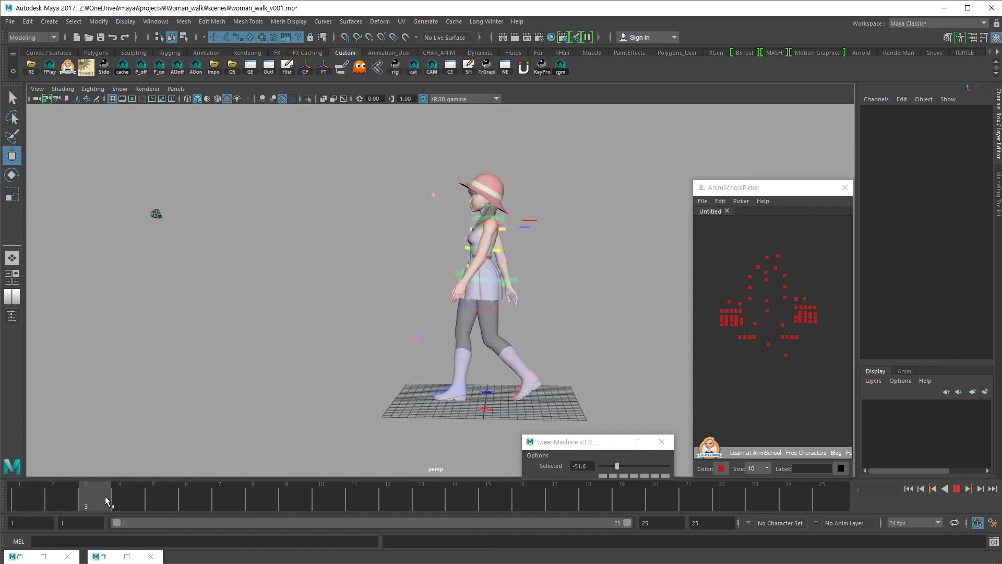
key("alt+v")
At frame 3, blend the arm, upper spine and head controls toward the previous key with tweenMachine at -57.8
left_click_drag(796, 263, 779, 300)
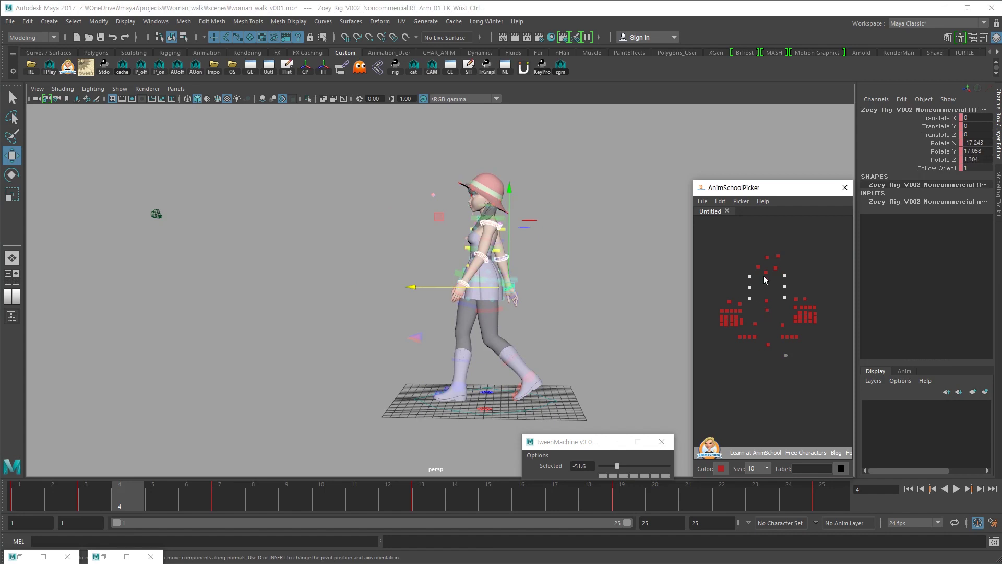
left_click(767, 281, "shift")
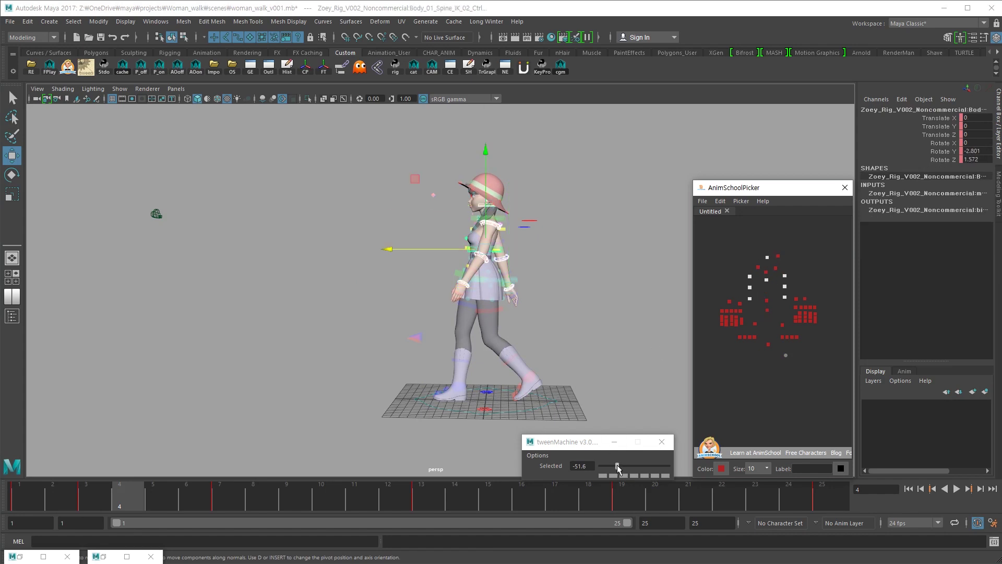
left_click_drag(618, 465, 615, 468)
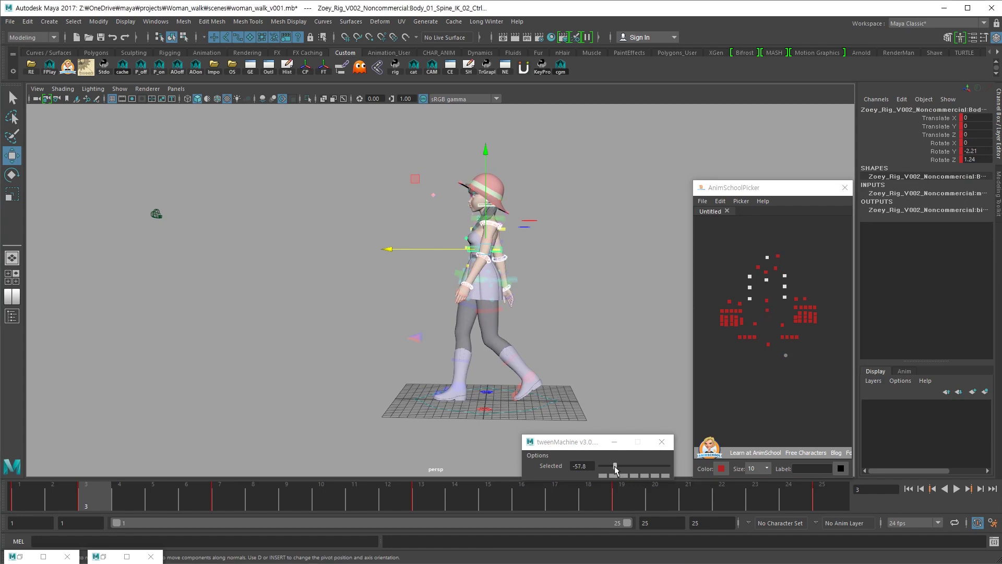
left_click_drag(469, 375, 583, 368, "alt")
key("comma")
key("period")
key("period")
key("comma")
Select the upper spine control, step through its first keys, and play the walk from the front and side to examine the torso
left_click(766, 280)
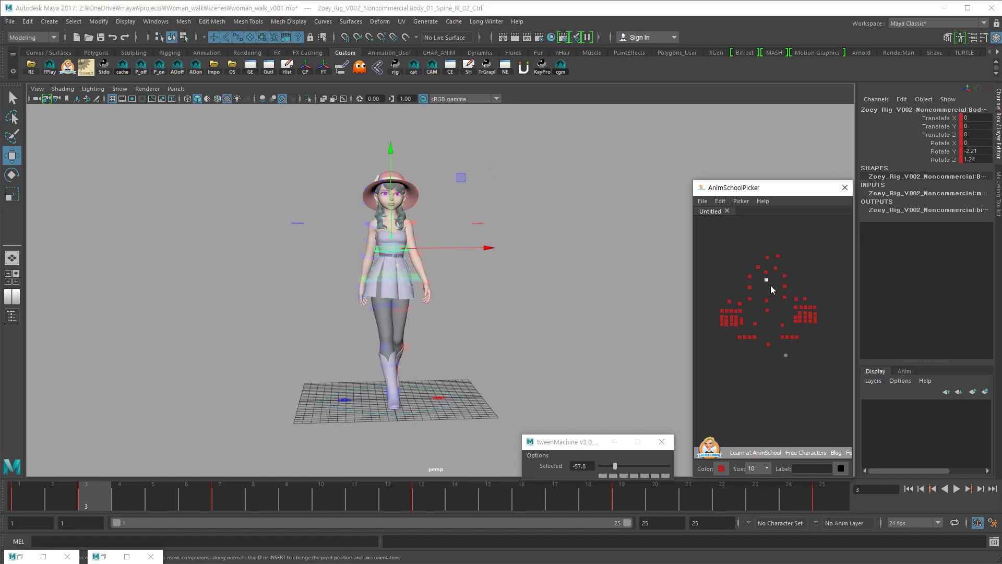
key("comma")
key("period")
key("period")
key("comma")
key("comma")
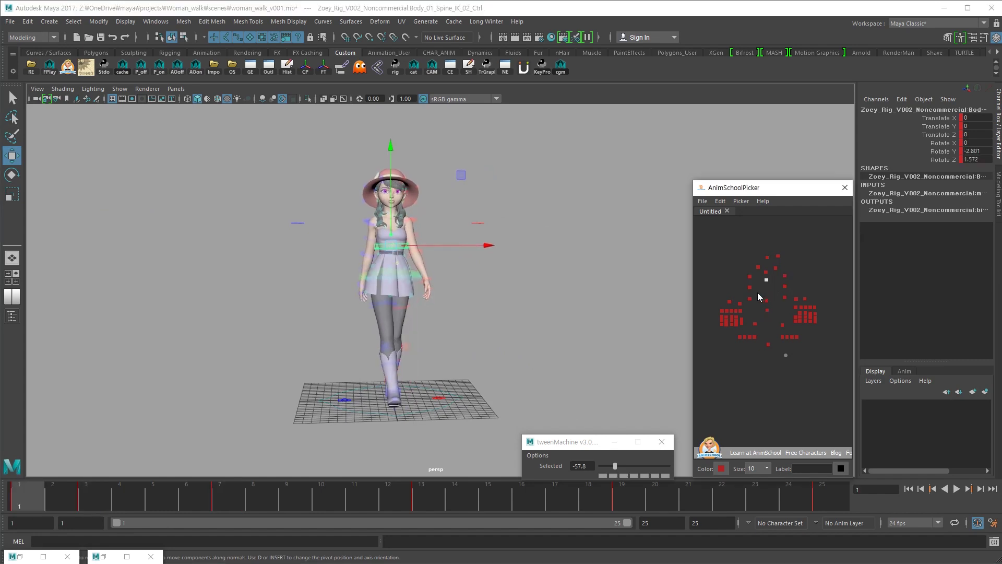
key("alt+v")
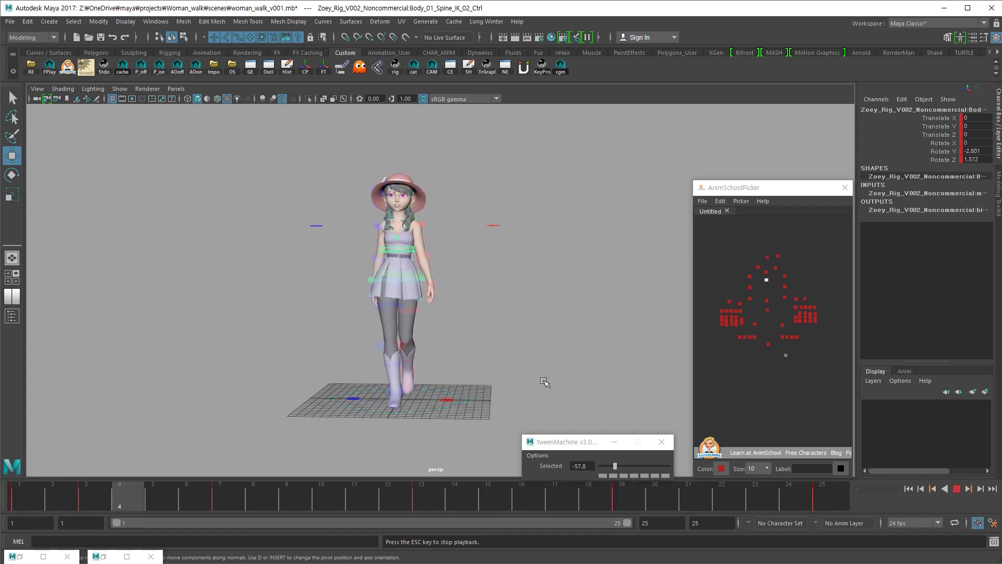
left_click_drag(551, 378, 376, 387, "alt")
key("Escape")
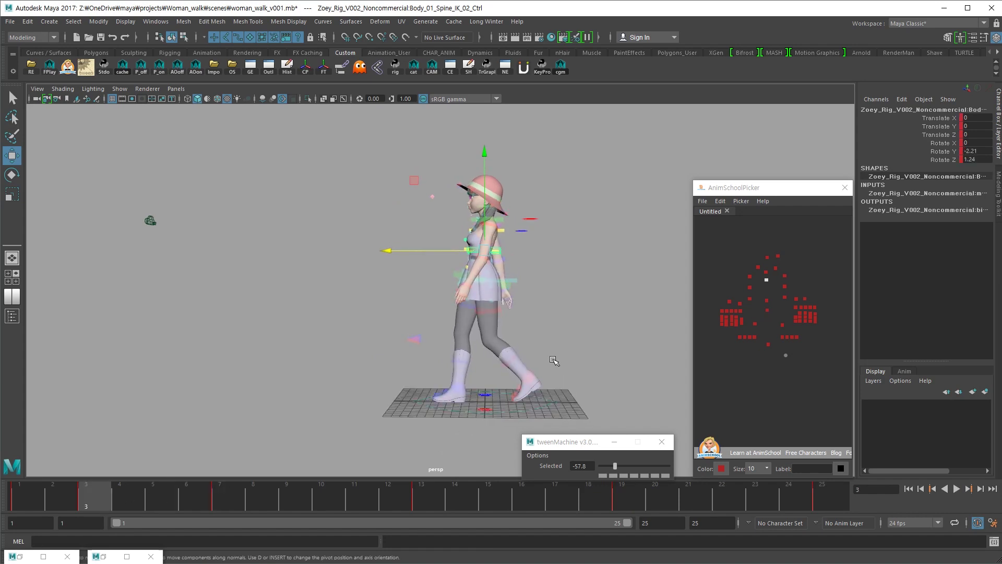
left_click_drag(538, 382, 655, 381, "alt")
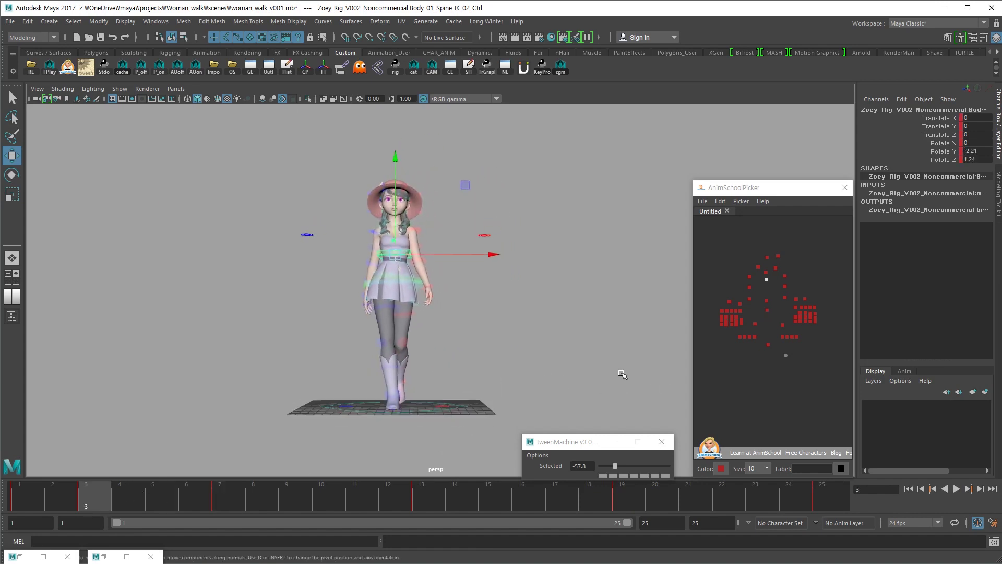
At frame 3, rotate the left foot control to about 42, -10.6, -6.7 and shift it inward to Translate X about -0.09
left_click(782, 337)
key("e")
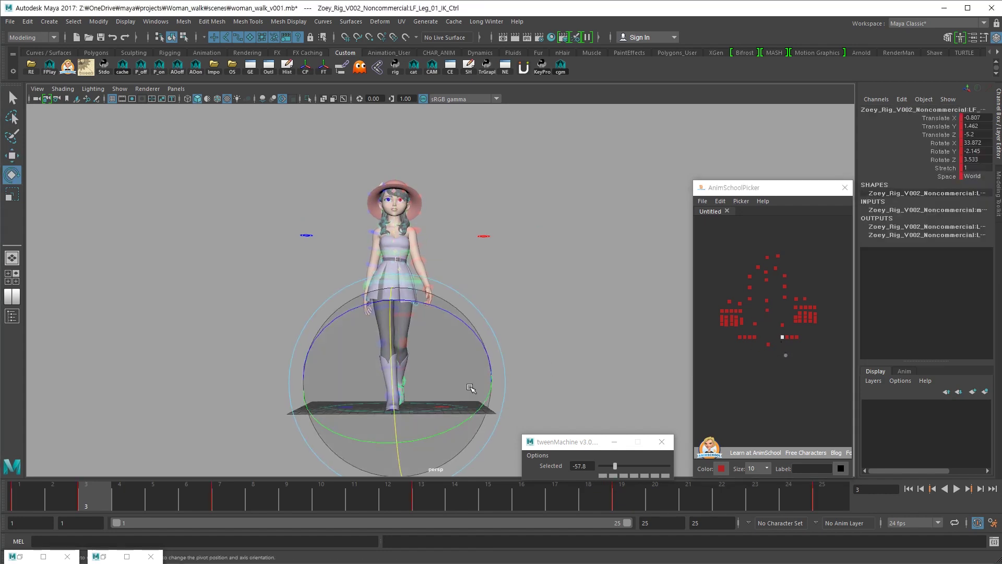
key("w")
left_click_drag(457, 407, 425, 381)
left_click_drag(427, 393, 327, 403, "alt")
key("comma")
key("period")
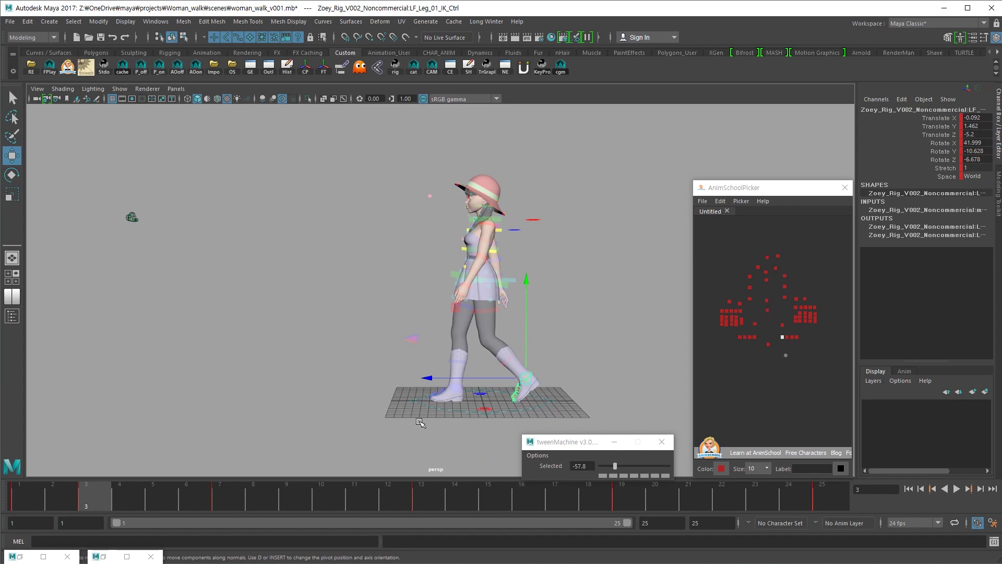
Play the walk from the side and step through the left foot's neighbouring keys to examine its path
key("alt+v")
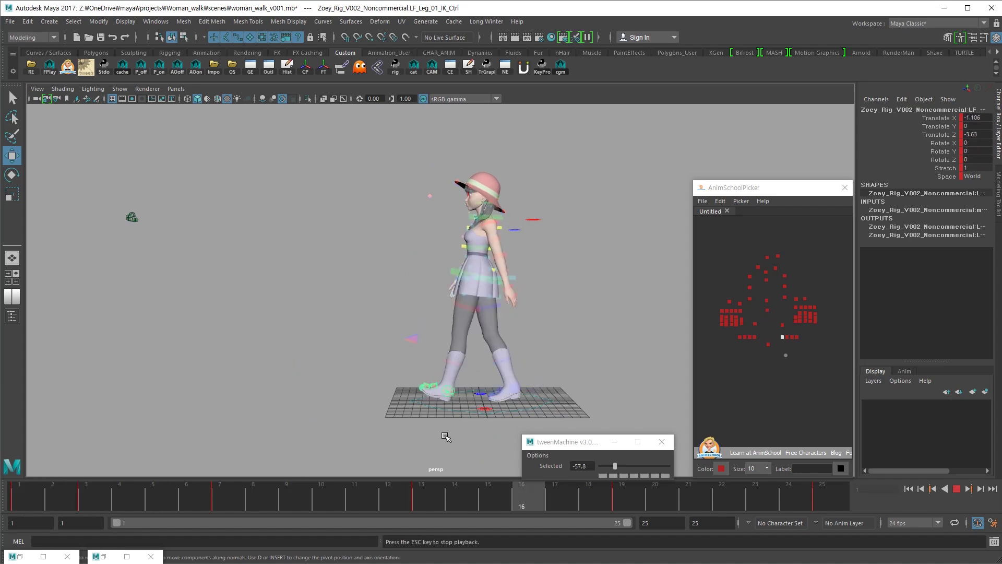
key("alt+v")
key("period")
key("comma")
key("comma")
key("period")
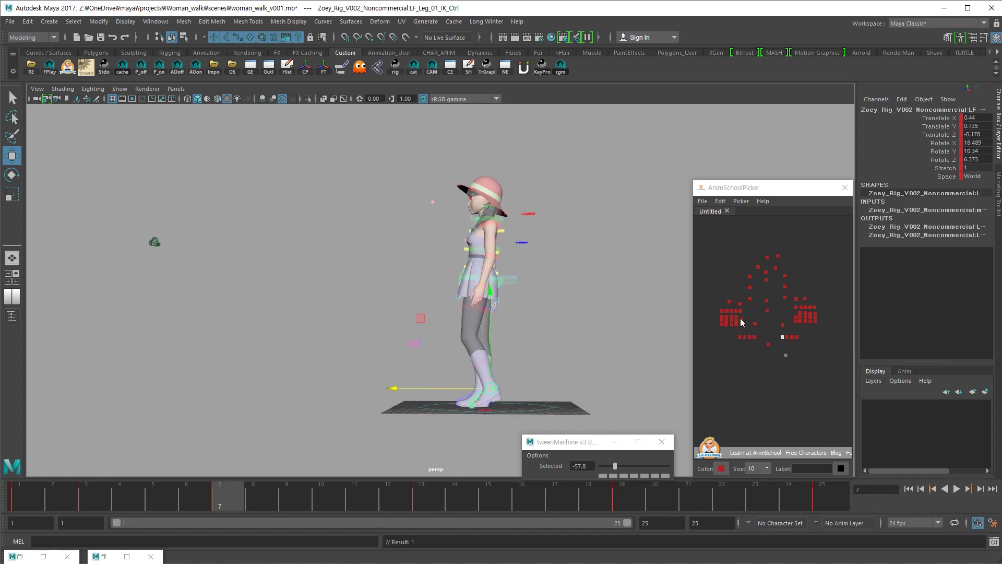
At frame 19, raise the right foot control to Translate Y about 0.86 and tilt it to Rotate X about 18
left_click(755, 337)
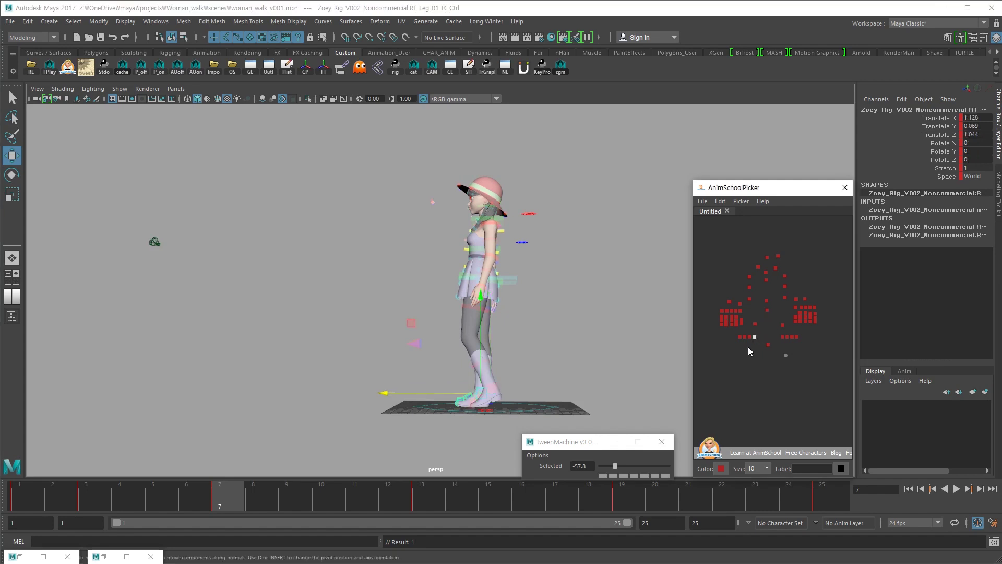
left_click(492, 505)
left_click(621, 497)
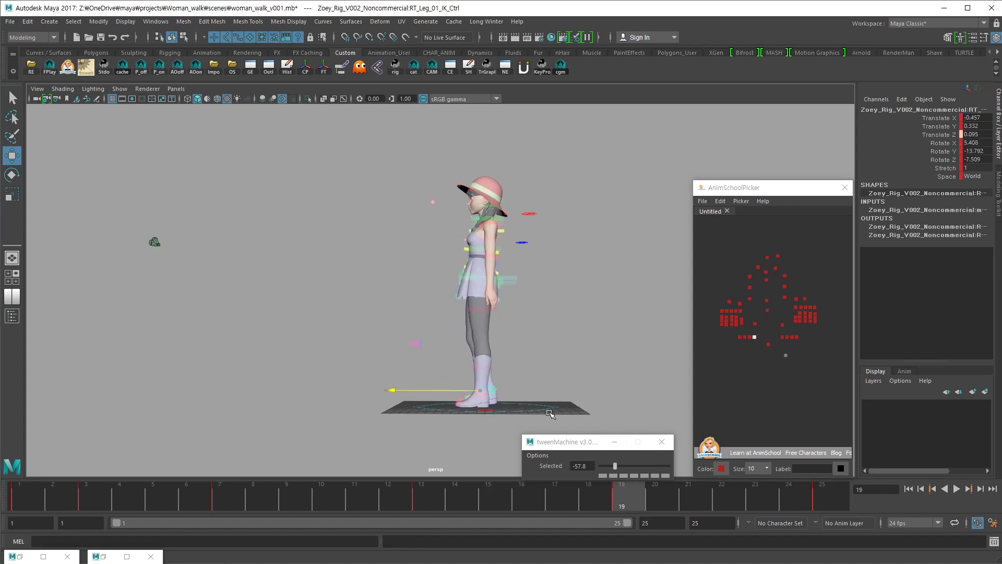
left_click_drag(549, 412, 480, 422, "alt")
left_click_drag(407, 380, 406, 375)
key("e")
mouse_move(446, 418)
left_mouse_down("alt")
mouse_move(467, 433)
mouse_move(461, 421)
mouse_move(407, 438)
mouse_move(194, 425)
mouse_move(430, 426)
left_mouse_up("alt")
left_click(230, 499)
left_click(624, 486)
key("w")
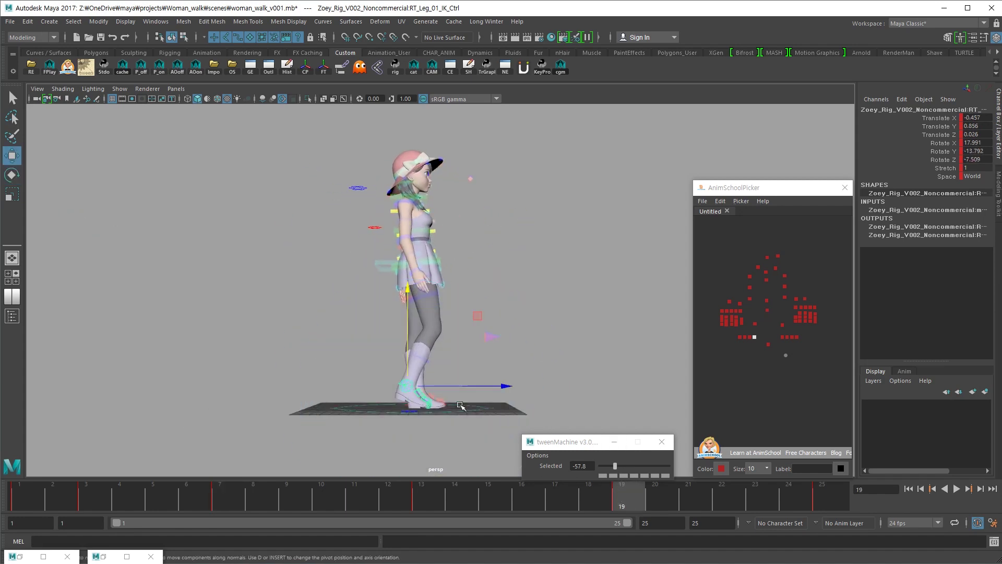
At frame 15, blend all rig controls except the master toward the previous key with tweenMachine at -57.8
left_click_drag(467, 364, 384, 419, "alt")
left_click(421, 496)
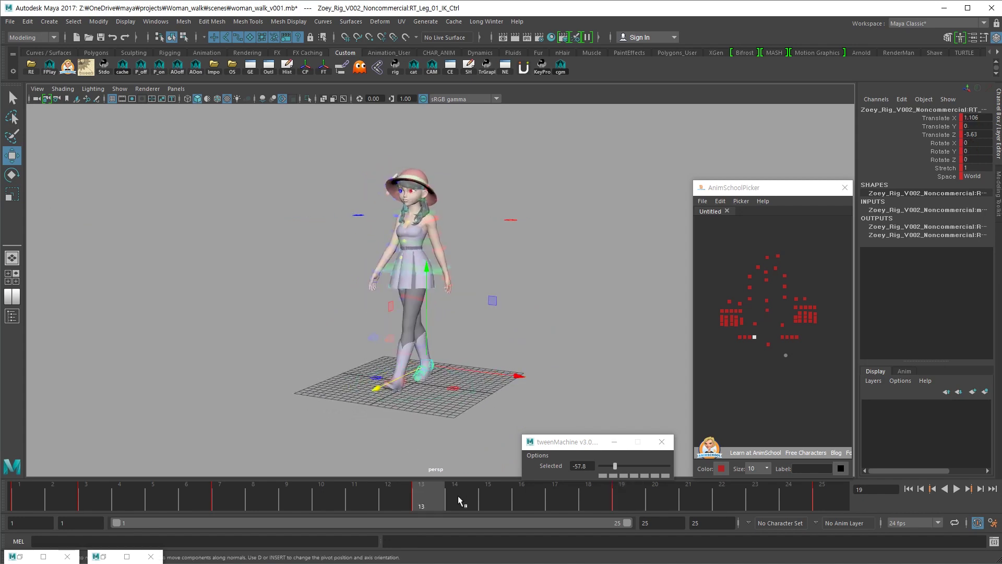
left_click_drag(548, 379, 545, 378, "alt")
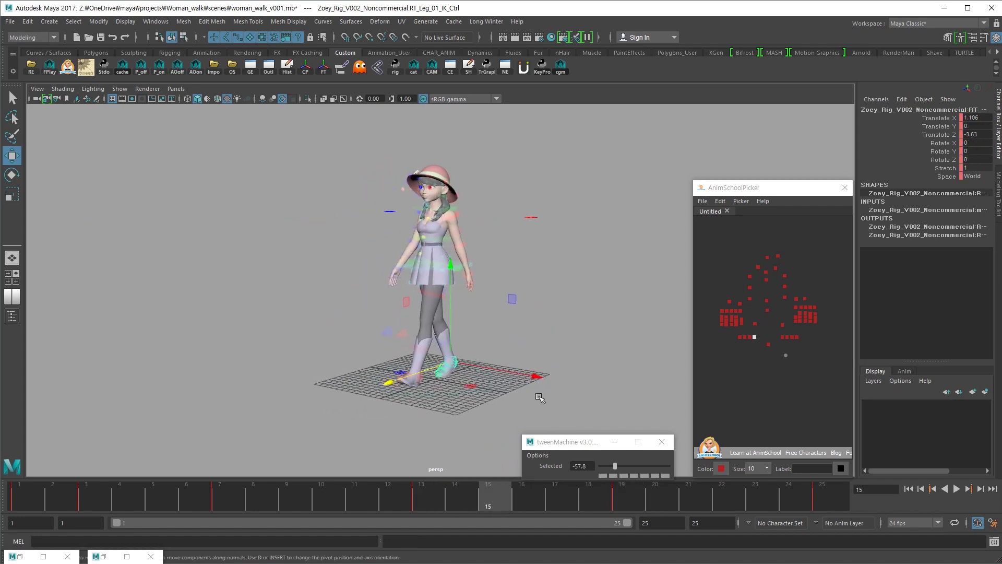
left_click(786, 355)
left_click_drag(561, 391, 496, 376, "alt")
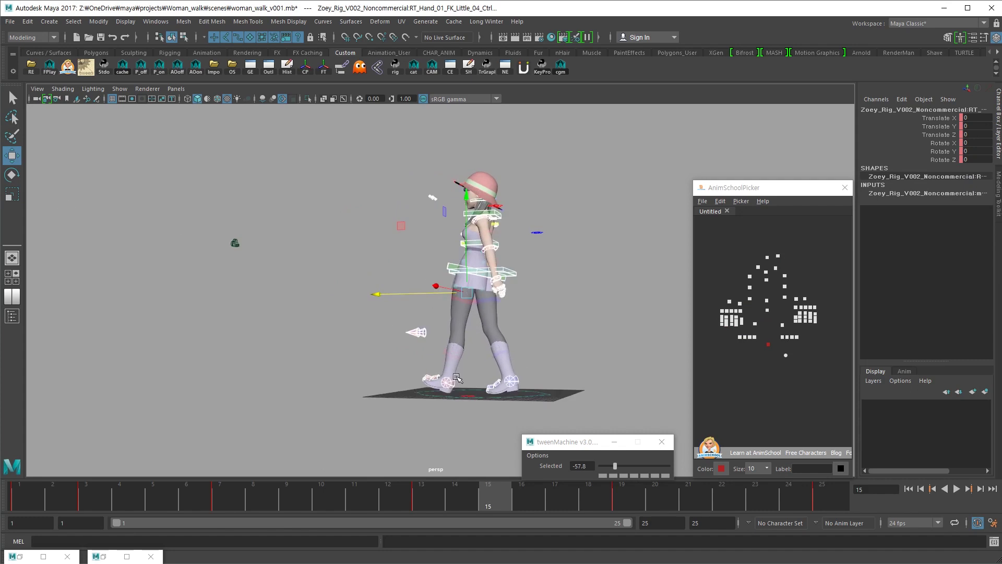
middle_click_drag(563, 401, 558, 379, "alt")
left_click_drag(553, 394, 587, 403, "alt")
left_click(586, 465)
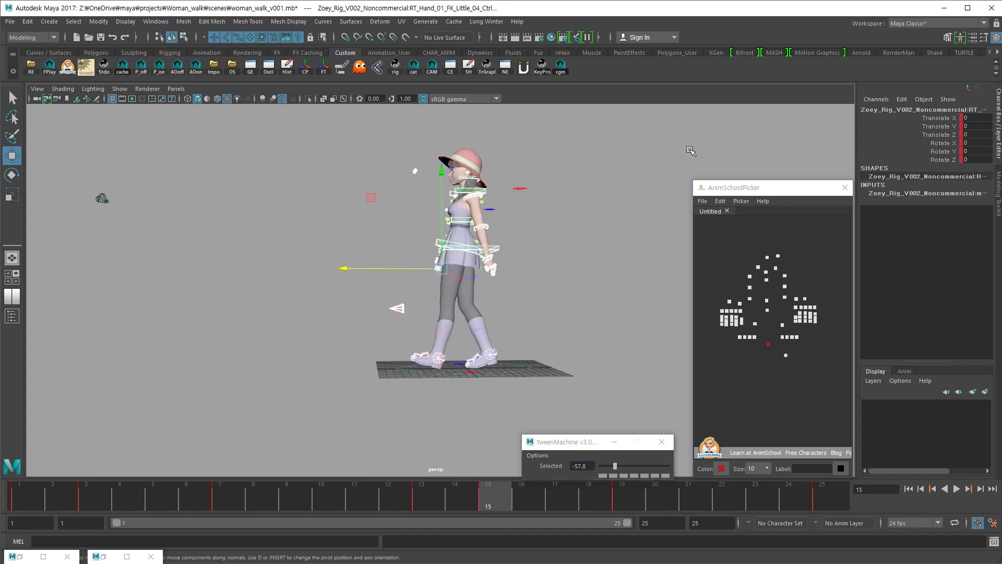
At frame 15, set the left foot control's Rotate X to 0 and move it to Translate Y about 0.07 and Z about 3.27
middle_click_drag(478, 373, 486, 382, "alt")
left_click_drag(486, 382, 493, 401, "alt")
key("comma")
key("period")
left_click_drag(494, 437, 488, 381, "alt")
left_click(100, 506)
left_click(499, 499)
left_click(767, 353)
left_click(782, 337)
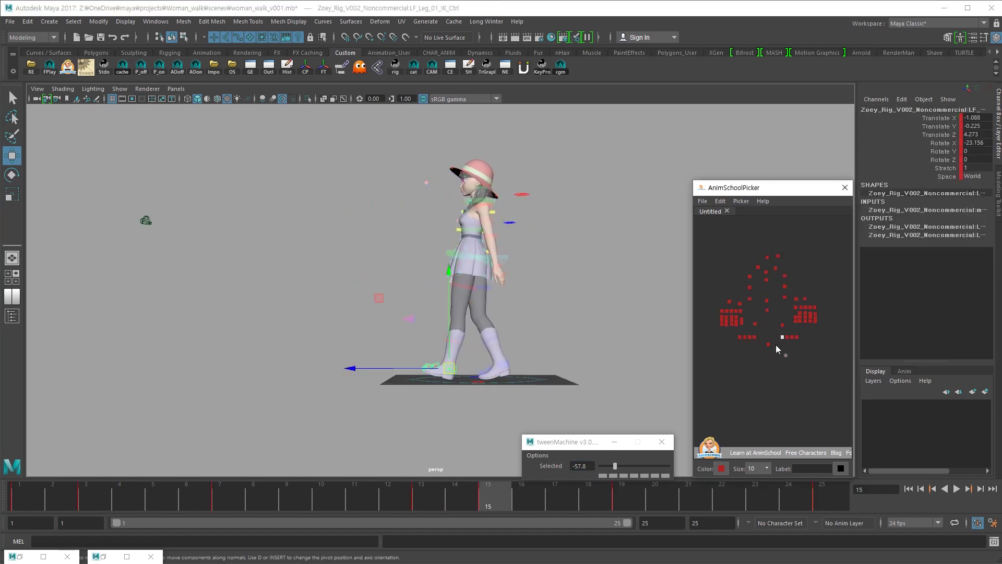
double_click(975, 143)
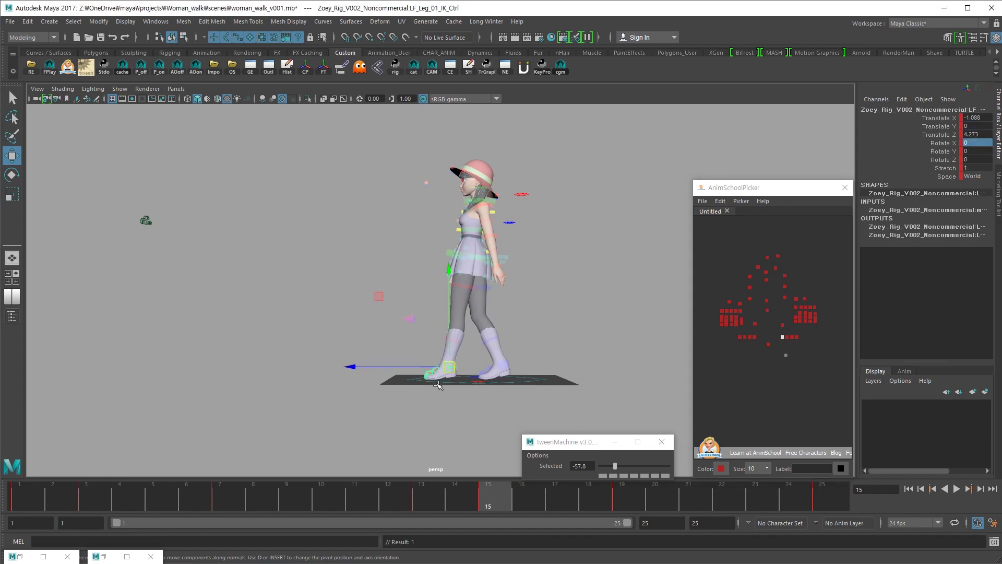
left_click_drag(390, 301, 386, 301)
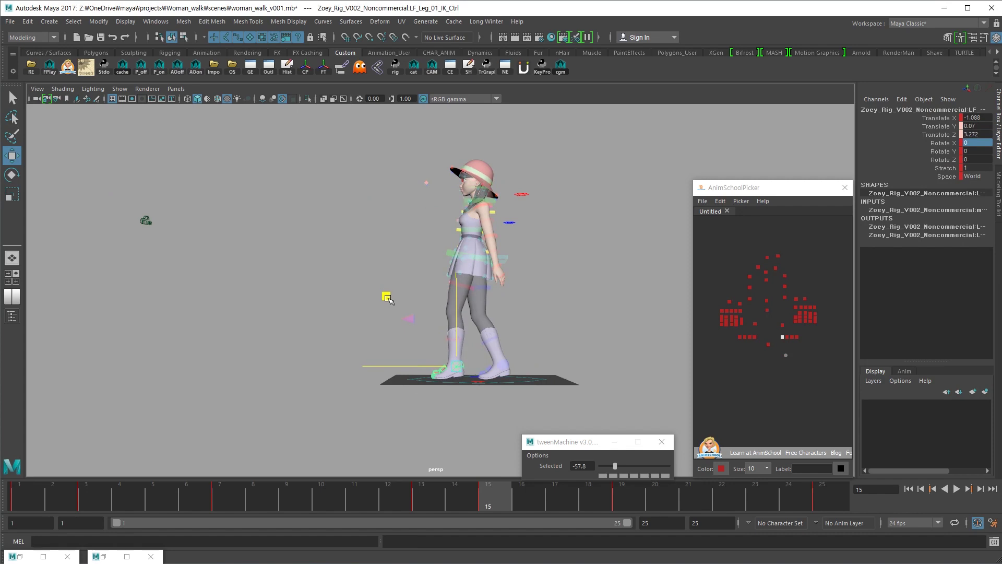
Set the left foot roll control's Rotate X to 0 at frame 15 and reselect the left foot control
scroll(418, 406, "up", 6)
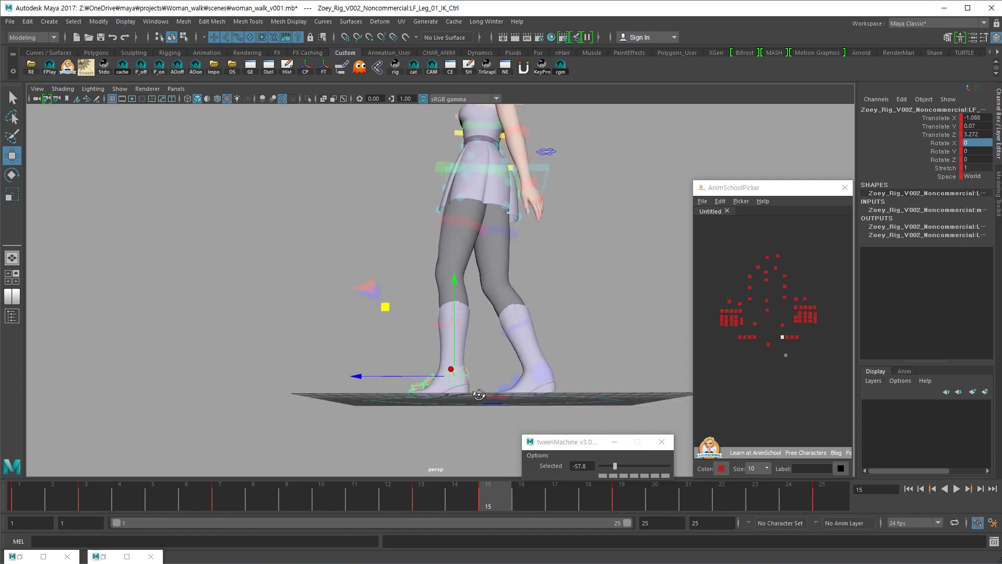
scroll(466, 398, "up", 3)
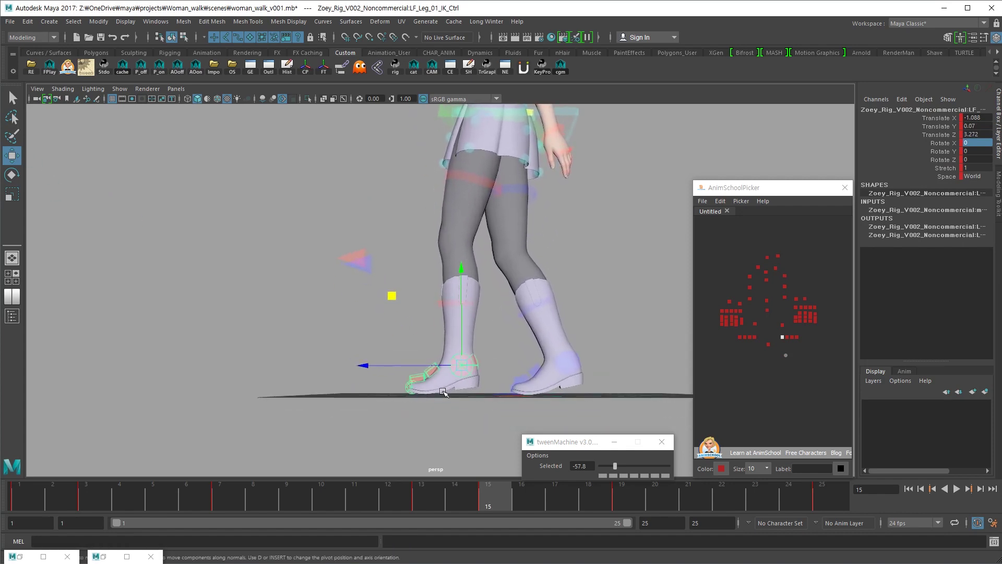
left_click_drag(424, 400, 426, 397, "alt")
left_click(431, 370)
left_click(412, 371)
left_click(432, 369)
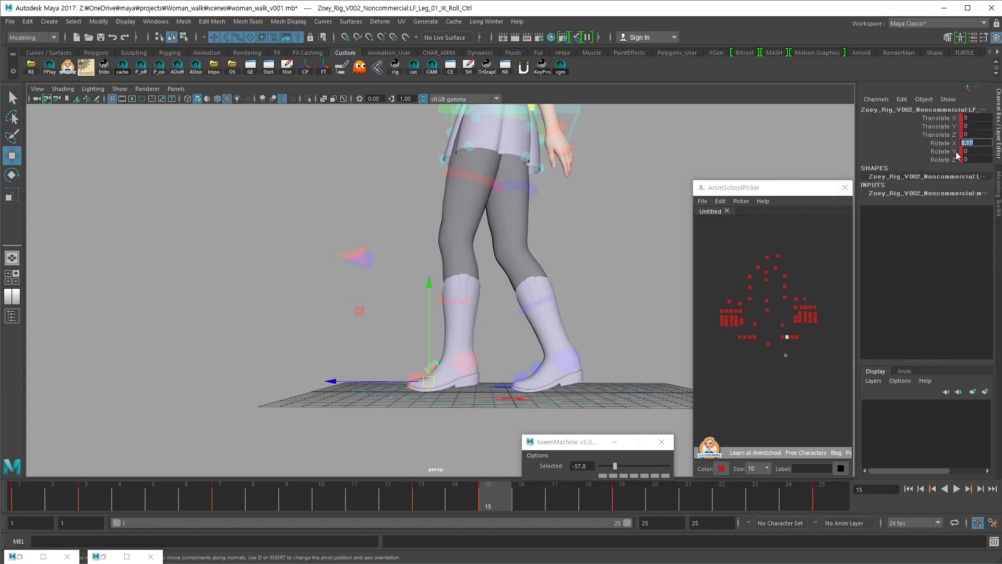
type("0")
key("Return")
left_click(441, 380)
left_click(467, 360)
Compare the frame 15 leg pose with frames 13 and 3 from the side and from above
key("comma")
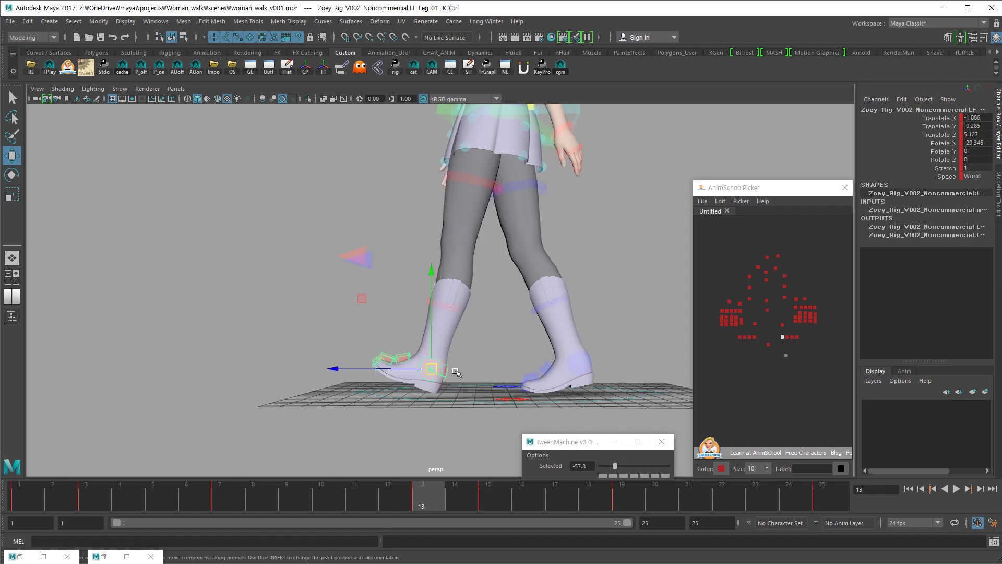
key("period")
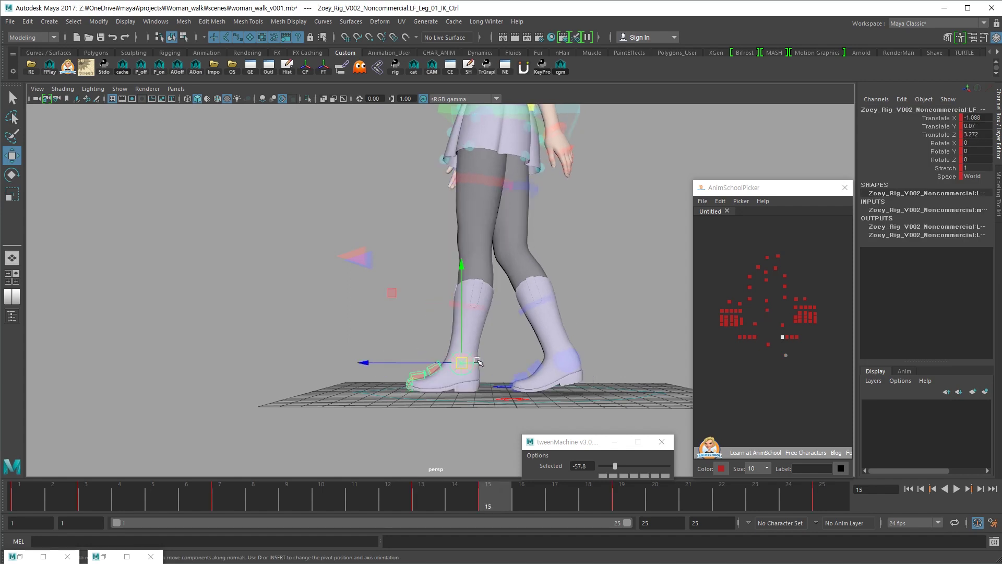
left_click(104, 498)
left_click(501, 489)
left_click_drag(452, 349, 456, 438, "alt")
left_click(106, 502)
left_click(488, 493)
left_click_drag(490, 471, 449, 473, "alt")
left_click(107, 501)
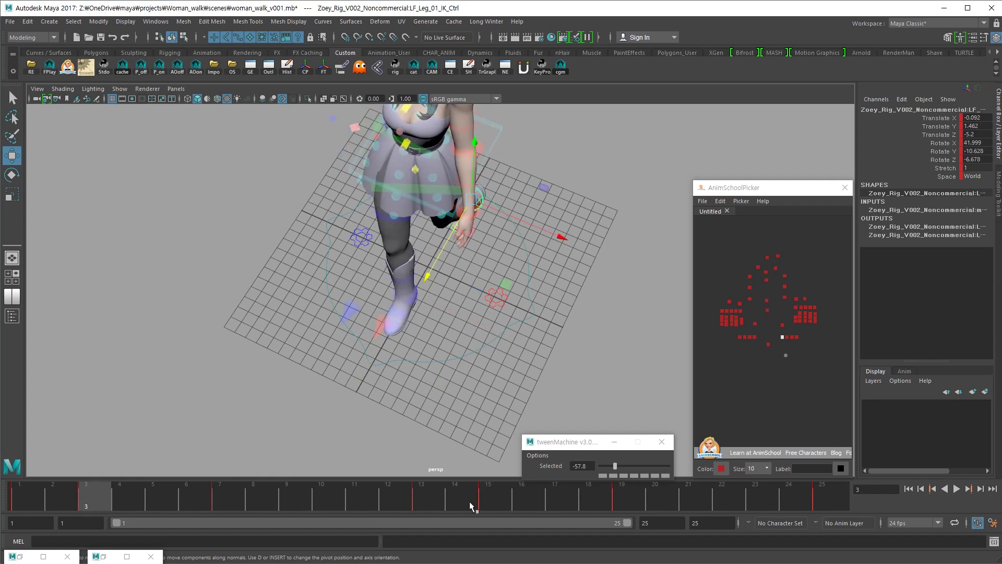
left_click(483, 496)
left_click_drag(436, 379, 514, 335, "alt")
At frame 15, lower the COG control to Translate Y about -0.56, checking the body height against frame 3
left_click_drag(777, 293, 753, 306)
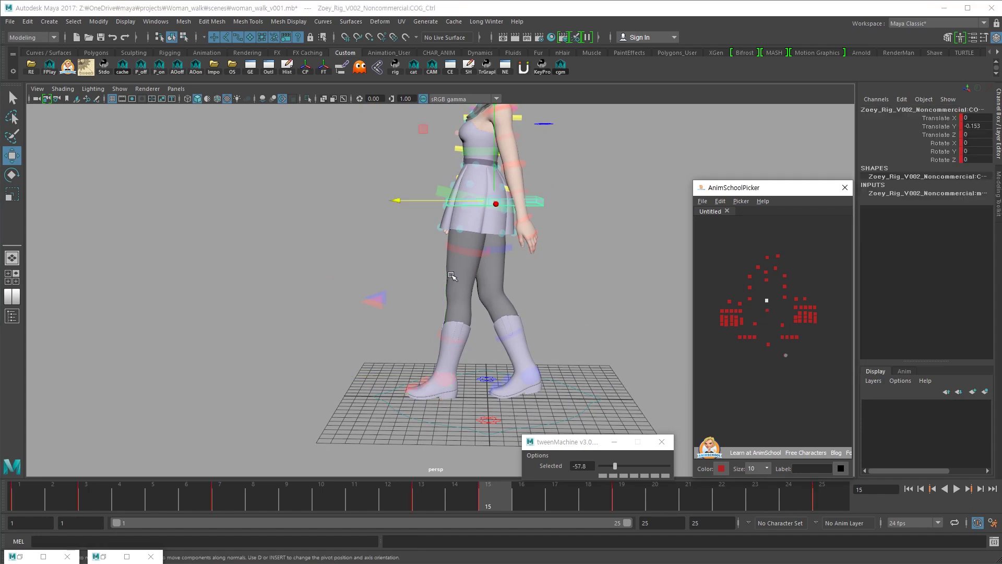
right_click_drag(452, 277, 311, 394, "alt")
left_click(93, 497)
left_click(498, 502)
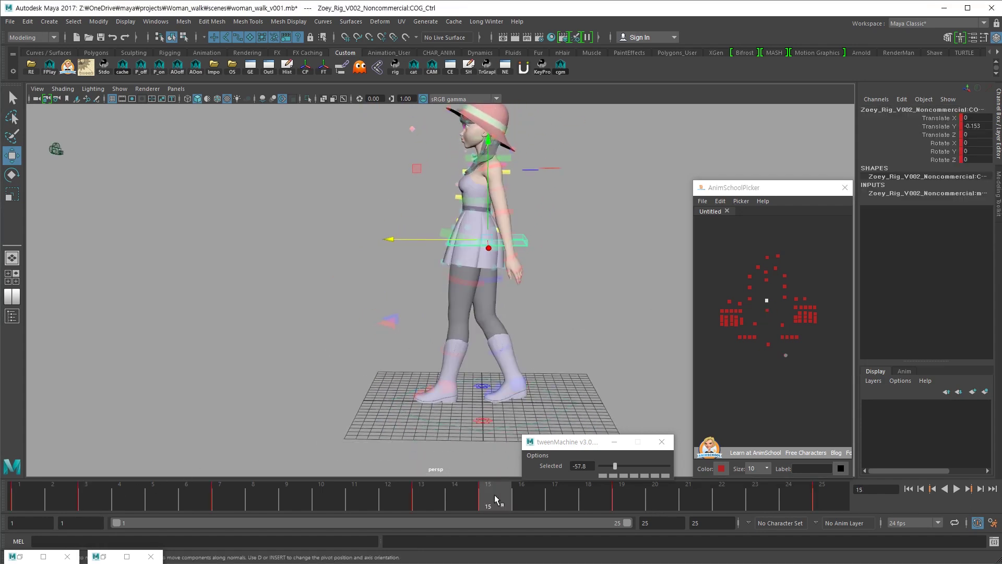
left_click_drag(488, 225, 489, 226)
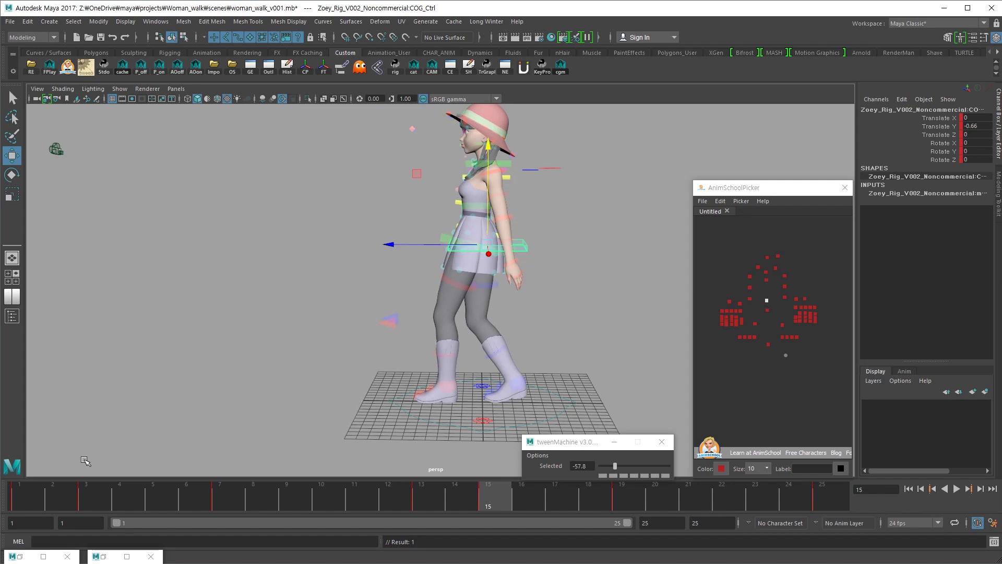
left_click(88, 496)
left_click(499, 488)
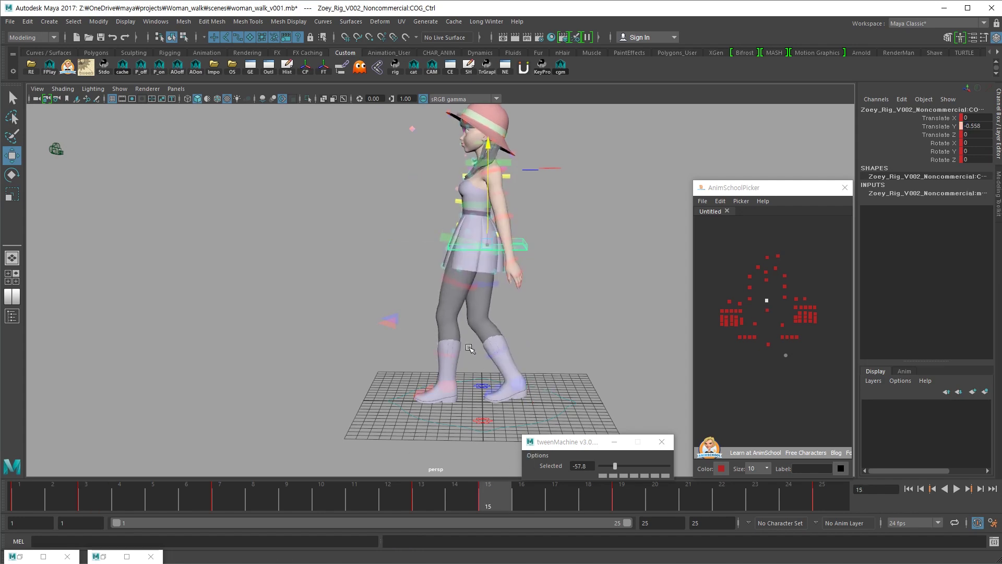
left_click(110, 486)
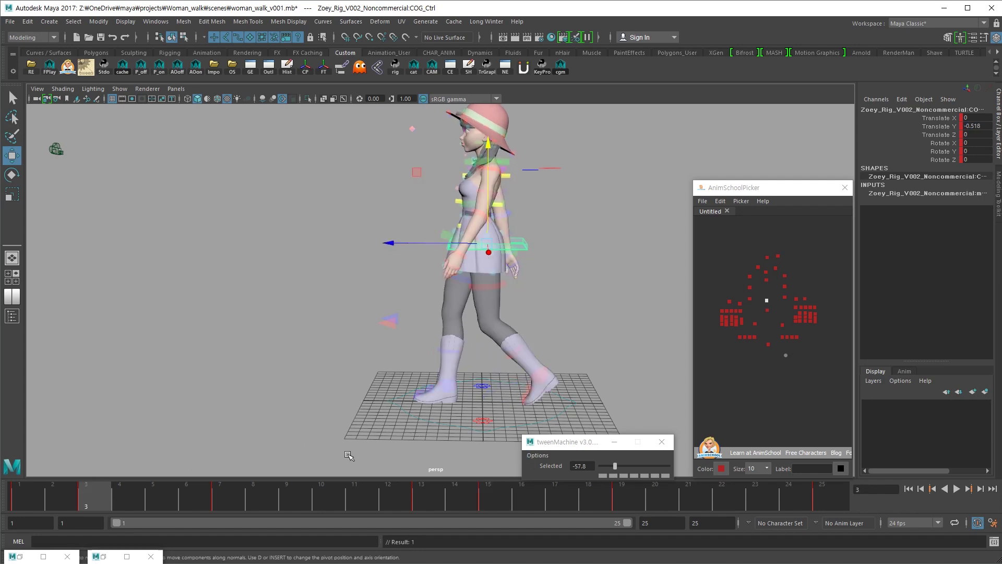
left_click(497, 497)
Zero the rotations of the right foot's three secondary pivot controls, including tilt, at frame 15
middle_click_drag(530, 417, 542, 397, "alt")
left_click(756, 340)
left_click_drag(631, 384, 586, 394, "alt")
left_click(751, 338)
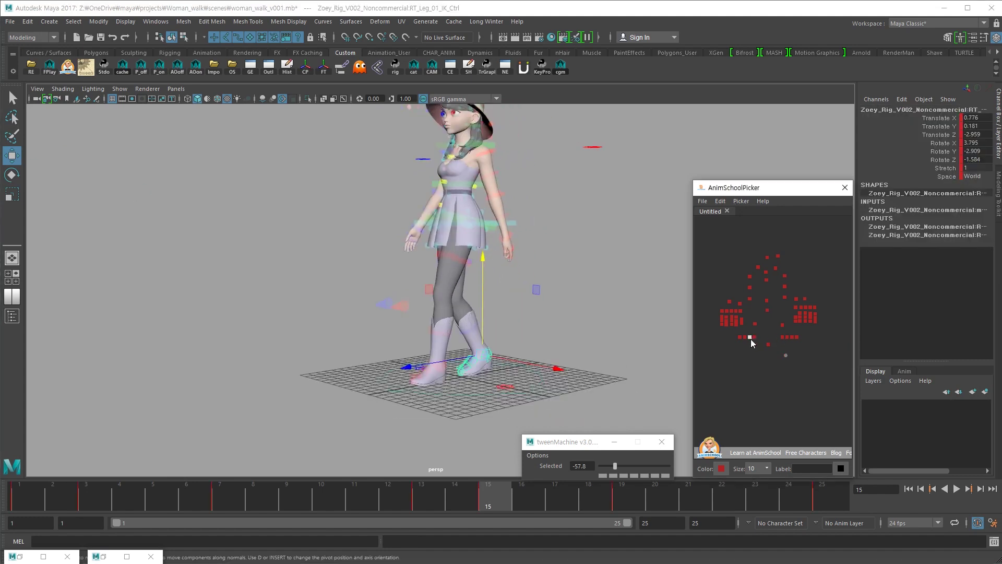
left_click(745, 337)
left_click(969, 144)
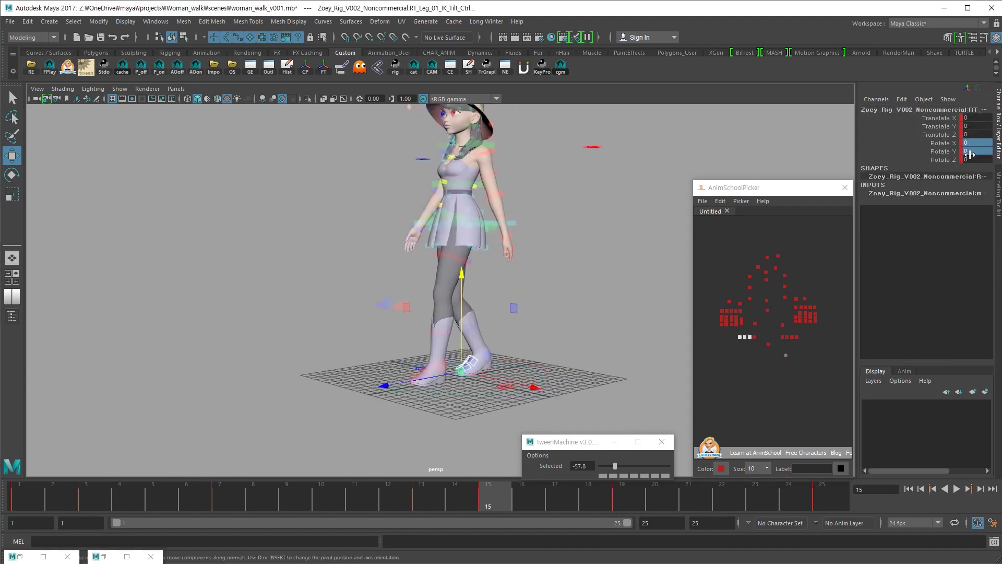
left_click(715, 339)
At frame 15, move the right foot control to about 0.17, 1.01, -2.97 and rotate it to about 22, 17.7, 6
left_click(754, 337)
left_click_drag(493, 383, 528, 374, "alt")
key("w")
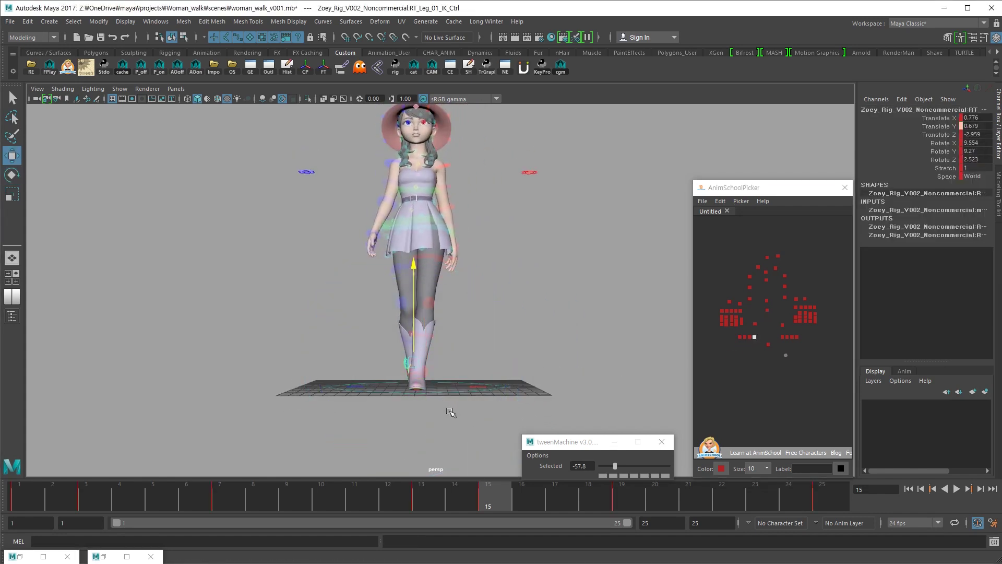
left_click_drag(416, 388, 434, 414)
mouse_move(435, 412)
left_mouse_down("alt")
mouse_move(571, 416)
mouse_move(419, 422)
left_mouse_up("alt")
key("w")
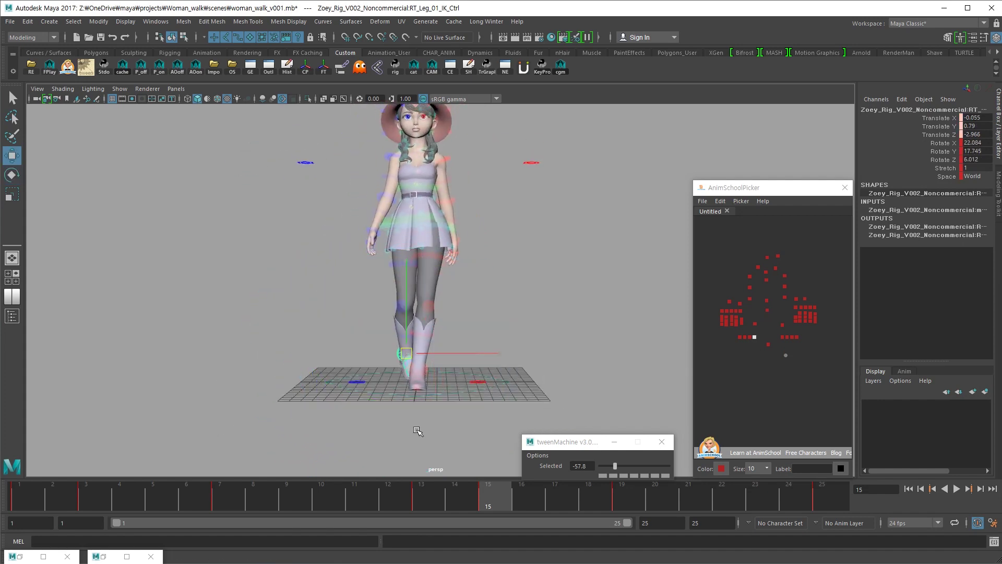
Play the walk from behind and from the front to examine the foot placement
key("period")
left_click_drag(433, 443, 644, 422, "alt")
key("alt+v")
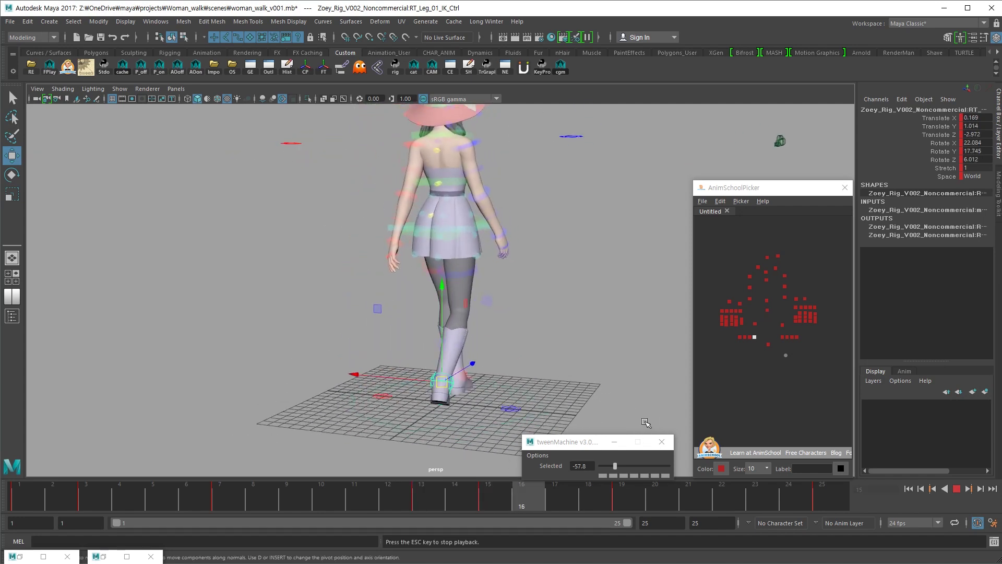
left_click_drag(522, 405, 440, 385, "alt")
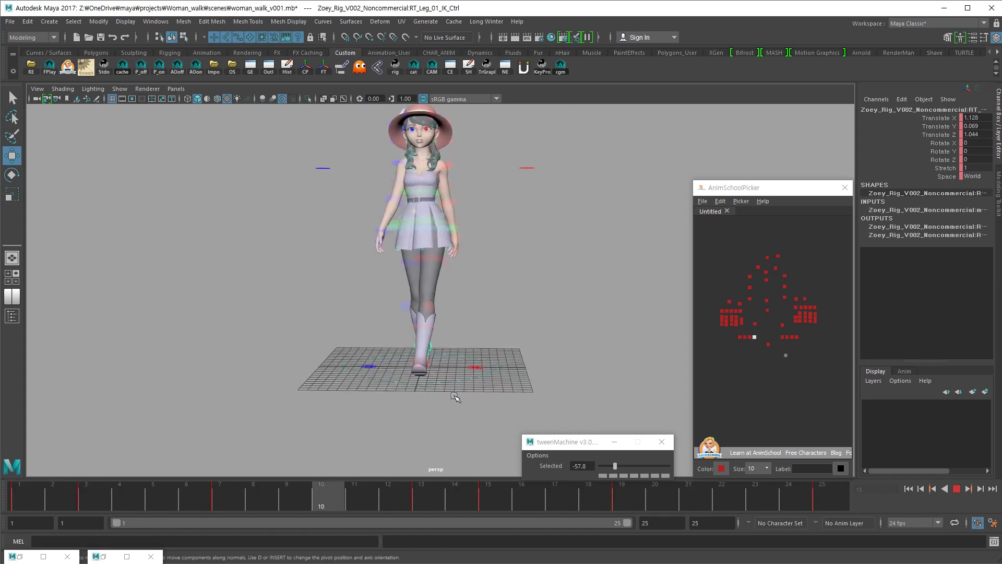
key("alt+v")
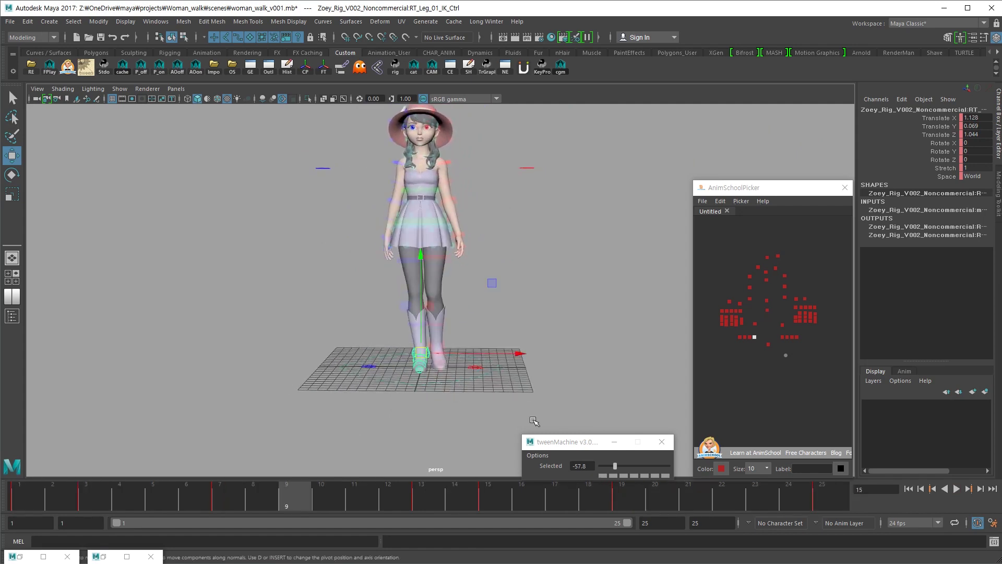
Play the walk from the side with the arm, chest and neck controls selected to check the motion, and save the scene
left_click_drag(749, 272, 754, 303)
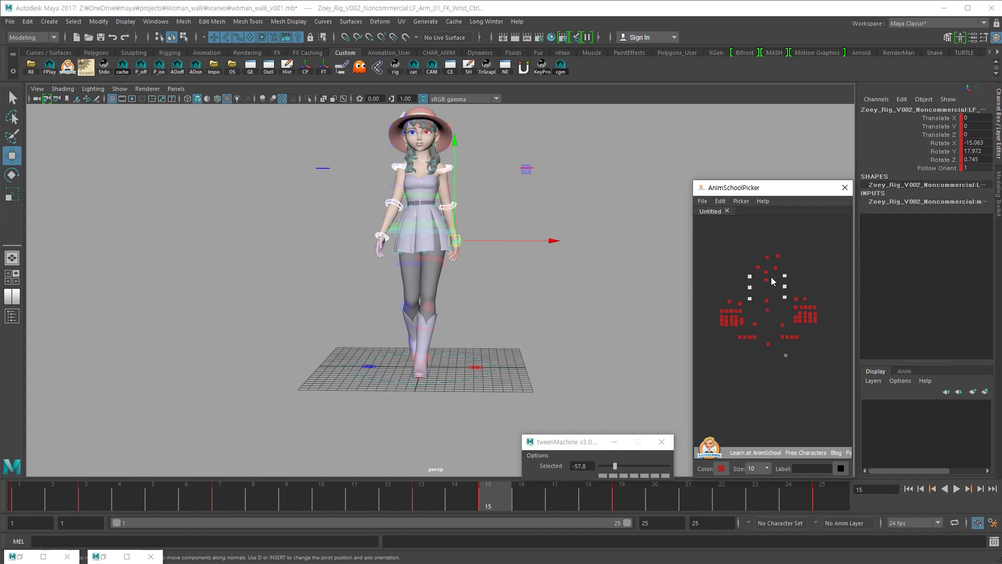
left_click(766, 280, "shift")
left_click(767, 257, "shift")
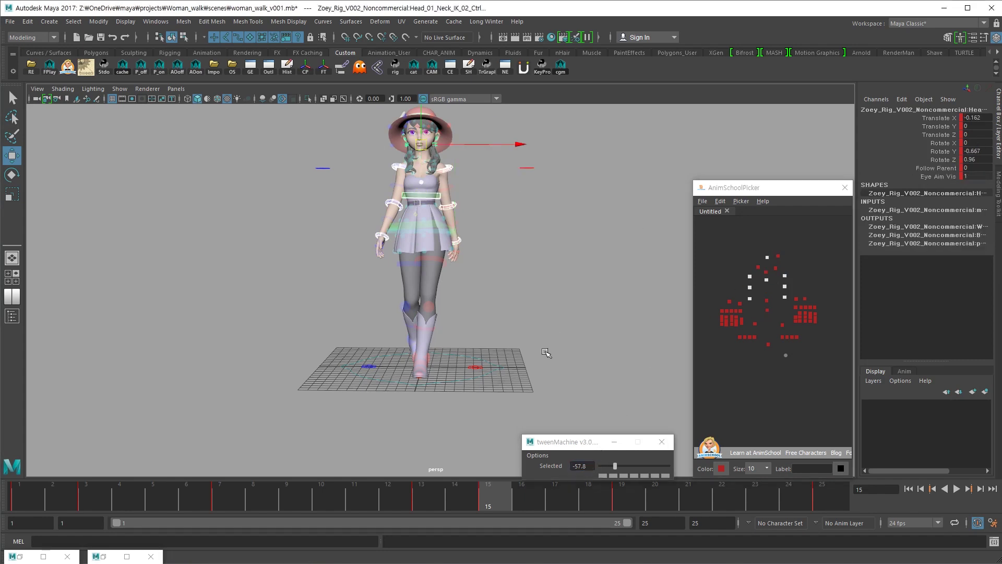
middle_click_drag(546, 353, 554, 384, "alt")
left_click_drag(532, 315, 606, 334, "alt")
key("period")
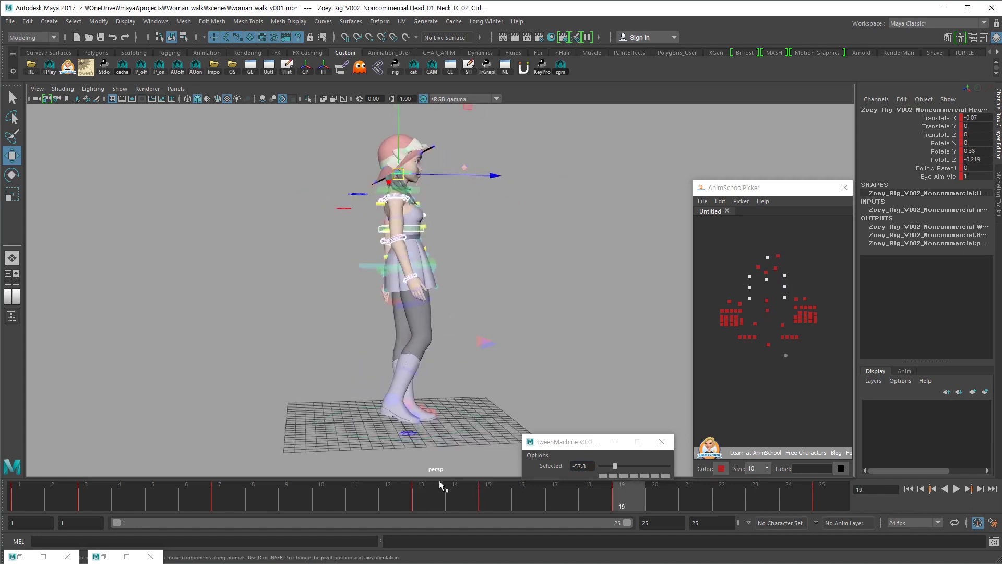
key("alt+v")
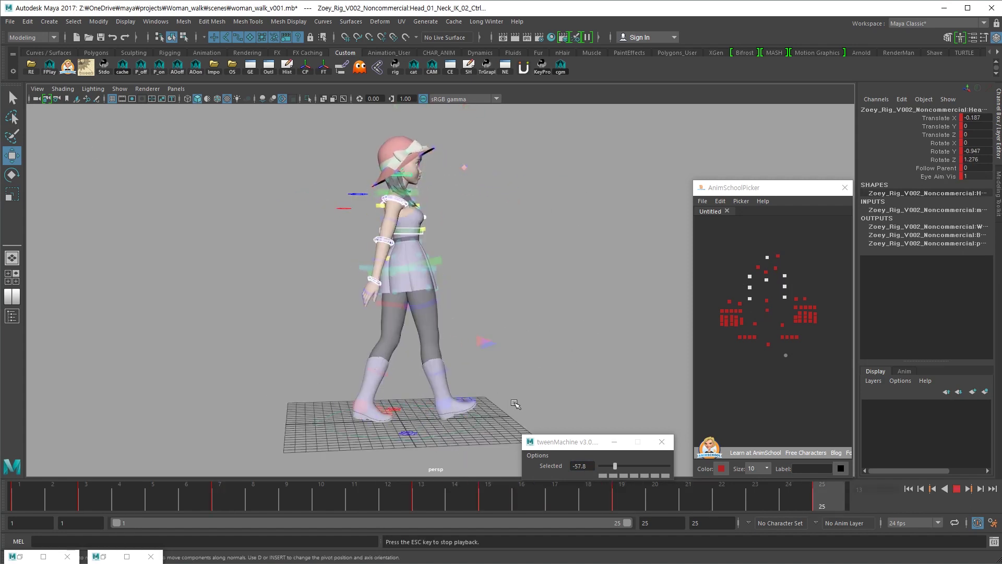
left_click_drag(421, 412, 538, 376, "alt")
key("Escape")
key("ctrl+s")
Play the walk from the front with the lower spine control selected, examining the hips and upper body
left_click(766, 300)
left_click(766, 310)
left_click_drag(503, 378, 541, 420, "alt")
key("comma")
key("comma")
key("comma")
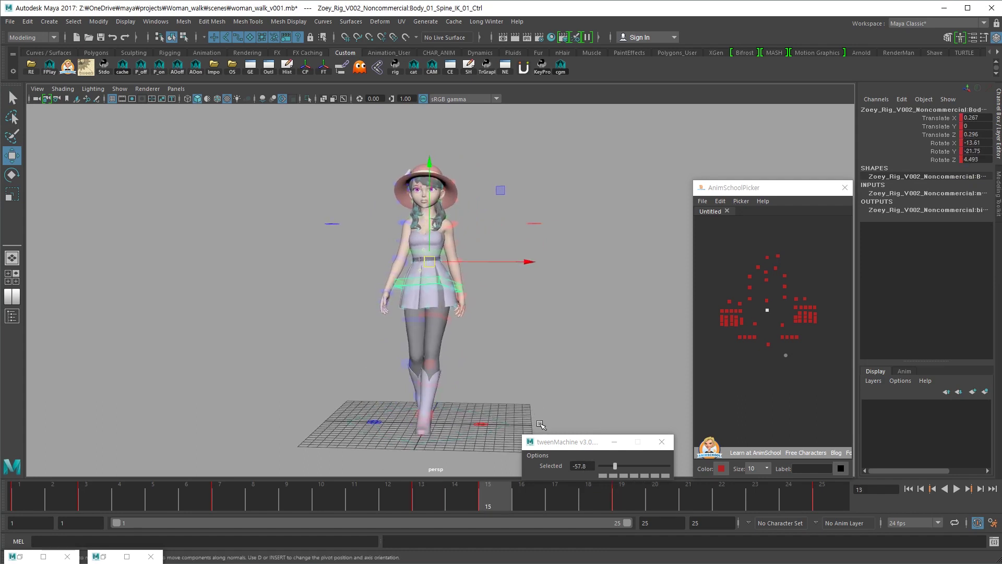
key("alt+v")
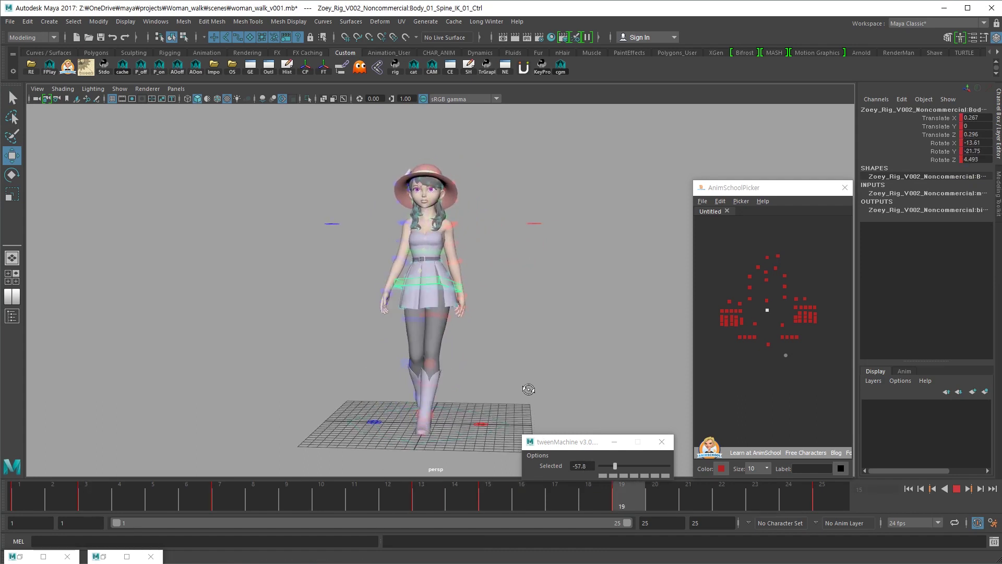
right_click_drag(536, 389, 480, 385, "alt")
left_click_drag(481, 384, 488, 385, "alt")
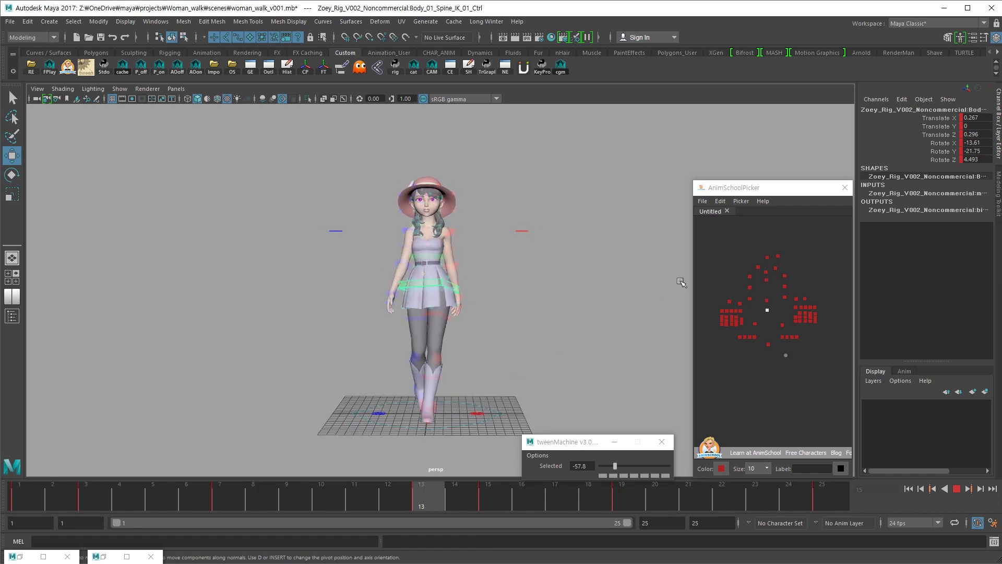
right_click_drag(538, 291, 505, 355, "alt")
middle_click_drag(505, 355, 528, 409, "alt")
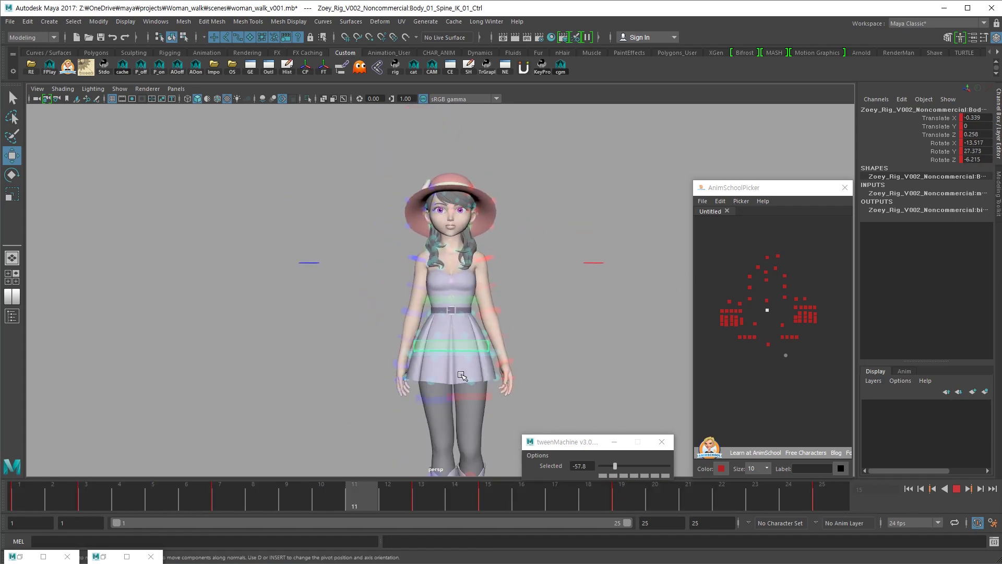
key("alt+v")
Try to shift the neck control at frame 13
left_click(767, 257)
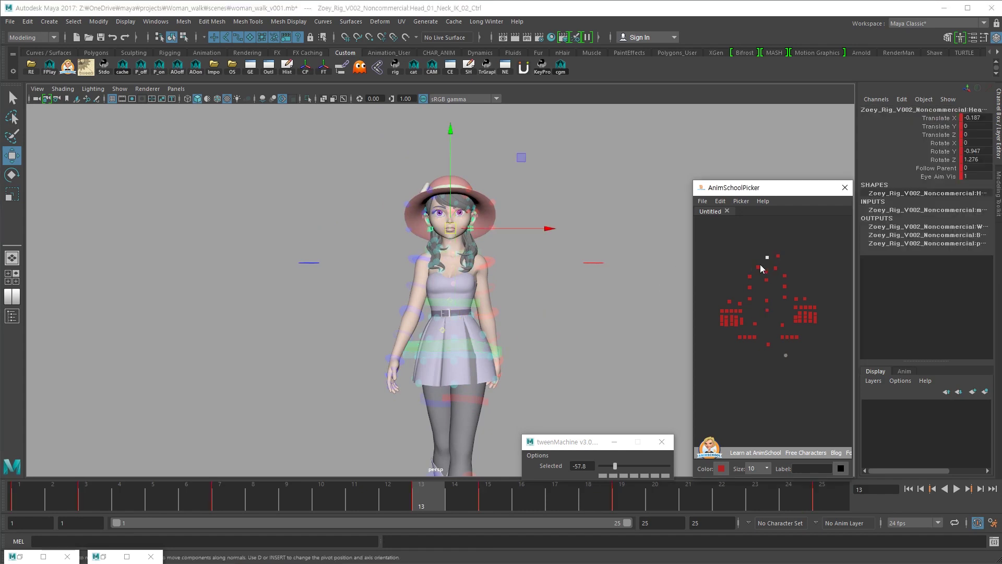
middle_click_drag(545, 315, 542, 316)
key("ctrl+z")
right_click_drag(519, 356, 502, 360, "alt")
middle_click_drag(538, 360, 543, 331, "alt")
left_click(544, 331)
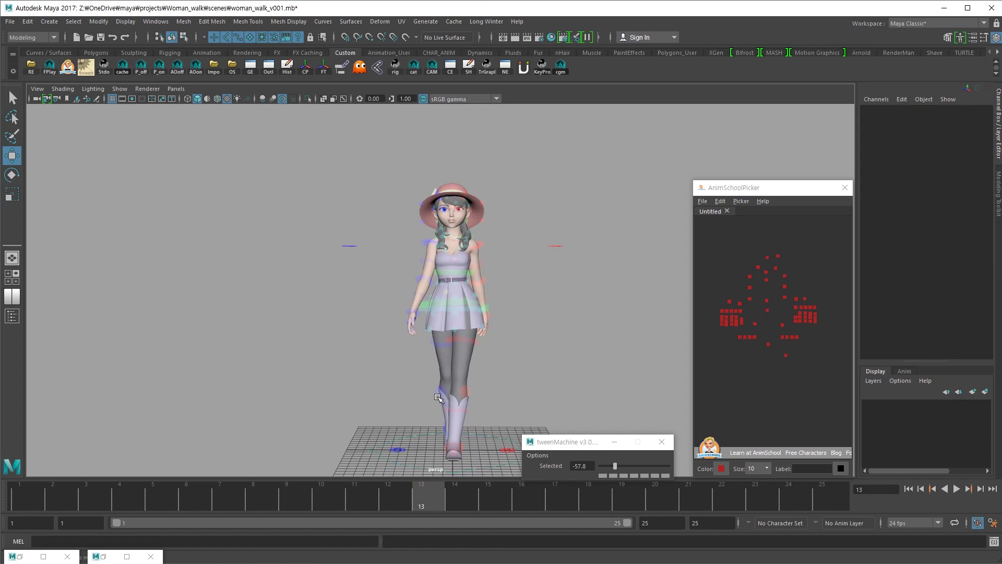
Select all rig controls and compare the side-view poses between frames 1 and 10, looking at where a passing pose fits
left_click(785, 355)
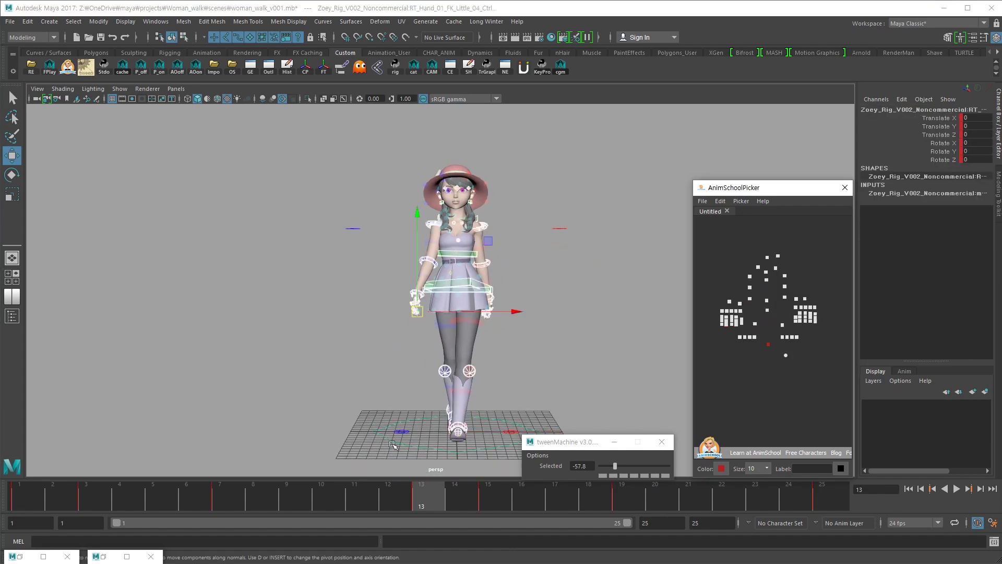
left_click(99, 500)
left_click_drag(299, 420, 393, 390, "alt")
left_click(41, 500)
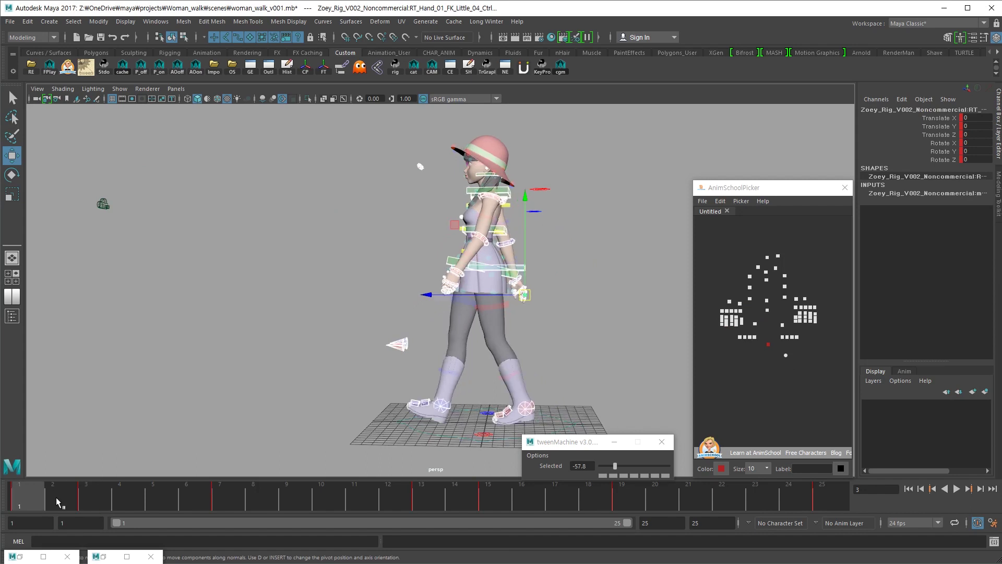
left_click(97, 502)
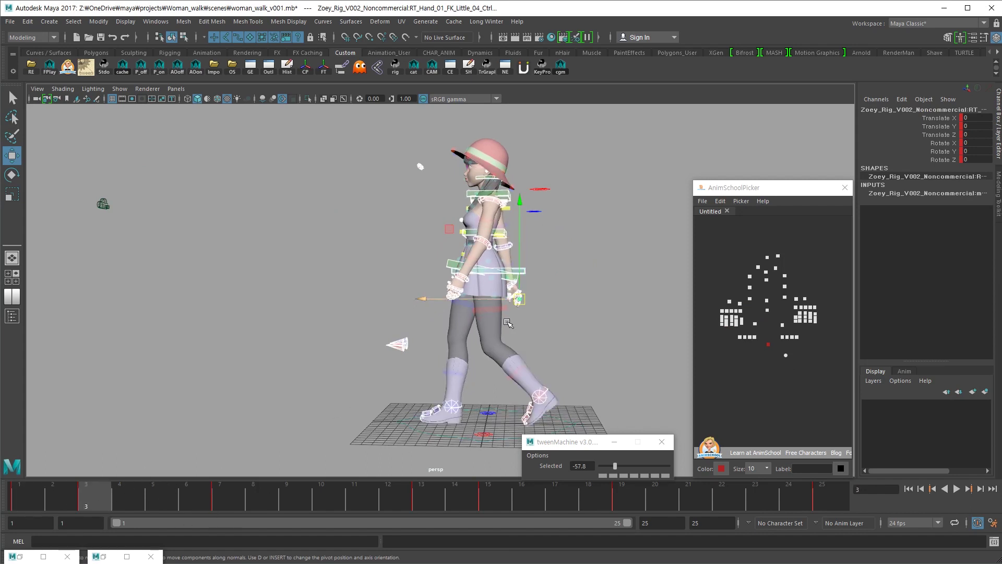
left_click(324, 500)
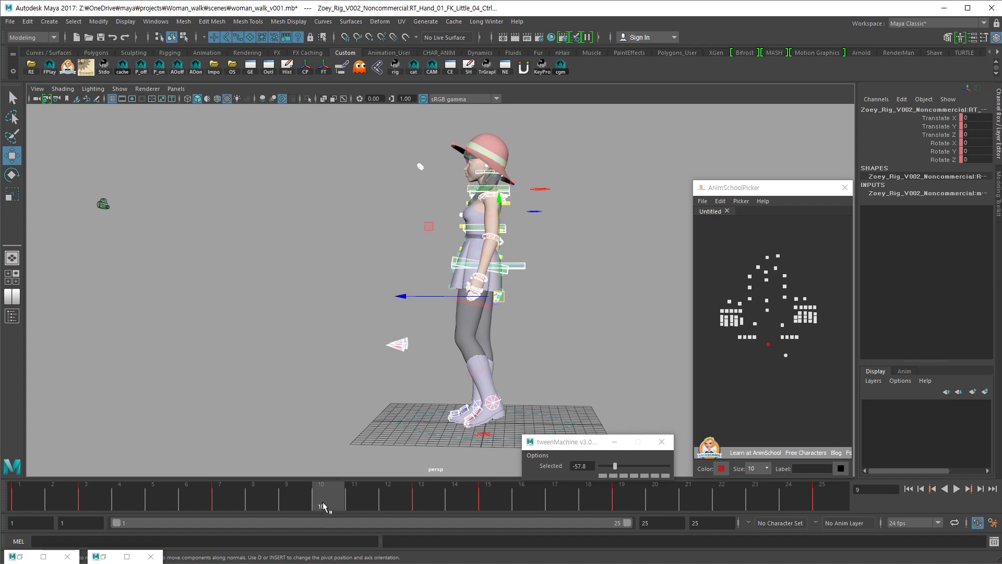
left_click(294, 500)
left_click_drag(239, 501, 300, 502)
left_click(306, 503)
left_click(304, 501)
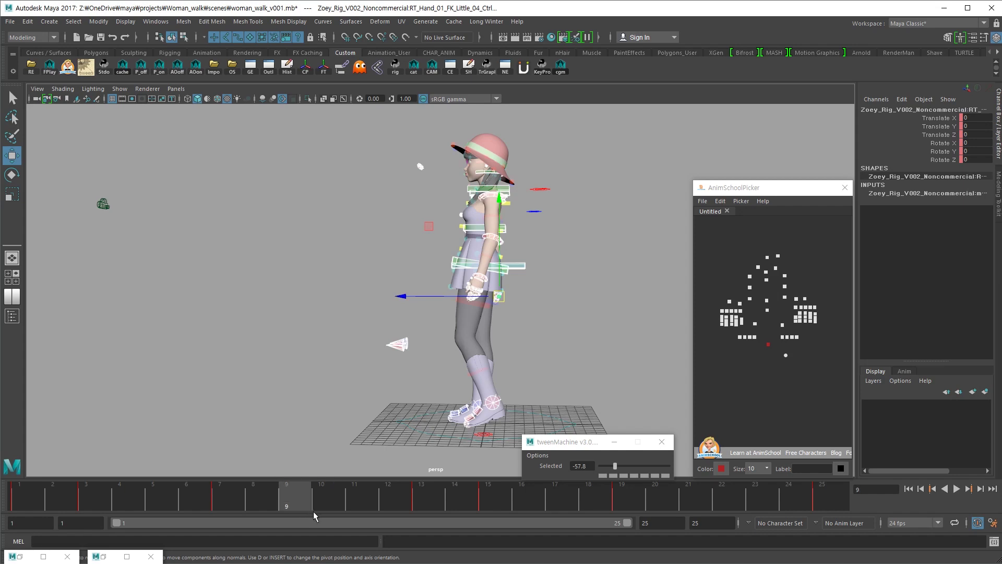
left_click(321, 503)
left_click(319, 507)
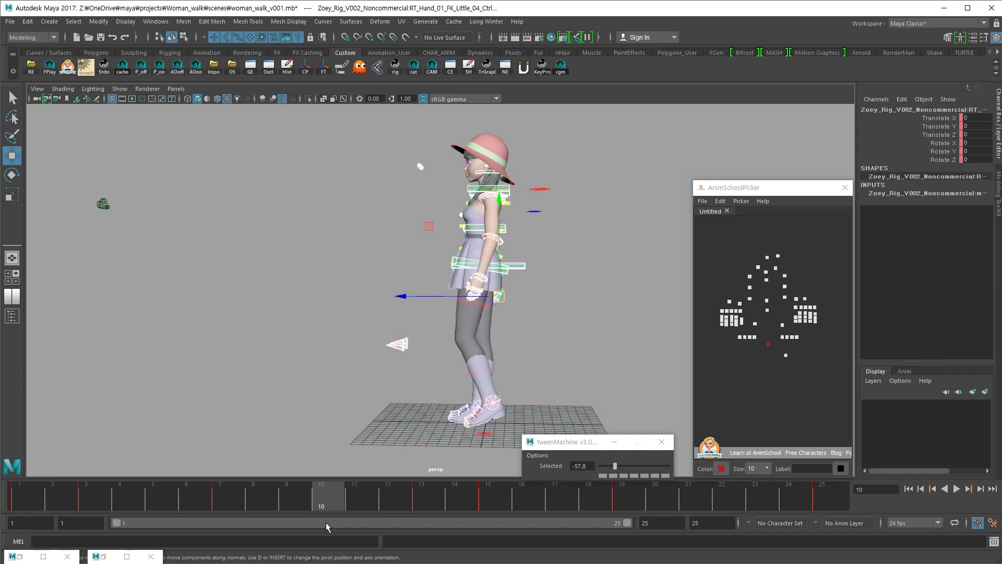
Create an in-between pose for all controls at frame 10 with a tween value of 0, comparing it with the neighbouring key poses
middle_click_drag(412, 421, 380, 441, "alt")
left_click_drag(380, 441, 487, 391, "alt")
scroll(379, 431, "down", 2)
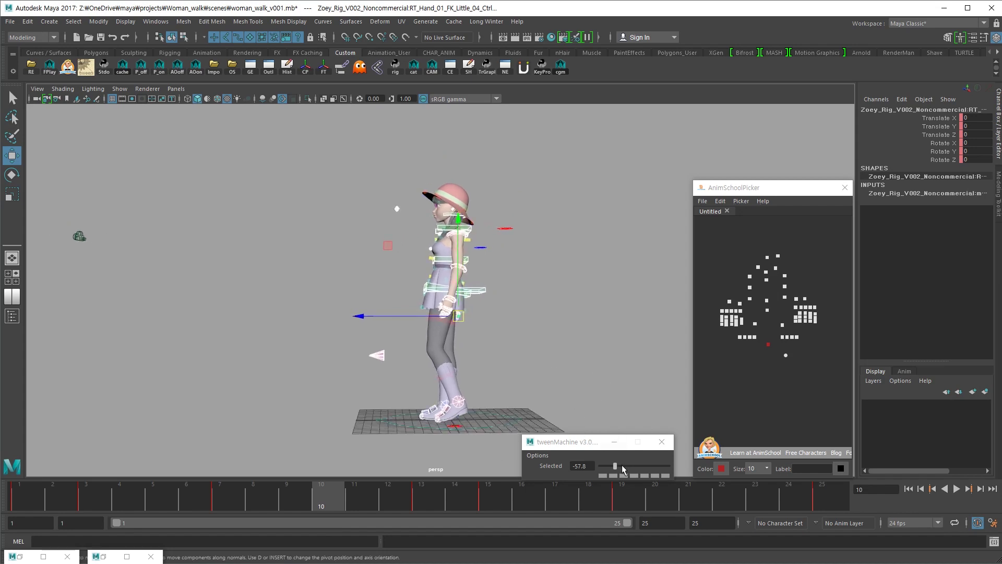
left_click_drag(630, 465, 642, 472)
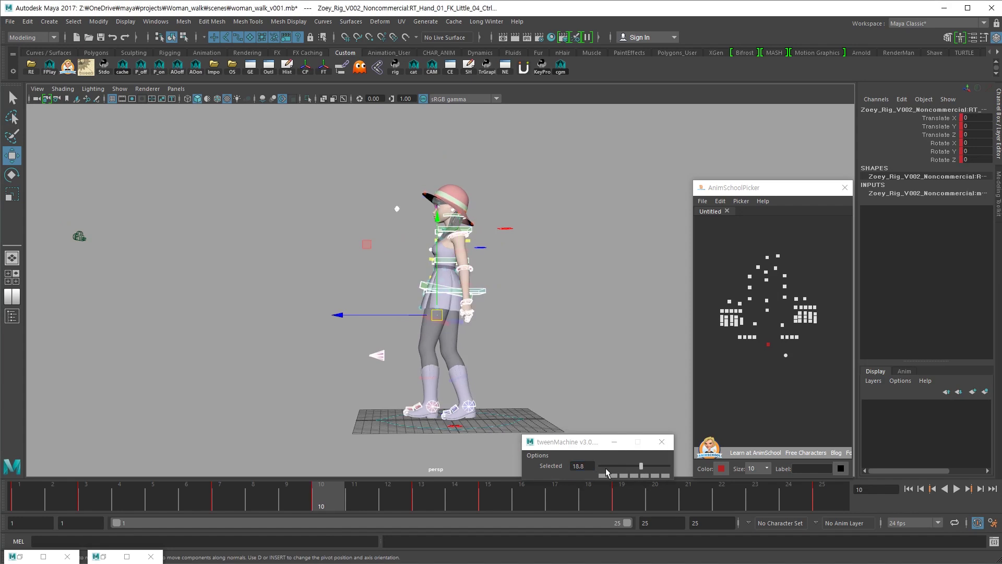
left_click(230, 504)
left_click_drag(421, 504, 333, 509)
left_click(586, 466)
type("0")
key("Return")
left_click_drag(496, 384, 457, 390, "alt")
key("comma")
key("period")
key("period")
key("comma")
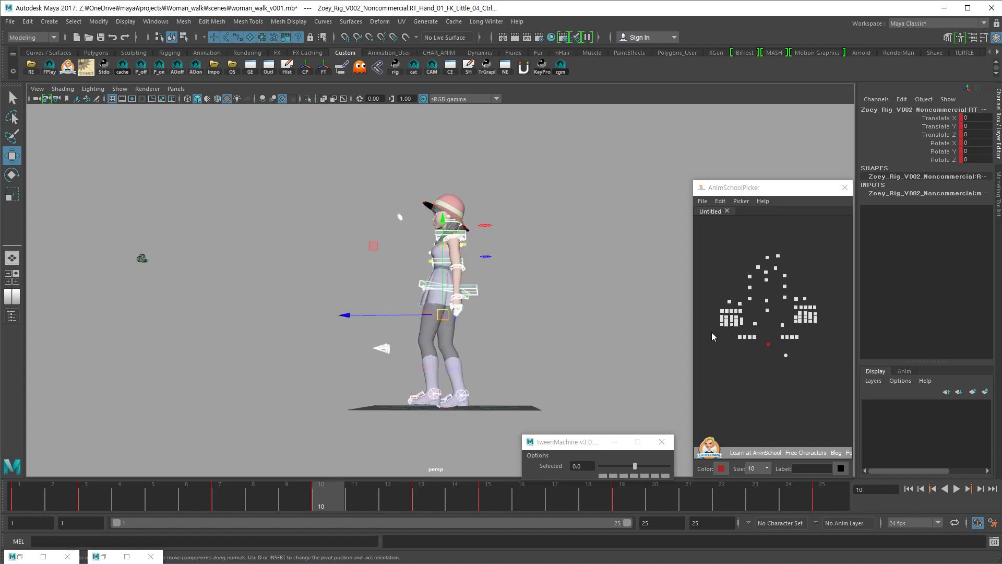
At frame 10, set the right foot roll control's Rotate X to about 3.96 and check it against the neighbouring key poses
left_click(754, 337)
left_click_drag(589, 381, 615, 386, "alt")
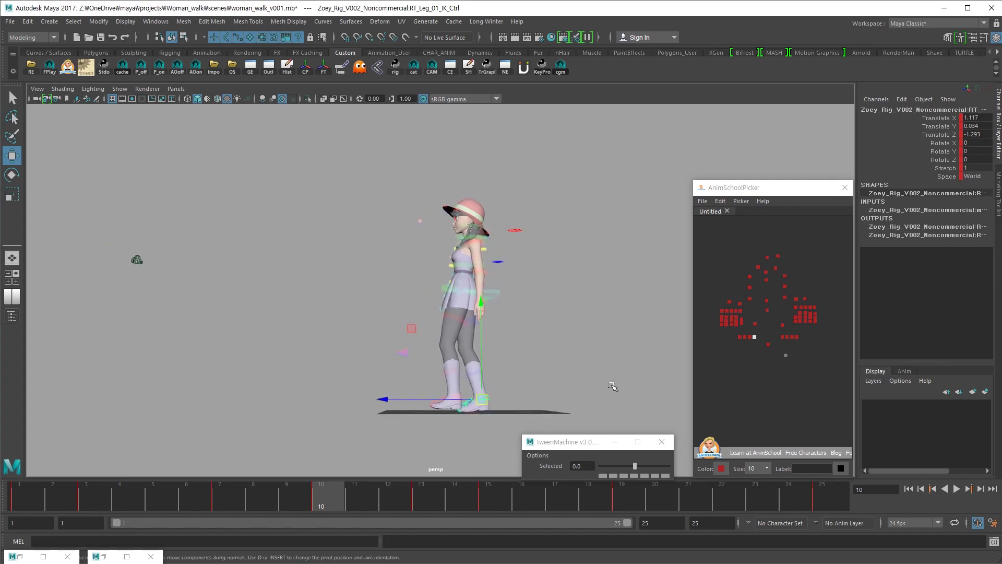
left_click(751, 337)
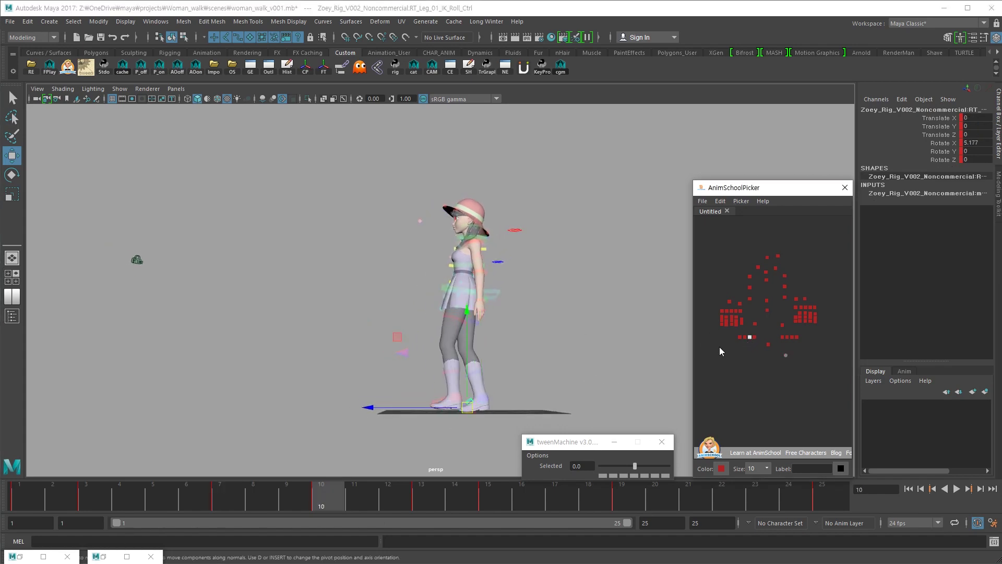
key("e")
left_click_drag(517, 402, 531, 409, "alt")
middle_click_drag(526, 400, 533, 372, "alt")
left_click_drag(575, 382, 573, 389)
key("ctrl+z")
left_click(969, 144)
left_click_drag(561, 340, 595, 331, "alt")
middle_click_drag(628, 316, 621, 313)
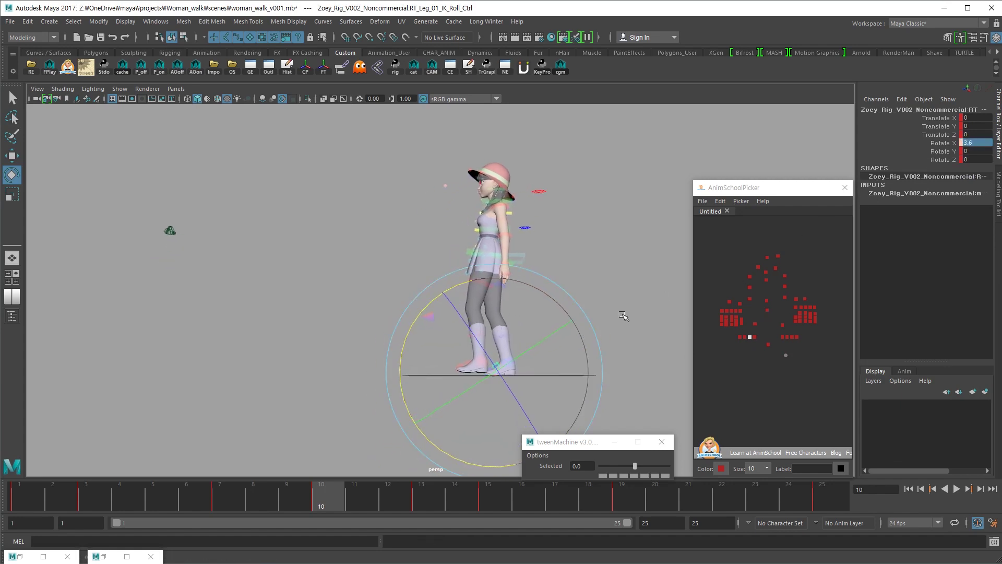
left_click_drag(623, 315, 622, 324, "alt")
key("period")
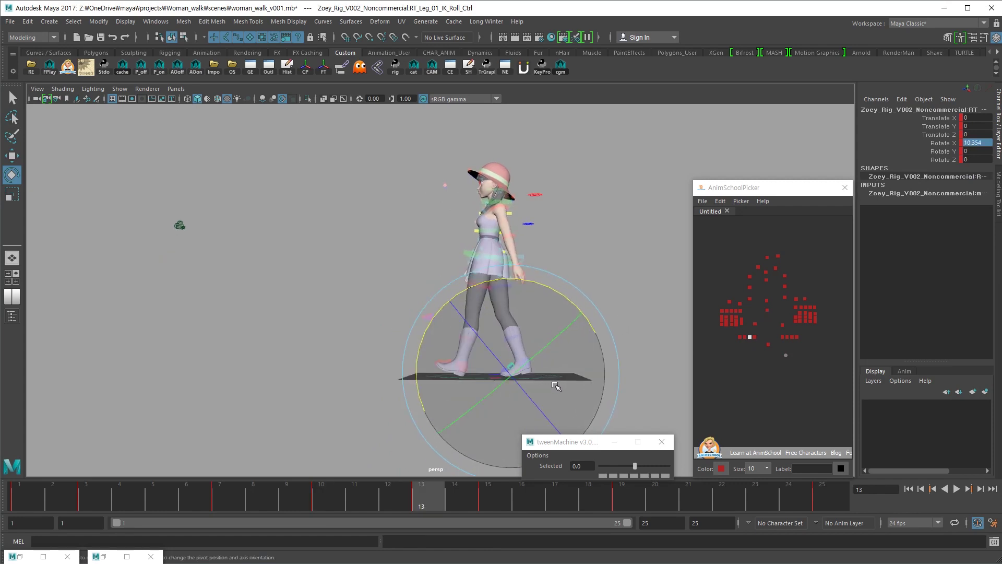
key("comma")
key("comma")
key("period")
key("w")
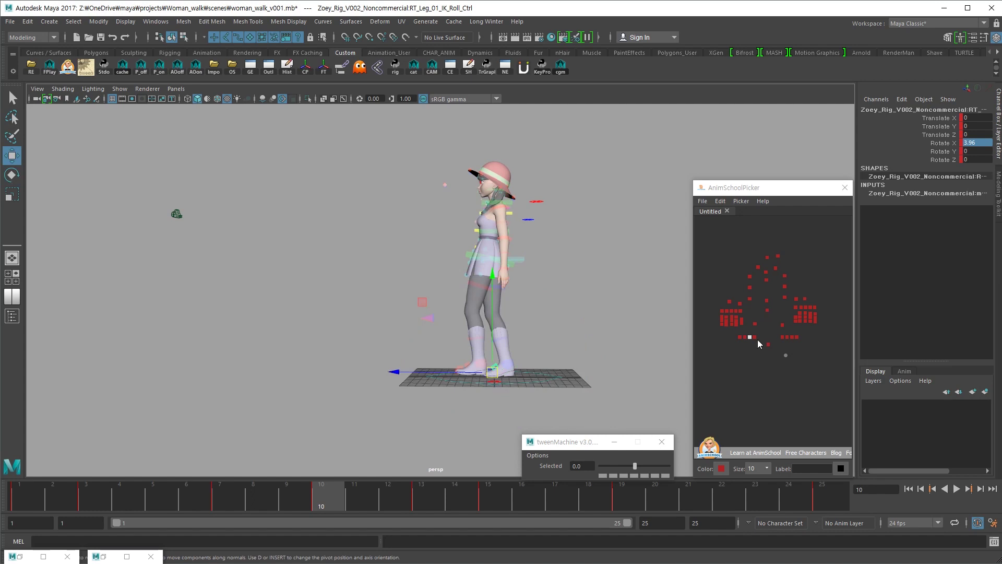
Select all rig controls and create an in-between pose at frame 22 with a tween value of 0
left_click(782, 338)
left_click(782, 340)
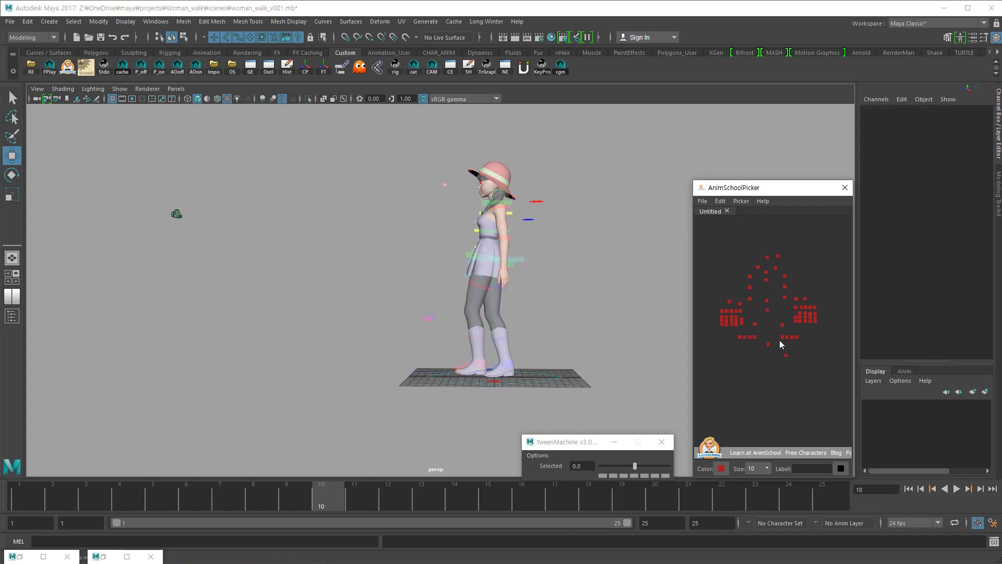
left_click(782, 338)
left_click(777, 346)
left_click(787, 355)
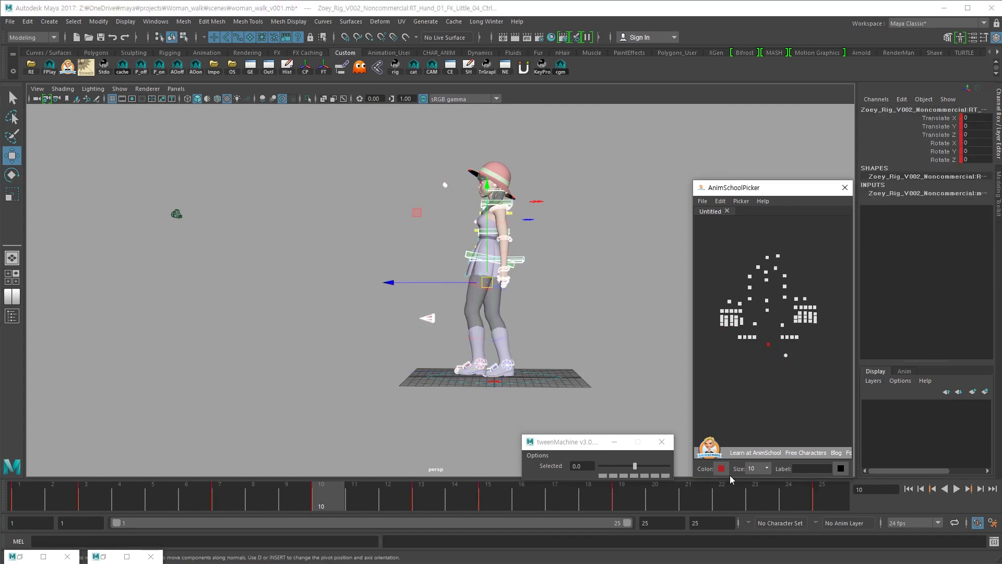
left_click(727, 504)
left_click(589, 465)
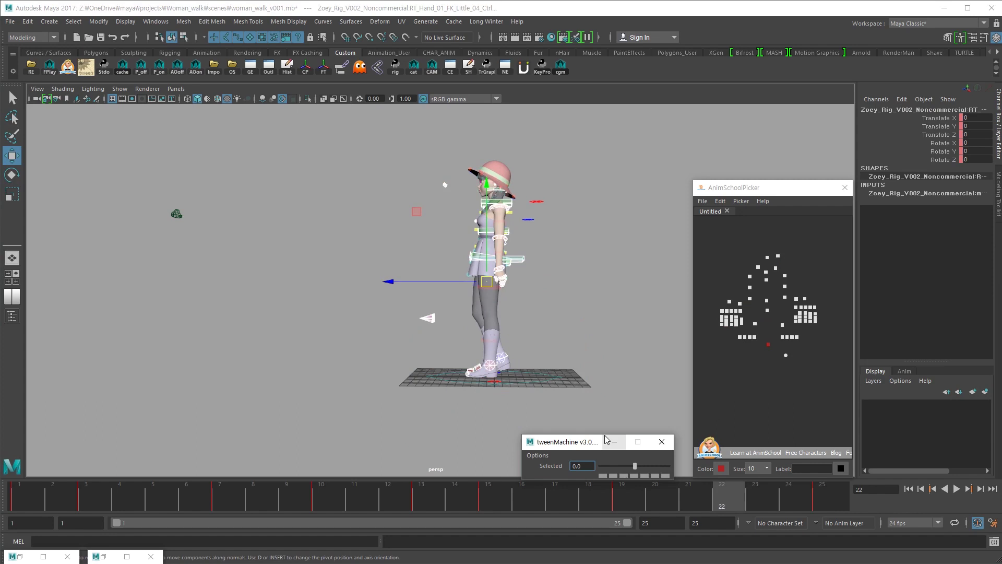
At frame 10, raise the COG control to Translate Y about 0.2 and play the walk to check the body height
left_click(766, 303)
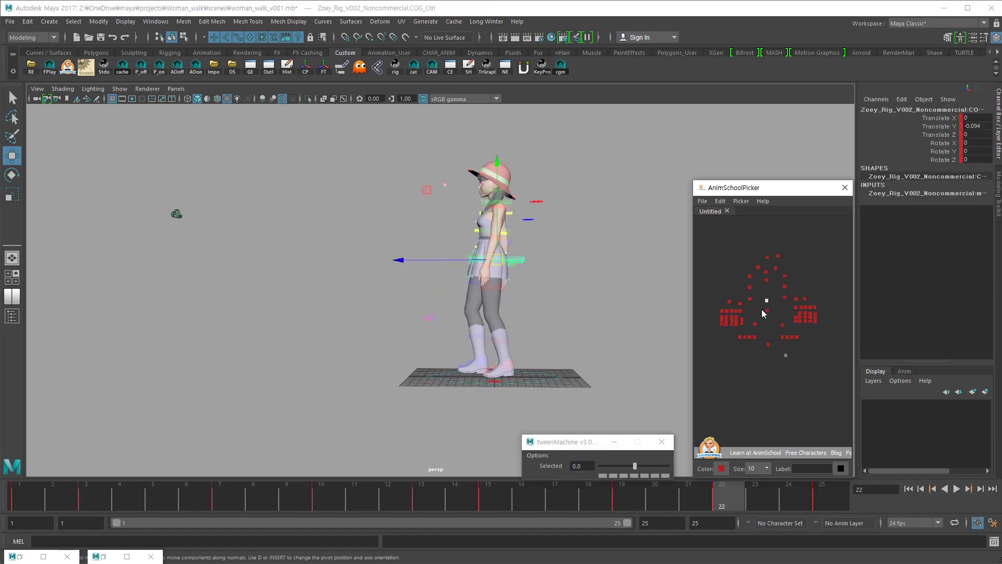
key("comma")
left_click(328, 496)
left_click_drag(495, 250, 497, 245)
key("comma")
key("period")
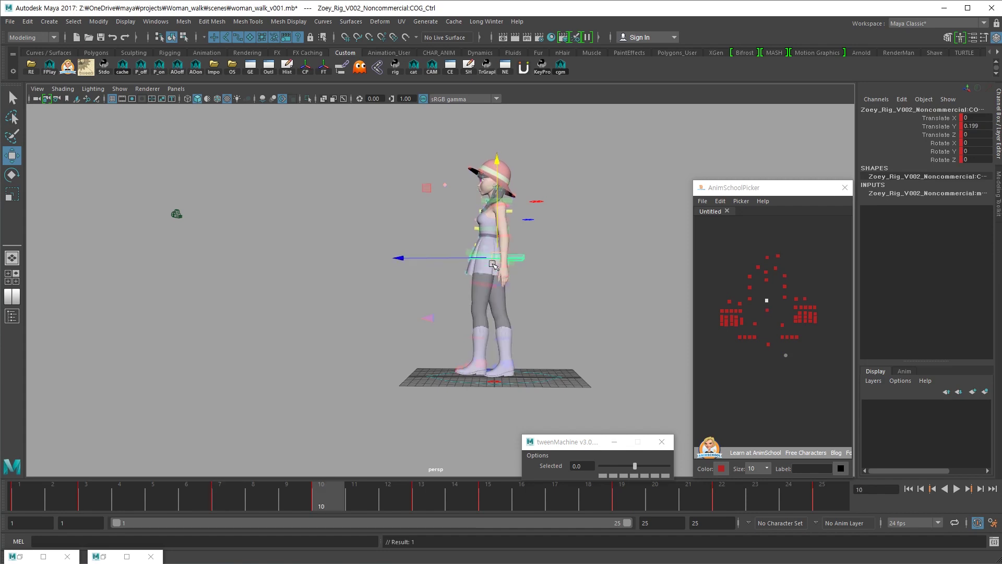
key("alt+v")
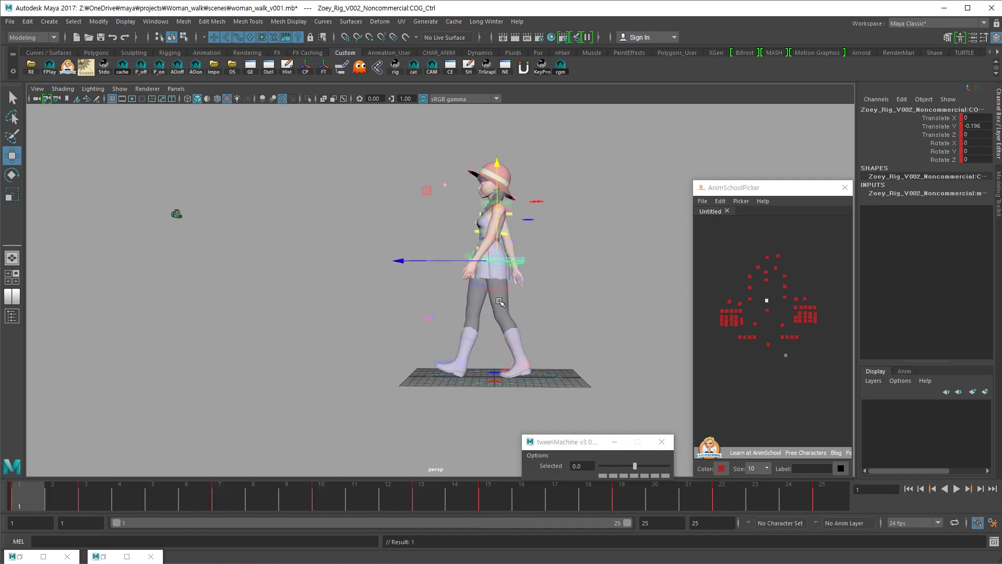
key("Escape")
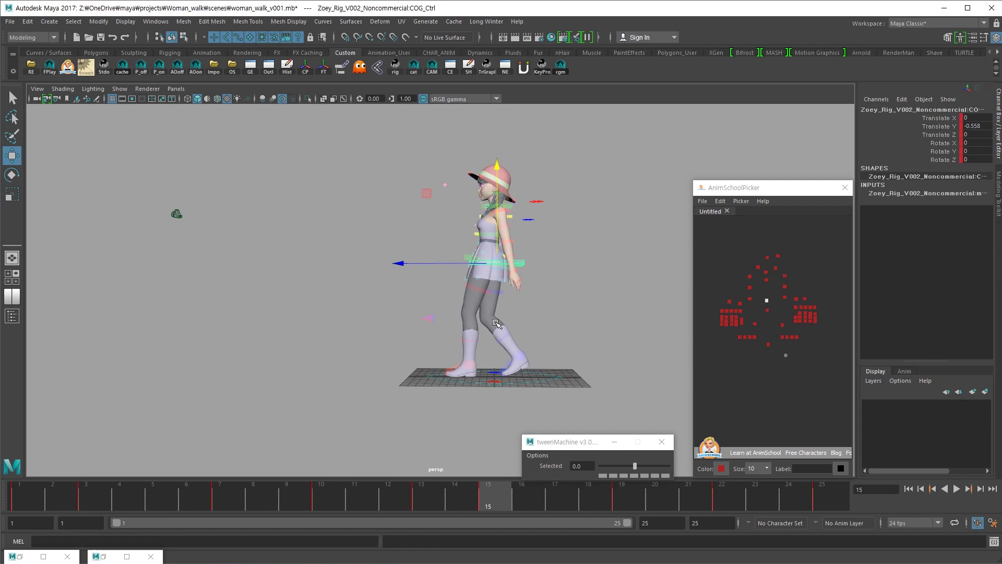
Rotate the right foot's roll control further at frame 10 and compare the foot with the neighbouring key poses
left_click(750, 337)
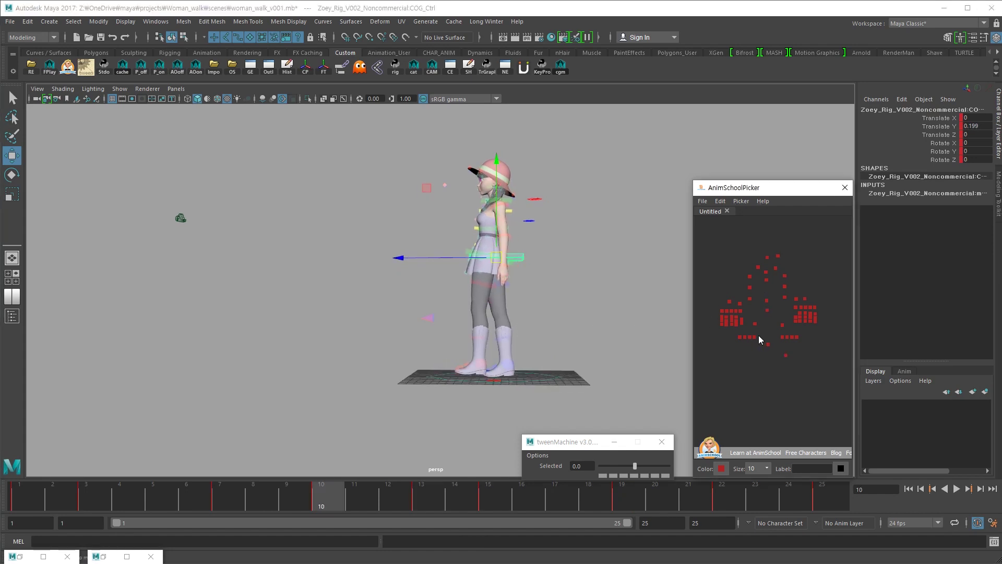
left_click(750, 337)
key("e")
mouse_move(579, 371)
left_mouse_down()
mouse_move(585, 355)
mouse_move(579, 376)
mouse_move(604, 360)
mouse_move(548, 392)
mouse_move(591, 378)
mouse_move(604, 384)
mouse_move(535, 415)
left_mouse_up()
key("comma")
key("period")
key("period")
key("comma")
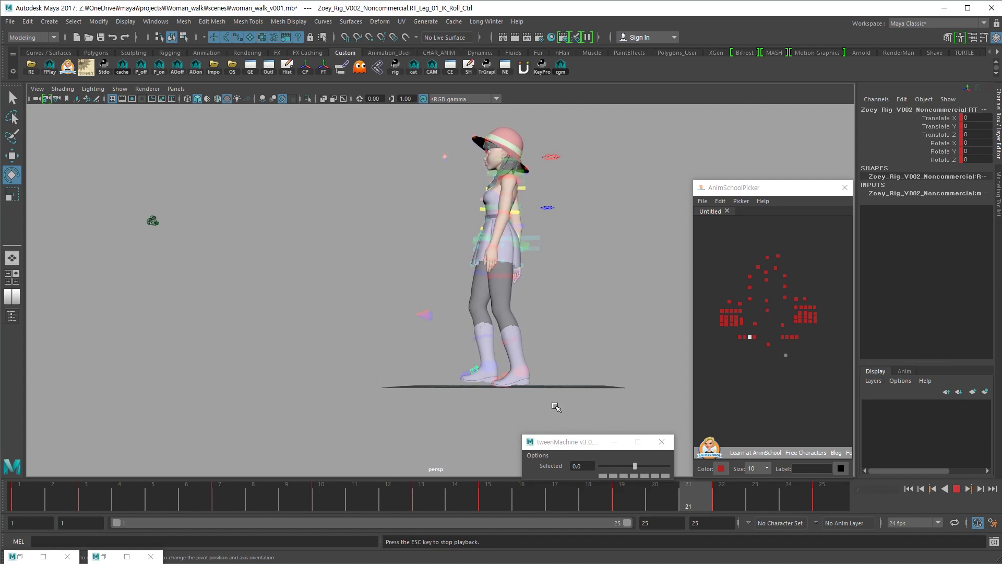
At frame 10, select the left leg's IK control for adjustment
left_click(343, 489)
left_click_drag(528, 365, 537, 384, "alt")
key("w")
left_click(745, 360)
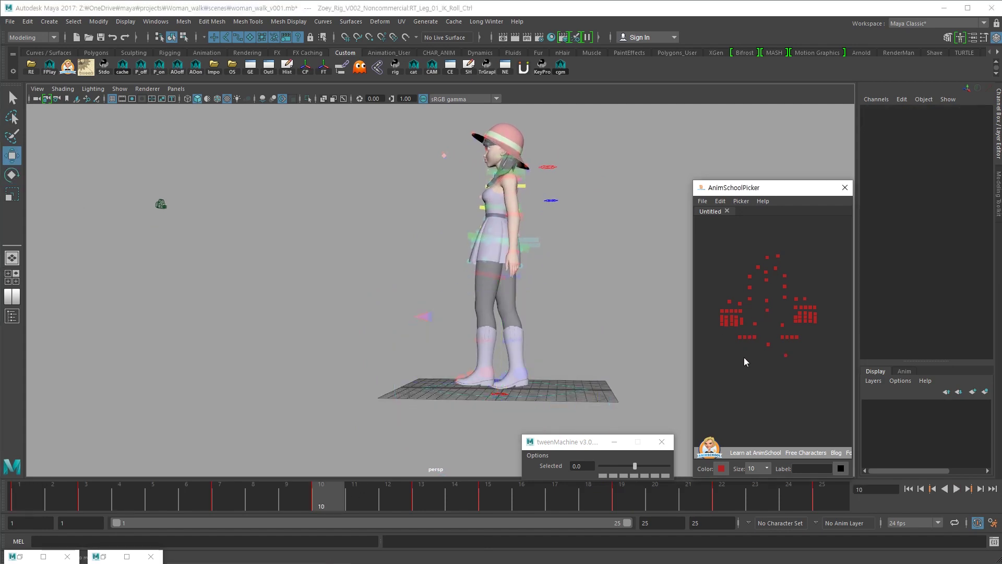
left_click(782, 337)
left_click_drag(615, 378, 579, 384, "alt")
right_click_drag(579, 384, 525, 398, "alt")
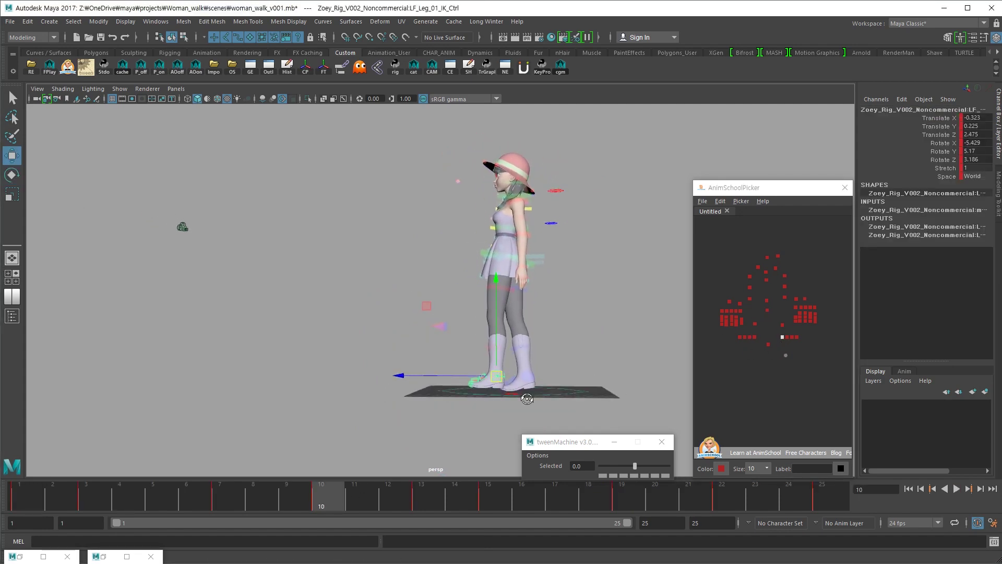
Switch to the walk reference video and step through its first frames up to the heel contact, examining the swinging foot's angle and height
key("alt+Tab")
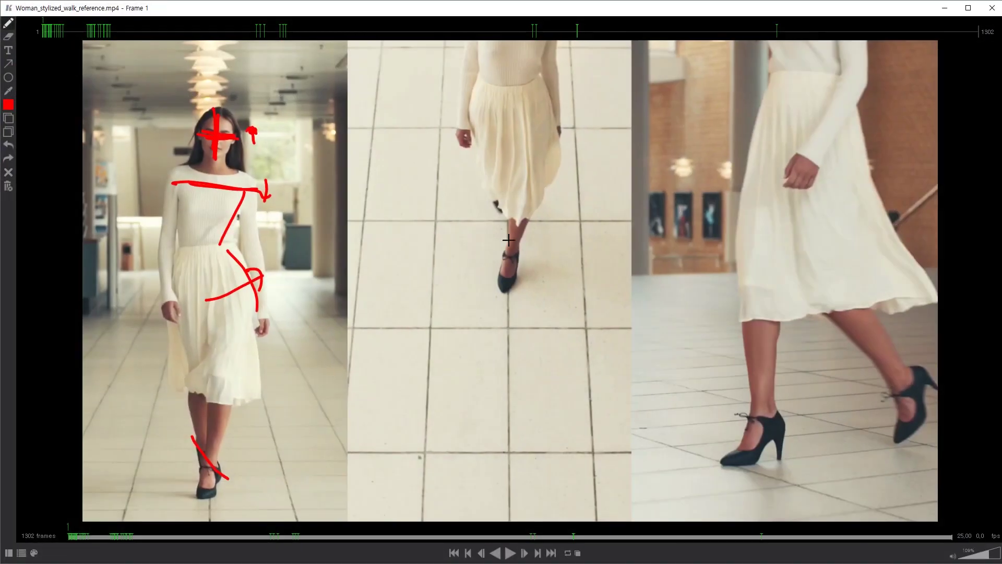
key("Right")
key("Right")
key("Right")
key("Right")
key("Right")
key("Right")
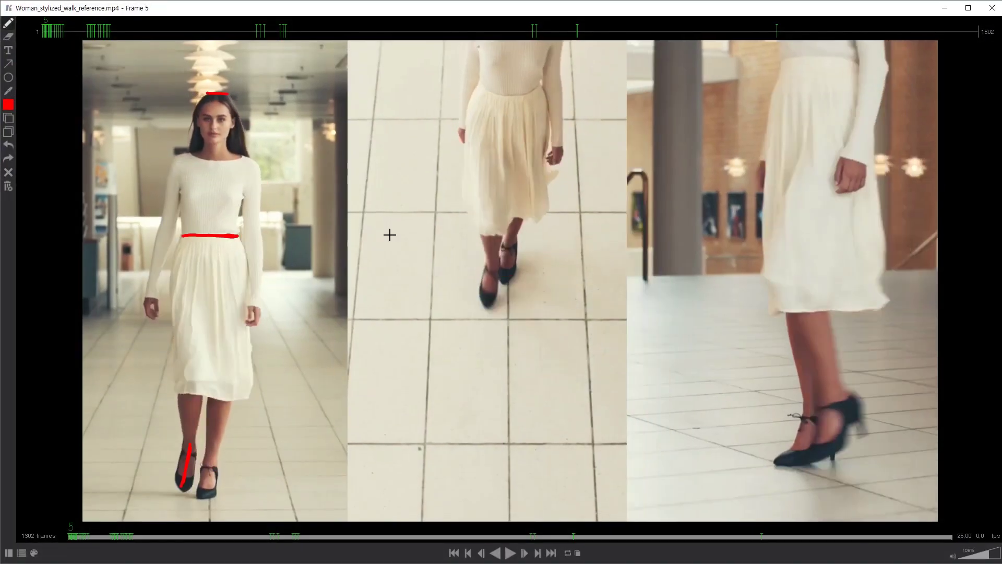
key("Right")
key("Right")
key("Right")
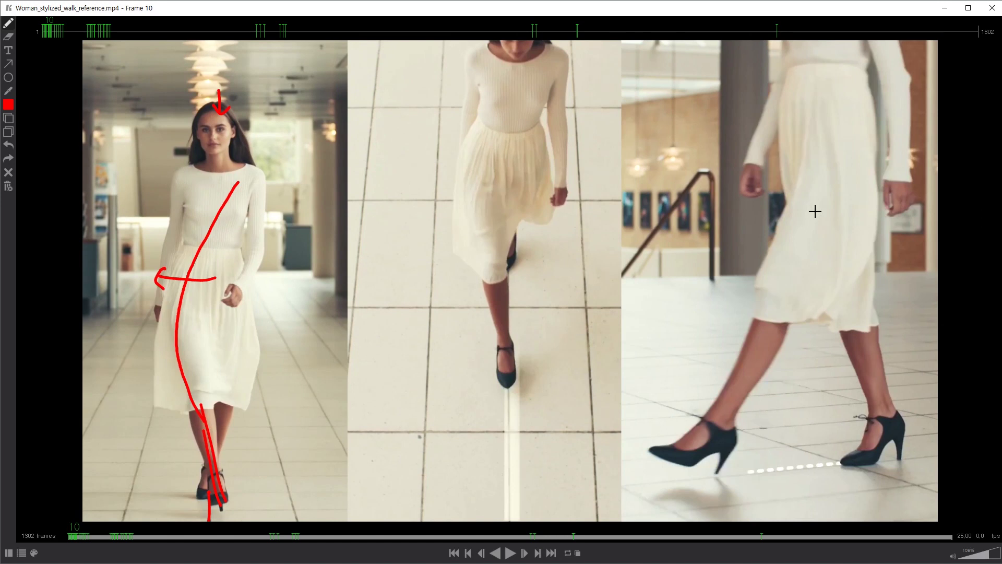
key("Left")
key("Left")
key("Left")
key("Left")
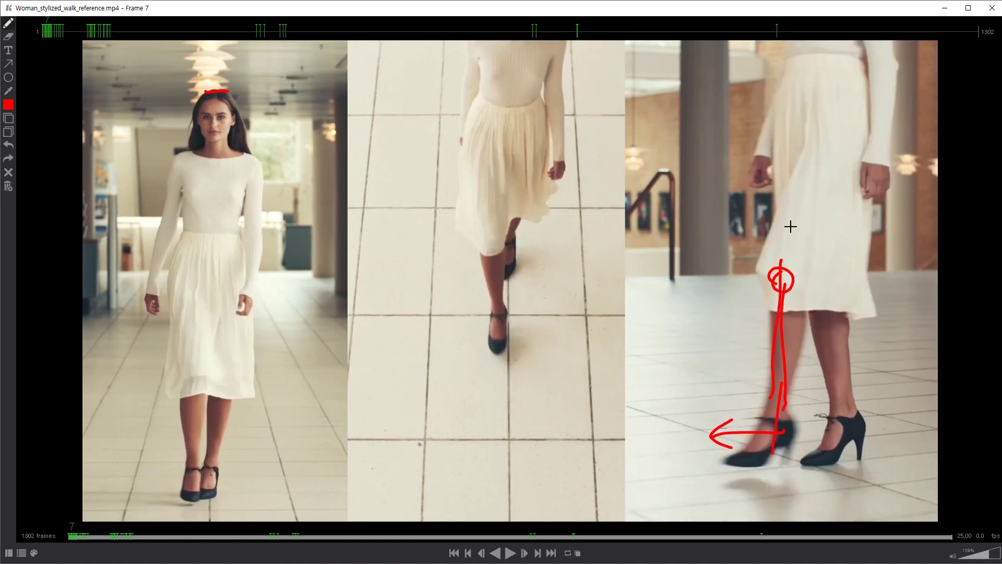
key("Right")
key("Right")
key("Left")
key("Left")
key("Right")
key("Left")
key("Right")
key("Right")
key("Right")
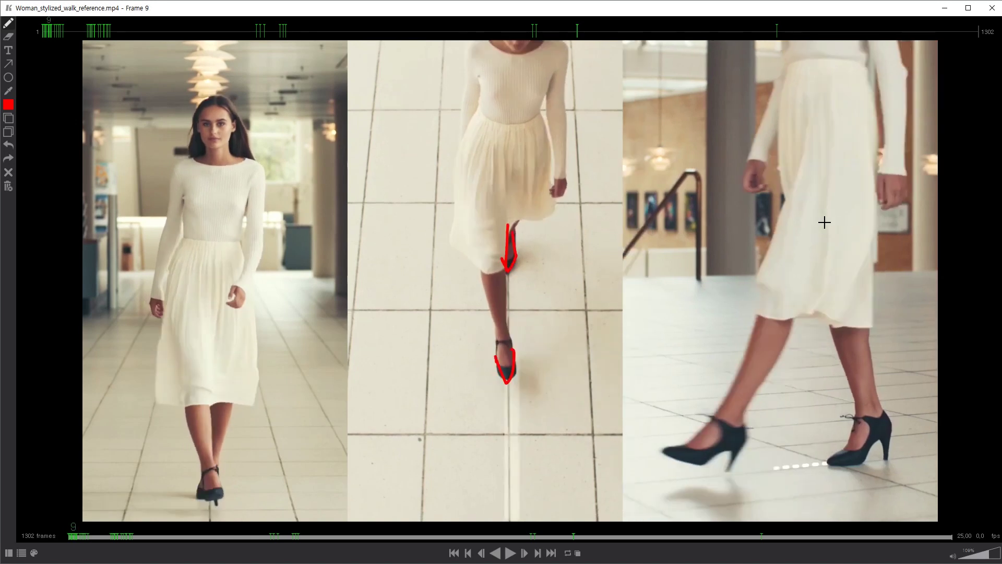
key("Right")
key("Right")
key("Left")
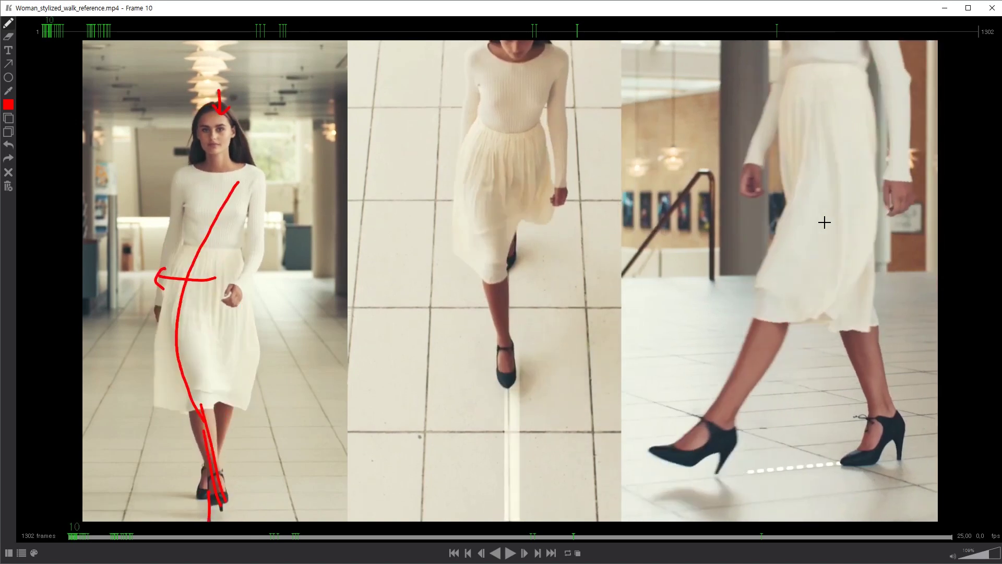
left_click(944, 7)
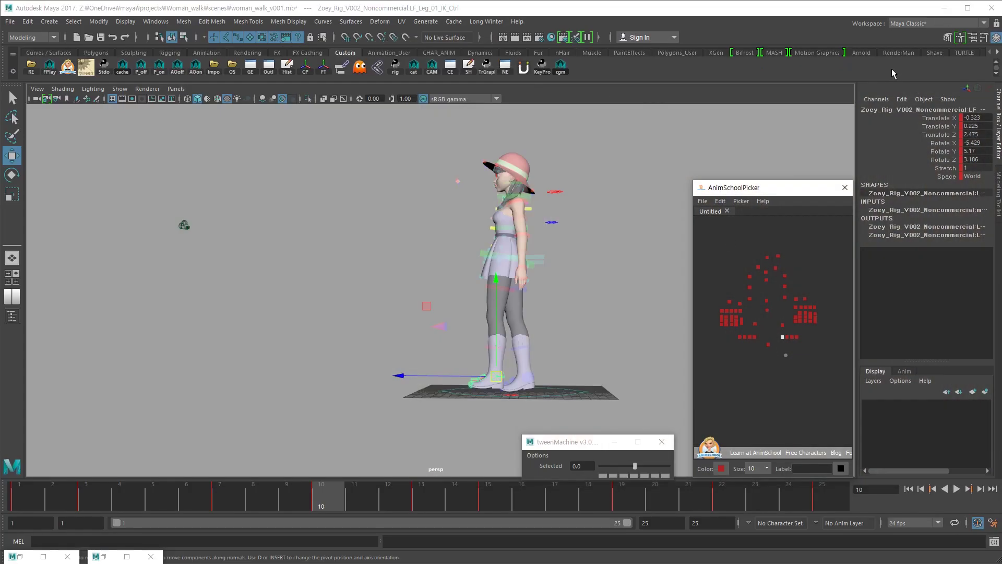
Check the contact pose at frame 13 and trace the front shoe's sole in red on reference frame 10
key("period")
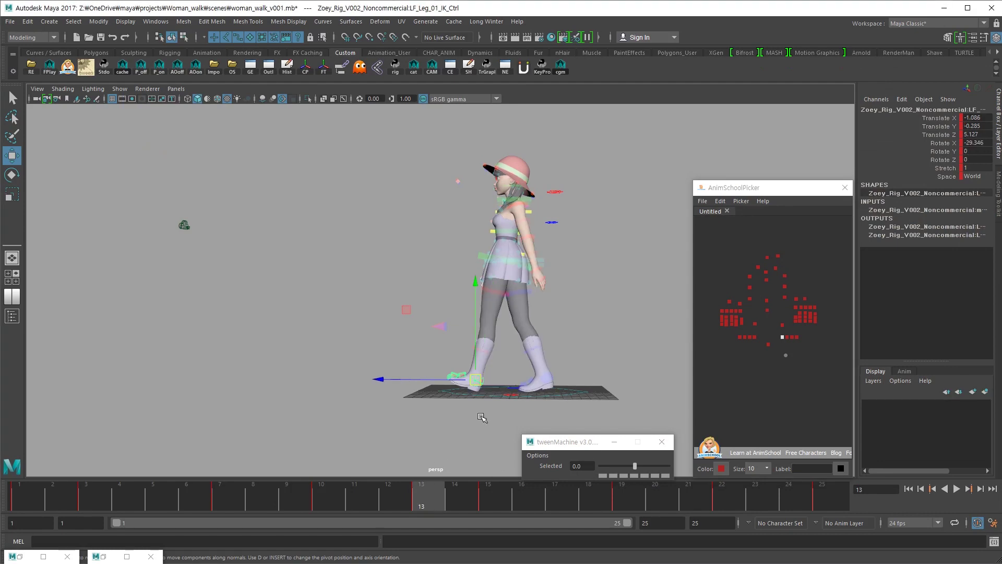
key("alt+Tab")
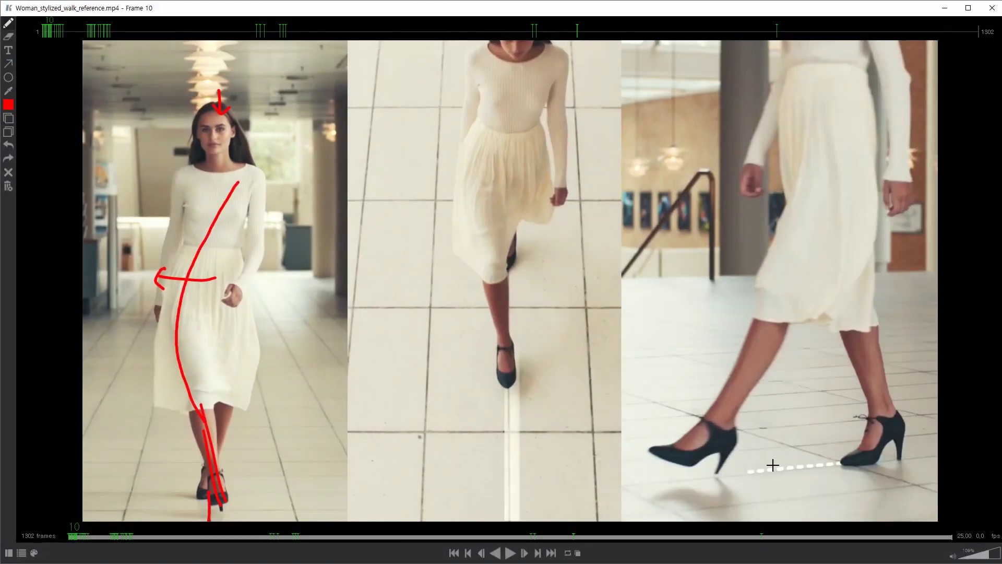
left_click_drag(652, 452, 733, 467)
key("alt+Tab")
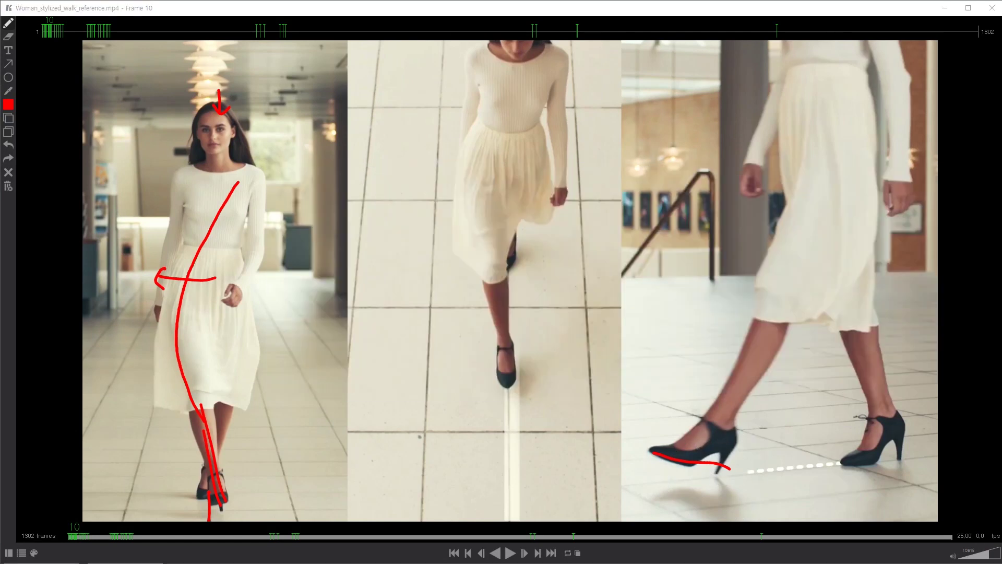
Back in Maya, lower the front foot's toes at frame 13 by rotating the left leg IK control to Rotate X about -18.6
left_click(945, 8)
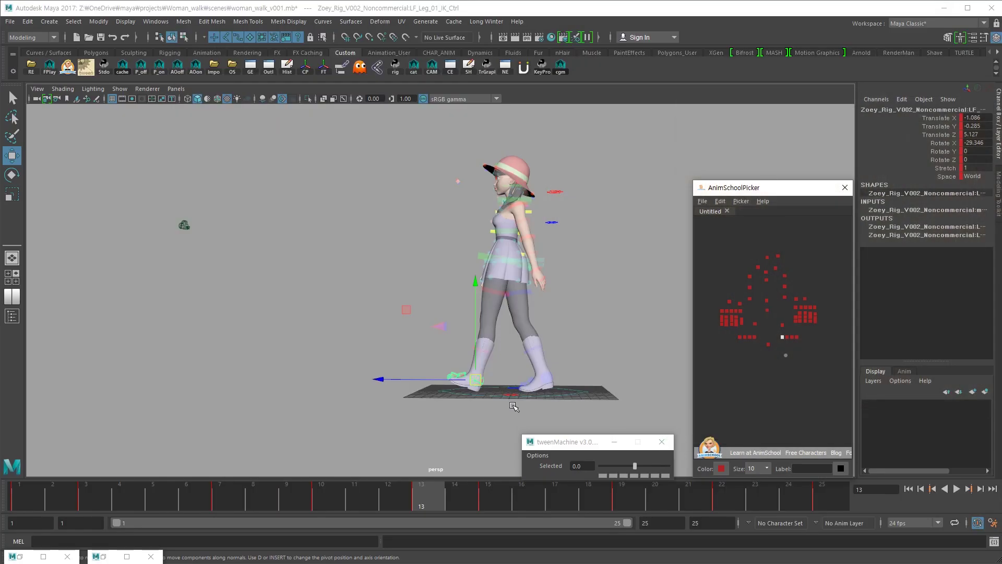
key("e")
mouse_move(581, 382)
left_mouse_down()
mouse_move(579, 369)
mouse_move(582, 390)
left_mouse_up()
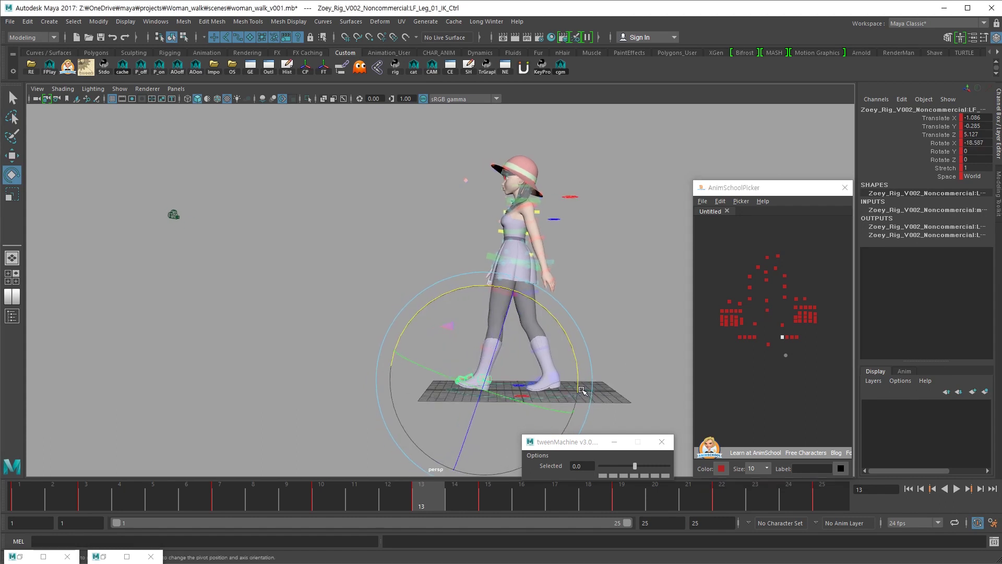
At frame 1, rotate the right leg IK control to Rotate X about -8.7 and copy that key to frame 25
left_click(36, 501)
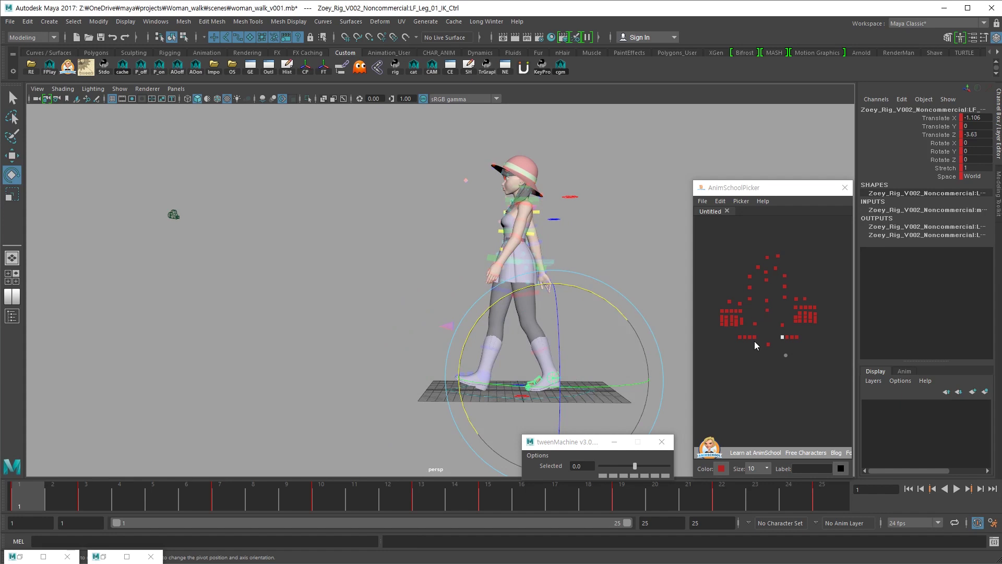
left_click(755, 337)
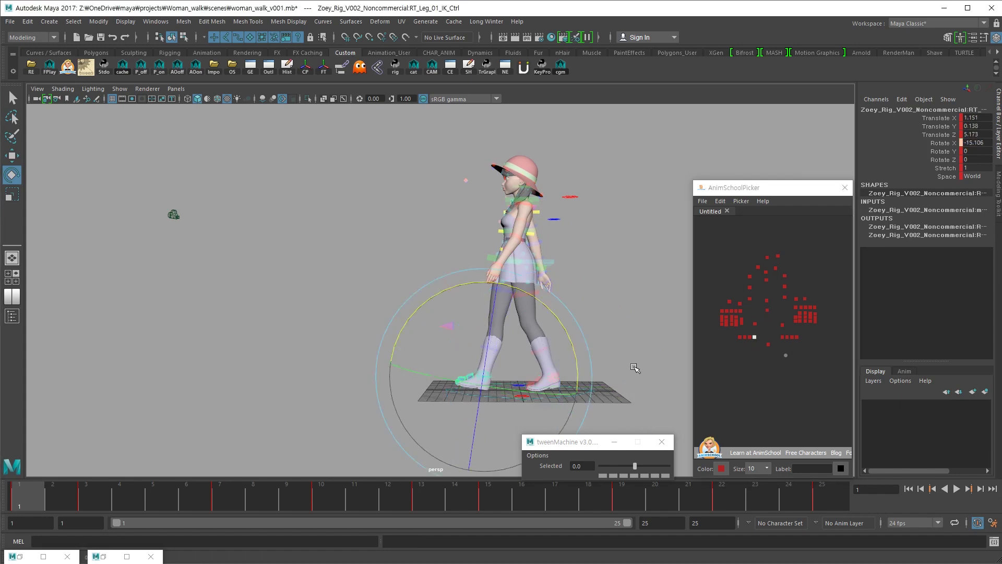
key("ctrl+c")
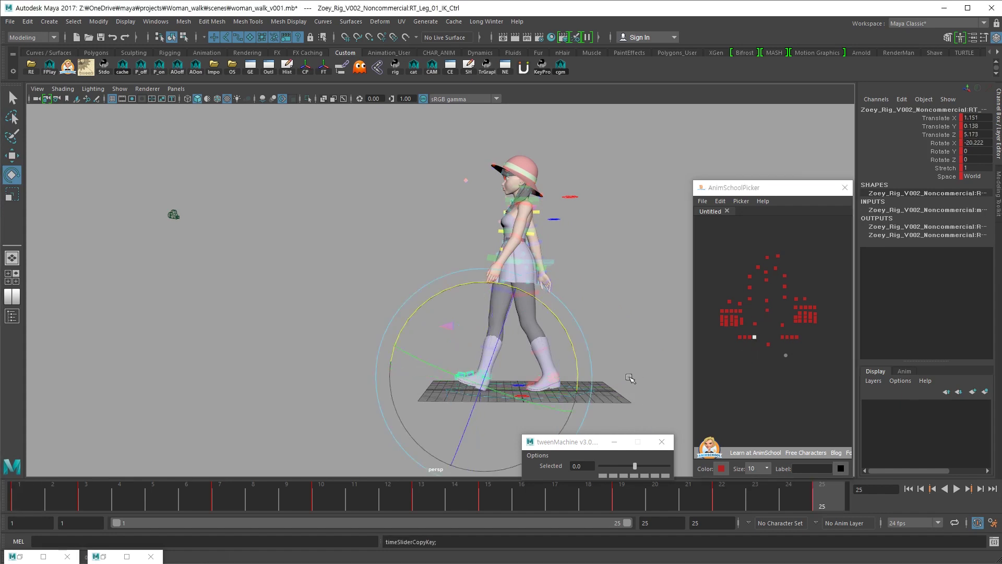
key("ctrl+v")
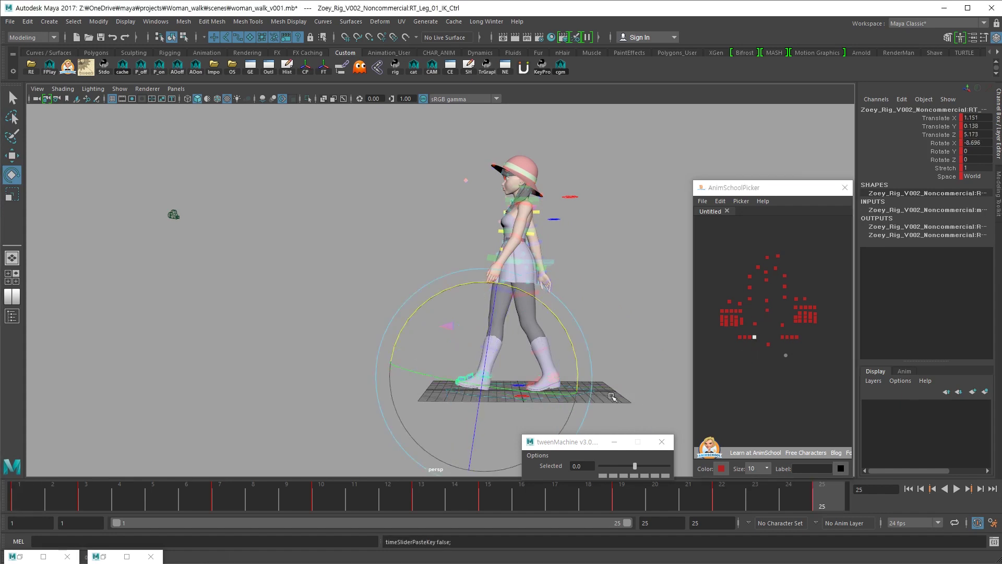
At frame 10, move the left leg IK control to about Translate Y 0.359 and Translate Z 2.742, comparing it with the neighbouring key poses
left_click_drag(424, 493, 331, 493)
key(".")
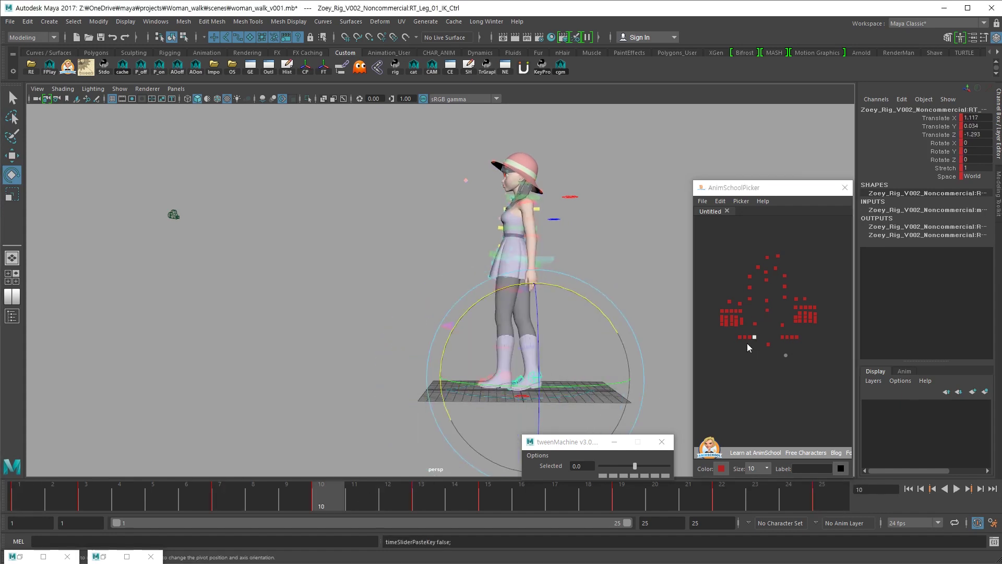
key("w")
left_click(782, 336)
left_click(782, 338)
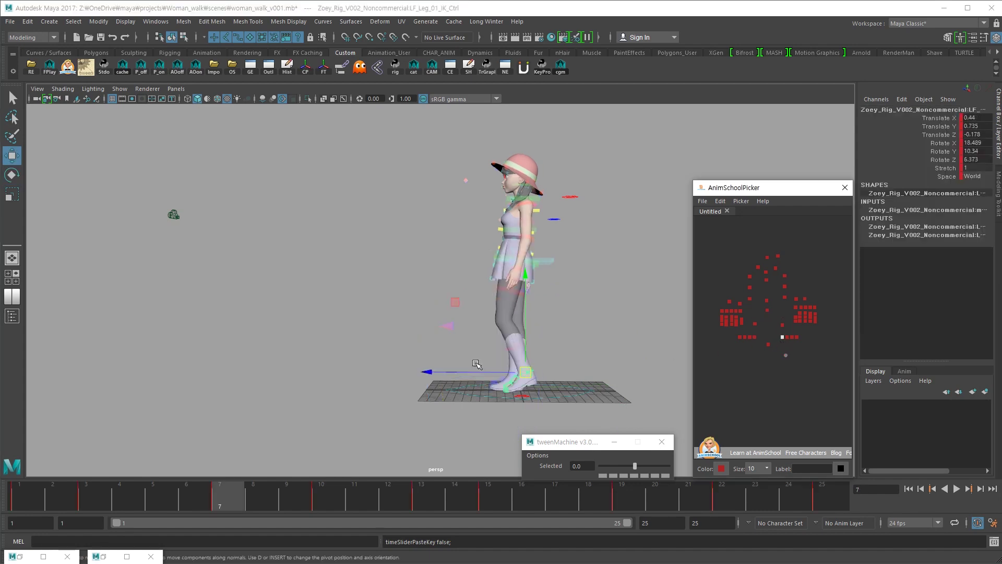
middle_click_drag(437, 309, 435, 308)
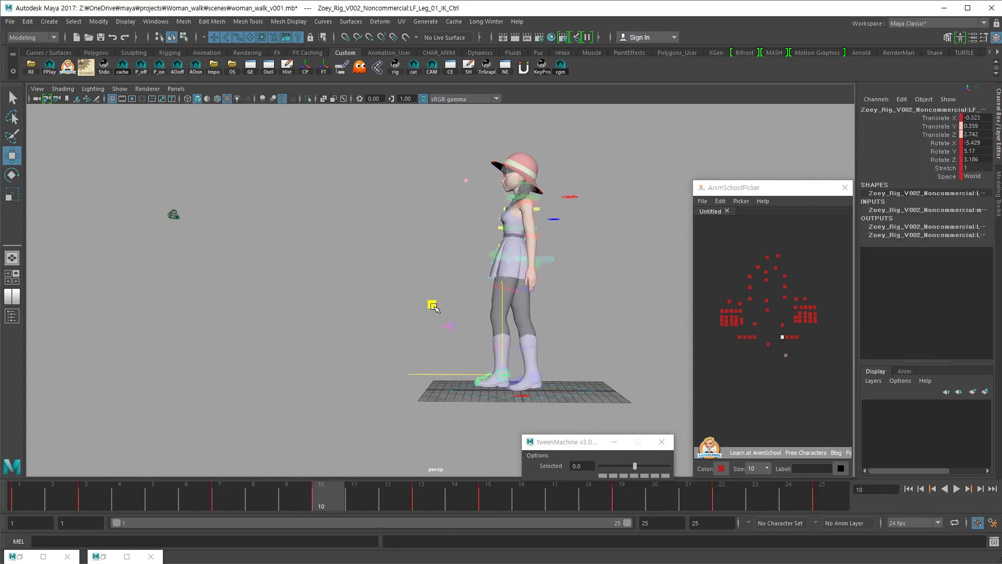
key("comma")
key("period")
key("period")
key("comma")
key("period")
key("comma")
key("period")
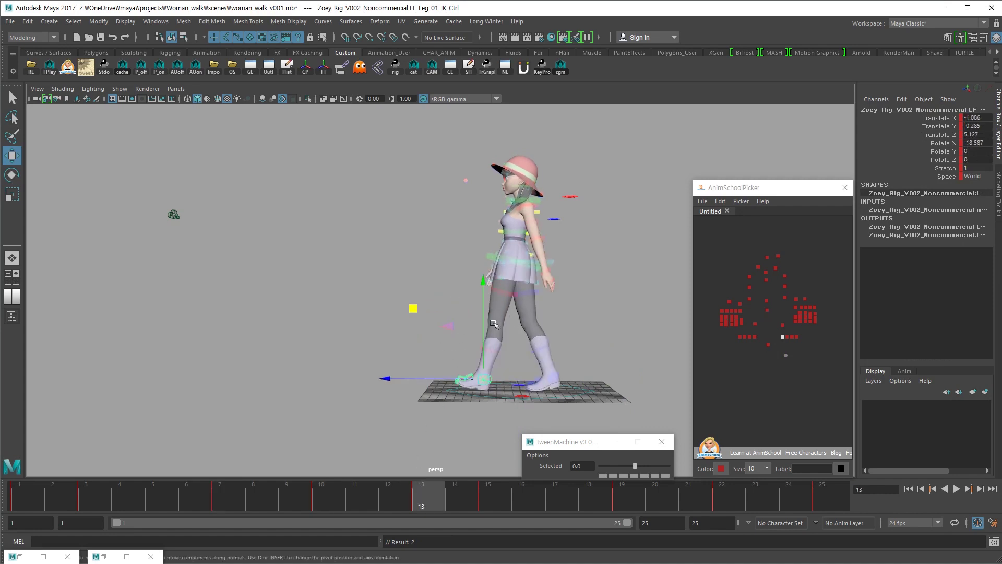
Move the left leg IK control further forward at frame 10 to Translate Z about 2.943 and check it against frames 7 and 13
key("comma")
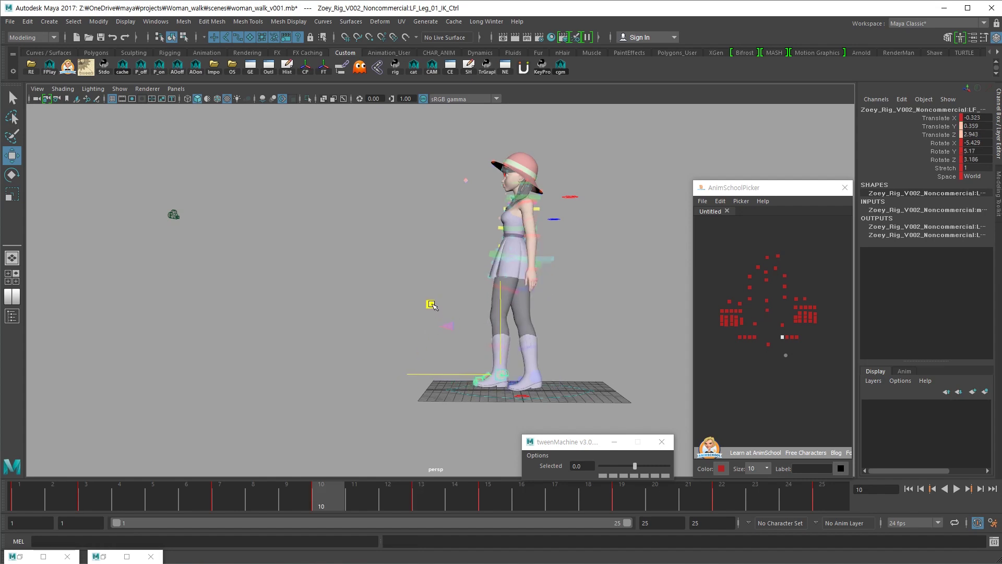
key("comma")
key("period")
key("period")
key("comma")
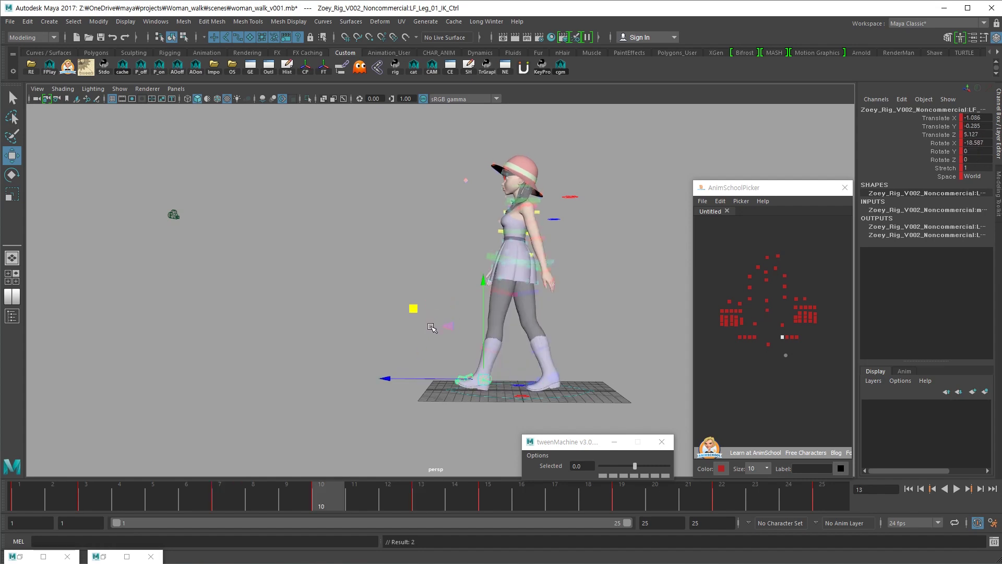
middle_click_drag(432, 307, 432, 309, "shift")
key("comma")
key("period")
key("comma")
key("period")
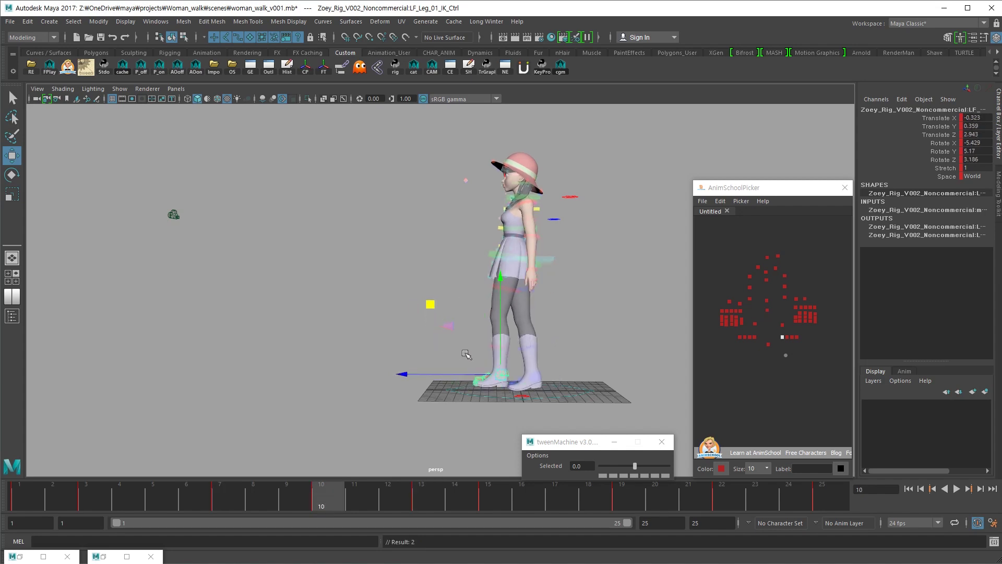
Return to the walk reference video and examine how the swinging foot's angle changes from the passing pose to heel contact
key("e")
key("alt+Tab")
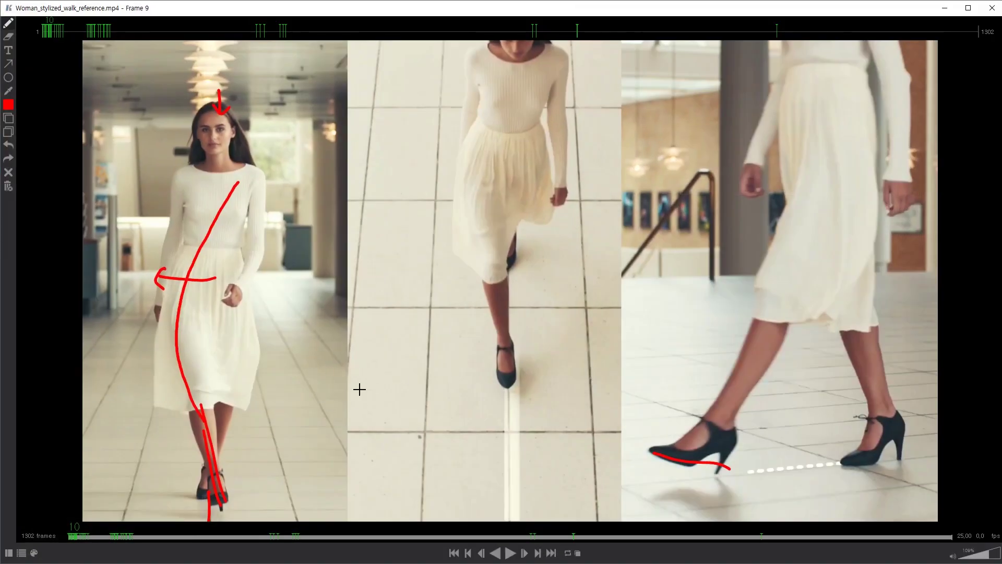
key("Left")
key("Left")
key("Left")
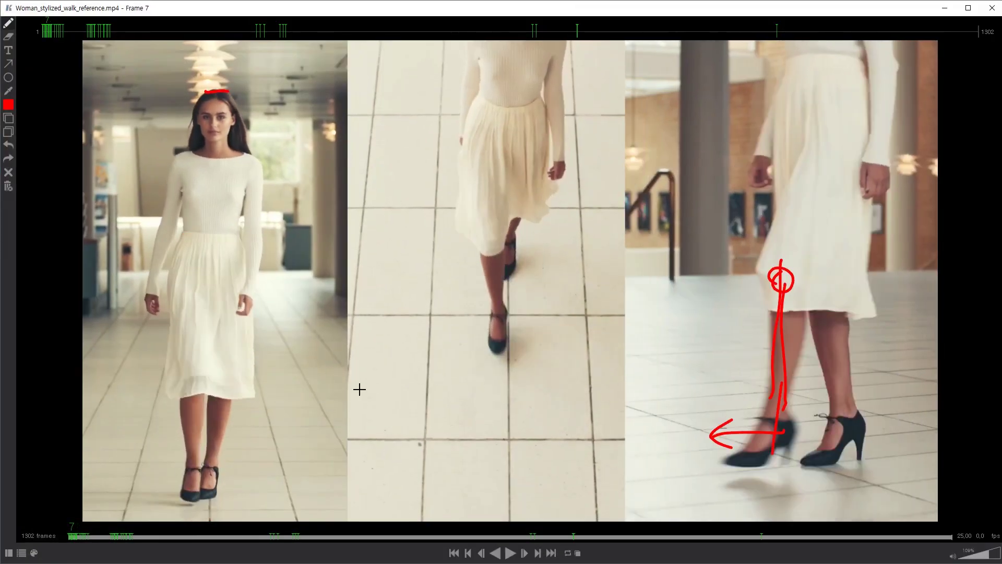
key("Right")
key("Right")
key("Right")
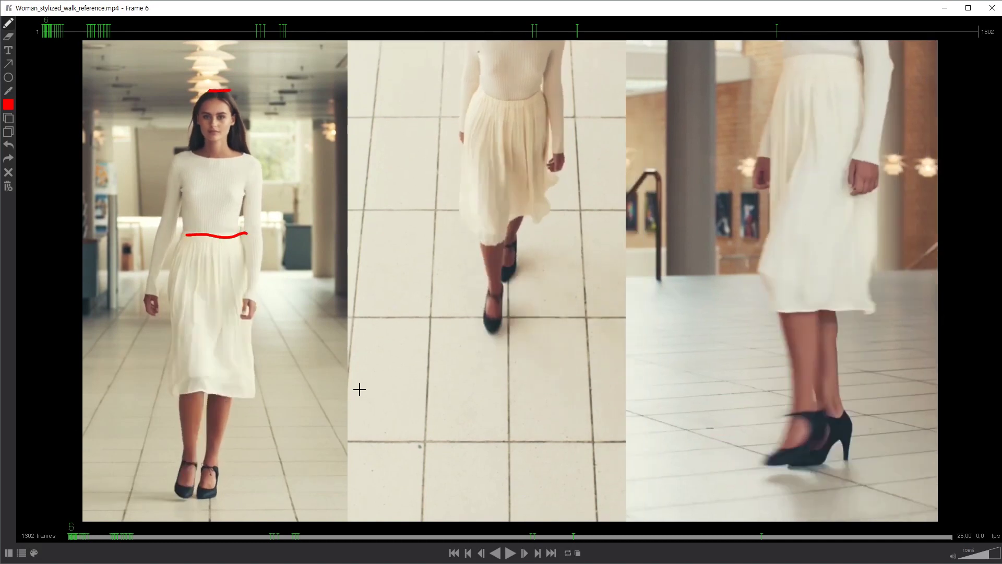
key("Left")
key("Left")
key("Left")
key("Left")
key("Left")
key("Left")
key("Right")
key("Right")
key("Right")
key("Right")
key("Right")
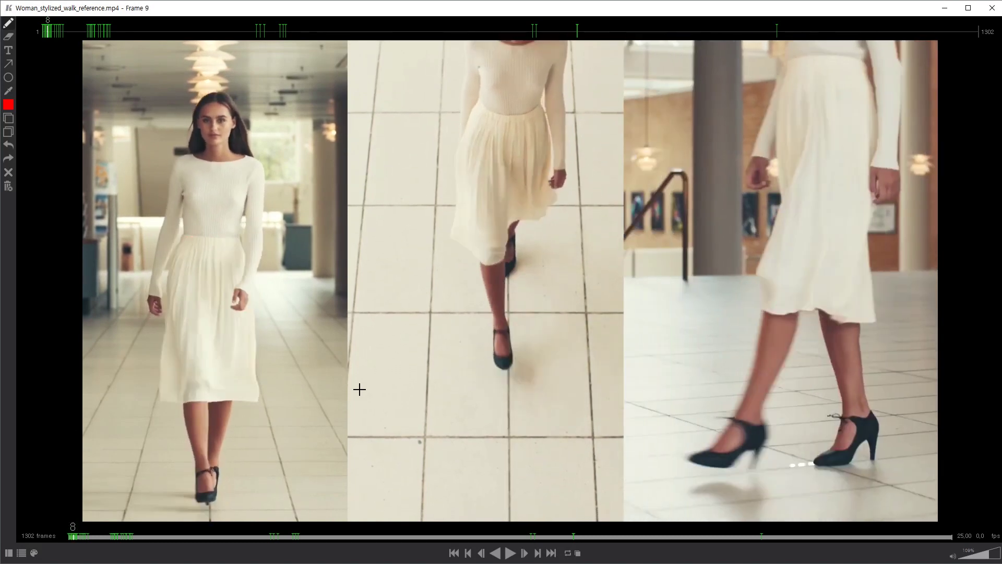
left_click(945, 8)
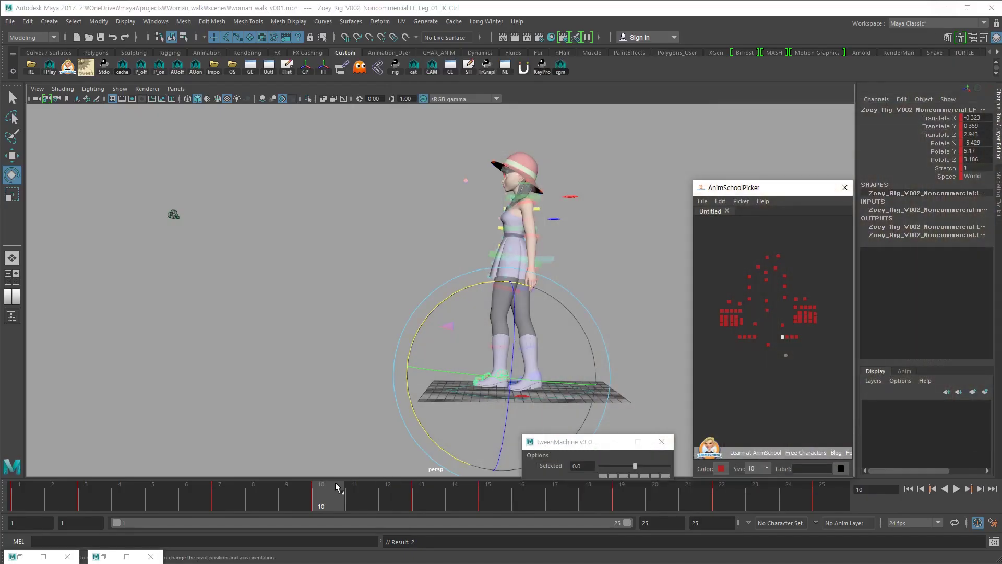
At frame 10, rotate the left leg IK control to Rotate X about 3.53, compare it with frame 7 and play the walk
left_click(255, 493)
key(".")
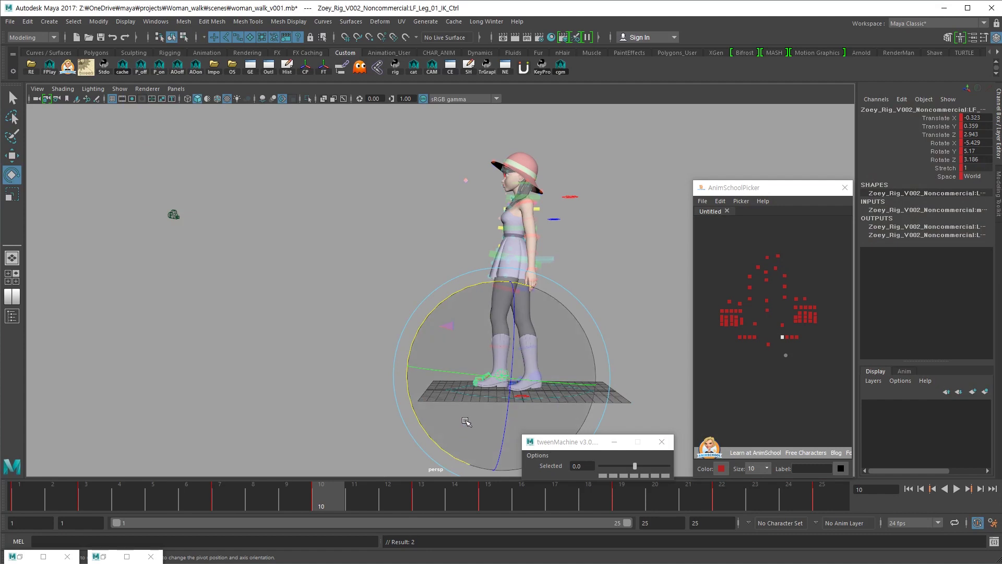
key("w")
mouse_move(465, 411)
left_mouse_down("alt")
mouse_move(556, 419)
mouse_move(470, 418)
mouse_move(470, 427)
mouse_move(460, 399)
left_mouse_up("alt")
key("e")
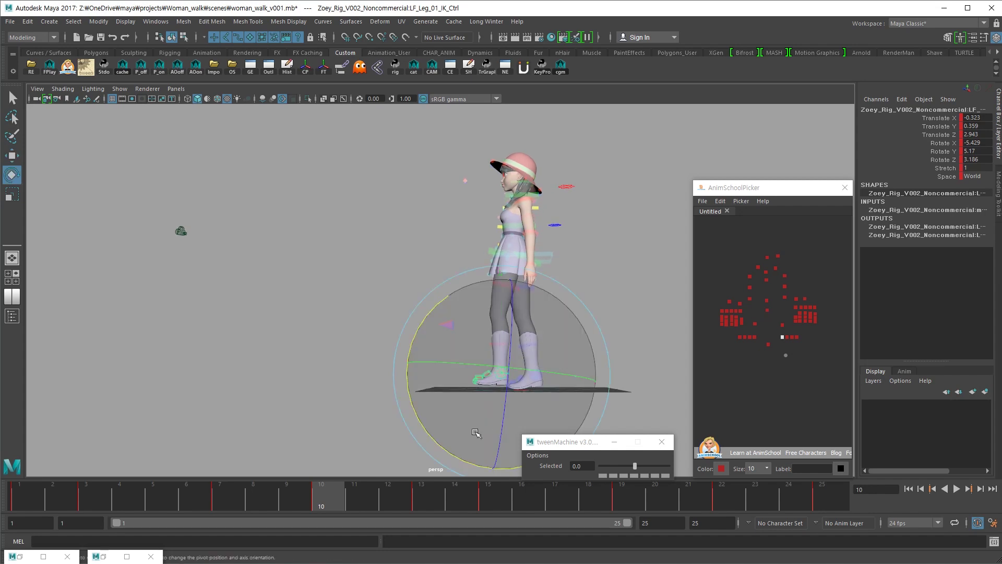
left_click_drag(453, 453, 463, 458)
key("comma")
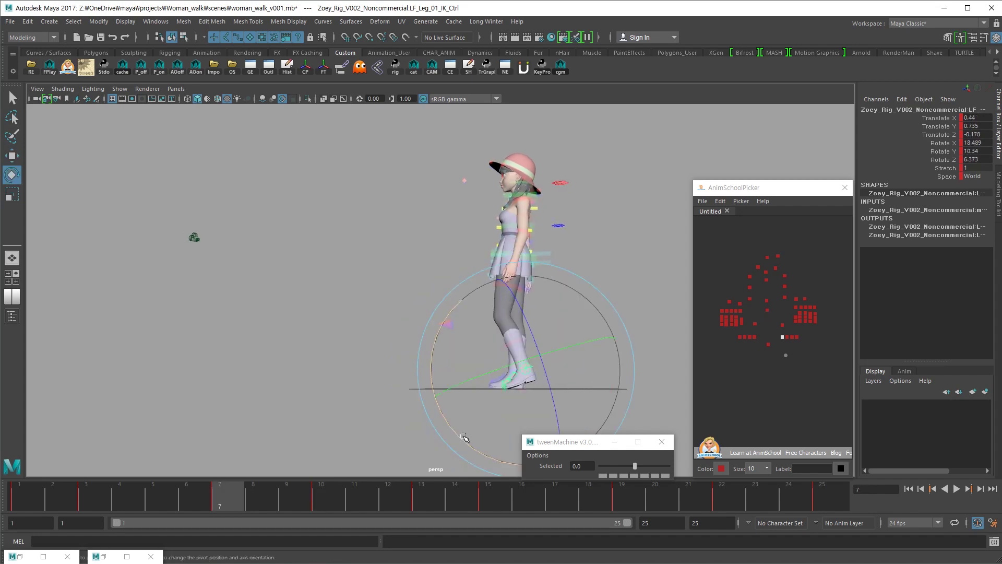
key("period")
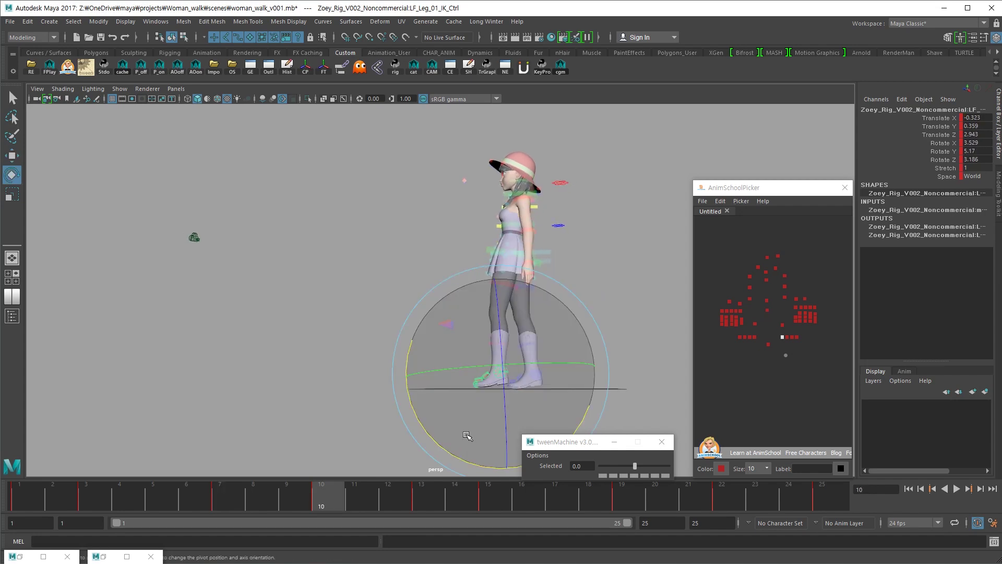
key("comma")
key("alt+v")
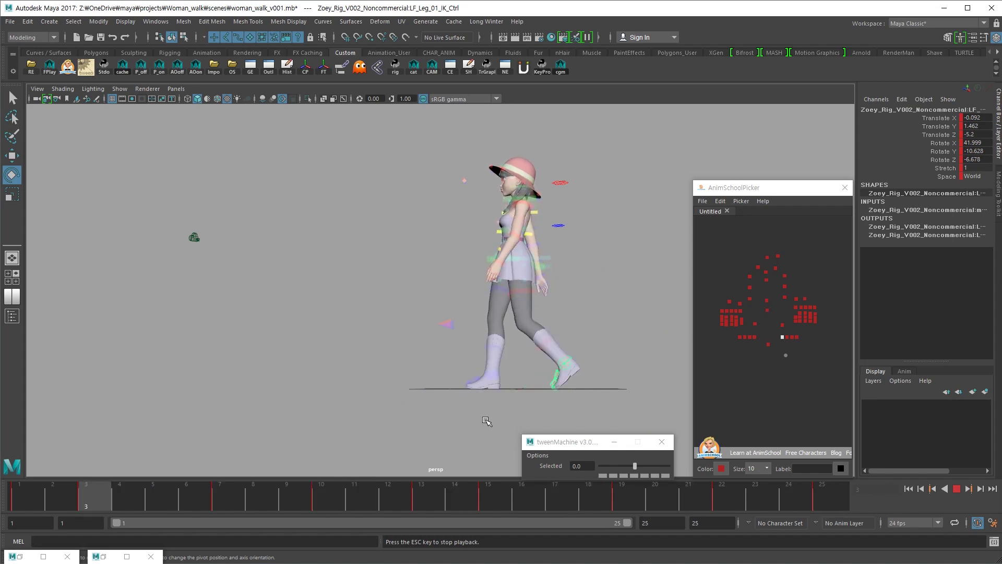
Play the walk from side and front views and check the left foot's passing pose at frame 10
left_click_drag(487, 416, 492, 411, "alt")
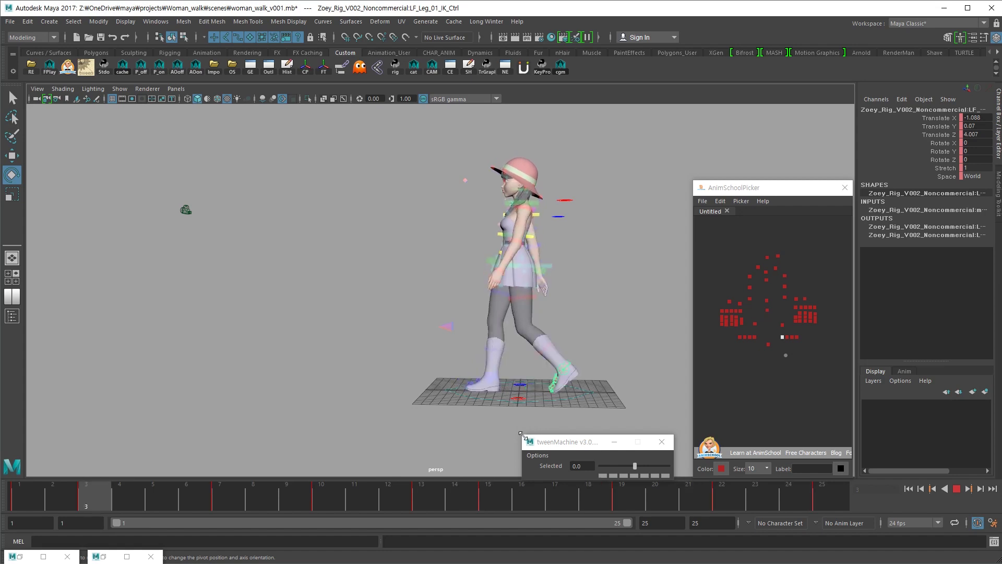
left_click_drag(531, 428, 606, 412, "alt")
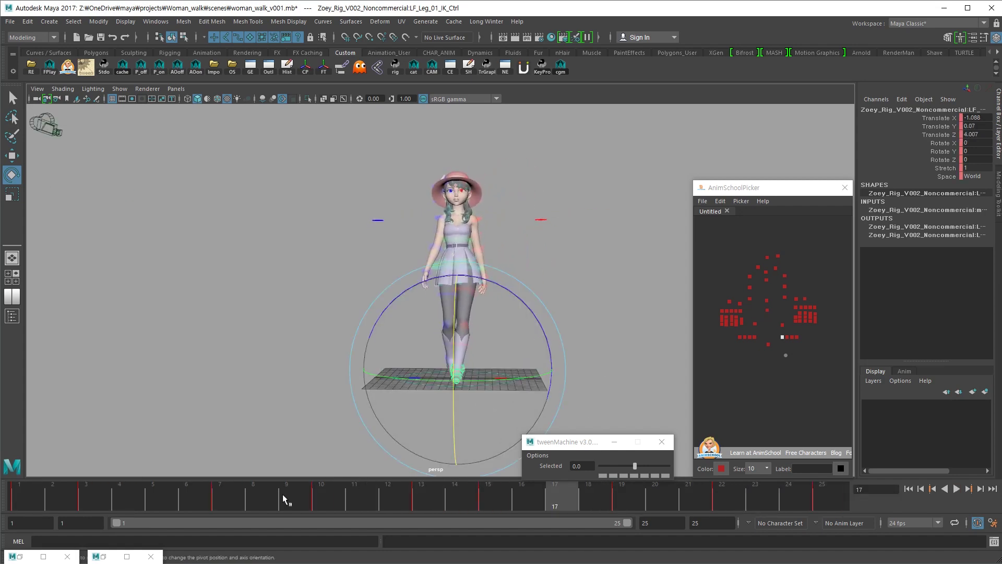
key("Escape")
key("period")
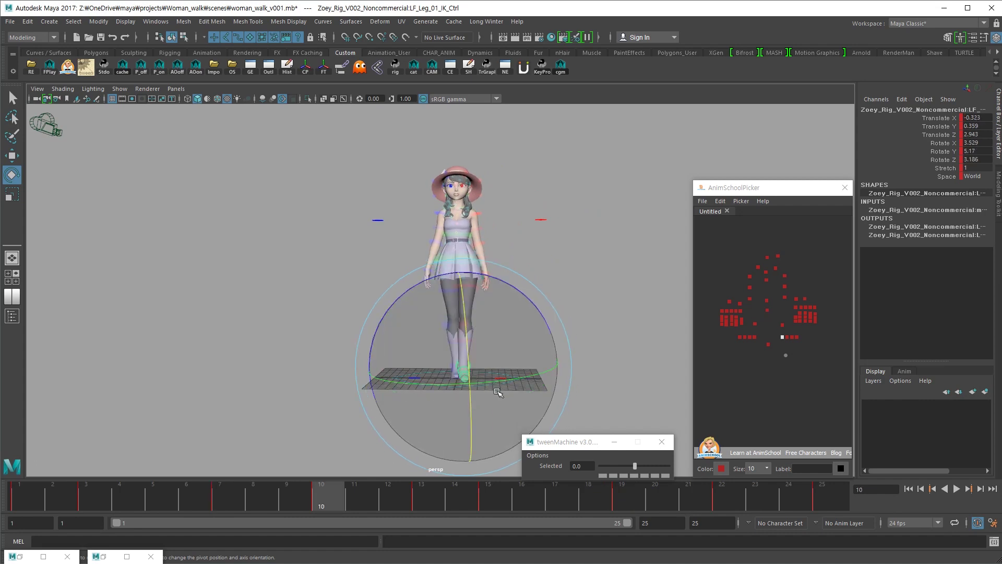
left_click_drag(514, 385, 633, 384, "alt")
left_click_drag(415, 286, 423, 289)
left_click_drag(491, 318, 363, 324, "alt")
key("alt+v")
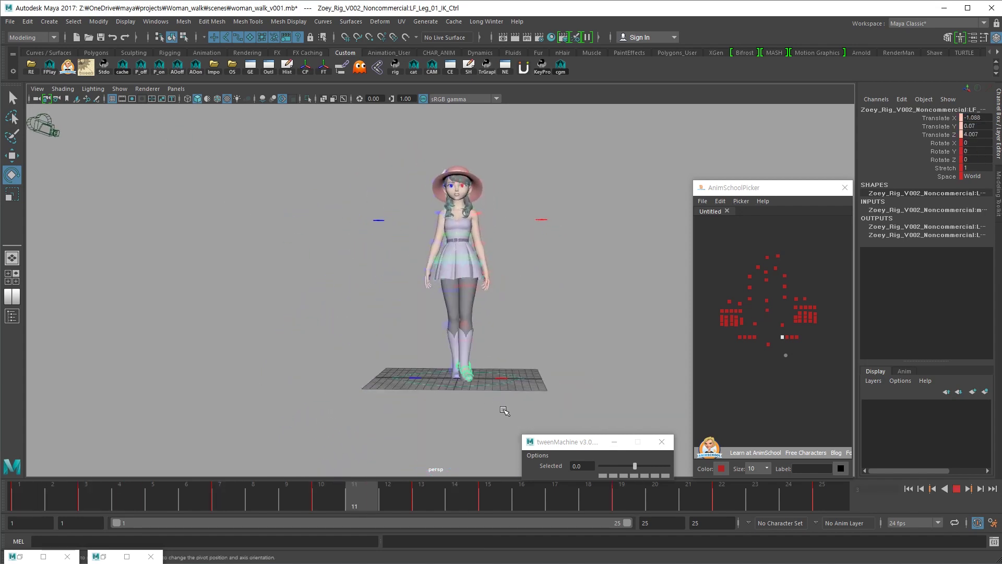
key("Escape")
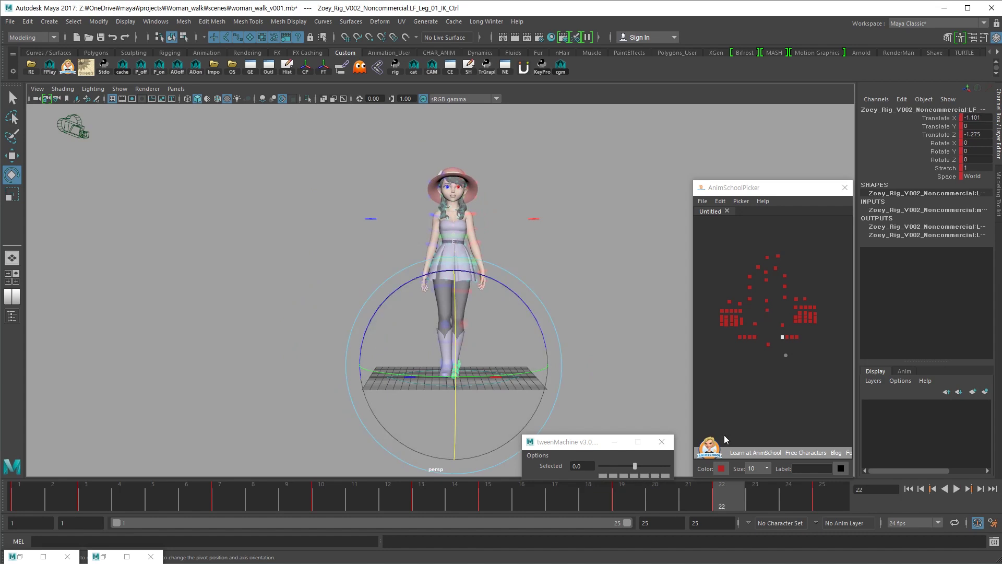
Select the right leg IK control at frame 22, compare its passing pose with the neighbouring key from the side, and play the walk
left_click(755, 337)
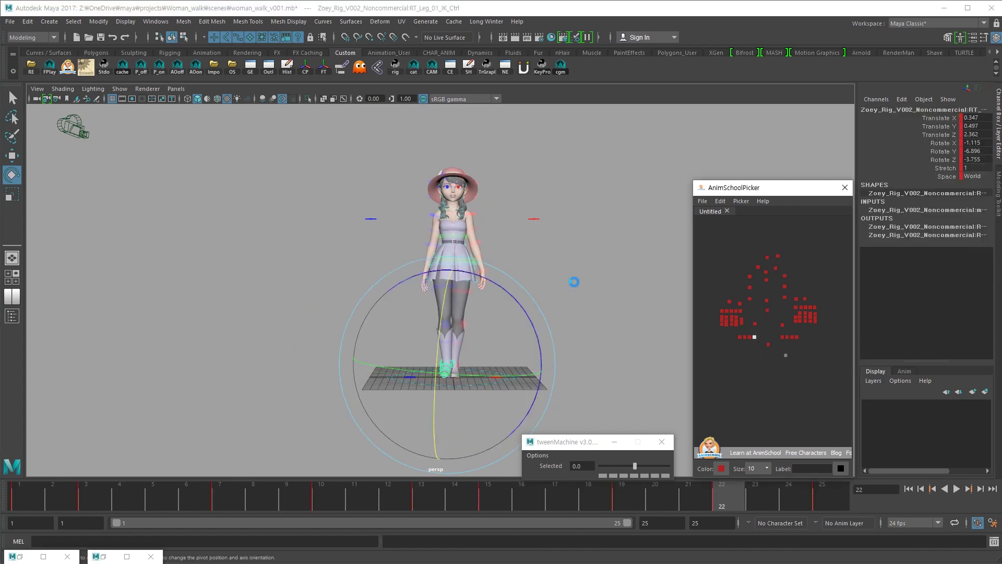
right_click_drag(459, 368, 507, 410, "alt")
middle_click_drag(507, 409, 492, 402, "alt")
key("comma")
key("period")
mouse_move(481, 416)
left_mouse_down("alt")
mouse_move(462, 410)
mouse_move(455, 422)
mouse_move(476, 426)
left_mouse_up("alt")
key("w")
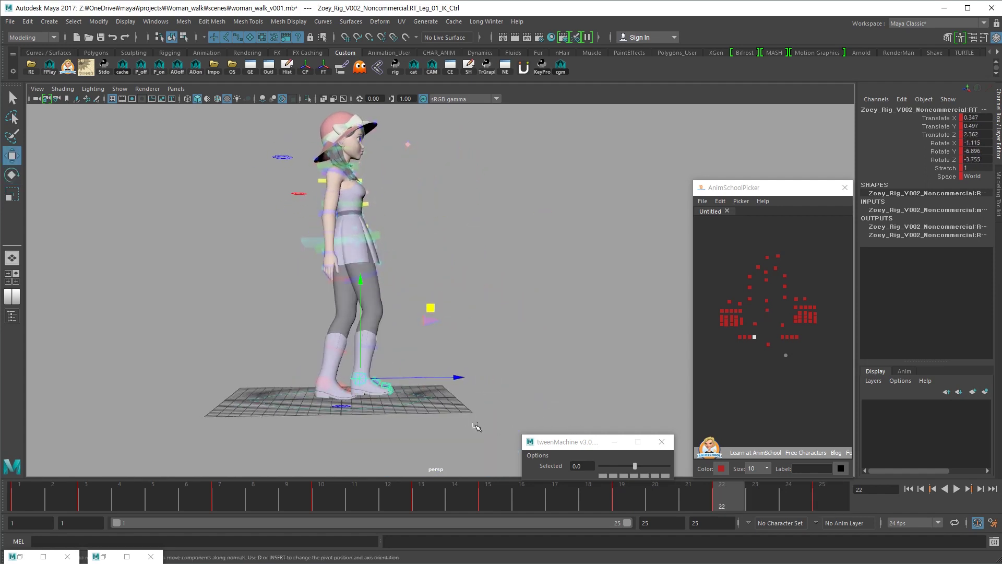
key("e")
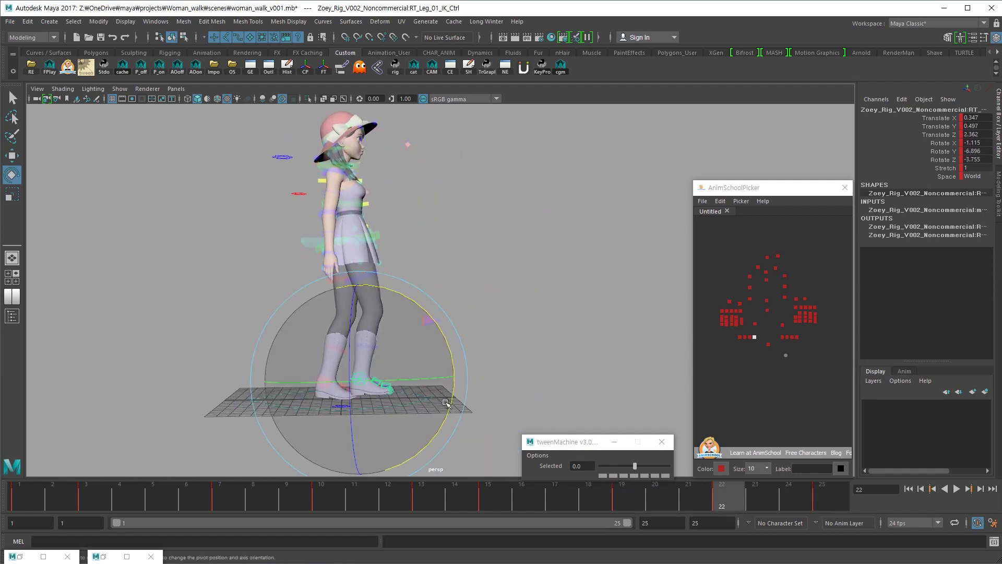
left_click_drag(426, 411, 452, 412, "alt")
key("comma")
key("alt+v")
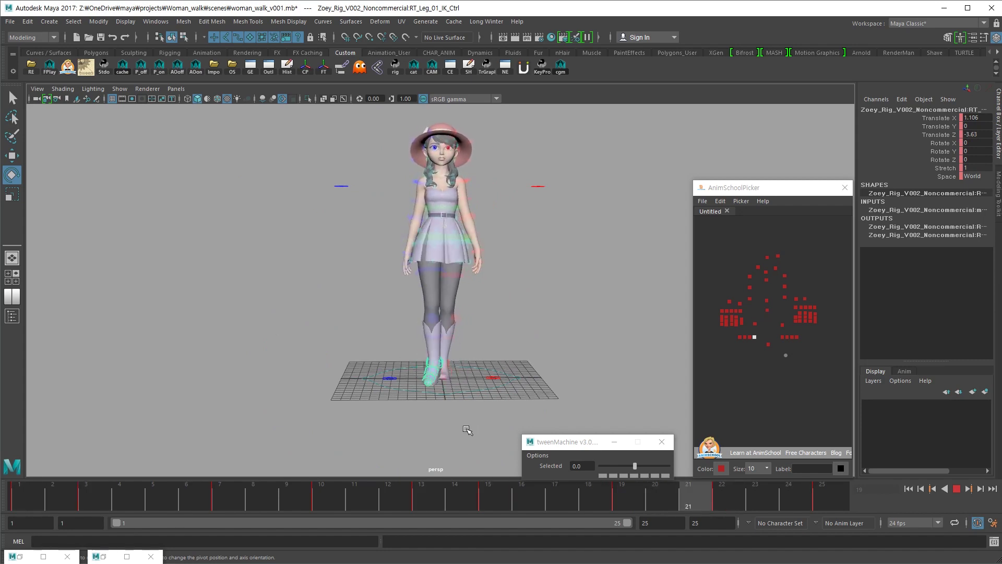
Play the walk from several angles and examine the front-view key poses at frames 1, 3 and 7
key("alt+v")
left_click_drag(477, 416, 532, 376, "alt")
key("alt+v")
left_click_drag(484, 322, 324, 329, "alt")
key("alt+v")
left_click(35, 500)
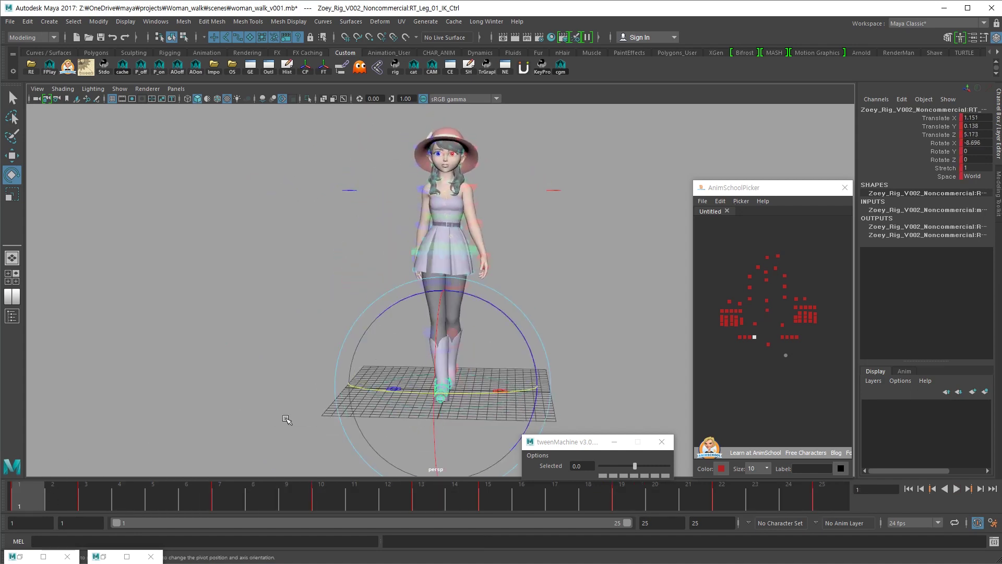
middle_click_drag(481, 349, 460, 371, "alt")
left_click_drag(460, 377, 464, 370, "alt")
key("period")
key("period")
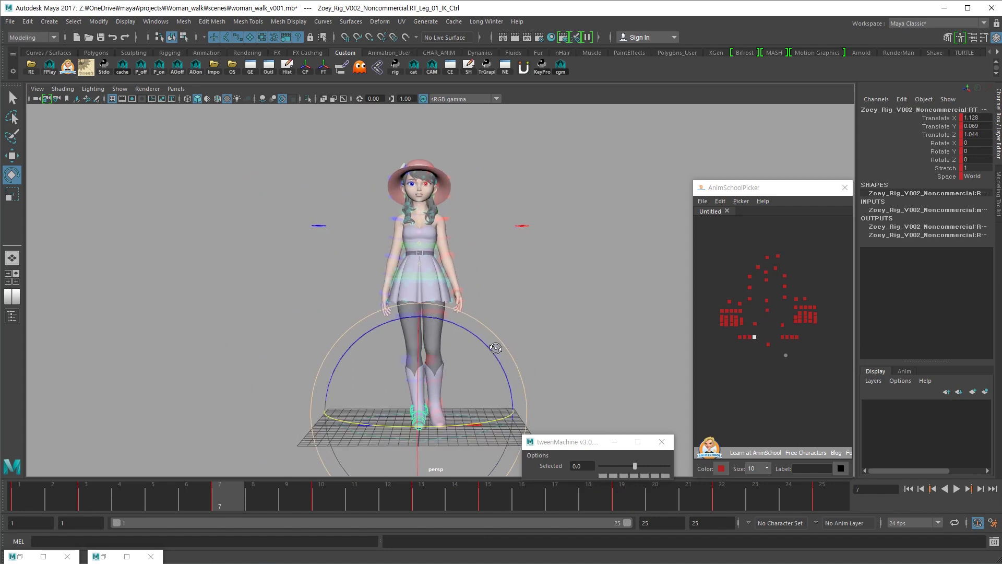
At frame 3, rotate the hip-level spine IK control to about Rotate X -17.96, Y 26.15 and Z -11.98, and play the walk
left_click(767, 301)
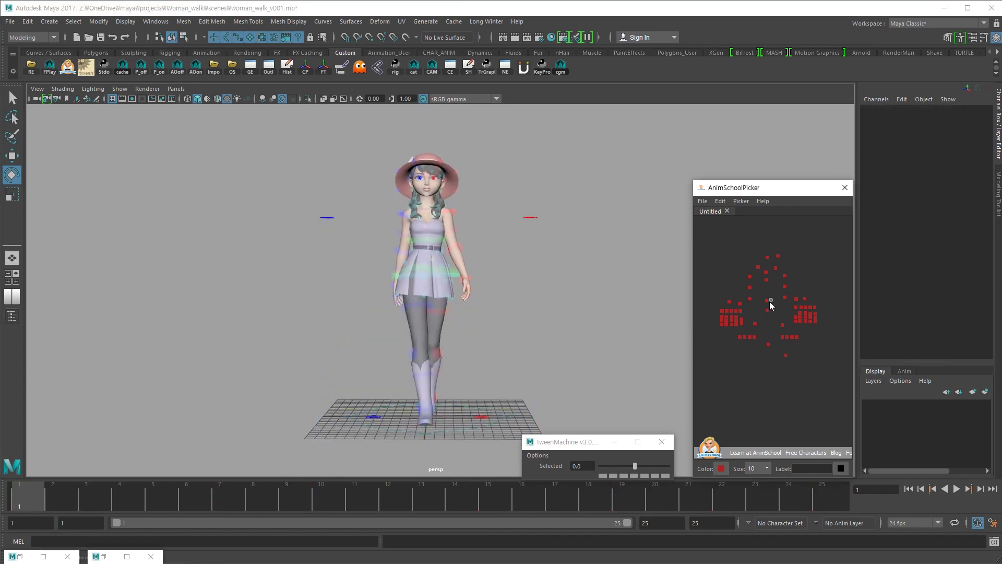
left_click(768, 311)
left_click(459, 316)
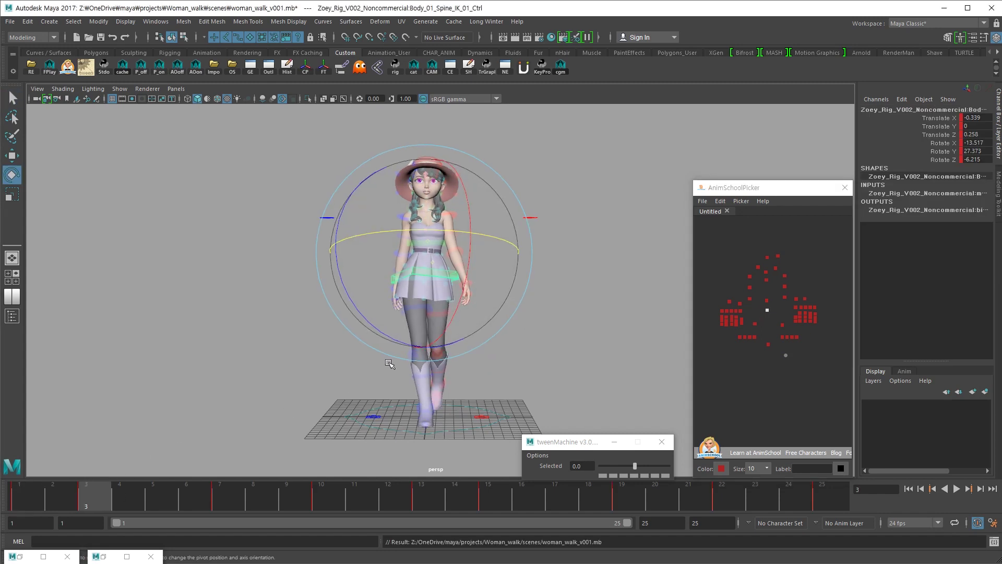
key(".")
left_click_drag(401, 355, 369, 365, "alt")
key("w")
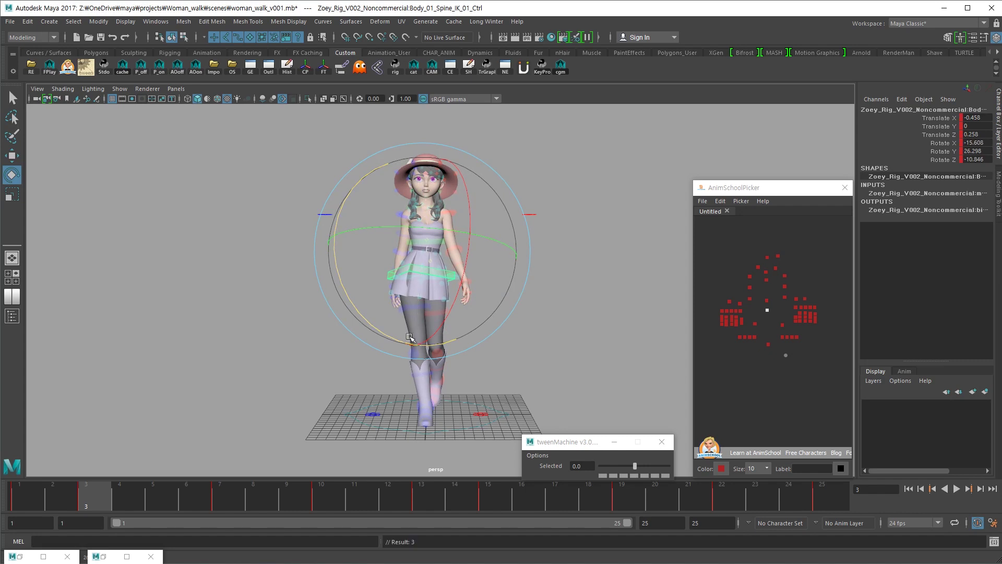
key("ctrl+z")
left_click_drag(403, 340, 403, 339)
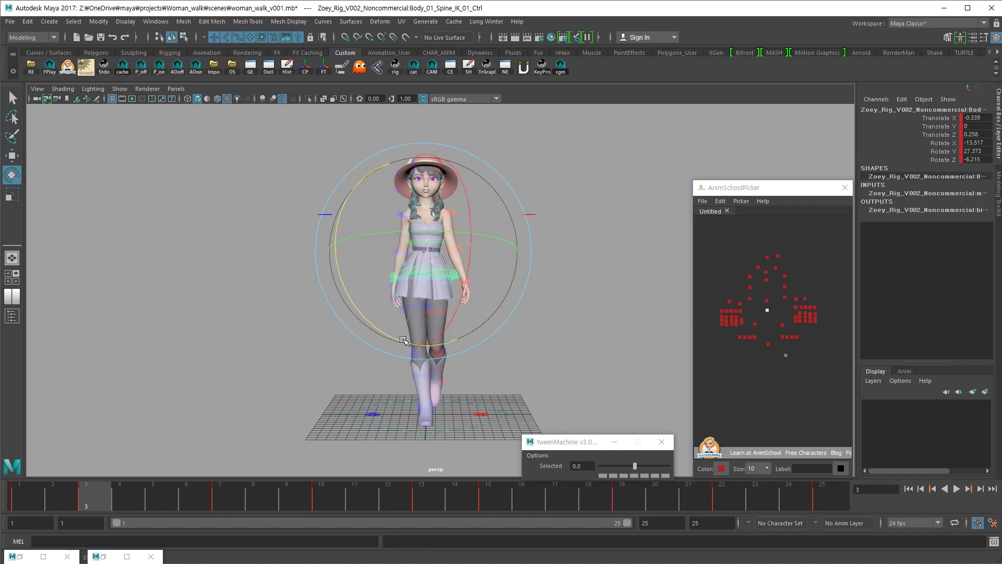
left_click(408, 327)
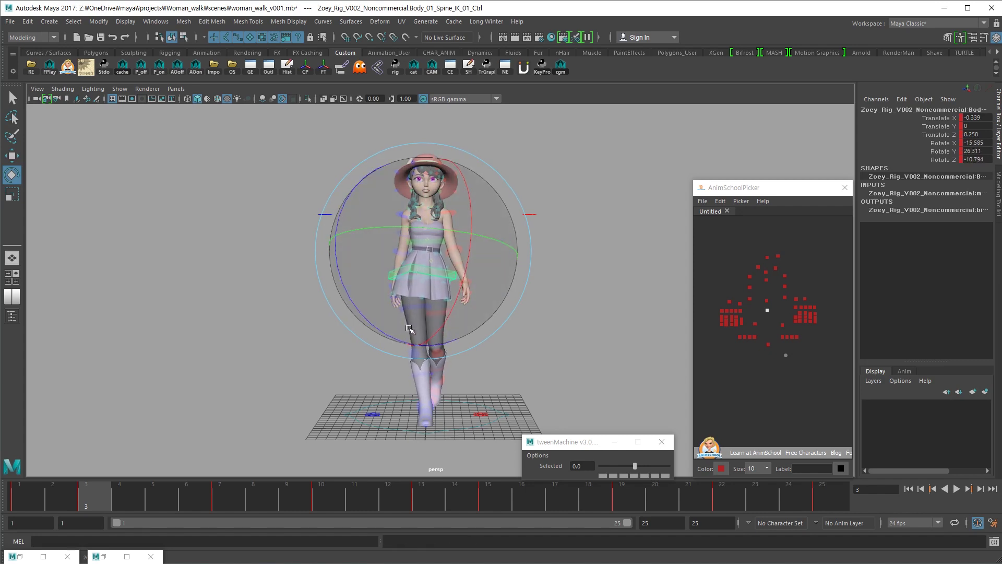
left_click_drag(409, 327, 407, 341)
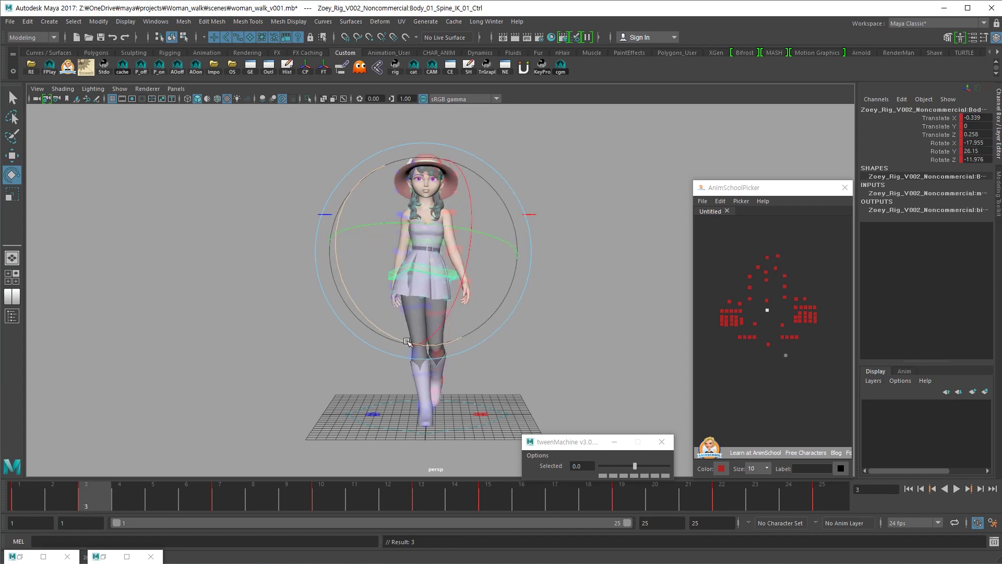
key("alt+v")
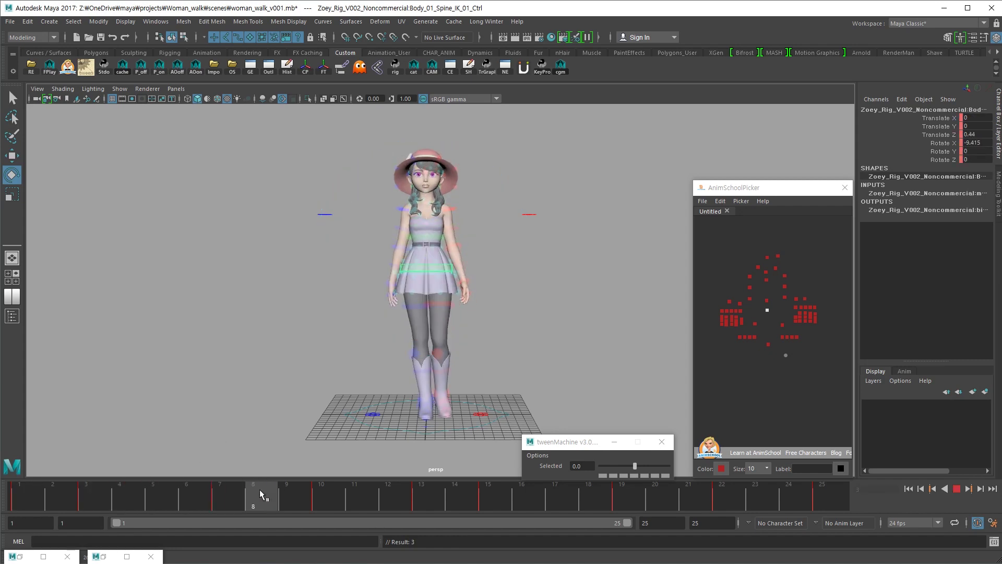
At frame 15, rotate the hip-level spine IK control to about Rotate X -18.55, Y -21.37 and Z 8.08, and play the walk
left_click(487, 495)
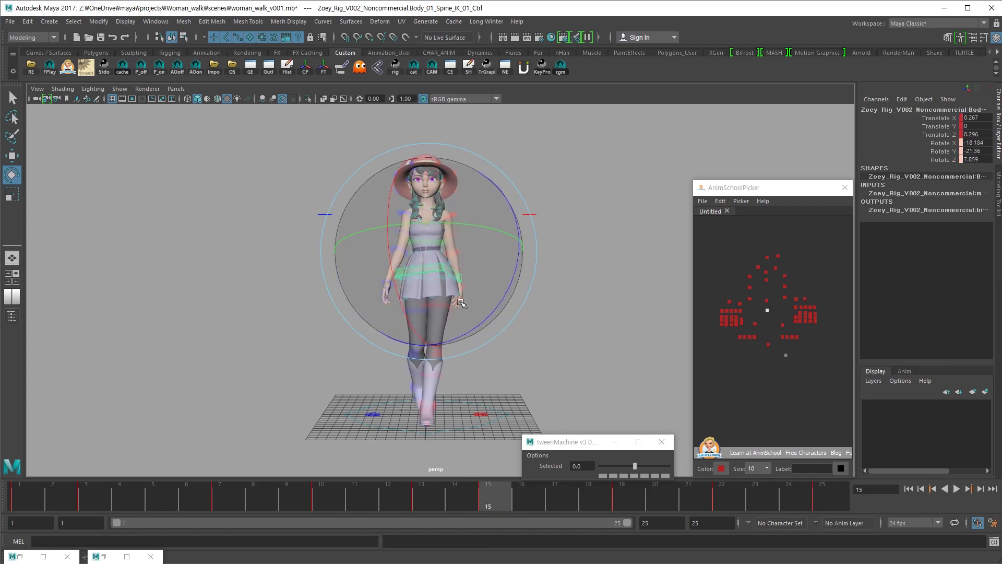
key("alt+v")
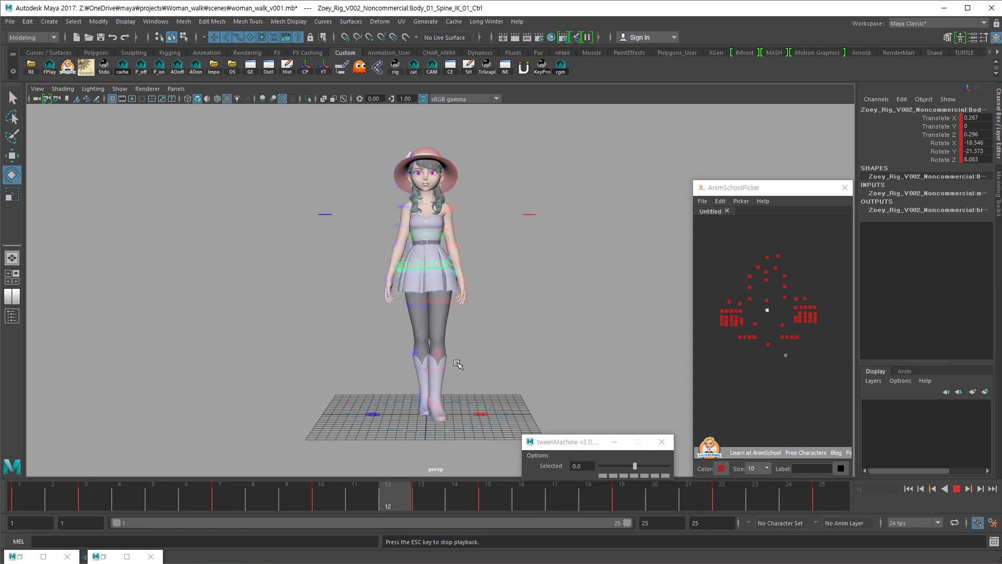
key("alt+v")
Step through the key poses at frames 10, 13 and 15 and back to frame 1 to compare the hip turn
left_click_drag(458, 340, 462, 315)
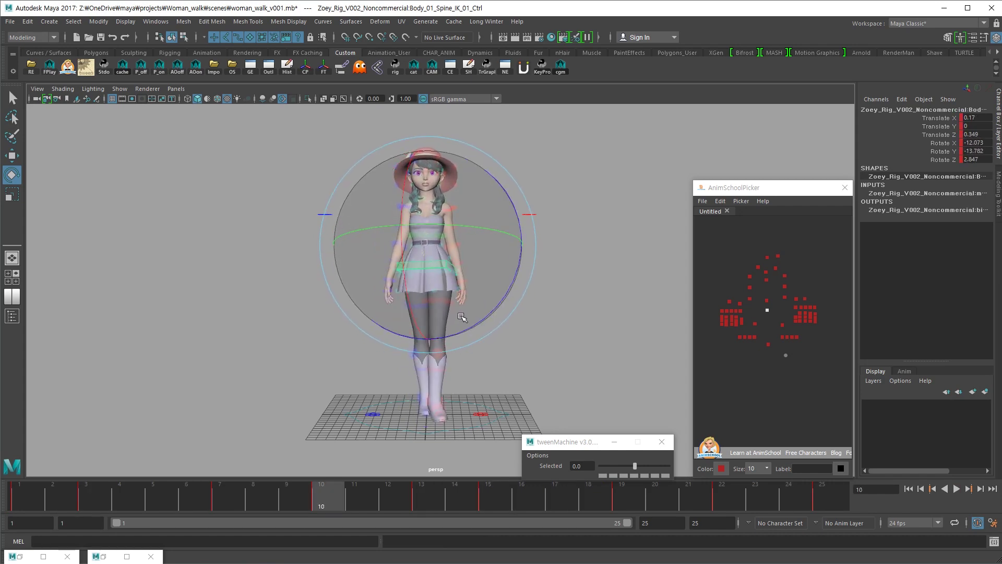
key("period")
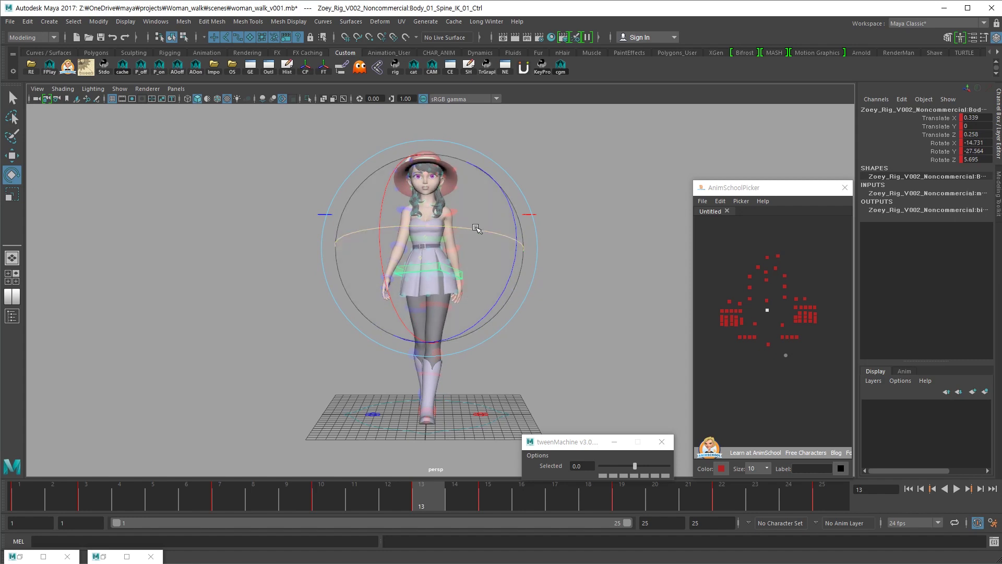
key("period")
left_click_drag(494, 236, 502, 240)
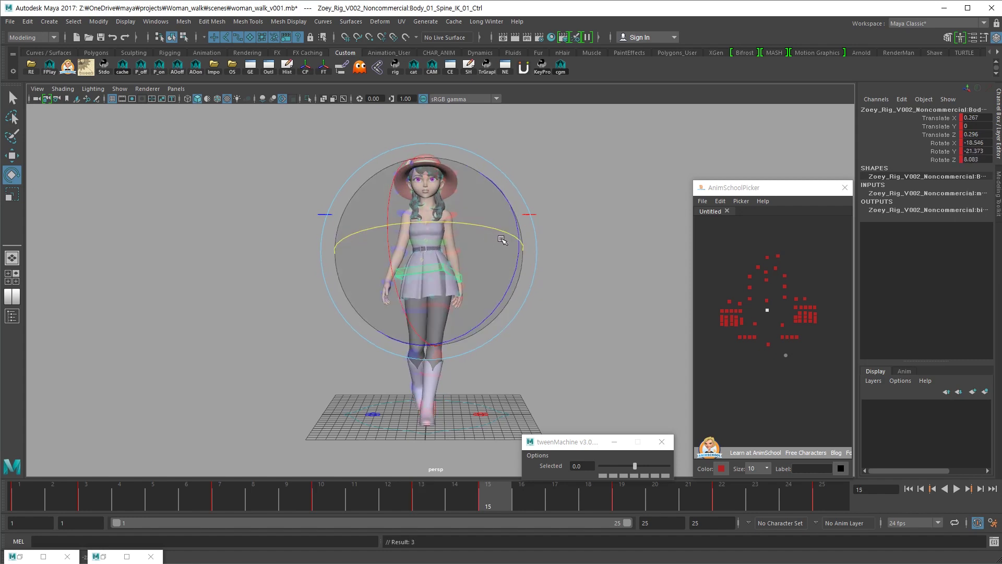
key("comma")
key("comma")
key("comma")
key("comma")
key("comma")
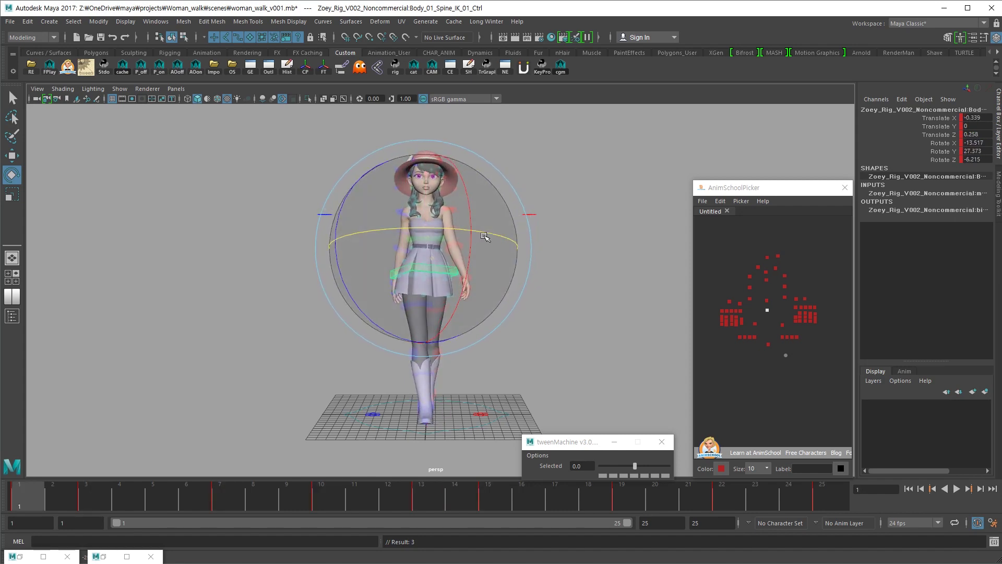
At frame 1, reduce the hip-level spine IK control's turn to Rotate Y about 24.03 and play the walk
left_click(484, 236)
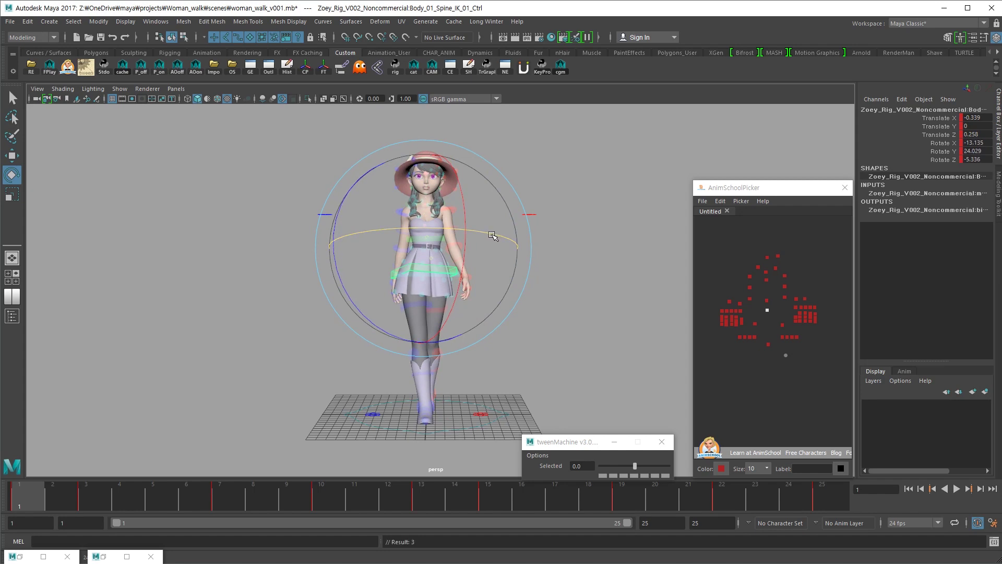
key("period")
key("alt+v")
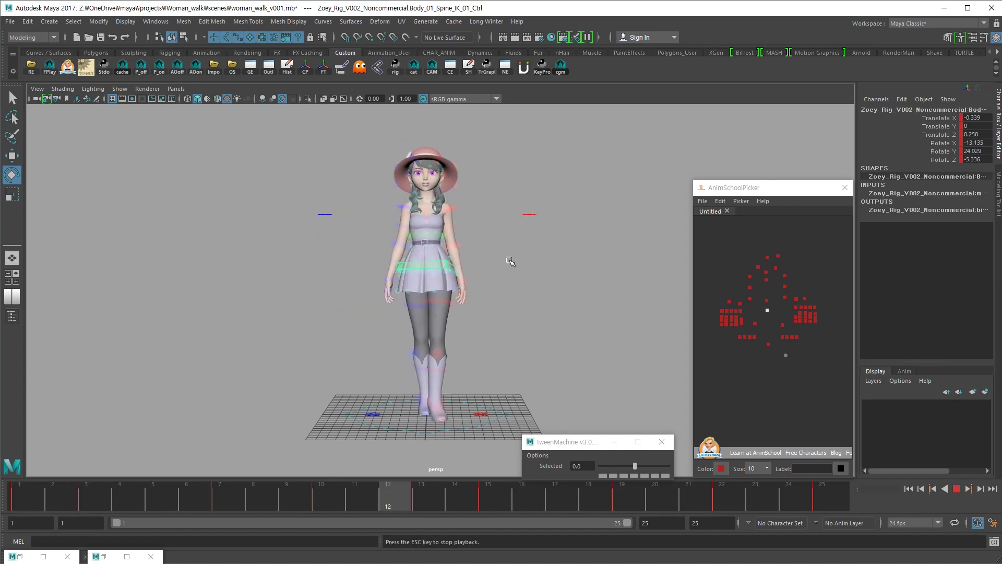
Undo the latest turns of the hip-level spine IK control, going back to the tilt made at frame 15
key("Escape")
key("comma")
key("comma")
key("comma")
key("comma")
key("z")
key("z")
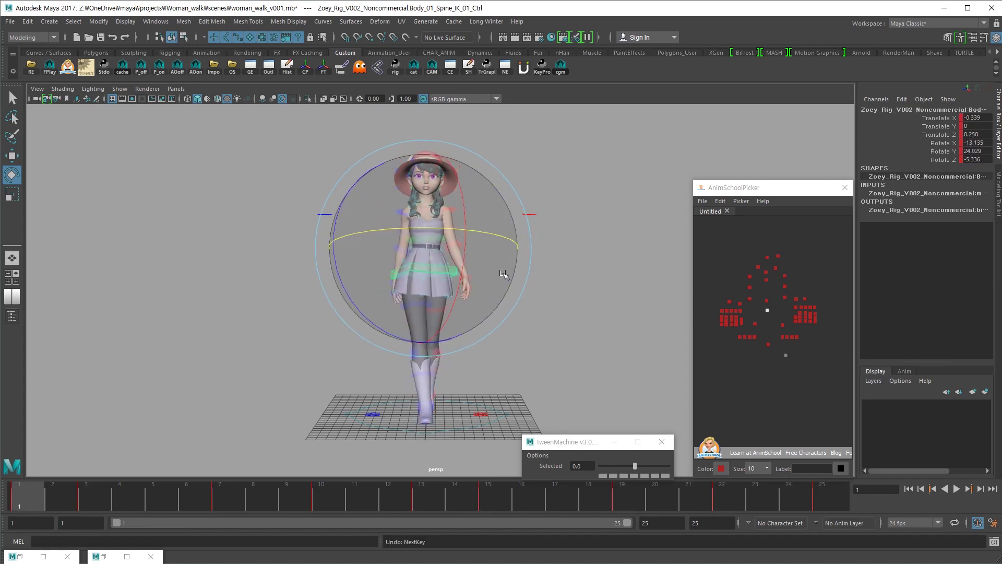
key("ctrl+z")
key("ctrl+z")
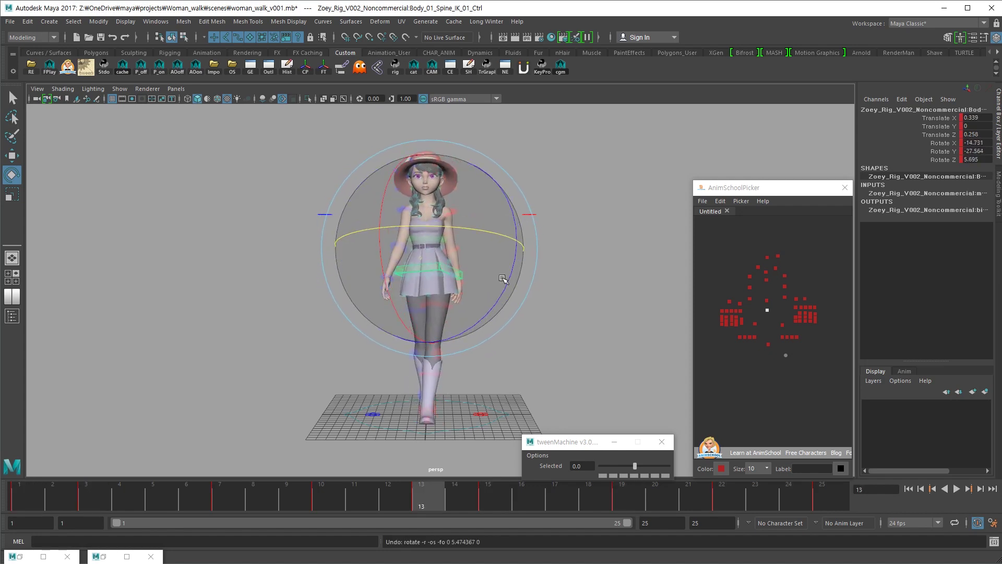
key("ctrl+z")
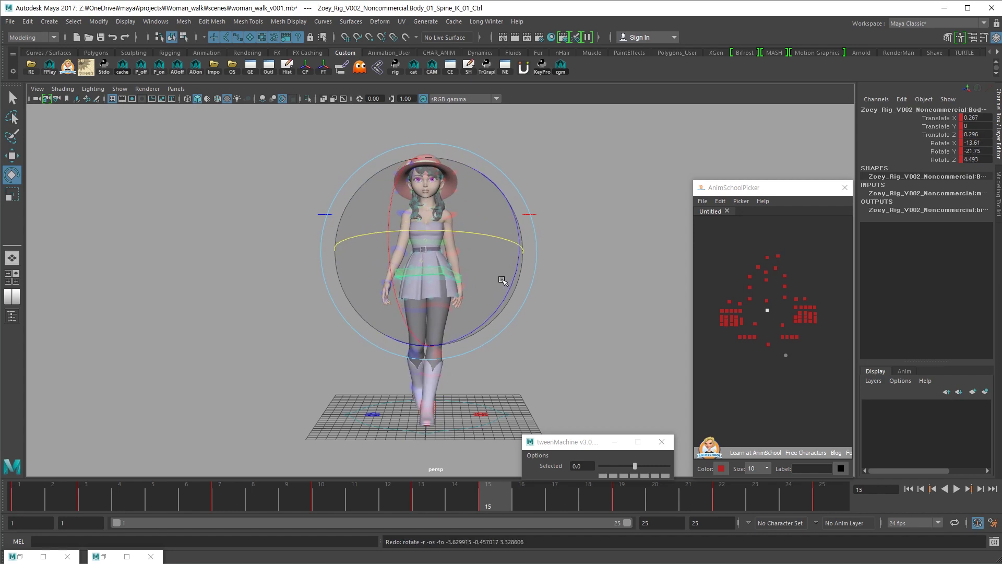
Compare the hip control's rotation across the key poses at frames 13, 15, 25 and 3
key("comma")
key("comma")
key("period")
key("period")
key("period")
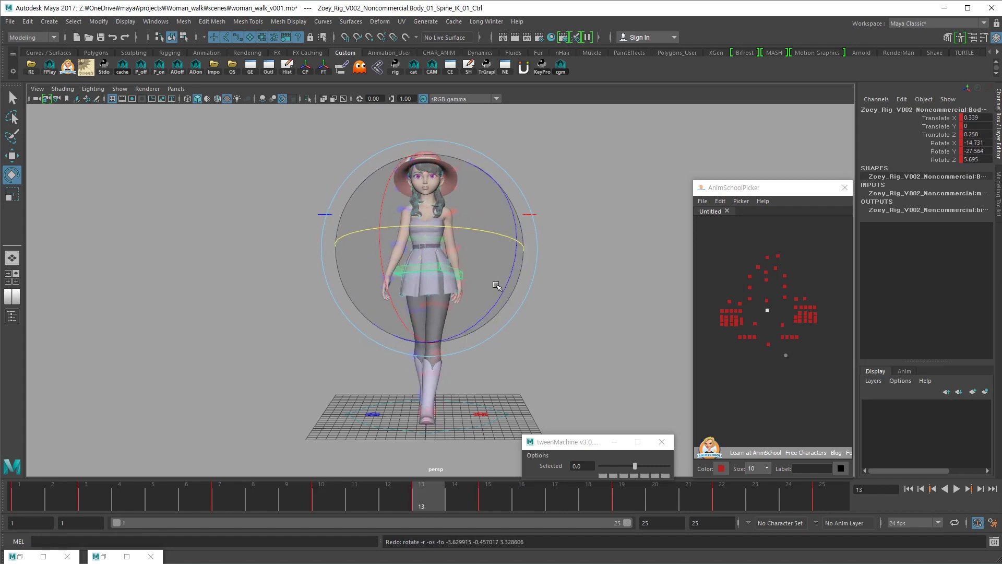
key("period")
key("period")
key("period")
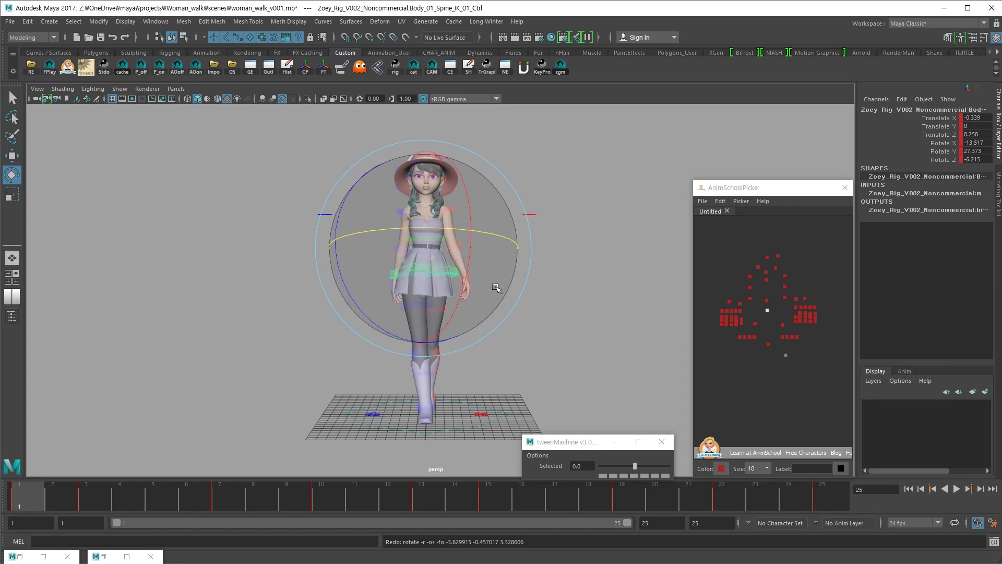
key("period")
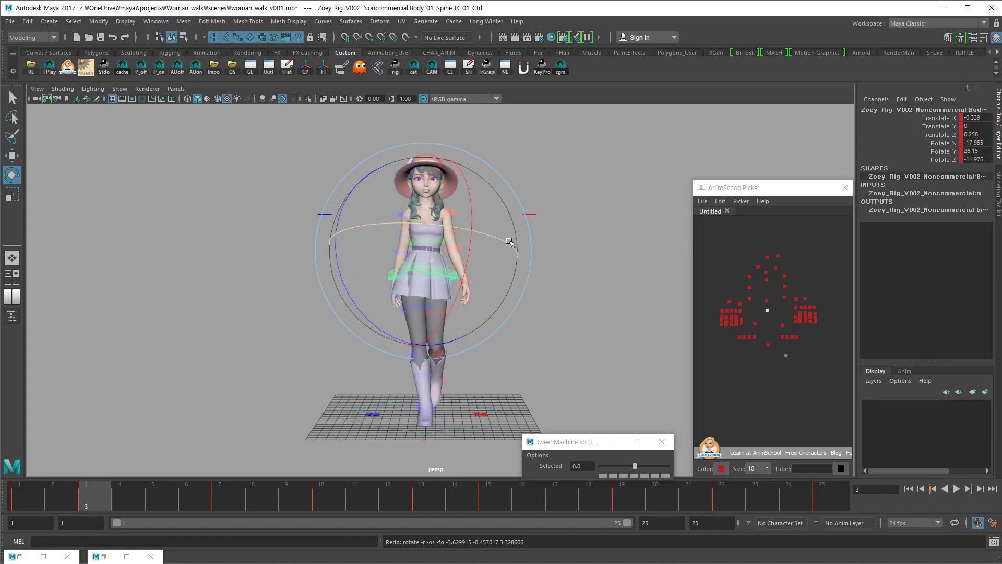
At frame 3, rotate the hip-level spine IK control to about Rotate Y 20.63 and Rotate Z -12.18
key("comma")
key("period")
key("period")
key("comma")
key("comma")
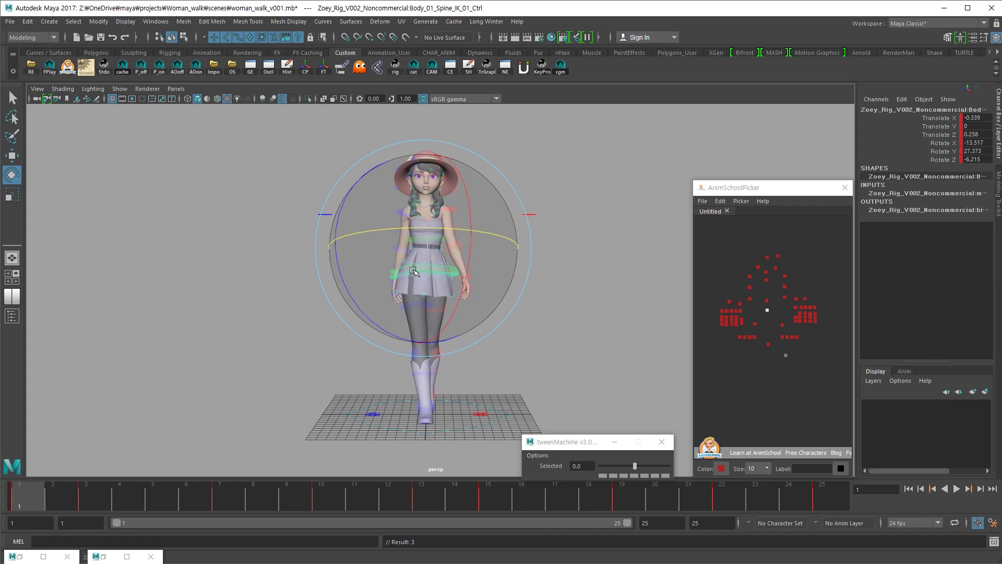
key("period")
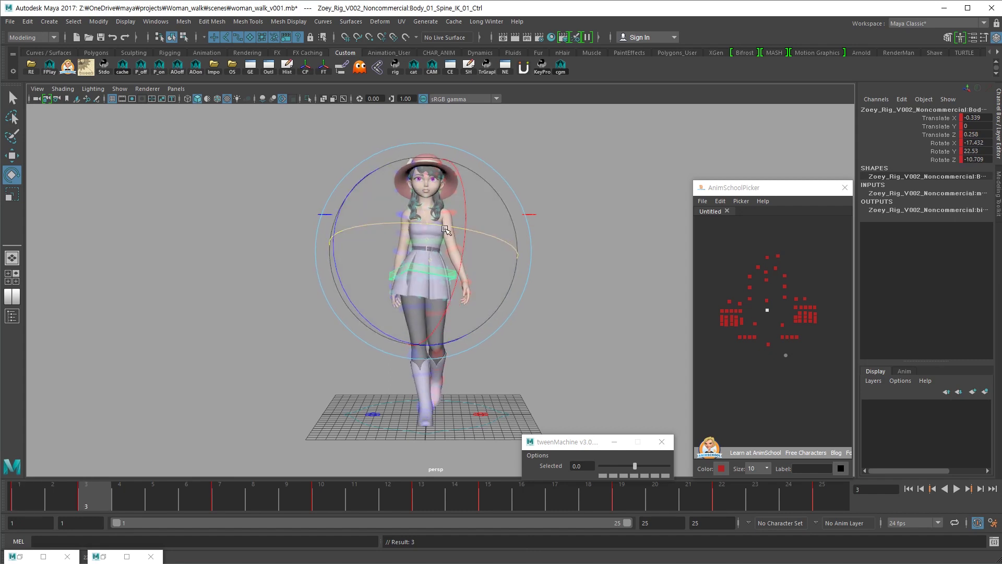
left_click_drag(442, 229, 444, 229)
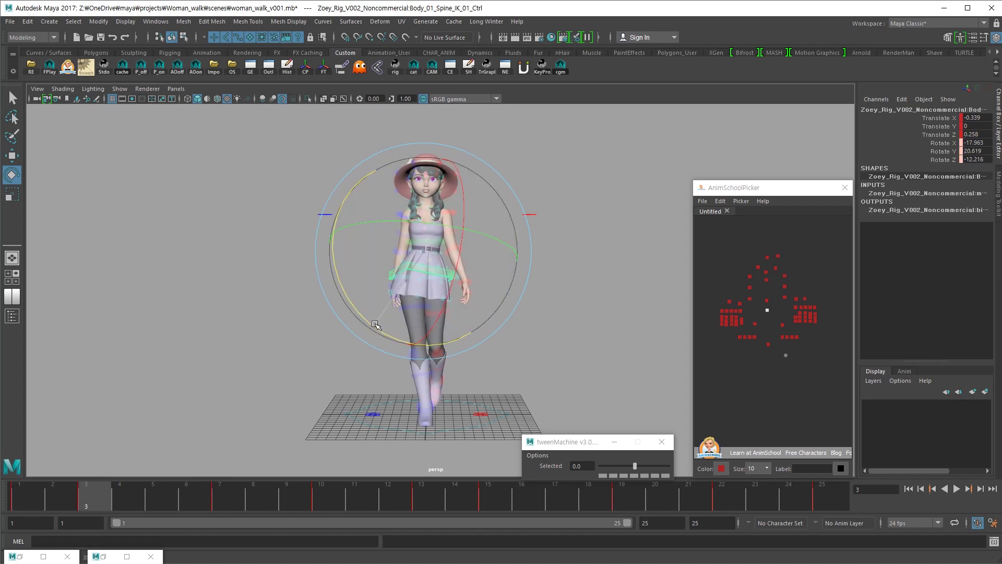
left_click_drag(376, 323, 415, 267)
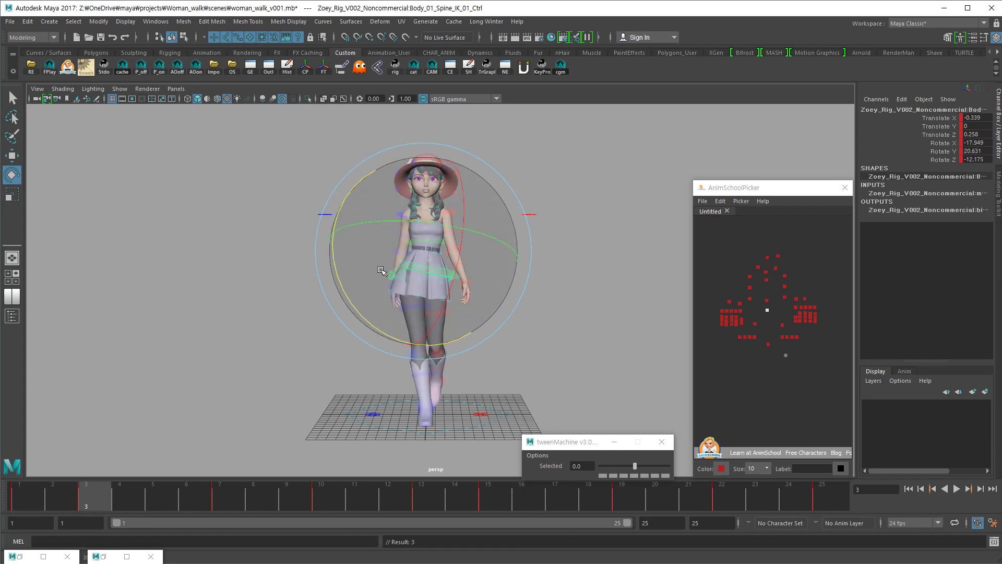
Key the hip-level spine control's rotation at frame 15 at about Rotate Y -20.33 and Rotate Z 11.29, and play the walk
key("period")
key("period")
key("period")
key("period")
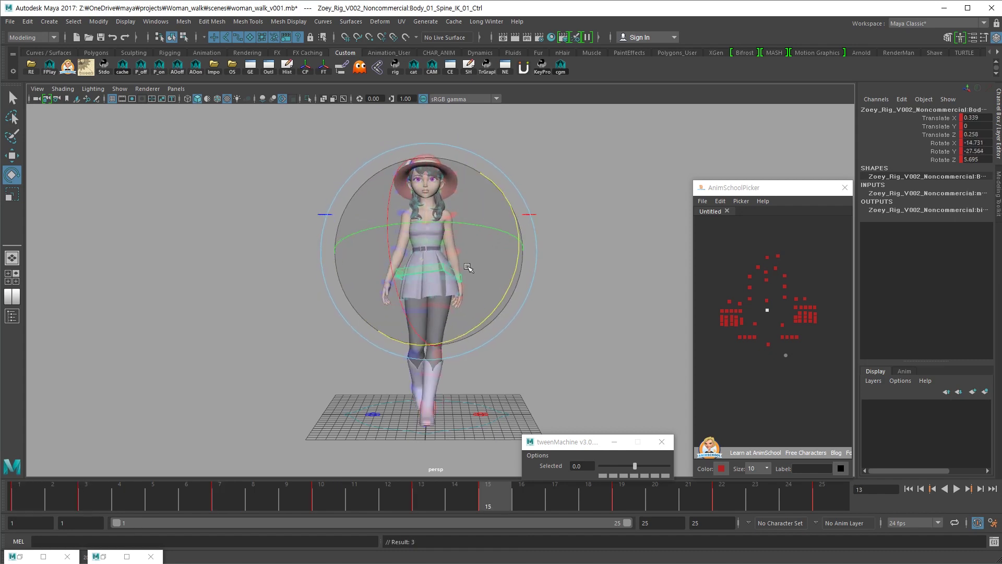
key("comma")
key("period")
key("shift+e")
key("comma")
key("period")
key("period")
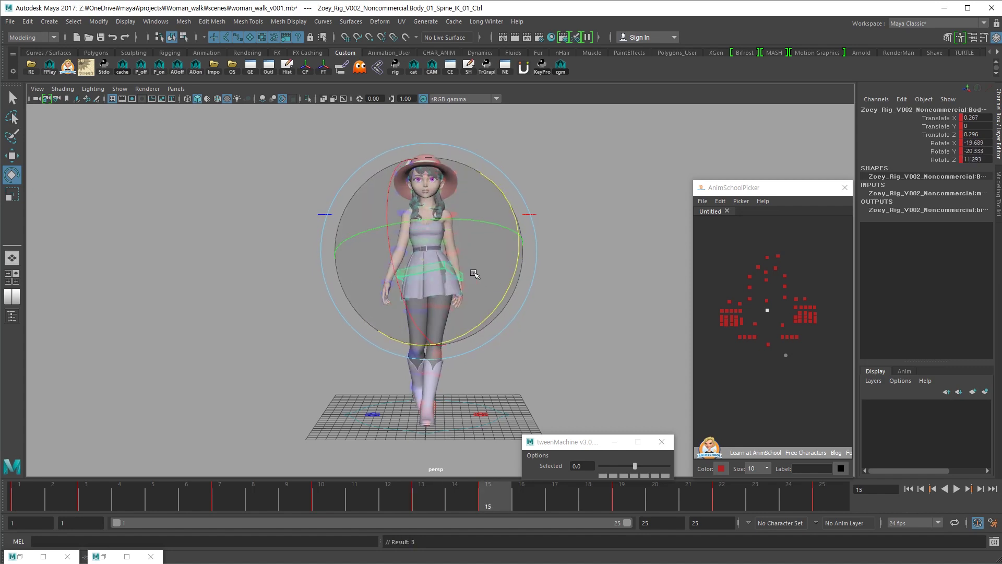
key("comma")
key("alt+v")
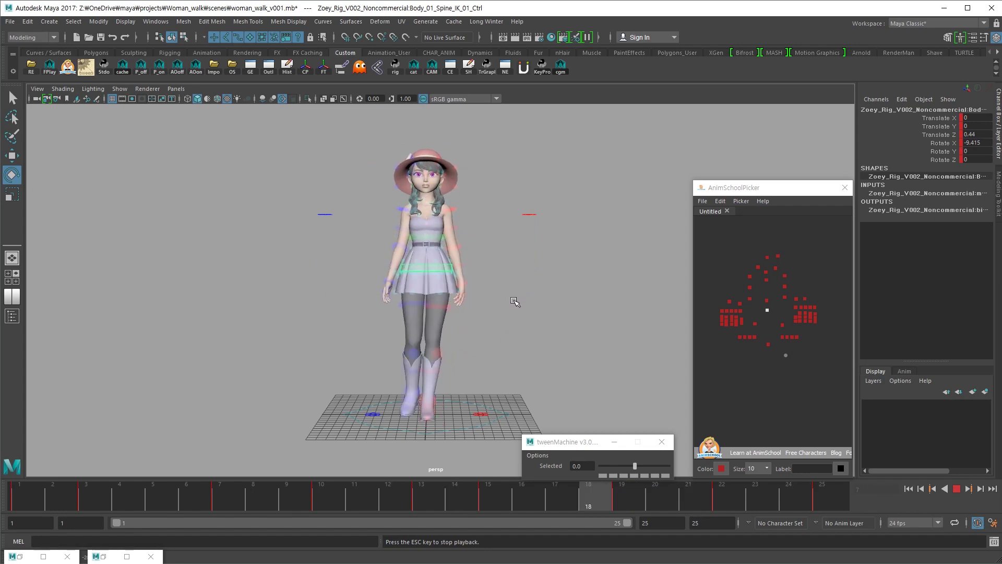
key("Escape")
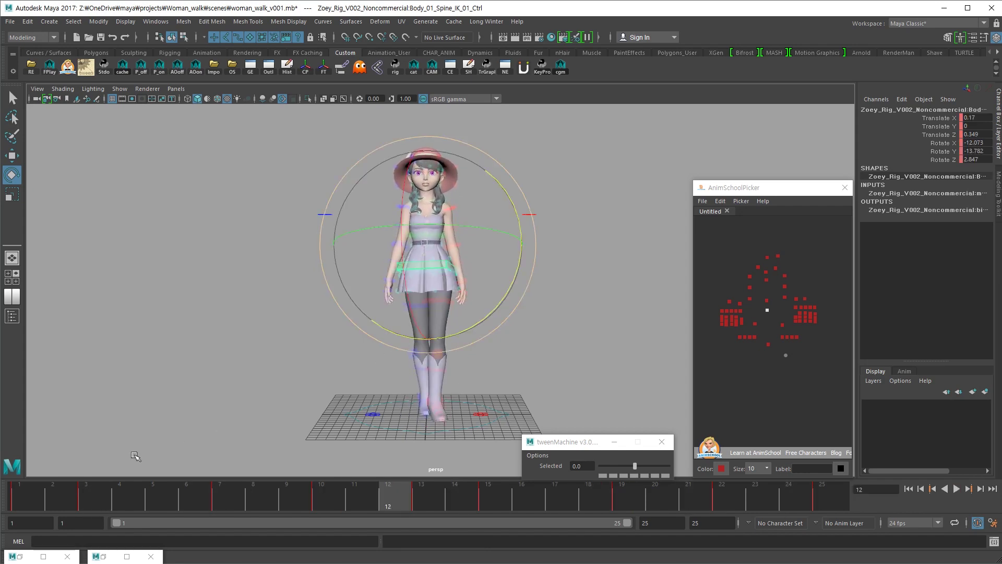
At frame 3, tilt the second spine IK control above the hips to about Rotate Z 4.04
left_click(106, 495)
left_click(766, 280)
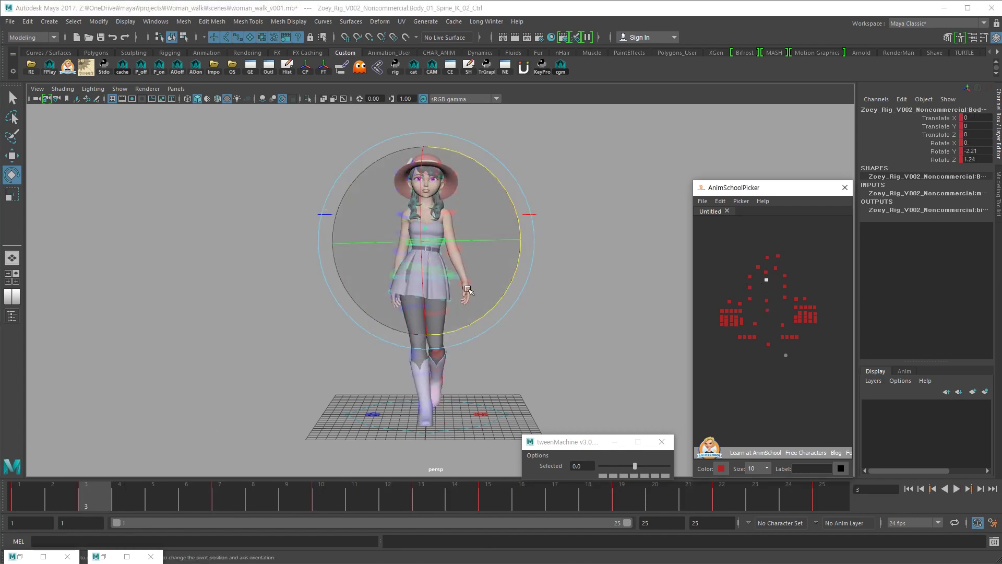
left_click_drag(469, 319, 478, 320)
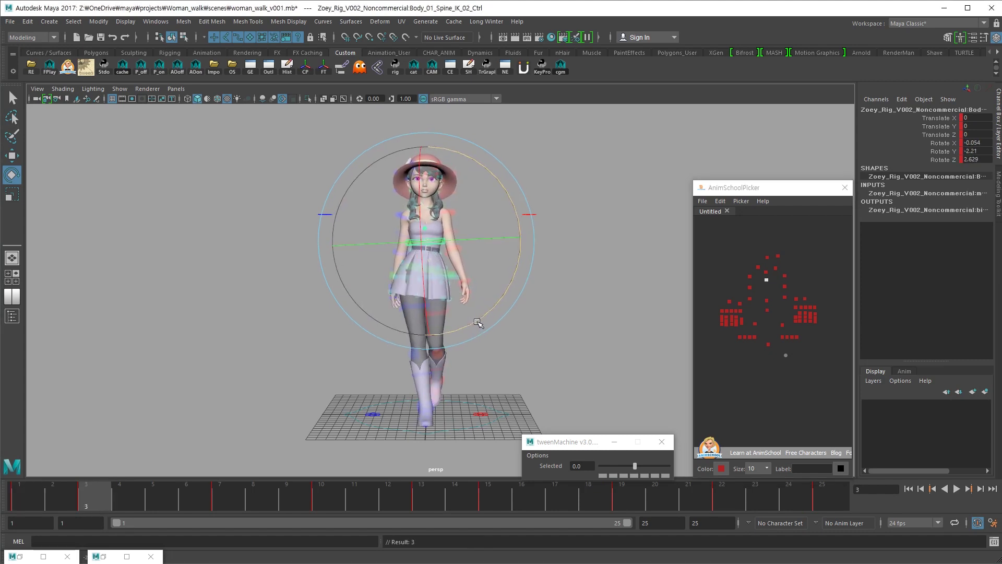
key(".")
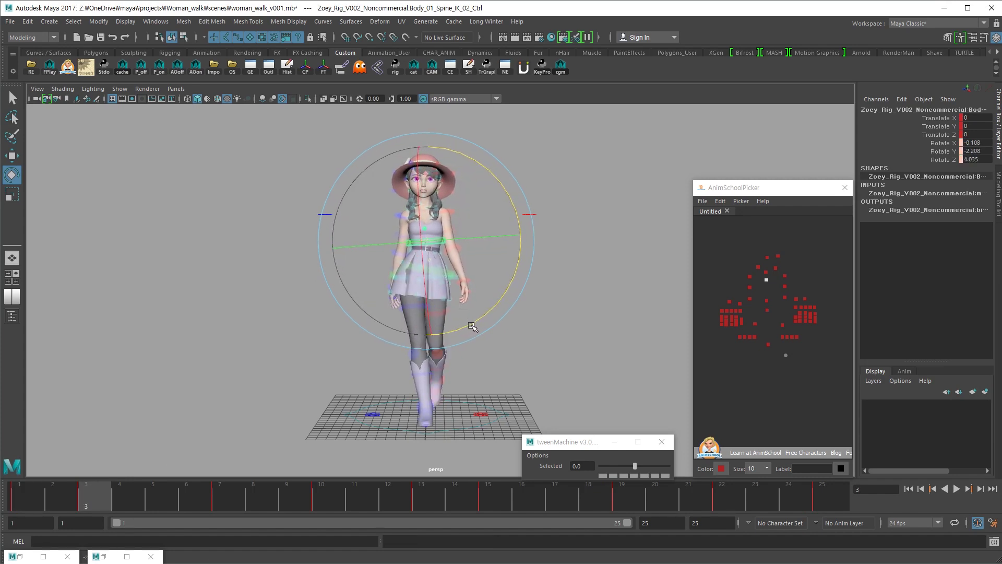
At frame 15, tilt the second spine IK control to about Rotate Z -2.79 and play the walk
key(".")
key(".")
key(".")
key(".")
key(".")
key(".")
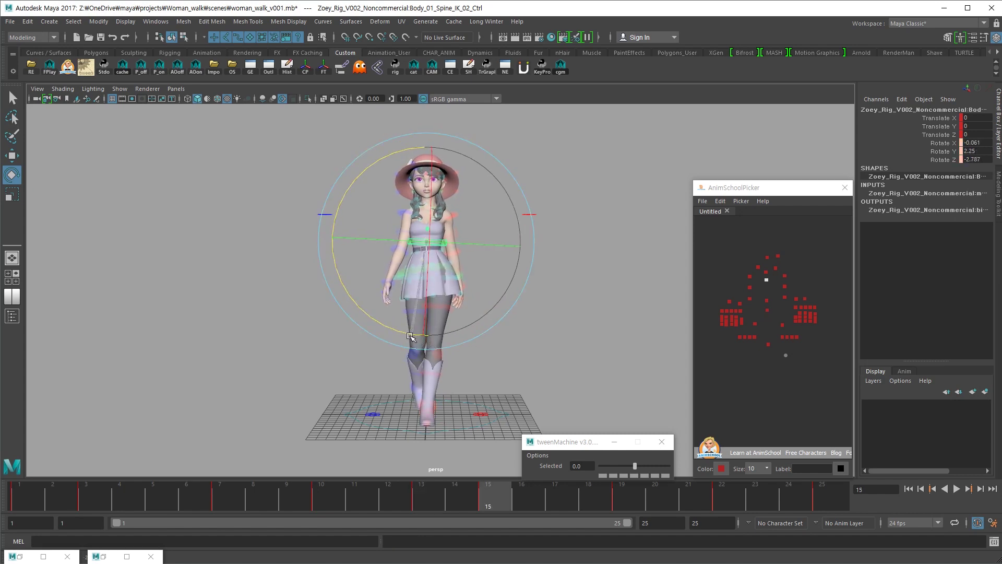
key("alt+v")
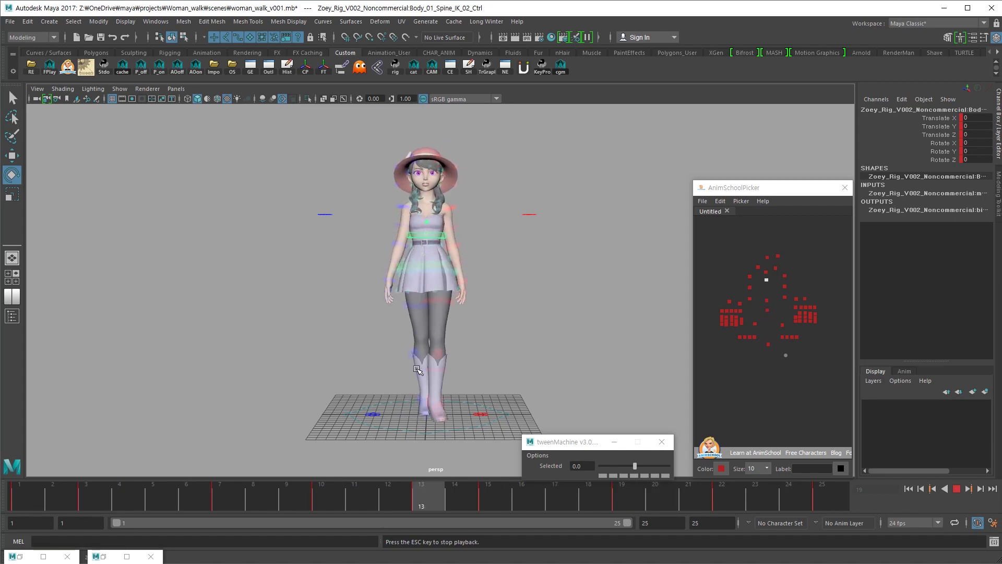
key("Escape")
At frame 3, shift the neck IK control sideways to about Translate X 0.14 and check it against frame 1
left_click(767, 257)
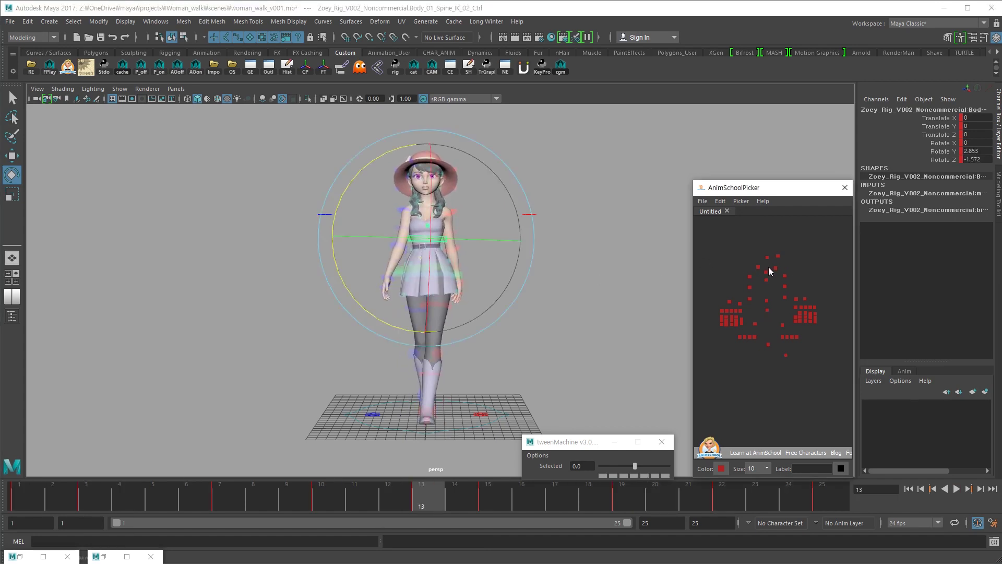
left_click_drag(68, 497, 89, 496)
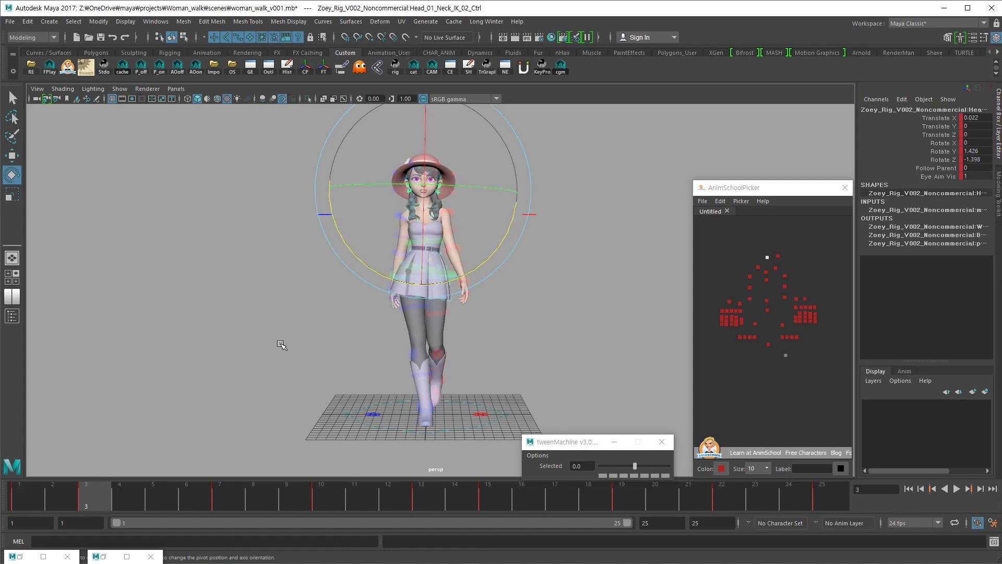
key("w")
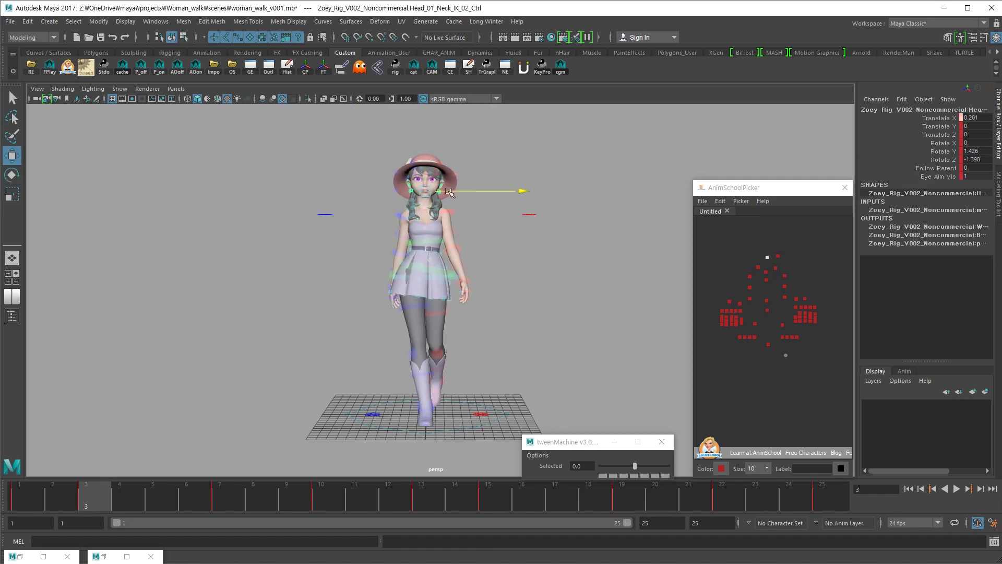
key("comma")
key("comma")
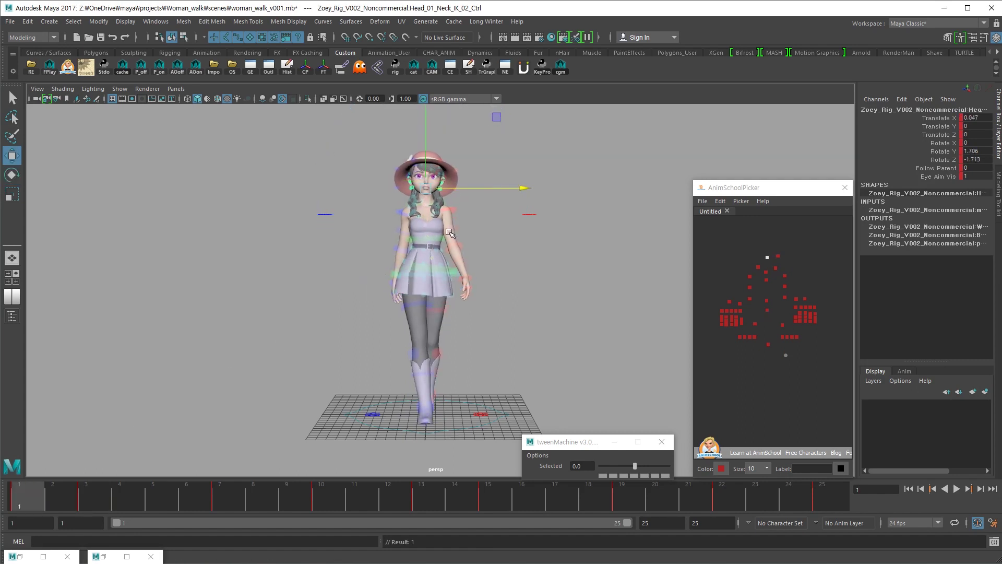
key("period")
key("period")
Rotate the neck IK control at frame 3 to about Rotate X 0.03 and Rotate Z -0.11, comparing the neighbouring key poses
key("e")
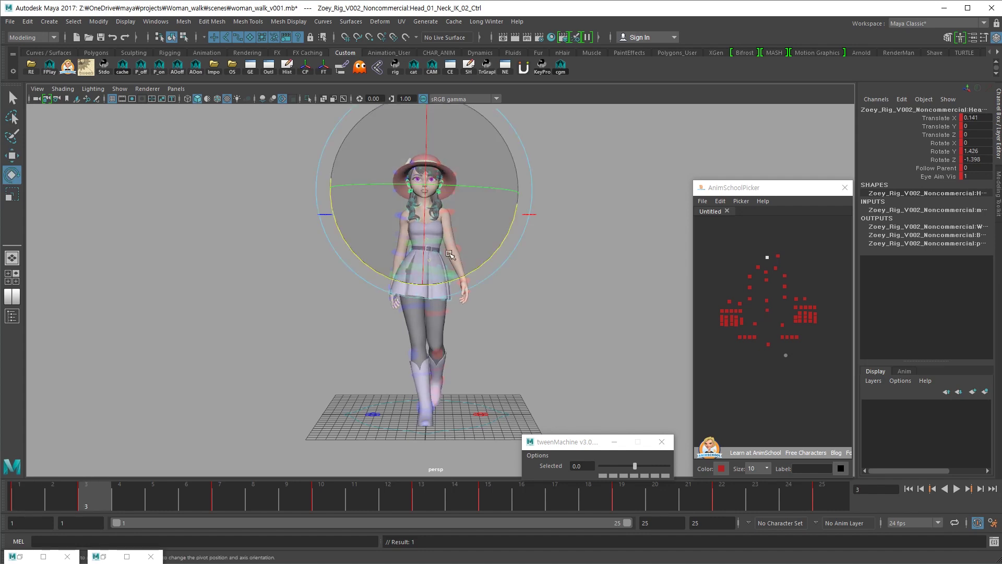
key("comma")
key("period")
key("period")
key("comma")
key("comma")
key("period")
Adjust the neck IK control's sideways position at frame 3 to about Translate X 0.20, checking it against frame 1
key("w")
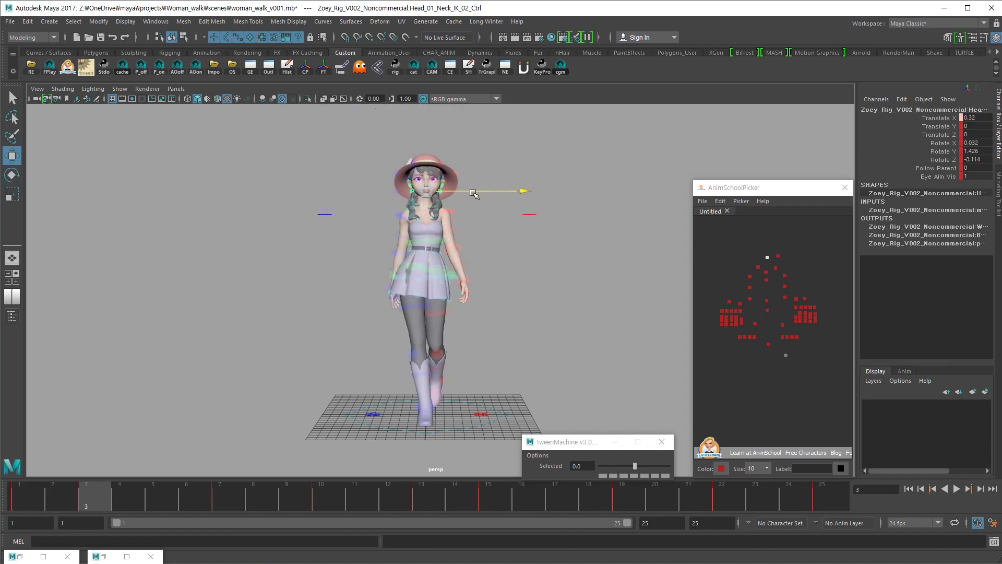
key("comma")
key("period")
left_click_drag(473, 192, 472, 195)
key("comma")
key("period")
key("comma")
key("period")
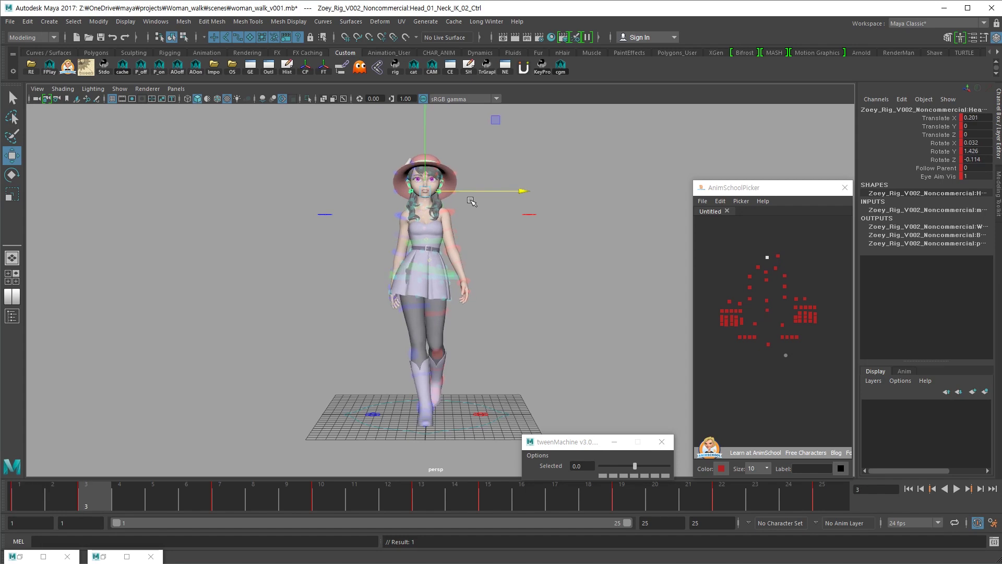
Step back and forth through the key poses to compare the neck control's position and tilt
key("period")
key("period")
key("comma")
key("comma")
key("comma")
key("period")
key("period")
key("period")
key("period")
key("period")
key("comma")
key("period")
key("comma")
key("period")
key("period")
key("comma")
key("comma")
Play the walk from the front and from the side to check the head and torso motion
key("alt+v")
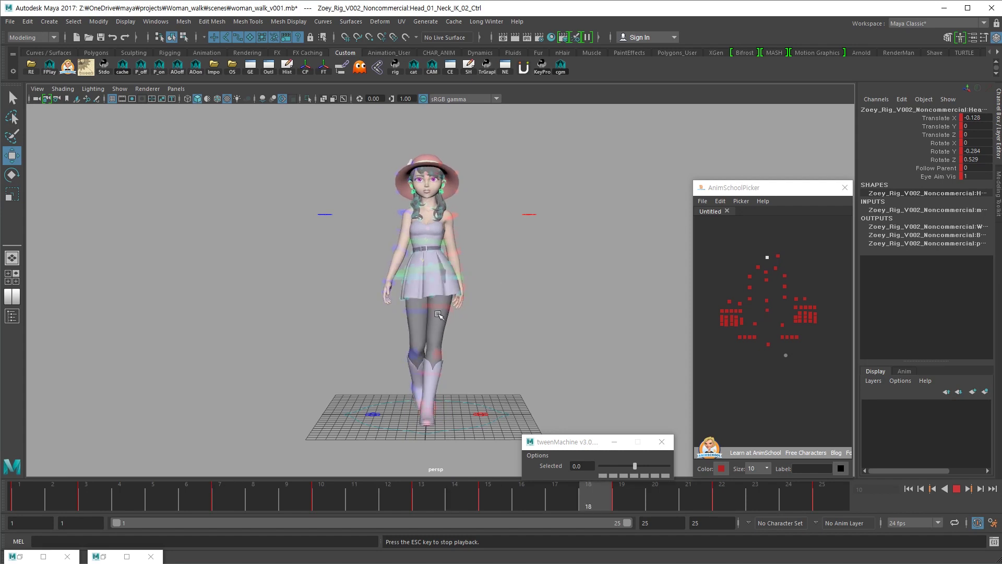
key("Escape")
left_click_drag(438, 342, 548, 335, "alt")
key("alt+v")
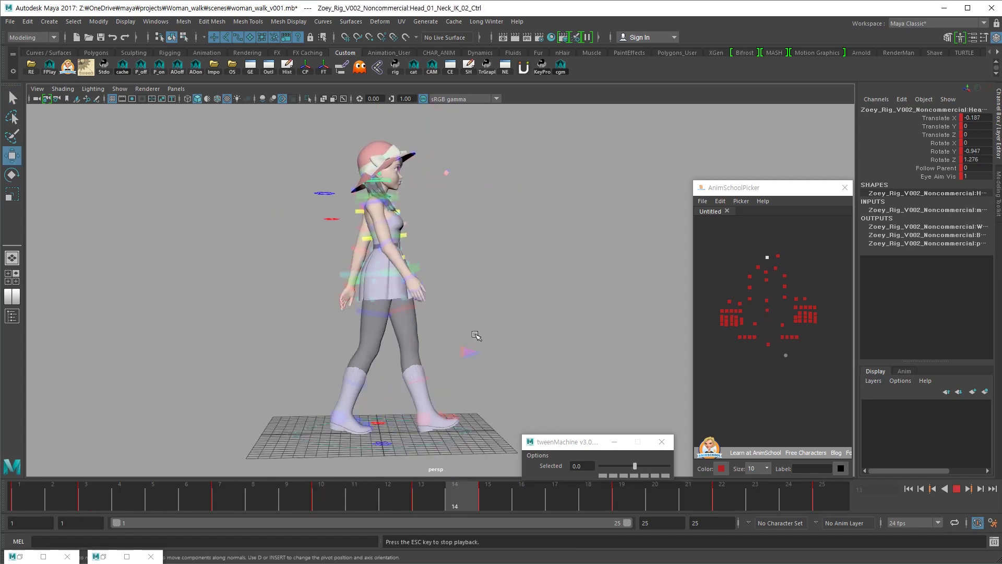
key("Escape")
At frame 15, bend the right arm's FK elbow control to about Rotate Y -18.69 and play the walk
left_click(750, 287)
key("period")
key("period")
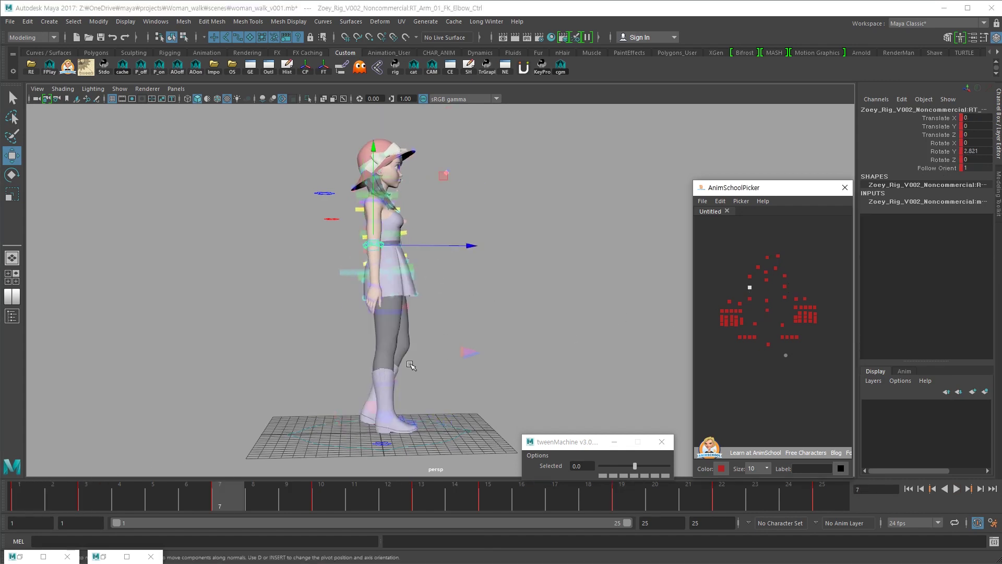
key("period")
key("period")
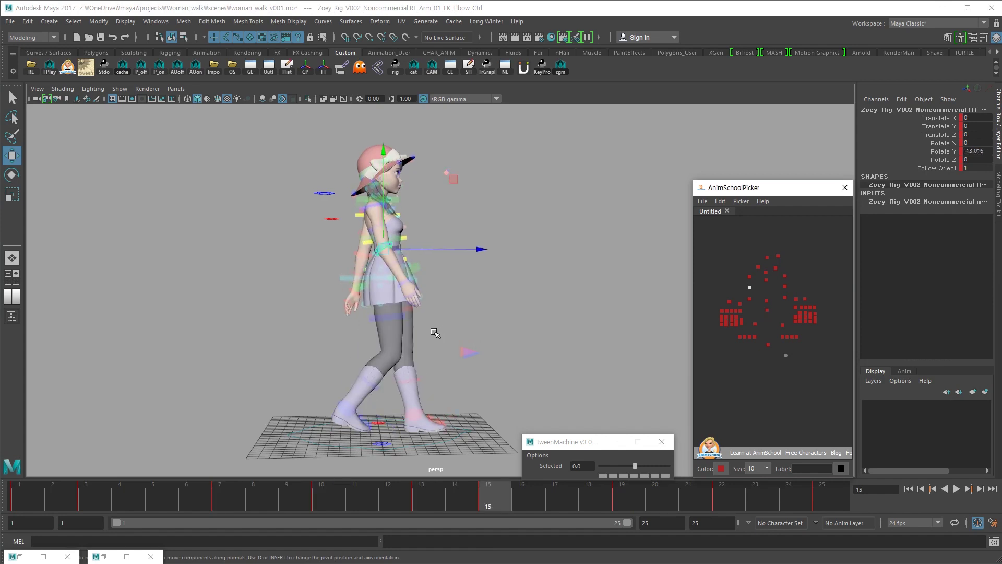
key("e")
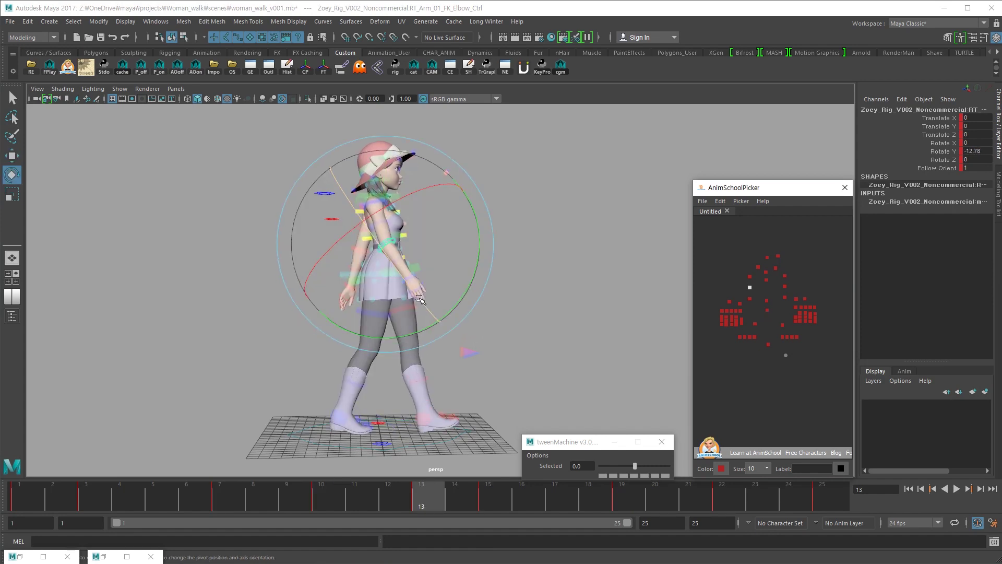
left_click_drag(456, 301, 434, 295)
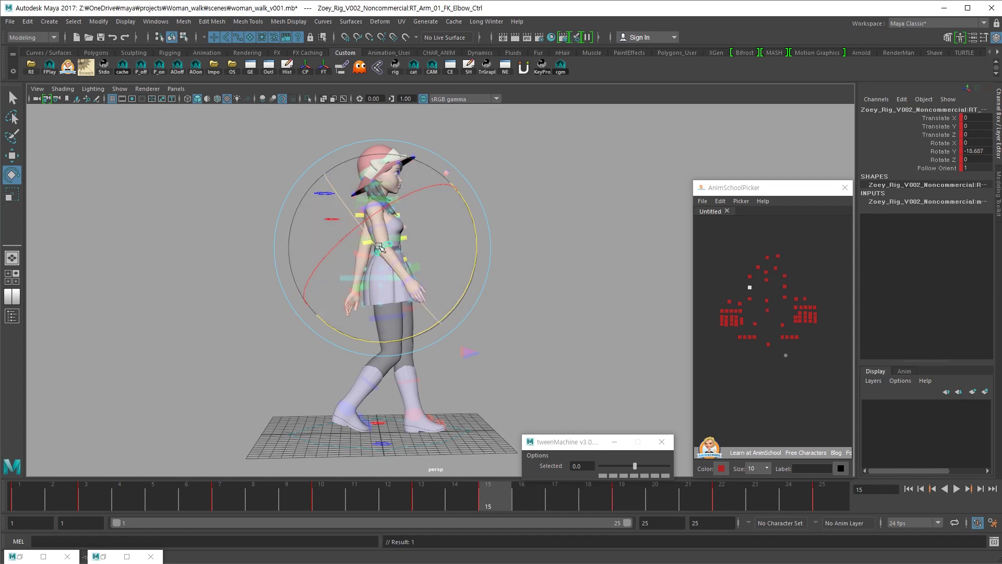
key("comma")
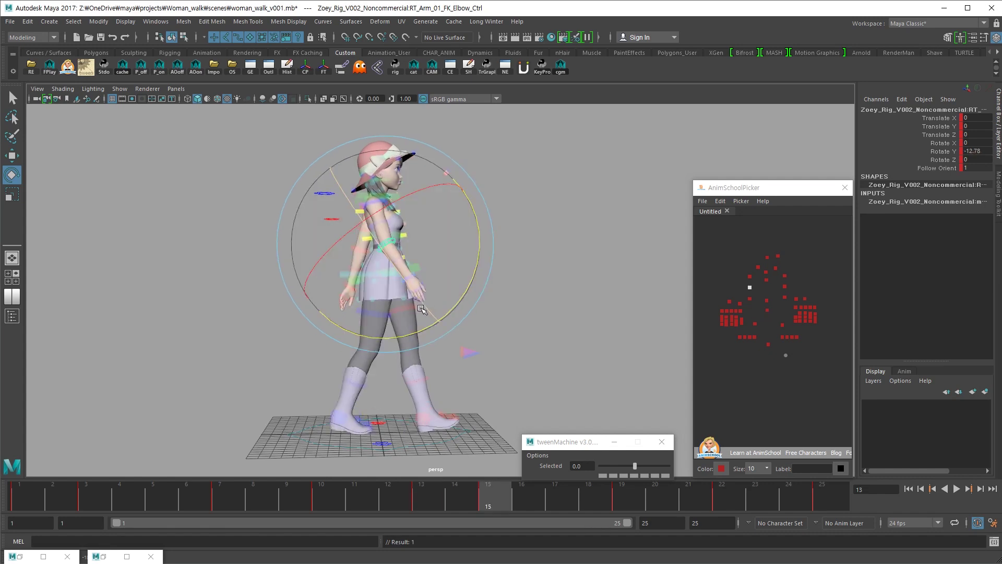
key("alt+v")
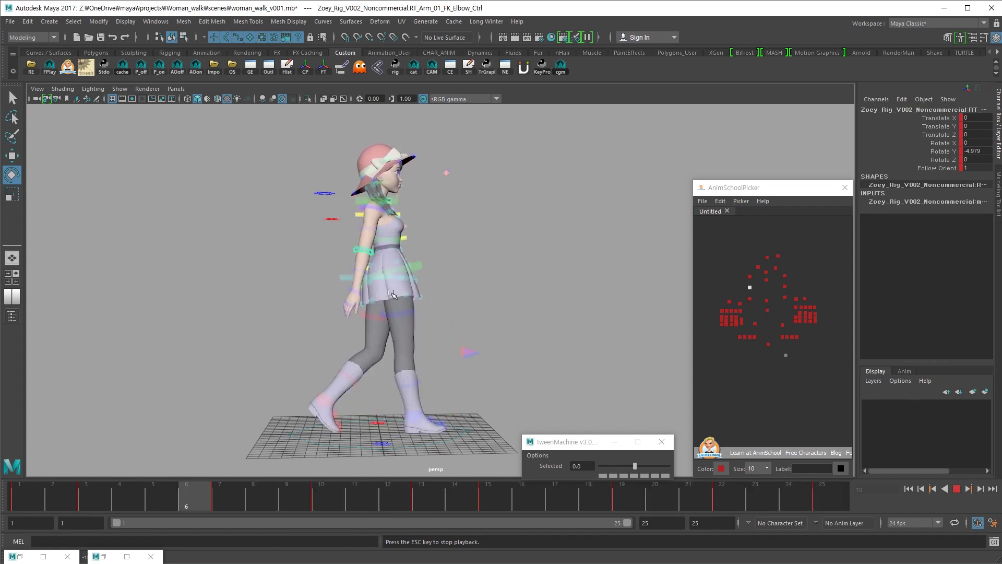
key("alt+v")
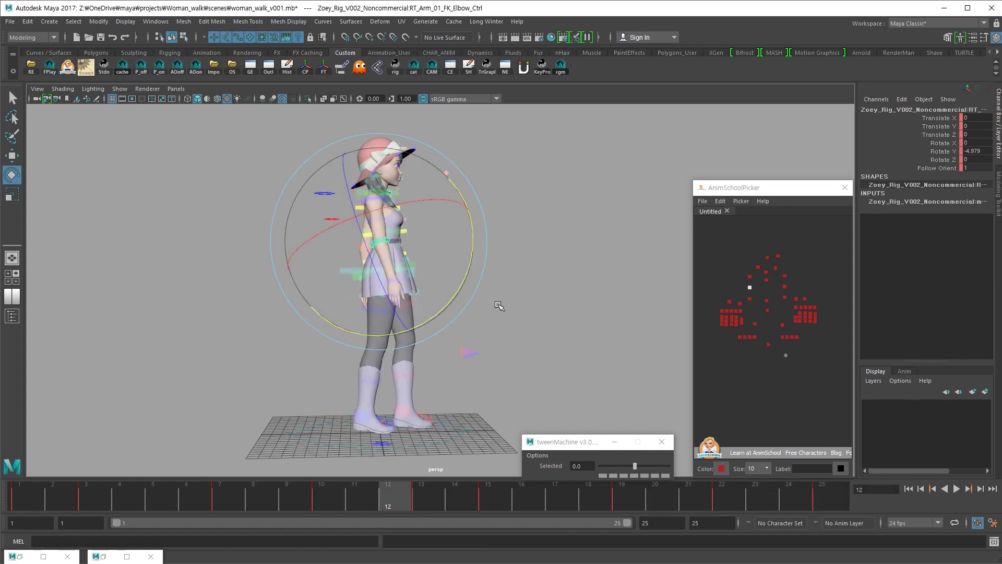
At frame 3, bend the left arm's FK elbow control to about Rotate Y -18.62 and play the walk
left_click(784, 286)
left_click_drag(293, 334, 407, 318, "alt")
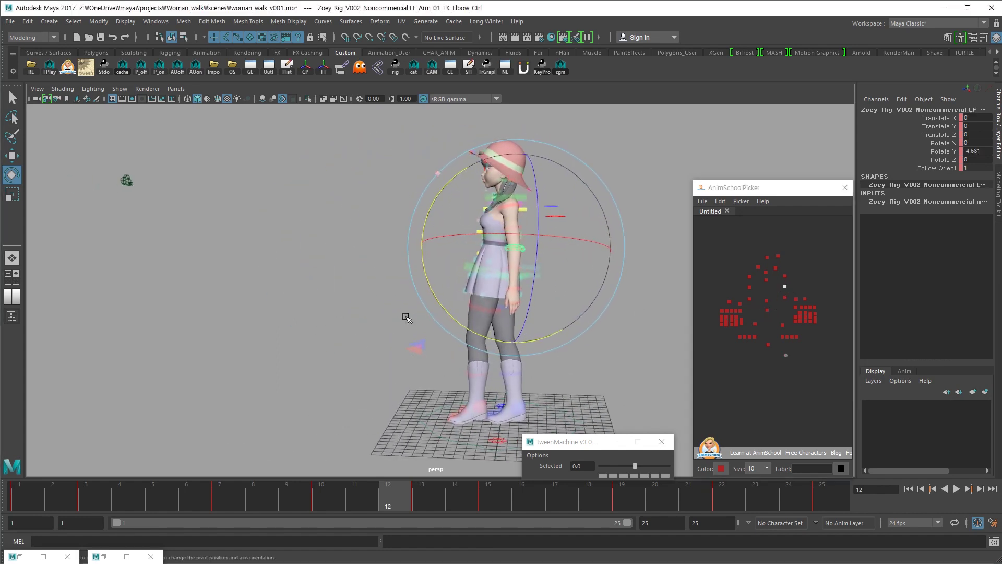
key("comma")
key("comma")
key("comma")
key("period")
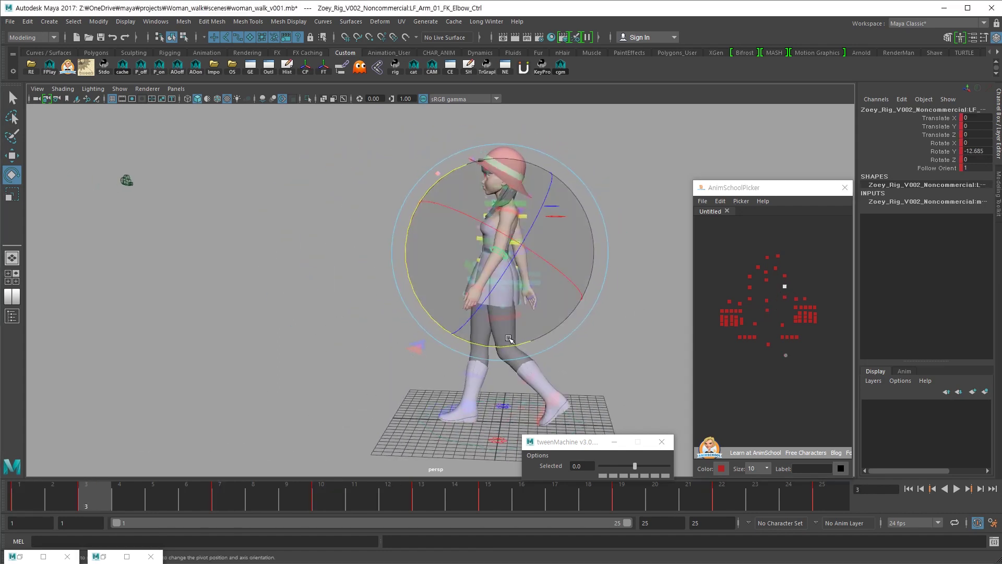
left_click_drag(509, 339, 483, 382, "alt")
middle_click_drag(472, 388, 470, 390)
key("comma")
key("period")
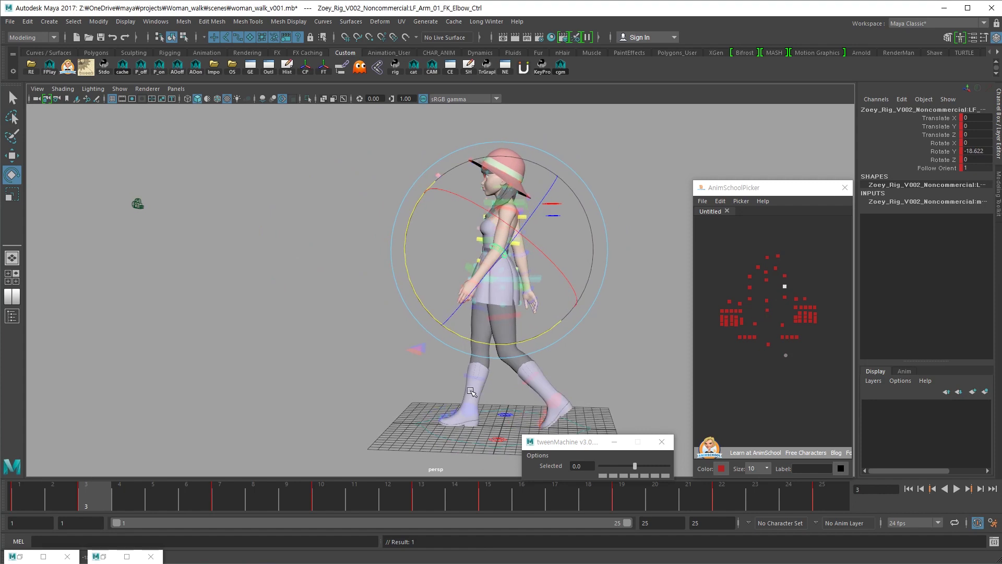
key("alt+v")
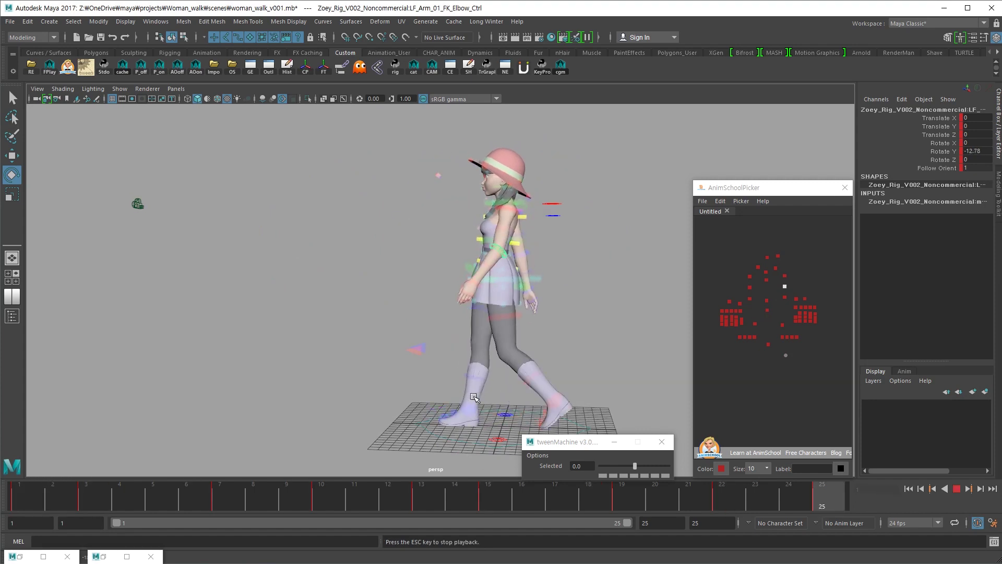
key("alt+v")
Step back and forth between the key poses around frame 1 to compare the left elbow's bend
key("comma")
key("comma")
key("period")
key("comma")
key("period")
key("comma")
key("period")
key("comma")
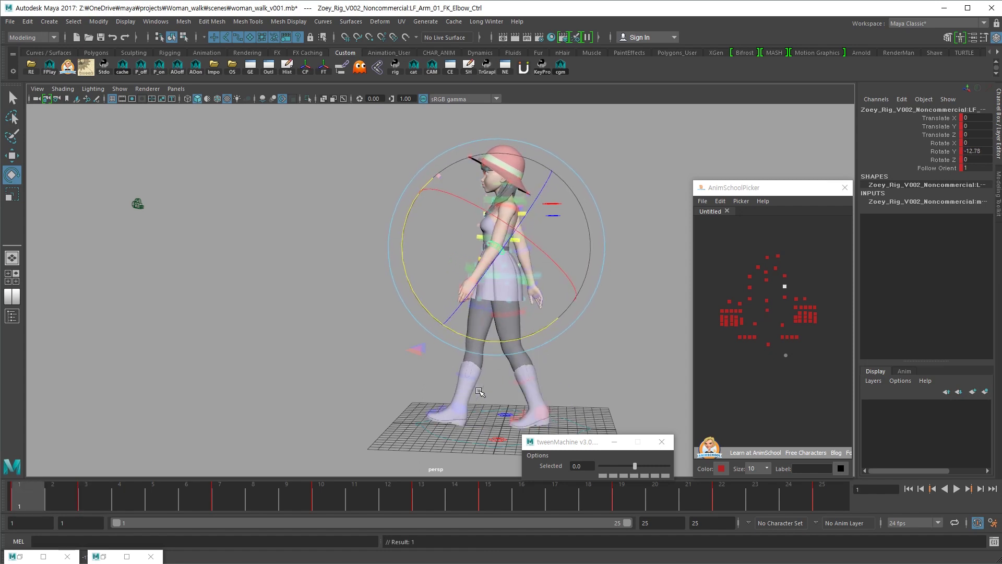
Play the walk from the character's right side and compare the right FK elbow's bend around frames 13 and 15
key("alt+v")
left_click_drag(485, 372, 725, 371, "alt")
left_click(750, 288)
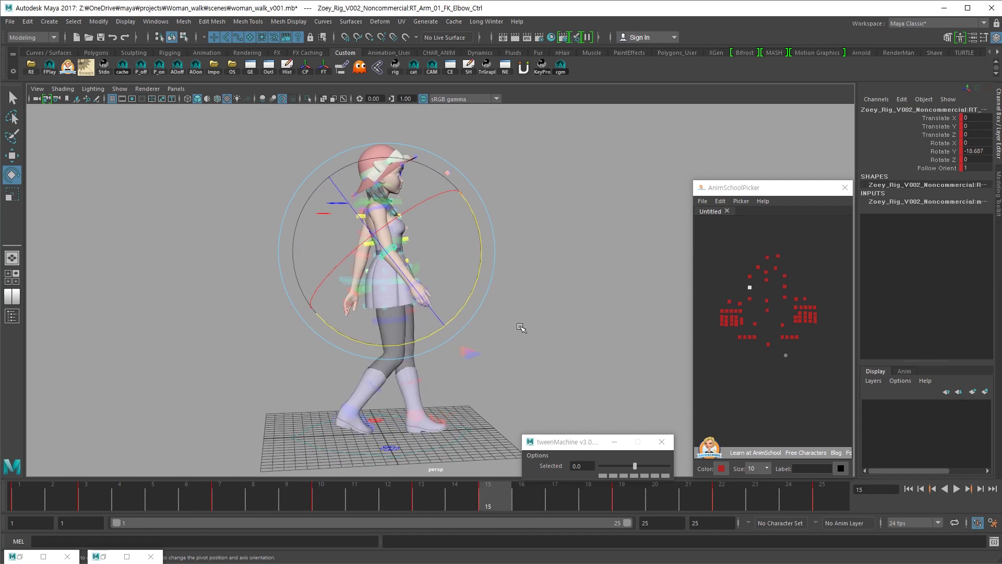
key("comma")
key("period")
key("comma")
key("alt+v")
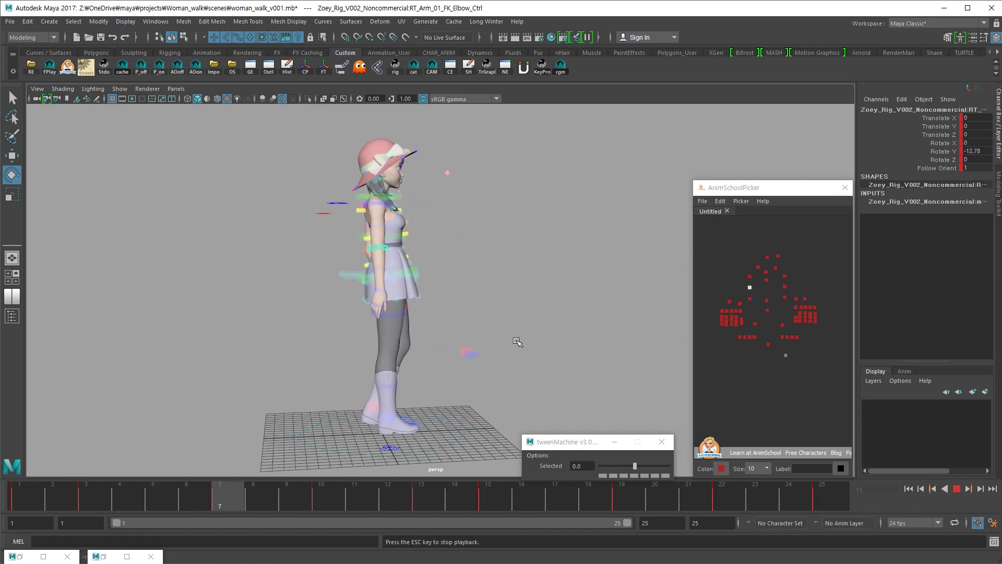
left_click_drag(517, 341, 504, 344, "alt")
key("alt+v")
Select the Spine IK 02 control, view the character from the front at frame 3, and open the control's curves in the Graph Editor
key("w")
left_click(736, 276)
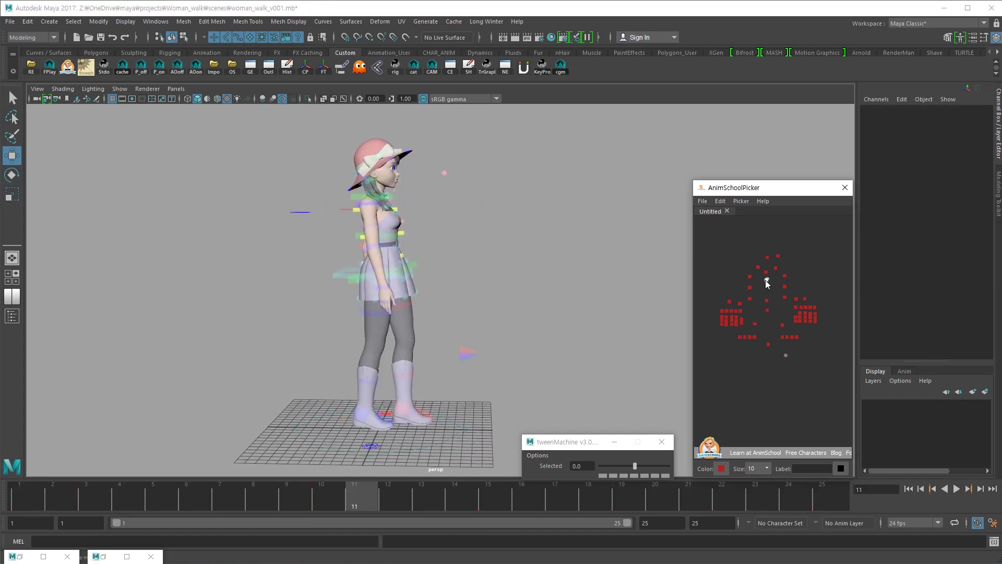
left_click(766, 280)
right_click_drag(519, 329, 600, 324, "alt")
key("alt+v")
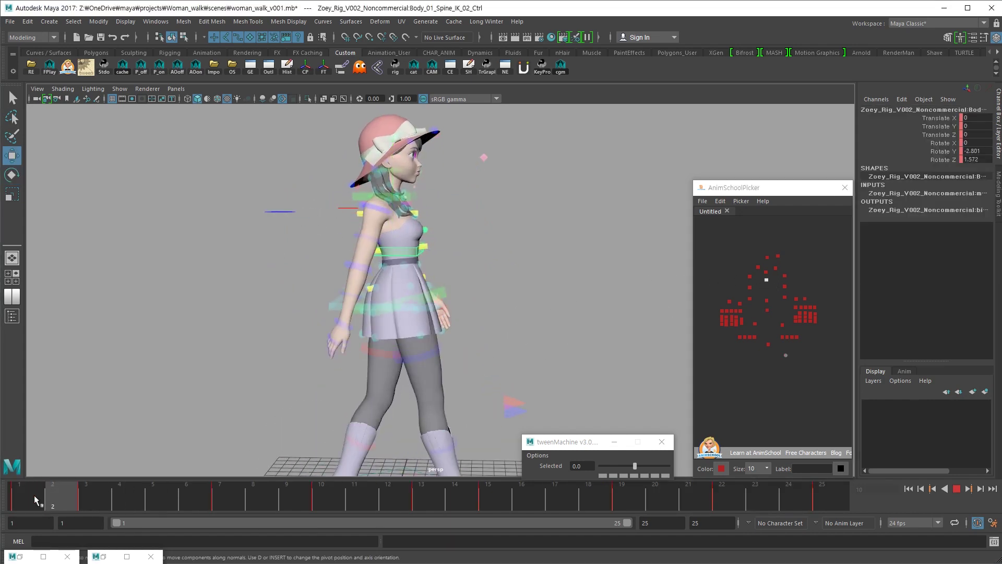
left_click_drag(41, 490, 90, 491)
left_click_drag(469, 380, 452, 371, "alt")
key("e")
right_click_drag(445, 343, 417, 368, "alt")
left_click(106, 556)
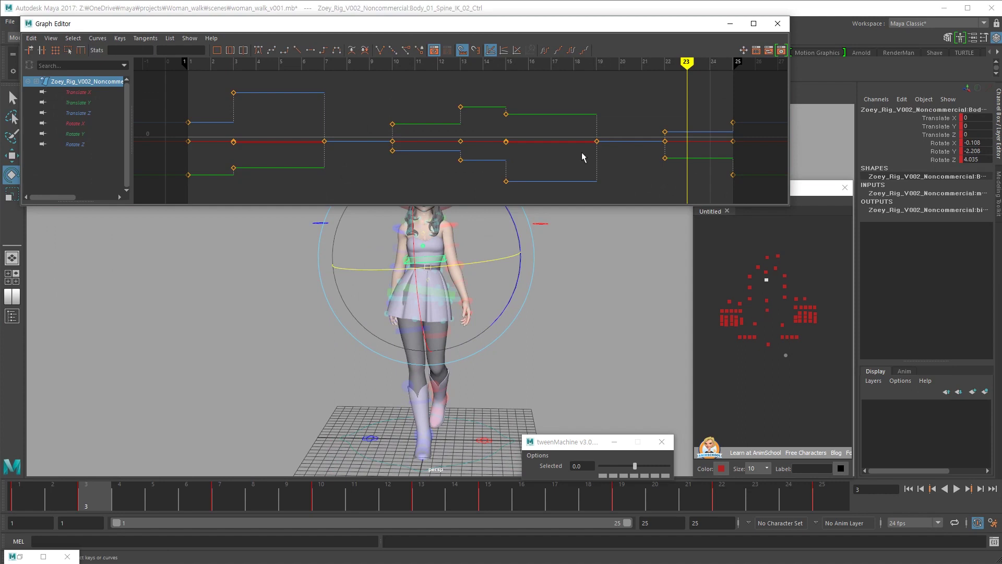
Try raising the spine control's Rotate Z keys at frames 1, 3 and 25, taking frame 3 to about 5.29 and frame 25 to 2.82
left_click(940, 159)
key("f")
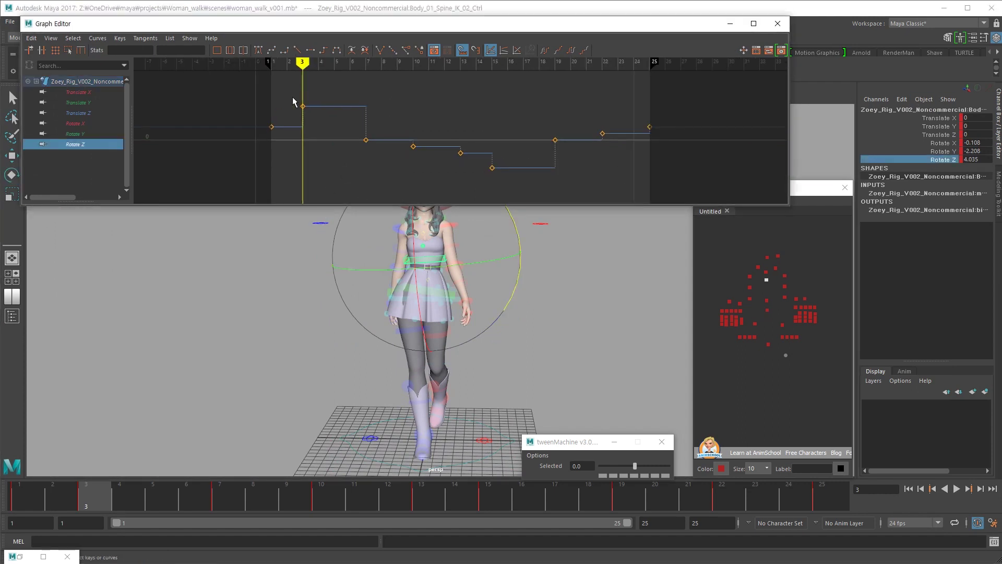
middle_click_drag(317, 160, 313, 165, "alt")
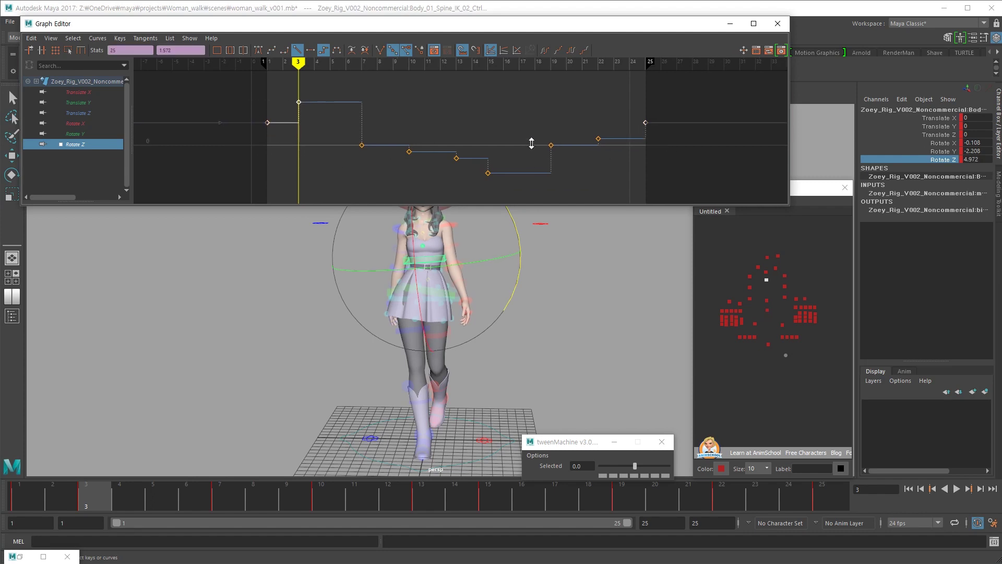
middle_click_drag(532, 143, 532, 144, "shift")
middle_click_drag(482, 288, 493, 340, "alt")
key("ctrl+z")
key("shift+z")
Try lowering the spine's Rotate Z keys at frames 13 and 15 to about -2.89 and -4.66, play the walk, and undo the curve edits
left_click_drag(491, 321, 425, 341, "alt")
key("comma")
key("period")
key("period")
key("period")
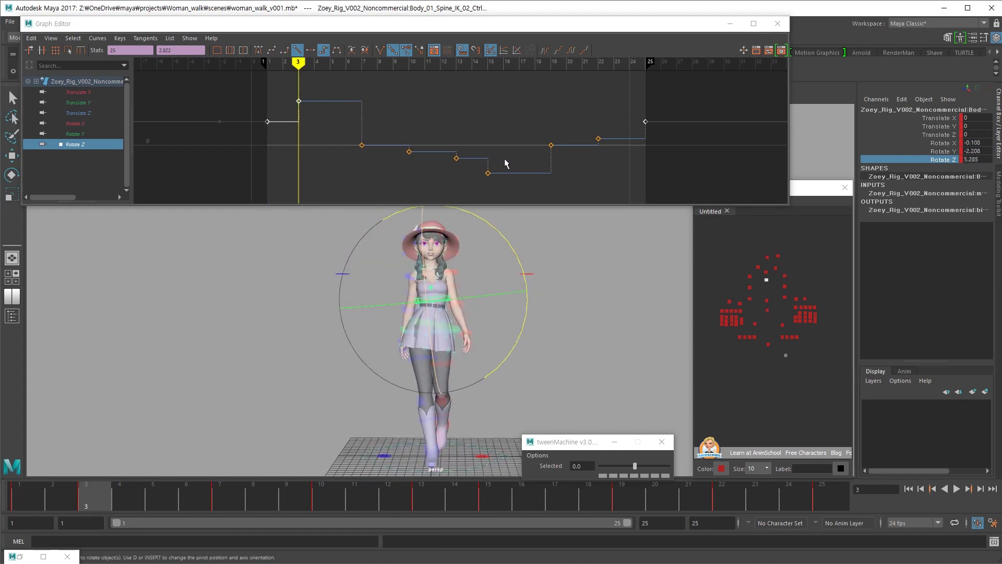
key("period")
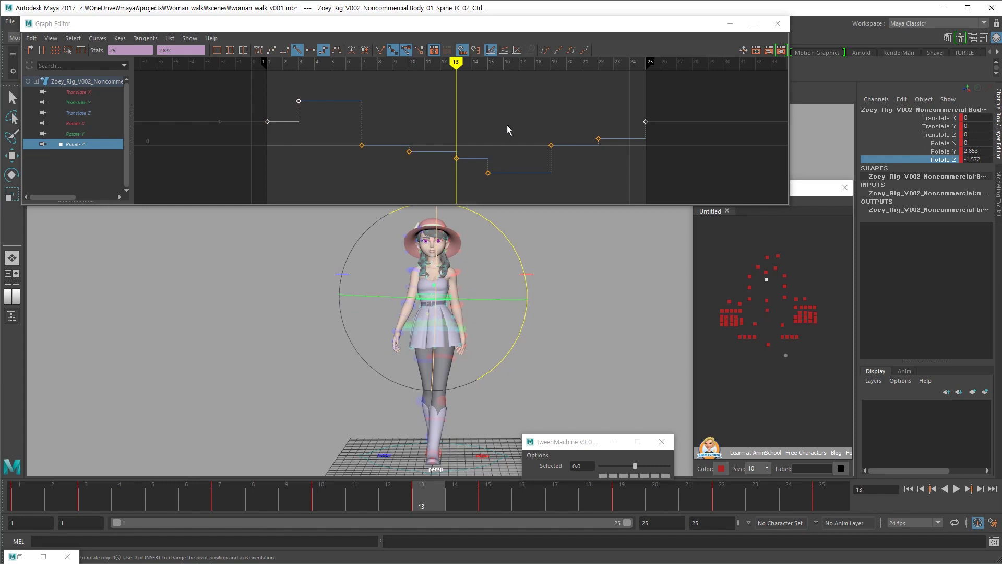
left_click_drag(508, 127, 441, 188)
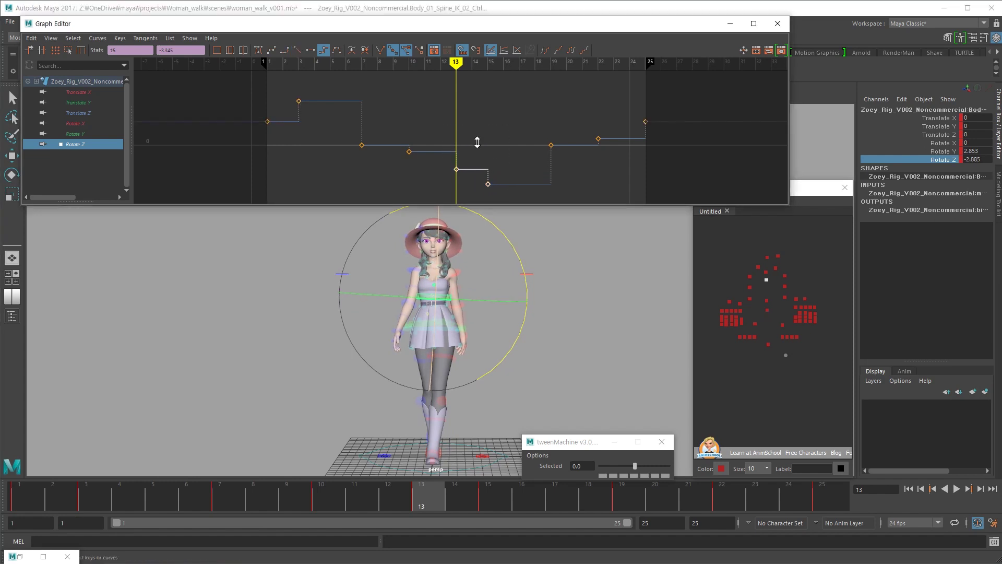
key("alt+v")
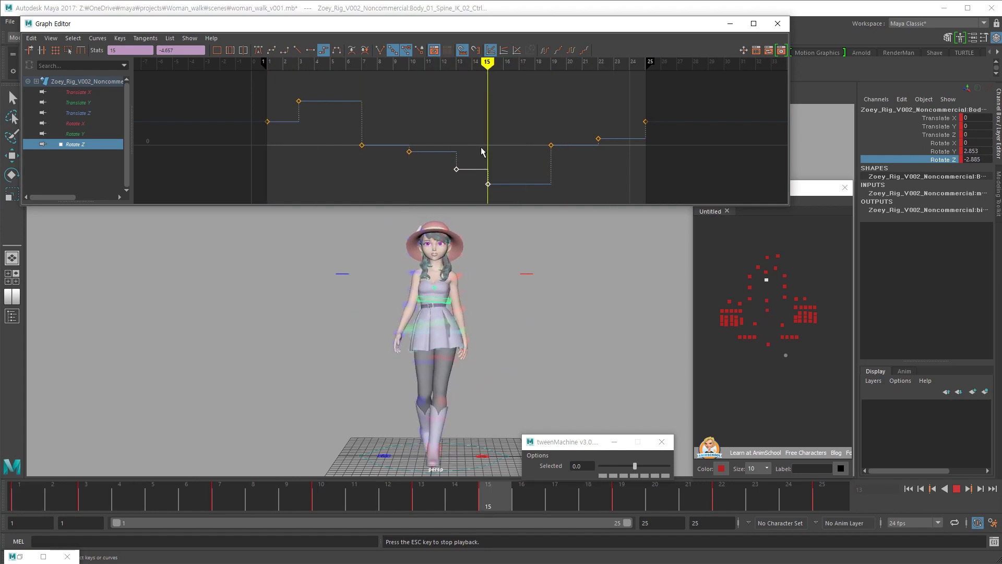
key("Escape")
key("ctrl+z")
key("ctrl+z")
key("ctrl+z")
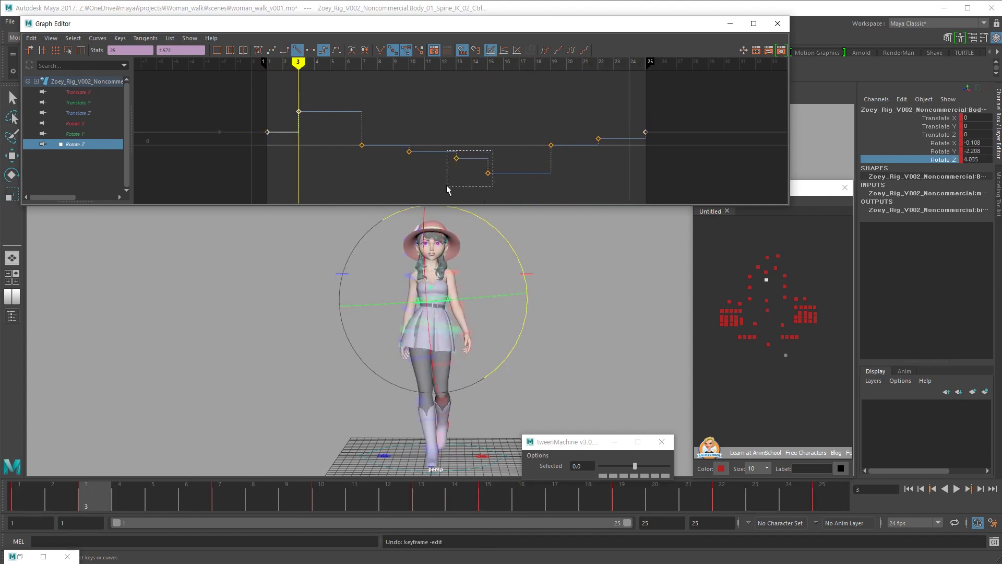
Lower only the spine control's Rotate Z key at frame 15 to about -4.2 and play the walk
left_click_drag(447, 186, 447, 186)
key("alt+v")
key("Escape")
left_click_drag(496, 159, 479, 180)
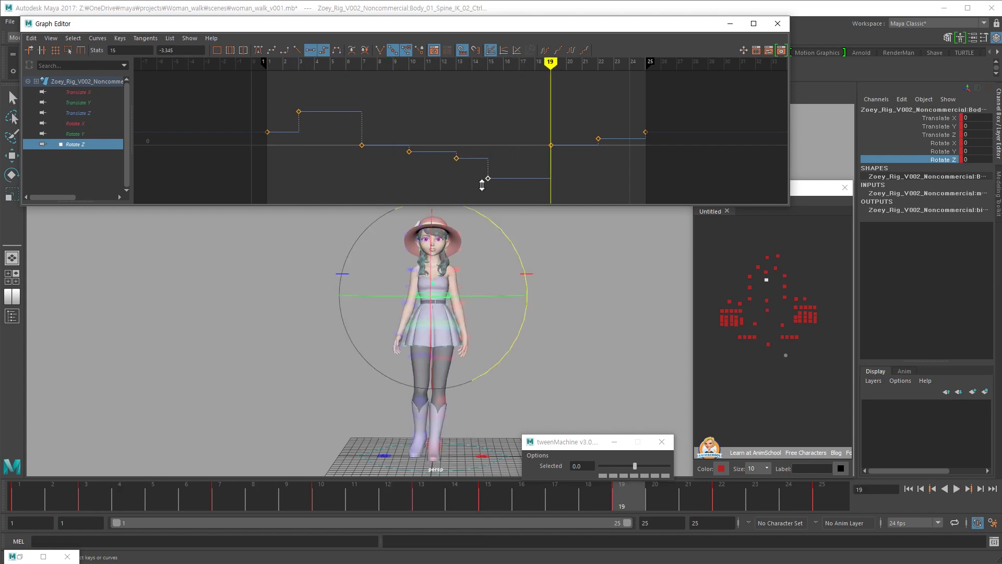
key("alt+v")
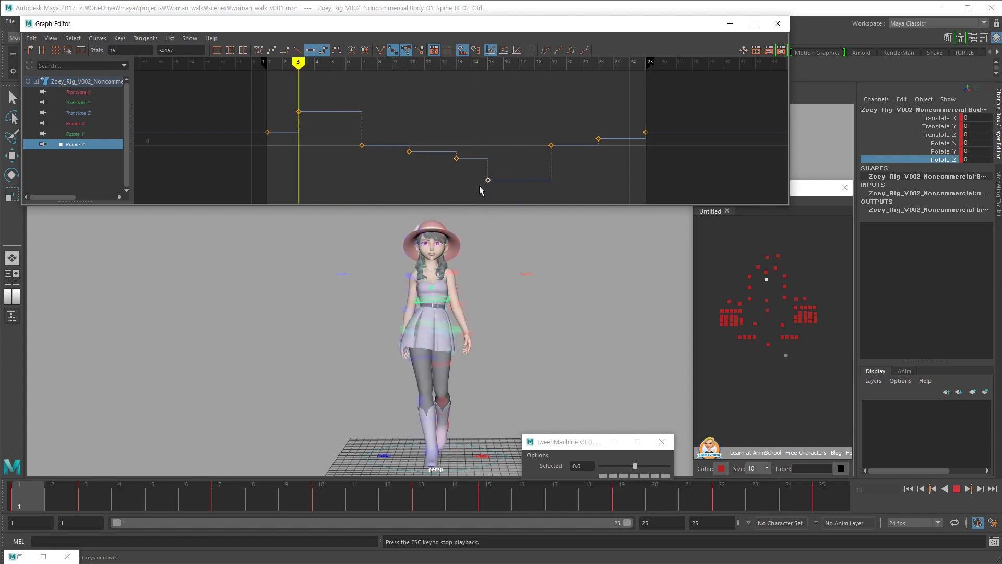
key("Escape")
left_click(497, 192)
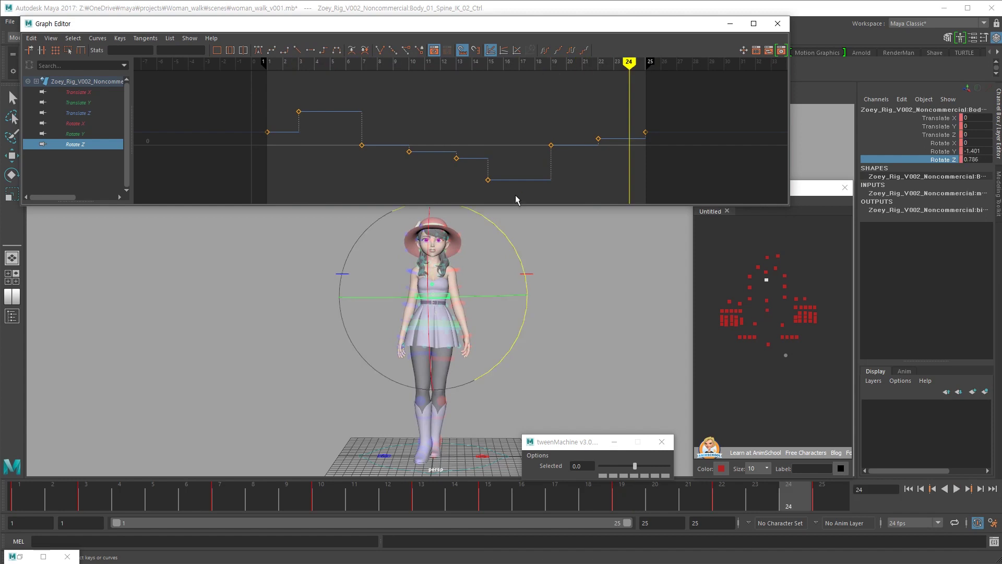
Select the Neck IK 02 head control, compare its pose at frames 13 and 15, and play the walk from the front
left_click(768, 258)
left_click_drag(398, 497, 443, 503)
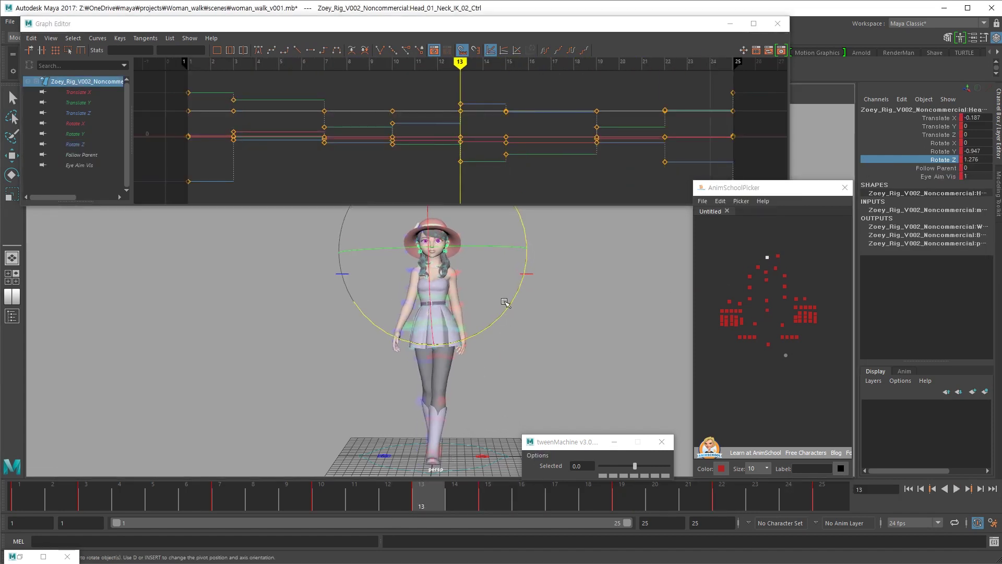
key("w")
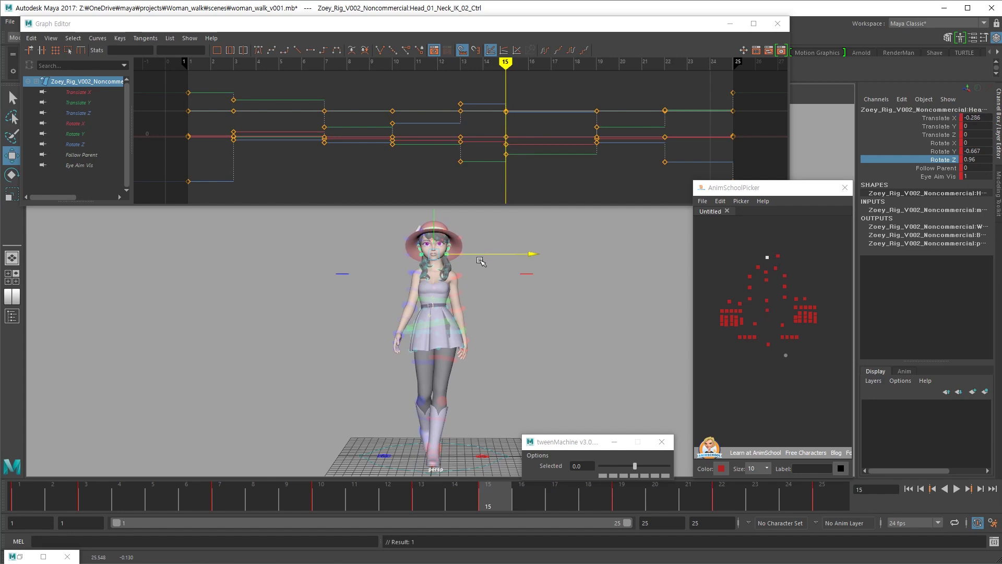
key("alt+v")
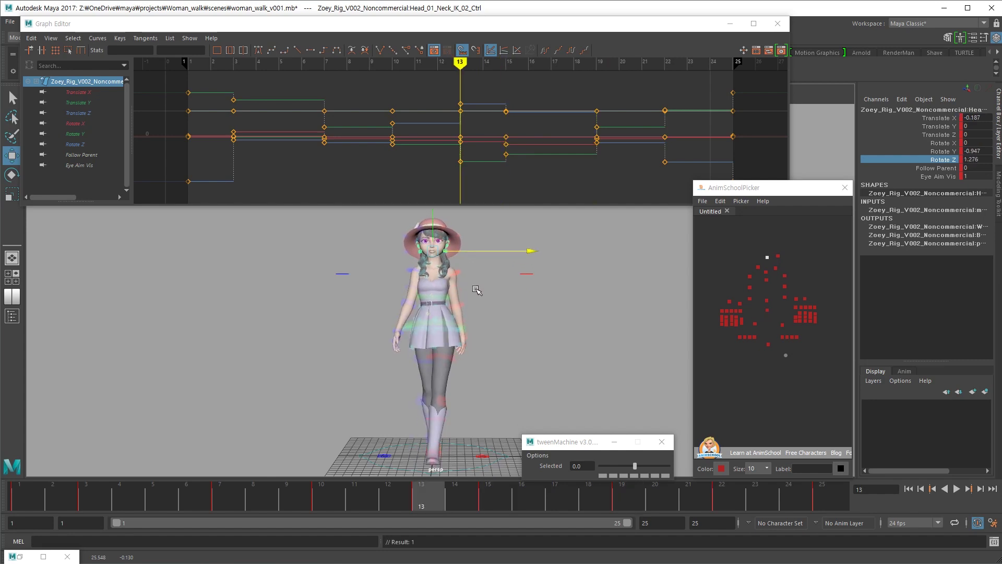
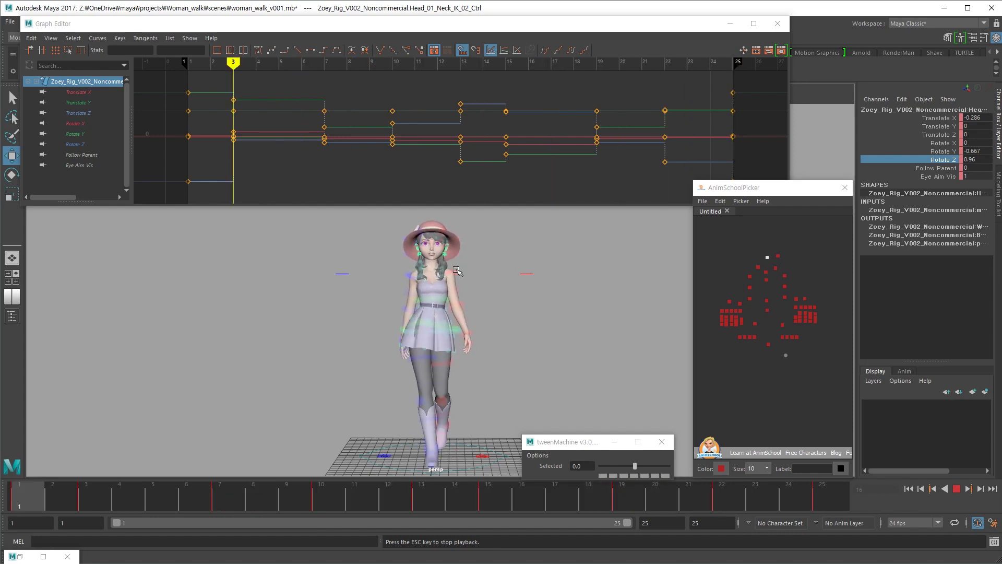
key("Escape")
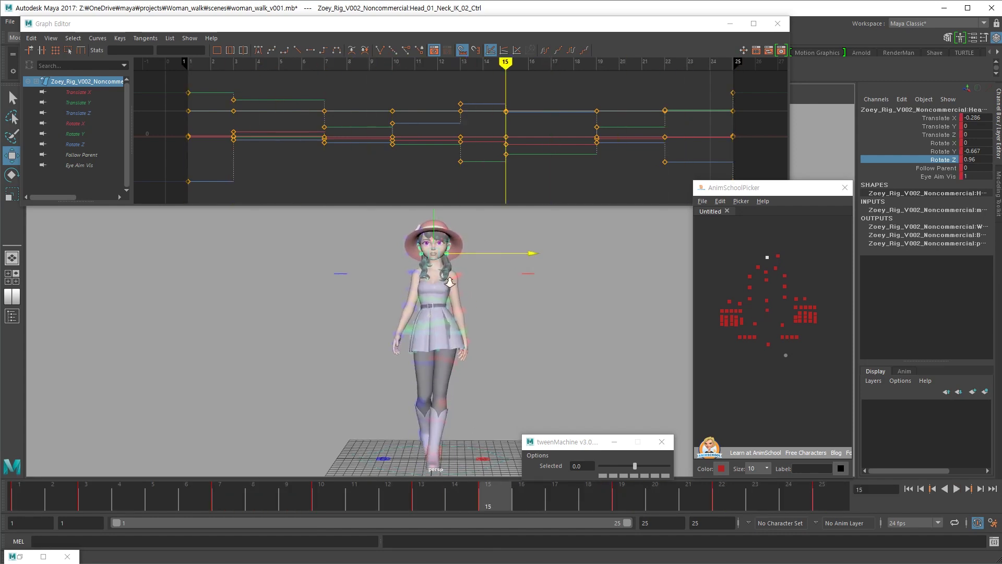
At frame 15, try moving the head control to about Translate X -0.495 and Rotate Z 9.1, undo the changes, and play the walk
scroll(471, 281, "up", 3)
scroll(460, 320, "up", 2)
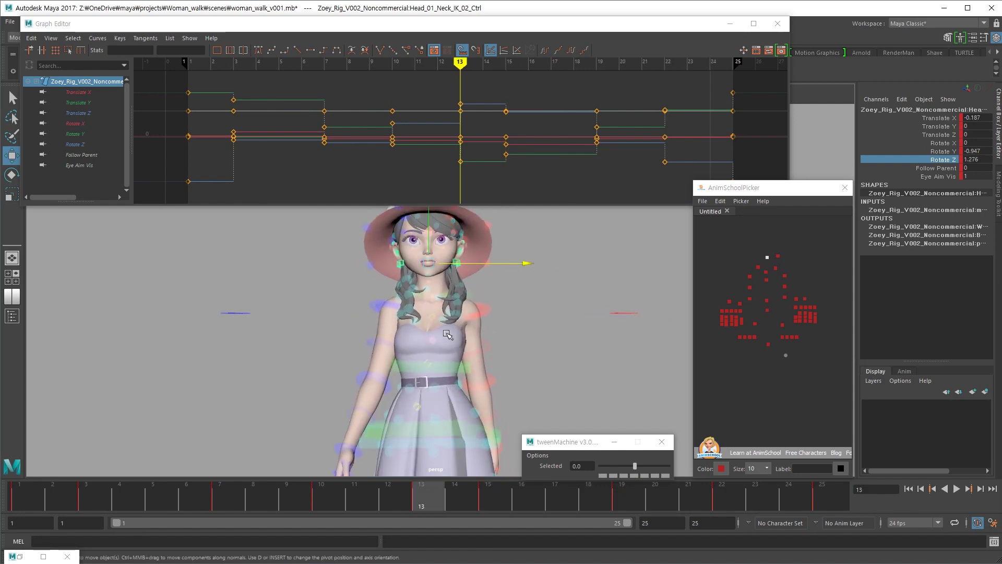
key("e")
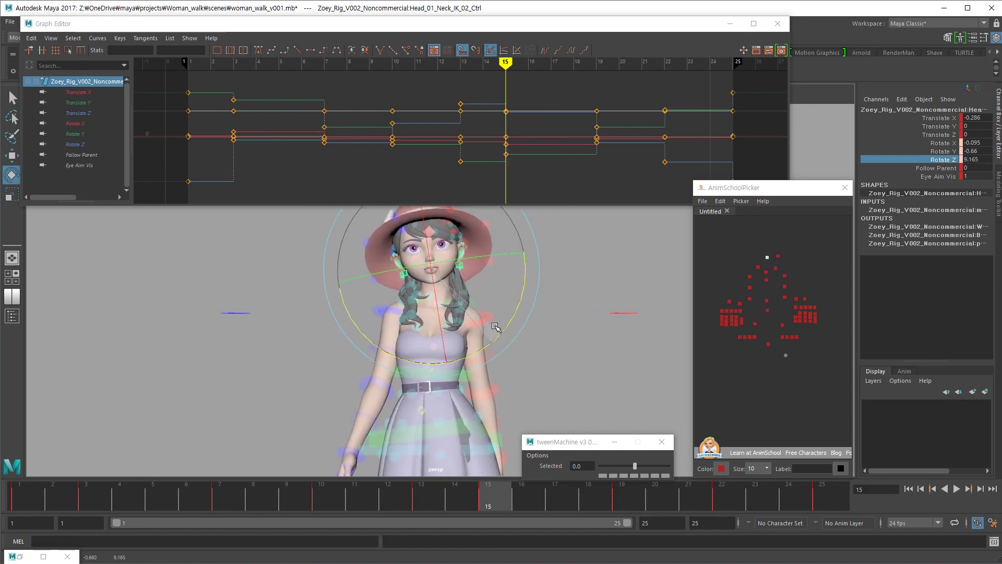
key("ctrl+z")
key("w")
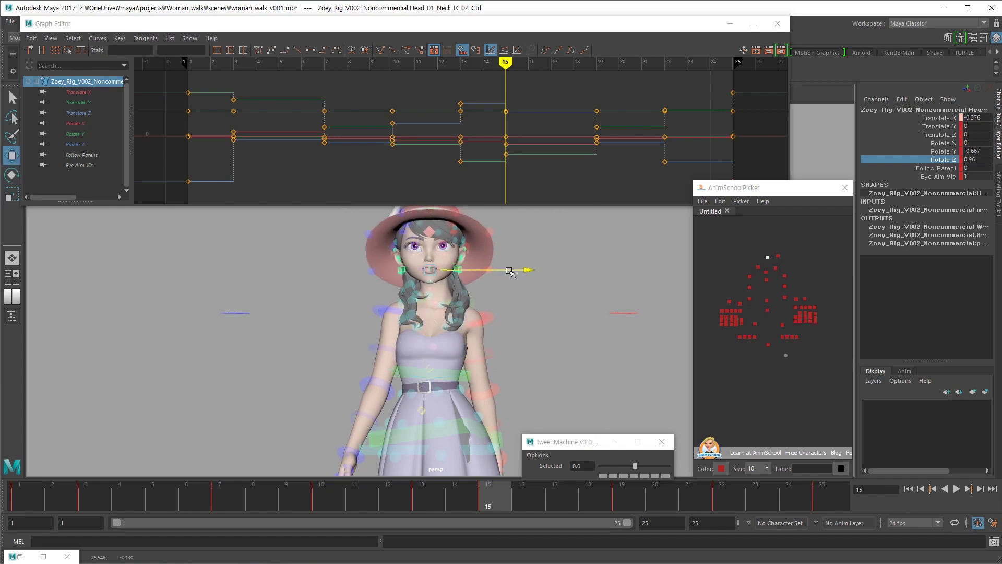
key("e")
left_click_drag(494, 319, 491, 335)
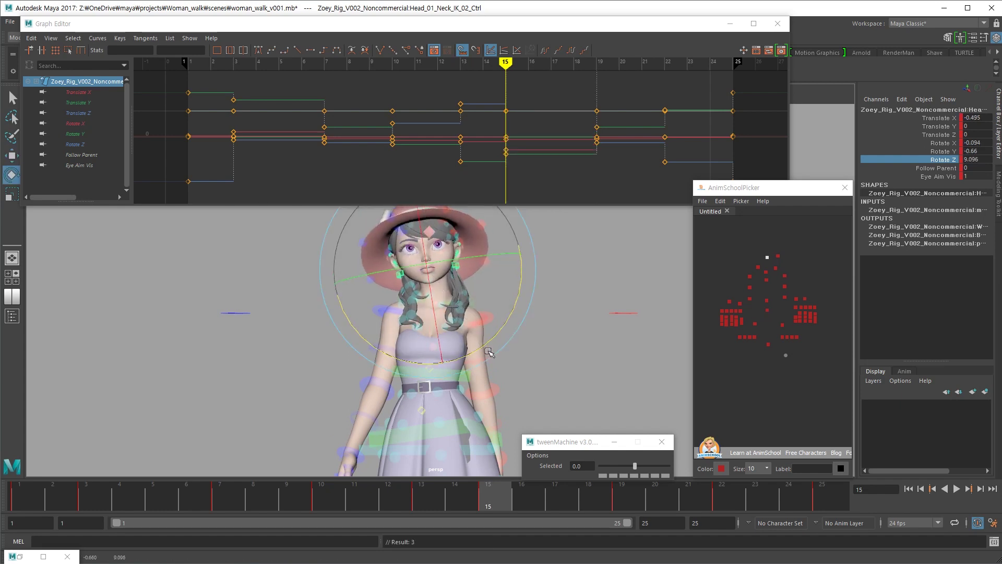
scroll(335, 378, "down", 3)
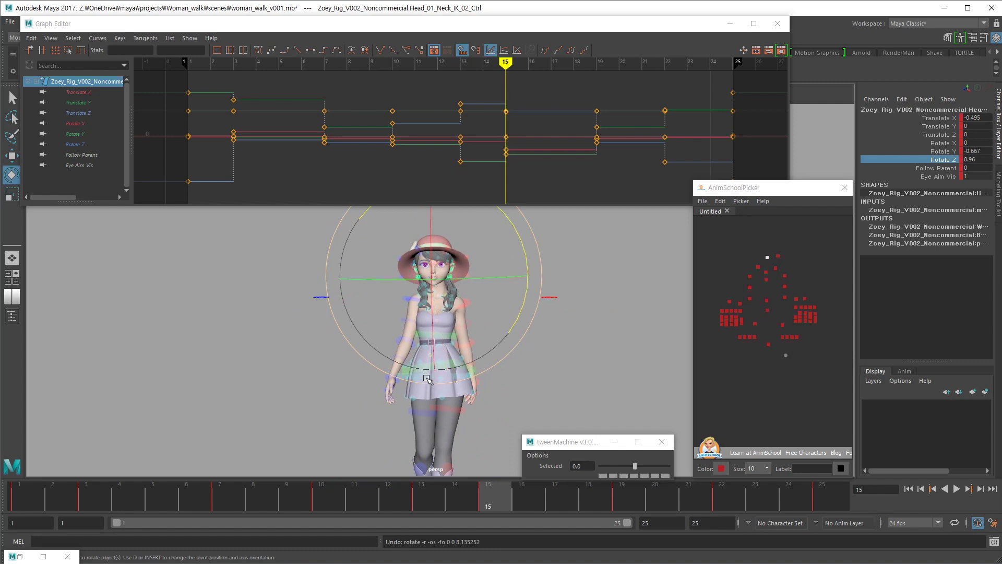
key("alt+v")
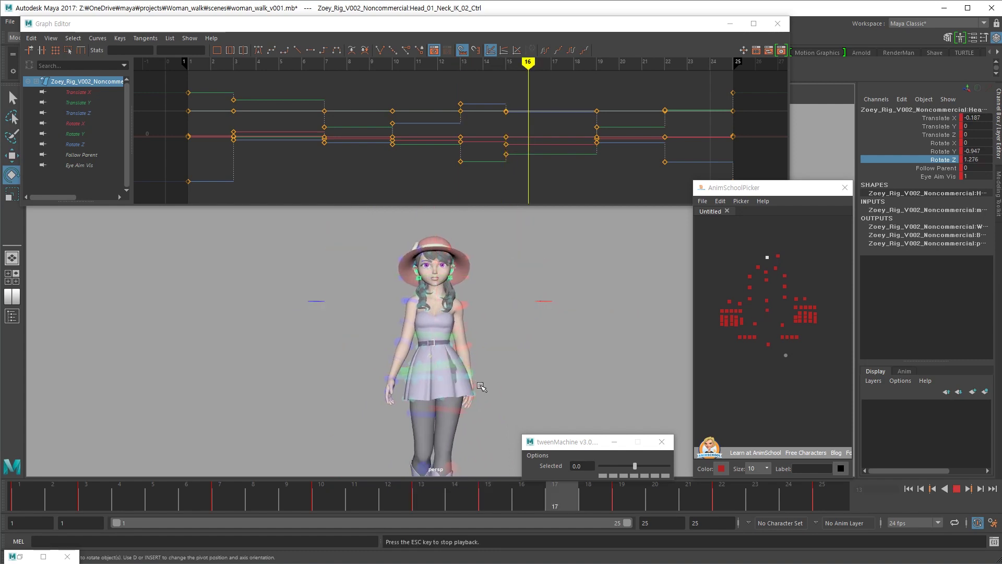
scroll(354, 390, "down", 3)
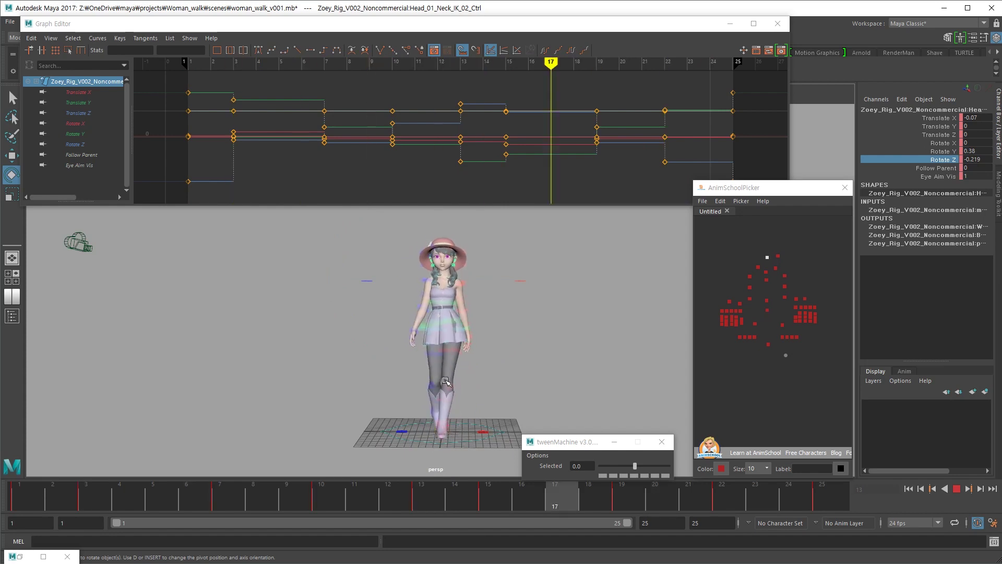
Double all Rotate Y keys of the spine IK 02 control using the relative value *=2
key("alt+v")
left_click(769, 280)
left_click(767, 280)
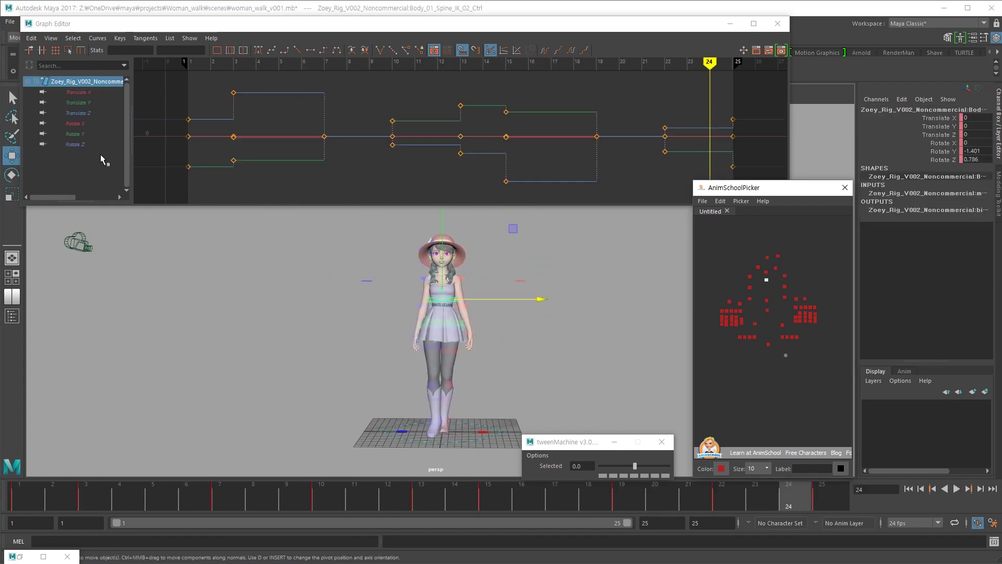
left_click_drag(110, 133, 124, 151)
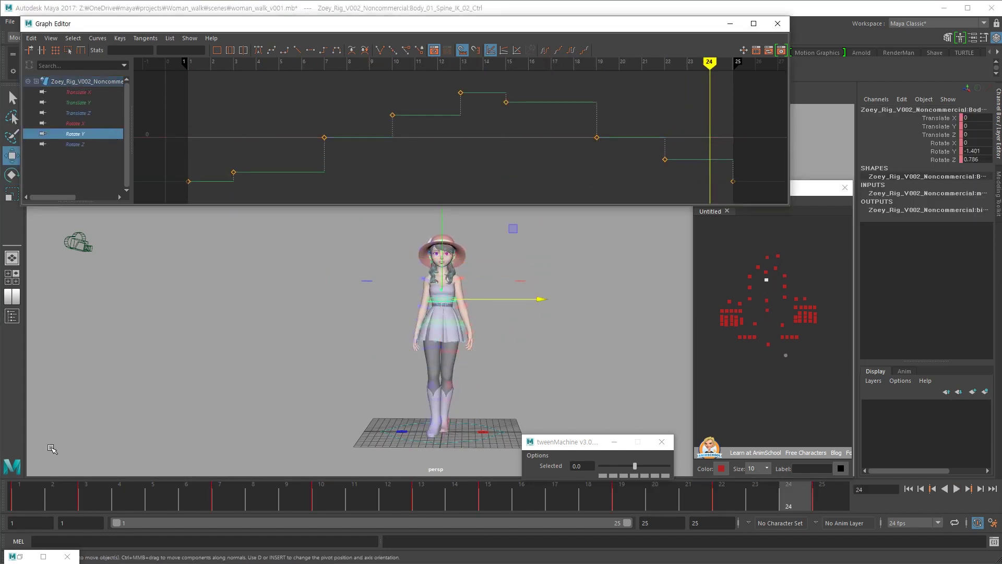
left_click(35, 492)
left_click_drag(308, 389, 455, 385, "alt")
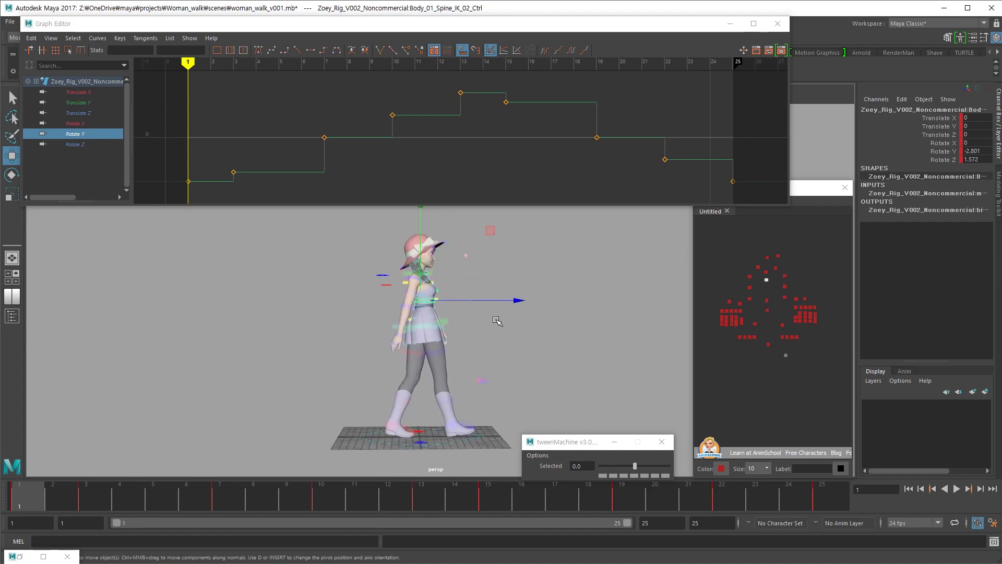
key("alt+v")
scroll(514, 170, "down", 6)
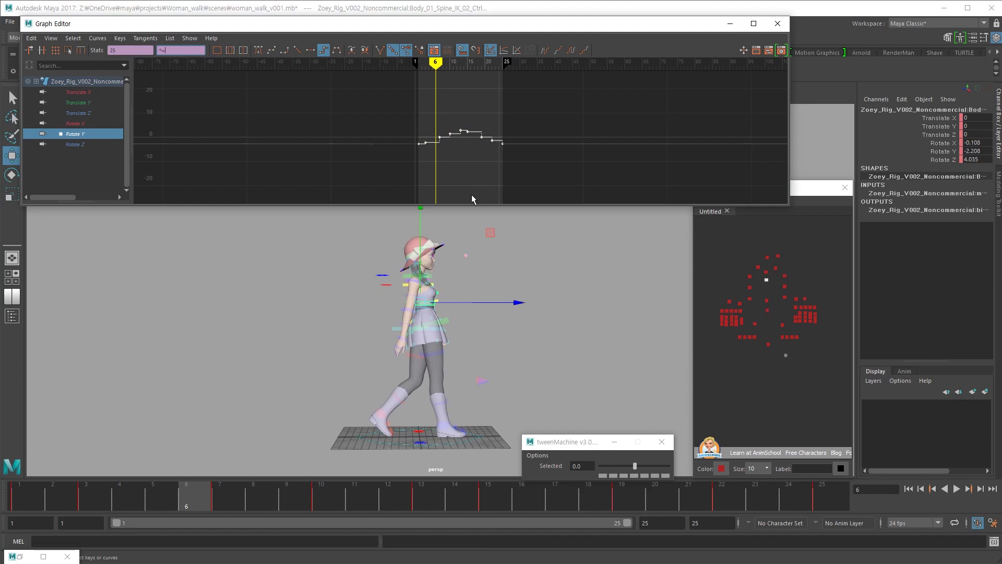
type("*=2")
key("Return")
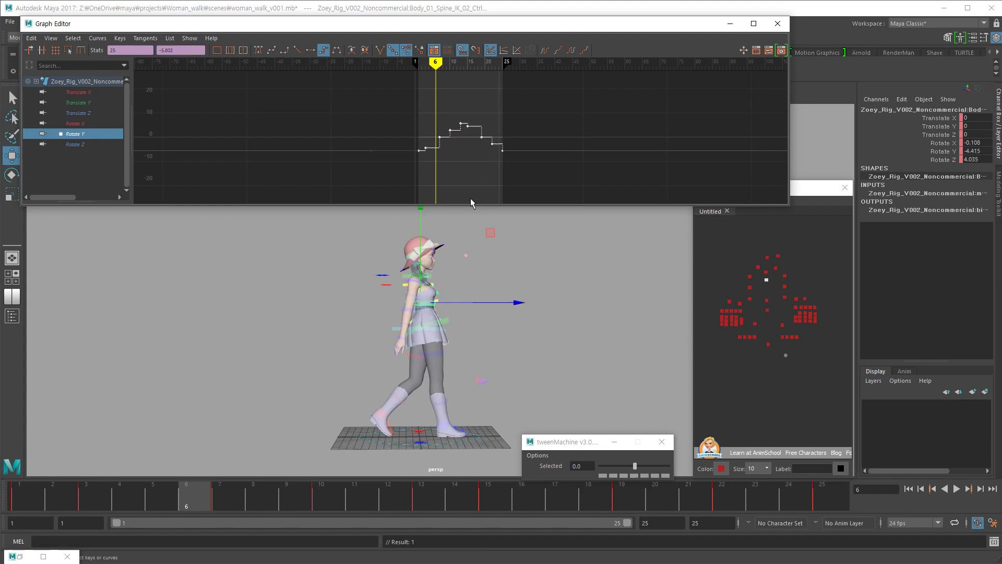
Play the walk from front and side, and scale the spine control's Rotate Y keys up further, bringing the frame 25 key to -8.404
key("alt+v")
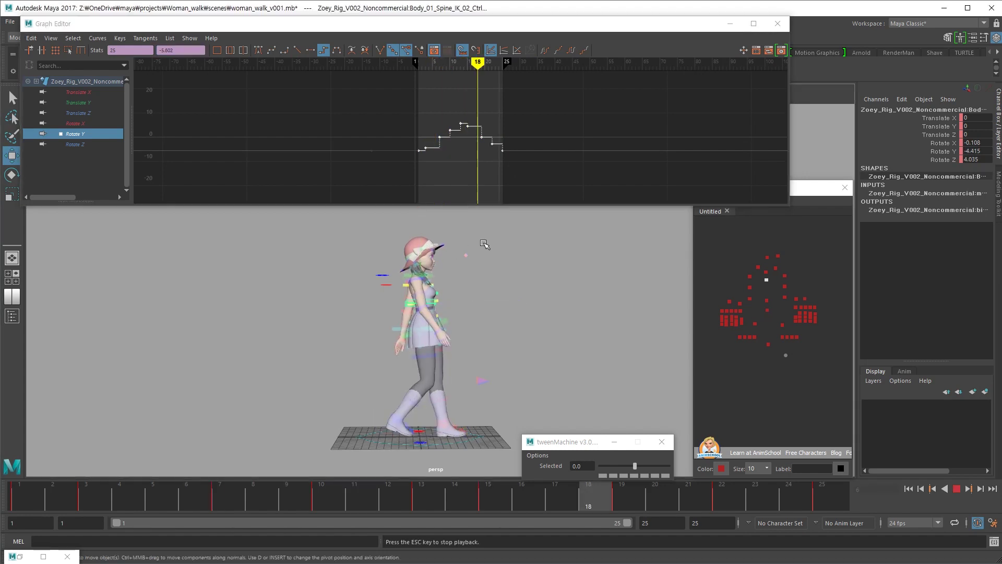
left_click_drag(497, 304, 385, 331, "alt")
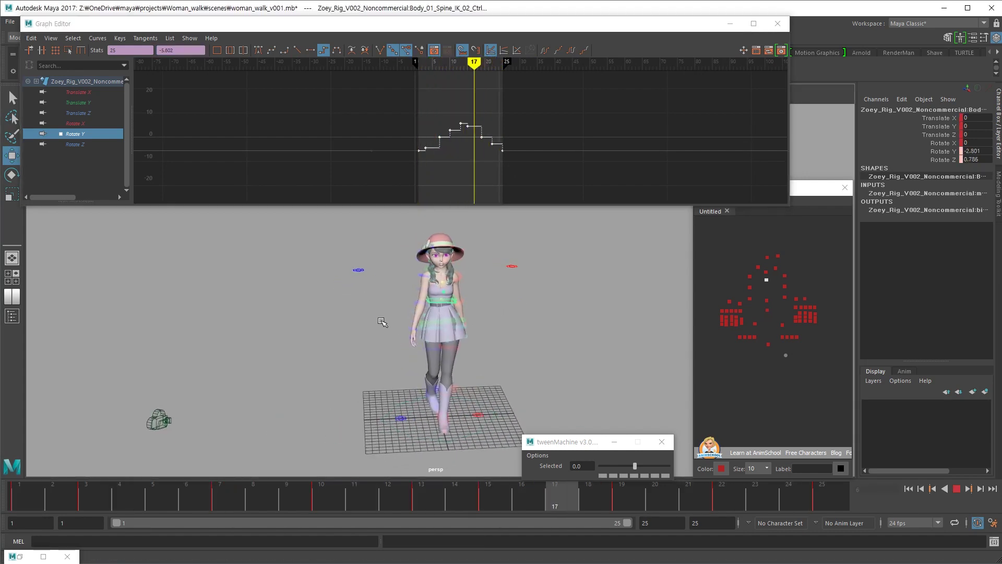
left_click_drag(475, 343, 527, 336, "alt")
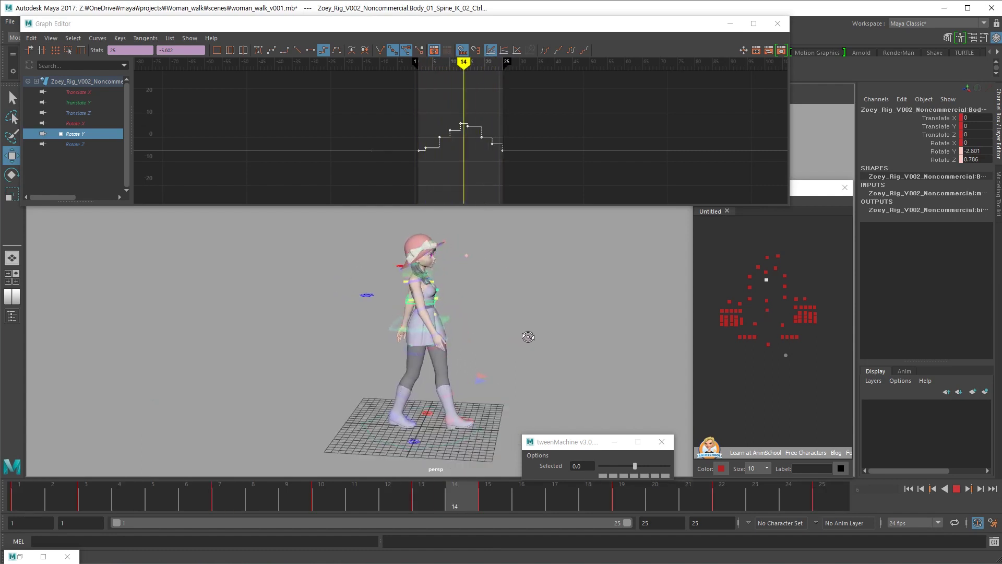
key("alt+v")
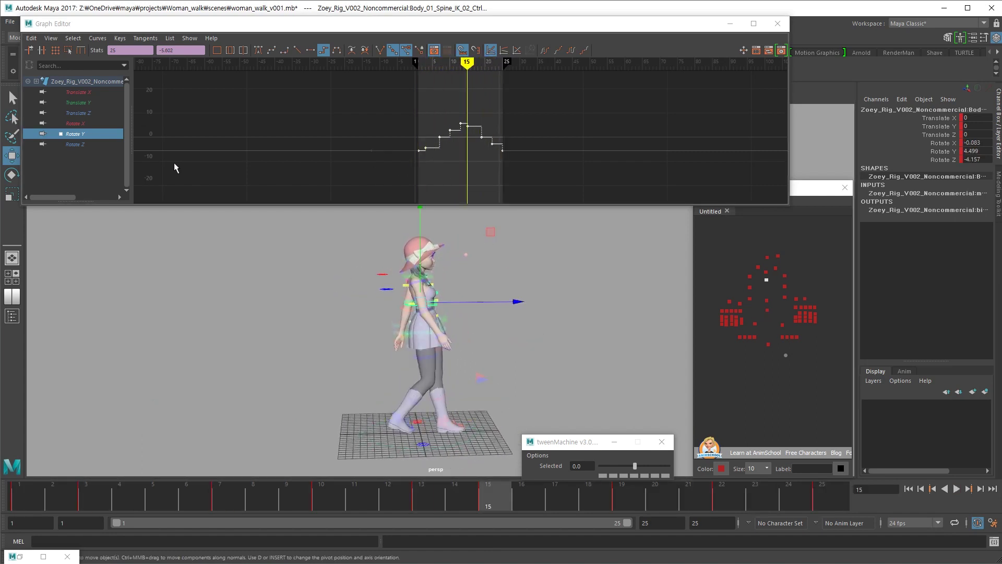
left_click(183, 51)
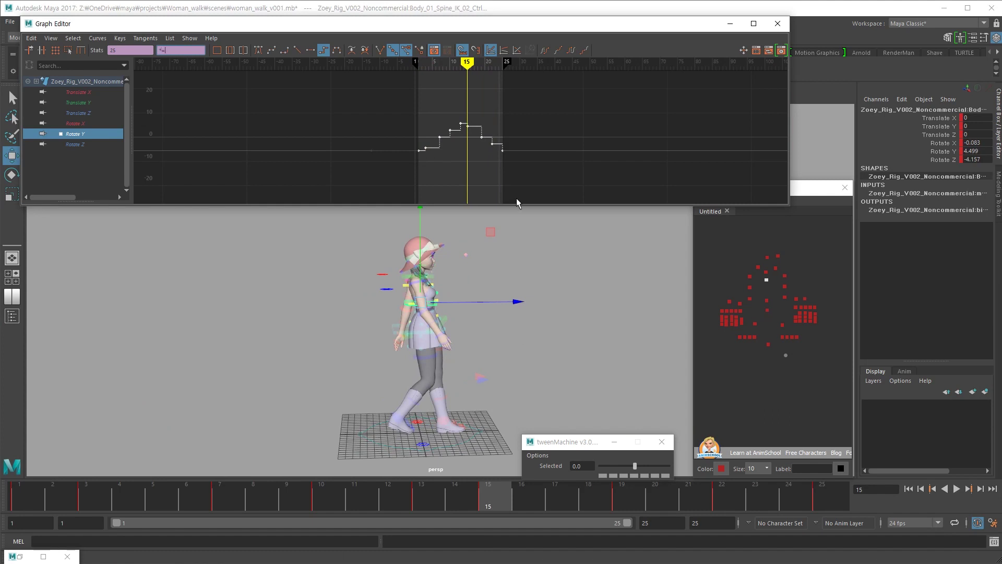
key("Return")
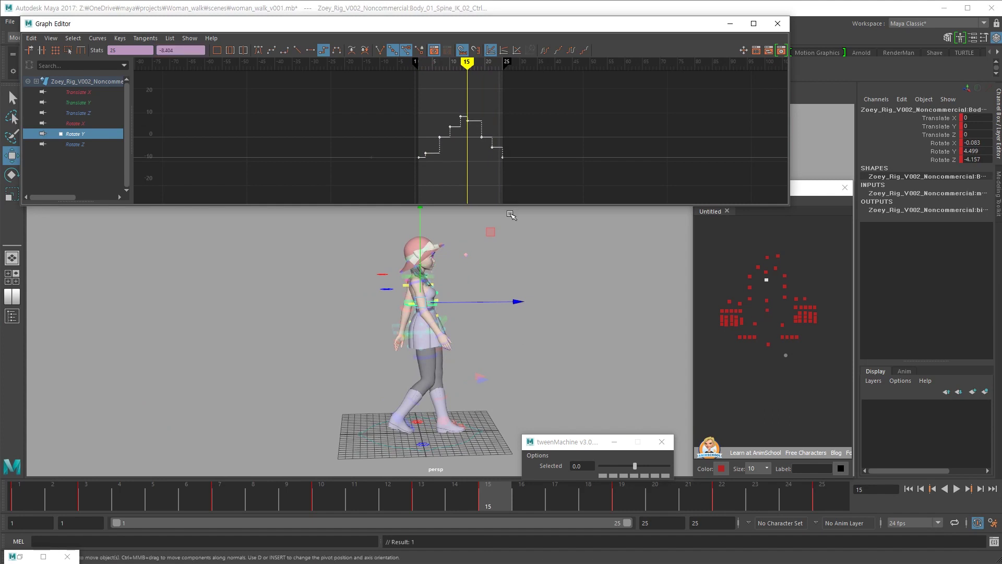
Shorten the playback range to end at frame 24 and review the walk loop from the front
key("alt+v")
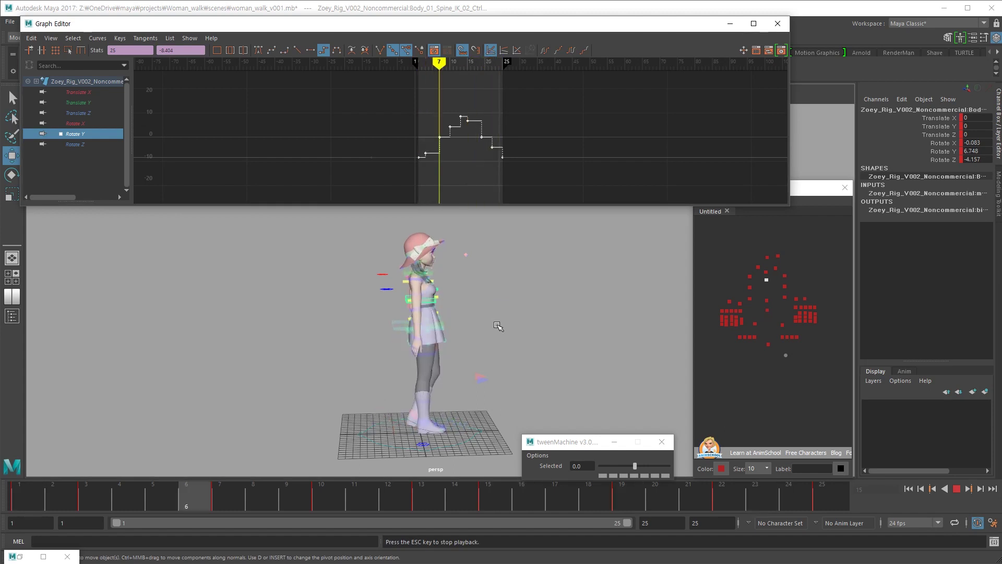
left_click_drag(530, 340, 396, 340, "alt")
key("Escape")
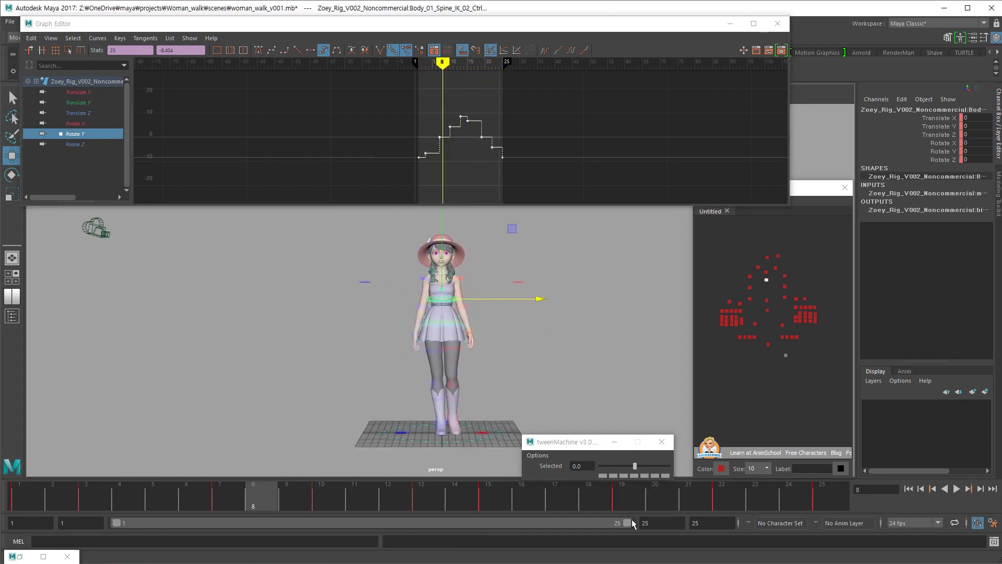
left_click_drag(628, 523, 607, 523)
key("alt+v")
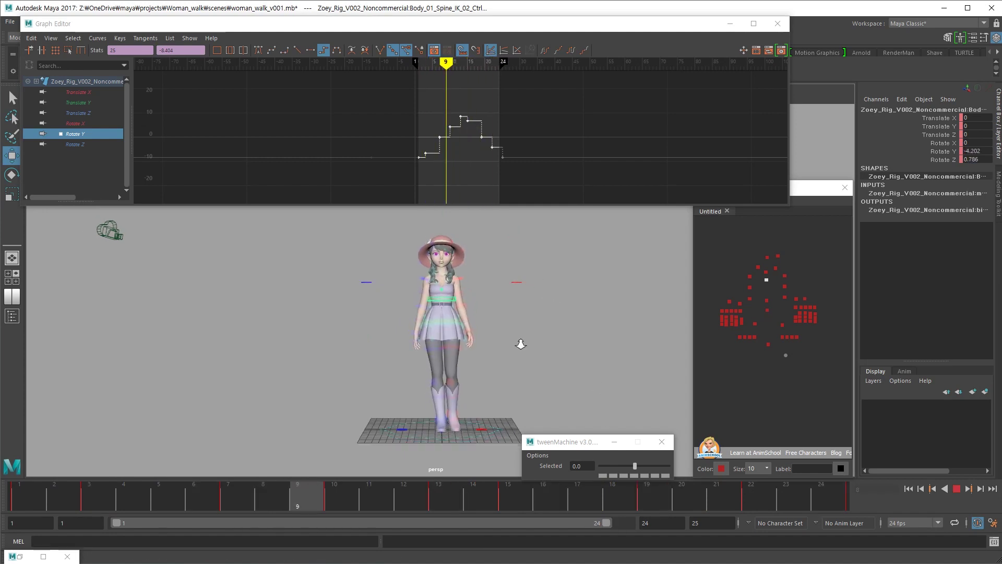
left_click_drag(531, 343, 514, 358, "alt")
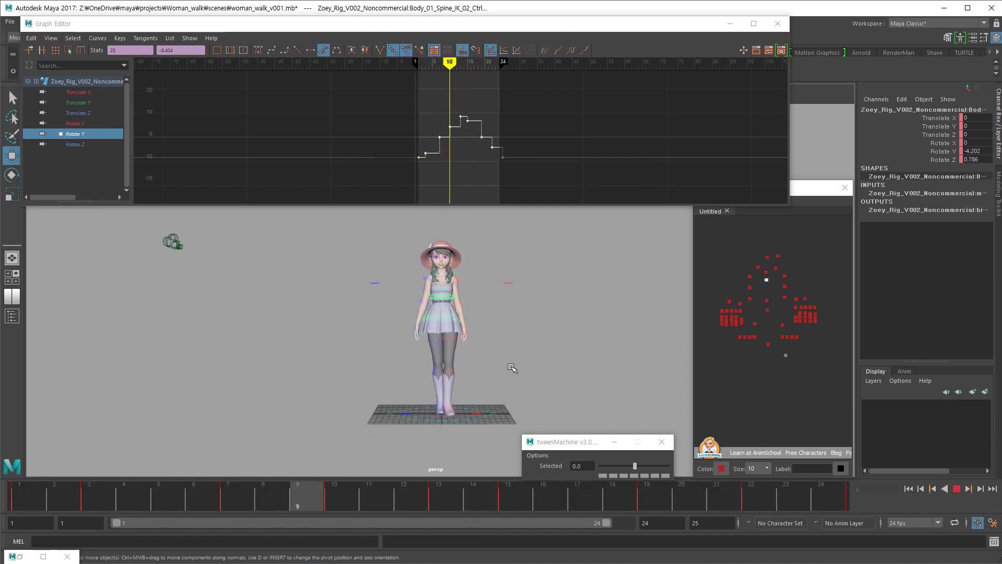
key("Escape")
Lower the Translate X key of the neck IK 02 control at frame 3 to 0.109
left_click(760, 268)
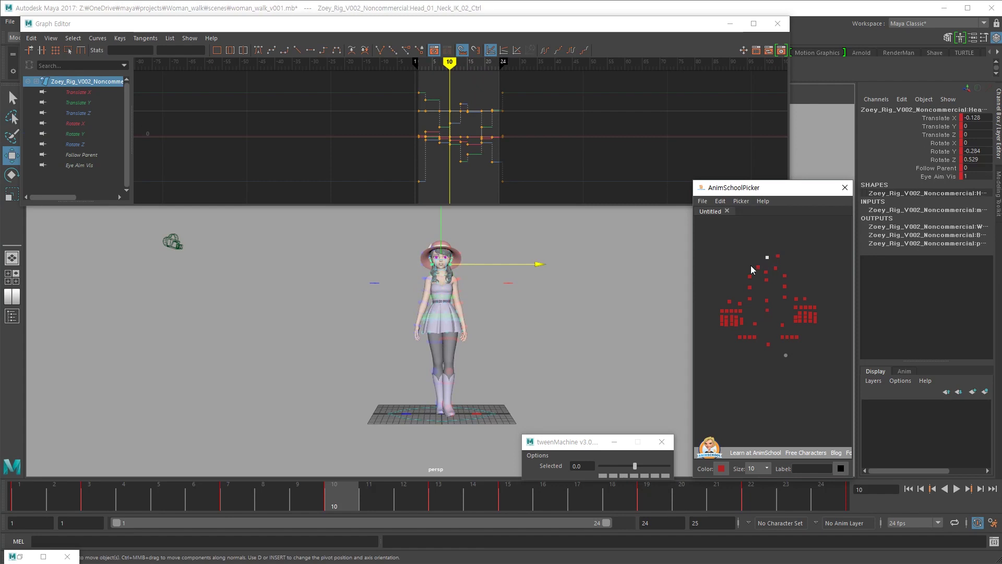
key("comma")
key("comma")
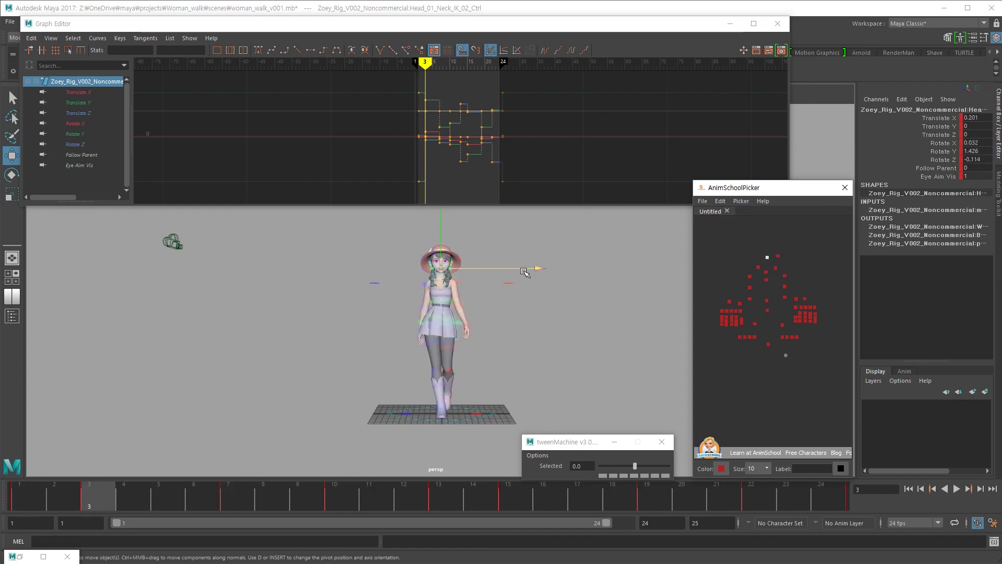
scroll(524, 272, "up", 3)
left_click(78, 92)
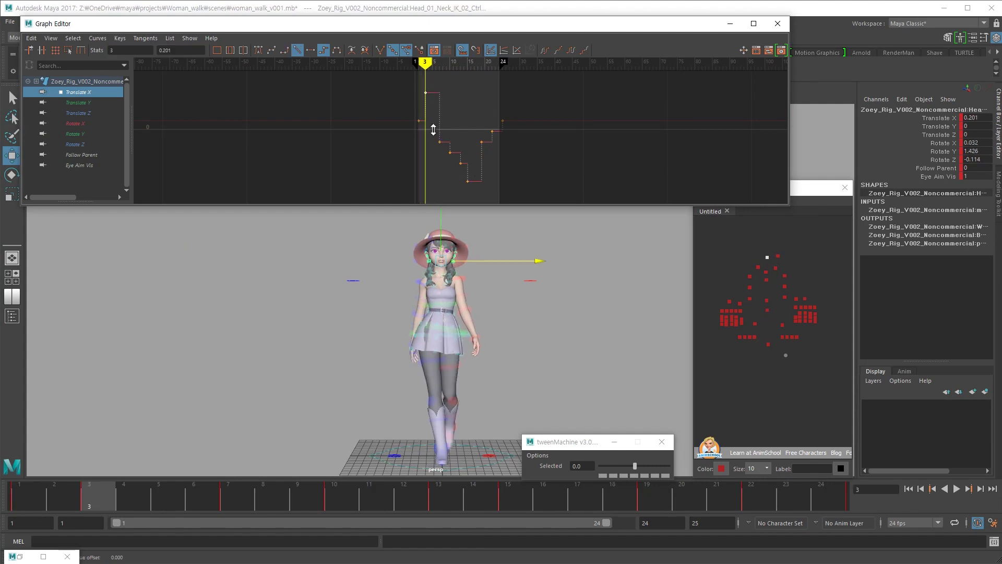
left_click_drag(434, 143, 459, 156)
Raise the neck control's Translate X key at frame 15 to -0.266 and check the walk in playback
key("period")
key("period")
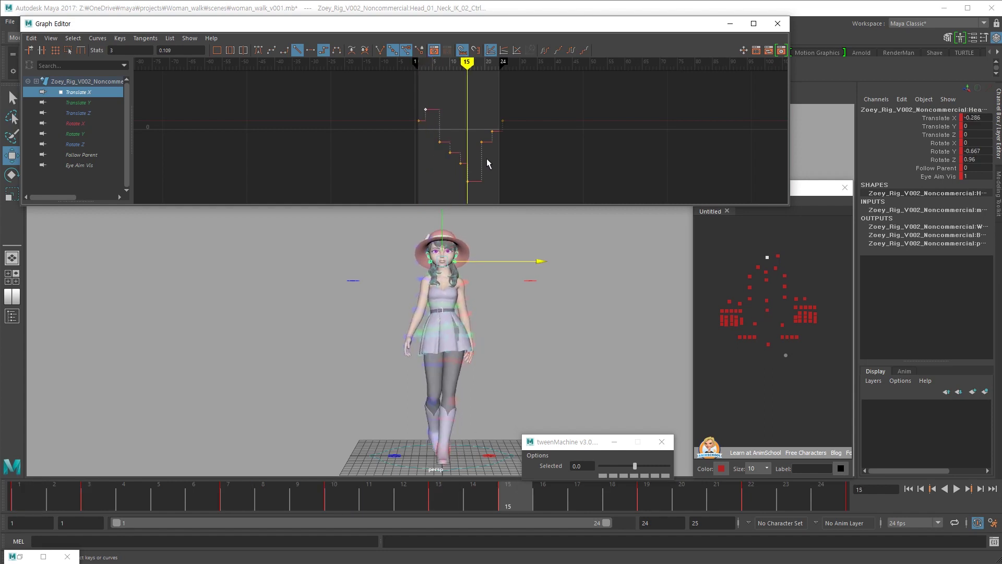
left_click(465, 182)
key("alt+v")
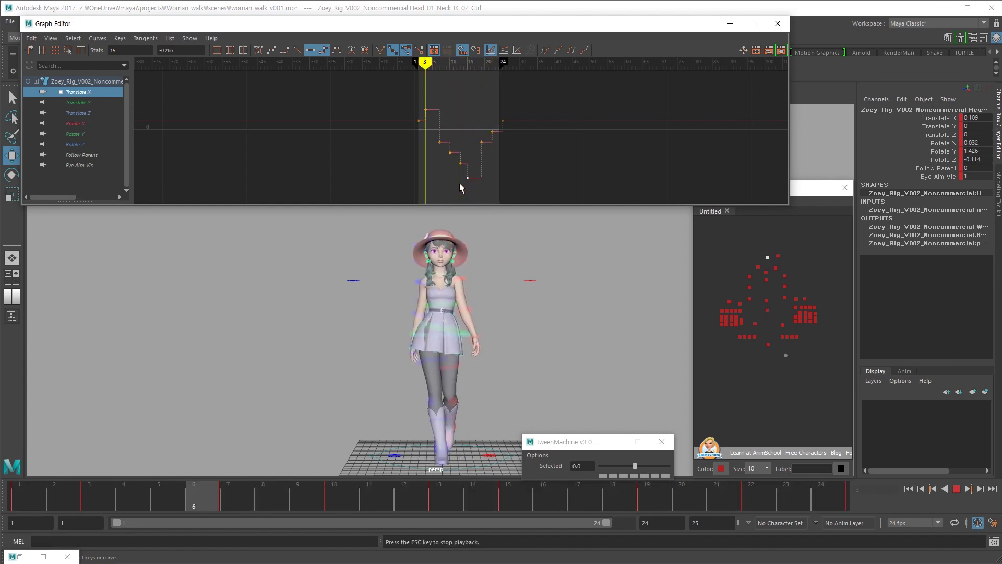
key("Escape")
Try removing all Translate X keys from the neck control and undo the deletion
left_click_drag(510, 111, 396, 184)
key("Delete")
key("alt+v")
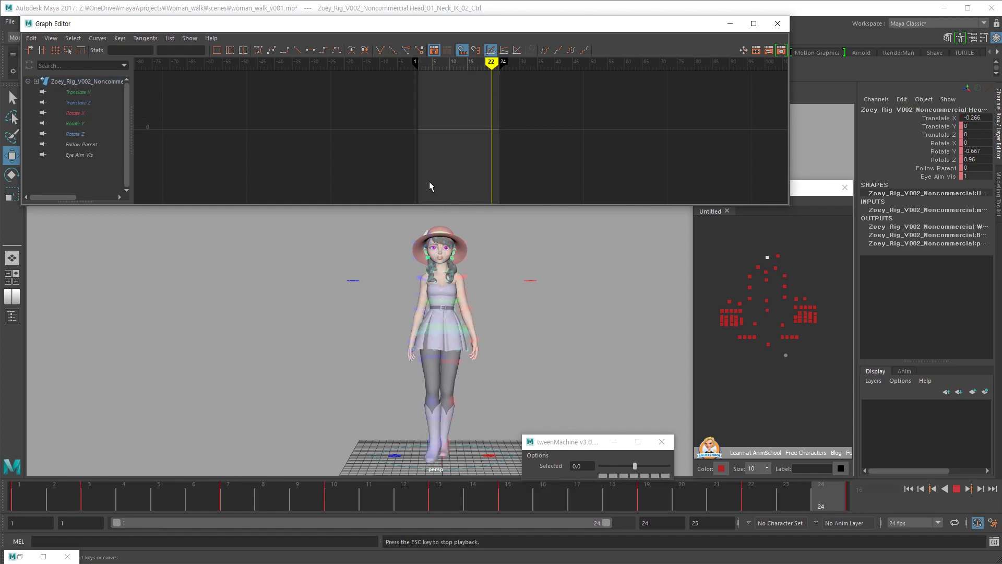
key("ctrl+z")
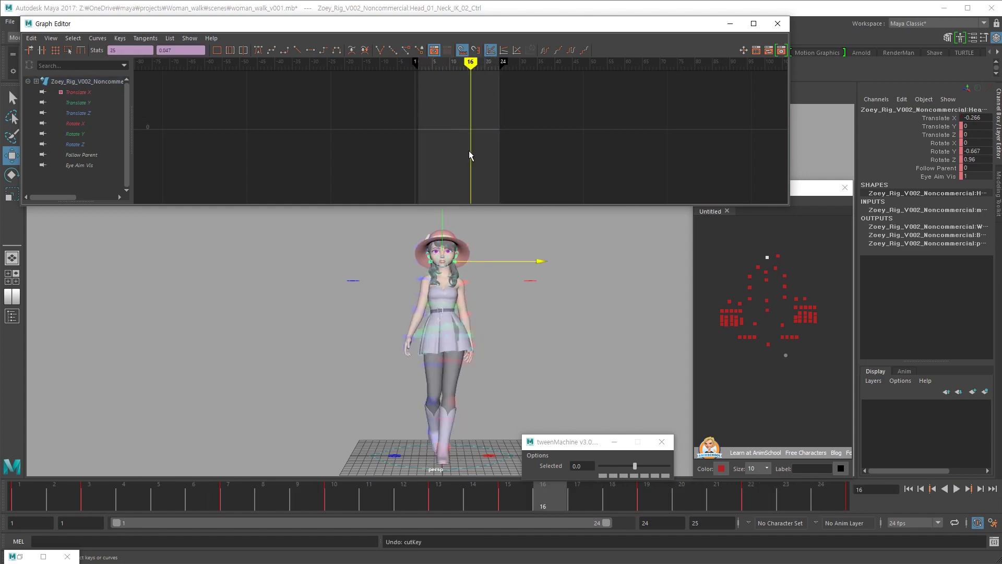
key("alt+v")
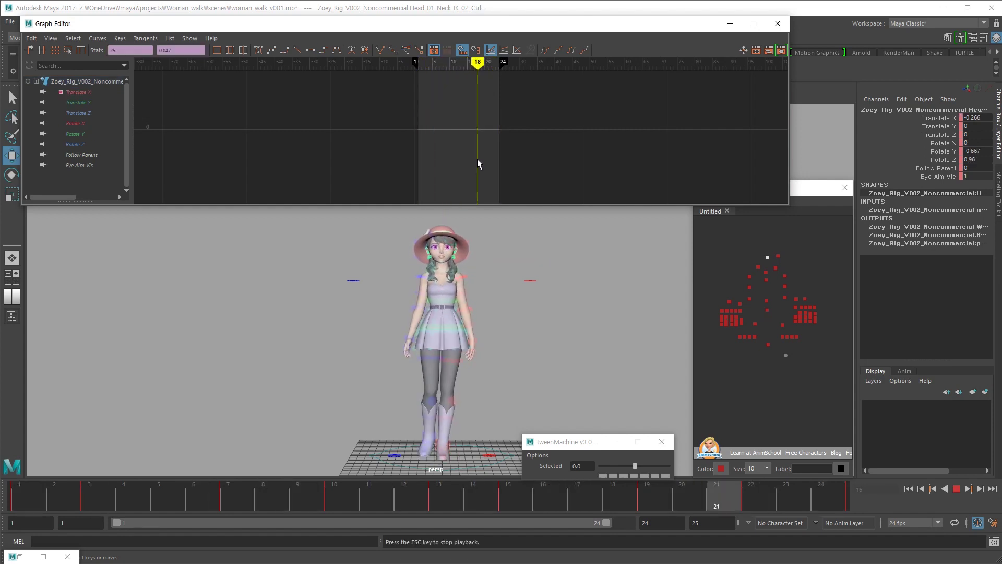
key("Escape")
Try rotating the neck control at frame 3 to Rotate Y -1.922 and Rotate Z -0.116
left_click_drag(38, 493, 111, 502)
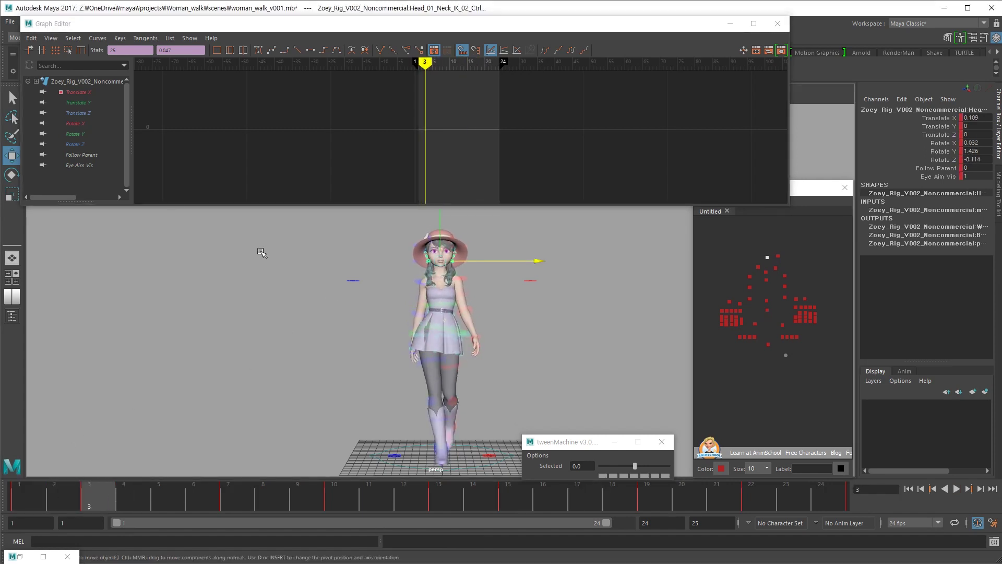
left_click(78, 134)
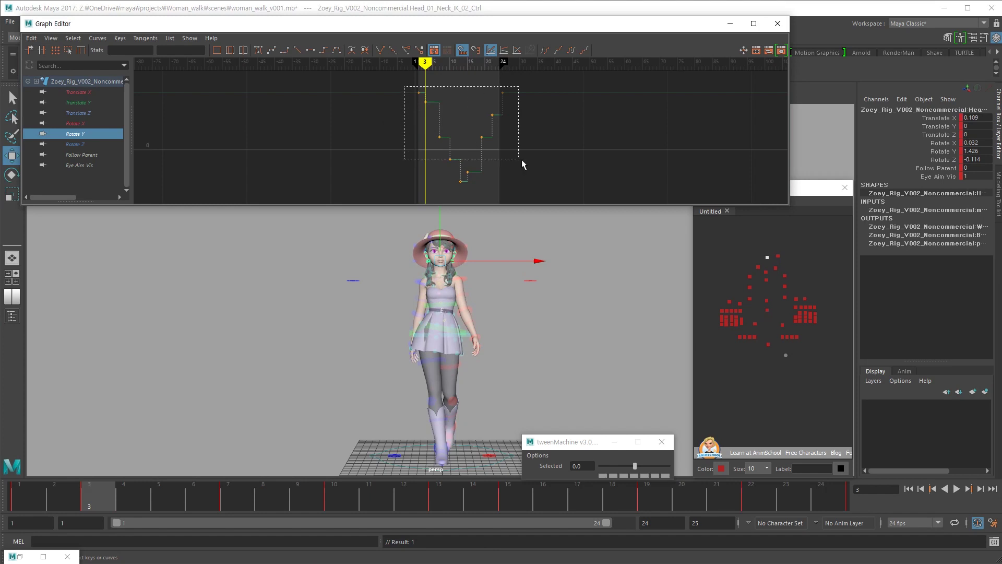
left_click_drag(450, 291, 475, 260, "alt")
key("comma")
key("period")
key("e")
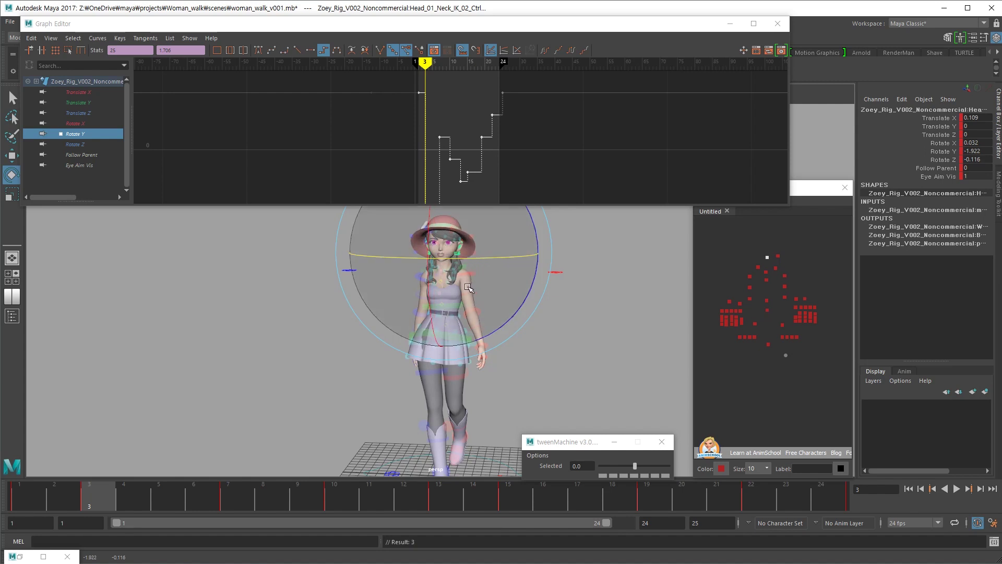
Raise the neck control's Rotate Y key at frame 15 and replay the walk from the first frame
left_click(514, 172)
key("alt+shift+v")
key("alt+v")
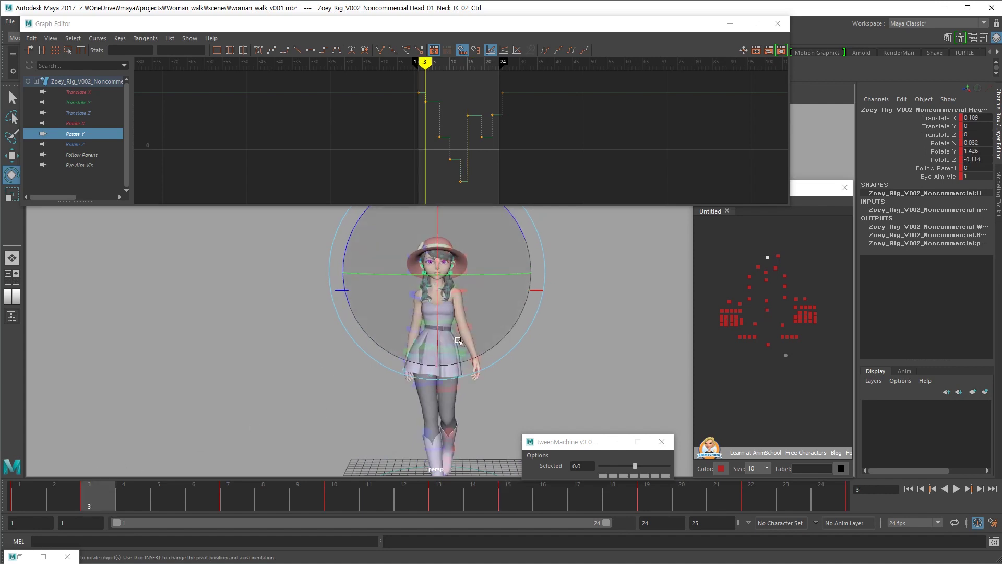
Rotate the neck control at frame 3 to X 1.094, Y -1.041 and Z -2.672, and check the motion
middle_click_drag(455, 340, 460, 345, "alt")
key("comma")
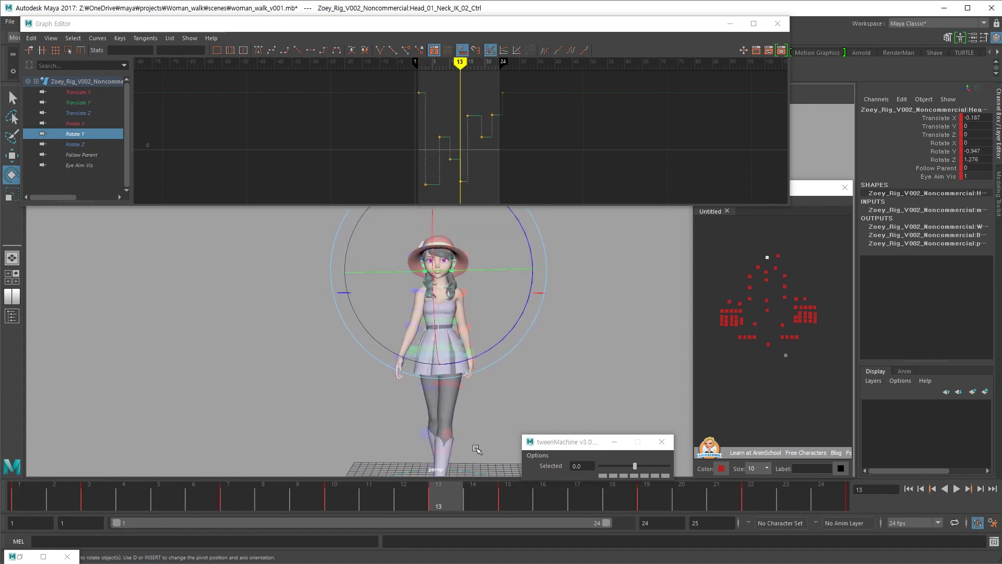
key("Escape")
key("alt+shift+v")
key("period")
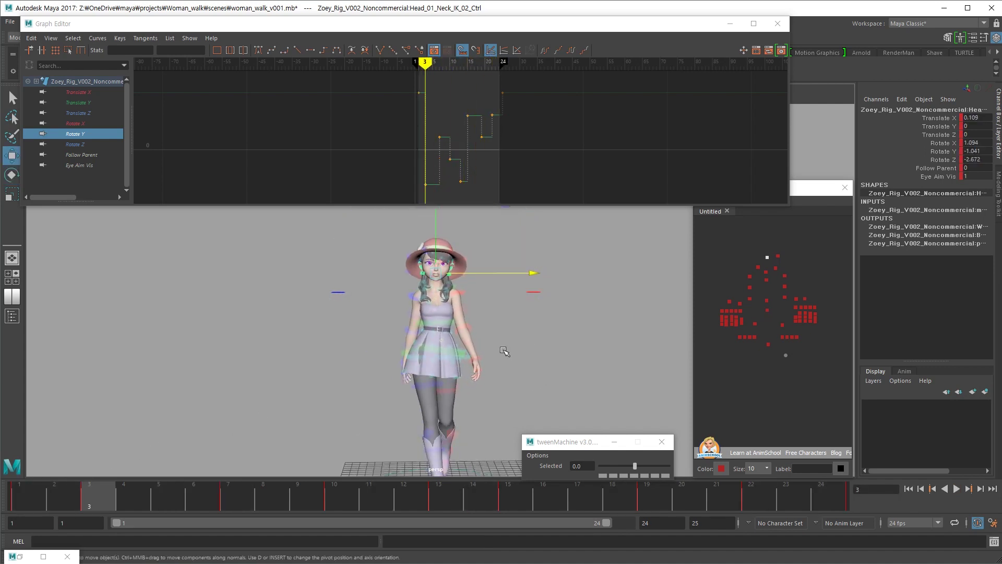
Rotate the neck control to X -0.221, Y 0.235, Z -3.285 at frame 1, and to Y -1.325, Z -2.434 at frame 7
key("alt+shift+v")
key("e")
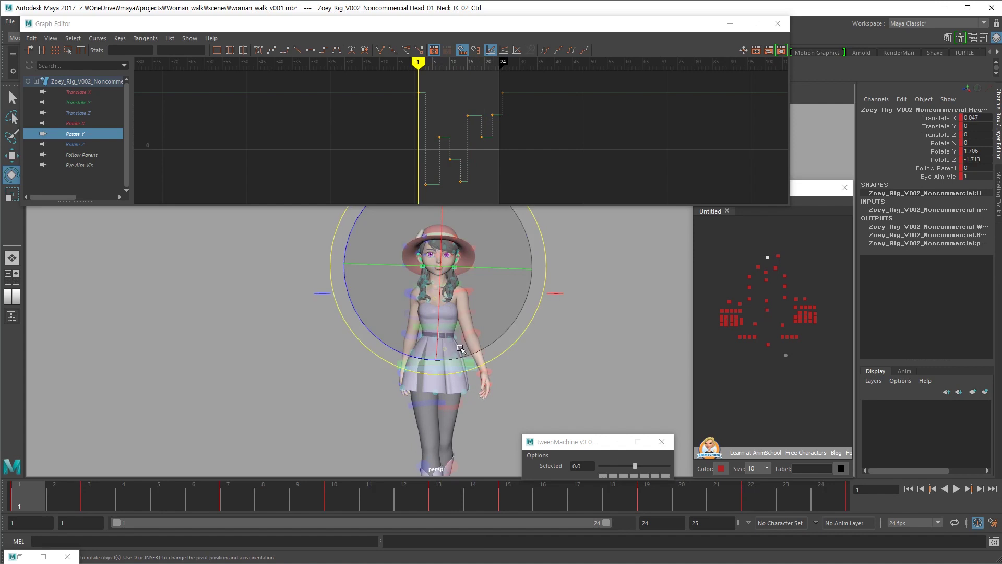
key("period")
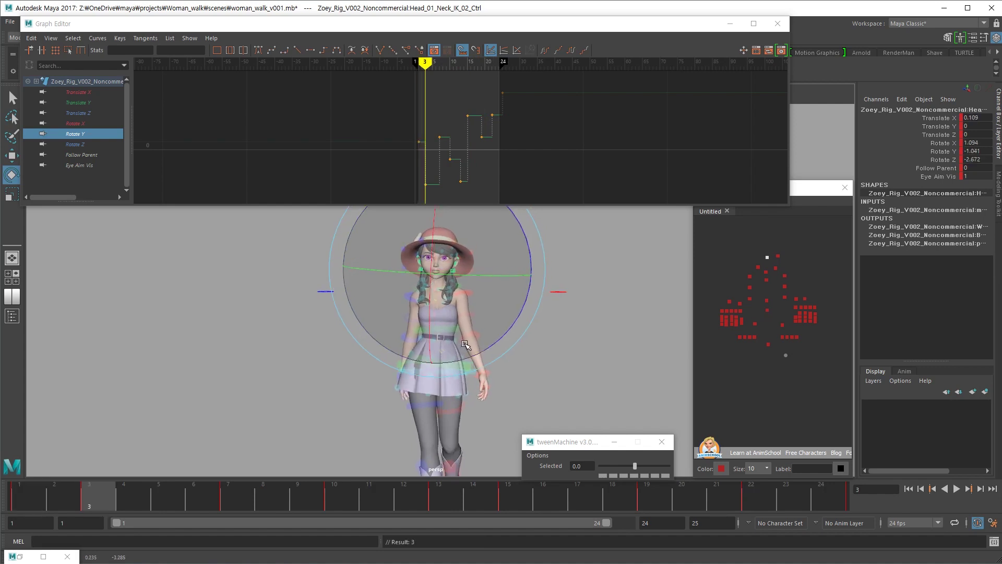
key("period")
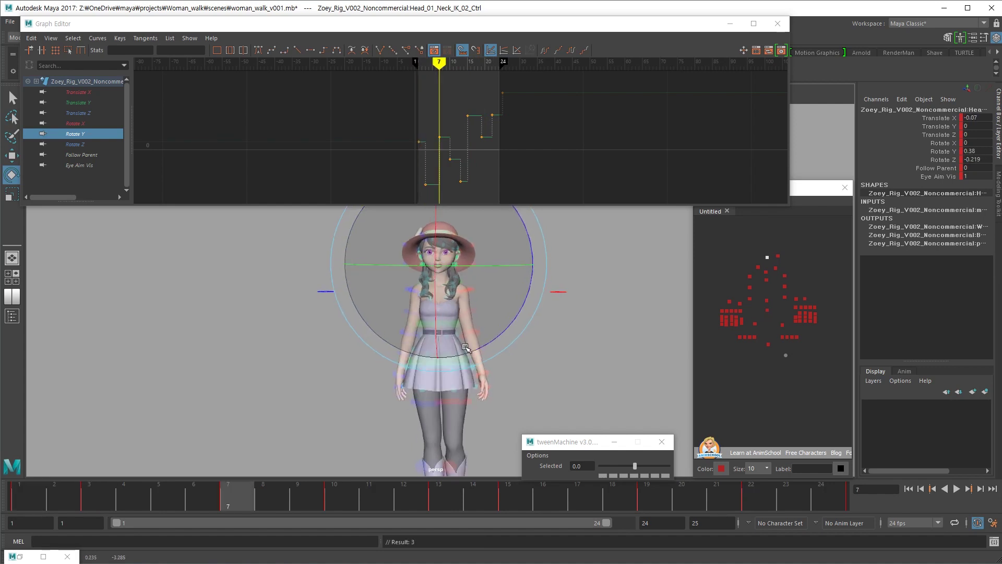
key("comma")
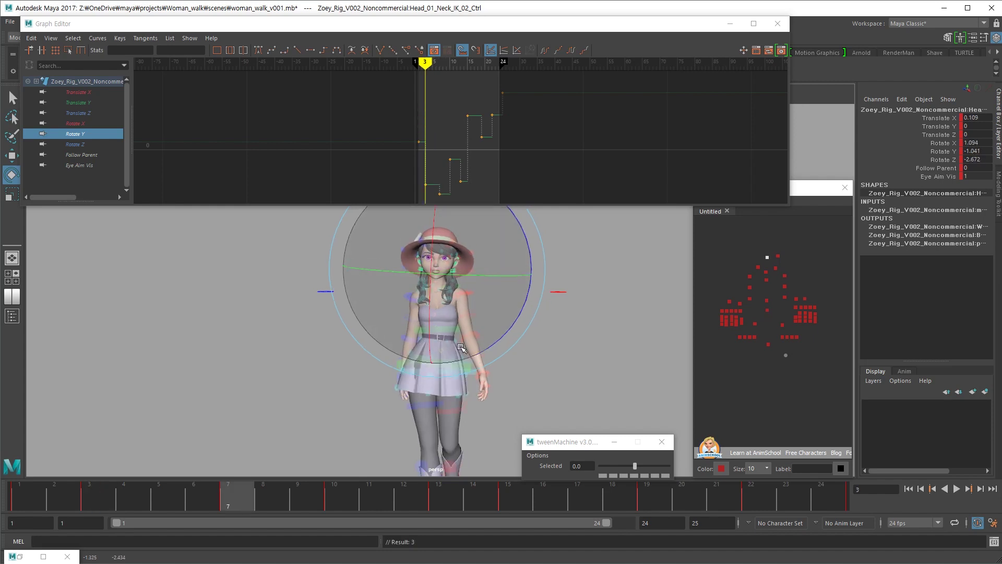
Rotate the neck control at frame 13 to Y -0.527 and Z 1.733, and step through the remaining keys to compare poses
key("period")
key("period")
key("period")
left_click_drag(461, 348, 464, 349)
key("period")
key("period")
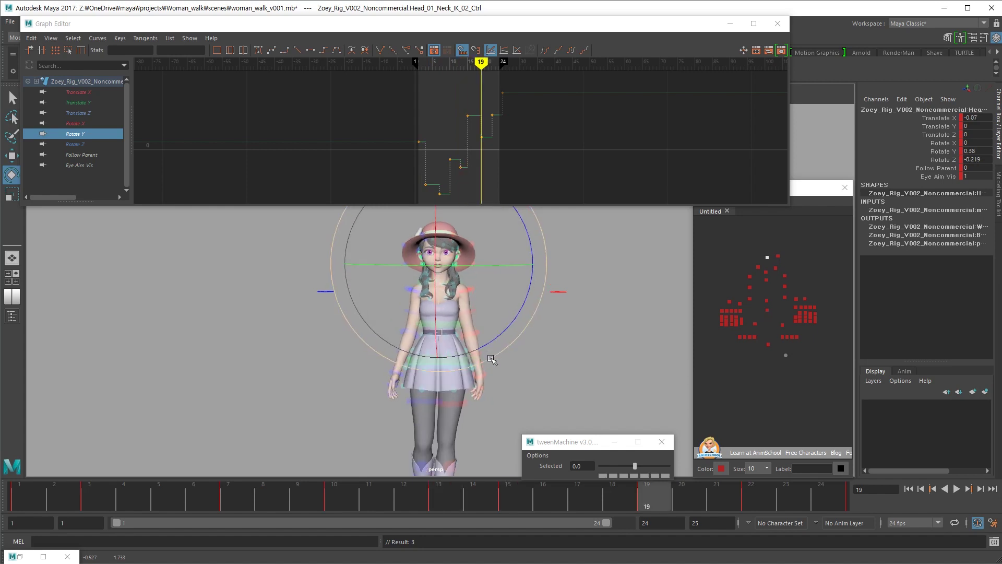
key("comma")
key("comma")
key("period")
key("period")
key("period")
key("period")
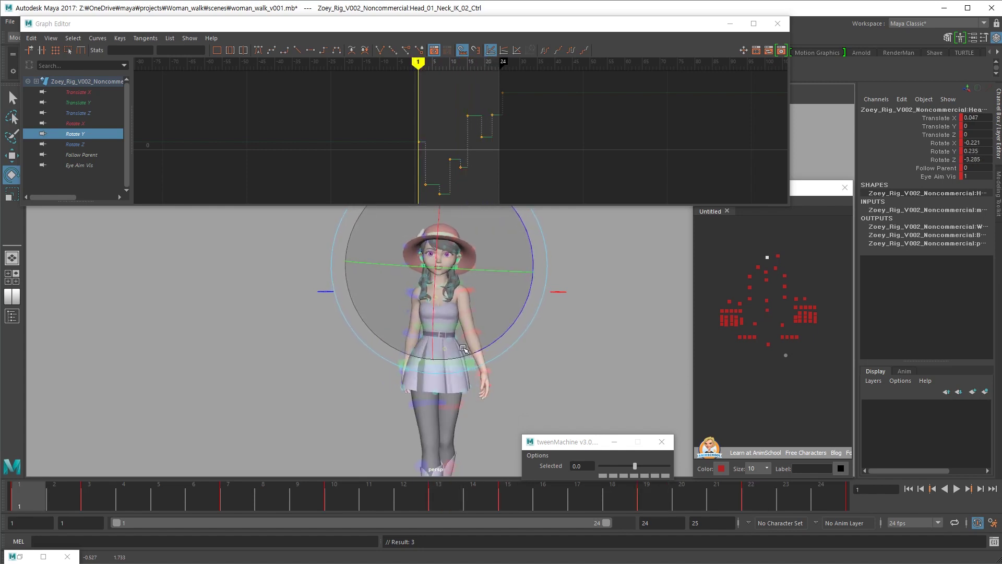
Replay the walk with nothing selected and examine the head motion from the front and from the side
key("alt+v")
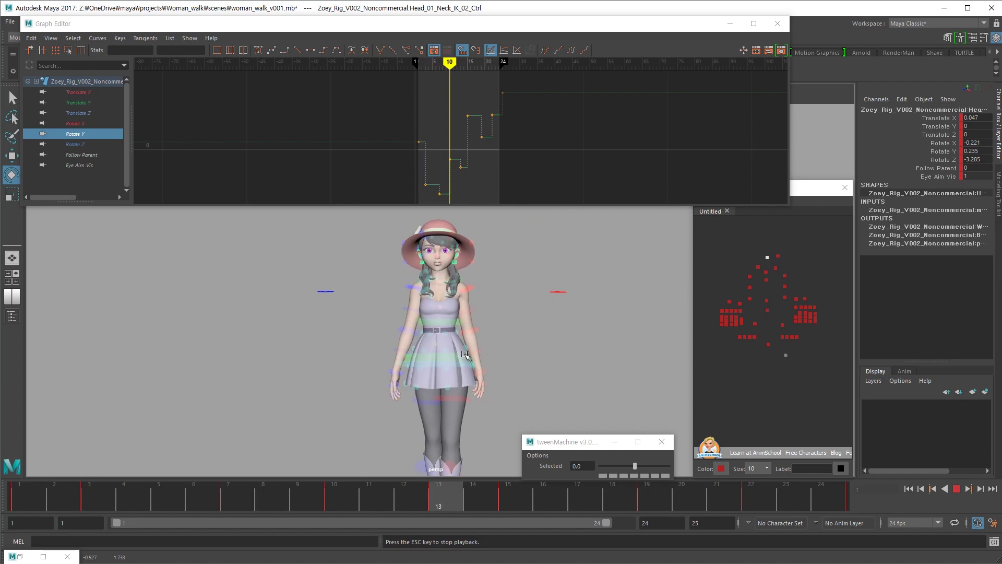
right_click_drag(522, 353, 444, 356, "alt")
left_click(574, 356)
right_click_drag(573, 356, 463, 358, "alt")
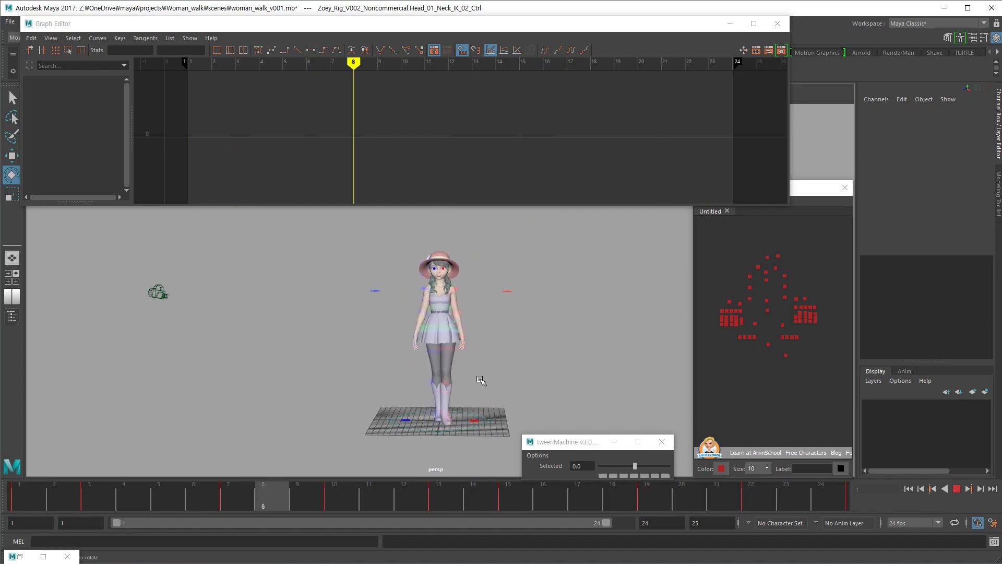
left_click_drag(497, 374, 604, 376, "alt")
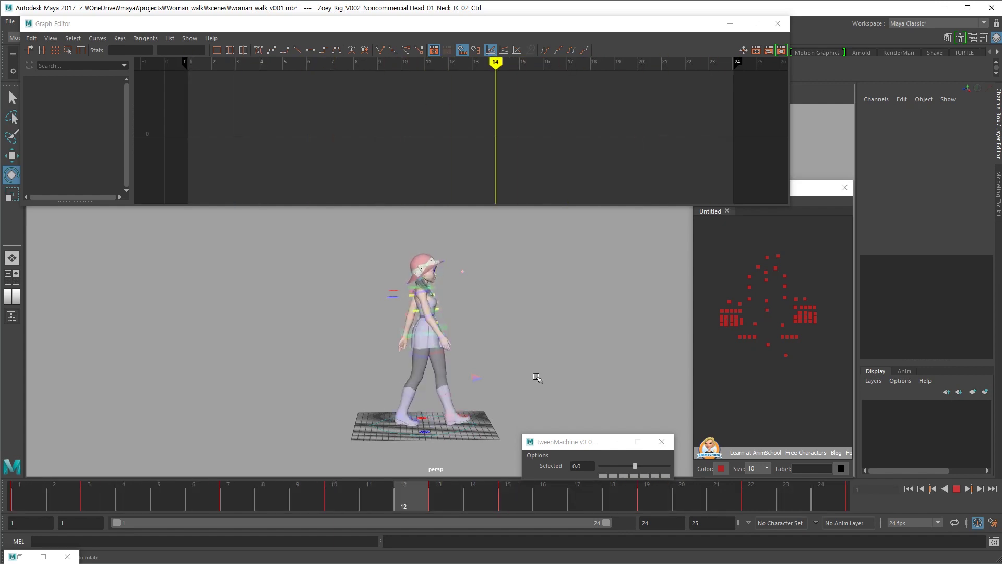
key("Escape")
Select the neck control, move all its Translate Z keys to -0.311, and replay the walk from the side
left_click(767, 258)
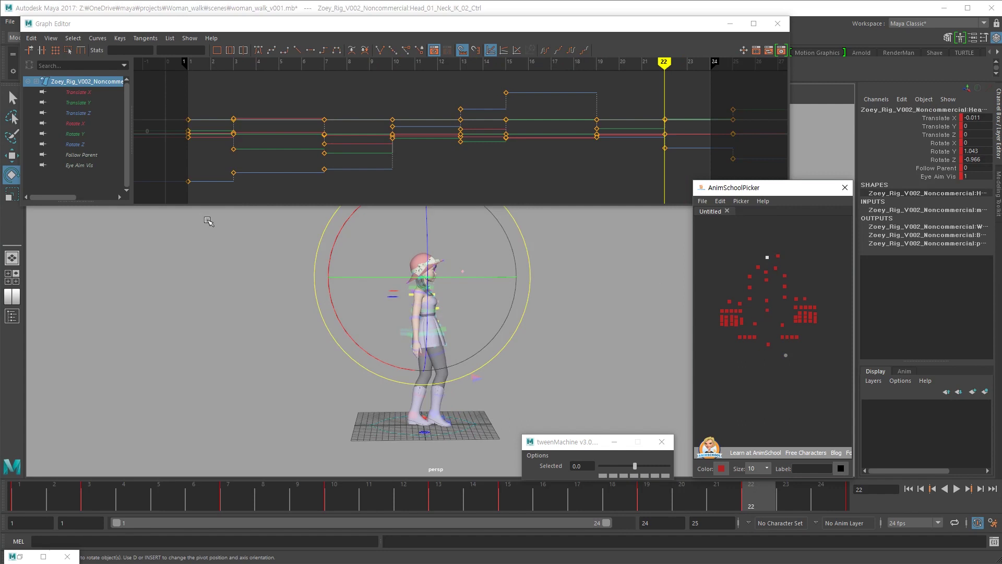
left_click(102, 94)
left_click(82, 111)
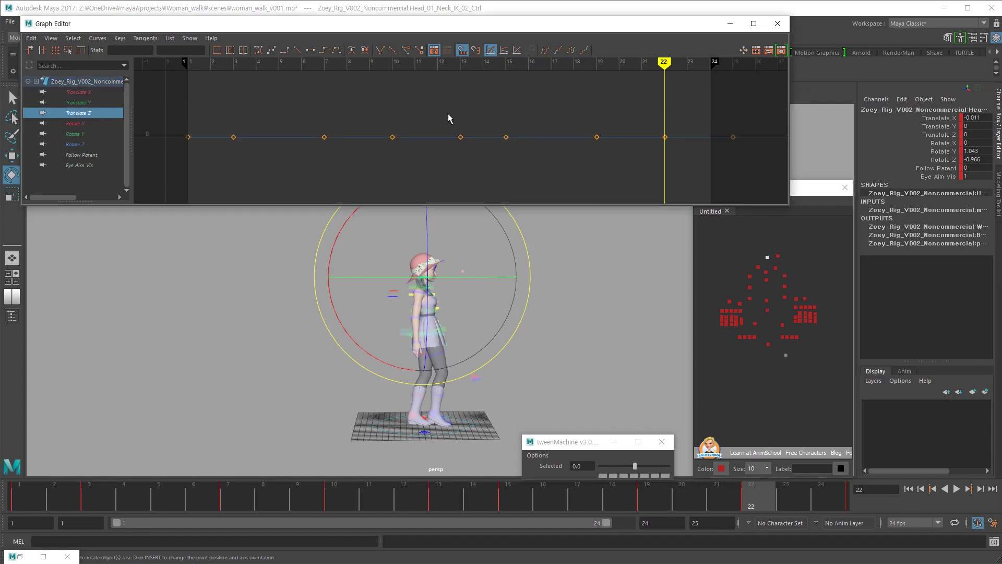
key("f")
key("f")
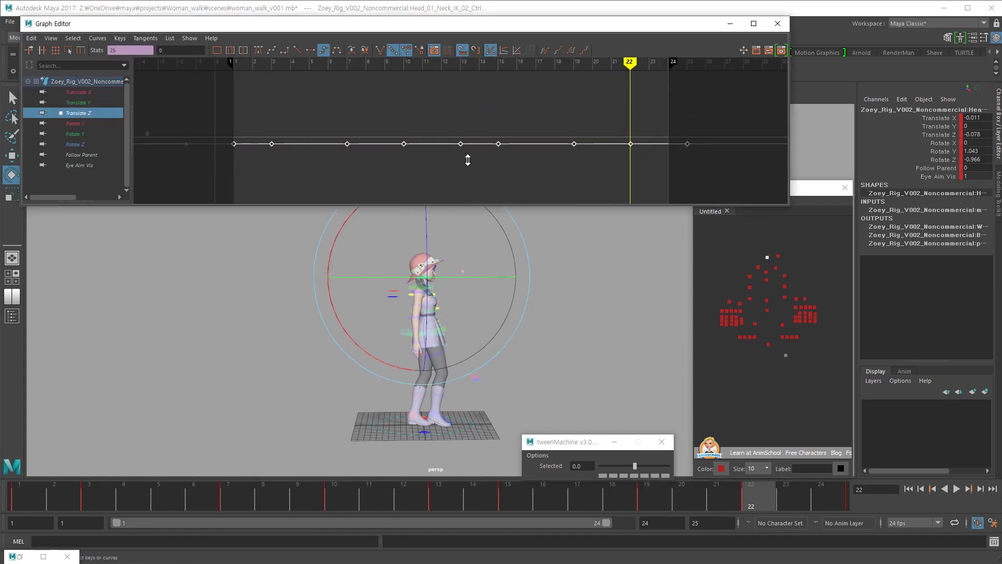
key("alt+v")
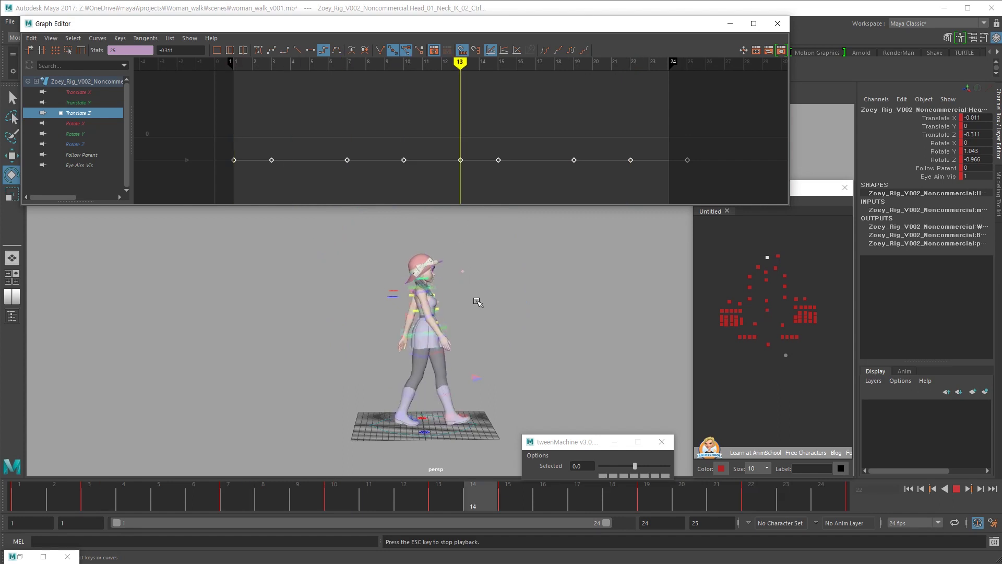
key("Escape")
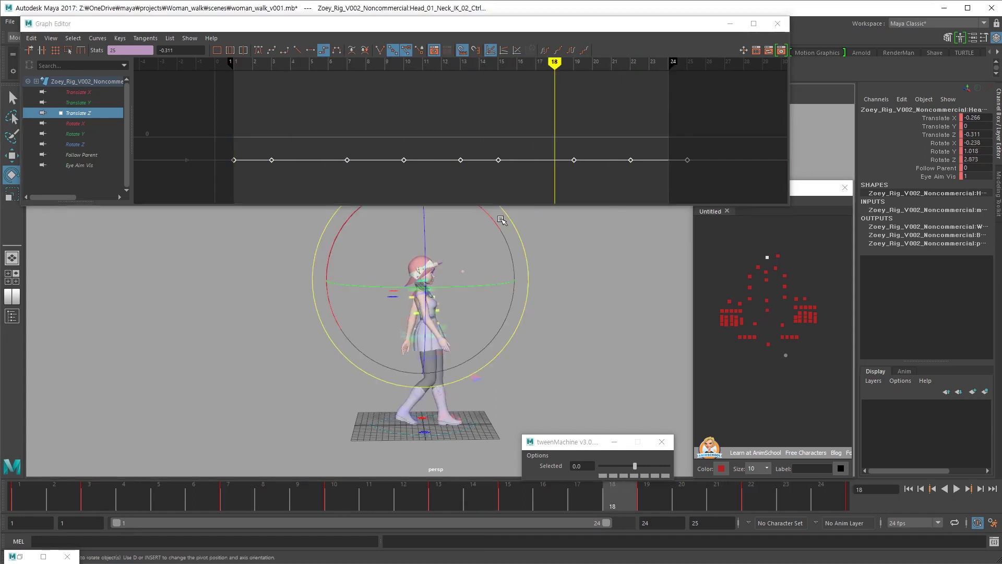
Lower the neck control's whole Rotate X curve by about 3 degrees, check the walk from the front, and undo the accidental key shift
left_click(83, 146)
key("f")
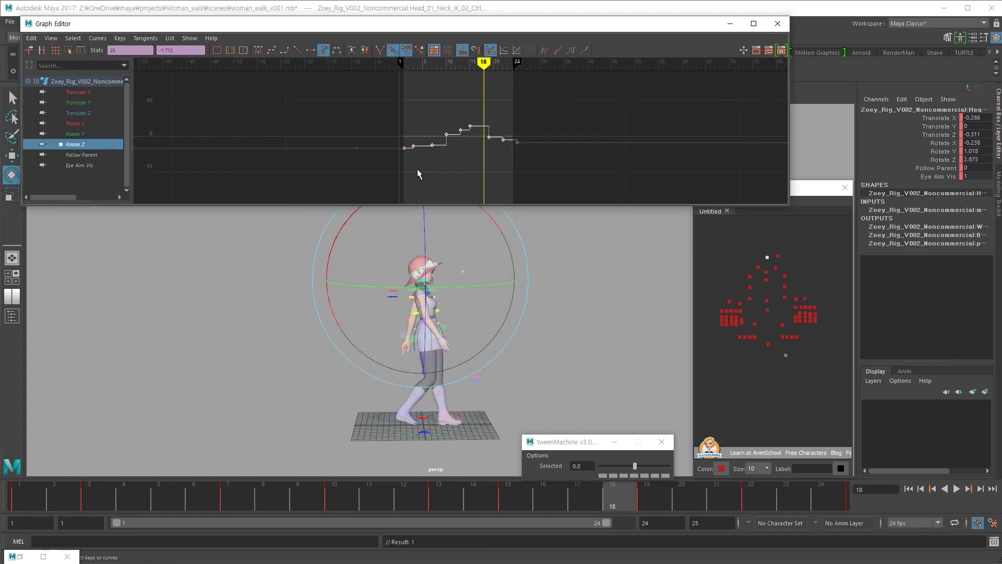
left_click(104, 124)
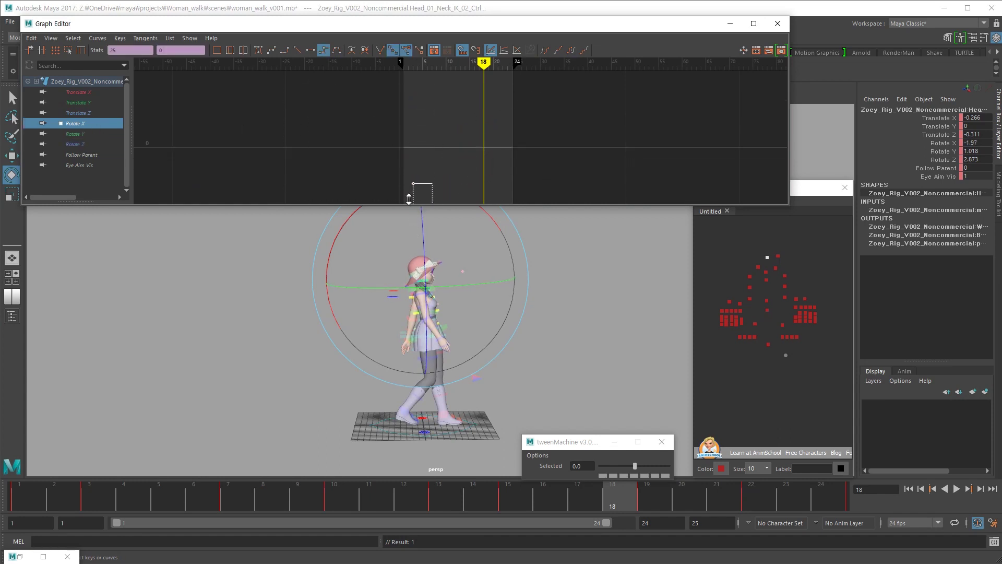
key("a")
key("f")
key("alt+v")
right_click_drag(423, 326, 553, 318, "alt")
left_click_drag(456, 338, 320, 331, "alt")
key("alt+v")
middle_click(493, 190)
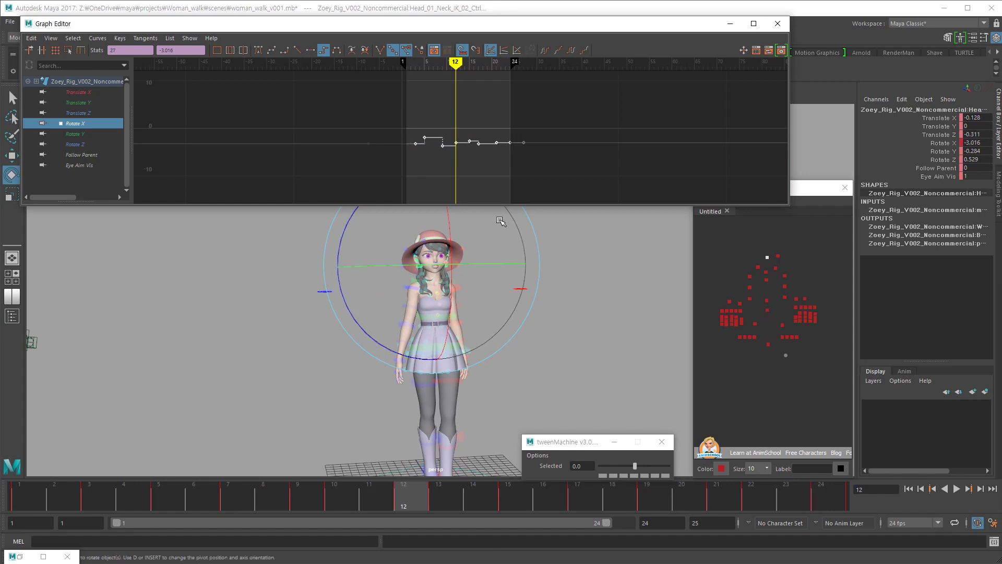
key("ctrl+z")
Try lowering all Rotate X keys of the neck control to about -7.18 and check the playback from the front
middle_click_drag(464, 133, 464, 169, "shift")
key("alt+v")
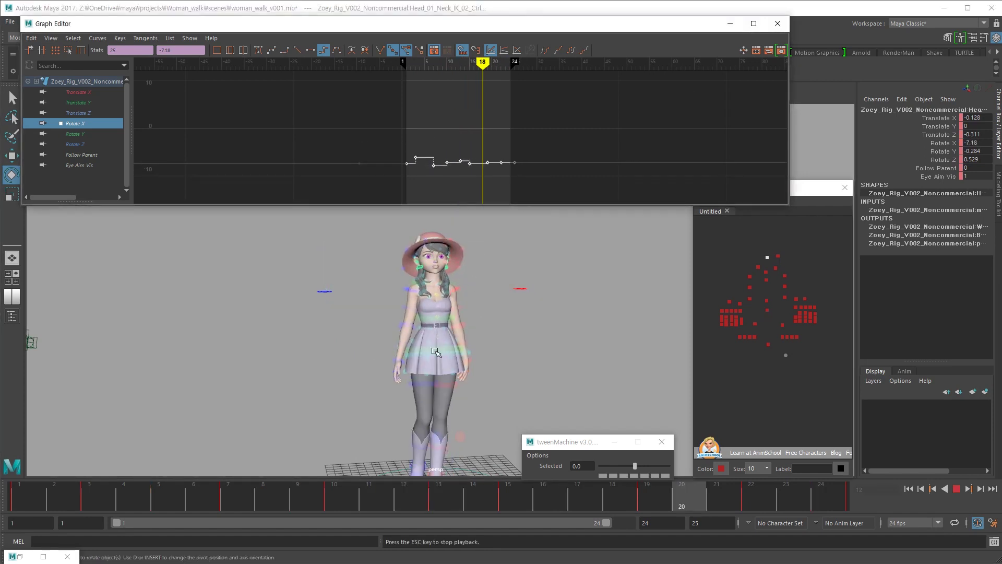
left_click_drag(533, 320, 499, 320, "alt")
right_click_drag(499, 320, 605, 310, "alt")
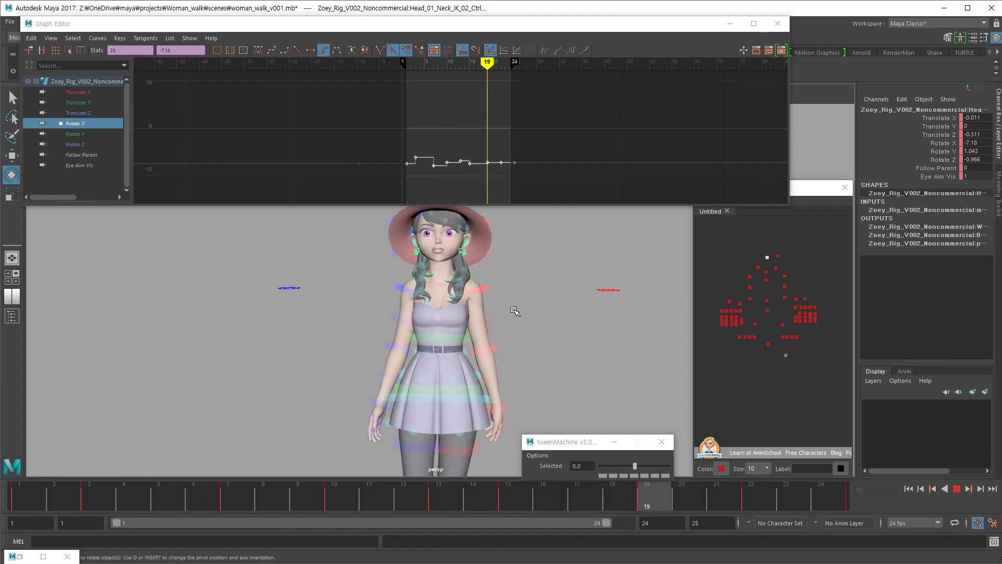
key("alt+v")
Try raising all Rotate X keys of the neck control to about 13, replay, and undo both exaggerated offsets
middle_click_drag(450, 155, 450, 86, "shift")
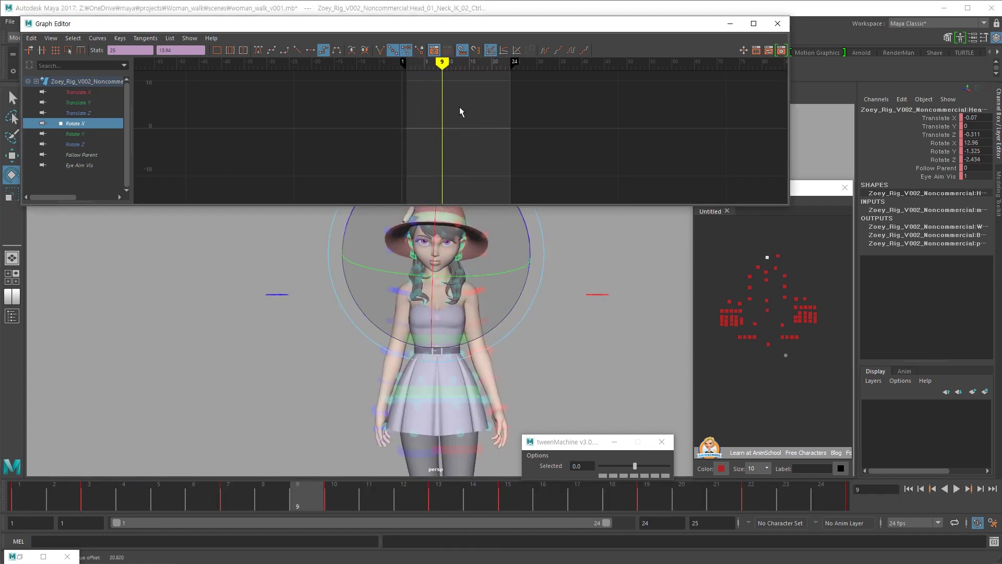
key("alt+v")
key("alt+v")
key("ctrl+z")
key("ctrl+z")
key("ctrl+z")
key("ctrl+z")
key("ctrl+z")
key("ctrl+z")
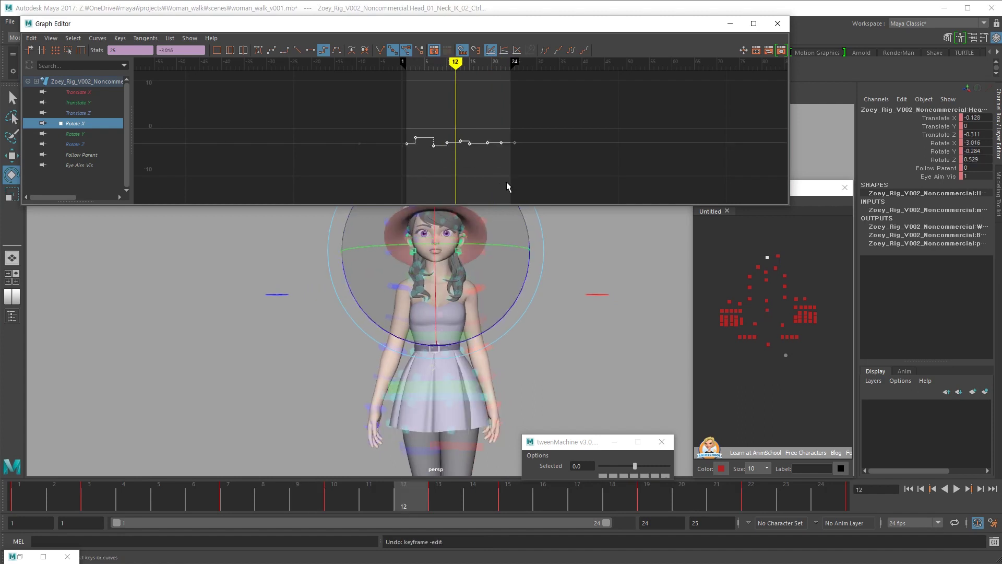
Replay the walk from the front and step back through the keys to frame 1
key("alt+v")
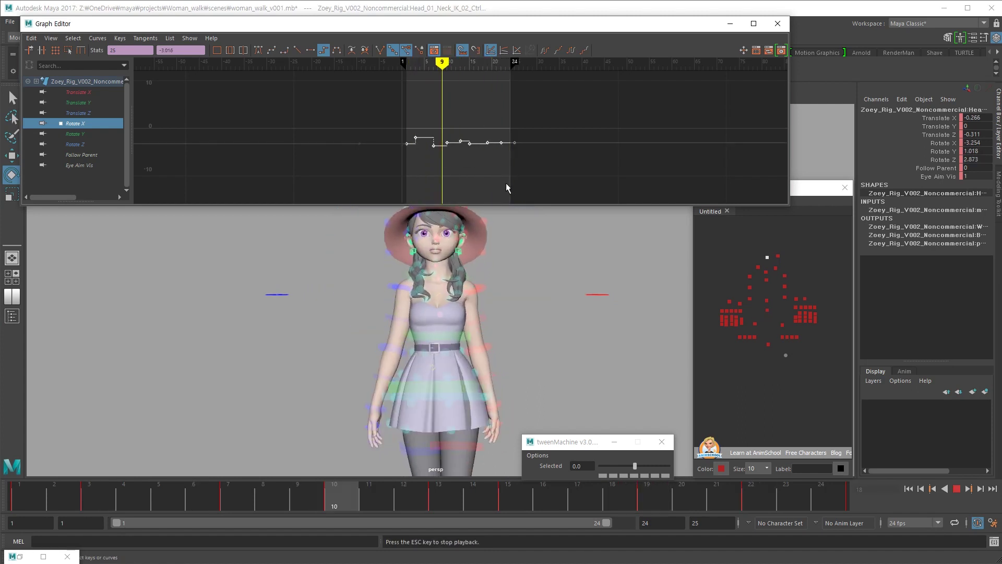
key("alt+v")
key("comma")
key("comma")
key("comma")
key("comma")
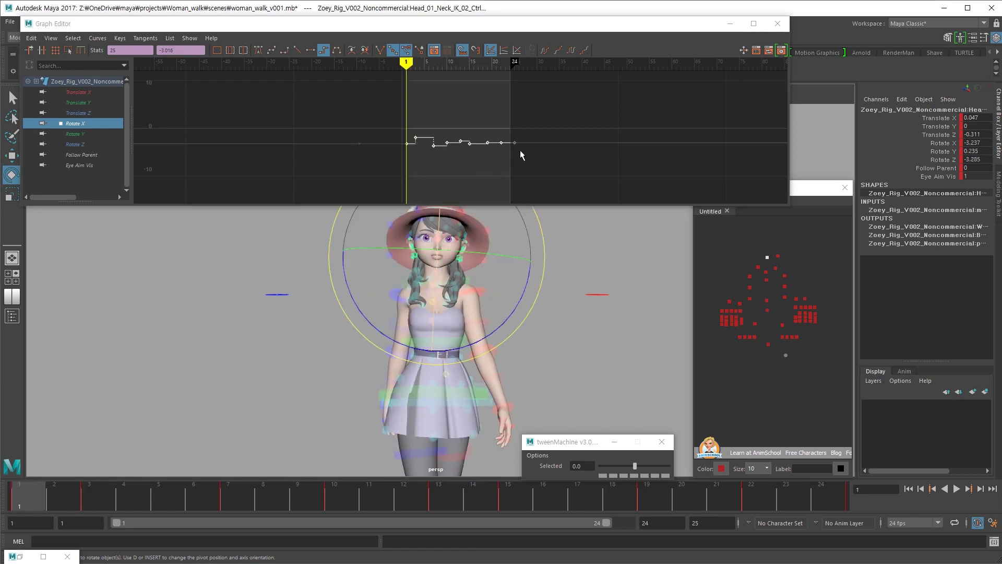
From the side, tilt the neck control in Rotate X at frames 3, 7 and 10, and to -5.132 at frame 13
left_click(484, 177)
key("period")
left_click_drag(439, 250, 559, 261, "alt")
scroll(459, 308, "down", 2)
key("comma")
key("period")
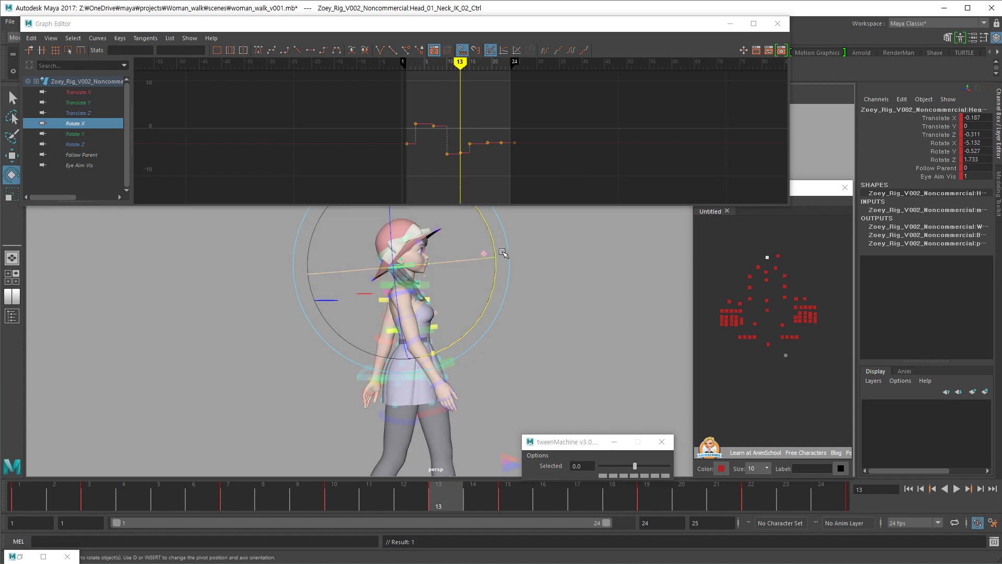
Set the neck control's Rotate X to 1.155 at frame 15, -0.462 at frame 19 and -4.948 at frame 22, and replay
key(".")
key(".")
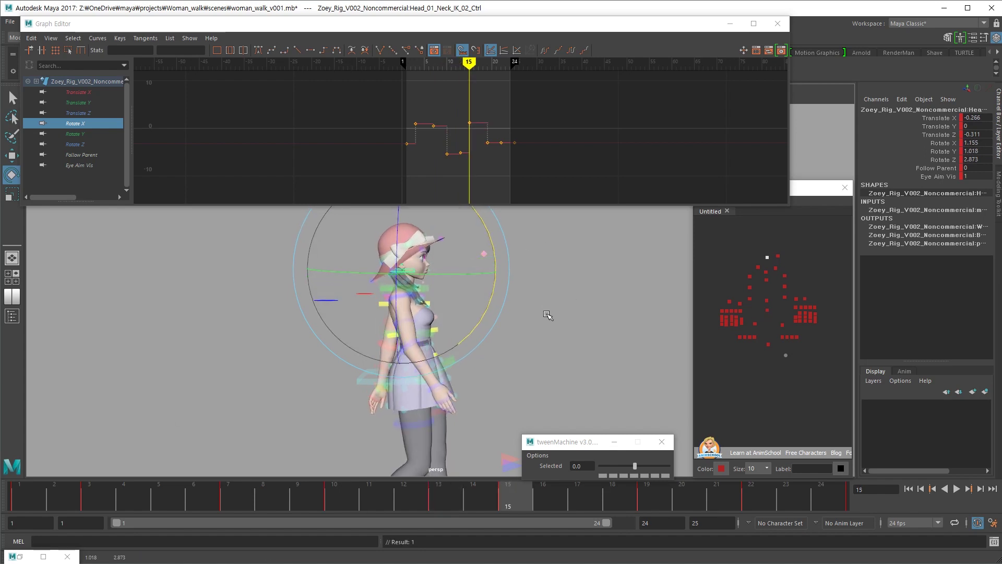
key(".")
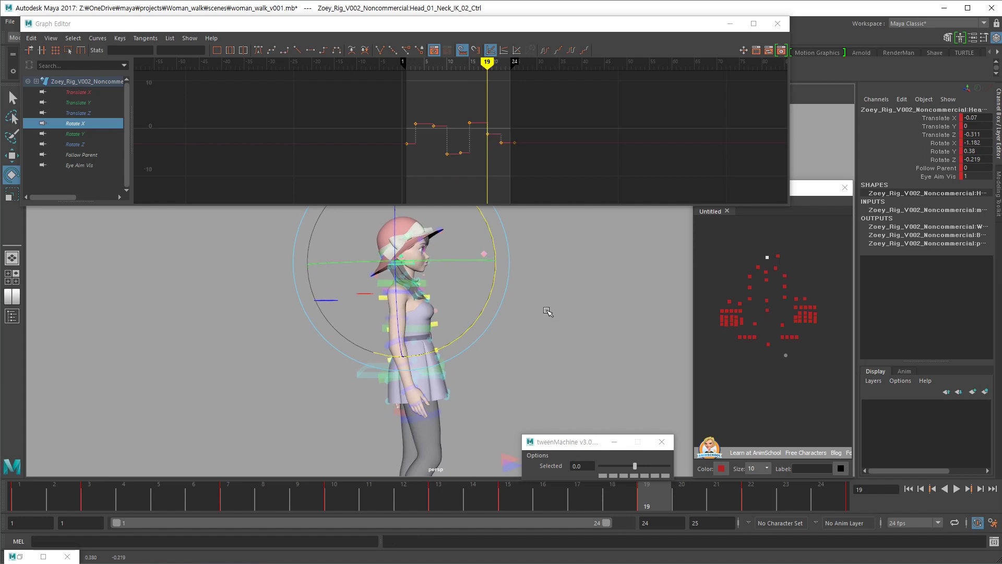
key(".")
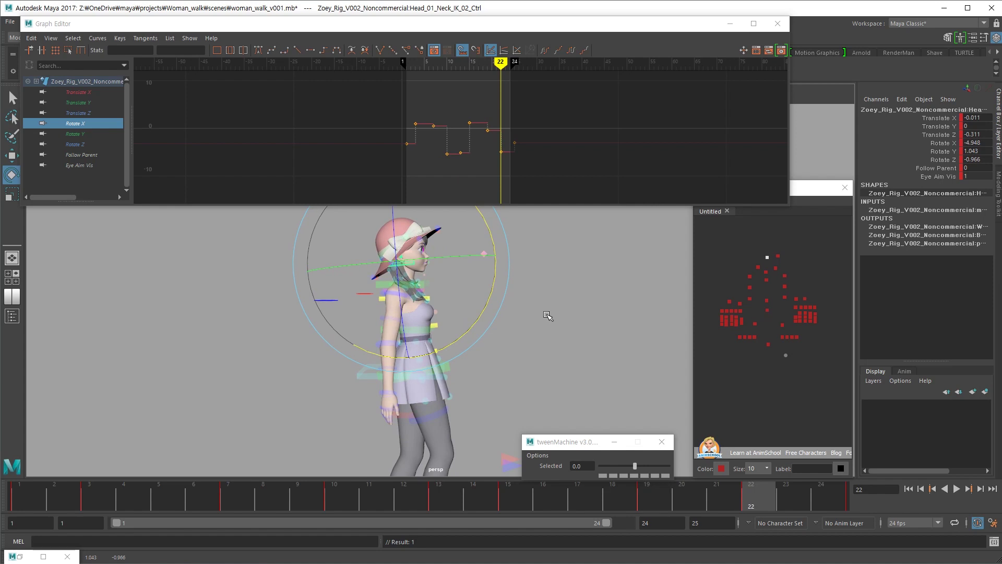
key("alt+v")
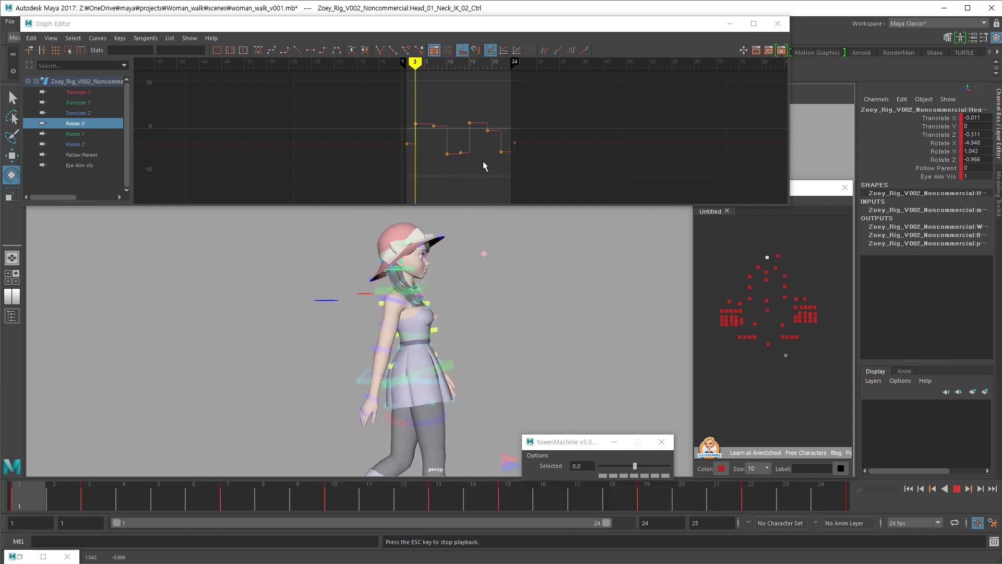
Raise the Rotate X keys at frames 10, 13 and 22 by about 0.8, and lower those at 3, 7, 15 and 19 by about 1.6
left_click_drag(482, 146, 426, 168)
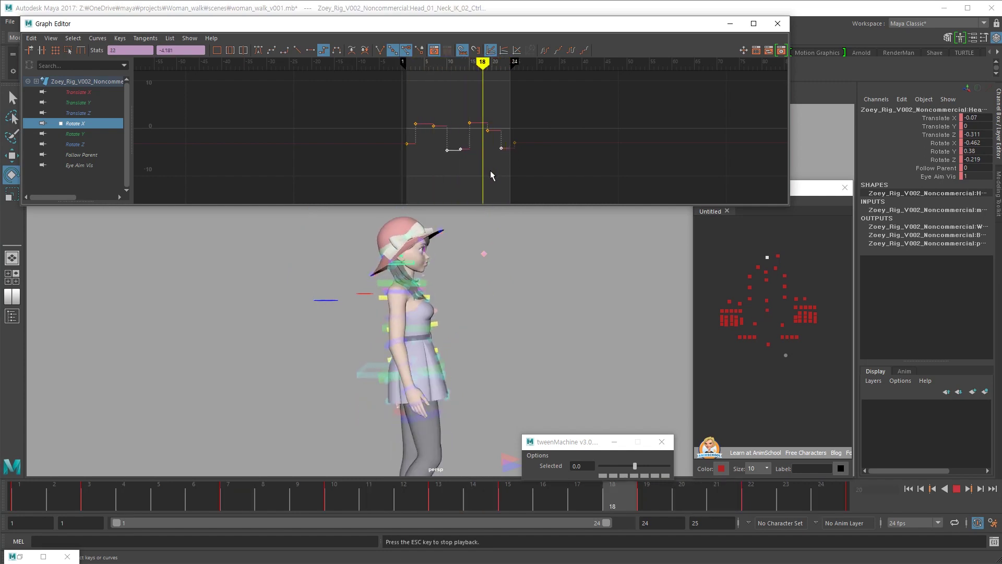
left_click_drag(510, 107, 416, 141)
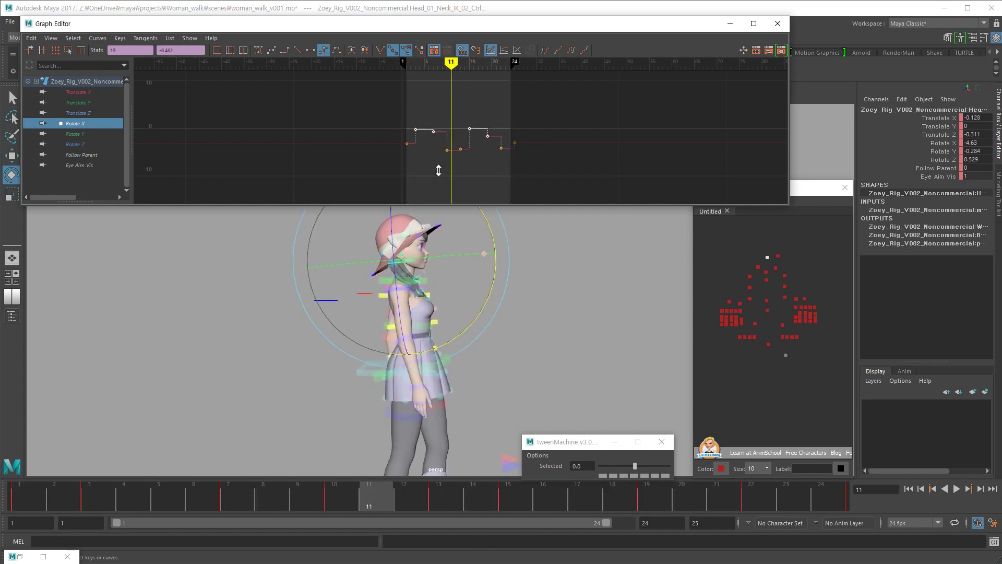
key("alt+v")
Check the full-body walk from the front during playback and save the scene woman_walk_v001.mb
left_click_drag(478, 251, 359, 273, "alt")
middle_click_drag(358, 273, 411, 284, "alt")
scroll(396, 349, "down", 3)
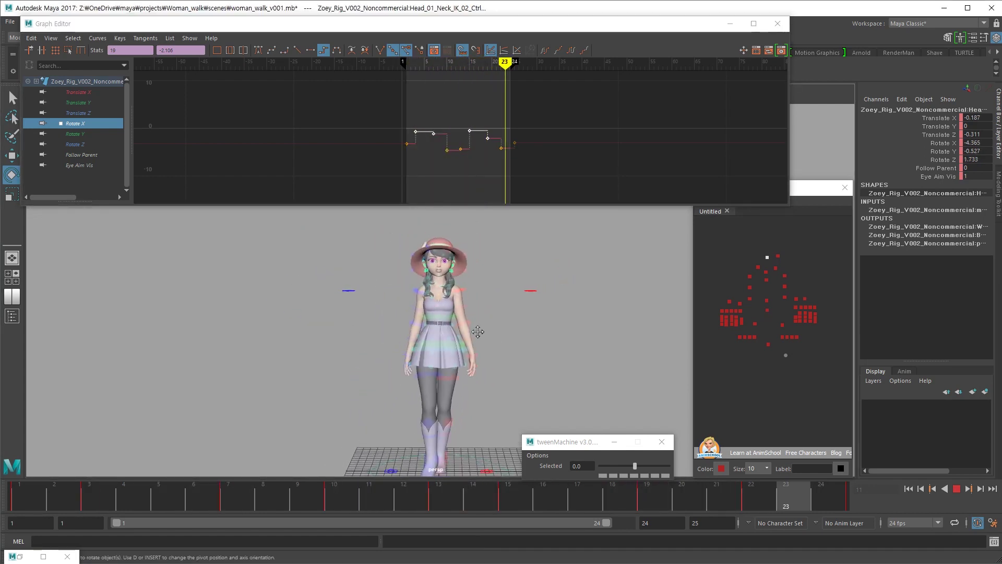
middle_click_drag(509, 366, 512, 330, "alt")
scroll(512, 329, "down", 1)
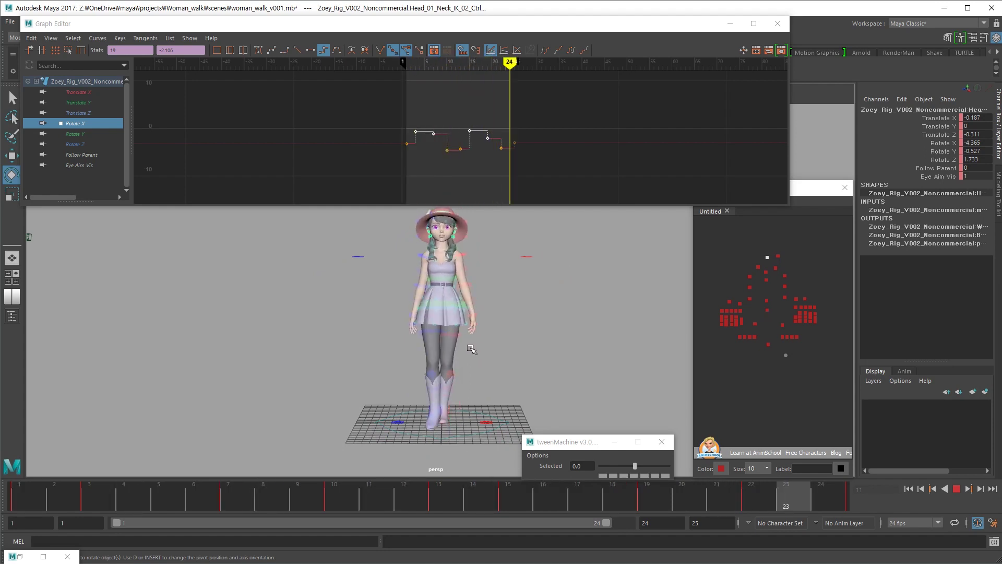
key("Escape")
key("ctrl+s")
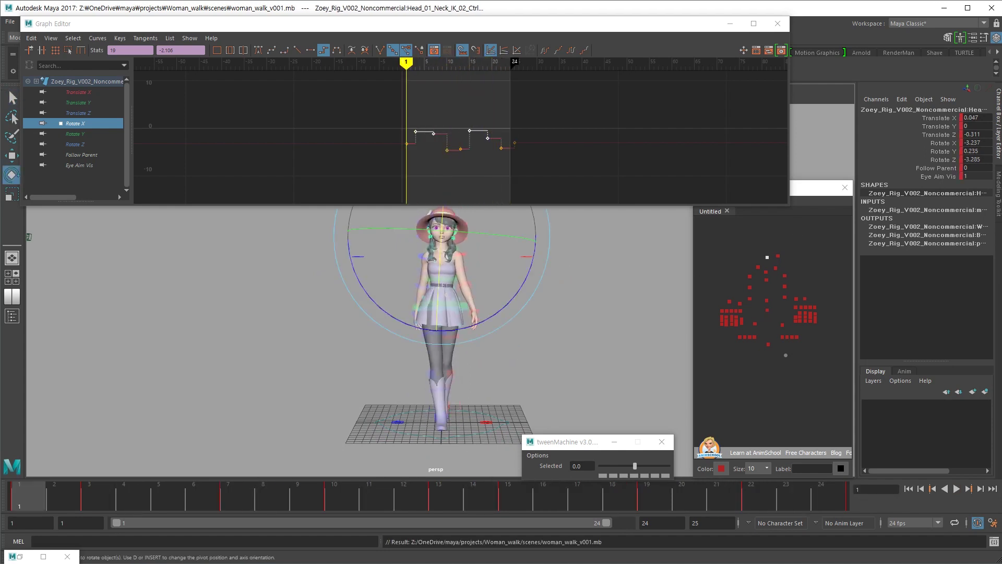
Switch to the reference video Woman_stylized_walk_reference.mp4, study the women's head and upper-body motion in several clips, and return to the scene
key("alt+Tab")
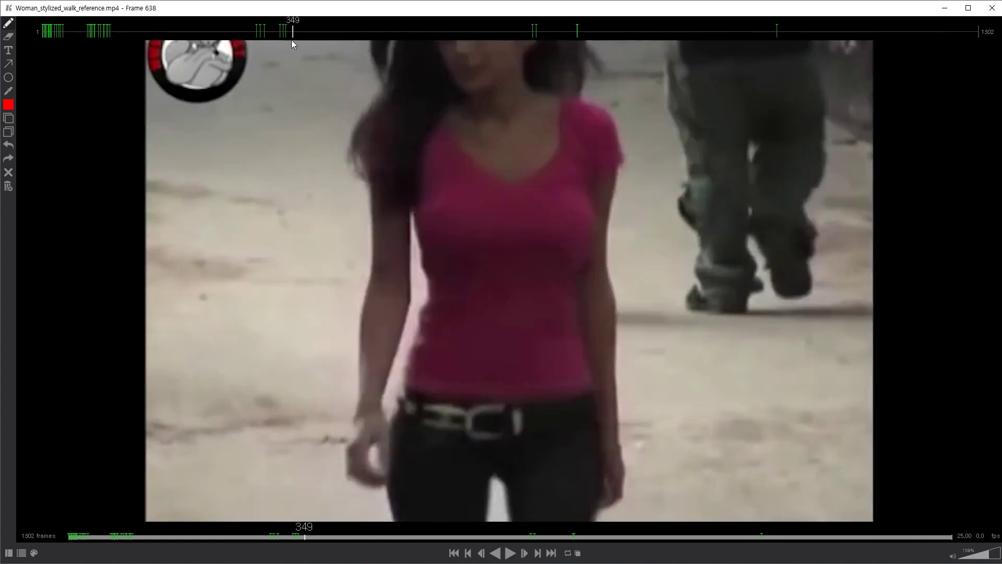
key("space")
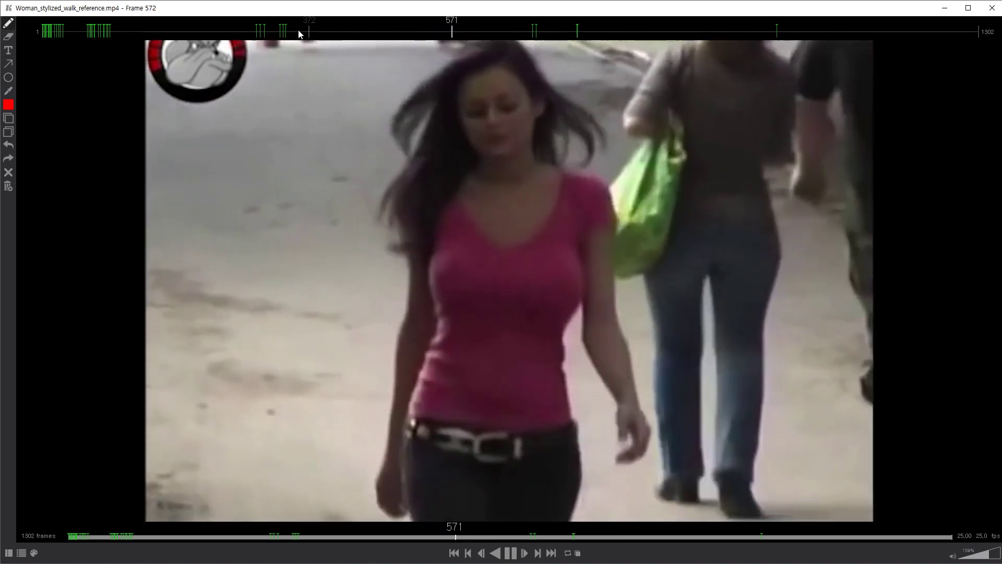
left_click(311, 30)
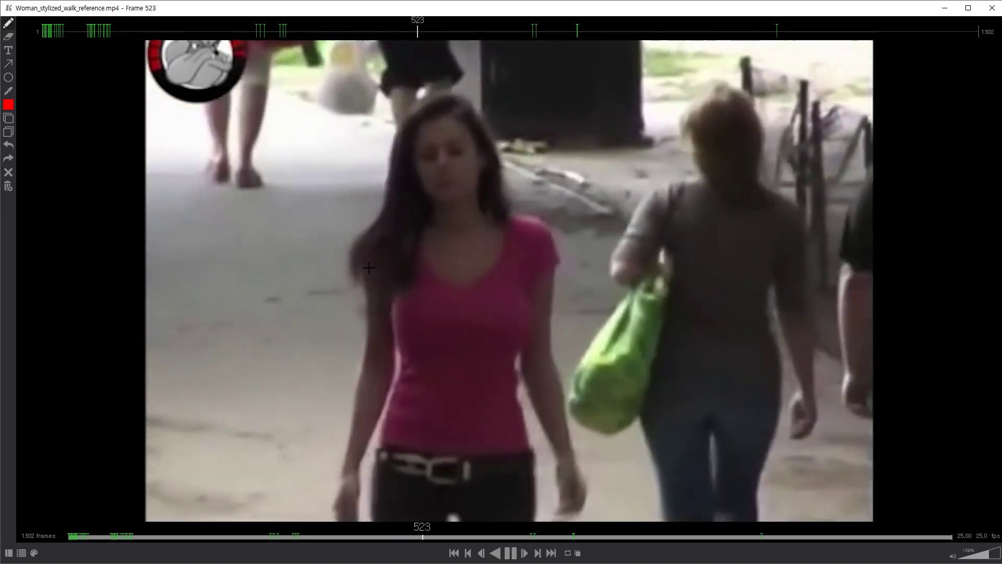
key("space")
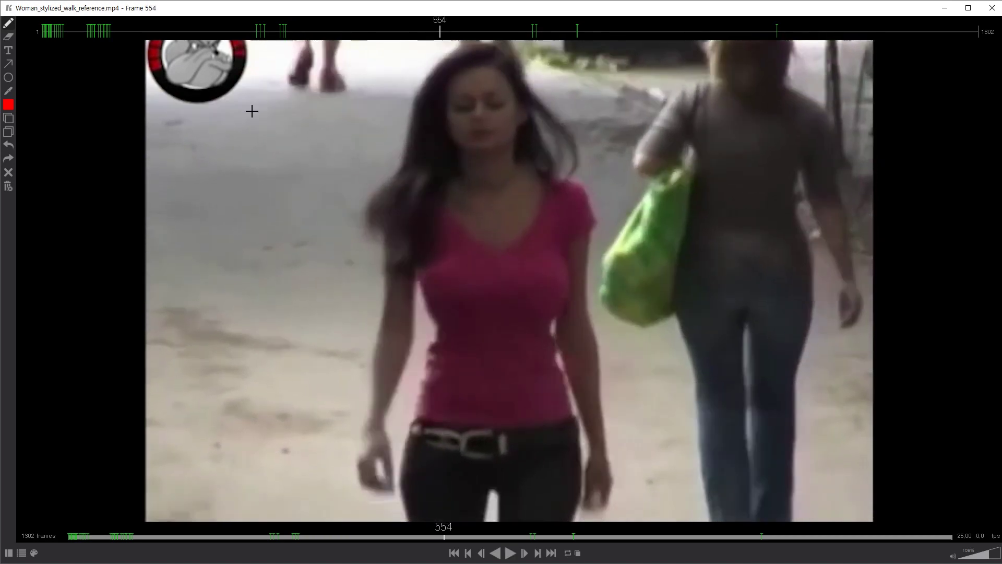
left_click_drag(73, 23, 17, 32)
key("space")
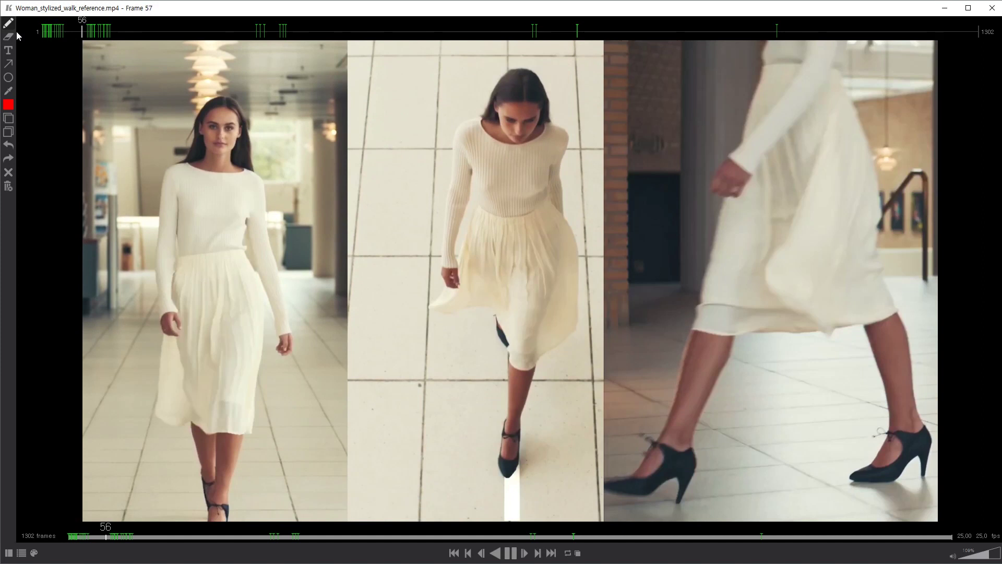
key("space")
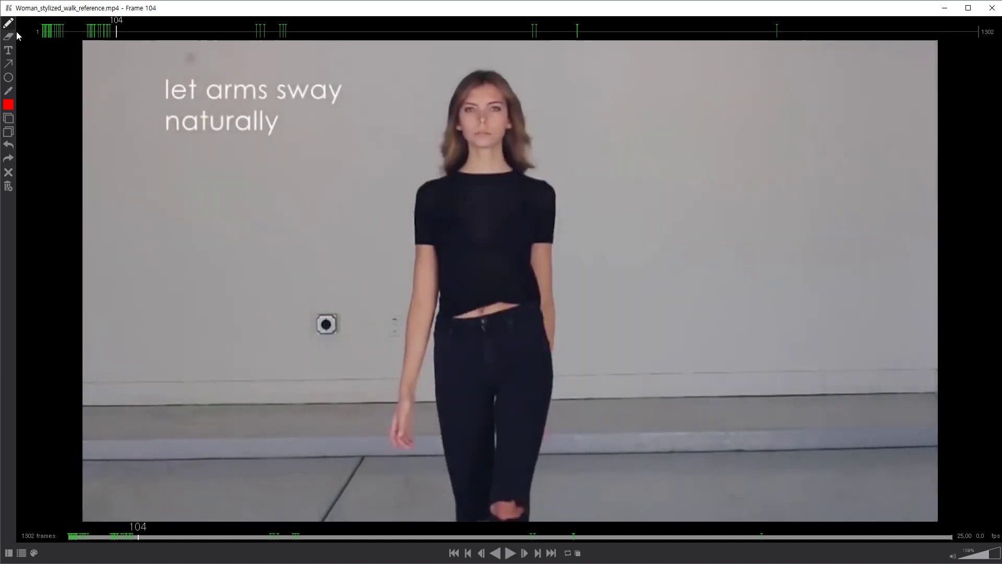
left_click(944, 8)
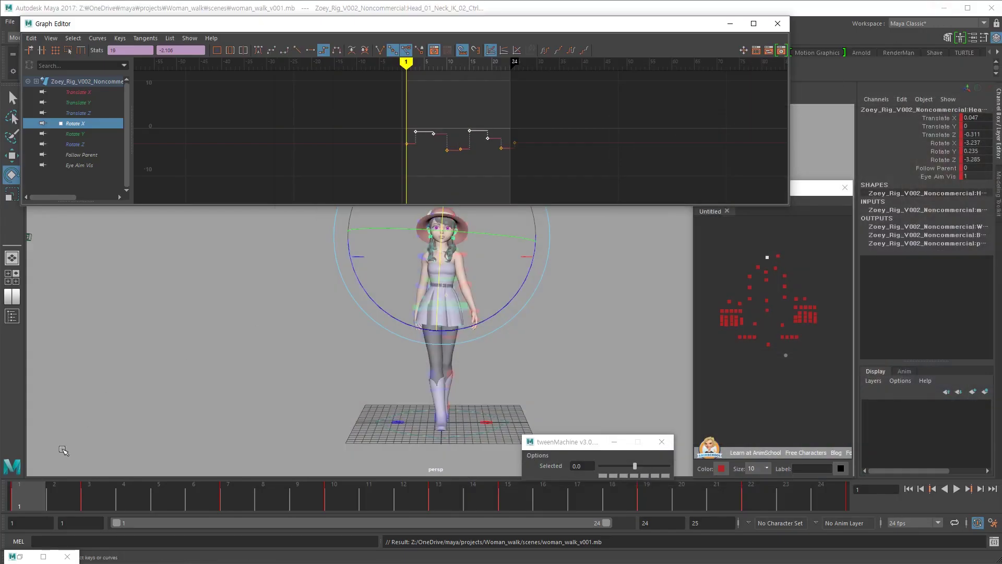
Replay the walk, then select the left elbow FK control's Rotate Y keys at frames 1, 3 and 7
left_click(46, 488)
key("alt+v")
key("alt+v")
key("w")
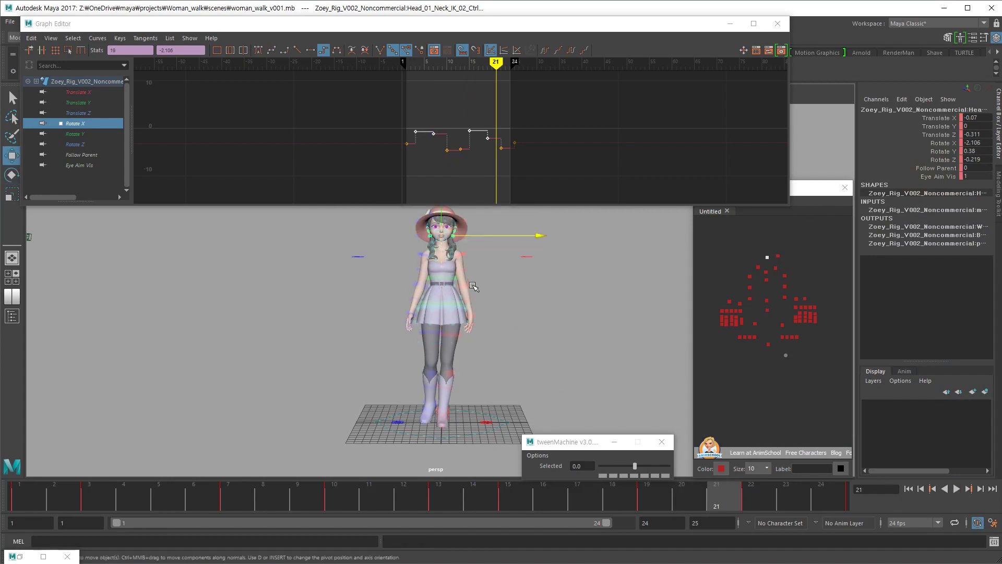
left_click(474, 289)
left_click(37, 493)
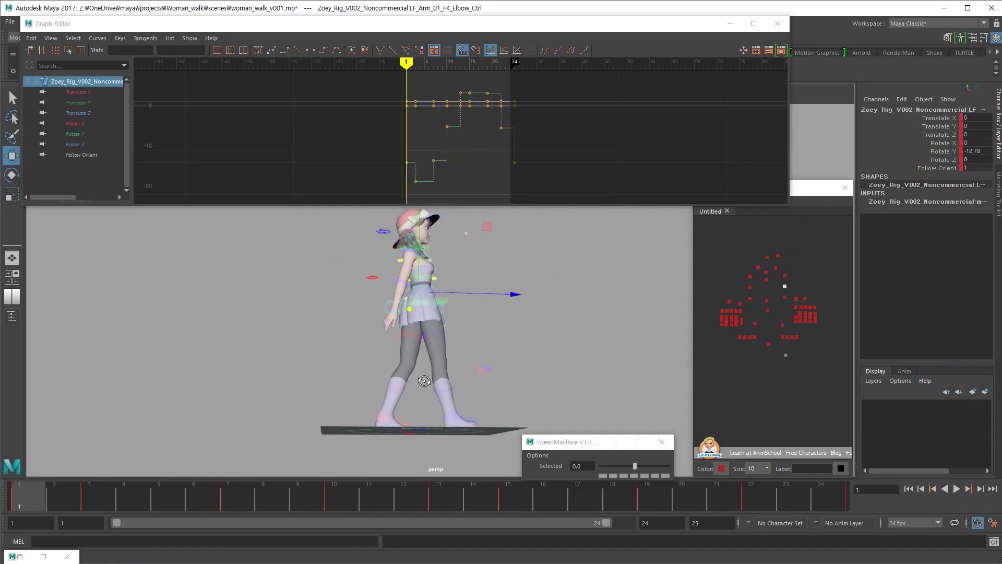
key("e")
left_click(74, 133)
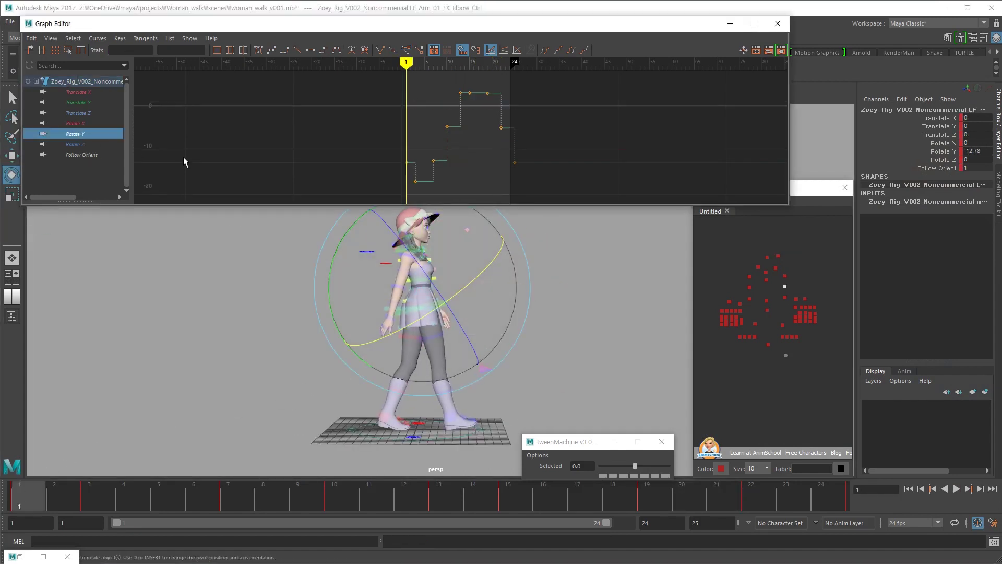
left_click_drag(400, 155, 442, 191)
Try lowering the selected left elbow Rotate Y keys to -28.44 at frame 1, then undo the change
left_click_drag(473, 234, 239, 256, "alt")
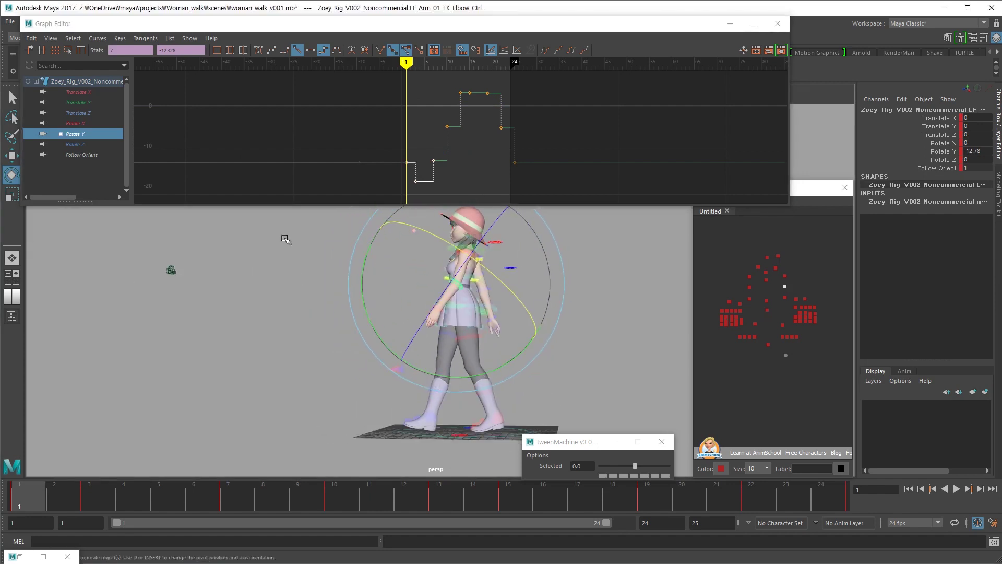
key("period")
key("period")
key("comma")
key("period")
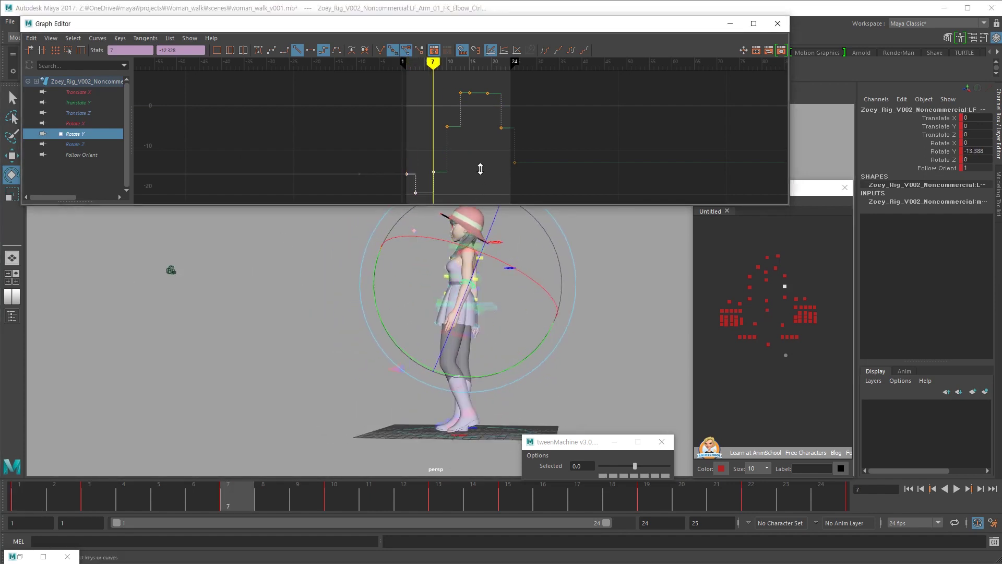
key("comma")
key("comma")
left_click_drag(489, 233, 528, 339, "alt")
scroll(518, 168, "down", 4)
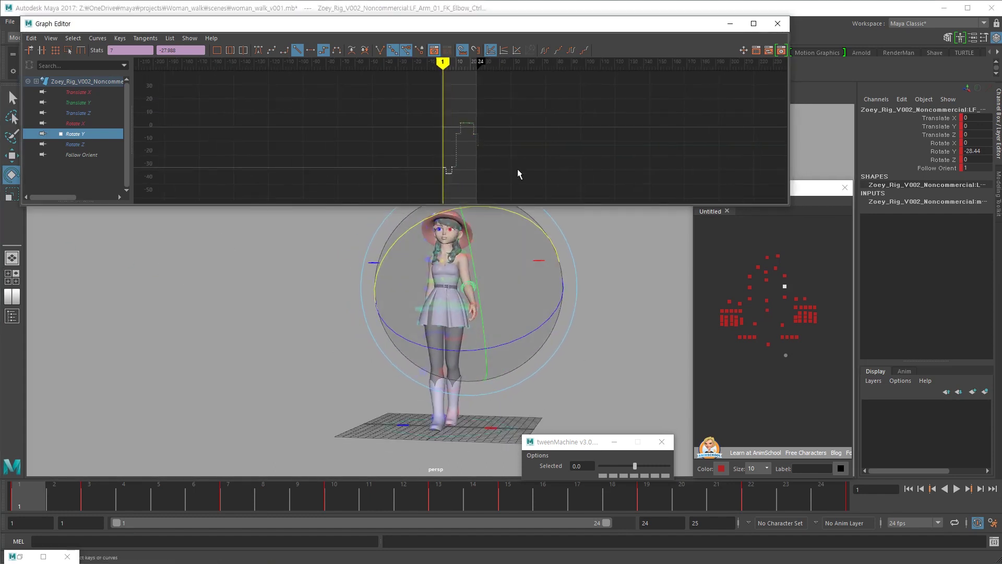
key("f")
scroll(490, 174, "down", 6)
key("ctrl+z")
key("ctrl+z")
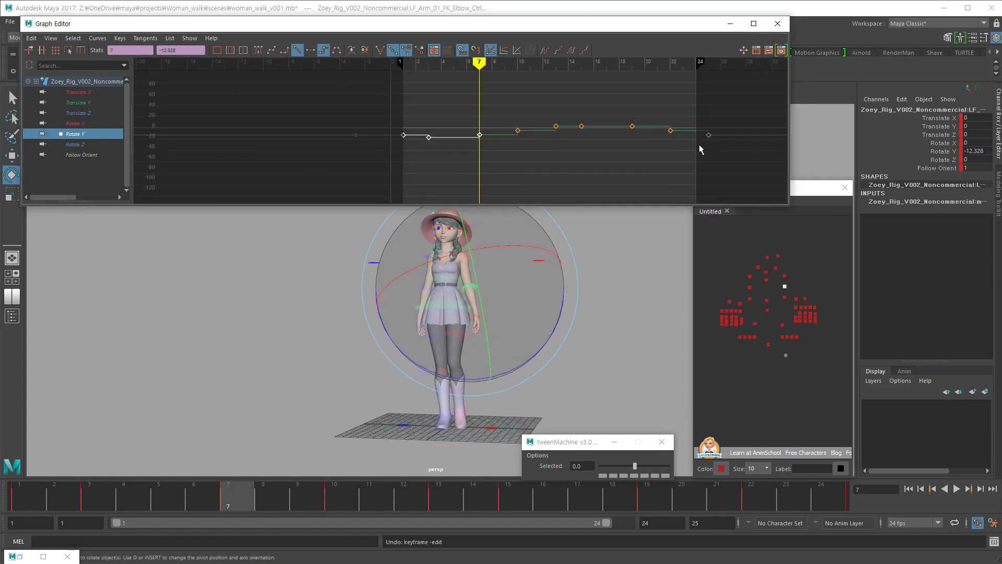
Lower the left elbow's Rotate Y keys at frames 1, 3, 7 and 25, reaching -46.668 at frame 1, and replay from the side
middle_click_drag(700, 150, 665, 168, "shift")
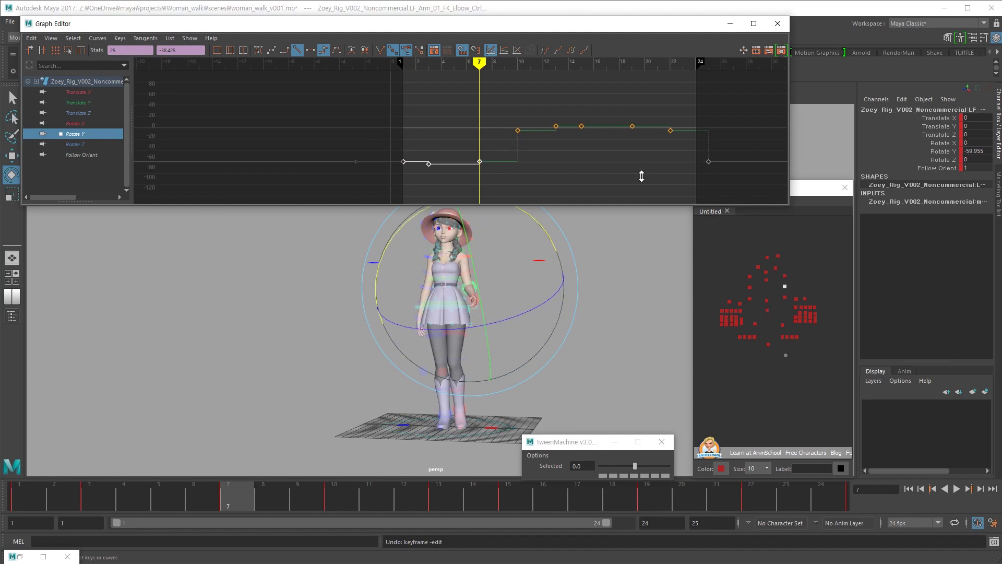
key("comma")
left_click_drag(577, 276, 589, 282, "alt")
key("alt+shift+v")
middle_click_drag(599, 171, 600, 158, "shift")
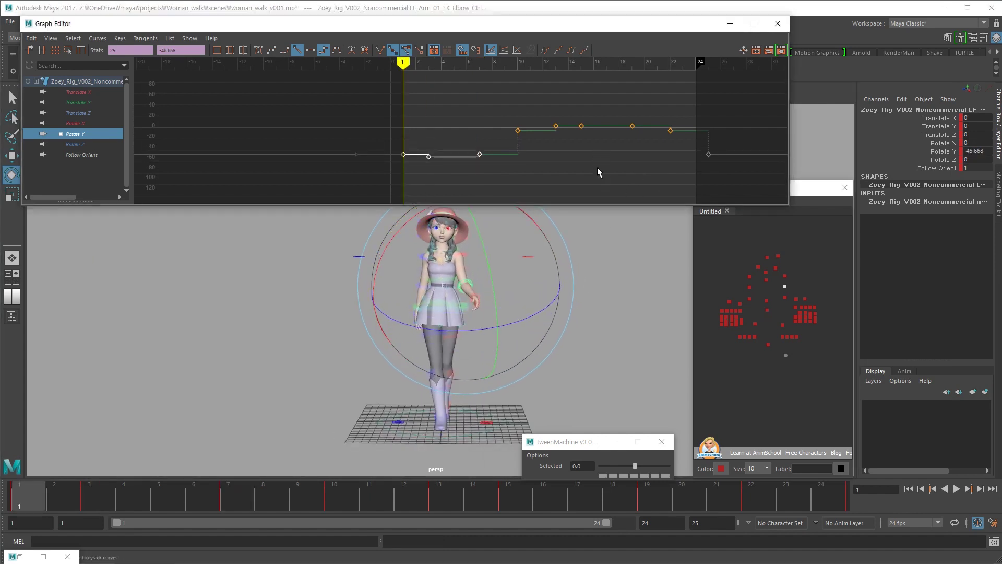
key("alt+v")
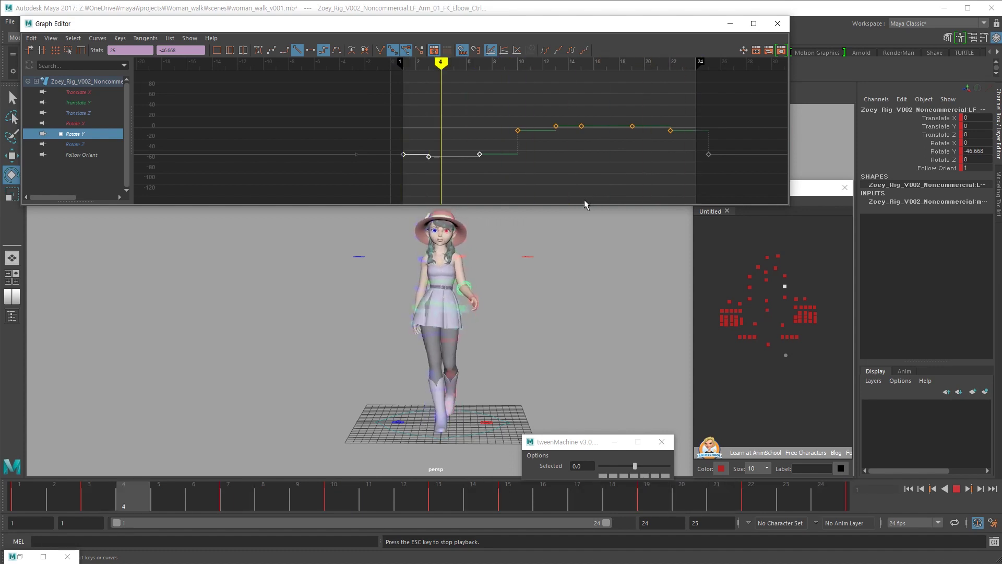
left_click_drag(578, 259, 478, 280, "alt")
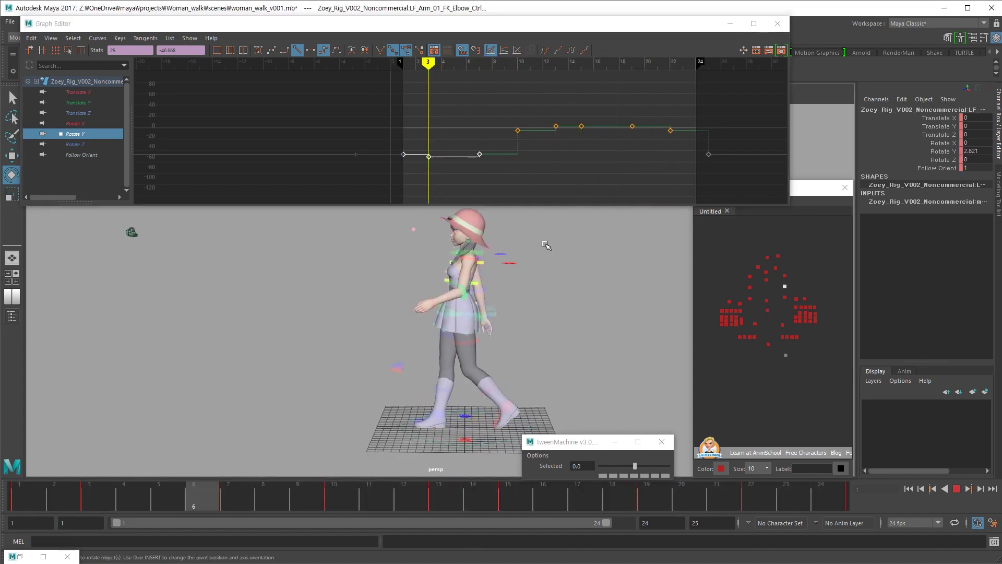
key("Escape")
Try the left elbow's Rotate Y key at frame 10 with a value of -19.335 and replay the arm swing
key("period")
key("period")
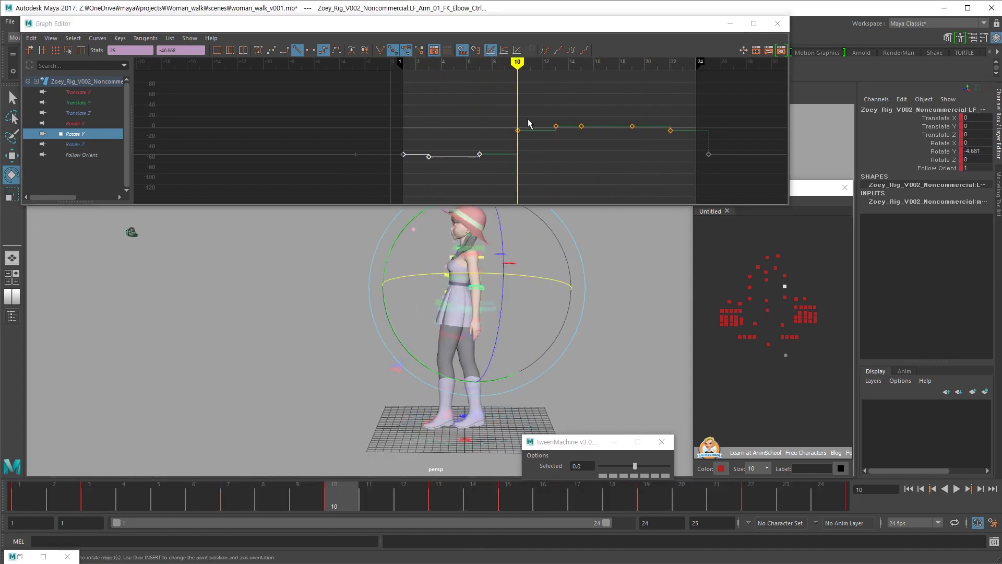
left_click_drag(528, 118, 510, 151)
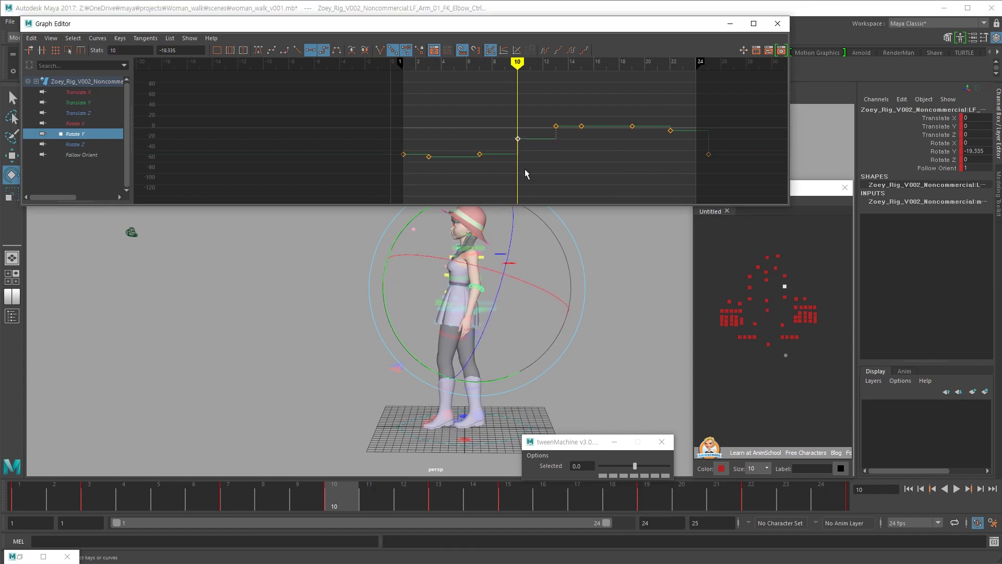
key("period")
key("period")
key("comma")
key("comma")
key("comma")
key("alt+v")
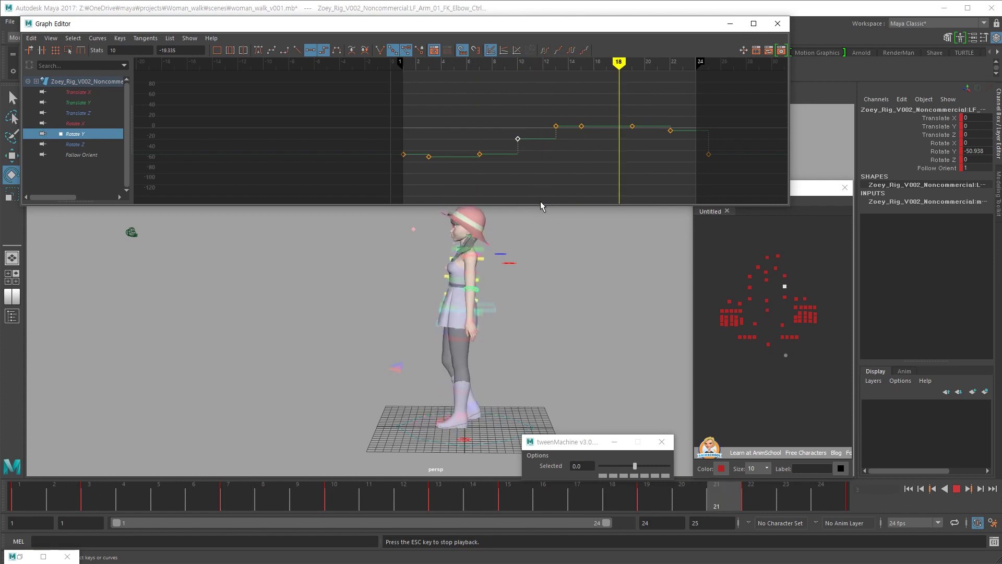
key("Escape")
Try -31.242 for the left elbow's frame 10 Rotate Y key in playback, undo both changes to that key, and replay
key("comma")
key("comma")
key("comma")
key("comma")
key("period")
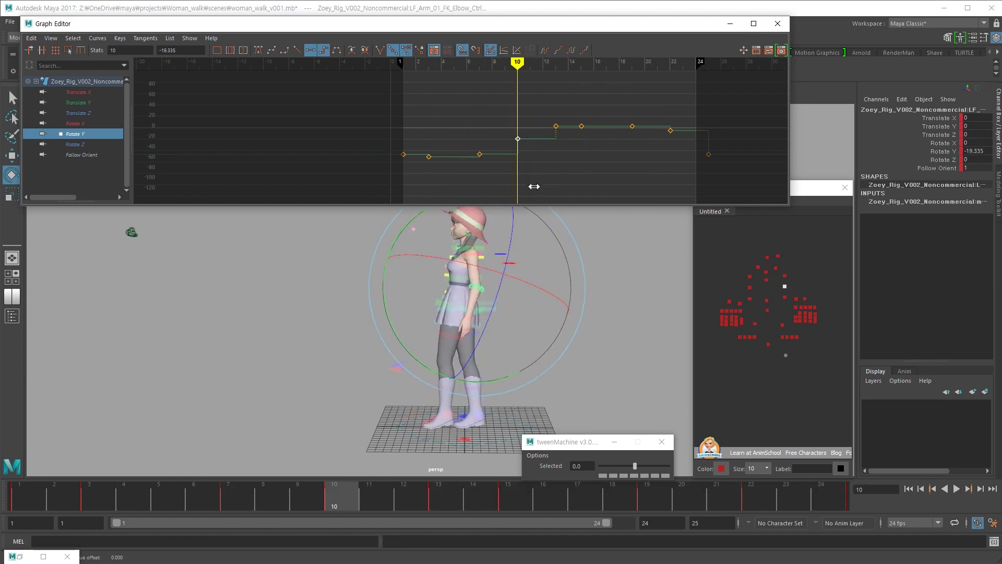
key("alt+v")
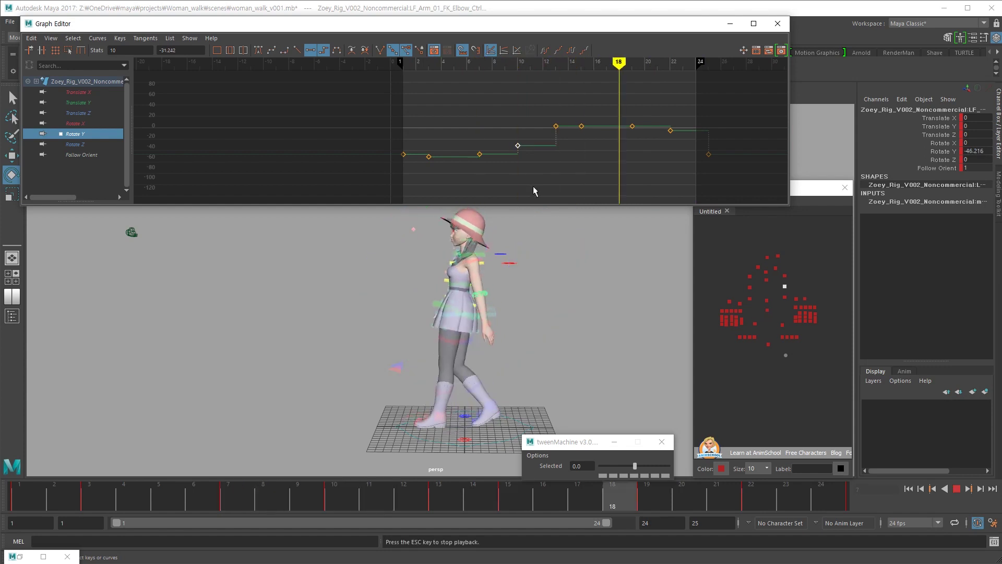
key("Escape")
key("ctrl+z")
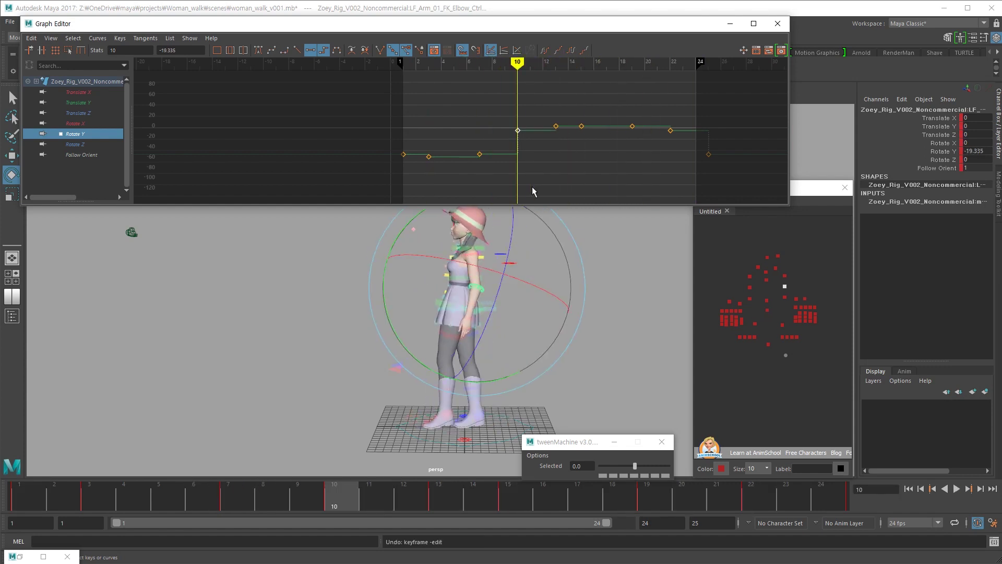
key("alt+v")
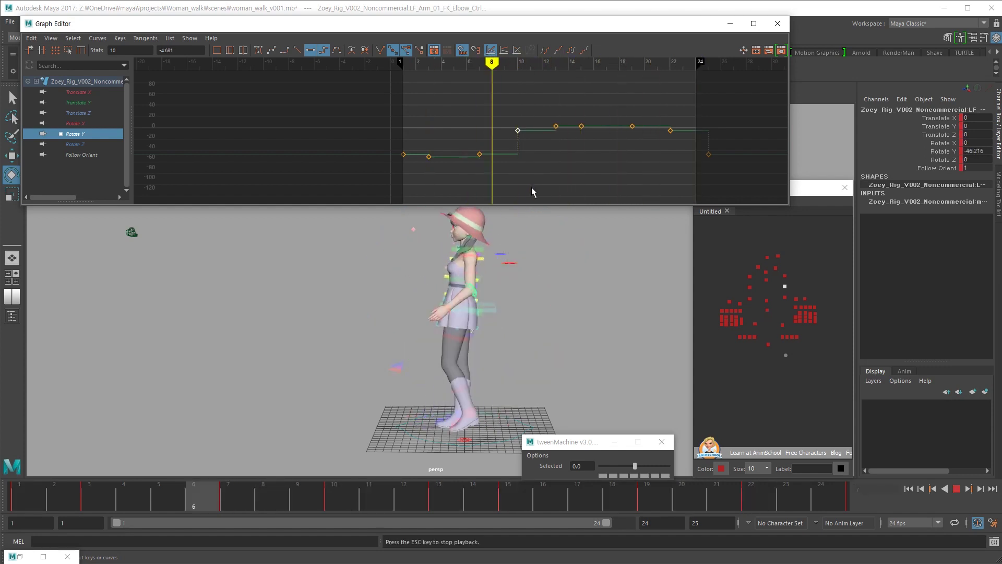
key("Escape")
Isolate the right elbow FK control's Rotate Y curve and review the arm's key poses around frame 13 from the character's other side
left_click(749, 287)
left_click(83, 134)
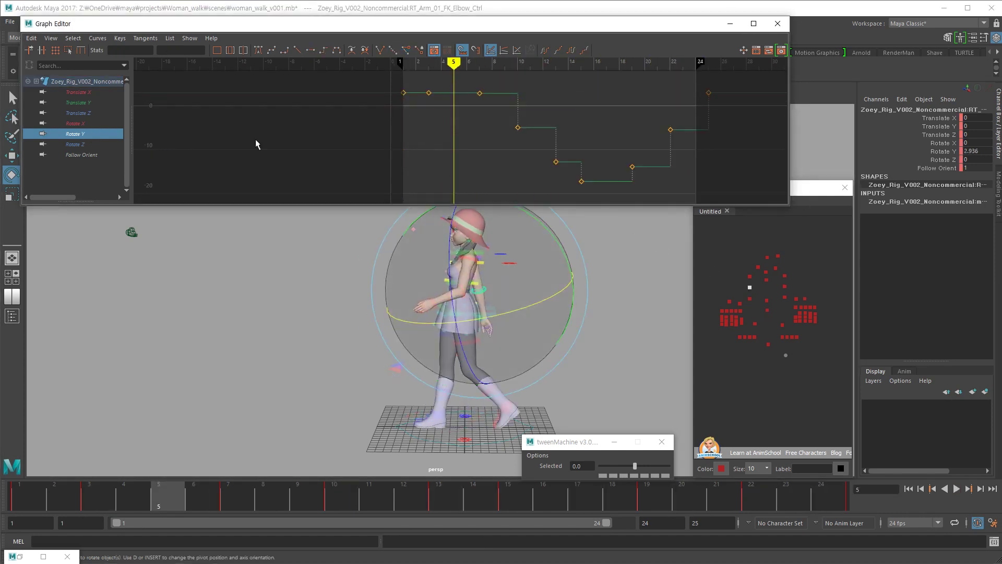
left_click_drag(472, 308, 643, 298, "alt")
key("alt+v")
key("Escape")
key("comma")
key("comma")
key("comma")
key("period")
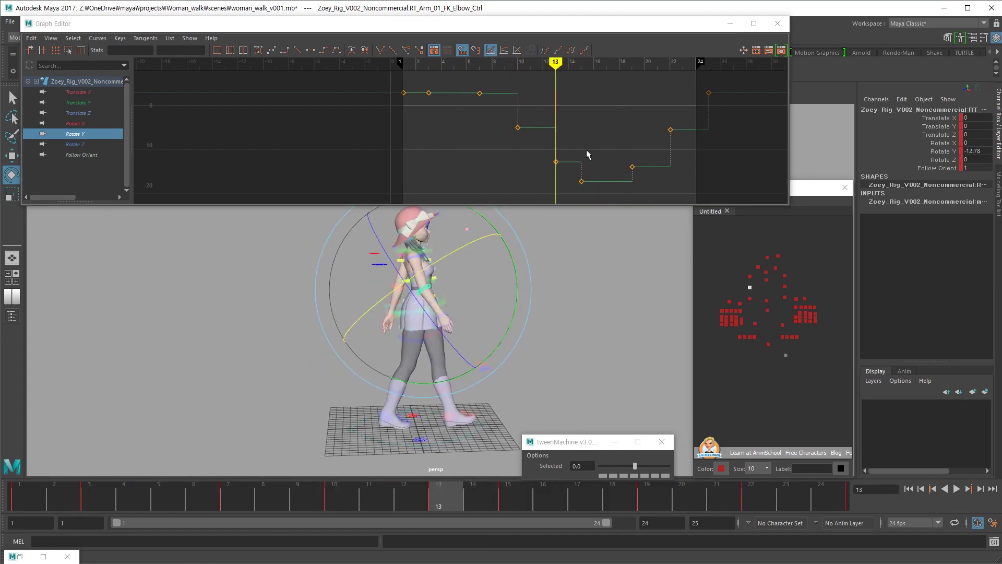
key("comma")
key("comma")
key("period")
key("period")
Lower the right elbow's Rotate Y keys at frames 13, 15 and 19, reaching -41.363 at frame 19, and replay
left_click_drag(547, 144, 654, 192)
key("period")
key("period")
middle_click_drag(607, 159, 611, 178, "shift")
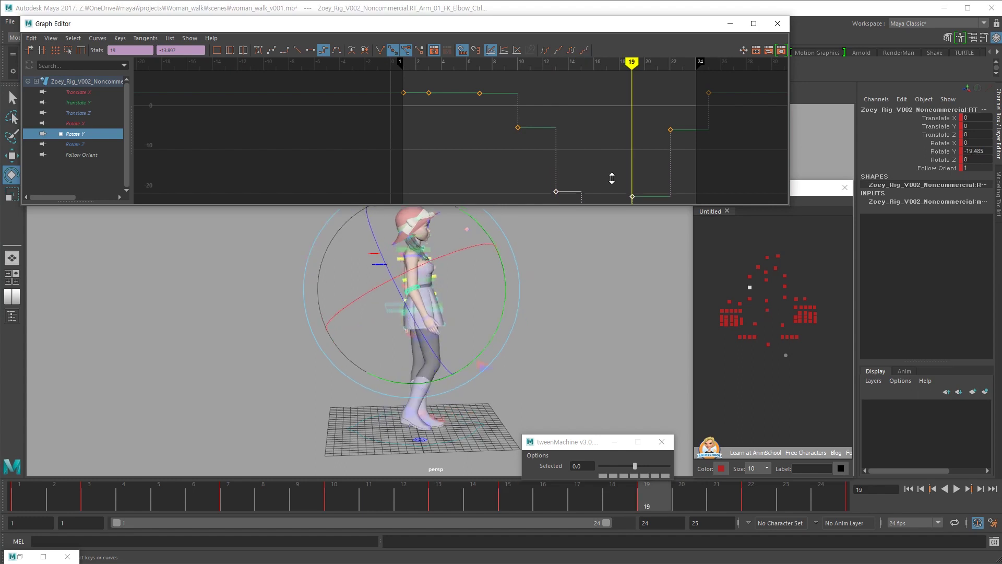
key("alt+v")
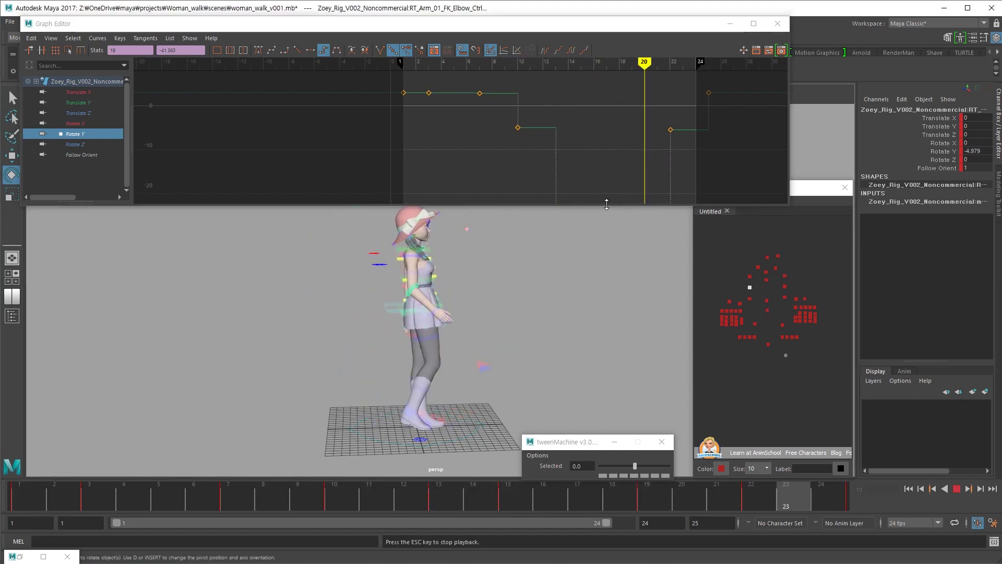
key("a")
key("Escape")
key("Escape")
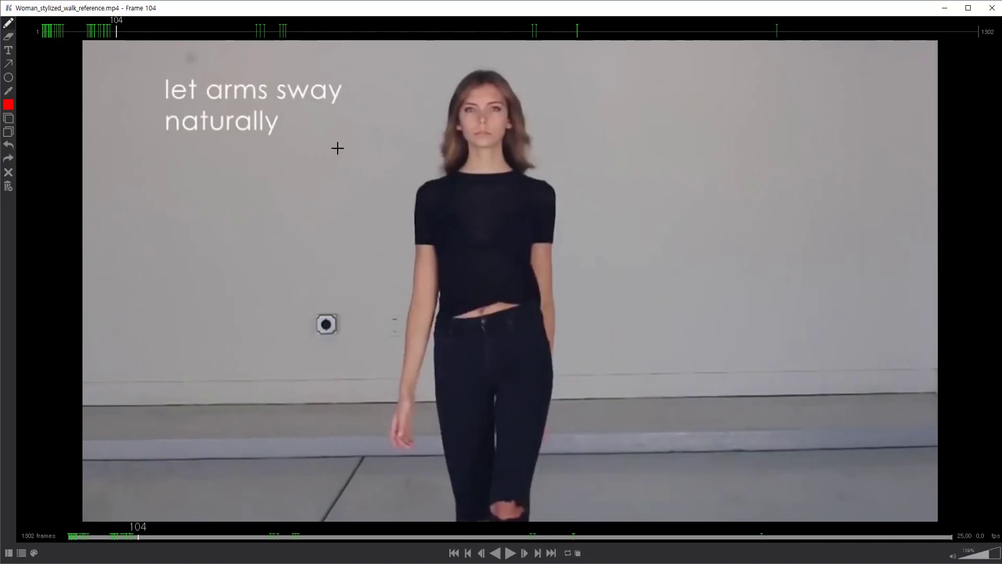
Study the women's arm swing in the reference video Woman_stylized_walk_reference.mp4 back to frame 42, and return to the scene
mouse_move(82, 38)
left_mouse_down()
mouse_move(70, 39)
mouse_move(85, 43)
mouse_move(73, 53)
left_mouse_up()
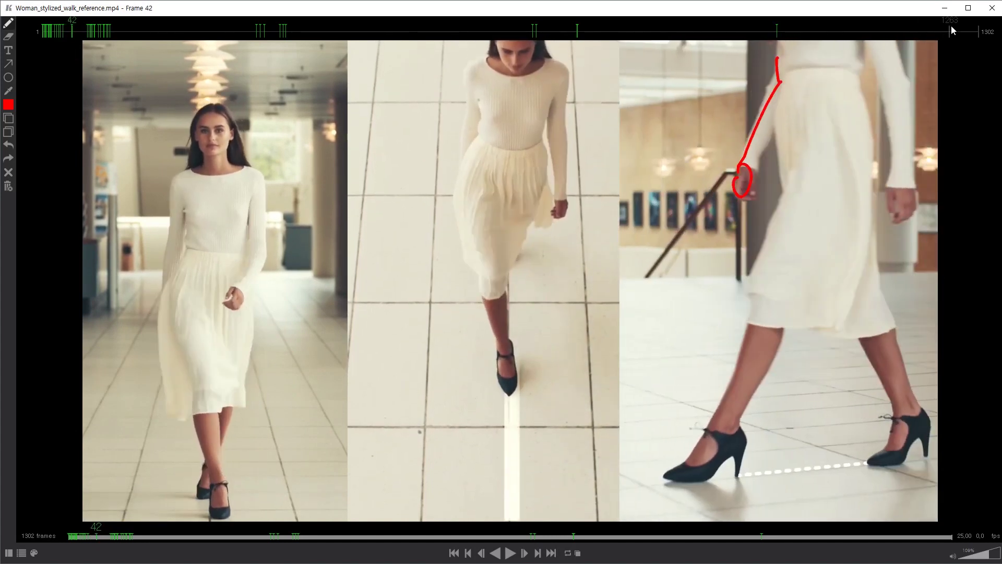
left_click(945, 10)
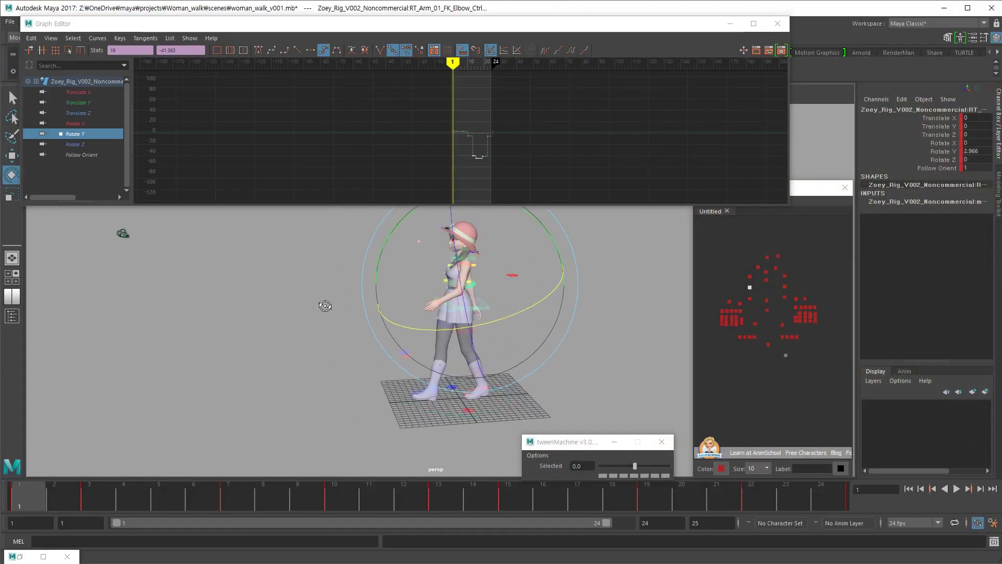
Raise the left elbow FK control's Rotate Y keys at frames 1, 3 and 7, reaching -31.448 at frame 1
key("w")
left_click(785, 286)
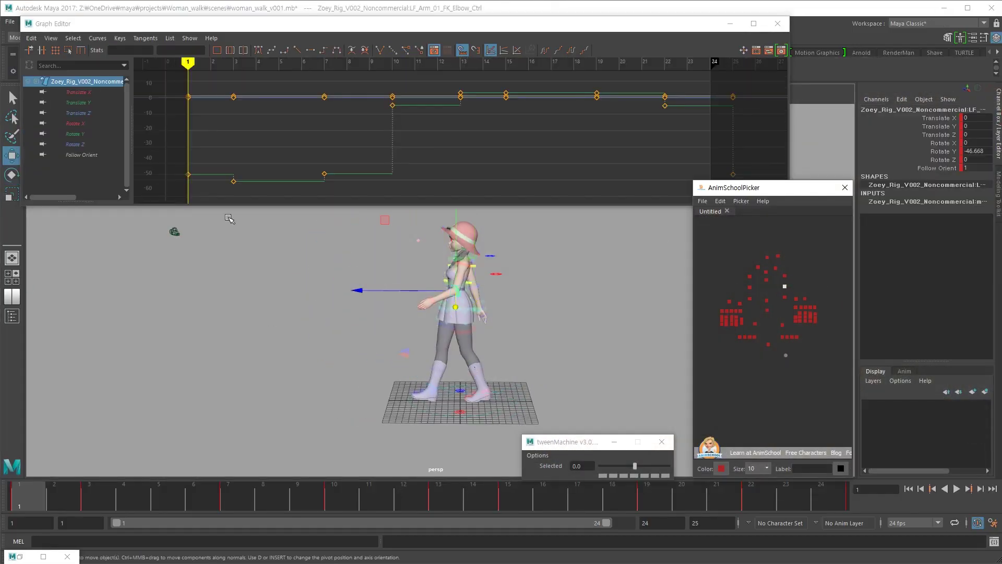
left_click(94, 136)
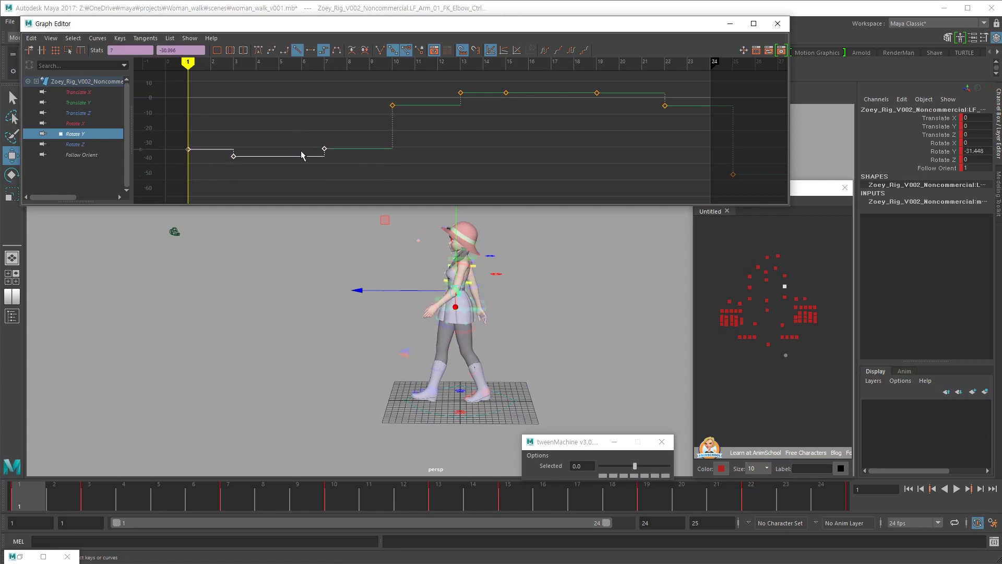
Undo the trial moves, raise all Rotate Y keys of the left shoulder FK control by about 5, to -9.944 at frame 1, and replay
left_click(785, 277)
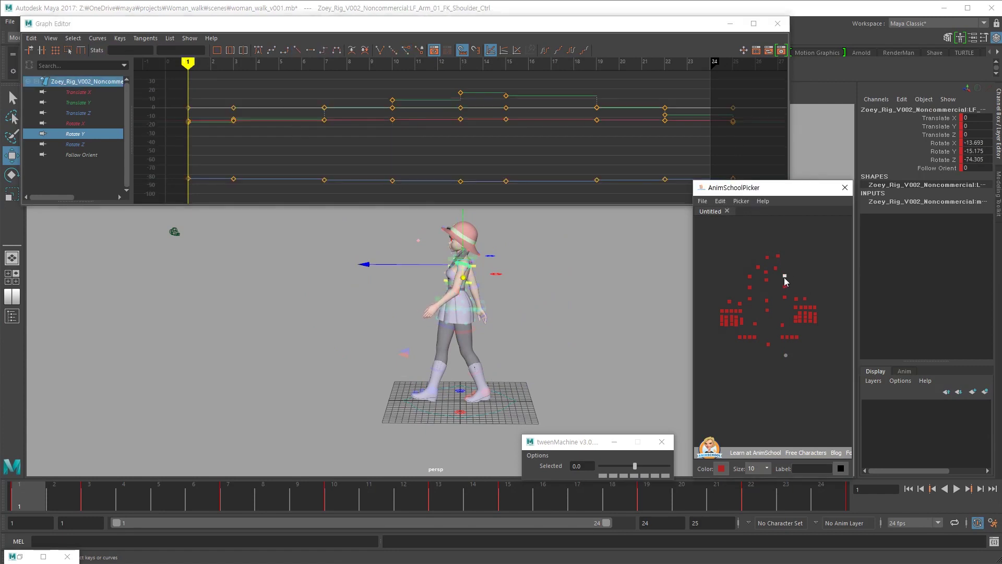
left_click(108, 104)
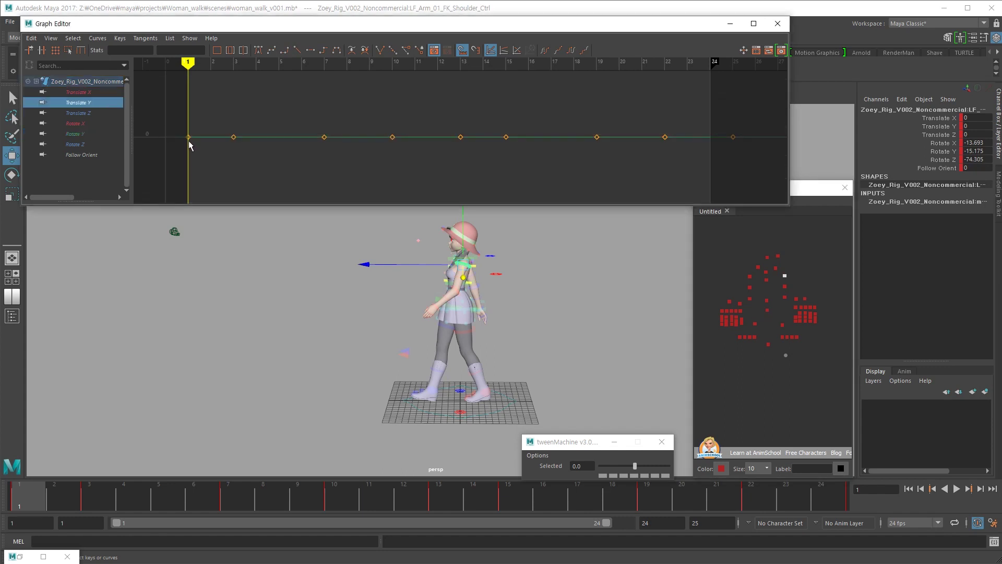
left_click(99, 133)
key("f")
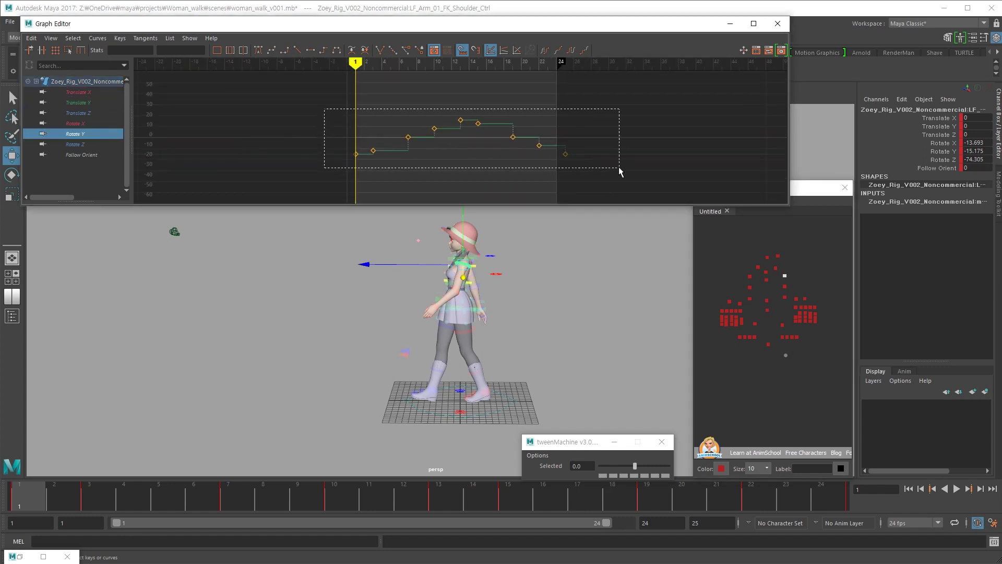
key("ctrl+z")
key("ctrl+z")
key("ctrl+z")
key("ctrl+z")
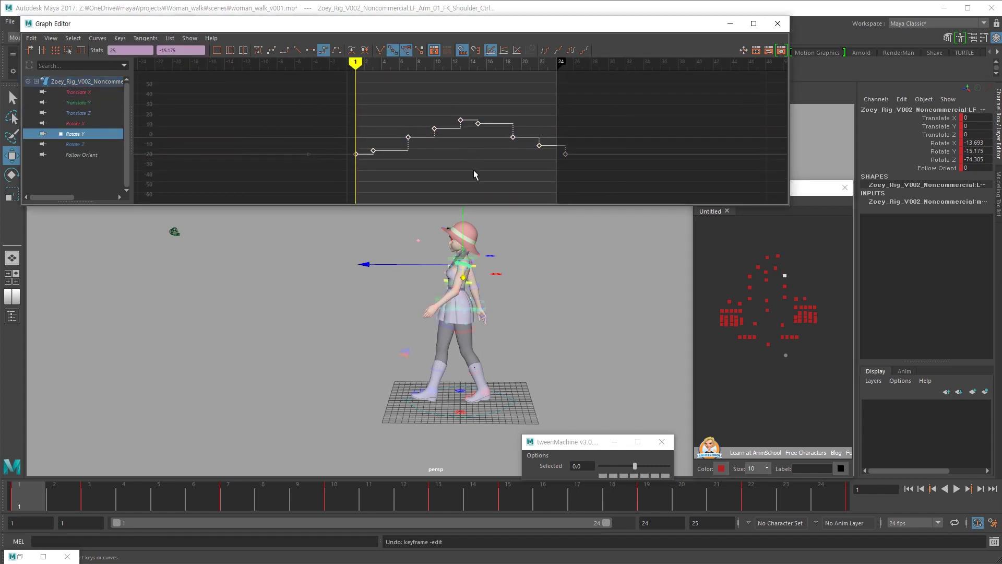
key("alt+v")
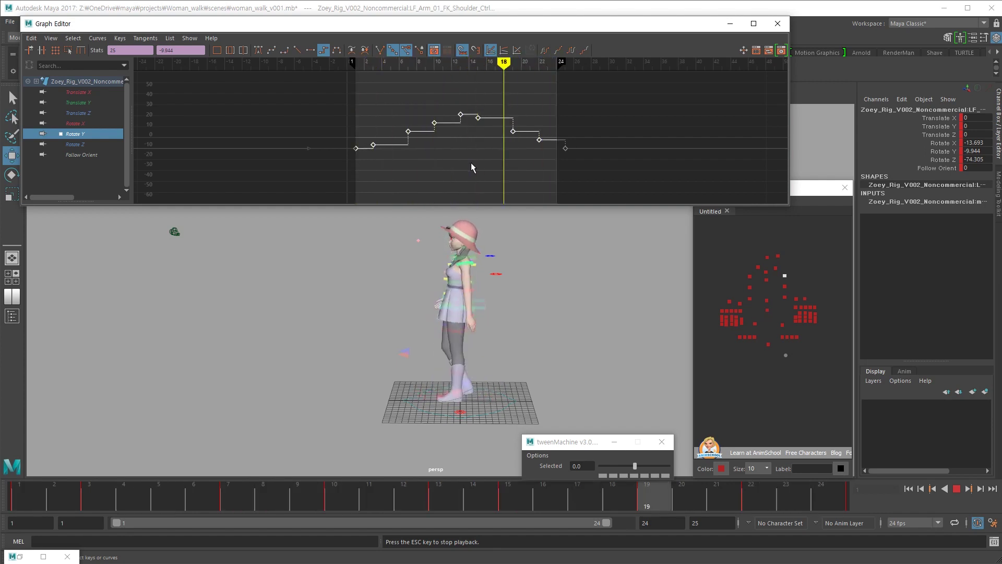
key("Escape")
Check the adjusted arm swing in playback from the character's other side
left_click_drag(452, 256, 689, 311, "alt")
key("alt+v")
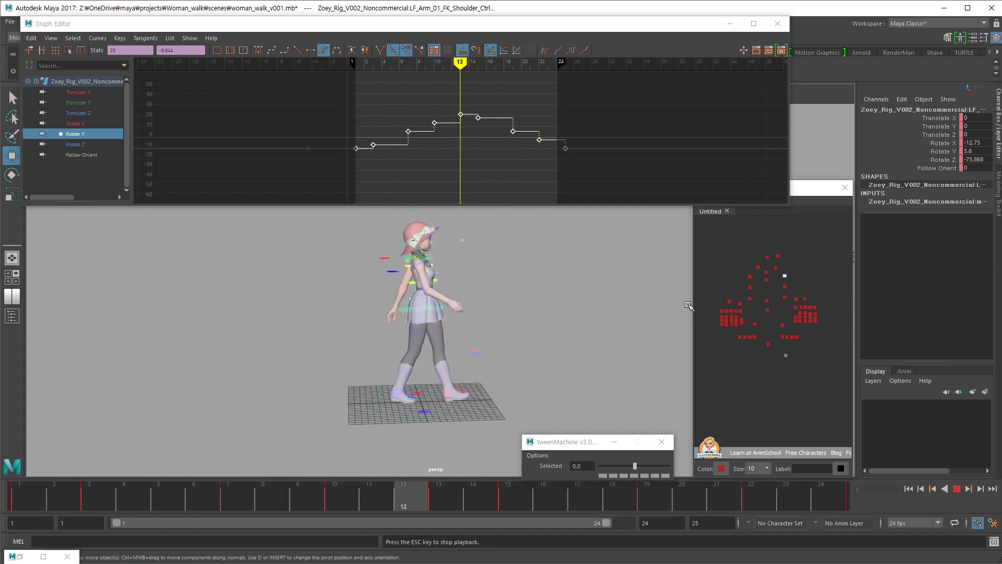
key("Escape")
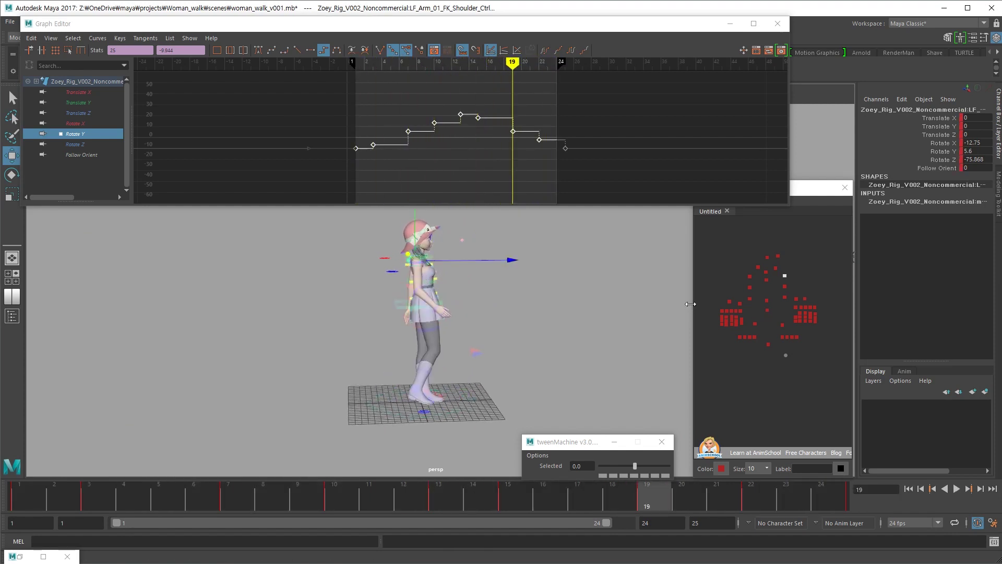
Raise the right elbow FK control's Rotate Y keys at frames 13, 15 and 19
left_click(750, 287)
left_click_drag(425, 152, 477, 175)
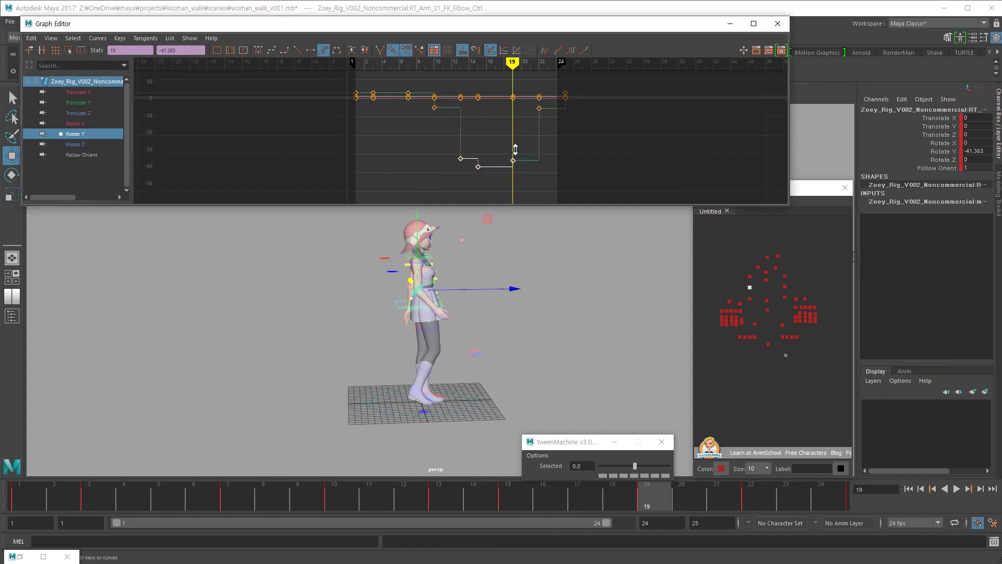
Lower all Rotate Y keys of both shoulder FK controls together by about 6.5, to -8.662 on the left at frame 24, and replay
left_click(750, 276)
left_click(92, 134)
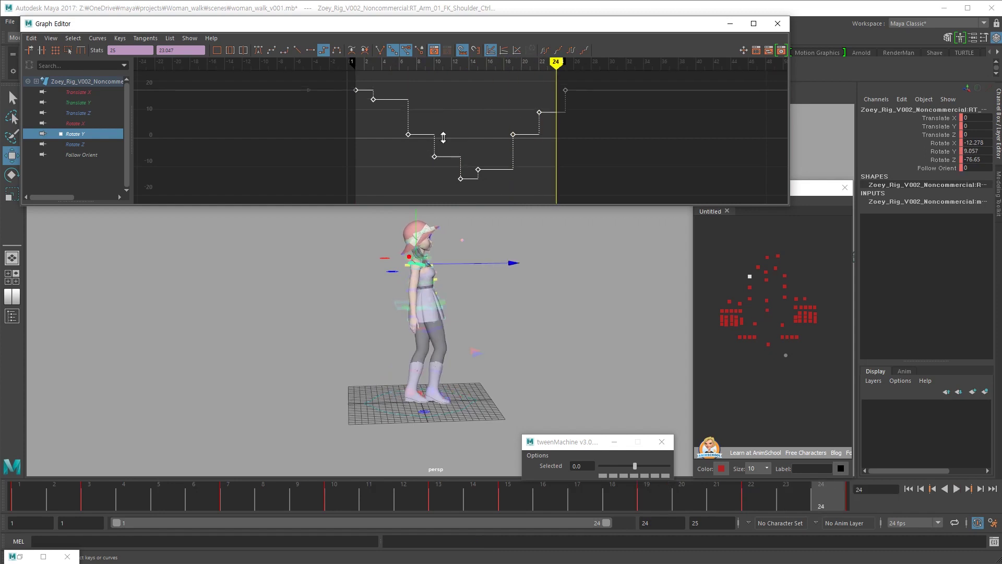
left_click(743, 234)
left_click(785, 275, "shift")
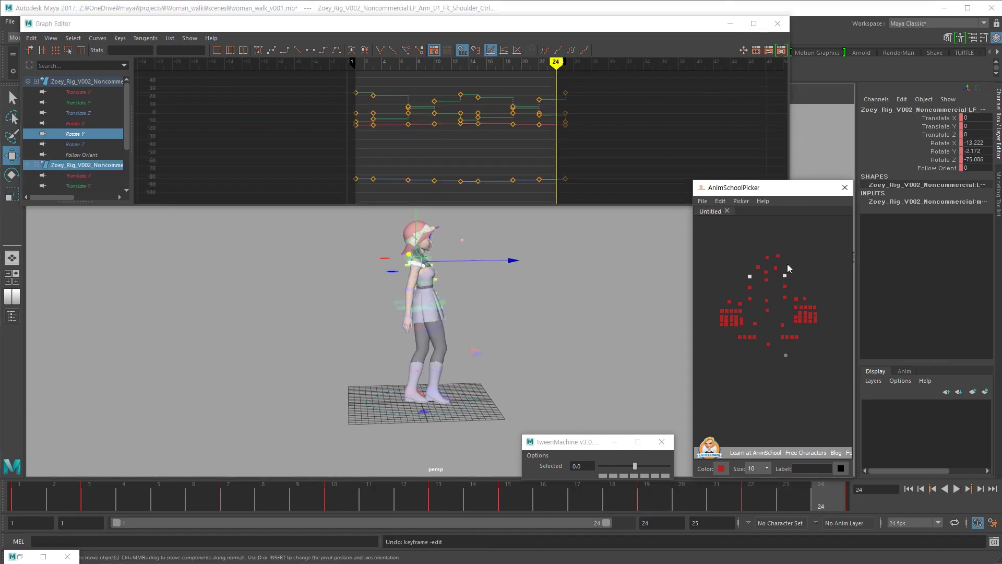
left_click(942, 152)
left_click(578, 123)
key("f")
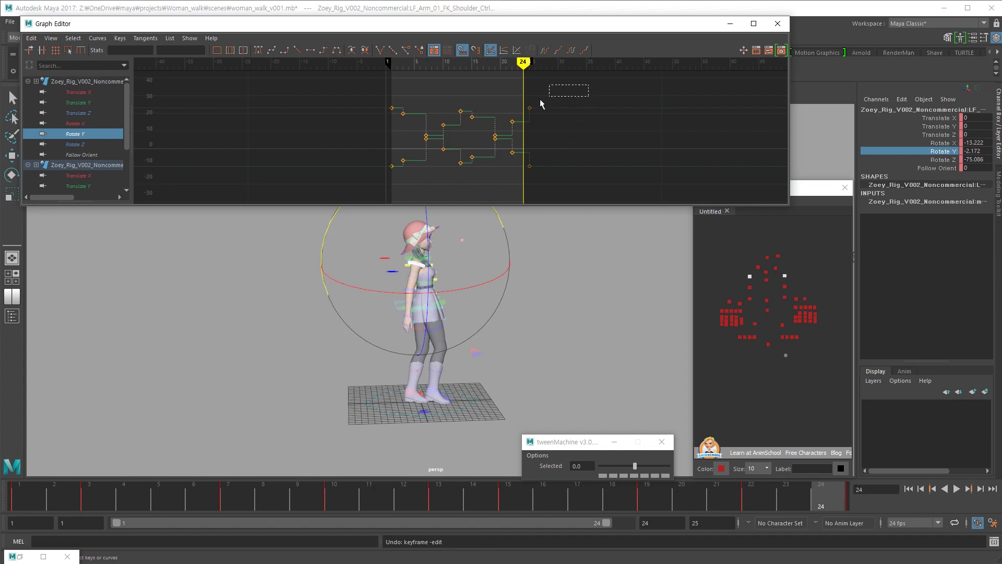
left_click_drag(571, 87, 330, 203)
middle_click_drag(468, 171, 467, 187, "shift")
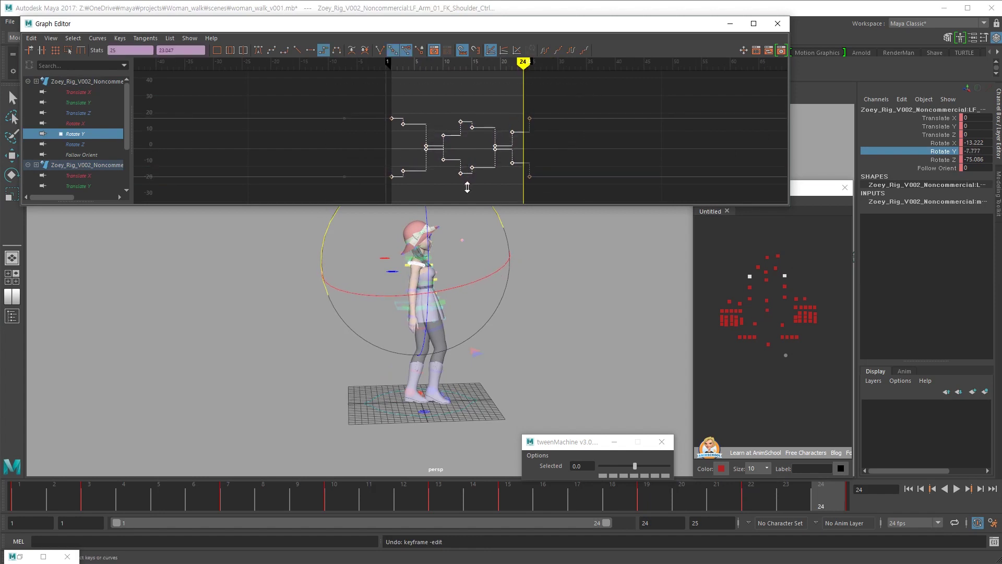
key("alt+v")
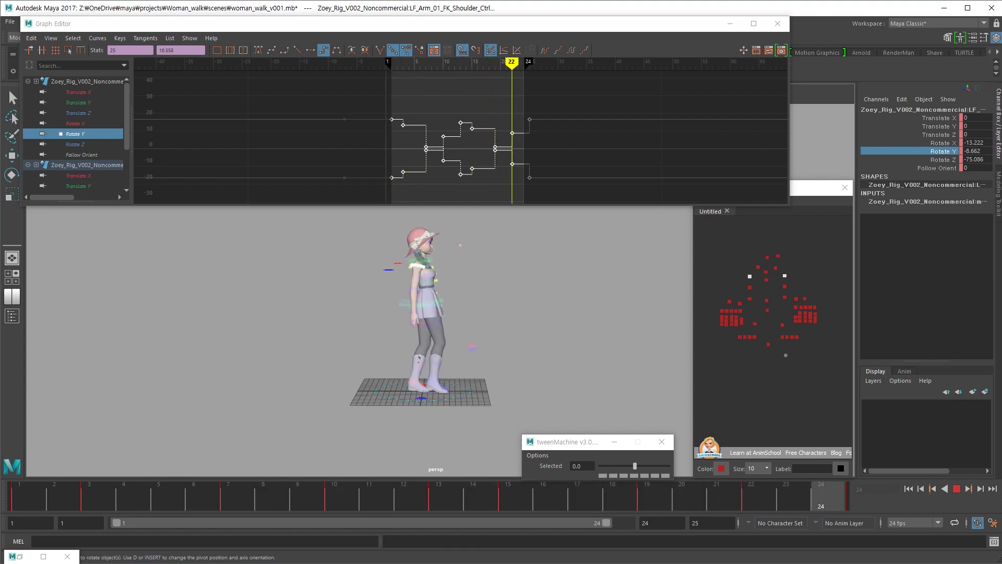
Compare the arm swing with Woman_stylized_walk_reference.mp4 up to frame 141, and replay the walk in the scene
key("alt+Tab")
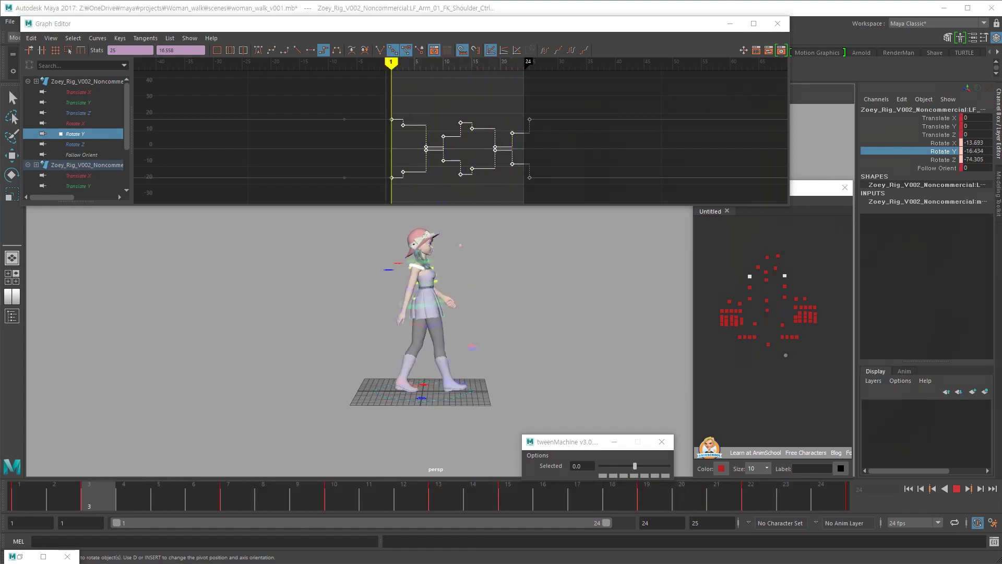
key("space")
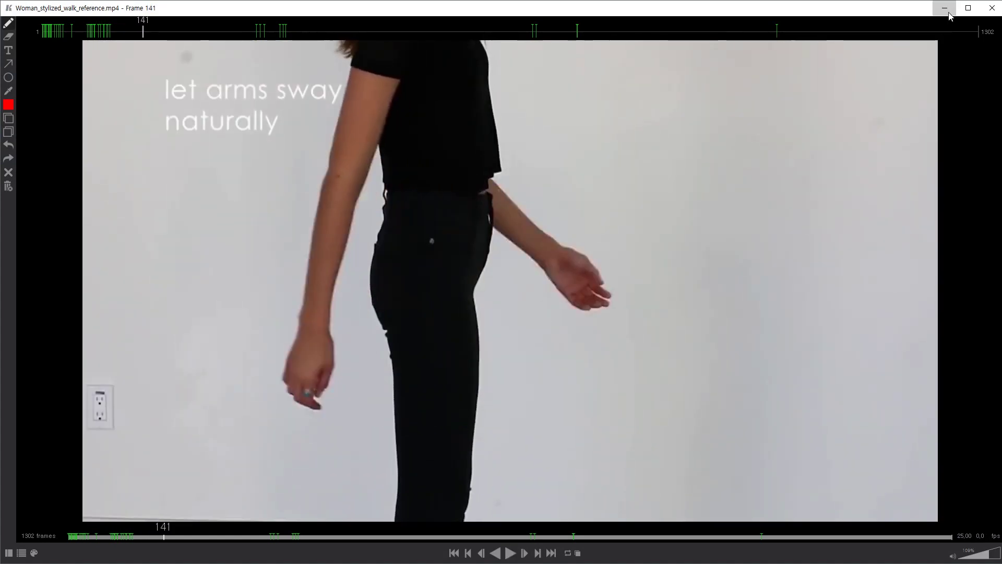
left_click(949, 14)
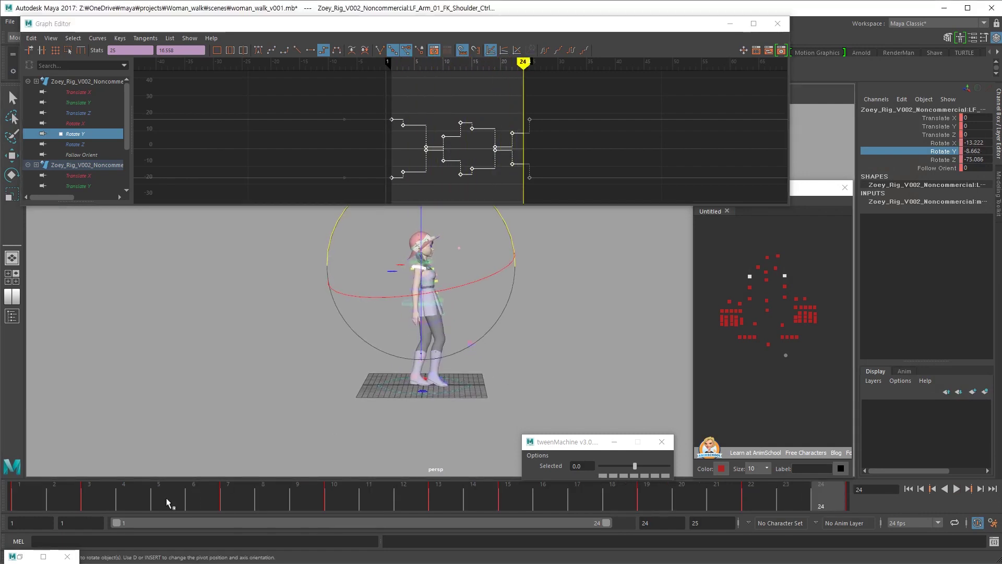
key("alt+v")
key("Escape")
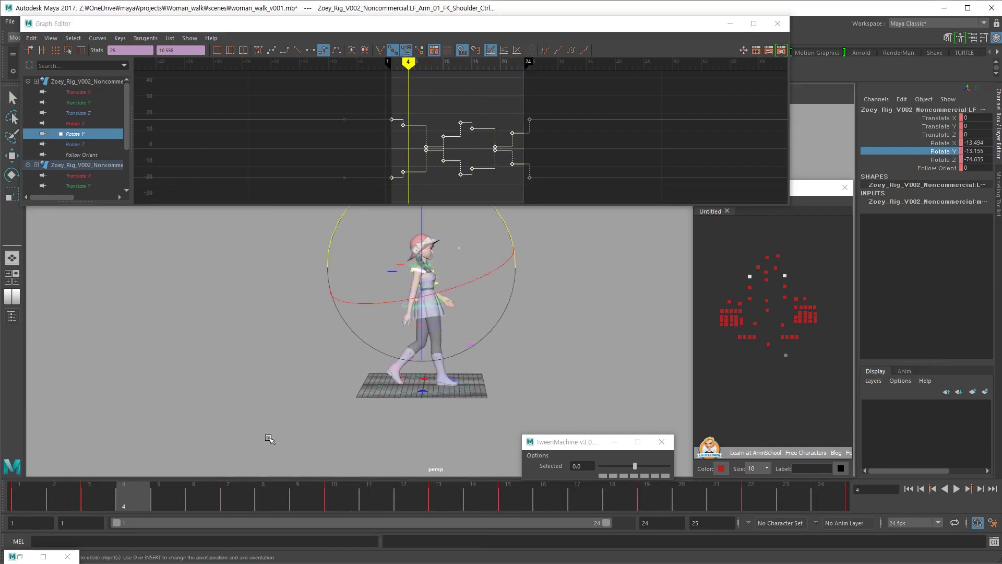
Select all of the character's body, arm, hand and leg controls at once in AnimSchoolPicker
left_click(764, 396)
key("w")
left_click(785, 355)
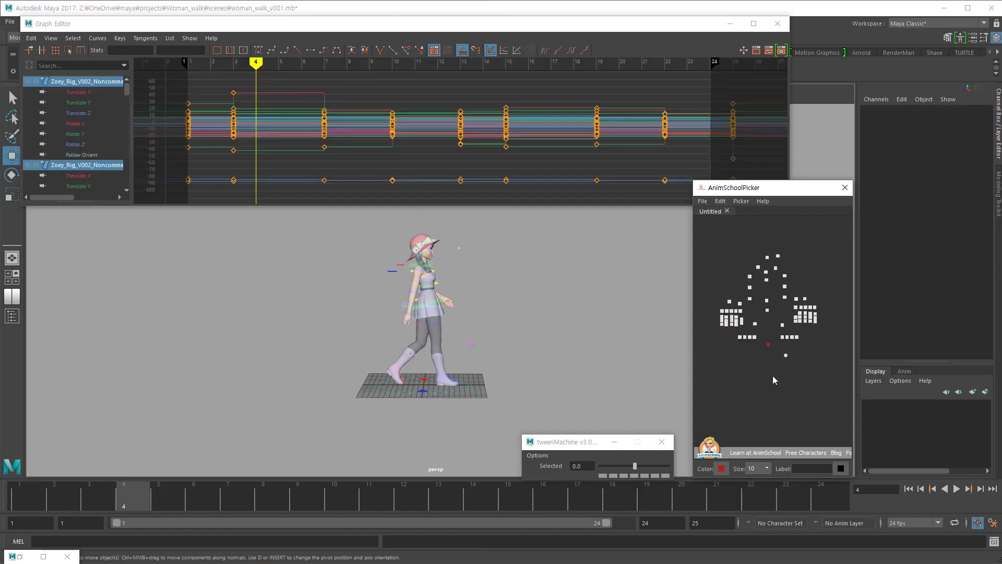
Check the walk cycle in playback from the character's front
left_click_drag(94, 496, 20, 495)
key("alt+v")
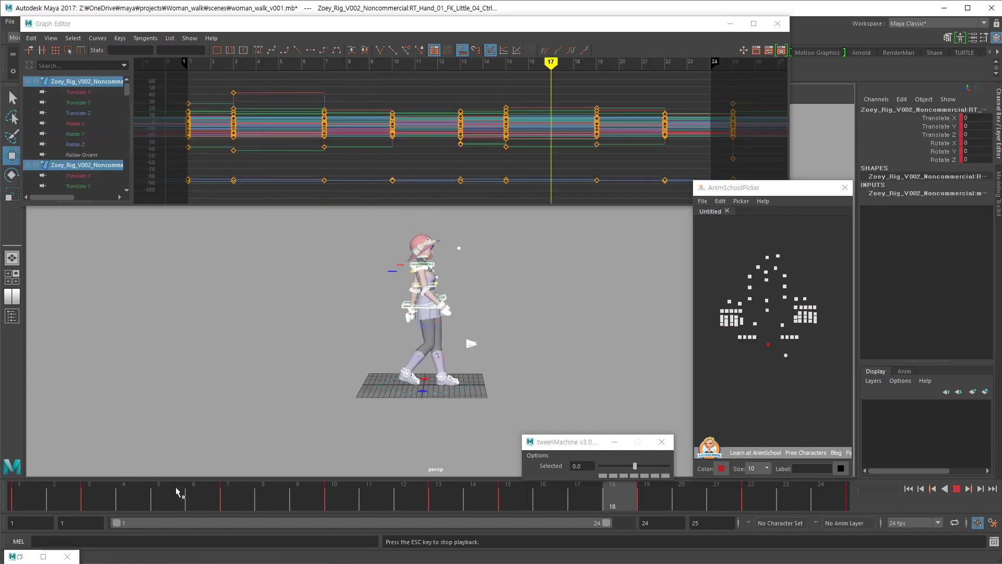
left_click_drag(459, 342, 347, 343, "alt")
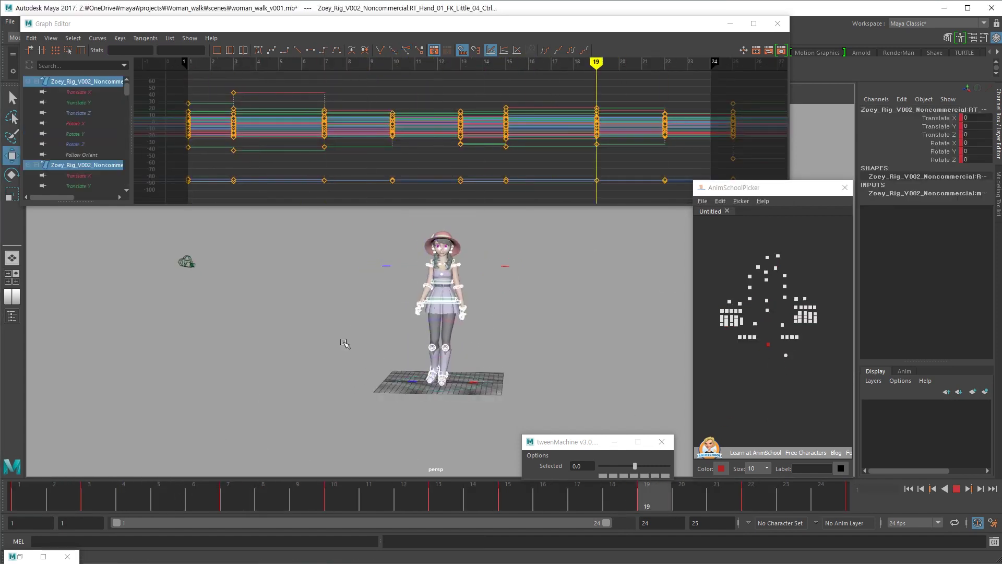
key("alt+v")
left_click_drag(406, 364, 409, 368, "alt")
key("alt+v")
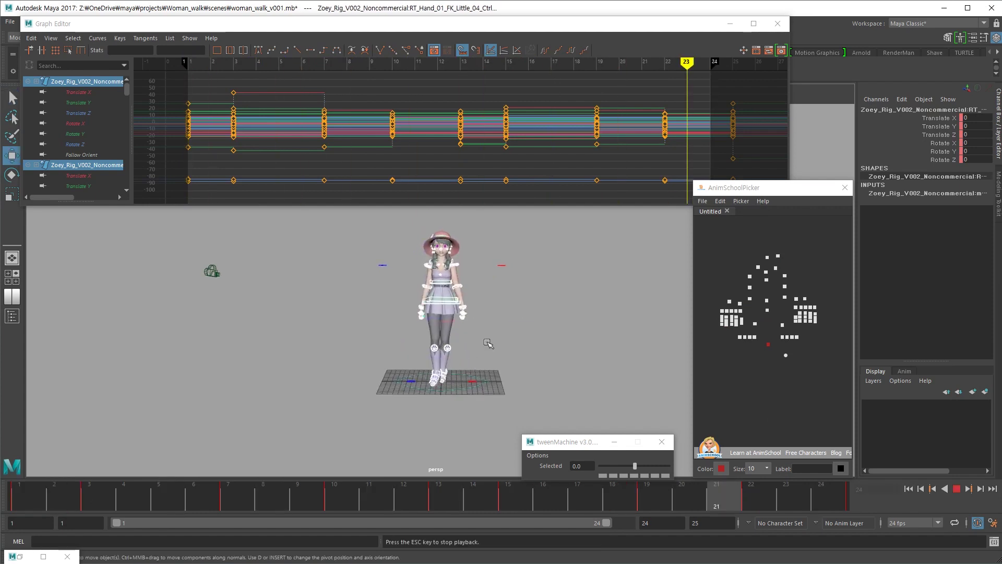
key("Escape")
Examine the front-view arm swing in the reference video, going frame by frame forward from about frame 64 and back
key("alt+Tab")
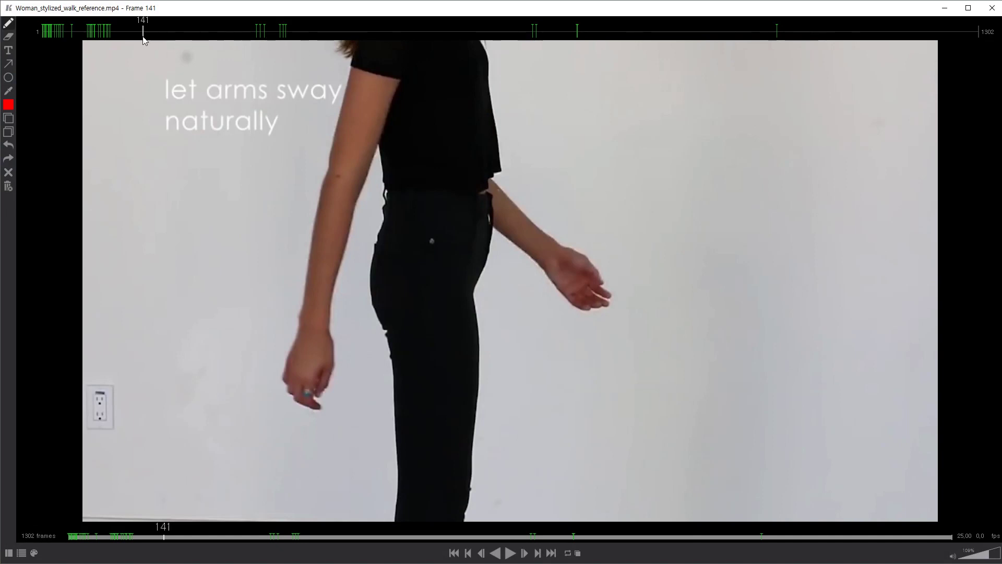
left_click_drag(92, 33, 90, 35)
key("Right")
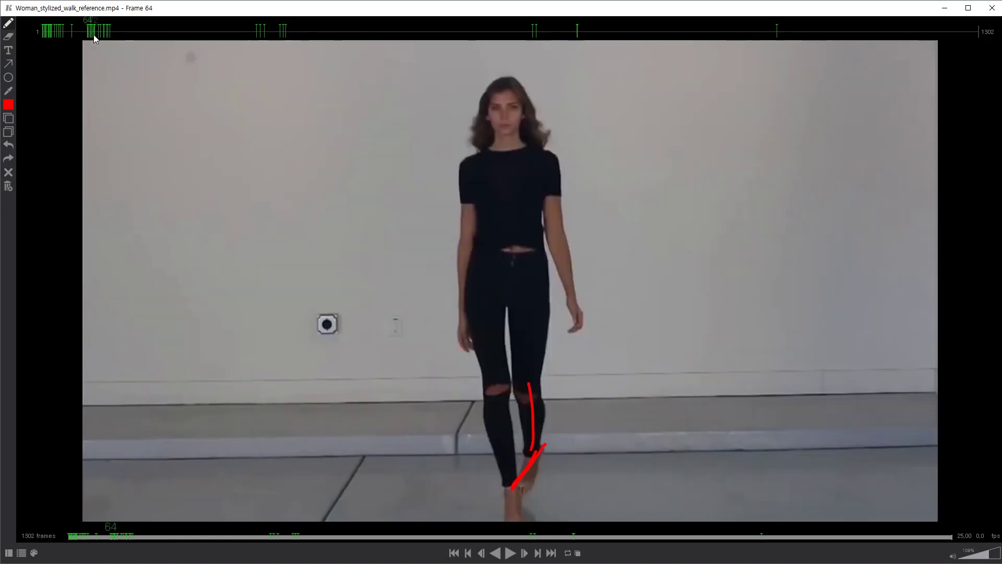
key("Right")
key("Right")
key("Right")
key("Right")
key("Right")
key("Right")
key("Right")
key("Right")
key("Right")
key("Right")
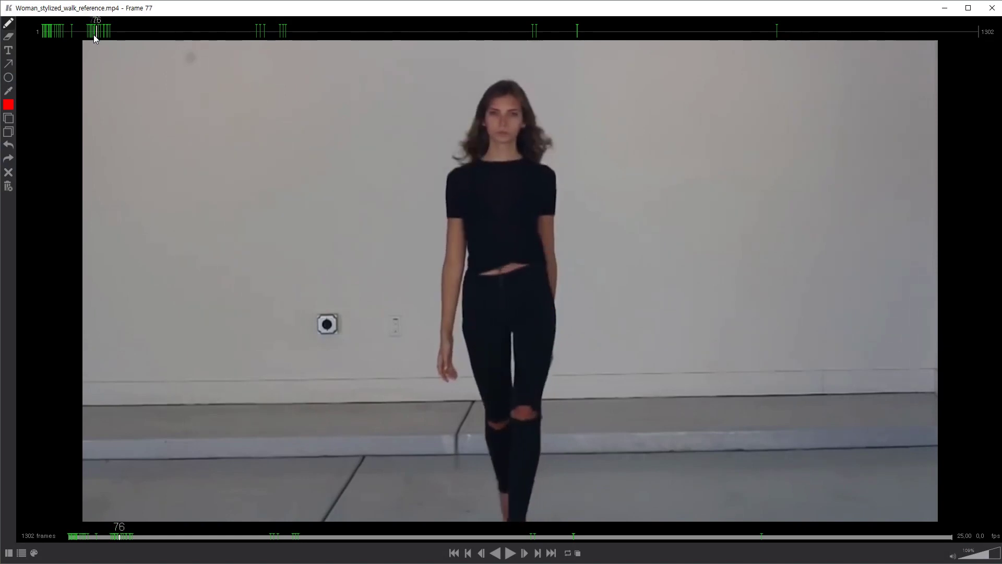
key("Right")
key("Right")
key("Right")
key("Right")
key("Right")
key("Right")
key("Right")
key("Right")
key("Right")
key("Right")
key("Right")
key("Right")
key("Right")
key("Right")
key("Right")
key("Left")
key("Left")
key("Left")
key("Left")
key("Left")
key("Left")
key("Left")
key("Left")
key("Left")
key("Left")
key("Left")
key("Left")
key("Left")
key("Left")
key("Left")
key("Left")
key("Left")
key("Left")
key("Left")
key("Left")
Play the reference's front-view arm sway up to frame 116 and return to the scene
key("space")
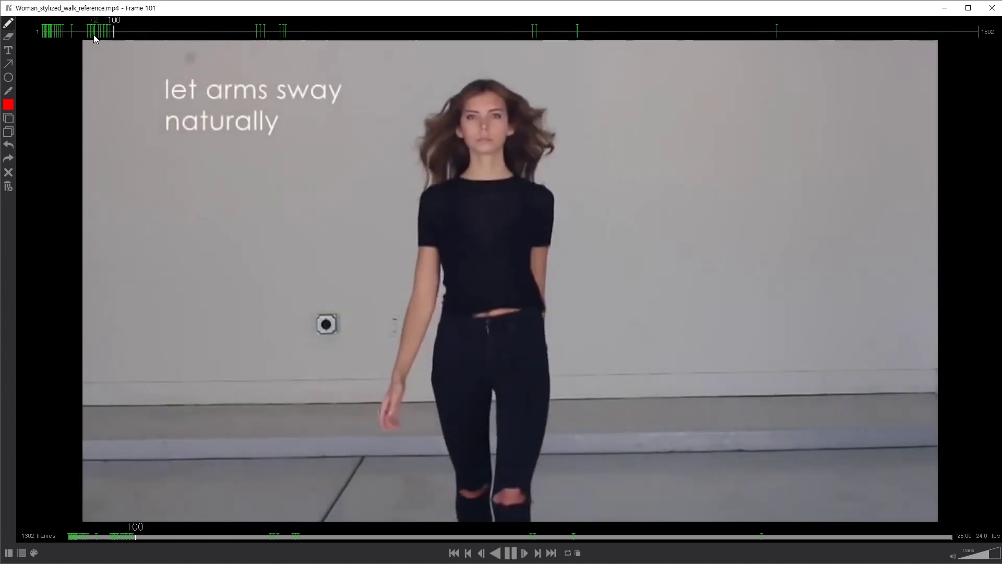
key("space")
key("alt+Tab")
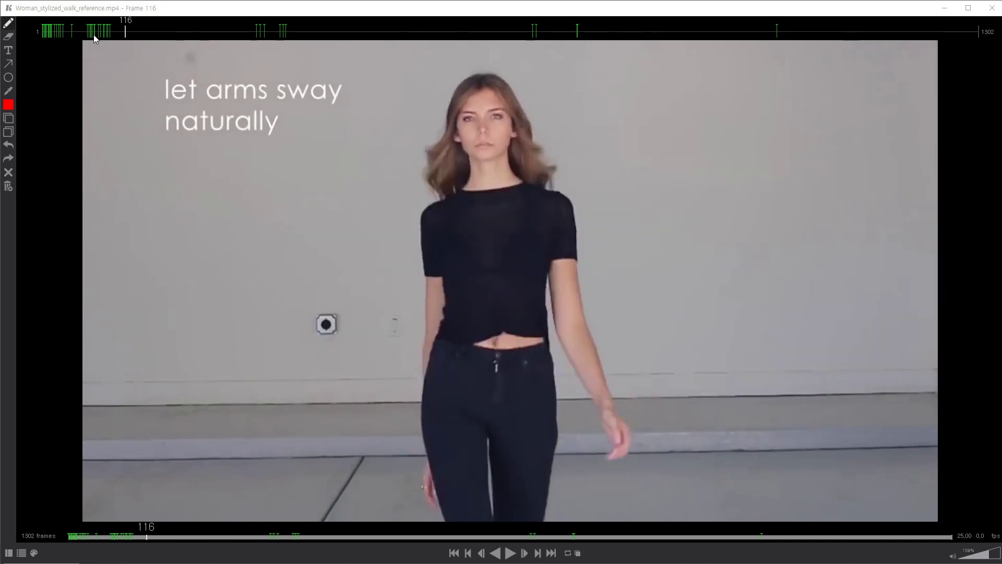
left_click(944, 8)
Review the walk cycle in playback from the front and from the side, starting at frame 1
left_click(7, 511)
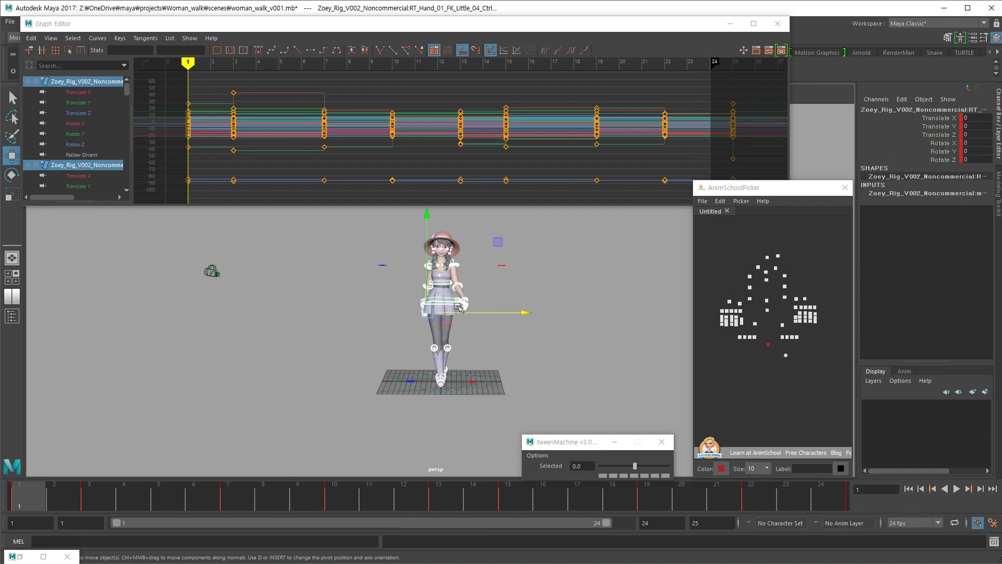
middle_click_drag(459, 307, 496, 350, "alt")
right_click_drag(505, 360, 528, 385, "alt")
left_click_drag(498, 385, 499, 385, "alt")
right_click_drag(499, 385, 516, 380, "alt")
scroll(517, 381, "down", 4)
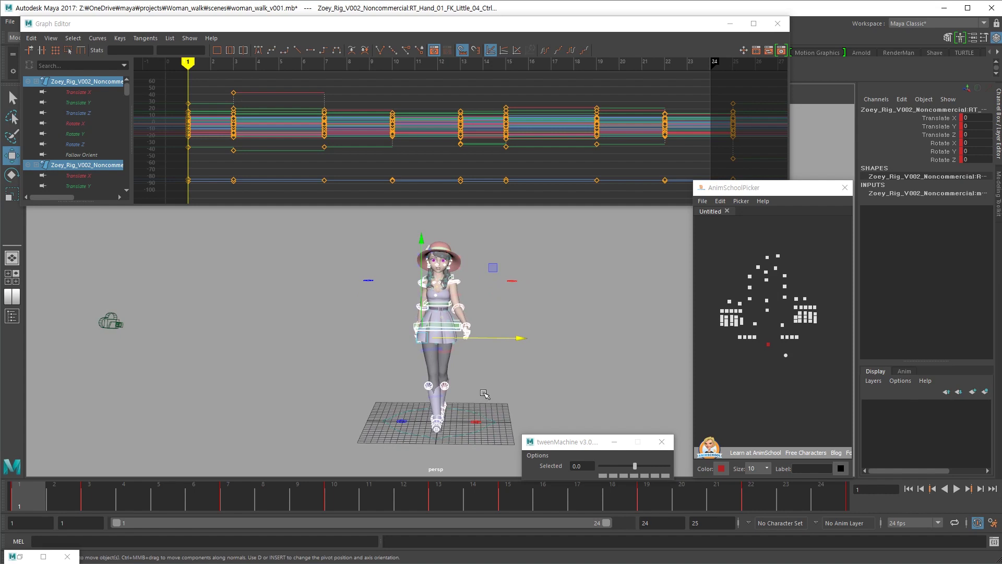
key("alt+v")
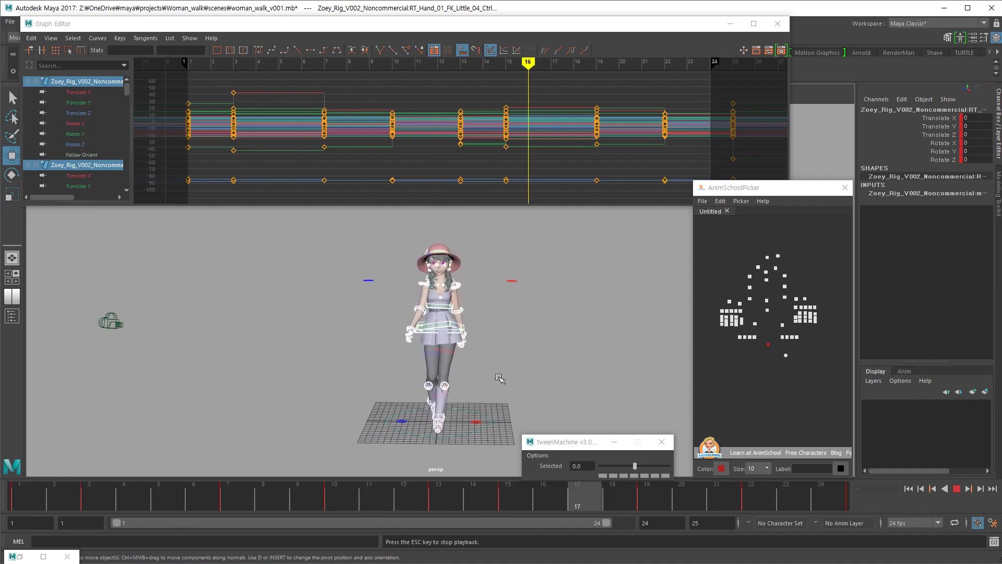
key("alt+v")
key("alt+v")
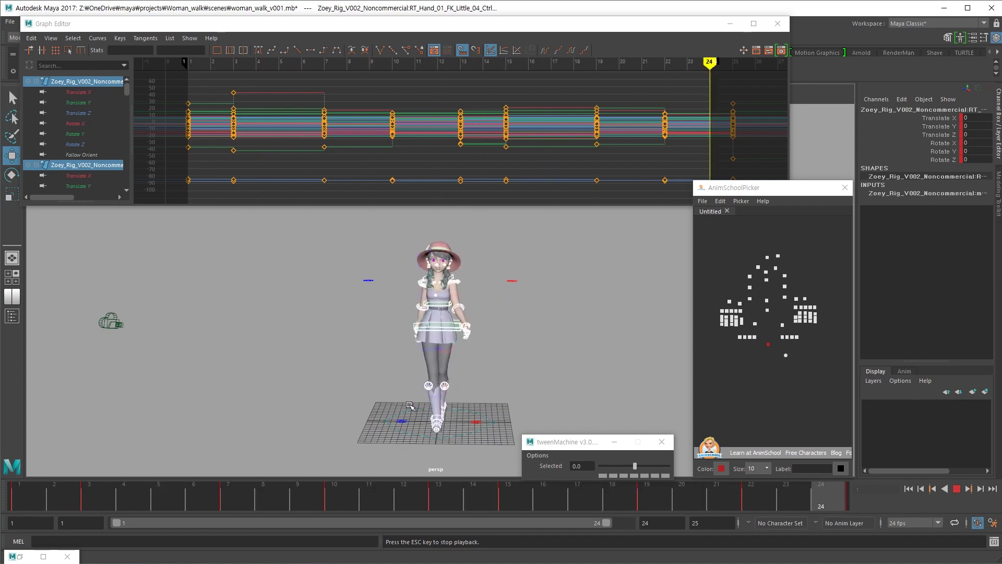
key("alt+v")
left_click_drag(554, 396, 670, 387, "alt")
key("alt+v")
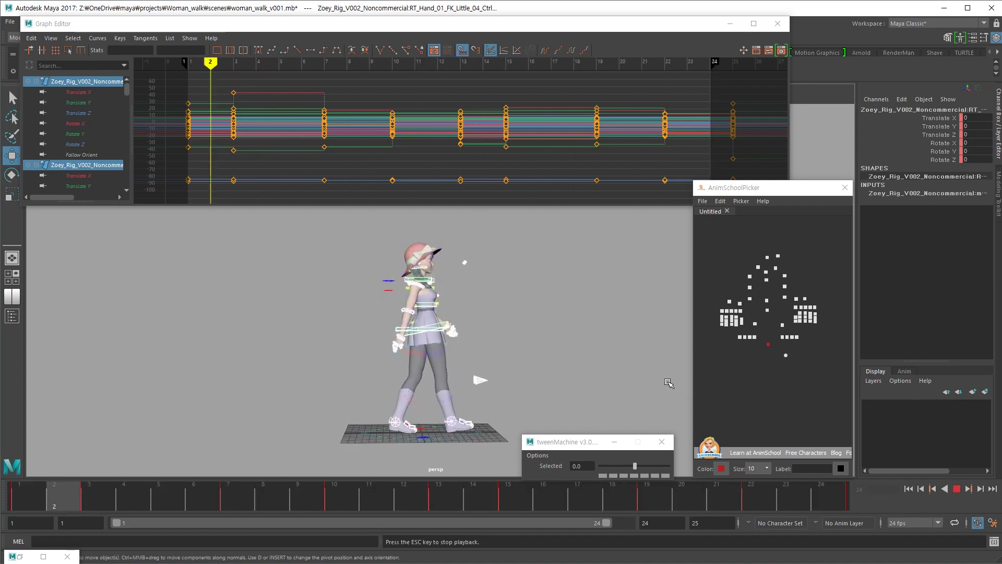
key("alt+v")
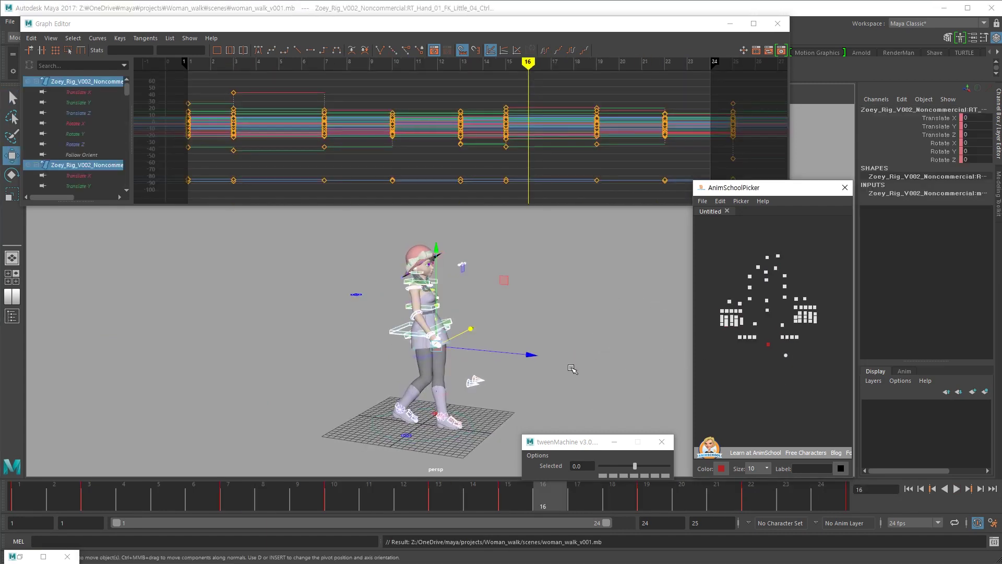
Save the scene as a new version named woman_walk_v002.mb in the Woman_walk scenes folder
key("ctrl+shift+s")
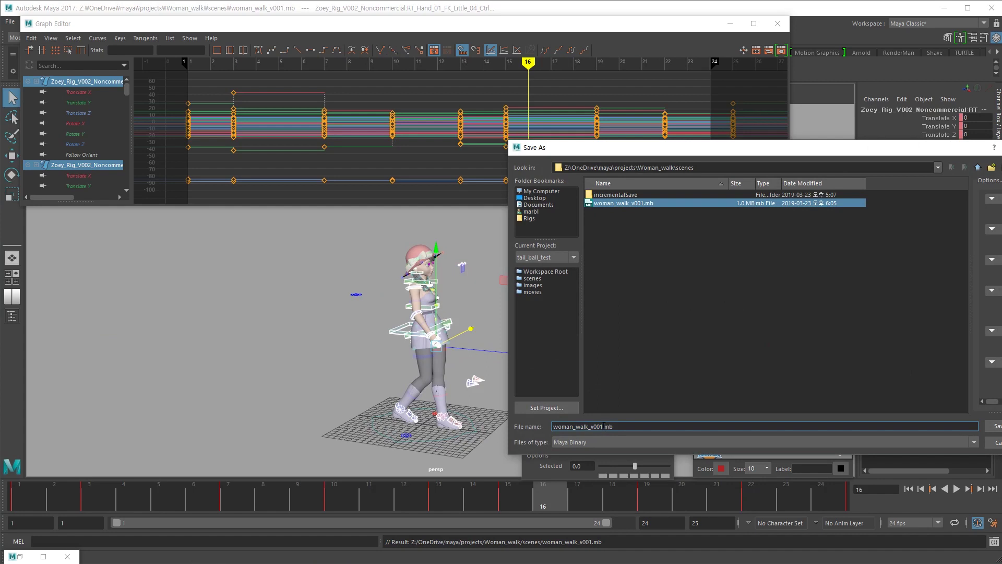
type("2")
key("Return")
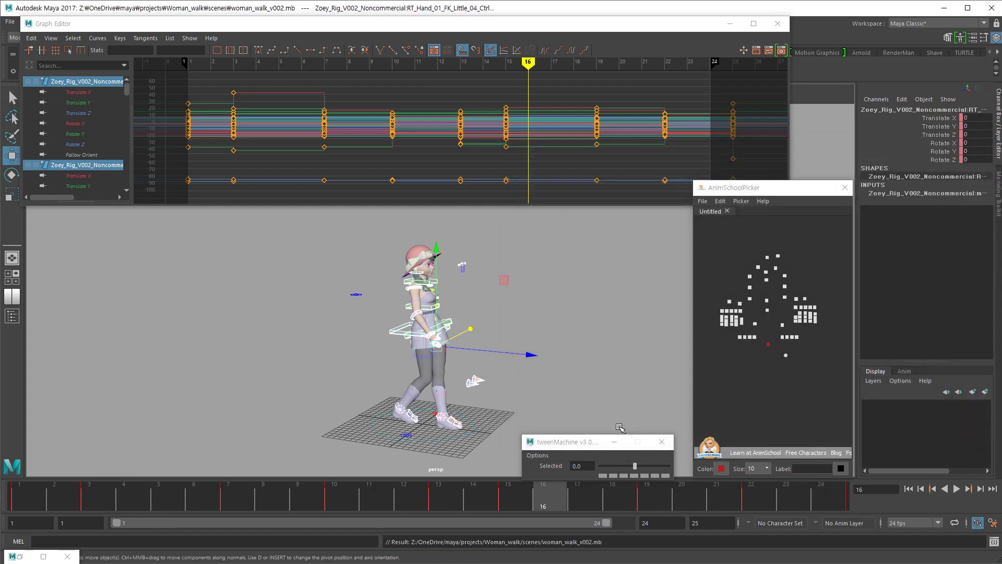
Set the default in and out tangents to Auto in the animation preferences and save the preferences
left_click(993, 524)
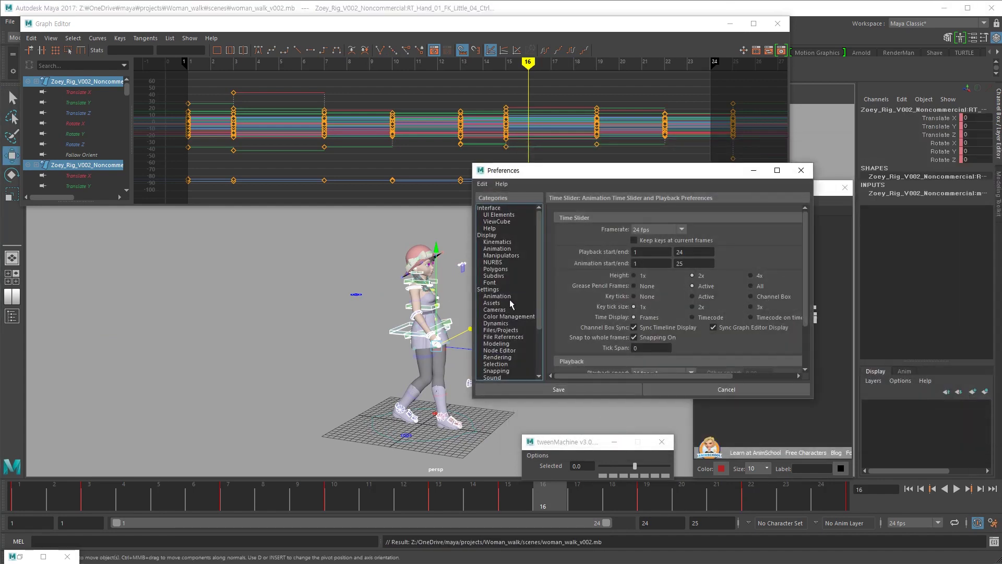
left_click(497, 296)
left_click(670, 353)
left_click(658, 364)
left_click(655, 441)
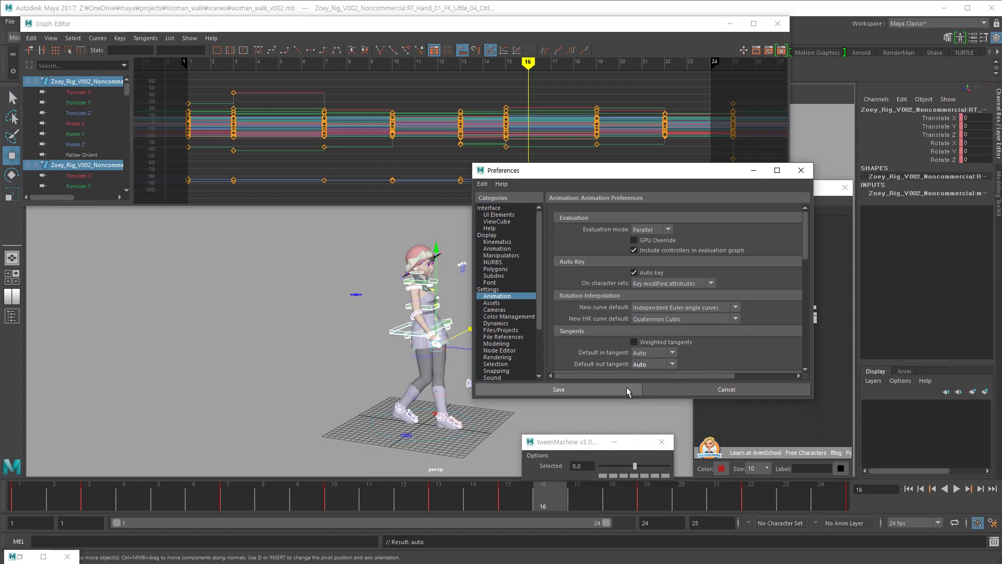
left_click(633, 389)
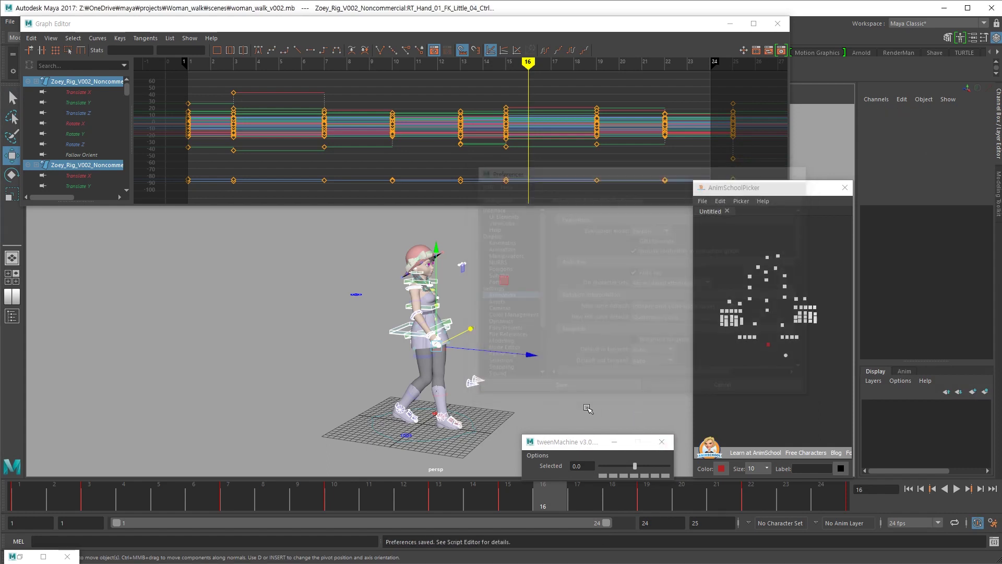
Convert the stepped animation curves of all selected controls to smooth tangents
left_click(523, 165)
key("alt+s")
right_click_drag(555, 160, 358, 125, "alt")
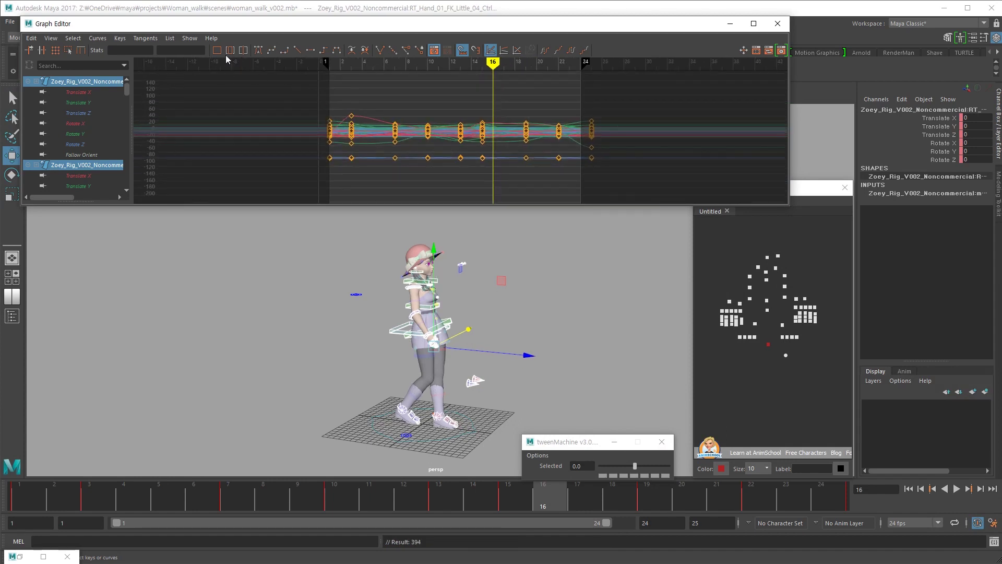
Deselect the controls and check the smoothed walk in playback from the front and from the character's left side
left_click(24, 504)
key("alt+v")
left_click_drag(531, 348, 454, 339, "alt")
left_click(548, 332)
left_click_drag(530, 377, 526, 370, "alt")
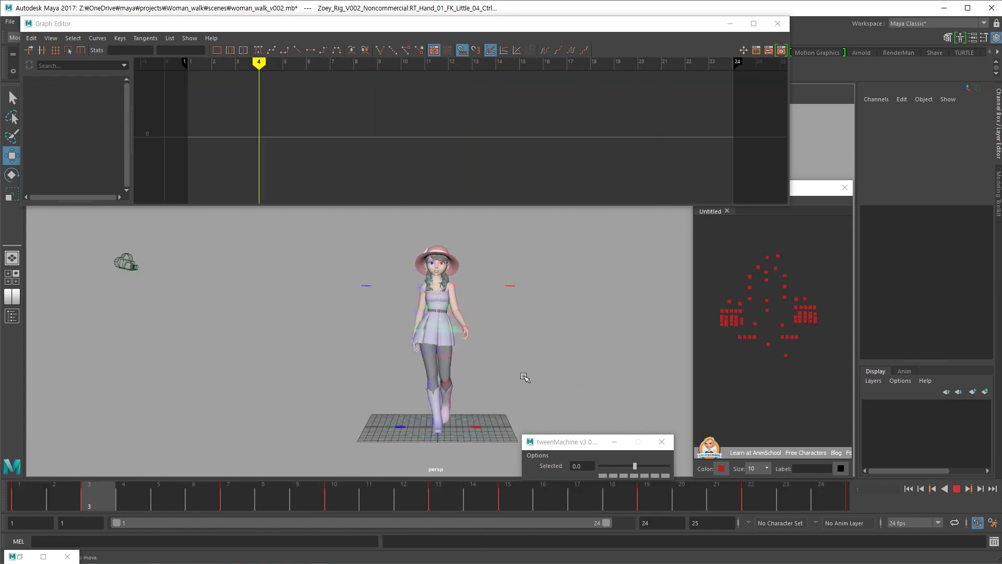
left_click_drag(520, 373, 418, 375, "alt")
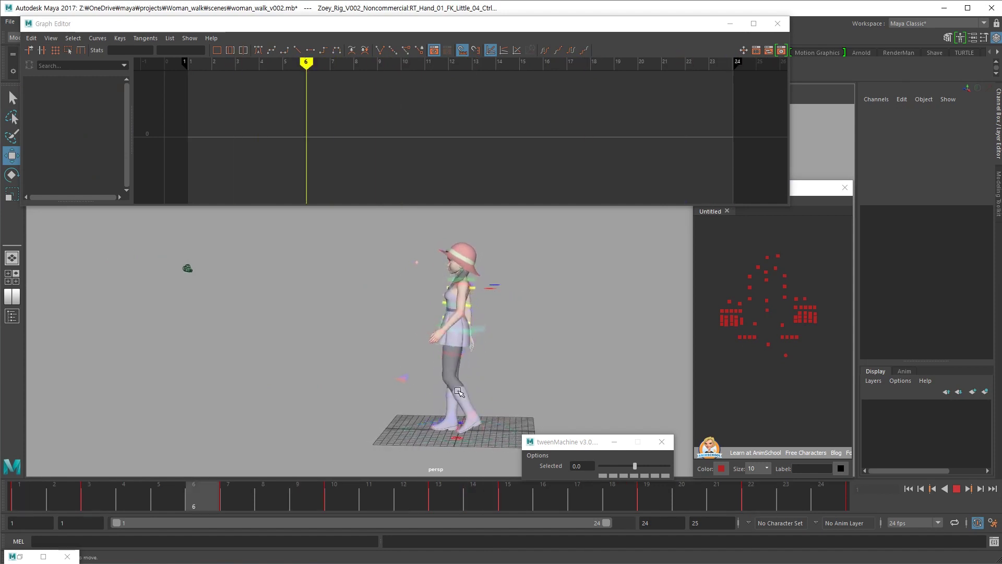
right_click_drag(458, 391, 562, 367, "alt")
middle_click_drag(562, 367, 557, 344, "alt")
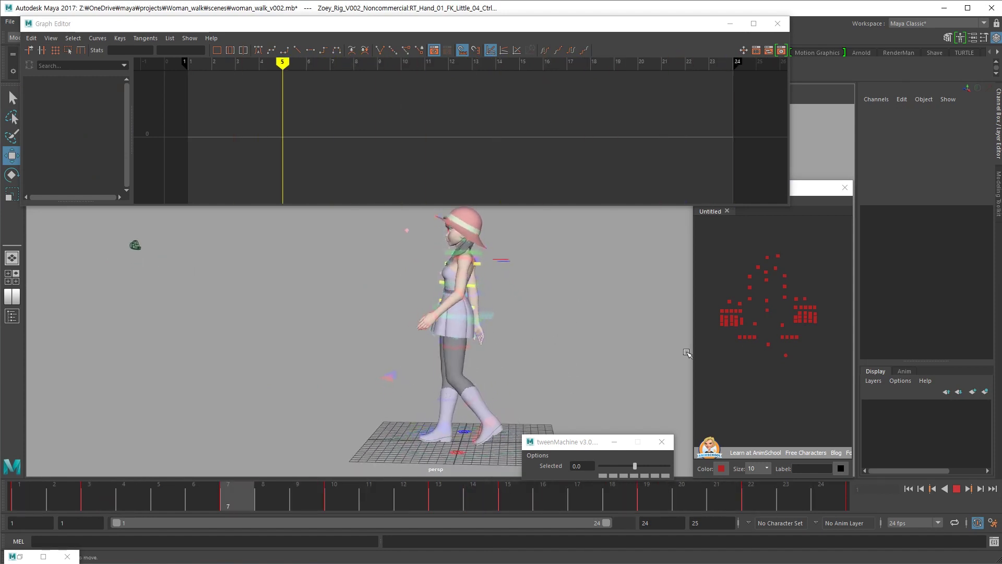
Isolate the left elbow control's Rotate Y curve and check the arm swing in playback across the loop end
left_click(785, 287)
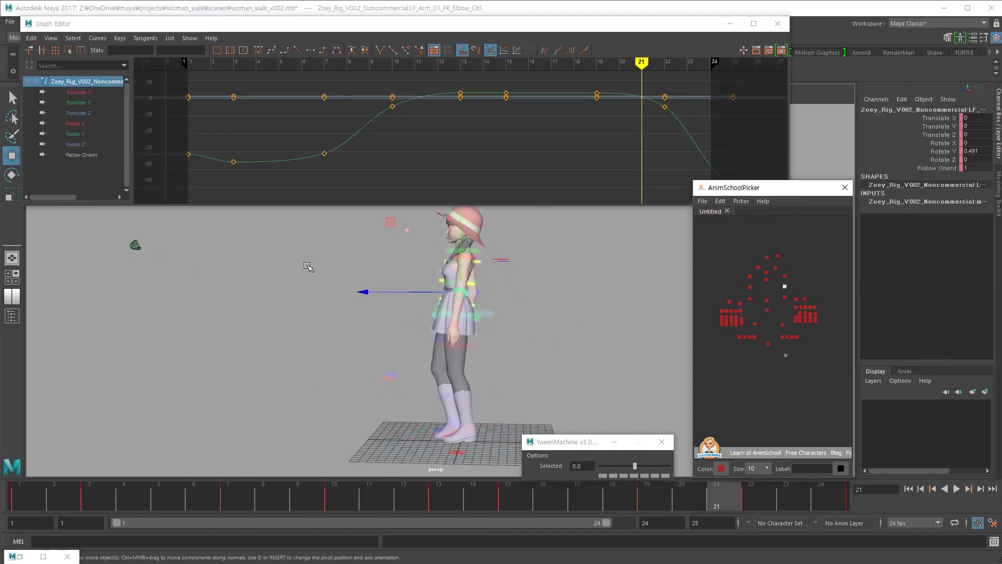
left_click(93, 135)
key("alt+v")
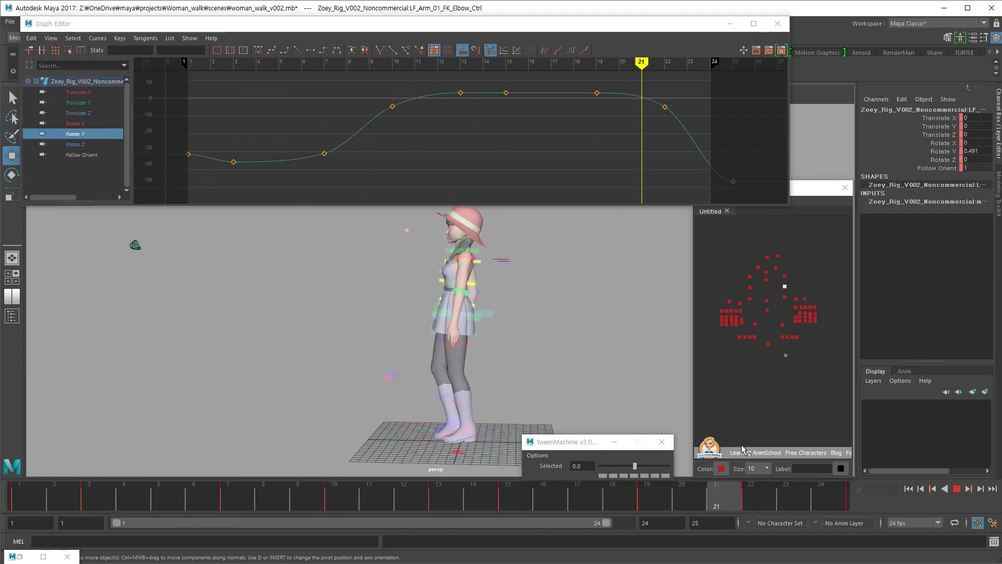
key("alt+v")
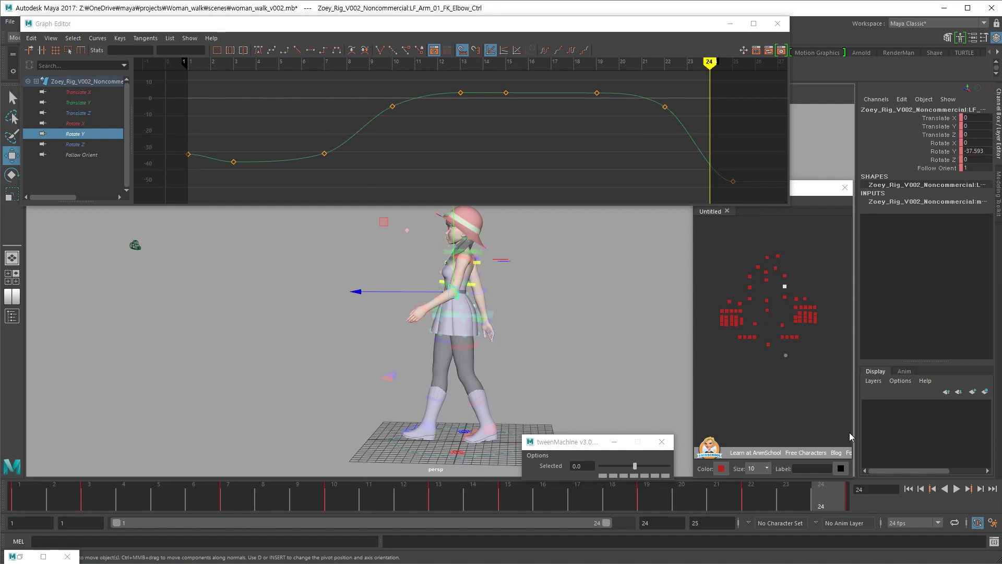
middle_click_drag(717, 169, 719, 165, "alt")
Select all character controls, extend the playback range to frame 25, and copy the frame 1 pose onto frame 25
left_click(785, 355)
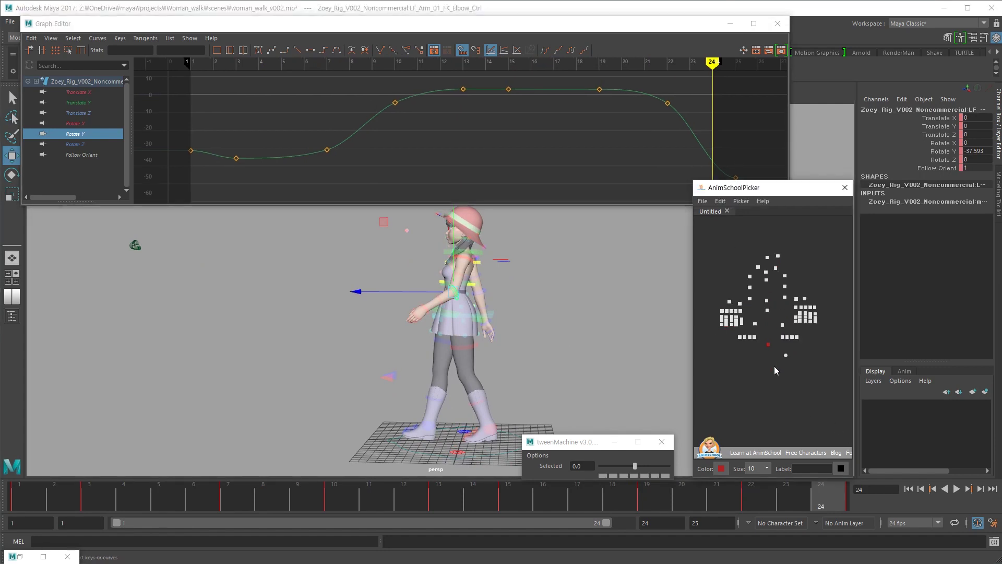
left_click_drag(608, 522, 625, 523)
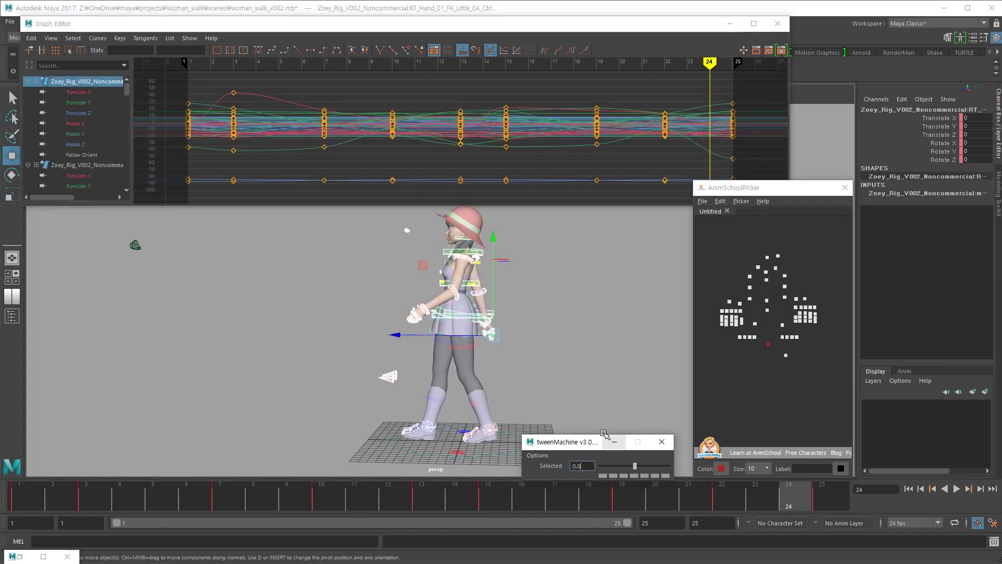
right_click_drag(604, 405, 578, 406, "alt")
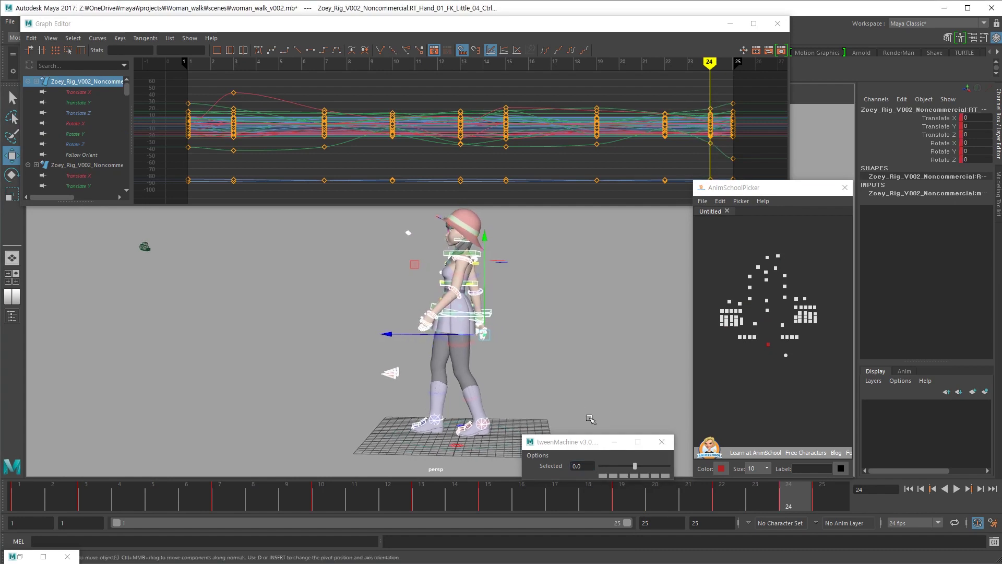
key("ctrl+z")
key("period")
key("period")
key("ctrl+c")
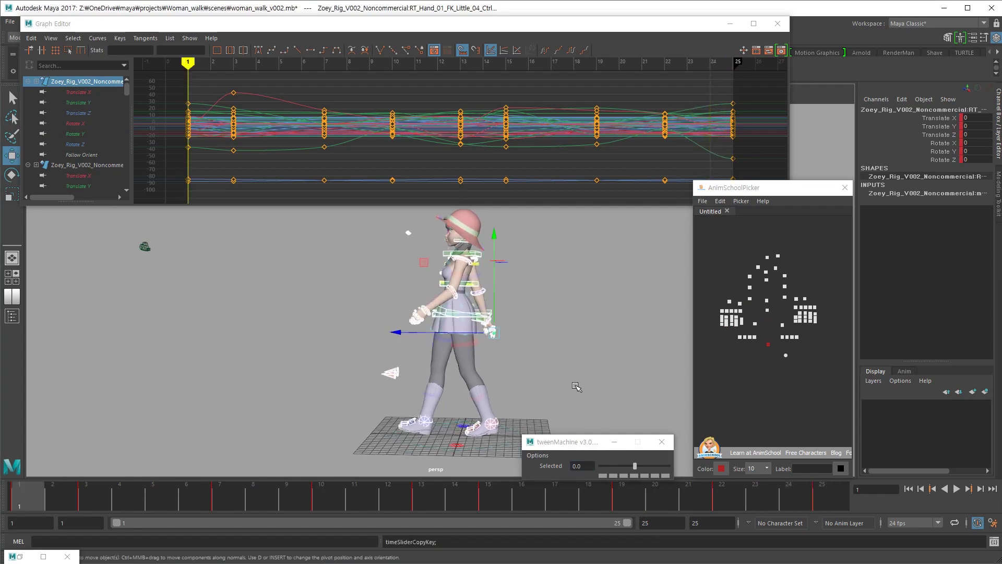
key("comma")
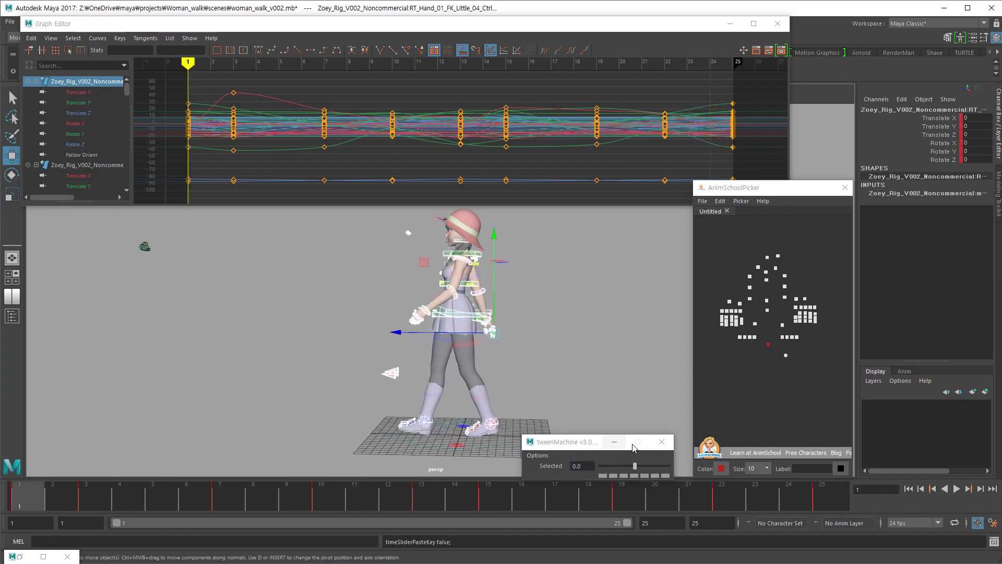
End the playback range at frame 24 and check the looping walk from several angles with the controls deselected
left_click_drag(626, 523, 618, 526)
key("alt+v")
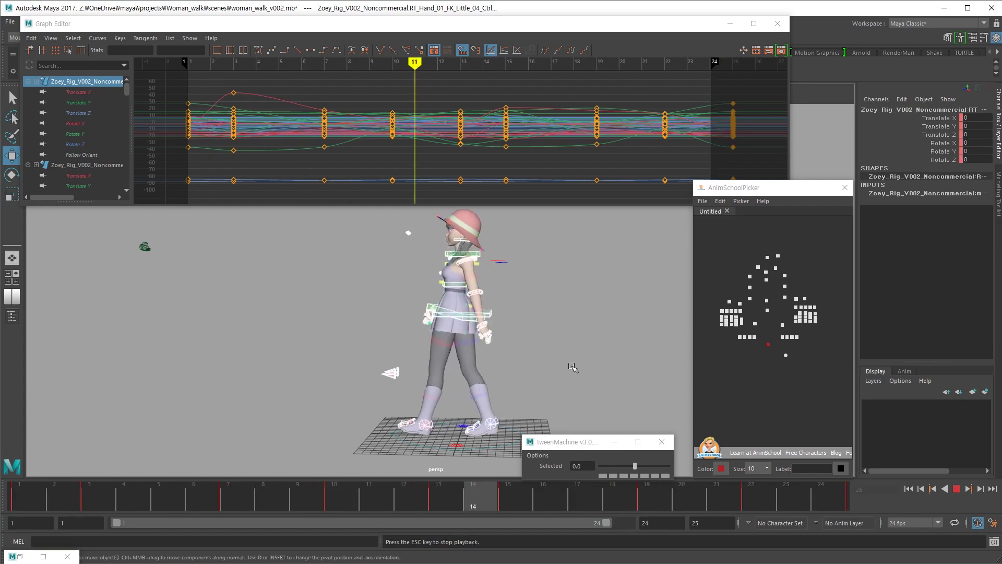
left_click_drag(564, 373, 662, 374, "alt")
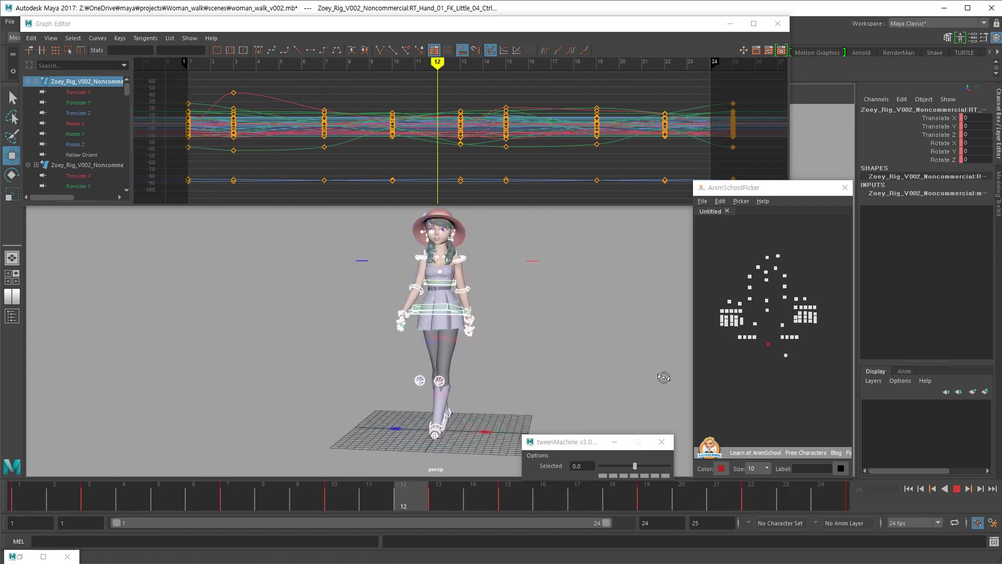
left_click(575, 365)
middle_click_drag(495, 360, 502, 358, "alt")
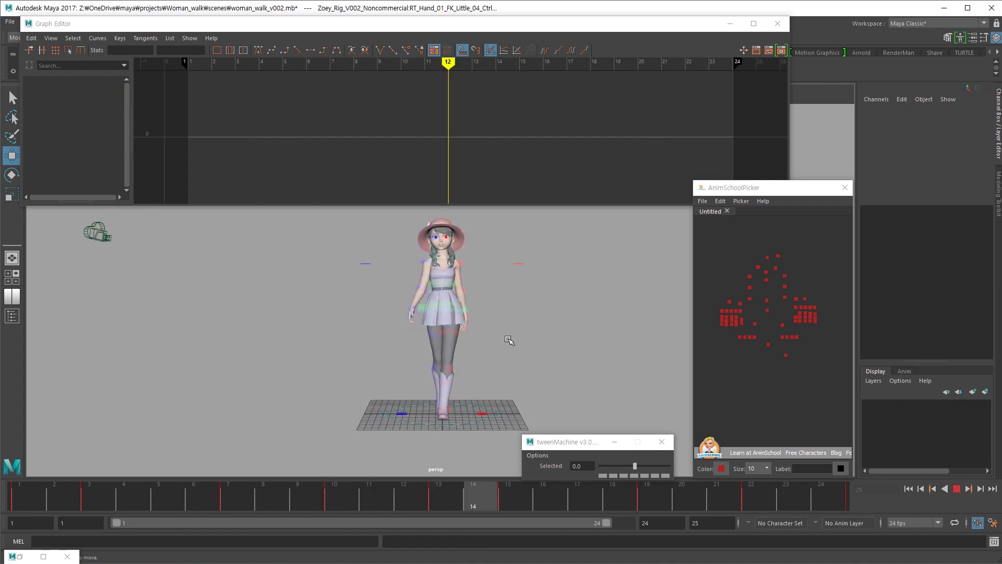
left_click_drag(452, 423, 463, 424, "alt")
key("alt+v")
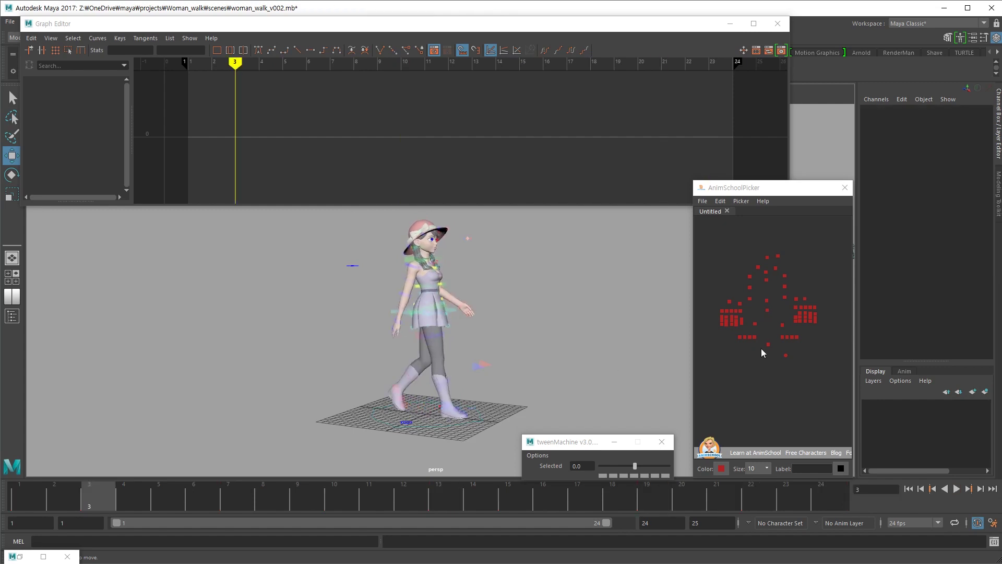
Select the right foot IK control and examine the foot's movement from the front in playback and on the first keys
left_click(754, 337)
left_click_drag(549, 371, 512, 377, "alt")
middle_click_drag(504, 349, 510, 341, "alt")
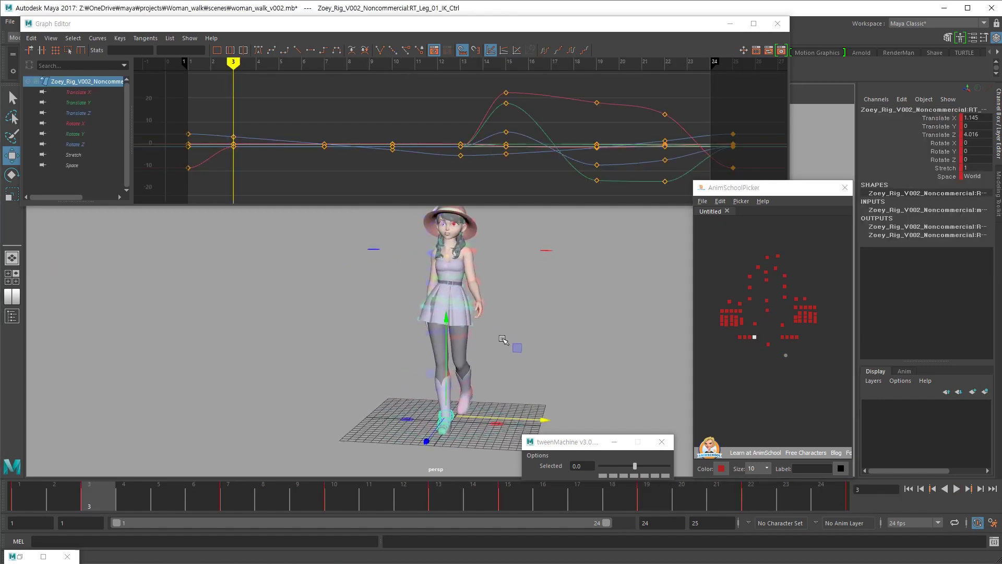
key("alt+shift+v")
key("alt+v")
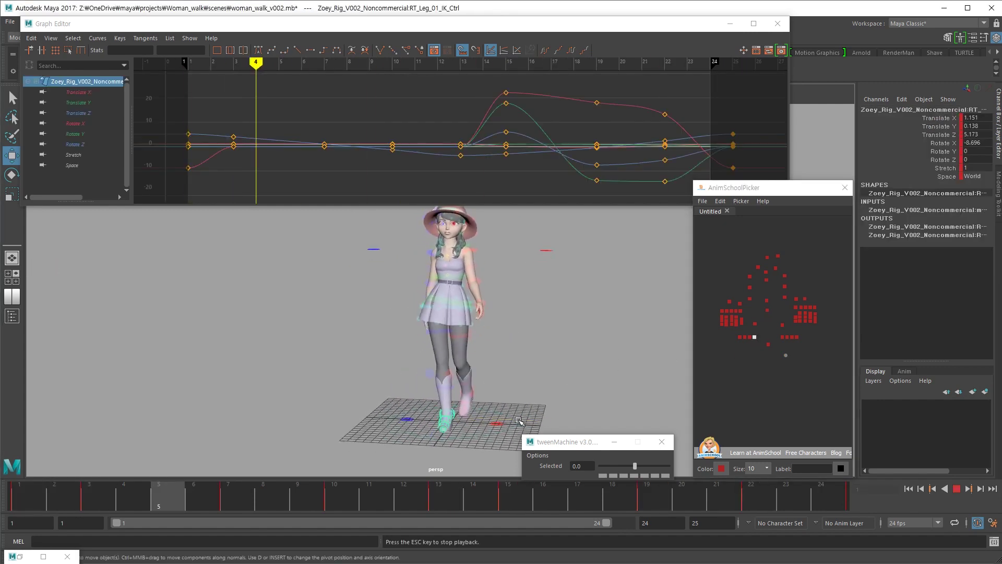
left_click_drag(517, 416, 522, 430, "alt")
right_click_drag(521, 430, 526, 437, "alt")
middle_click_drag(512, 421, 510, 410, "alt")
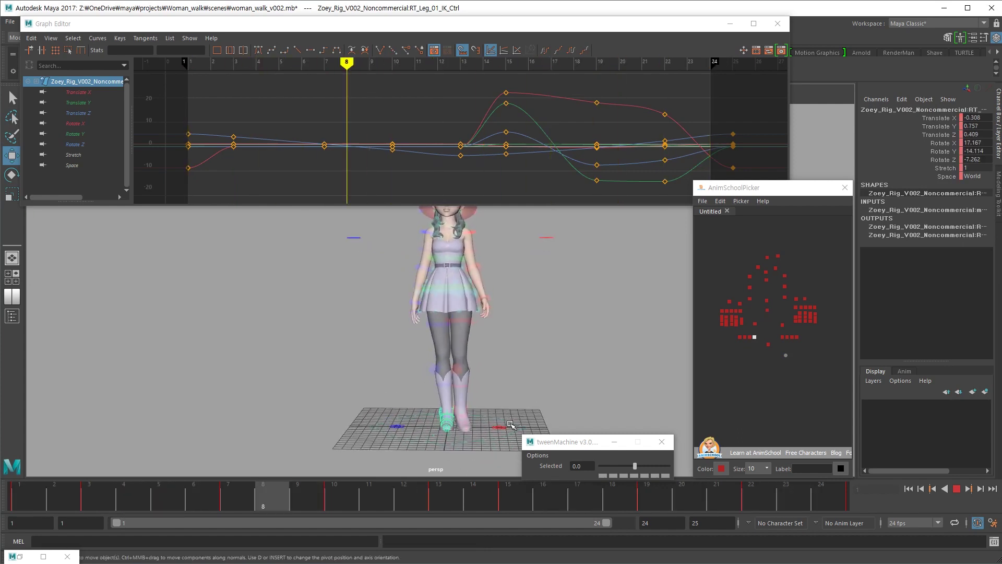
key("alt+v")
key("comma")
key("comma")
key("comma")
key("period")
Select the left foot IK control and compare the foot's pose on frames 1 and 3 from the side
left_click(782, 337)
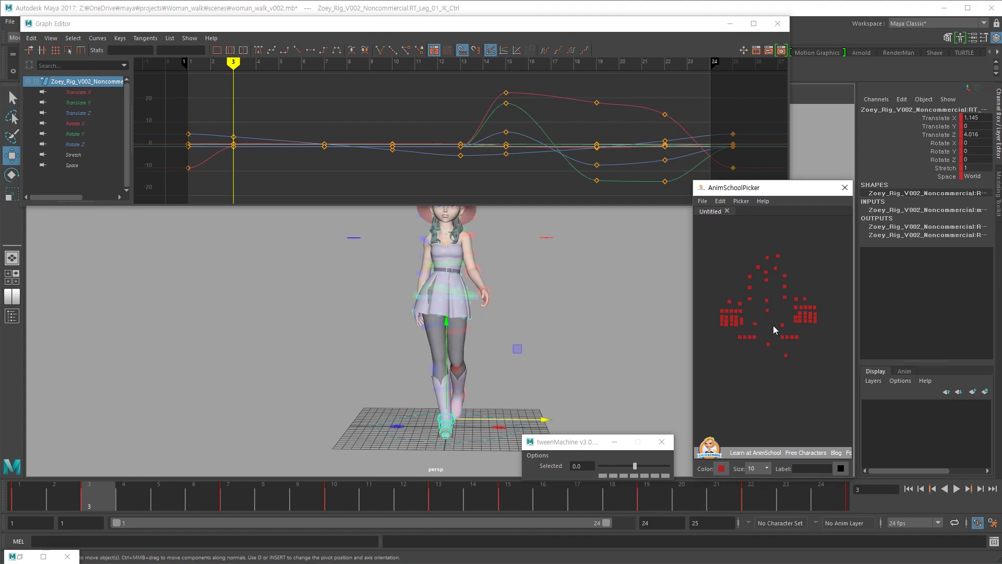
left_click_drag(591, 368, 483, 387, "alt")
key("comma")
key("period")
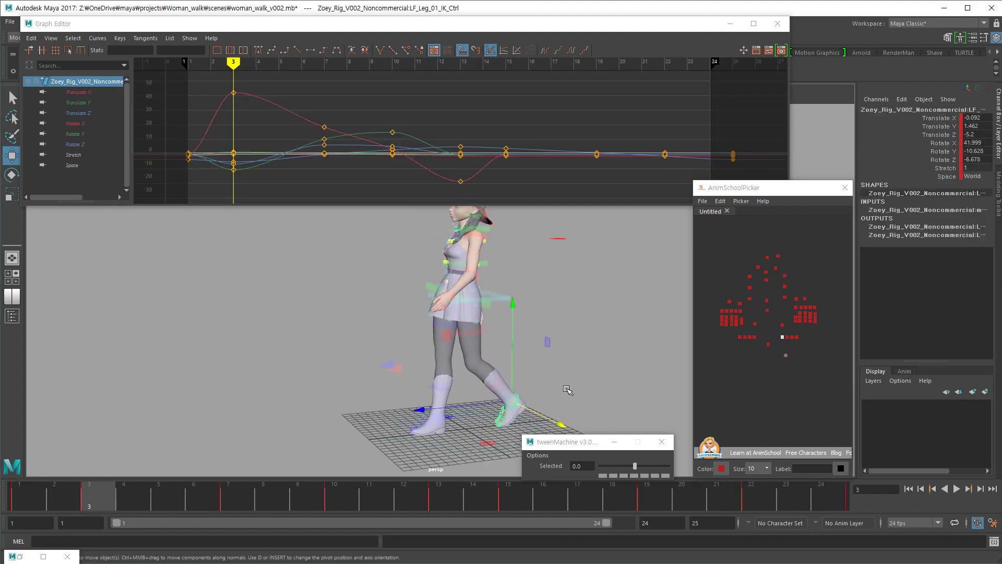
left_click_drag(570, 392, 557, 385, "alt")
key("comma")
right_click_drag(557, 385, 501, 405, "alt")
Select the master control and move its Translate Z key at frame -5 to frame 13
left_click(525, 420)
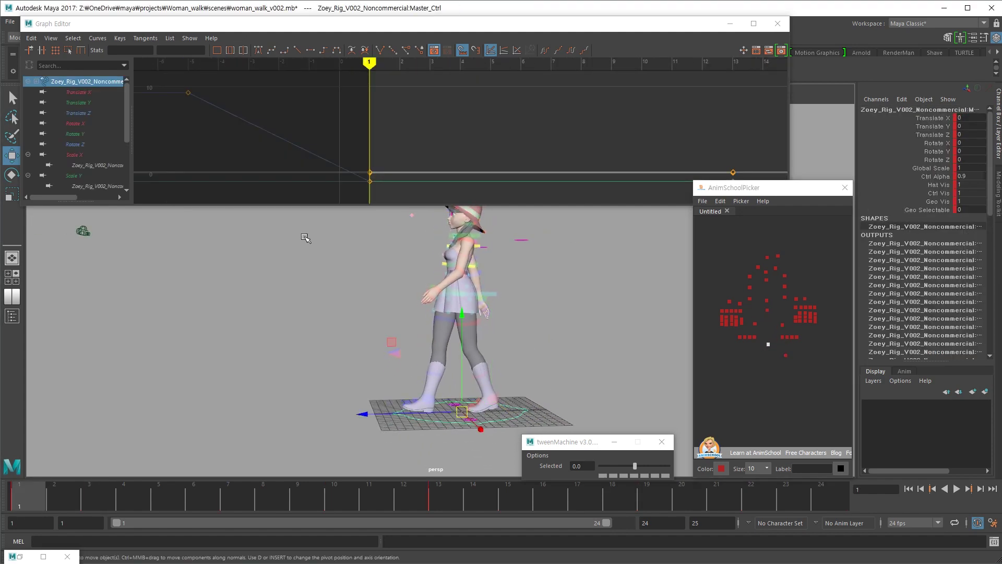
left_click(150, 81)
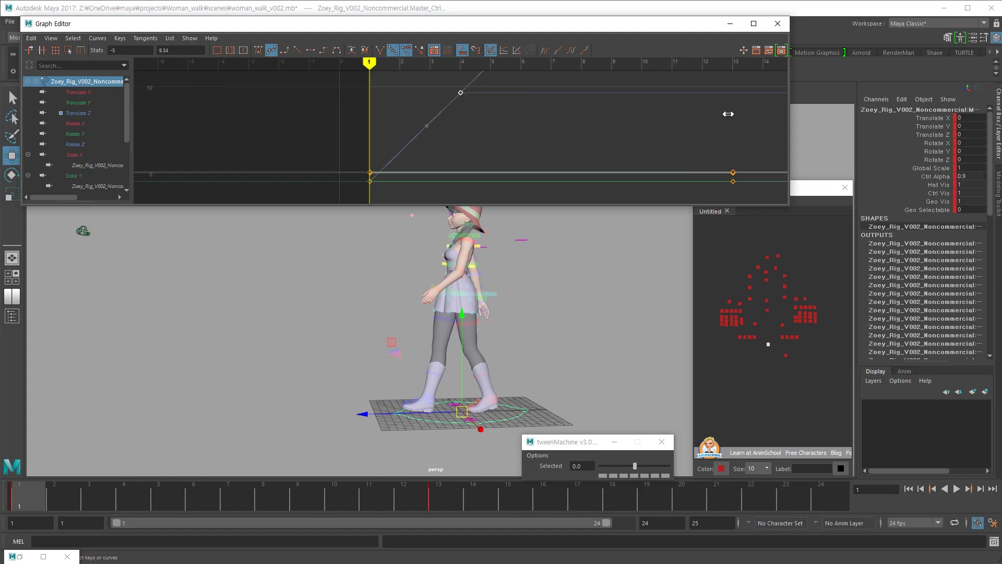
key("ctrl+z")
middle_click_drag(678, 146, 760, 164, "shift")
right_click_drag(736, 163, 687, 157, "alt")
middle_click_drag(666, 145, 636, 163, "alt")
Set the post-infinity of the master control's Translate Z curve to Linear
left_click(104, 38)
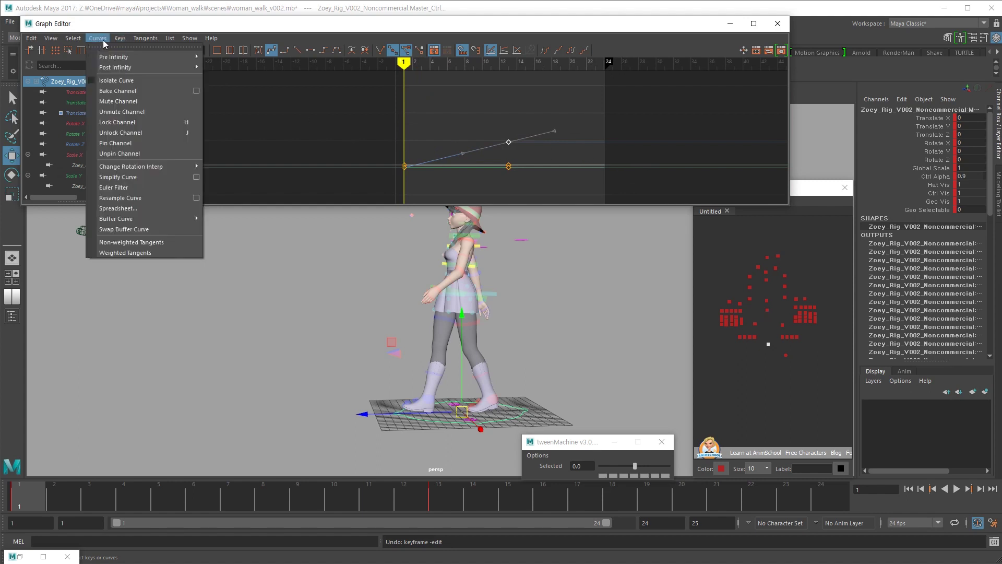
mouse_move(132, 68)
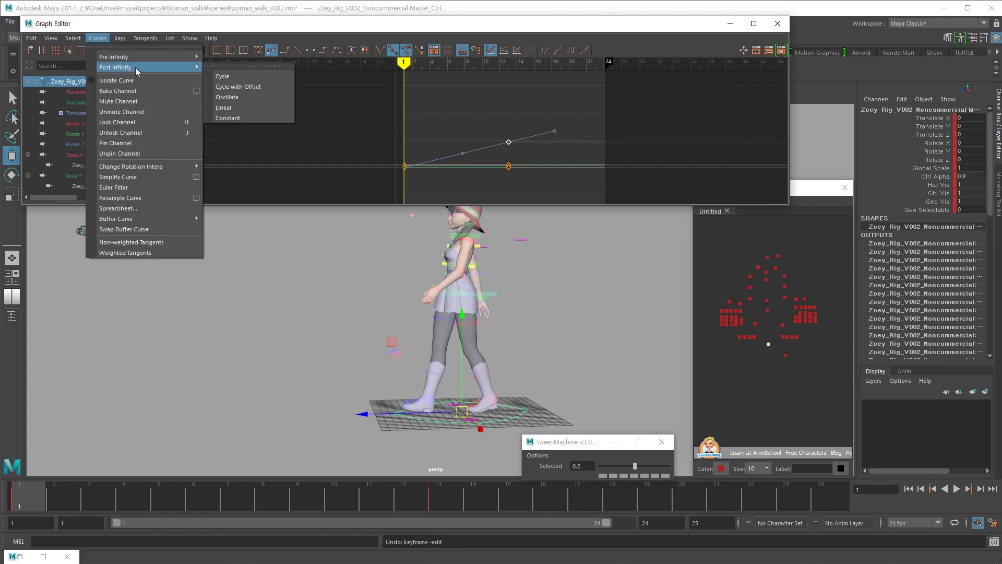
left_click(232, 107)
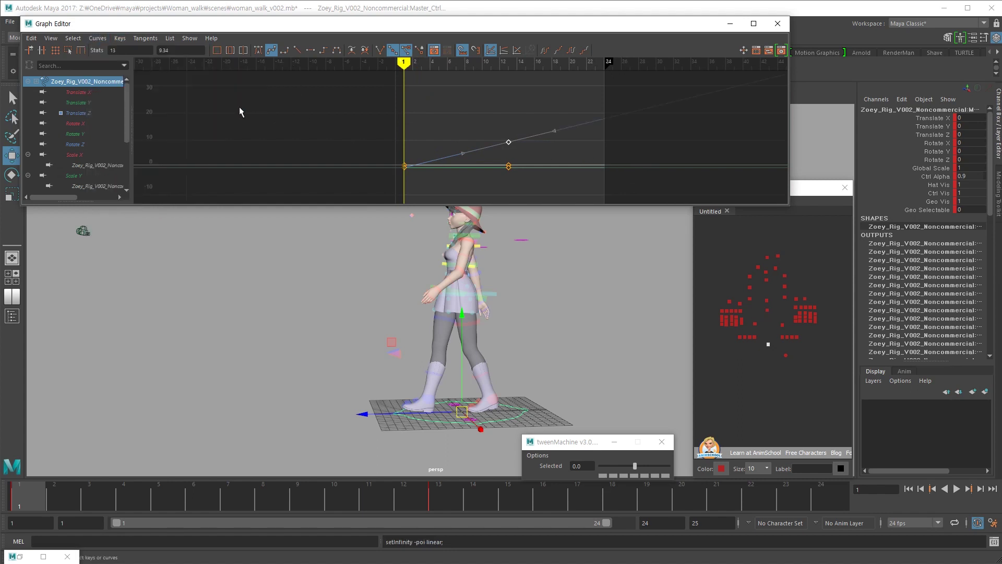
Extend the playback range to frame 25 and key the master control at that frame
left_click(731, 386)
left_click_drag(606, 523, 628, 526)
left_click(816, 505)
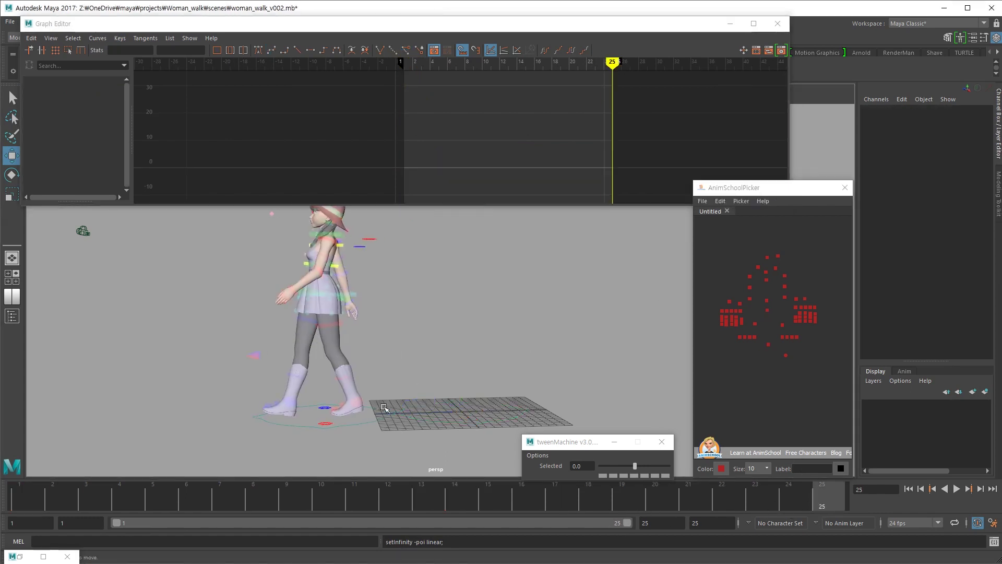
left_click(387, 422)
left_click(669, 134)
key("a")
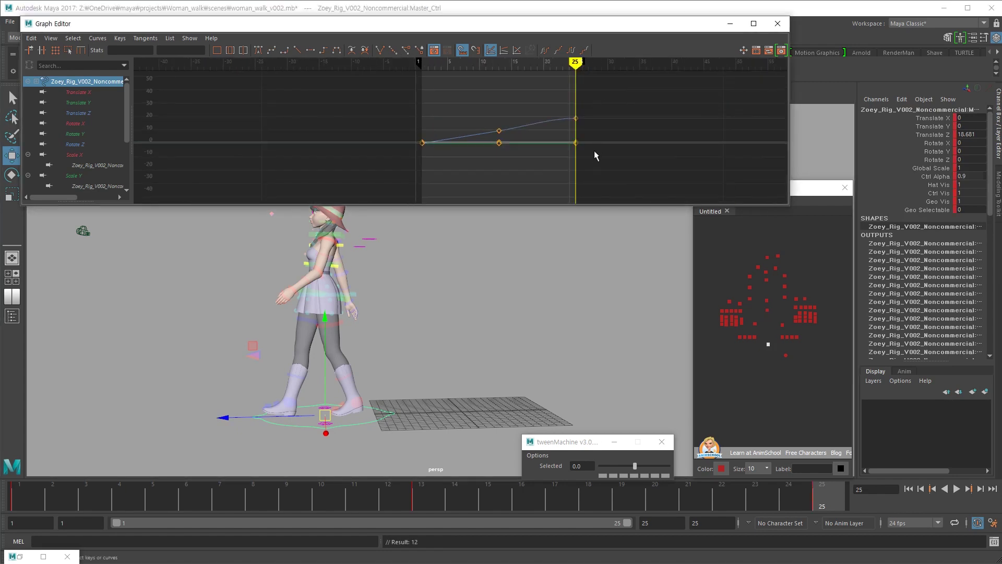
Give all master control keys linear tangents and remove its keys at frame 13
left_click_drag(603, 94, 367, 172)
left_click(297, 50)
left_click(410, 94)
key("alt+v")
key("alt+v")
Set the master control curves' post-infinity to Constant and check the forward-moving walk from the side and front
left_click(97, 38)
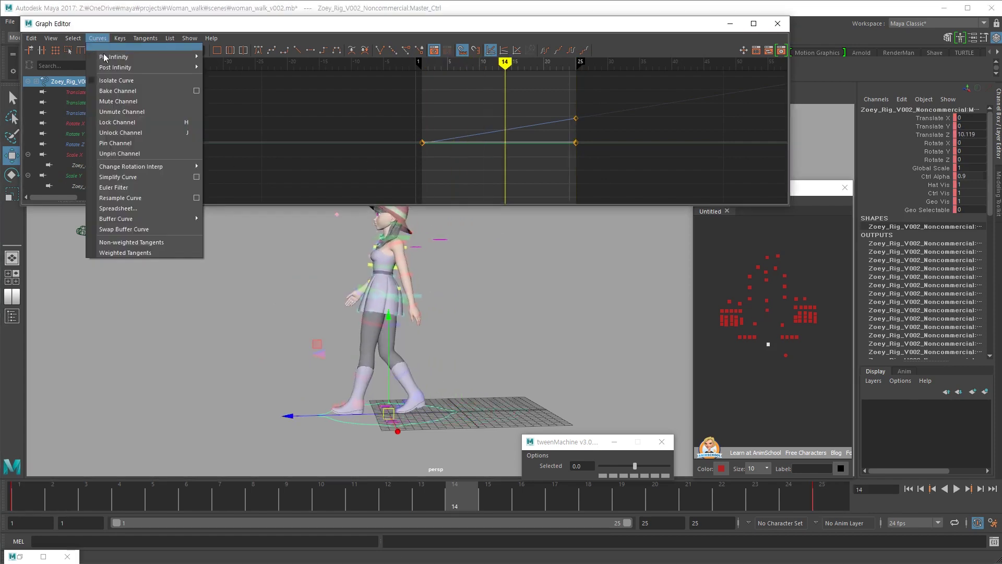
mouse_move(179, 70)
left_click(257, 118)
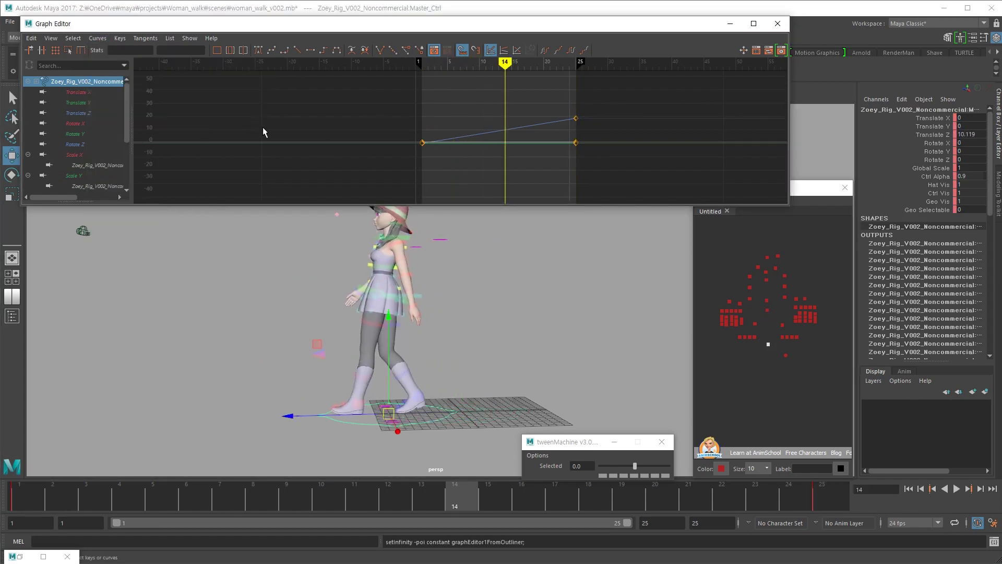
key("alt+v")
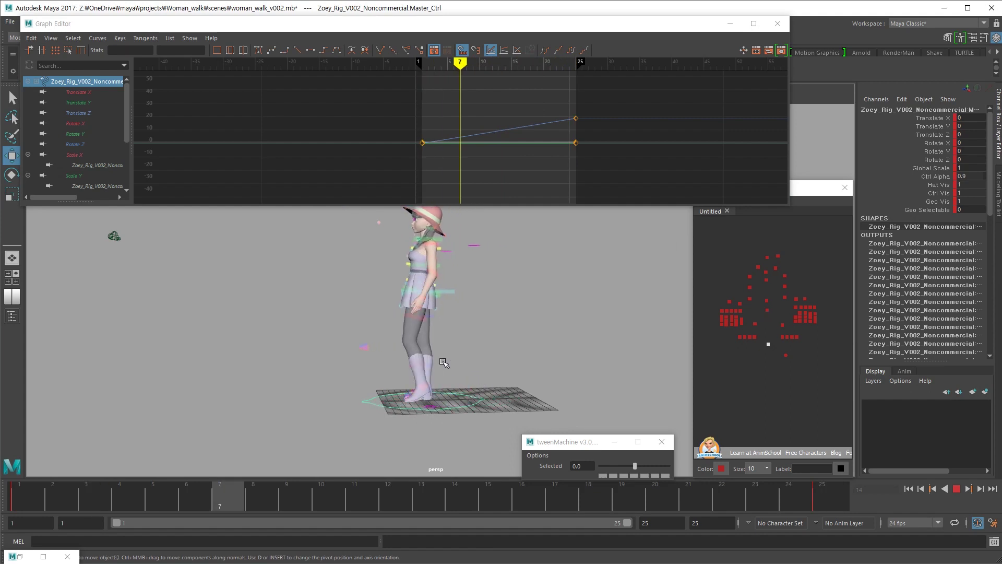
left_click_drag(477, 358, 575, 358, "alt")
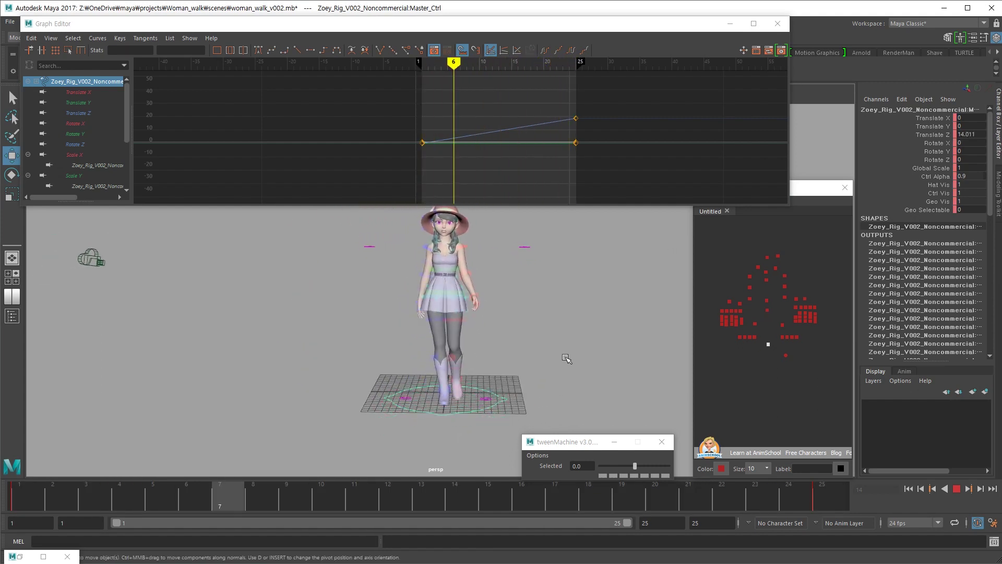
key("alt+shift+v")
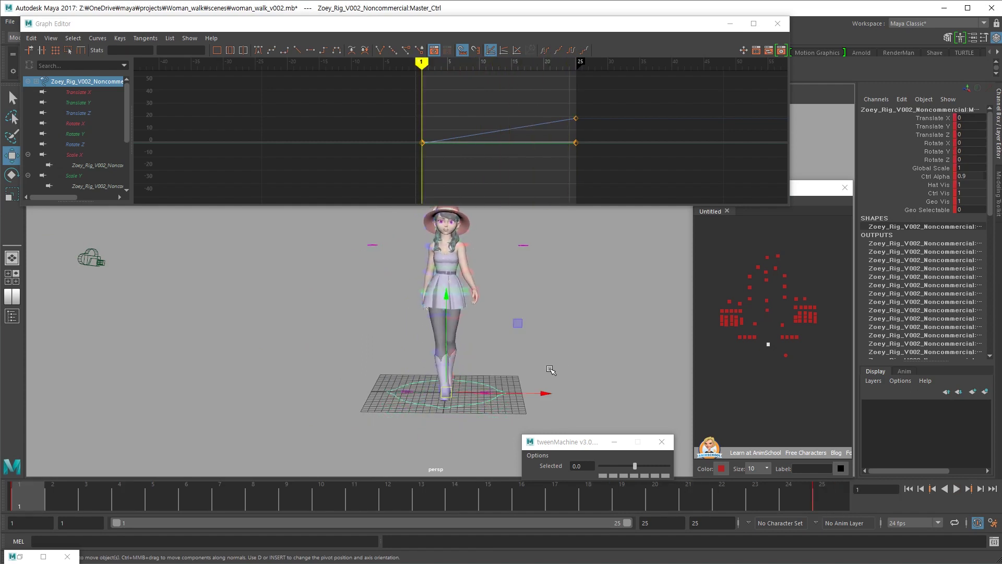
middle_click_drag(342, 437, 342, 403, "alt")
Move the master control's frame 25 Translate Z key to a negative frame and check the in-place walk from the side
left_click(576, 118)
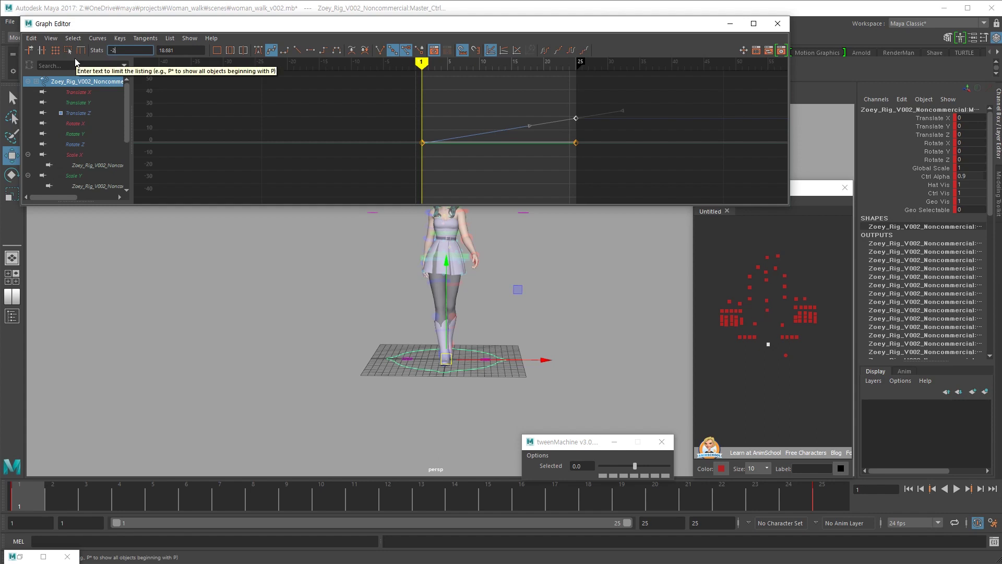
left_click(566, 342)
key("alt+v")
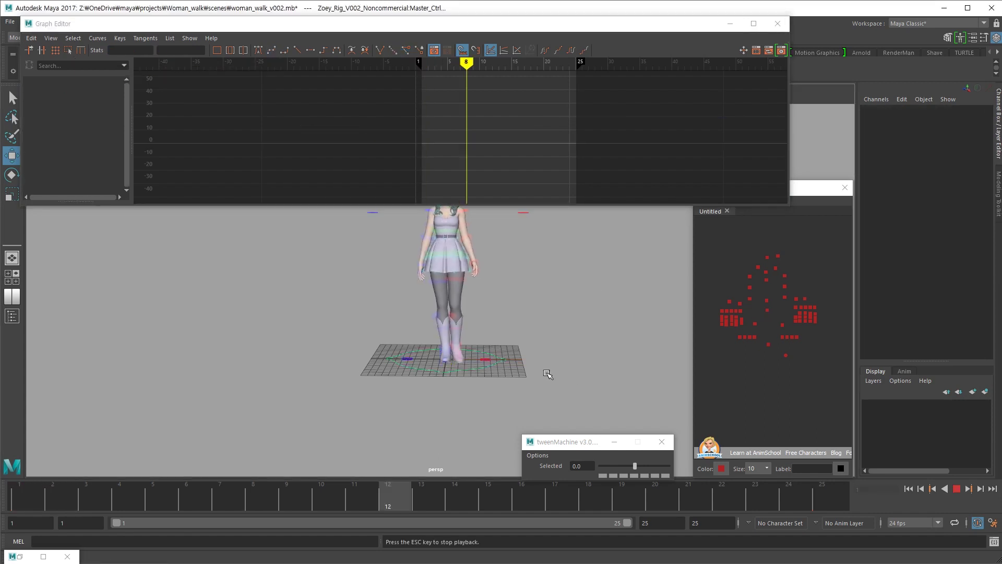
right_click_drag(459, 376, 514, 407, "alt")
key("alt+v")
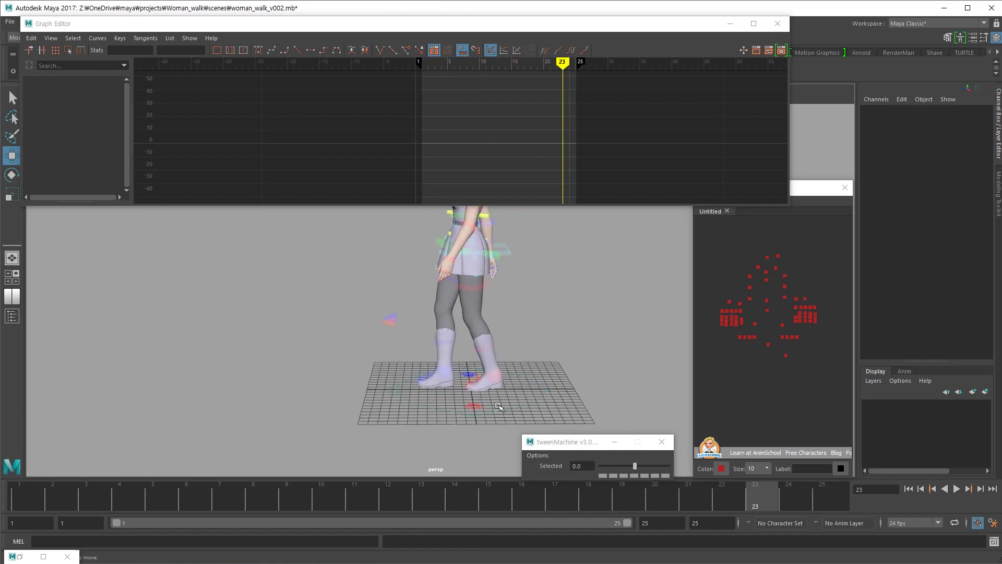
middle_click_drag(407, 439, 396, 433, "alt")
left_click_drag(396, 434, 394, 423, "alt")
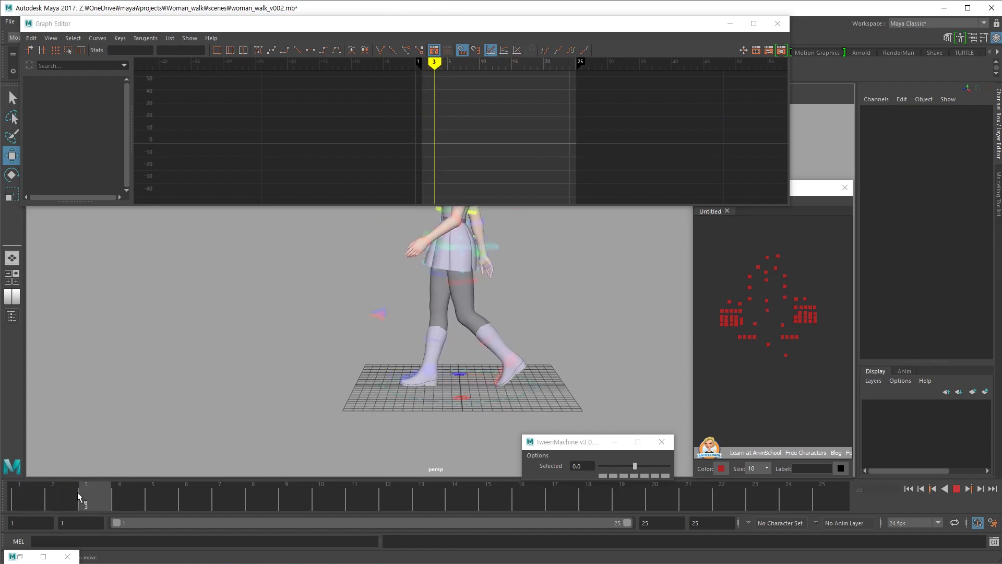
Examine the right foot's ground contact and the opening frames of the walk from the side
left_click(754, 337)
middle_click_drag(460, 377, 440, 352, "alt")
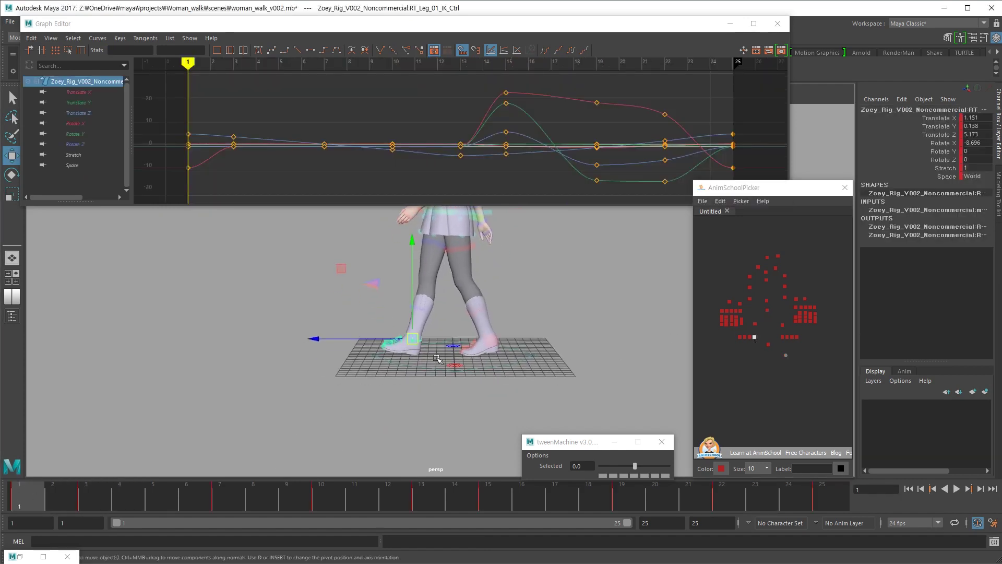
right_click_drag(440, 353, 483, 386, "alt")
key("alt+period")
left_click_drag(406, 408, 412, 394, "alt")
key("e")
key("w")
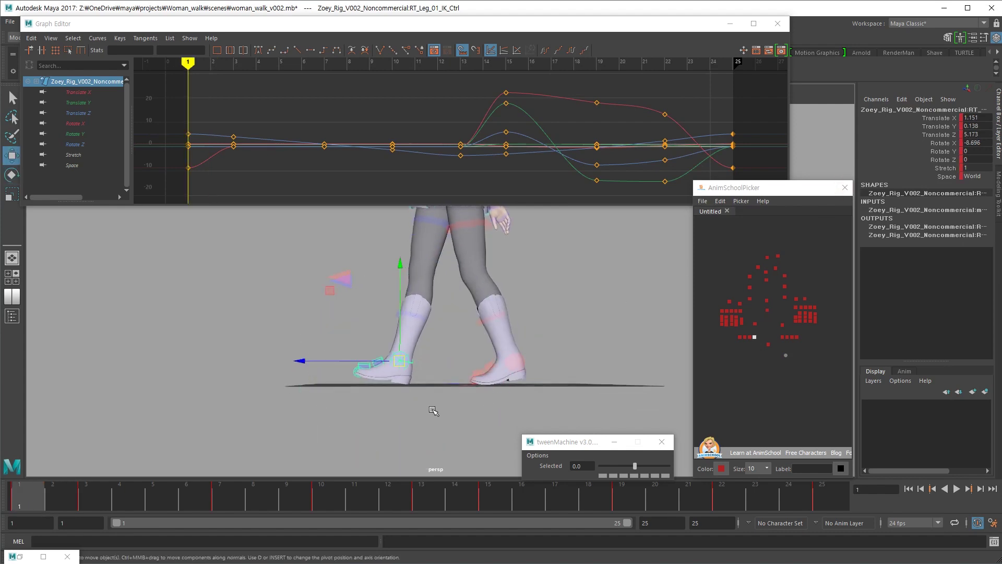
mouse_move(457, 364)
left_mouse_down("alt")
mouse_move(459, 379)
mouse_move(468, 368)
left_mouse_up("alt")
key("alt+comma")
key("alt+period")
middle_click_drag(488, 304, 494, 347, "alt")
Lower the COG control's Translate Y keys at frames 1 and 25 to -0.458
left_click_drag(779, 284, 759, 305)
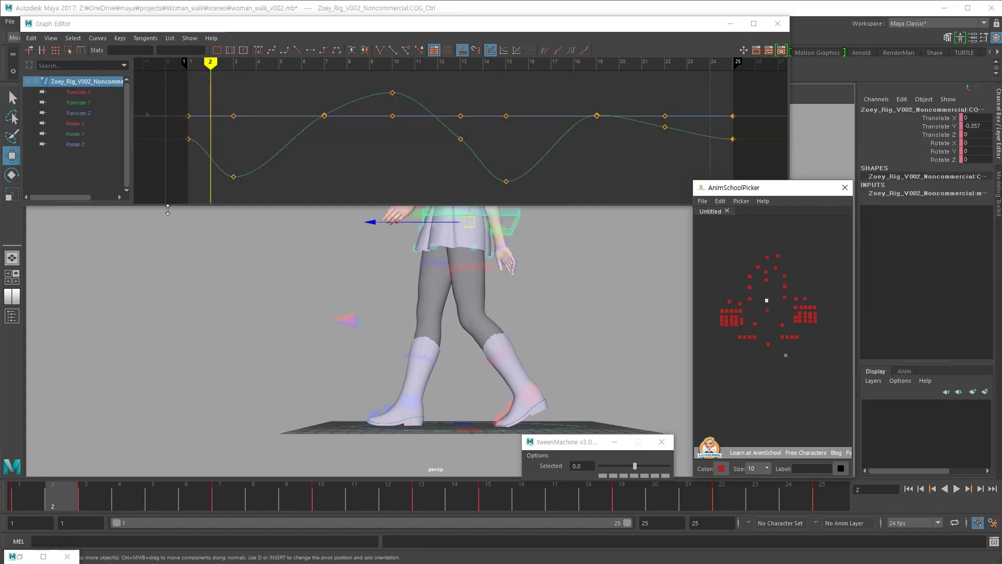
right_click_drag(211, 137, 194, 128, "alt")
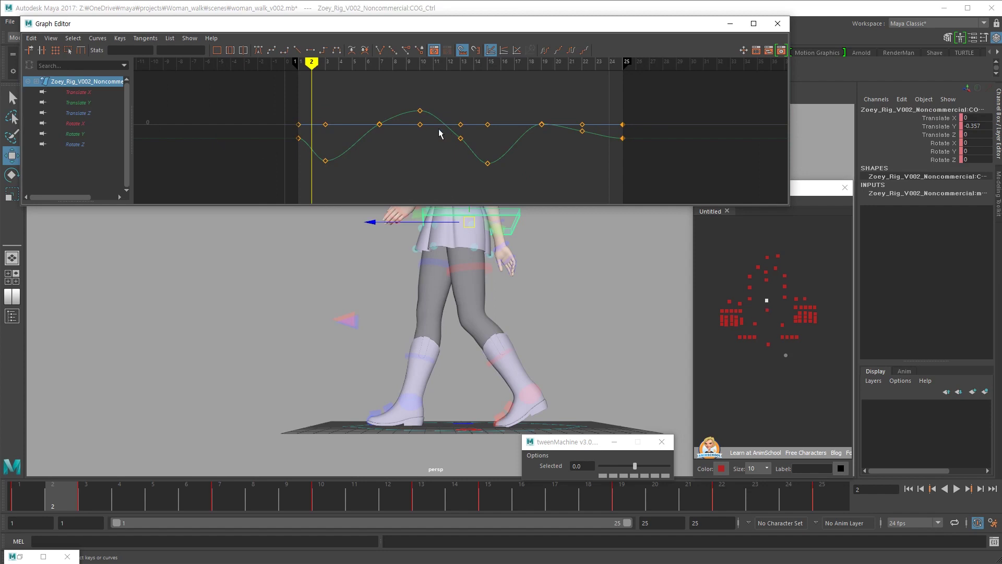
key("comma")
key("comma")
key("comma")
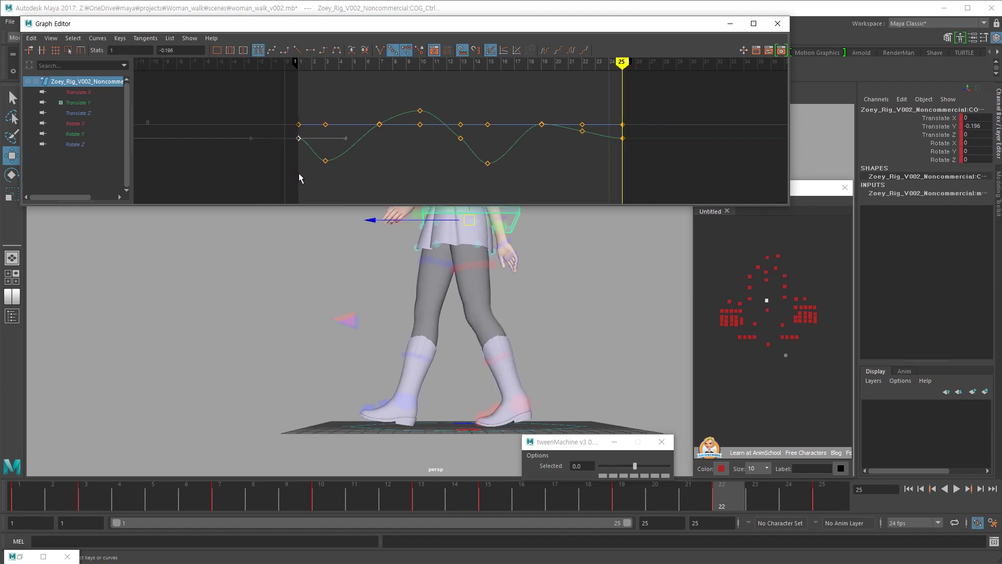
key("period")
middle_click_drag(615, 150, 618, 153)
key("ctrl+z")
left_click_drag(303, 153, 287, 137)
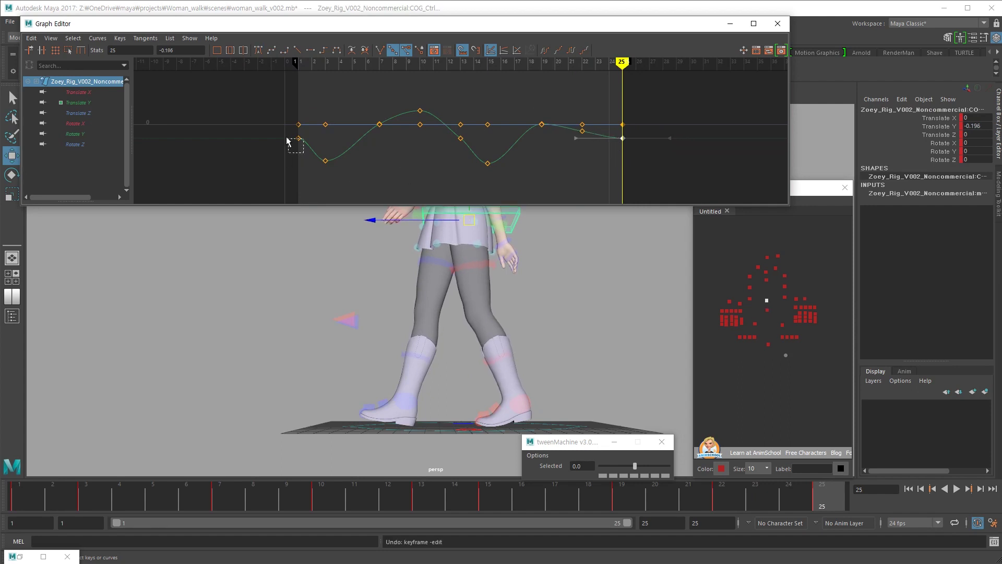
middle_click_drag(316, 161, 315, 177)
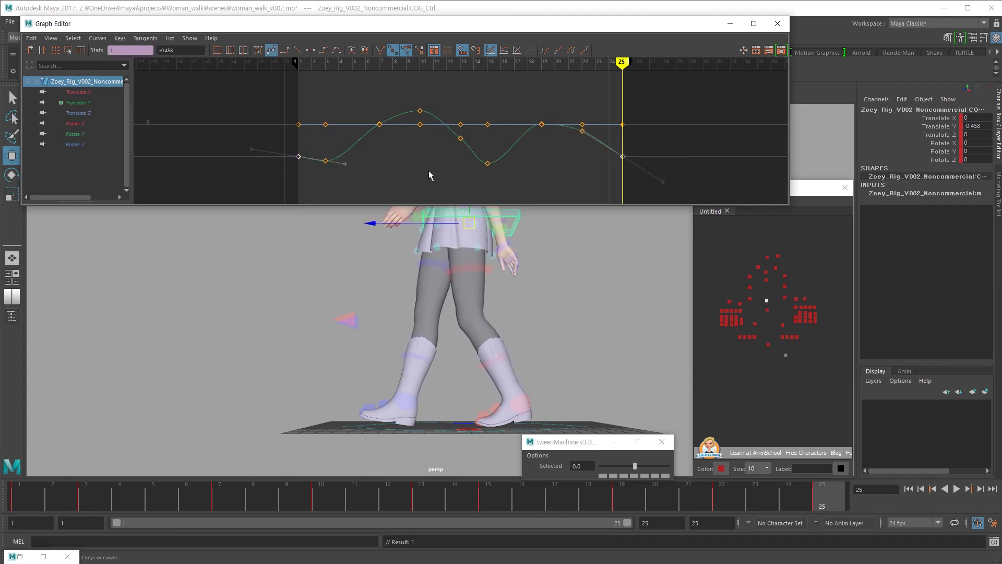
Make the tangent of the COG's Translate Y key at frame 25 less steep and play the walk from the front
scroll(429, 170, "down", 4)
scroll(425, 170, "up", 1)
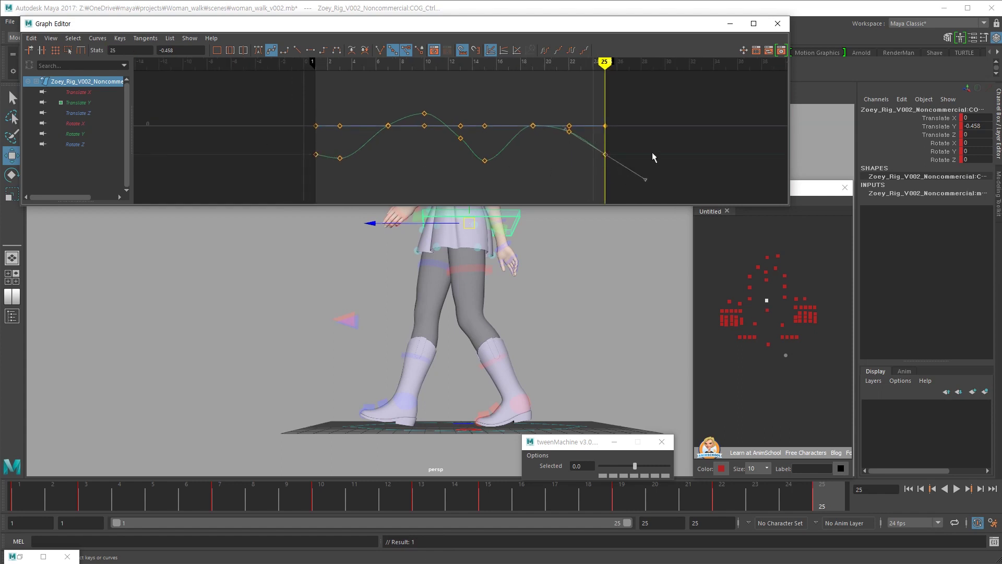
key("alt+v")
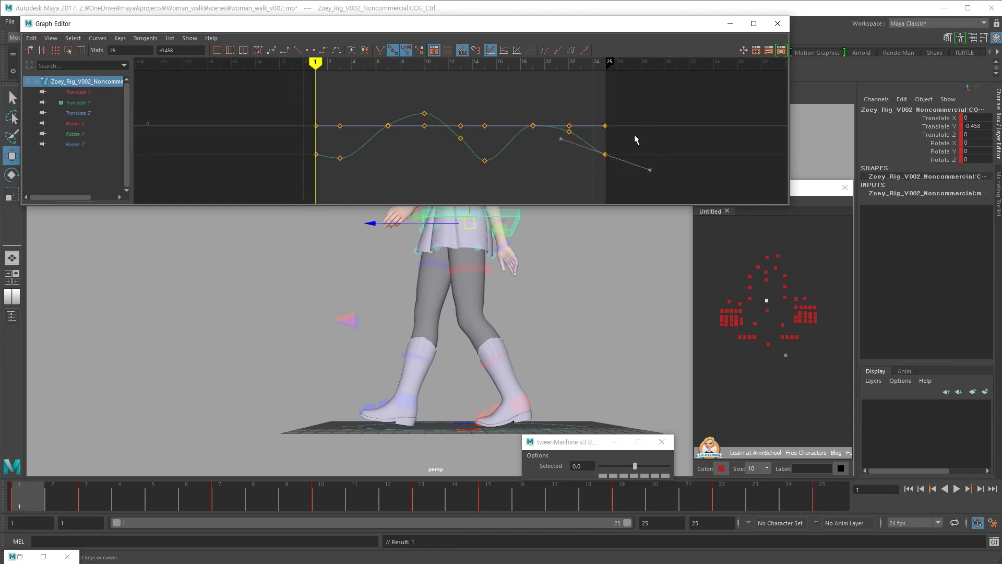
right_click_drag(552, 294, 436, 300, "alt")
middle_click_drag(436, 299, 463, 381, "alt")
mouse_move(463, 381)
left_mouse_down("alt")
mouse_move(581, 385)
mouse_move(479, 353)
mouse_move(474, 364)
left_mouse_up("alt")
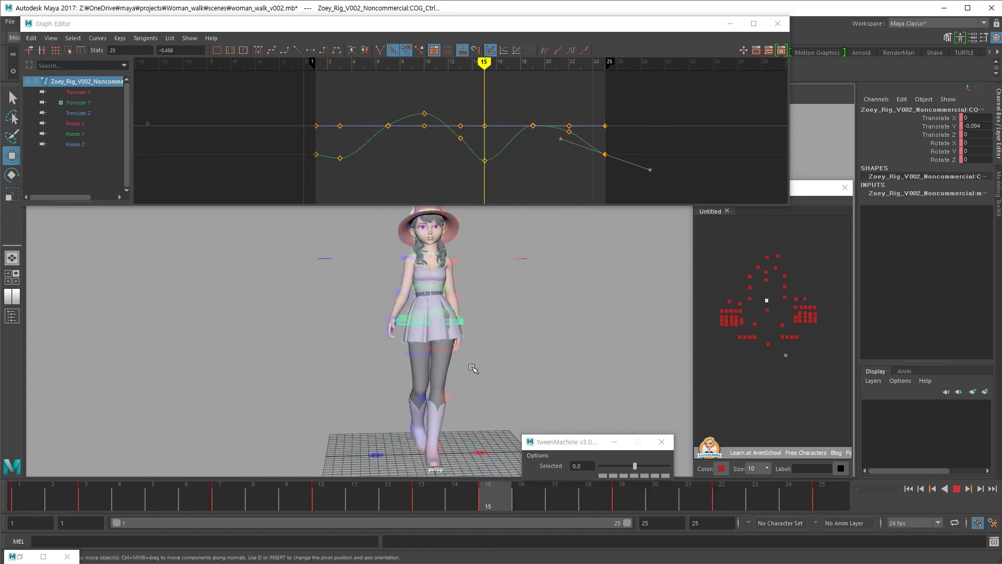
key("Escape")
Lower the COG's Translate Y key at frame 13 to -0.439 and play the walk
left_click(468, 158)
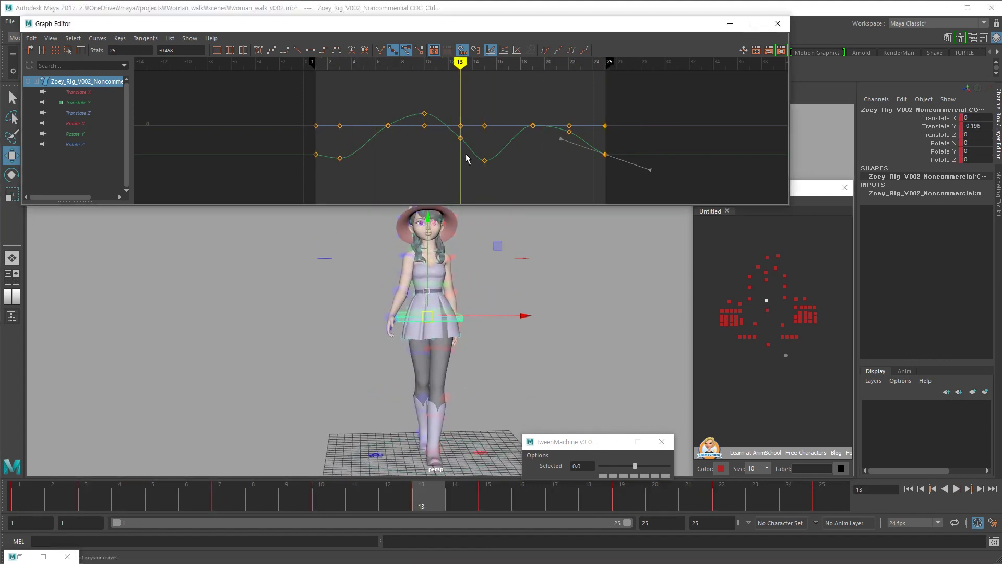
middle_click_drag(459, 161, 460, 171, "shift")
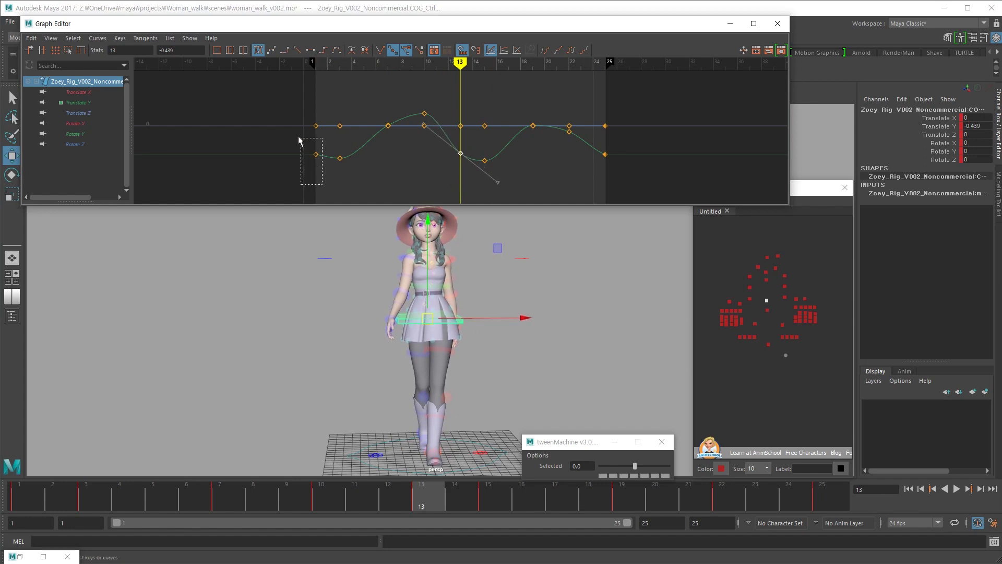
key("alt+v")
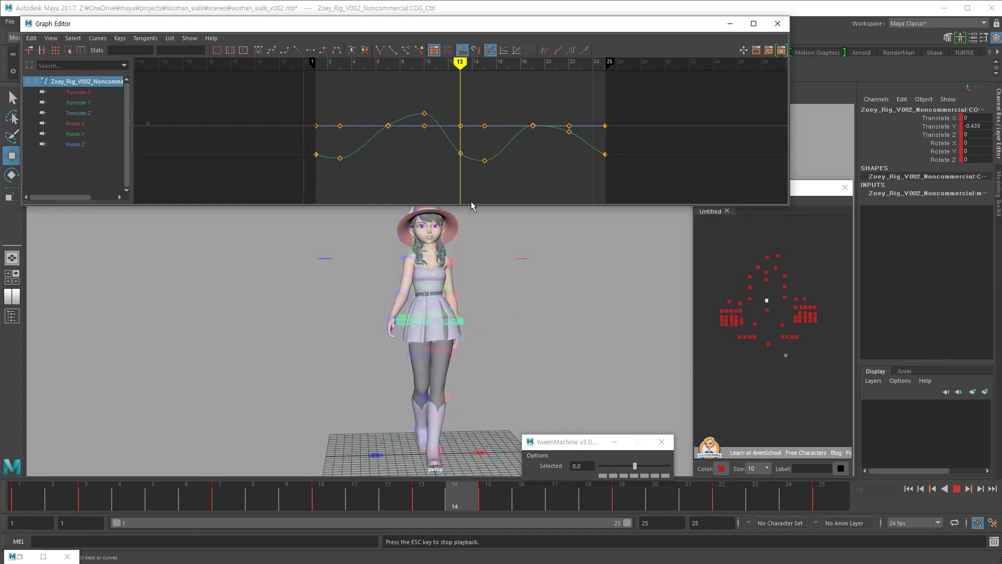
left_click_drag(475, 395, 451, 375, "alt")
key("alt+v")
Shift the lower spine IK control sideways at frame 3 to a Translate X of about -0.51
left_click(767, 310)
right_click_drag(387, 350, 494, 356, "alt")
left_click_drag(494, 355, 472, 361, "alt")
key("period")
key("comma")
key("period")
left_click_drag(504, 284, 500, 285)
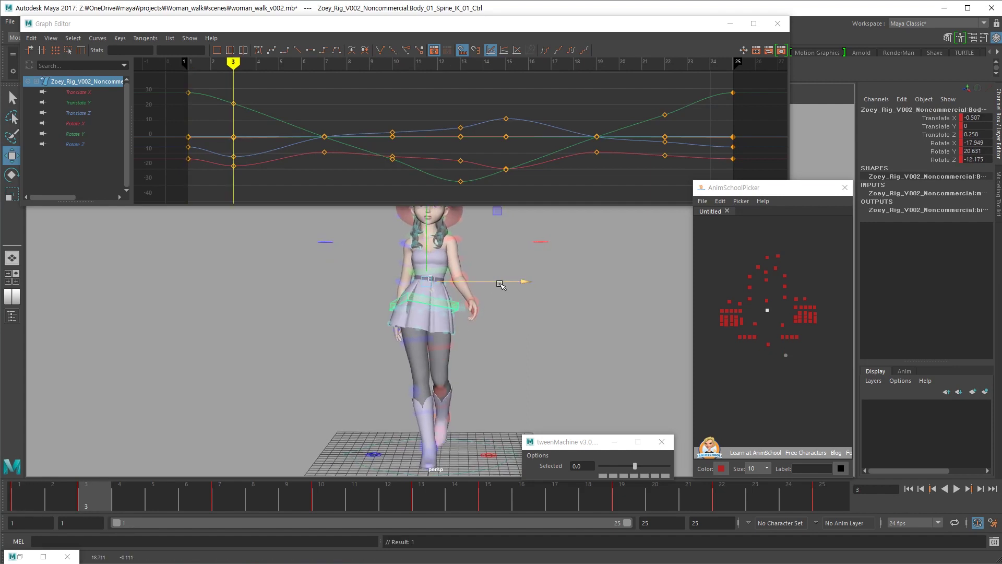
Isolate the lower spine IK control's Translate X curve and delete its keys at frames 10, 15, 19 and 22
left_click(98, 92)
left_click_drag(482, 308, 492, 343, "alt")
key("shift+z")
key("comma")
key("period")
right_click_drag(685, 183, 655, 154, "alt")
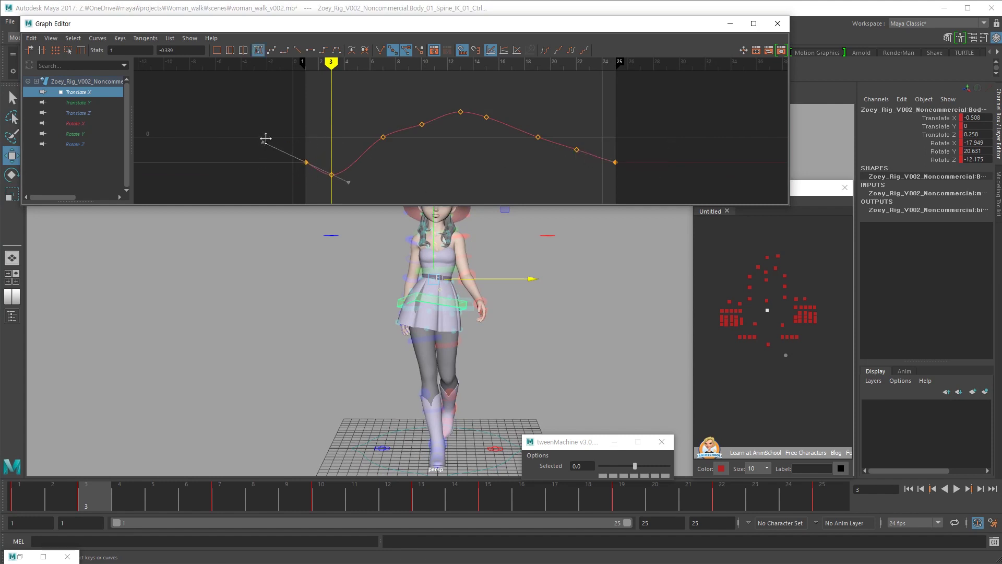
left_click_drag(590, 125, 508, 167)
key("Delete")
left_click_drag(520, 105, 511, 106)
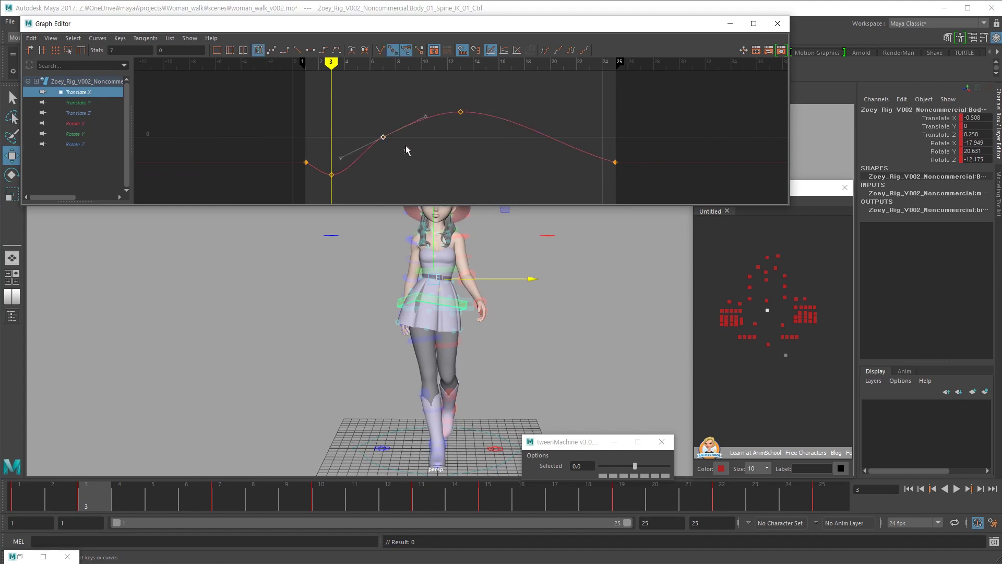
Lower the spine control's Translate X key at frame 7 to -0.155 and play back the hip sway
left_click_drag(60, 495, 219, 472)
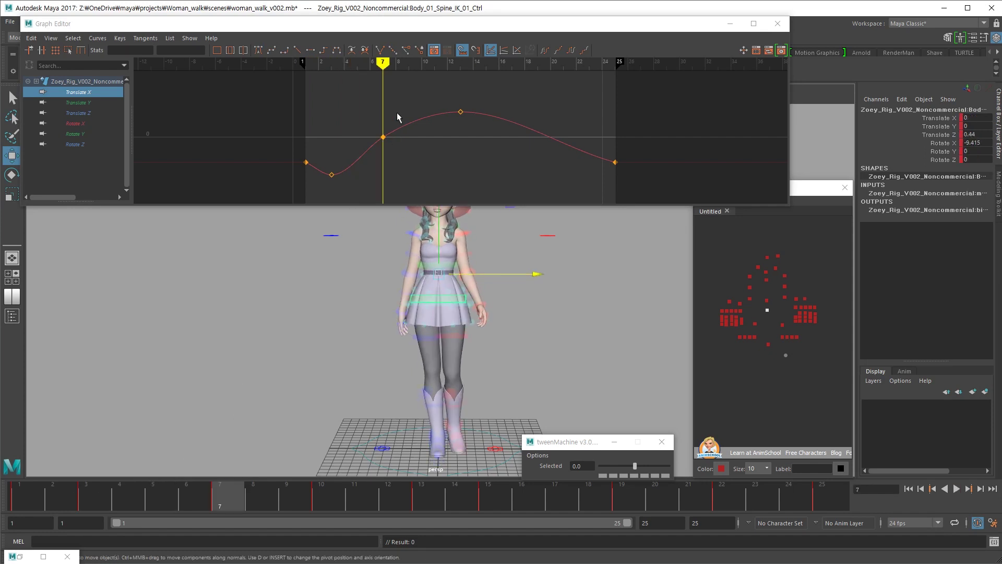
left_click_drag(400, 108, 365, 156)
middle_click_drag(388, 147, 390, 155, "shift")
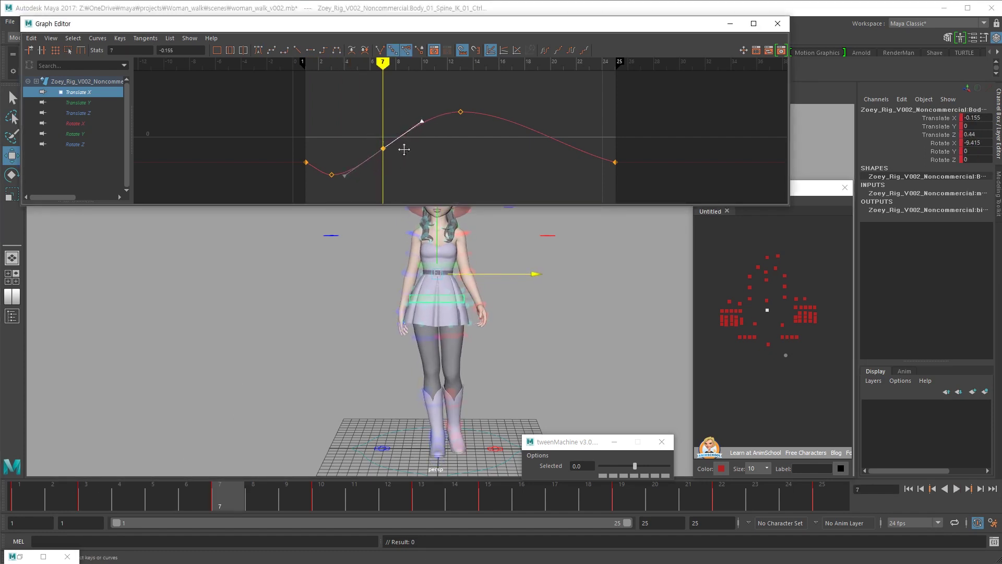
left_click(36, 496)
key("alt+v")
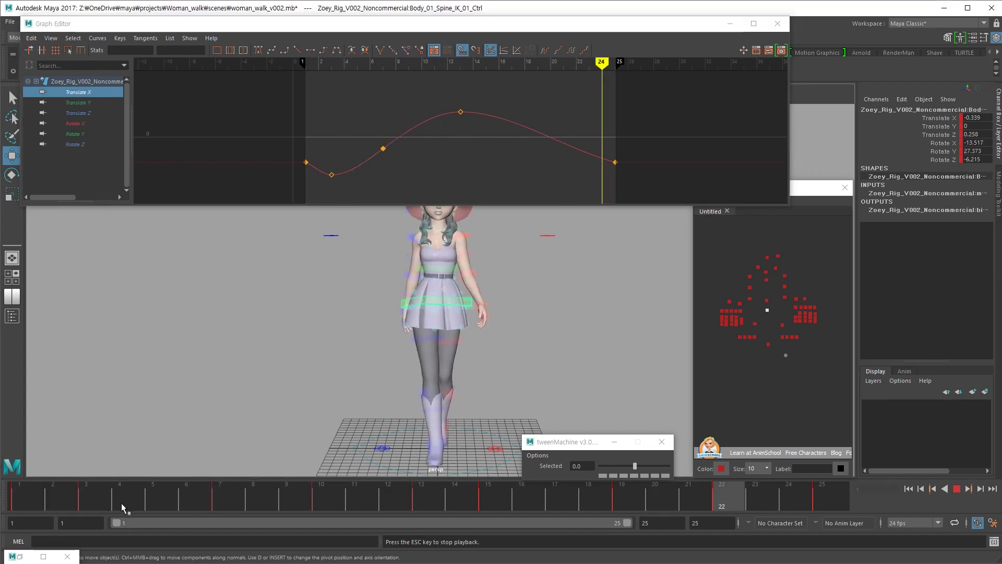
key("alt+v")
left_click_drag(94, 500, 43, 497)
key("alt+v")
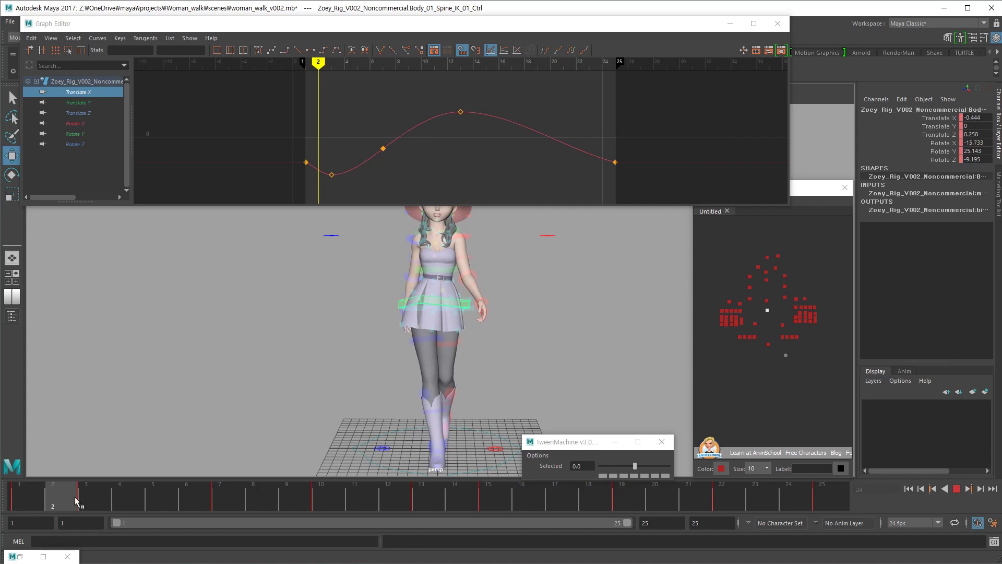
key("alt+v")
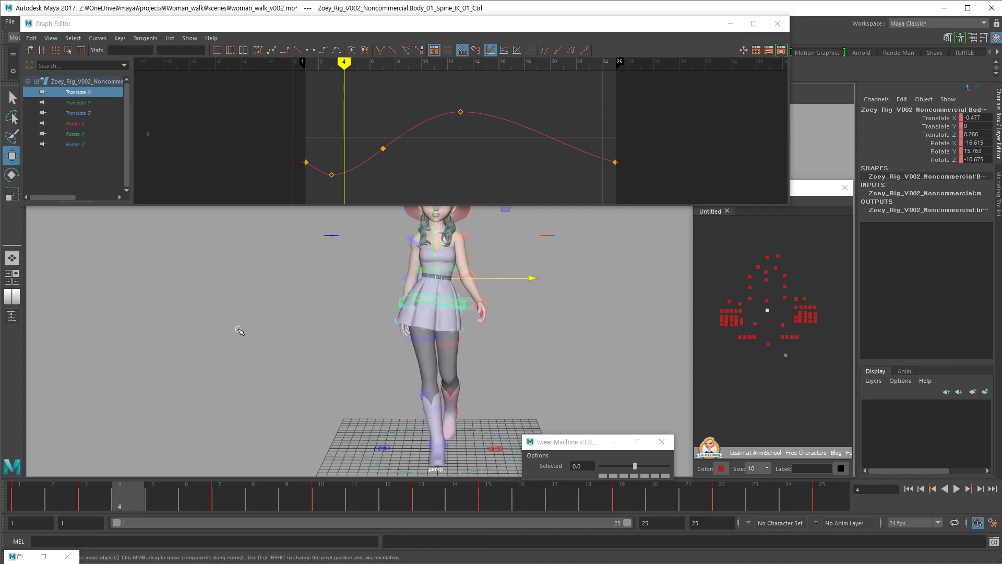
Raise the spine control's Translate X key at frame 3 to -0.48 and play the walk
left_click_drag(357, 149, 336, 180)
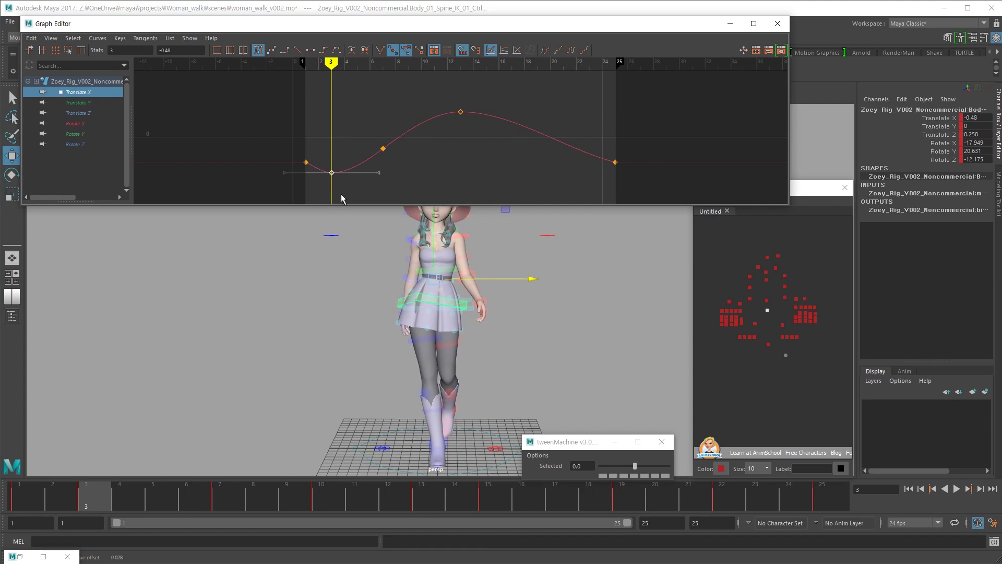
key("period")
key("period")
key("period")
key("alt+v")
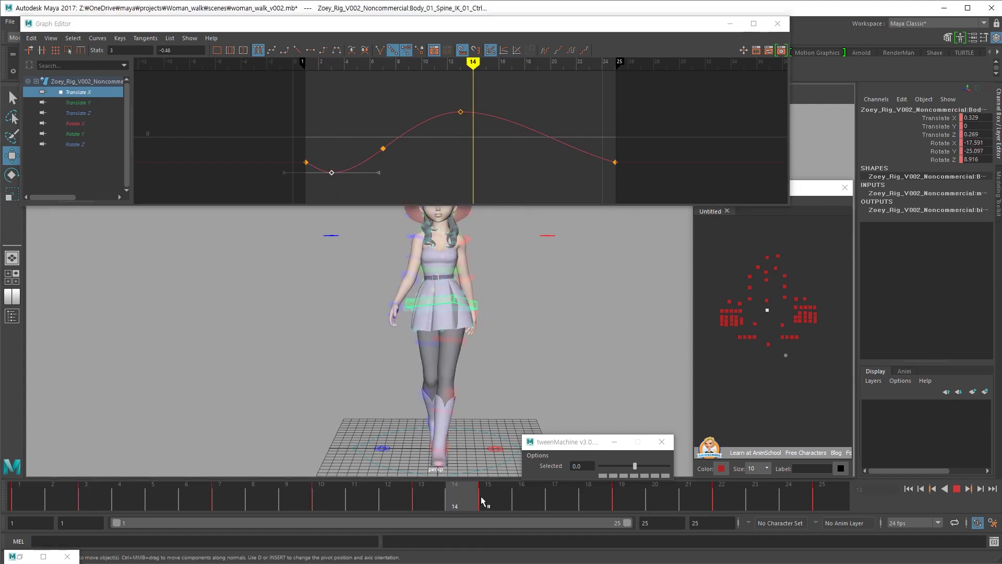
Key the spine control's Translate X at frame 15 with 0.428 and check the pose at frame 19
left_click(485, 489)
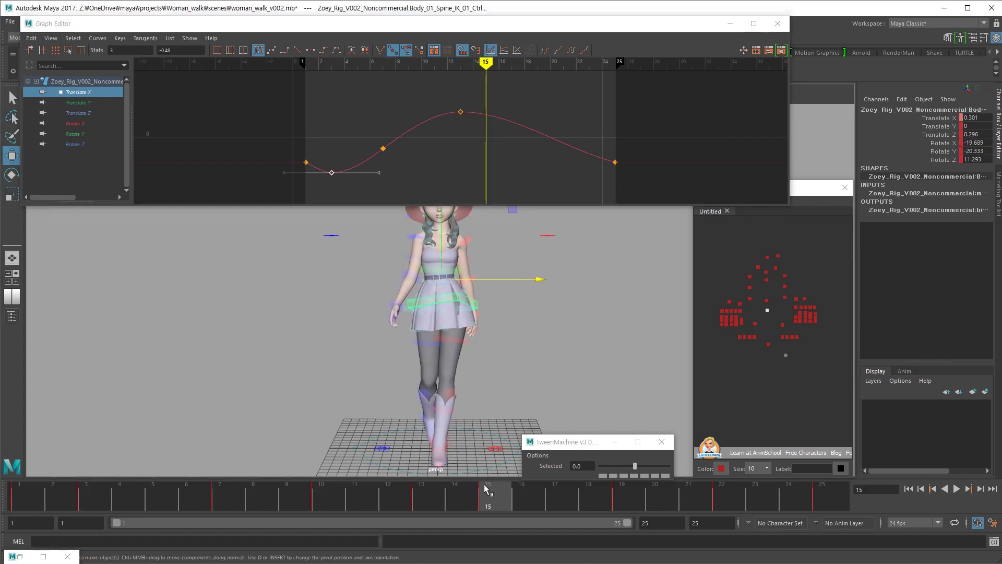
key("i")
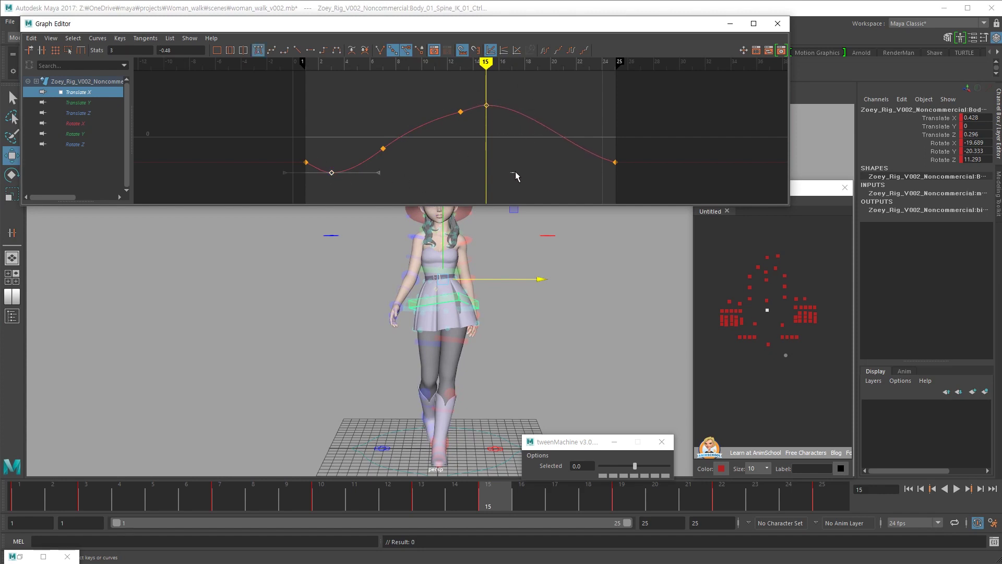
mouse_move(499, 494)
left_mouse_down()
mouse_move(554, 496)
mouse_move(650, 477)
mouse_move(633, 474)
left_mouse_up()
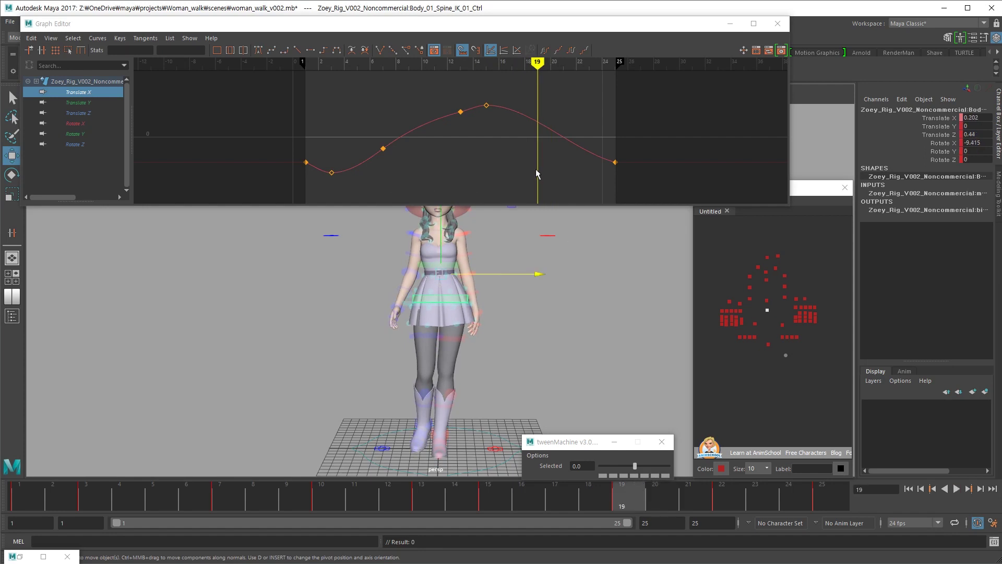
Delete the spine control's Translate X key at frame 7 and play back the hip sway
left_click(384, 149)
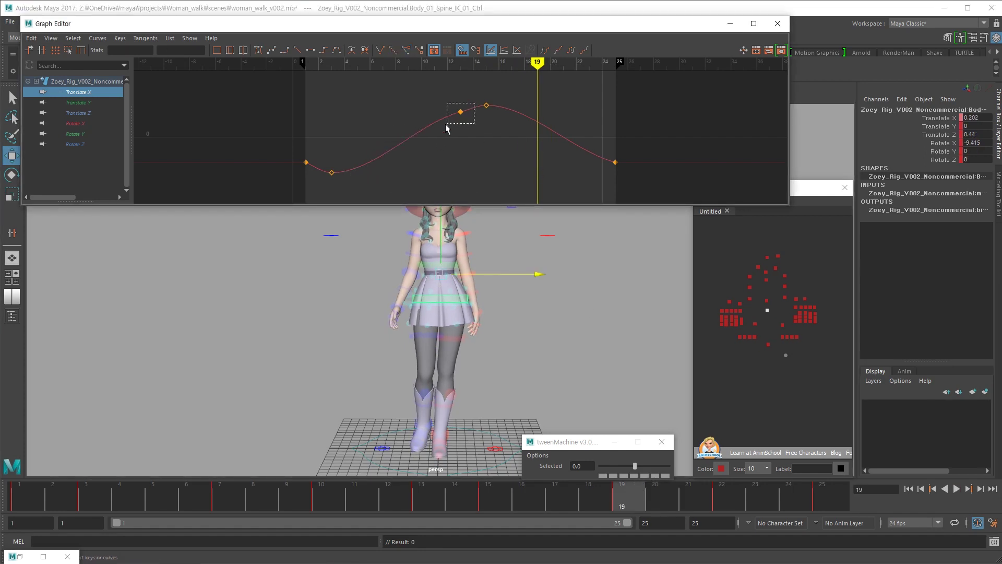
left_click_drag(442, 148, 425, 123)
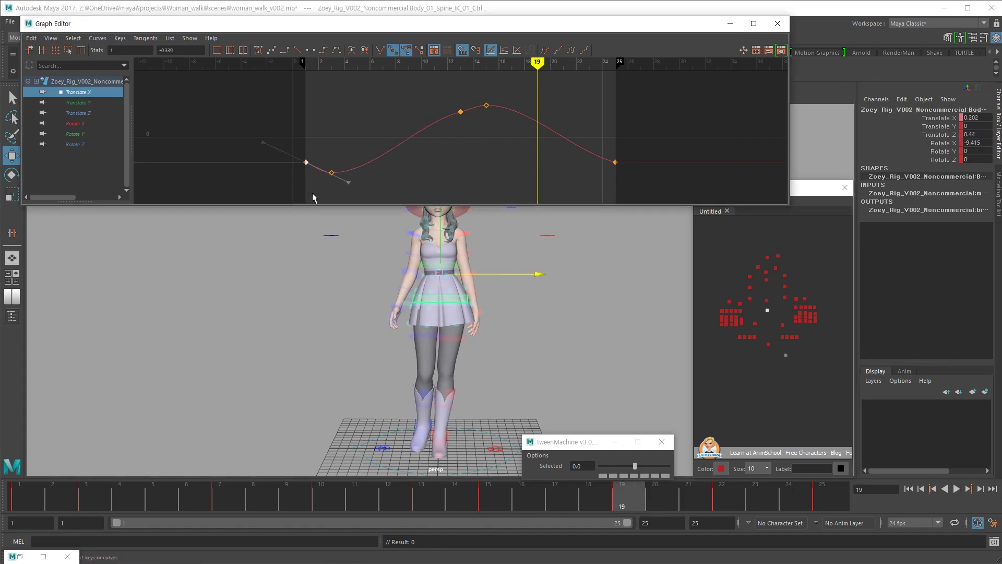
left_click(441, 132)
key("alt+v")
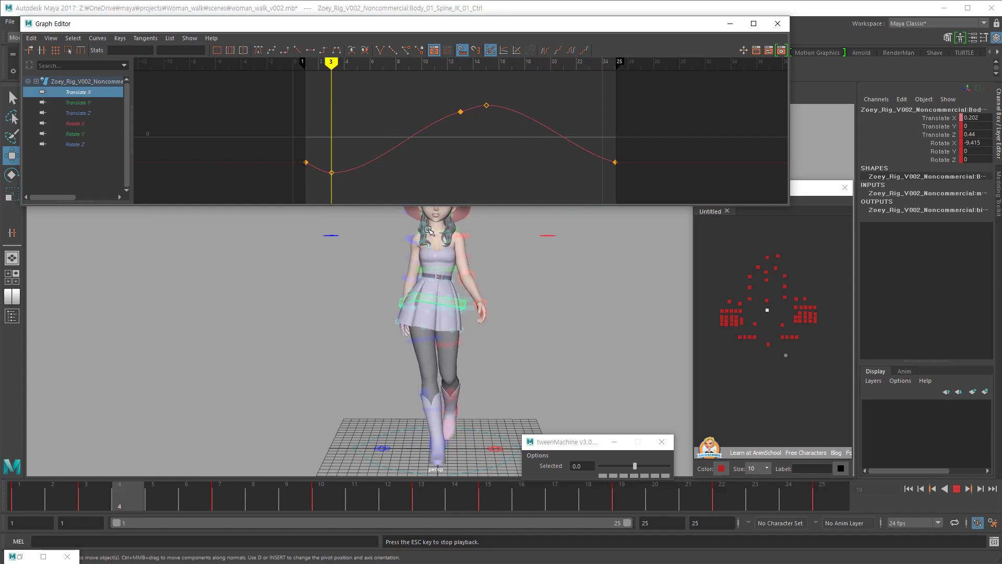
key("Escape")
Save the scene, shorten the playback range to end at frame 24, and check the loop from the last frame to the first
key("ctrl+s")
mouse_move(622, 527)
left_mouse_down()
mouse_move(635, 527)
mouse_move(619, 529)
left_mouse_up()
key("alt+v")
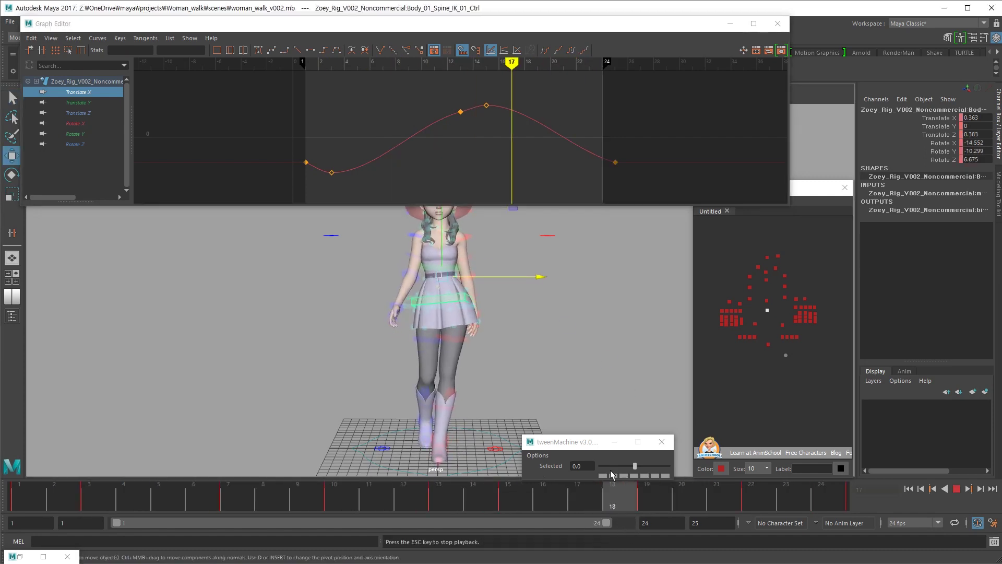
key("Escape")
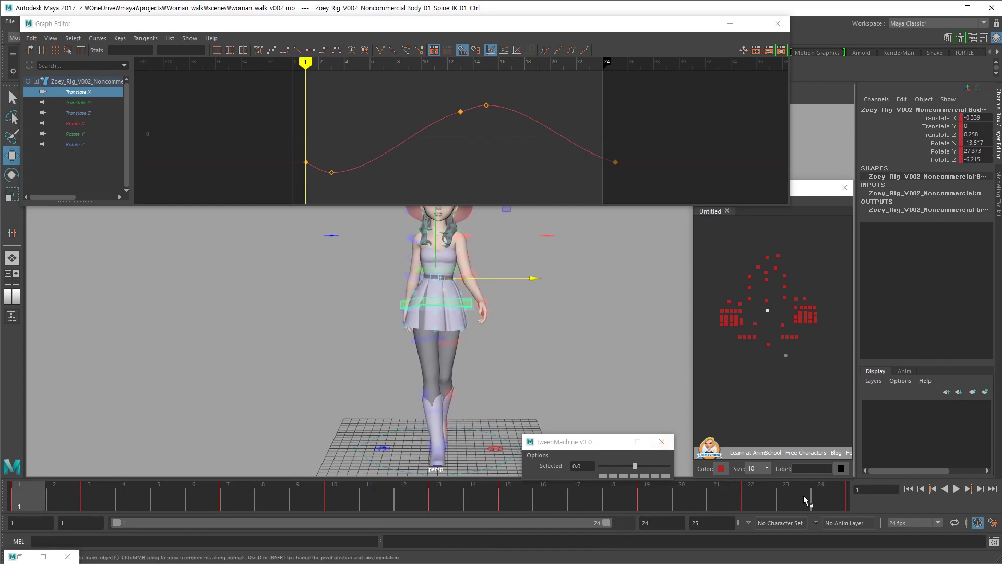
left_click(827, 500)
key("period")
left_click(24, 491)
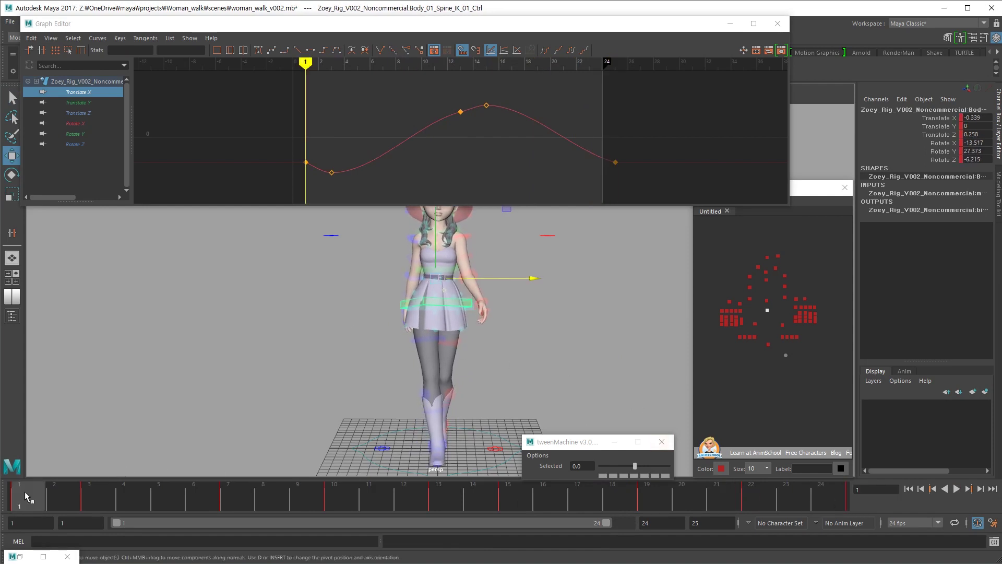
Move the spine control's lowest Rotate Z key from frame 3 to frame 4 with a value of -10.243
left_click(99, 144)
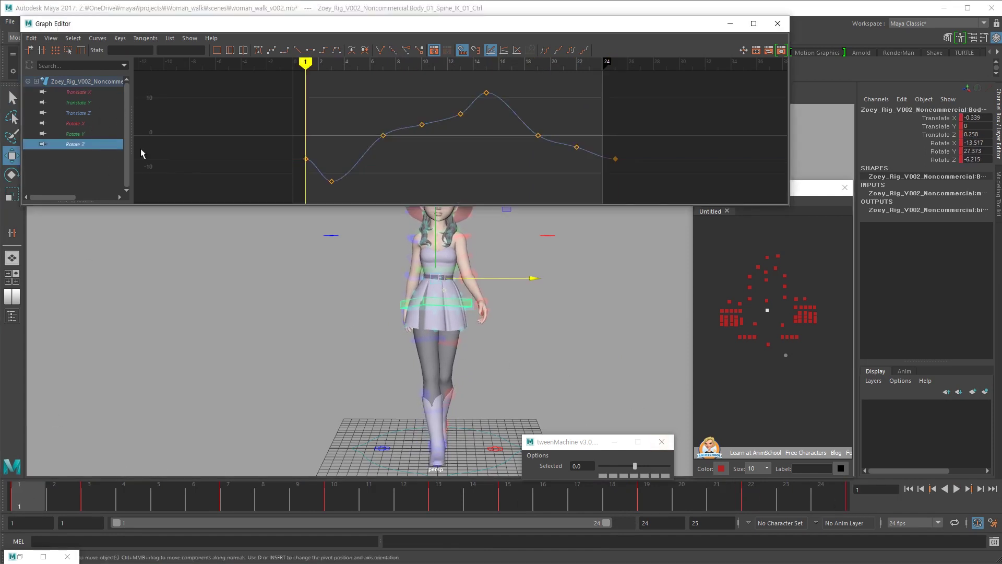
key(".")
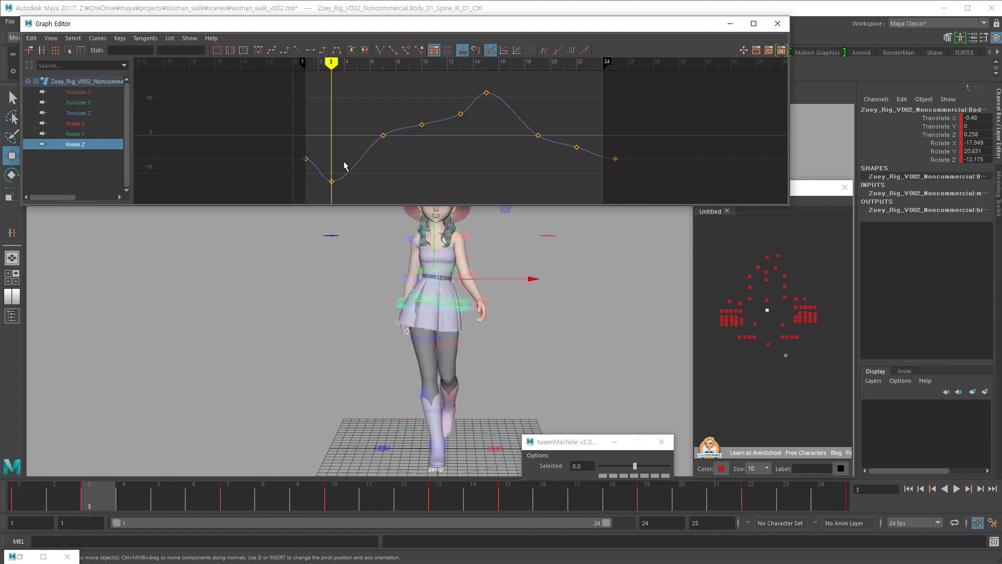
left_click(332, 181)
key(".")
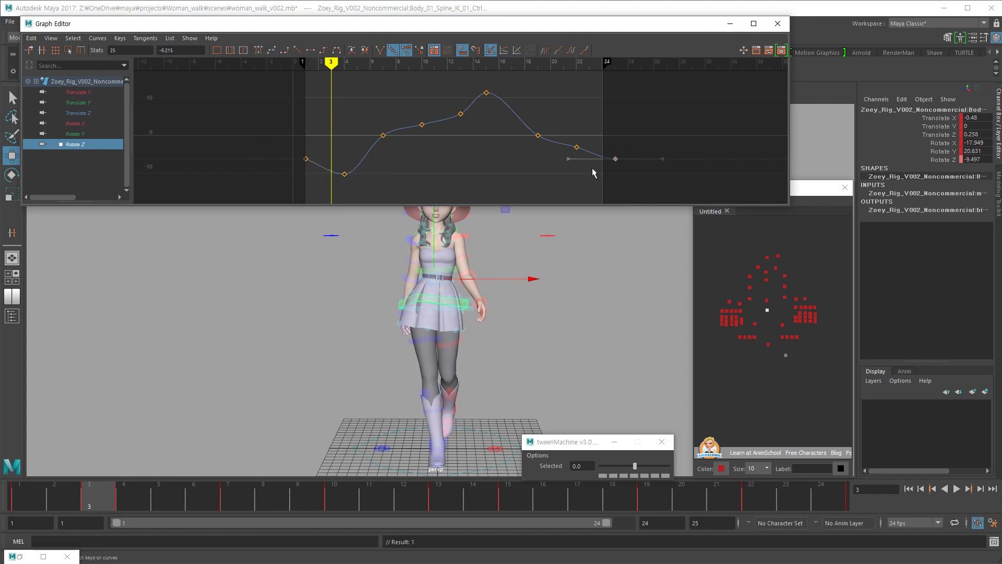
left_click(510, 176)
key("alt+.")
key("alt+.")
key("alt+.")
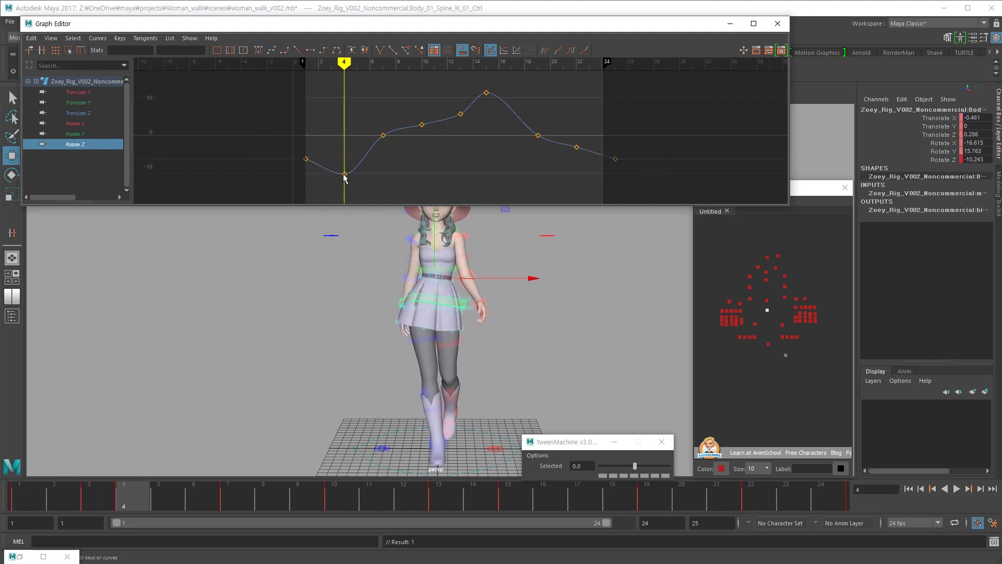
Select the Rotate Z key at frame 1 and step through frames 3 to 7 to check the hip tilt
left_click(306, 159)
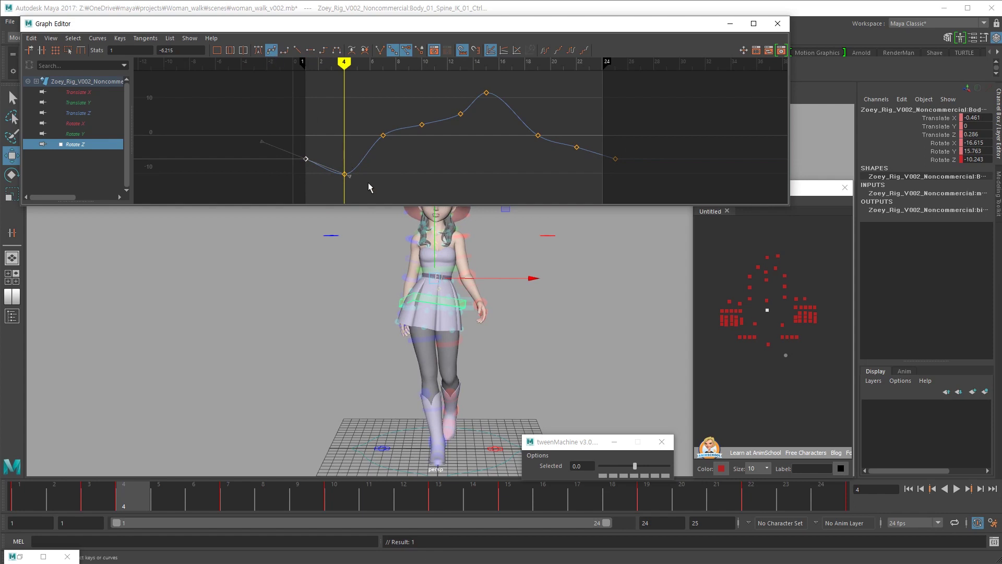
key("alt+")
key("alt+.")
key("alt+.")
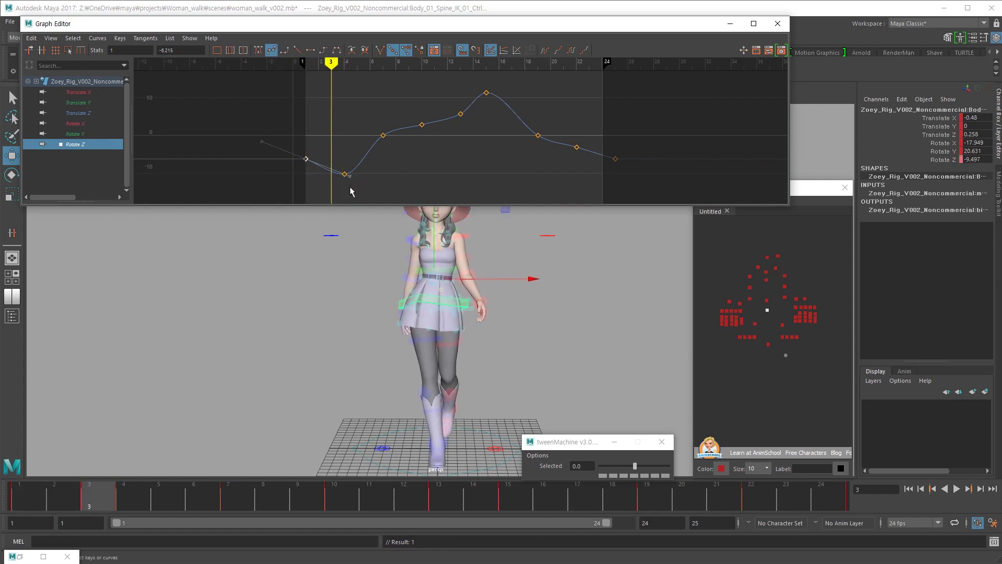
key("alt+.")
key("alt+.")
key("alt+.")
key("alt+.")
key("alt+.")
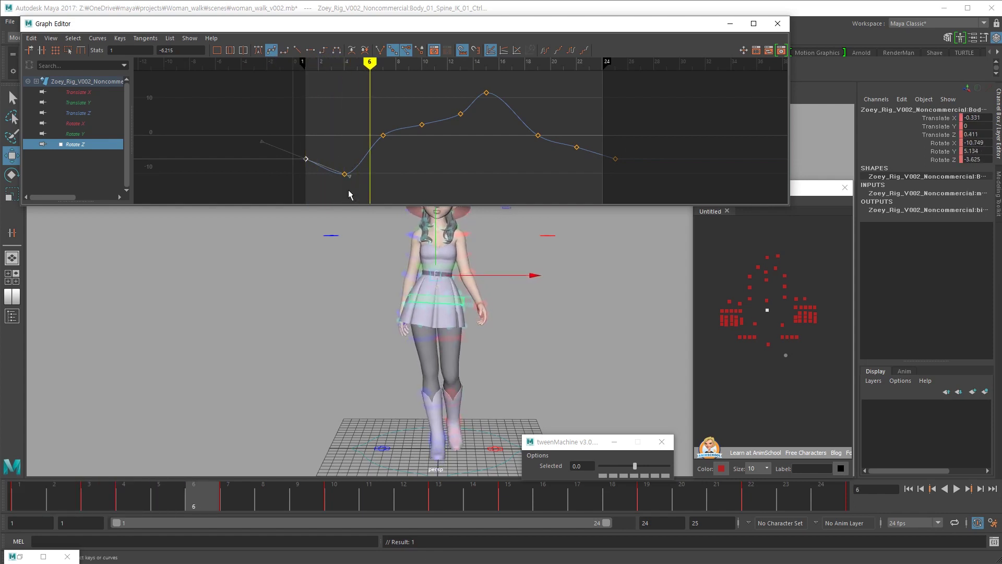
key("alt+.")
Delete the spine control's keys at frames 7 and 19
left_click_drag(390, 118, 379, 150)
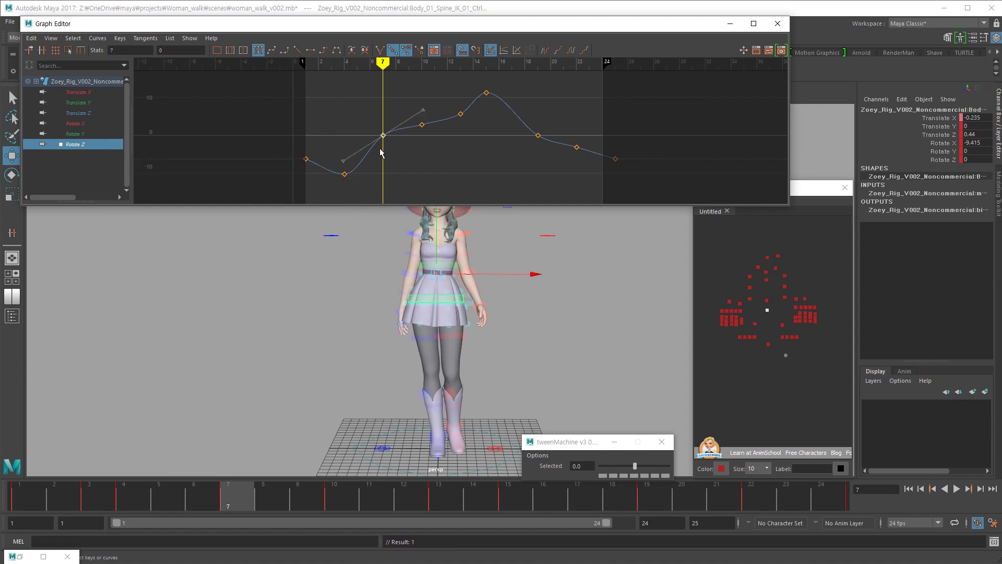
middle_click_drag(395, 169, 397, 177, "shift")
key("ctrl+z")
key("Delete")
key("ctrl+z")
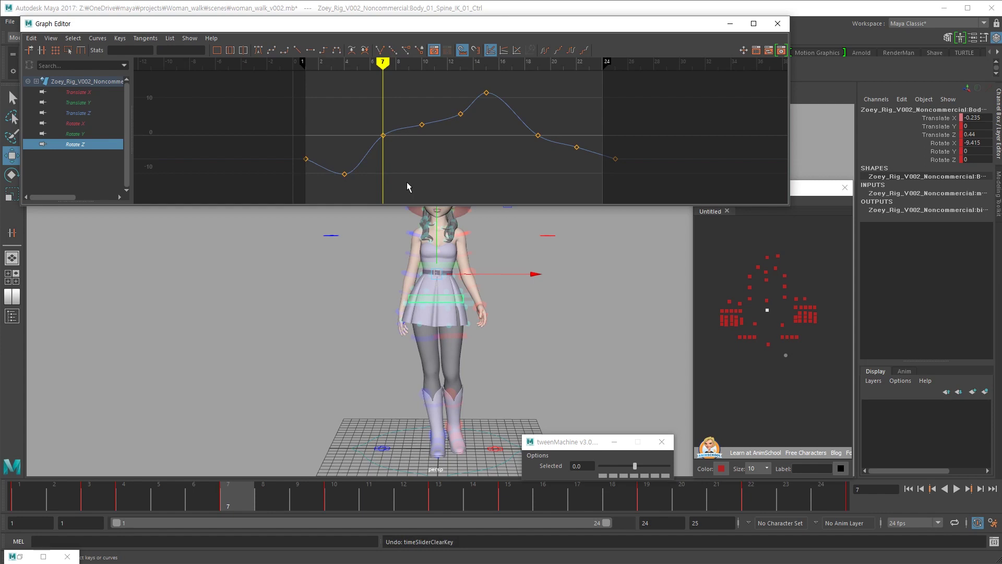
key("Delete")
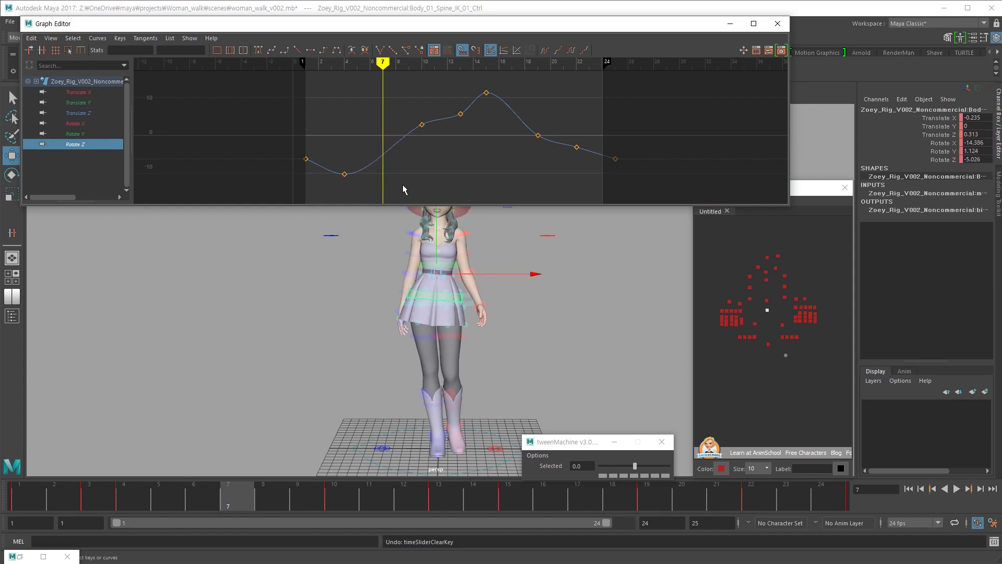
left_click(638, 498)
key("Delete")
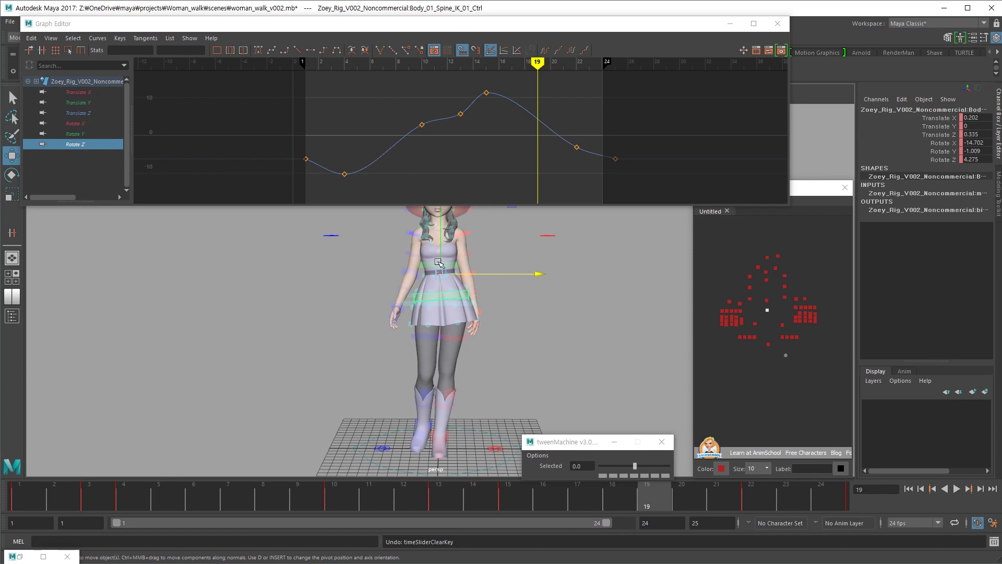
Raise the spine control's Rotate Z key at frame 13 to 7.075 and play back the walk
key("comma")
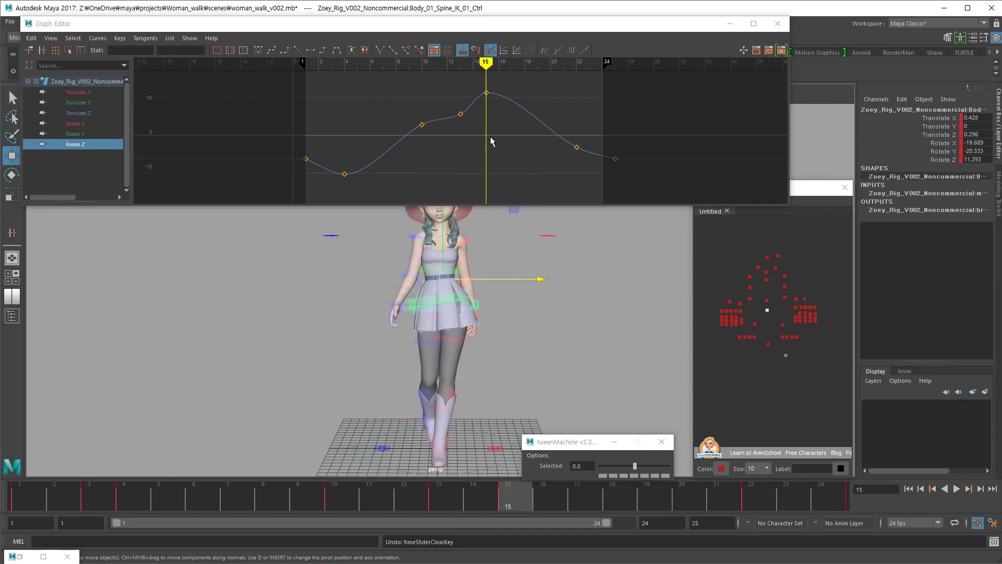
left_click_drag(502, 118, 466, 83)
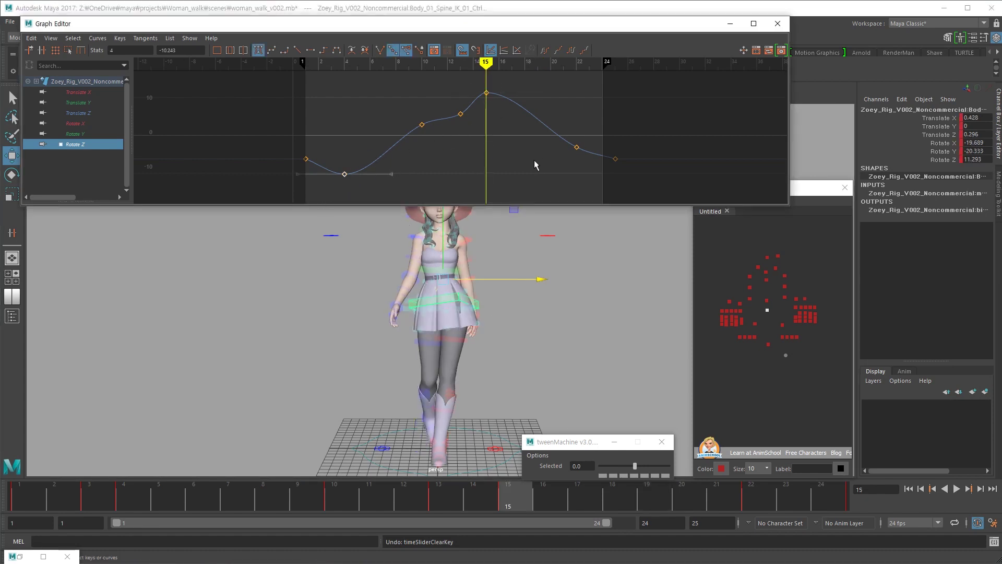
key("comma")
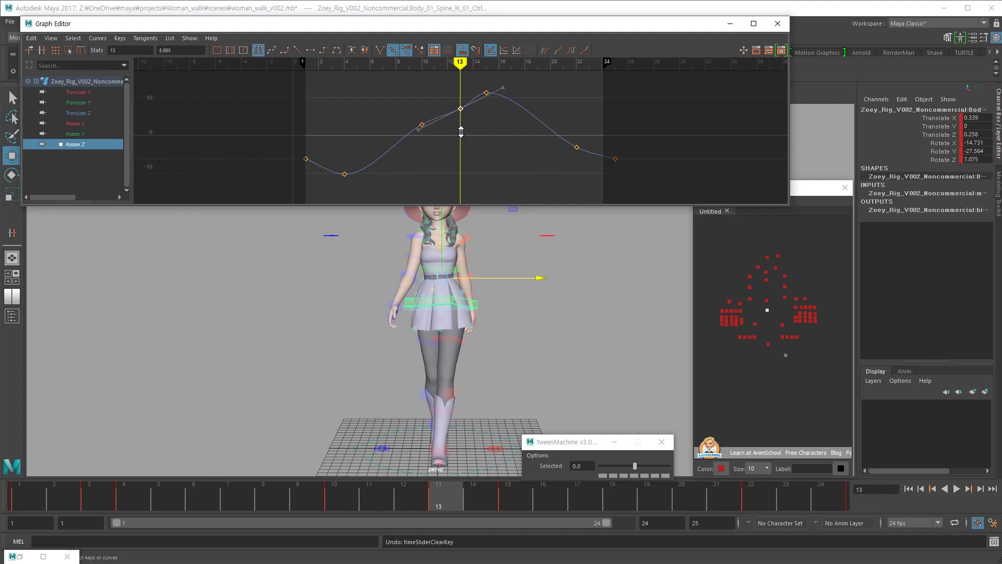
key("comma")
key("comma")
key("comma")
key("alt+v")
key("alt+v")
Select the Rotate Z key at frame 22, play the walk, and examine the pose around frames 3 and 4
left_click_drag(631, 146, 596, 172)
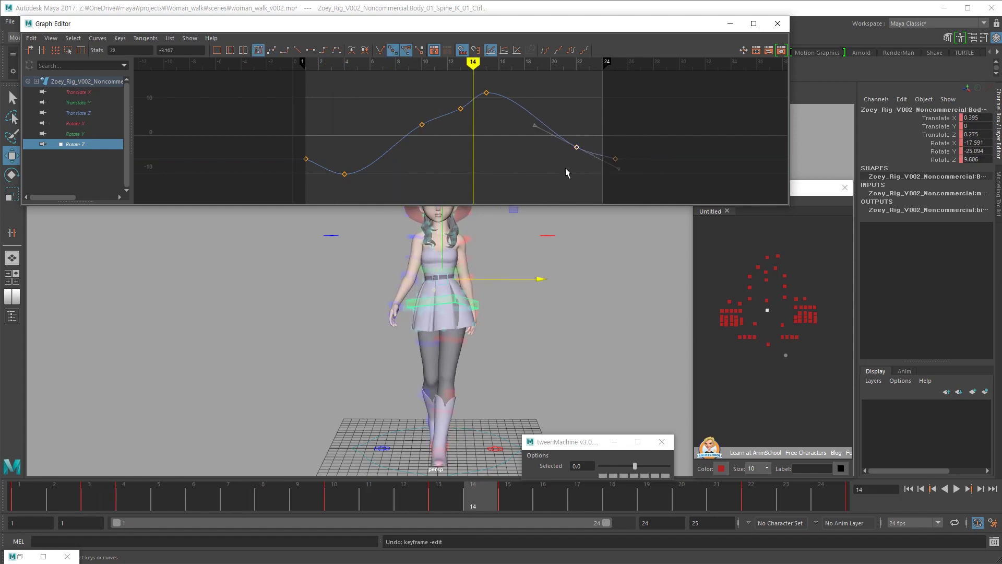
key("alt+v")
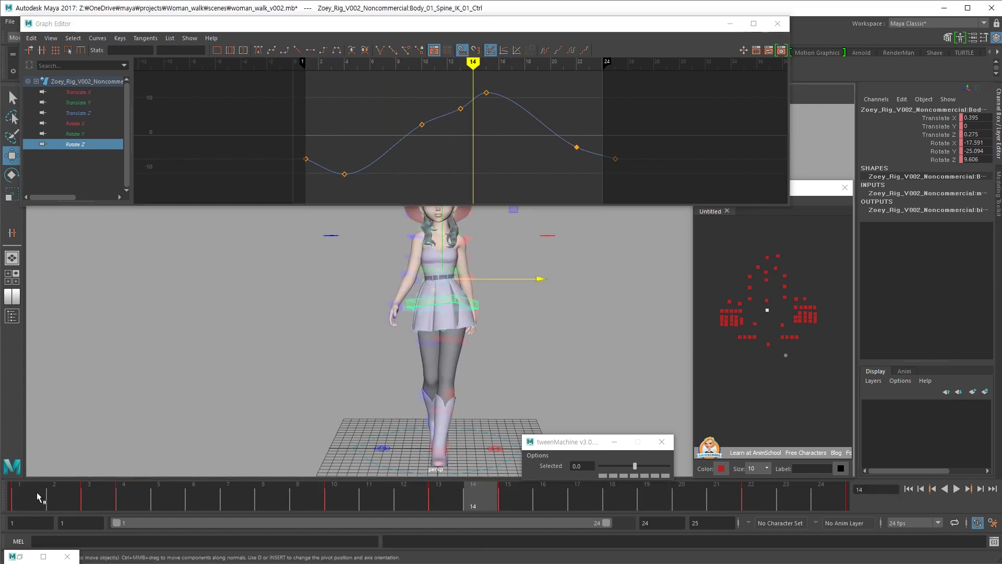
left_click(77, 505)
left_click_drag(77, 504, 120, 501)
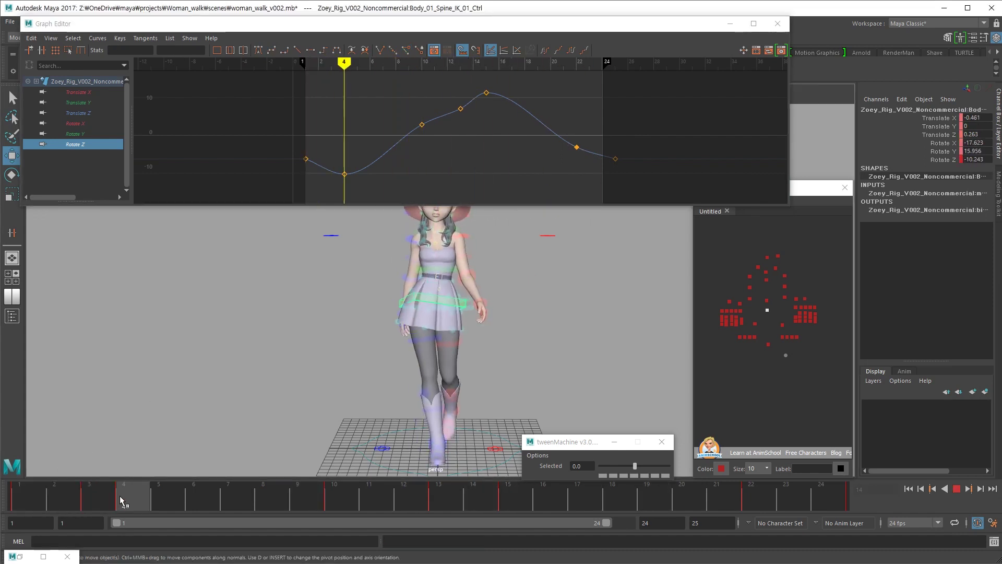
Shift the spine control's keys from frame 3 to frame 4, with Rotate X at -17.623
left_click(86, 125)
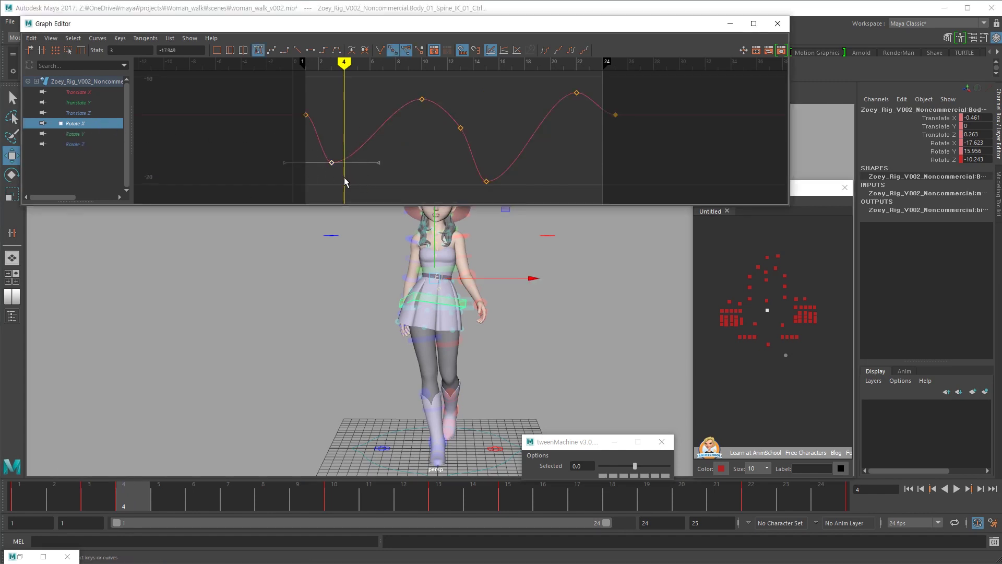
left_click(359, 179)
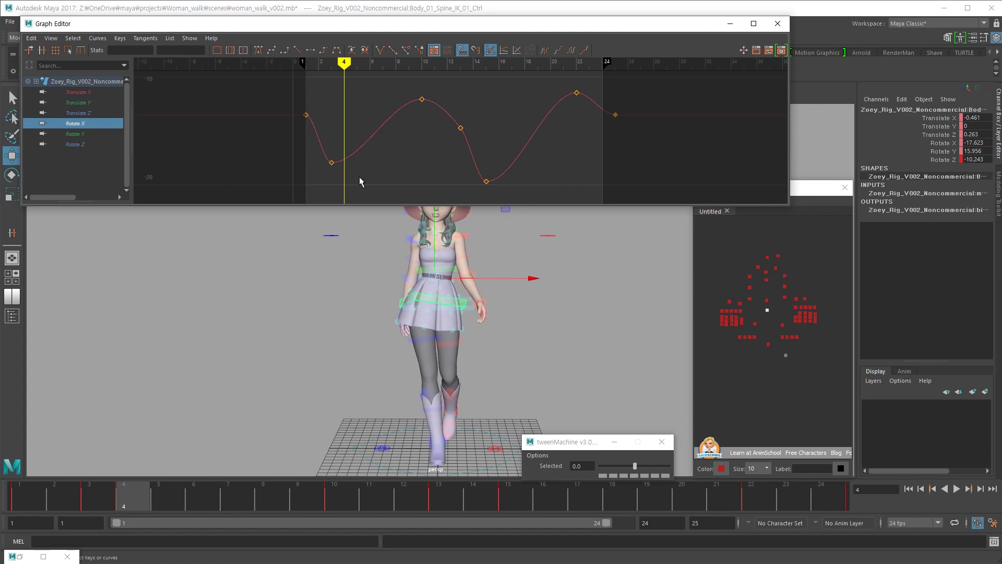
key("comma")
key("Delete")
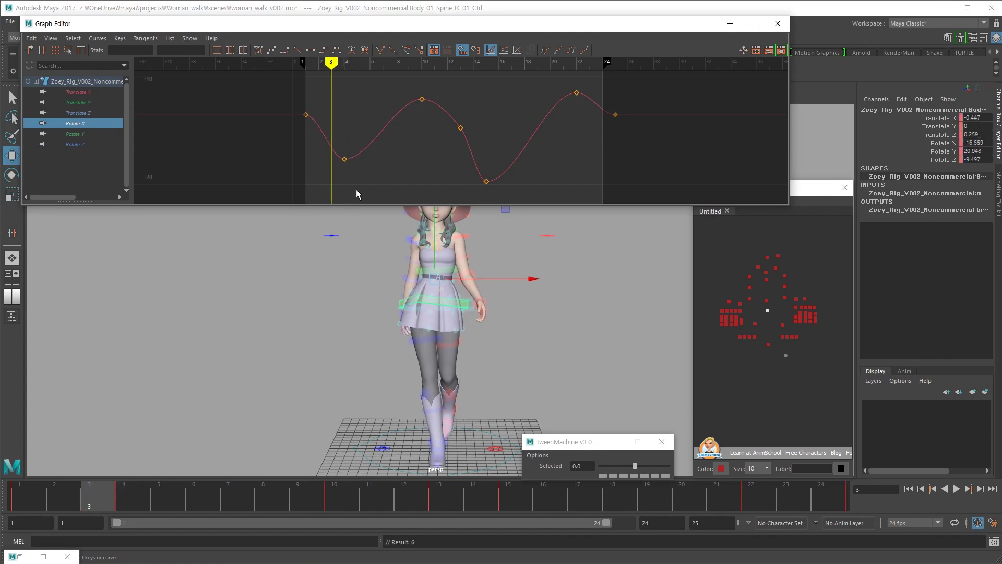
key("period")
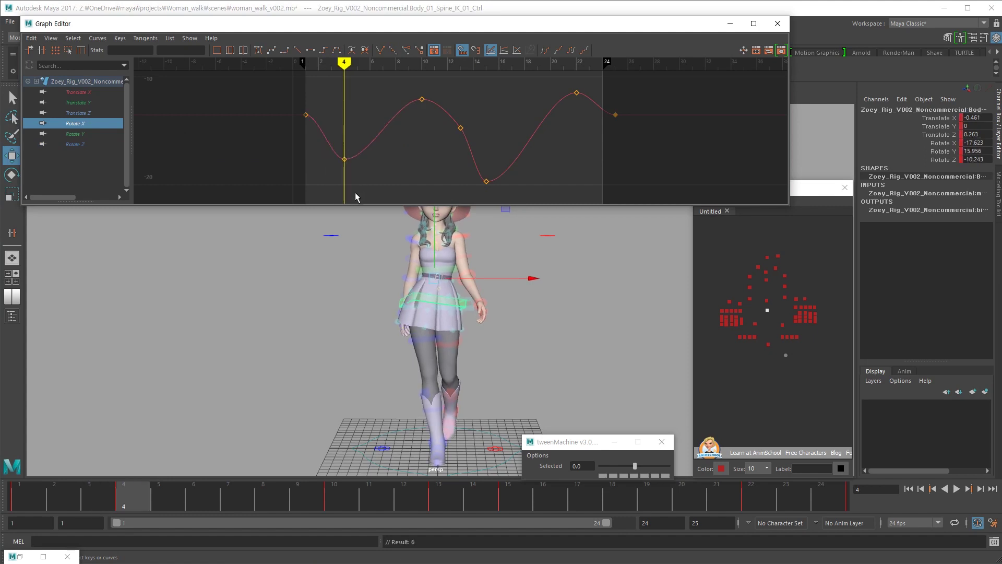
Try shifting the spine control's keys from frame 15 to frame 16 and play the walk
left_click_drag(514, 504, 545, 504)
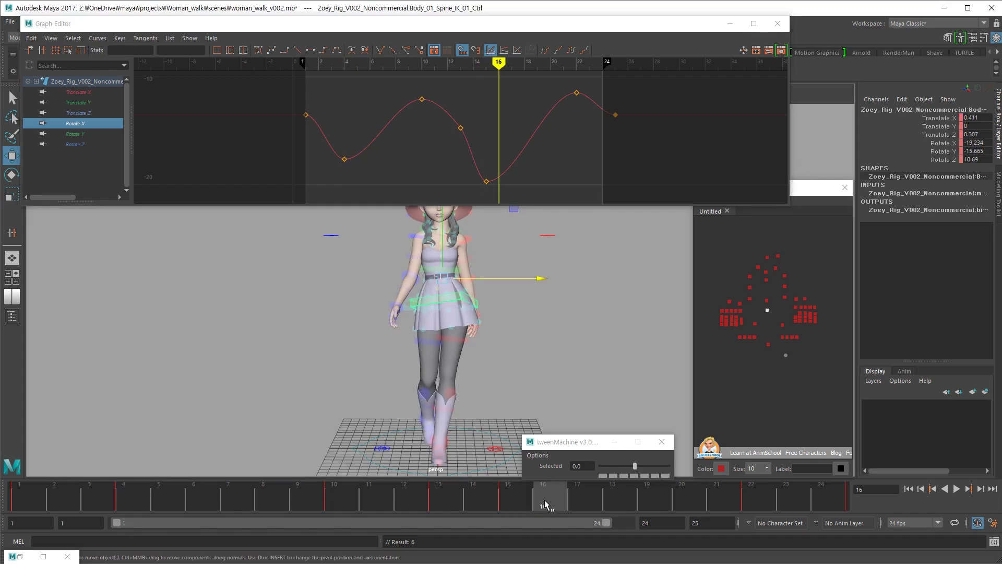
key("comma")
key("comma")
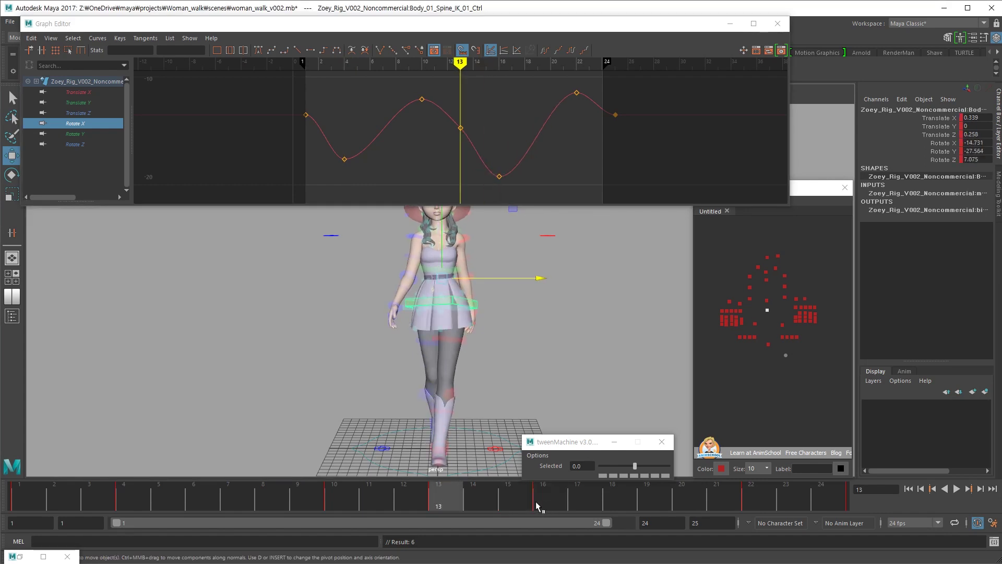
key("alt+v")
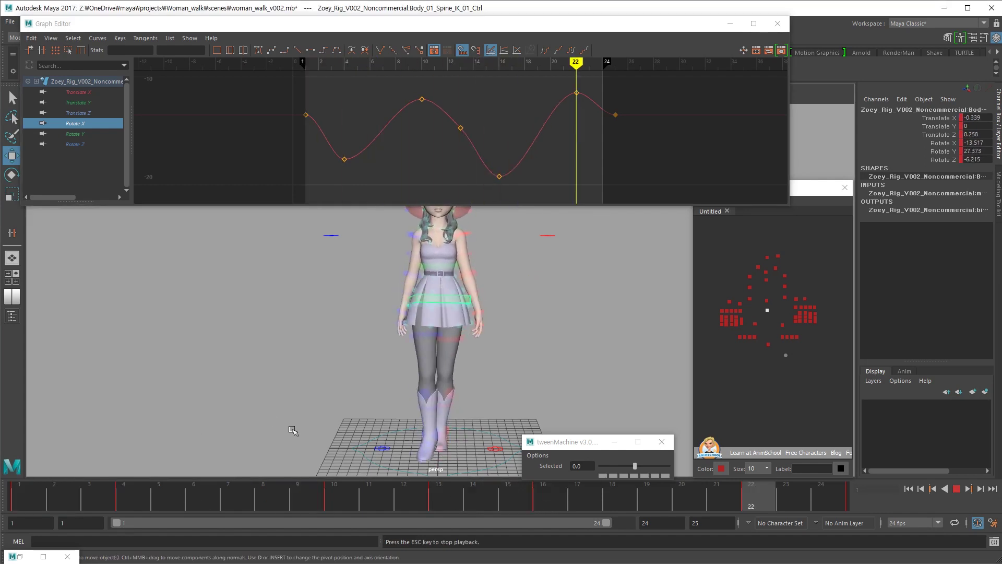
Frame the whole character and examine the walk during playback and by scrubbing frames 2 to 10
right_click_drag(389, 387, 361, 350, "alt")
middle_click_drag(402, 374, 405, 390, "alt")
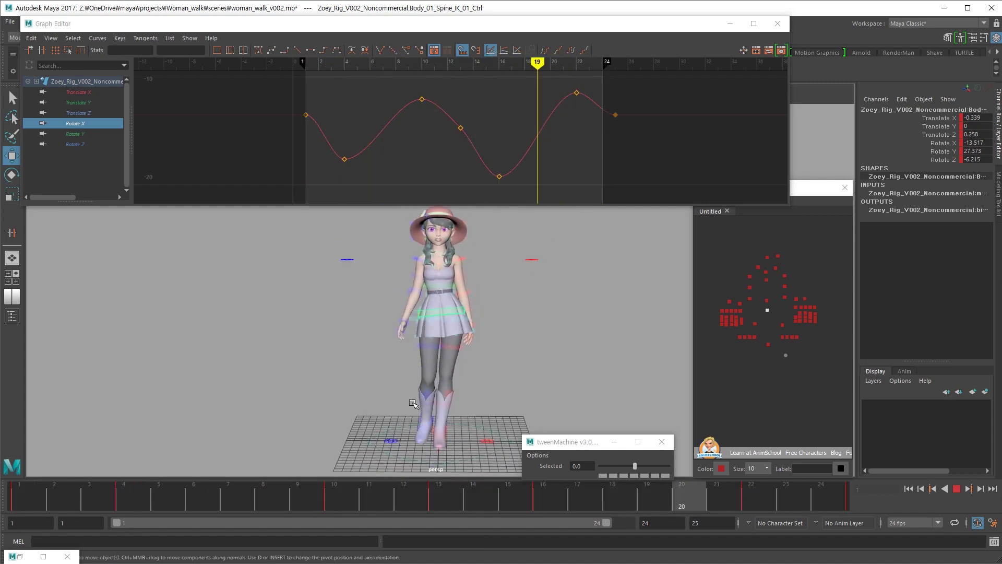
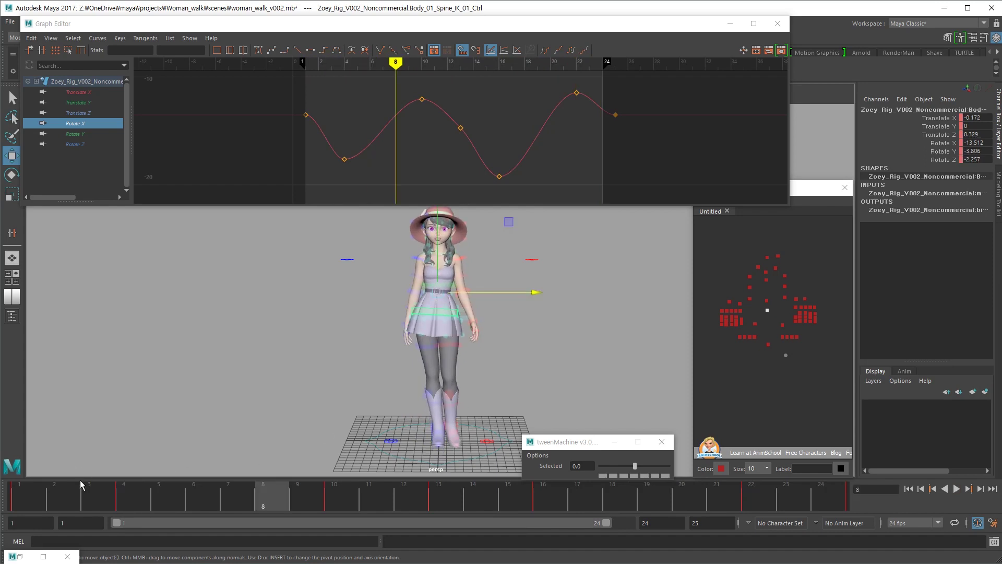
left_click(44, 505)
left_click_drag(45, 511, 299, 495)
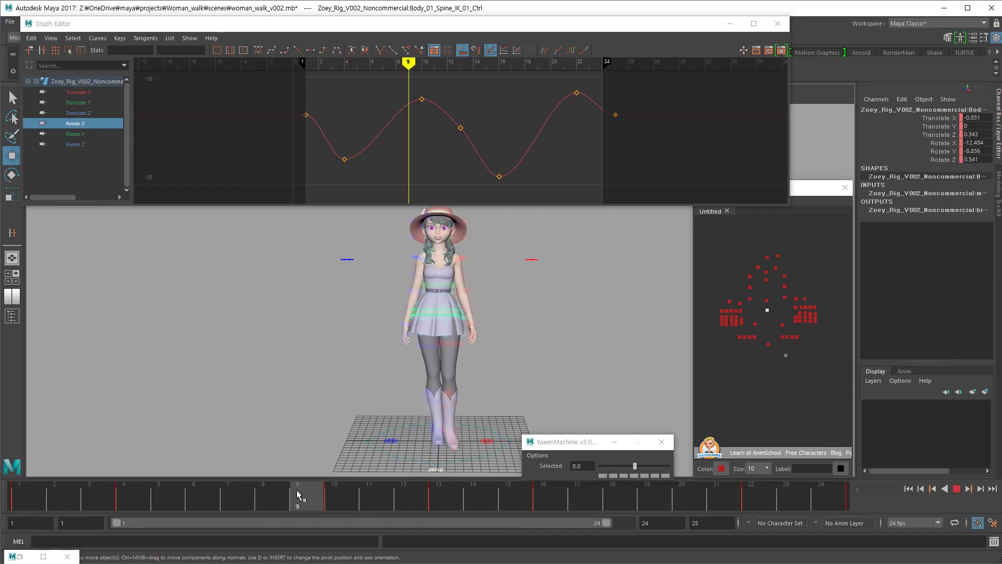
key("period")
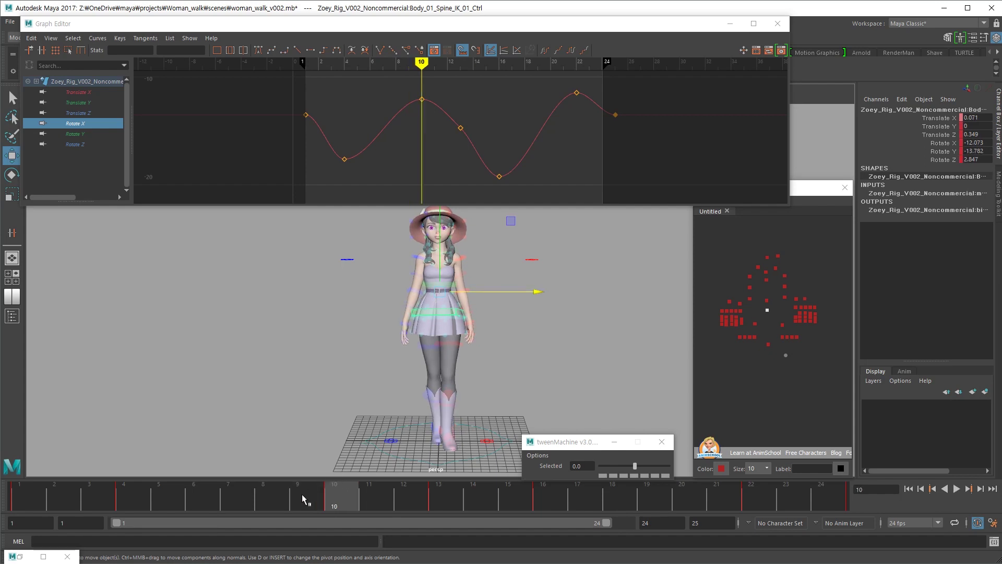
left_click_drag(305, 500, 248, 507)
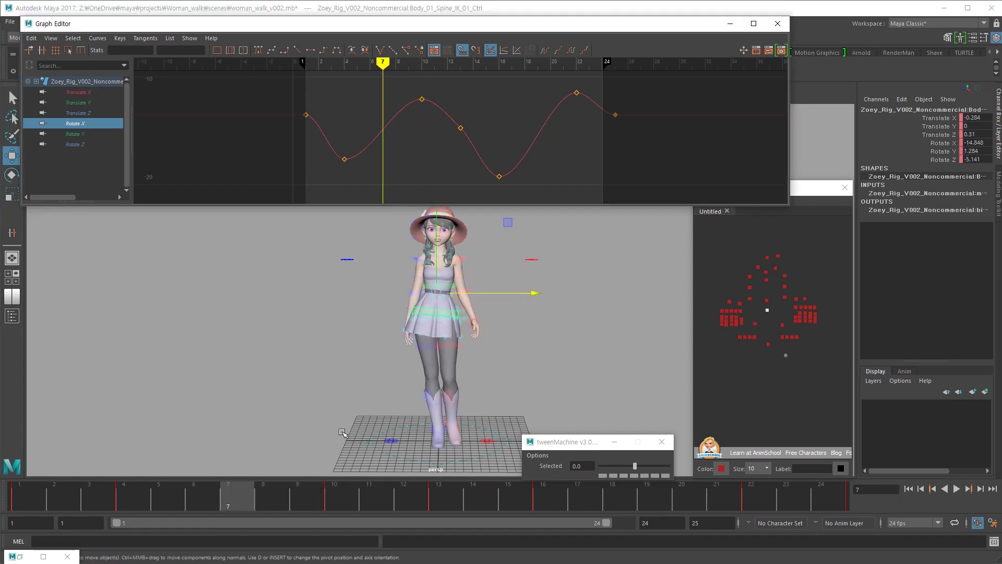
key("alt+v")
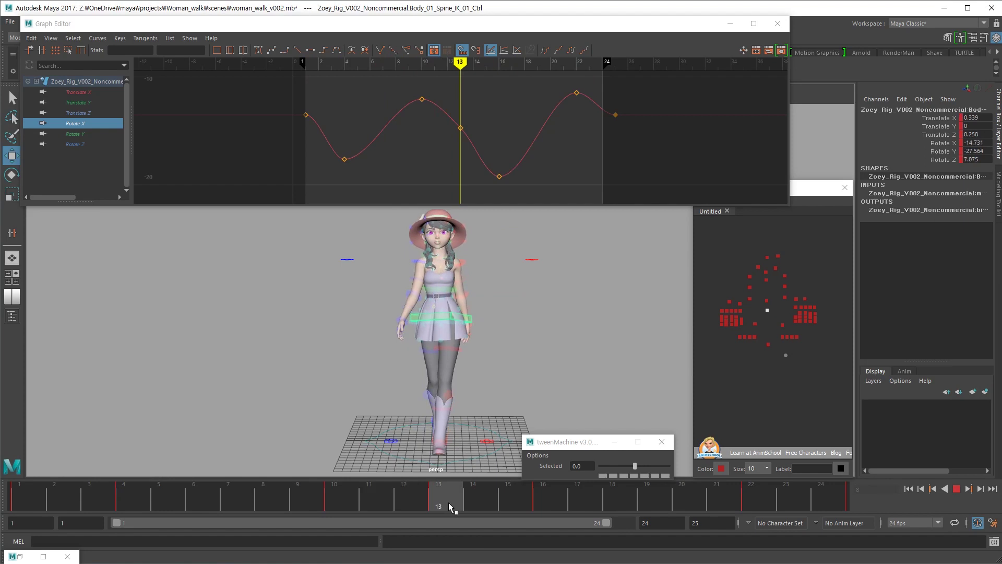
mouse_move(32, 502)
left_mouse_down()
mouse_move(164, 498)
mouse_move(76, 502)
left_mouse_up()
Undo the shift of the spine control's keys from frame 15 to frame 16
key("ctrl+z")
key("ctrl+z")
key("ctrl+z")
key("ctrl+z")
key("ctrl+z")
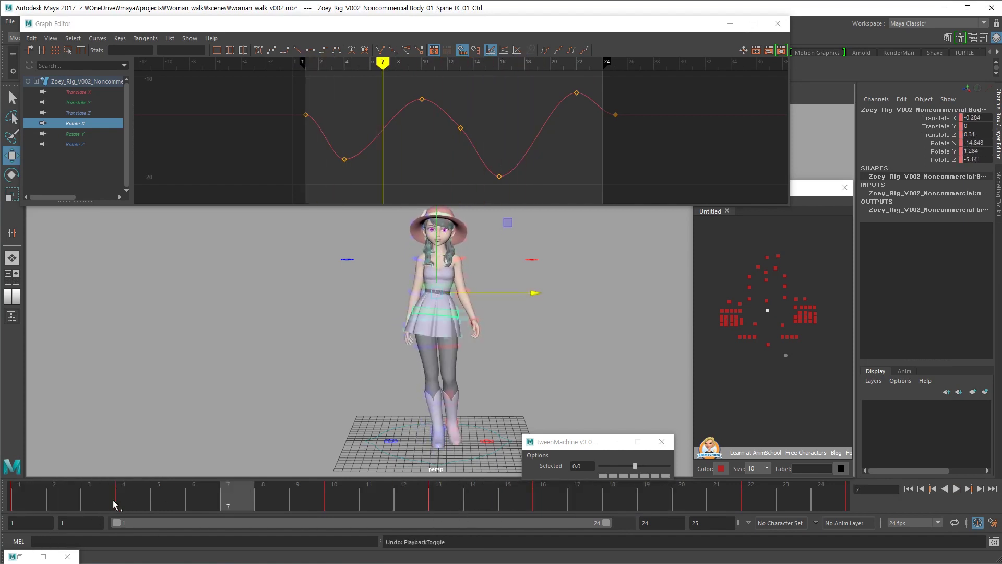
key("comma")
key("comma")
key("comma")
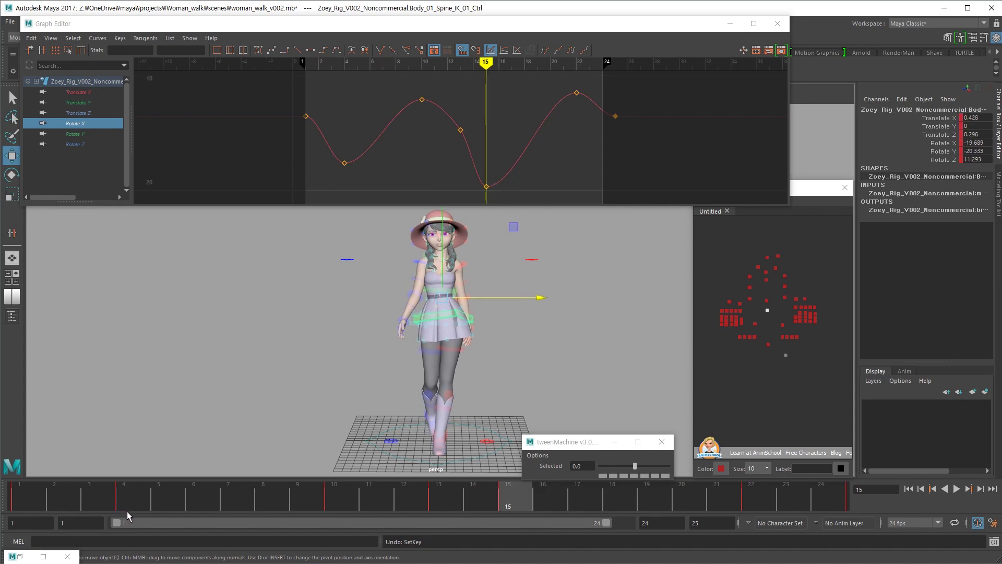
Undo and redo the shift of the spine control's keys from frame 3 to frame 4, comparing the walk
left_click(112, 504)
key("ctrl+z")
key("ctrl+z")
key("ctrl+z")
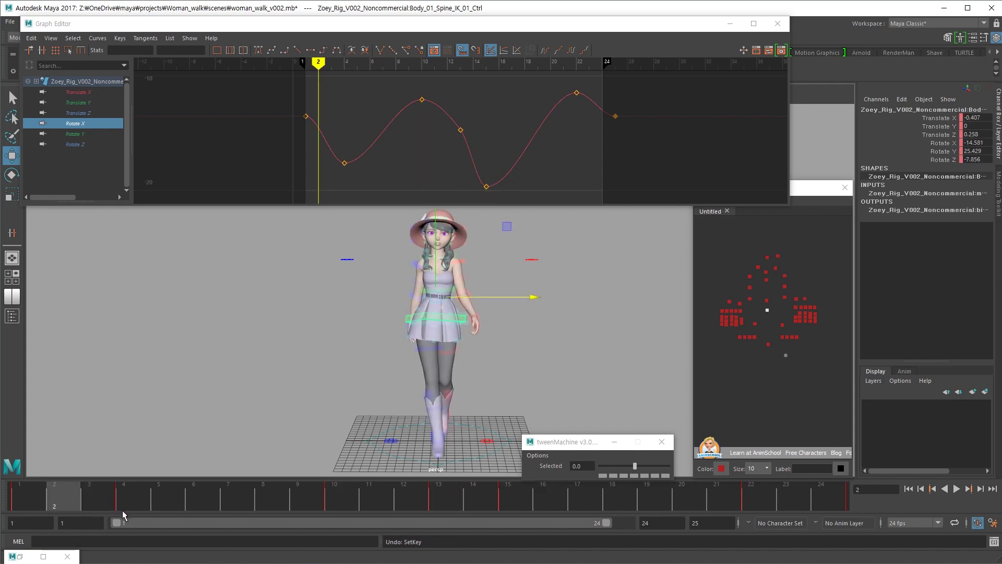
left_click(127, 504, "shift")
key("alt+v")
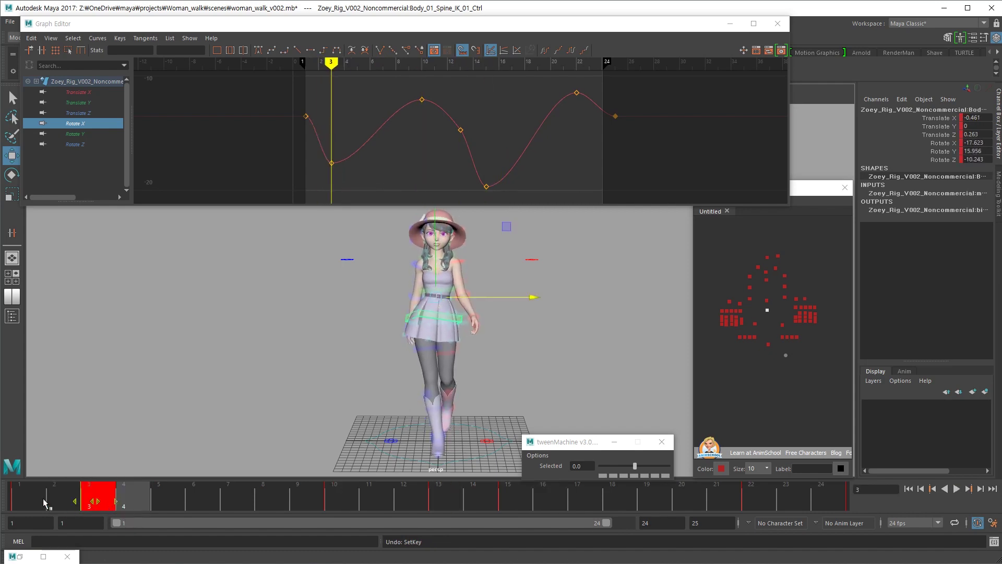
key("alt+v")
key("ctrl+z")
key("ctrl+z")
key("ctrl+z")
key("ctrl+y")
left_click(131, 508)
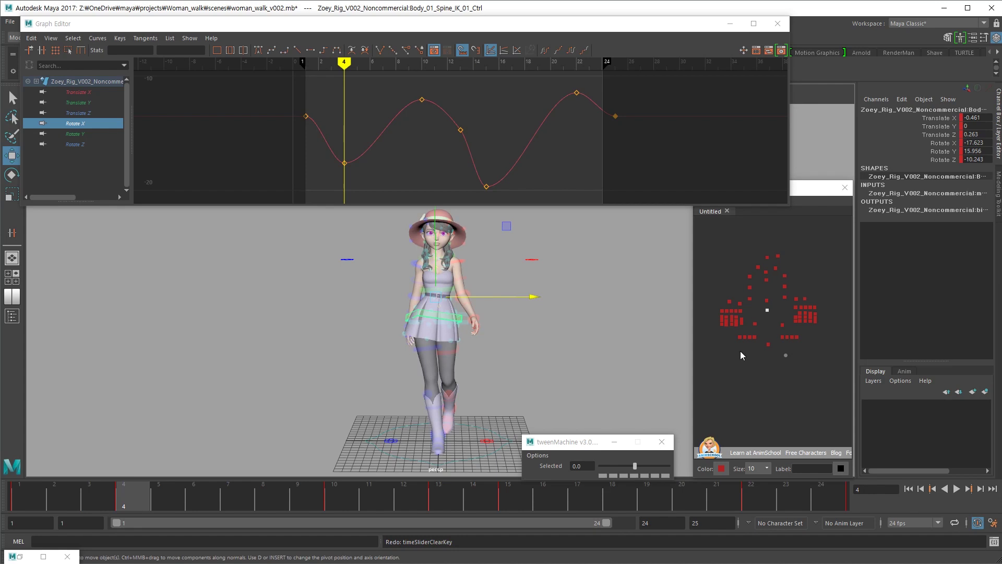
Select the COG control and examine the body's bounce over frames 1 to 4 by scrubbing and playing the walk
left_click(767, 301)
left_click_drag(89, 500, 884, 492)
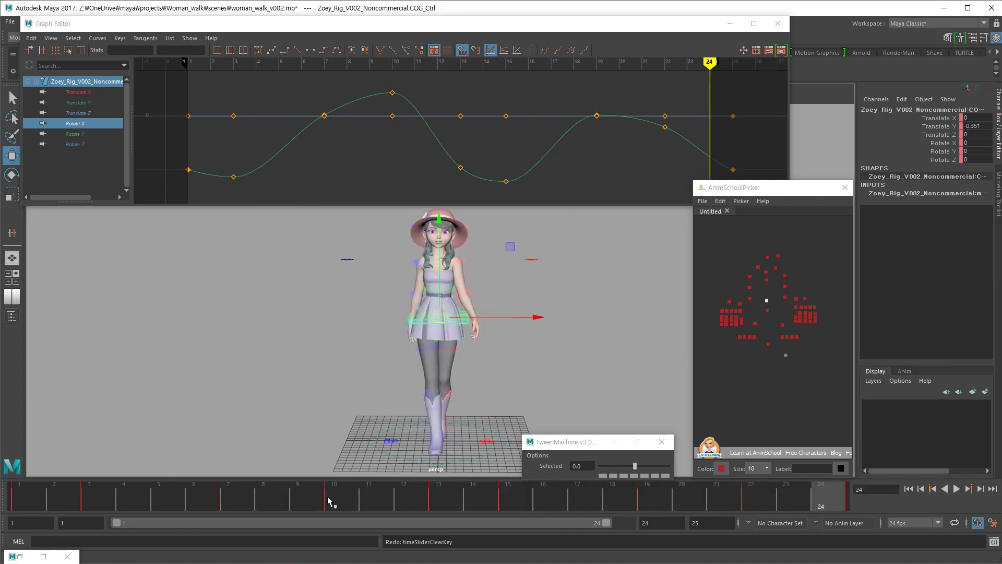
left_click_drag(18, 492, 99, 496)
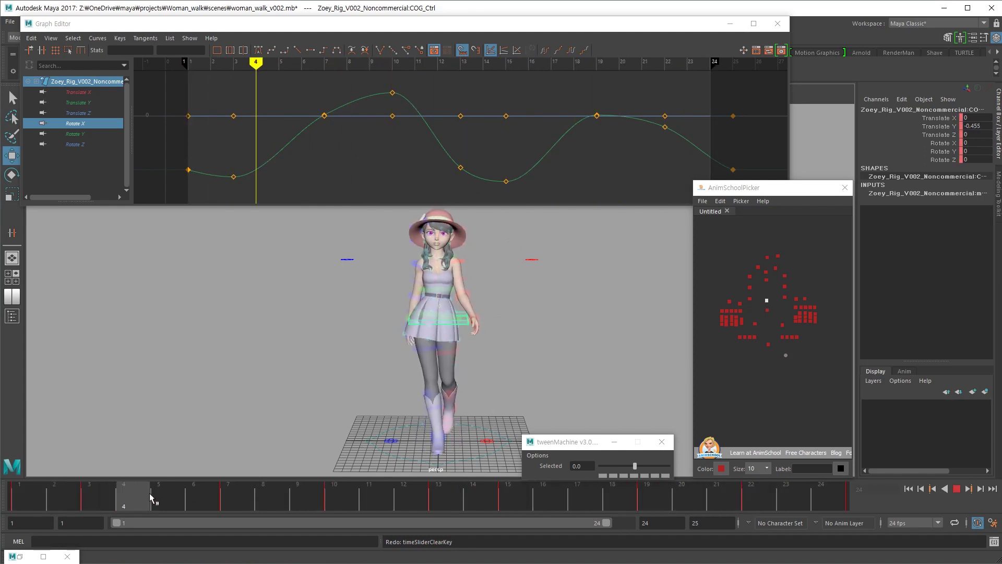
key("alt+v")
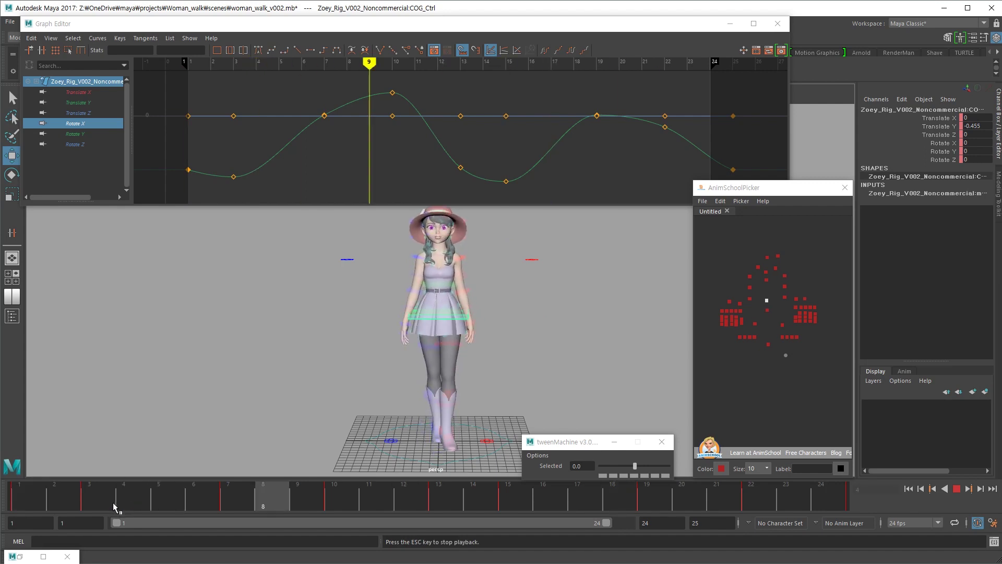
left_click(33, 494)
left_click_drag(32, 491, 123, 497)
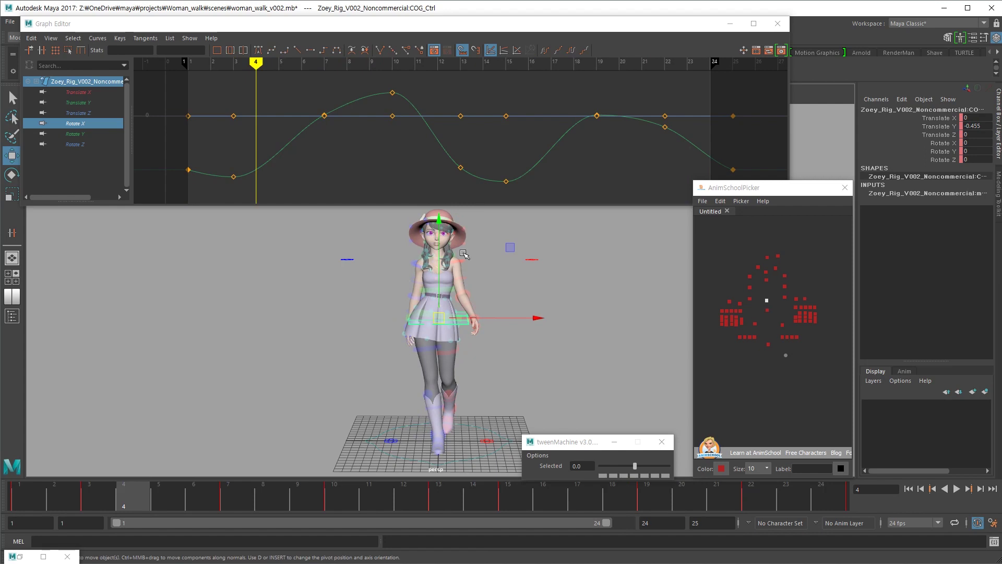
key("alt+v")
left_click_drag(58, 483, 89, 493)
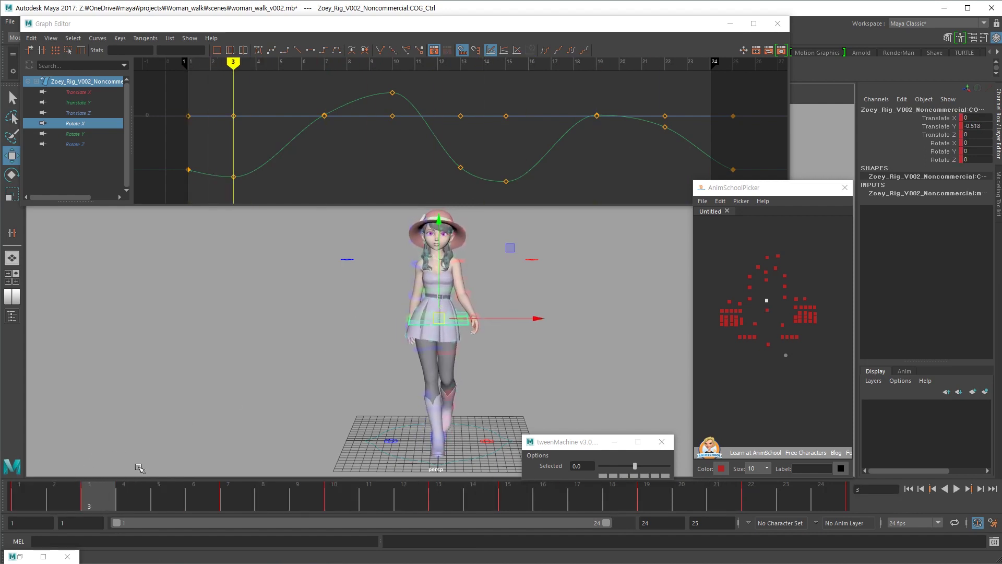
Delete the neck control's keys at frames 3 and 15 and play the walk
left_click(767, 256)
key("Delete")
key("comma")
key("comma")
key("comma")
key("comma")
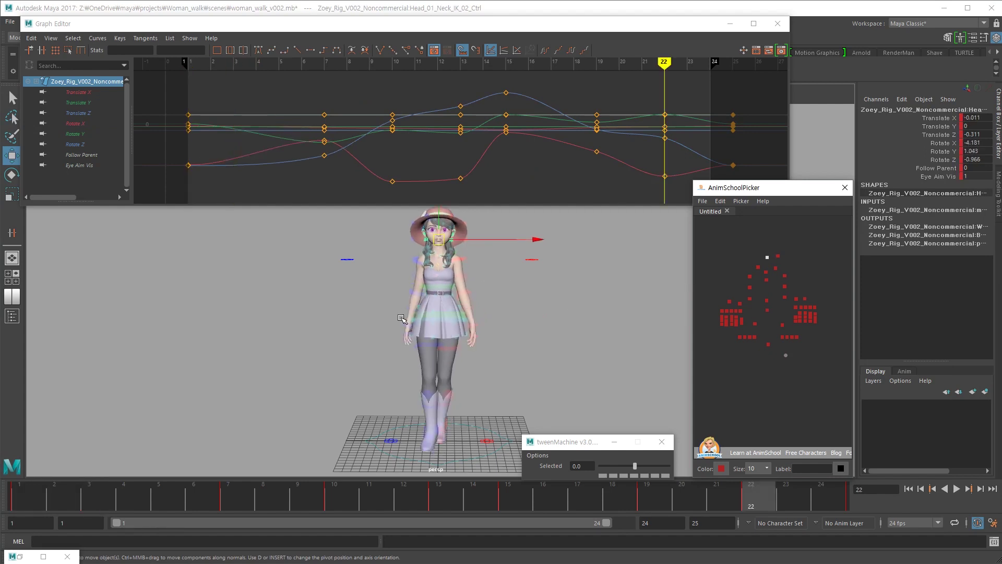
key("Delete")
key("alt+v")
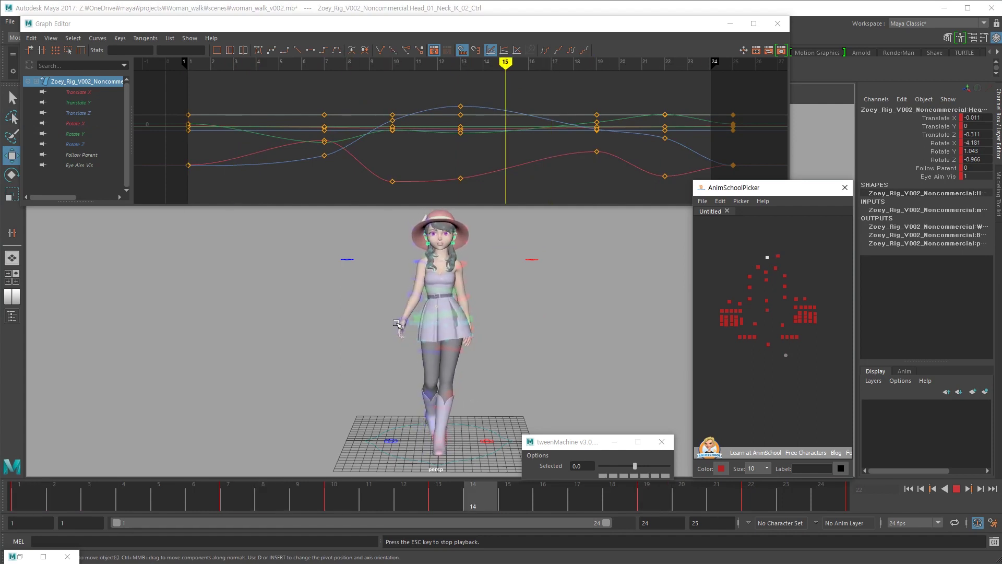
key("alt+v")
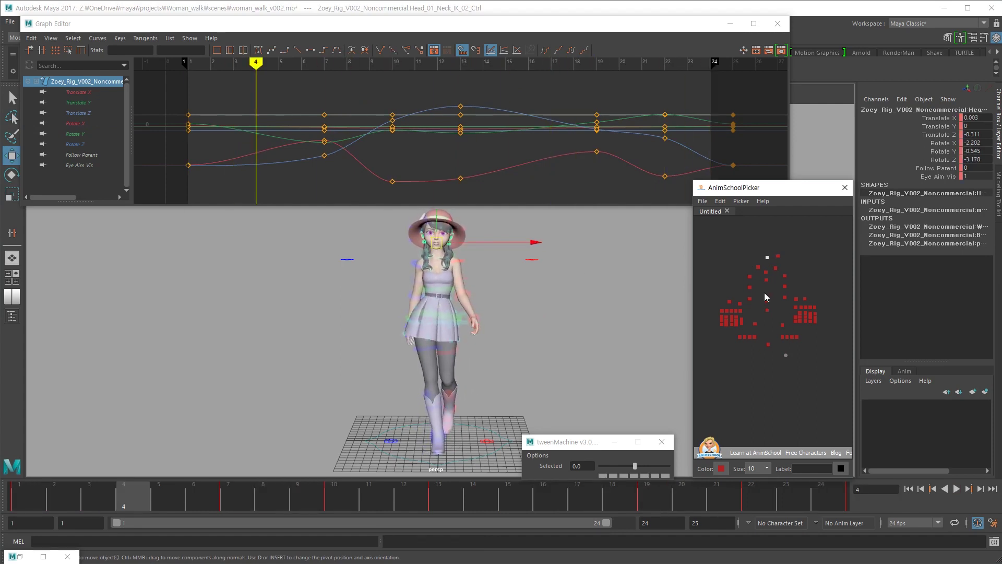
Shift the upper spine control's keys from frame 3 to frame 4 and play the walk
left_click(767, 280)
key("comma")
key("comma")
key("period")
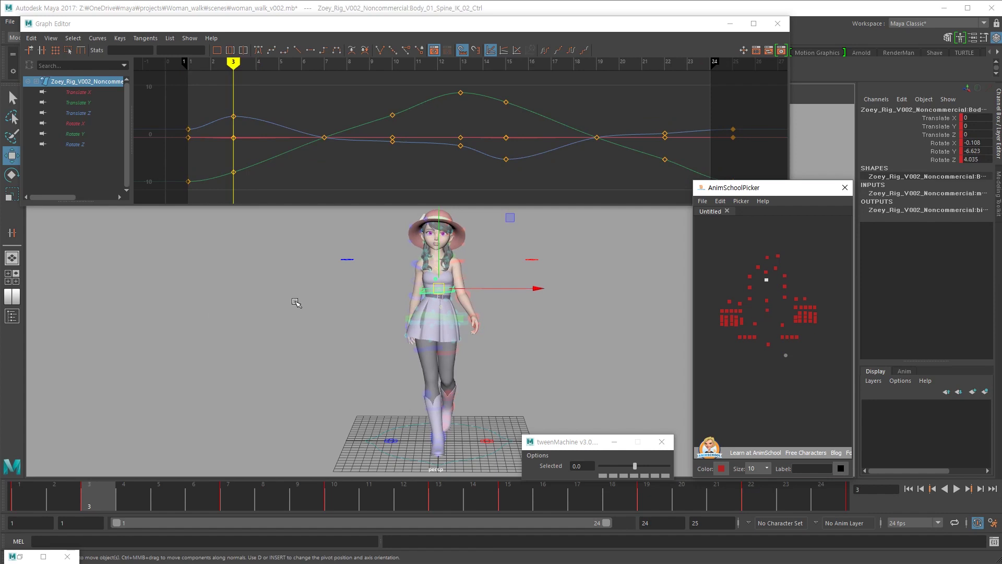
mouse_move(90, 506)
left_mouse_down()
mouse_move(30, 506)
mouse_move(117, 503)
left_mouse_up()
key("s")
key("comma")
key("Delete")
key("comma")
key("alt+v")
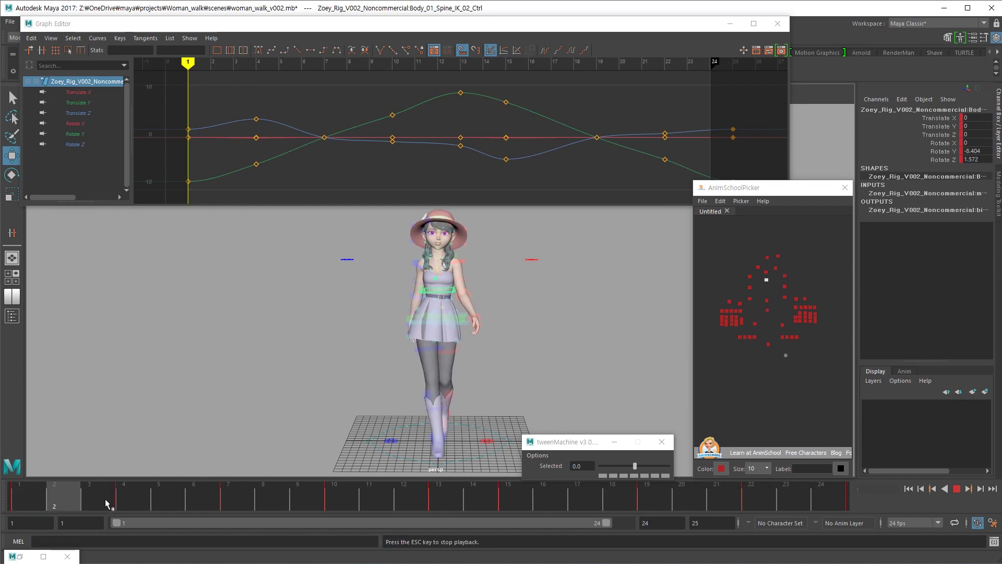
key("alt+v")
Shift the upper spine control's keys from frame 15 to frame 16 and check the walk in side view
left_click(548, 497)
key("s")
key("comma")
key("alt+v")
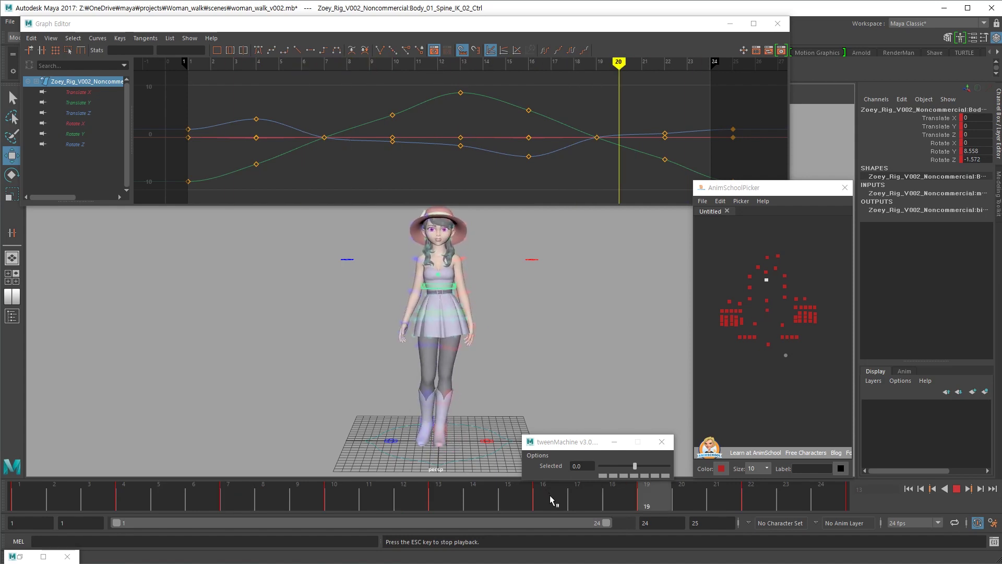
left_click_drag(497, 416, 555, 404, "alt")
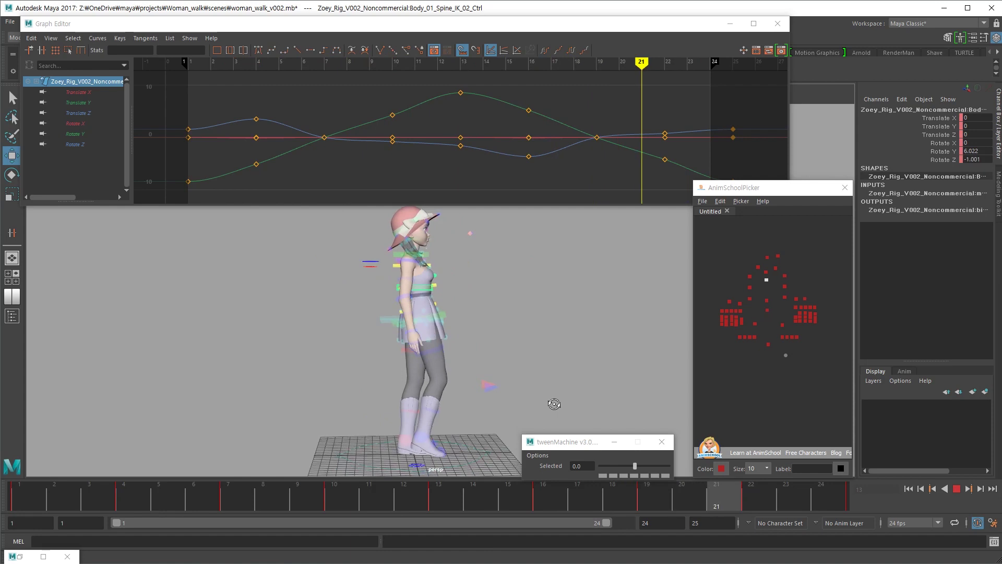
key("Escape")
Select the right elbow control and examine its swing and its Rotate Y key at frame 13 by scrubbing and playing the walk
left_click(753, 273)
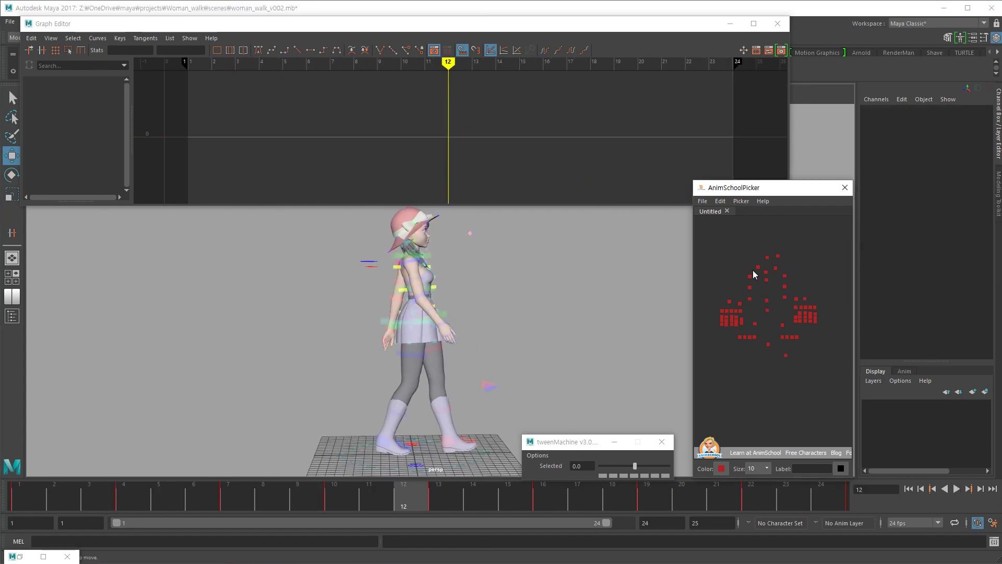
mouse_move(750, 278)
left_mouse_down()
mouse_move(750, 292)
mouse_move(737, 289)
left_mouse_up()
key("alt+v")
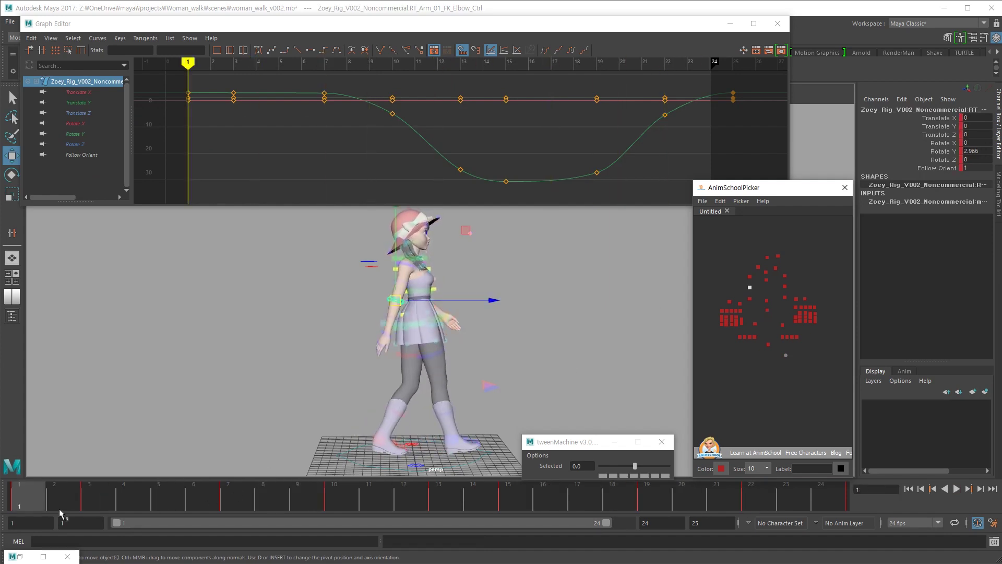
left_click_drag(59, 508, 231, 496)
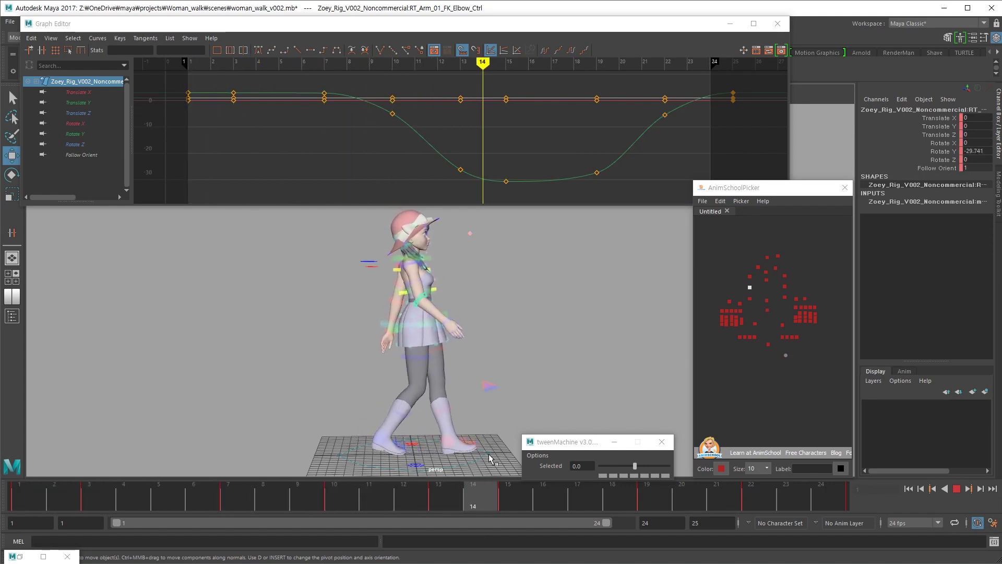
key("Escape")
key("alt+v")
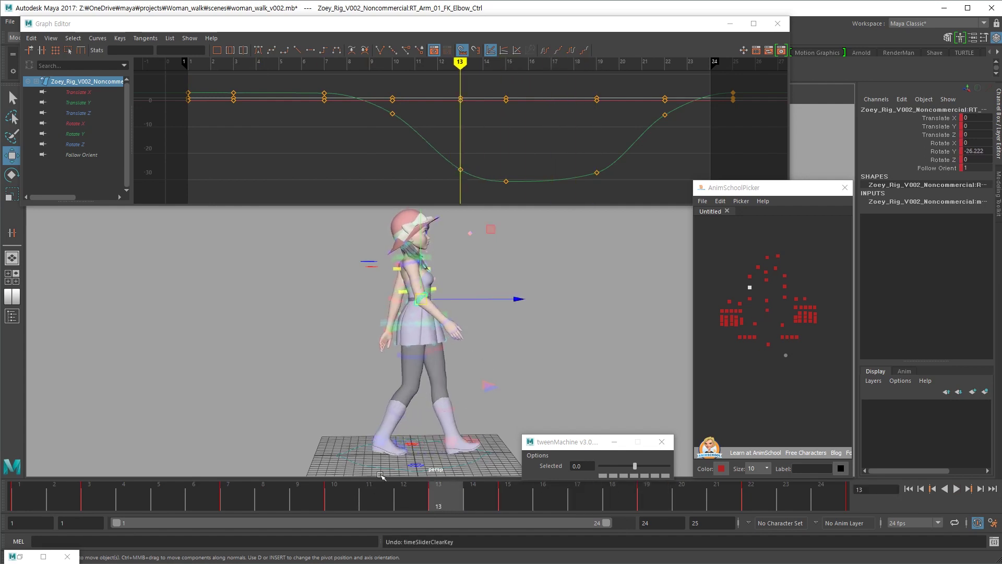
left_click(460, 169)
middle_click(479, 218)
key("alt+v")
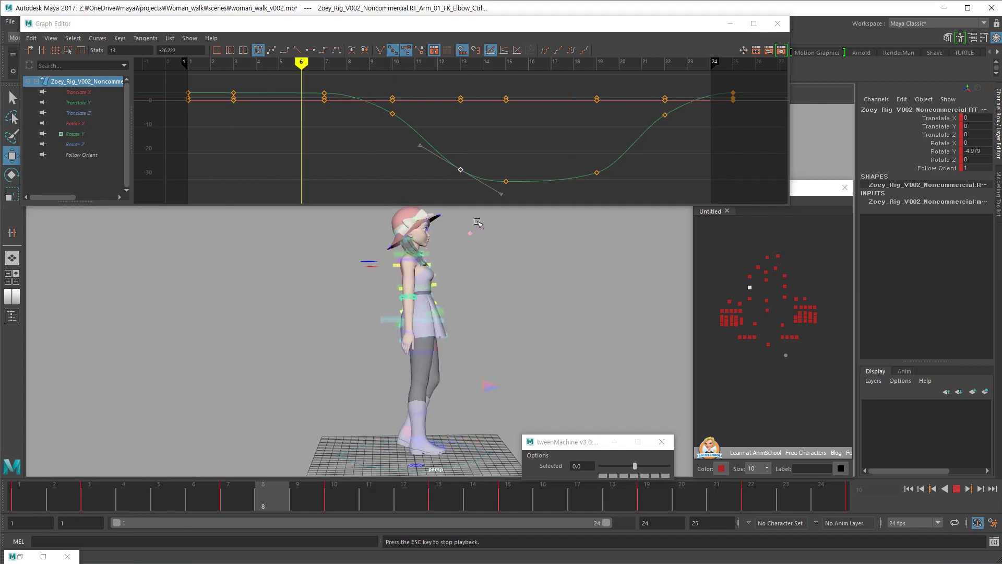
key("alt+v")
Delete the right elbow's keys at frame 10, and try removing those at frame 13 before restoring them
left_click_drag(465, 491, 351, 486)
key("Delete")
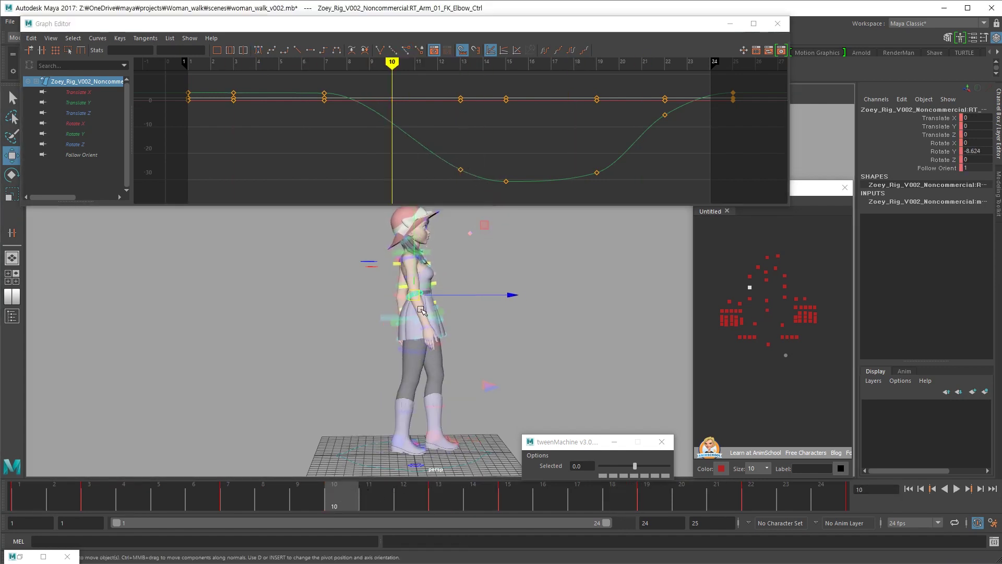
key("period")
key("Delete")
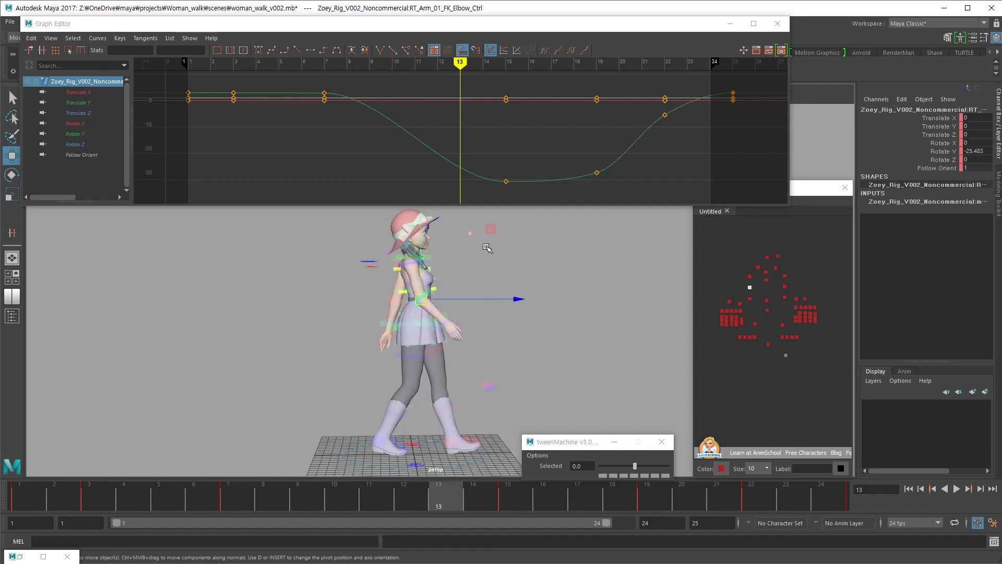
key("comma")
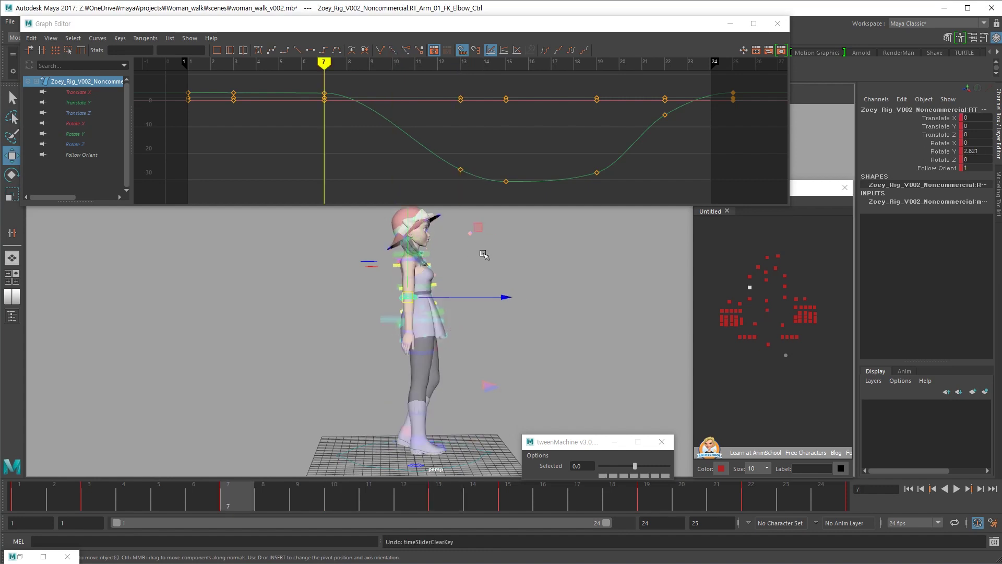
Lower the right elbow's Rotate Y key at frame 7 to about -0.117 and play the walk
key("comma")
key("period")
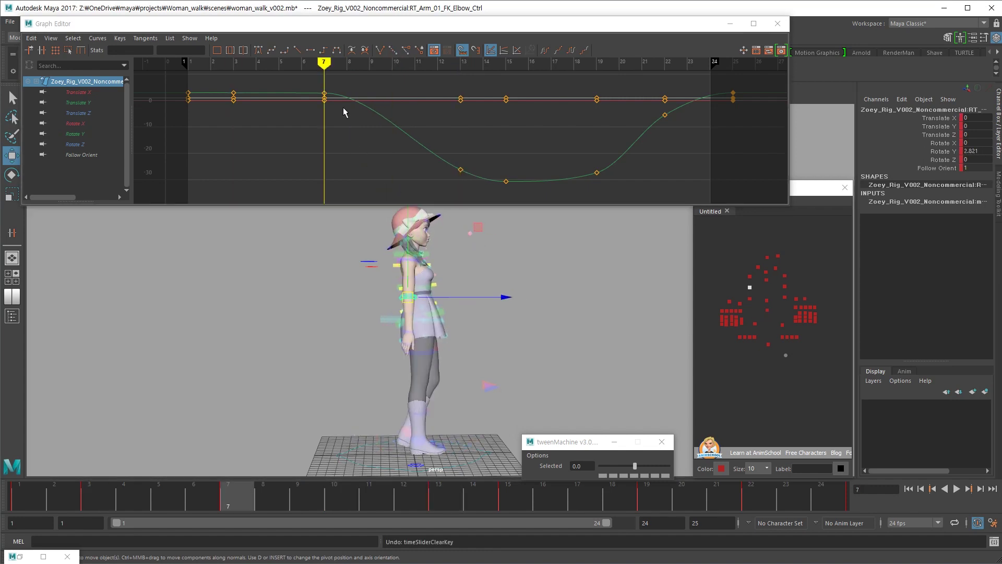
left_click(319, 96)
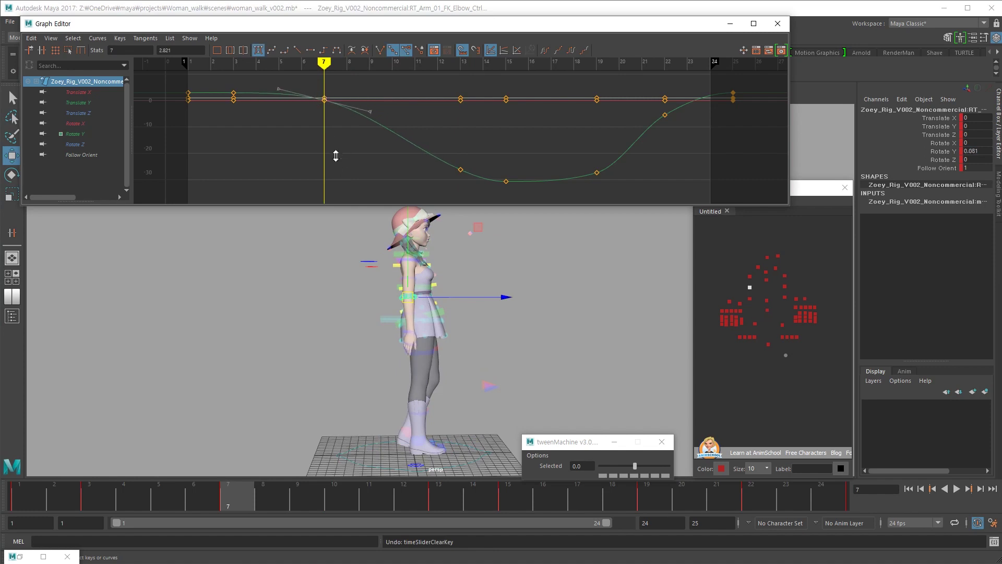
key("alt+v")
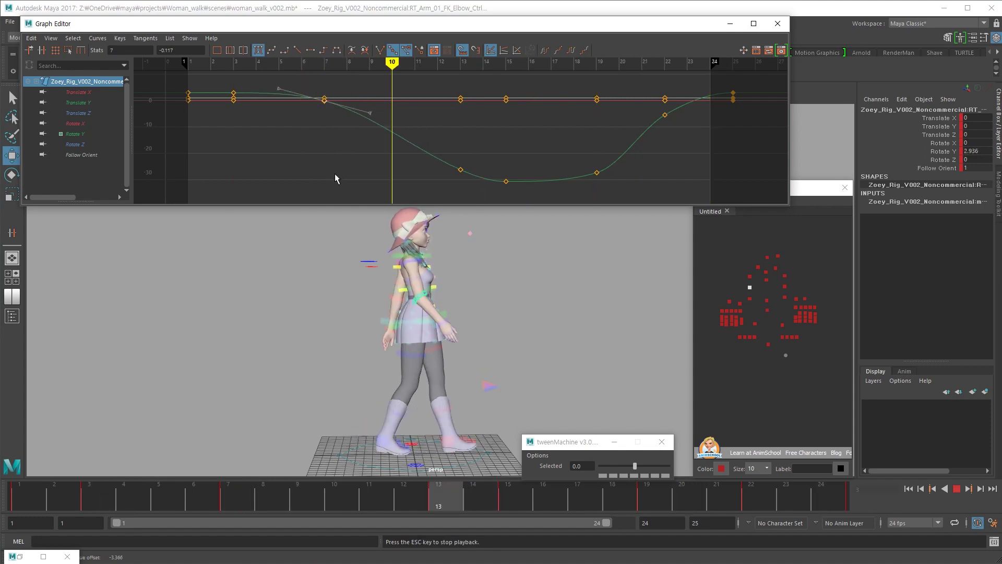
Select the left elbow control and examine its swing during playback from the character's left side
left_click_drag(345, 313, 464, 355, "alt")
key("Escape")
left_click(467, 292)
left_click(467, 293)
left_click_drag(455, 369, 444, 398, "alt")
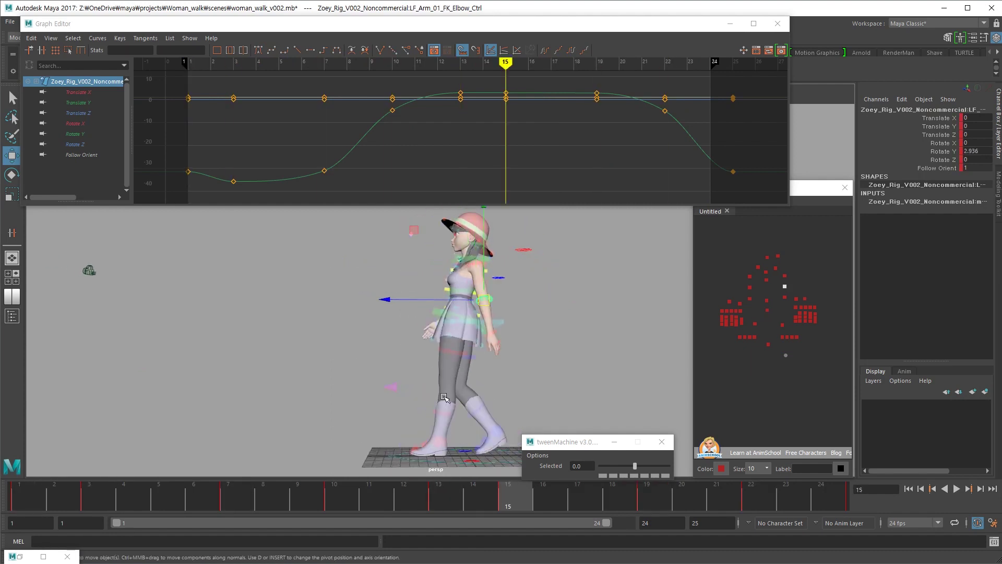
key("alt+v")
left_click_drag(634, 335, 585, 347, "alt")
Lower the left elbow's Rotate Y key at frame 19 to about -2.184, delete its frame 22 key, and play the walk
key("comma")
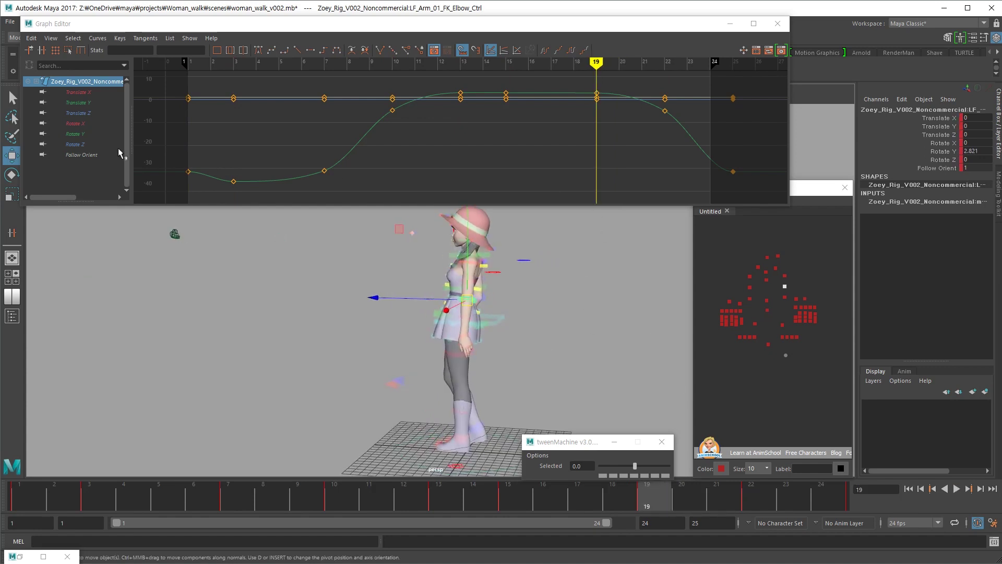
left_click(112, 133)
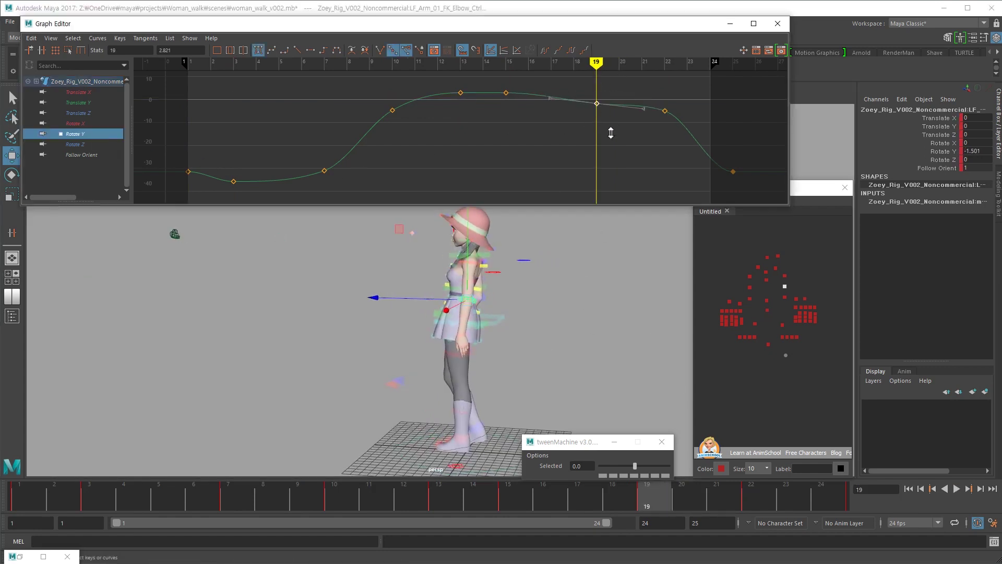
left_click_drag(661, 111, 652, 120)
key("Delete")
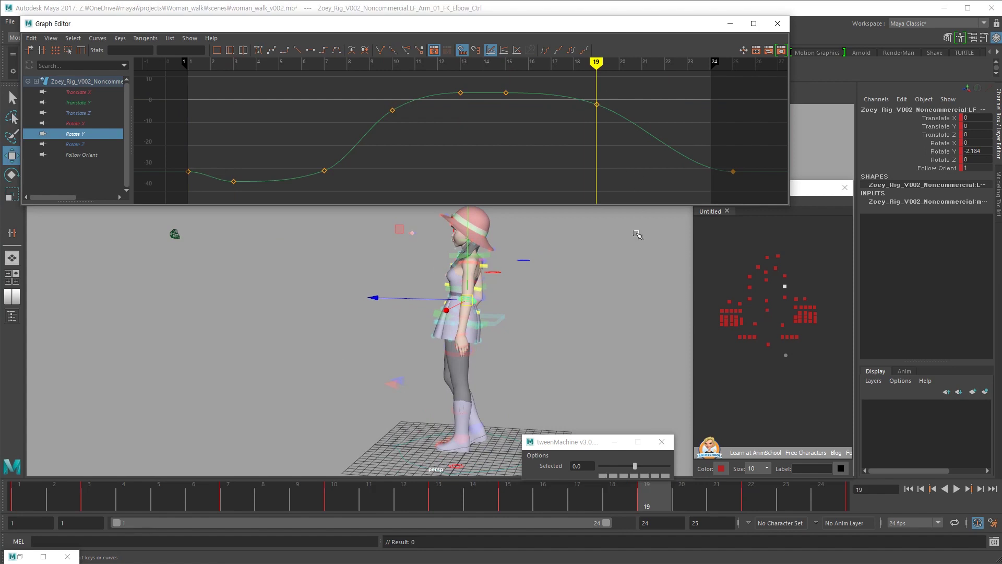
key("alt+v")
left_click_drag(675, 413, 625, 363, "alt")
key("alt+v")
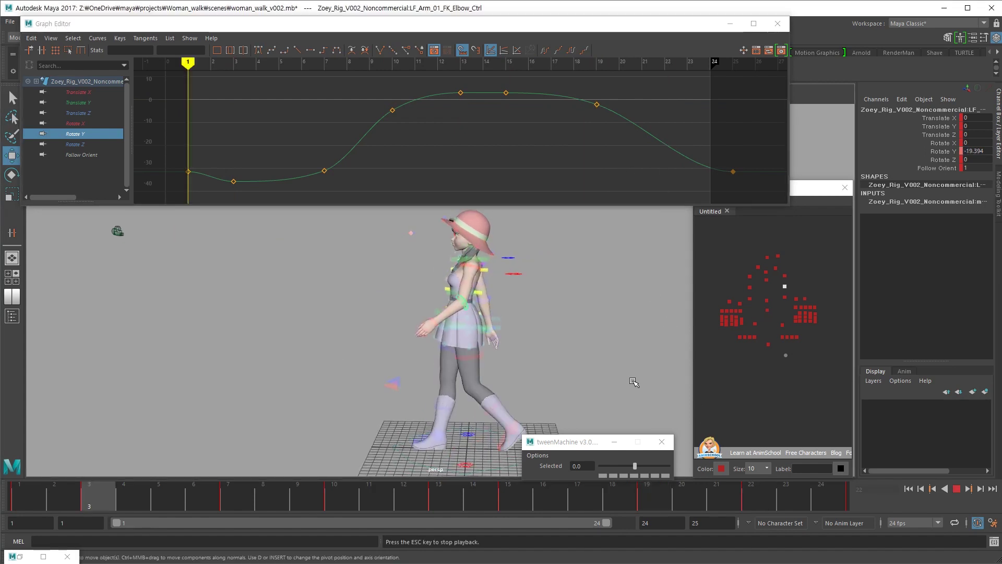
key("Escape")
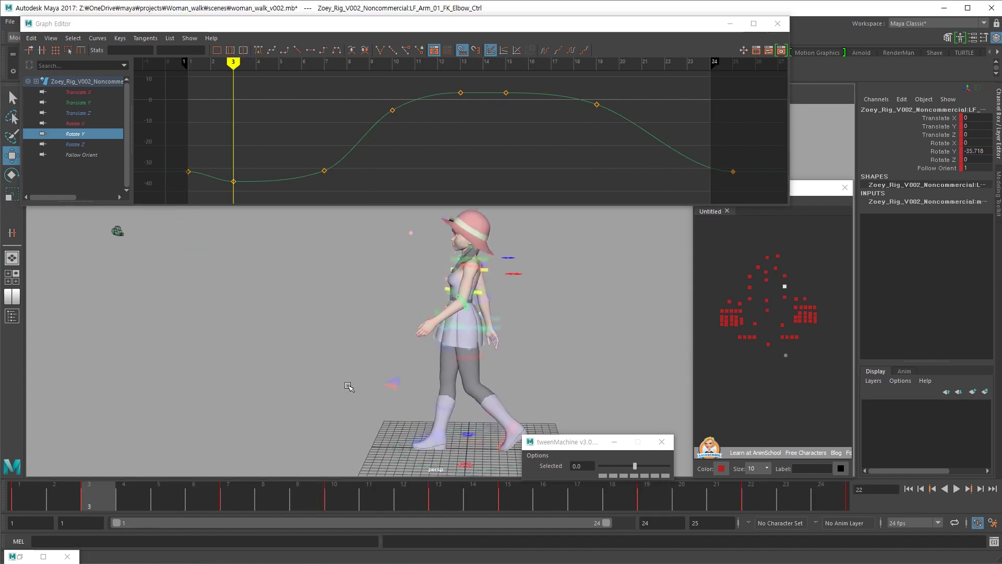
Adjust the left elbow's Rotate Y tangents at frames 1 and 25 to match in slope, and play the loop
left_click_drag(58, 496, 26, 499)
left_click(733, 171)
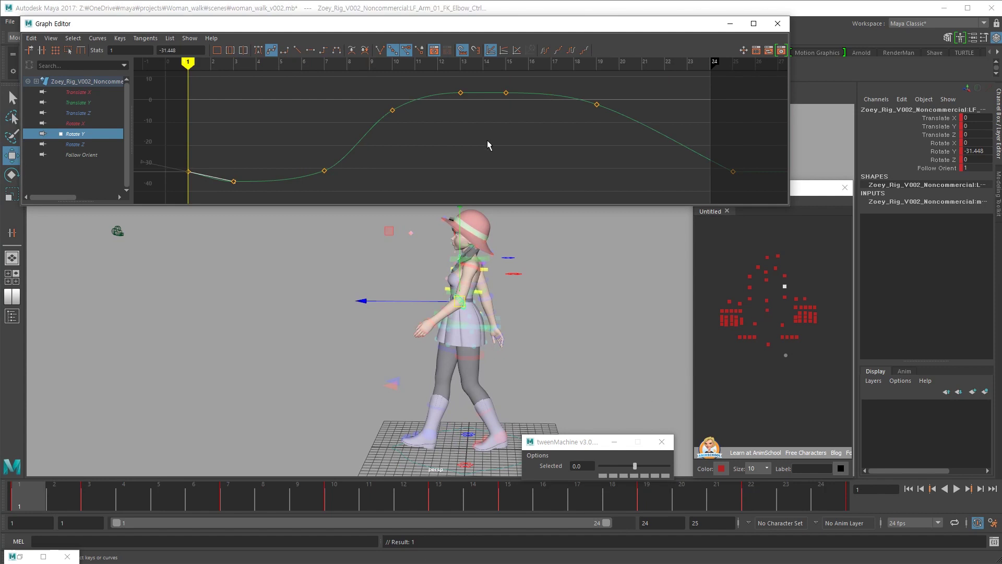
key("alt+v")
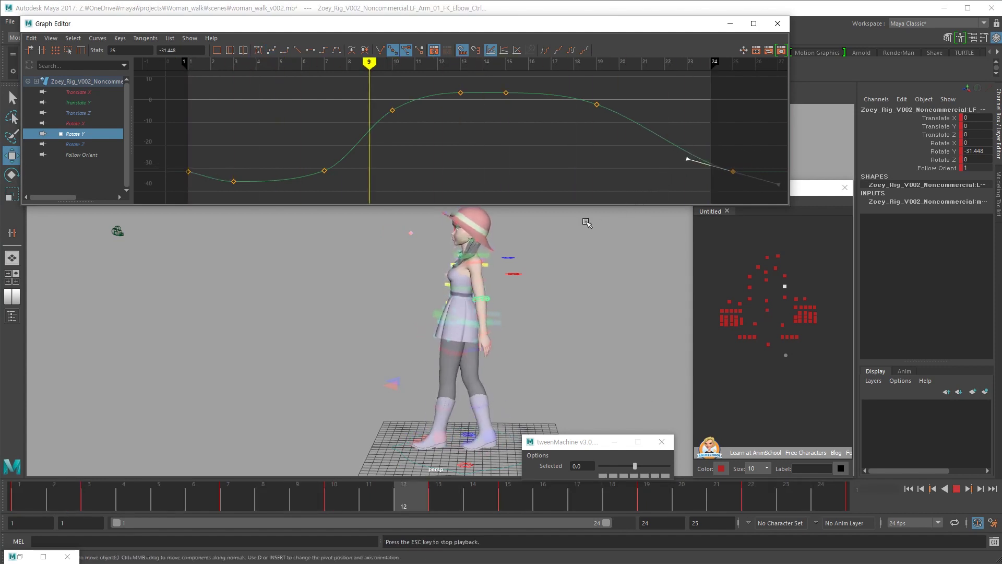
key("alt+v")
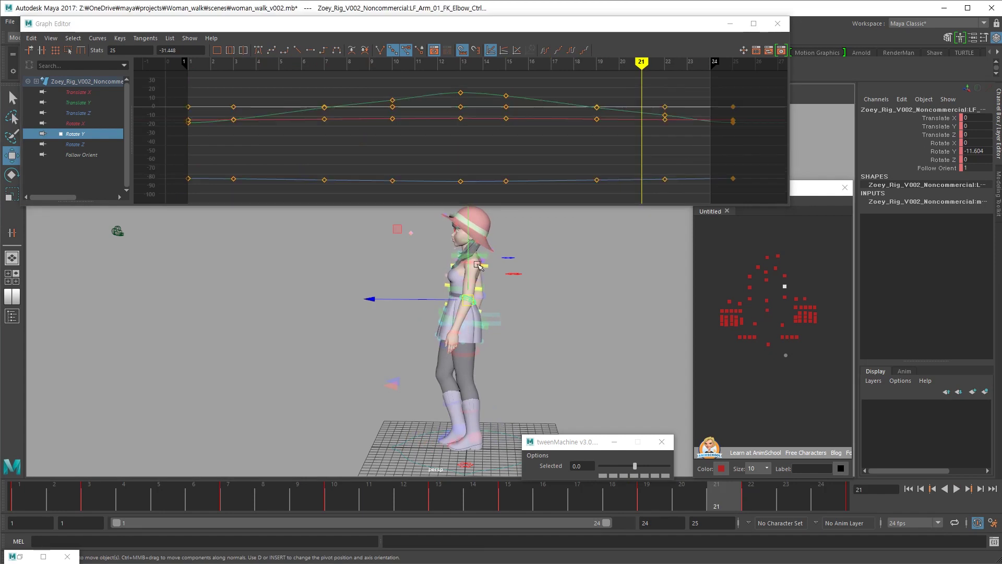
Reduce the left shoulder's Rotate Y curve to keys at frames 1, 13 and 25 with flat end tangents, and play the walk
left_click(477, 265)
left_click(101, 104)
left_click(113, 135)
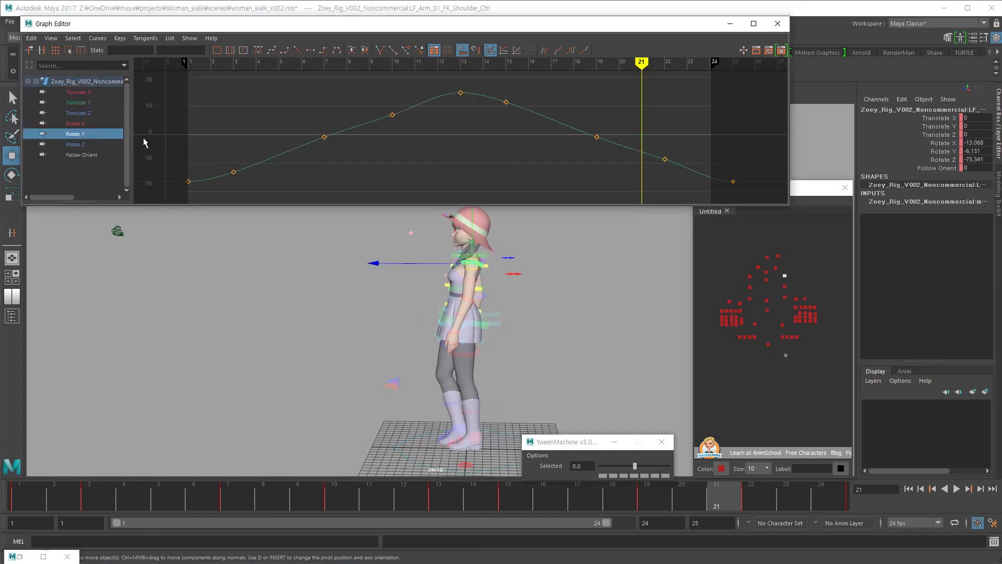
scroll(574, 143, "down", 1)
left_click_drag(472, 189, 471, 187)
key("Delete")
left_click_drag(419, 94, 259, 174)
key("Delete")
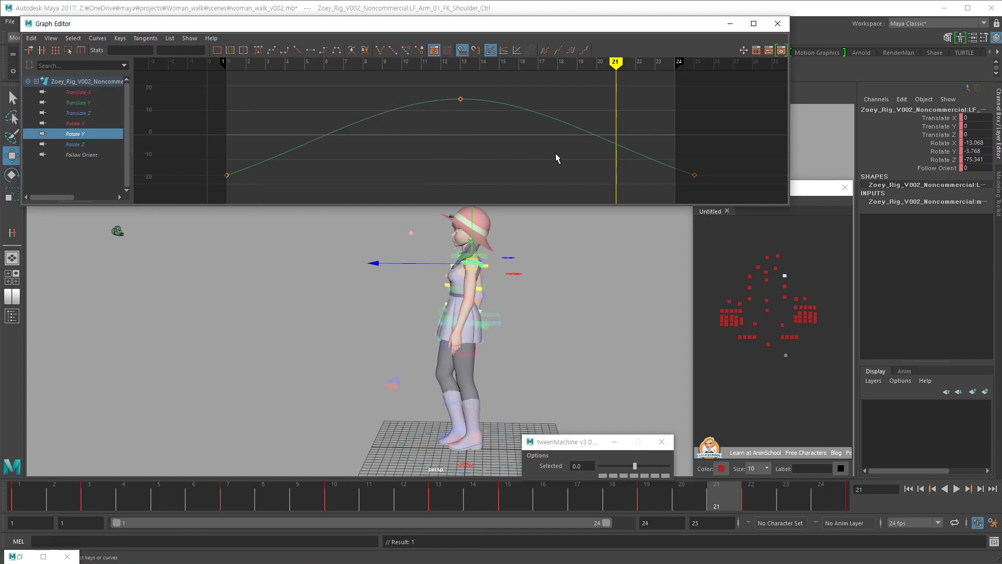
key("alt+v")
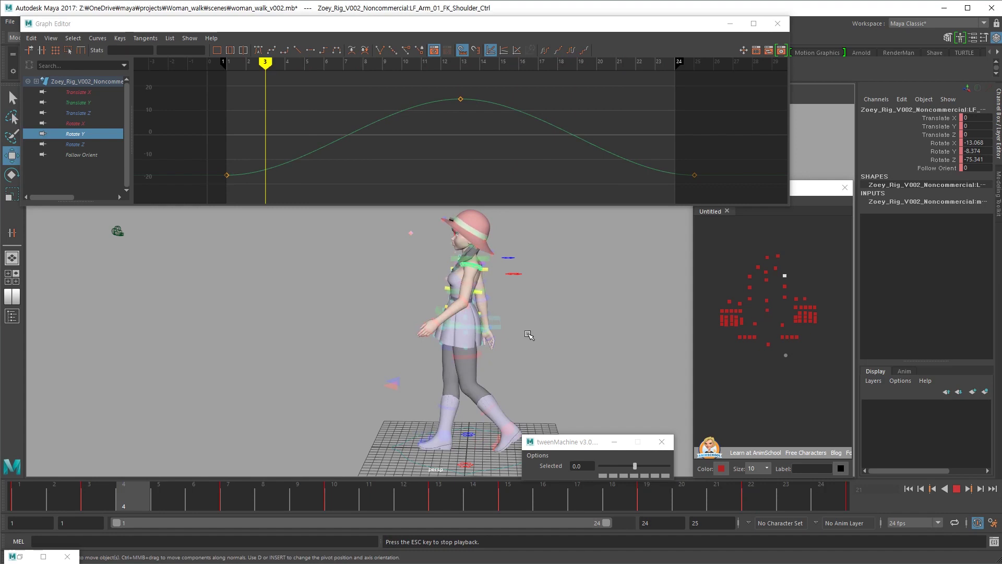
Reduce the right shoulder's Rotate Y curve to keys at frames 1, 13 and 25, and play the walk
key("Escape")
left_click(750, 277)
left_click(84, 103)
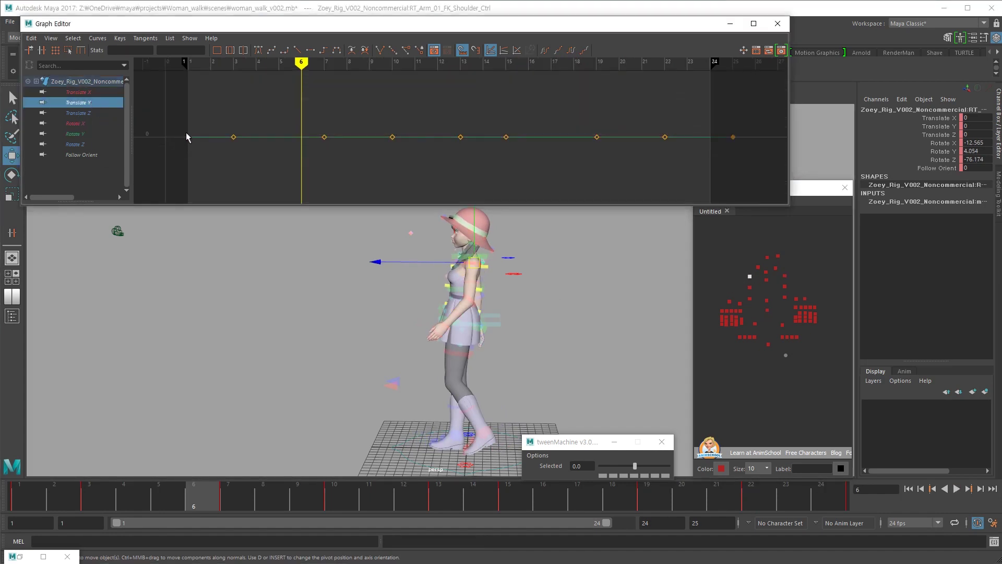
left_click(105, 134)
scroll(369, 134, "down", 3)
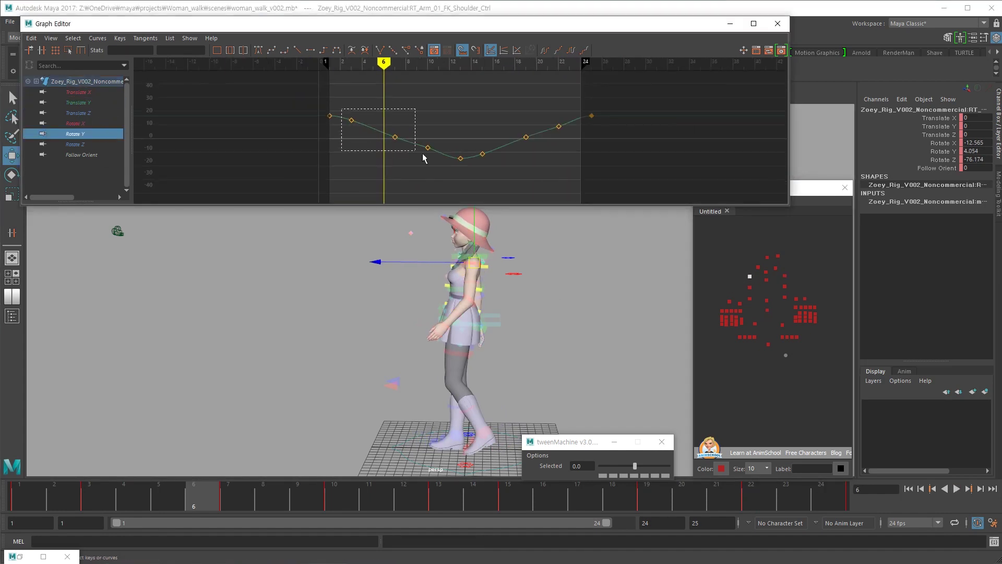
left_click_drag(546, 144, 568, 155)
key("Delete")
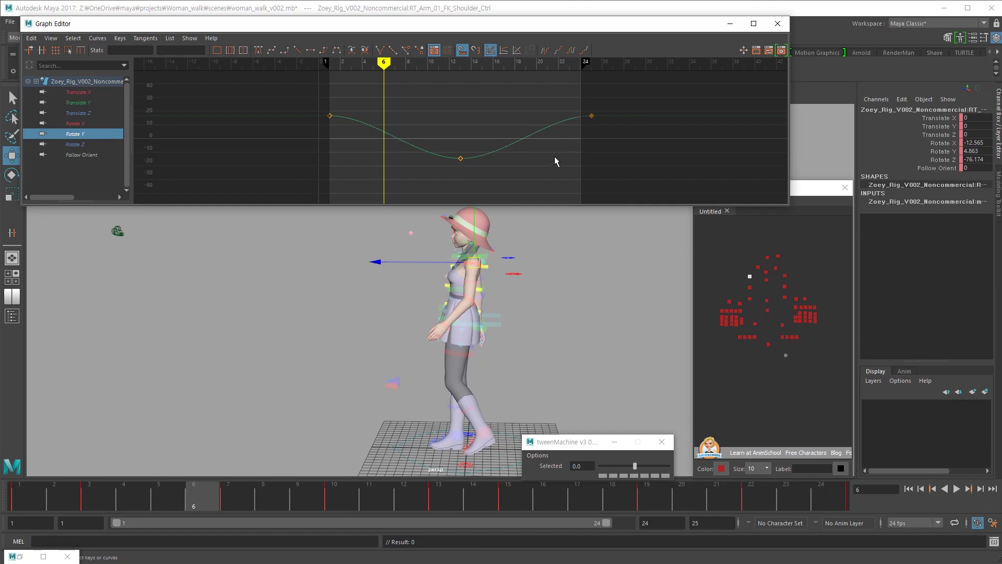
key("alt+v")
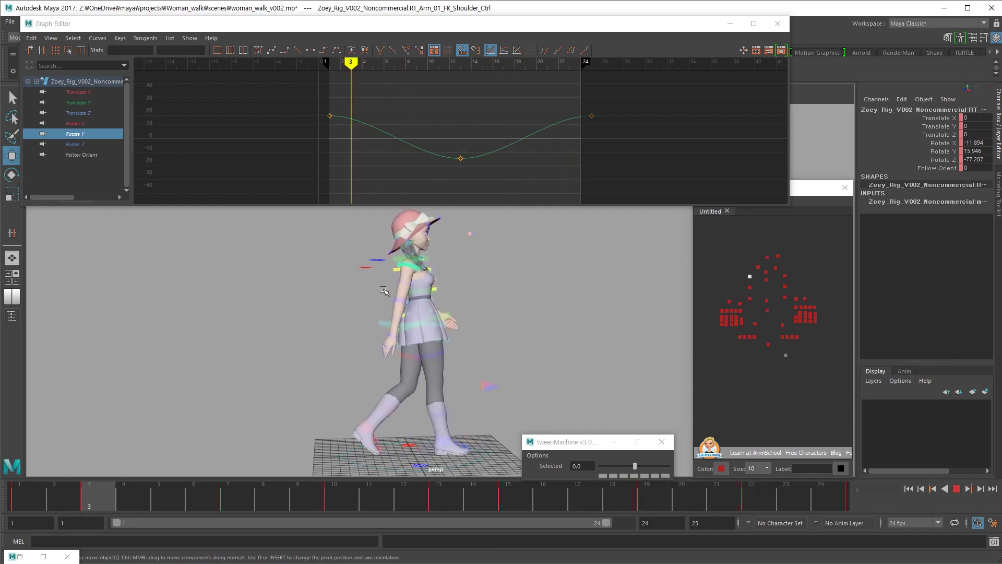
key("alt+v")
Delete the right shoulder's Rotate X and Z keys at frames 3 and 7, plus its Rotate Z keys at 10, 15, 19 and 22
left_click(85, 125)
left_click(86, 143, "ctrl")
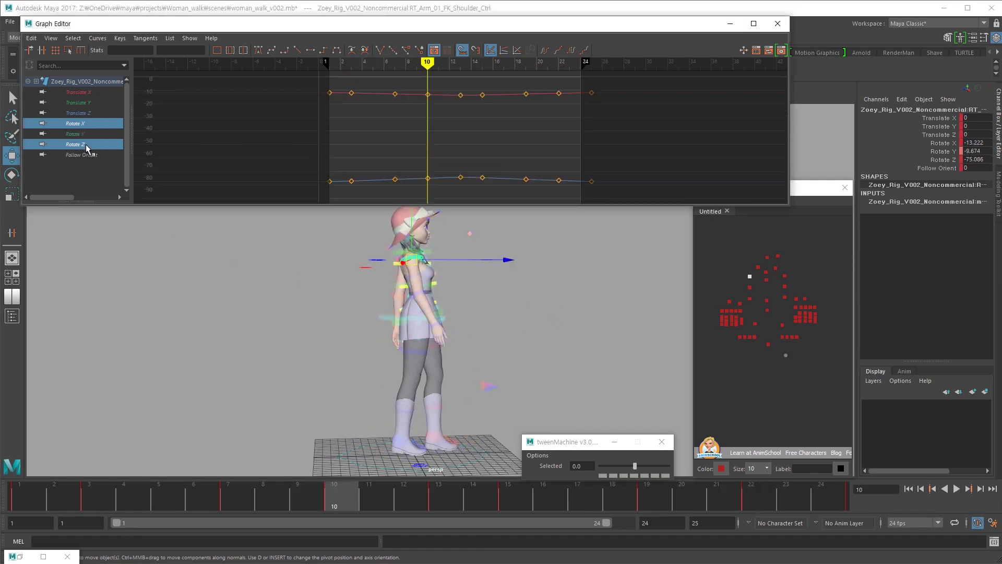
left_click_drag(353, 187, 352, 185)
key("Delete")
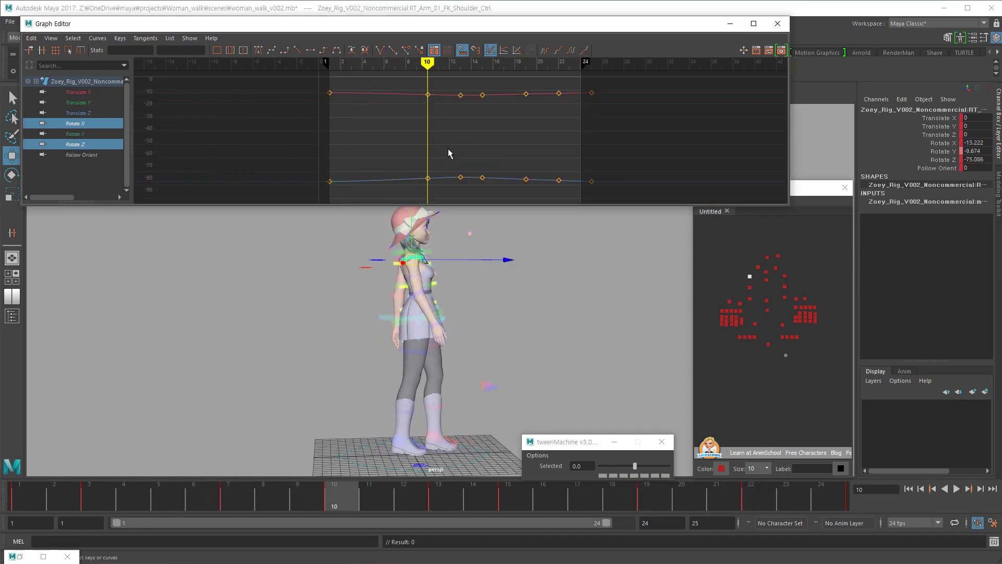
left_click_drag(440, 87, 406, 184)
key("f")
right_click_drag(464, 148, 459, 95, "alt")
left_click(496, 142)
key("a")
left_click_drag(525, 137, 500, 181)
key("f")
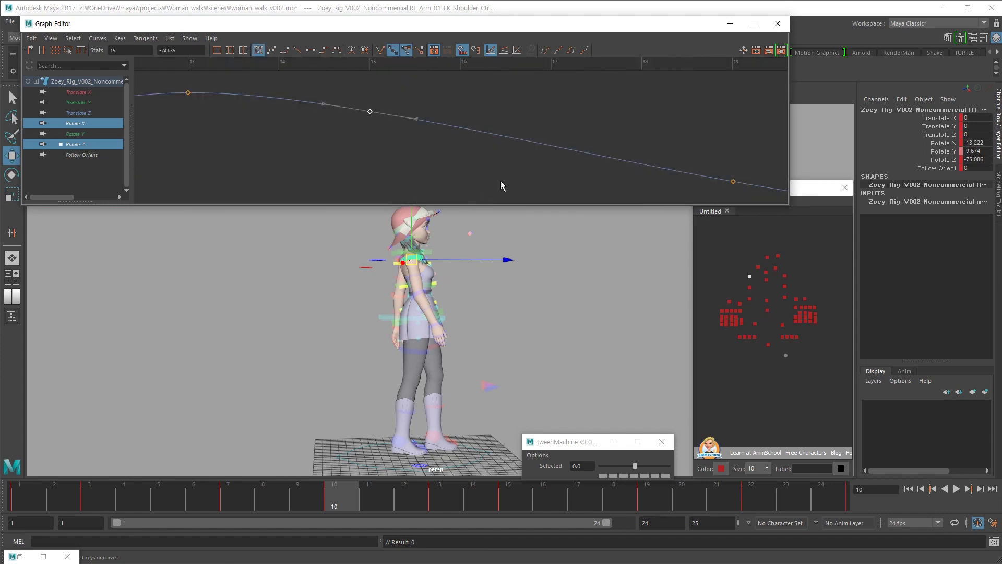
right_click_drag(500, 181, 342, 194, "alt")
right_click_drag(418, 183, 419, 159, "alt+shift")
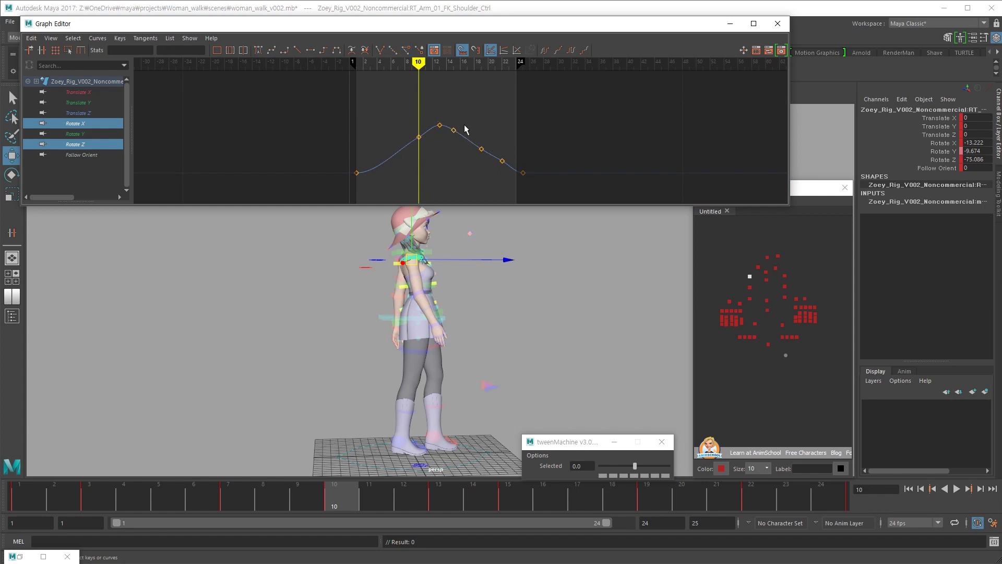
left_click_drag(508, 166, 508, 166)
key("Delete")
Delete the right shoulder's Rotate X keys at frames 10, 15, 19 and 22, and view the character from the front
right_click_drag(409, 164, 414, 158, "alt")
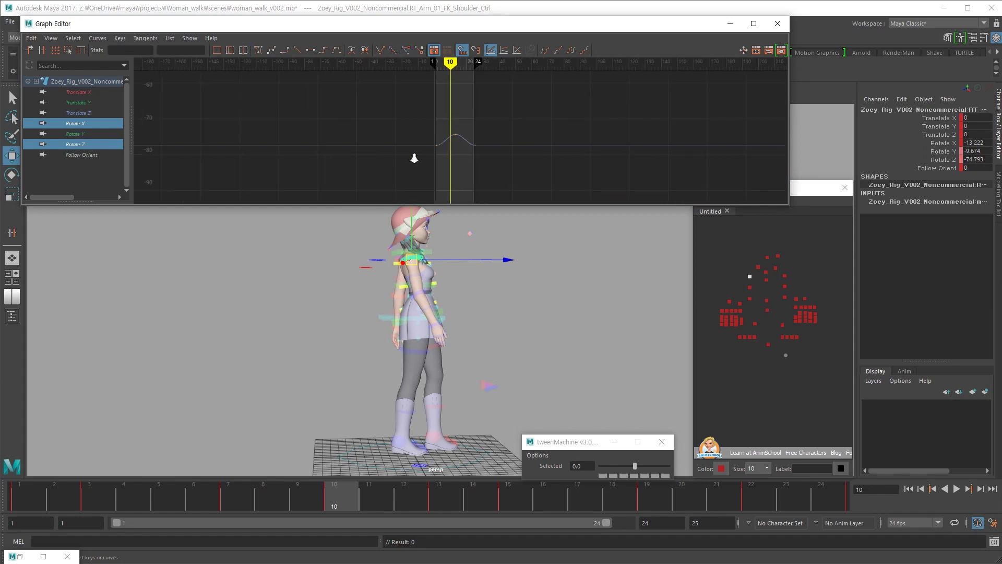
key("e")
key("a")
left_click_drag(412, 110, 382, 85)
key("Delete")
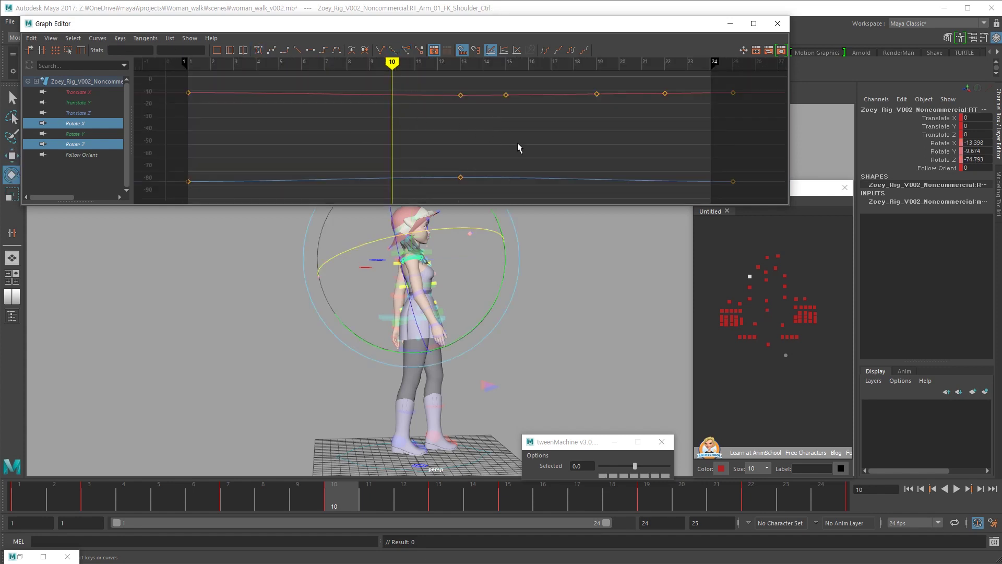
left_click_drag(691, 72, 691, 71)
key("Delete")
right_click_drag(679, 98, 540, 105, "alt")
left_click_drag(539, 105, 418, 150)
left_click(503, 163)
left_click_drag(514, 282, 392, 284, "alt")
key("w")
Reduce the left shoulder's Rotate X and Rotate Z curves to keys at frames 1, 13 and 25
left_click(784, 276)
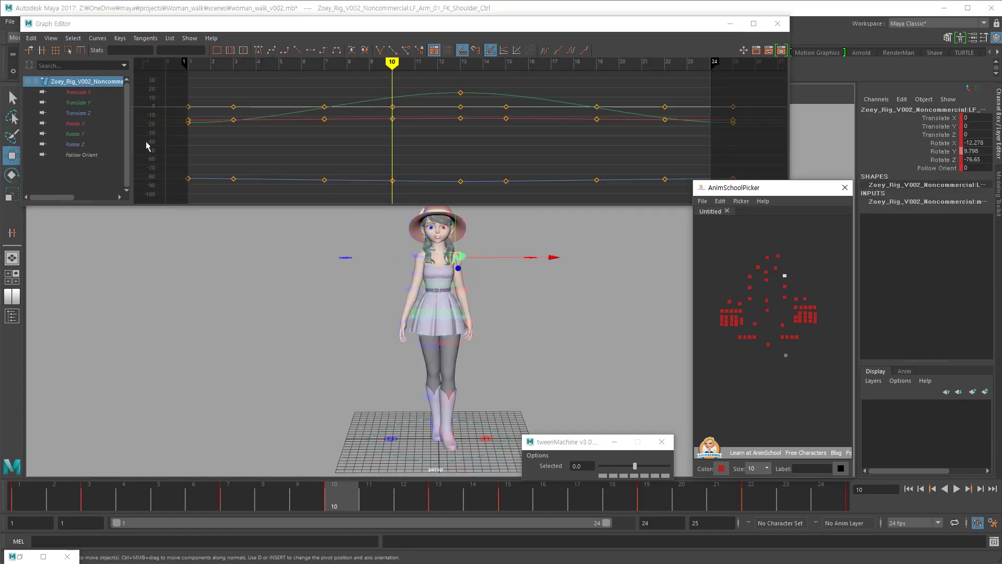
left_click(92, 126)
left_click(75, 145, "ctrl")
key("a")
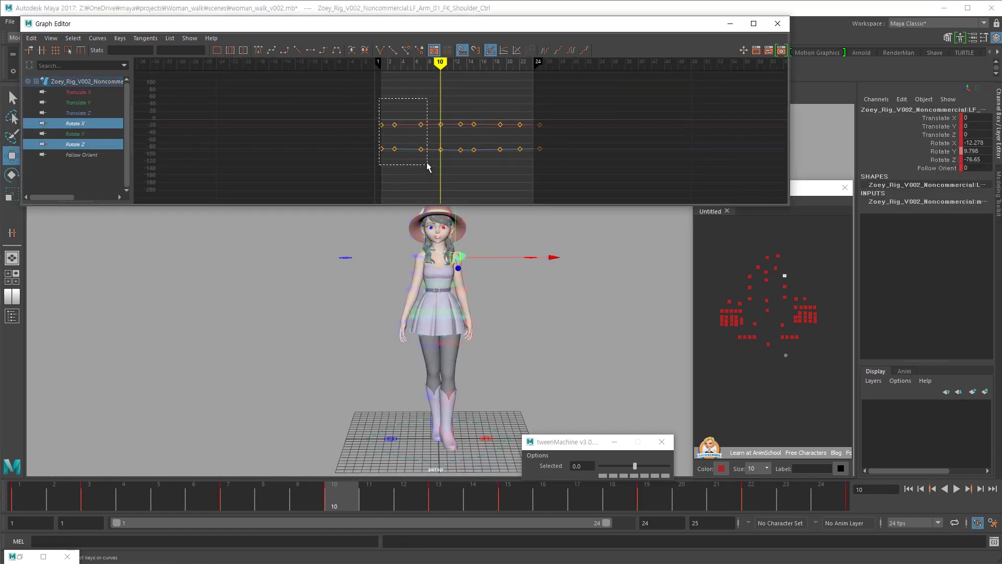
key("period")
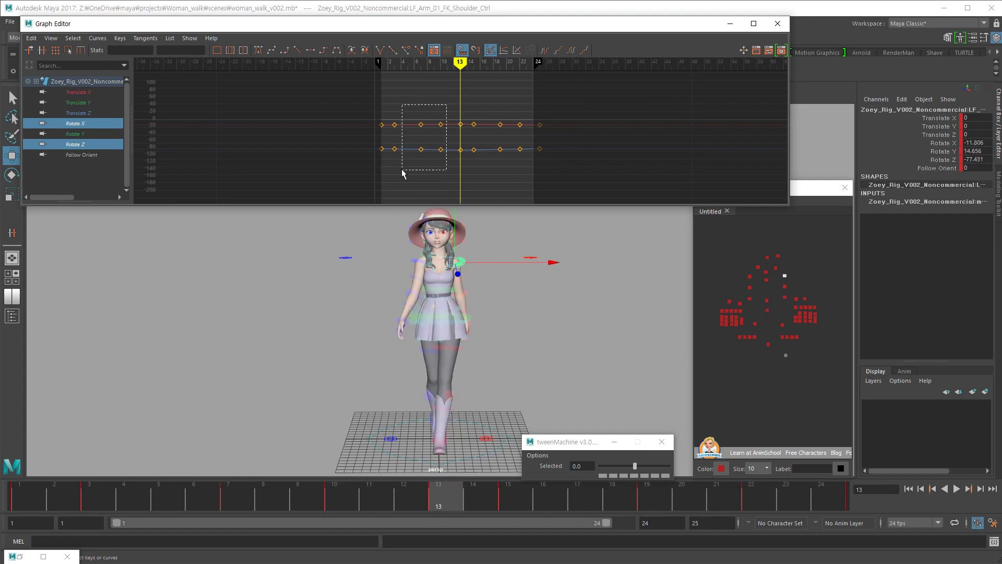
left_click_drag(403, 174, 389, 172)
key("Delete")
left_click_drag(564, 105, 353, 184)
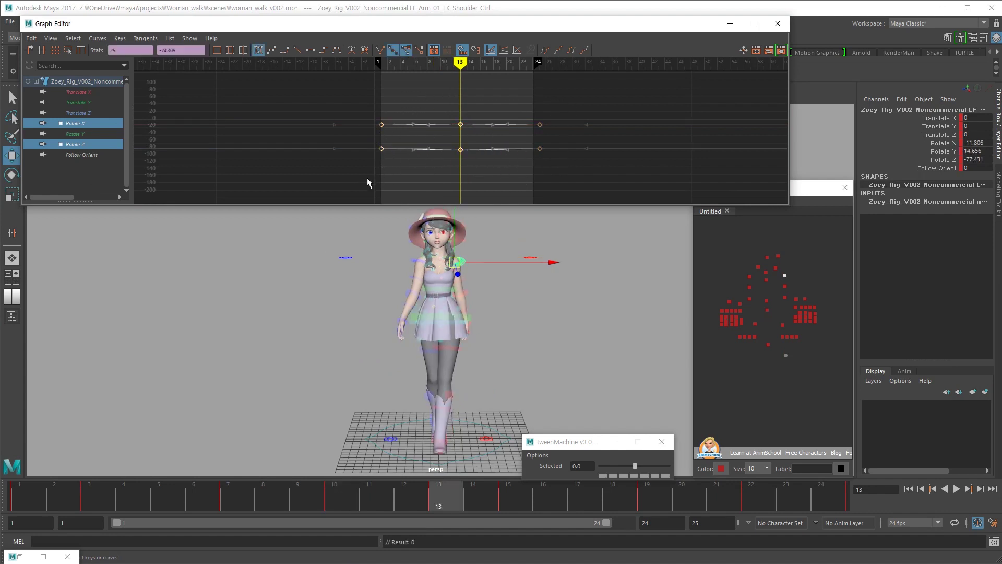
left_click(499, 169)
key("comma")
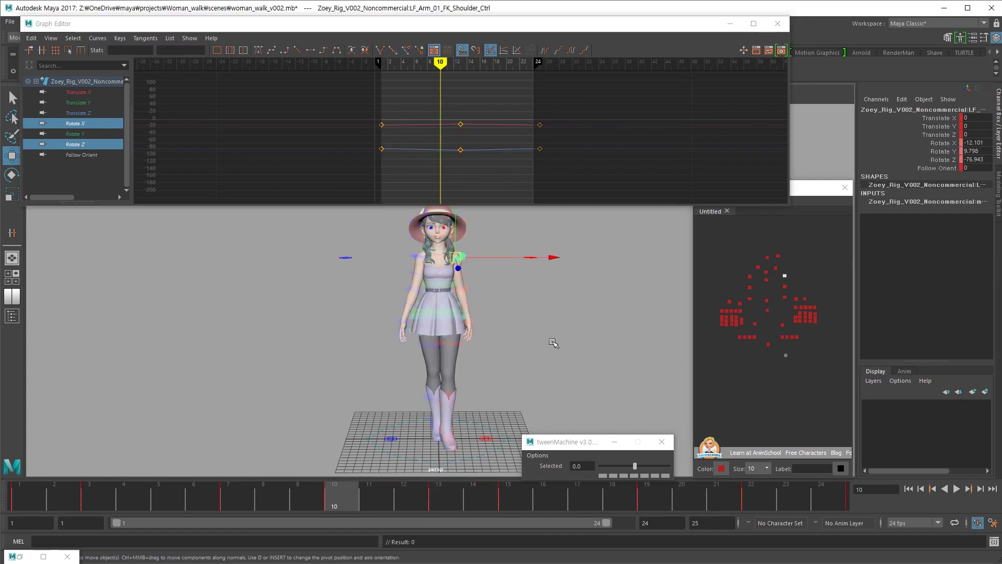
Play the walk and examine the arm swing from the side and the front with the controls deselected
left_click_drag(555, 342, 364, 336, "alt")
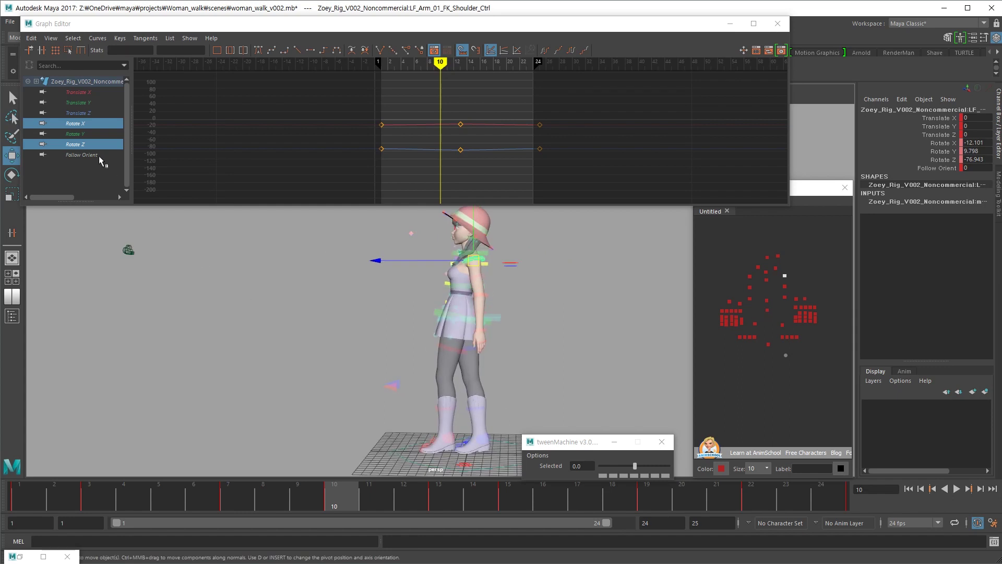
left_click(106, 137)
left_click_drag(107, 124, 104, 115)
key("alt+v")
left_click(517, 340)
left_click_drag(537, 340, 506, 364, "alt")
middle_click_drag(413, 378, 407, 320, "alt")
right_click_drag(407, 320, 474, 356, "alt")
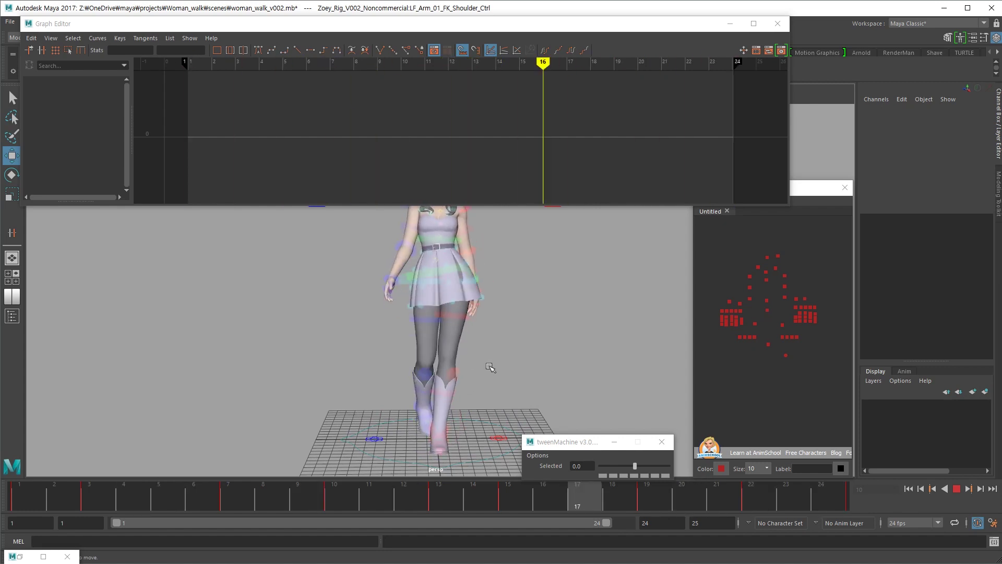
key("Escape")
Raise the COG control's Translate Y key at frame 22 to about 0.188
left_click(435, 312)
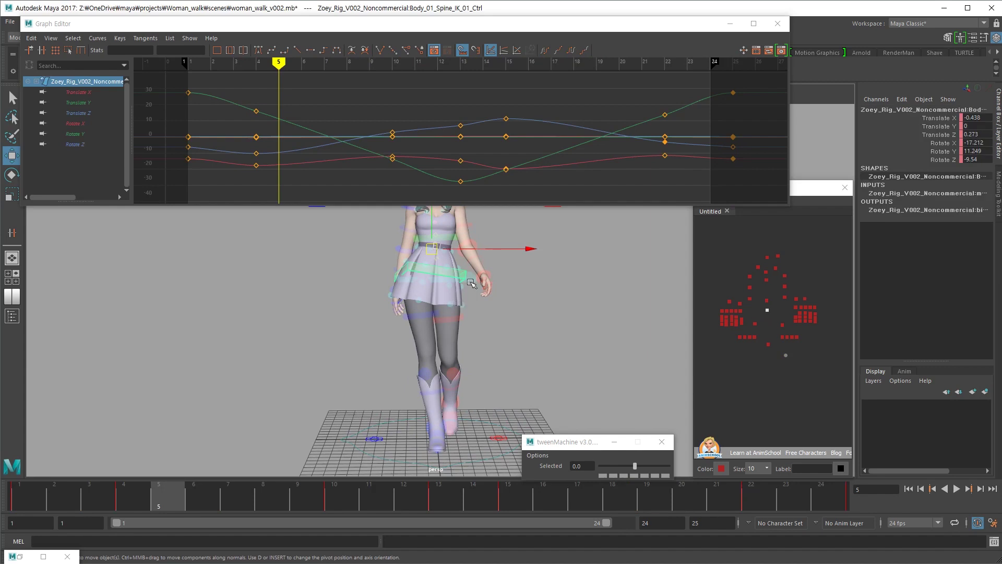
left_click(78, 103)
mouse_move(510, 167)
right_mouse_down("alt")
mouse_move(493, 166)
mouse_move(509, 166)
right_mouse_up("alt")
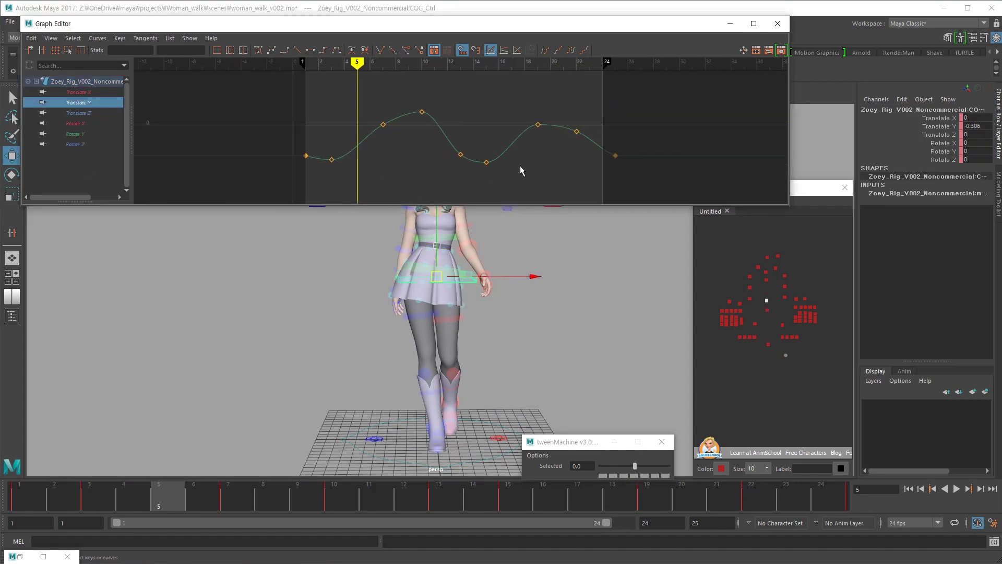
key("period")
key("period")
key("period")
key("period")
key("period")
left_click_drag(550, 118, 534, 159)
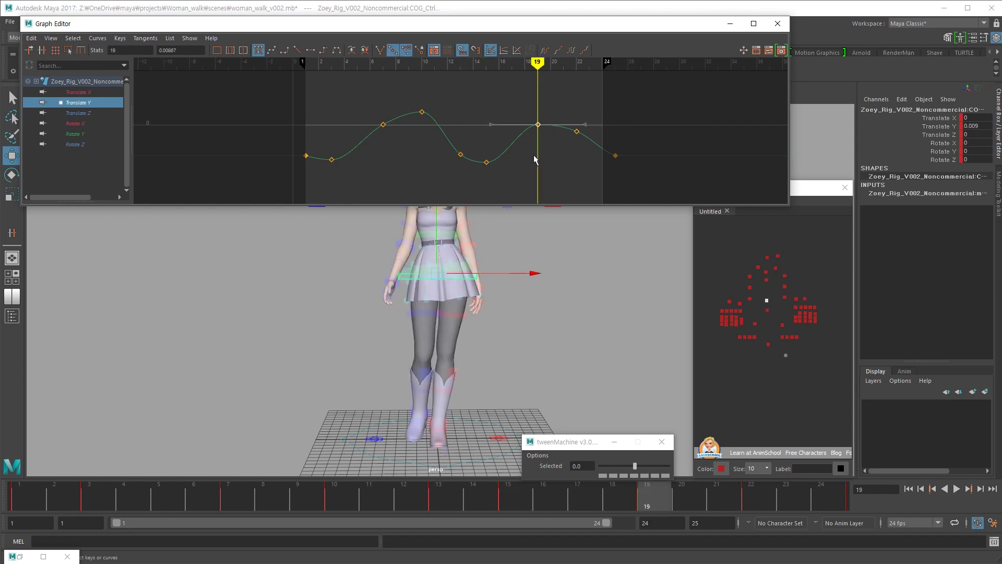
key("period")
left_click_drag(583, 129, 565, 153)
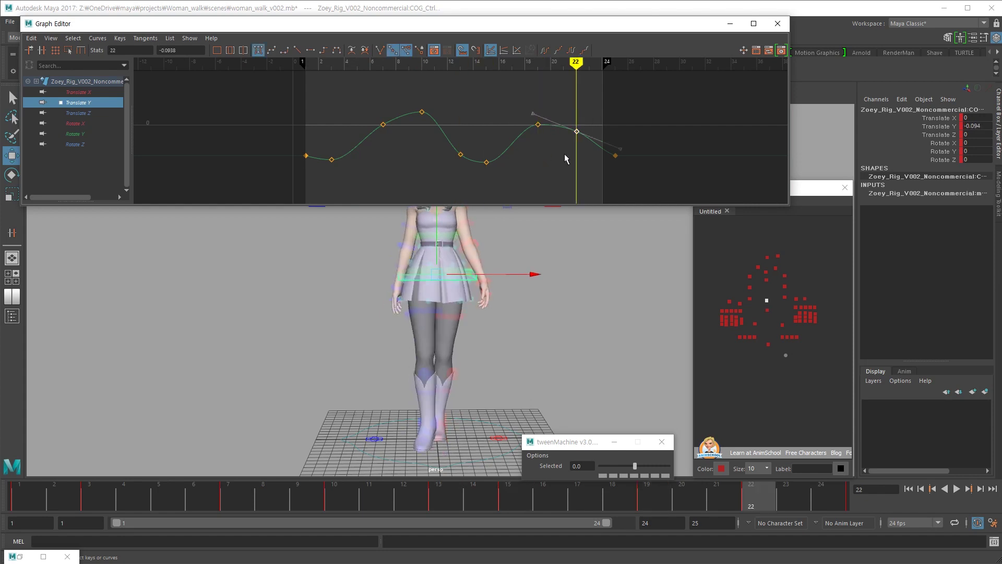
middle_click_drag(570, 160, 570, 155, "shift")
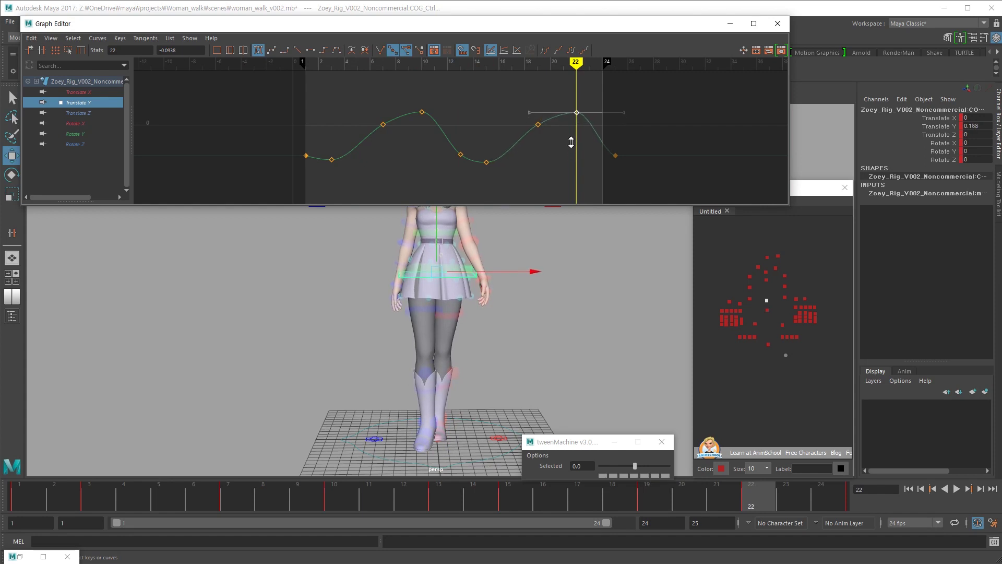
Try to raise the left foot roll's Rotate X at frame 22, comparing the pose with frames 13 and 15
left_click_drag(510, 343, 468, 377, "alt")
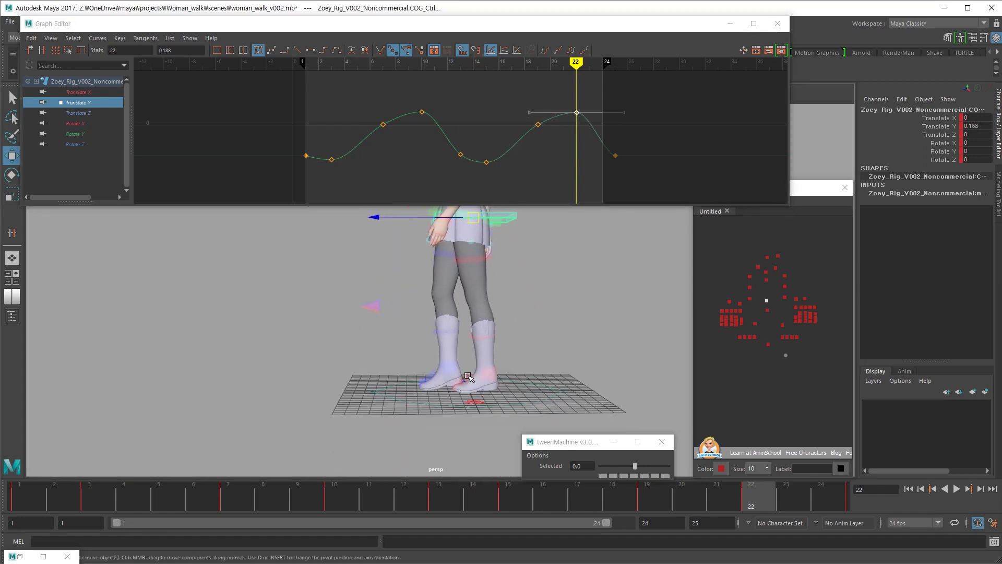
left_click(469, 377)
key("e")
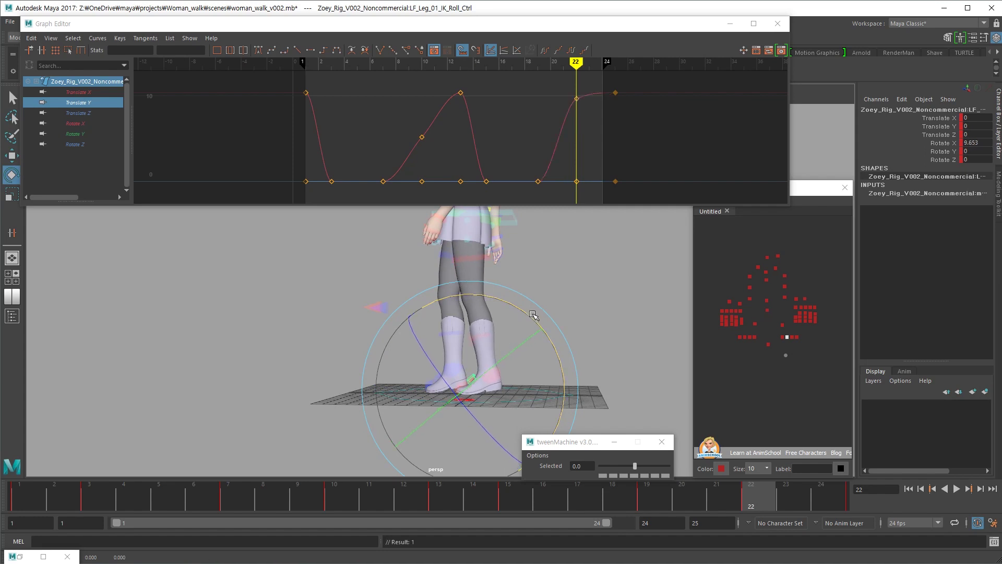
key("ctrl+z")
middle_click_drag(619, 300, 619, 296)
key("comma")
key("comma")
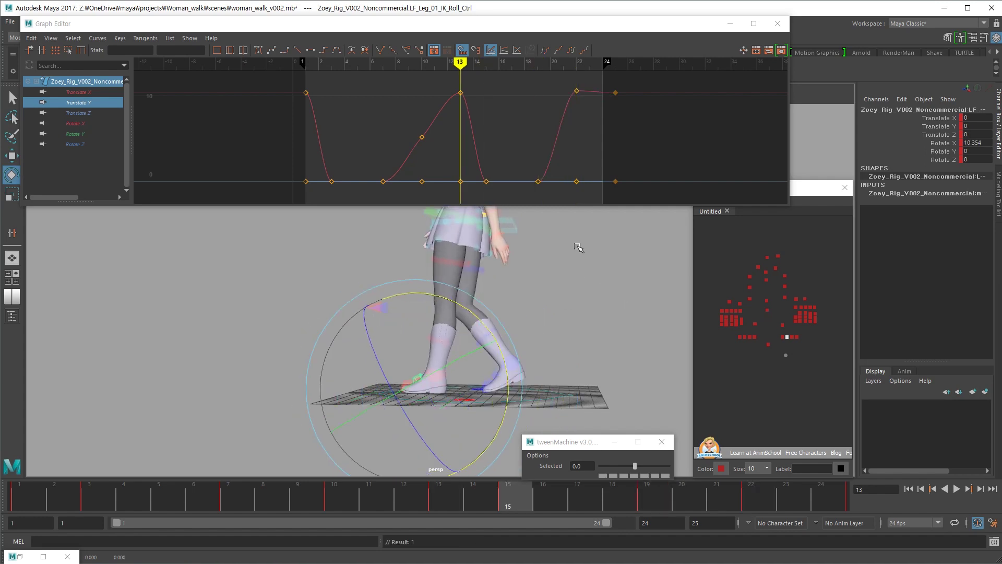
key("period")
key("period")
key("period")
middle_click_drag(593, 226, 560, 260)
Select the right foot roll control at frame 10 and examine both feet while the walk plays
key("comma")
key("comma")
key("comma")
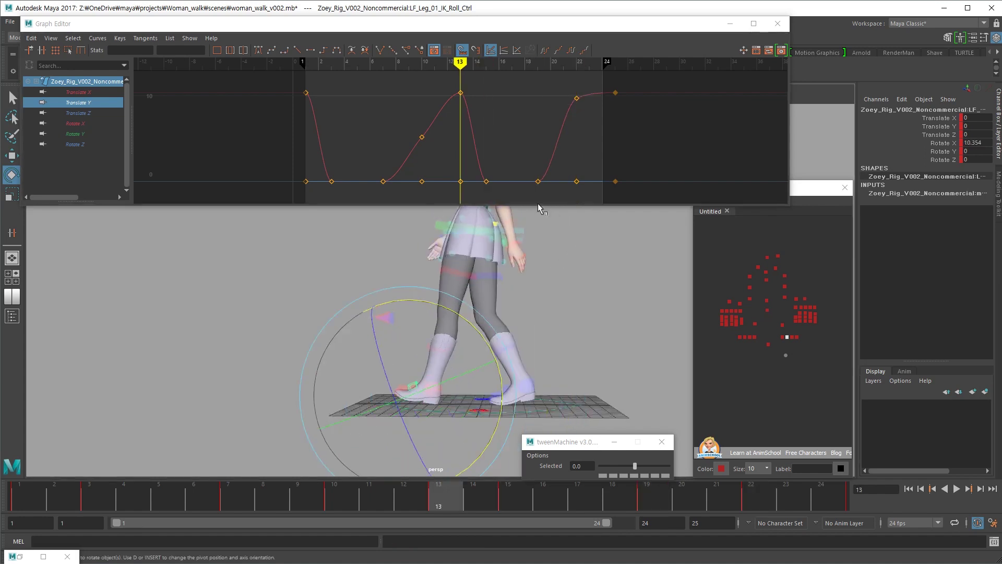
key("comma")
left_click(481, 388)
key("w")
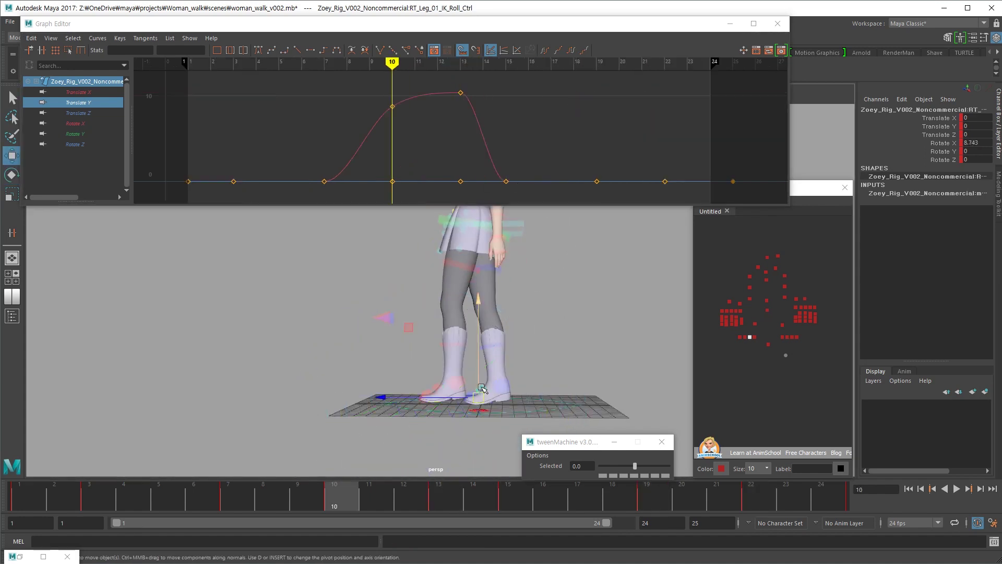
key("alt+v")
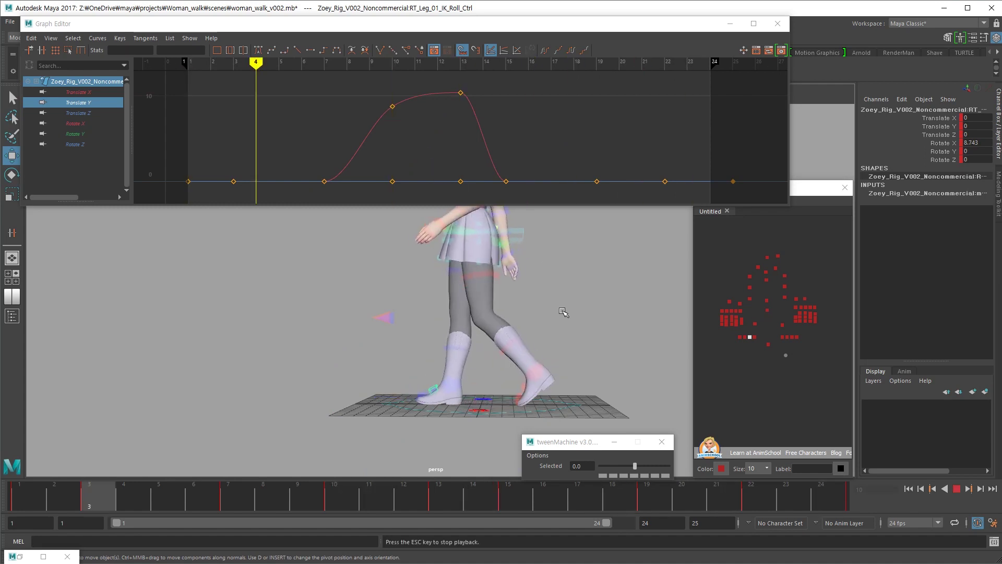
Delete the left foot roll's Rotate X keys at frames 10 and 13
left_click(415, 384)
key("comma")
key("period")
left_click_drag(488, 87, 426, 122)
key("Delete")
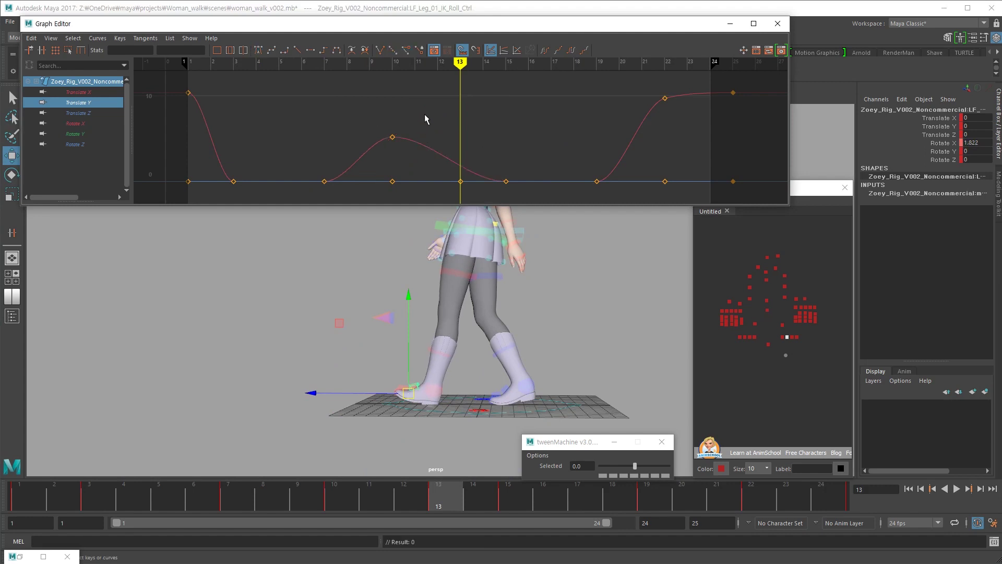
left_click_drag(448, 339, 420, 373, "alt")
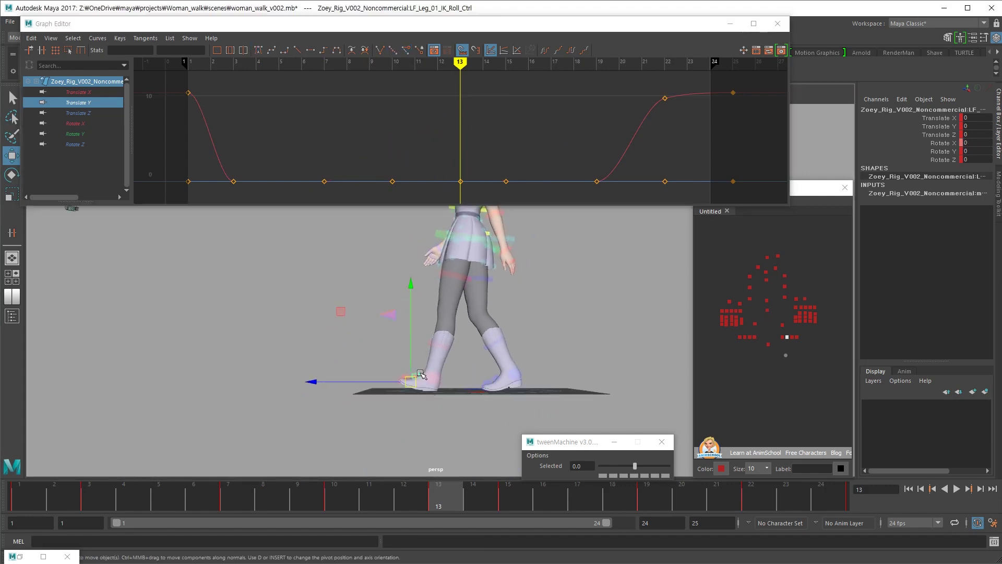
Try to rotate the left foot control flat to about 1.902 on Rotate X at frame 13 and reposition it
left_click(438, 381)
key("comma")
key("period")
key("e")
left_click_drag(510, 331, 503, 304)
key("w")
left_click_drag(364, 308, 365, 305)
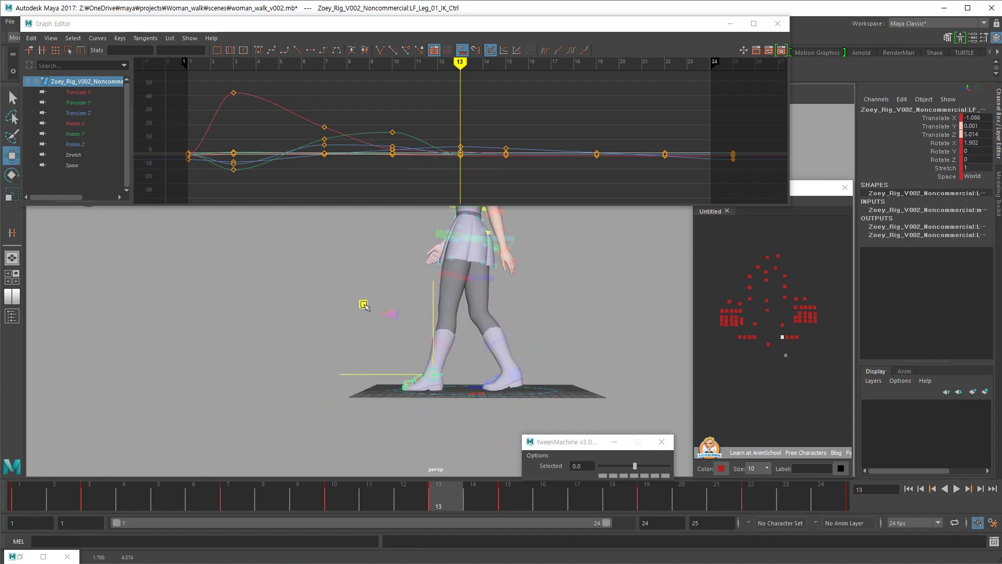
key("comma")
key("period")
key("period")
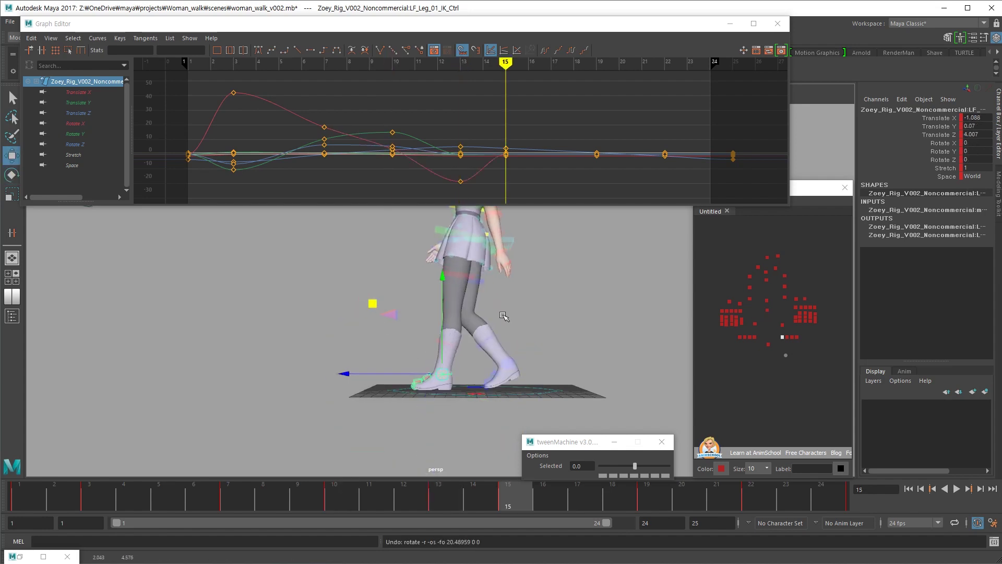
Set the left foot control's Translate Y at frame 13 to about 0.055, compare neighbouring keyed poses, and play the walk
key("comma")
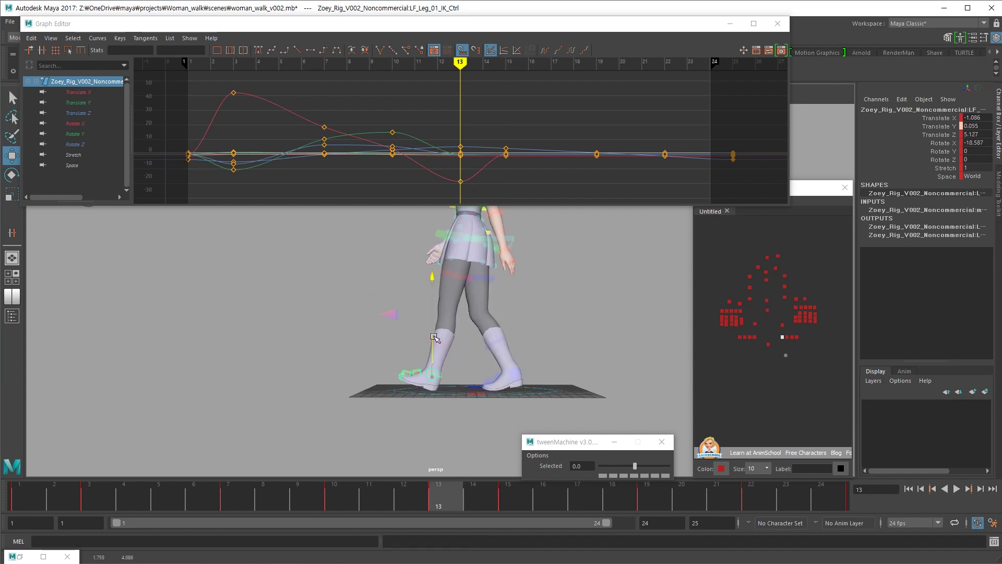
key("comma")
left_click_drag(487, 337, 493, 330, "alt")
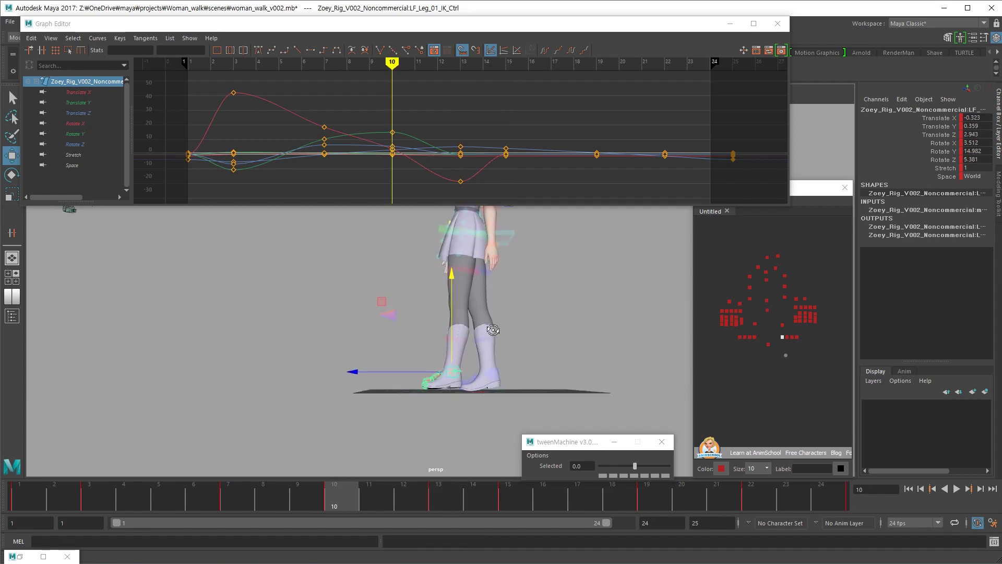
key("comma")
key("period")
key("period")
key("comma")
key("alt+v")
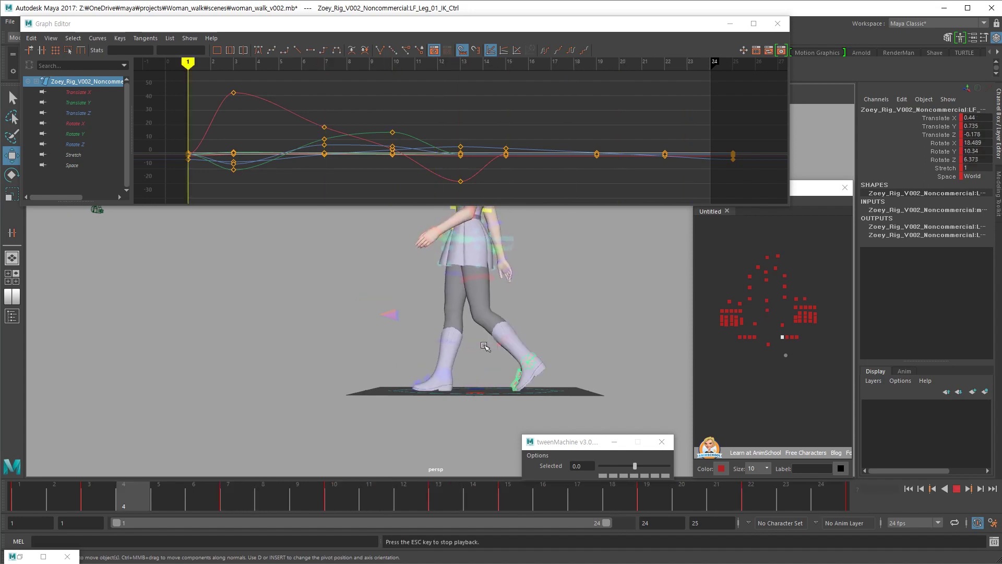
Set the left foot control's Translate Y to about 0.281 at frame 13 and 0.471 at frame 10, and play the walk
key("alt+v")
key("comma")
key("period")
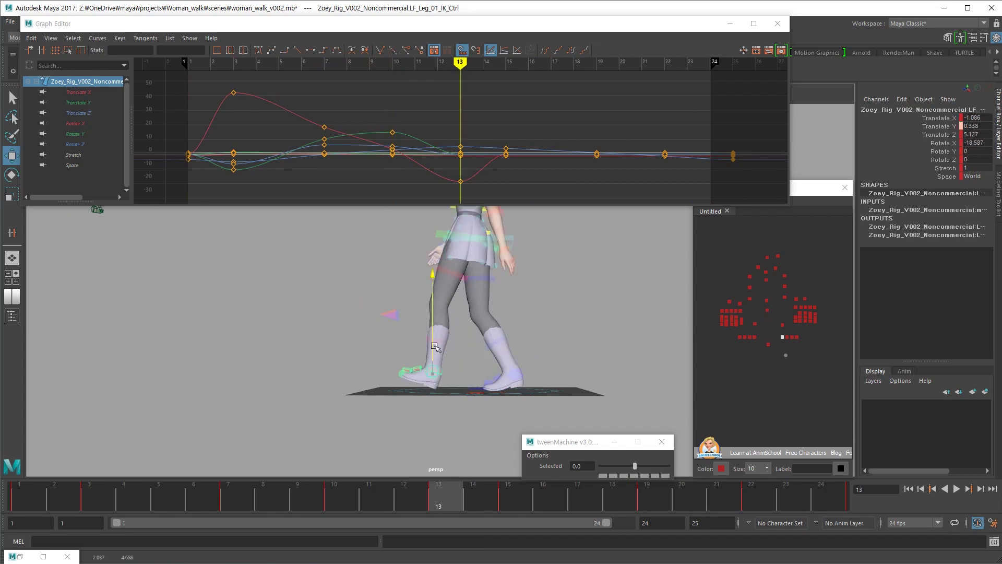
key("comma")
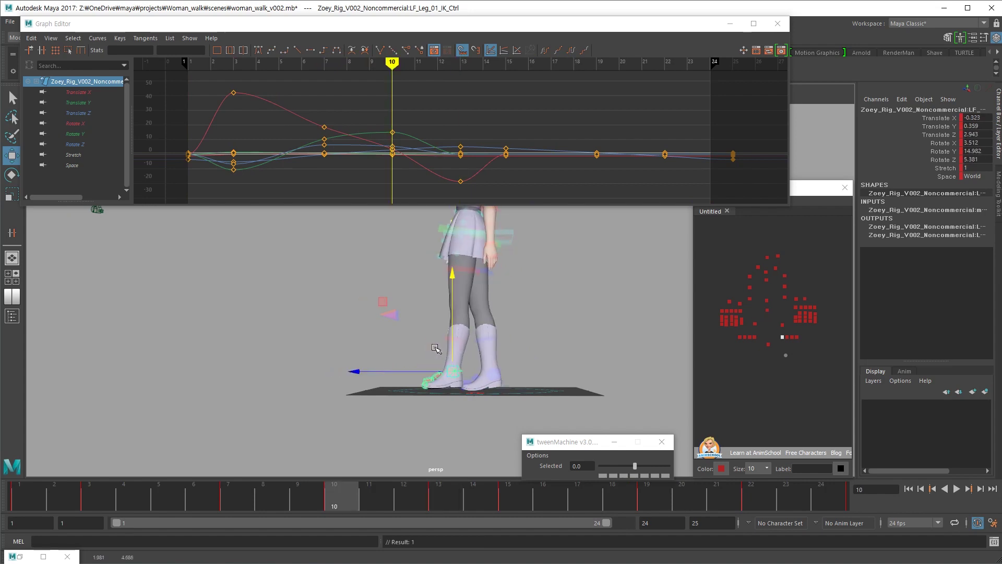
key("alt+v")
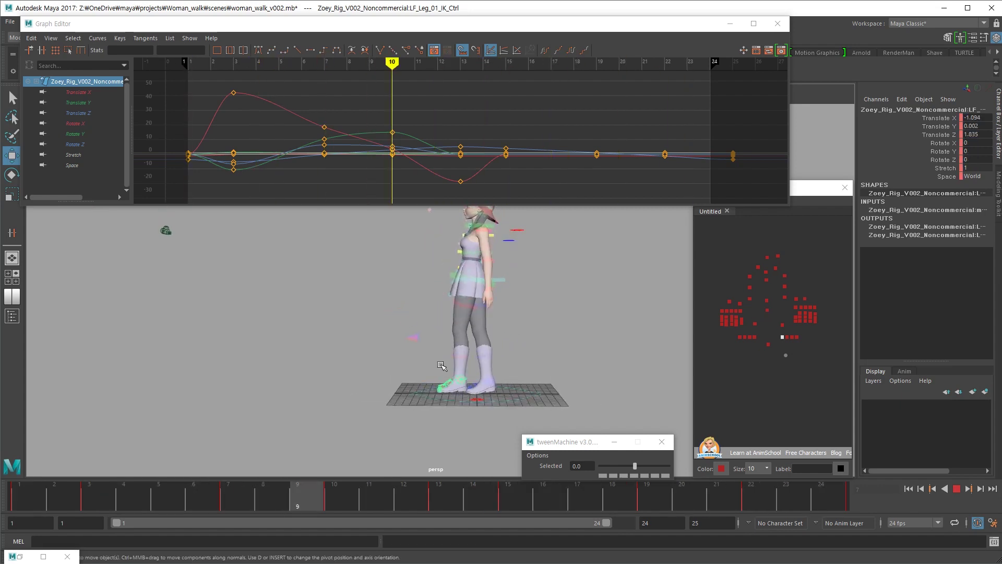
Switch to the walk reference video, examine the woman's stride up to frame 69, and return to the Maya scene
key("alt+v")
key("alt+Tab")
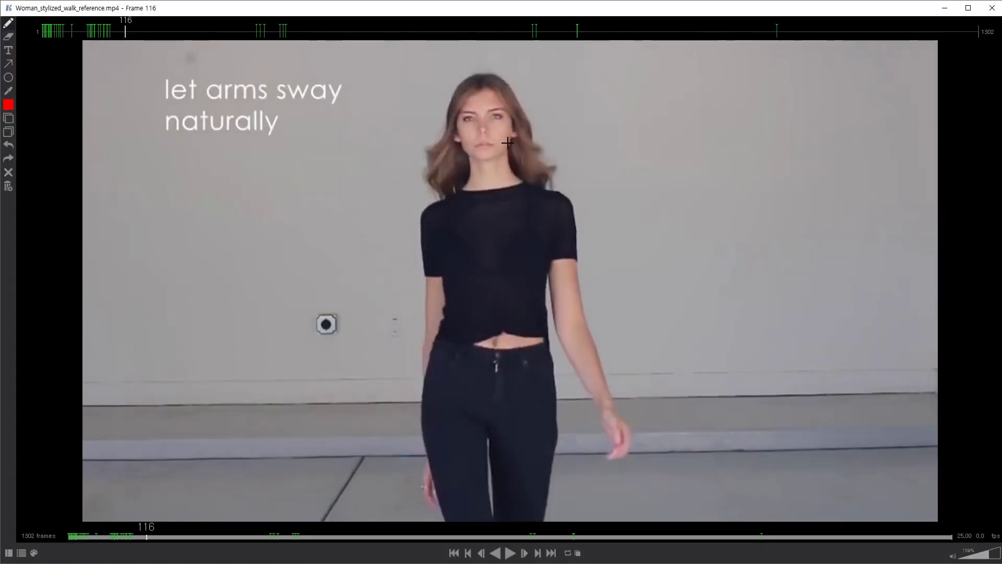
left_click(61, 34)
key("space")
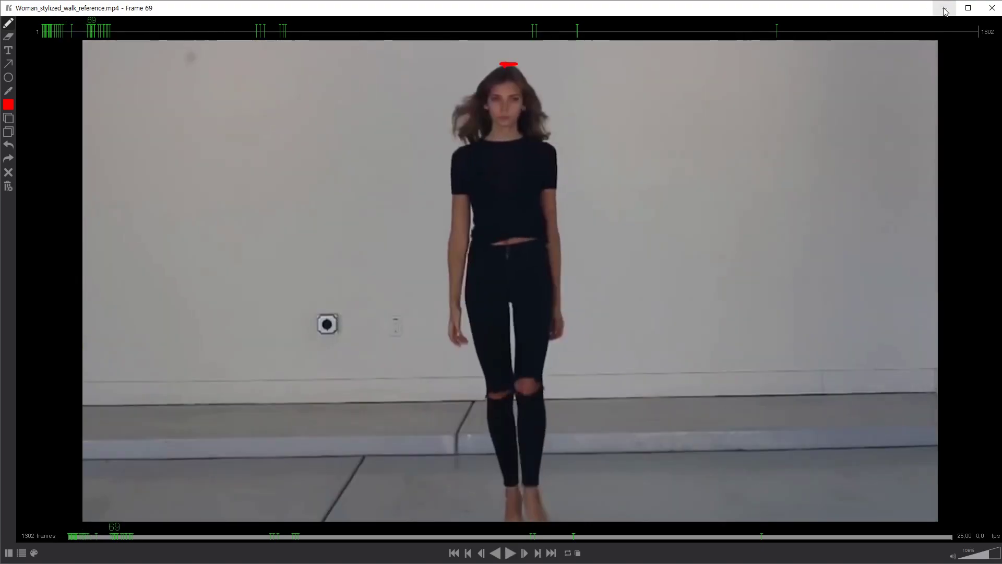
left_click(945, 8)
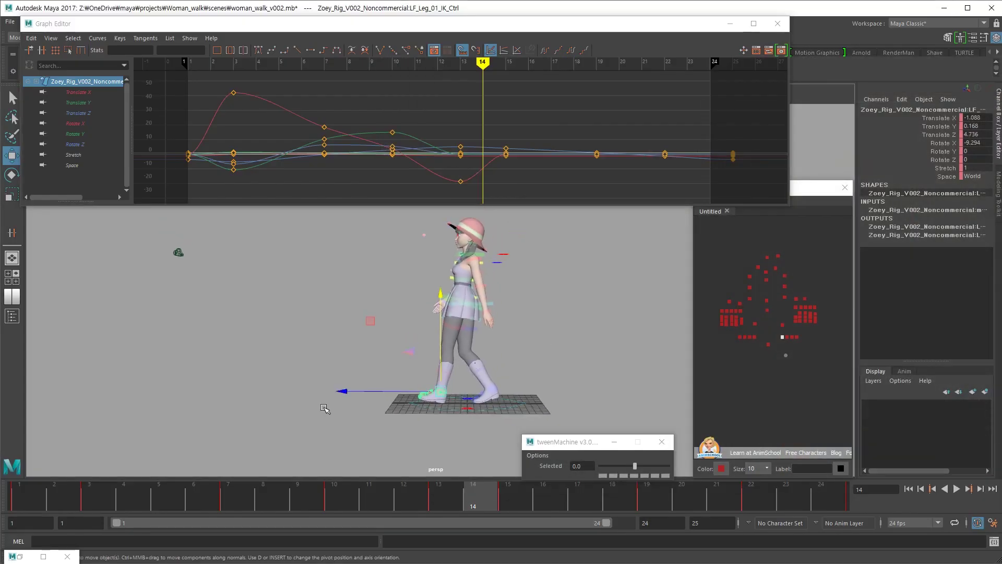
Move the left foot control further back at frame 1, to about -4.552 on Translate Z
key("alt+v")
left_click_drag(219, 499, 85, 505)
key("alt+shift+v")
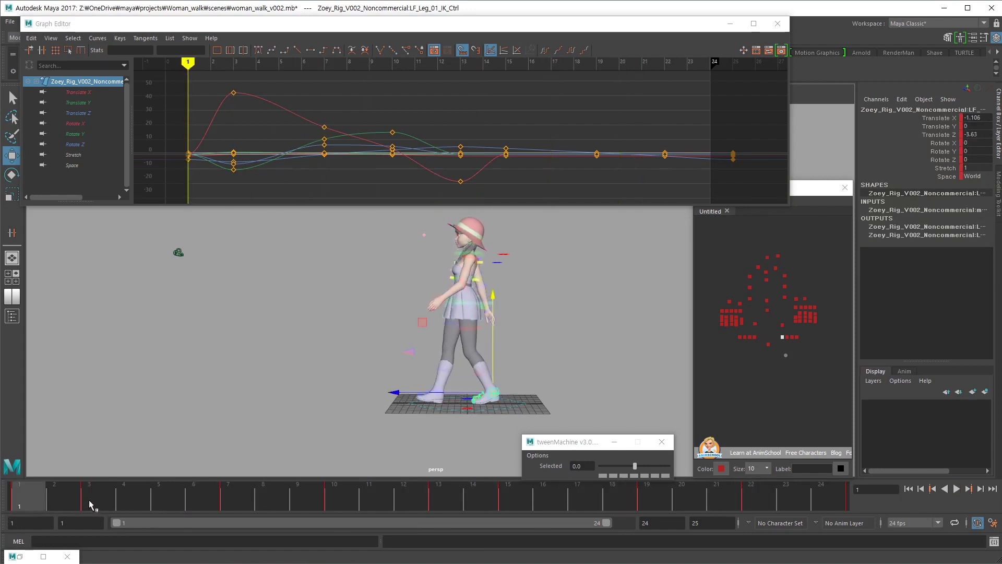
key("alt+v")
key("alt+shift+v")
left_click(86, 489)
key("alt+shift+v")
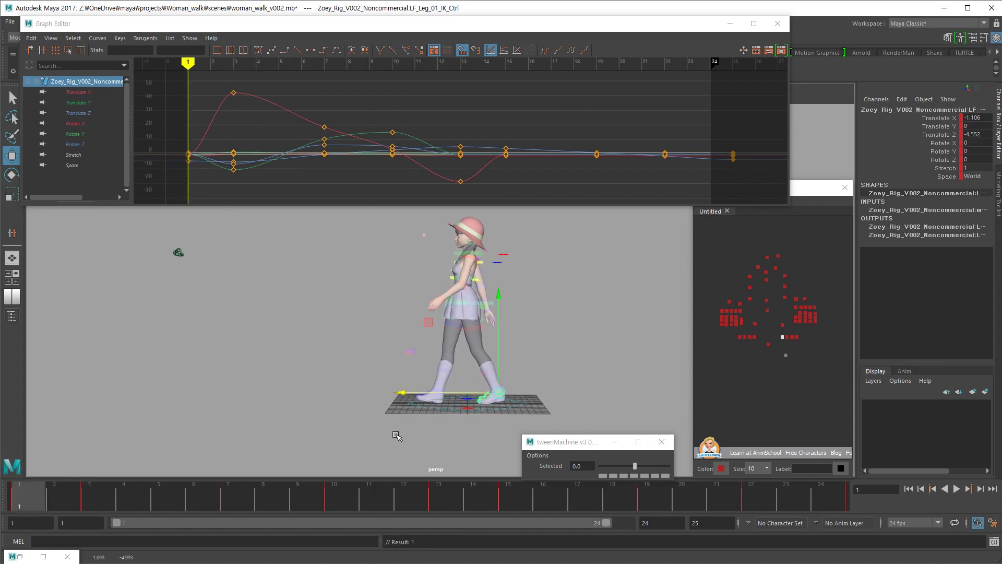
Rotate the left foot control to about 26.38 on Rotate X at frame 7 and play the walk
key(".")
key(".")
key(".")
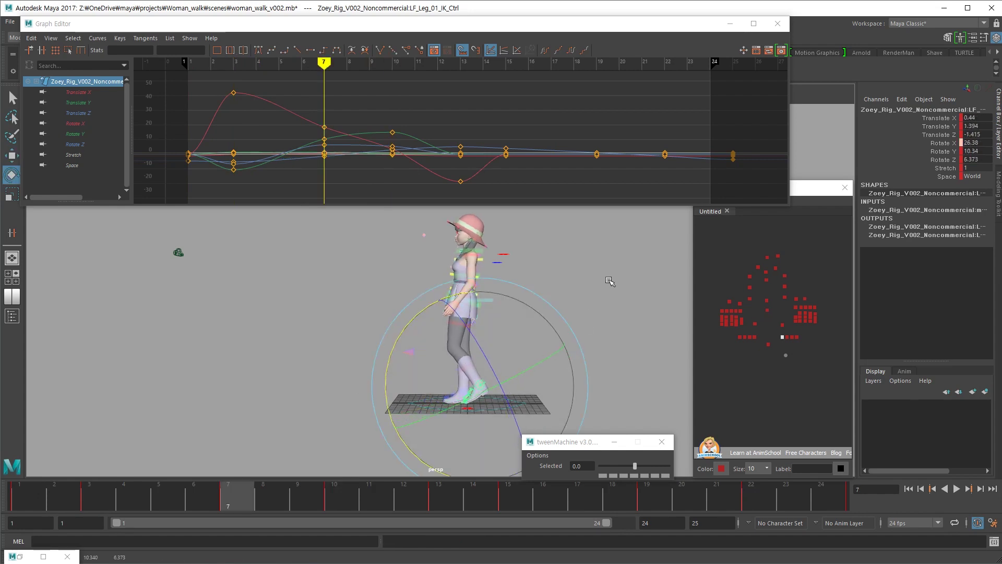
key("alt+v")
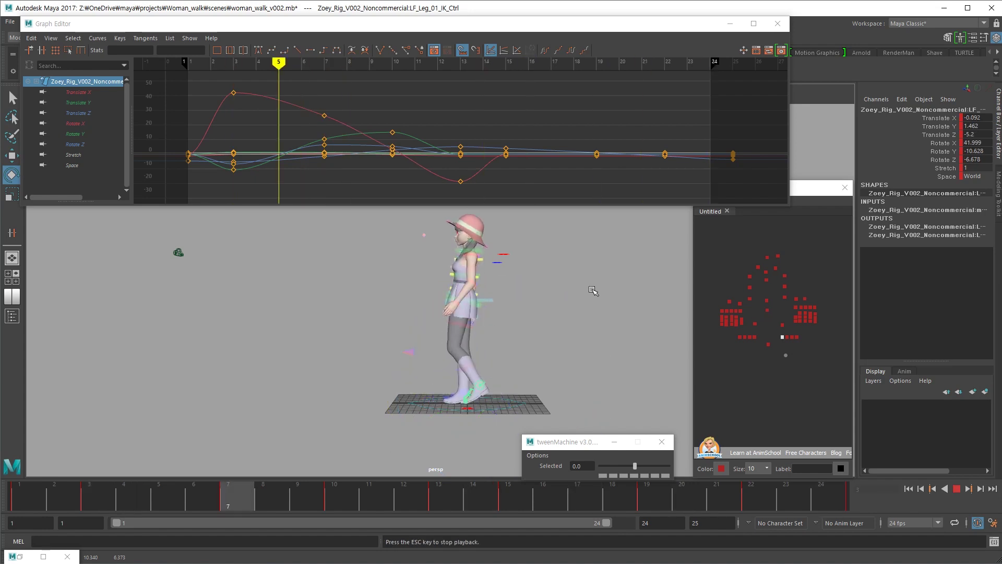
key("Escape")
Extend the playback range to frame 25 and copy the left foot control's frame 1 key to frame 25
key("comma")
key("comma")
key("comma")
key("comma")
key("comma")
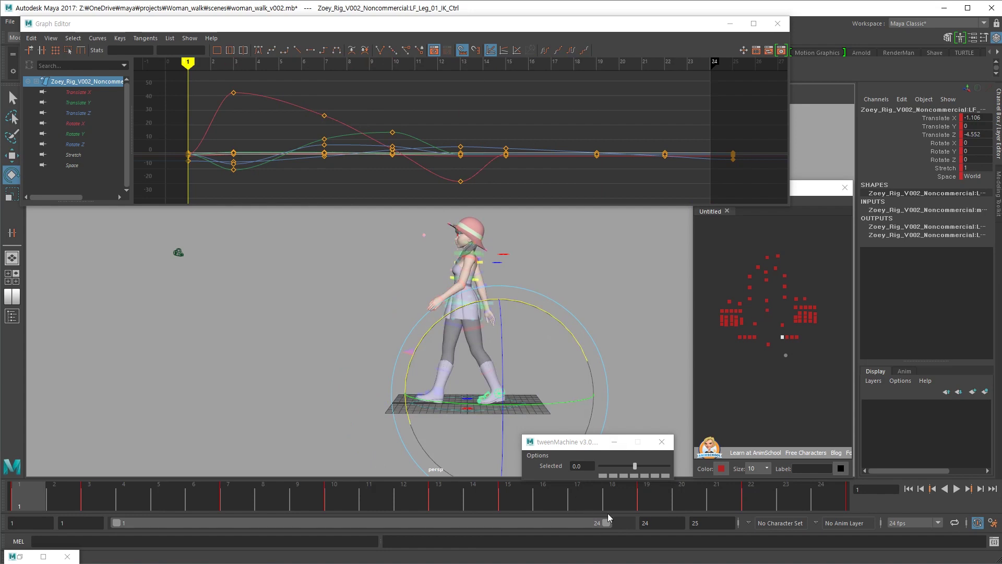
left_click_drag(609, 524, 629, 523)
key("ctrl+c")
key("comma")
key("ctrl+v")
Move the right foot control back to about -4.548 on Translate Z at frame 13 and reposition it along Z at frame 15
left_click(426, 508)
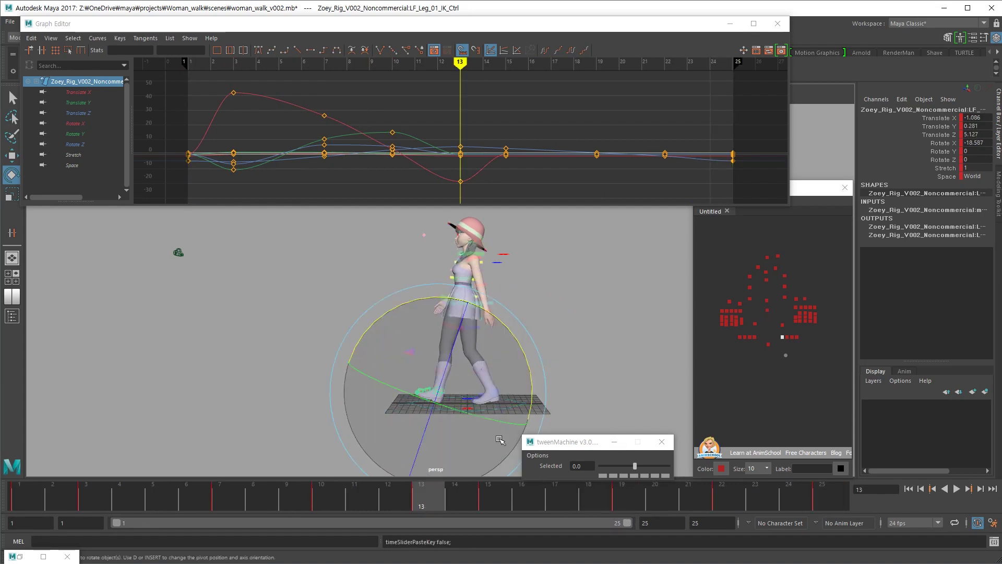
key("w")
left_click(756, 338)
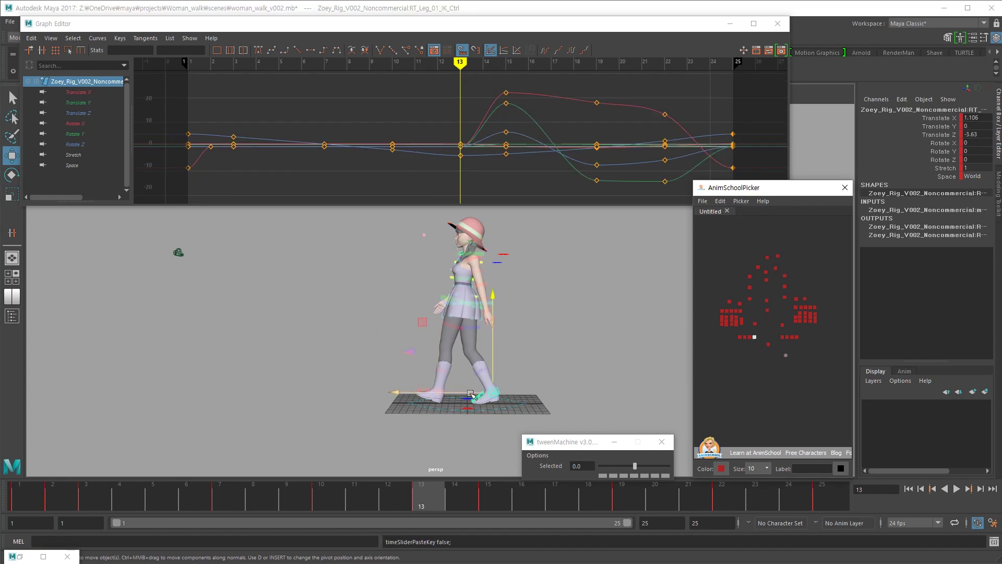
left_click_drag(470, 395, 473, 396)
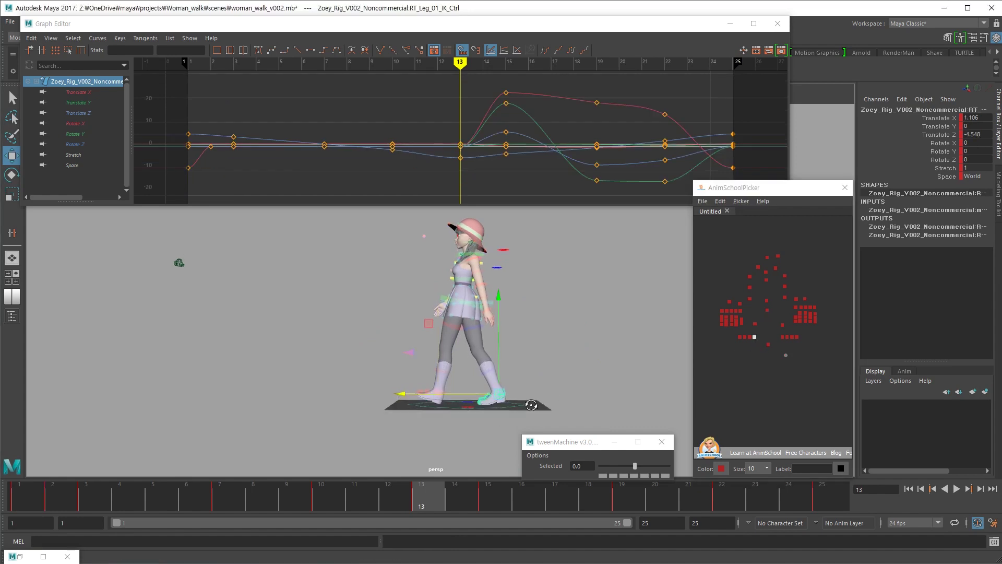
key("period")
key("comma")
key("period")
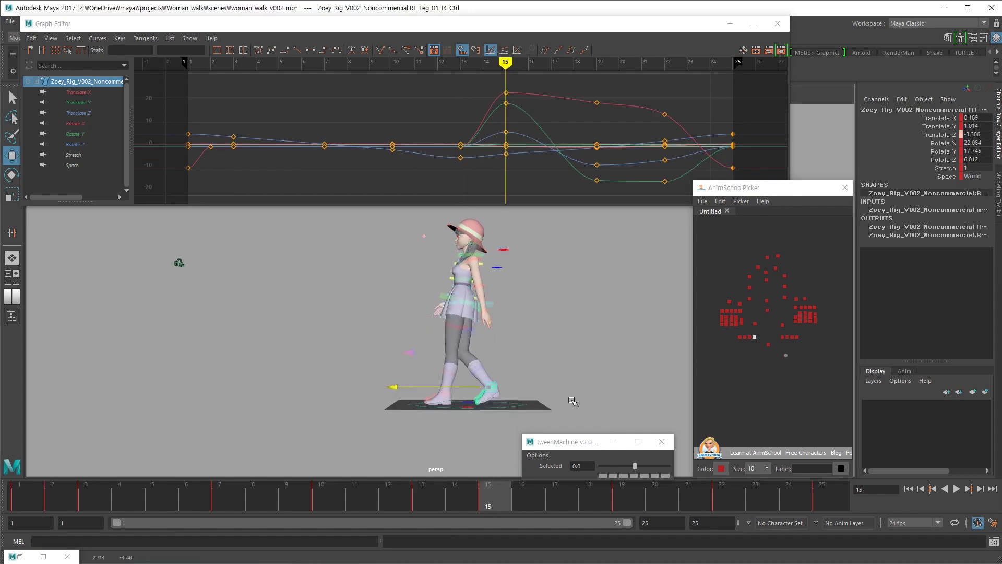
Increase the right foot control's Rotate X at frame 19 and compare the pose with the key at frame 15
key("period")
left_click_drag(556, 406, 528, 412, "alt")
left_click_drag(419, 367, 511, 336, "alt")
key("e")
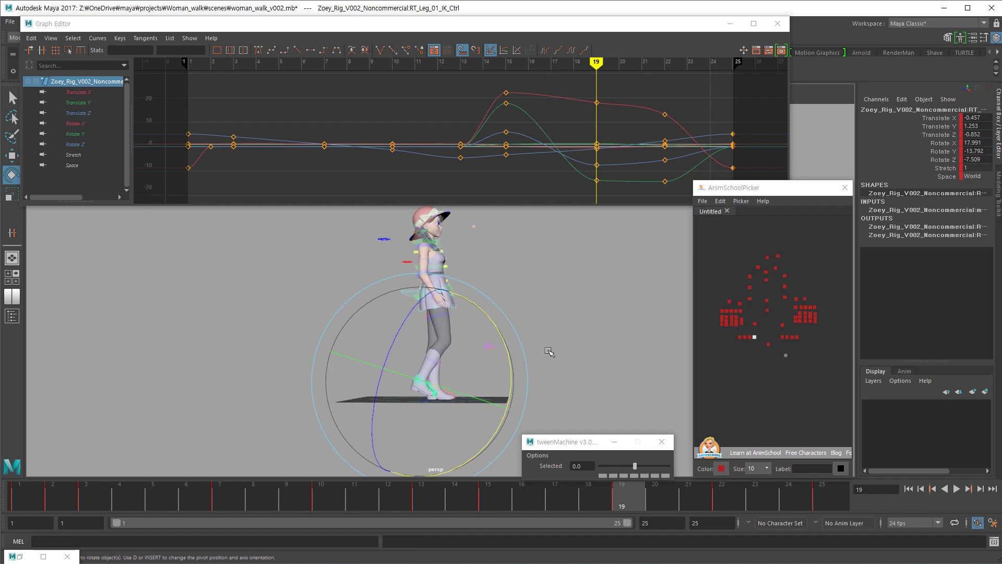
key("comma")
key("period")
key("comma")
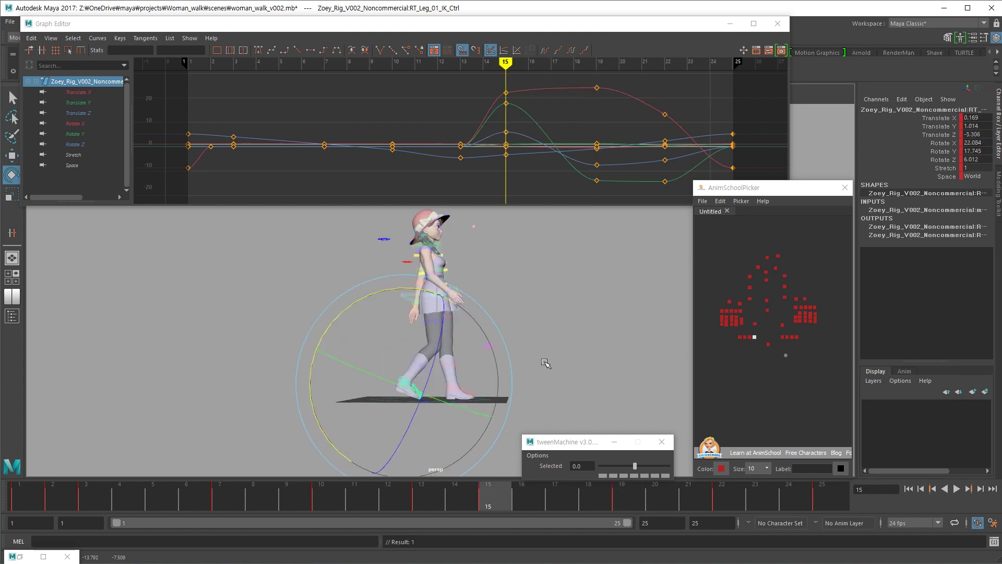
Rotate the right foot control to about 27.846 on Rotate X at frame 15 and compare it with the neighbouring keyed poses
key("comma")
key("period")
key("period")
key("period")
key("comma")
key("comma")
key("comma")
key("period")
key("w")
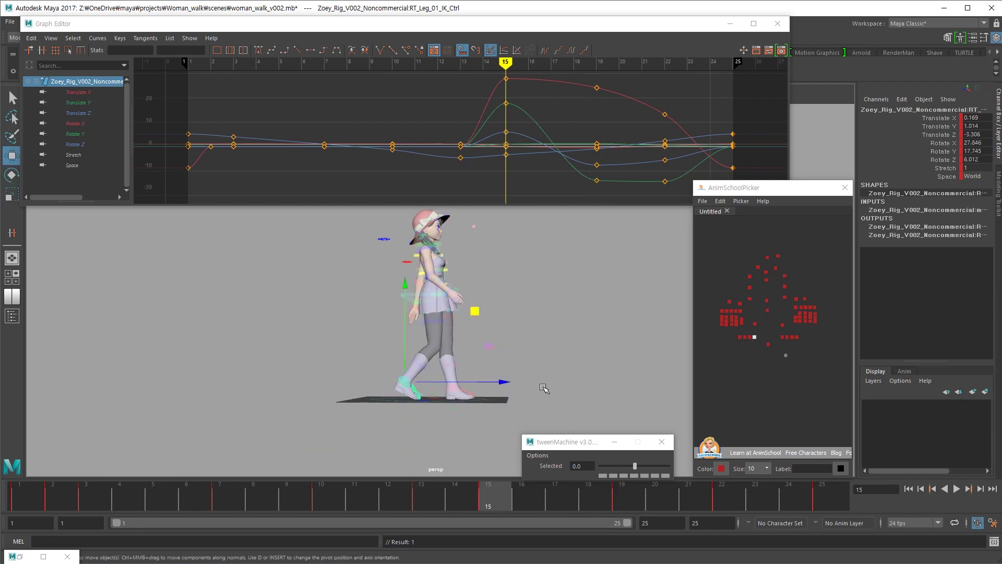
key("comma")
key("period")
key("e")
Play the walk and examine the leg motion from the front and the side
left_click_drag(470, 428, 340, 438, "alt")
key("alt+v")
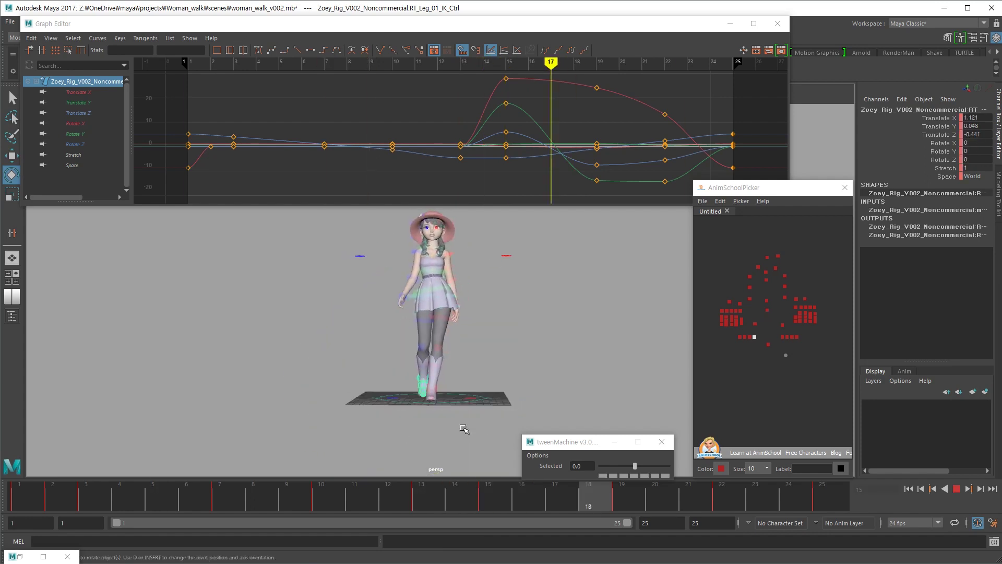
right_click_drag(501, 407, 440, 415, "alt")
left_click_drag(440, 415, 450, 428, "alt")
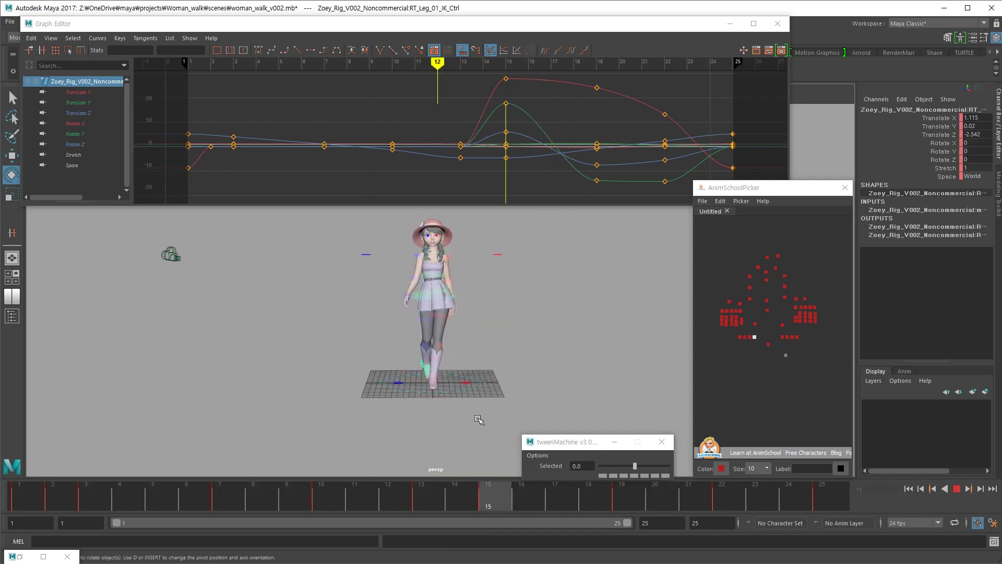
left_click_drag(475, 428, 338, 416, "alt")
key("alt+v")
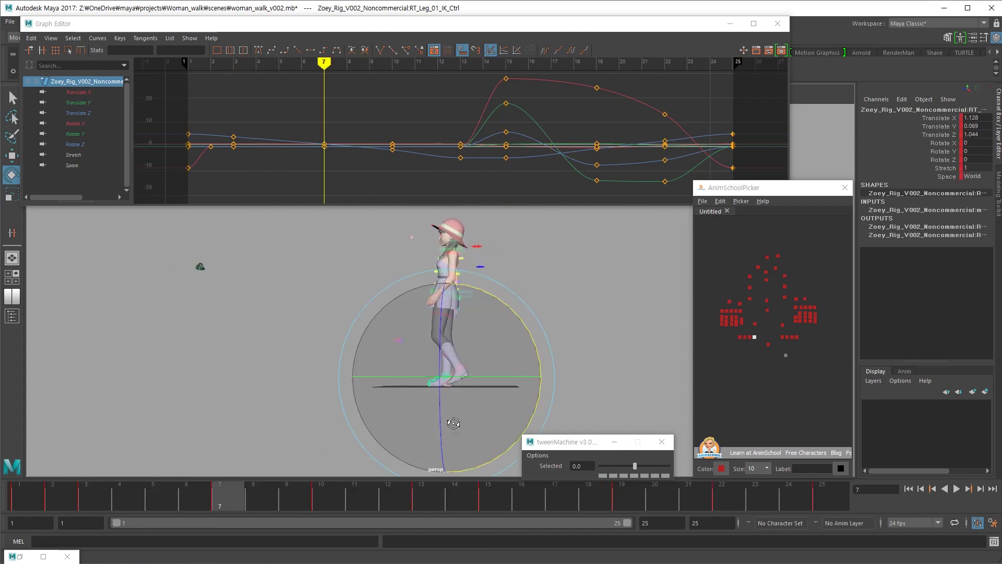
Select the left foot control and move it to about 5.588 on Translate Z at frame 12, comparing it with frame 13
left_click(316, 502)
key("w")
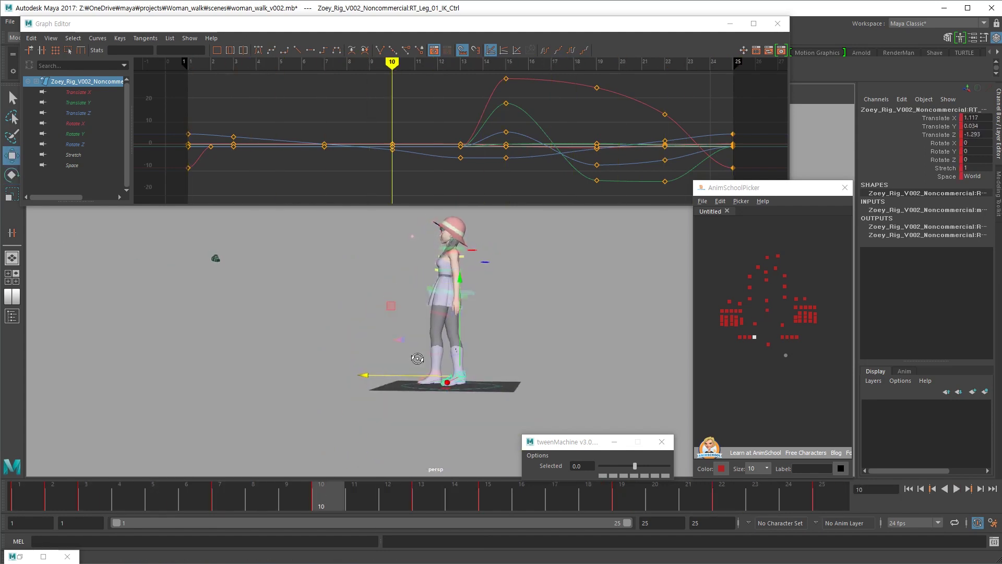
left_click_drag(417, 359, 407, 360, "alt")
left_click(407, 360)
left_click(420, 382)
left_click(434, 374)
right_click_drag(423, 431, 439, 430, "alt")
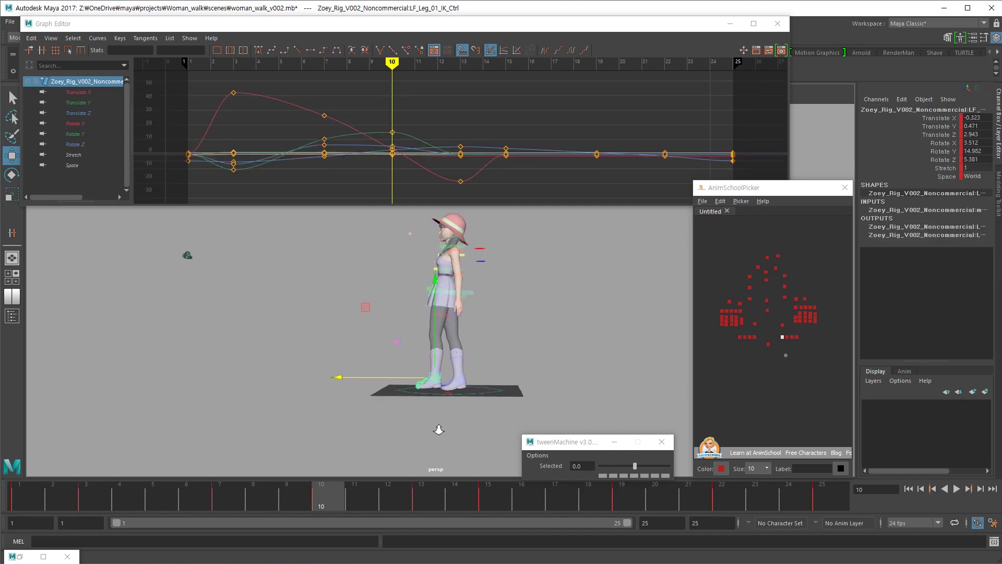
key("period")
key("alt+comma")
left_click_drag(431, 429, 445, 413, "alt")
key("alt+period")
key("alt+comma")
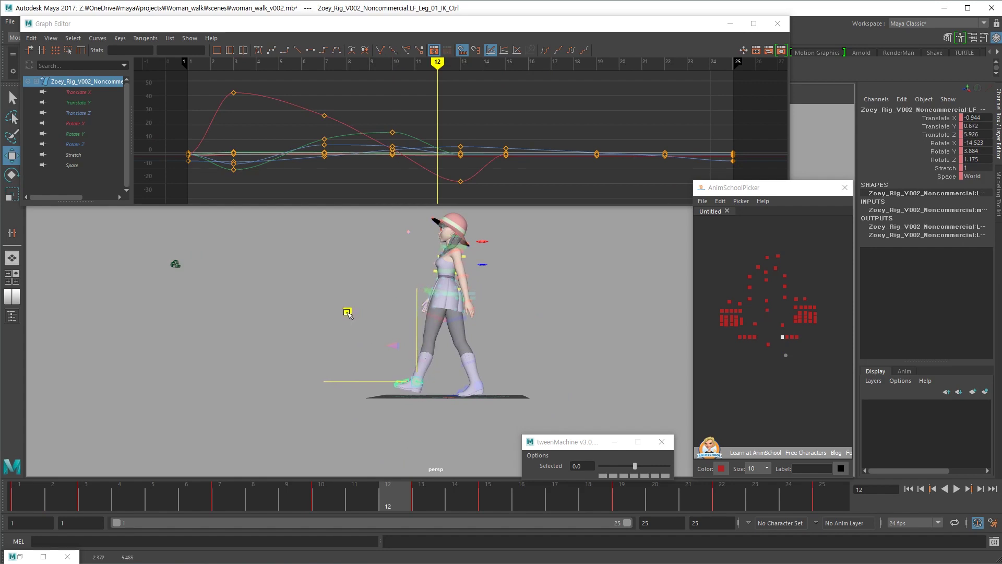
key("alt+period")
key("alt+comma")
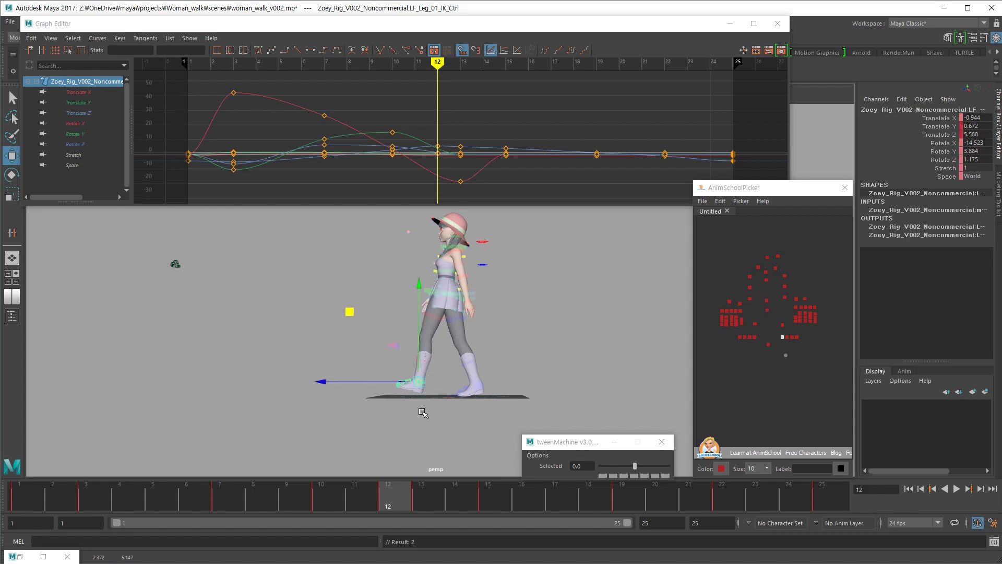
Key the left foot control at frame 12 with Rotate X about -15.816, Translate Y about 0.588 and Translate Z about 5.759
key("e")
left_click_drag(499, 403, 580, 323)
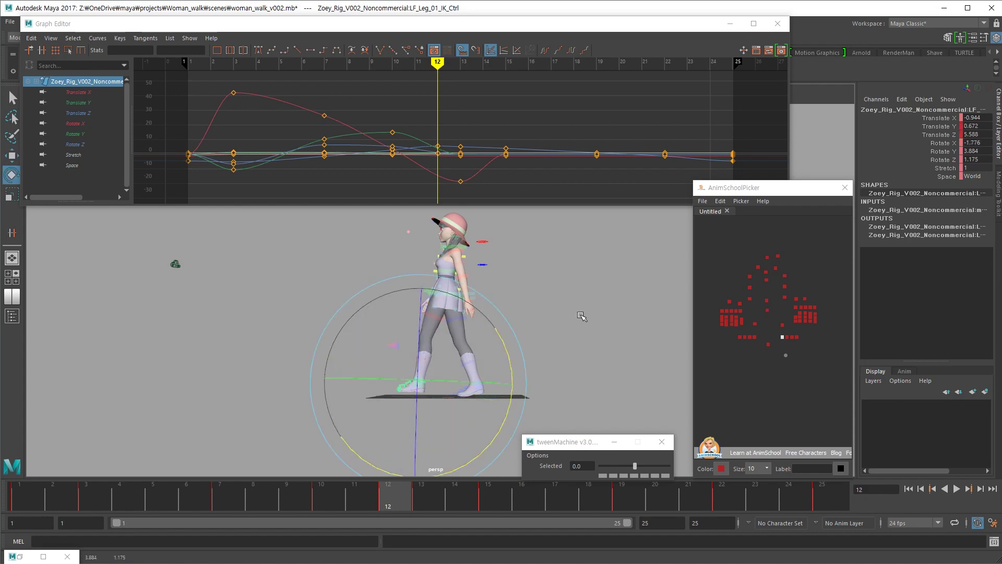
key("s")
key("alt+period")
key("alt+comma")
key("alt+period")
key("alt+comma")
key("w")
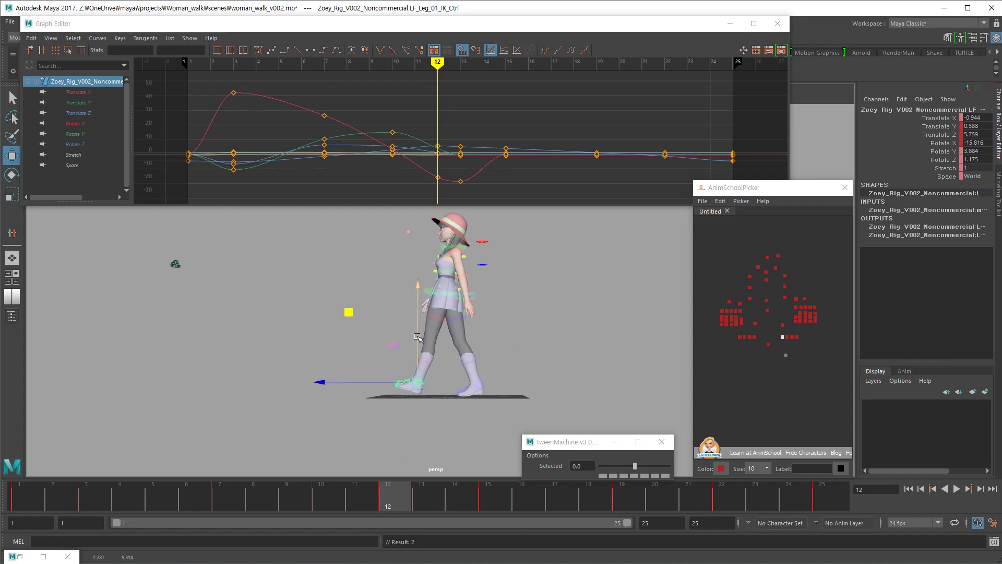
key("alt+period")
key("alt+comma")
Step through the left foot's landing from frame 11 to 15 and play the walk to check the contact
key("e")
key("alt+comma")
key("alt+comma")
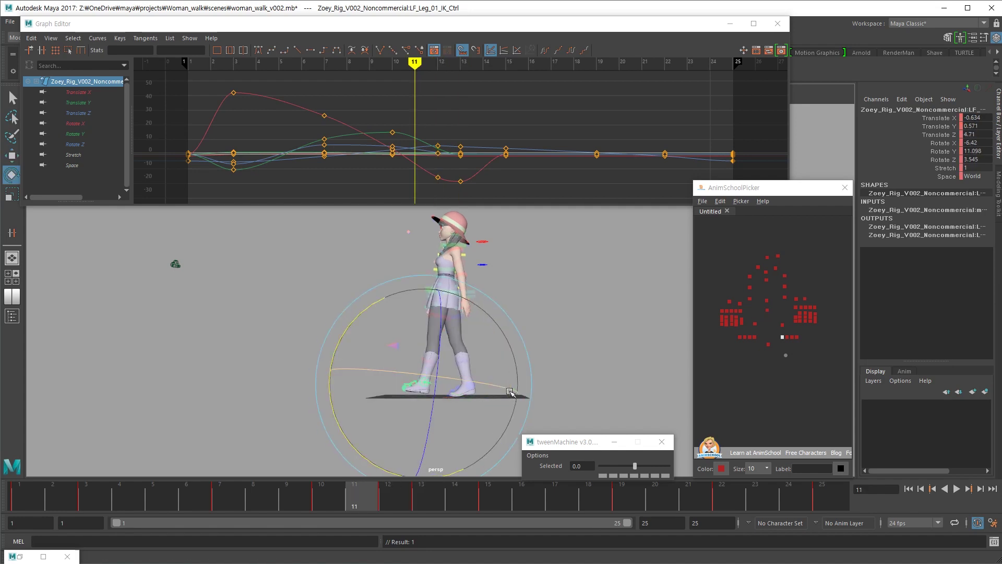
key("alt+period")
key("alt+period")
key("alt+period")
key("alt+period")
key("alt+period")
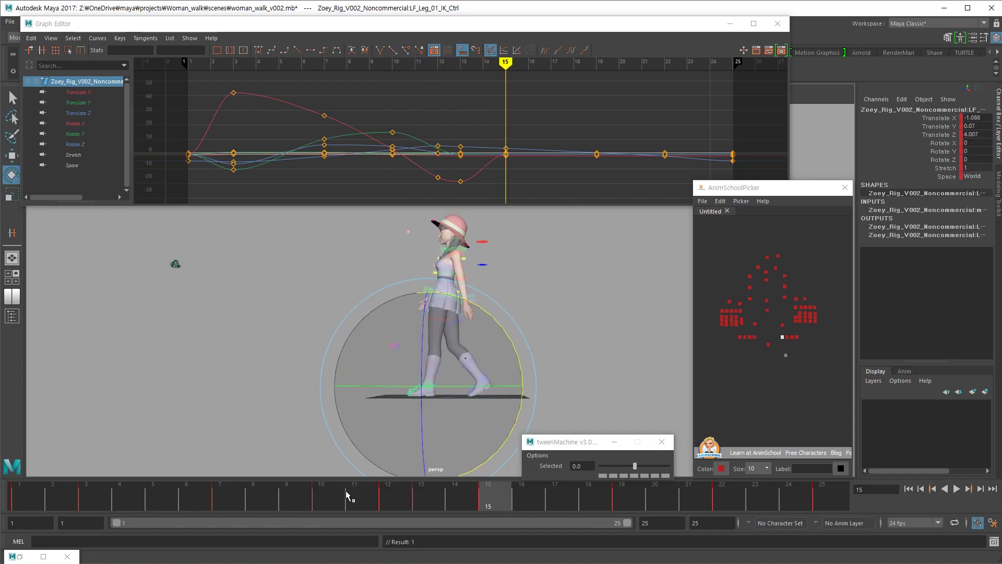
left_click(341, 490)
key("alt+v")
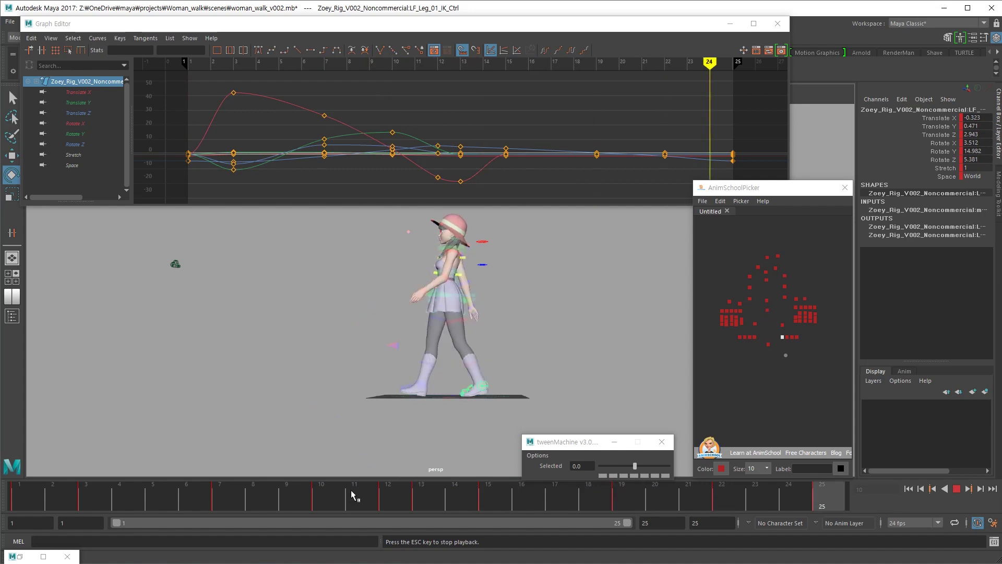
key("Escape")
Compare the poses at frames 25 and 1 and replay the walk to check the loop
left_click(768, 504)
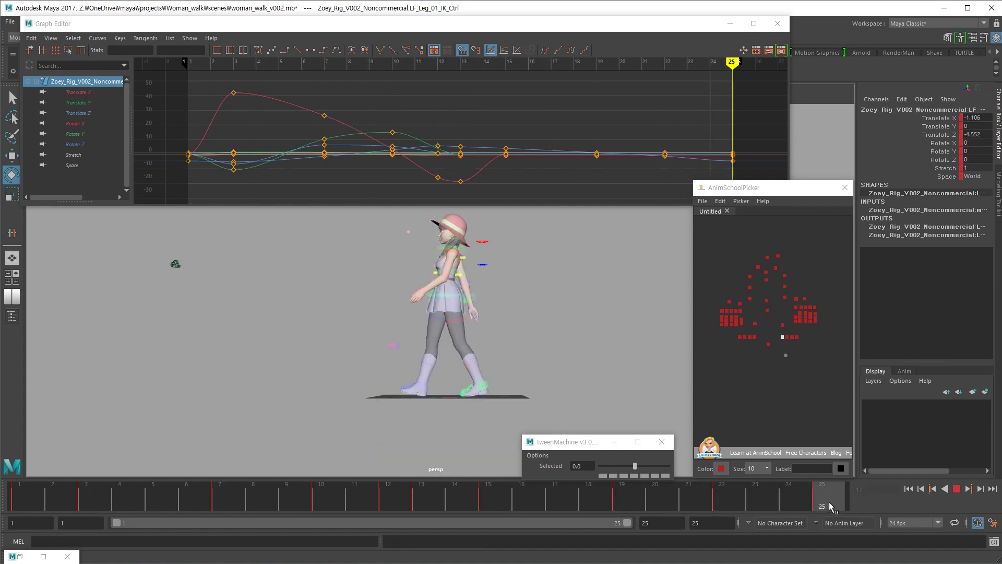
left_click_drag(829, 502, 863, 494)
key("period")
key("period")
key("comma")
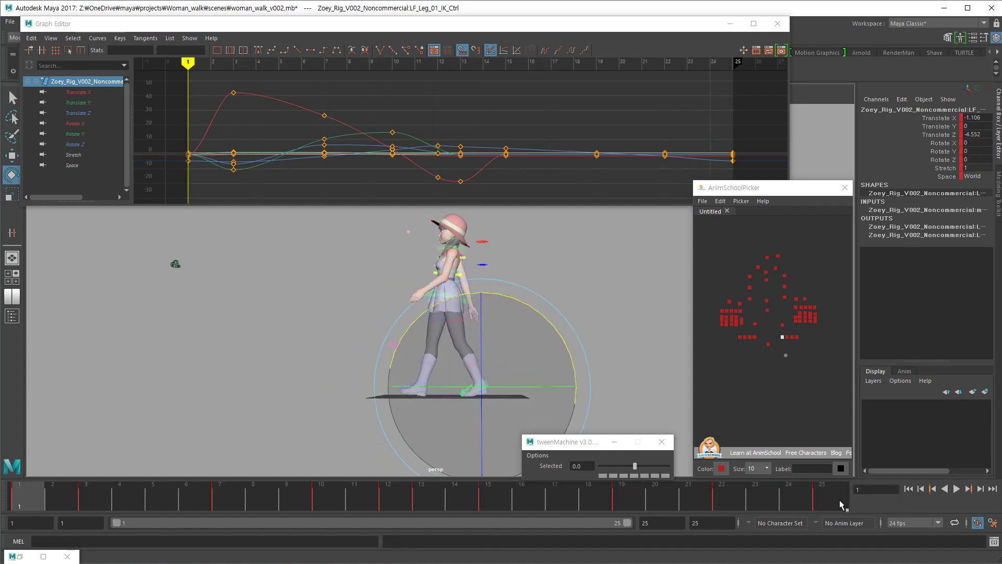
key("alt+v")
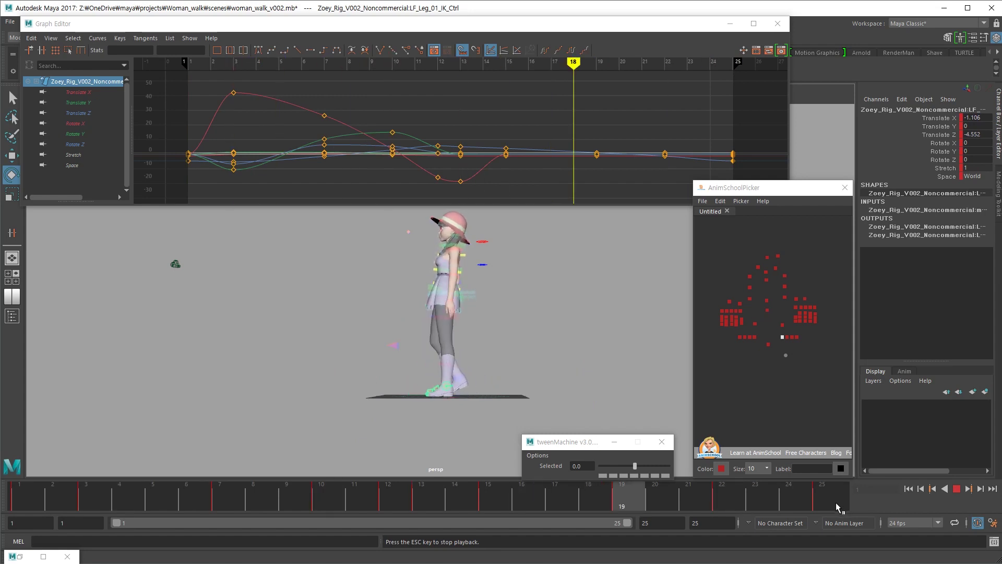
key("Escape")
Rotate the left foot control to about 47.823 on Rotate X at frame 5
mouse_move(137, 487)
left_mouse_down()
mouse_move(32, 490)
mouse_move(166, 488)
left_mouse_up()
key("comma")
key("alt+period")
key("alt+period")
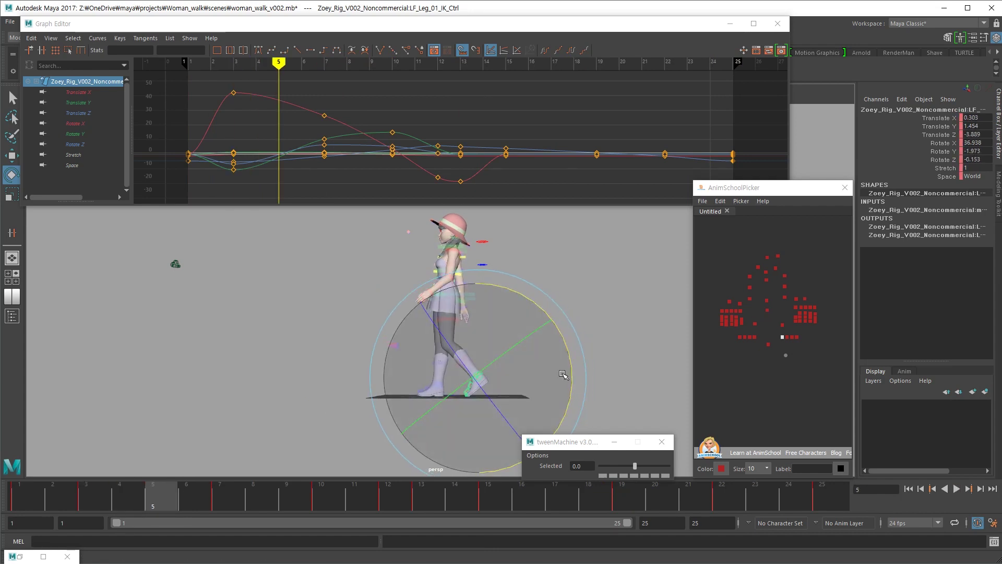
left_click_drag(568, 359, 570, 365)
key("w")
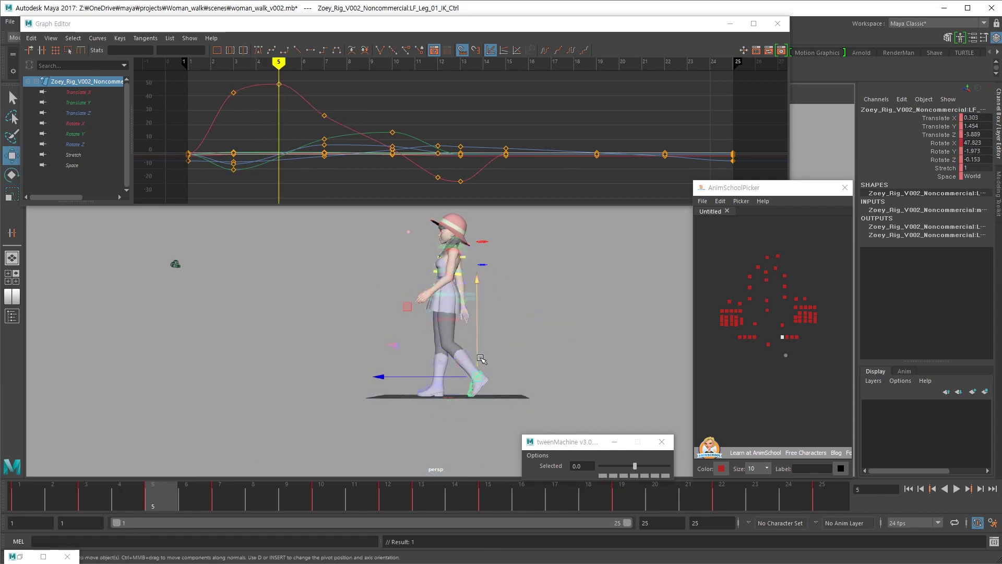
Raise the left foot control to about 1.953 on Translate Y at frame 5 and play the walk
key("alt+comma")
key("alt+comma")
key("alt+period")
key("alt+period")
key("alt+period")
key("alt+period")
key("alt+period")
key("alt+period")
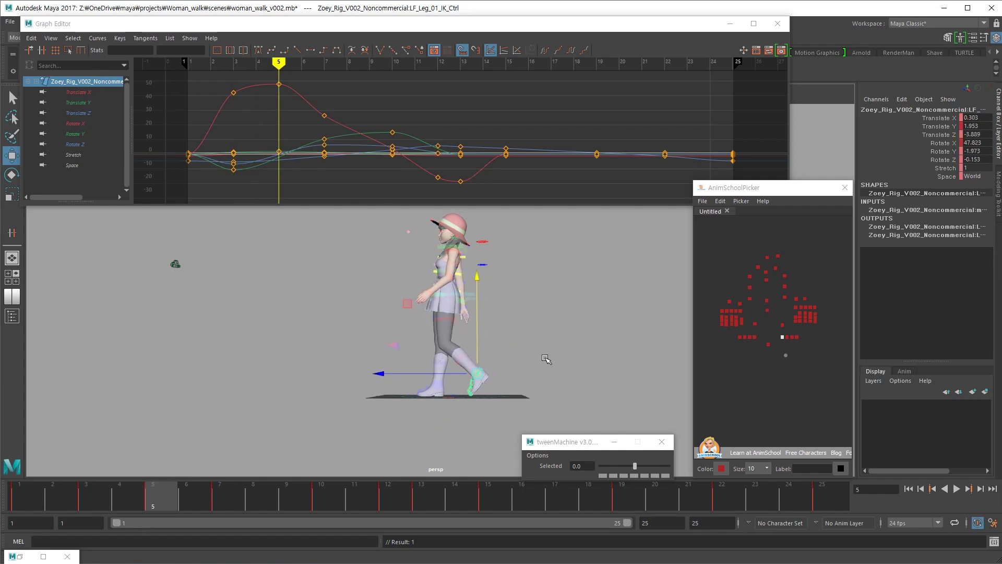
key("alt+v")
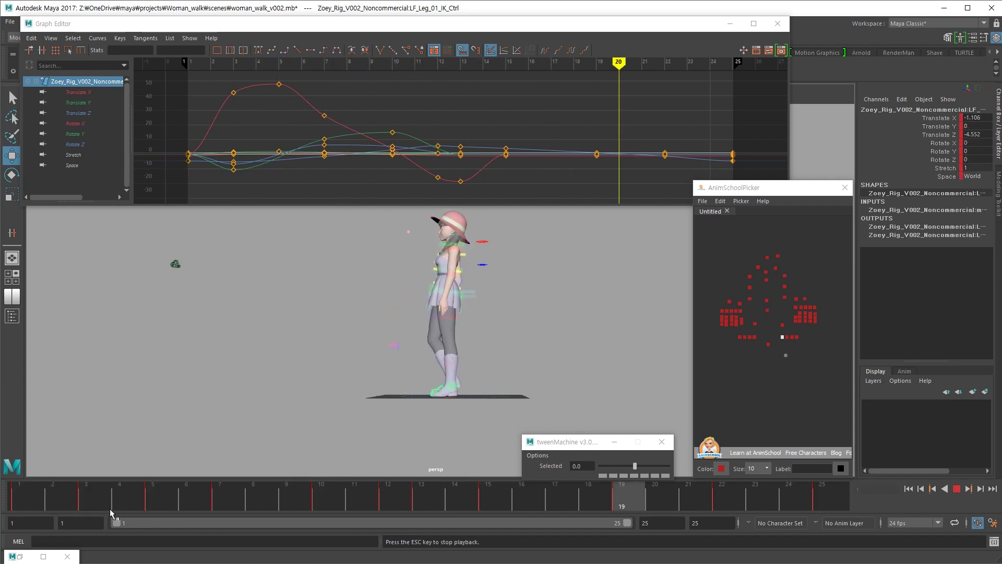
Scrub to frame 12 and step through the neighbouring frames to examine the left foot's landing
mouse_move(42, 497)
left_mouse_down()
mouse_move(233, 498)
mouse_move(413, 463)
mouse_move(449, 496)
mouse_move(293, 493)
mouse_move(415, 469)
mouse_move(399, 471)
left_mouse_up()
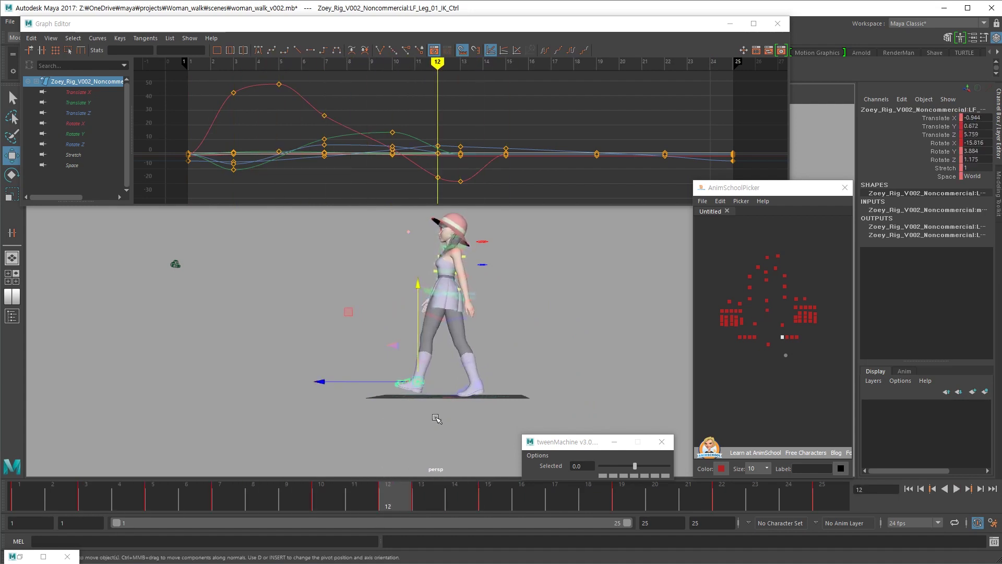
key("alt+period")
key("alt+comma")
key("alt+comma")
key("alt+comma")
key("alt+period")
key("alt+period")
key("alt+period")
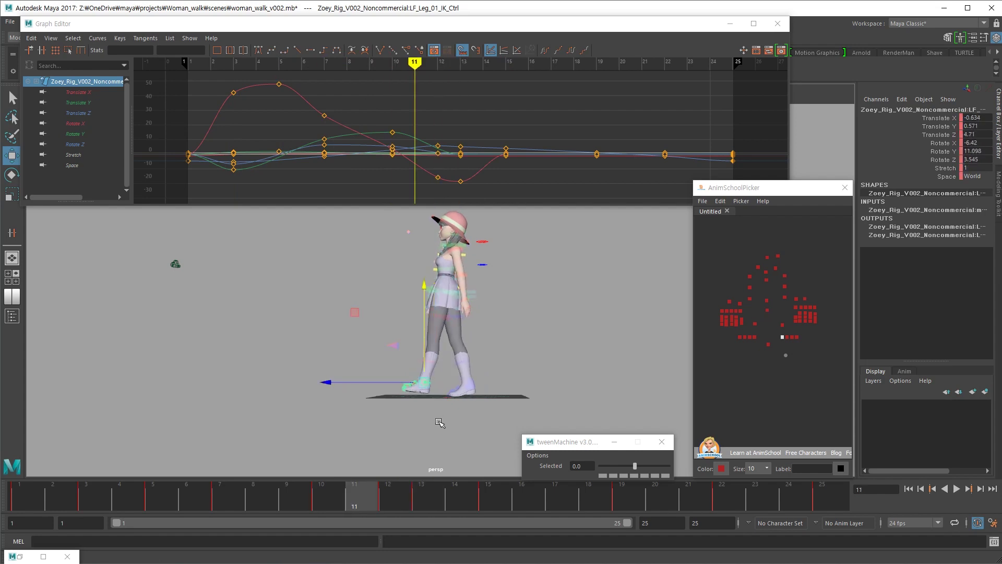
Blend the left foot control 100 percent toward its next key at frame 12, with Translate Z at about 5.467
key("alt+comma")
key("ctrl+z")
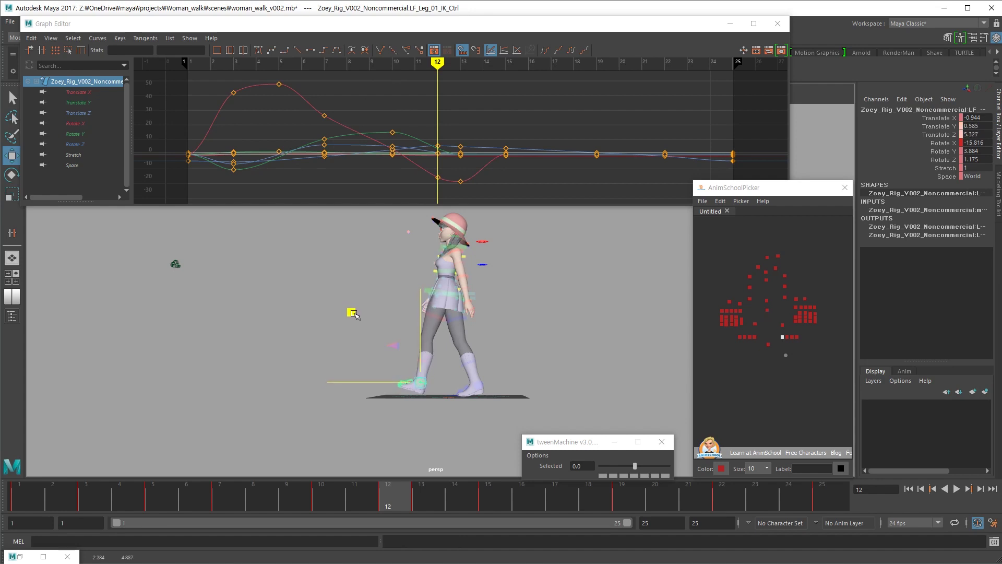
left_click_drag(635, 465, 670, 466)
key("alt+period")
key("alt+comma")
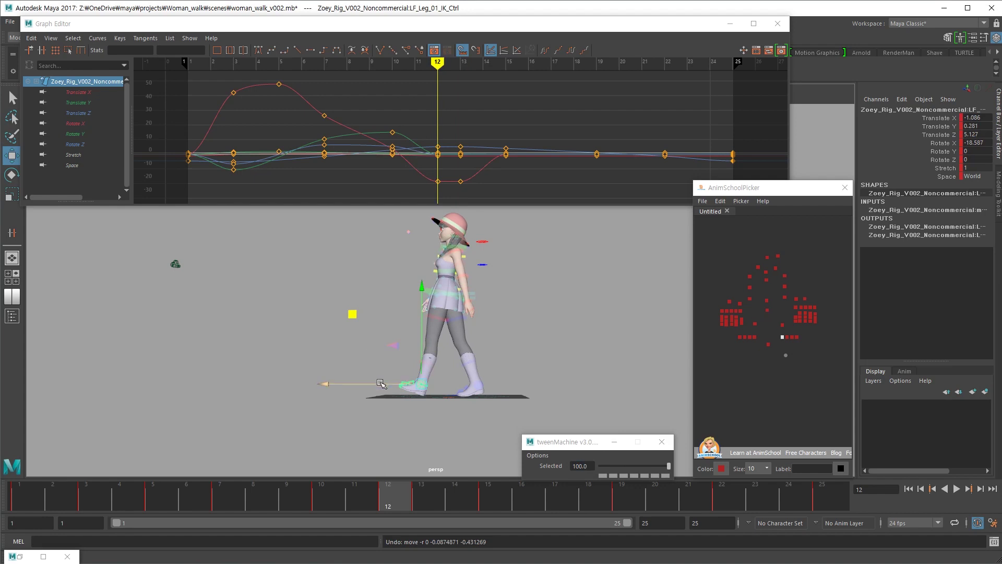
key("alt+comma")
key("alt+period")
key("alt+period")
key("alt+comma")
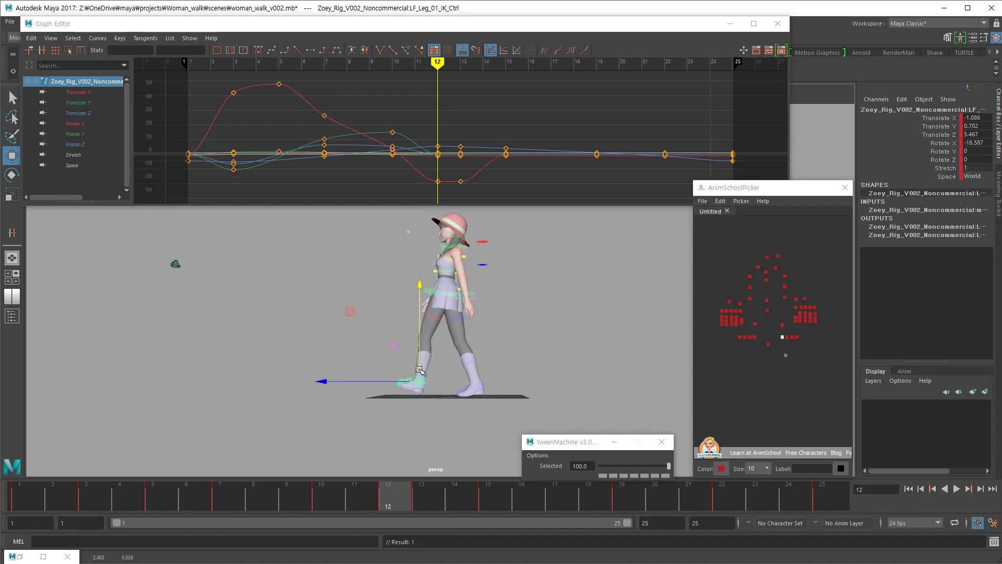
Adjust the left foot control at frame 12 to about 0.577 on Translate Y and -16.247 on Rotate X
key("ctrl+z")
key("f")
key("e")
right_click_drag(433, 361, 222, 374, "alt")
key("w")
left_click_drag(444, 280, 441, 265)
scroll(483, 268, "down", 6)
left_click_drag(209, 321, 413, 375, "alt")
key("e")
left_click_drag(424, 412, 431, 411)
right_click_drag(440, 400, 400, 356, "alt")
middle_click_drag(400, 355, 397, 381, "alt")
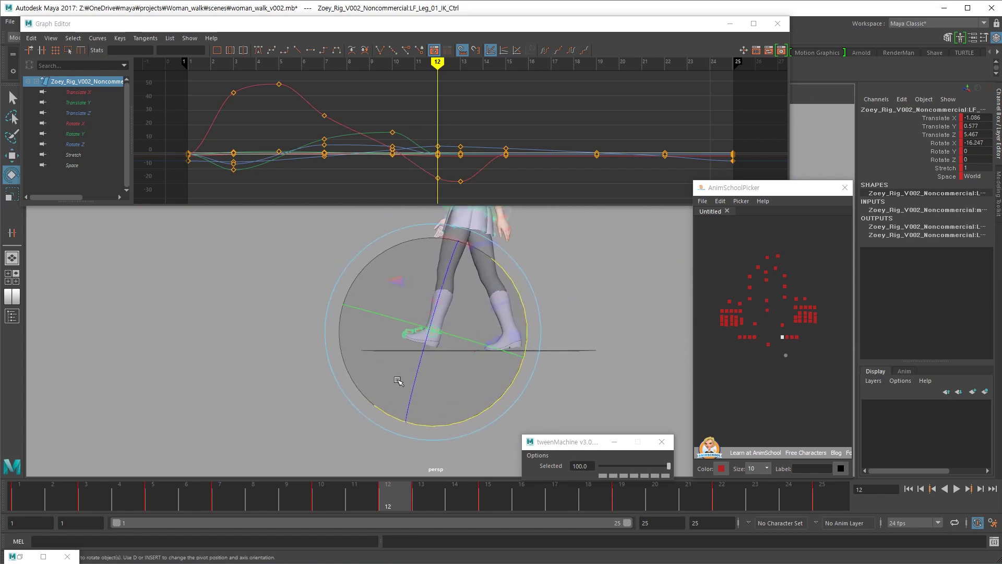
Step through the left foot's swing and landing between frames 7 and 13 and play the walk
key("alt+comma")
key("alt+period")
key("alt+period")
left_click_drag(399, 398, 432, 343, "alt")
key("alt+comma")
key("alt+comma")
key("alt+period")
key("alt+period")
key("alt+comma")
key("alt+comma")
key("alt+comma")
key("alt+comma")
key("alt+comma")
key("alt+comma")
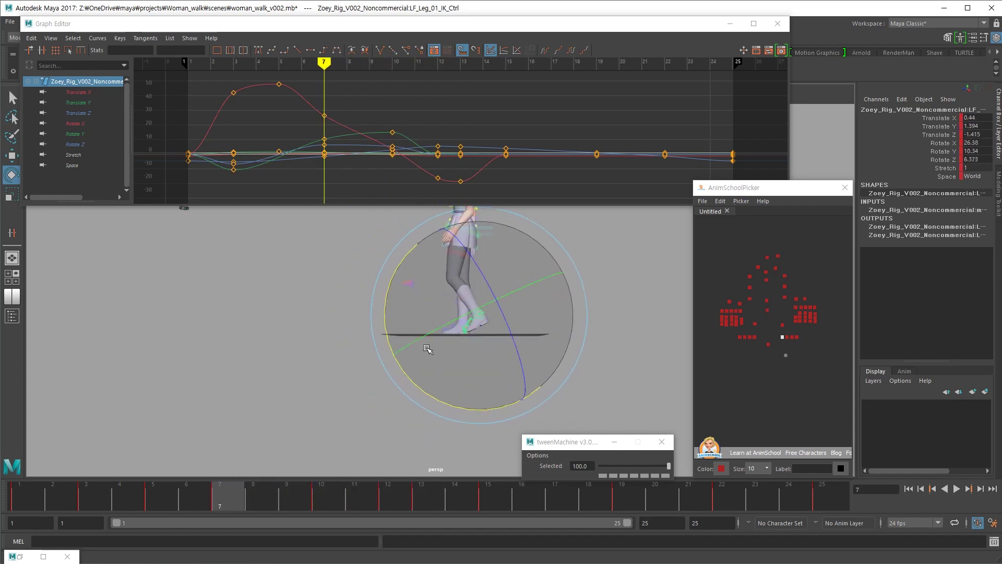
key("alt+v")
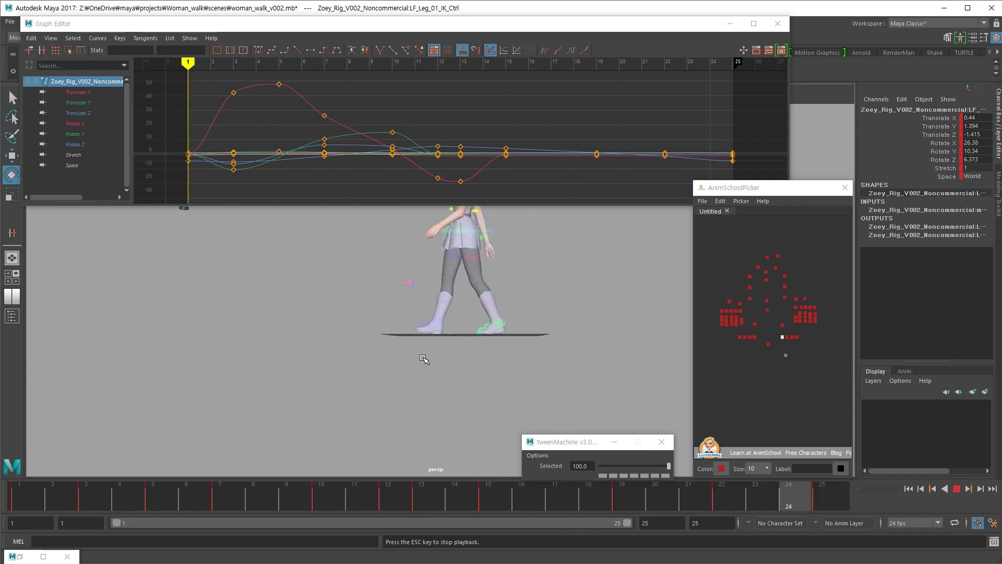
key("alt+v")
Rotate the left foot control to about 34.215 on Rotate X at frame 3
left_click_drag(26, 501, 97, 503)
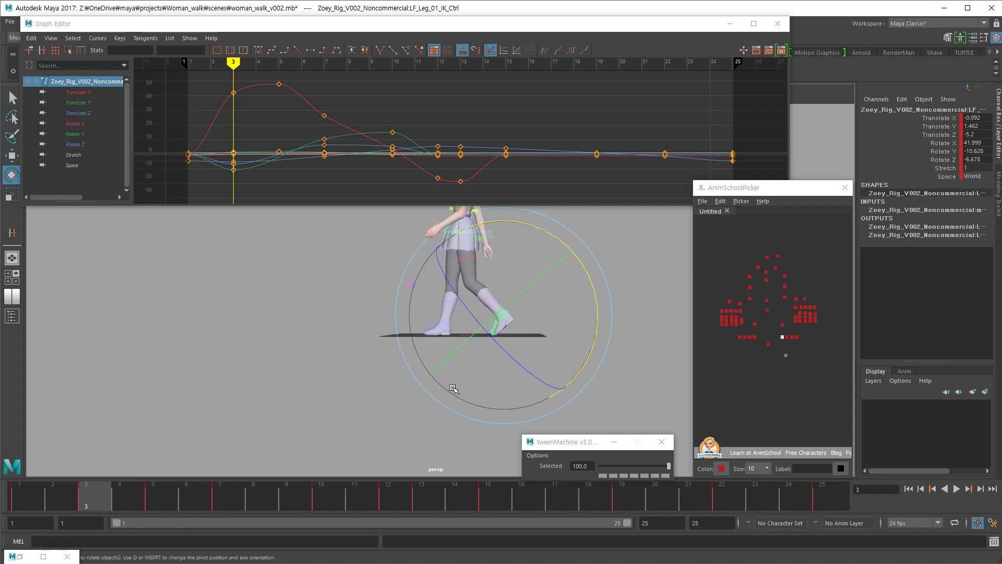
left_click(453, 389)
key("w")
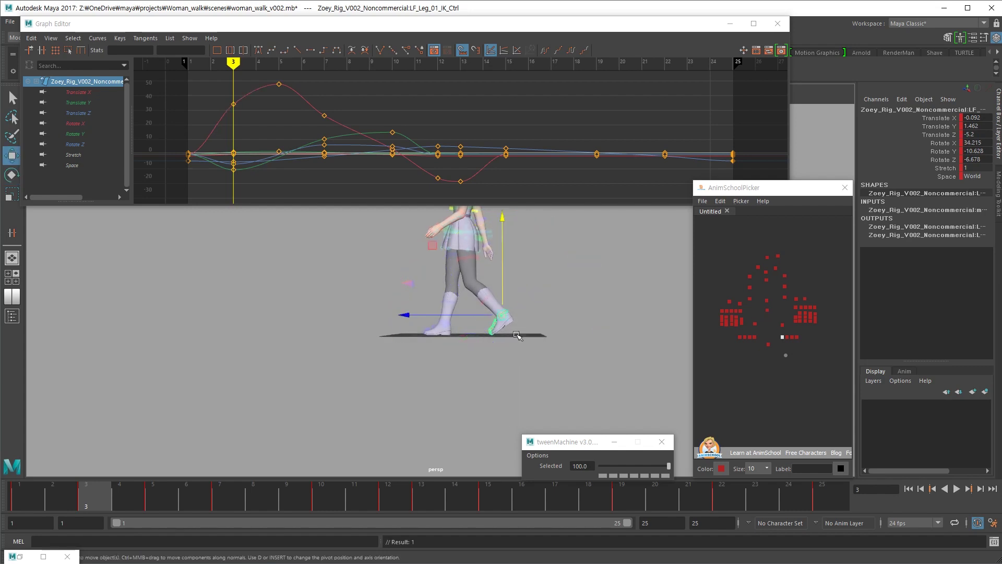
Play the walk from the current side and again from the character's opposite side to check the foot motion
key("alt+v")
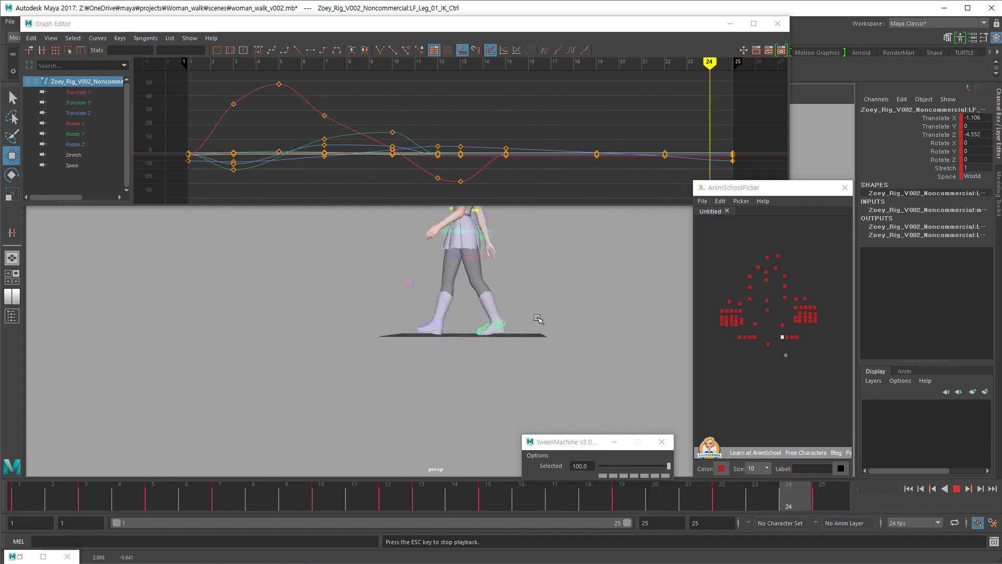
key("Escape")
left_click_drag(536, 319, 488, 386, "alt")
left_click_drag(653, 389, 656, 388, "alt")
key("alt+v")
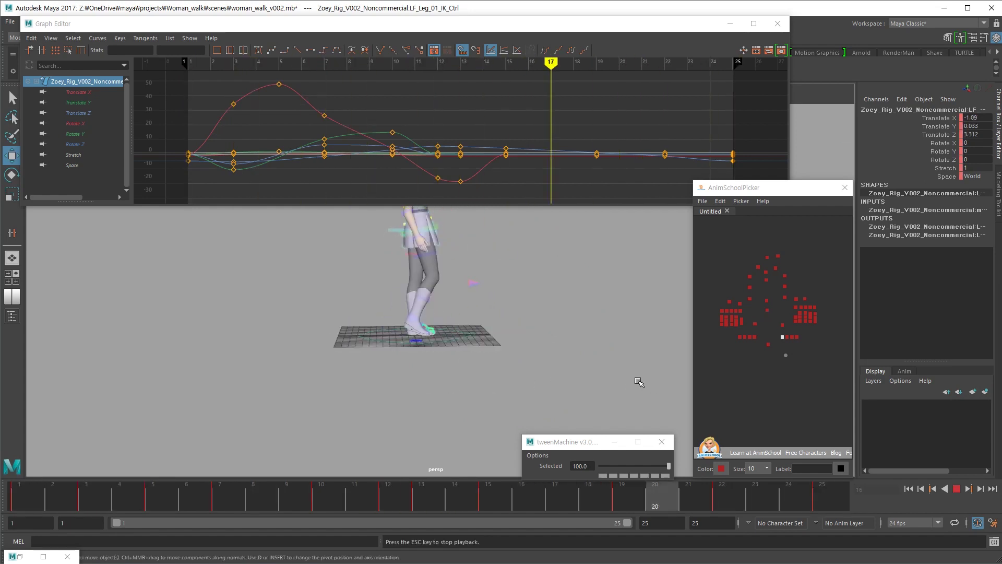
key("Escape")
Key the right foot control at frame 24 by blending it 100 percent toward its next key
left_click_drag(759, 334, 756, 340)
left_click(757, 337)
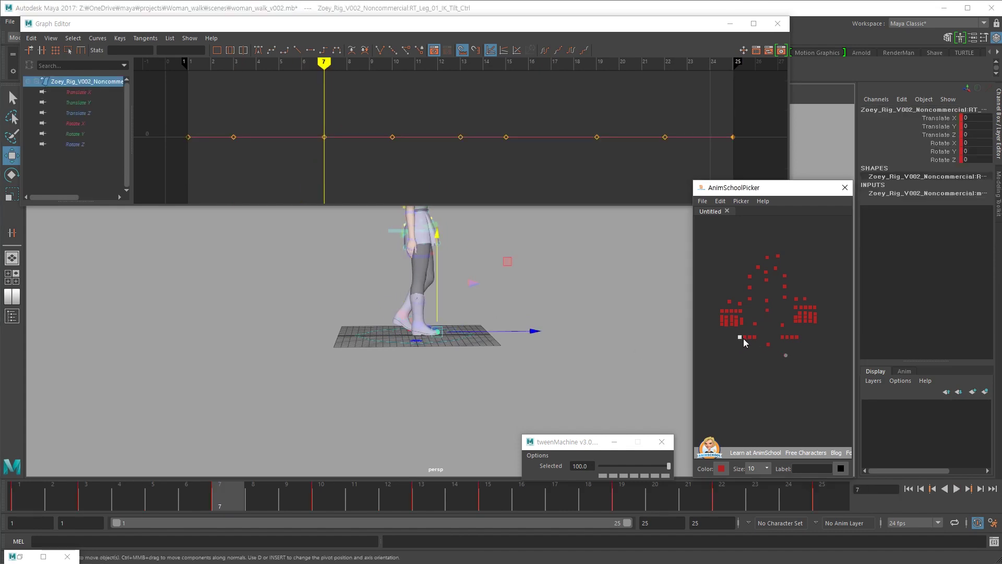
key("alt+v")
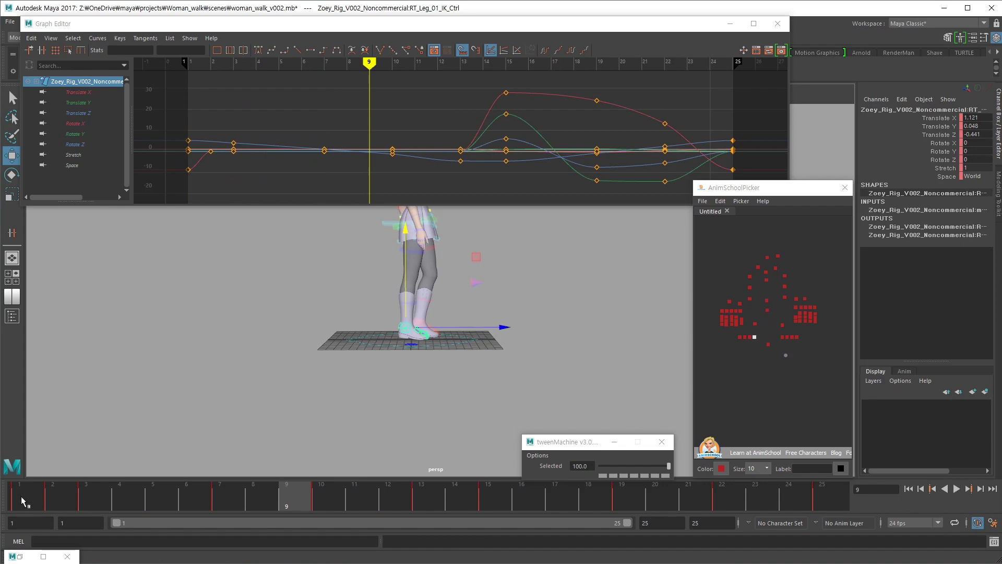
left_click(823, 495)
left_click(799, 499)
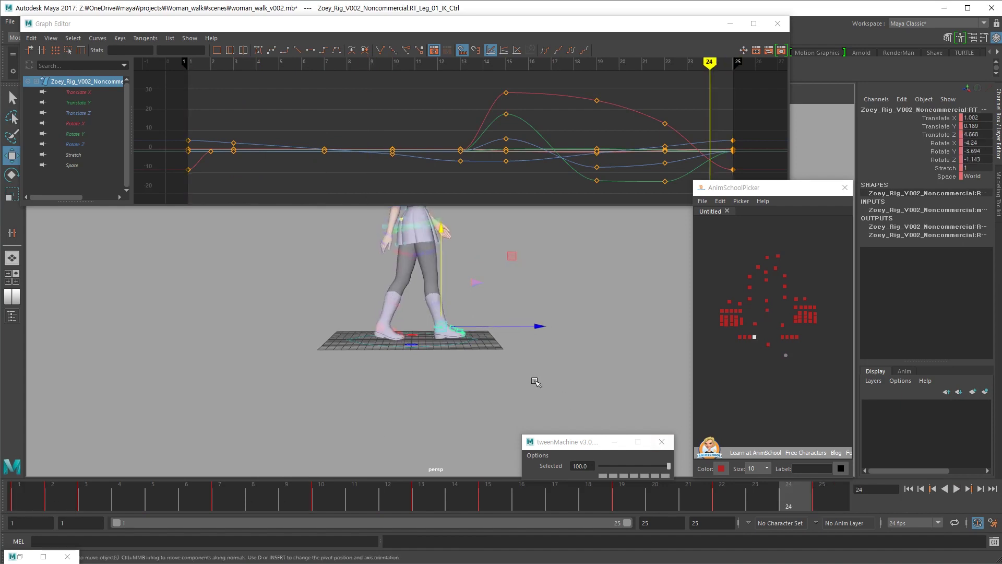
left_click_drag(614, 465, 673, 465)
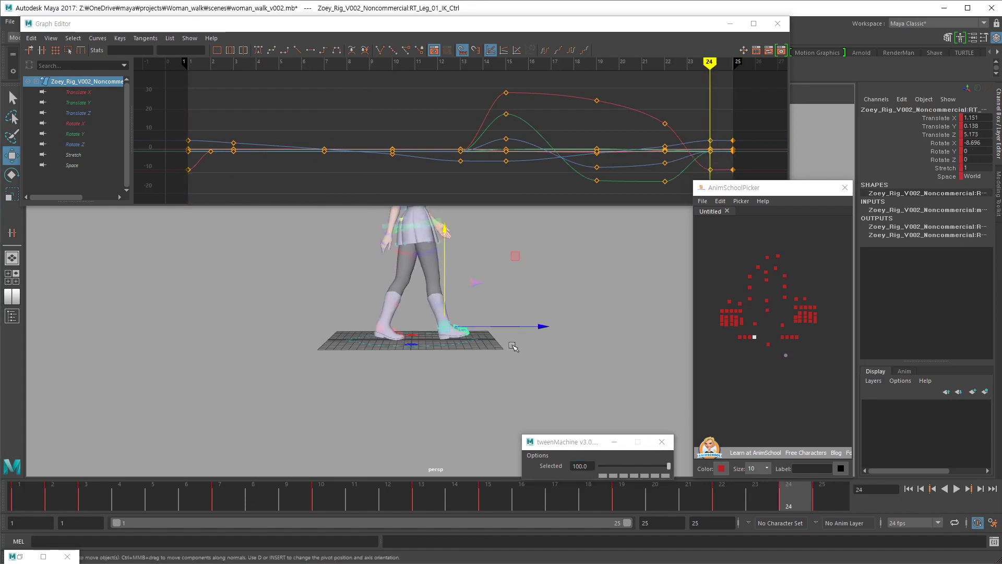
Move the right foot control at frame 24 to about 0.514 on Translate Y and 5.249 on Translate Z, and adjust its X rotation
left_click_drag(512, 348, 500, 340, "alt")
left_click_drag(514, 258, 515, 258)
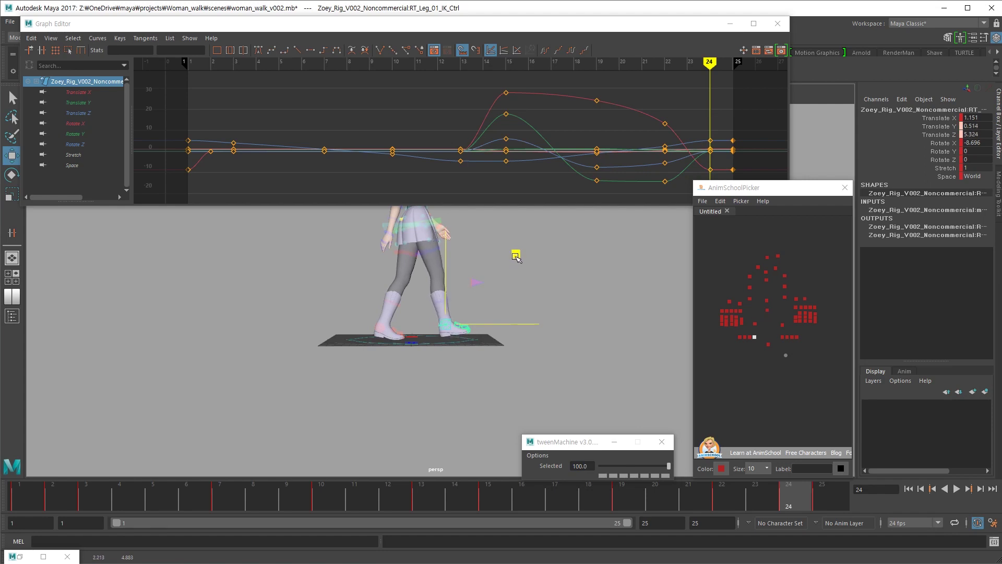
key("e")
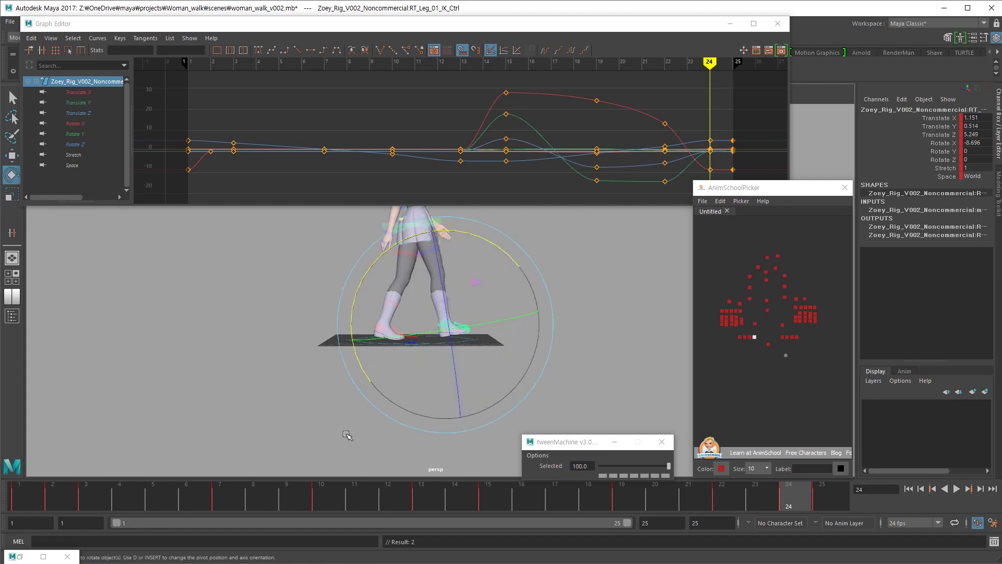
Set the right foot control at frame 25 to about -11.916 on Rotate X and 0.288 on Translate Y
key("period")
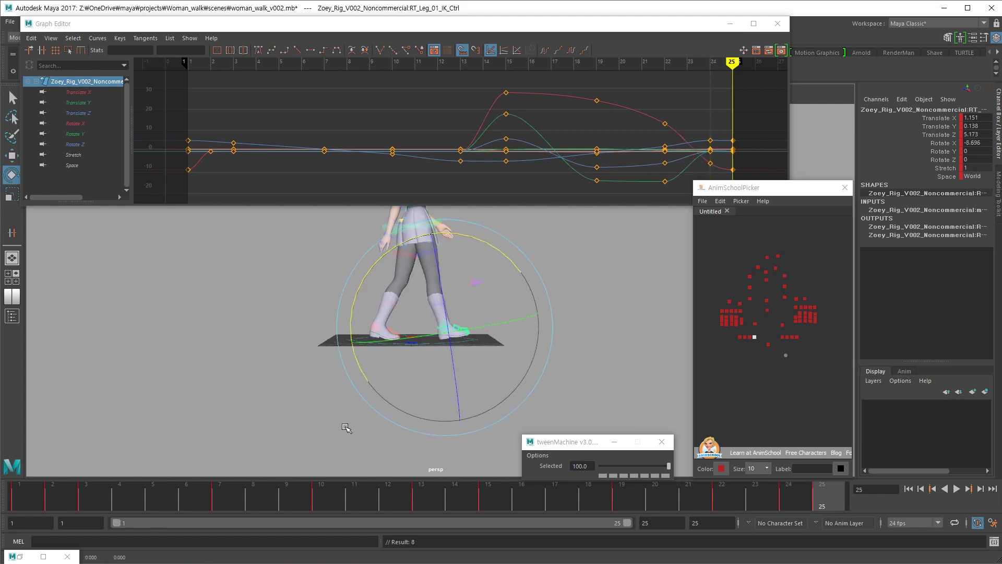
key("w")
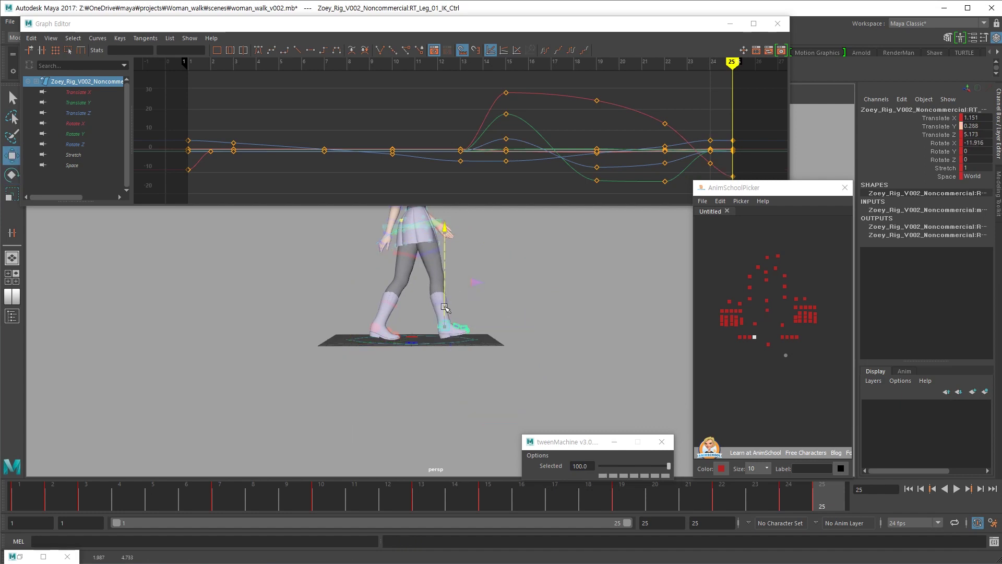
left_click_drag(460, 308, 476, 301, "alt")
Copy the right foot control's frame 25 key to frame 1 and check frame 2
key("period")
key("comma")
key("ctrl+c")
key("period")
key("ctrl+v")
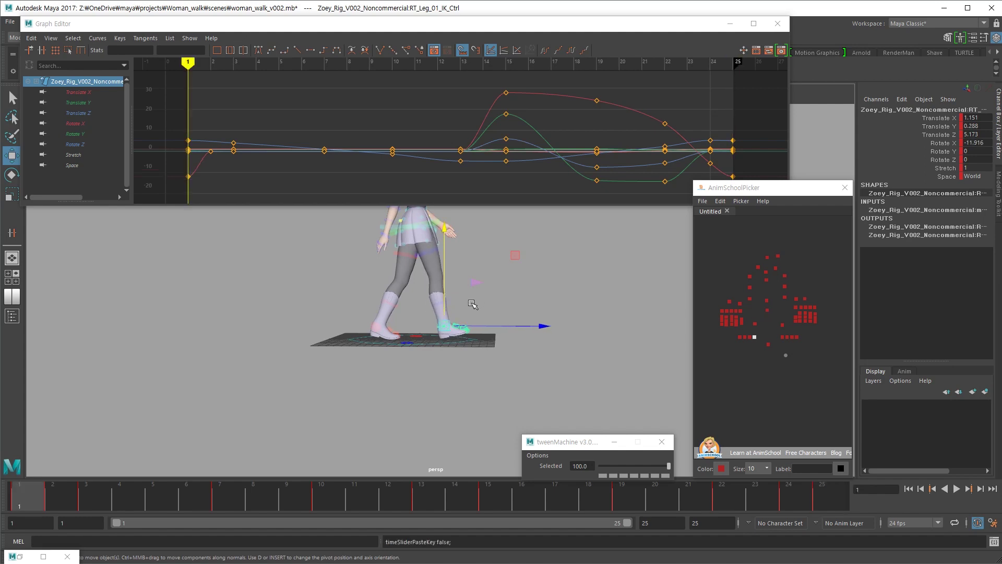
key("period")
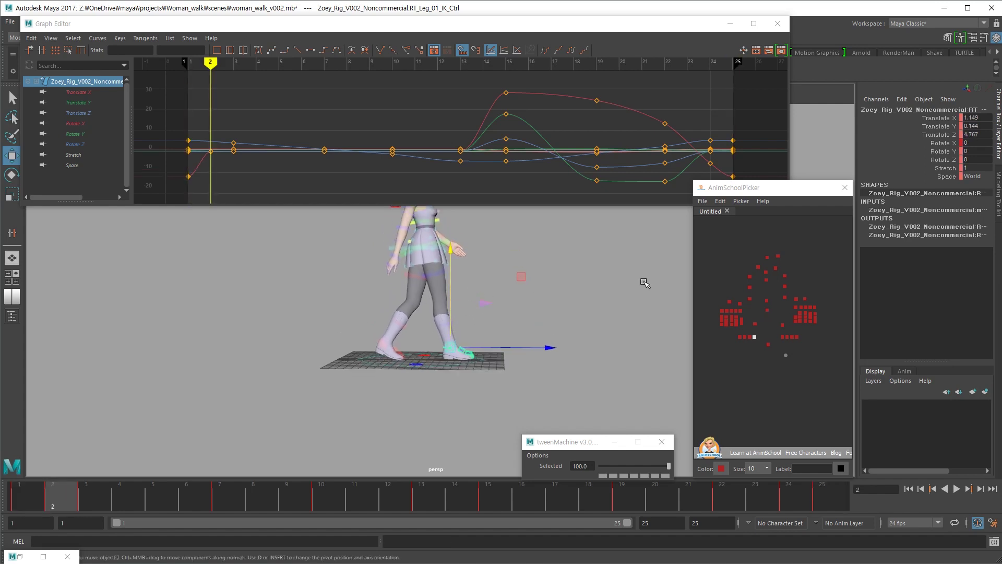
Isolate the Translate Y curve of the spine IK control in the Graph Editor
left_click(767, 309)
left_click(78, 102)
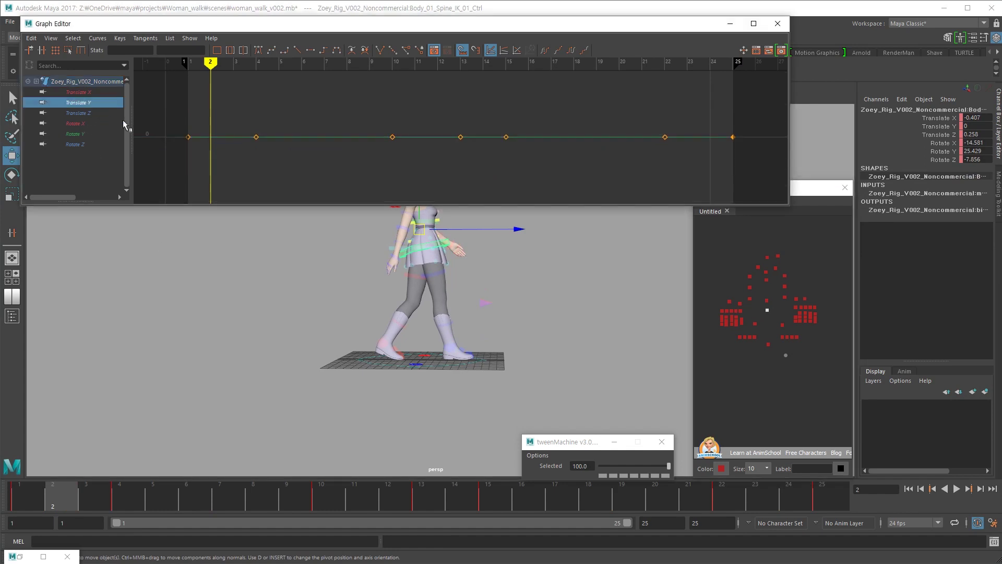
Lower the COG control's Translate Y keys at frames 1, 3 and 25, bringing the end keys to -0.494, and play the walk
left_click(767, 301)
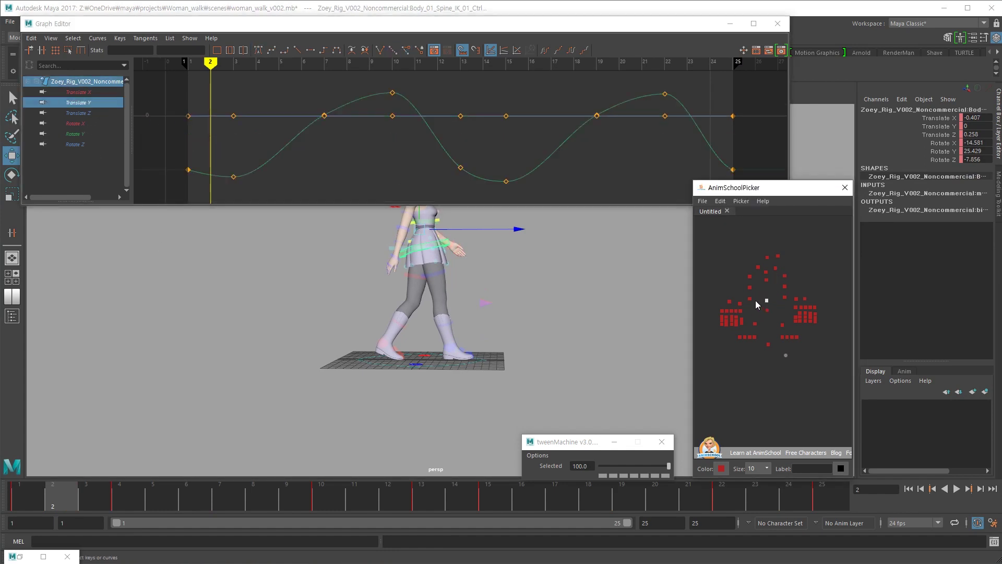
right_click_drag(241, 160, 552, 152, "alt")
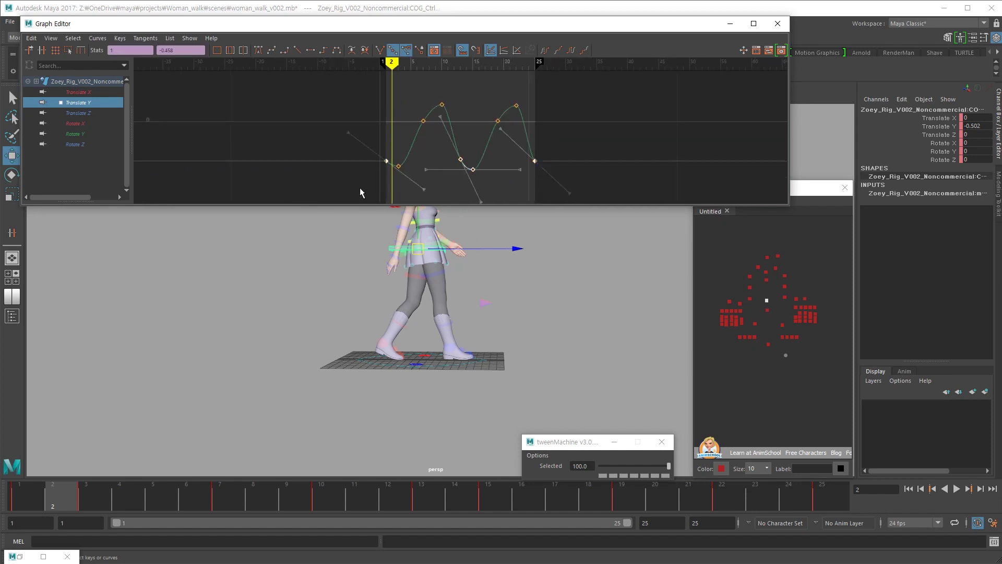
left_click_drag(406, 152, 373, 181)
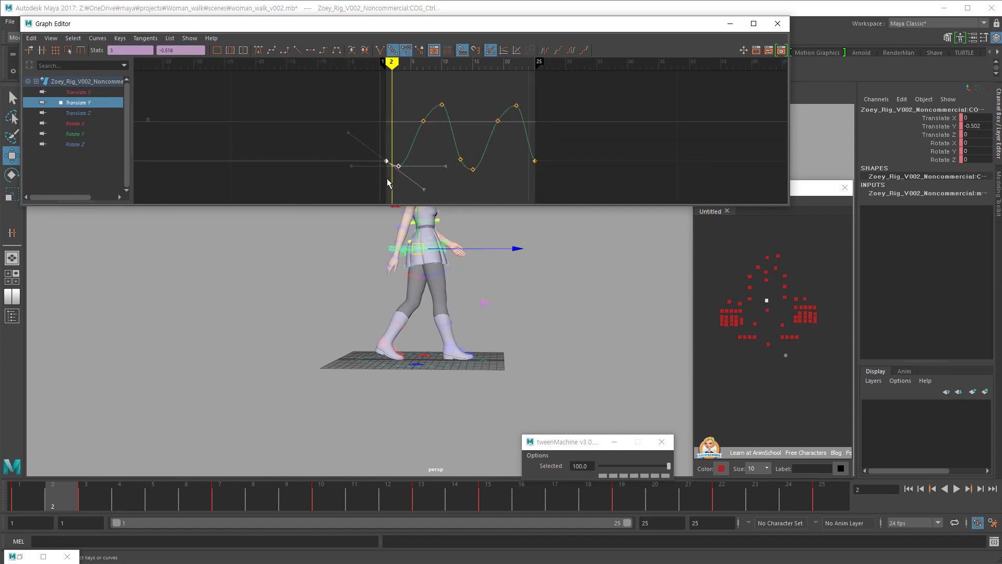
middle_click_drag(455, 182, 455, 188, "shift")
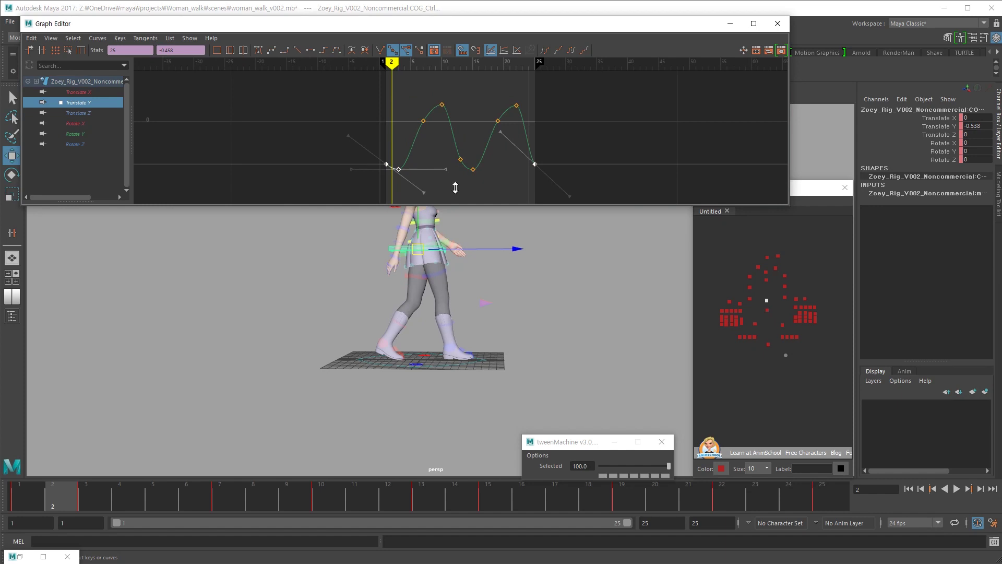
key("alt+v")
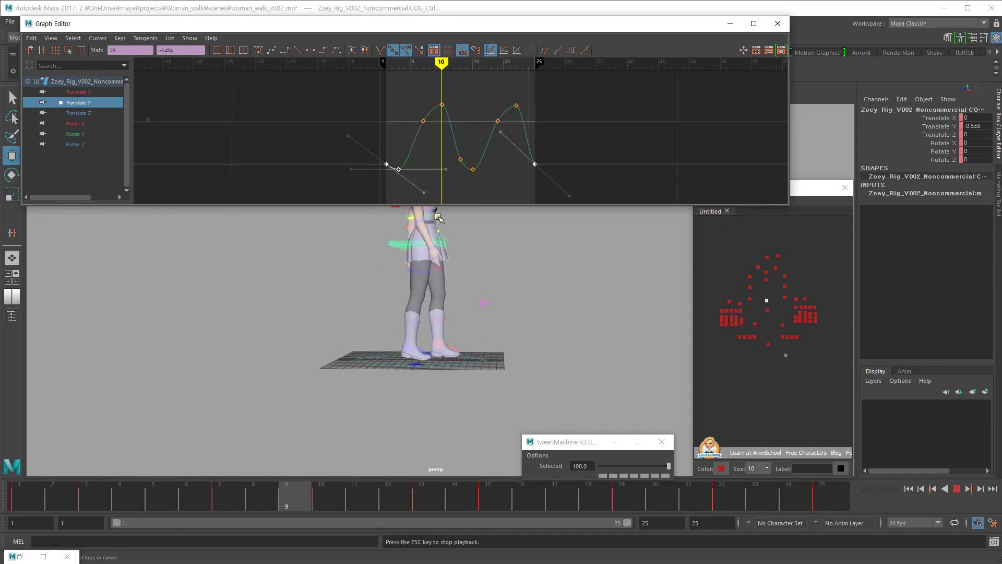
key("Escape")
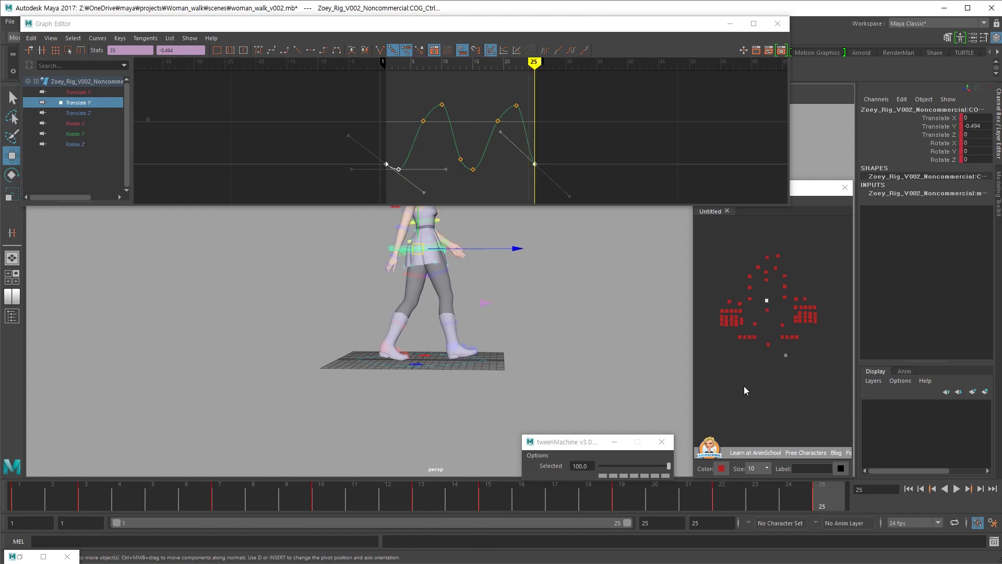
Check the right leg IK control's foot pose at the first frame and at the keys near the end of the cycle
left_click(755, 337)
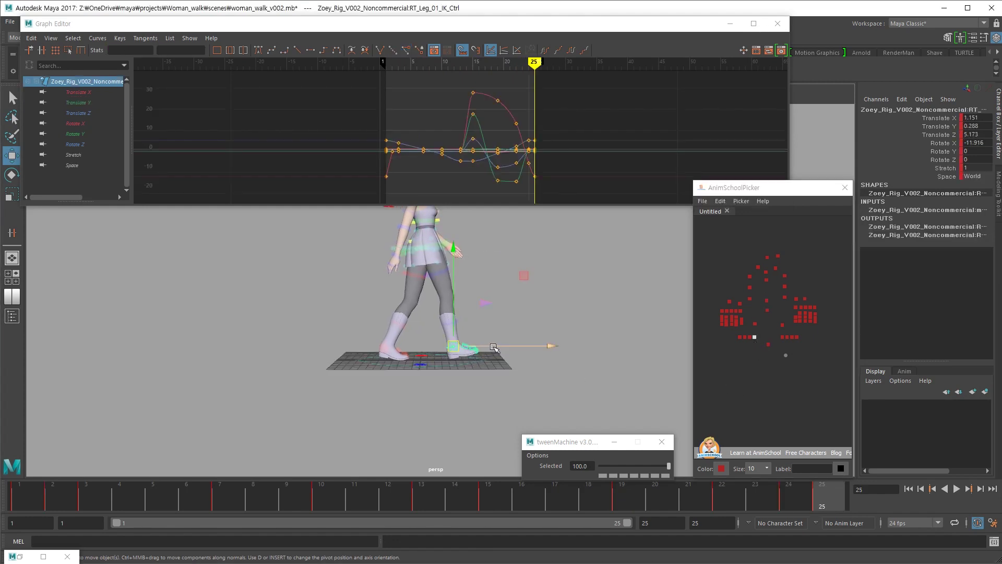
key("alt+shift+v")
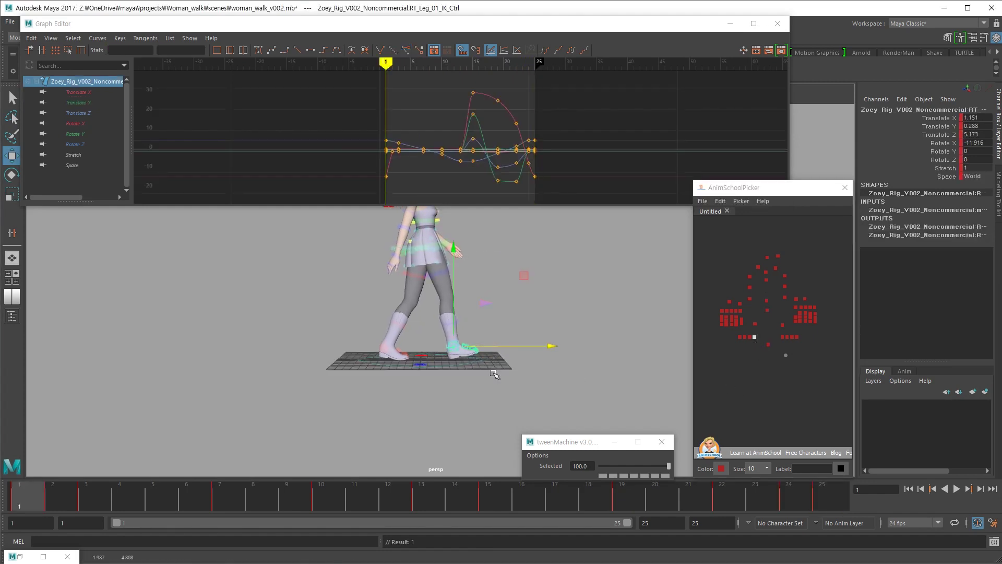
key("comma")
key("ctrl+z")
key("comma")
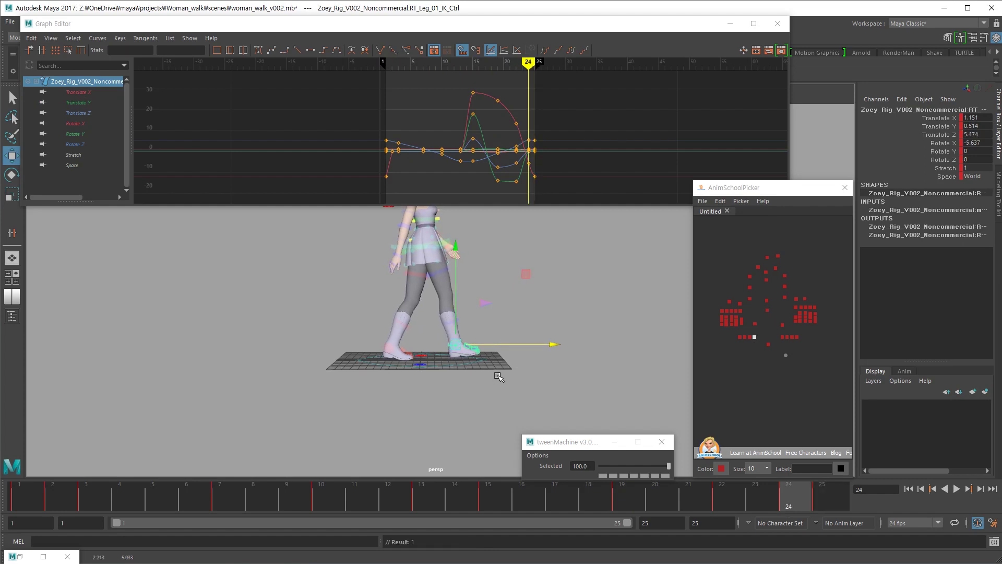
Play the walk cycle and review the whole body motion from the front and the side
key("alt+v")
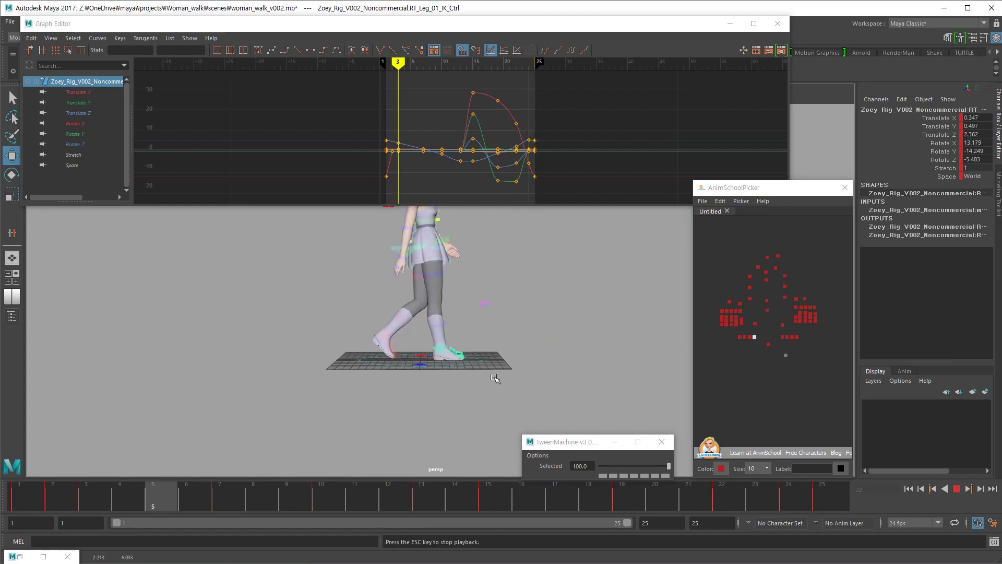
left_click_drag(479, 344, 351, 339, "alt")
middle_click_drag(478, 348, 477, 404, "alt")
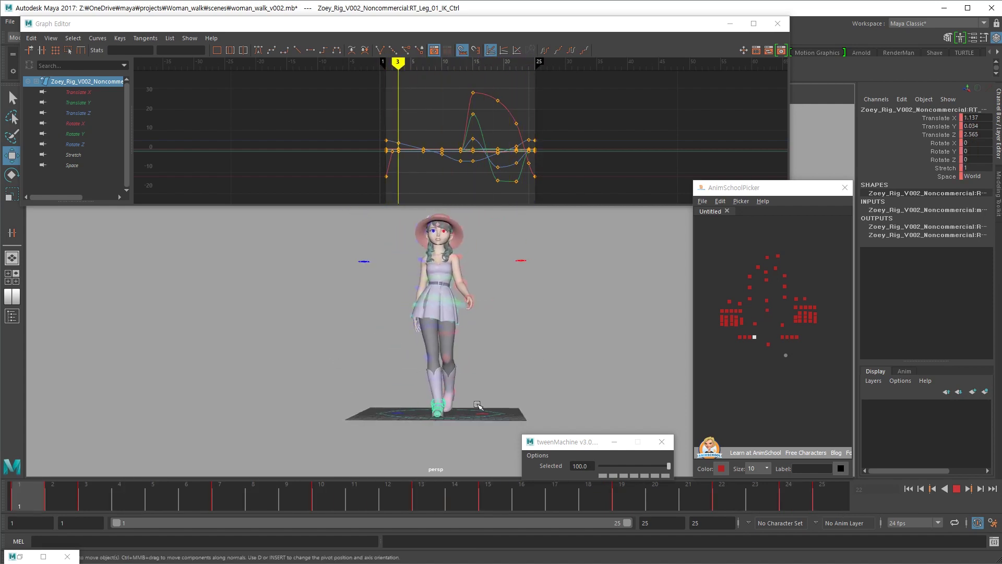
left_click_drag(478, 405, 557, 405, "alt")
left_click(615, 369)
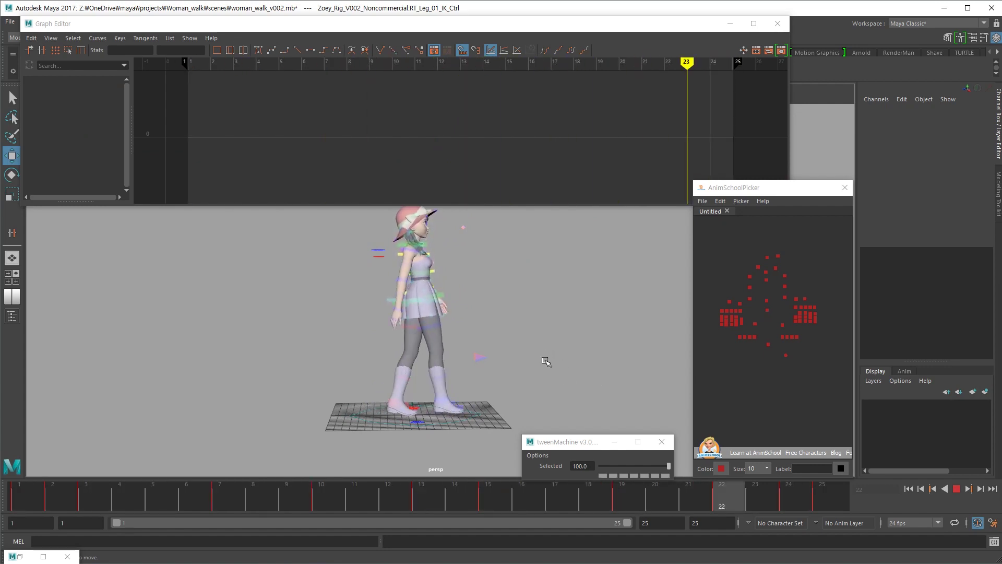
left_click_drag(543, 364, 411, 360, "alt")
middle_click_drag(502, 348, 509, 402, "alt")
right_click_drag(509, 402, 639, 358, "alt")
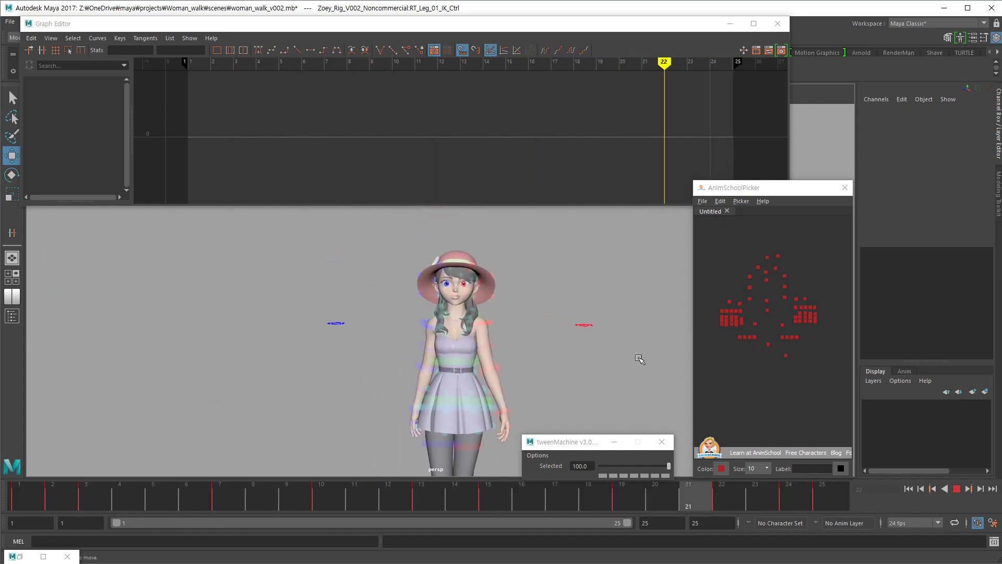
key("alt+v")
Select the head control (Head_01_Neck_IK_02_Ctrl) and delete all of its animation keys, staying at frame 1
left_click_drag(774, 247, 768, 256)
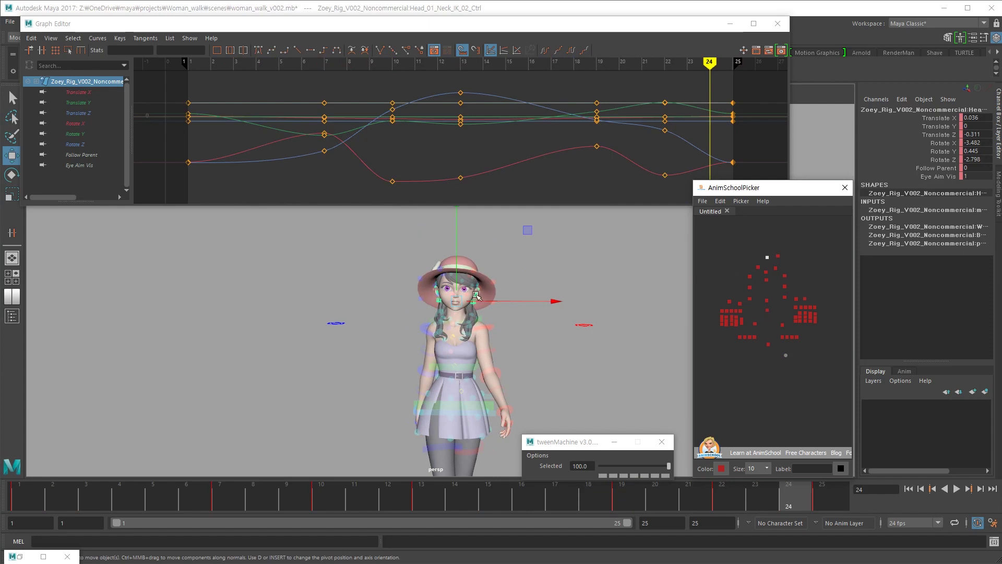
left_click_drag(58, 493, 168, 481)
left_click(26, 497)
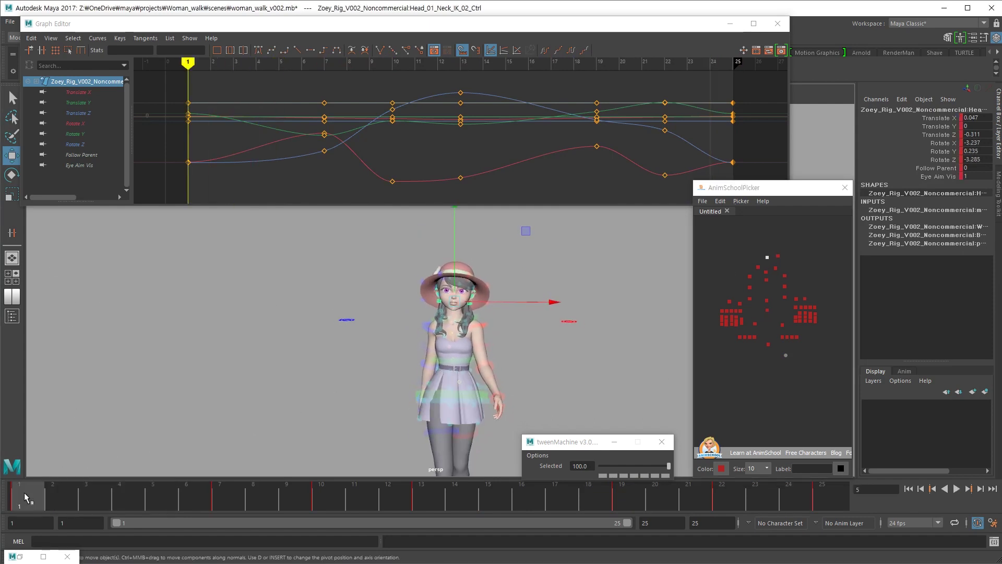
middle_click_drag(358, 415, 355, 409, "alt")
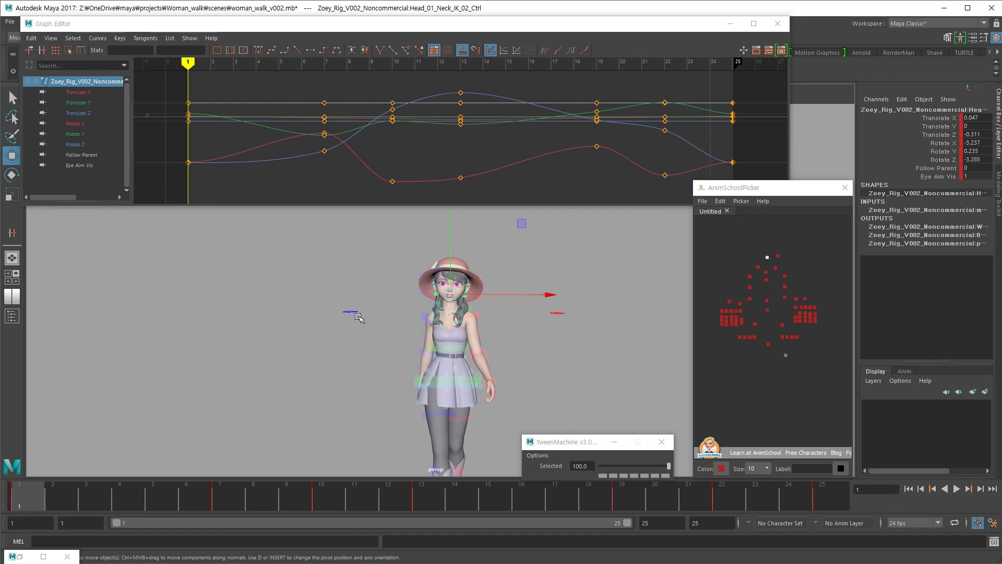
left_click(381, 159)
key("a")
left_click_drag(336, 107, 658, 179)
left_click_drag(589, 137, 271, 175)
key("Delete")
Set all of the head control's Translate and Rotate channels to 0 and play back the walk
left_click(978, 119)
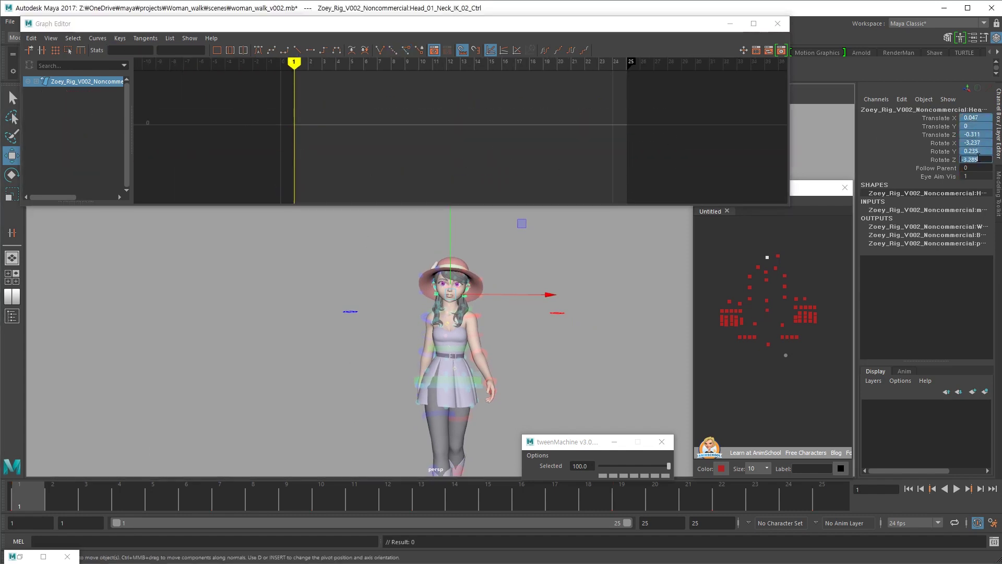
right_click_drag(491, 340, 471, 347, "alt")
key("alt+v")
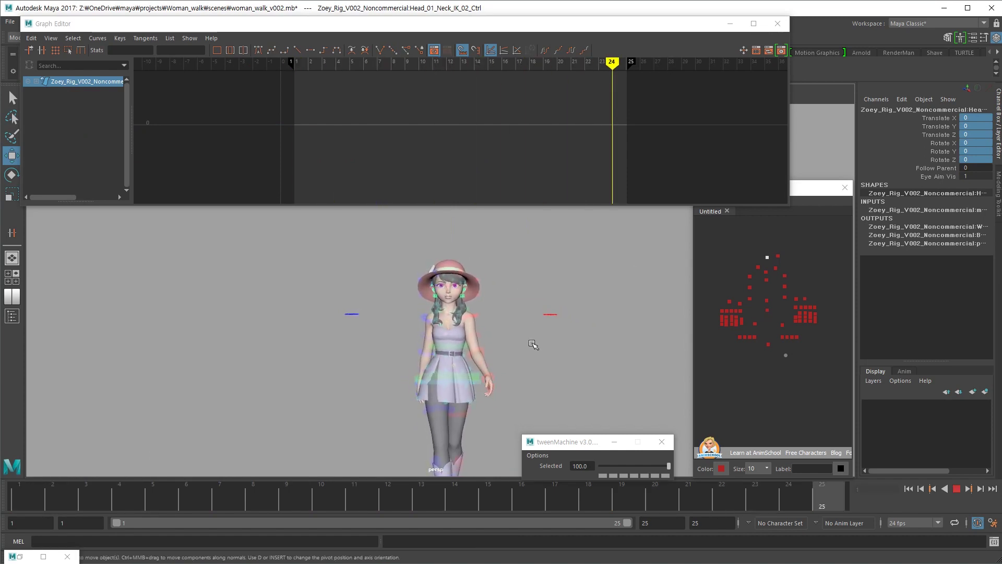
key("Escape")
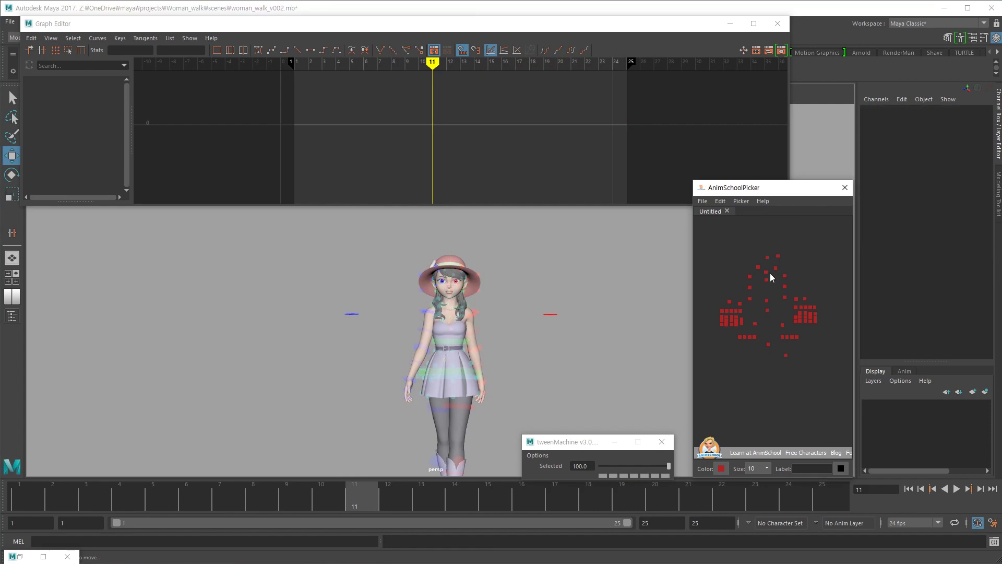
Raise the frame 7 key on the Rotate Z curve of the Body_01_Spine_IK_02 control
left_click(767, 280)
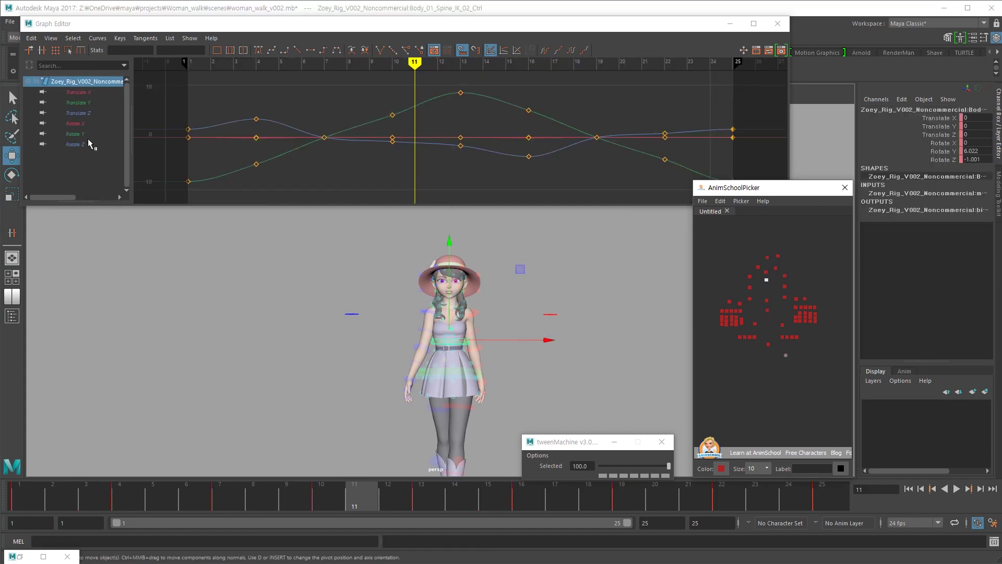
left_click(107, 145)
mouse_move(77, 480)
left_mouse_down()
mouse_move(23, 497)
mouse_move(187, 488)
left_mouse_up()
key("period")
left_click_drag(315, 108, 339, 156)
middle_click_drag(302, 159, 301, 160, "shift")
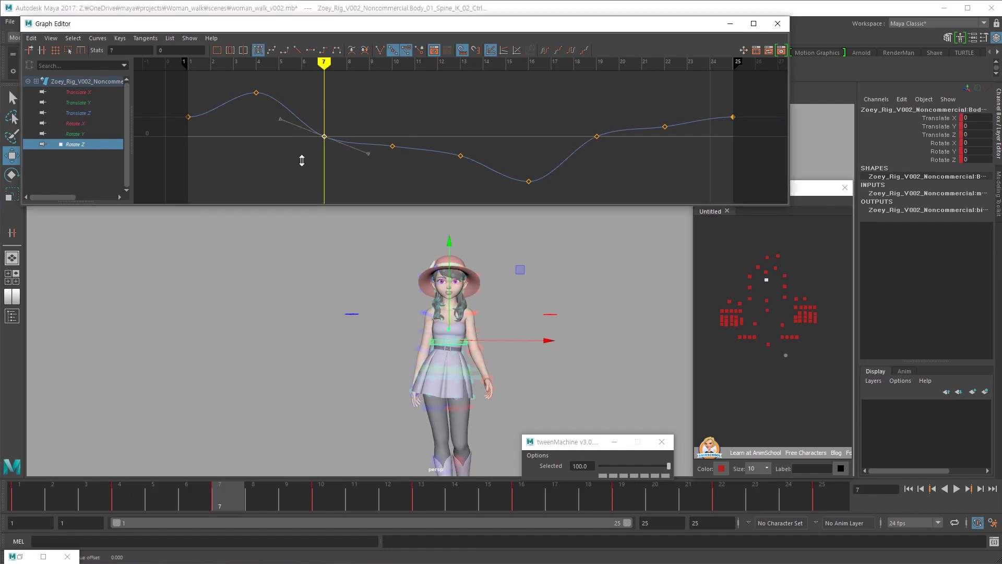
Delete the keys at frames 10 and 19 from the spine control's Rotate Z curve
key(".")
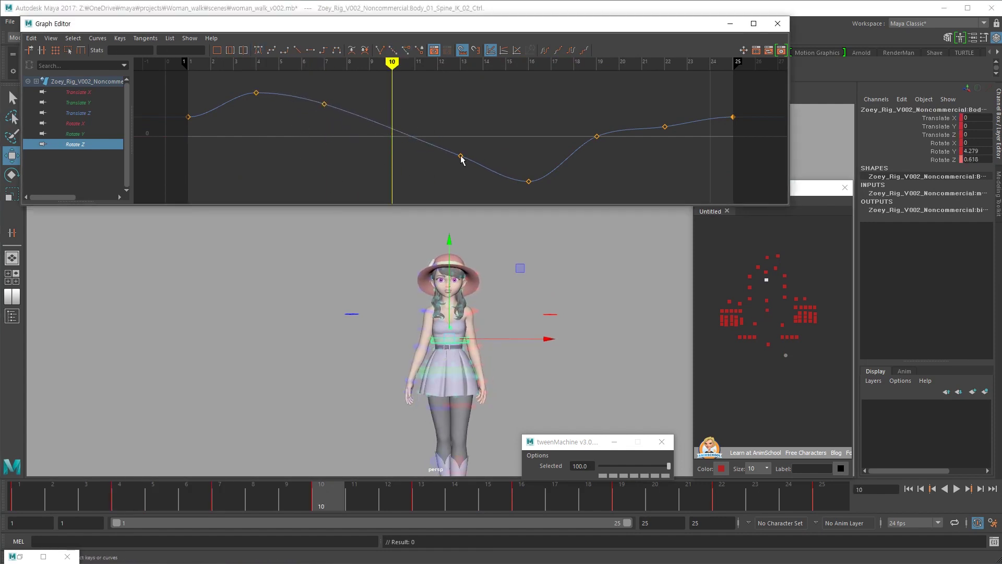
key(".")
key(".")
key(".")
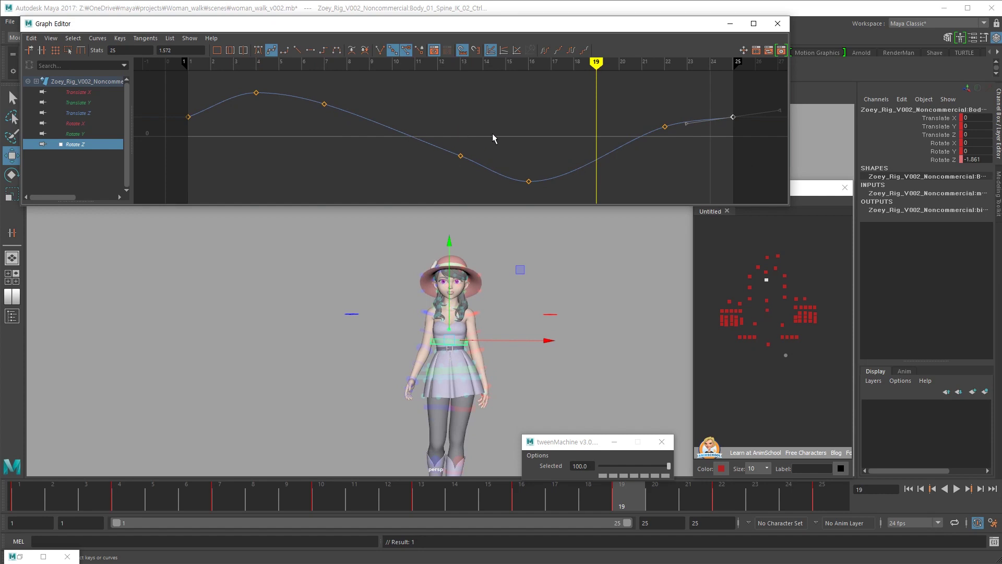
middle_click_drag(261, 157, 259, 152)
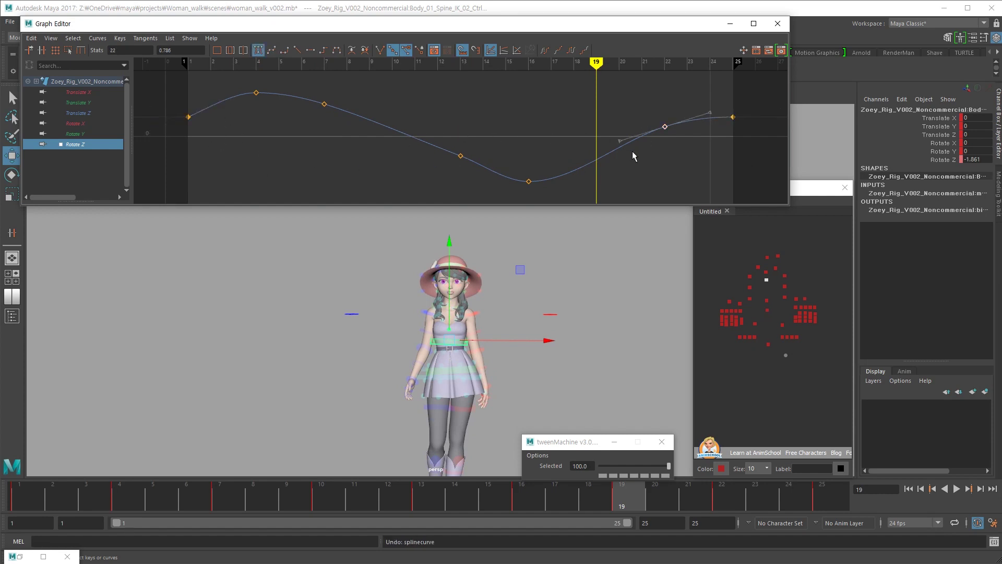
Lower the spine's Rotate Z key at frame 22 to -0.691, smooth the curve's end with spline tangents, and play the walk
key(".")
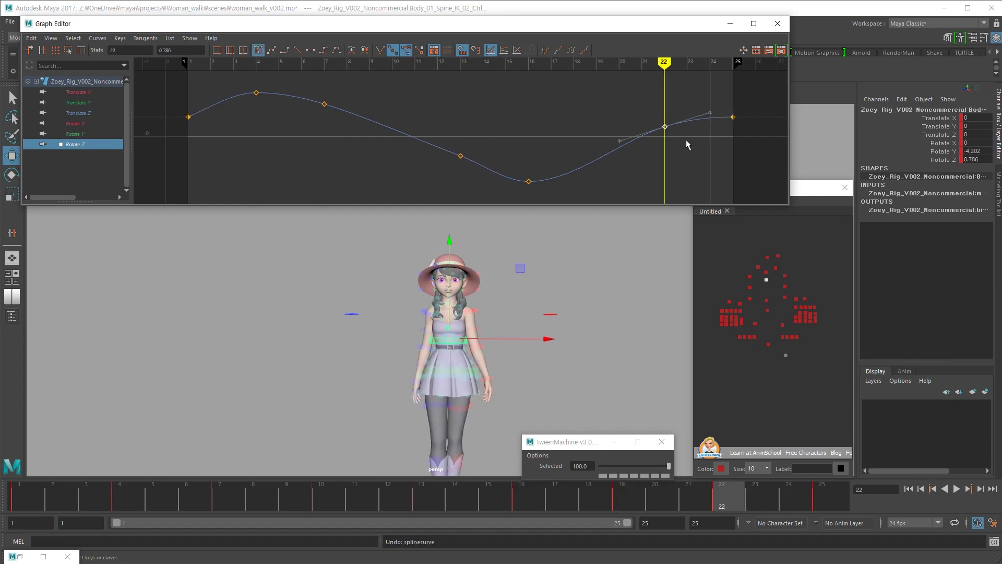
middle_click_drag(687, 145, 683, 162, "shift")
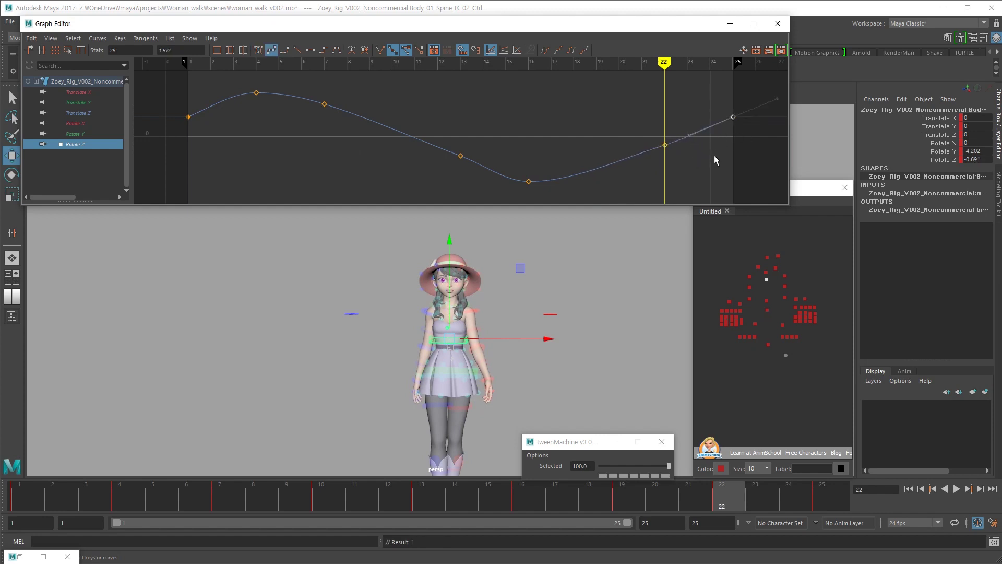
scroll(505, 176, "down", 3)
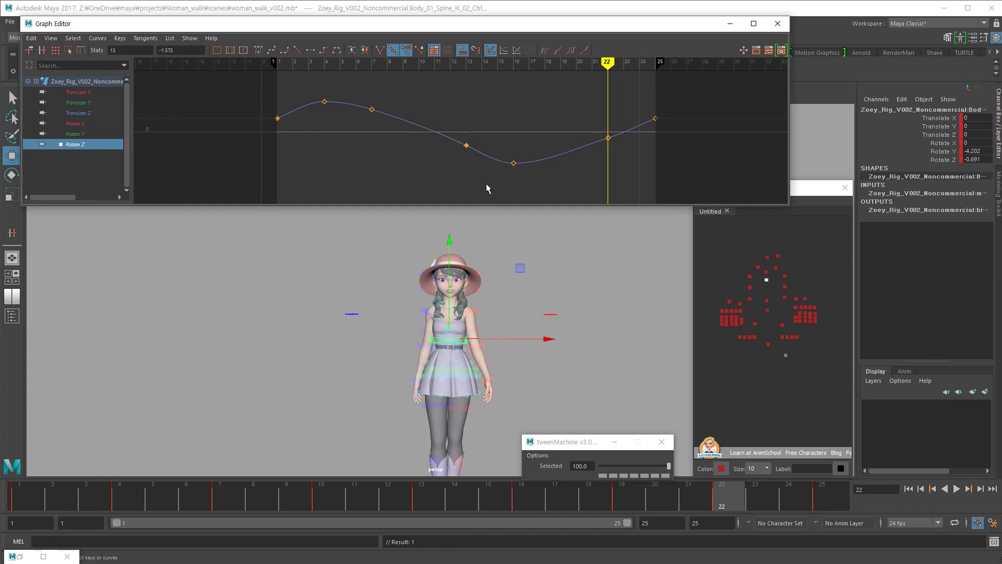
key("alt+v")
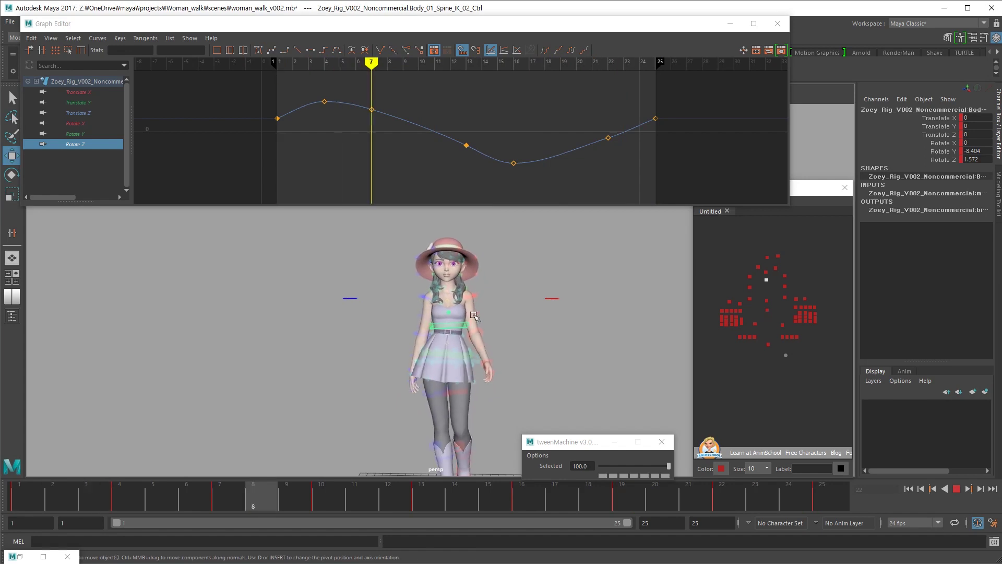
key("alt+v")
Key the head control at frame 1 with zeroed channels, and tilt it to Rotate Z 2.786 with a key at frame 6
left_click(771, 252)
left_click(768, 257)
left_click(38, 498)
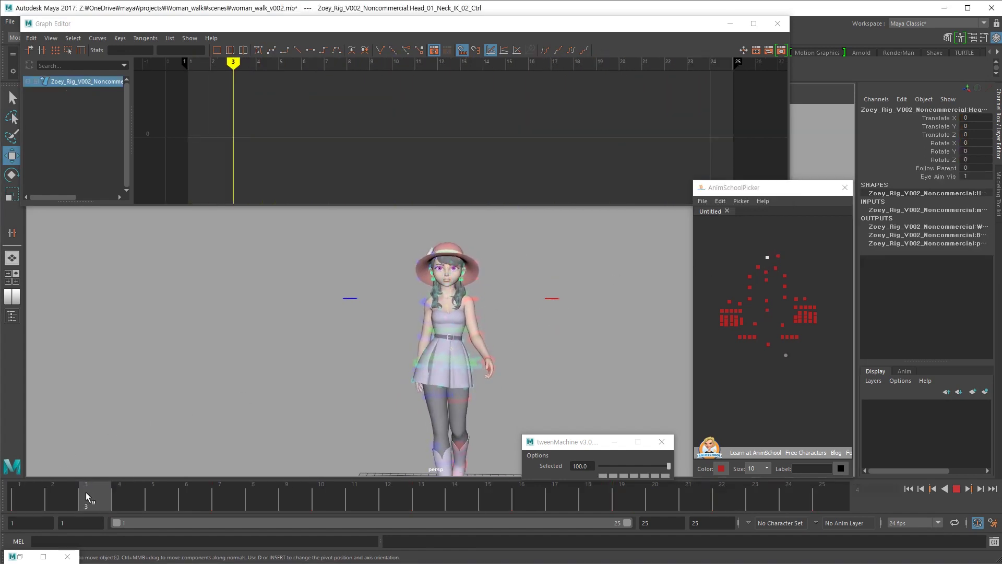
key("s")
left_click_drag(39, 496, 184, 503)
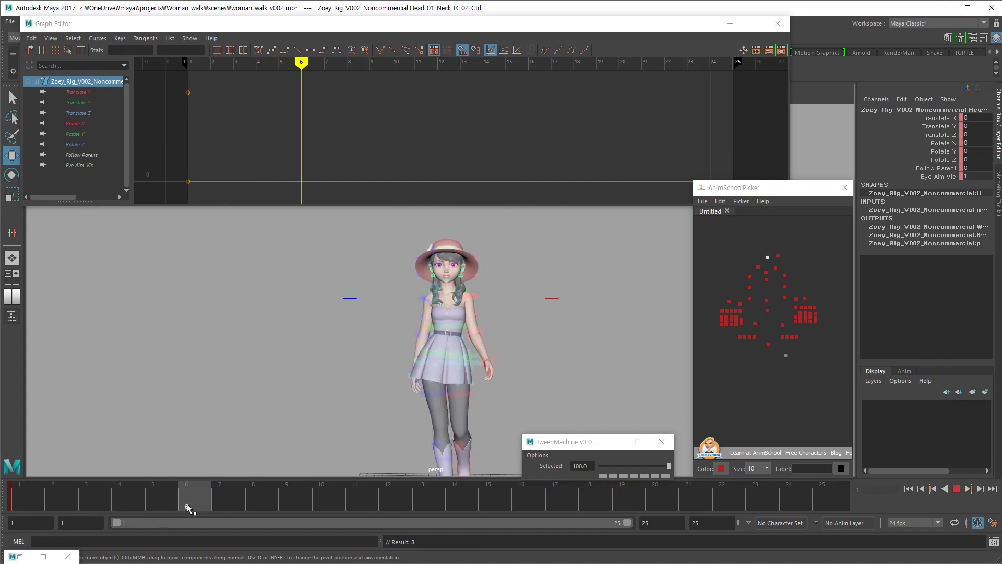
key("e")
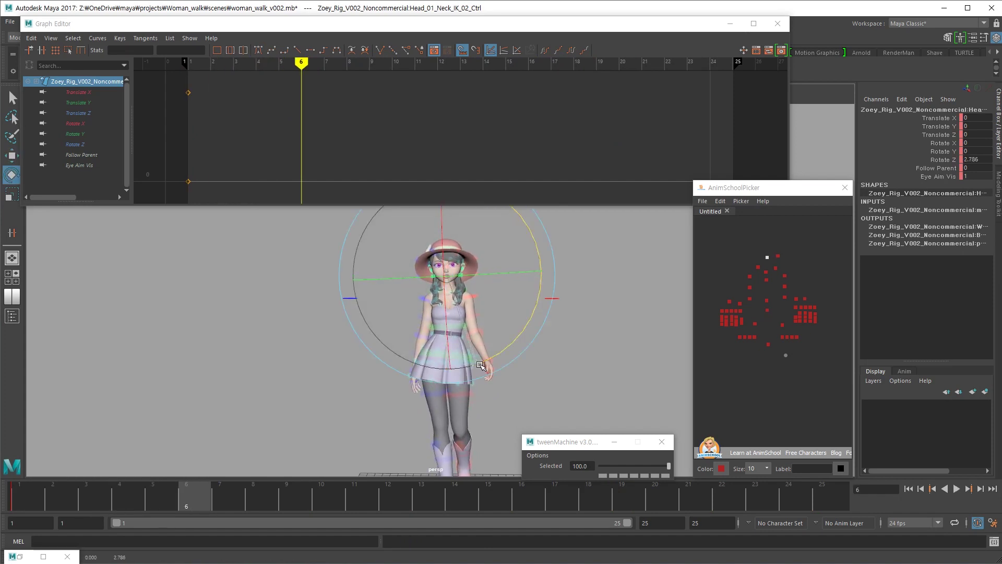
Tilt the head control the opposite way at frame 18, to Rotate Z -3.413, and set a key there
left_click_drag(106, 492, 587, 497)
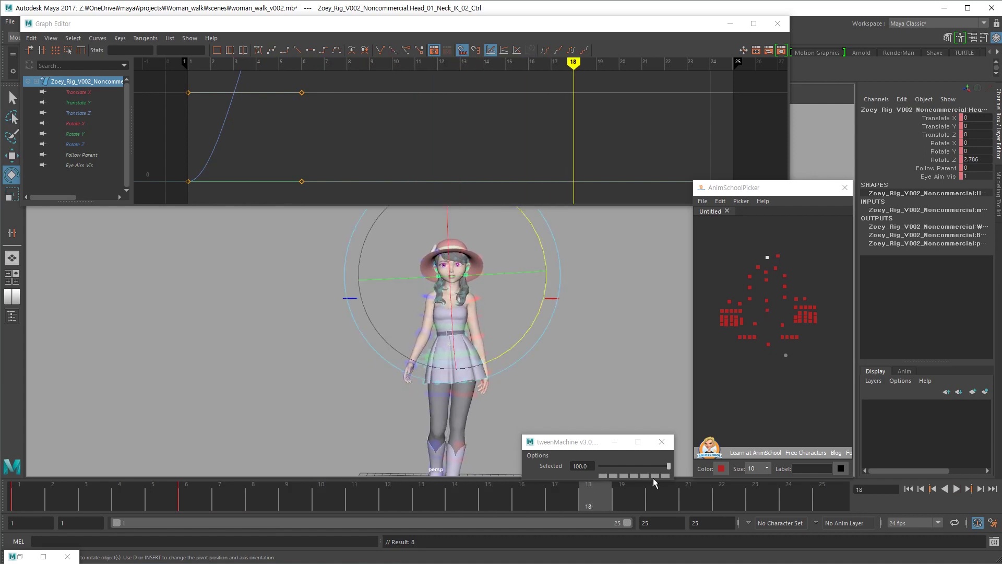
left_click(629, 485)
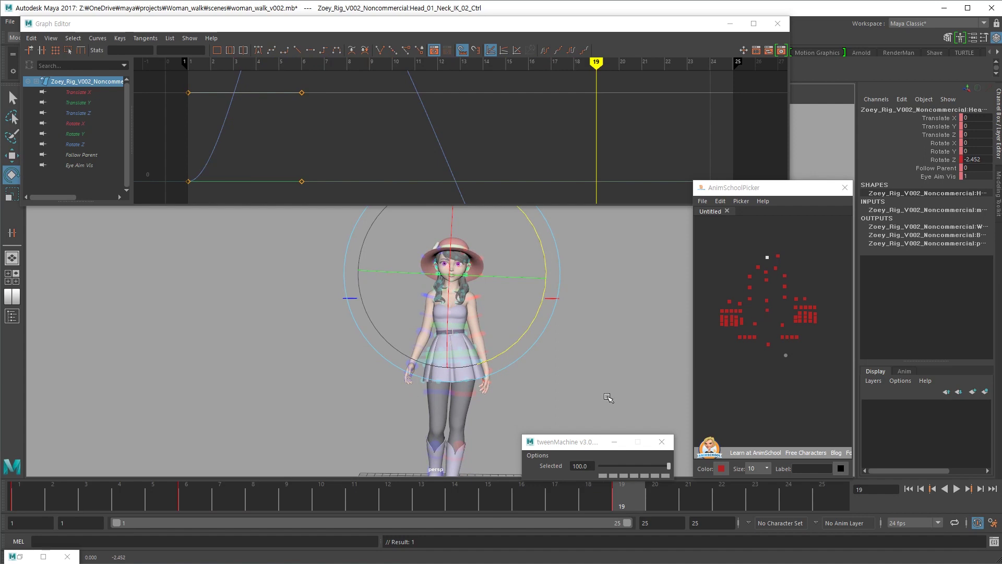
key("ctrl+z")
left_click(599, 486)
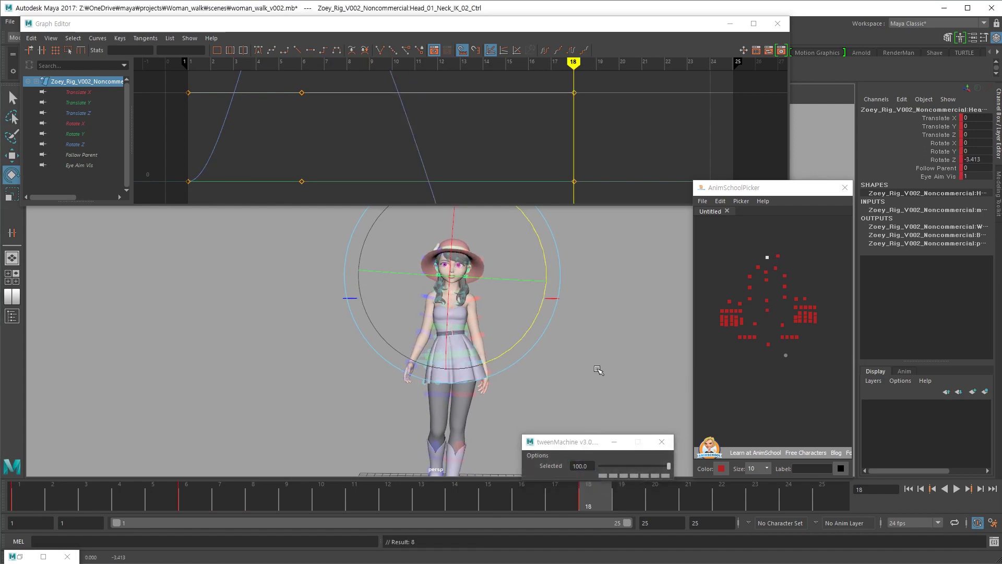
key("f")
key("f")
scroll(561, 264, "down", 5)
right_click_drag(587, 137, 617, 130, "alt")
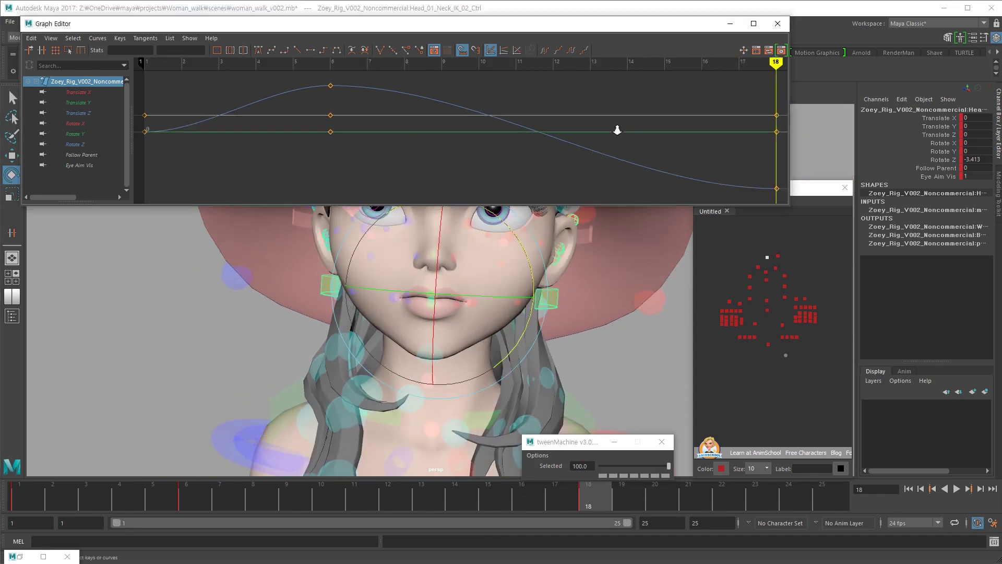
Reduce the head control's opposite tilt by setting its Rotate Z key at frame 18 to -2.503
scroll(617, 130, "down", 4)
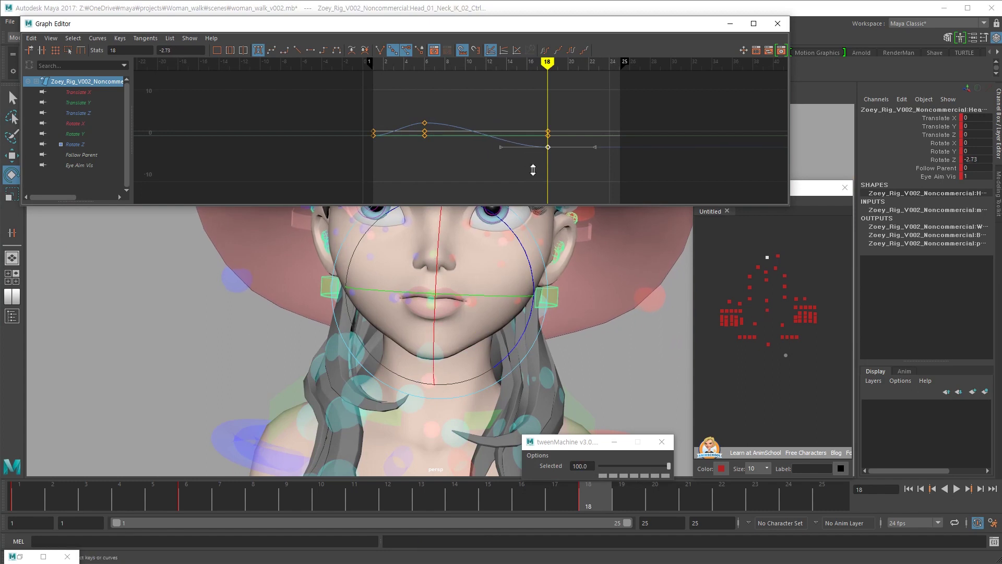
right_click_drag(555, 271, 475, 334, "alt")
mouse_move(491, 360)
left_mouse_down("alt")
mouse_move(515, 366)
mouse_move(481, 373)
left_mouse_up("alt")
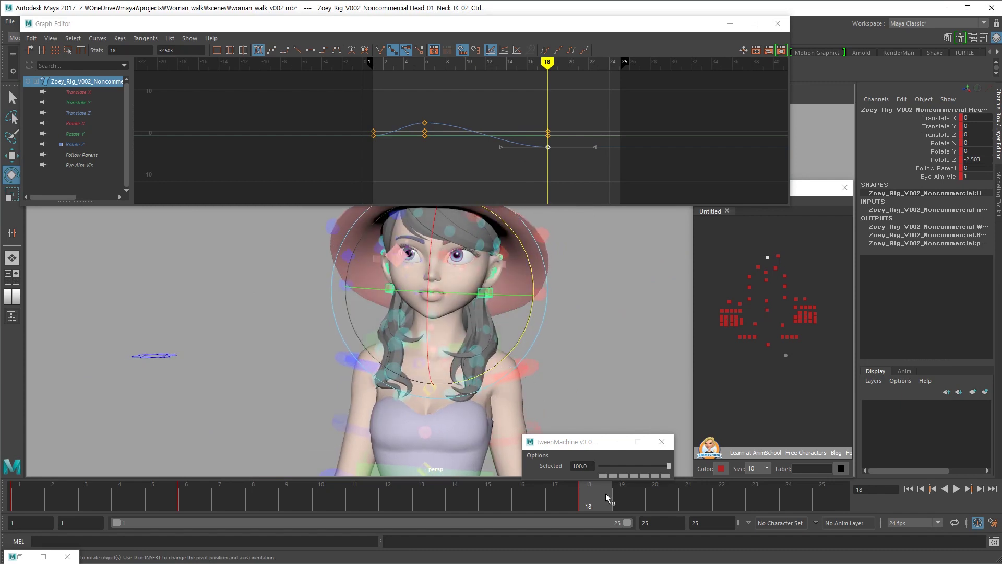
Copy the head control's neutral key from frame 1 and paste it at frame 25
left_click_drag(599, 501, 4, 494)
left_click(819, 495)
key("ctrl+v")
left_click(540, 175)
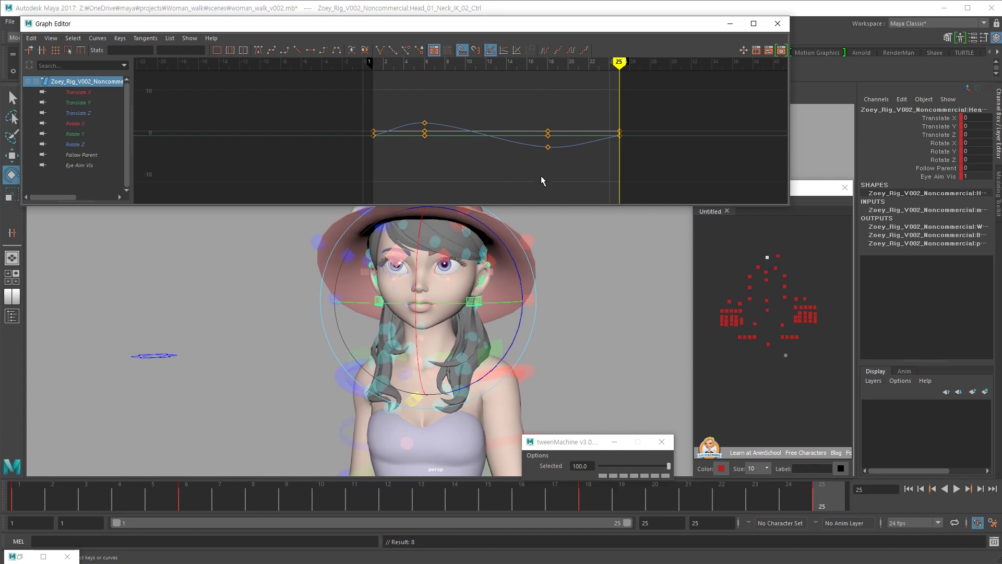
middle_click(540, 217)
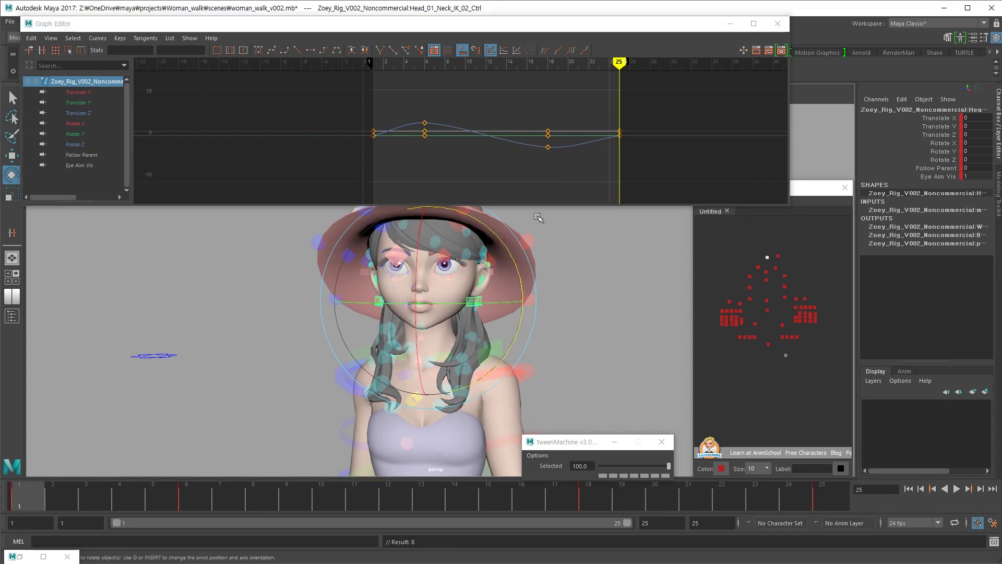
Play the walk, shorten the playback range to end at frame 24, and play it again
key("alt+v")
right_click_drag(578, 342, 246, 349, "alt")
right_click_drag(533, 366, 435, 371, "alt")
scroll(435, 372, "down", 5)
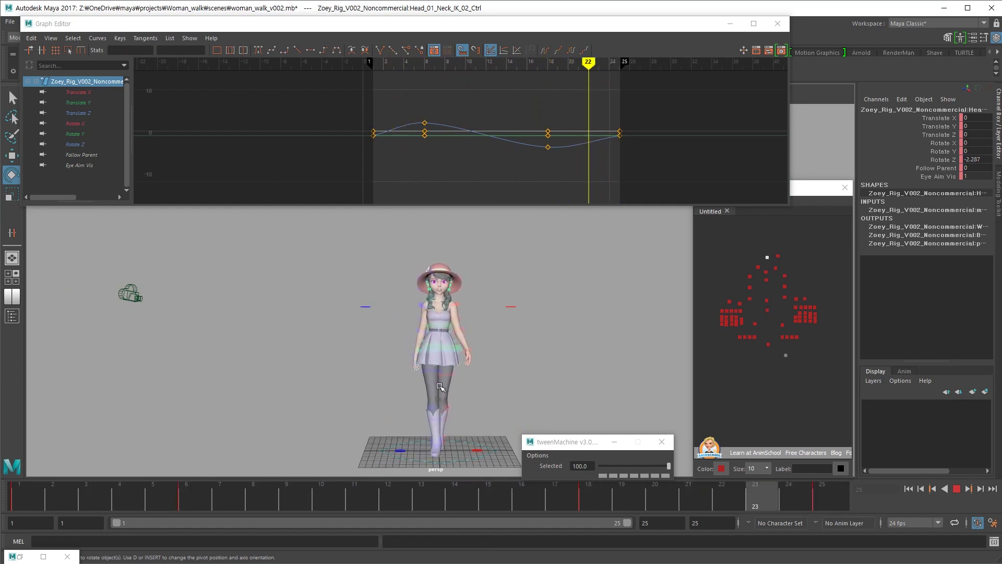
key("Escape")
left_click_drag(623, 525, 607, 524)
key("alt+v")
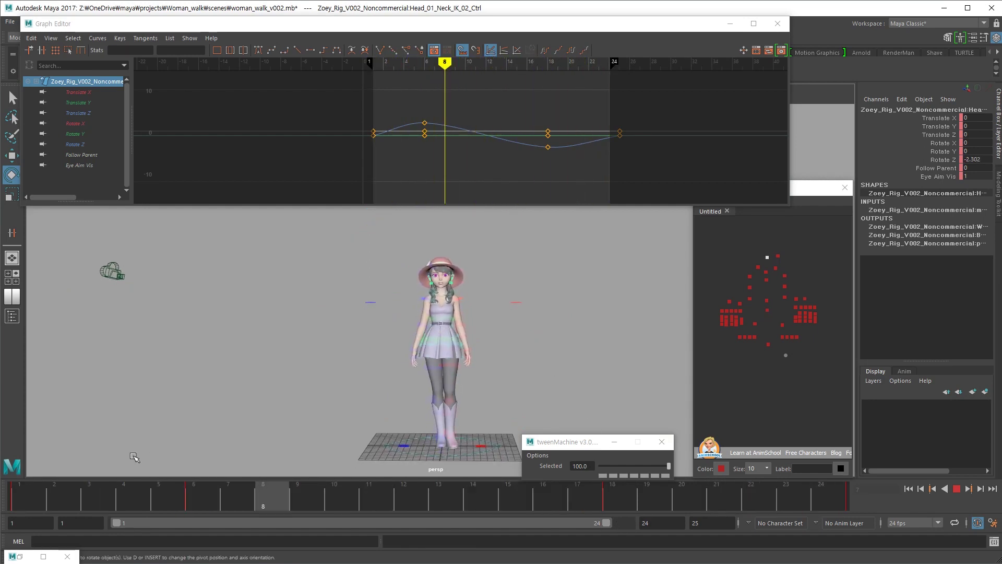
Set the head control's Rotate Y key at frame 6 to -2.618 and play the walk
left_click(86, 509)
left_click(21, 504)
left_click_drag(21, 503, 194, 506)
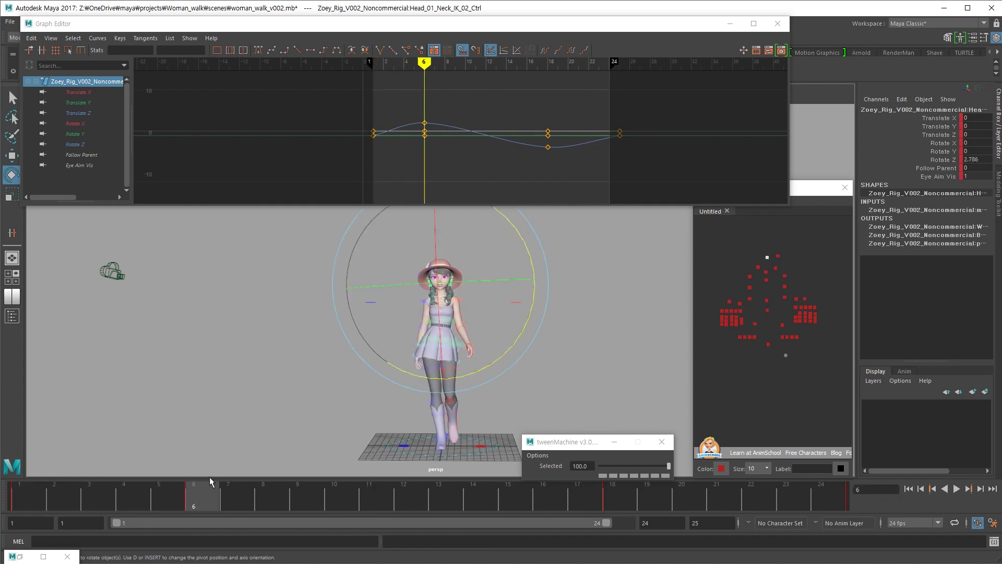
left_click(76, 133)
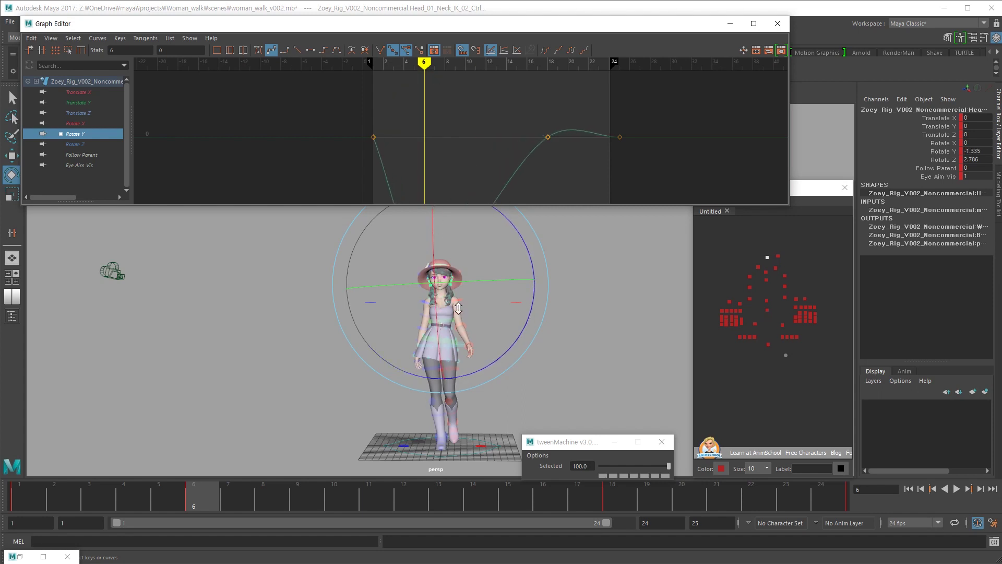
key("alt+v")
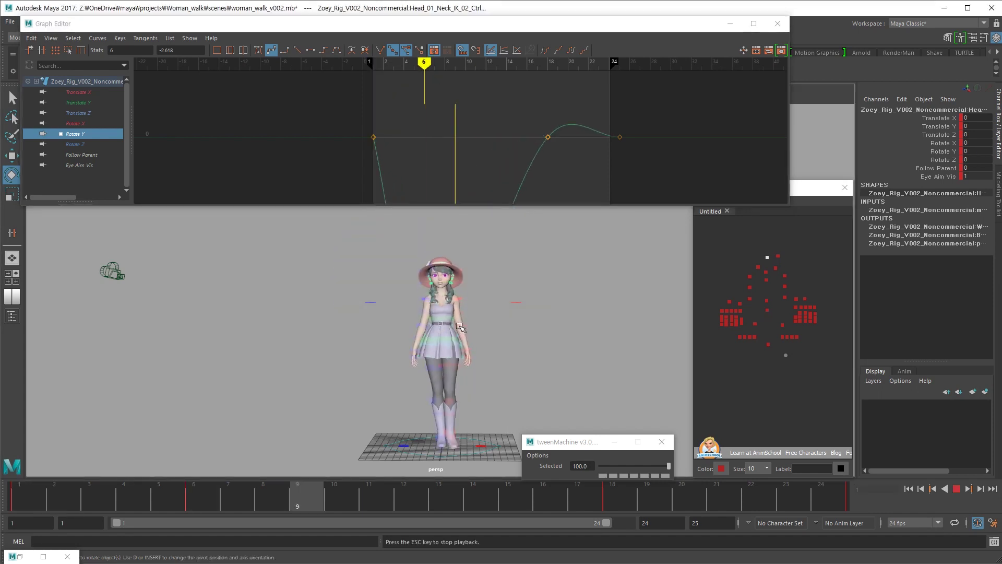
Set the head control's Rotate Y key at frame 18 to 3.061 and play the walk close up
left_click_drag(571, 120, 499, 177)
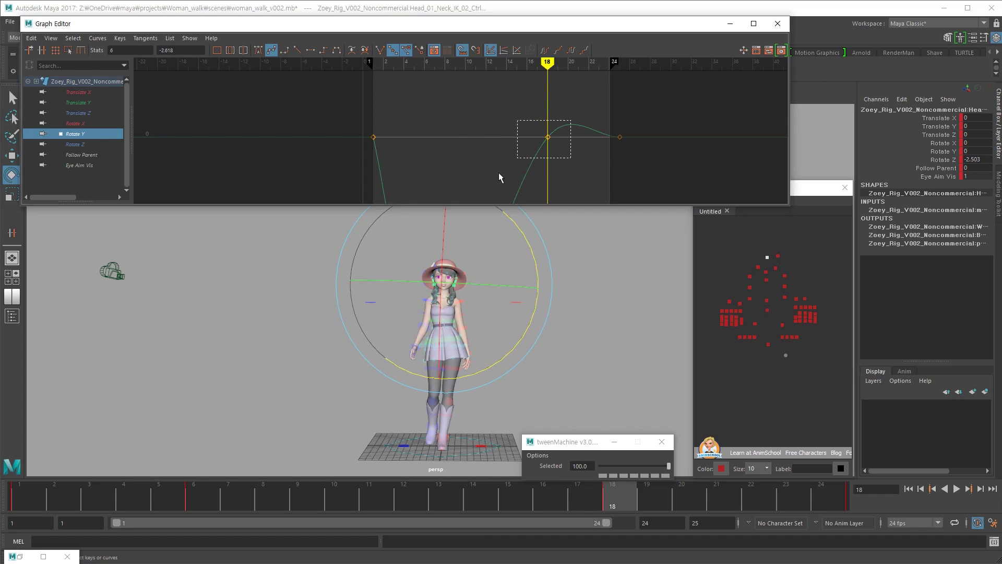
right_click_drag(550, 149, 507, 172, "alt")
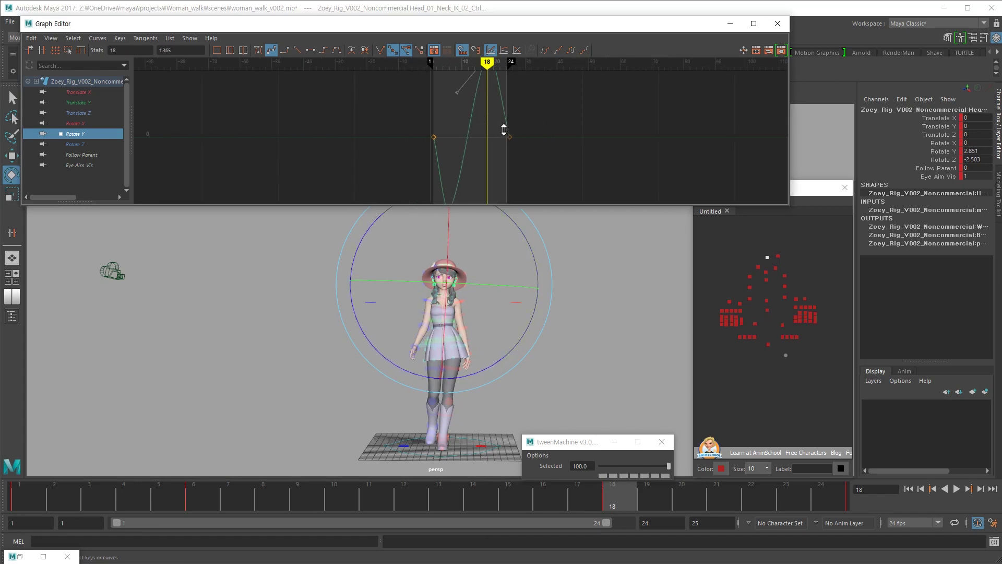
middle_click_drag(504, 130, 503, 127, "shift")
key("f")
right_click_drag(490, 303, 376, 342, "alt")
right_click_drag(459, 357, 532, 386, "alt")
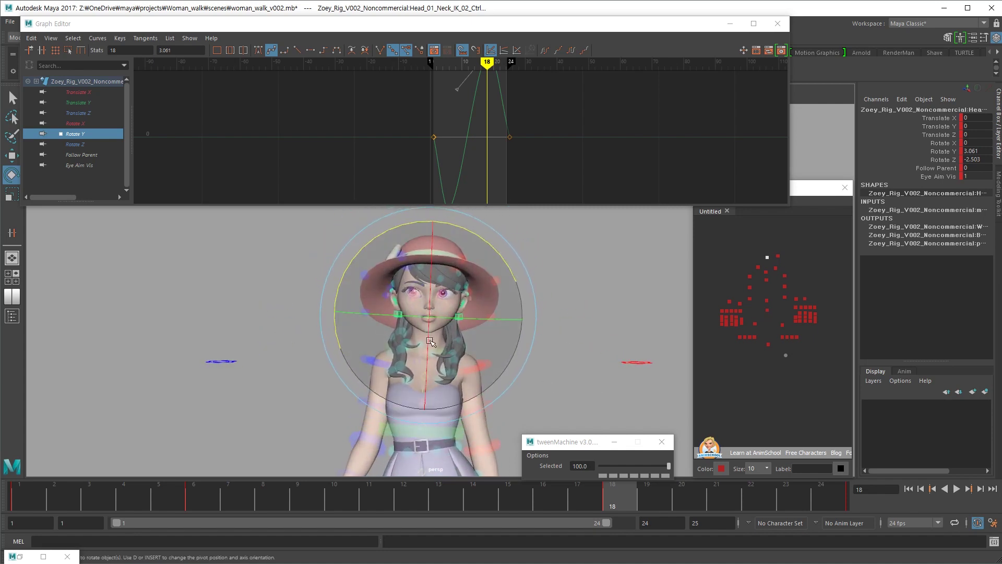
key("alt+v")
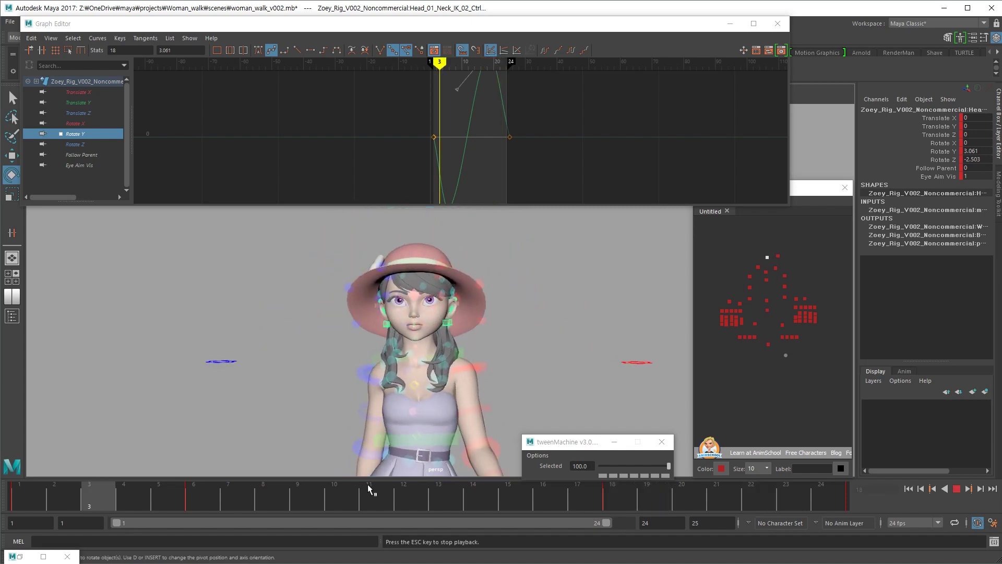
key("Escape")
Select the central eye aim control and play the walk to examine how it moves relative to the head
key("w")
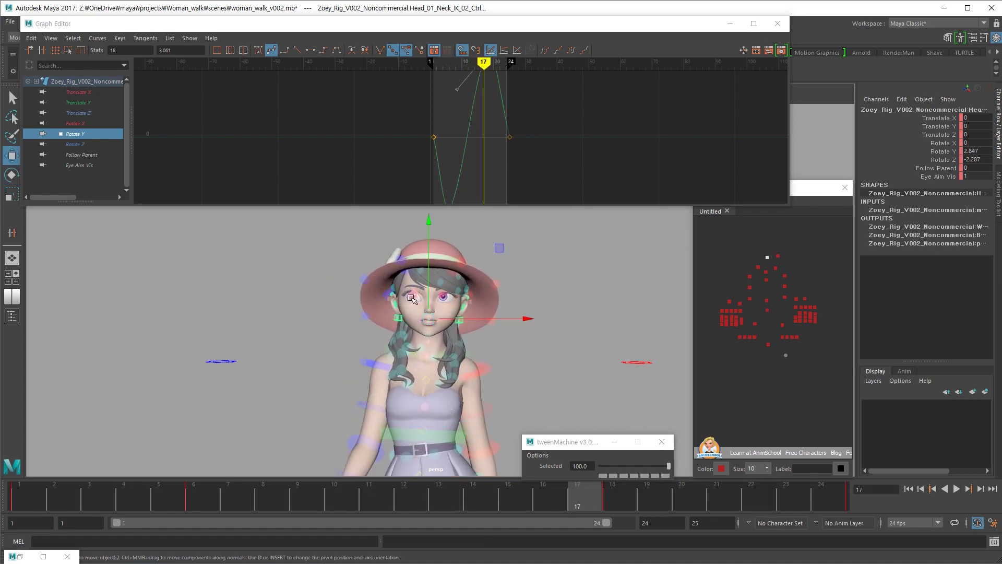
left_click(428, 295)
left_click_drag(433, 320, 550, 330, "alt")
left_click_drag(668, 294, 483, 367, "alt")
key("alt+v")
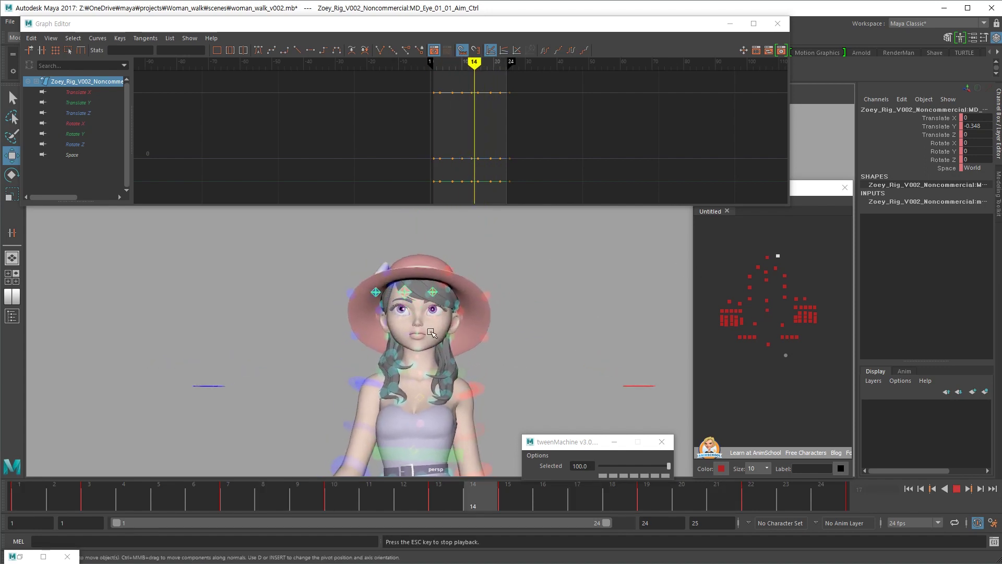
left_click_drag(447, 334, 469, 373, "alt")
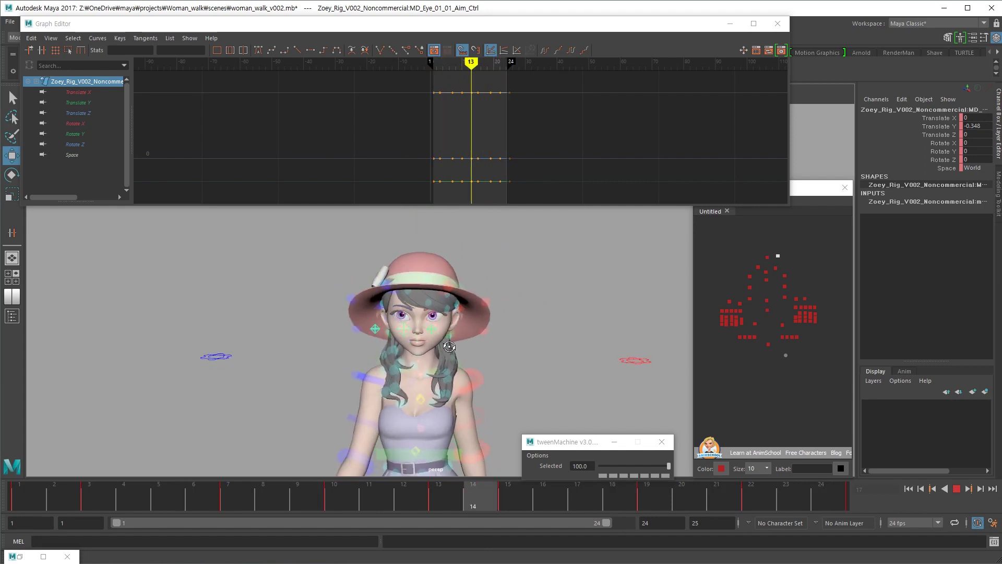
left_click(478, 378)
scroll(546, 387, "up", 2)
left_click_drag(546, 387, 541, 381, "alt")
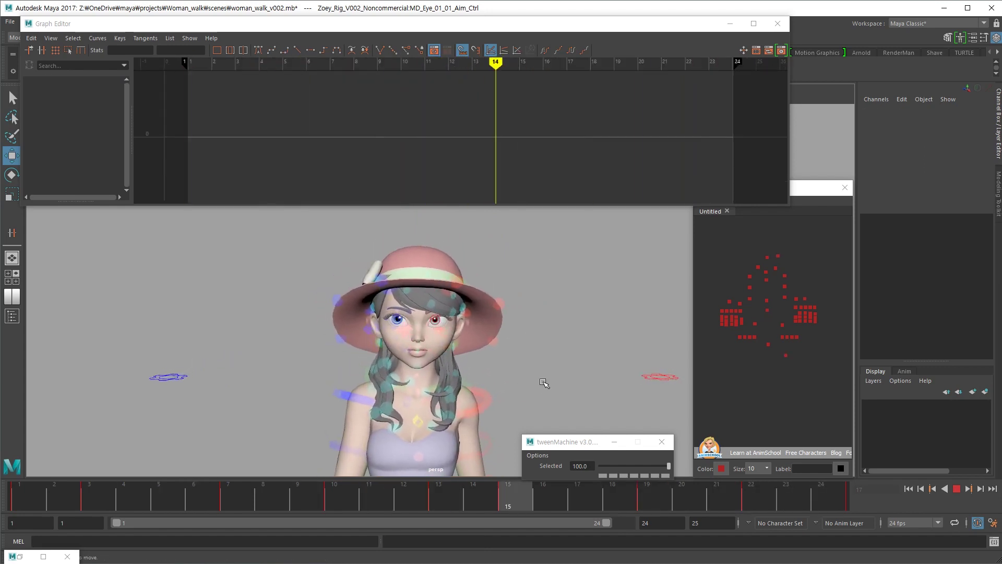
Delete all the central eye aim control's keys after frame 1
key("Escape")
left_click(404, 354)
left_click_drag(404, 354, 543, 337, "alt")
right_click_drag(657, 150, 595, 111, "alt")
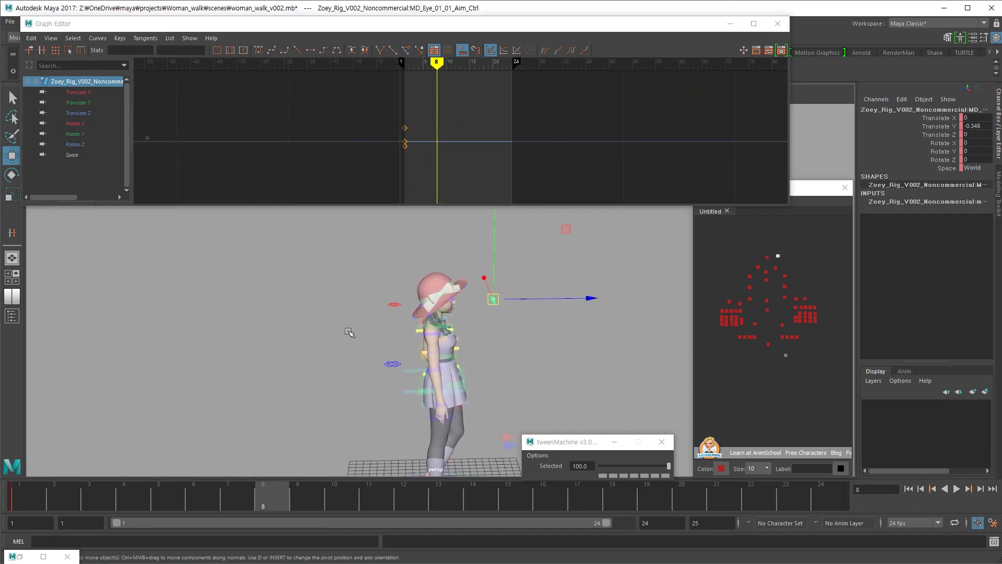
Move the central eye aim control farther in front of the face at frame 1, to Translate Z 65.048
key("comma")
left_click_drag(565, 295, 564, 295)
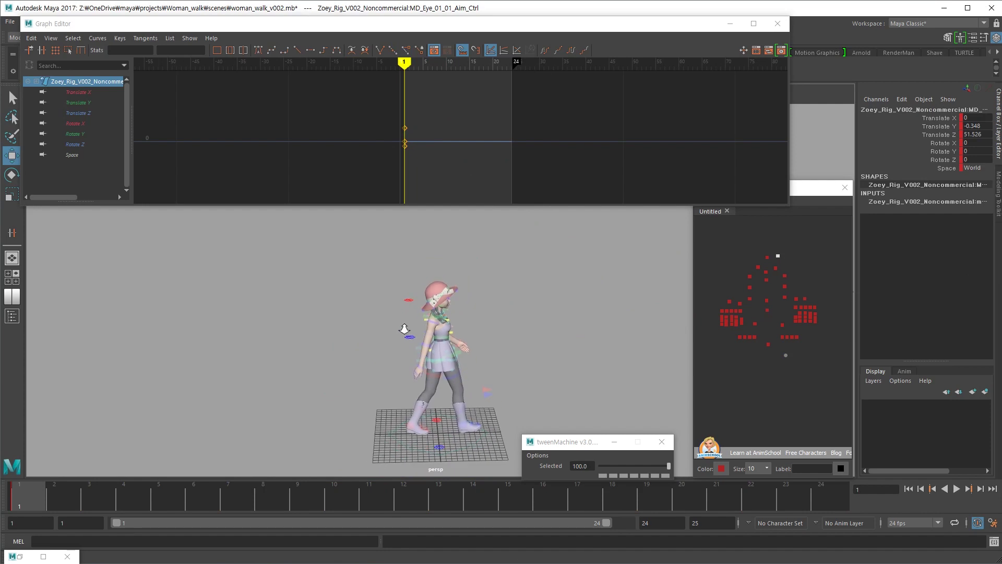
middle_click_drag(401, 331, 367, 327, "alt")
left_click_drag(545, 338, 440, 328, "alt")
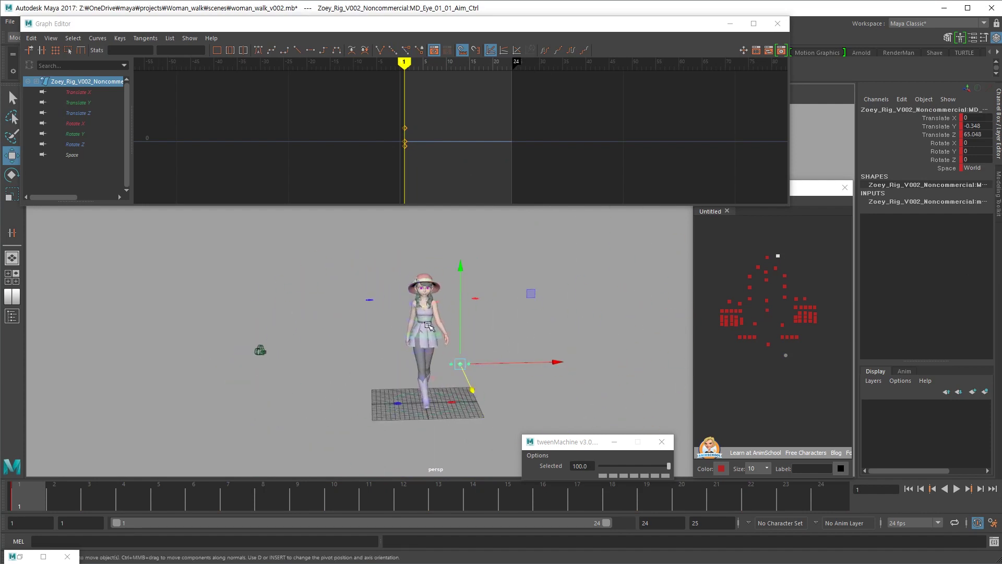
right_click_drag(658, 340, 747, 344, "alt")
middle_click_drag(369, 343, 432, 441, "alt")
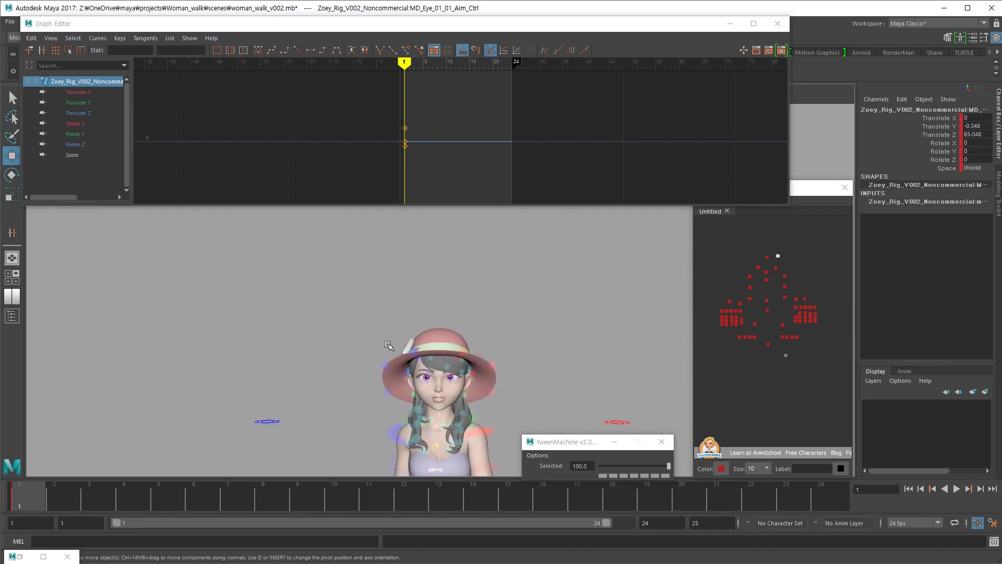
Play the walk from the front and check the gaze and head motion with nothing selected
key("alt+v")
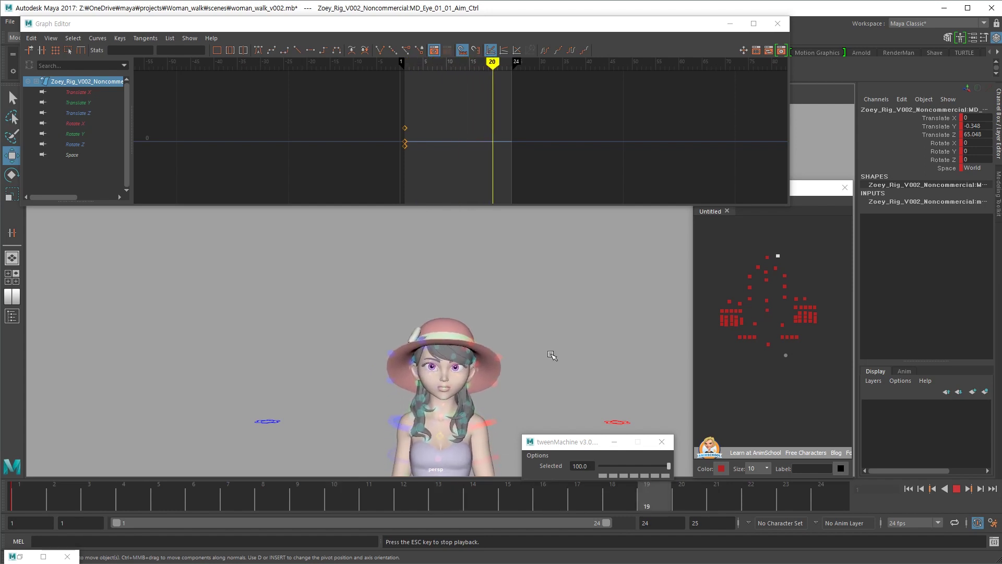
key("Escape")
left_click(550, 356)
right_click_drag(530, 369, 512, 380, "alt")
key("alt+v")
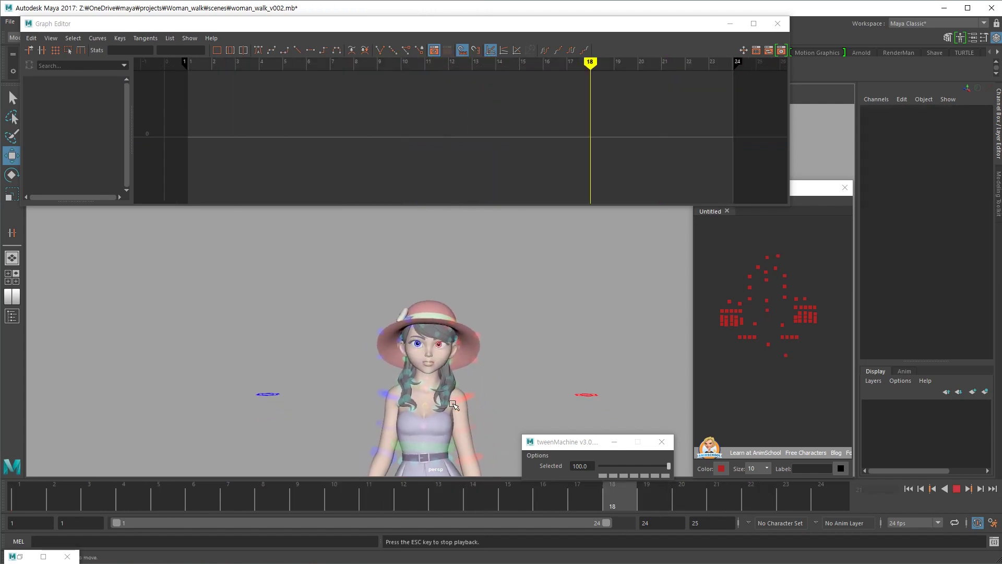
right_click_drag(506, 386, 365, 376, "alt")
middle_click_drag(517, 333, 514, 281, "alt")
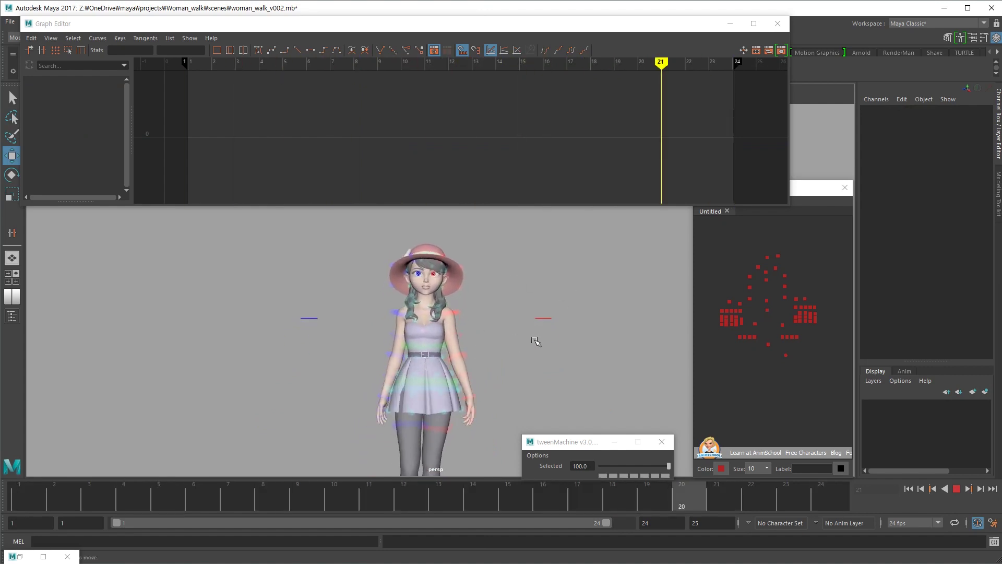
key("Escape")
Scale the head control's Rotate Y keys at frames 6 and 18 down to about half their values
left_click(767, 256)
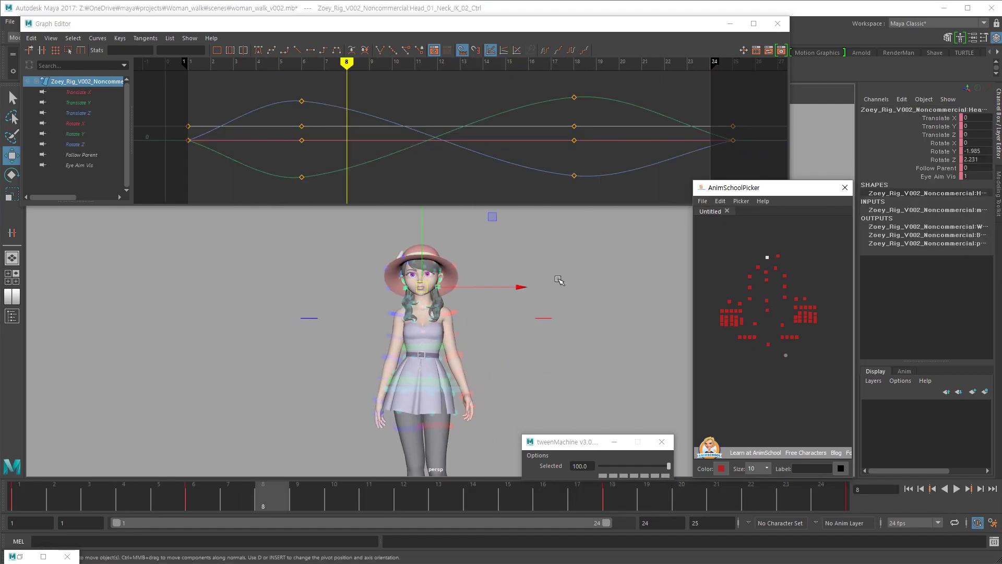
left_click(94, 135)
scroll(459, 105, "down", 3)
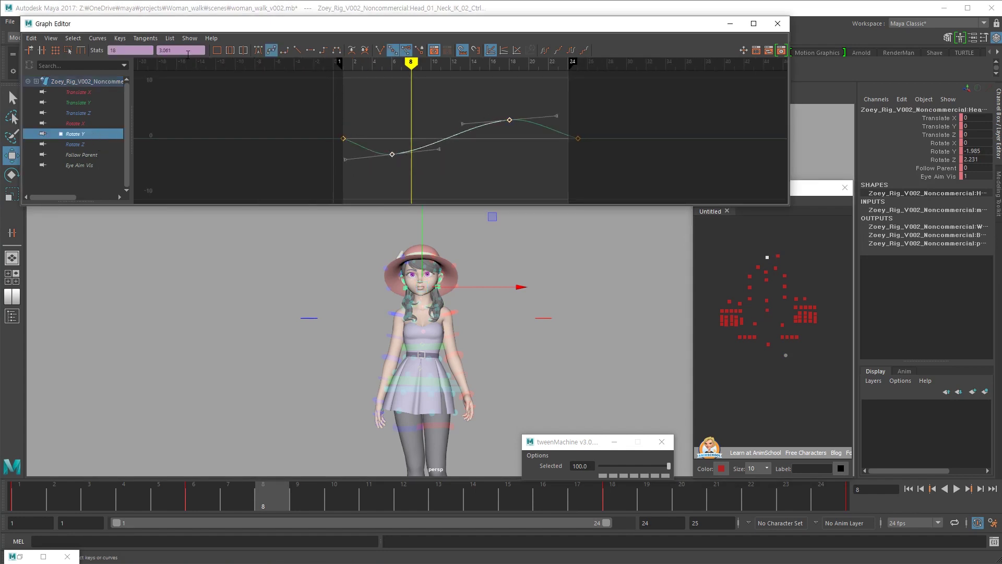
left_click(67, 50)
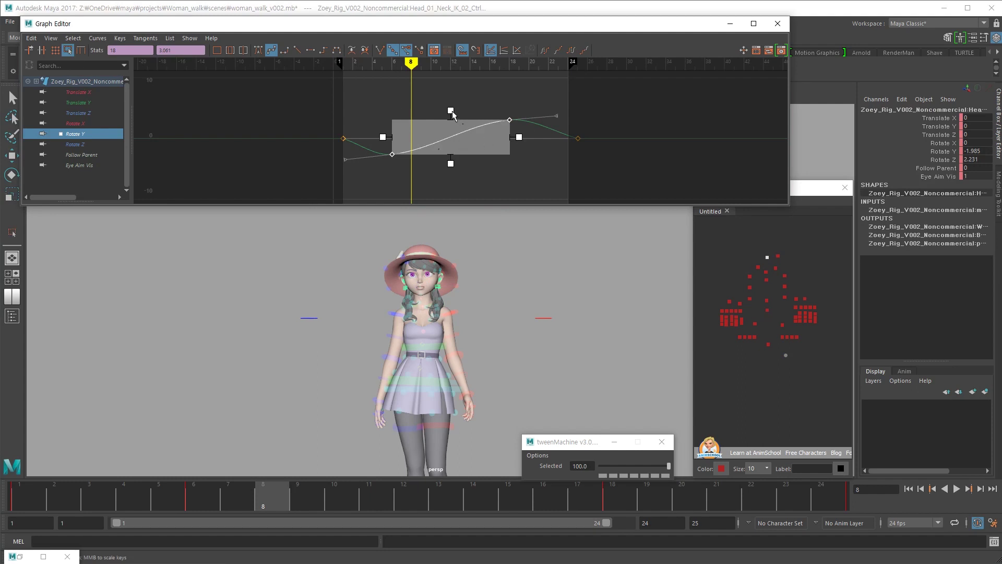
left_click_drag(452, 125, 452, 112)
left_click(455, 174)
left_click_drag(521, 104, 382, 173)
left_click_drag(450, 112, 452, 151)
left_click(494, 178)
left_click_drag(382, 179, 383, 176)
key("r")
left_click_drag(448, 133, 447, 142)
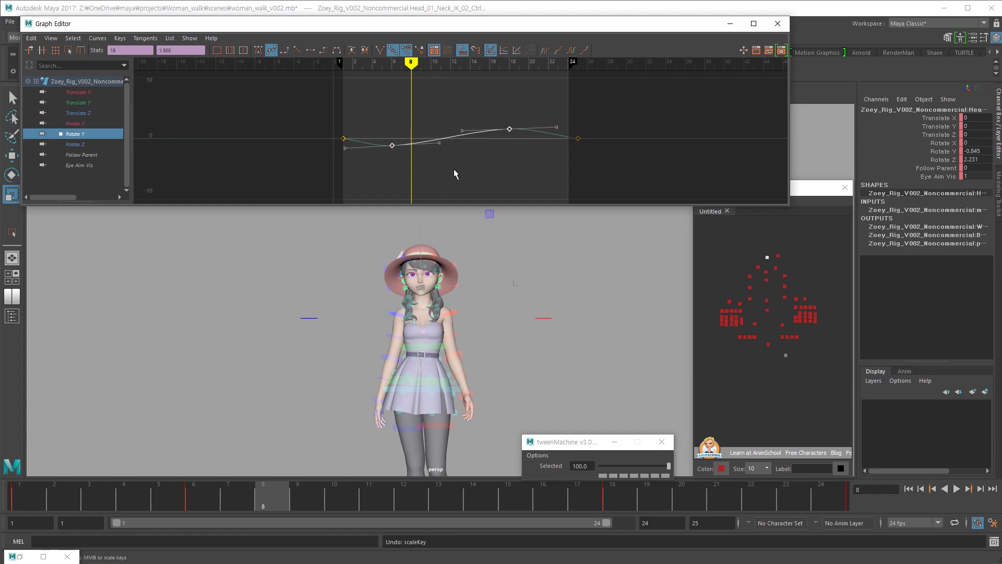
left_click(450, 164)
Play the walk in a full-body front view to check the softened head turn
key("alt+v")
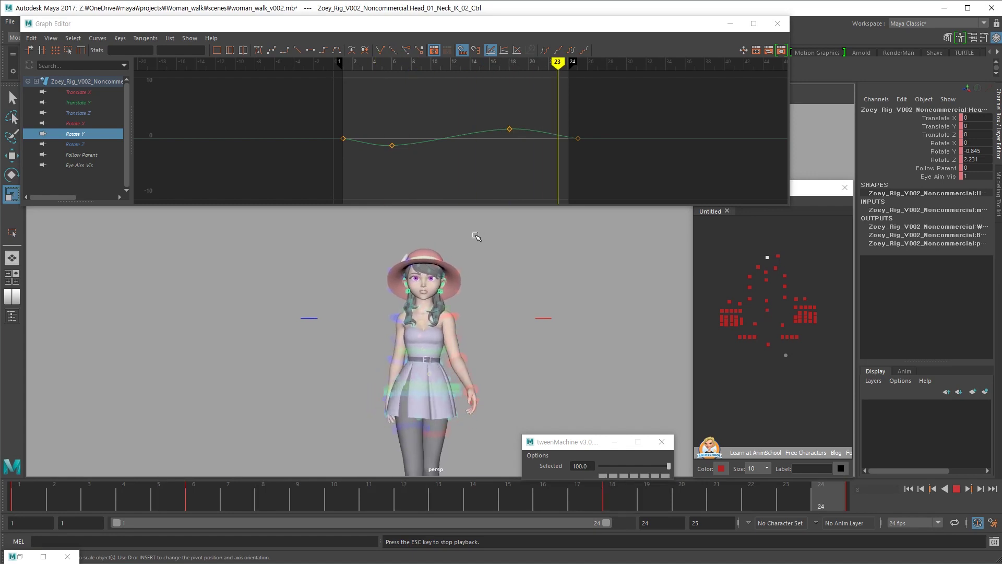
key("alt+v")
key("alt+v")
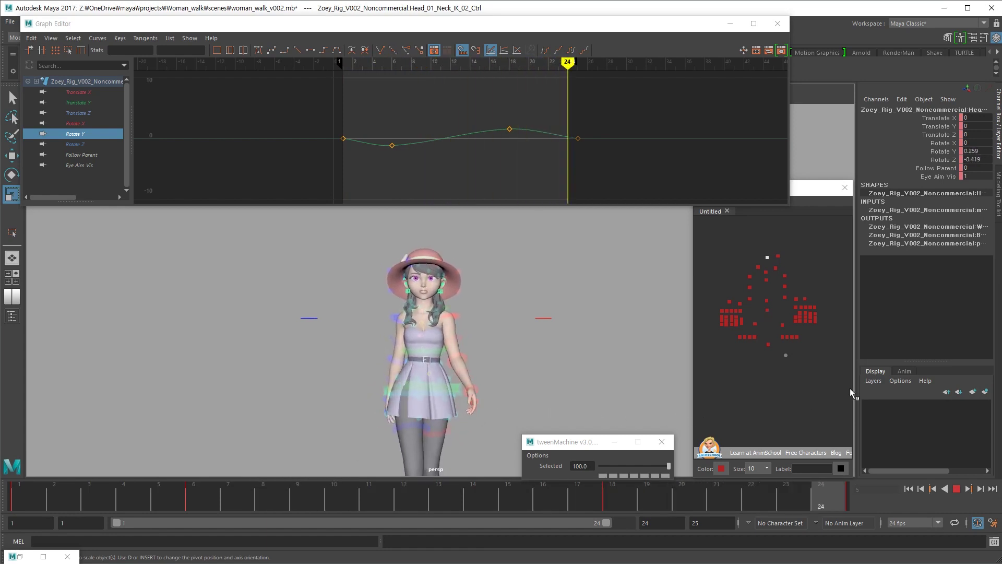
scroll(358, 352, "down", 3)
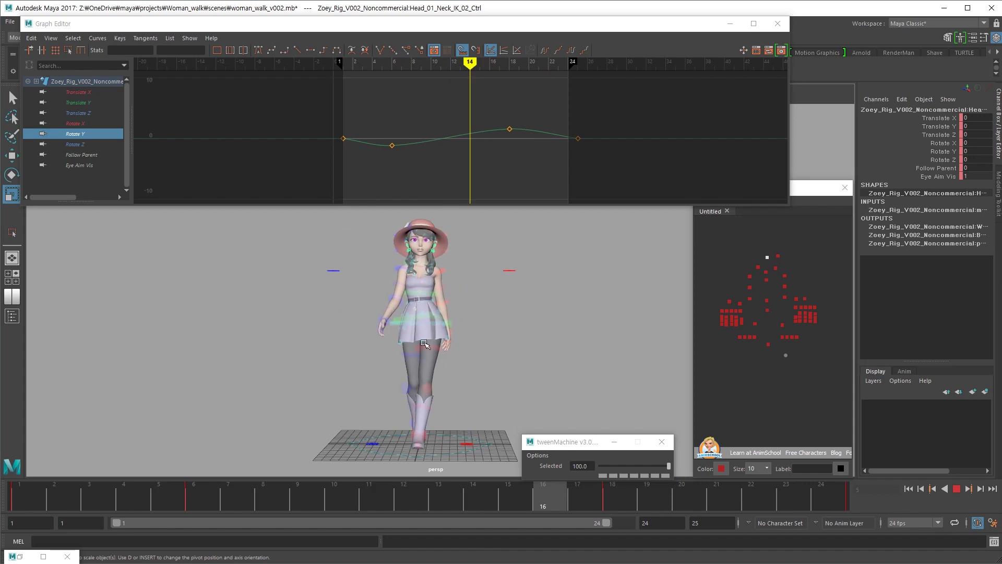
key("alt+v")
Scrub through frames 4 to 7 and inspect the right arm's pose and the elbow control's curves up close
key("w")
left_click(497, 331)
left_click(452, 321)
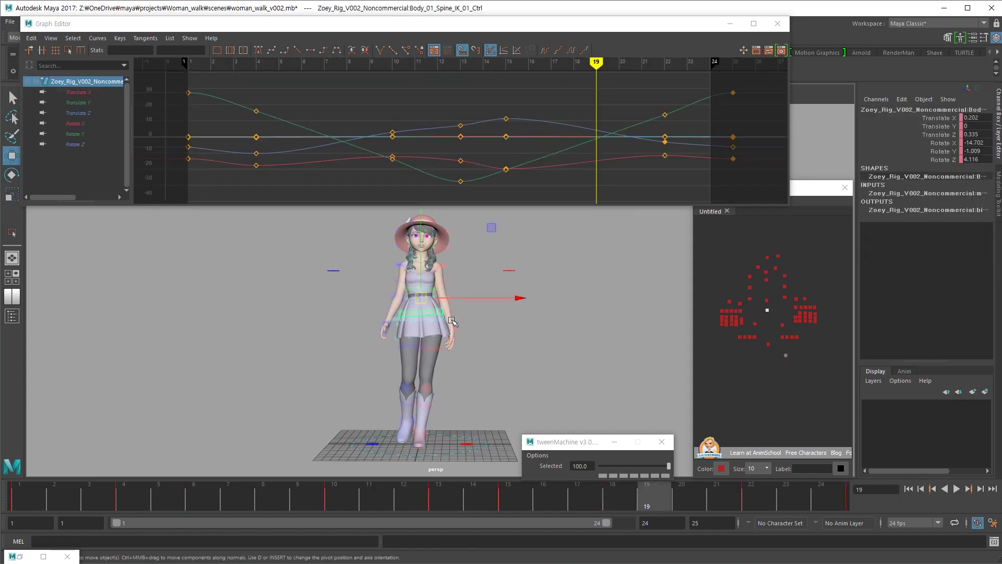
mouse_move(97, 493)
left_mouse_down()
mouse_move(67, 496)
mouse_move(165, 509)
mouse_move(148, 510)
left_mouse_up()
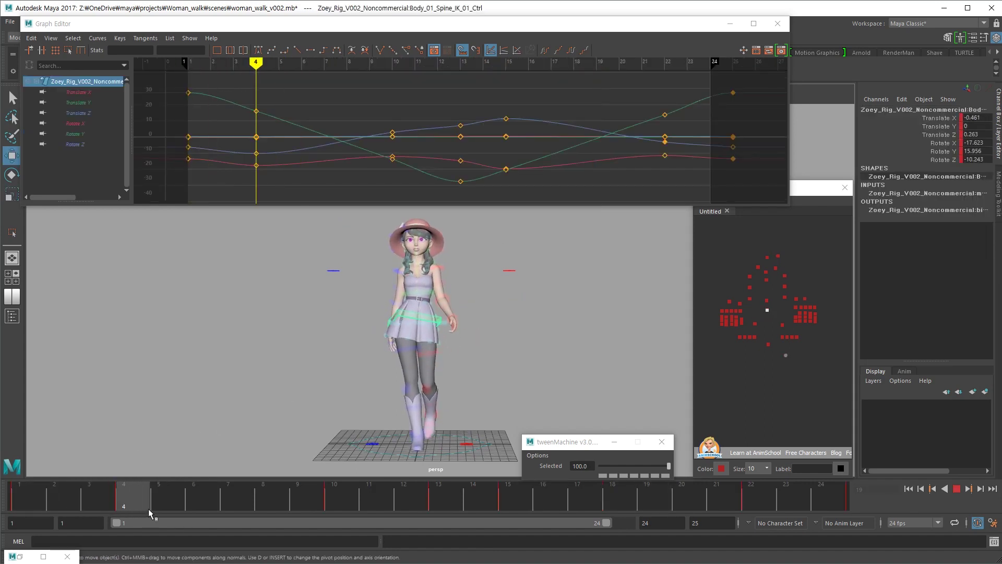
mouse_move(299, 417)
left_mouse_down("alt")
mouse_move(490, 358)
mouse_move(467, 362)
left_mouse_up("alt")
key("f")
mouse_move(468, 363)
right_mouse_down("alt")
mouse_move(4, 396)
mouse_move(129, 359)
right_mouse_up("alt")
left_click_drag(522, 287, 386, 272, "alt")
left_click(371, 243)
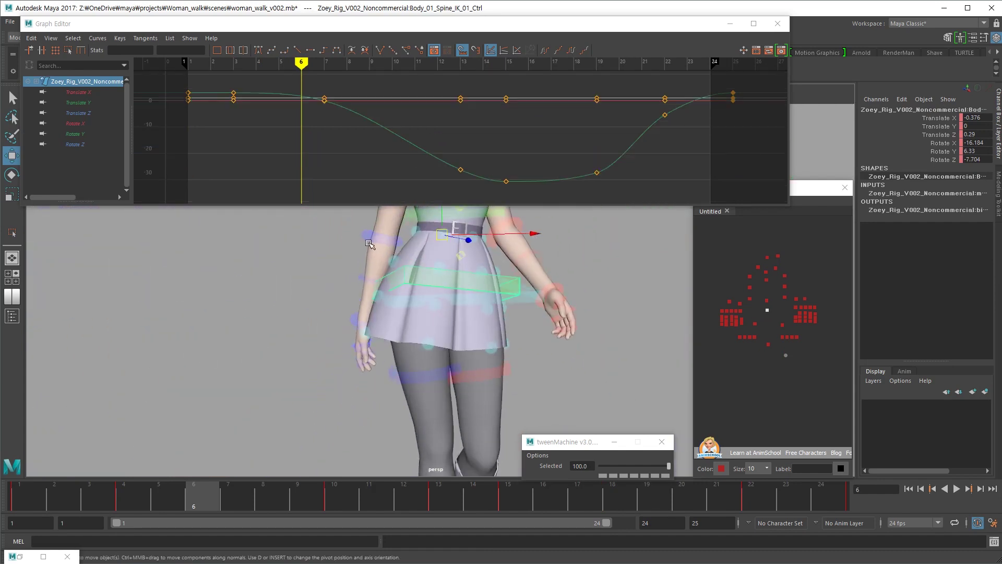
right_click_drag(366, 282, 263, 296, "alt")
middle_click_drag(263, 295, 271, 348, "alt")
left_click_drag(323, 360, 251, 334, "alt")
key("period")
Rotate the right upper arm control slightly at frame 7
right_click_drag(340, 360, 299, 362, "alt")
left_click_drag(299, 363, 387, 351, "alt")
left_click(417, 262)
left_click_drag(443, 285, 462, 269, "alt")
right_click_drag(496, 273, 478, 272, "alt")
key("e")
left_click_drag(436, 269, 440, 271)
mouse_move(439, 272)
left_mouse_down("alt")
mouse_move(443, 328)
mouse_move(438, 282)
left_mouse_up("alt")
Try bending the right elbow further at frame 7 and play the walk from frame 1 to judge the arm
key("w")
left_click(412, 303)
key("e")
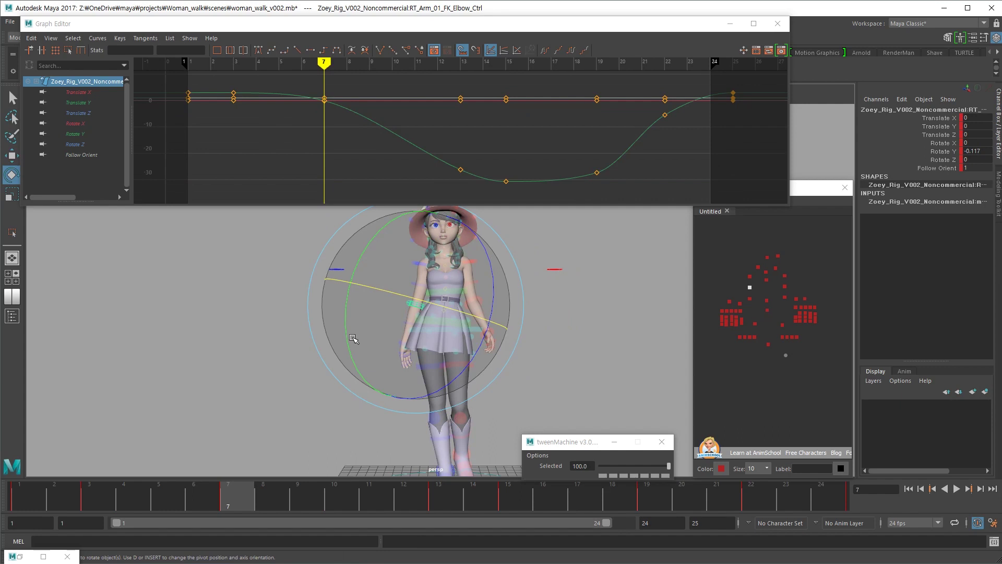
key("alt+v")
left_click_drag(152, 482, 21, 483)
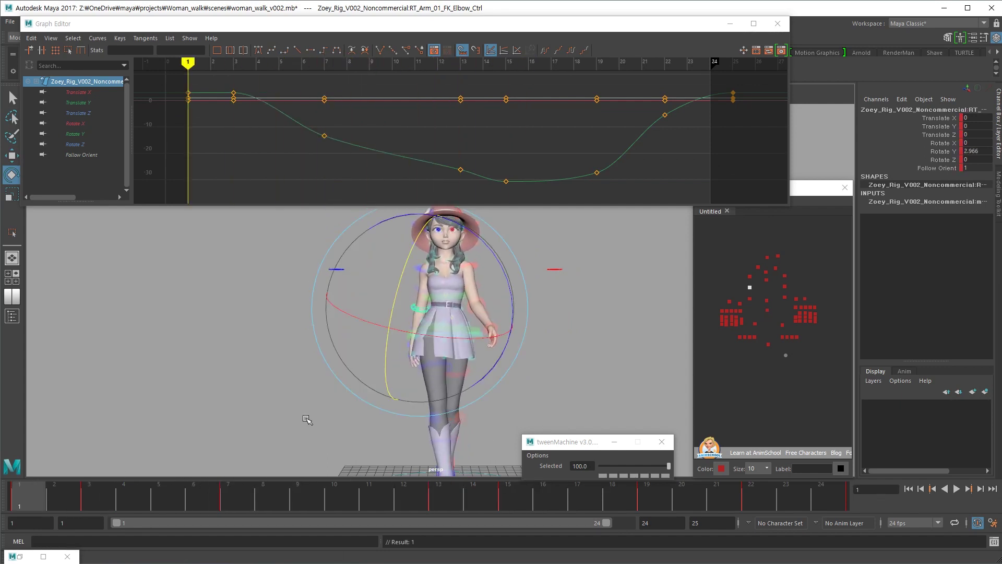
key("alt+v")
key("alt+v")
key("alt+v")
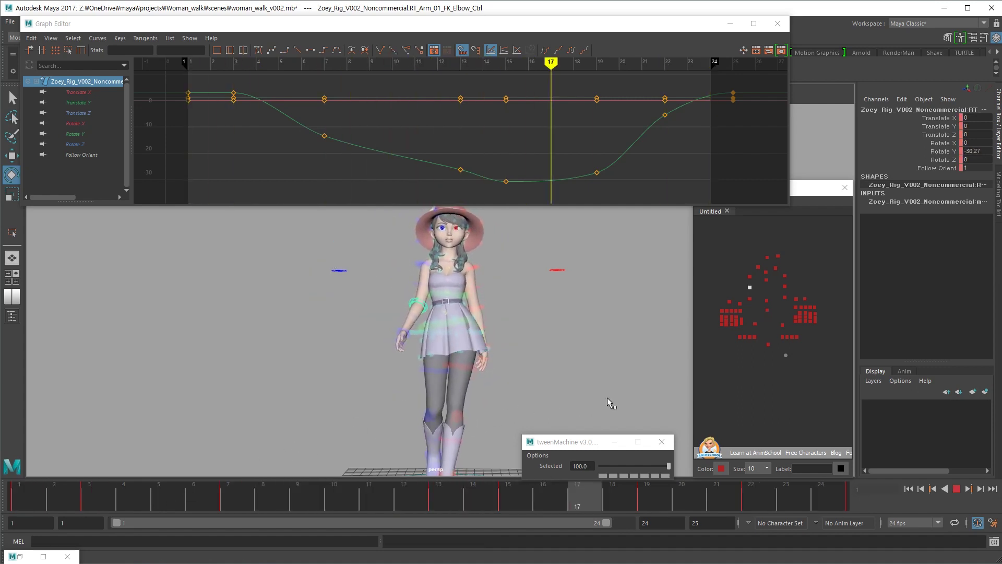
key("alt+v")
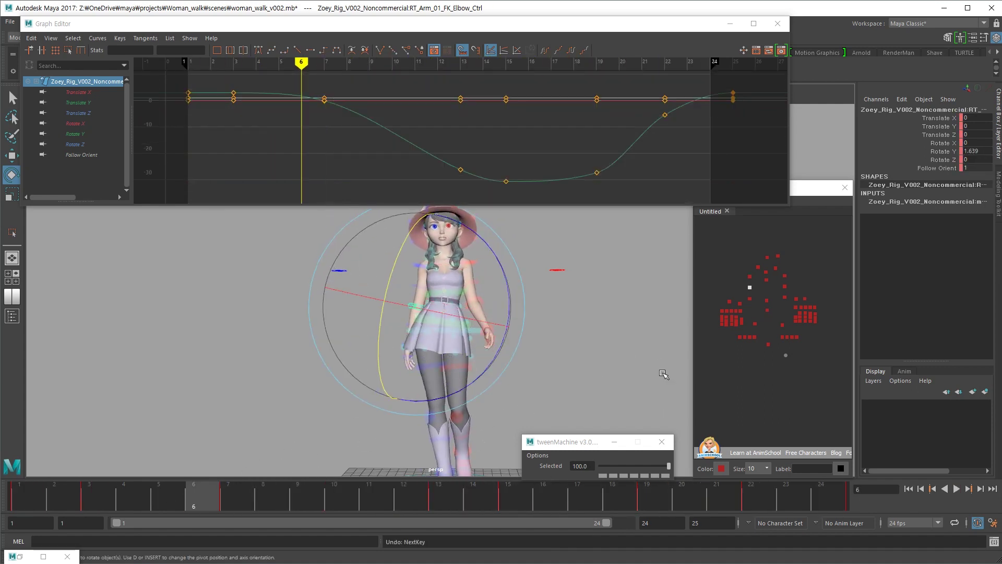
Compare the right arm at frames 6 and 7, clear the selection and save the scene
key("alt+period")
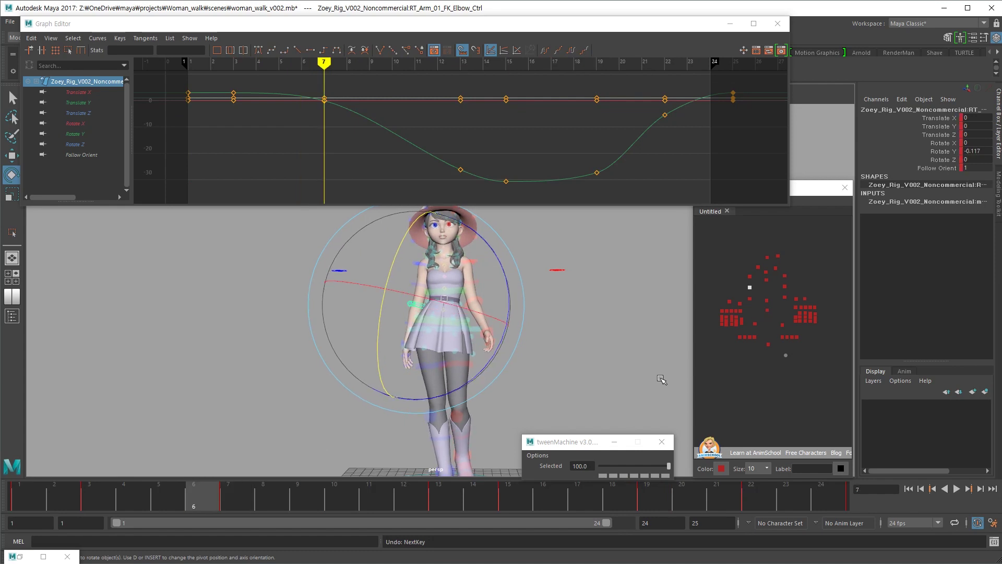
key("alt+comma")
left_click(661, 365)
key("ctrl+s")
Switch to the walk reference video and step through its opening frames up to frame 21, studying how the arms swing
key("alt+Tab")
key("space")
left_click(61, 33)
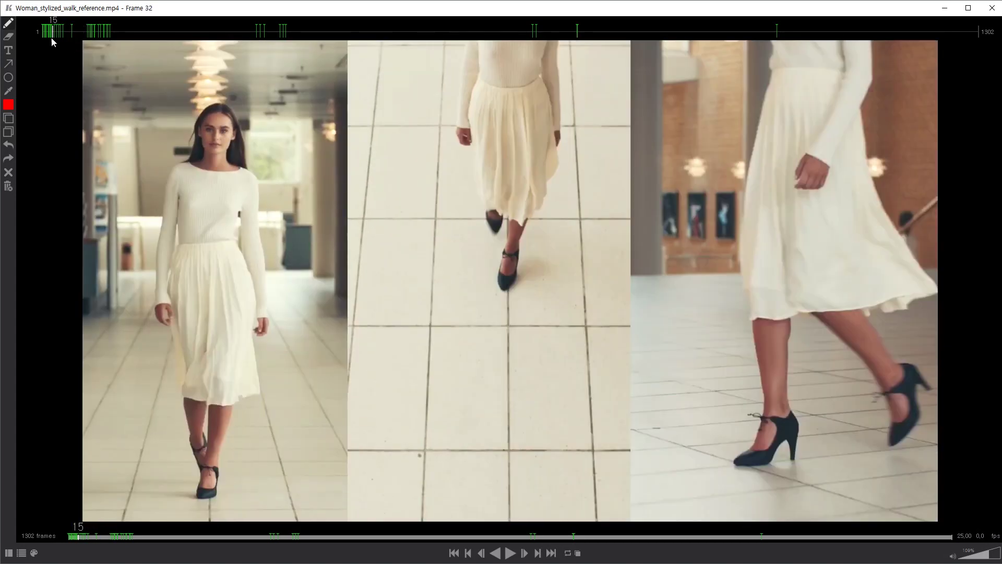
key("Right")
key("Left")
key("Right")
key("Right")
key("Right")
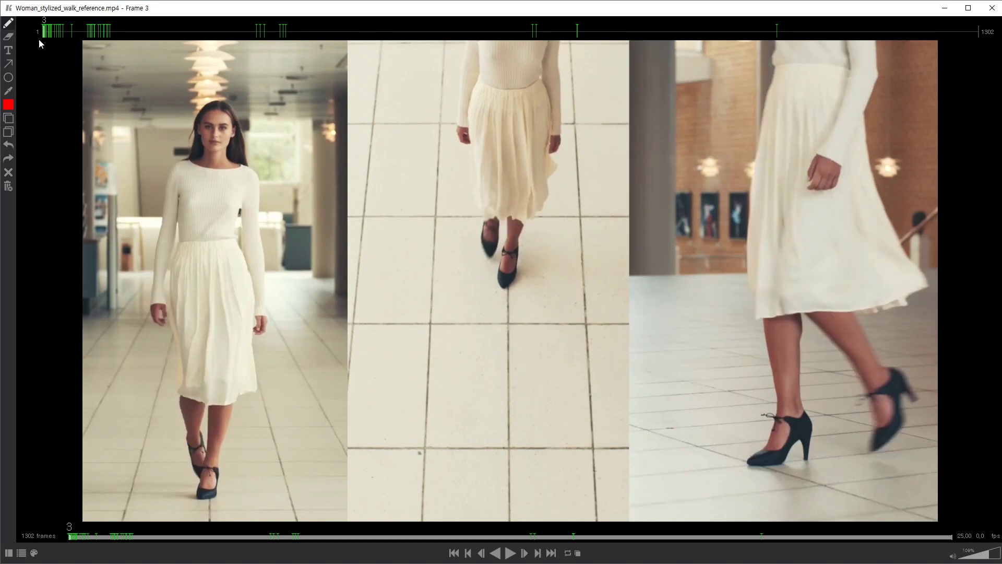
key("Right")
key("Left")
key("Left")
key("Left")
key("Left")
key("Left")
key("Right")
key("Right")
key("Right")
key("Right")
key("Right")
key("Right")
key("Right")
key("Right")
key("Right")
key("Right")
key("Right")
key("Right")
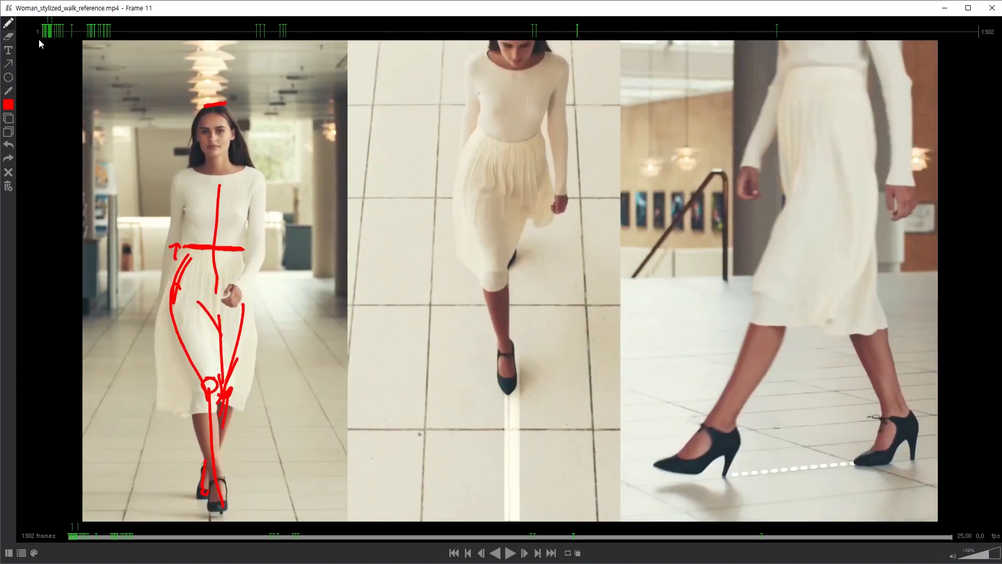
key("Right")
key("Right")
key("Right")
key("Right")
key("Right")
key("Right")
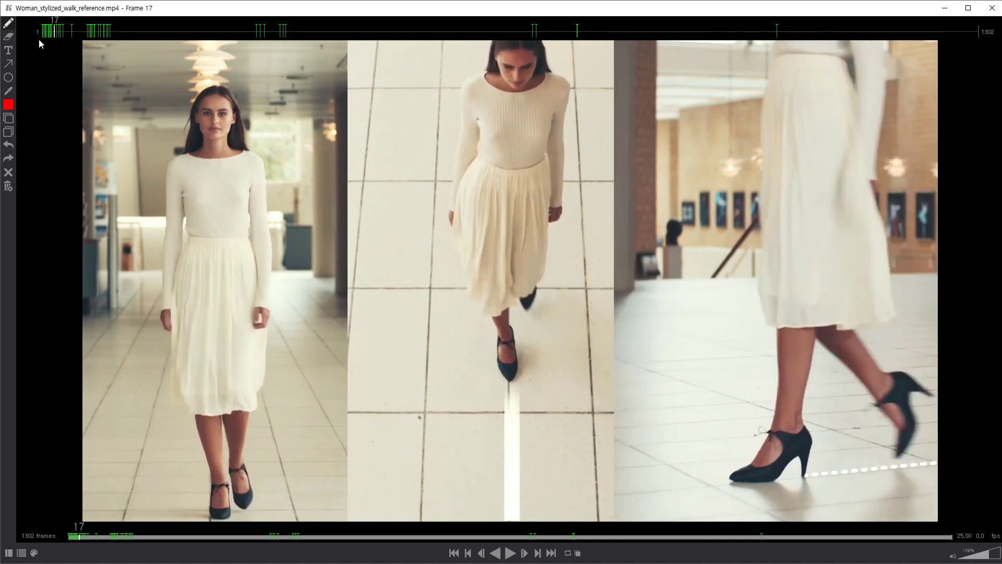
key("Right")
key("Right")
key("Right")
key("Left")
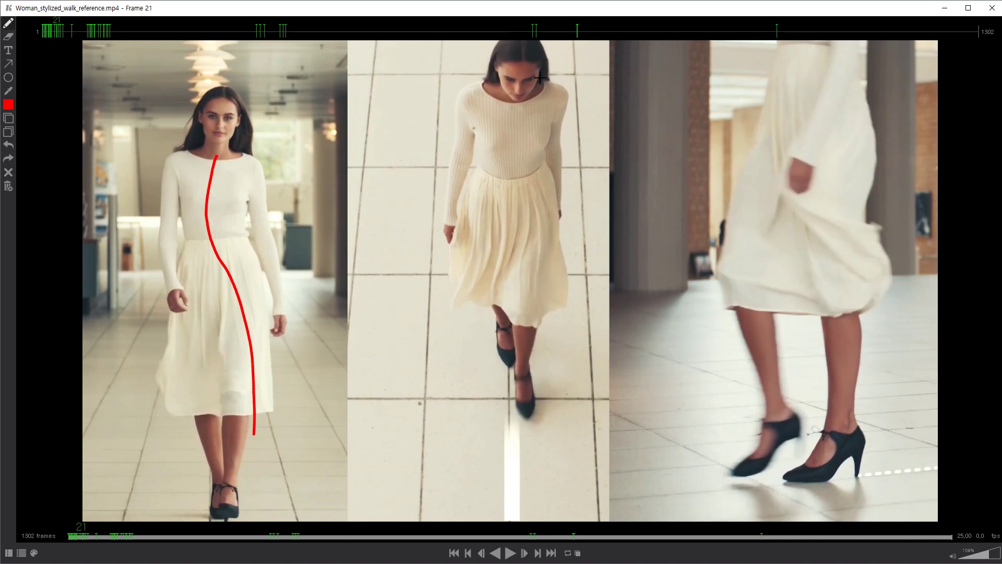
Step through the reference clip of the woman in black from frame 84 to 112 and examine her arm sway
mouse_move(162, 33)
left_mouse_down()
mouse_move(190, 38)
mouse_move(101, 43)
left_mouse_up()
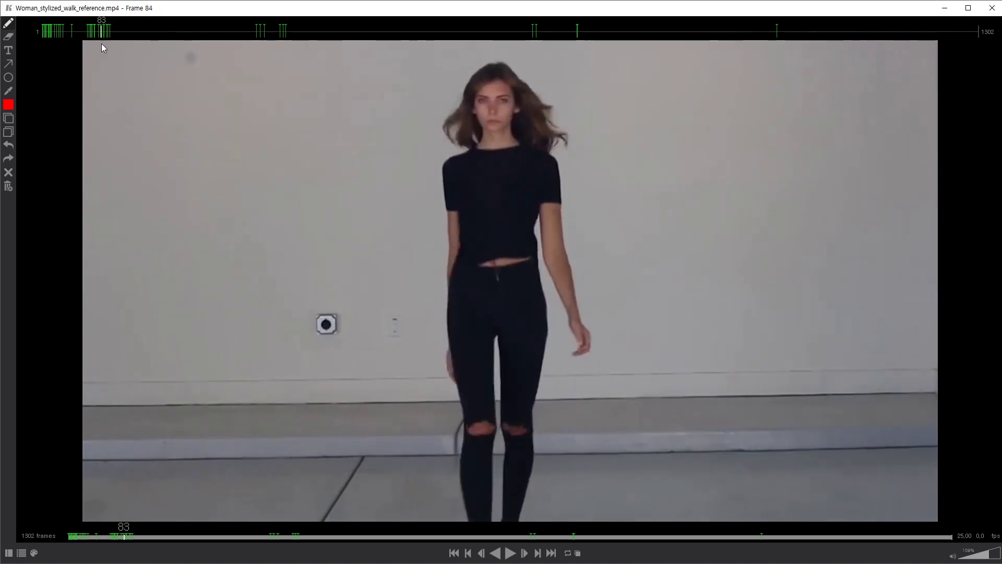
key("Right")
key("Right")
key("Right")
key("Right")
key("Right")
key("Right")
key("Right")
key("Right")
key("Right")
key("Right")
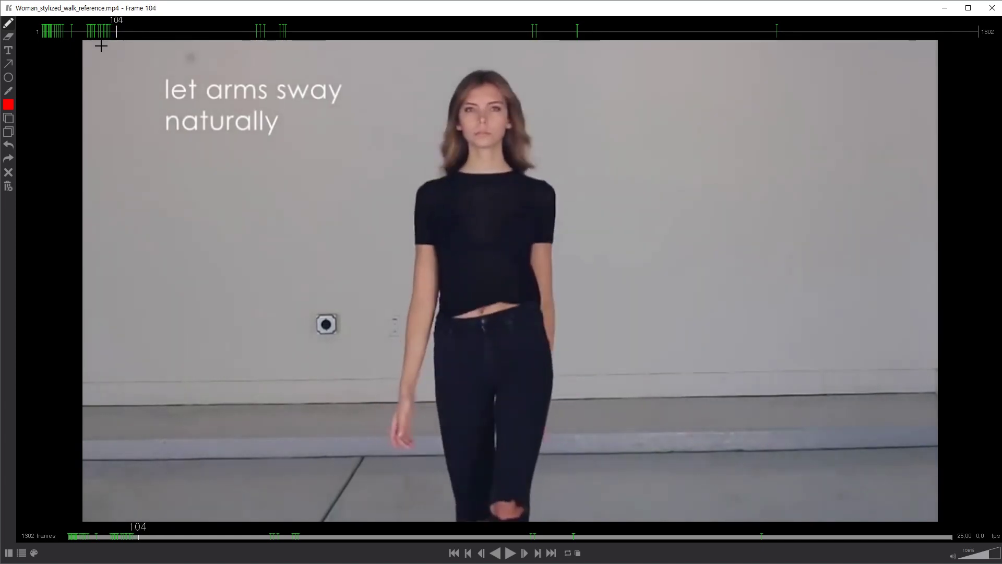
key("Right")
key("Right")
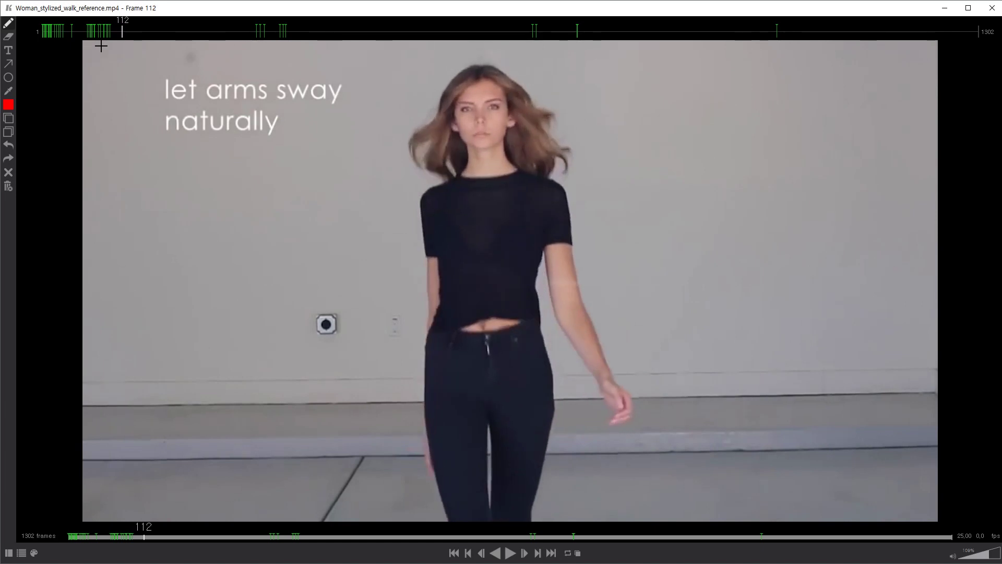
Outline both arms and the torso's centre line in red on the park walk clip at frame 778, and return to Maya
left_click_drag(694, 38, 602, 52)
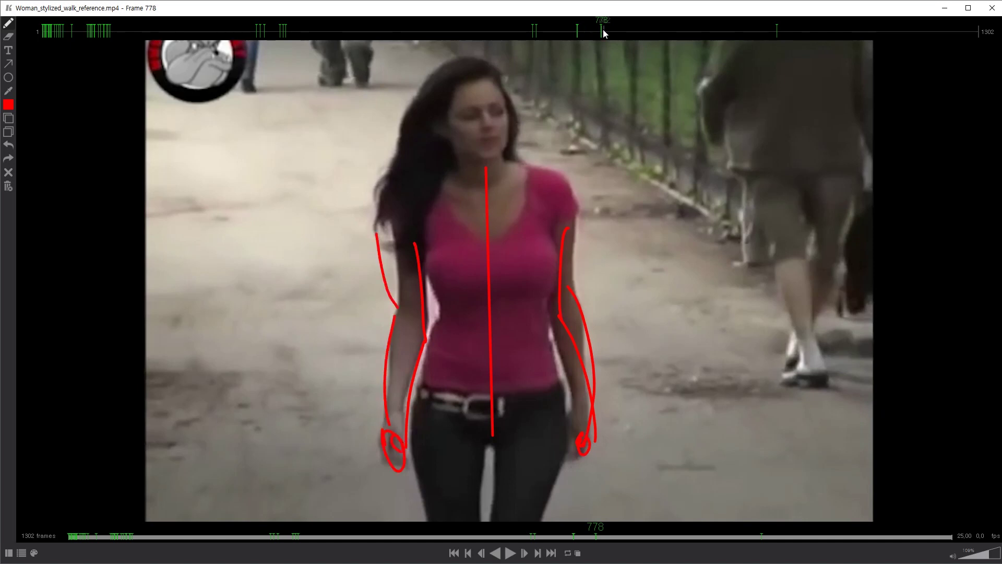
left_click_drag(603, 32, 613, 33)
left_click(947, 10)
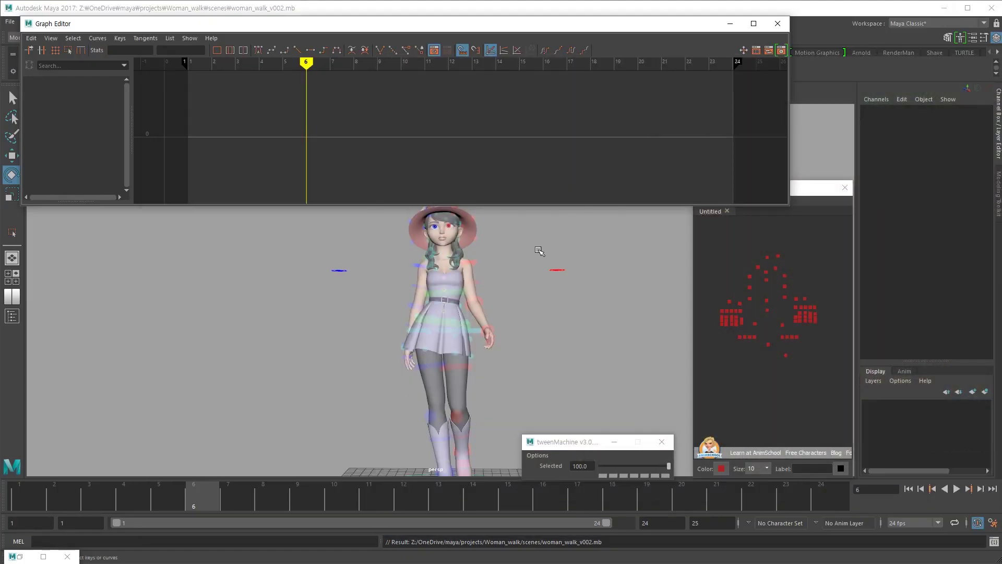
Select the right shoulder control and examine the right arm's pose at frame 1 from several angles
left_click(750, 276)
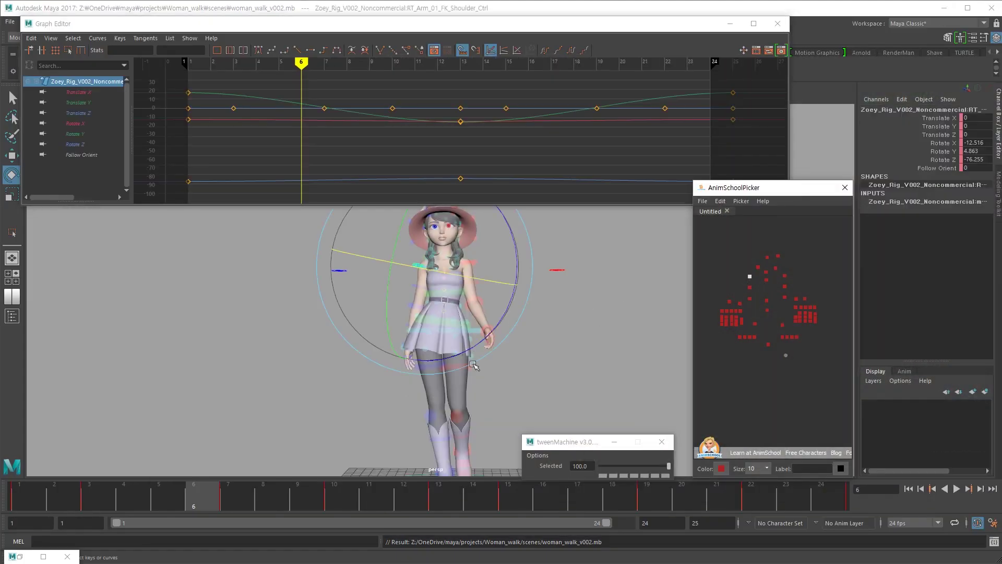
left_click_drag(159, 499, 21, 496)
left_click_drag(263, 410, 365, 384, "alt")
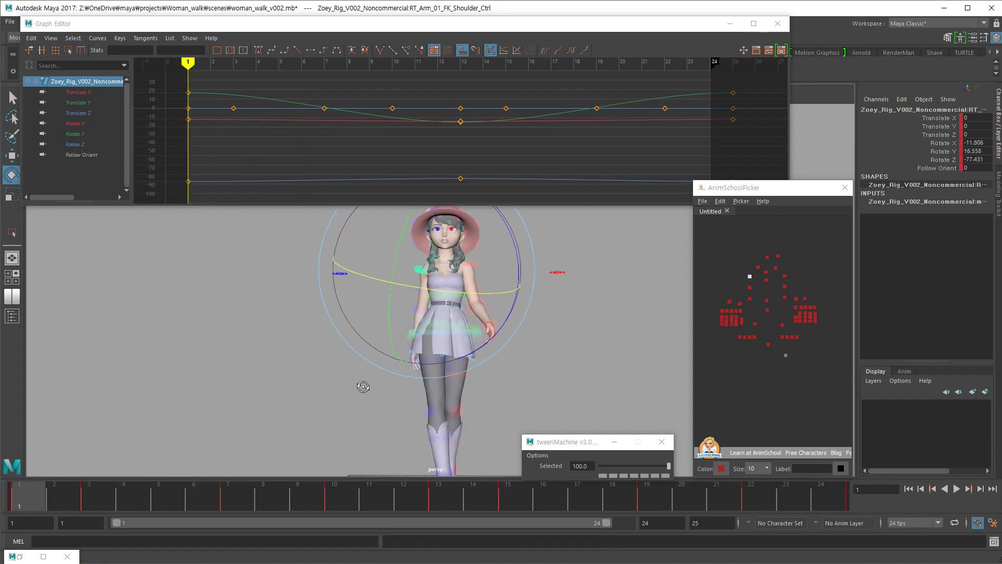
key("w")
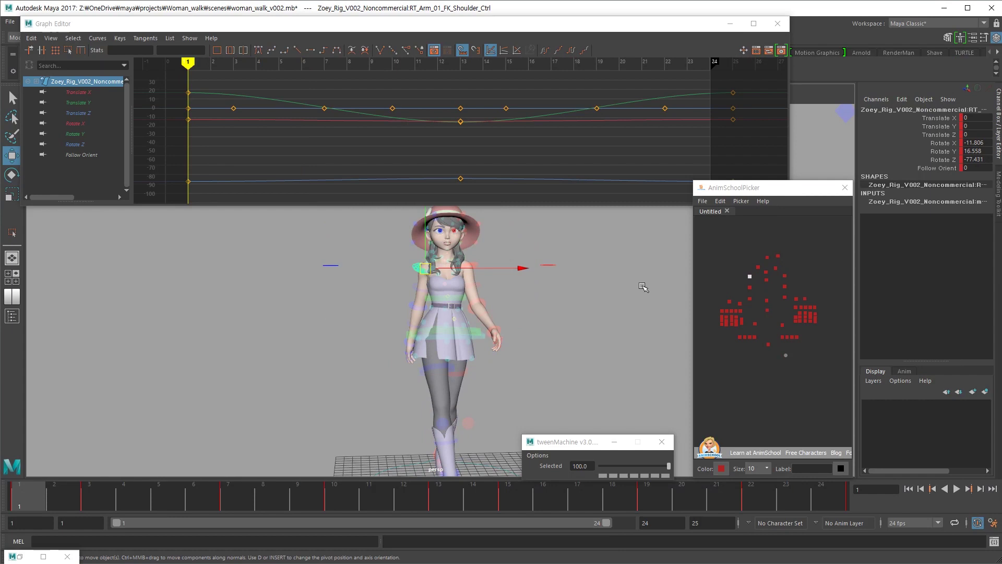
Switch to the reference video, outline the woman's right arm in red at frame 825, and return to Maya
key("alt+Tab")
left_click_drag(614, 34, 634, 40)
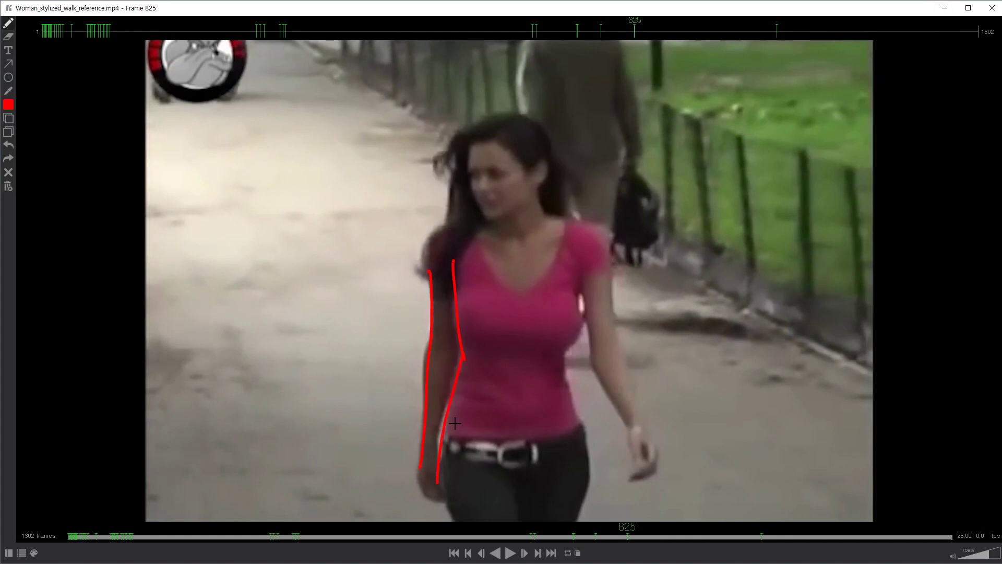
left_click(946, 9)
Try rotating the right elbow control about Y at frame 1
left_click_drag(521, 354, 433, 333, "alt")
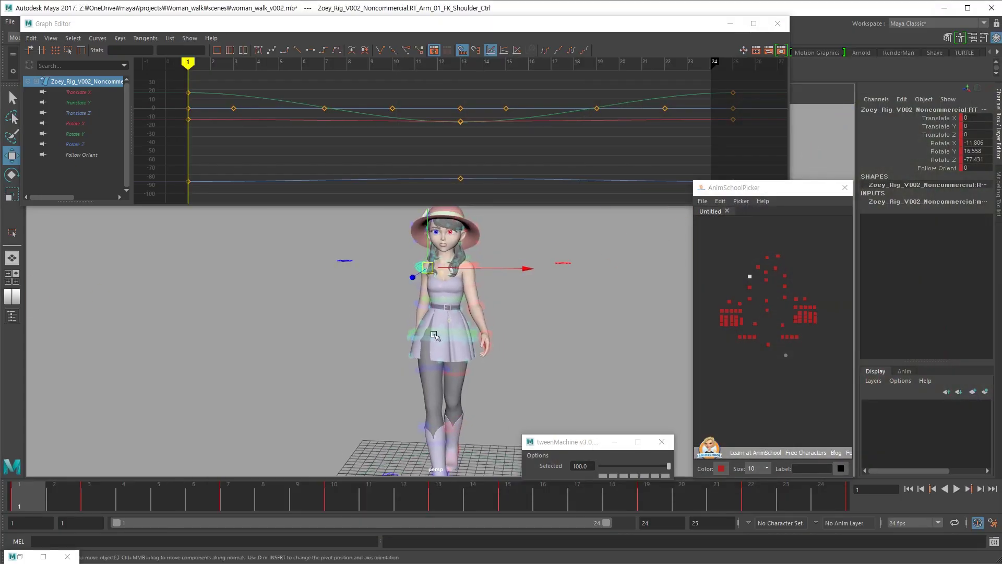
left_click(404, 305)
left_click(415, 304)
key("e")
left_click_drag(385, 317, 401, 290)
key("ctrl+z")
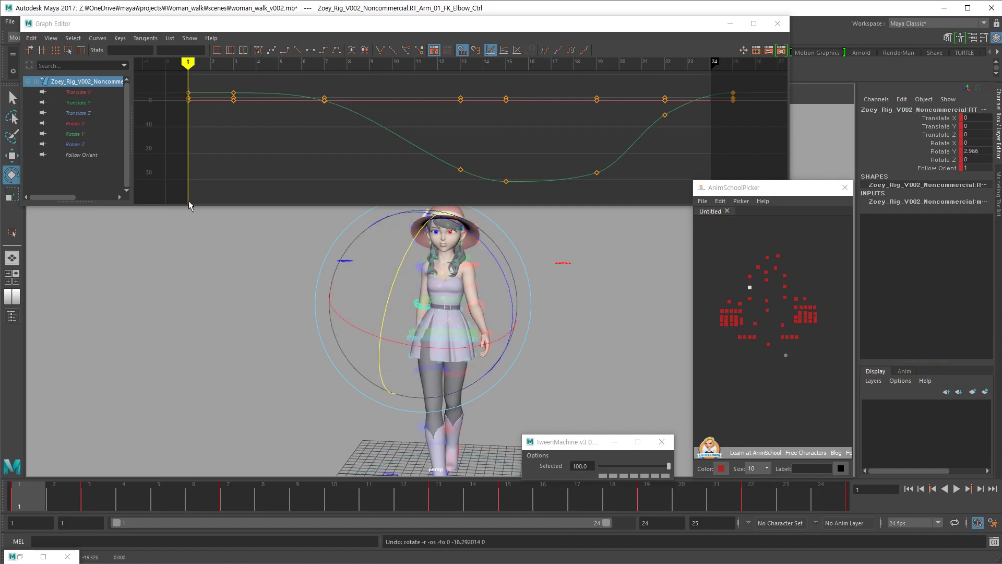
Lower the right elbow's early and late Rotate Y keys, with frames 1 and 25 at about -11.8, and delete keys 3, 13 and 22
left_click(97, 134)
left_click_drag(382, 118, 175, 81)
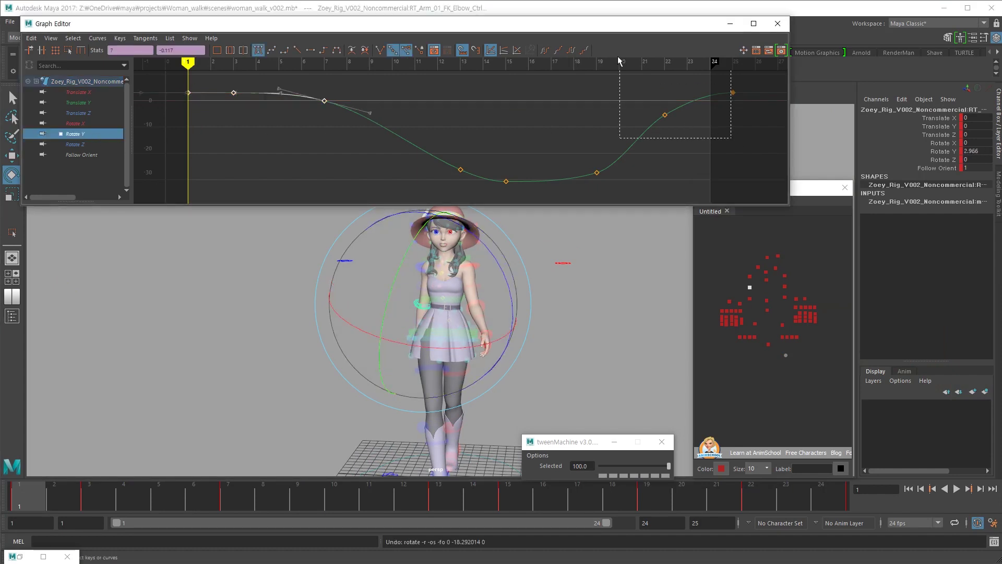
middle_click_drag(705, 133, 704, 183, "shift")
left_click_drag(451, 313, 584, 298, "alt")
key("ctrl+z")
middle_click(583, 174)
middle_click_drag(583, 174, 574, 196)
left_click_drag(564, 292, 437, 281, "alt")
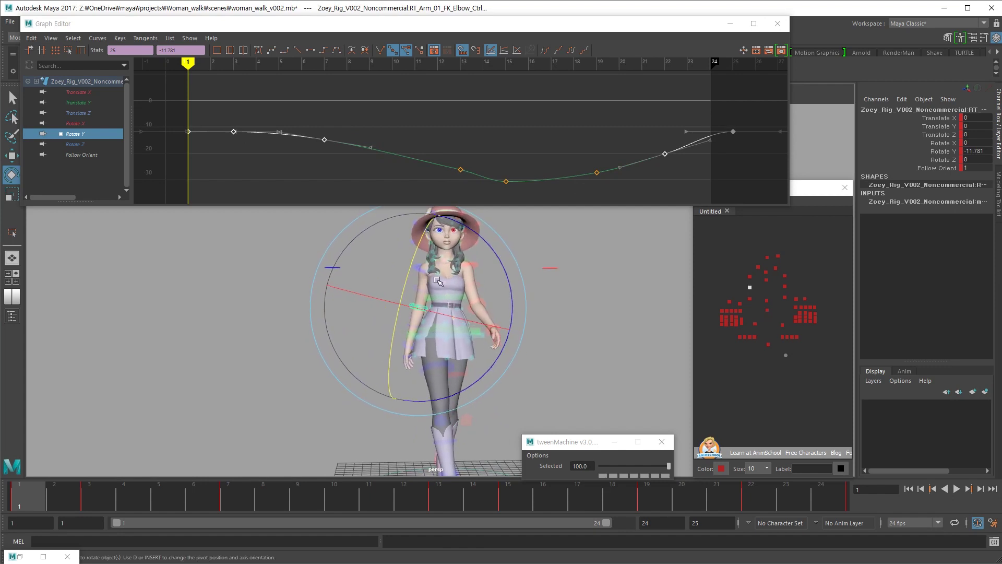
left_click(498, 153)
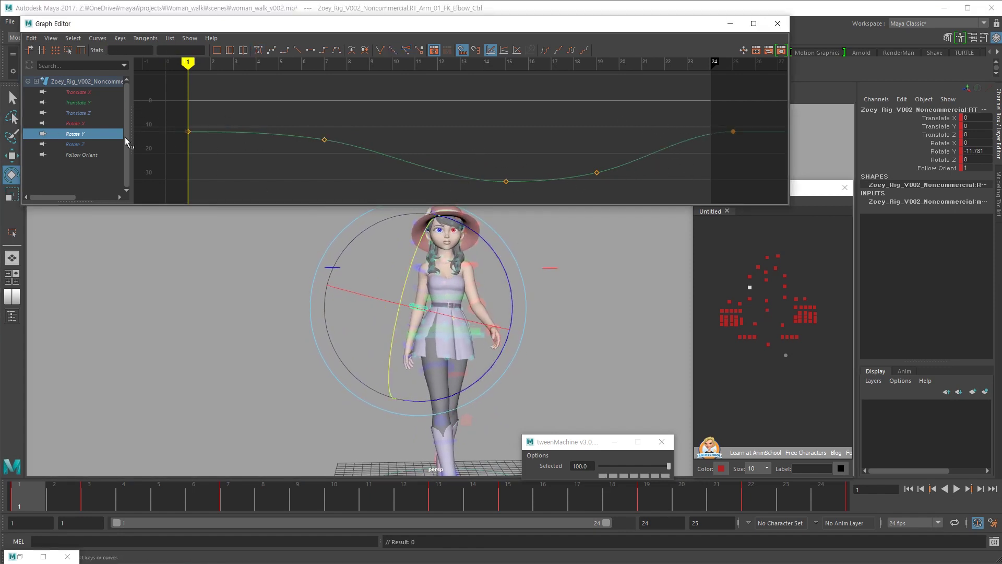
Lower the right elbow's Rotate X keys at frames 1 and 25 to about -23.8
left_click(83, 123)
right_click_drag(522, 131, 407, 117, "alt+shift")
left_click_drag(522, 110, 366, 167)
middle_click_drag(460, 150, 459, 203, "shift")
mouse_move(456, 346)
left_mouse_down("alt")
mouse_move(424, 351)
mouse_move(454, 346)
left_mouse_up("alt")
key("ctrl+z")
left_click_drag(431, 128, 413, 147)
middle_click_drag(506, 123, 532, 243, "shift")
Play the walk and scrub to frame 9 to check the right arm's twist
key("alt+v")
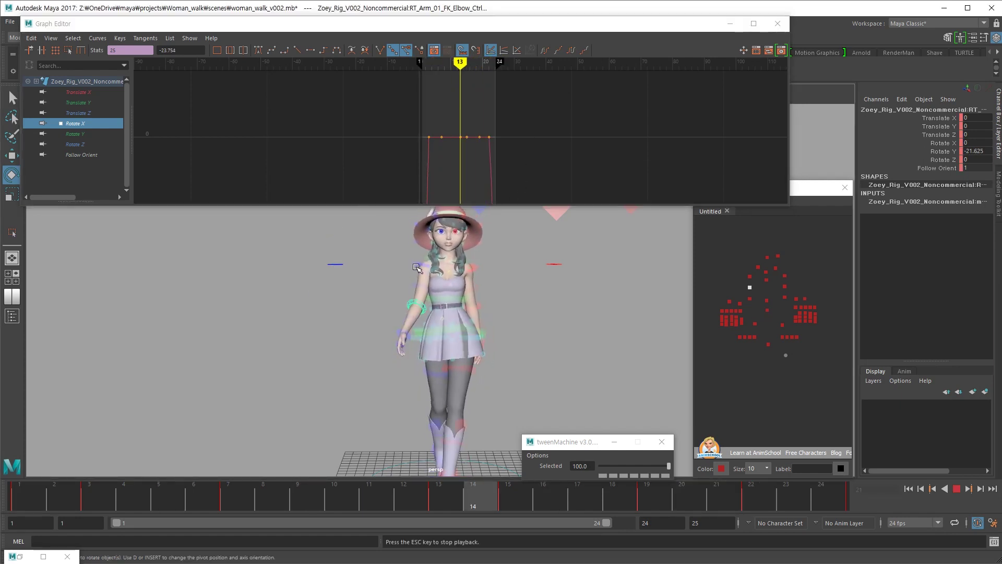
key("Escape")
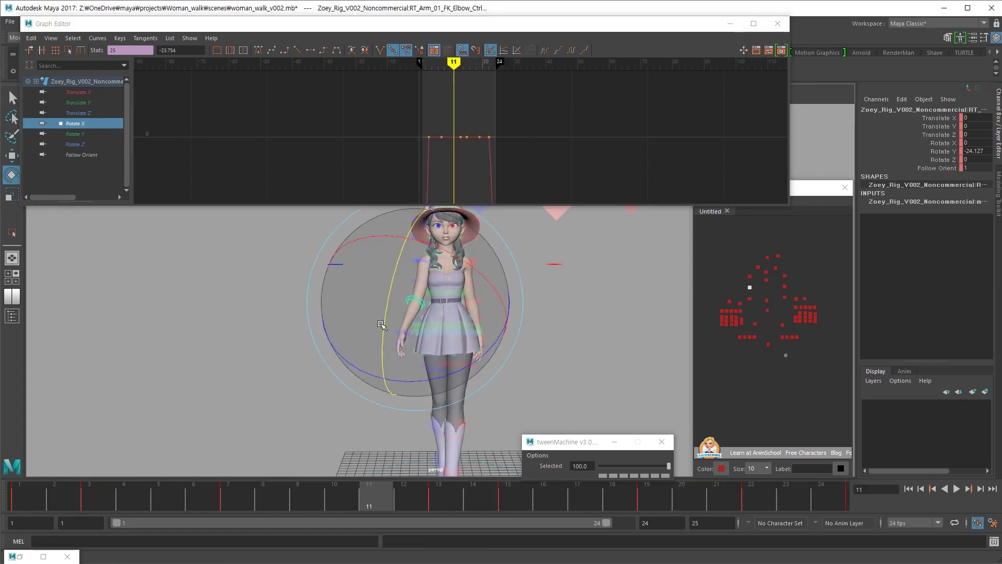
left_click_drag(170, 481, 308, 443)
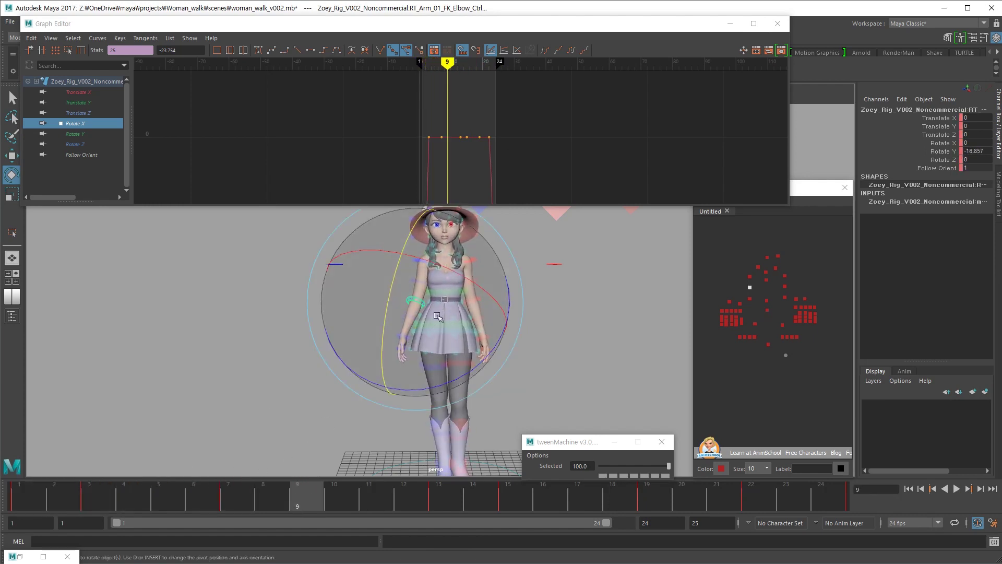
Try moving the right elbow's Rotate X key at frame 7 and look at its Rotate Y curve
left_click(442, 138)
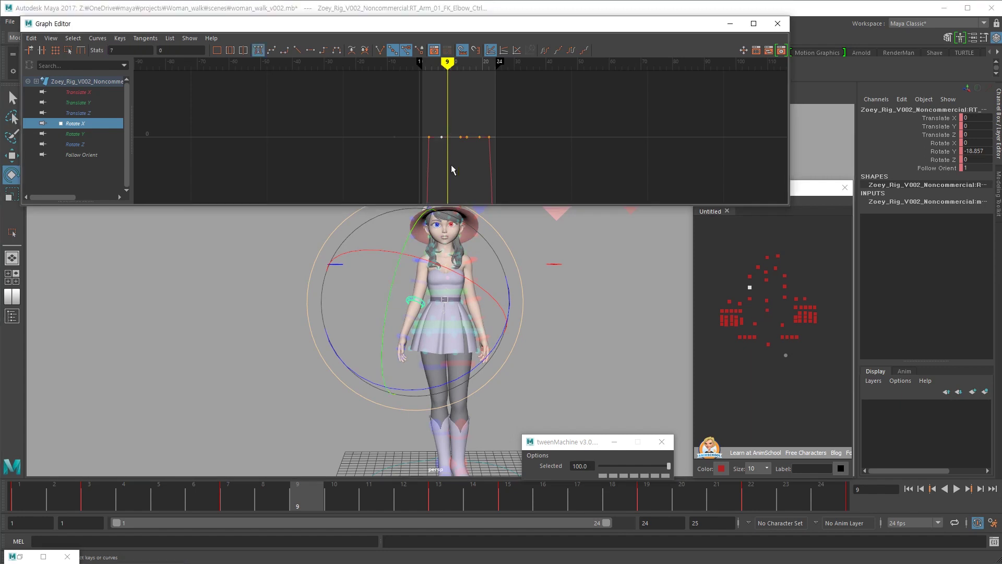
key("ctrl+z")
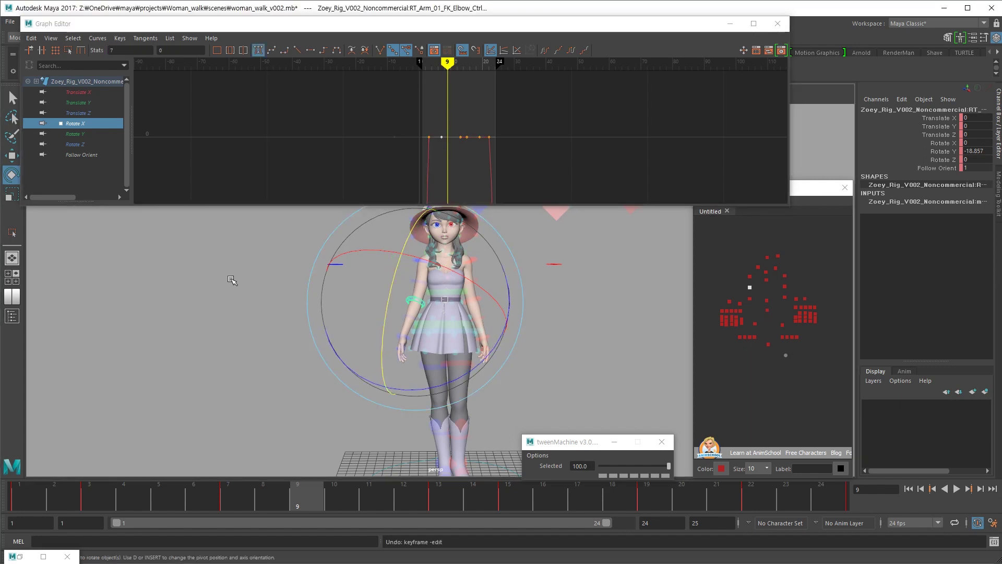
left_click(93, 135)
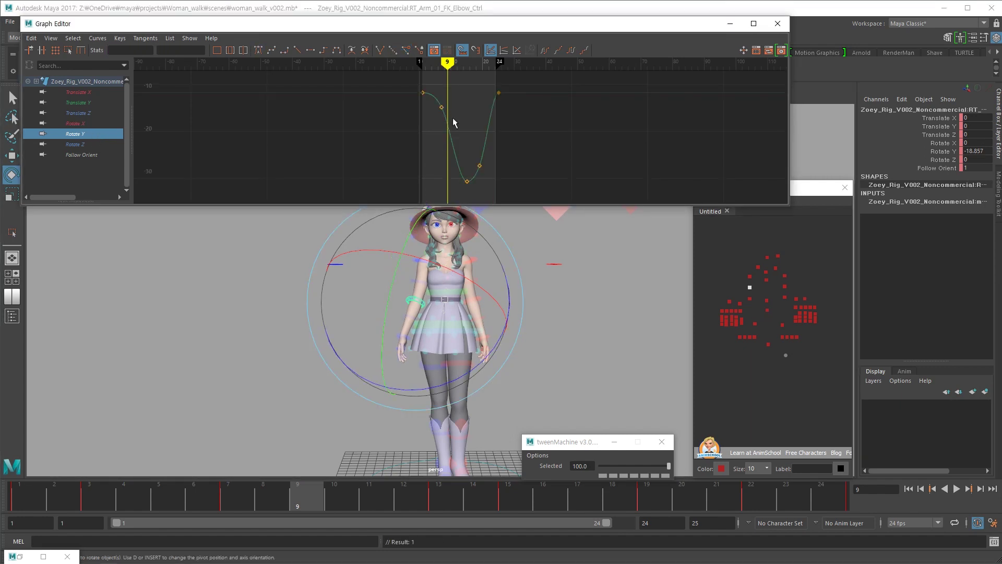
Lower the right elbow's Rotate Z key at frame 7 to about -9 and display all of the elbow's curves together
left_click(81, 144)
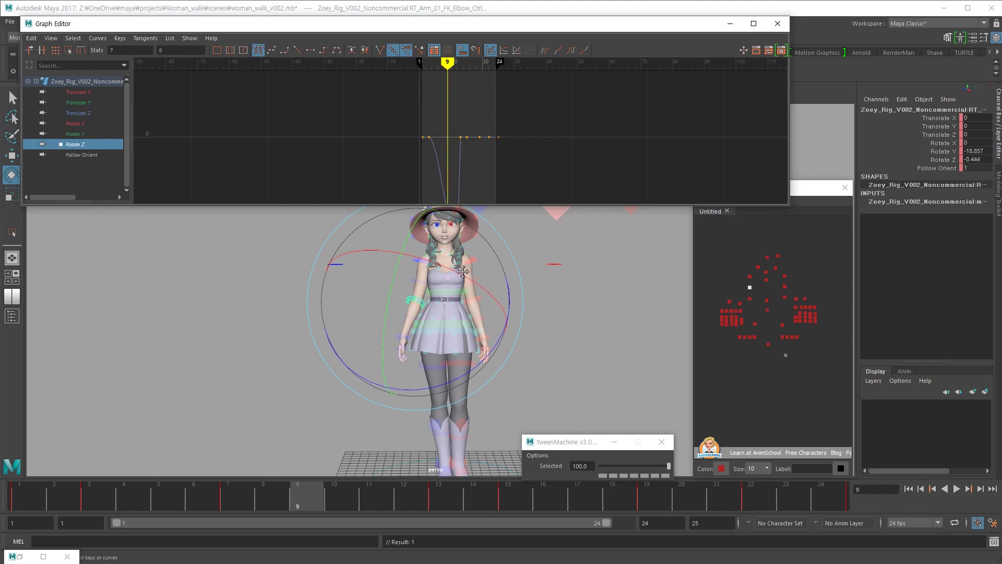
key("ctrl+z")
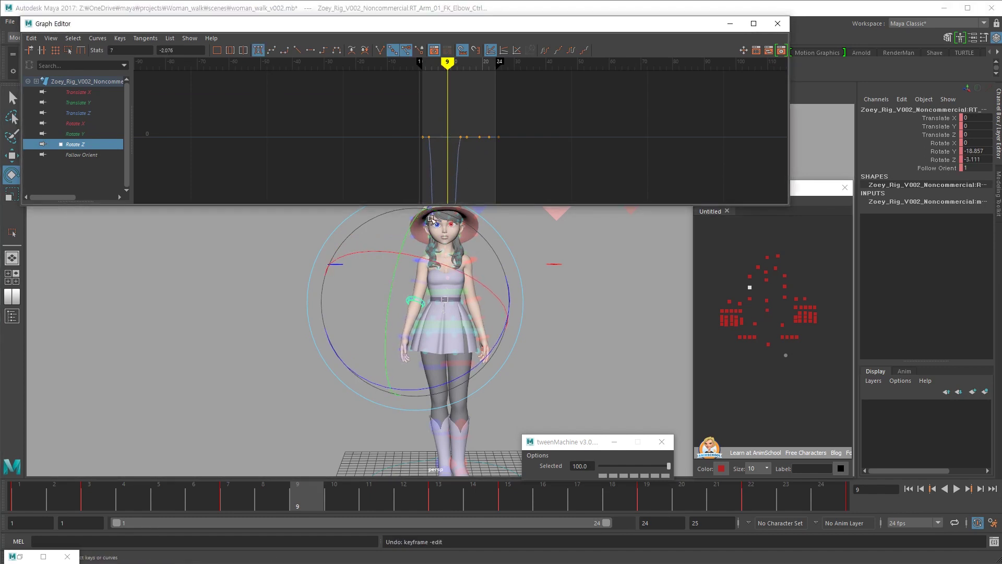
key("ctrl+z")
left_click_drag(536, 360, 432, 312, "alt")
left_click(539, 186)
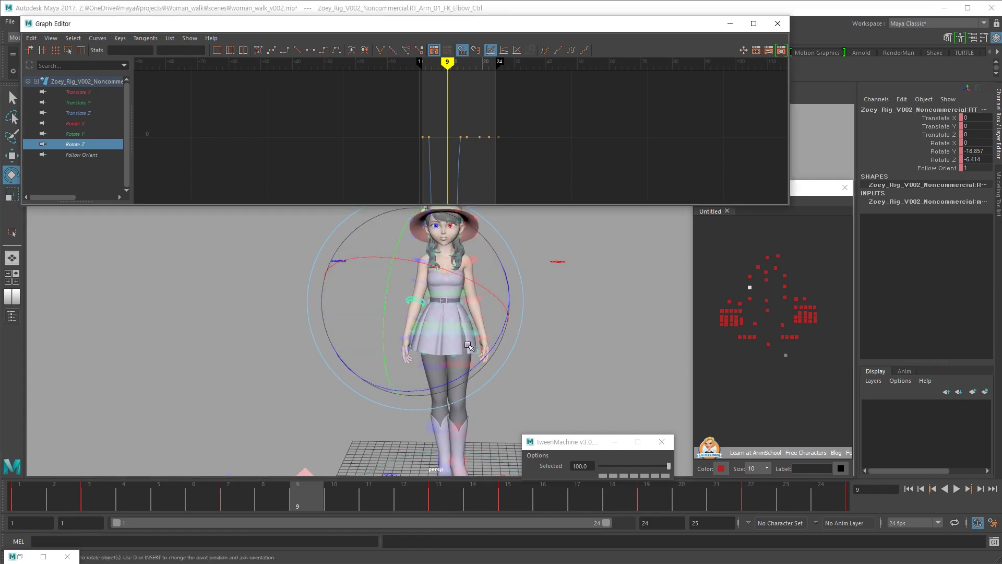
left_click(891, 110)
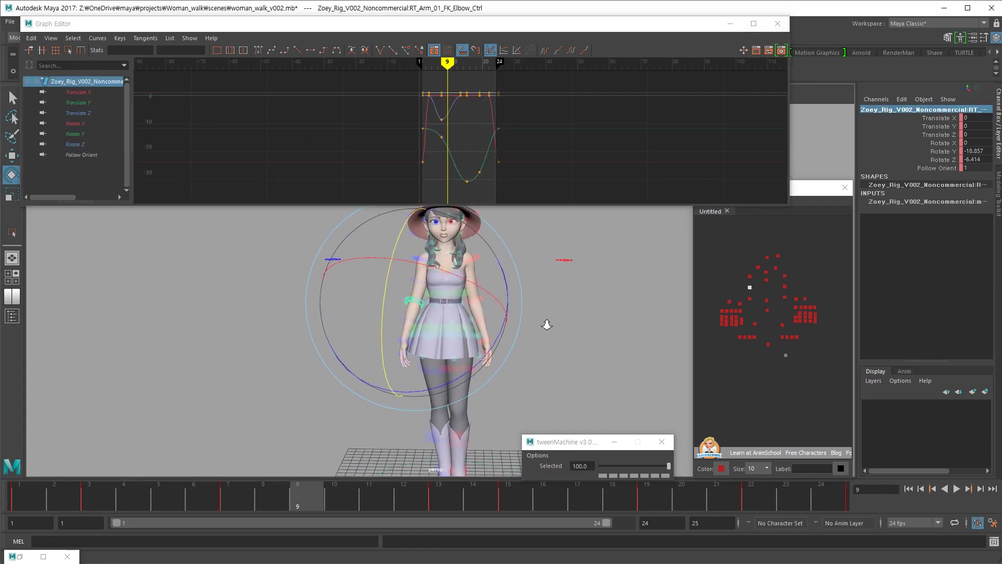
left_click_drag(472, 312, 481, 359, "alt")
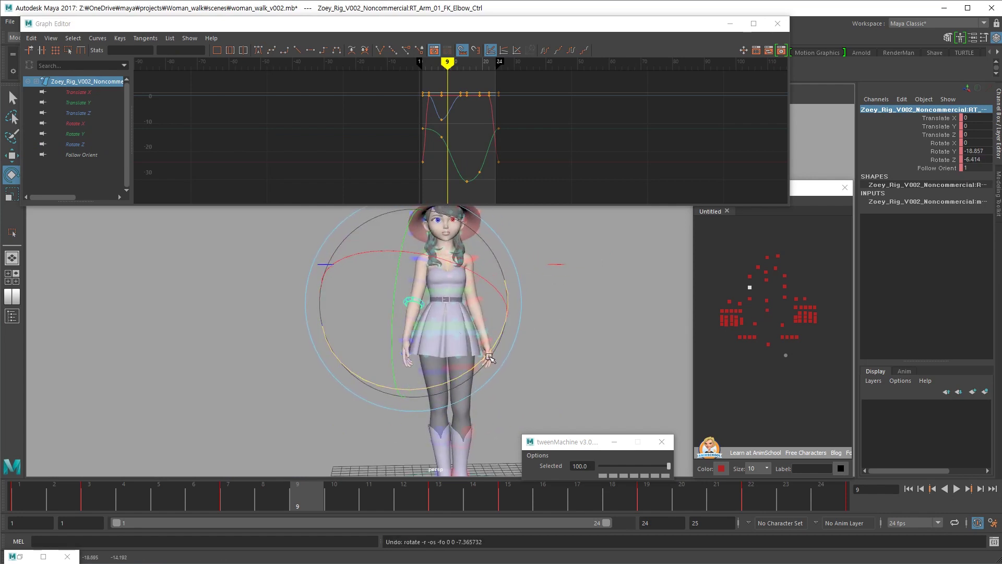
Undo the recent Rotate X and Rotate Z key edits on the right elbow
key("ctrl+z")
key("ctrl+z")
key("ctrl+z")
key("ctrl+z")
key("ctrl+z")
key("ctrl+z")
key("ctrl+z")
key("ctrl+z")
key("ctrl+z")
key("ctrl+z")
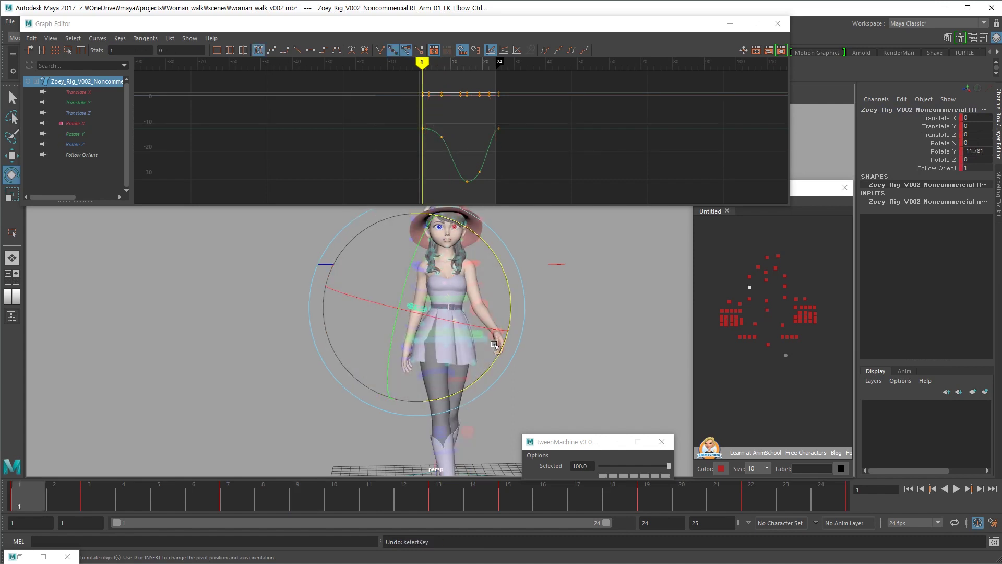
Play the walk from the side and also undo the right elbow's earlier Rotate Y key changes
key("alt+v")
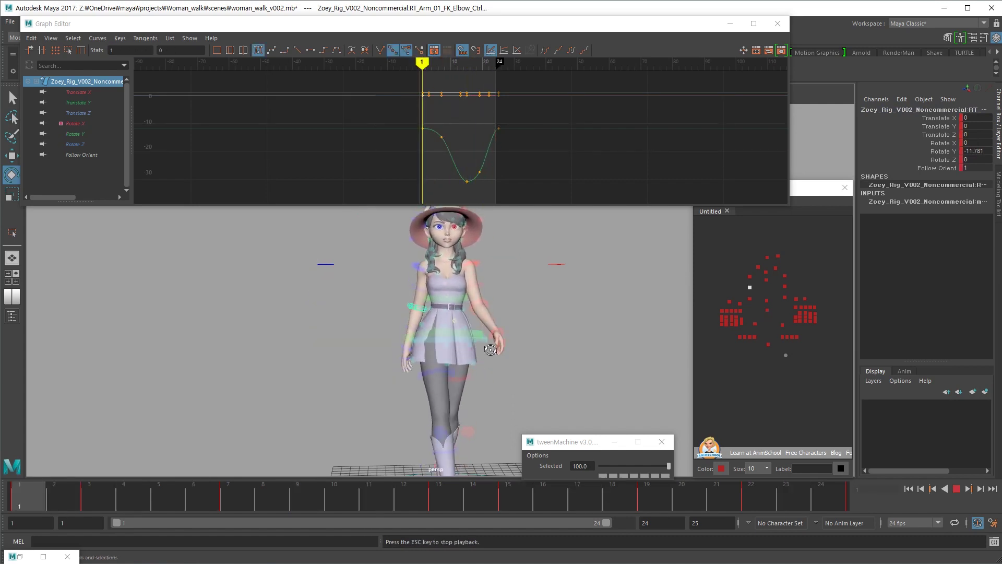
left_click_drag(492, 348, 565, 347, "alt")
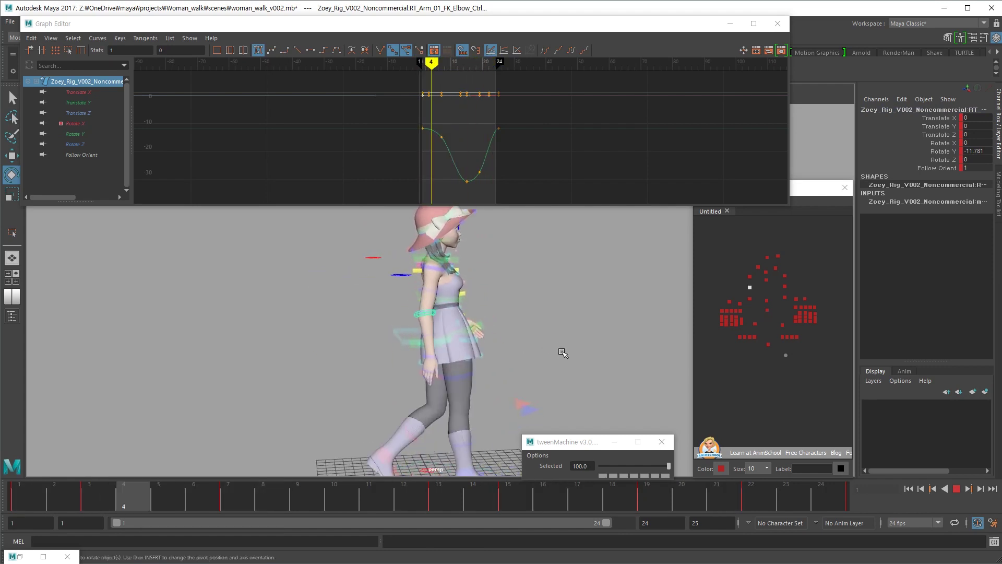
key("Escape")
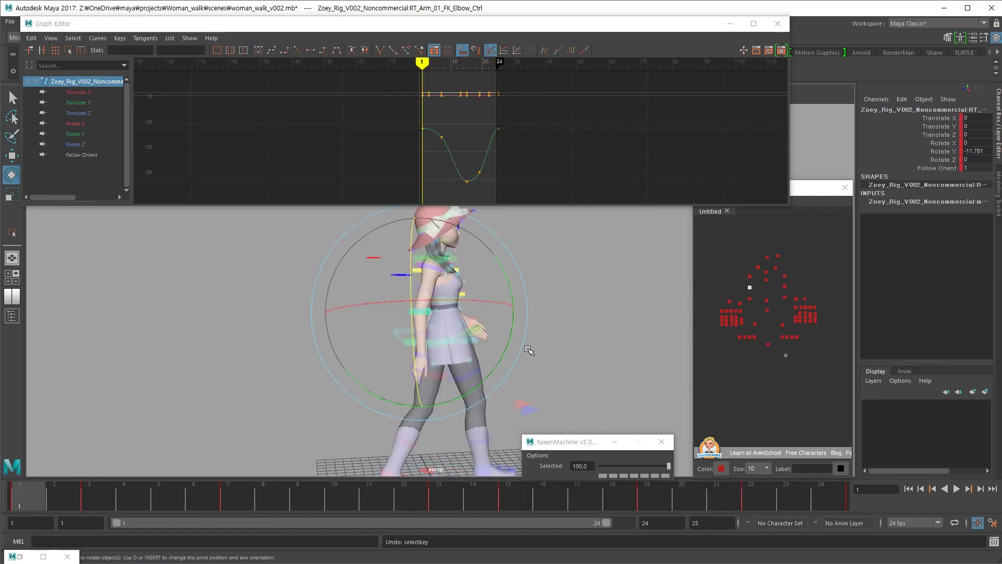
key("ctrl+z")
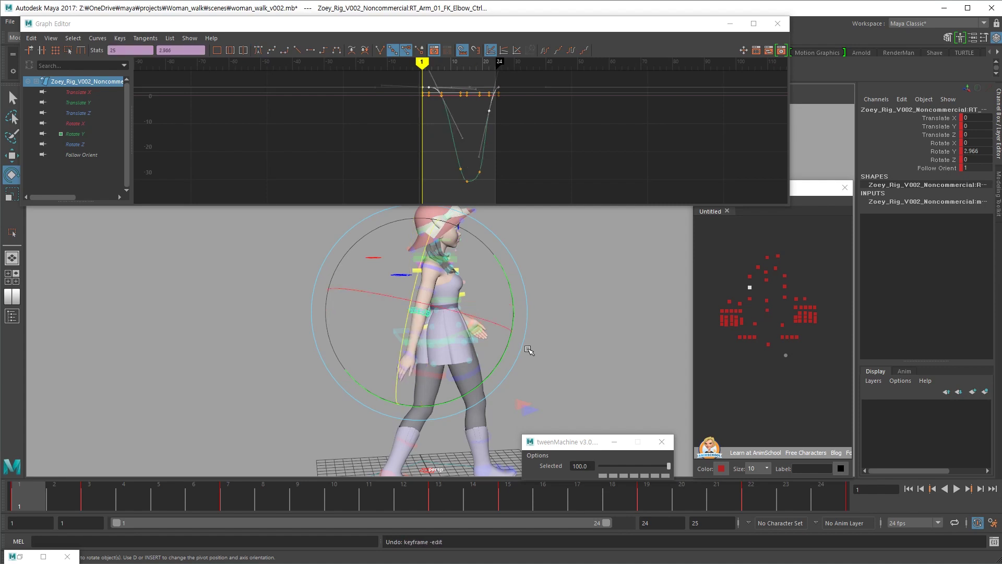
key("ctrl+z")
key("alt+v")
key("alt+v")
Rotate the right shoulder control at frame 7 to about X -28.2, Y -2.8 and Z -83
left_click_drag(738, 266, 736, 265)
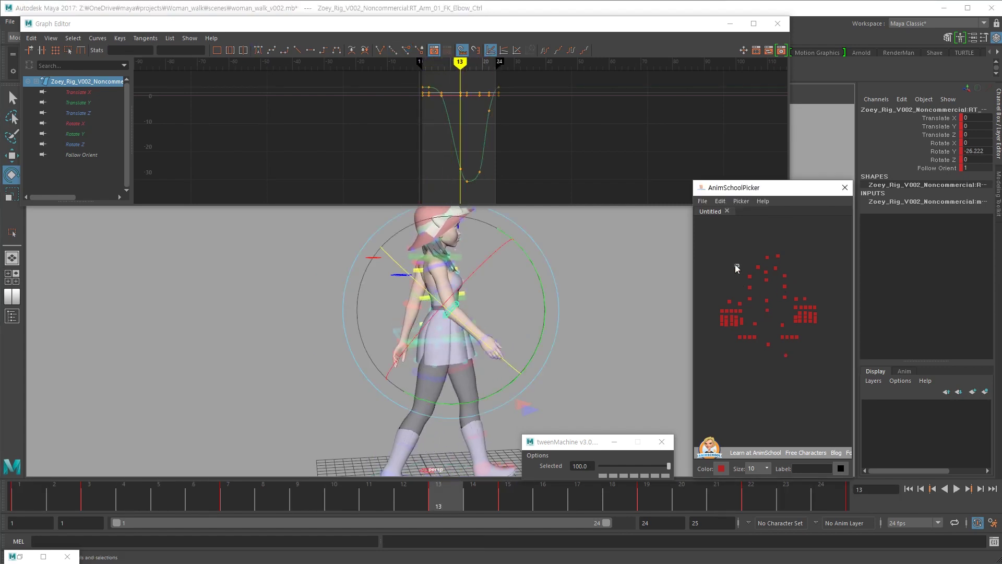
left_click(749, 276)
left_click_drag(514, 328, 344, 355, "alt")
left_click_drag(52, 499, 232, 486)
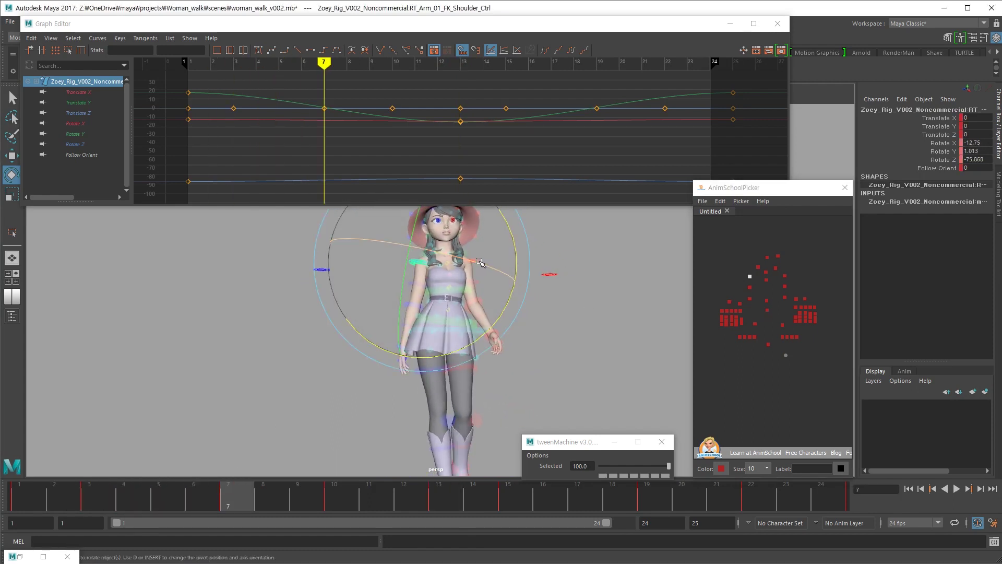
left_click_drag(454, 263, 439, 356)
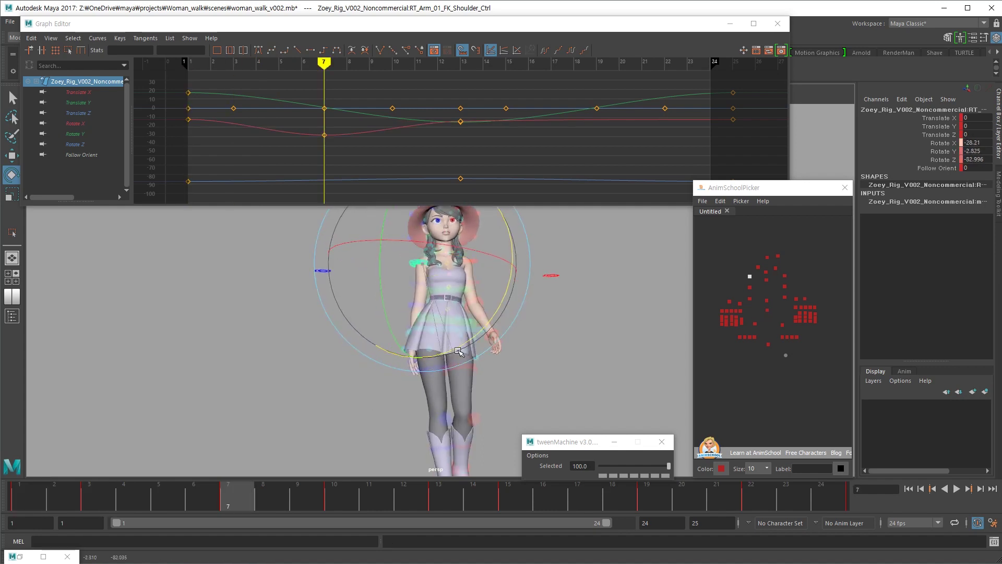
Rotate the right elbow at frame 7 to a Rotate Y of about -9.6 and play the walk from the side
left_click_drag(454, 354, 489, 377, "alt")
left_click(388, 348)
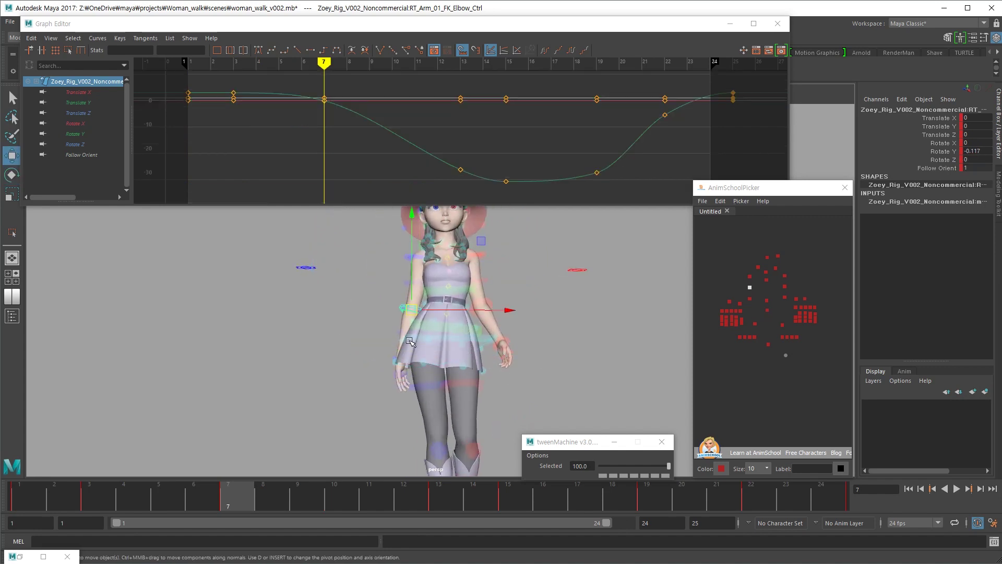
left_click_drag(389, 349, 384, 394)
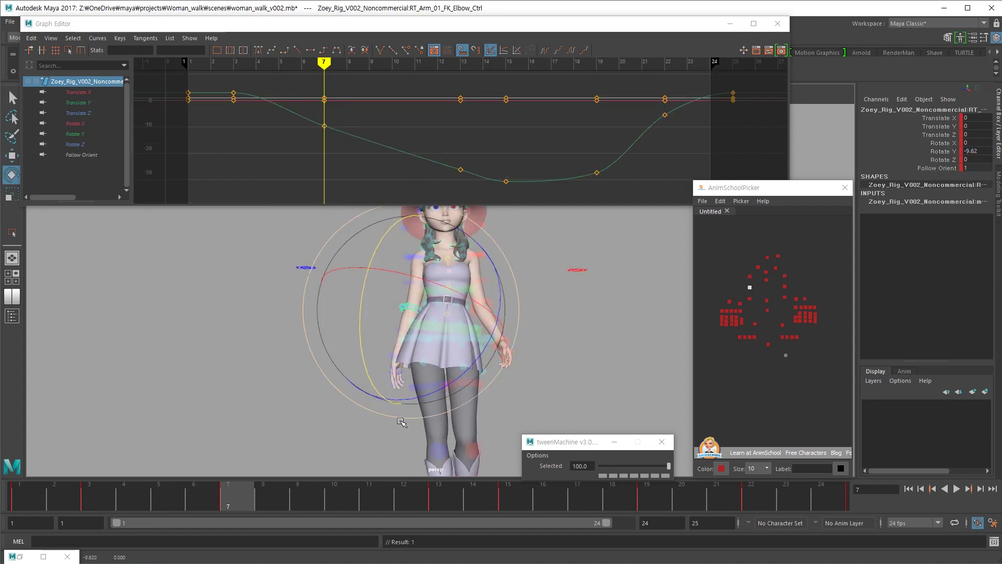
key("comma")
left_click_drag(399, 421, 524, 427, "alt")
key("alt+v")
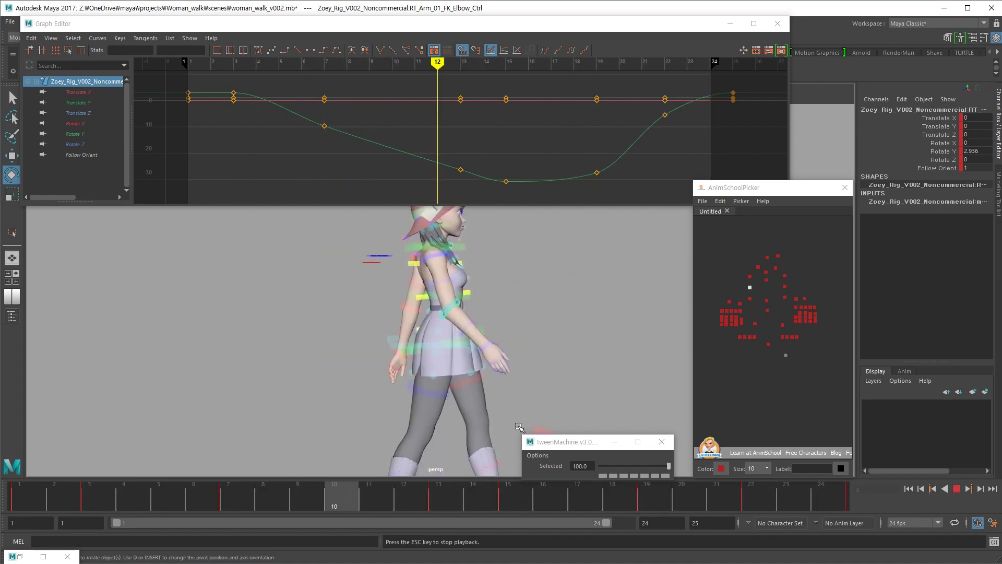
Delete the right elbow's Rotate Y key at frame 13 and review the arm swing from several angles
key("Escape")
left_click(324, 126)
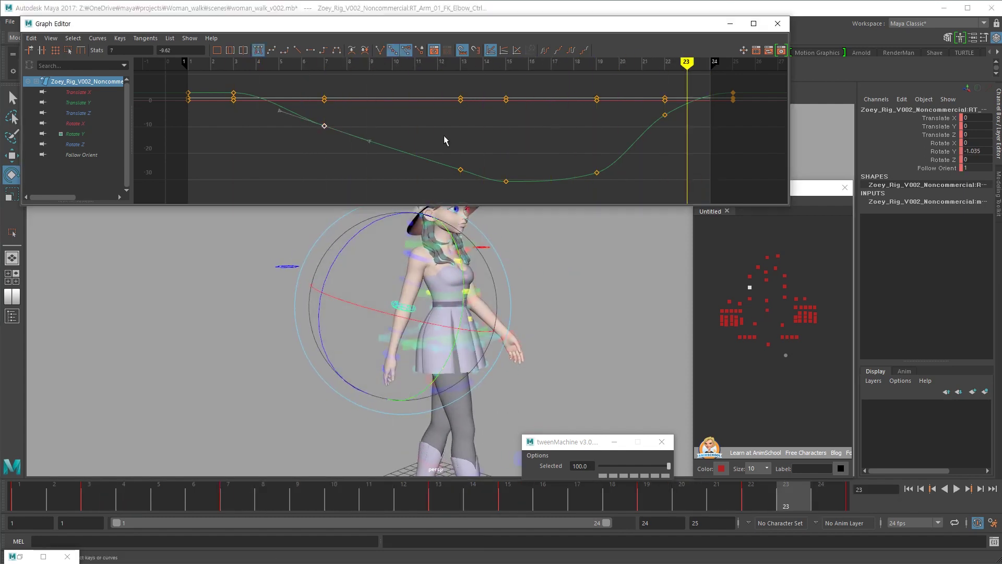
left_click_drag(538, 350, 416, 349, "alt")
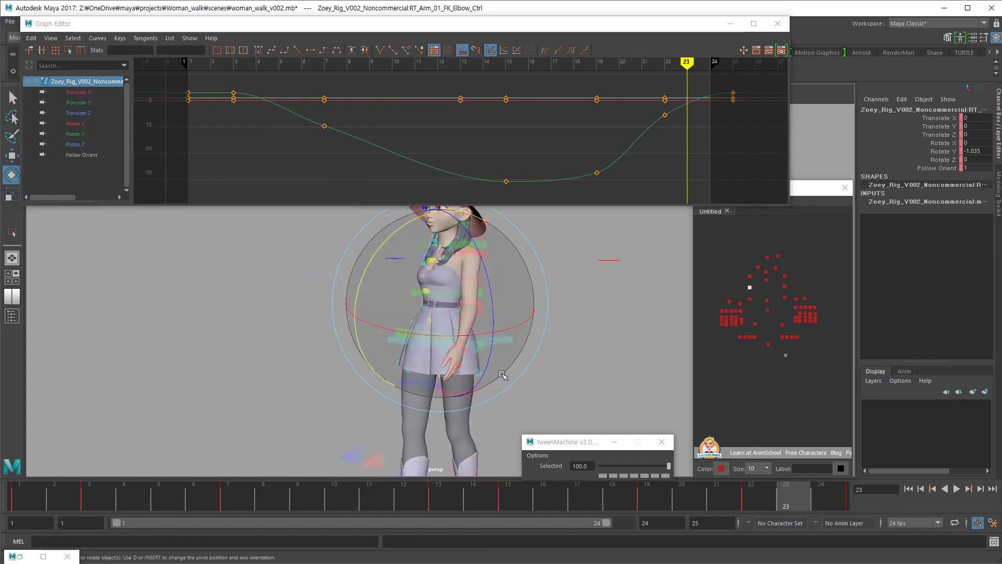
left_click_drag(501, 379, 580, 374, "alt")
left_click_drag(228, 493, 377, 459)
mouse_move(460, 400)
right_mouse_down("alt")
mouse_move(384, 407)
mouse_move(389, 428)
right_mouse_up("alt")
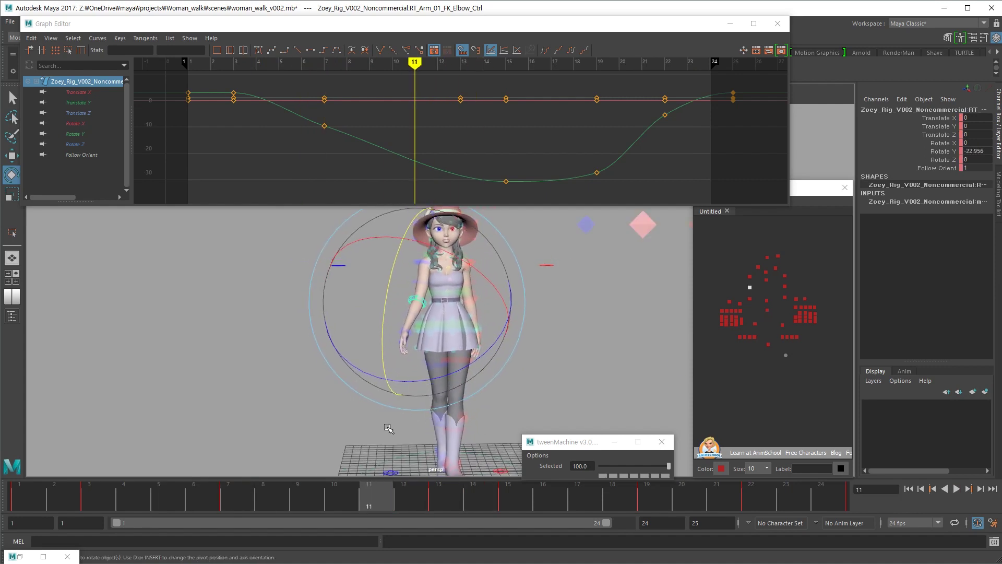
key("alt+v")
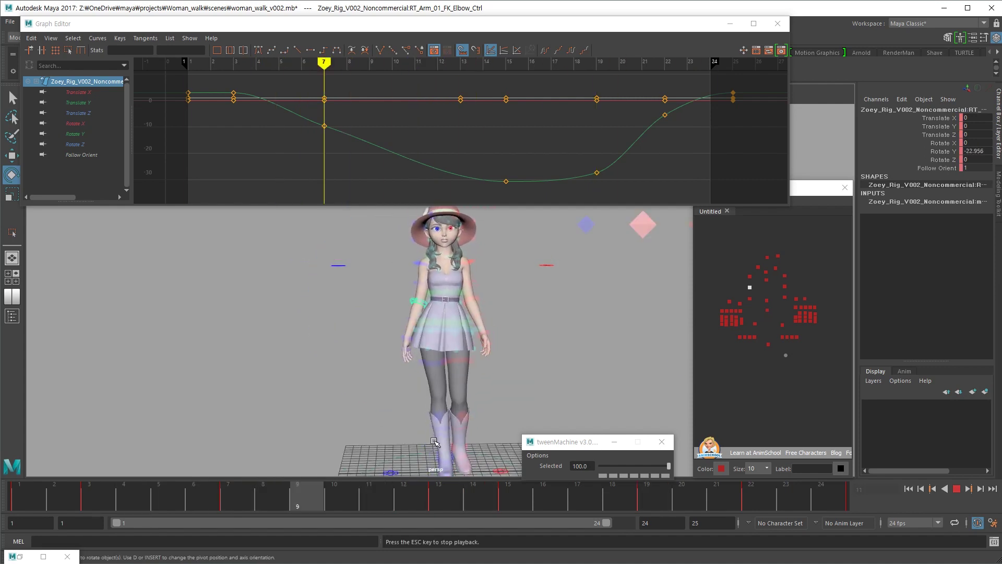
key("Escape")
Lower the right shoulder's Rotate Z keys at frames 1 and 25 to about -80.3 and play the walk
left_click_drag(73, 502, 23, 498)
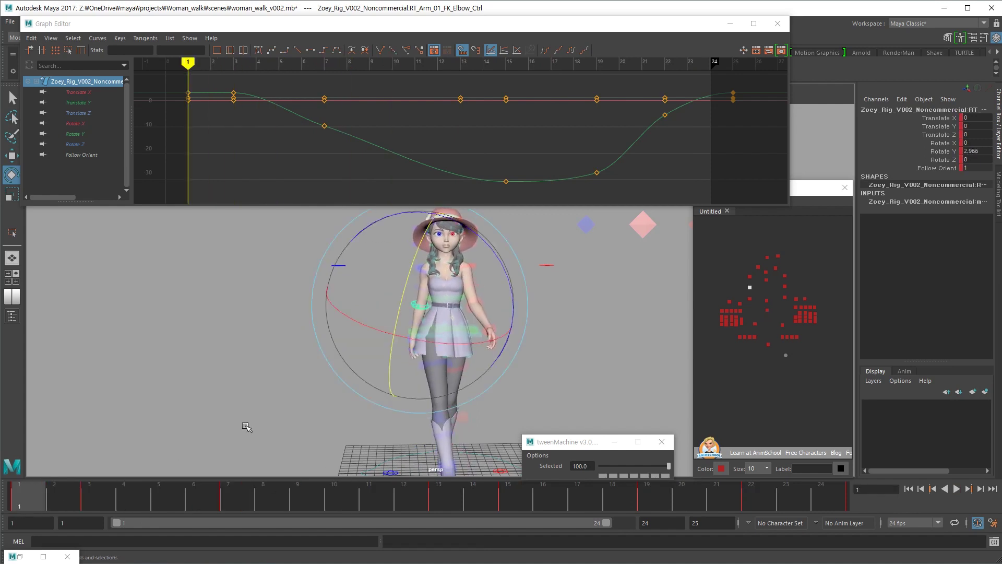
left_click_drag(363, 391, 371, 381, "alt")
left_click(98, 114)
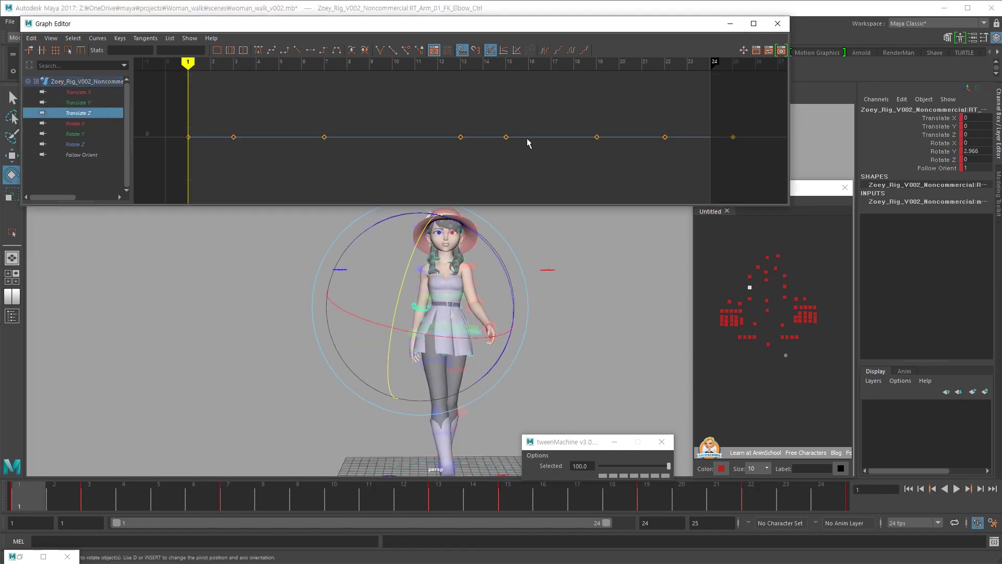
left_click(750, 276)
left_click(86, 114)
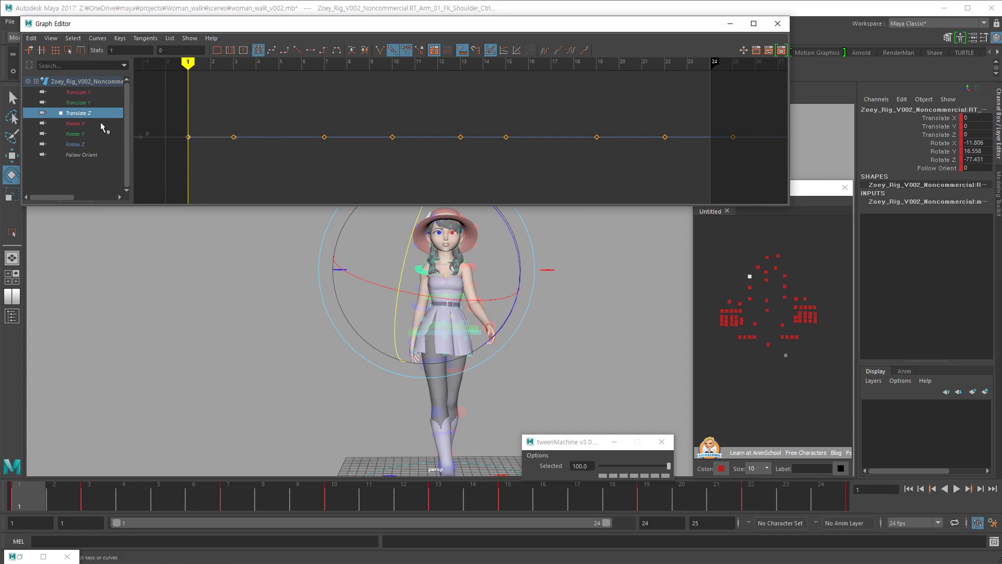
left_click(105, 144)
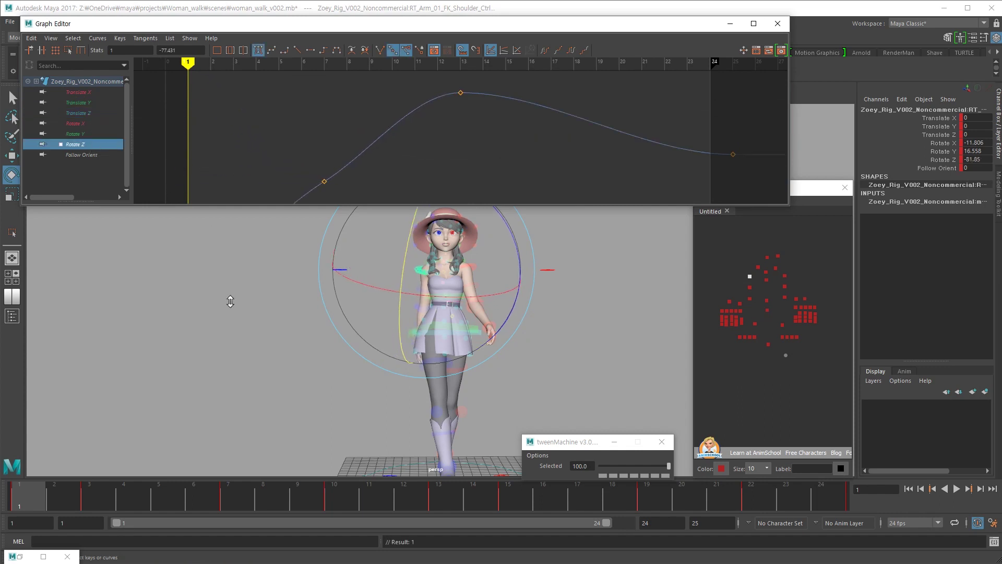
key("ctrl+z")
scroll(649, 164, "down", 8)
left_click_drag(538, 131, 486, 158)
middle_click_drag(493, 111, 498, 131, "shift")
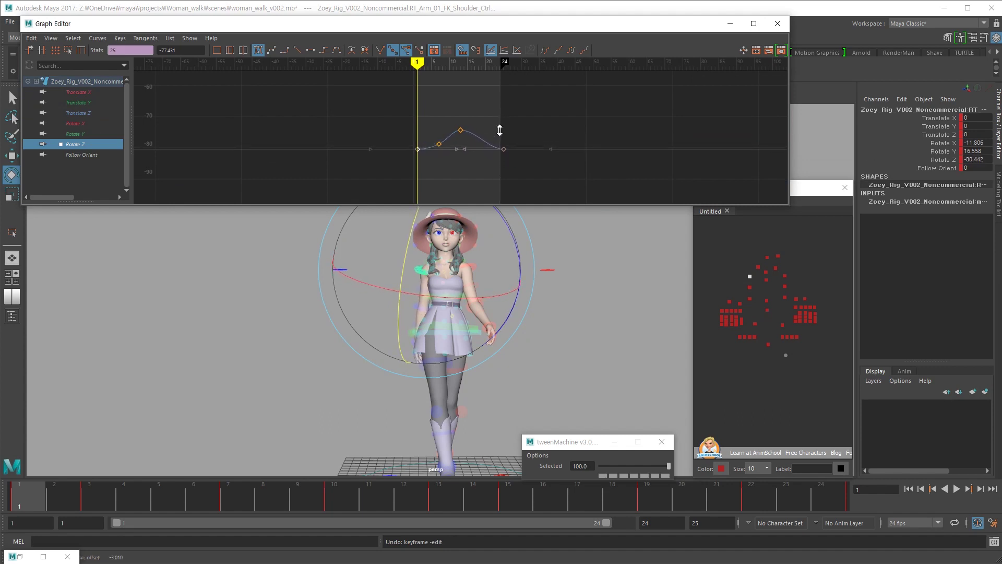
key("alt+v")
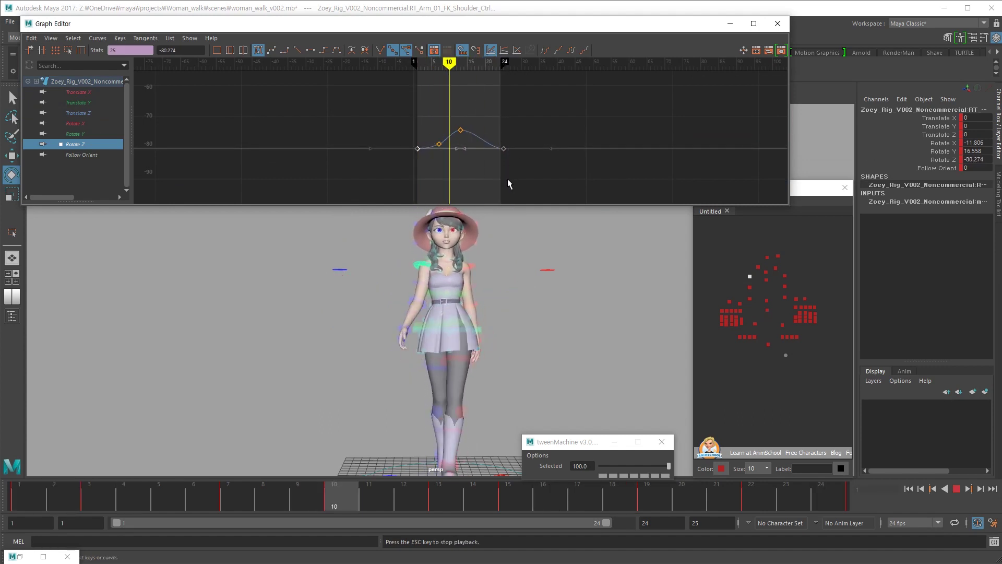
key("alt+v")
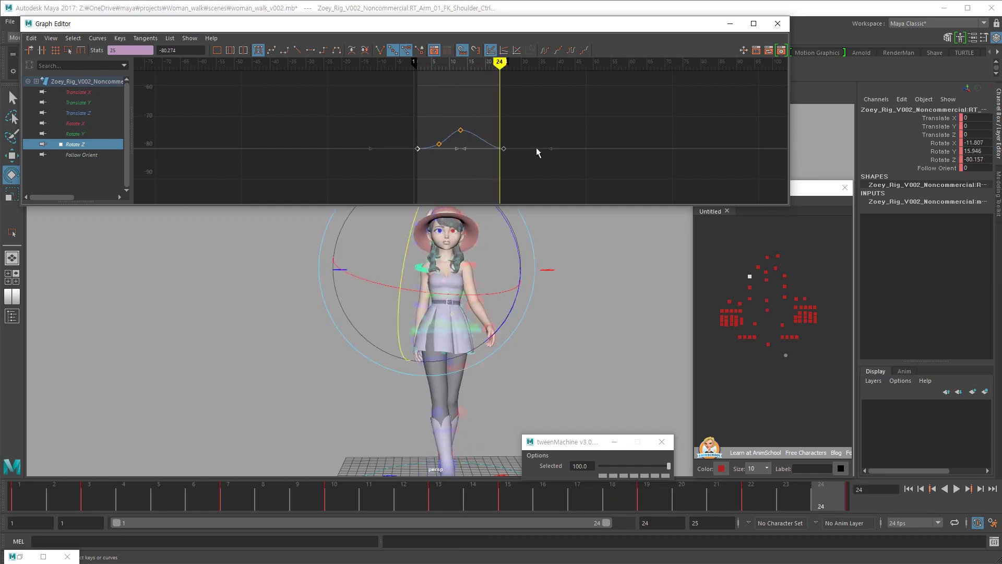
Lower the left shoulder's Rotate Z key at frame 13 to about -81, comparing it with the right shoulder's curves, and play the walk
left_click(785, 275)
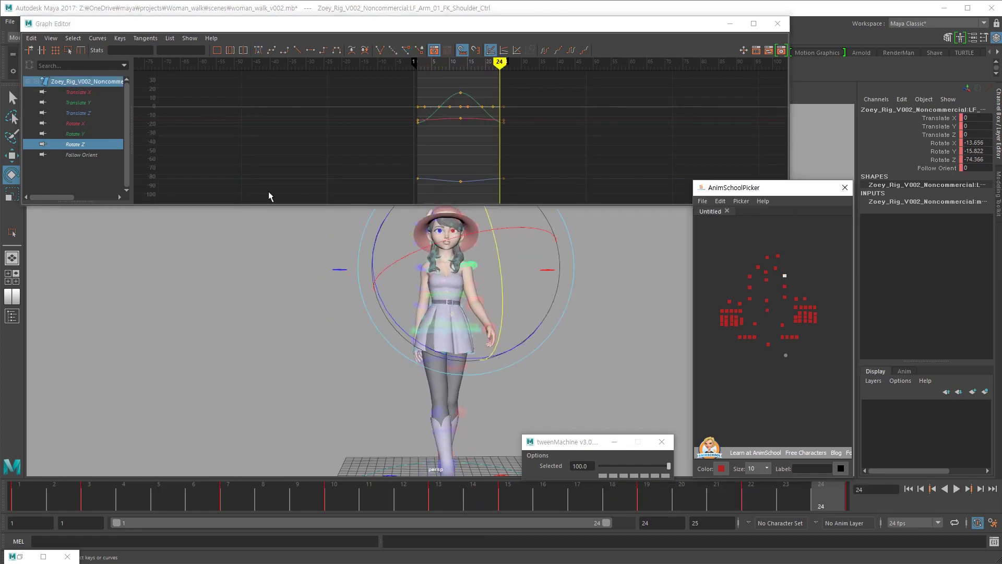
left_click(110, 117)
key("alt+v")
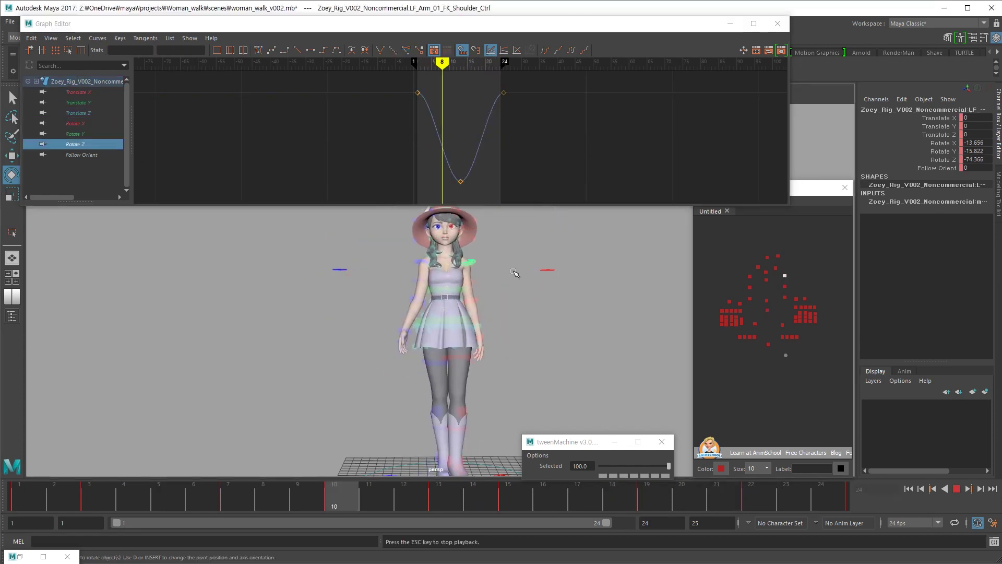
key("alt+v")
key("comma")
left_click_drag(504, 126, 420, 200)
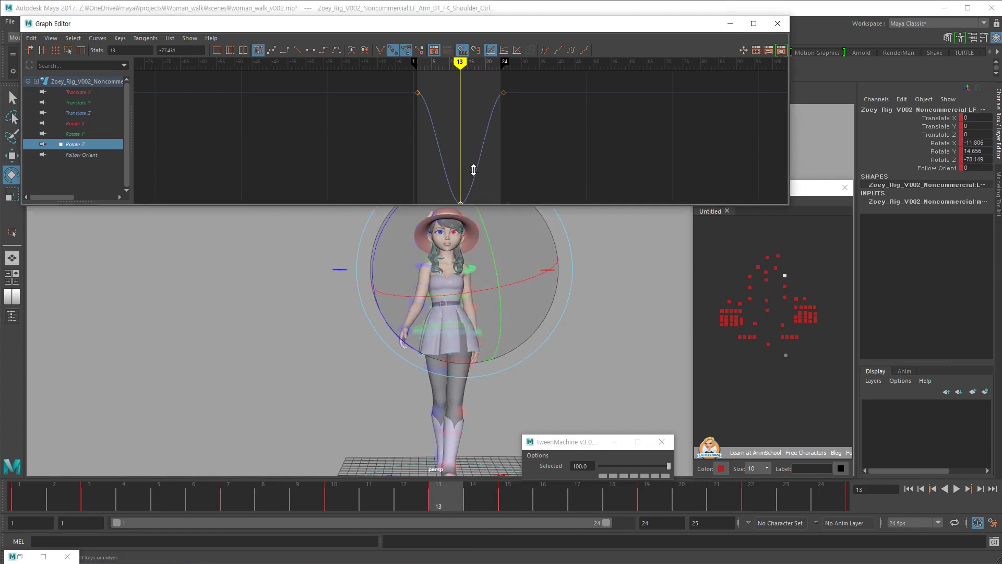
middle_click_drag(483, 190, 482, 186)
key("a")
right_click_drag(517, 156, 454, 164, "alt")
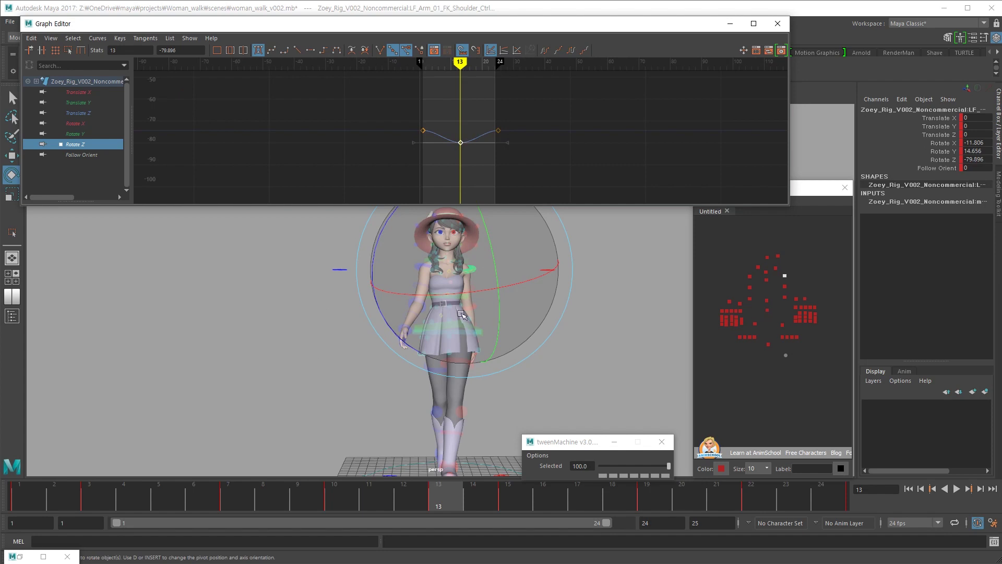
left_click(750, 276)
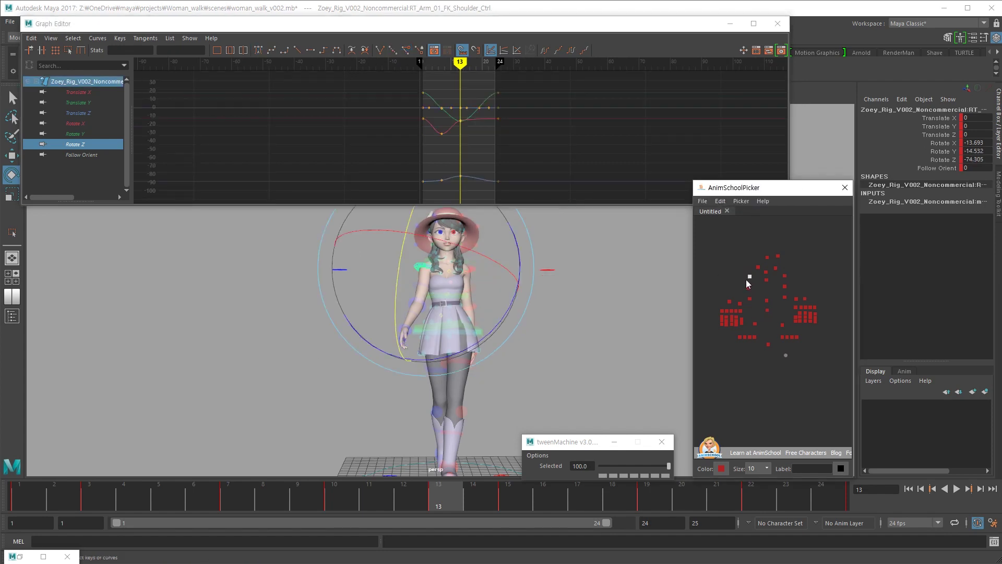
left_click(786, 276)
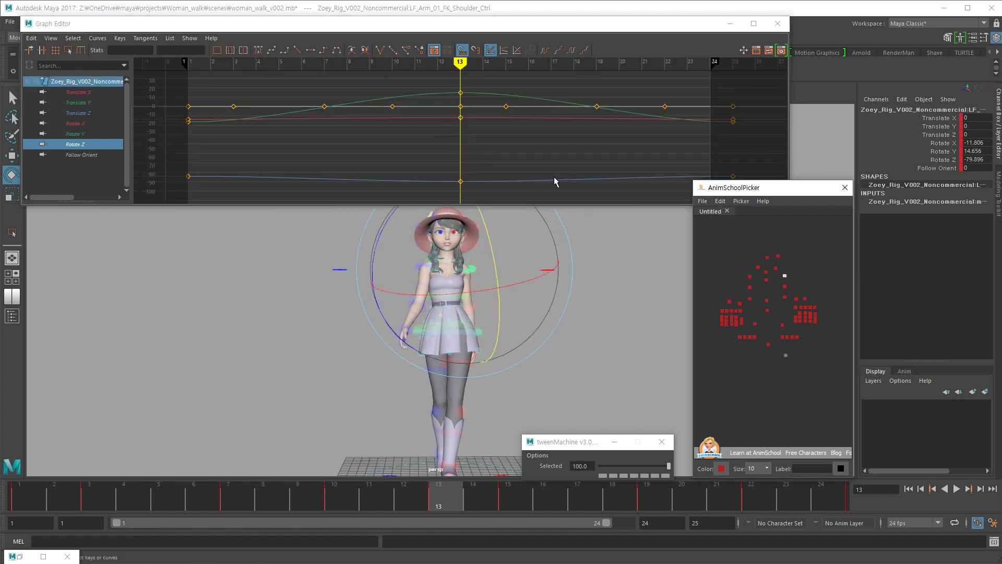
left_click_drag(501, 164, 419, 198)
mouse_move(487, 152)
middle_mouse_down("shift")
mouse_move(489, 176)
mouse_move(492, 155)
middle_mouse_up("shift")
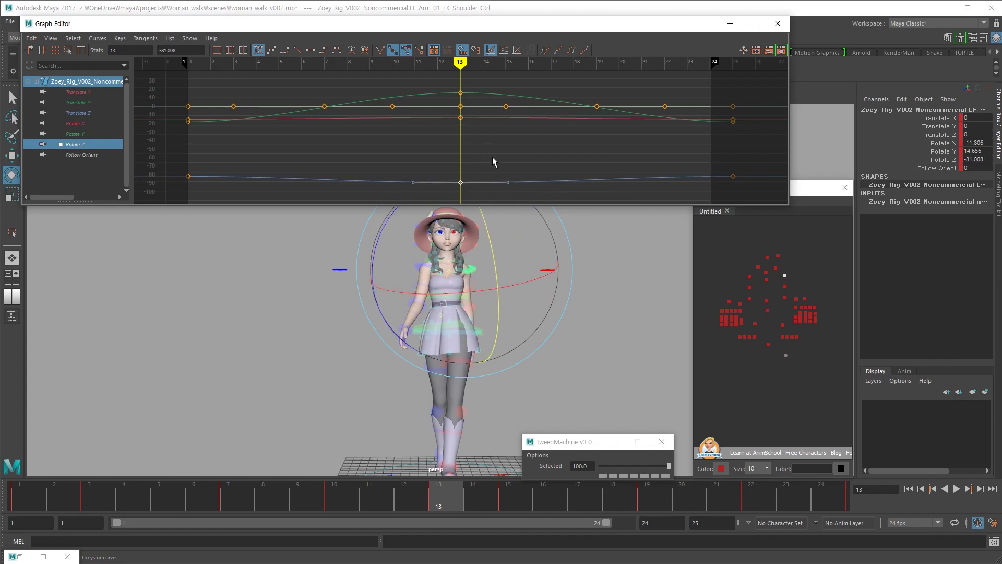
key("alt+v")
key("alt+v")
Lower the left elbow's Rotate Y keys to about -14.2 at frame 19 and -33 at frames 1 and 25, adjust the end tangent and play
key("w")
left_click(785, 286)
left_click(595, 105)
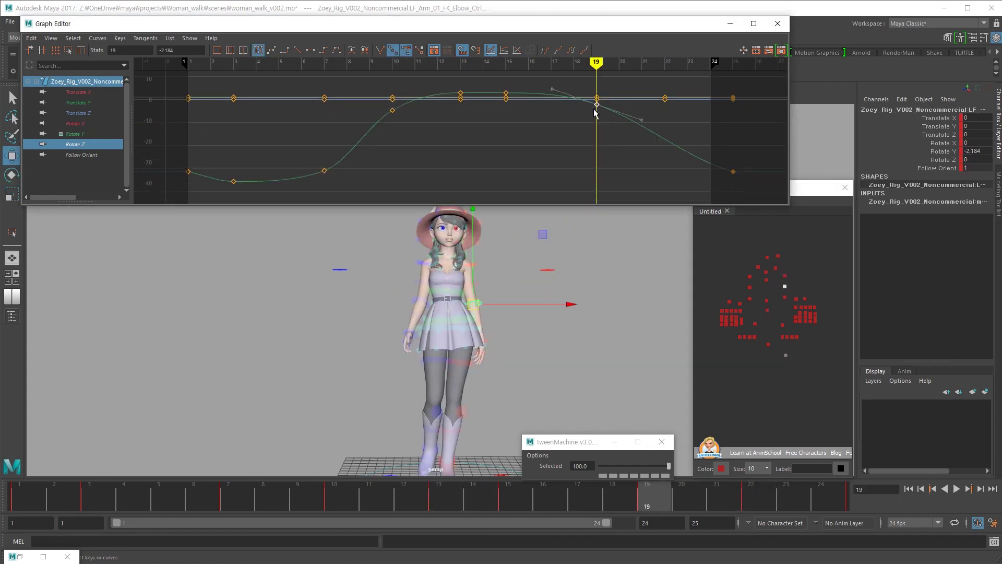
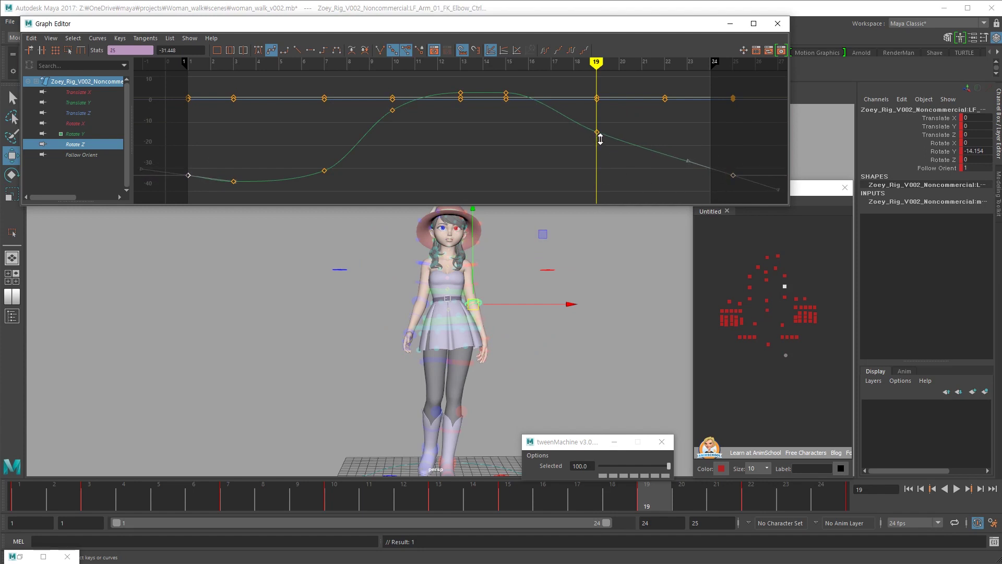
left_click_drag(724, 149, 671, 171)
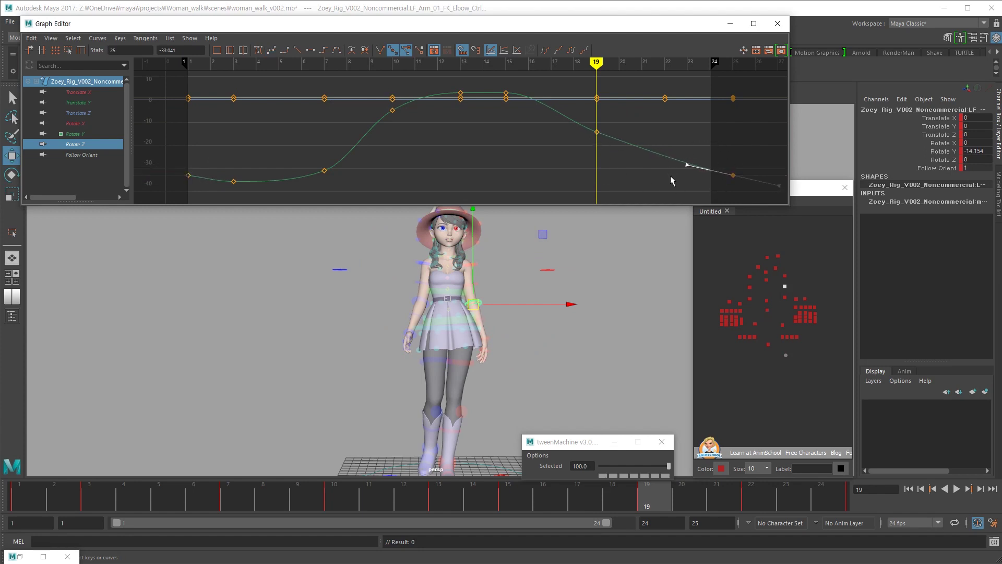
key("alt+v")
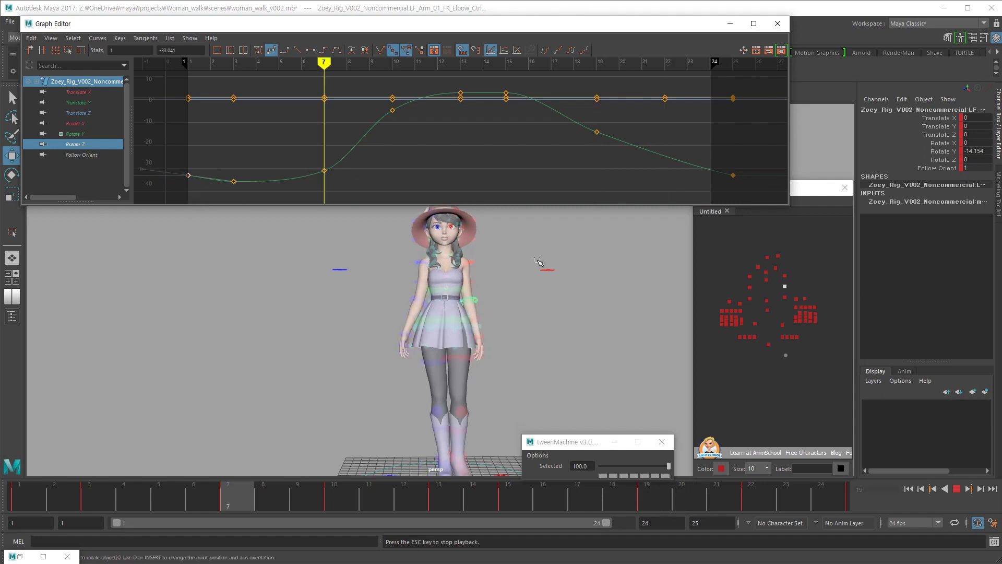
left_click_drag(345, 300, 422, 301, "alt")
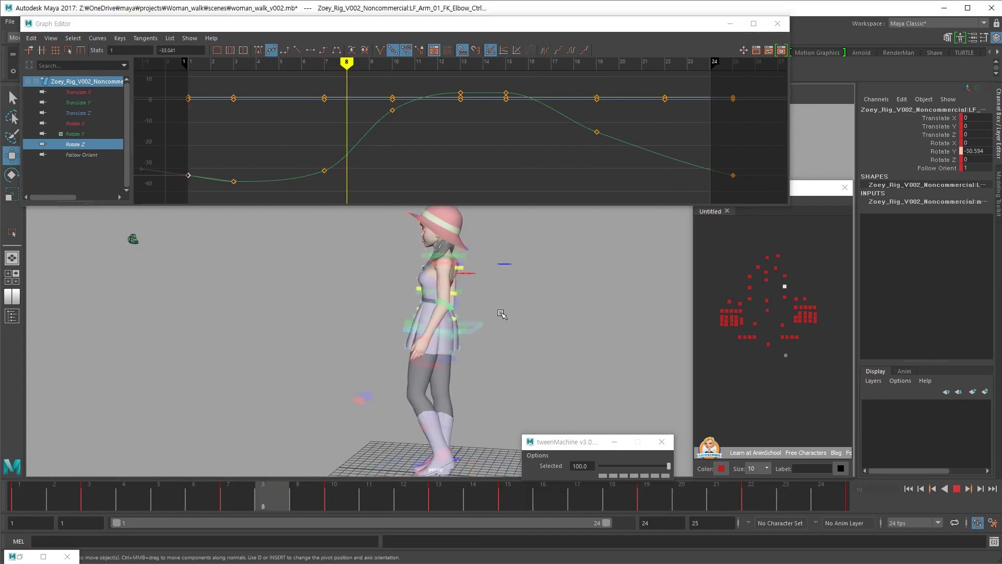
left_click_drag(510, 277, 557, 312, "alt")
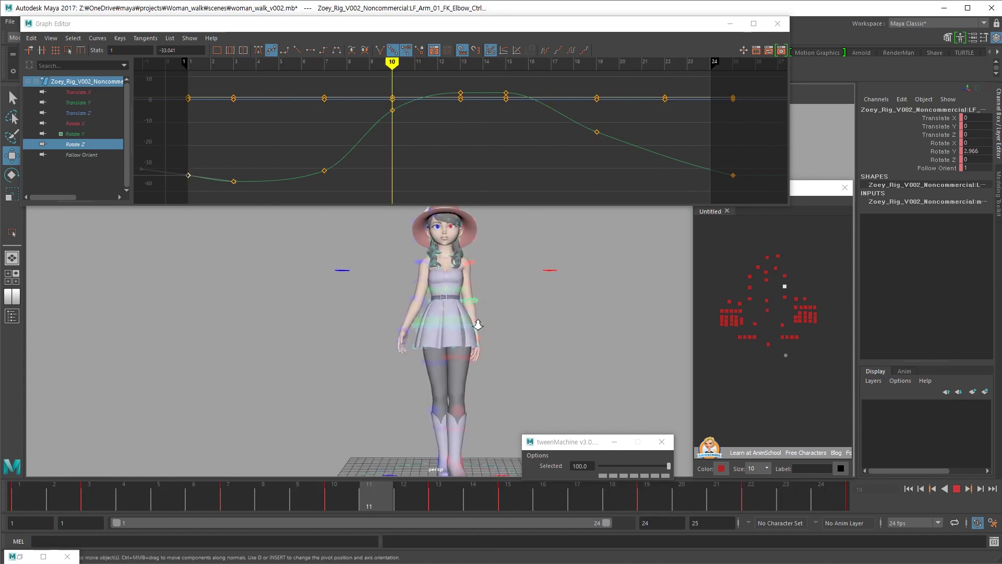
Play the walk cycle and examine the arm swing from the side and the front
scroll(477, 323, "down", 2)
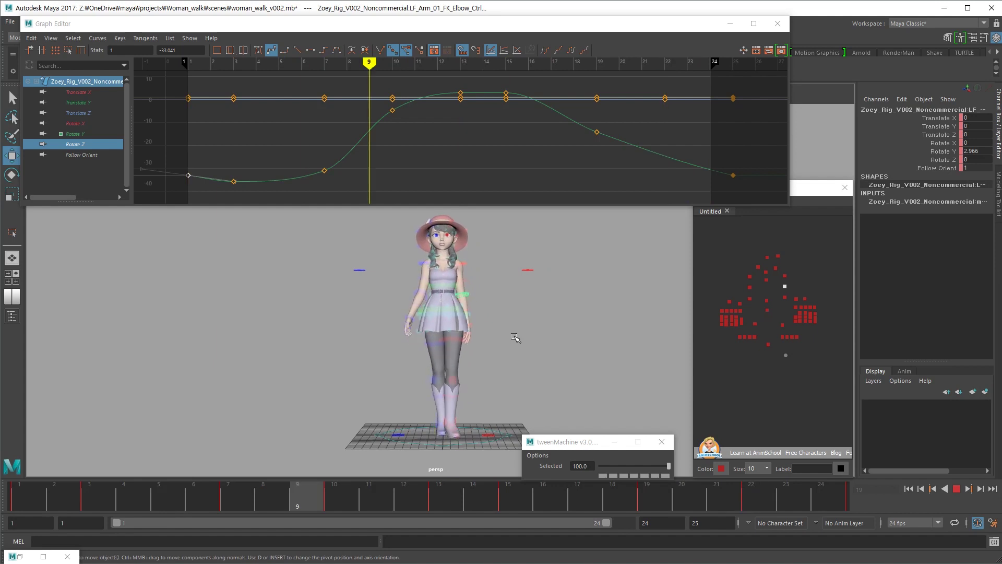
key("alt+v")
left_click_drag(549, 342, 459, 349, "alt")
right_click_drag(501, 365, 548, 370, "alt")
middle_click_drag(545, 373, 541, 340, "alt")
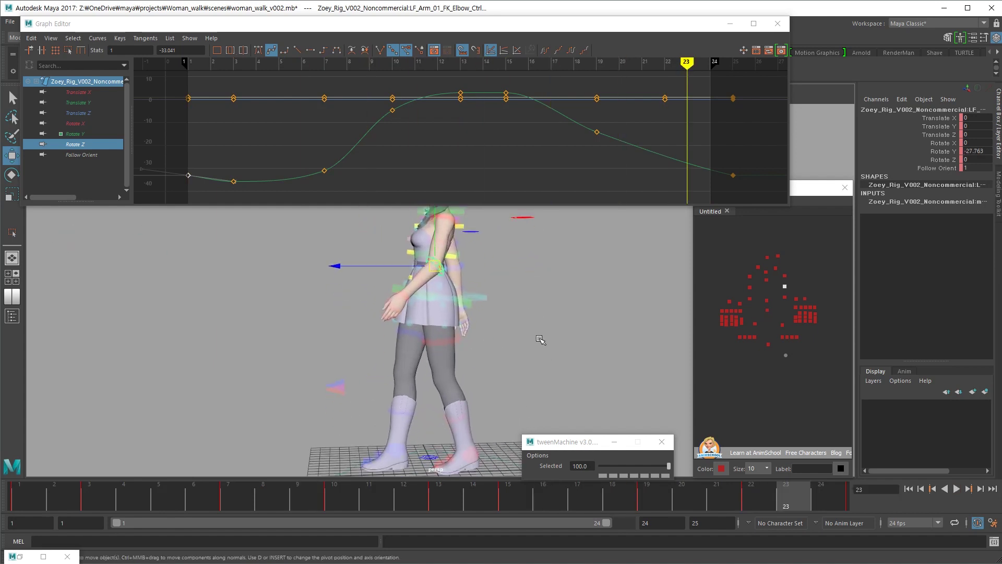
key("alt+v")
key("alt+v")
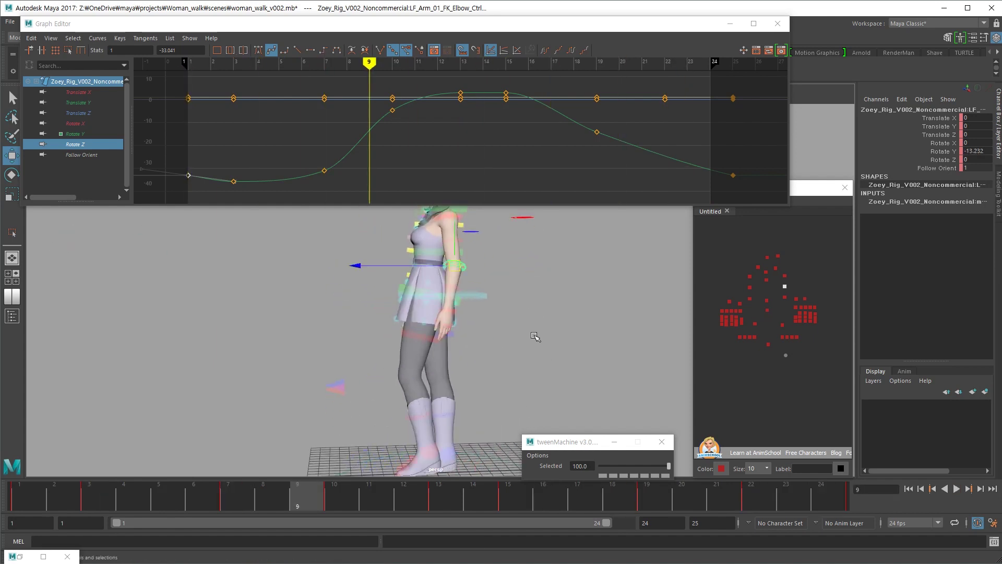
key("alt+v")
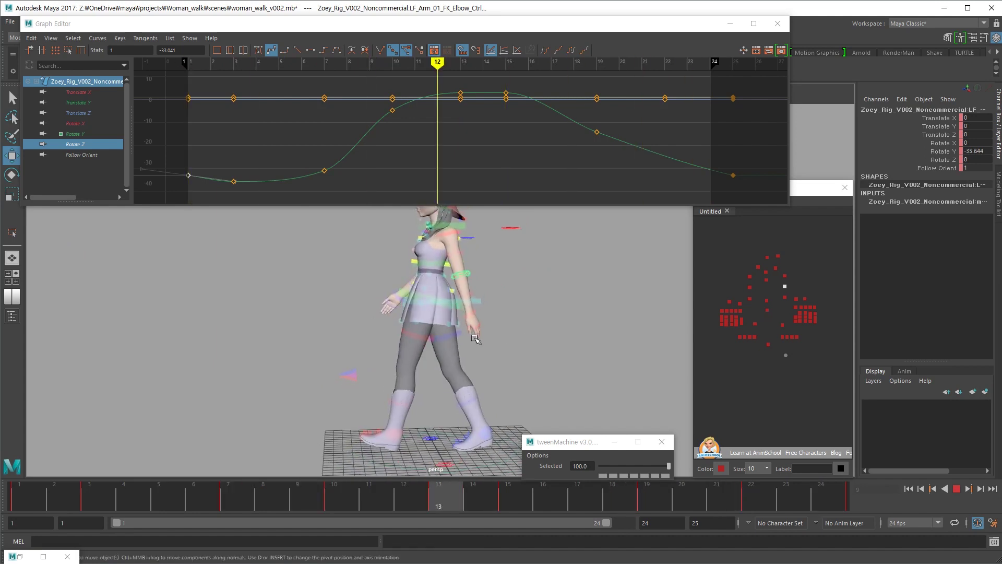
left_click_drag(468, 336, 601, 349, "alt")
key("alt+v")
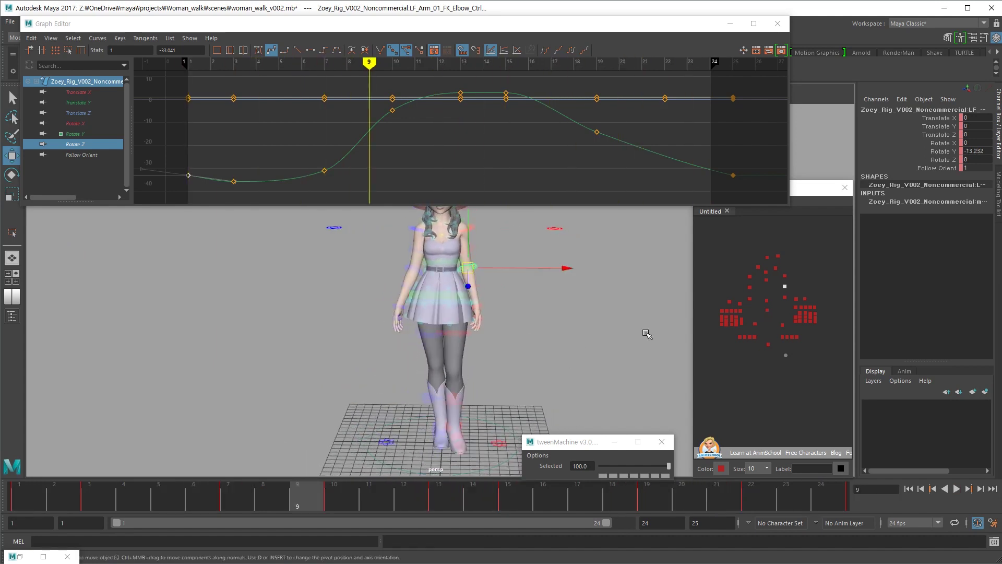
Delete the Spine IK 01 control's Rotate Y keys at frames 4, 10, 15 and 22 and review the walk from the front and side
left_click(773, 308)
left_click(767, 310)
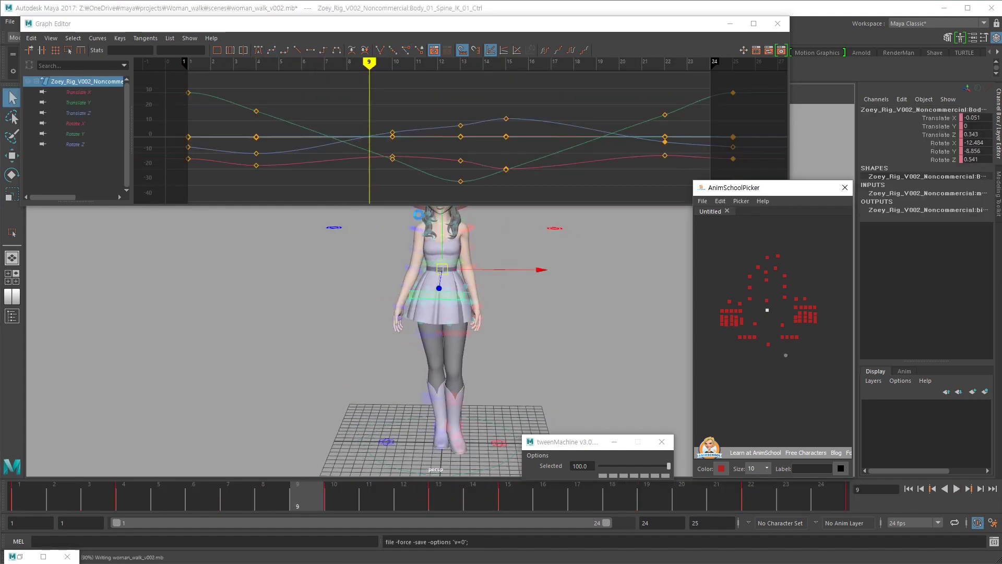
left_click(98, 134)
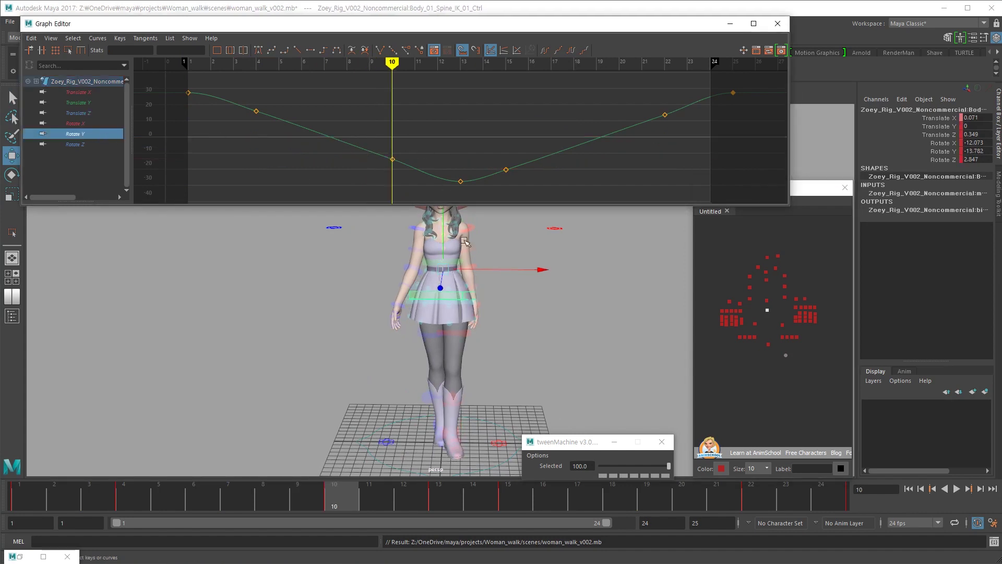
scroll(464, 240, "down", 1)
left_click_drag(402, 136, 380, 172)
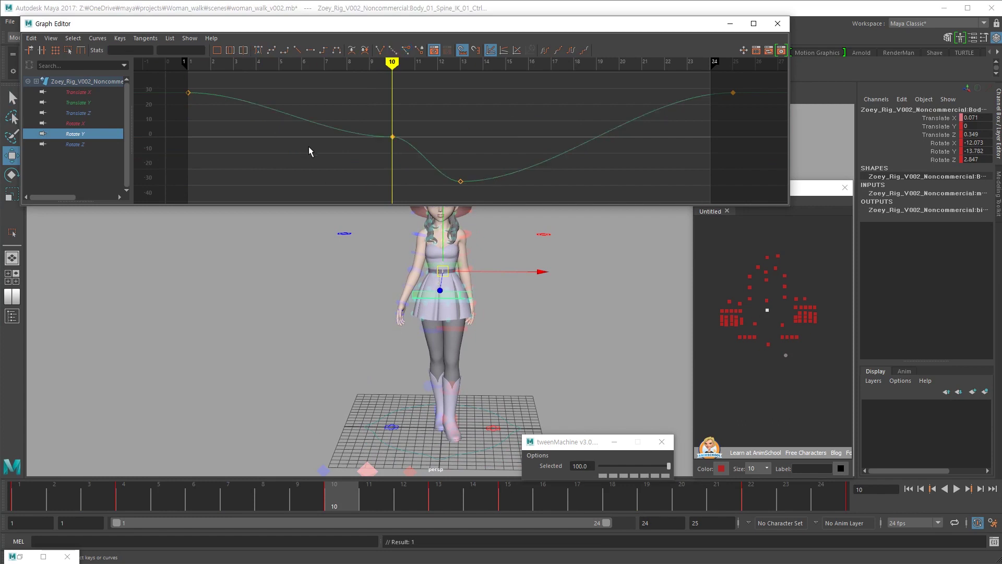
key("shift+z")
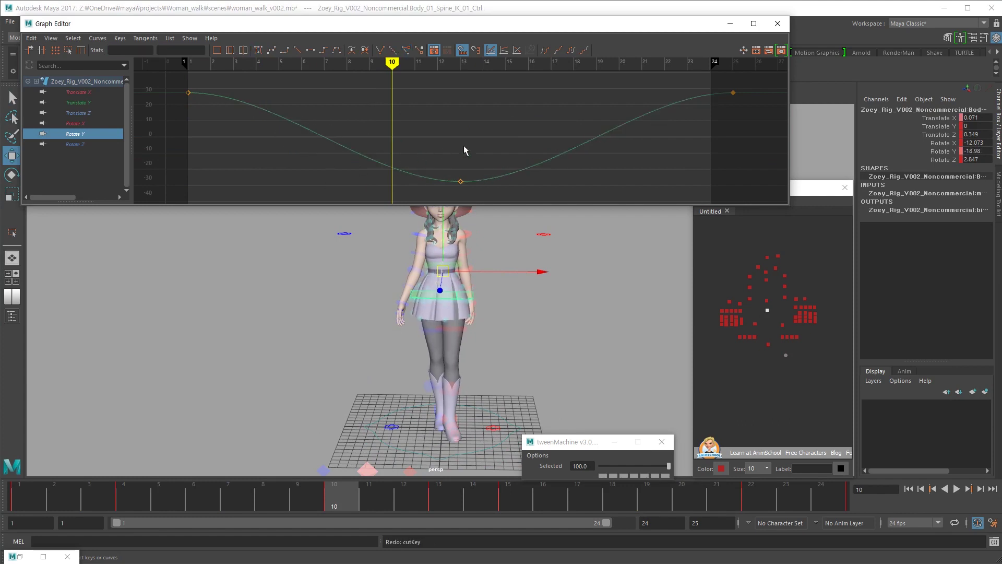
key("alt+v")
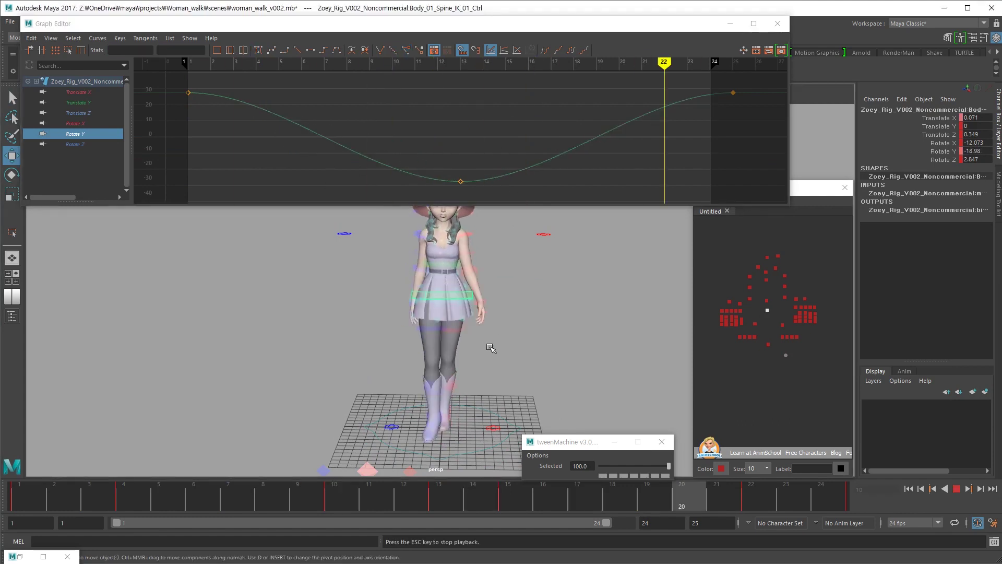
left_click_drag(483, 358, 308, 368, "alt")
left_click_drag(418, 381, 377, 373, "alt")
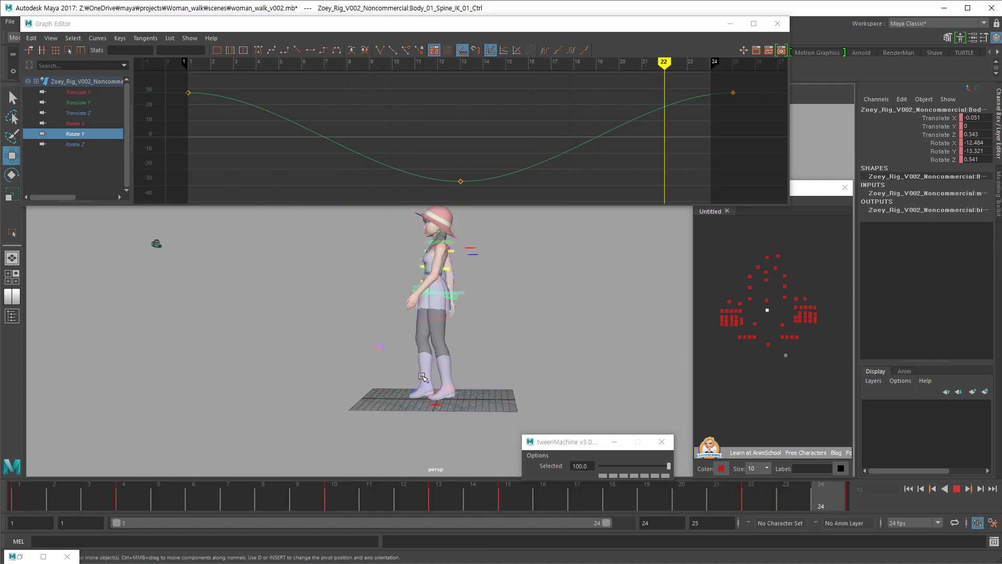
scroll(453, 383, "up", 1)
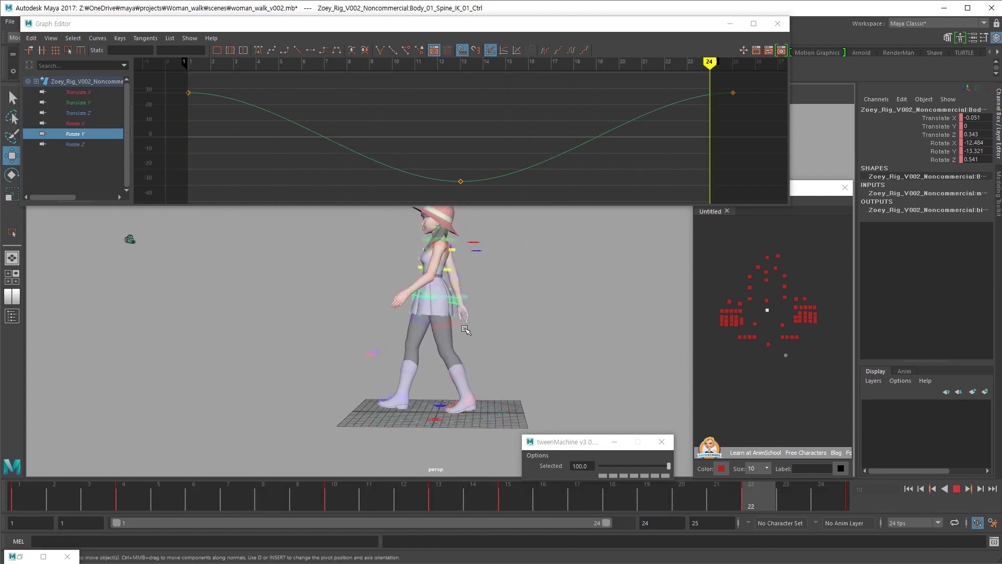
key("Escape")
Show the Spine IK 01 control's Rotate Z curve and check the hip tilt against it from the front, starting at frame 1
left_click(99, 124, "ctrl")
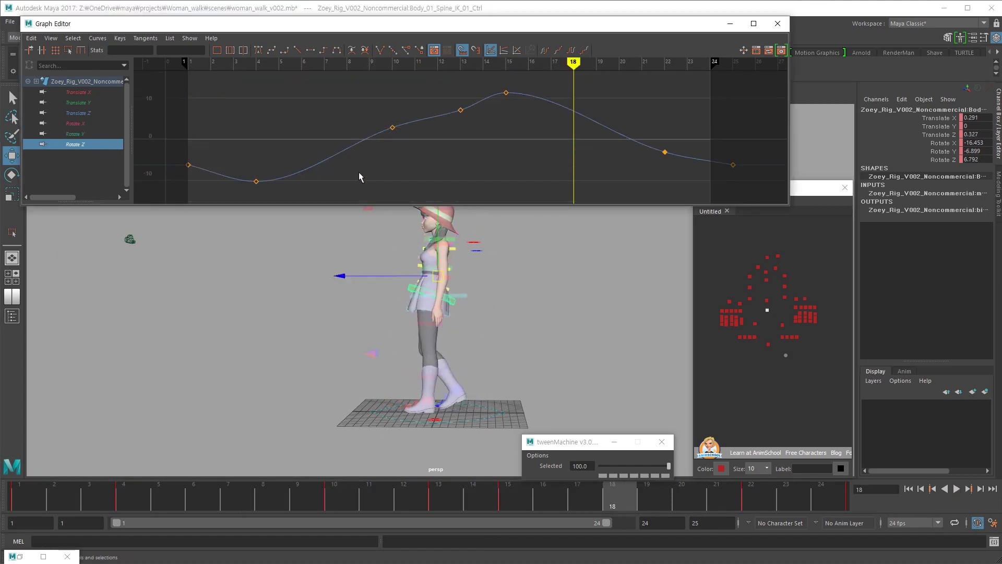
key("comma")
left_click_drag(444, 366, 501, 370, "alt")
left_click_drag(460, 497, 19, 498)
key("alt+v")
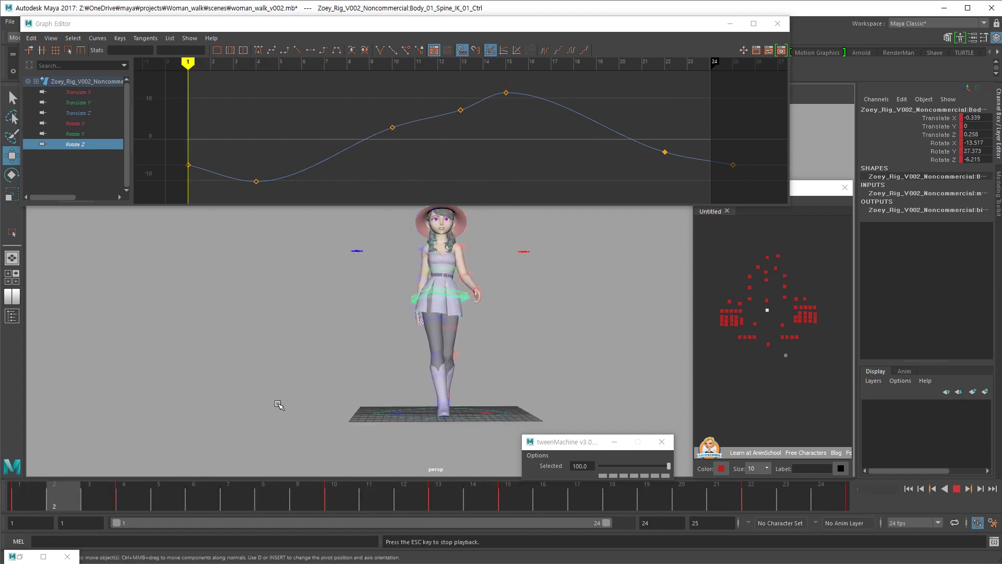
left_click(16, 507)
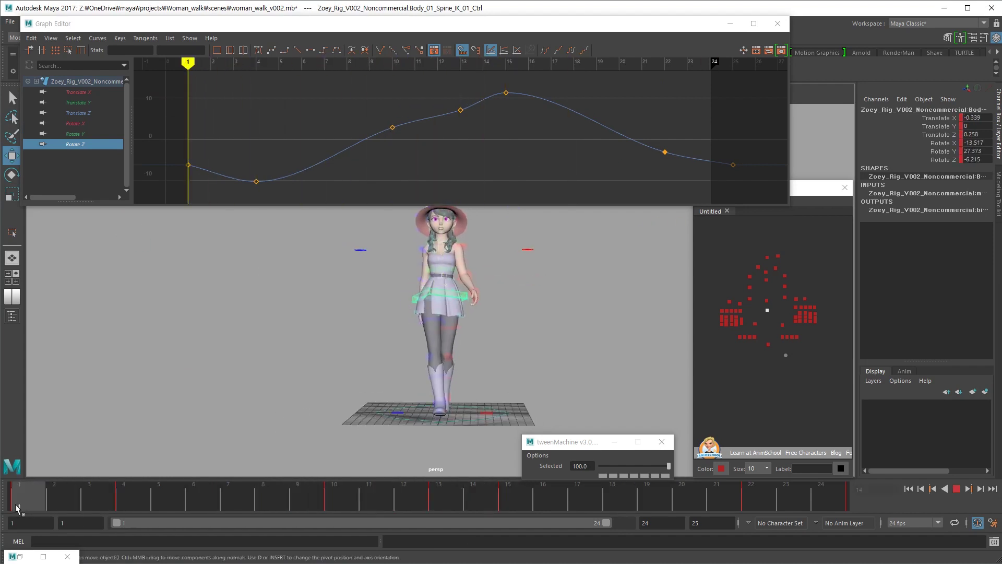
mouse_move(146, 506)
left_mouse_down()
mouse_move(438, 508)
mouse_move(55, 503)
mouse_move(158, 506)
mouse_move(129, 500)
left_mouse_up()
key("period")
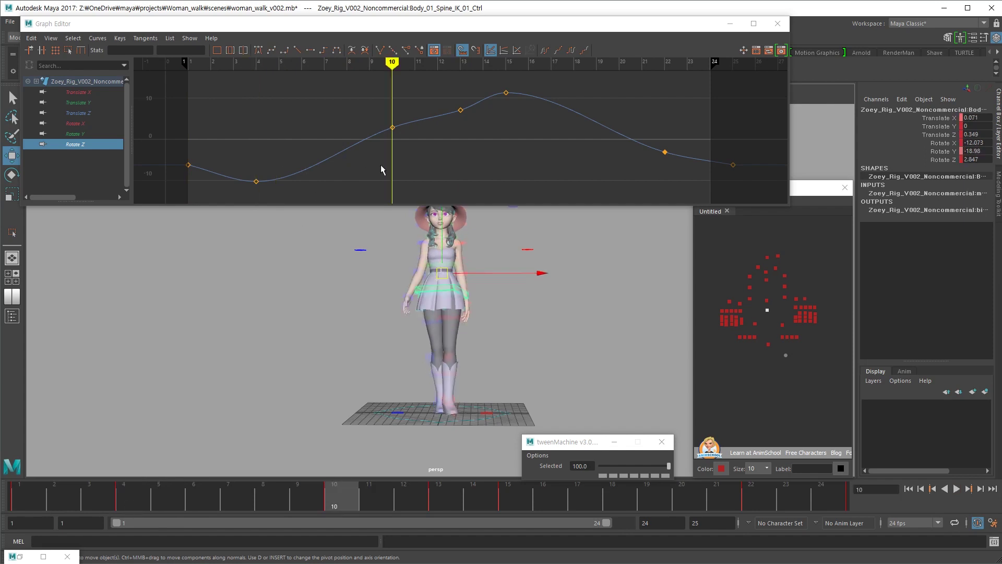
Compare the Spine IK 01 control's Rotate Y and Rotate Z curves while scrubbing the early frames of the walk up to frame 10
key("comma")
key("comma")
key("alt+v")
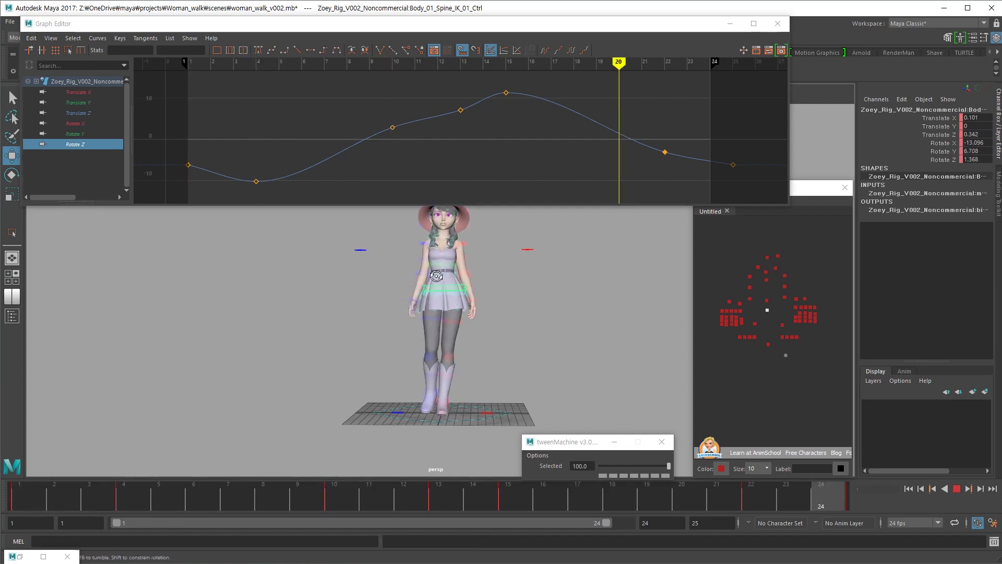
key("alt+v")
left_click(93, 134)
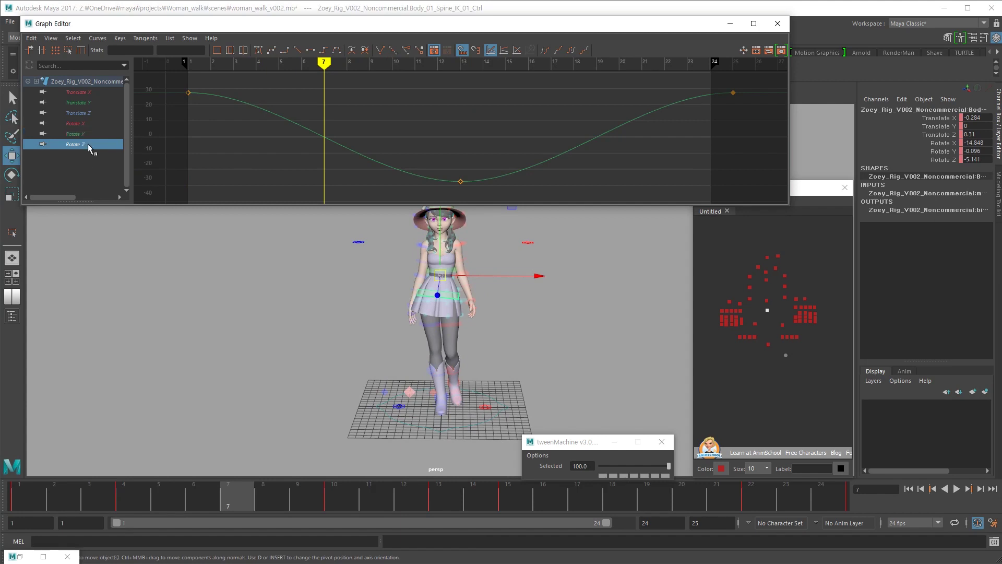
left_click_drag(59, 496, 71, 494)
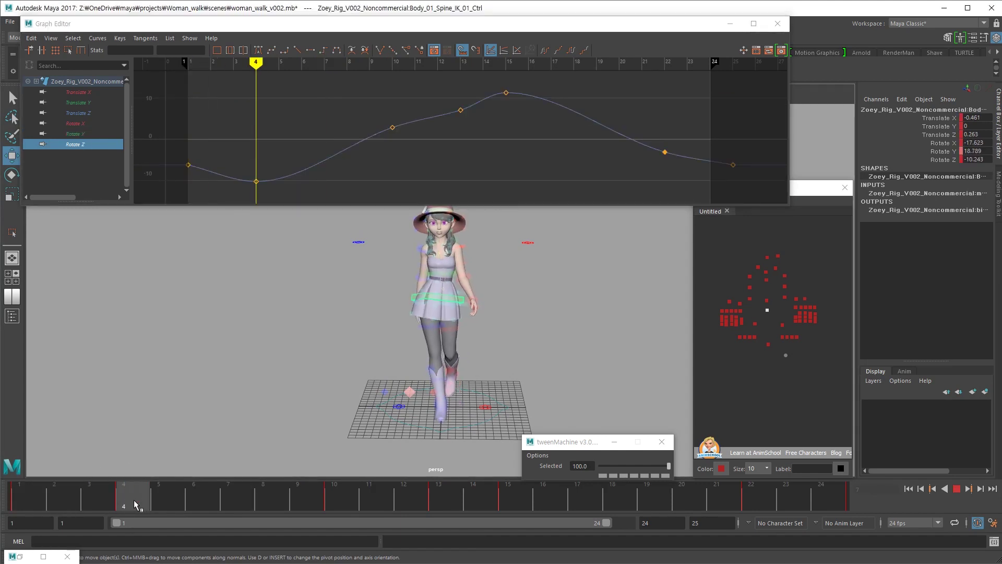
left_click_drag(339, 285, 342, 276, "alt")
left_click(54, 500)
key("alt+v")
left_click_drag(135, 494, 177, 494)
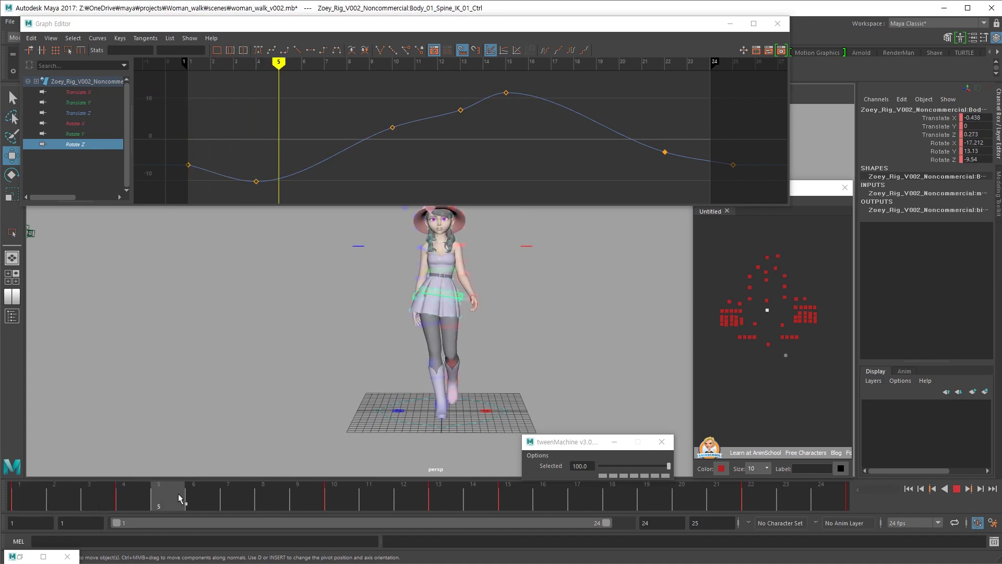
key(".")
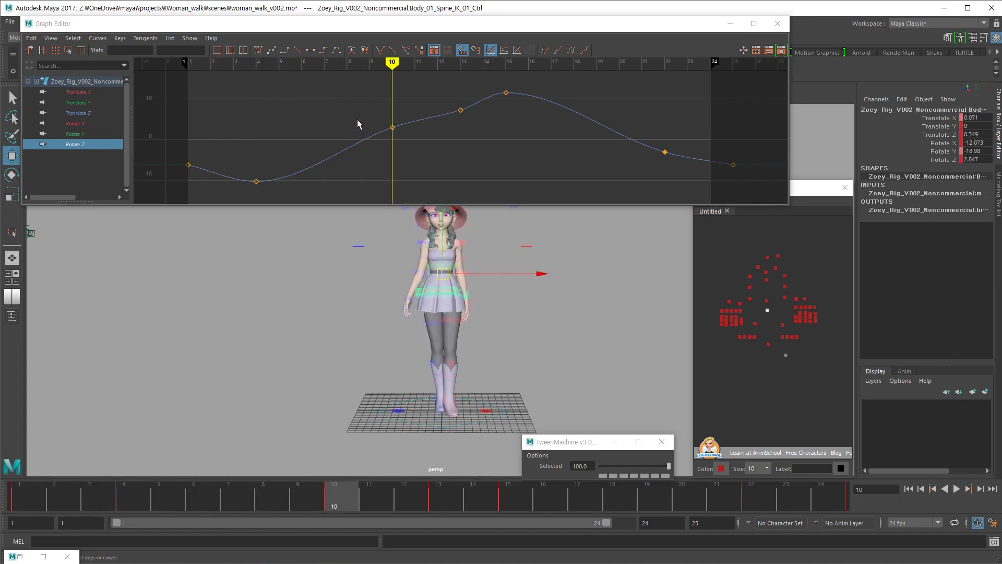
Try moving the Spine IK 01 control's Rotate Z key from frame 10 to frame 7, play the walk, and undo the move
left_click_drag(408, 111, 383, 145)
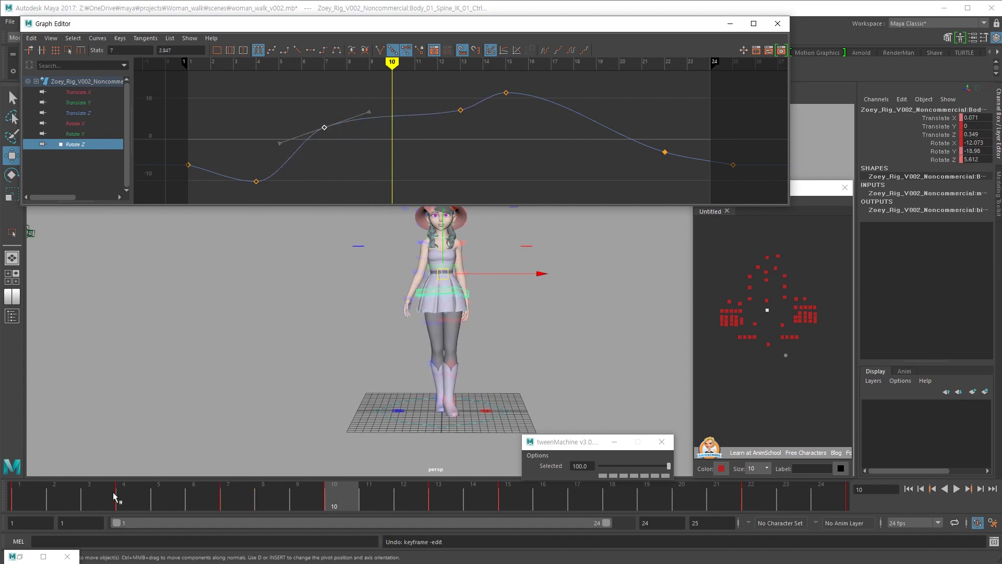
key("alt+v")
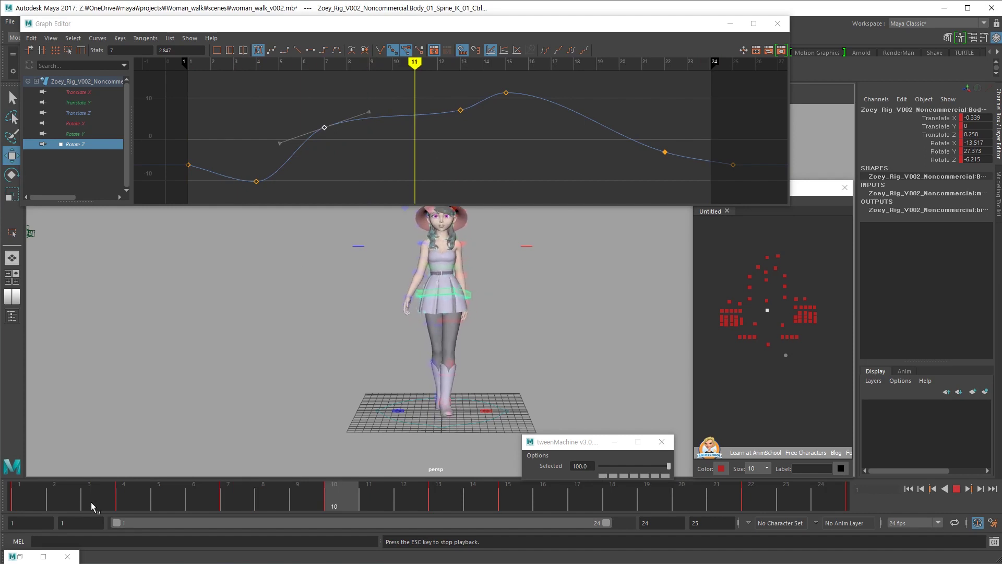
key("Escape")
key("ctrl+z")
key("ctrl+z")
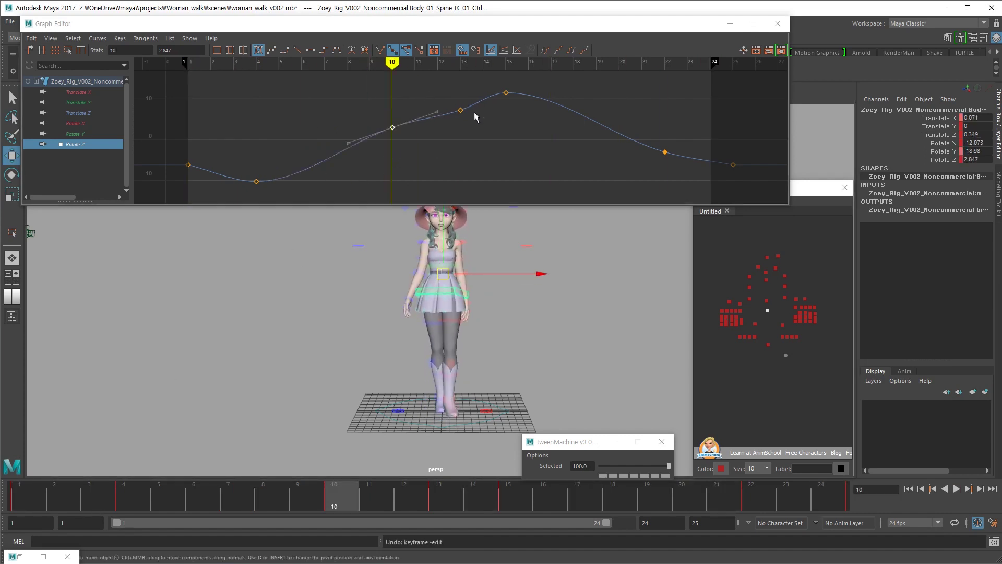
Play the walk and examine the hip motion from the front with the Graph Editor out of the way
key("alt+v")
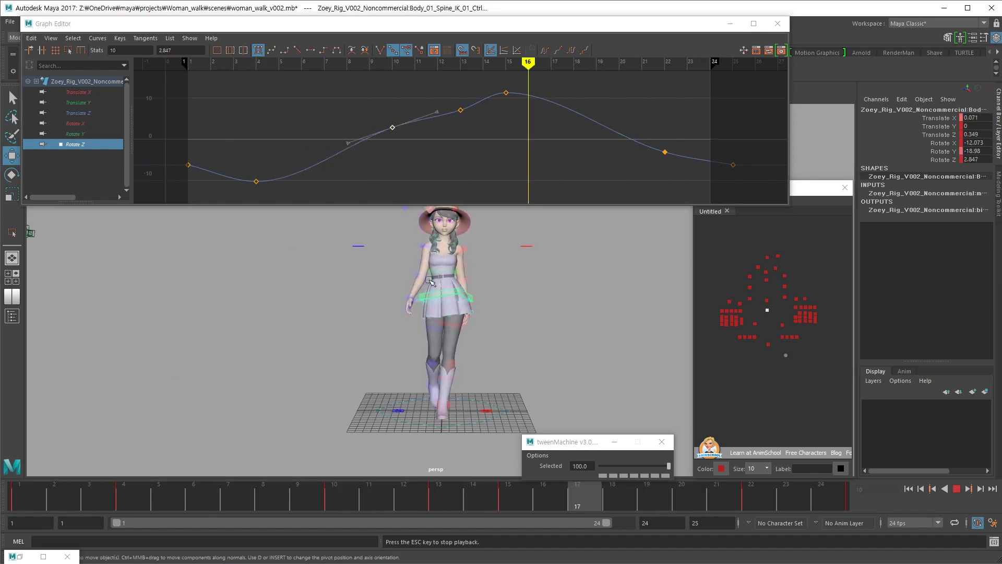
key("Escape")
left_click(730, 26)
key("alt+v")
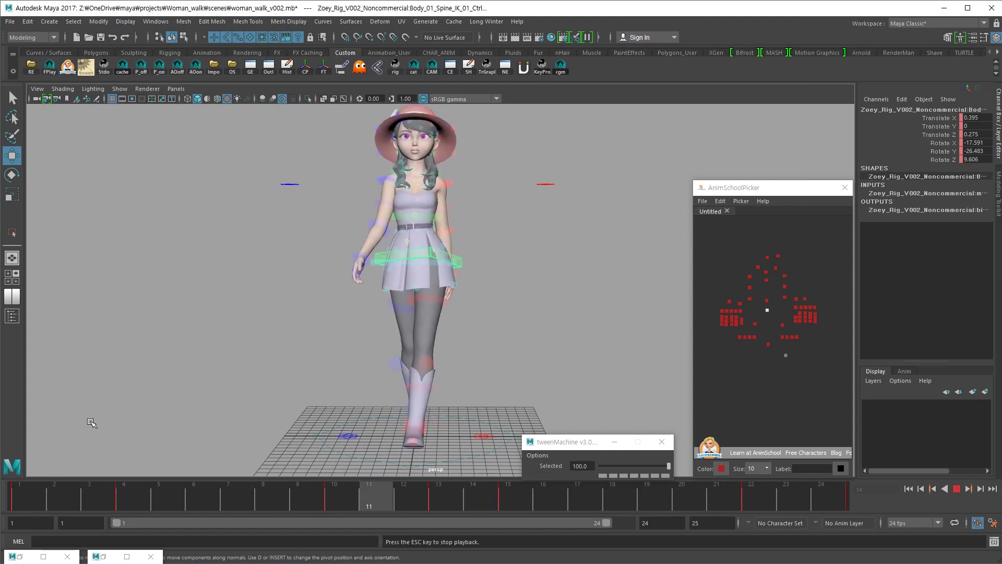
key("Escape")
left_click(103, 556)
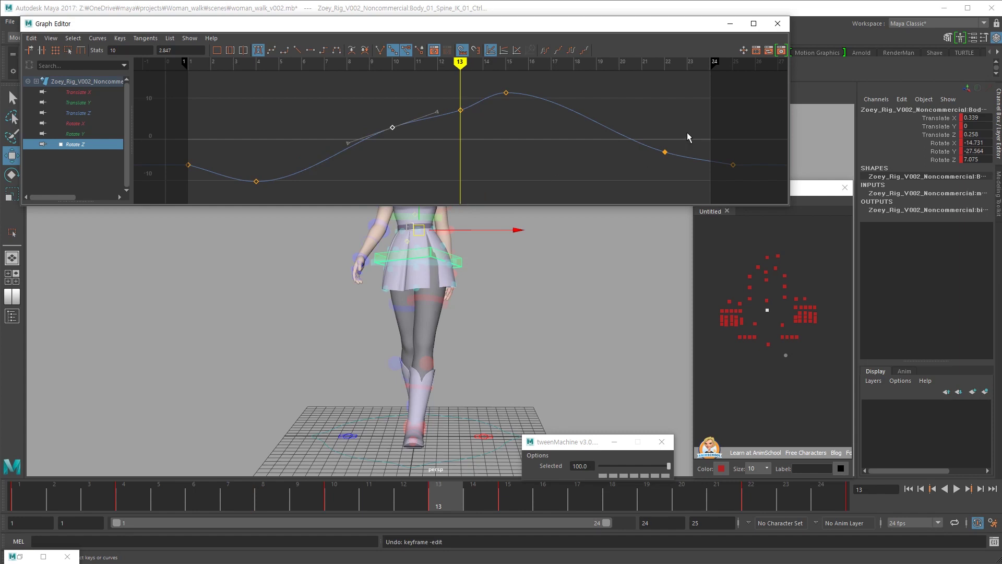
Try shifting the Spine IK 01 control's Rotate Z keys at frames 10 and 22 to frames 8 and 20, and review the walk
left_click(665, 152)
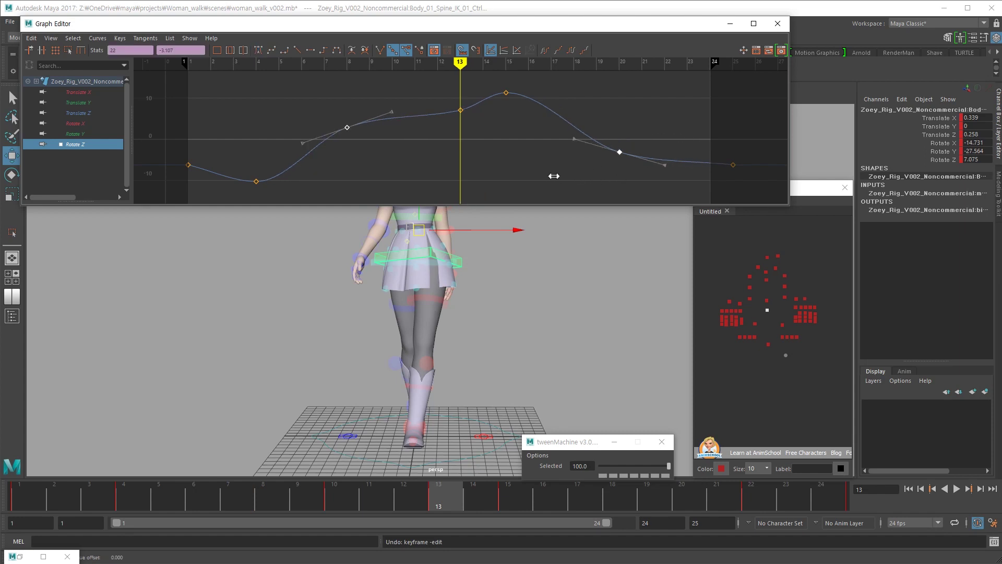
key("alt+v")
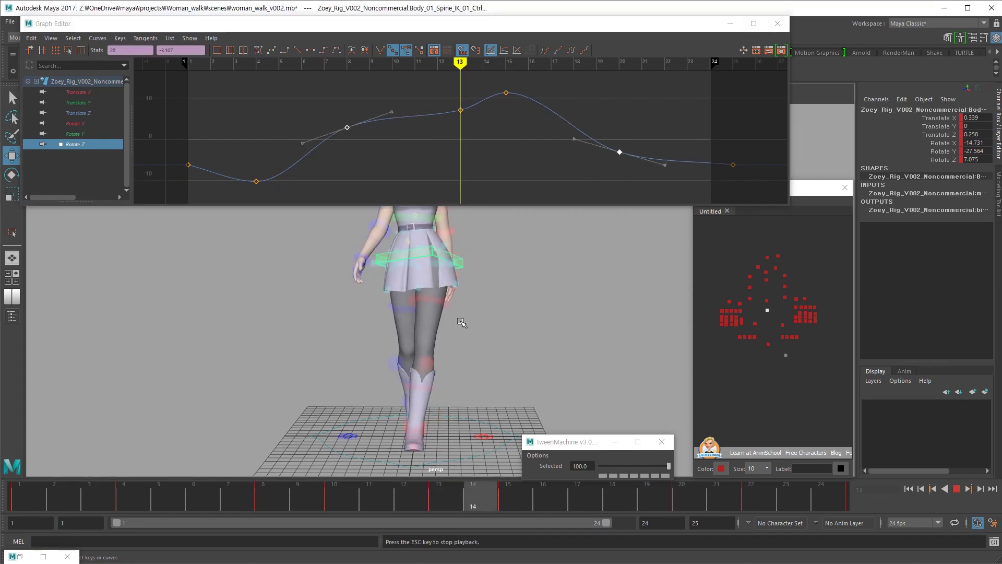
left_click(730, 23)
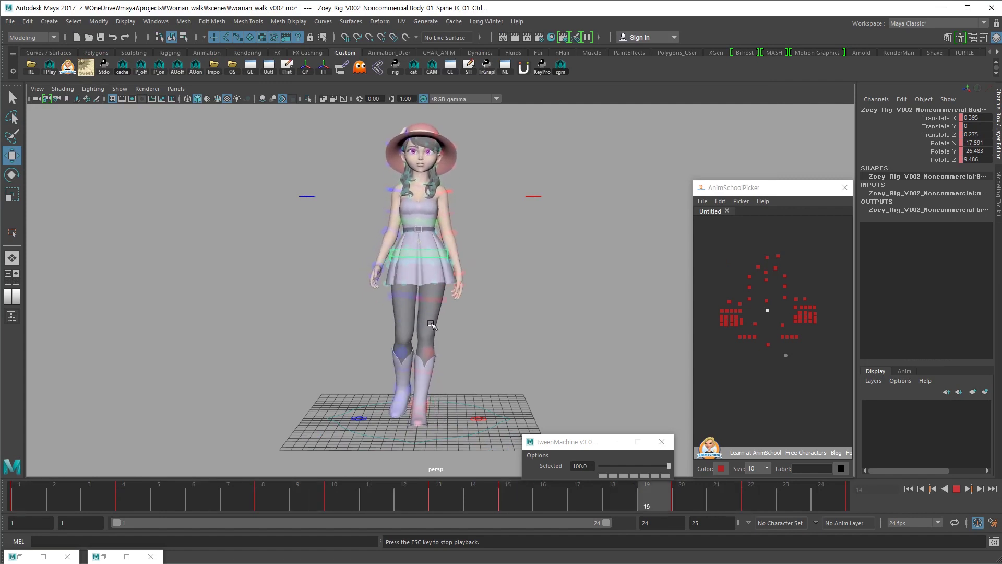
left_click_drag(51, 505, 284, 492)
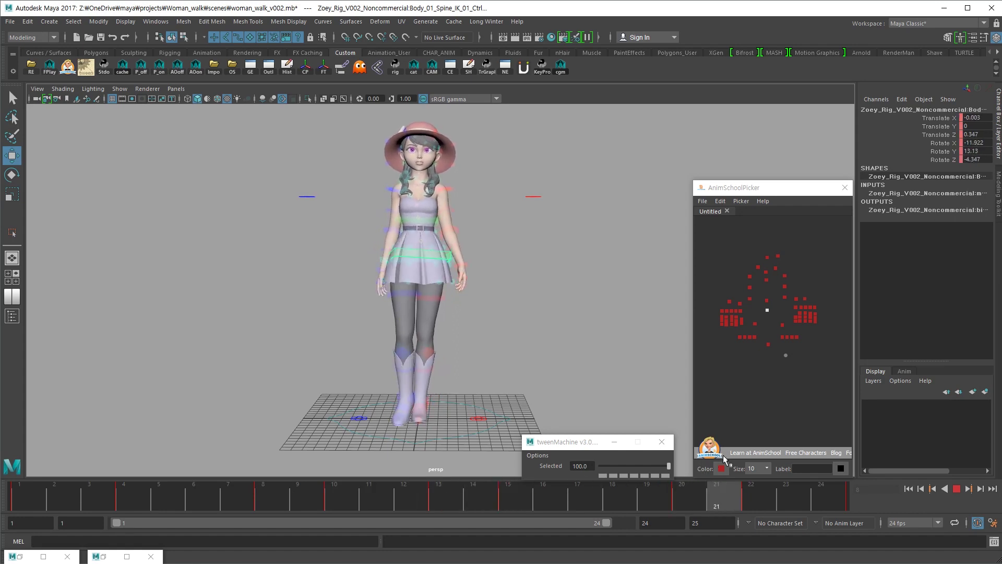
key("alt+v")
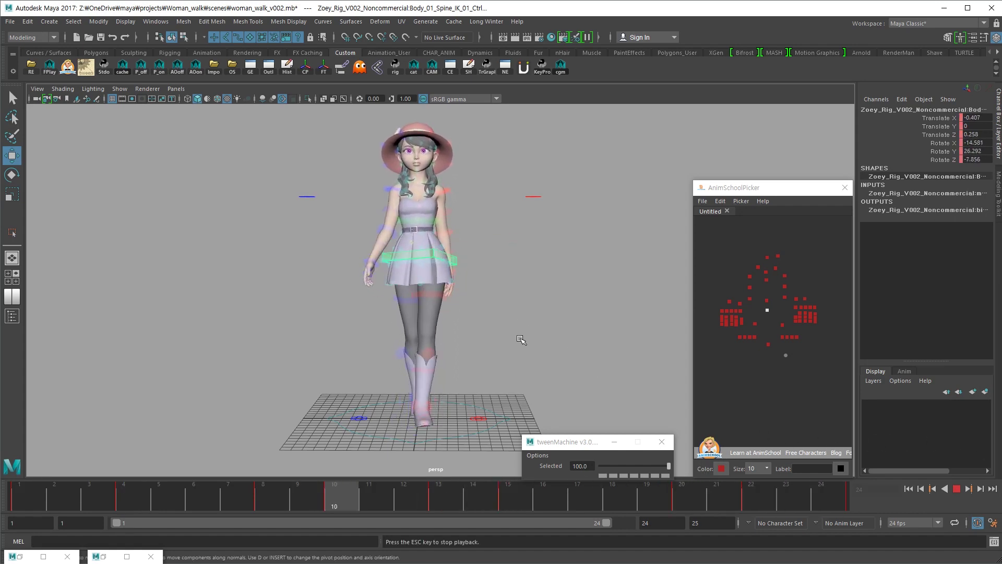
left_click(133, 507)
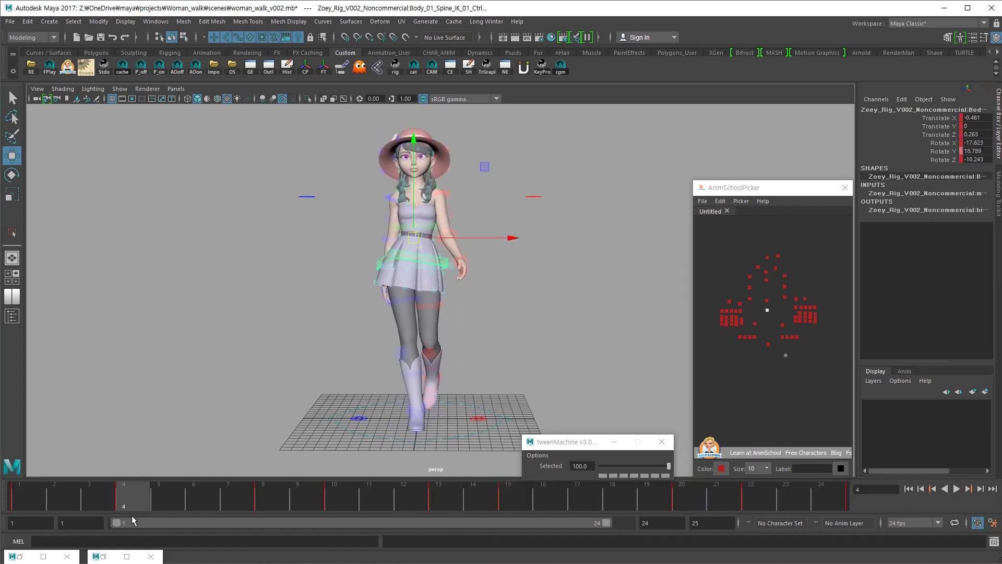
Undo the two-frame shift of the Rotate Z keys and play the walk again
key("ctrl+z")
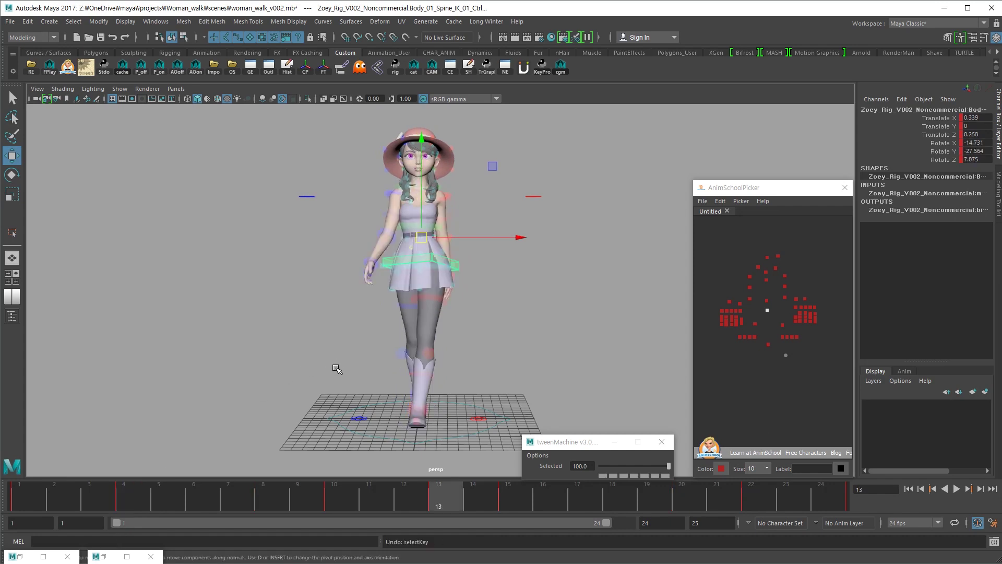
key("ctrl+z")
key("alt+v")
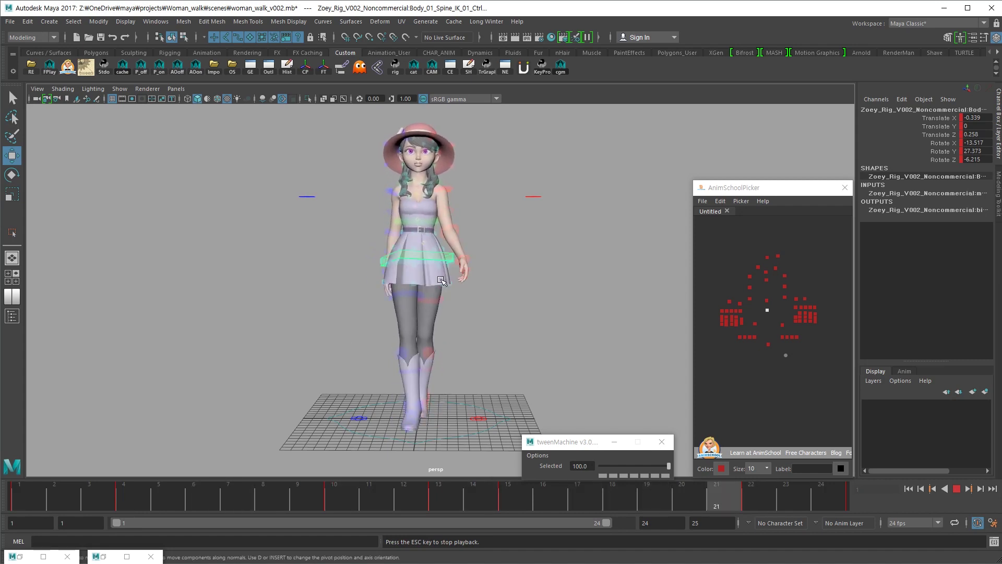
Shift the Spine IK 01 control's Rotate Z keys from frames 10 and 22 to frames 8 and 20, and play the walk
key("Escape")
left_click(109, 551)
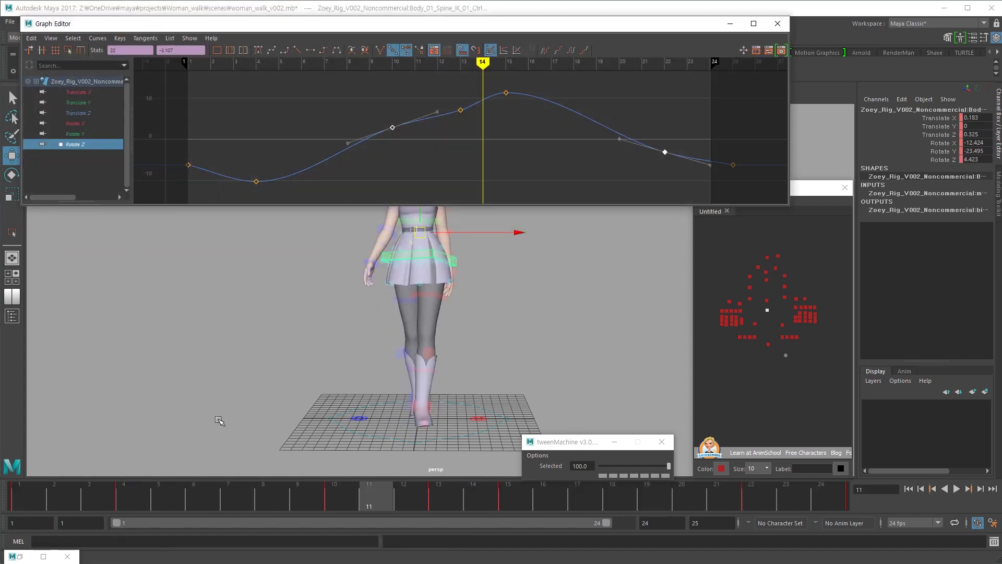
key("comma")
key("comma")
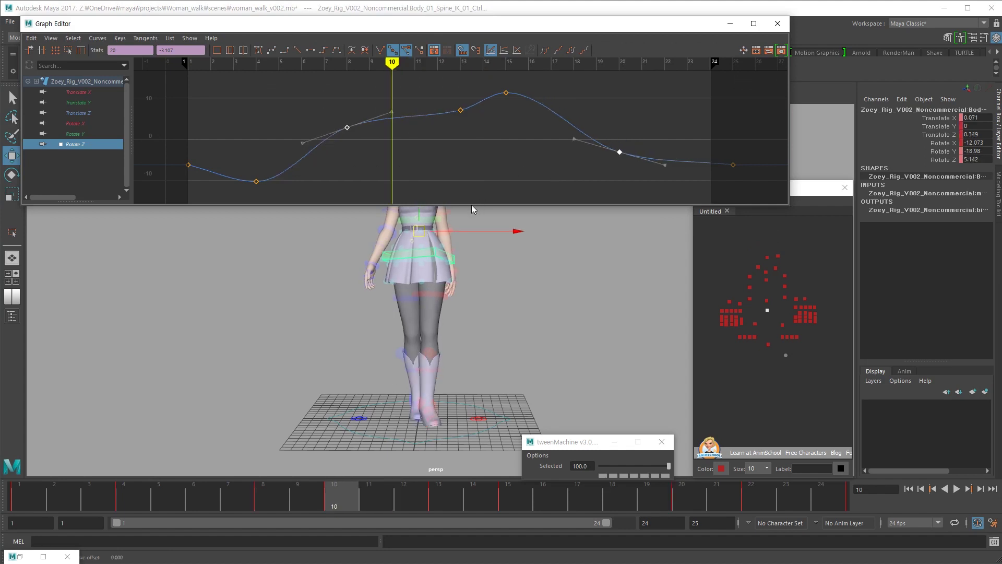
left_click(730, 30)
key("alt+v")
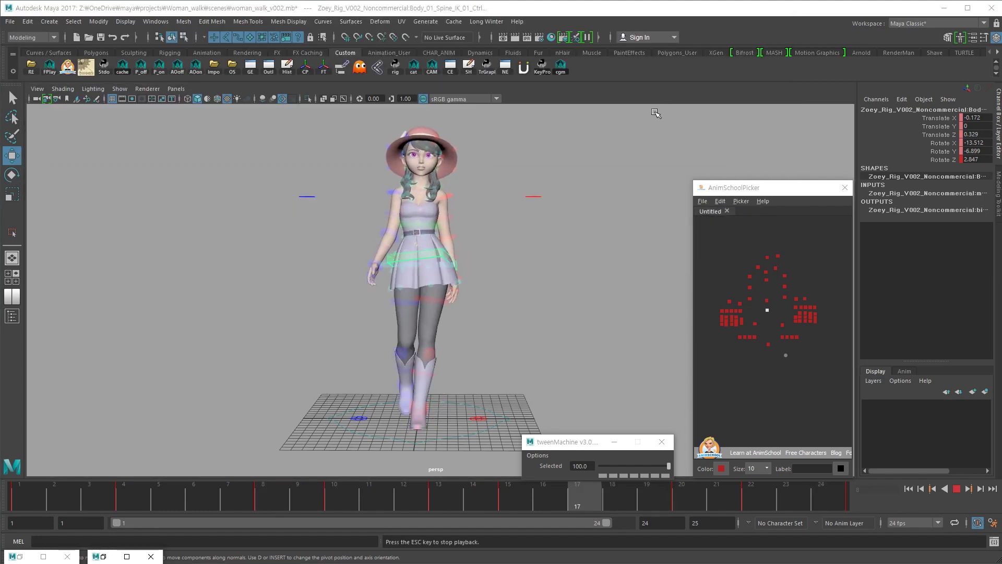
key("Escape")
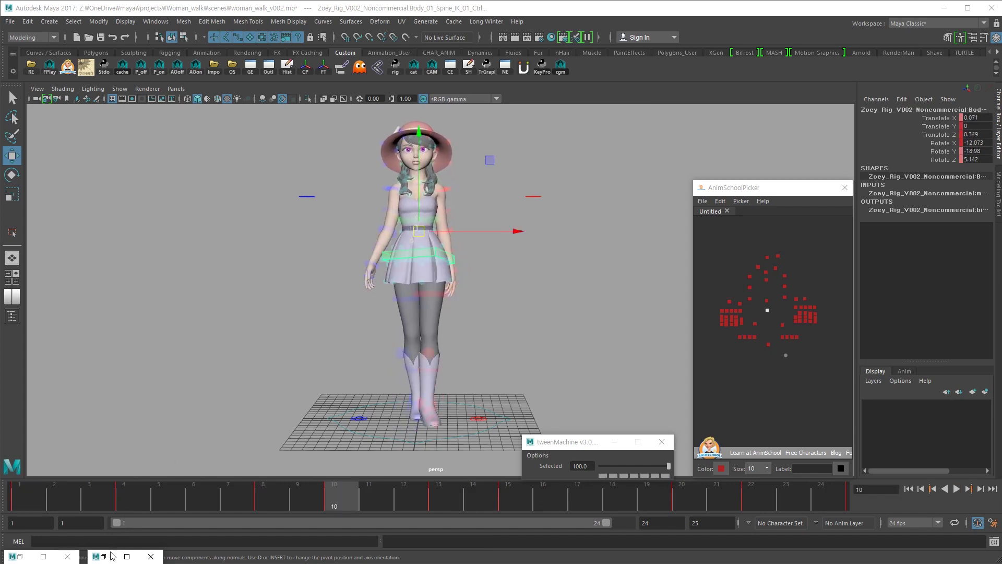
Move the Spine IK 01 control's Rotate X and Rotate Z keys from frame 15 to frame 16, setting that Rotate X key to -17.319
left_click(112, 556)
left_click_drag(45, 500, 162, 496)
key("comma")
left_click(513, 497)
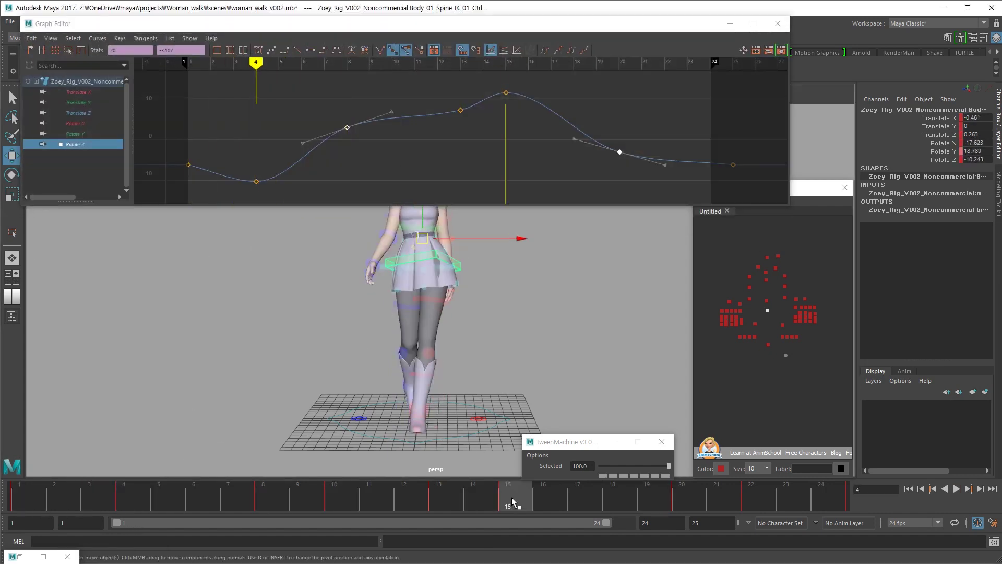
left_click_drag(517, 139, 497, 111)
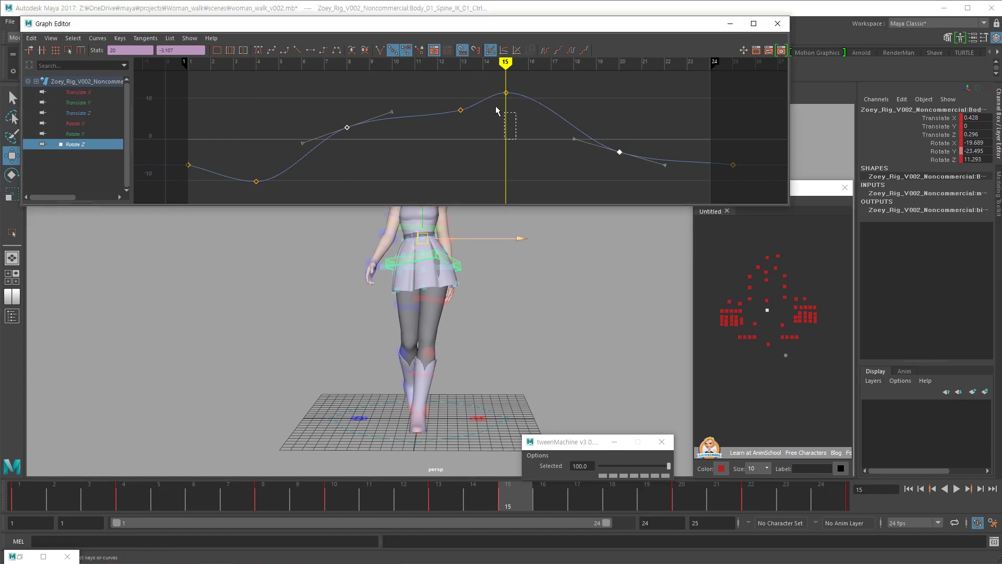
left_click(97, 134)
left_click(102, 123)
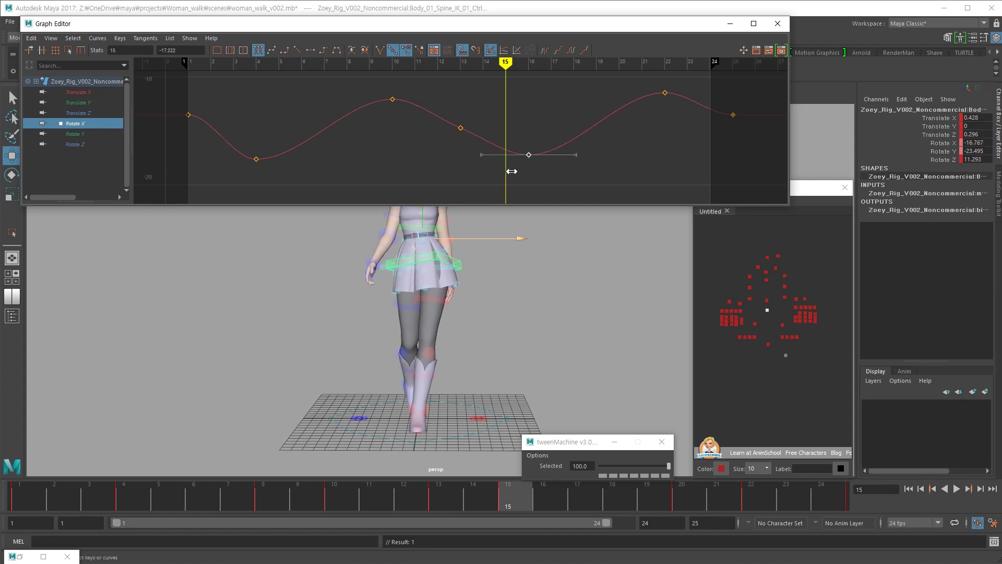
middle_click_drag(514, 178, 512, 181)
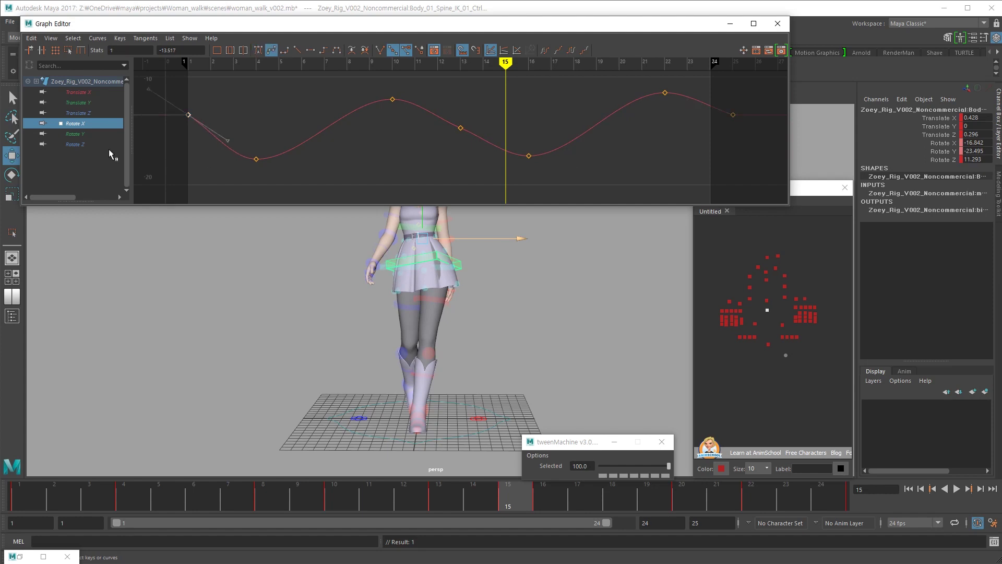
left_click(90, 144)
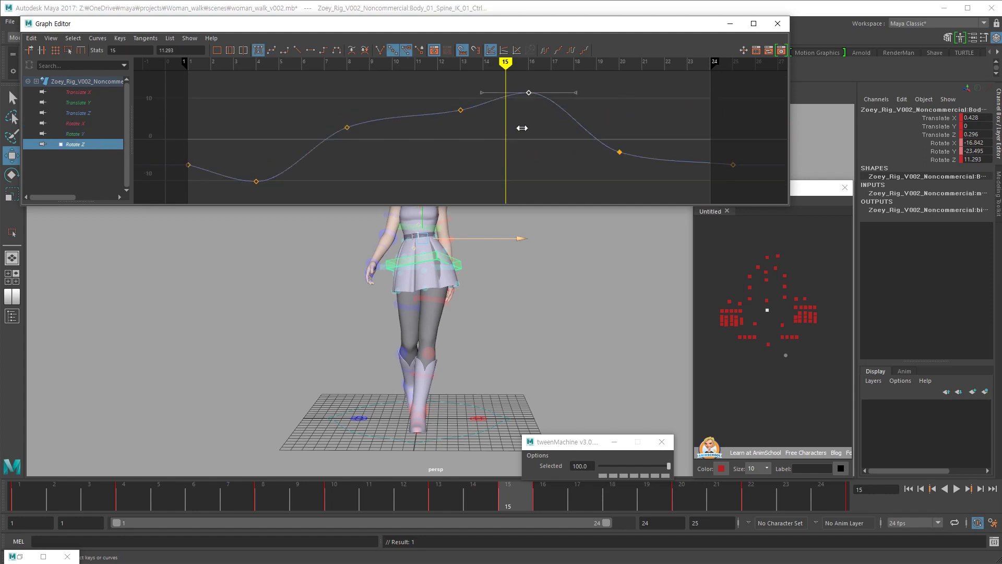
key("period")
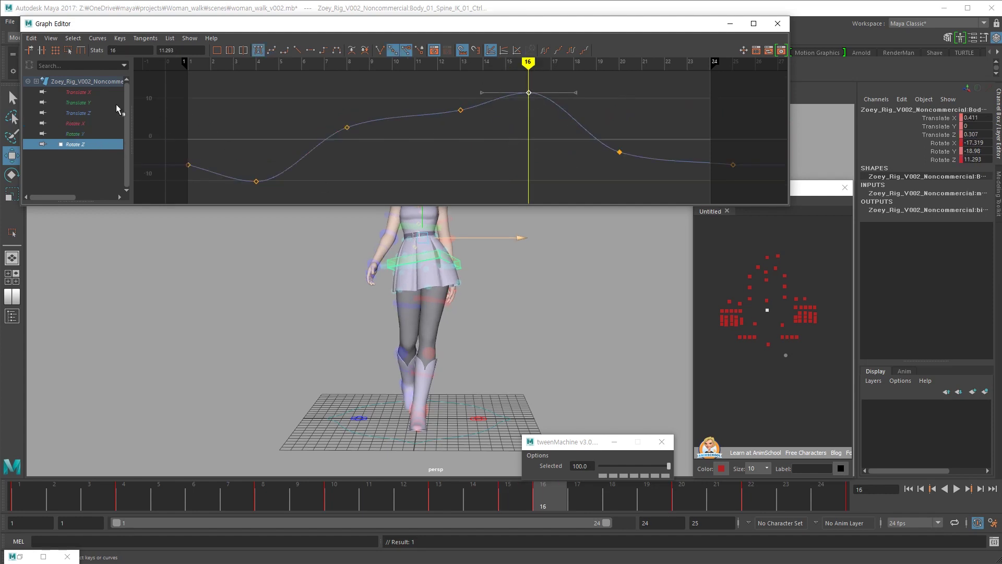
Move the Spine IK 01 control's Translate X, Y and Z keys from frame 15 to frame 16, and play the walk
left_click_drag(121, 113, 105, 92)
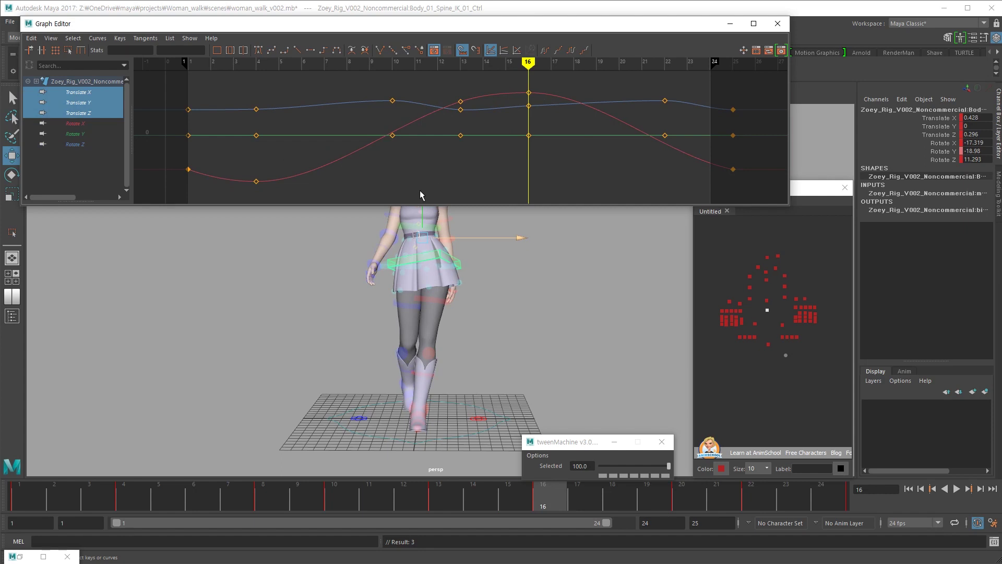
left_click(57, 486)
key("alt+v")
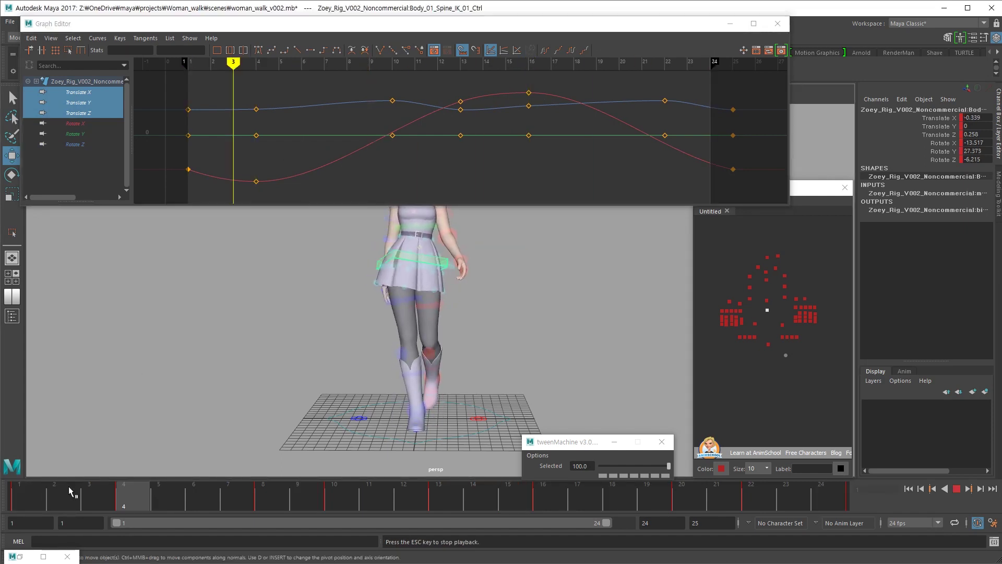
key("Escape")
Try raising the Spine IK 01 control's Translate Z key at frame 13 while watching from the side, and undo each change
left_click_drag(407, 496, 453, 500)
left_click(98, 113)
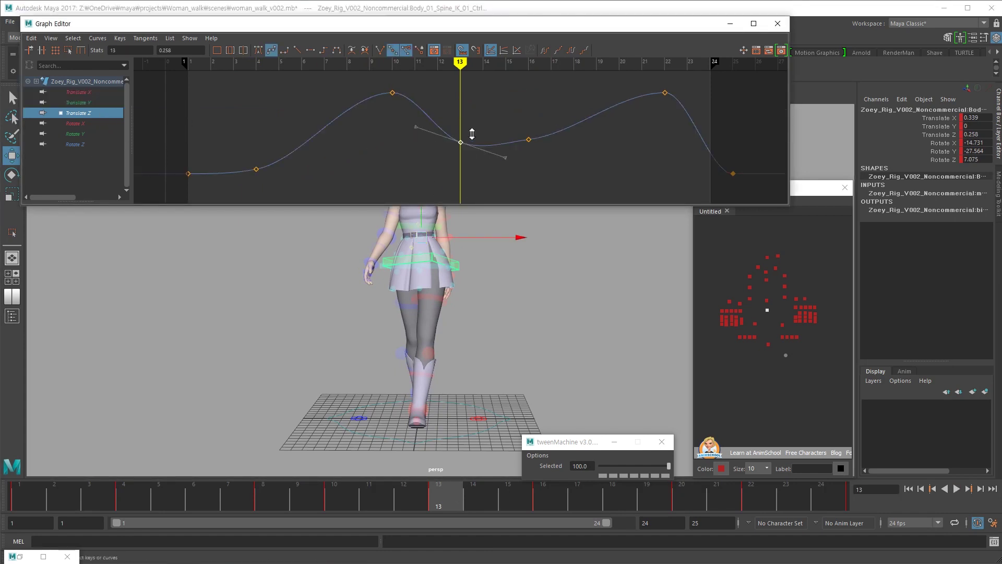
key("z")
left_click_drag(574, 292, 444, 287, "alt")
middle_click_drag(470, 146, 474, 25, "shift")
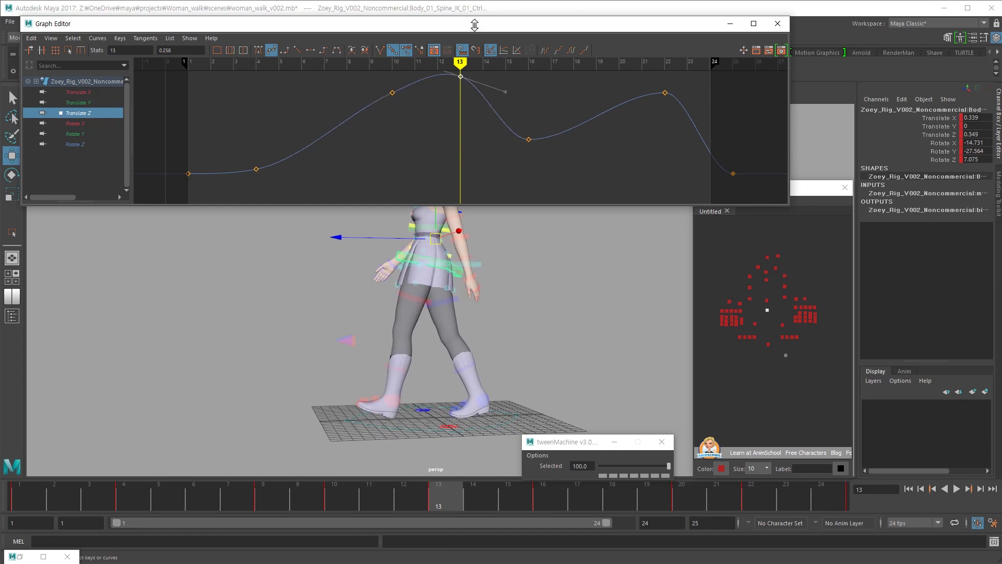
key("z")
left_click_drag(522, 292, 498, 290, "alt")
right_click_drag(510, 167, 497, 169, "alt")
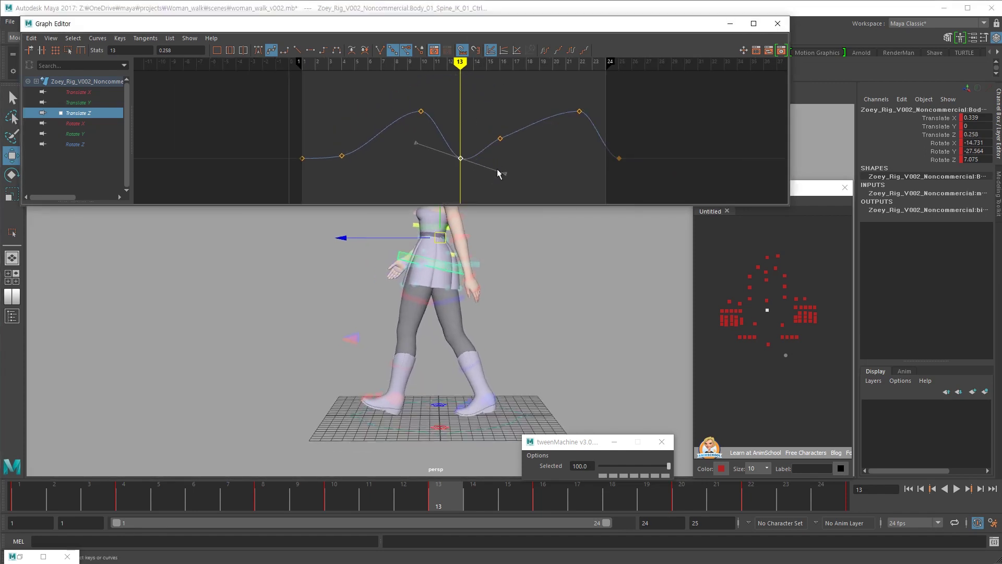
middle_click_drag(474, 192, 475, 26, "shift")
key("z")
Lower the Spine IK 01 control's Translate Z key at frame 16 to 0.27, and play the walk
key("period")
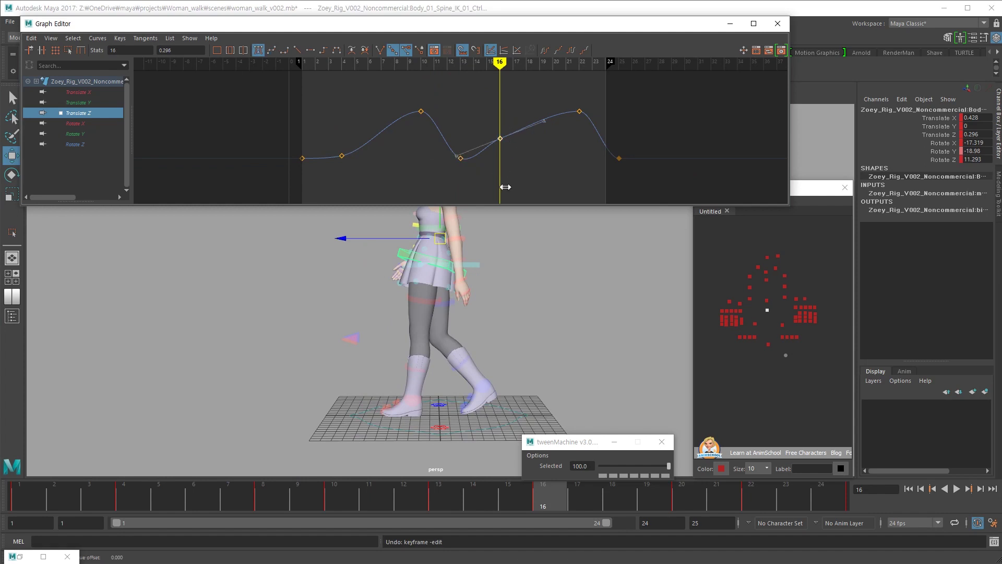
middle_click_drag(503, 174, 506, 178)
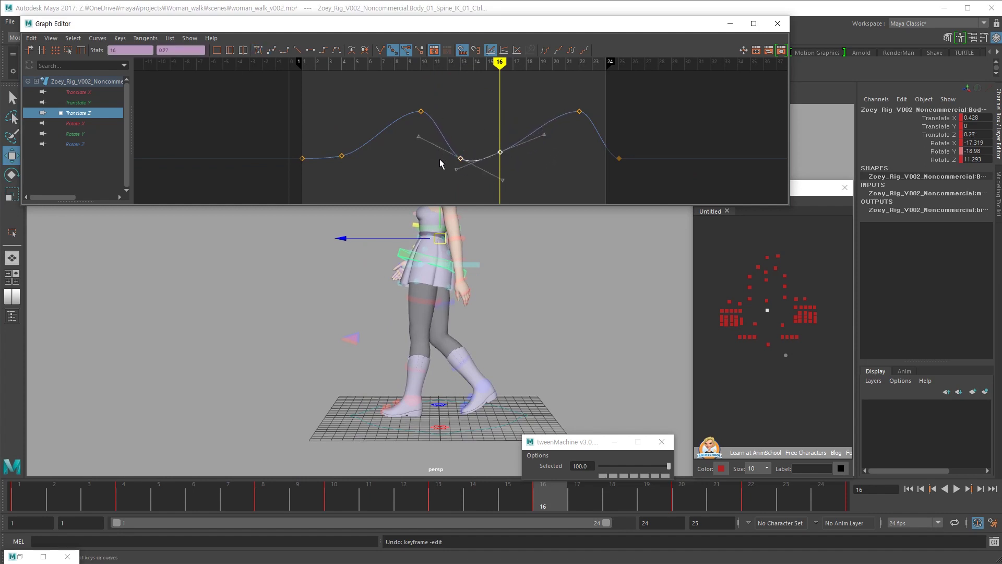
left_click(633, 149)
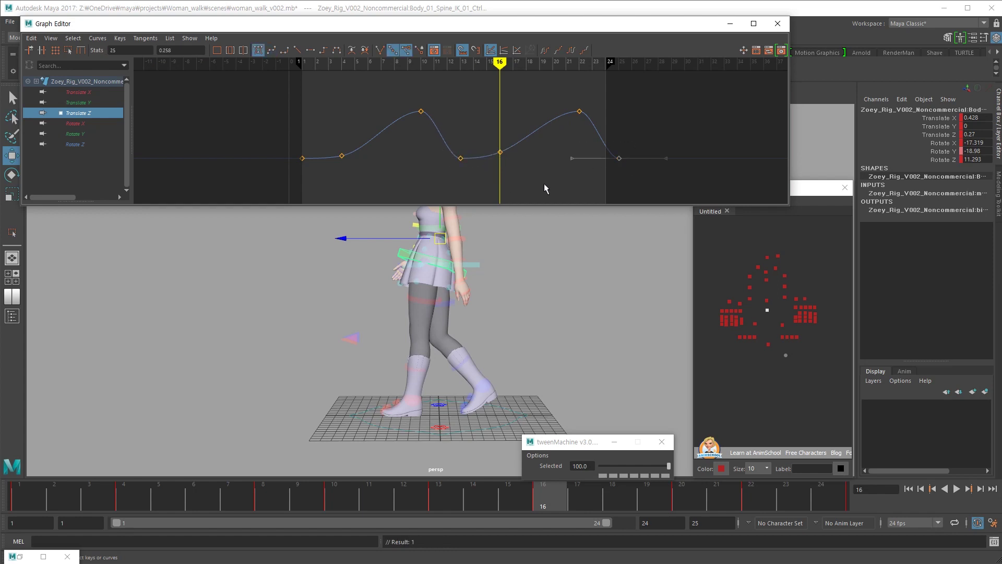
key("alt+v")
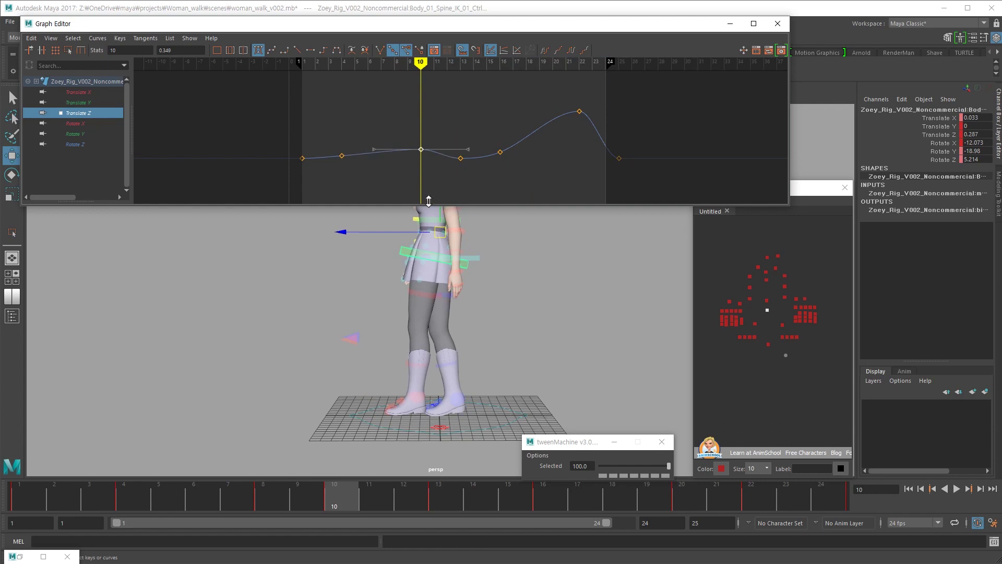
Try lowering the Translate Z key at frame 10, restore its height, and play the walk from the side
middle_click_drag(431, 214, 431, 111)
left_click(513, 178)
key("alt+v")
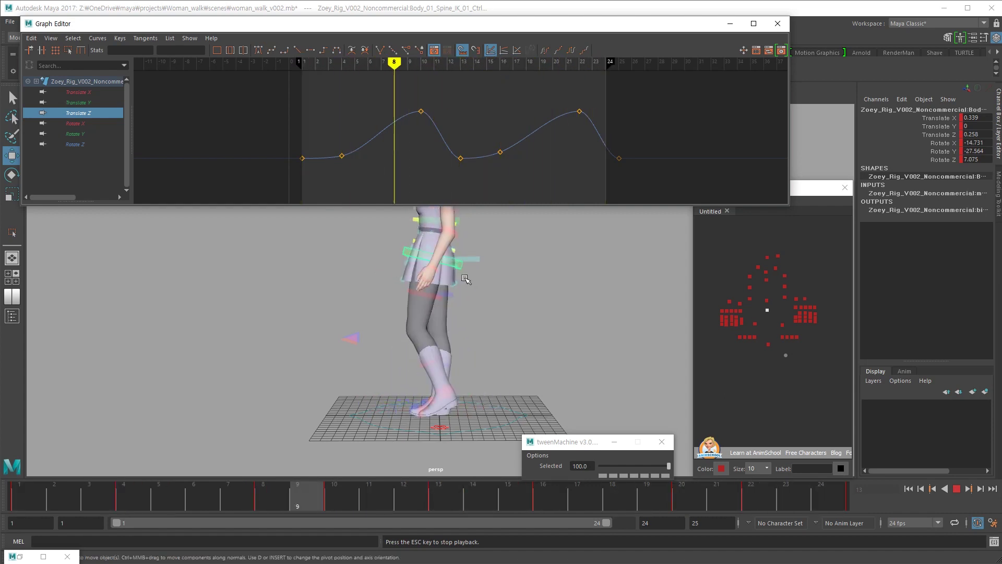
key("Escape")
Play the walk and examine the whole character from the front
left_click_drag(438, 387, 465, 376, "alt")
right_click_drag(465, 376, 401, 401, "alt")
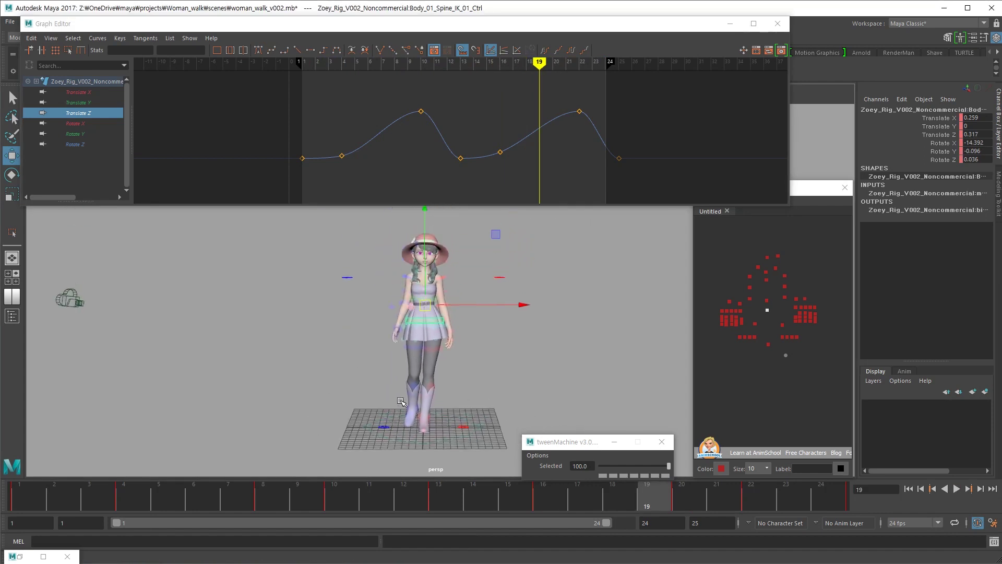
left_click_drag(400, 401, 403, 394, "alt")
key("alt+v")
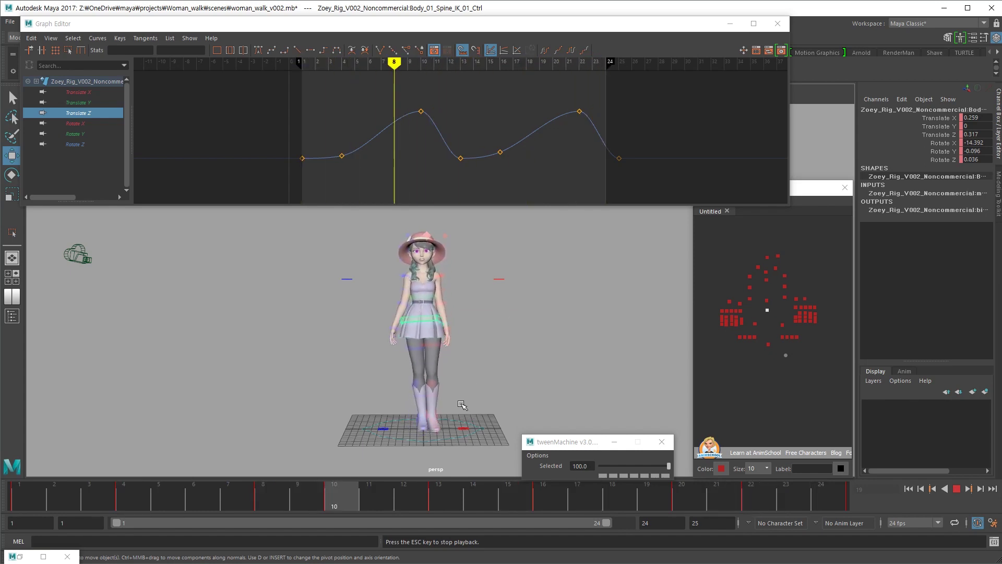
key("Escape")
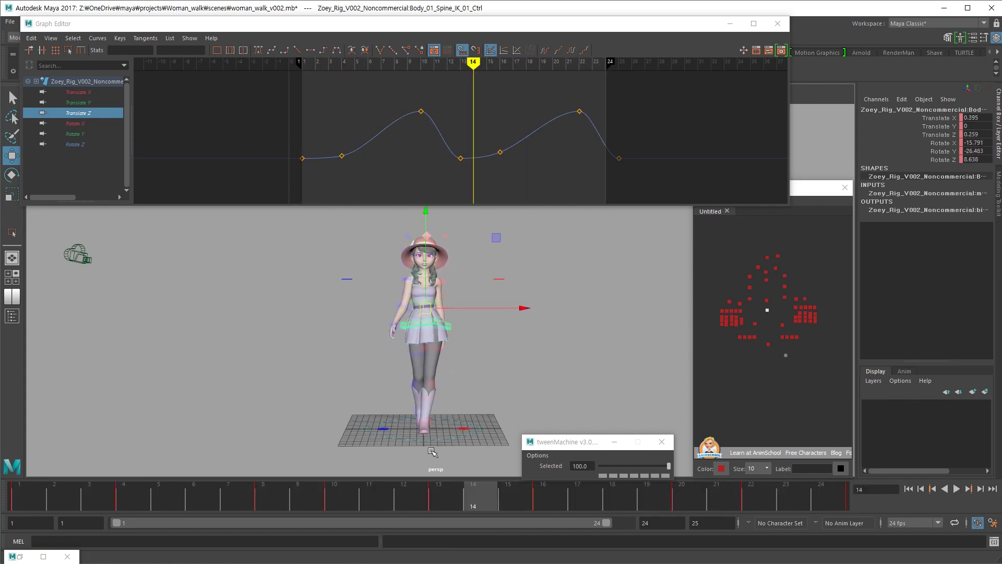
Turn the left leg IK control outward at frame 12 with Rotate Y 6.112 and Rotate Z -1.788
left_click(352, 492)
key("comma")
key("period")
left_click(782, 337)
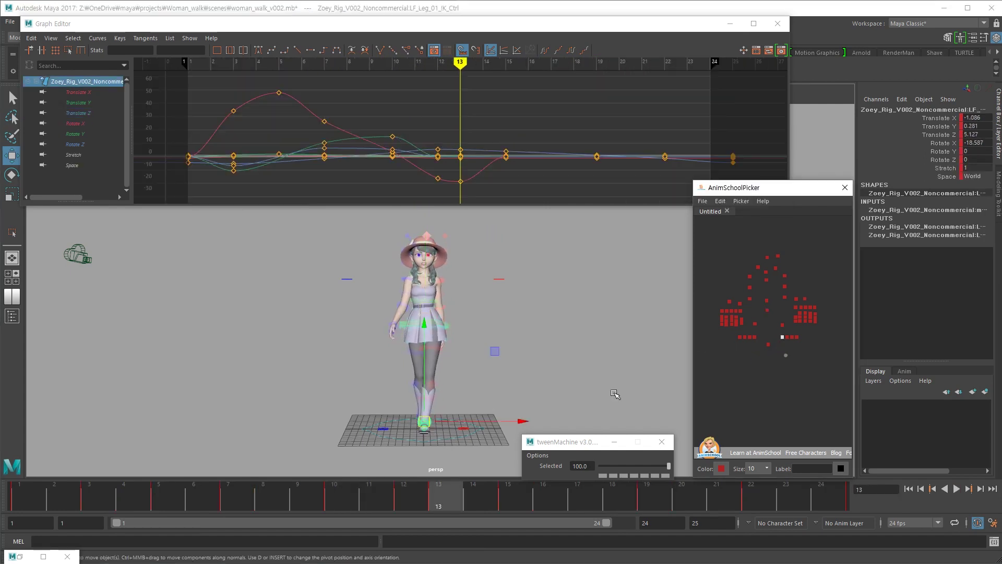
key("e")
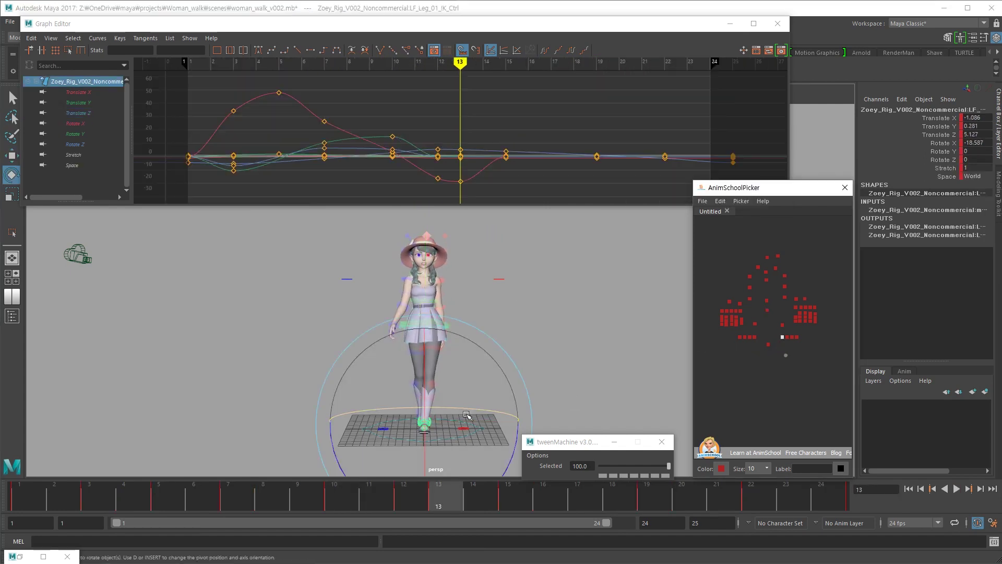
left_click_drag(467, 415, 500, 407)
key("ctrl+z")
key("comma")
key("comma")
key("period")
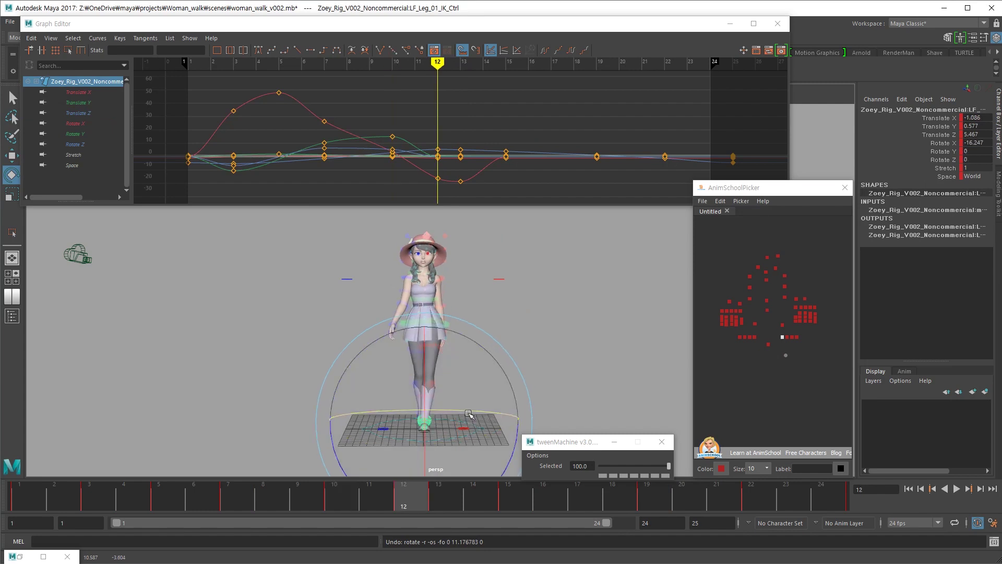
left_click_drag(485, 410, 498, 403)
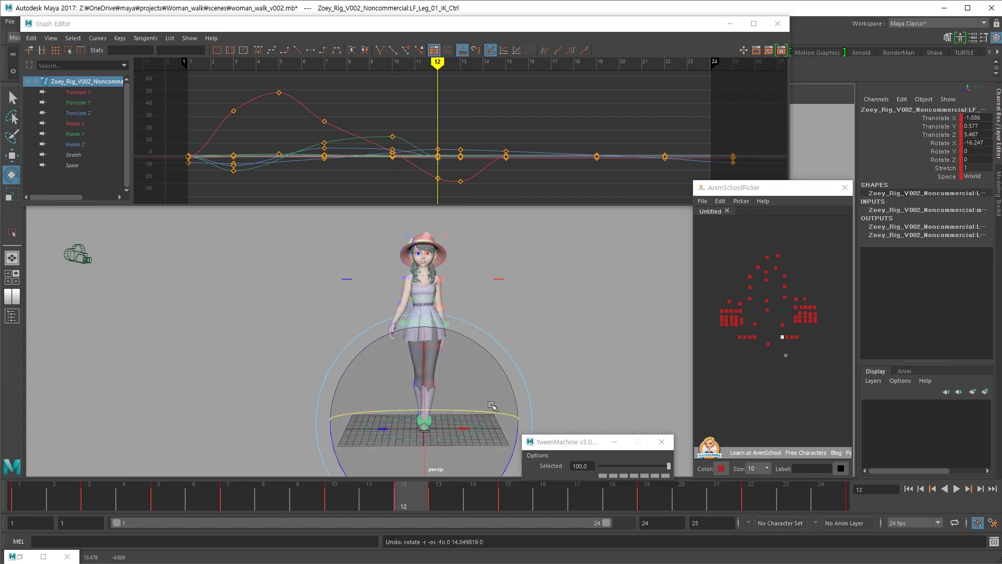
key("ctrl+z")
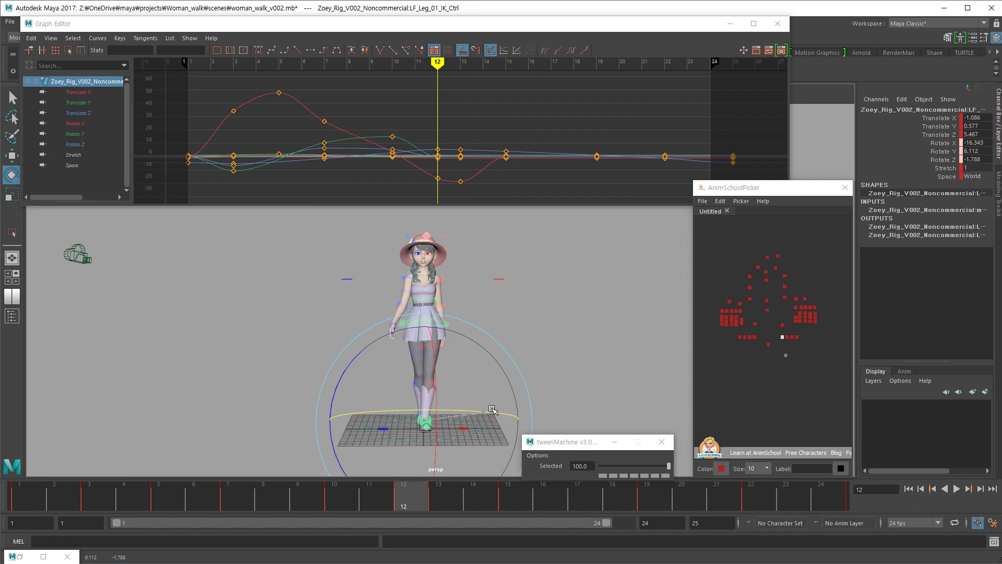
Turn the left leg IK control outward at frame 13 with Rotate Y 5.735 and Rotate Z -1.895, and play the walk
key("period")
key("period")
key("comma")
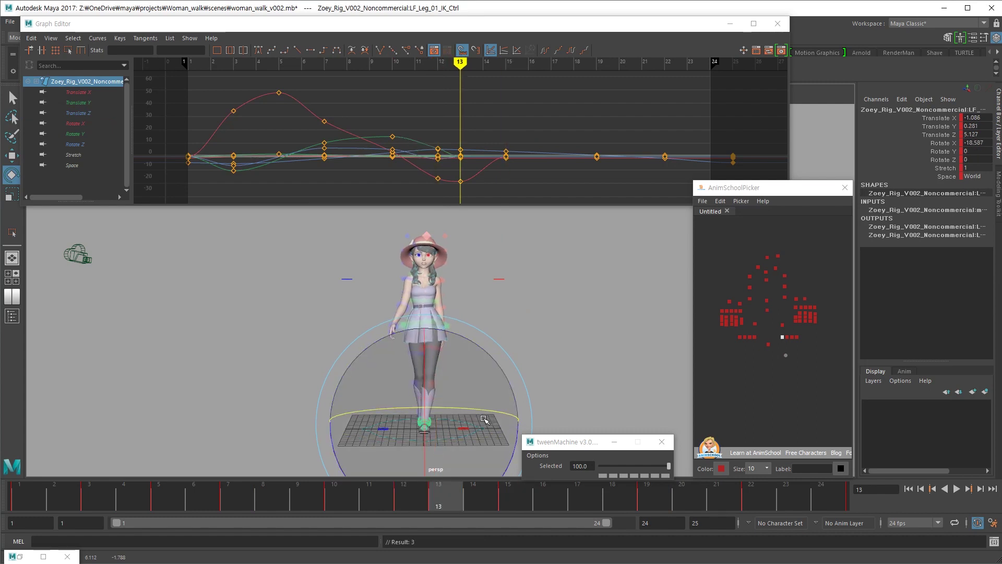
key("alt+v")
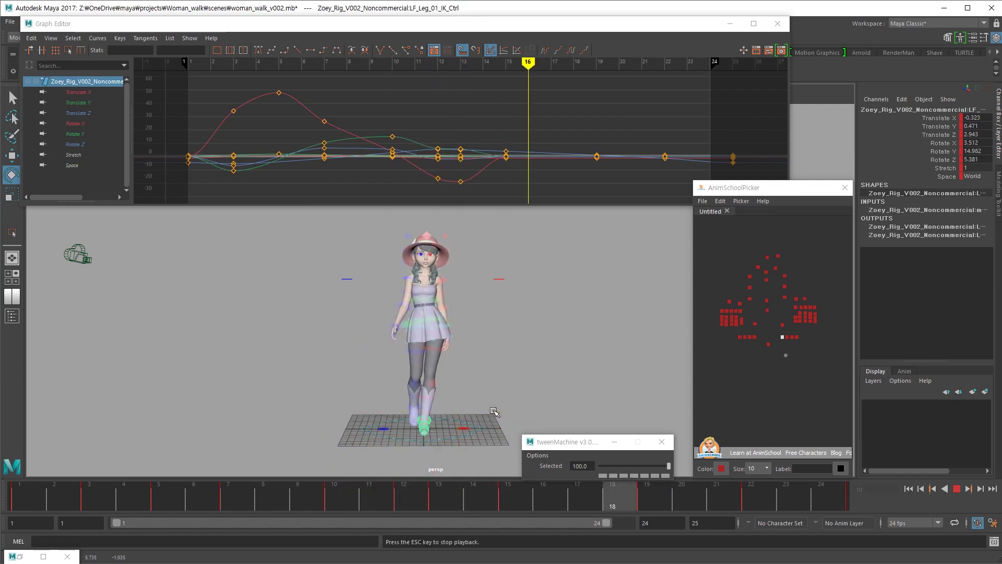
key("Escape")
Turn the right leg IK control outward at frame 24 with Rotate Y -11.612 and Rotate Z 1.162
left_click(755, 337)
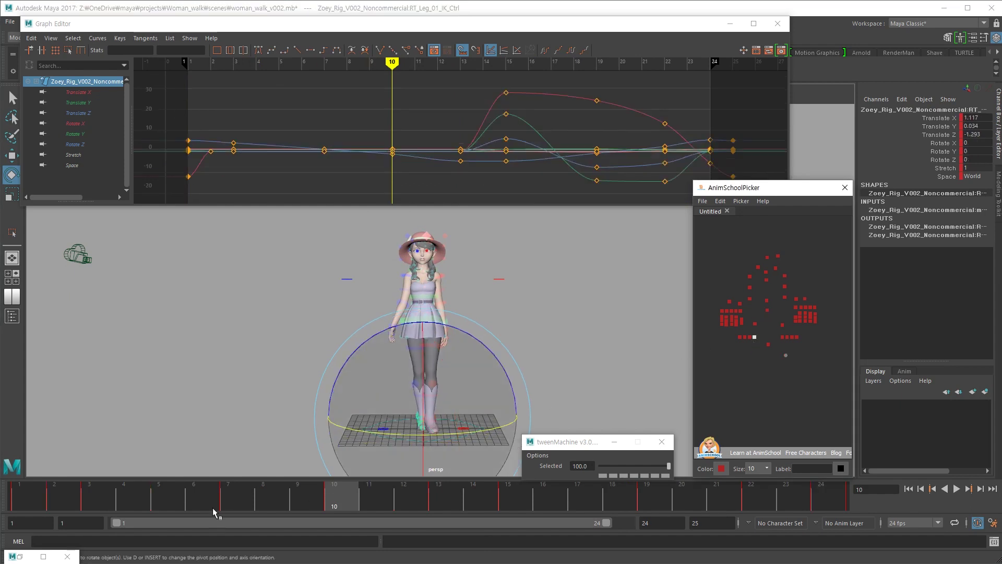
key("alt+shift+v")
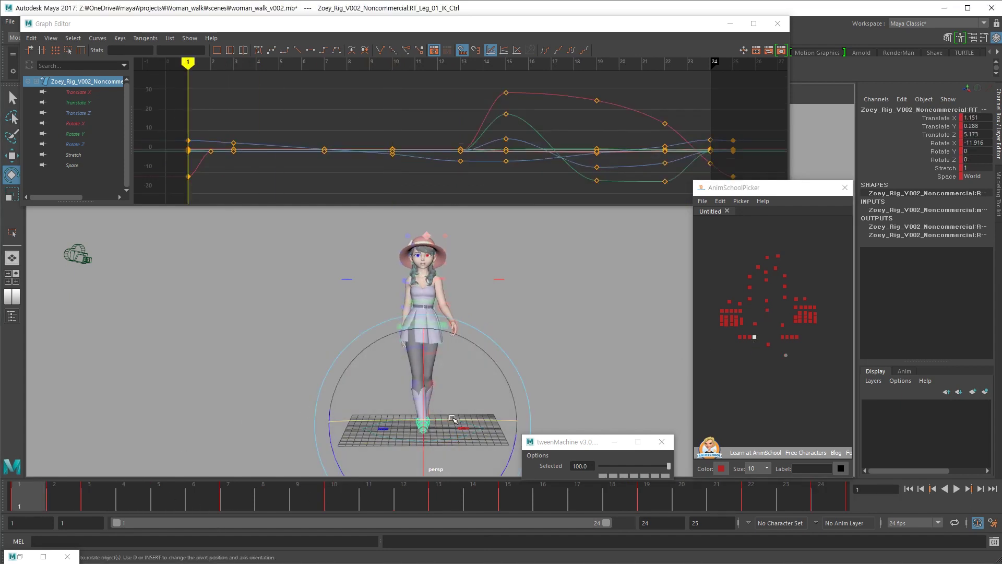
left_click_drag(731, 481, 822, 485)
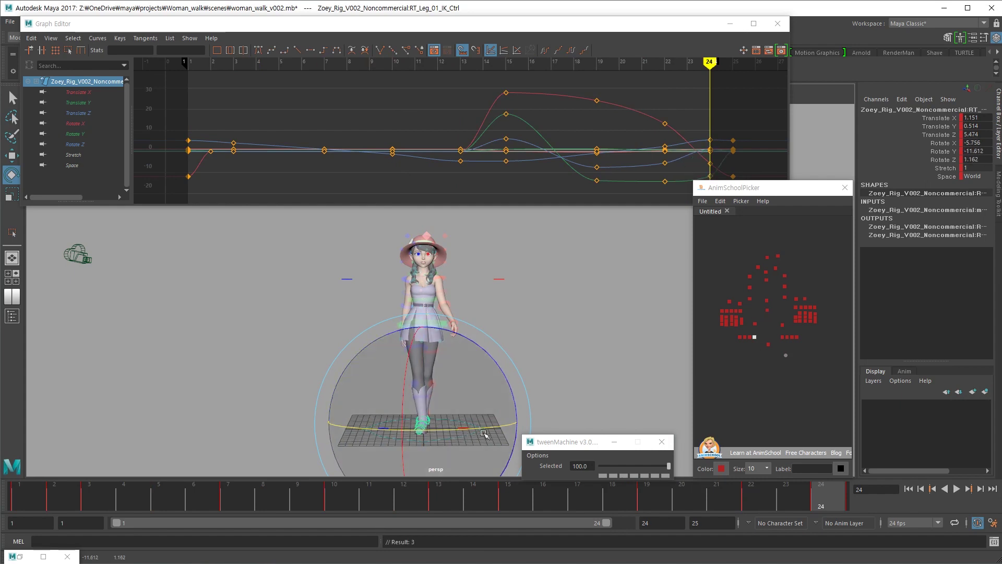
Set the right leg IK control to Rotate X -12.09, Y -9.64 and Z 2.054 at frame 25, and copy that key to frame 1
key("alt+period")
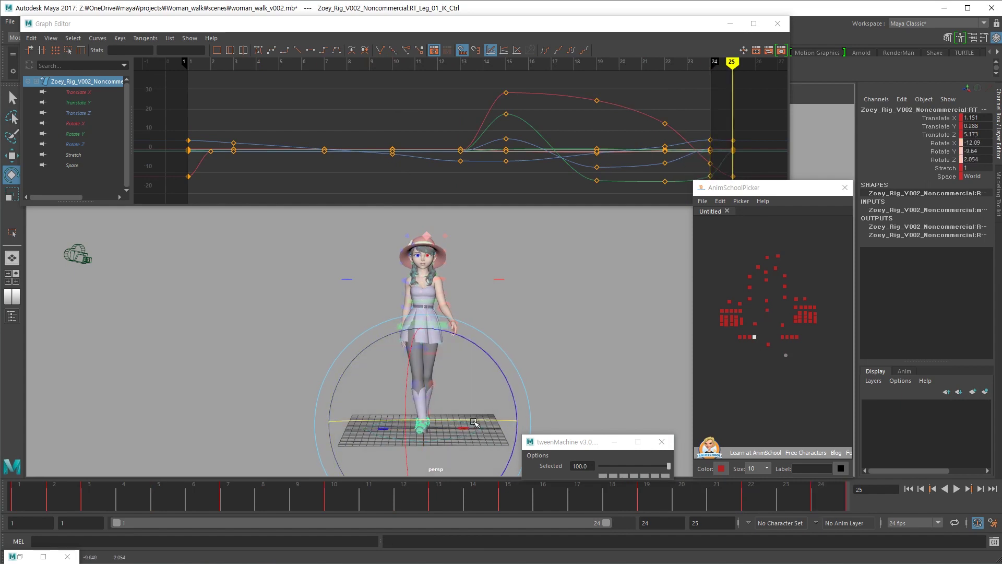
key("alt+shift+v")
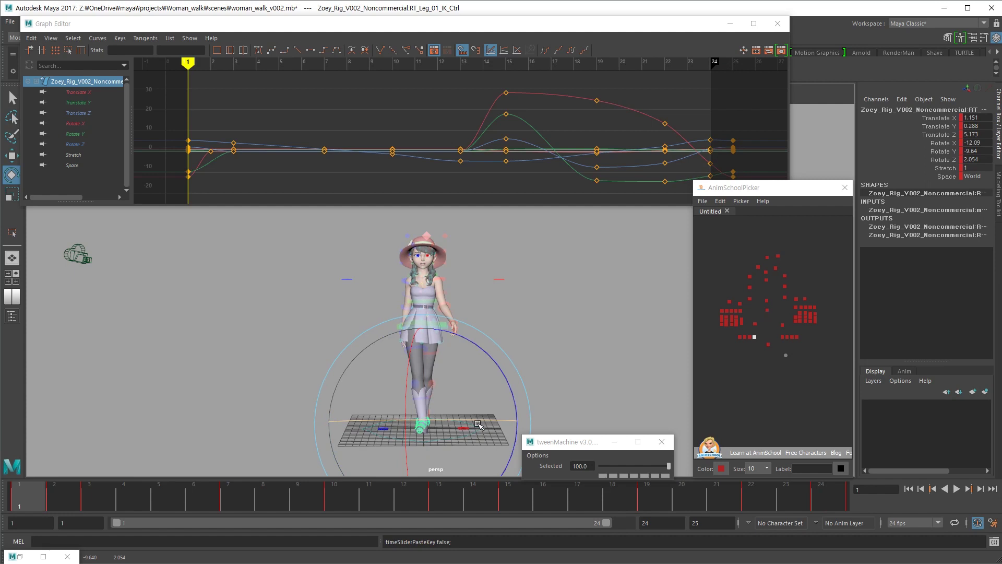
Step one frame forward and play the walk to check the outward-turned feet from the front
key("alt+period")
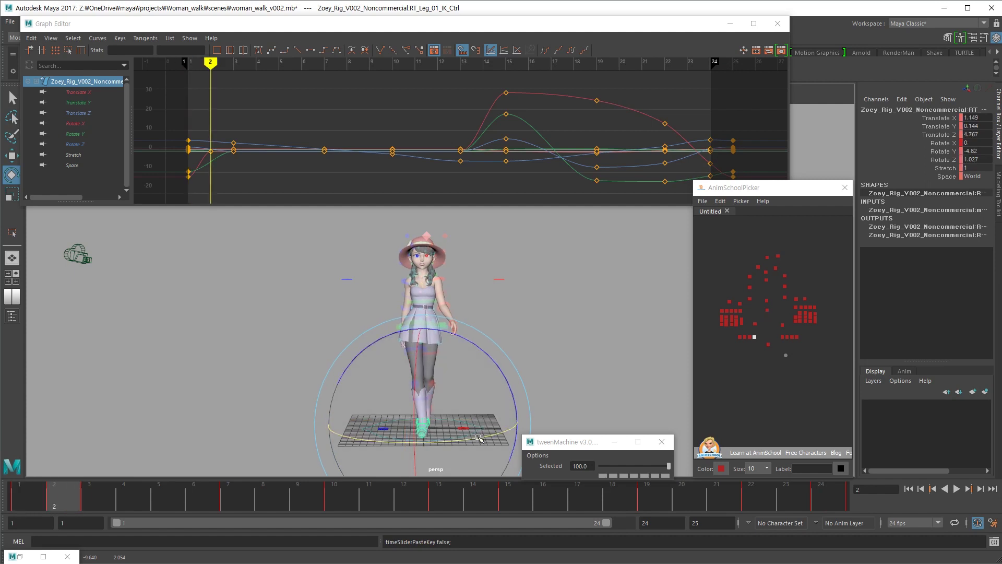
key("alt+v")
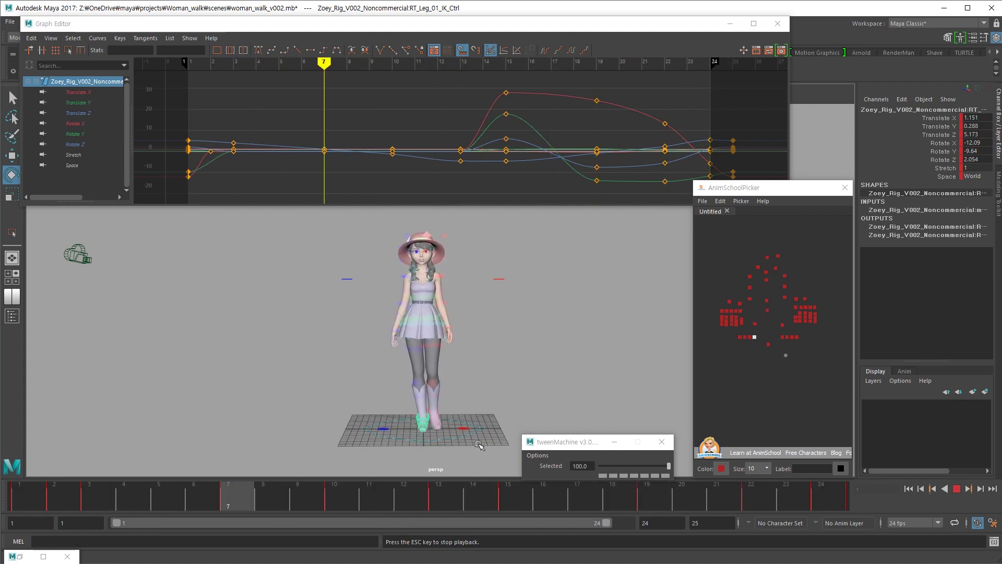
key("Escape")
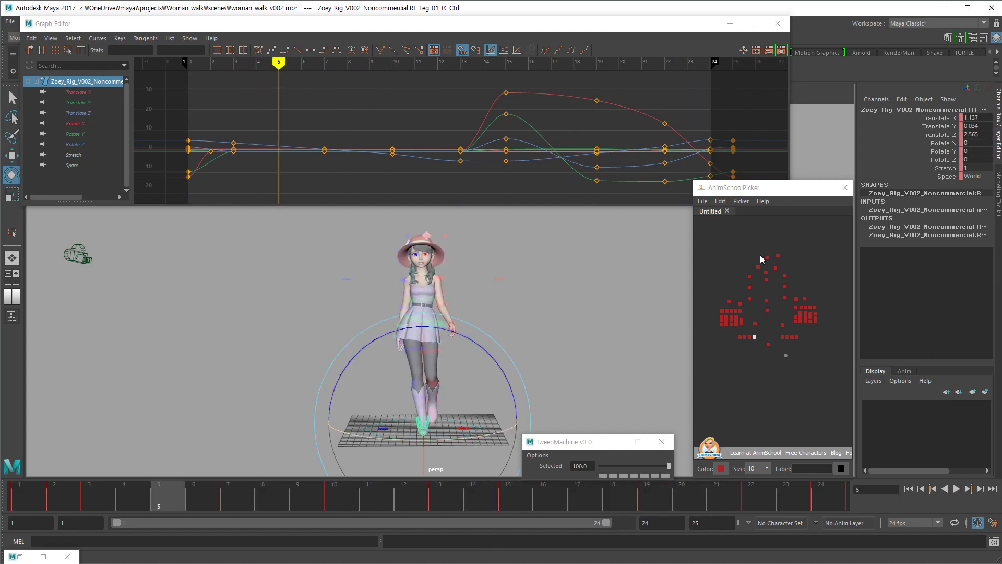
Shift the head's neck IK control sideways to Translate X 0.157 at frame 6, and play the walk
left_click(766, 257)
left_click_drag(32, 506, 237, 479)
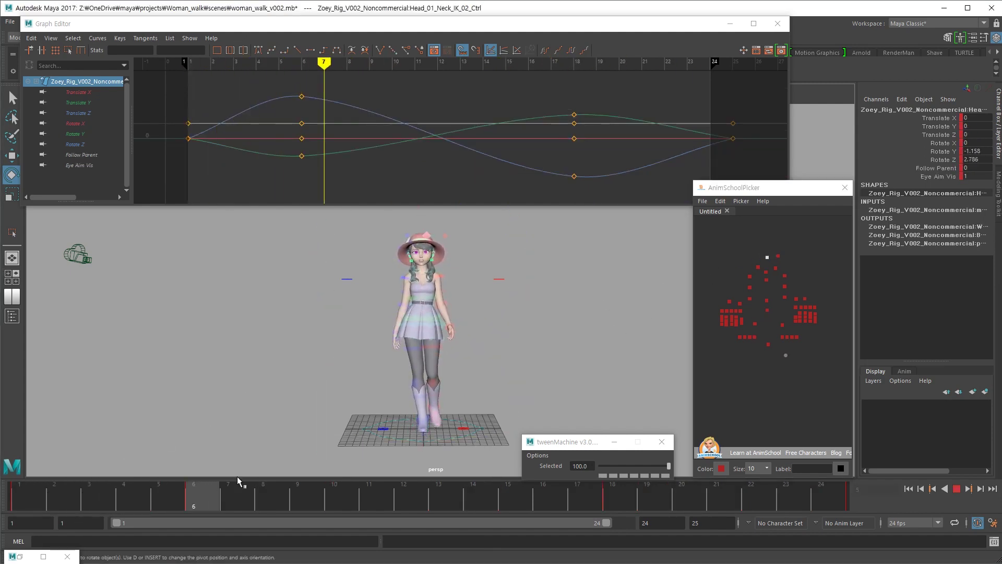
key("w")
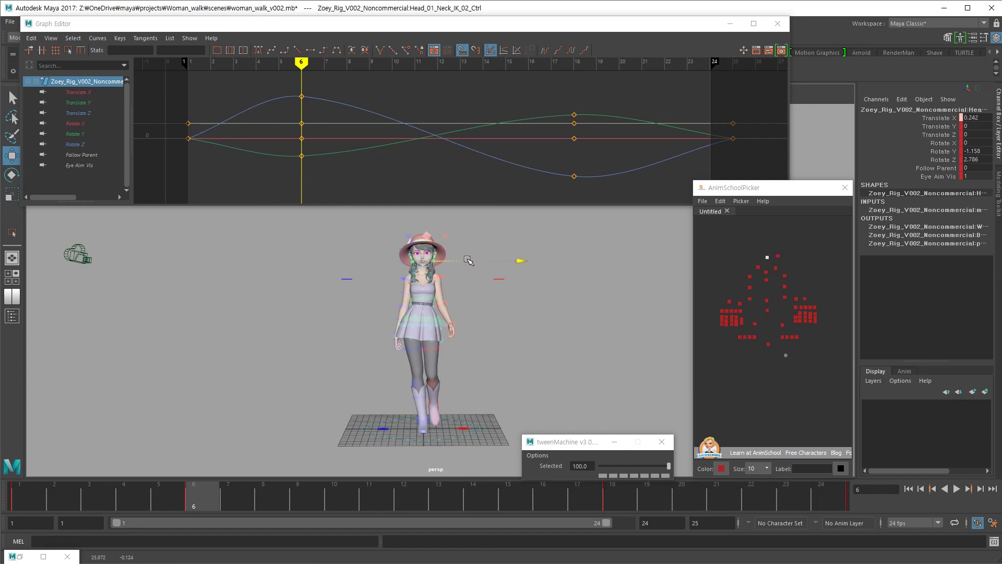
key("ctrl+z")
right_click_drag(467, 260, 620, 300, "alt")
middle_click_drag(423, 288, 444, 344, "alt")
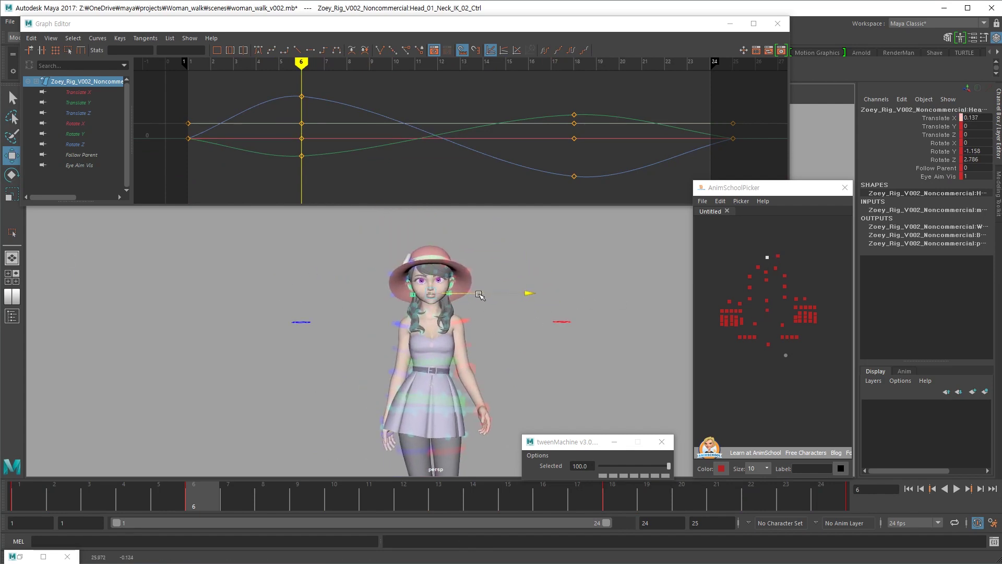
key("alt+v")
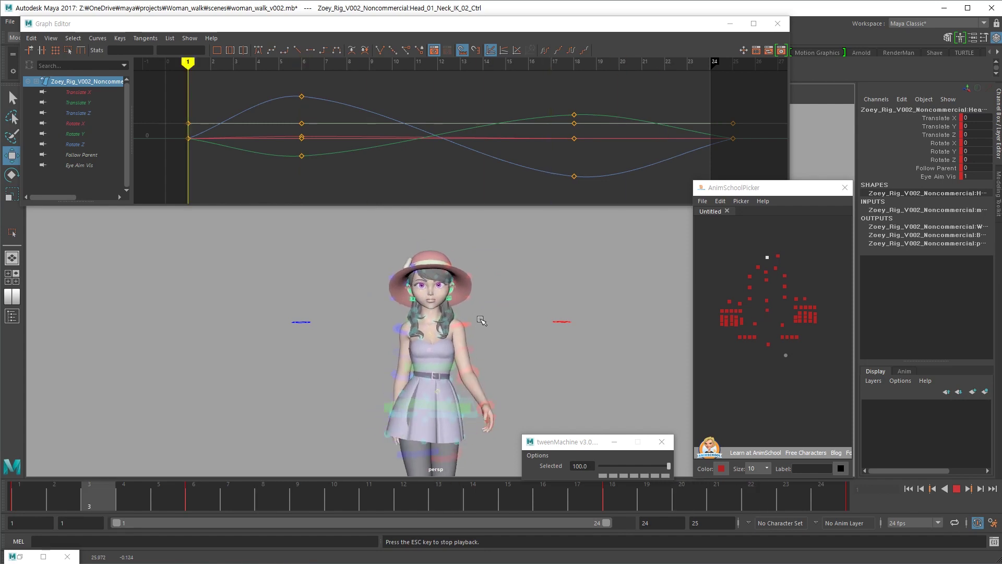
right_click_drag(482, 320, 410, 382, "alt")
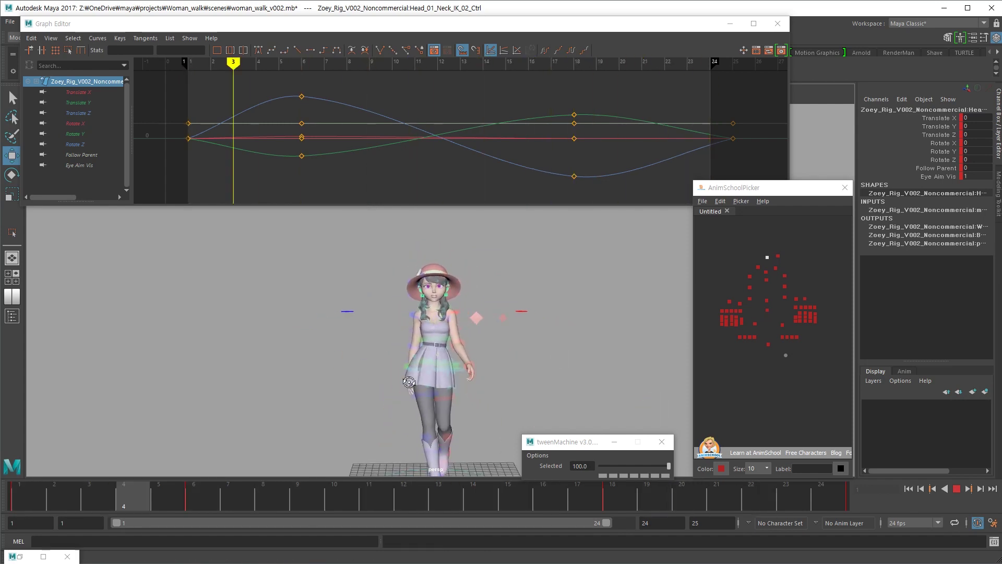
key("alt+v")
Lower the head control's Translate X key at frame 18 to -0.111, and play the walk
left_click_drag(89, 114, 96, 93)
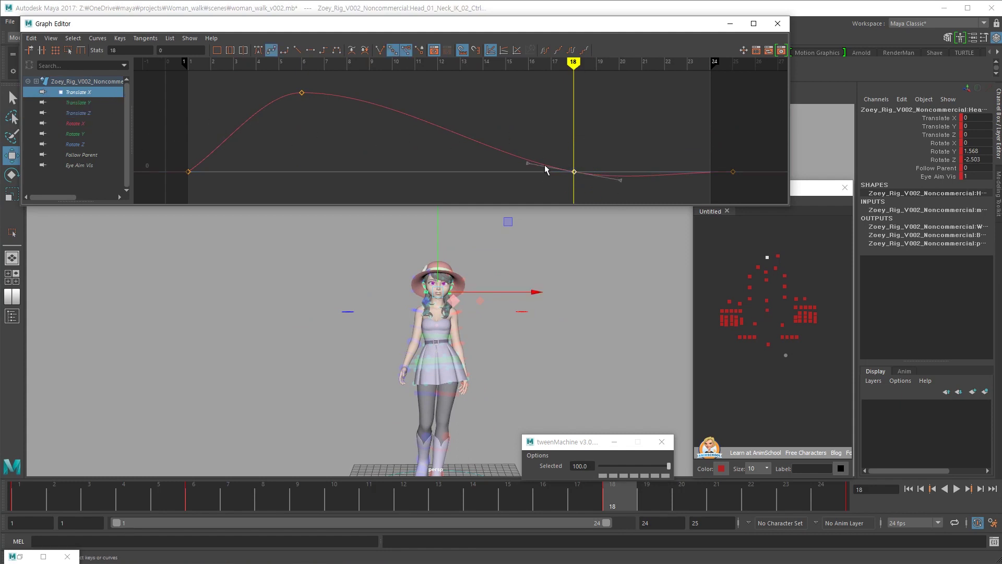
scroll(580, 150, "down", 5)
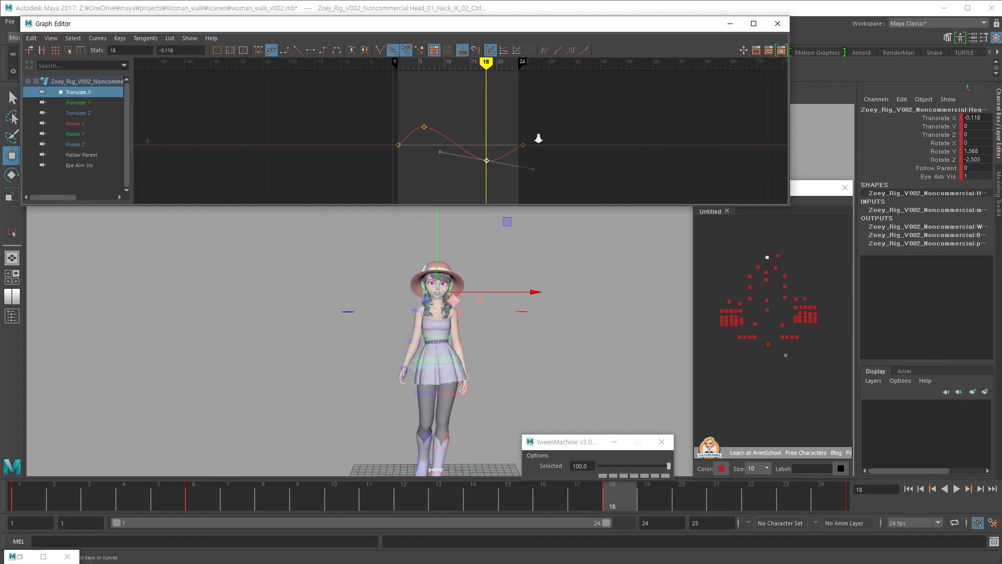
key("alt+v")
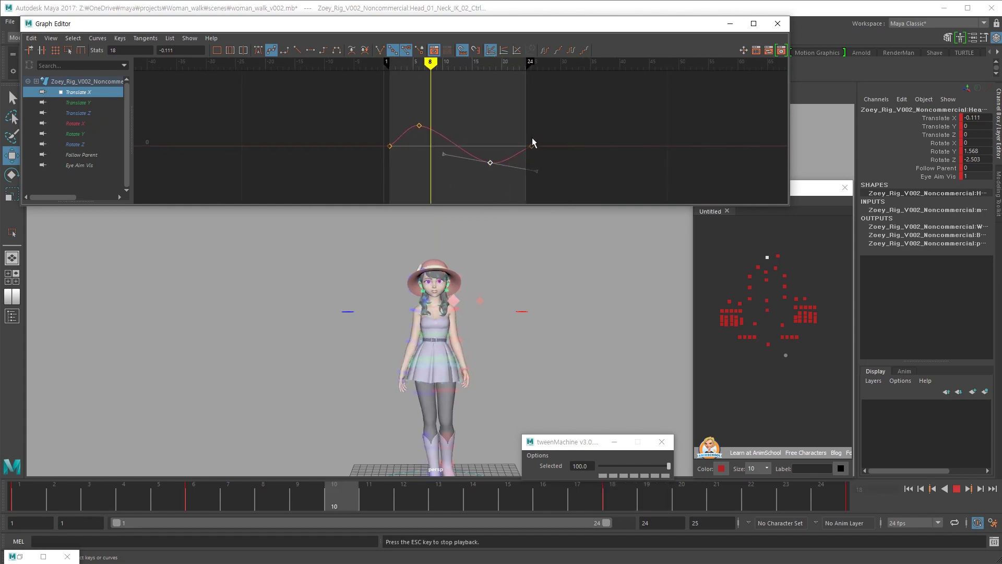
key("Escape")
Soften the head's side-to-side shift by raising the frame 18 Translate X key and setting frame 6 to 0.0956, and play it from several angles
middle_click_drag(501, 132, 499, 128, "shift")
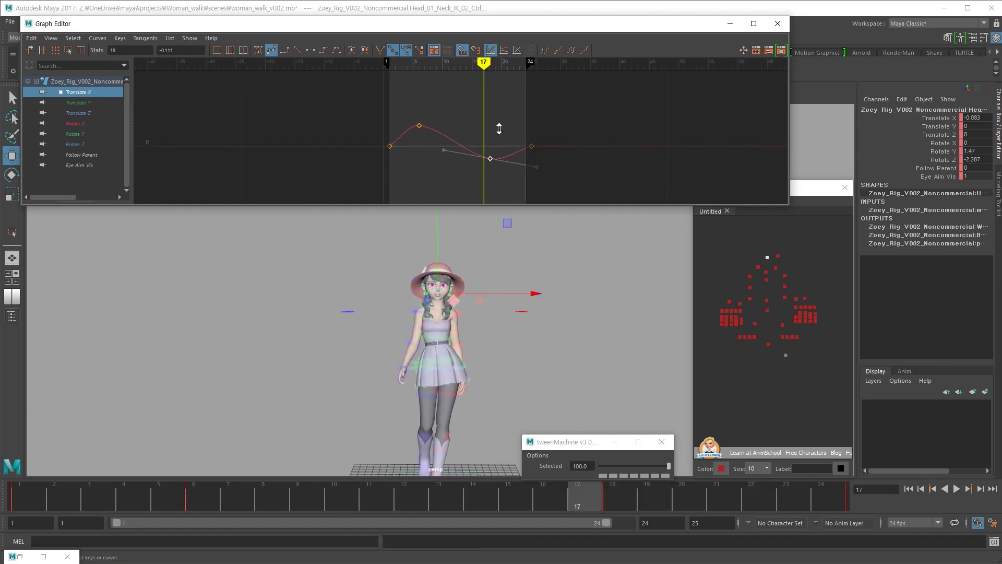
middle_click_drag(412, 158, 412, 161, "shift")
key("alt+v")
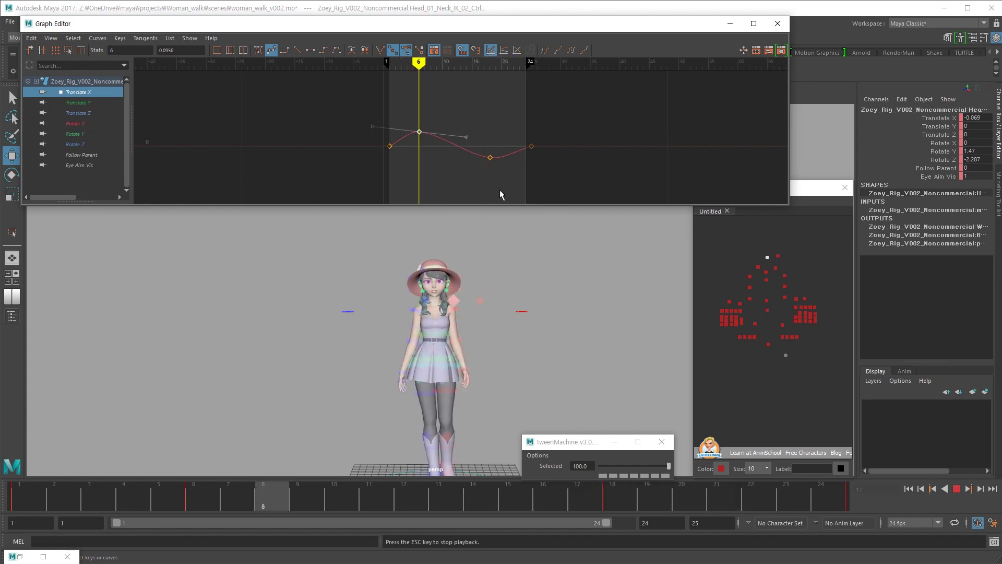
right_click_drag(491, 355, 464, 360, "alt")
left_click_drag(472, 360, 472, 368, "alt")
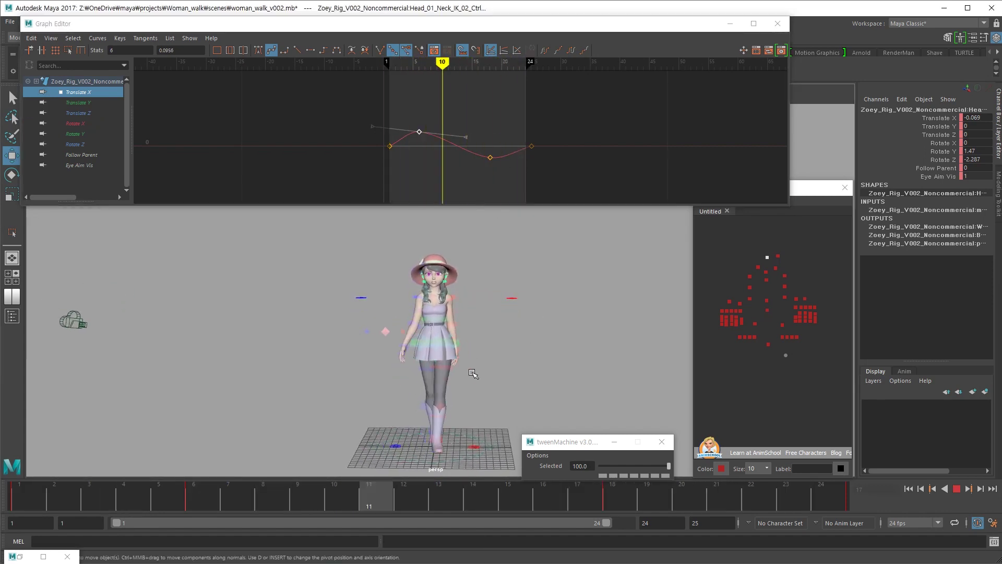
left_click_drag(491, 376, 469, 370, "alt")
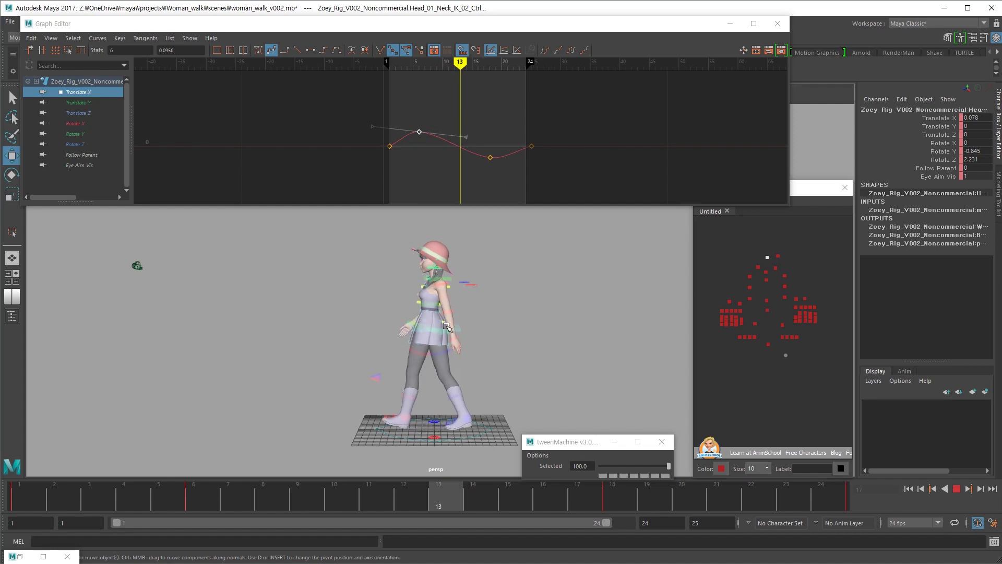
Switch to the walk reference video, review the back-view clip around frames 278 to 312, and play again from the start
key("alt+Tab")
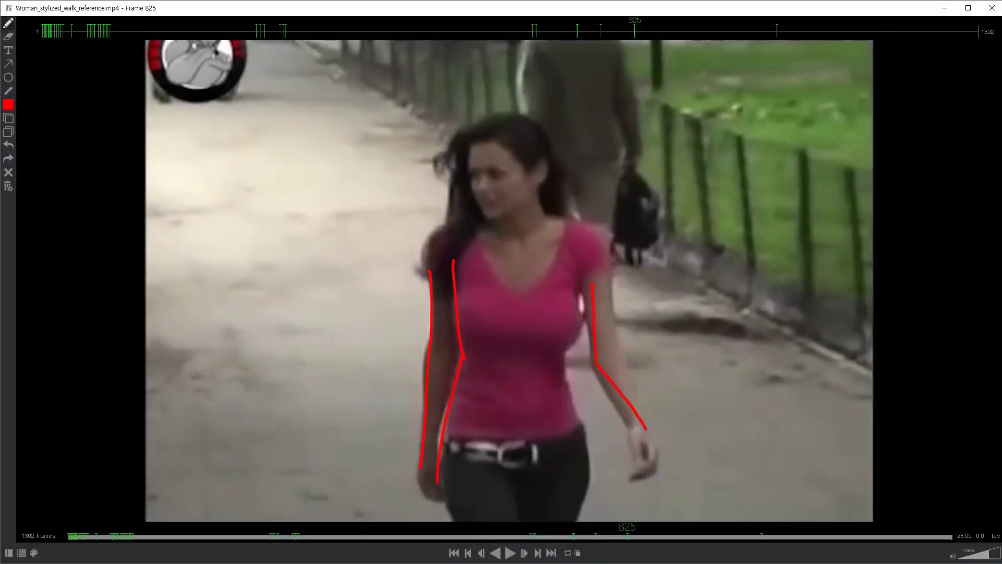
left_click(215, 31)
key("space")
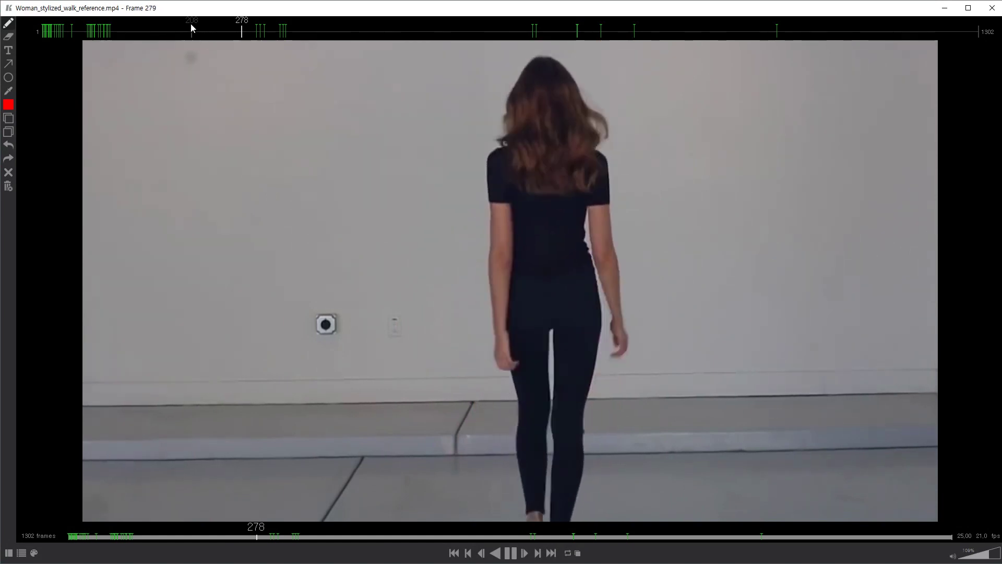
key("space")
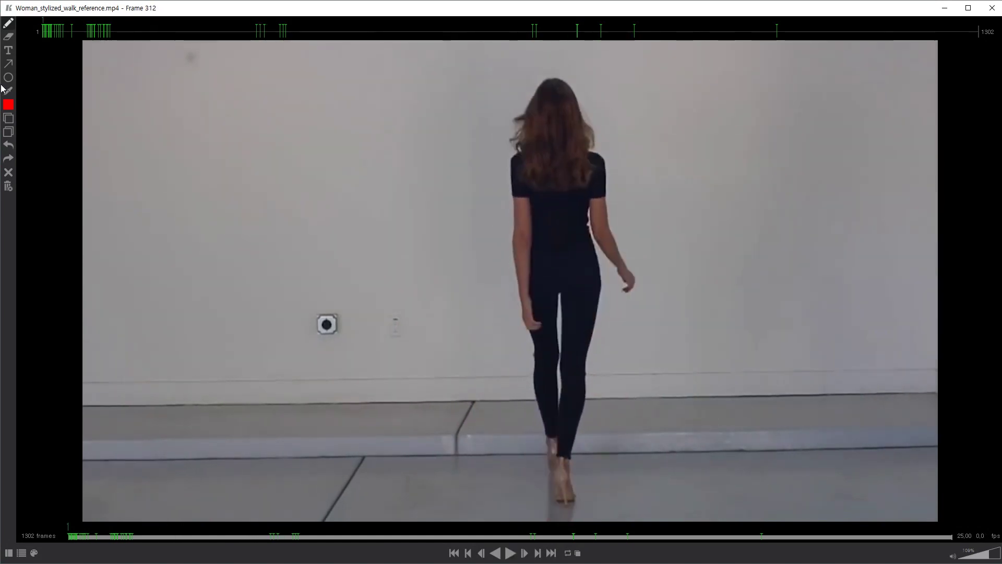
key("Home")
key("space")
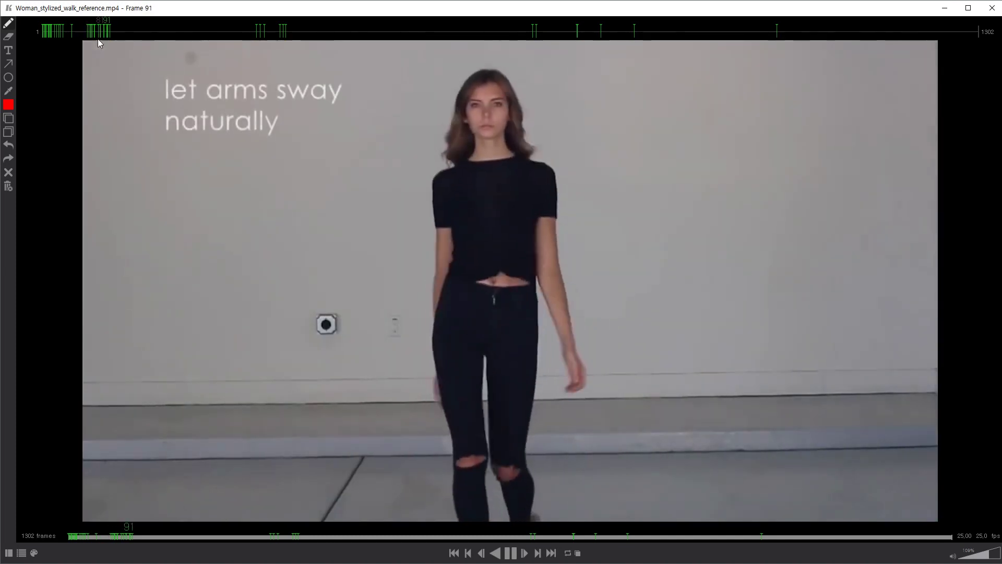
Examine the walking pose and arm sway in the reference video's opening clips up to about frame 116, and return to Maya
left_click(68, 33)
left_click_drag(70, 31, 74, 34)
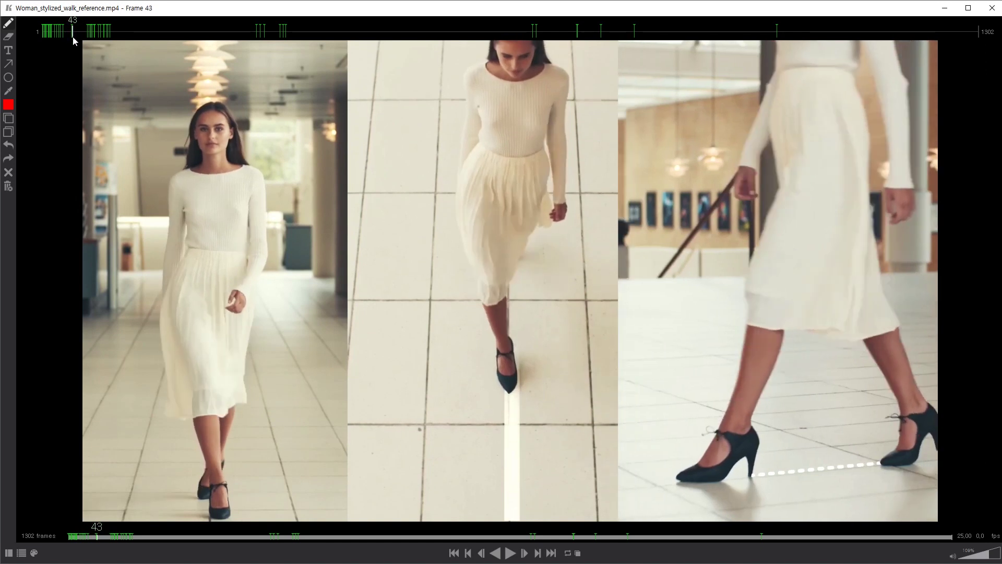
key("space")
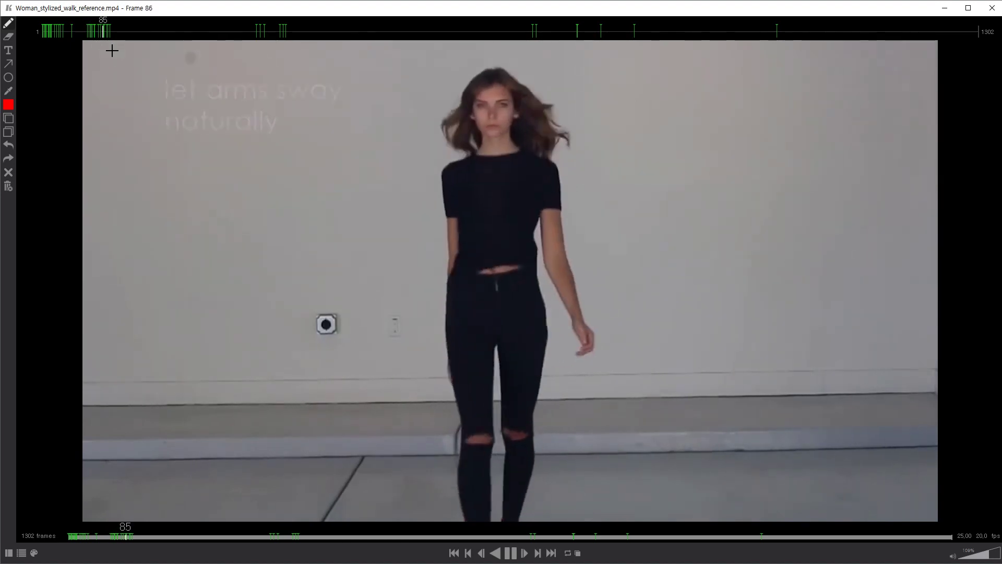
left_click(81, 31)
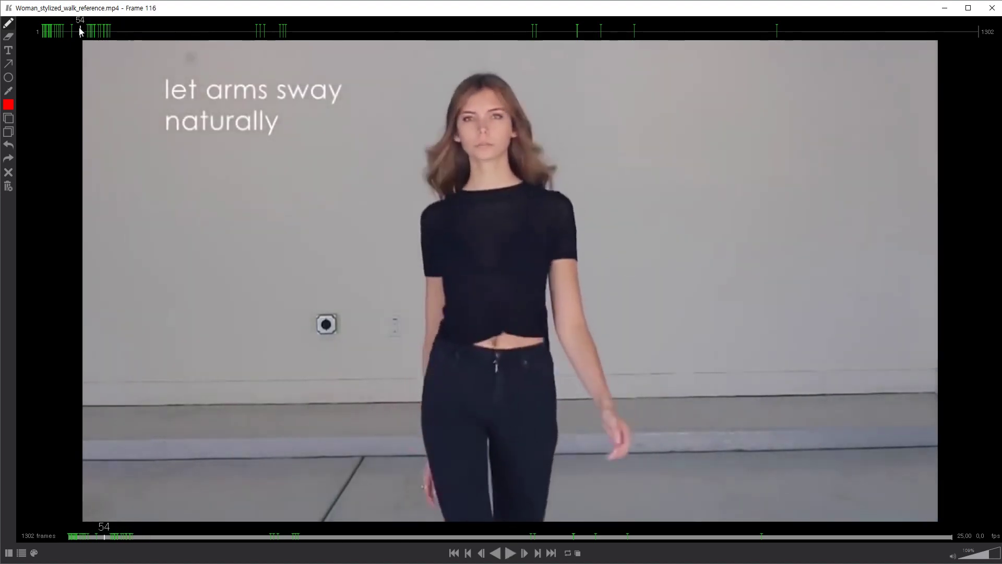
left_click(41, 33)
key("space")
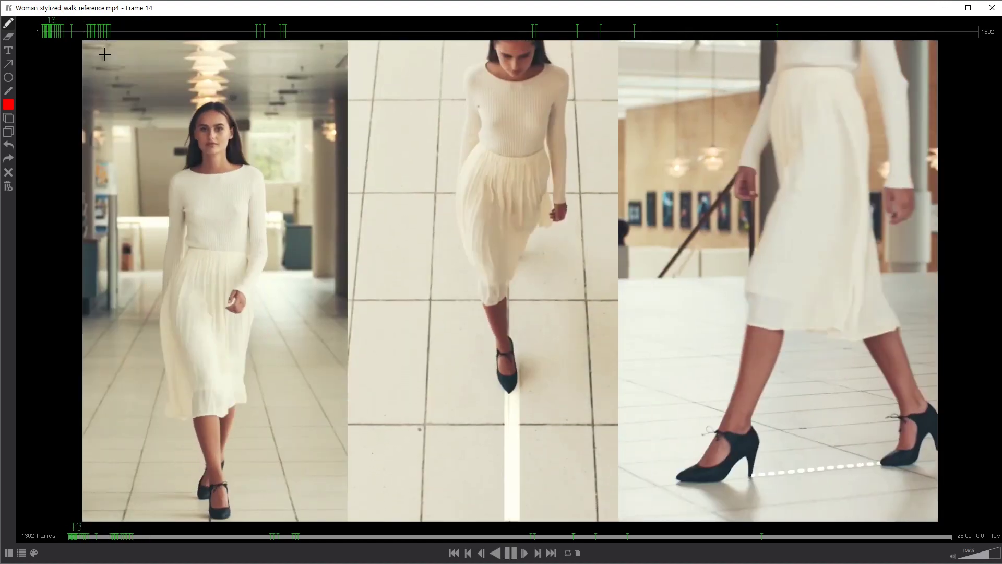
key("space")
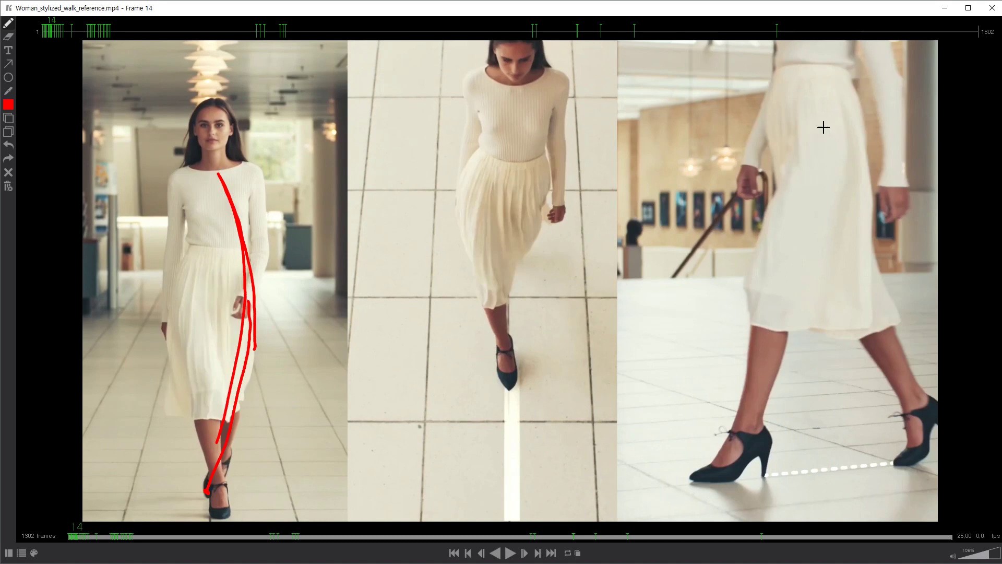
left_click(944, 8)
Rotate the left leg IK control at frame 3 to Rotate X 27.612, Y -12.616 and Z -8.12
left_click_drag(52, 493, 86, 496)
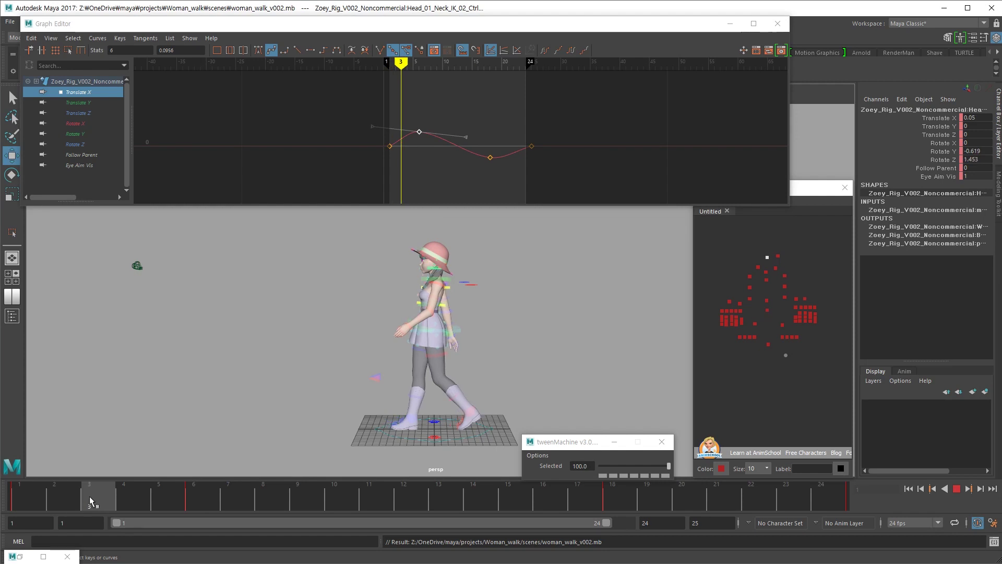
left_click(784, 331)
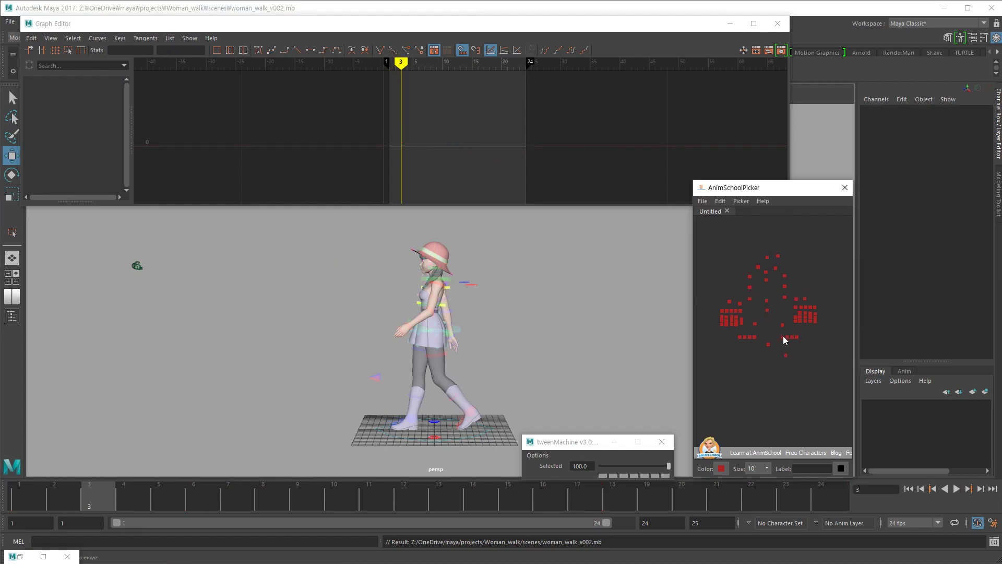
left_click(783, 337)
key("comma")
middle_click_drag(420, 371, 434, 330, "alt")
key("period")
right_click_drag(538, 360, 629, 371, "alt")
middle_click_drag(535, 377, 534, 357, "alt")
left_click_drag(534, 358, 498, 384, "alt")
key("e")
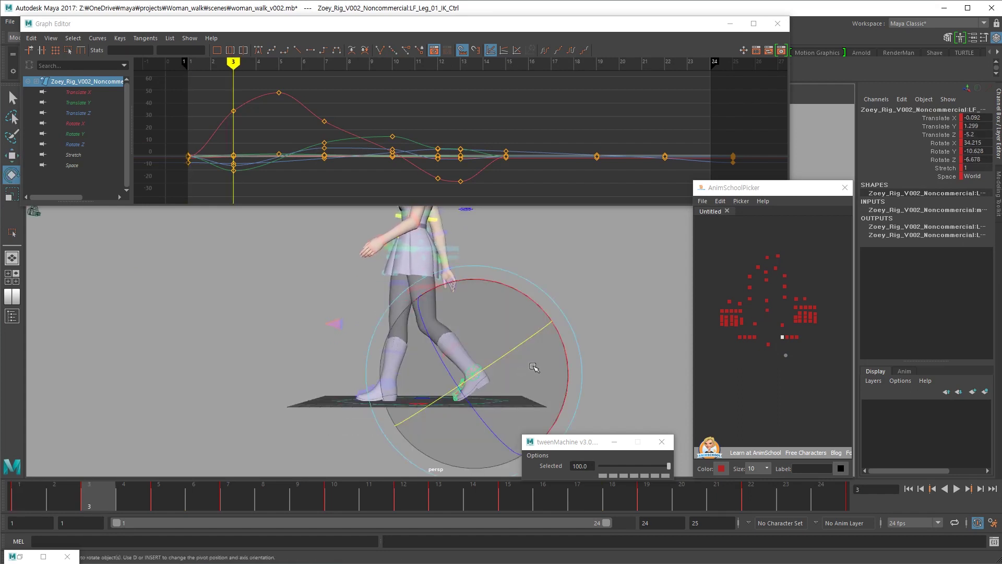
left_click_drag(563, 364, 508, 401)
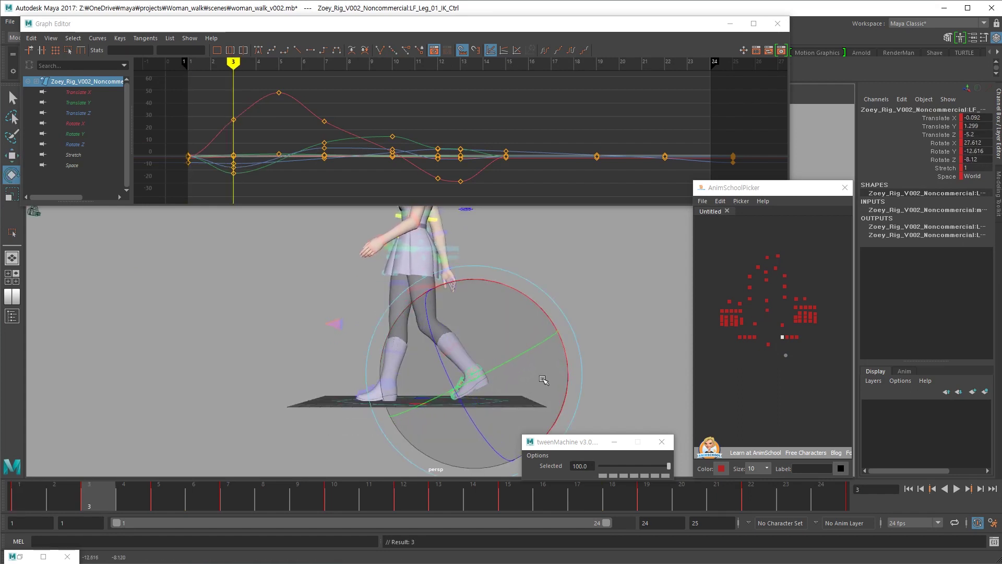
Move the left leg IK control at frame 3 to Translate X -0.124, Y 0.968 and Z -5.865, and play the walk
key("w")
middle_click_drag(500, 403, 500, 407)
key("alt+v")
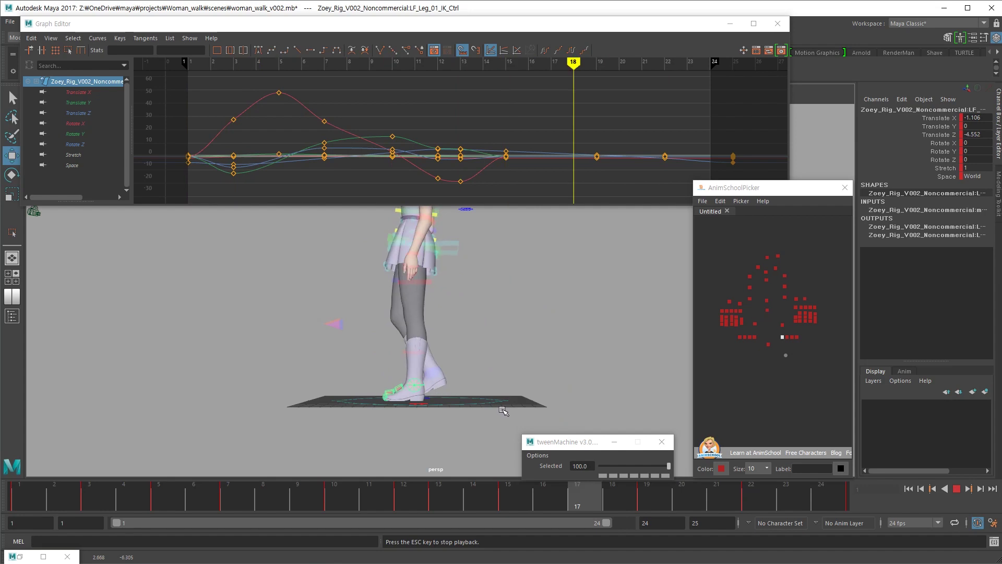
key("Escape")
Compare the left foot across frames 1 to 5, and key its IK control at frame 5 with Translate X 0.266, Y 1.733 and Z -4.765
left_click_drag(102, 489, 159, 491)
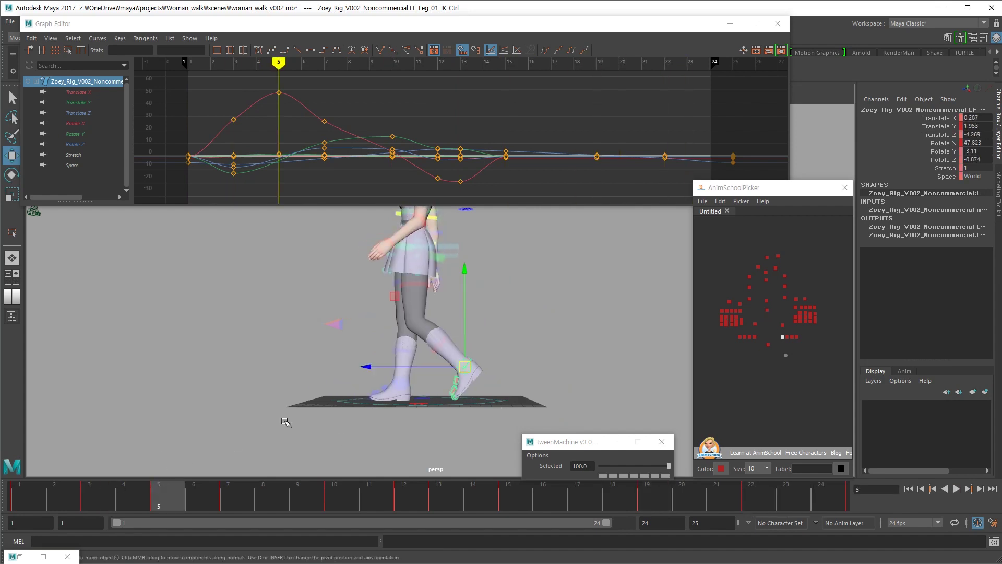
key("comma")
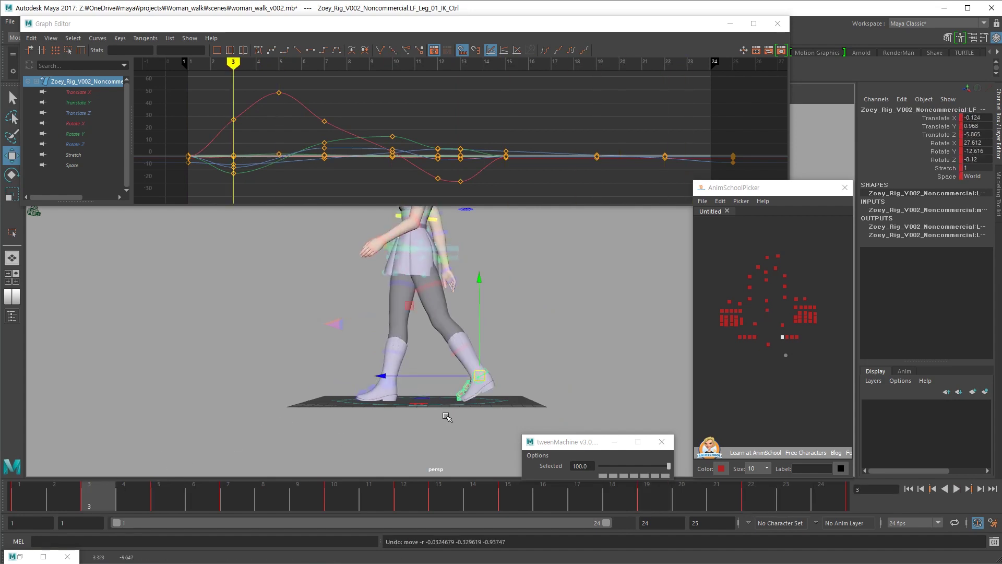
key("period")
key("comma")
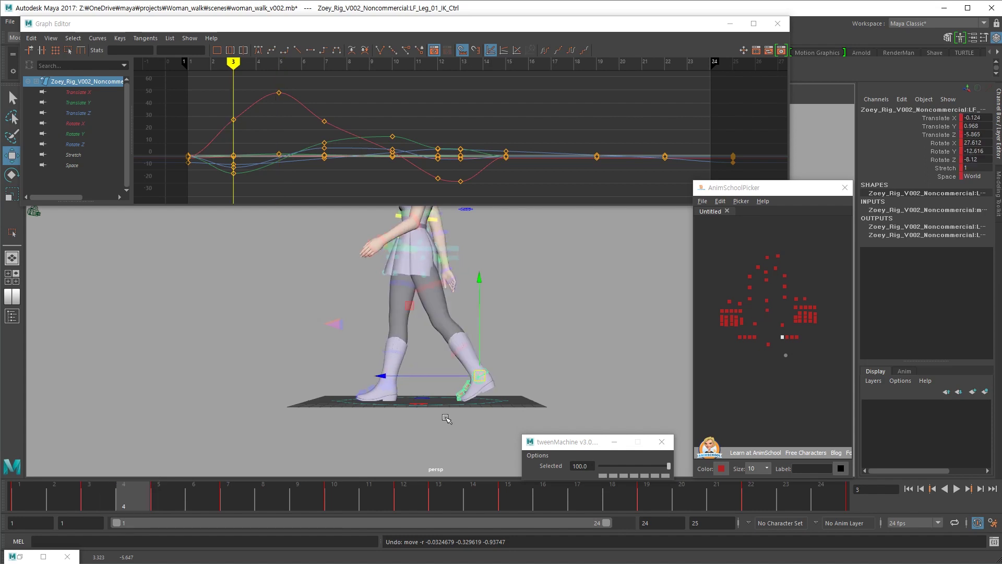
key("period")
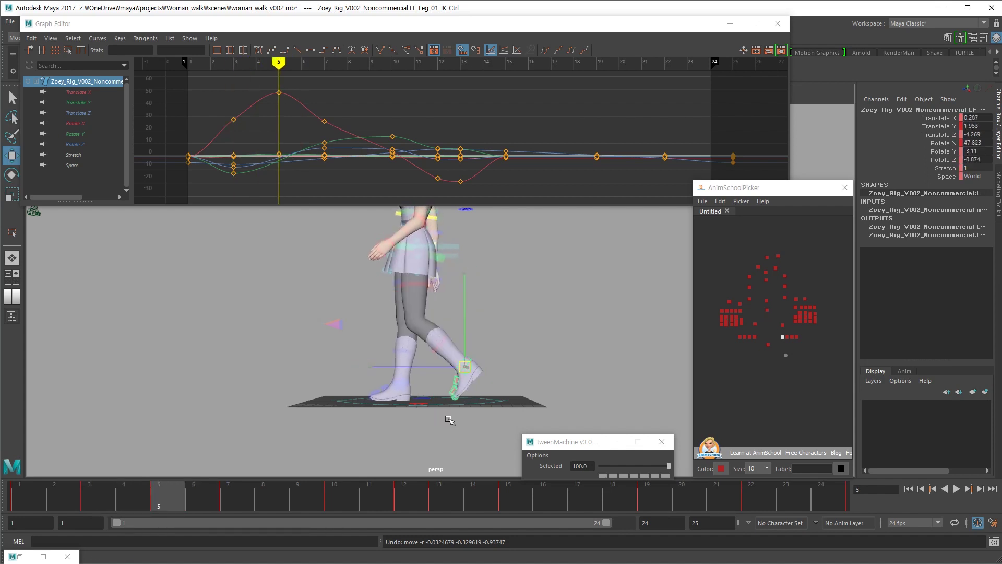
key("e")
key("comma")
key("period")
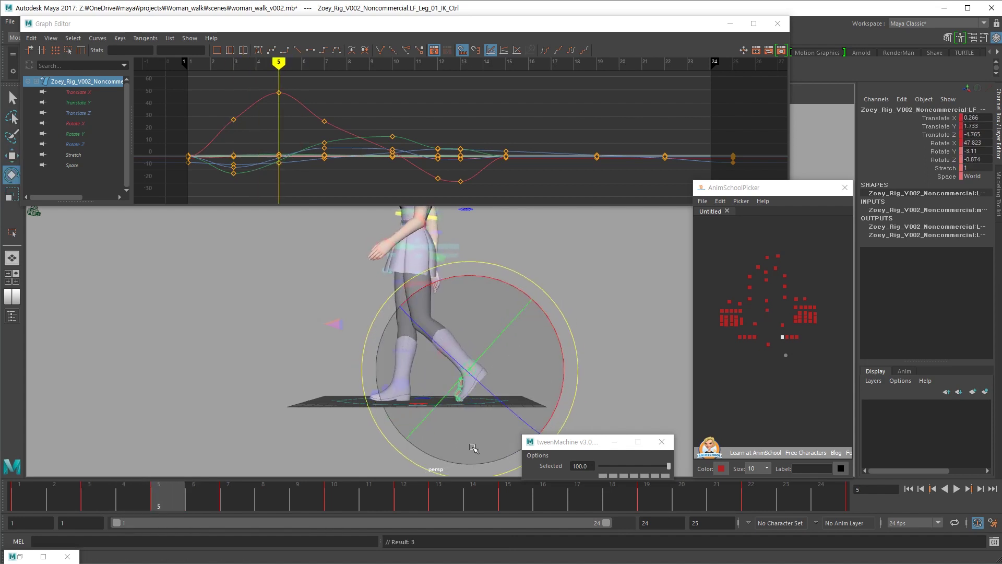
key("w")
key("comma")
key("comma")
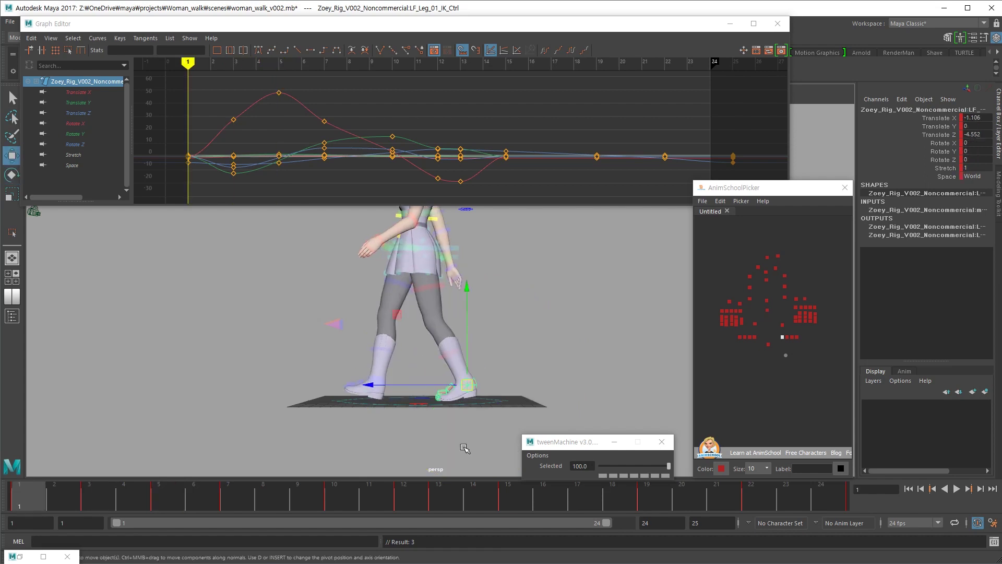
Play the walk and compare the left foot's pose at the keyed frames around 5 and 7
key("alt+v")
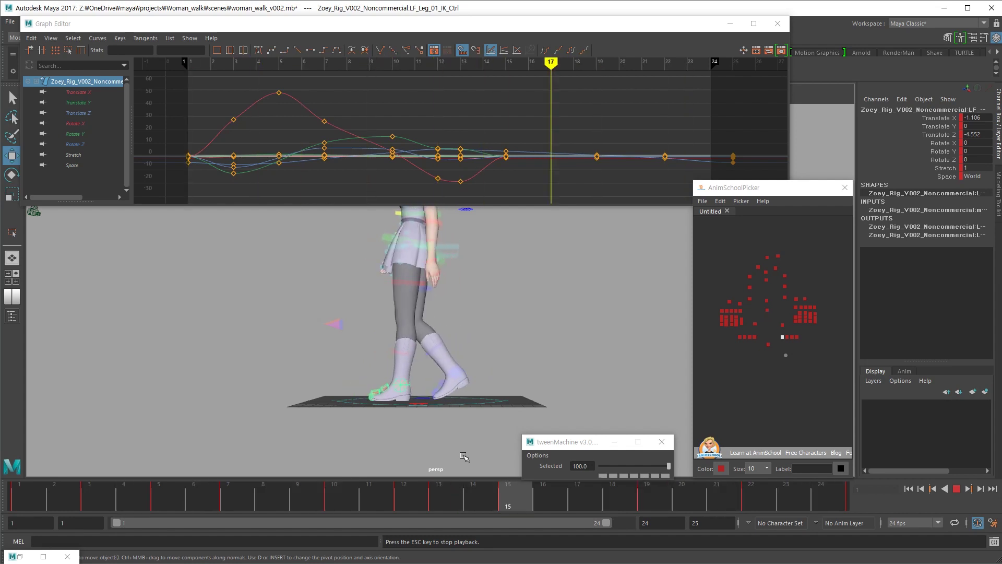
key("Escape")
key("comma")
key("comma")
key("comma")
key("comma")
left_click_drag(372, 484, 228, 538)
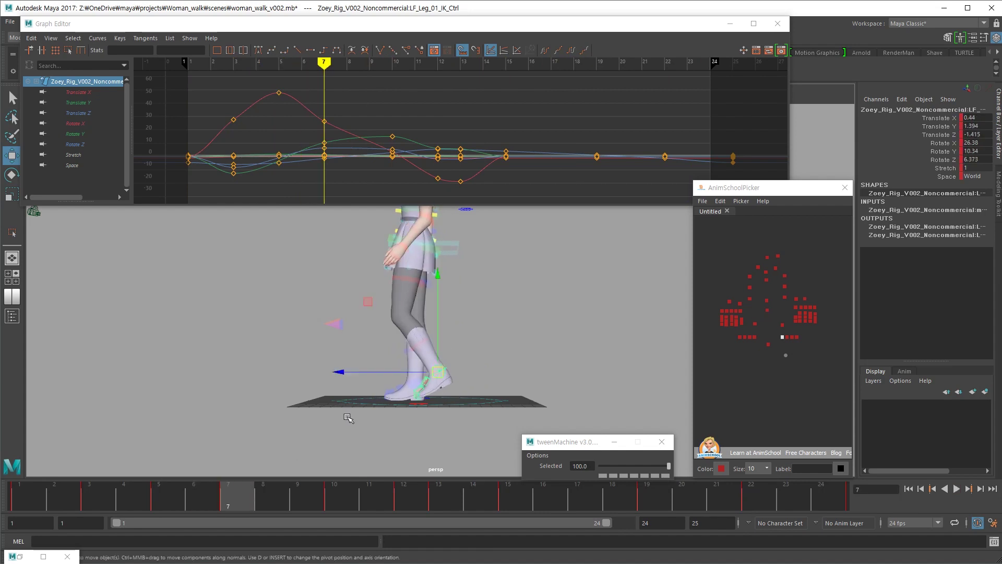
key("comma")
key("period")
key("comma")
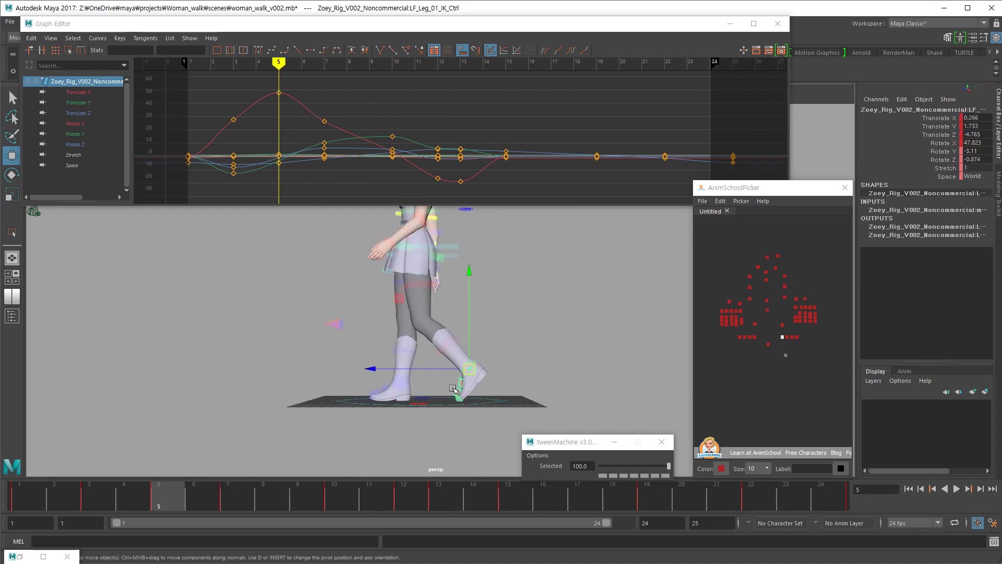
Set the left leg IK control at frame 10 to Translate Y 0.804, Translate Z 3.053 and Rotate X 13.949
key("period")
key("period")
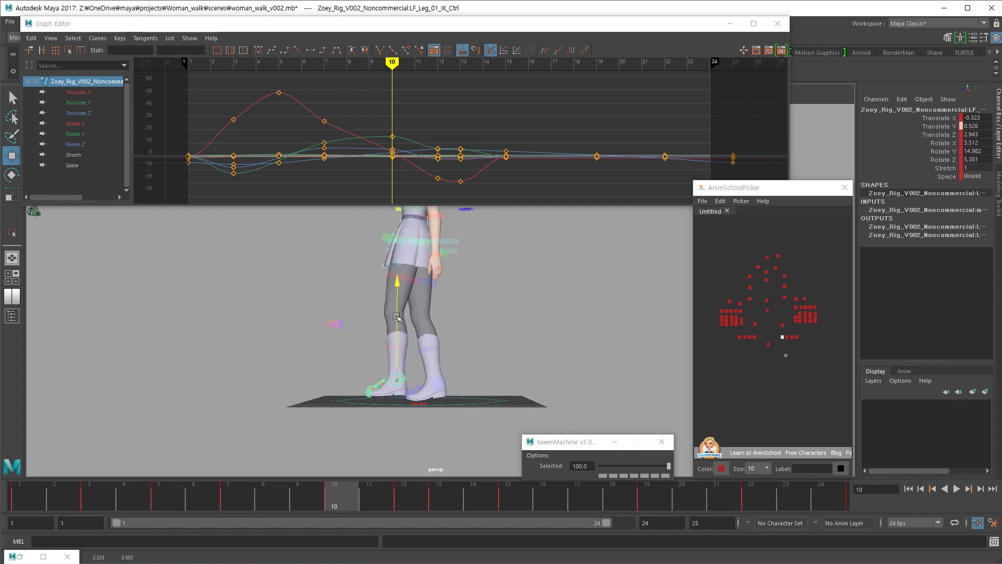
left_click_drag(400, 346, 399, 337)
key("e")
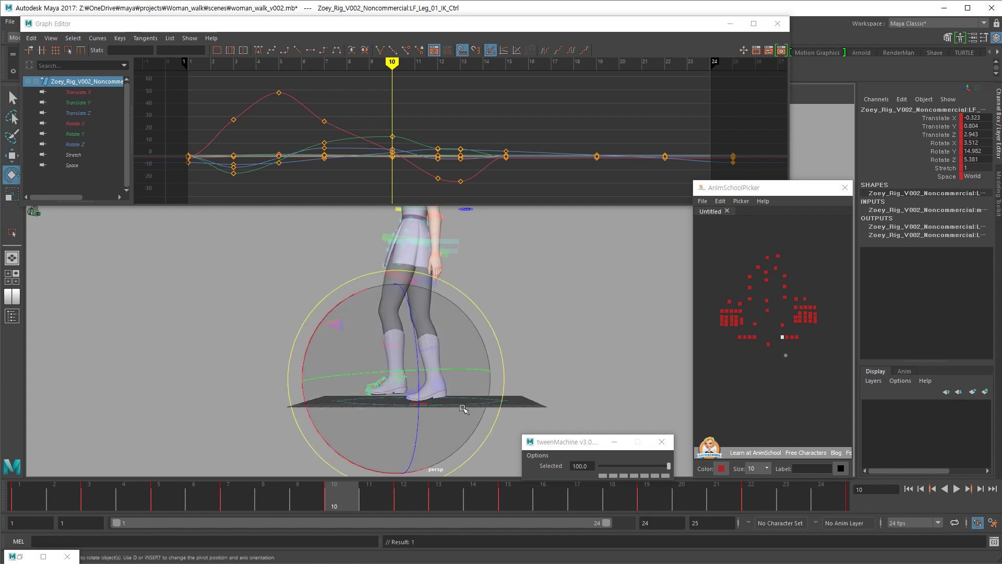
key("w")
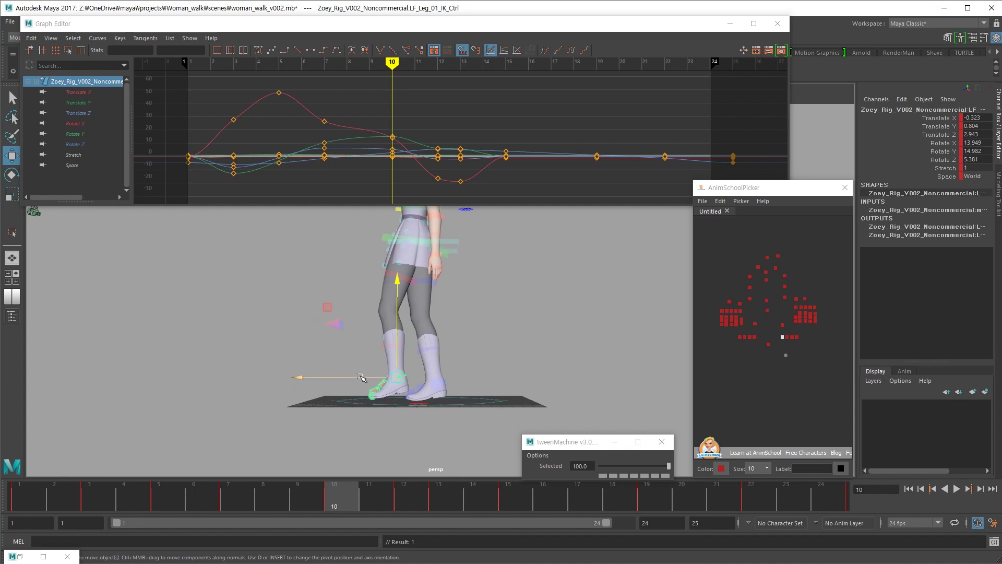
left_click(400, 364)
key("ctrl+z")
Move the left leg IK control at frame 12 to Translate Y 0.69 and Translate Z 5.751, and play the walk
key("period")
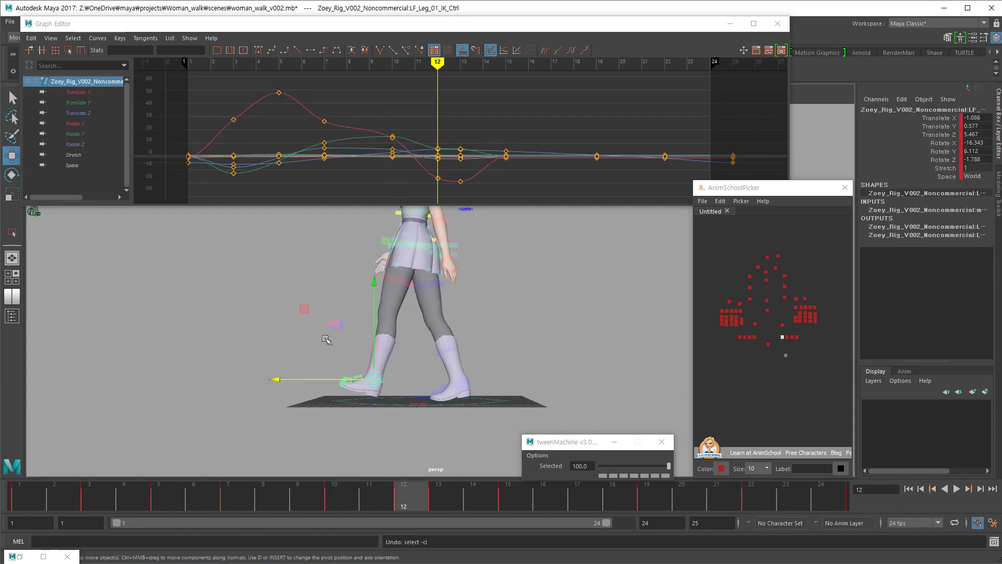
middle_click_drag(305, 310, 302, 308)
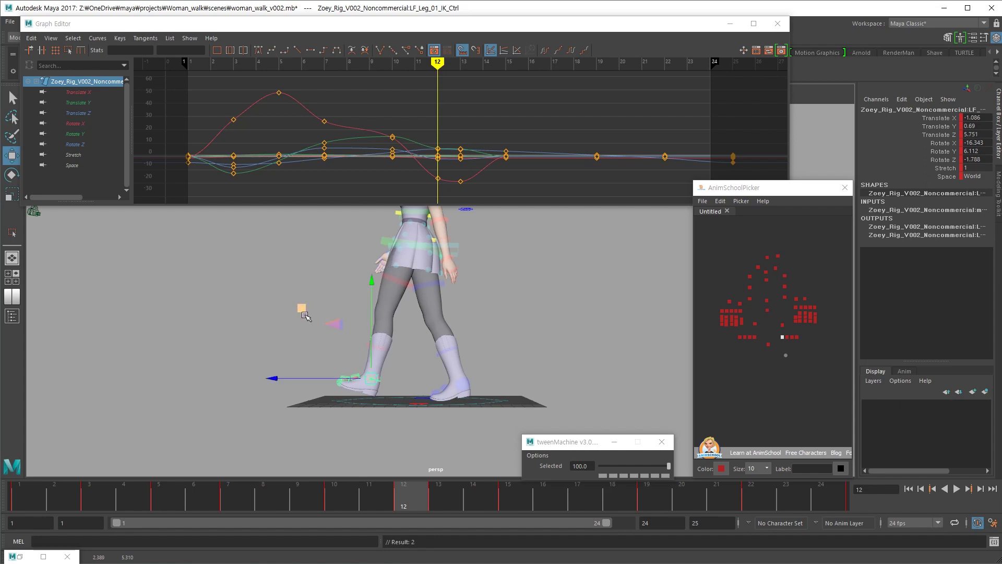
key("alt+v")
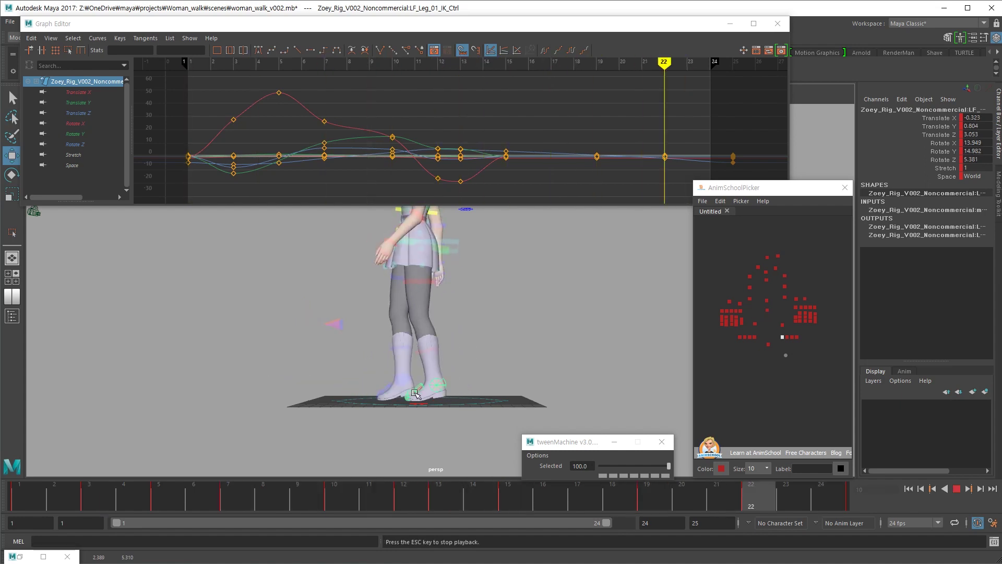
key("alt+v")
Raise the right leg IK control slightly and move it forward at frames 22 and 24, and play the walk
left_click_drag(367, 399, 532, 394, "alt")
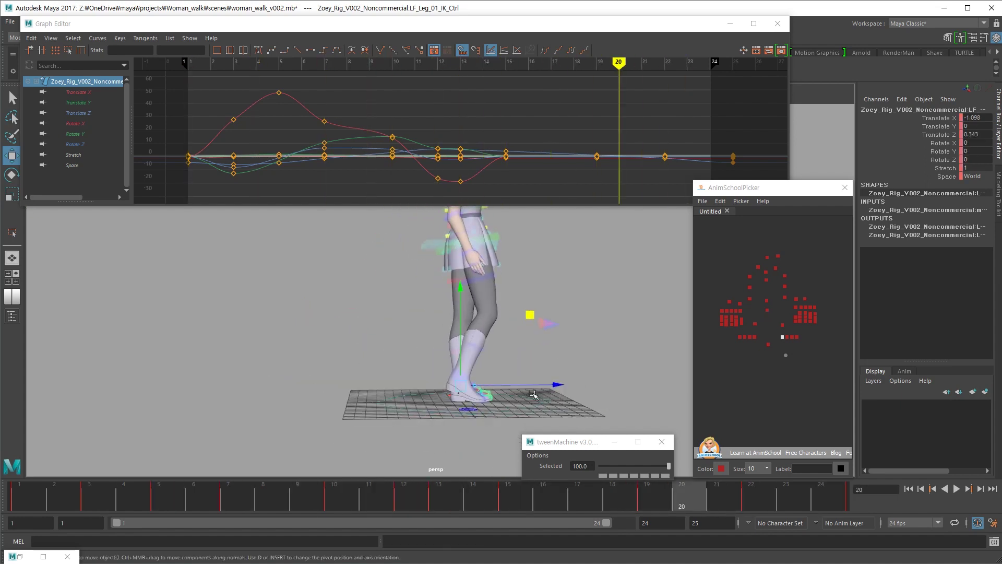
left_click(754, 337)
left_click_drag(439, 499, 752, 472)
left_click_drag(574, 433, 515, 415, "alt")
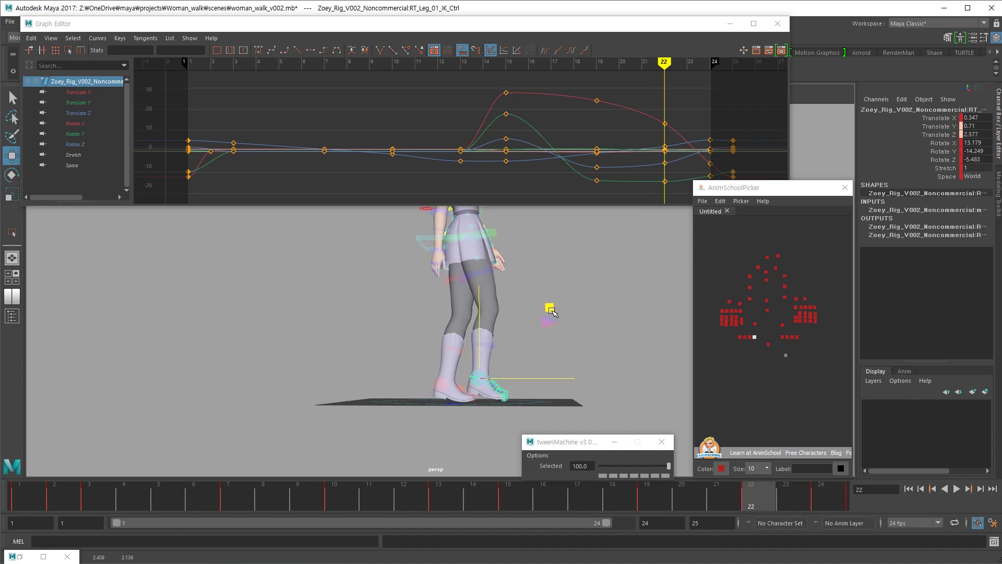
left_click_drag(552, 309, 553, 309)
key("comma")
key("period")
key("period")
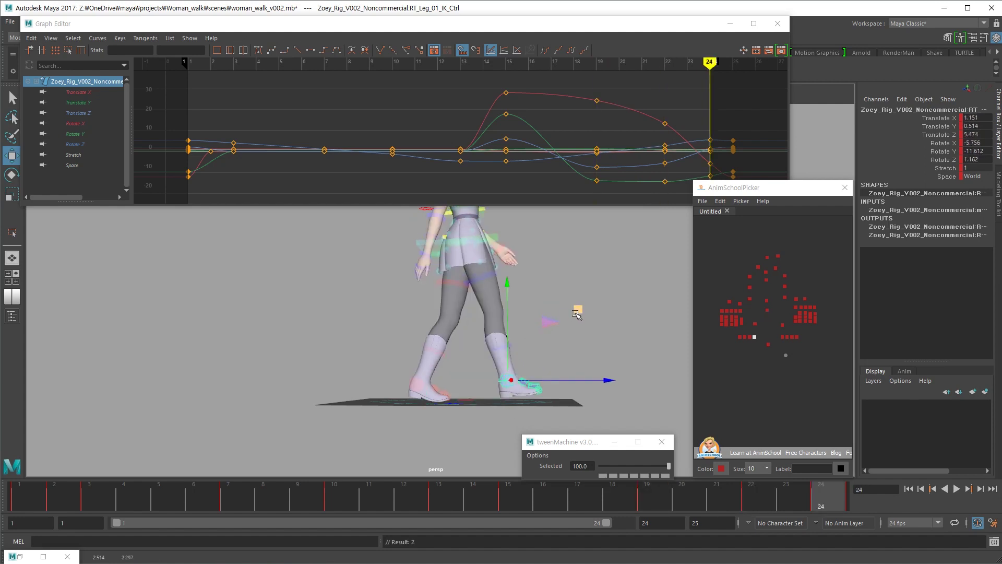
key("alt+v")
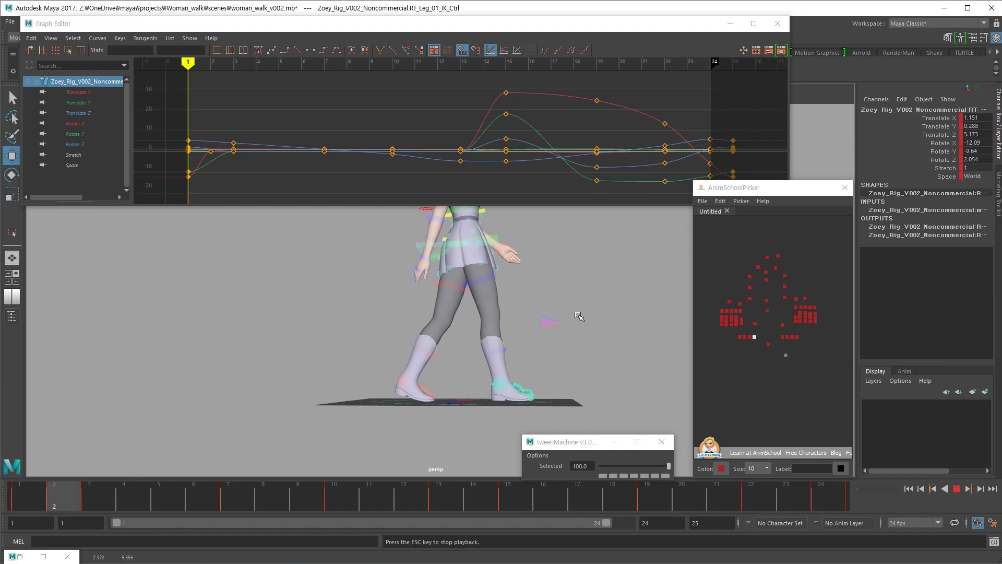
key("Escape")
Step around the right foot's lift-off keys and rotate its leg IK control at frame 15 to Rotate X 34.579
left_click_drag(351, 496, 573, 479)
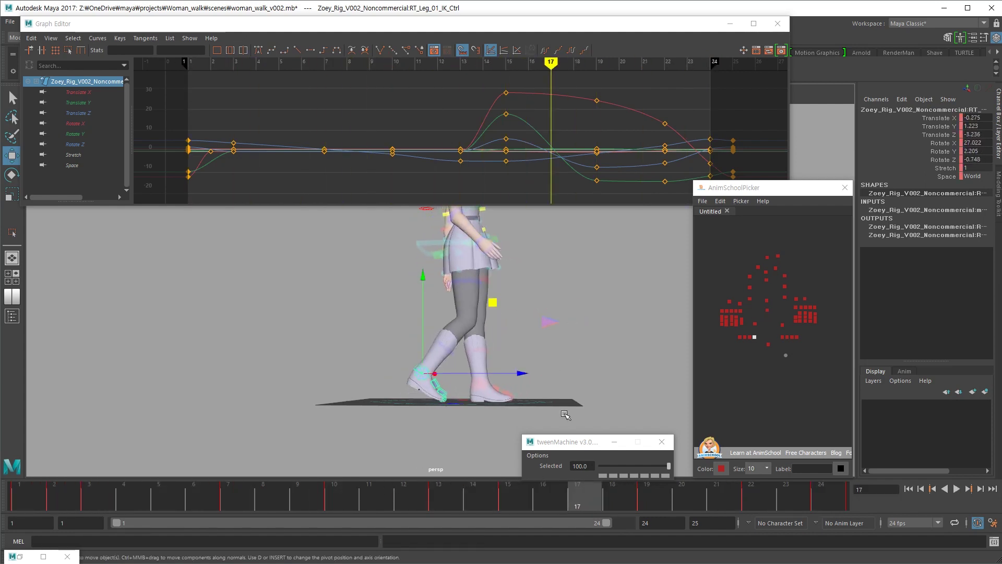
key("period")
key("comma")
key("comma")
key("period")
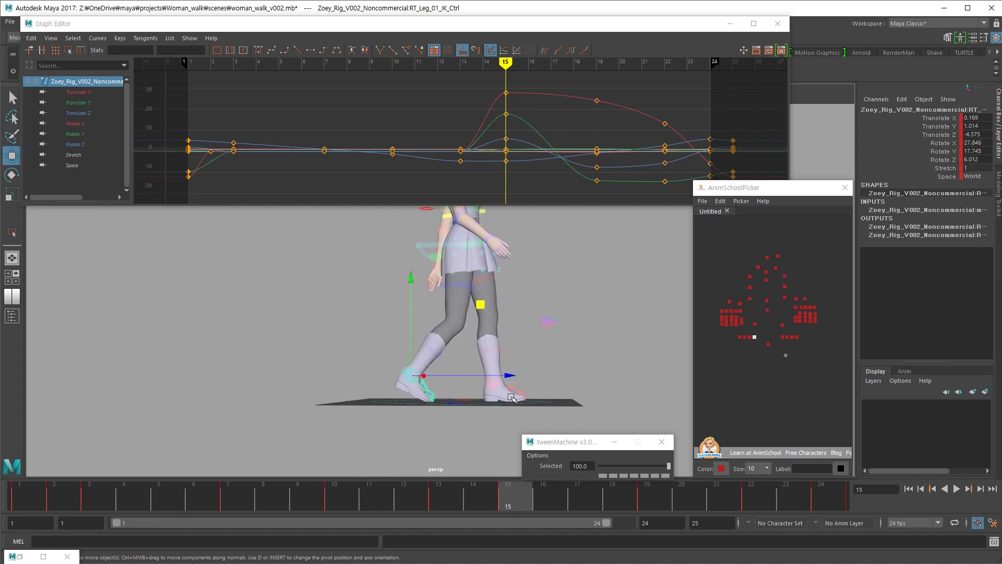
key("e")
key("comma")
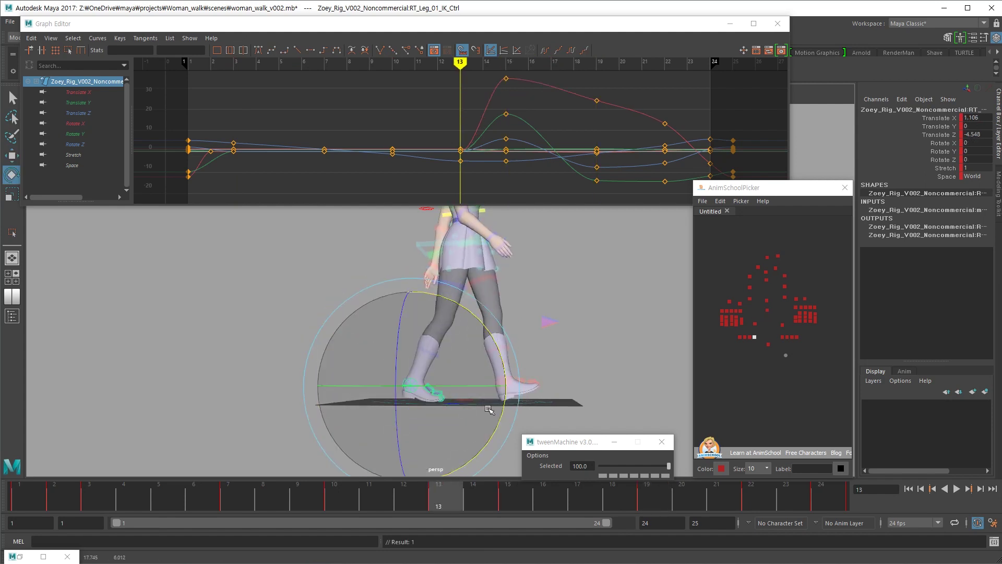
Set the right leg IK control at frame 15 to Translate X 0.212, Y 0.798, Z -5.176 and Rotate X 24.906
key("w")
key("comma")
key("period")
key("period")
left_click_drag(488, 379, 468, 378)
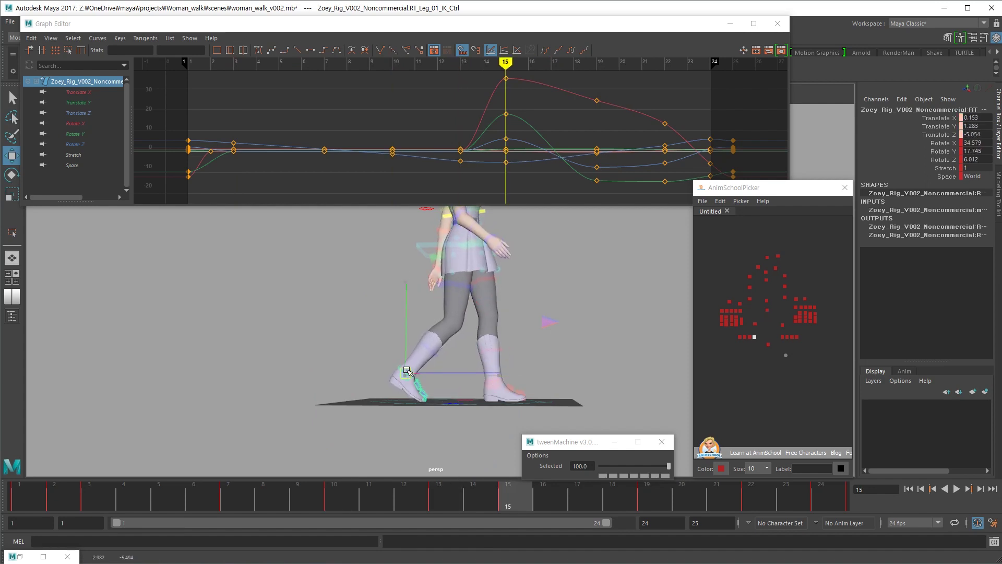
key("e")
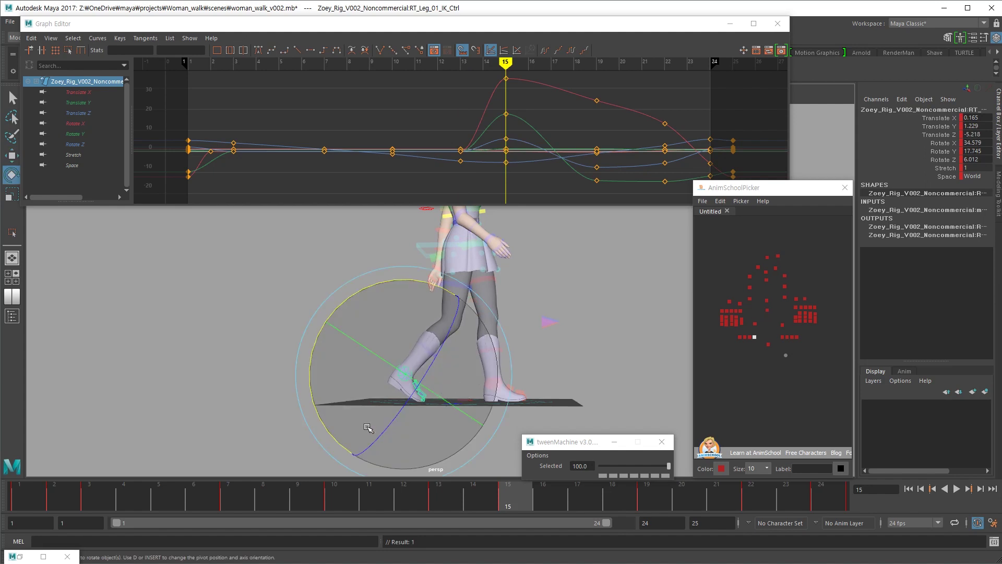
key("w")
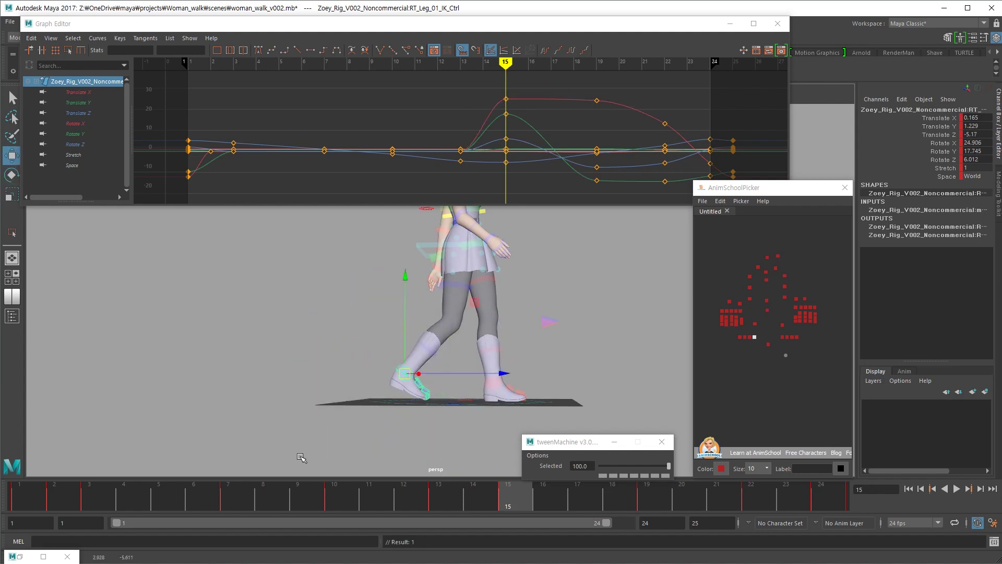
Move the right leg IK control at frame 19 to Translate X -0.572, Y 1.466 and Z -1.591, and increase its Rotate X
key("comma")
key("period")
key("period")
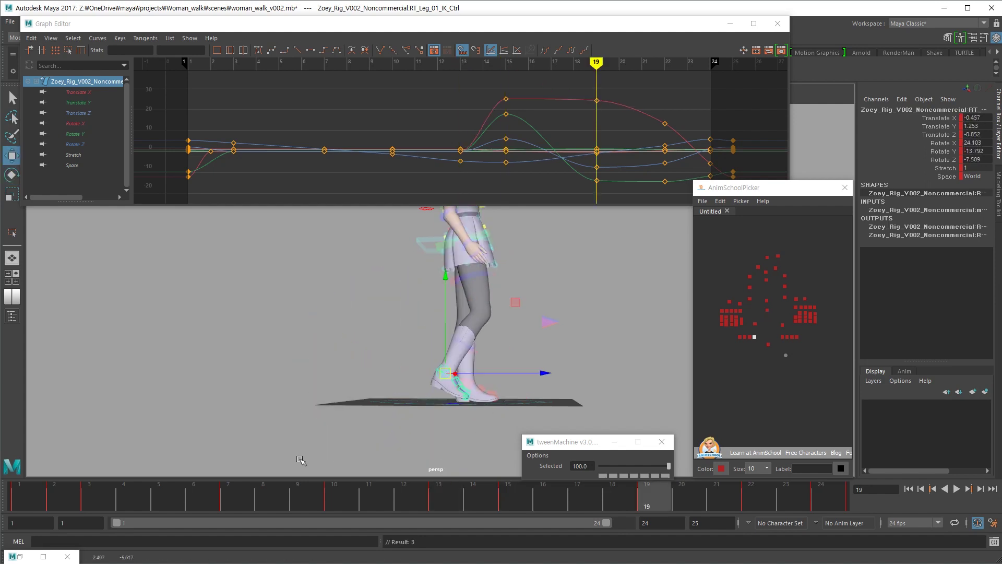
key("e")
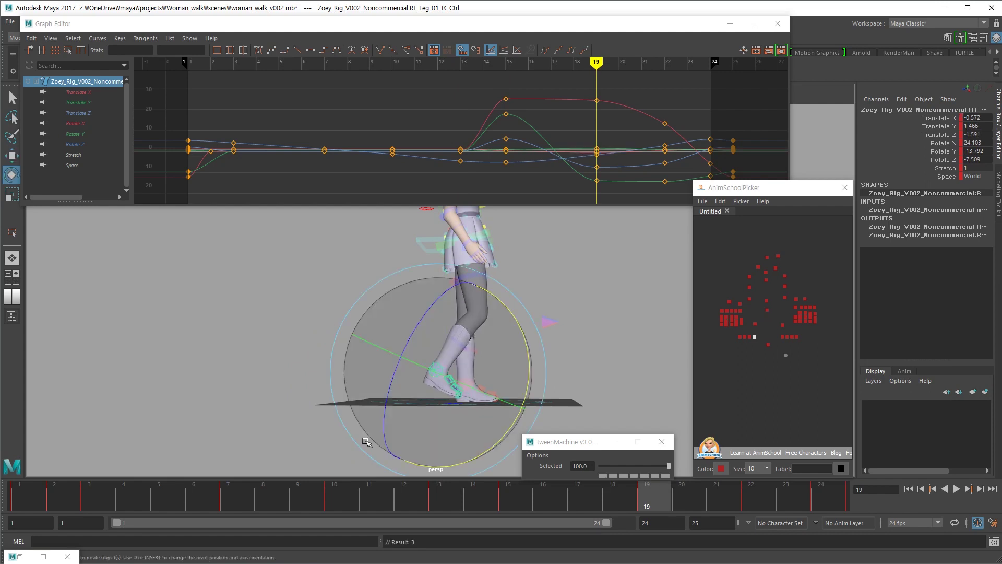
Play the walk with the full body in view and review the upper body motion with the upper spine IK control selected
key("alt+v")
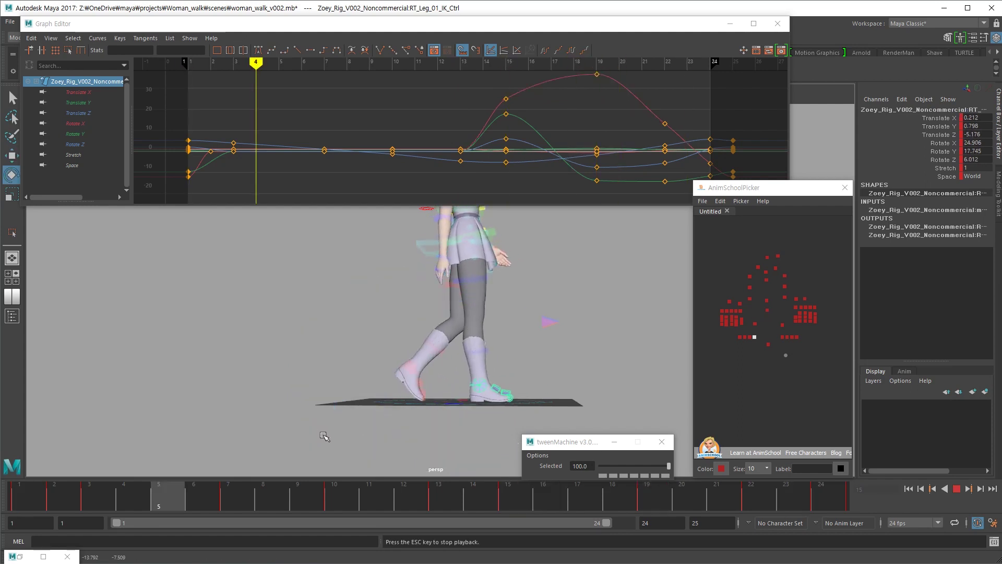
scroll(562, 329, "down", 5)
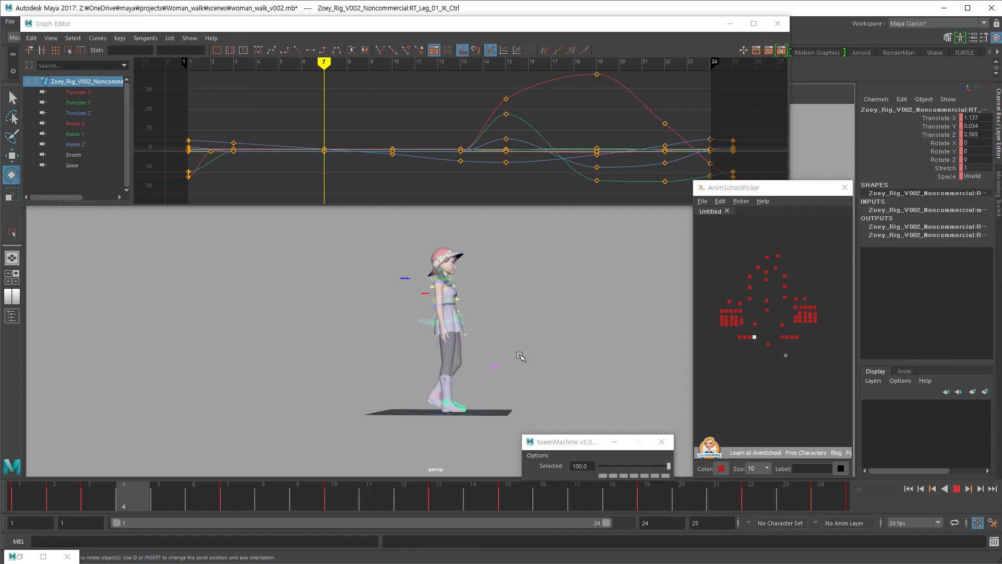
key("alt+v")
key("alt+v")
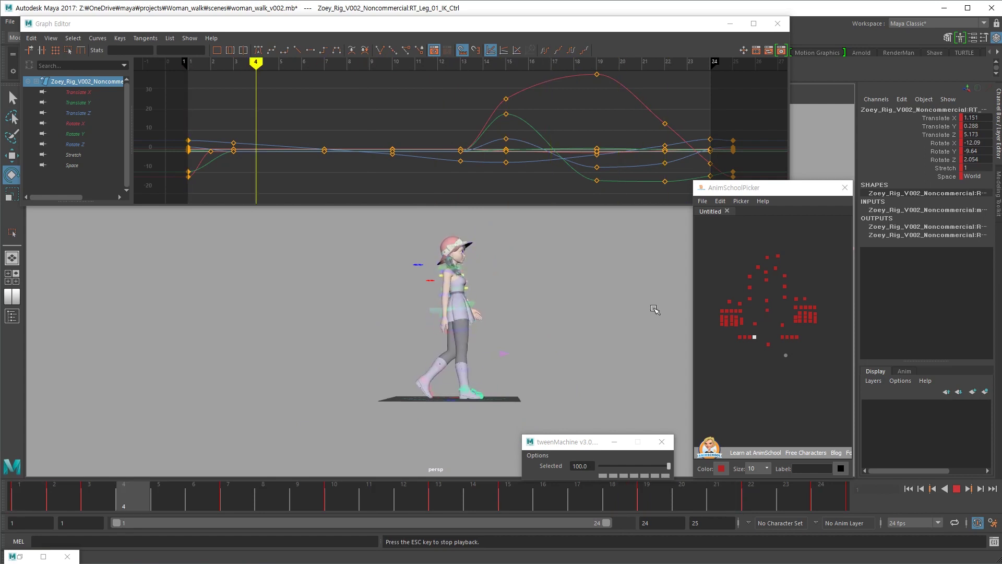
key("alt+v")
key("w")
left_click(766, 281)
key("alt+v")
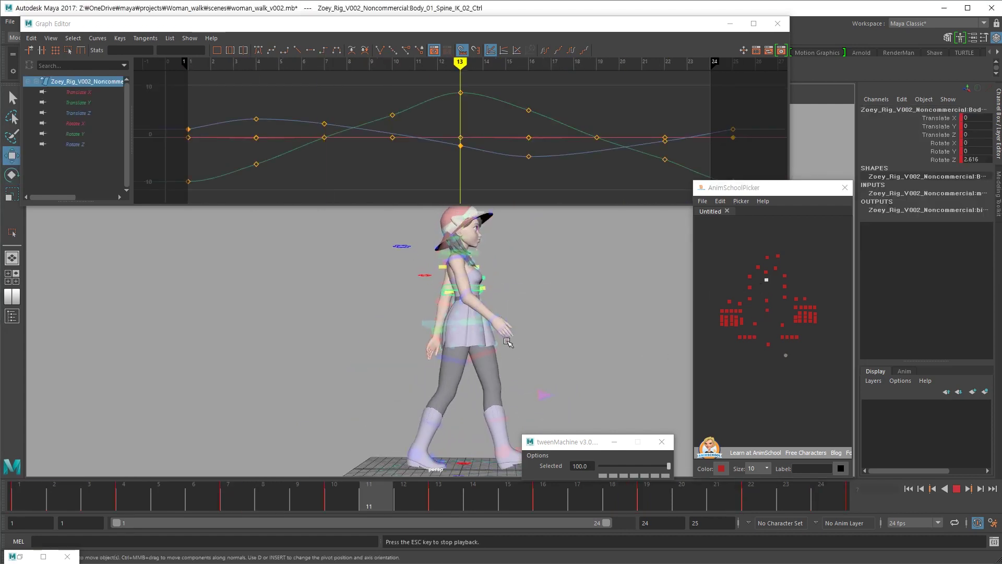
key("alt+v")
Select the head's neck IK control and raise all keys of its Translate Y curve to 0.176
left_click(764, 265)
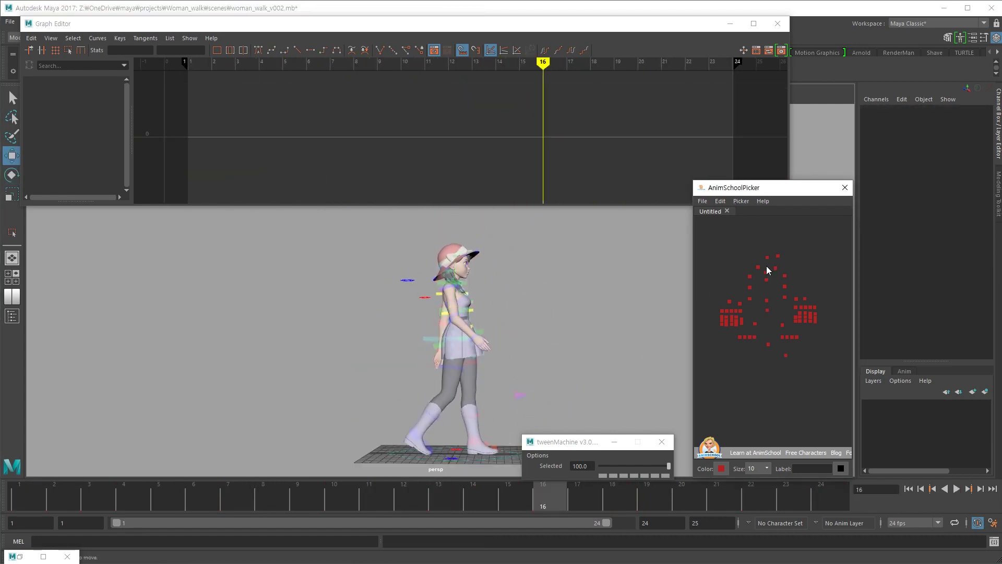
scroll(649, 322, "up", 5)
left_click_drag(546, 298, 545, 320, "alt")
left_click(767, 257)
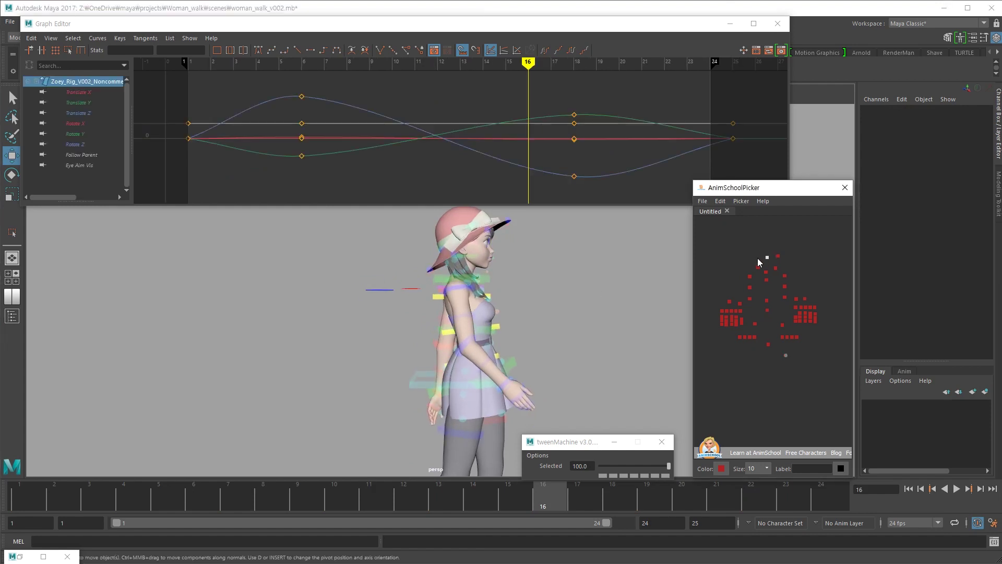
left_click_drag(536, 257, 536, 256)
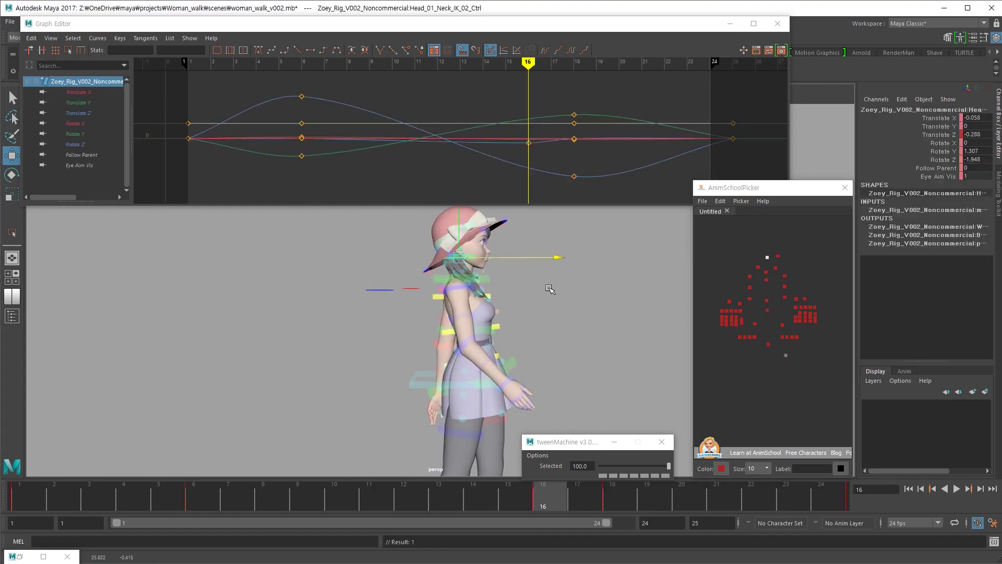
key("ctrl+z")
left_click(936, 126)
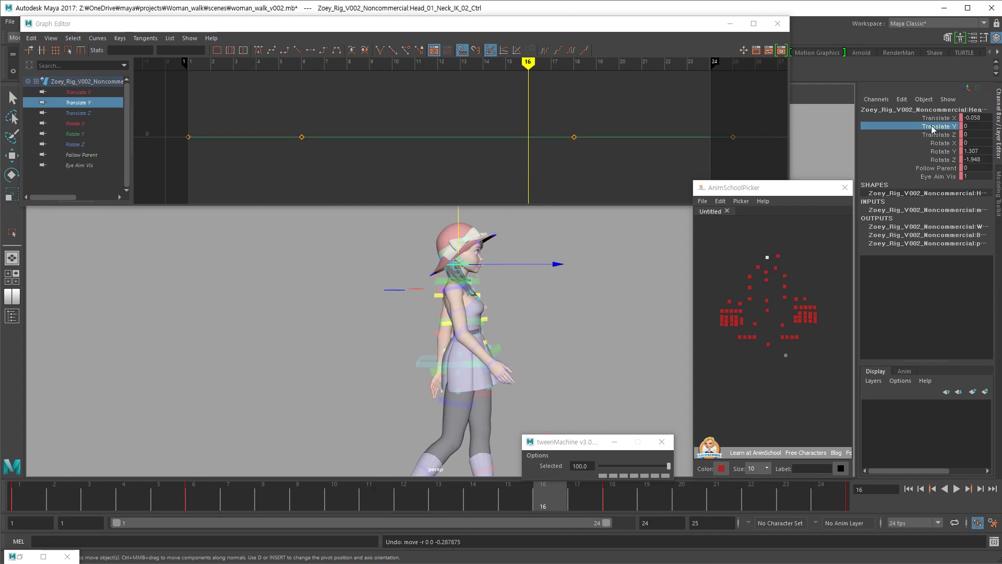
scroll(470, 141, "down", 8)
left_click_drag(543, 99, 320, 192)
scroll(461, 160, "up", 3)
right_click_drag(460, 161, 466, 165, "alt")
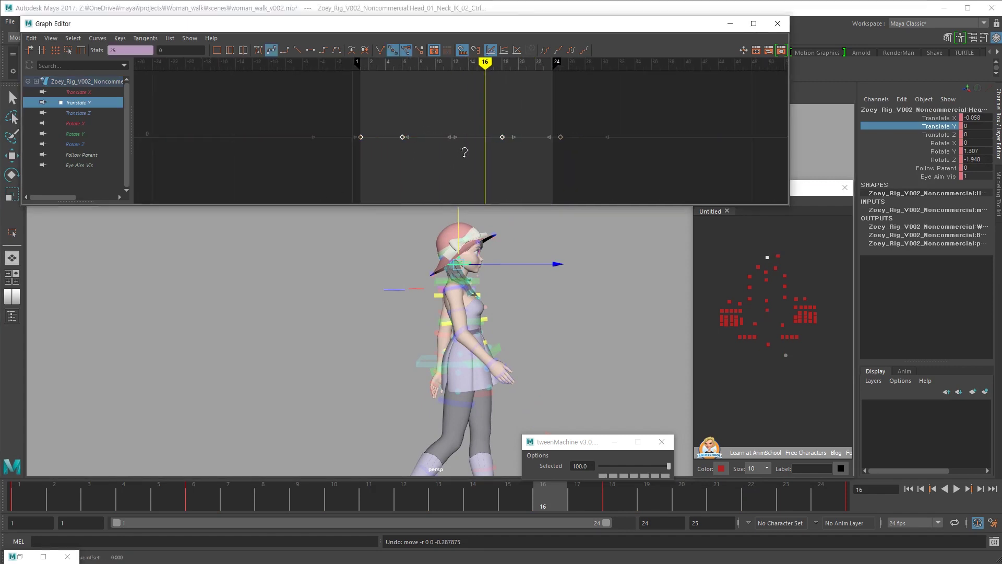
middle_click_drag(463, 150, 462, 144)
Check the head position from the side and examine the neck IK control's Translate X curve
left_click_drag(501, 261, 396, 260, "alt")
right_click_drag(396, 260, 336, 312, "alt")
left_click_drag(335, 312, 255, 234, "alt")
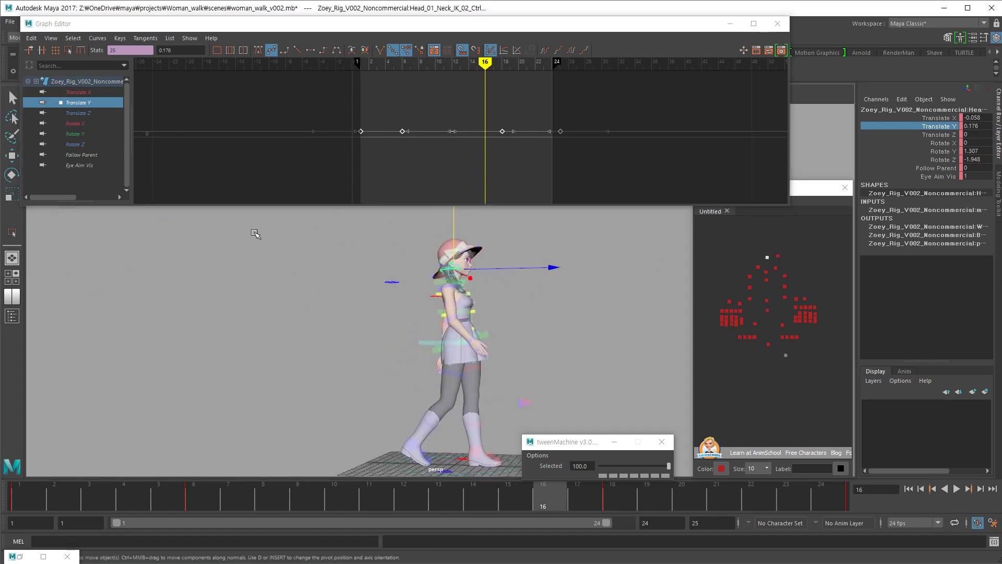
left_click(96, 92)
scroll(387, 132, "down", 7)
left_click_drag(564, 103, 369, 184)
scroll(439, 173, "up", 8)
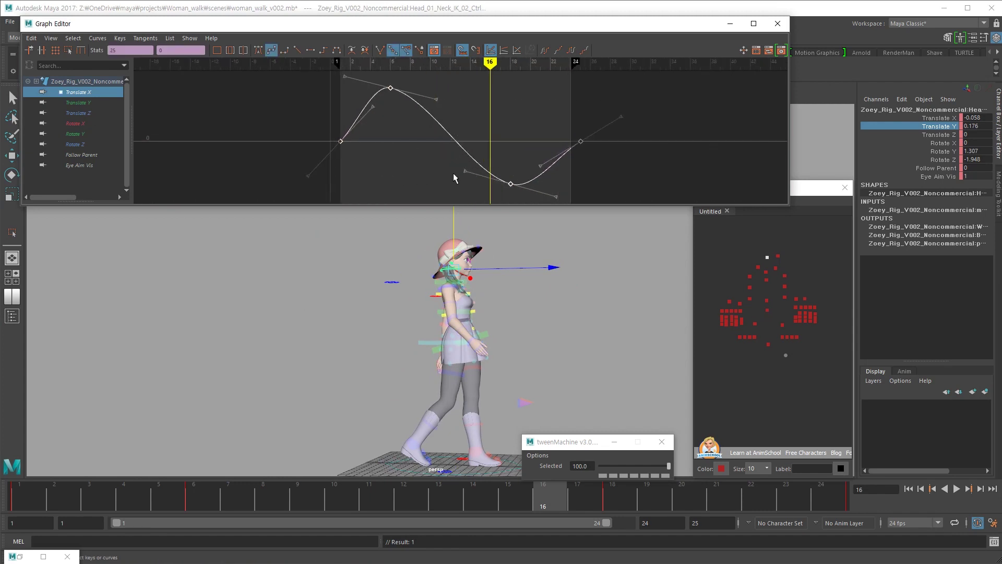
Lower all keys of the neck IK control's Translate Z curve to -0.202 and play the walk
left_click(89, 113)
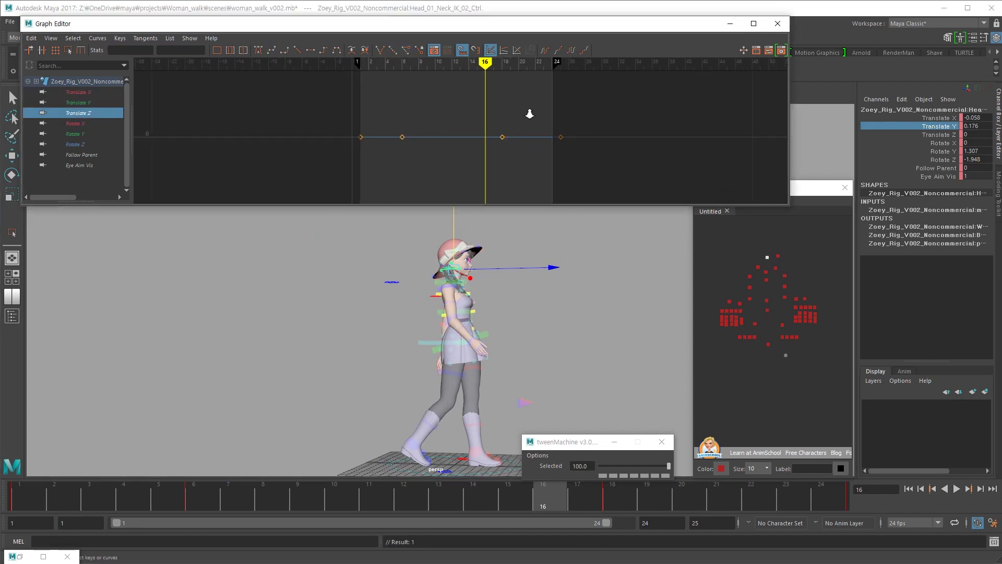
scroll(535, 113, "down", 6)
left_click_drag(535, 114, 367, 161)
middle_click_drag(458, 160, 456, 166, "shift")
left_click_drag(452, 313, 465, 314, "alt")
key("ctrl+z")
middle_click_drag(454, 167, 454, 175)
key("alt+v")
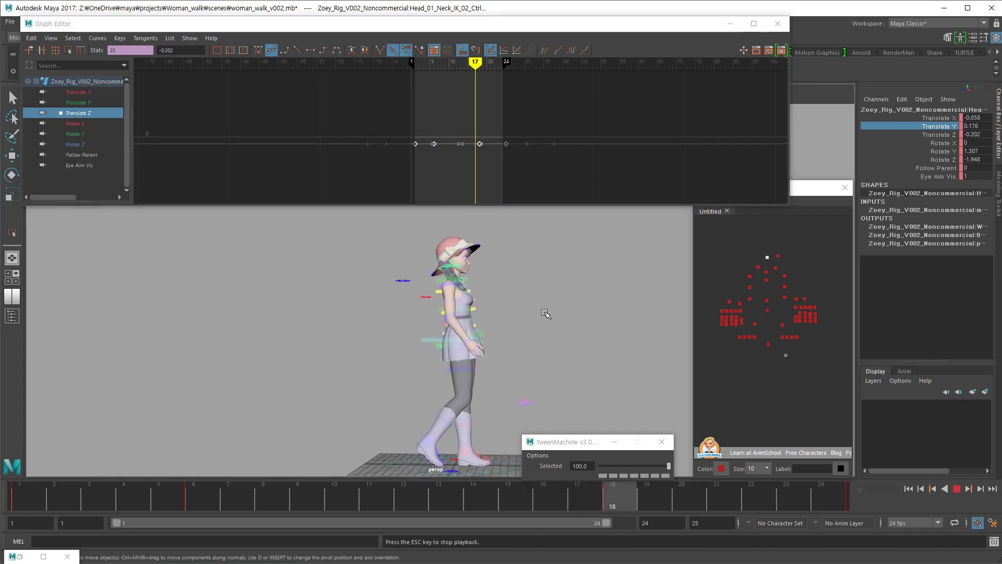
key("Escape")
Isolate the neck IK control's Rotate X curve, raise its frame 6 key to about 2.45, and play the walk
left_click_drag(27, 493, 161, 496)
left_click(86, 125)
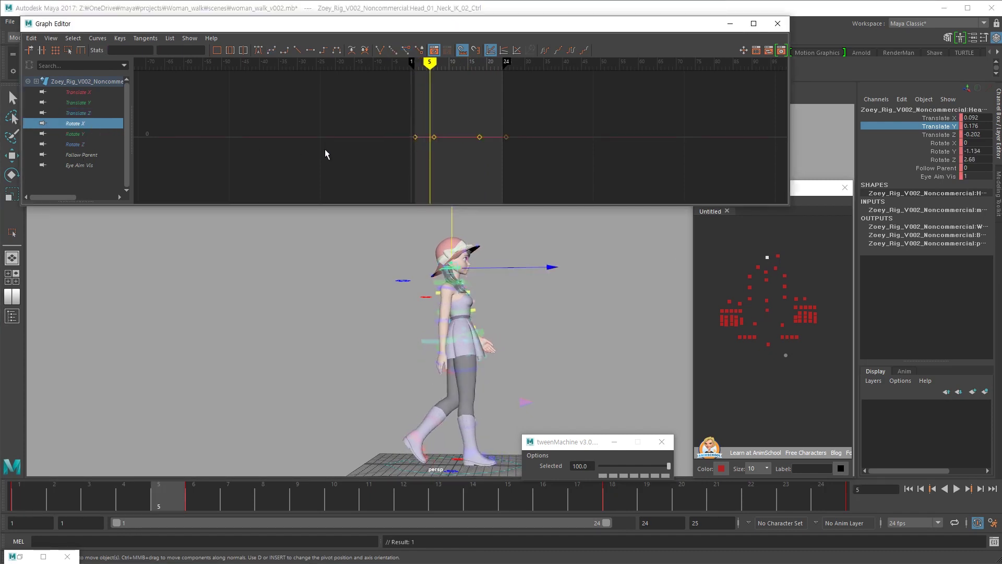
key("alt+shift+v")
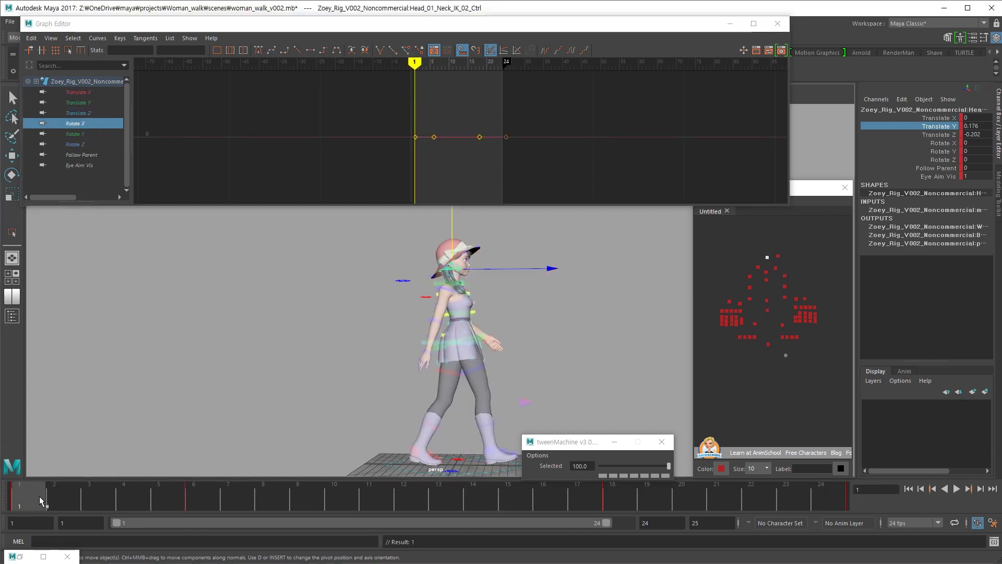
key("alt+v")
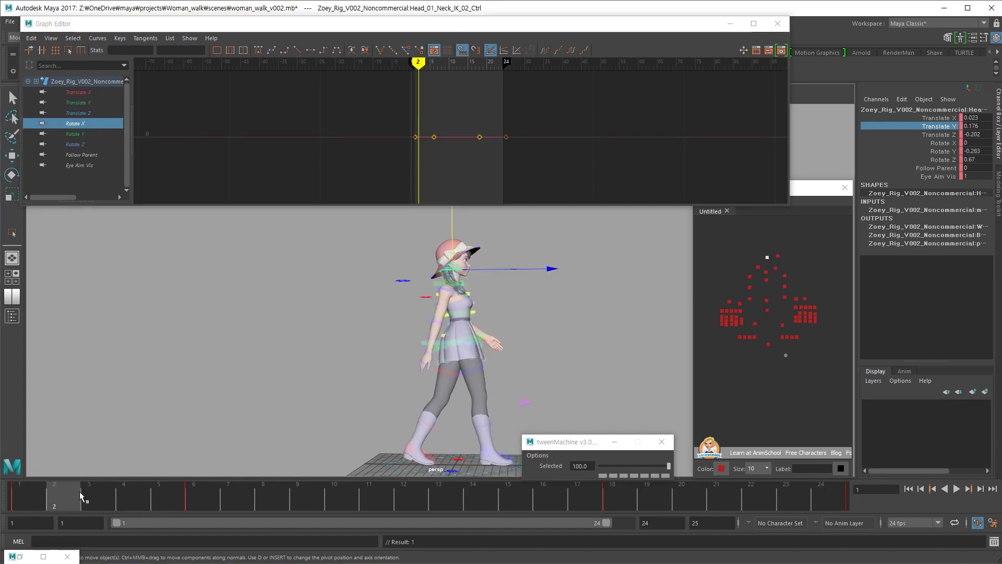
left_click(431, 125)
key("alt+period")
key("alt+period")
key("alt+period")
key("alt+period")
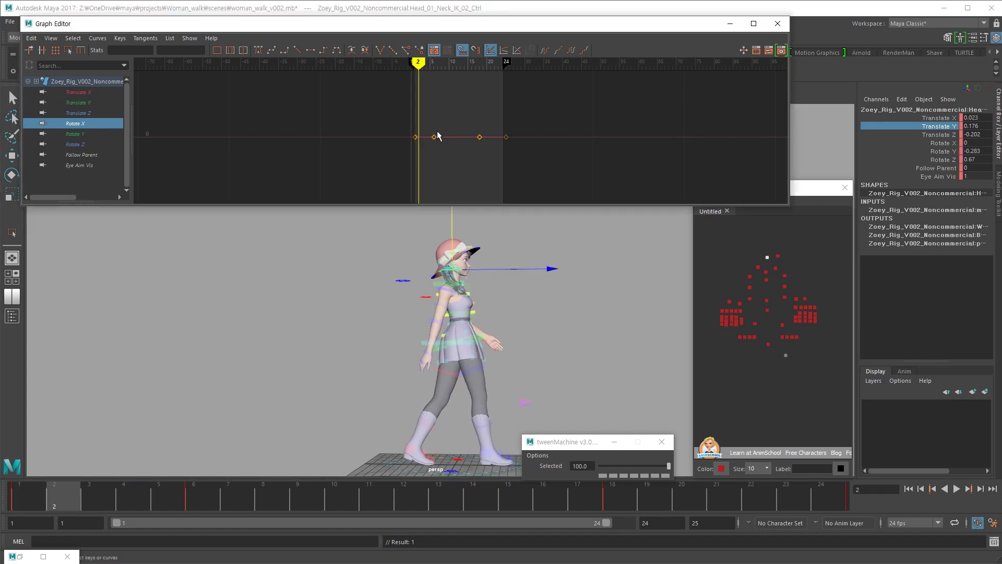
key("period")
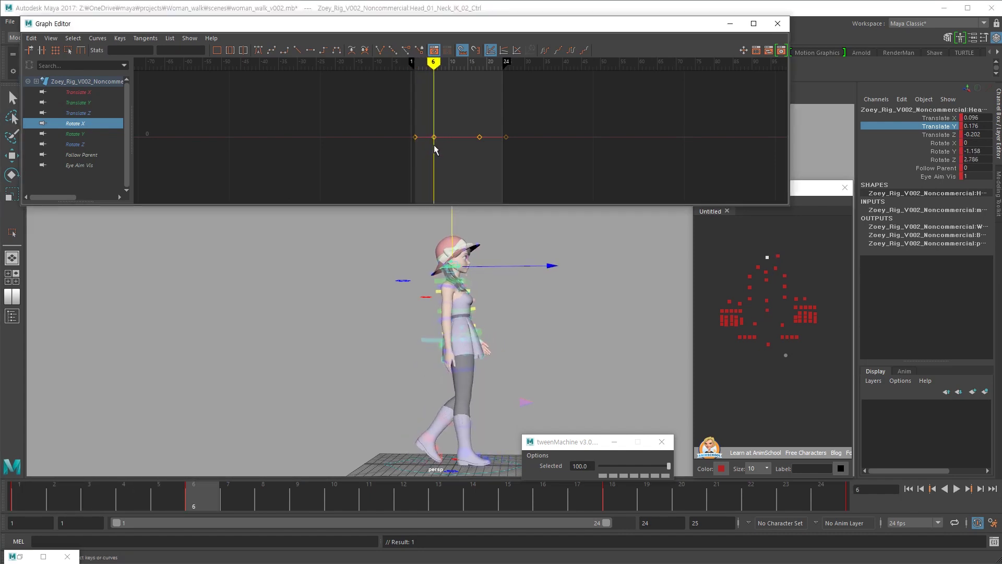
key("f")
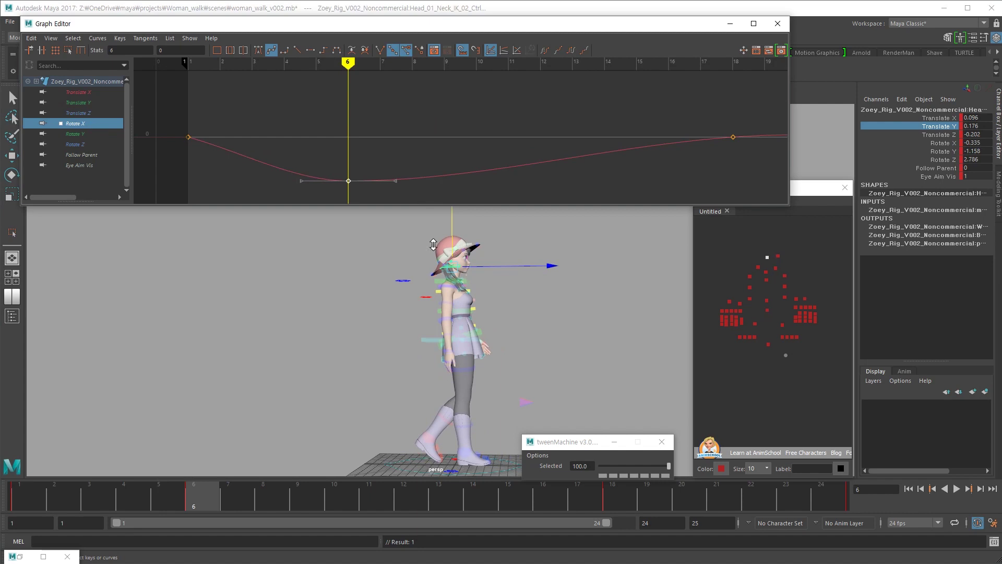
middle_click_drag(450, 340, 464, 52, "shift")
right_click_drag(489, 176, 465, 173, "alt")
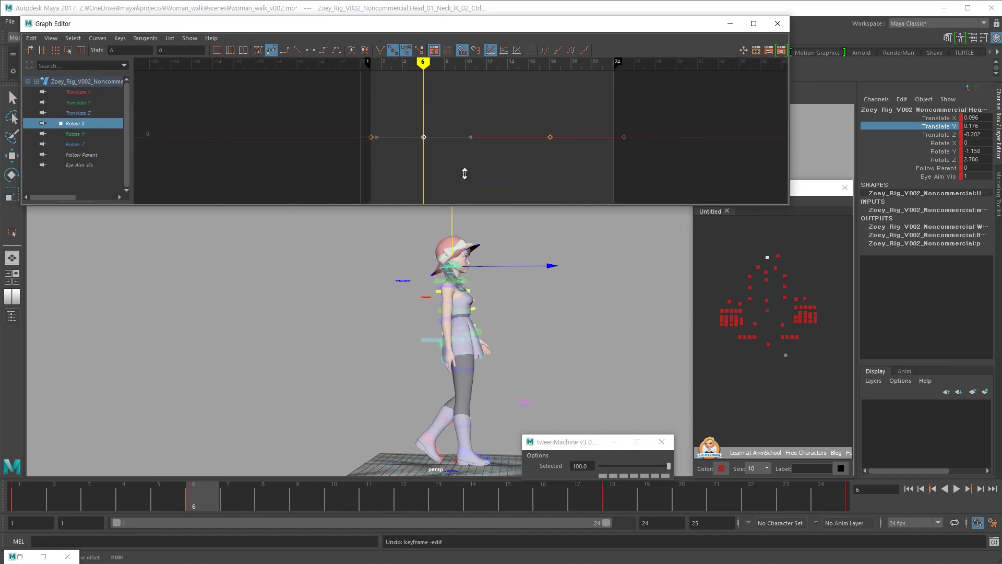
left_click(97, 489)
key("alt+v")
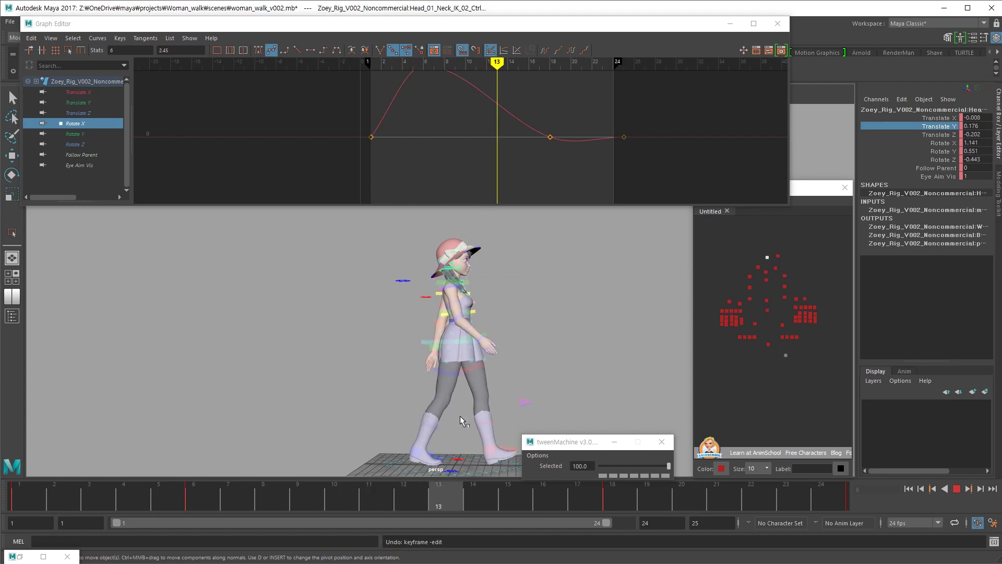
key("alt+v")
Set a Rotate X key of 0 at frame 13 and lower the frame 18 key to -2.247 with smooth tangents
middle_click(492, 120)
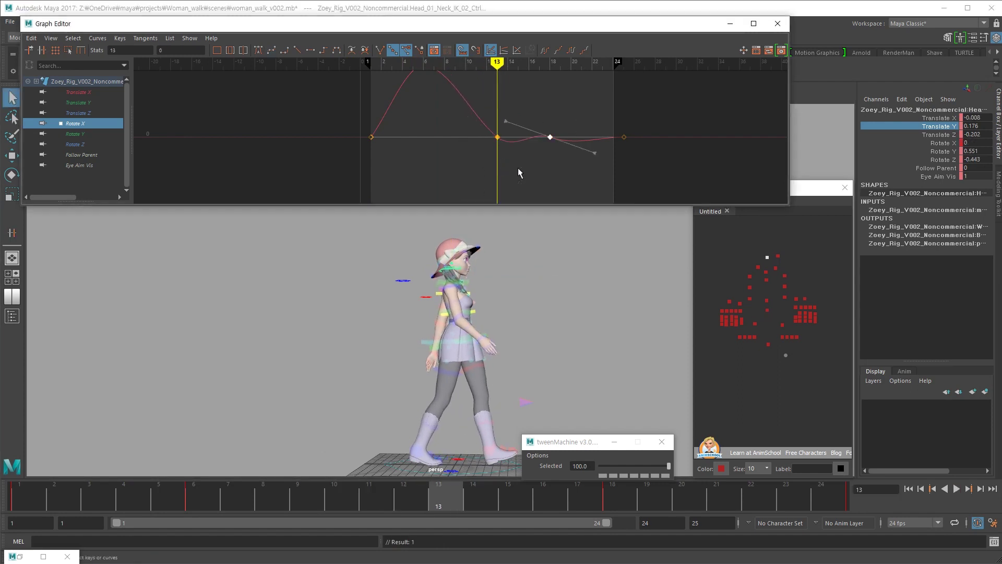
left_click_drag(534, 151, 532, 161)
key(".")
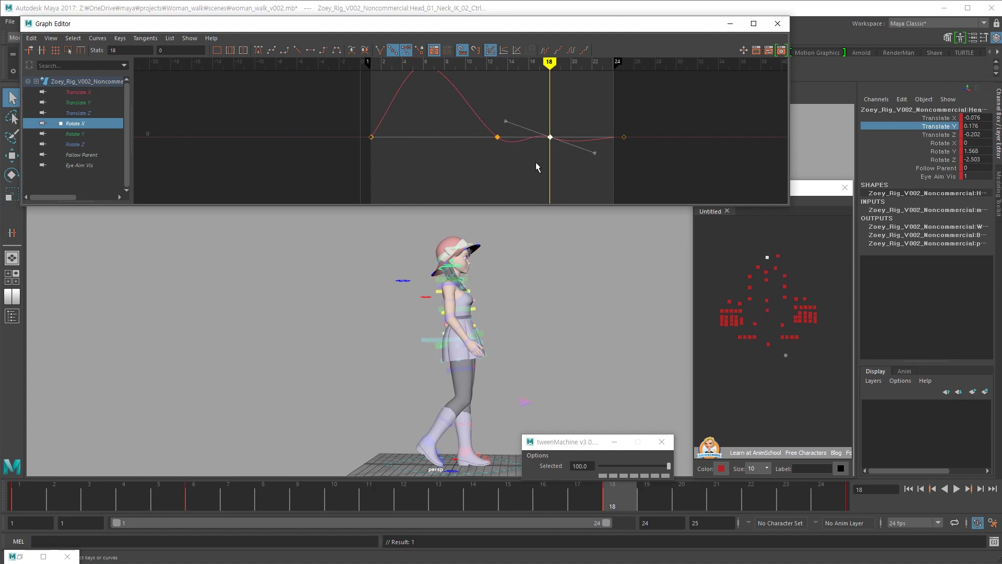
middle_click_drag(536, 162, 547, 210, "shift")
middle_click_drag(556, 282, 556, 286, "shift")
scroll(541, 170, "down", 5)
scroll(544, 172, "up", 2)
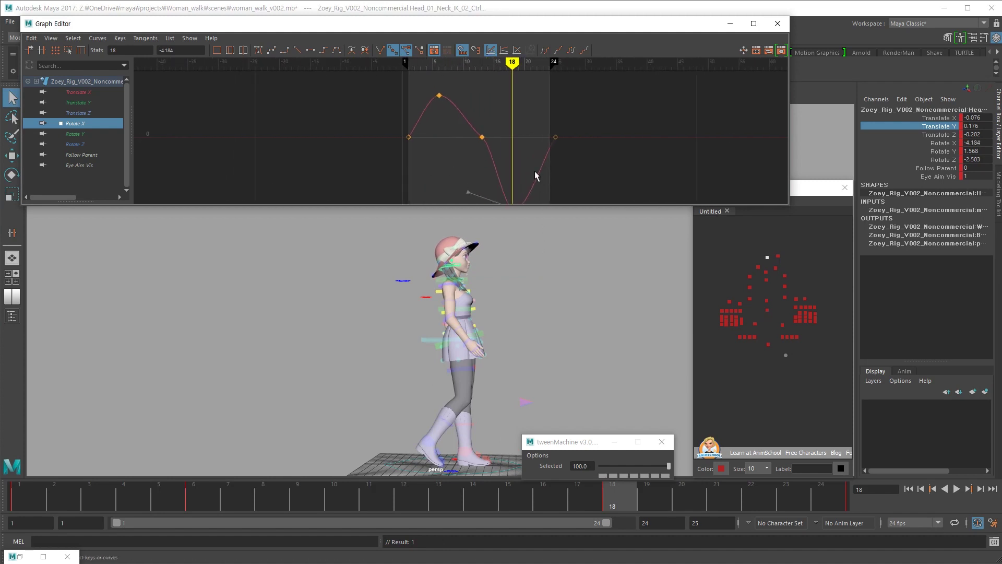
left_click_drag(569, 94, 400, 193)
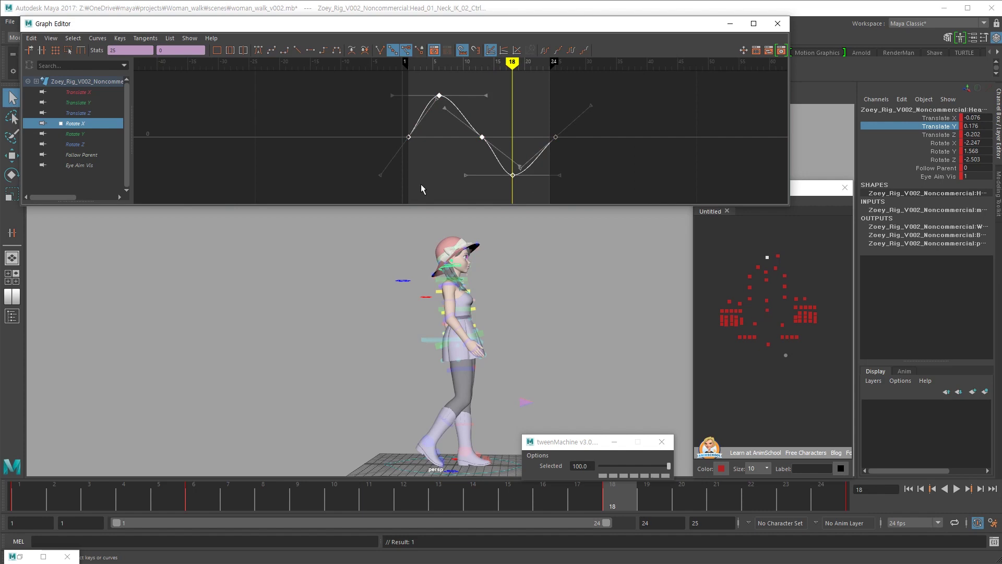
left_click(447, 180)
Raise the neck IK control's Rotate X key at frame 18 to 2.49 and play the walk
left_click_drag(576, 120, 543, 125)
key("alt+v")
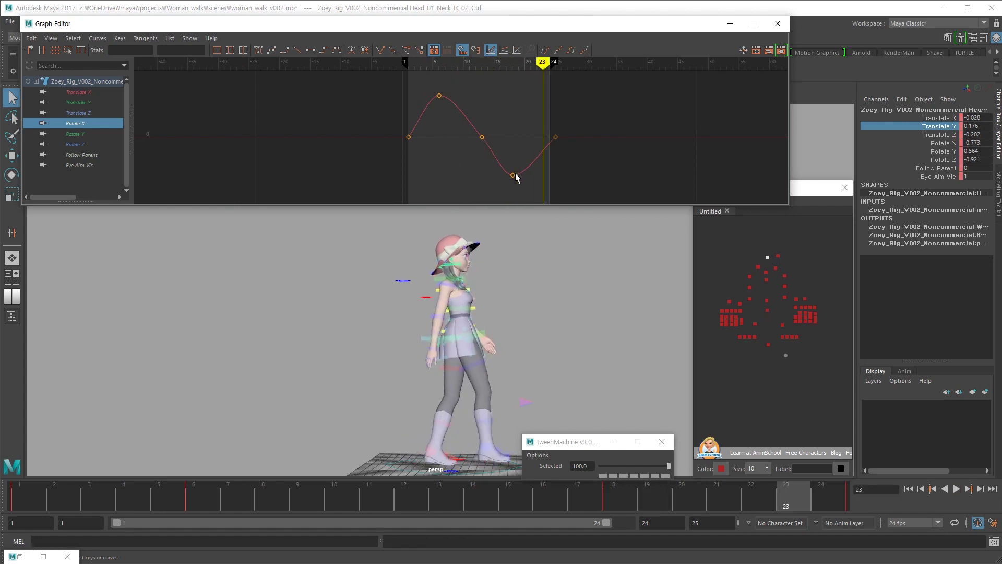
key("alt+v")
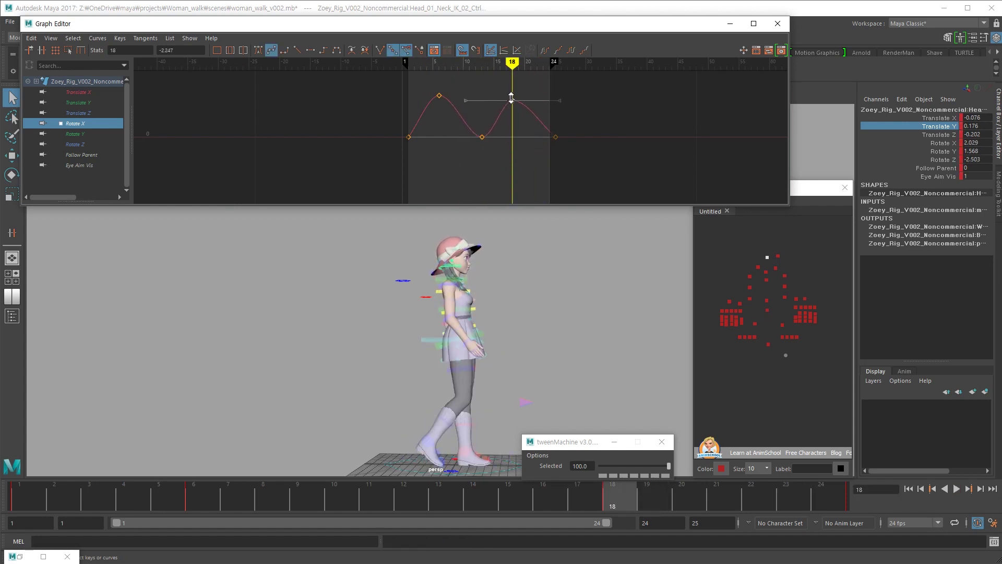
key("alt+v")
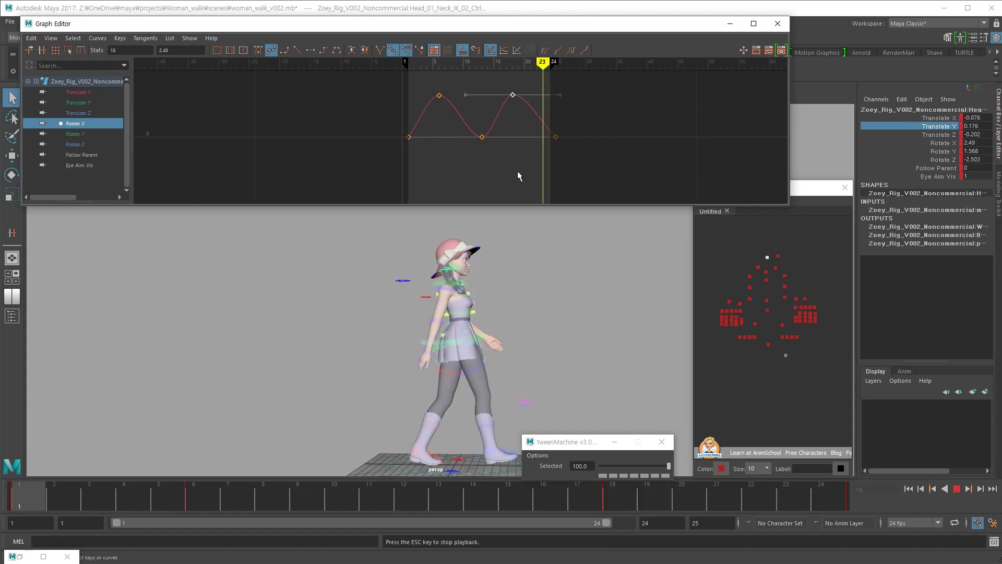
Review the looping walk from the opposite side and the front, and save the scene
left_click_drag(510, 298, 329, 351, "alt")
left_click_drag(482, 372, 406, 408, "alt")
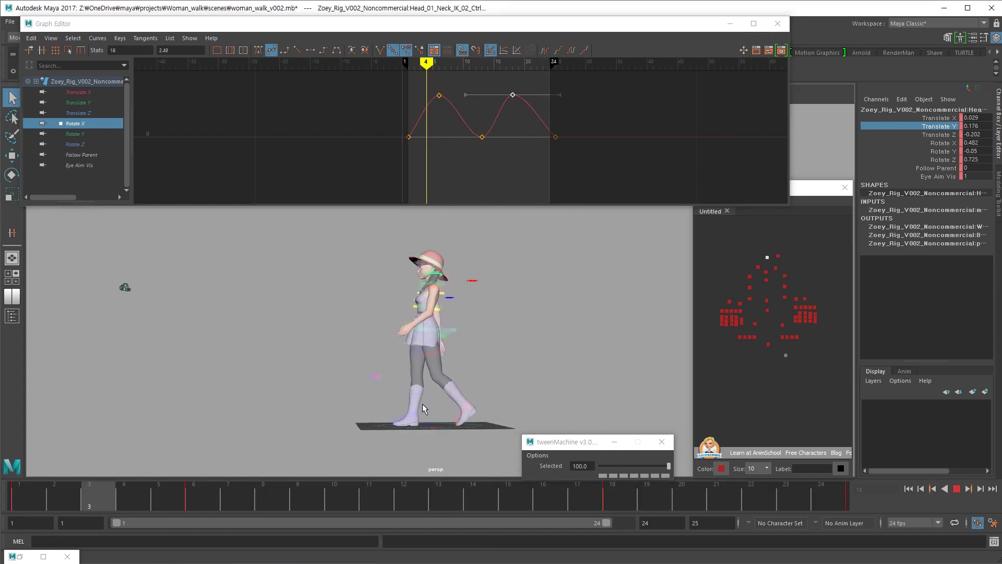
left_click_drag(462, 389, 517, 390, "alt")
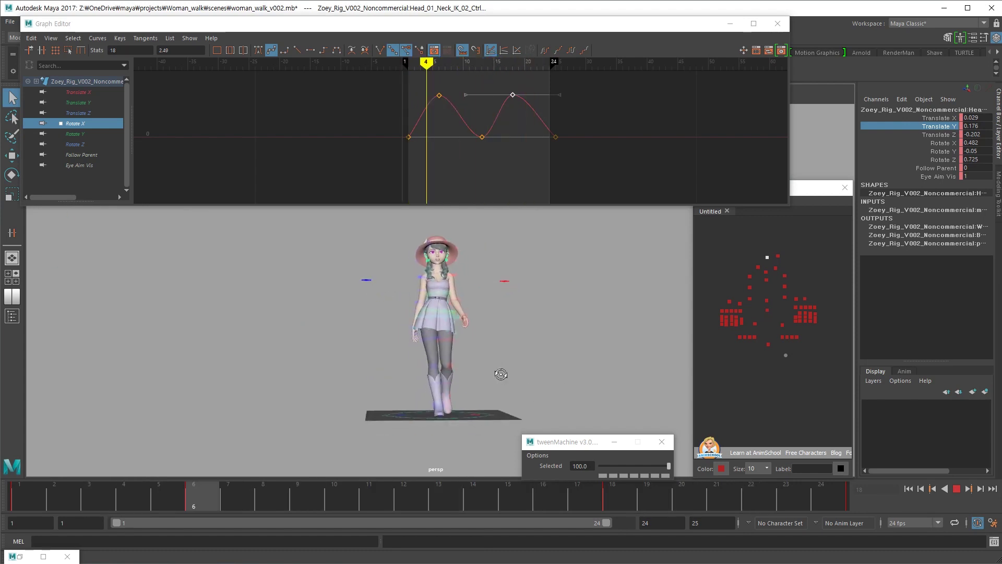
right_click_drag(625, 358, 659, 359, "alt")
middle_click_drag(535, 360, 527, 350, "alt")
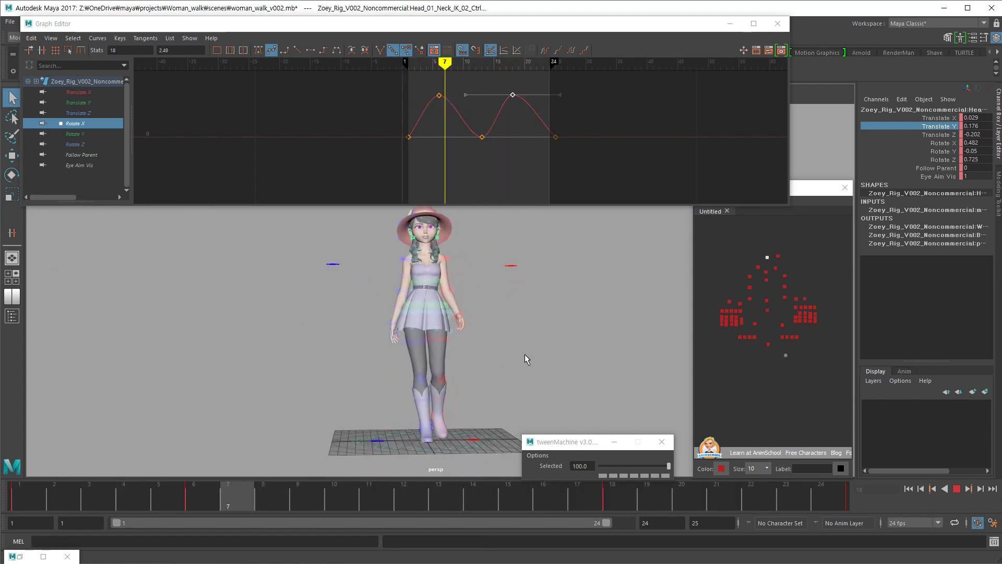
left_click_drag(462, 379, 464, 385, "alt")
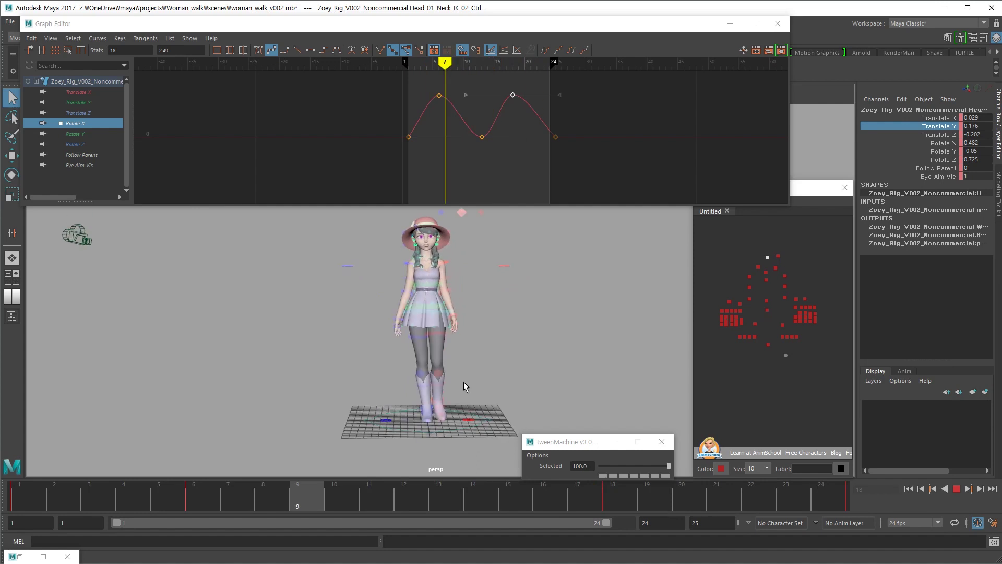
key("alt+v")
left_click(457, 430)
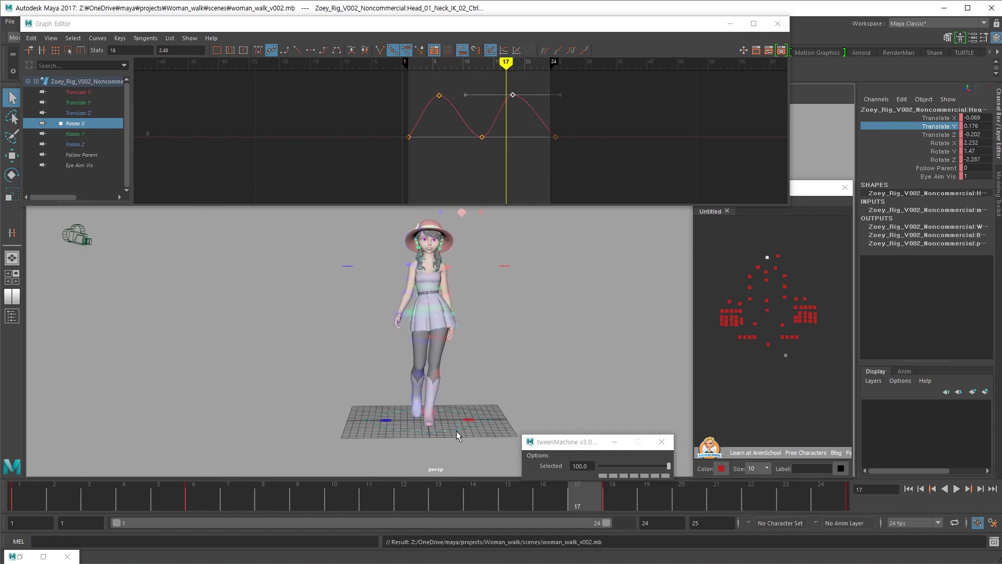
Move the master control's Translate Z key with value 18.681 to frame 25 and play the forward walk
left_click_drag(512, 418, 314, 293, "alt")
left_click(153, 88)
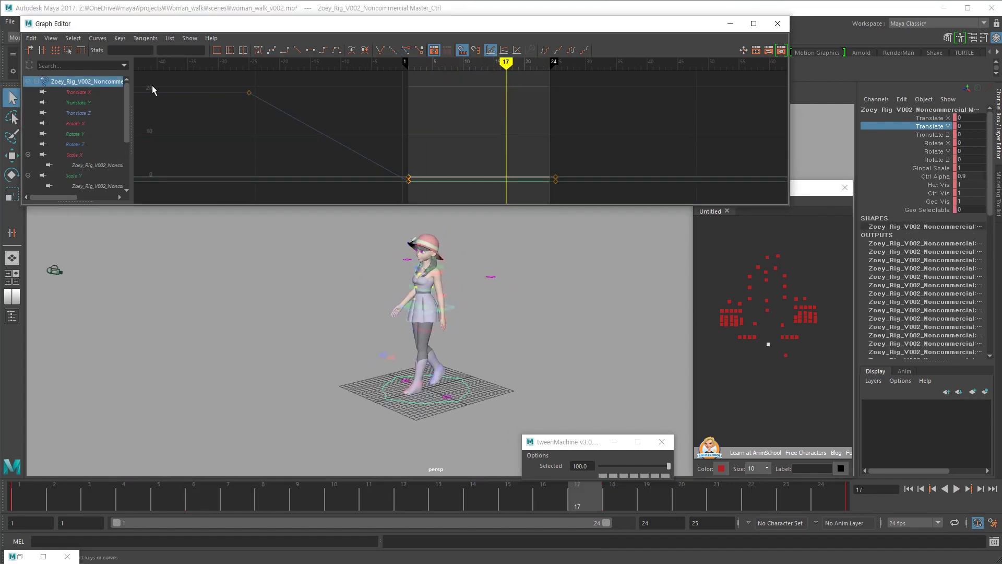
left_click_drag(265, 109, 245, 89)
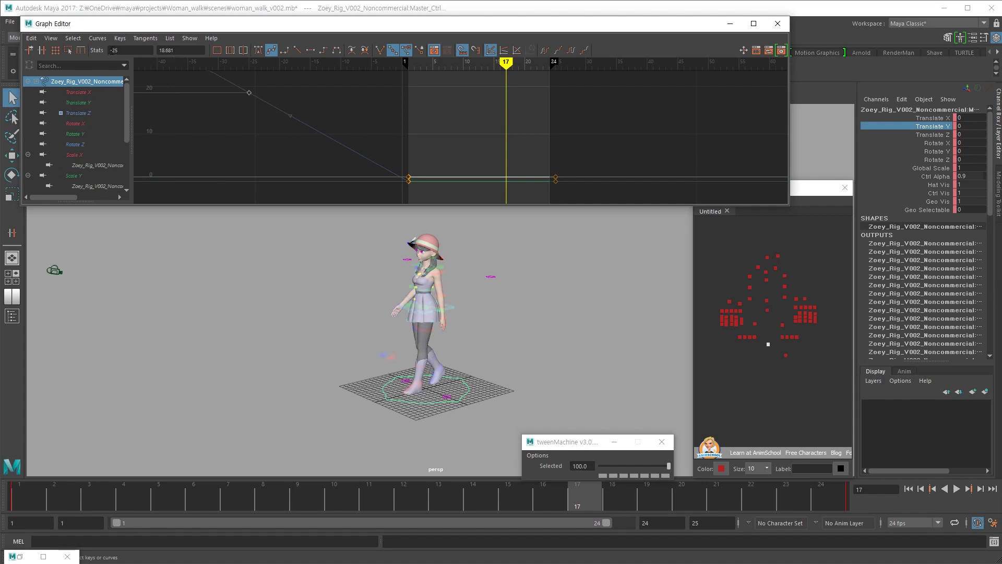
key("BackSpace")
key("Return")
left_click_drag(479, 380, 460, 397, "alt")
key("alt+v")
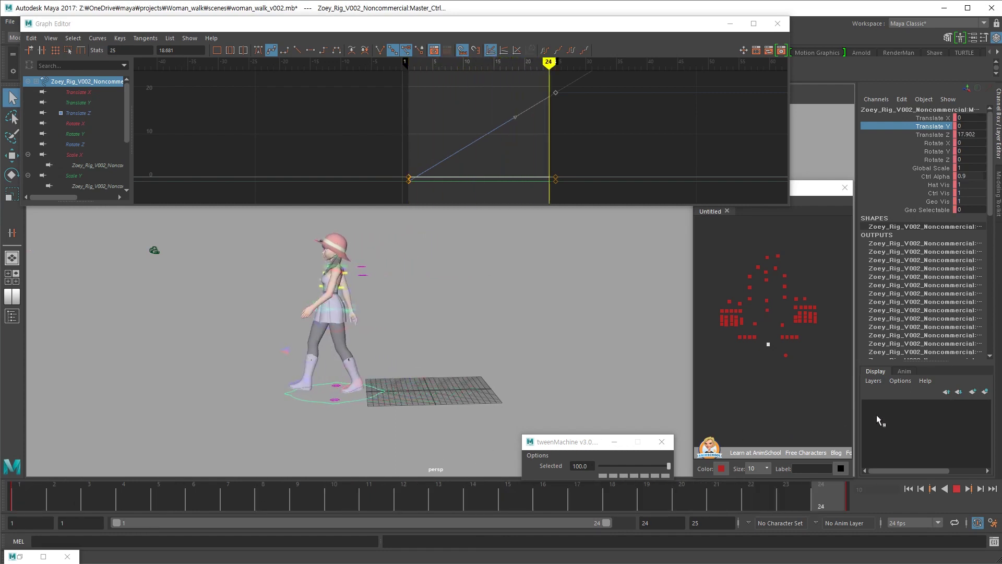
Extend the playback range to frame 25 and check the character's forward travel from the side
key("Escape")
key("alt+v")
key("alt+v")
left_click_drag(606, 522, 632, 522)
left_click_drag(614, 418, 529, 406, "alt")
key("alt+v")
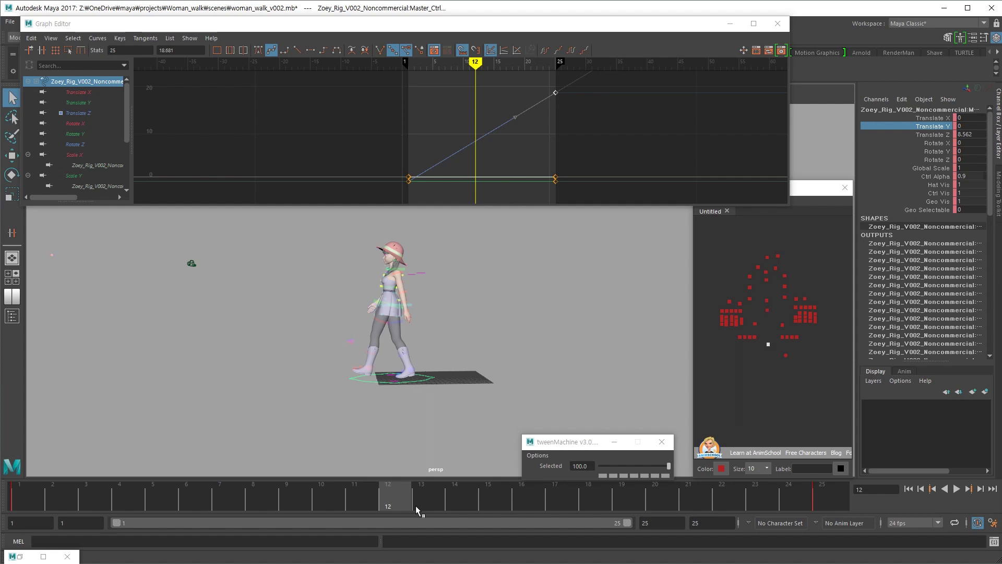
left_click_drag(38, 495, 280, 504)
Select the right leg IK control and compare the planted foot's position between its keys at frames 10 and 13
left_click(755, 336)
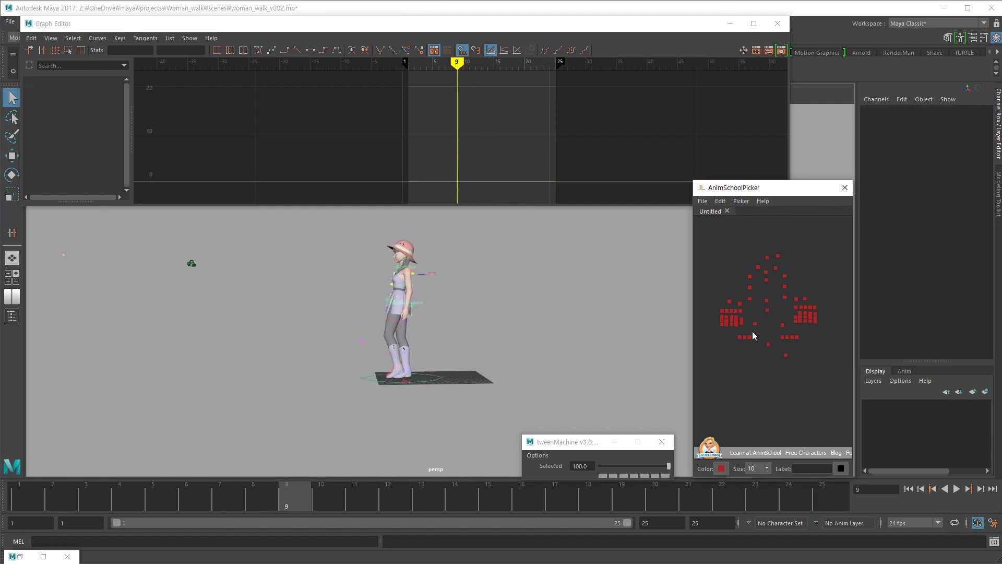
right_click_drag(509, 372, 557, 369, "alt")
middle_click_drag(482, 356, 484, 341, "alt")
key("period")
key("period")
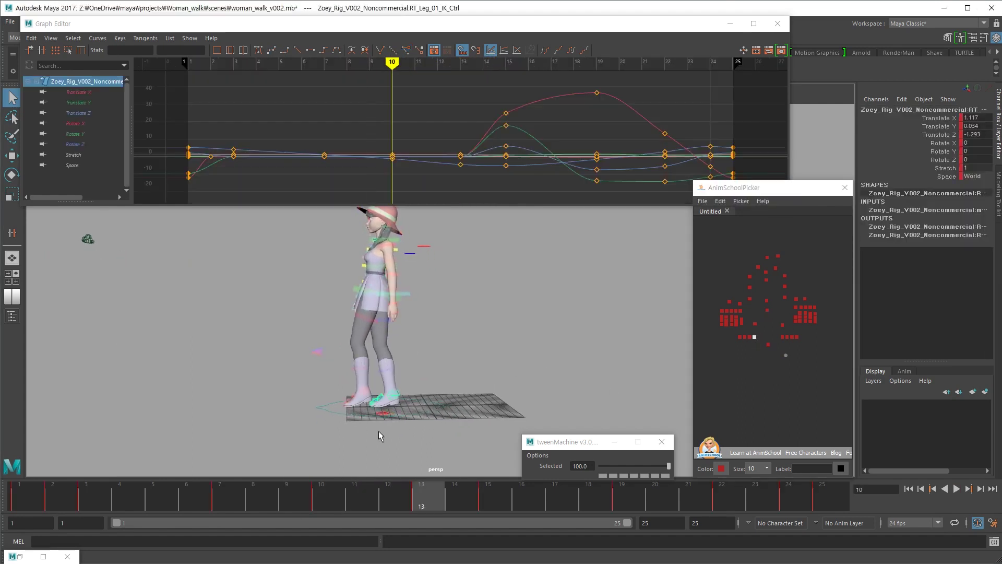
left_click_drag(392, 424, 379, 435, "alt")
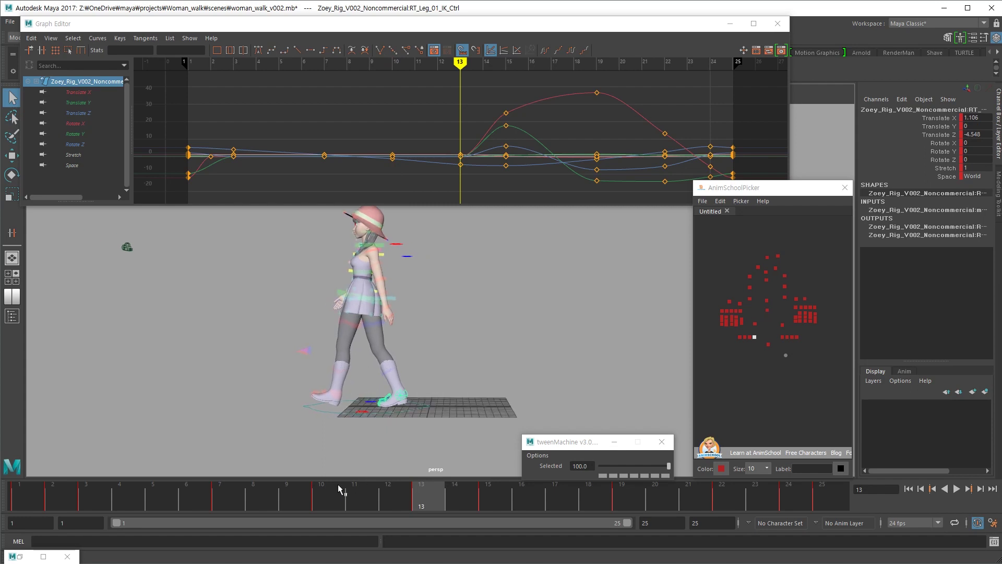
mouse_move(31, 492)
left_mouse_down()
mouse_move(175, 502)
mouse_move(367, 471)
mouse_move(430, 472)
left_mouse_up()
key("alt+v")
key("comma")
key("period")
left_click_drag(408, 421, 413, 421, "alt")
key("comma")
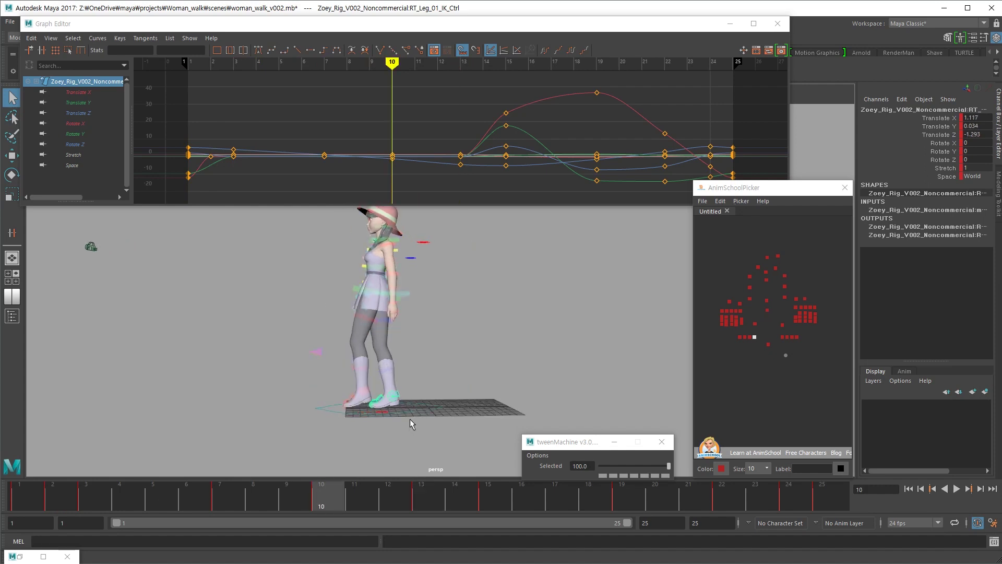
Isolate the right leg IK control's Translate Z curve and step between neighbouring keys to check the foot for sliding
key("w")
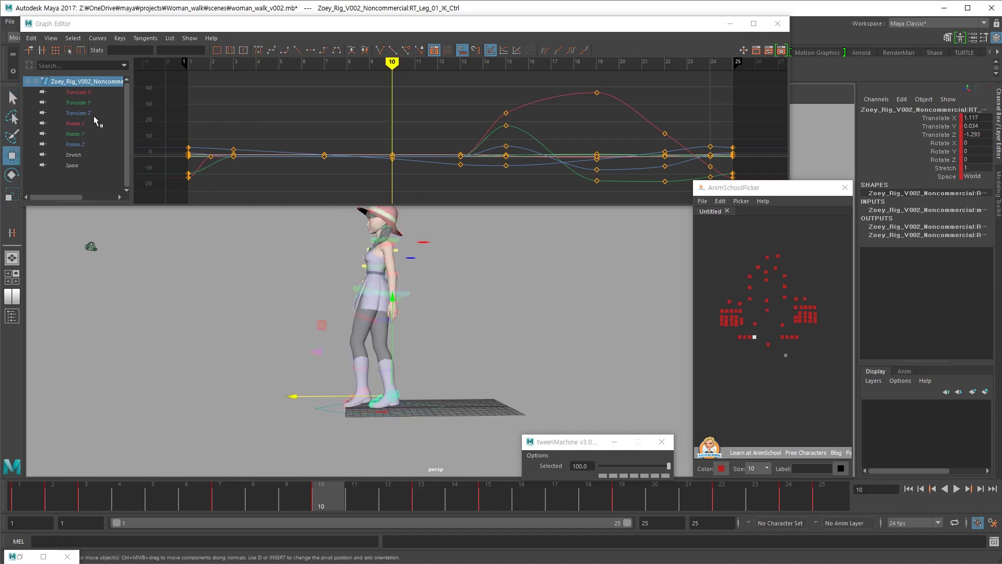
left_click(78, 113)
key("f")
key("period")
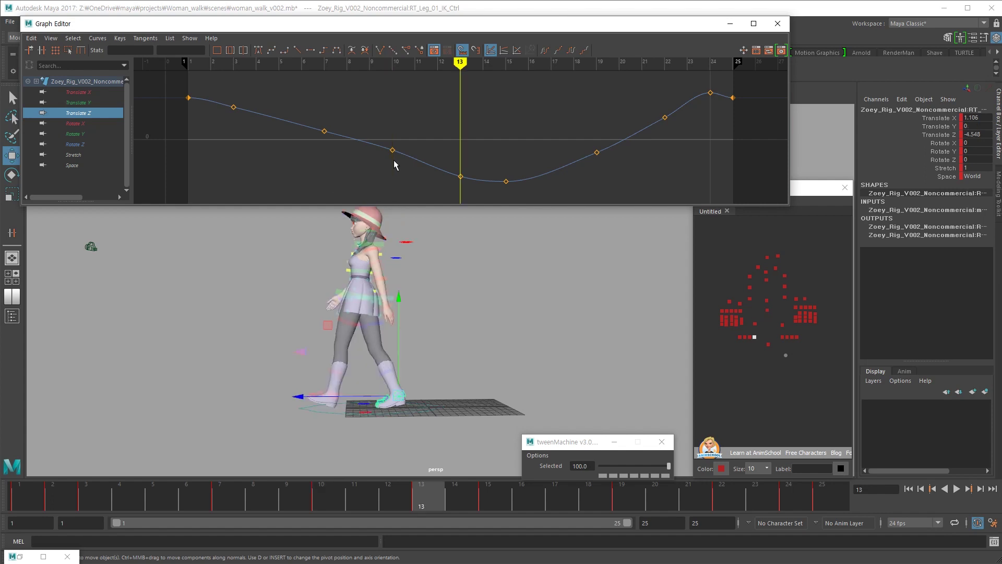
key("period")
key("comma")
key("period")
key("comma")
key("comma")
key("period")
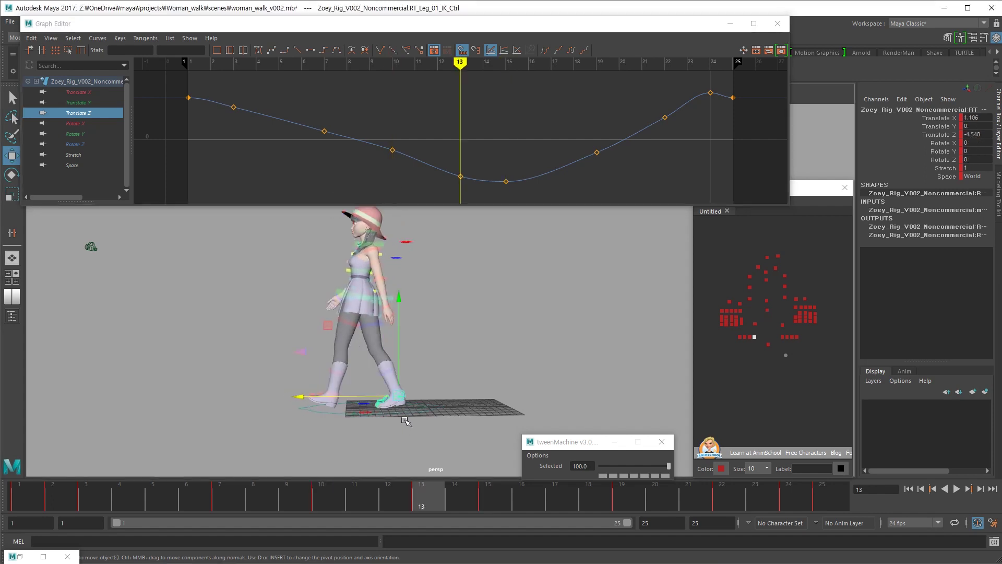
key("comma")
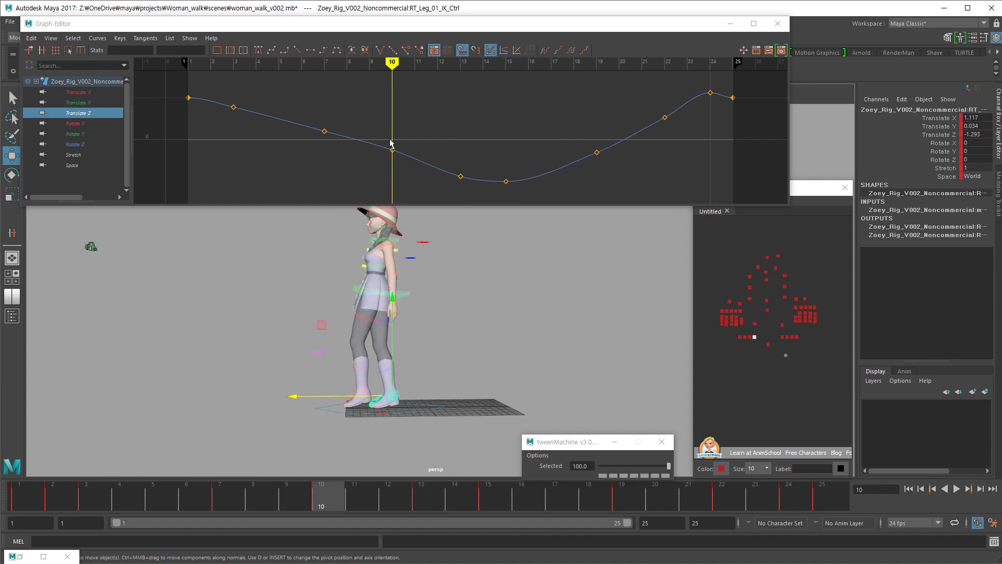
Step back through the right leg IK control's earlier keys and examine the foot at frame 2 from front and side
left_click_drag(410, 173, 210, 95)
key("comma")
key("comma")
key("comma")
key("alt+period")
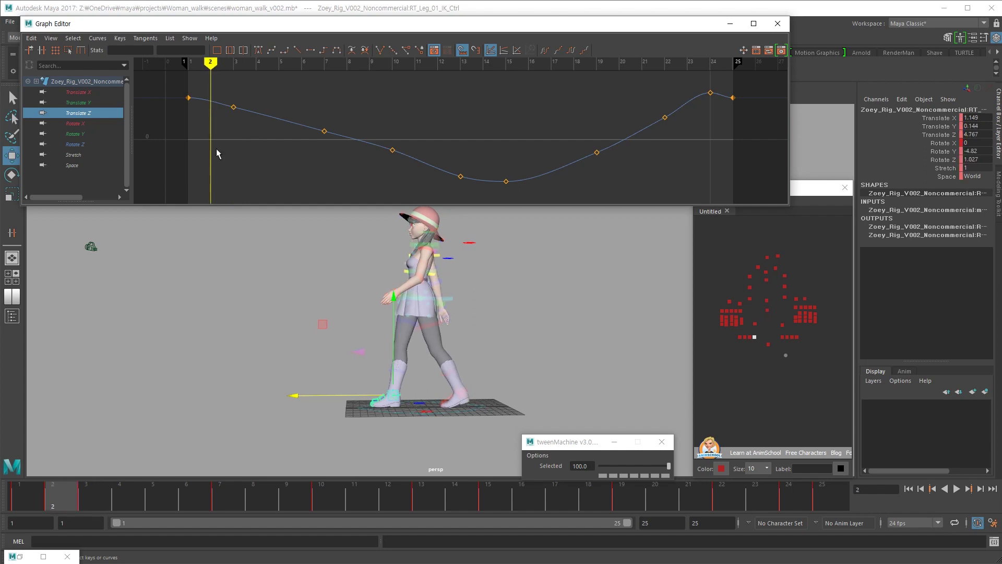
left_click_drag(314, 292, 434, 315, "alt")
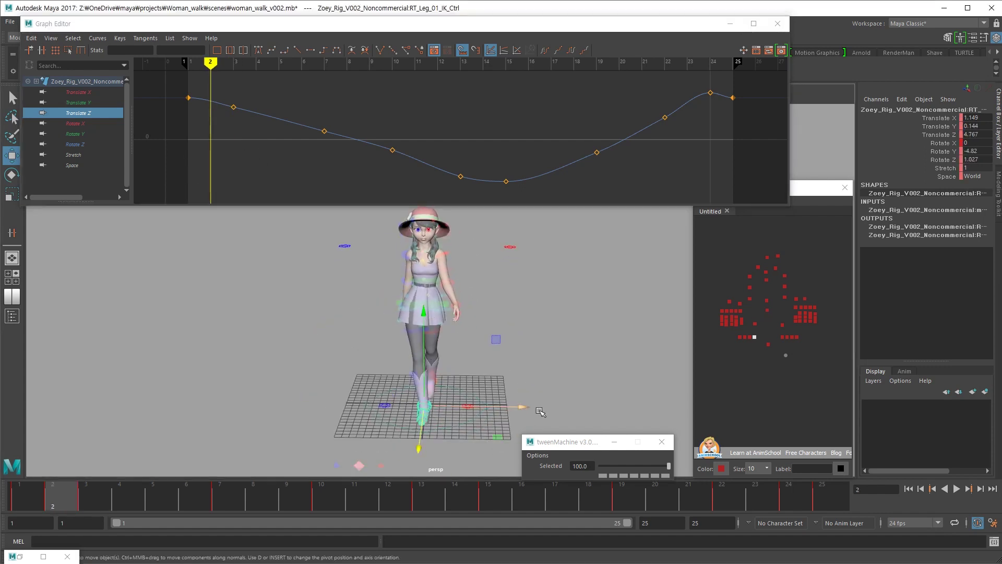
left_click_drag(669, 466, 685, 474)
left_click_drag(646, 425, 433, 393, "alt")
key("ctrl+z")
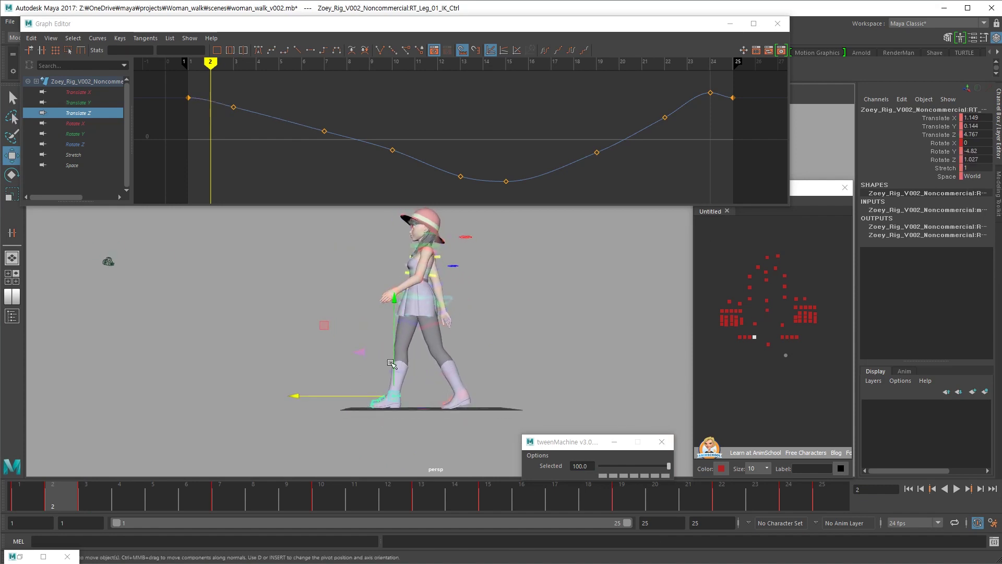
Lower the right leg IK control to the ground at frame 2, Translate Y about -0.009, and key it
left_click_drag(392, 365, 392, 365)
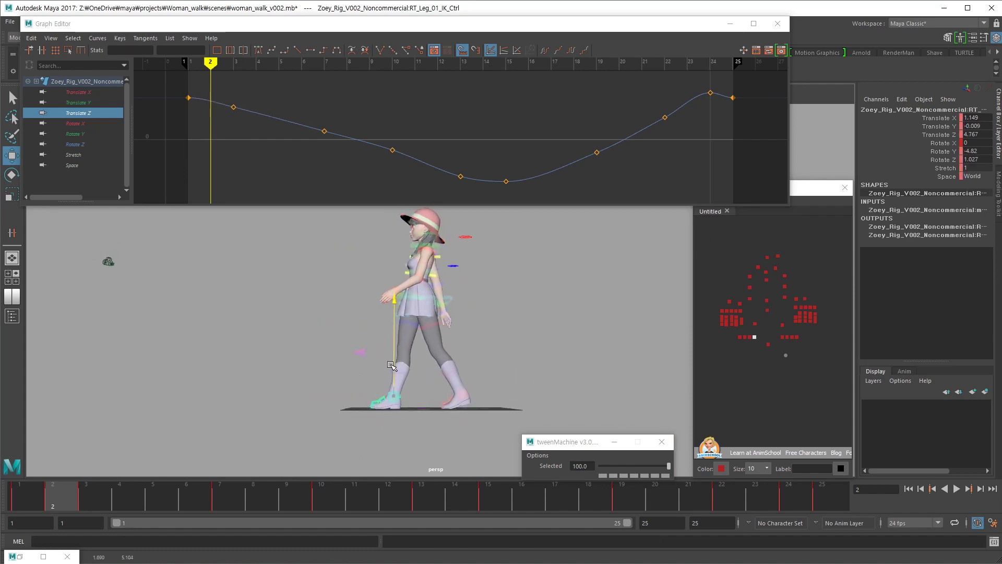
left_click_drag(359, 397, 413, 424)
key("ctrl+z")
key("alt+comma")
key("alt+period")
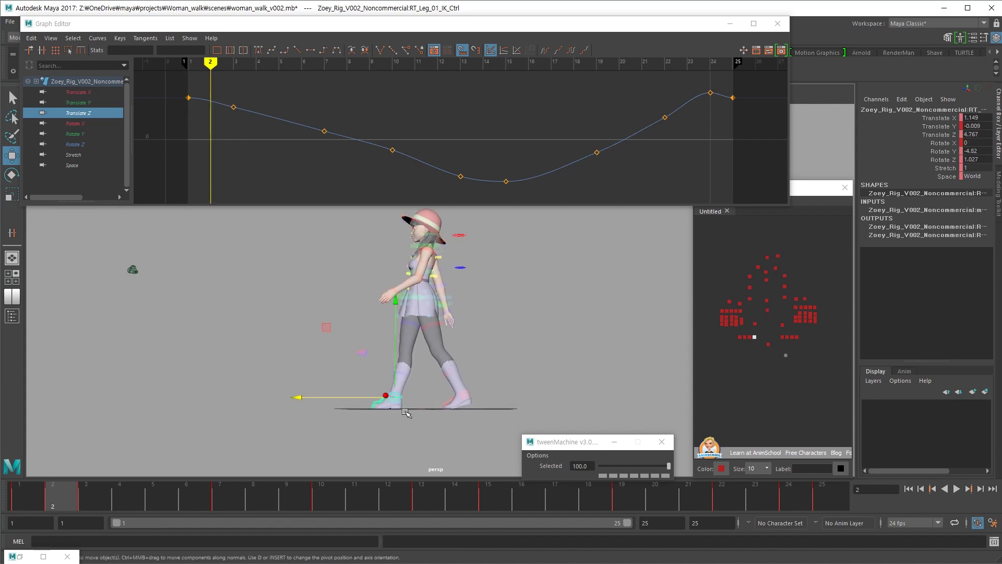
key("s")
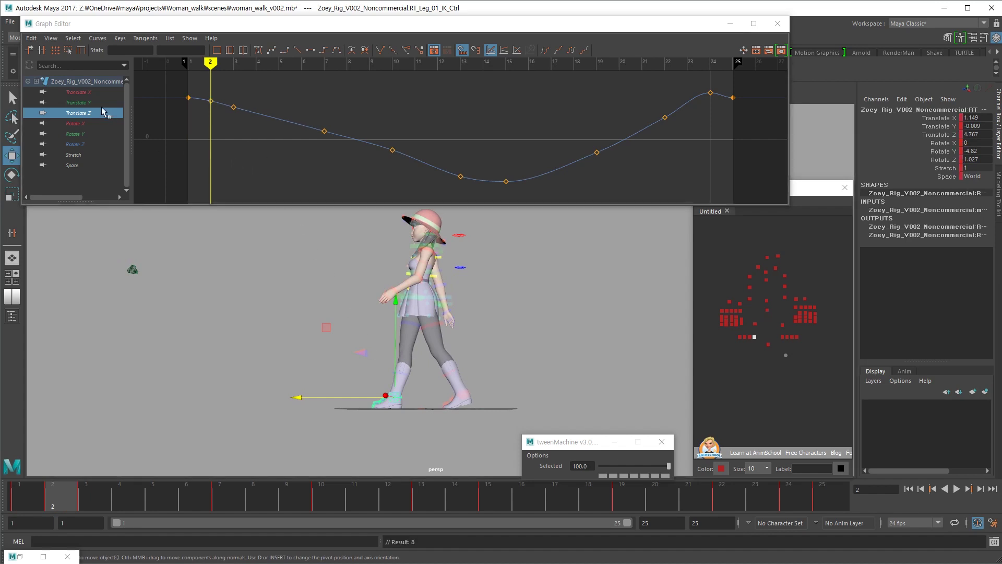
Delete the right foot's Translate Z keys at frames 3 and 7 and make the curve linear between frames 2 and 10
left_click_drag(225, 96, 381, 155)
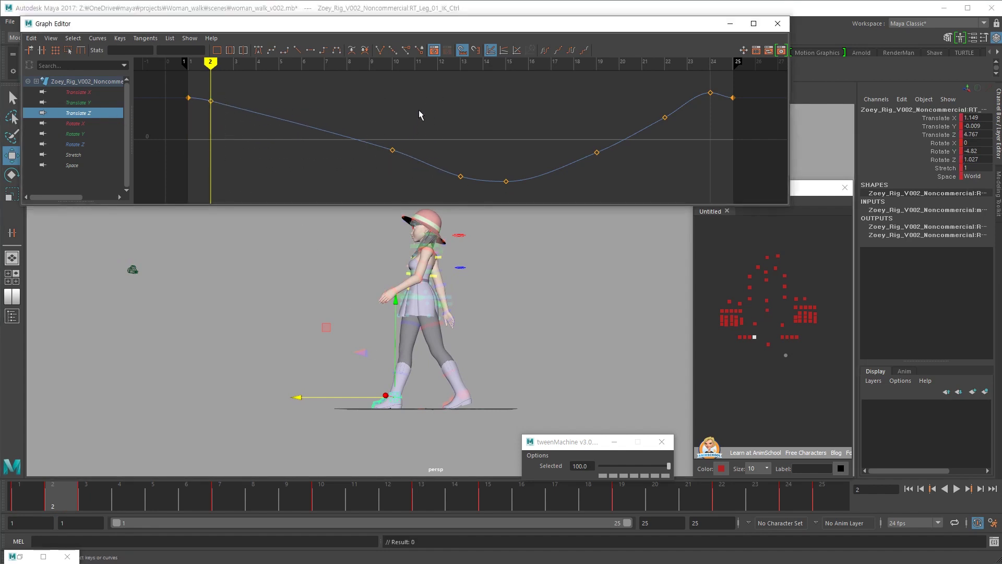
left_click(212, 103)
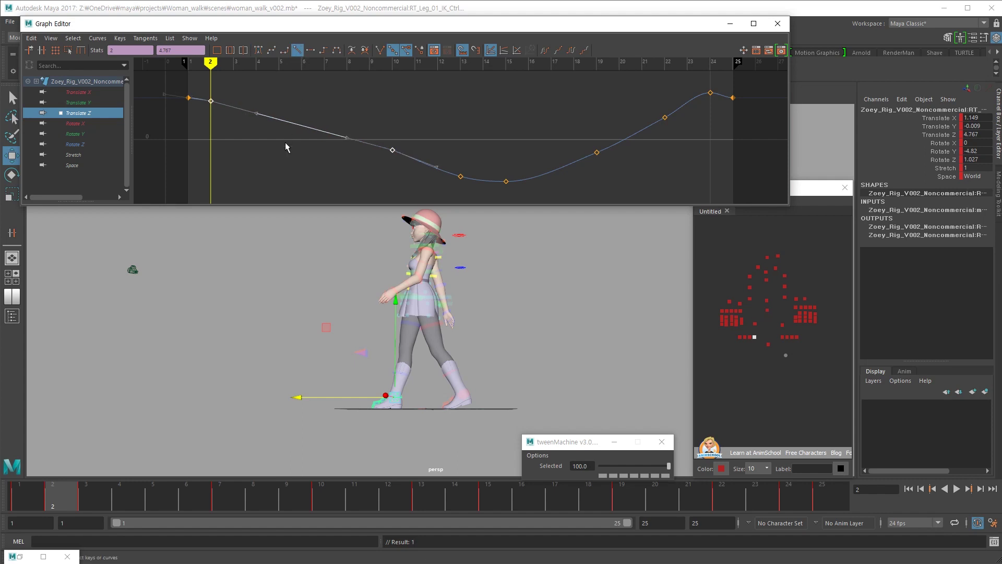
left_click(232, 123)
key("alt+shift+v")
key("alt+v")
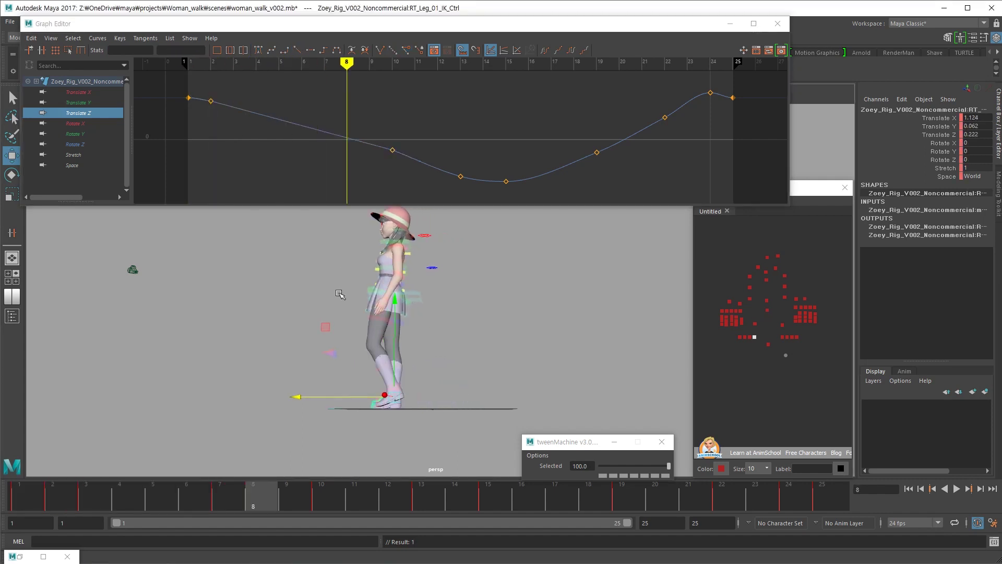
Raise the right foot's Translate Z key at frame 13 to about -3.709 and check the neighbouring frames for sliding
key("alt+period")
key("alt+period")
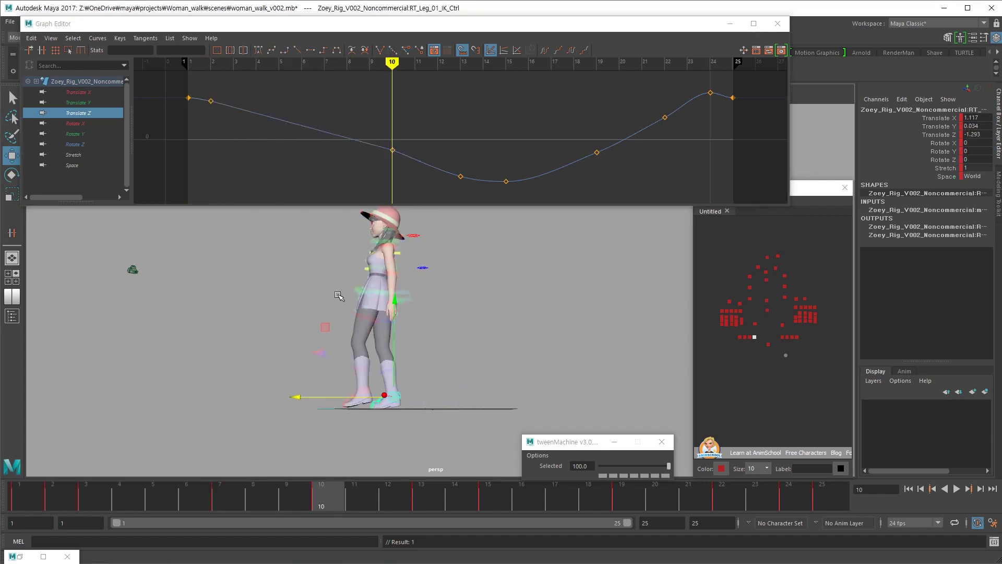
key("alt+period")
key("alt+period")
key("alt+period")
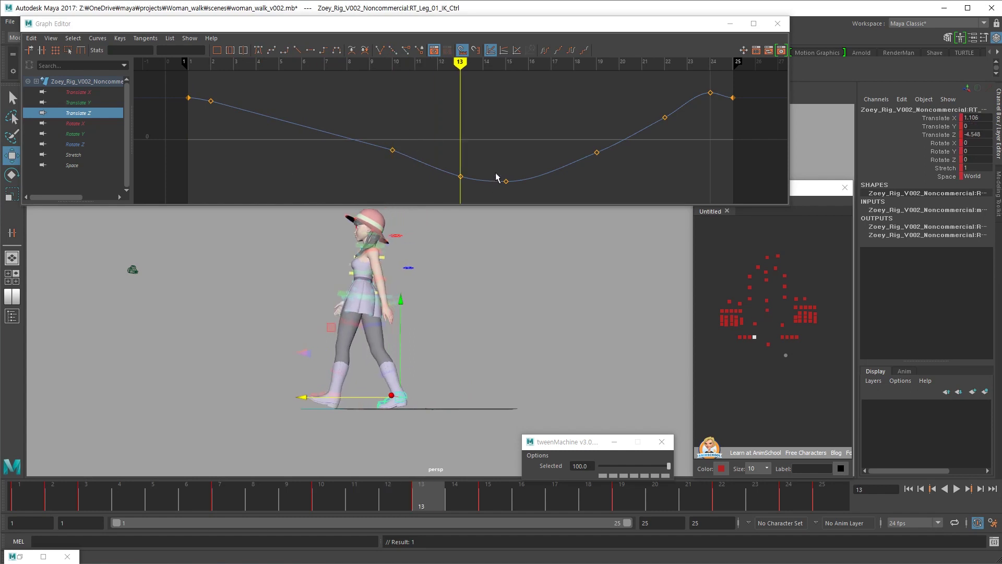
left_click(458, 178)
middle_click_drag(451, 179, 451, 179)
key("alt+comma")
key("alt+comma")
key("alt+comma")
key("alt+period")
key("alt+period")
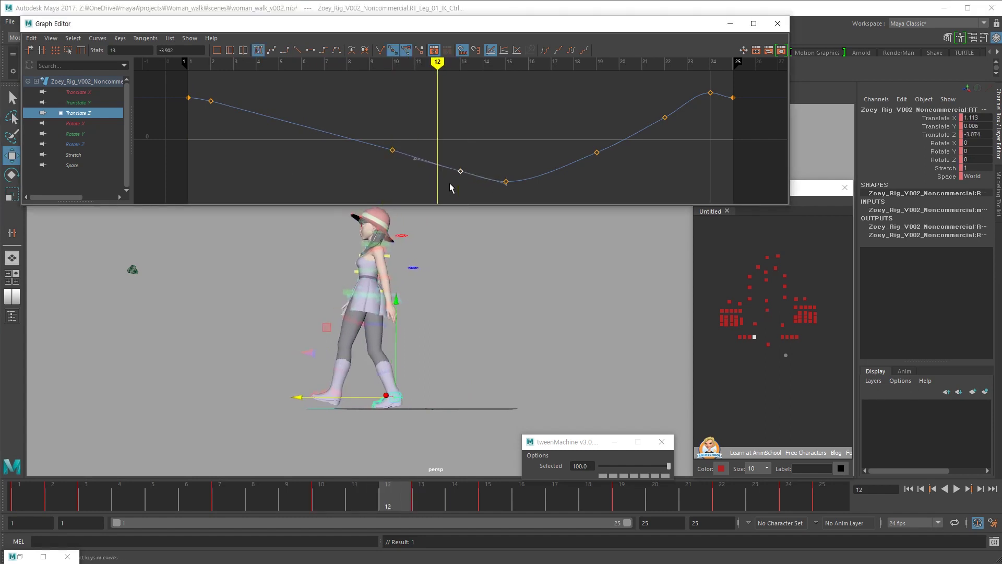
key("alt+period")
middle_click_drag(449, 182, 450, 186)
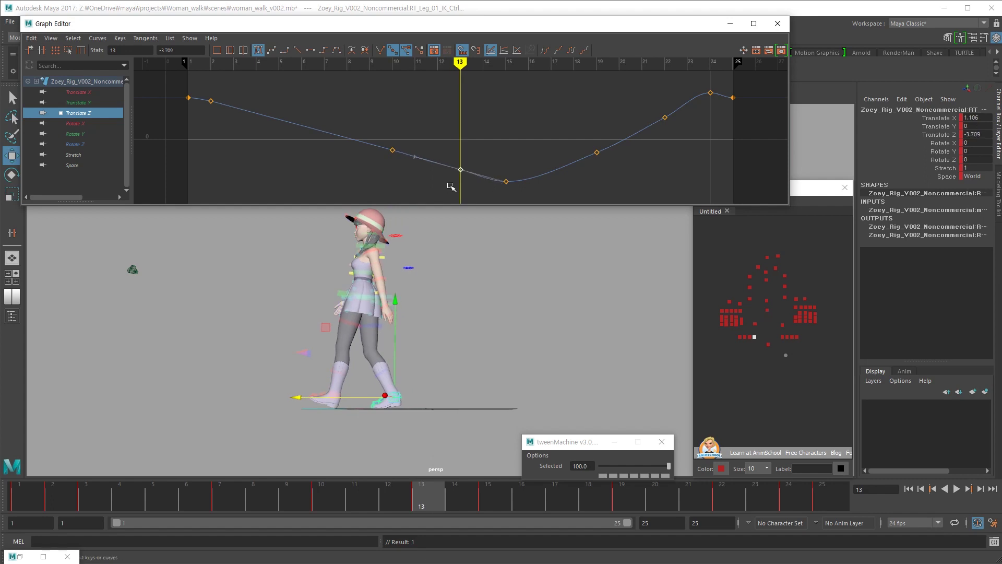
key("alt+comma")
key("alt+comma")
key("alt+comma")
key("alt+period")
key("alt+period")
key("alt+period")
key("alt+period")
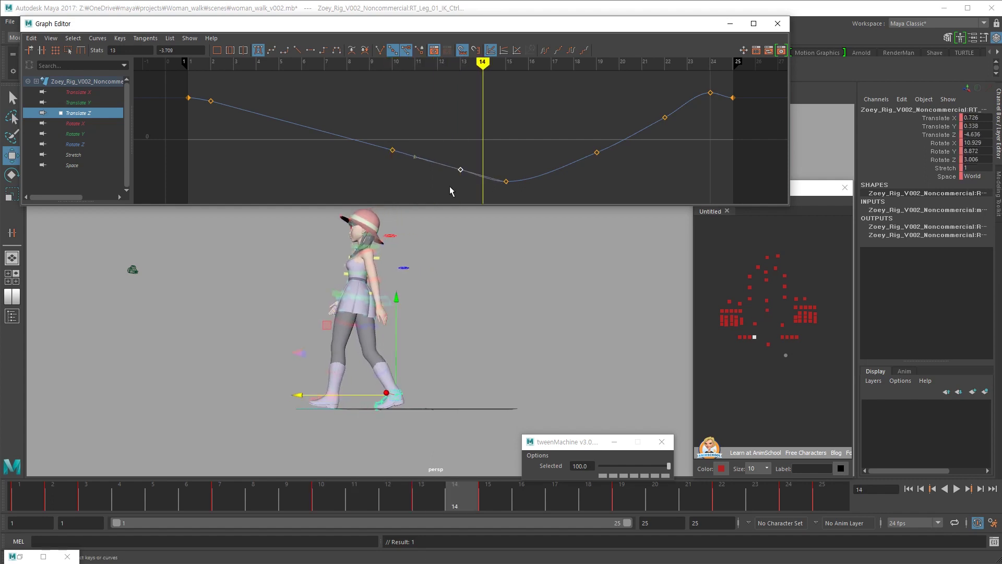
Raise the right foot's Translate Z key at frame 15 to about -4.724 and play the walk back
key("alt+period")
left_click_drag(515, 167, 490, 190)
middle_click_drag(491, 190, 488, 185, "shift")
key("alt+comma")
key("alt+comma")
key("alt+period")
key("alt+period")
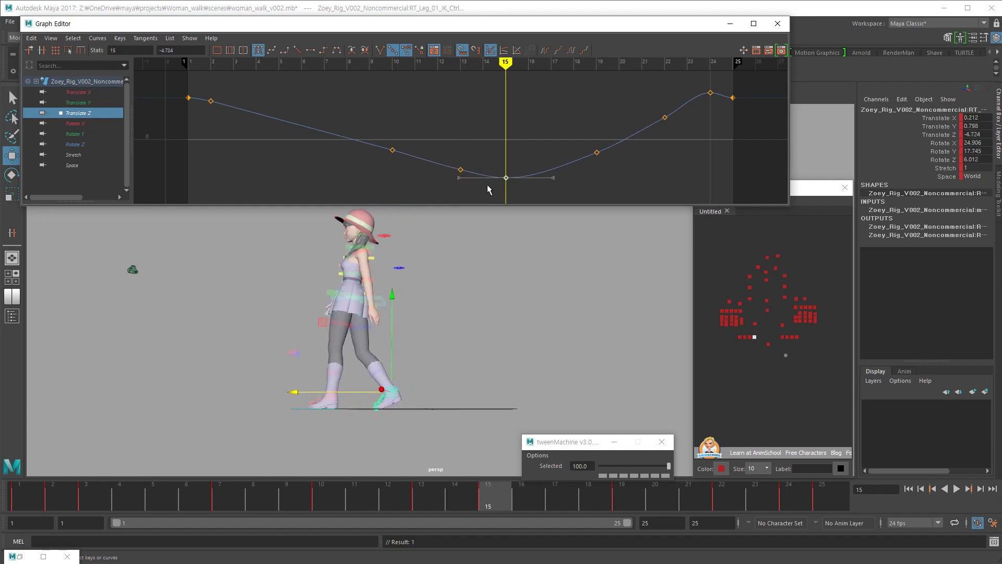
key("alt+period")
key("alt+period")
key("alt+period")
key("alt+period")
key("comma")
left_click(480, 203)
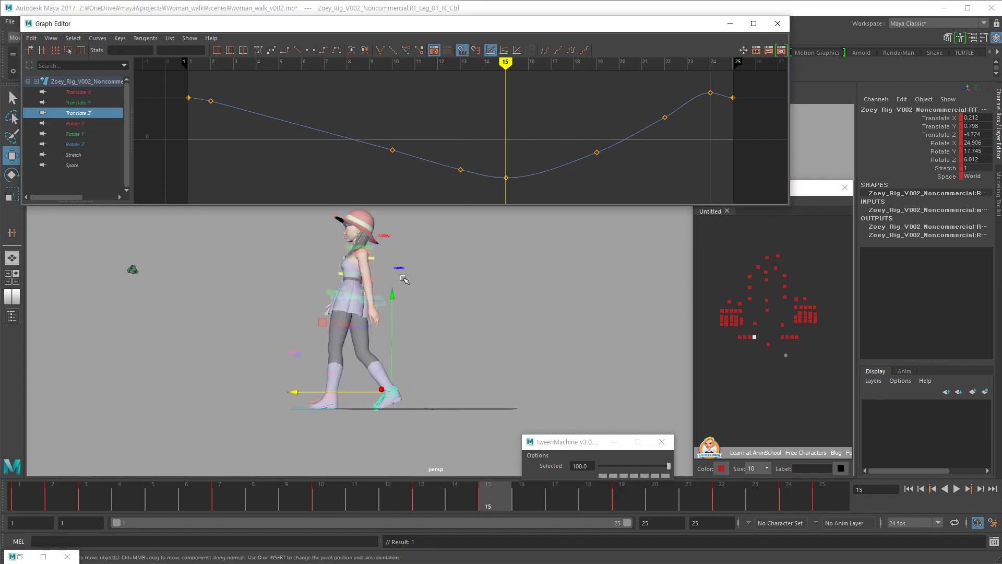
key("alt+v")
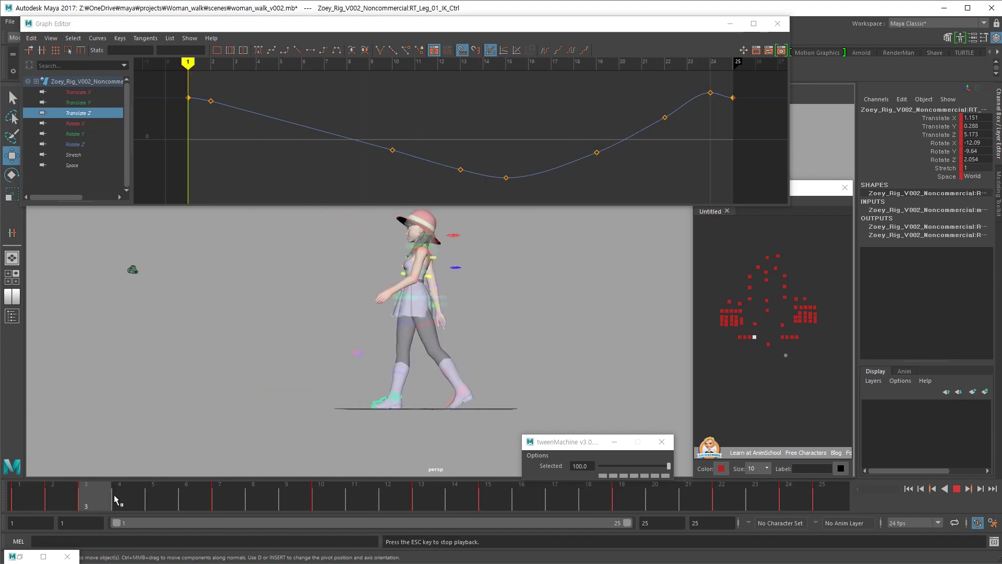
key("Escape")
Select the left leg IK control, isolate its Translate Z curve, and key the control at frame 14
left_click(781, 337)
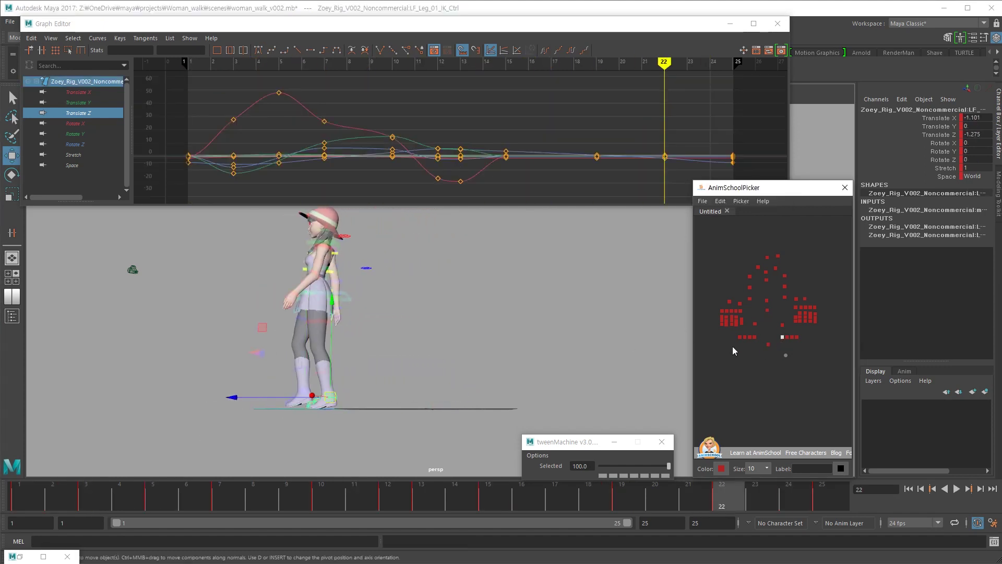
left_click(101, 113)
mouse_move(446, 493)
left_mouse_down()
mouse_move(405, 504)
mouse_move(456, 490)
left_mouse_up()
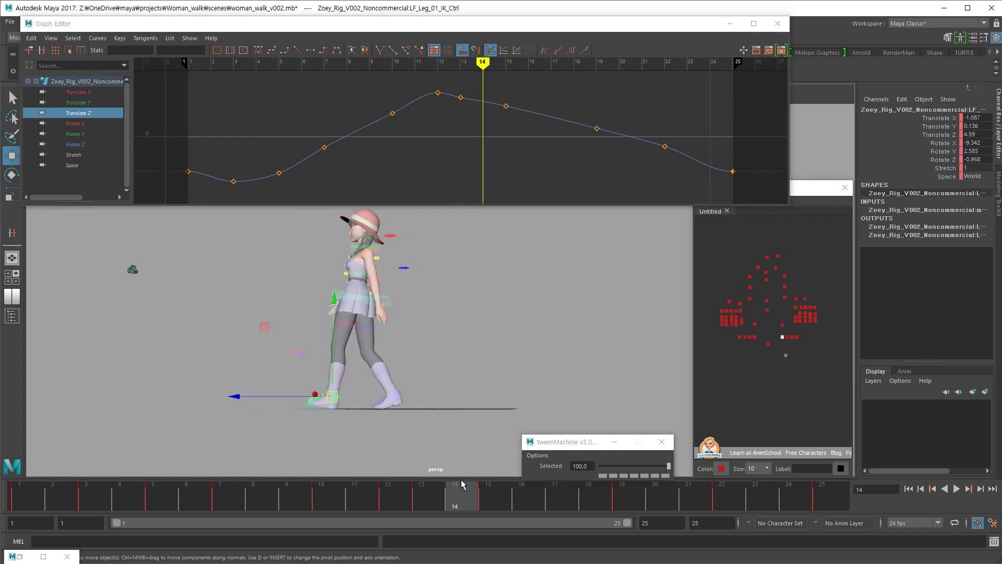
key("s")
key("comma")
key("period")
key("period")
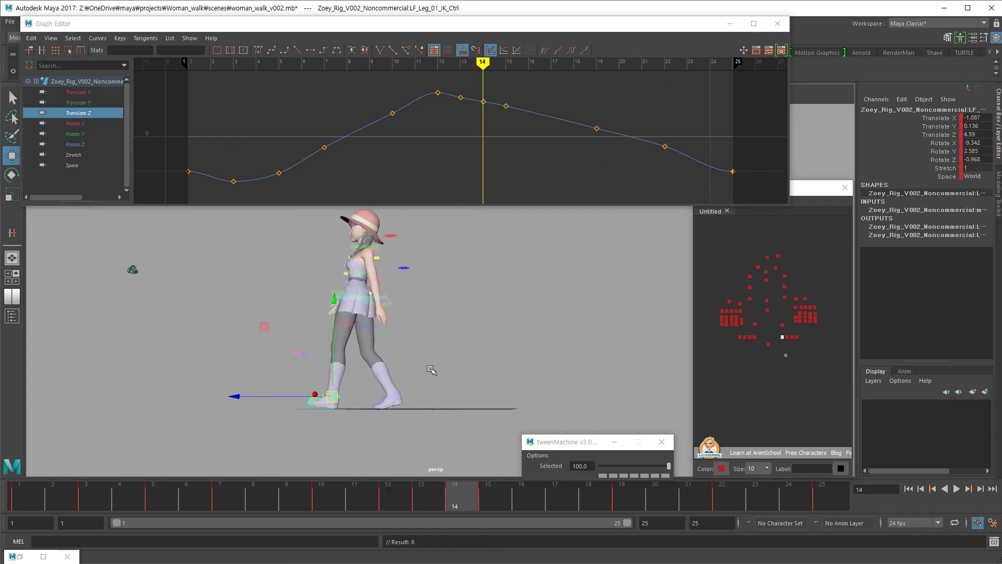
key("comma")
Plant the left foot flat at frame 14 by setting its Rotate X, Y, Z and Translate Y to 0
type("0")
key("Return")
left_click_drag(595, 380, 524, 416, "alt")
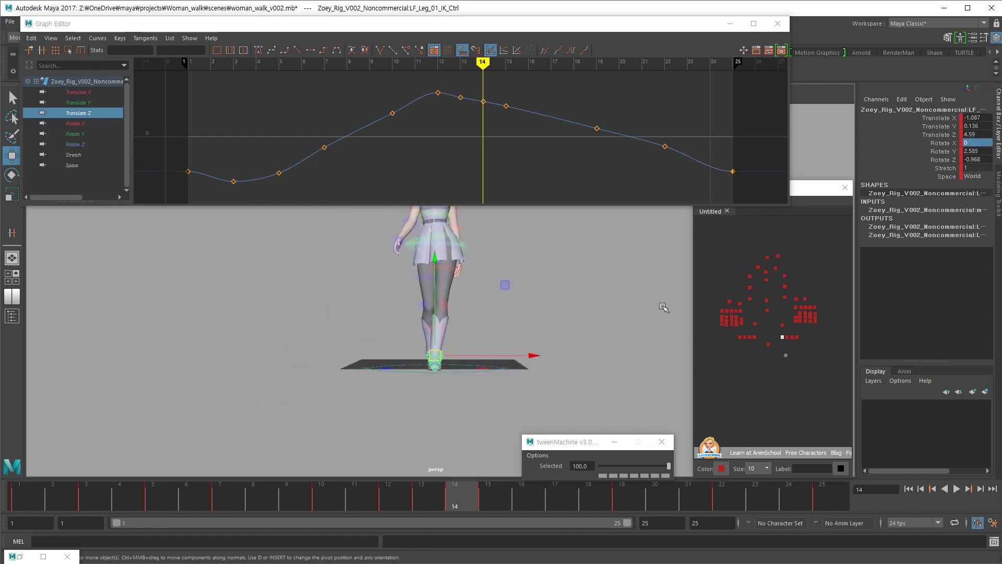
left_click_drag(968, 153, 968, 160)
type("0")
key("Return")
left_click_drag(600, 324, 542, 349, "alt")
left_click(976, 126)
type("0")
key("Return")
left_click_drag(449, 329, 504, 354, "alt")
key("alt+comma")
key("alt+period")
key("alt+period")
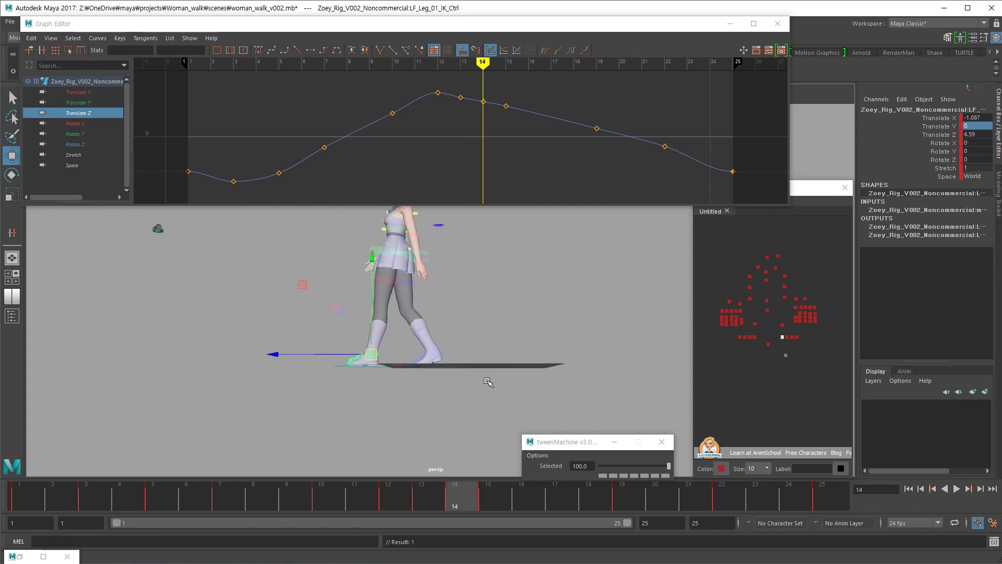
Delete the left foot's Translate Z keys at frames 15 and 19 and make the curve linear between frames 14 and 22
left_click(496, 160)
left_click_drag(515, 110, 634, 169)
key("Delete")
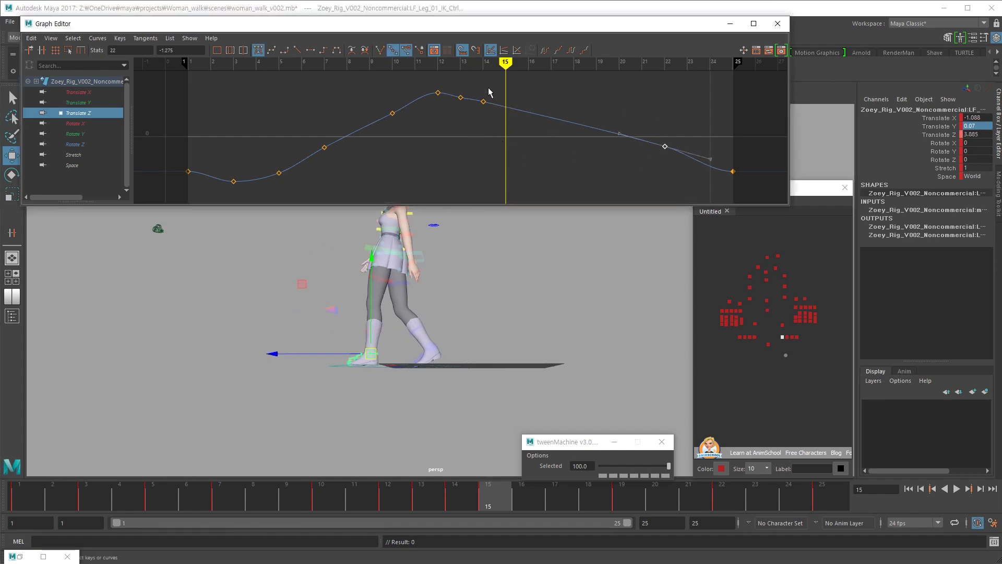
key("alt+comma")
left_click(484, 101)
left_click(298, 50)
key("alt+period")
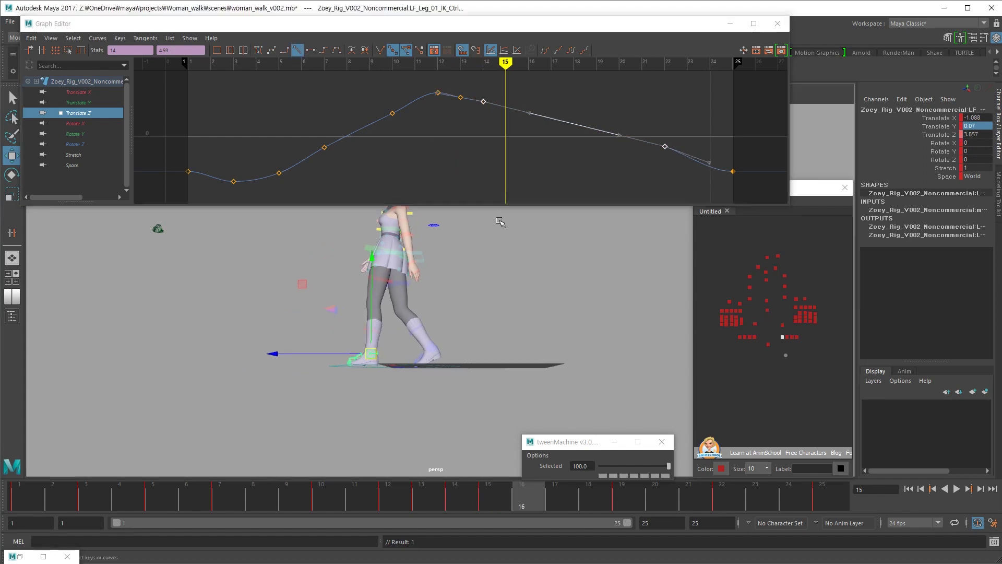
Delete the left foot's Translate Y keys at frames 15 and 19 and check the planted foot in playback
left_click(938, 127)
left_click_drag(496, 162, 643, 194)
key("alt+comma")
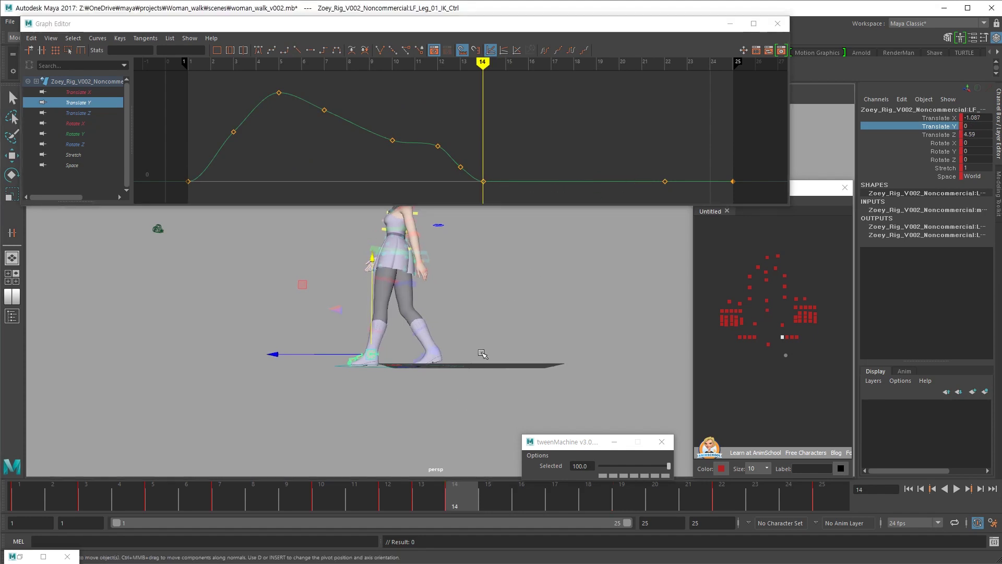
key("alt+period")
key("alt+period")
key("alt+period")
key("alt+v")
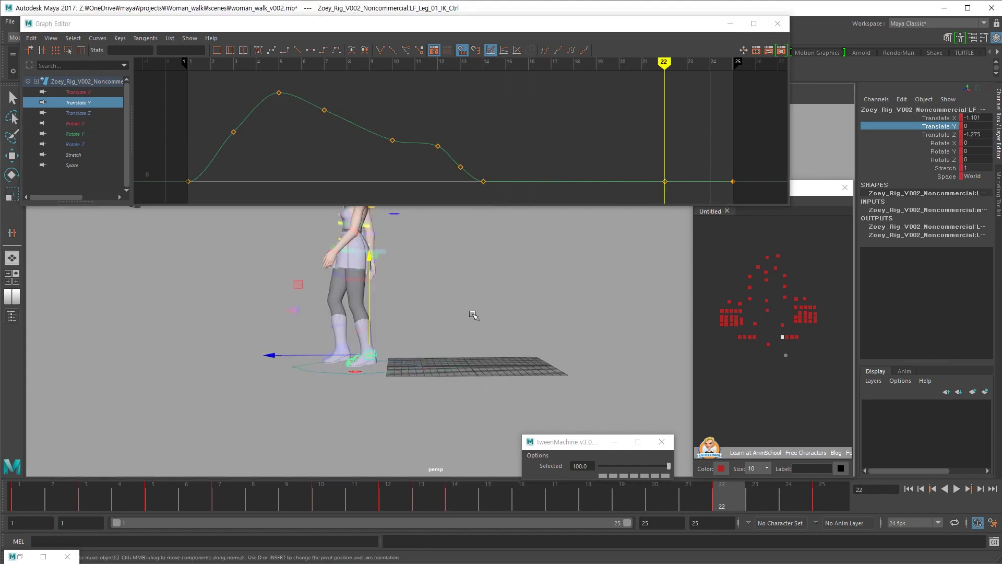
Lower the left foot's Translate Z key at frame 22 to about -1.544 and check the frames up to 25
left_click(116, 123)
left_click(111, 113)
left_click_drag(632, 121, 669, 155)
key("f")
middle_click_drag(641, 133, 637, 148, "shift")
key("ctrl+z")
key(".")
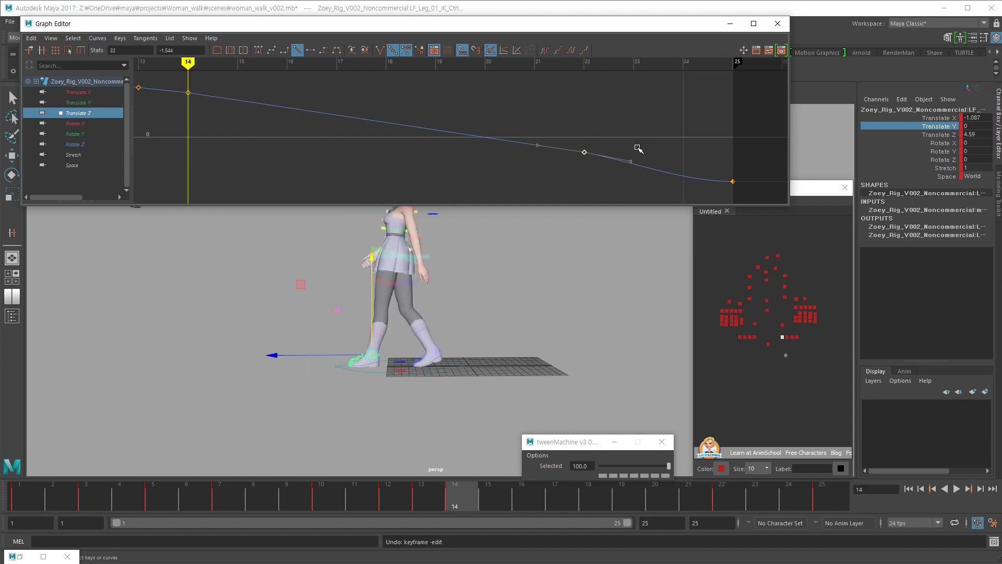
key("alt+period")
key("alt+period")
key("alt+period")
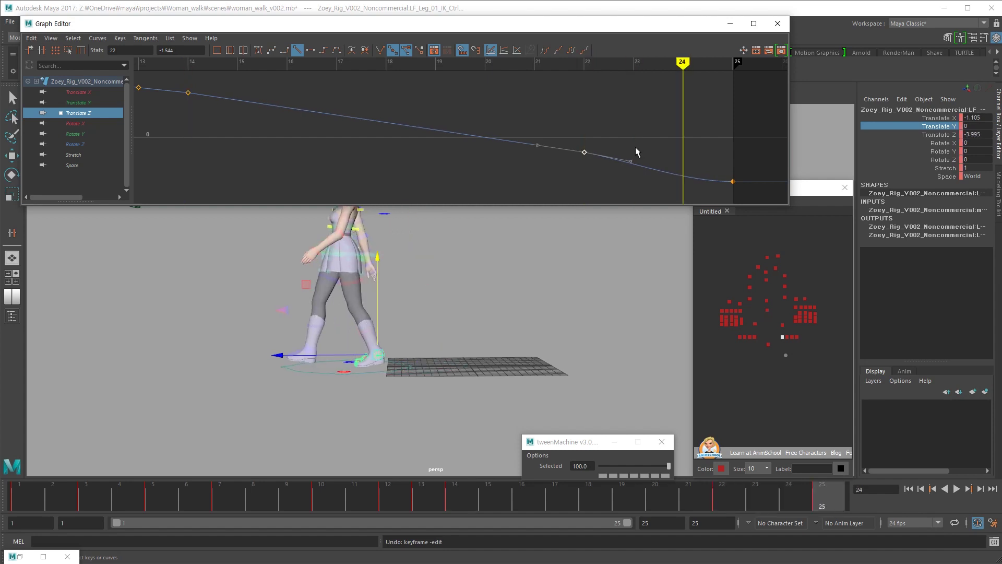
Apply a spline tangent to the left foot's Translate Z key at frame 25 and check frames 22 to 25
key("alt+s")
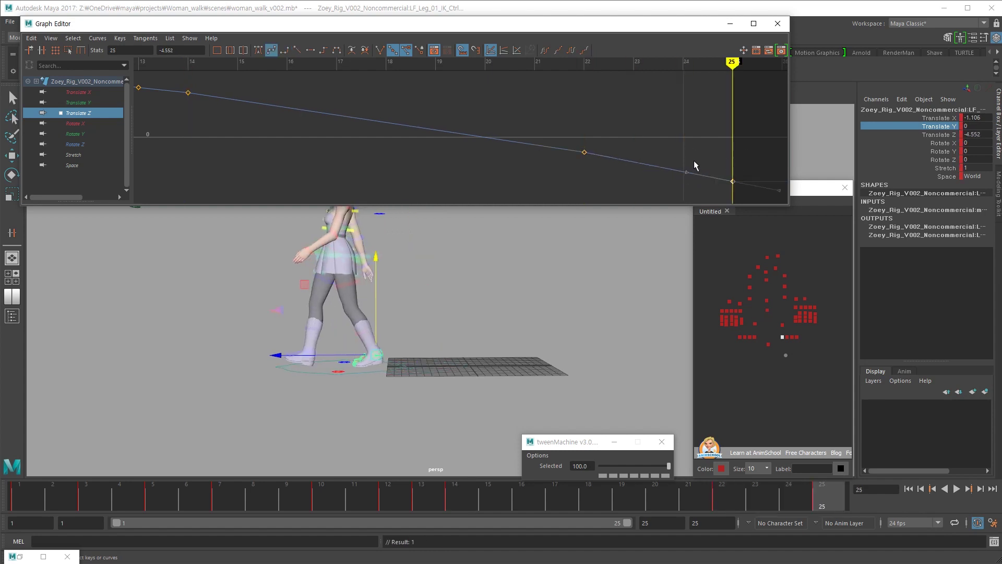
scroll(668, 162, "down", 6)
scroll(626, 166, "up", 2)
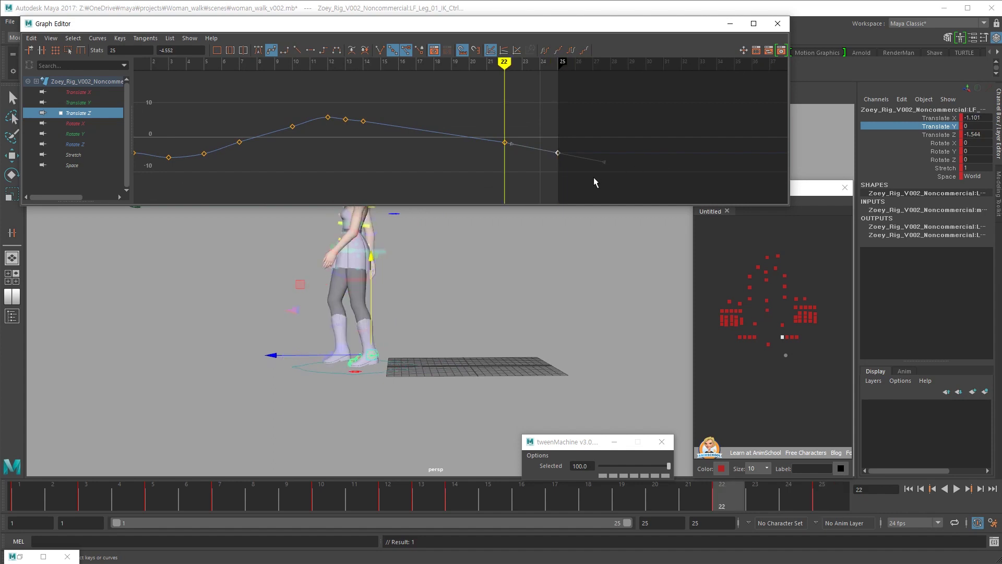
key("alt+period")
key("alt+period")
key("alt+period")
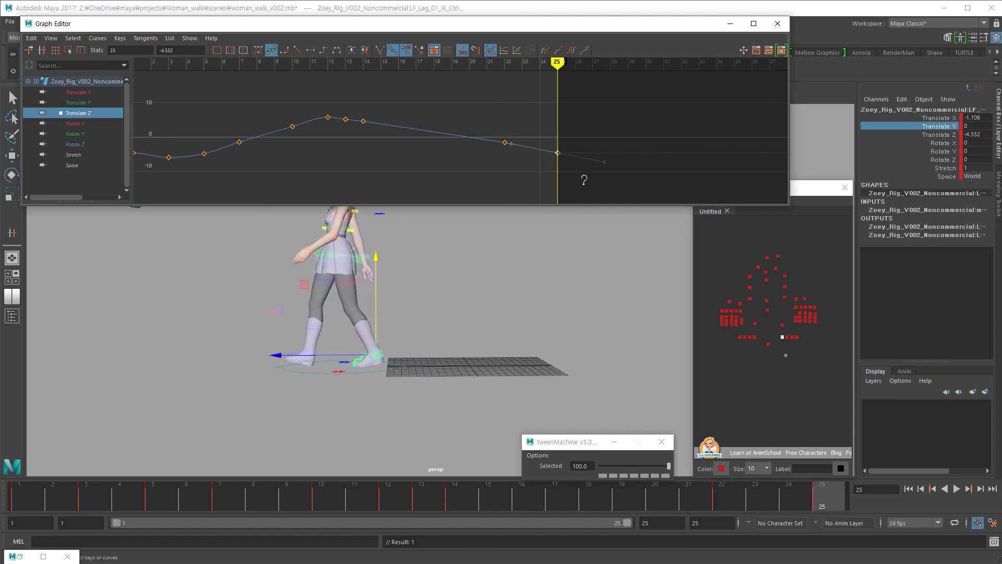
Raise the left foot's Translate Z key at frame 25 to about -3.95 and check the foot in playback
key("alt+comma")
key("alt+comma")
key("alt+comma")
key("alt+comma")
key("alt+comma")
key("alt+comma")
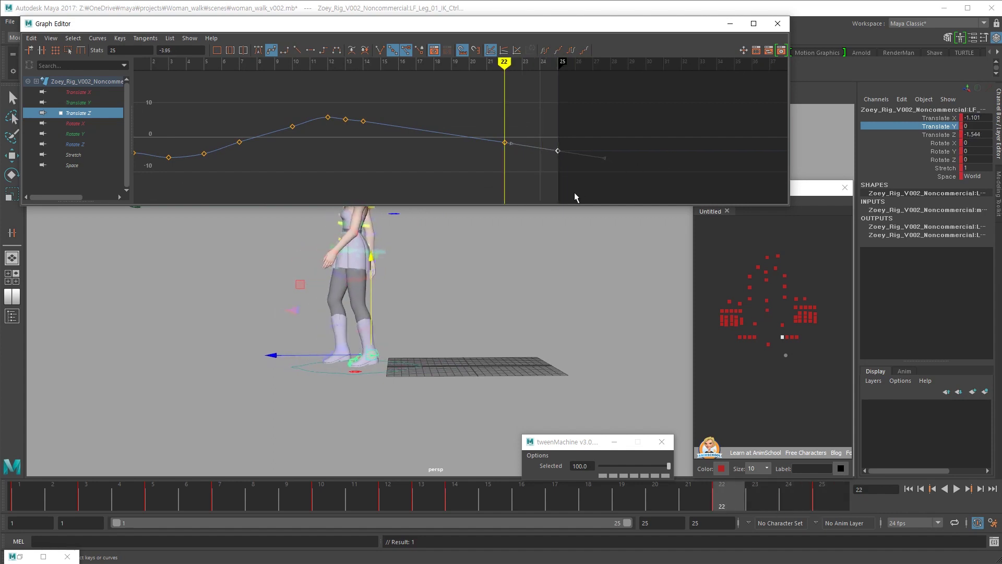
key("alt+v")
key("alt+v")
Set the left foot's Translate Z key at frame 1 to -3.95 to match frame 25
scroll(572, 195, "down", 6)
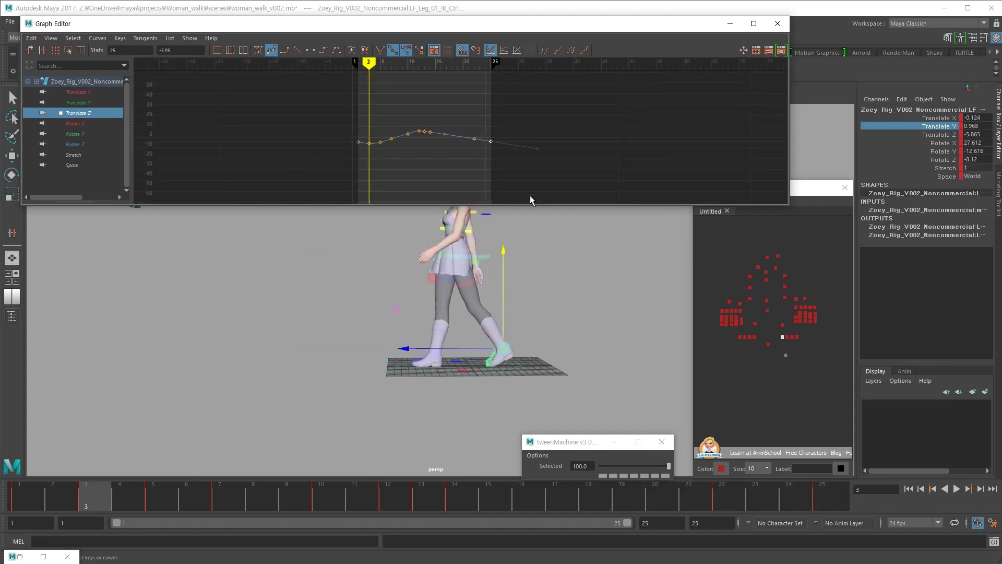
key("comma")
key("comma")
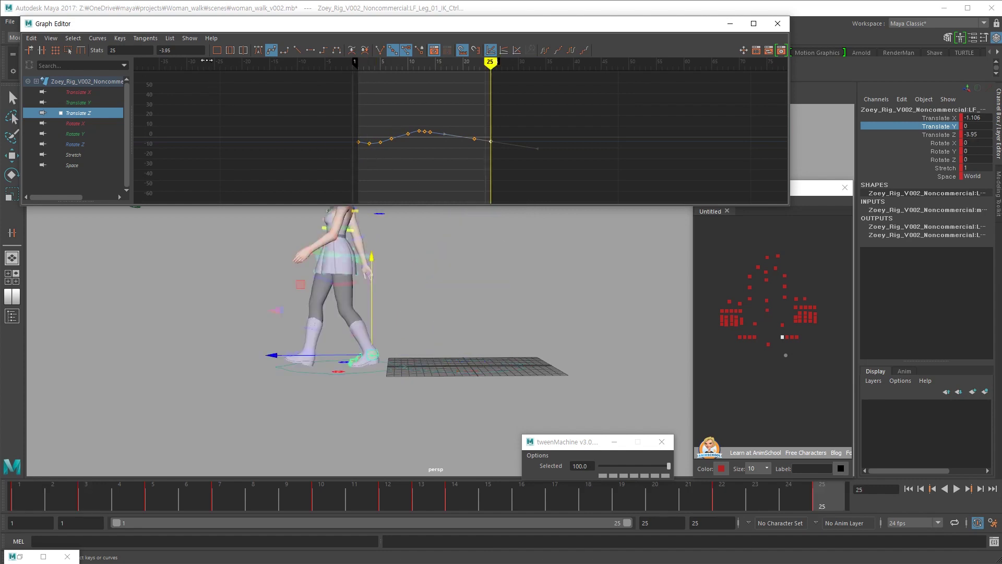
left_click_drag(361, 133, 350, 148)
type("-3.95")
key("Return")
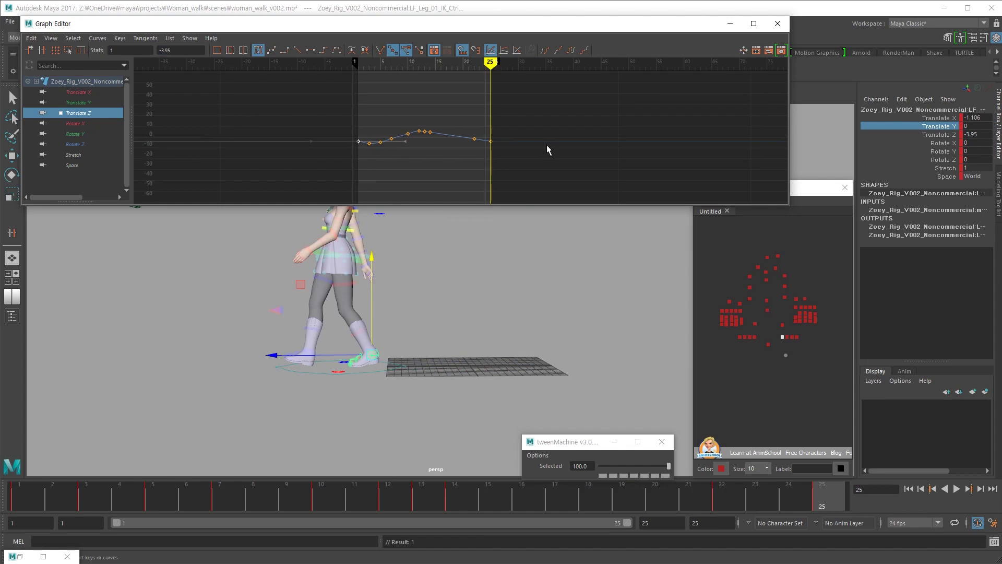
Raise the left foot's Translate Z key at frame 3 to about -5.181 and check the frames around it
scroll(543, 150, "up", 5)
right_click_drag(536, 159, 448, 160, "alt")
middle_click_drag(447, 161, 509, 168, "alt")
right_click_drag(509, 168, 646, 163, "alt")
middle_click_drag(646, 162, 569, 126, "alt")
right_click_drag(569, 126, 496, 107, "alt")
left_click(493, 136)
right_click_drag(575, 159, 510, 167, "alt")
left_click_drag(429, 329, 447, 287)
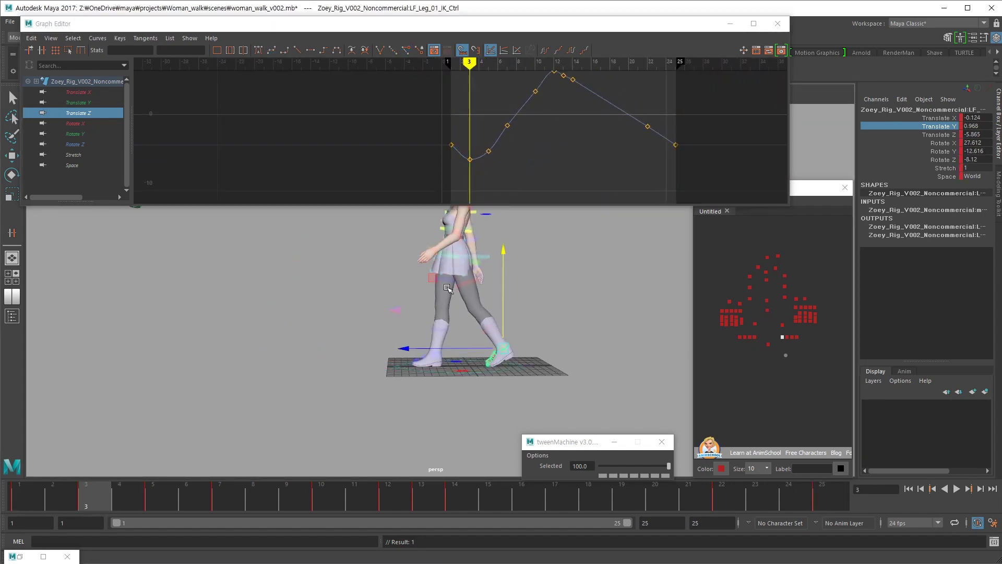
key("comma")
key("alt+period")
key("alt+period")
middle_click_drag(482, 151, 476, 148, "alt")
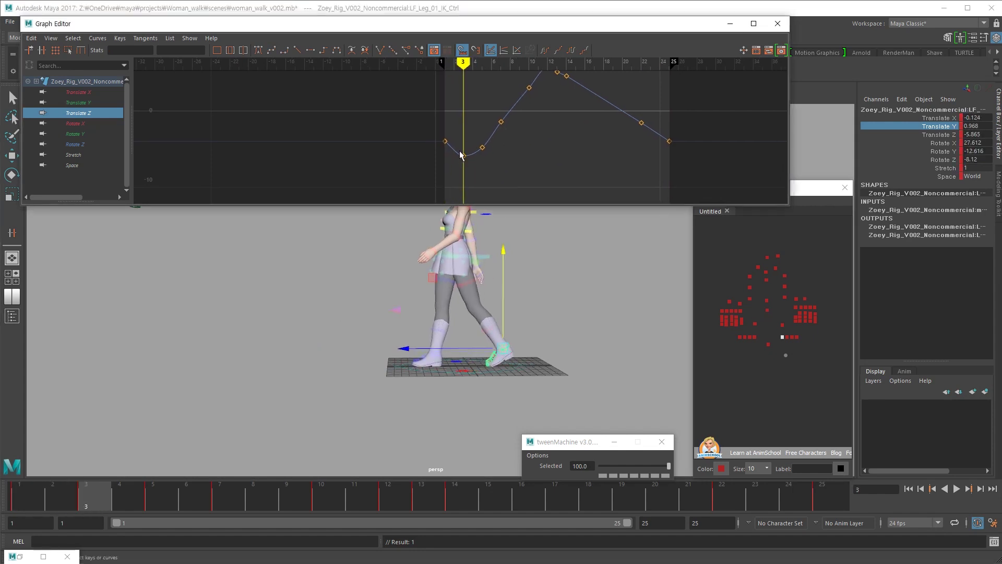
left_click_drag(460, 151, 472, 171)
middle_click_drag(472, 171, 470, 166, "shift")
key("comma")
key("alt+period")
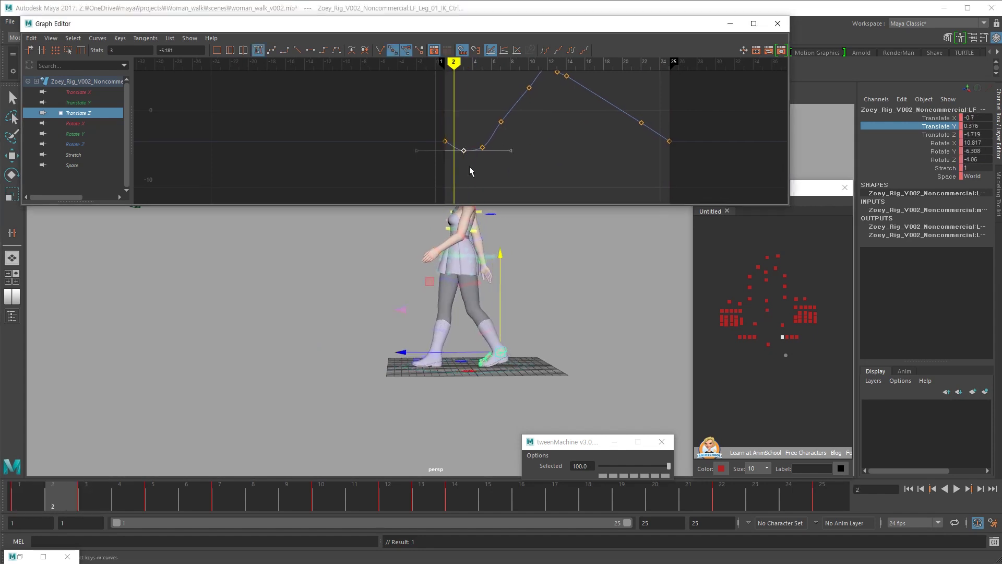
Raise the left foot's Translate Z key at frame 5 slightly and check the surrounding frames
key("alt+period")
key("alt+period")
key("alt+period")
middle_click_drag(483, 174, 489, 170)
key("alt+comma")
key("alt+comma")
key("alt+period")
key("alt+period")
key("alt+period")
key("alt+comma")
key("alt+comma")
key("alt+comma")
key("alt+comma")
key("alt+comma")
key("alt+period")
key("alt+period")
Raise the left foot's Translate Z key at frame 3 to about -4.976 and check the foot through the nearby frames
left_click_drag(457, 119, 468, 157)
middle_click_drag(455, 168, 455, 167)
left_click_drag(455, 166, 452, 146)
key("ctrl+z")
key("alt+comma")
key("alt+comma")
key("alt+period")
key("alt+period")
key("alt+period")
key("alt+period")
key("alt+period")
key("alt+period")
key("alt+period")
key("alt+period")
key("alt+period")
key("alt+period")
key("alt+period")
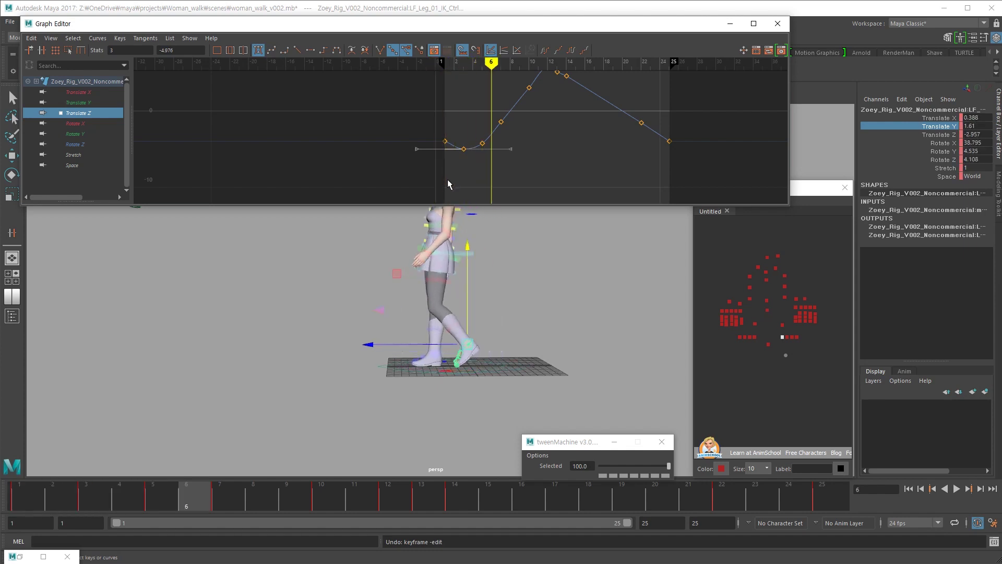
Delete the key at frame 10 on the left foot's Translate Z curve
key("period")
right_click_drag(689, 130, 527, 126, "alt")
middle_click_drag(526, 125, 526, 141, "alt")
key("comma")
key("comma")
key("Delete")
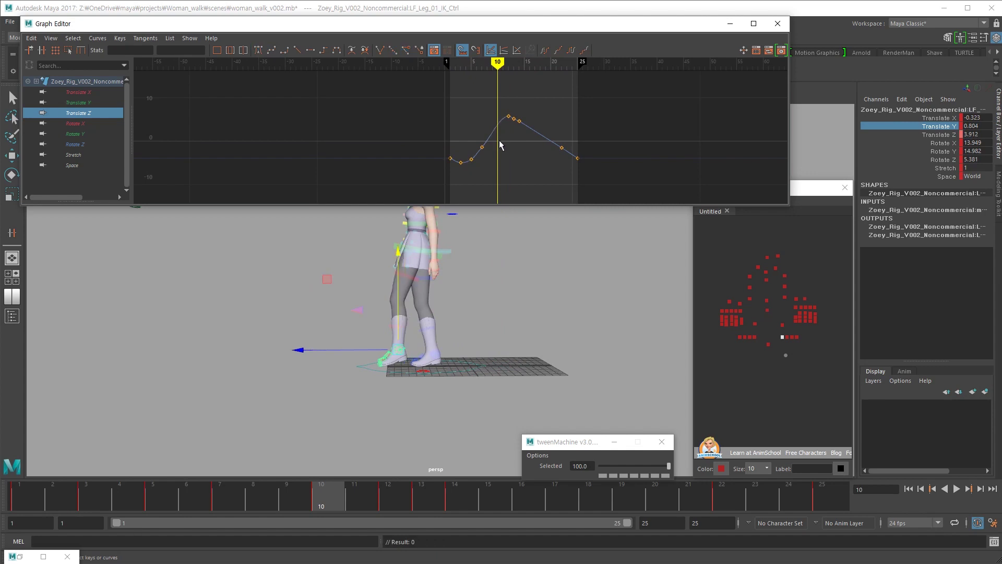
Try removing the left foot's Translate Z key at frame 7, check the frames after 10, and undo the removal
left_click_drag(466, 141, 492, 161)
key("Delete")
key("ctrl+z")
key("shift+z")
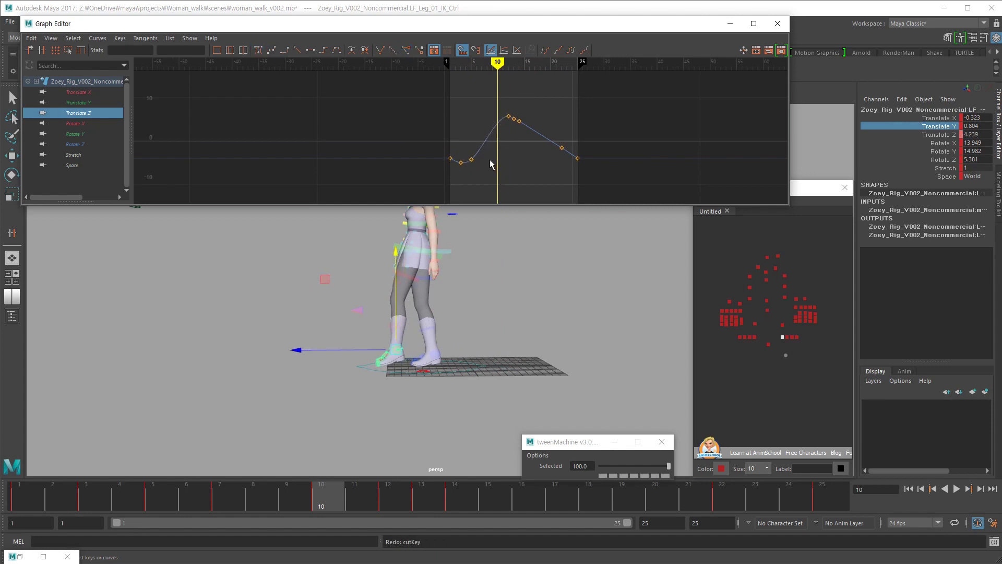
key("alt+period")
key("alt+period")
key("alt+period")
key("alt+comma")
key("alt+comma")
key("alt+comma")
key("ctrl+z")
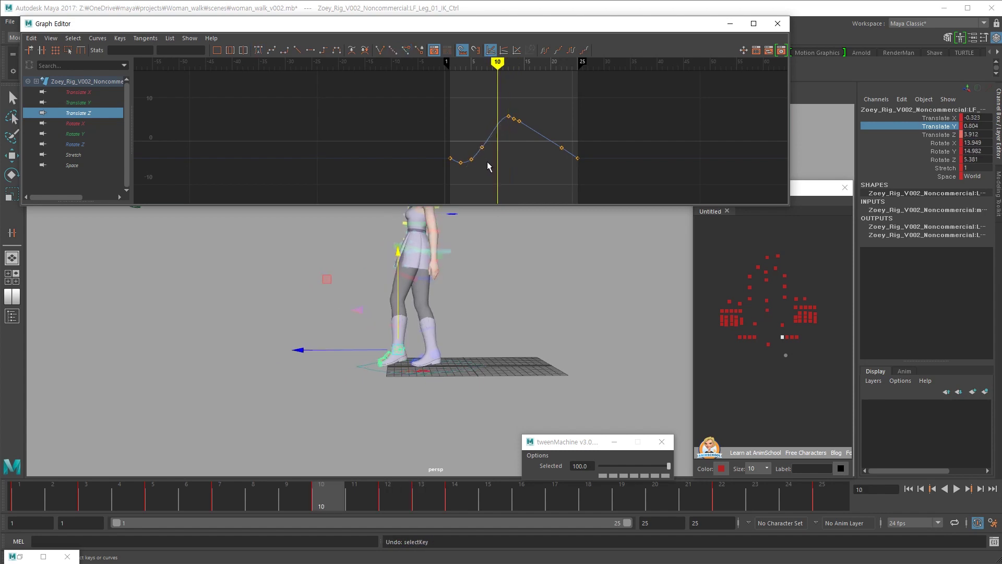
Restore the left foot's Translate Z key at frame 10 for comparison and delete it again
key("alt+period")
key("alt+period")
key("alt+comma")
key("alt+comma")
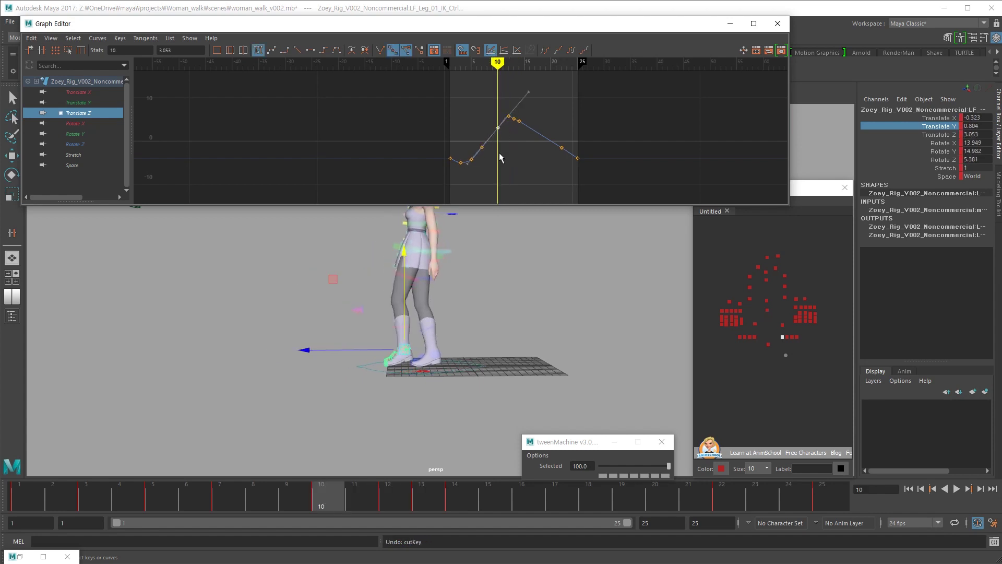
key("Delete")
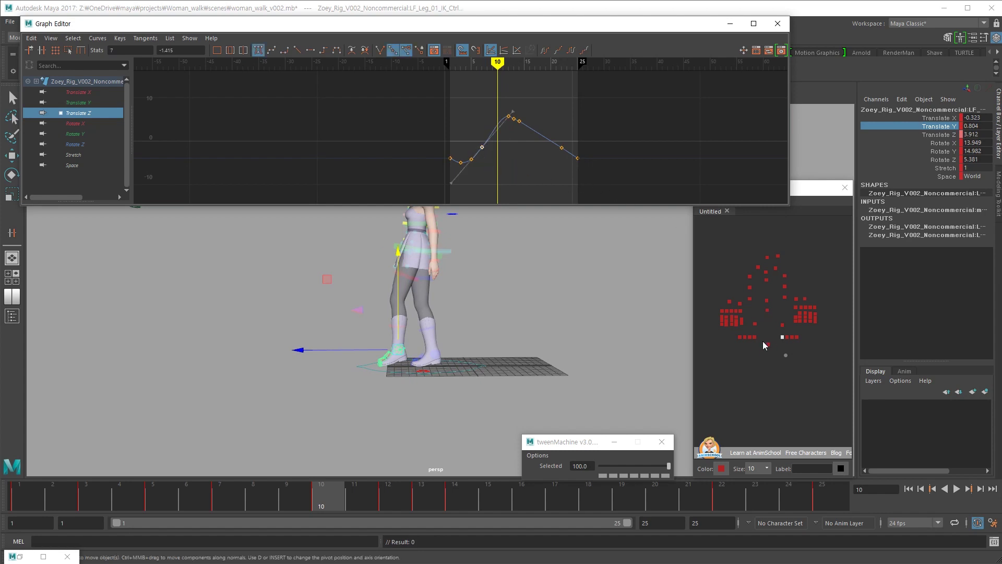
Isolate the right foot IK control's Translate Z curve and delete its key at frame 22
left_click(754, 337)
left_click_drag(73, 106, 122, 109)
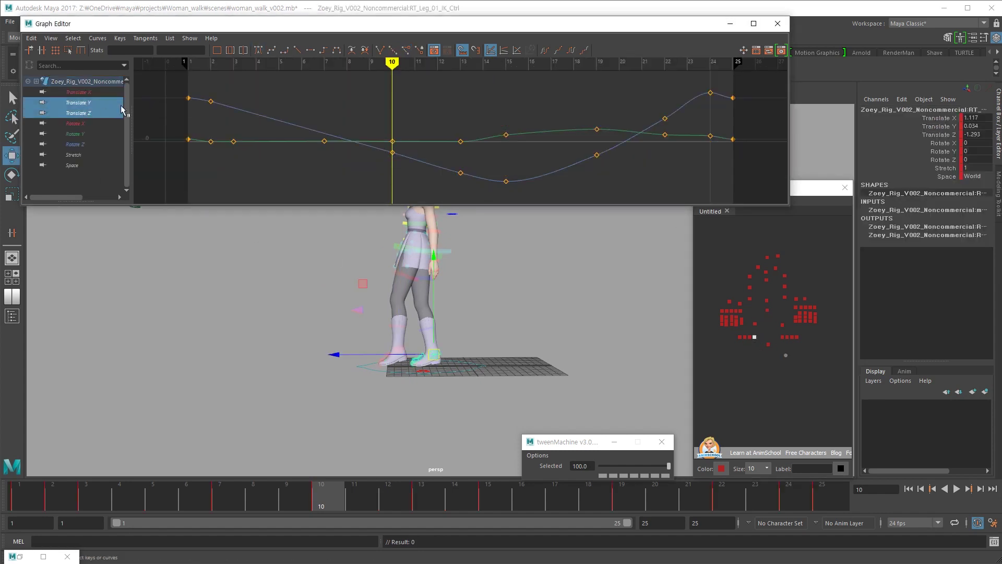
left_click(97, 114)
scroll(532, 150, "down", 3)
scroll(534, 150, "up", 3, "shift")
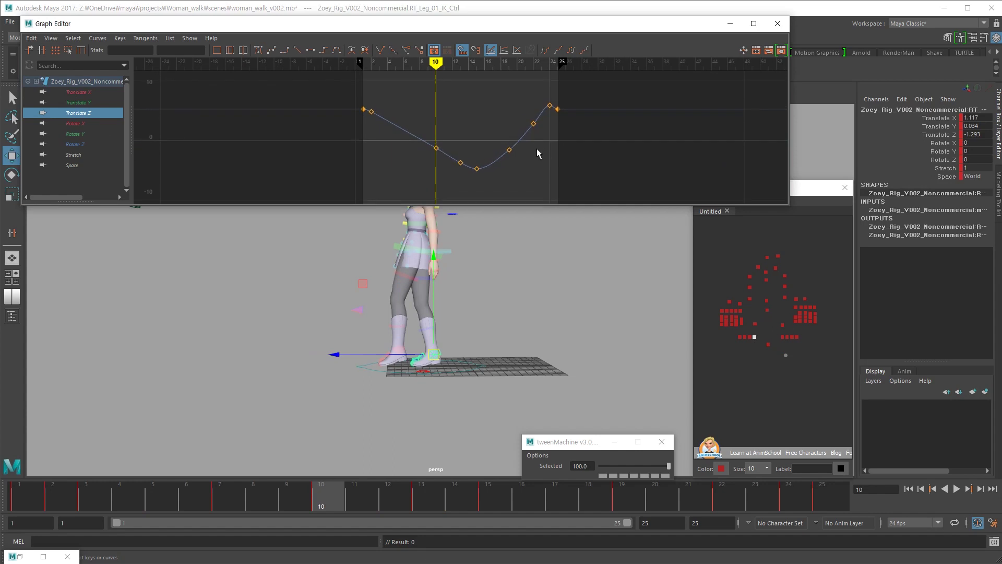
key("period")
key("period")
key("period")
middle_click_drag(527, 154, 523, 155, "alt")
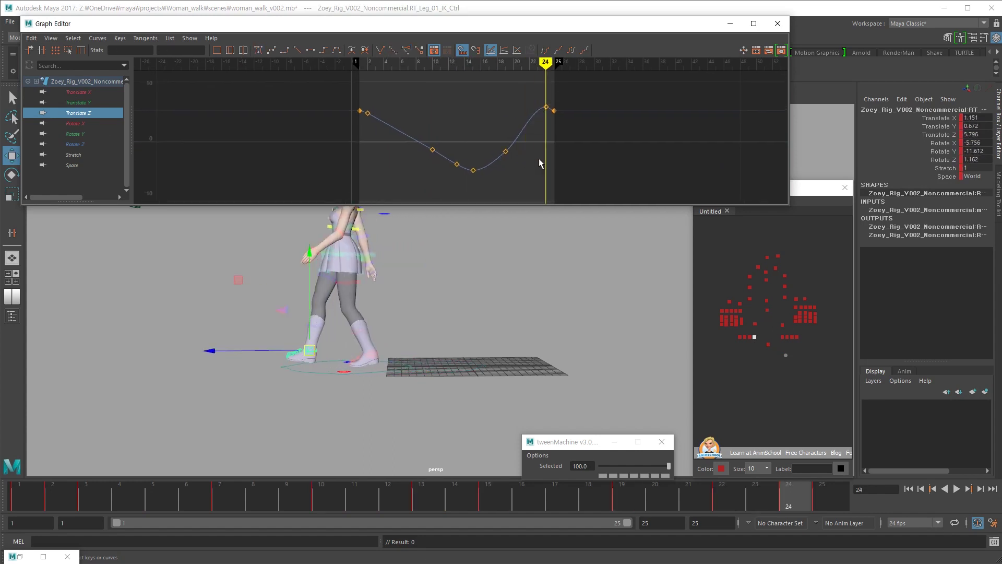
Lower the right foot's Rotate X key at frame 24 to about -14.952 and check the frames around it
key("alt+comma")
key("e")
left_click(74, 123)
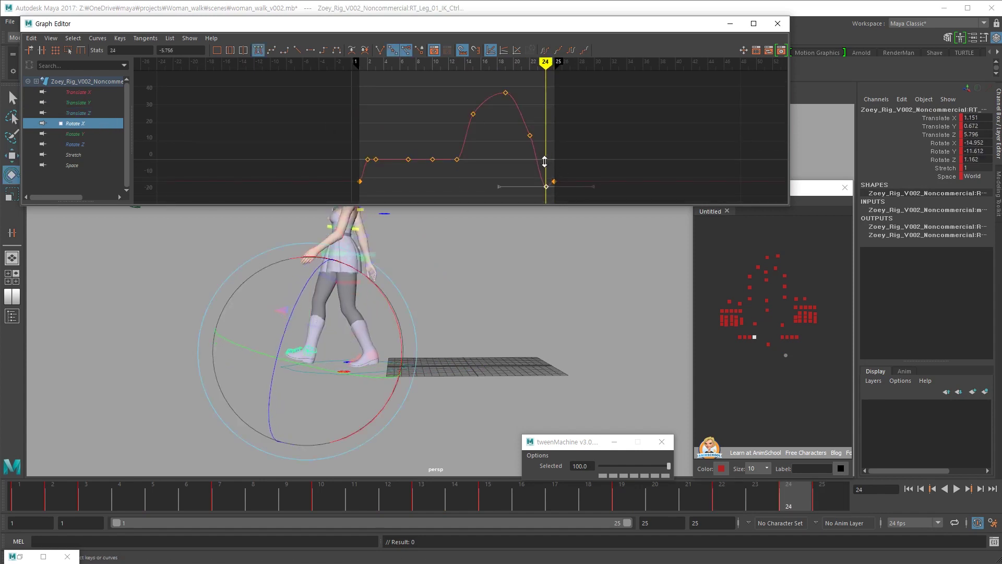
key("alt+period")
key("alt+period")
key("alt+comma")
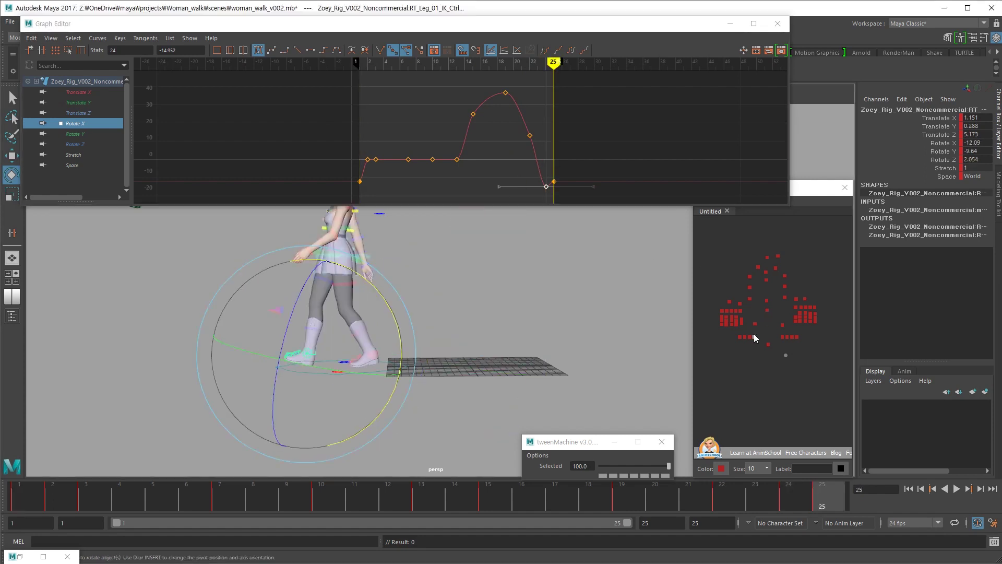
Play back the walk and compare the Rotate X curves of the left and right foot IK controls
left_click(784, 337)
left_click(92, 124)
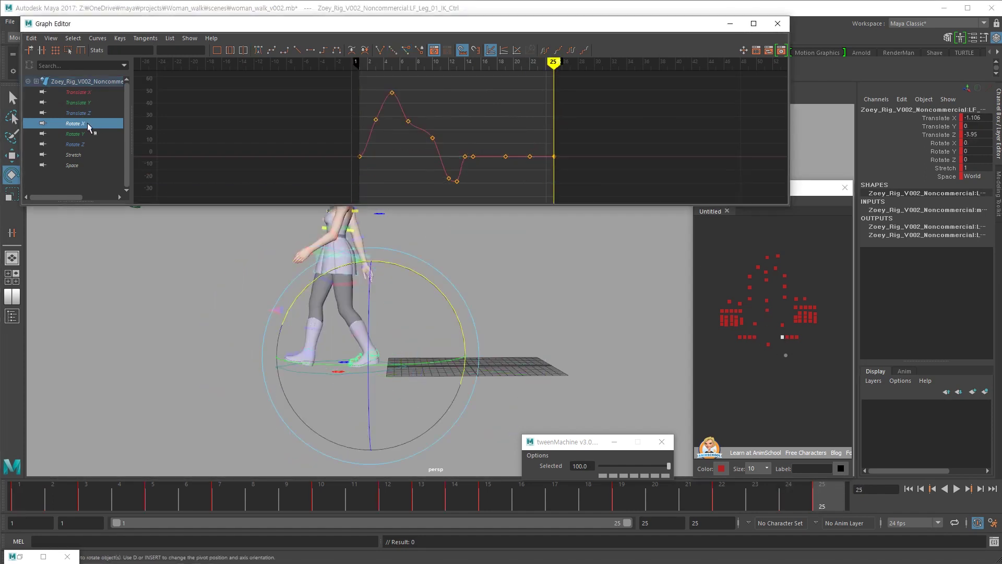
key("alt+v")
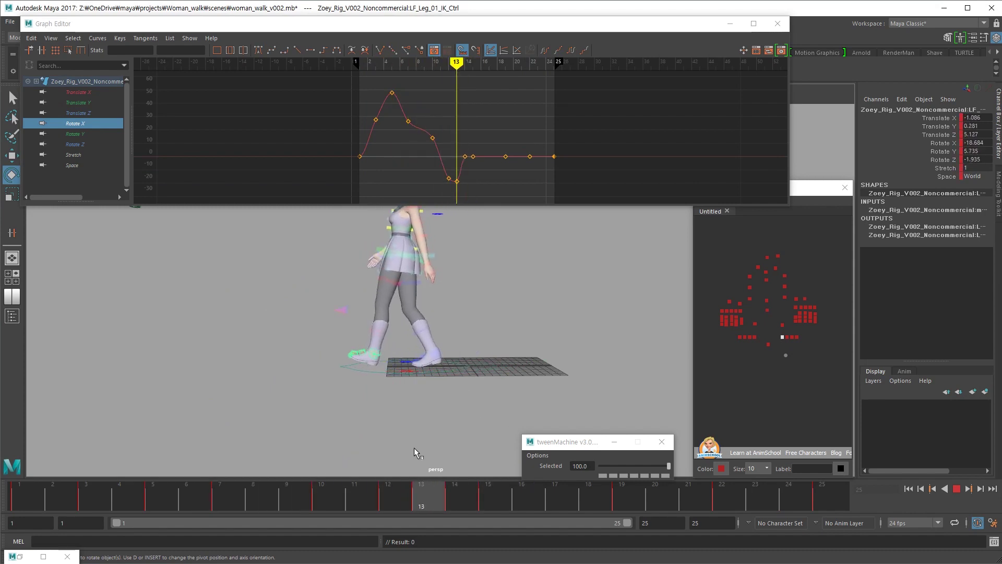
key("alt+v")
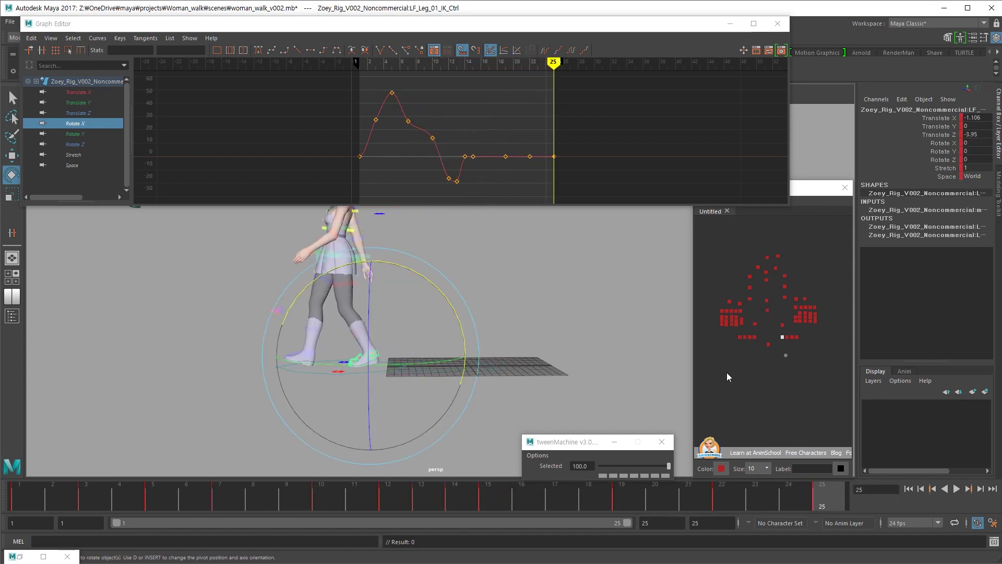
left_click(82, 124)
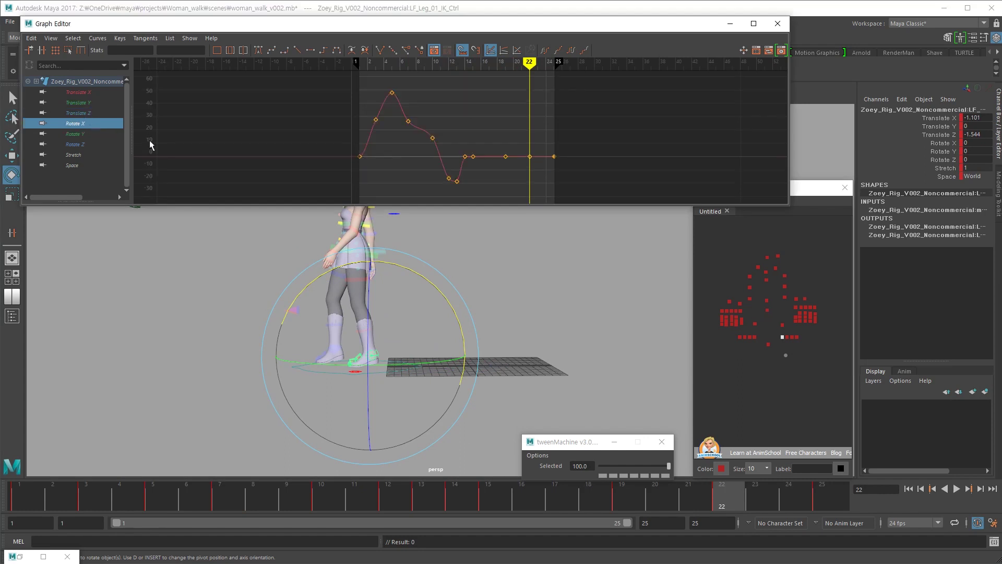
left_click(755, 337)
left_click(90, 125)
left_click(782, 336)
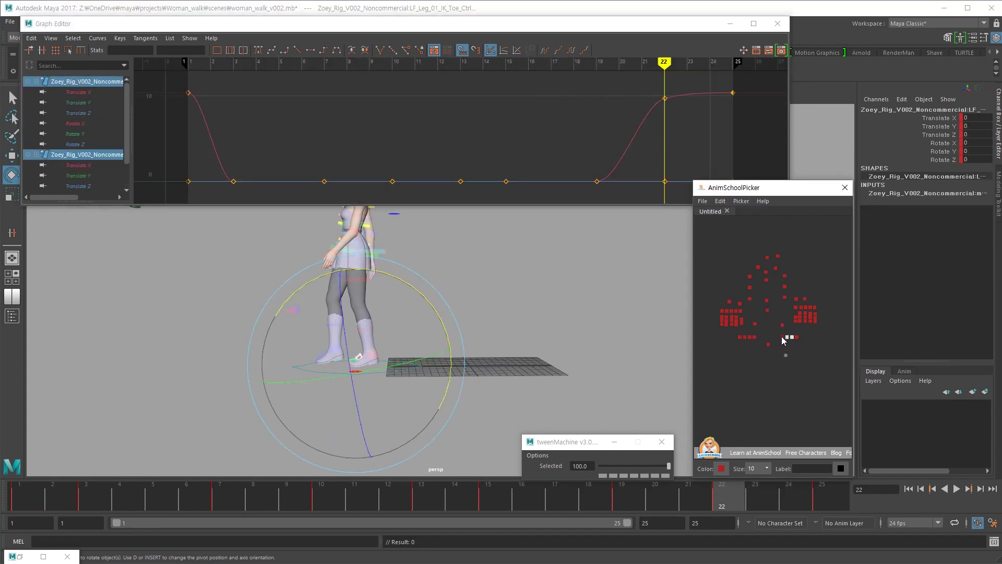
left_click(86, 124)
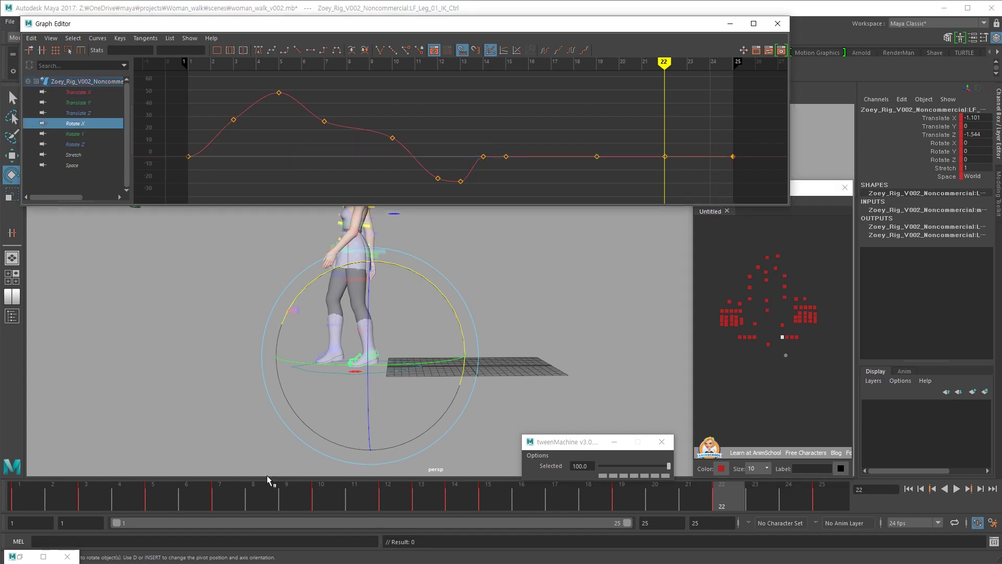
Lower the left foot's Rotate X key at frame 12 to about -21.814 and check the following frame
key("alt+v")
left_click_drag(667, 473, 395, 478)
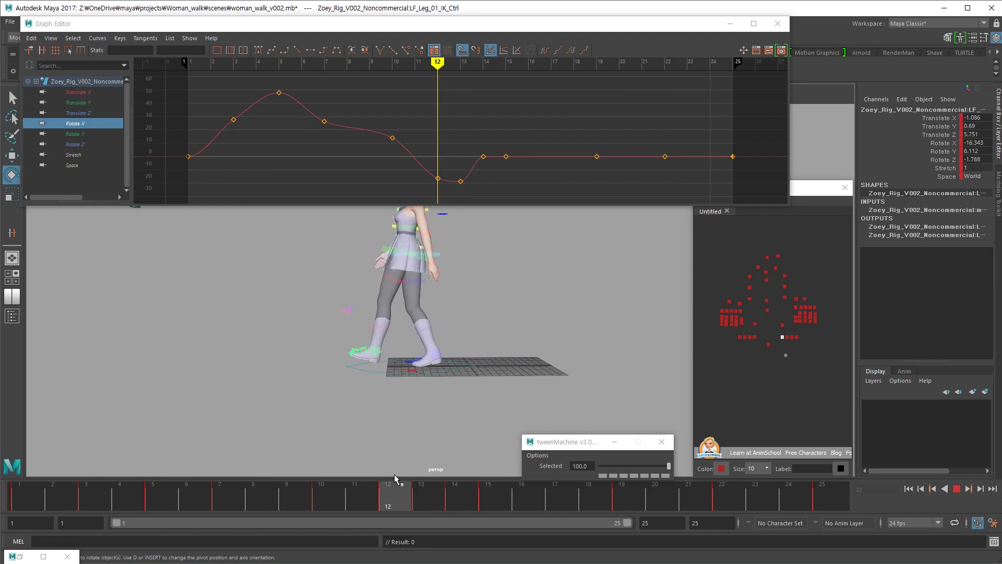
left_click(442, 171)
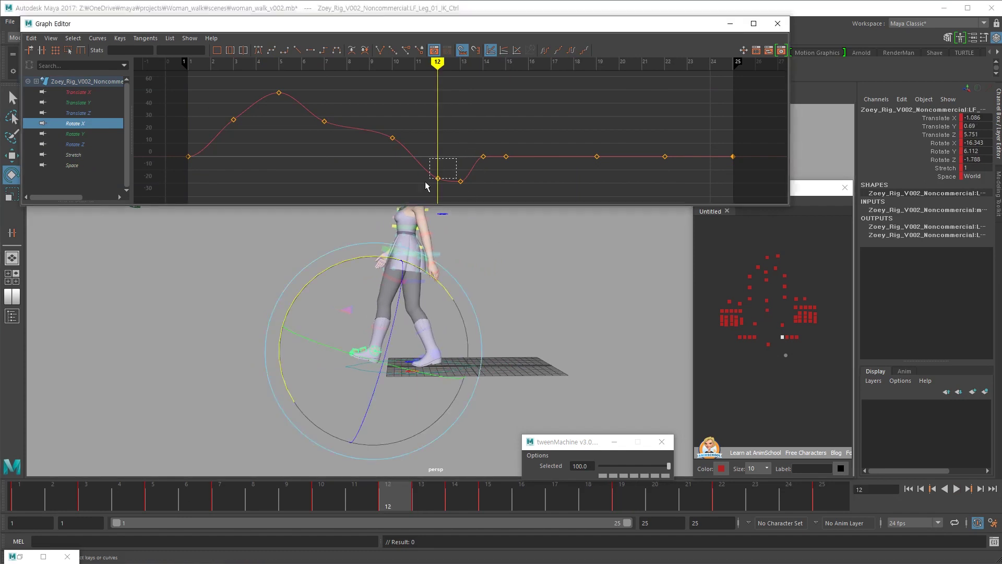
key("alt+period")
key("alt+period")
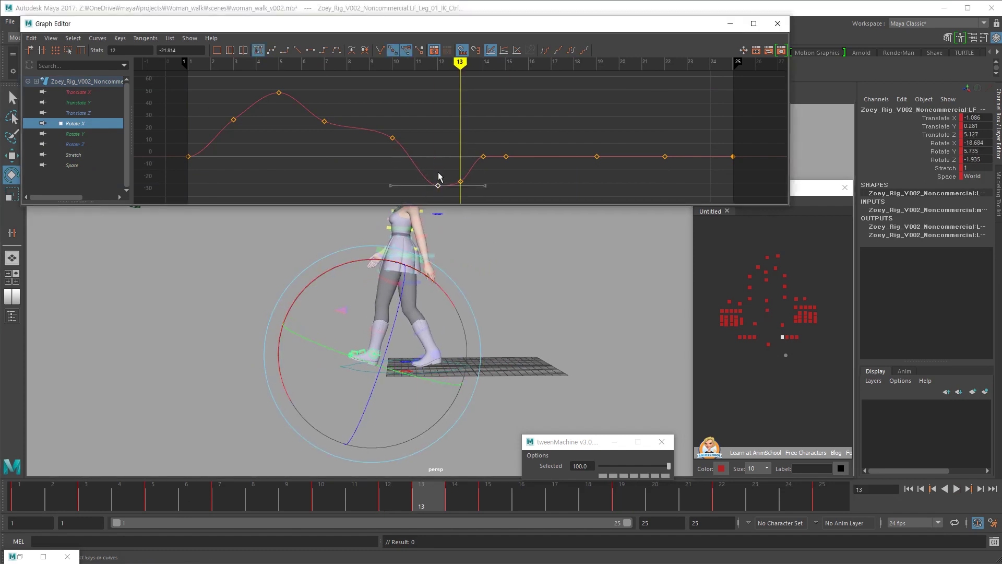
Play back the walk, stop it, and raise the left foot control's Rotate X key at frame 12 by about 13.3
key("alt+v")
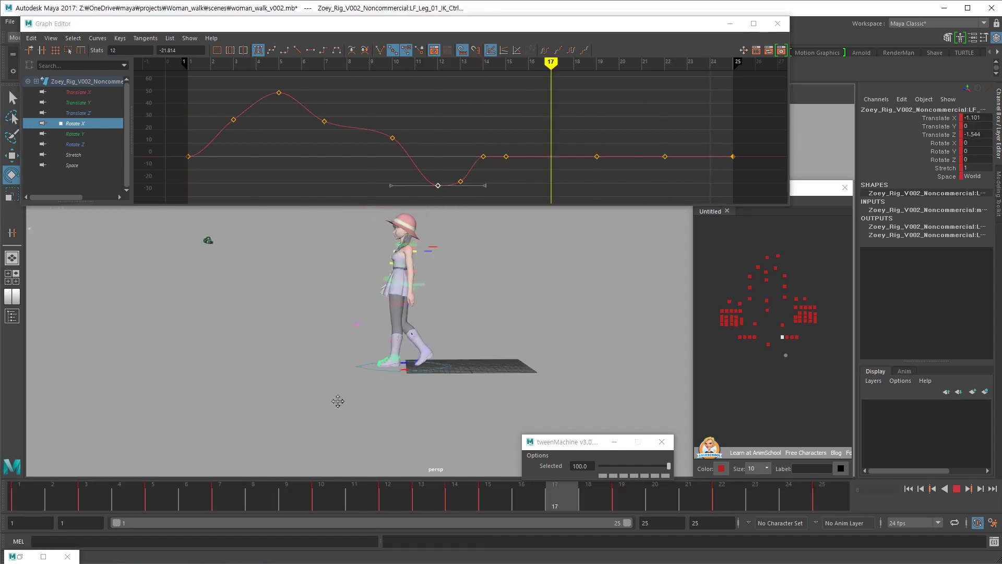
key("Escape")
middle_click_drag(425, 184, 425, 166)
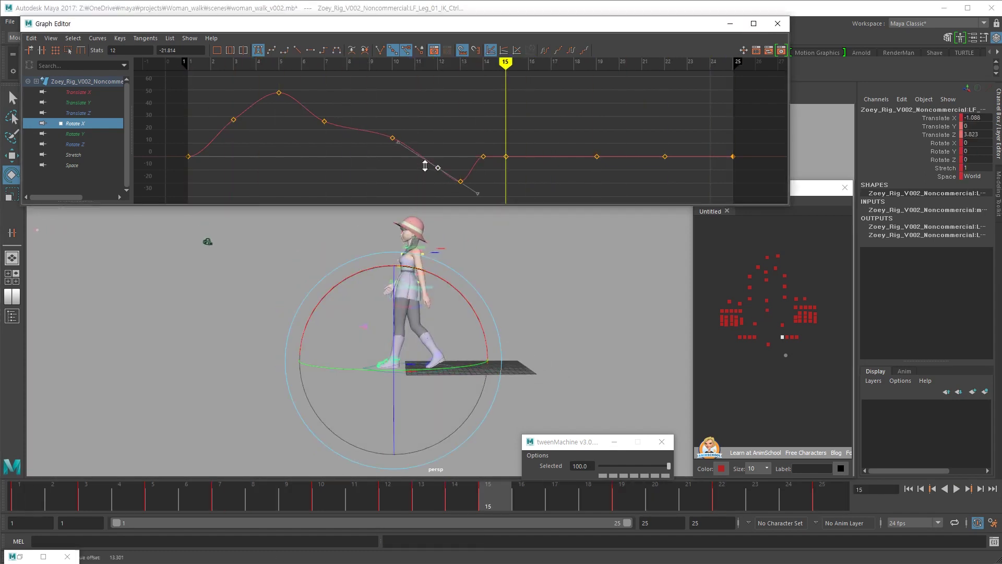
Raise the right foot control's Rotate X key at frame 24 to about -8.5 and play the walk from behind
left_click(754, 337)
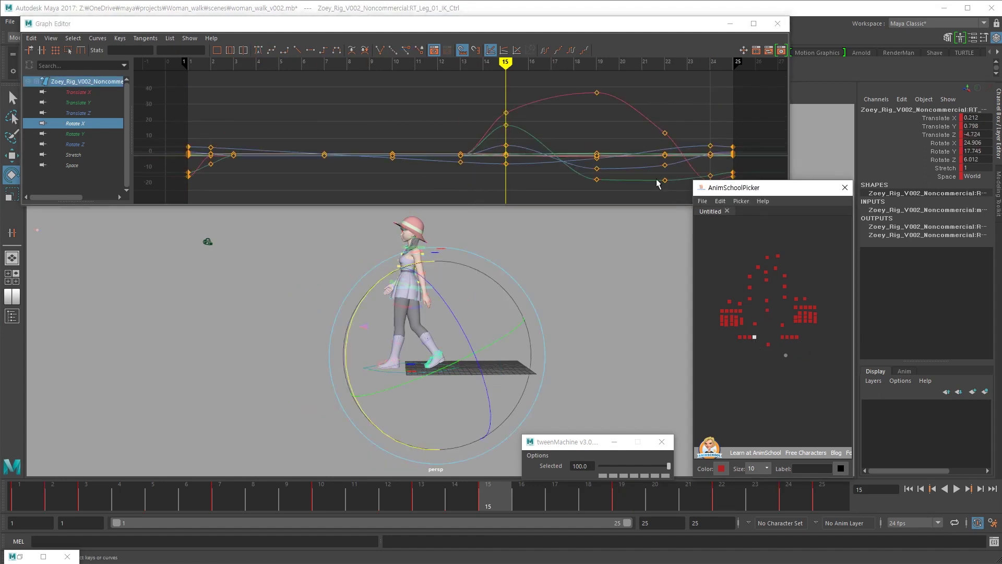
left_click(102, 123)
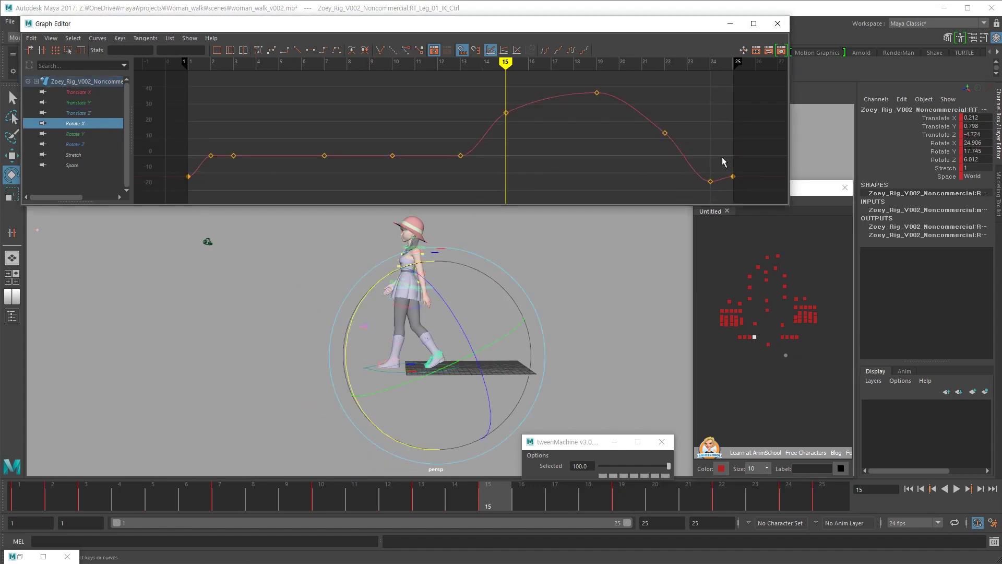
left_click_drag(723, 161, 666, 194)
key("alt+v")
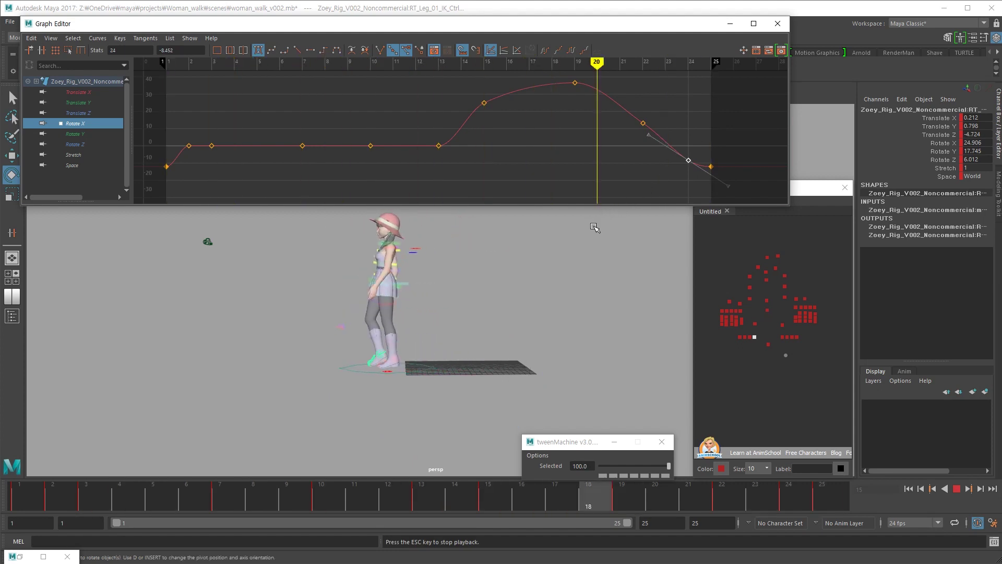
left_click_drag(573, 254, 488, 334, "alt")
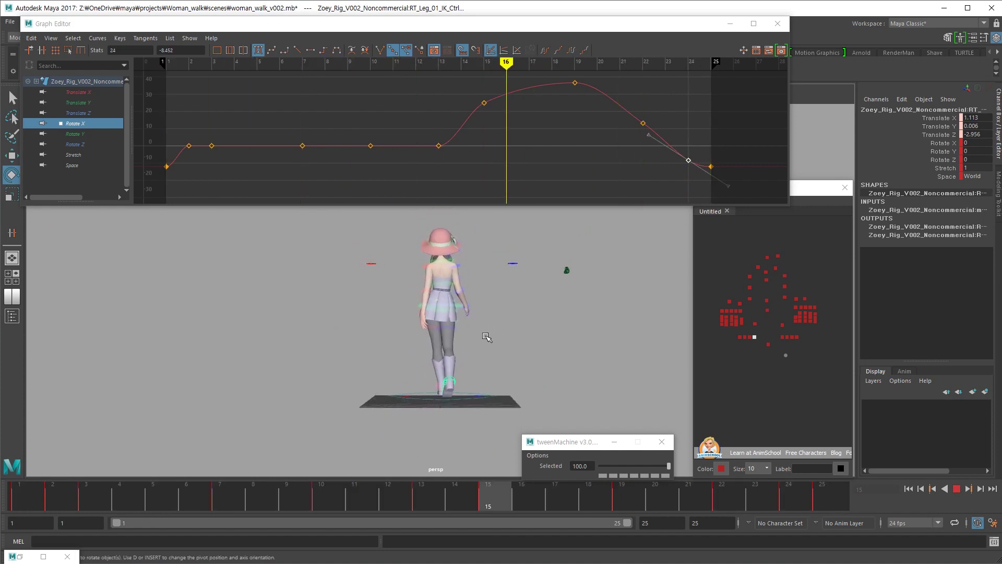
key("Escape")
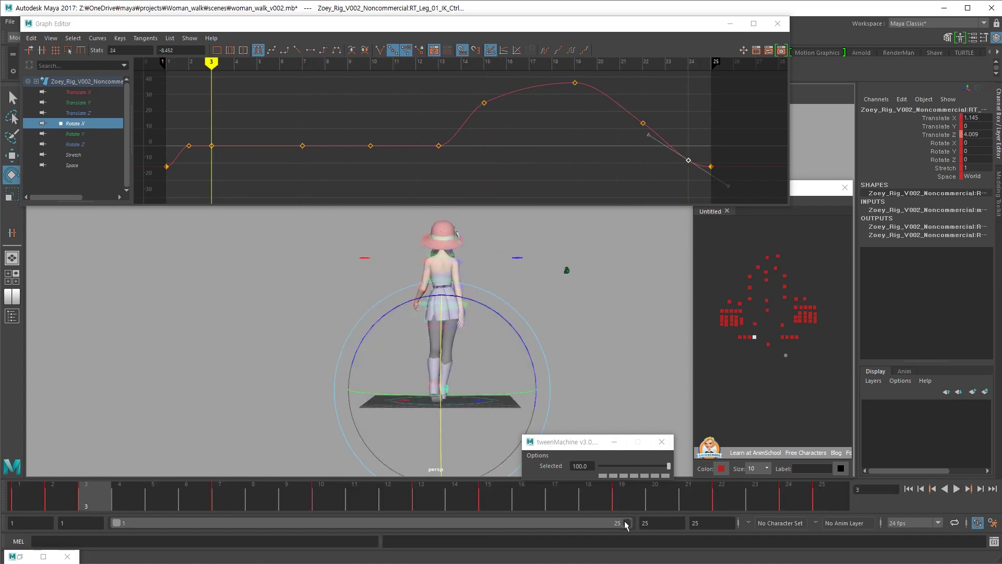
Move the master control's Translate Z key at frame 25 to frame -25
left_click_drag(626, 525, 622, 527)
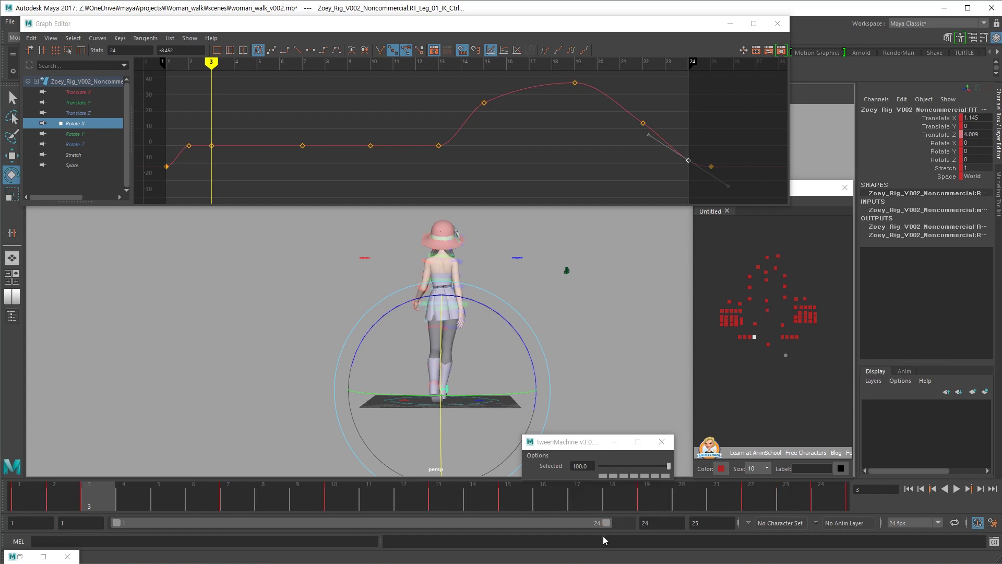
left_click_drag(609, 523, 636, 525)
left_click(826, 500)
key("period")
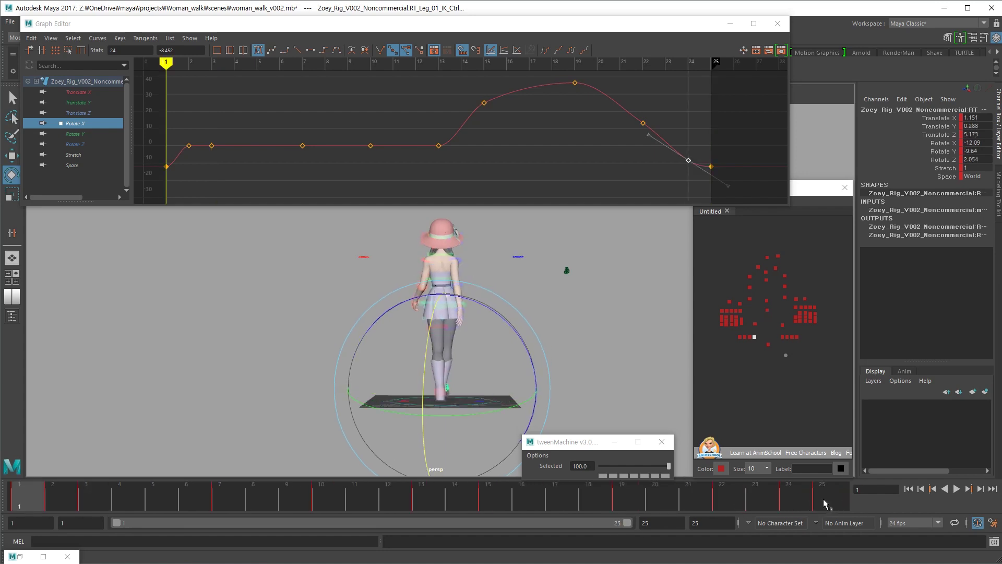
key("comma")
left_click_drag(493, 326, 495, 358, "alt")
key("w")
left_click(491, 363)
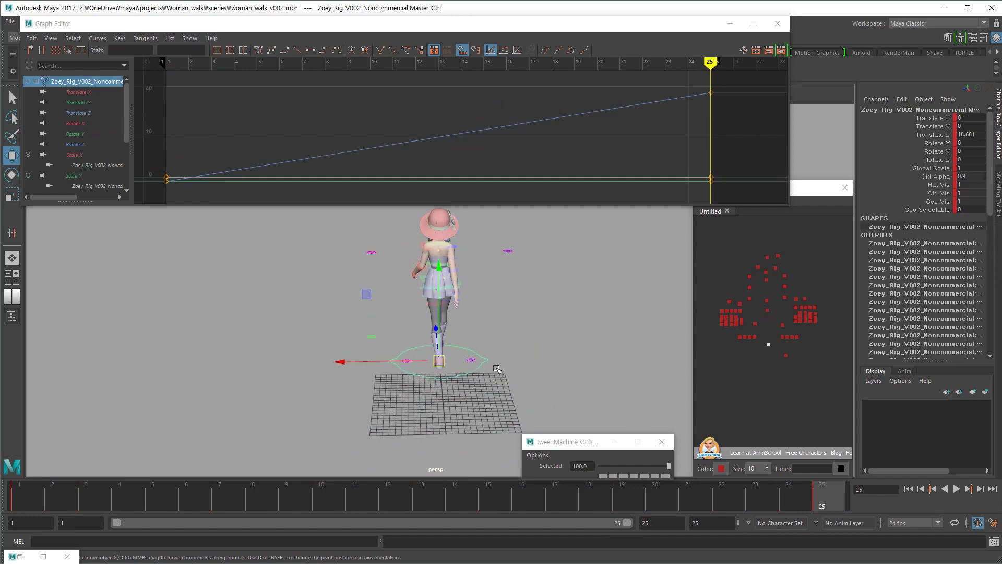
left_click(710, 93)
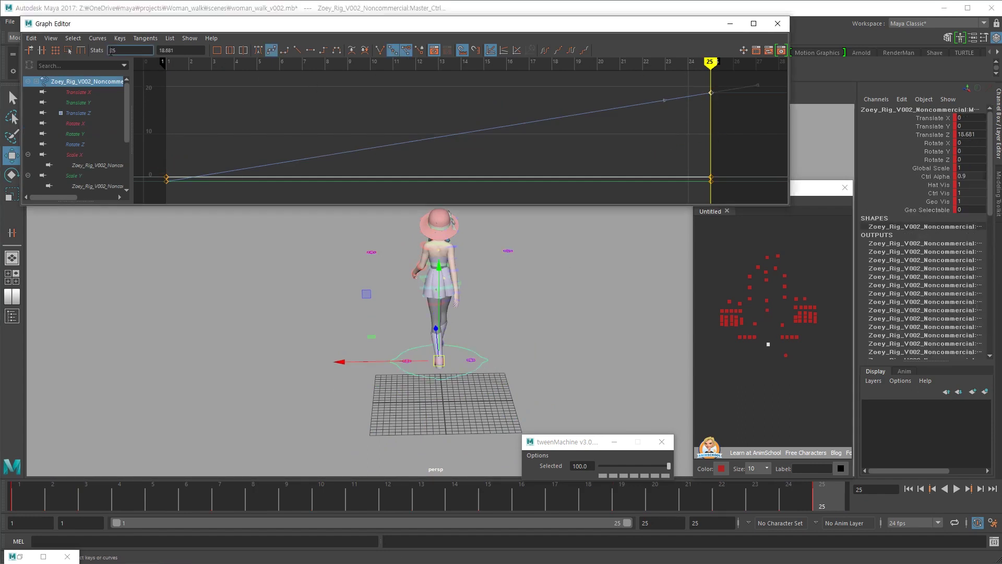
key("Return")
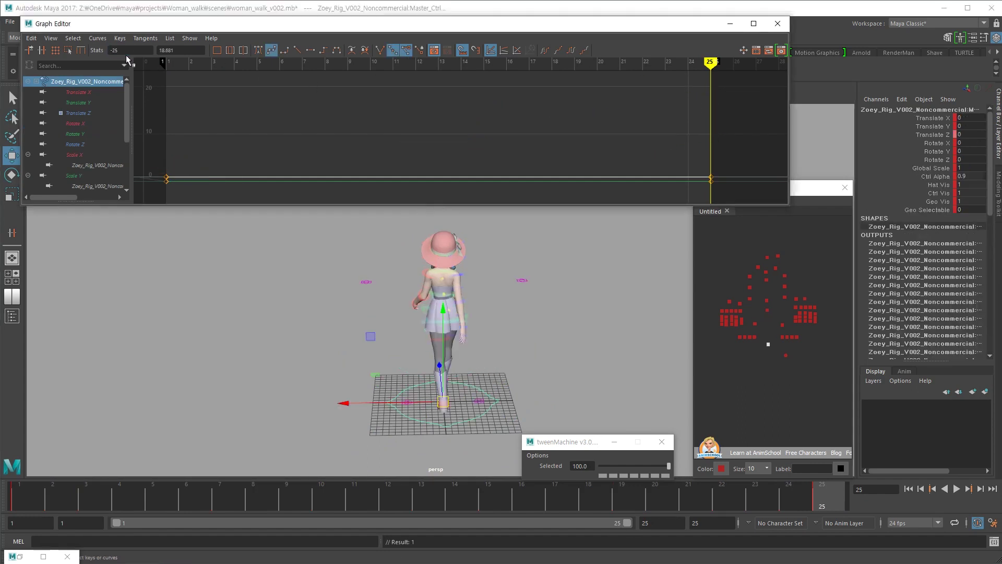
Deselect the master control, save the scene, play the walk in place, and return to frame 1
left_click(566, 312)
left_click_drag(559, 377, 547, 348, "alt")
key("ctrl+s")
key("alt+v")
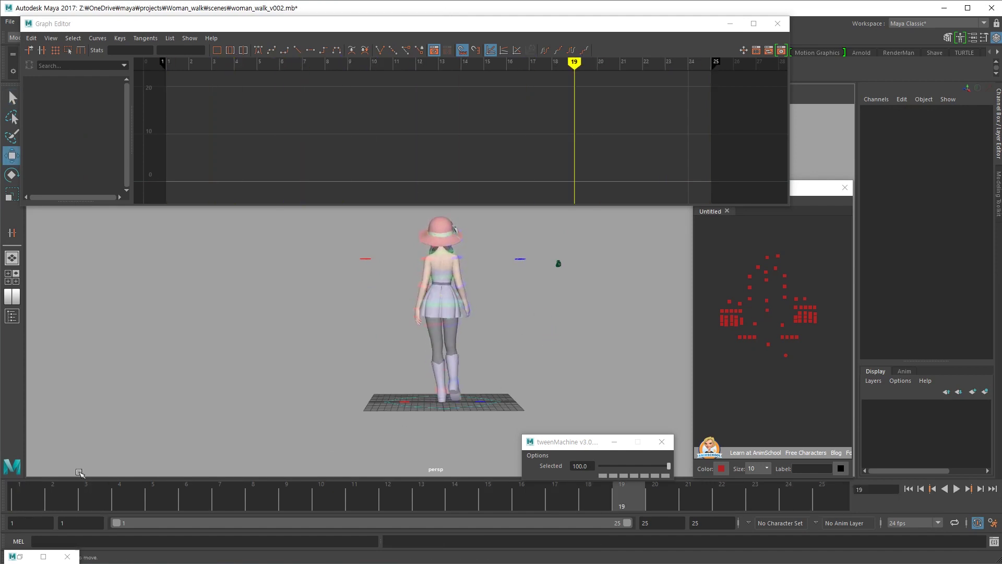
left_click(43, 494)
Delete the second spine IK control's in-between Rotate Y keys, keeping only those at frames 1, 13 and 25
left_click(766, 281)
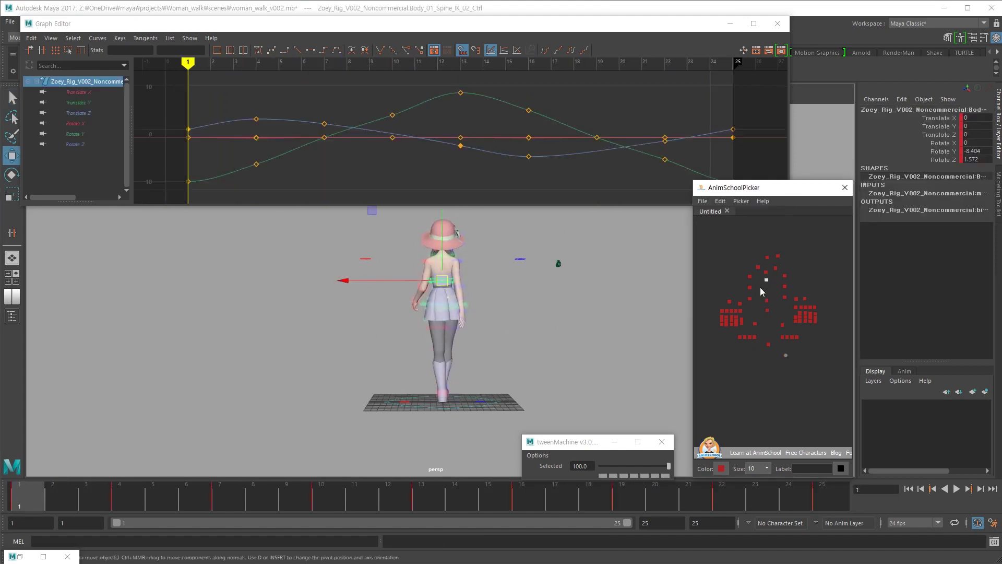
left_click(87, 136)
key("f")
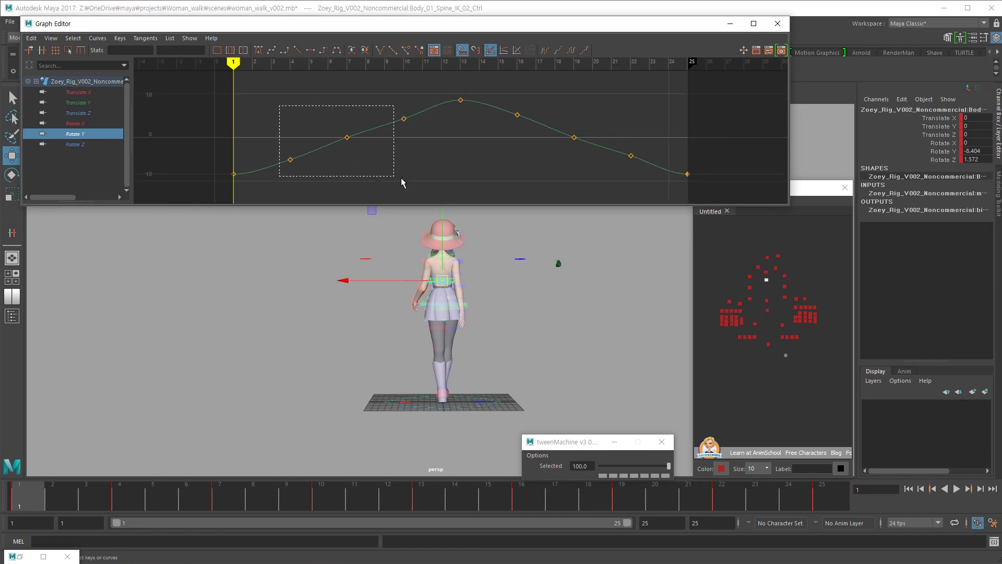
left_click_drag(593, 166, 675, 192)
key("Delete")
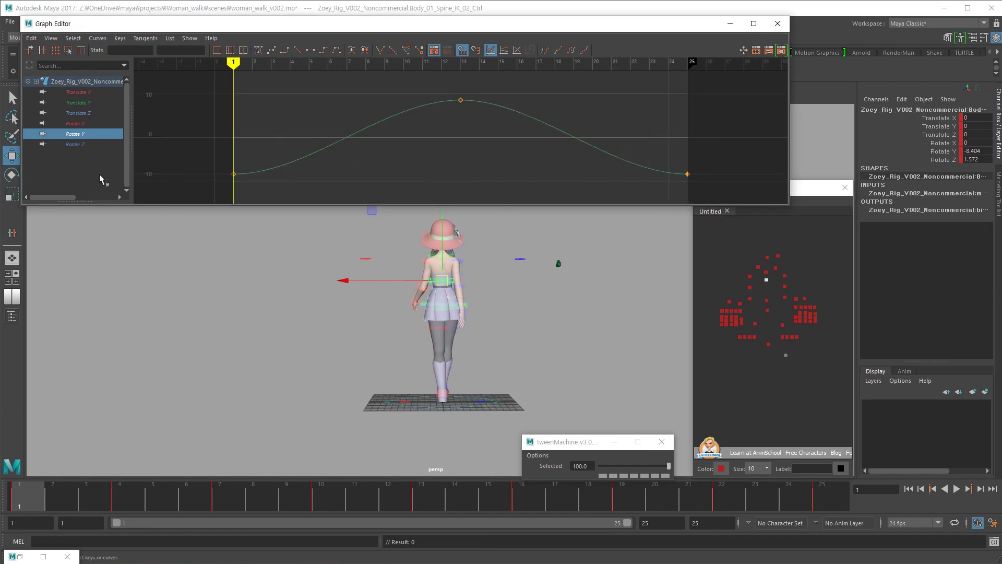
Delete the second spine IK control's Rotate X keys at frames 4 and 16
left_click(77, 124)
left_click(87, 145, "ctrl")
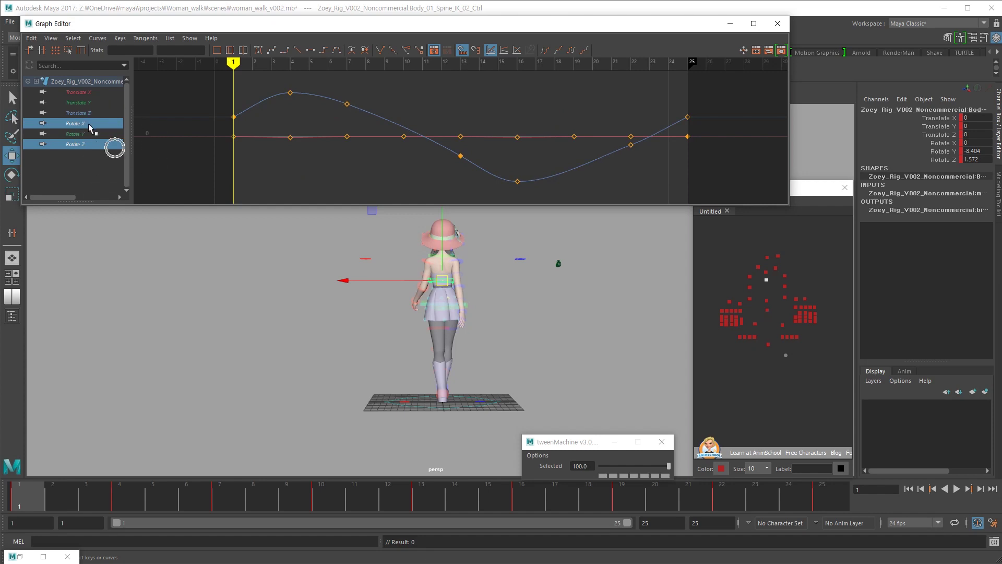
left_click(89, 125)
key(".")
key(".")
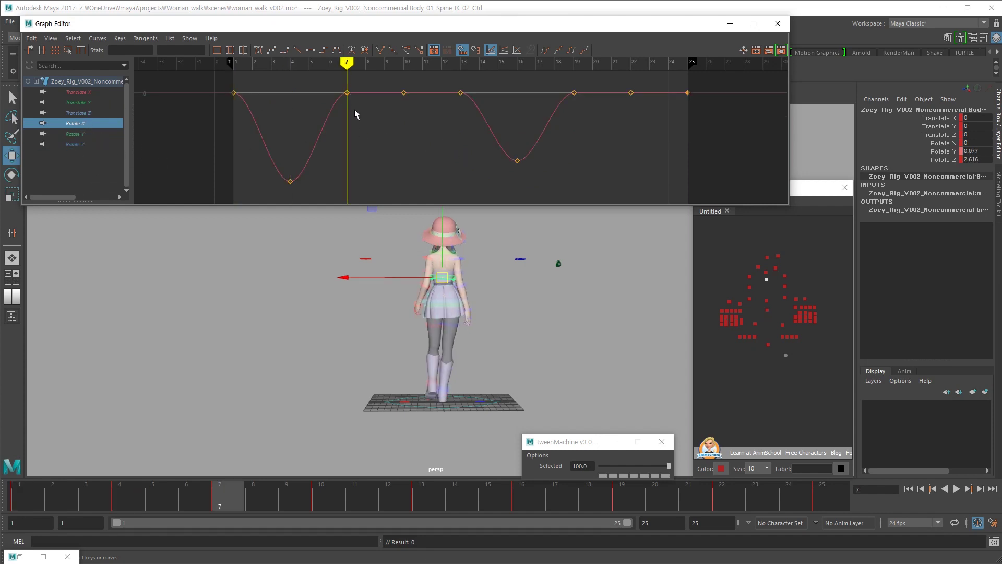
left_click_drag(368, 256, 487, 242, "alt")
key("z")
left_click_drag(329, 145, 284, 177)
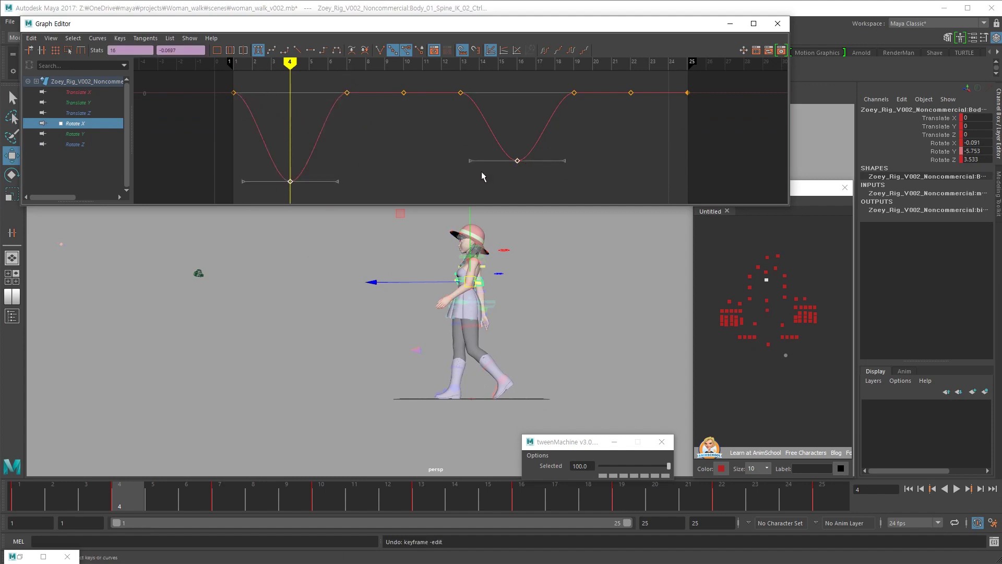
key("Delete")
key("comma")
Frame the spine control's Rotate X curve and play the walk from behind to examine the torso motion
left_click_drag(515, 329, 436, 290, "alt")
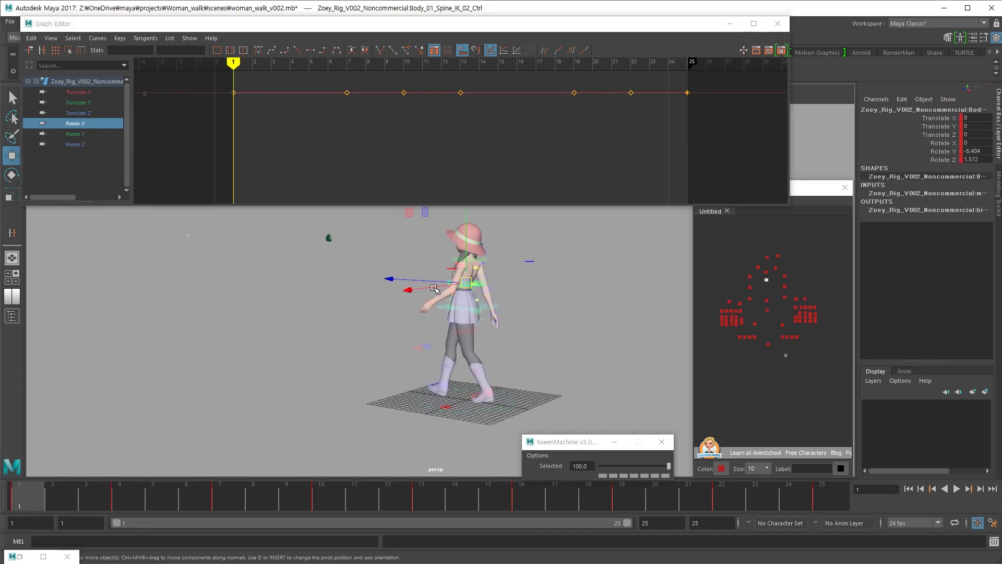
left_click(433, 158)
left_click_drag(504, 223, 437, 285, "alt")
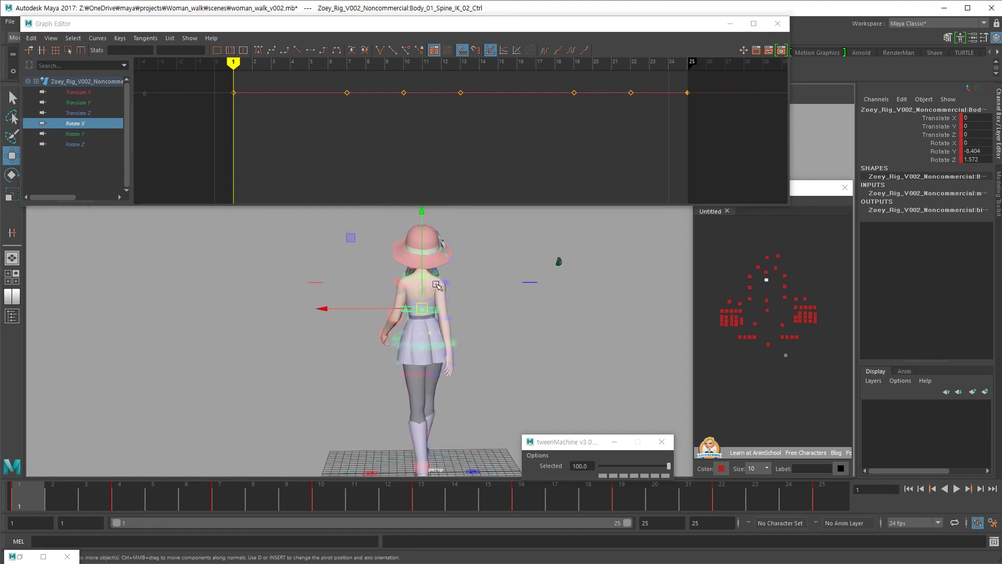
left_click(388, 99)
key("f")
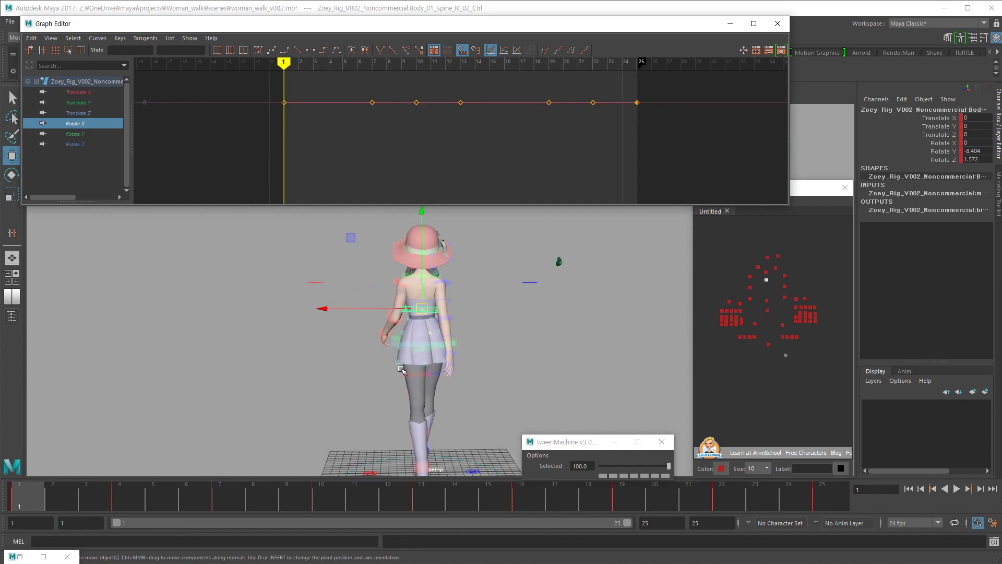
key("alt+v")
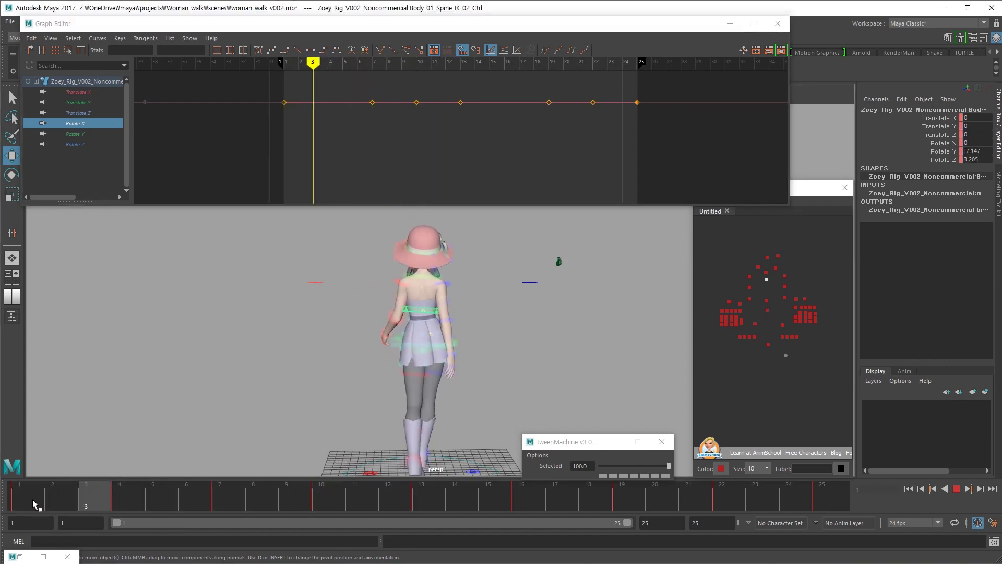
Try a new rotation of the second spine IK control at frame 1, and undo it
left_click_drag(97, 479, 19, 490)
key("e")
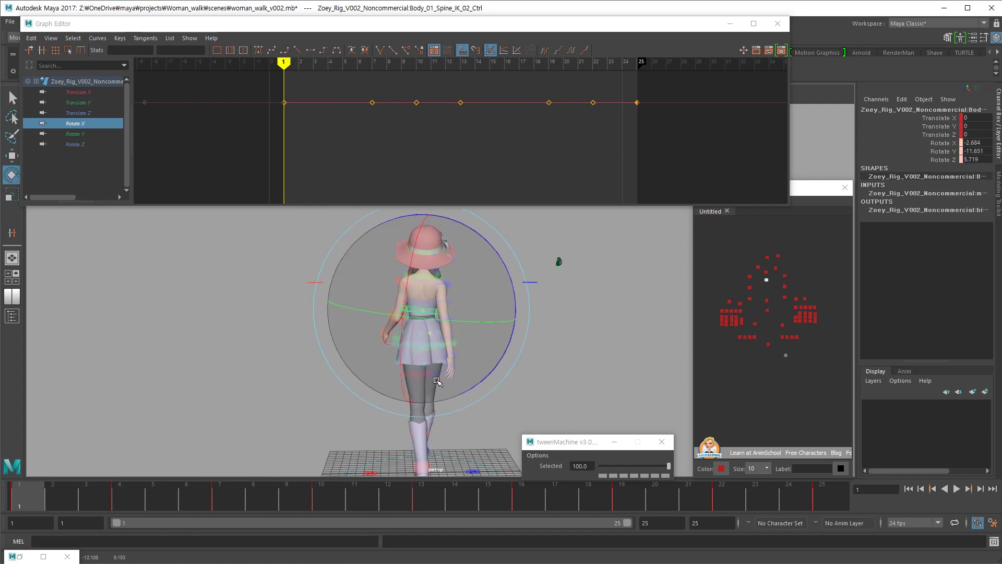
mouse_move(433, 374)
left_mouse_down("alt")
mouse_move(425, 365)
mouse_move(436, 365)
mouse_move(435, 379)
left_mouse_up("alt")
key("ctrl+z")
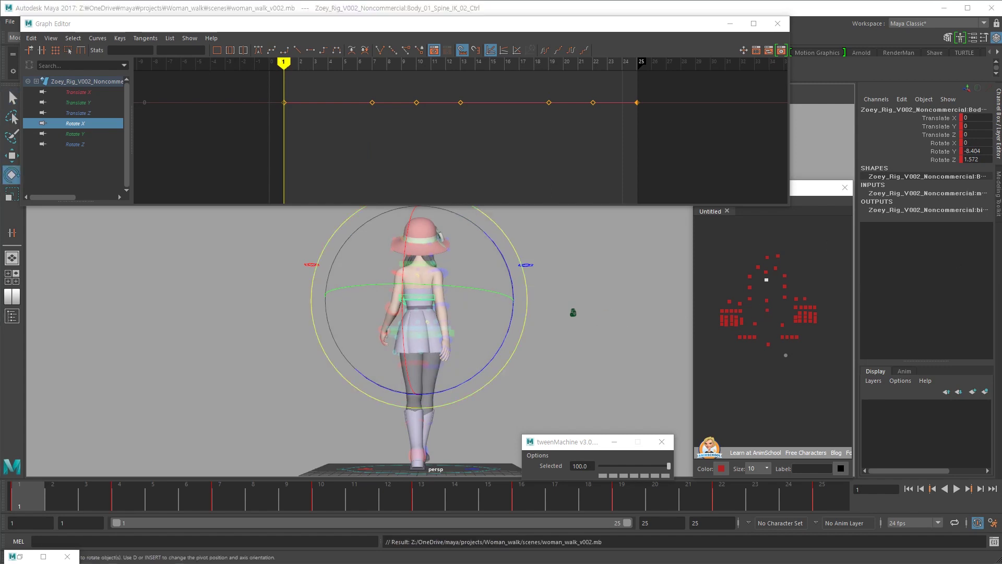
Switch to the Woman_stylized_walk_reference.mp4 video and sketch a U-shaped motion path over the woman's shoulder on frame 637
key("alt+Tab")
left_click_drag(90, 33, 101, 32)
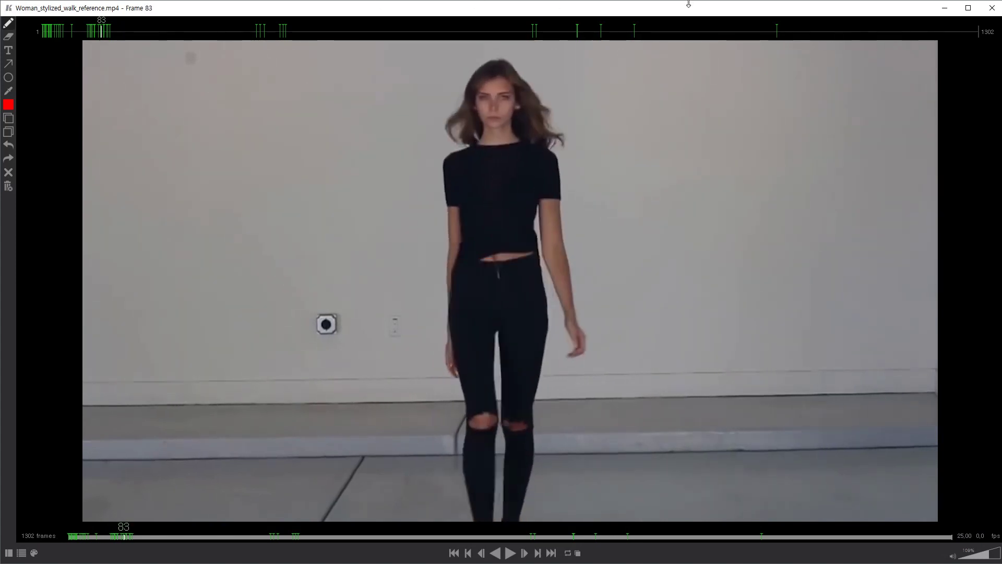
mouse_move(494, 48)
left_mouse_down()
mouse_move(510, 43)
mouse_move(493, 49)
left_mouse_up()
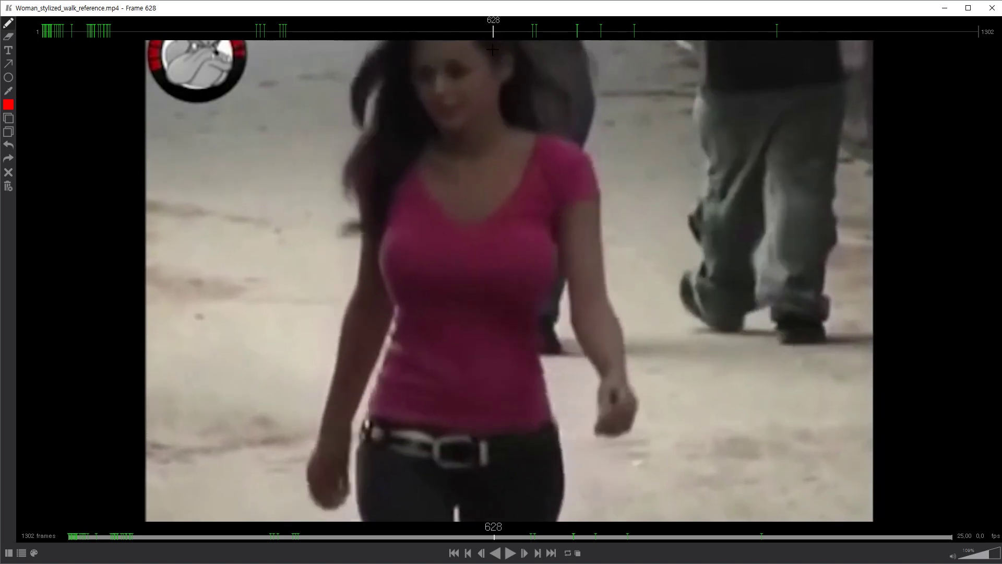
mouse_move(510, 43)
left_mouse_down()
mouse_move(494, 27)
mouse_move(500, 36)
left_mouse_up()
left_click_drag(380, 139, 373, 163)
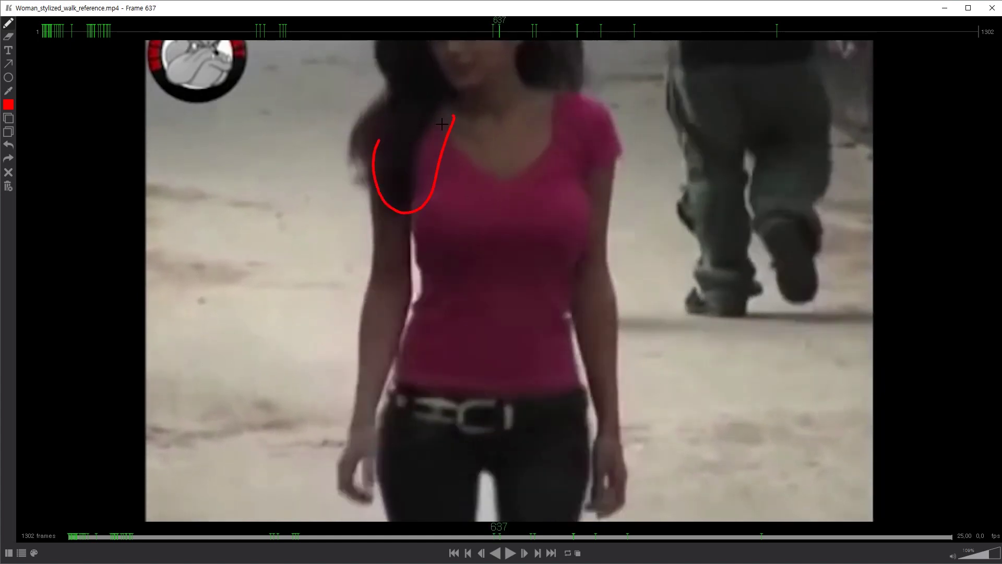
Draw looping motion arrows beside and over the woman's torso on frame 655 of the reference video
mouse_move(514, 38)
left_mouse_down()
mouse_move(490, 25)
mouse_move(521, 31)
mouse_move(513, 36)
left_mouse_up()
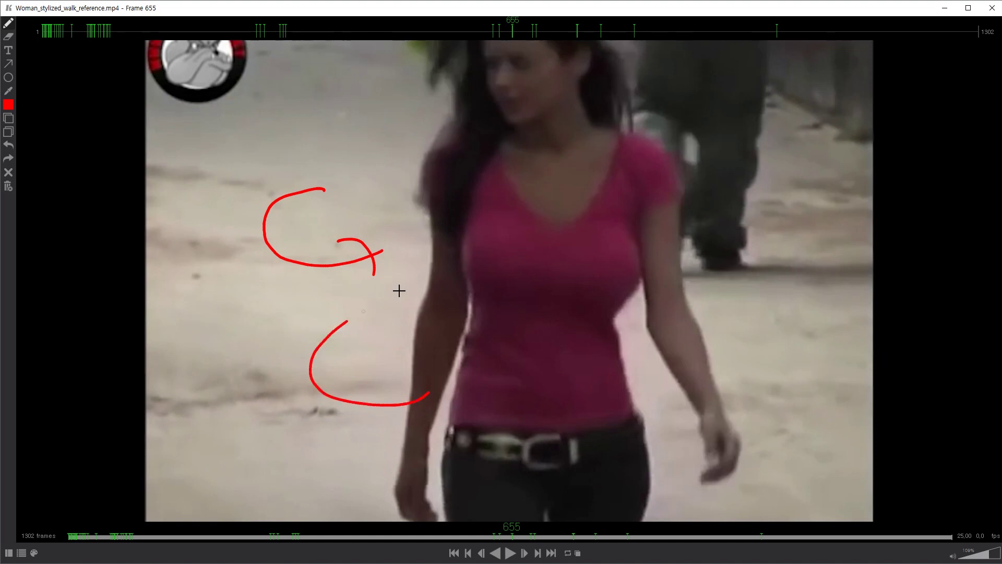
left_click_drag(507, 32, 512, 33)
left_click_drag(354, 375, 459, 369)
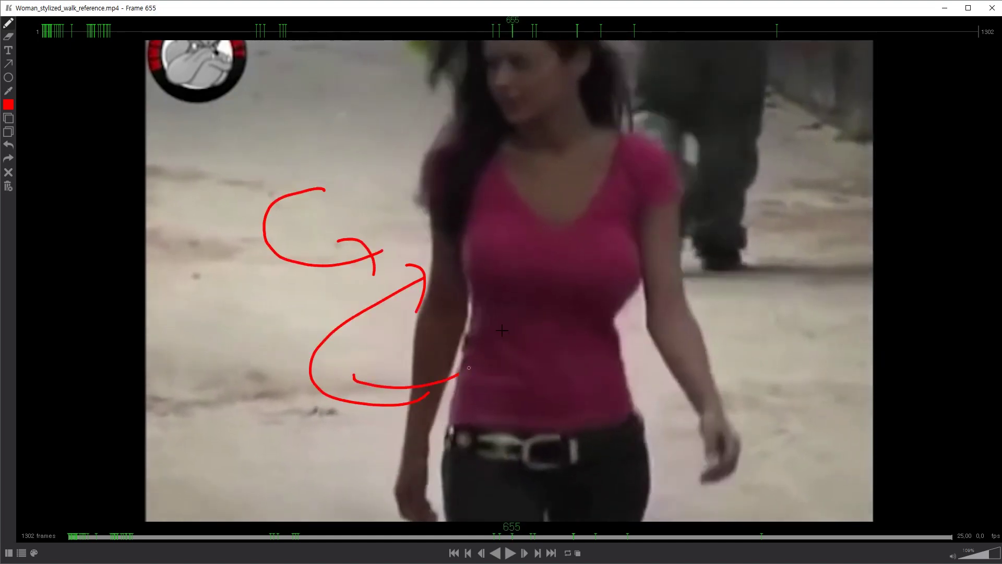
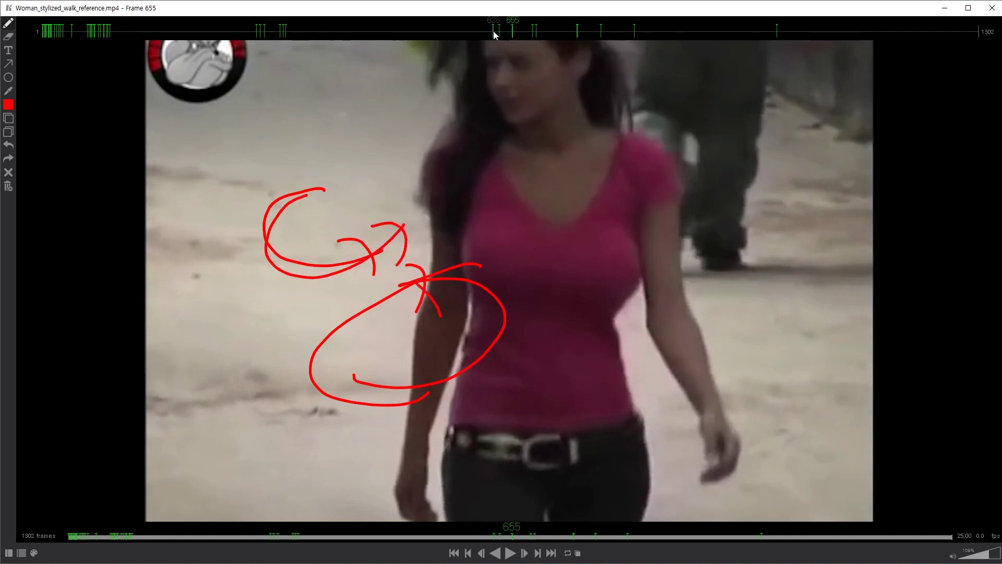
Switch back to Maya and play the walk cycle from the side to examine the torso and arm motion
left_click(941, 10)
left_click_drag(541, 352, 364, 412, "alt")
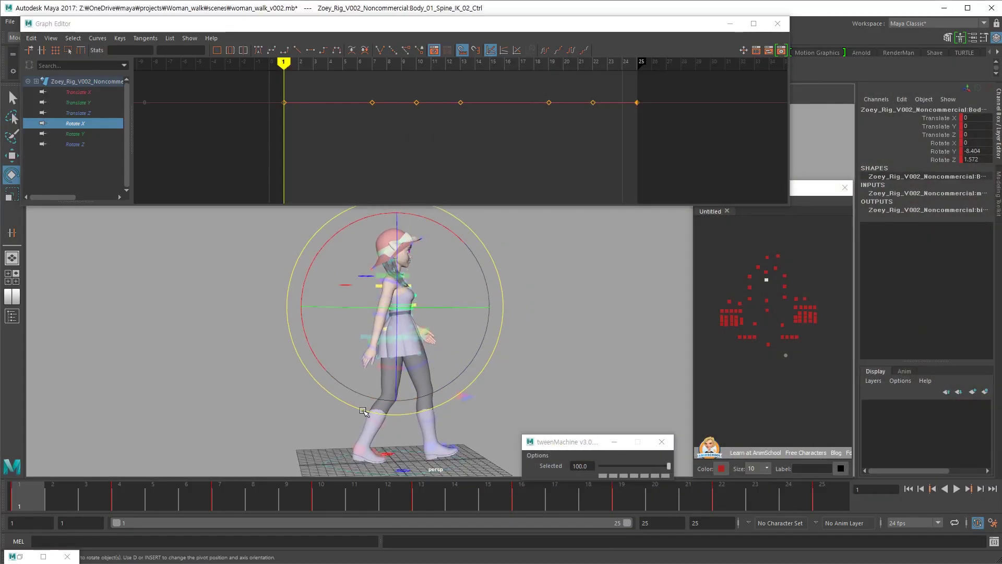
key("alt+v")
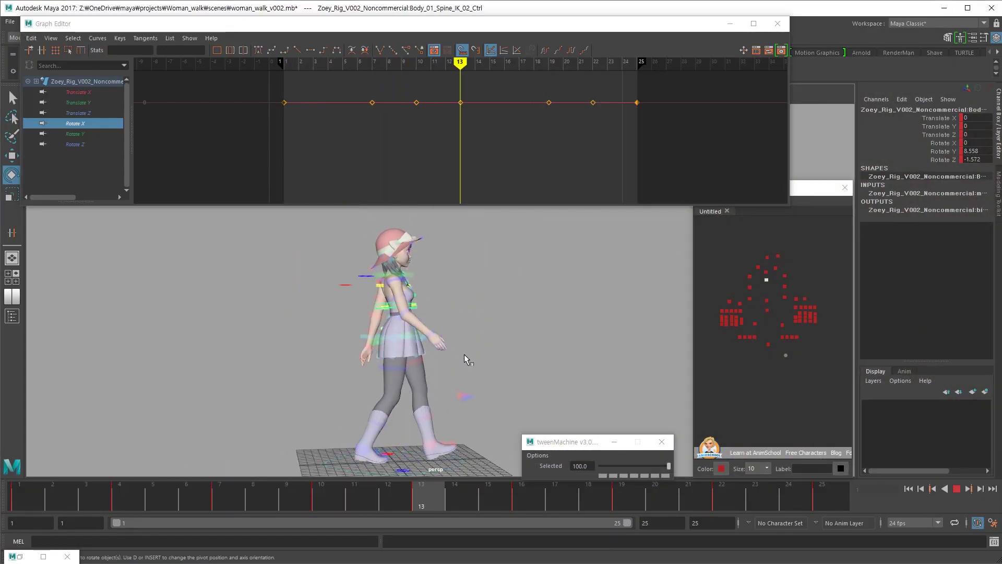
key("alt+v")
left_click_drag(428, 364, 445, 361, "alt")
right_click_drag(446, 360, 492, 351, "alt")
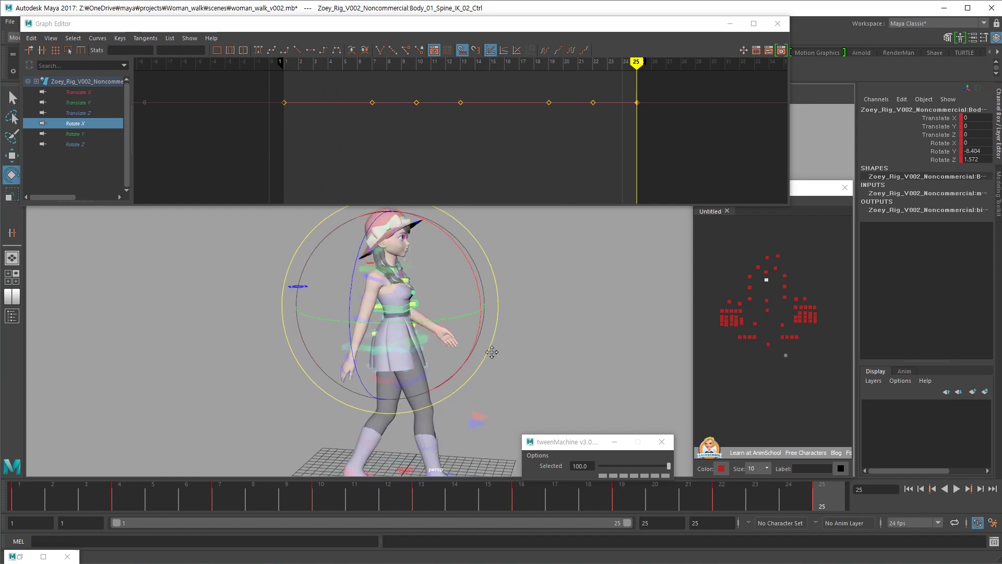
middle_click_drag(418, 399, 423, 356, "alt")
key("alt+v")
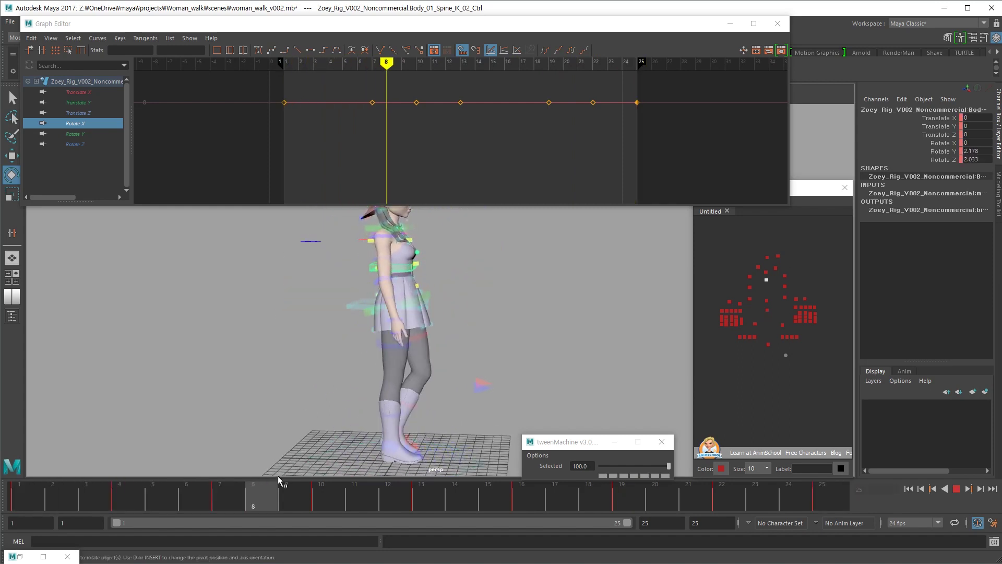
Play and stop the walk cycle to examine the torso and hips from the side, and return to frame 1
key("alt+v")
left_click_drag(564, 387, 508, 374, "alt")
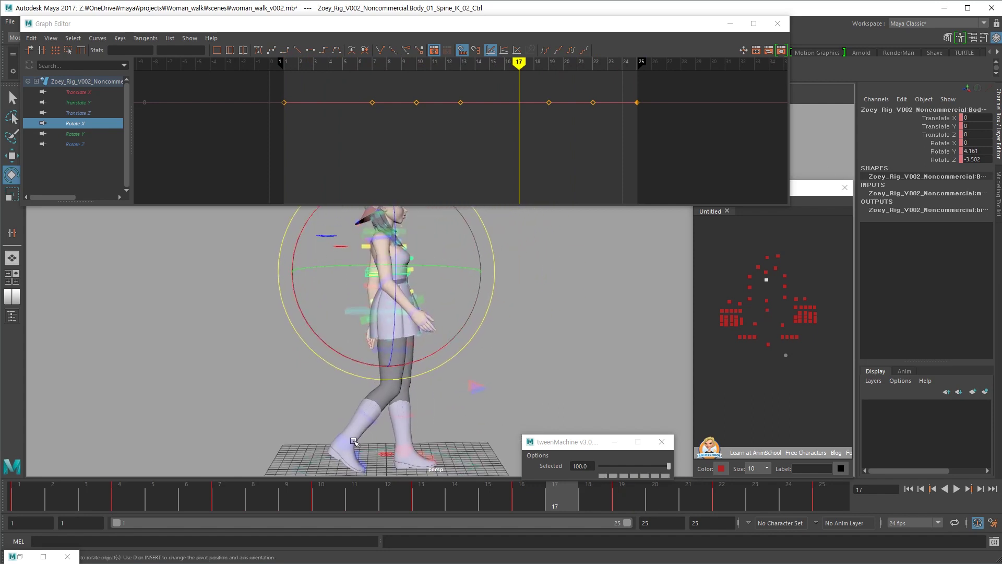
key("alt+v")
key("alt+v")
scroll(421, 358, "up", 2)
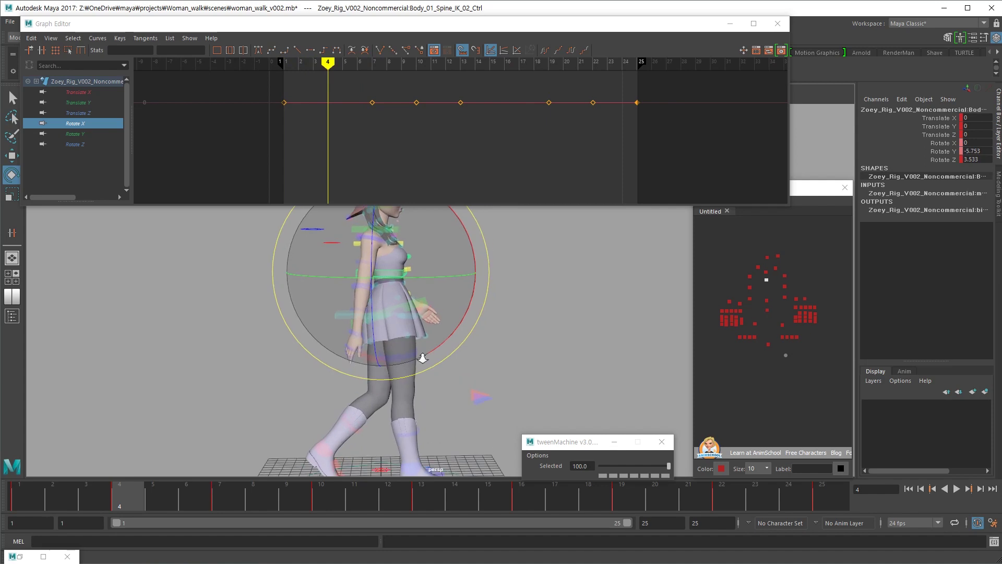
key("alt+shift+v")
key("alt+shift+v")
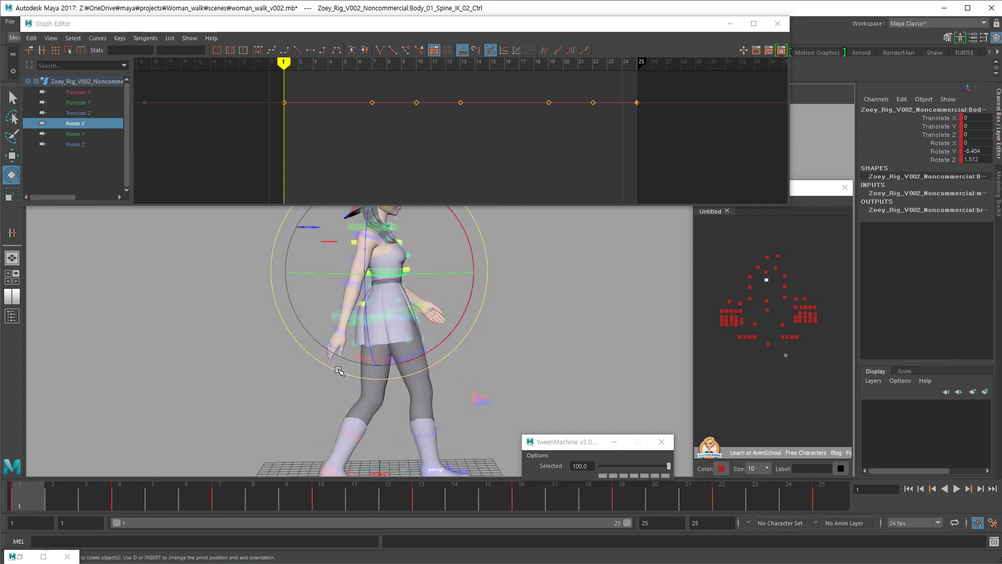
Try new rotations of the second spine IK control at frames 4 and 7, checking them against the walk playback
key("period")
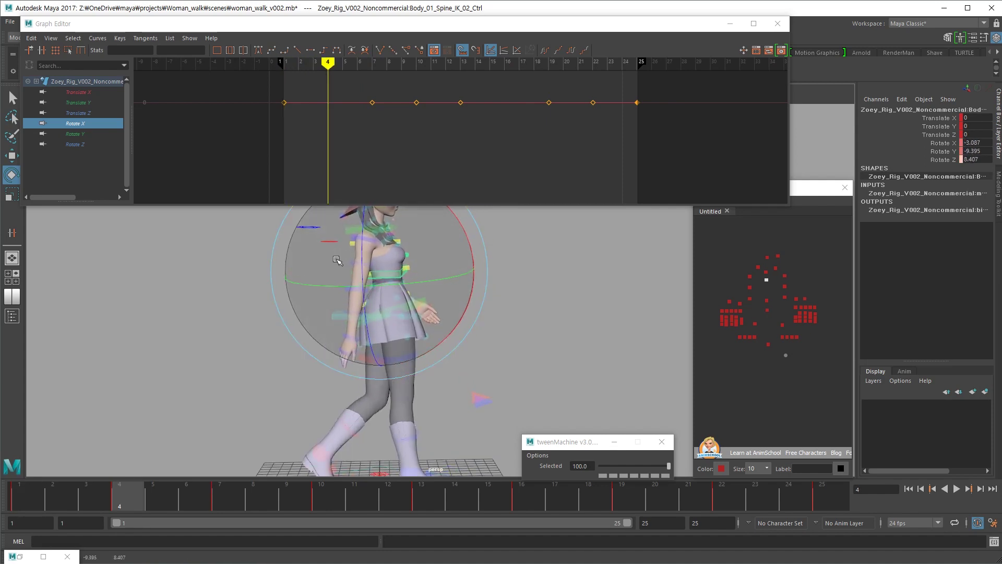
left_click_drag(32, 500, 116, 479)
key("alt+v")
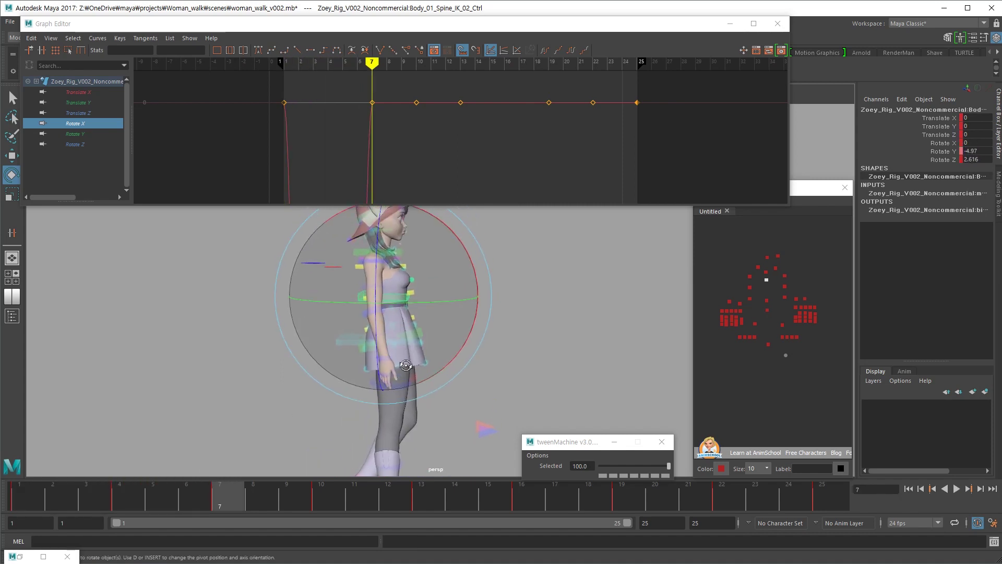
left_click(79, 522)
key("alt+v")
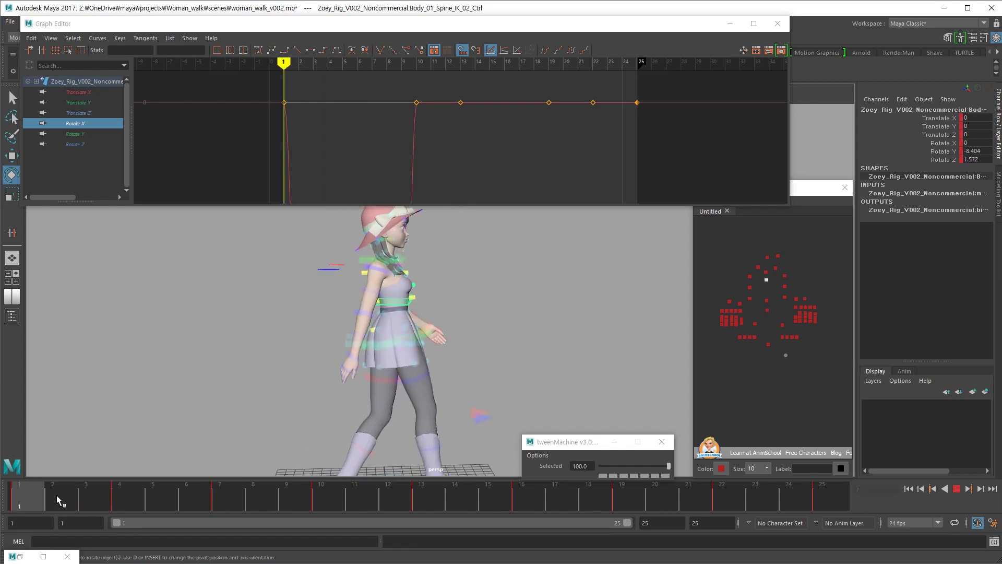
key("alt+v")
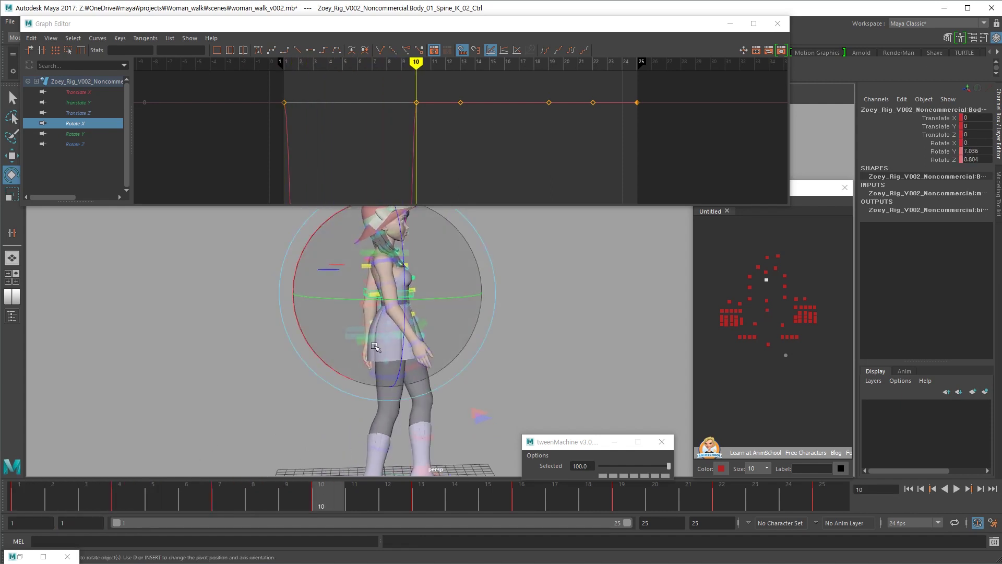
Delete the second spine IK control's Rotate X keys at frames 4 and 7
key("f")
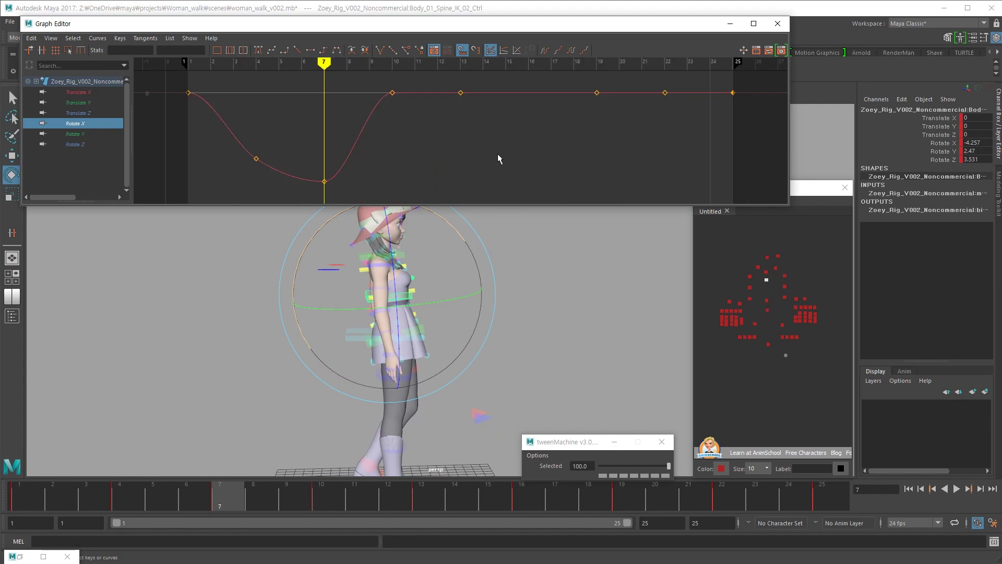
right_click_drag(484, 155, 456, 154, "alt")
key("Delete")
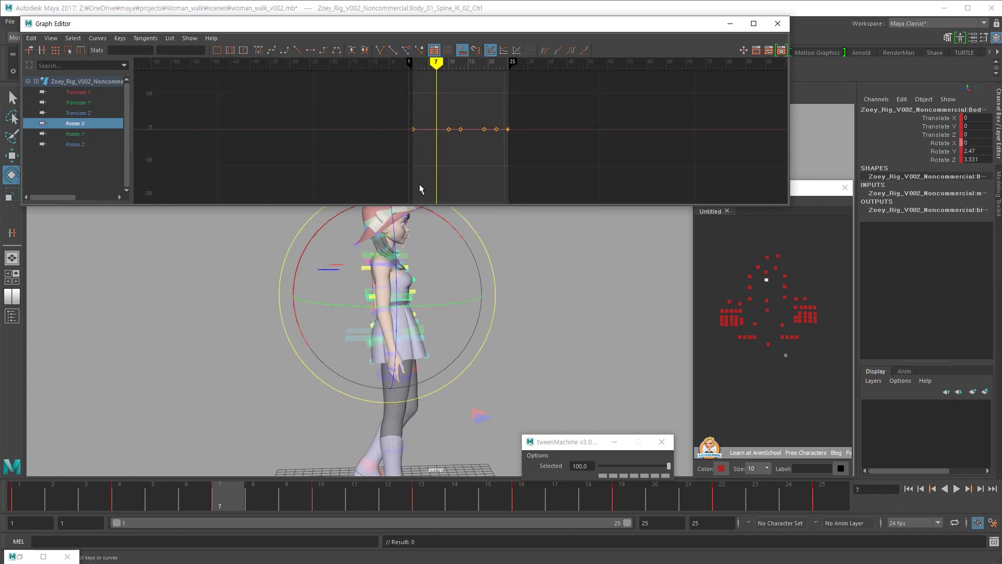
Try a stronger twist on the second spine IK control, with Rotate Y 15.361 at frame 13 and -15.334 at frame 1
left_click_drag(142, 476, 389, 404)
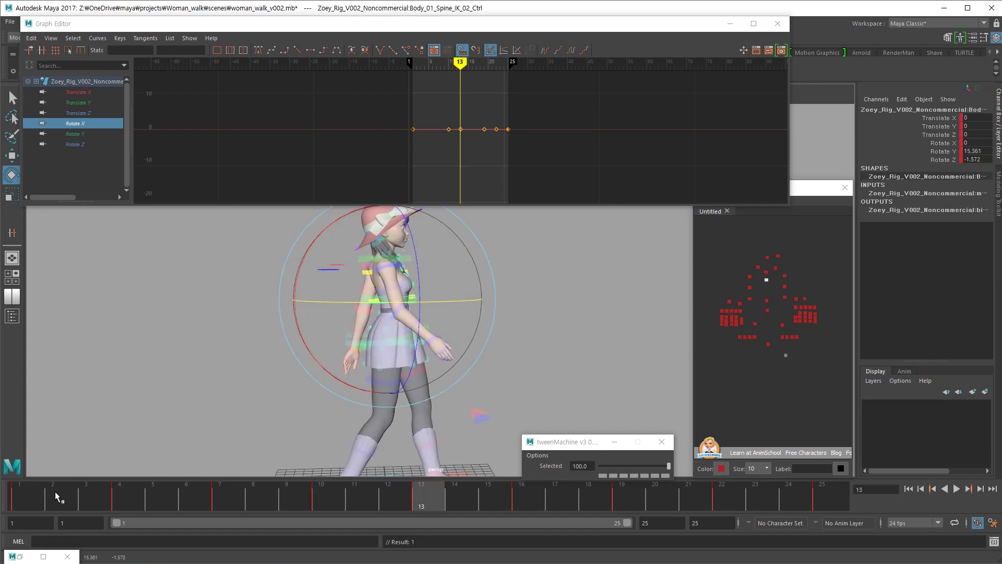
left_click(28, 492)
left_click(938, 152)
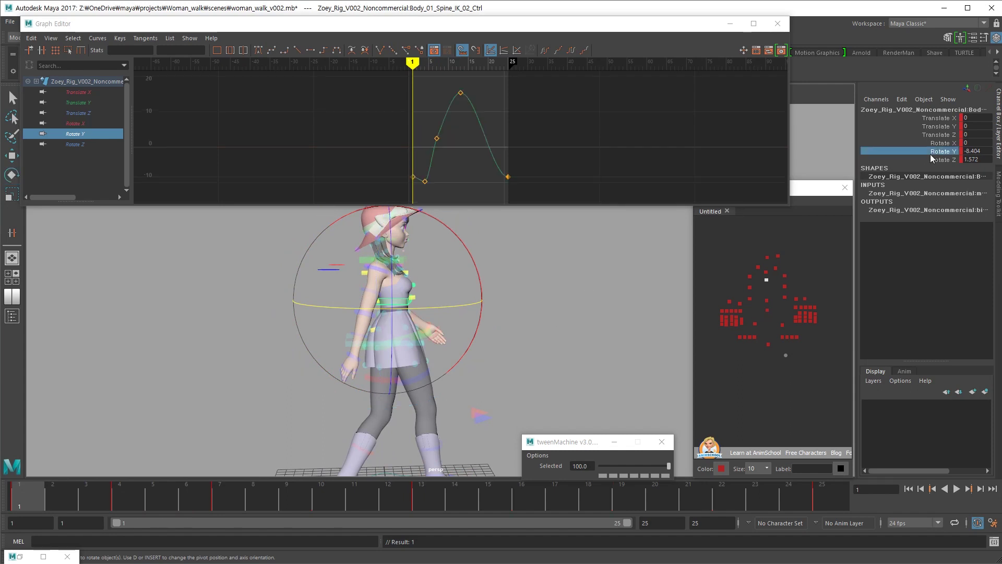
left_click(412, 178)
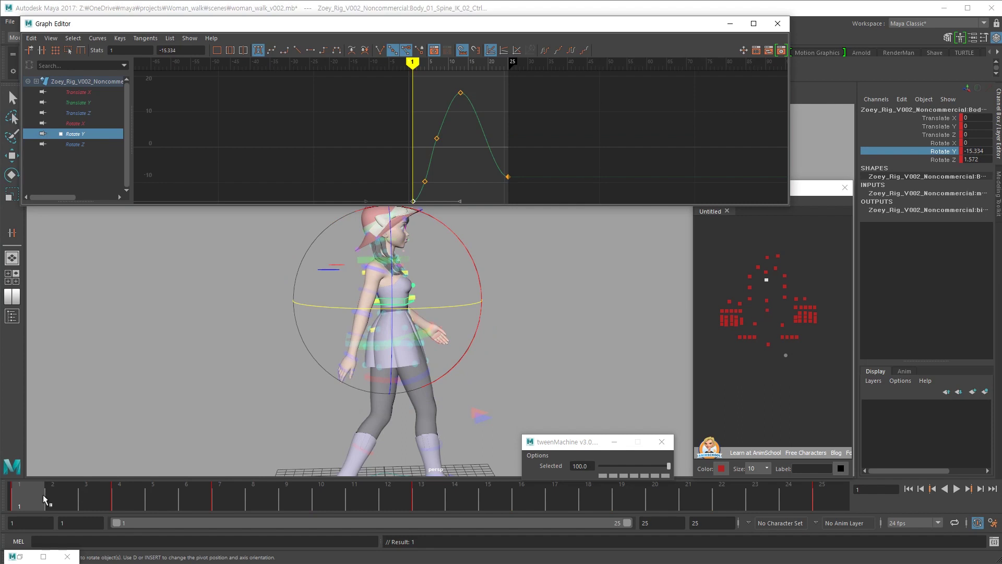
Play the walk cycle from the side and front to examine the stronger spine twist
key("alt+v")
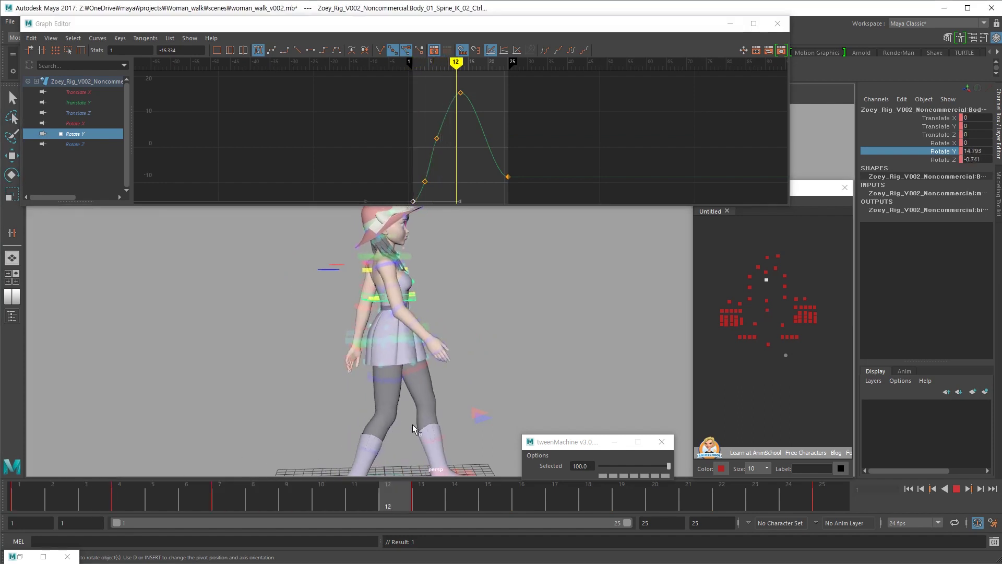
key("alt+v")
left_click_drag(490, 355, 384, 367, "alt")
key("alt+v")
key("alt+v")
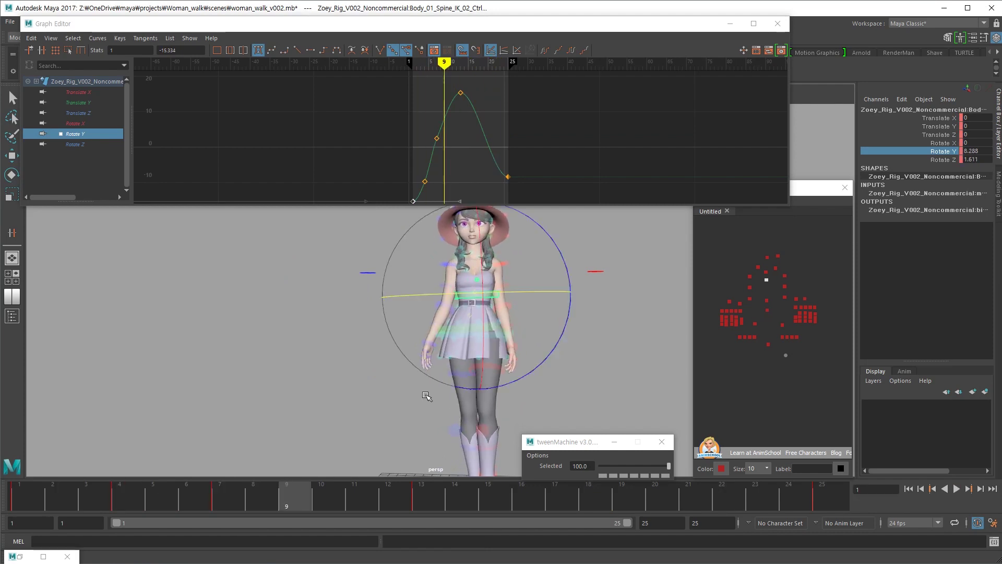
left_click_drag(426, 397, 497, 408, "alt")
key("alt+shift+v")
Undo the recent Rotate Y changes on the second spine IK control and replay the walk from the front
key("period")
key("period")
key("period")
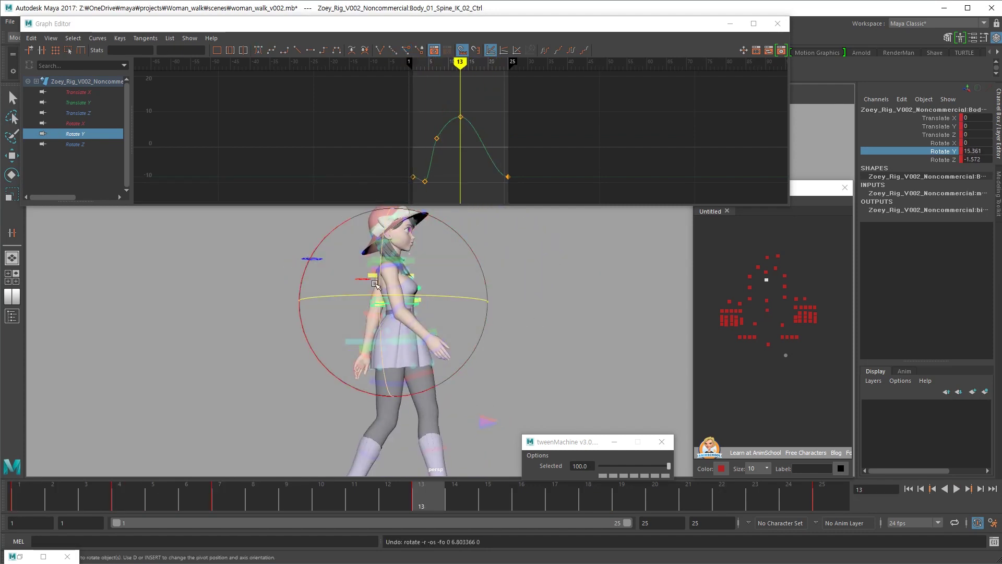
key("comma")
key("comma")
key("period")
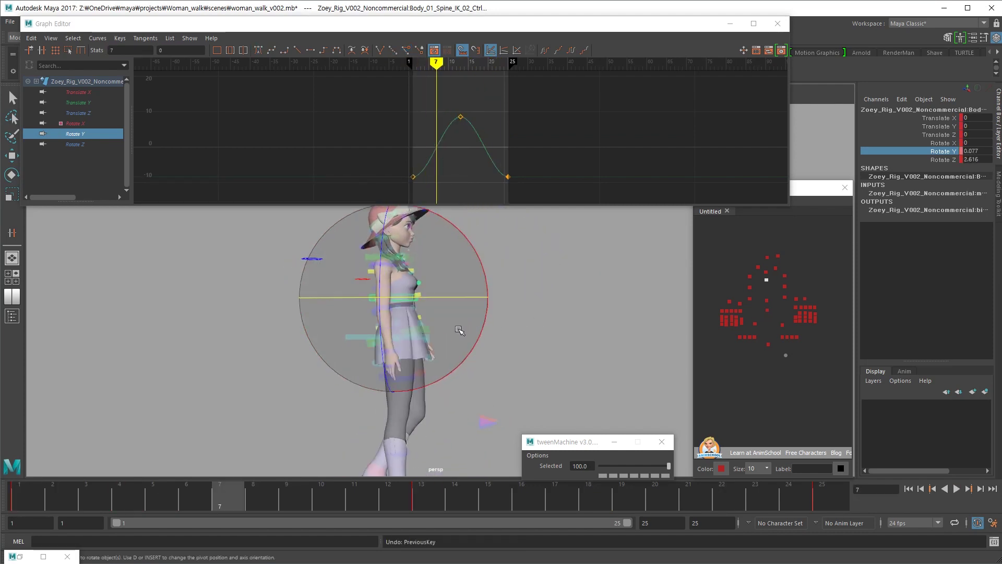
left_click_drag(455, 360, 347, 362, "alt")
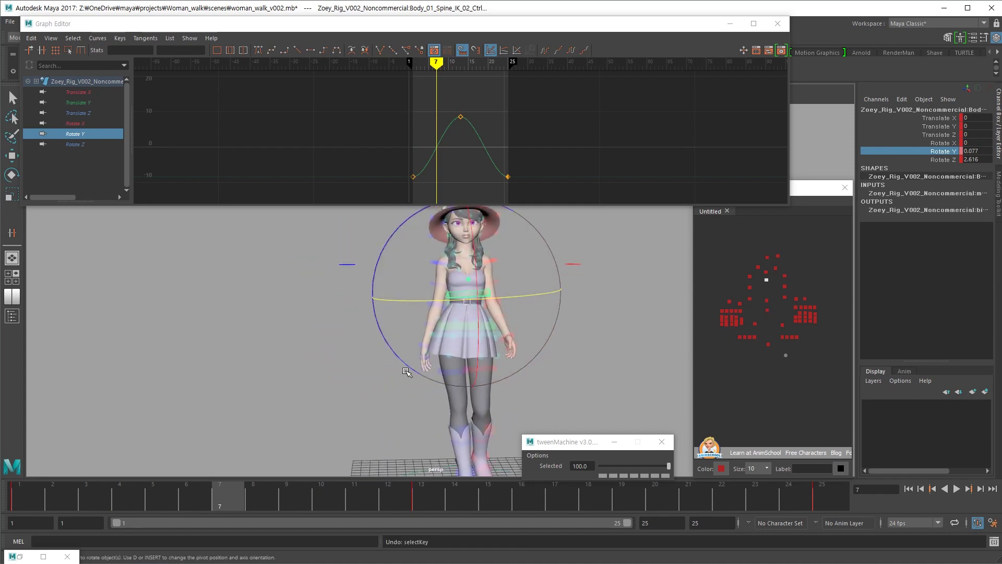
key("alt+v")
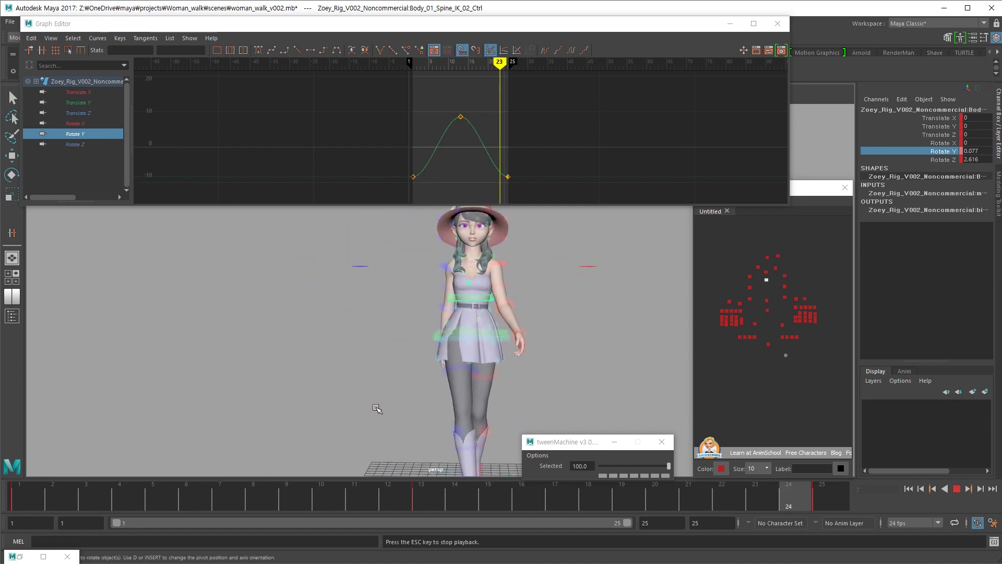
key("Escape")
Rotate the third spine IK control at frame 7 to a Rotate Z of 6.047
key("w")
left_click(765, 271)
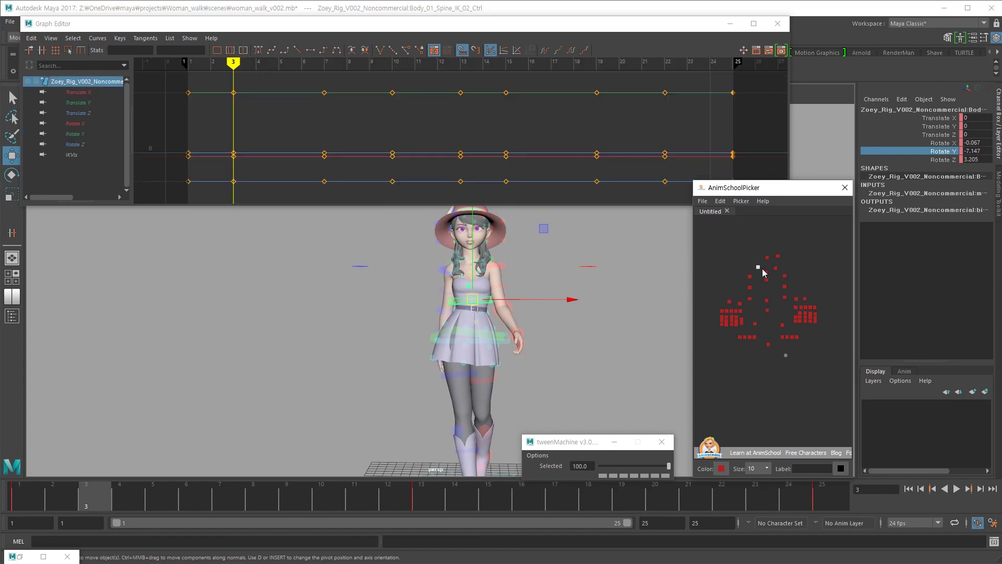
left_click(738, 280)
left_click(766, 272)
left_click_drag(289, 388, 312, 390, "alt")
key("comma")
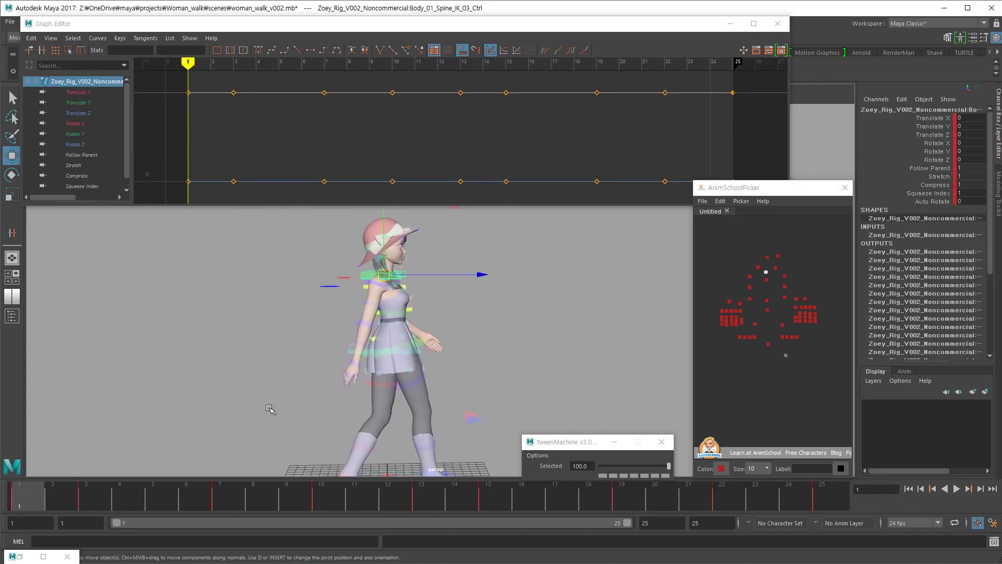
key("alt+v")
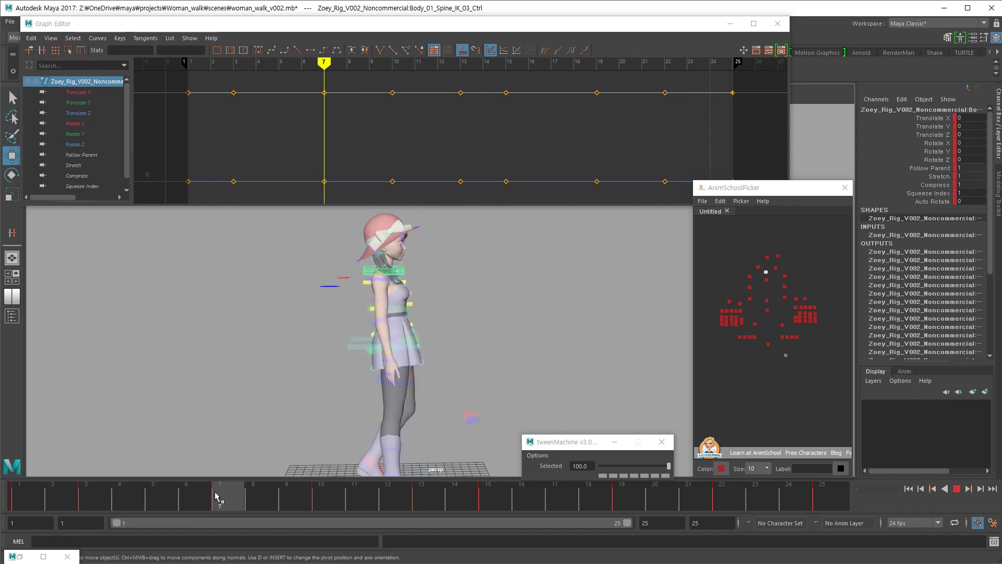
key("e")
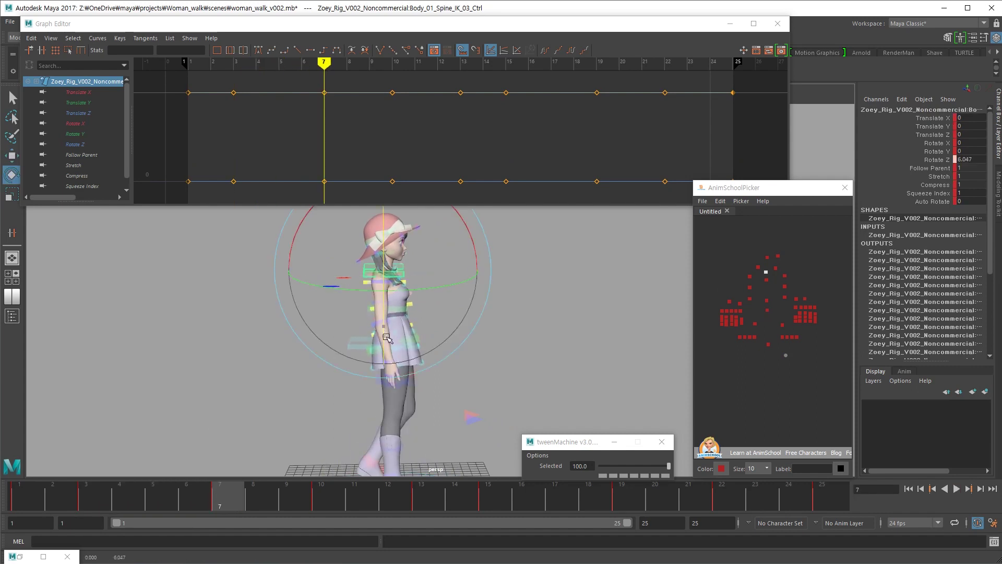
left_click_drag(387, 336, 386, 382, "alt")
Rotate the right clavicle FK control at frame 7, and at frame 1 to X 0.369, Y 7.397, Z 2.862
left_click(758, 267)
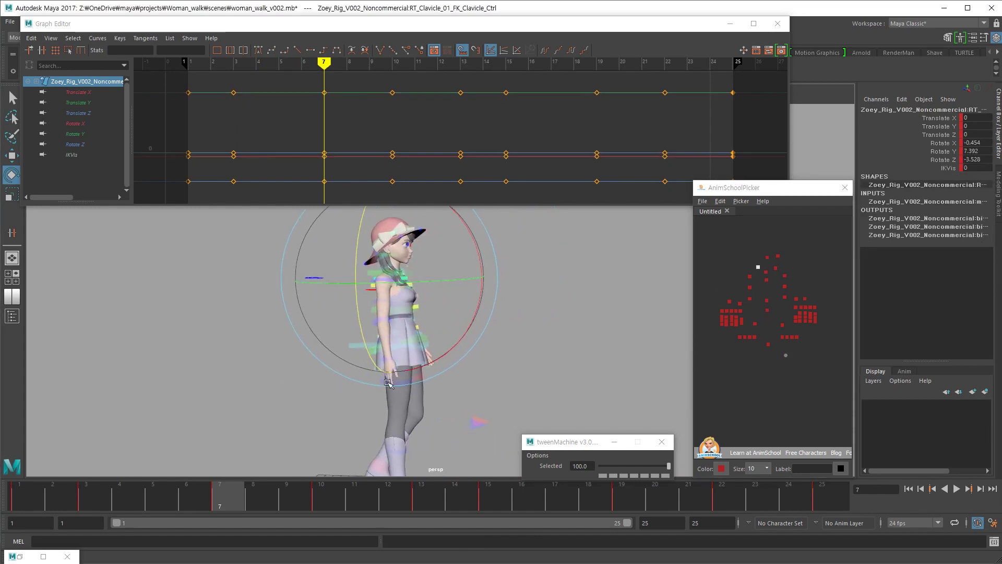
left_click_drag(330, 435, 298, 425, "alt")
mouse_move(211, 502)
left_mouse_down()
mouse_move(81, 514)
mouse_move(19, 501)
left_mouse_up()
mouse_move(319, 397)
left_mouse_down("alt")
mouse_move(443, 396)
mouse_move(324, 416)
mouse_move(339, 434)
left_mouse_up("alt")
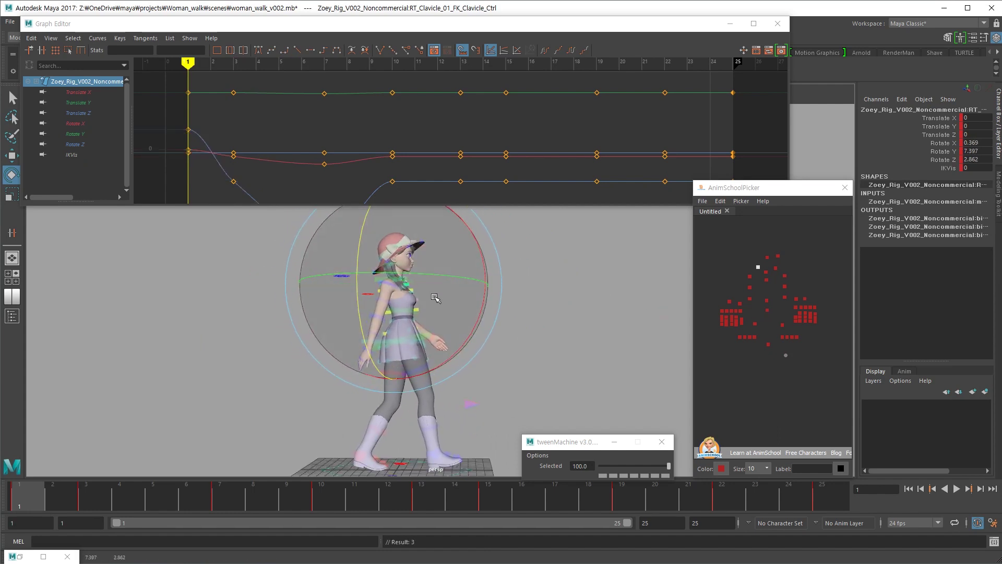
key("alt+v")
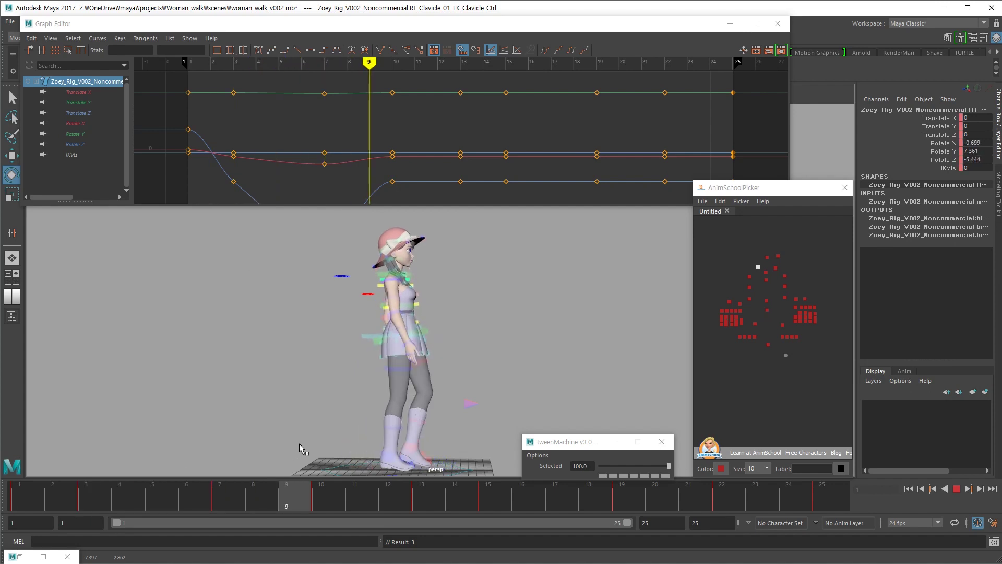
Rotate the right clavicle at frame 13 to about Y 4.86, Z 0.011, and delete its keys at frames 3 and 10
key("alt+v")
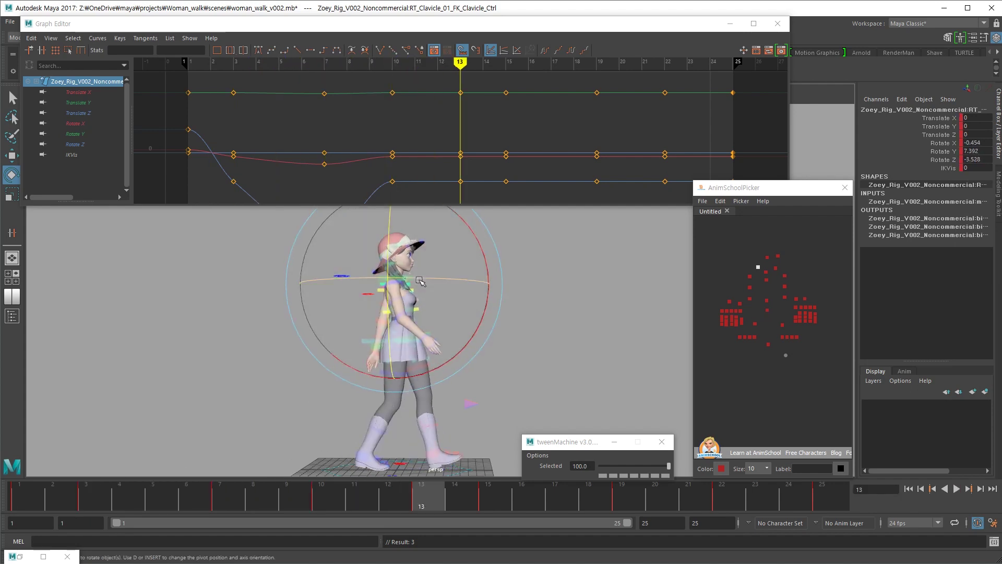
left_click_drag(429, 293, 427, 309)
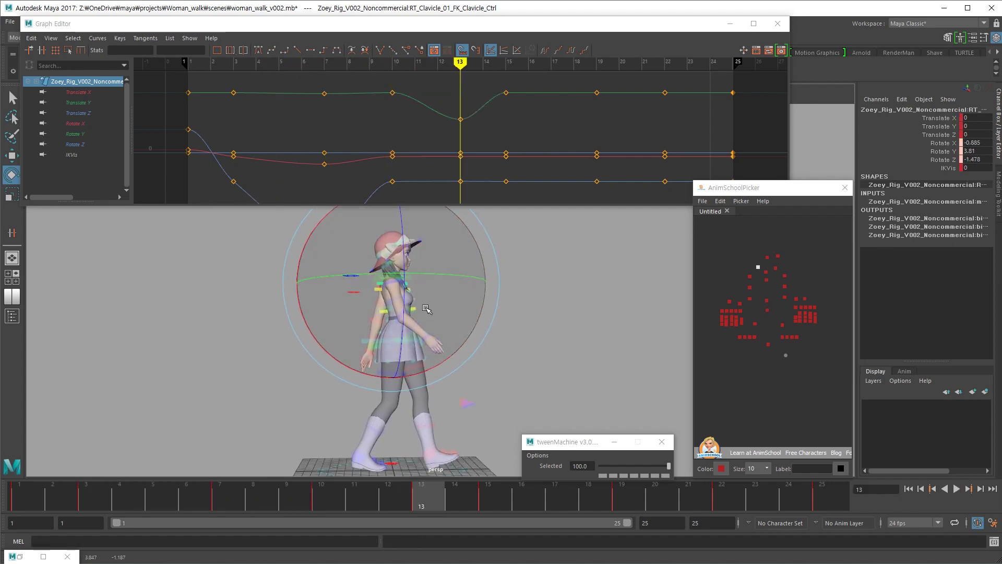
key("comma")
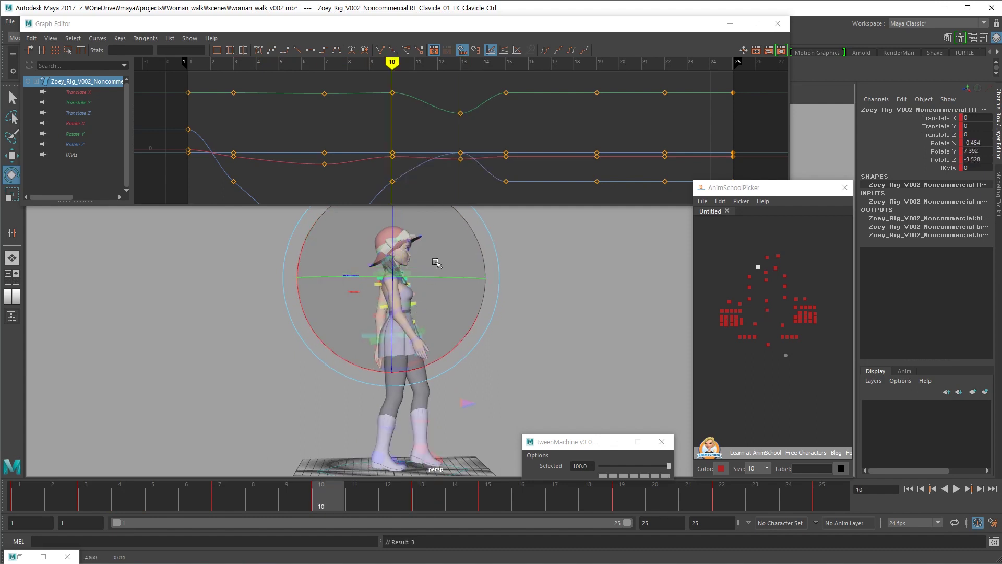
key("alt+v")
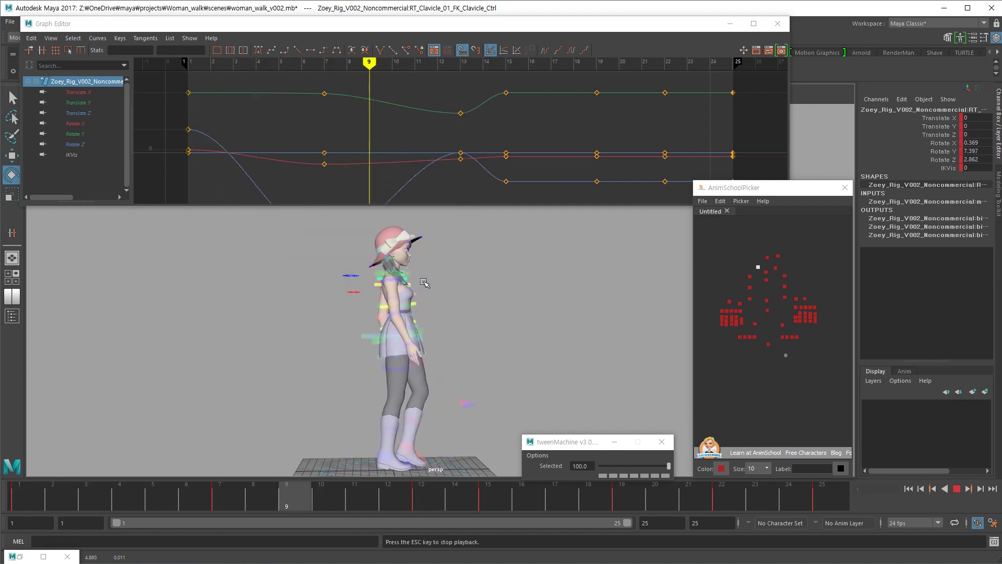
key("Escape")
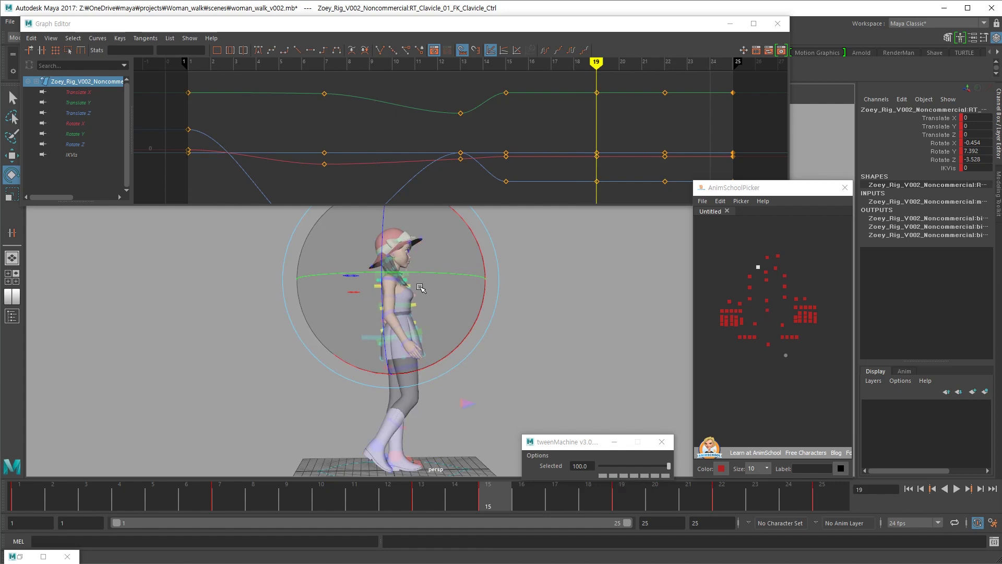
Adjust the right clavicle's rotation at frame 13 to X -1.16, Y 4.78, Z -4.745, and play the cycle to check it
key("comma")
left_click_drag(402, 304, 407, 313)
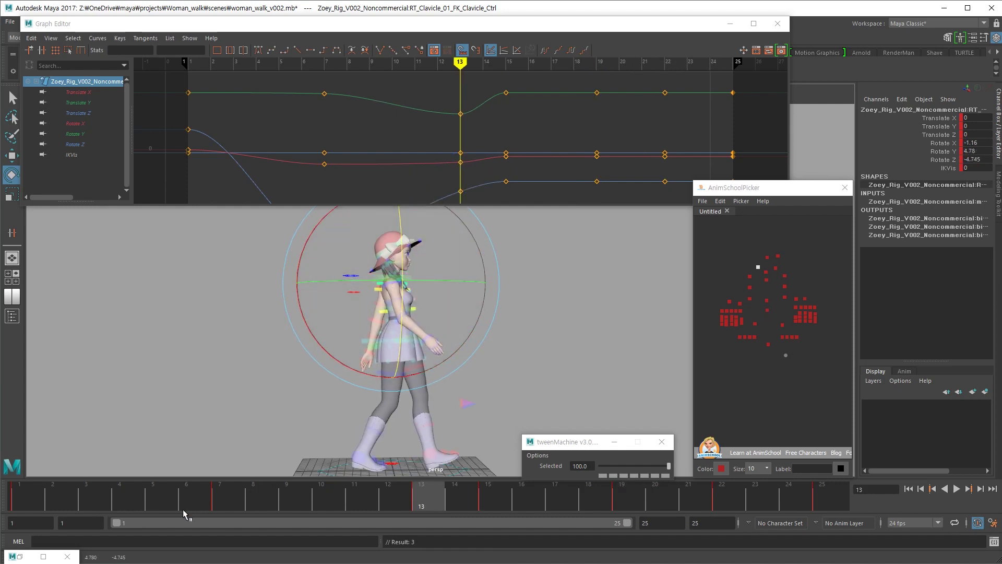
key("alt+v")
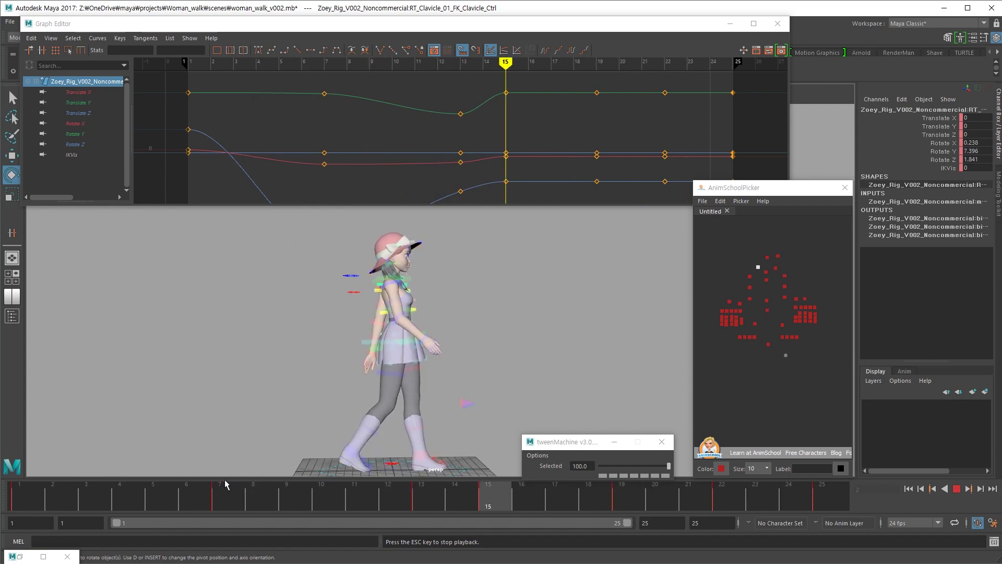
key("Escape")
Copy the right clavicle's frame 1 key to frame 25, adjust it to Y 7.402, Z 1.975, and paste it back onto frame 1
key("alt+shift+v")
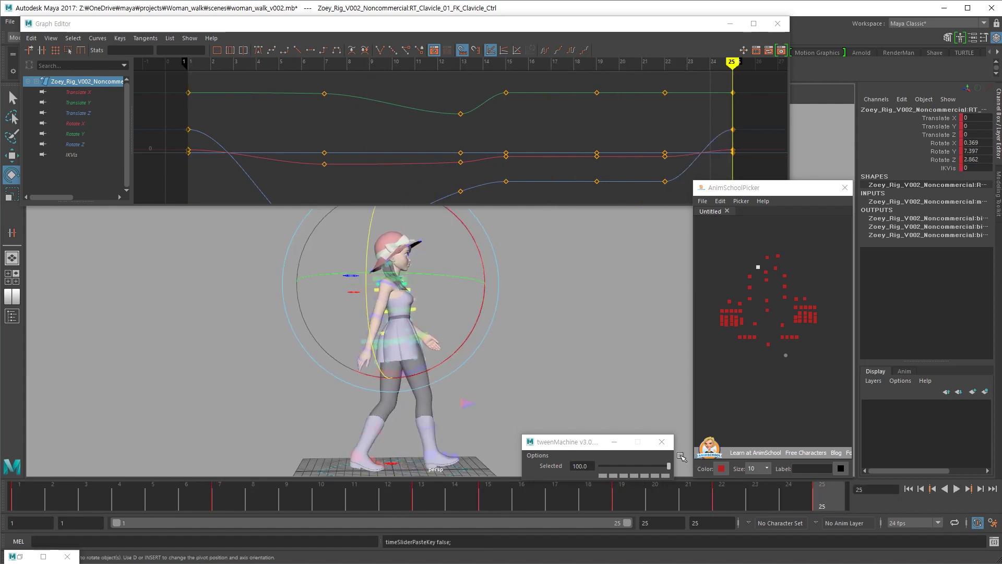
key("period")
key("period")
key("comma")
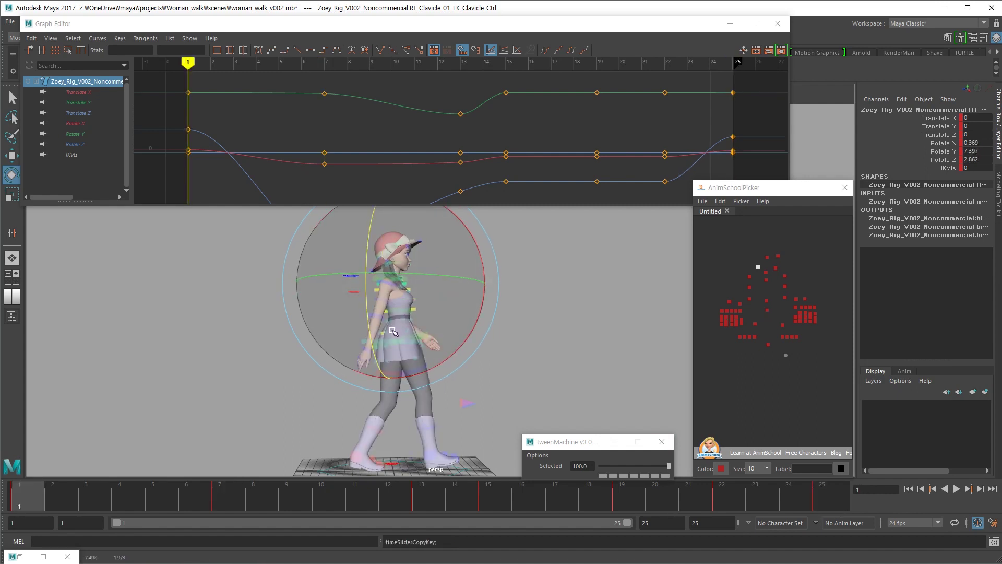
key("ctrl+v")
Rotate the right clavicle at frame 7 to X -1.404, Y 7.272, Z -10.955, and check the pose from the front
key("period")
left_click_drag(385, 336, 312, 373, "alt")
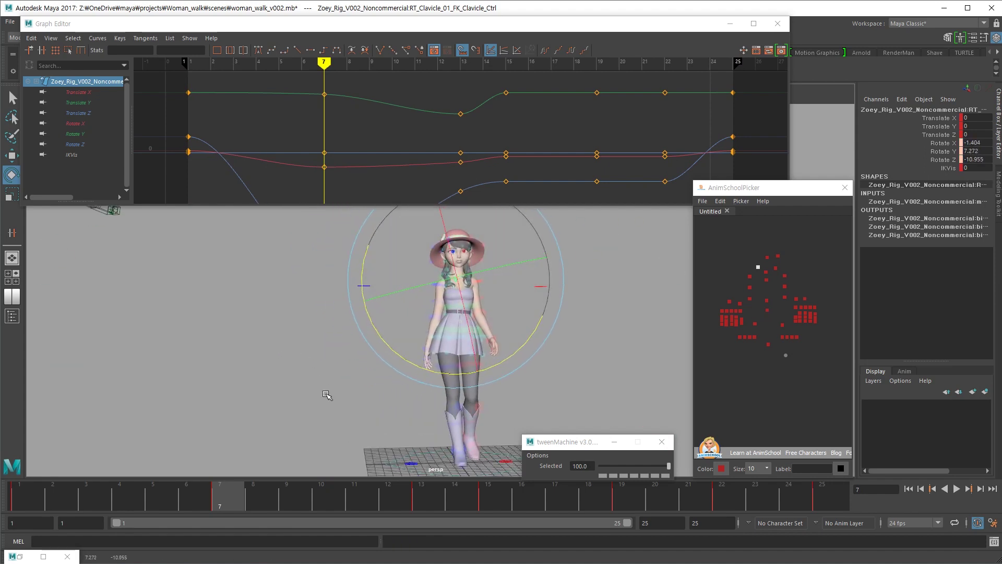
Play the walk cycle and examine the right shoulder's motion from the side and the front
key("alt+shift+v")
left_click_drag(324, 397, 442, 385, "alt")
key("alt+v")
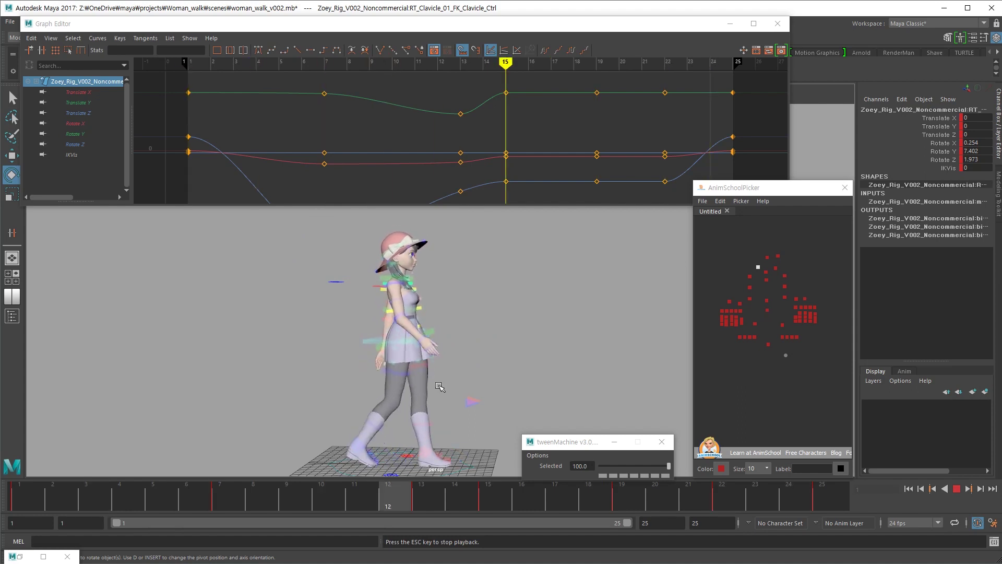
key("alt+v")
right_click_drag(362, 320, 783, 296, "alt")
left_click_drag(408, 353, 220, 357, "alt")
right_click_drag(445, 346, 380, 365, "alt")
middle_click_drag(475, 359, 437, 361, "alt")
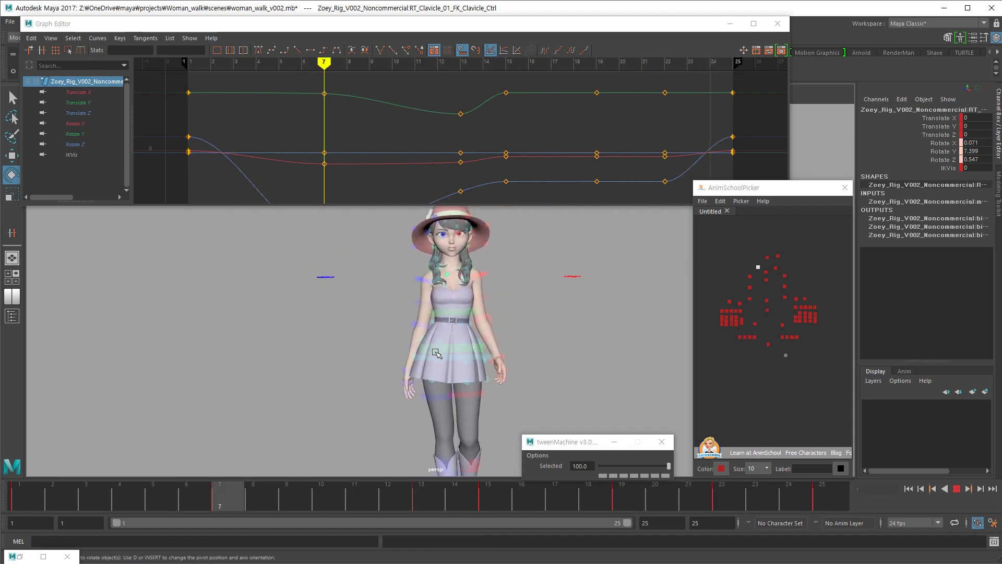
Raise the right clavicle's Rotate Z key at frame 7 to -8.258
key("alt+v")
key("comma")
middle_click_drag(344, 176, 339, 119, "alt")
left_click_drag(339, 168, 286, 201)
key("a")
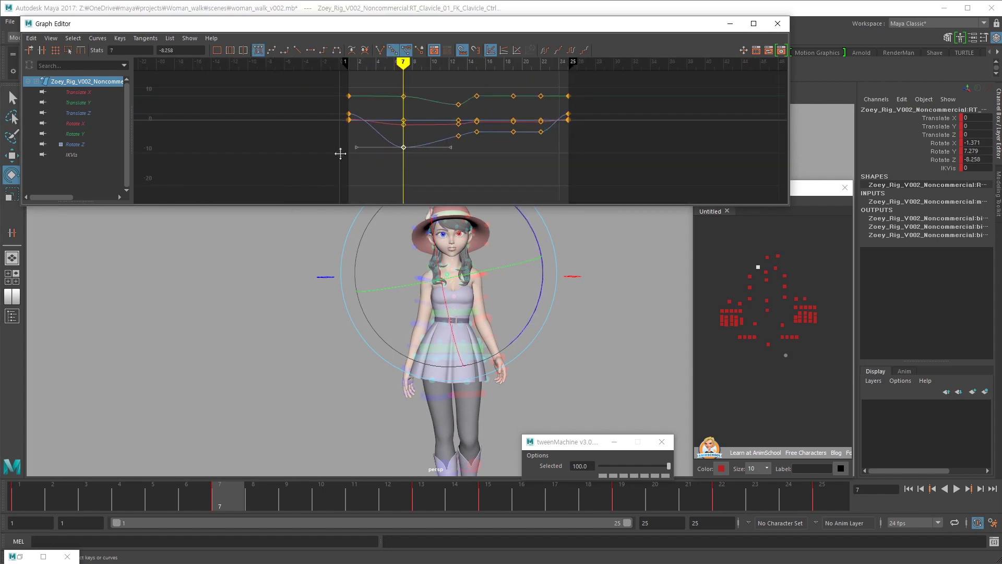
Try copying the right clavicle's frame 1 key onto frame 13
key("period")
key("comma")
key("comma")
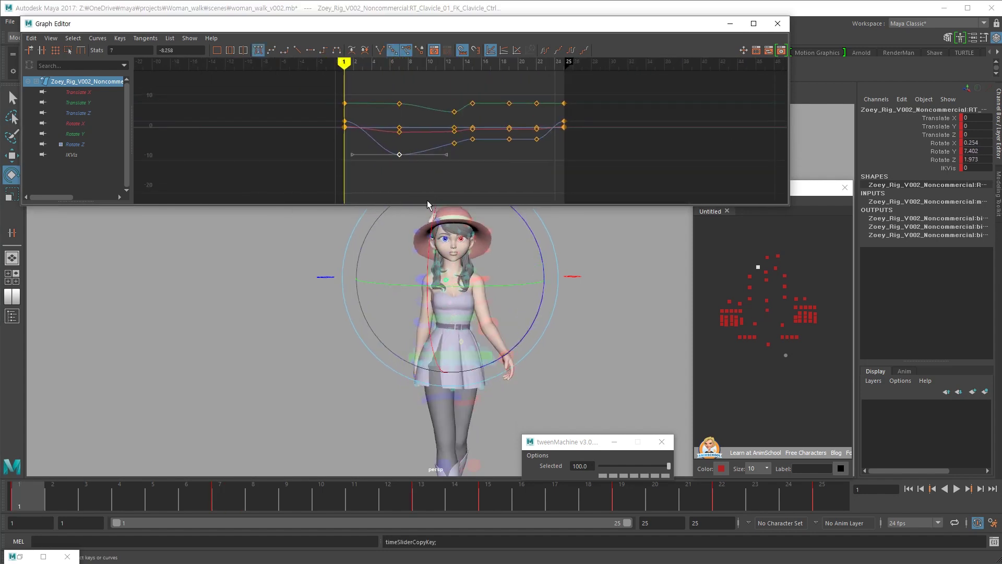
key("period")
key("period")
key("ctrl+v")
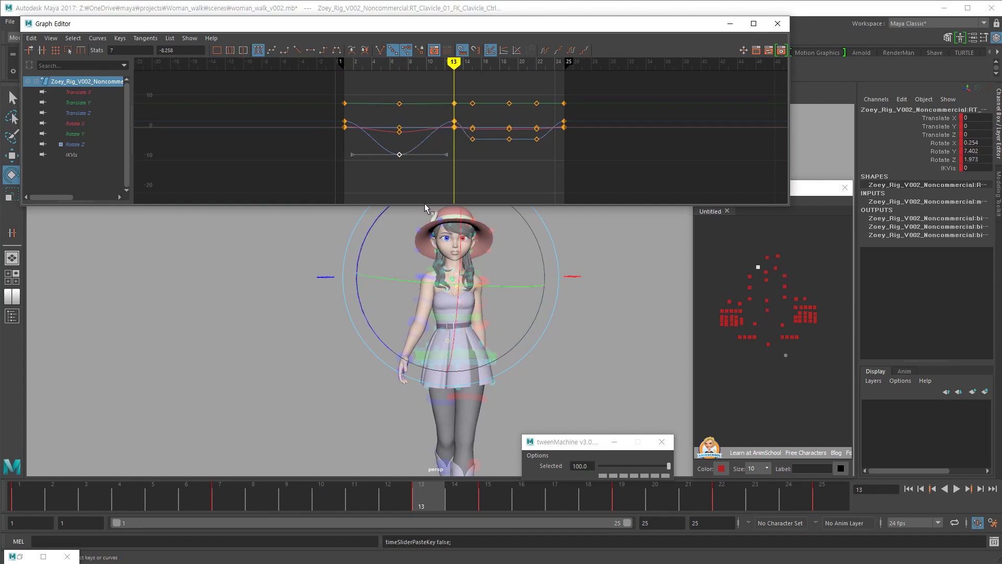
key("comma")
key("period")
key("ctrl+z")
Raise the right clavicle's Rotate Z key at frame 13 to -4.428, and delete its keys at frames 15 and 19
left_click(454, 142)
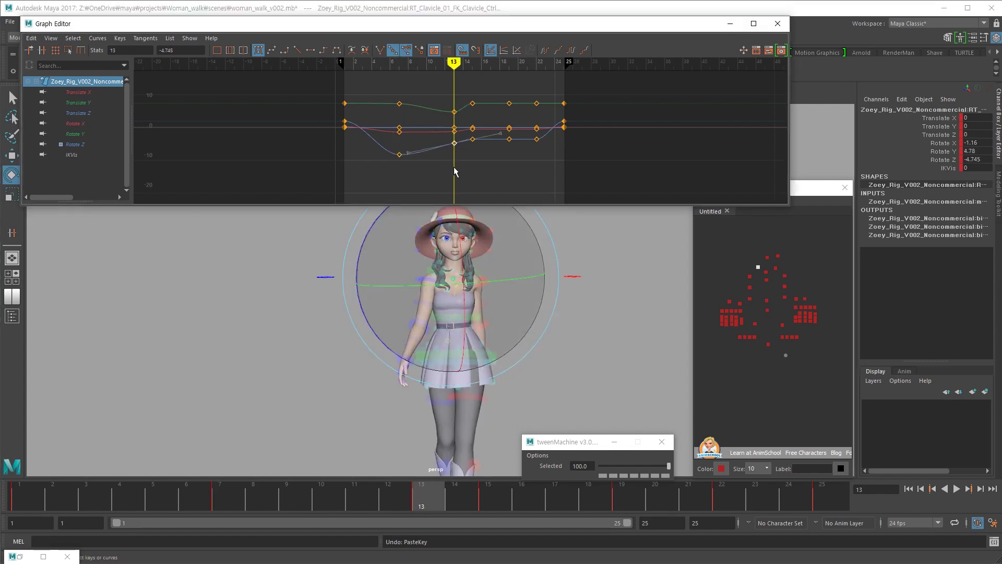
middle_click_drag(454, 165, 454, 164, "shift")
key("period")
key("ctrl+x")
key("period")
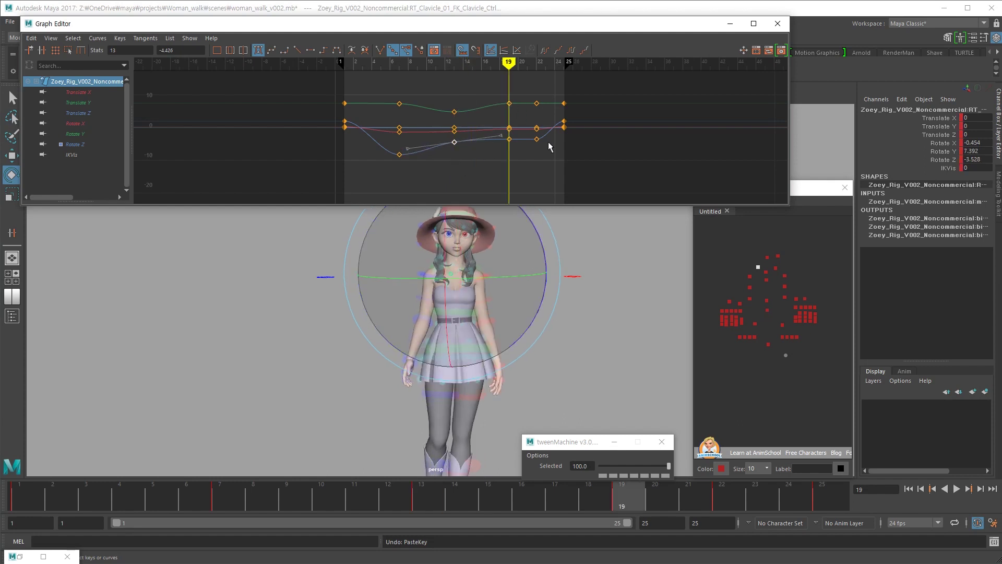
key("period")
key("Delete")
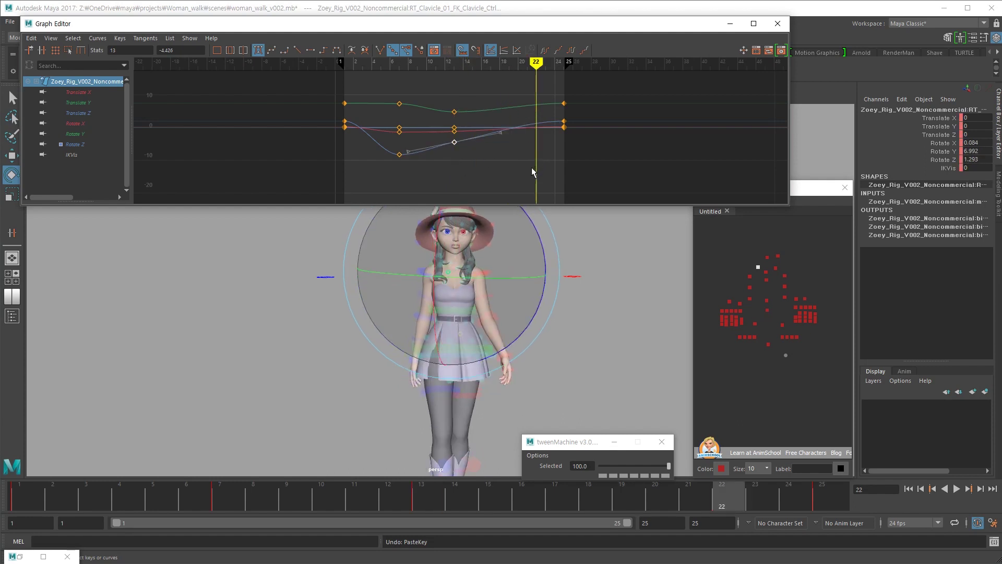
key("ctrl+z")
Rotate the right clavicle at frame 19 to about Y 6.668, Z -6.193, and delete its frame 22 key
left_click_drag(564, 293, 634, 299, "alt")
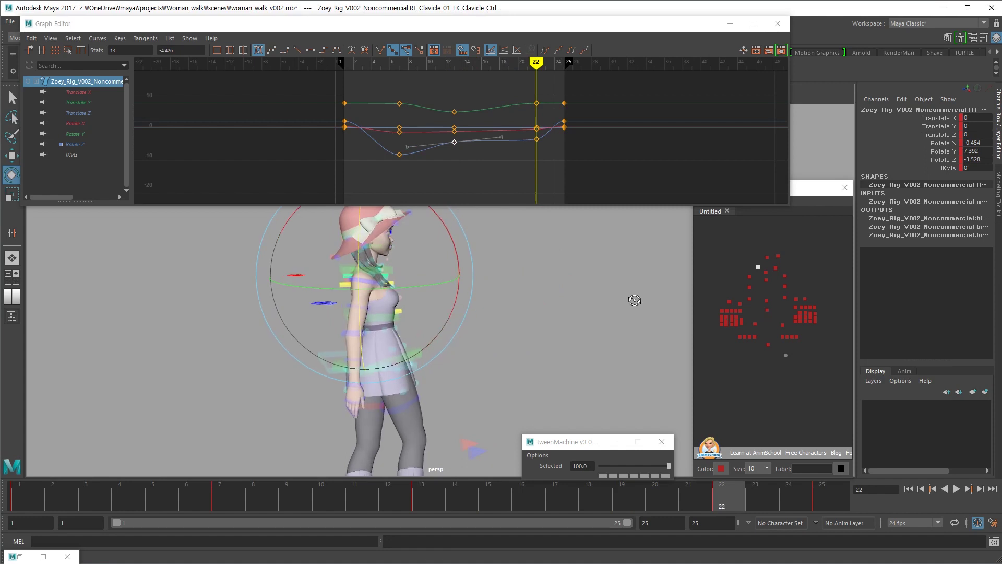
key("alt+v")
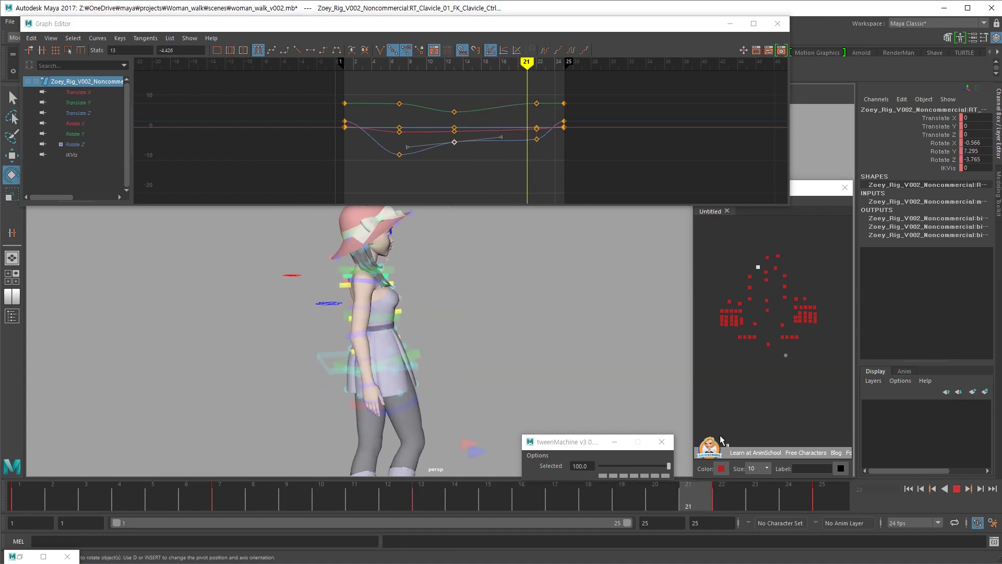
key("alt+v")
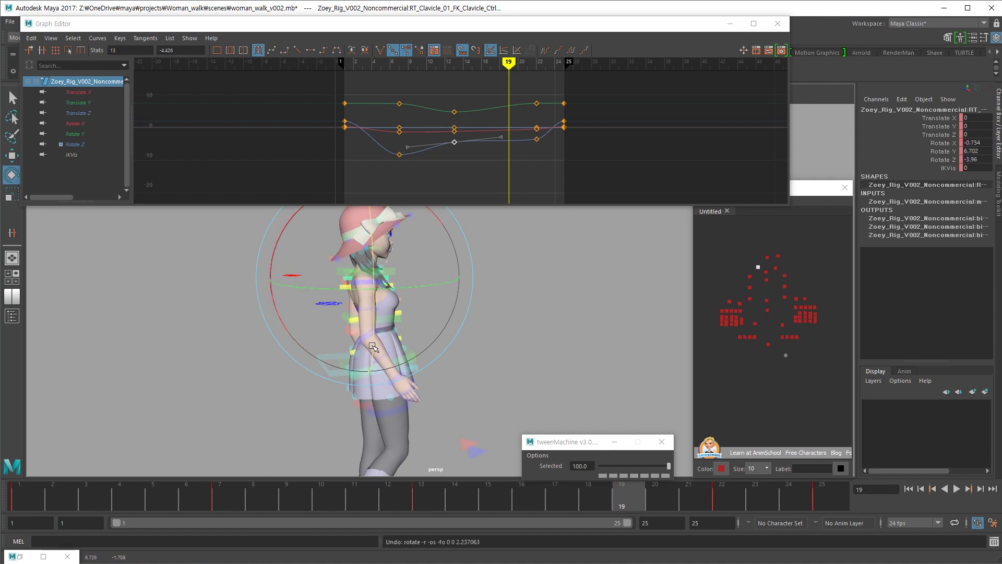
key("shift+e")
key("period")
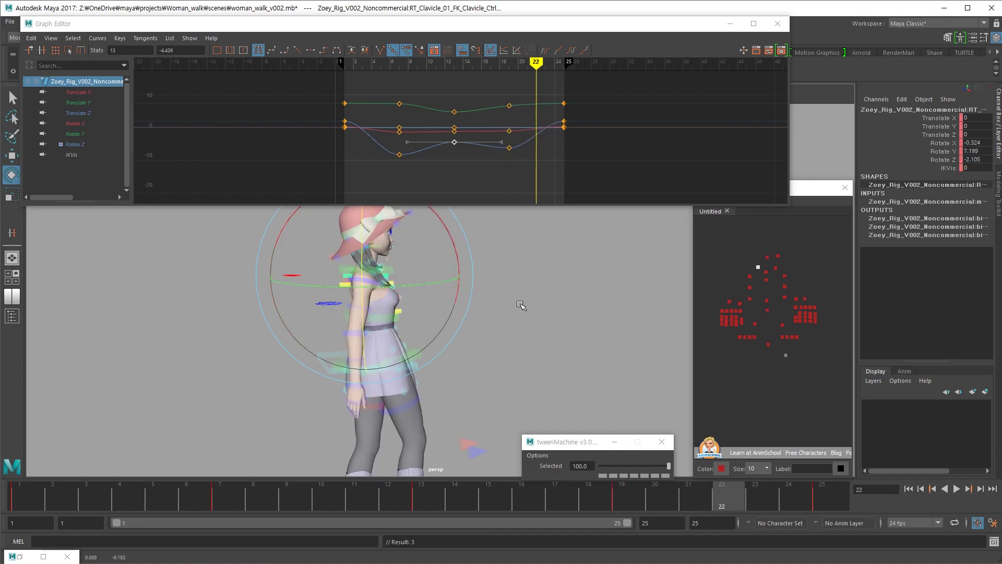
Play the walk cycle from the front to check the right clavicle's motion
left_click(571, 177)
left_click_drag(522, 293, 447, 303, "alt")
key("ctrl+z")
left_click_drag(536, 303, 468, 316, "alt")
key("alt+v")
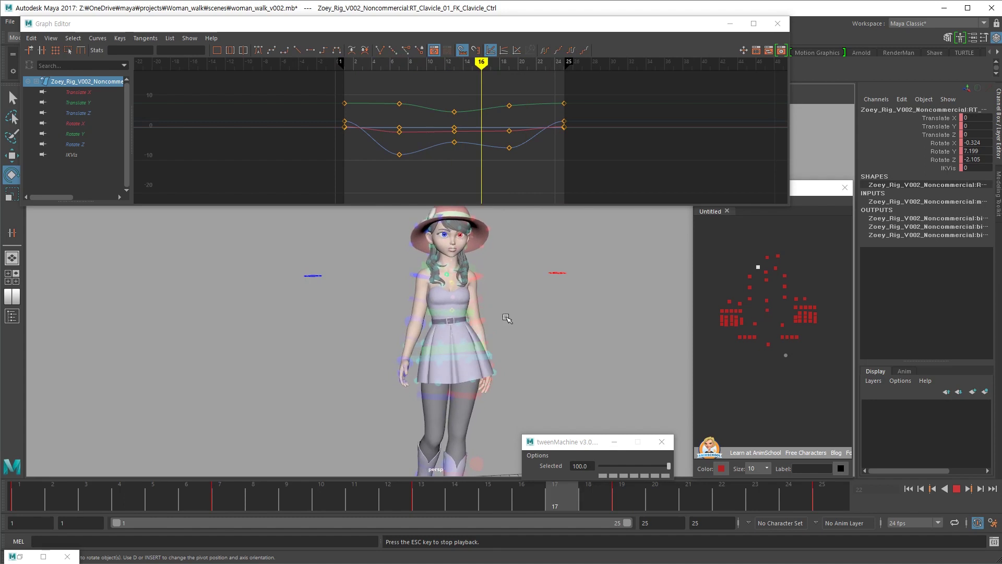
key("Escape")
key("w")
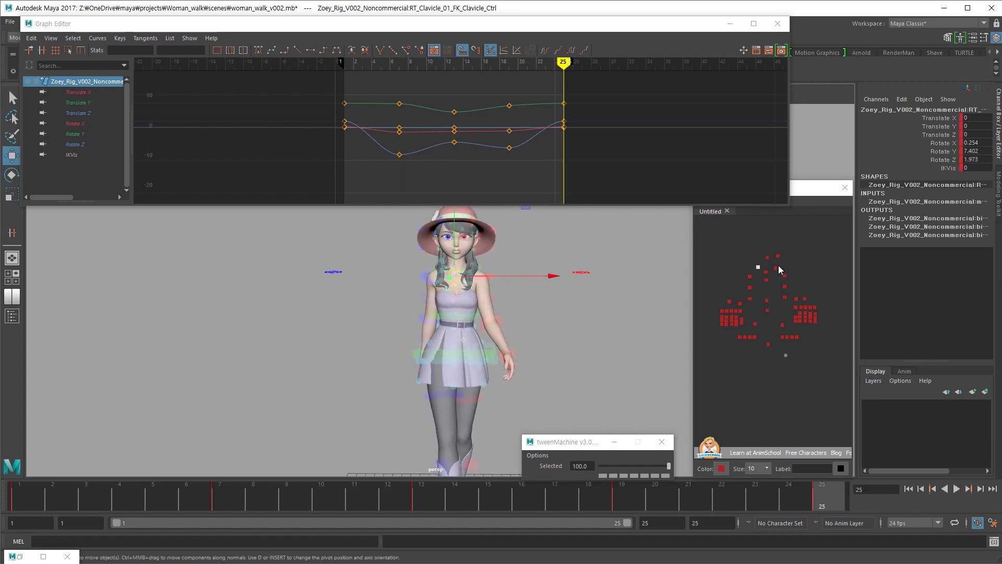
Rotate the left clavicle at frame 13 to X -0.669, Y 11.506, Z -2.134, and play the cycle from the side
left_click(777, 268)
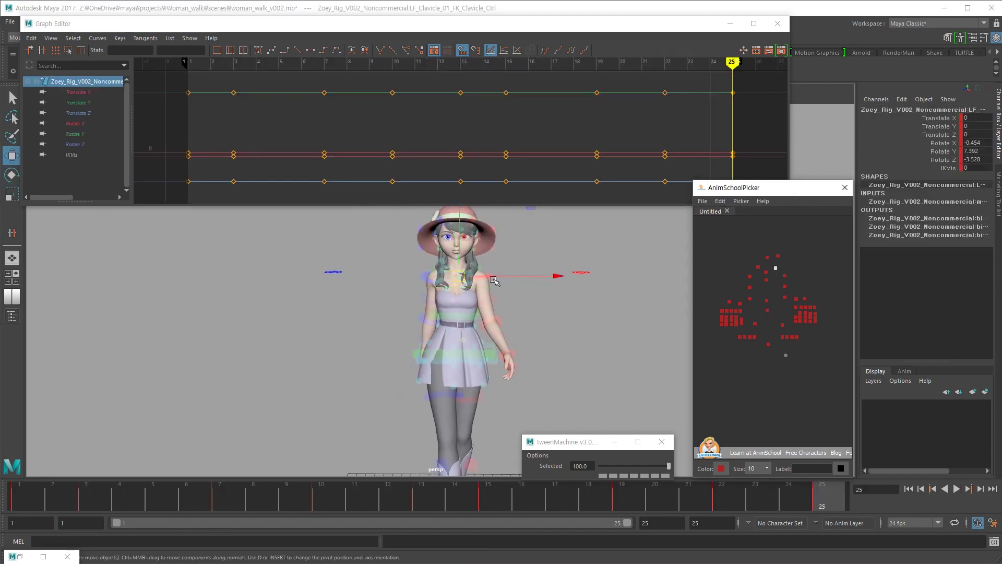
left_click(401, 343)
left_click_drag(401, 343, 331, 354, "alt")
key("ctrl+z")
left_click_drag(439, 392, 381, 418, "alt")
key("alt+v")
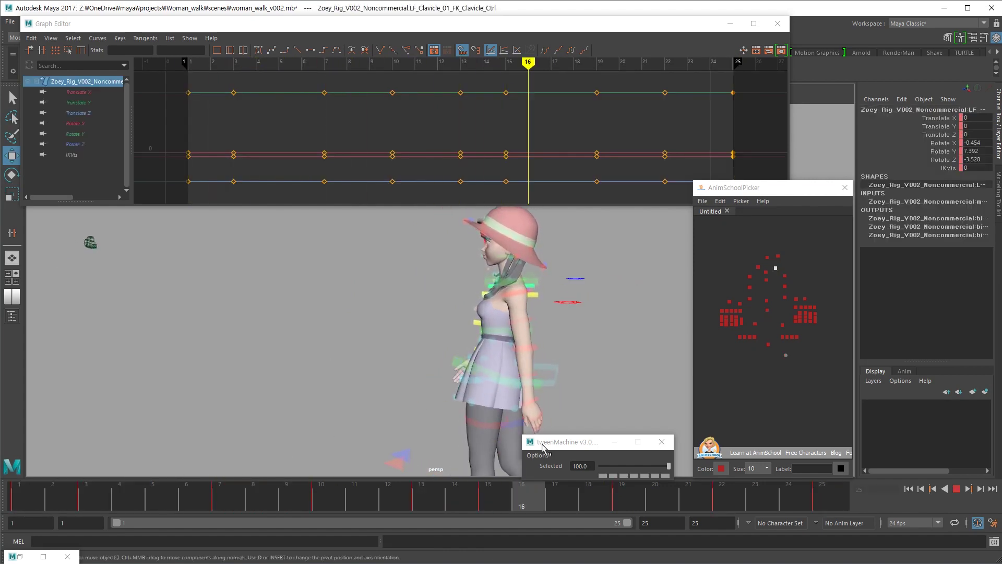
left_click_drag(495, 494, 438, 495)
right_click_drag(543, 372, 517, 370, "alt")
middle_click_drag(517, 371, 503, 349, "alt")
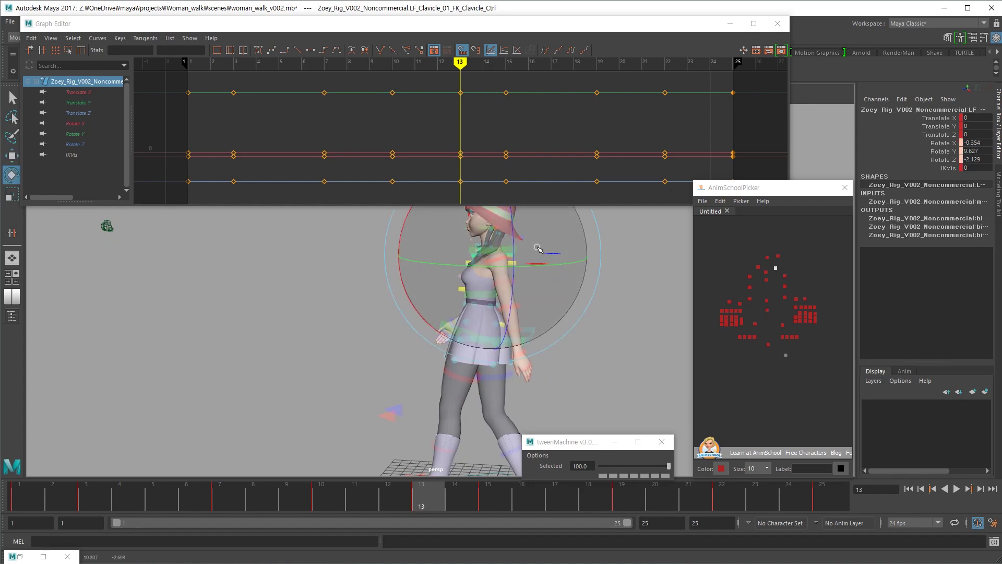
key("alt+v")
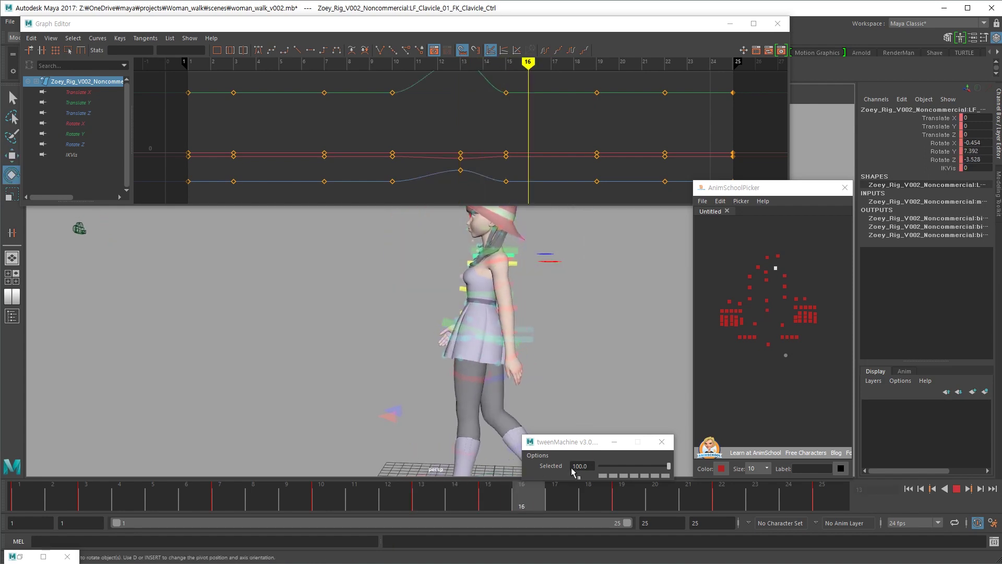
Rotate the left clavicle at frame 19 to about X -3.694, Y 3.771, Z -12.343, and delete its keys at frames 15 and 22
key("alt+v")
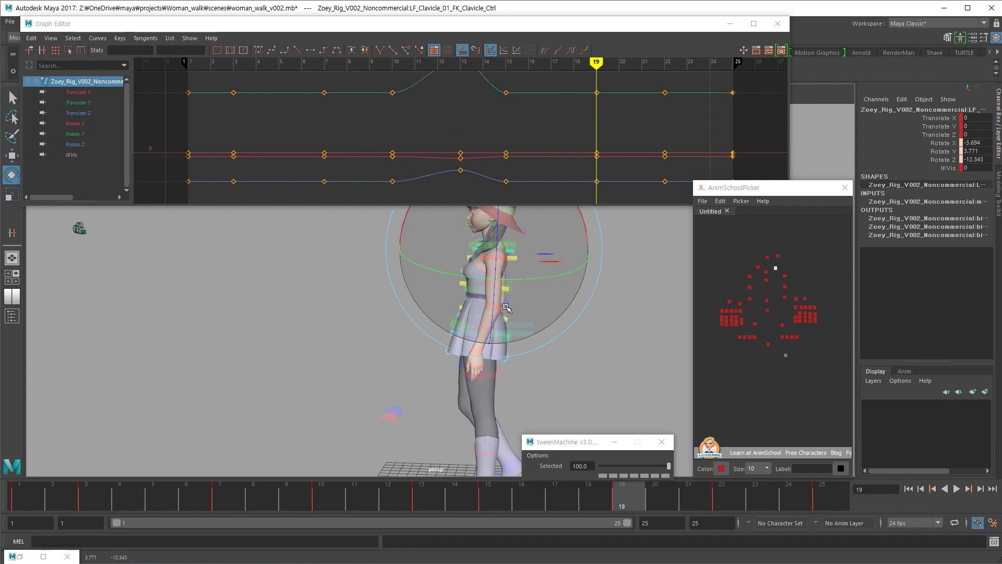
left_click_drag(505, 307, 508, 308)
left_click_drag(594, 374, 553, 384, "alt")
key("comma")
key("Delete")
key("comma")
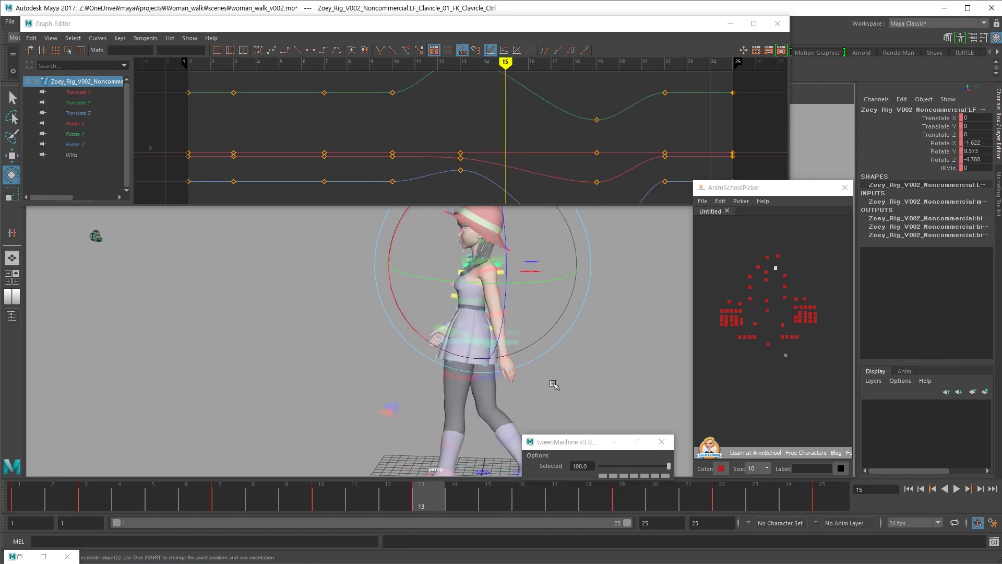
key("comma")
key("Delete")
Rotate the left clavicle at frame 25 to X -1.719, Y 5.598, Z -5.693, and copy that key onto frame 1
key("period")
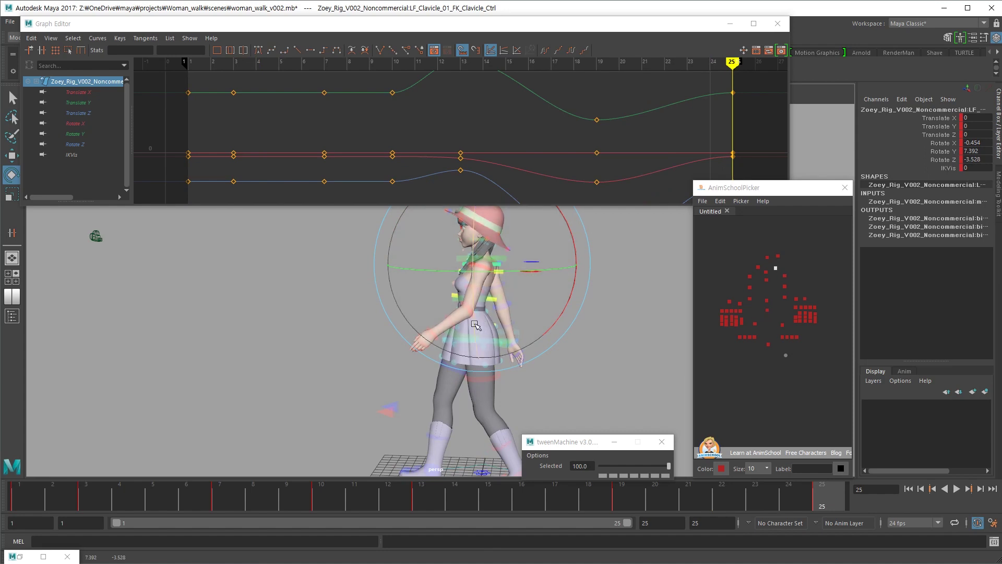
left_click_drag(473, 328, 484, 323)
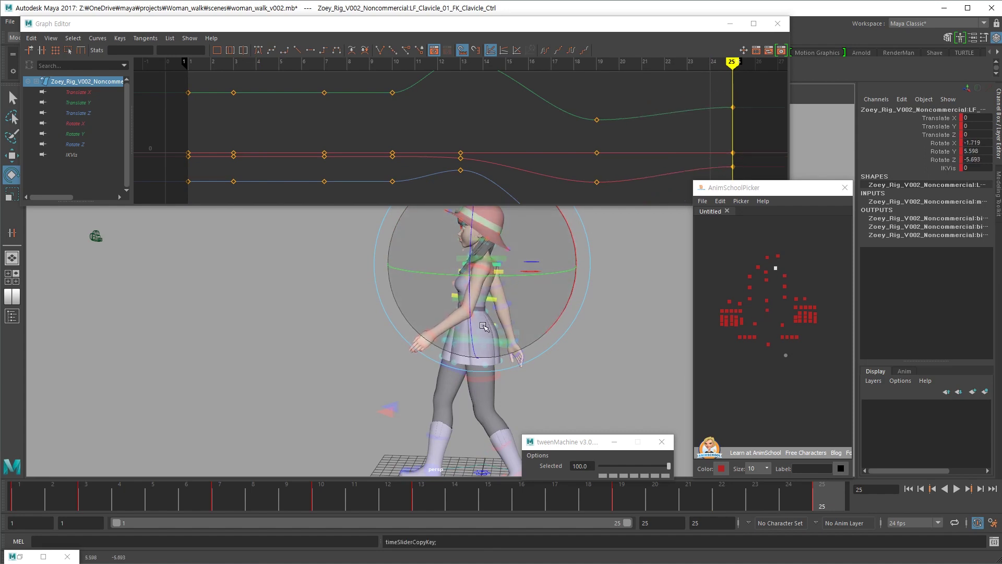
key("period")
Delete the left clavicle's keys at frames 3 and 10, and rotate it at frame 7 to about Y 6.237, Z -8.899
key("period")
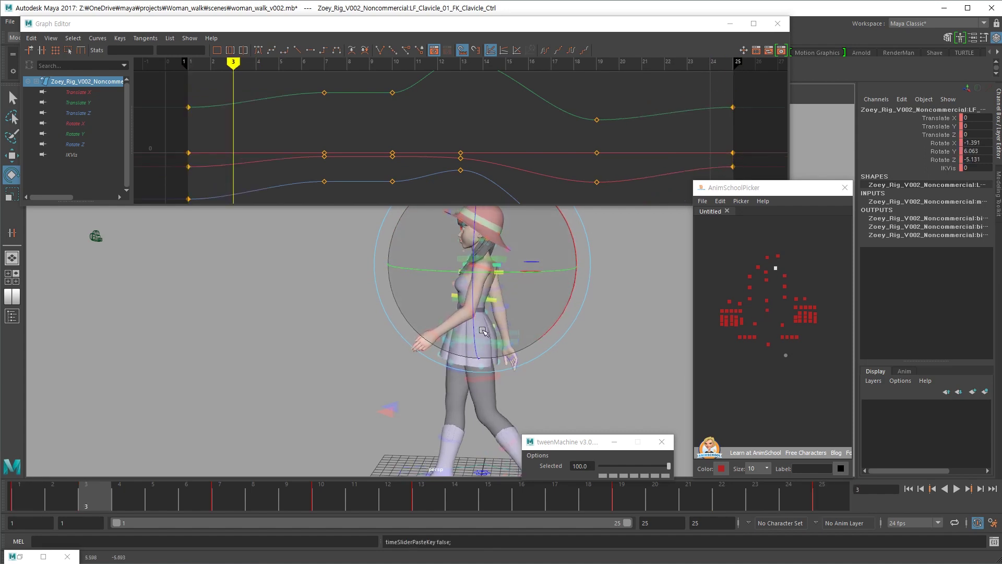
key("ctrl+z")
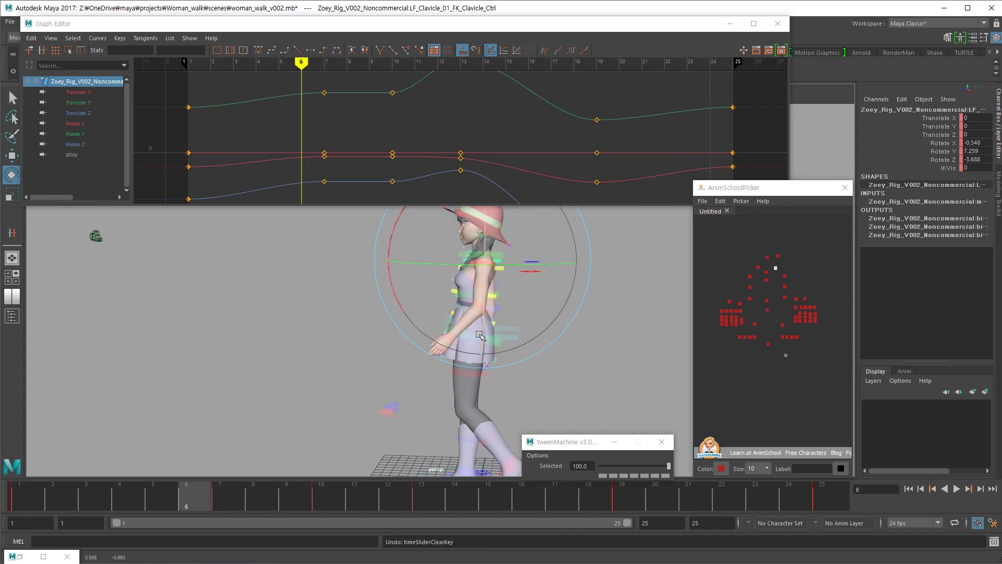
key("period")
key("period")
key("Delete")
key("period")
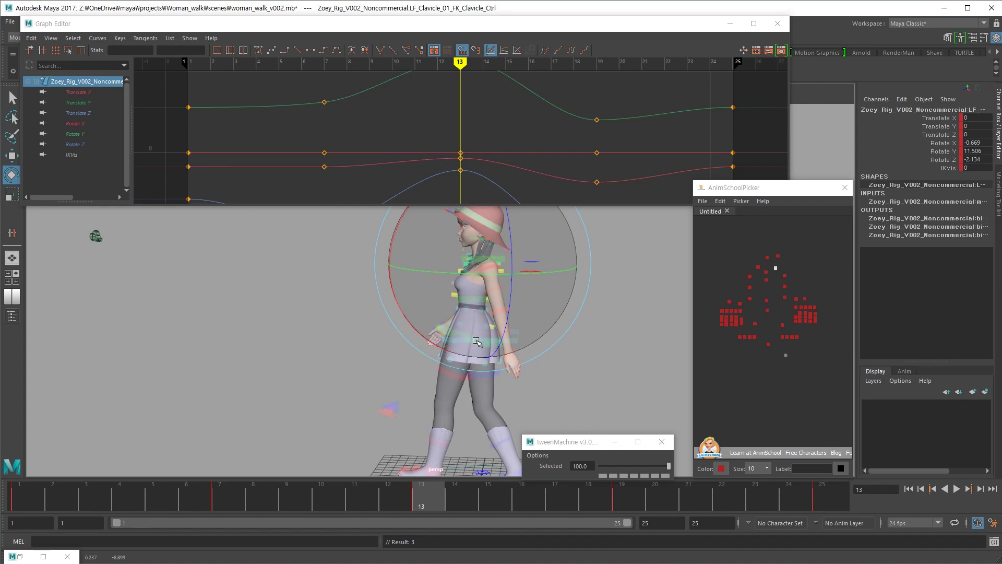
key("alt+v")
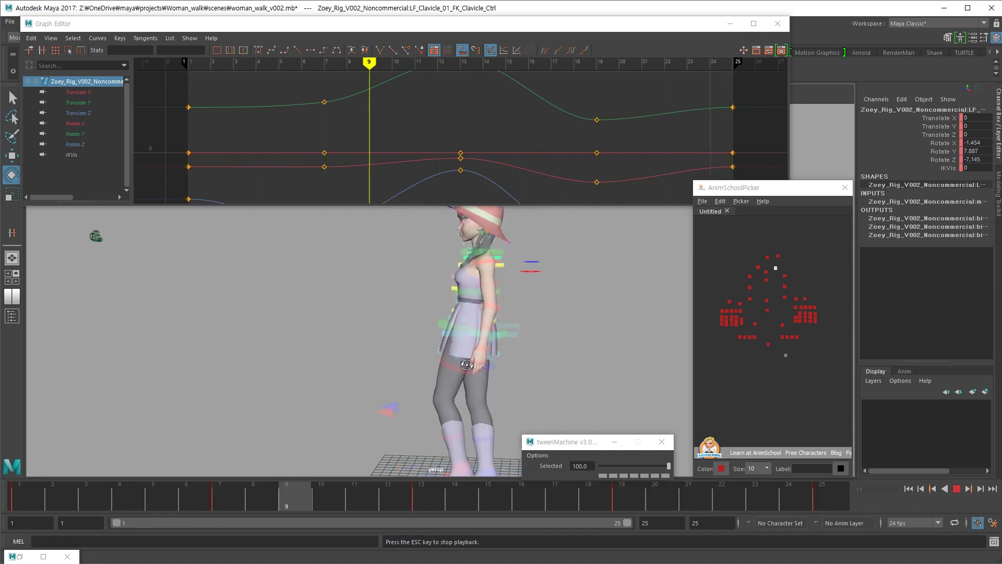
key("Escape")
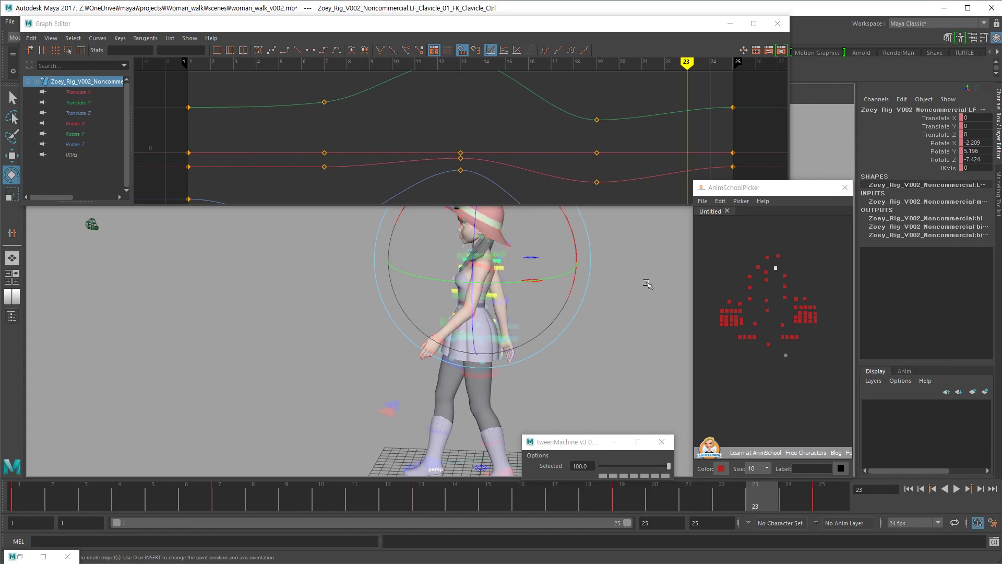
Lower the left clavicle's whole Rotate Y curve so that its frame 25 key sits at 2.005
left_click(940, 151)
left_click(612, 146)
key("f")
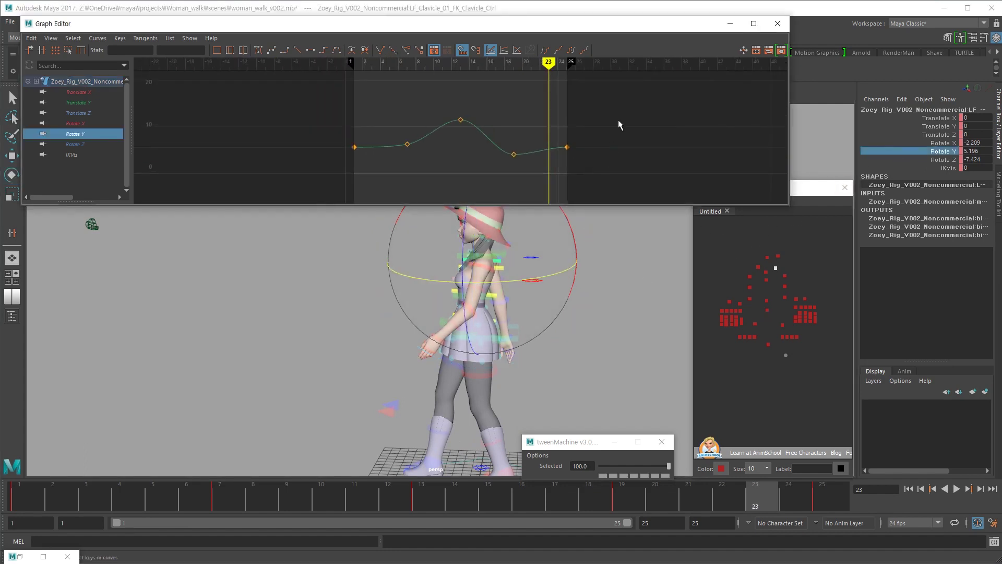
middle_click_drag(520, 107, 517, 134, "shift")
key("ctrl+z")
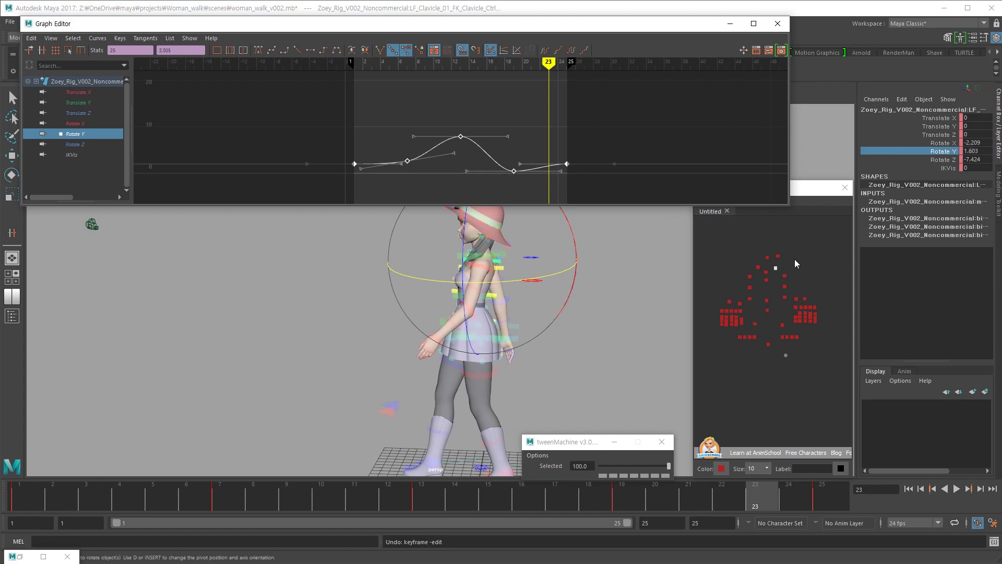
Lower the right clavicle's whole Rotate Y curve so that its frame 25 key sits at 4.225
left_click(758, 266)
left_click(939, 151)
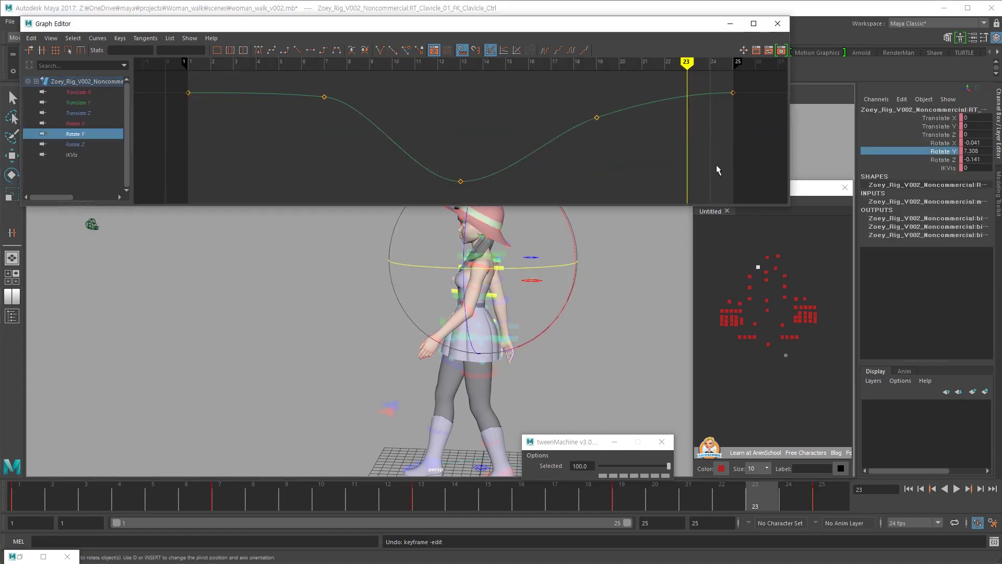
left_click(604, 107)
key("f")
Play the walk cycle and examine both shoulders from the side and the front
key("alt+v")
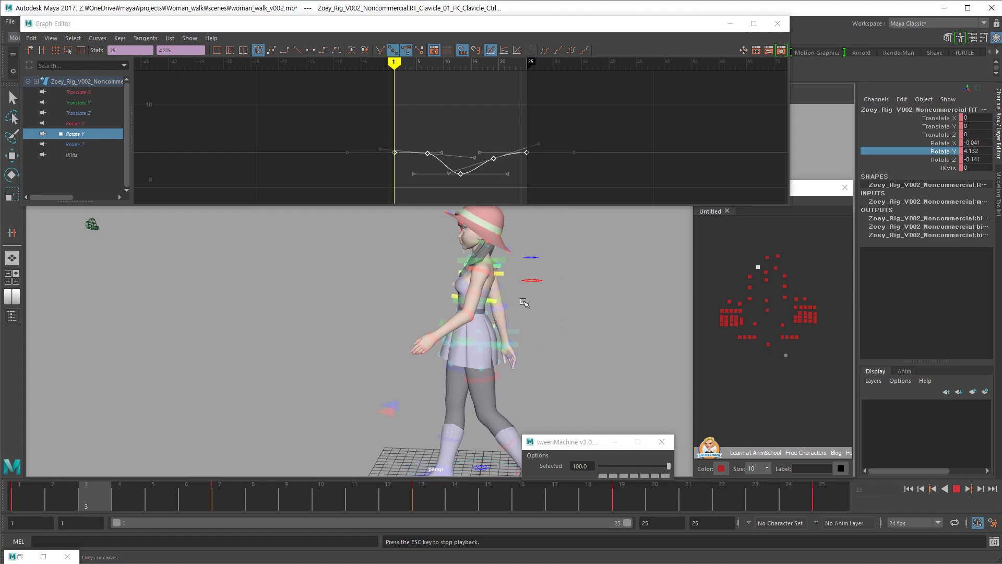
left_click_drag(401, 336, 530, 340, "alt")
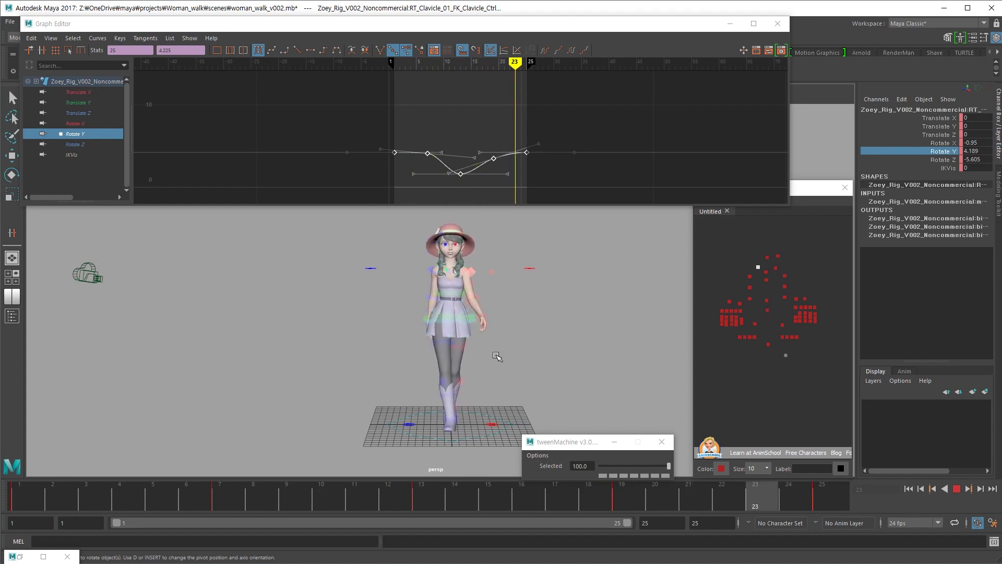
right_click_drag(450, 377, 512, 379, "alt")
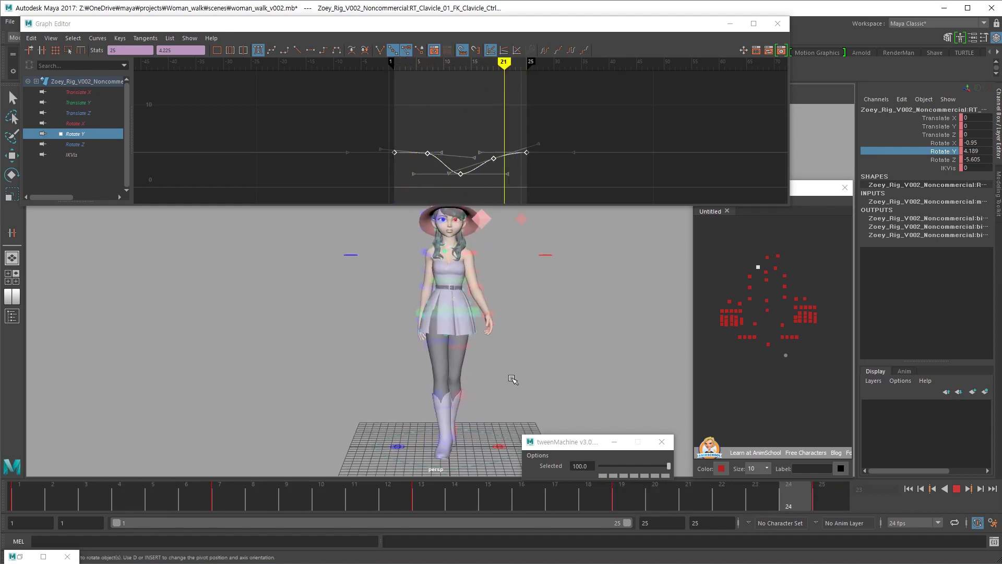
key("alt+v")
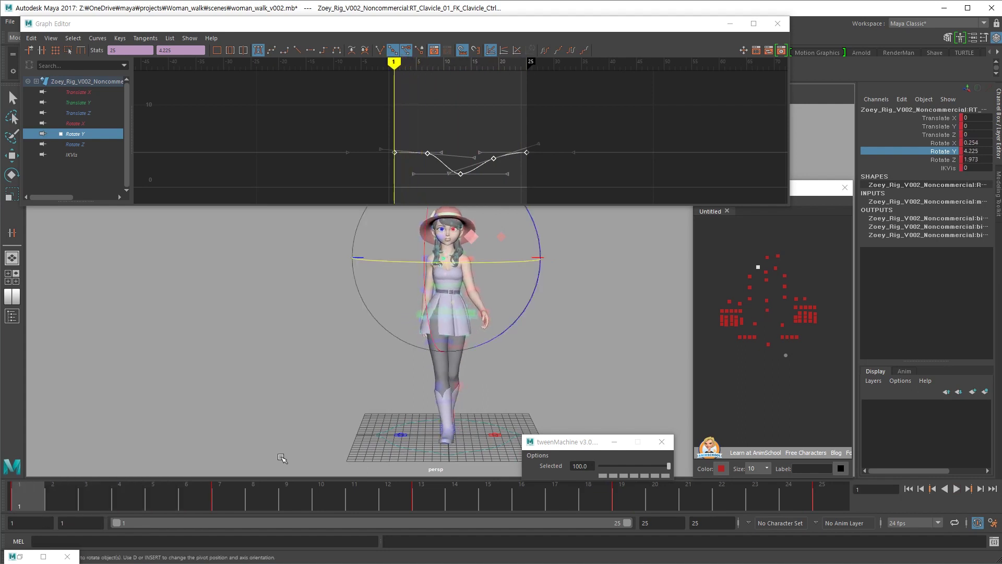
middle_click_drag(500, 401, 501, 358, "alt")
left_click_drag(501, 360, 497, 395, "alt")
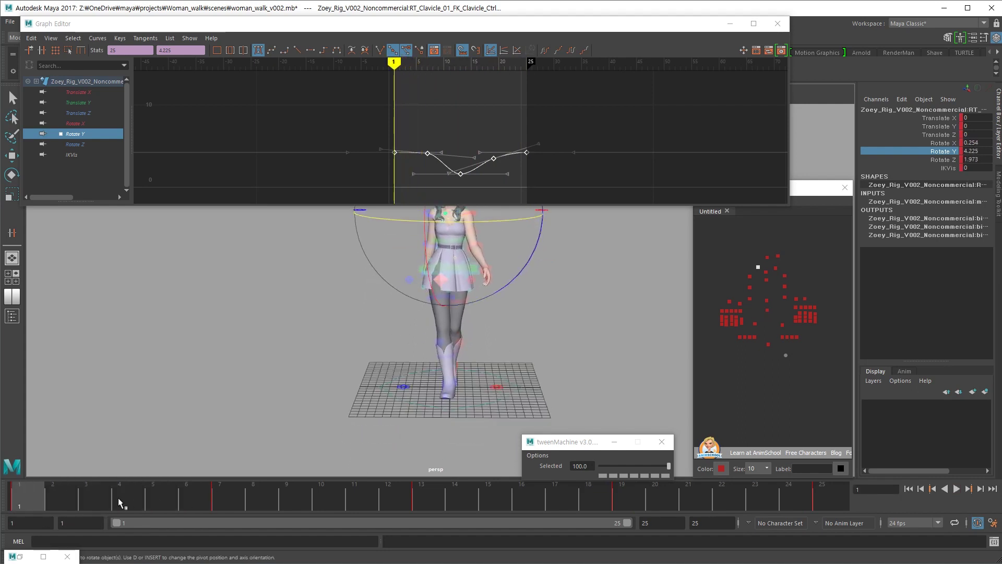
Try shifting the COG control slightly along Y at frame 7
left_click_drag(343, 417, 459, 378, "alt")
left_click(743, 312)
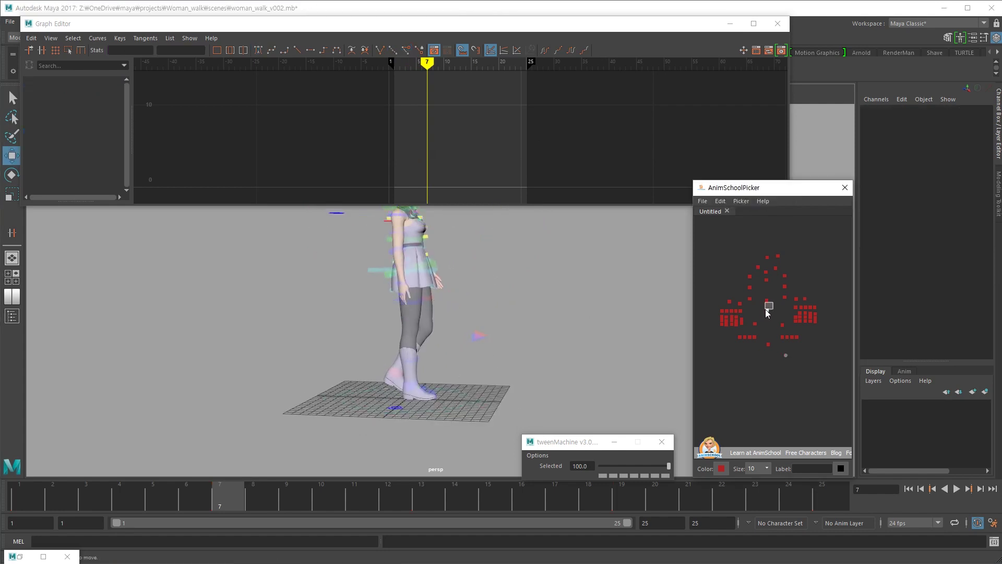
left_click(767, 311)
left_click(767, 301)
left_click_drag(472, 319, 355, 334, "alt")
right_click_drag(376, 335, 496, 334, "alt")
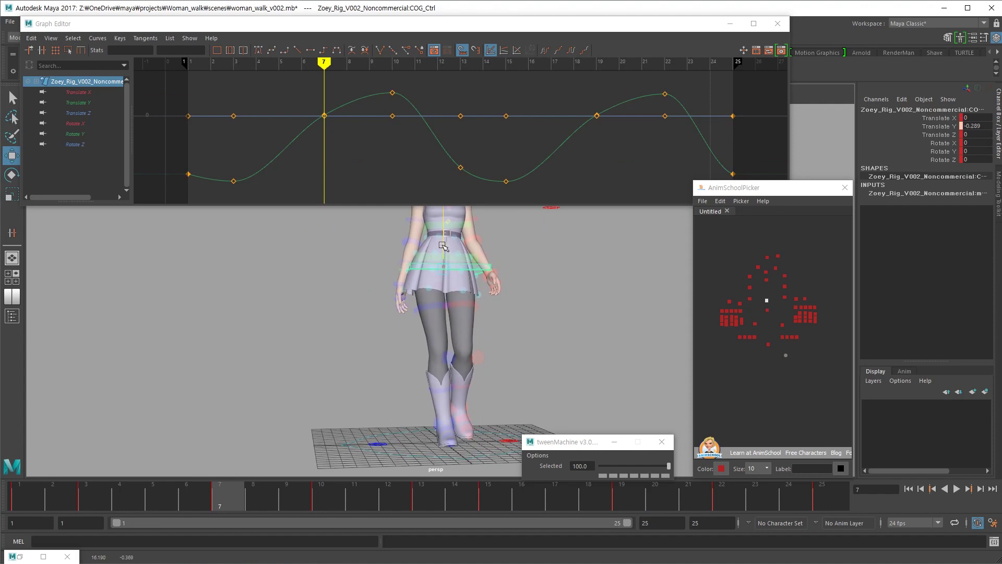
left_click_drag(440, 240, 441, 235)
Play the walk cycle and examine the full body's motion from both sides
left_click_drag(426, 310, 494, 320, "alt")
left_click_drag(415, 367, 426, 364, "alt")
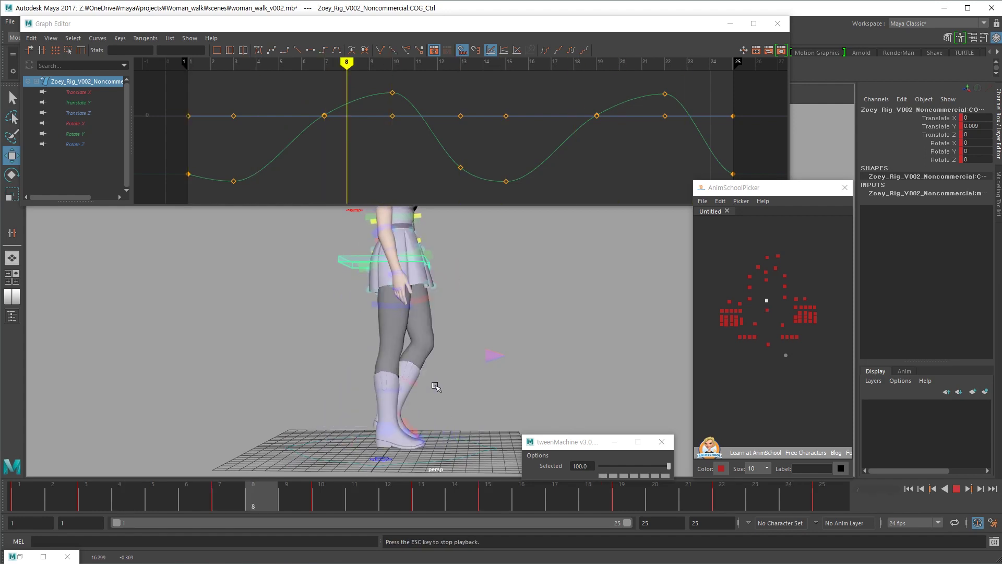
left_click_drag(481, 372, 387, 367, "alt")
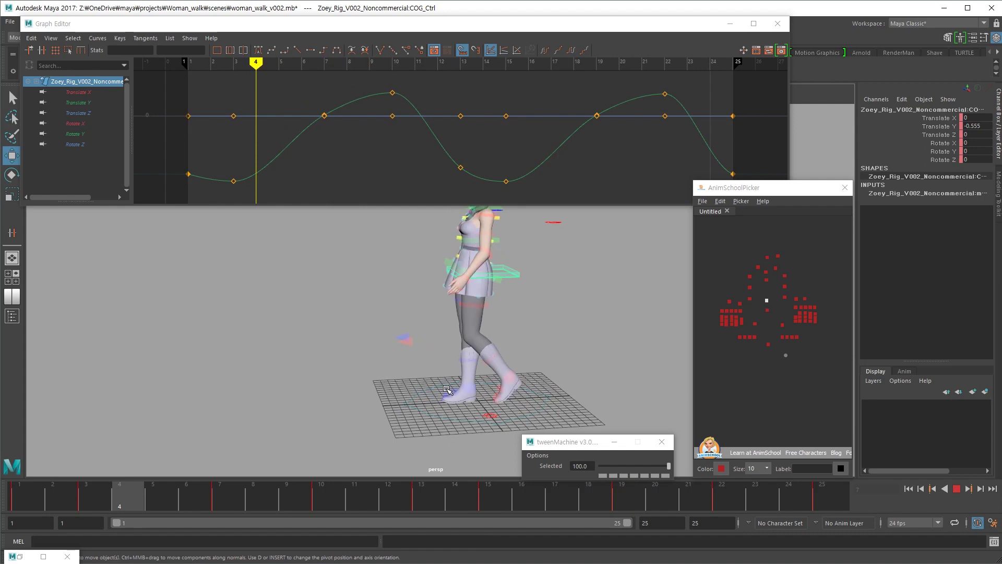
scroll(369, 374, "down", 3)
middle_click_drag(385, 359, 374, 369, "alt")
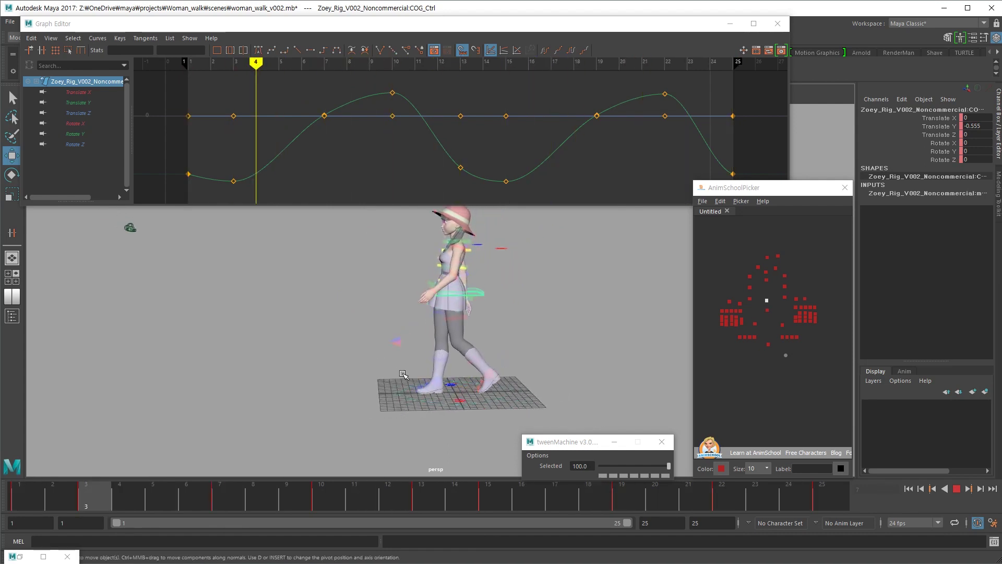
left_click_drag(453, 369, 422, 368, "alt")
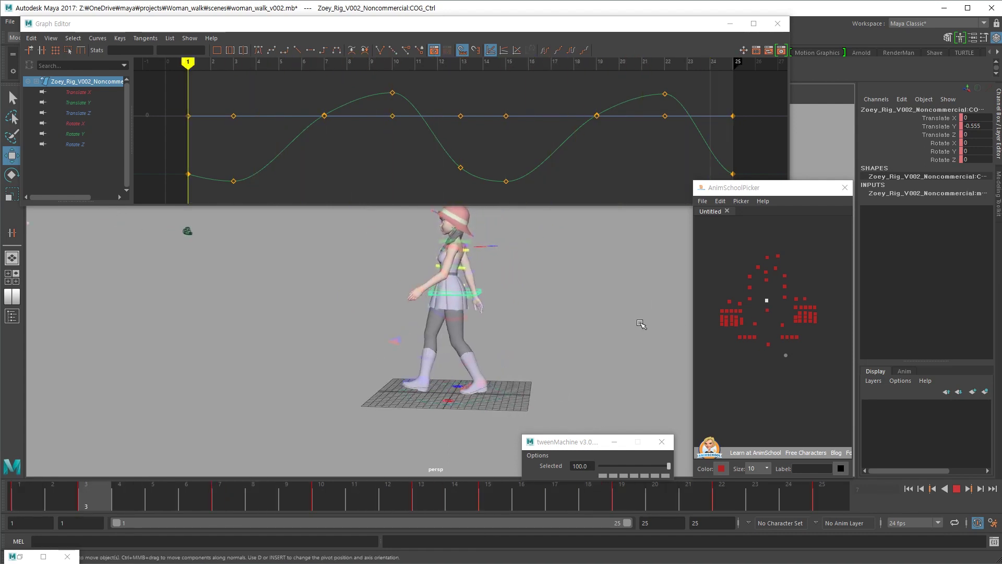
key("Escape")
Rotate the left wrist at frame 7 to about X -7.723, Y -8.891, Z 1.345, and check it in playback
left_click(785, 297)
right_click_drag(407, 397, 469, 404, "alt")
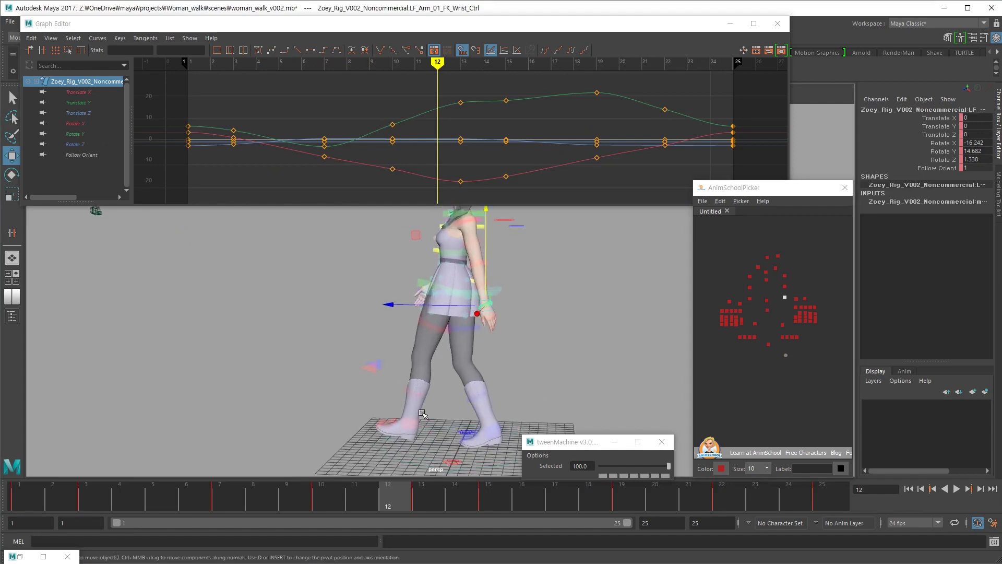
left_click_drag(42, 493, 235, 477)
key("comma")
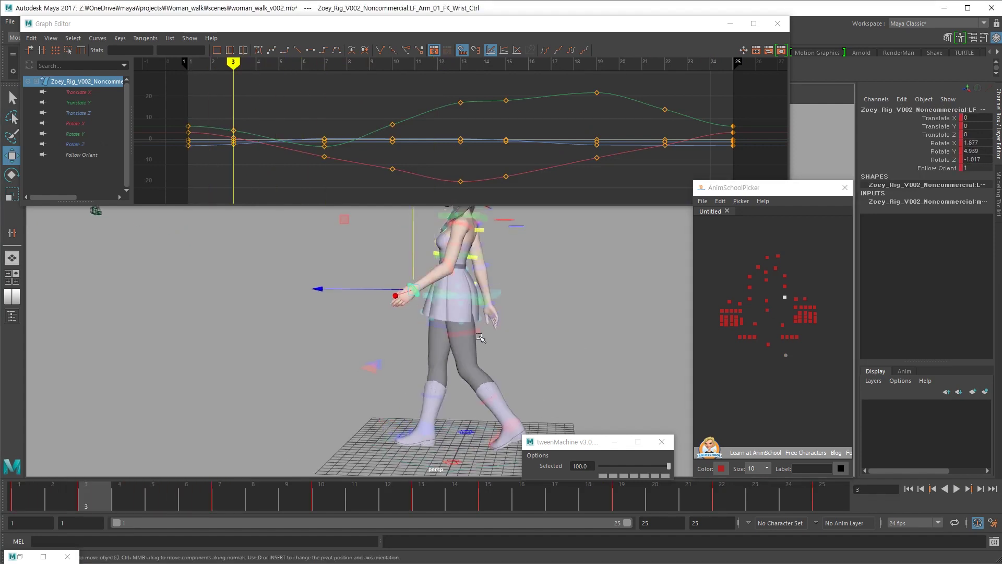
key("period")
key("e")
key("period")
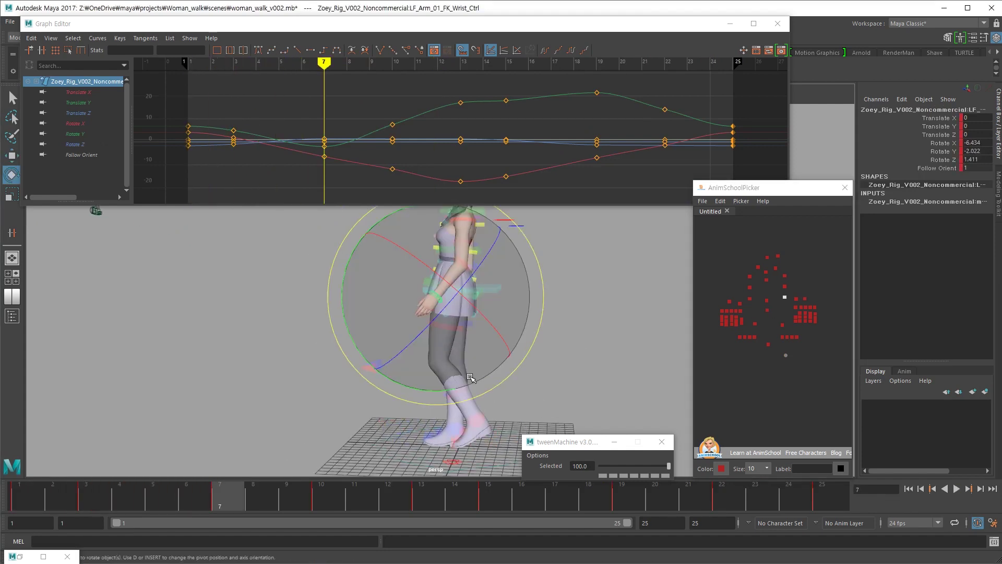
key("alt+v")
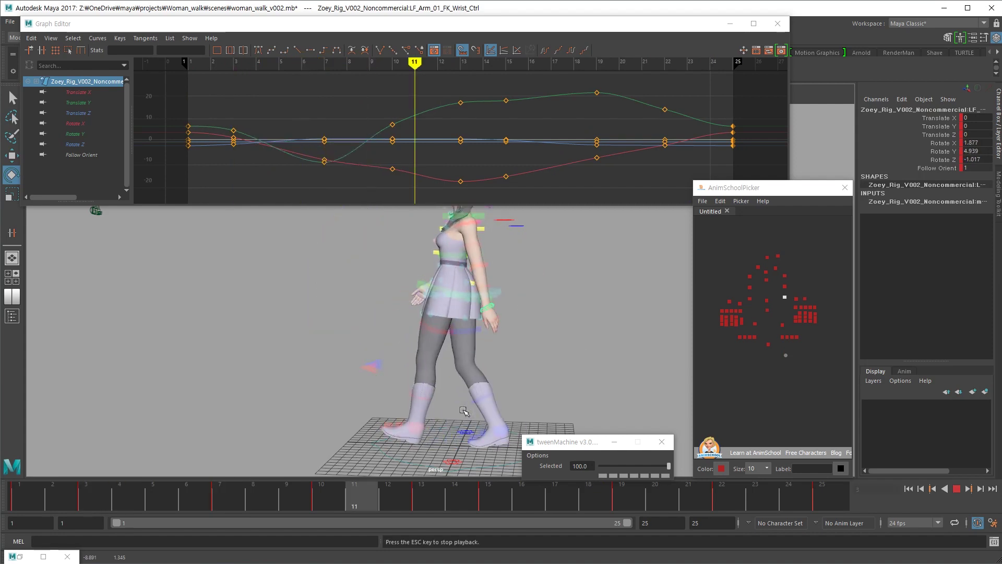
key("alt+v")
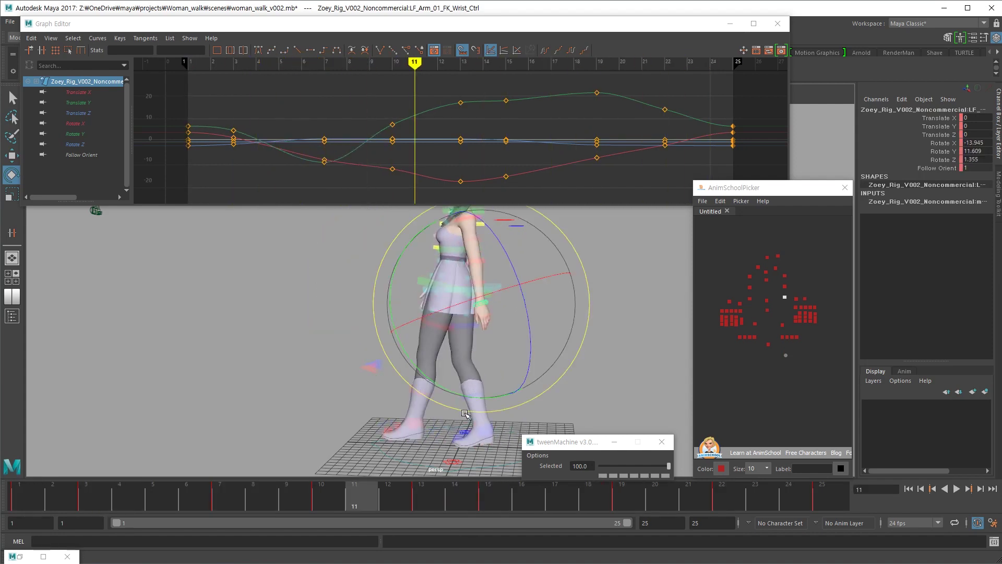
Rotate the left wrist to about X -13.36, Y -4.743, Z 0.023 at frame 10 and Y 2.385 at frame 13, checking playback
key("comma")
key("comma")
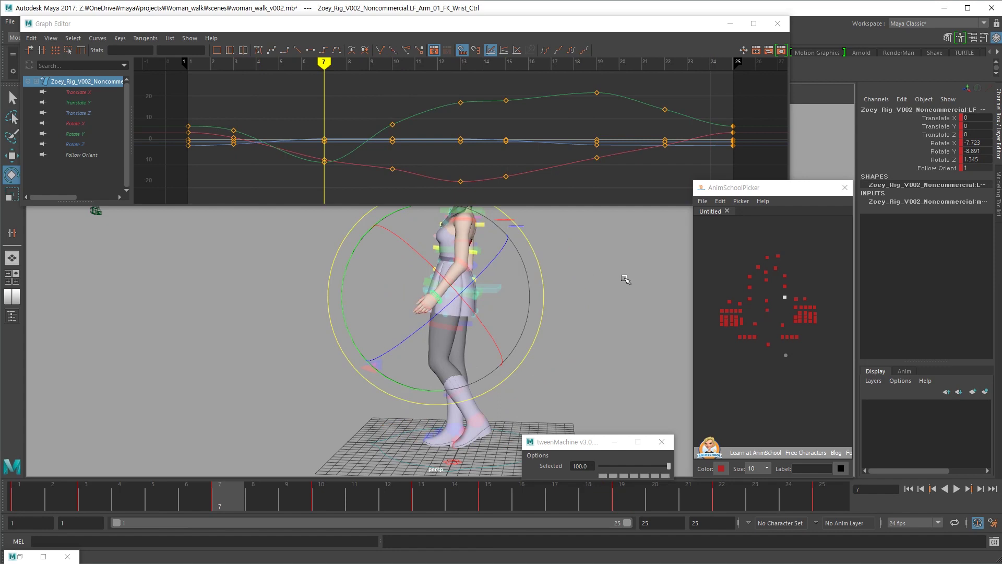
key("comma")
key("period")
key("period")
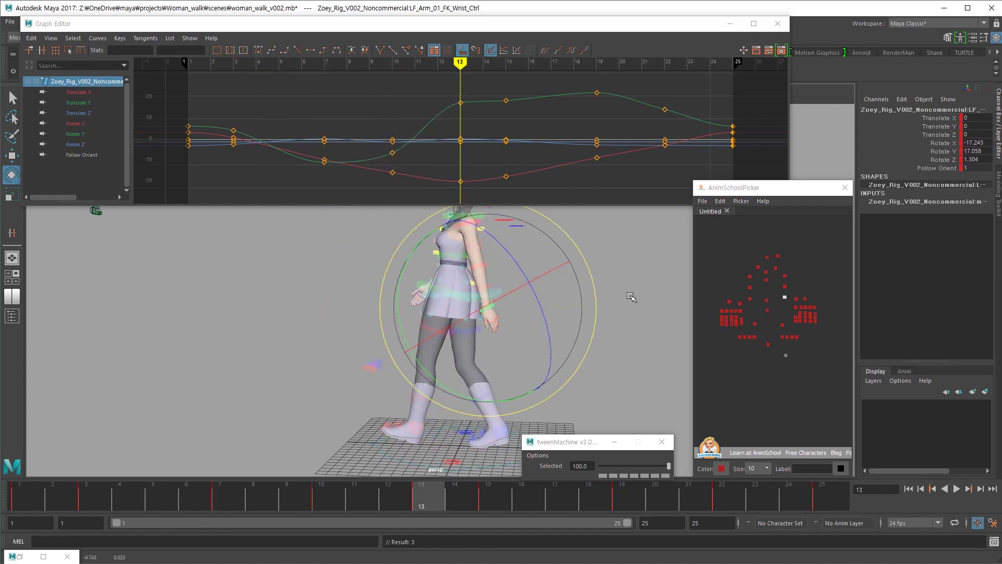
key("alt+v")
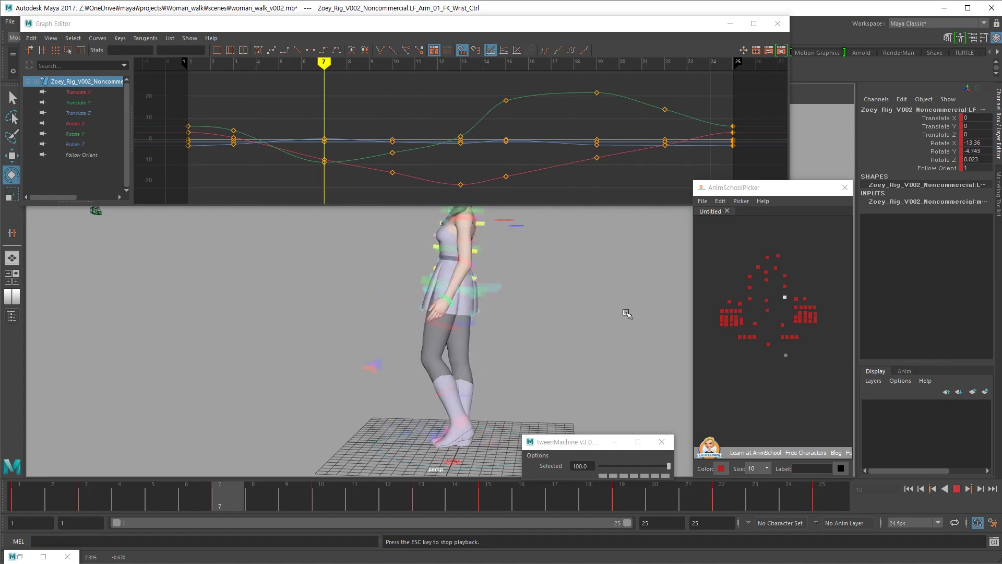
right_click_drag(483, 345, 432, 313, "alt")
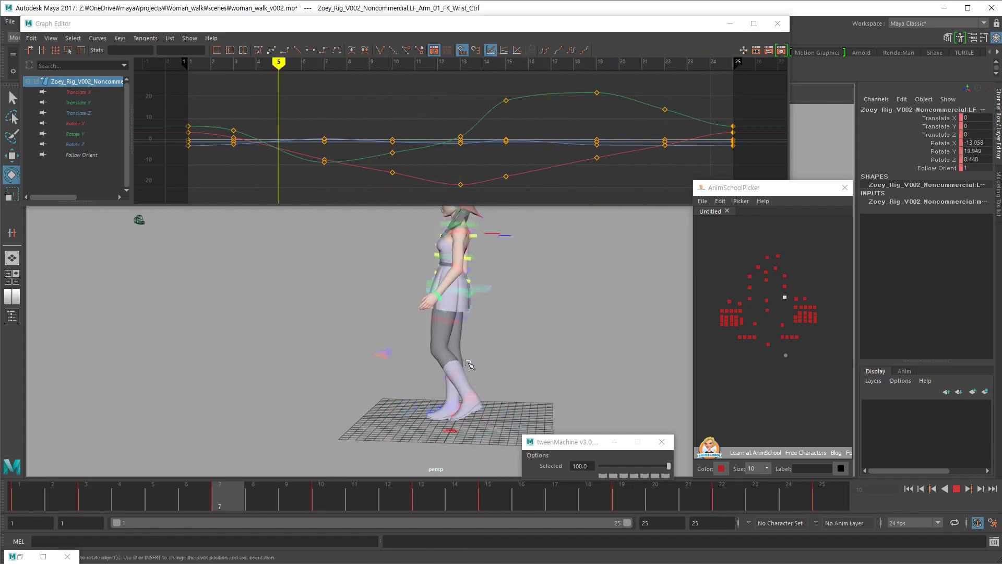
key("alt+v")
Rotate the right wrist to about X -8.129, Y -12.551, Z 2.039 at frame 19 and X -14.078, Y -5.914, Z 0.123 at frame 22
left_click_drag(468, 364, 701, 358, "alt")
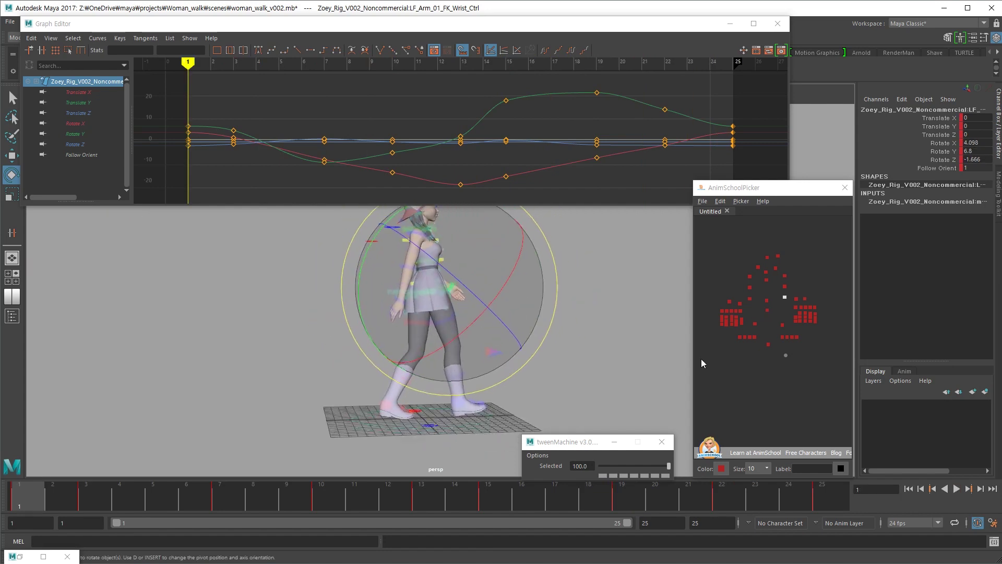
right_click_drag(700, 358, 763, 290, "alt")
left_click(750, 298)
key("alt+v")
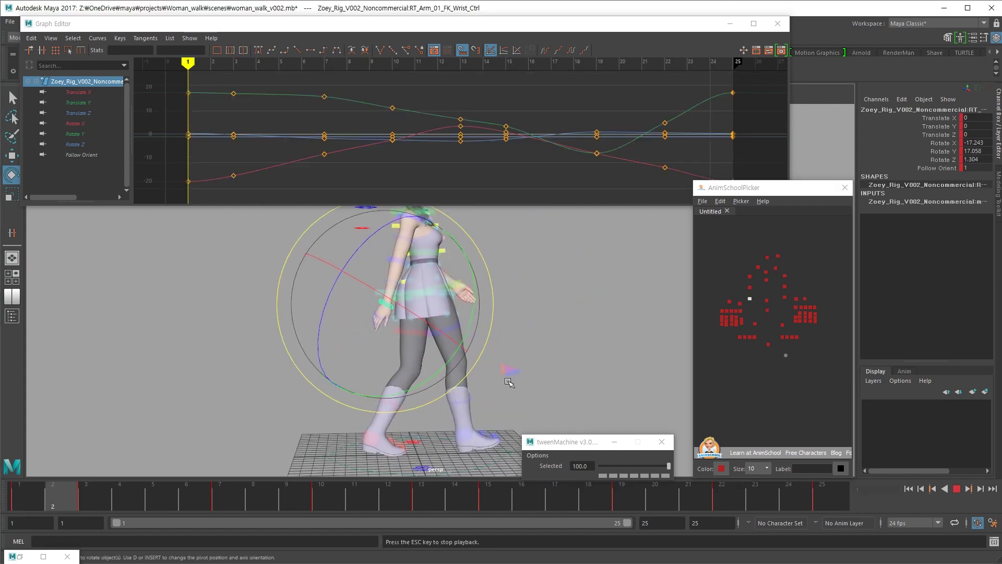
key("Escape")
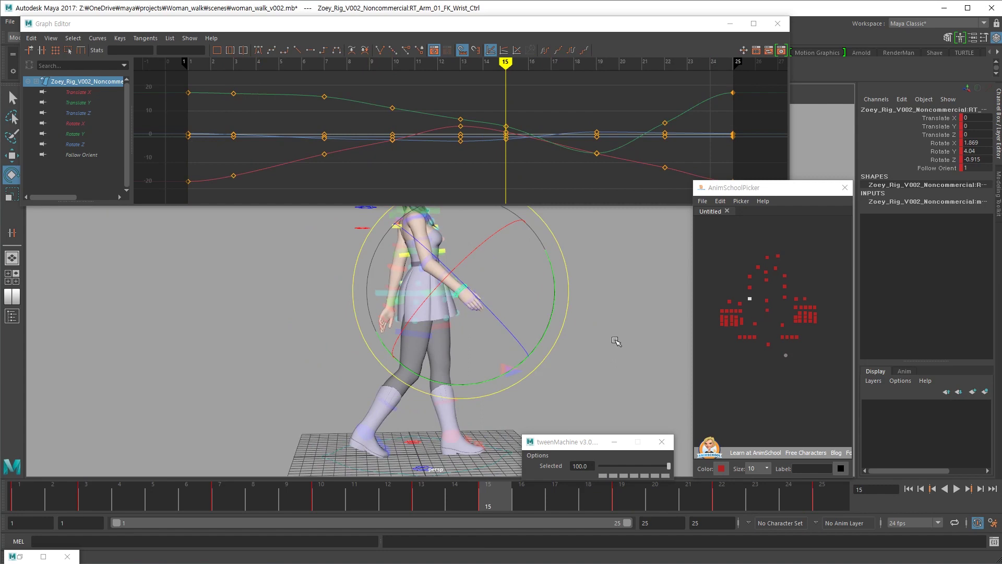
key("shift+e")
key("period")
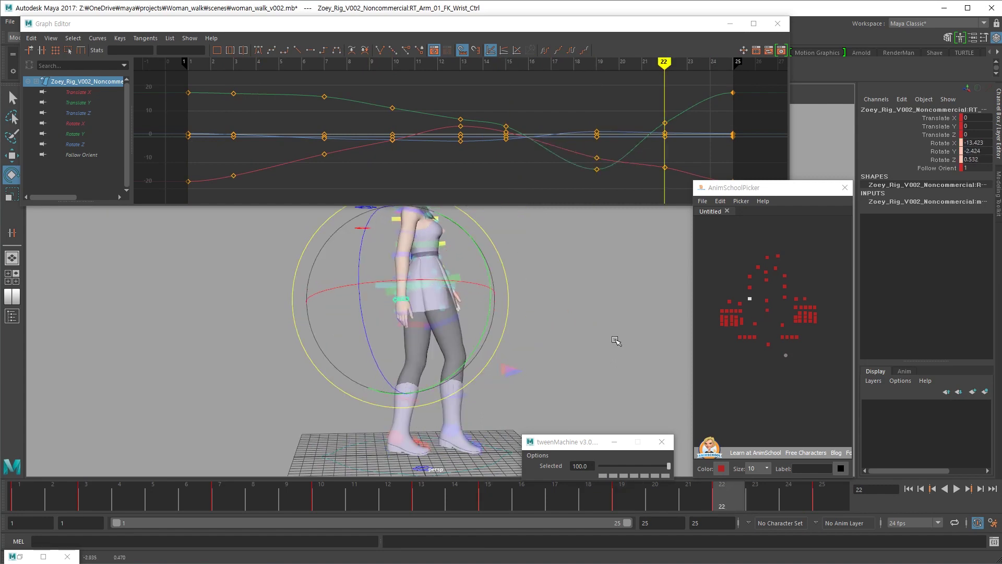
key("comma")
key("alt+v")
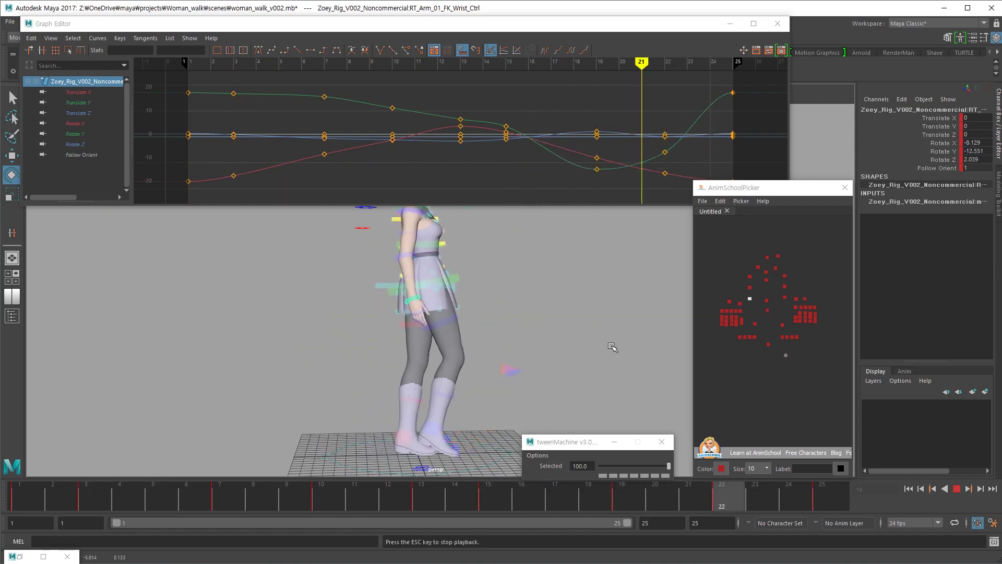
key("Escape")
Examine the right wrist's poses at its keys from frame 10 to frame 19 and its swing in playback
key("comma")
key("comma")
key("comma")
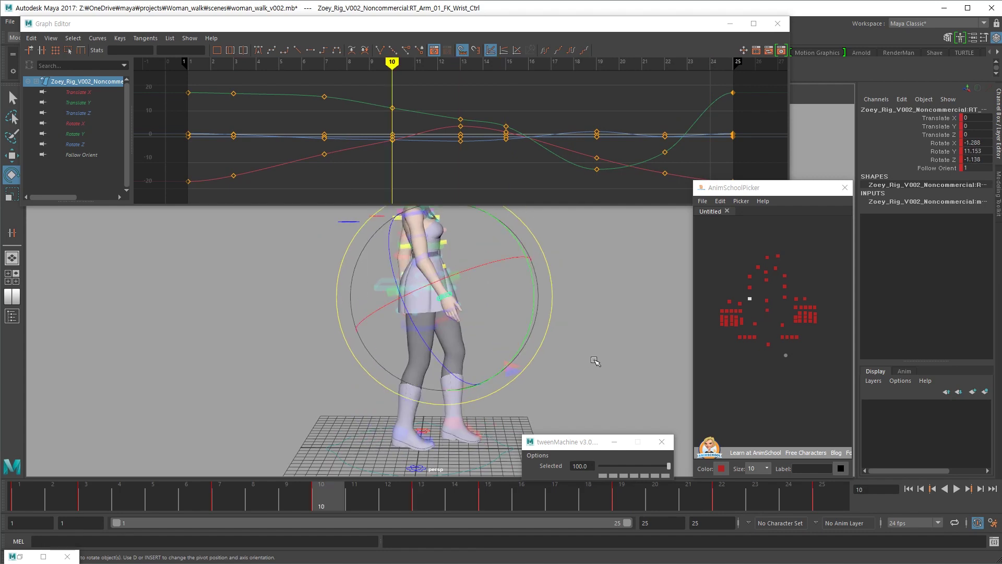
key("period")
key("period")
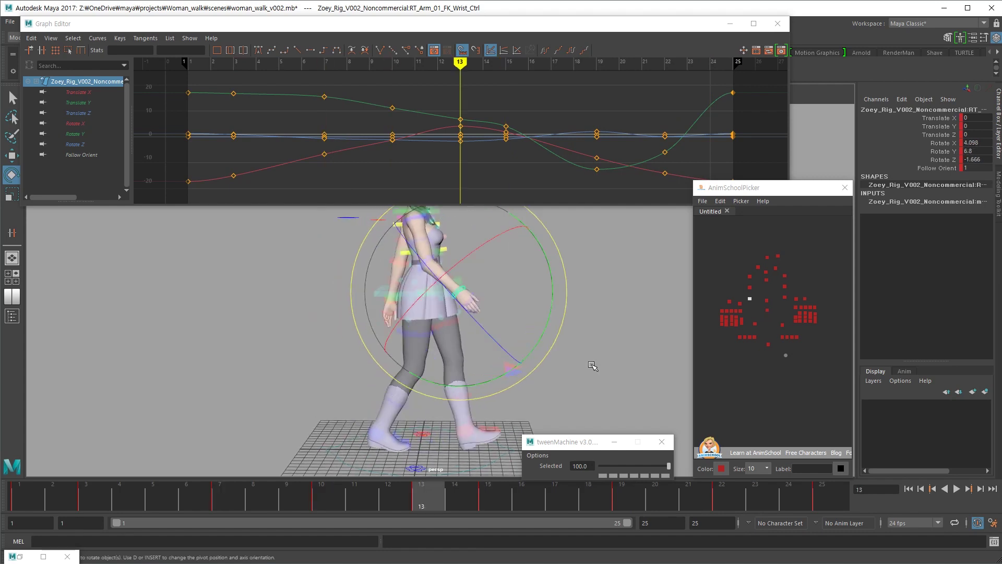
key("period")
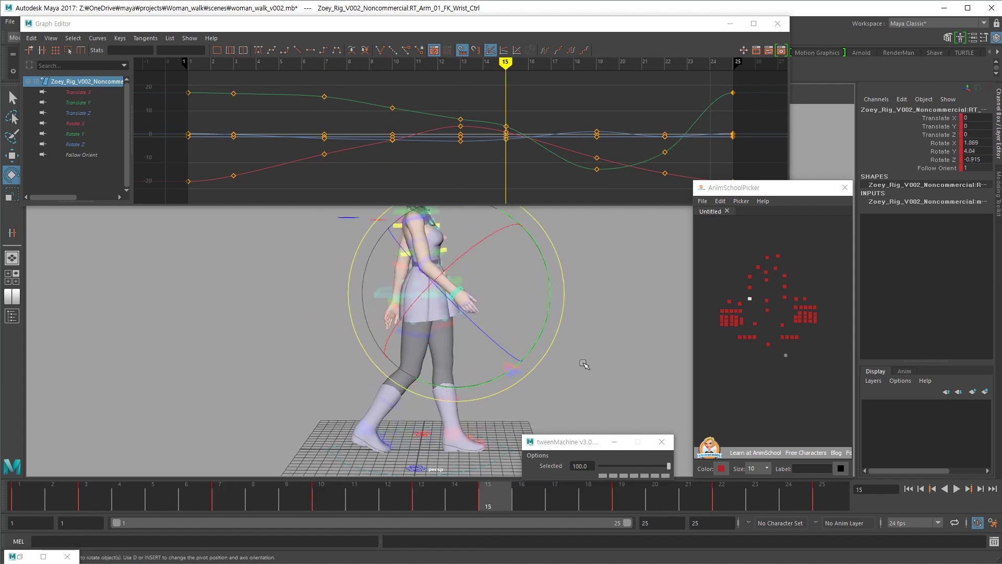
key("period")
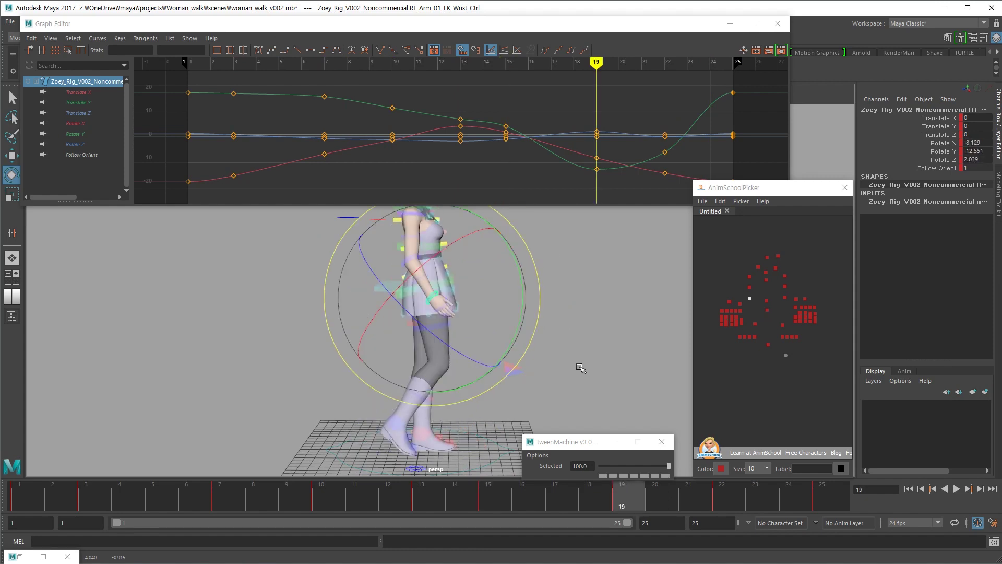
key("alt+v")
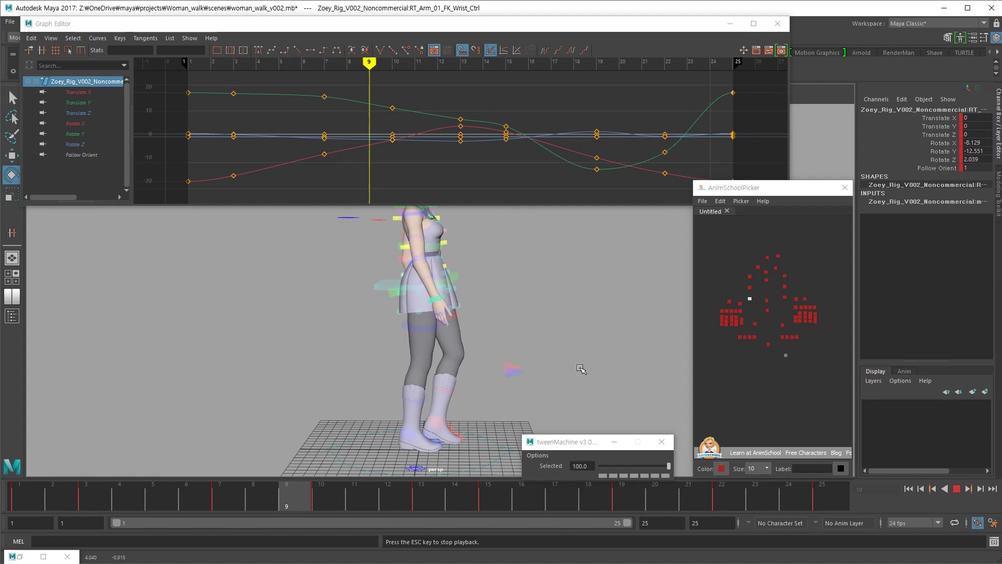
key("Escape")
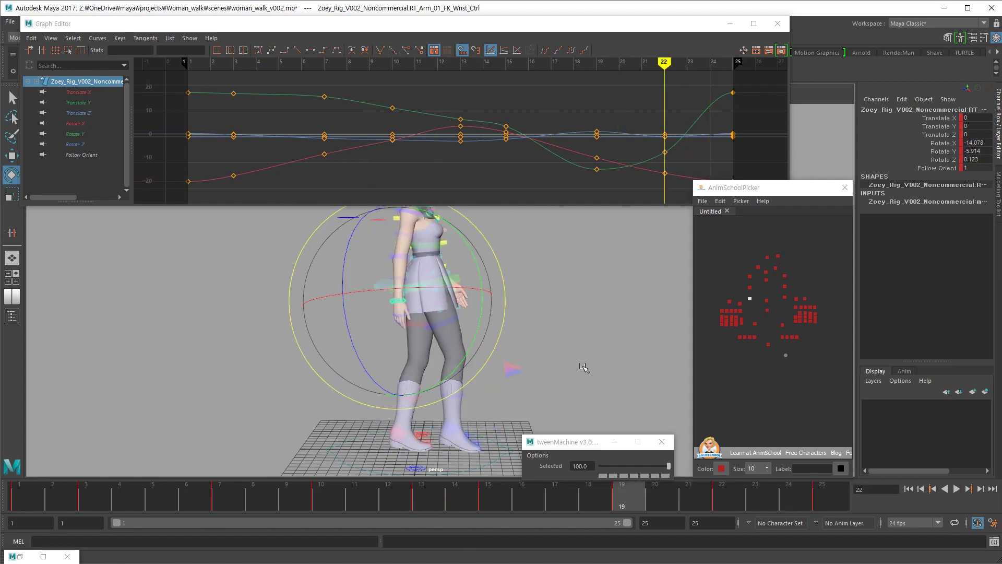
Rotate the right wrist to about Y -12.418, Z -1.524 at frame 22 and to about Y 18.45 at frame 3
key("alt+v")
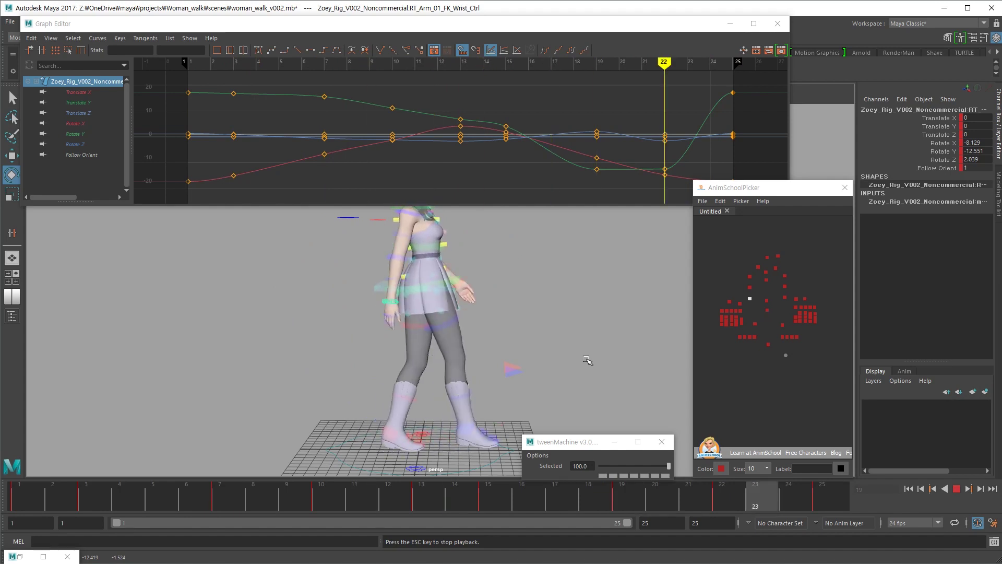
key("Escape")
key("period")
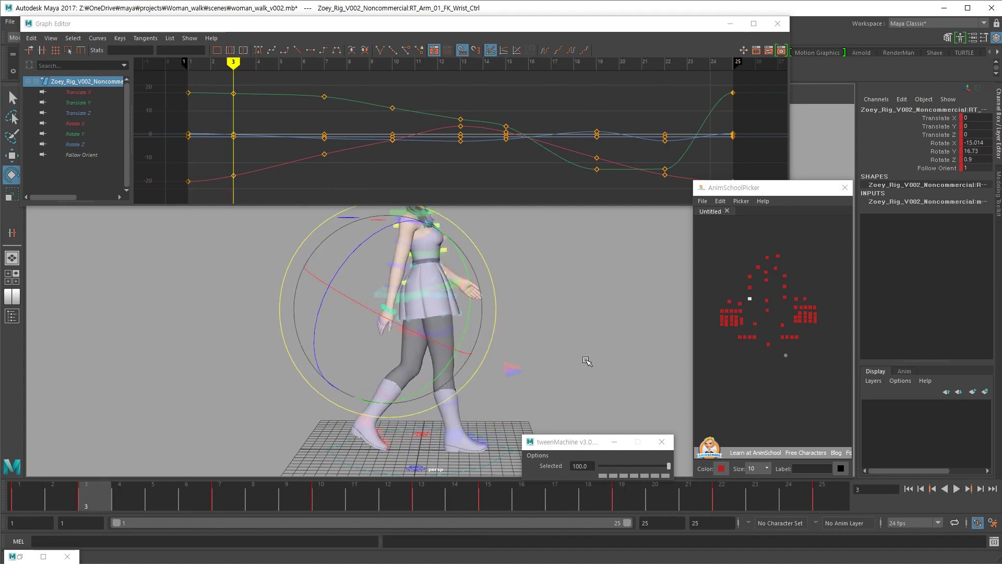
key("alt+v")
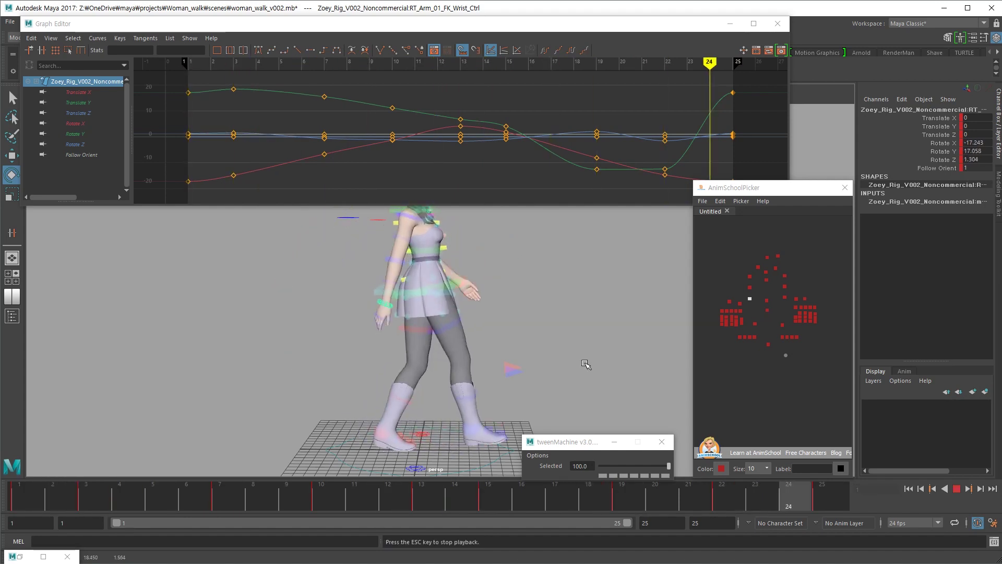
Rotate the right wrist at frame 15 to about Y -1.851, Z -1.61, and replay the walk cycle
key("comma")
key("comma")
key("period")
key("period")
key("period")
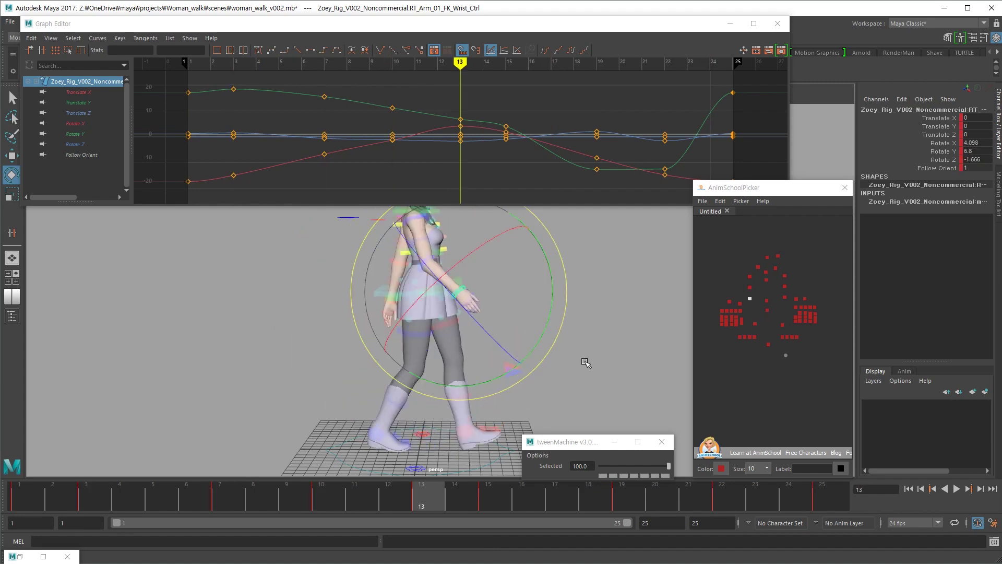
key("period")
key("alt+v")
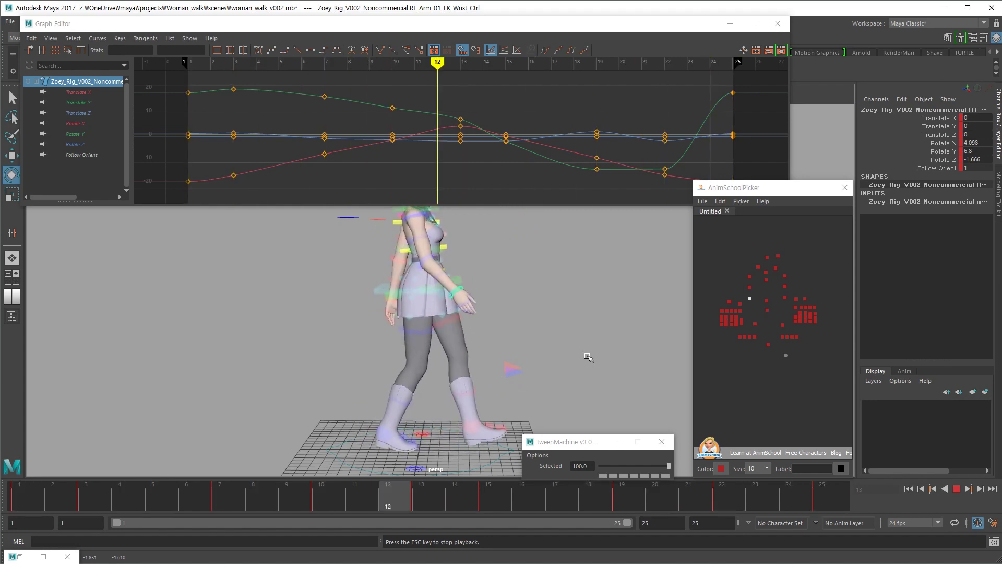
Examine both wrists' swing in playback from the opposite side and the front, and save the scene
left_click_drag(590, 353, 349, 349, "alt")
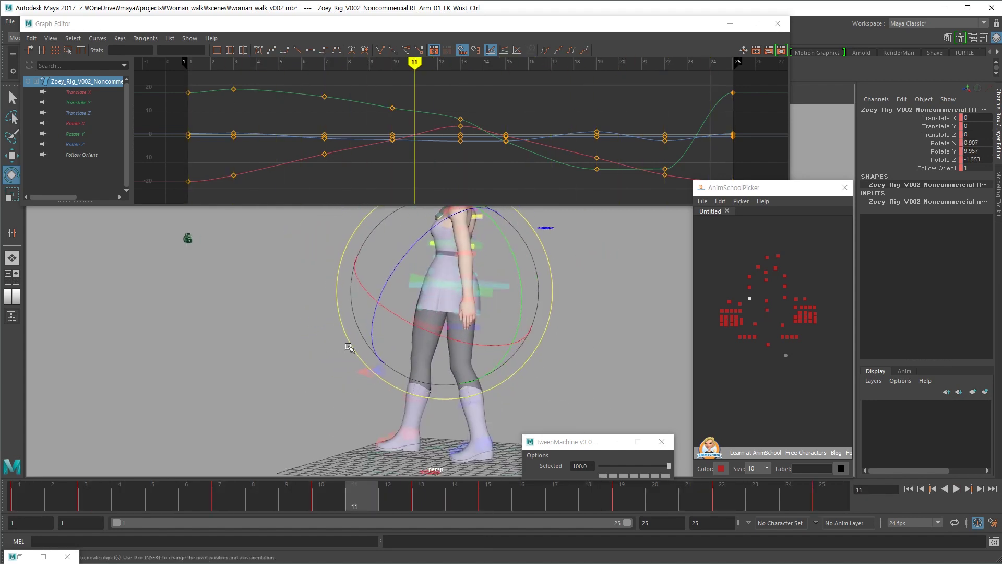
left_click_drag(521, 360, 533, 363, "alt")
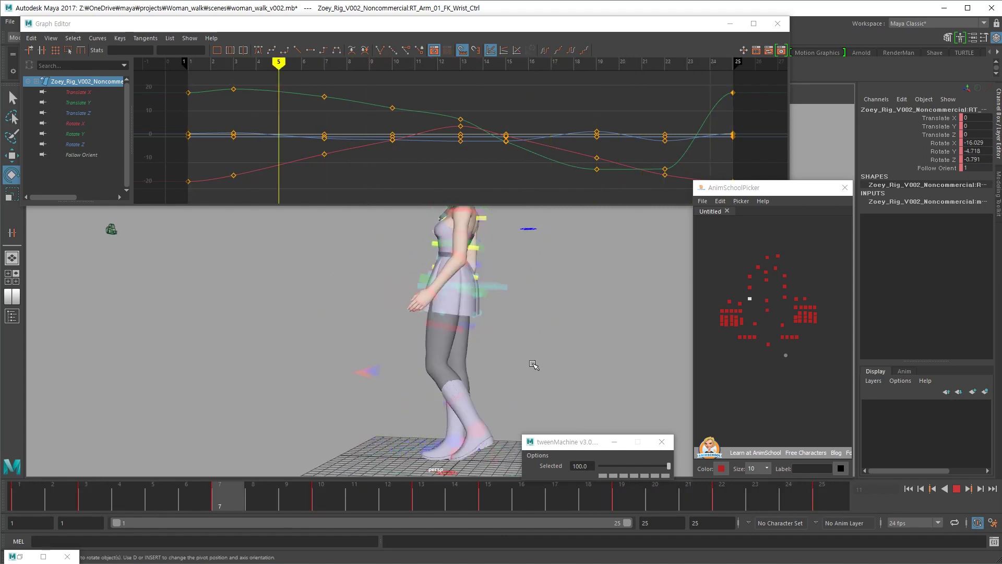
mouse_move(535, 365)
left_mouse_down("alt")
mouse_move(461, 370)
mouse_move(477, 366)
mouse_move(492, 388)
mouse_move(622, 385)
mouse_move(537, 372)
mouse_move(544, 378)
left_mouse_up("alt")
key("alt+v")
right_click_drag(437, 413, 539, 370, "alt")
middle_click_drag(538, 370, 532, 347, "alt")
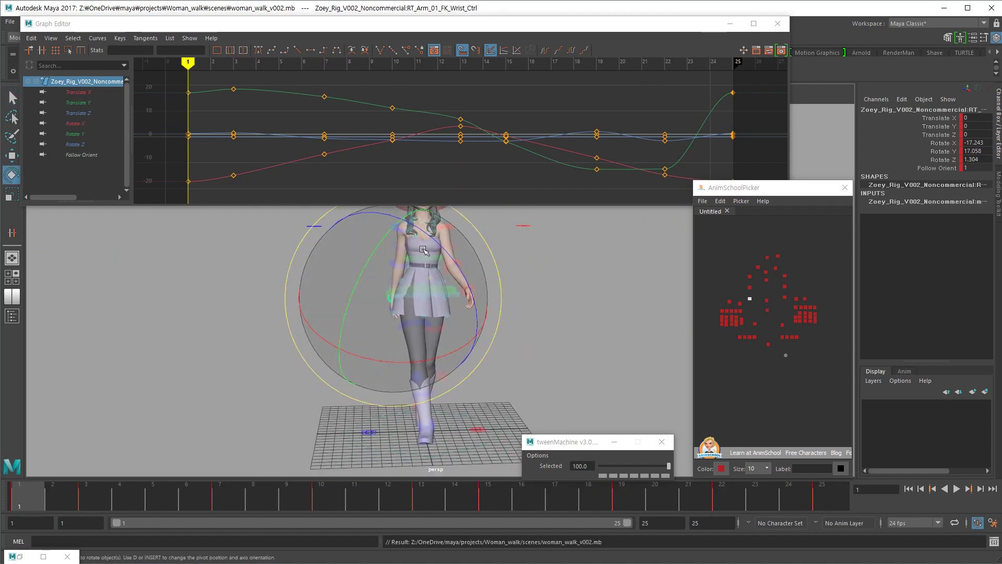
Delete the right wrist's keys at frame 10
key("period")
left_click_drag(418, 272, 486, 302, "alt")
key("period")
key("period")
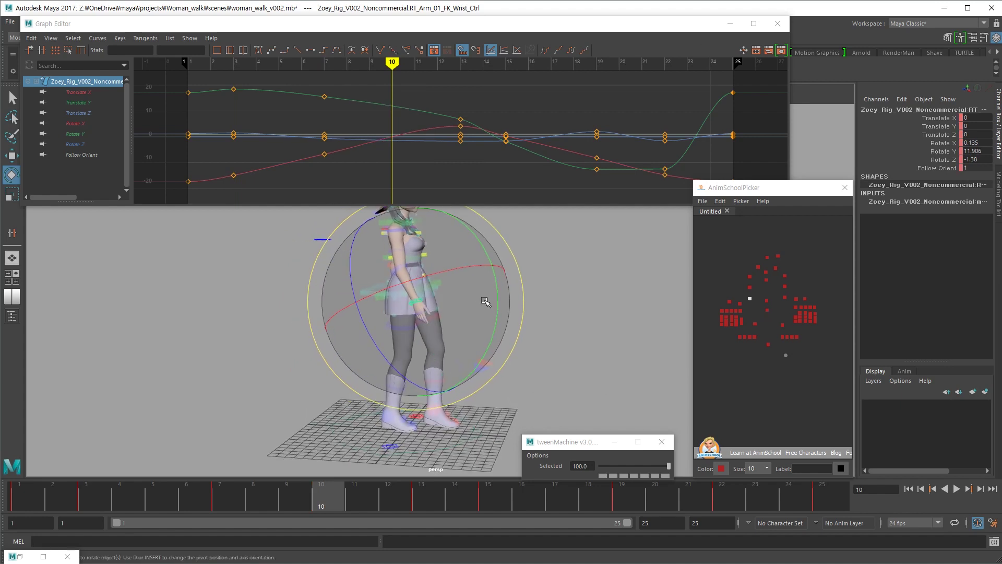
Delete the right wrist's keys at frame 15 and step through the surrounding frames
key("period")
key("period")
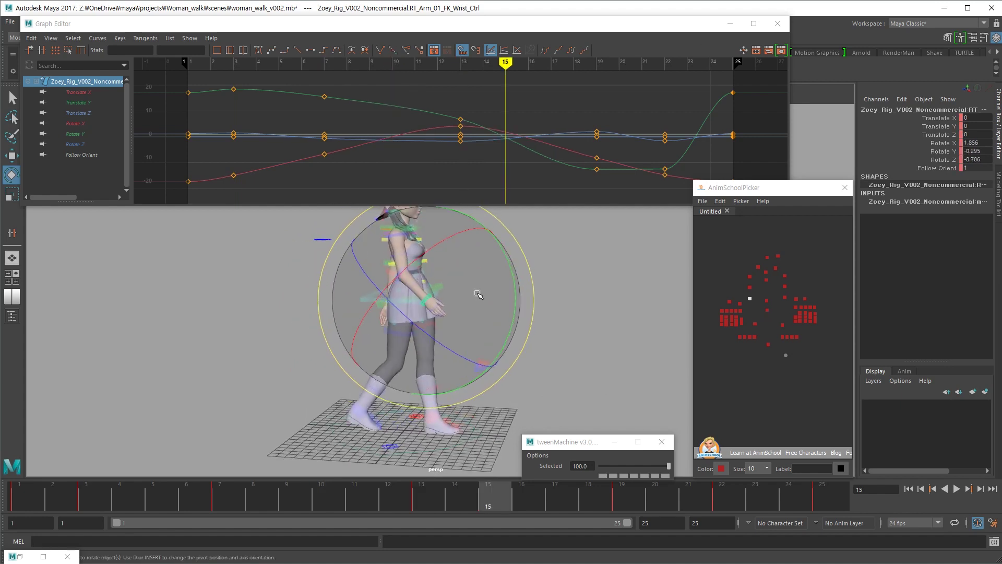
key("comma")
key("alt+period")
key("alt+period")
key("alt+period")
key("alt+period")
key("period")
Try deleting the right wrist's keys at frame 22, and undo the deletion
left_click_drag(477, 298, 493, 297, "alt")
key("comma")
key("period")
key("period")
key("Delete")
key("ctrl+z")
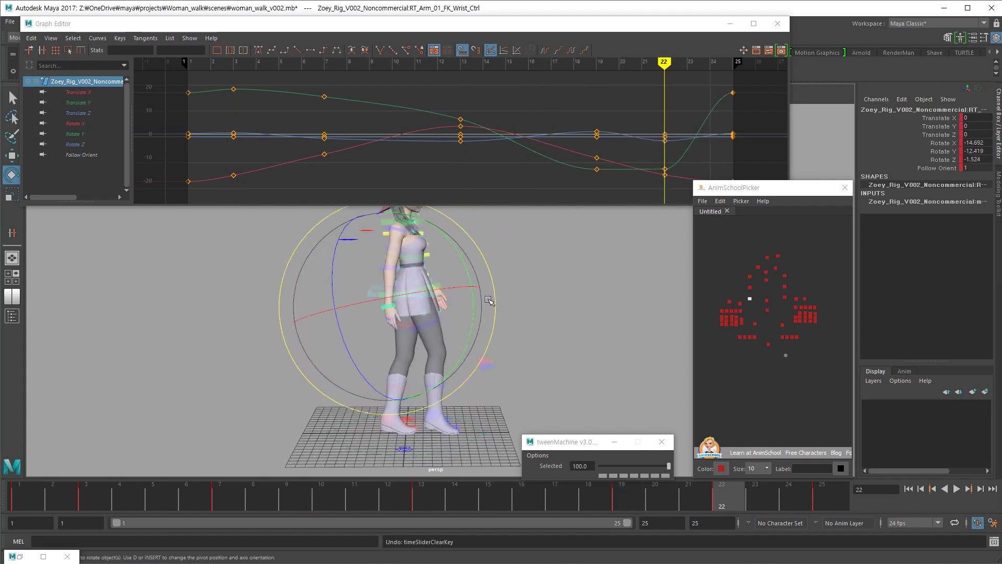
Raise the right wrist's Rotate Y key at frame 22 to about -10.596
key("comma")
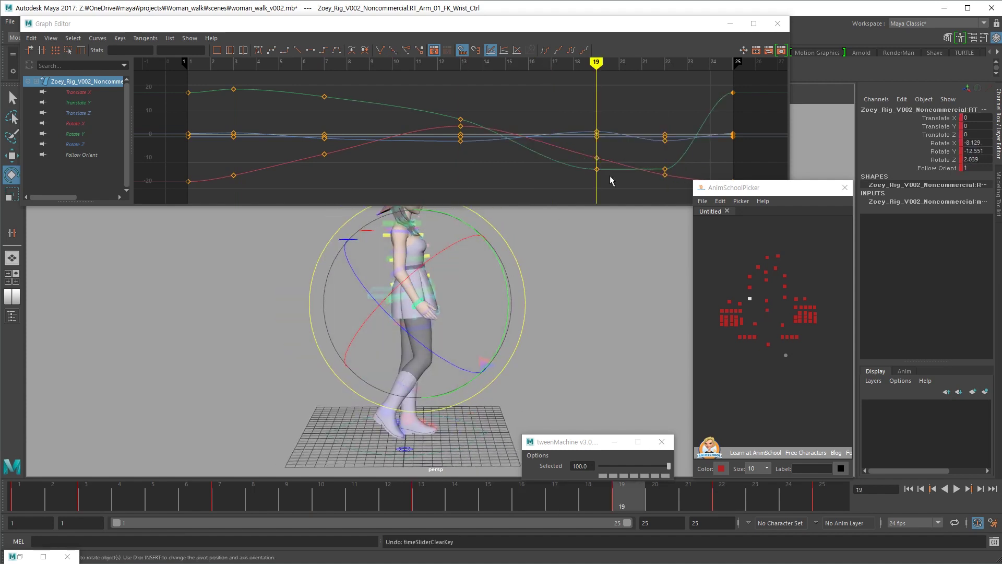
left_click(667, 163)
key("period")
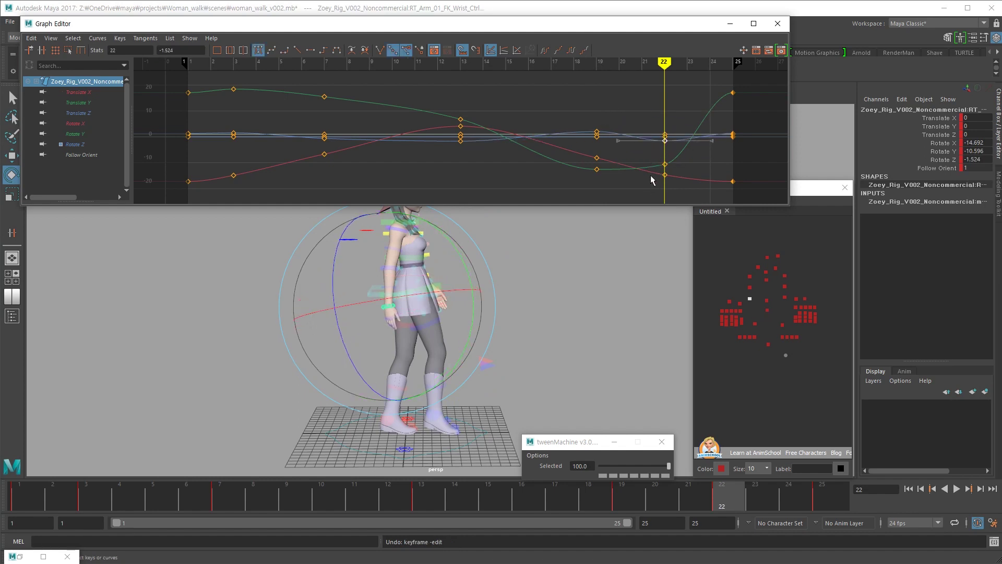
Try raising the right wrist's Rotate Z key at frame 22 to about 3.12, and try rotating the wrist at frame 19
left_click_drag(616, 252, 450, 290, "alt")
middle_click_drag(620, 165, 619, 154, "shift")
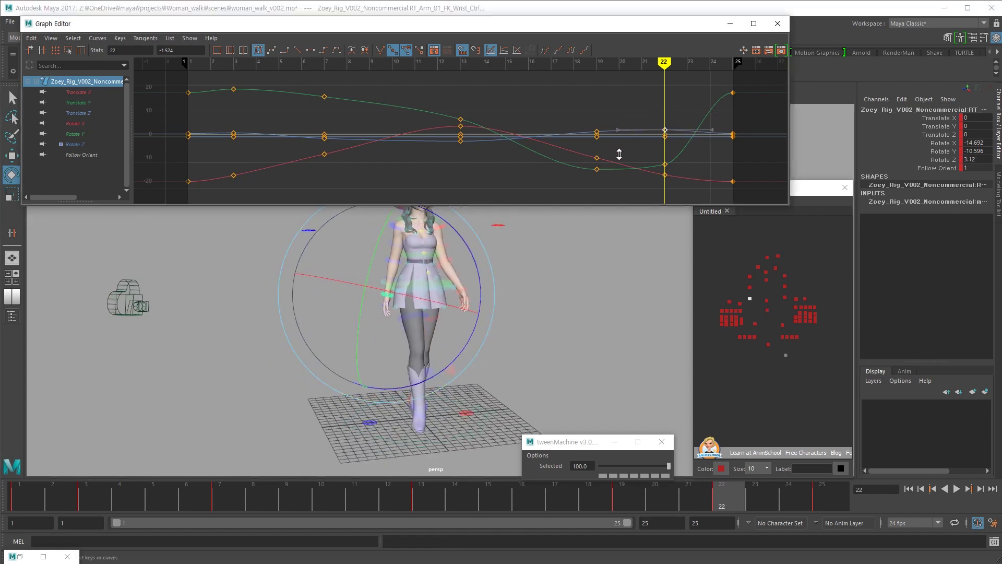
key("ctrl+z")
left_click_drag(558, 273, 535, 270, "alt")
left_click_drag(438, 361, 448, 357)
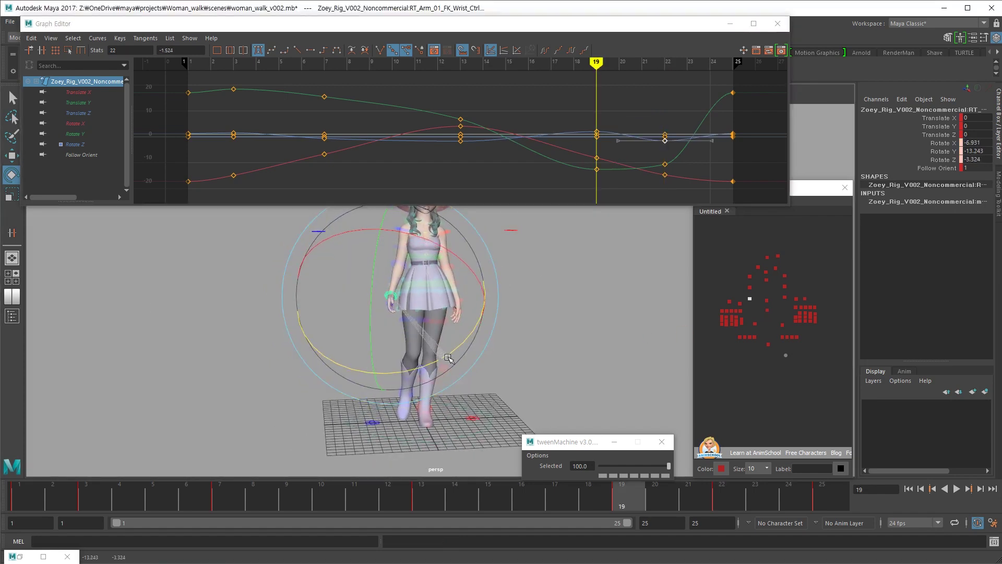
Lower the right wrist's Rotate Z key at frame 19 to about -1.928, and replay the walk from the front
left_click(940, 159)
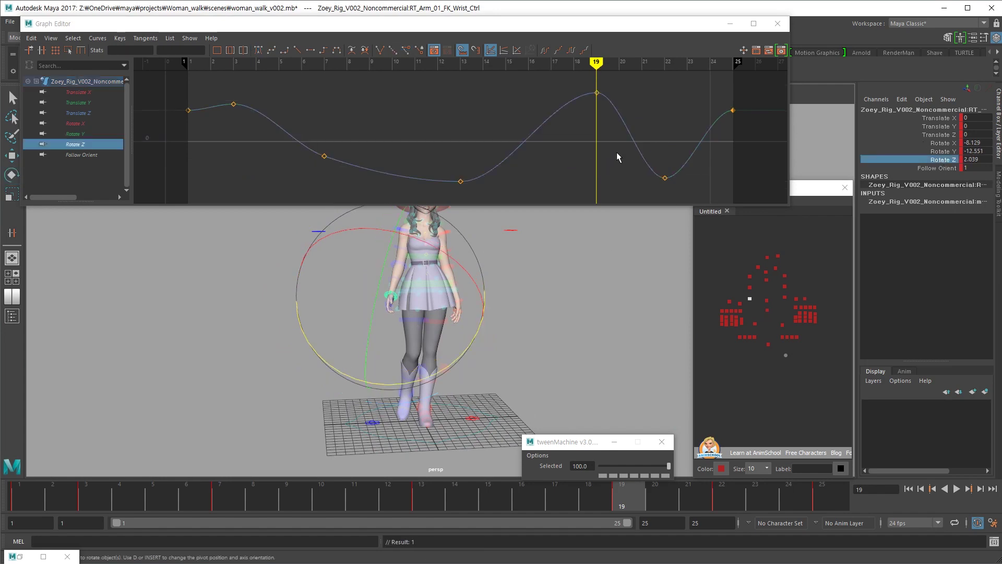
left_click(596, 151)
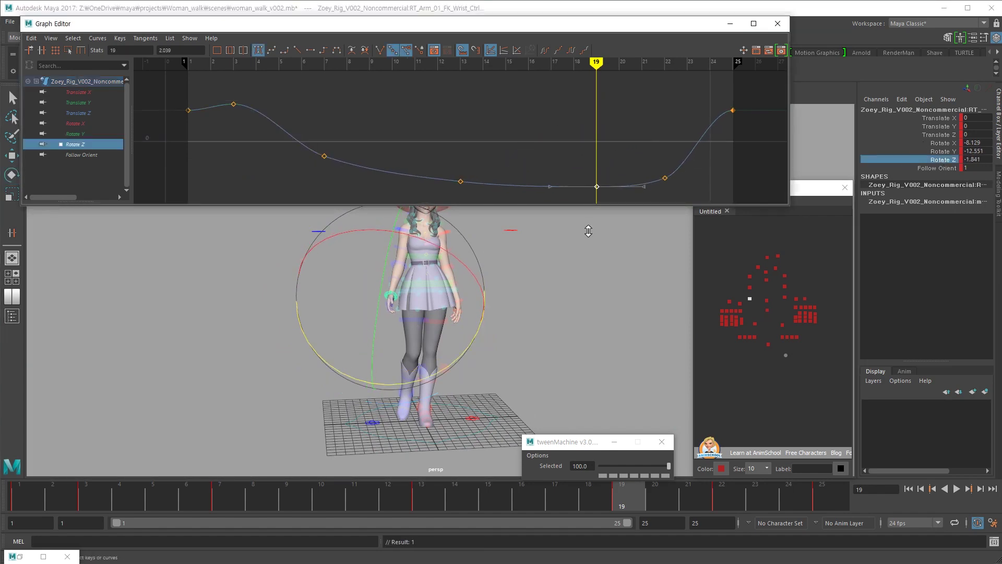
key("alt+v")
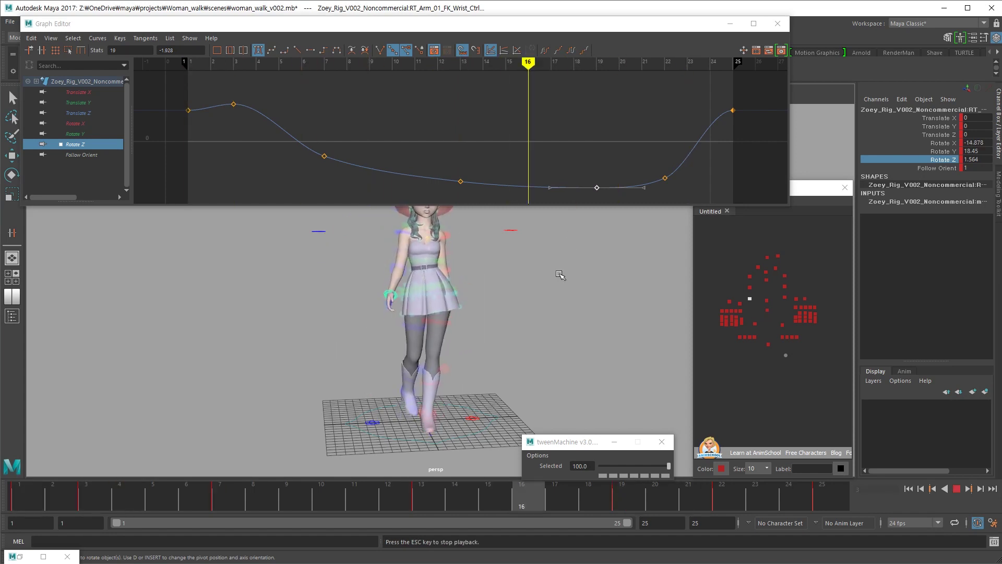
key("alt+v")
left_click_drag(557, 308, 543, 317, "alt")
key("alt+v")
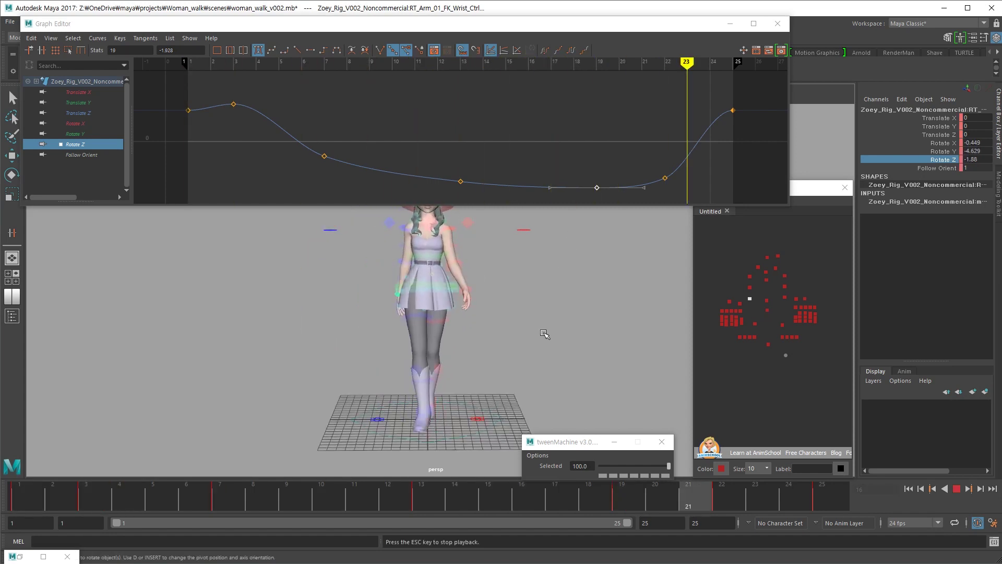
scroll(473, 346, "down", 1)
middle_click_drag(467, 349, 481, 387, "alt")
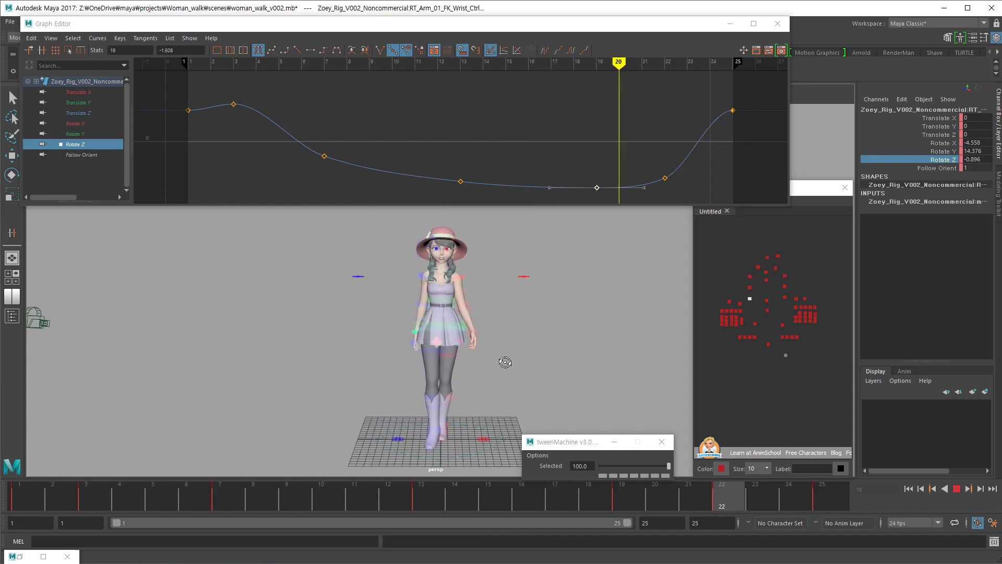
left_click_drag(509, 368, 506, 364, "alt")
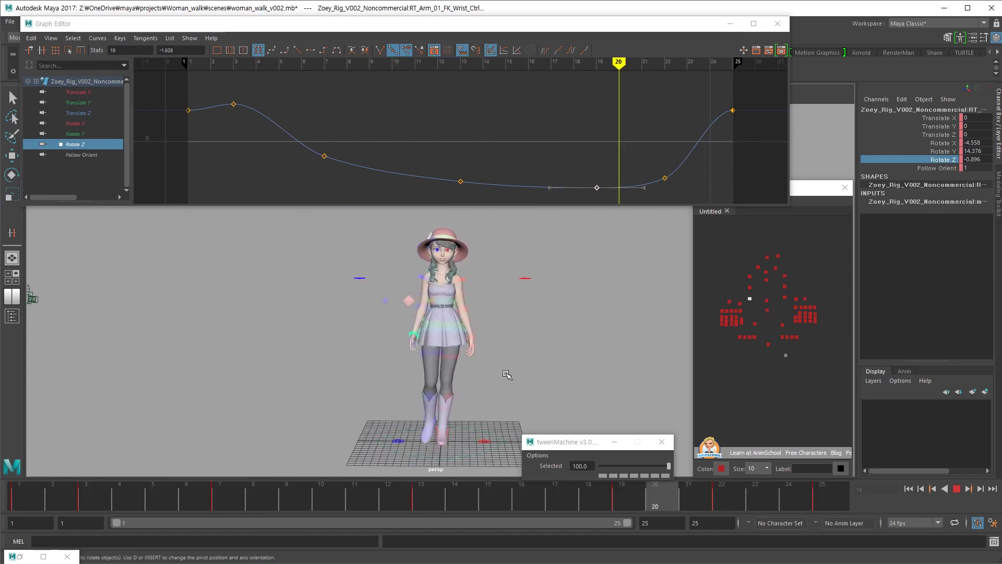
key("Escape")
Delete the left wrist's Rotate Z key at frame 15, undoing and redoing the deletion to compare the motion
key("w")
left_click(479, 333)
key("e")
left_click(943, 161)
key("period")
key("period")
key("period")
key("period")
key("period")
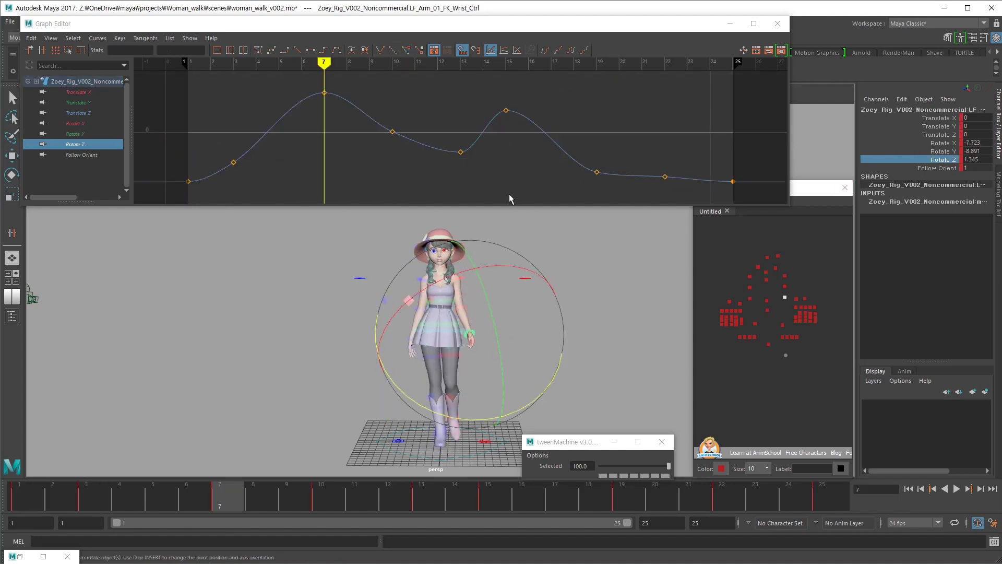
left_click_drag(527, 157, 476, 108)
key("Delete")
left_click_drag(601, 354, 316, 284, "alt")
key("ctrl+z")
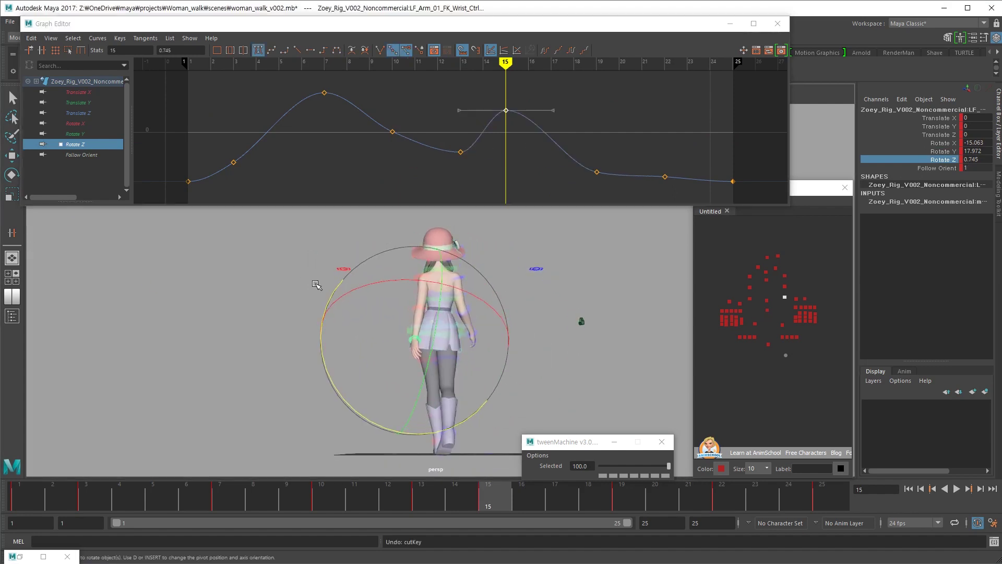
key("shift+z")
Replay the walk cycle from the front and save the scene
left_click_drag(347, 314, 523, 372, "alt")
key("alt+v")
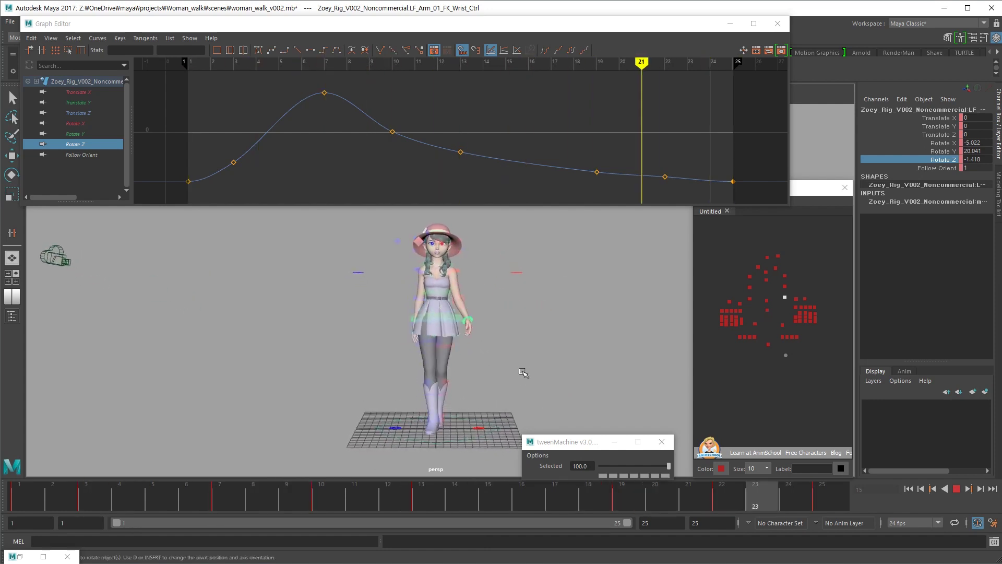
right_click_drag(522, 372, 527, 376, "alt")
key("alt+v")
key("q")
key("ctrl+s")
key("alt+v")
left_click_drag(494, 360, 534, 362, "alt")
right_click_drag(534, 363, 623, 376, "alt")
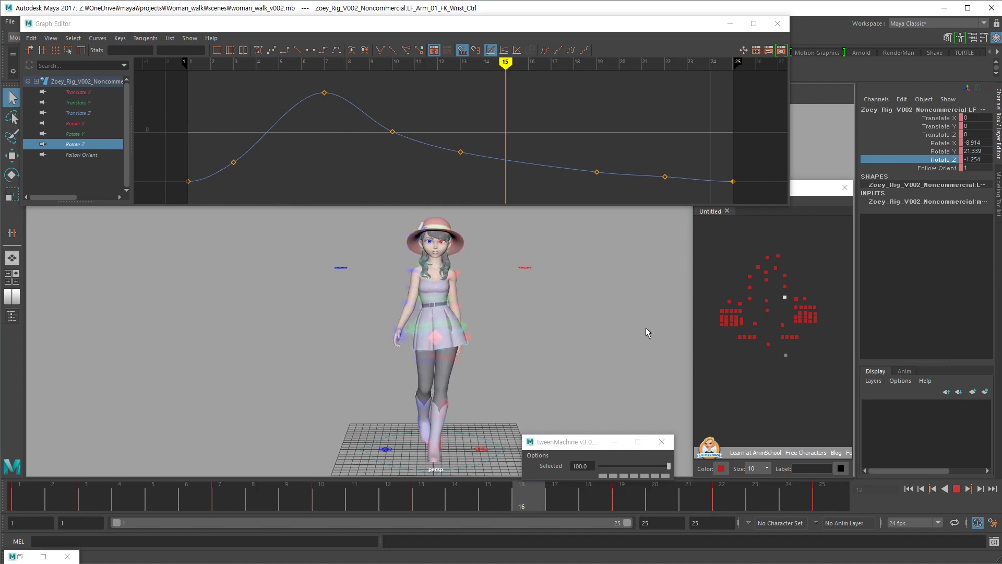
Examine the COG control's Translate Y curve while the walk cycle plays
left_click(767, 300)
left_click(938, 126)
right_click_drag(574, 302, 524, 304, "alt")
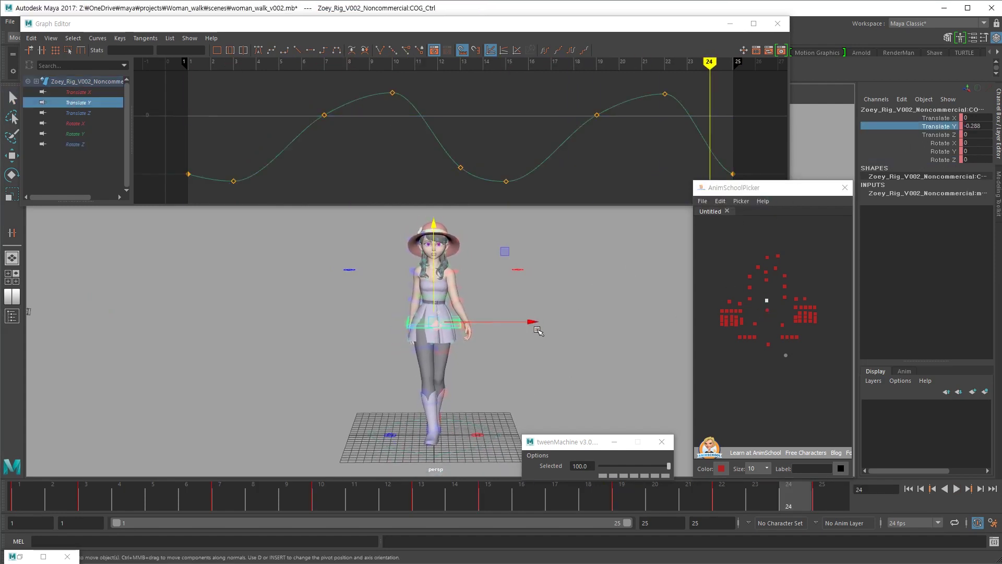
key("alt+v")
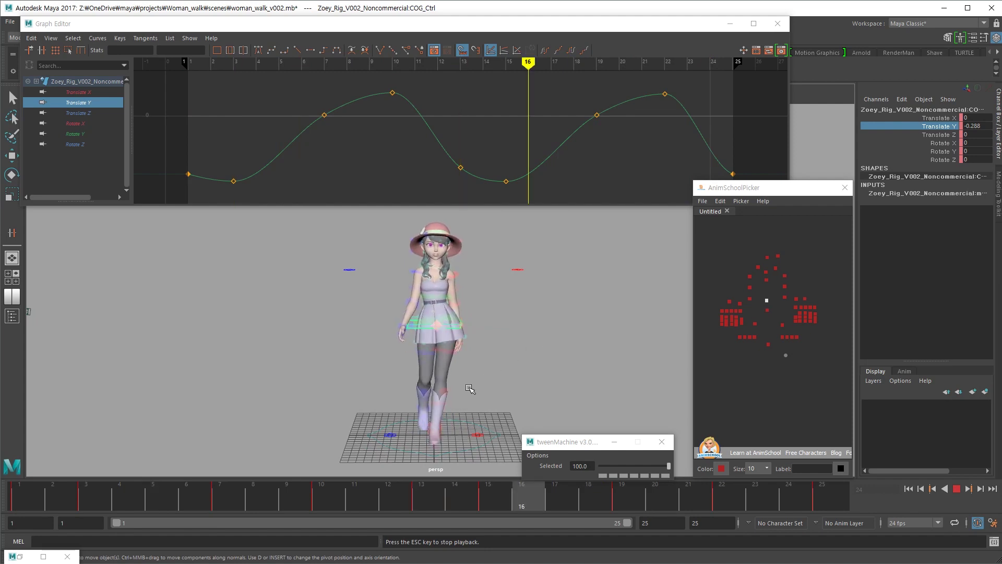
key("Escape")
Try rotating a control of the left skirt chain LF_Skirt_01_02, and undo the rotation
left_click_drag(539, 342, 383, 386, "alt")
right_click_drag(382, 387, 620, 370, "alt")
left_click_drag(475, 329, 589, 319, "alt")
left_click(523, 364)
key("q")
scroll(517, 378, "up", 4)
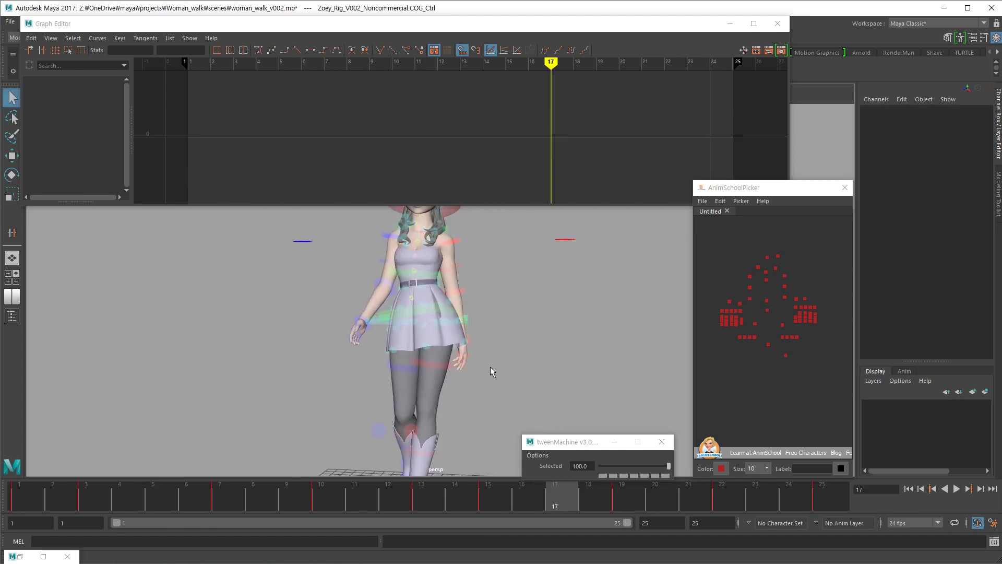
left_click_drag(516, 378, 434, 305, "alt")
left_click(429, 336)
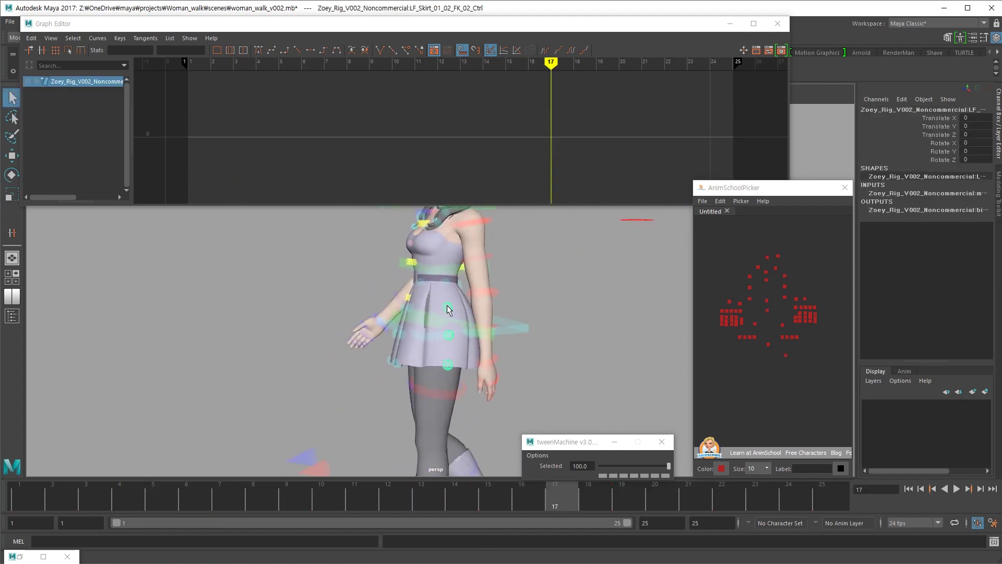
key("e")
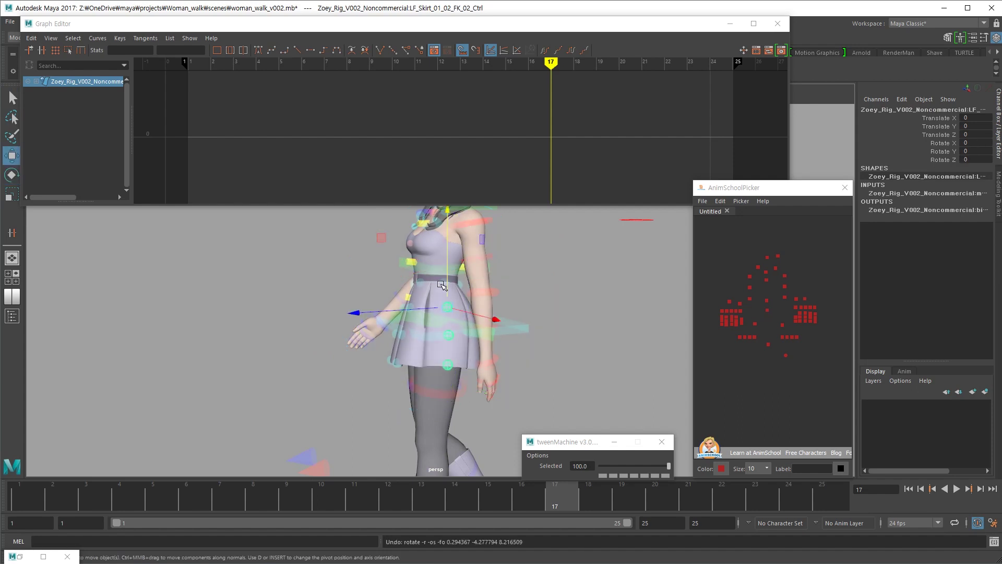
left_click(425, 282)
left_click_drag(425, 282, 521, 311, "alt")
key("ctrl+z")
right_click_drag(550, 334, 475, 352, "alt")
key("w")
left_click_drag(522, 341, 473, 315, "alt")
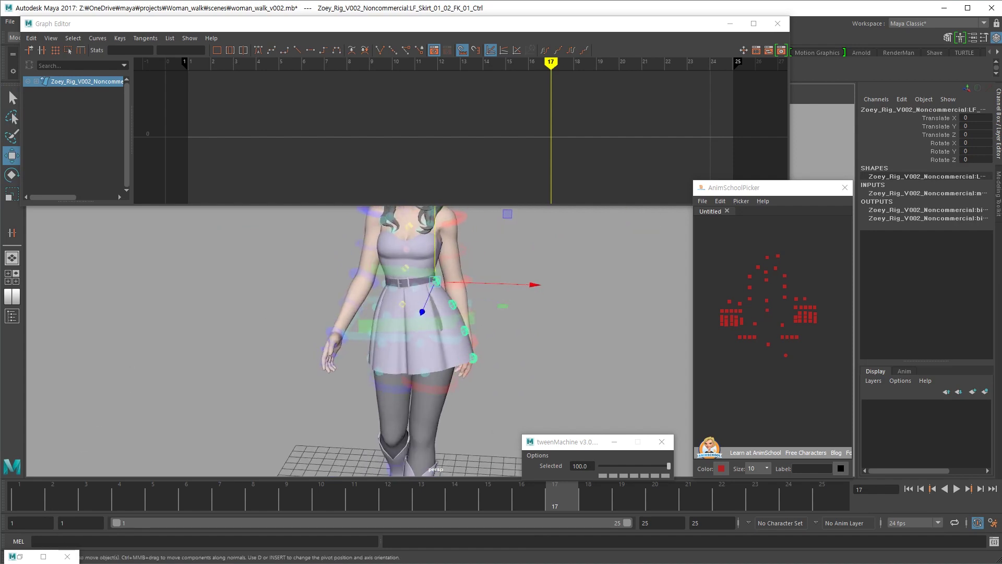
Move the Graph Editor down, open the Outliner and save the scene
left_click_drag(365, 23, 365, 57)
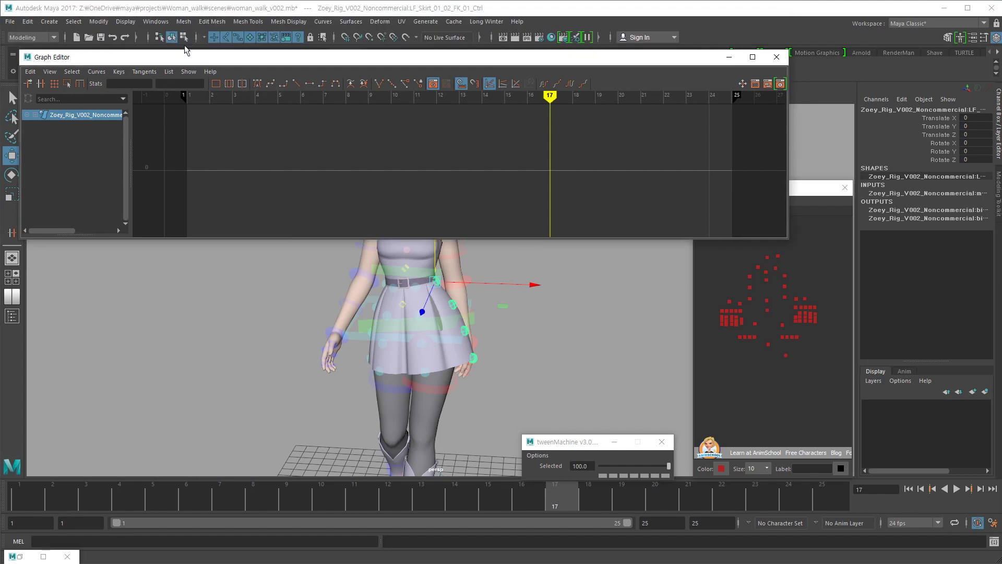
left_click(155, 21)
left_click(177, 134)
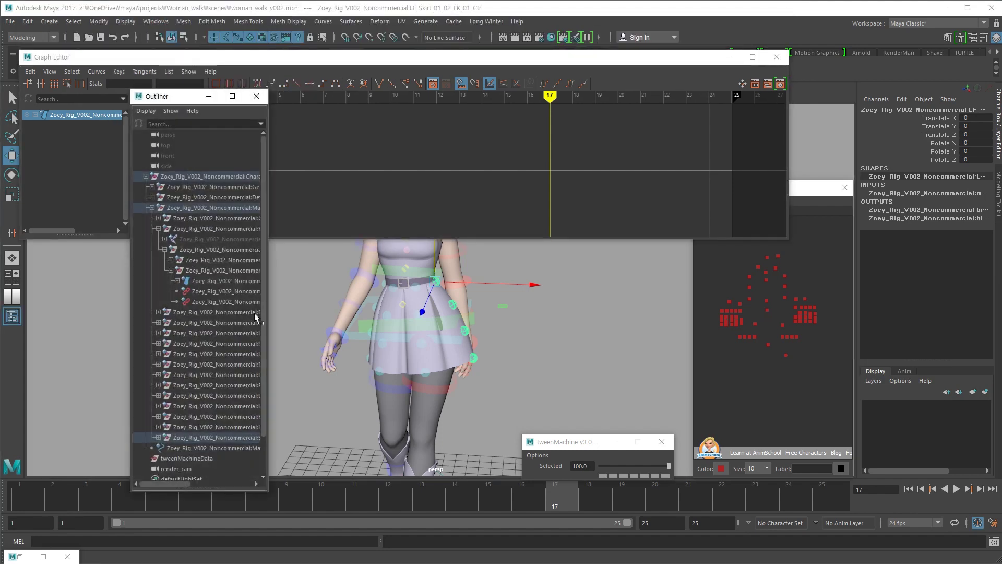
left_click(312, 315)
scroll(265, 206, "down", 2)
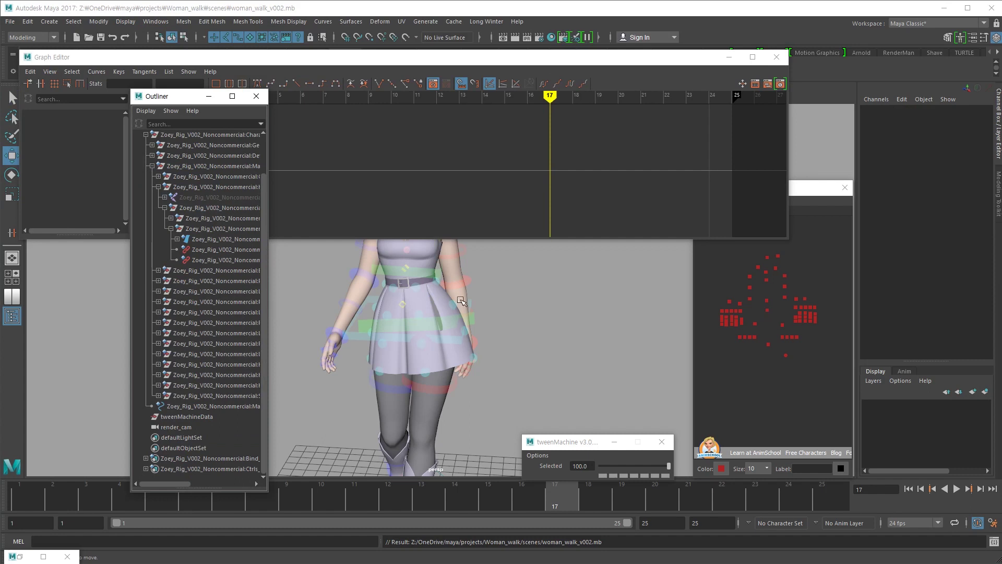
Reveal two left skirt controls in the Outliner, and isolate their parent group Skirt_01_FK_01_Ctrl_Grp in the viewport
left_click(445, 288)
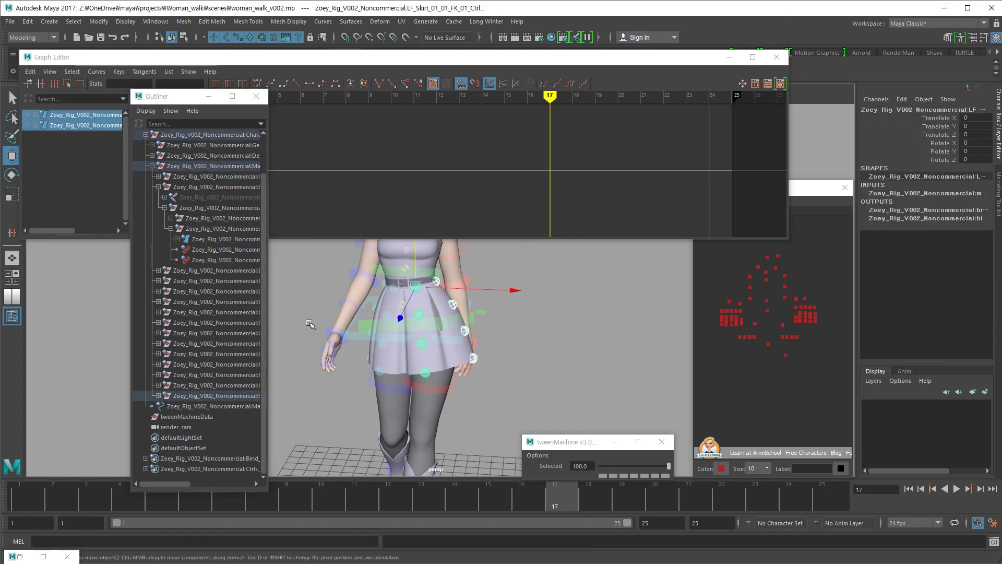
key("f")
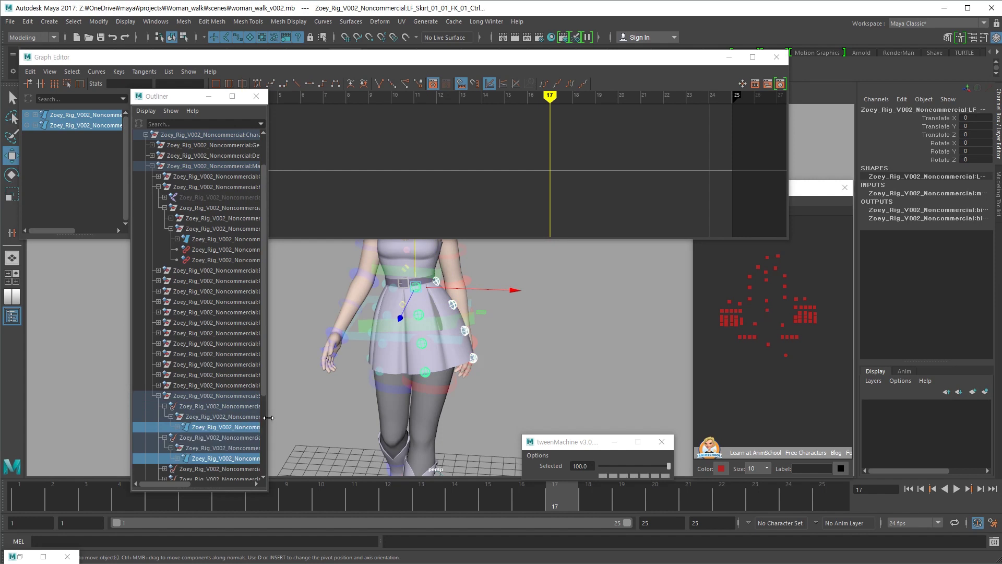
left_click_drag(268, 417, 320, 418)
left_click(298, 397)
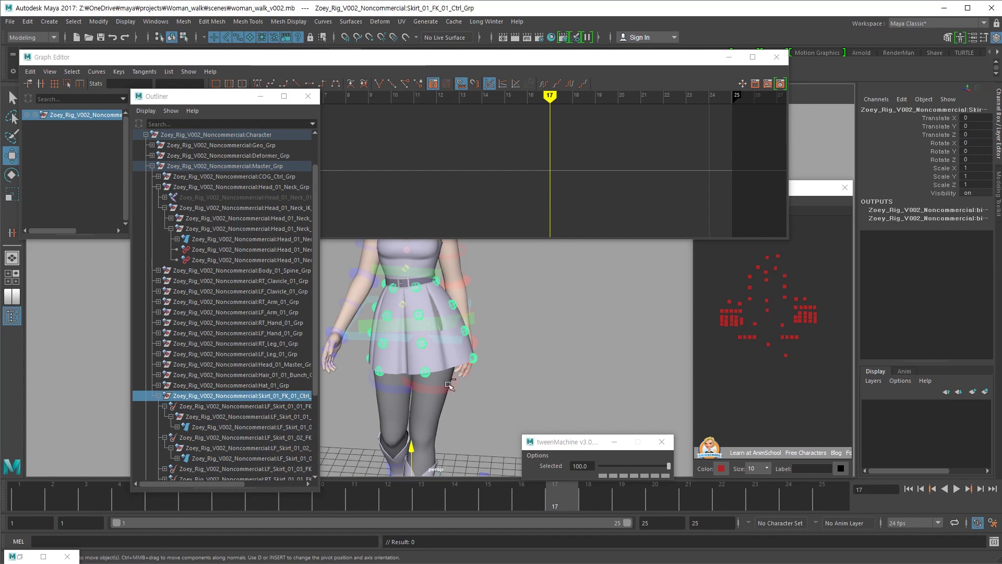
key("ctrl+1")
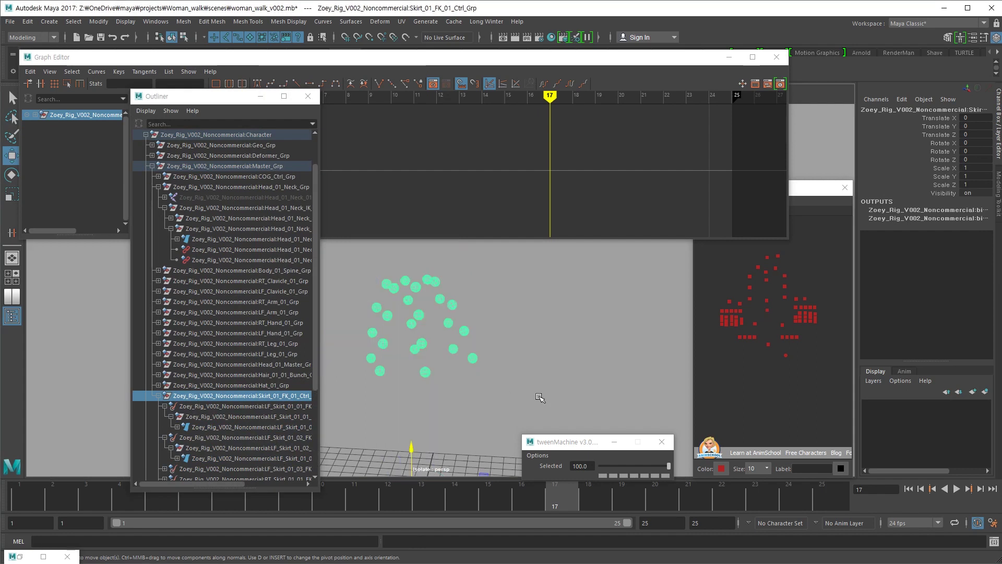
left_click(505, 391)
left_click_drag(475, 376, 436, 313, "alt")
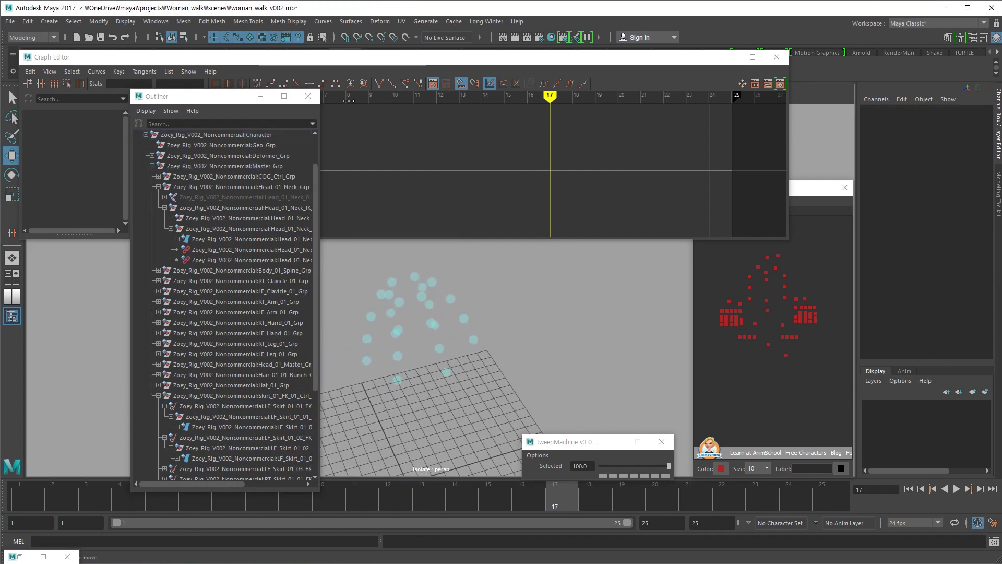
Select the four controls of the LF_Skirt_01_01 chain and add a column of picker buttons for them
left_click(260, 96)
left_click_drag(464, 345, 441, 366, "alt")
left_click_drag(413, 303, 437, 367)
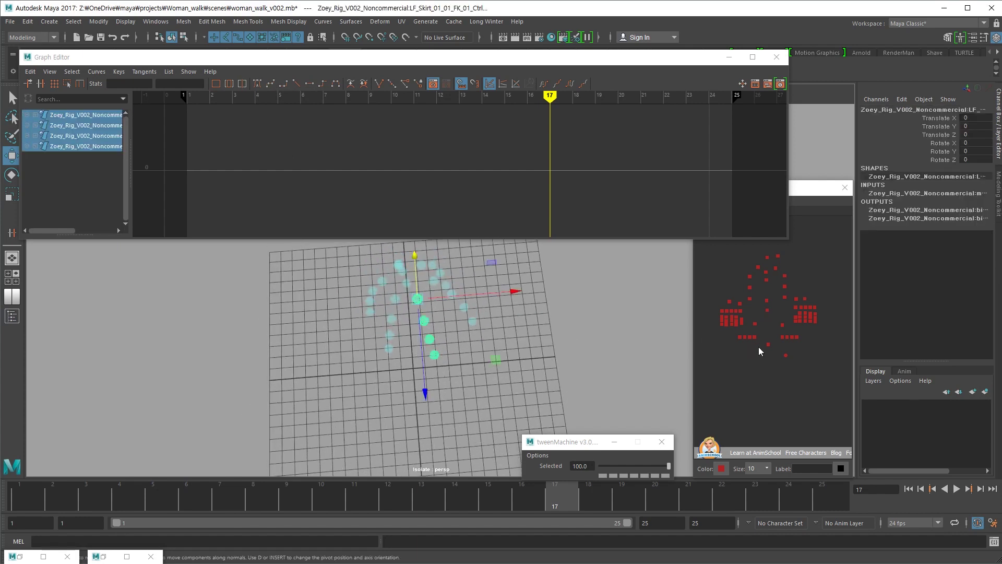
left_click_drag(641, 376, 515, 371, "alt")
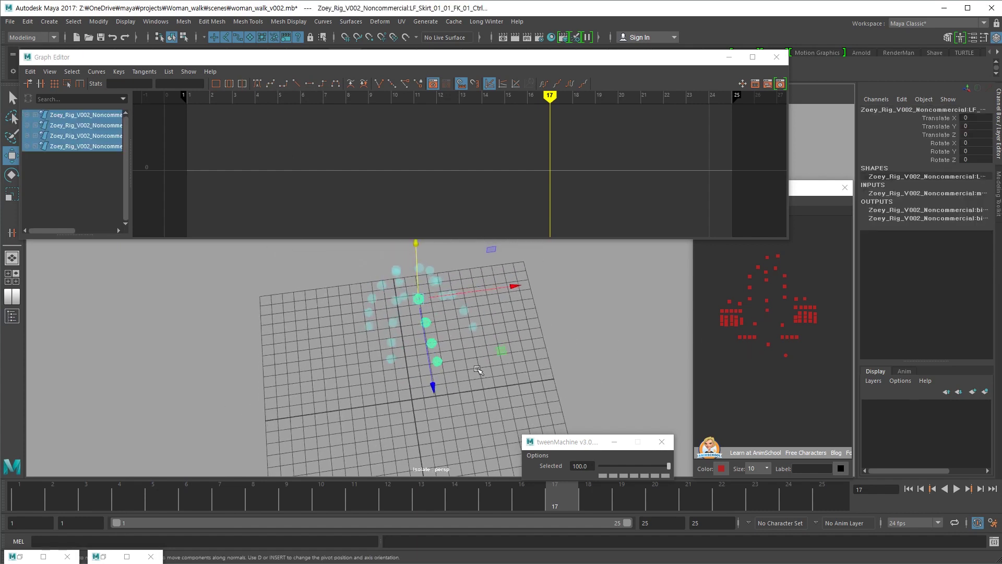
right_click(789, 383)
left_click(789, 395)
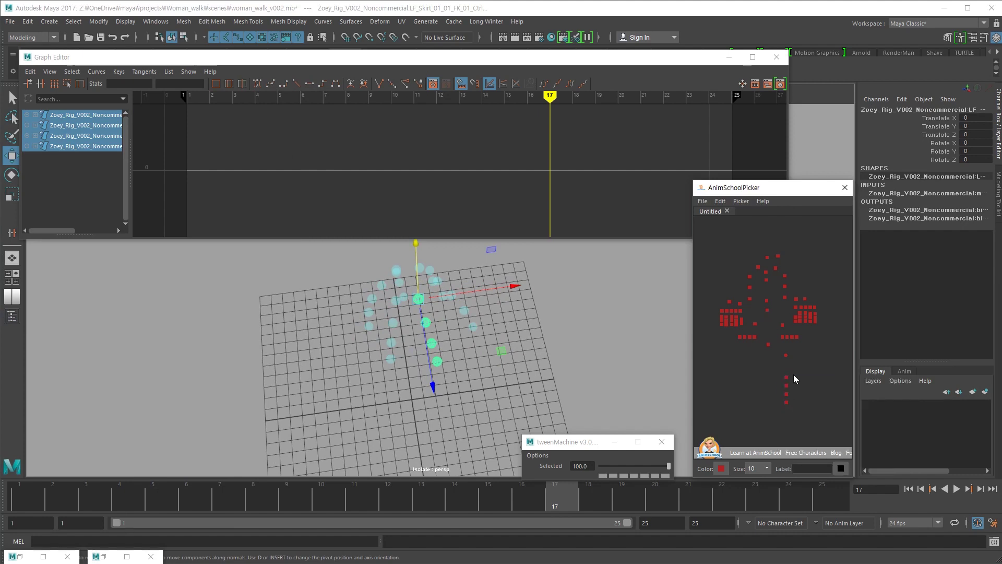
Add a second column of picker buttons for the LF_Skirt_01_01 chain with FK_01 uppermost, and delete the first column
left_click(786, 377)
right_click(798, 387)
mouse_move(795, 372)
left_mouse_down()
mouse_move(780, 408)
mouse_move(791, 375)
left_mouse_up()
left_click(803, 403)
left_click(796, 379)
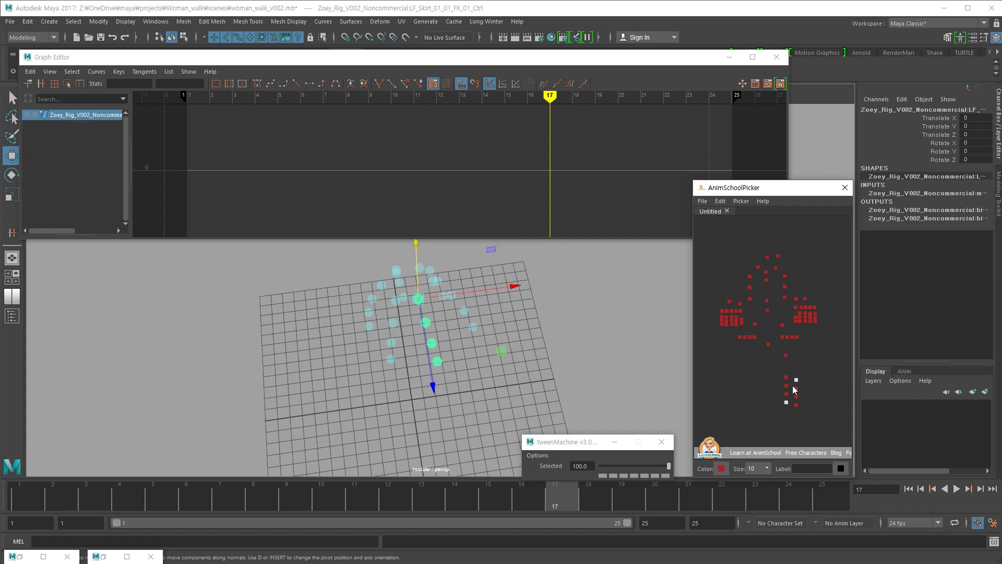
left_click(810, 375)
left_click_drag(788, 370, 778, 405)
right_click(786, 400)
left_click(787, 433)
Select the four controls of the LF_Skirt_01_02 chain and add a column of picker buttons beside the LF_Skirt_01_01 column
left_click_drag(543, 377, 435, 382, "alt")
key("ctrl+z")
key("ctrl+z")
key("ctrl+z")
key("ctrl+z")
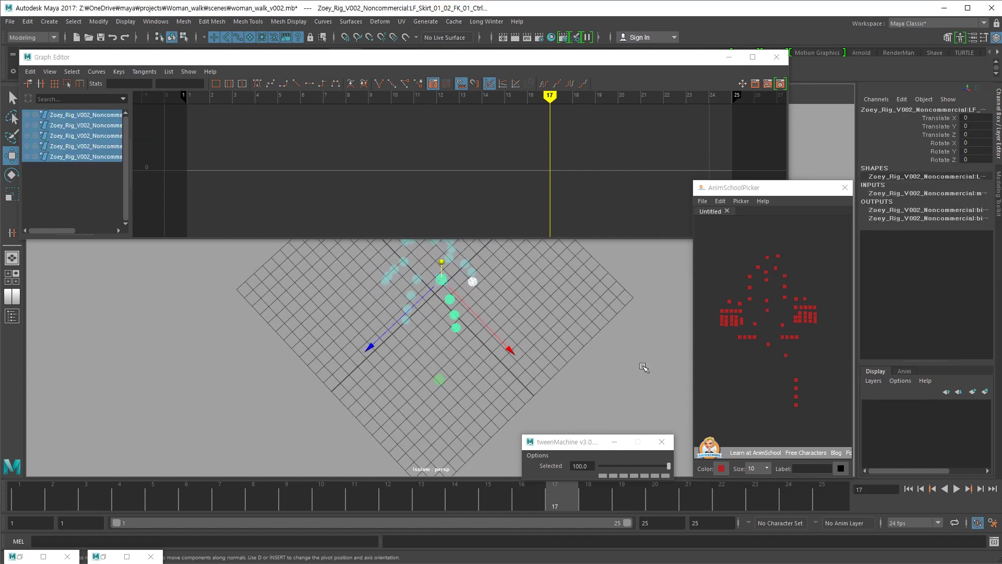
left_click(497, 393)
left_click_drag(436, 278, 456, 359)
right_click(809, 407)
left_click(830, 414)
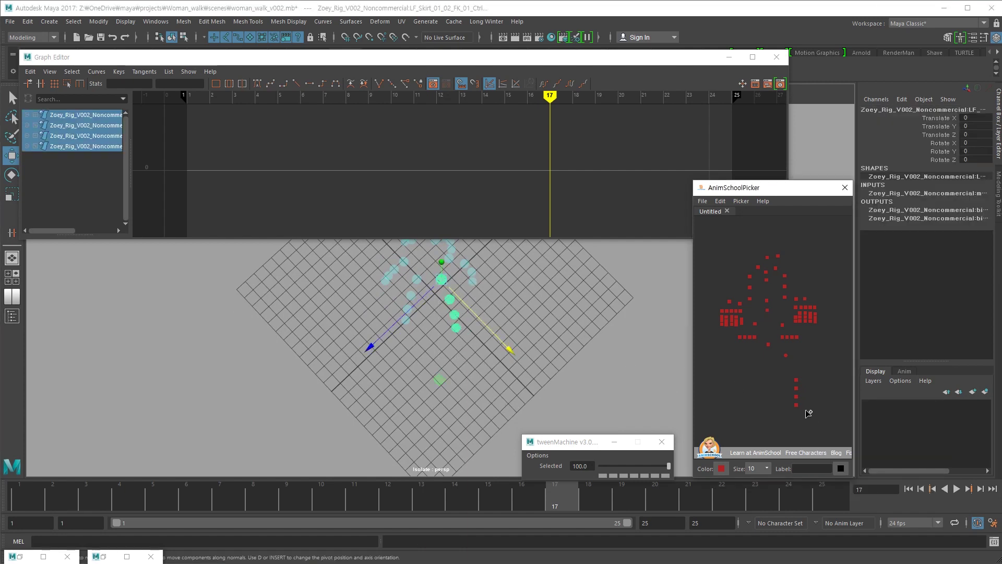
left_click(803, 382)
left_click(807, 382)
Select the four RT_Skirt_01_01 controls from FK_01 to FK_04 and add a picker button column for them opposite the left skirt columns
left_click_drag(626, 385, 447, 364, "alt")
left_click(808, 406)
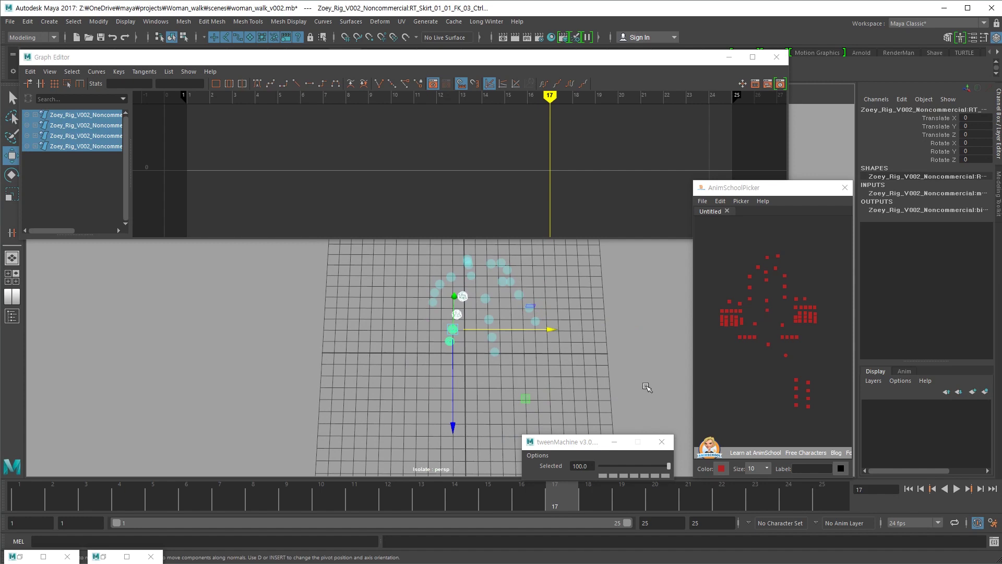
left_click(464, 297)
left_click(457, 315, "shift")
left_click(452, 329, "shift")
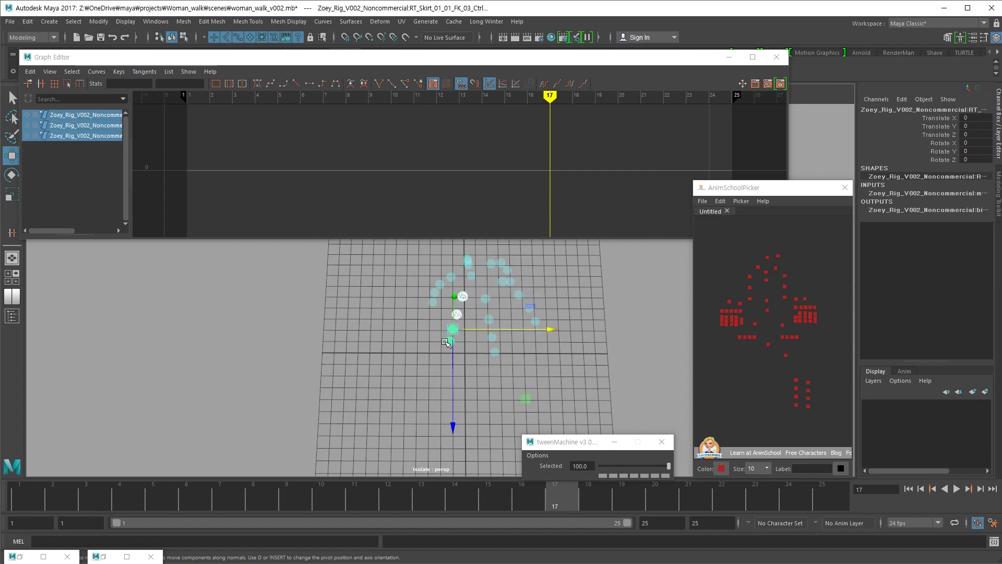
left_click(448, 342, "shift")
right_click(756, 388)
left_click(767, 405)
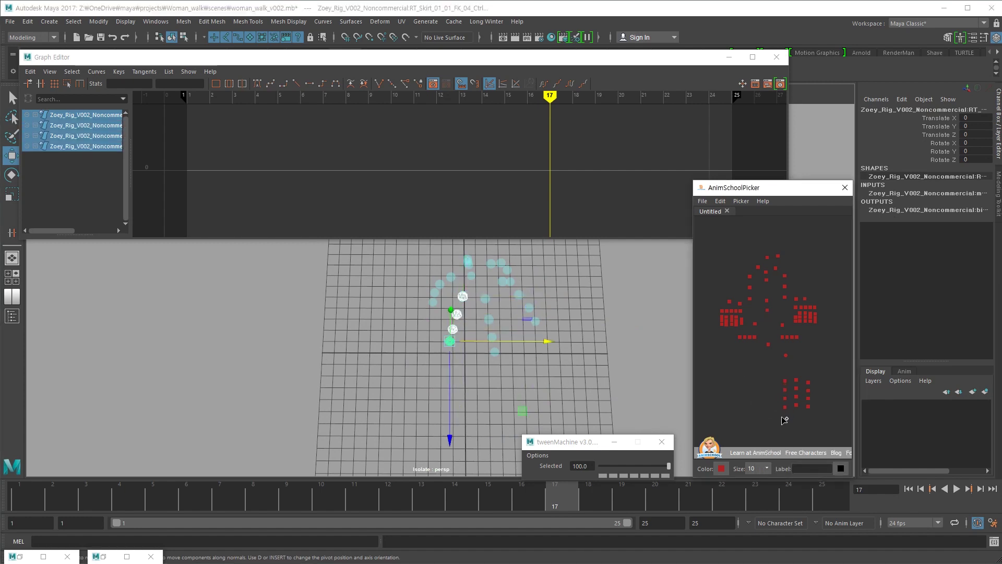
left_click(782, 417)
Select the four RT_Skirt_01_02 controls in FK order and add their picker button column outside the RT_Skirt_01_01 column
left_click_drag(497, 342, 446, 329, "alt")
left_click(450, 278)
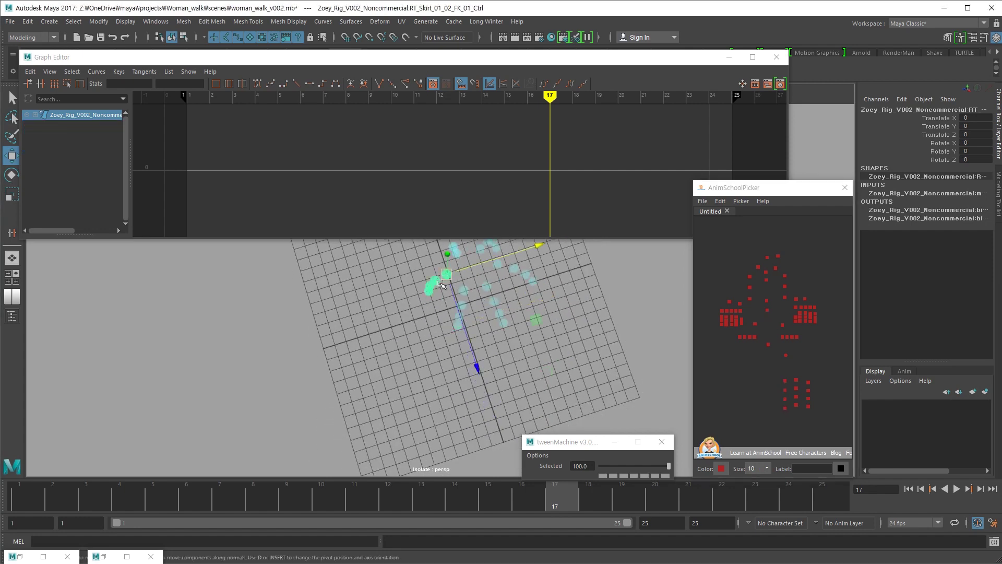
left_click_drag(450, 278, 417, 284, "alt")
left_click(434, 292, "shift")
left_click(429, 309, "shift")
left_click(427, 325, "shift")
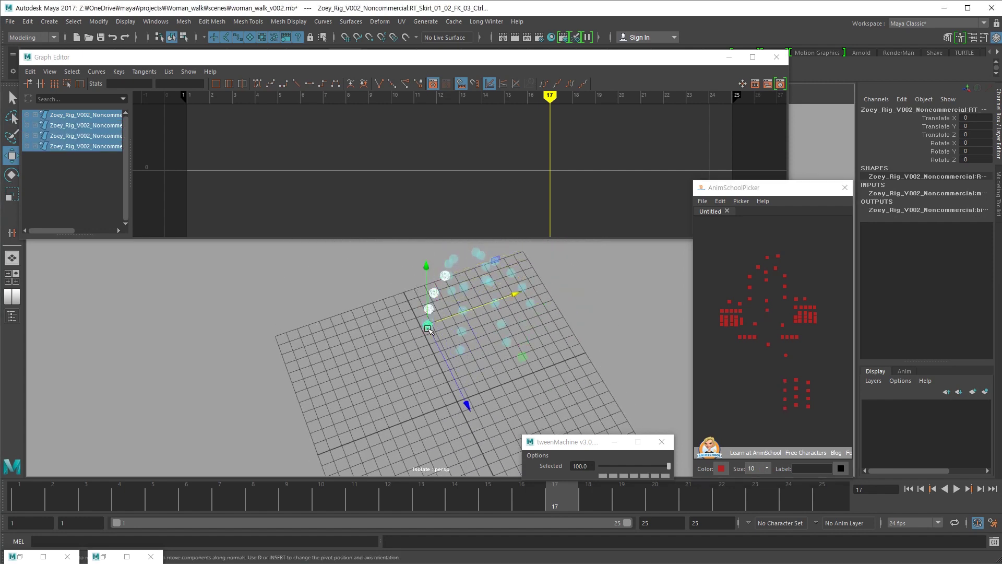
right_click_drag(776, 379, 772, 391)
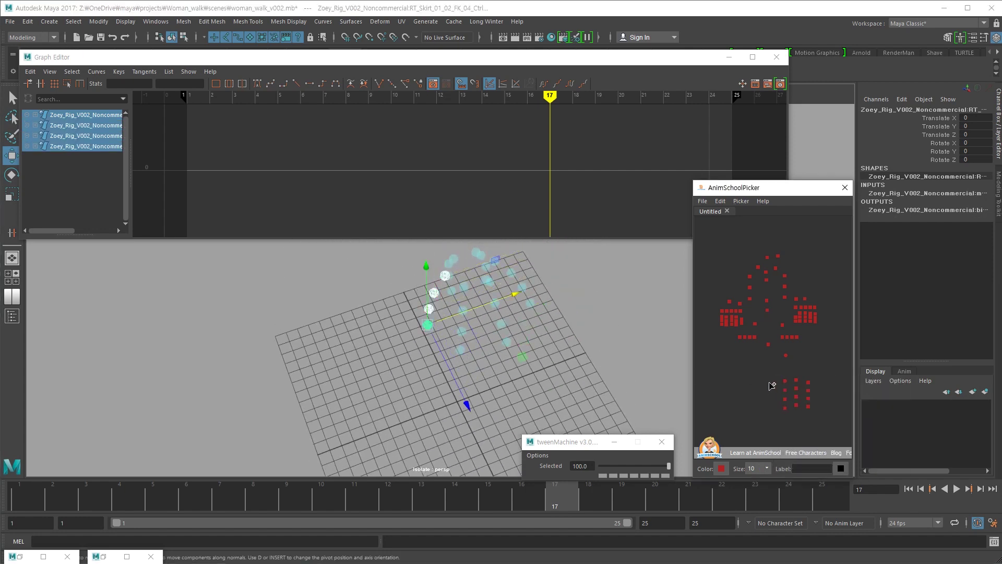
Select the four RT_Skirt_01_03 controls in FK order and add their button column as the outermost right-skirt column in the picker
left_click_drag(500, 358, 599, 361, "alt")
left_click(424, 377)
left_click(424, 287)
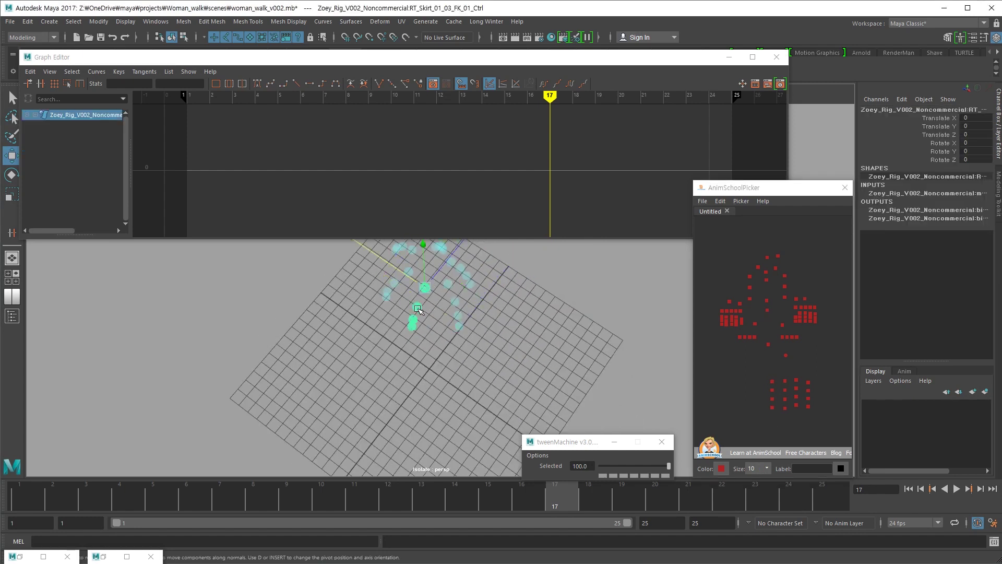
left_click(418, 307, "shift")
left_click(412, 323, "shift")
left_click_drag(427, 346, 420, 337, "alt")
left_click(413, 345, "shift")
left_click(438, 339)
left_click(425, 293)
left_click(417, 315, "shift")
left_click(413, 334, "shift")
left_click(411, 347, "shift")
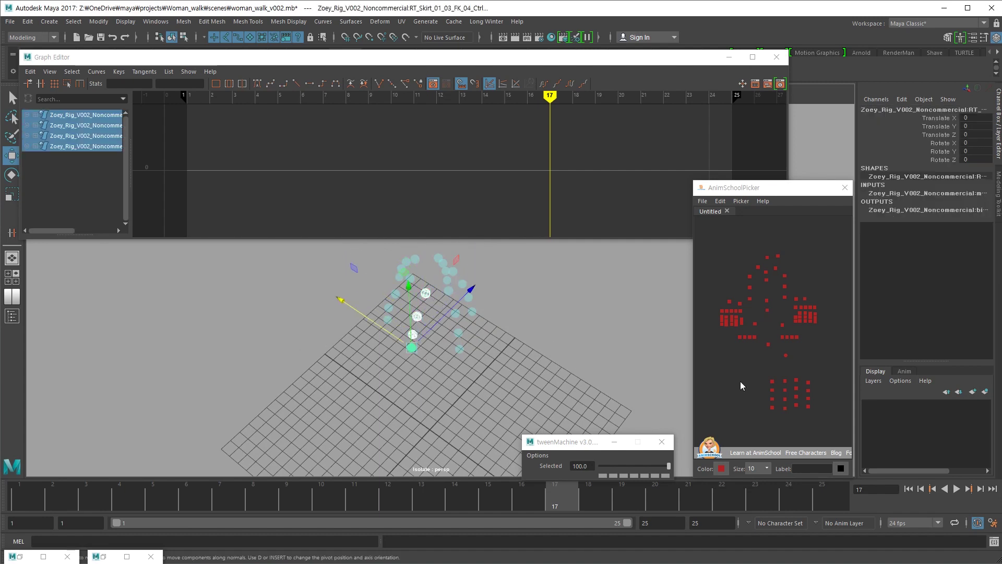
right_click(749, 391)
left_click(752, 408)
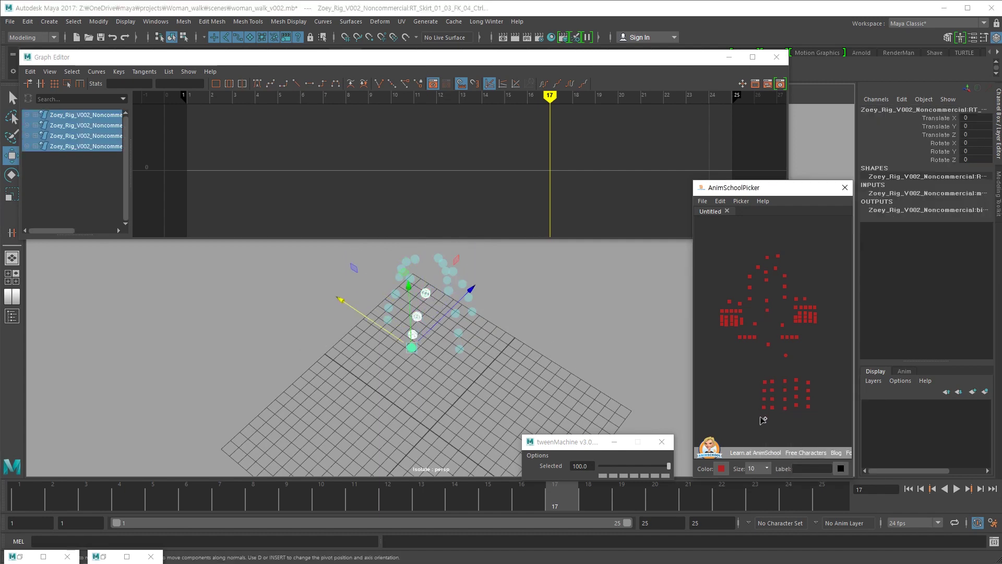
Space the skirt button columns apart in the picker, leaving a wider gap between the RT and LF groups
left_click_drag(791, 376, 746, 418)
middle_click_drag(791, 411, 789, 411)
left_click_drag(641, 396, 521, 390, "alt")
left_click_drag(779, 375, 769, 417)
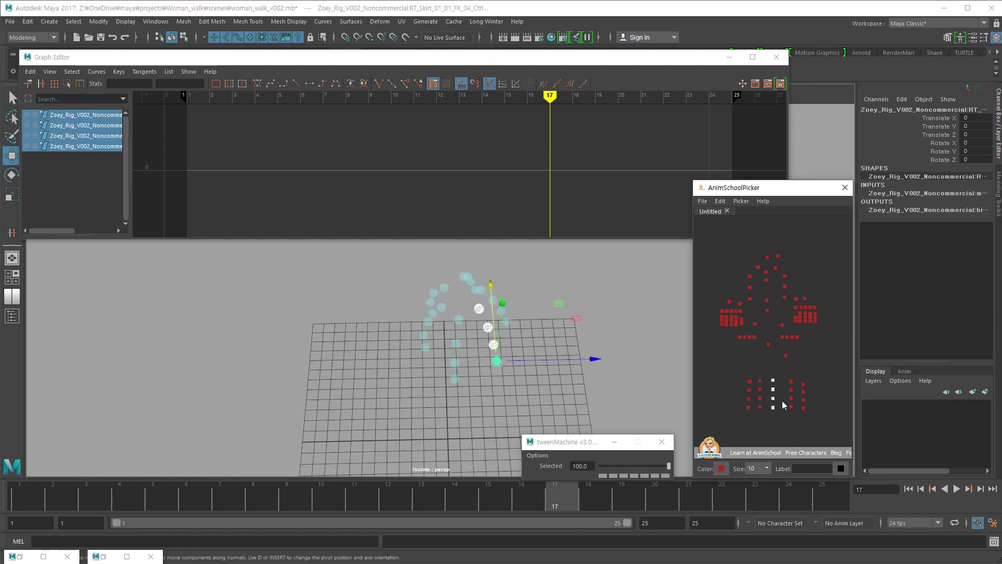
left_click_drag(767, 375, 742, 417)
Select the four LF_Skirt_01_03 controls in FK order and add their button column as the outermost left-skirt column in the picker
left_click_drag(638, 395, 490, 342, "alt")
left_click(477, 294)
left_click(475, 295, "shift")
left_click(484, 351, "shift")
left_click(491, 368, "shift")
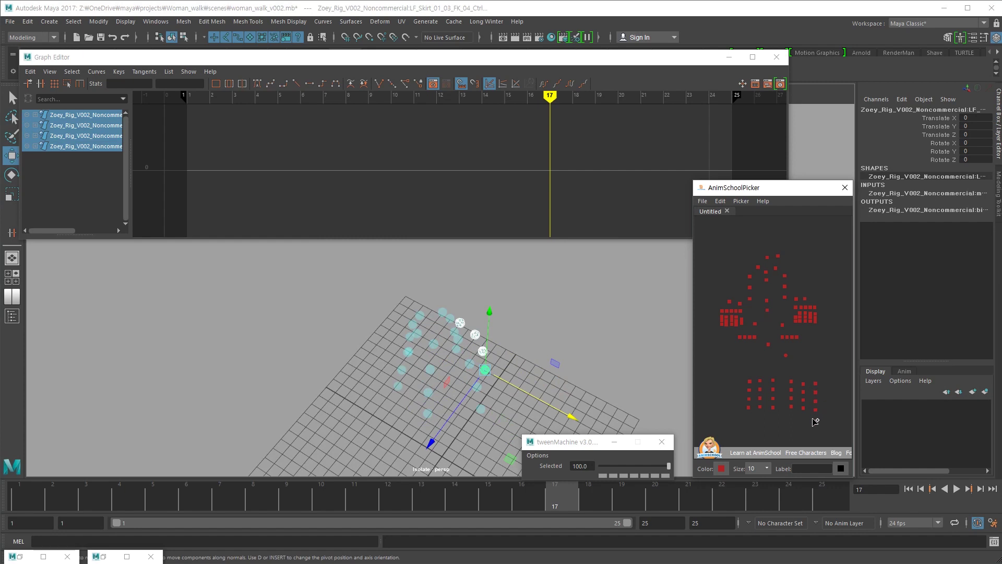
Check the LF_Skirt_01_01 and LF_Skirt_01_02 picker columns against the controls they select in the viewport
left_click_drag(794, 386, 789, 415)
left_click_drag(554, 392, 595, 372, "alt")
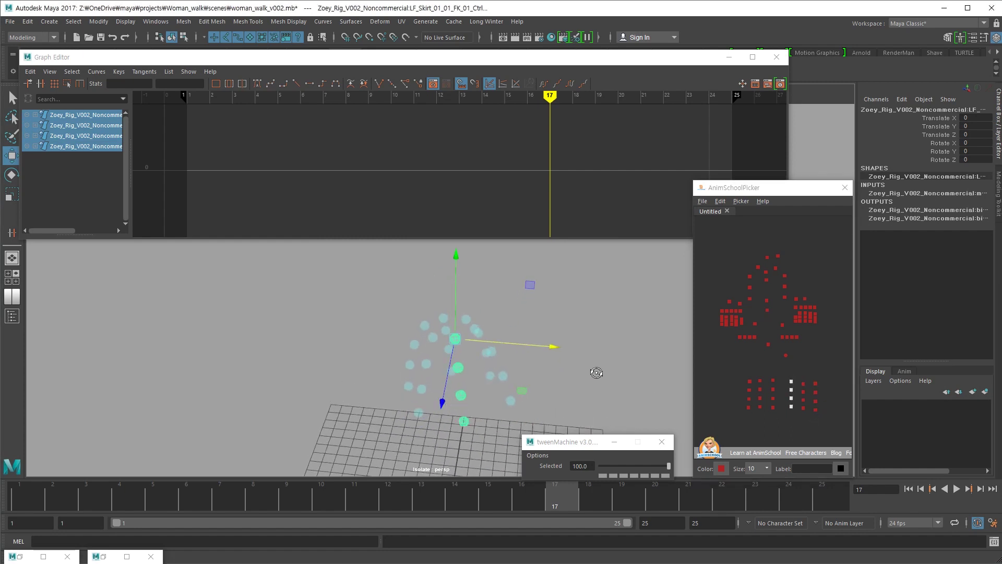
left_click(808, 387)
left_click_drag(798, 376, 809, 413)
left_click_drag(515, 379, 556, 360, "alt")
left_click(574, 374)
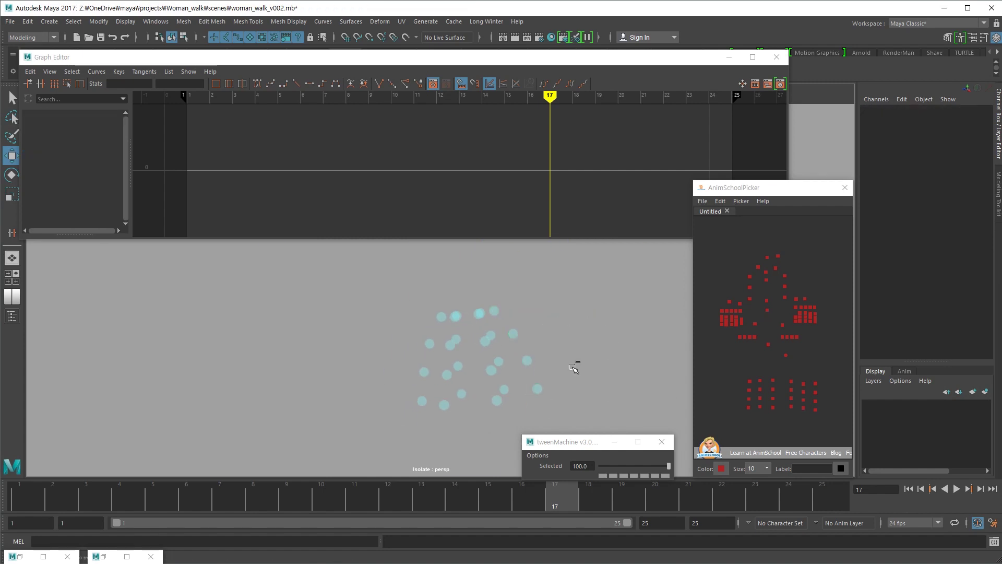
Turn off the viewport isolation, check that the new picker buttons select all skirt controls, and save the scene
key("ctrl+1")
left_click_drag(826, 376, 741, 418)
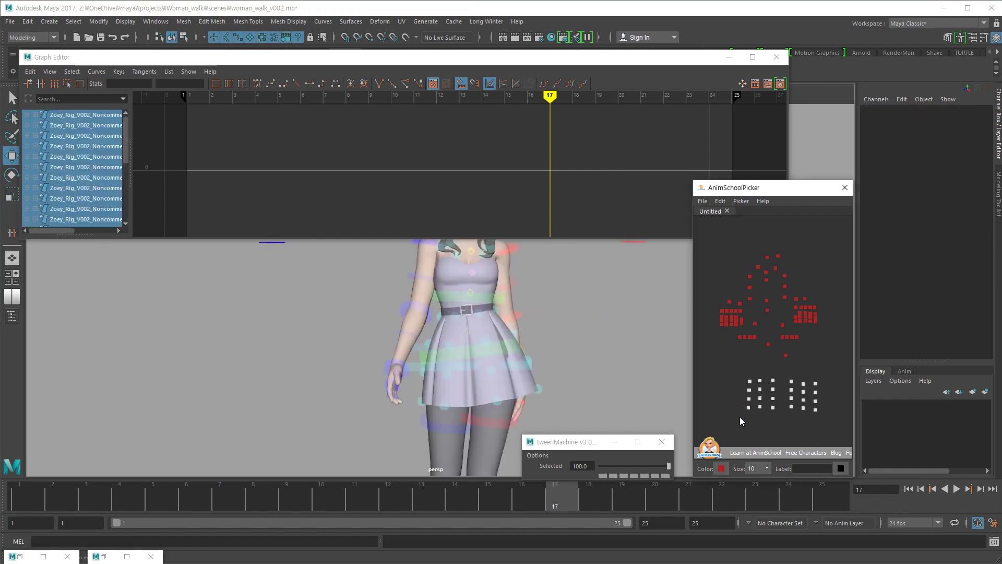
left_click(619, 358)
key("ctrl+s")
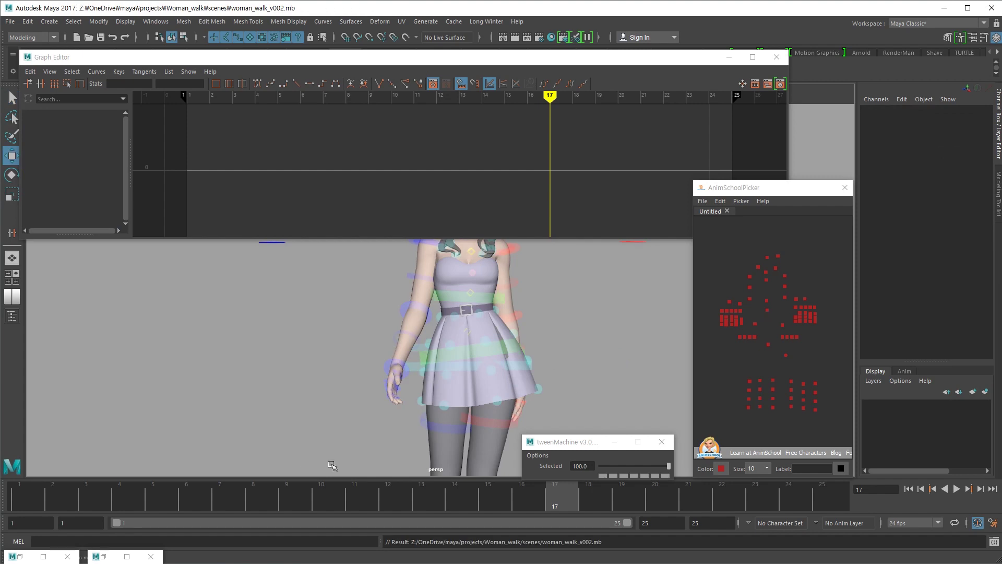
Key all skirt controls in their default pose at frames 6 and 1
left_click(23, 500)
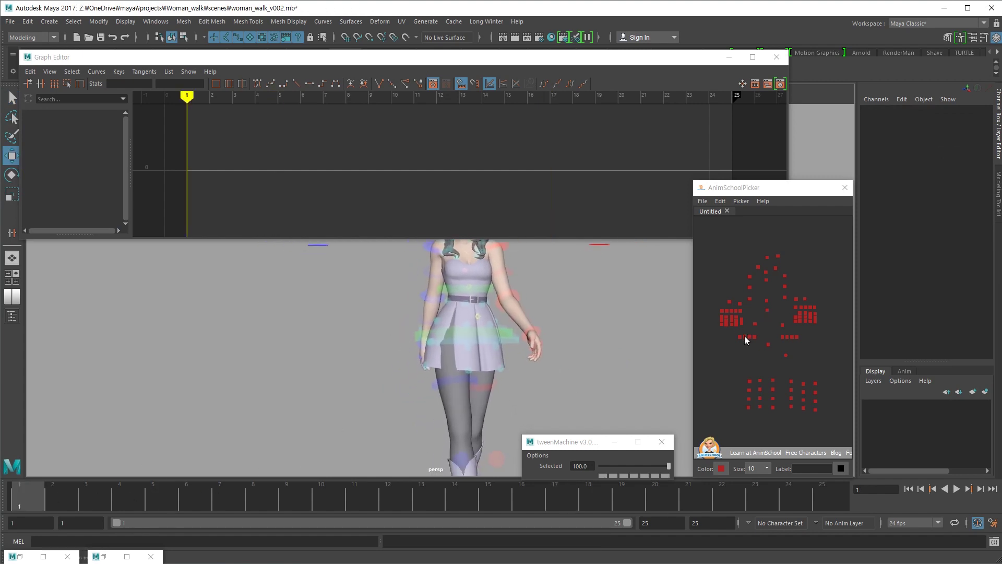
left_click_drag(775, 393, 777, 413)
key("e")
key("w")
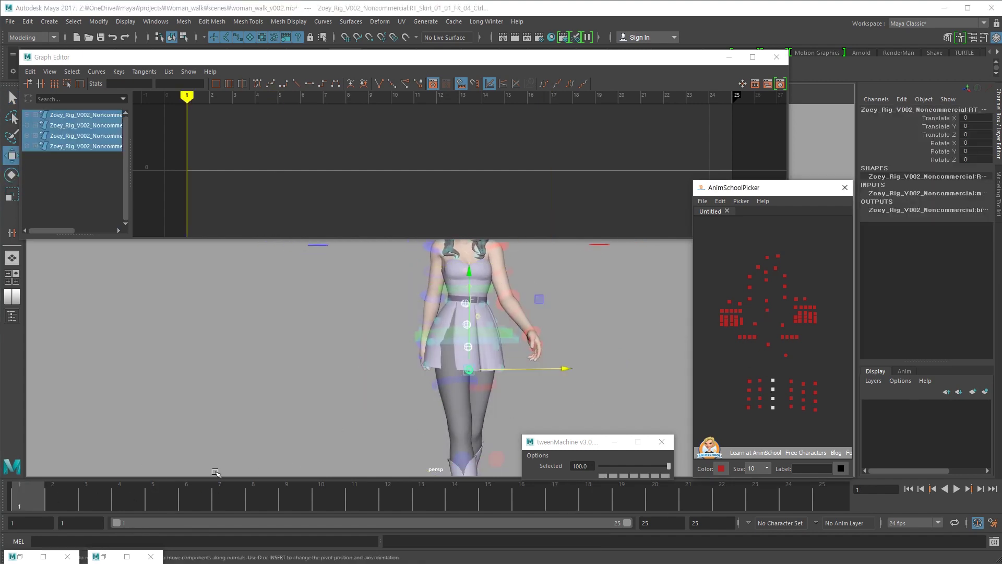
left_click_drag(42, 492, 188, 494)
key("e")
left_click_drag(461, 341, 467, 343, "alt")
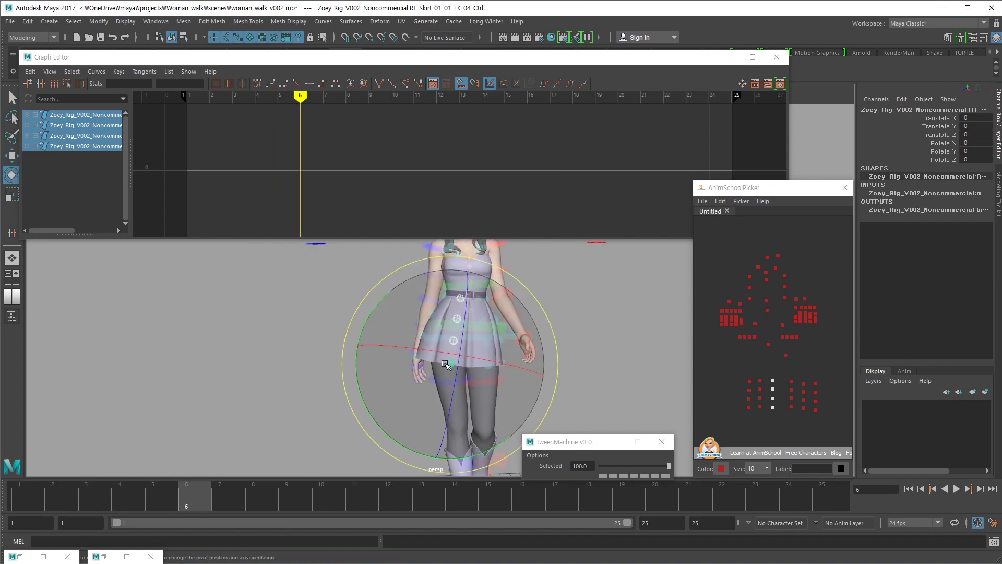
left_click_drag(823, 372, 736, 419)
key("s")
left_click_drag(201, 490, 16, 496)
key("s")
At frame 6, rotate the four RT_Skirt_01_01 controls to lift the right front of the skirt over the leg
left_click(204, 488)
key("w")
left_click_drag(767, 373, 780, 423)
key("e")
left_click_drag(432, 385, 459, 330)
Rotate the RT_Skirt_01_02 chain at frame 6 to about X -3, Y -4.7 and Z 4.4
key("w")
left_click_drag(755, 374, 762, 414)
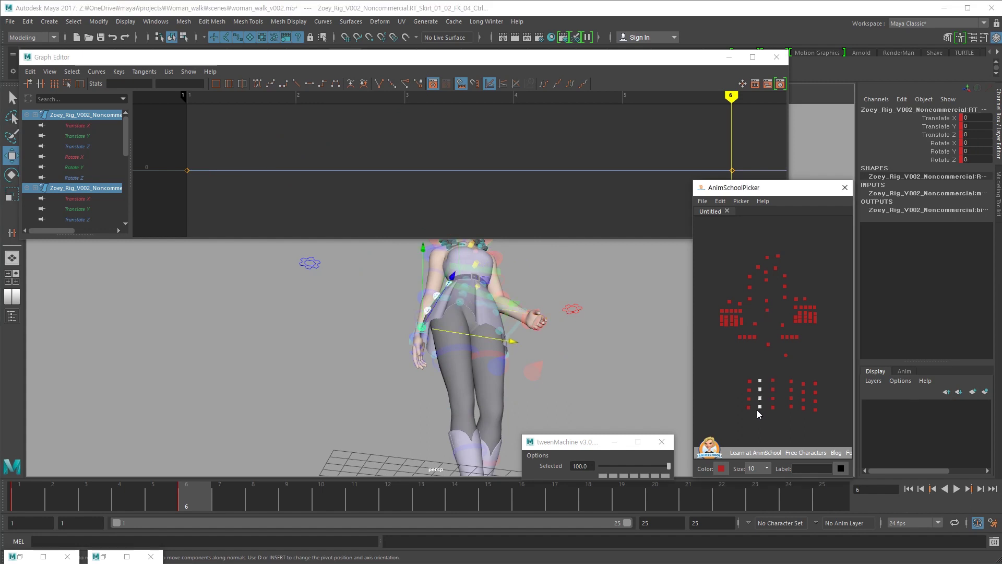
key("e")
left_click_drag(412, 364, 453, 381, "alt")
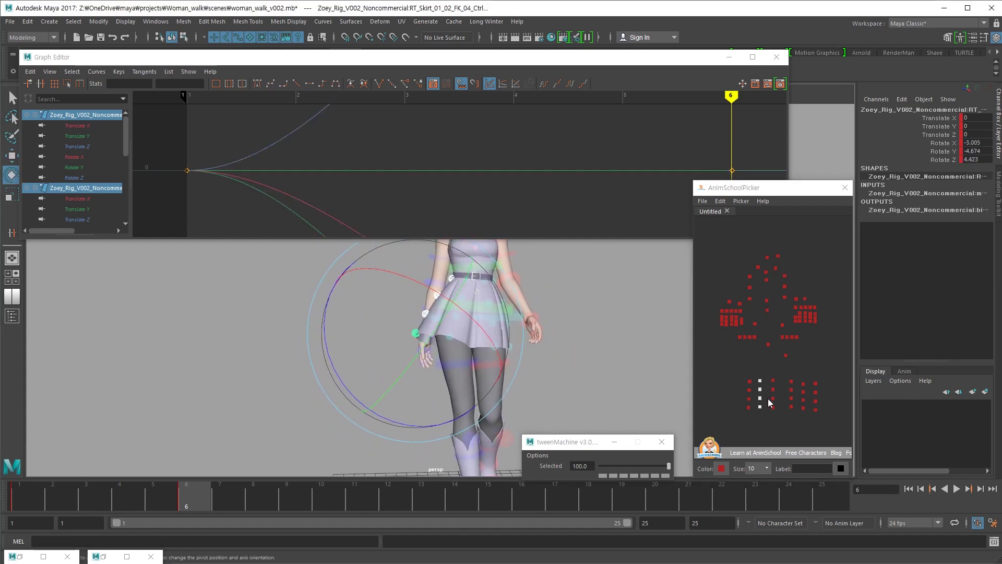
Reset the translate and rotate channels of all skirt controls to 0 at frame 12, and play back the walk
left_click_drag(222, 483, 388, 477)
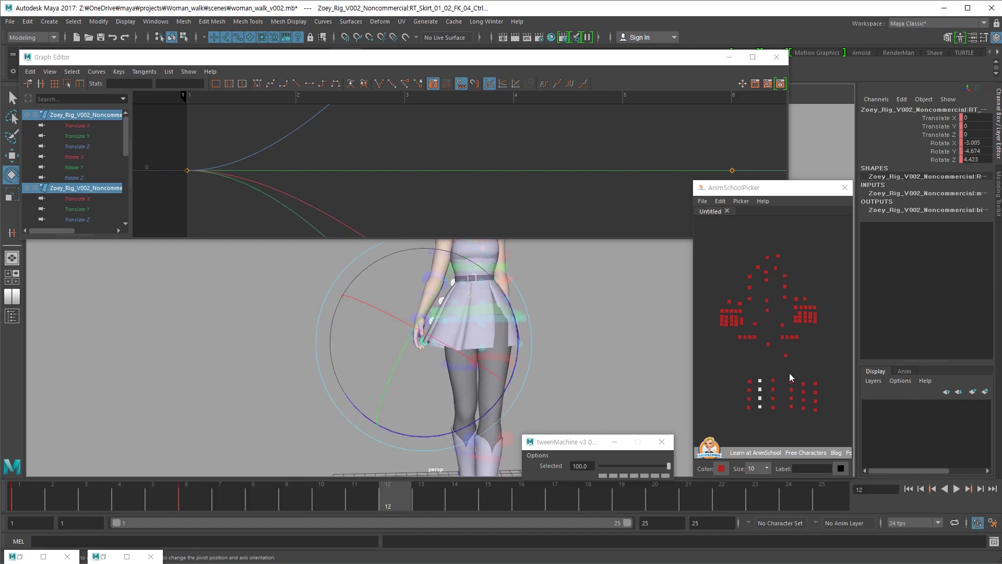
left_click_drag(828, 370, 741, 415)
left_click_drag(971, 118, 972, 143)
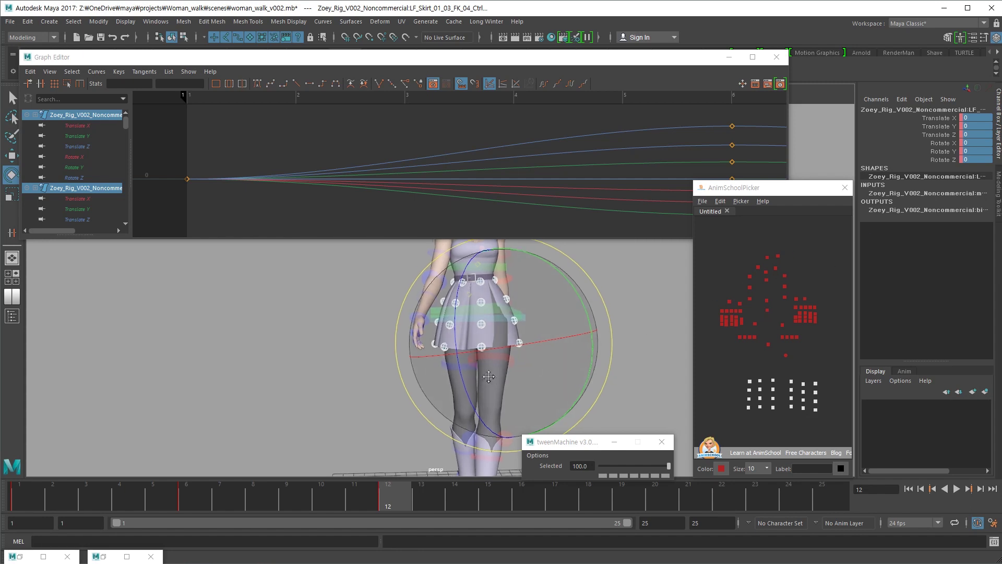
left_click(195, 493)
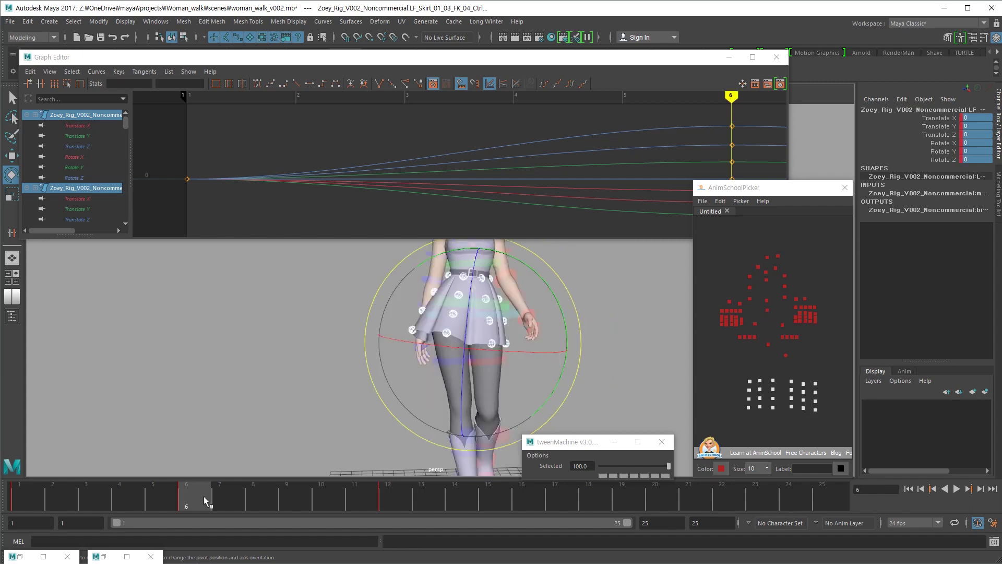
key("alt+v")
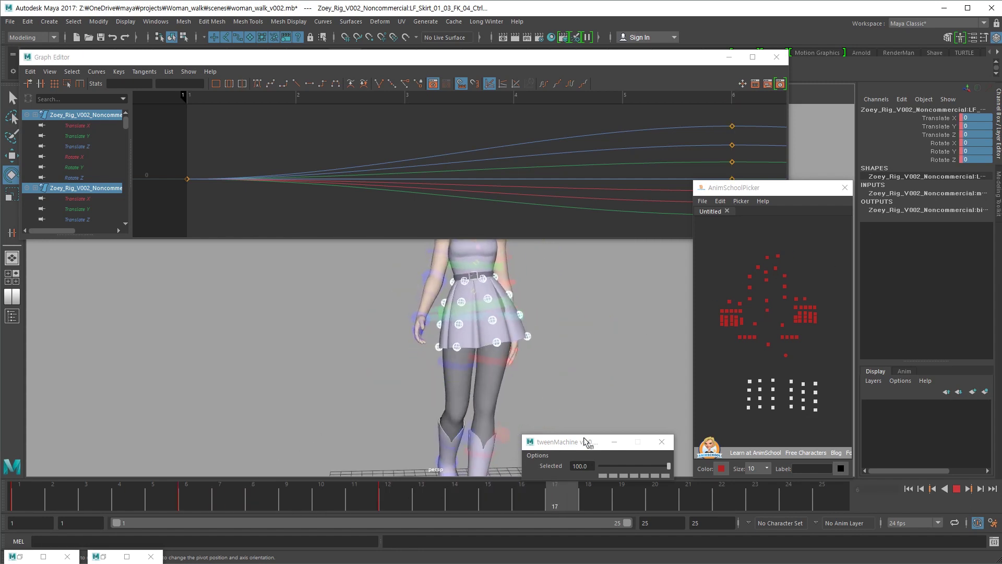
At frame 18, rotate and key the LF_Skirt_01_01 chain to about X 0.96, Y 1.35, Z 6.57, and pose the LF_Skirt_01_02 chain outward
left_click_drag(796, 376, 787, 413)
left_click_drag(522, 335, 534, 312)
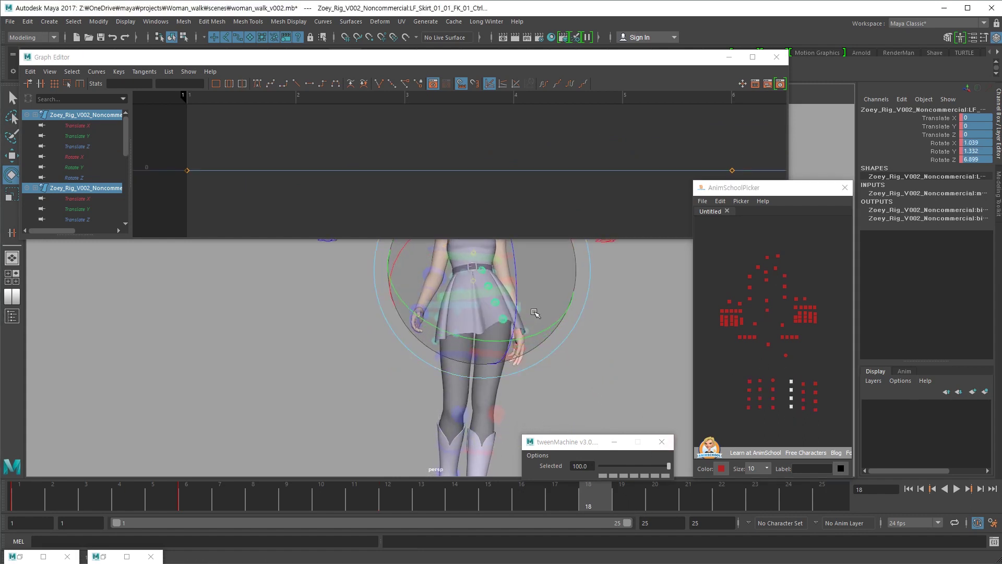
left_click(803, 408)
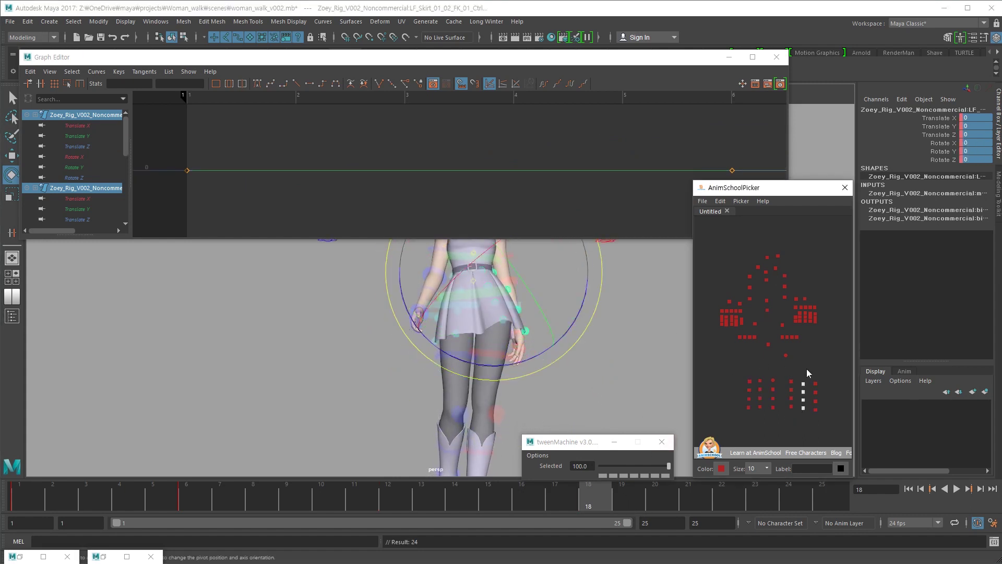
left_click(798, 387)
left_click_drag(799, 374, 797, 417)
left_click_drag(485, 320, 527, 342)
key("s")
At frame 6, rotate the LF_Skirt_01_01 chain to about X 0.43, Y -5.5, Z 6, key it and play back the walk
left_click(773, 388)
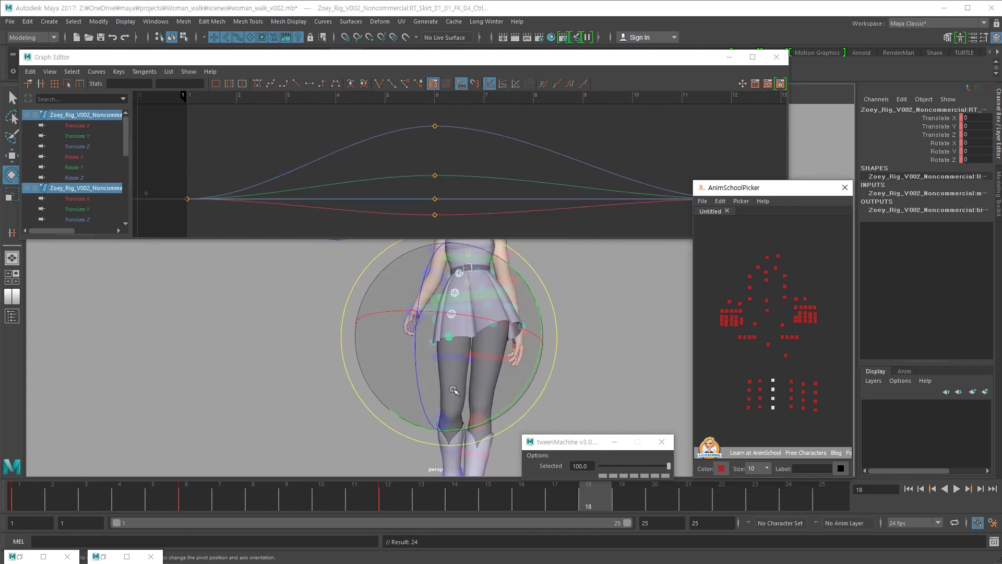
key("comma")
key("comma")
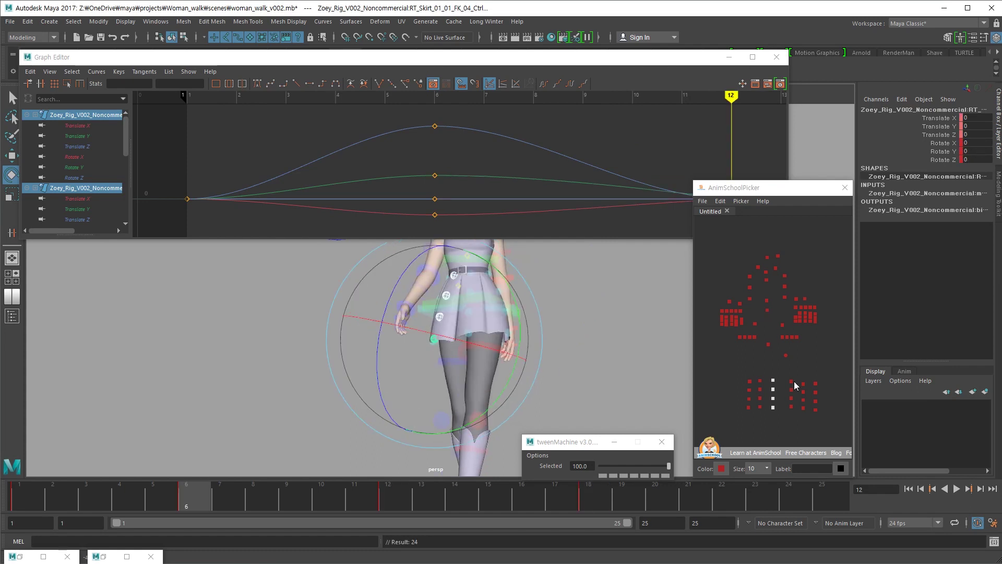
left_click_drag(797, 375, 782, 417)
left_click_drag(486, 322, 477, 314)
key("s")
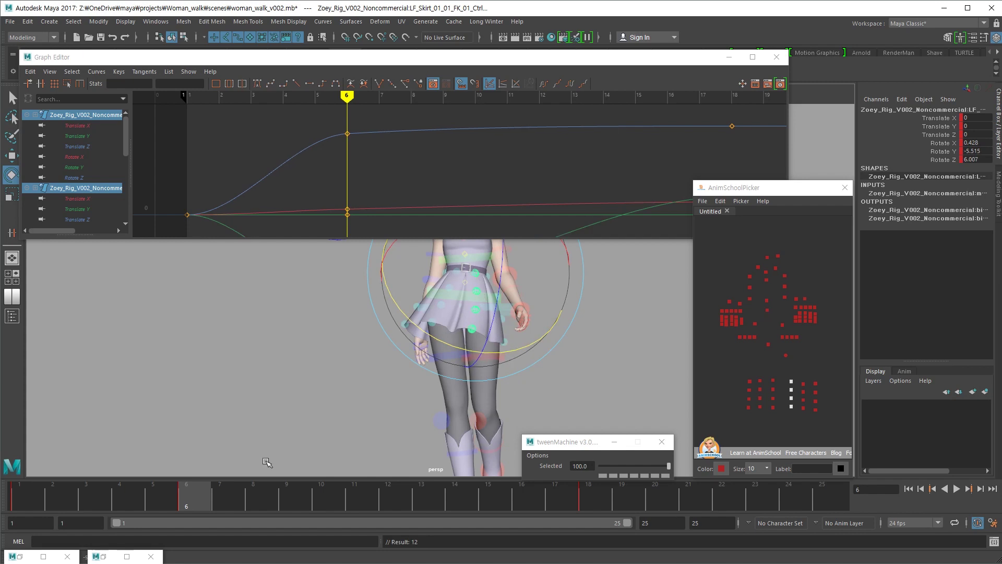
key("alt+v")
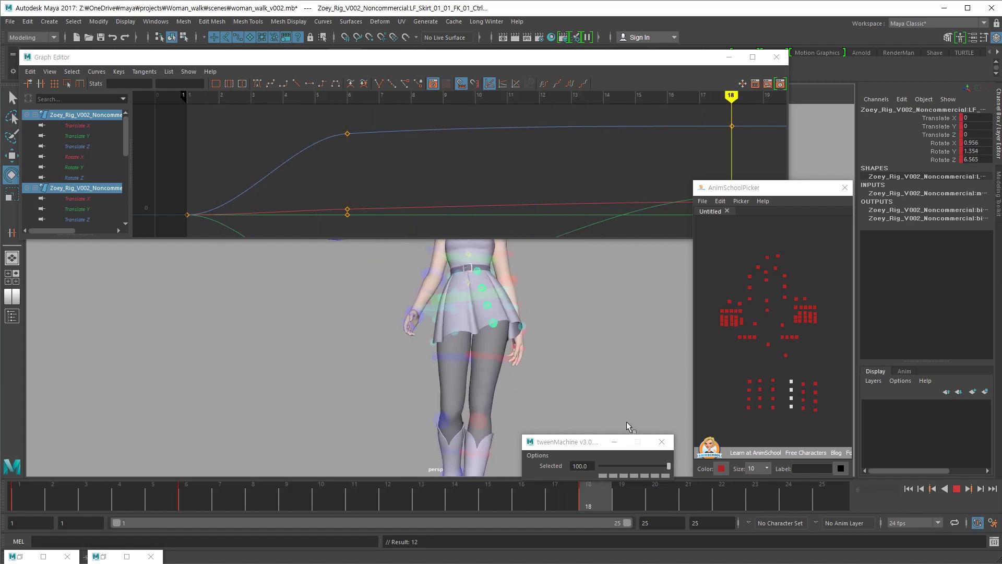
Reset the translate and rotate channels of all skirt controls to 0 at frame 25, and play back the cycle
left_click_drag(827, 375, 744, 415)
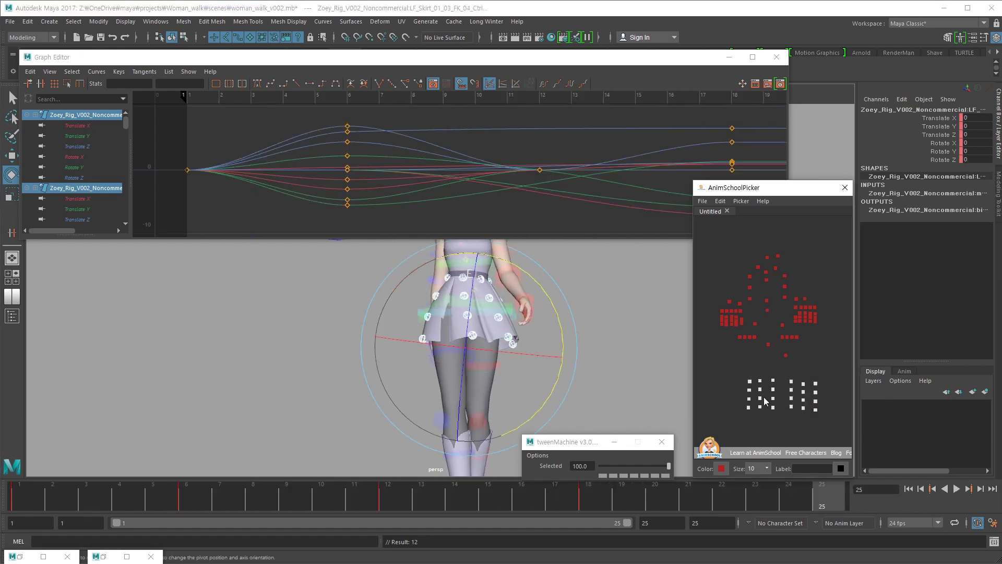
left_click_drag(969, 118, 977, 168)
key("alt+v")
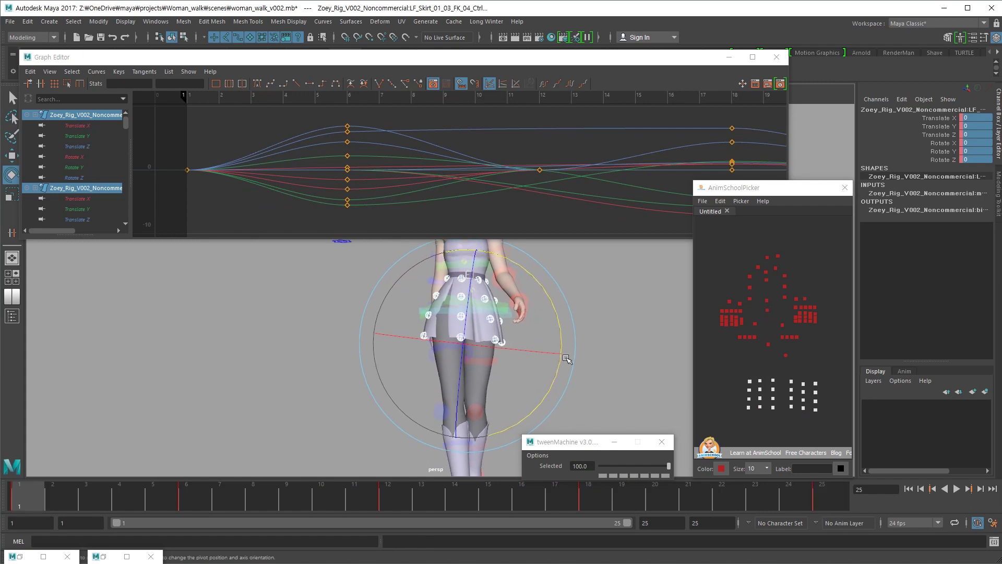
key("alt+v")
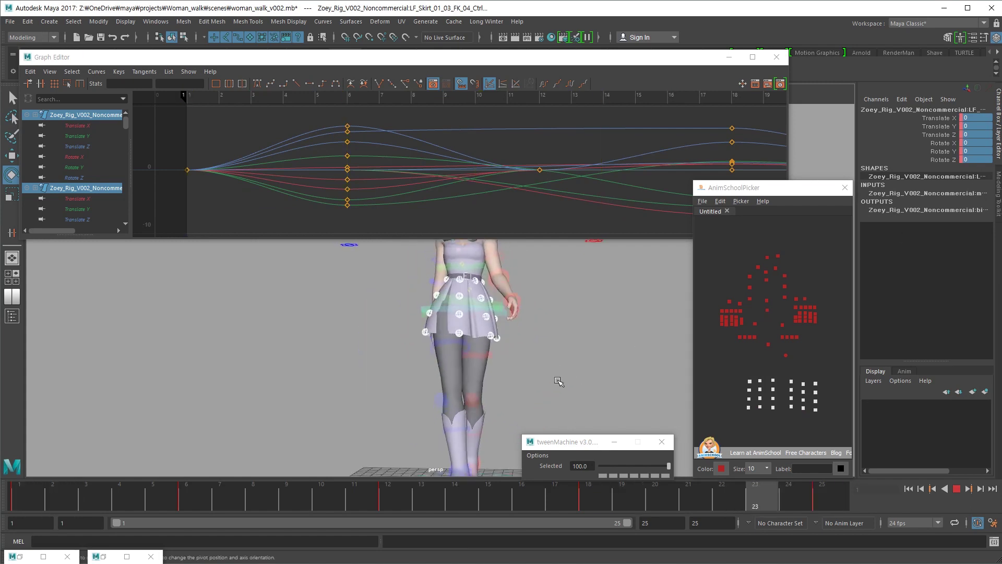
Put the Graph Editor away, deselect the skirt controls and play back the walk with the full figure in view
left_click(493, 58)
left_click_drag(505, 26, 503, 18)
key("alt+v")
scroll(583, 326, "up", 3)
middle_click_drag(584, 326, 543, 287, "alt")
left_click(737, 18)
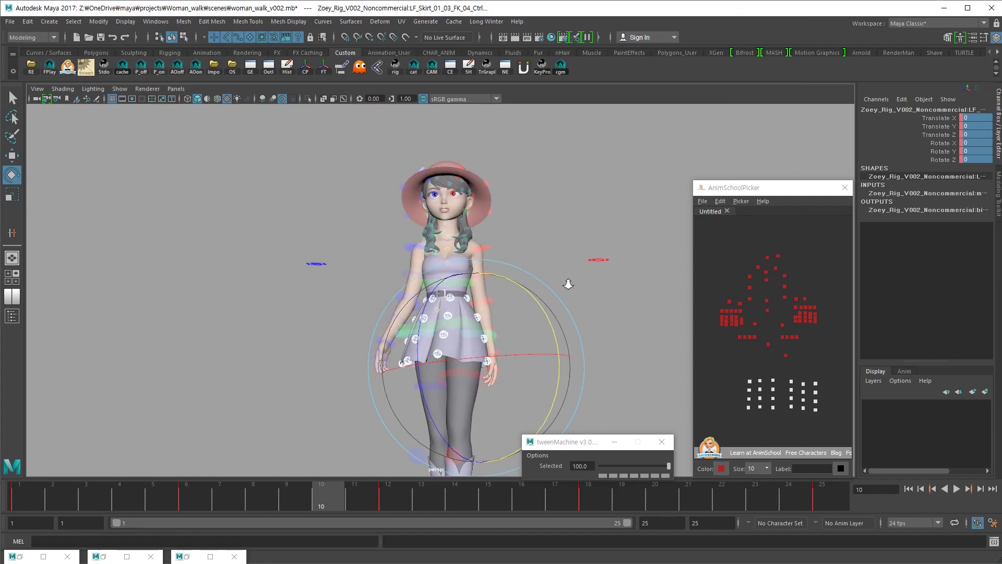
scroll(595, 322, "down", 4)
left_click(594, 322)
left_click_drag(519, 365, 517, 346, "alt")
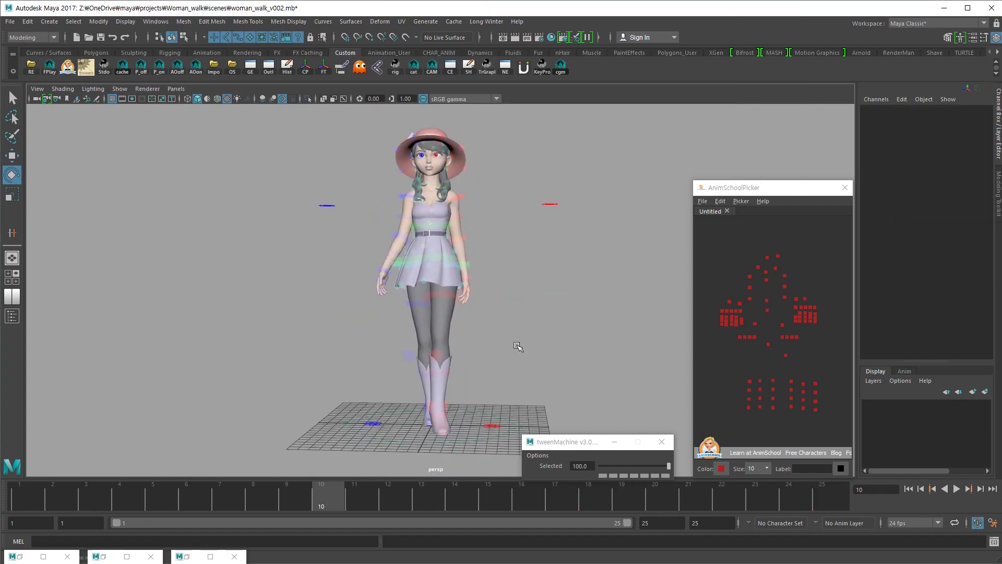
key("alt+v")
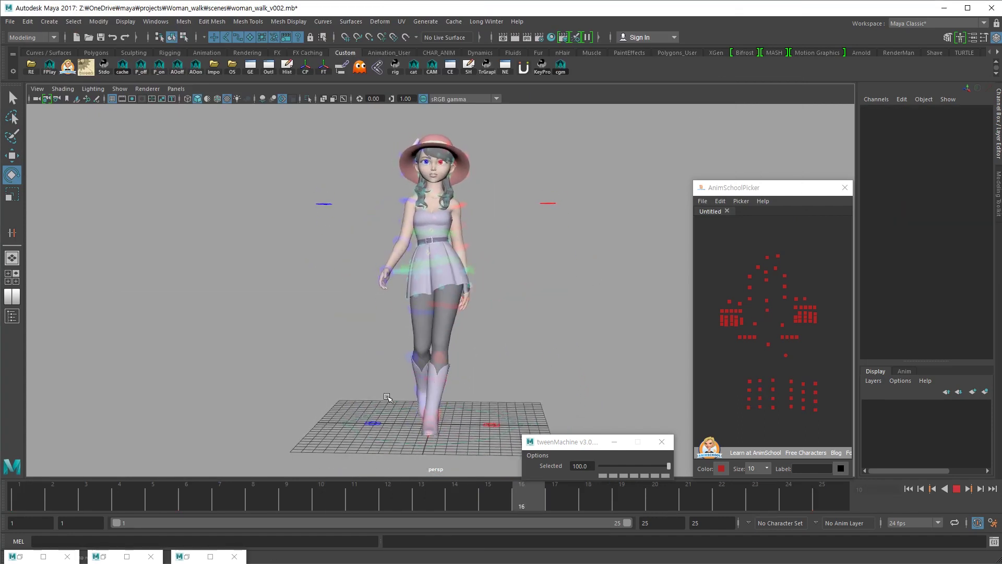
At frame 1, rotate the RT_Skirt_01_01 chain to about X -0.37, Y 2.18, Z 1.42
left_click(32, 503)
left_click_drag(279, 398, 338, 360, "alt")
right_click_drag(338, 359, 508, 331, "alt")
middle_click_drag(508, 331, 533, 353, "alt")
left_click_drag(767, 373, 778, 415)
left_click_drag(444, 311, 436, 307)
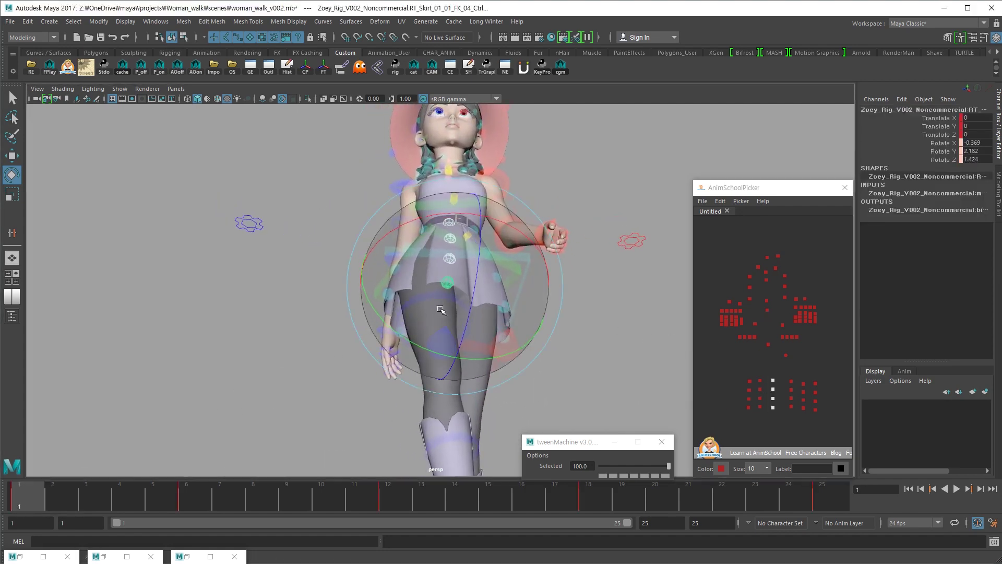
Rotate the RT_Skirt_01_02 chain at frame 1 to about X -3.04, Y -7.95, Z -0.74 and key it
left_click_drag(765, 377, 758, 413)
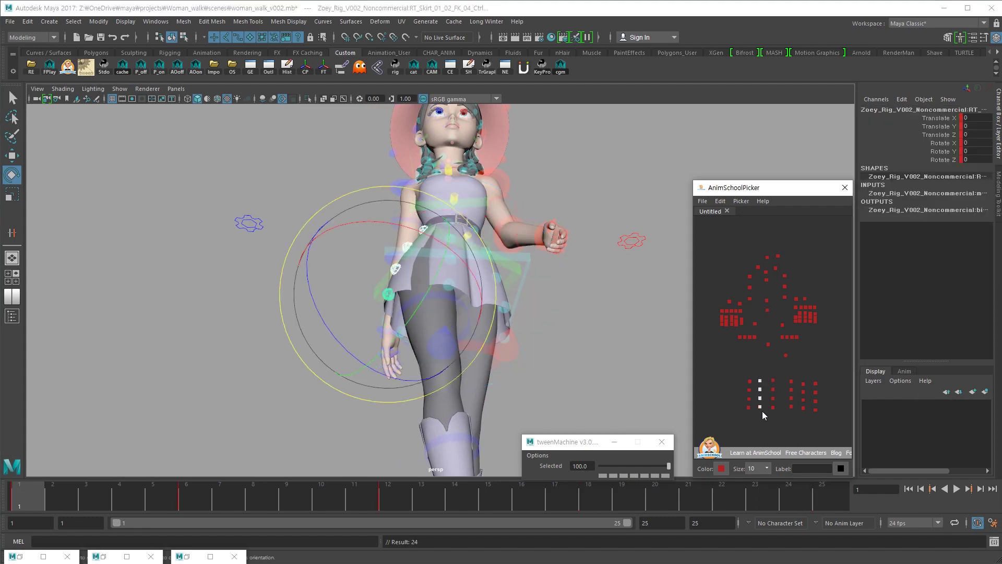
left_click_drag(455, 311, 444, 334)
key("s")
key("s")
key("w")
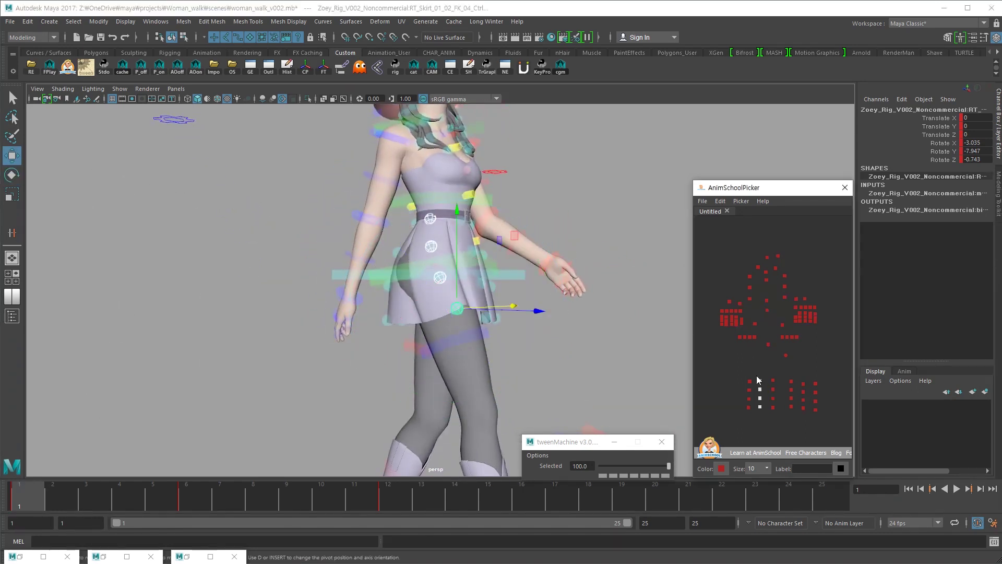
Rotate the RT_Skirt_01_03 chain at frame 1 to about X -2.97, Y -9.04, Z -1.11, key it and play back the walk
left_click_drag(555, 389, 378, 346, "alt")
key("e")
key("s")
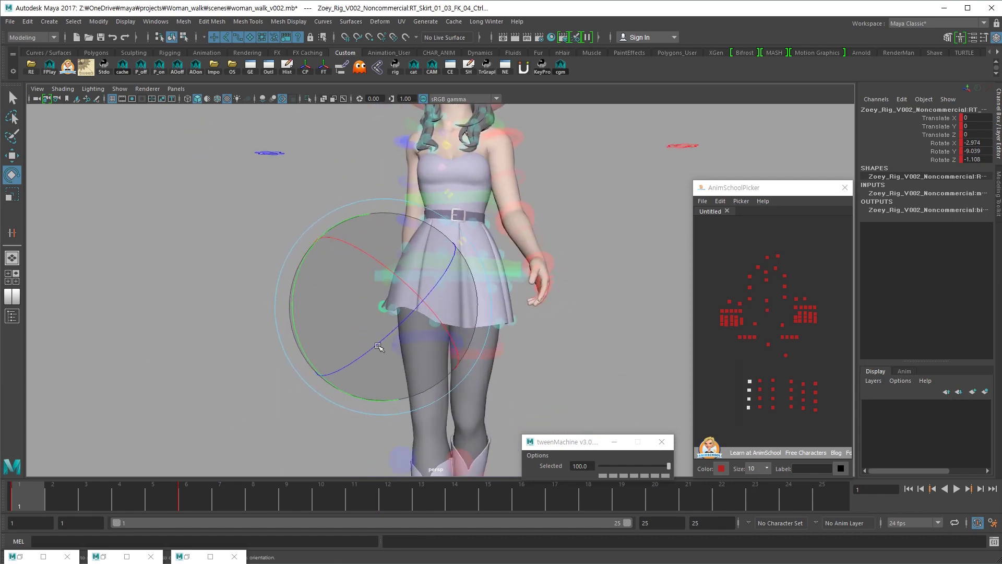
key("alt+v")
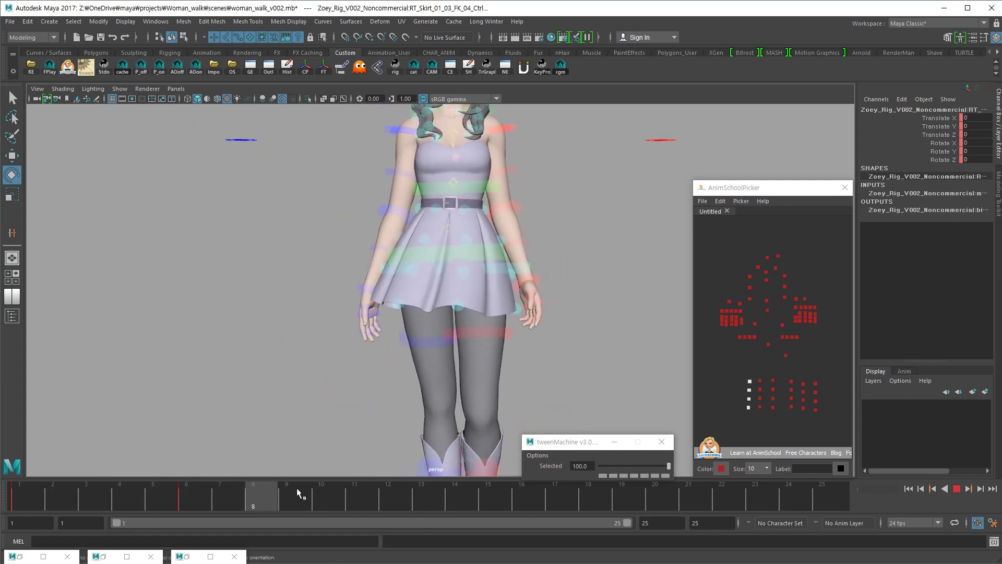
Select all skirt controls and step through their keyed poses to examine the skirt's motion
mouse_move(463, 476)
left_mouse_down()
mouse_move(584, 476)
mouse_move(462, 490)
left_mouse_up()
left_click_drag(835, 369, 741, 417)
key("comma")
key("comma")
key("comma")
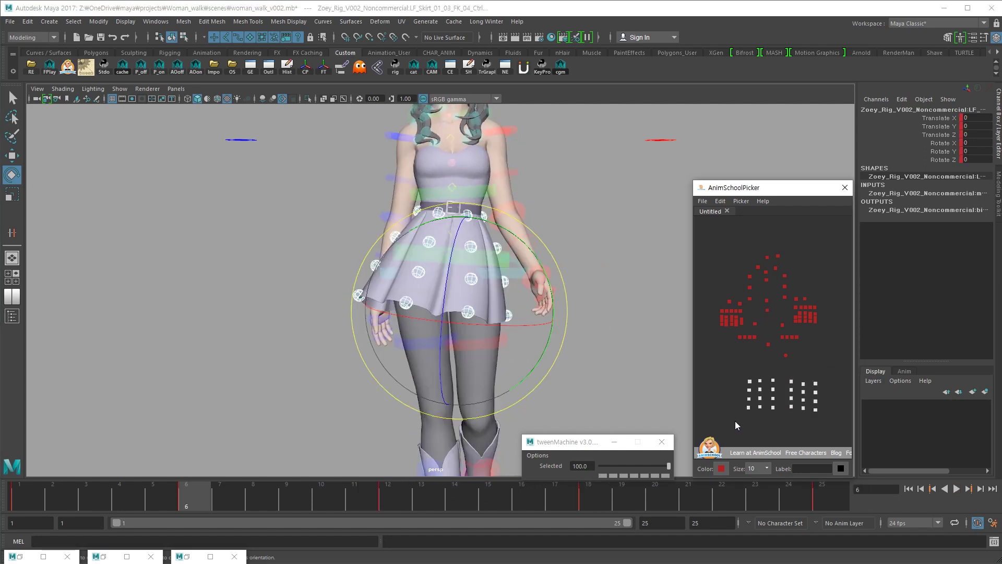
key("period")
key("period")
left_click_drag(559, 412, 550, 380, "alt")
At frame 13, pose the LF_Skirt_01_01 and LF_Skirt_01_02 chains around the forward leg, checking them from several angles
left_click(429, 496)
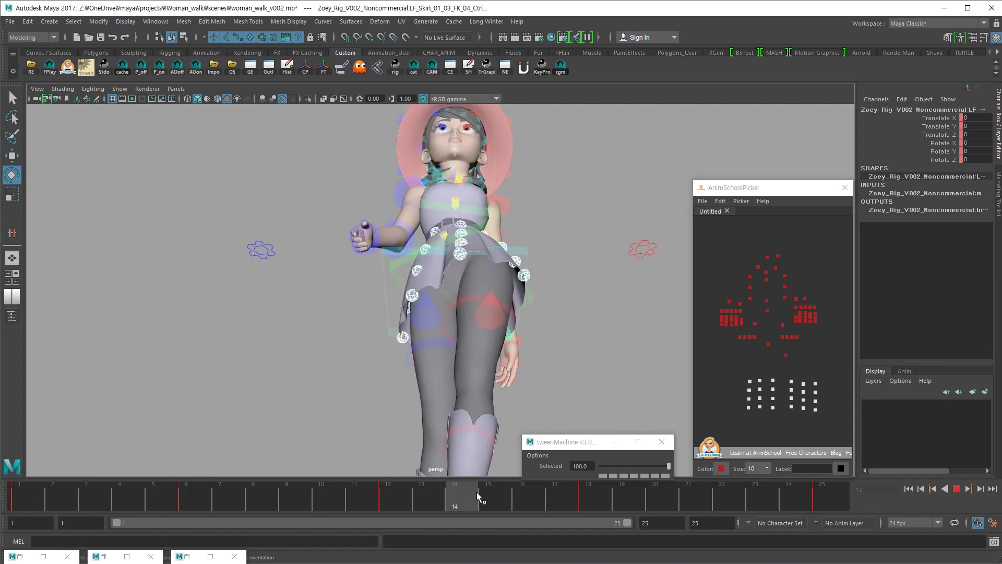
key("w")
left_click(787, 412)
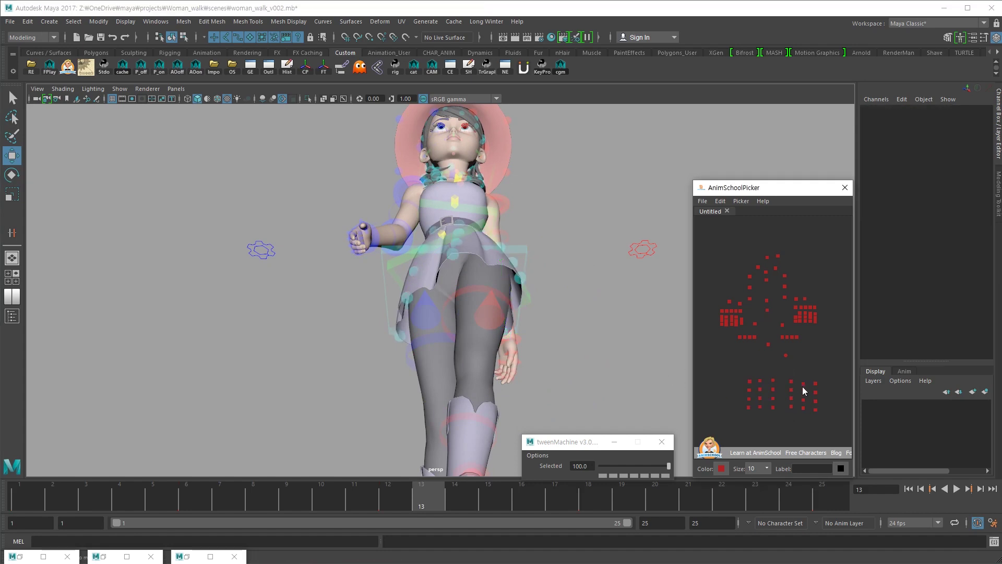
left_click_drag(797, 375, 781, 410)
key("e")
left_click_drag(525, 351, 611, 298, "alt")
left_click_drag(802, 375, 798, 412)
left_click_drag(590, 302, 617, 338, "alt")
Refine the LF_Skirt_01_01 chain at frame 13, rotating it to about X 1.76, Y 4.46, Z 1.14
left_click_drag(796, 372, 786, 413)
left_click_drag(523, 352, 543, 326, "alt")
left_click_drag(511, 303, 507, 298)
left_click_drag(531, 315, 469, 285, "alt")
left_click_drag(561, 323, 543, 371, "alt")
key("w")
Rotate the LF_Skirt_01_03 chain at frame 13 to about X -0.47, Y -2.99, Z 0.96 and key it
left_click_drag(800, 370, 807, 400)
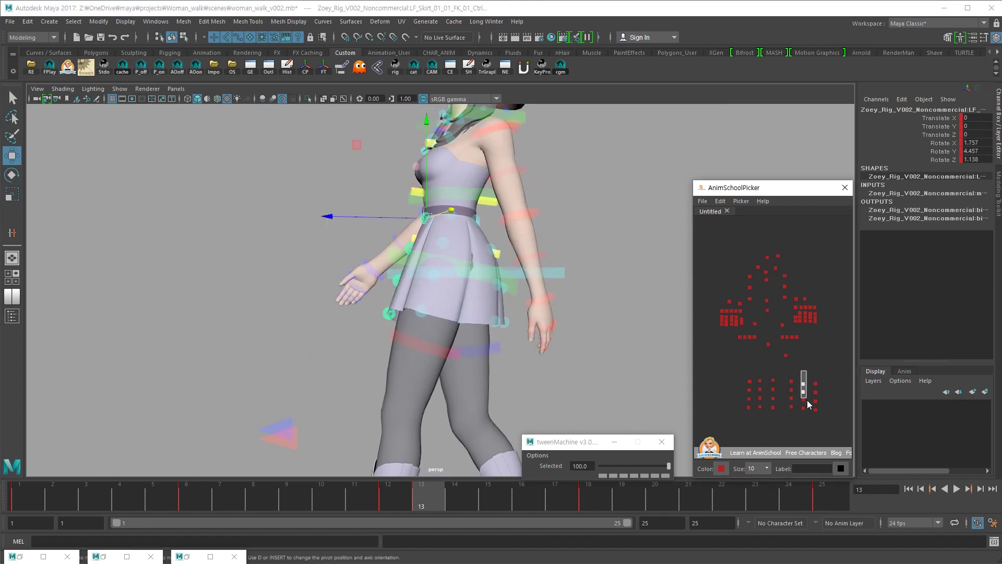
left_click_drag(543, 337, 539, 337, "alt")
left_click_drag(808, 373, 822, 415)
key("e")
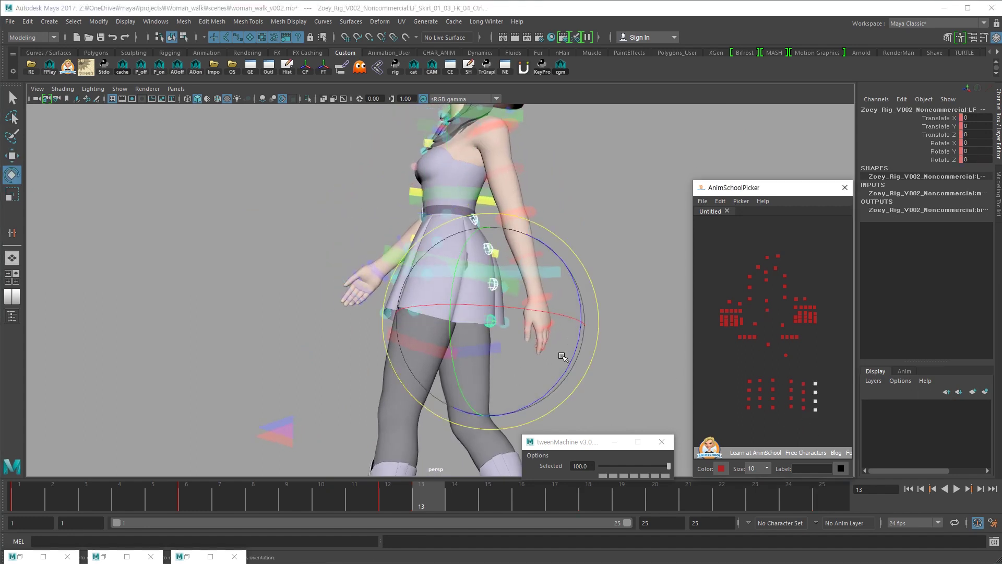
left_click(495, 324)
left_click_drag(492, 322, 485, 290)
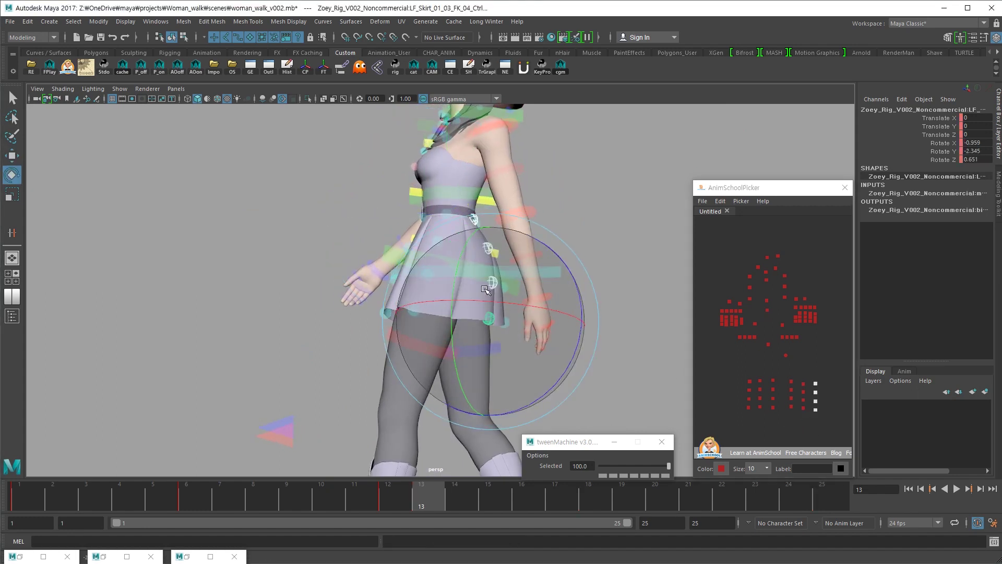
key("ctrl+z")
left_click_drag(479, 328, 470, 371, "alt")
key("s")
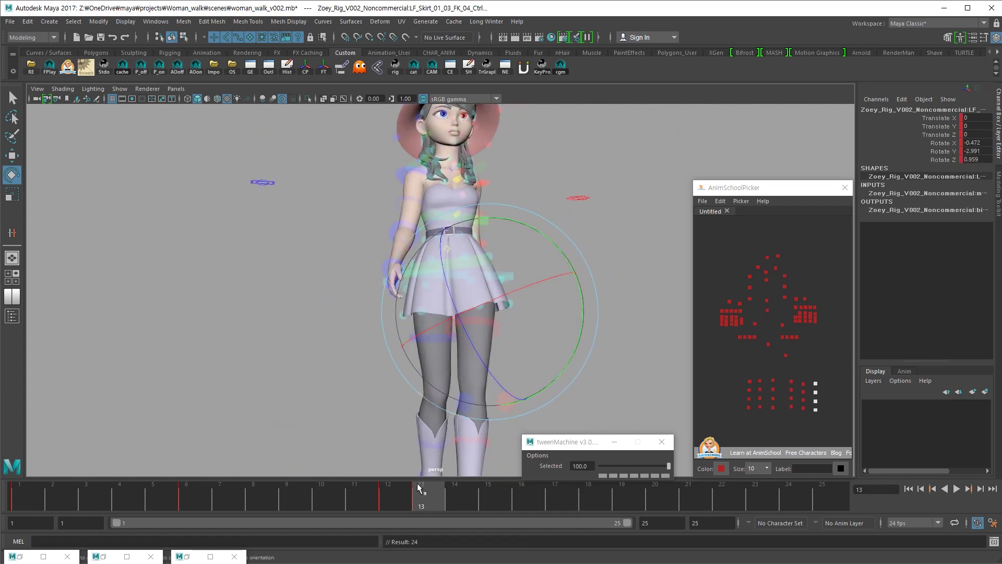
Key all skirt controls at frame 13 and compare the pose with frame 12
left_click_drag(824, 371, 713, 419)
key("alt+comma")
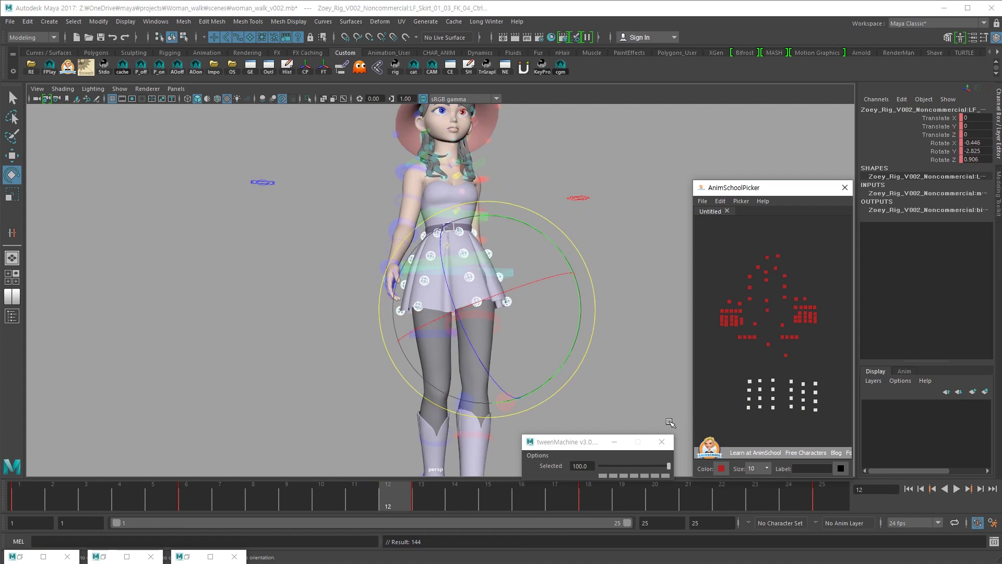
left_click_drag(458, 414, 443, 409, "alt")
key("w")
Rotate the LF_Skirt_01_02 chain at frame 13 to about X -1.90, Y -1.99, Z 1.35 and key it
left_click_drag(809, 377, 801, 420)
mouse_move(484, 338)
left_mouse_down("alt")
mouse_move(462, 320)
mouse_move(483, 291)
mouse_move(501, 347)
left_mouse_up("alt")
key("e")
left_click_drag(408, 493, 432, 485)
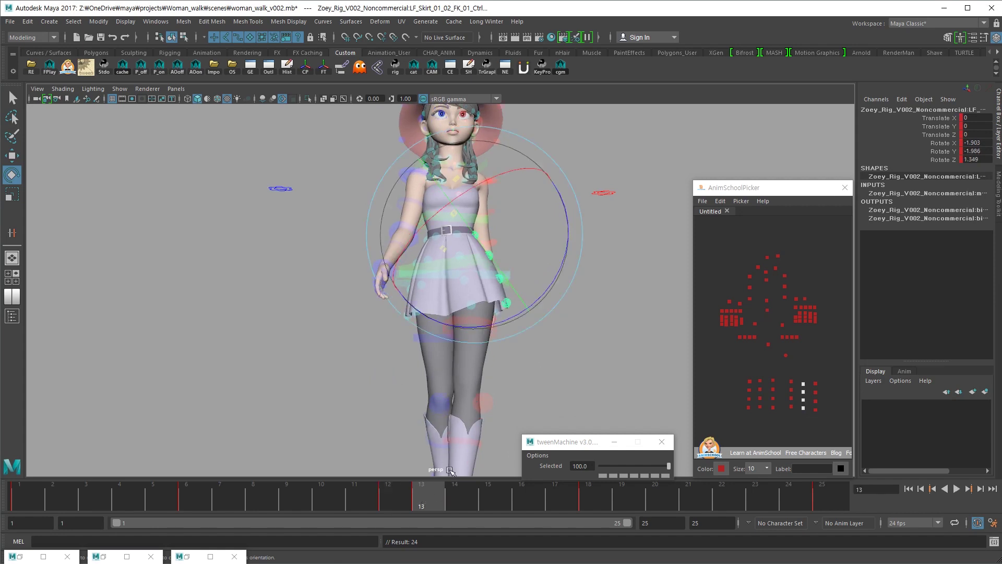
Remove the frame 12 key from all skirt controls and key them at frame 13
key("comma")
left_click_drag(827, 372, 733, 416)
key("comma")
key("period")
key("period")
key("s")
Rotate the LF_Skirt_01_02 chain inward at frame 13, key it and play back the walk
left_click_drag(808, 377, 796, 422)
key("w")
left_click_drag(503, 321, 481, 321, "alt")
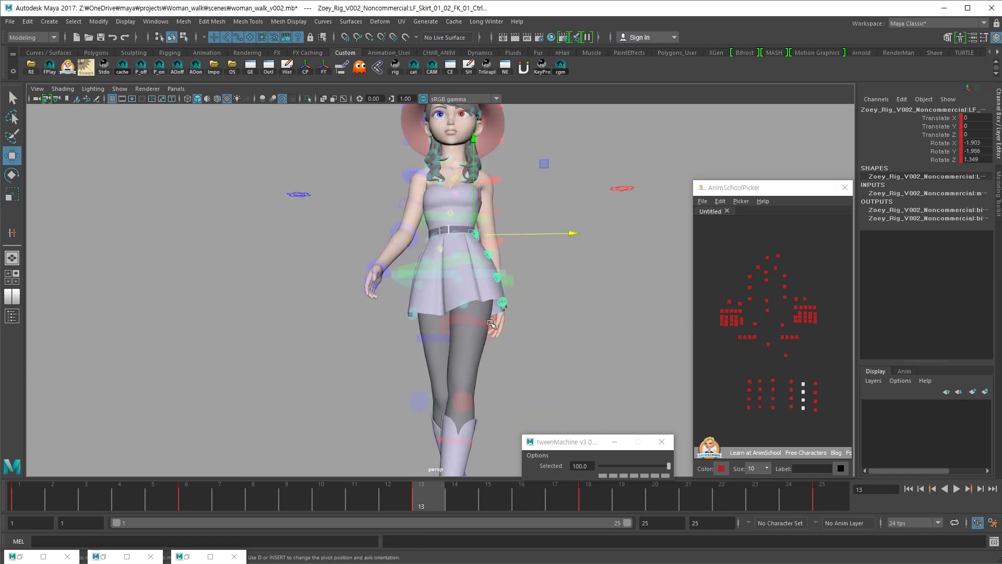
left_click_drag(805, 374, 785, 413, "shift")
key("e")
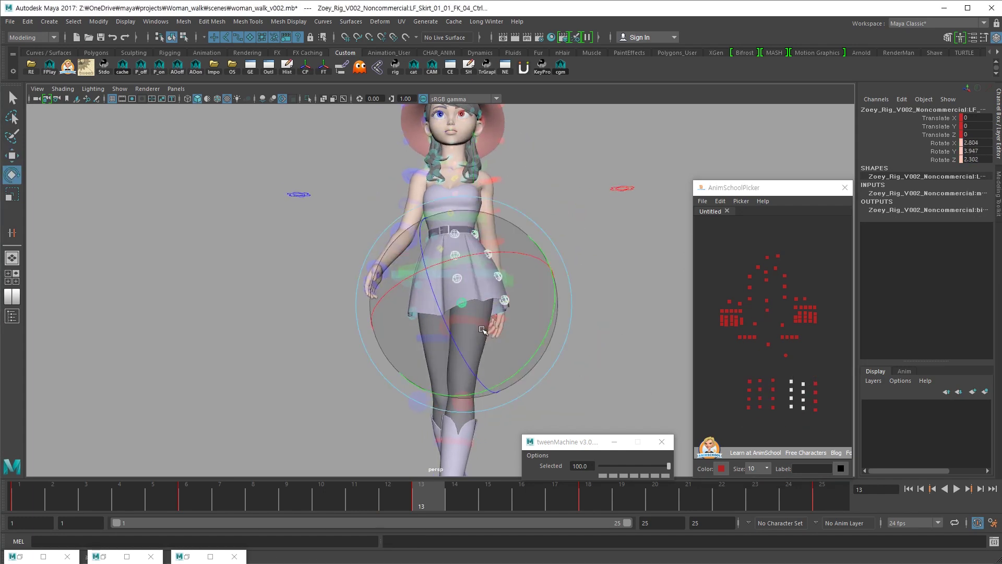
key("w")
left_click_drag(809, 377, 795, 414)
left_click_drag(509, 308, 491, 305)
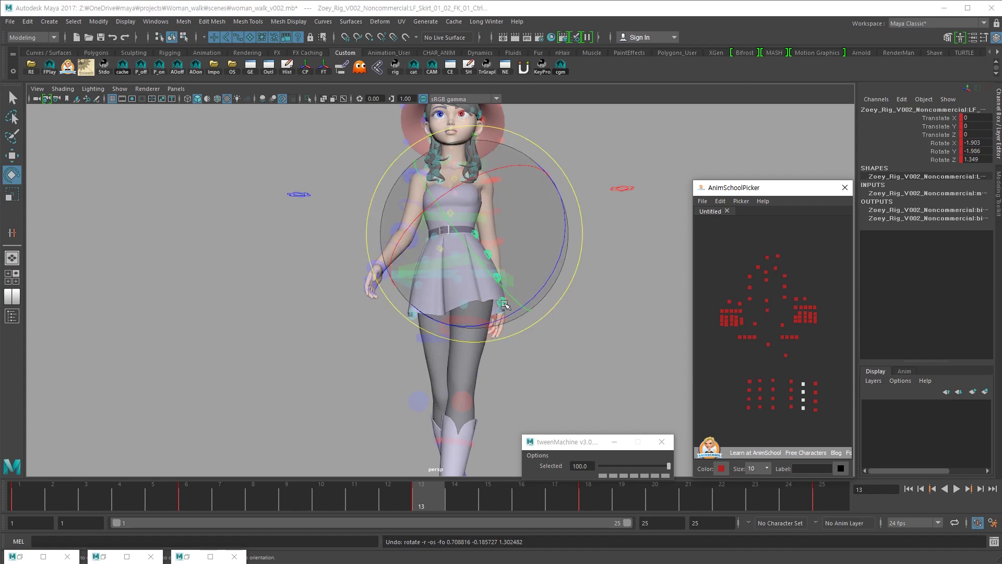
key("s")
key("alt+comma")
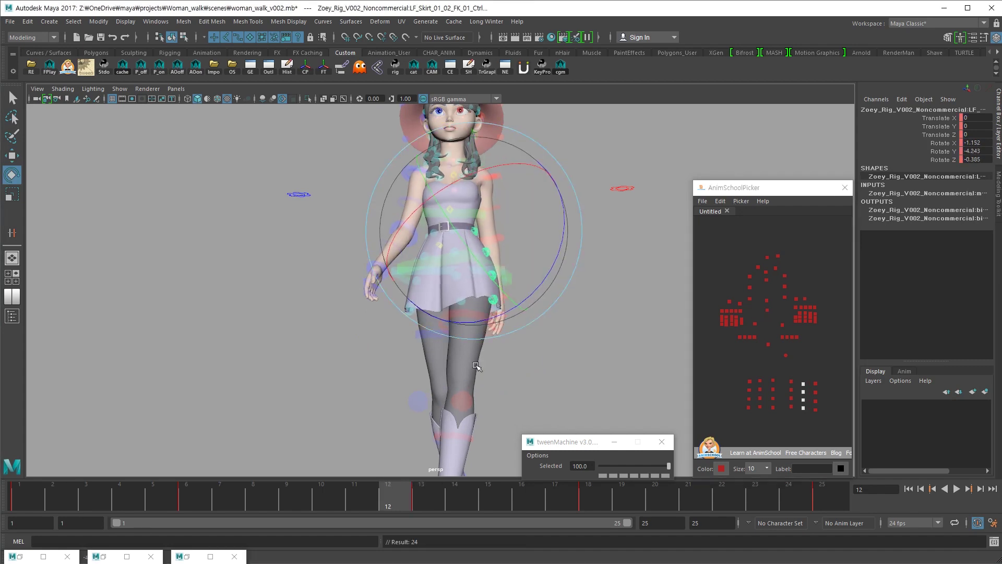
key("alt+v")
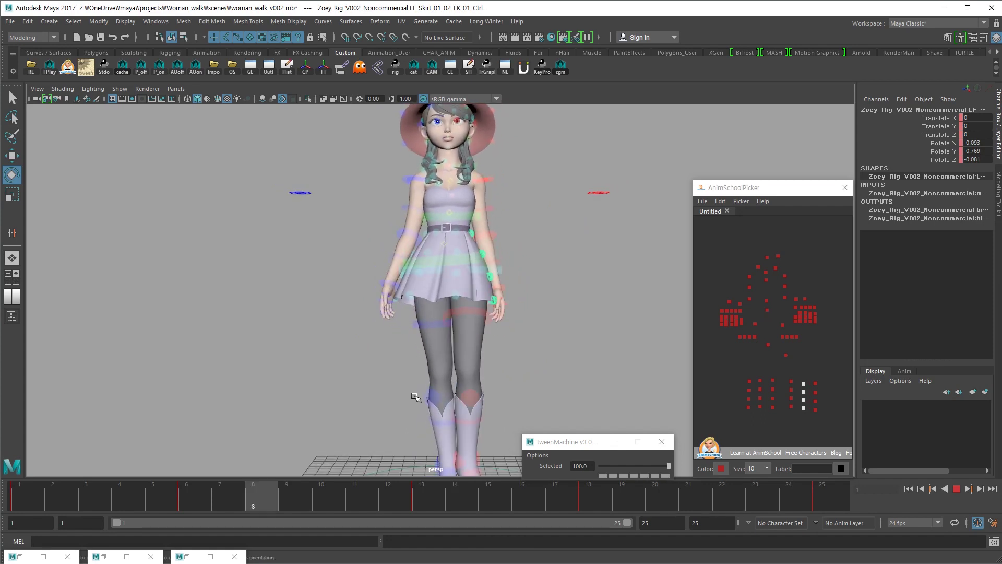
key("alt+v")
Copy the frame 1 key of all skirt controls to frame 25 and play back the cycle from two angles
left_click(33, 498)
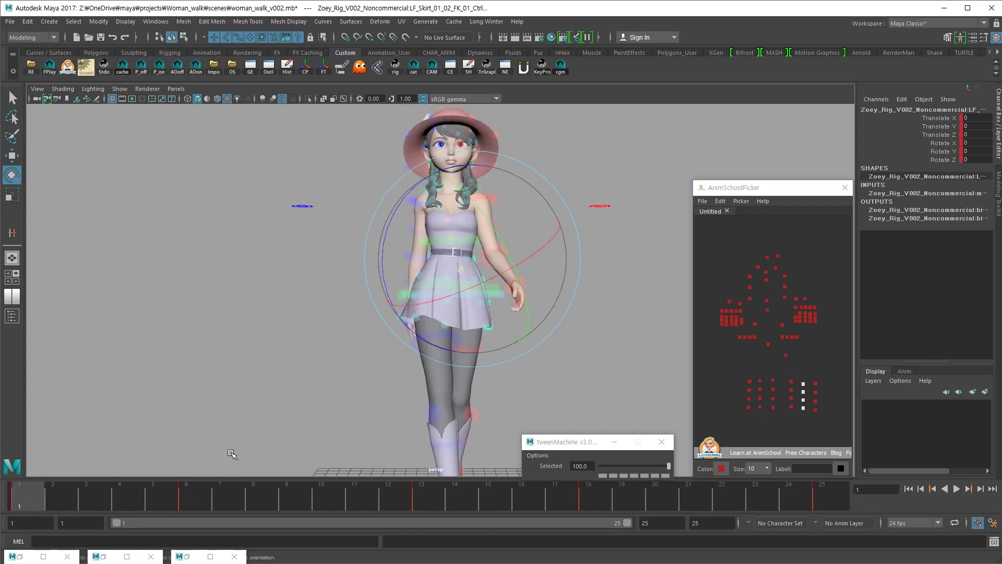
left_click_drag(830, 369, 699, 423)
key("ctrl+c")
key("comma")
key("ctrl+v")
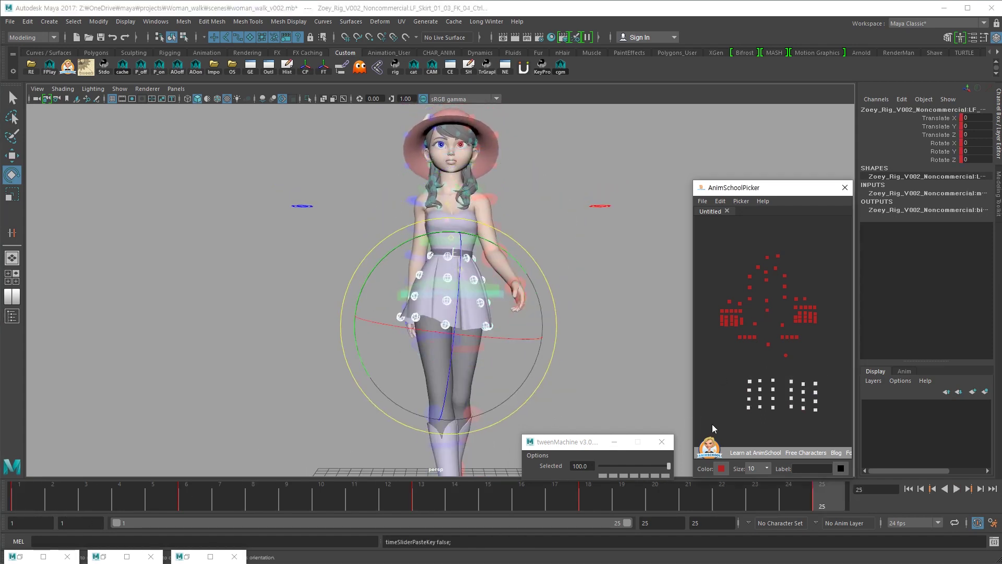
key("period")
key("alt+v")
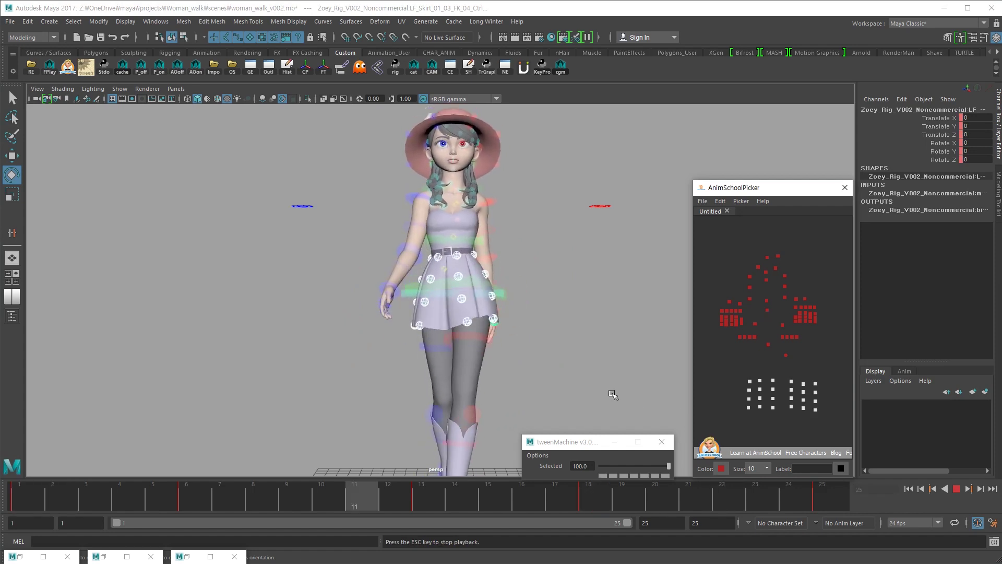
key("Escape")
left_click_drag(246, 421, 343, 393, "alt")
key("alt+v")
key("Escape")
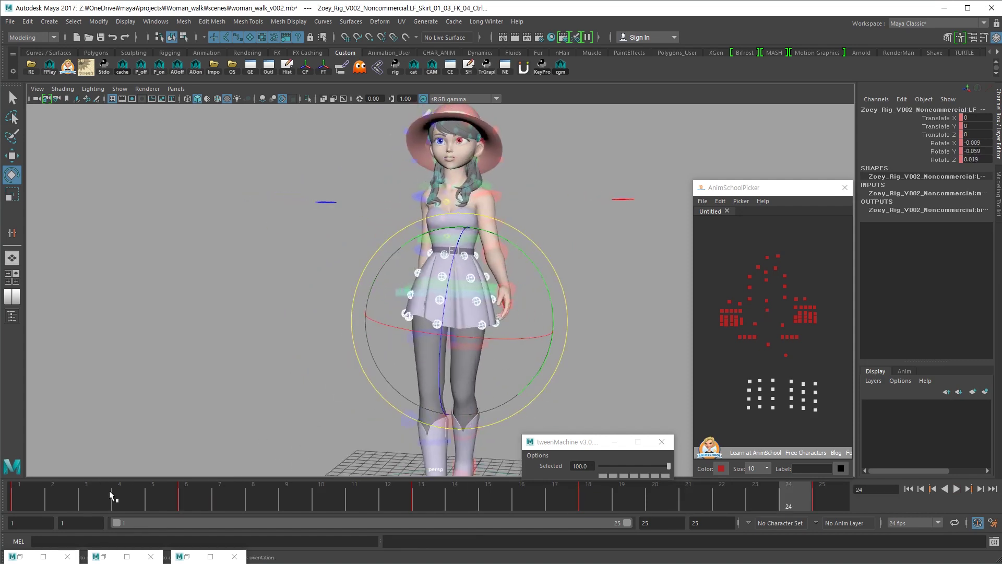
Select the two lowest controls of the RT_Skirt_01_01 and RT_Skirt_01_02 chains and examine their motion through the first frames
left_click(57, 486)
left_click_drag(779, 394, 769, 413)
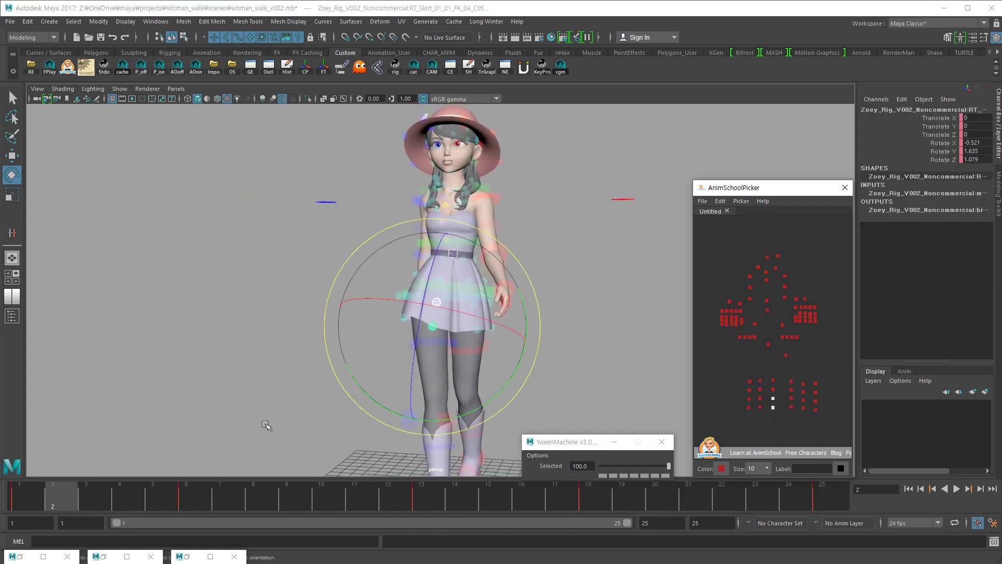
left_click(30, 494)
left_click_drag(120, 493, 124, 492)
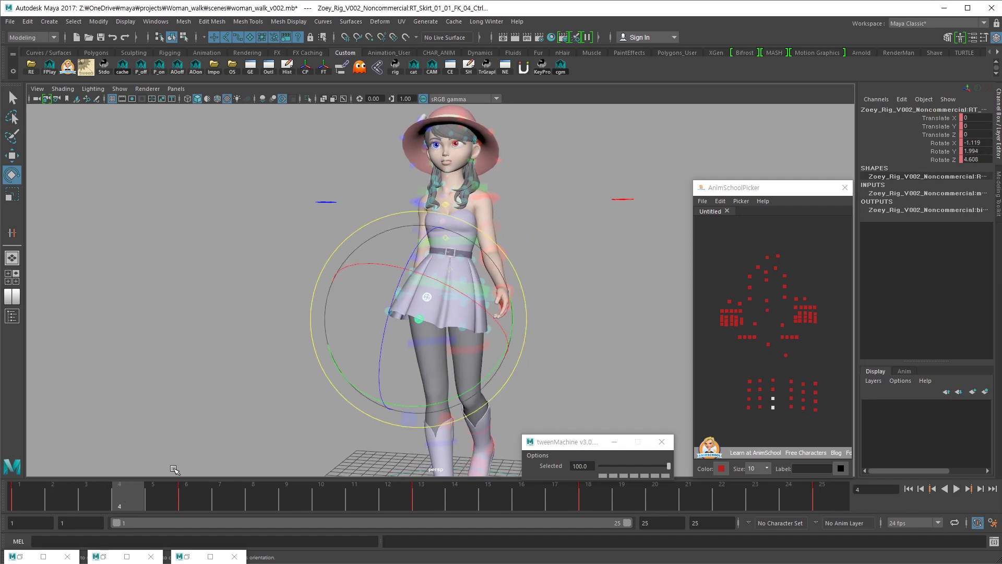
left_click_drag(777, 394, 759, 413)
left_click_drag(402, 402, 416, 384, "alt")
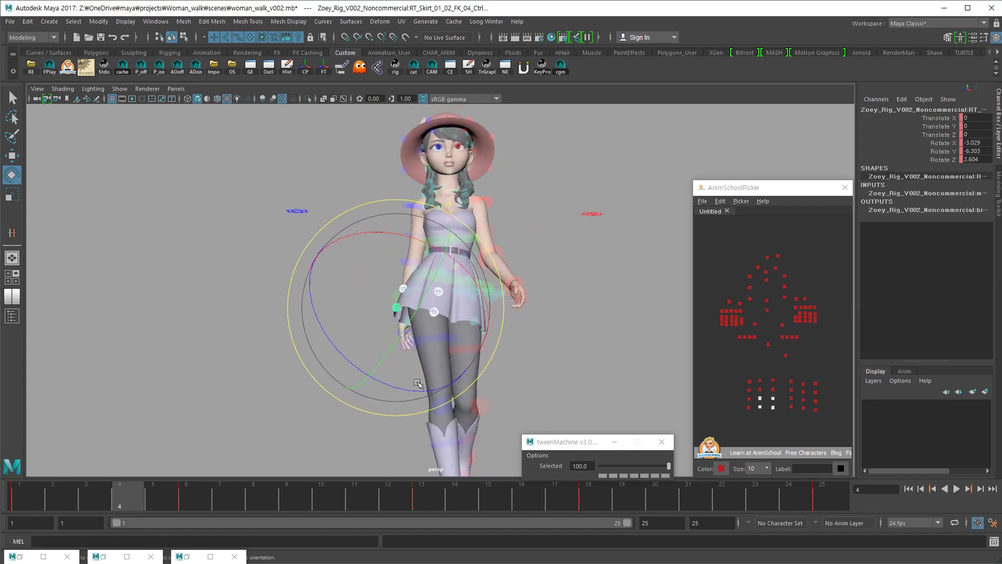
key("alt+comma")
key("alt+comma")
key("alt+period")
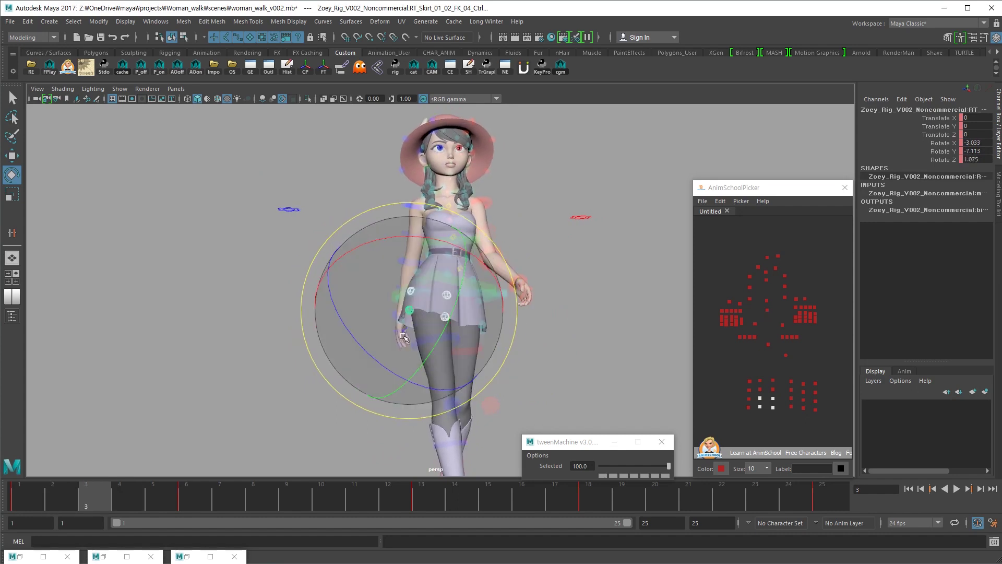
left_click_drag(395, 361, 442, 381, "alt")
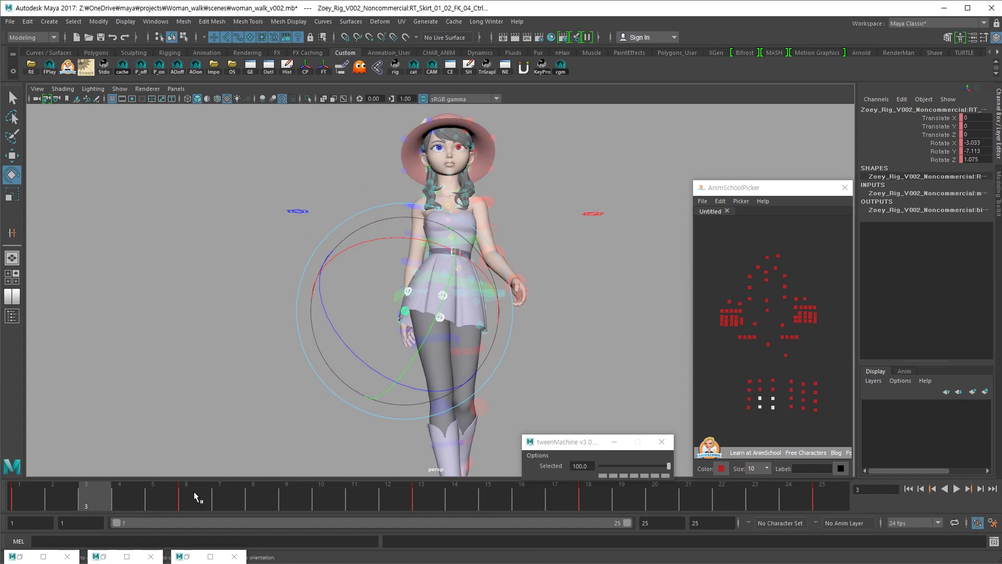
left_click_drag(201, 491, 233, 497)
key("alt+v")
At frame 9, rotate the two lowest controls of the RT_Skirt_01_01 and RT_Skirt_01_02 chains to about X -11.04, Y -22.53, Z 12.96
left_click_drag(360, 389, 398, 375)
left_click_drag(532, 359, 391, 351, "alt")
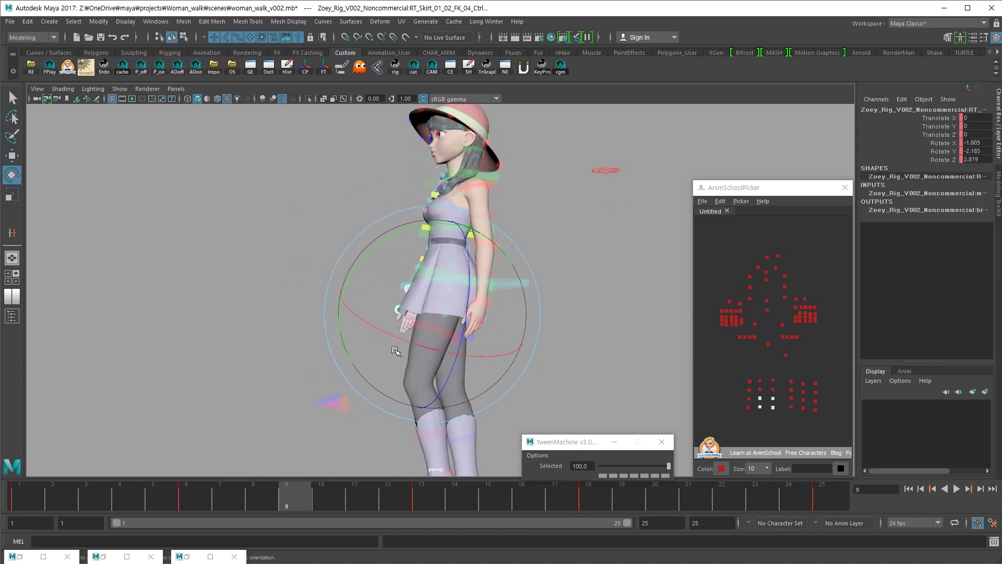
left_click_drag(523, 411, 616, 407, "alt")
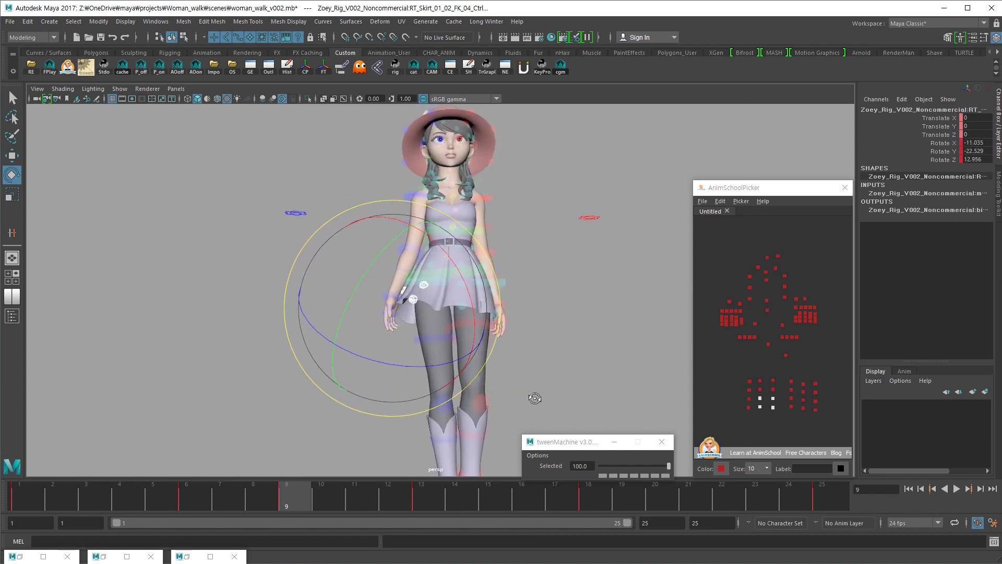
left_click_drag(536, 398, 503, 385, "alt")
Rotate the two upper controls of both chains at frame 9 to about X -1.81, Y -1.81, Z -0.47 and play back the walk
left_click(773, 388)
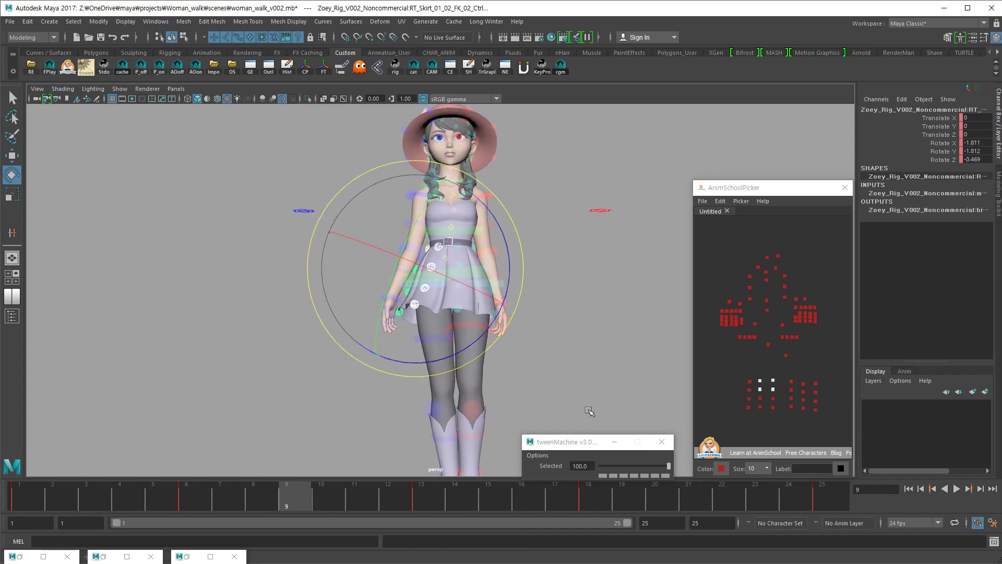
mouse_move(591, 412)
left_mouse_down("alt")
mouse_move(584, 401)
mouse_move(589, 412)
left_mouse_up("alt")
left_click_drag(207, 504, 411, 464)
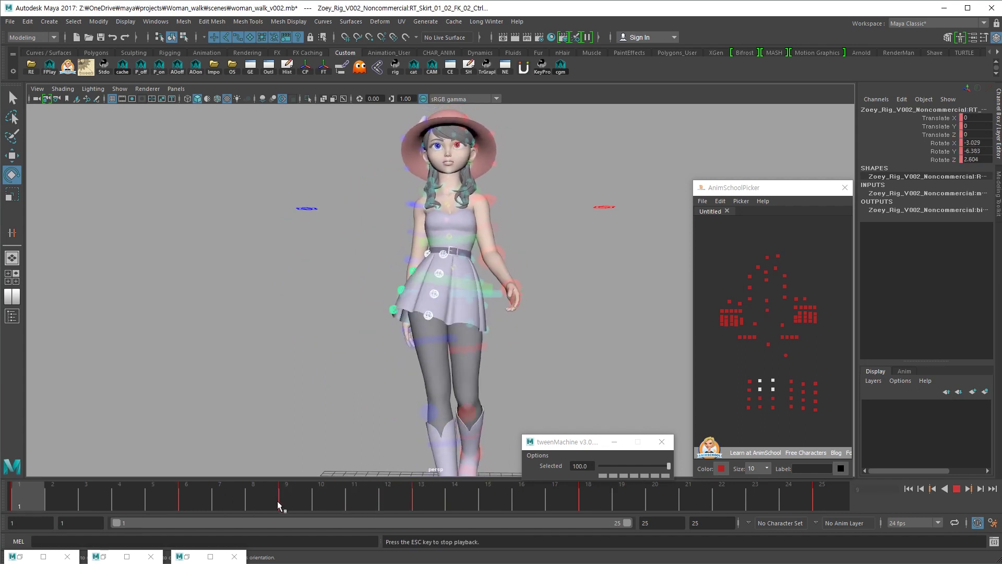
At frame 1, rotate the two lowest controls of the RT_Skirt_01_03 chain to about X -2.188, Y 2.367, Z -15.121
key("alt+v")
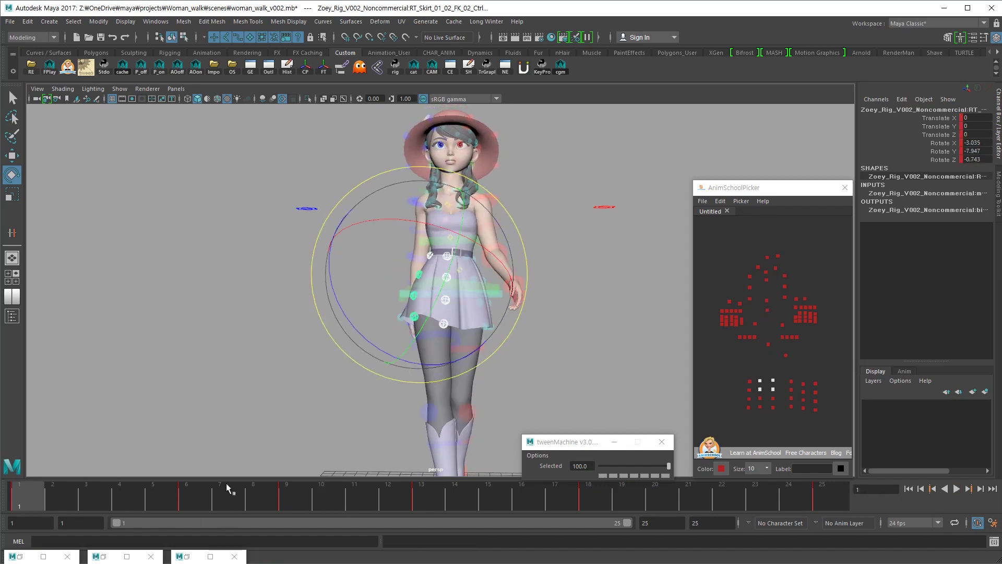
left_click_drag(775, 399, 754, 411)
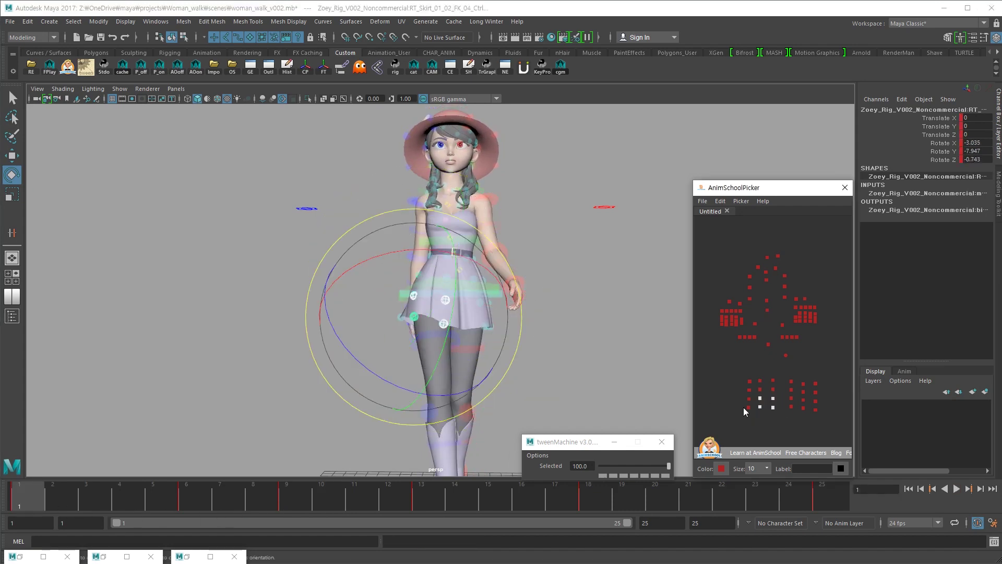
left_click_drag(551, 379, 614, 409, "alt")
key("w")
left_click_drag(754, 395, 739, 412)
left_click_drag(554, 395, 431, 416, "alt")
key("e")
left_click(596, 382)
key("ctrl+z")
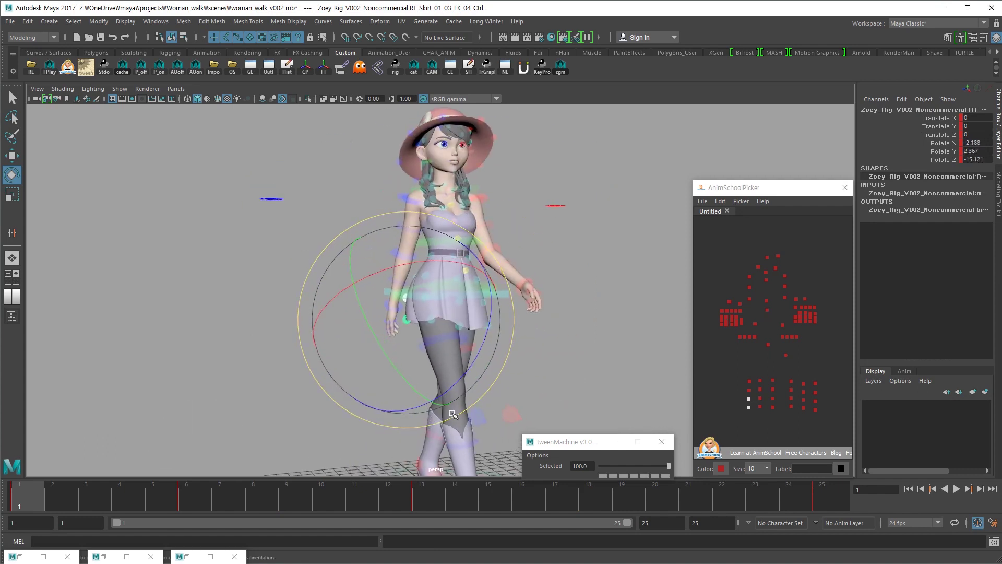
Copy the frame 1 key of the two lowest RT_Skirt_01_03 controls to frame 25
key("ctrl+c")
key("comma")
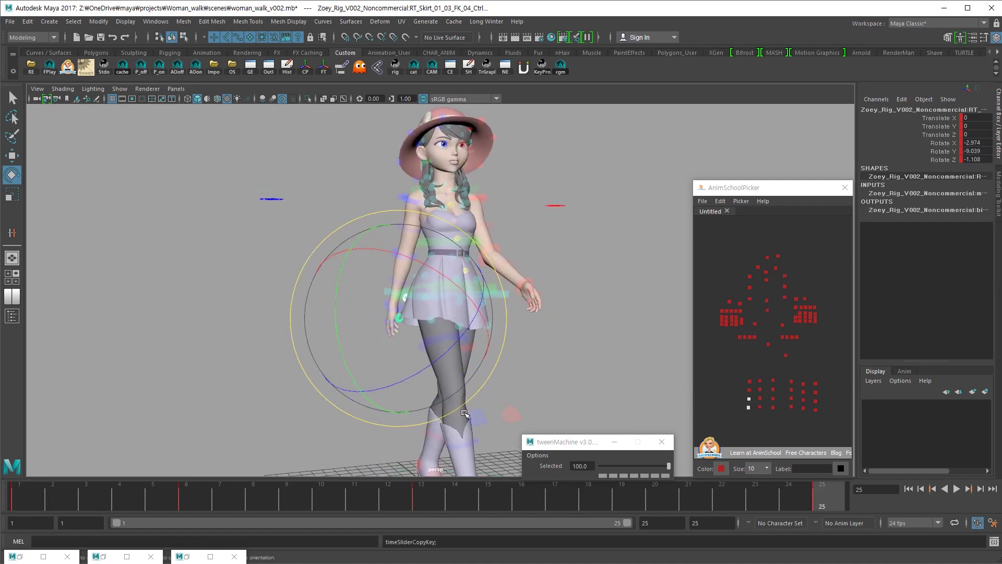
key("comma")
left_click_drag(555, 404, 581, 395, "alt")
At frame 3, pose the two lowest controls of the RT_Skirt_01_01, RT_Skirt_01_02 and RT_Skirt_01_03 chains
key("alt+period")
key("alt+period")
left_click_drag(771, 395, 724, 412)
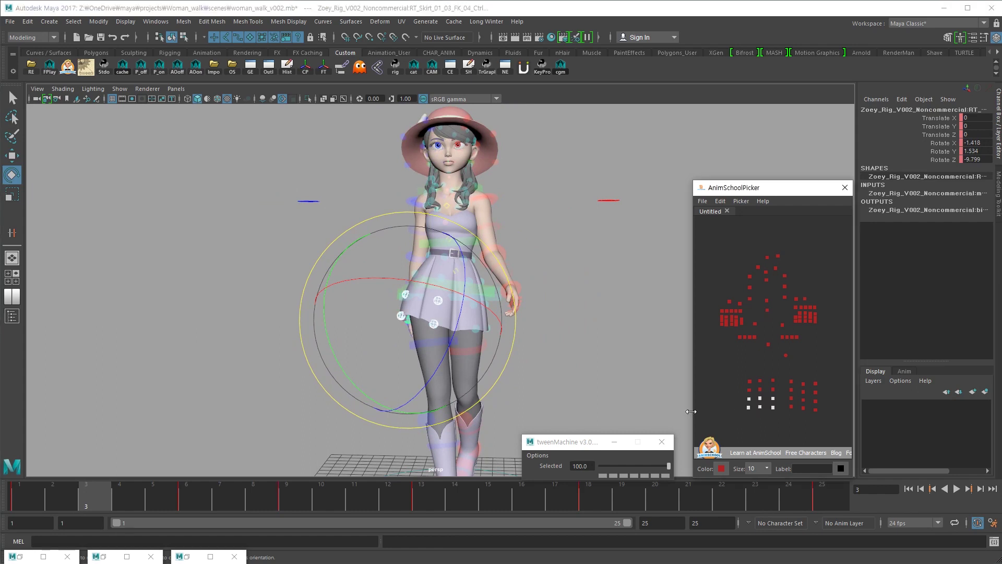
left_click_drag(543, 403, 547, 405, "alt")
key("alt+period")
key("alt+comma")
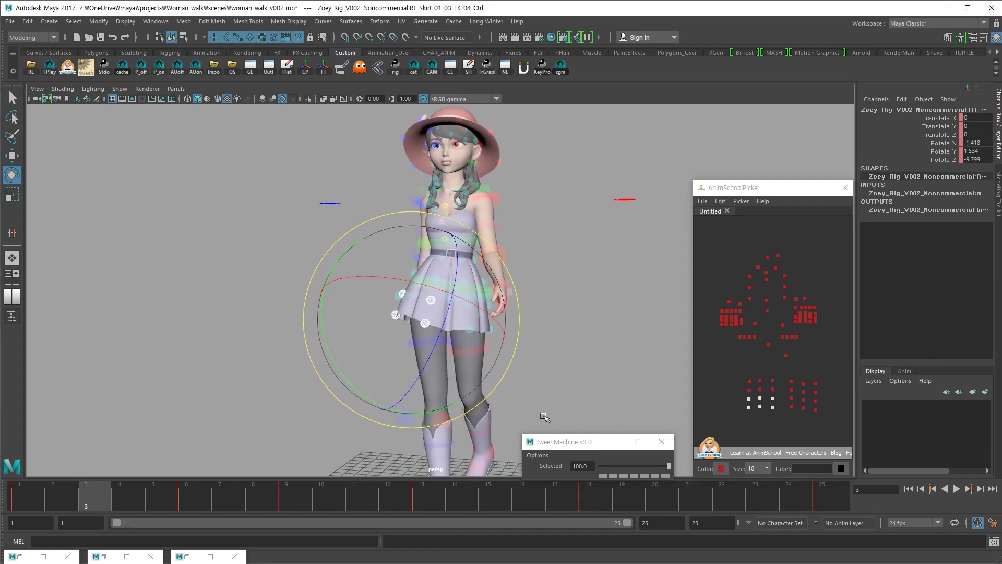
Try keying the second controls of the three right skirt chains at frame 3 with rotation about X -0.807, Y 0.587, Z -1.89, and undo it
left_click_drag(777, 386, 725, 393)
mouse_move(585, 400)
left_mouse_down("alt")
mouse_move(572, 401)
mouse_move(589, 405)
left_mouse_up("alt")
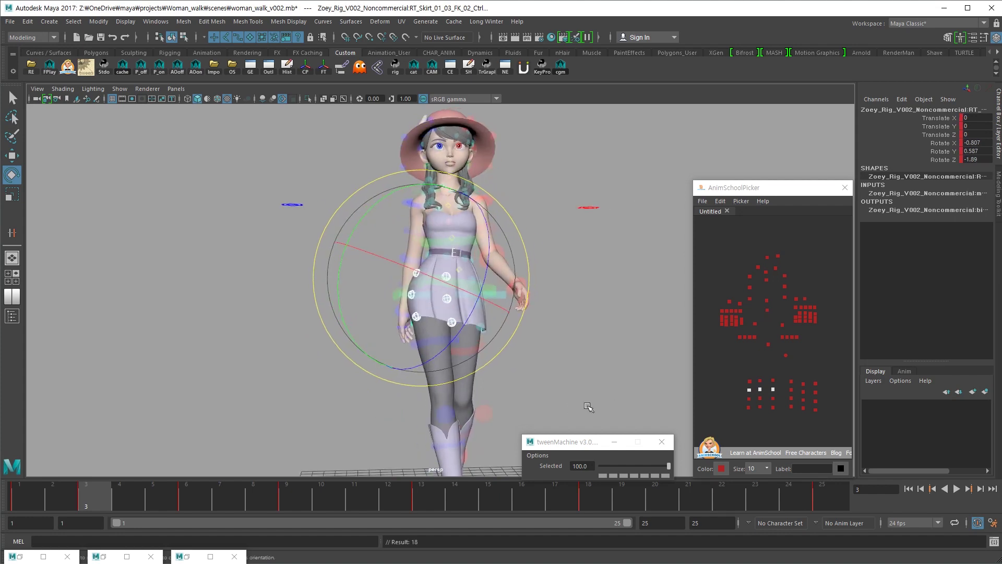
key("alt+v")
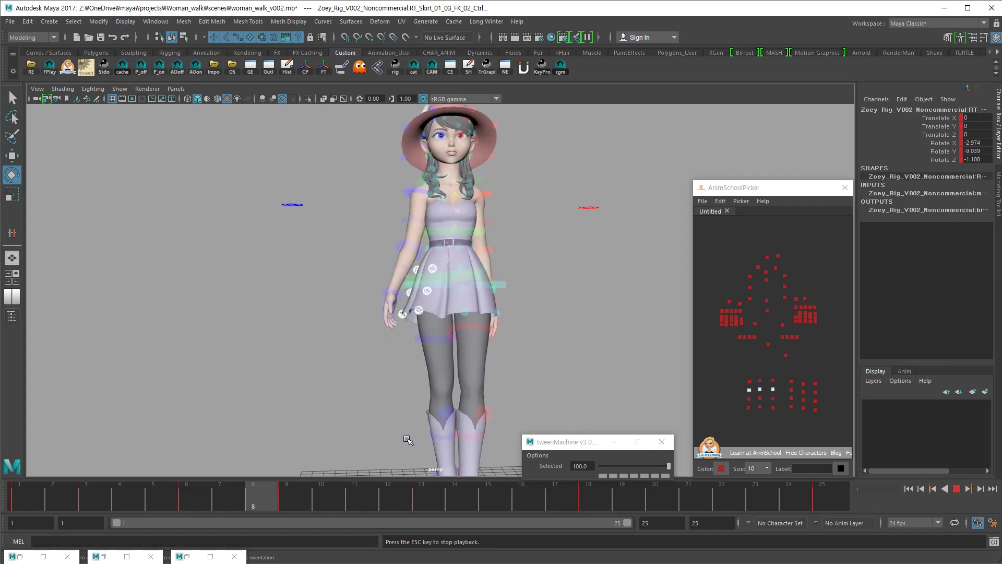
key("Escape")
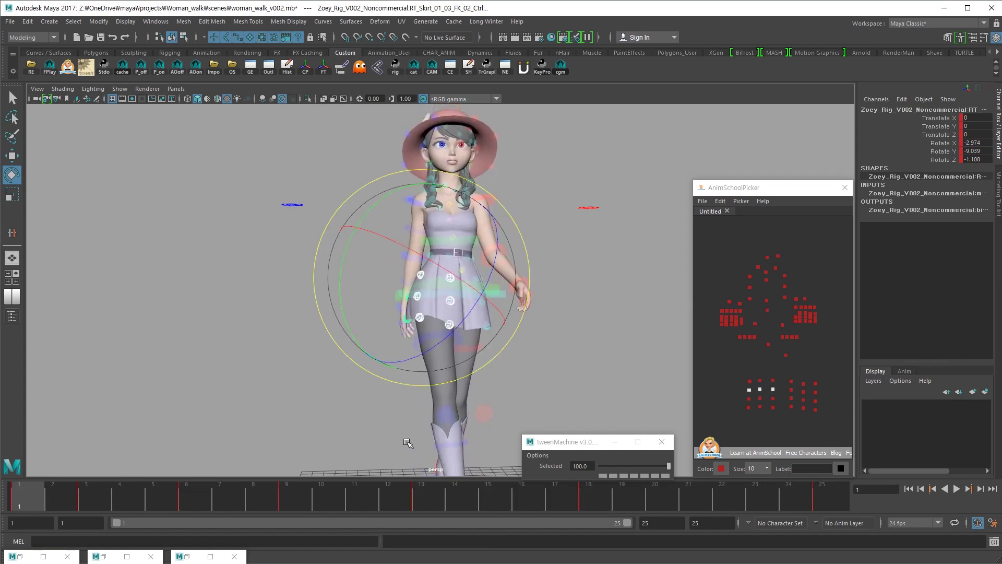
key("period")
key("period")
key("comma")
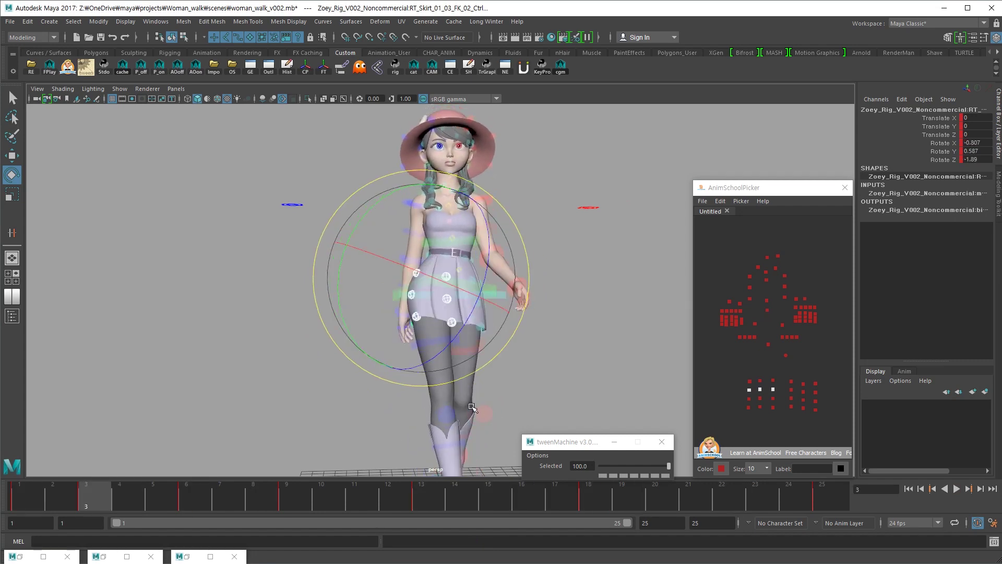
left_click_drag(496, 387, 475, 402, "alt")
key("ctrl+z")
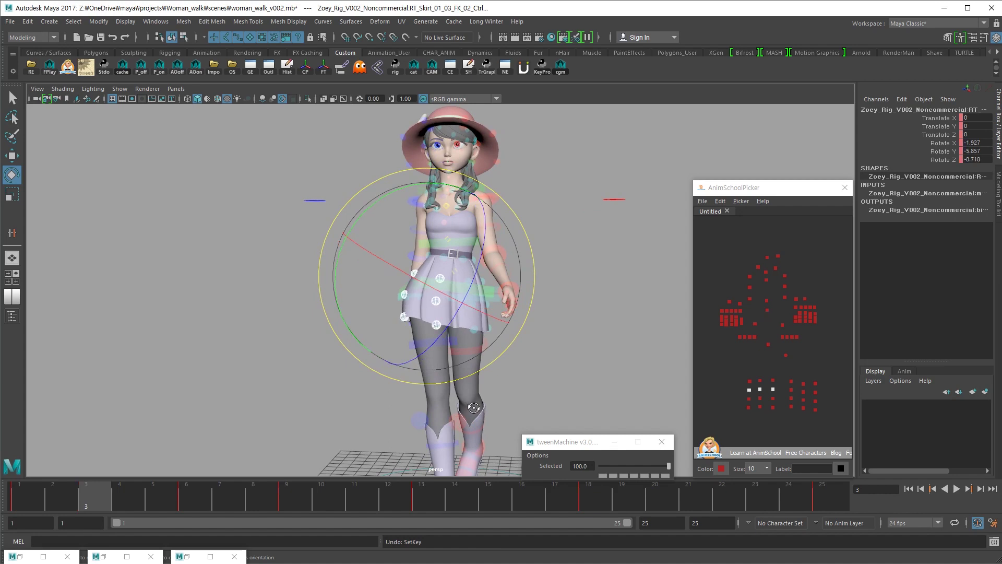
Step frame by frame through the walk up to frame 17 and examine how the skirt follows the legs
key("comma")
key("period")
key("period")
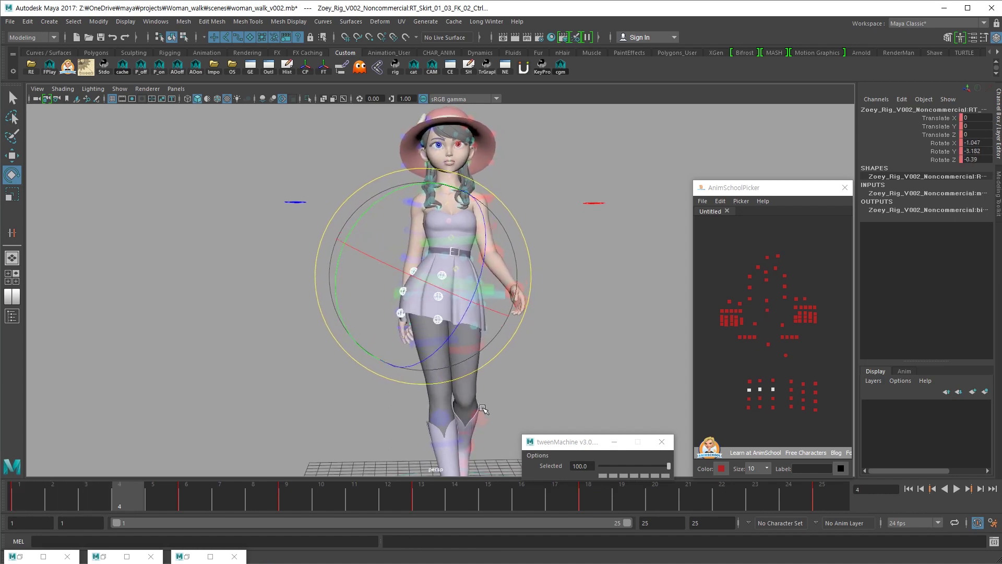
key("alt+period")
key("alt+period")
key("alt+period")
key("alt+period")
key("alt+period")
key("alt+period")
key("alt+period")
key("alt+period")
key("alt+period")
key("alt+period")
key("alt+period")
key("alt+period")
key("alt+period")
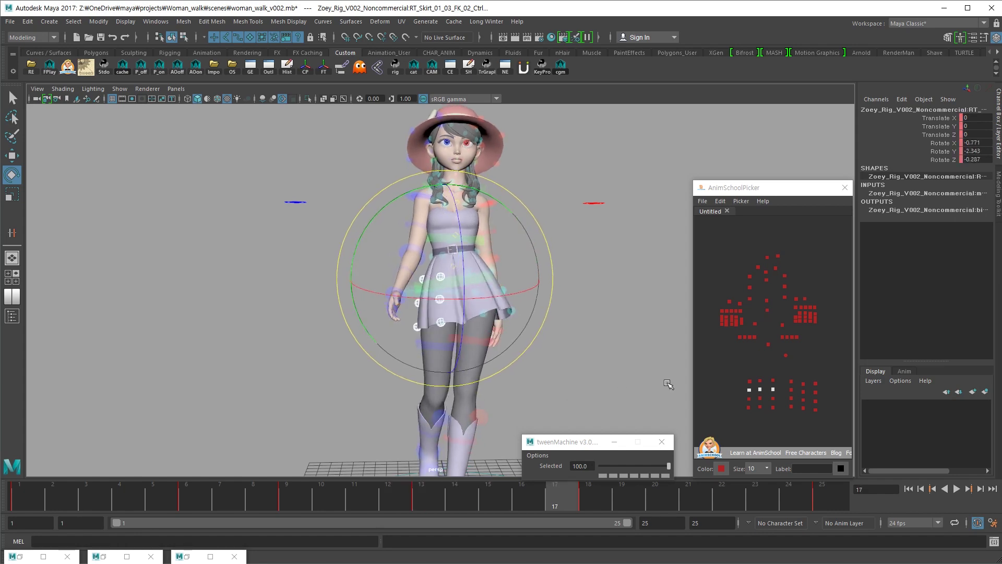
At frame 16, rotate and key the two lowest controls of the three left skirt chains to about X -1.39, Y 7.612, Z -4.415
left_click_drag(822, 399, 788, 416)
left_click_drag(495, 492, 519, 492)
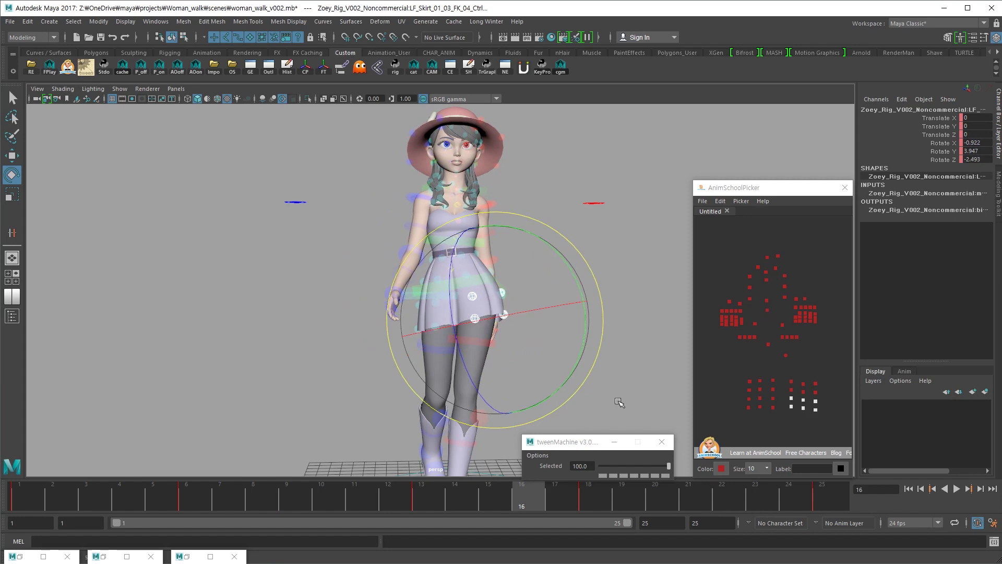
key("s")
key("comma")
Play and step through the walk up to frame 20 to examine the motion of the left skirt chains
key("alt+period")
key("alt+period")
key("alt+period")
key("alt+period")
key("alt+period")
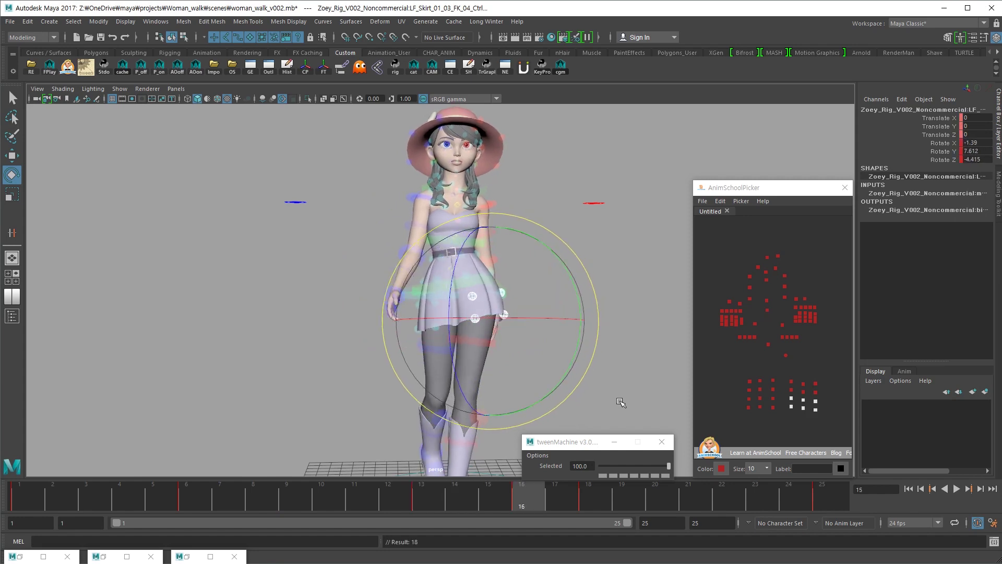
key("alt+v")
key("alt+v")
left_click_drag(622, 405, 609, 410, "alt")
key("alt+v")
key("alt+period")
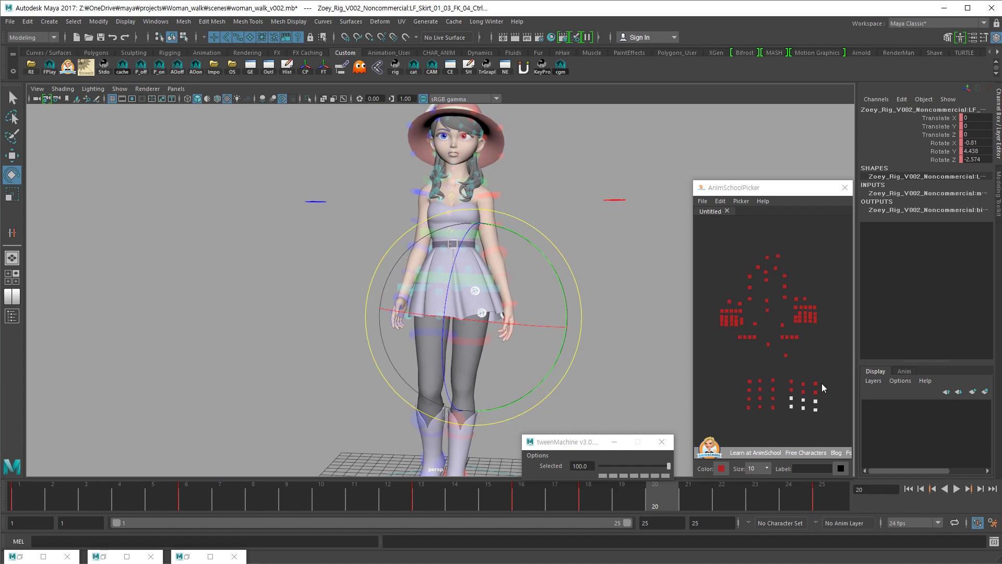
At frame 20, rotate and key the two lowest controls of the three left skirt chains to about X -1.049, Y -9.89, Z -8.285
key("Up")
key("Up")
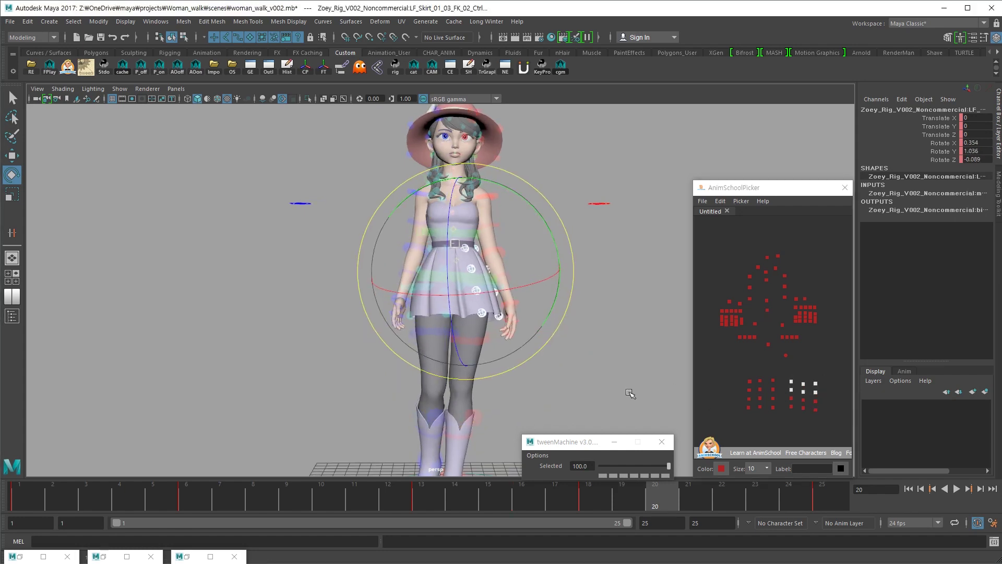
key("Down")
key("Down")
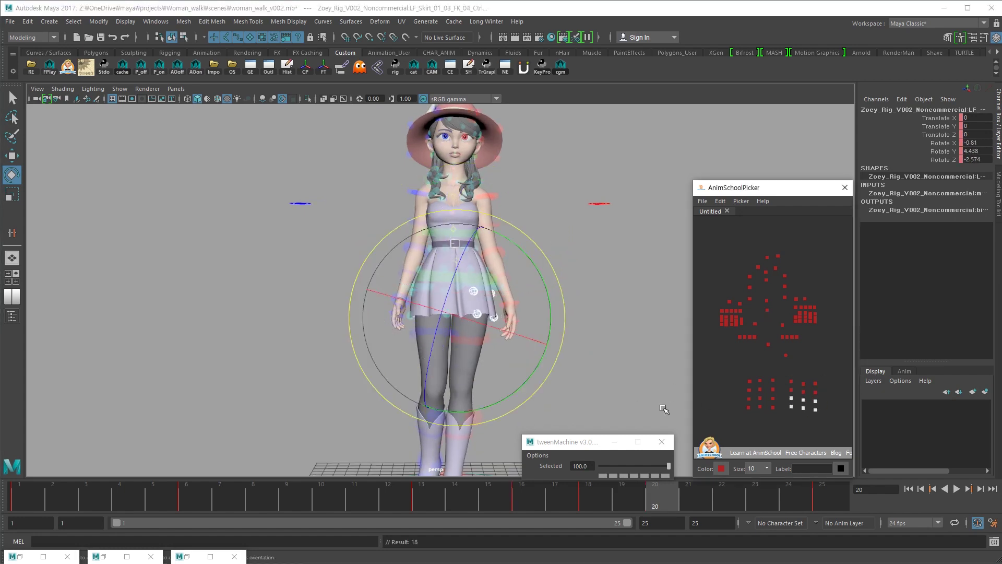
middle_click_drag(625, 385, 631, 395)
left_click_drag(583, 411, 496, 409, "alt")
middle_click_drag(607, 414, 624, 405)
key("s")
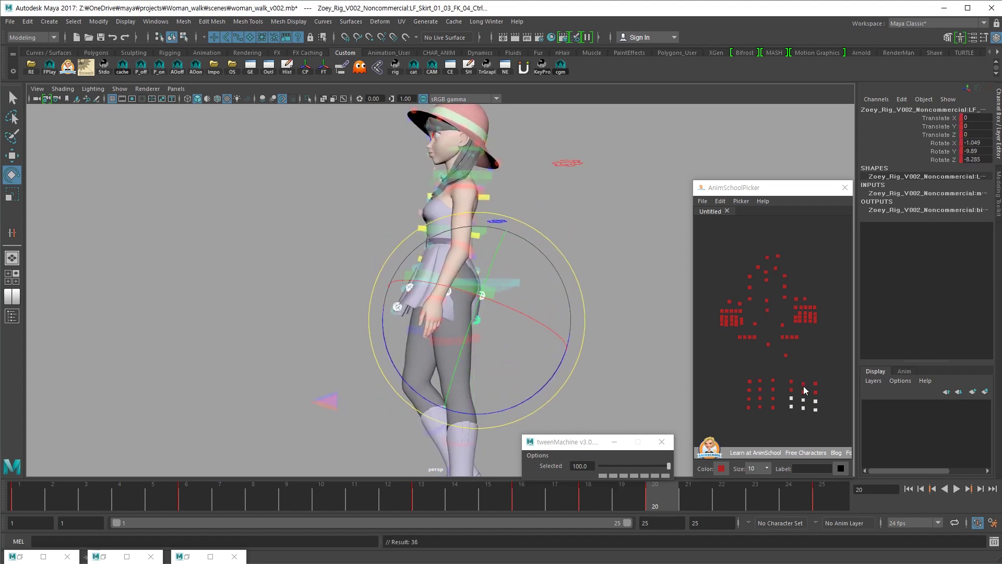
Select all four controls of the LF_Skirt_01_03 chain and blend their frame 20 pose with tweenMachine at -100
left_click(815, 384)
left_click(816, 392, "shift")
left_click(815, 400, "shift")
left_click(815, 410, "shift")
key("ctrl+z")
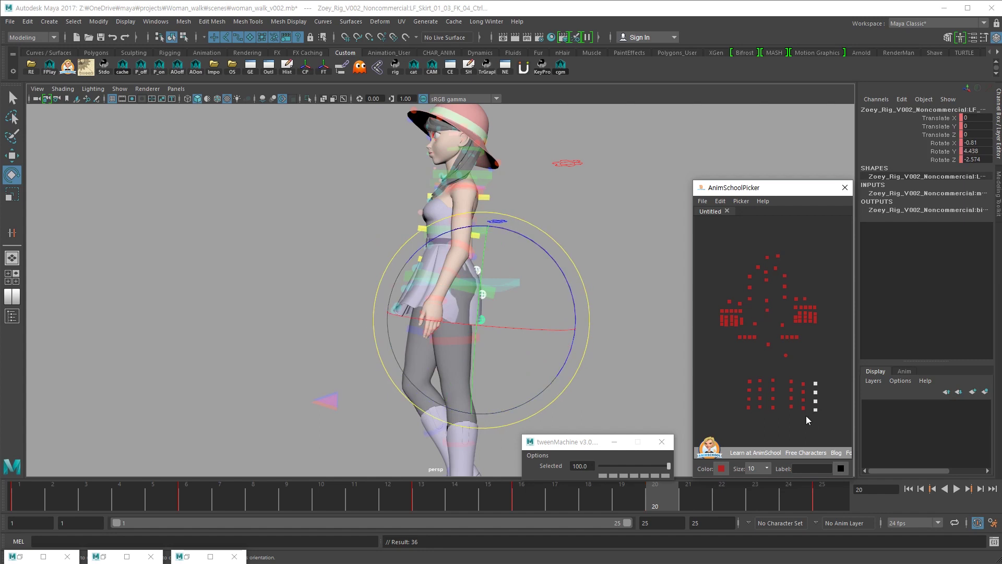
left_click(604, 474)
left_click_drag(609, 466, 589, 471)
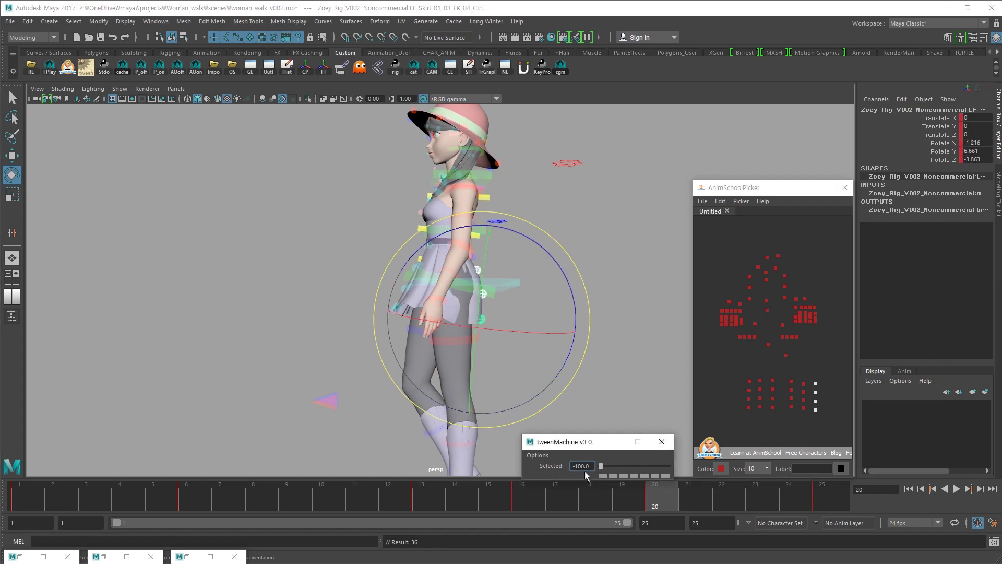
Adjust the LF_Skirt_01_03 chain at frame 20, with its lowest control at about X -0.612, Y -0.212, Z -2.077, and key the rotation
mouse_move(597, 431)
left_mouse_down("alt")
mouse_move(509, 429)
mouse_move(590, 423)
left_mouse_up("alt")
key("shift+z")
key("shift+z")
key("shift+z")
key("shift+z")
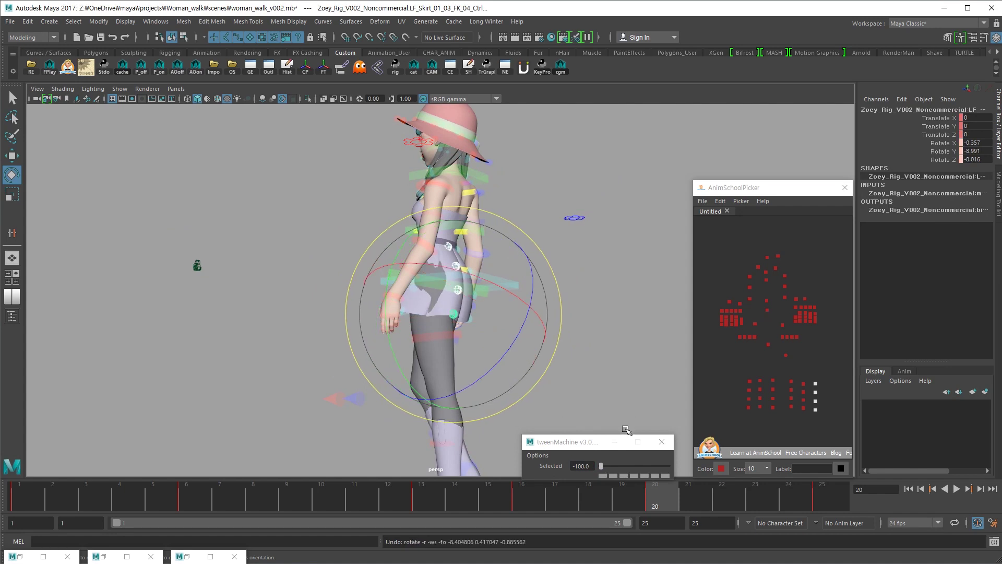
left_click_drag(606, 414, 541, 421, "alt")
middle_click_drag(541, 421, 538, 421)
key("shift+e")
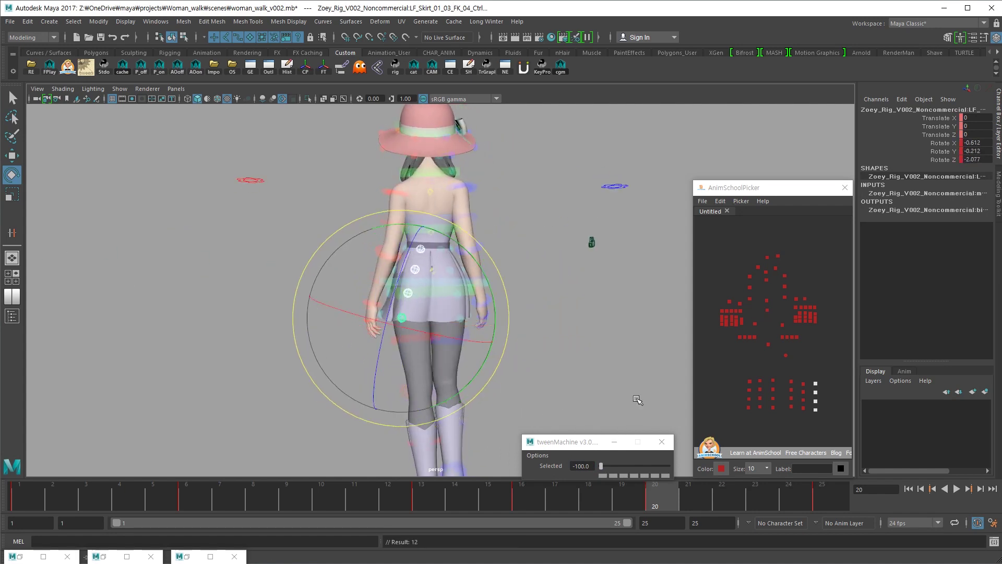
At frame 20, set the rotation of the two upper controls of the LF_Skirt_01_01 and LF_Skirt_01_02 chains to 0
left_click_drag(805, 380, 798, 393)
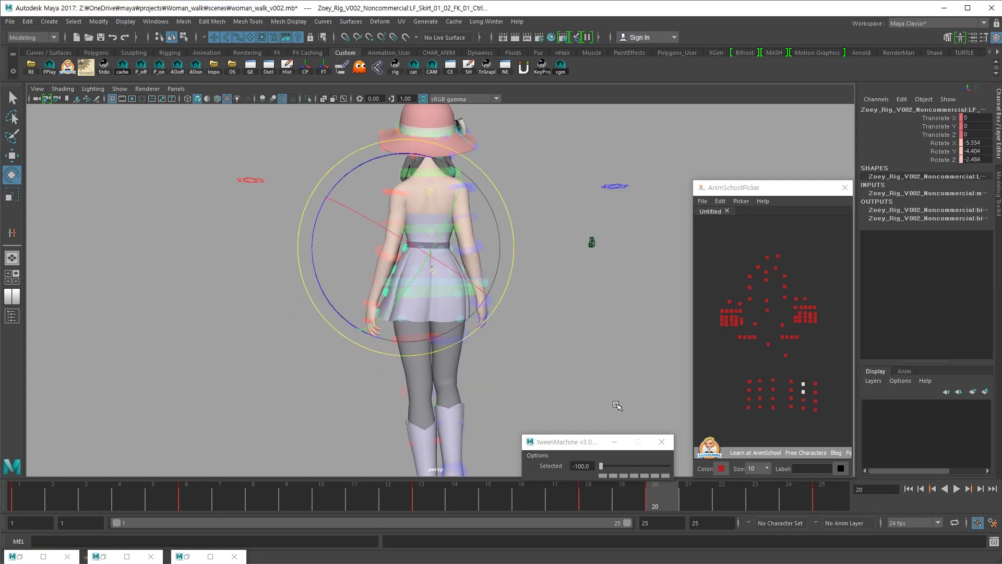
left_click(803, 392)
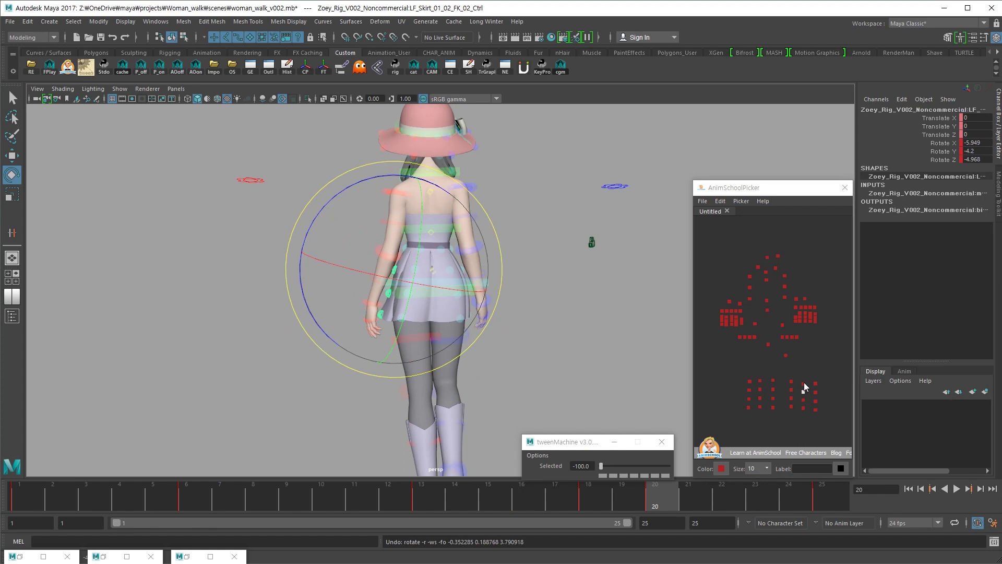
left_click_drag(803, 383, 790, 391)
left_click(971, 143)
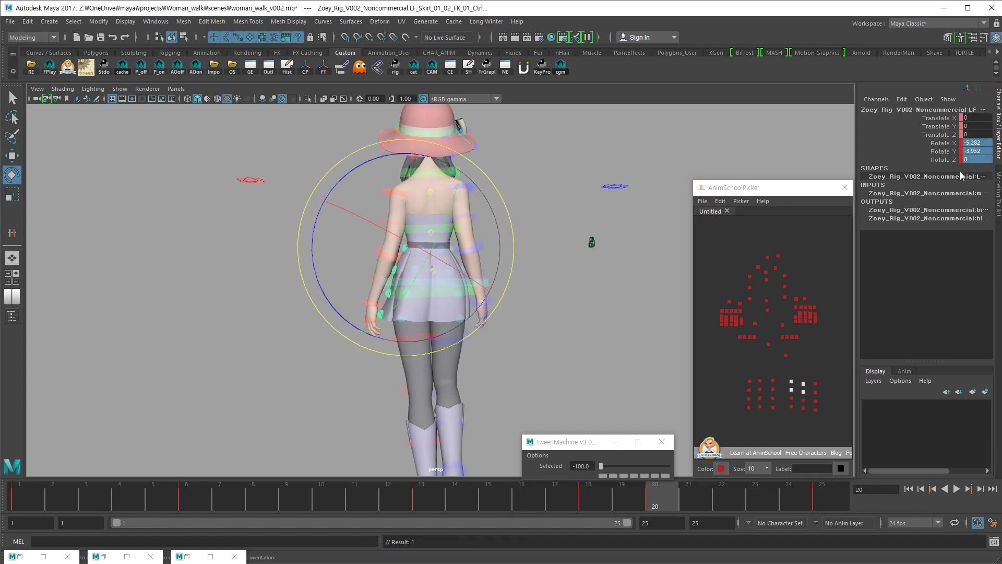
left_click_drag(579, 349, 652, 393, "alt")
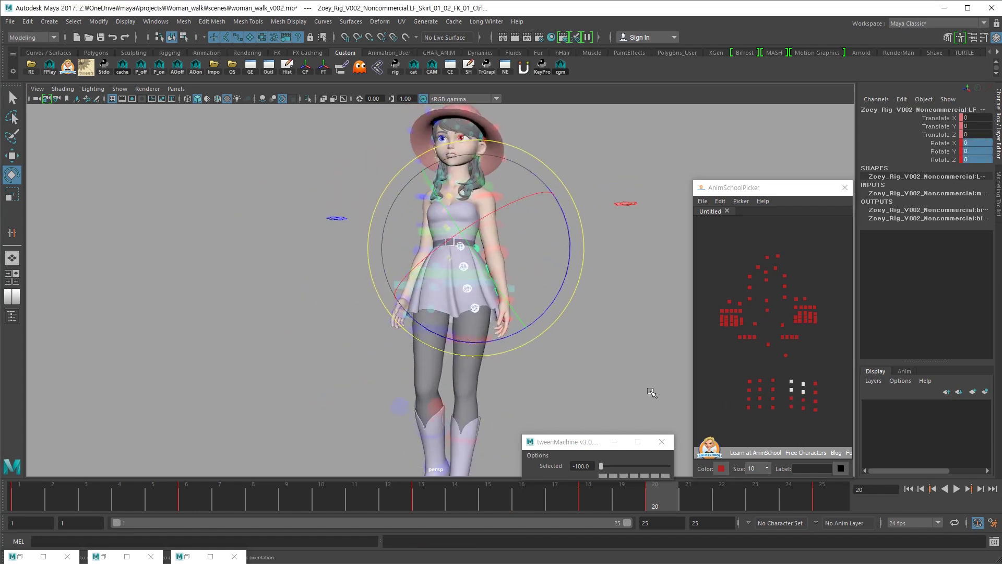
Adjust the rotation of the second controls of the LF_Skirt_01_01 and LF_Skirt_01_02 chains at frame 20 and review the surrounding frames
left_click(804, 391)
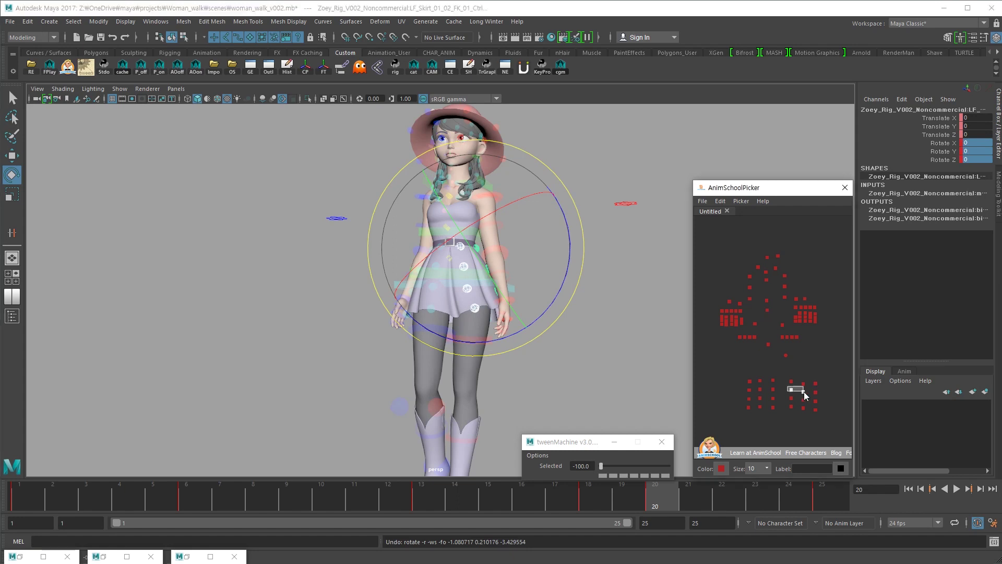
left_click_drag(632, 378, 693, 408, "alt")
left_click(609, 501)
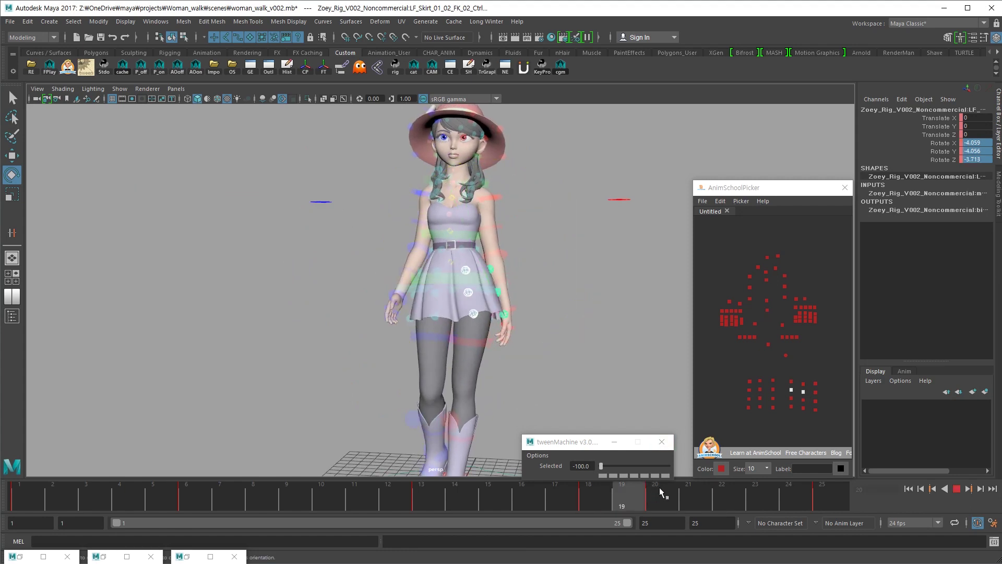
left_click_drag(598, 430, 591, 428, "alt")
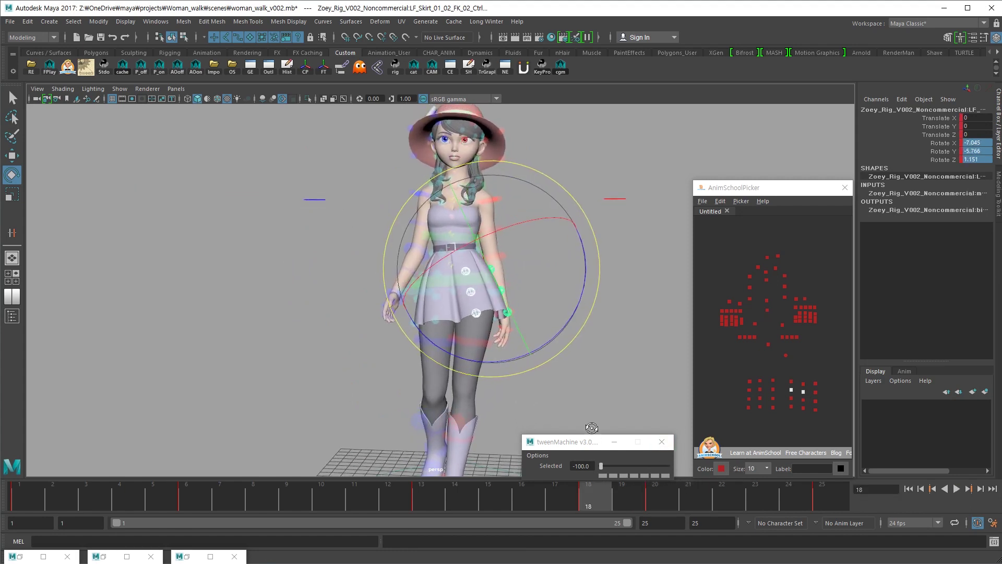
left_click_drag(464, 497, 536, 490)
Select all skirt controls and scrub through the walk to examine the skirt's motion
left_click(817, 375)
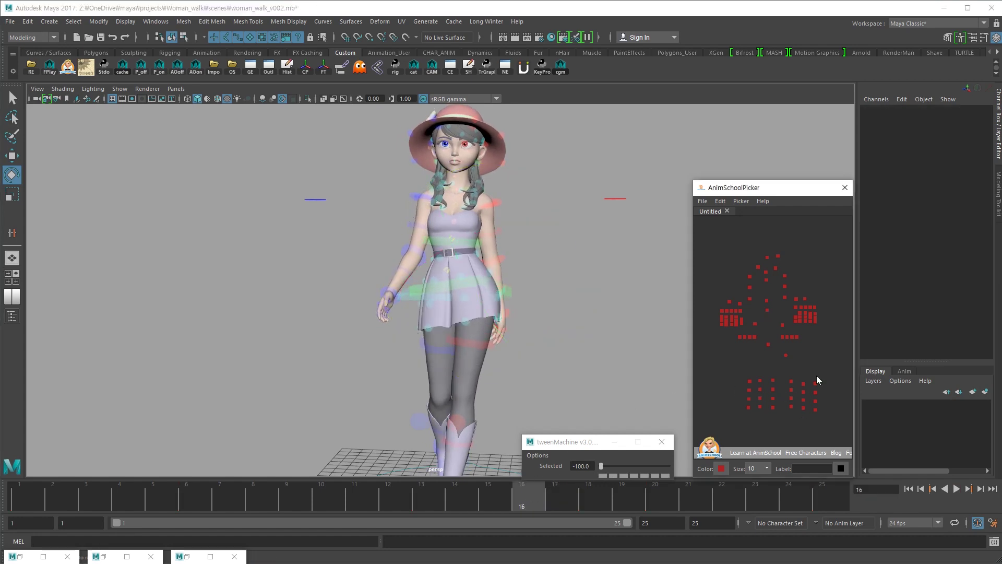
left_click_drag(738, 425, 738, 426)
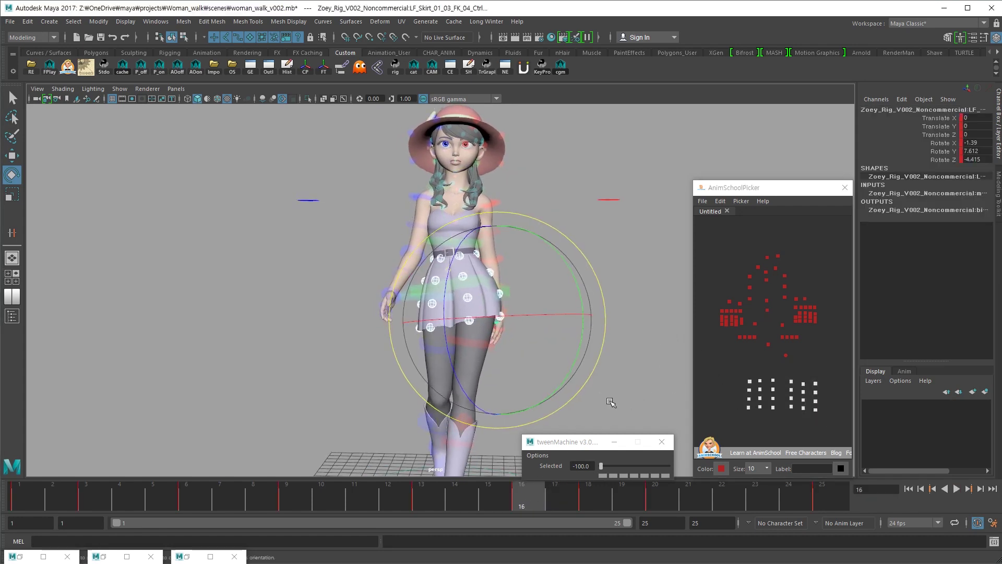
key("comma")
mouse_move(241, 499)
left_mouse_down()
mouse_move(96, 507)
mouse_move(196, 494)
left_mouse_up()
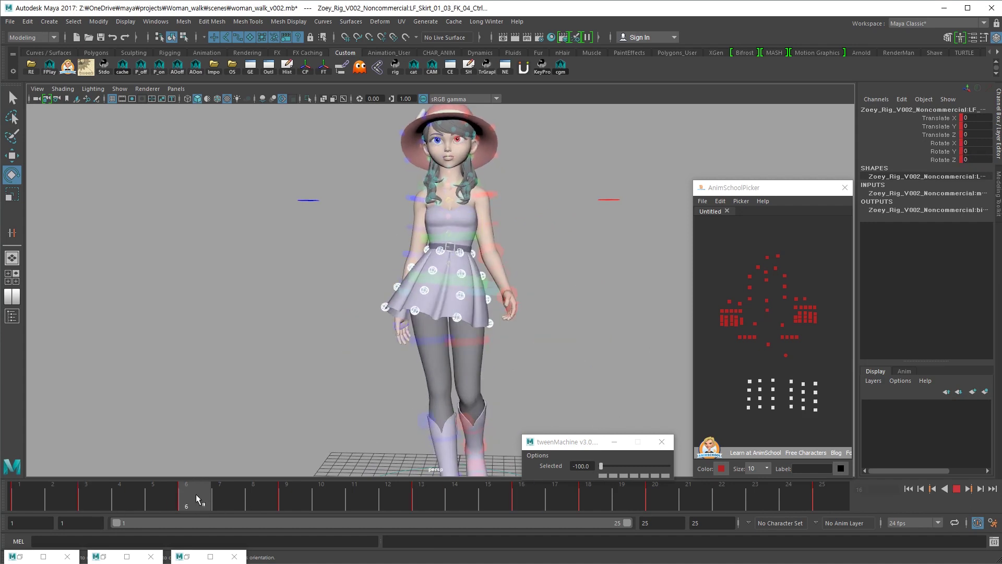
At frame 18, rotate the two lower controls of the LF_Skirt_01_01 and LF_Skirt_01_02 chains to about X 0.697, Y -3.55, Z 19.866 and play the cycle
left_click(593, 499)
key("w")
left_click_drag(820, 401, 822, 399)
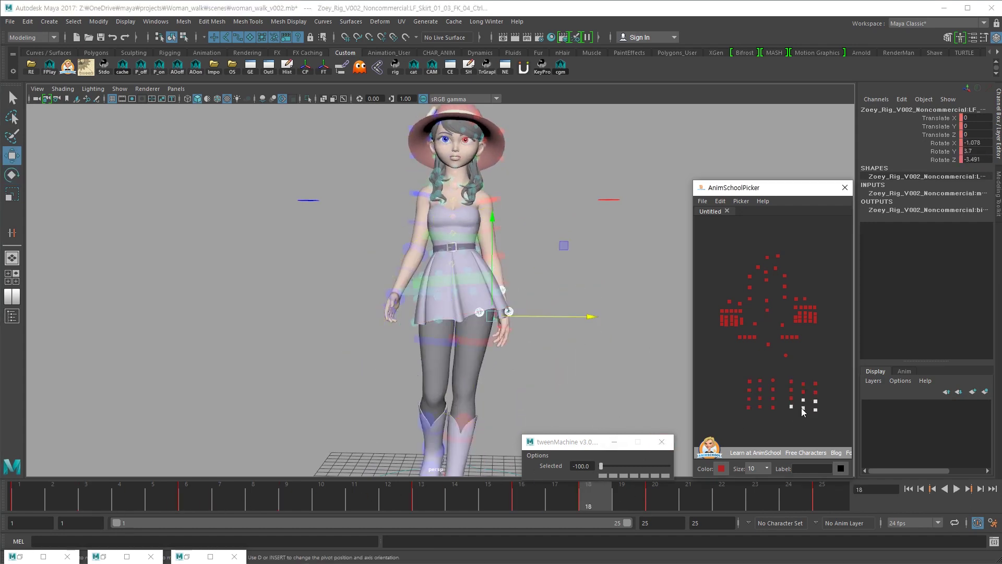
key("e")
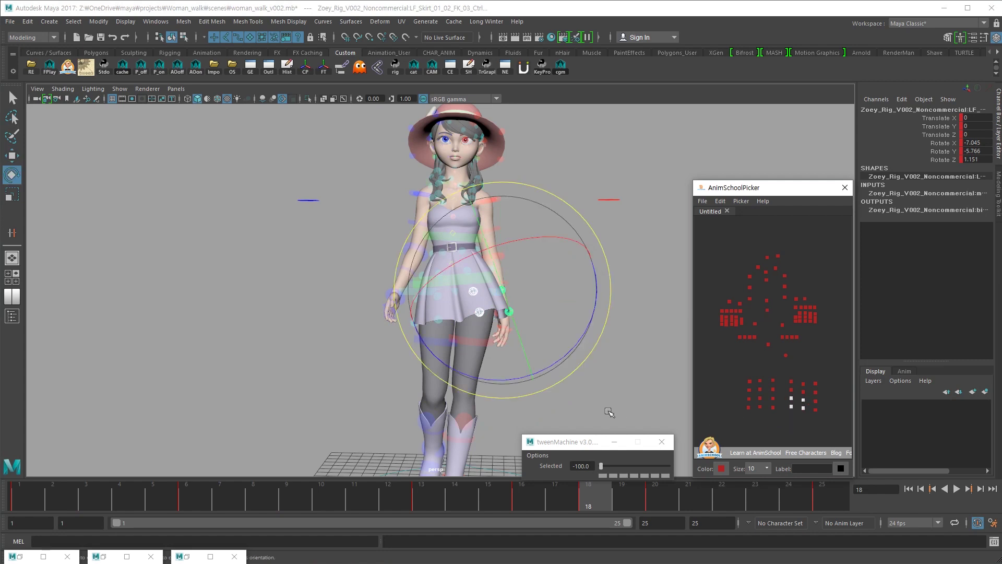
middle_click_drag(604, 407, 641, 395)
mouse_move(636, 397)
left_mouse_down("alt")
mouse_move(518, 394)
mouse_move(626, 397)
left_mouse_up("alt")
key("alt+v")
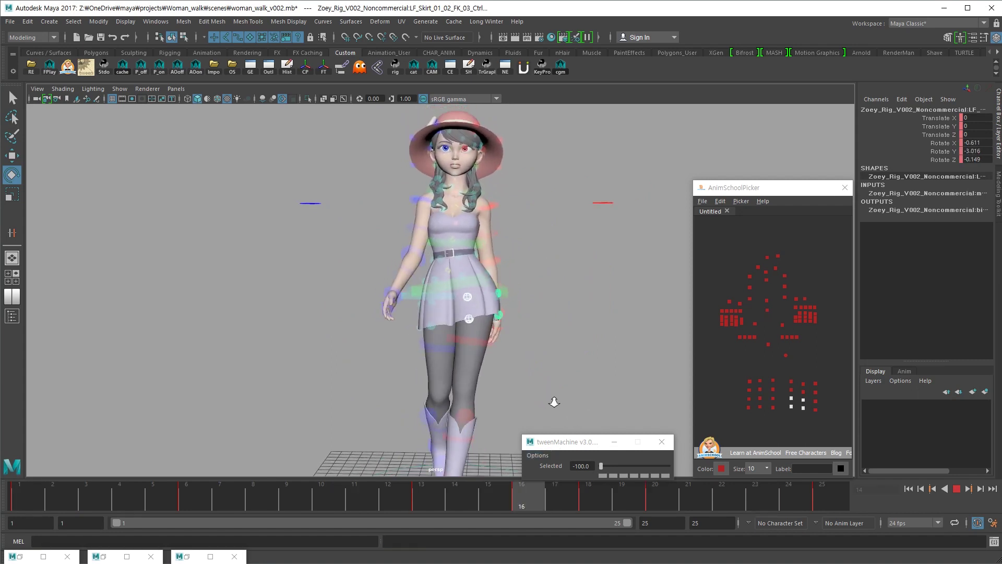
key("alt+v")
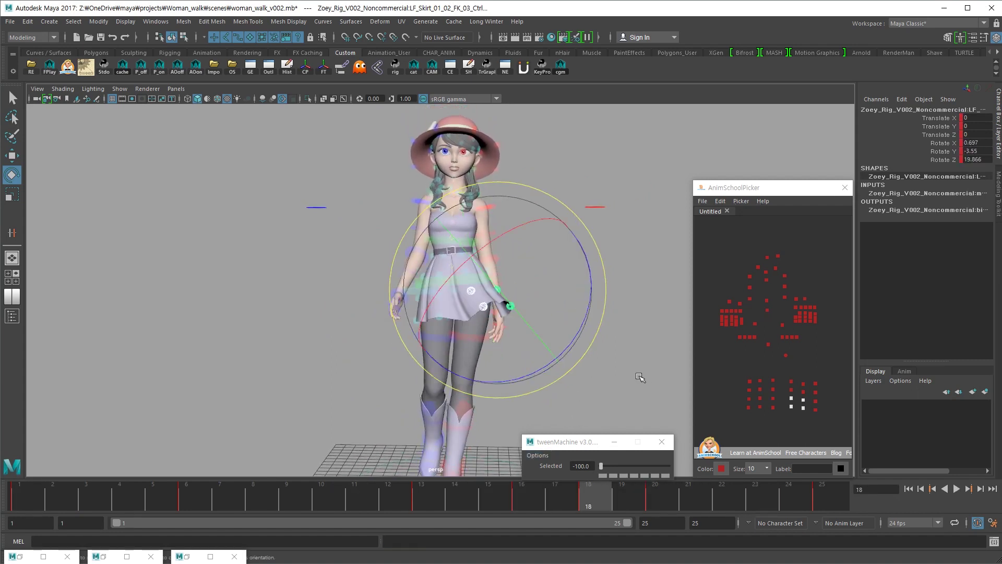
Select the LF_Skirt_01_02 chain's top control and undo its recent rotation keys at frame 18
left_click_drag(809, 377, 785, 392)
left_click_drag(592, 389, 543, 390, "alt")
left_click(804, 384)
left_click_drag(554, 387, 606, 399, "alt")
key("ctrl+z")
key("e")
key("ctrl+z")
key("shift+z")
key("shift+z")
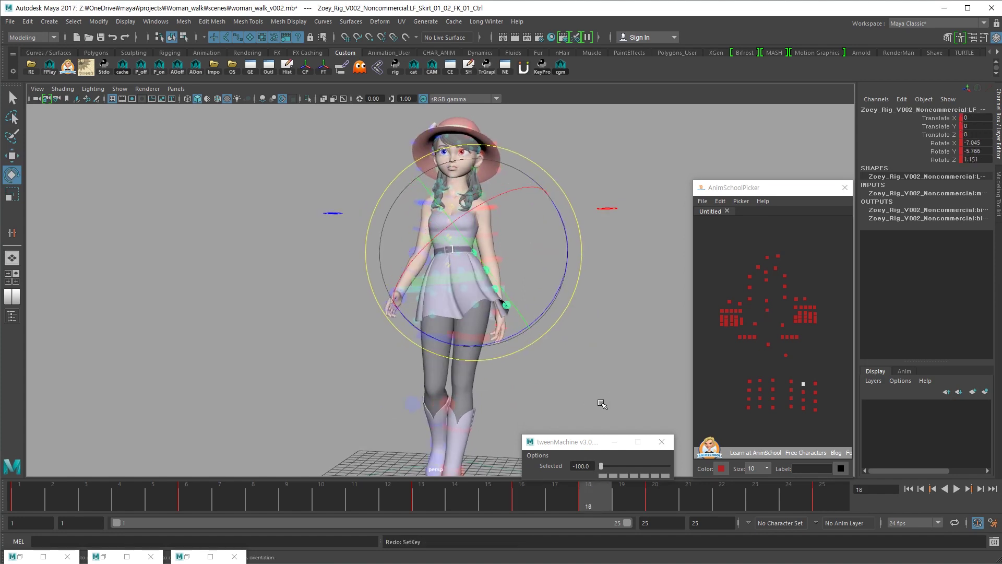
key("ctrl+z")
key("ctrl+z")
Rotate the LF_Skirt_01_02 chain's top control at frame 18 to about X -7.667, Y -1.497, Z 0.159 and compare with frame 16
left_click_drag(601, 403, 558, 411, "alt")
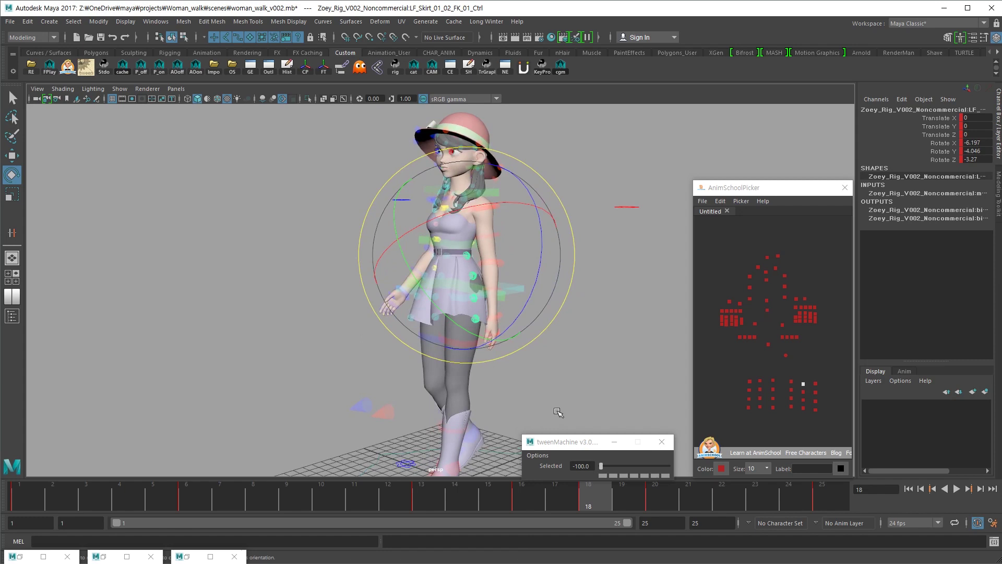
left_click_drag(491, 329, 577, 336)
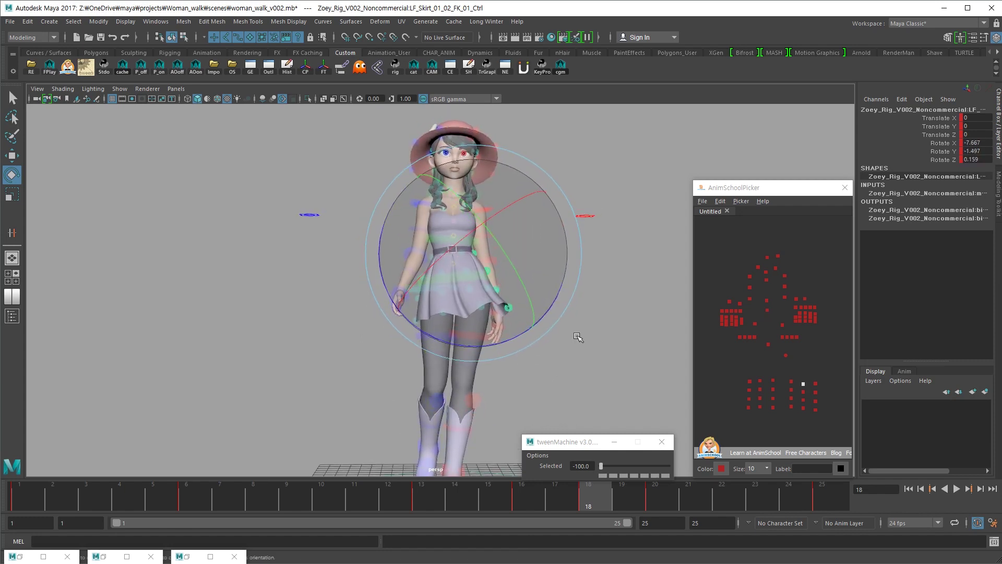
left_click_drag(484, 491, 524, 490)
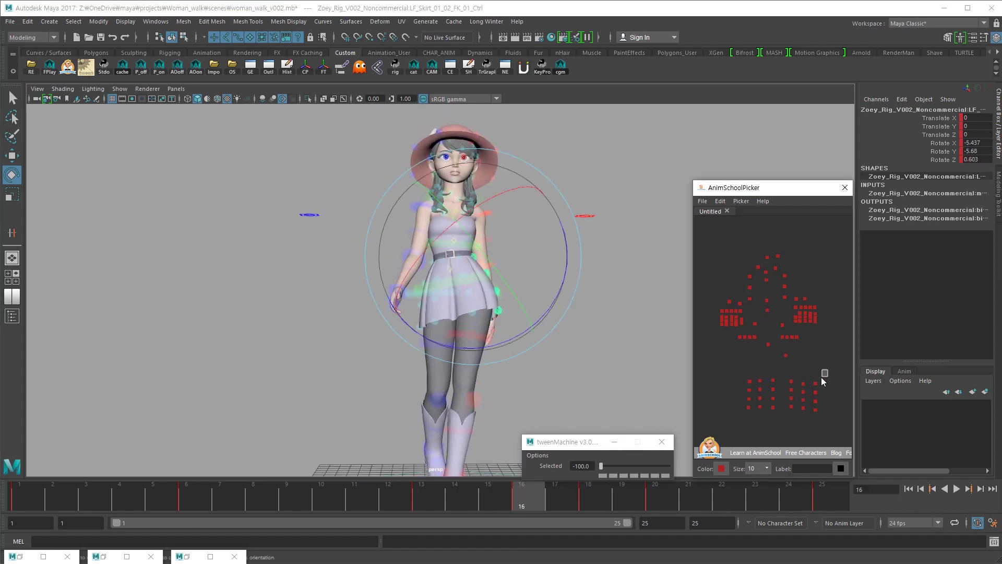
Open the Graph Editor for the left skirt chains and isolate the curves of the LF_Skirt_01_01 chain's top control
left_click_drag(822, 377, 786, 413)
left_click(186, 557)
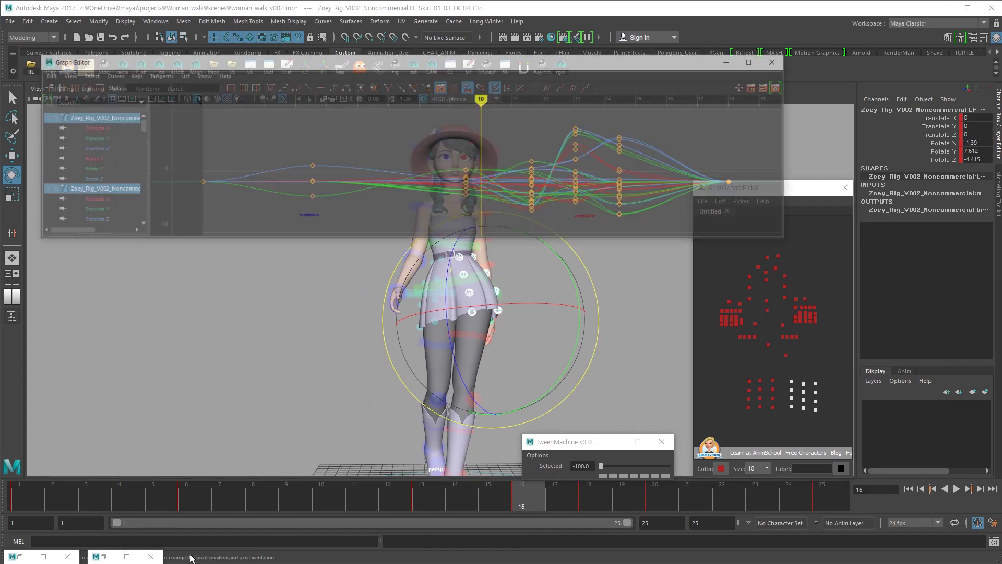
left_click(792, 382)
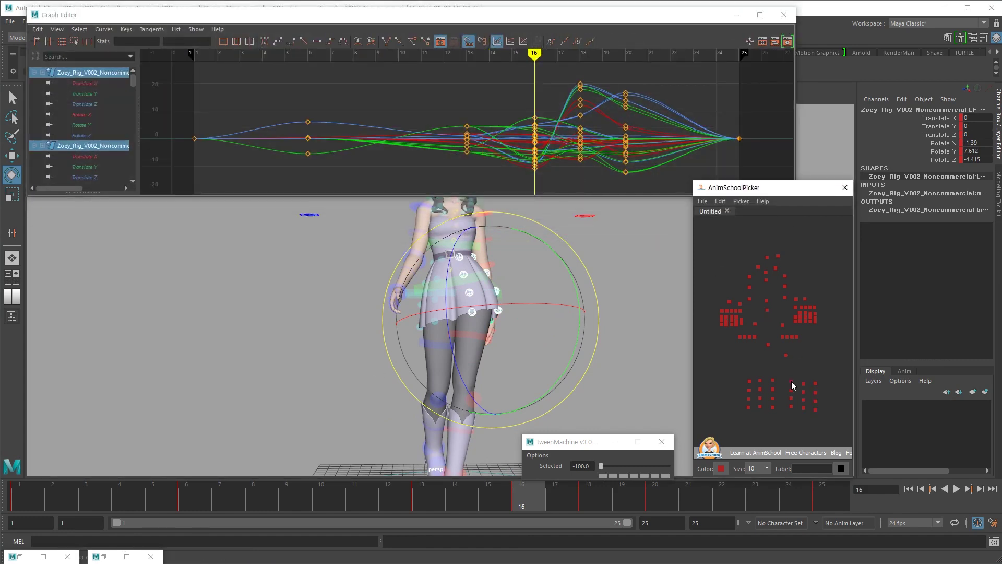
left_click(793, 380)
left_click(791, 382)
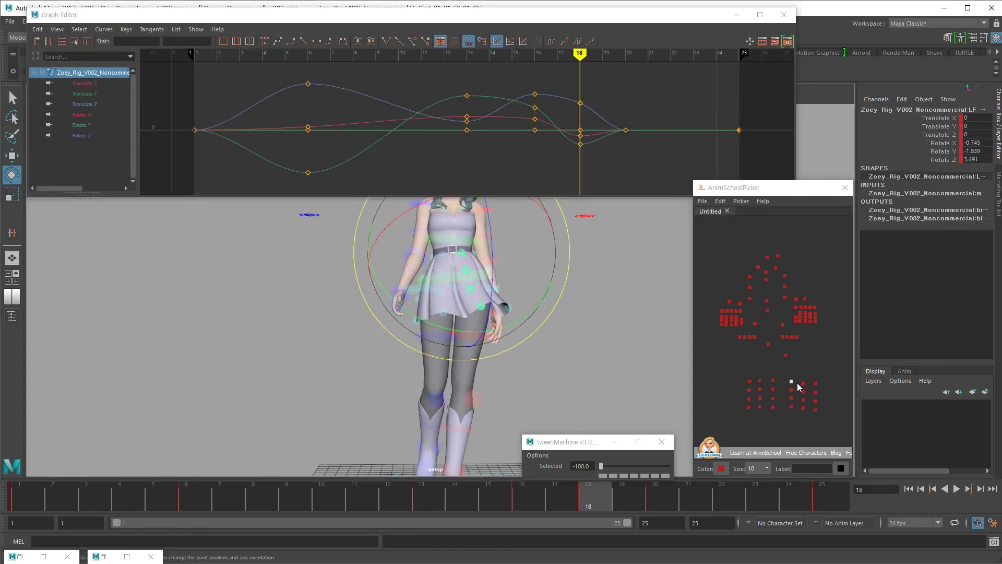
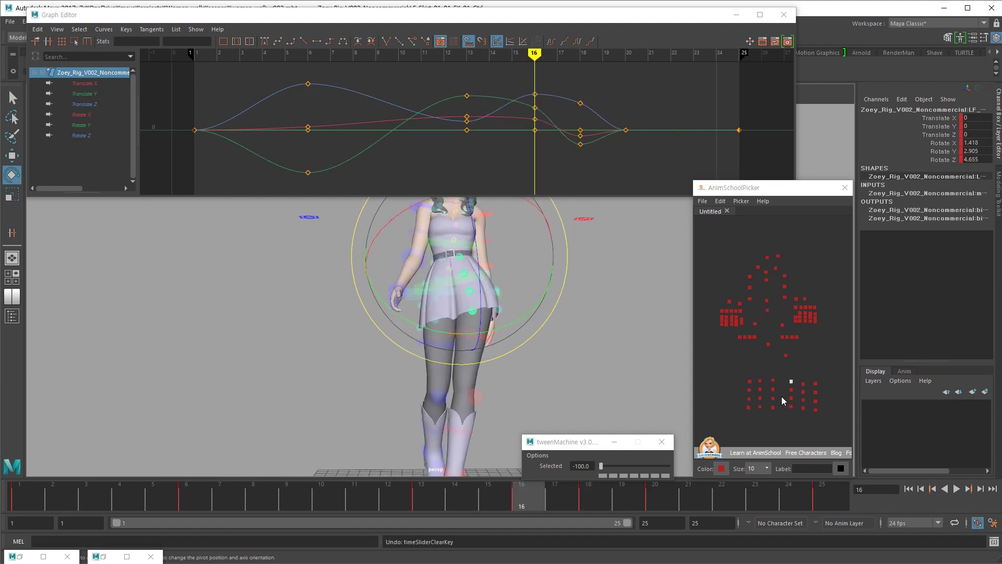
Delete the frame 16 keys of the three top left skirt controls and play the walk cycle
left_click_drag(825, 371, 788, 386)
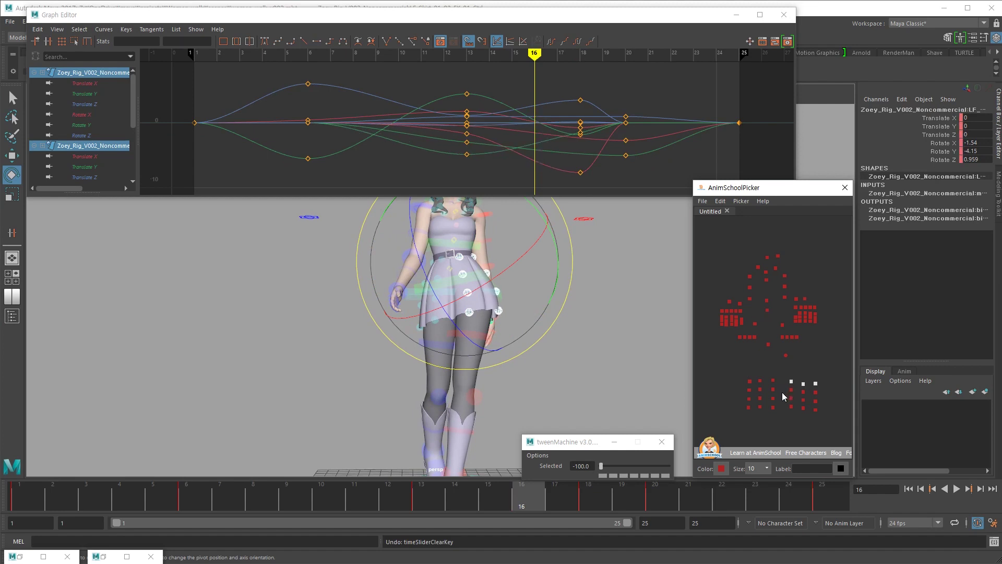
key("alt+v")
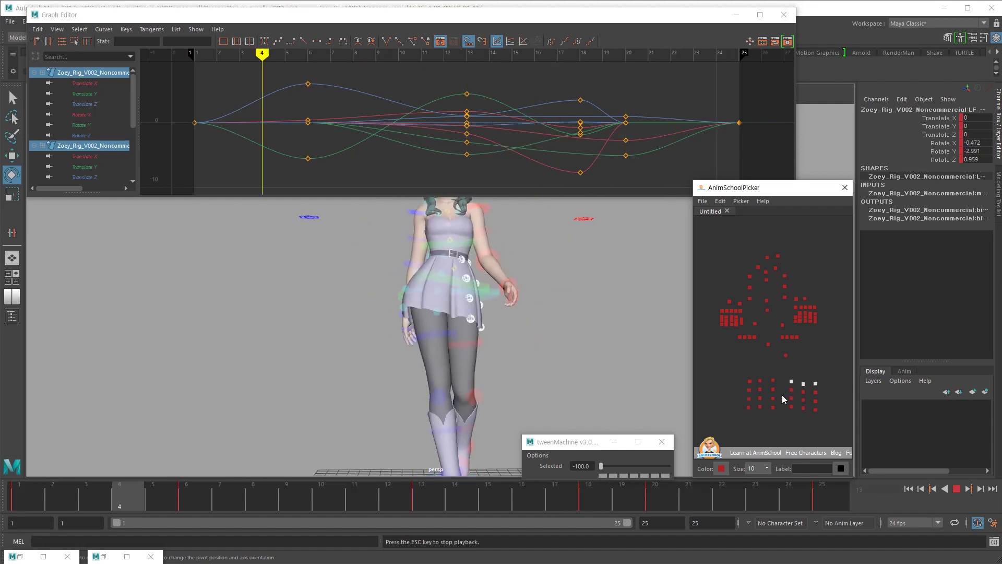
right_click_drag(544, 357, 459, 357, "alt")
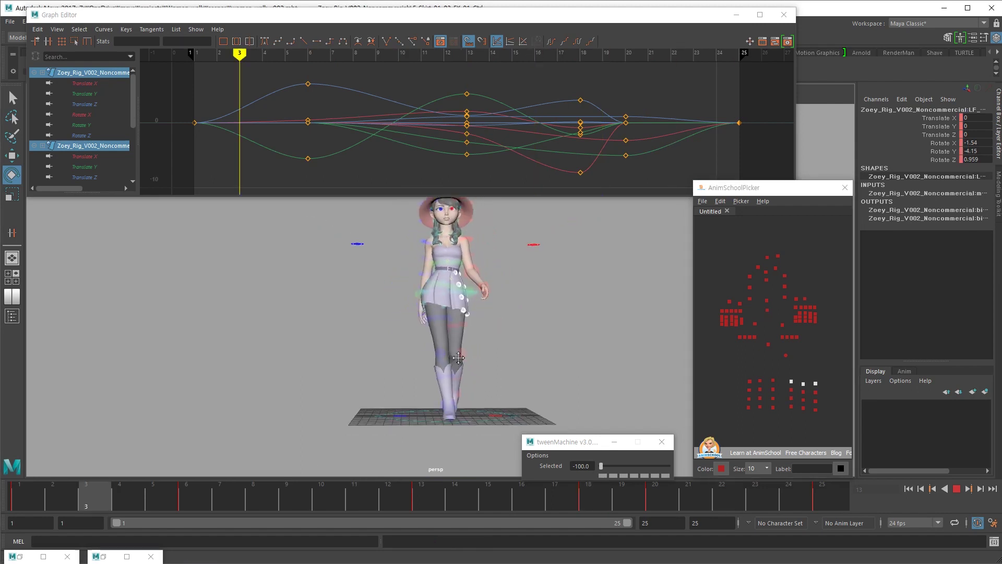
middle_click_drag(459, 357, 465, 375, "alt")
right_click_drag(465, 376, 535, 382, "alt")
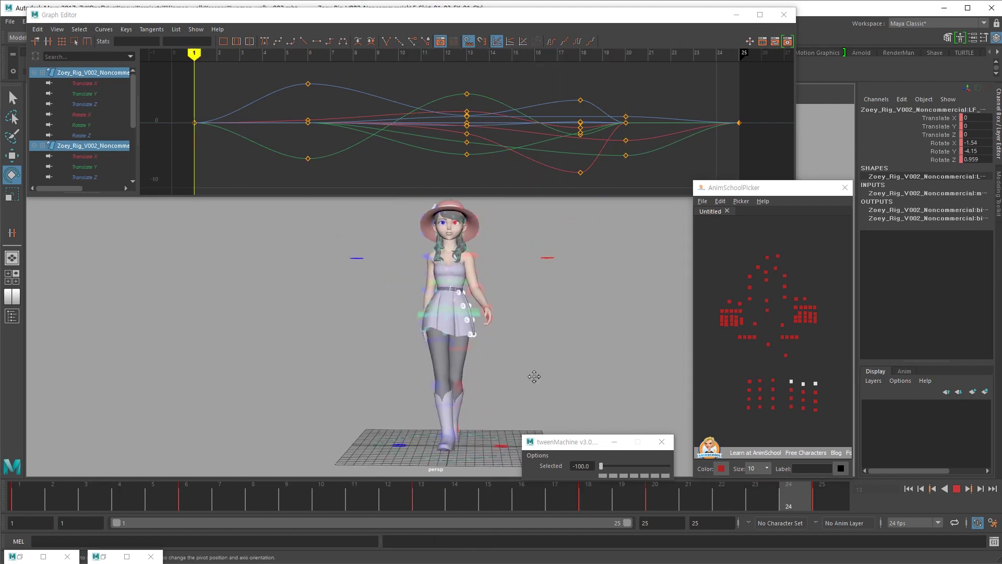
middle_click_drag(534, 381, 533, 362, "alt")
key("alt+v")
Delete the frame 20 keys of the two lowest controls in each left skirt chain
left_click_drag(820, 389, 792, 412)
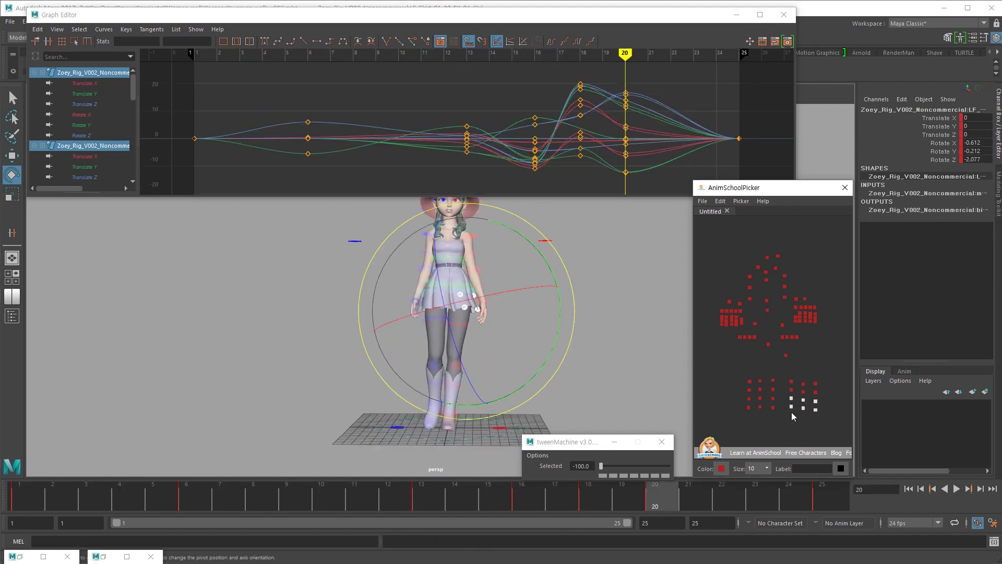
key("comma")
key("Delete")
key("ctrl+z")
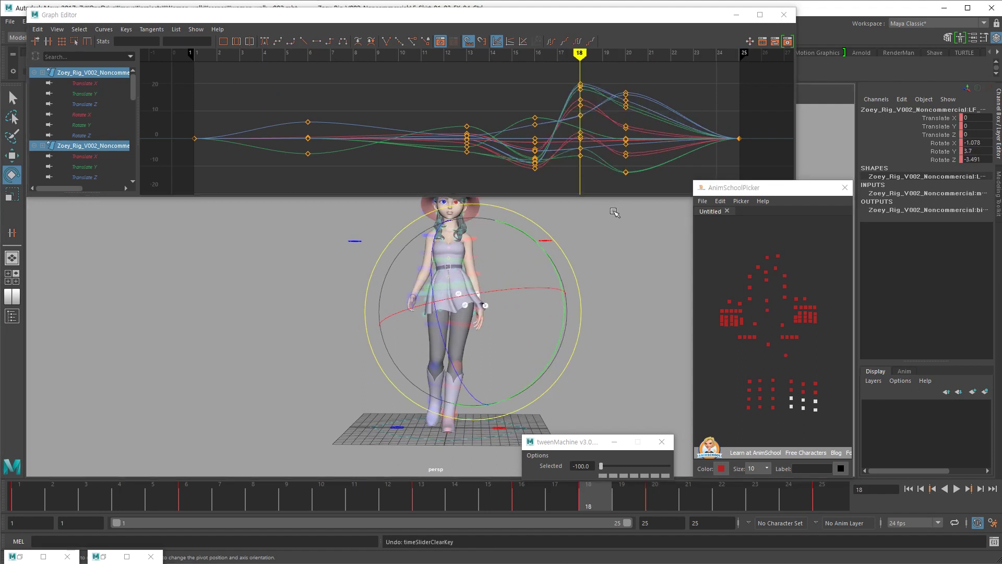
key("period")
key("Delete")
Try the lower left skirt controls without their frame 16 keys, restore those keys and play the walk cycle
key("comma")
key("comma")
key("period")
key("comma")
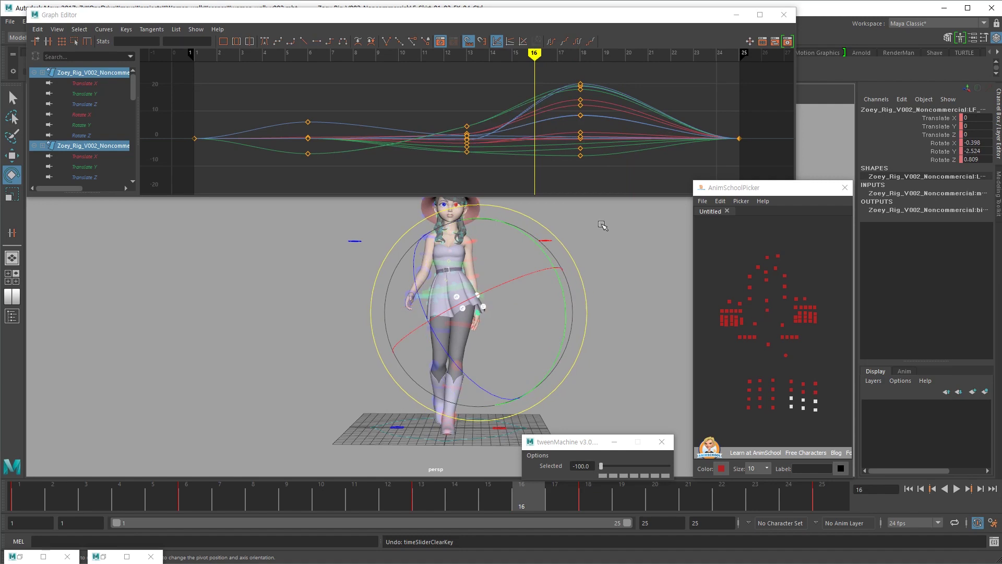
key("comma")
key("alt+v")
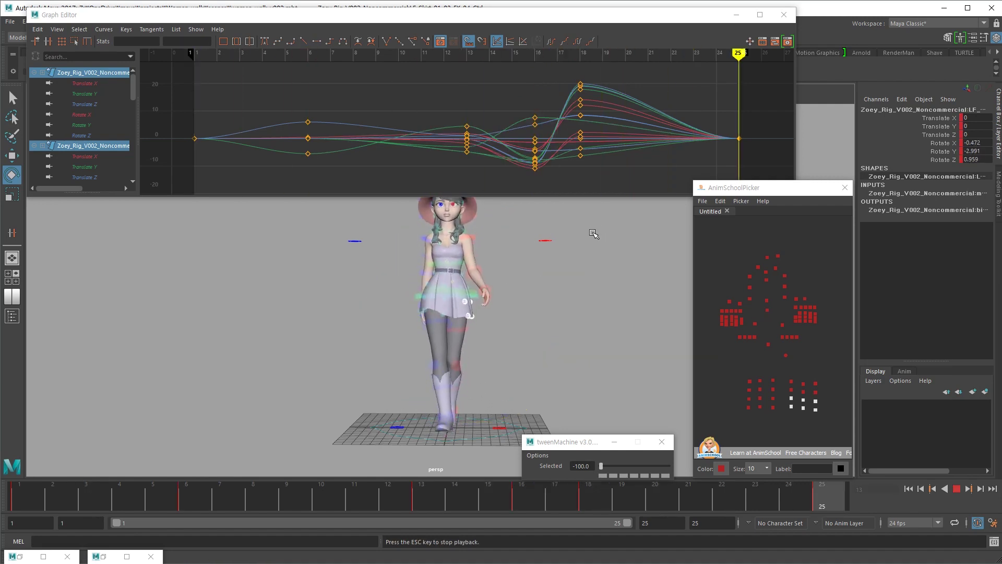
key("alt+v")
Scale the lower left skirt controls' frame 18 key values by 0.7 in the Graph Editor and play the cycle
left_click_drag(607, 167, 556, 73)
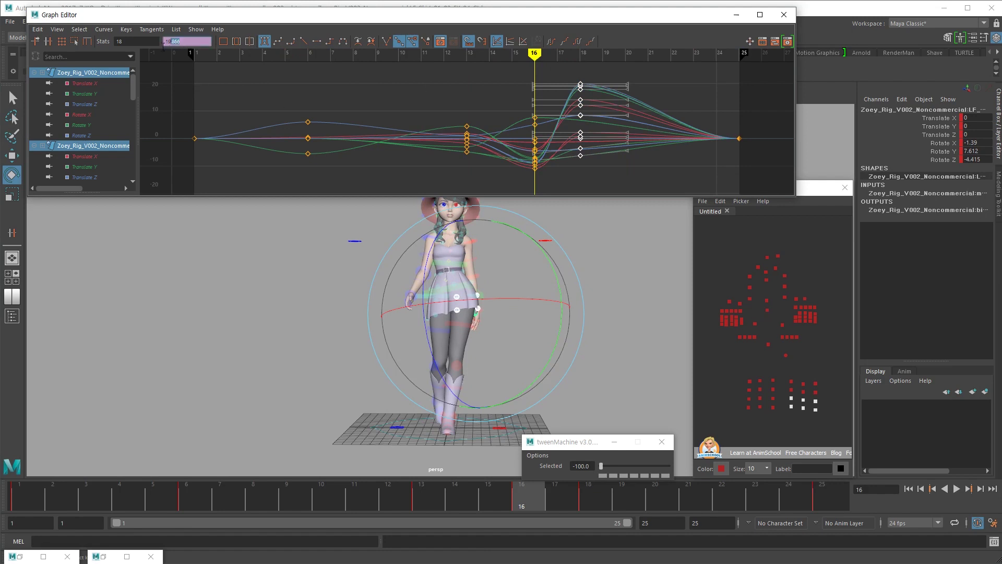
type("*=.7")
key("Return")
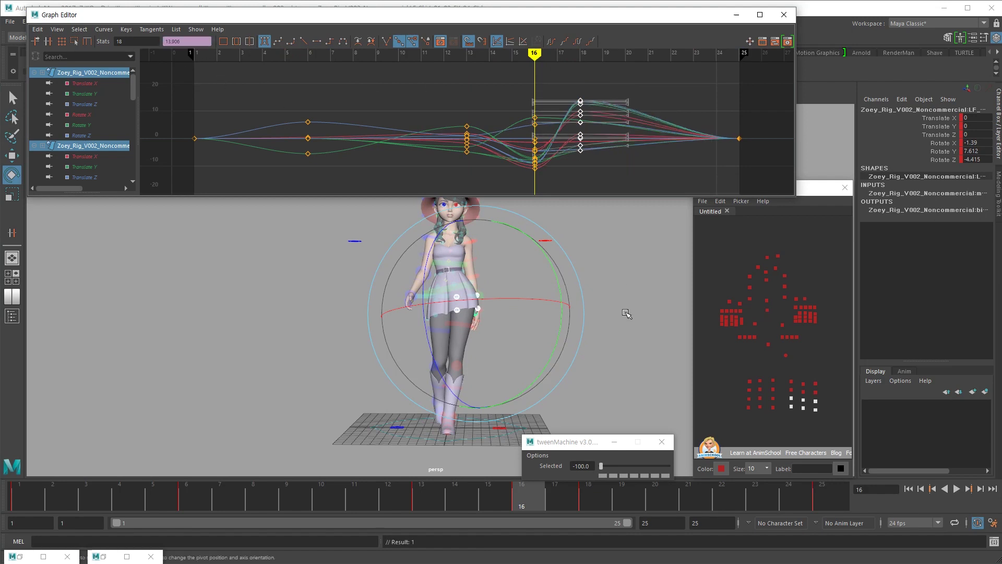
key("alt+v")
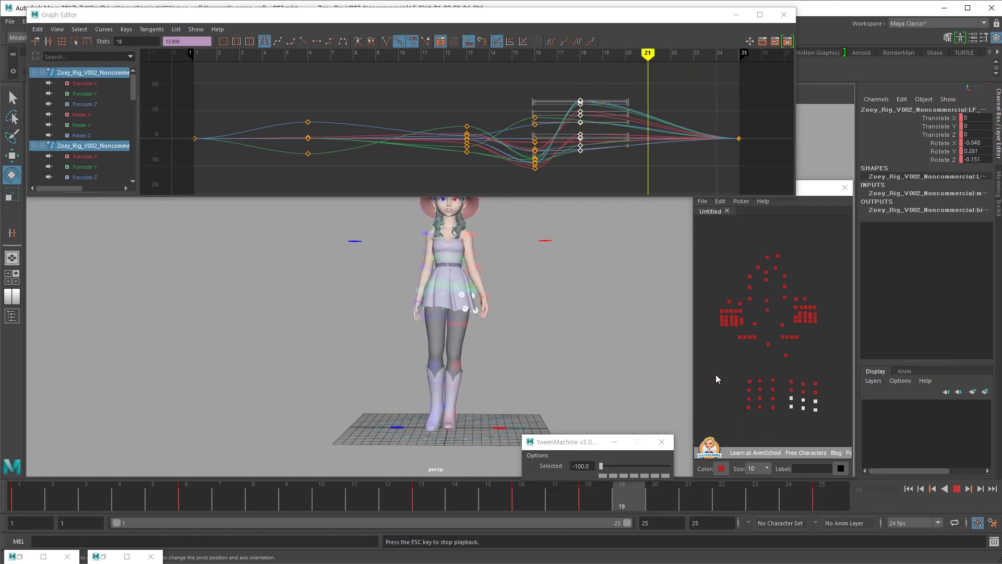
key("alt+v")
Select all skirt controls on both sides and move back to their keys at frame 9
left_click_drag(834, 370, 739, 417)
key("period")
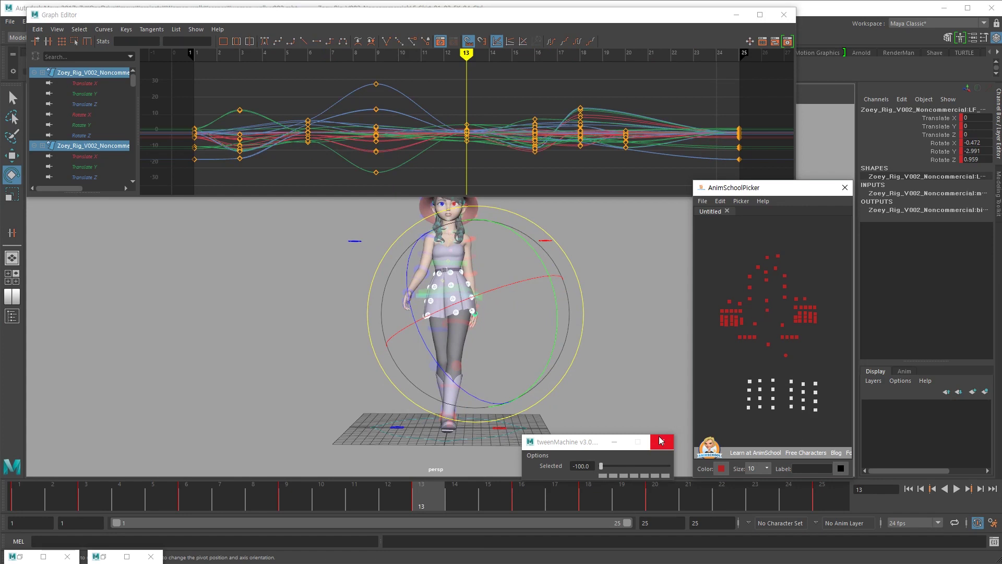
key("comma")
Try deleting the frame 9 keys of all skirt controls and compare the neighbouring key poses
key("Delete")
key("ctrl+z")
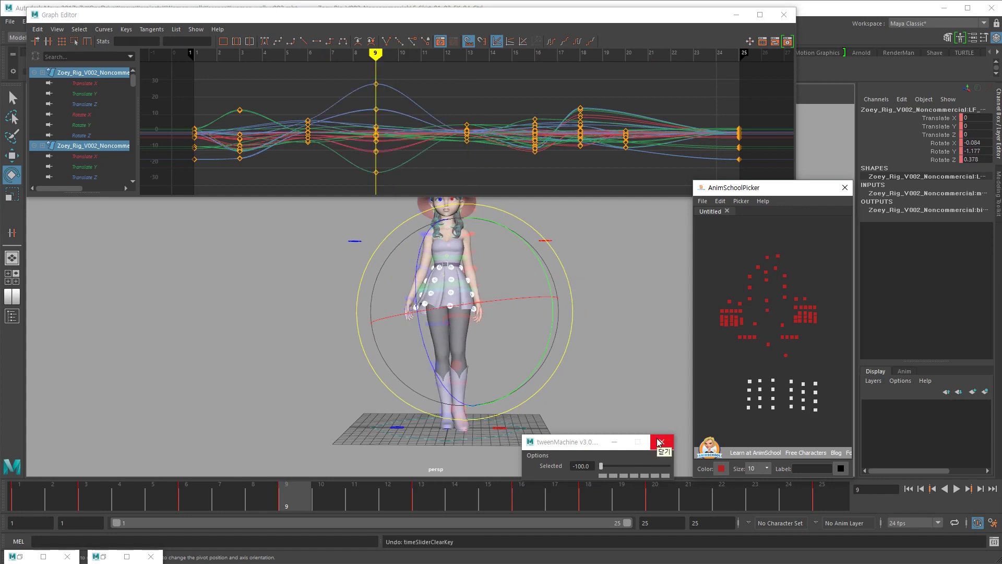
key("comma")
key("period")
key("Delete")
key("ctrl+z")
key("comma")
key("period")
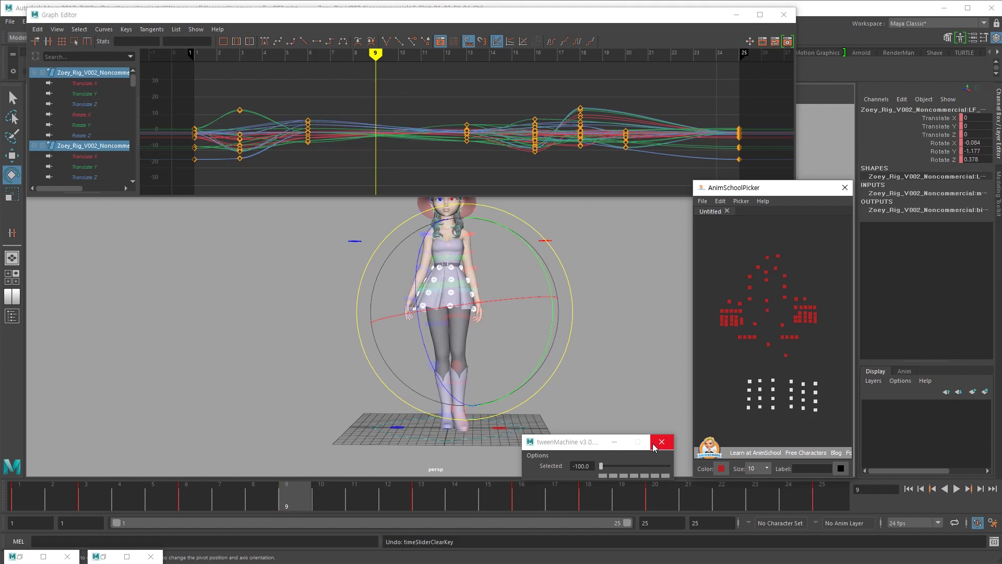
Play the walk cycle without the skirt's frame 9 keys and undo that deletion
left_click_drag(397, 369, 339, 400, "alt")
key("Delete")
key("comma")
key("alt+v")
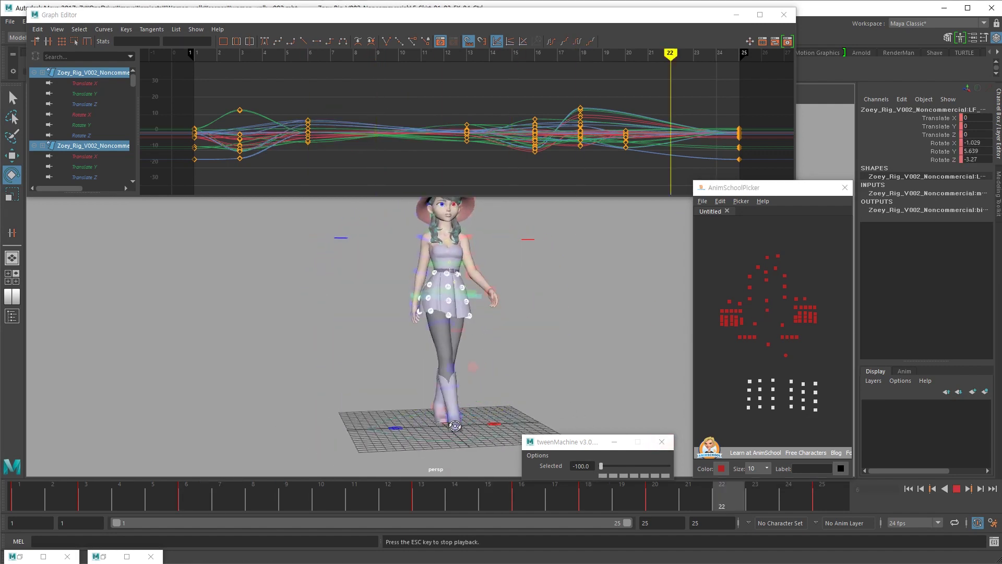
left_click_drag(469, 410, 449, 425, "alt")
key("Escape")
key("ctrl+z")
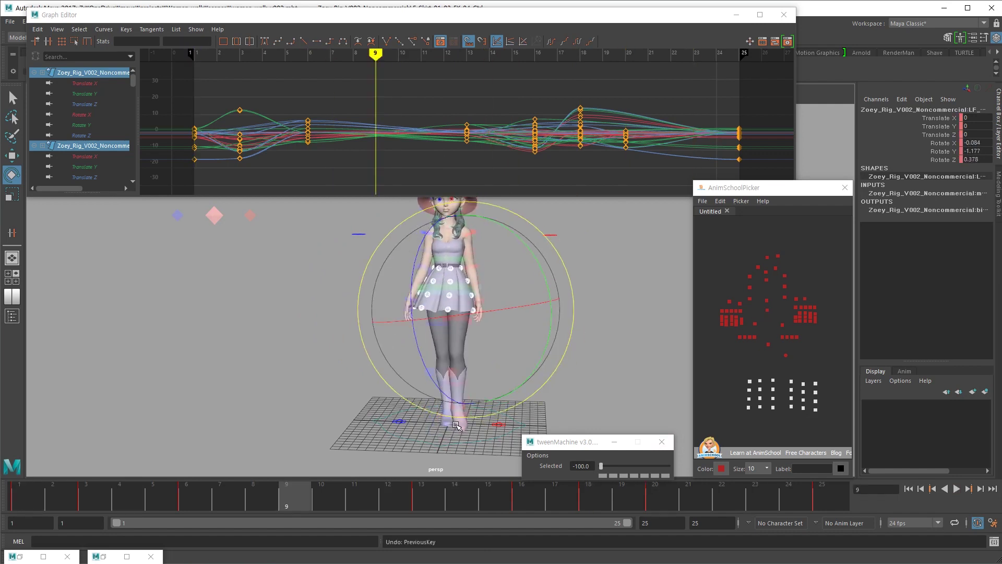
Delete the frame 13 keys of all skirt controls and play the walk cycle
key("period")
key("period")
key("comma")
left_click_drag(532, 406, 520, 415)
key("alt+v")
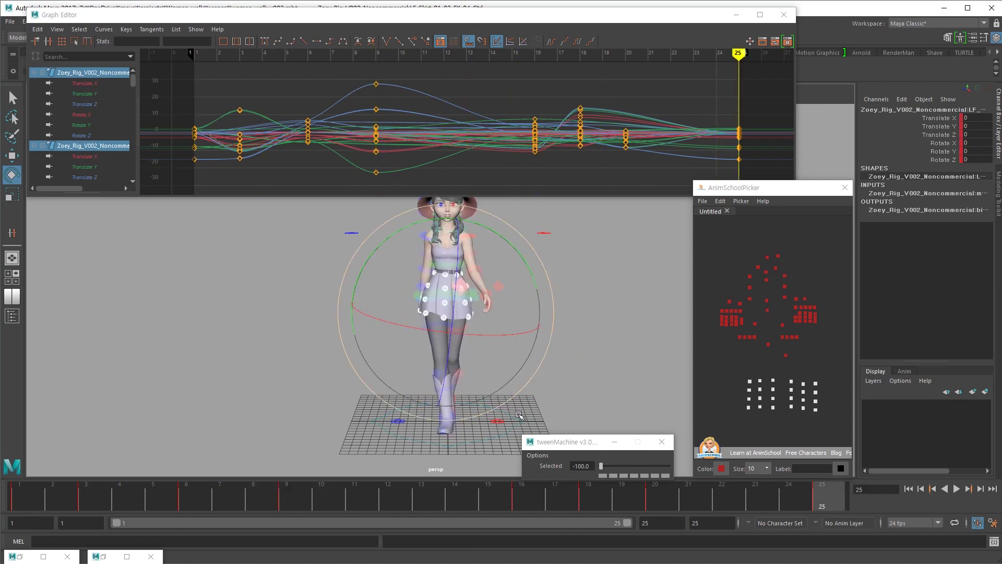
Step through the remaining skirt keys around the loop point to compare the poses at the start and end of the cycle
key("comma")
key("period")
key("period")
key("period")
key("comma")
key("period")
key("comma")
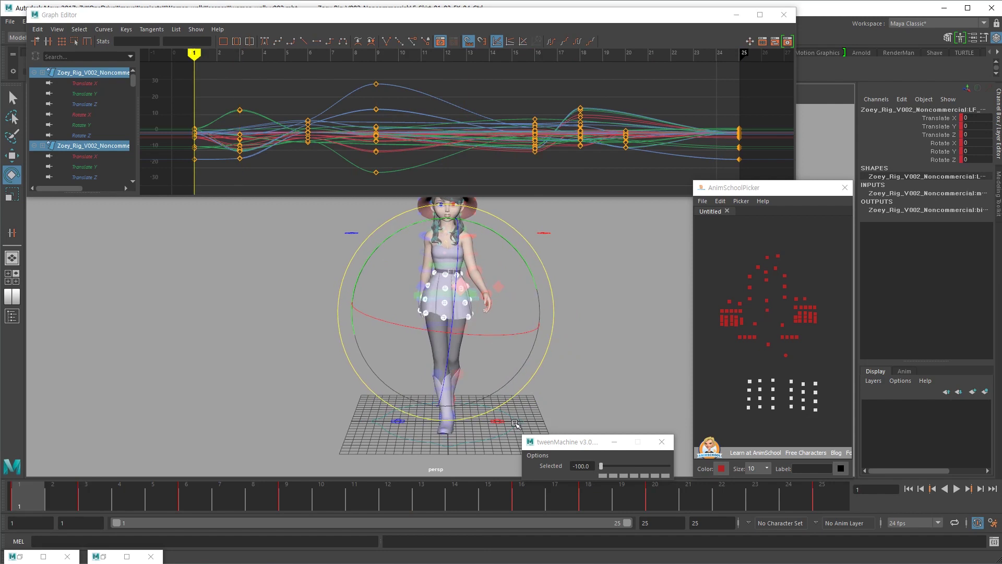
Delete the frame 20 keys of all skirt controls and play the walk cycle
key("comma")
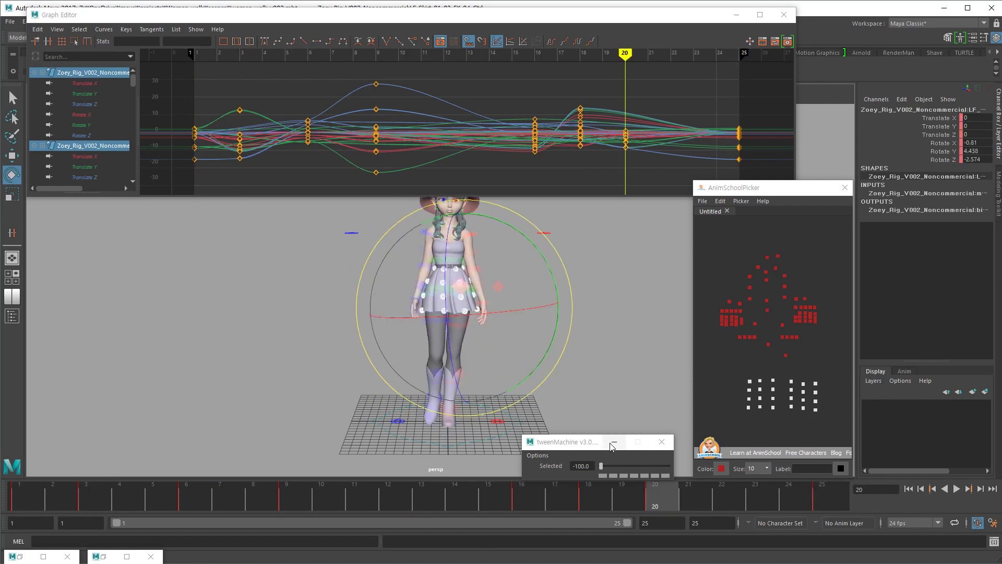
key("alt+v")
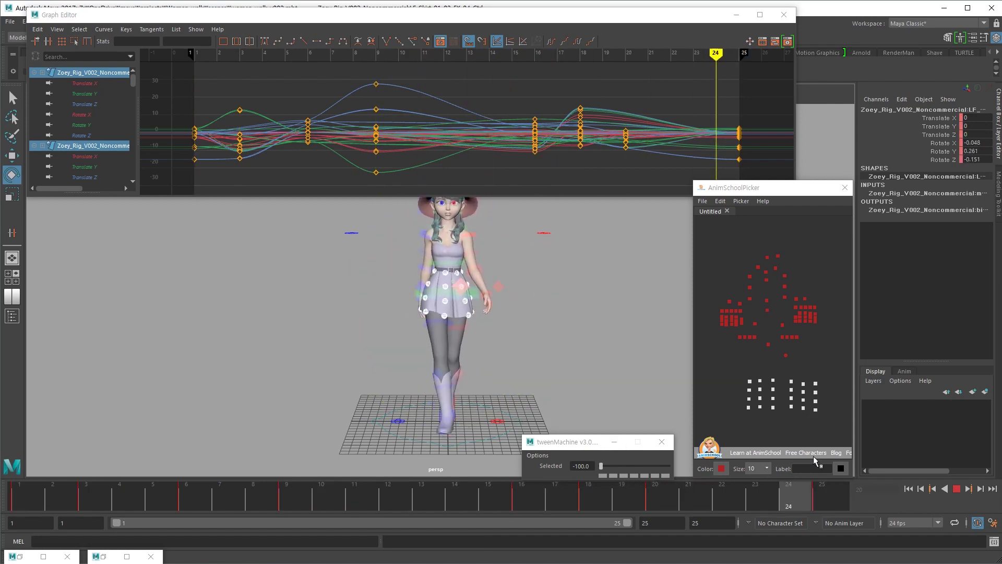
left_click_drag(695, 493, 674, 478)
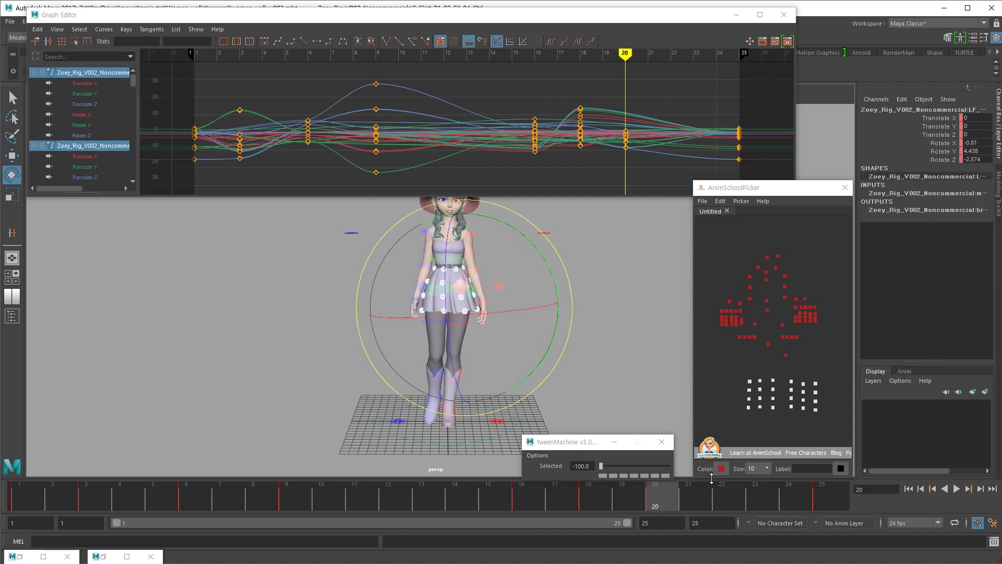
key("alt+v")
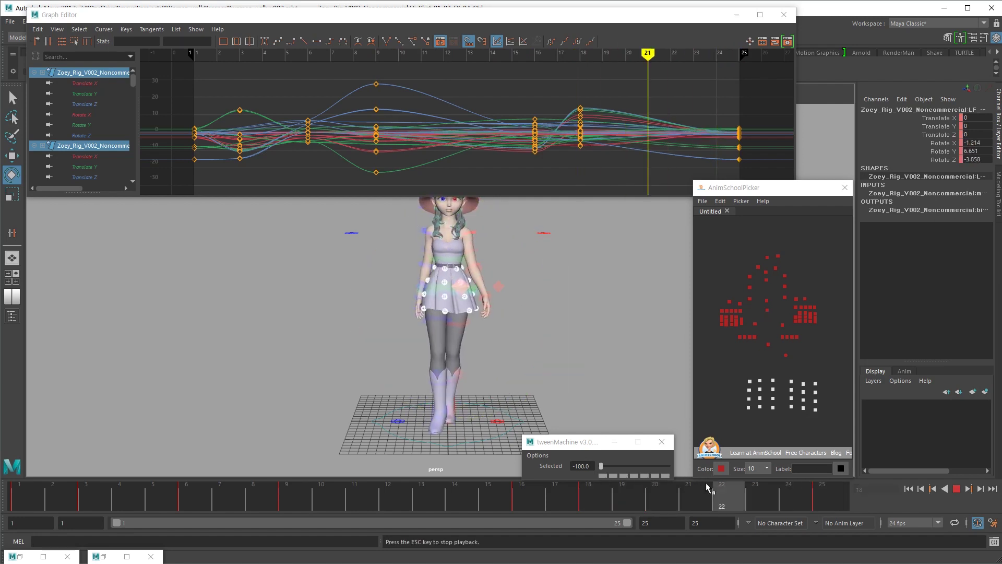
key("alt+v")
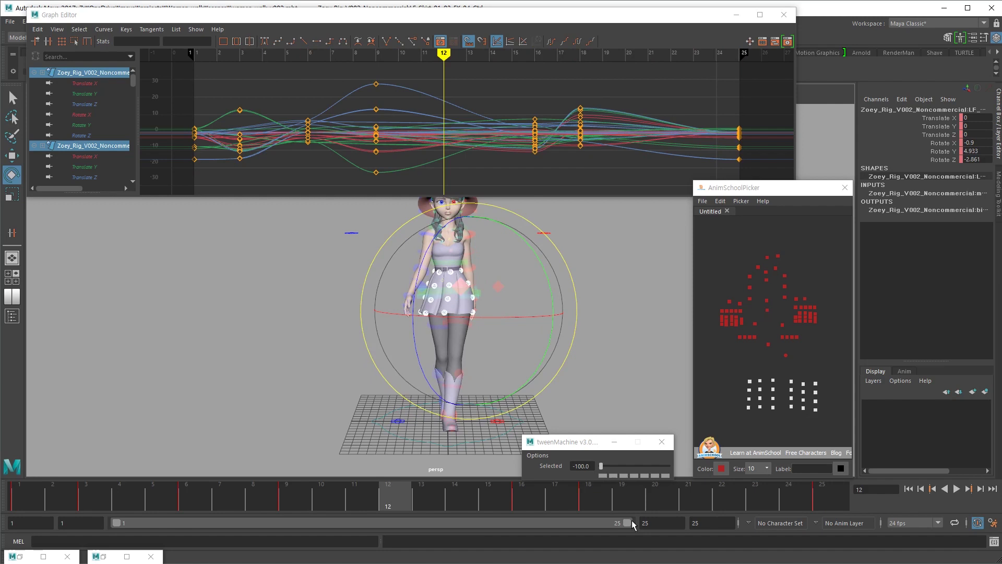
Shorten the playback range to end at frame 24 and play the walk cycle
left_click(704, 95)
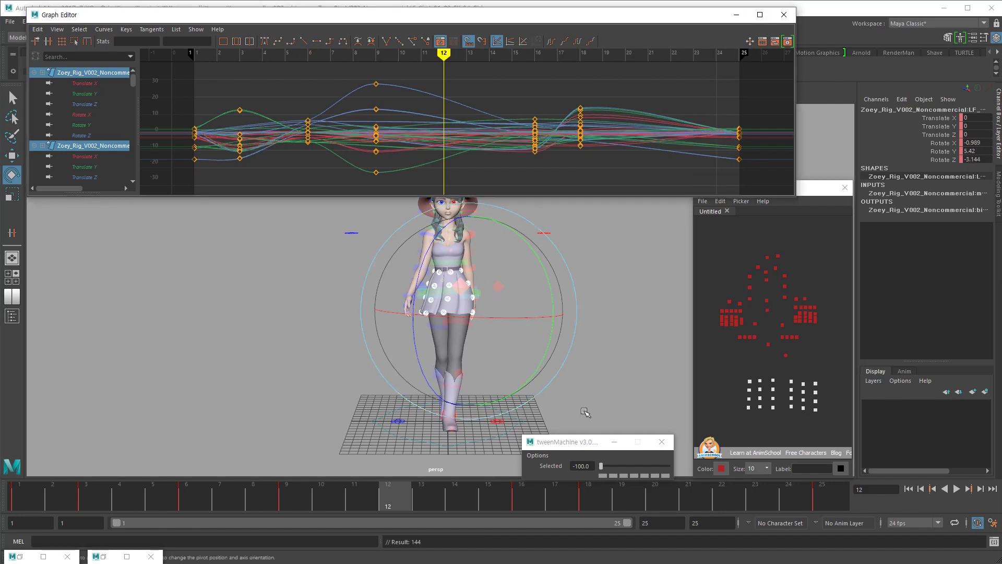
key("alt+v")
key("alt+v")
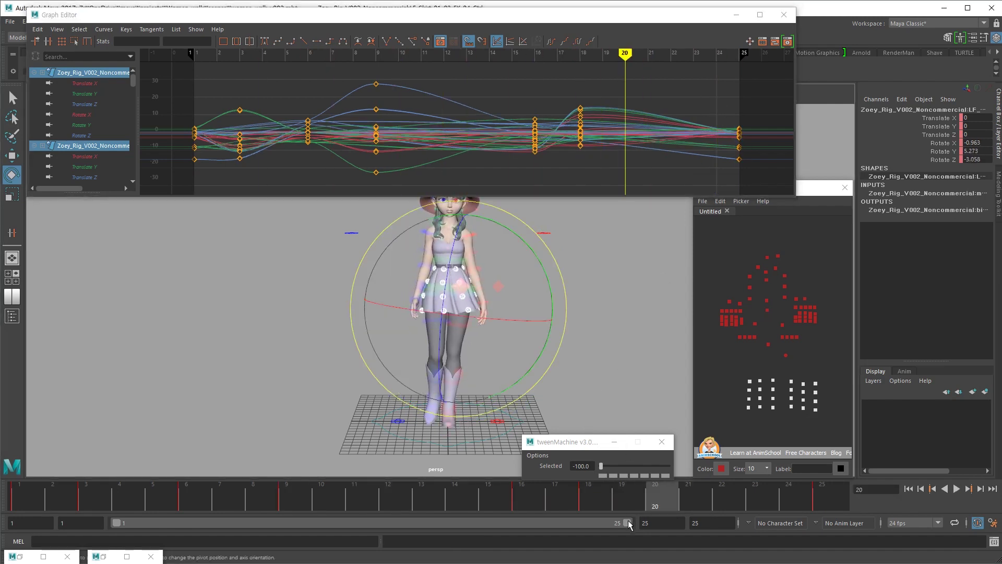
left_click_drag(628, 521, 618, 525)
key("alt+v")
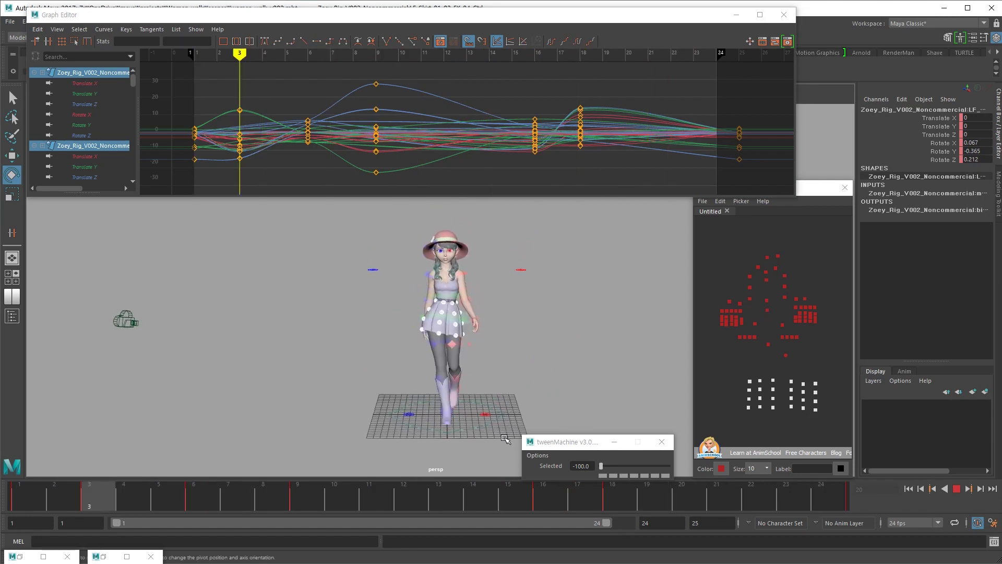
key("alt+v")
Multiply the values of all skirt controls' keys by 0.7 and play the walk cycle
scroll(636, 100, "down", 3)
left_click_drag(644, 93, 308, 172)
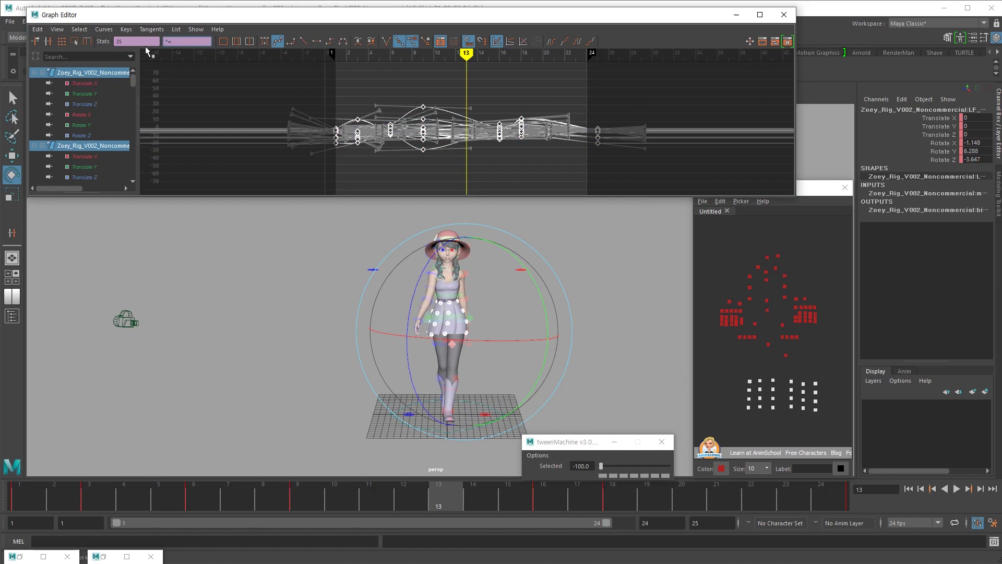
type("*=.7")
key("Return")
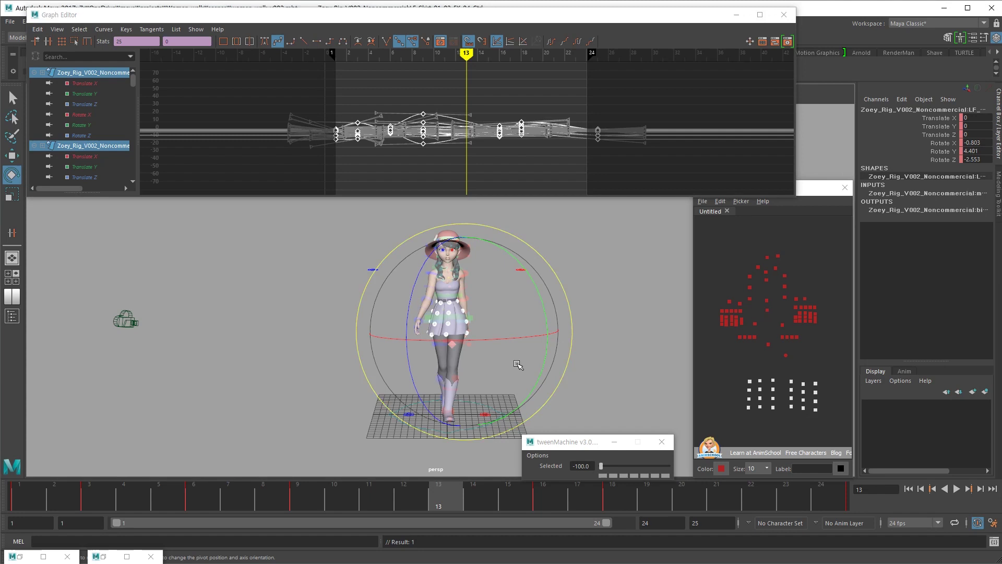
middle_click_drag(503, 372, 481, 353, "alt")
key("alt+v")
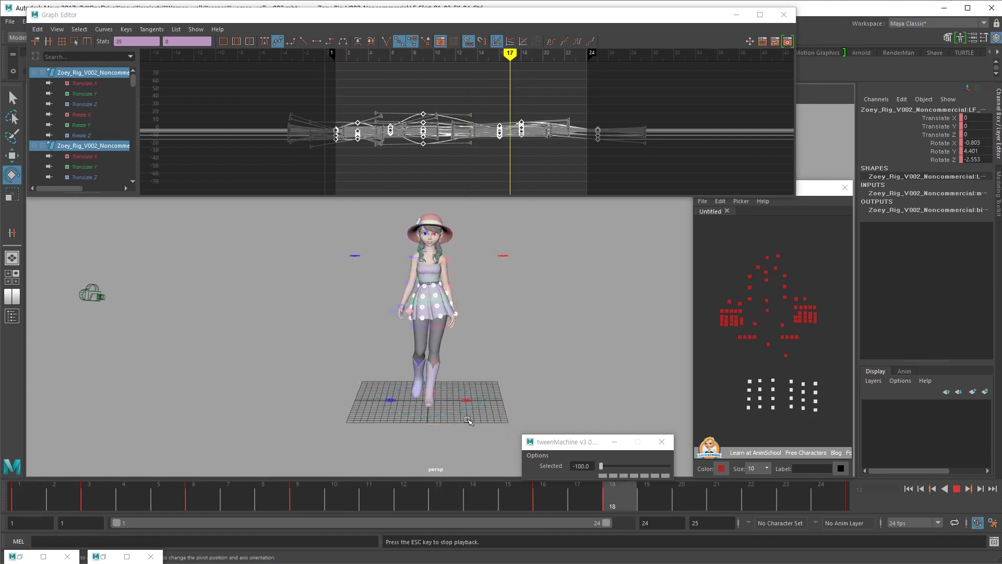
scroll(488, 402, "up", 4)
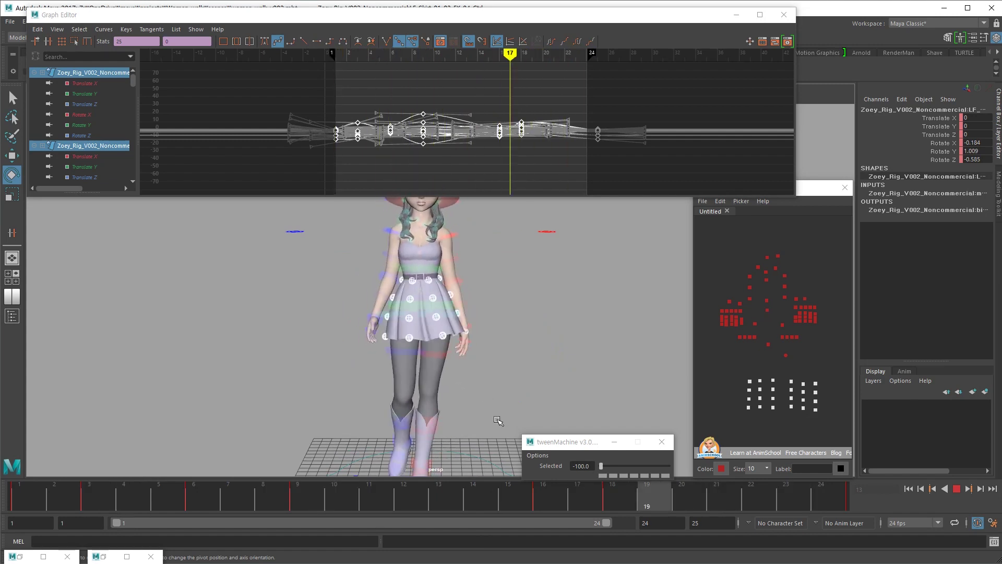
key("Escape")
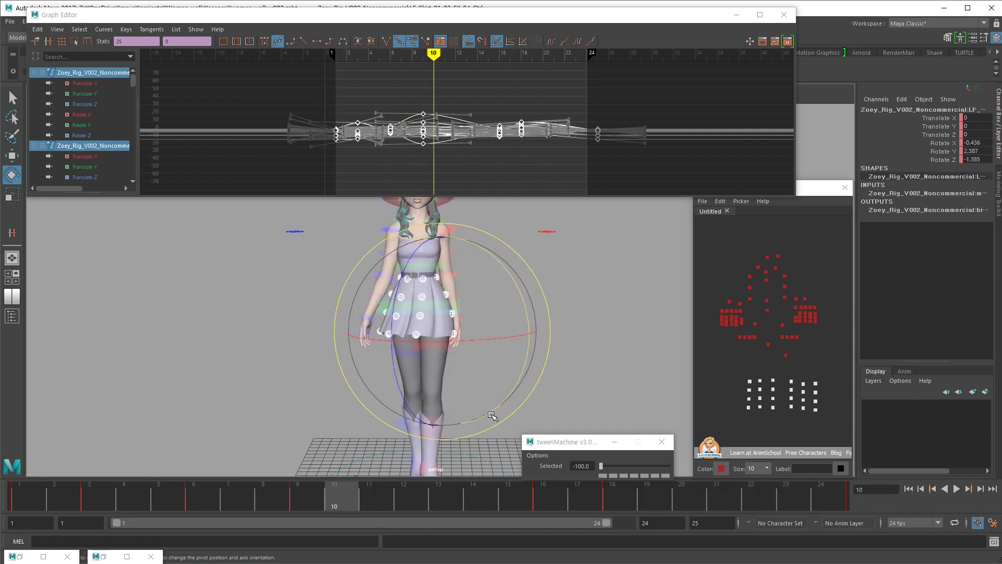
Select the second control of the middle right skirt chain and check its pose across its keys between frames 5 and 16
key("w")
left_click_drag(291, 491, 155, 522)
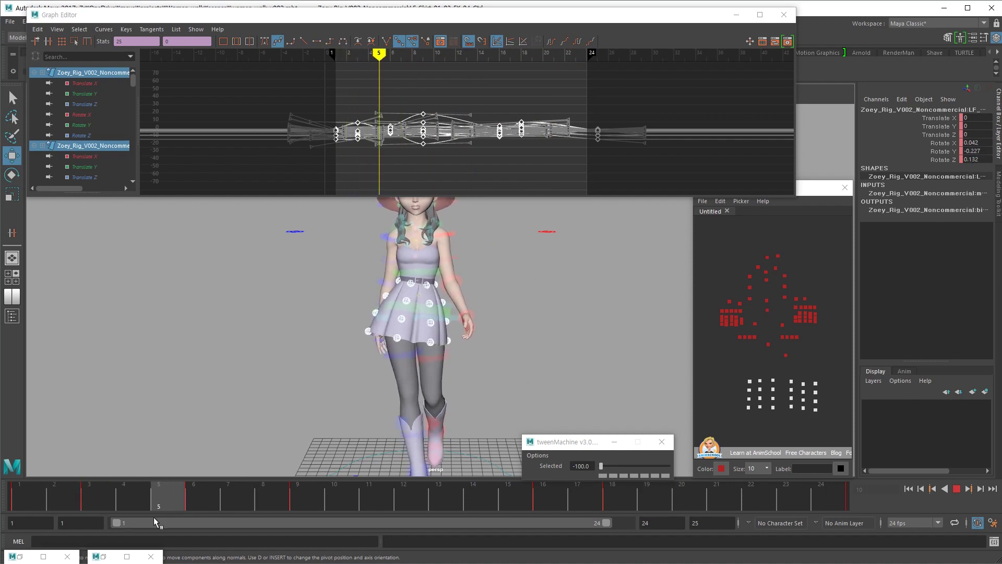
left_click(328, 417)
left_click(760, 389)
key("period")
key("period")
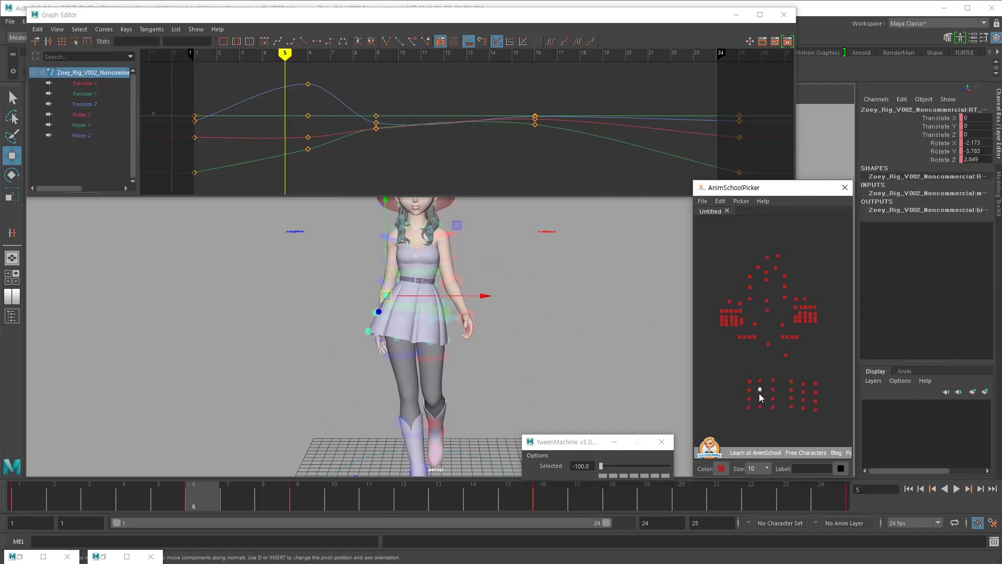
key("comma")
key("alt+period")
key("alt+period")
key("alt+period")
key("period")
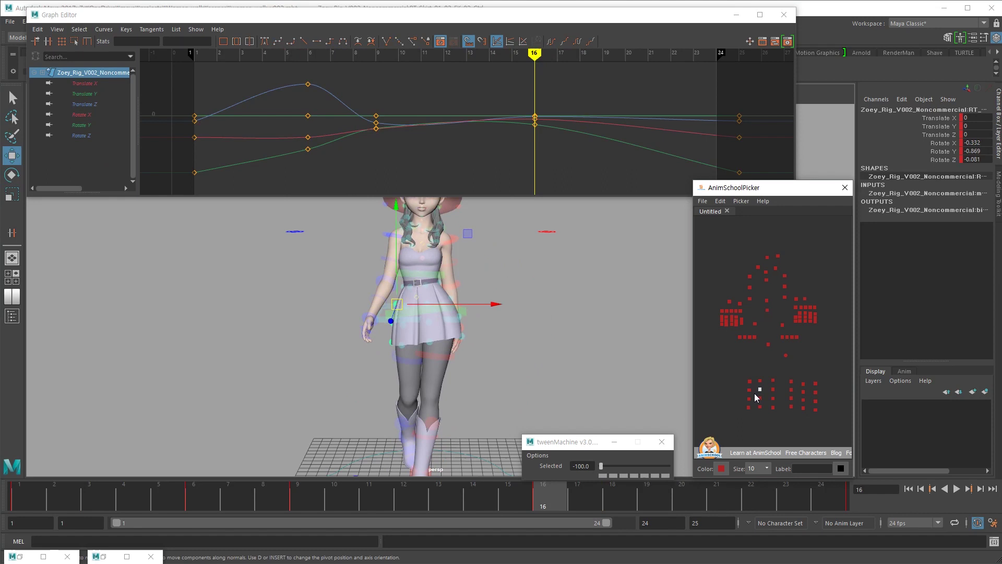
key("comma")
Rotate the top control of the left front skirt chain at its frame 18 key and play the walk cycle
left_click(791, 382)
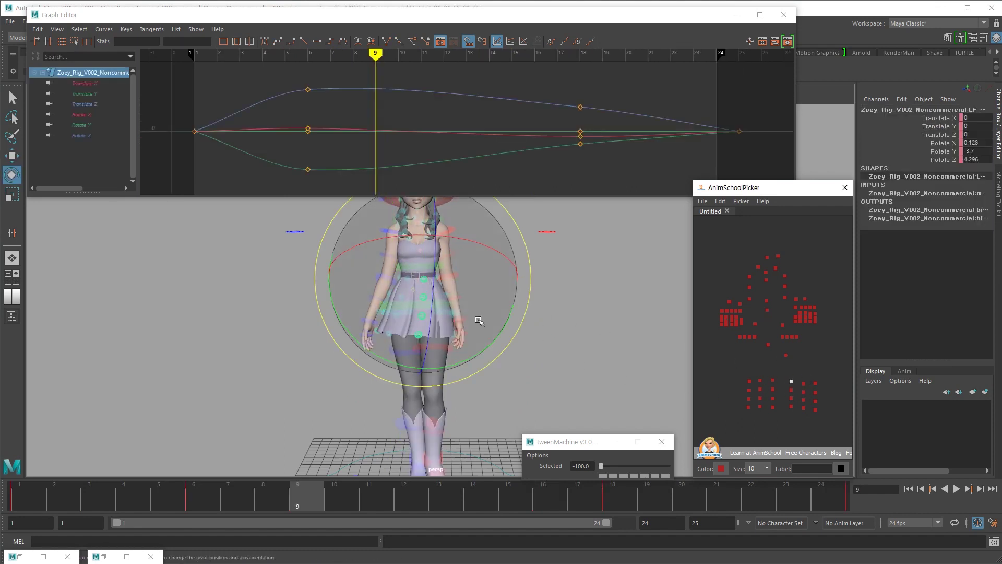
key("comma")
key("period")
key("comma")
key("period")
left_click_drag(478, 326, 481, 328)
key("comma")
key("alt+v")
key("alt+v")
Try rotating the left front skirt chain's top control around frames 12 and 13, and undo those rotations
left_click(388, 499)
key("alt+period")
key("alt+period")
left_click_drag(468, 333, 459, 339)
key("alt+comma")
key("alt+period")
key("ctrl+z")
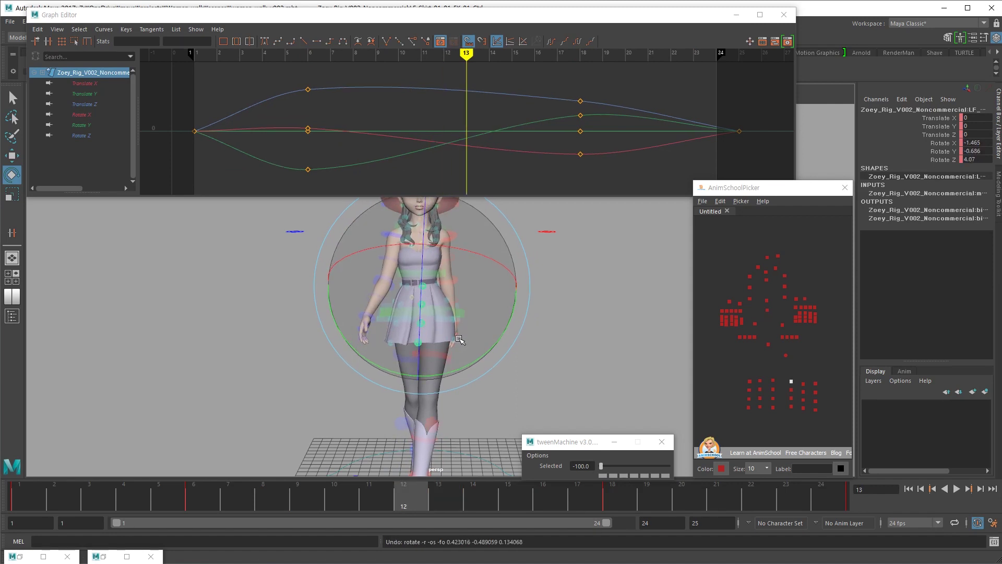
left_click_drag(463, 333, 491, 308)
key("ctrl+z")
Rotate the top control of the middle left skirt chain at its frame 18 key and check the frames after 6
left_click(798, 386)
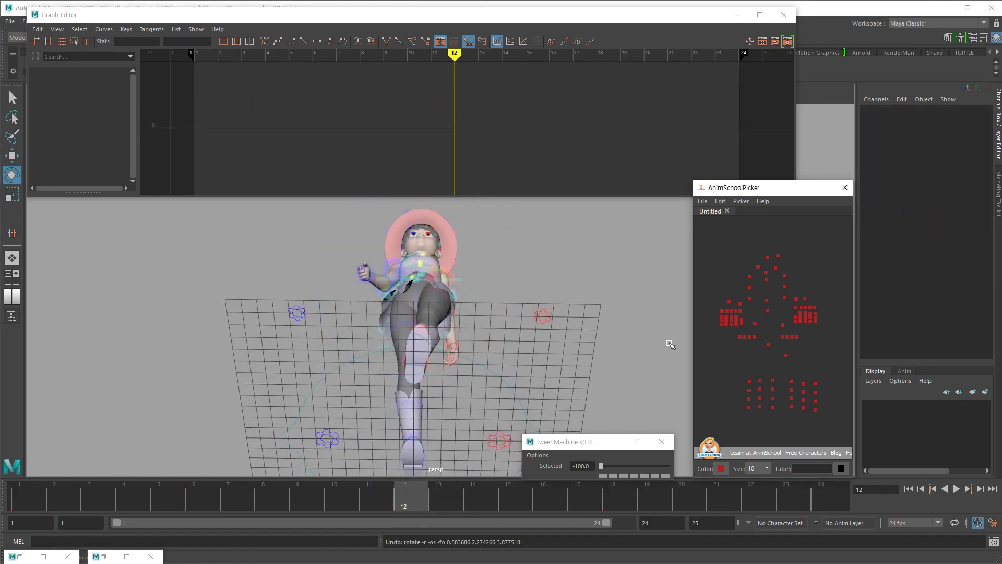
left_click(803, 384)
mouse_move(502, 308)
left_mouse_down("alt")
mouse_move(500, 362)
mouse_move(499, 305)
left_mouse_up("alt")
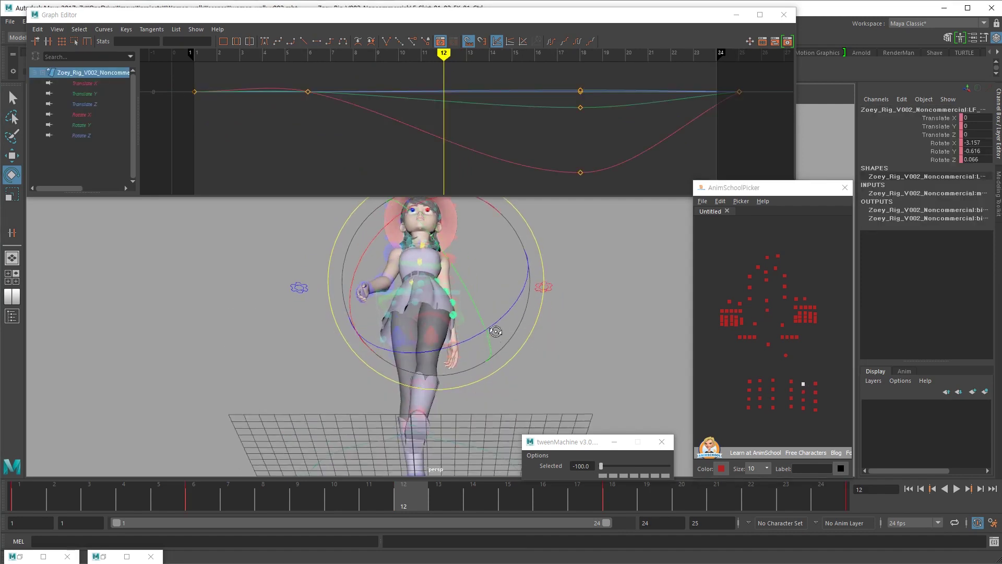
key("period")
key("comma")
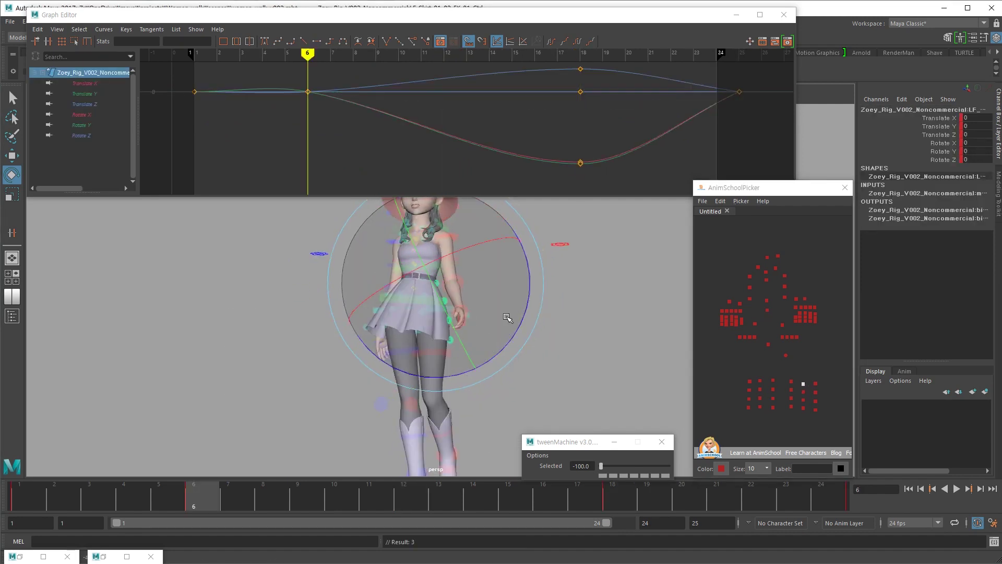
key("alt+period")
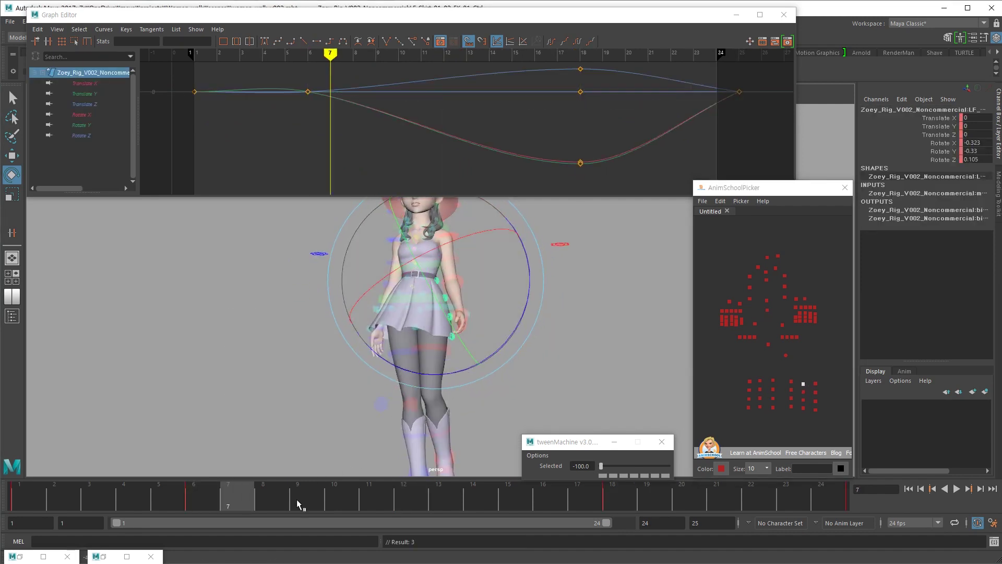
left_click_drag(296, 499, 364, 490)
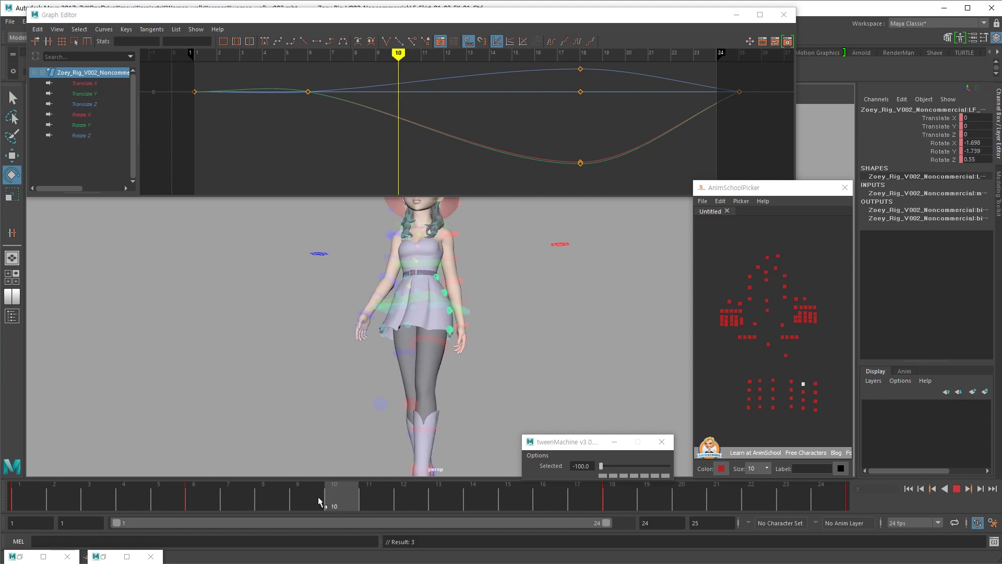
Key the middle left skirt chain's top control at frame 6 with rotation -1.8, -5.286, 0.43 and play the cycle
key("comma")
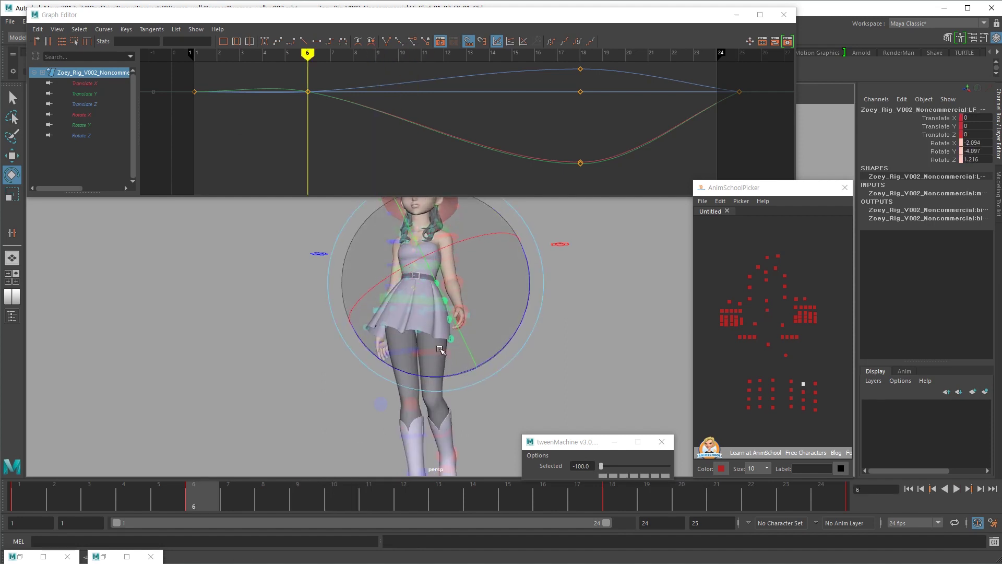
key("s")
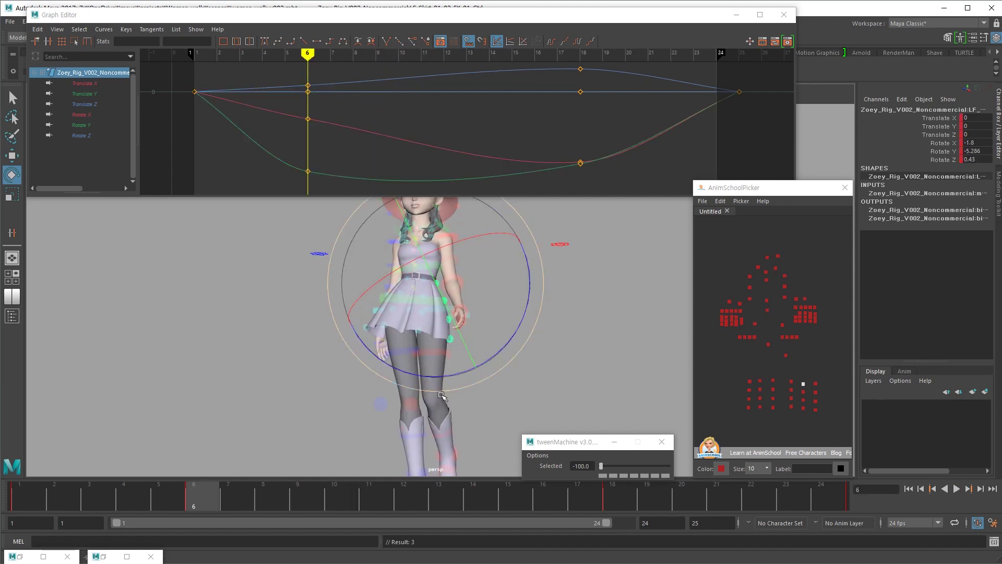
key("alt+v")
left_click_drag(448, 389, 479, 418, "alt")
key("Escape")
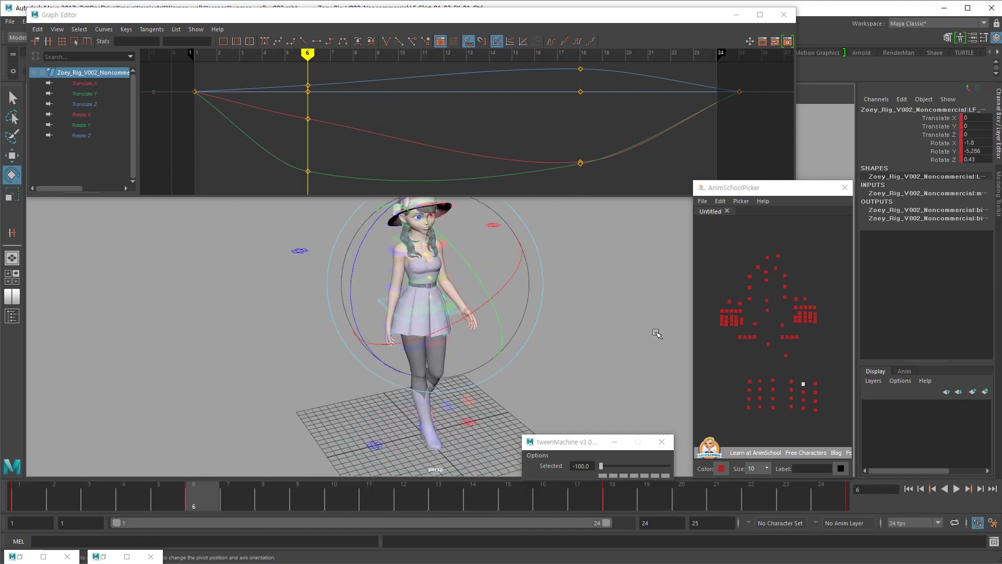
Select the middle right skirt chain's top control and step through its keys and frames to examine the skirt against the leg
key("alt+comma")
left_click(773, 381)
left_click(759, 381)
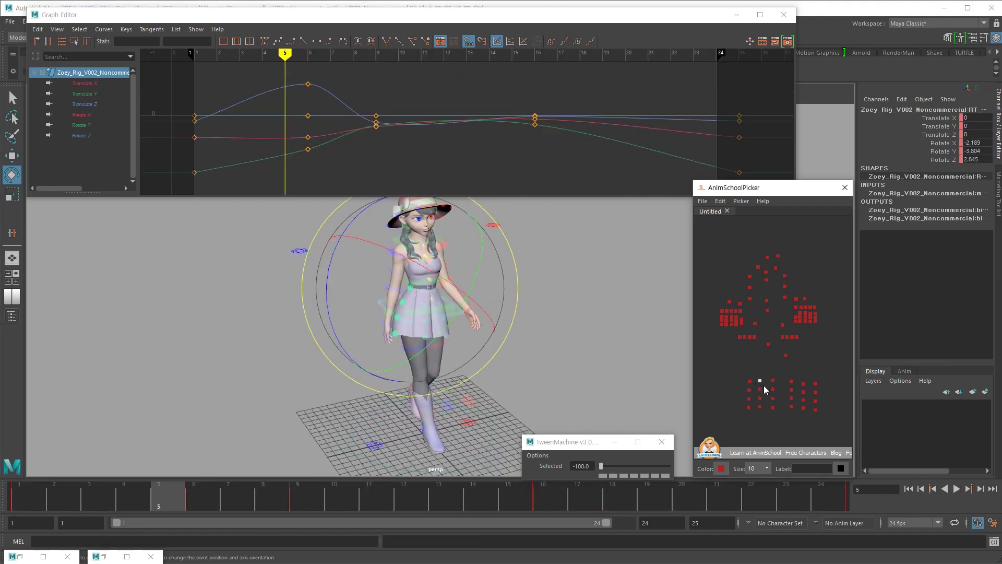
key("alt+period")
key("period")
key("period")
key("comma")
key("alt+comma")
key("alt+comma")
key("alt+comma")
key("alt+comma")
key("alt+comma")
key("alt+comma")
key("alt+comma")
key("alt+comma")
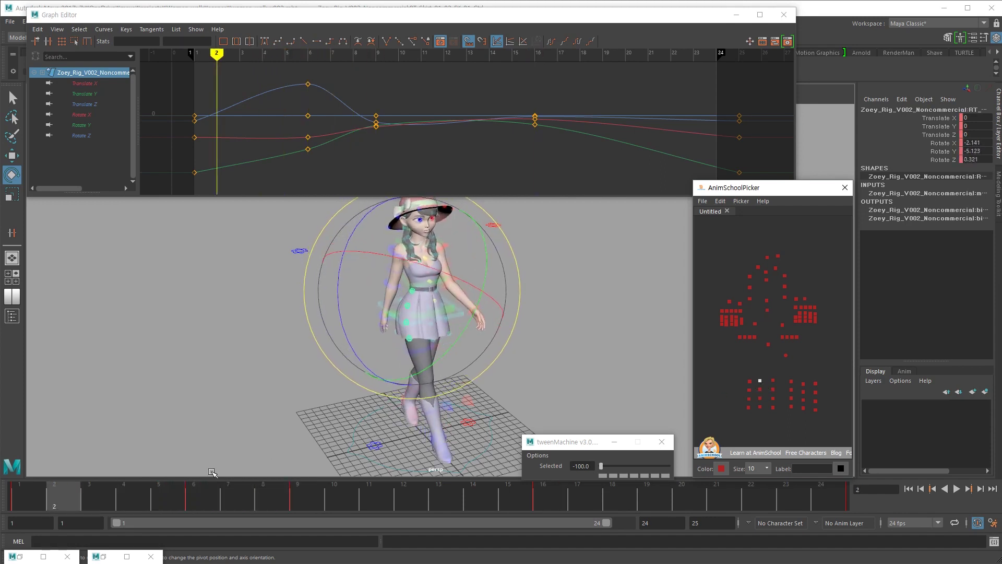
Play the walk cycle and scrub back to frame 1 to check the right side of the skirt
key("alt+v")
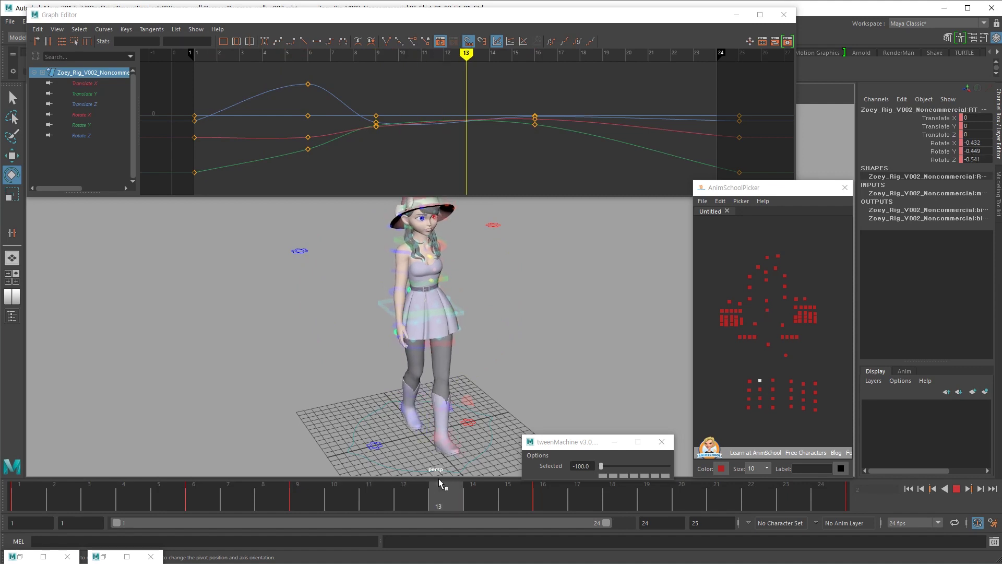
left_click(342, 494)
left_click_drag(172, 508, 26, 512)
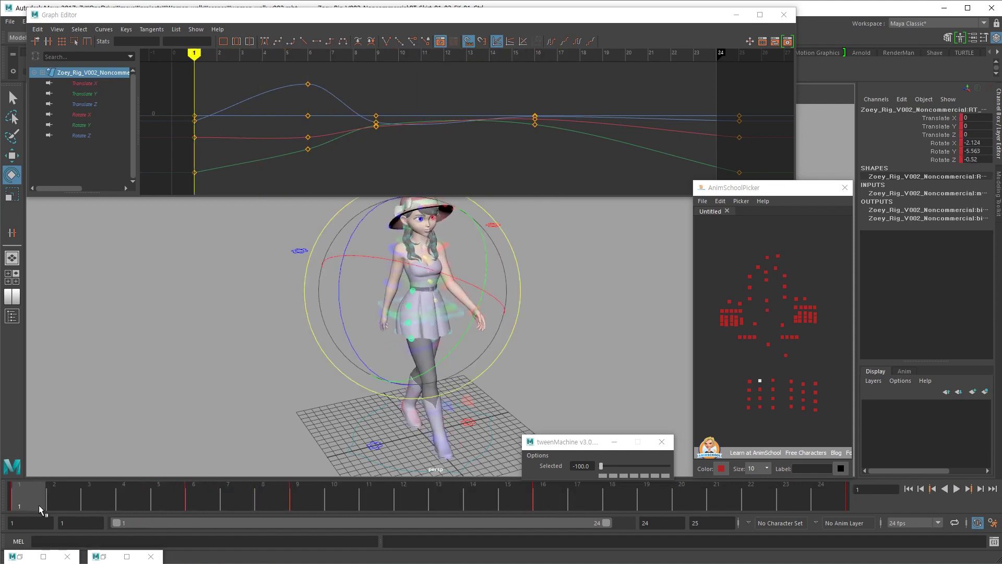
left_click_drag(120, 505, 3, 519)
Rotate the right front skirt chain's top control at frame 1 to -1.384, 3.801, 1.362 and play the walk cycle
left_click_drag(537, 343, 622, 325, "alt")
left_click(772, 380)
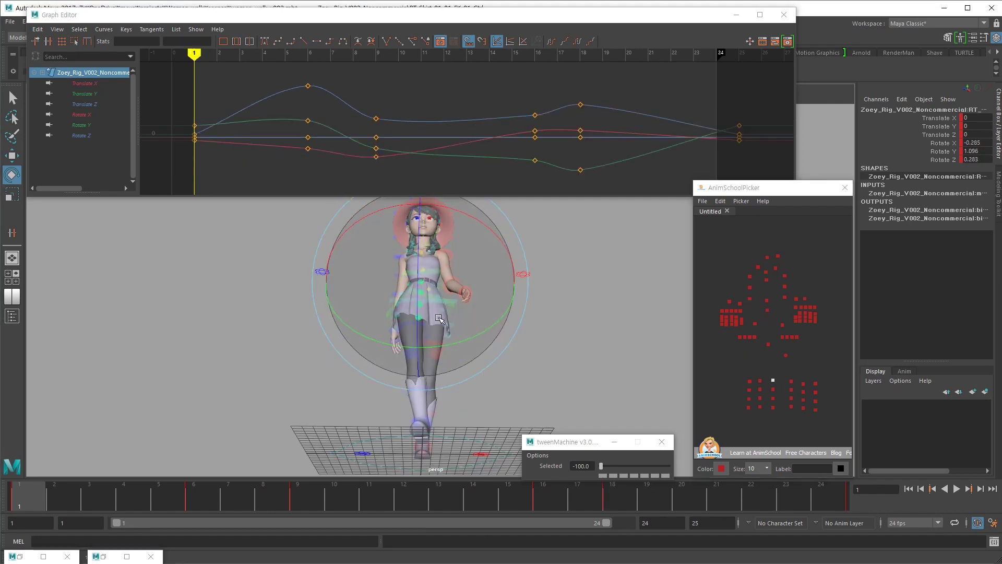
key("alt+v")
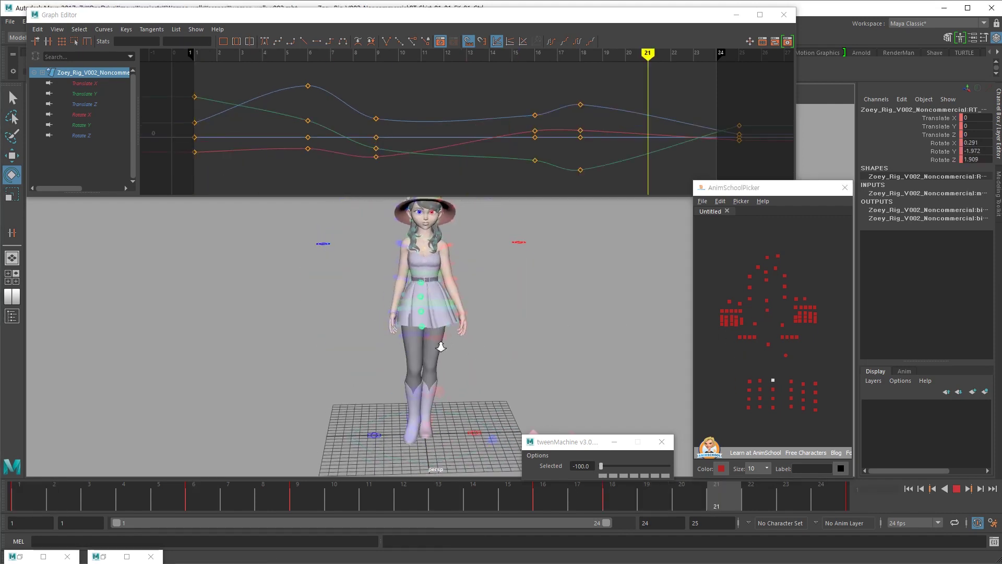
left_click_drag(444, 348, 445, 329, "alt")
right_click_drag(446, 329, 508, 355, "alt")
key("alt+v")
left_click(686, 494)
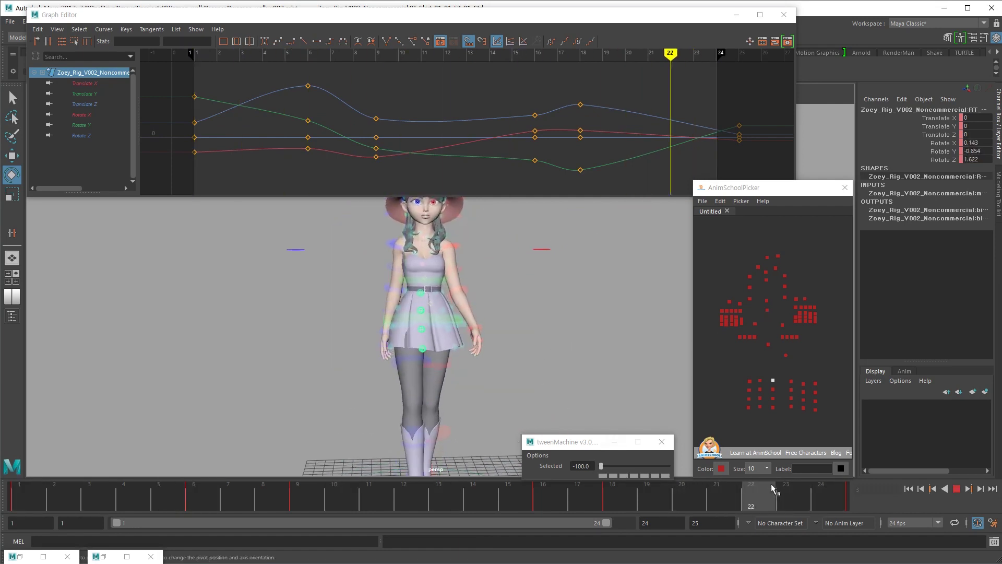
Copy the frame 1 keys of all skirt controls to frame 25, and play and scrub the cycle to check the loop
key("alt+shift+v")
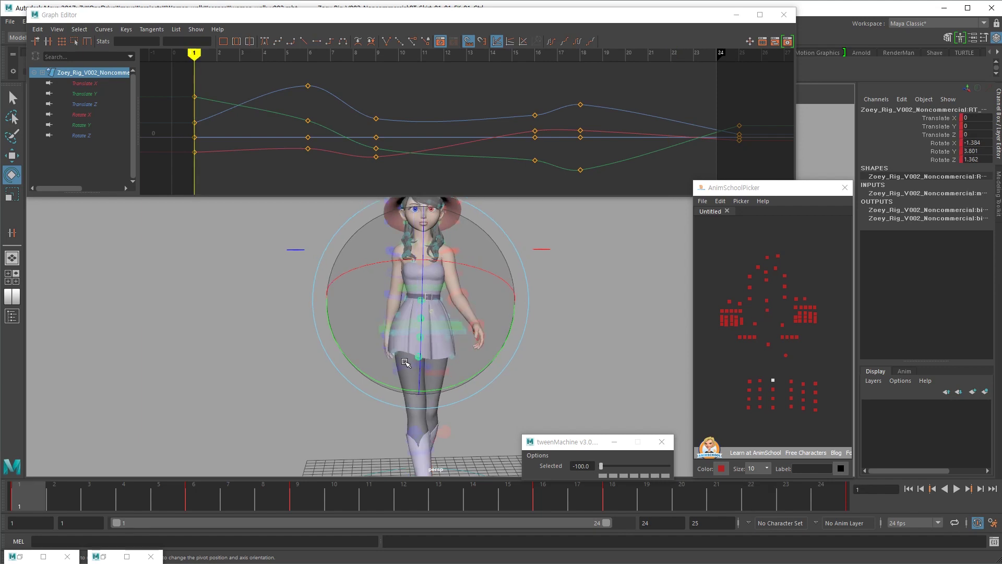
left_click_drag(838, 374, 738, 415)
key("ctrl+c")
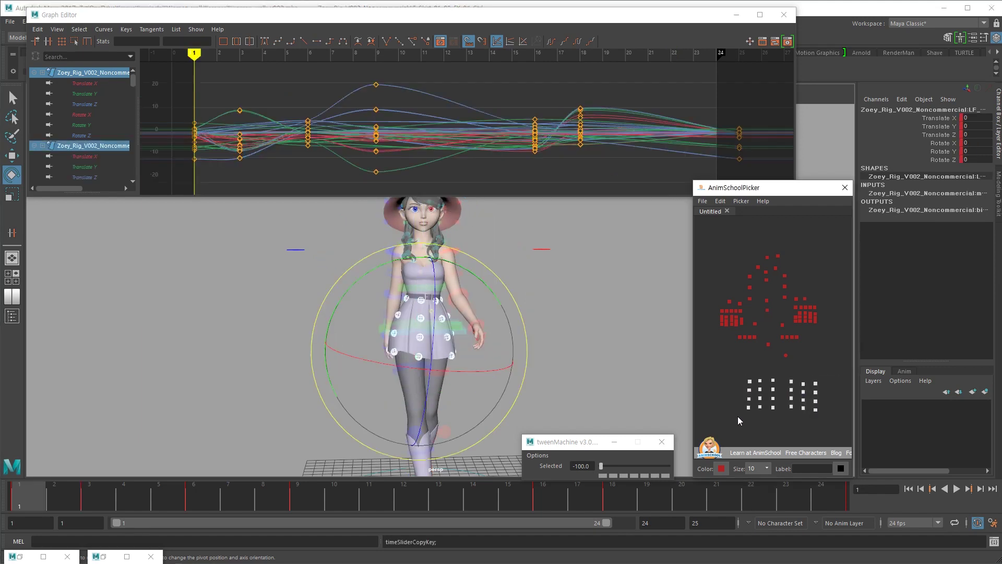
key("comma")
key("period")
key("ctrl+v")
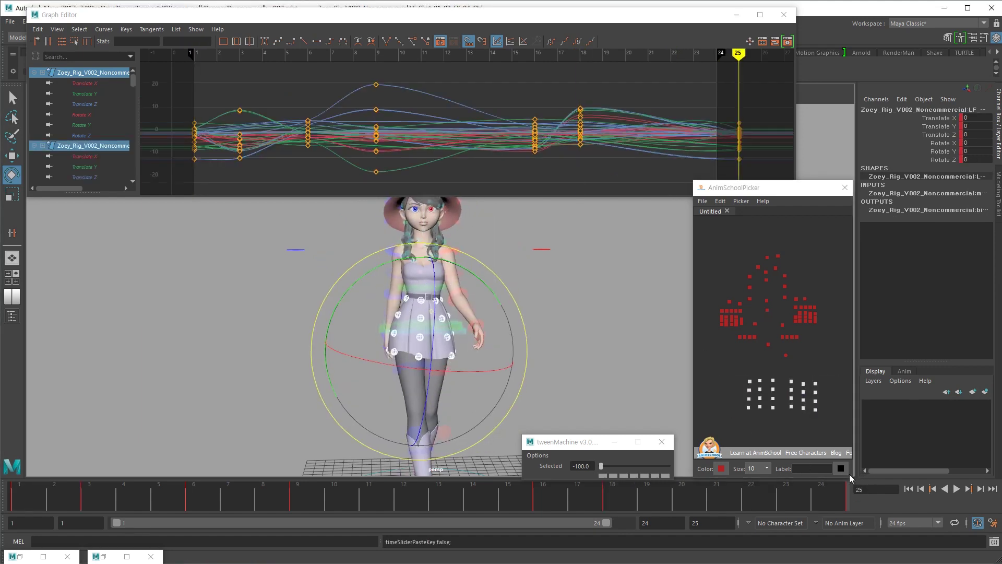
key("alt+v")
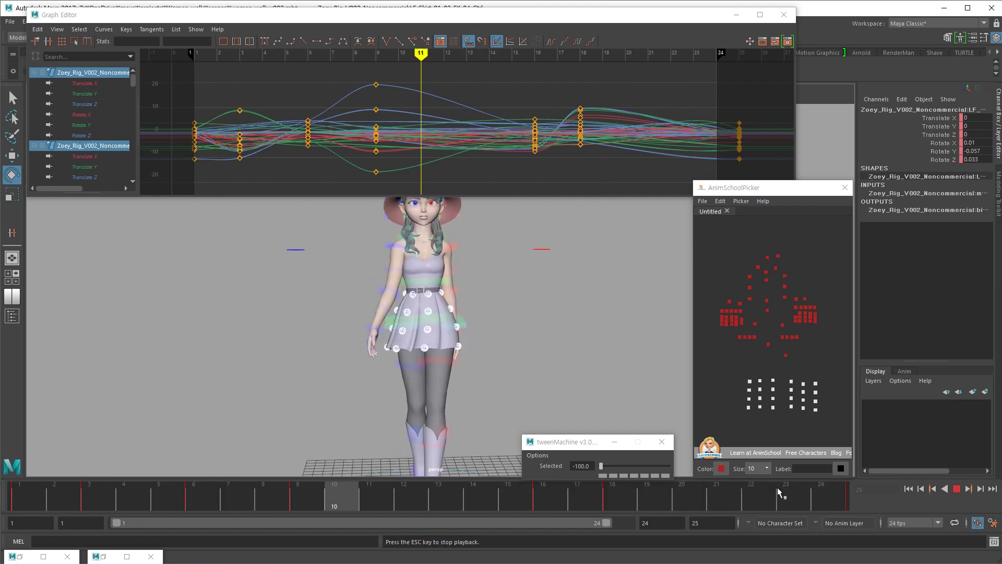
key("Escape")
left_click_drag(176, 487, 137, 491)
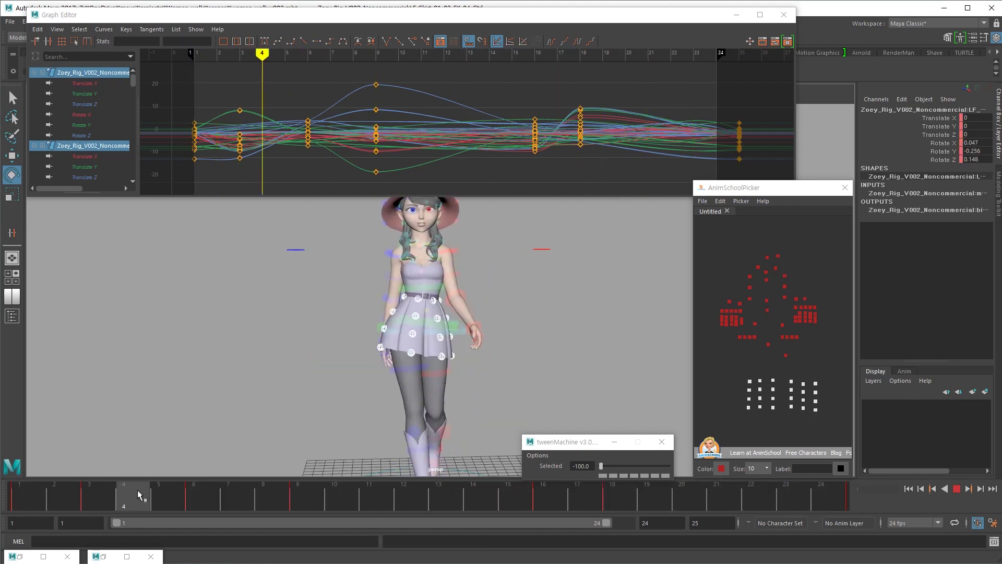
mouse_move(267, 492)
left_mouse_down()
mouse_move(726, 491)
mouse_move(864, 463)
left_mouse_up()
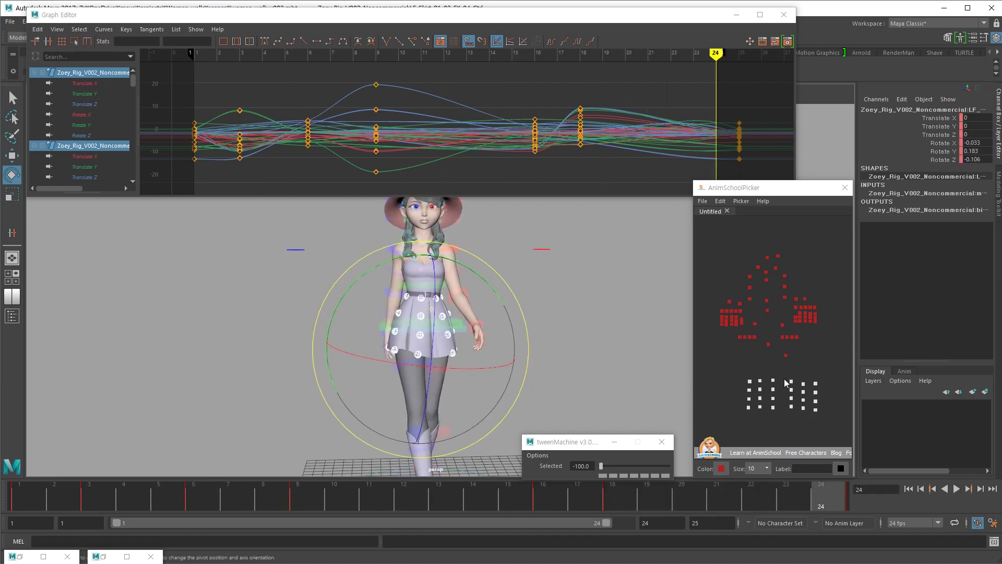
Rotate the middle right skirt chain's top control at frame 23 to -4.494, -9.761, -0.984
left_click_drag(766, 373, 745, 385)
left_click_drag(459, 366, 602, 352, "alt")
key("w")
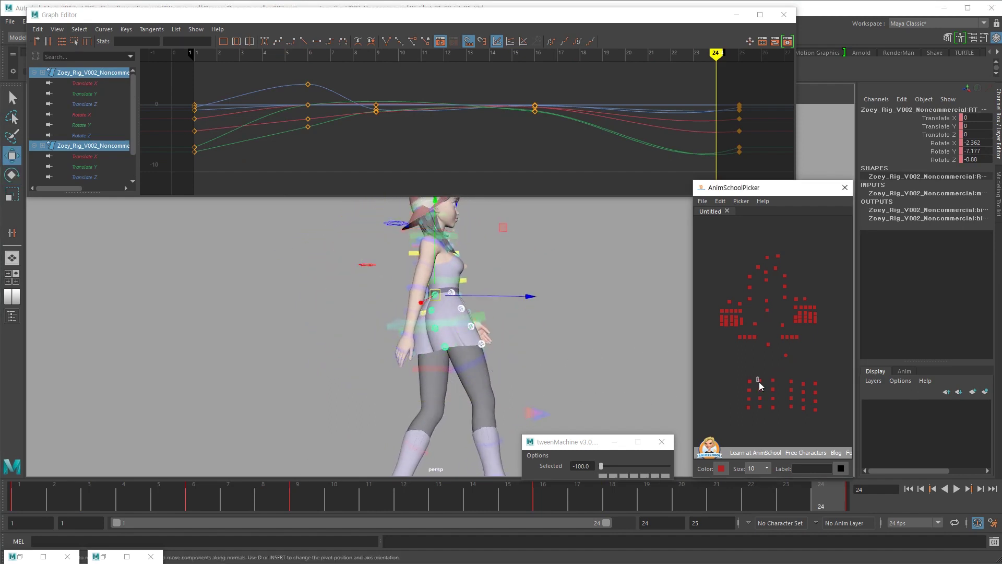
left_click_drag(757, 381, 762, 384)
left_click_drag(600, 382, 422, 337, "alt")
key("alt+comma")
key("e")
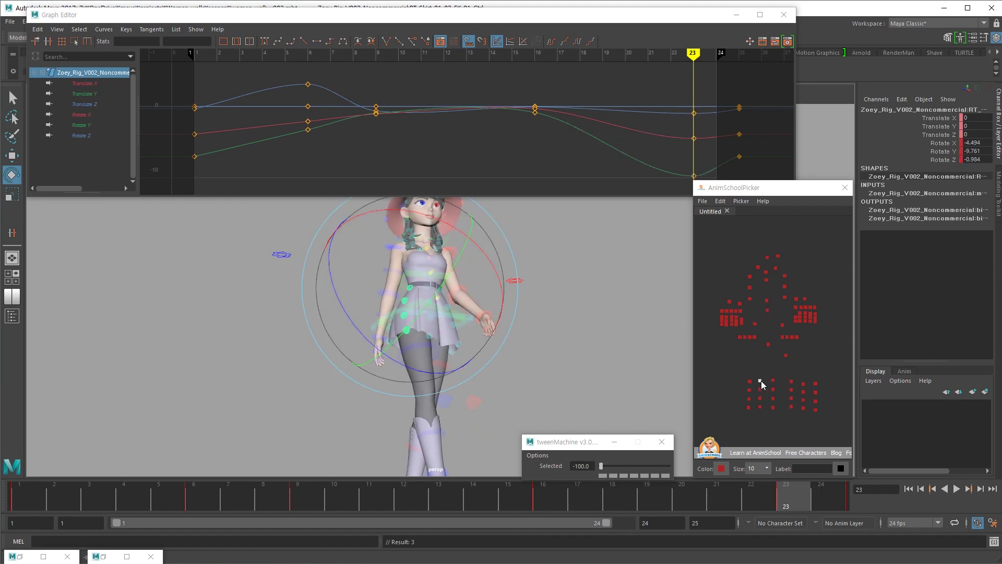
Rotate the right front skirt chain's top control at frame 23 to -1.944, 3.58, 3.783 and play the walk cycle
left_click(773, 381)
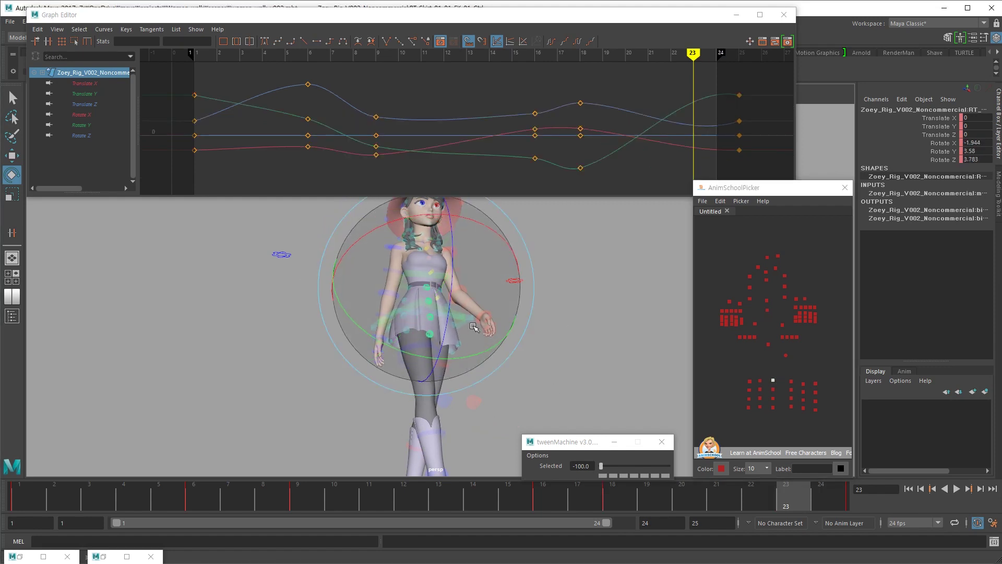
mouse_move(532, 355)
left_mouse_down("alt")
mouse_move(531, 326)
mouse_move(535, 350)
left_mouse_up("alt")
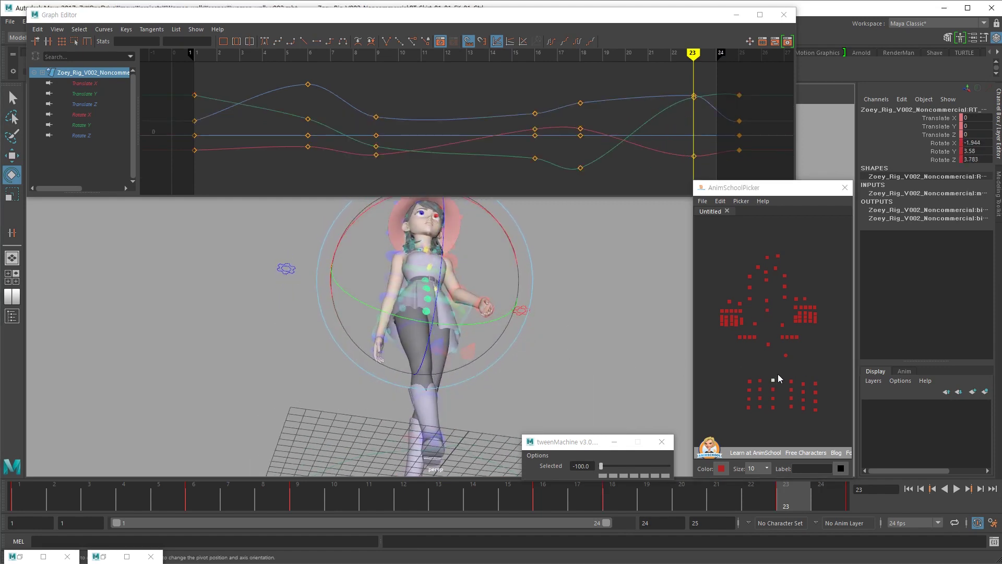
left_click_drag(761, 381, 760, 382)
key("alt+v")
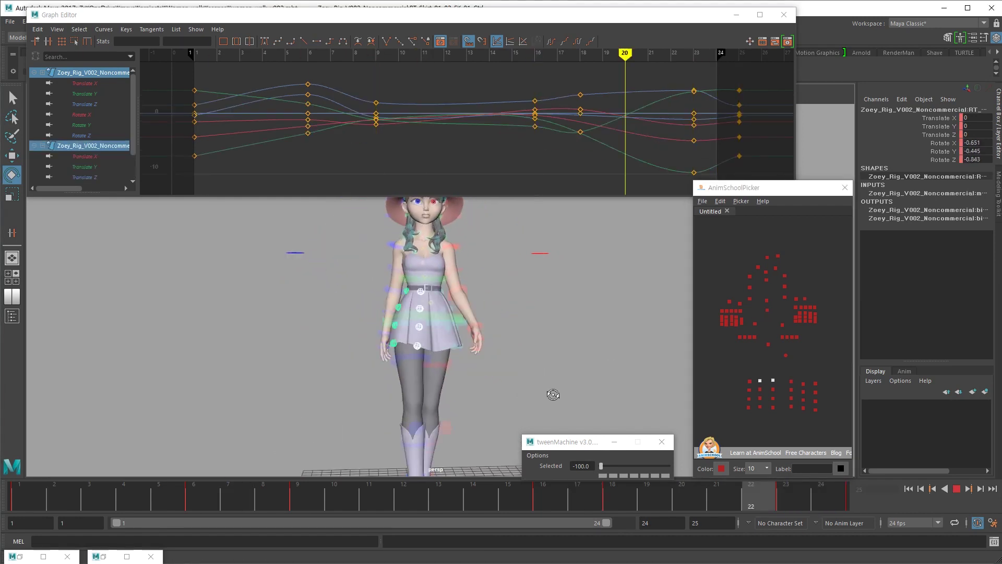
left_click_drag(545, 400, 384, 399, "alt")
left_click_drag(463, 497, 459, 494)
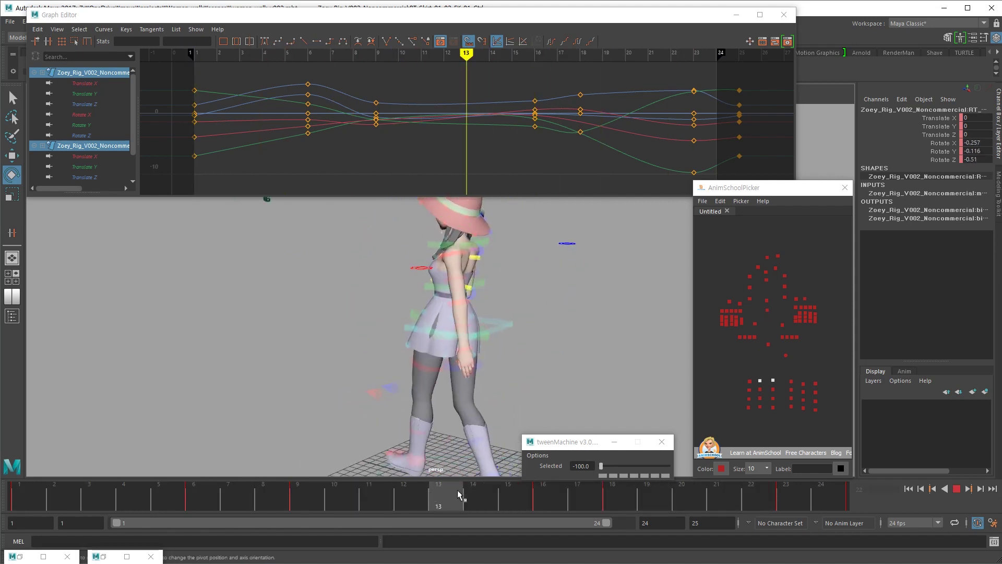
Rotate the top controls of the two outermost left skirt chains at frame 13, bringing the middle chain's control to -3.128, -4.843, 2.641
left_click(816, 382)
left_click(804, 384, "shift")
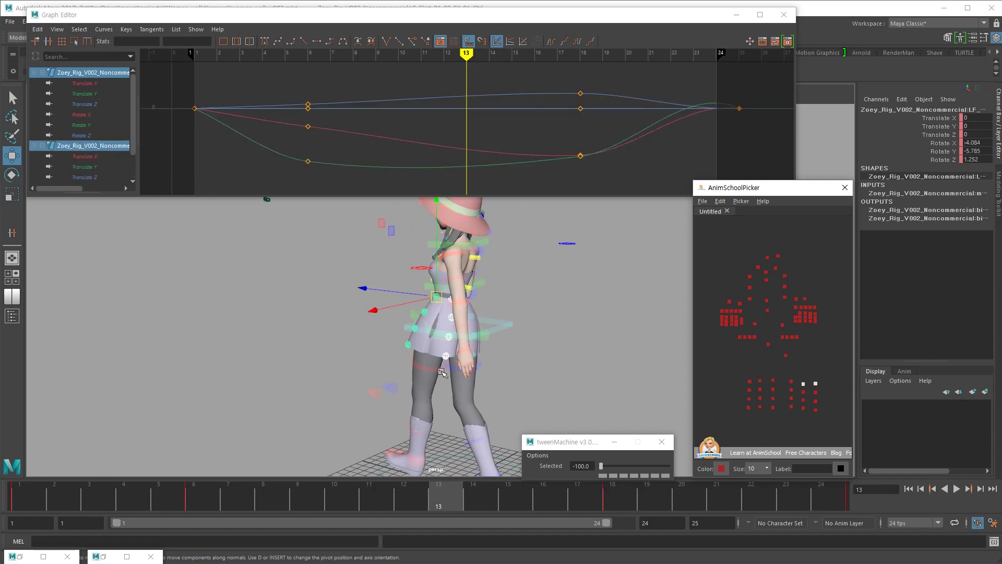
left_click_drag(441, 372, 609, 376, "alt")
key("e")
left_click_drag(548, 384, 339, 360, "alt")
key("s")
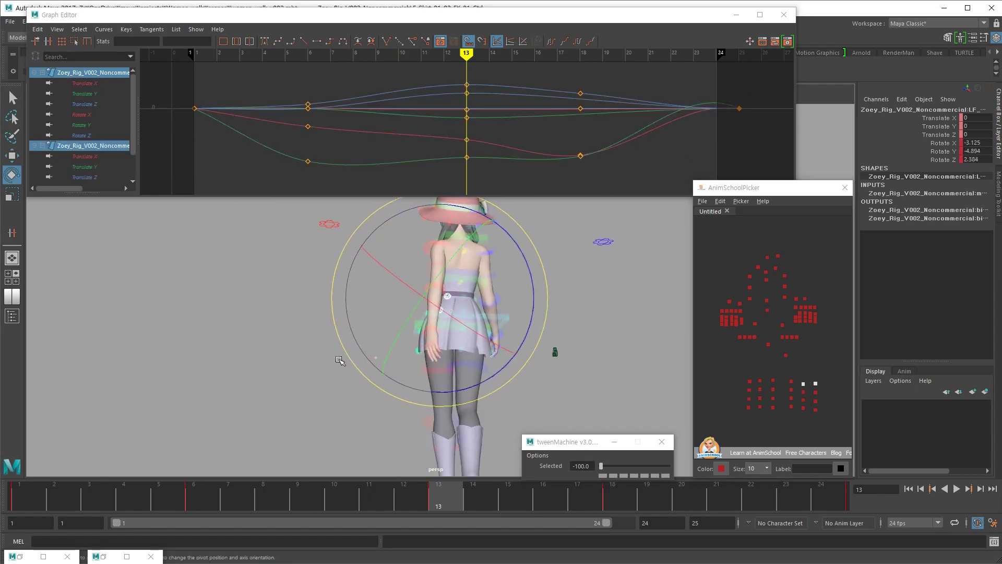
middle_click_drag(410, 426, 416, 433)
key("shift+e")
left_click_drag(417, 492, 438, 484)
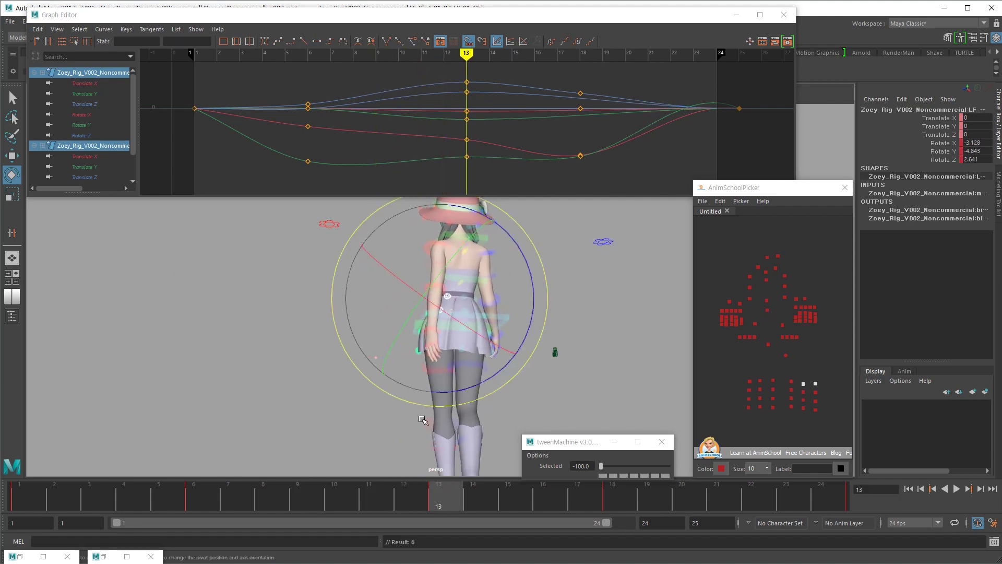
Play the walk cycle, scrub to frame 18 and try rotating the two left skirt controls there
left_click_drag(421, 418, 555, 436, "alt")
key("alt+v")
left_click(475, 493)
left_click_drag(475, 499, 604, 468)
left_click_drag(564, 418, 588, 405, "alt")
key("ctrl+z")
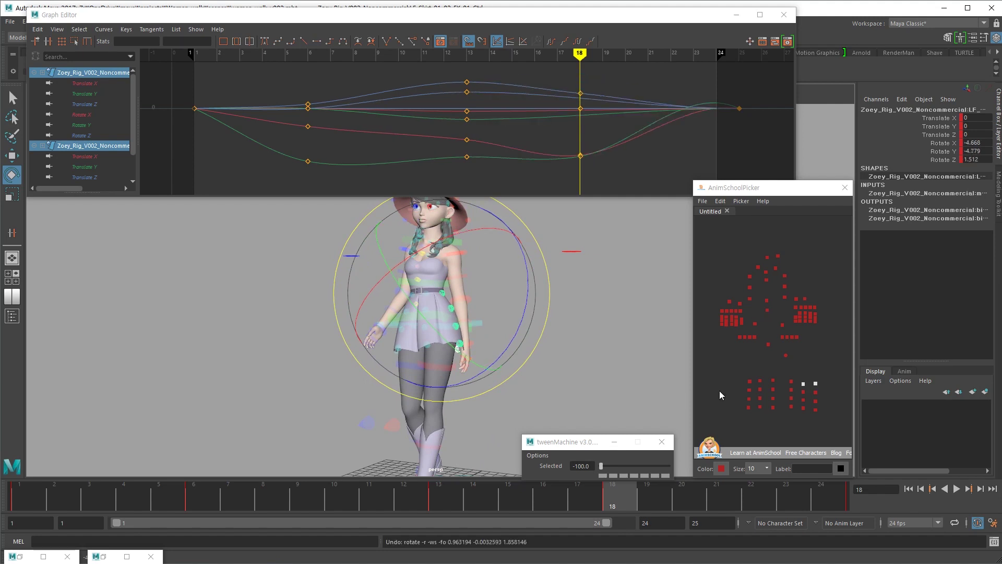
Rotate the outermost left skirt chain's top control at frame 18 and play the walk cycle from behind and in front
left_click(816, 384)
left_click_drag(674, 399, 432, 391, "alt")
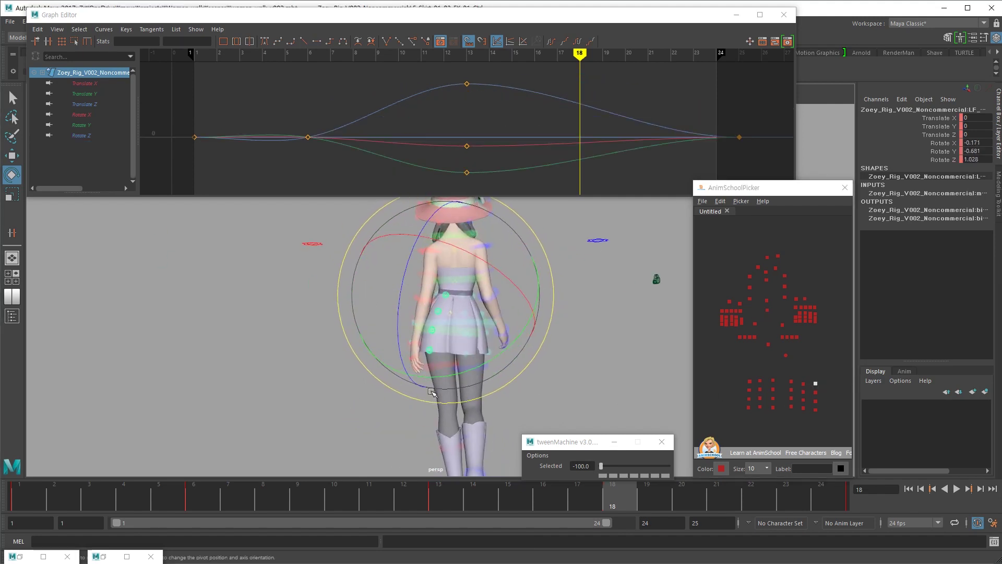
key("alt+v")
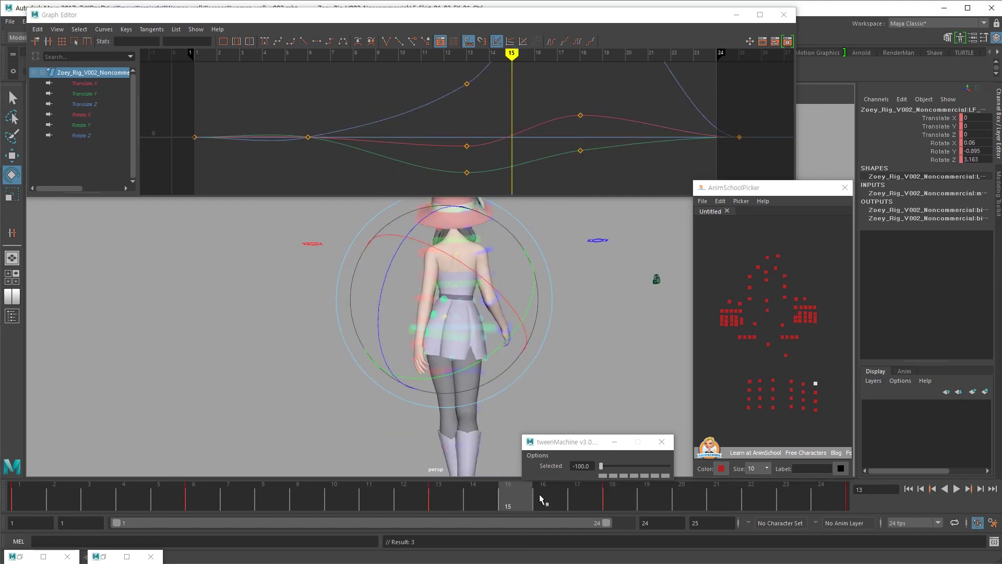
key("alt+v")
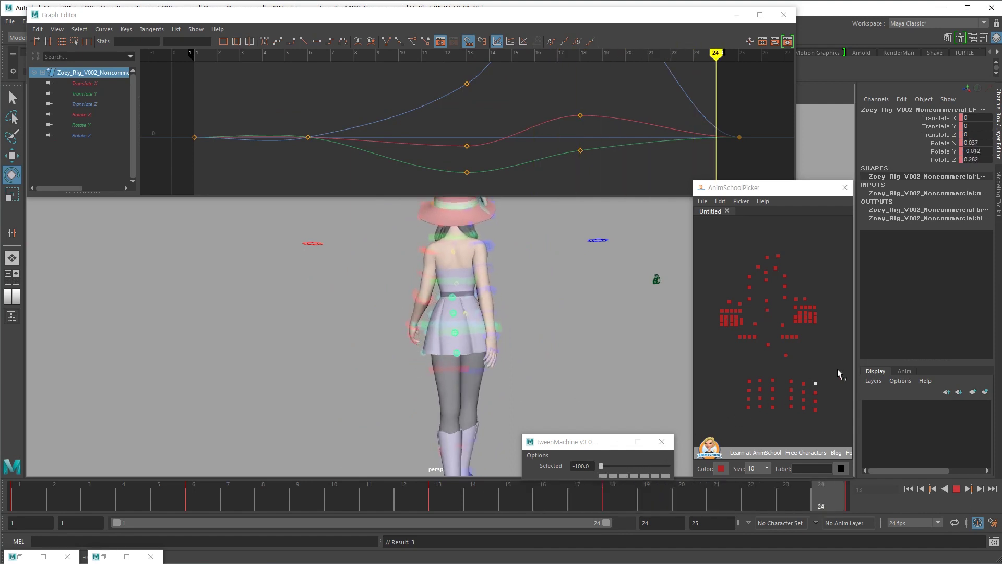
left_click_drag(520, 402, 716, 412, "alt")
key("alt+v")
key("alt+v")
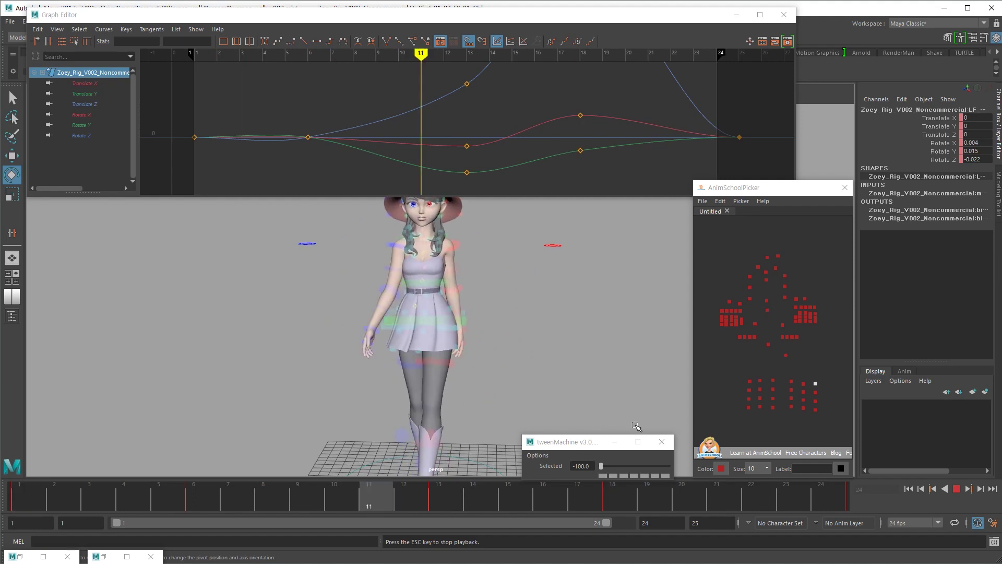
right_click_drag(548, 399, 573, 324, "alt")
key("alt+v")
Select the two edge controls on the left side of the hat brim and try rotating and moving them at frame 1
middle_click_drag(468, 287, 481, 365, "alt")
left_click_drag(480, 364, 494, 311, "alt")
key("w")
left_click(501, 271)
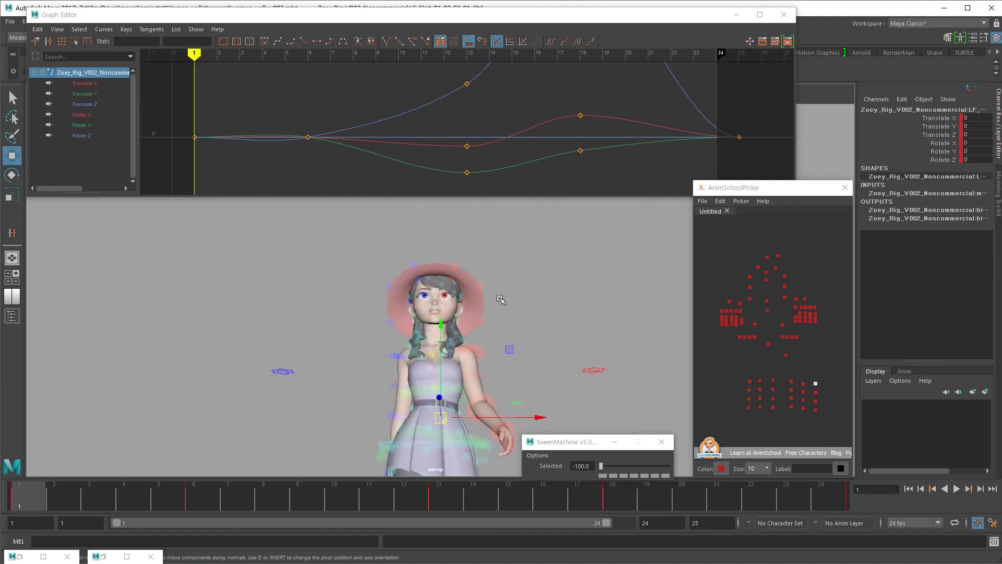
left_click_drag(501, 271, 469, 335)
left_click_drag(483, 299, 489, 337, "alt")
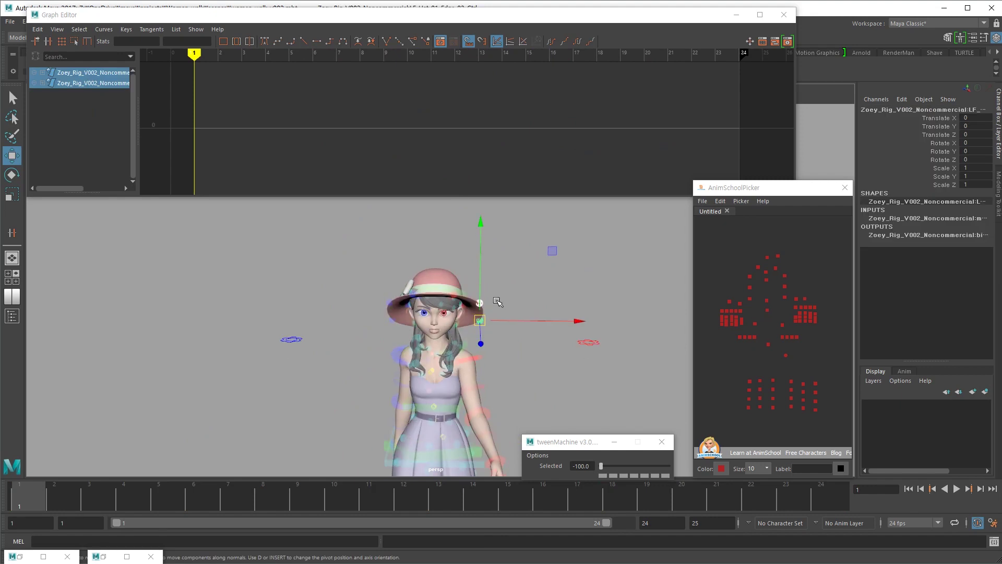
key("e")
key("ctrl+z")
key("w")
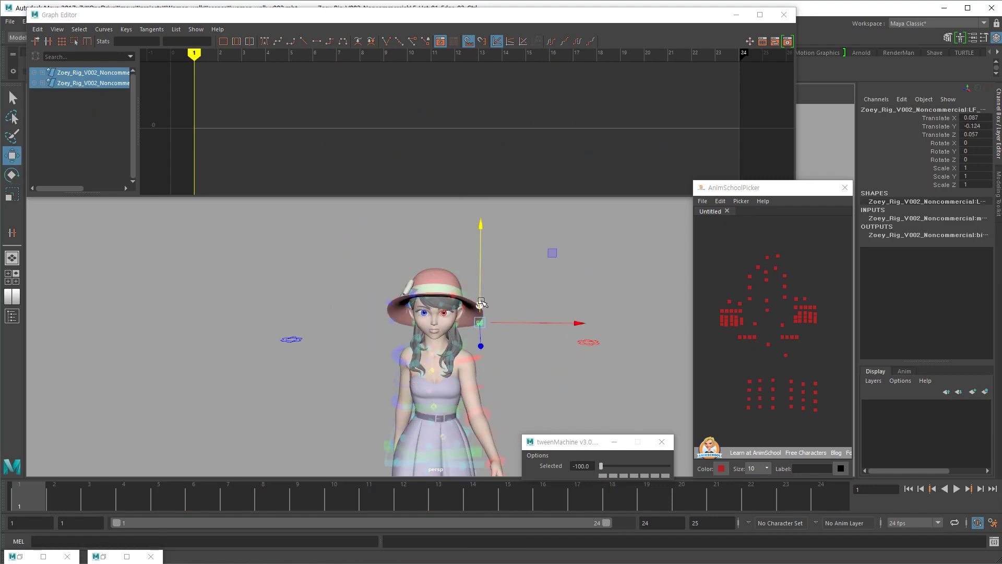
Isolate the hat's control groups in the viewport
left_click_drag(494, 310, 467, 333, "alt")
left_click(489, 293)
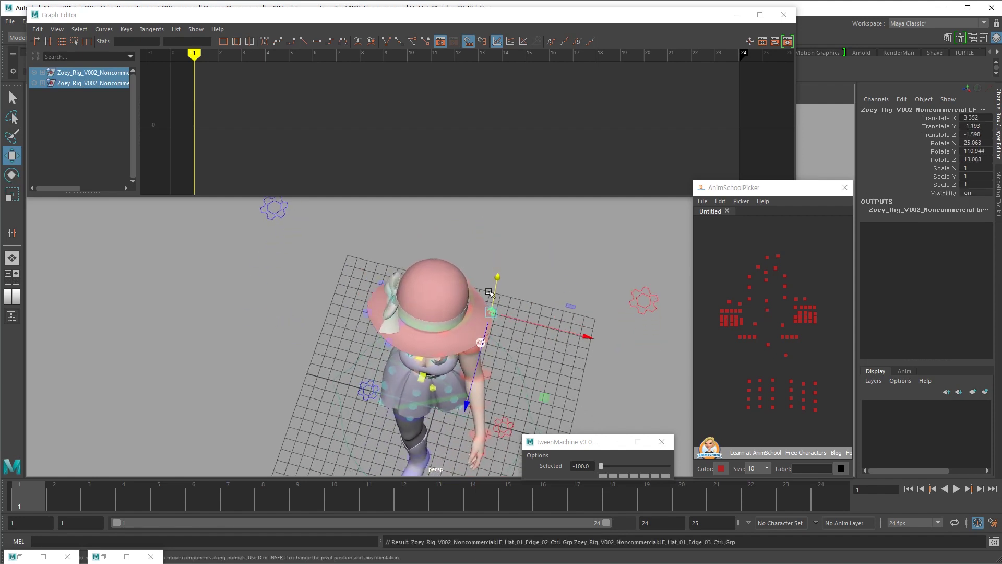
key("ctrl+1")
Select the hat's master control and try rotating it about Z and moving it upward
left_click(492, 345)
left_click_drag(492, 344, 470, 318, "alt")
left_click(469, 318)
key("e")
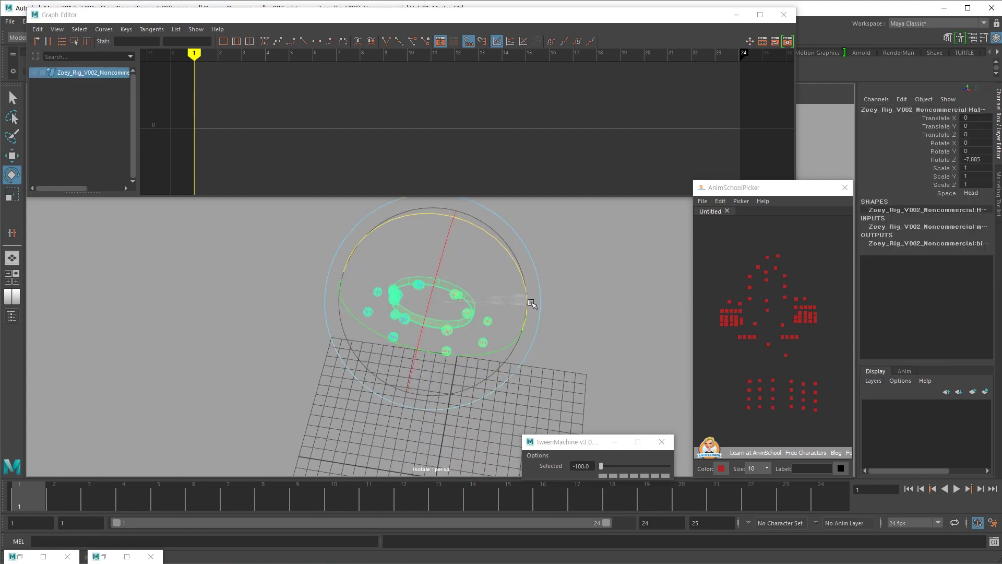
key("ctrl+z")
left_click_drag(486, 326, 513, 296, "alt")
key("w")
middle_click_drag(569, 258, 569, 254)
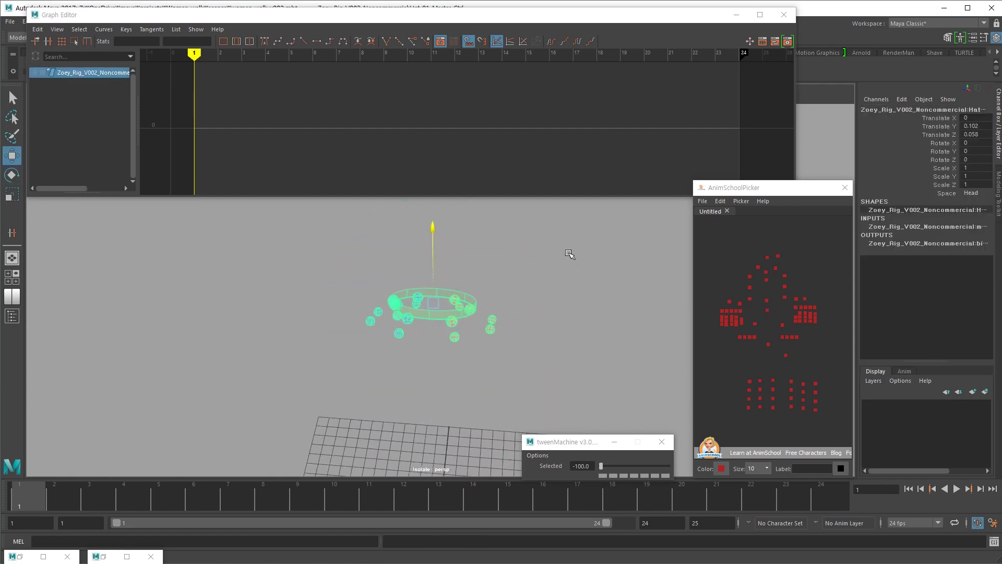
Select the controls on the left side of the isolated hat
left_click(489, 337)
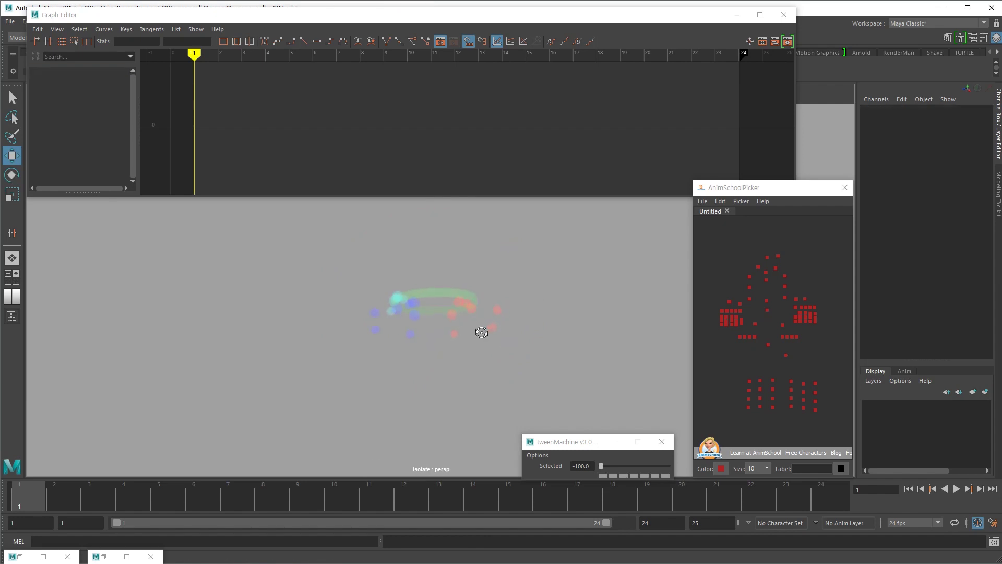
left_click_drag(460, 323, 447, 315)
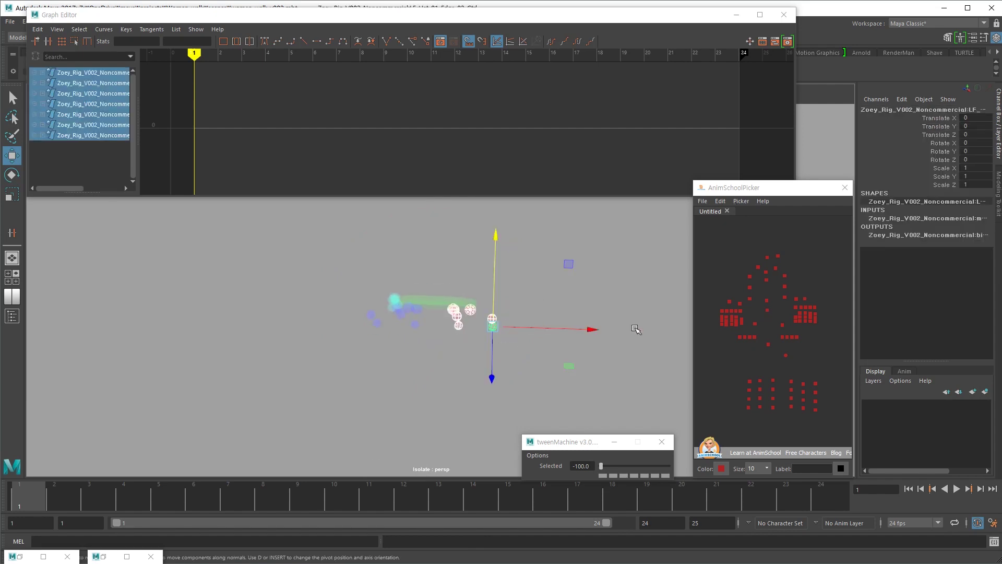
left_click_drag(365, 316, 462, 354)
left_click(398, 312, "shift")
left_click(441, 397)
left_click(414, 330)
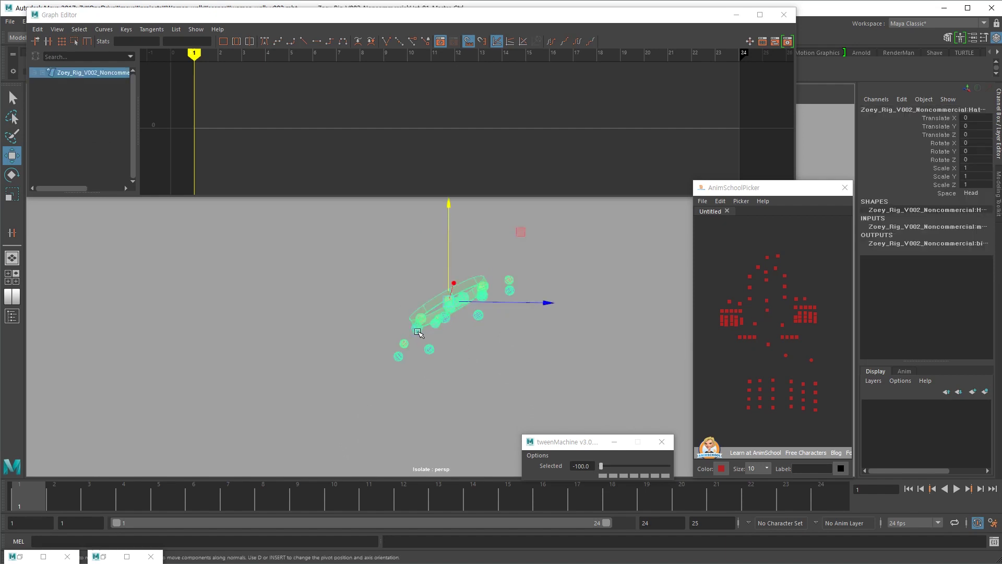
left_click(420, 334)
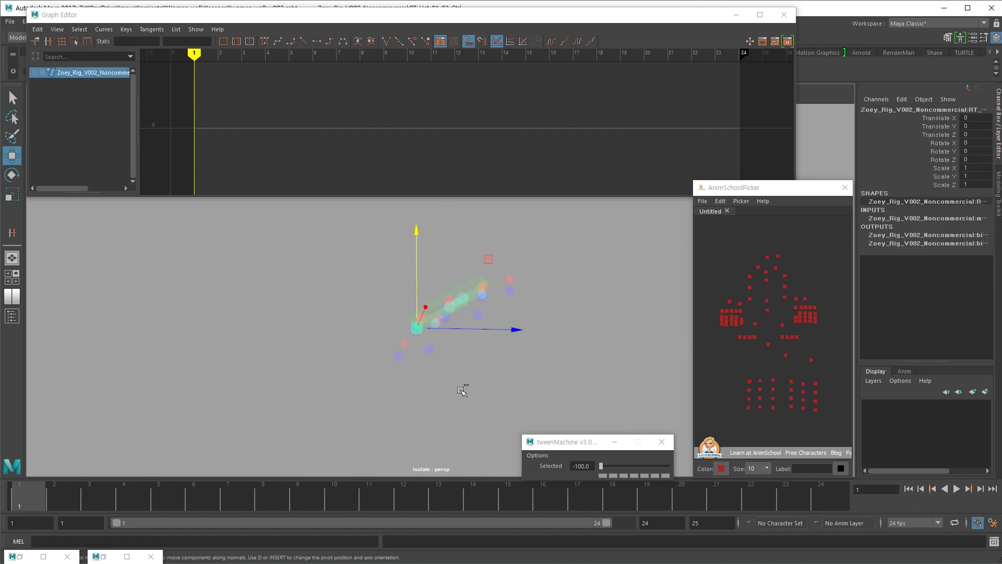
key("ctrl+1")
key("ctrl+1")
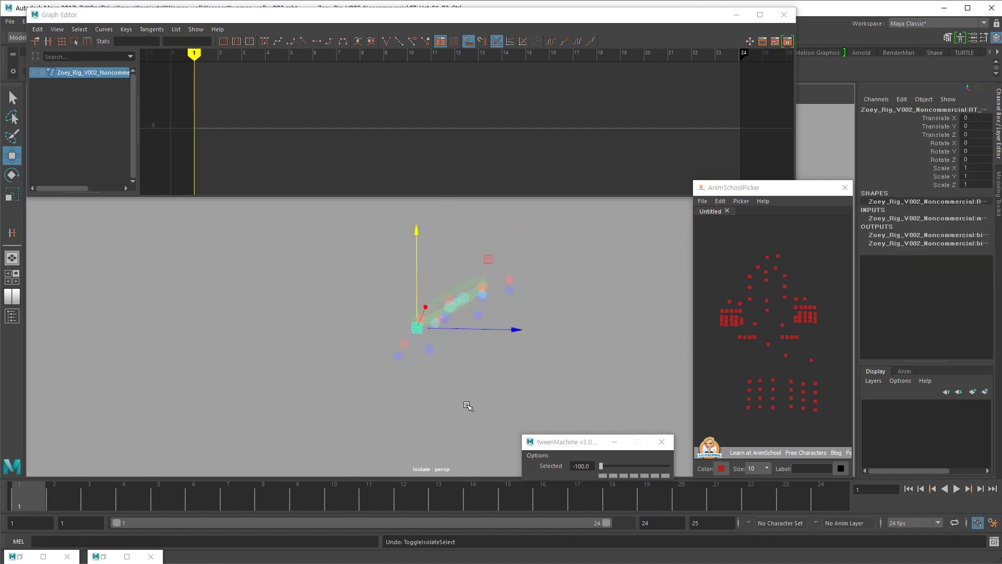
left_click_drag(451, 380, 475, 363, "alt")
left_click(815, 366)
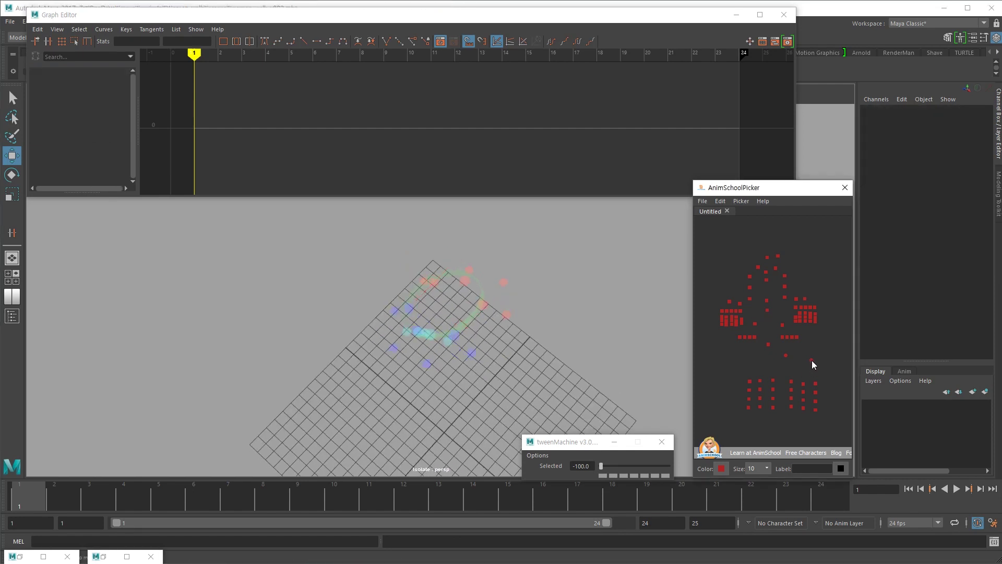
right_click(812, 363)
left_click(839, 401)
Select the four left hat-edge controls and add them to the picker as a vertical column of four buttons
left_click_drag(537, 342, 459, 353, "alt")
left_click_drag(452, 240, 505, 290)
key("alt+r")
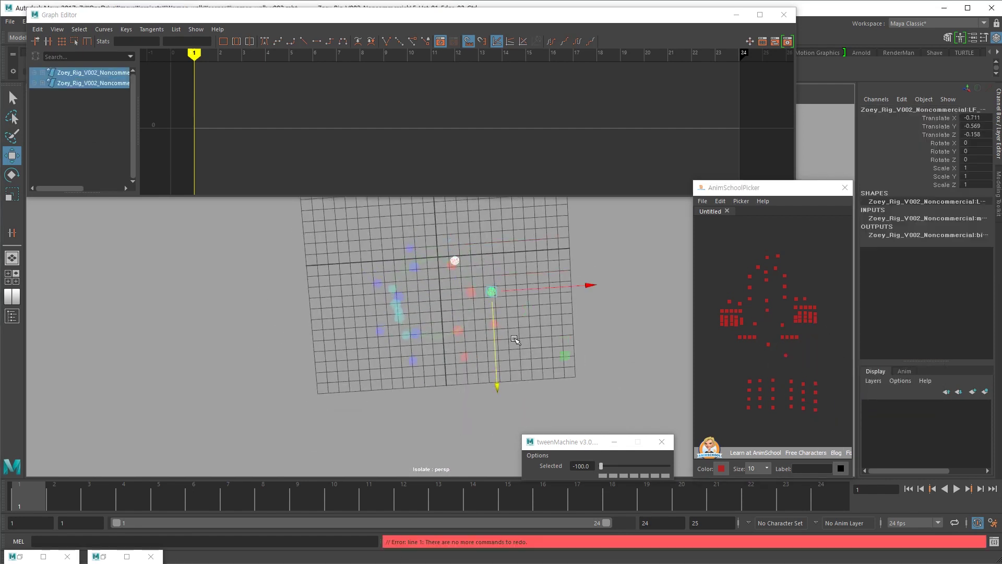
left_click(494, 324, "shift")
left_click(465, 357, "shift")
right_click(804, 364)
key("Escape")
key("ctrl+z")
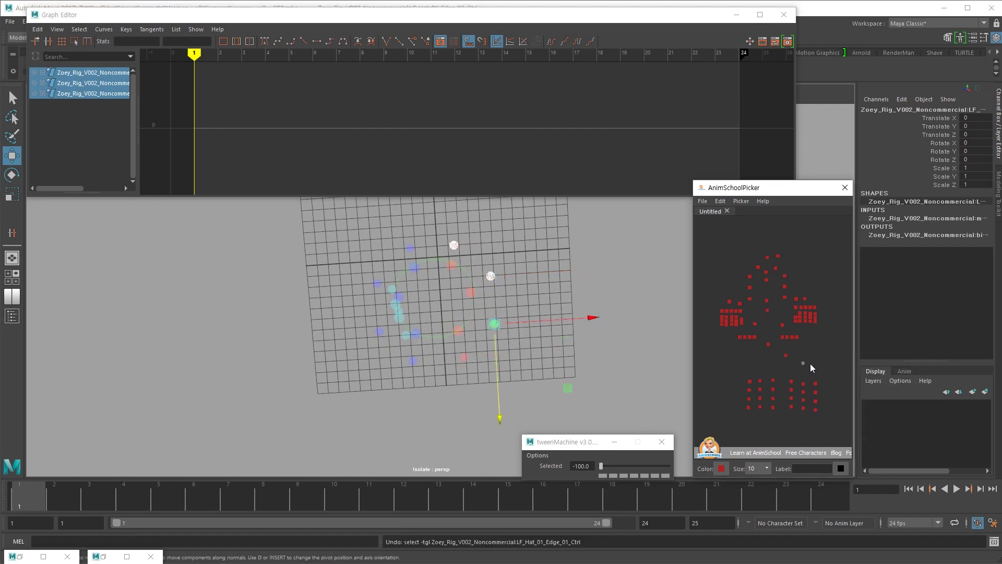
key("shift+z")
right_click(810, 363)
key("Escape")
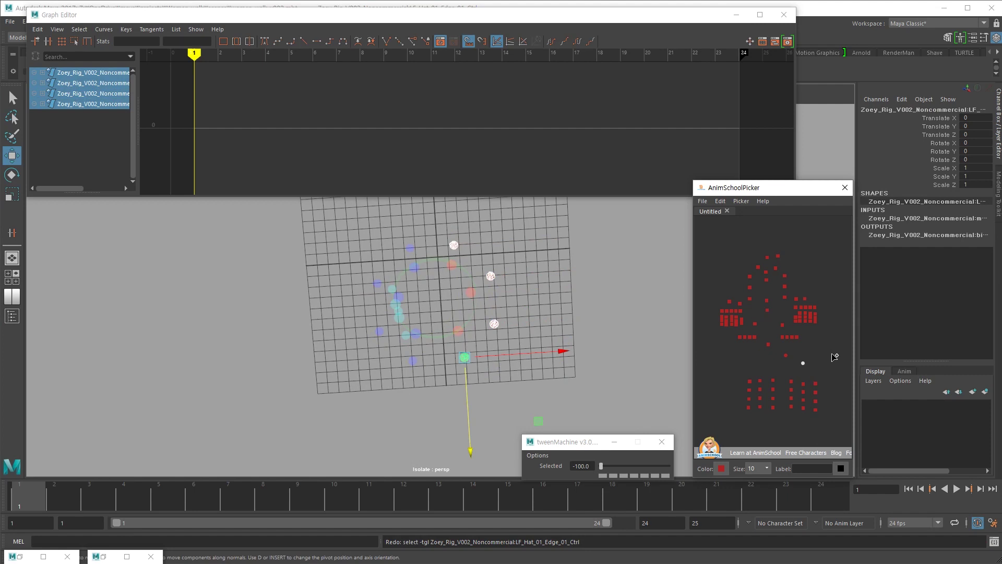
Delete the stray single button beside the new hat-edge column from the picker
left_click(803, 366)
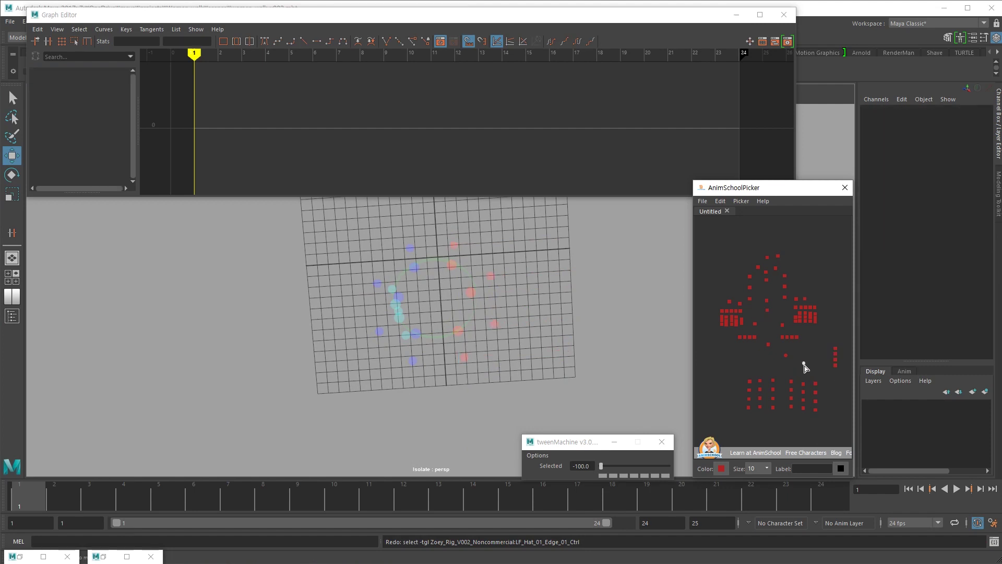
right_click(809, 369)
left_click(827, 406)
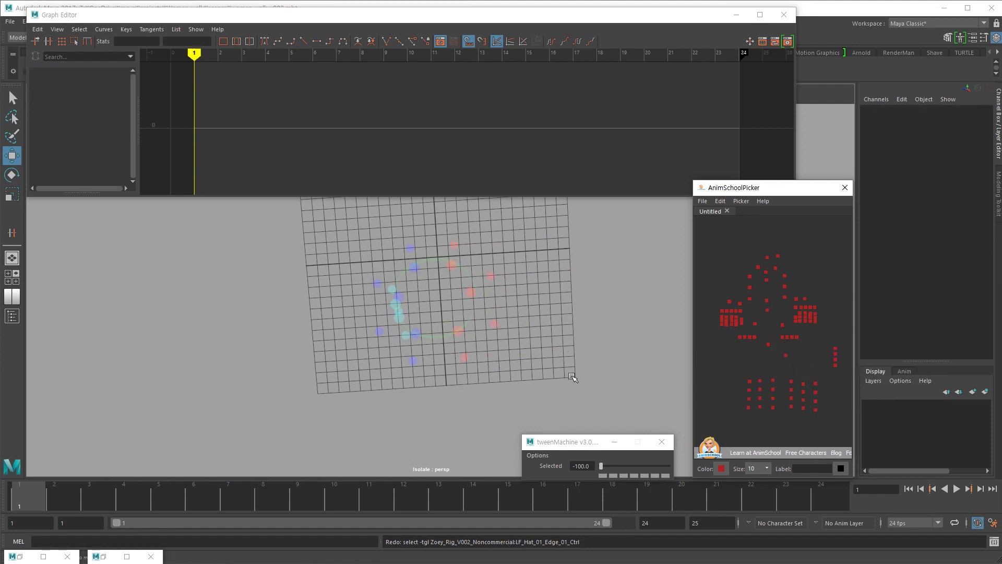
Select the four right hat-edge controls and add them to the picker as a second column beside the left ones
left_click(410, 249)
left_click(378, 284, "shift")
left_click(379, 331, "shift")
left_click(413, 360, "shift")
right_click(827, 352)
left_click(830, 369)
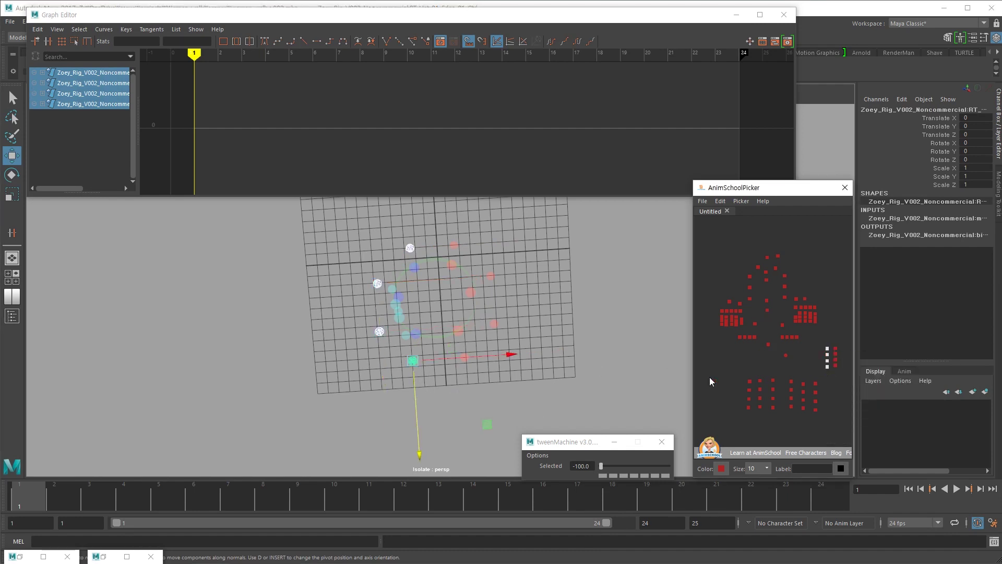
Turn off isolation to show the whole character and select all eight hat-edge controls through the picker
key("ctrl+1")
left_click_drag(522, 385, 544, 337, "alt")
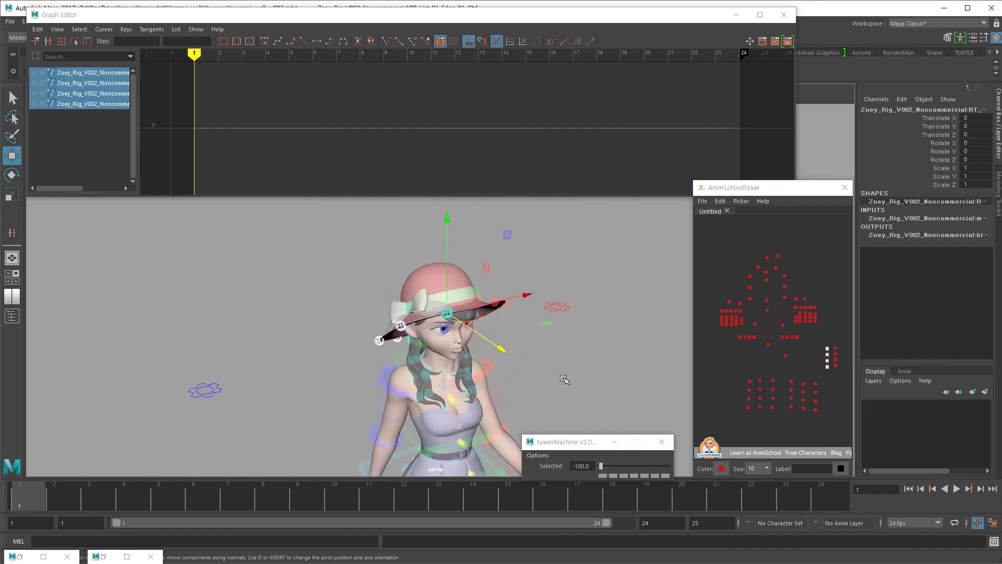
left_click_drag(504, 383, 463, 370, "alt")
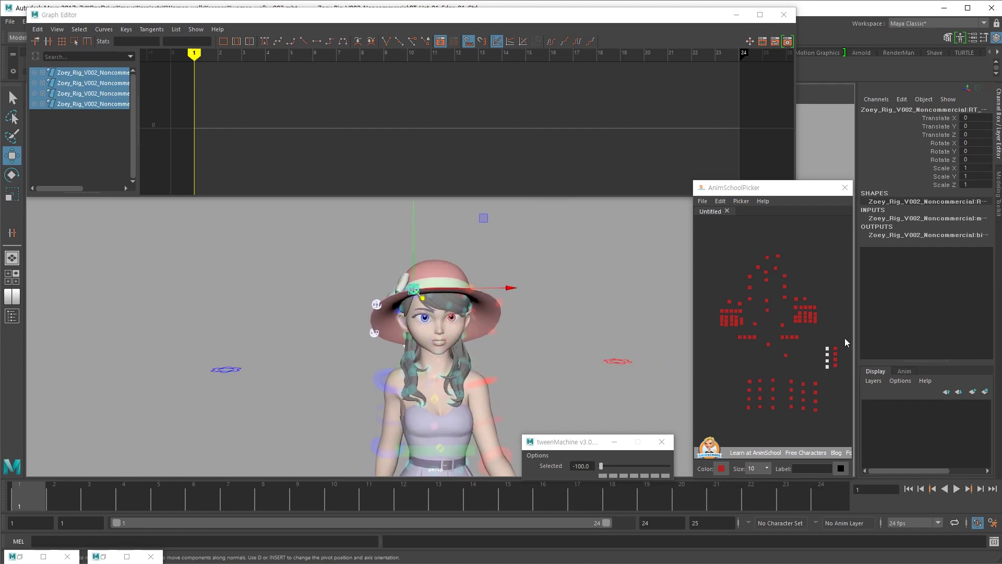
left_click_drag(847, 343, 817, 379)
scroll(364, 435, "down", 3)
Key the neutral pose of all eight hat-edge controls at frames 1, 25 and 13
key("s")
left_click_drag(272, 500, 815, 500)
key("s")
key("ctrl+z")
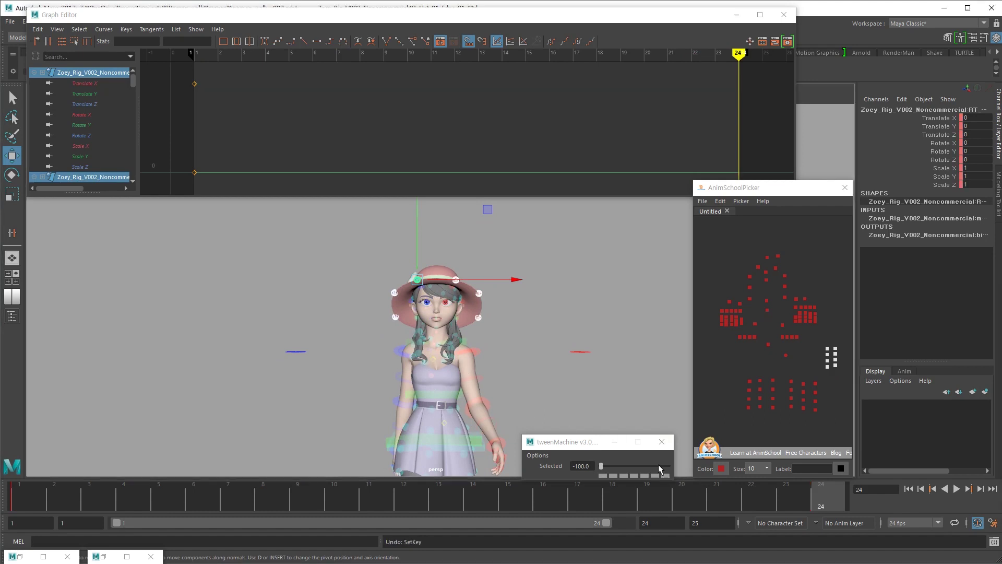
key("alt+comma")
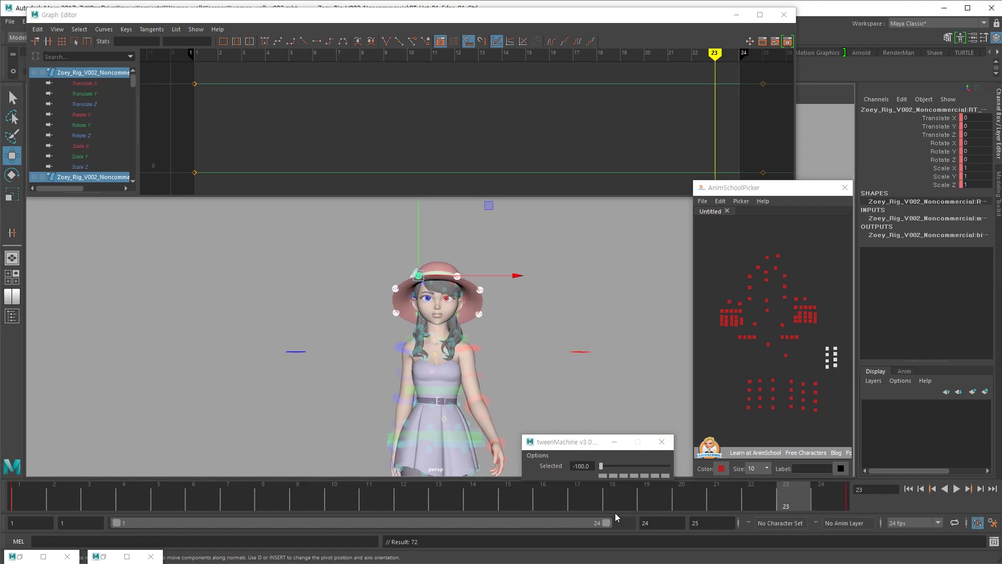
left_click(450, 500)
key("s")
key("alt+shift+v")
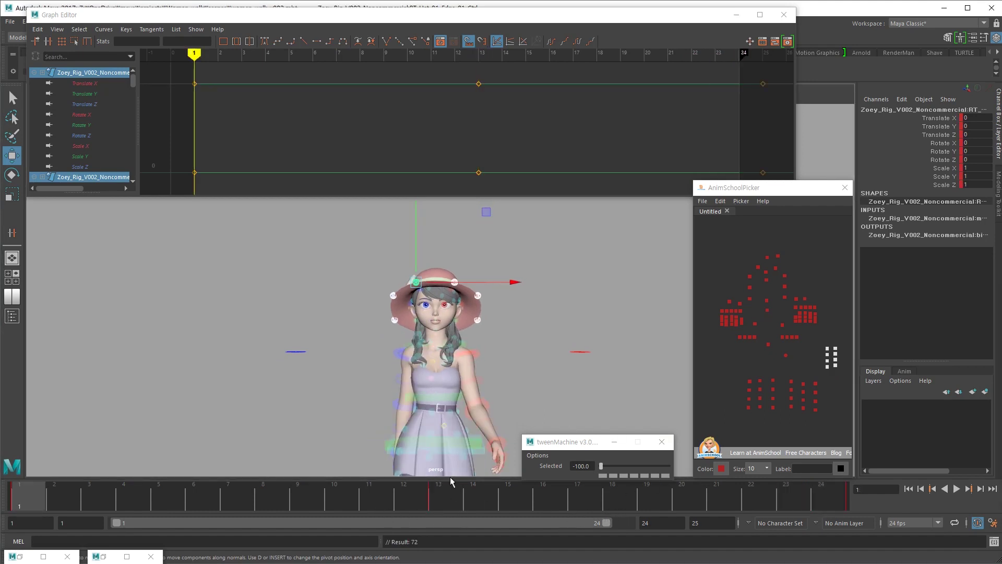
At frame 6, move the hat-edge controls slightly downward, key them and play back the animation
left_click_drag(55, 489, 194, 493)
middle_click_drag(423, 240, 422, 263, "alt")
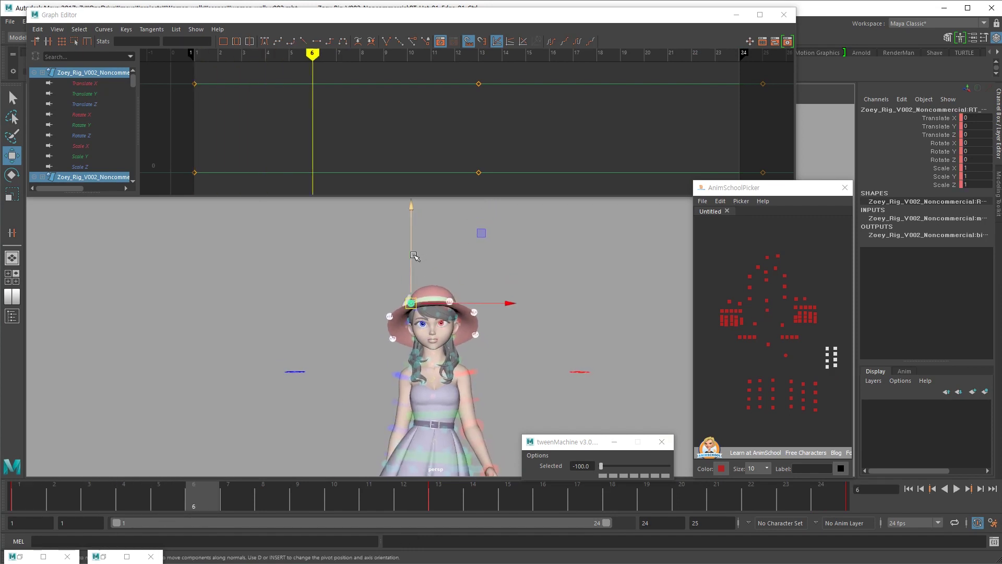
key("s")
key("alt+v")
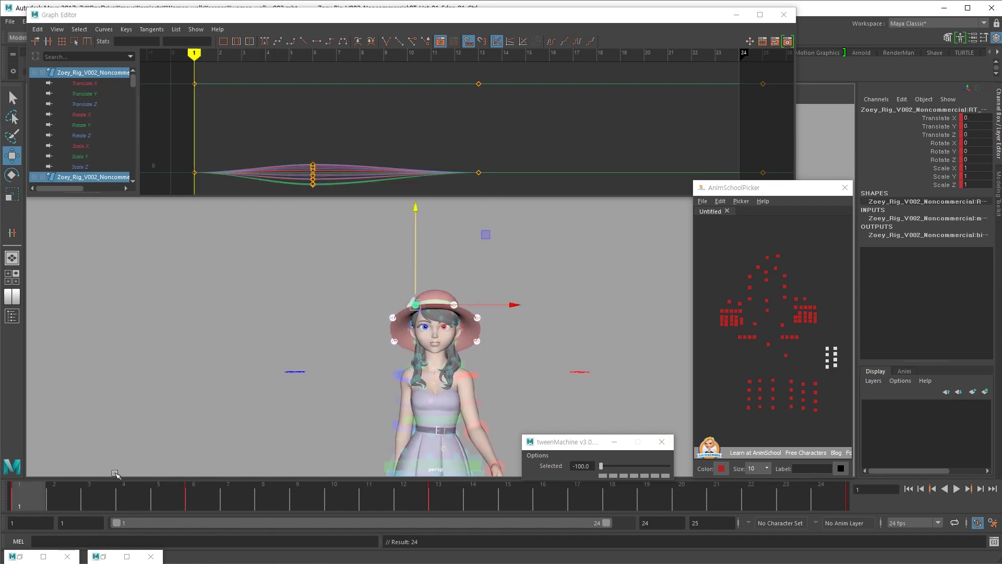
key("alt+v")
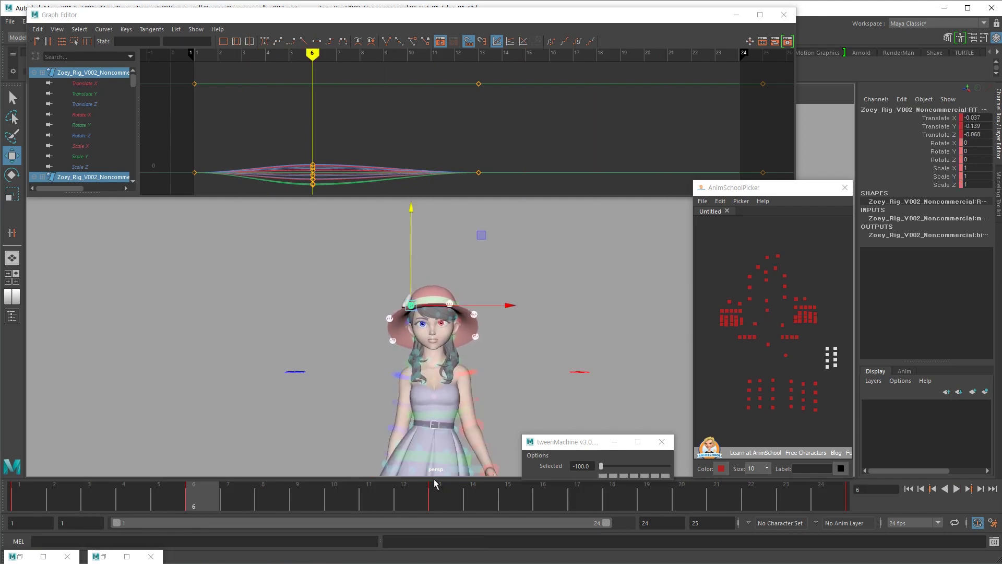
Copy the hat-edge controls' frame 6 key to frame 18 and play back the cycle
left_click(628, 500)
key("ctrl+v")
key("alt+v")
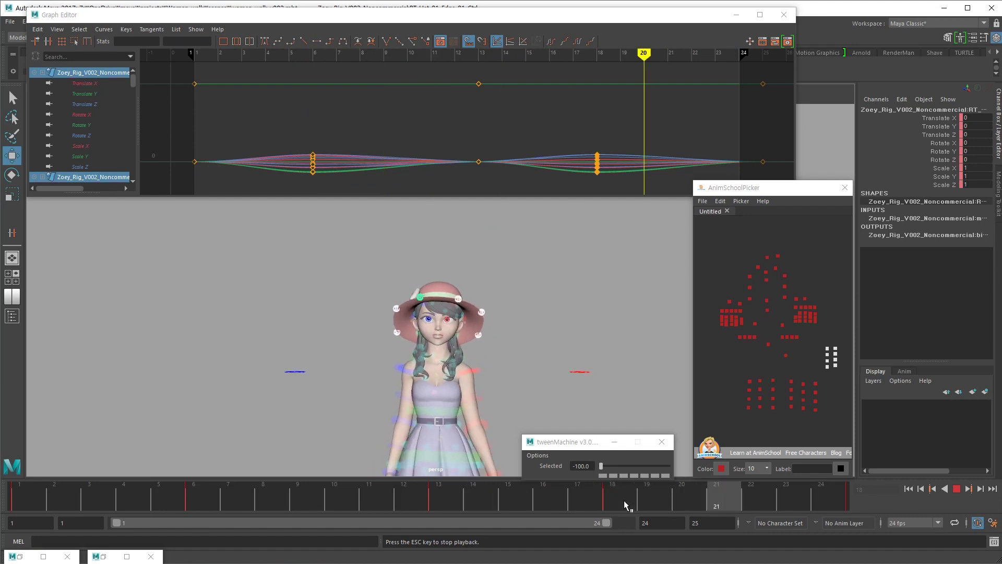
key("alt+v")
key("comma")
key("Delete")
key("ctrl+z")
left_click_drag(500, 406, 486, 403, "alt")
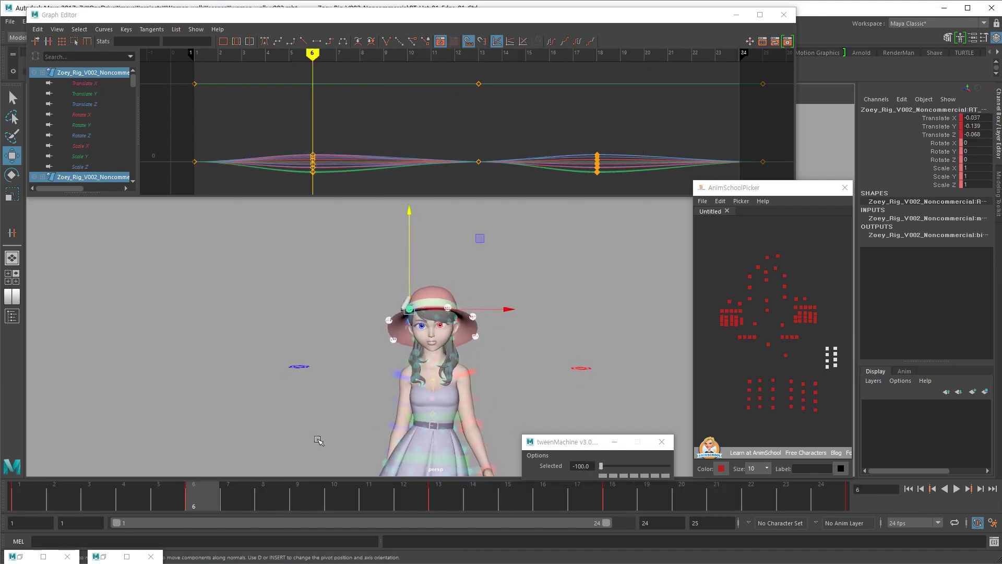
Offset the second pair of hat-edge controls to keys at frames 7, 14 and 19, keeping the end key at 25, and play back
left_click(835, 360)
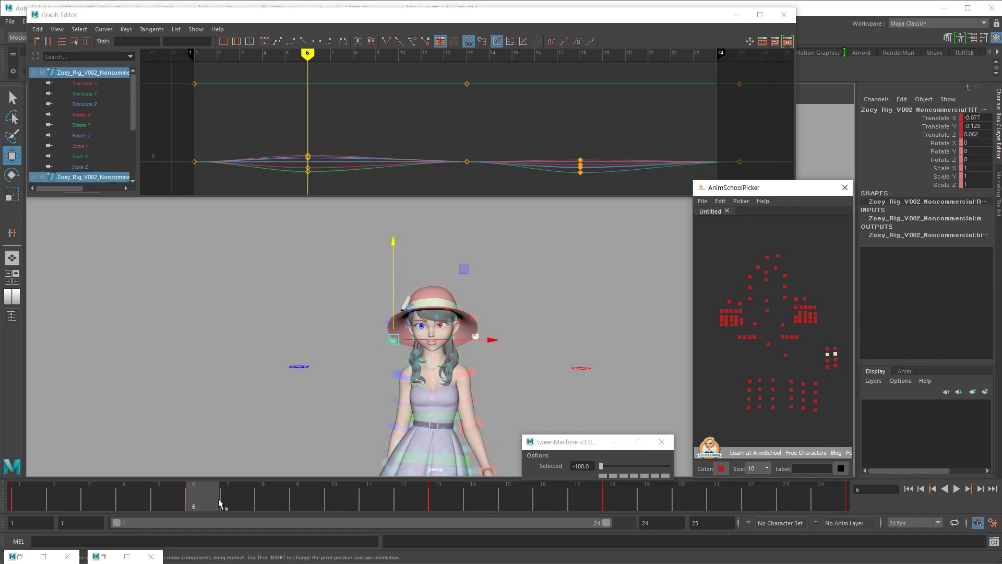
left_click(694, 500)
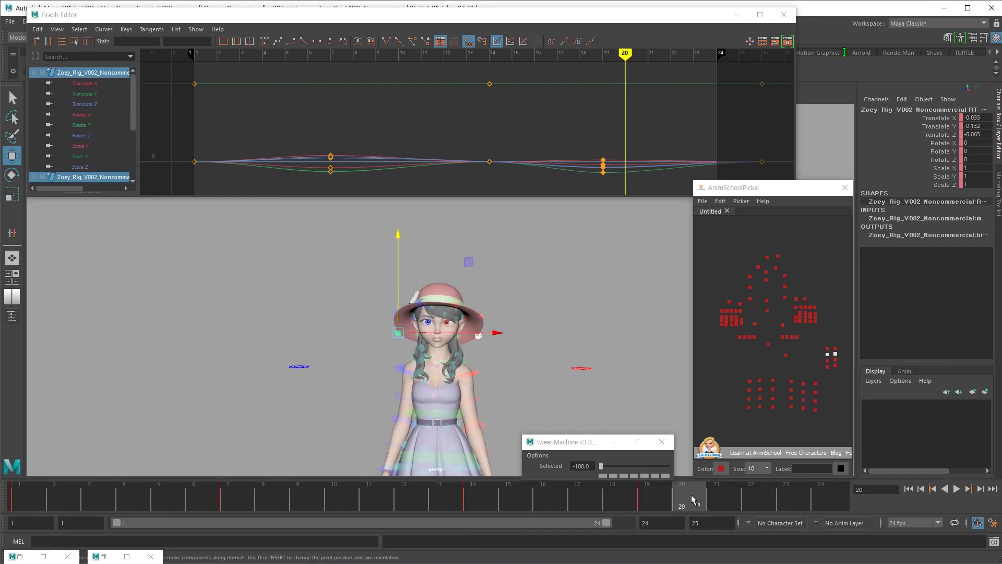
key("alt+v")
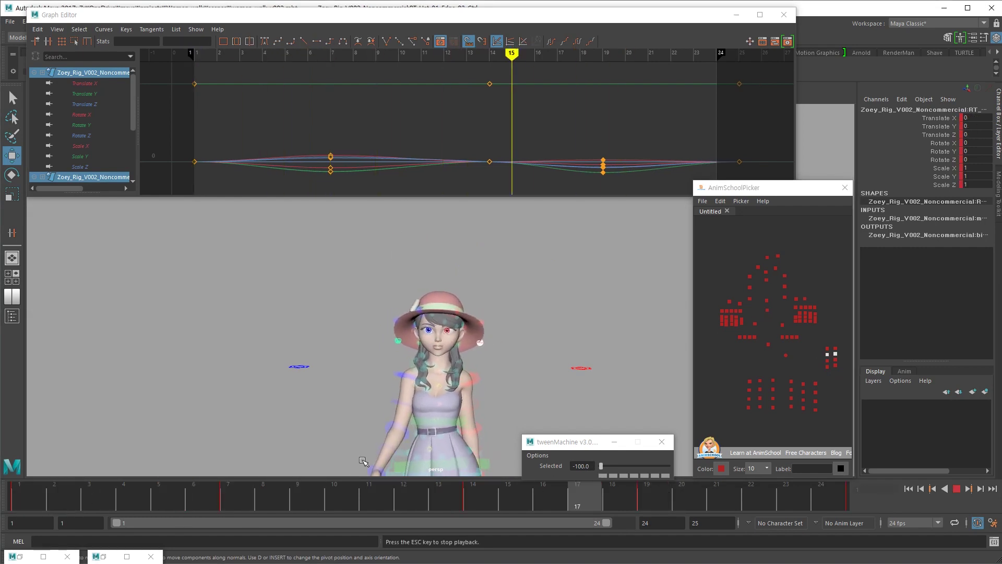
Deselect the controls and examine the playing walk cycle from the side and front, checking the hat and whole body
left_click(524, 401)
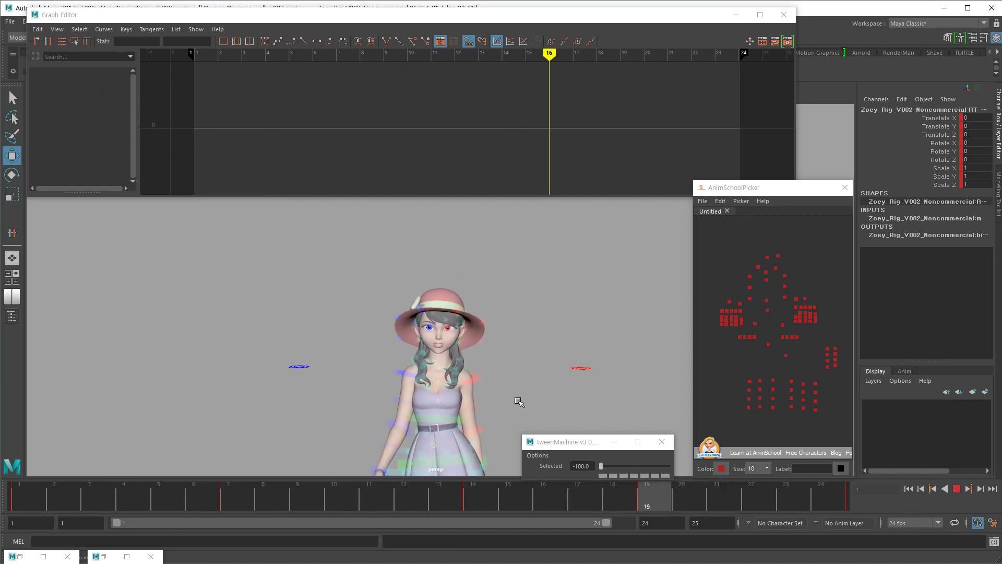
left_click_drag(486, 400, 582, 387, "alt")
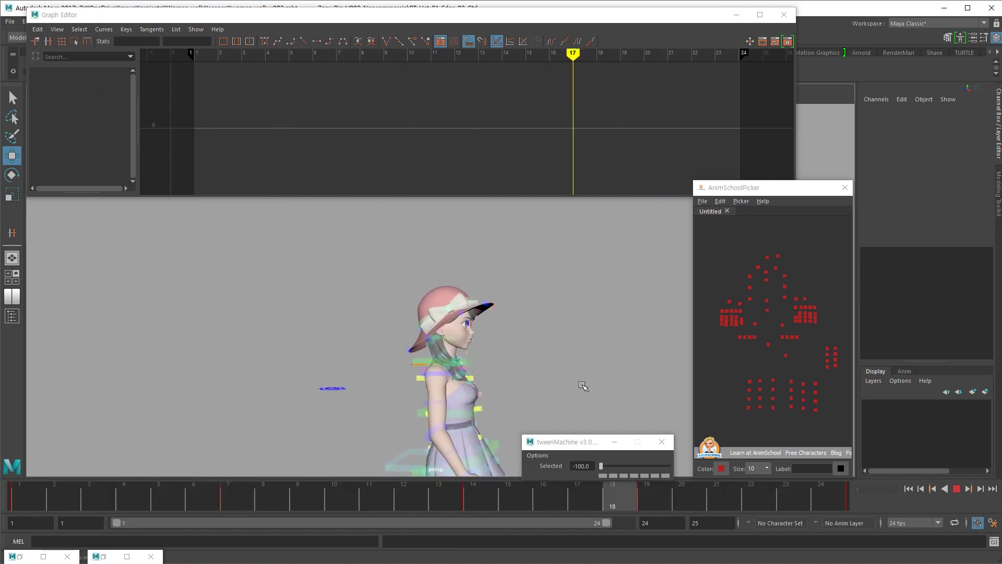
right_click_drag(562, 394, 440, 422, "alt")
middle_click_drag(493, 468, 488, 385, "alt")
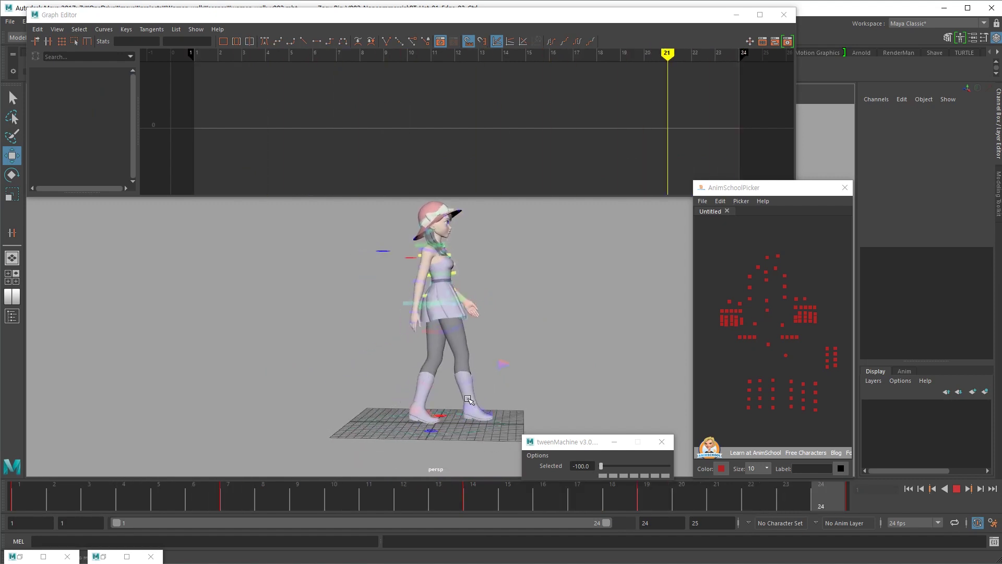
left_click_drag(475, 393, 345, 388, "alt")
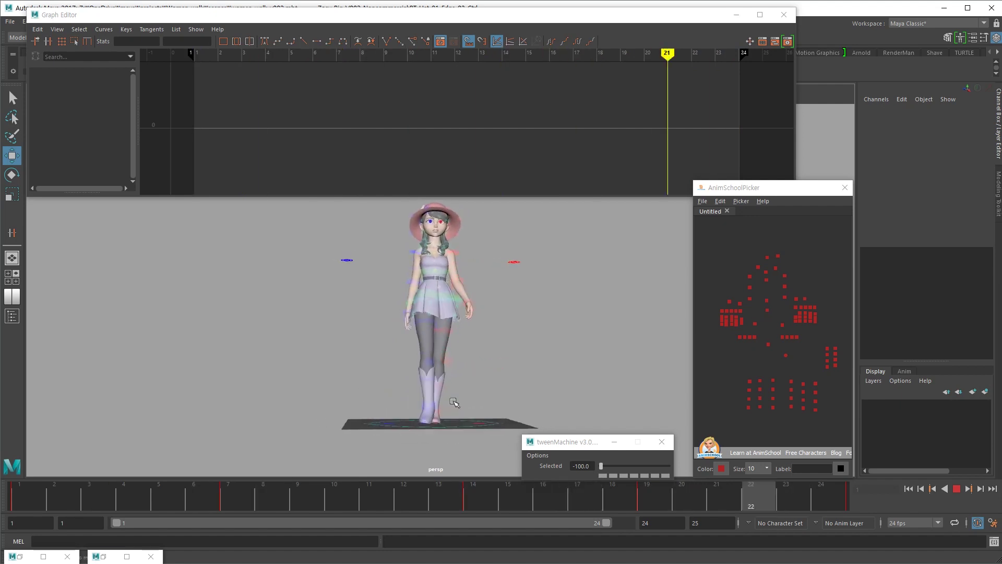
left_click_drag(454, 394, 455, 404, "alt")
middle_click_drag(464, 399, 462, 430, "alt")
mouse_move(496, 399)
left_mouse_down("alt")
mouse_move(362, 408)
mouse_move(510, 394)
left_mouse_up("alt")
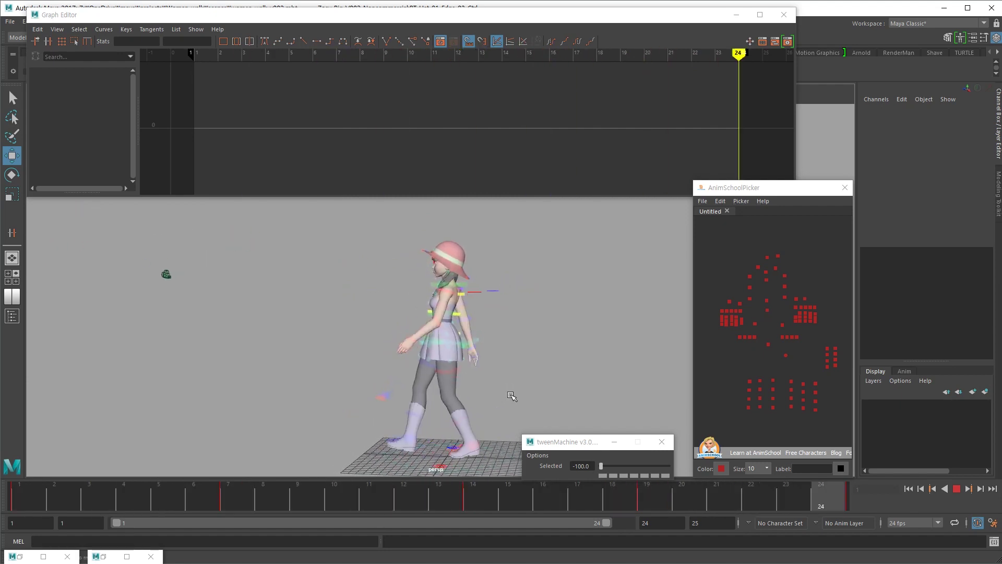
left_click(511, 396)
At frame 10, rotate the left skirt control to about X -1.4, Y -1.1, Z 3.2 and delete its frame 13 key
left_click_drag(637, 497, 338, 503)
right_click_drag(376, 429, 873, 399, "alt")
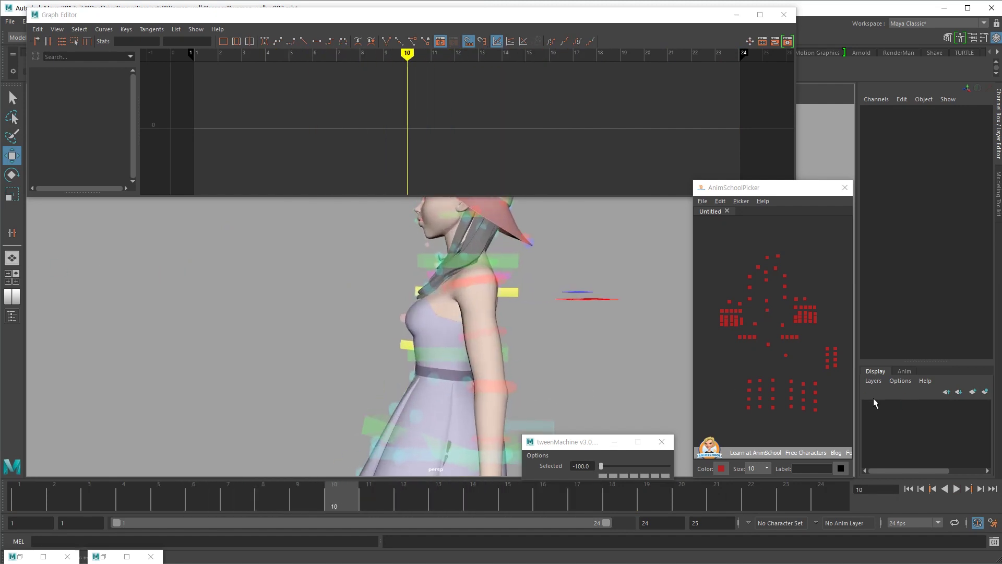
middle_click_drag(539, 390, 513, 297, "alt")
left_click(437, 288)
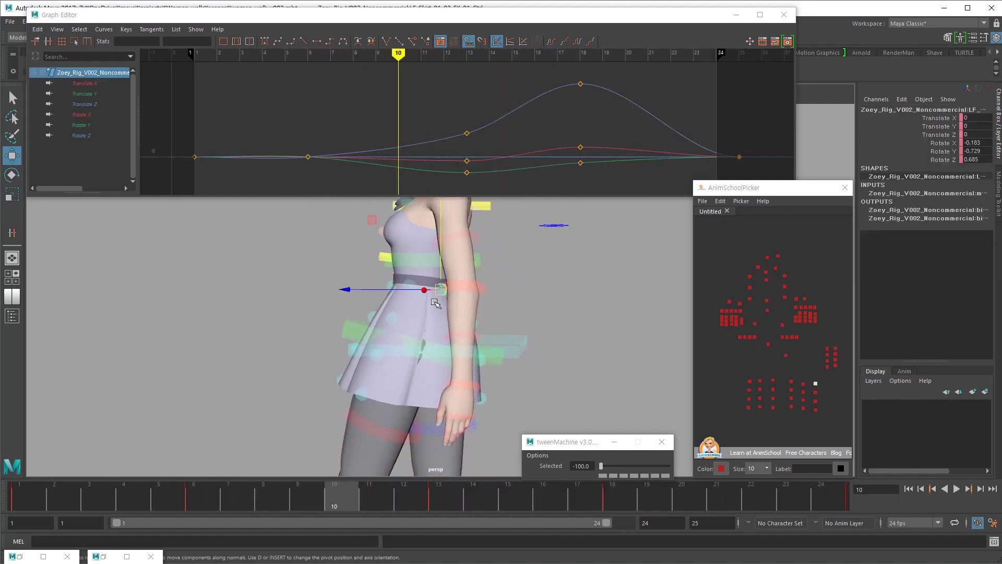
key("e")
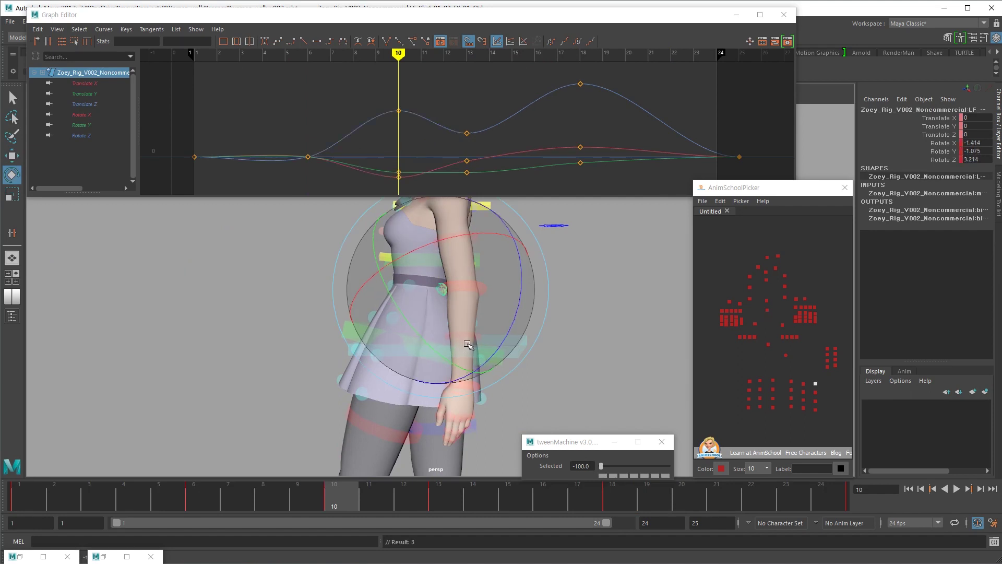
key("period")
key("Delete")
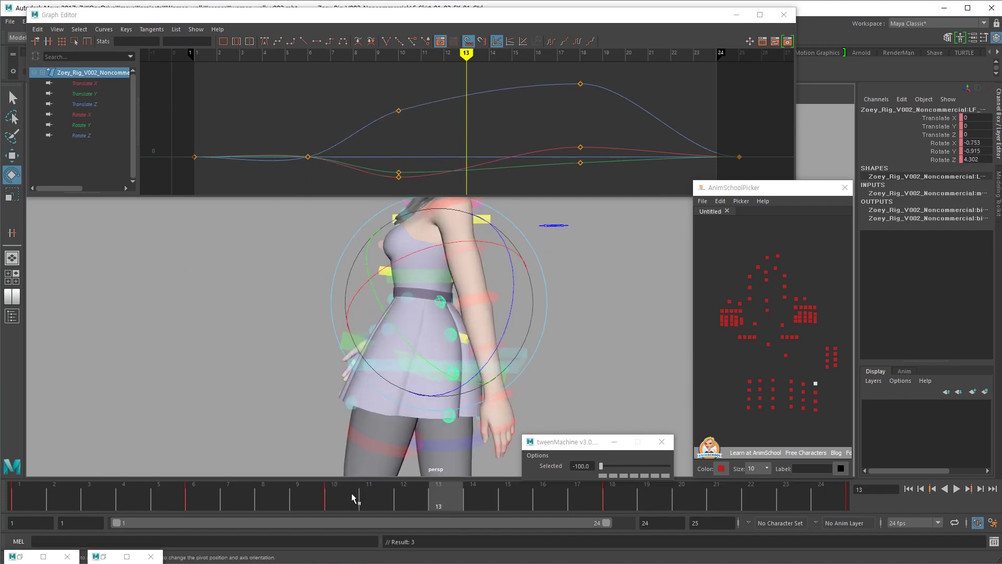
key("alt+v")
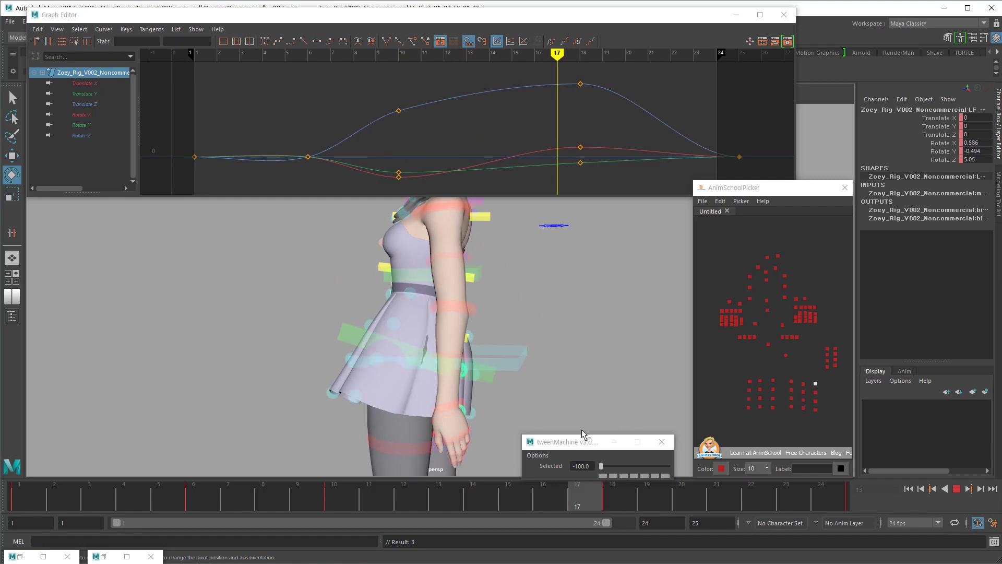
At frame 17, rotate and key the left skirt control at about X 1.4, Y -4.2, Z 4.7 and delete its frame 18 key
left_click_drag(497, 404, 466, 354)
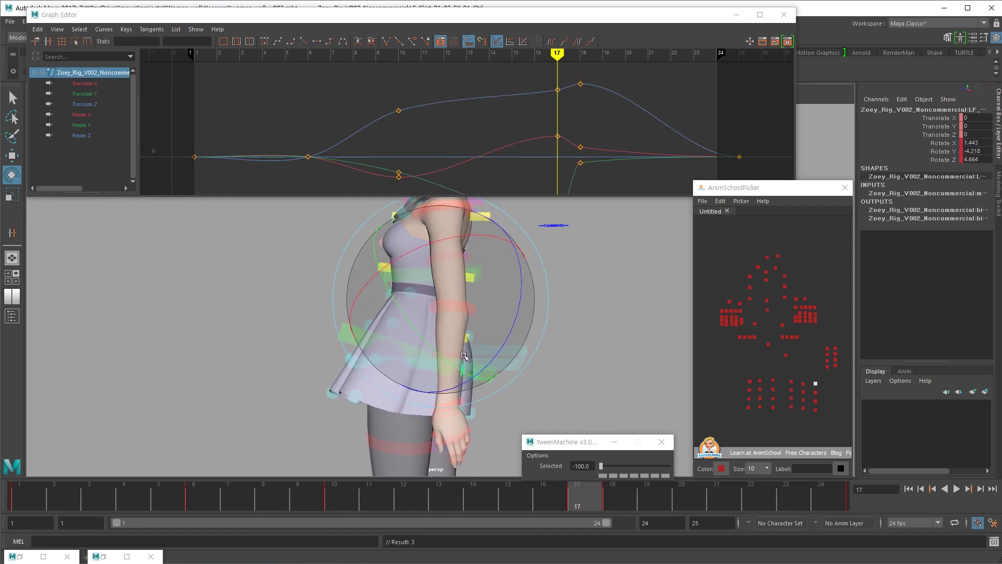
key("s")
key("period")
key("Delete")
key("comma")
key("alt+v")
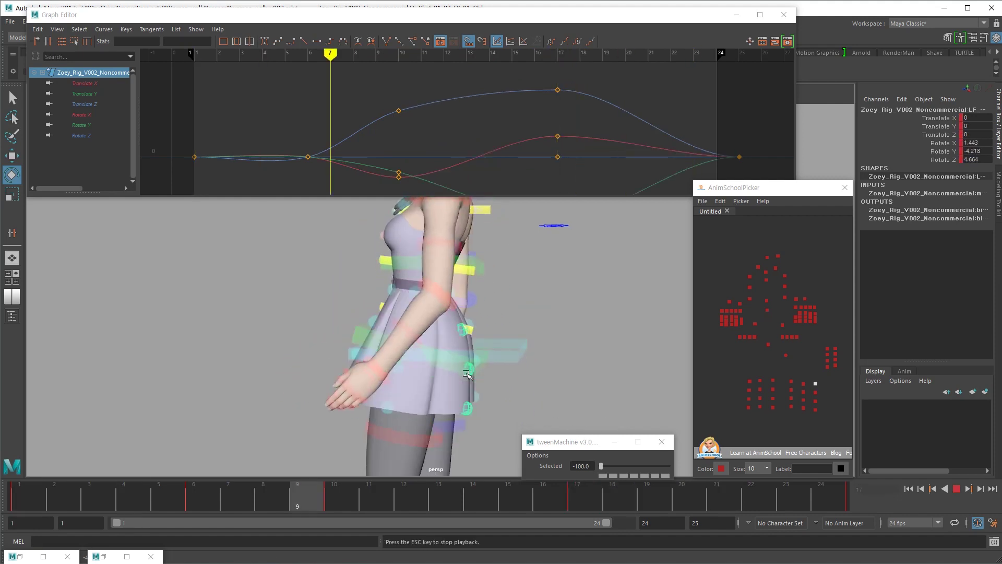
Stop playback at frame 4 and try rotating the left-side skirt control to about X 0.6, Y 6.9, Z 7.3
key("alt+v")
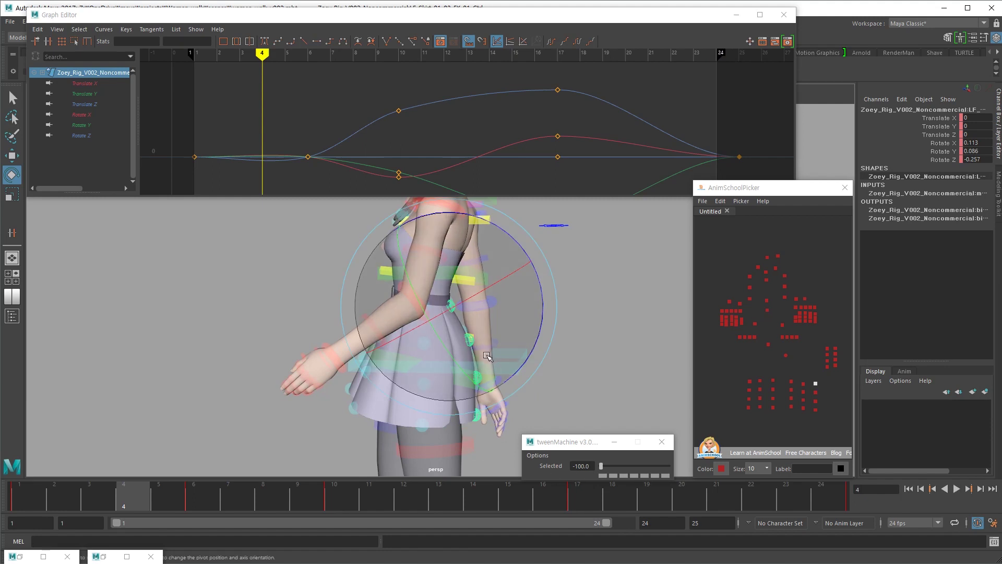
key("w")
left_click(425, 388)
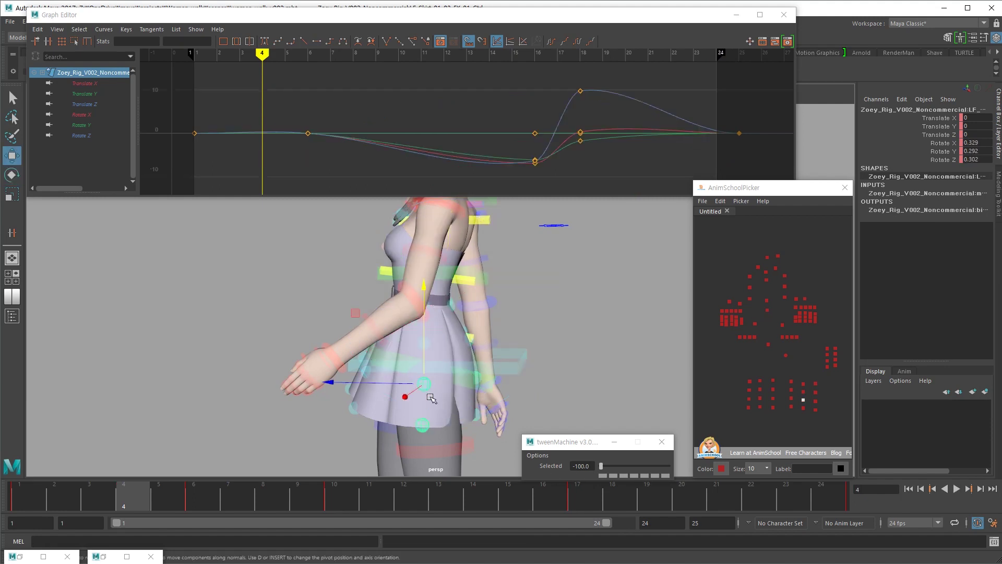
key("e")
key("ctrl+z")
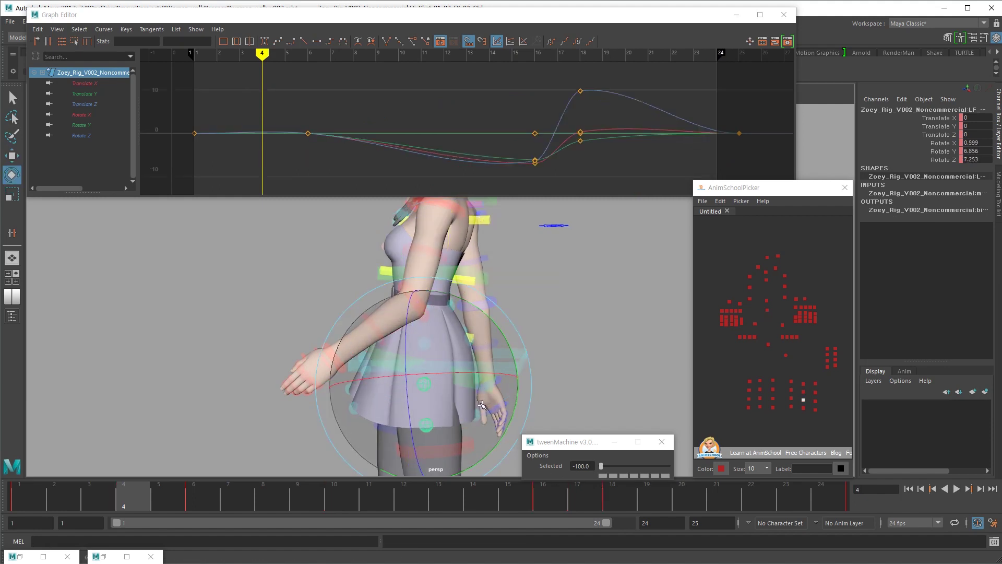
left_click(476, 379)
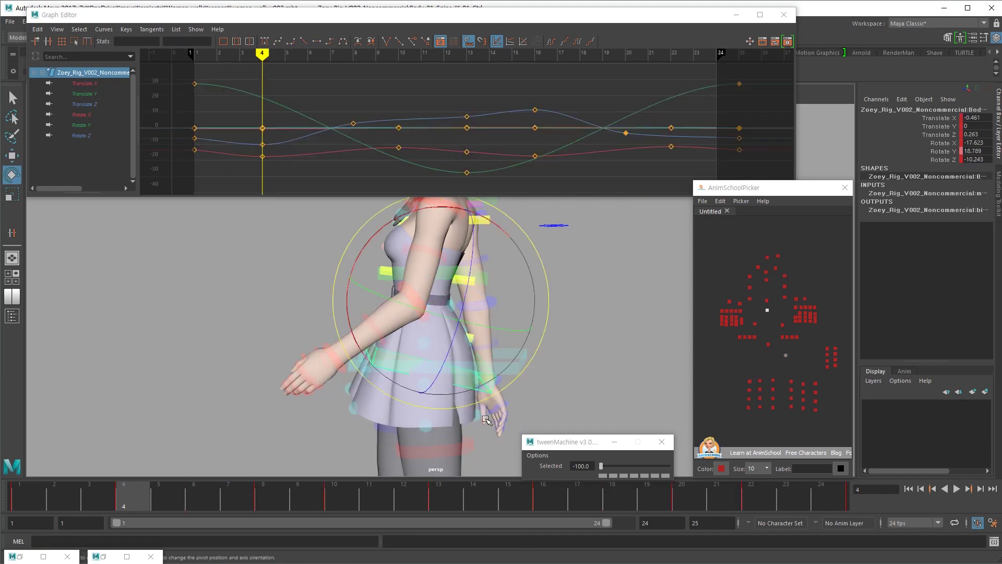
left_click(763, 393)
At frame 4, rotate the second control of the back-left skirt chain to about X -0.7, Y -6.4, Z 4.7
left_click(816, 392)
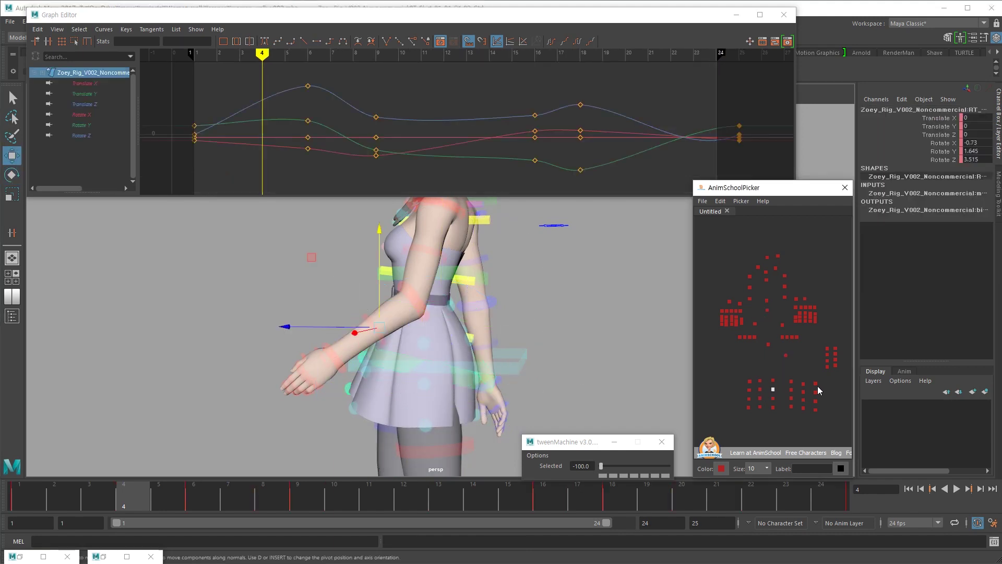
left_click_drag(658, 389, 560, 399, "alt")
middle_click_drag(561, 398, 573, 371, "alt")
left_click_drag(573, 371, 448, 355, "alt")
key("e")
left_click_drag(464, 358, 575, 376)
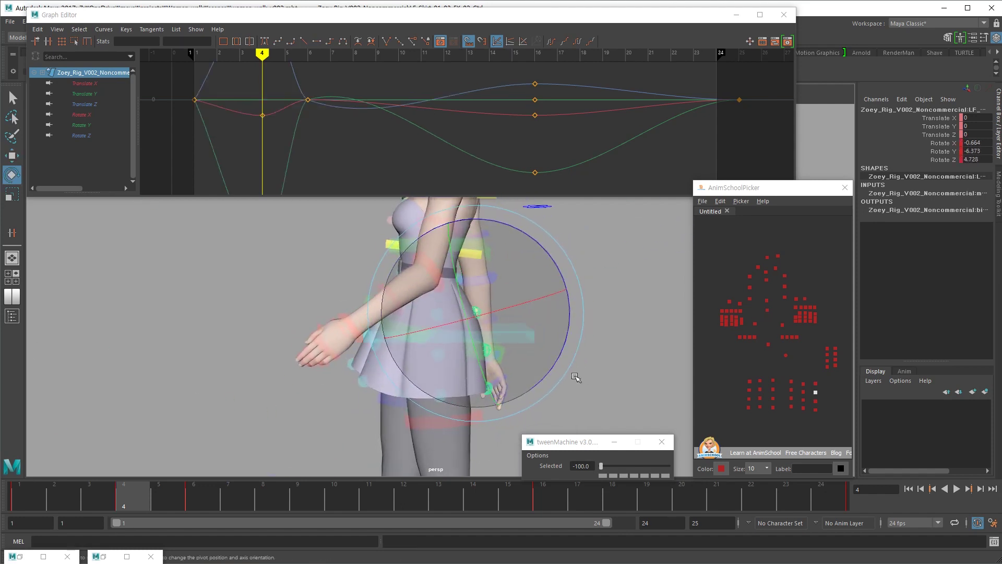
Select the third control of the back-left skirt chain and play back the walk to examine its motion
left_click_drag(818, 378, 730, 422)
left_click(774, 420)
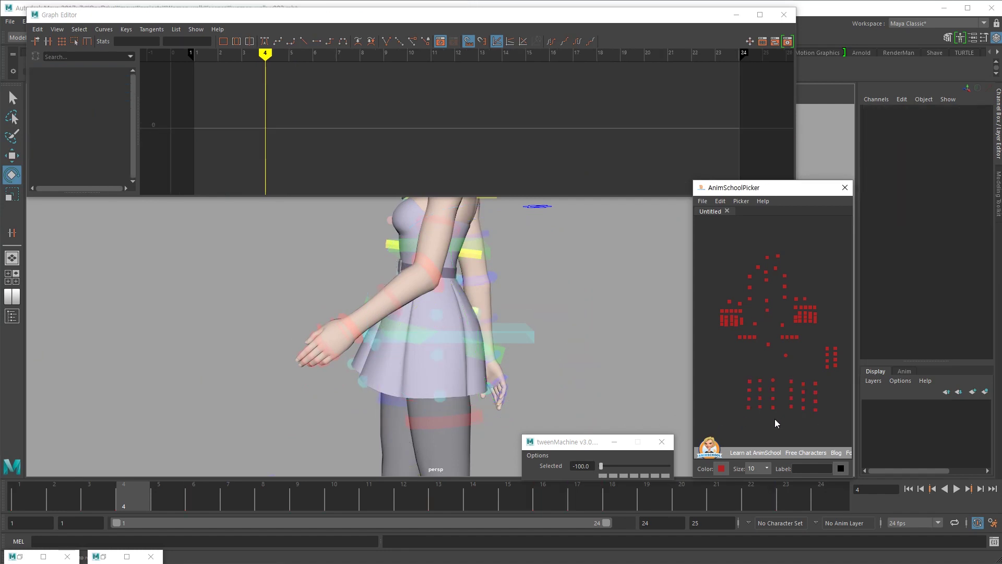
left_click(816, 402)
left_click(820, 403)
left_click(816, 401)
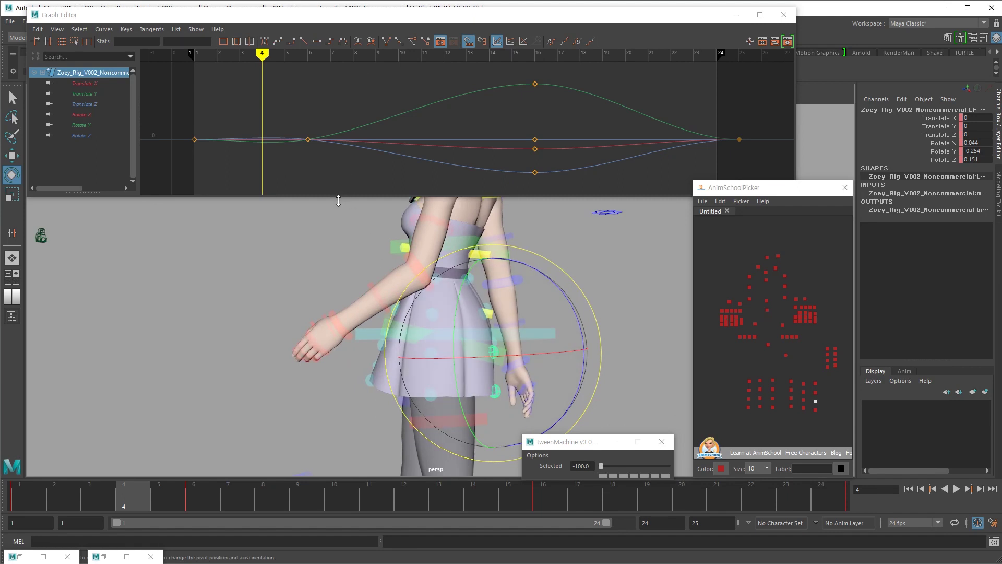
key("alt+v")
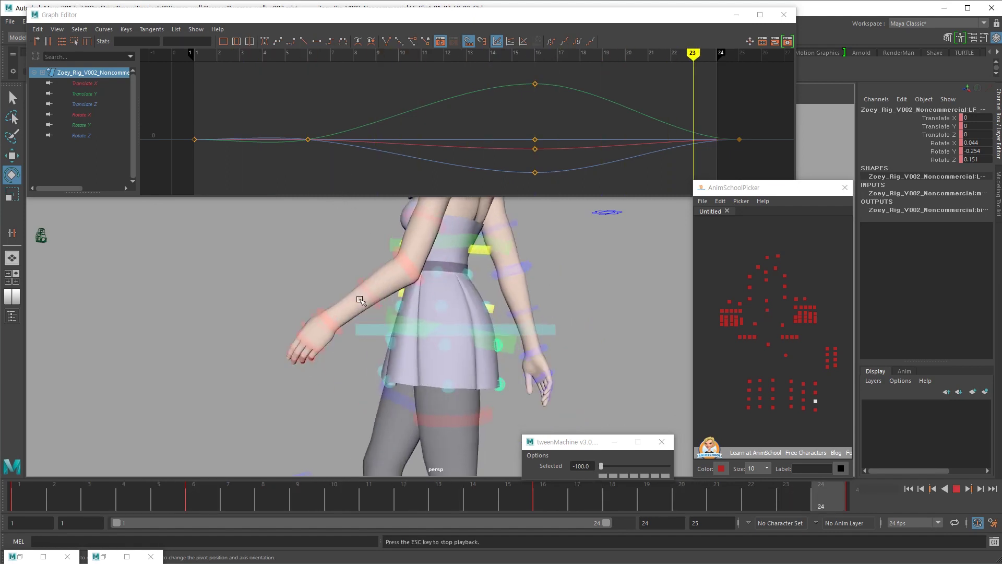
At frame 6, try shifting the third back-left skirt control slightly and rotating the left-side skirt control
left_click(201, 489)
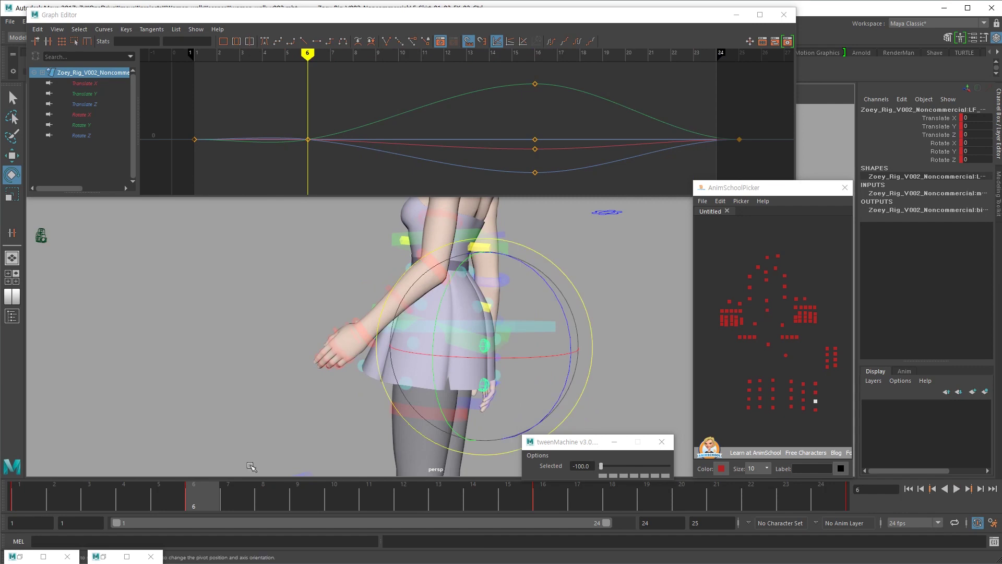
key("ctrl+z")
key("w")
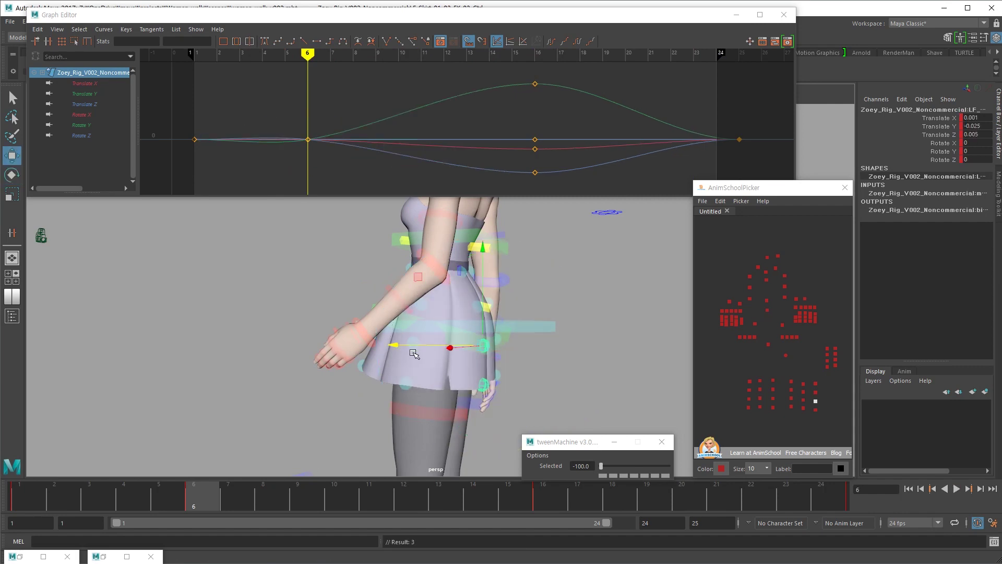
left_click(415, 345)
key("e")
left_click_drag(451, 367, 464, 384)
Undo the trial edits and delete the lowest left-side skirt control's frame 6 key, checking it in playback
left_click(803, 408)
key("ctrl+z")
key("ctrl+z")
key("ctrl+z")
key("ctrl+z")
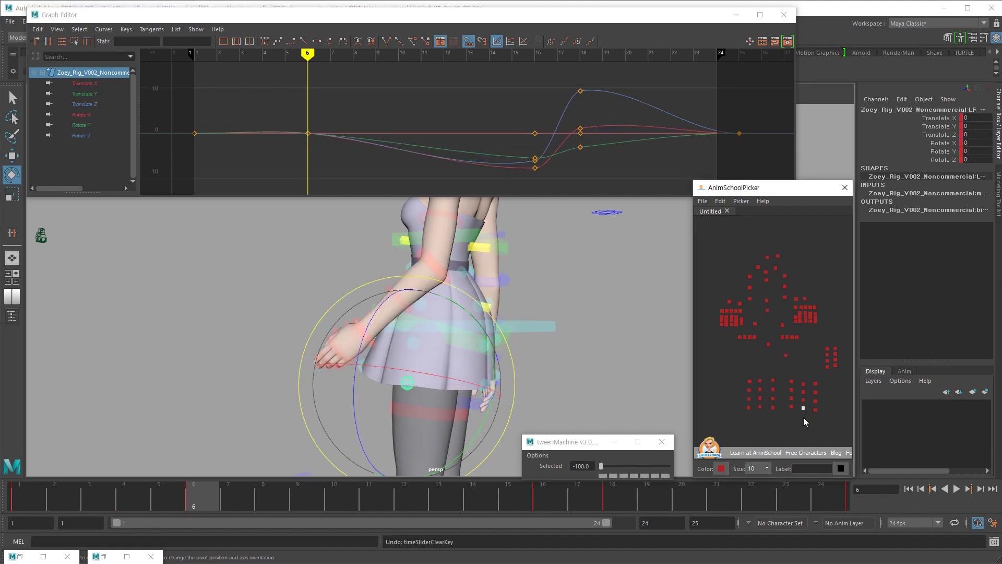
key("alt+v")
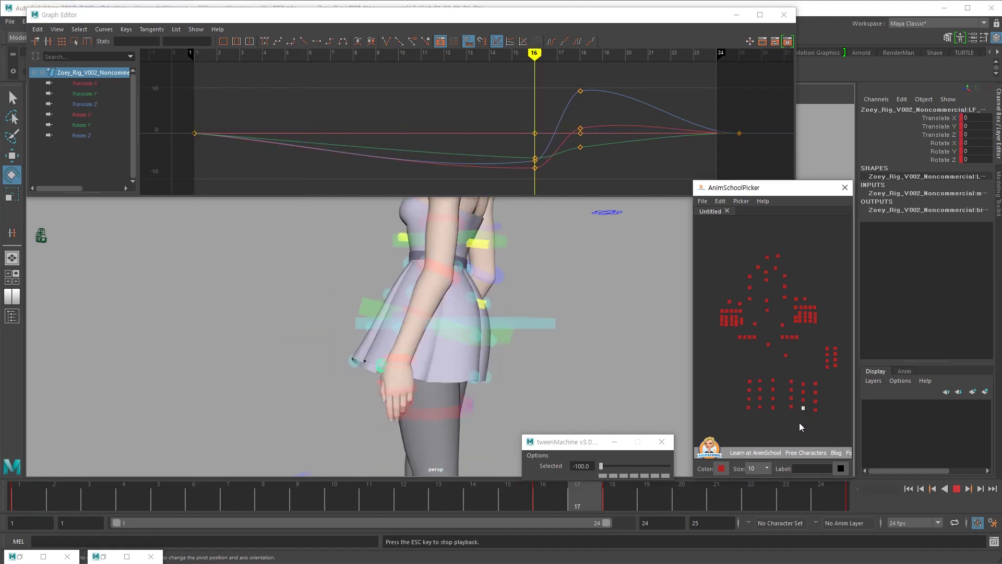
key("Escape")
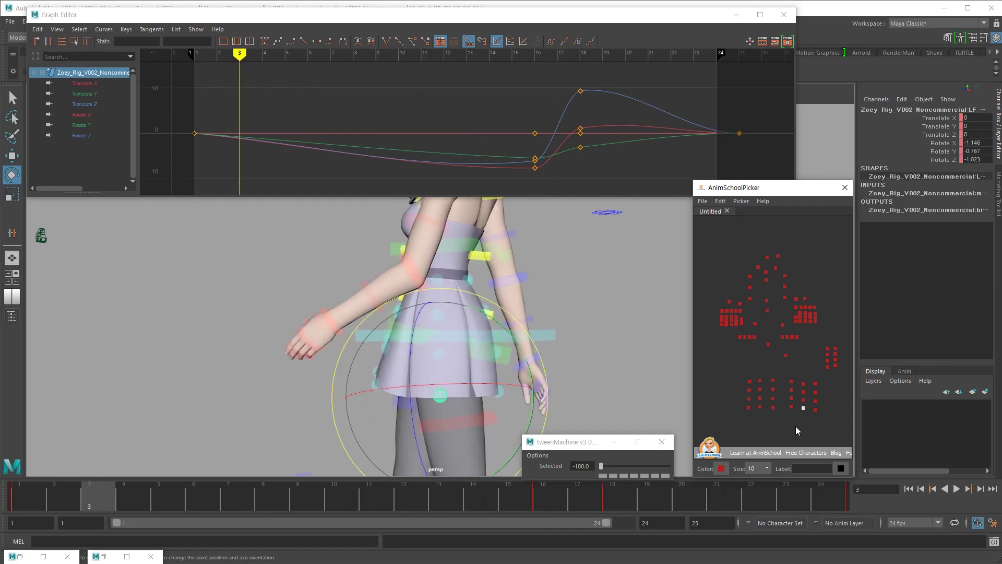
At frame 6, reduce the Y rotation of the top left-side skirt control, and play back the walk
left_click(803, 384)
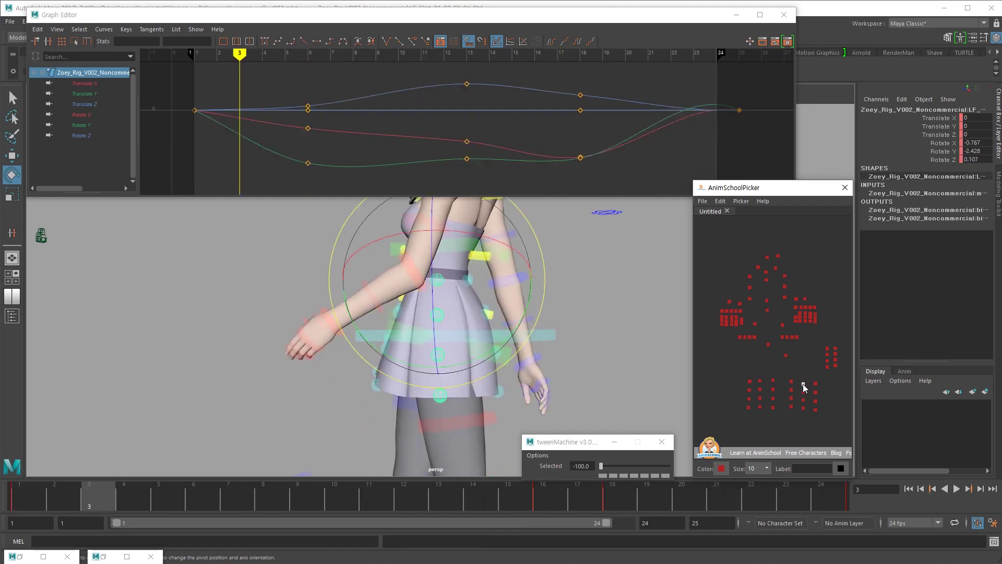
key("period")
left_click_drag(496, 399, 526, 391, "alt")
key("ctrl+v")
key("comma")
key("alt+v")
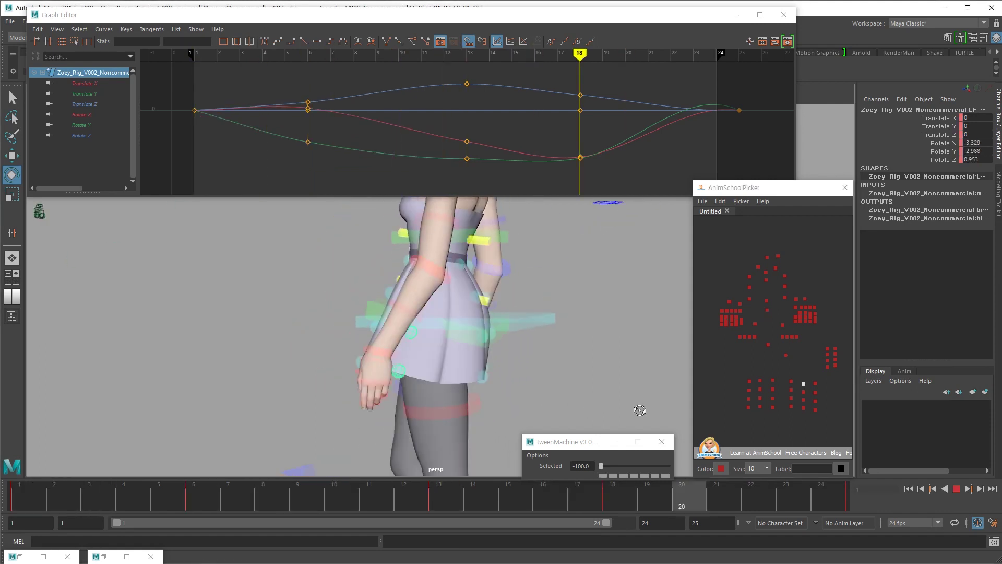
key("alt+v")
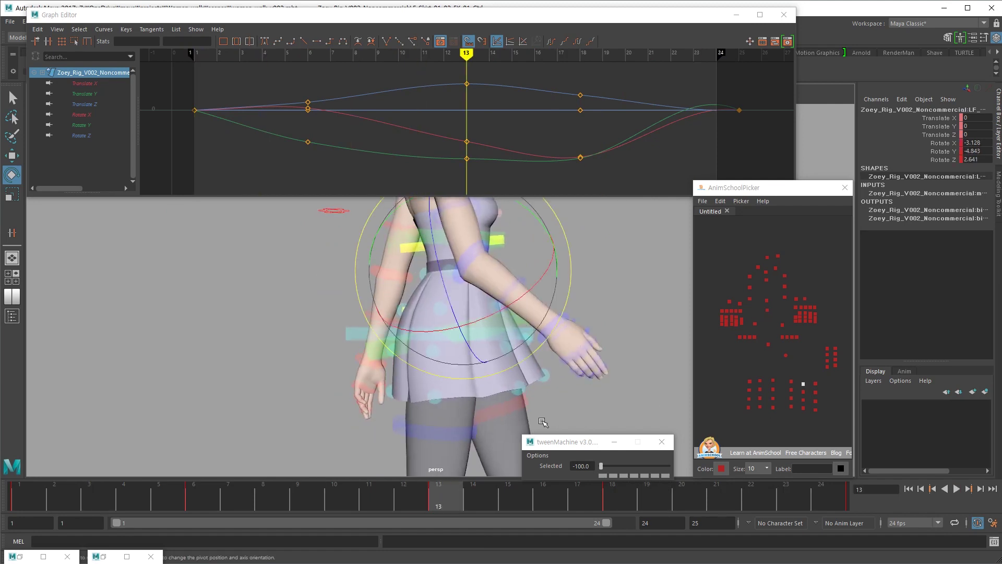
At frame 9, rotate and key the third right-side skirt control at about X -2.4, Y -5.3, Z 4.0
left_click(374, 498)
key("w")
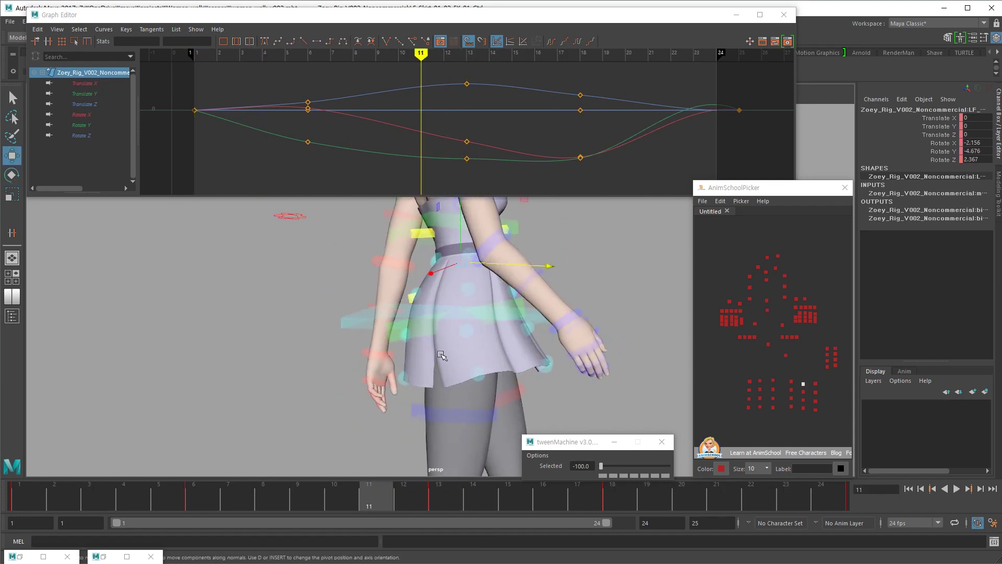
left_click(467, 335)
key("e")
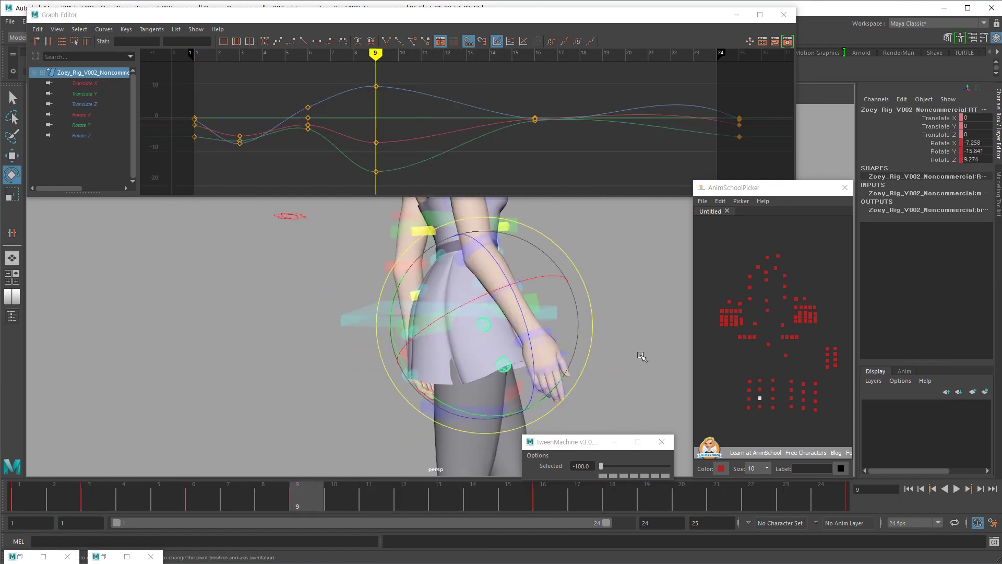
key("s")
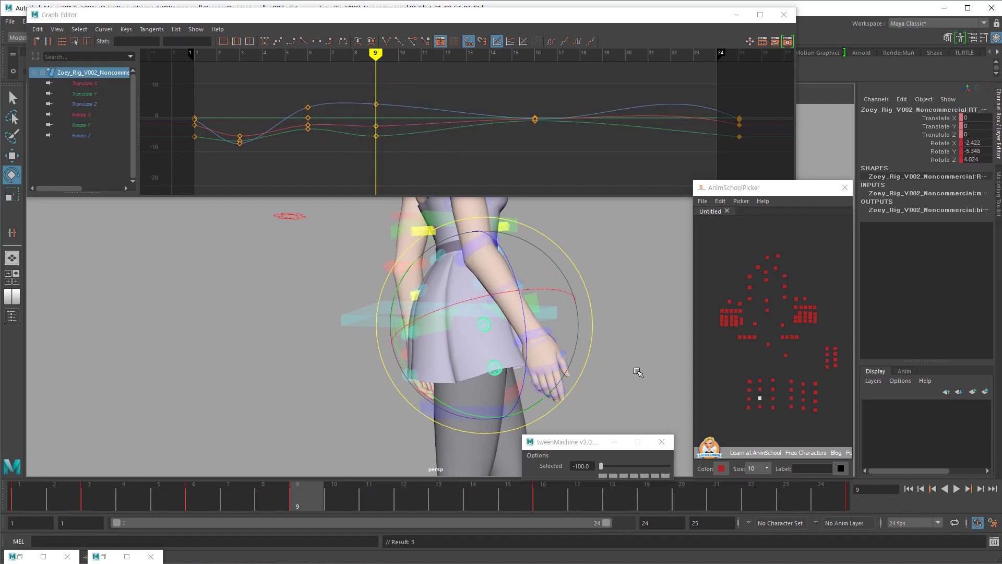
Play back the walk and, at frame 16, rotate the third right-side skirt control to about X 0.4, Y 3.7, Z -1.8
key("alt+v")
key("alt+v")
mouse_move(548, 496)
left_mouse_down()
mouse_move(238, 497)
mouse_move(283, 496)
mouse_move(202, 506)
mouse_move(418, 492)
mouse_move(552, 465)
left_mouse_up()
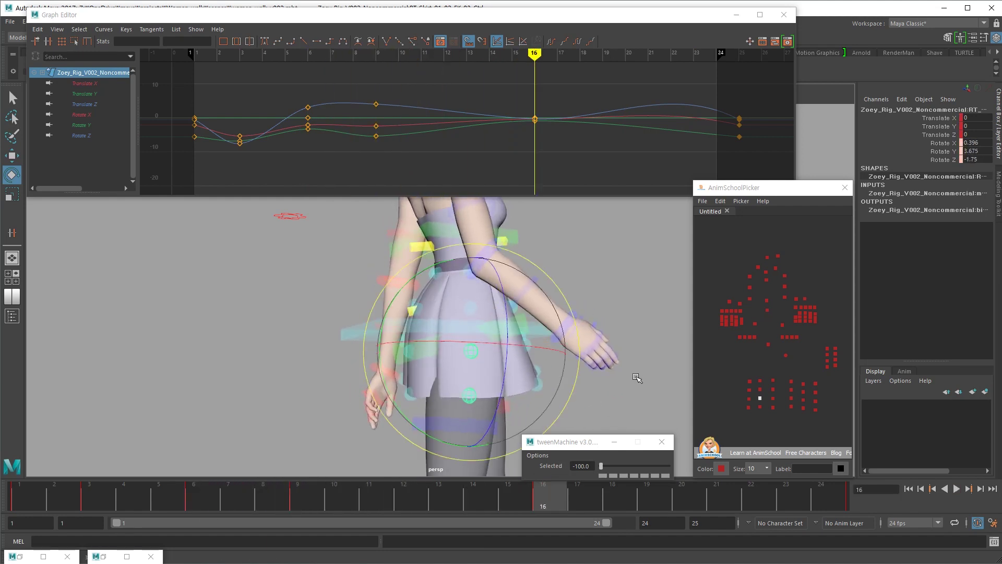
At frame 16, rotate and key the third back-right skirt control and the second right-side skirt control
left_click(749, 397)
middle_click_drag(656, 420, 656, 423)
left_click(731, 393)
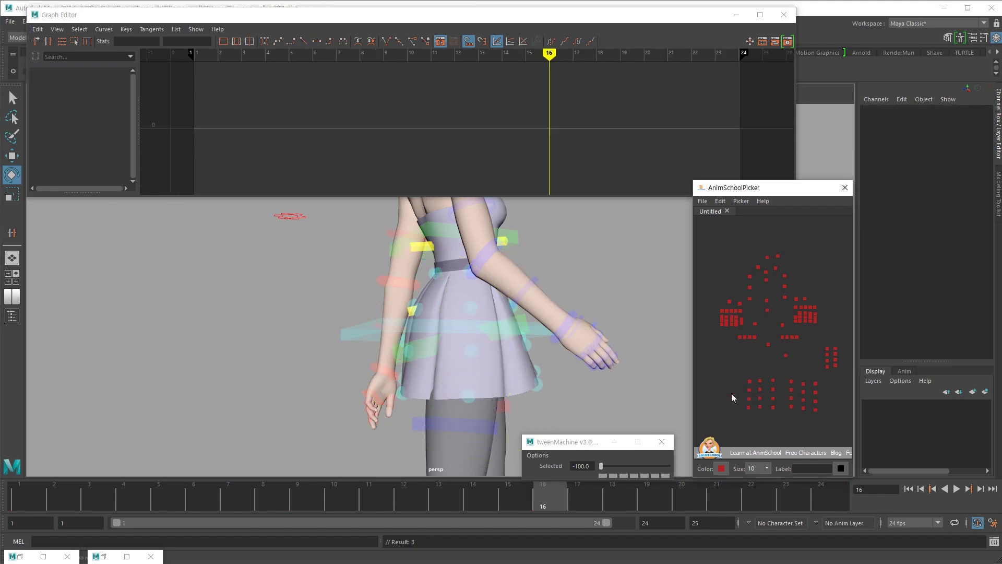
left_click(761, 389)
middle_click_drag(671, 405, 618, 428)
At frame 23, rotate and key the top two controls of the right-side skirt chain, comparing with frames 25 and 16
left_click_drag(364, 514, 821, 509)
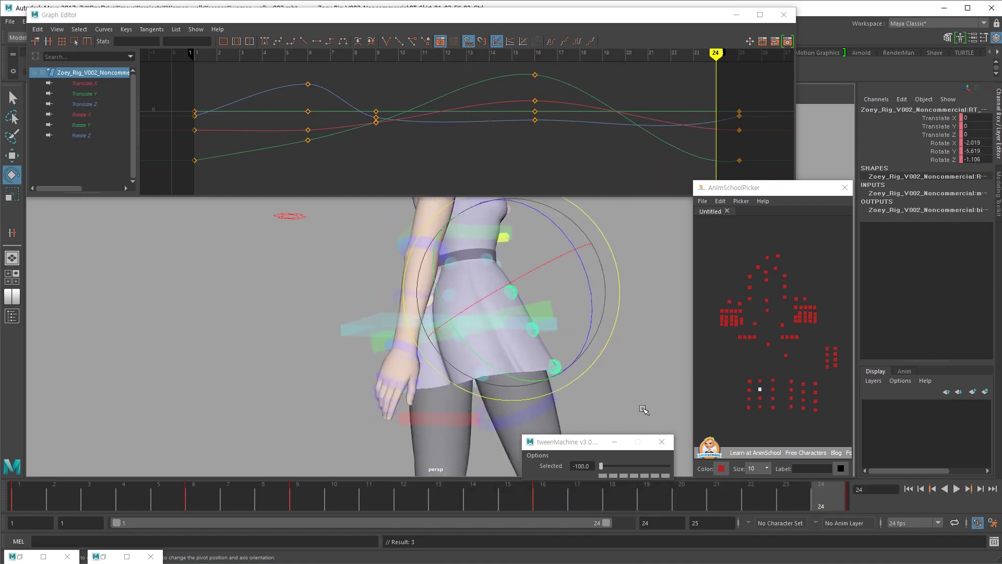
key("alt+comma")
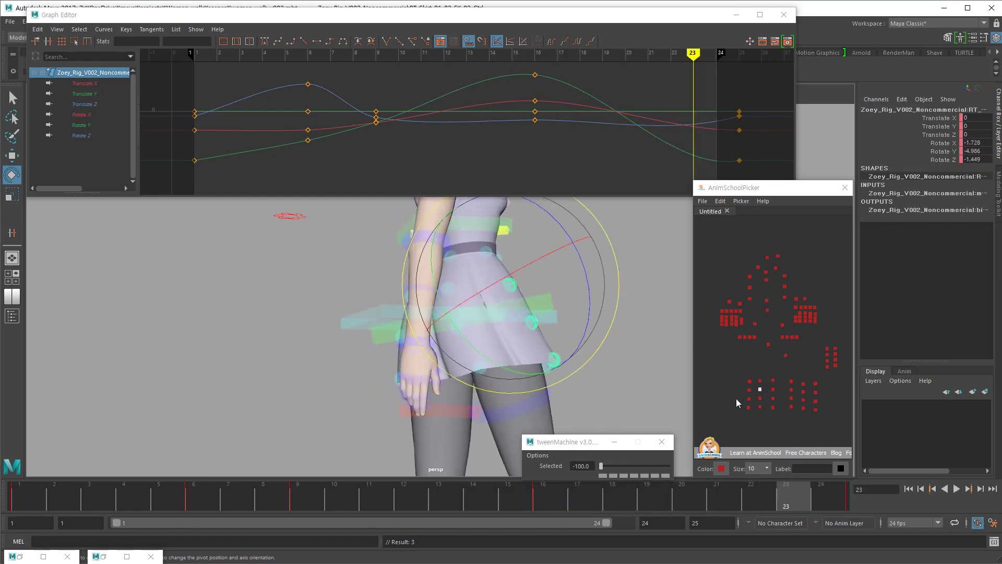
key("alt+period")
key("alt+period")
left_click_drag(566, 344, 636, 345)
left_click(760, 381)
key("ctrl+z")
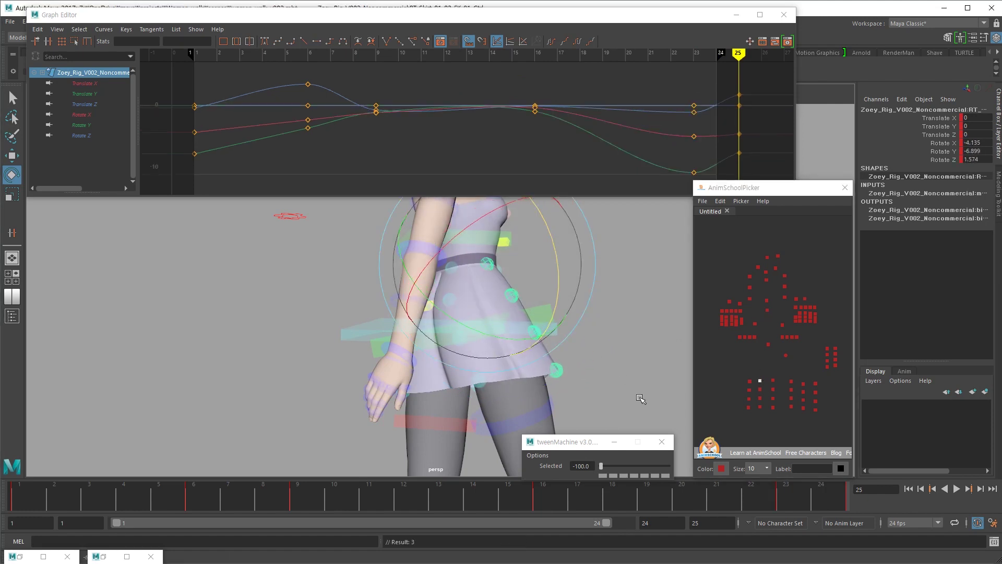
key("comma")
key("comma")
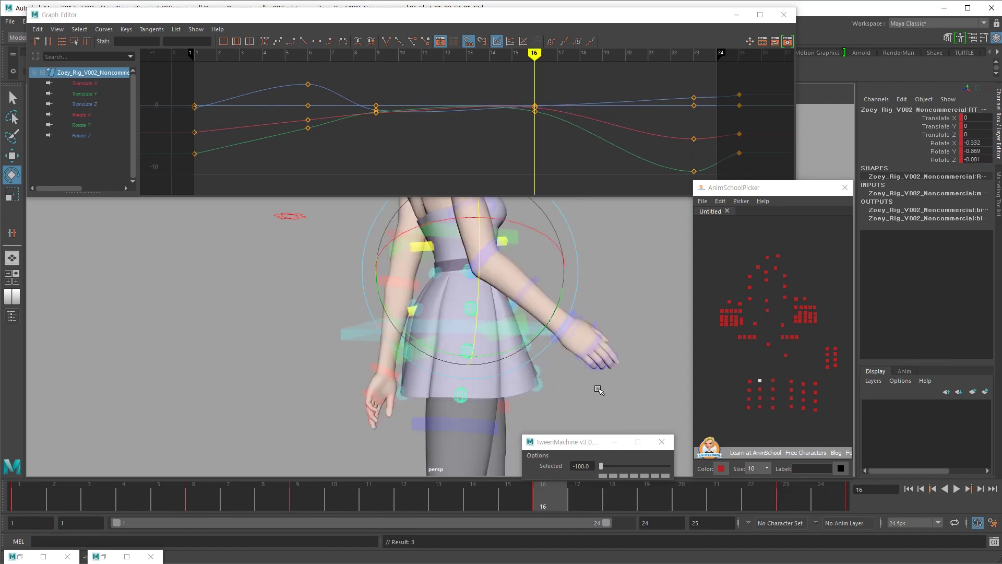
Play back and scrub the walk from the right side to examine the skirt's swing
key("alt+v")
key("alt+v")
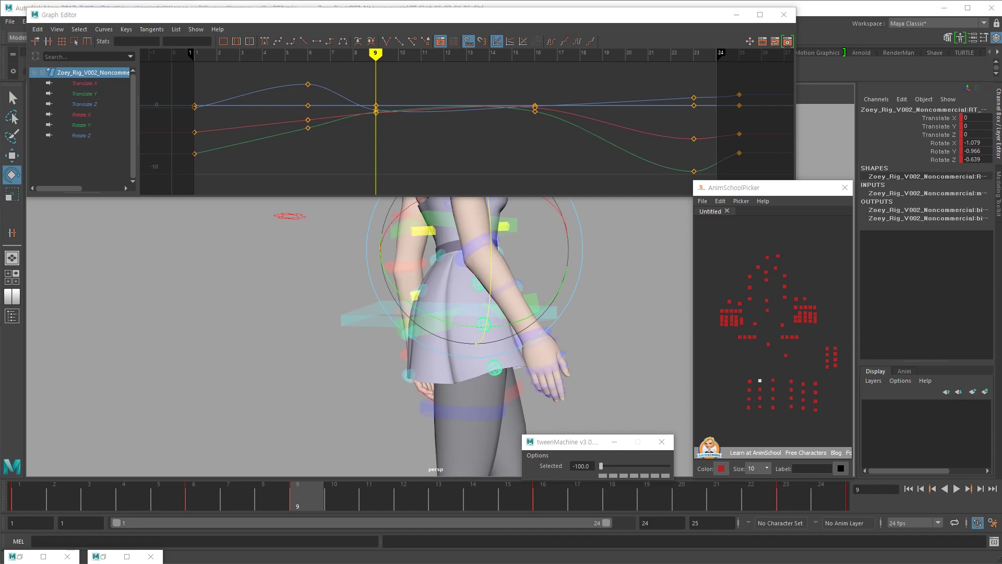
key("alt+v")
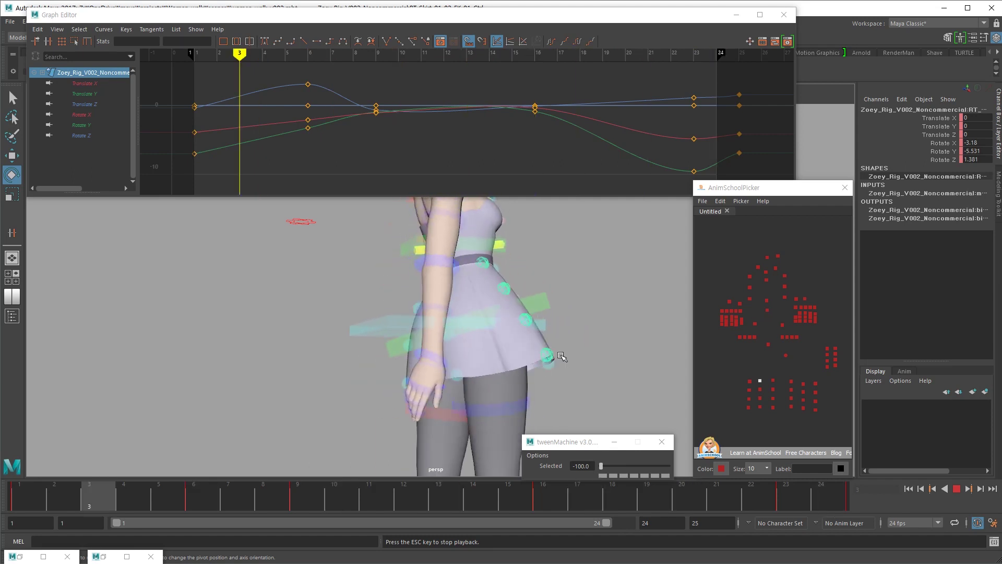
key("Escape")
left_click_drag(517, 493, 167, 479)
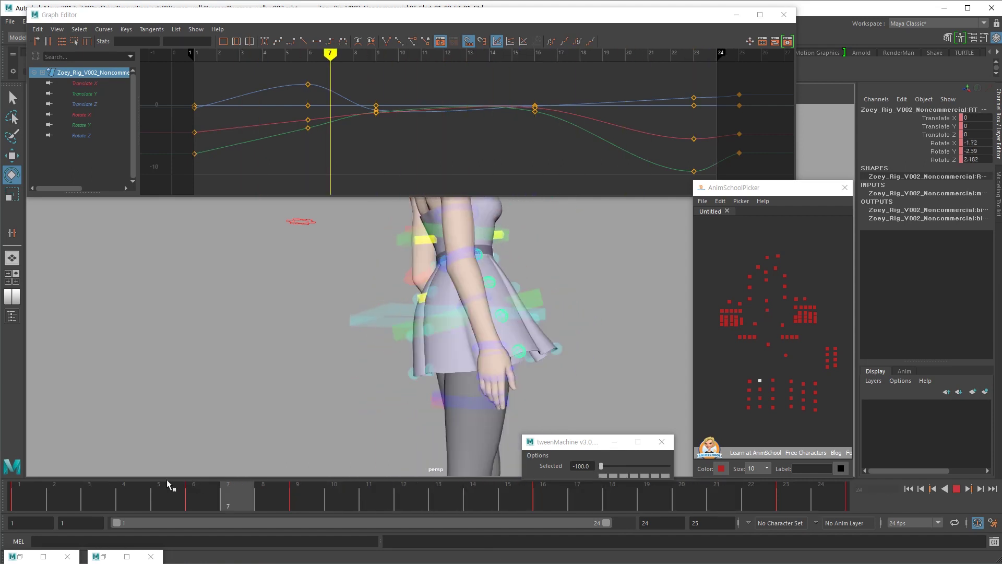
key("Escape")
Select all four right-side skirt controls and try deleting their keys at frame 9
mouse_move(581, 368)
left_mouse_down("alt")
mouse_move(519, 377)
mouse_move(577, 374)
left_mouse_up("alt")
left_click_drag(763, 412, 759, 414)
right_click_drag(533, 383, 574, 387, "alt")
middle_click_drag(575, 387, 558, 386, "alt")
key("Delete")
left_click_drag(558, 393, 459, 399, "alt")
key("ctrl+z")
key("period")
key("Delete")
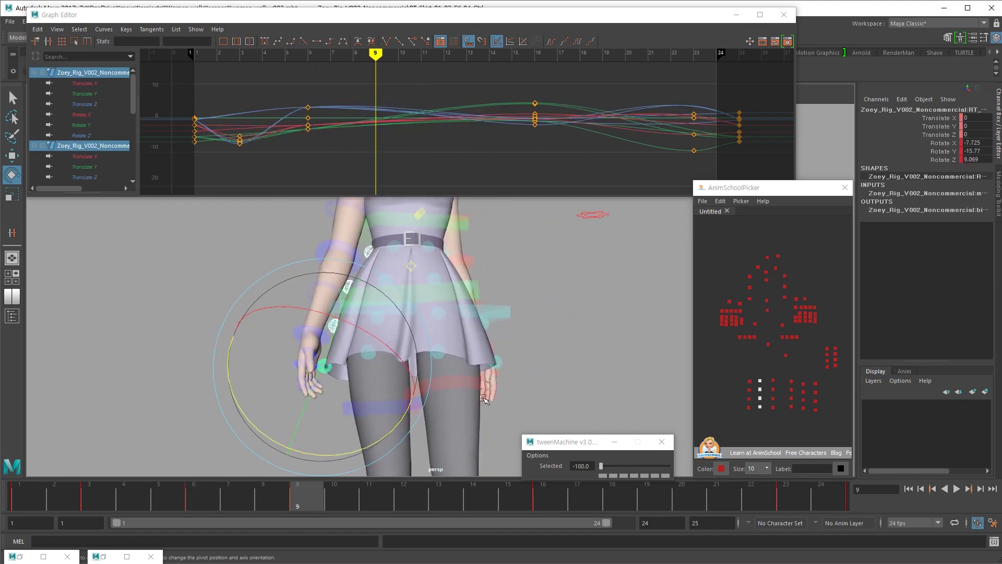
key("ctrl+z")
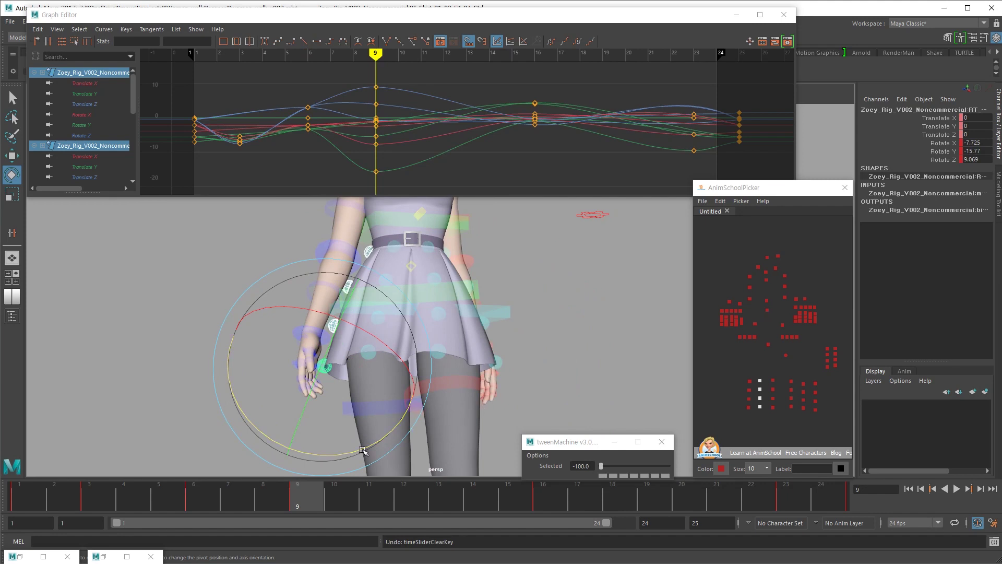
Scrub around frames 6 to 9 and play back the walk, examining the skirt from the front and side
left_click_drag(196, 502, 316, 492)
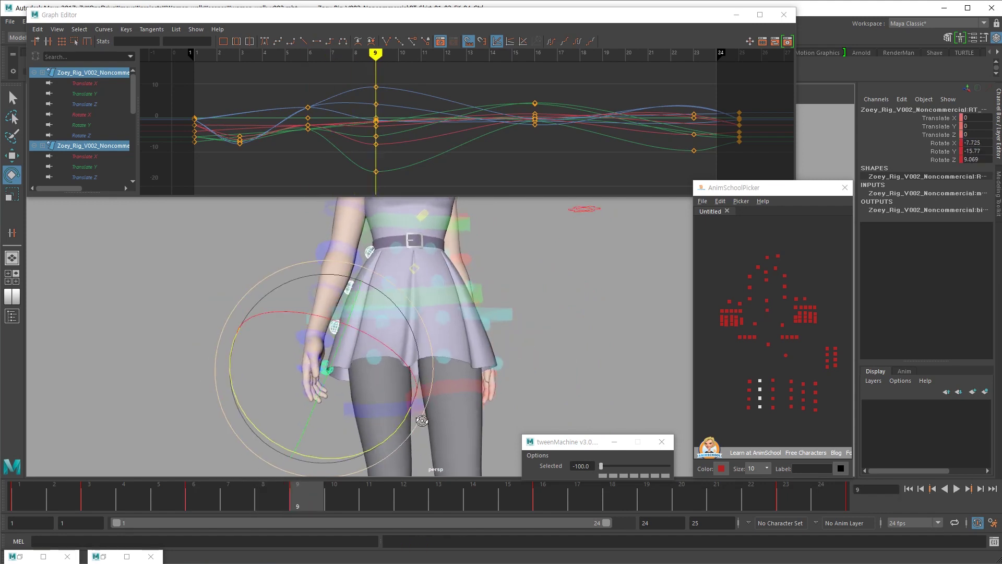
key("alt+v")
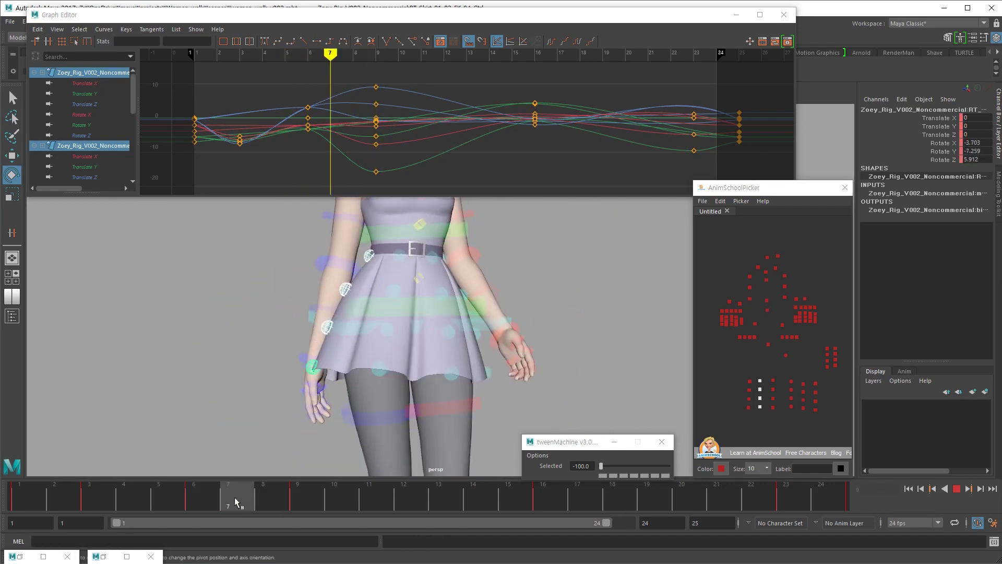
key("alt+v")
key("alt+v")
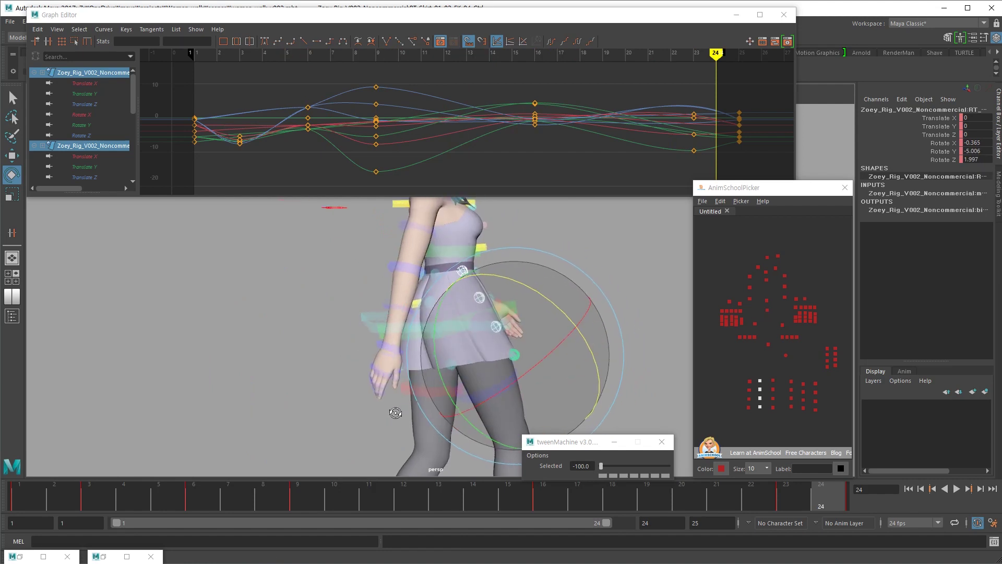
key("alt+v")
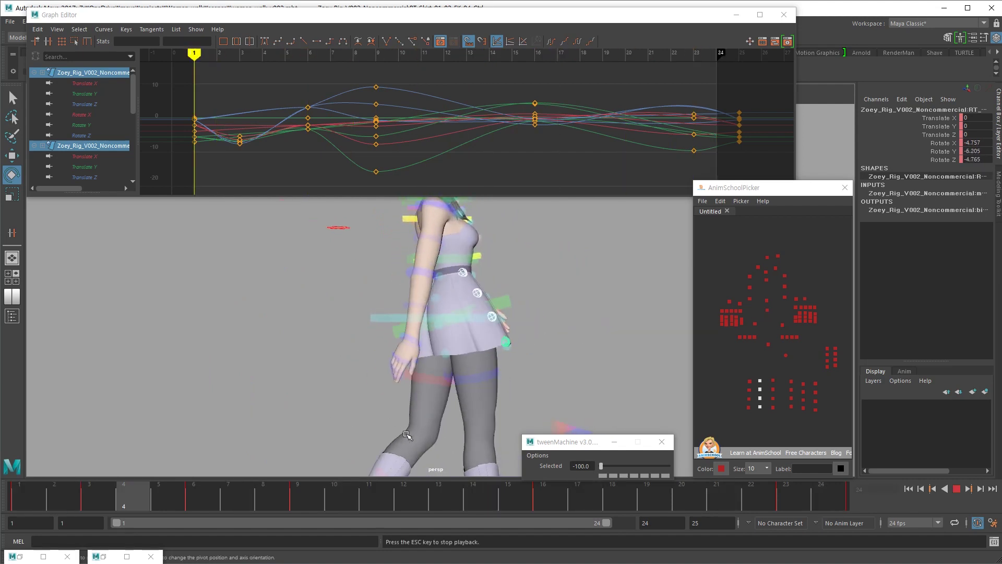
Play back and scrub the walk from the side and front to examine the skirt's swing
key("alt+v")
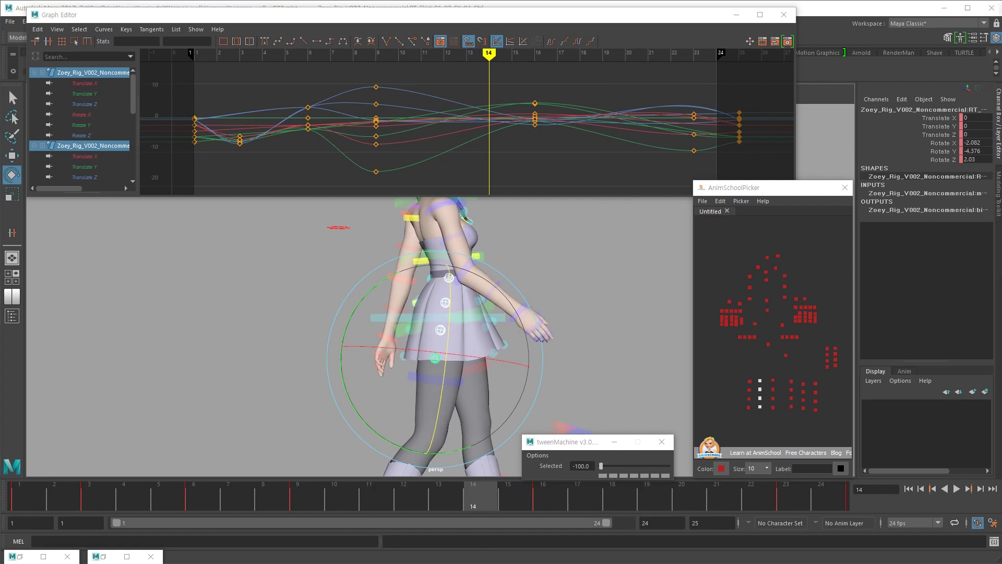
left_click_drag(238, 493, 16, 493)
left_click_drag(384, 419, 382, 437, "alt")
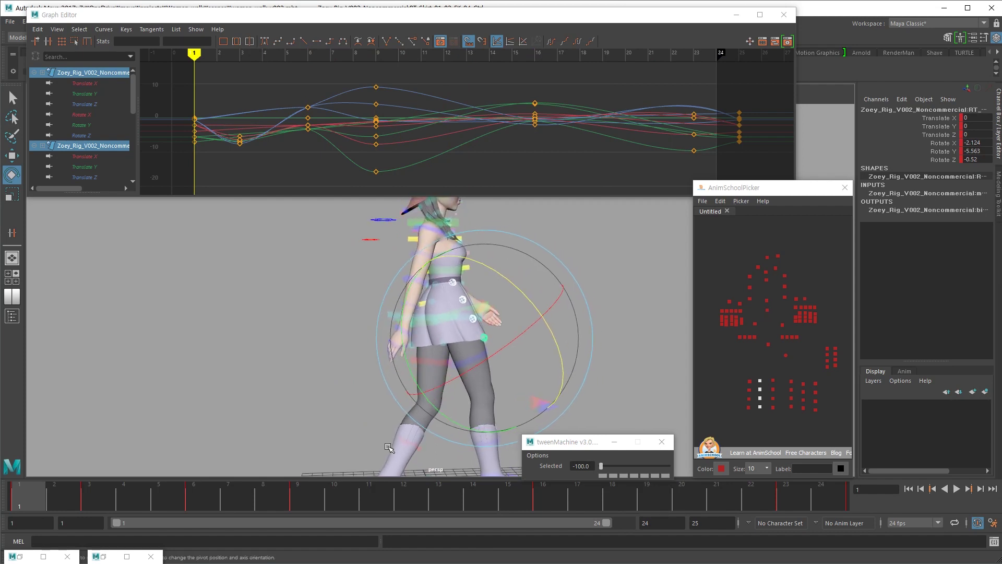
key("alt+v")
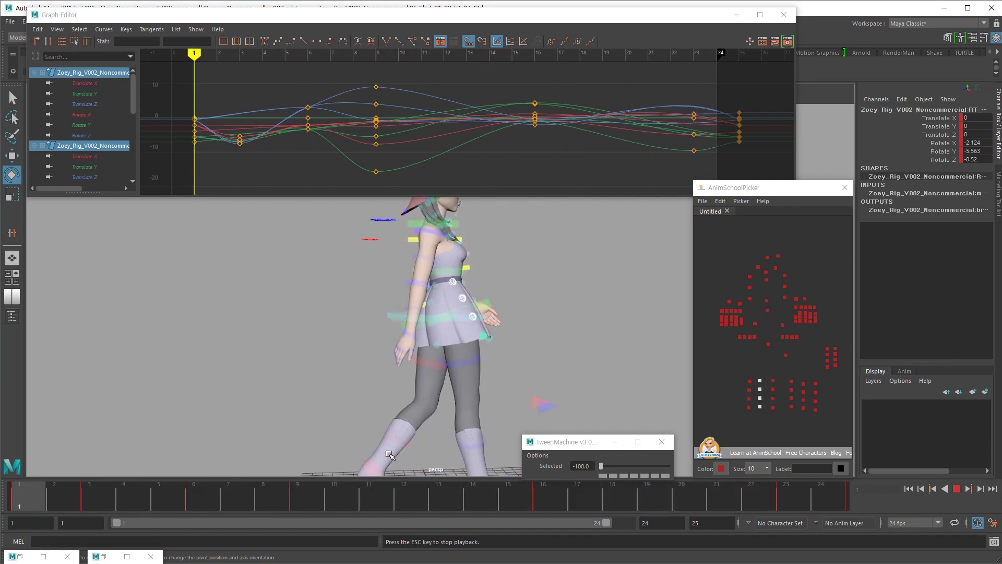
key("Escape")
left_click_drag(445, 419, 522, 389, "alt")
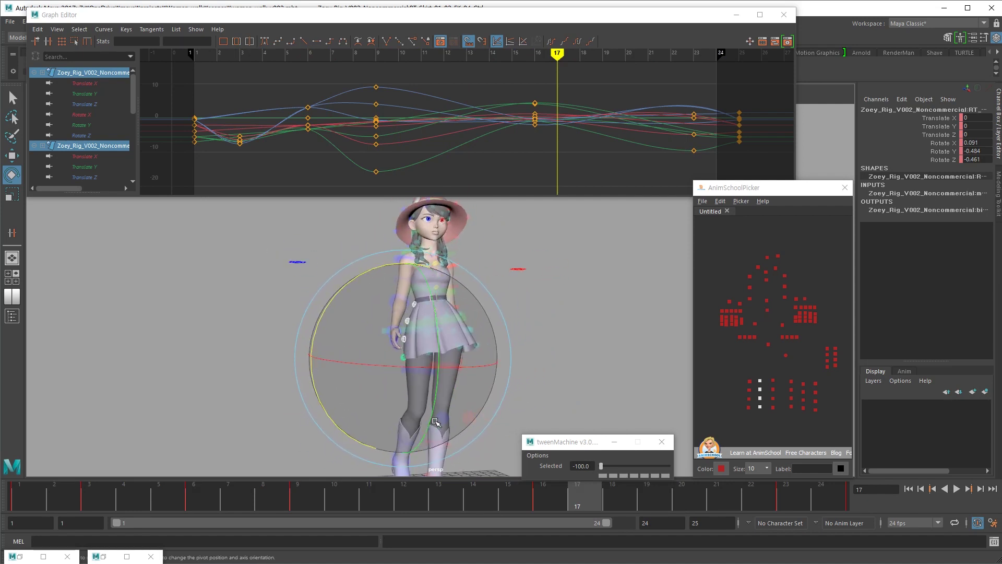
middle_click_drag(435, 421, 439, 435, "alt")
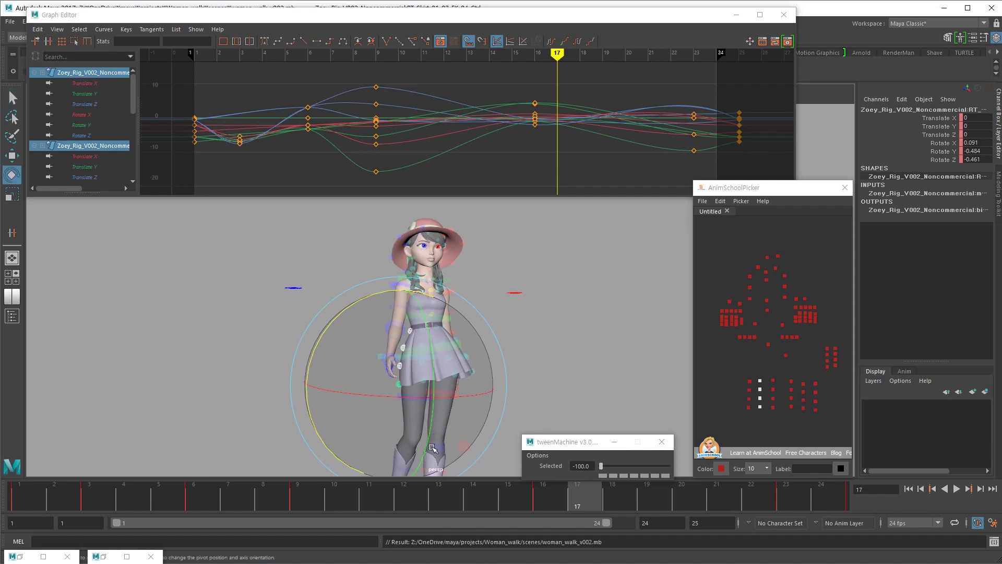
left_click_drag(431, 449, 460, 402, "alt")
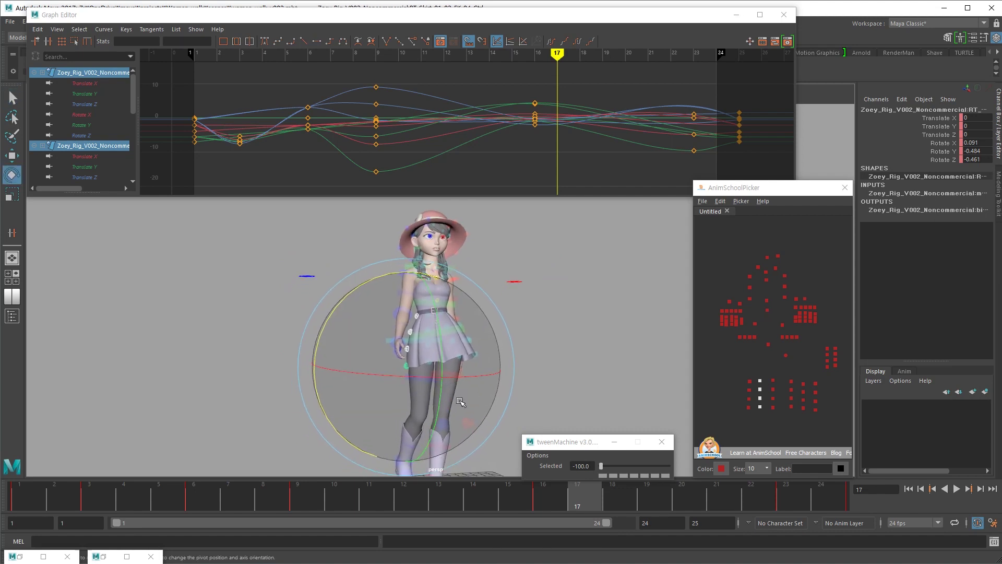
key("alt+v")
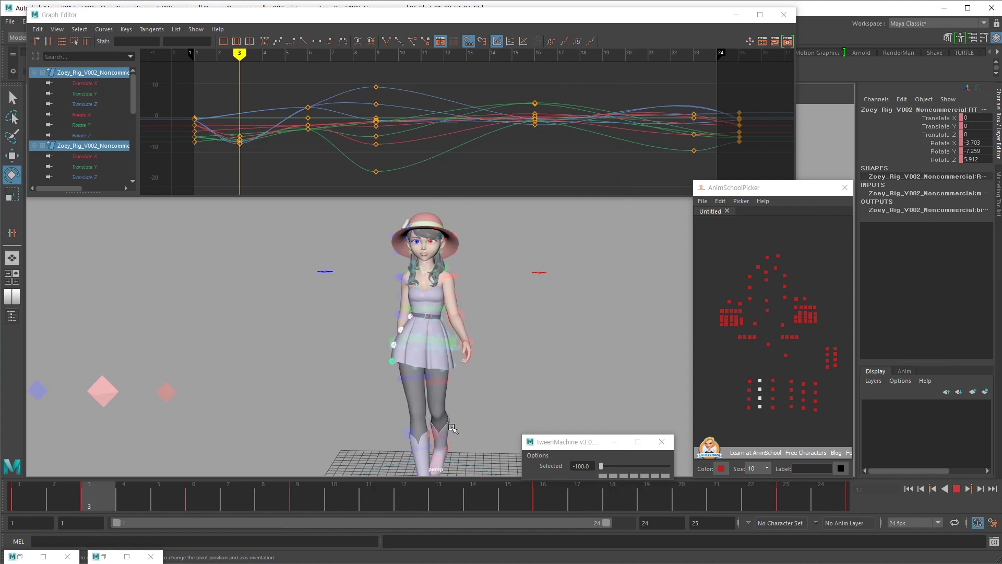
left_click(37, 505)
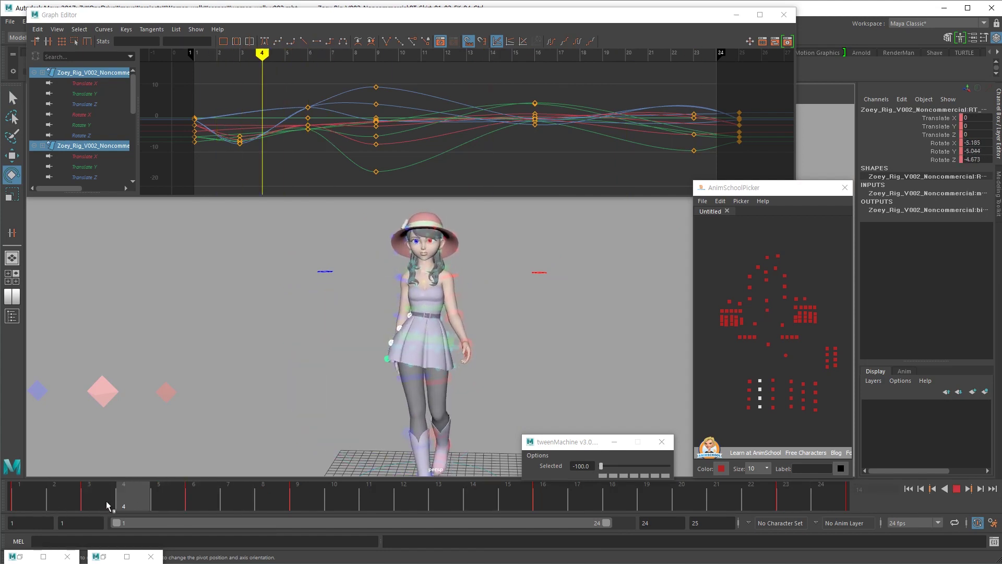
left_click_drag(119, 503, 26, 500)
Select the top controls of two neighbouring right-side skirt chains and compare their poses at the first keyframes
left_click_drag(754, 373, 781, 383)
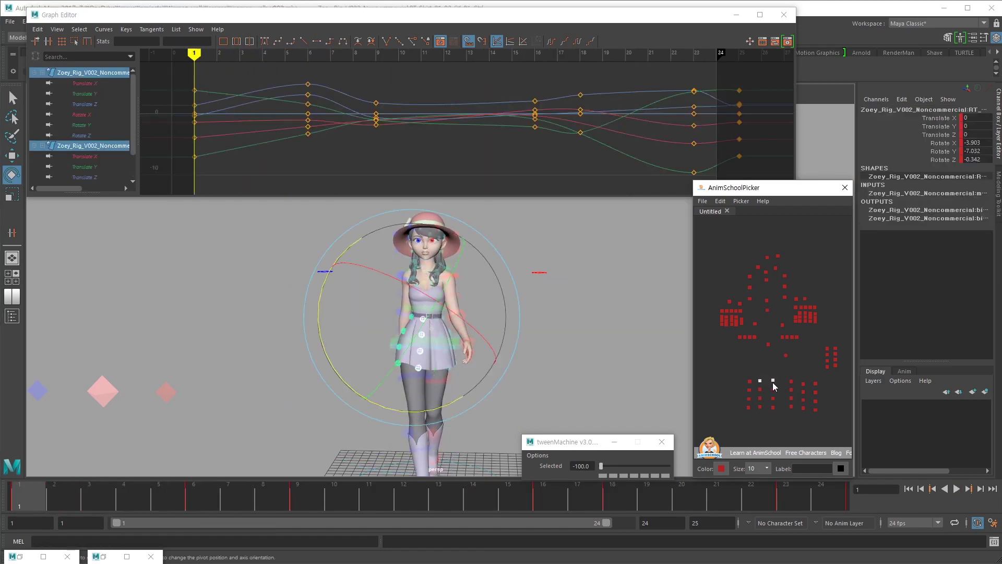
key("period")
left_click_drag(540, 369, 528, 396, "alt")
key("comma")
key("period")
key("ctrl+z")
scroll(531, 410, "up", 3)
key("comma")
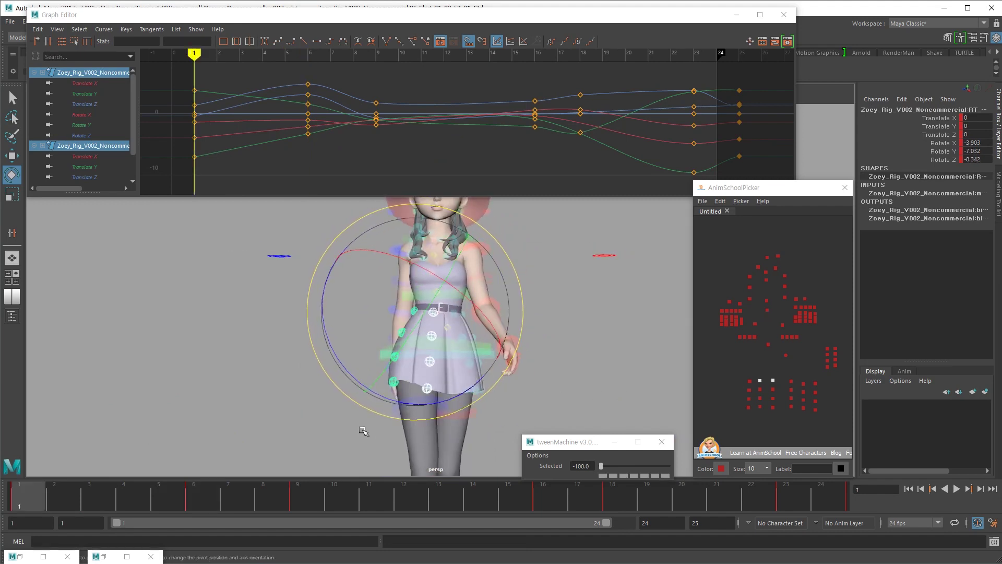
Adjust the frame 9 keys of the top controls on the two right-side skirt chains, checking the motion in playback
left_click_drag(94, 495, 192, 494)
right_click_drag(255, 481, 236, 442, "alt")
key("alt+v")
left_click(311, 492)
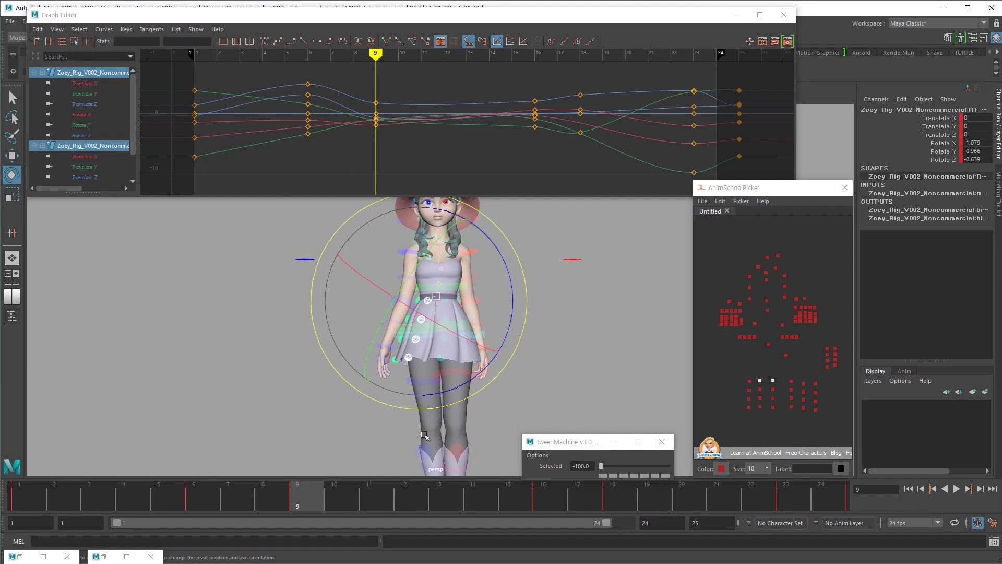
key("ctrl+z")
key("ctrl+z")
key("shift+z")
key("alt+v")
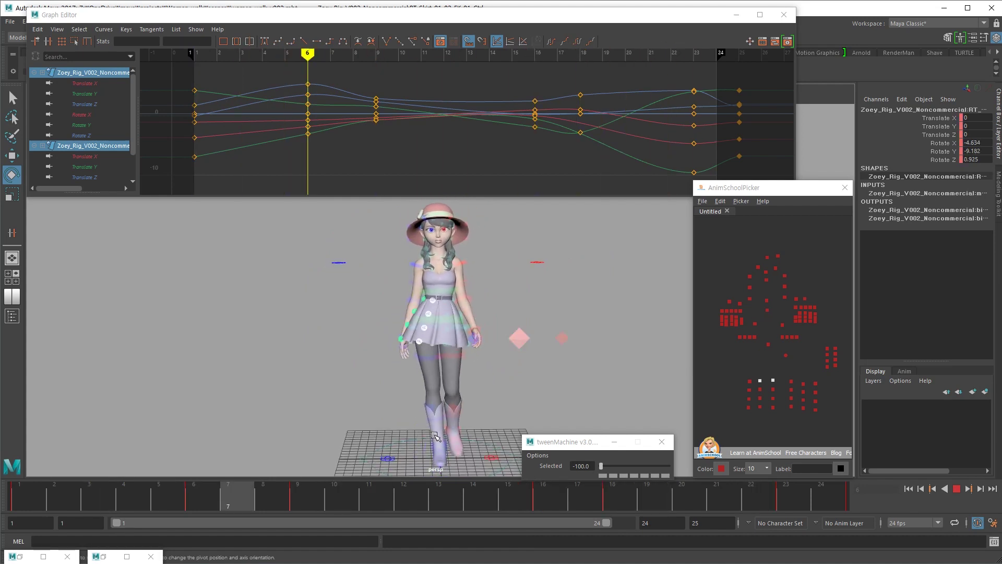
key("alt+v")
Deselect the skirt controls and save the scene
middle_click_drag(498, 337, 492, 379, "alt")
right_click_drag(492, 380, 574, 377, "alt")
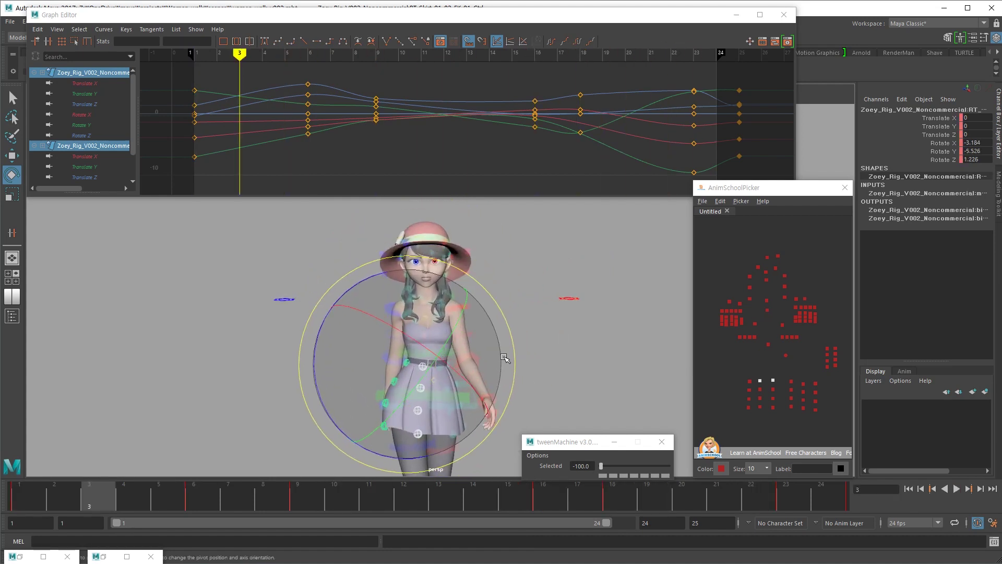
right_click_drag(508, 358, 631, 345, "alt")
key("w")
left_click(506, 380)
middle_click_drag(474, 367, 483, 387, "alt")
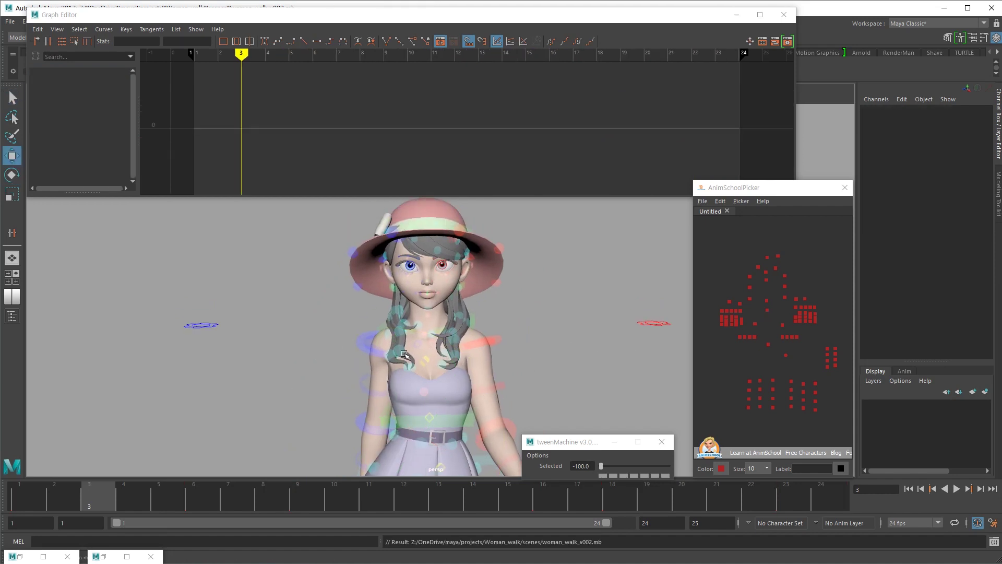
Select both mouth corner controls on the face and key them at frame 1
right_click_drag(404, 354, 628, 340, "alt")
middle_click_drag(432, 358, 465, 379, "alt")
right_click_drag(465, 379, 533, 370, "alt")
middle_click_drag(483, 374, 457, 379, "alt")
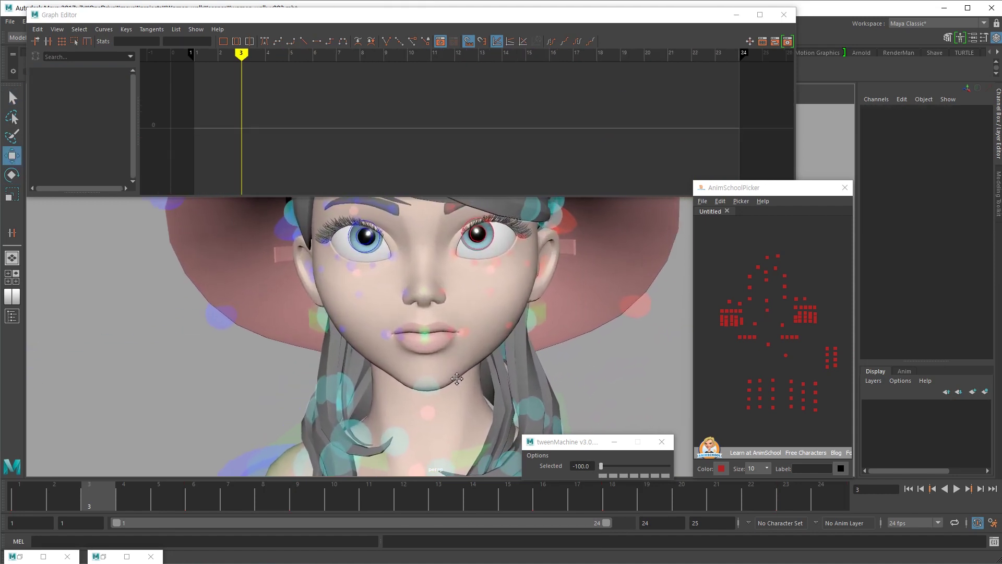
scroll(457, 379, "up", 5)
left_click(438, 340)
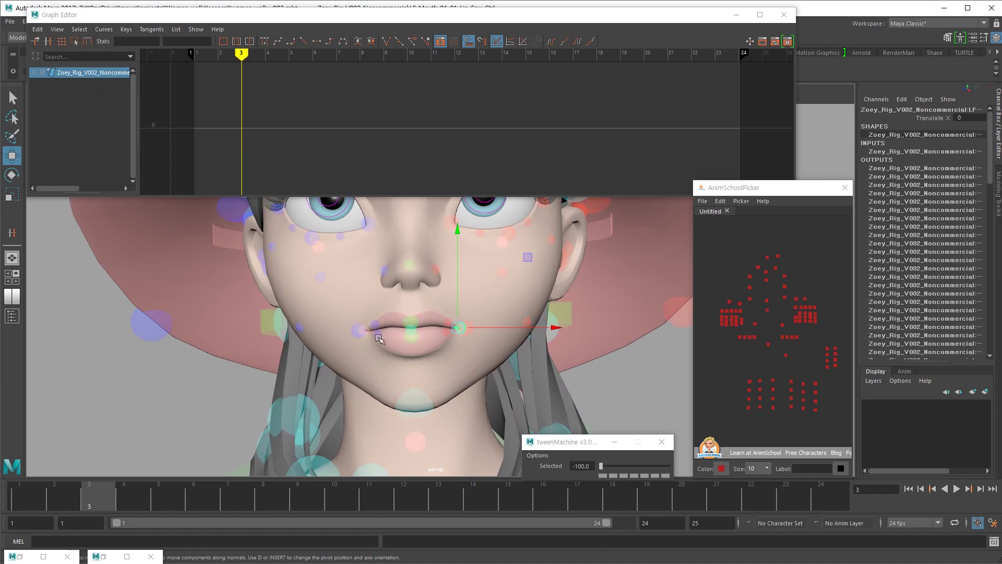
left_click(358, 330)
left_click(466, 328, "shift")
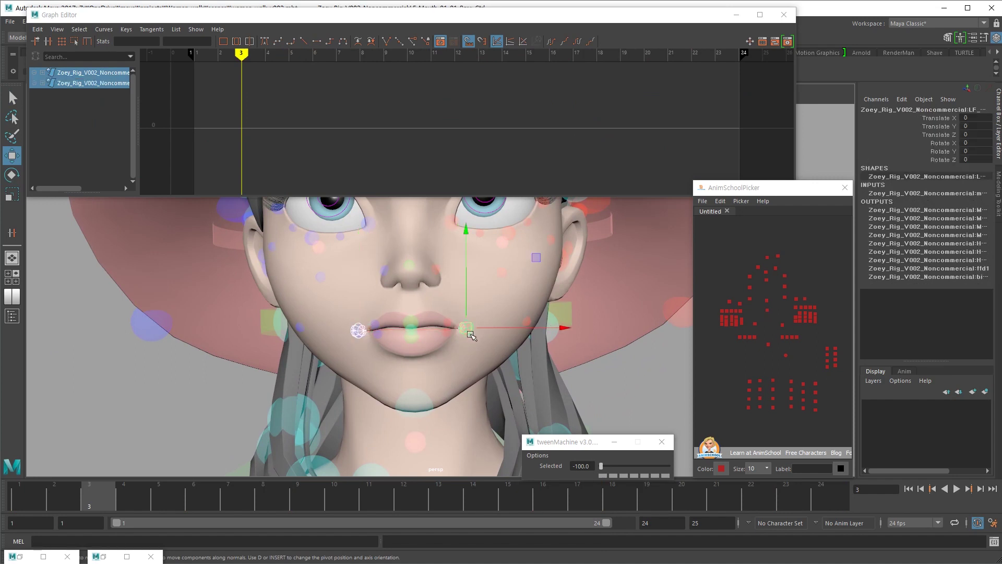
scroll(446, 361, "up", 2)
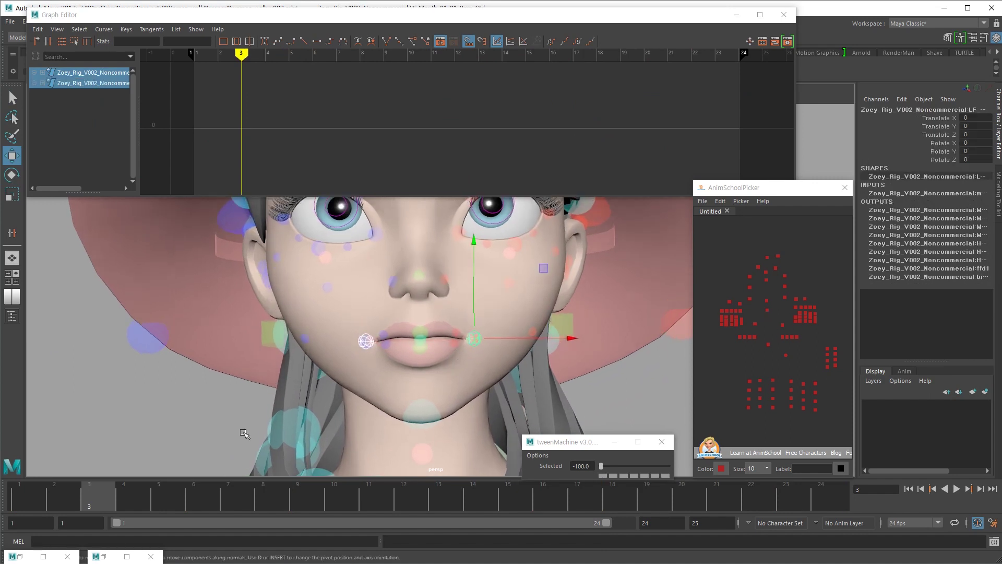
left_click_drag(65, 495, 23, 503)
key("s")
Raise the mouth corners to Translate Y 0.077 and widen them in object space to Translate X 0.079
middle_click_drag(459, 365, 462, 382, "alt")
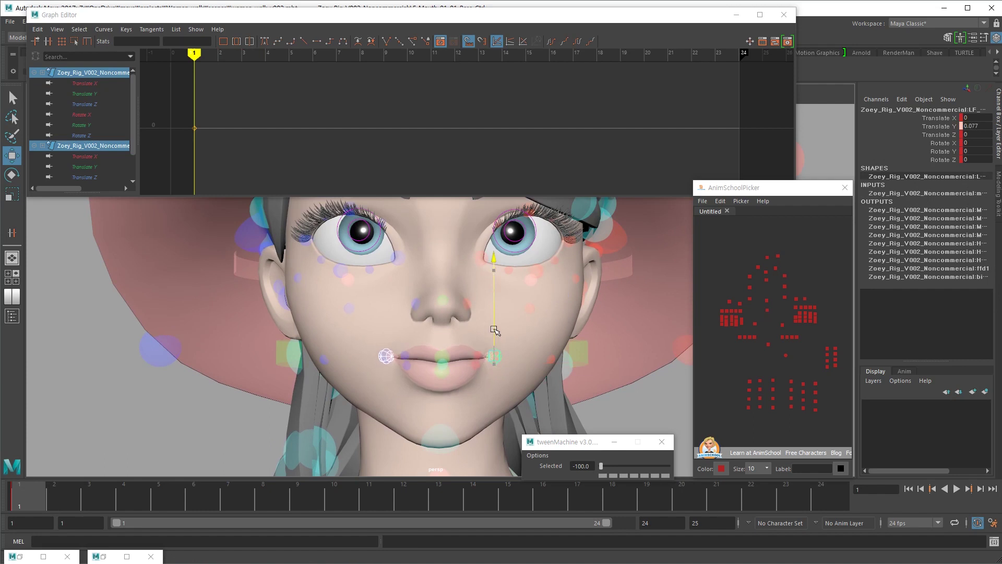
key("w")
left_click(492, 360)
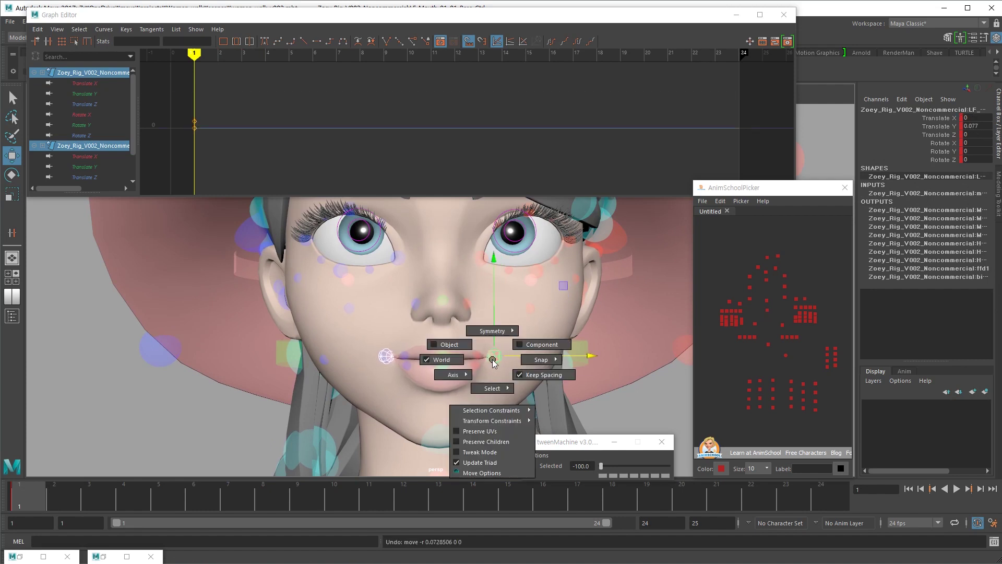
left_click(464, 349)
left_click_drag(523, 356, 505, 389, "alt")
left_click_drag(491, 403, 614, 395, "alt")
key("ctrl+z")
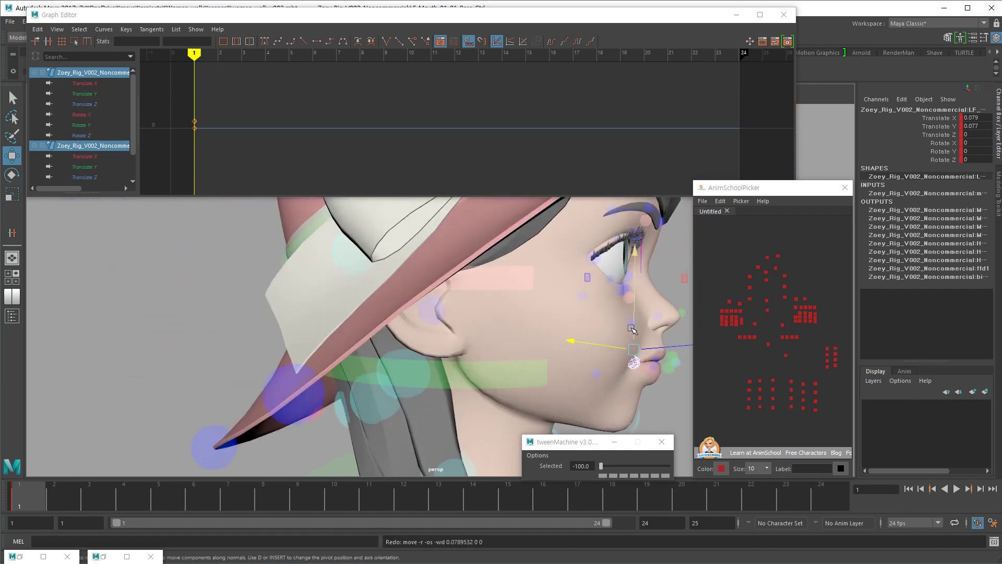
Refine the smile by moving the mouth corner controls to Translate X 0.128 and Translate Y 0.107
left_click_drag(634, 325, 635, 317)
left_click_drag(621, 365, 514, 379, "alt")
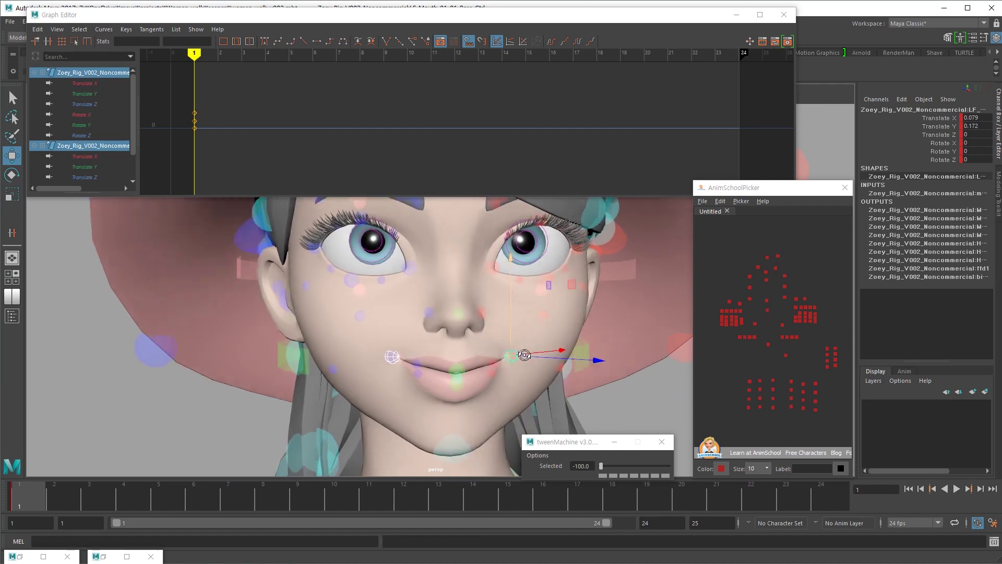
middle_click_drag(515, 379, 485, 378, "alt")
left_click_drag(485, 378, 463, 387, "alt")
mouse_move(488, 353)
left_mouse_down("alt")
mouse_move(280, 363)
mouse_move(477, 420)
mouse_move(457, 353)
mouse_move(627, 323)
mouse_move(488, 355)
left_mouse_up("alt")
right_click_drag(488, 355, 509, 357, "alt")
Key the four upper and lower lip controls beside the mouth corners at frame 1 and try lowering them slightly
left_click(470, 338)
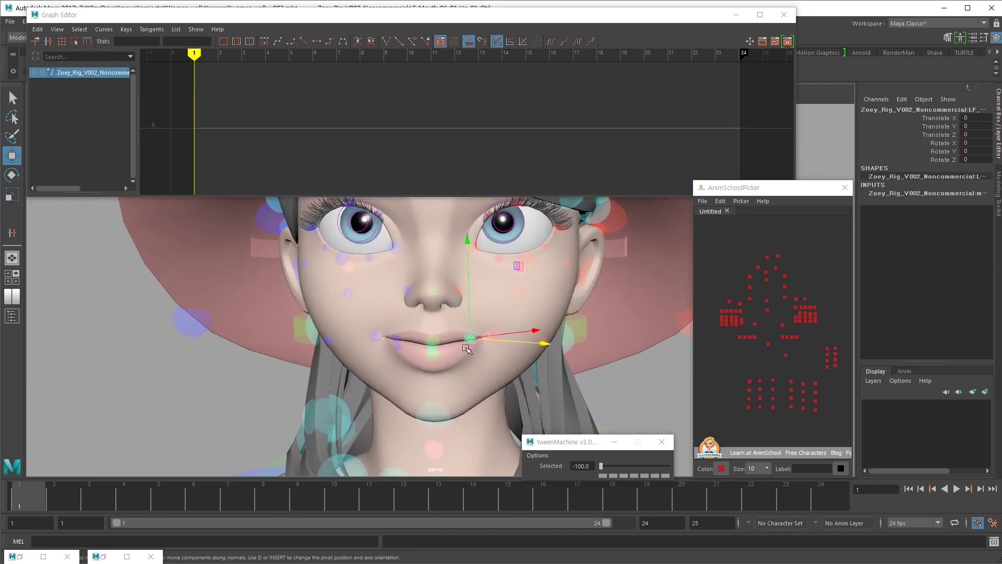
left_click(468, 348, "shift")
left_click(395, 340, "shift")
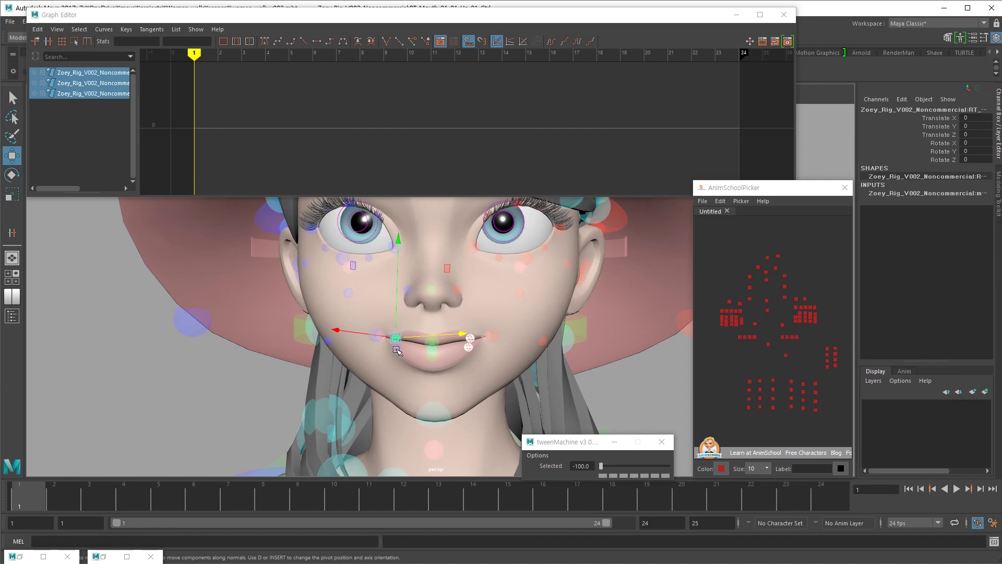
left_click(397, 349, "shift")
key("s")
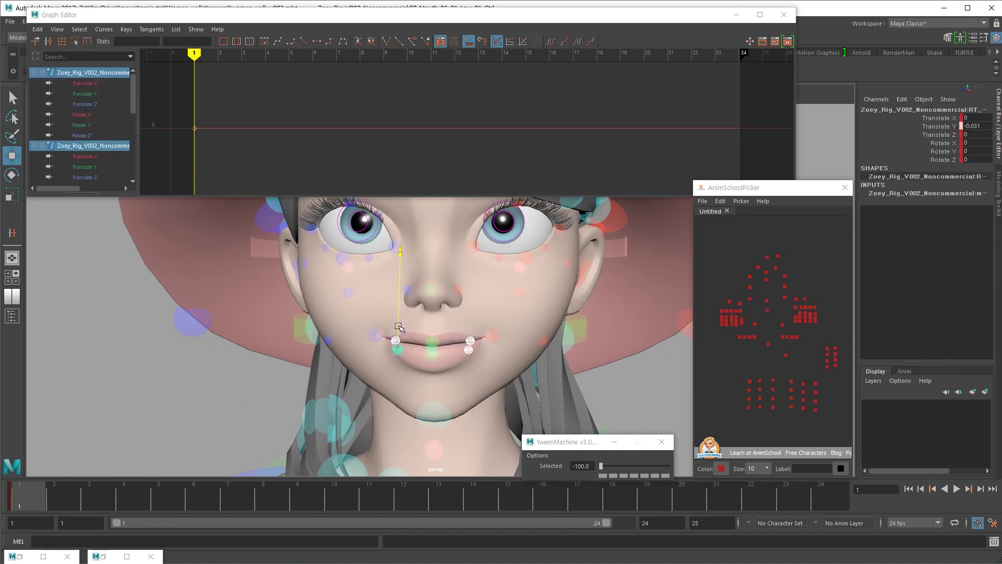
left_click_drag(401, 334, 588, 392, "alt")
Check the smile from farther away, then lower both mouth corner controls to Translate Y 0.087
left_click(613, 401)
right_click_drag(577, 378, 398, 427, "alt")
right_click_drag(476, 398, 586, 367, "alt")
right_click_drag(402, 384, 560, 365, "alt")
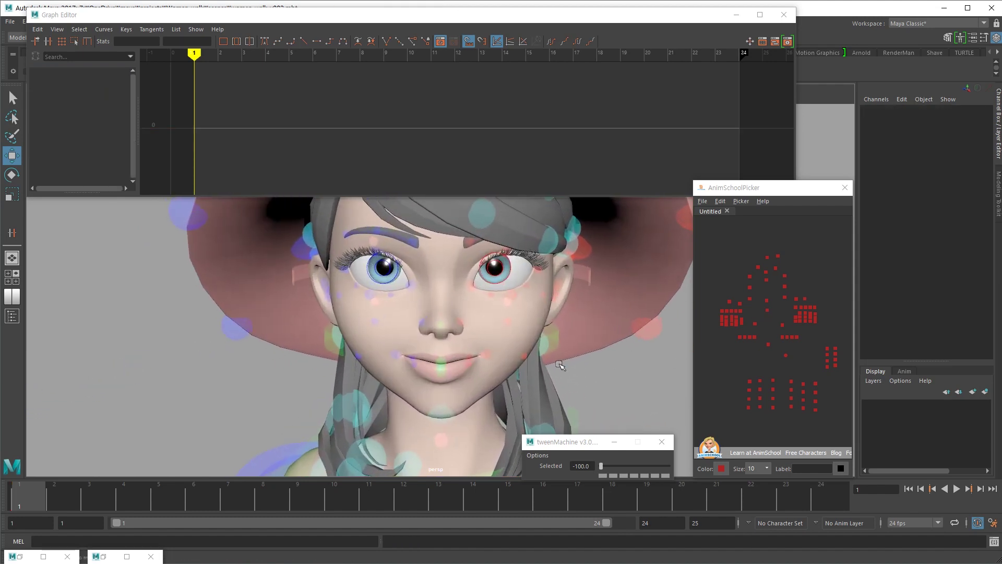
middle_click_drag(412, 388, 416, 380, "alt")
left_click(398, 341, "shift")
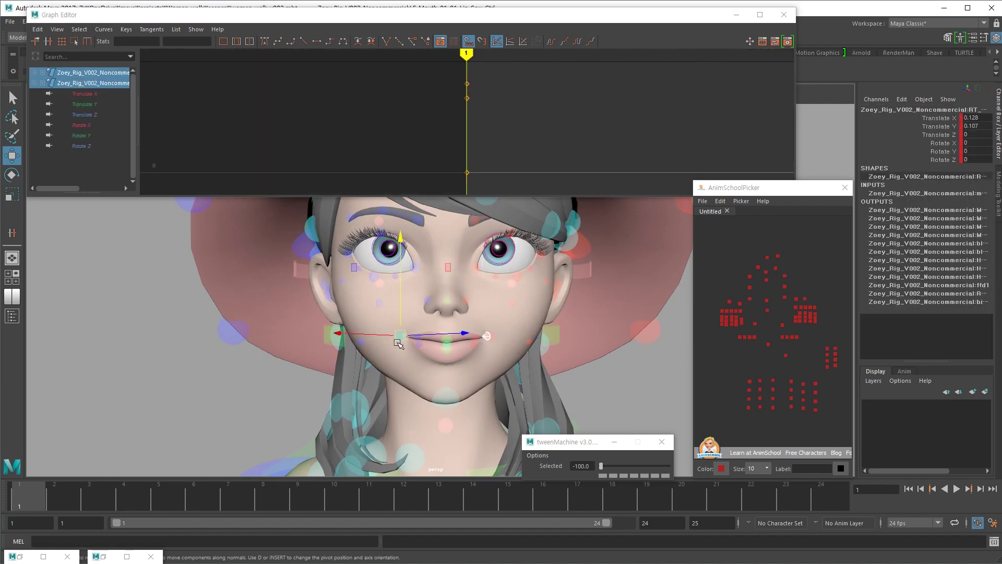
left_click(494, 337)
left_click(397, 336, "shift")
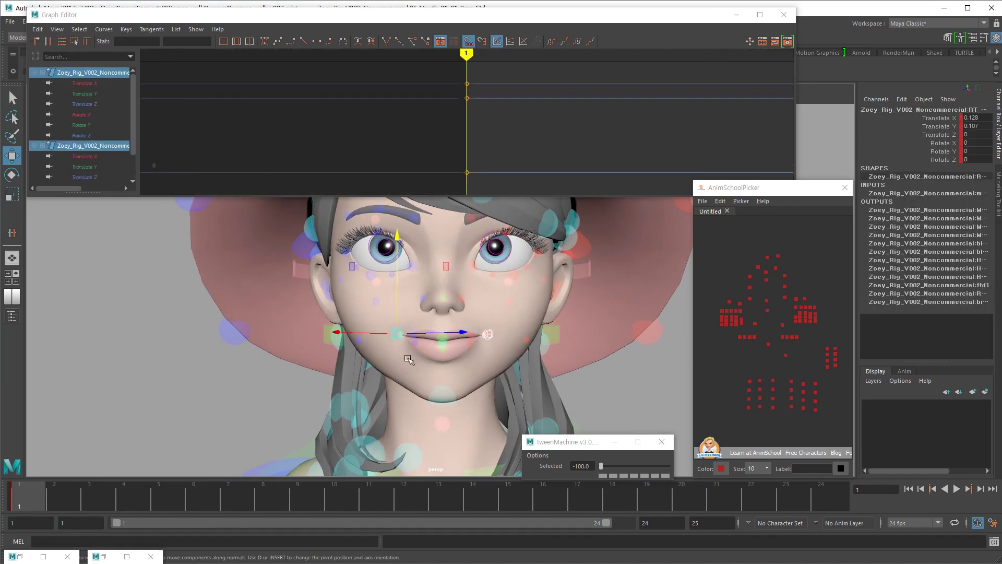
scroll(401, 346, "up", 2)
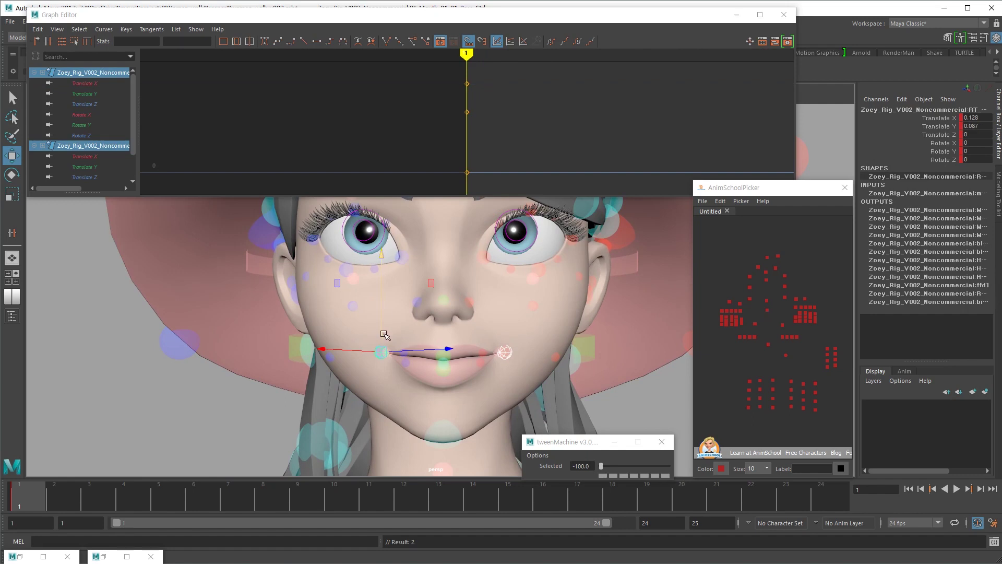
scroll(384, 335, "down", 1)
left_click_drag(401, 362, 403, 354, "alt")
Reselect the four side lip controls to check the mouth shape, then clear the selection
left_click(407, 337)
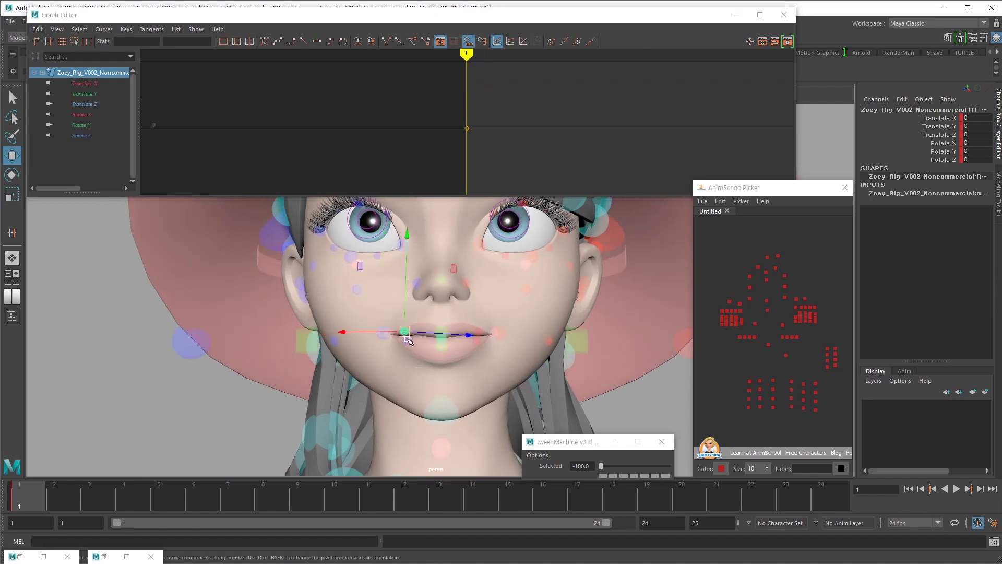
left_click_drag(477, 343, 456, 362, "alt")
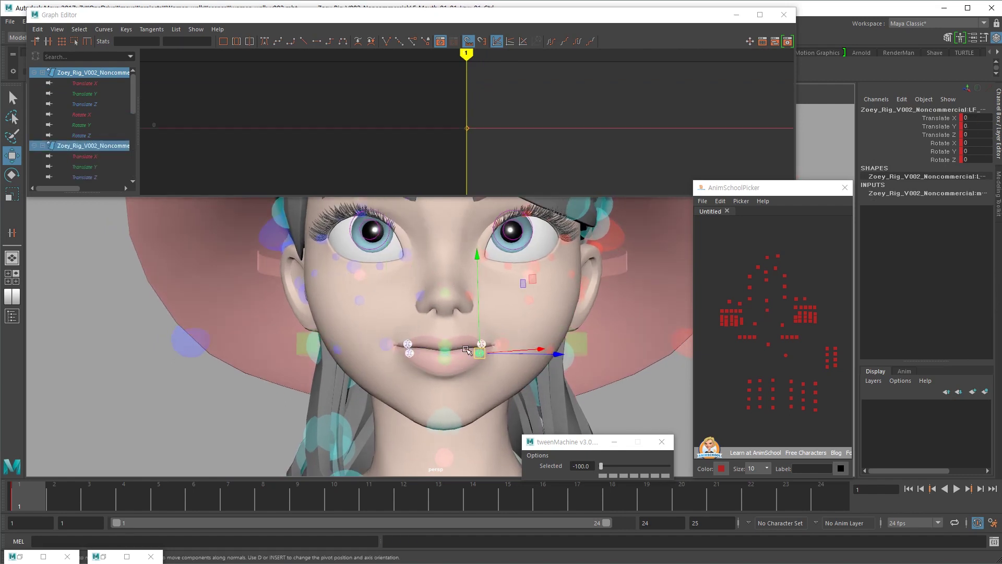
right_click_drag(480, 380, 361, 397, "alt")
left_click(590, 386)
Play back the full-body walk from the side to examine the overall motion
right_click_drag(590, 387, 355, 368, "alt")
left_click_drag(370, 373, 414, 421, "alt")
mouse_move(414, 420)
right_mouse_down("alt")
mouse_move(394, 405)
mouse_move(417, 401)
right_mouse_up("alt")
left_click_drag(417, 401, 442, 379, "alt")
right_click_drag(441, 379, 271, 387, "alt")
left_click_drag(340, 383, 485, 352, "alt")
key("alt+v")
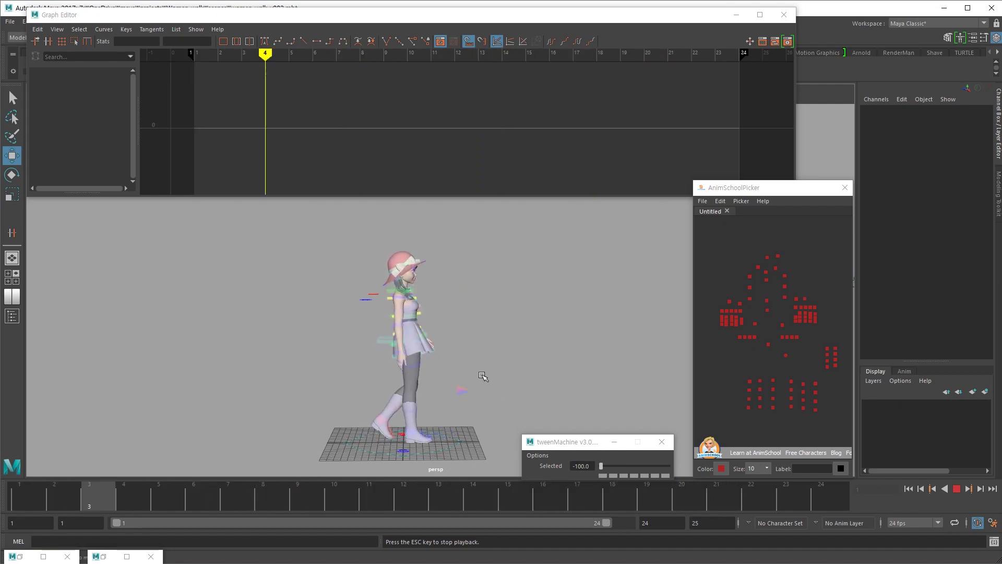
key("Escape")
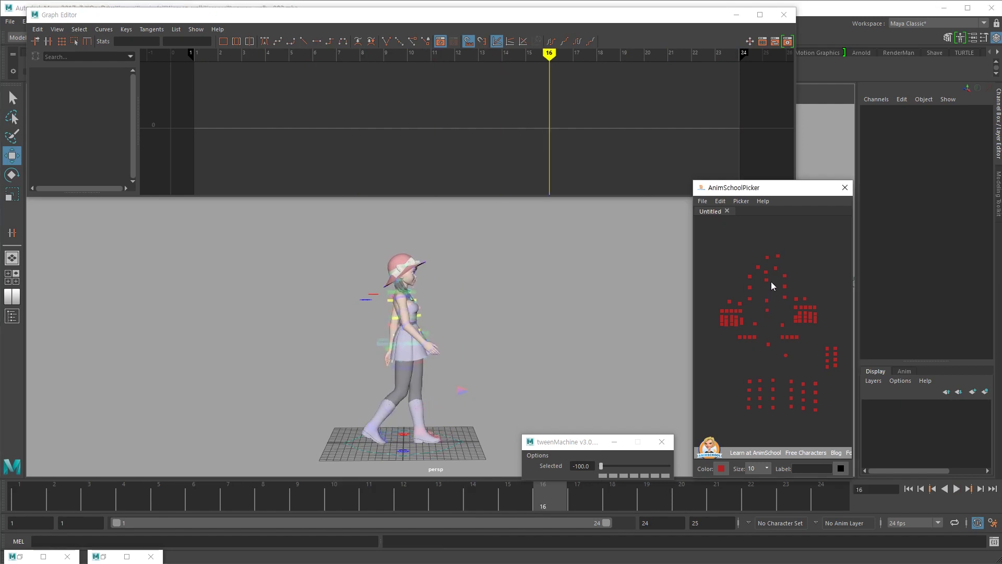
Flatten the body control's Rotate X curve to 0 across the walk cycle
left_click(767, 280)
left_click(107, 116)
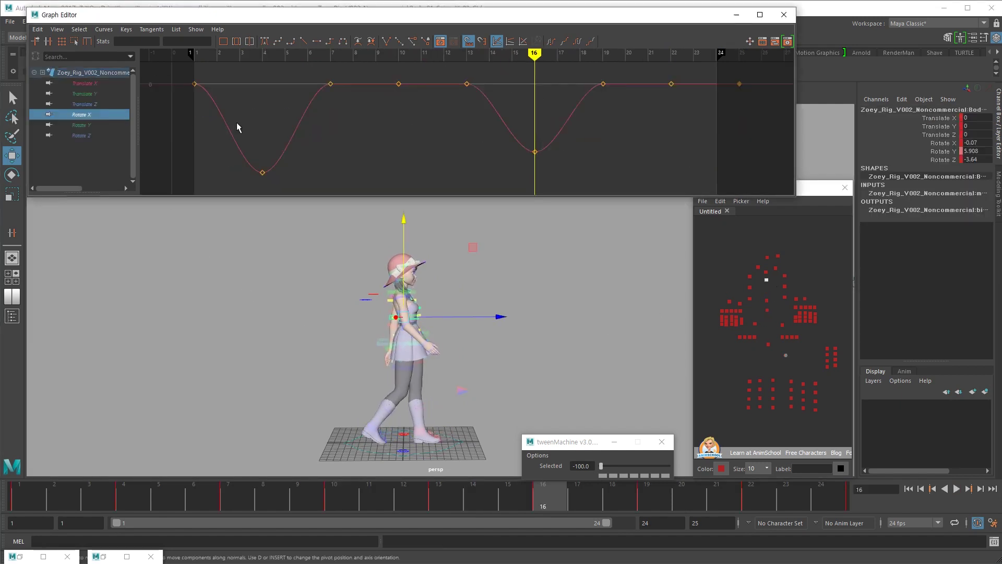
key("f")
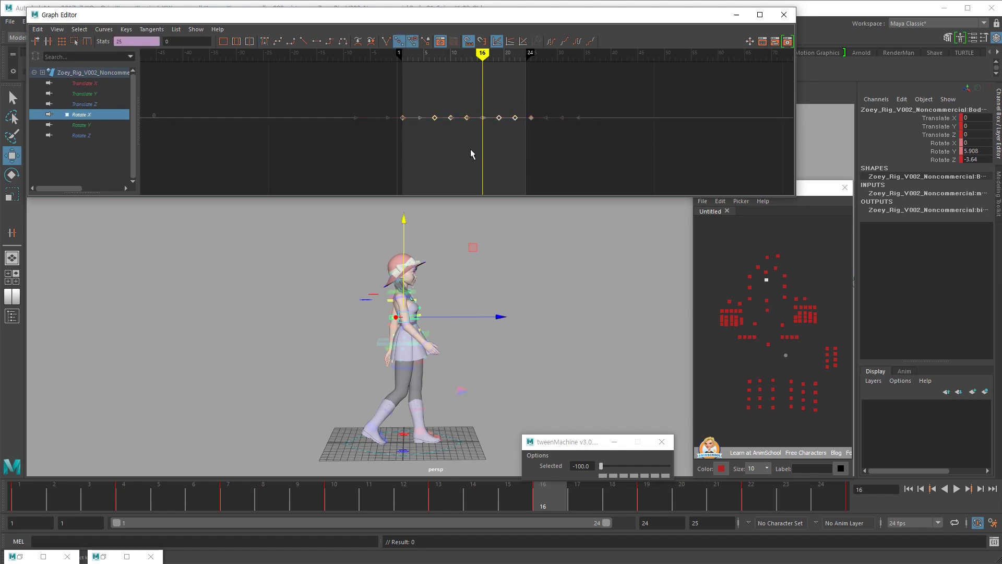
Try lowering the body control's whole Rotate X curve, play back the walk, and undo the offset
middle_click_drag(471, 150, 470, 175, "shift")
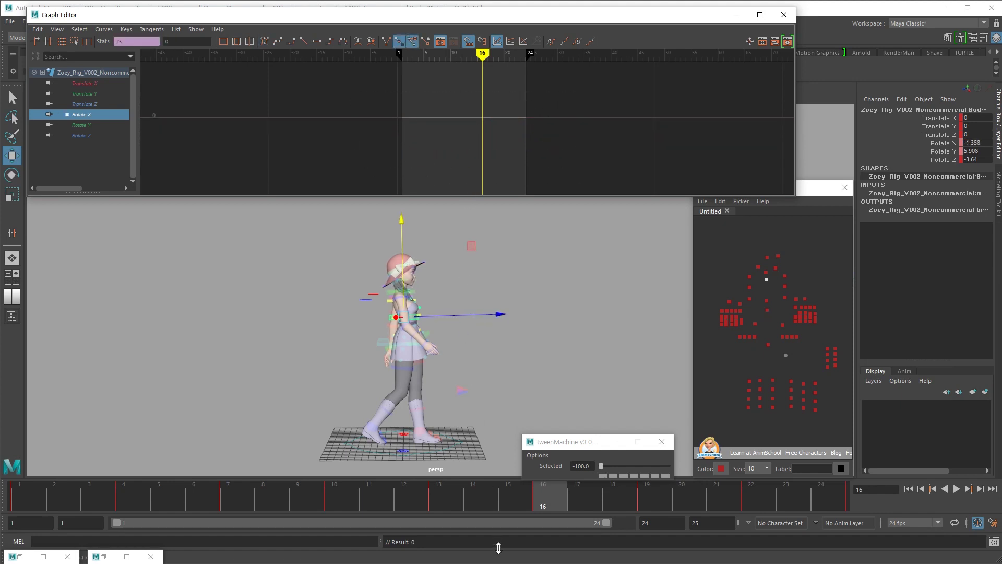
key("ctrl+z")
key("f")
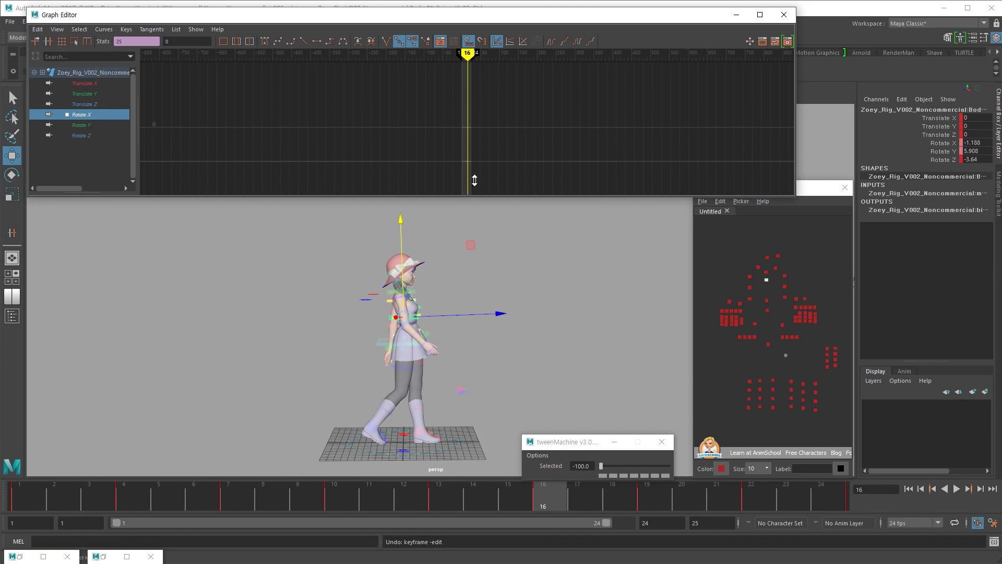
key("alt+v")
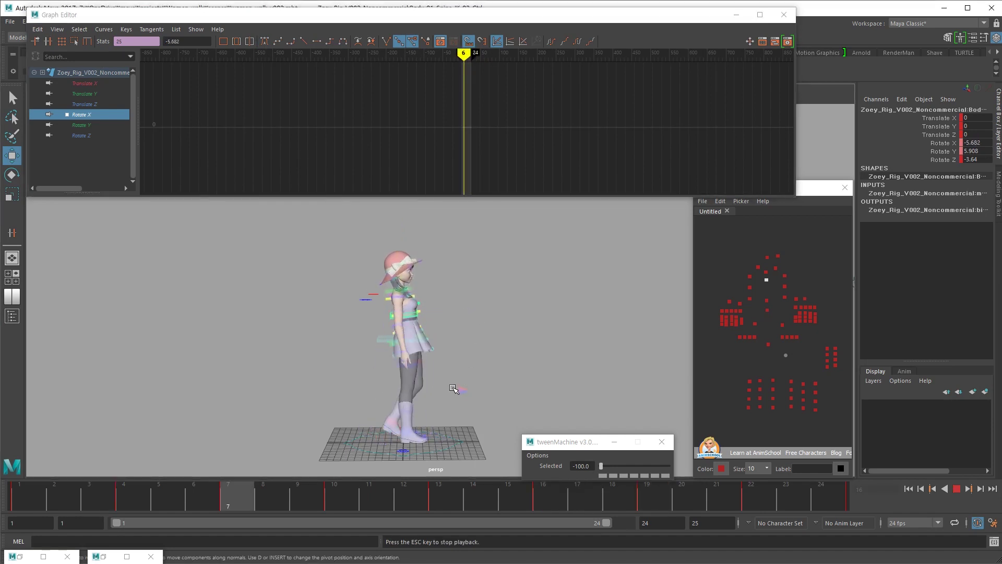
left_click(342, 398)
key("alt+v")
left_click_drag(385, 398, 246, 408, "alt")
key("ctrl+z")
key("ctrl+z")
key("ctrl+z")
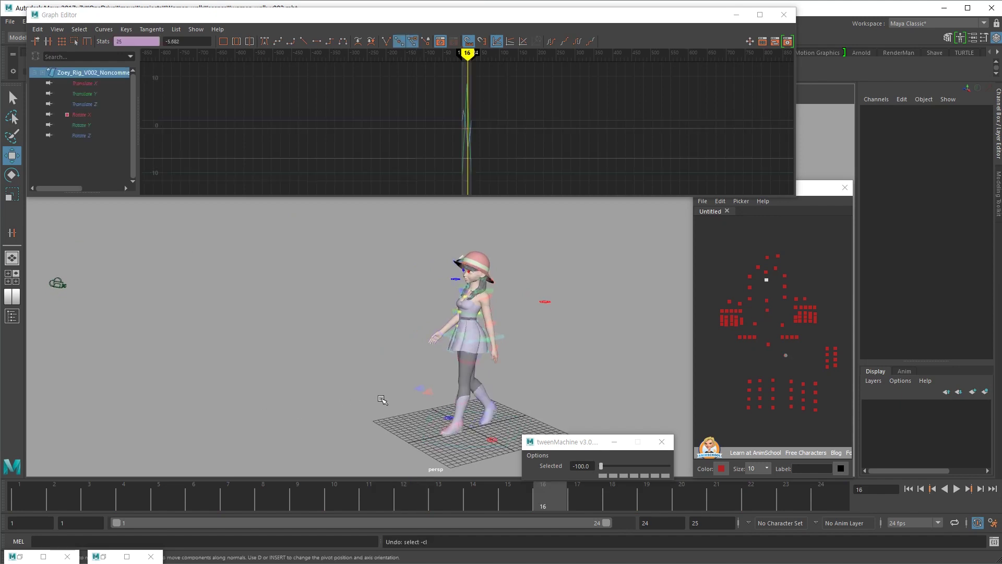
Play back the walk from the side and scrub the opening frames to examine the torso's motion
left_click_drag(384, 407, 579, 399, "alt")
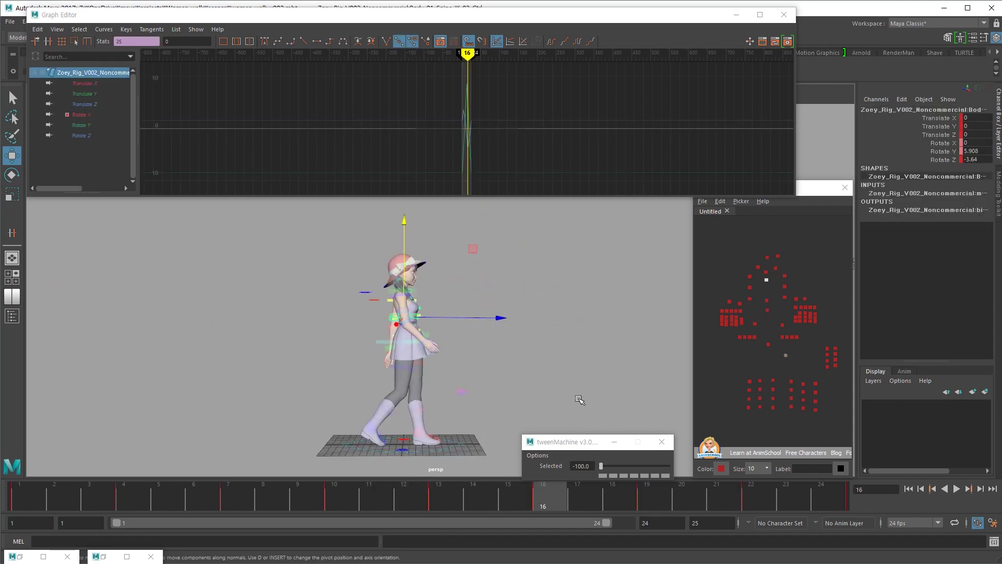
key("a")
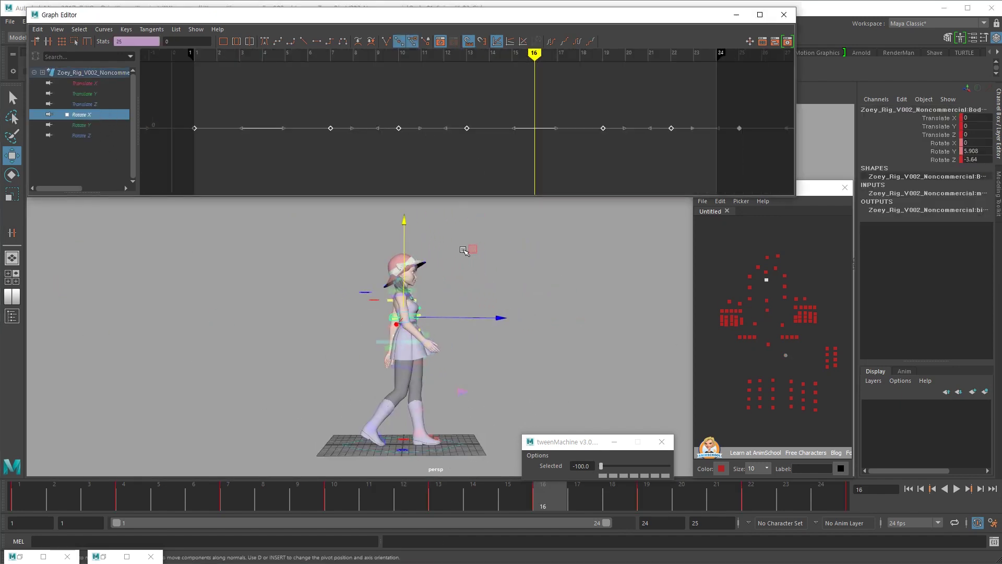
left_click(486, 370)
key("alt+v")
key("Escape")
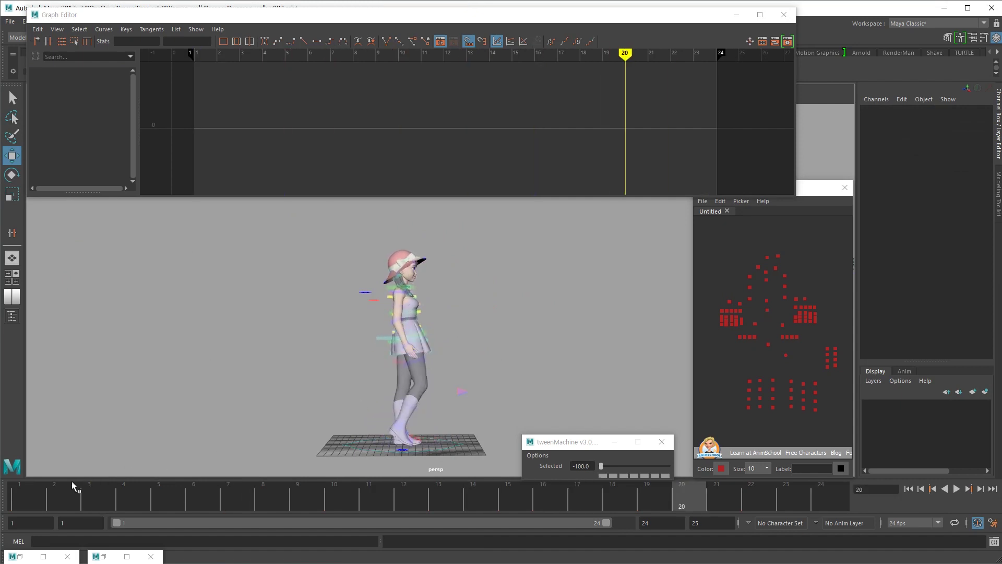
left_click(35, 491)
right_click_drag(395, 387, 644, 383, "alt")
left_click_drag(58, 492, 11, 501)
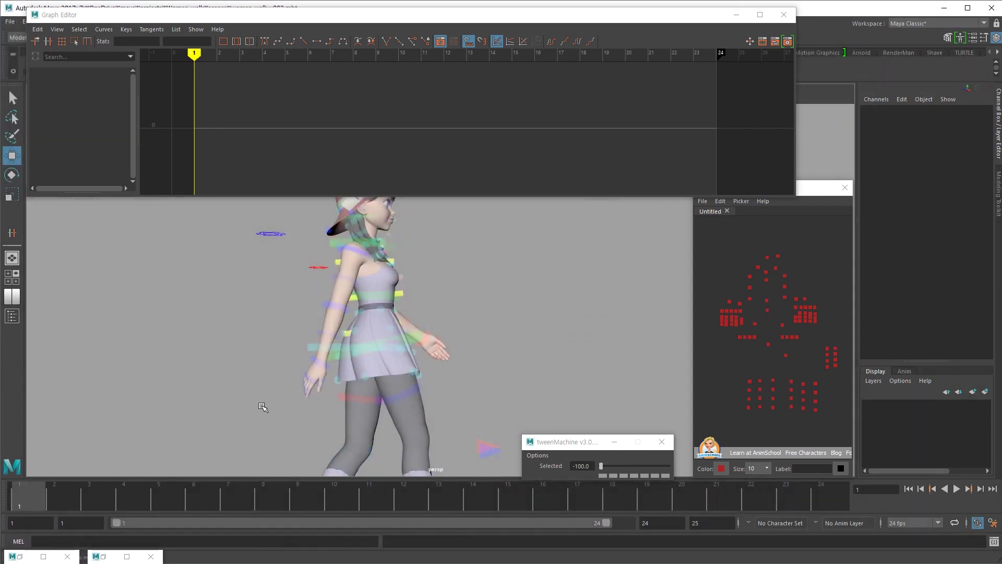
scroll(263, 407, "down", 2)
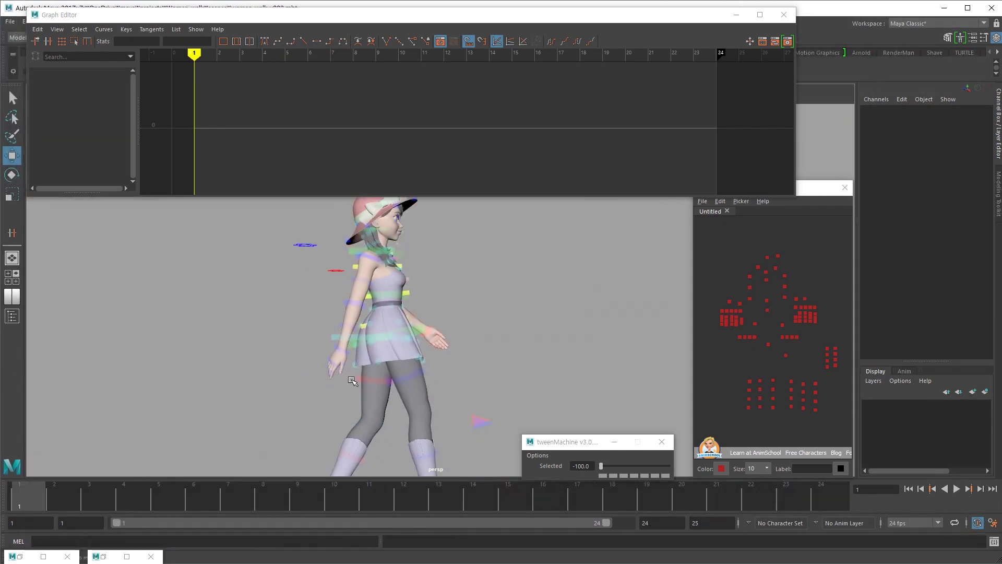
Lower the body control's Rotate X at frame 4 to about -2 and delete its key at frame 7
left_click(766, 280)
left_click_drag(509, 347, 489, 344, "alt")
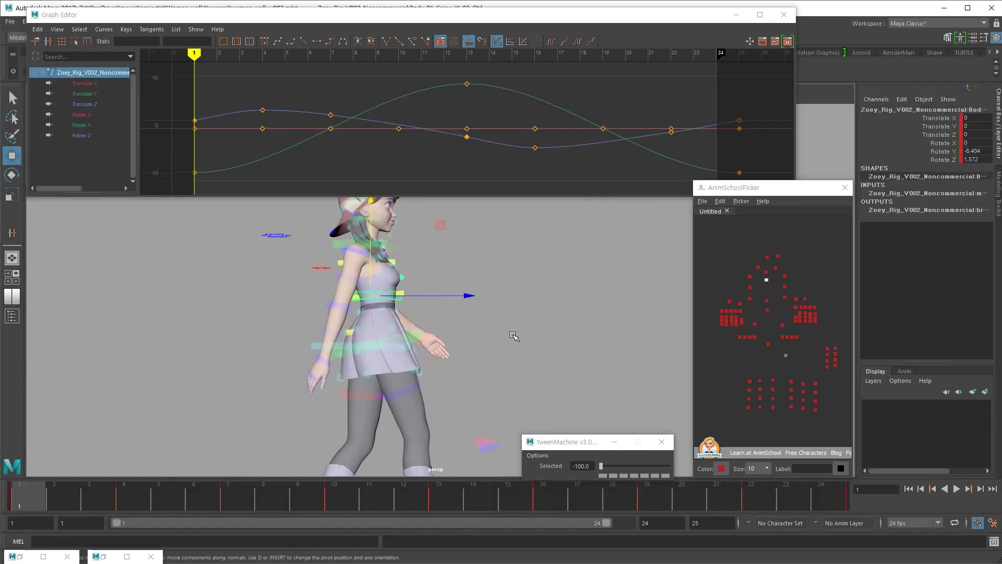
scroll(466, 355, "down", 2)
left_click_drag(116, 125, 115, 118)
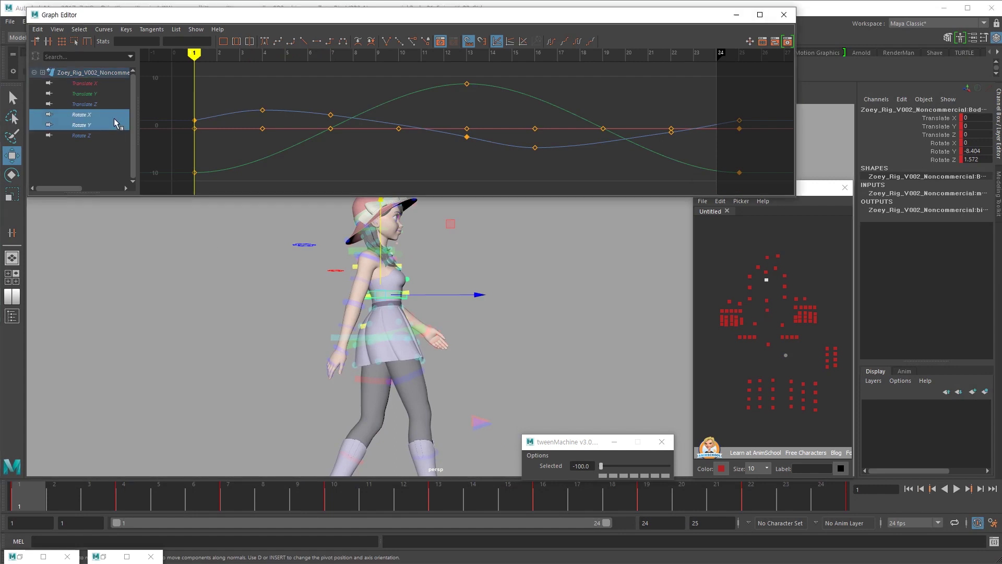
left_click_drag(55, 482, 125, 491)
key("e")
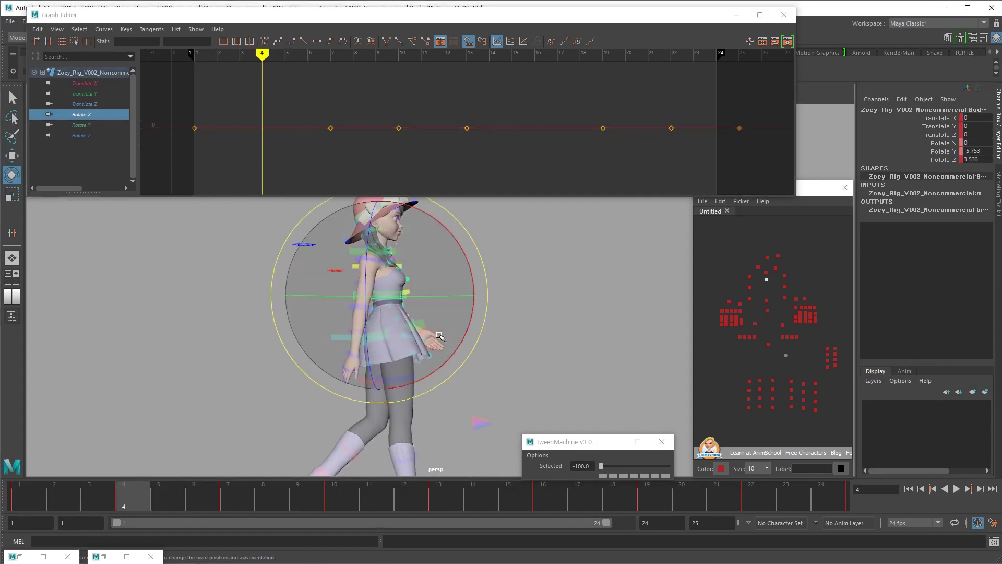
left_click_drag(42, 482, 230, 483)
left_click_drag(335, 100, 288, 150)
key("Delete")
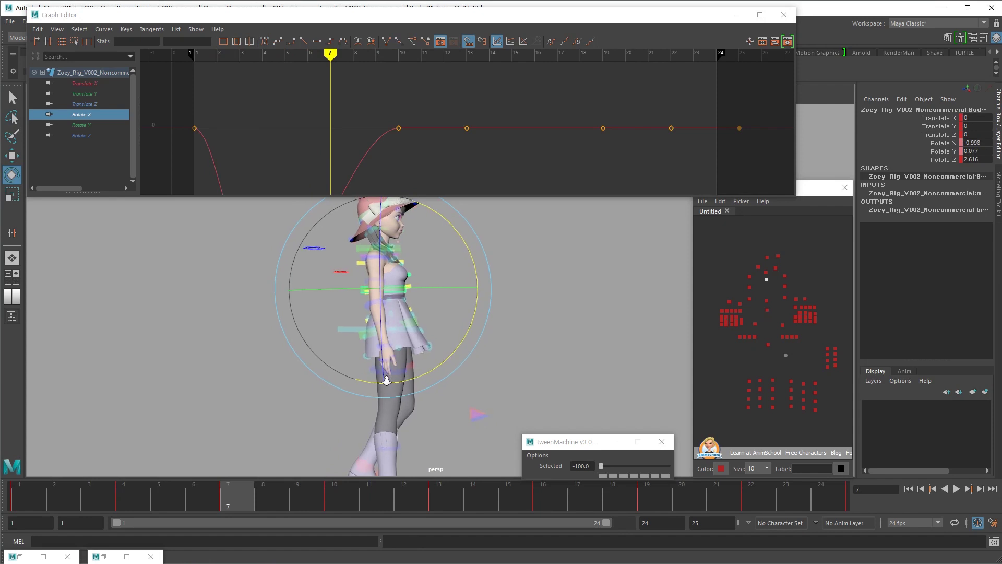
Delete the body control's Rotate X key at frame 10 and set the frame 16 key to -2.06
left_click_drag(149, 496, 438, 485)
left_click(404, 111)
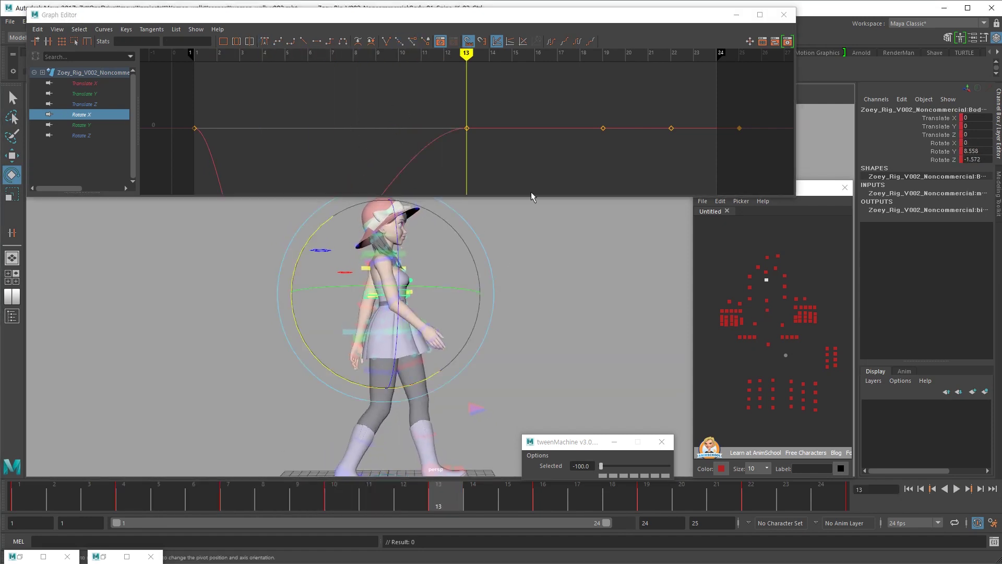
right_click_drag(531, 192, 494, 166, "alt")
key("period")
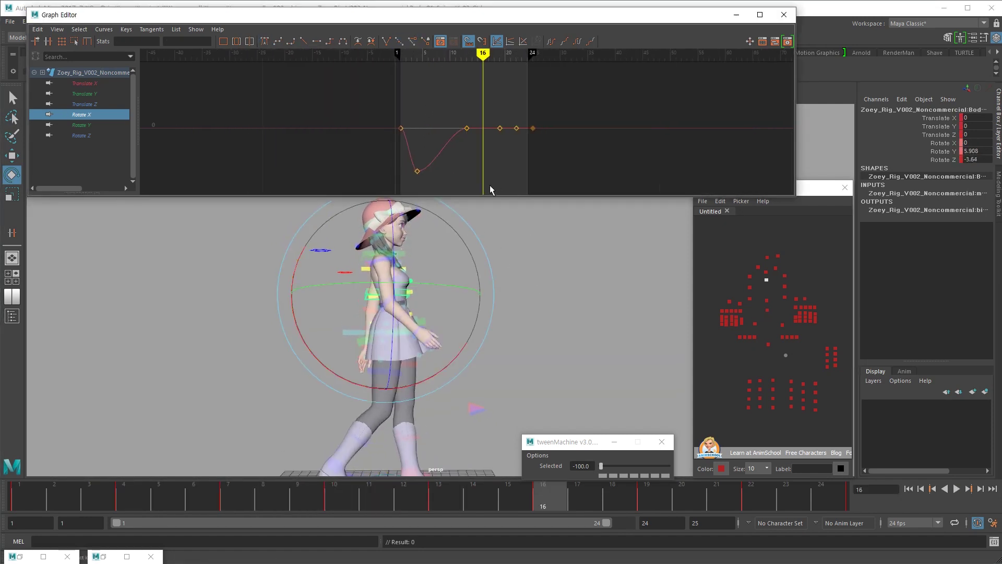
key("comma")
key("period")
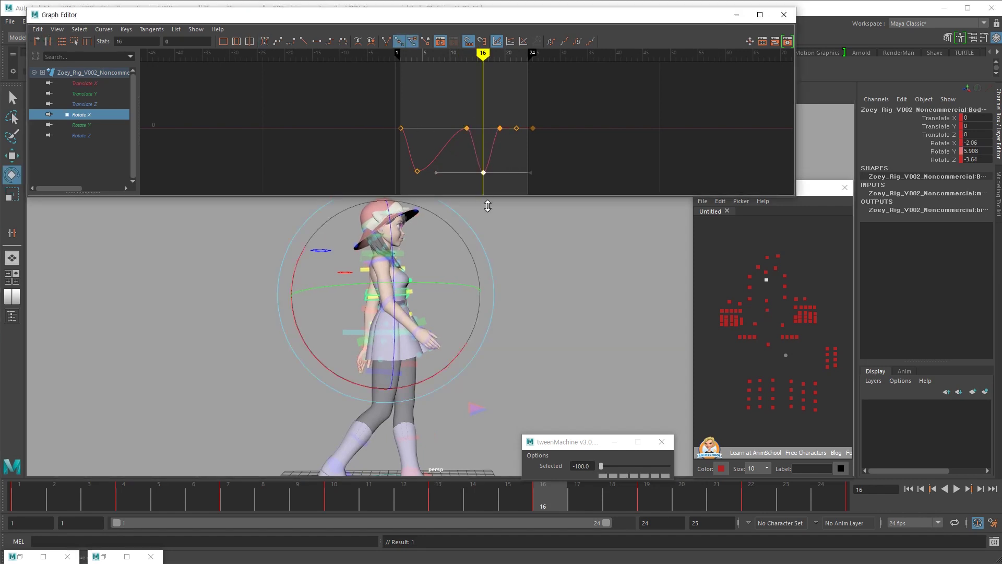
Remove the body control's Rotate X keys at frames 19 and 22 and adjust the frame 16 key to -1.998
left_click(522, 206)
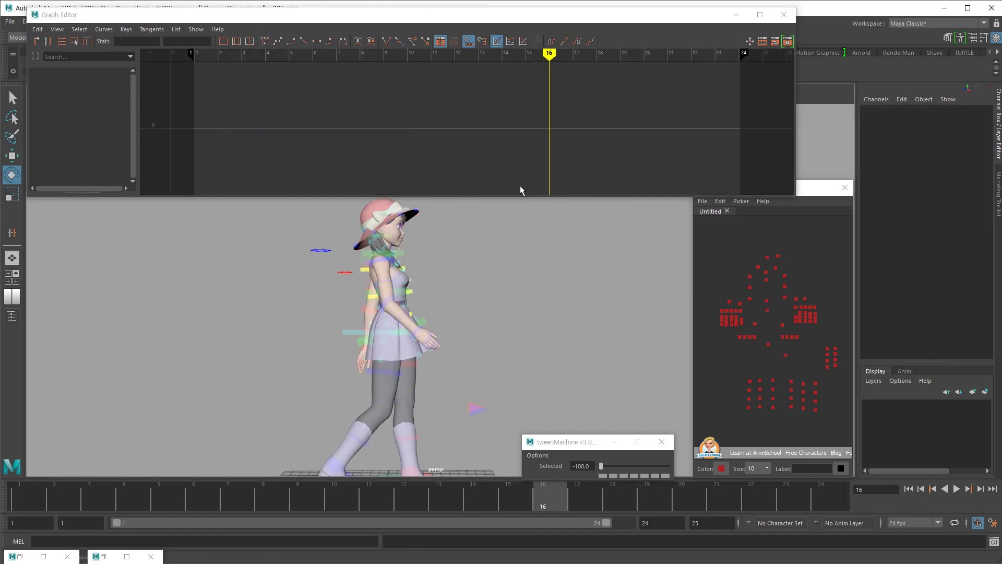
key("ctrl+z")
left_click(766, 280)
left_click(302, 253)
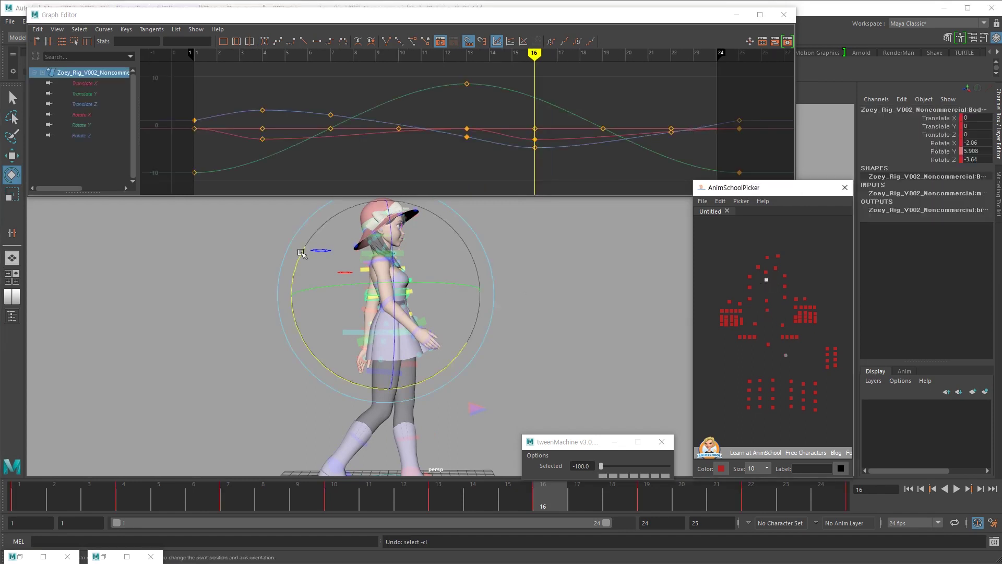
left_click(97, 115)
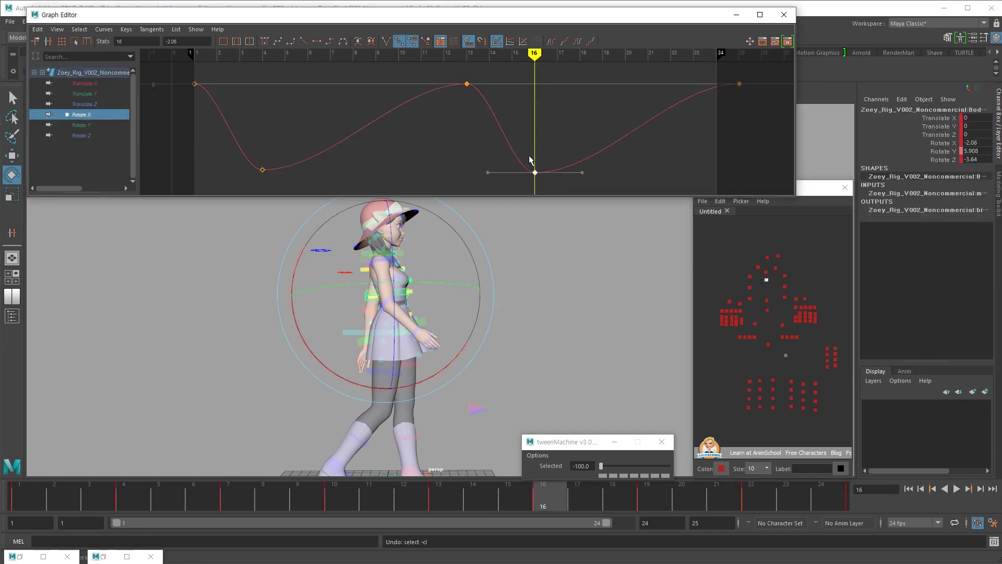
Shift the body control's two low Rotate X keys one frame later, to frames 5 and 17, and play back the walk
key("alt+v")
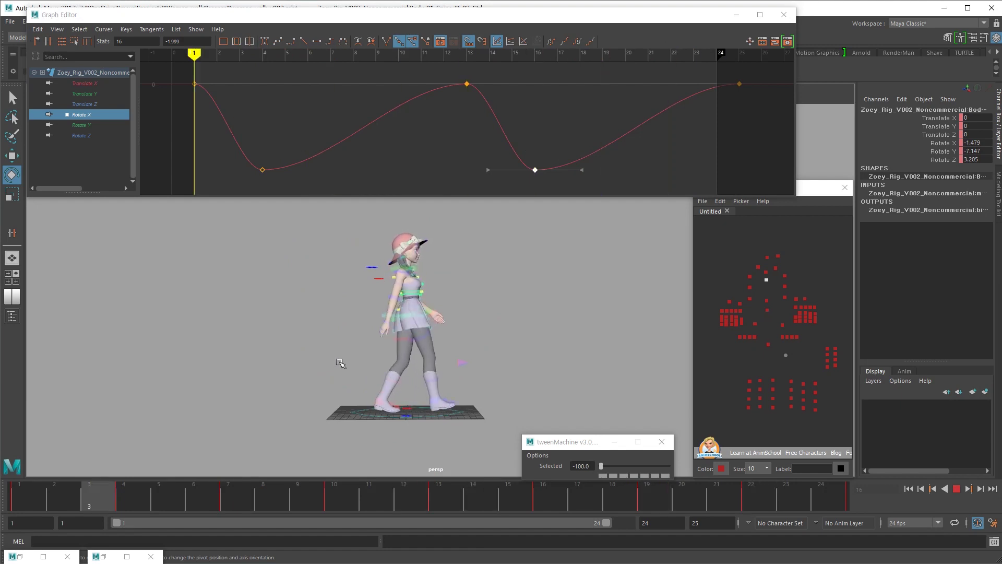
key("alt+v")
left_click_drag(41, 493, 263, 459)
left_click(263, 170)
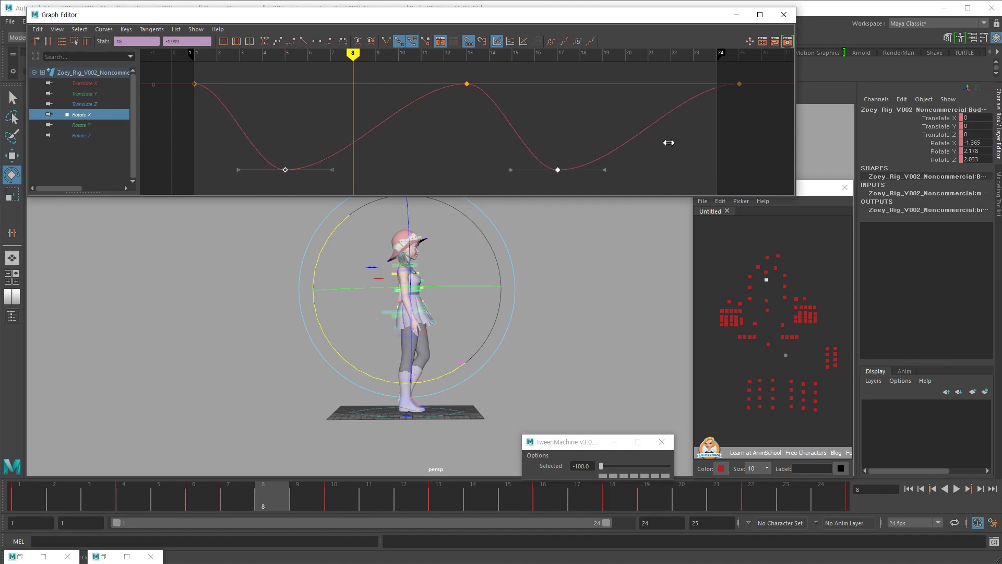
key("alt+v")
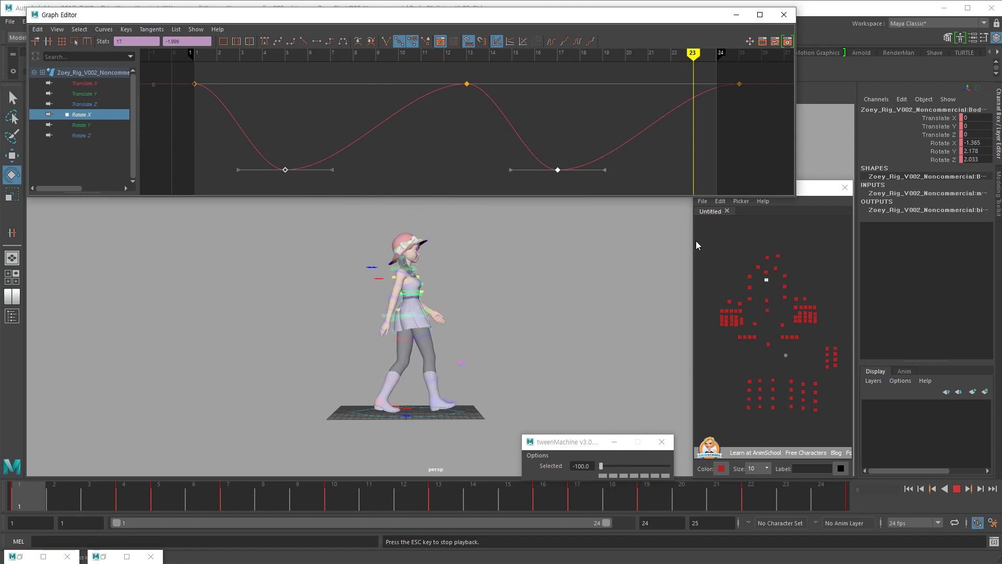
key("alt+v")
Raise the right foot control's Translate Y key at frame 22 to 1.162 and play back the walk
left_click_drag(48, 496, 749, 287)
key("alt+period")
left_click(755, 337)
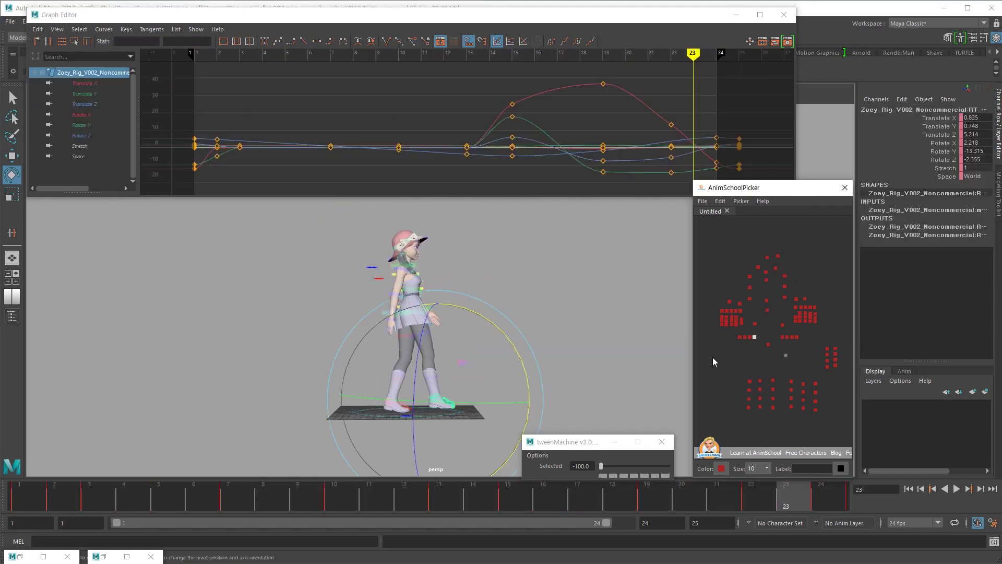
left_click(106, 95)
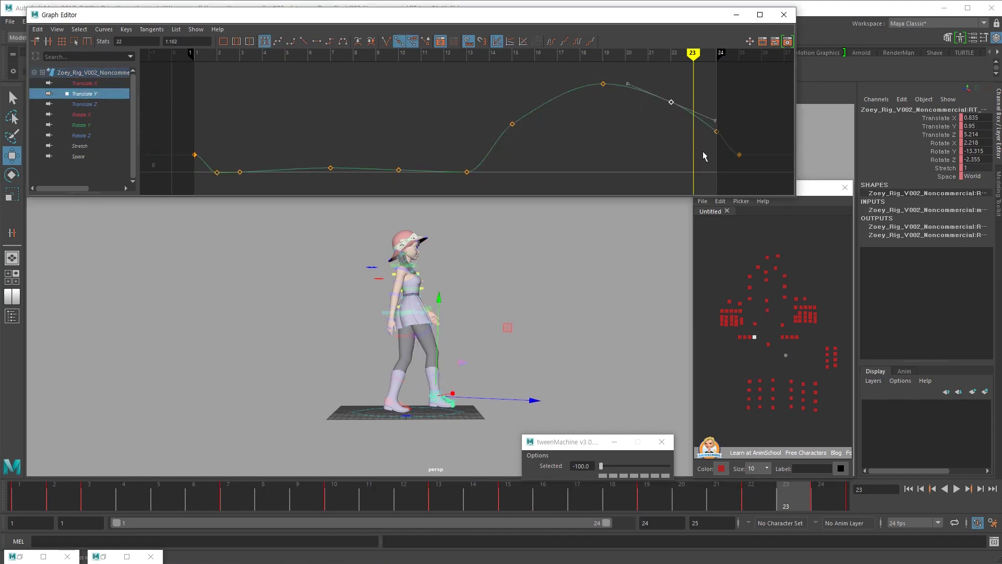
key("alt+v")
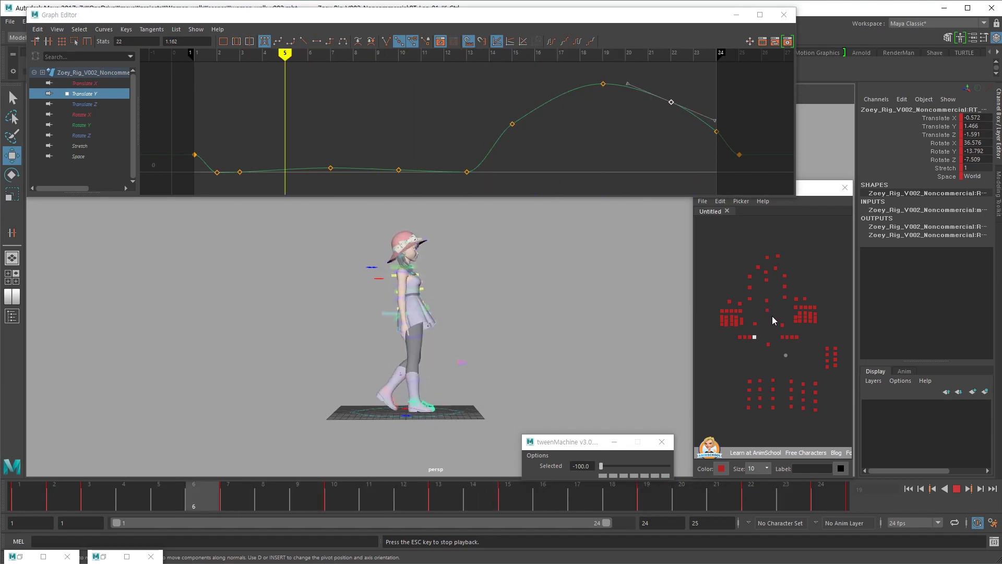
key("alt+v")
Smooth the left foot control's Translate Y curve by lowering frame 3, setting frame 5 to 1.527 and raising frame 7
left_click(783, 337)
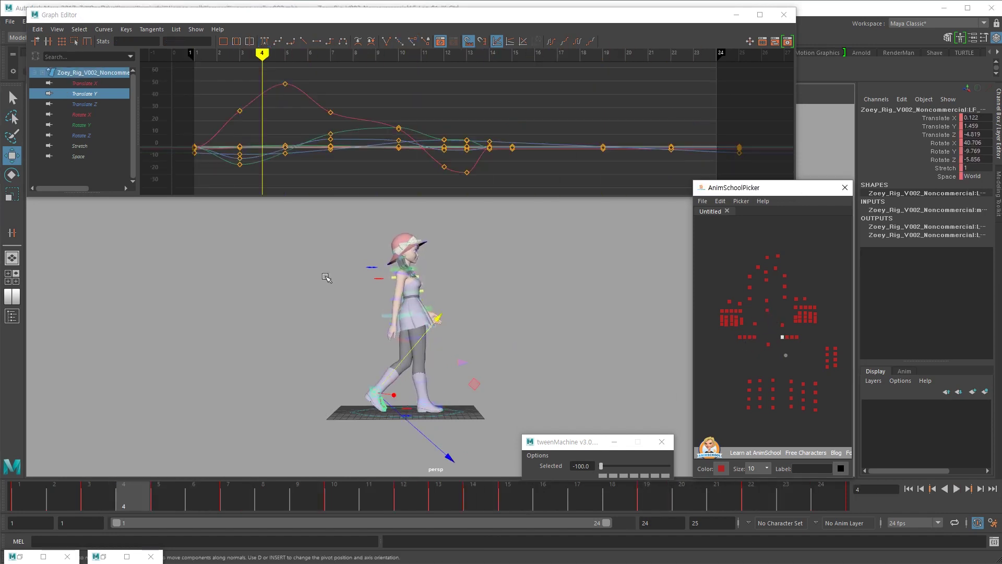
left_click(100, 94)
left_click_drag(223, 111, 248, 139)
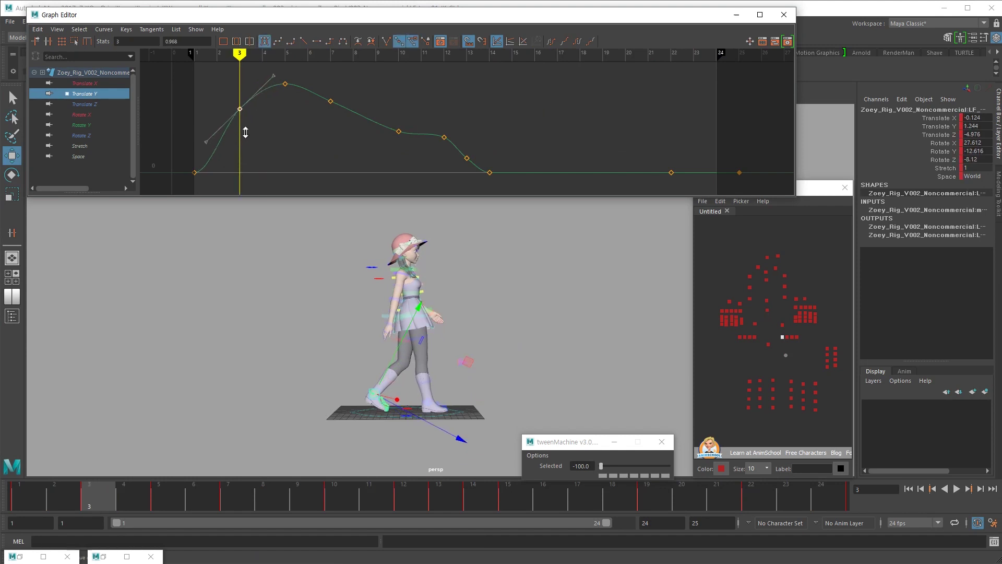
left_click_drag(252, 140, 415, 108)
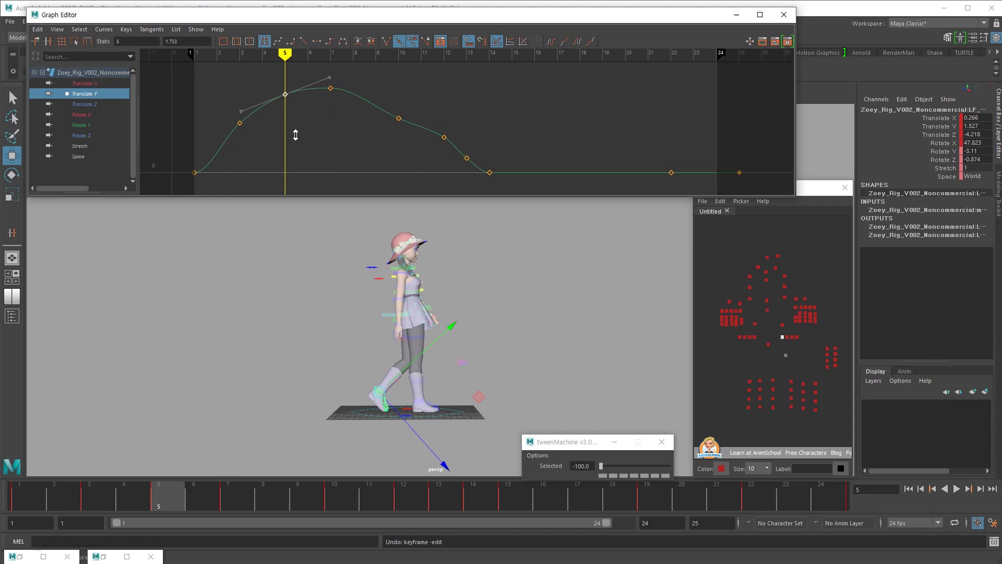
Raise the left foot control's Translate Y key at frame 10 to 1.253 and play back the walk
key(".")
key(".")
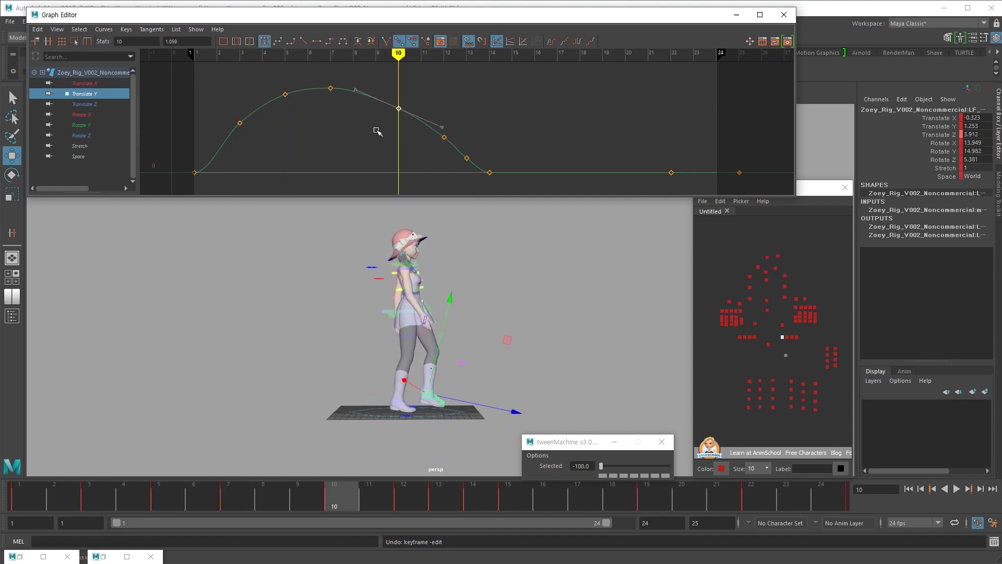
key(".")
key(".")
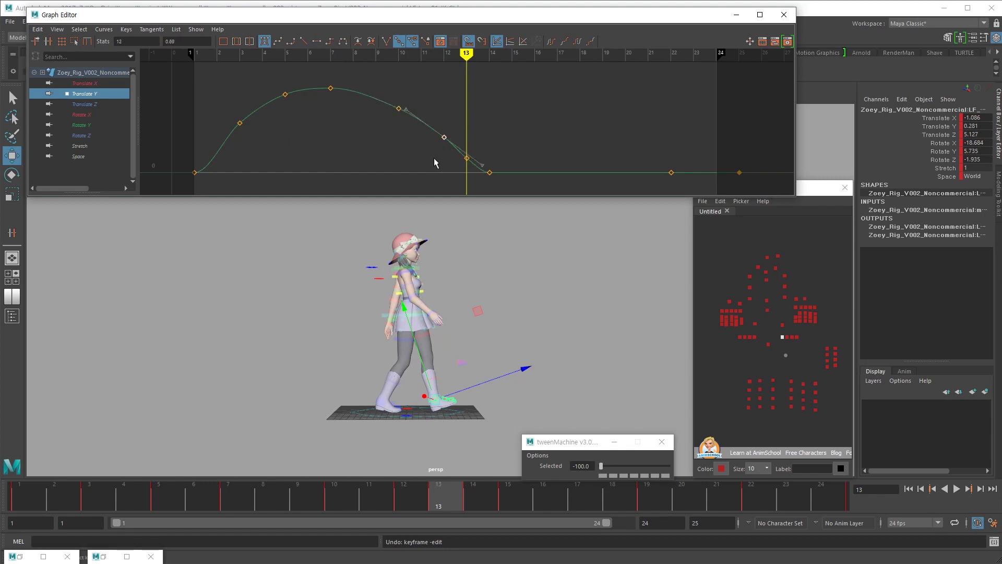
key("alt+v")
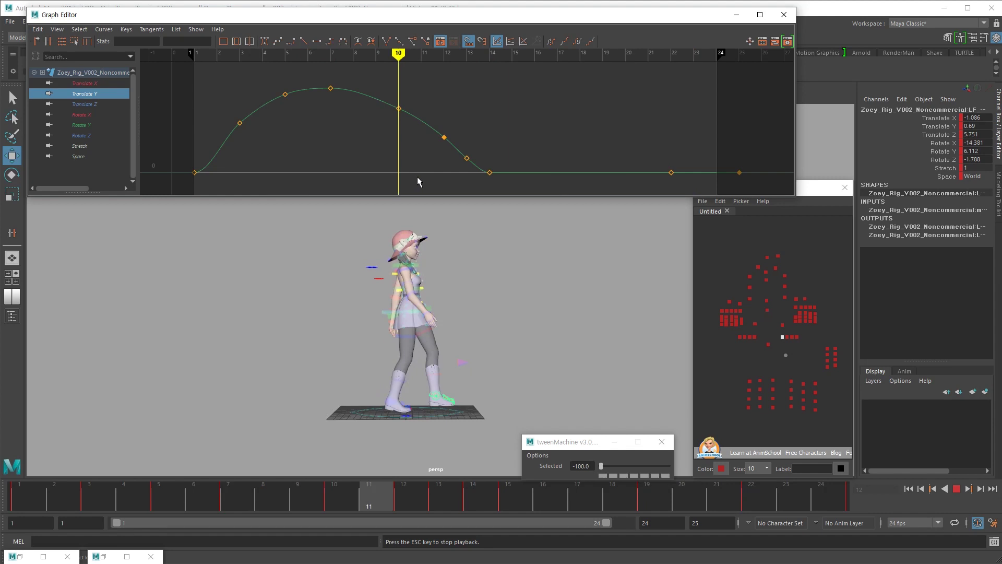
Double all of the body control's Rotate Y key values and play back the stronger twist
left_click(772, 291)
left_click(766, 280)
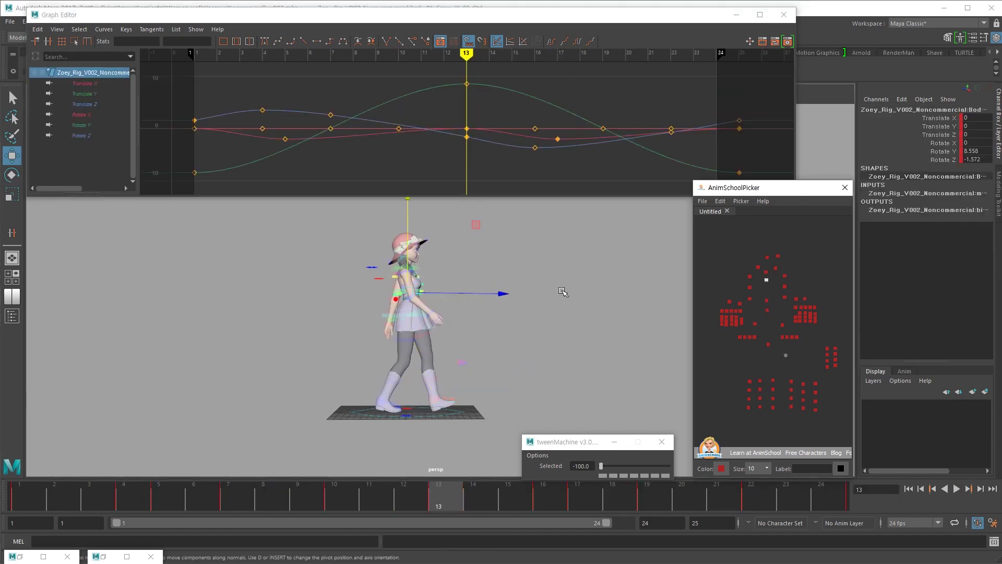
left_click(78, 125)
scroll(519, 101, "down", 5)
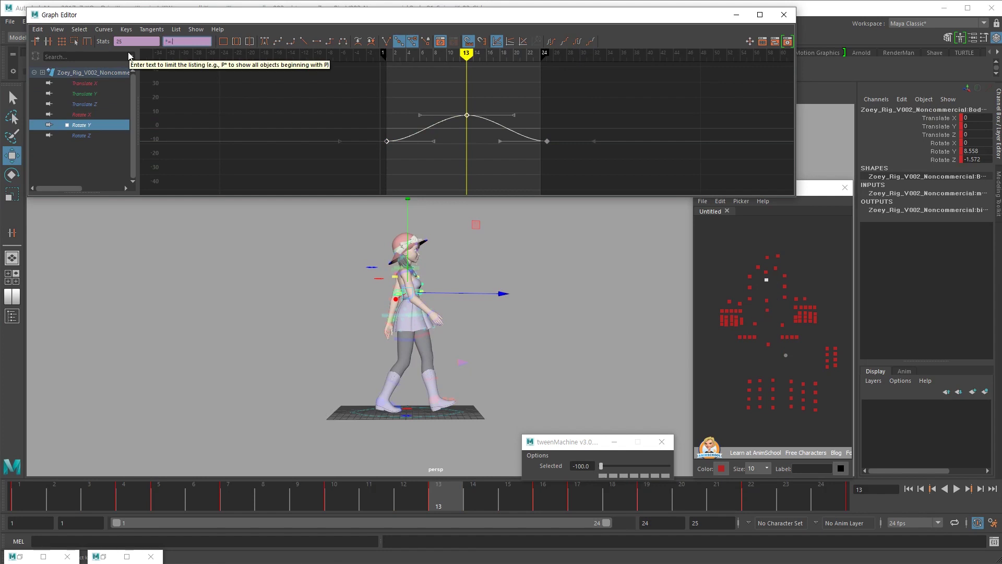
key("Return")
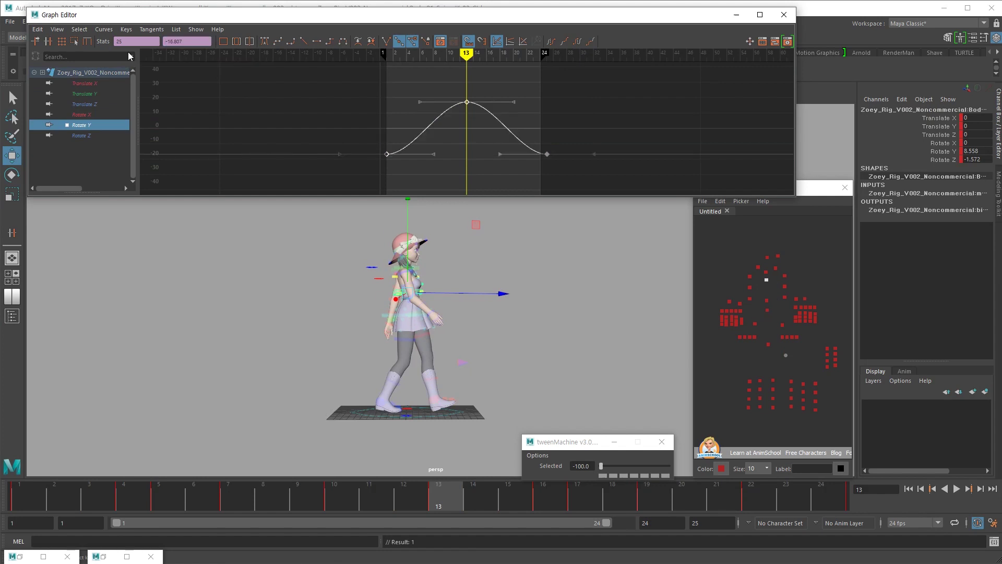
key("alt+v")
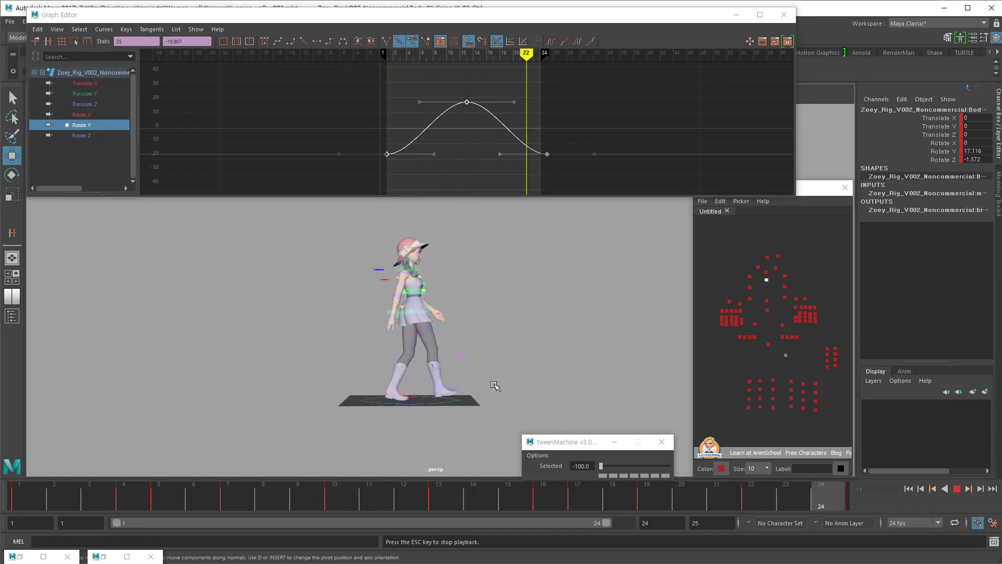
Undo the doubling of the body control's Rotate Y keys and play back the walk from the front and side
left_click_drag(524, 371, 460, 400, "alt")
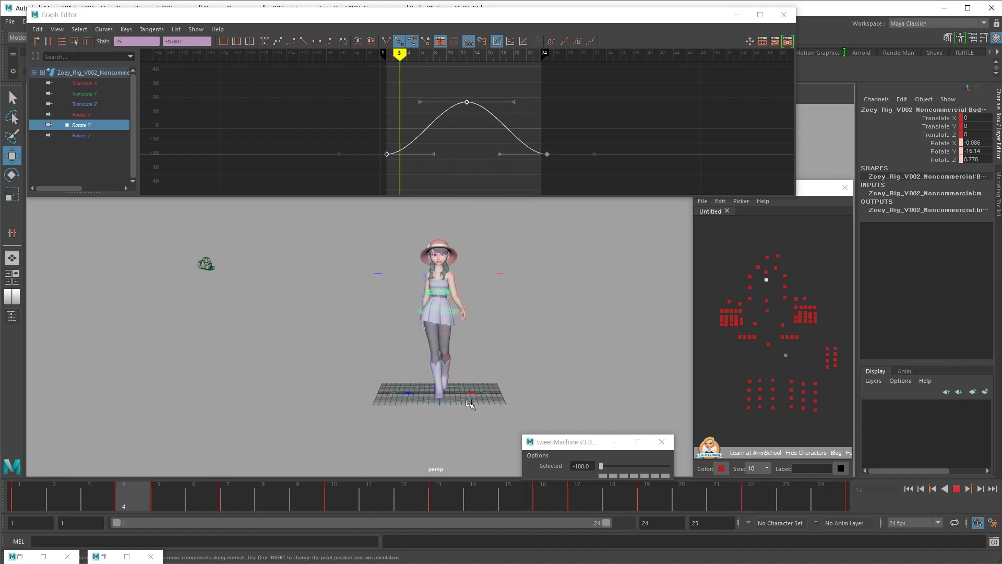
key("Escape")
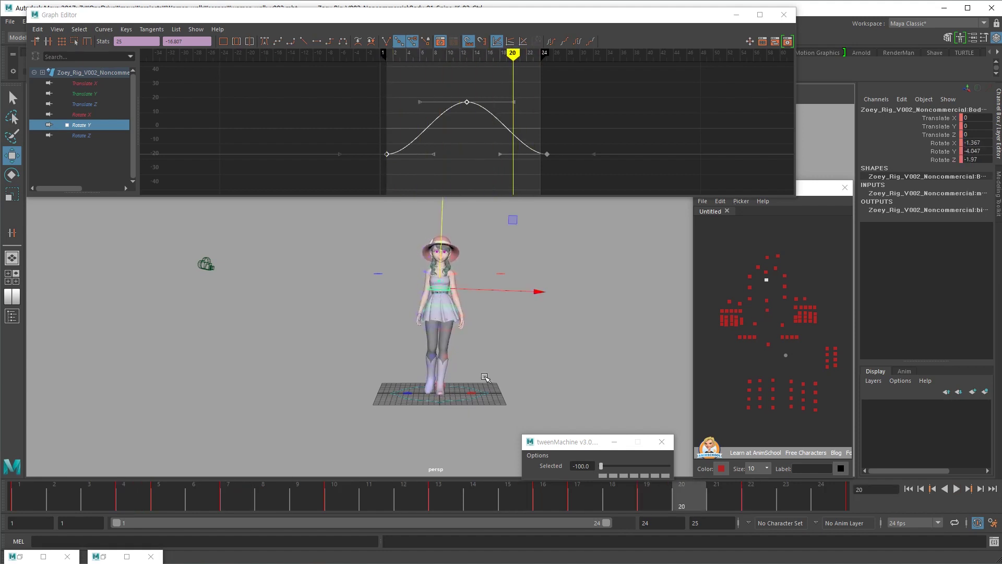
left_click(546, 175)
key("ctrl+z")
key("ctrl+z")
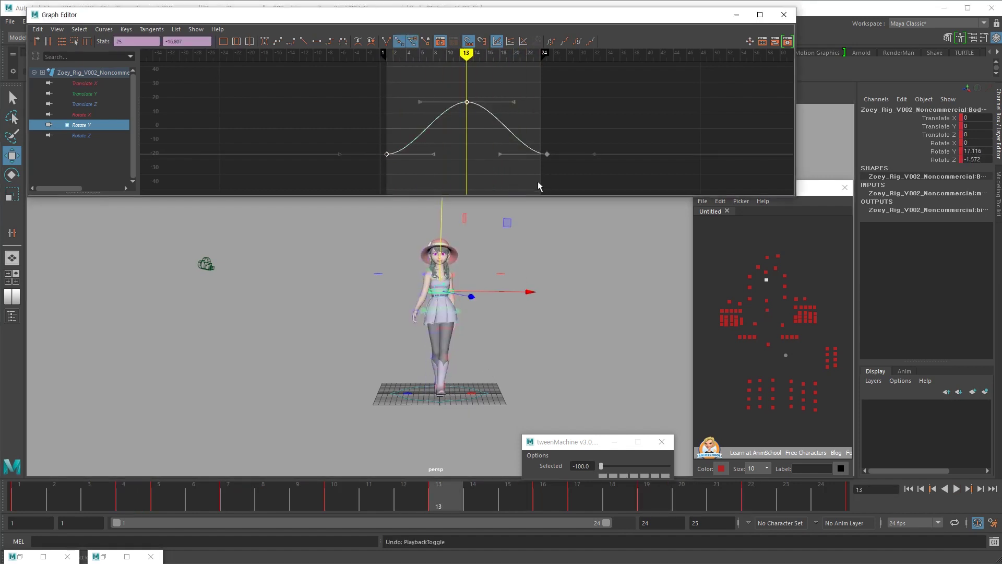
key("ctrl+z")
key("alt+v")
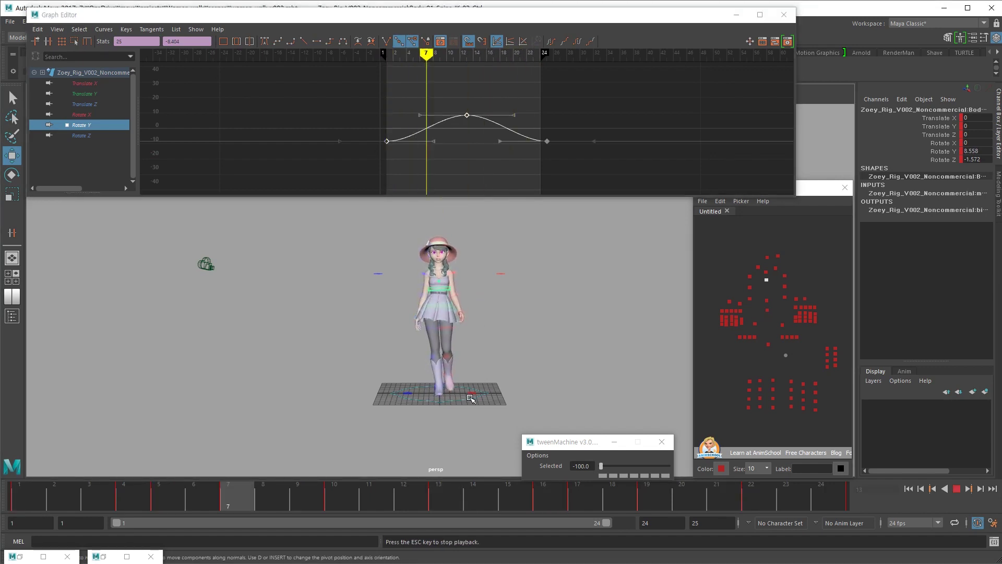
left_click_drag(471, 389, 533, 384, "alt")
scroll(579, 381, "up", 3)
middle_click_drag(473, 395, 494, 388, "alt")
key("alt+v")
Raise the right elbow control's Rotate Y keys at frames 15 and 19, with frame 15 at -24.948, and play back the walk
left_click(749, 288)
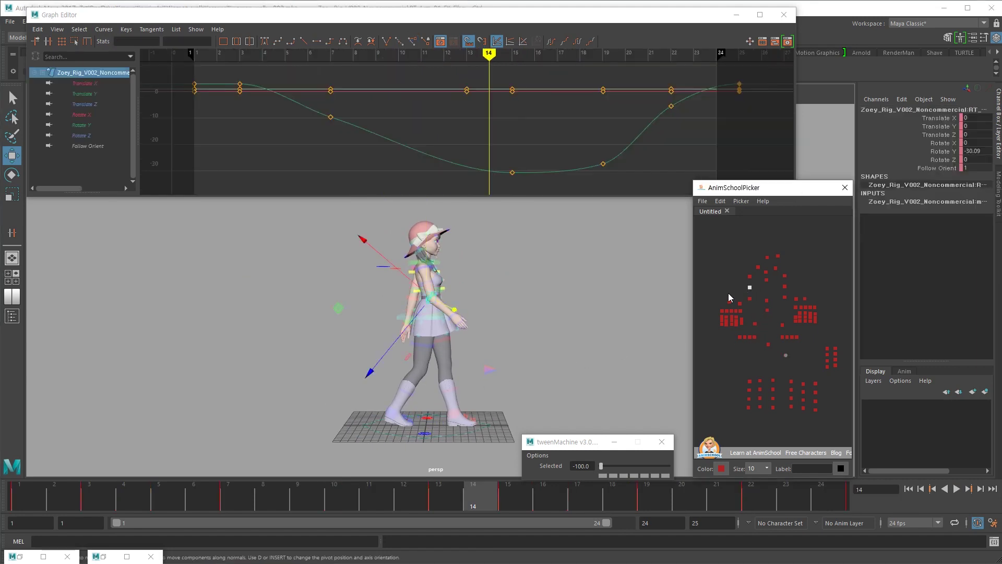
left_click(636, 173)
key("period")
left_click_drag(616, 141, 503, 187)
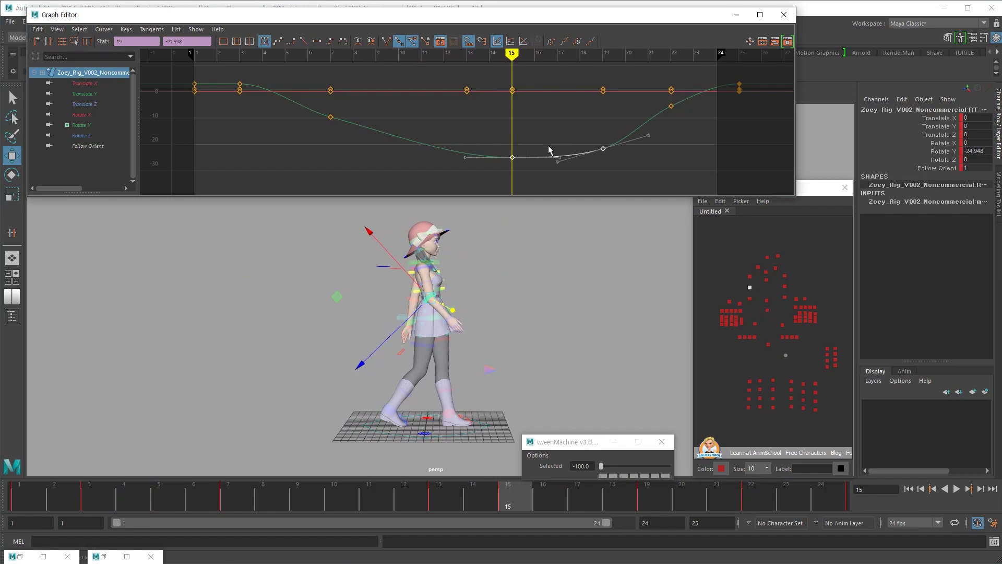
key("alt+v")
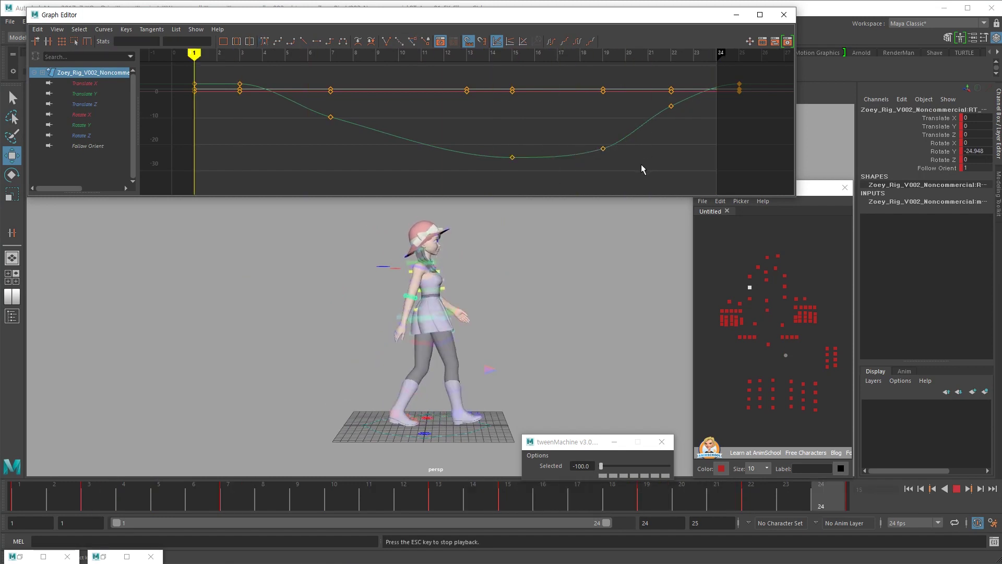
Raise the left elbow control's Rotate Y keys at frames 1, 3, 7 and 25, with frame 3 at -27.754, and play back the walk
left_click_drag(465, 264, 358, 260, "alt")
key("Escape")
left_click(462, 271)
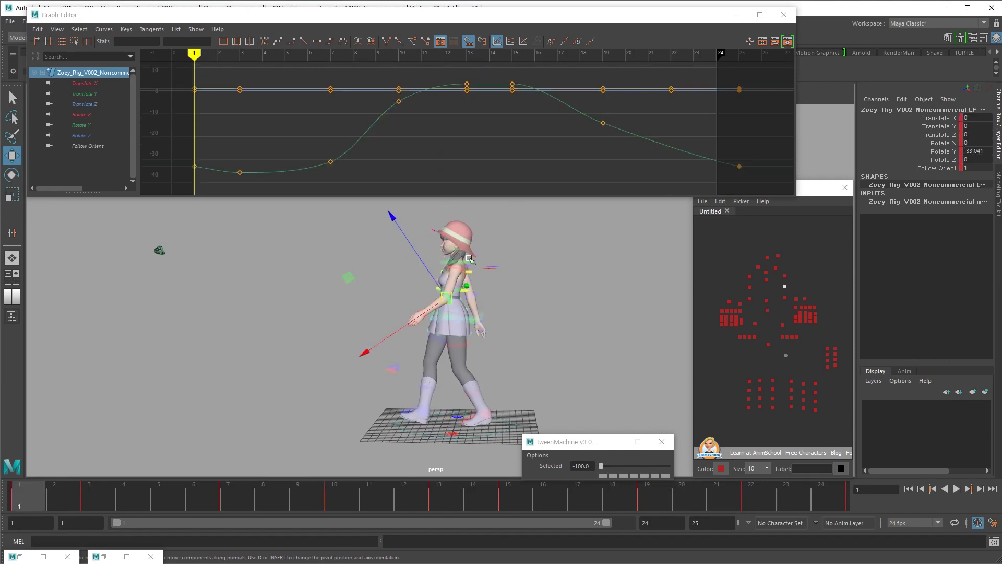
left_click(935, 151)
key("period")
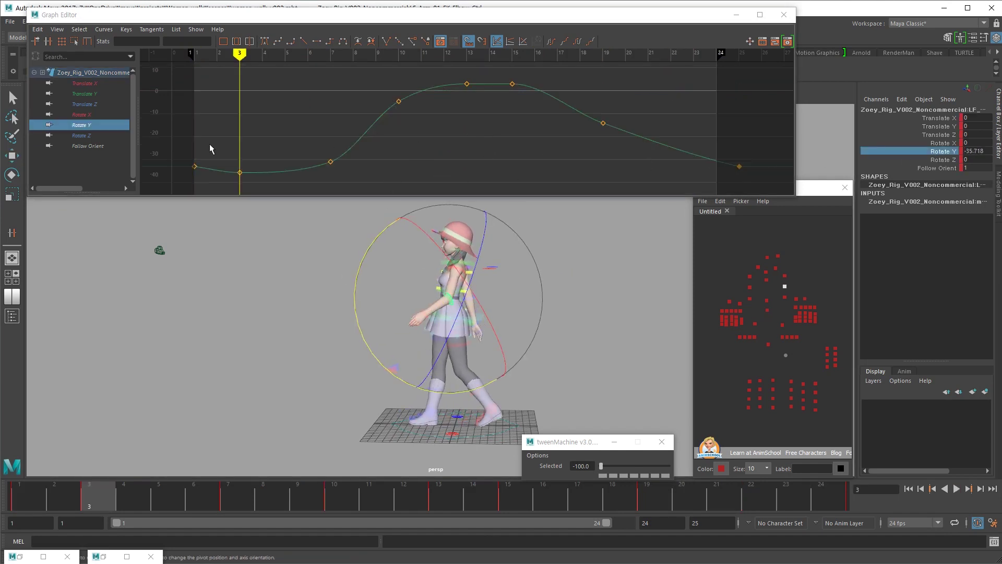
left_click_drag(176, 141, 474, 173)
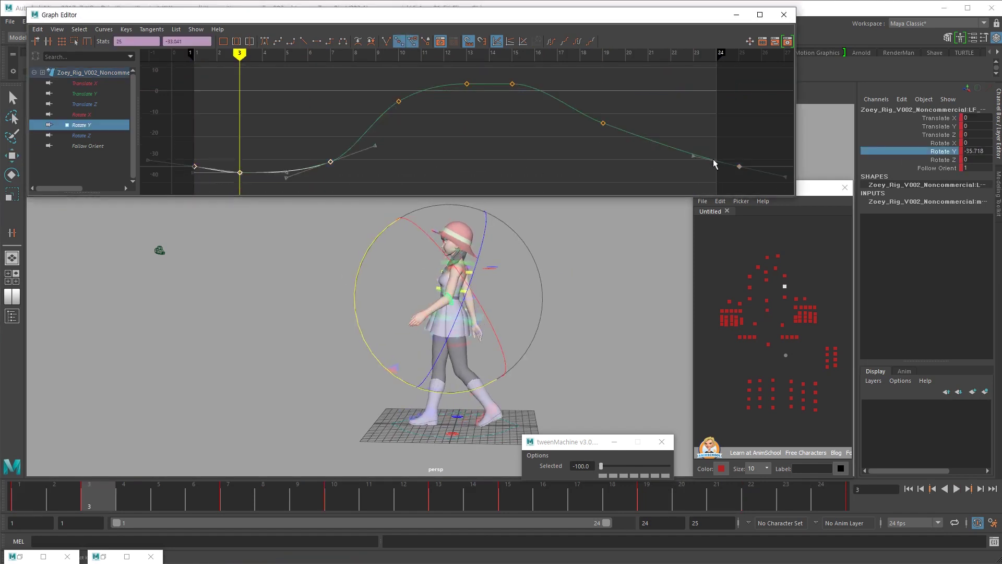
key("alt+v")
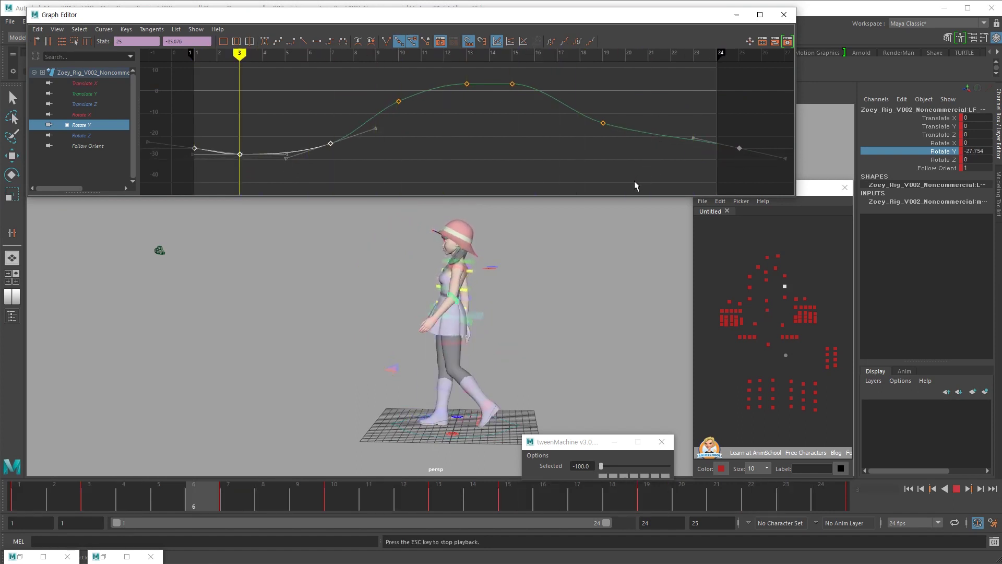
key("Escape")
key("w")
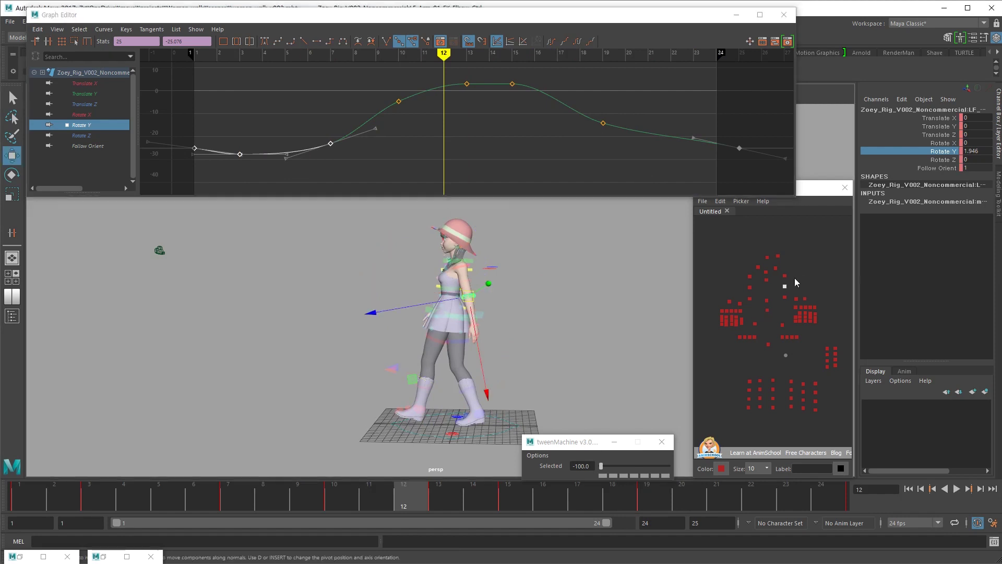
Examine the left upper arm control's Rotate Y curve around frame 13 and play back the walk
left_click(784, 276)
left_click(107, 125)
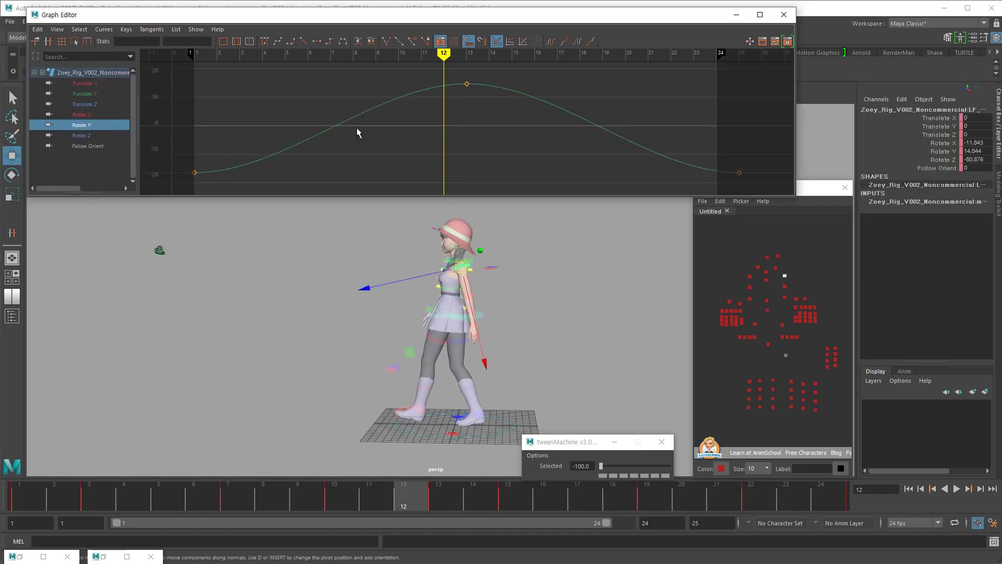
key("period")
key("comma")
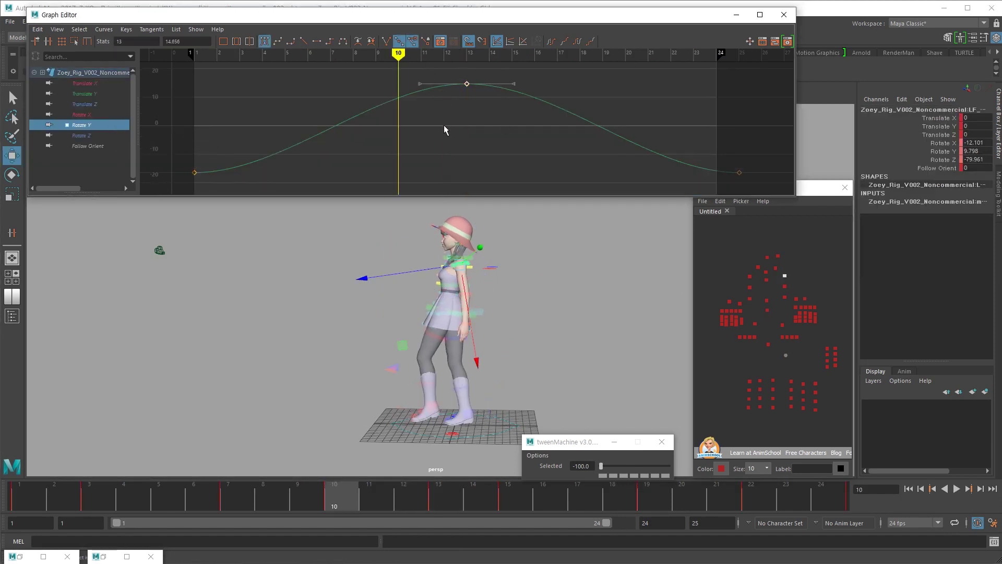
key("alt+v")
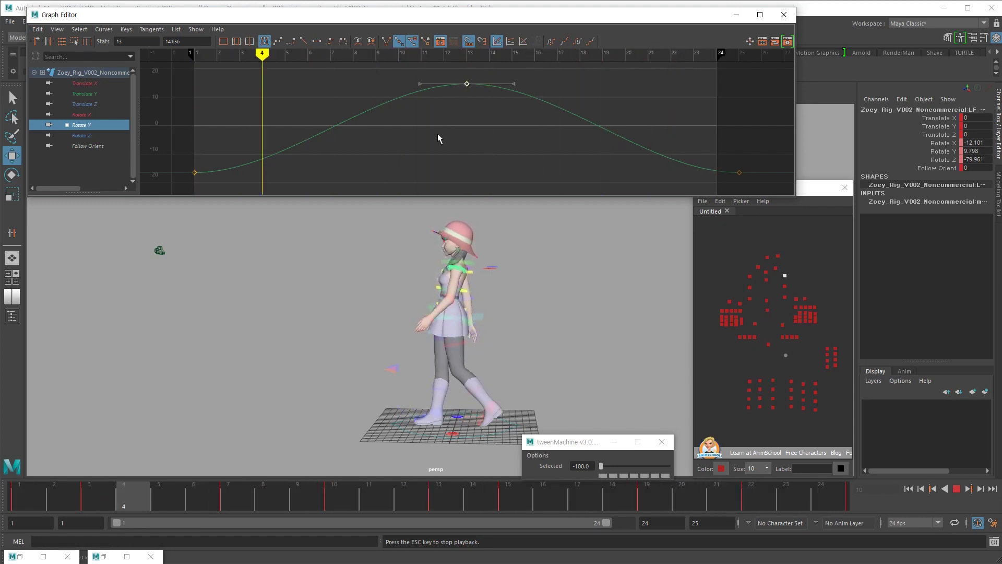
key("Escape")
Set the left elbow control's Rotate Y key at frame 19 to -8.732, adjust the frame 25 tangent and play back the walk
left_click(512, 311)
left_click(457, 307)
key("alt+v")
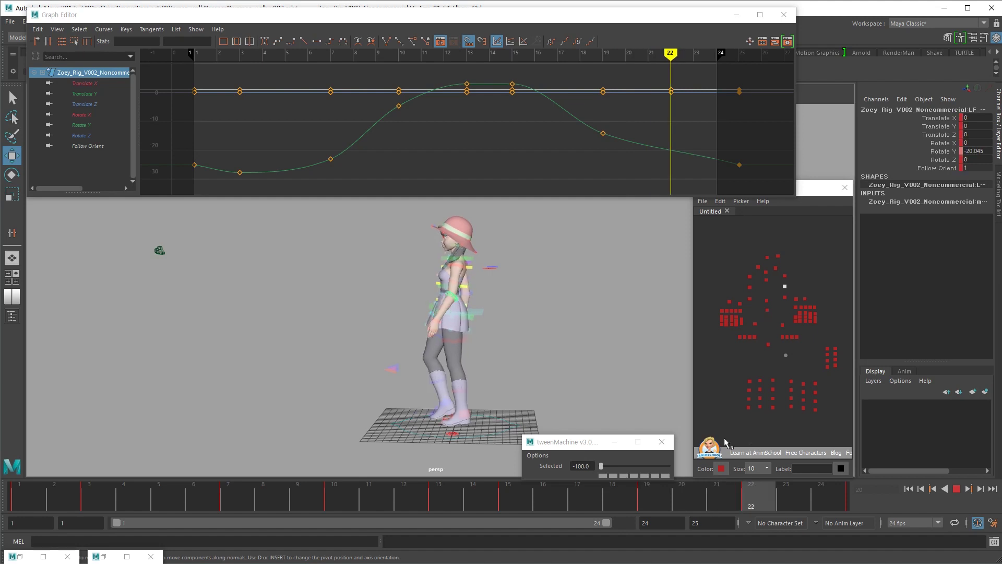
key("Escape")
left_click_drag(620, 128, 569, 144)
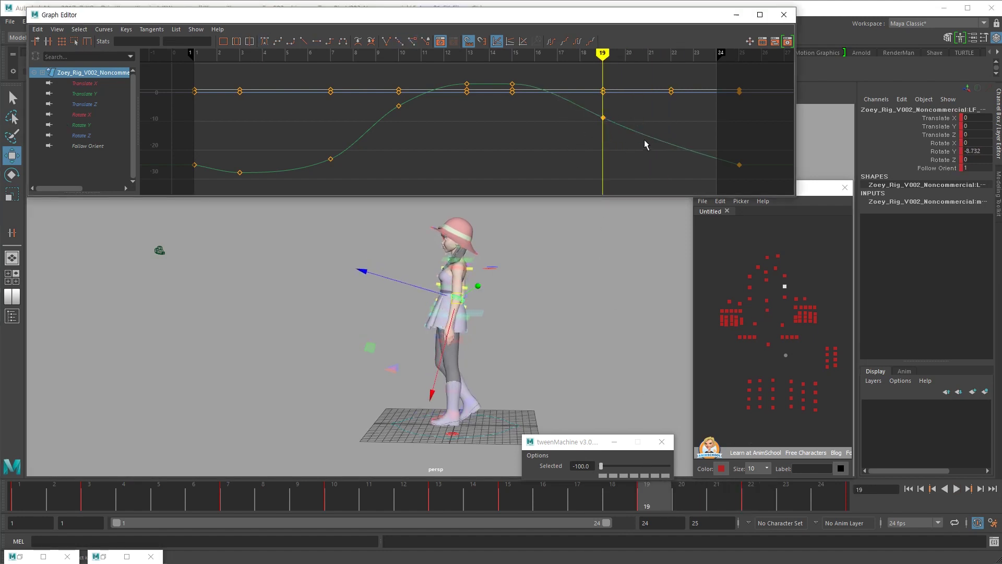
key("alt+v")
key("Escape")
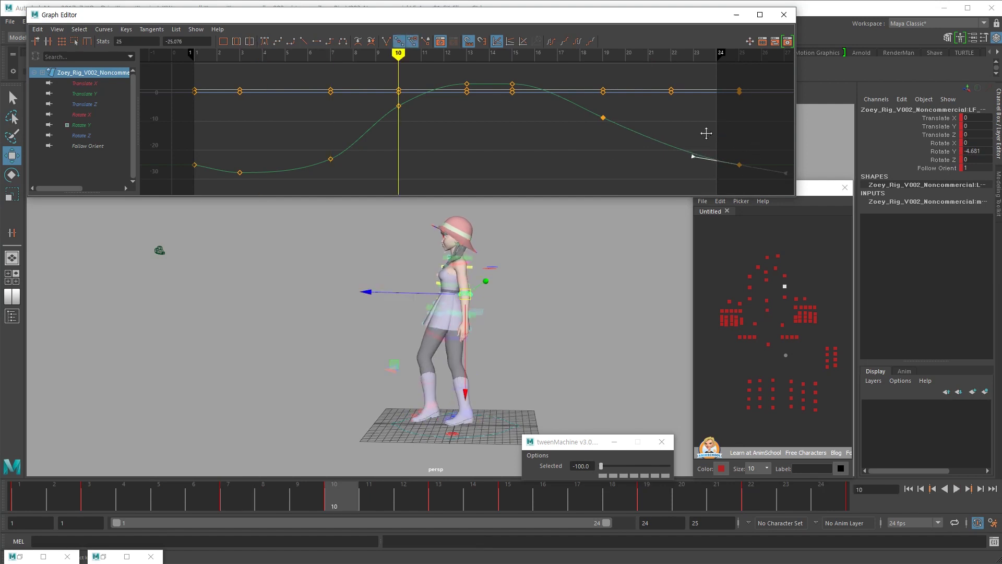
left_click(707, 134)
key("alt+v")
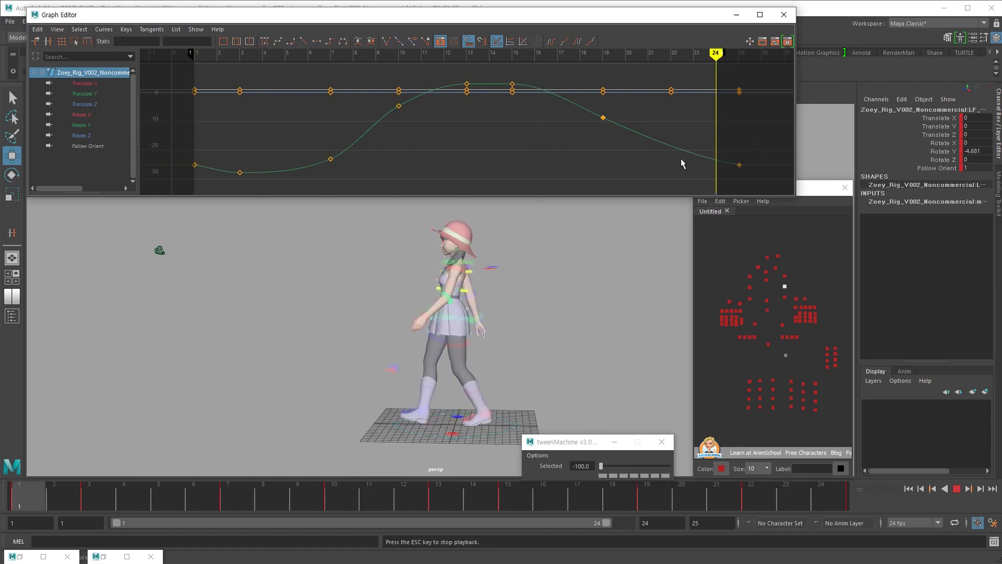
Lower the right elbow control's Rotate Y key at frame 3 to 1.847 and check the neighbouring key poses
left_click_drag(632, 334, 591, 310, "alt")
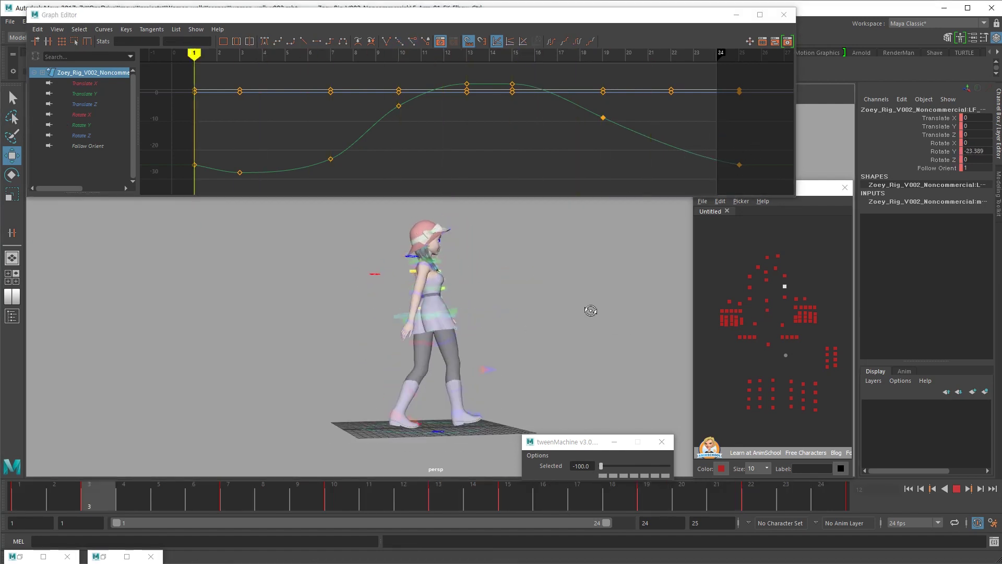
key("Escape")
left_click(749, 287)
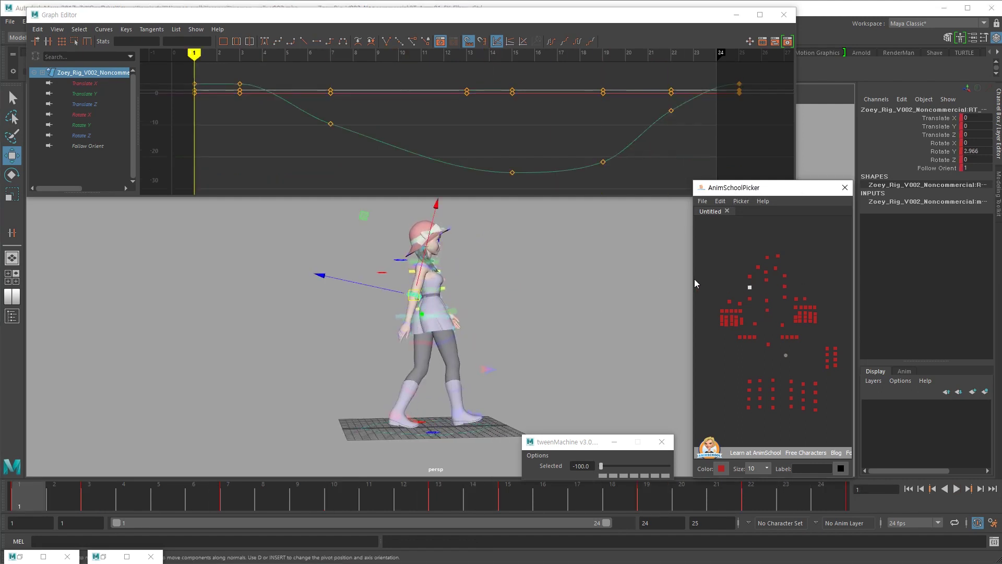
key("alt+v")
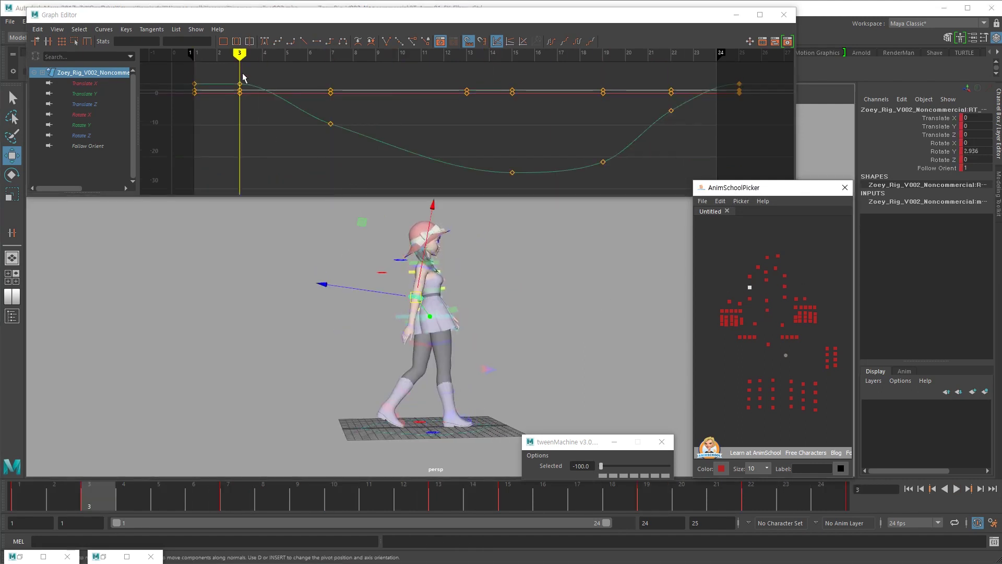
left_click(239, 84)
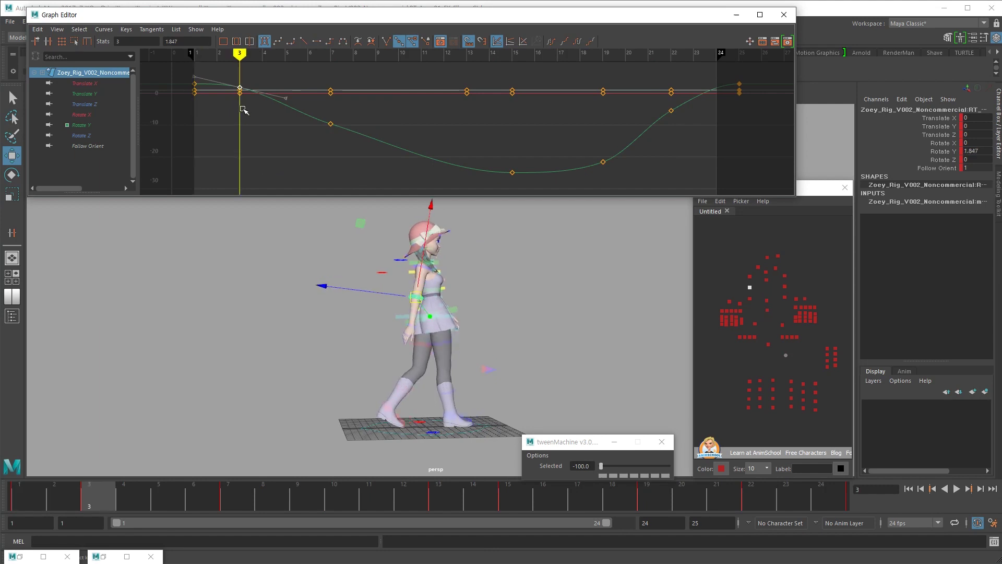
key("period")
key("comma")
key("period")
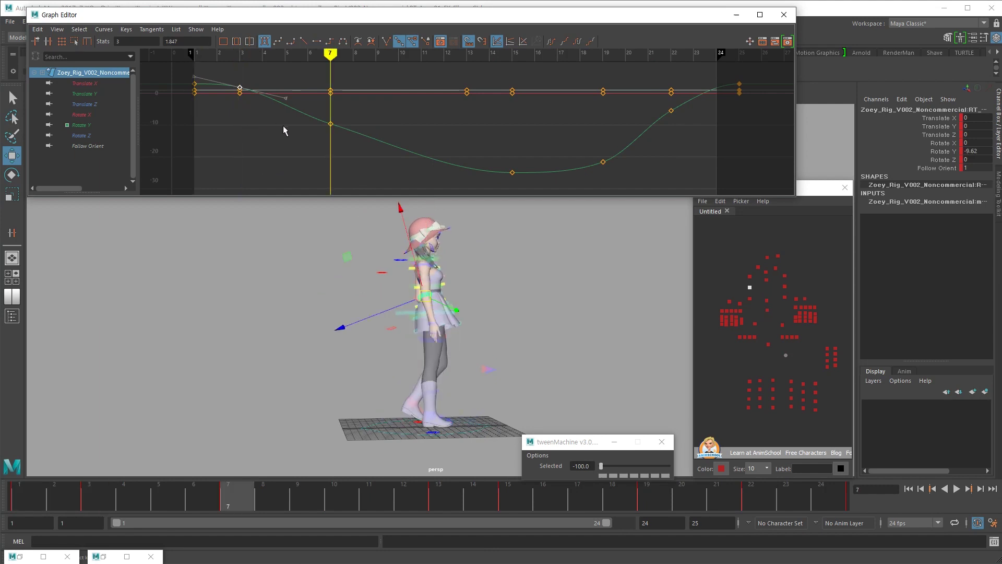
Raise the right elbow control's Rotate Y key at frame 7 to -7.485 and play back the walk
left_click_drag(355, 105, 305, 147)
middle_click_drag(305, 146, 306, 135, "shift")
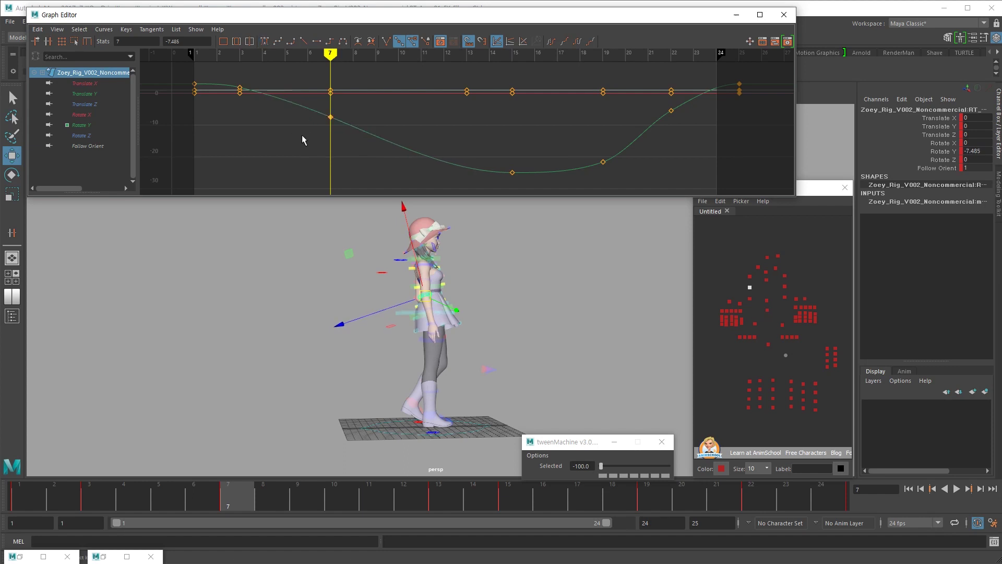
key("alt+v")
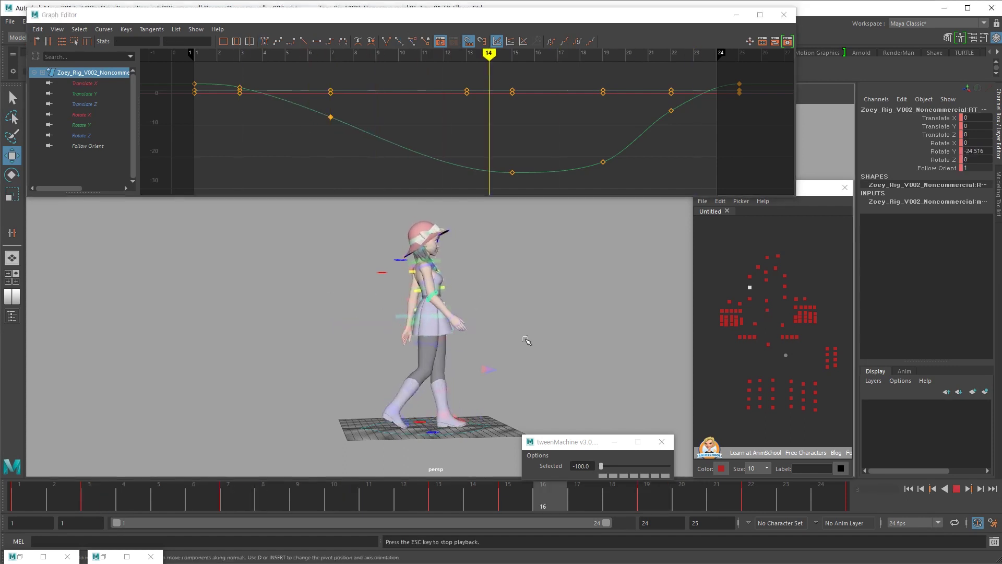
key("alt+v")
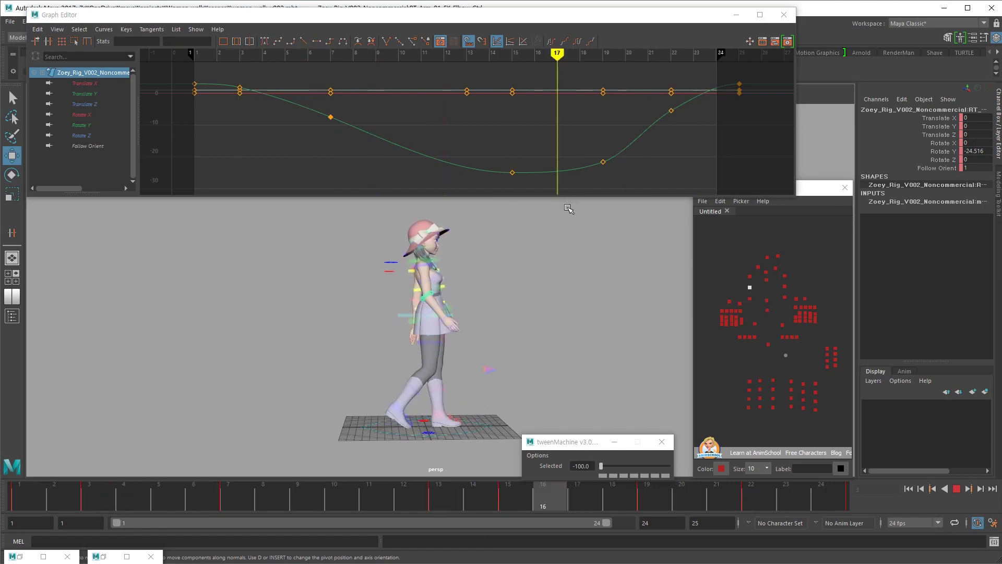
Lower the right elbow control's Rotate Y key at frame 1 to -1.631 and copy that key to frame 25
key("alt+v")
key("comma")
key("comma")
key("period")
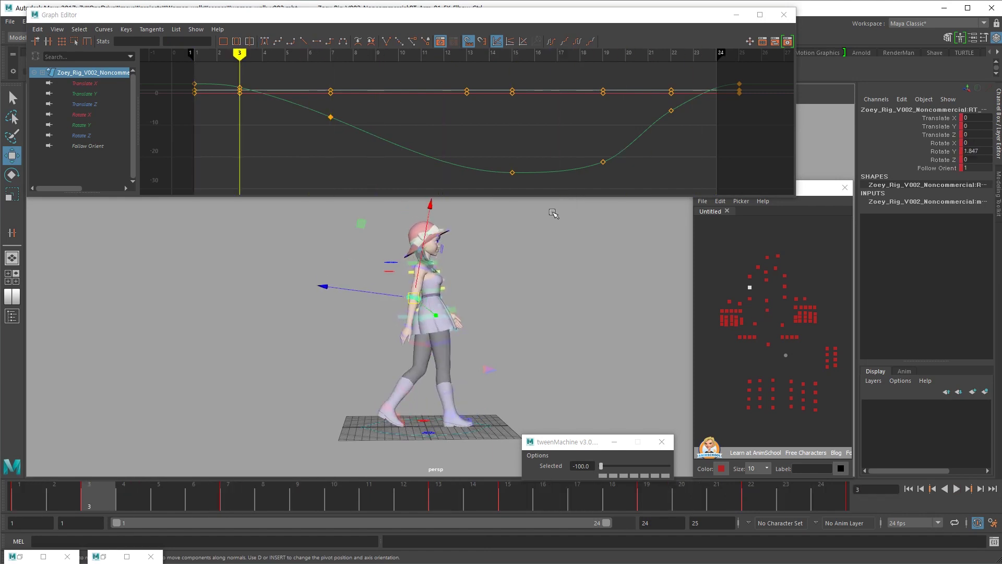
left_click(109, 125)
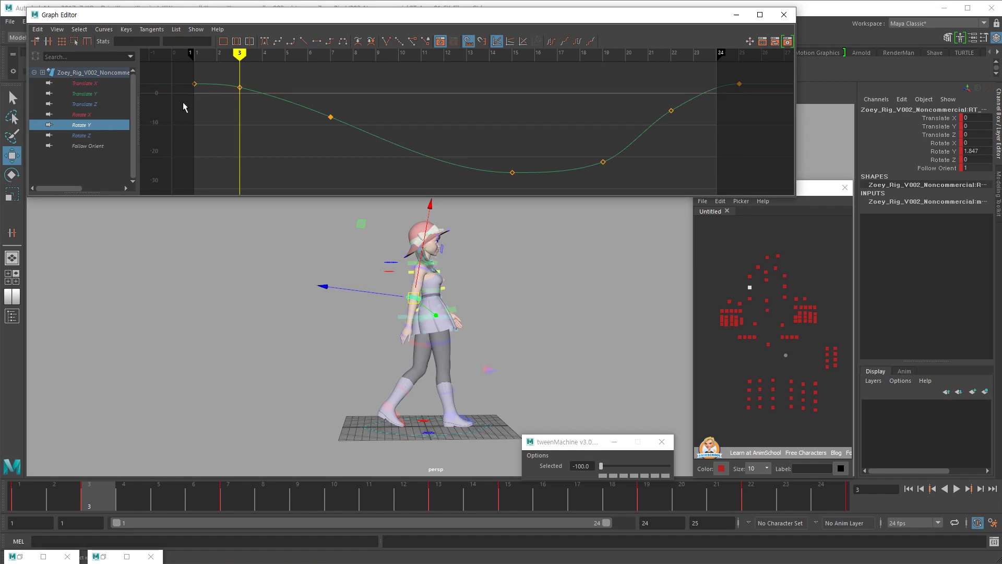
key("comma")
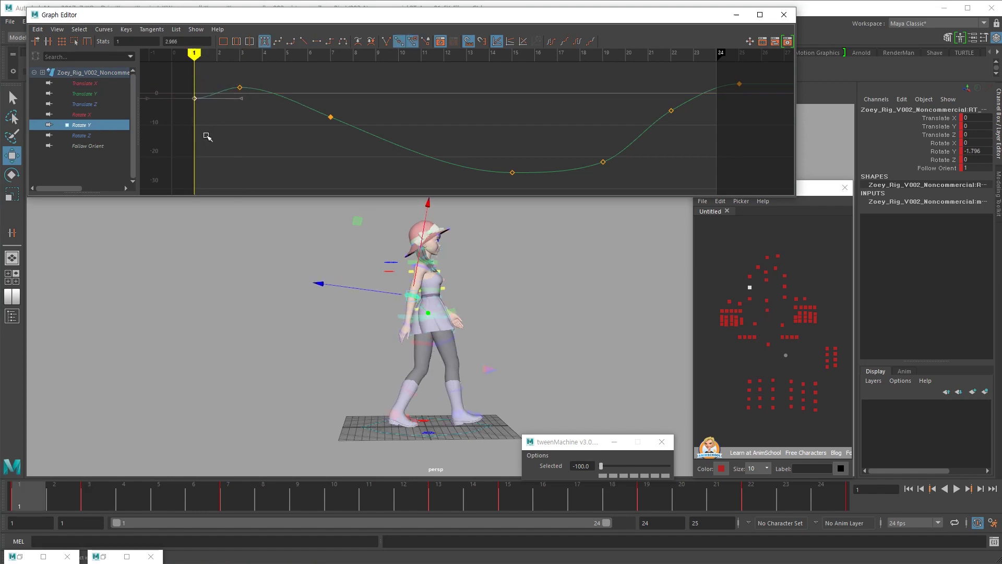
key("comma")
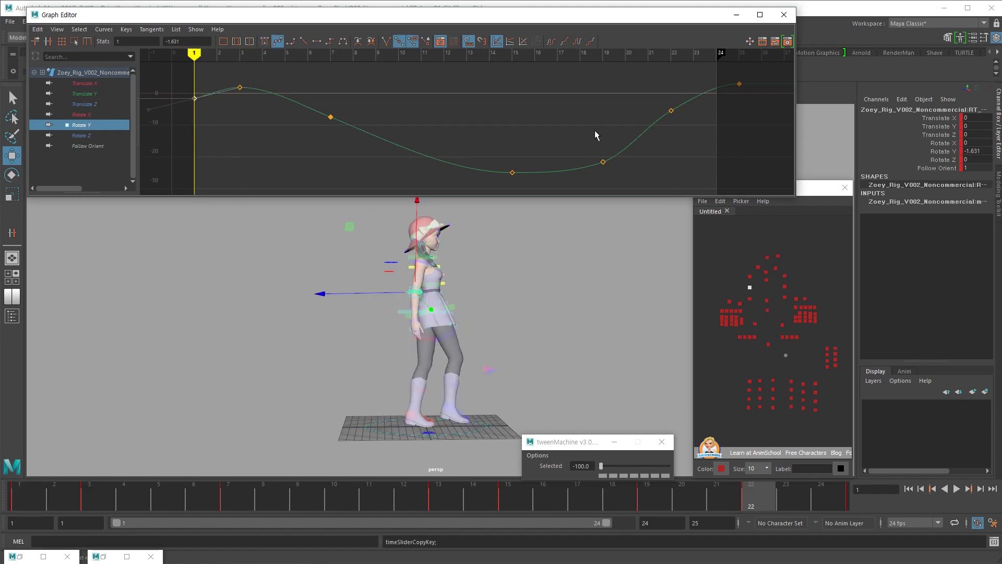
key("period")
key("comma")
key("alt+period")
key("alt+period")
key("alt+period")
key("ctrl+v")
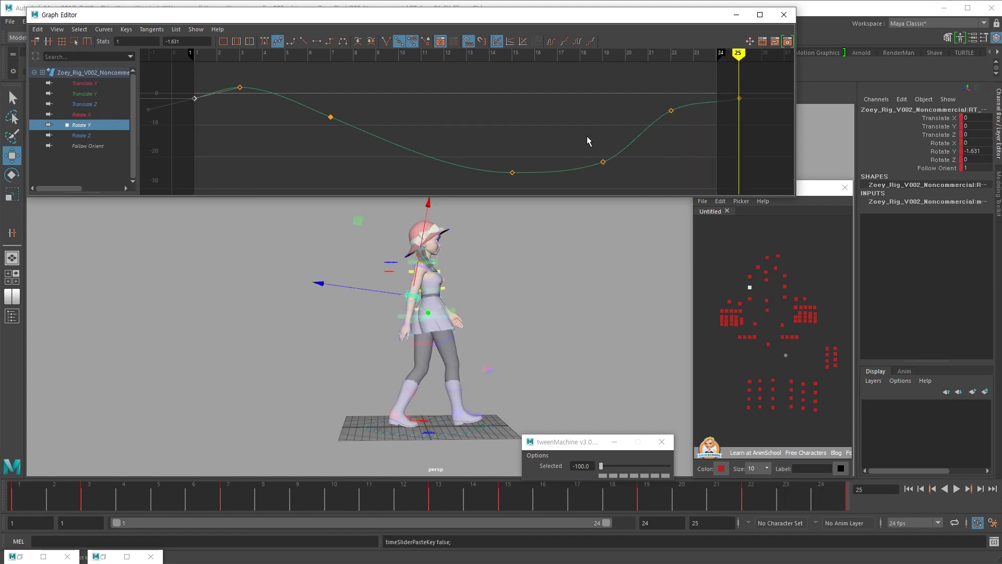
Lower the right elbow control's Rotate Y key at frame 22 to -9.078, adjust the frame 25 tangent and play back the walk
left_click_drag(722, 112, 734, 120)
left_click(671, 112)
key("comma")
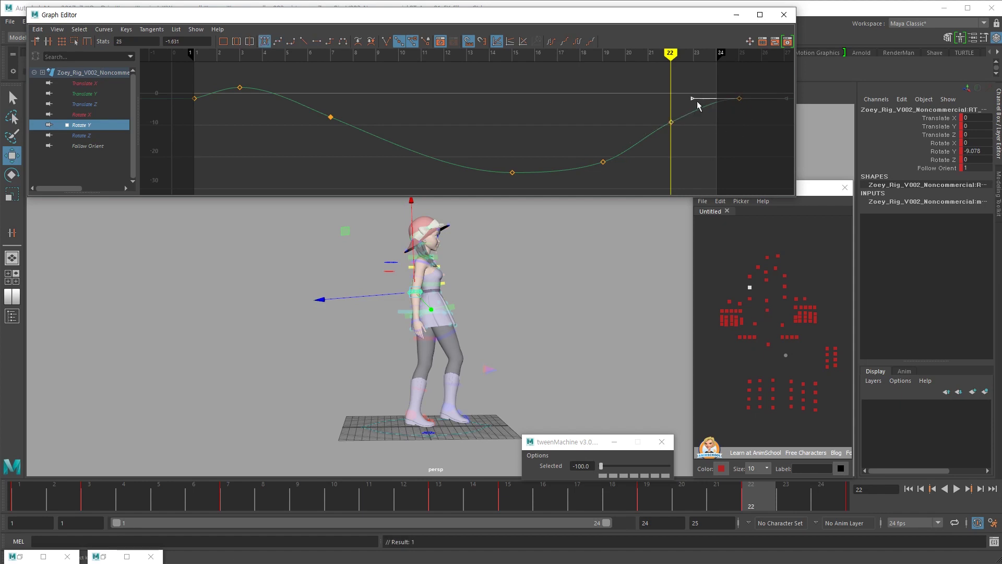
key("alt+v")
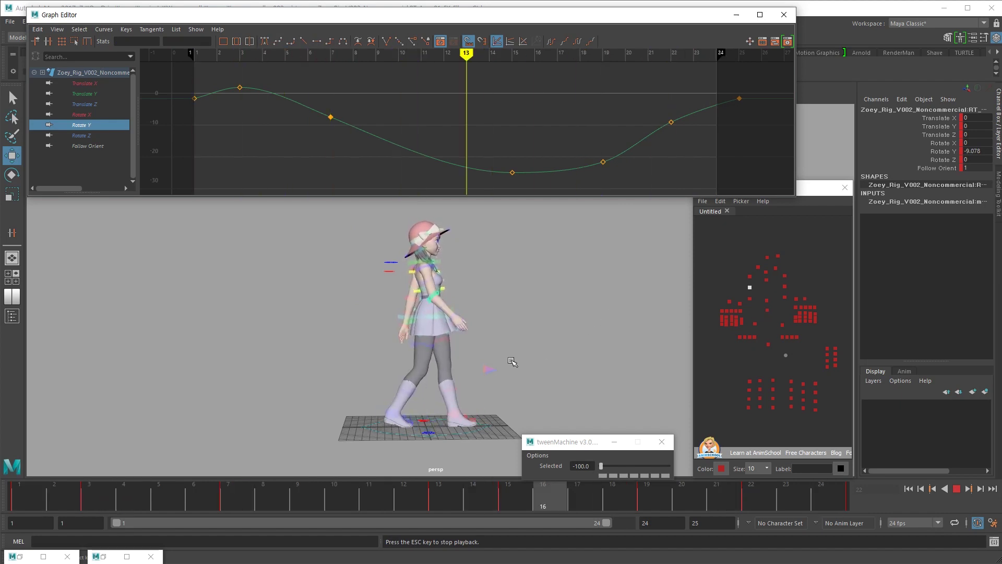
Select the right wrist control and step through the frames to examine how the hand swings during the walk
left_click(432, 337)
left_click(412, 330)
key("comma")
key("comma")
key("alt+period")
key("alt+period")
key("alt+period")
key("alt+period")
key("alt+period")
key("alt+period")
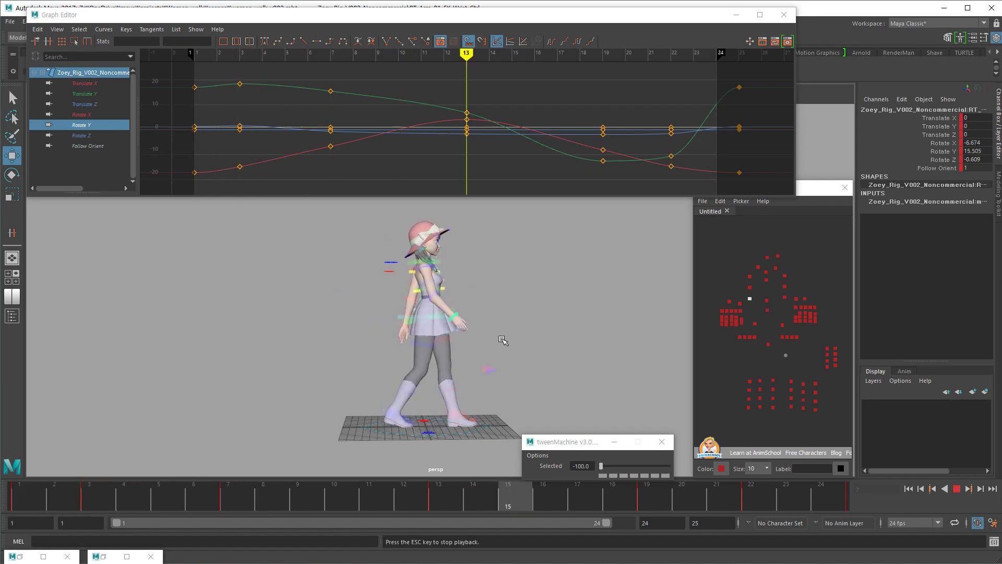
Set the right wrist control's Rotate Y key at frame 22 to -13.555
key("comma")
key("period")
key("alt+period")
key("alt+period")
key("comma")
key("e")
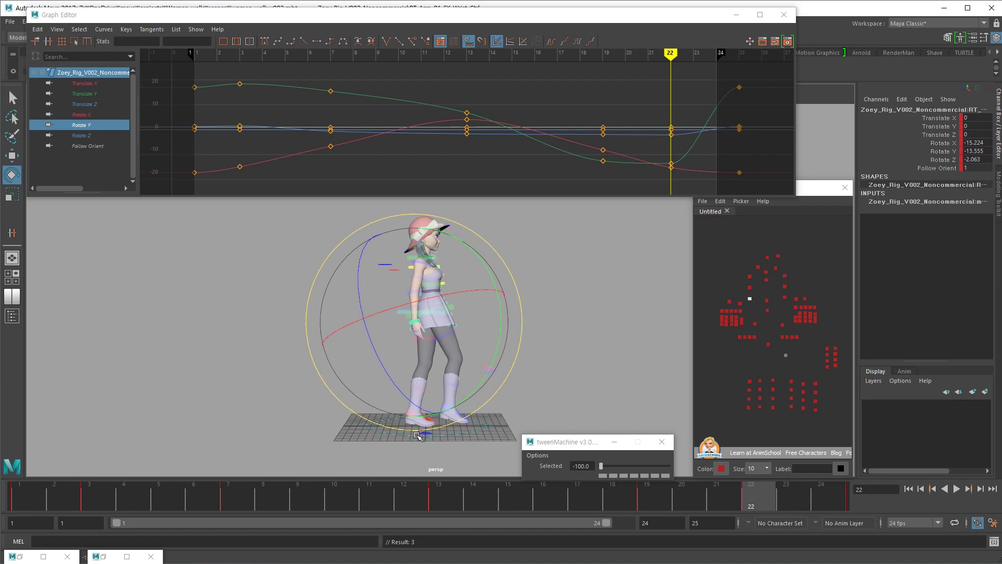
Rotate the right wrist control at frame 1 to X -19.079, Y 5.017, Z -2.136 and copy that key to frame 25
key("alt+period")
key("alt+period")
key("alt+period")
key("alt+period")
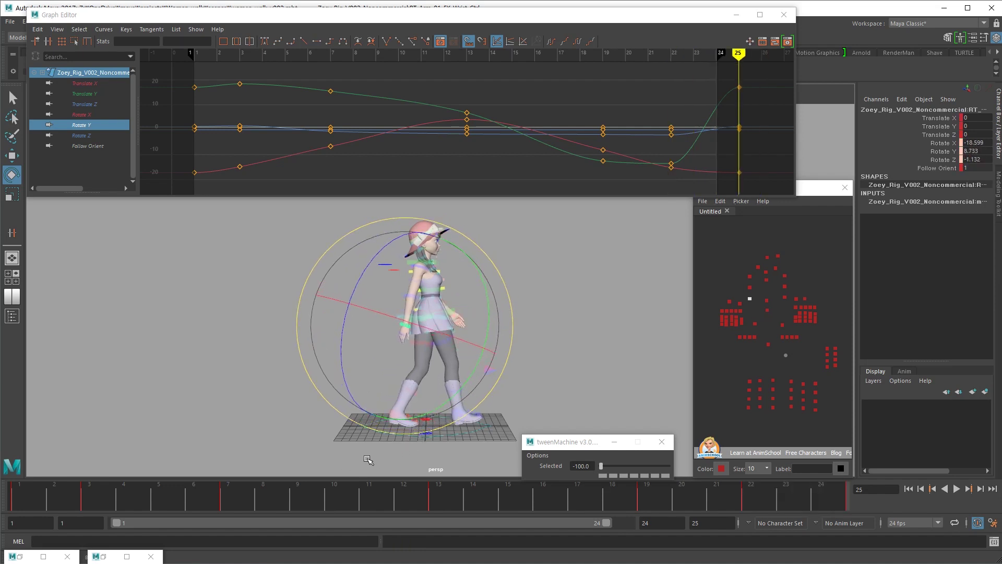
key("alt+period")
key("period")
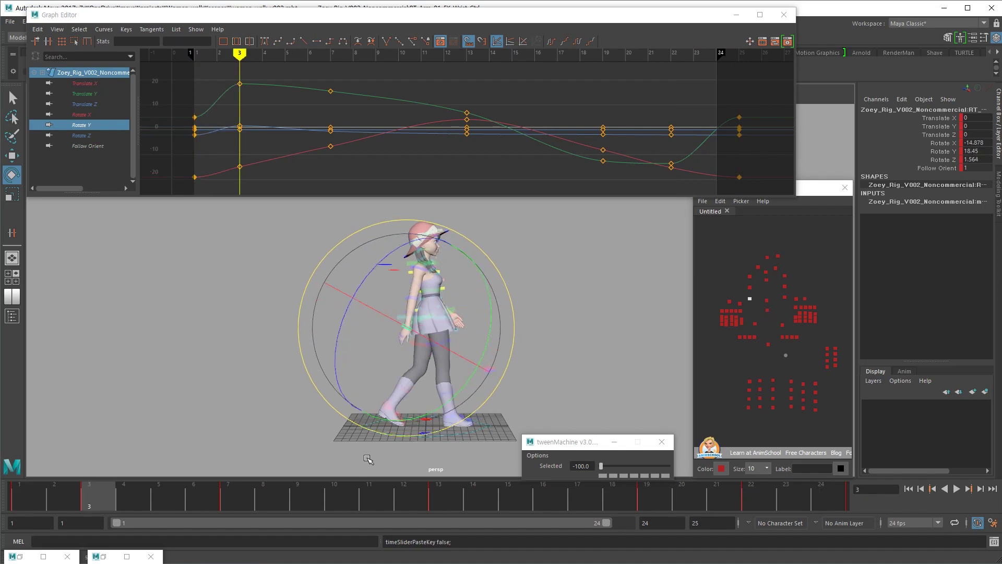
Lower the right wrist control's Rotate Y key at frame 3 to 15.268 and play back the walk from both sides
key("comma")
key("alt+v")
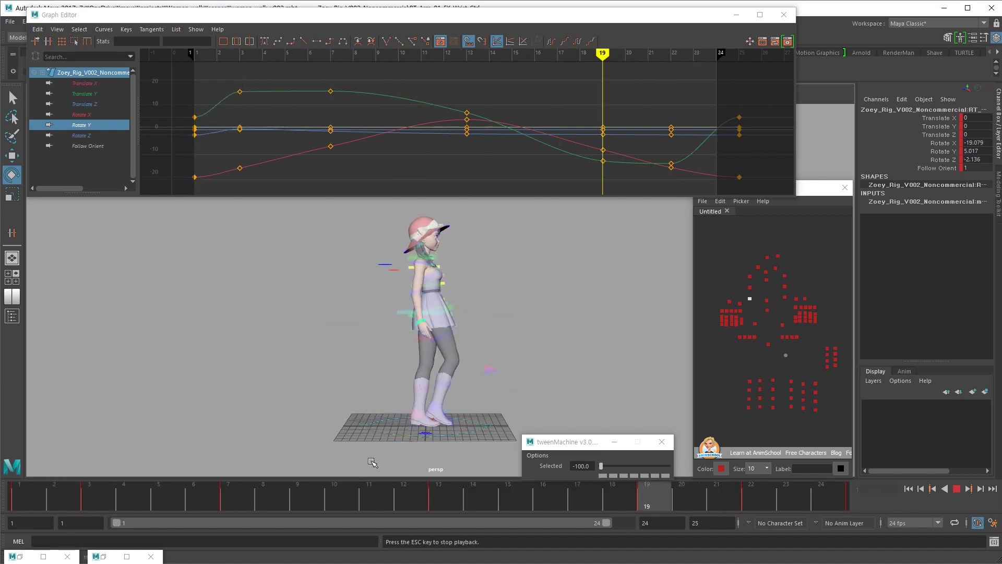
key("alt+v")
left_click_drag(324, 414, 558, 411, "alt")
key("alt+v")
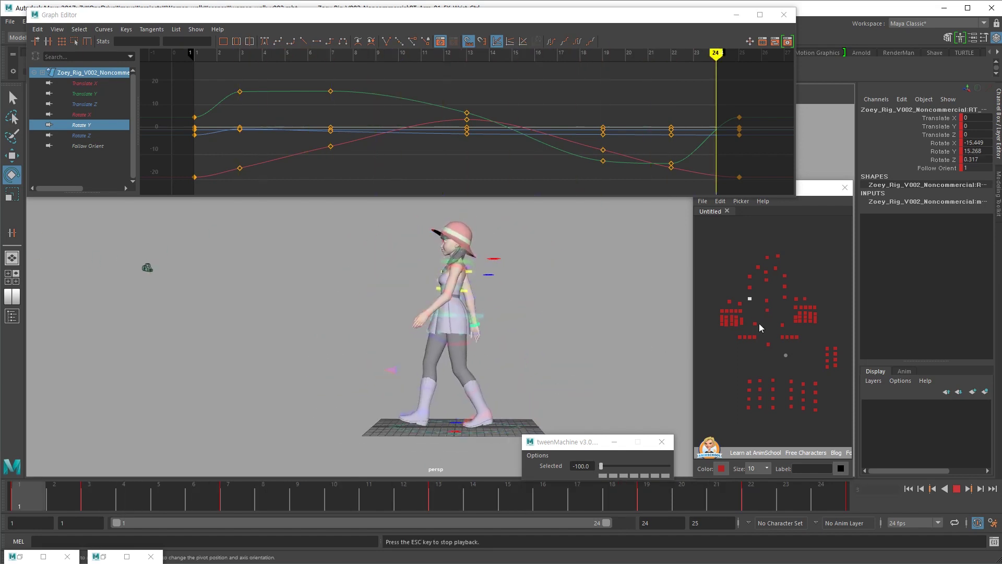
Select the left wrist control and step through its keys to examine how the hand swings during the walk
key("Escape")
left_click(785, 297)
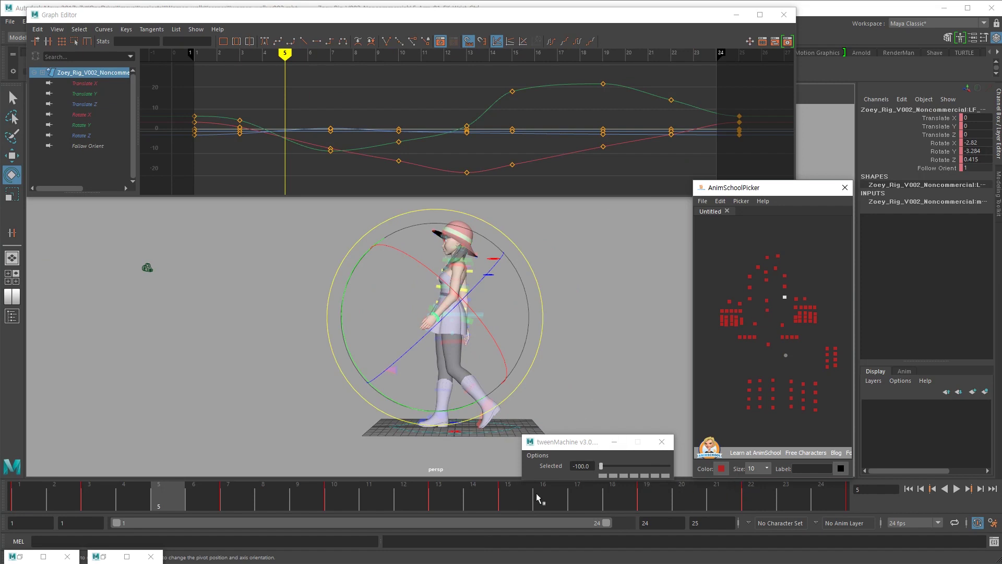
left_click(444, 496)
key("comma")
key("alt+period")
key("alt+period")
key("alt+period")
key("alt+period")
key("alt+period")
key("period")
key("comma")
key("alt+v")
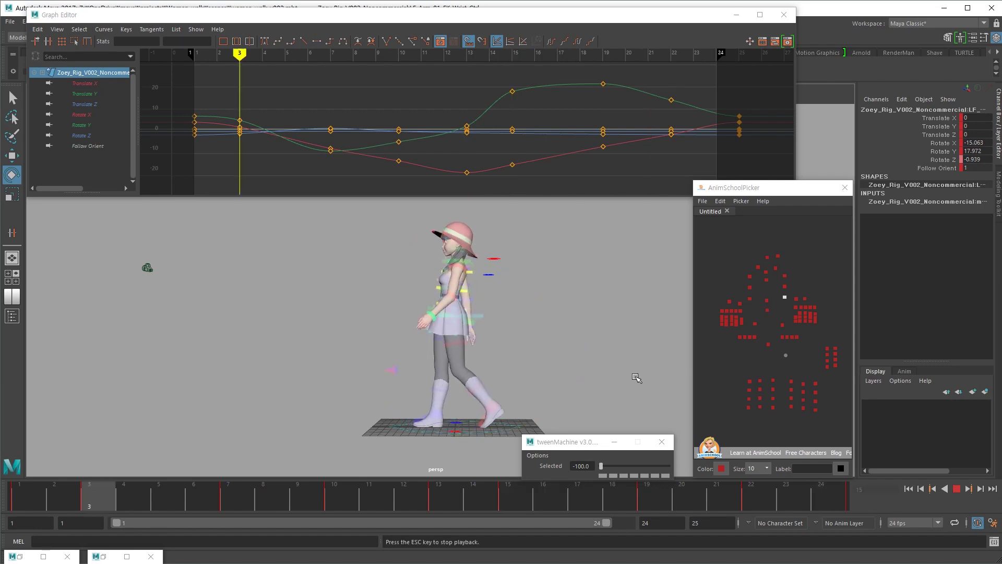
Lower the left wrist control's Rotate Y key at frame 3 and play back the walk
key("alt+v")
key("comma")
key("comma")
key("period")
key("alt+v")
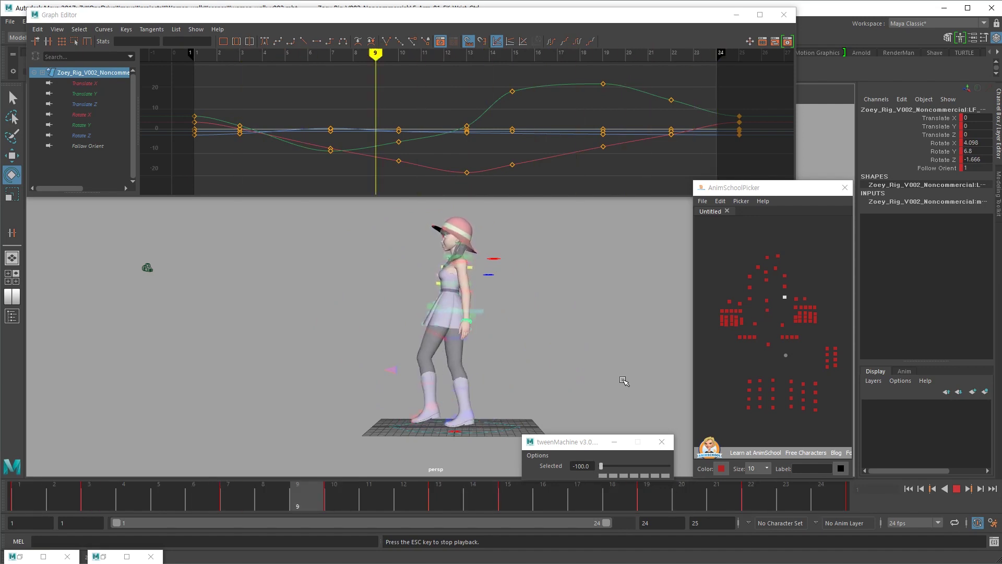
key("alt+v")
Lower the left elbow control's Rotate Y keys at frame 13 to 0.736 and at frame 10, and play back the walk
left_click_drag(413, 496, 513, 481)
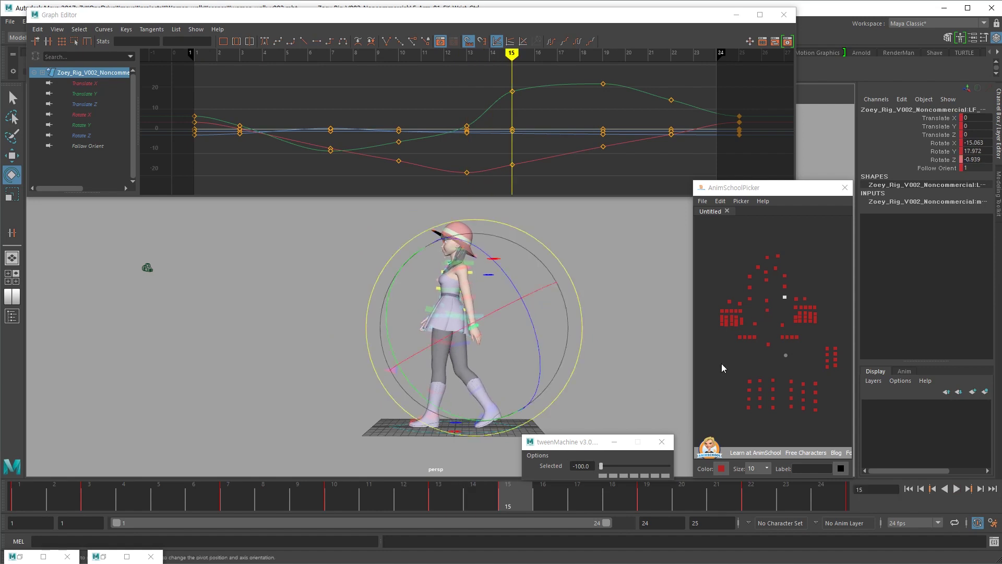
left_click(785, 286)
left_click(115, 127)
key("comma")
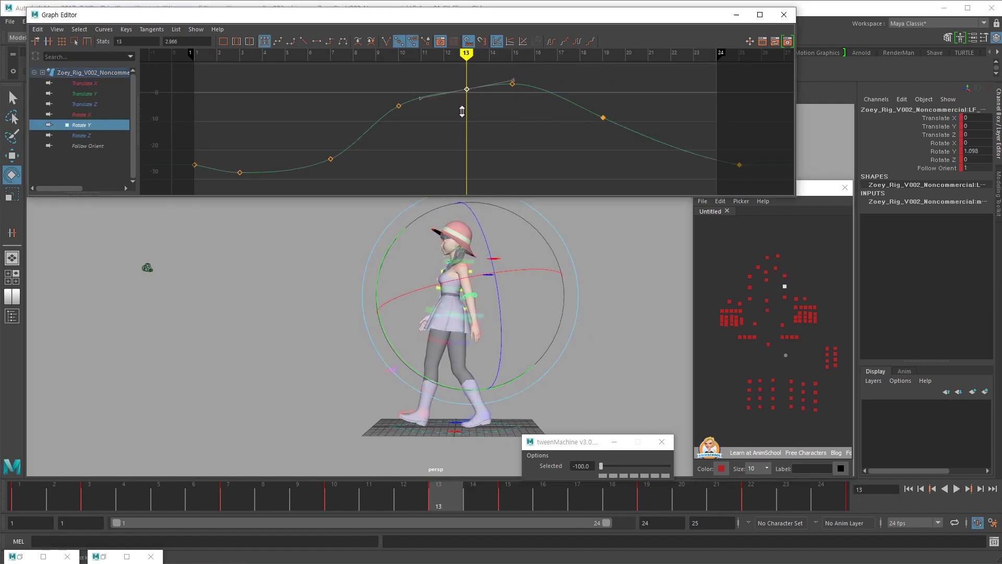
key("comma")
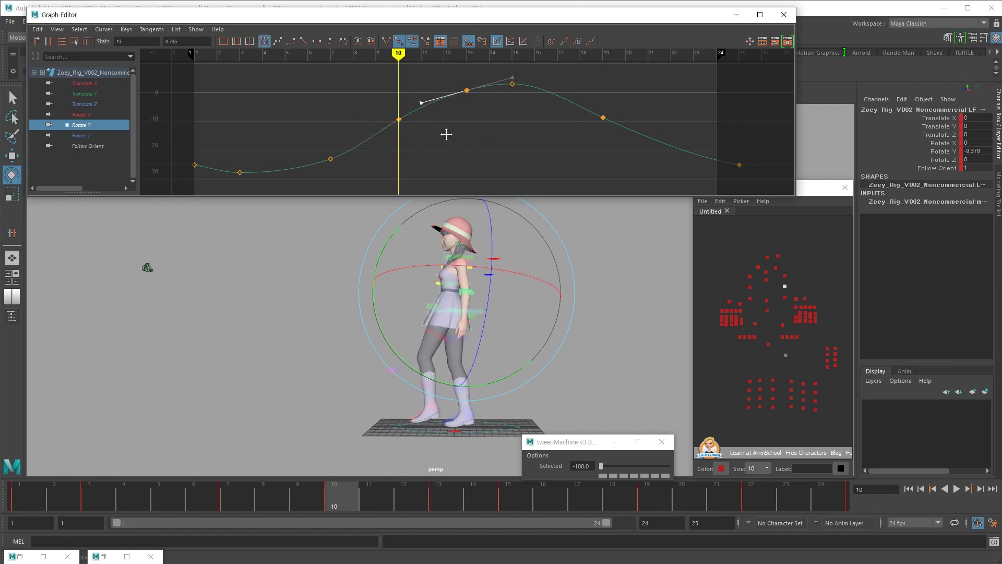
key("comma")
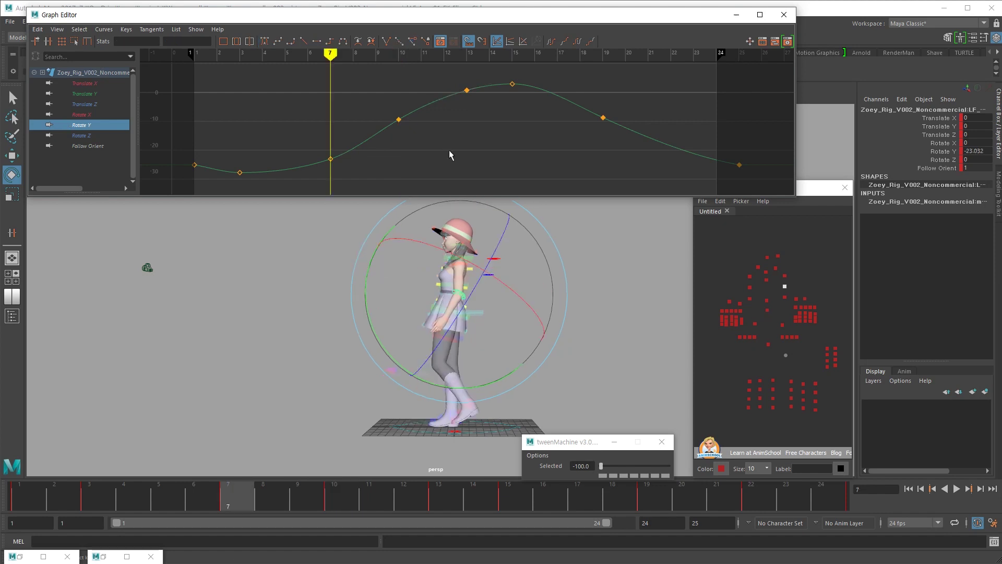
left_click_drag(416, 106, 388, 137)
key("alt+v")
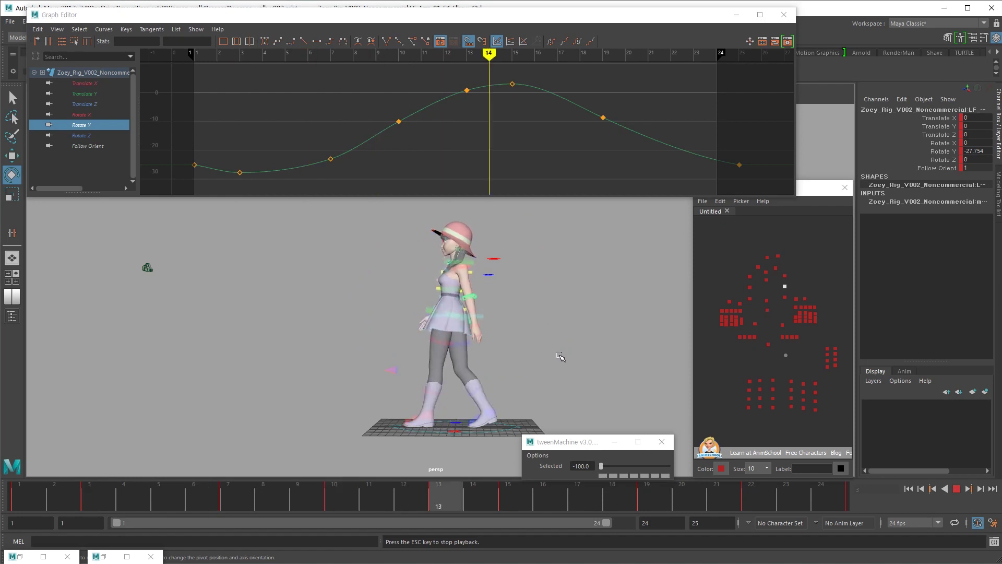
Deselect the controls, play back the walk from a high front view and save the scene
left_click(559, 356)
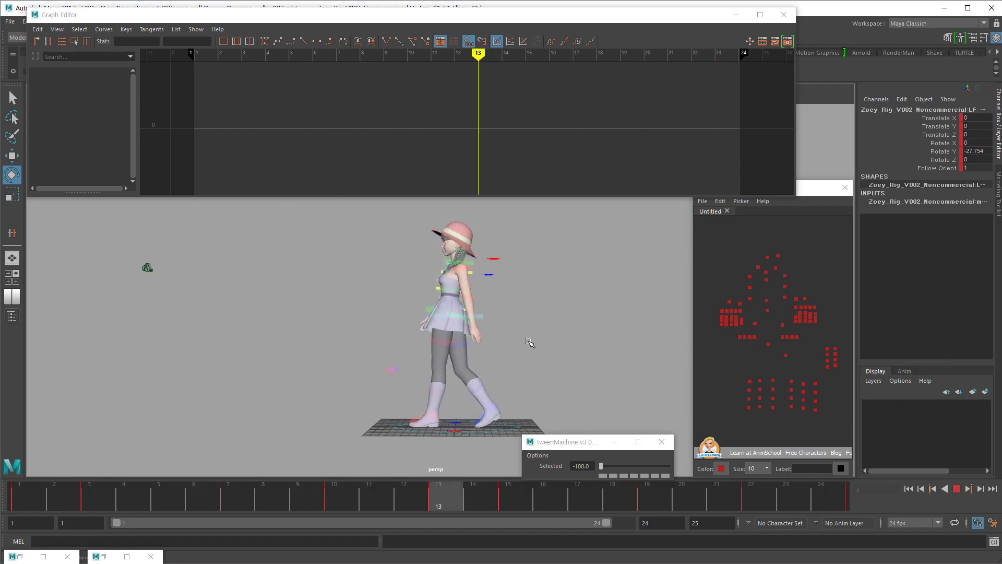
left_click_drag(503, 351, 626, 355, "alt")
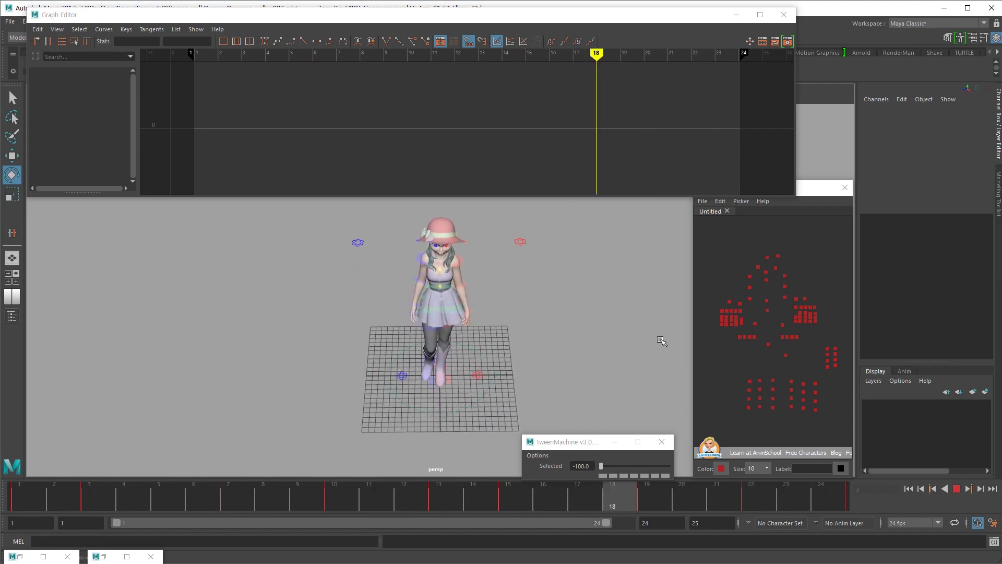
key("alt+v")
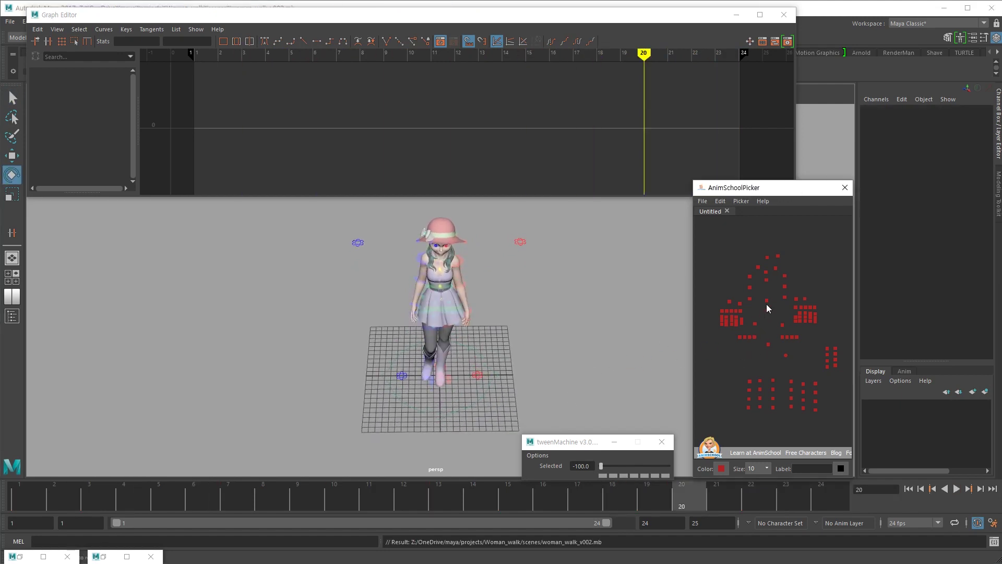
Isolate the right foot control's Translate X curve, check the foot's sideways path and adjust the tangent at frame 15
left_click(766, 301)
left_click(766, 310)
left_click(760, 329)
left_click(755, 337)
left_click(86, 83)
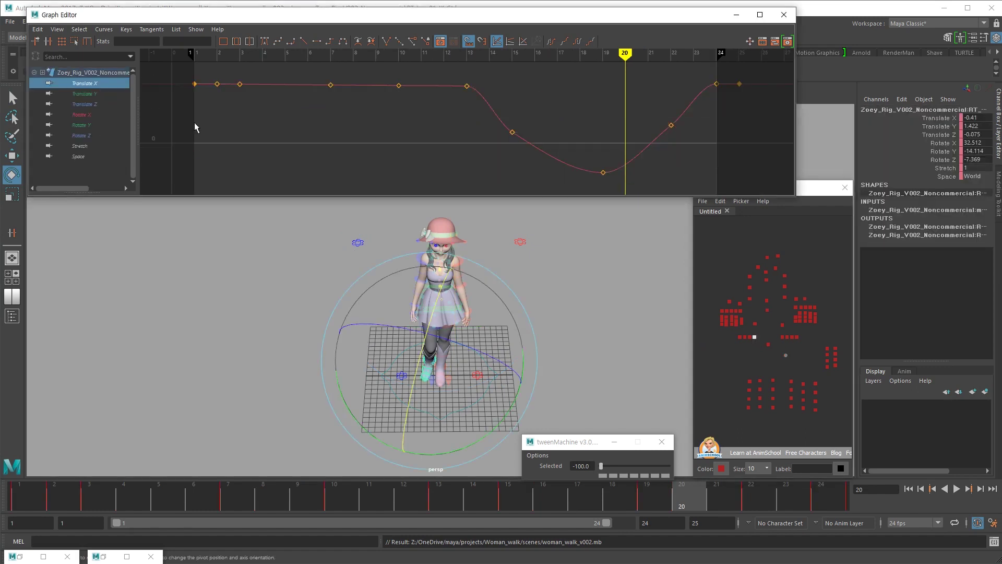
key("comma")
key("comma")
key("comma")
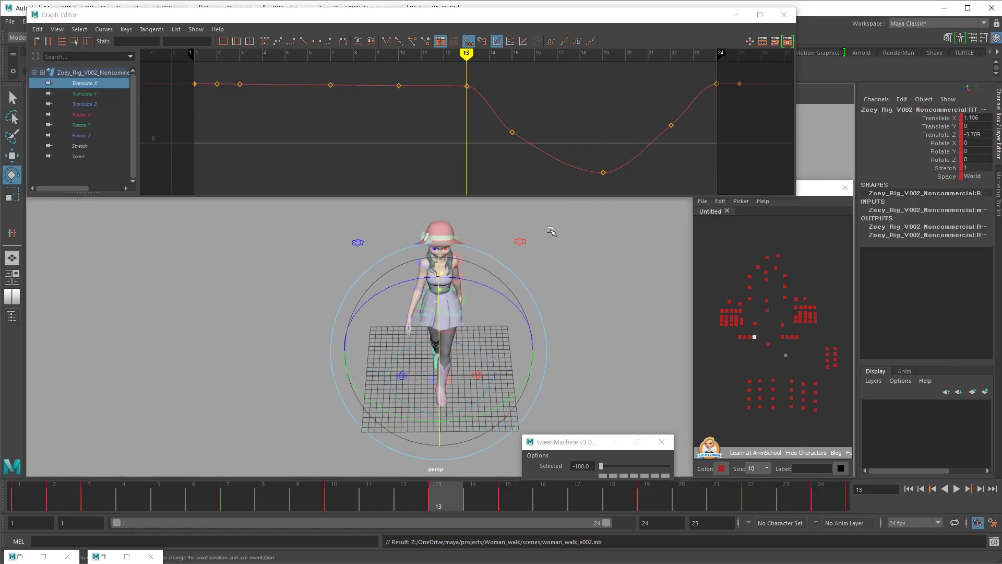
key("alt+period")
key("alt+period")
key("alt+period")
key("alt+period")
left_click(512, 132)
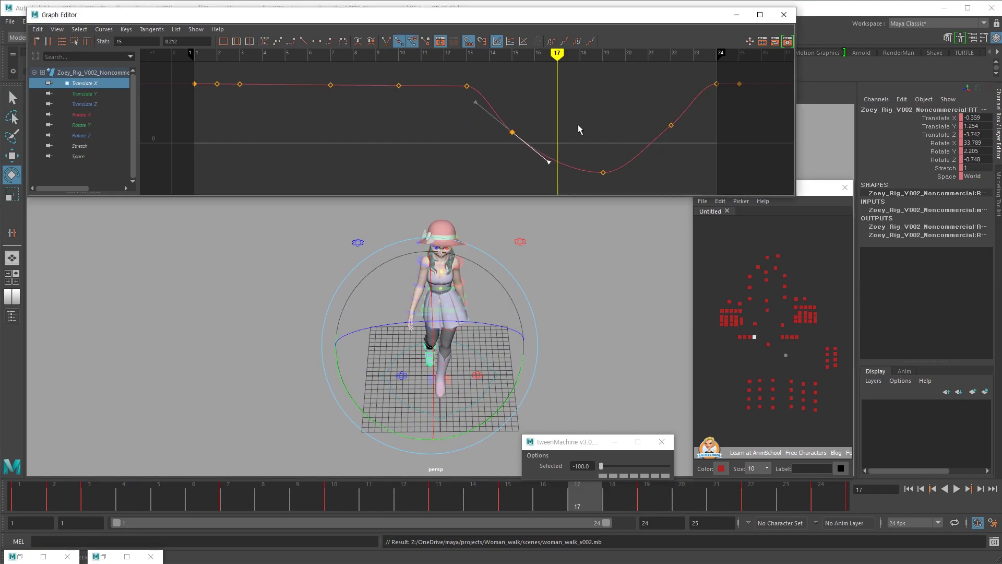
Steepen the right foot control's Translate X tangent at frame 22 and play back the walk
key("period")
key("period")
left_click_drag(694, 120, 652, 149)
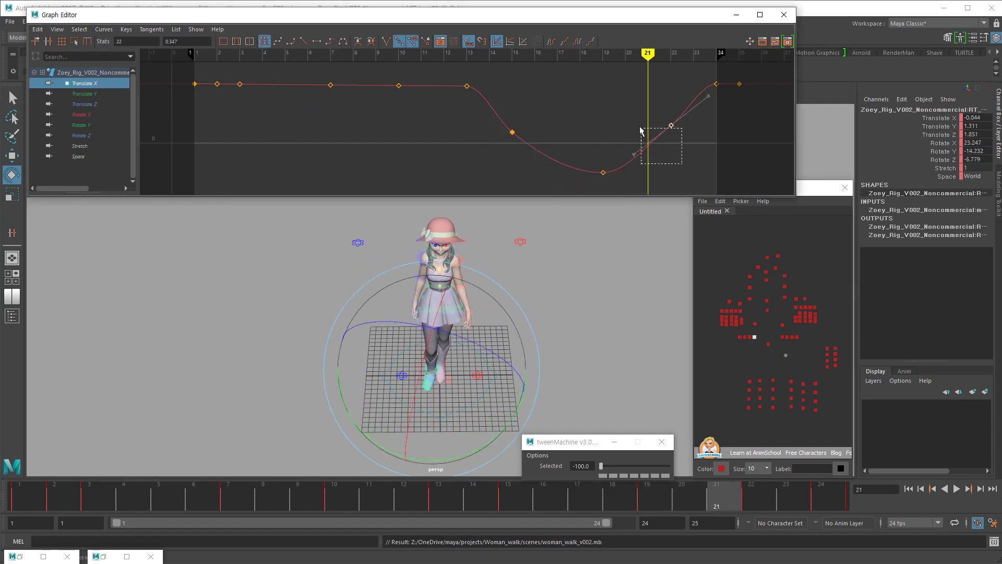
key("alt+v")
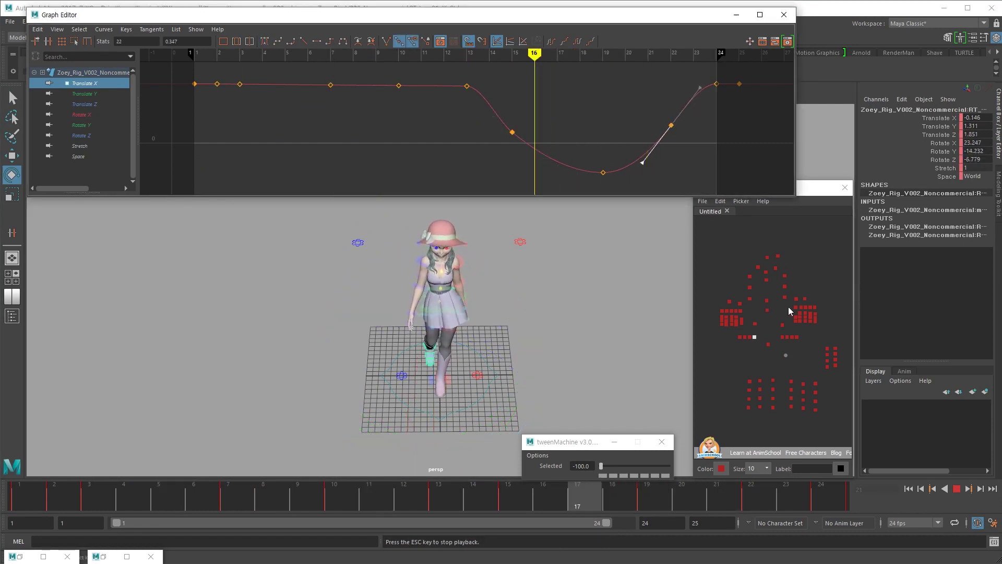
key("alt+v")
Lower the left foot control's Translate X key at frame 3 to -0.324
left_click(782, 338)
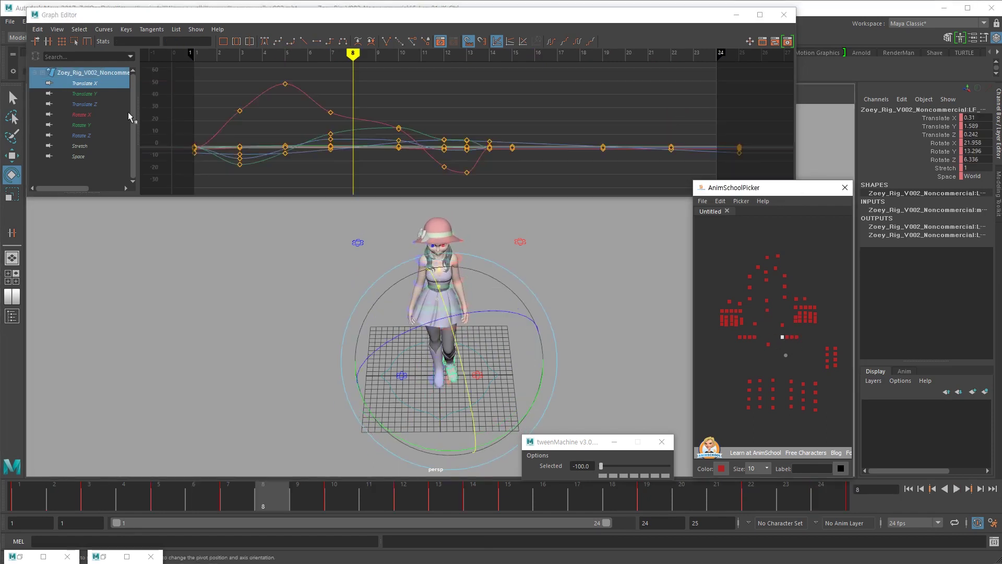
left_click(96, 113)
left_click(108, 83)
key("comma")
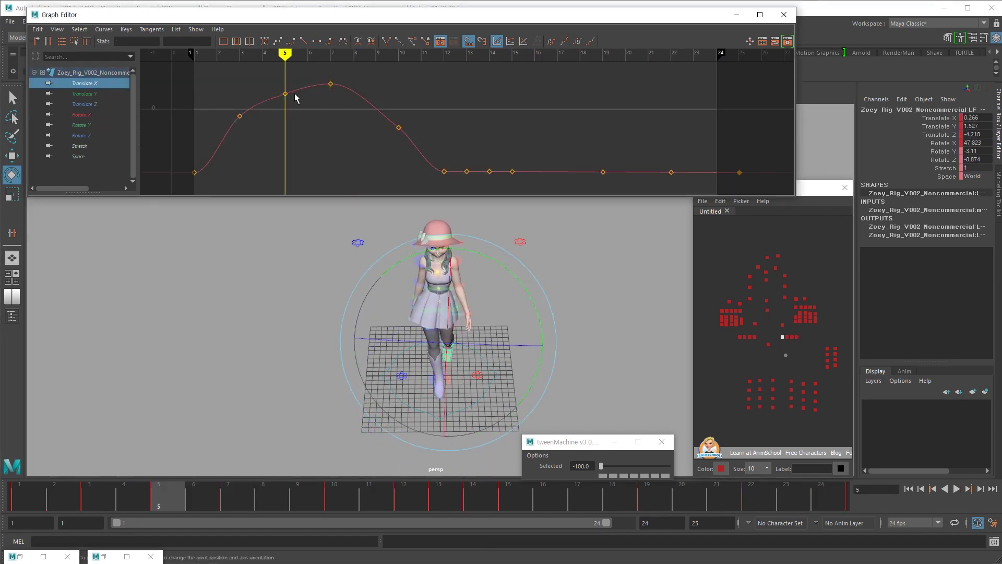
middle_click_drag(249, 137, 254, 149)
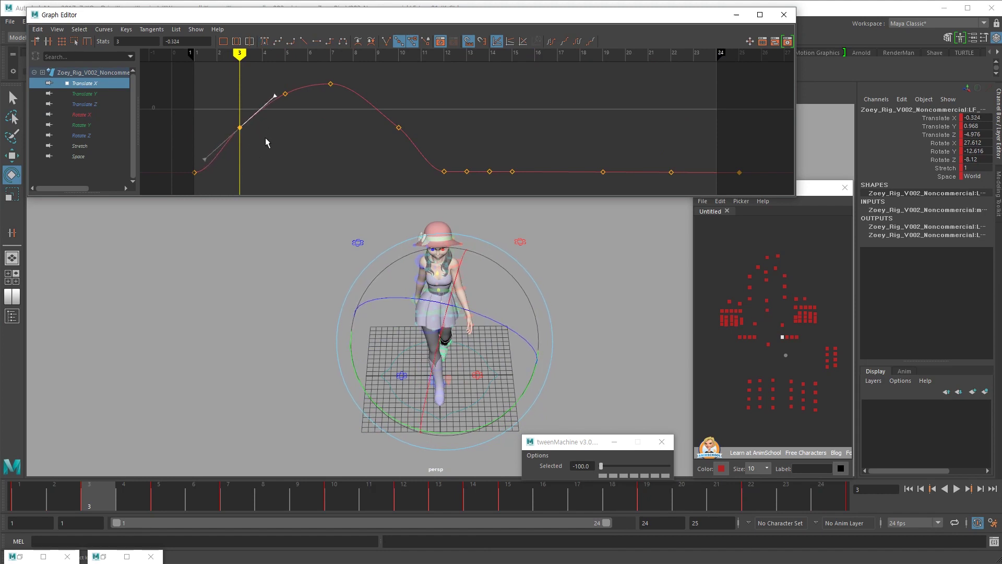
Adjust the left foot control's Translate X tangent at frame 10 and play back the walk from the front
key("period")
key("period")
key("period")
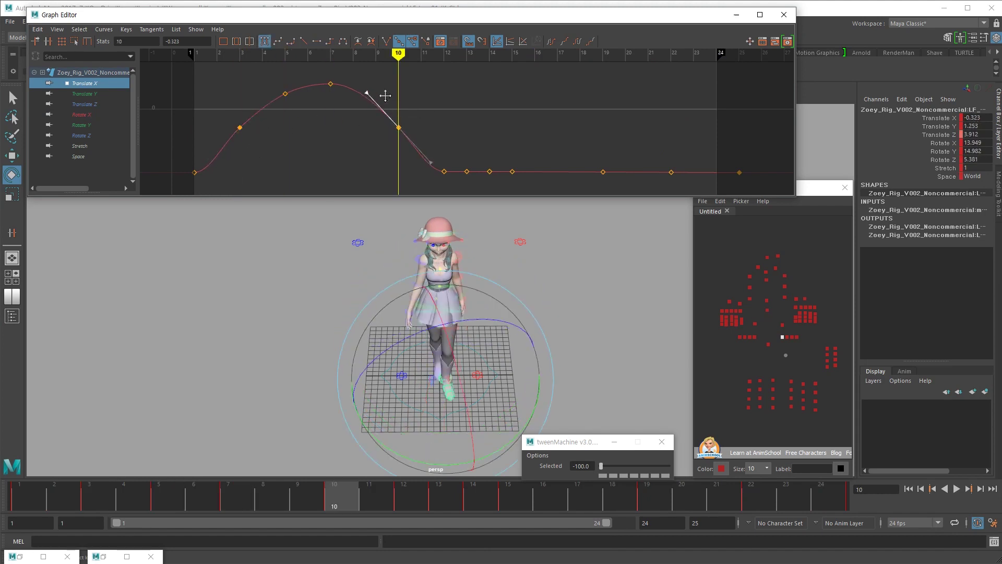
key("alt+v")
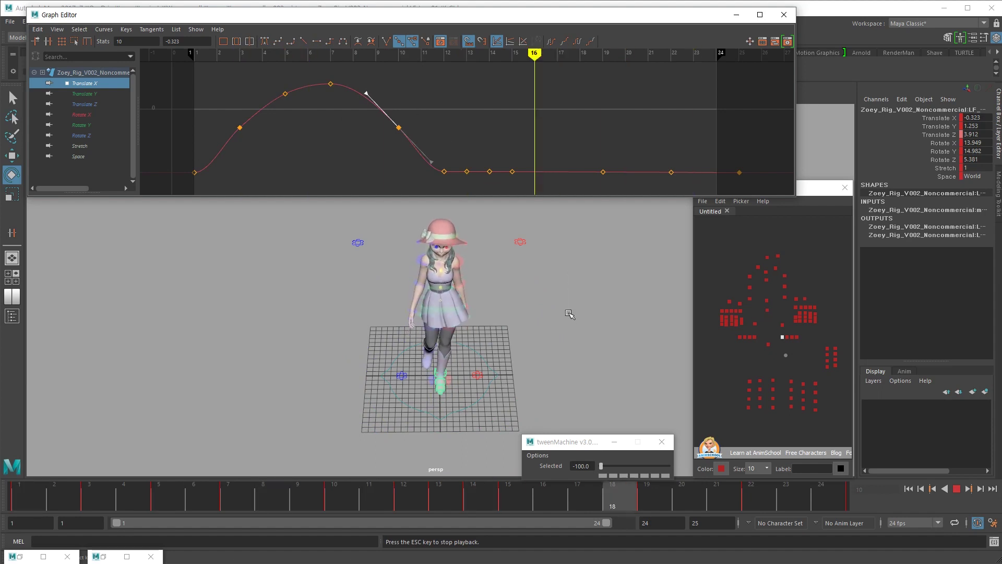
left_click_drag(561, 340, 531, 331, "alt")
right_click_drag(531, 331, 545, 343, "alt")
mouse_move(537, 344)
middle_mouse_down("alt")
mouse_move(537, 335)
mouse_move(535, 344)
middle_mouse_up("alt")
right_click_drag(535, 345, 553, 353, "alt")
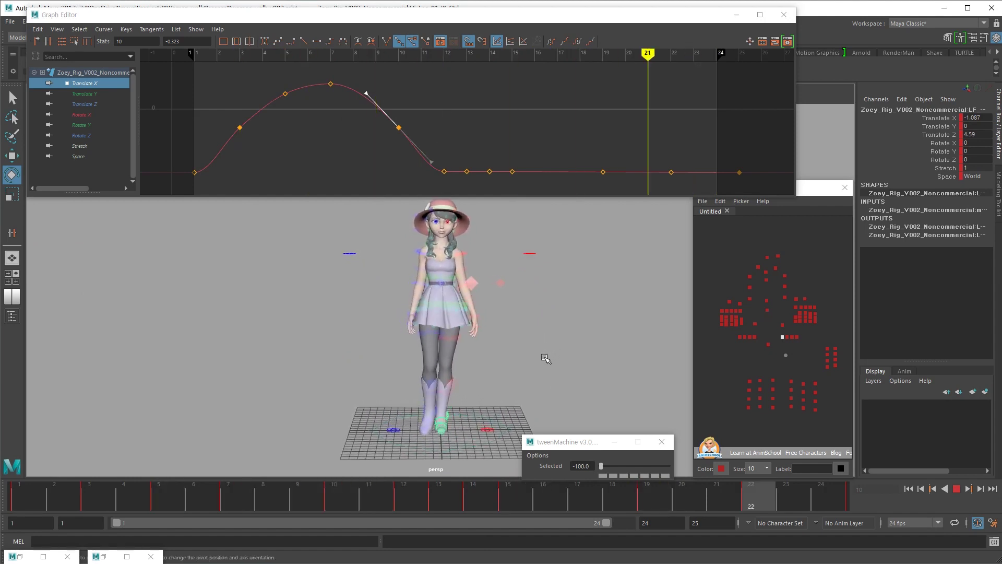
left_click_drag(540, 362, 534, 359, "alt")
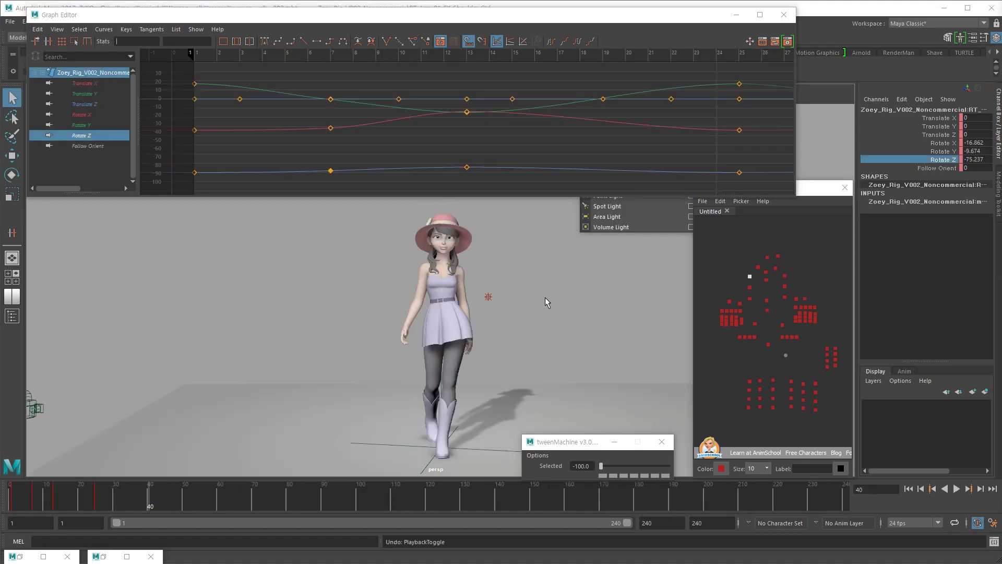
Play back the lit 240-frame walk from the front to examine the arm swing
key("alt+v")
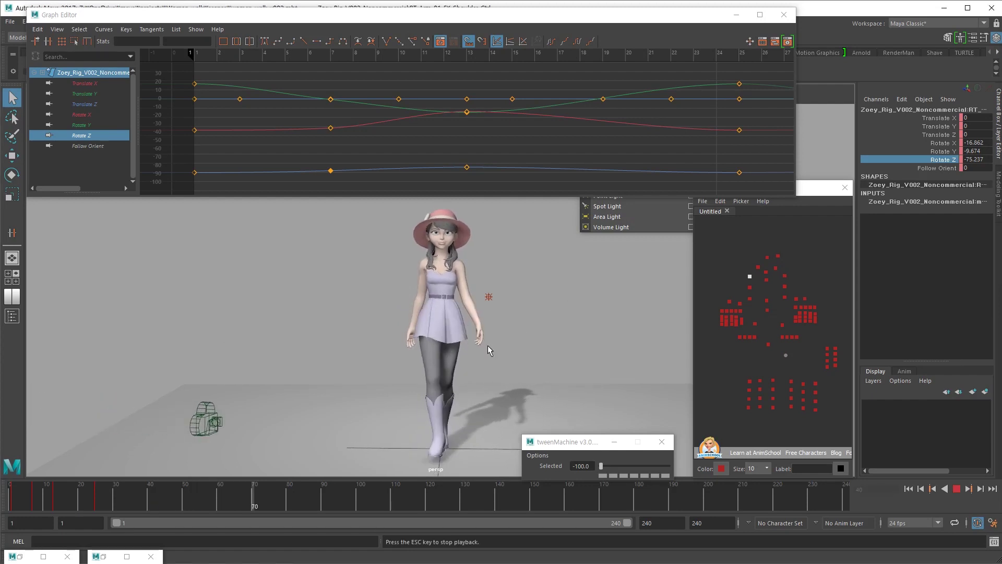
key("Escape")
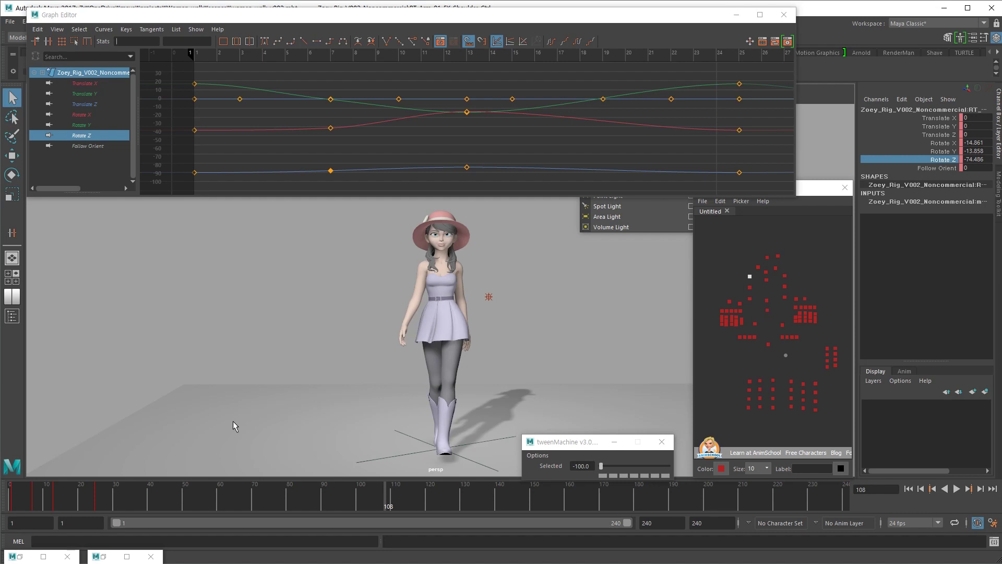
key("shift+z")
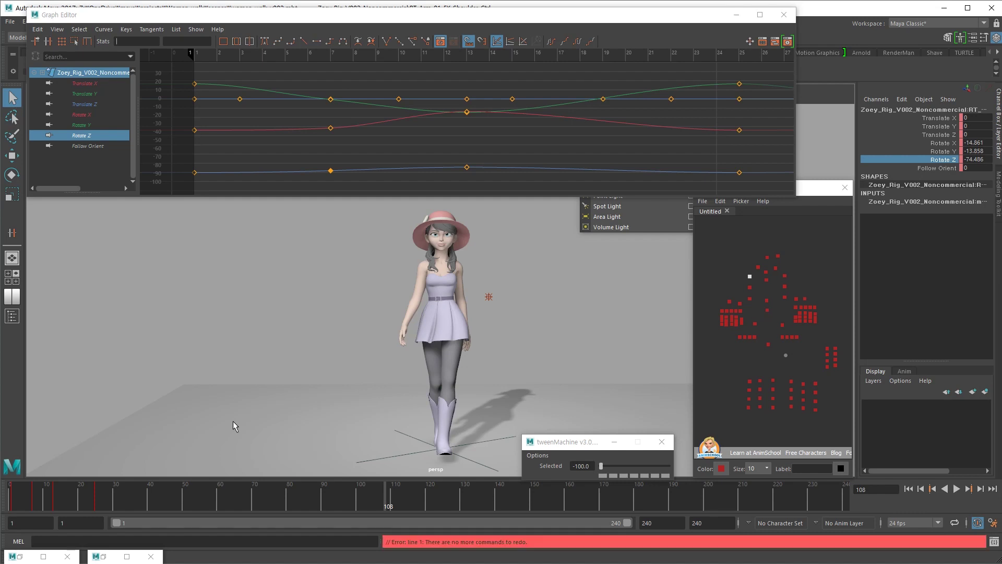
Raise all of the right shoulder control's Rotate X keys together
left_click(750, 275)
mouse_move(44, 498)
left_mouse_down()
mouse_move(1, 493)
mouse_move(38, 501)
left_mouse_up()
left_click(112, 113)
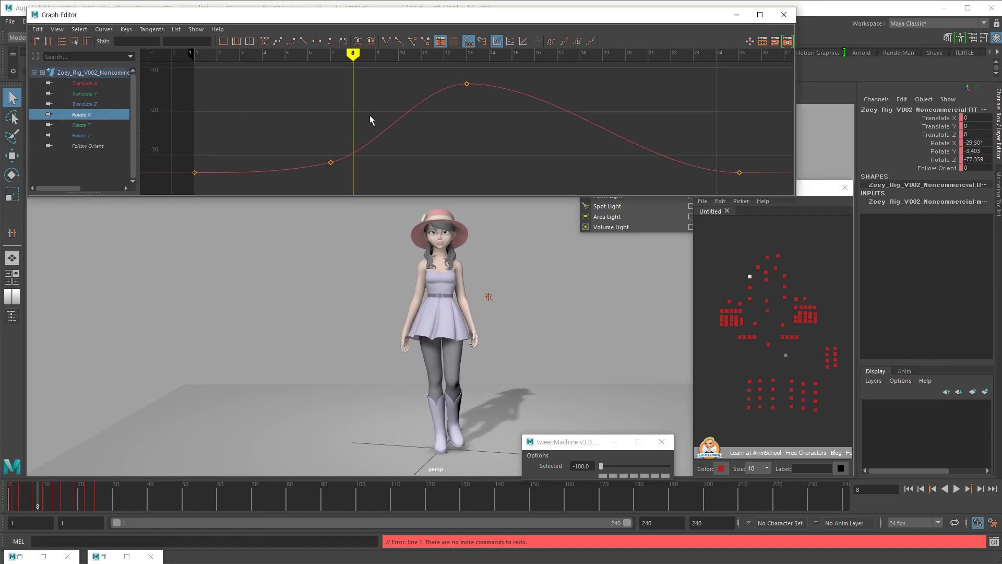
scroll(360, 110, "down", 3)
scroll(365, 98, "down", 4)
left_click_drag(372, 98, 533, 154)
middle_click_drag(473, 158, 455, 133, "shift")
Raise all of the left shoulder control's Rotate X keys together, bringing frame 25 to 1.85, and play back the walk
left_click(784, 275)
left_click(103, 115)
left_click_drag(318, 70, 574, 174)
scroll(569, 162, "down", 5)
middle_click_drag(498, 148, 496, 89, "shift")
key("alt+v")
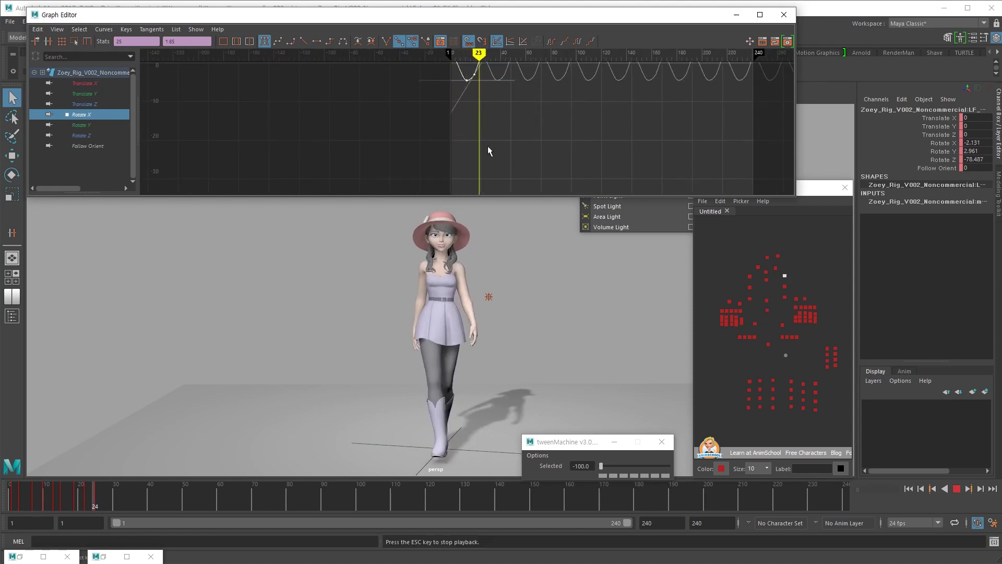
key("alt+v")
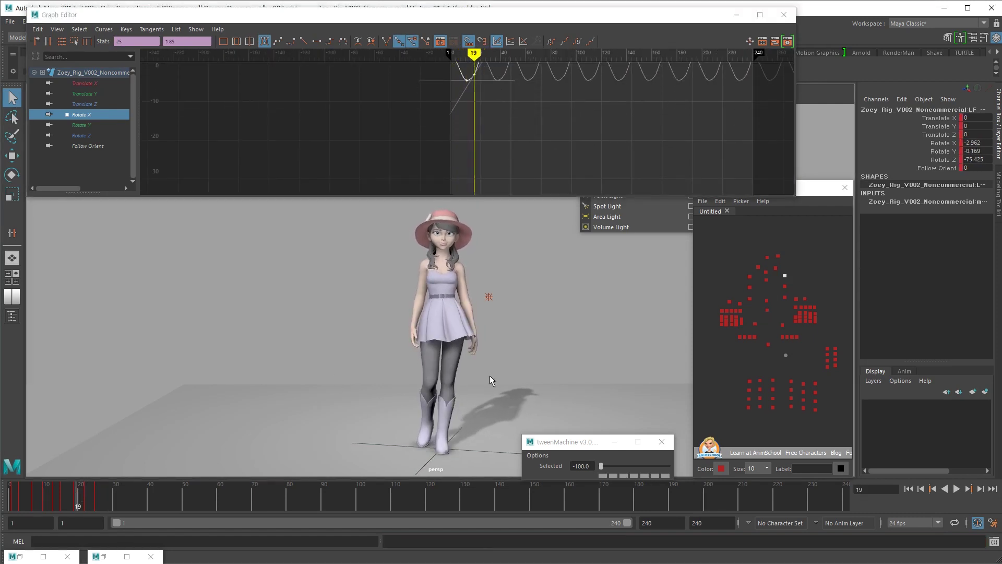
Set all of the right elbow control's Rotate Z keys to 7
left_click(748, 288)
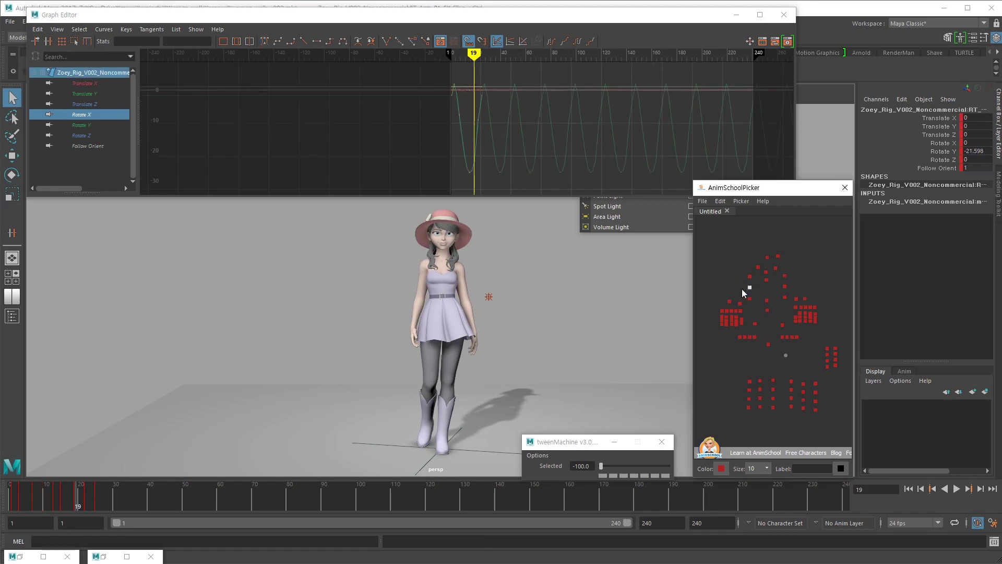
left_click(91, 137)
key("f")
scroll(473, 128, "down", 2)
left_click_drag(522, 107, 447, 146)
left_click_drag(183, 41, 134, 50)
left_click(165, 42)
type("7")
key("Return")
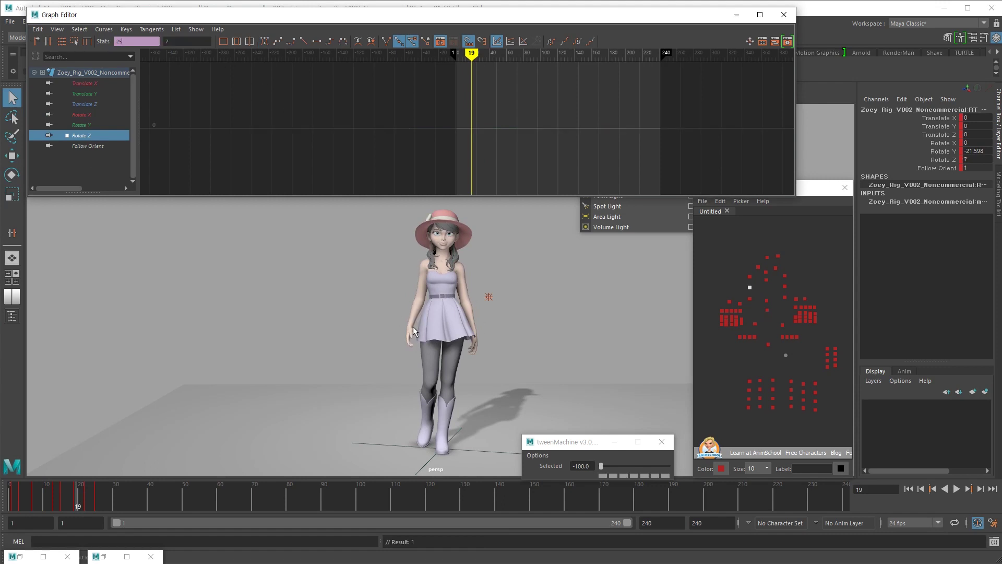
Set all of the left elbow control's Rotate Z keys to 7 and play back the walk
left_click(785, 286)
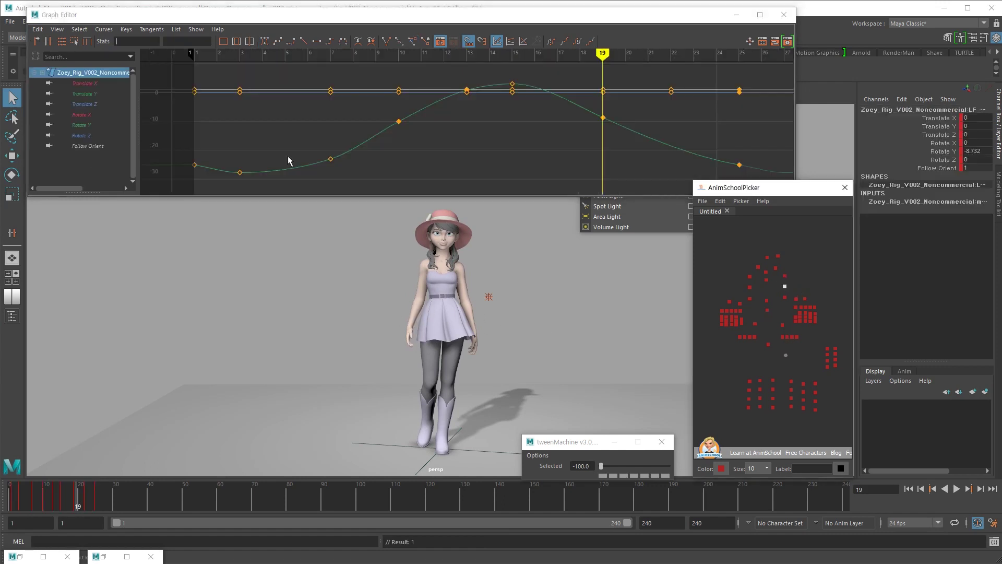
left_click(83, 104)
left_click(94, 134)
scroll(493, 123, "down", 2)
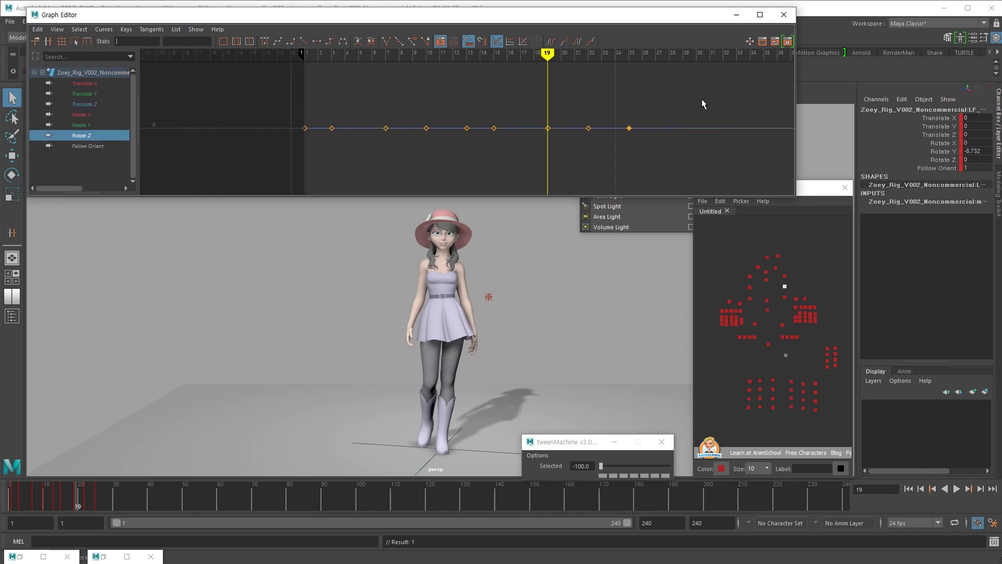
left_click_drag(660, 105, 290, 147)
left_click(174, 41)
type("7")
key("Return")
key("alt+v")
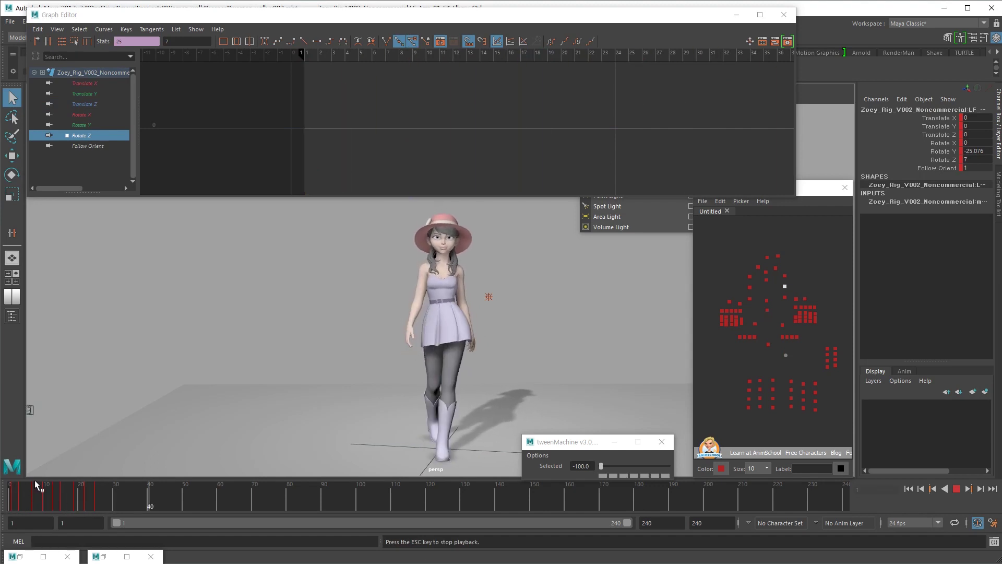
key("alt+shift+v")
Try to lower all of the right shoulder control's Rotate Z keys together, and undo the change
left_click(751, 281)
left_click(750, 277)
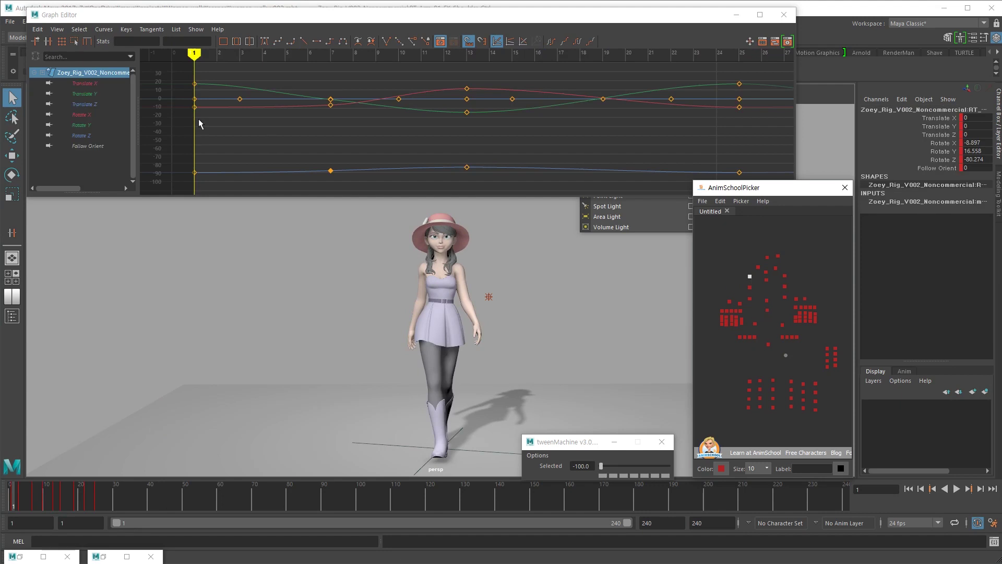
left_click(93, 104)
left_click(94, 135)
key("alt+v")
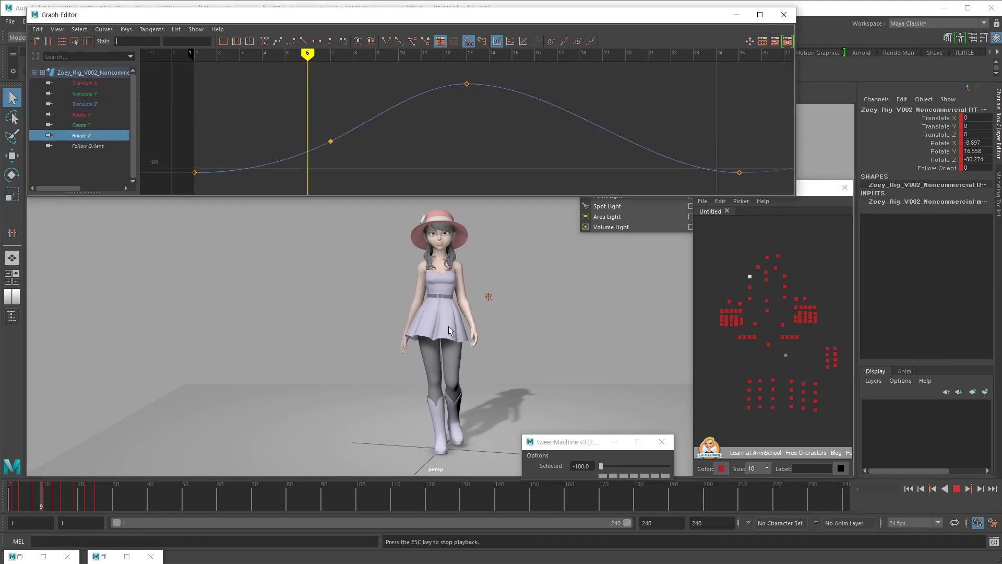
key("alt+v")
scroll(575, 154, "down", 6)
left_click_drag(671, 112, 405, 156)
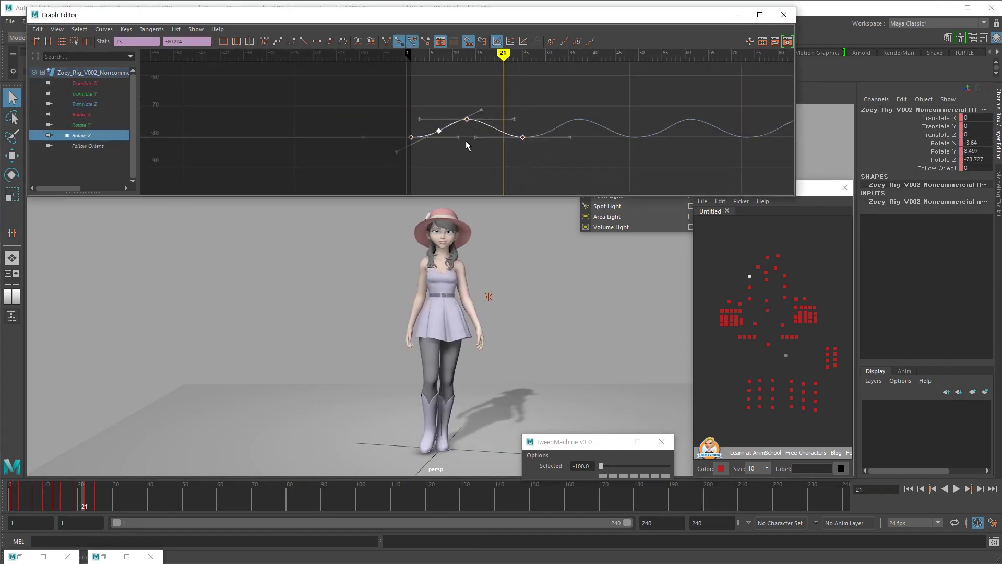
middle_click_drag(458, 151, 460, 172, "shift")
key("ctrl+z")
key("comma")
key("comma")
key("ctrl+z")
key("period")
Lower all of the left shoulder control's Rotate Z keys together and play back the walk
left_click(784, 276)
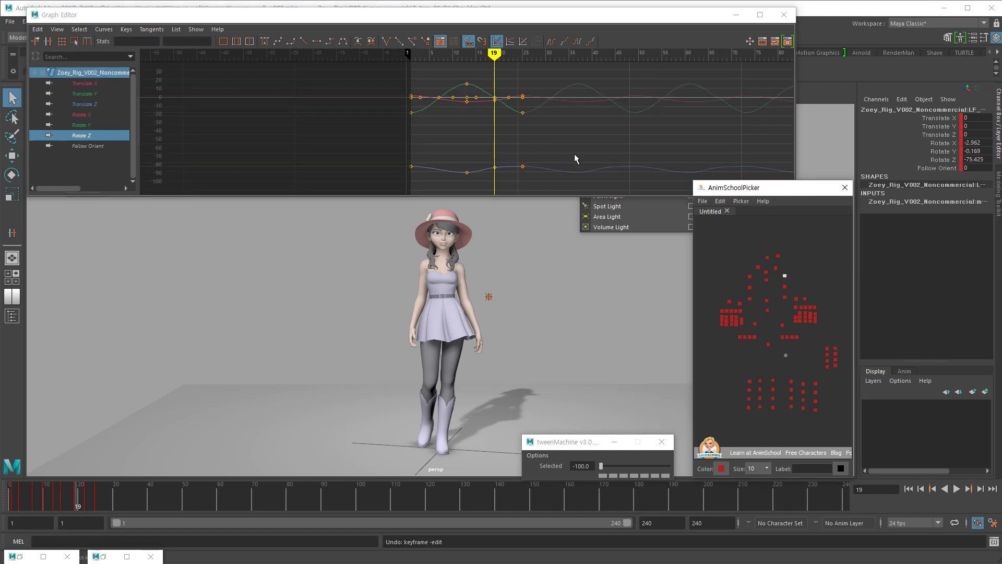
mouse_move(59, 479)
left_mouse_down()
mouse_move(50, 485)
mouse_move(81, 487)
left_mouse_up()
middle_click_drag(489, 155, 490, 159, "shift")
key("alt+v")
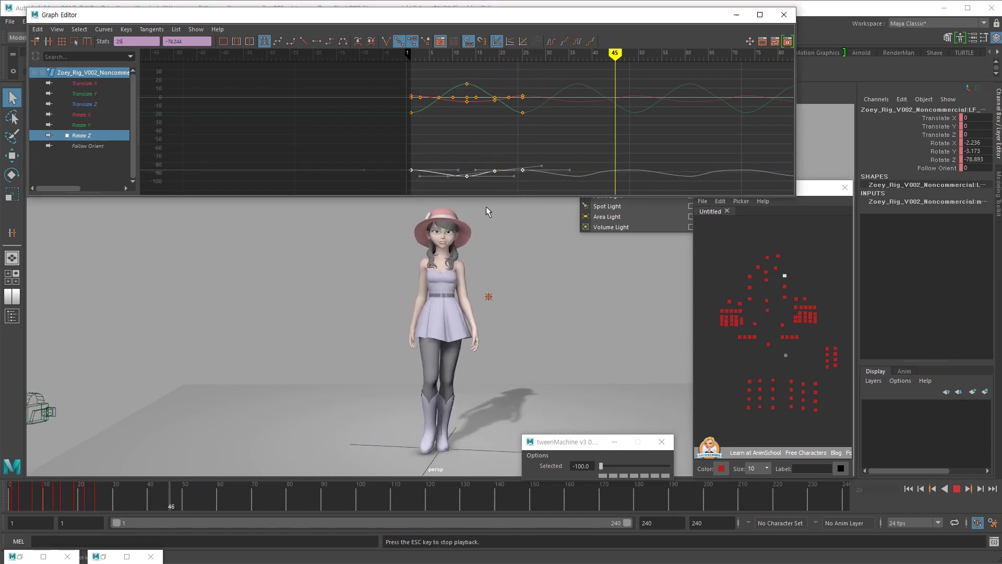
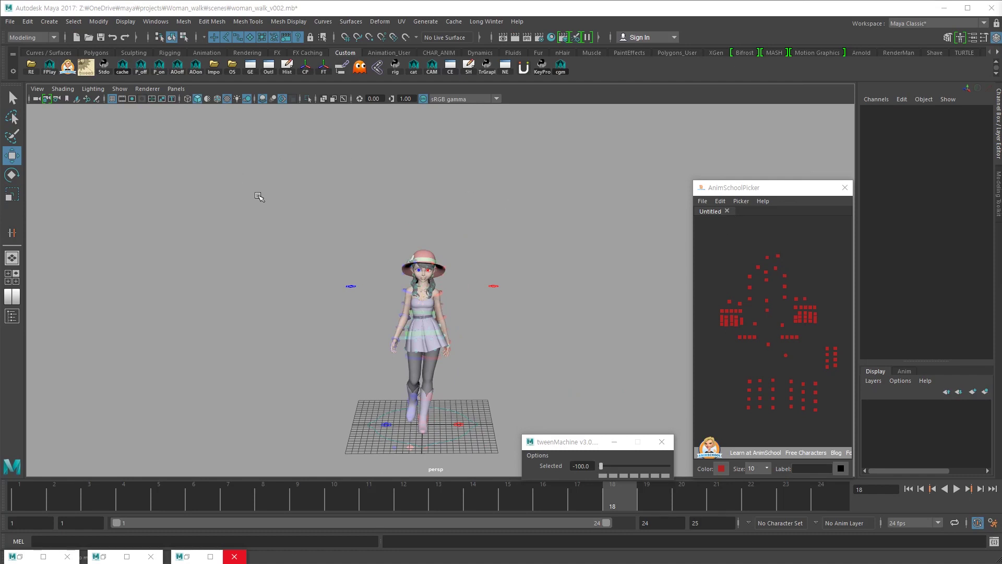
Detach the list of creatable lights as a floating window beside the character
middle_click_drag(507, 320, 512, 297, "alt")
left_click_drag(484, 300, 492, 304, "alt")
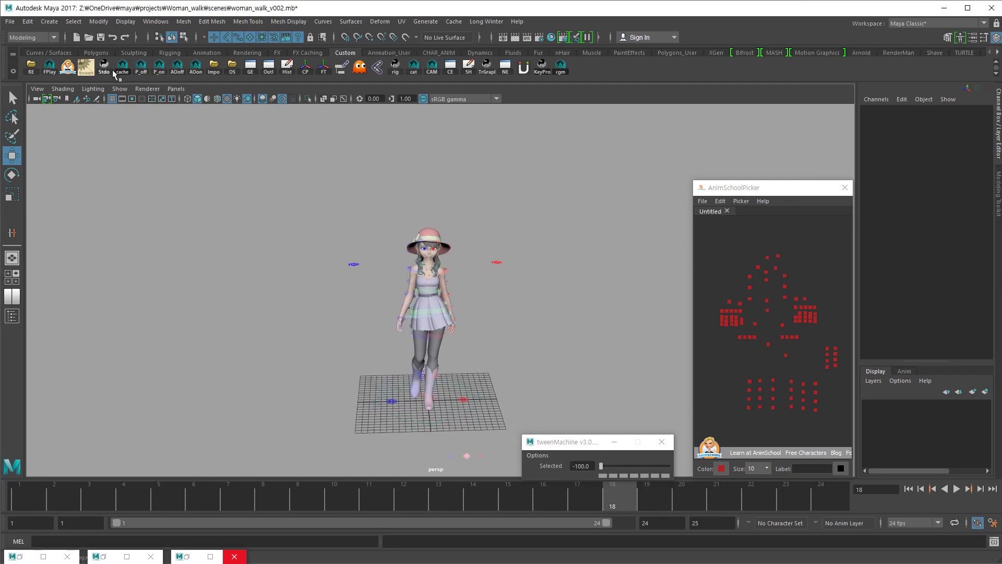
left_click(51, 23)
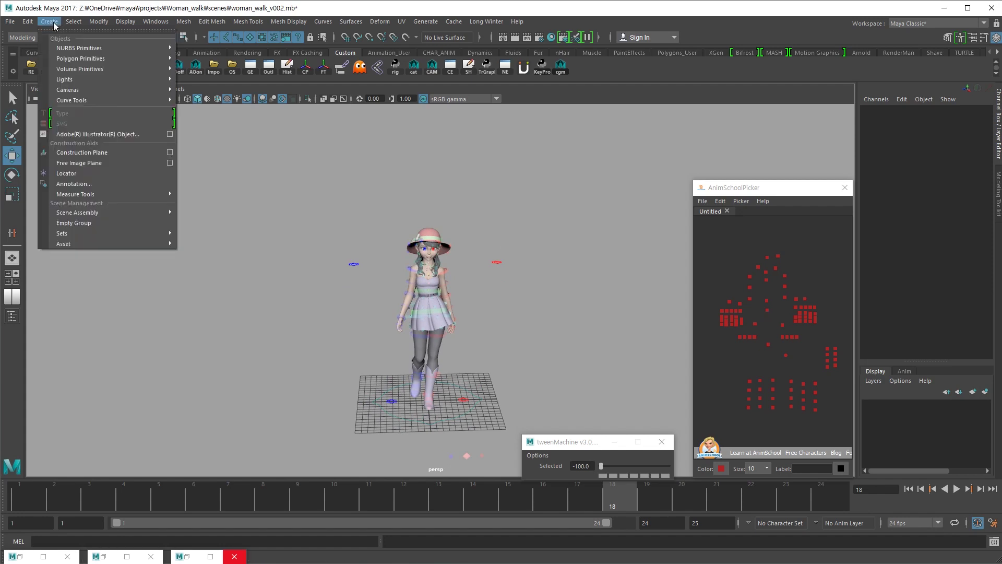
left_click(53, 23)
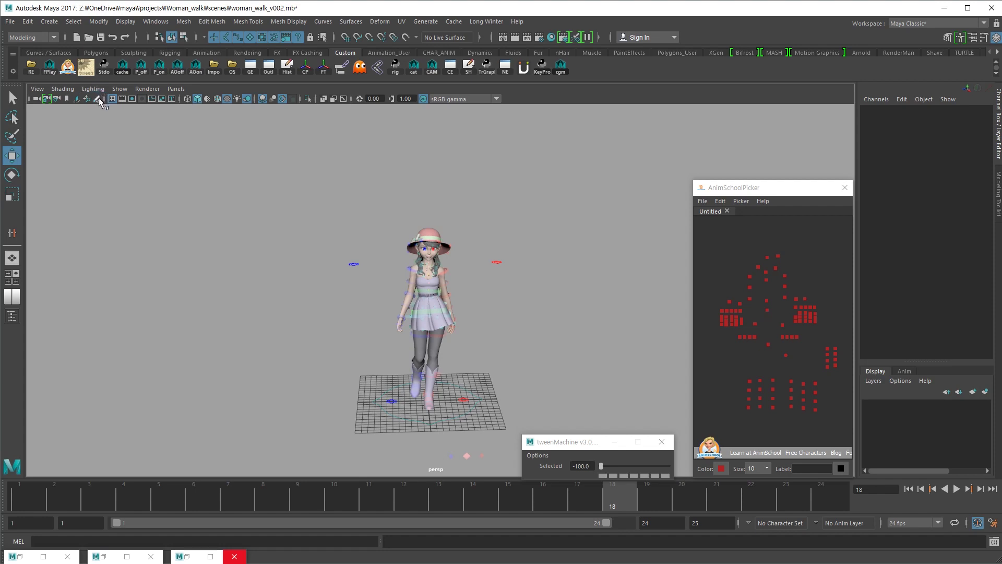
left_click(49, 22)
mouse_move(110, 78)
left_click(221, 81)
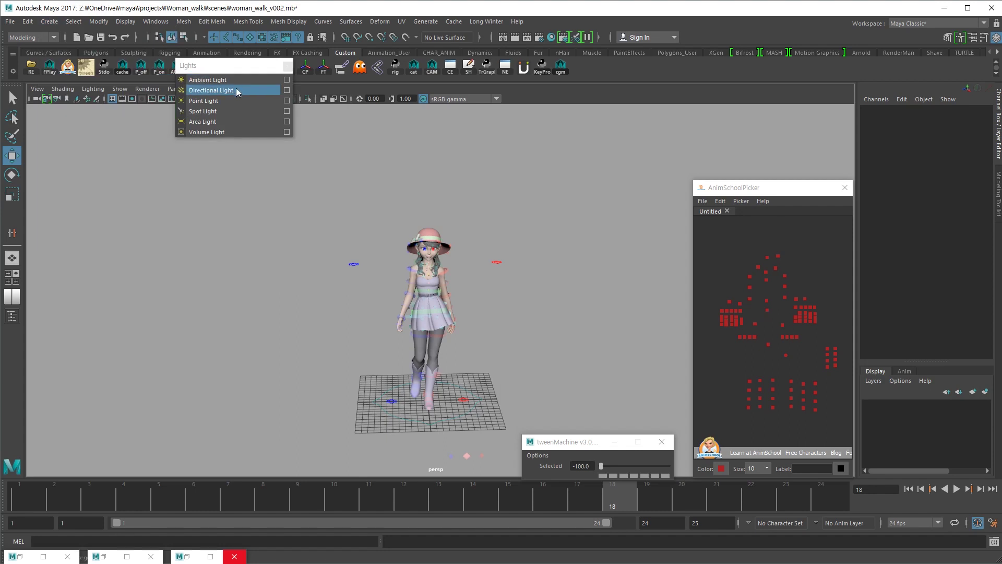
left_click_drag(238, 68, 564, 158)
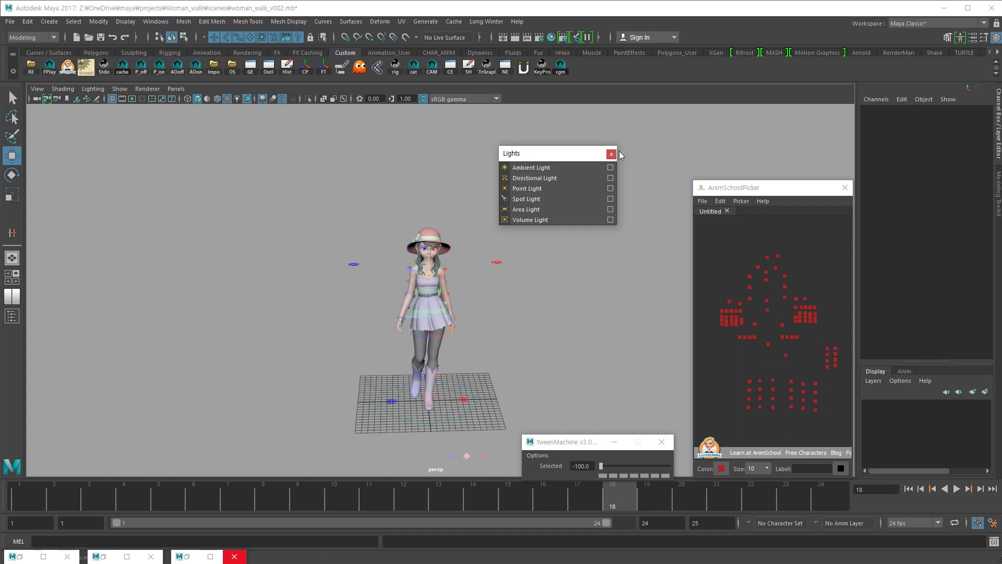
Select the hidden directionalLight1 in the Outliner and switch the viewport to use all lights
left_click(155, 22)
mouse_move(174, 123)
left_click(174, 134)
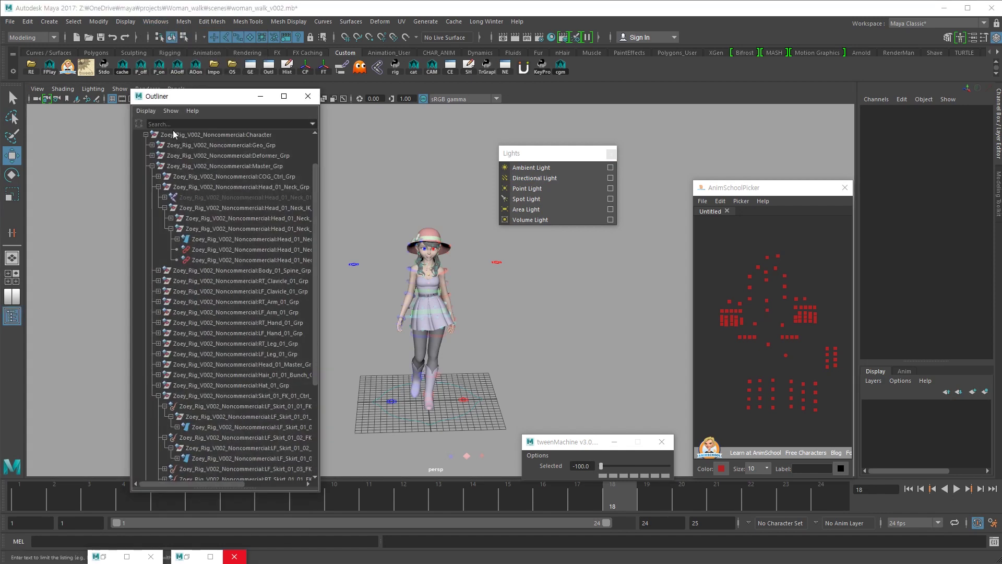
left_click_drag(315, 244, 310, 377)
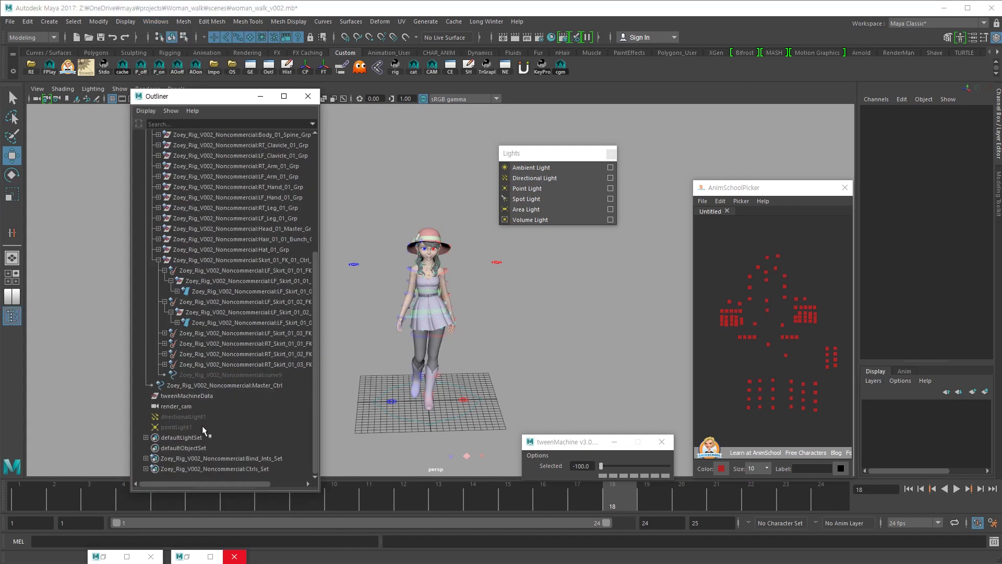
left_click(223, 417)
double_click(981, 293)
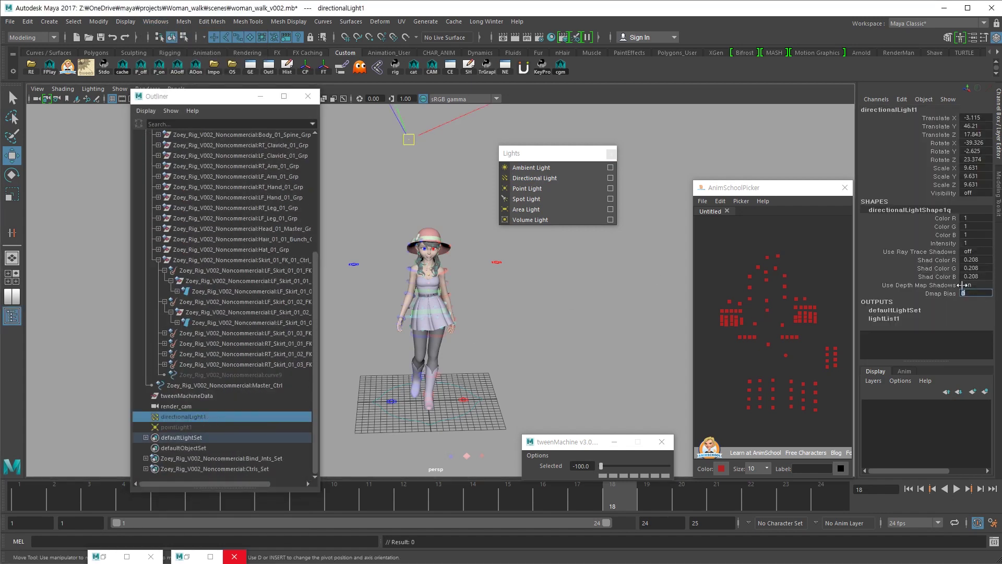
middle_click_drag(503, 292, 519, 306, "alt")
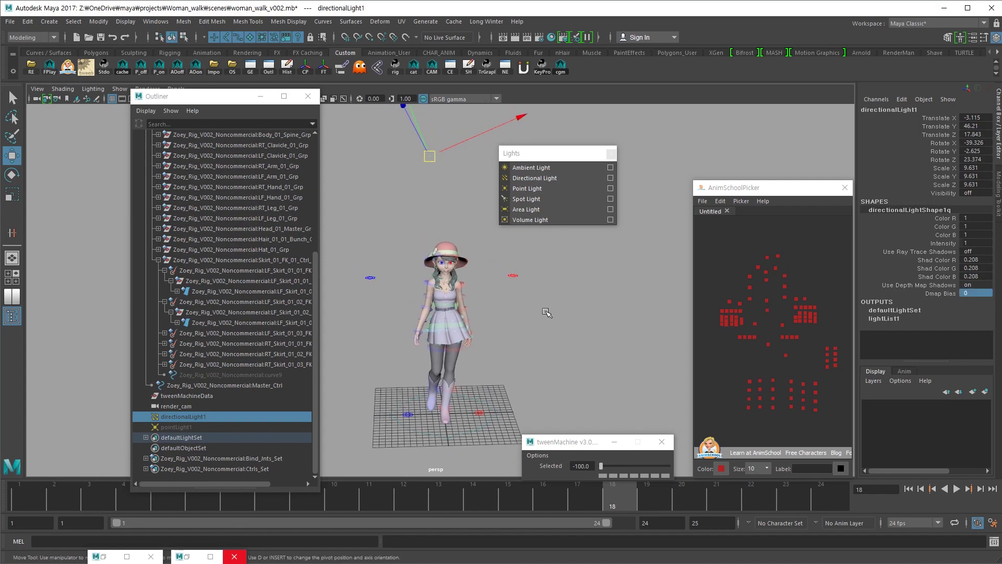
key("7")
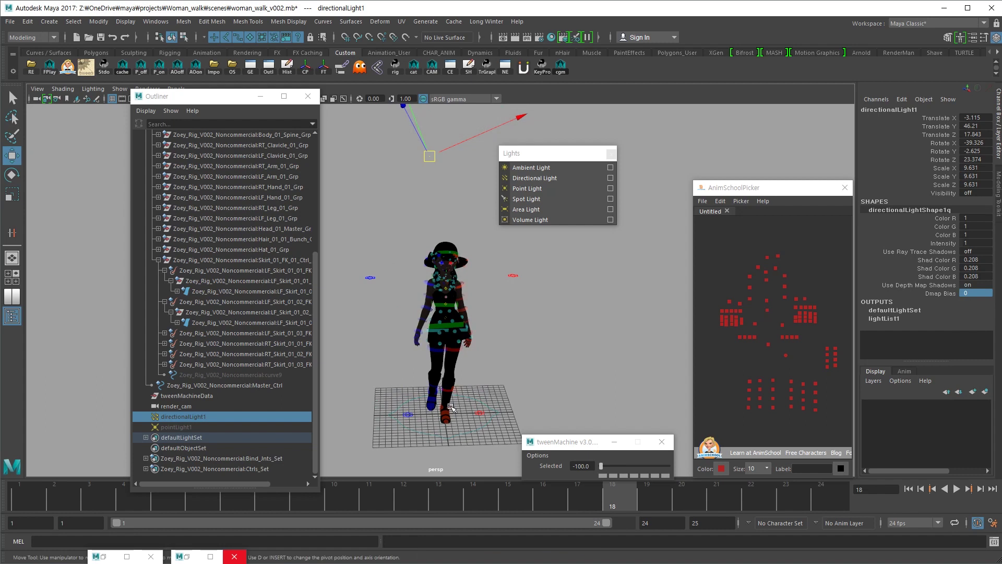
Turn directionalLight1's visibility on to check its lighting on the character, and hide it again
left_click(198, 416)
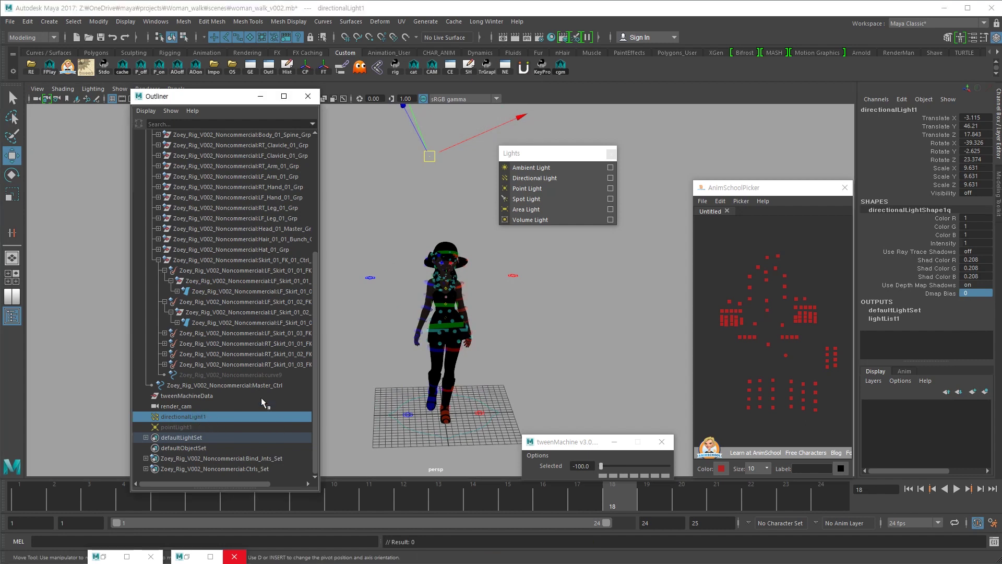
left_click(980, 192)
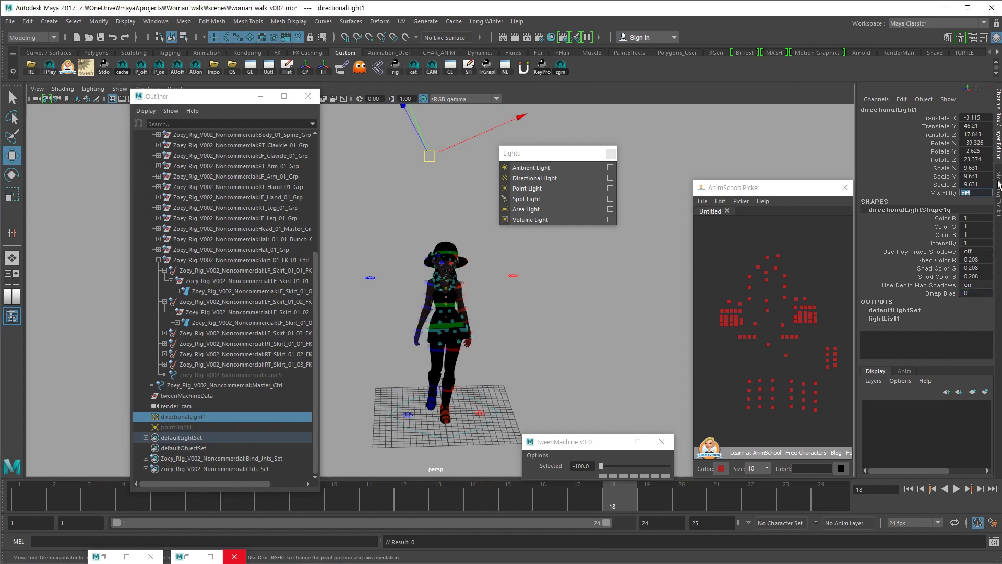
type("1")
key("Return")
scroll(607, 349, "up", 5)
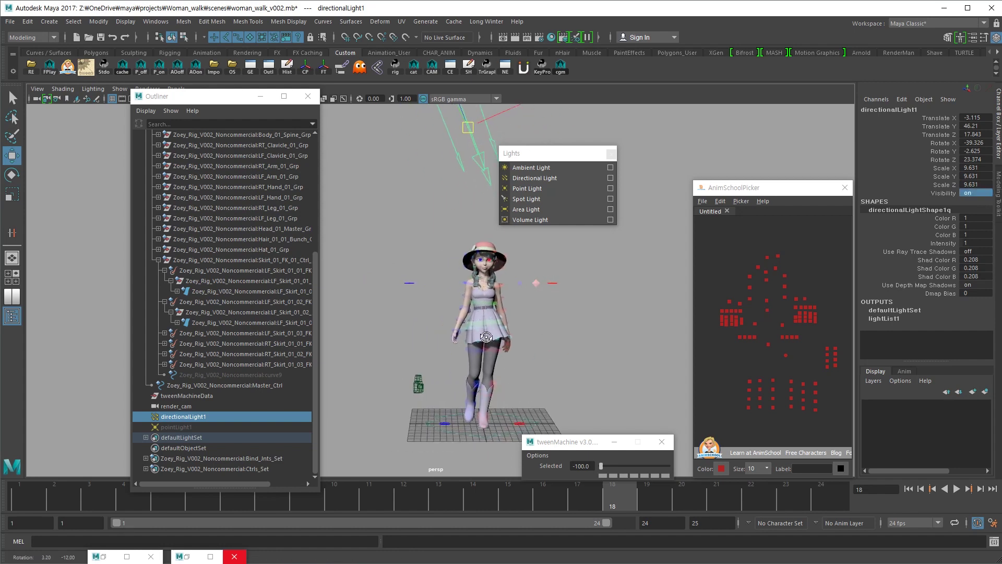
middle_click_drag(606, 349, 528, 329, "alt")
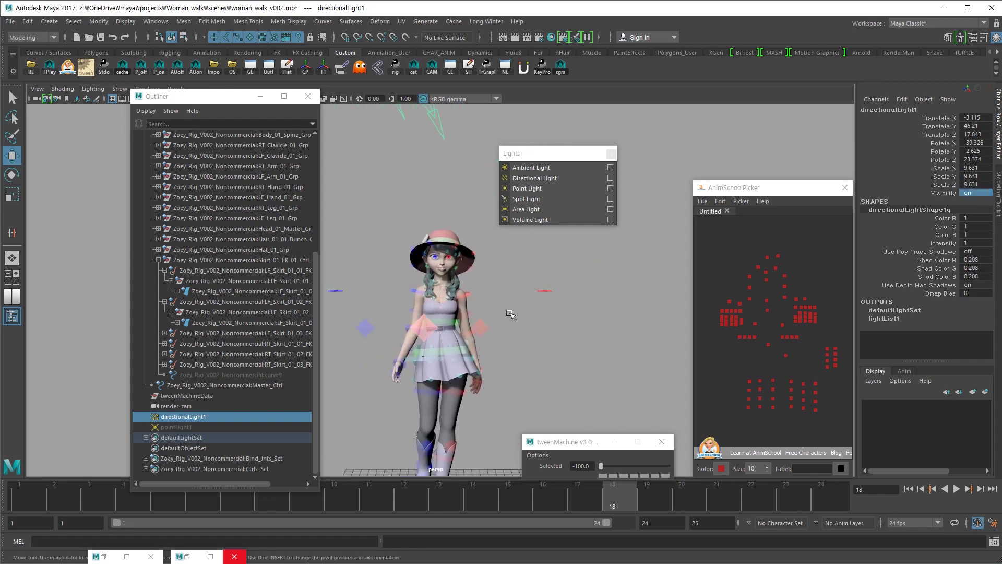
type("0")
key("Return")
Create a new directional light and raise it to a Translate Y of about 10.8
left_click(535, 178)
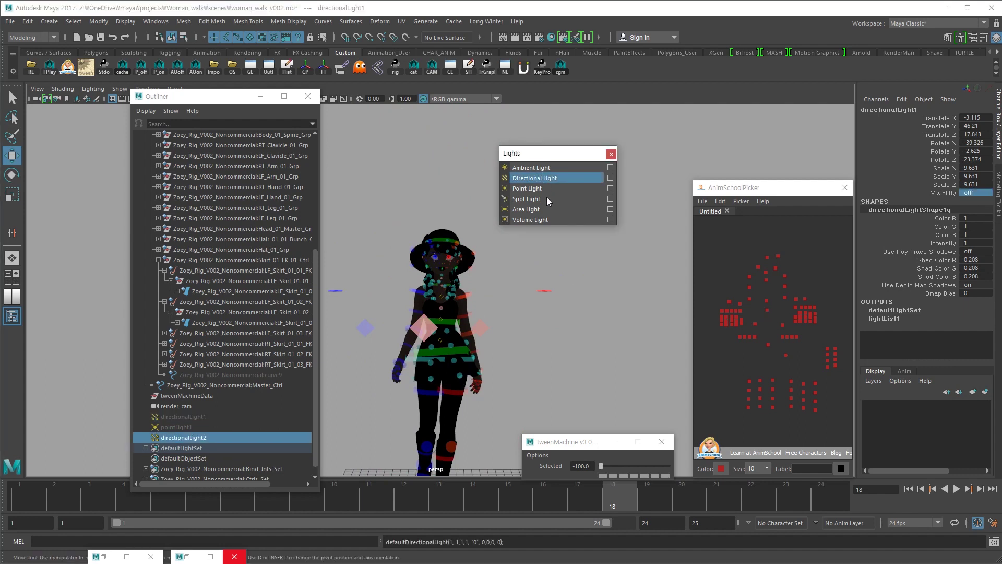
middle_click_drag(489, 361, 530, 329, "alt")
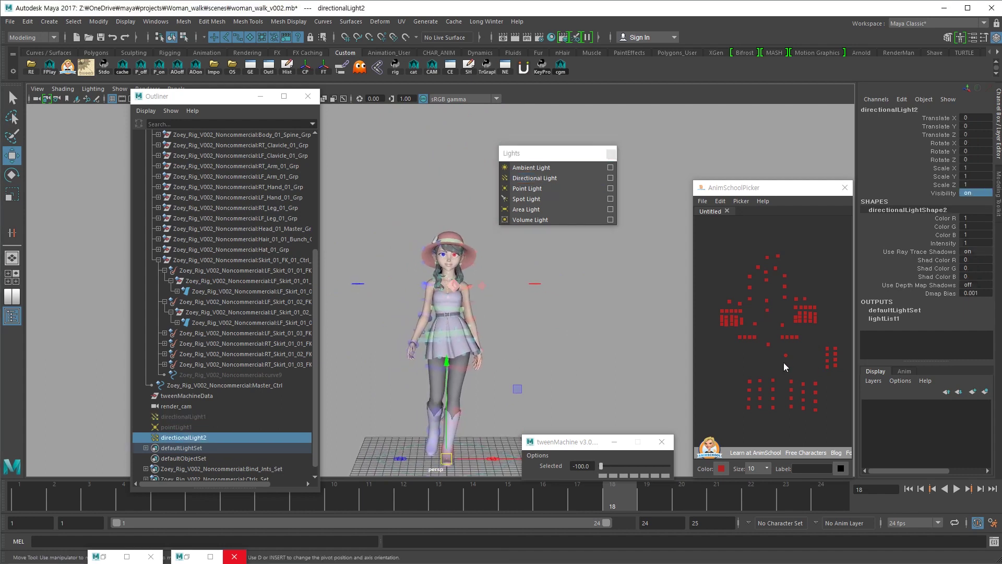
left_click_drag(447, 366, 447, 284)
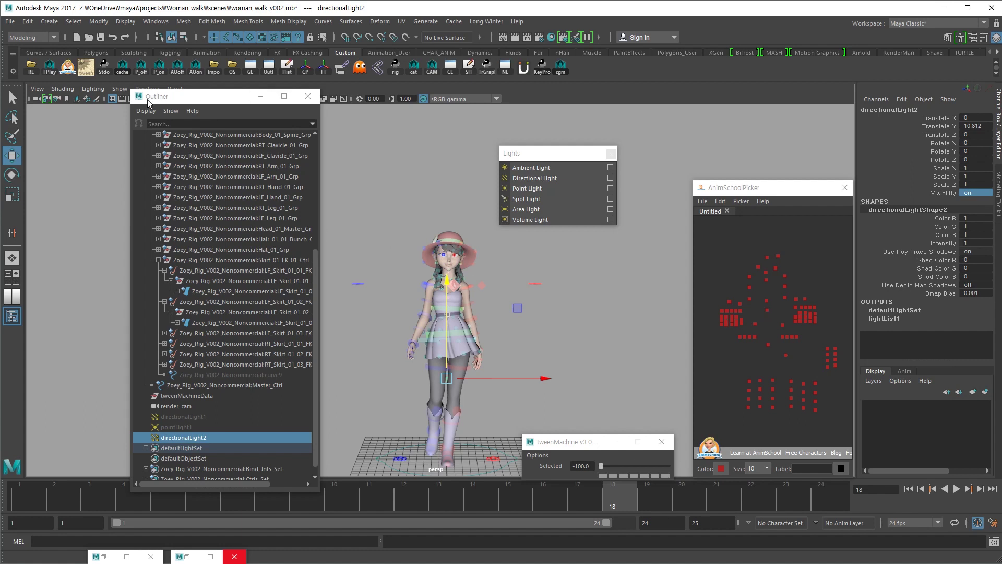
Turn off shadows in the viewport lighting
left_click(119, 88)
mouse_move(91, 90)
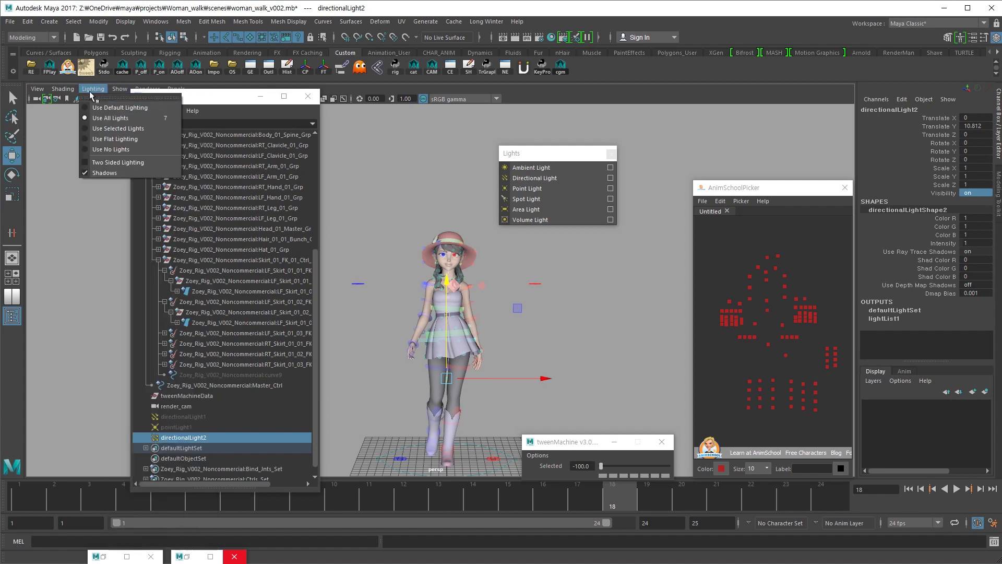
left_click(103, 174)
Place the new directional light at about Translate Y 35.3, scaled to about 12.8 and rotated about -51.3, -11.7, 5.6
left_click_drag(446, 278, 452, 70)
key("r")
middle_click_drag(417, 242, 516, 277)
key("e")
left_click_drag(443, 172, 411, 184)
left_click_drag(365, 230, 416, 221, "alt")
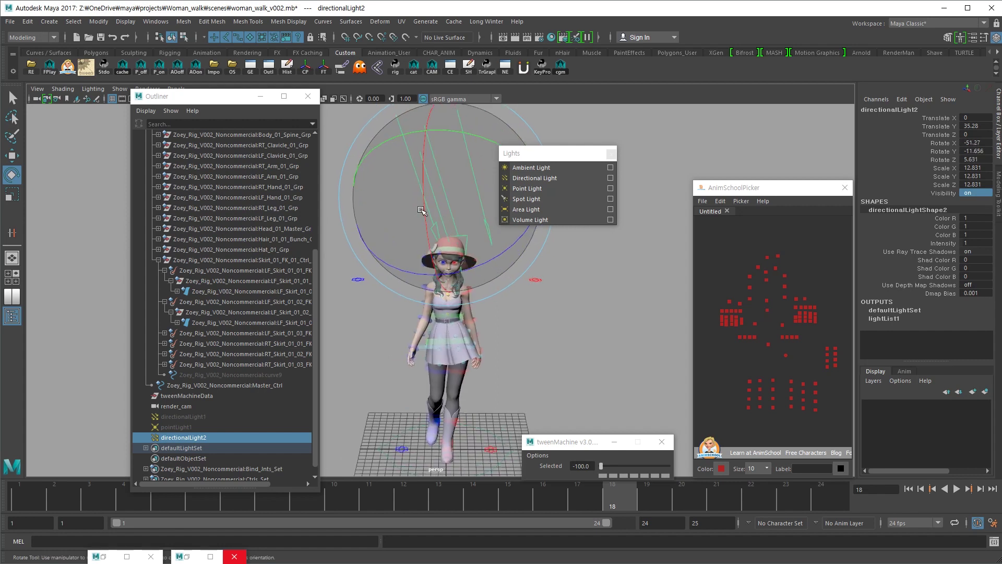
Move the floating lights list away from the character and turn on shadows in the viewport lighting
left_click_drag(535, 161, 616, 168)
left_click(93, 88)
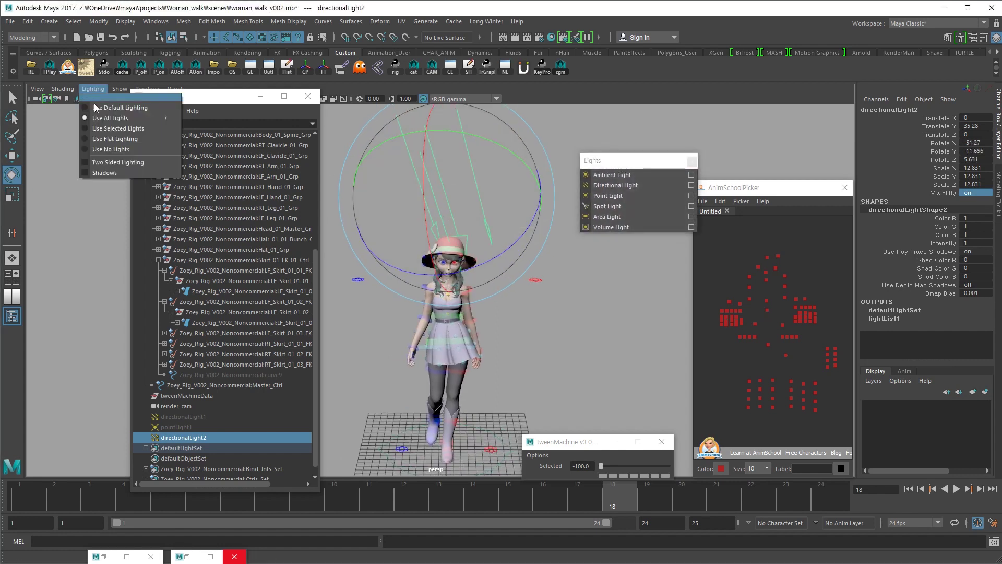
left_click(107, 170)
left_click_drag(501, 334, 521, 325, "alt")
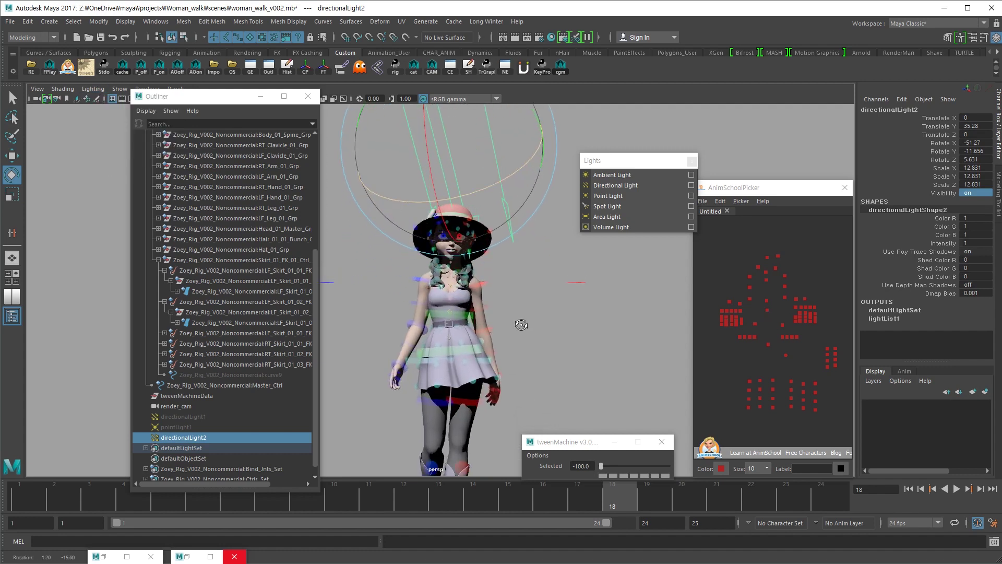
Limit the viewport's displayed object types to polygons and lights, hiding the rig controls
left_click(119, 89)
left_click(130, 131)
left_click(119, 88)
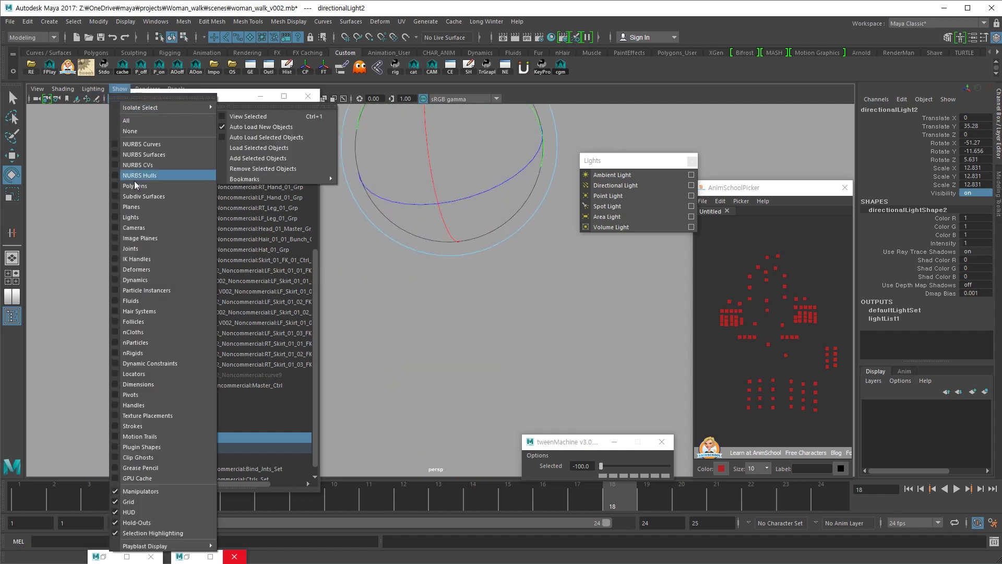
left_click(128, 186)
left_click(119, 88)
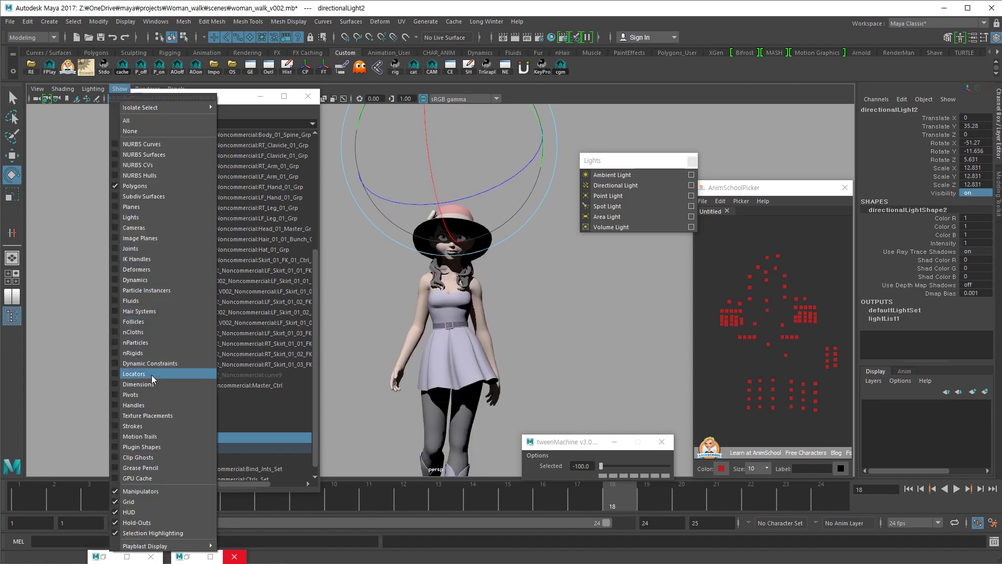
left_click(151, 218)
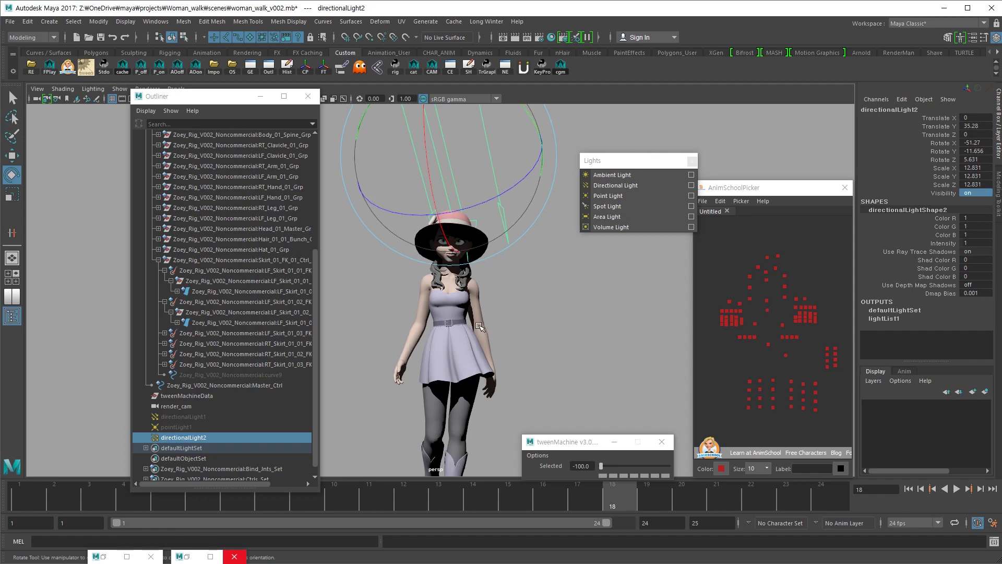
Rotate the new directional light to about -37.4, -13.5, 1.3 and compare its effect with the default lighting
left_click_drag(460, 139, 458, 165)
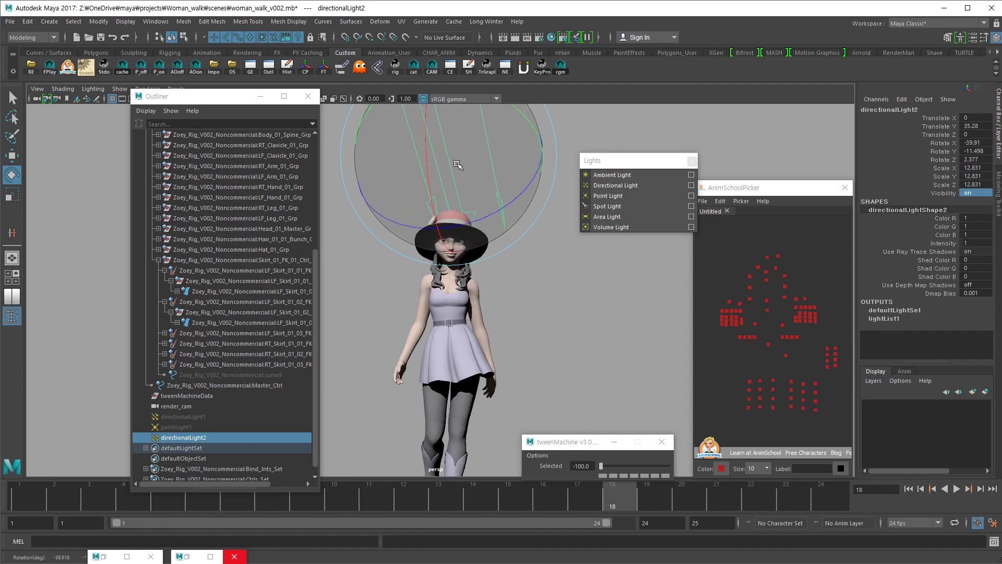
left_click(530, 369)
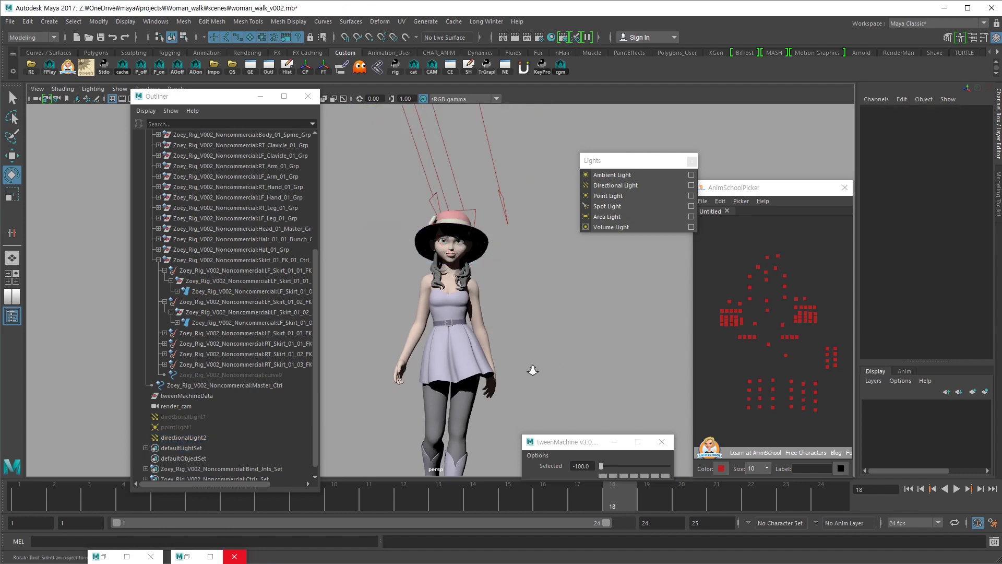
left_click_drag(530, 369, 506, 355, "alt")
right_click_drag(505, 355, 628, 352, "alt")
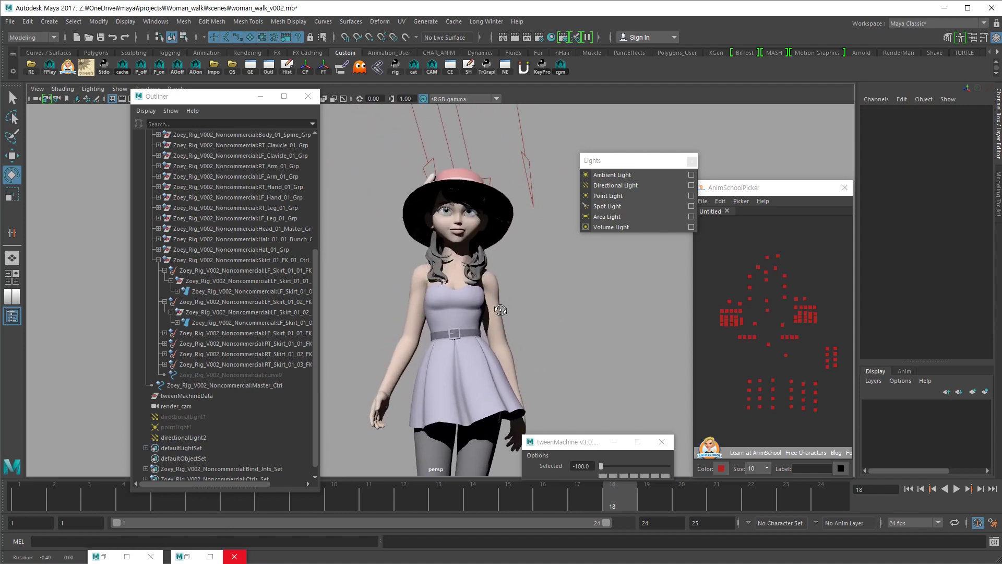
middle_click_drag(499, 308, 502, 316, "alt")
key("5")
key("7")
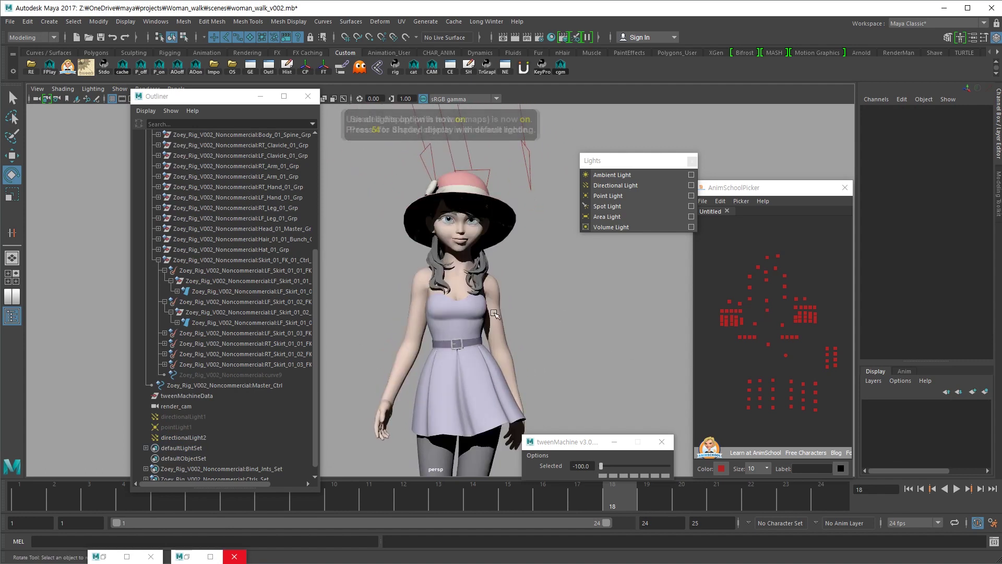
left_click_drag(534, 296, 519, 283, "alt")
middle_click_drag(519, 278, 521, 293, "alt")
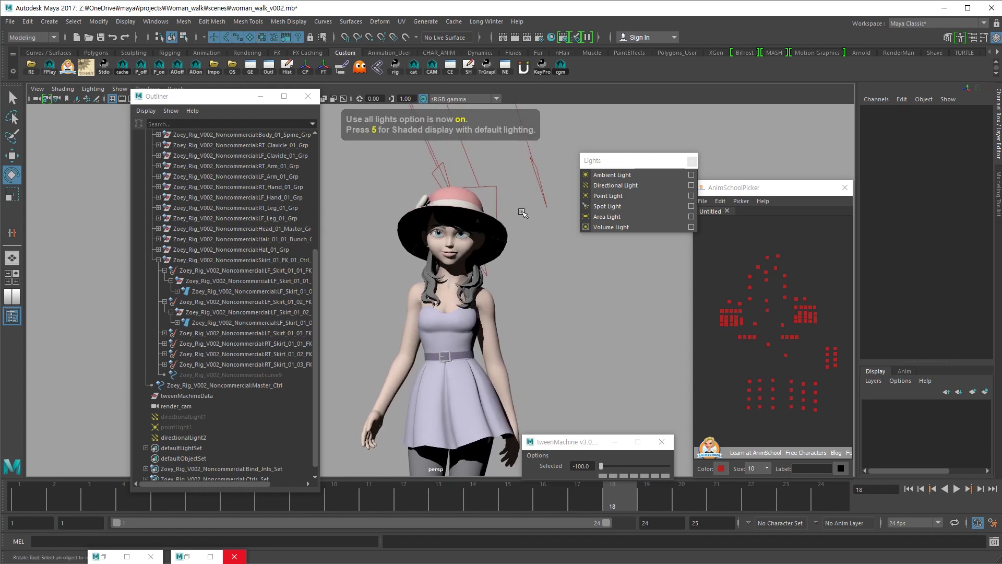
Enable depth map shadows on the new directional light and lighten its shadow color to about 0.195 grey
left_click_drag(524, 201, 546, 147)
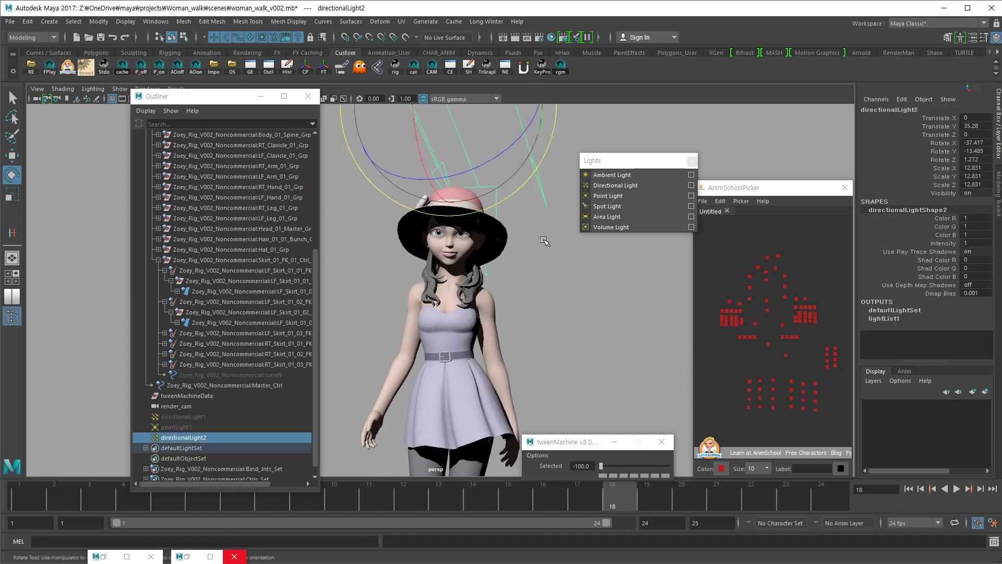
key("ctrl+a")
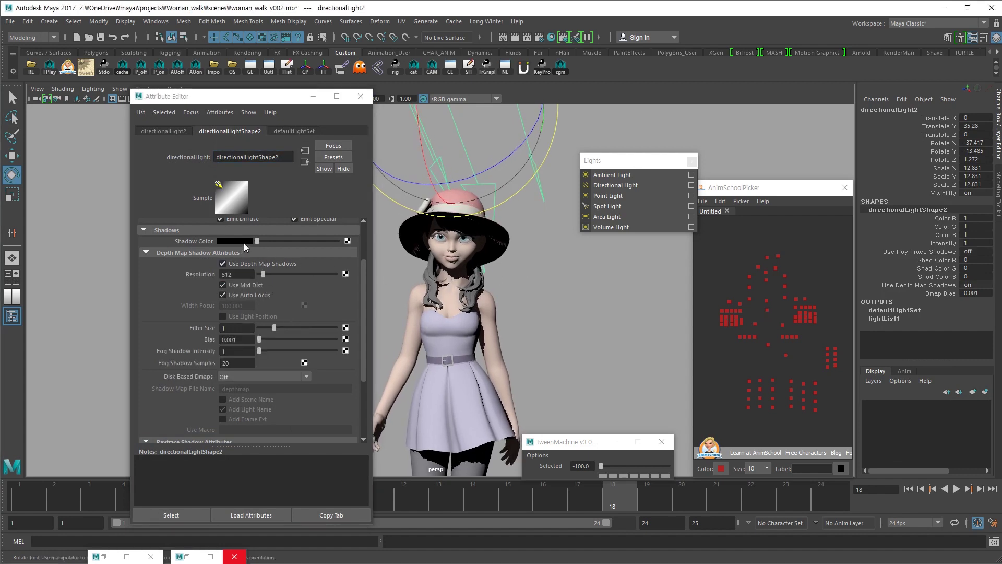
left_click_drag(270, 241, 280, 242)
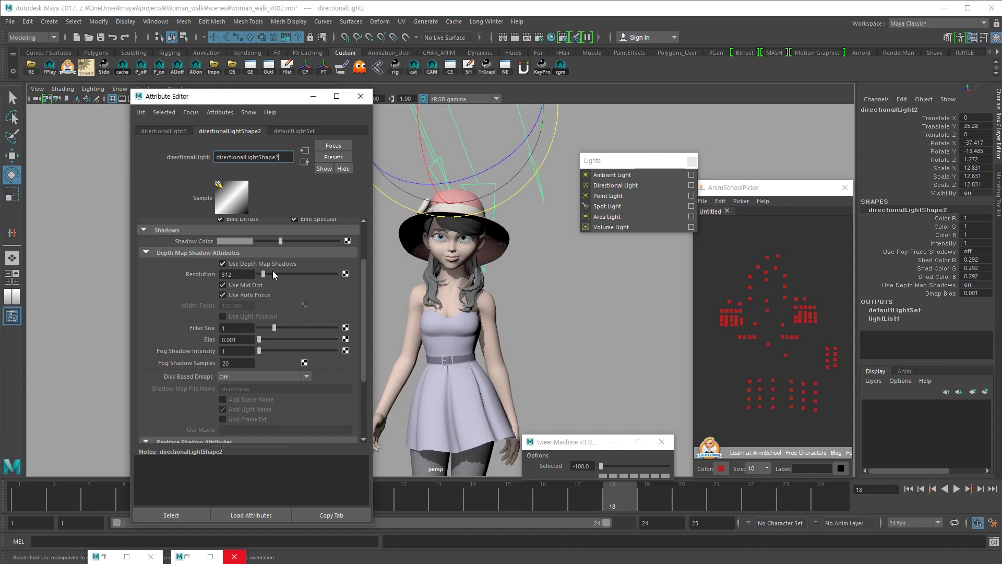
left_click(272, 241)
Try higher and lower depth map filter sizes on the light, ending at 1, to compare the shadow edges
left_click_drag(276, 329, 305, 328)
left_click_drag(436, 328, 504, 320, "alt")
left_click_drag(292, 326, 252, 328)
left_click_drag(460, 308, 469, 289, "alt")
right_click_drag(470, 289, 522, 302, "alt")
middle_click_drag(522, 302, 522, 339, "alt")
left_click(270, 328)
right_click_drag(458, 235, 471, 307, "alt")
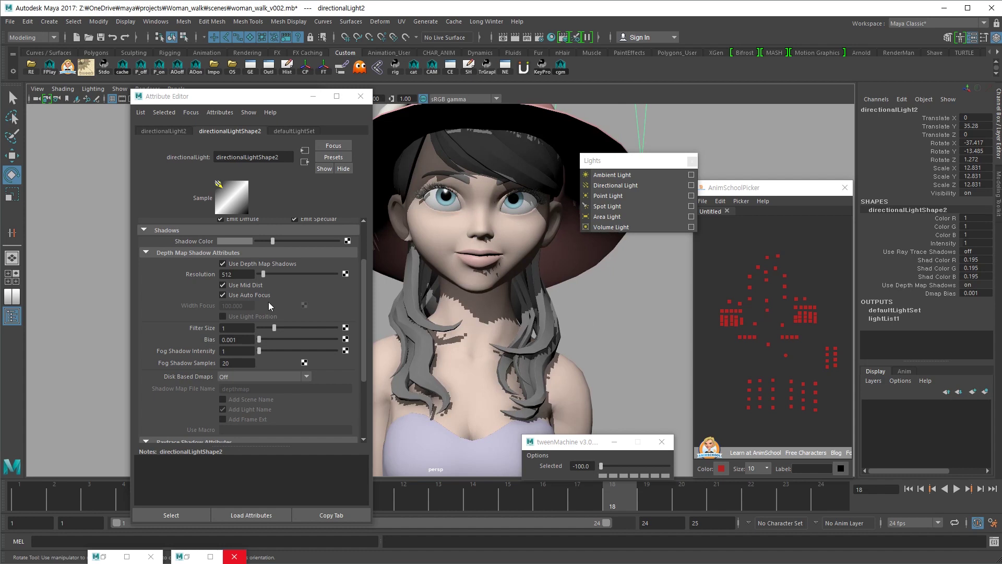
Set the light's depth map shadow filter size to 5, then deselect it and close its attribute settings
left_click_drag(274, 329, 336, 329)
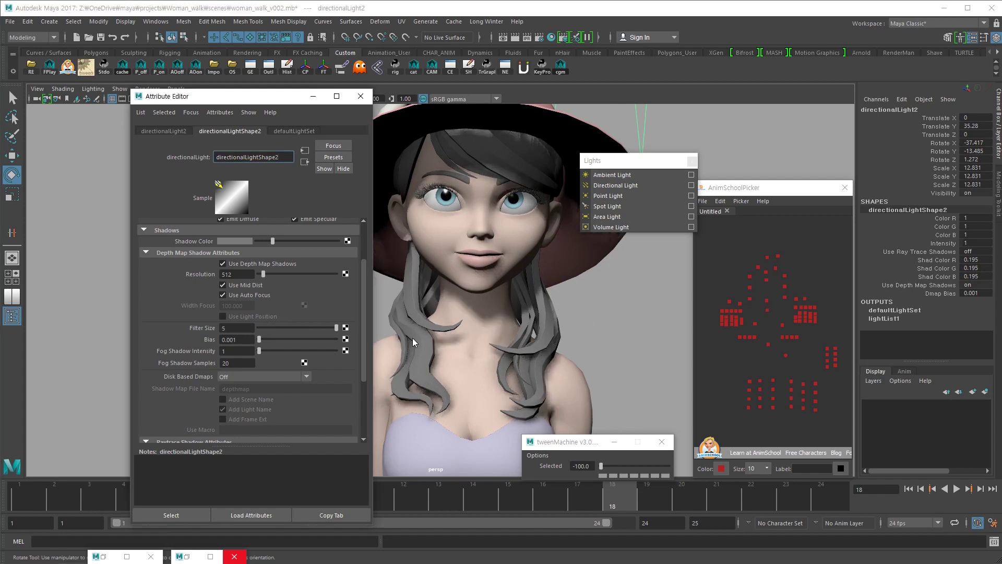
right_click_drag(552, 337, 453, 380, "alt")
middle_click_drag(453, 380, 481, 374, "alt")
right_click_drag(459, 390, 461, 364, "alt")
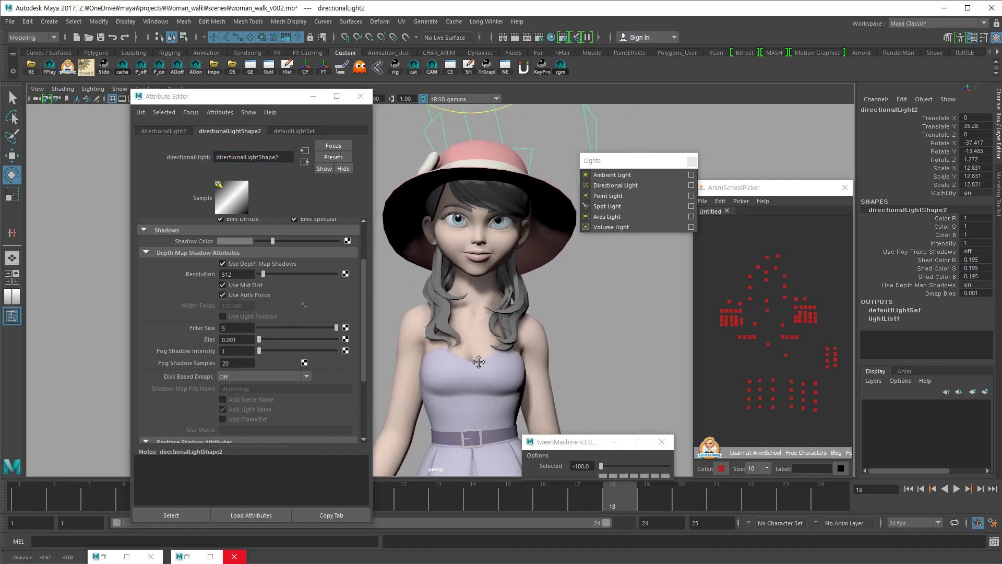
middle_click_drag(462, 365, 470, 344, "alt")
right_click_drag(470, 345, 596, 353, "alt")
left_click(595, 353)
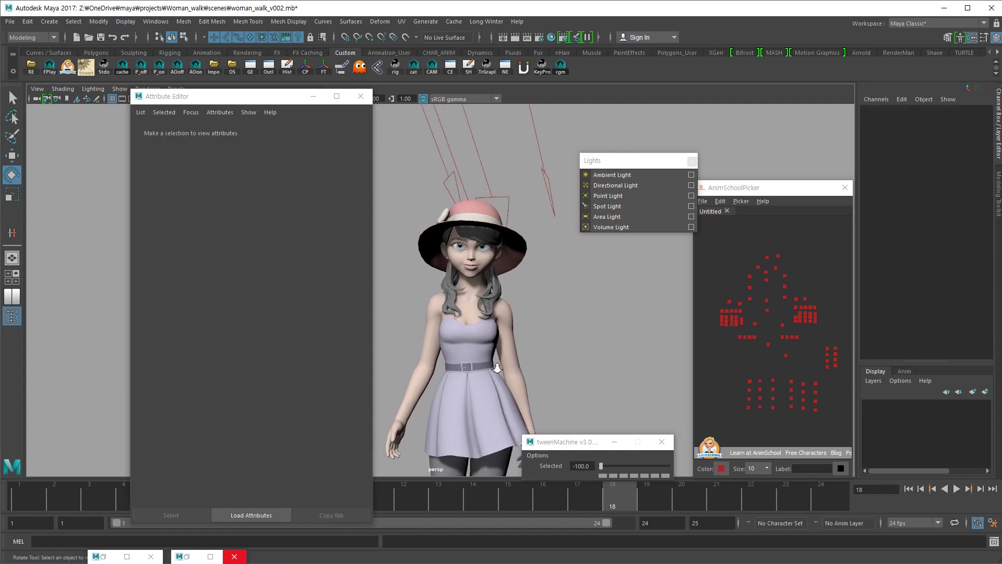
left_click(360, 96)
Delete directionalLight2 from the scene
left_click(269, 67)
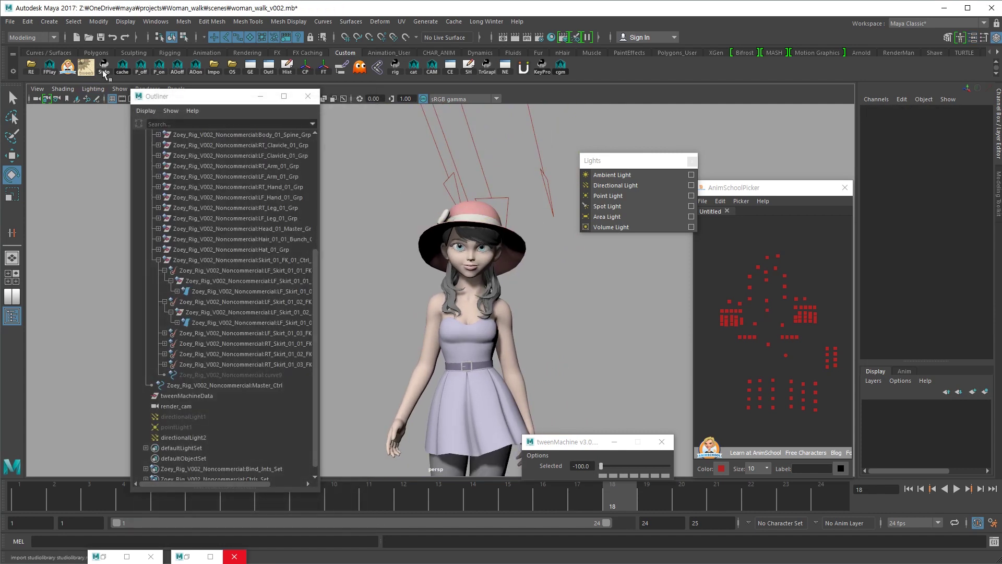
left_click(187, 438)
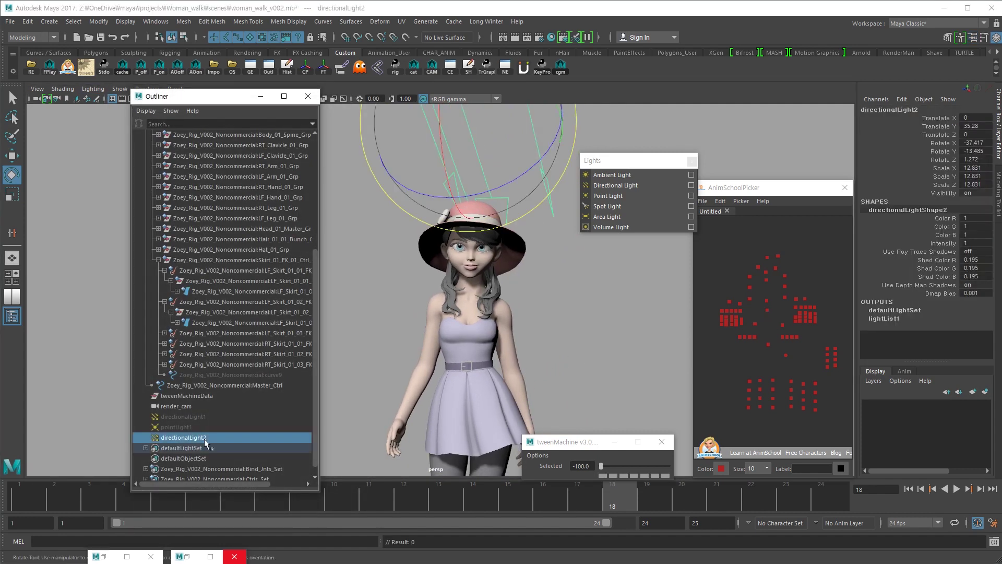
key("Delete")
Turn on the visibility of directionalLight1 and pointLight1
left_click(212, 416)
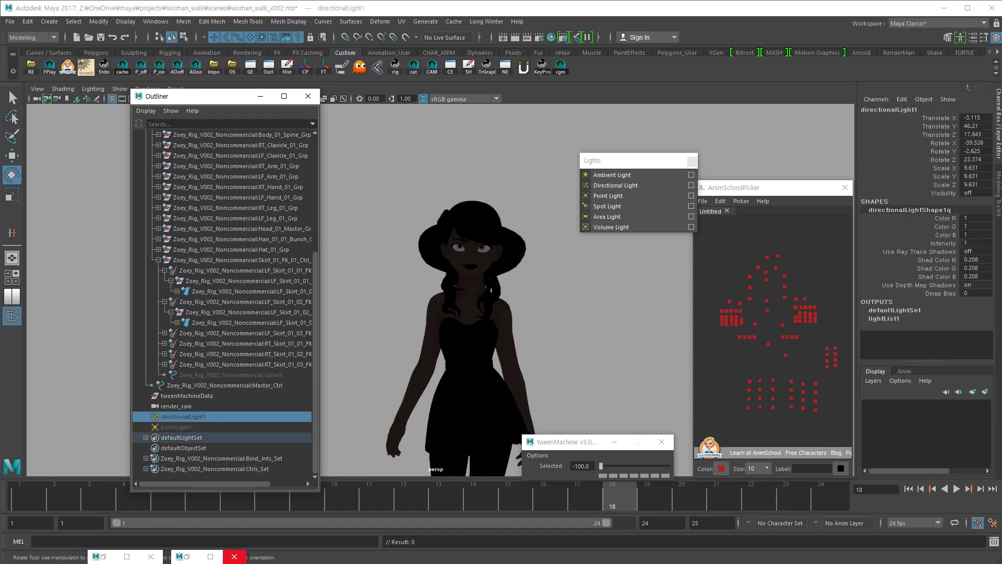
left_click(981, 193)
type("1")
key("Return")
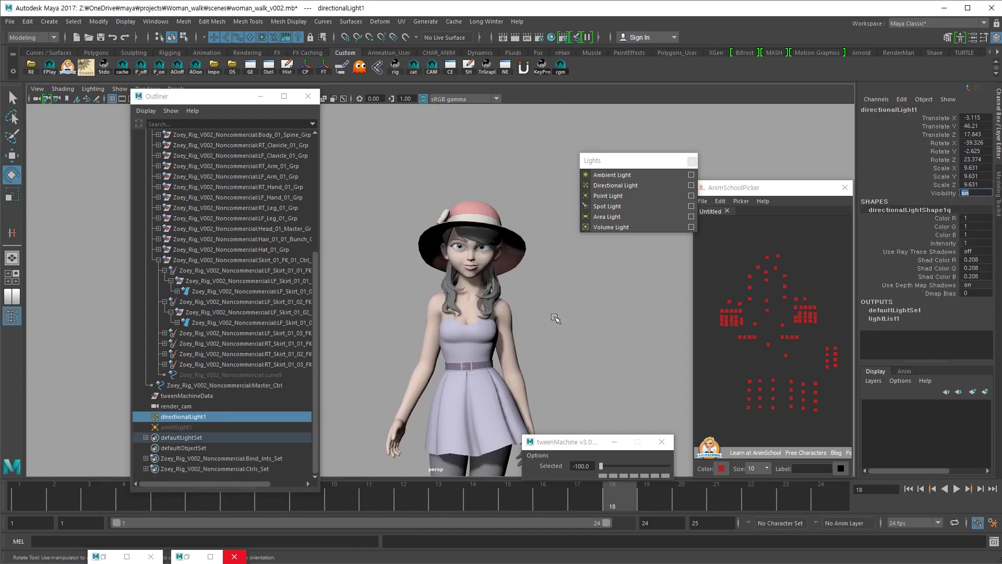
left_click(178, 427)
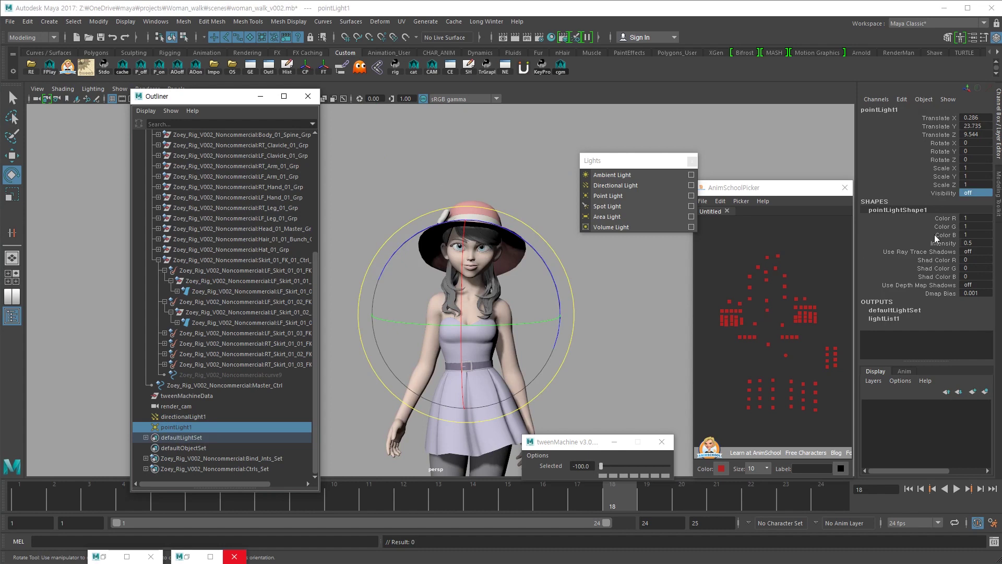
left_click(976, 193)
type("1")
key("Return")
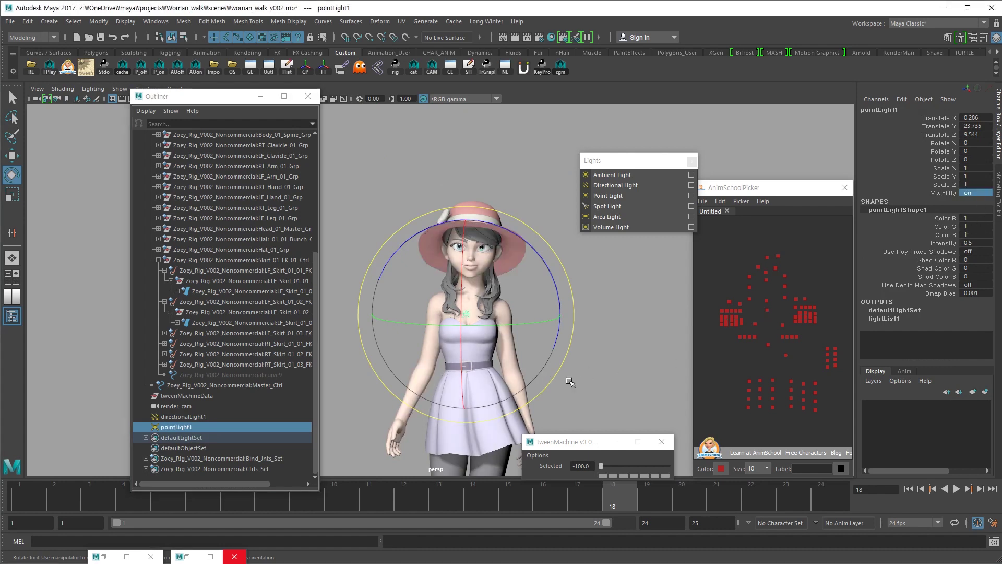
key("w")
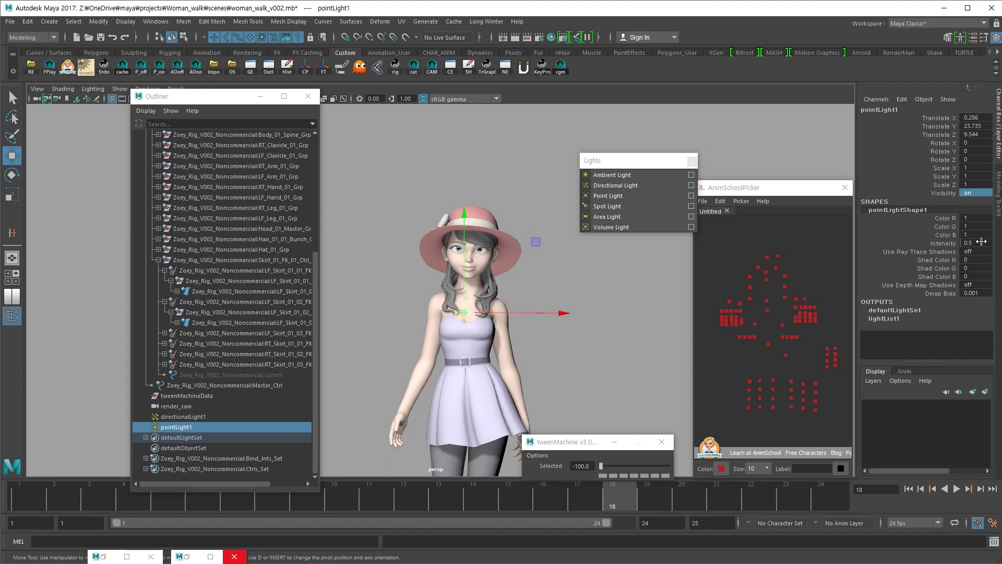
left_click_drag(486, 385, 424, 384, "alt")
middle_click_drag(447, 405, 350, 406)
key("ctrl+z")
left_click_drag(416, 405, 436, 401, "alt")
middle_click_drag(466, 385, 665, 402)
key("ctrl+z")
key("ctrl+z")
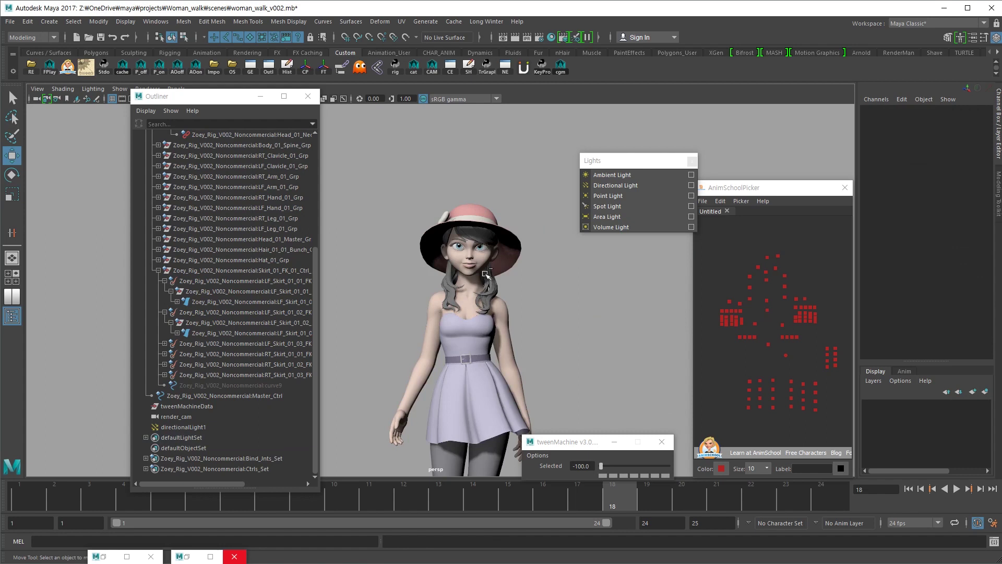
key("shift+z")
Move pointLight1 to about X 5.7, Y 19.7, Z 4.7 and set its intensity to 0.3
mouse_move(543, 369)
left_mouse_down("alt")
mouse_move(473, 421)
mouse_move(575, 417)
mouse_move(573, 371)
mouse_move(574, 403)
mouse_move(405, 378)
left_mouse_up("alt")
mouse_move(405, 378)
middle_mouse_down()
mouse_move(532, 423)
mouse_move(624, 413)
middle_mouse_up()
left_click_drag(625, 414, 511, 346, "alt")
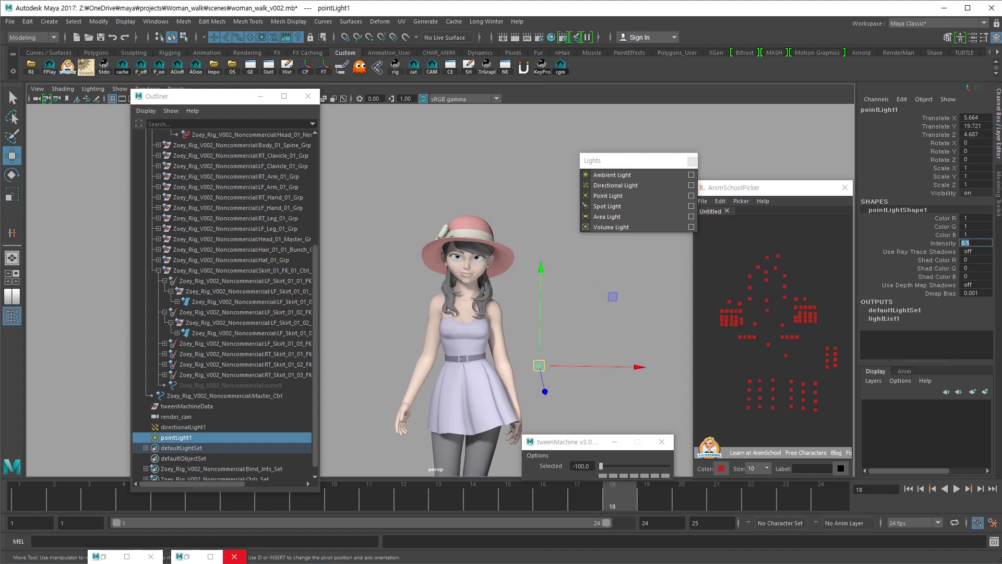
key("Return")
mouse_move(562, 351)
left_mouse_down("alt")
mouse_move(507, 356)
mouse_move(644, 358)
mouse_move(652, 372)
mouse_move(559, 345)
left_mouse_up("alt")
right_click_drag(559, 345, 523, 351, "alt")
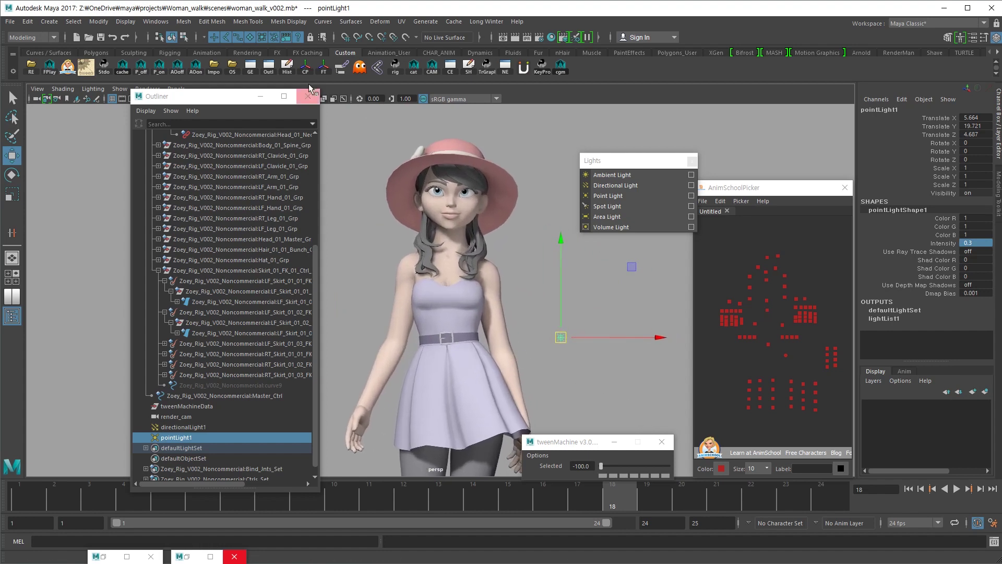
Move the Outliner away from the character, clear the selection and minimize the Outliner
left_click_drag(227, 103, 134, 123)
left_click(262, 98)
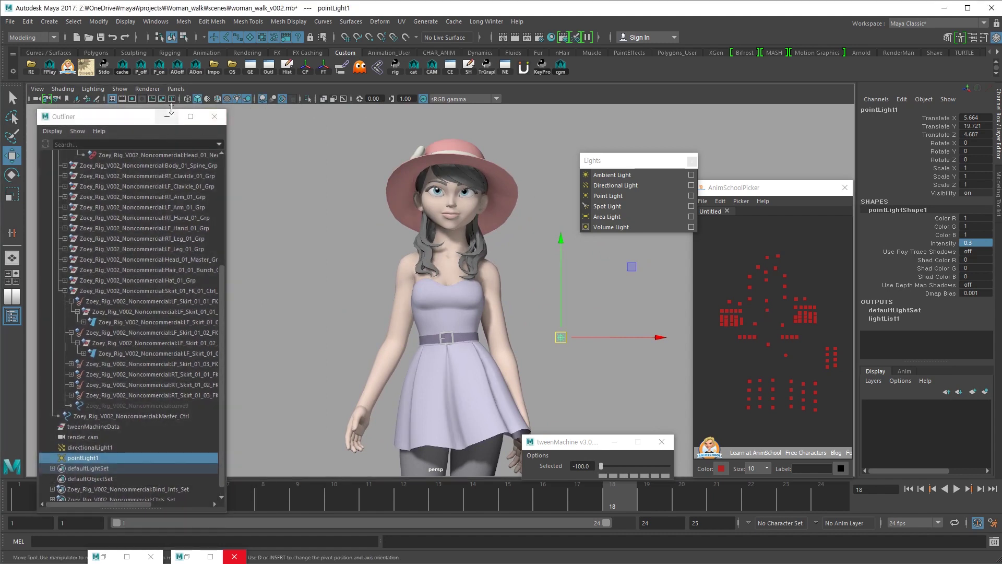
key("alt+d")
left_click(170, 120)
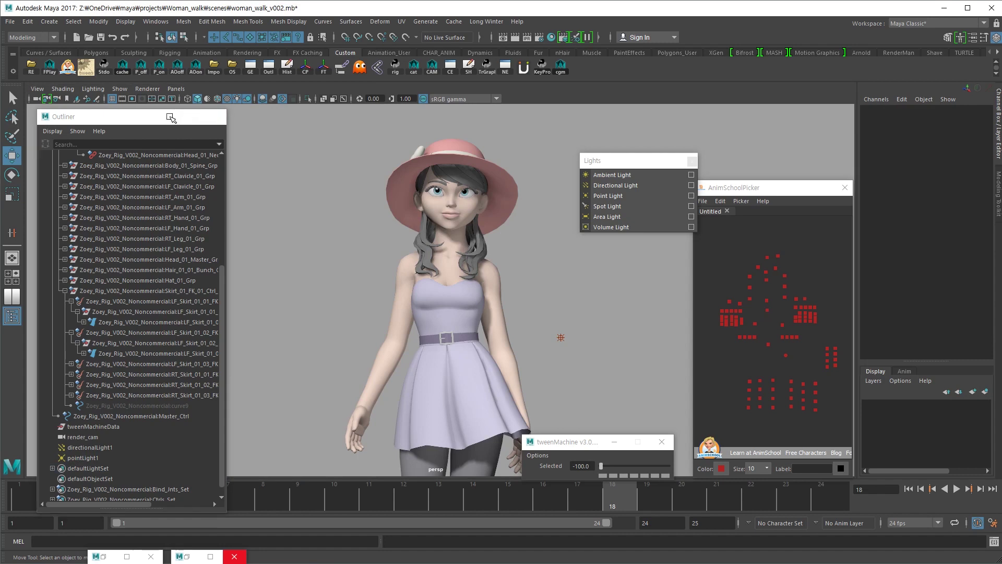
left_click(170, 119)
Compare the character's shading with screen-space ambient occlusion on and off from several angles
right_click_drag(380, 282, 464, 316, "alt")
left_click_drag(465, 317, 355, 334, "alt")
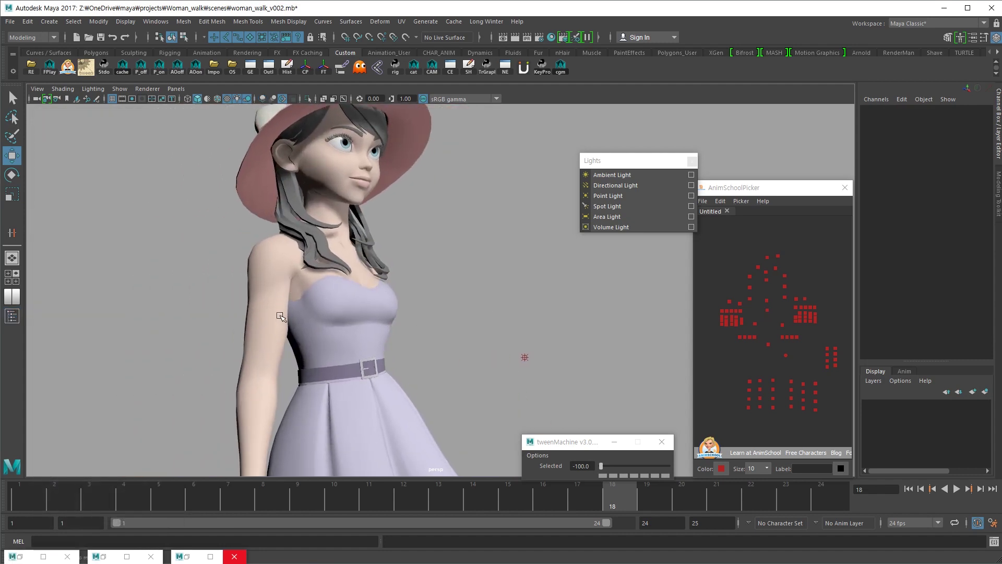
left_click(260, 99)
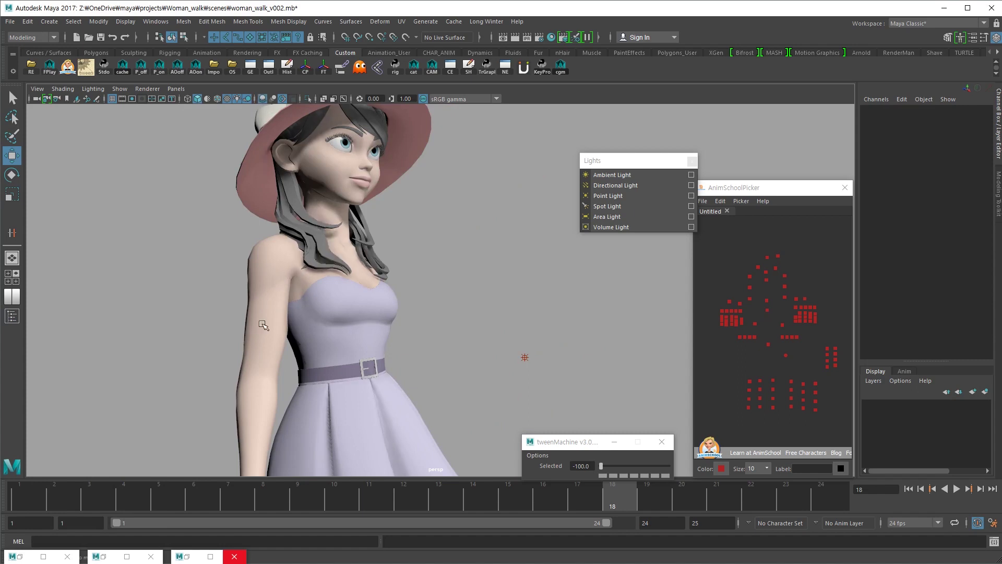
left_click_drag(460, 292, 367, 278, "alt")
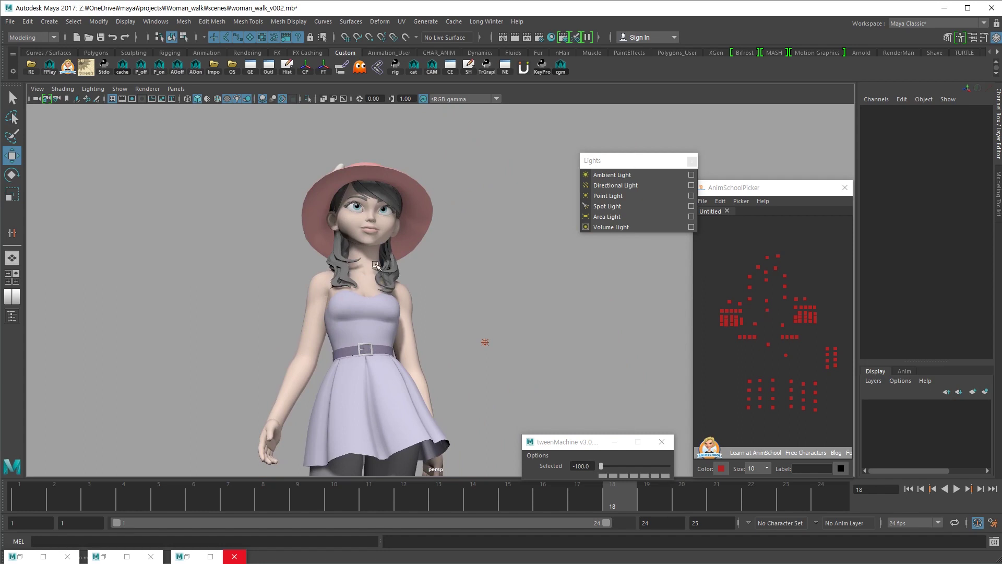
mouse_move(369, 308)
left_mouse_down("alt")
mouse_move(398, 331)
mouse_move(346, 335)
mouse_move(484, 337)
mouse_move(477, 340)
mouse_move(519, 365)
mouse_move(440, 351)
mouse_move(377, 356)
mouse_move(531, 384)
mouse_move(410, 367)
mouse_move(496, 369)
mouse_move(473, 251)
mouse_move(510, 334)
left_mouse_up("alt")
right_click_drag(510, 334, 425, 349, "alt")
middle_click_drag(420, 322, 393, 355, "alt")
scroll(395, 356, "up", 2)
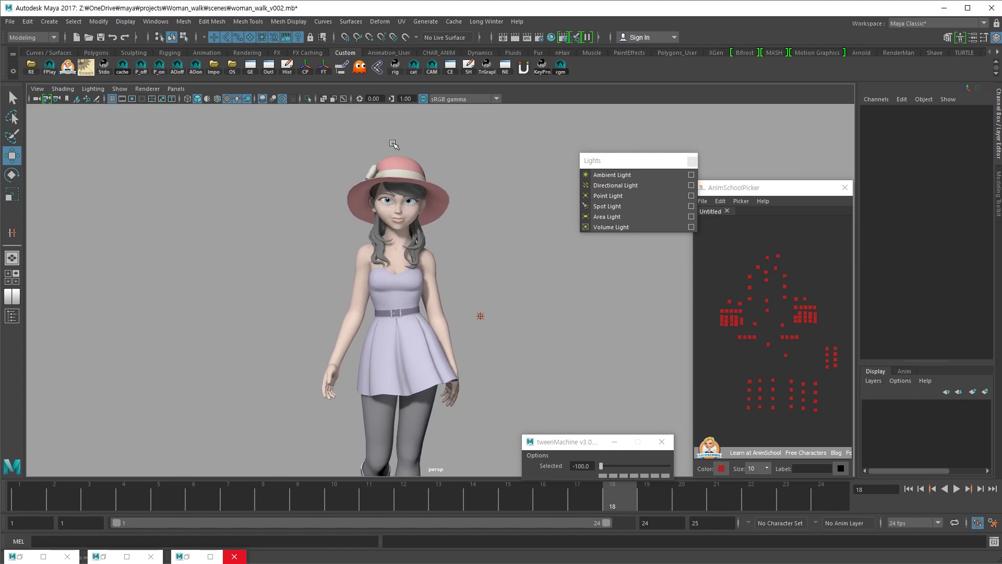
Compare the multisample anti-aliasing on the character's edges and briefly play back the walk cycle
scroll(467, 218, "up", 3)
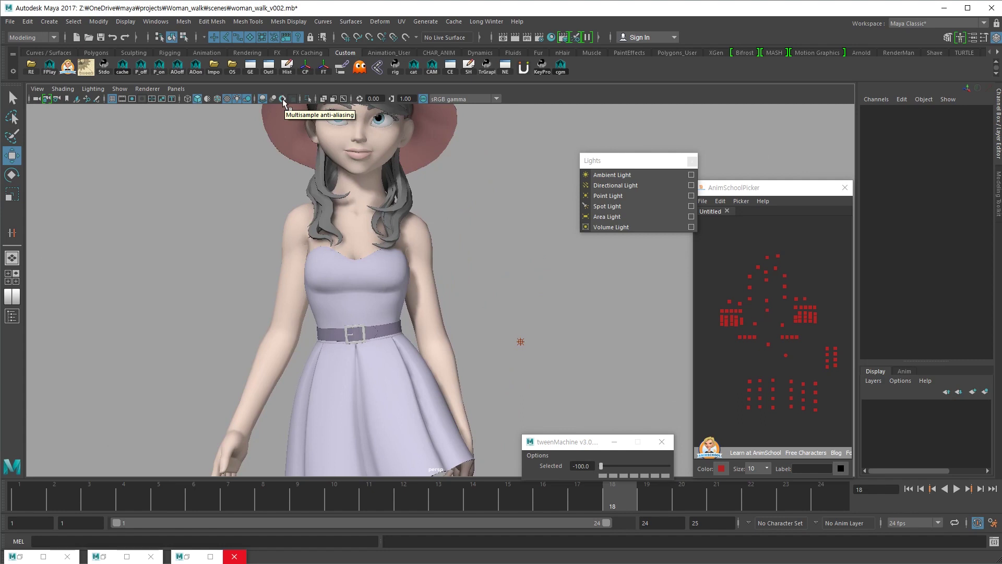
left_click(283, 99)
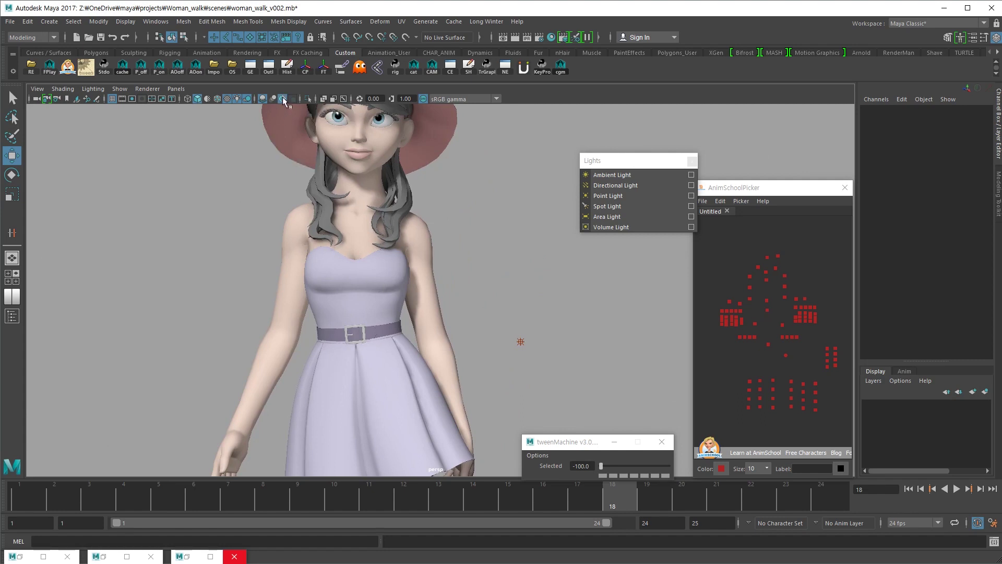
right_click_drag(543, 287, 353, 258, "alt")
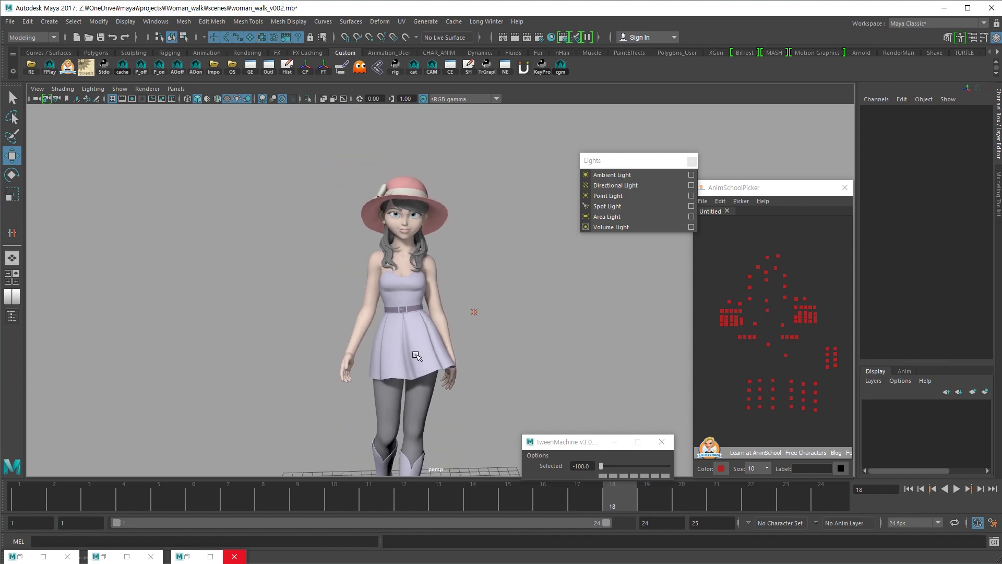
key("alt+v")
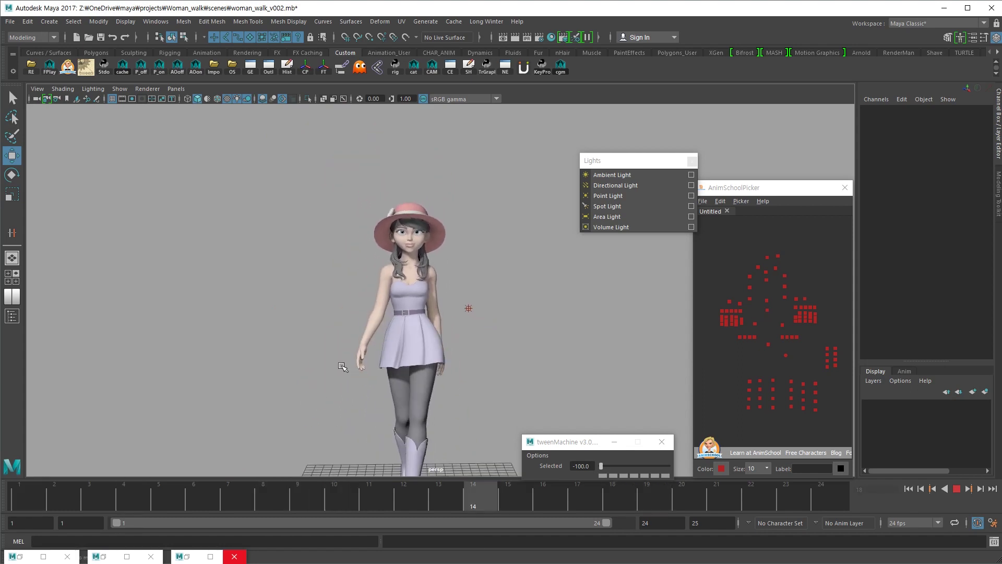
key("alt+v")
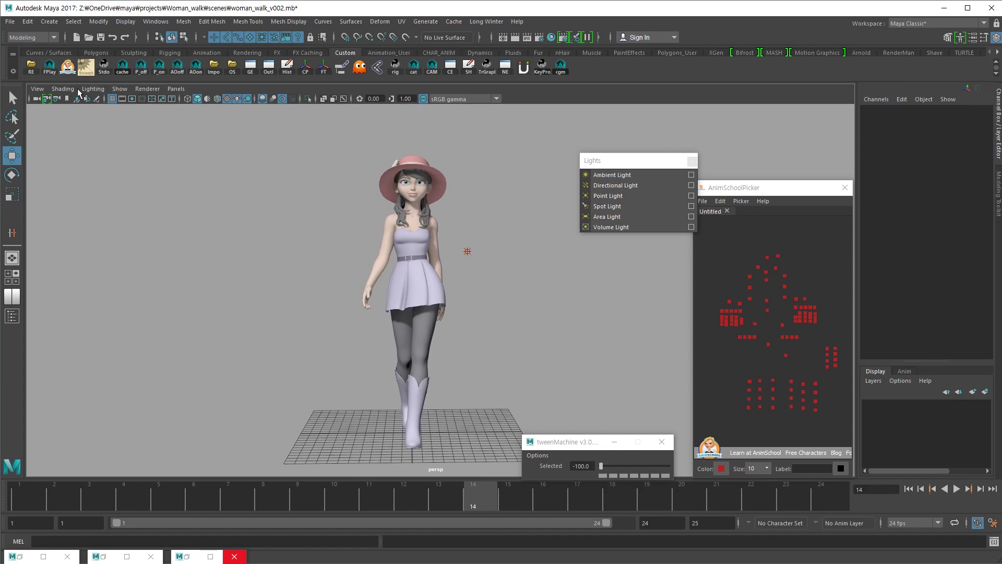
Create a polygon plane under the character and scale it up well beyond the grid as a shadow-catching floor
left_click(49, 22)
mouse_move(69, 58)
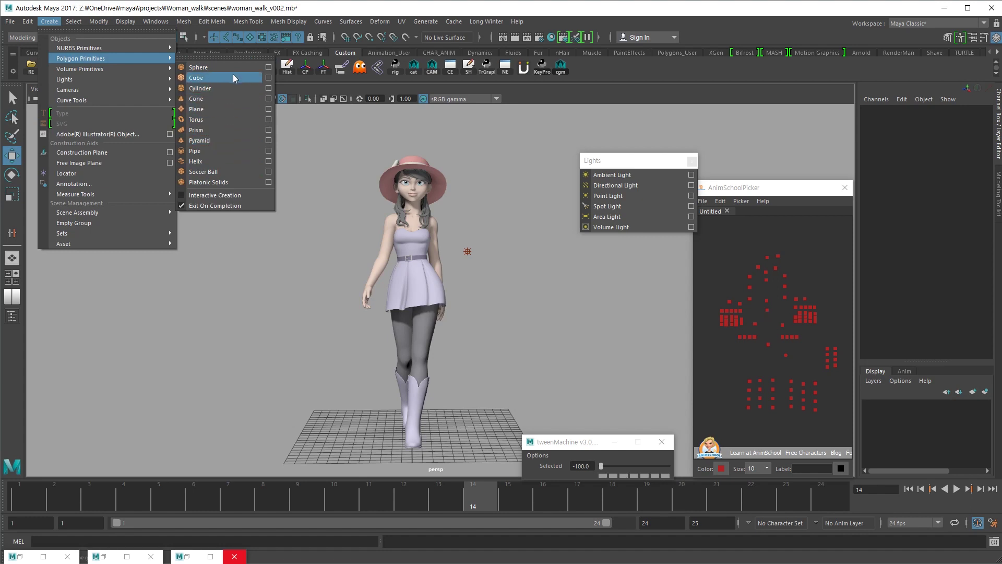
left_click(234, 110)
key("r")
middle_click_drag(196, 297, 548, 355)
left_click(294, 304)
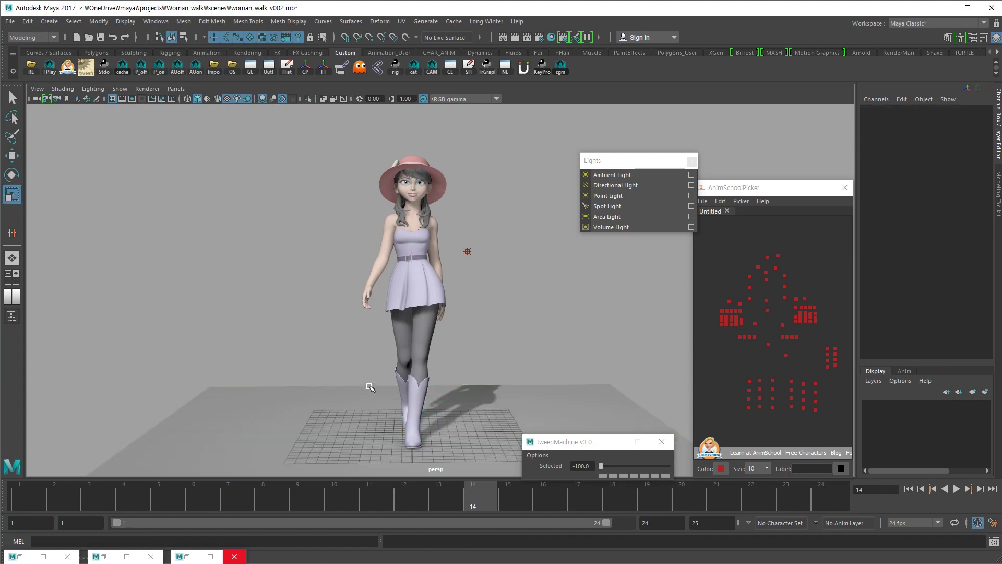
Select the floor plane under the character and scale it up uniformly to about 94.6
left_click_drag(411, 437, 409, 461, "alt")
left_click(375, 395)
middle_click_drag(117, 316, 830, 380)
left_click_drag(490, 333, 496, 293, "alt")
middle_click_drag(527, 291, 186, 264)
Try adjusting the floor plane's width and height subdivisions together
left_click(899, 225)
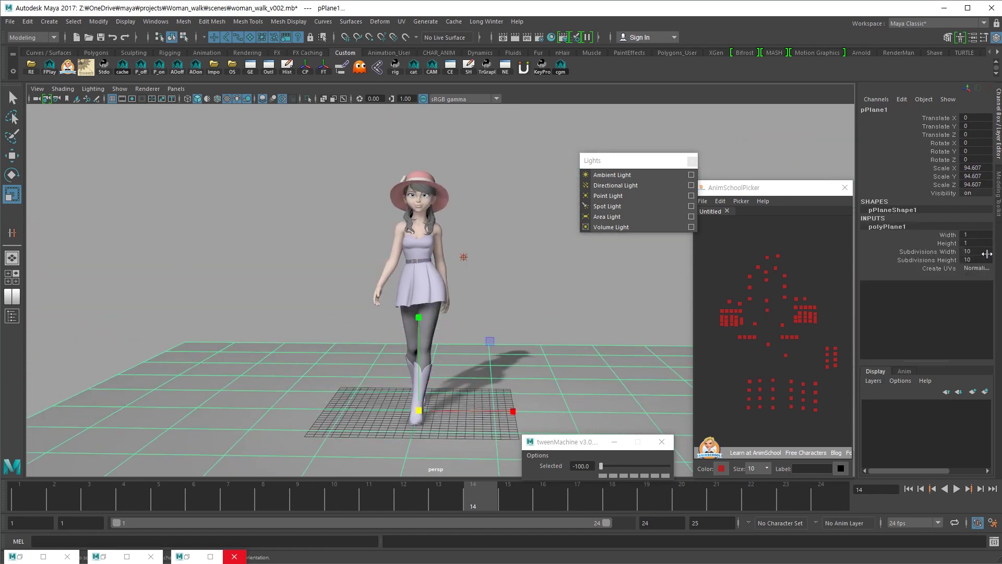
left_click_drag(944, 251, 946, 261)
left_click_drag(563, 271, 537, 325, "alt")
middle_click_drag(537, 325, 625, 340)
key("ctrl+z")
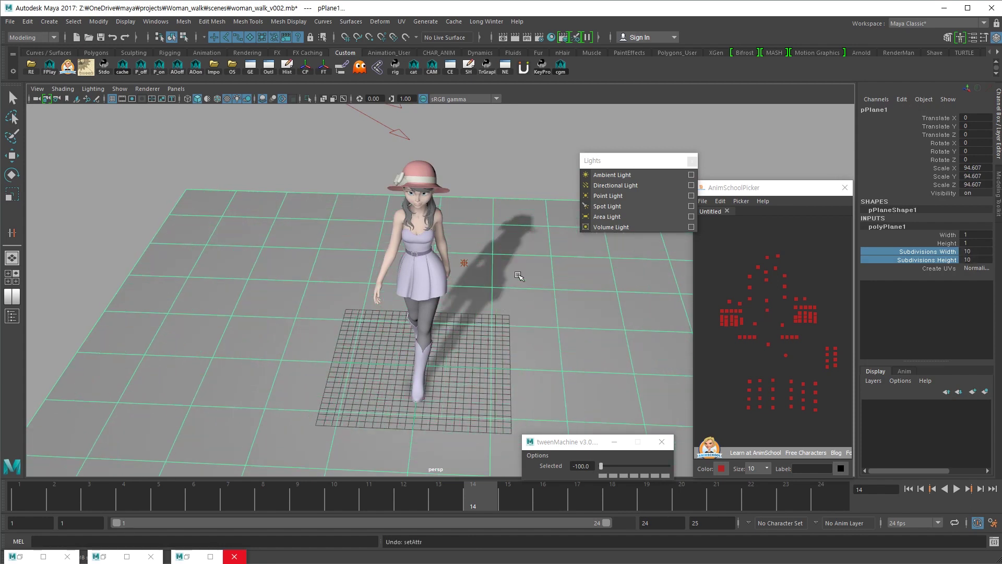
Clear the selection and hide the grid in the viewport
left_click(493, 171)
left_click(120, 89)
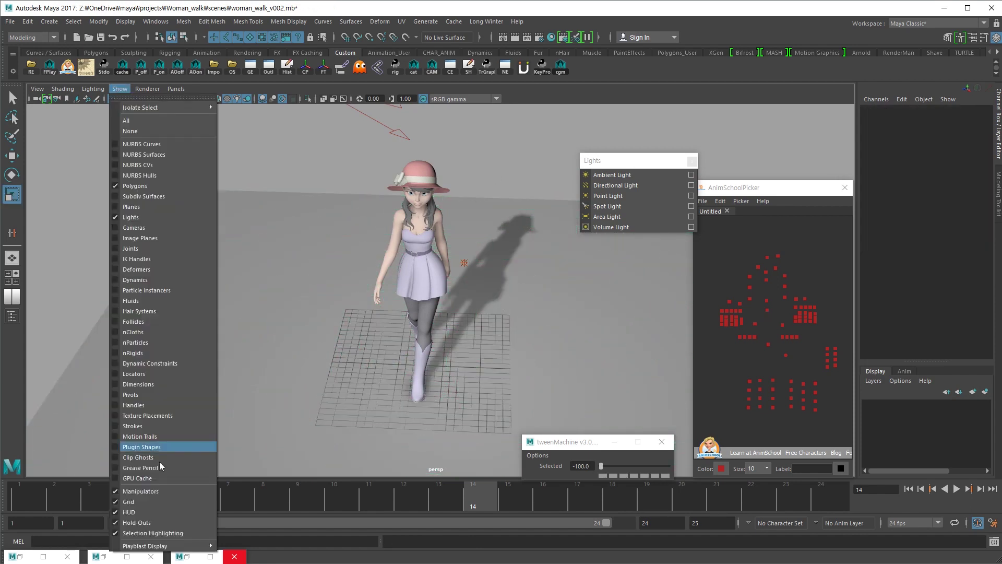
left_click(170, 503)
mouse_move(414, 437)
left_mouse_down("alt")
mouse_move(477, 409)
mouse_move(488, 434)
mouse_move(398, 440)
left_mouse_up("alt")
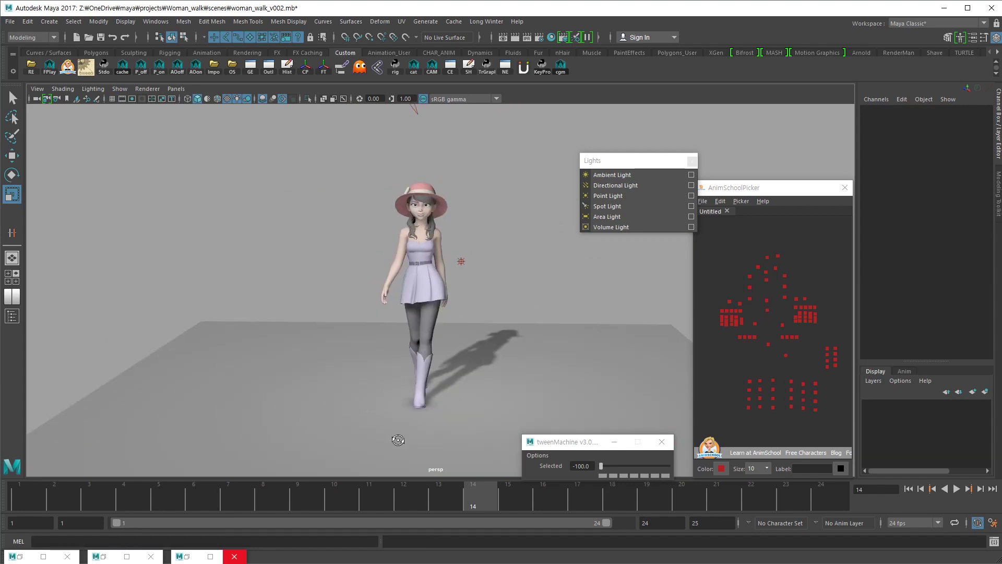
left_click(278, 383)
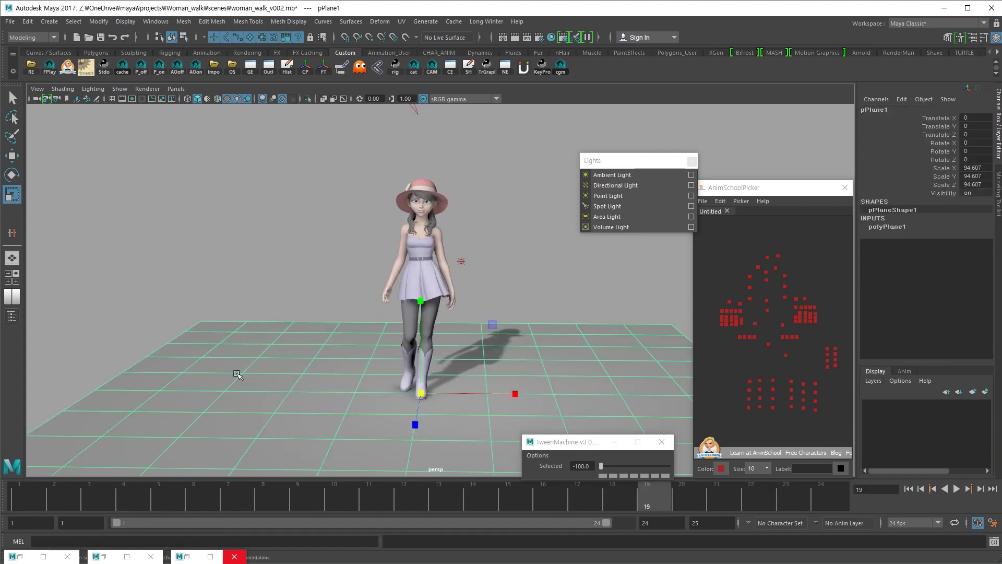
left_click(548, 232)
left_click_drag(568, 364, 516, 410, "alt")
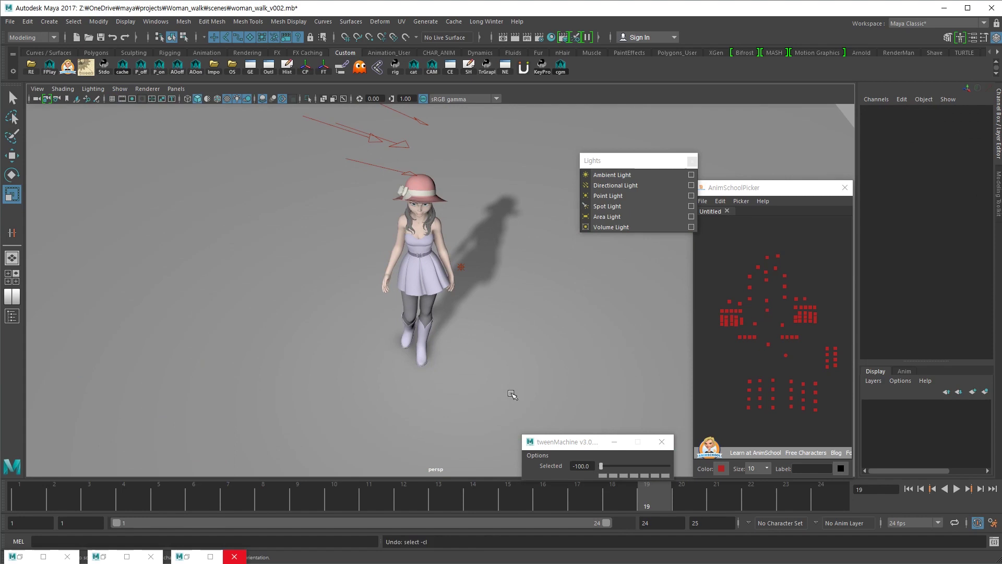
key("ctrl+z")
key("ctrl+z")
key("ctrl+z")
key("[")
Play back the walk cycle while cycling through the viewport background colours and viewing the character from behind
key("alt+v")
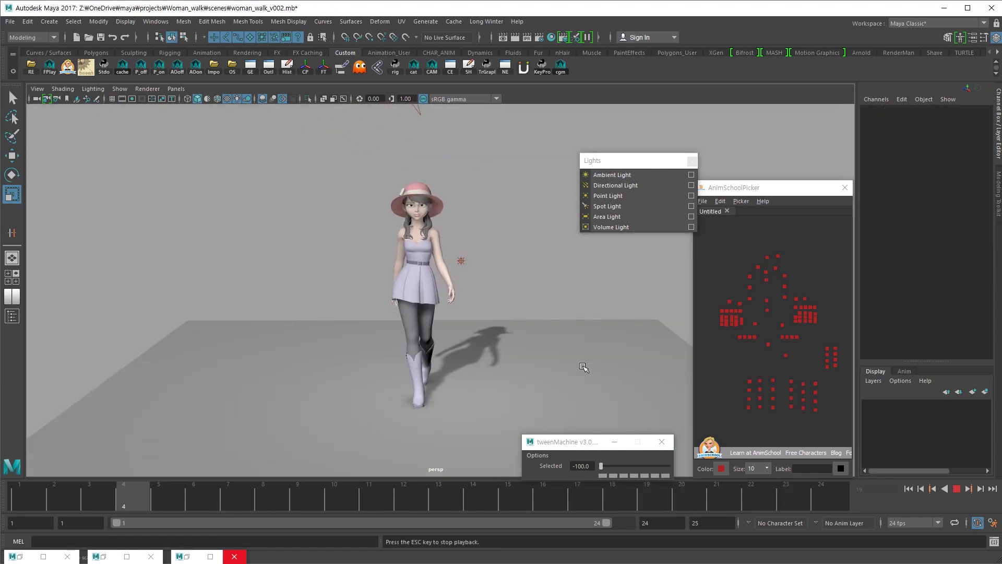
scroll(389, 358, "down", 3)
key("alt+b")
key("alt+b")
key("alt+b")
key("alt+b")
left_click_drag(369, 385, 604, 390, "alt")
key("Escape")
Duplicate the point light and move the copy behind the character, to about X 1.7, Y 22.5, Z -15.3
left_click(427, 272)
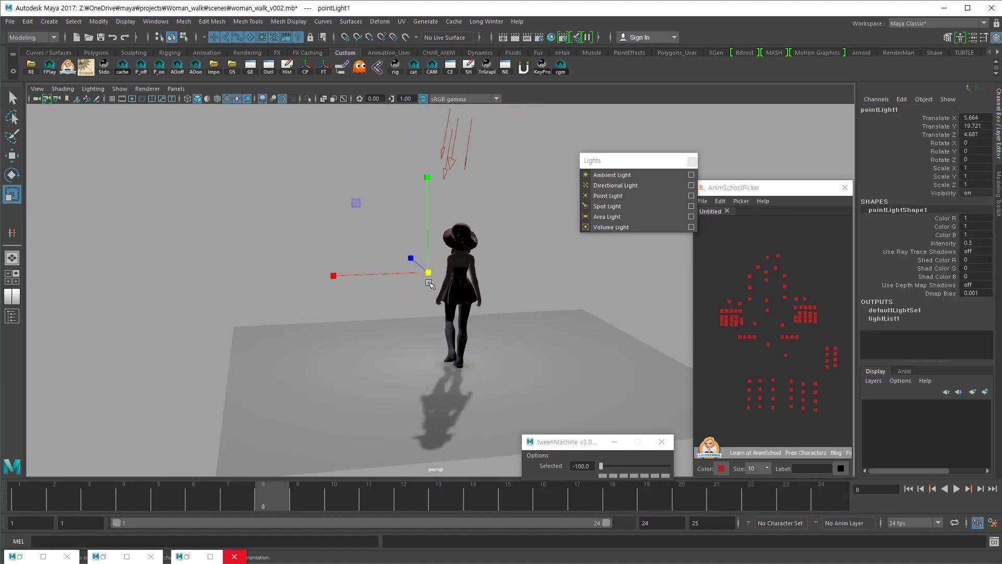
key("w")
left_click_drag(416, 299, 444, 300, "alt")
left_click_drag(447, 246, 499, 269)
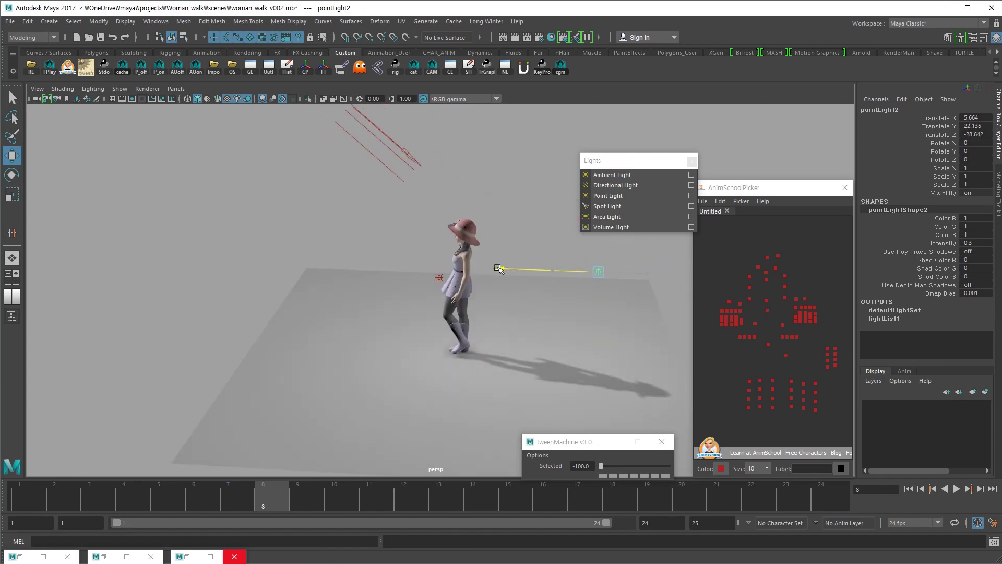
left_click_drag(426, 287, 443, 358, "alt")
key("ctrl+z")
middle_click_drag(443, 358, 470, 384)
left_click_drag(470, 384, 634, 374, "alt")
middle_click_drag(503, 414, 544, 385)
left_click_drag(543, 385, 714, 331, "alt")
Play back the walk with the added back light, clear the selection and save the scene
key("alt+v")
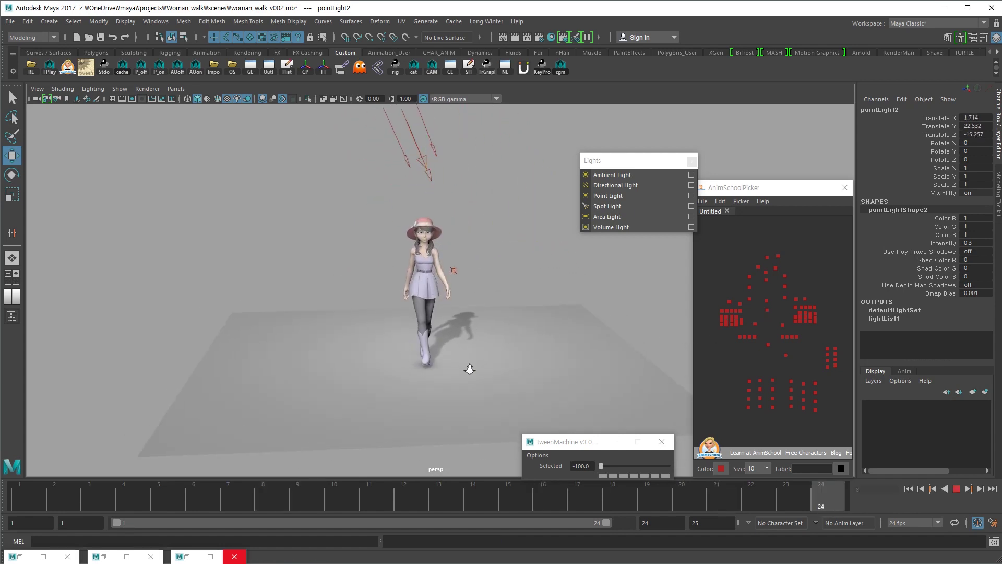
key("alt+v")
left_click(519, 306)
key("ctrl+s")
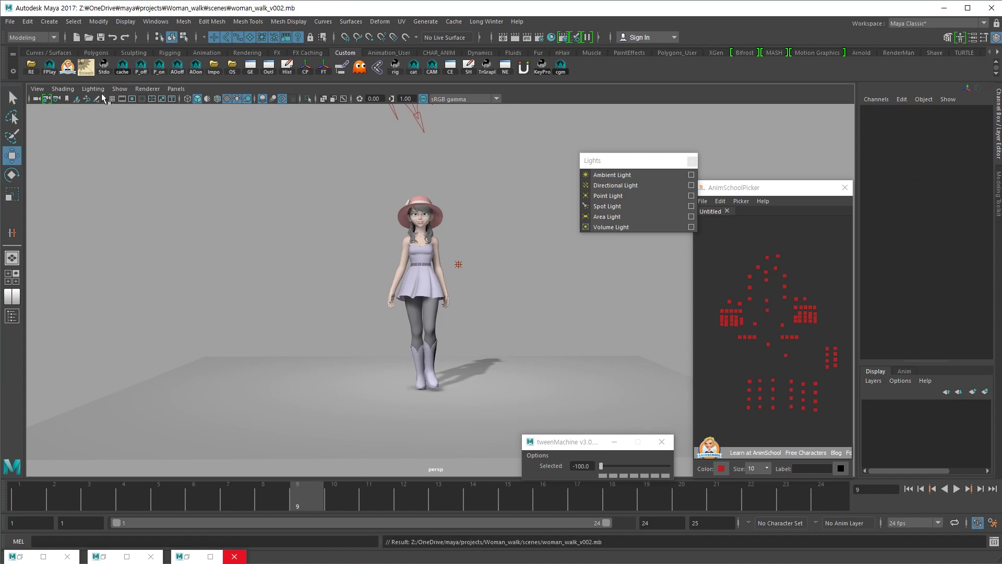
Make cameras visible in the viewport and select render_cam in front of the character
left_click_drag(450, 245, 221, 161, "alt")
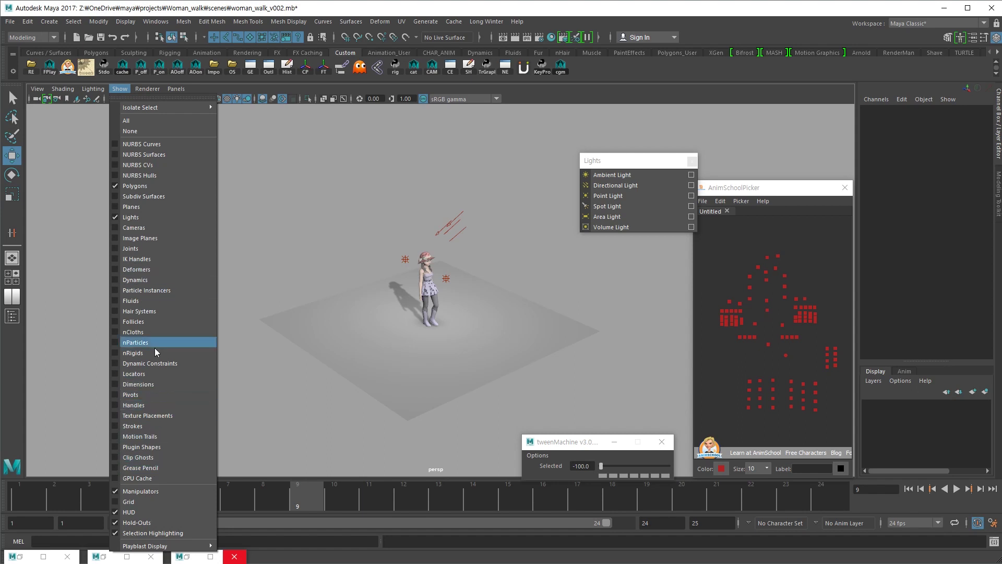
left_click(153, 227)
left_click_drag(332, 345, 589, 348, "alt")
left_click(596, 310)
left_click_drag(530, 338, 519, 371, "alt")
right_click_drag(519, 371, 590, 373, "alt")
middle_click_drag(590, 374, 482, 377, "alt")
right_click_drag(481, 377, 456, 379, "alt")
left_click_drag(458, 380, 459, 393, "alt")
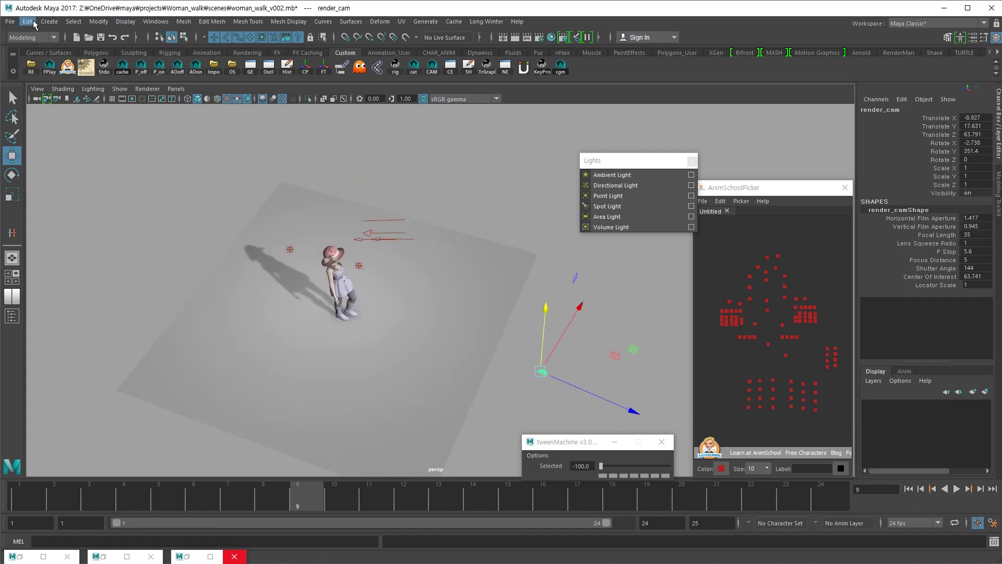
Create a locator at the origin and make locators visible in the viewport
left_click(48, 22)
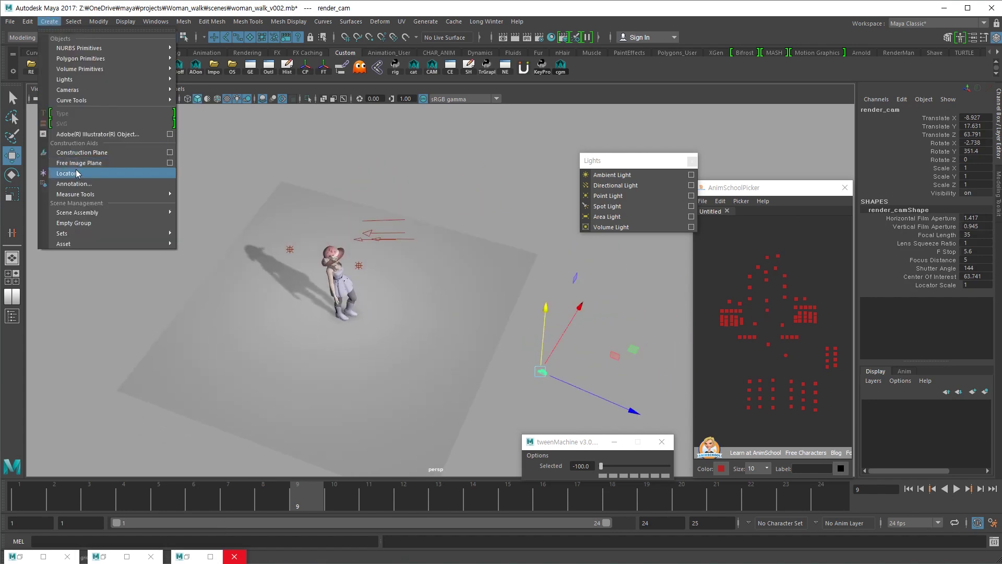
left_click(66, 173)
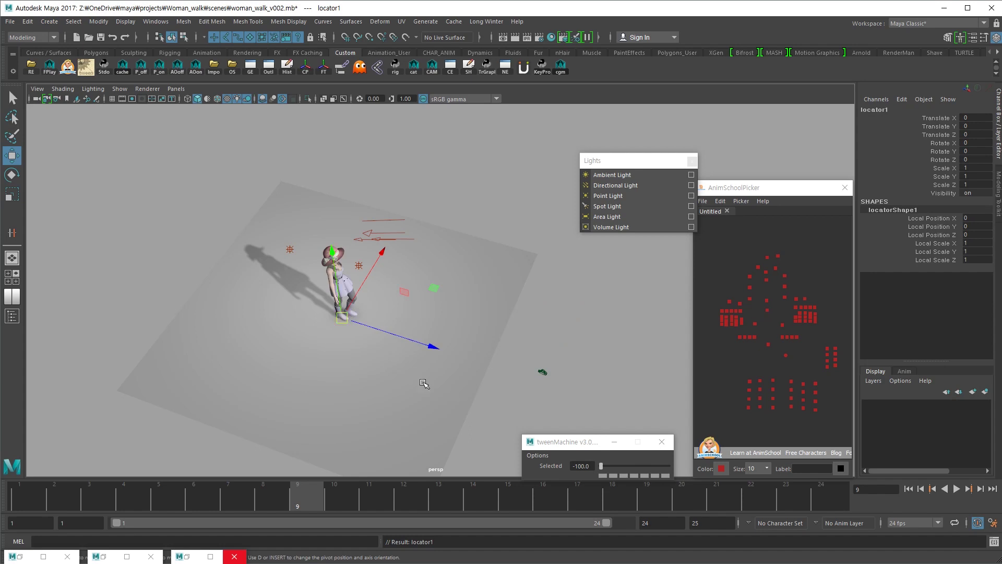
left_click_drag(445, 388, 443, 380, "alt")
key("r")
middle_click_drag(358, 374, 438, 402)
key("ctrl+z")
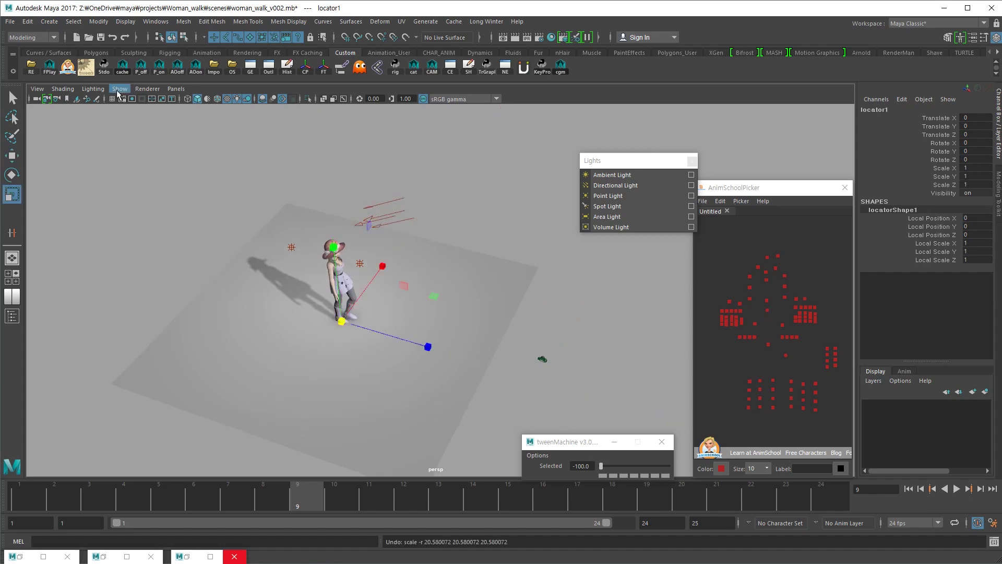
left_click(118, 89)
left_click(155, 377)
Scale the locator at the character's feet uniformly to about 12.1
middle_click_drag(304, 398, 378, 421)
key("w")
left_click_drag(433, 390, 416, 350, "alt")
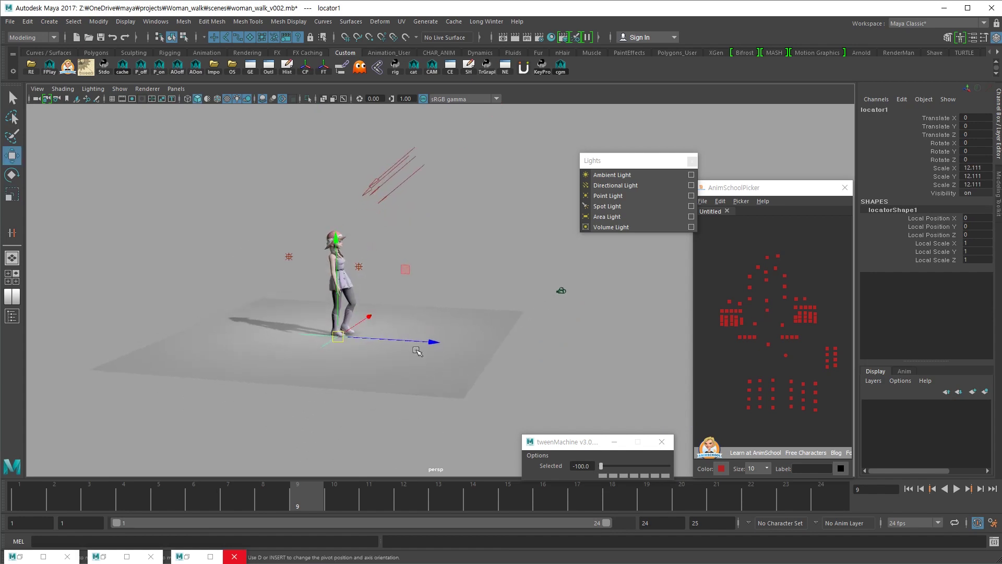
Group the render camera and parent the group under the locator
key("ctrl+g")
left_click(326, 346, "shift")
key("ctrl+z")
left_click(327, 347, "shift")
key("ctrl+z")
mouse_move(329, 363)
left_mouse_down("alt")
mouse_move(334, 379)
mouse_move(330, 368)
left_mouse_up("alt")
left_click(373, 435, "shift")
key("p")
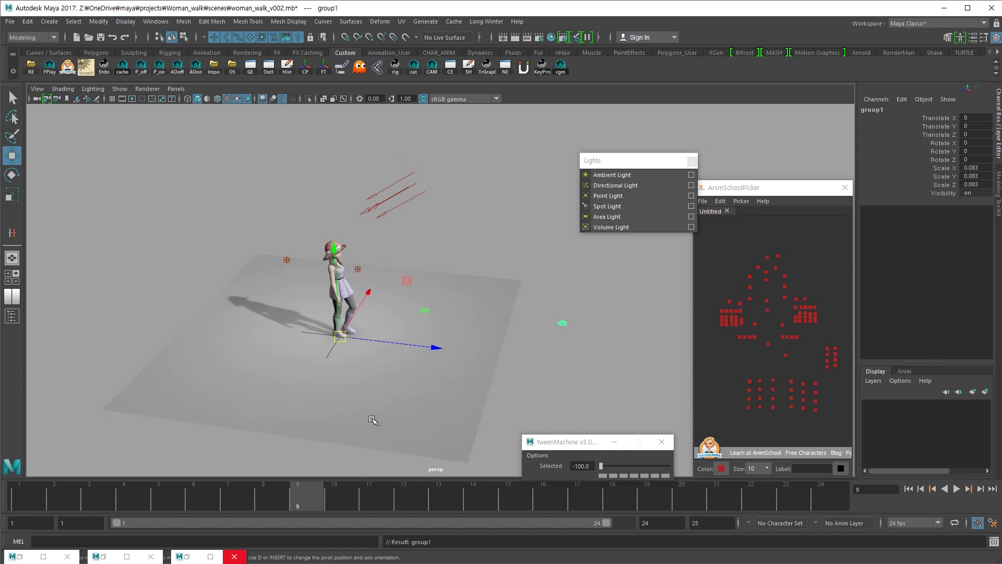
Select the locator and try rotating it about its vertical axis
left_click_drag(410, 377, 347, 369, "alt")
left_click_drag(323, 328, 387, 365)
left_click(335, 368, "shift")
key("e")
key("ctrl+z")
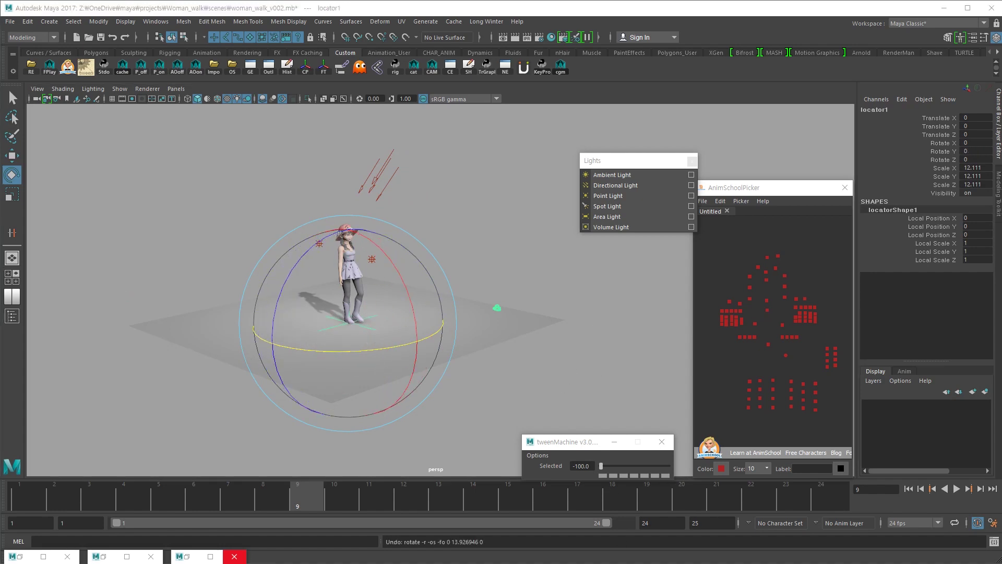
Place the render_cam view window beside the viewport, test orbiting the camera by rotating the locator, and undo the rotation
left_click_drag(570, 252, 821, 14)
left_click_drag(694, 249, 458, 432)
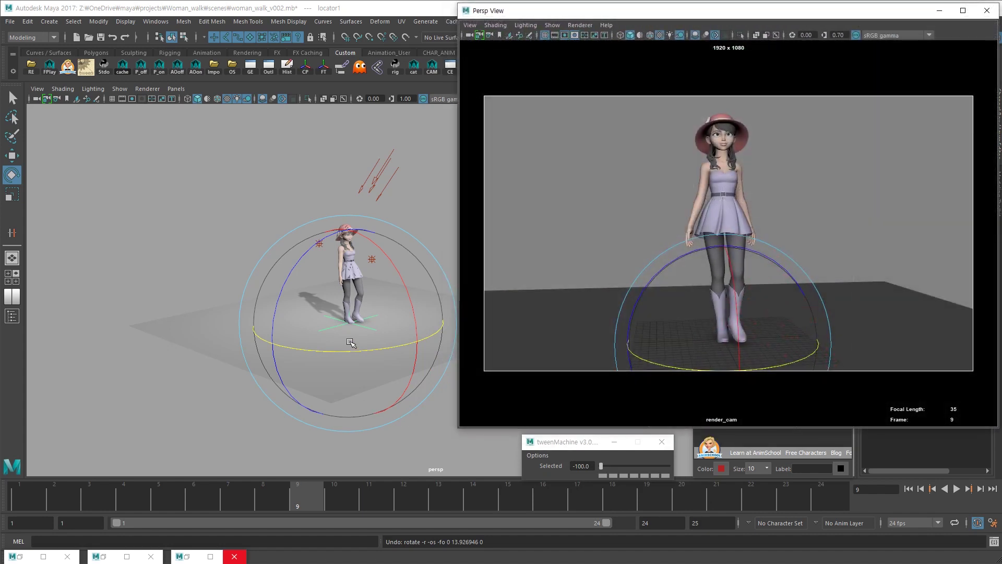
left_click_drag(353, 349, 493, 346)
key("ctrl+z")
left_click_drag(384, 381, 385, 394, "alt")
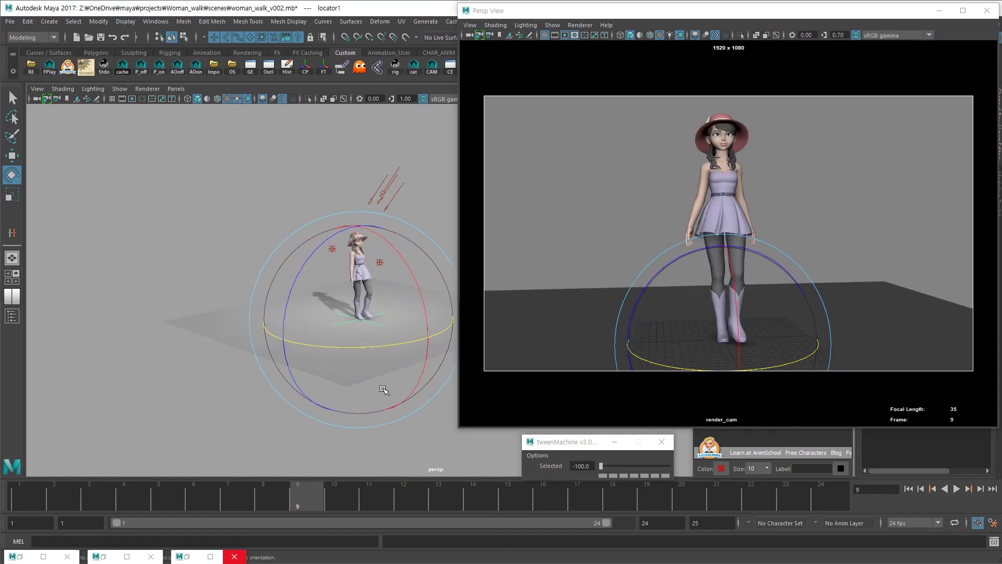
middle_click_drag(385, 393, 343, 407, "alt")
left_click_drag(342, 407, 414, 394, "alt")
key("q")
left_click(309, 365)
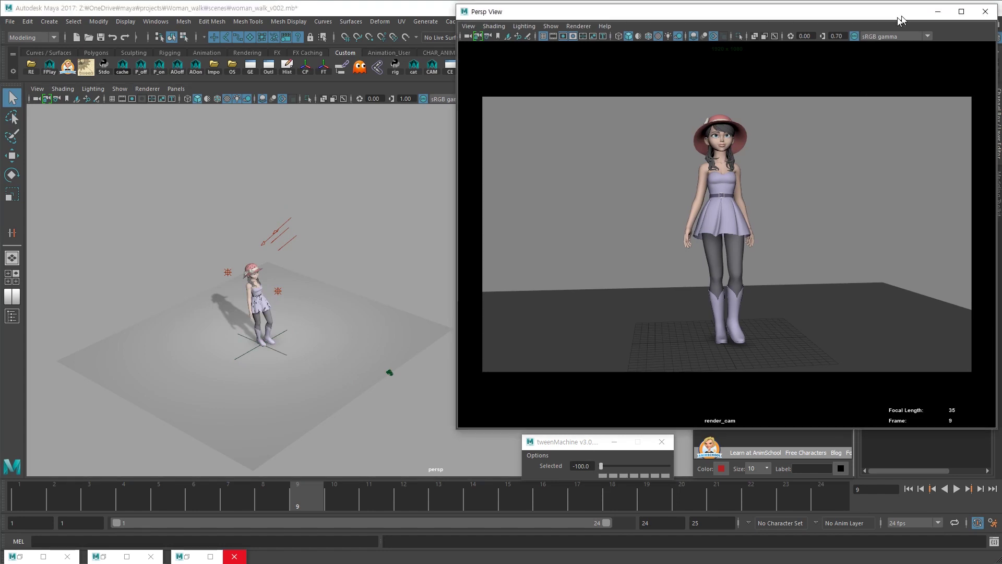
Move the render_cam view window aside and select all of the character's controls in AnimSchoolPicker
left_click_drag(902, 14, 747, 52)
left_click(849, 210)
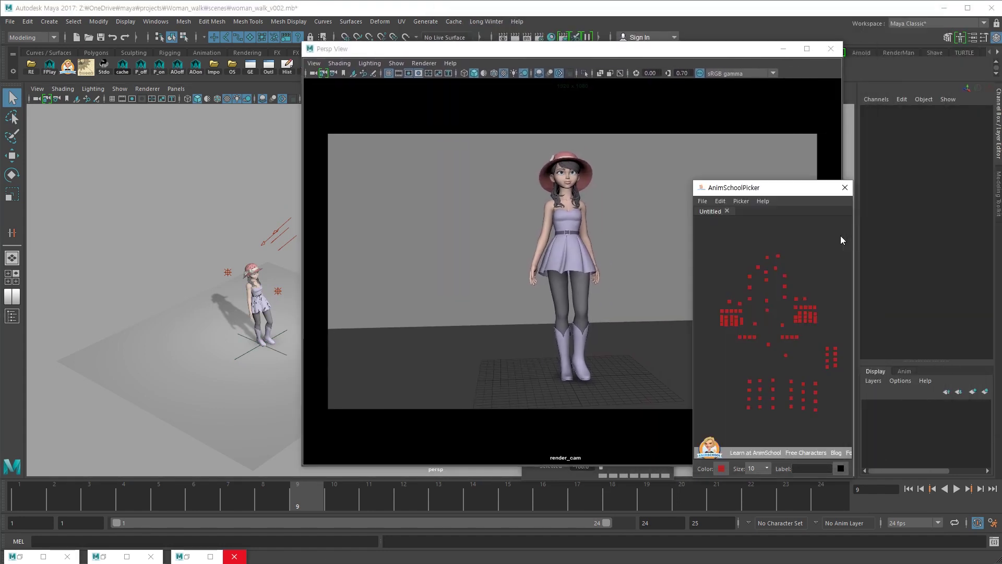
left_click(786, 355)
left_click_drag(845, 247, 713, 434)
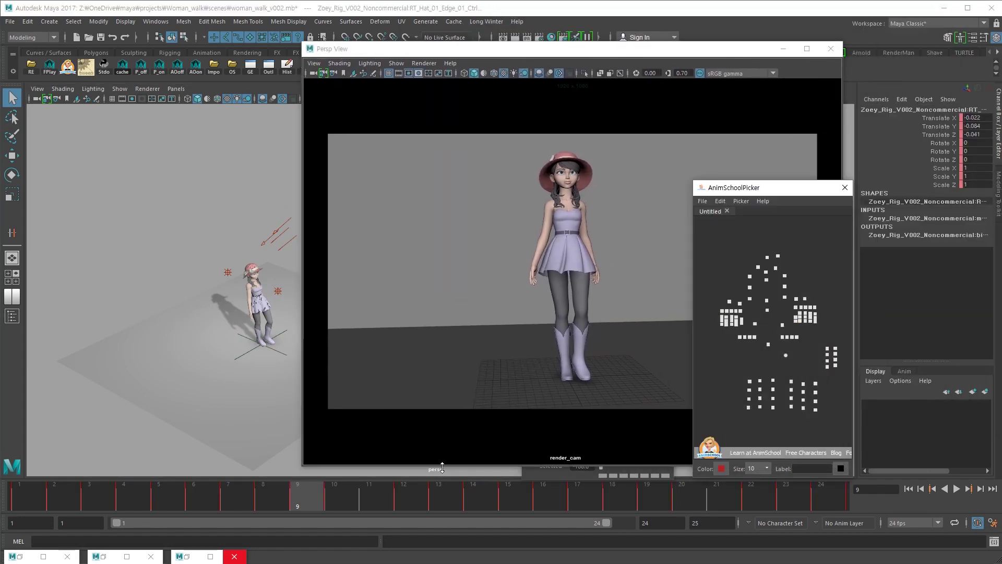
Bring up the Graph Editor for the selected controls and go to frame 1
left_click(24, 560)
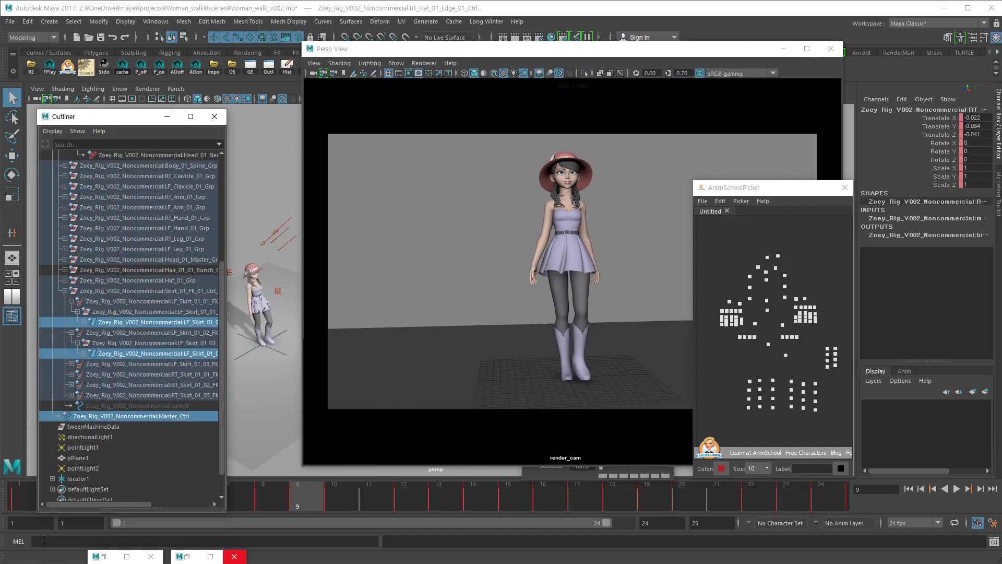
left_click(103, 557)
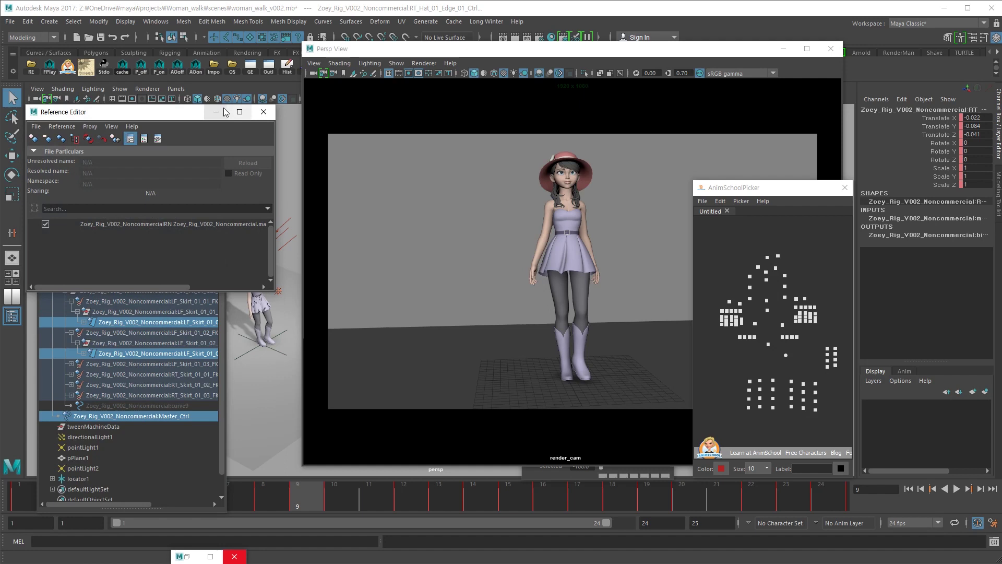
left_click(217, 111)
left_click(168, 116)
left_click(183, 557)
right_click_drag(479, 92, 453, 91, "alt")
key("comma")
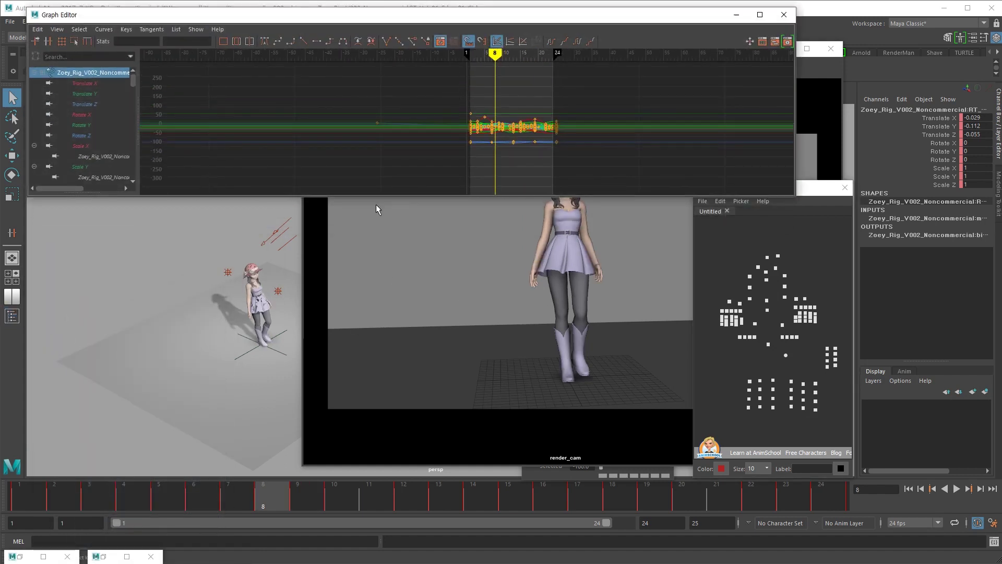
left_click(39, 491)
right_click_drag(473, 169, 470, 165, "alt")
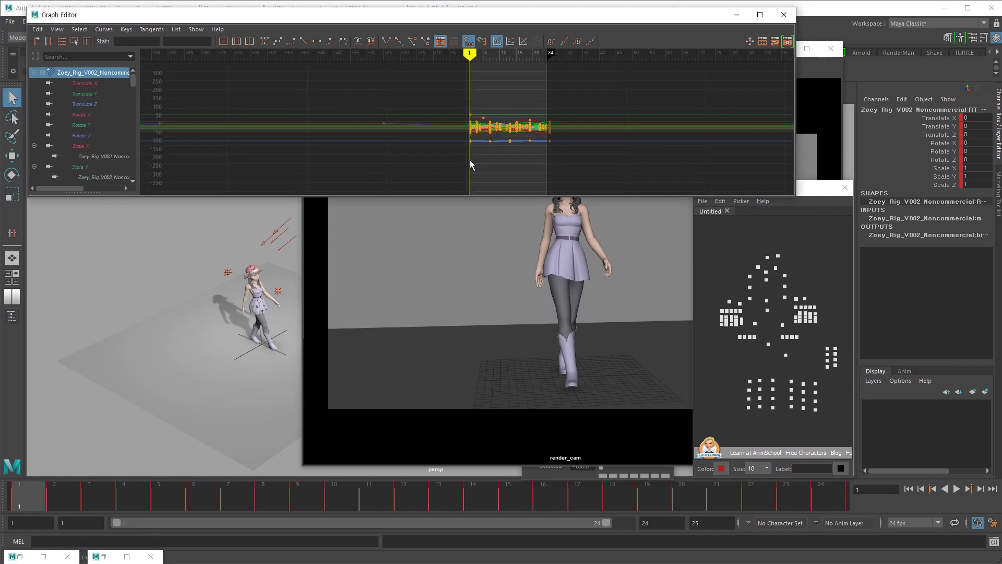
Minimize the render_cam view window, extend the playback range to frame 25 and go to that frame
left_click(647, 264)
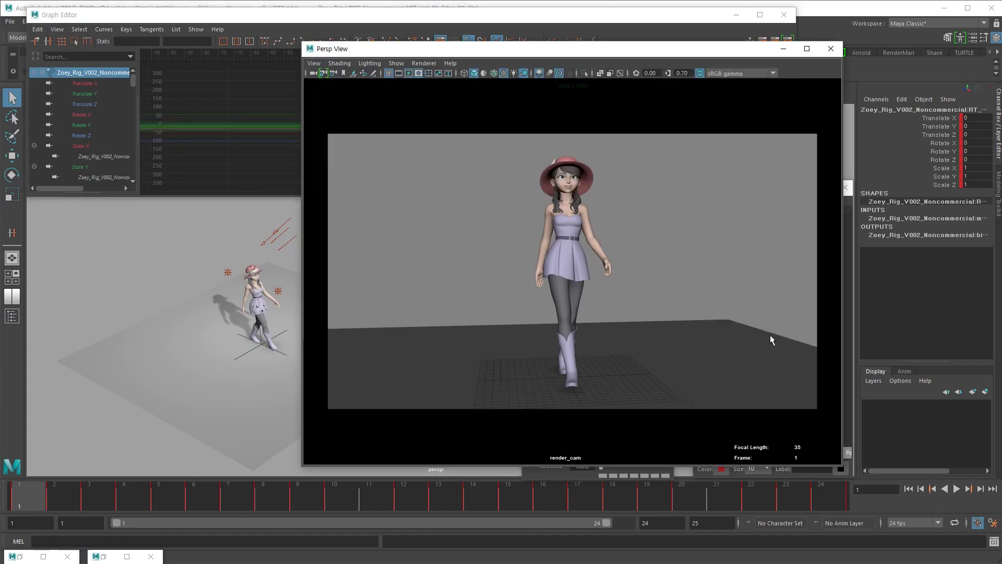
left_click(783, 50)
left_click(481, 135)
scroll(482, 135, "down", 3)
left_click_drag(607, 524, 656, 525)
left_click(836, 509)
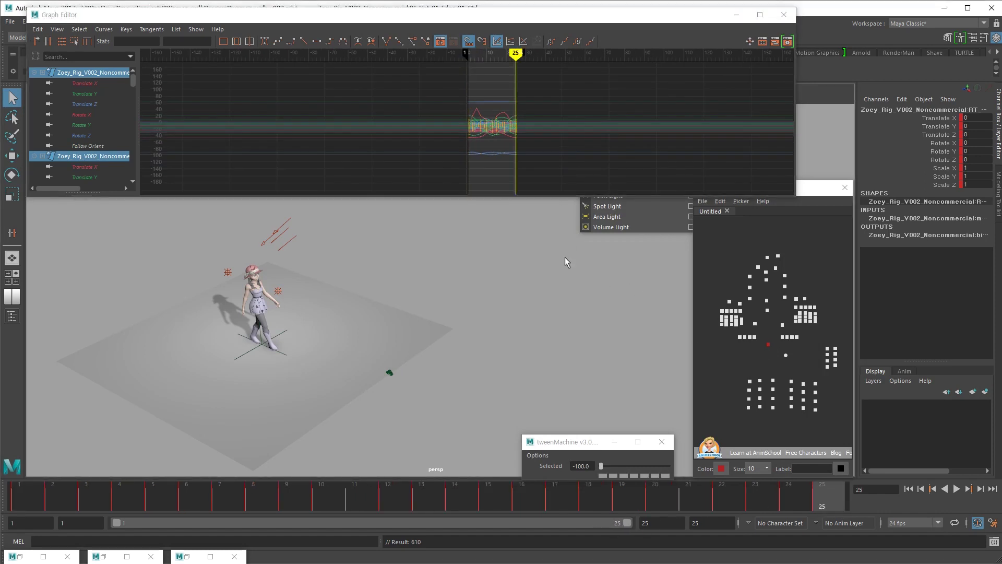
Select all the animation curves and set their post infinity to Cycle
left_click_drag(530, 83, 374, 127)
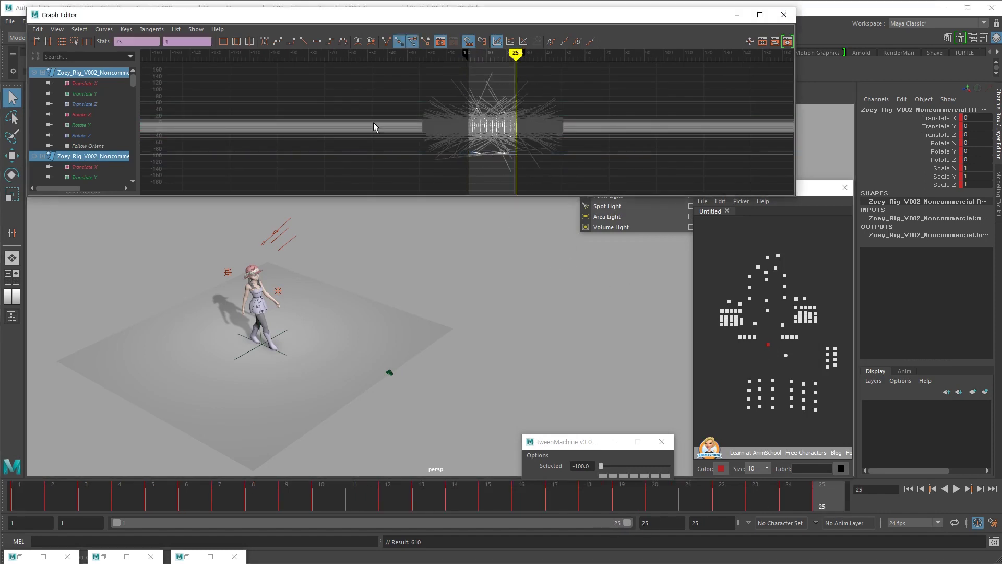
left_click(112, 30)
mouse_move(131, 58)
left_click(230, 63)
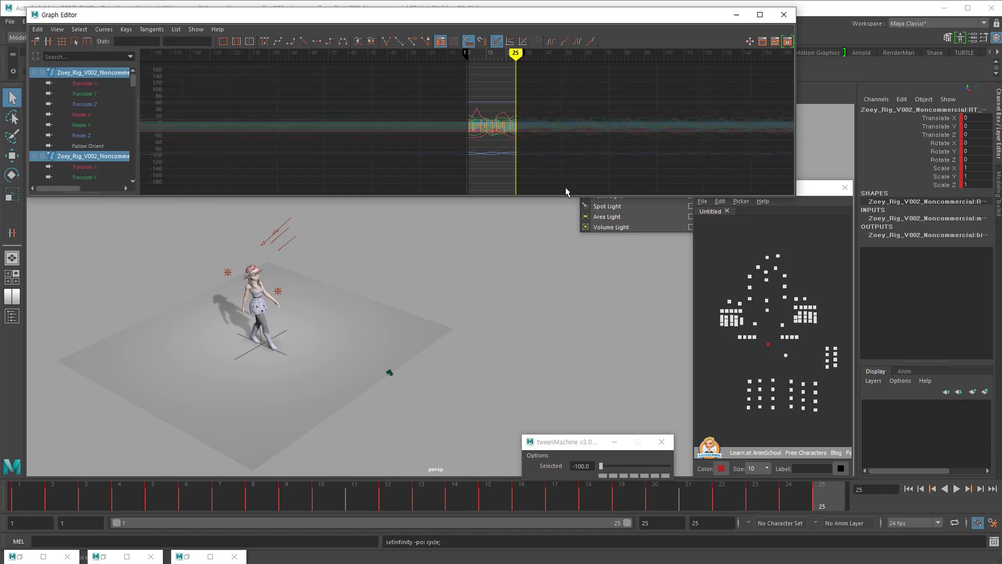
Set the playback end to frame 120 and play back the repeated walk
double_click(651, 523)
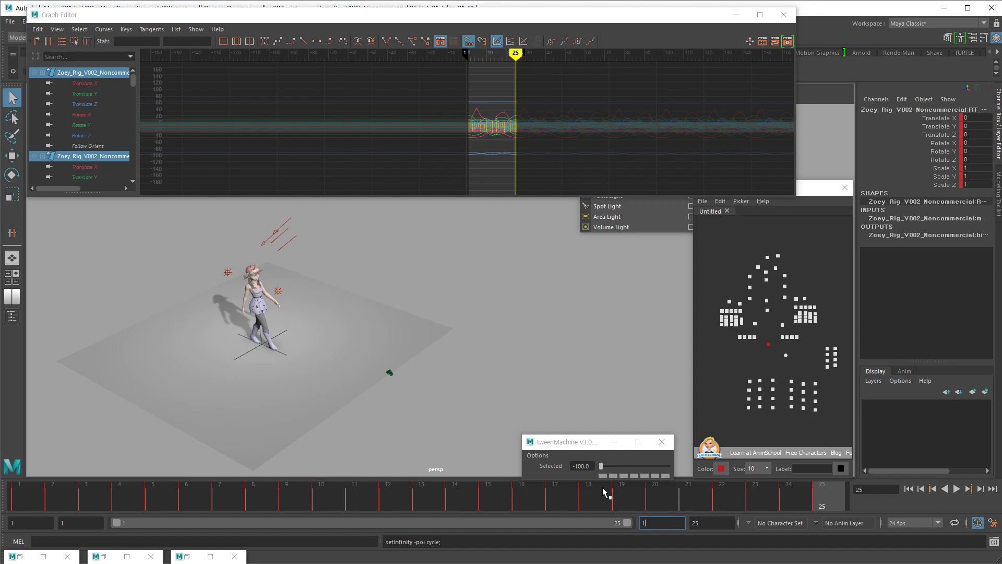
type("0")
key("Return")
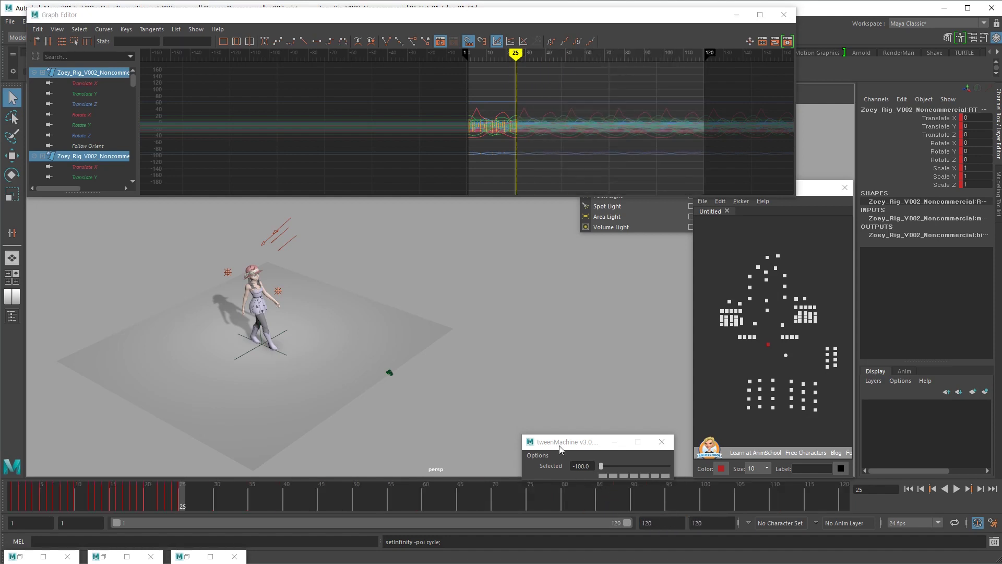
key("alt+v")
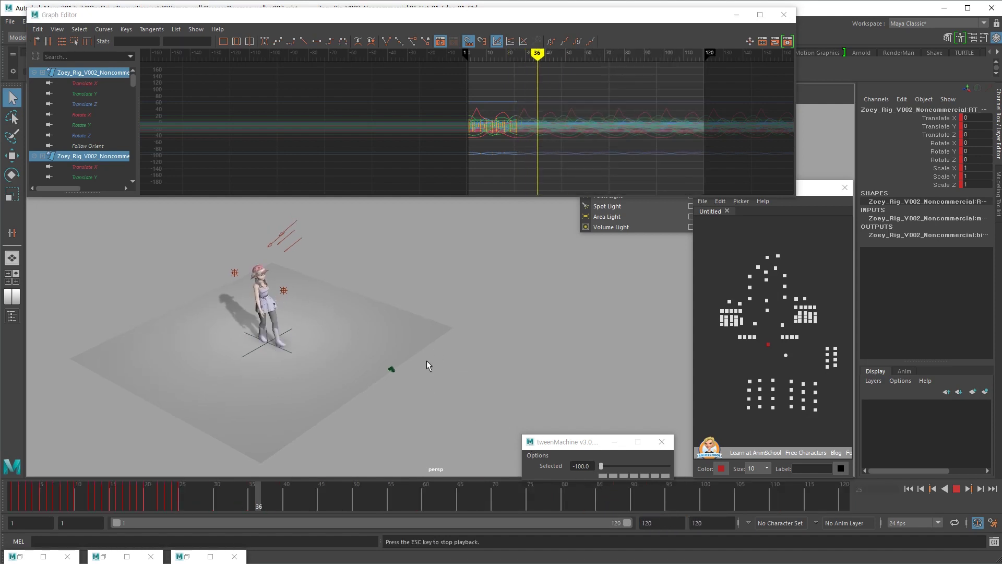
Stop playback, key the camera locator at frame 1, and key it at frame 120 with Rotate Y at 360
right_click_drag(253, 369, 273, 409, "alt")
middle_click_drag(342, 392, 502, 374, "alt")
left_click_drag(502, 374, 323, 334, "alt")
right_click_drag(383, 338, 432, 356, "alt")
left_click_drag(432, 356, 418, 412, "alt")
key("Escape")
left_click(361, 380)
left_click_drag(96, 508, 948, 506)
key("s")
key("s")
left_click_drag(478, 376, 439, 323, "alt")
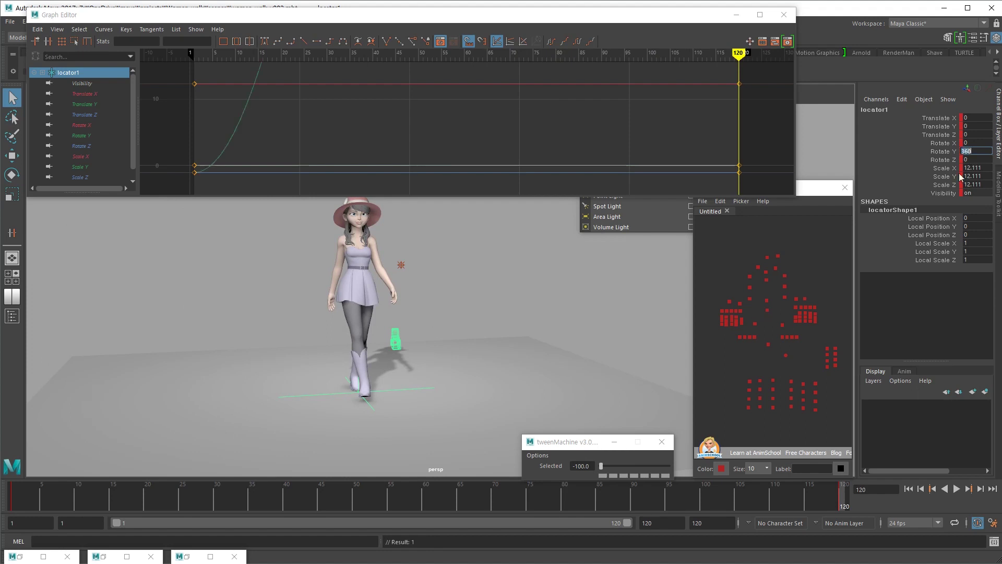
Frame the locator's curves in the Graph Editor and give the Rotate Y key at frame 120 spline tangents
scroll(483, 126, "down", 5)
key("a")
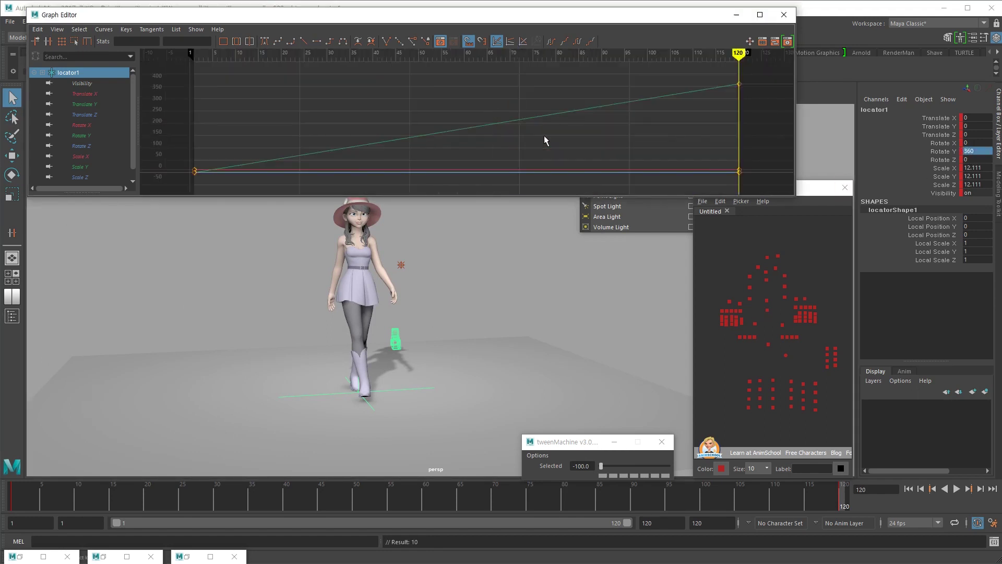
left_click_drag(770, 106, 701, 74)
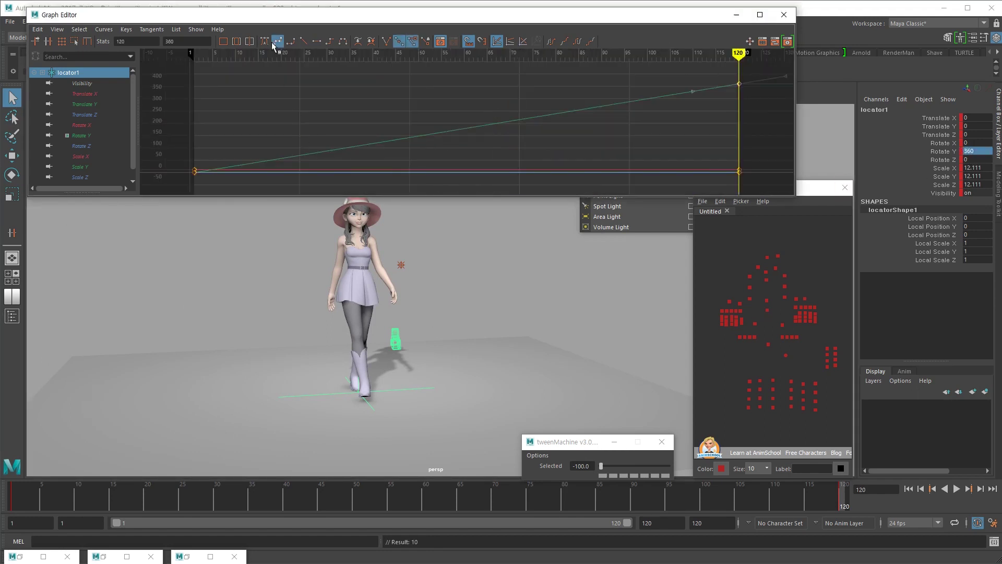
middle_click(276, 333)
Play back the turntable rotation through the render_cam view, then stop it and minimize that window
key("alt+v")
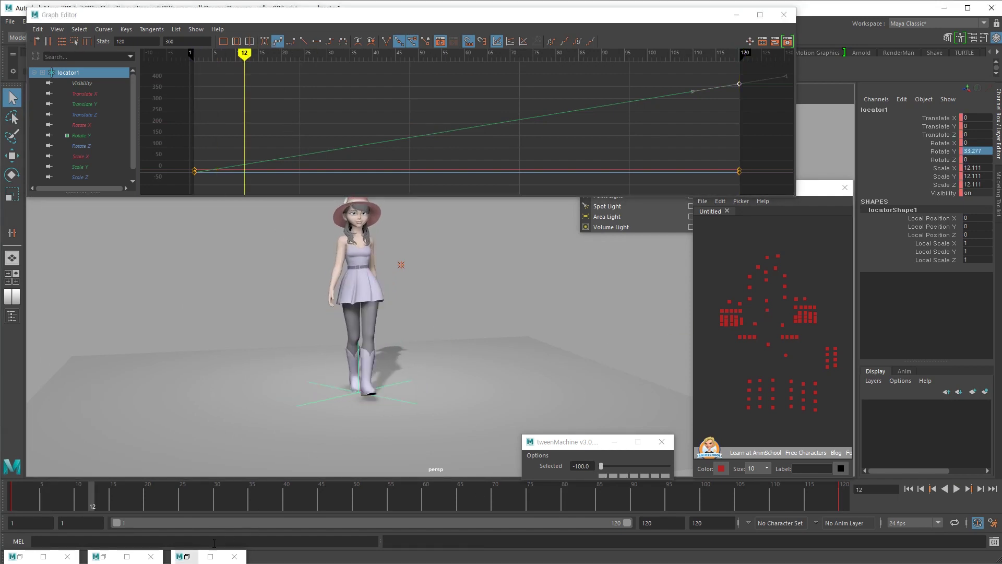
left_click(186, 556)
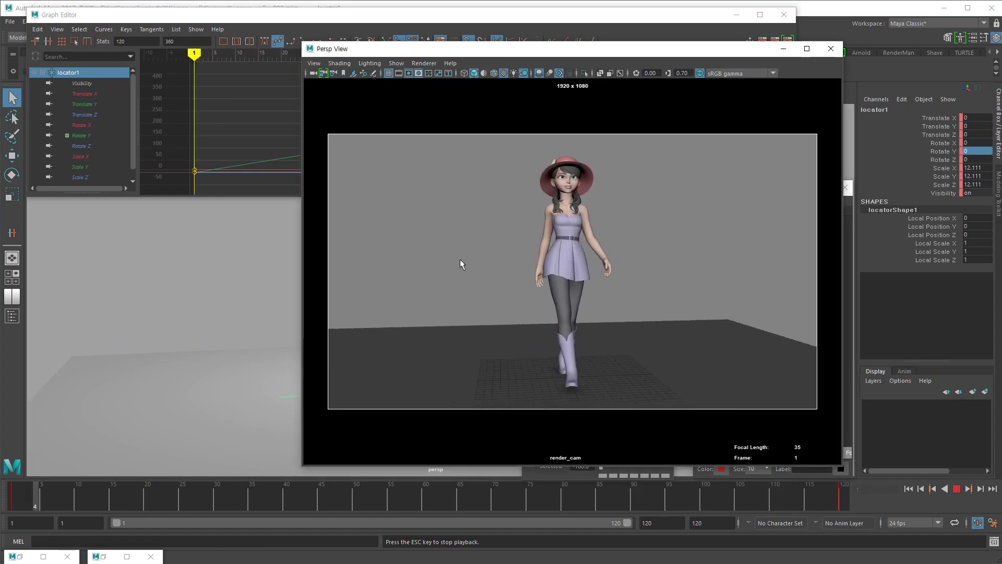
key("Escape")
left_click(781, 51)
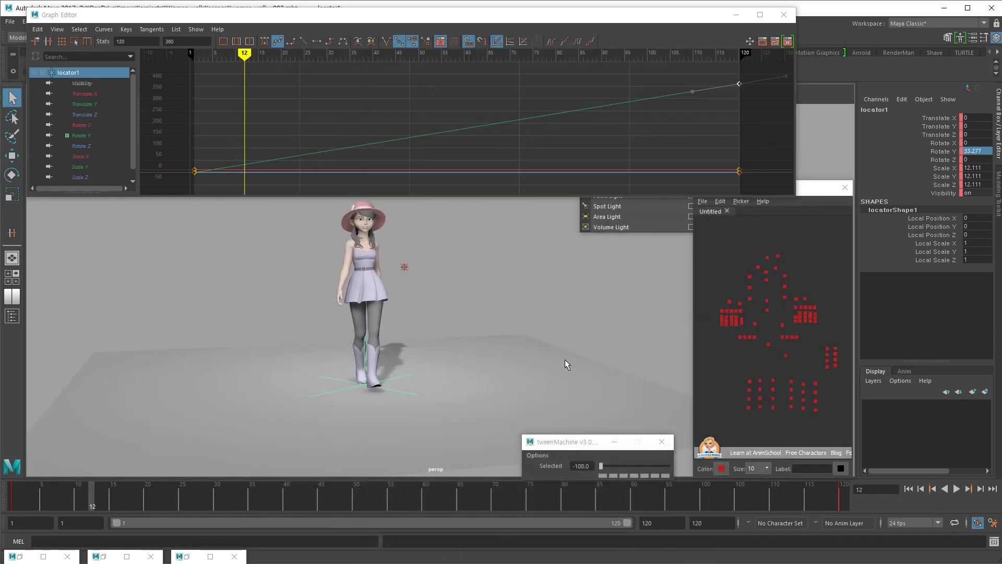
Extend the playback and animation range to end at frame 240
type("2403")
key("Return")
key("Tab")
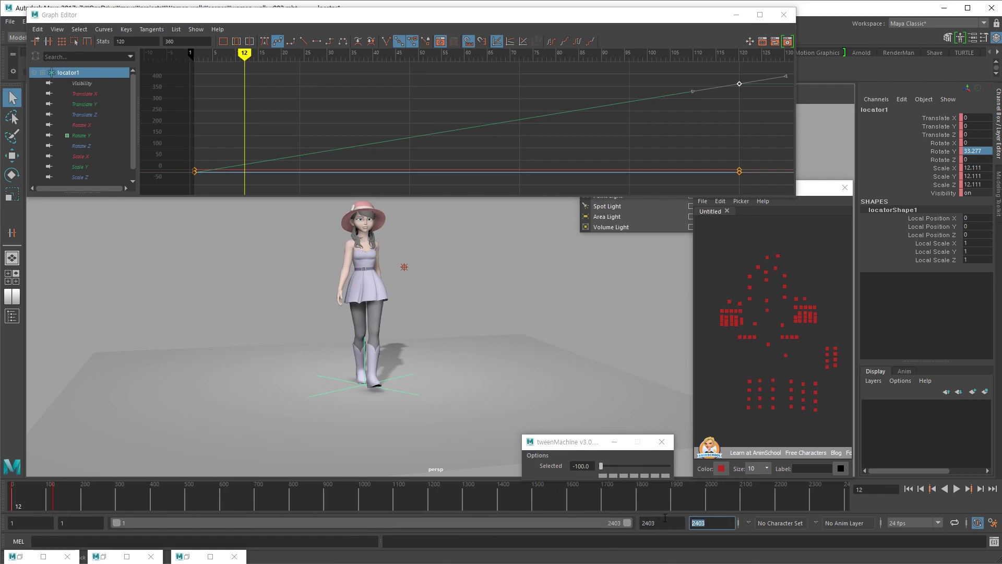
type("240")
key("Return")
Move the locator's Rotate Y end key to frame 240
scroll(540, 282, "down", 1)
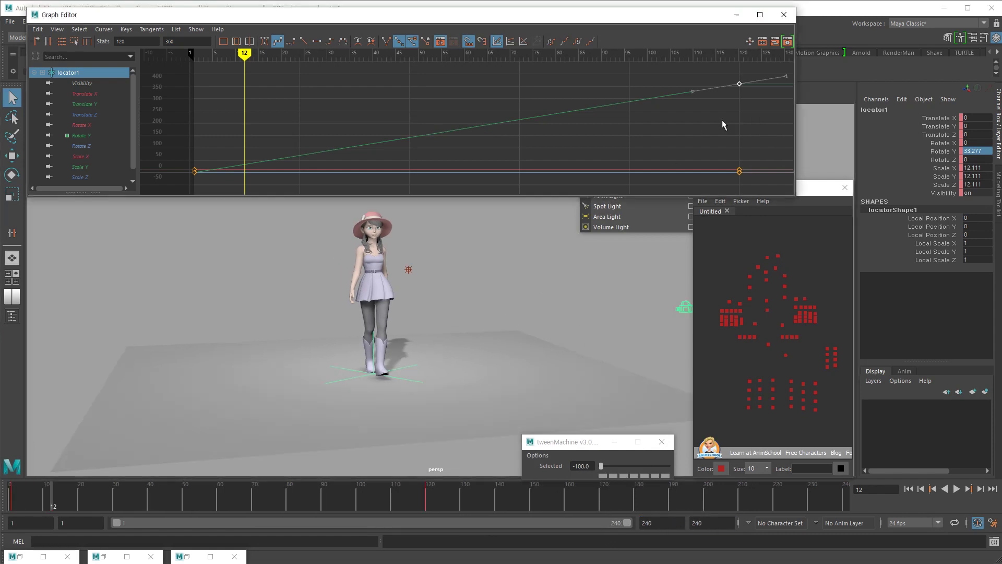
type("240")
key("Return")
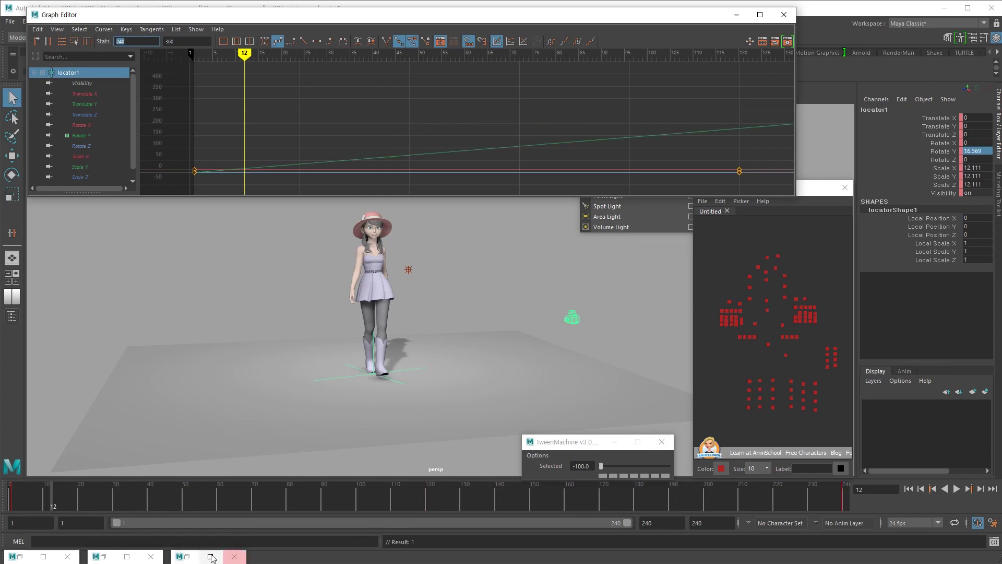
Restore the render_cam view, clear the selection and play back the slower turntable from frame 1
left_click(179, 557)
left_click(193, 479)
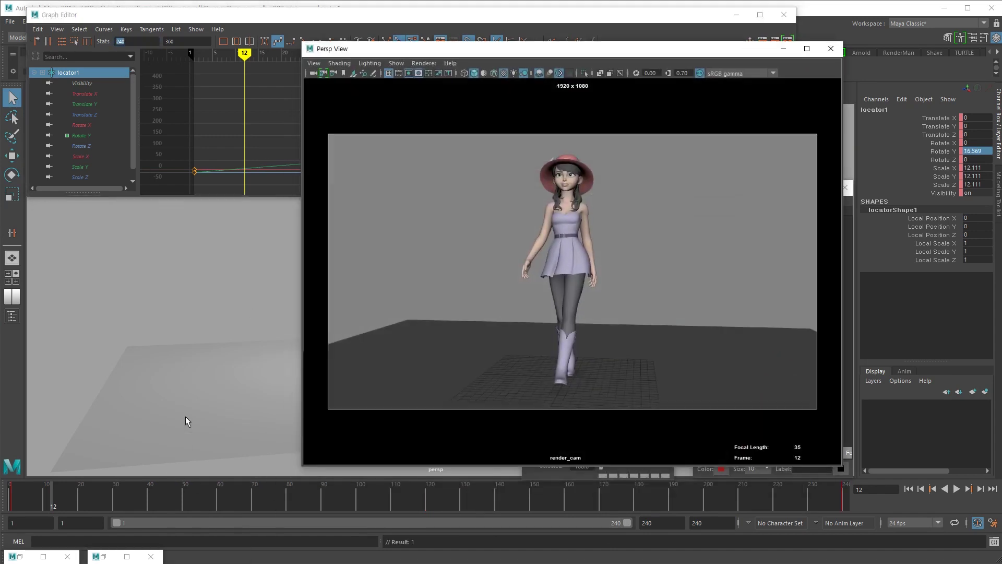
left_click(345, 297)
left_click_drag(62, 507, 2, 515)
key("alt+v")
key("Escape")
Hide the grid in the render_cam view and play back the turntable
left_click(396, 63)
left_click(421, 485)
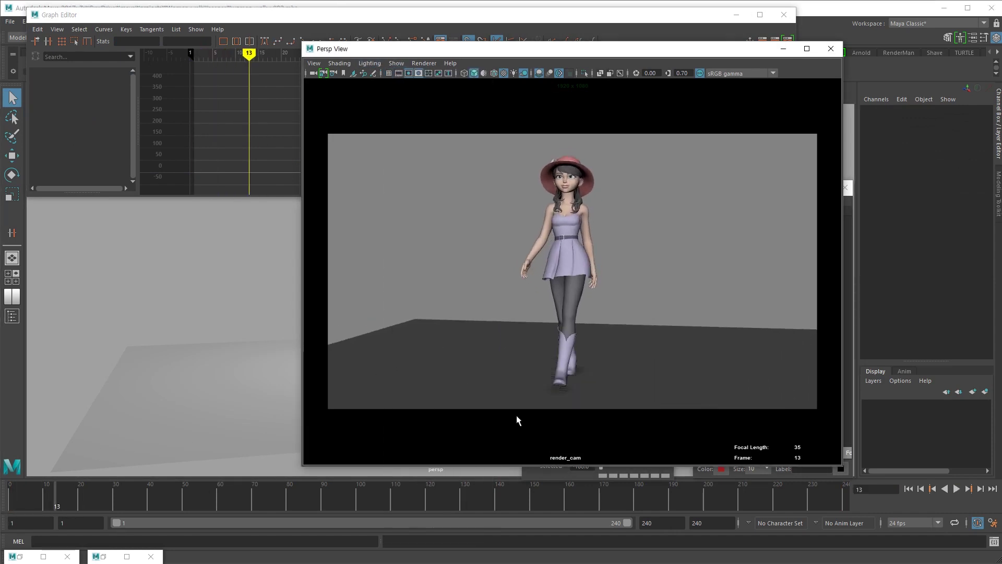
key("alt+v")
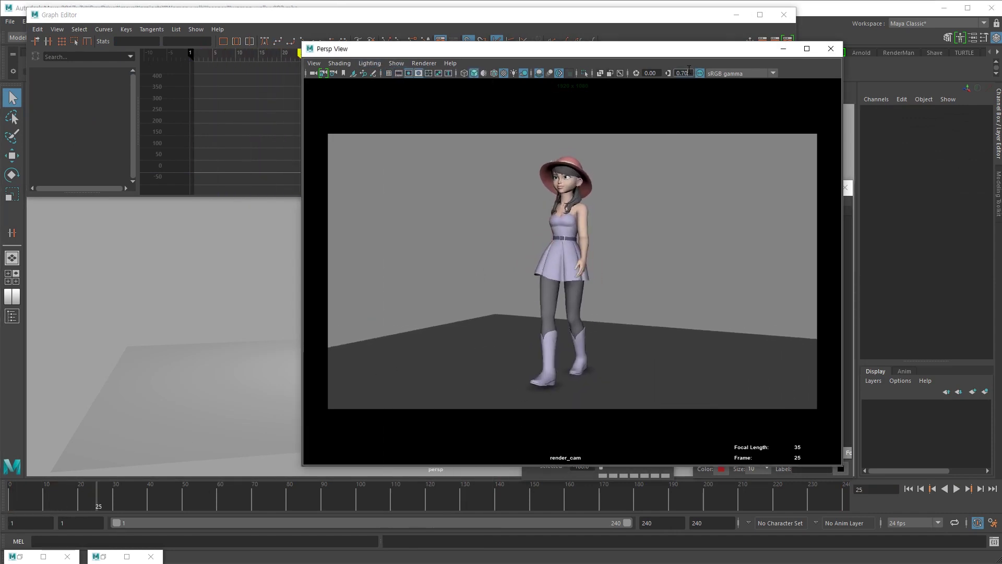
Set the render_cam view's gamma to 0.8 and play back the turntable
key("Return")
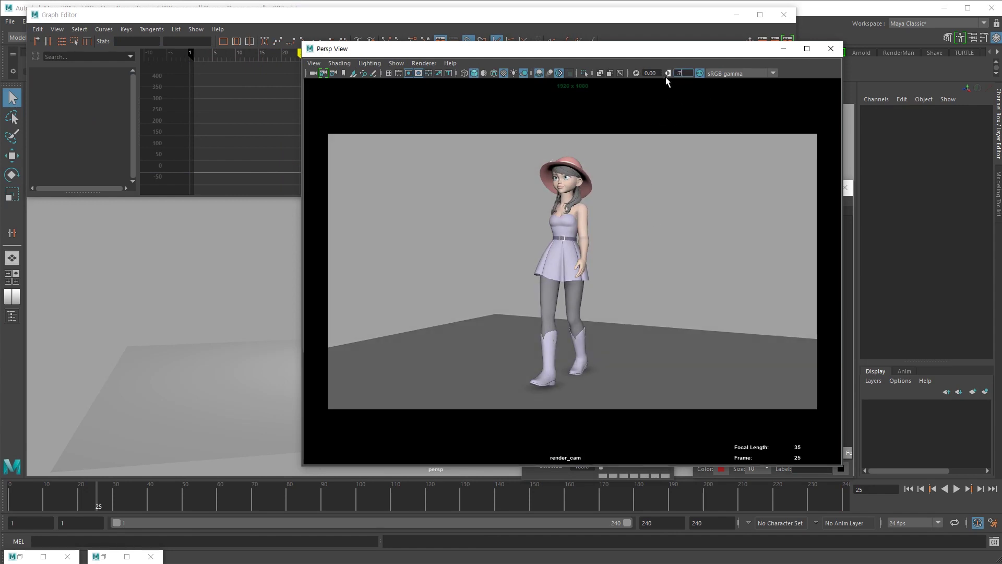
type(".7")
key("Return")
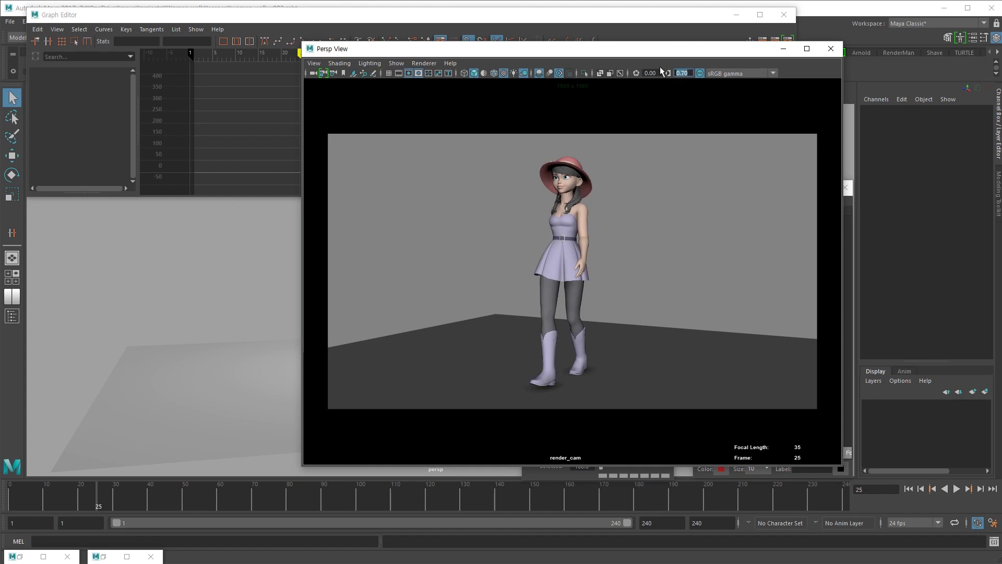
type(".8")
key("Return")
key("alt+v")
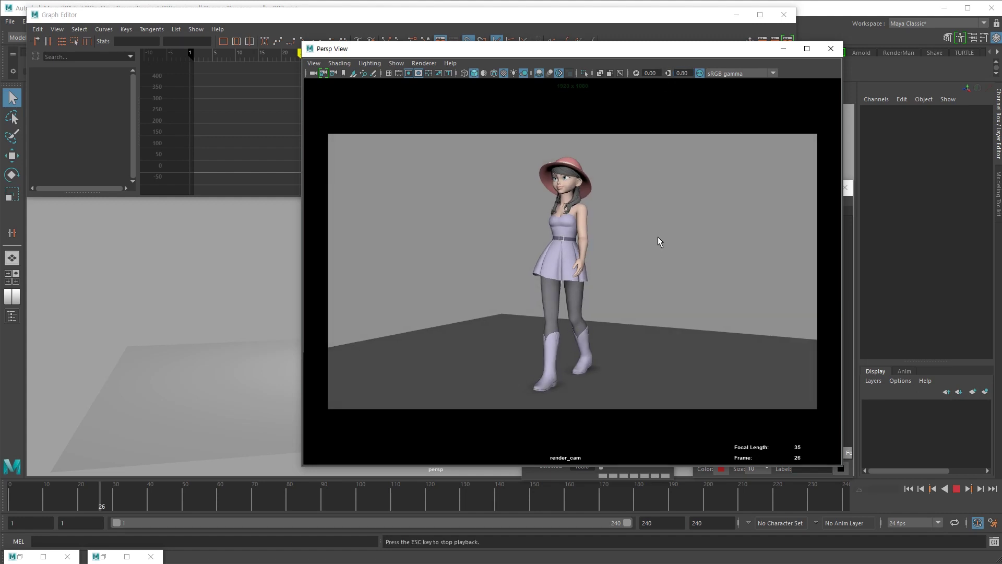
Switch the render_cam view's lighting to Use All Lights
left_click(369, 63)
mouse_move(340, 63)
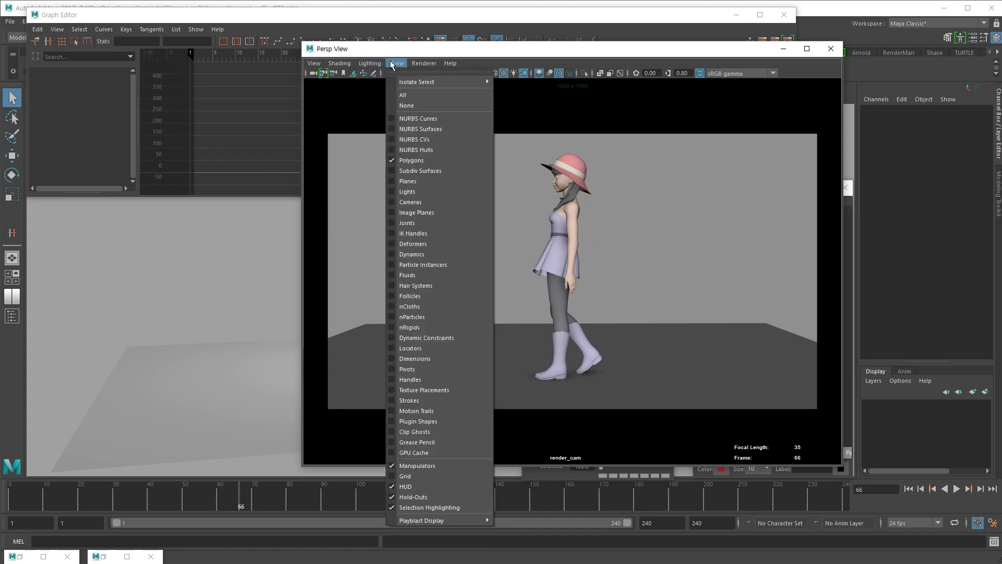
mouse_move(374, 63)
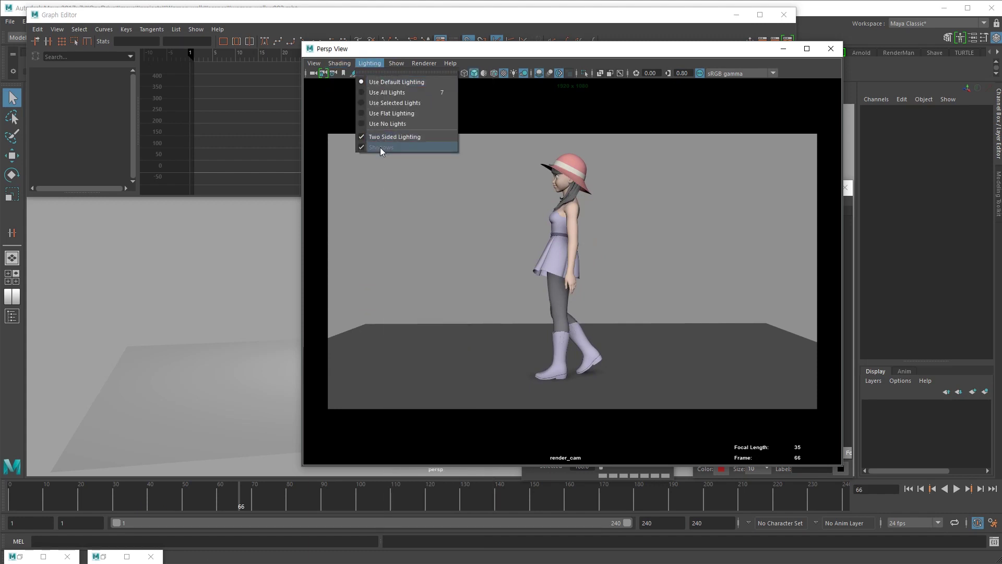
left_click(383, 92)
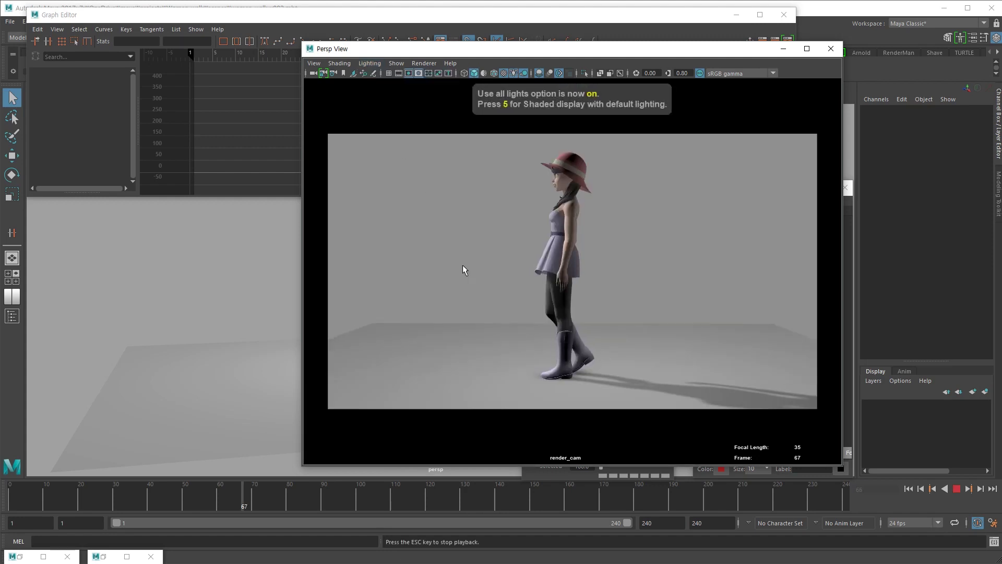
Try a gamma of 1 in the render_cam view and go back to frame 1 to judge the lit character
type("1")
key("Return")
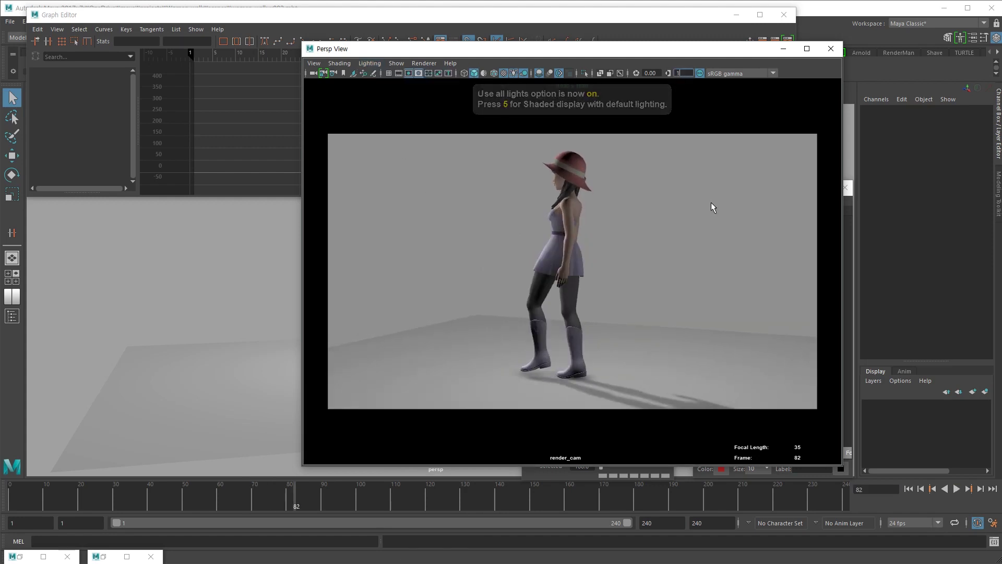
key("alt+v")
left_click_drag(282, 501, 12, 501)
left_click(653, 121)
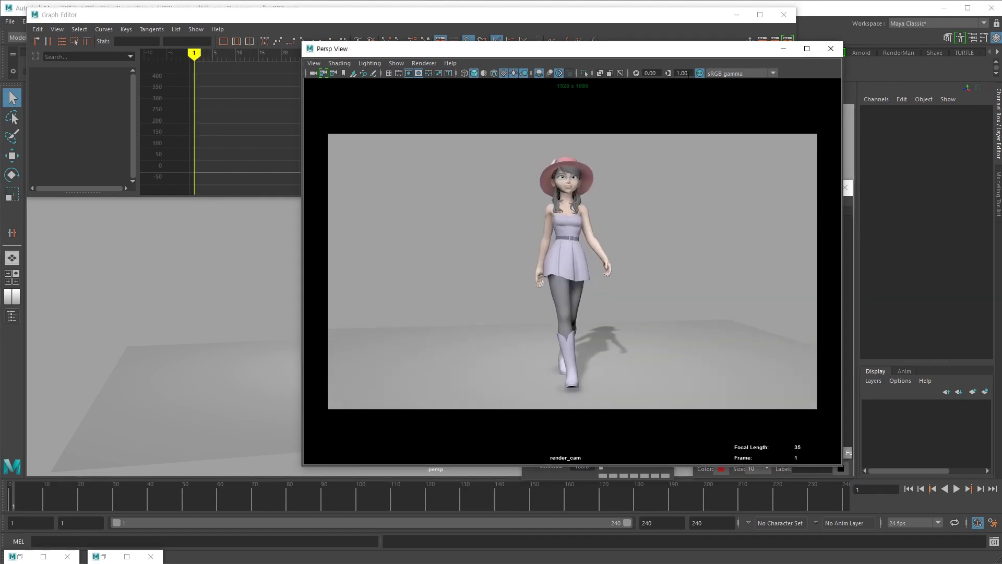
Set the render_cam view's gamma back to 0.8 and play the lit turntable from frame 1
type(".8")
key("Return")
key("alt+v")
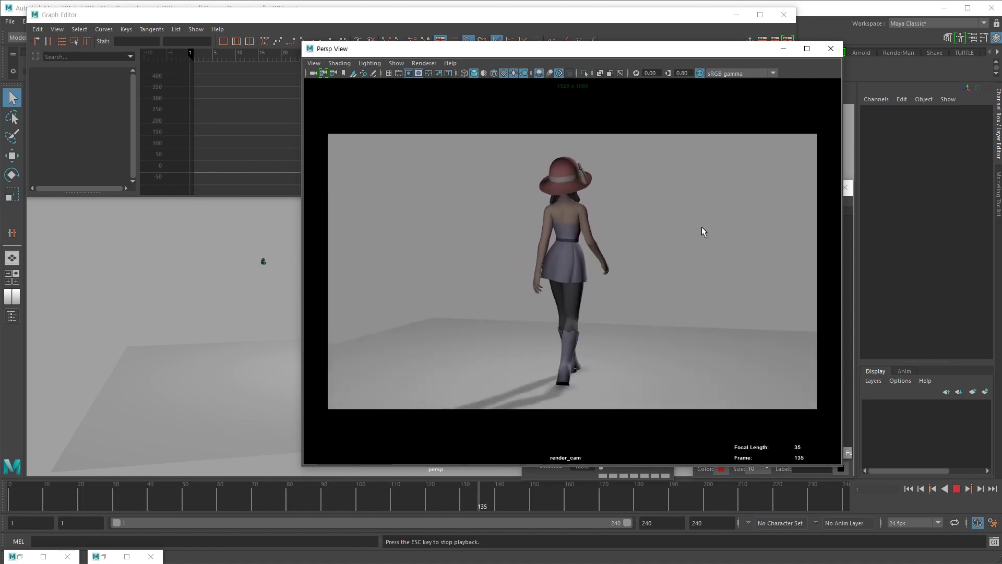
Replay the lit turntable in the render_cam view and return to frame 1
left_click(222, 294)
key("Escape")
key("alt+v")
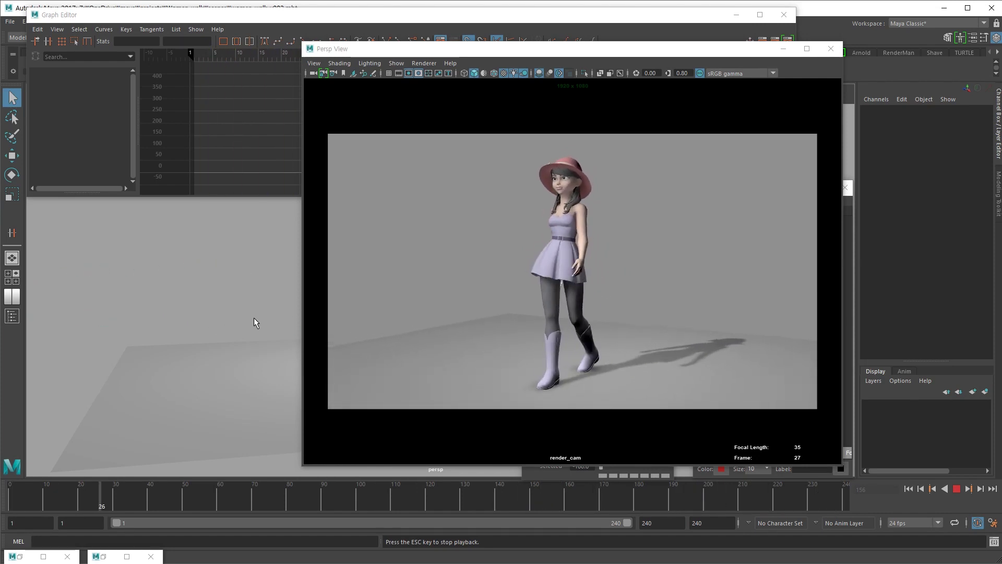
left_click_drag(151, 496, 1, 484)
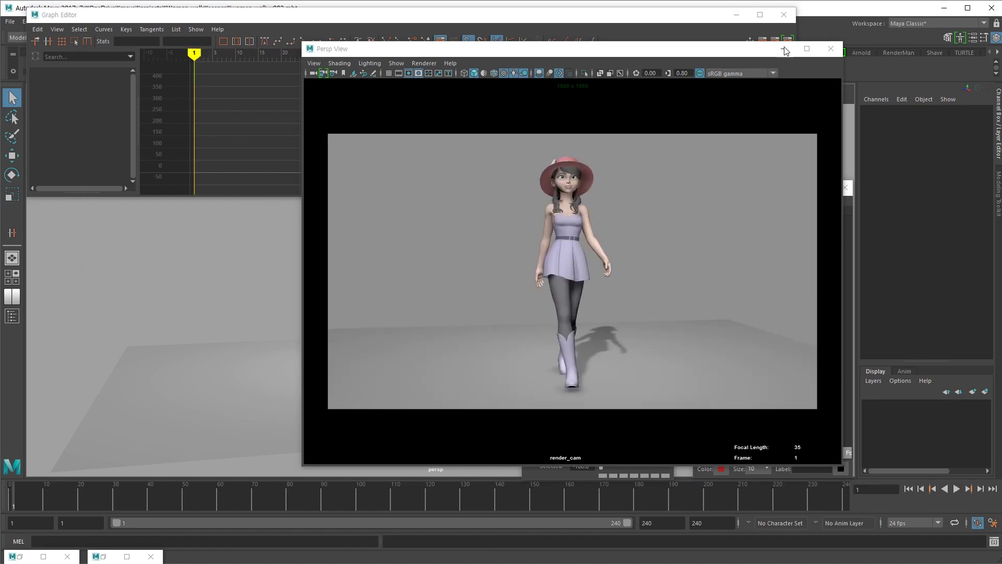
Minimize the render_cam view and show only the camera locator's Rotate Y curve in the Graph Editor
left_click(784, 49)
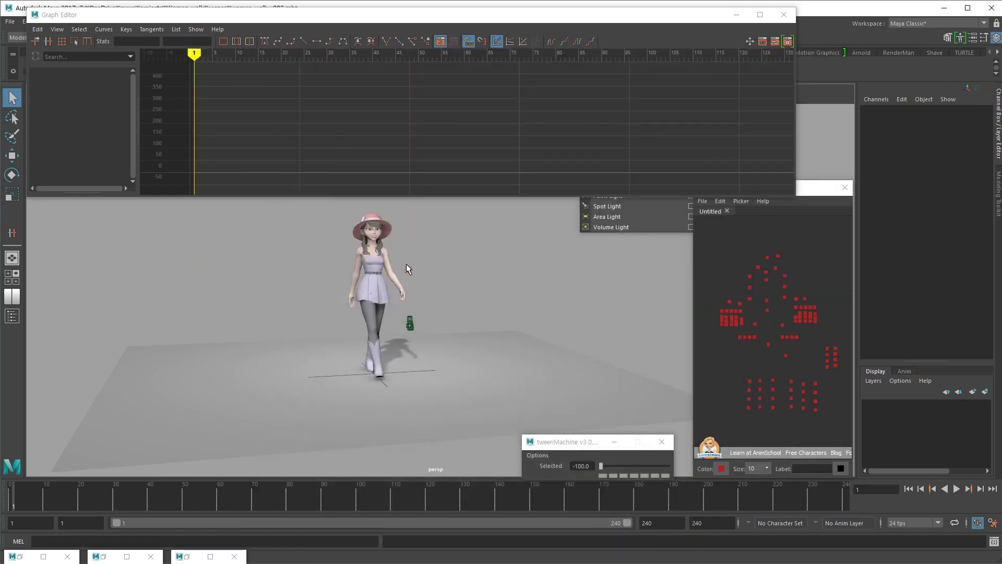
left_click(410, 335)
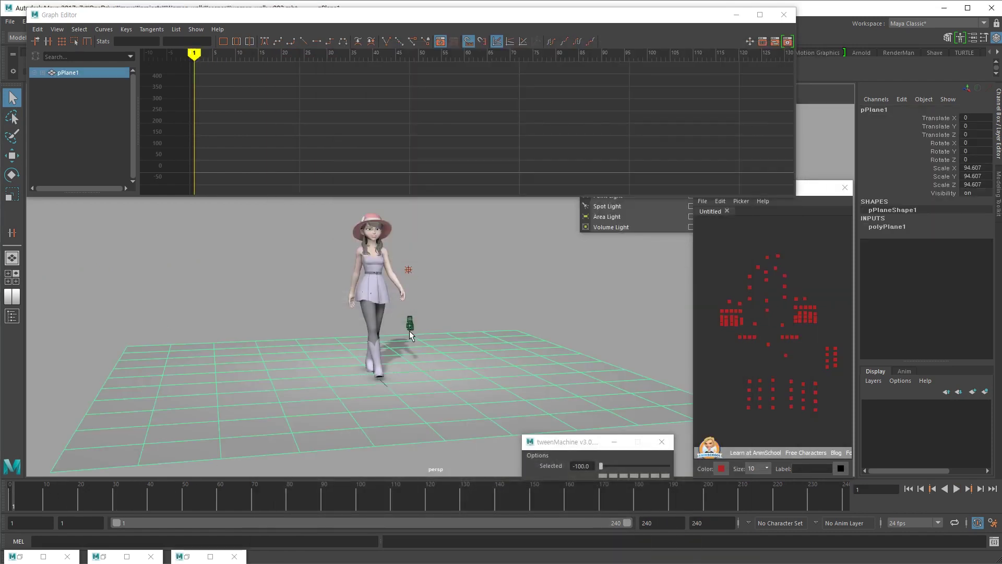
left_click(380, 392)
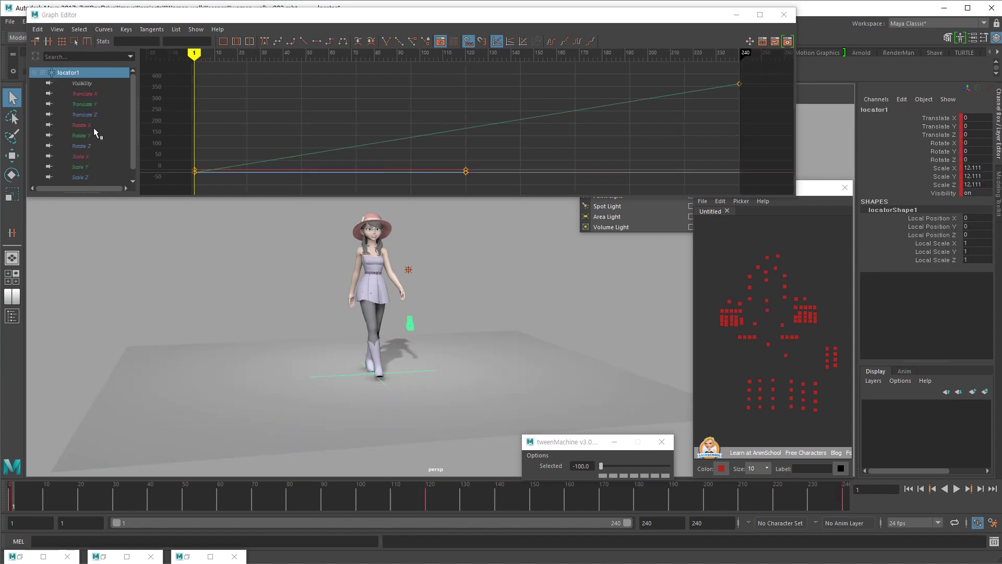
left_click(94, 134)
Insert a key near the start of the Rotate Y curve and slide it to frame 109, keeping about 25.6 degrees
left_click_drag(301, 164, 145, 192)
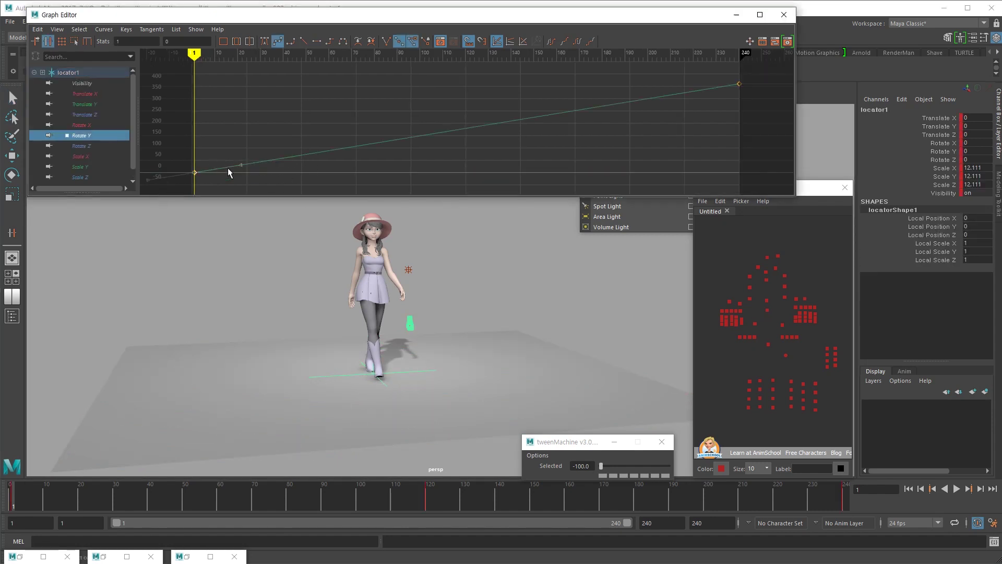
middle_click_drag(237, 180, 444, 180, "shift")
left_click_drag(500, 166, 150, 180)
left_click(233, 185)
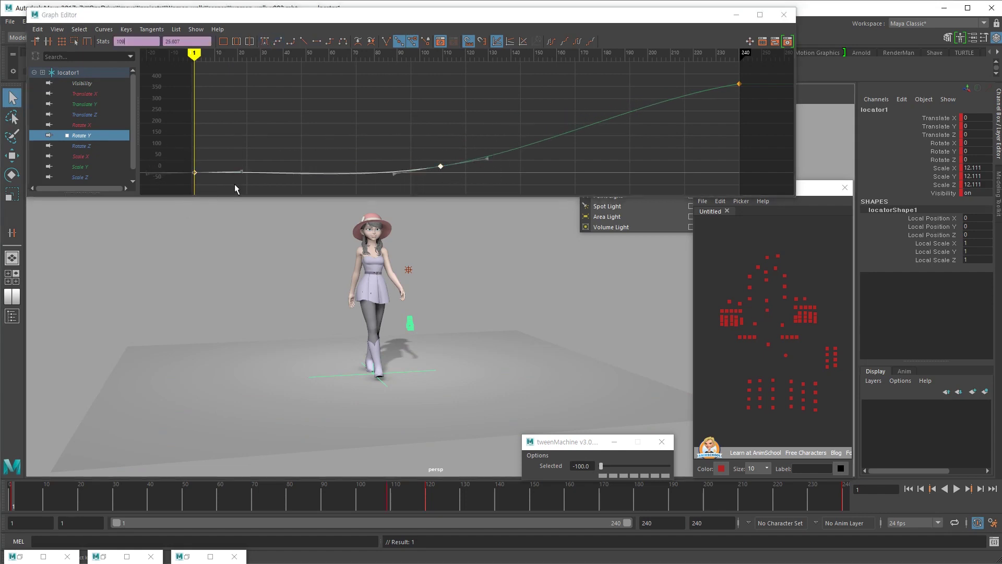
Scrub to frame 89 and restore the render_cam view as a smaller window beside the Rotate Y curve
middle_click_drag(515, 174, 453, 196, "alt")
middle_click_drag(490, 160, 531, 130, "alt")
left_click_drag(68, 485, 321, 495)
left_click(176, 557)
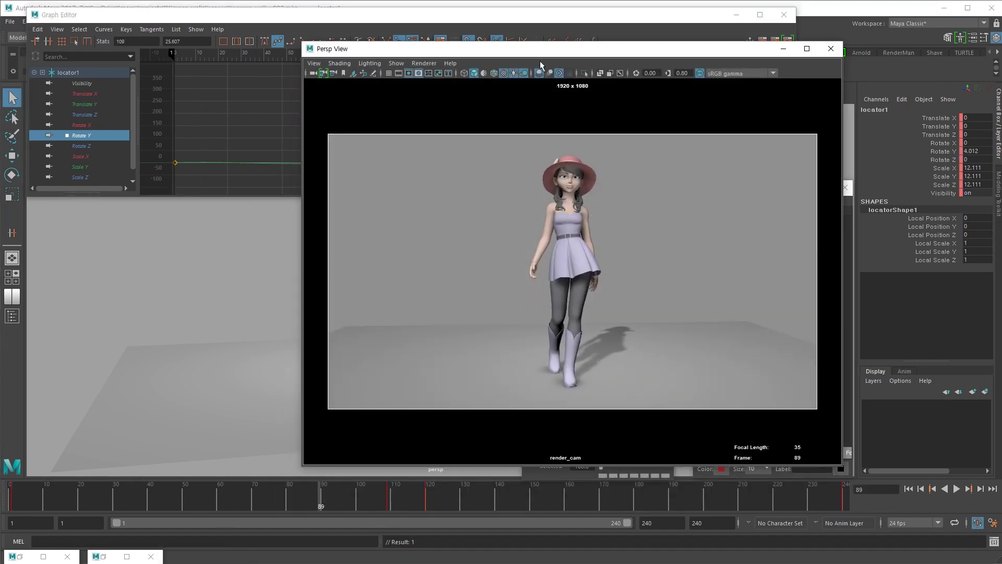
left_click_drag(555, 54, 716, 20)
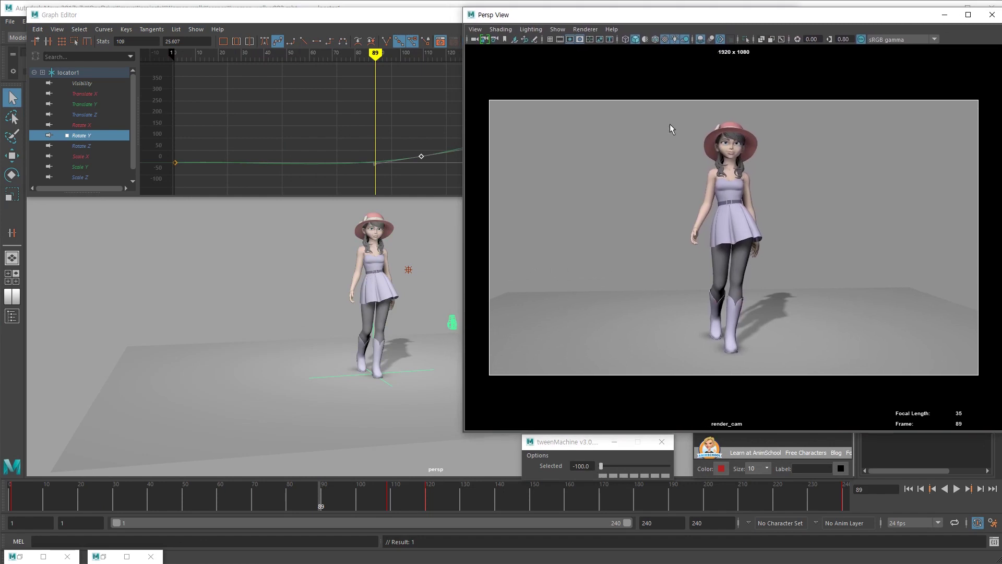
left_click_drag(464, 434, 632, 303)
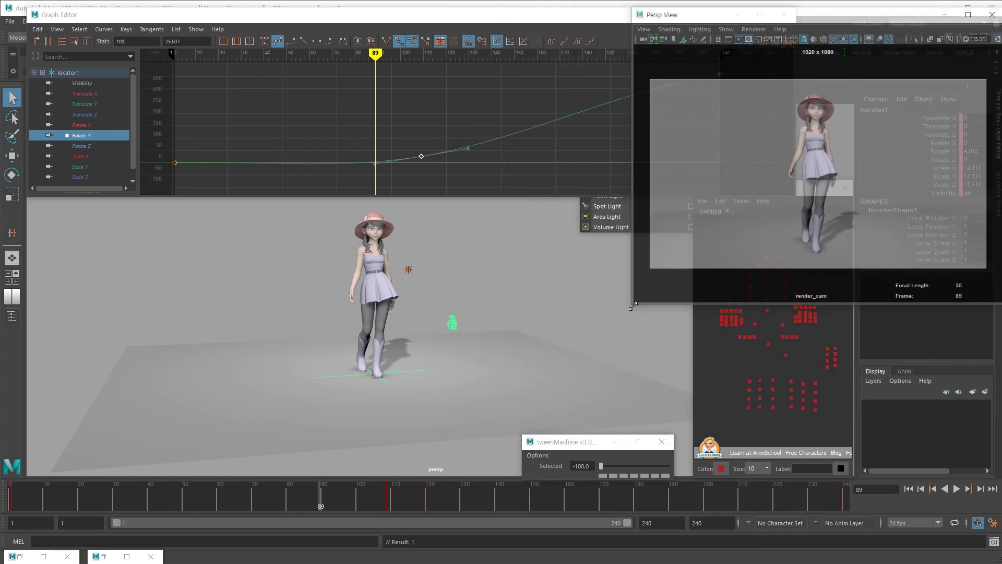
Insert two more keys on the locator's Rotate Y curve, one near frame 131 and one slid to frame 219
left_click_drag(242, 492, 468, 495)
middle_click_drag(472, 149, 420, 164, "alt")
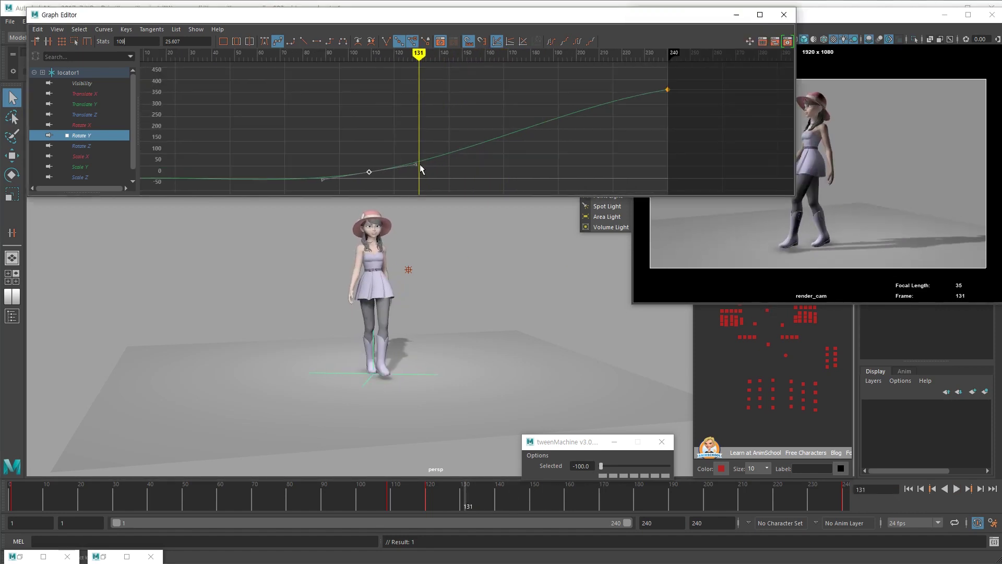
key("i")
middle_click_drag(626, 156, 627, 155, "shift")
Shift the two earlier inserted Rotate Y keys to about frames 88 and 110 and the last one to about frame 167
right_click_drag(647, 152, 621, 146, "alt")
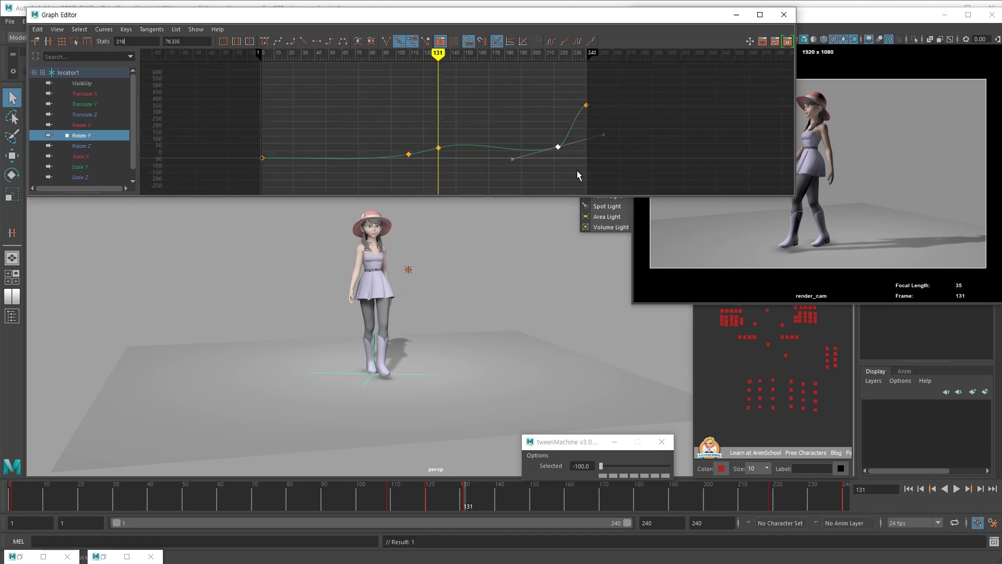
middle_click_drag(440, 177, 411, 177, "shift")
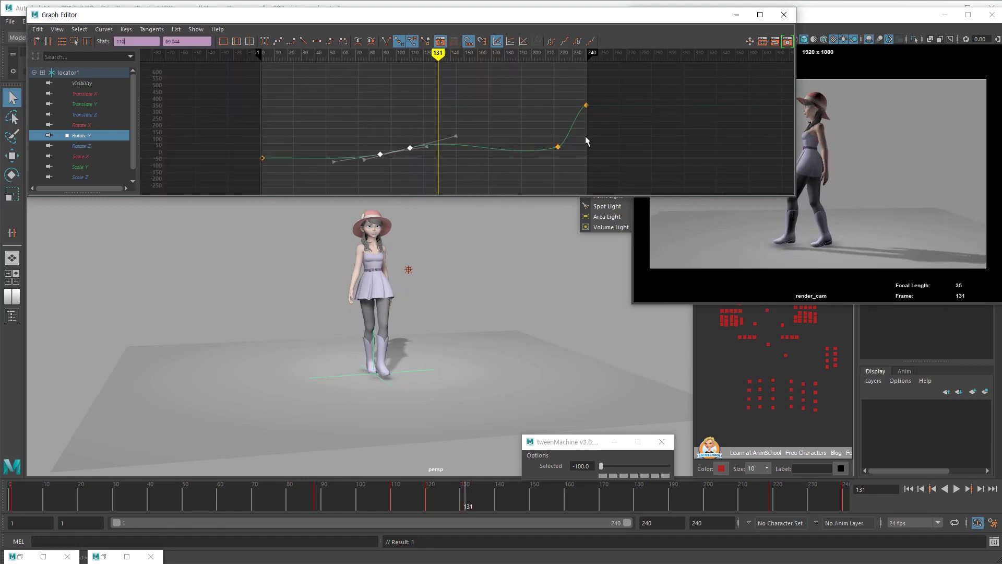
middle_click_drag(514, 177, 443, 184, "shift")
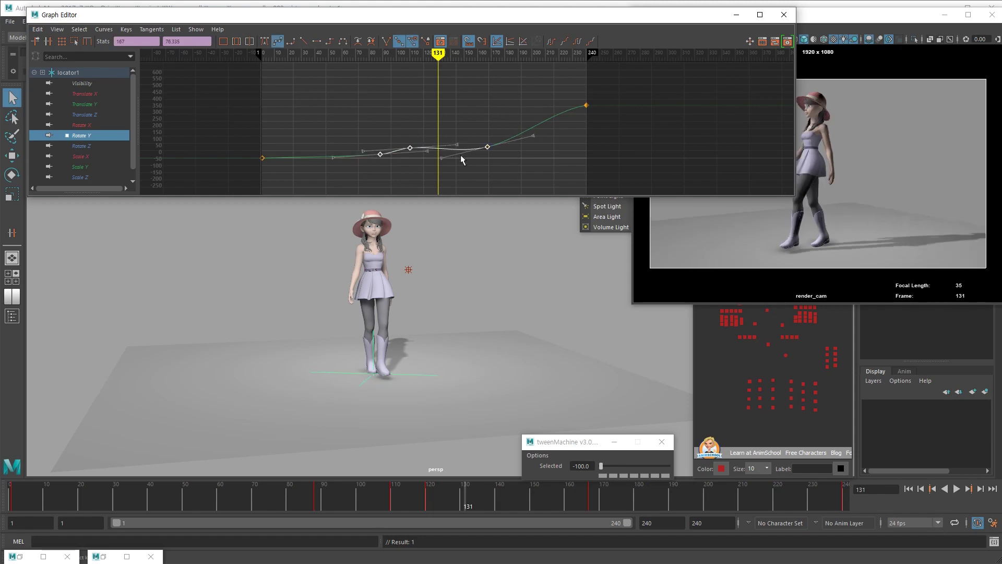
Stop playback and apply auto tangents to all keys on the locator's Rotate Y curve
key("alt+v")
left_click(595, 120)
left_click_drag(626, 80, 253, 182)
left_click(265, 40)
left_click(492, 170)
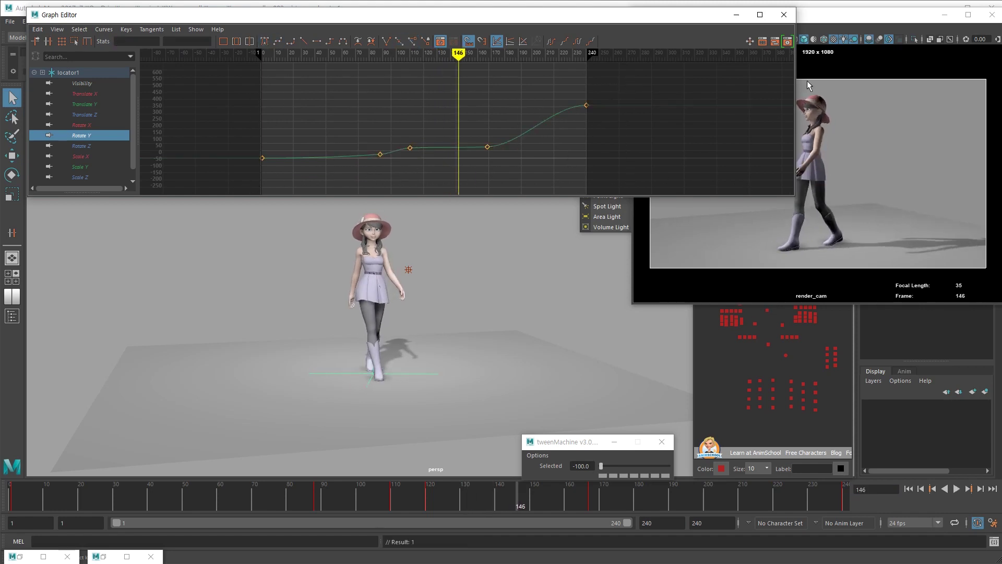
Retime the three middle Rotate Y keys to about frames 95, 126 and 211, checking the playback through render_cam
left_click(900, 23)
key("alt+v")
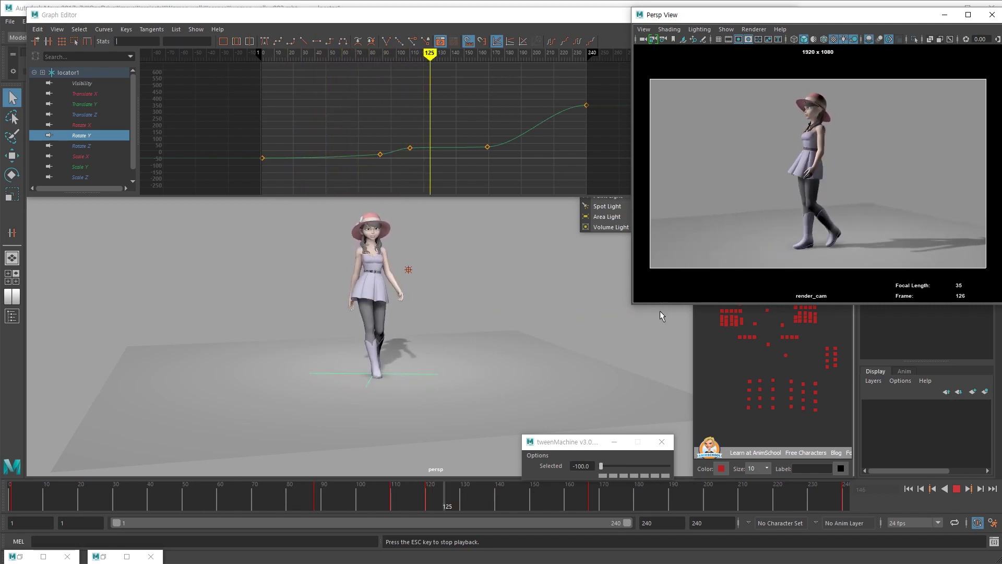
left_click(512, 108)
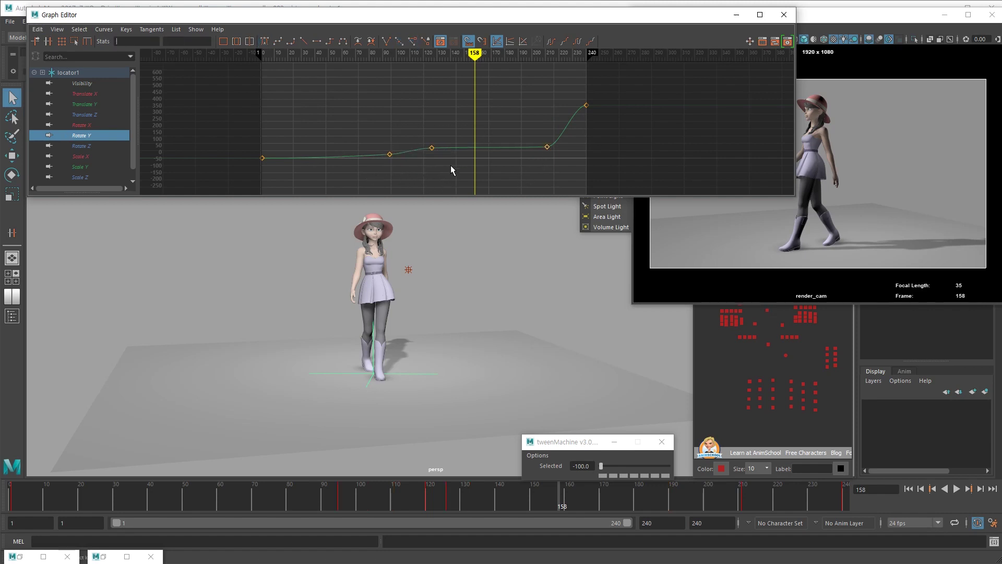
left_click_drag(253, 501, 533, 446)
key("alt+v")
left_click(876, 136)
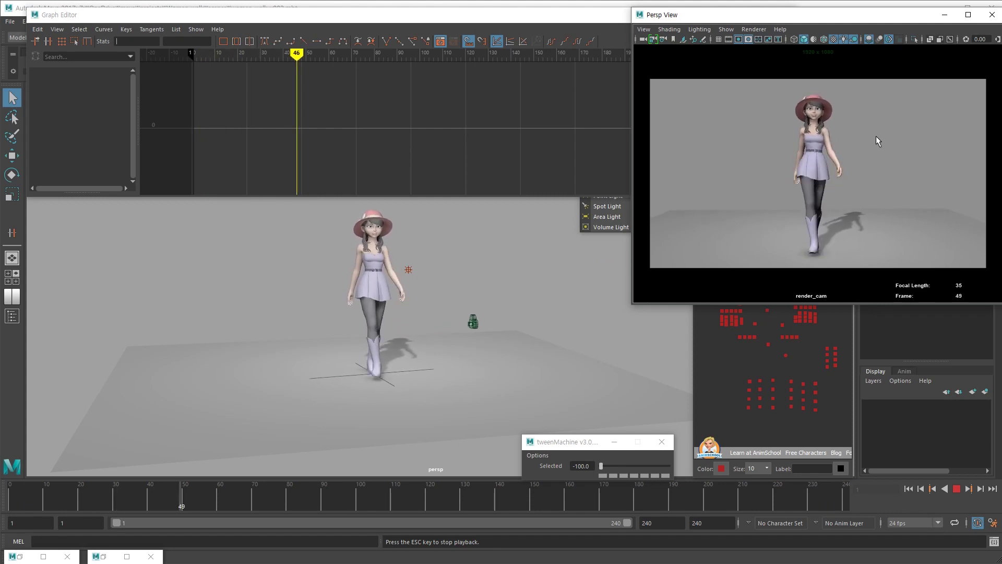
Stop playback at frame 56, reselect the locator and show only its Rotate Y curve, framed in full
left_click(398, 358)
key("Escape")
left_click(403, 372)
left_click_drag(409, 375, 458, 368)
left_click(460, 369, "shift")
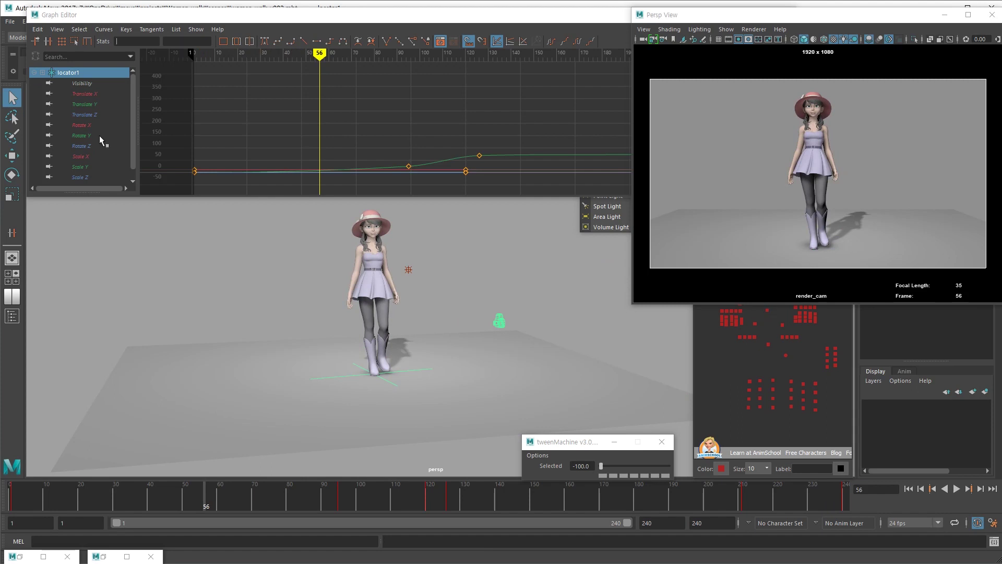
left_click(82, 135)
key("f")
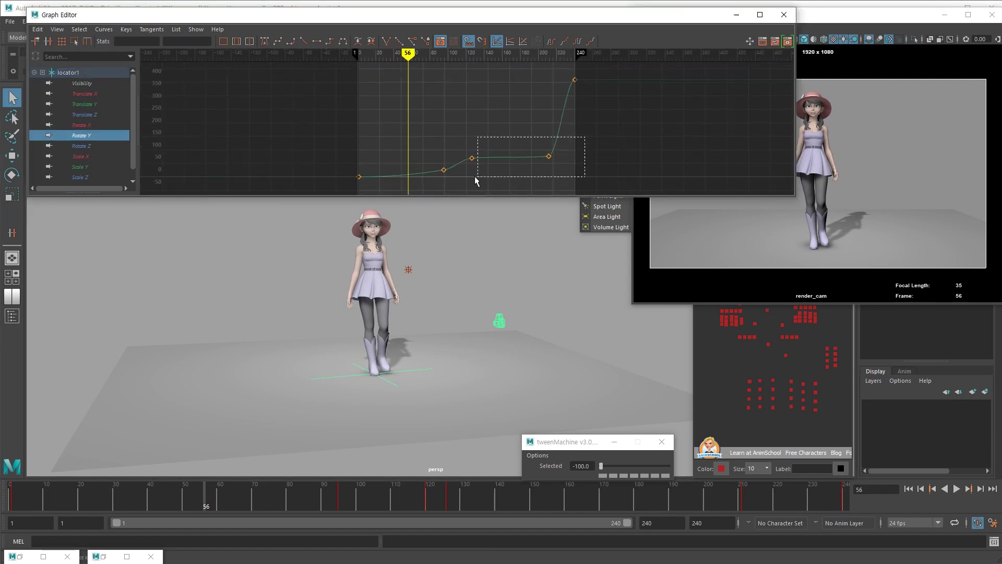
Lower the first, second and last Rotate Y keys together, bringing the frame 240 key to about 294.3
middle_click_drag(448, 182, 448, 163, "alt")
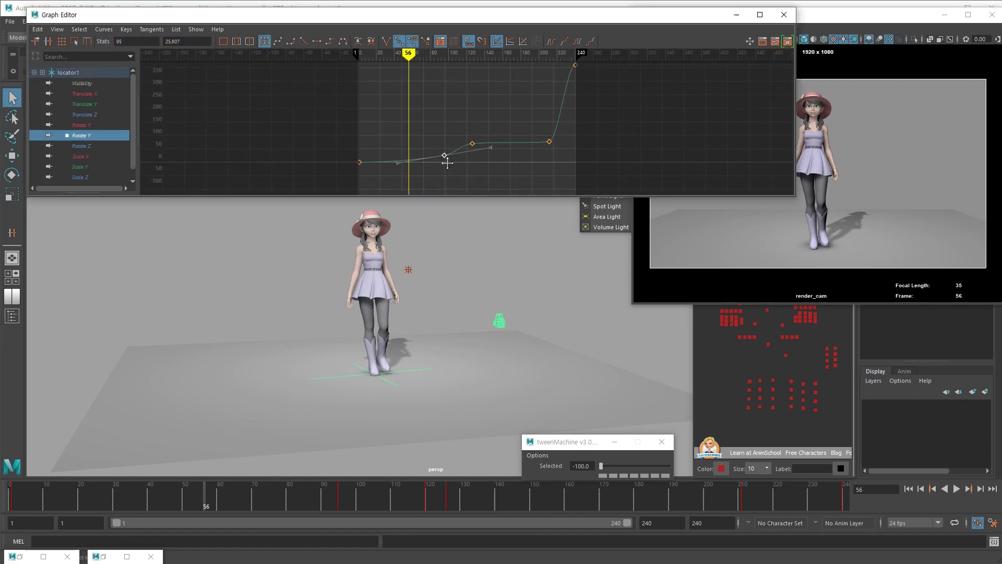
middle_click_drag(365, 134, 364, 148, "shift")
key("ctrl+z")
left_click_drag(426, 139, 455, 172, "shift")
middle_click_drag(454, 175, 454, 183, "shift")
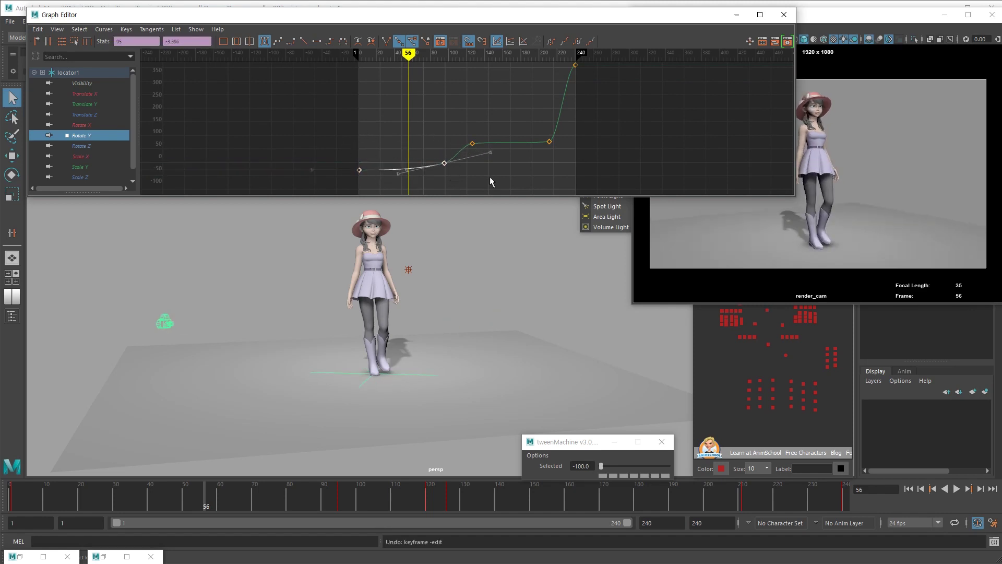
key("ctrl+z")
left_click_drag(551, 44, 551, 45, "shift")
middle_click_drag(597, 131, 602, 152, "shift")
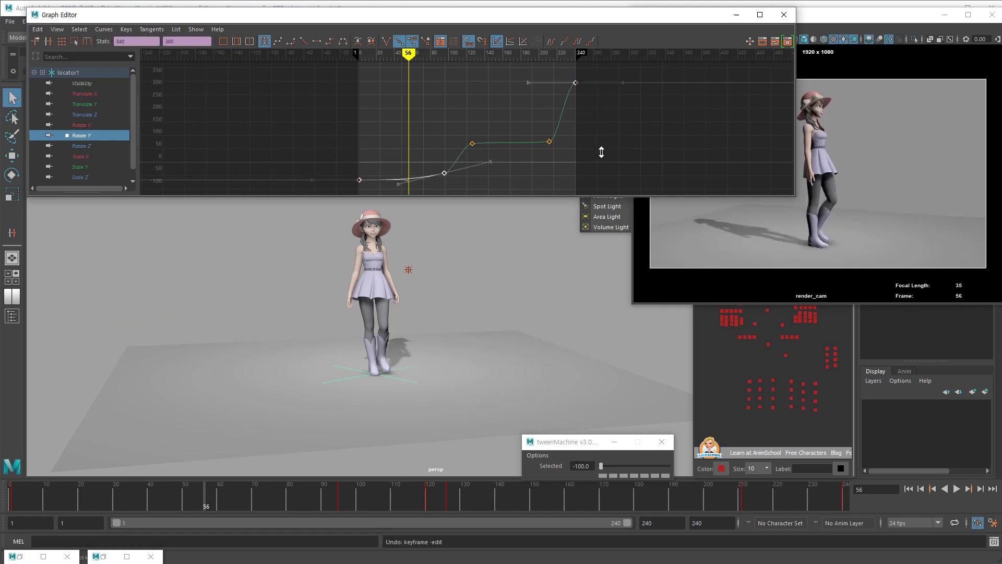
Review the playback through render_cam and raise the same three keys together until the frame 240 key reaches about 344.3
key("alt+v")
left_click(765, 239)
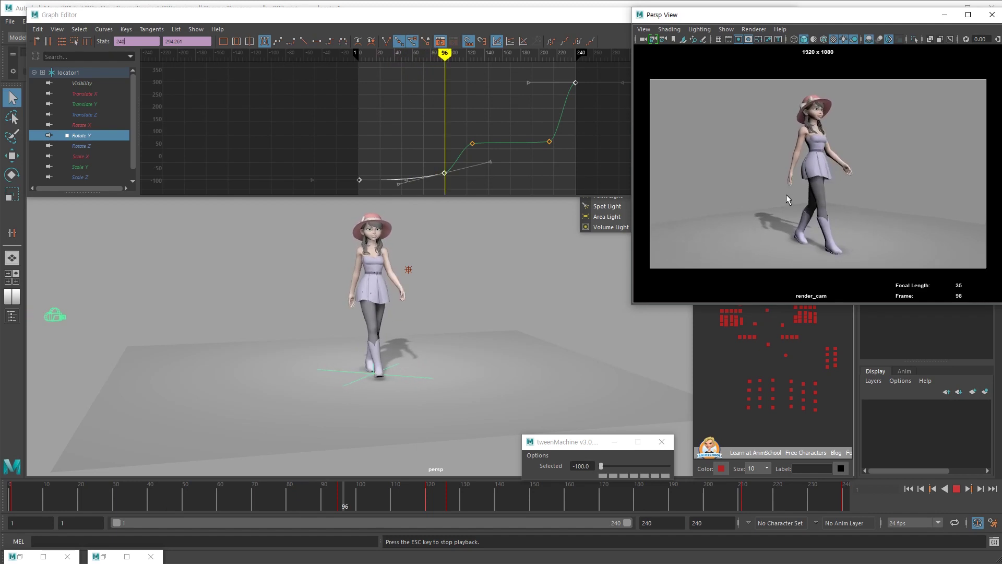
key("Escape")
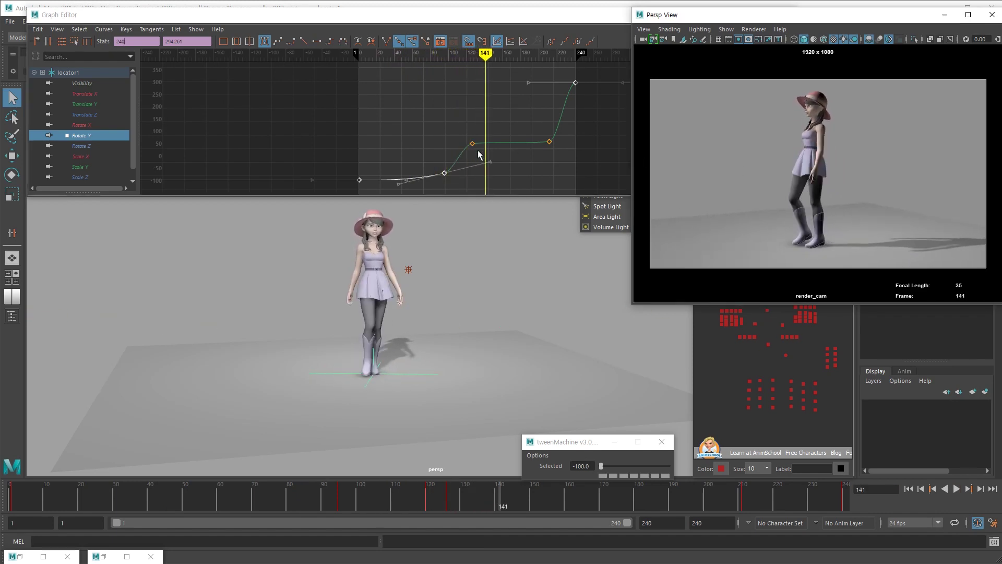
left_click(466, 138)
middle_click_drag(467, 159, 468, 137, "shift")
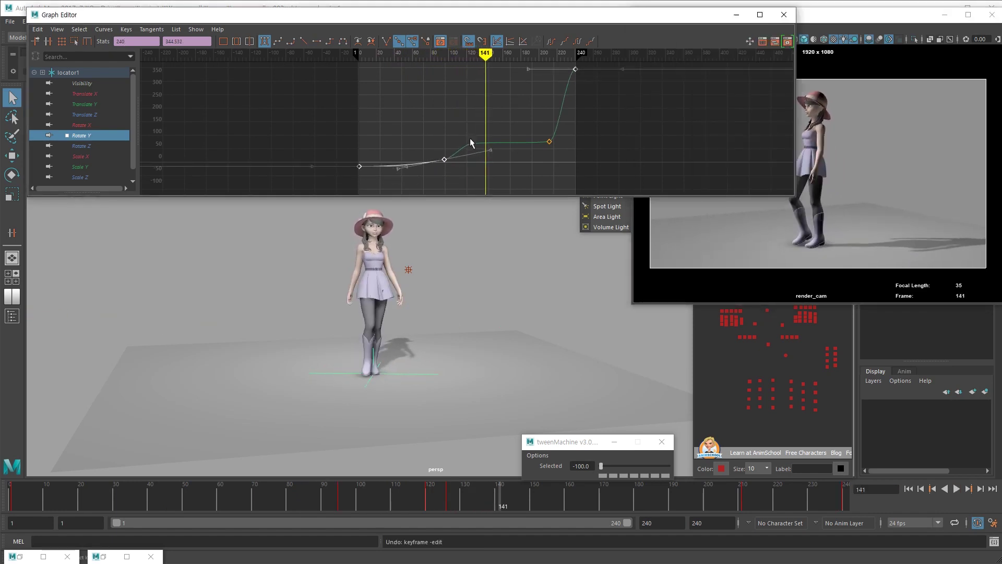
Raise the two plateau keys near frames 126 and 211 together, setting the later one to about 70.5
left_click_drag(555, 168, 554, 168)
middle_click_drag(553, 167, 541, 156, "shift")
left_click_drag(102, 510, 496, 496)
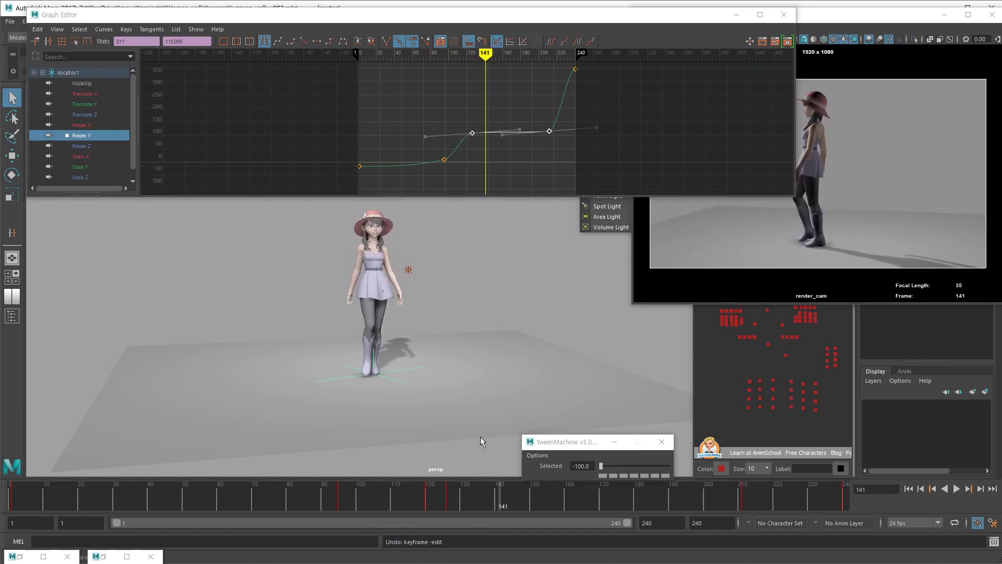
middle_click_drag(519, 146, 521, 152, "shift")
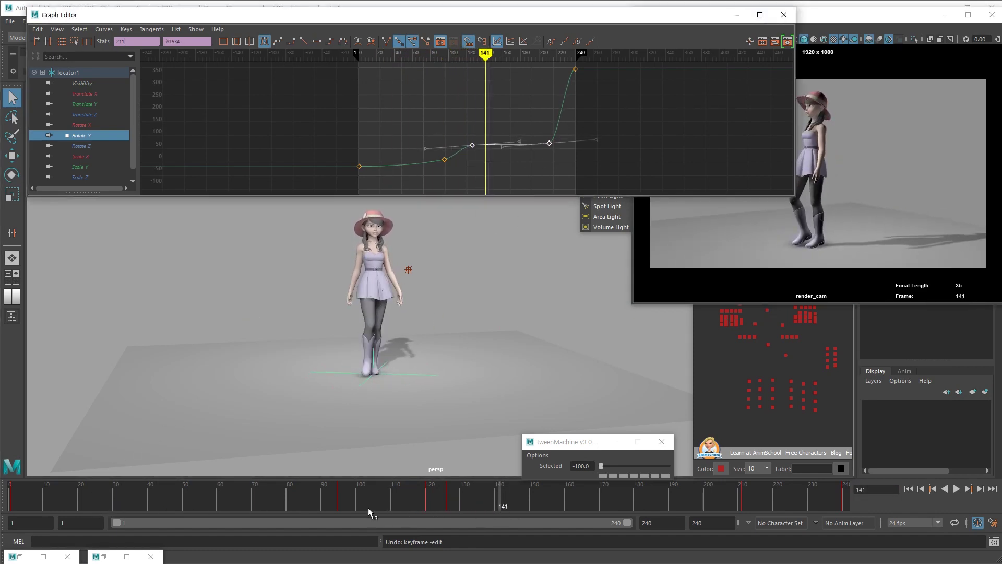
Review the turntable playback through render_cam, deselect the locator and save the scene woman_walk_v002.mb
key("alt+v")
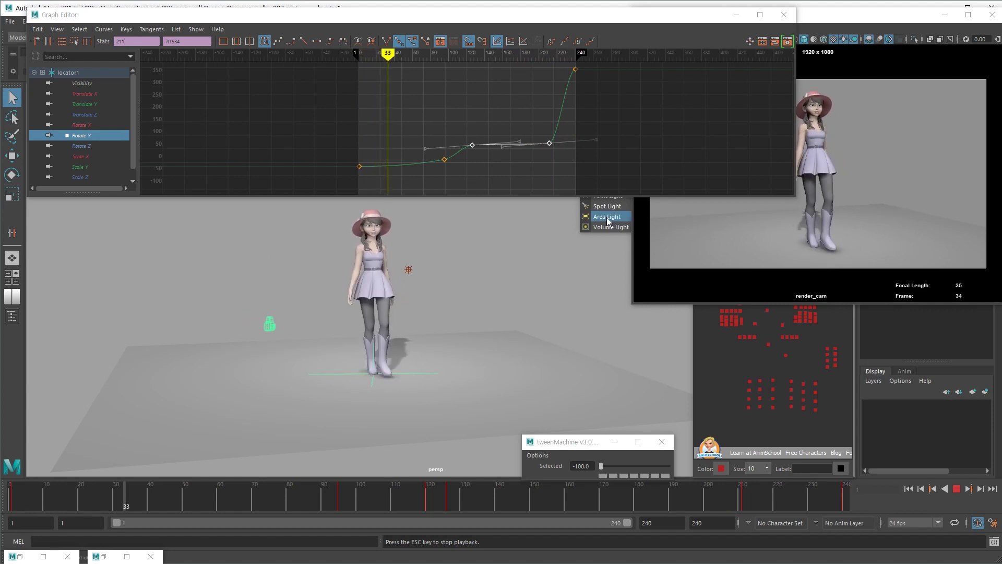
left_click(479, 99)
left_click(894, 147)
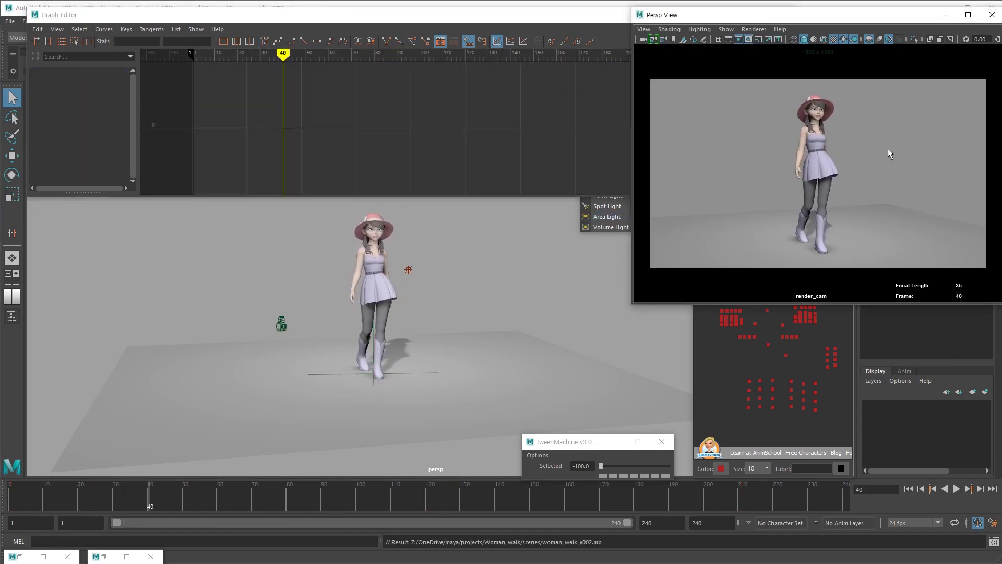
key("alt+v")
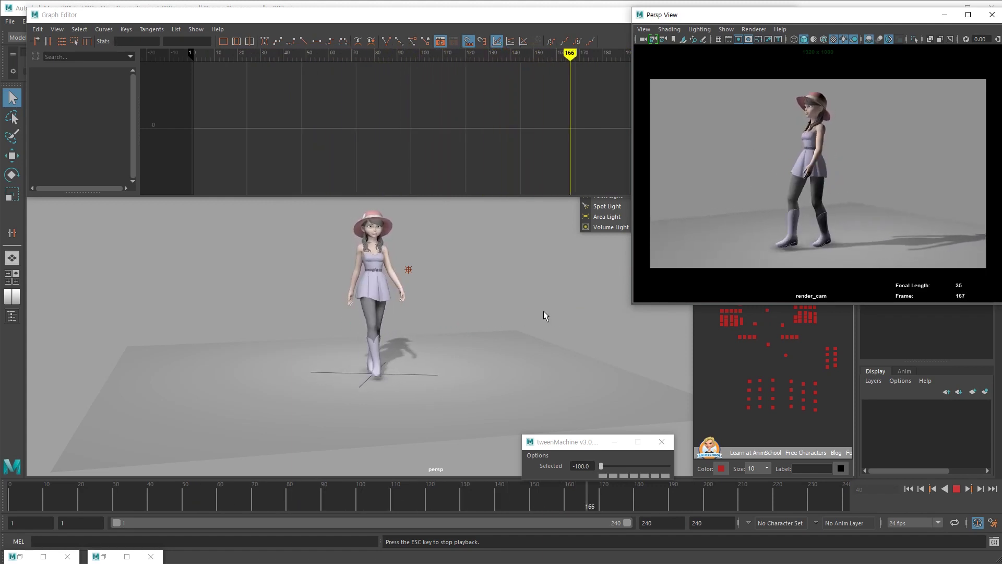
left_click(586, 385)
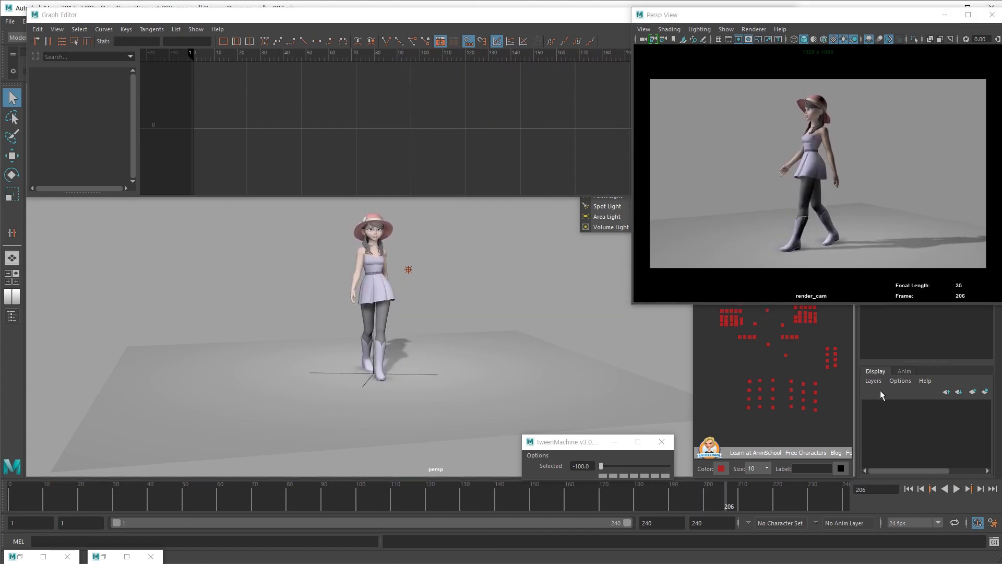